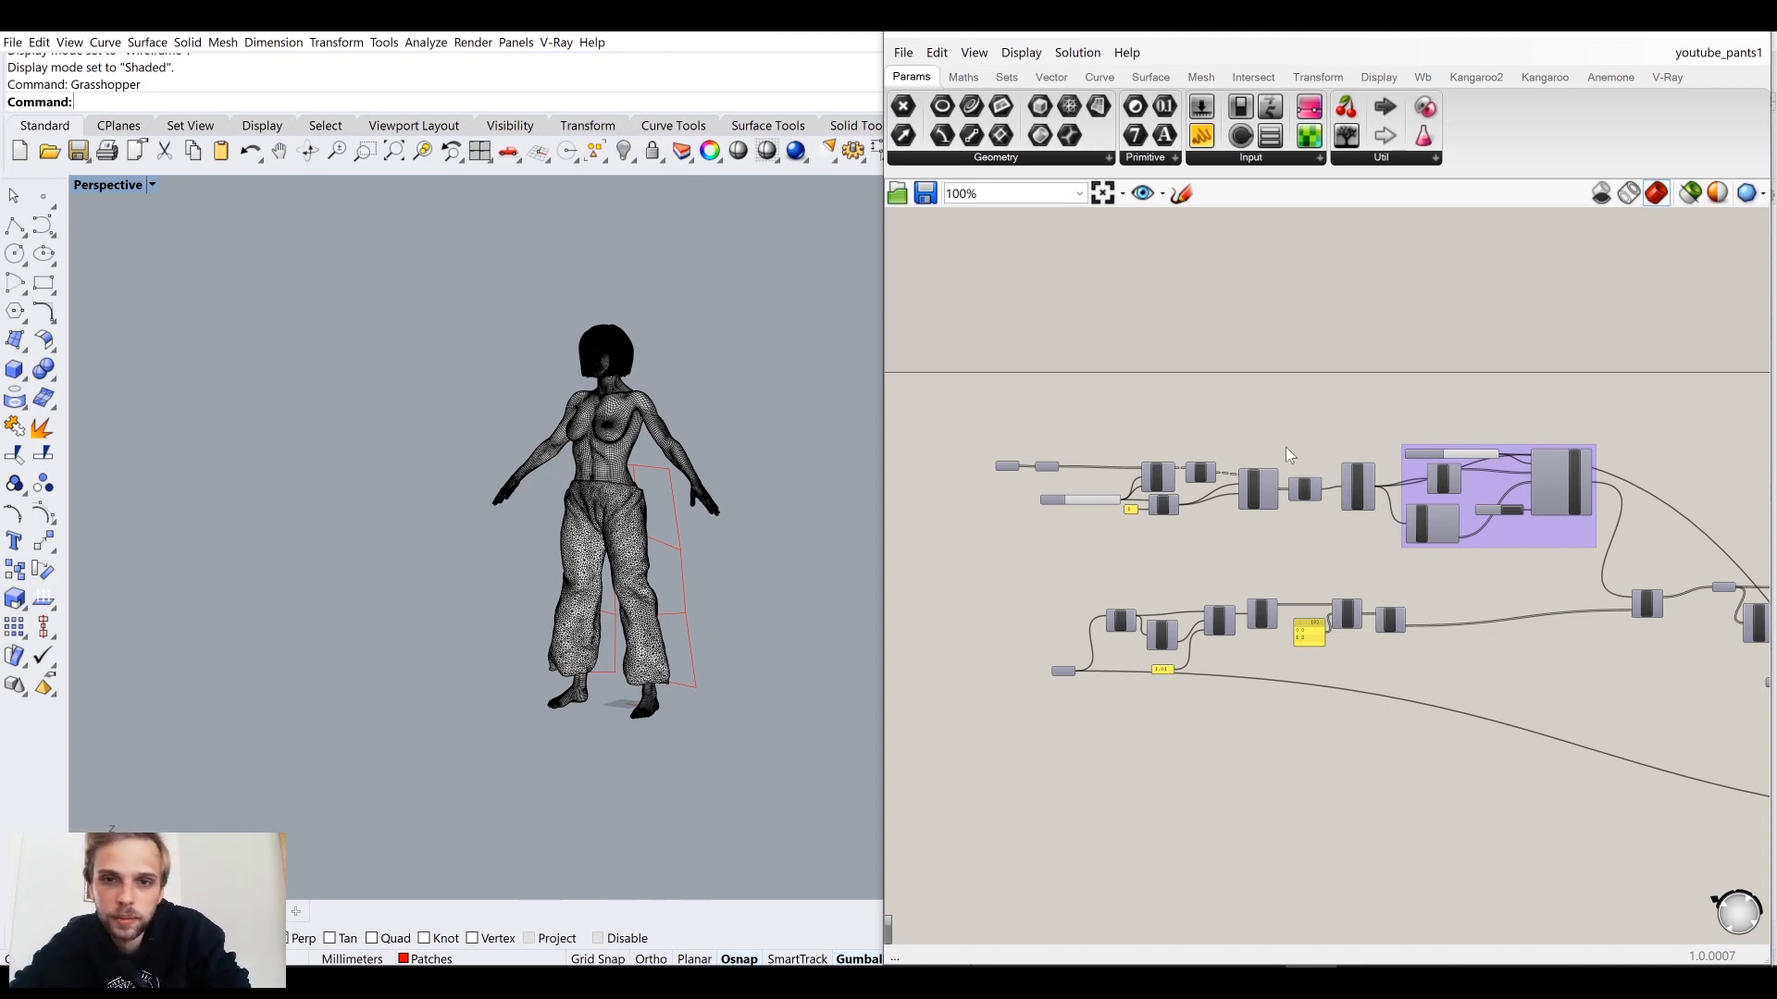
Step: Examine the component chain after the solver and the baked pants mesh on the body from behind
scroll(1285, 447, down, 5)
right_drag(1397, 507, 1096, 444)
scroll(1390, 480, up, 4)
right_drag(1480, 509, 1321, 510)
scroll(1600, 537, up, 3)
right_drag(1602, 537, 1440, 524)
right_drag(666, 500, 552, 436)
scroll(555, 490, up, 5)
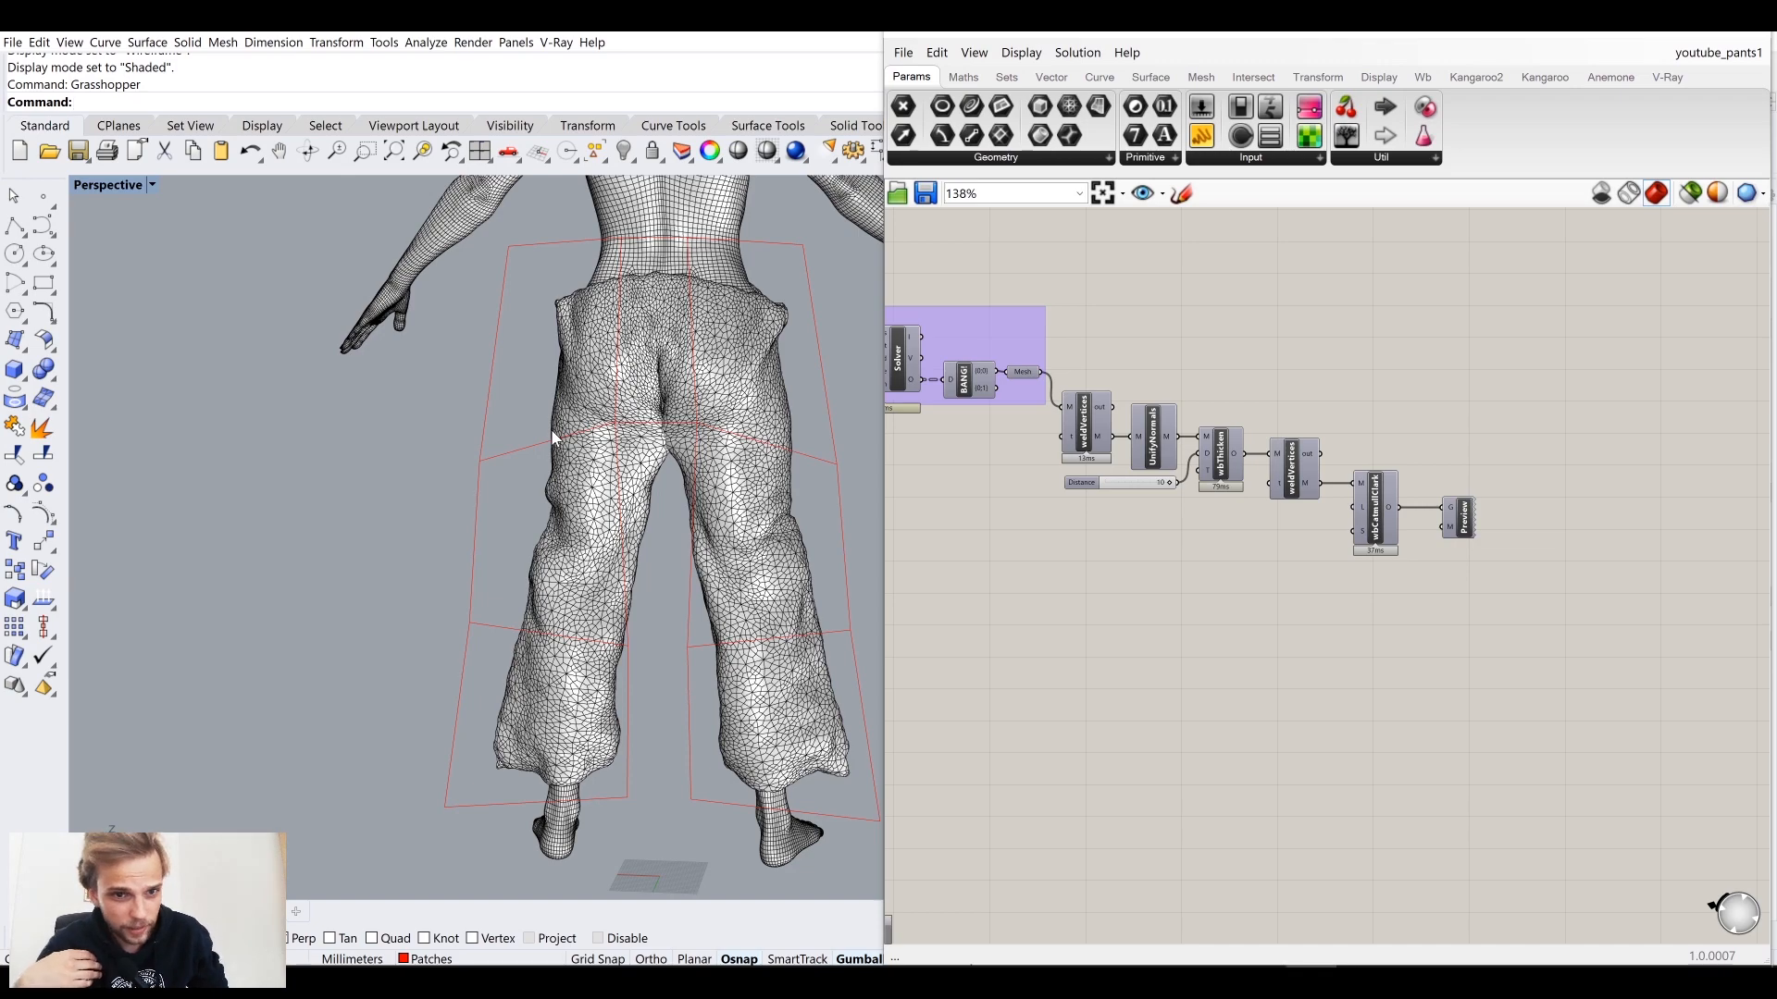
right_drag(553, 439, 453, 376)
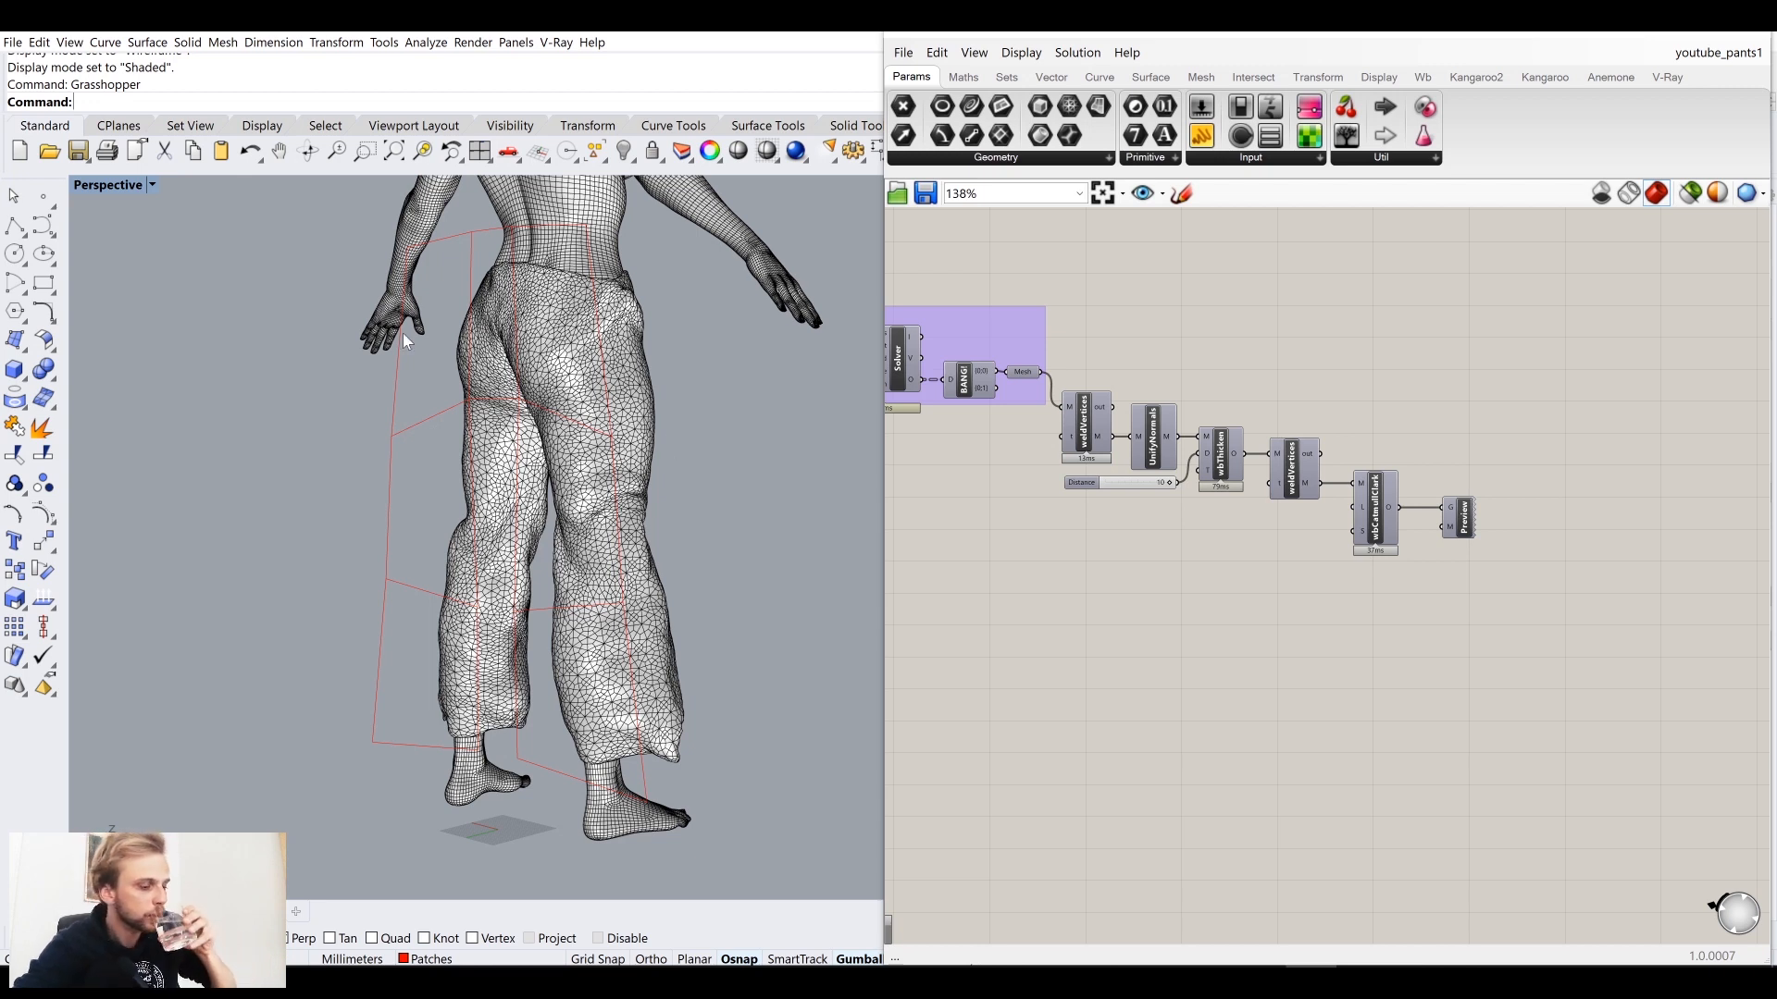
Step: Switch the Perspective viewport to Arctic display and view the pants from behind
click(108, 187)
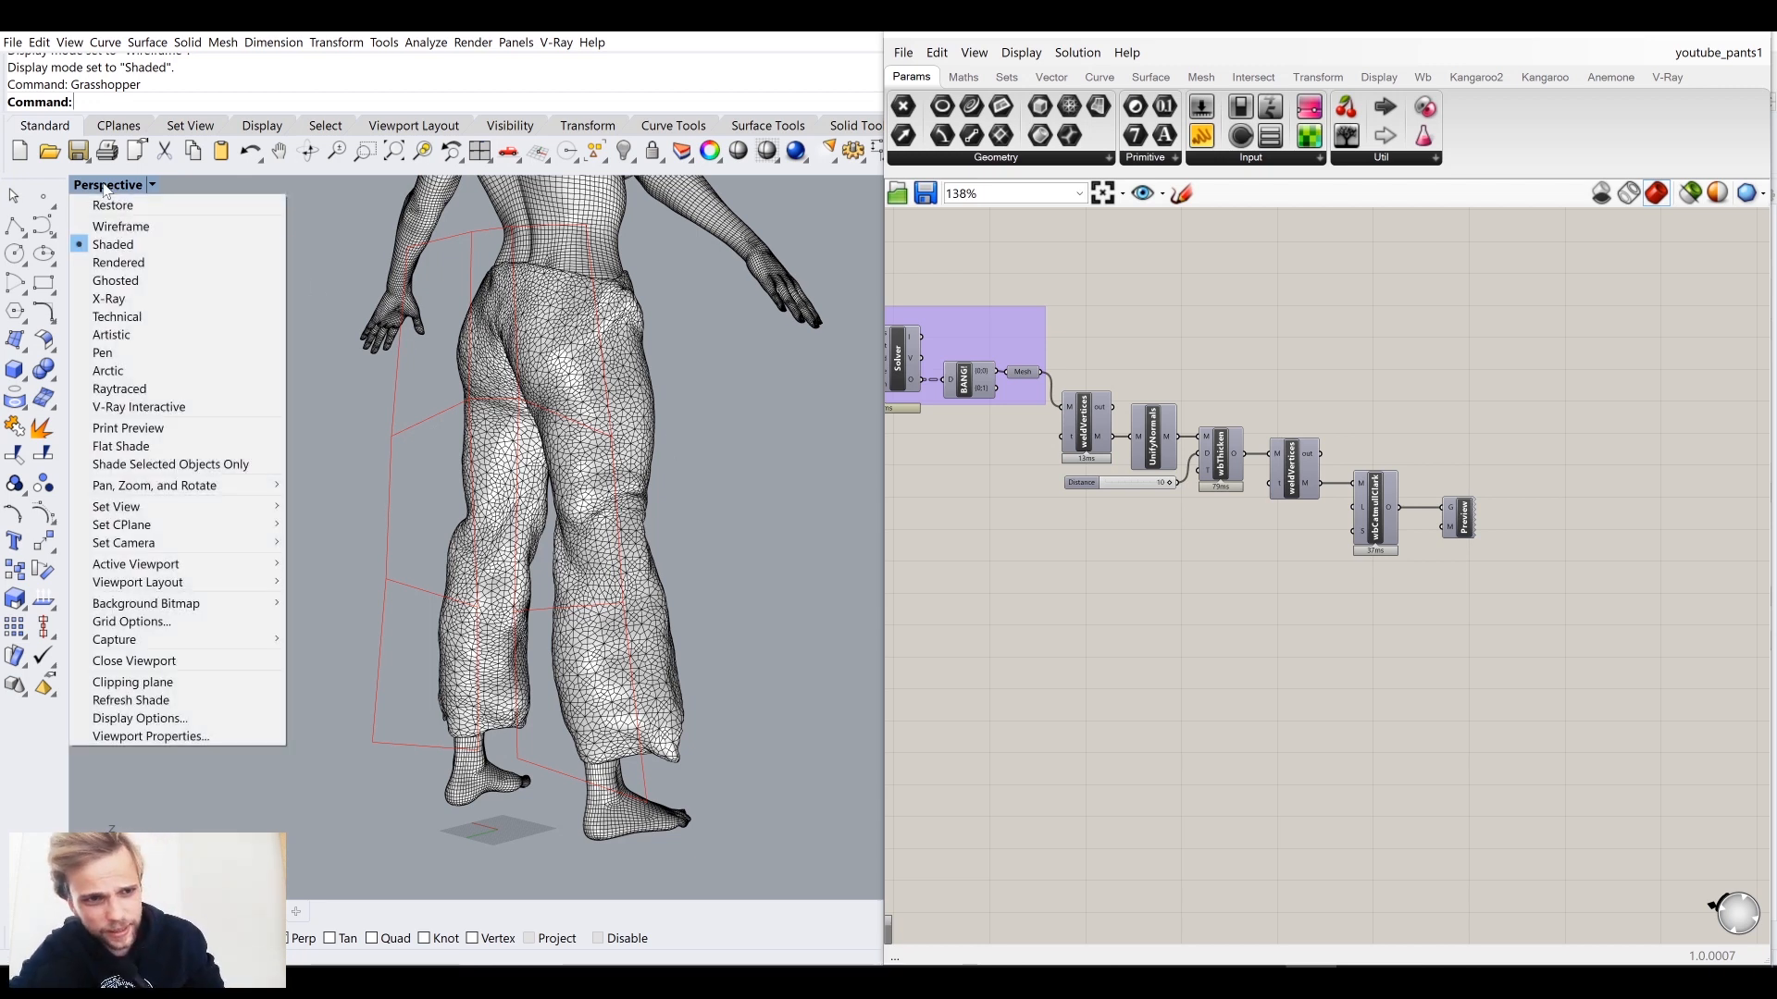
click(198, 370)
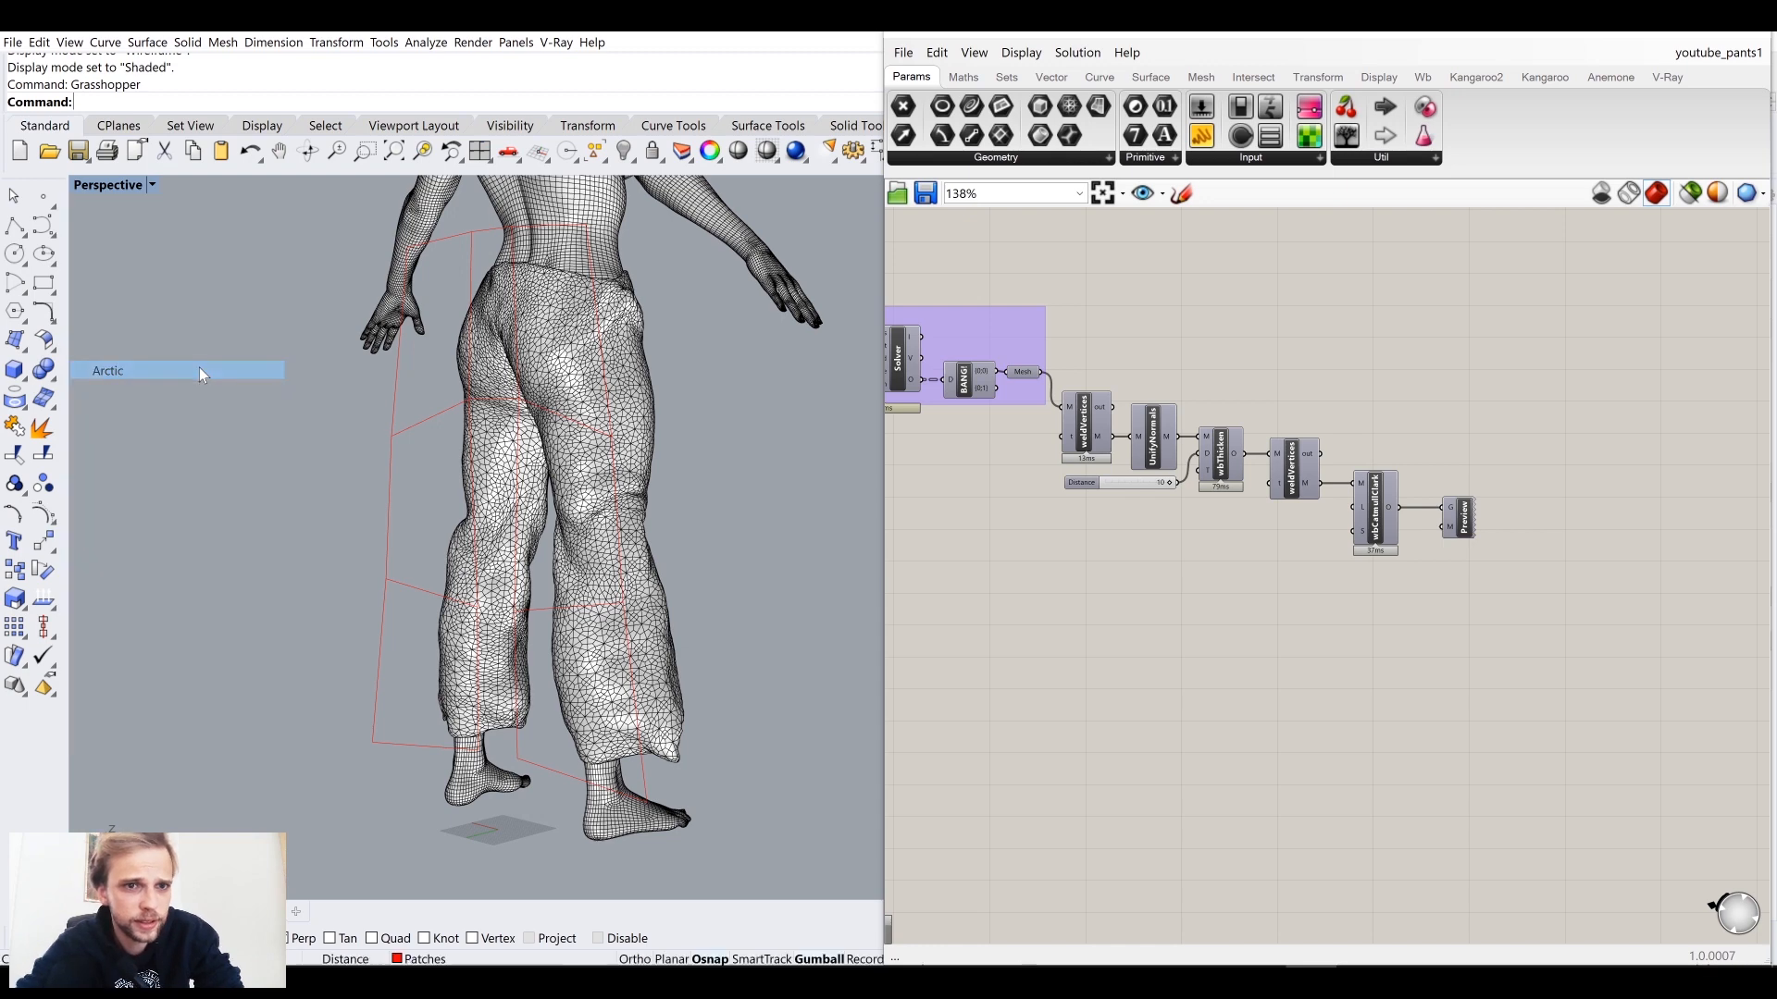
mouse_move(616, 479)
right_down()
mouse_move(664, 477)
mouse_move(523, 509)
mouse_move(313, 515)
mouse_move(530, 544)
mouse_move(543, 515)
mouse_move(694, 515)
mouse_move(611, 454)
right_up()
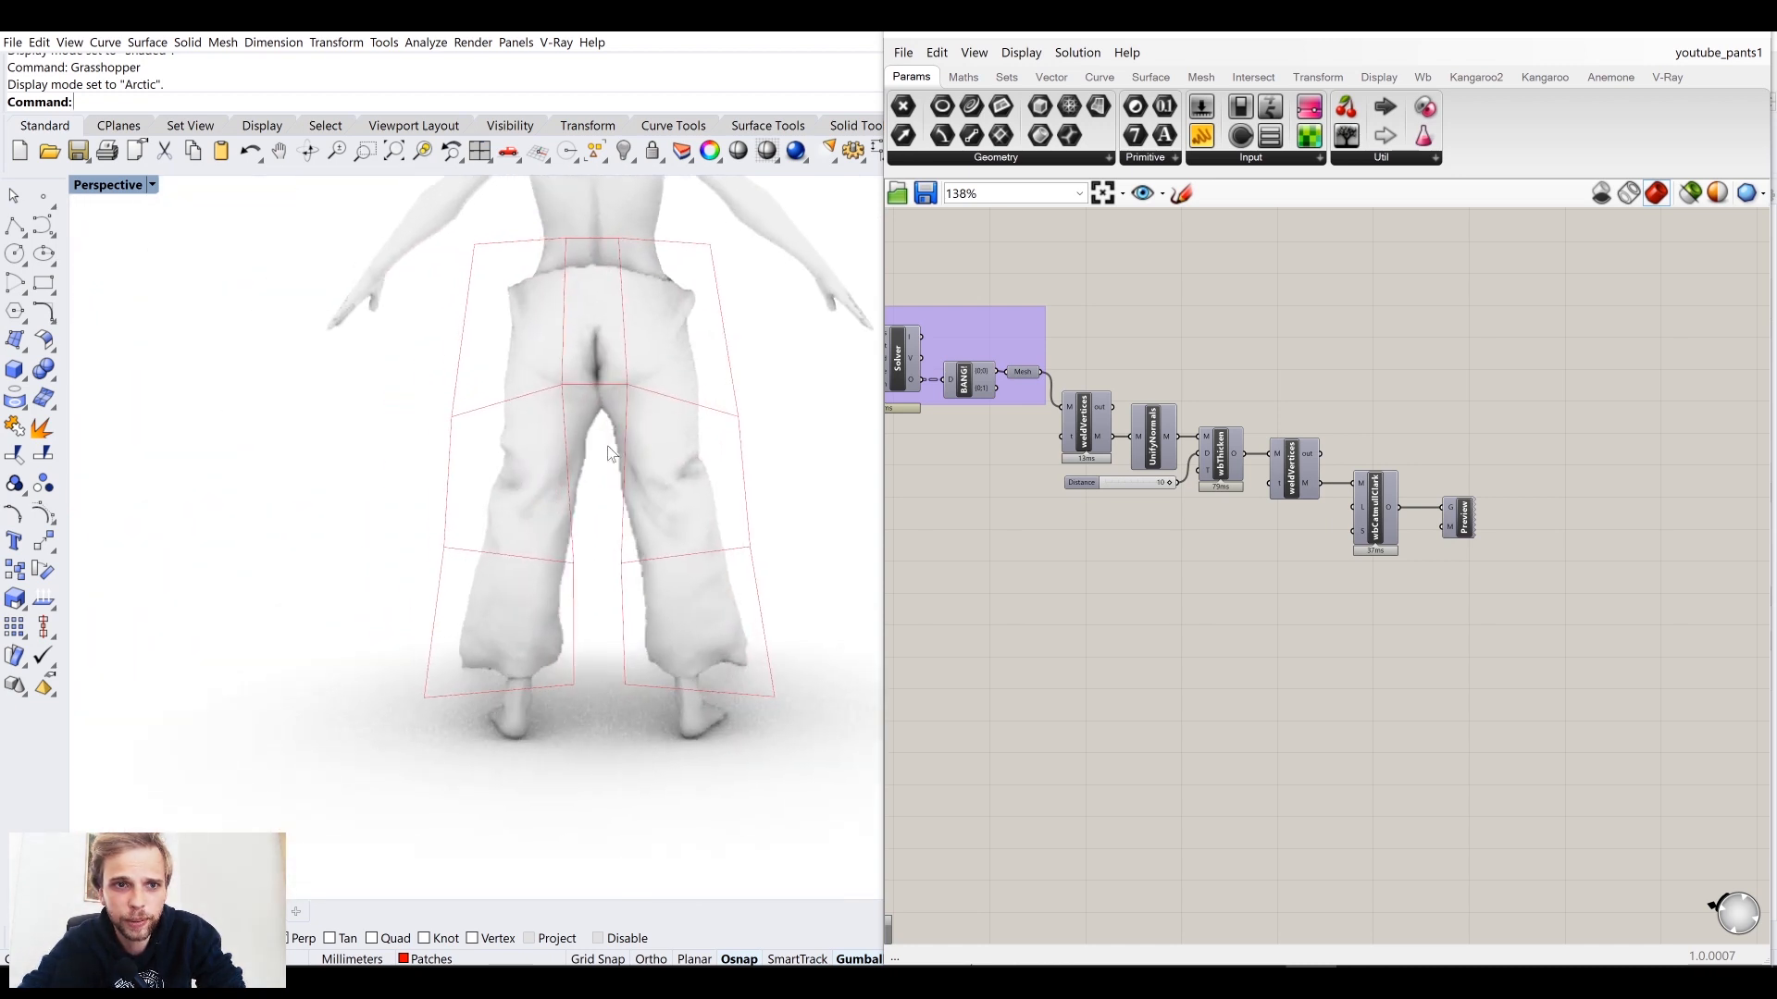
Step: Delete the baked pants mesh and set the Perspective viewport back to Shaded display
click(544, 479)
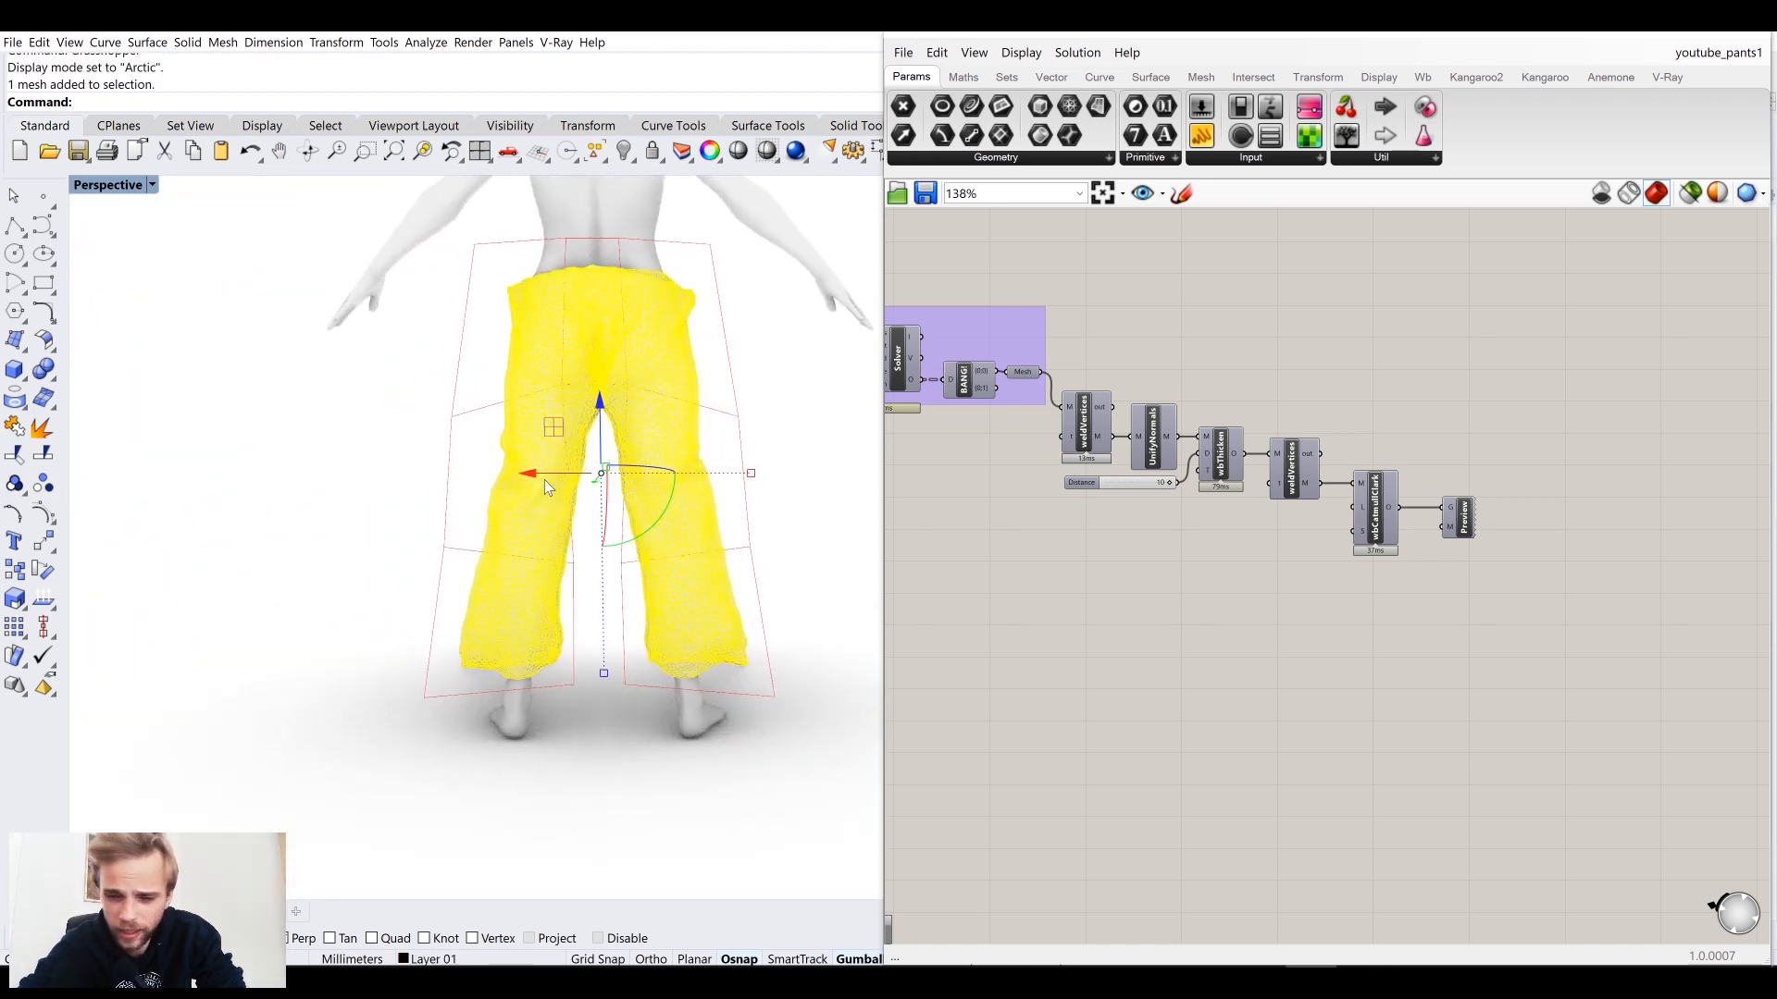
key(Delete)
shift+right_drag(544, 479, 485, 569)
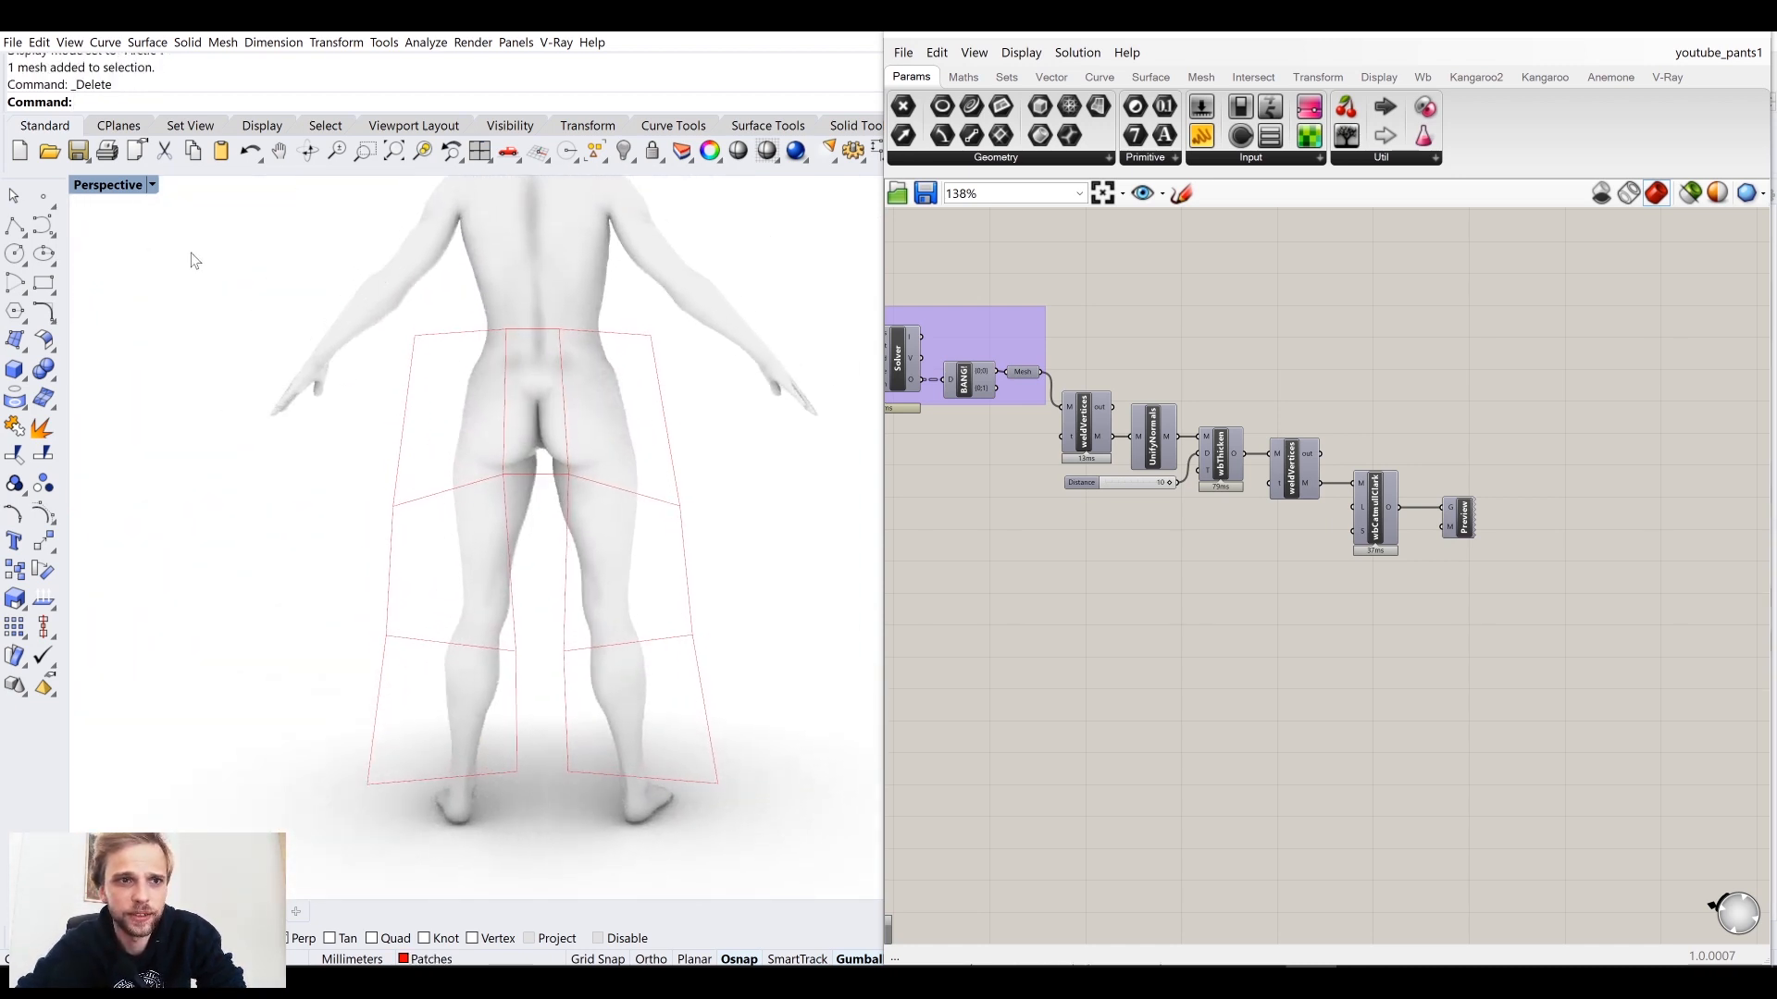
click(148, 185)
click(106, 226)
shift+right_drag(713, 500, 696, 547)
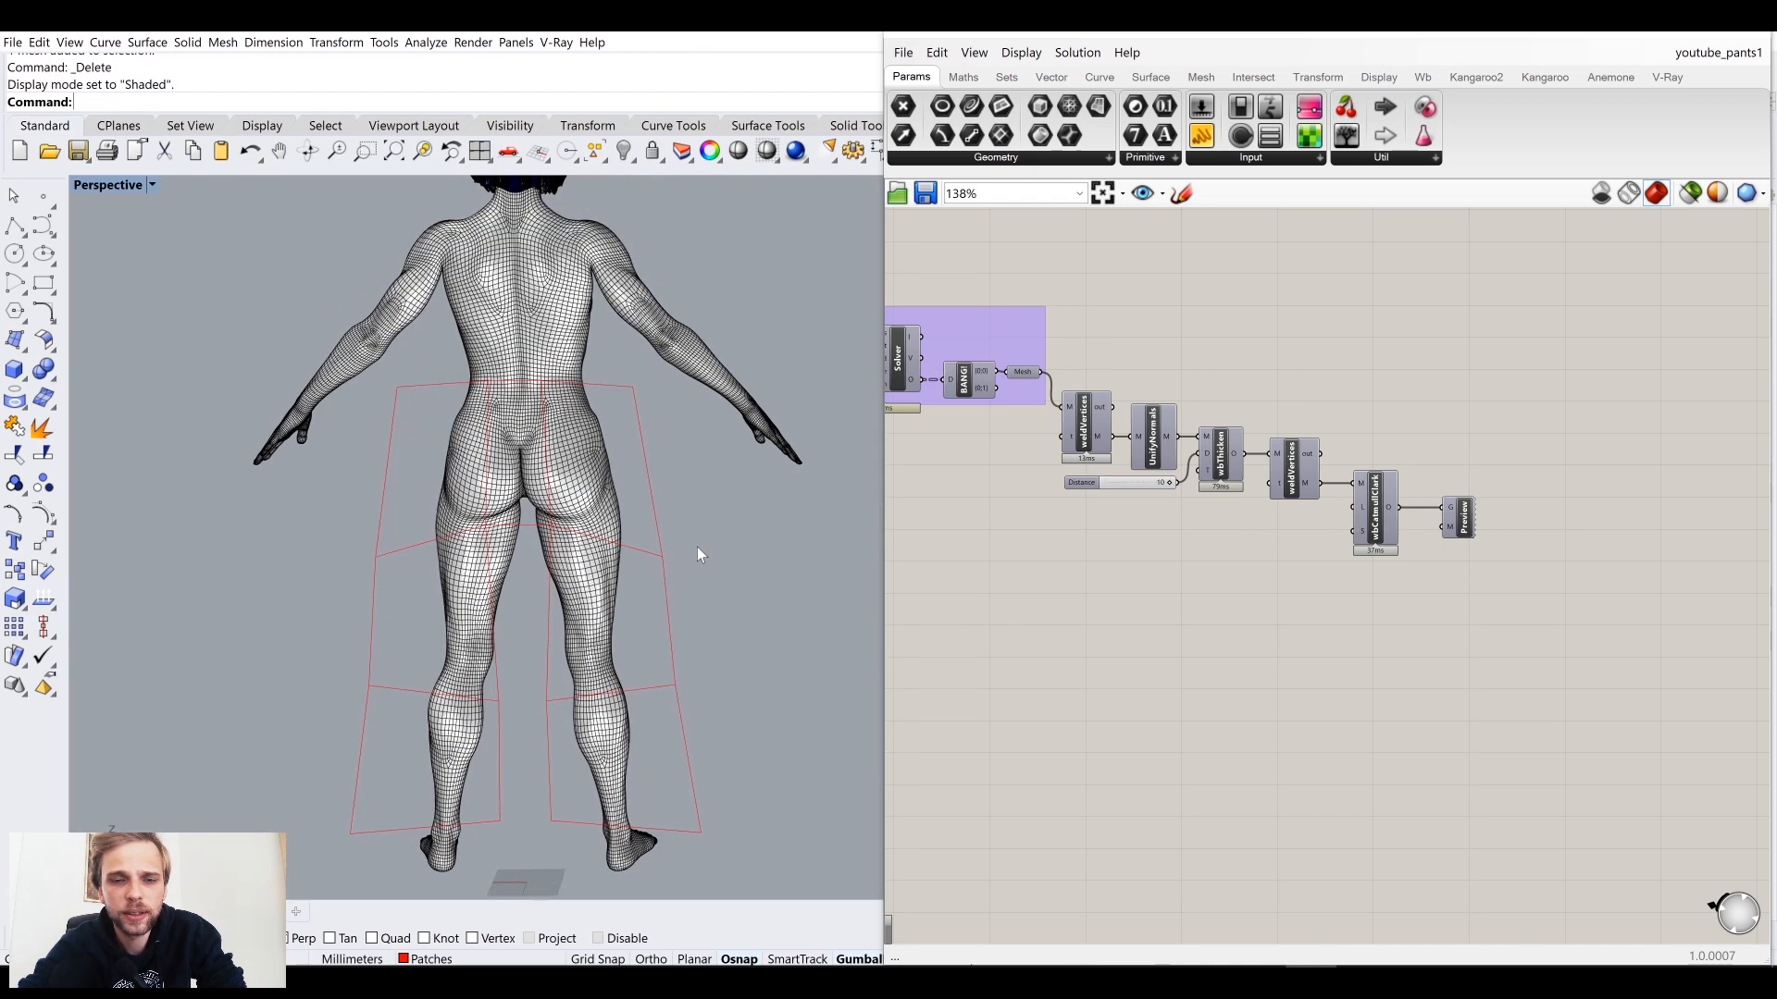
Step: Turn on the viewport preview of the Preview component at the end of the mesh chain
click(1454, 514)
middle_click(1460, 521)
click(1502, 479)
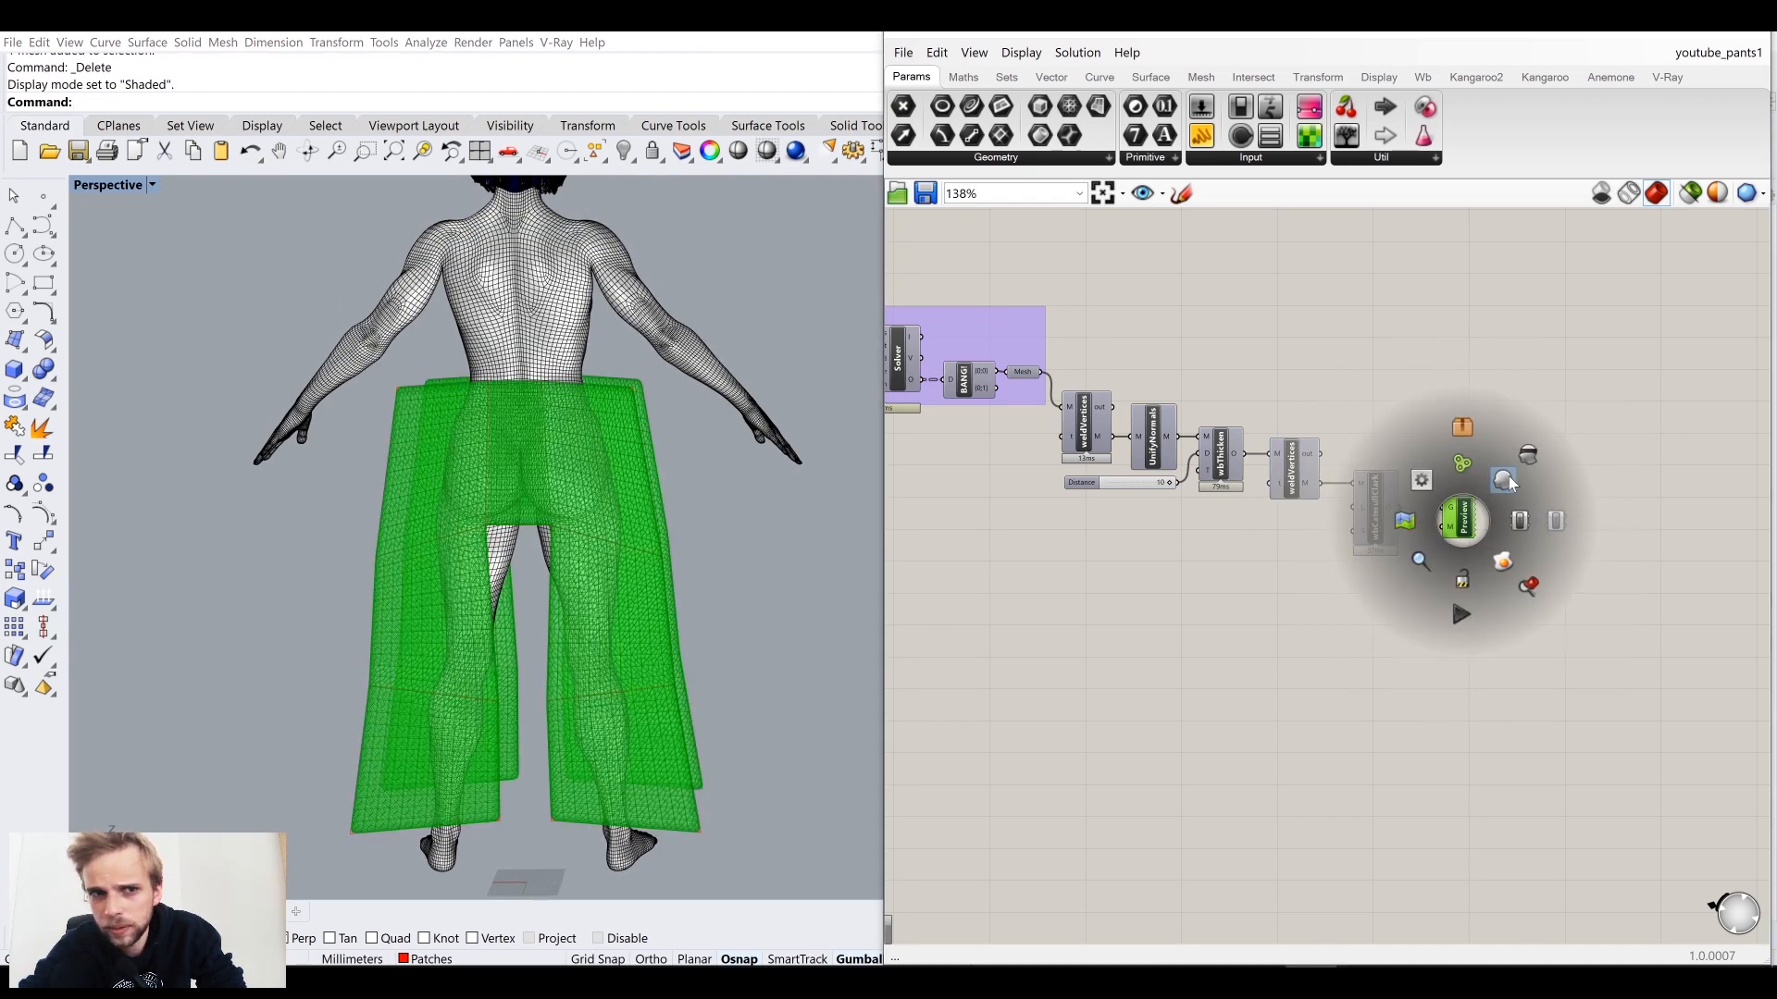
click(934, 494)
right_drag(740, 472, 524, 443)
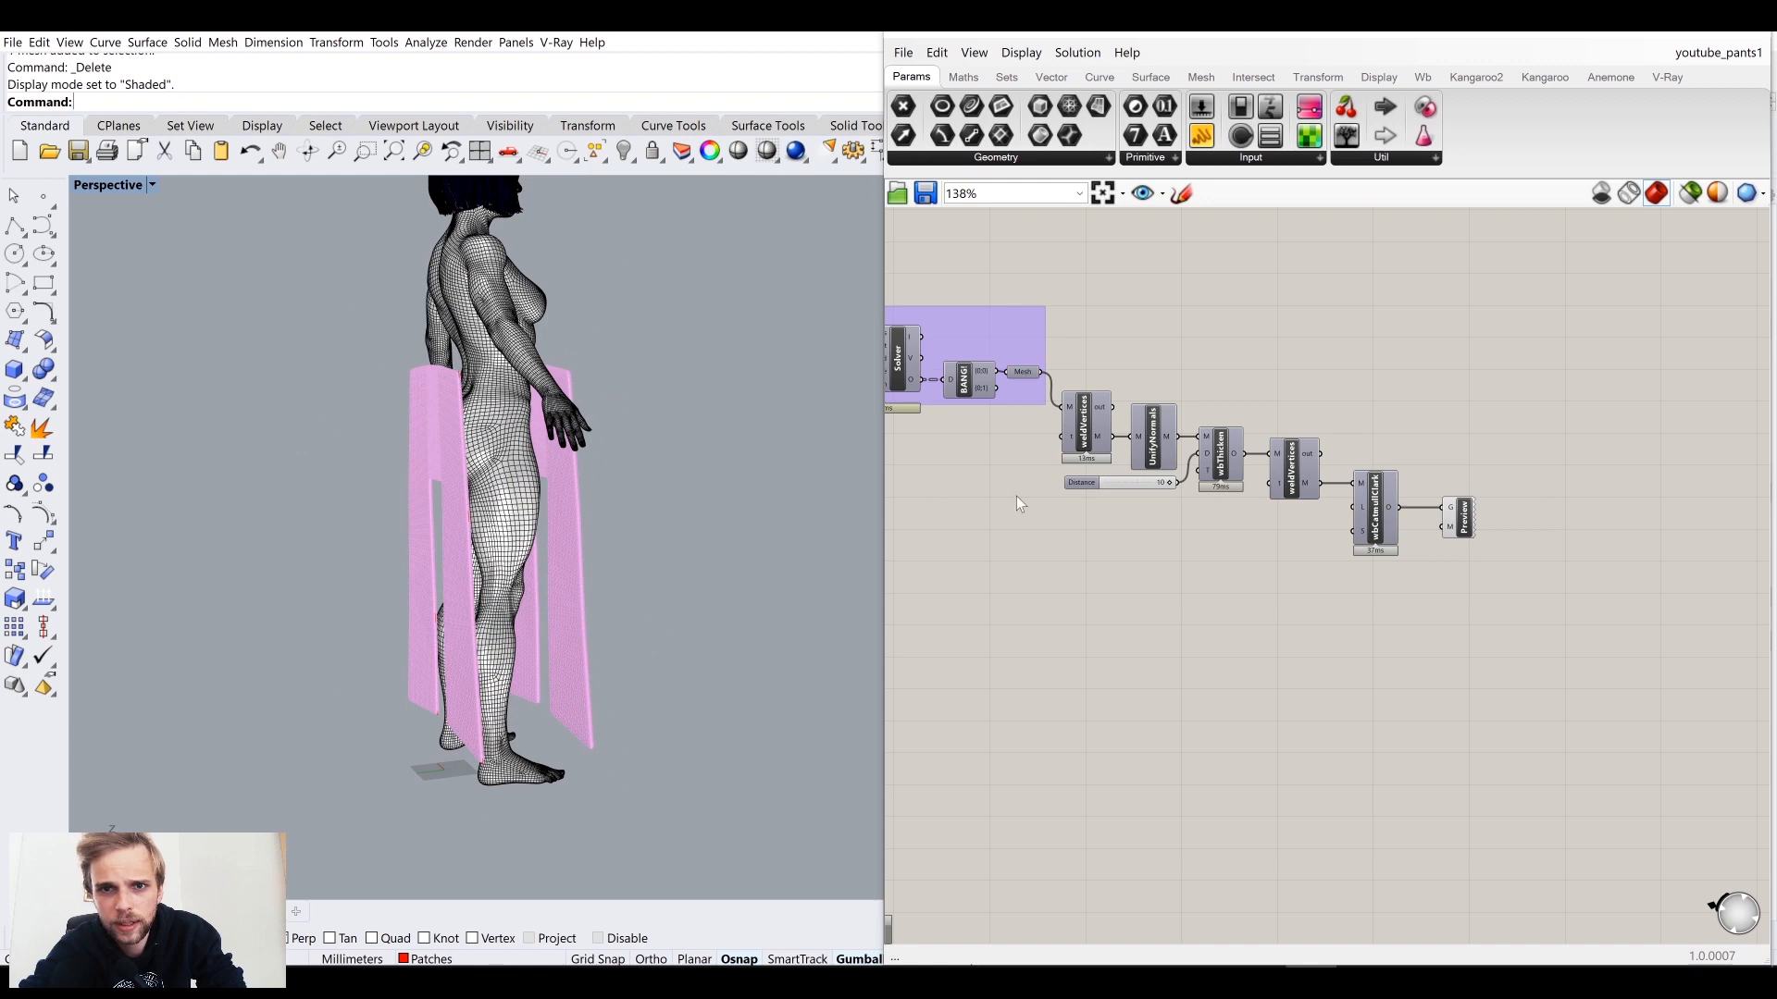
Step: Examine the run times of the mesh components and locate the Profiler canvas widget option
right_drag(1019, 504, 1157, 543)
scroll(1475, 565, up, 4)
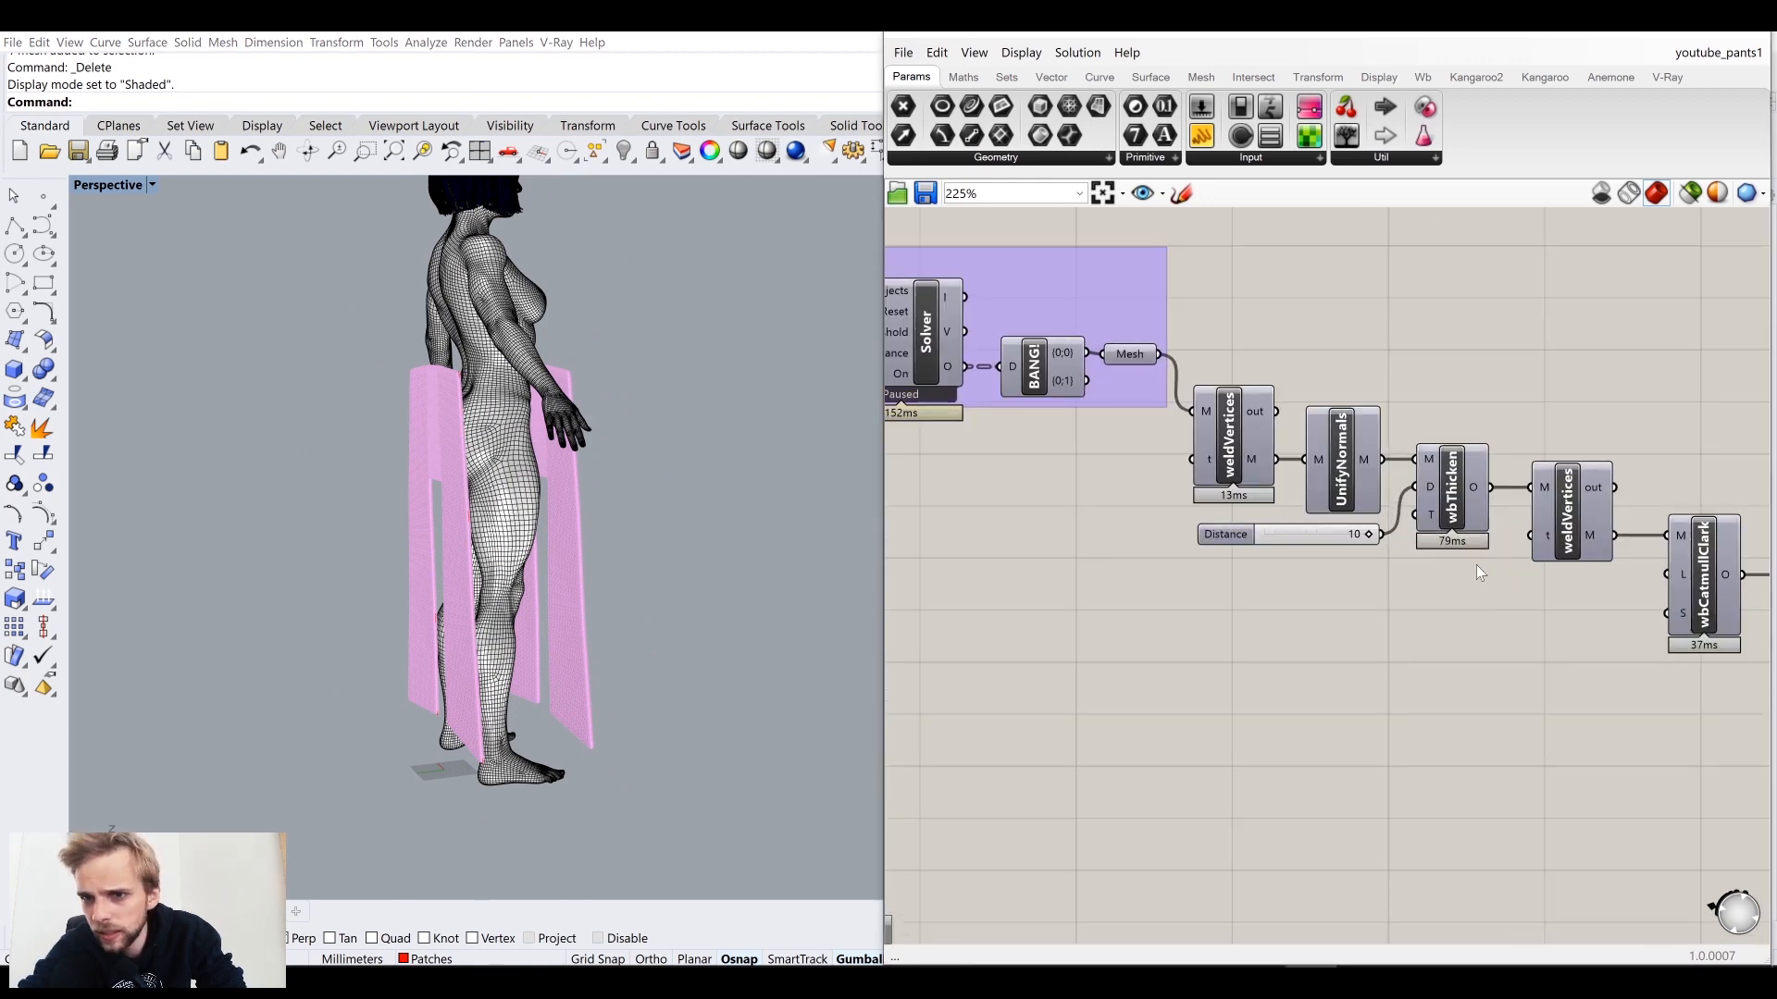
scroll(1341, 393, up, 4)
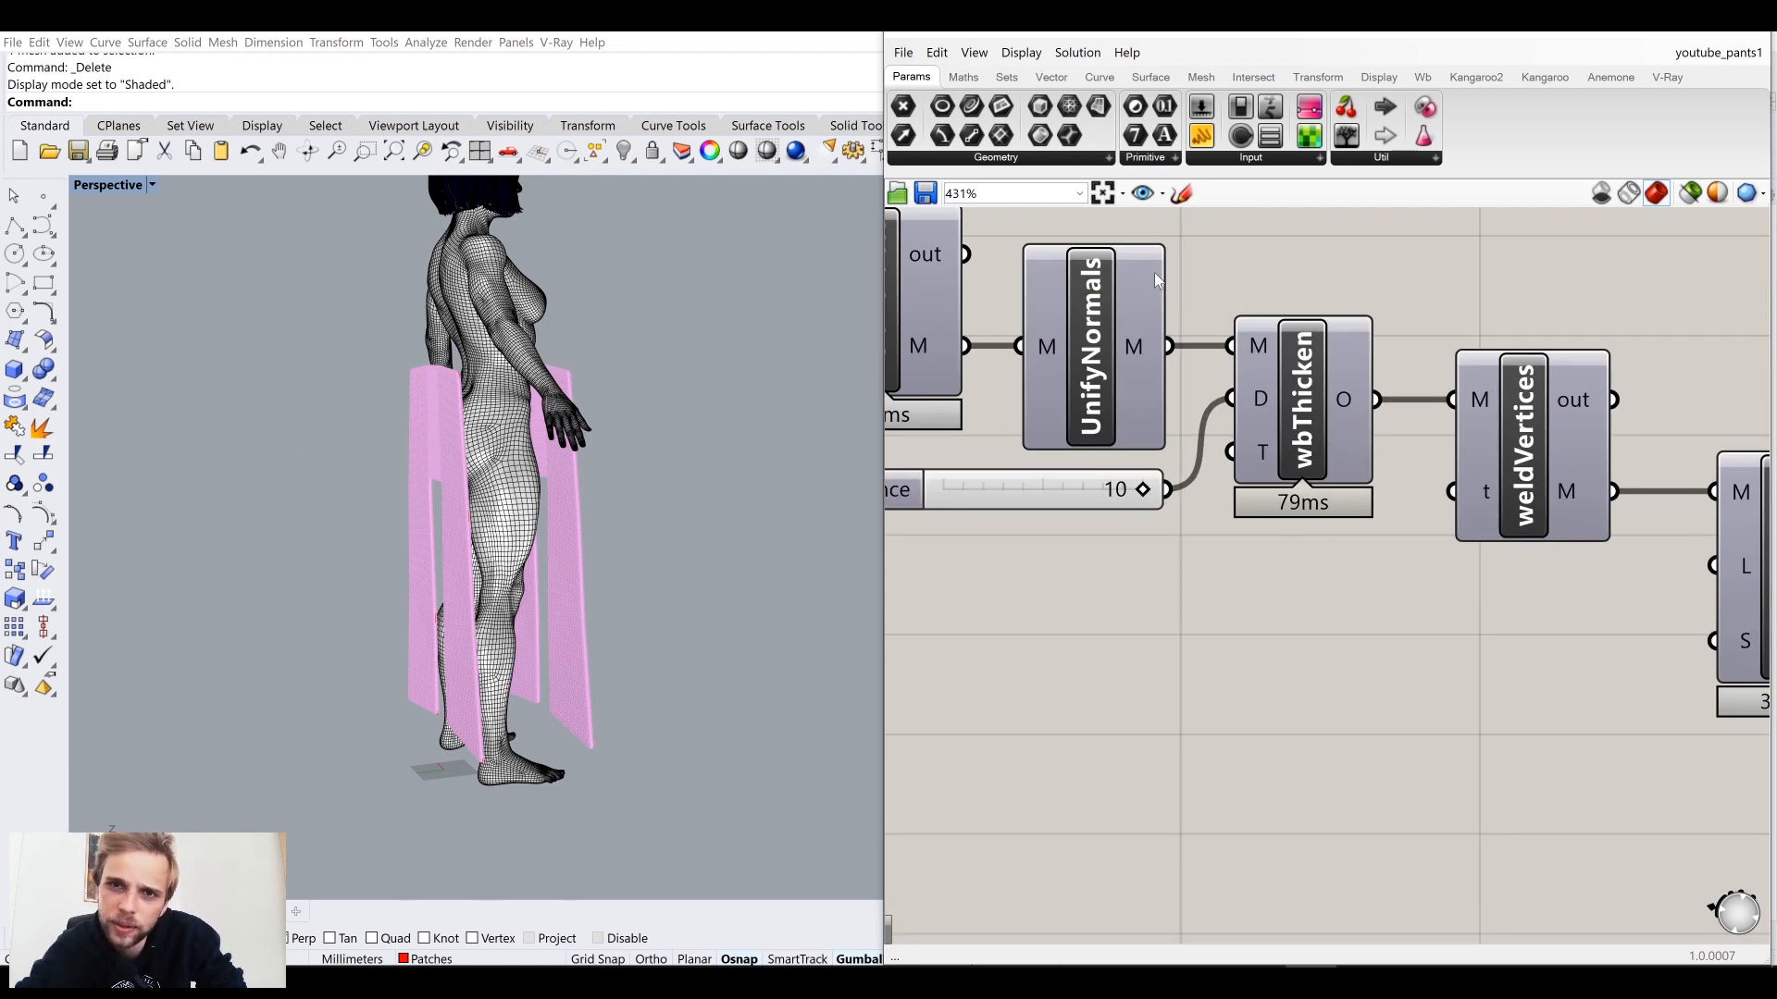
click(1020, 52)
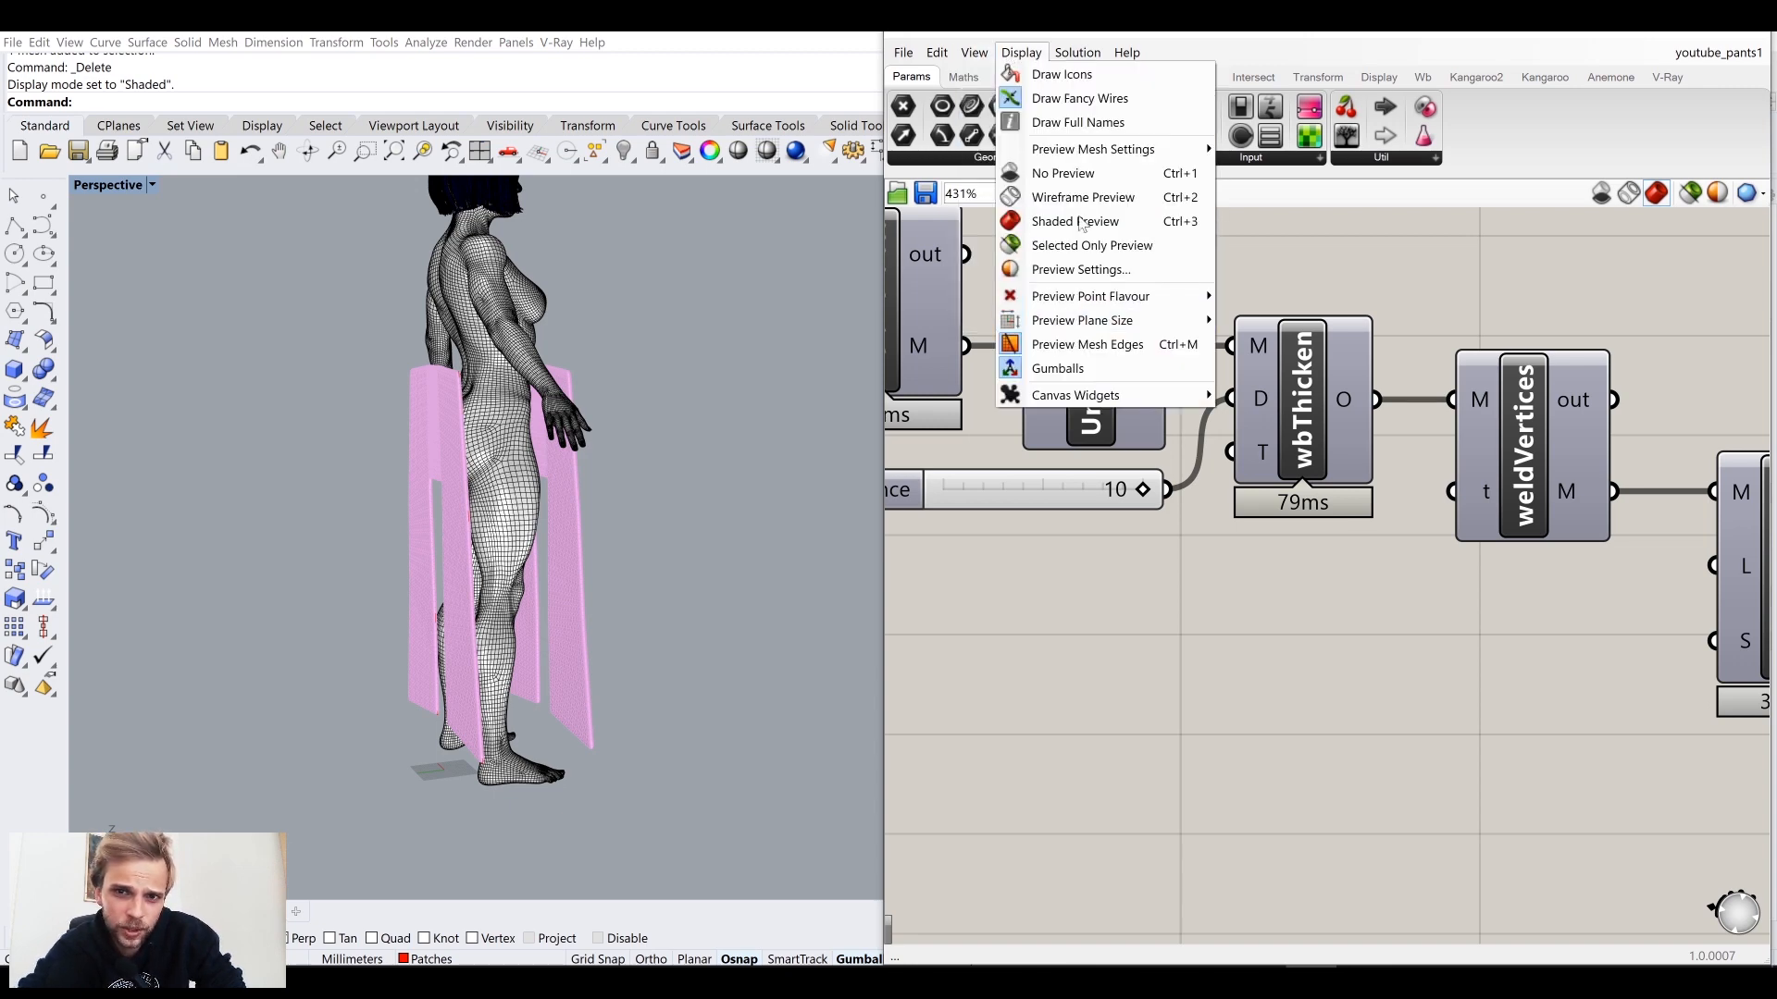
mouse_move(1073, 398)
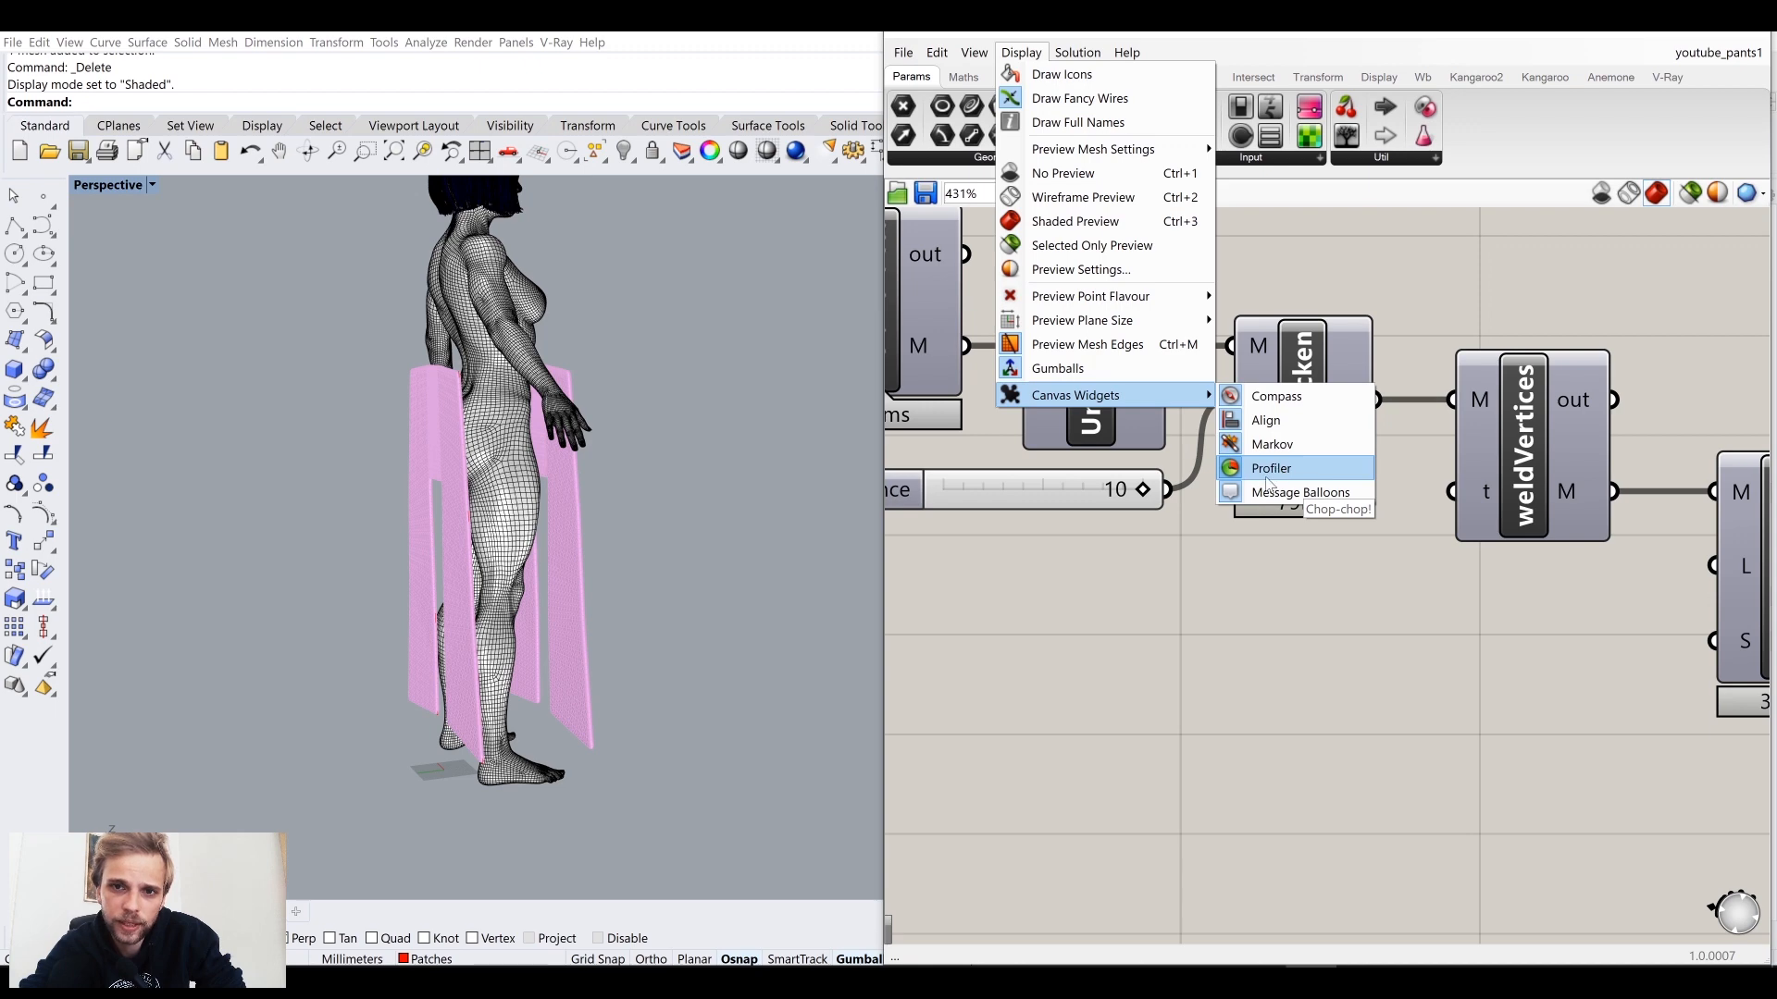
click(1304, 622)
scroll(1234, 503, down, 4)
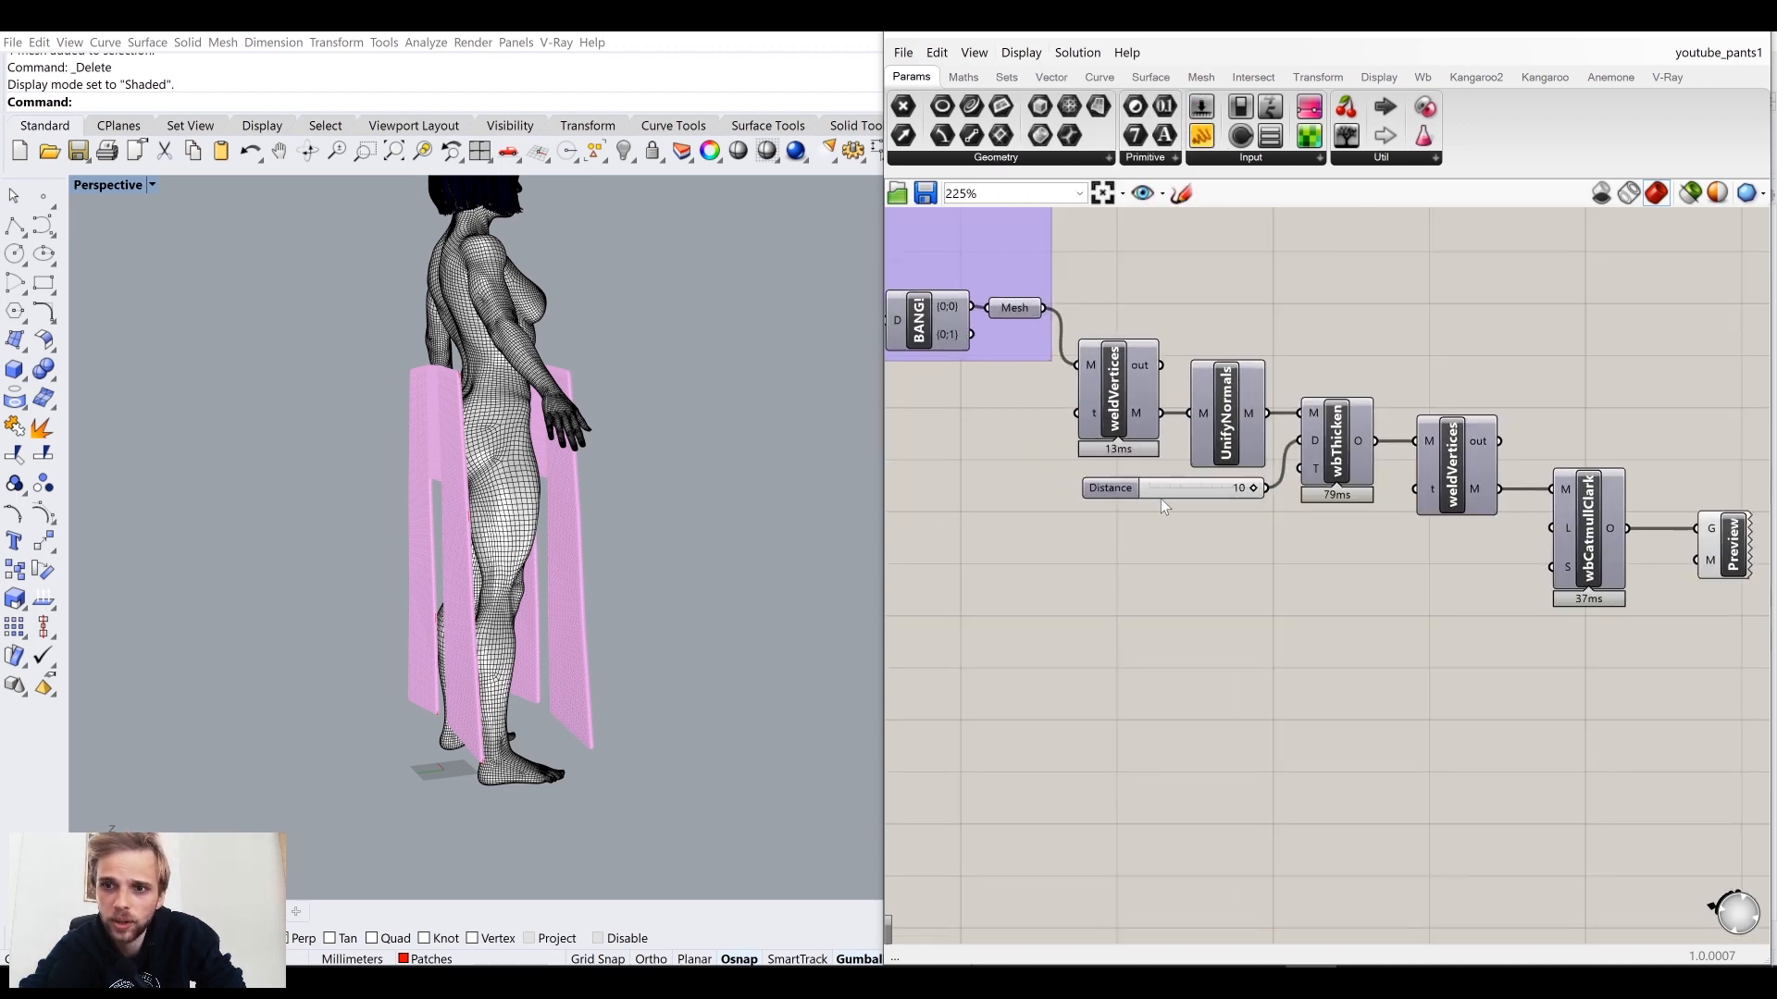
Step: Move the component chain from the first weldVertices to Preview farther from the solver group
scroll(1160, 498, down, 3)
scroll(1135, 481, up, 2)
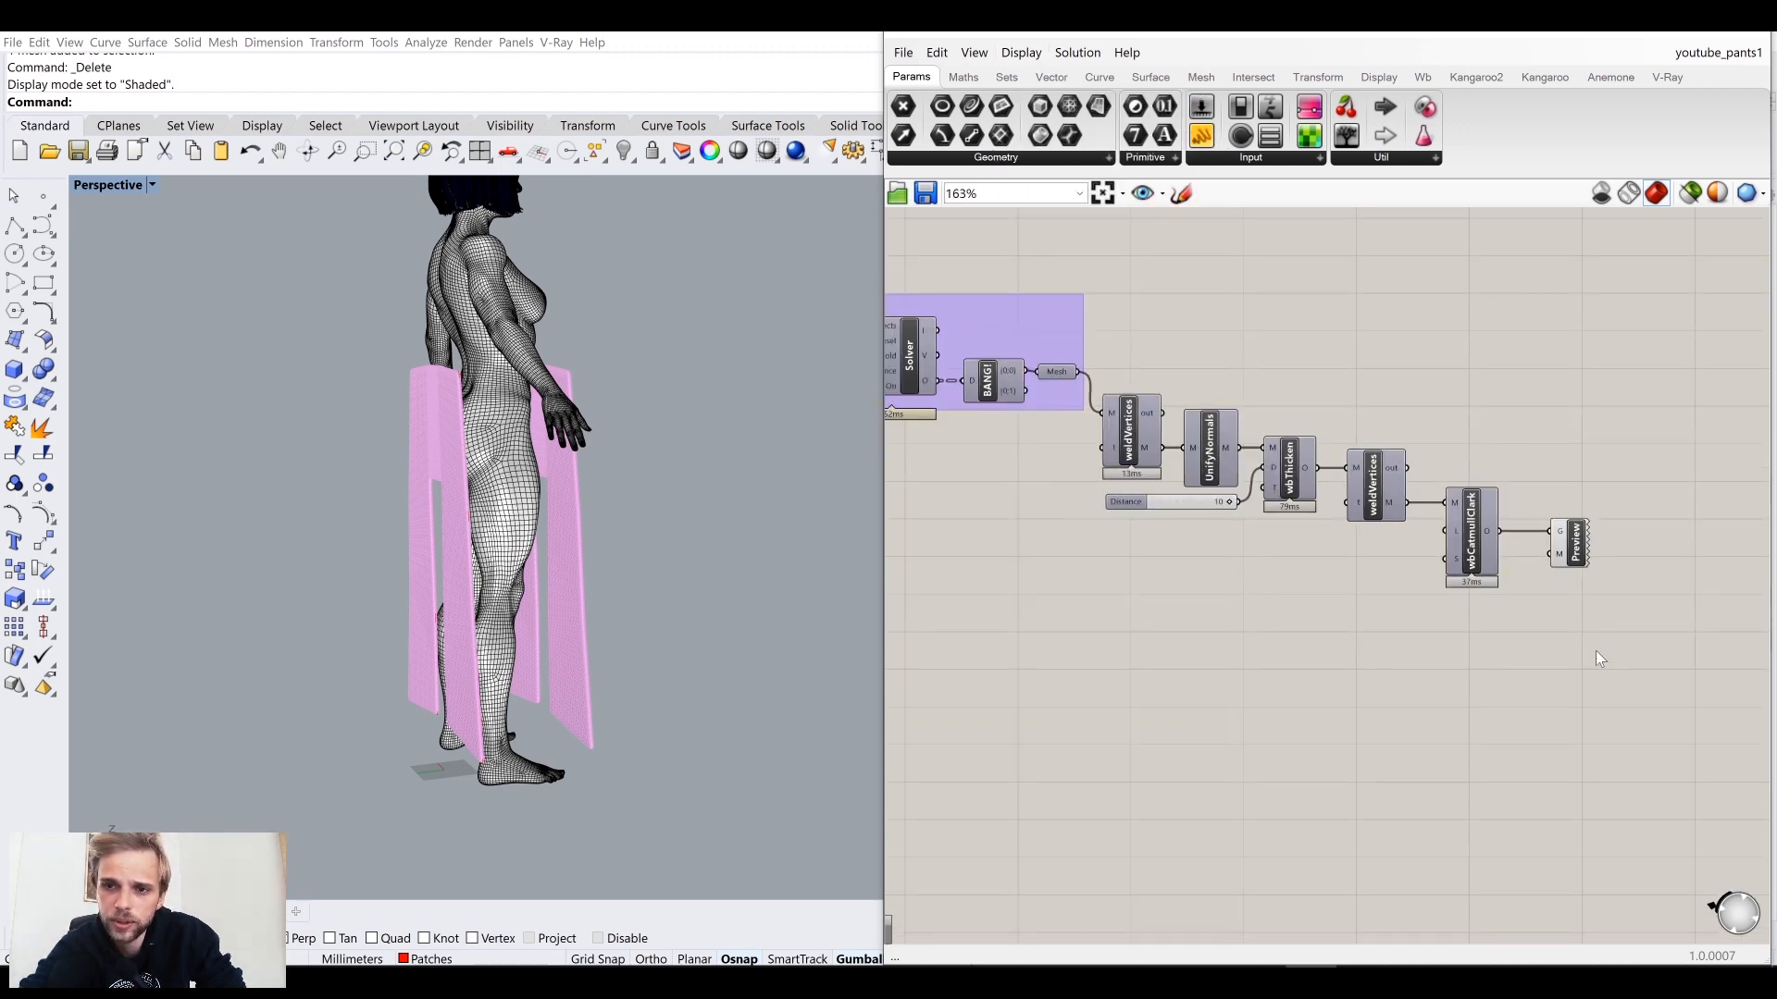
drag(1600, 659, 1240, 430)
click(1225, 314)
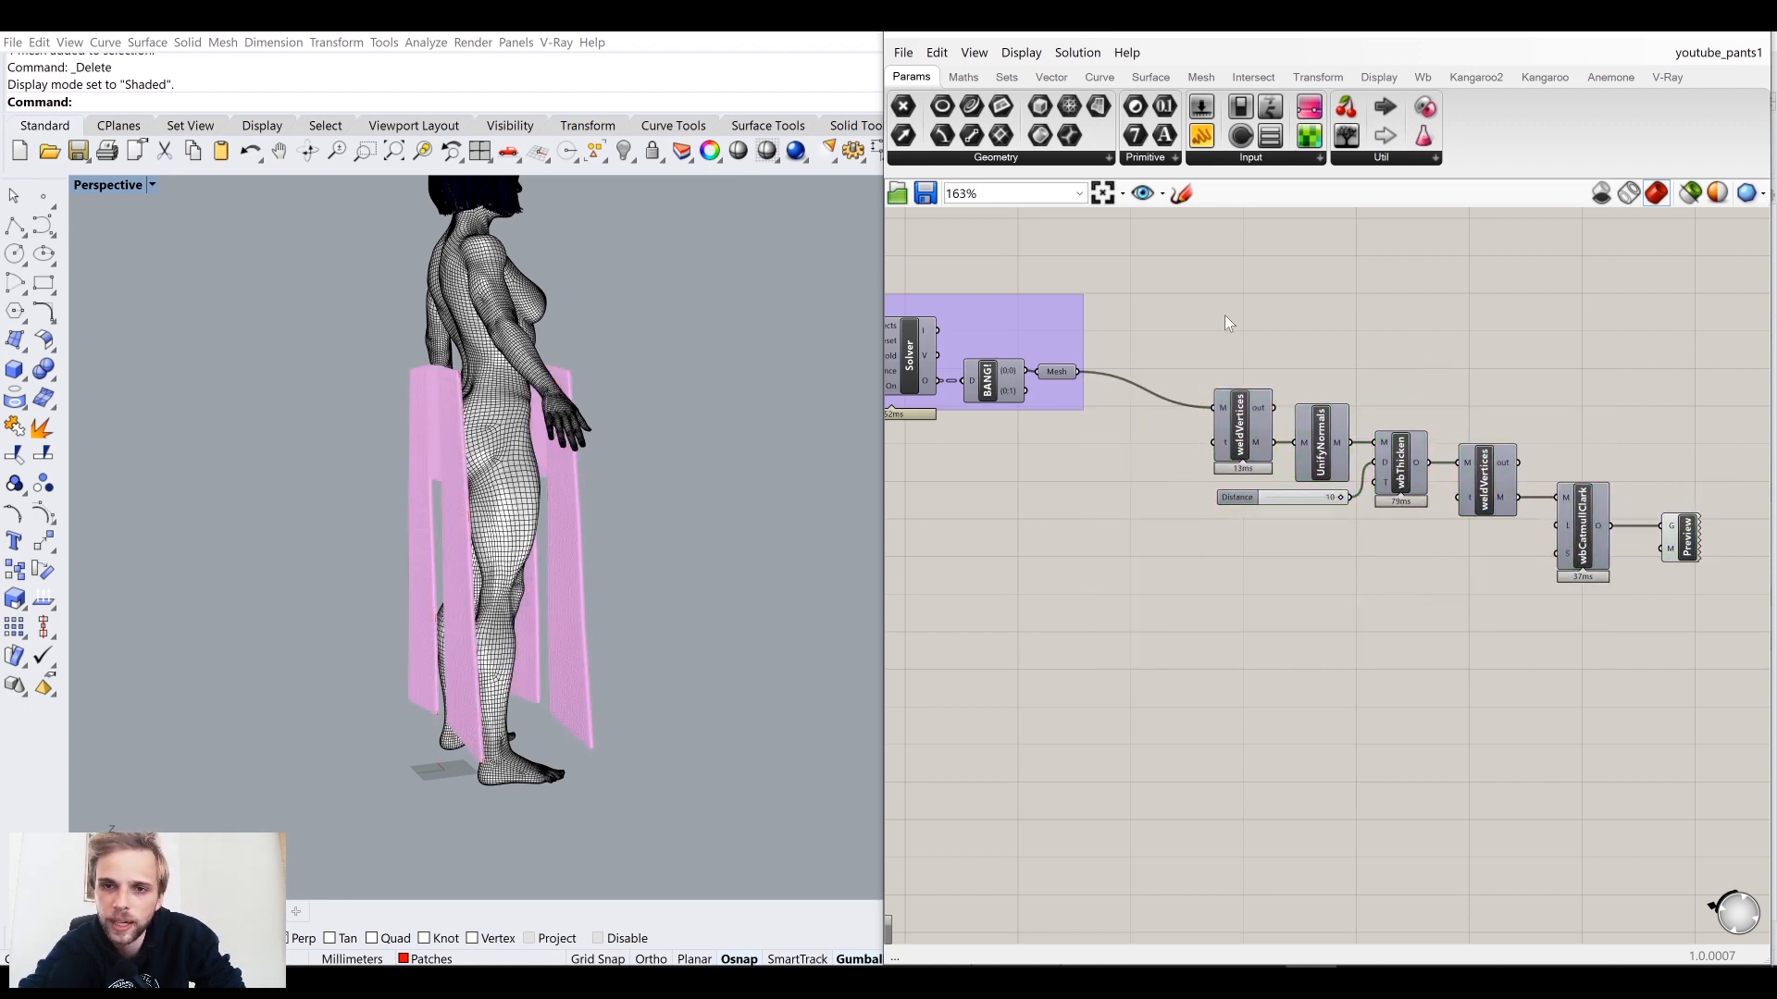
Step: Add a Data Dam component above the gap between the Mesh parameter and weldVertices
right_drag(1147, 307, 1198, 398)
double_click(1197, 398)
text(data)
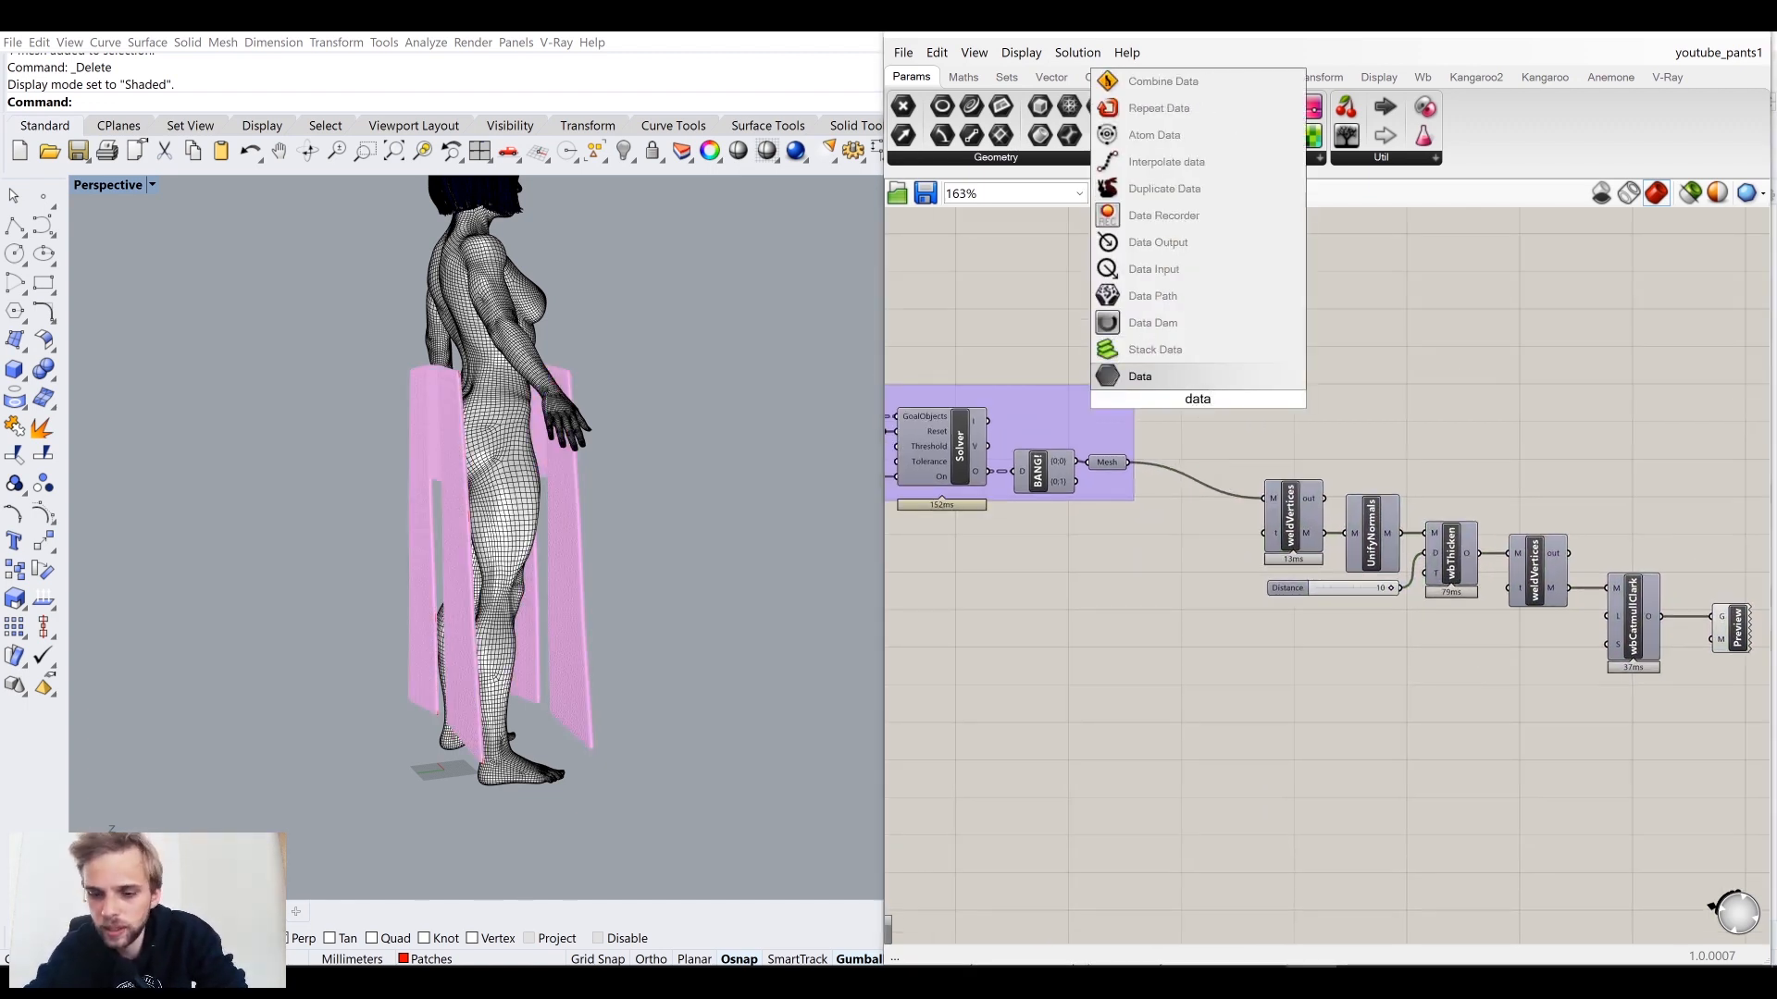
key(Up)
key(Return)
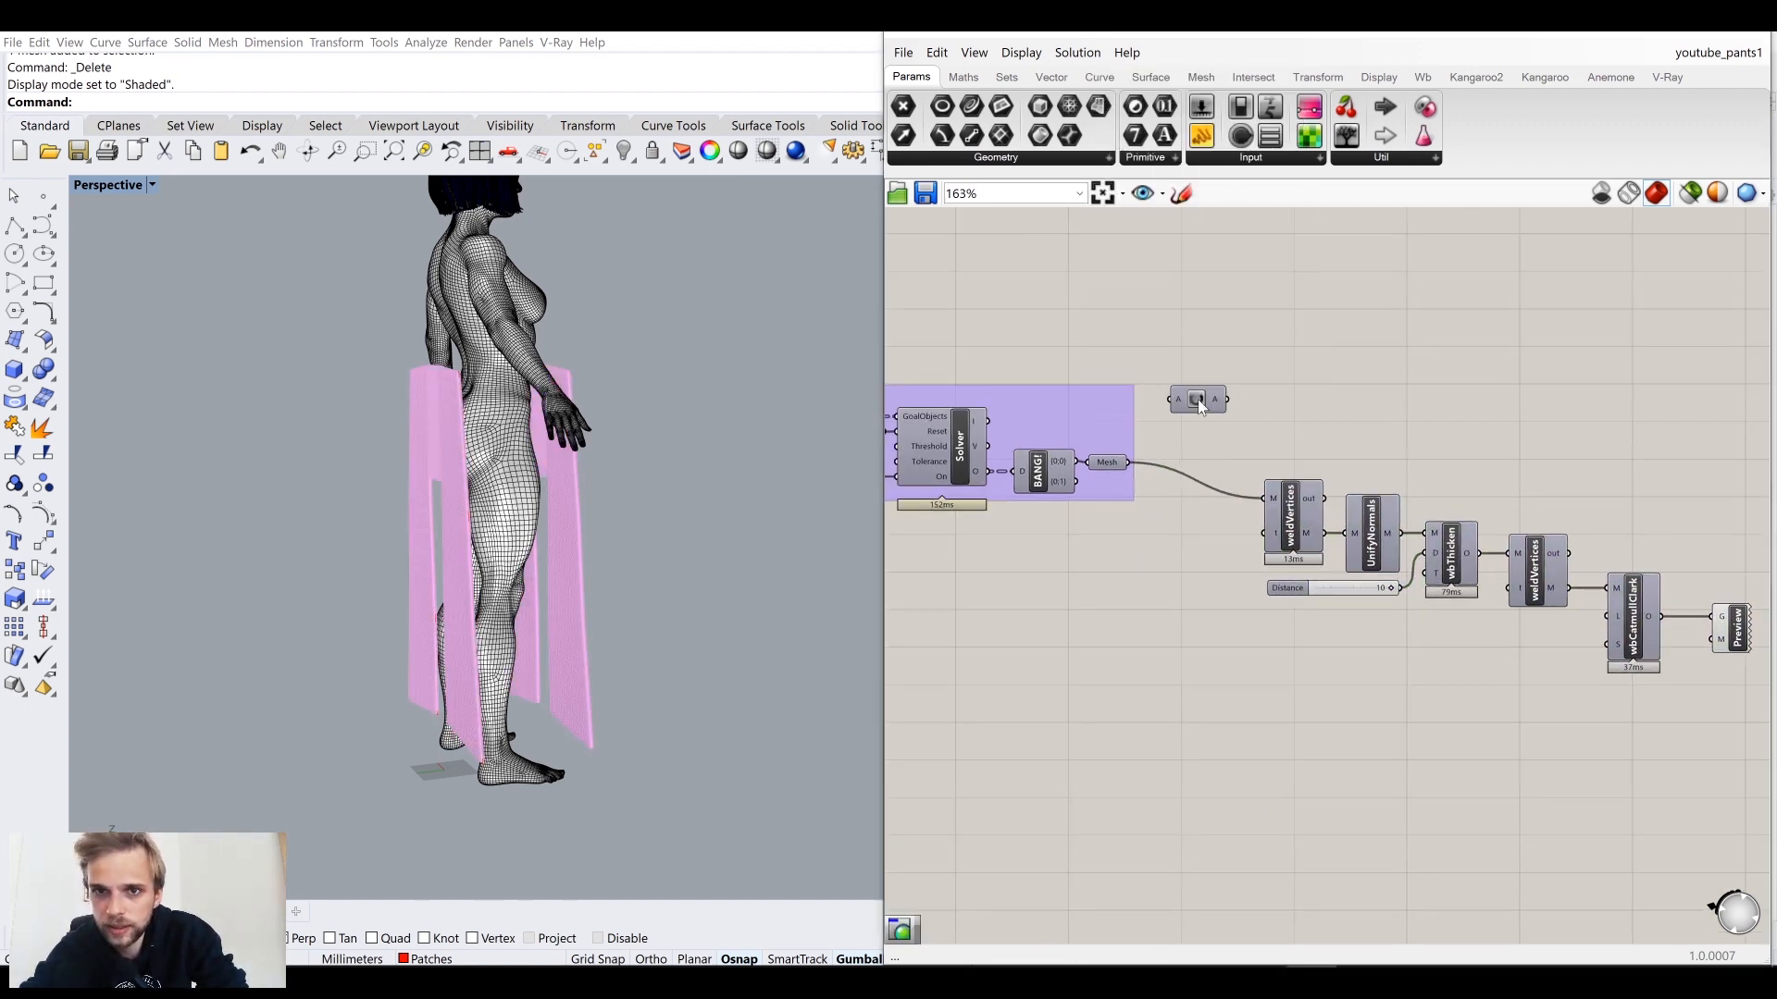
Step: Examine the weld, thicken and Catmull-Clark components and the solver group that feeds them
scroll(1584, 638, up, 3)
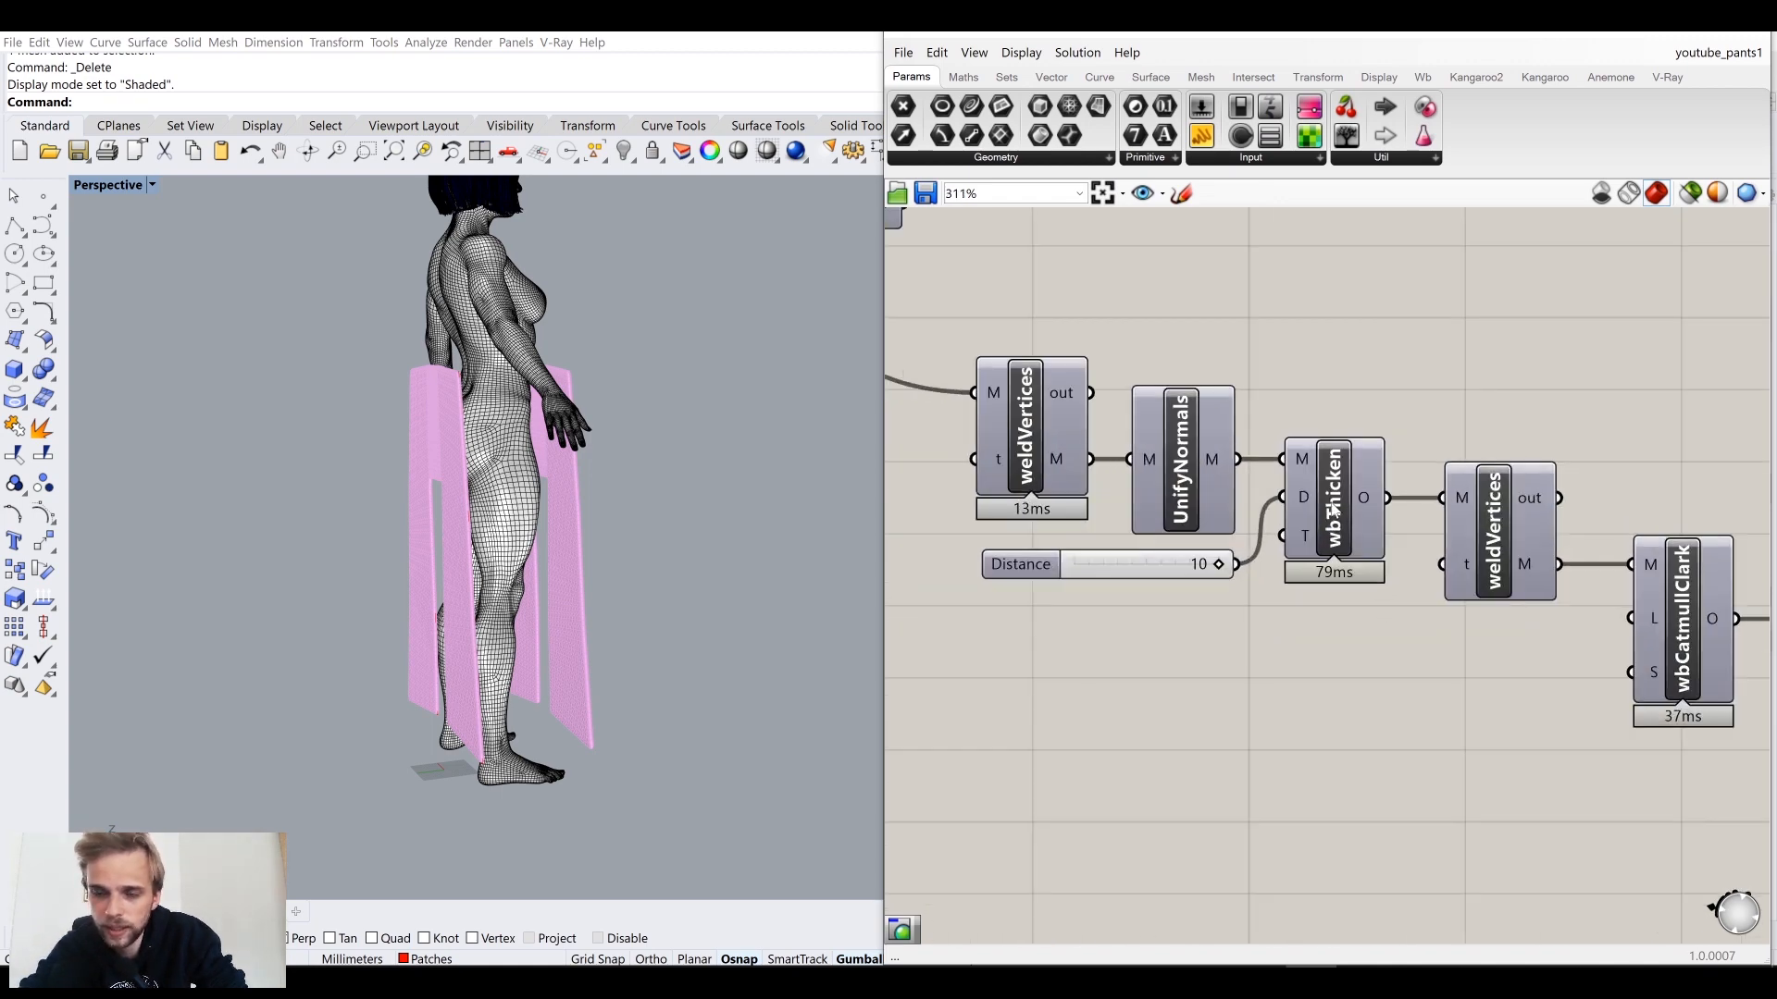
right_drag(1562, 649, 1310, 575)
right_drag(1181, 625, 1439, 604)
scroll(1440, 604, down, 2)
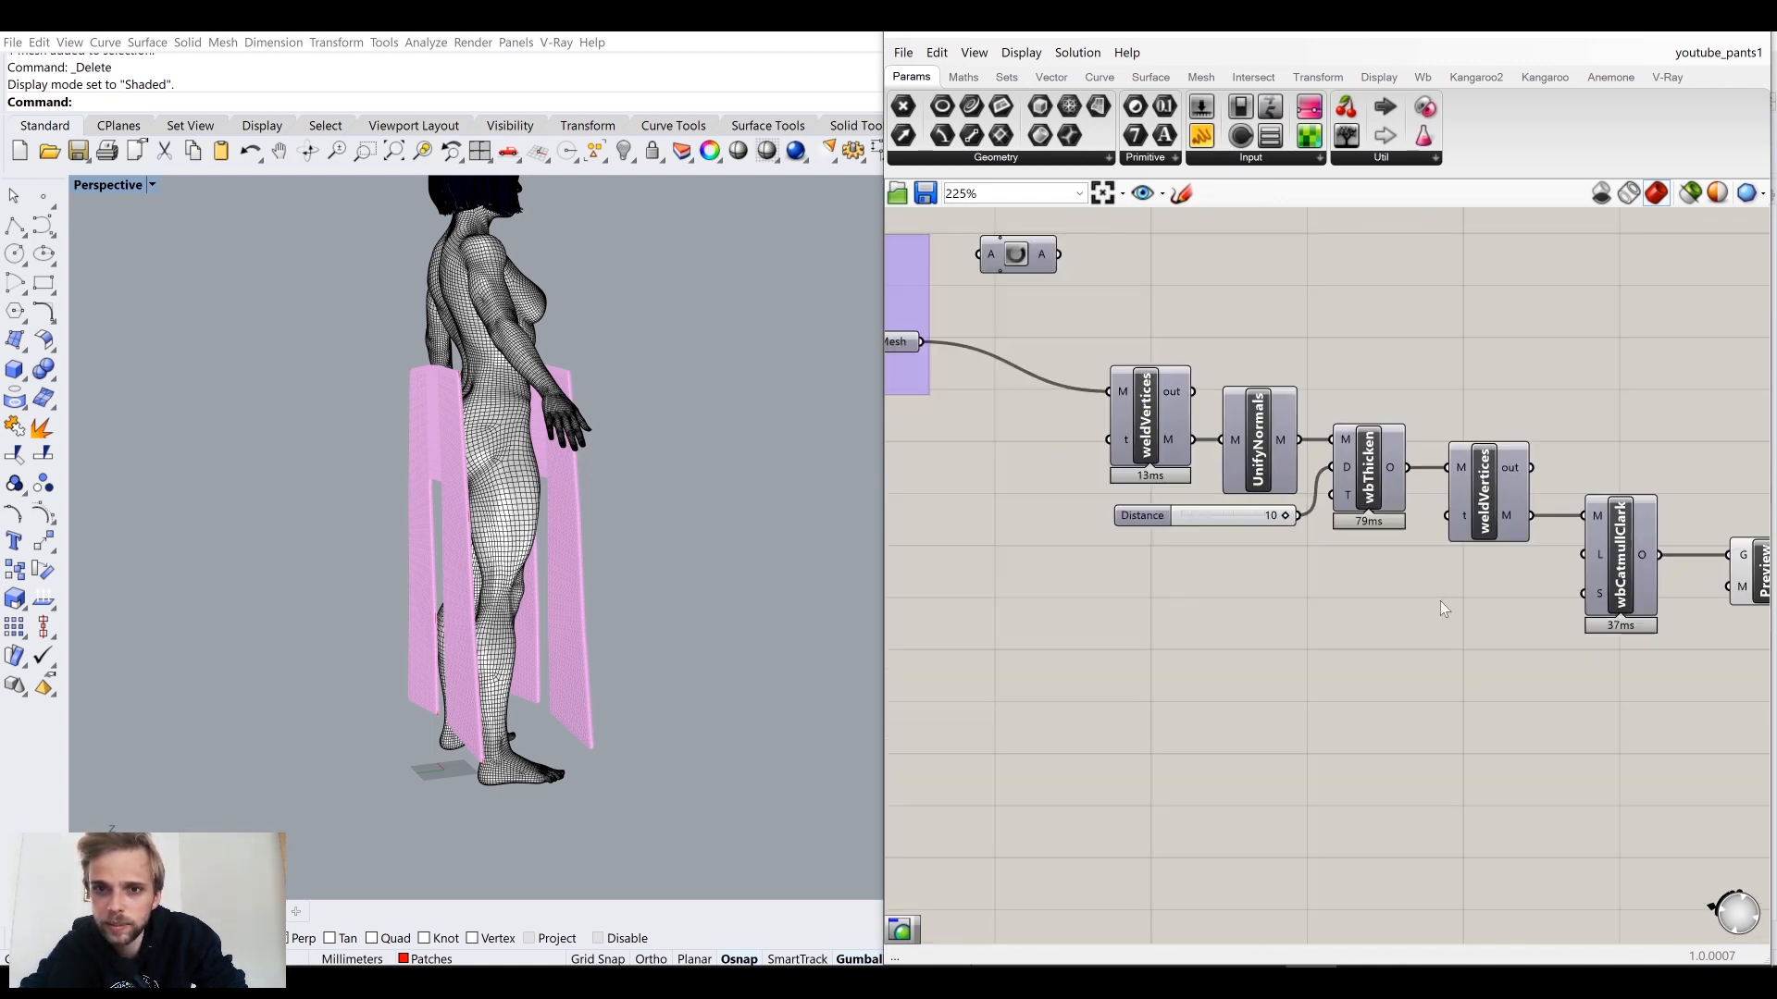
scroll(1111, 440, up, 3)
scroll(1185, 549, down, 4)
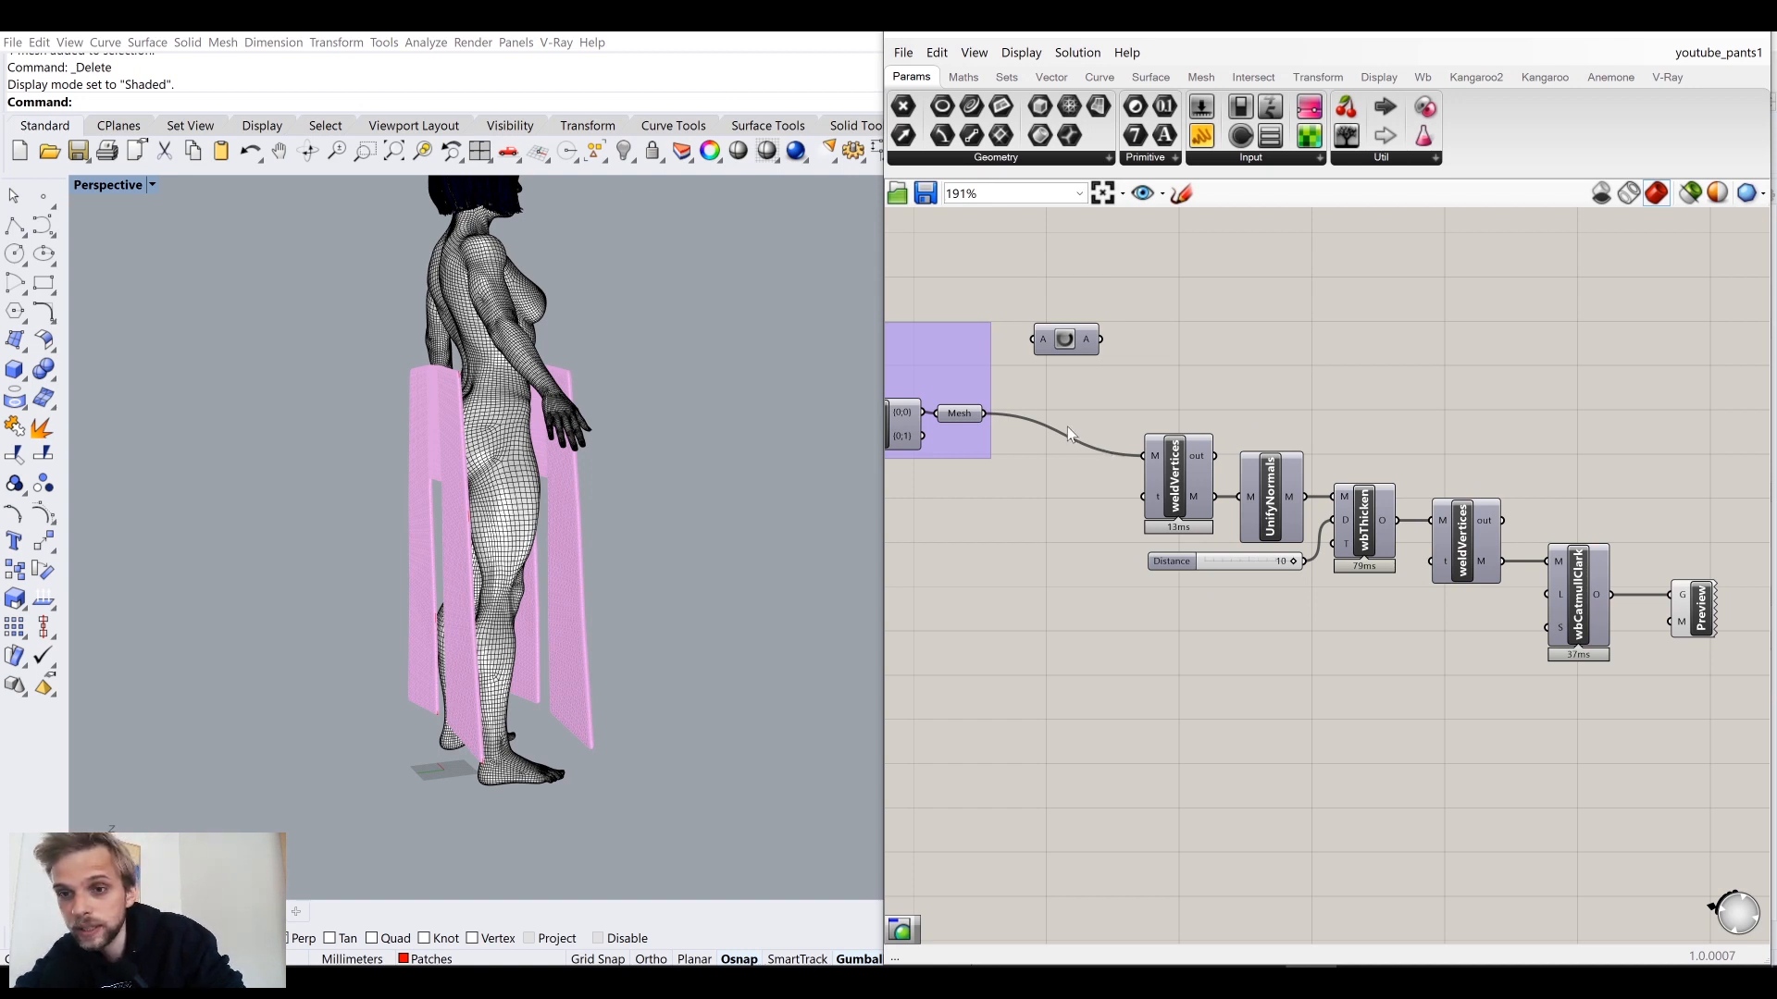
right_drag(1085, 375, 1426, 456)
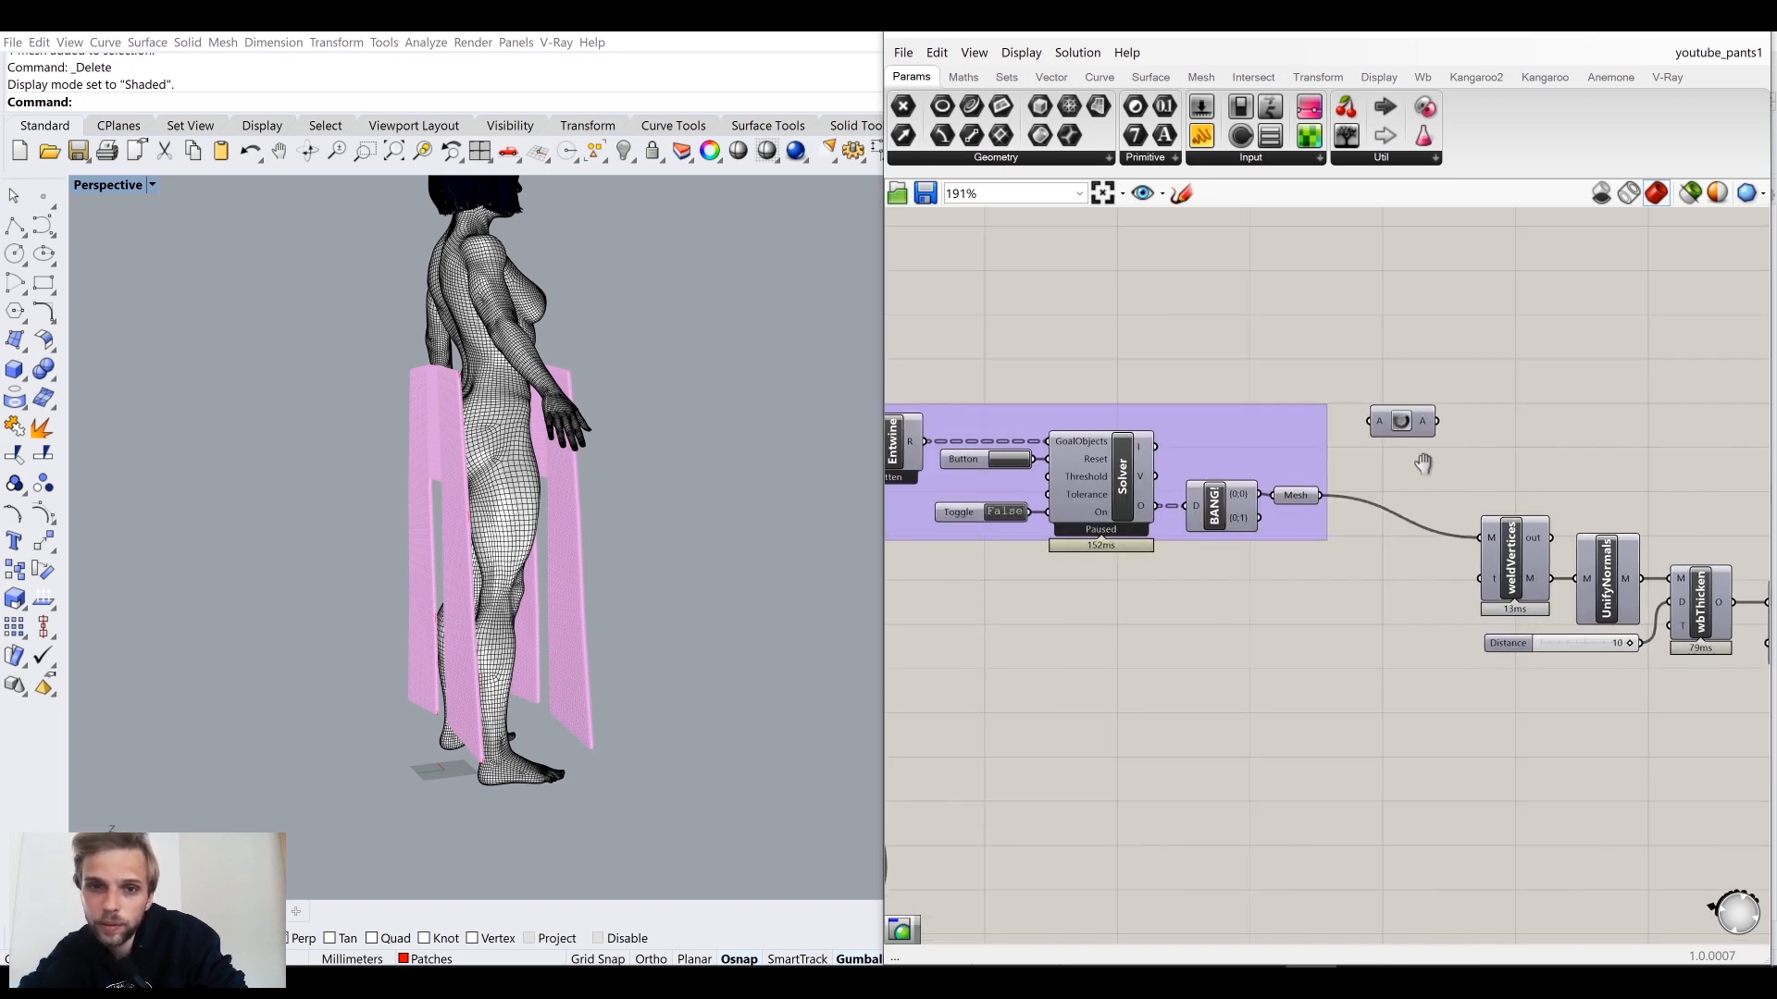
scroll(1384, 563, down, 1)
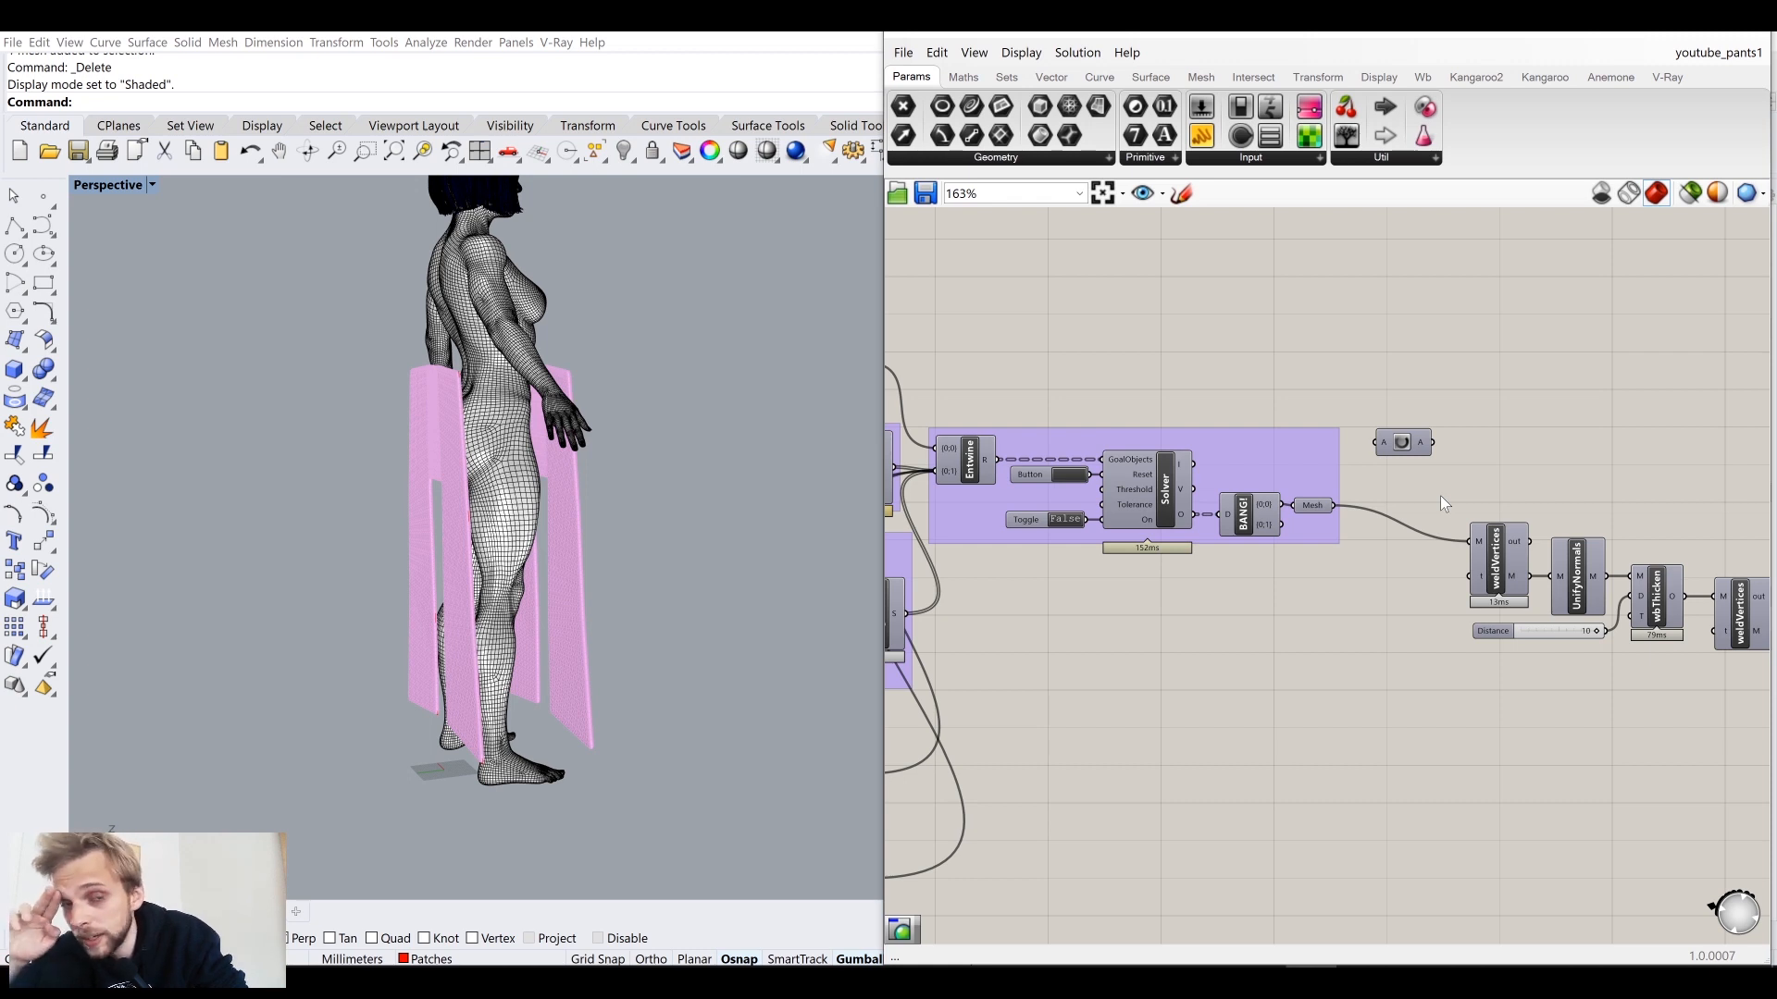
Step: Wire the Mesh parameter through the Data Dam into the M input of the first weldVertices component
scroll(1153, 417, up, 3)
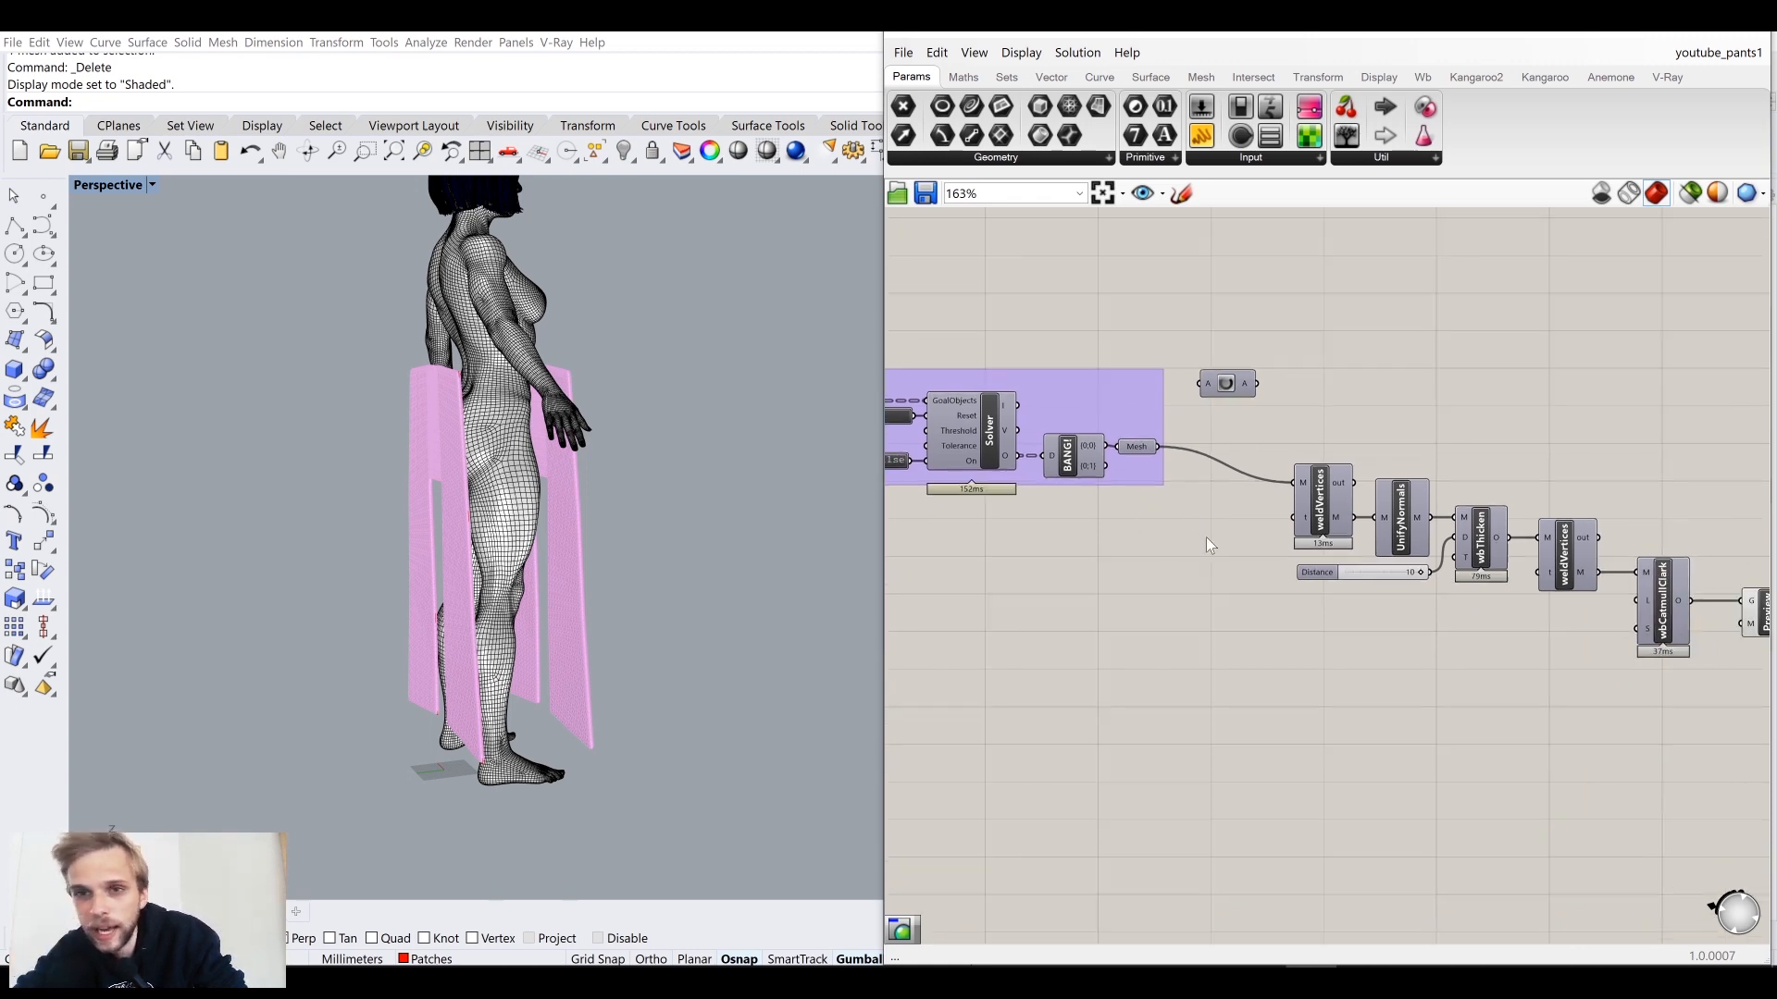
drag(1131, 399, 1211, 277)
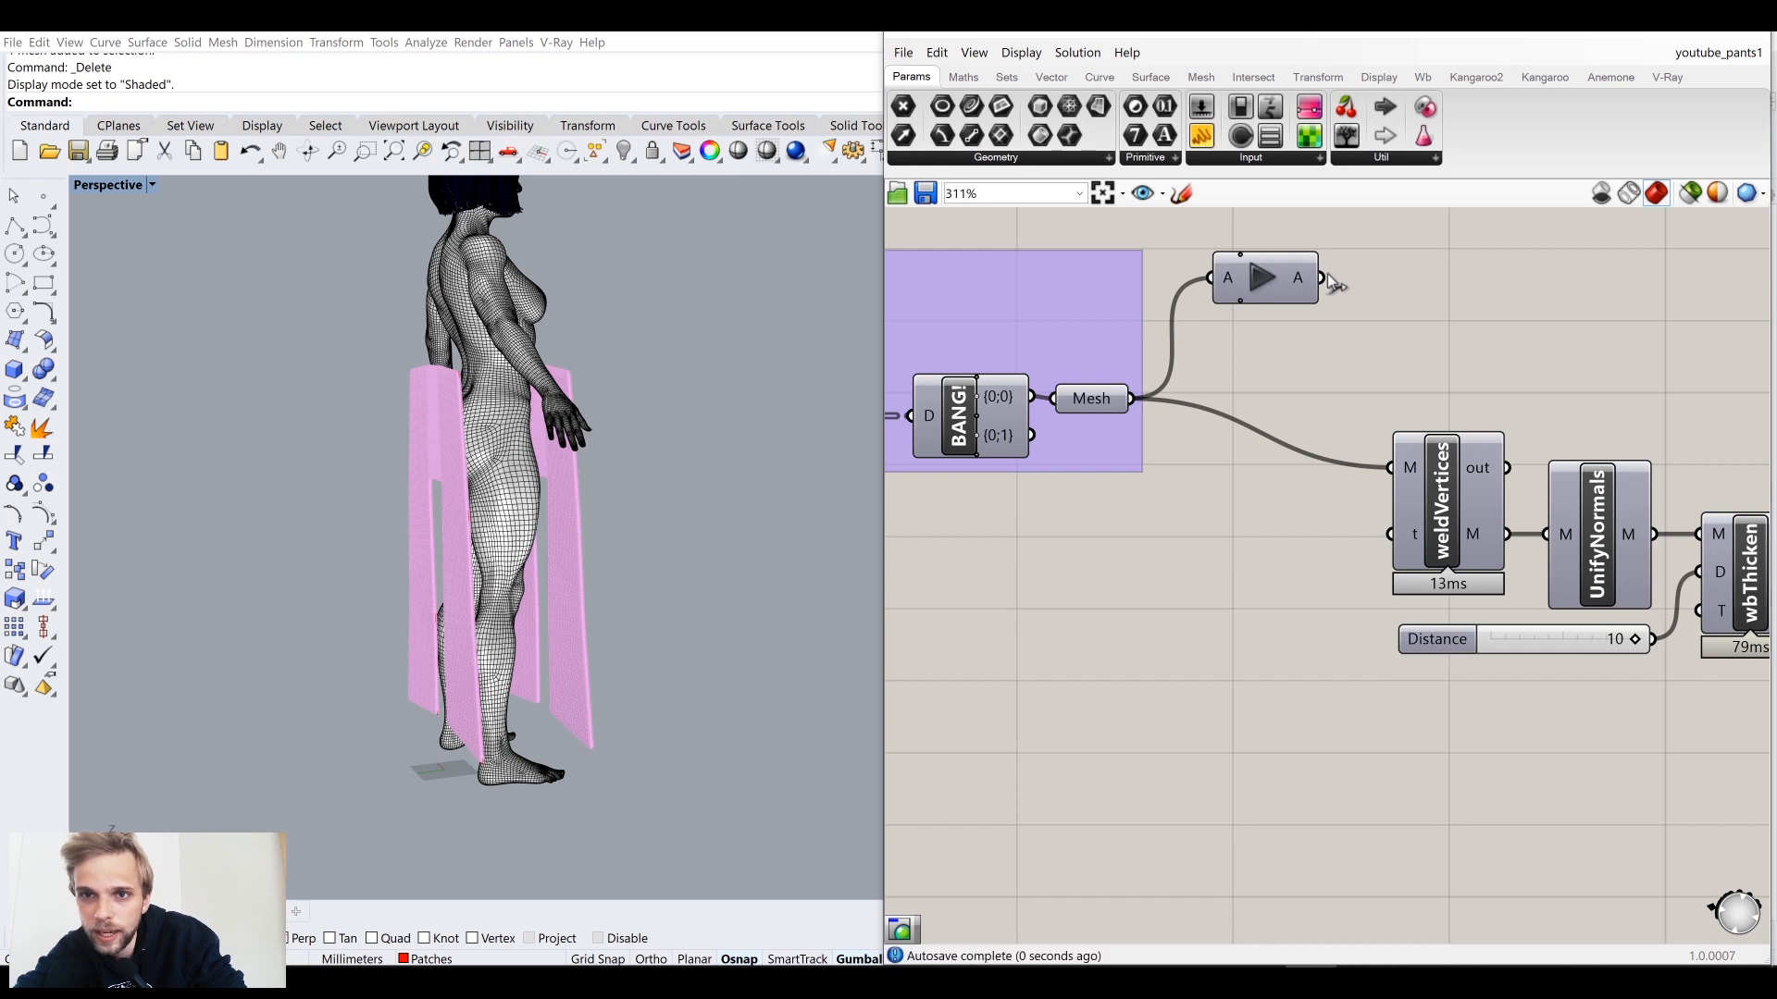
drag(1321, 278, 1390, 467)
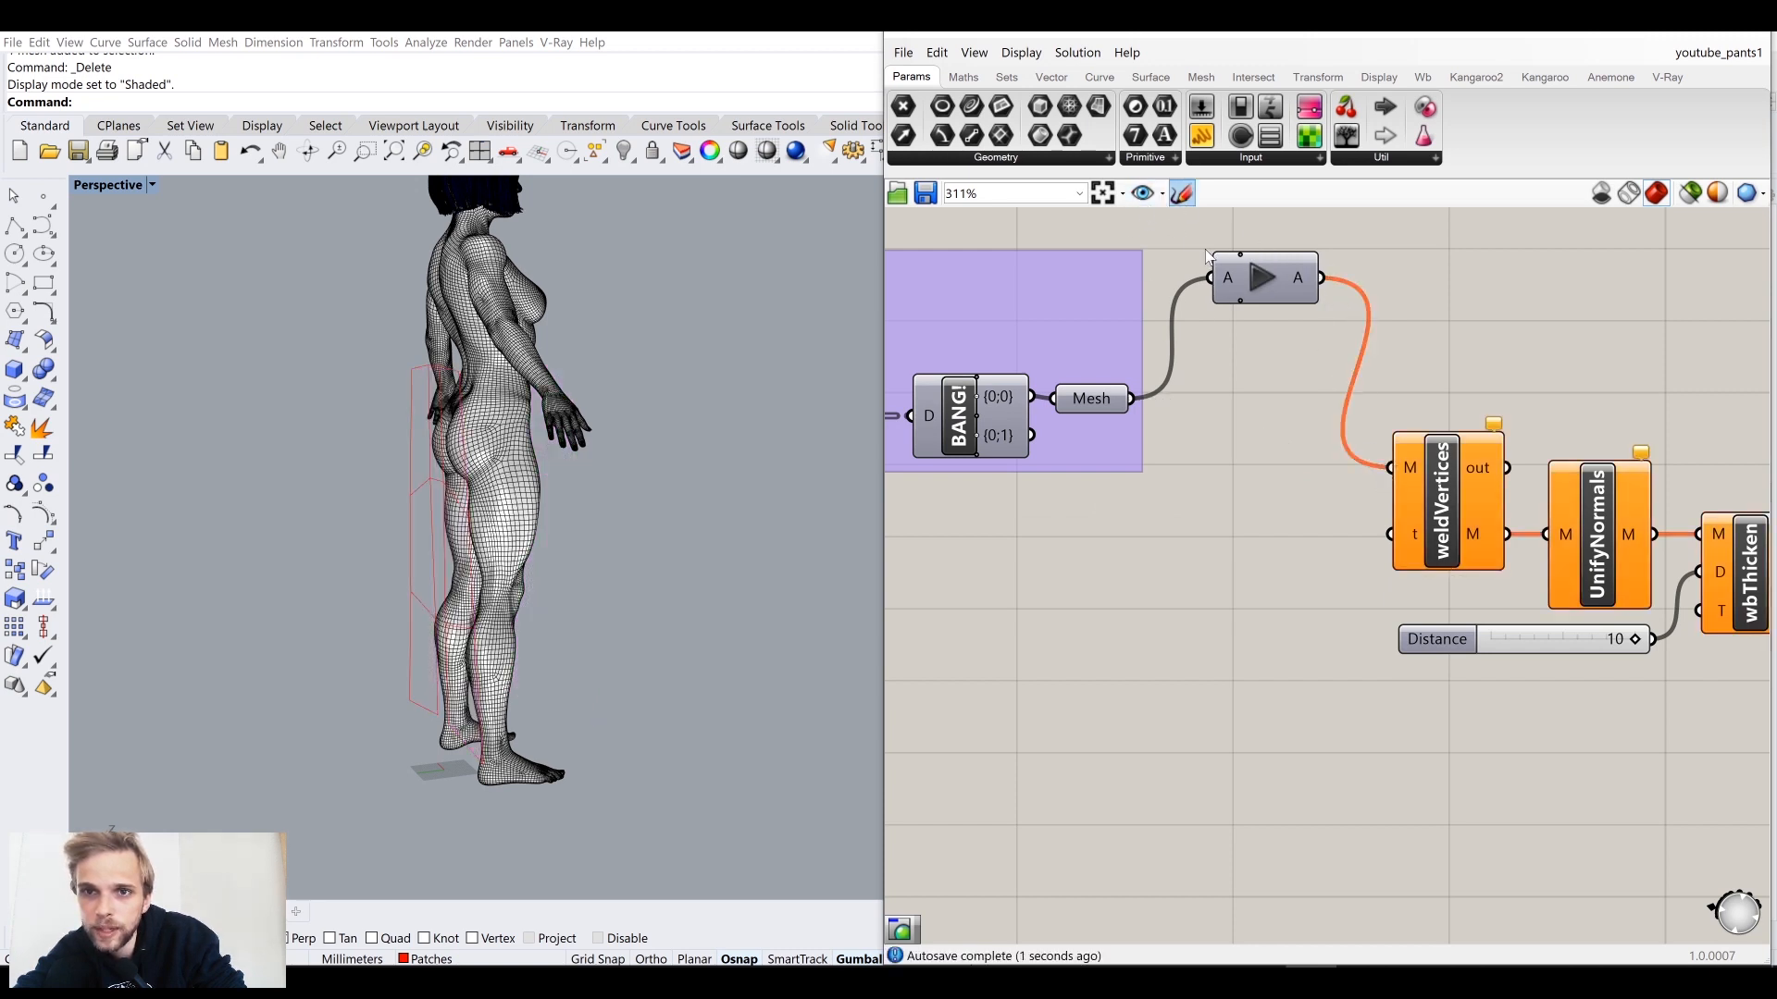
Step: Group the Data Dam on its own and give the group a blob outline
right_drag(1179, 248, 1202, 363)
drag(1183, 338, 1341, 496)
middle_click(1318, 496)
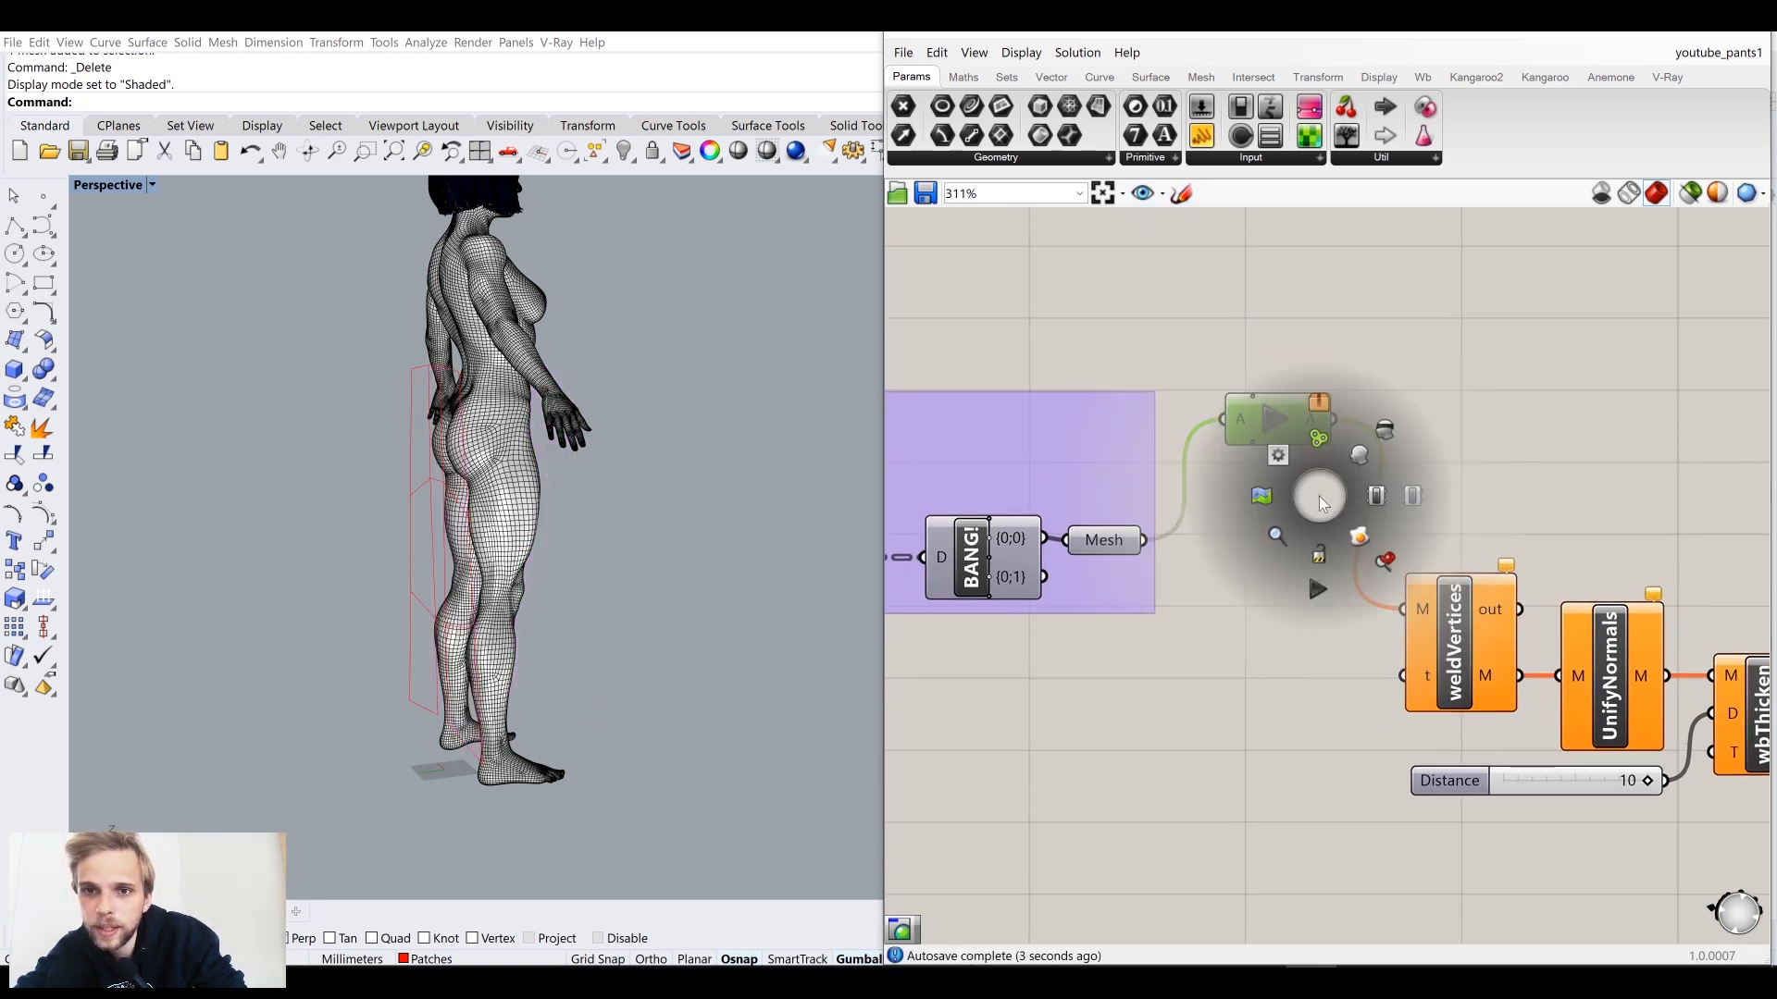
click(1320, 440)
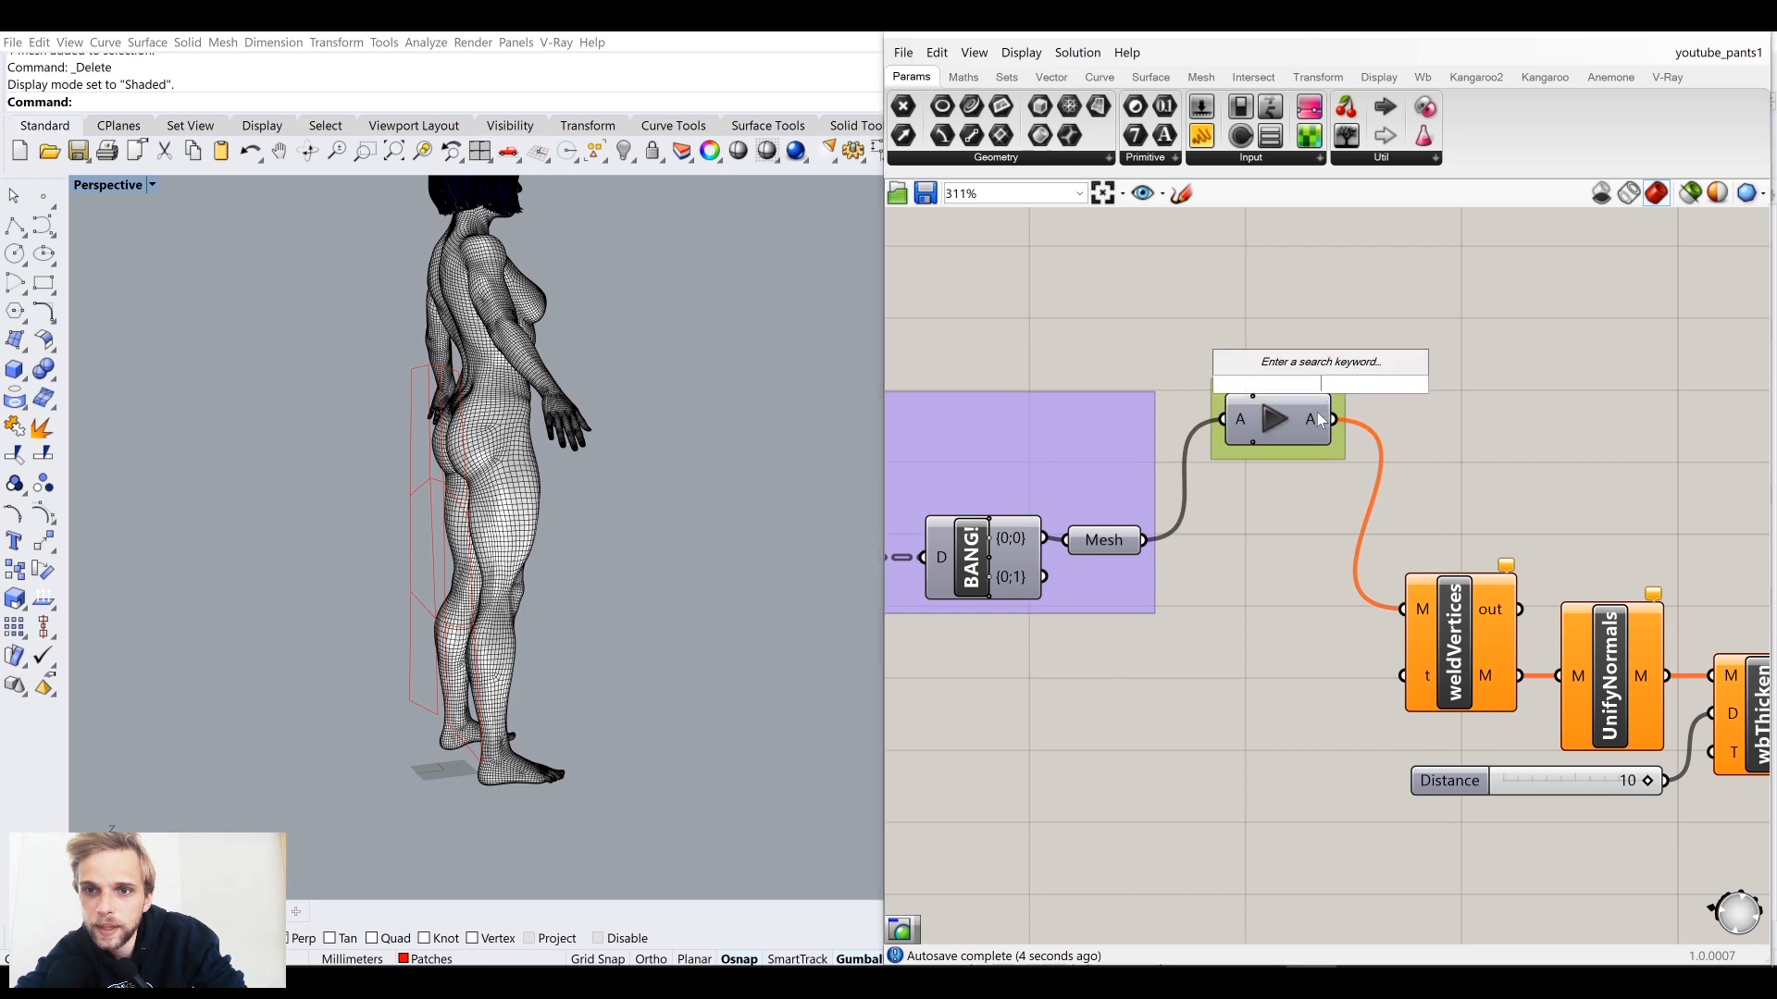
scroll(1356, 442, up, 2)
click(1333, 396)
right_click(1284, 383)
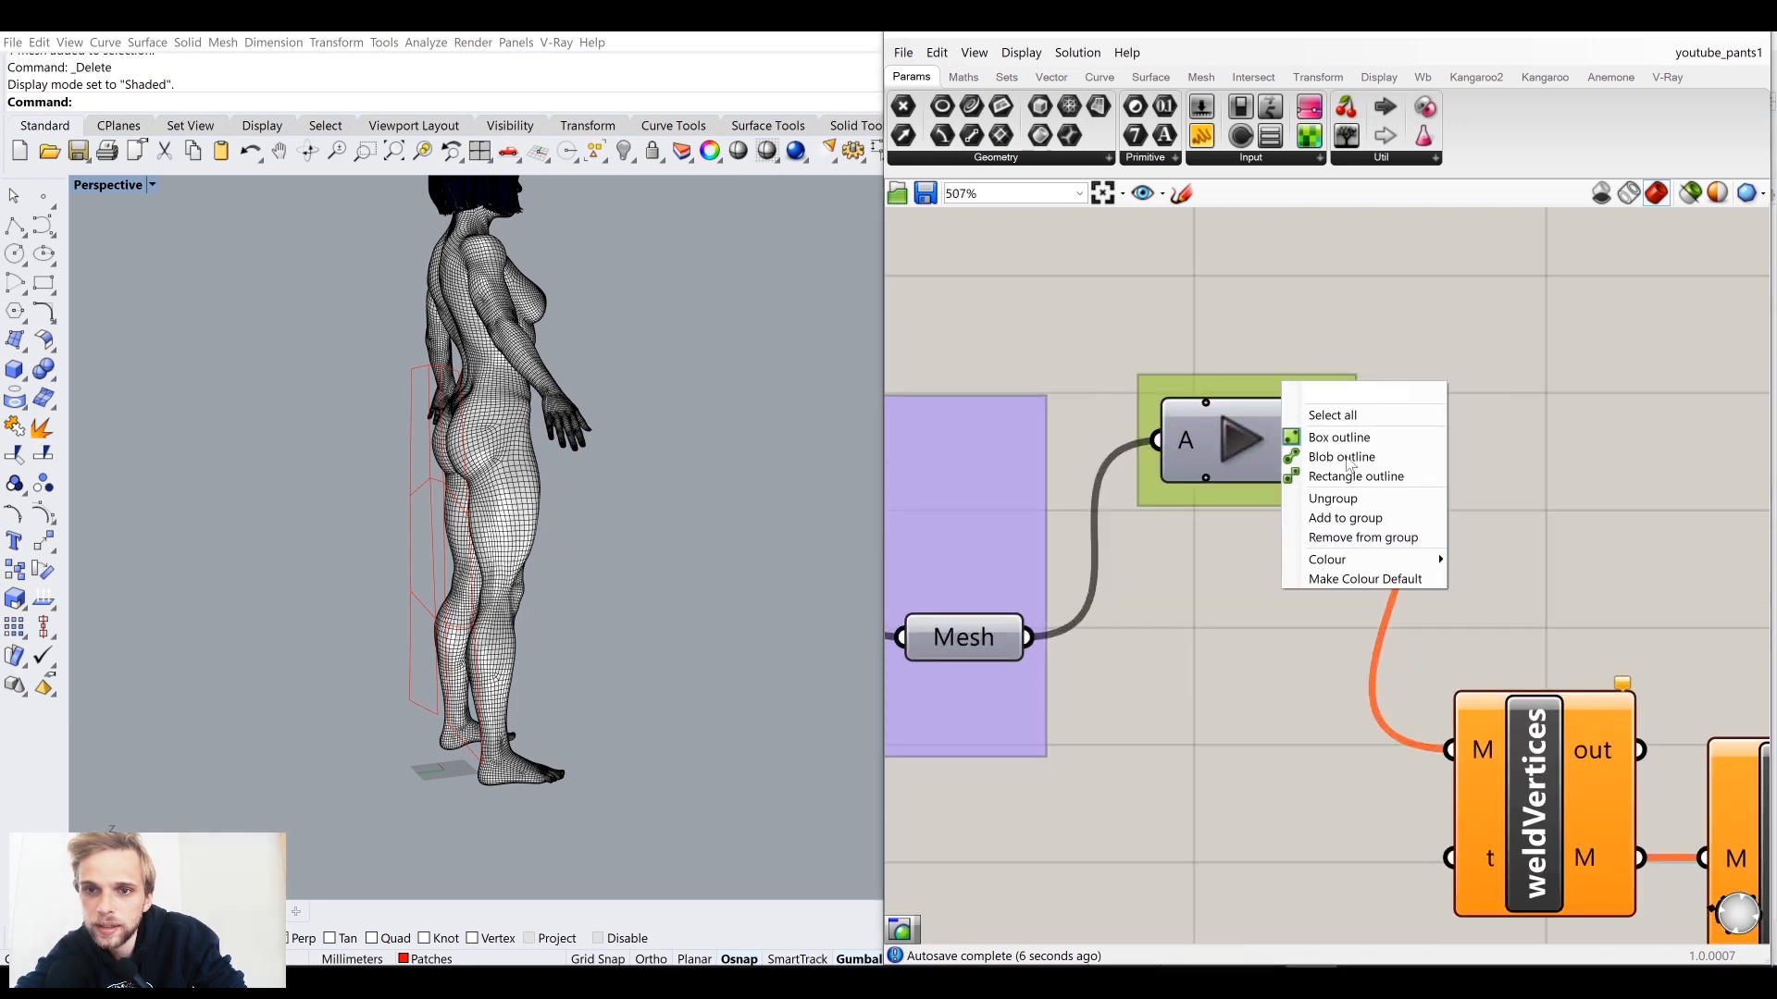
click(1338, 461)
drag(1265, 356, 1272, 435)
click(1399, 352)
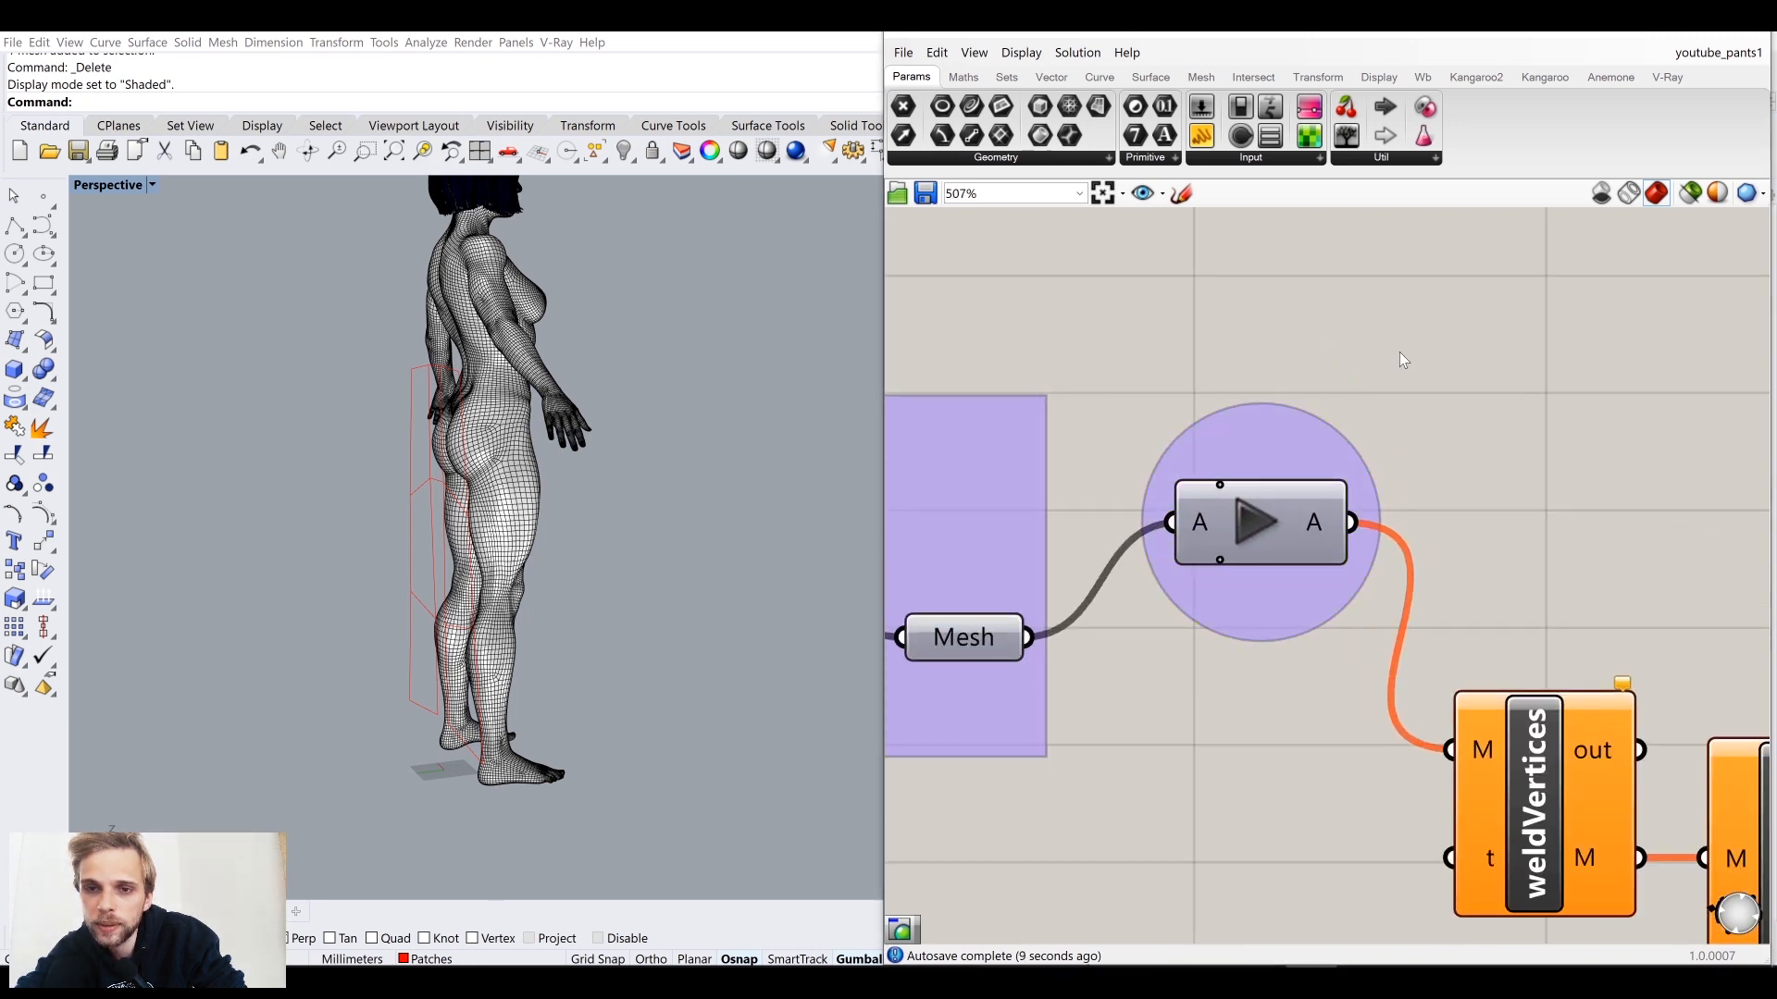
Step: Move the Data Dam group down in line with the Mesh parameter
scroll(1401, 363, down, 3)
right_drag(1238, 520, 1240, 528)
scroll(1323, 409, up, 3)
drag(1342, 411, 1342, 520)
click(1252, 483)
Step: Turn on the viewport preview of the solver's output Mesh parameter
right_drag(1252, 483, 1395, 464)
middle_click(1274, 543)
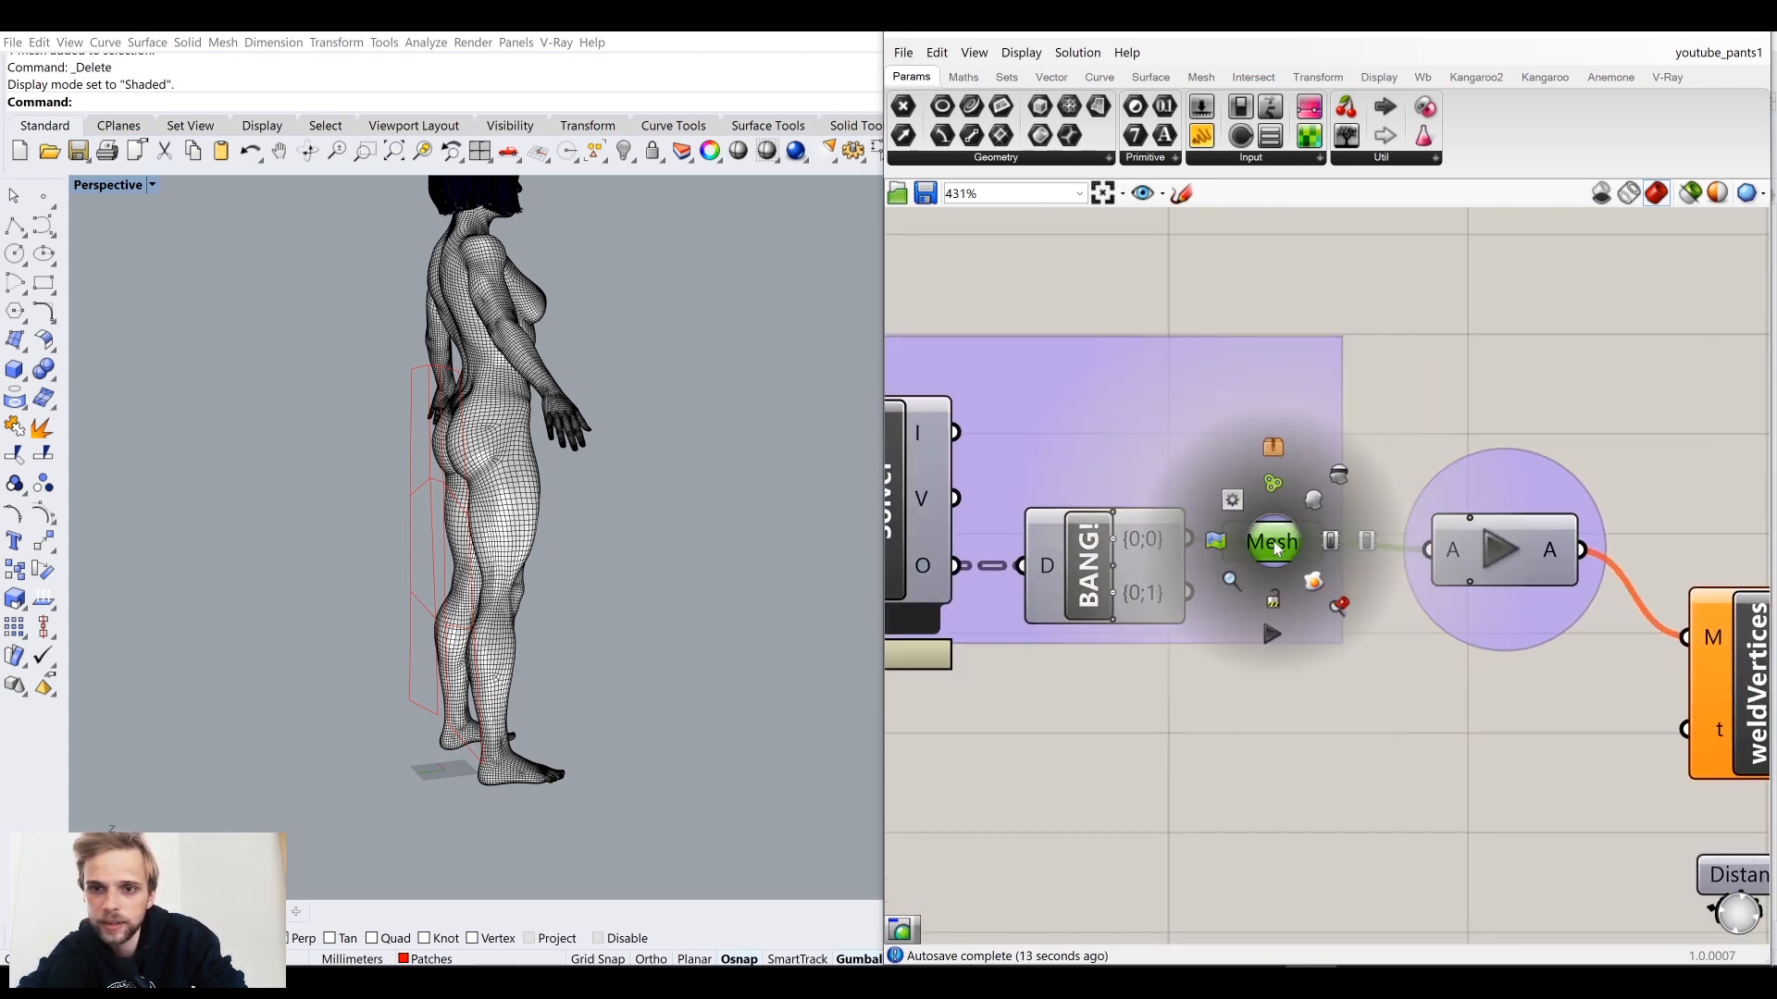
click(1315, 507)
scroll(1465, 357, down, 1)
right_drag(572, 510, 626, 507)
Step: Set the B multiplier slider of the Length(Line) goal's target length to its maximum
right_drag(1000, 496, 1380, 551)
scroll(1365, 552, down, 4)
right_drag(1229, 666, 1483, 481)
scroll(892, 587, up, 4)
right_drag(892, 587, 1008, 569)
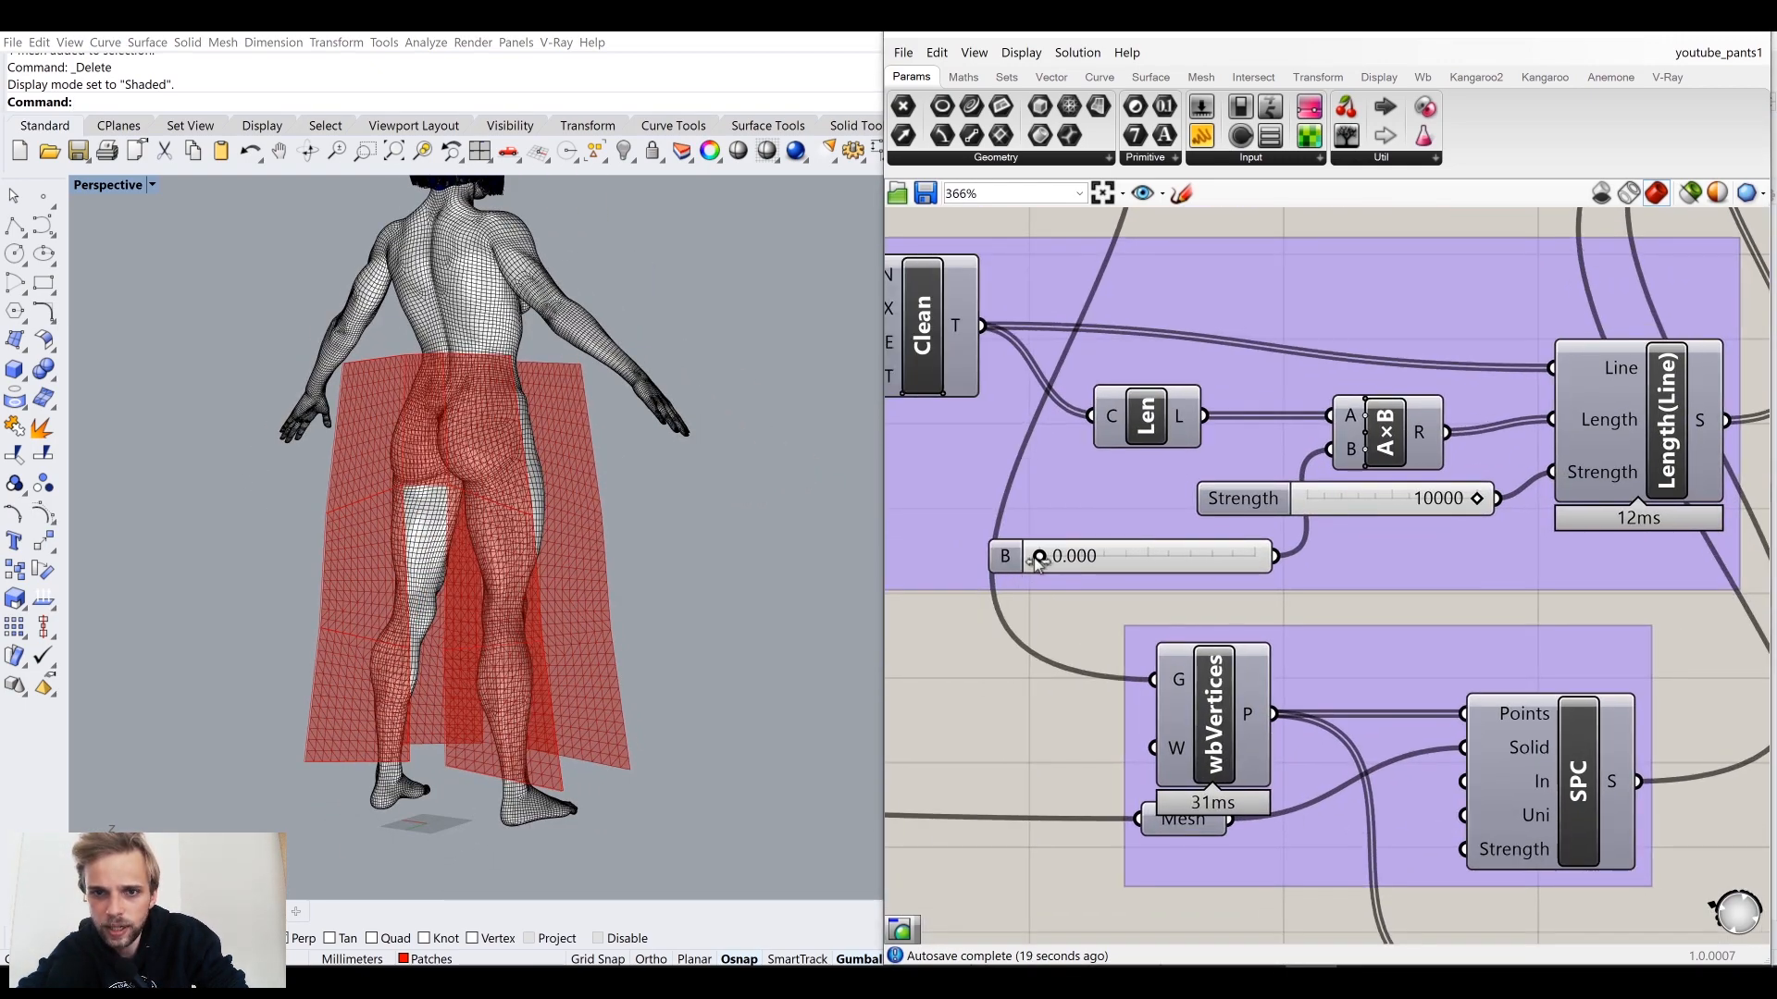
drag(1034, 556, 1332, 576)
Step: Reset the Kangaroo solver so it starts from the flat pattern pieces
scroll(1335, 575, down, 5)
right_drag(1638, 398, 1328, 509)
scroll(1327, 500, up, 4)
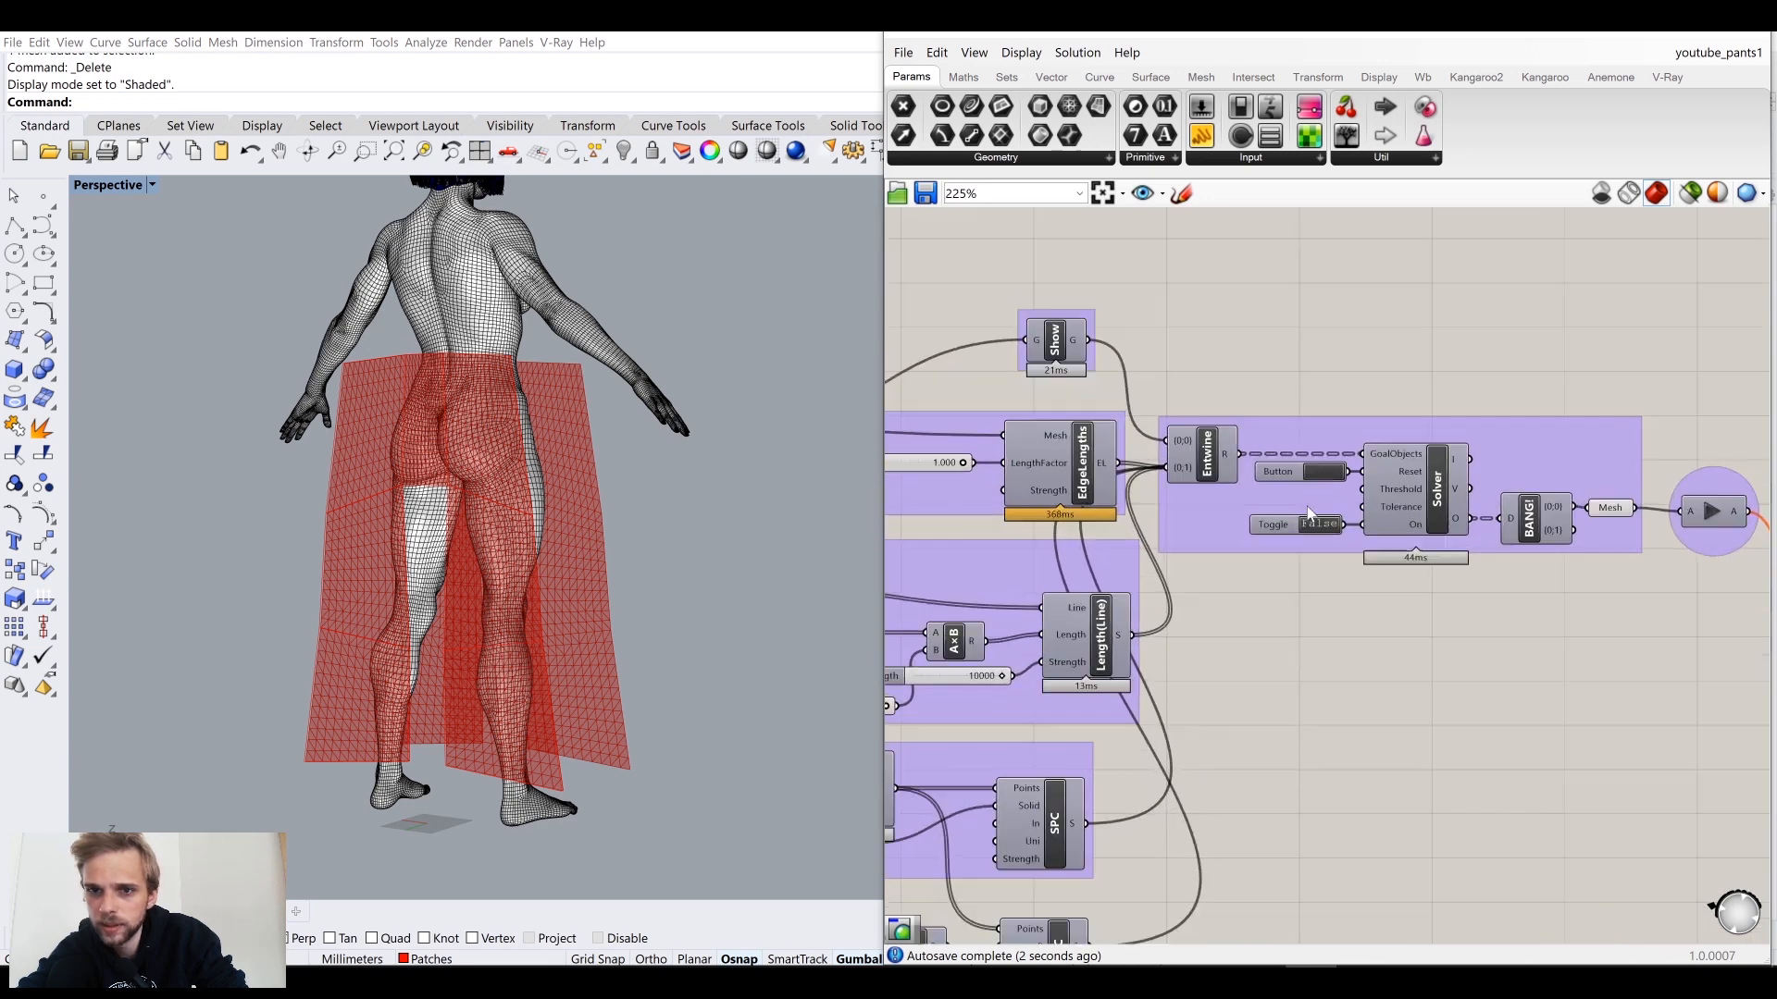
click(1327, 457)
right_drag(1363, 573, 1191, 528)
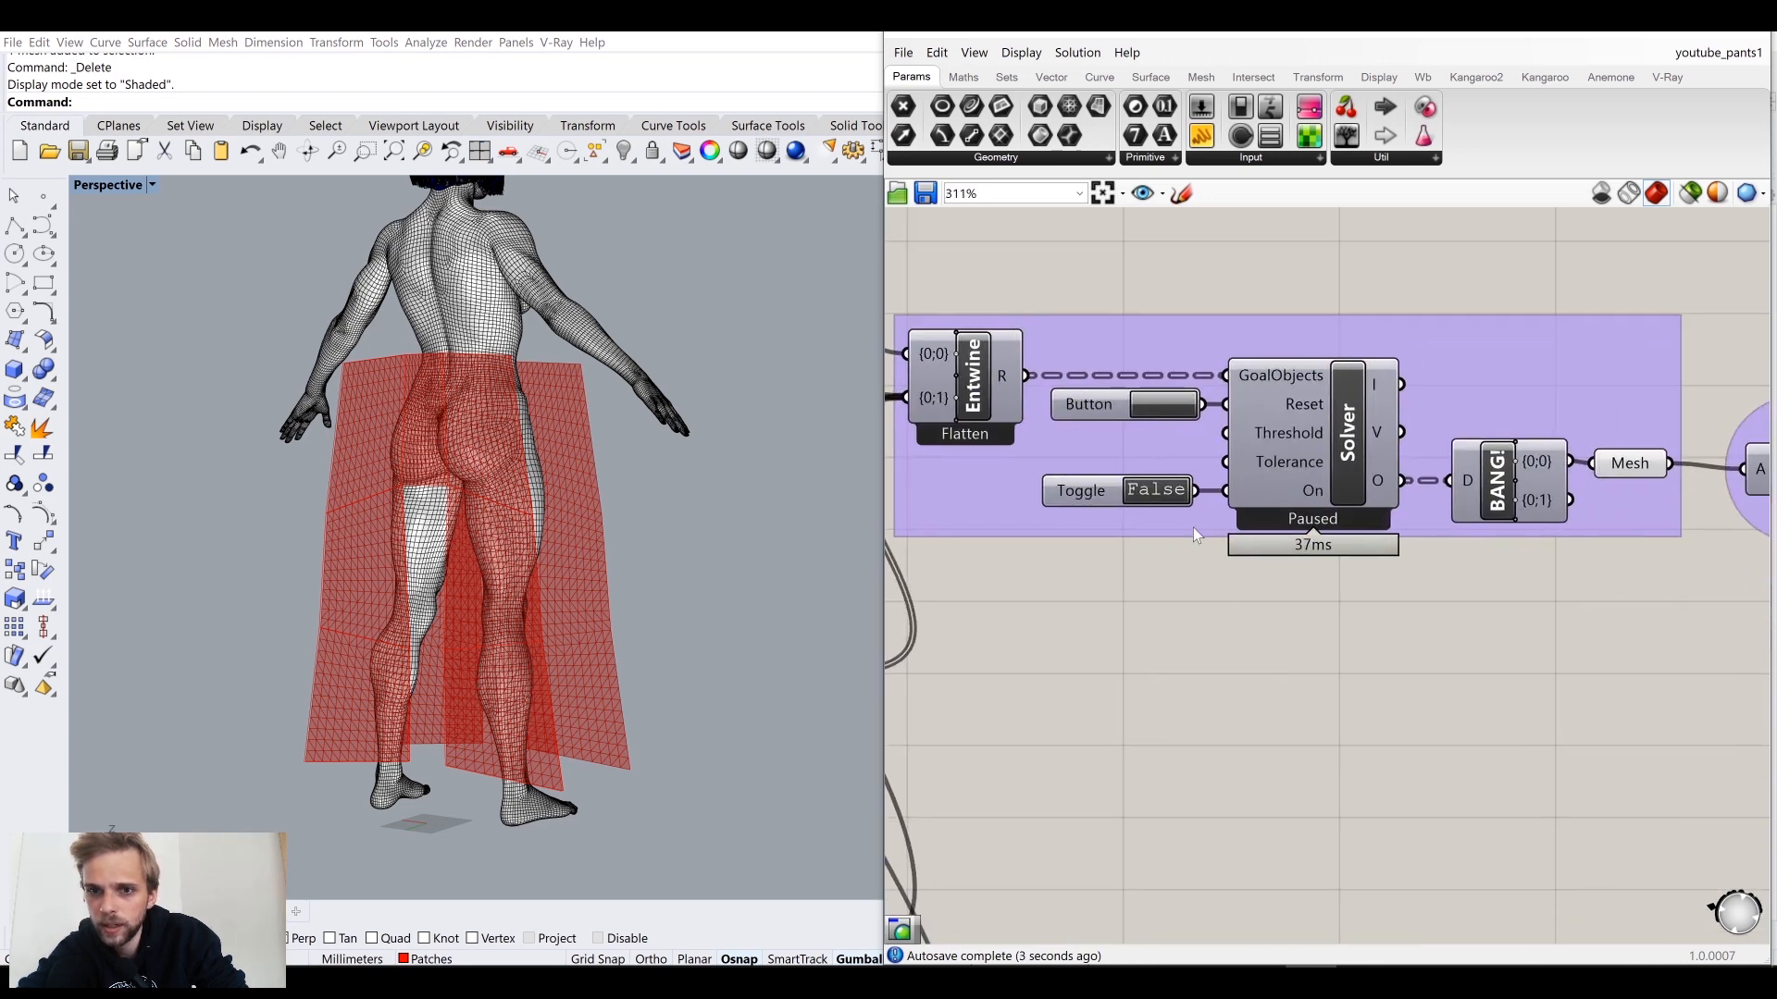
Step: Start the Kangaroo solver and set the Strength slider of the Length(Line) goal to 238
double_click(1160, 493)
scroll(1187, 614, down, 4)
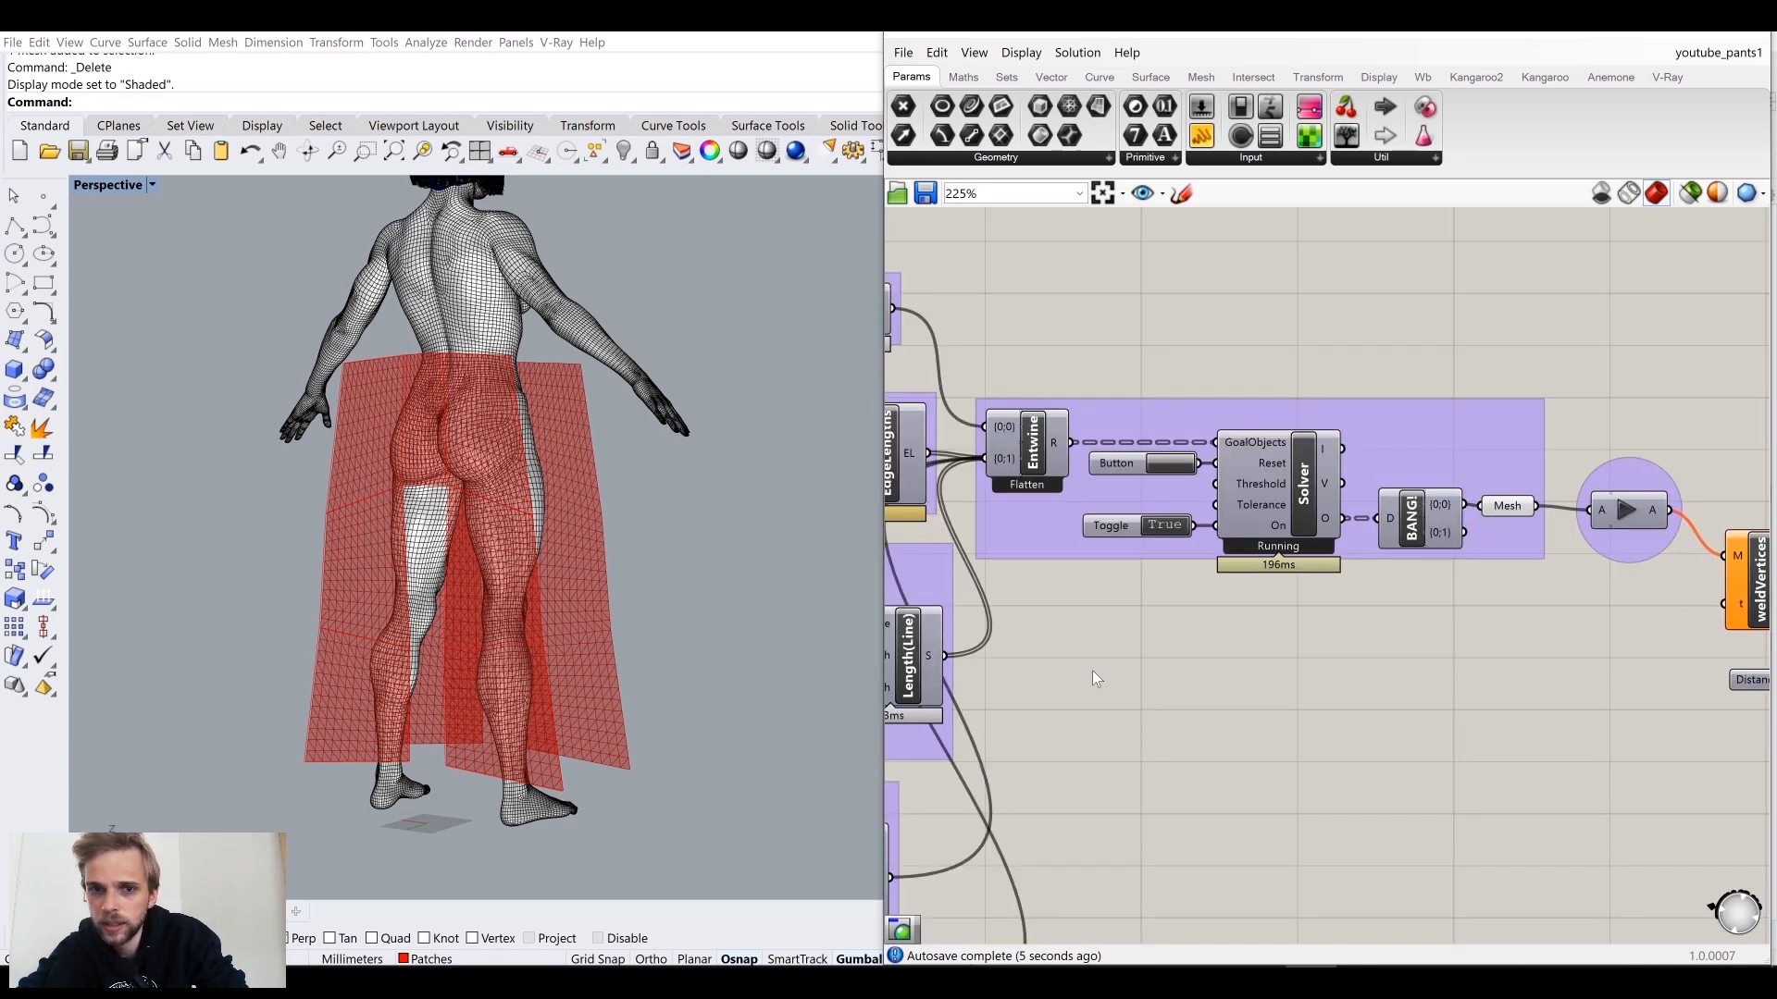
right_drag(1203, 657, 1458, 601)
scroll(1182, 624, up, 2)
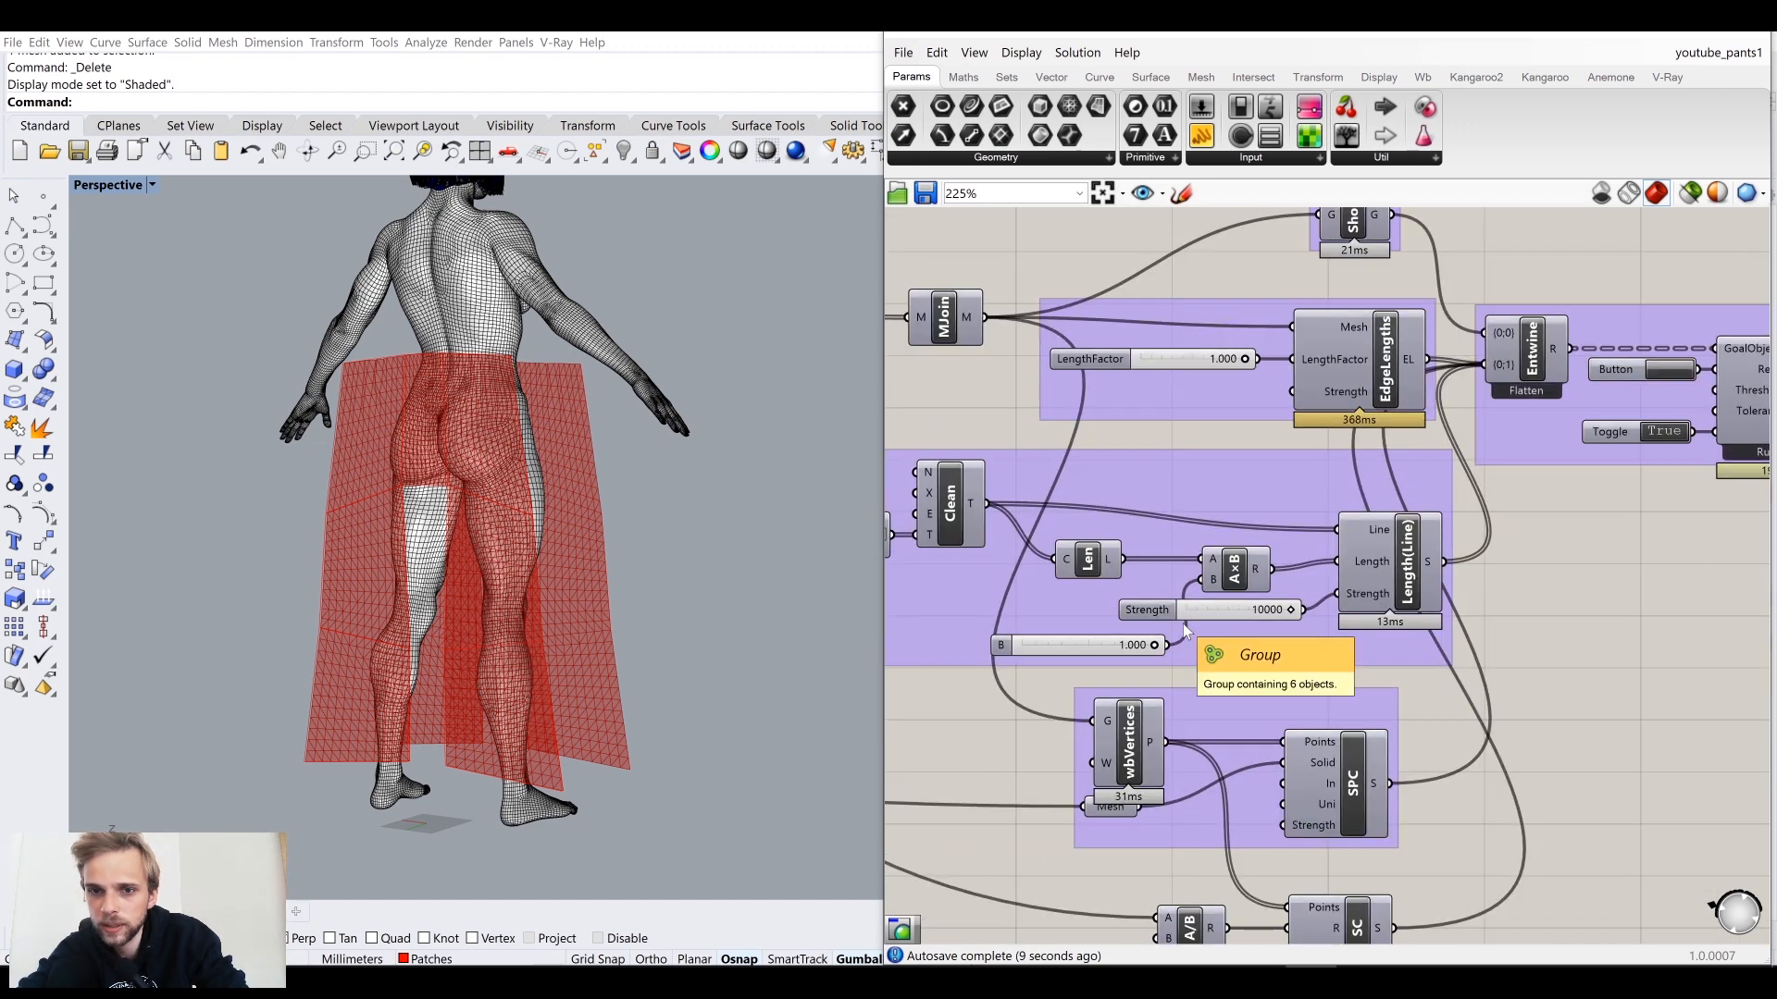
scroll(1183, 624, up, 2)
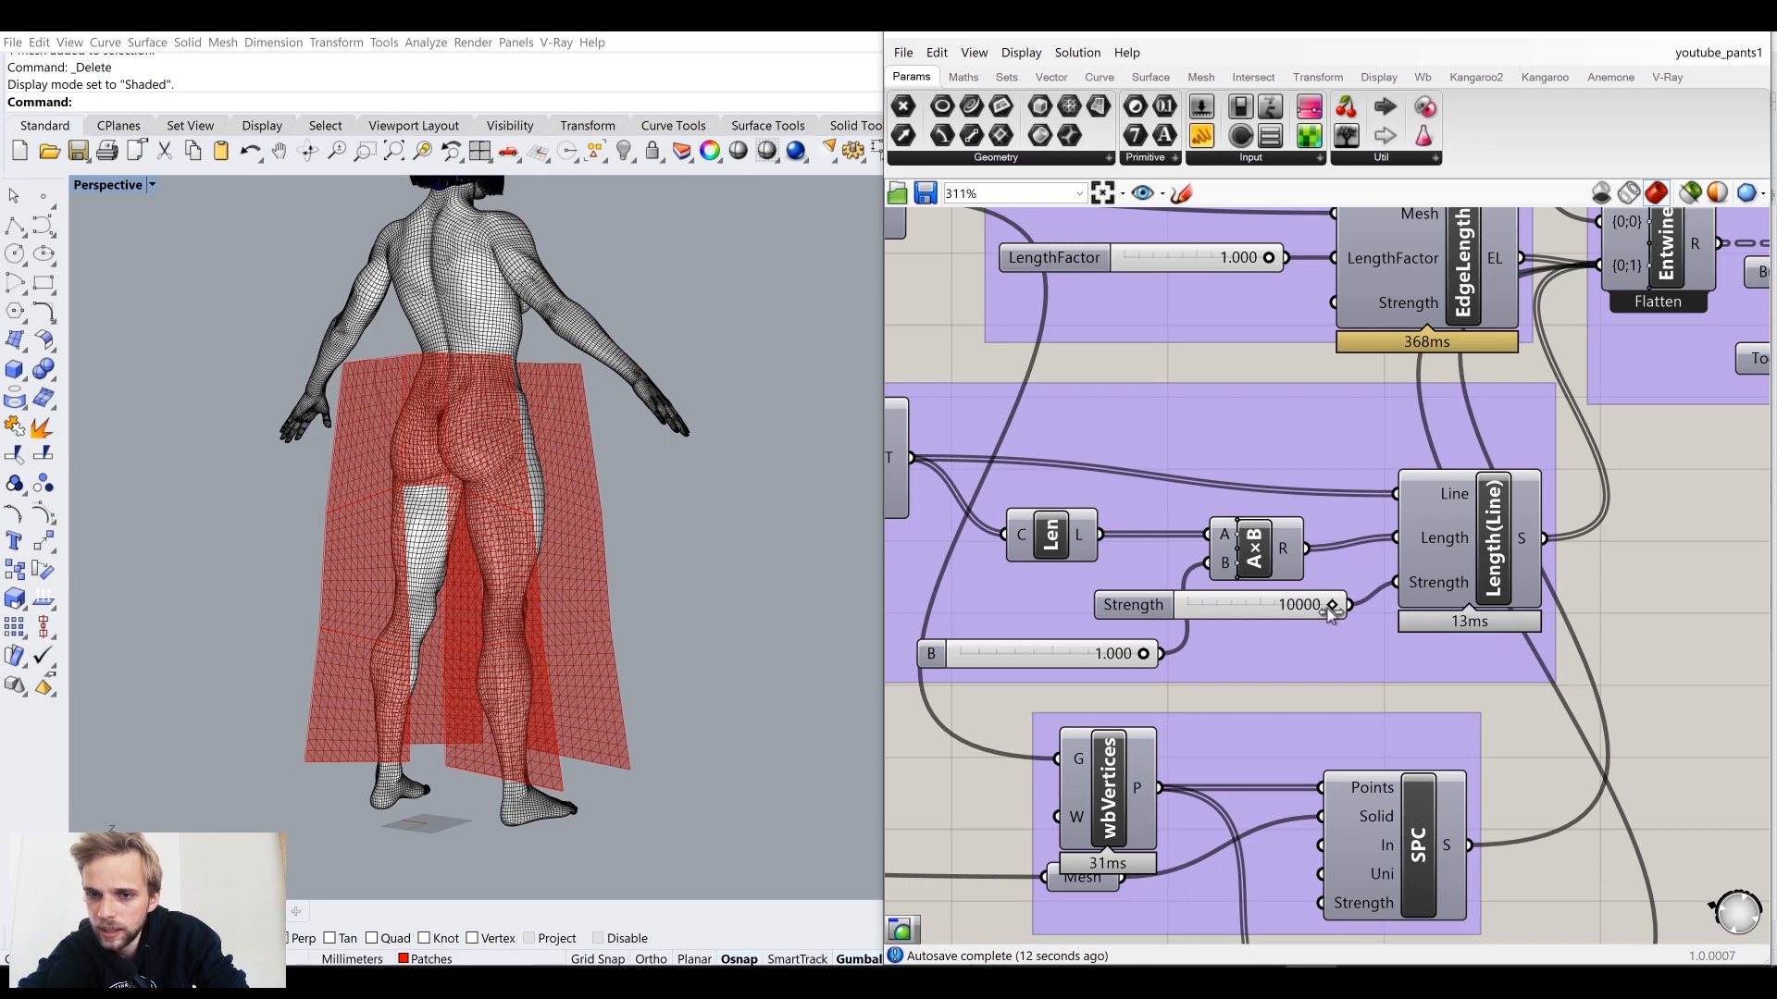
drag(1333, 615, 1193, 615)
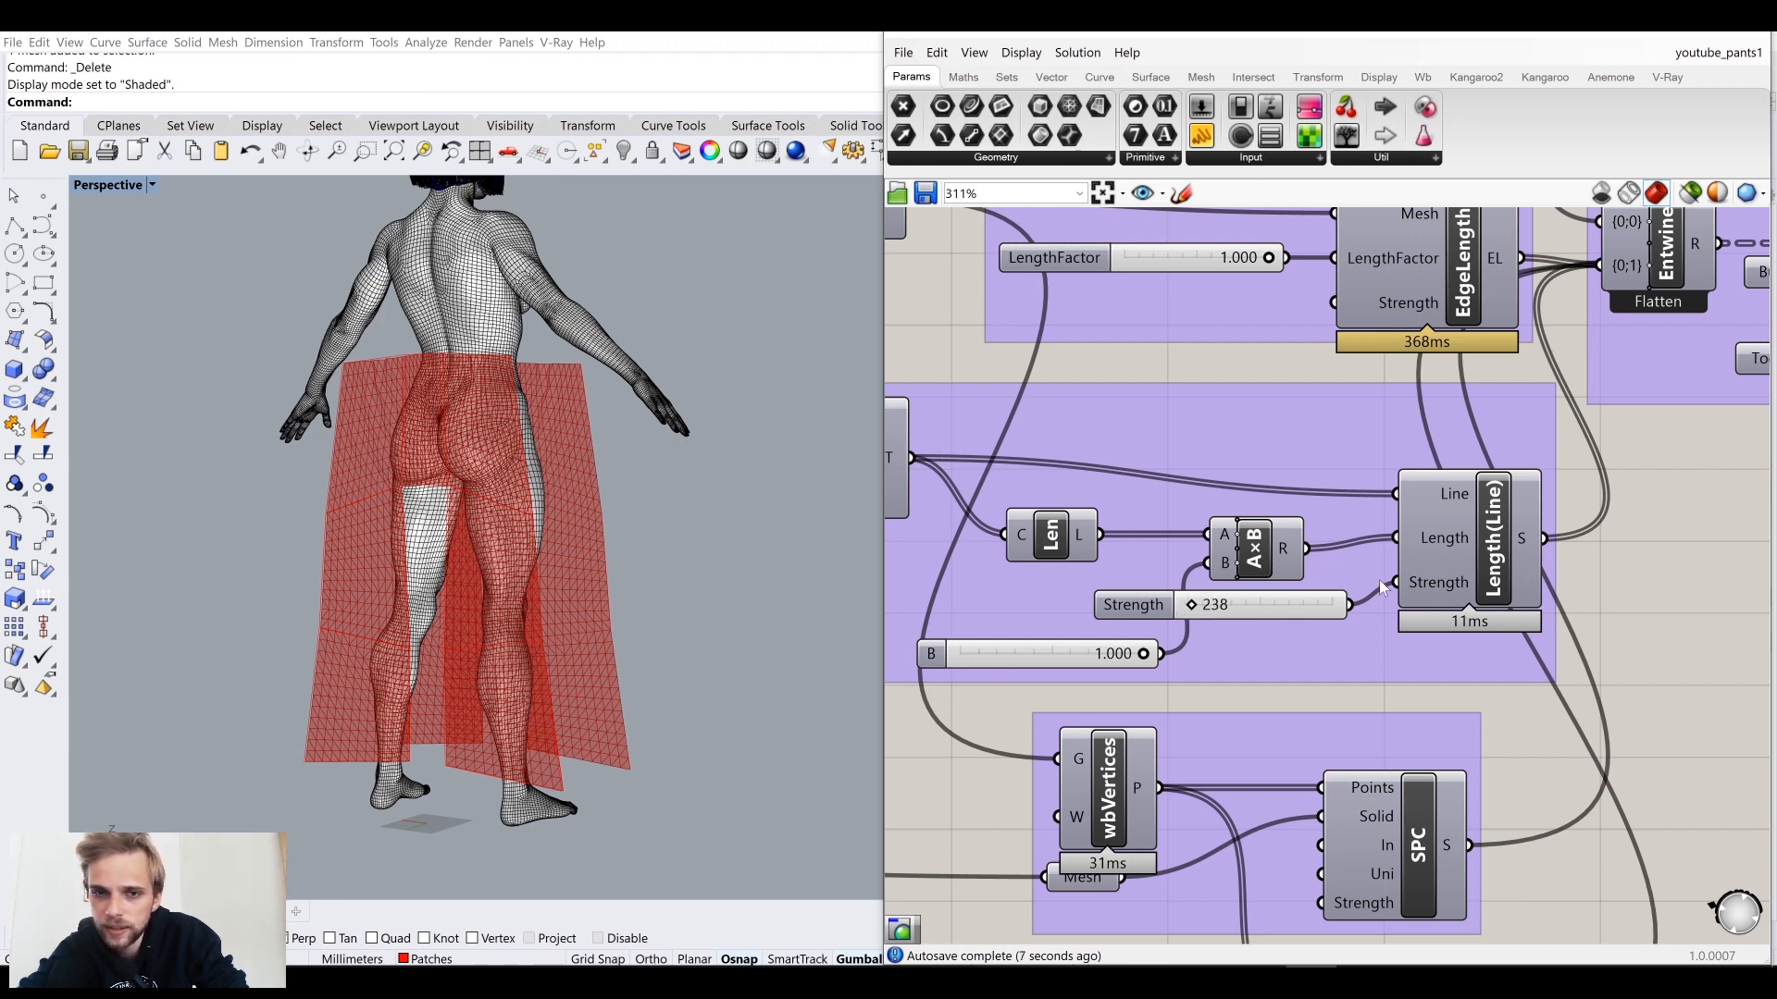
Step: Turn on the viewport preview of the Line component that feeds Clean Tree, so the stitching lines are drawn
right_drag(1379, 579, 1719, 628)
click(1075, 549)
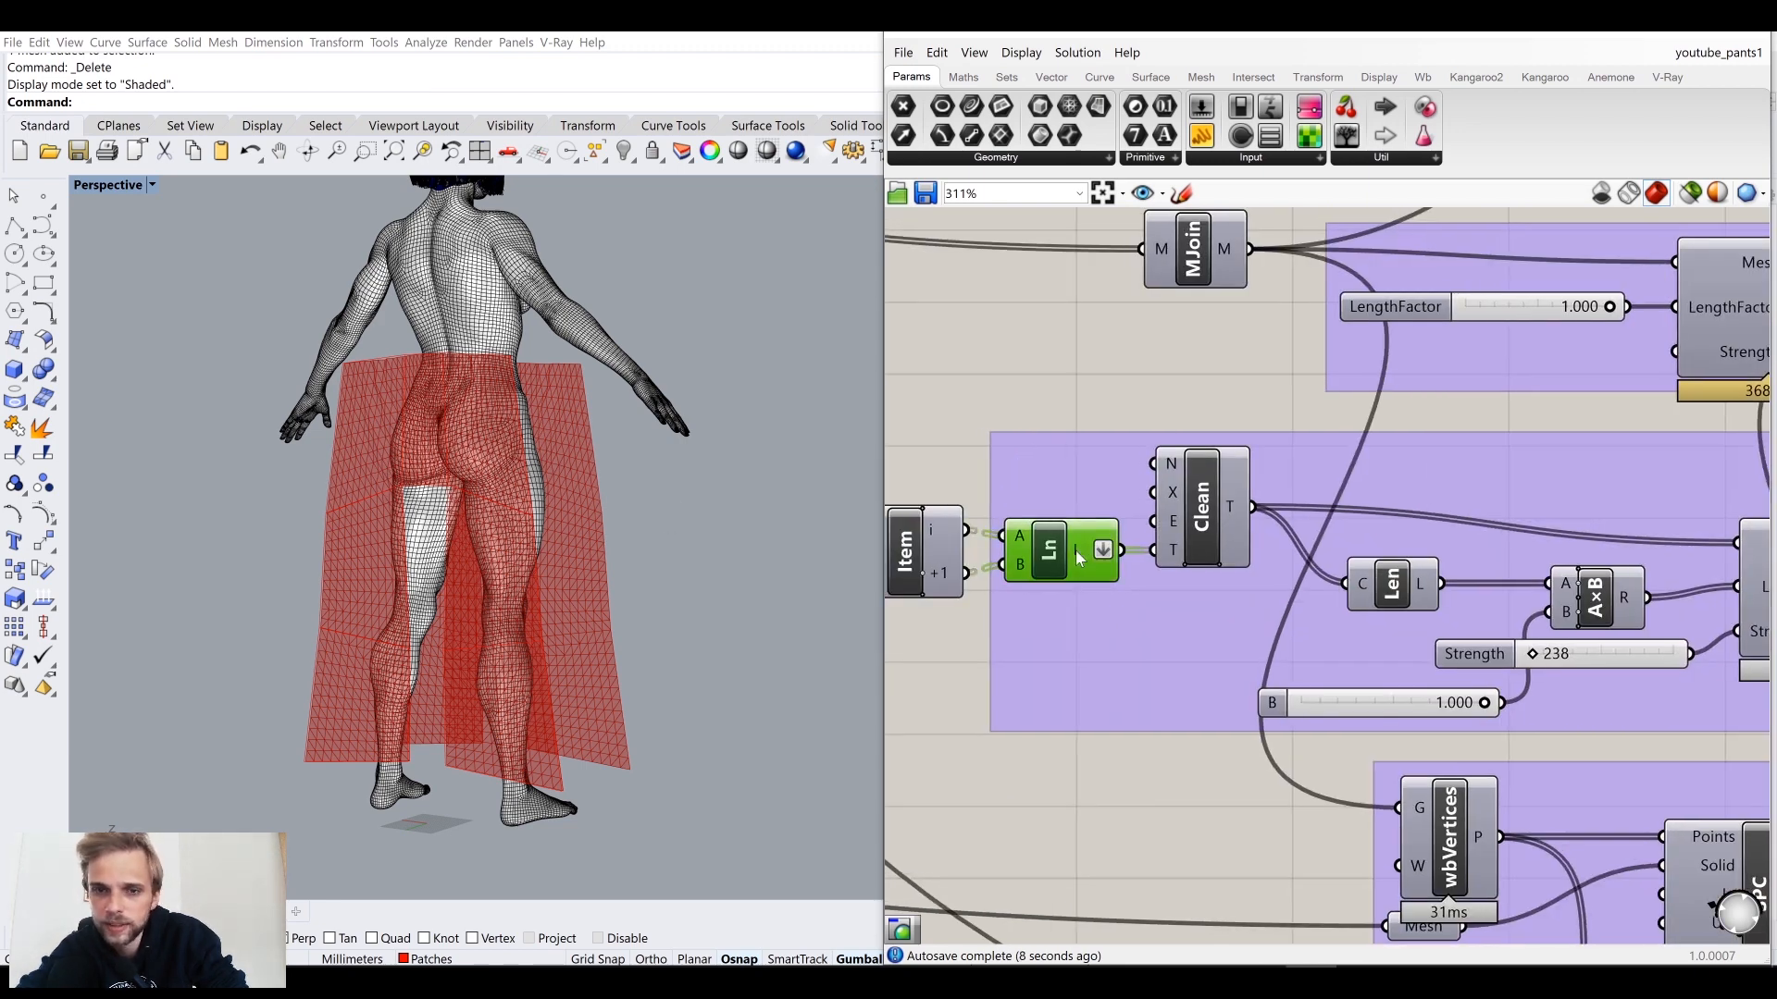
middle_click(1075, 550)
click(1126, 508)
click(1063, 398)
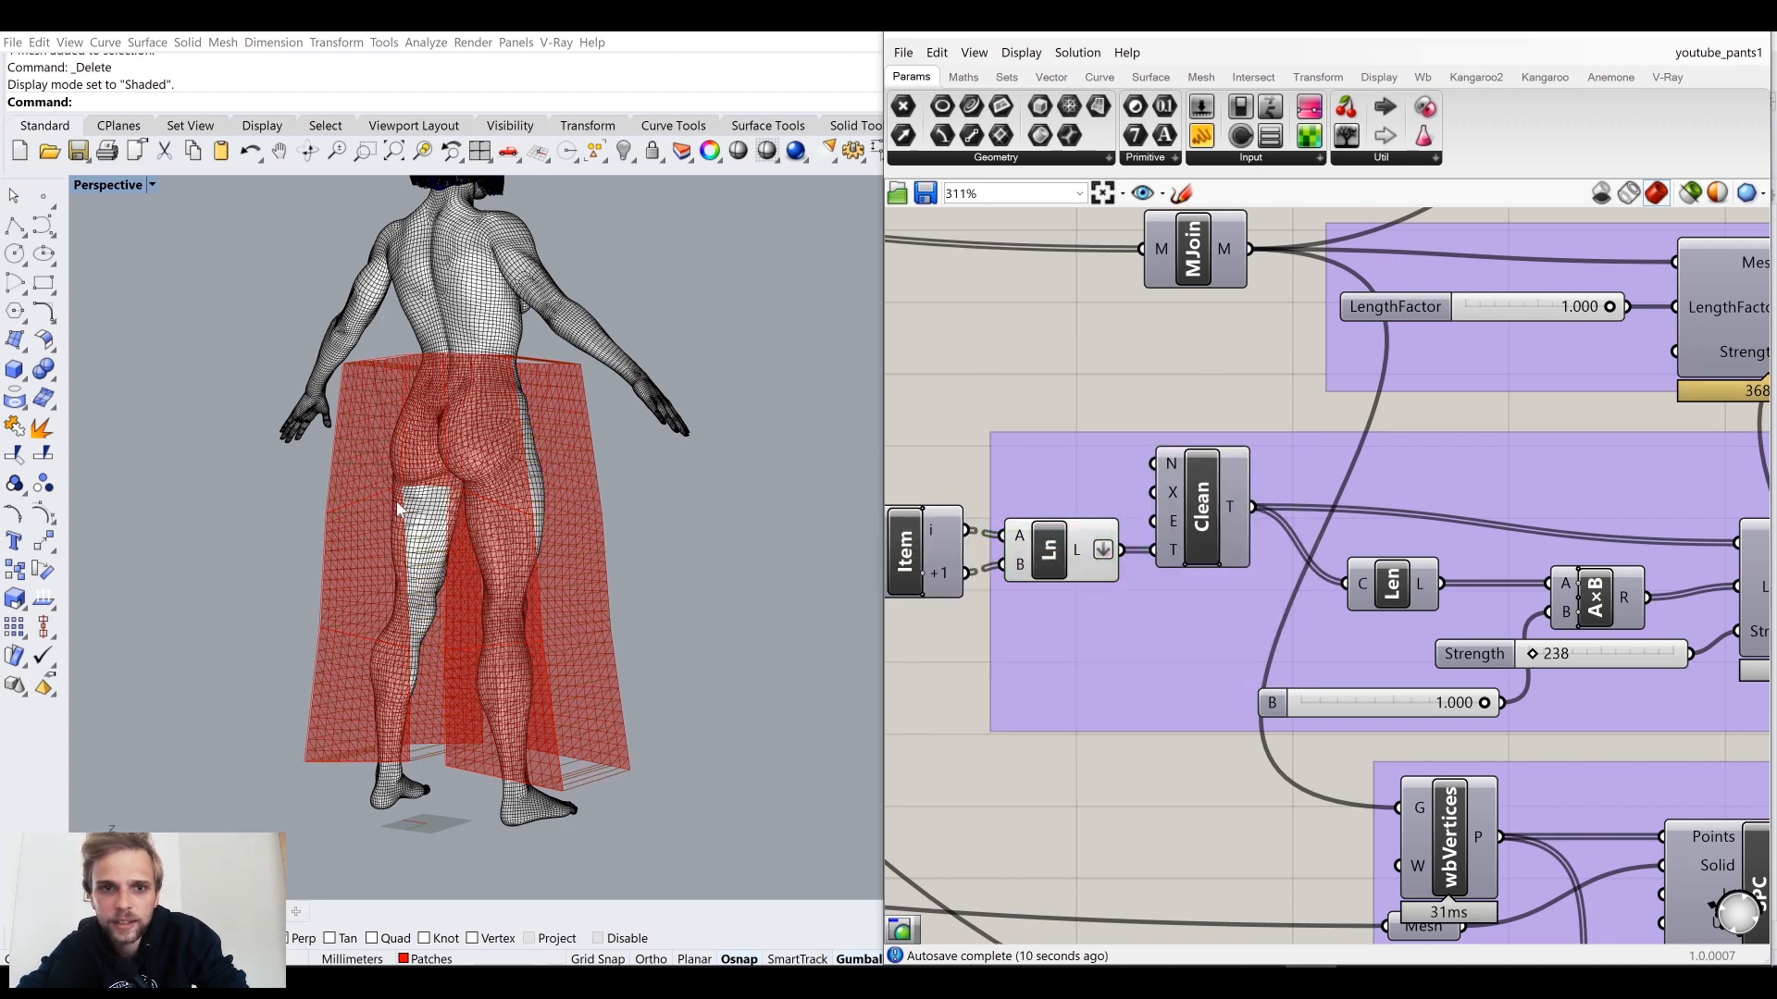
Step: Set the B multiplier of the stitching lines' target length to 0.000 and the Length(Line) Strength to 10000
right_drag(668, 505, 728, 602)
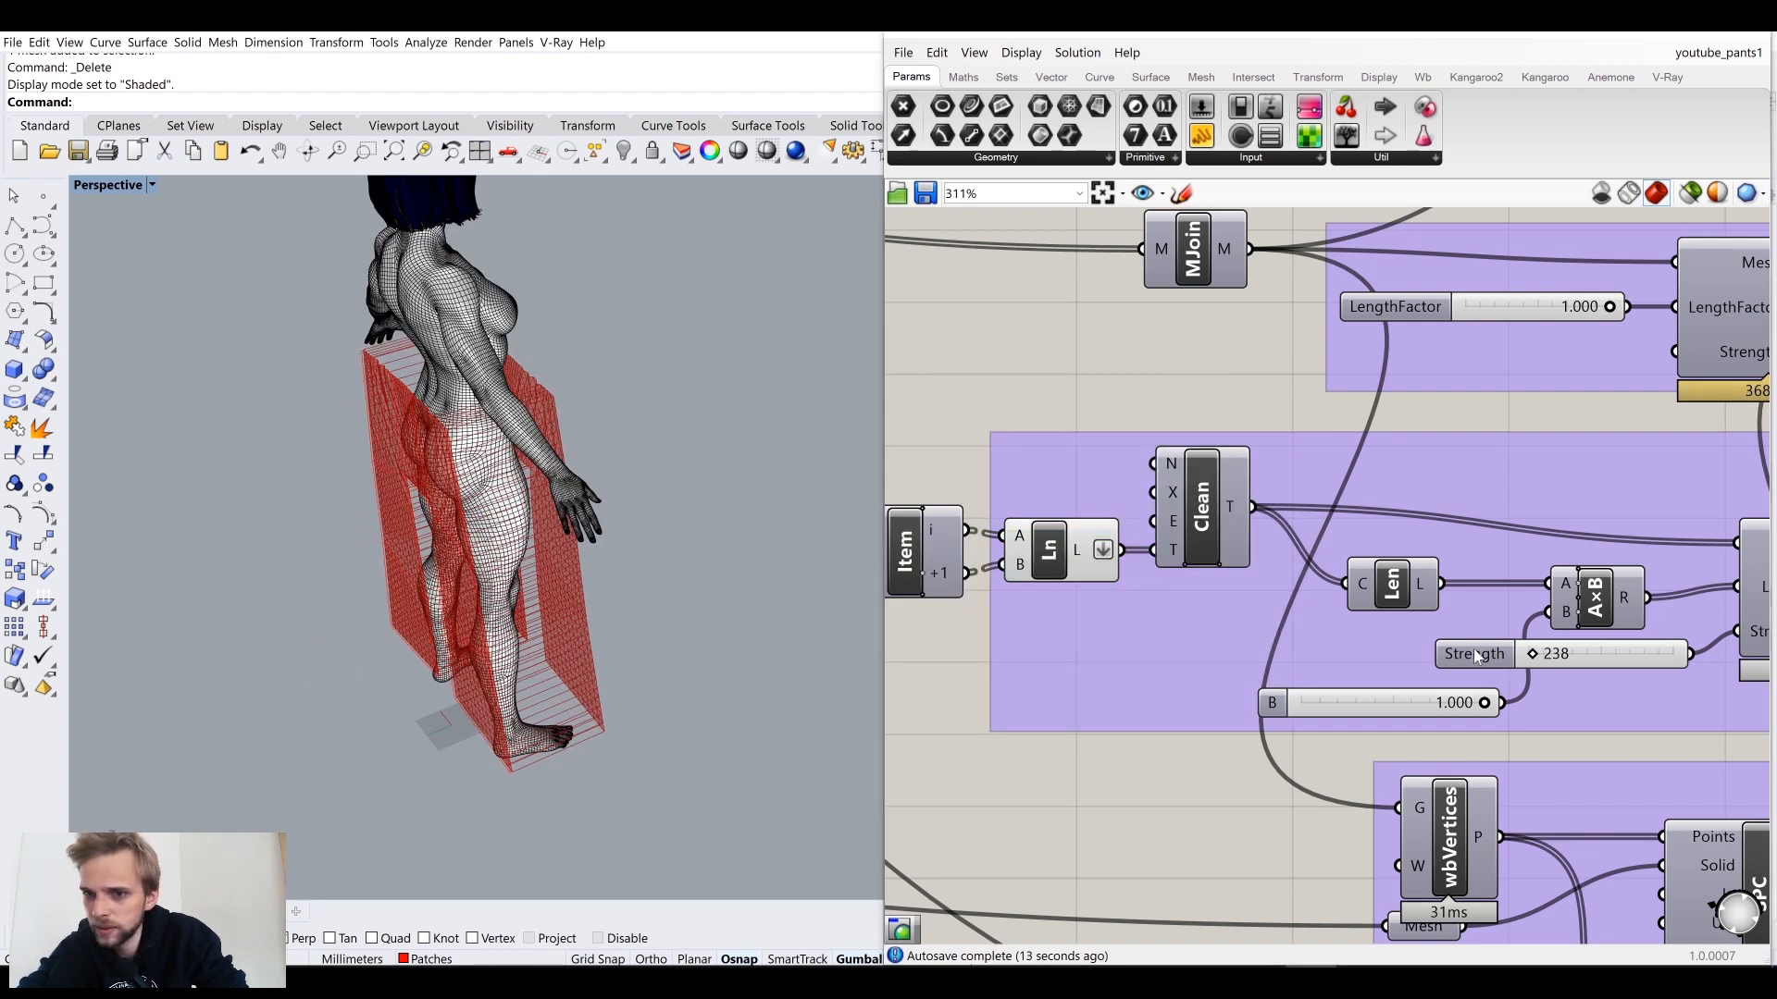
right_drag(668, 655, 674, 643)
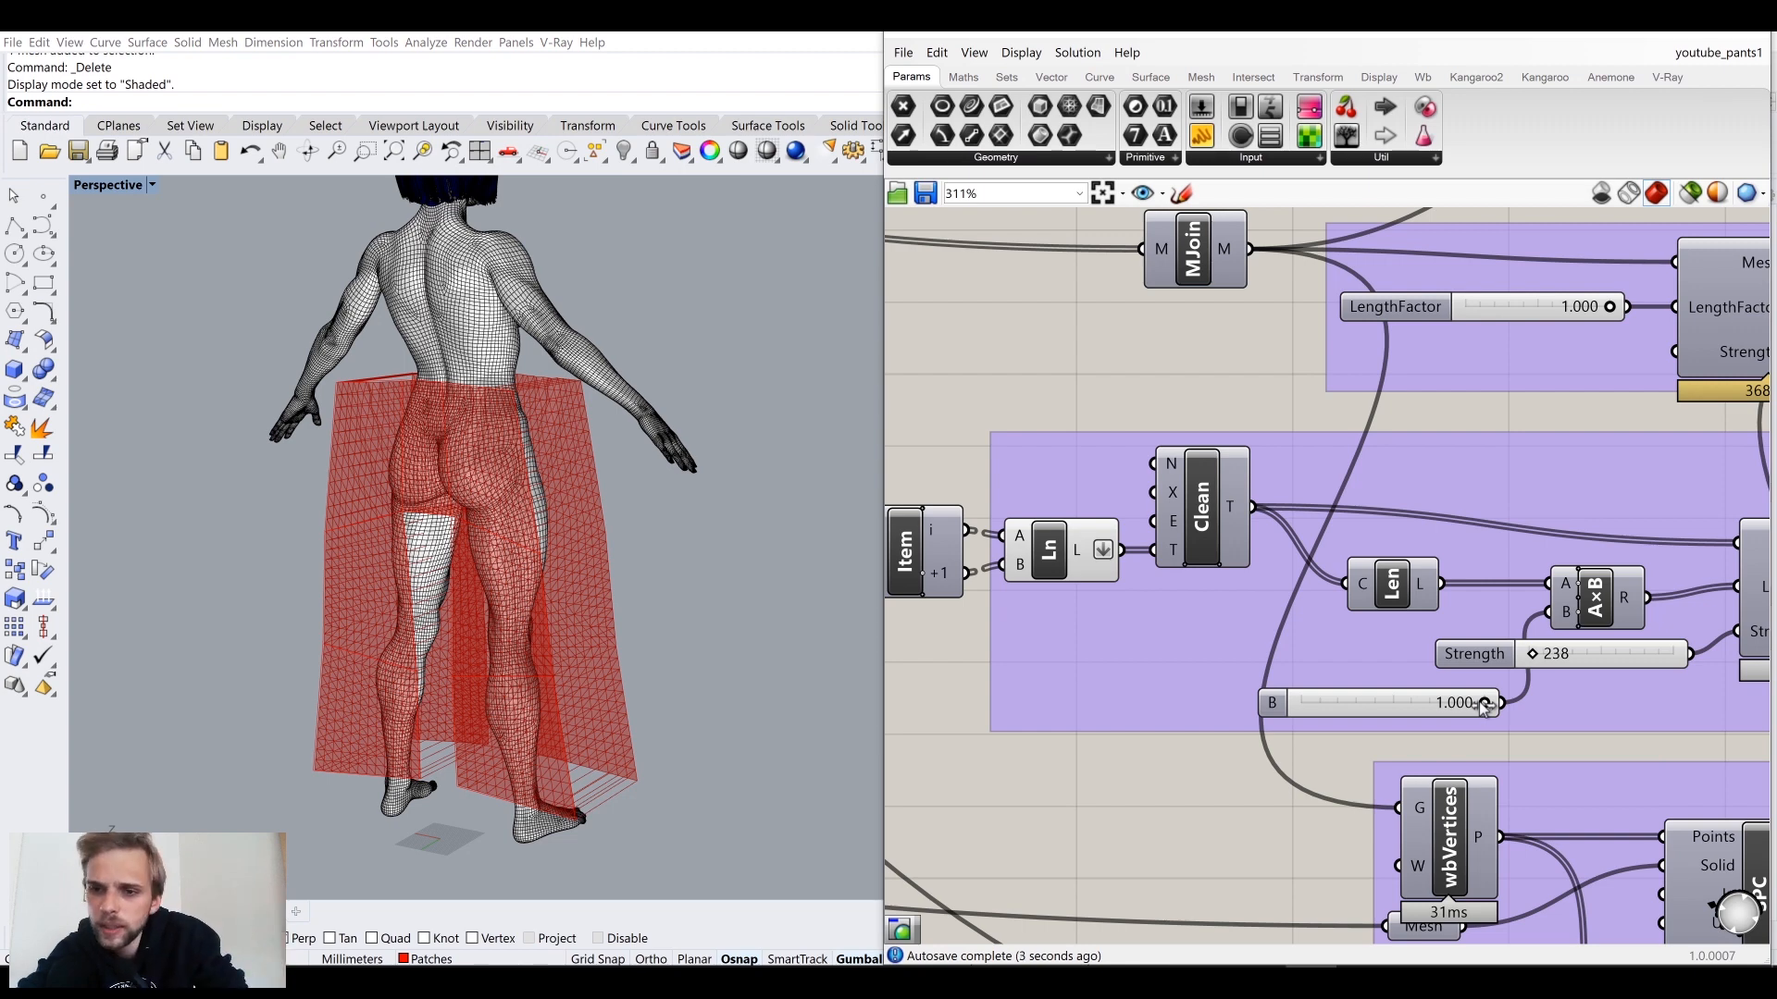
drag(1478, 701, 1287, 747)
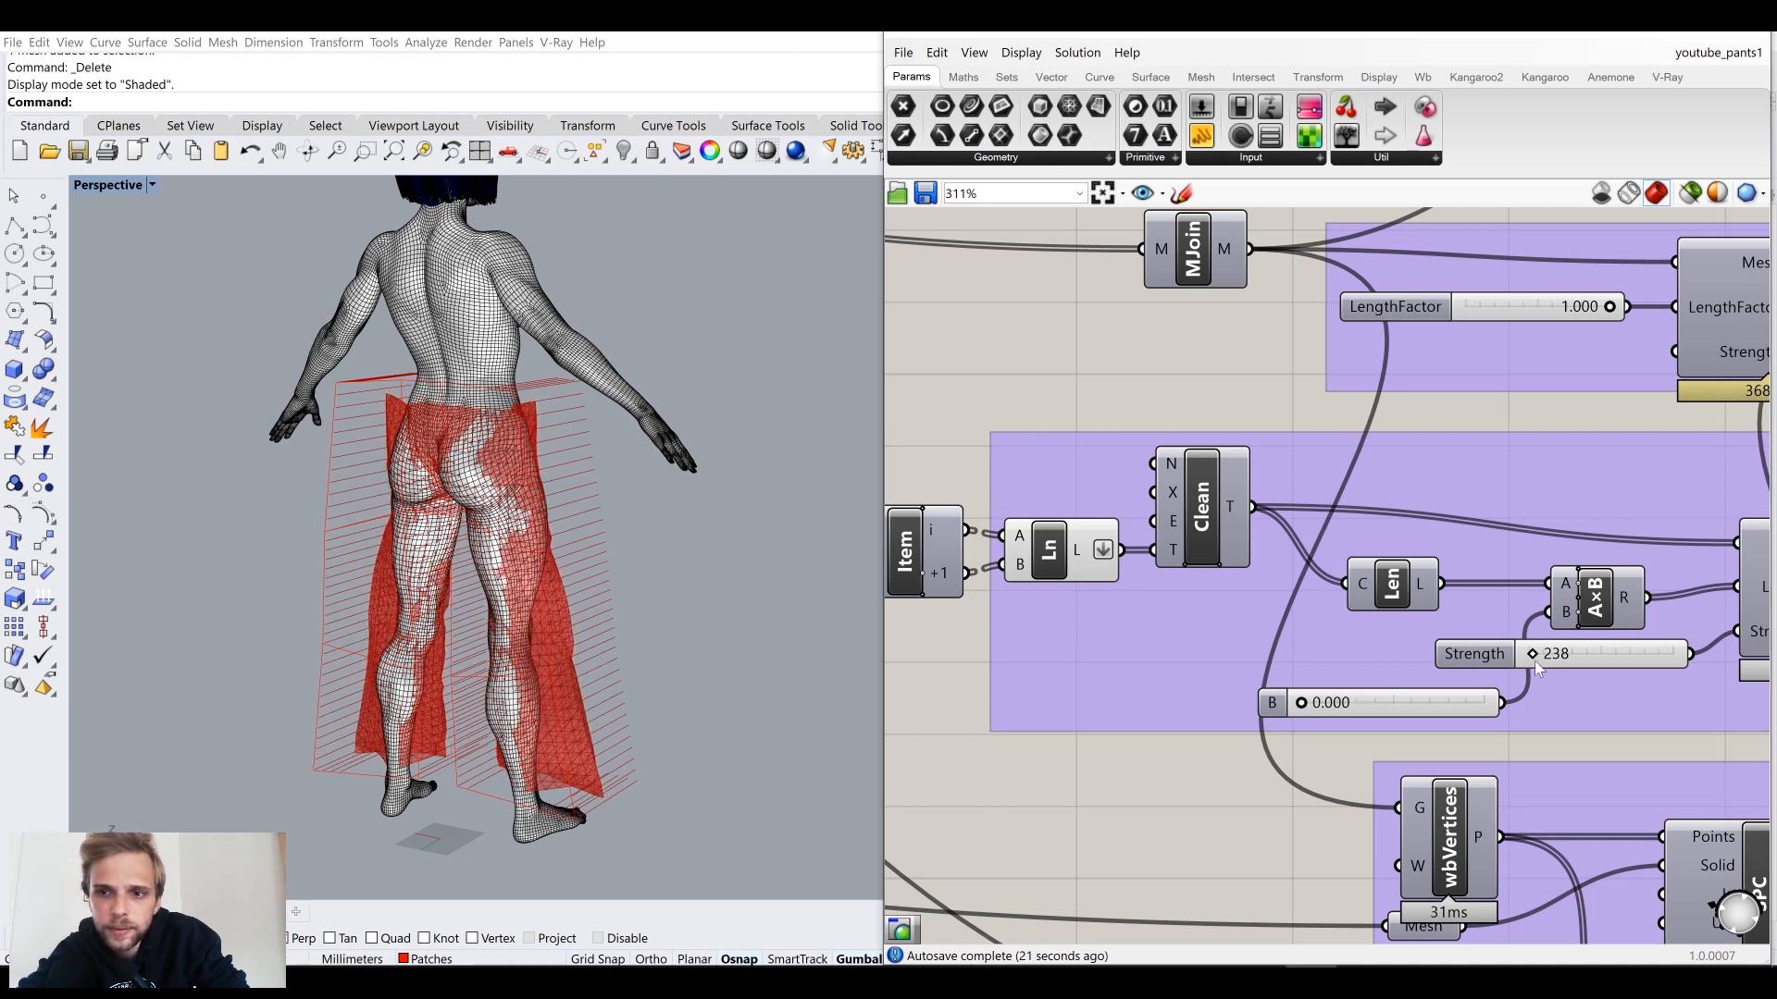
drag(1532, 659, 1691, 657)
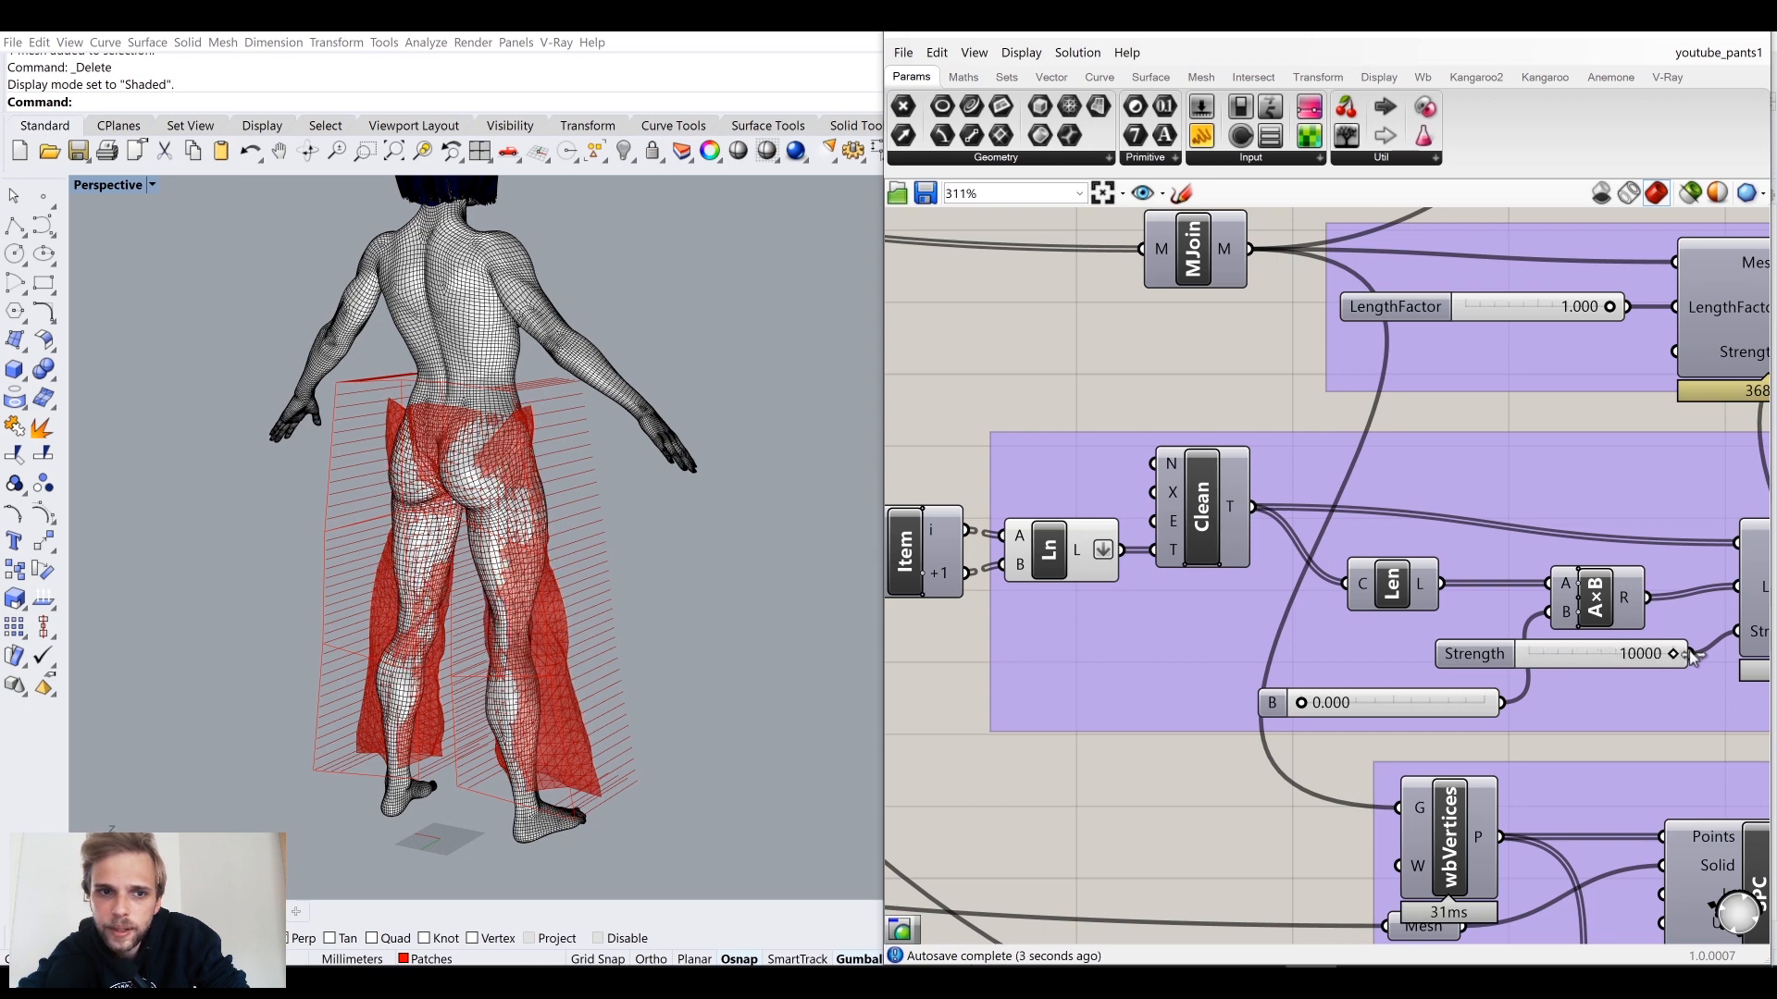
Step: Set the LengthFactor slider of the EdgeLengths goal to 0.900
right_drag(1606, 701, 1368, 737)
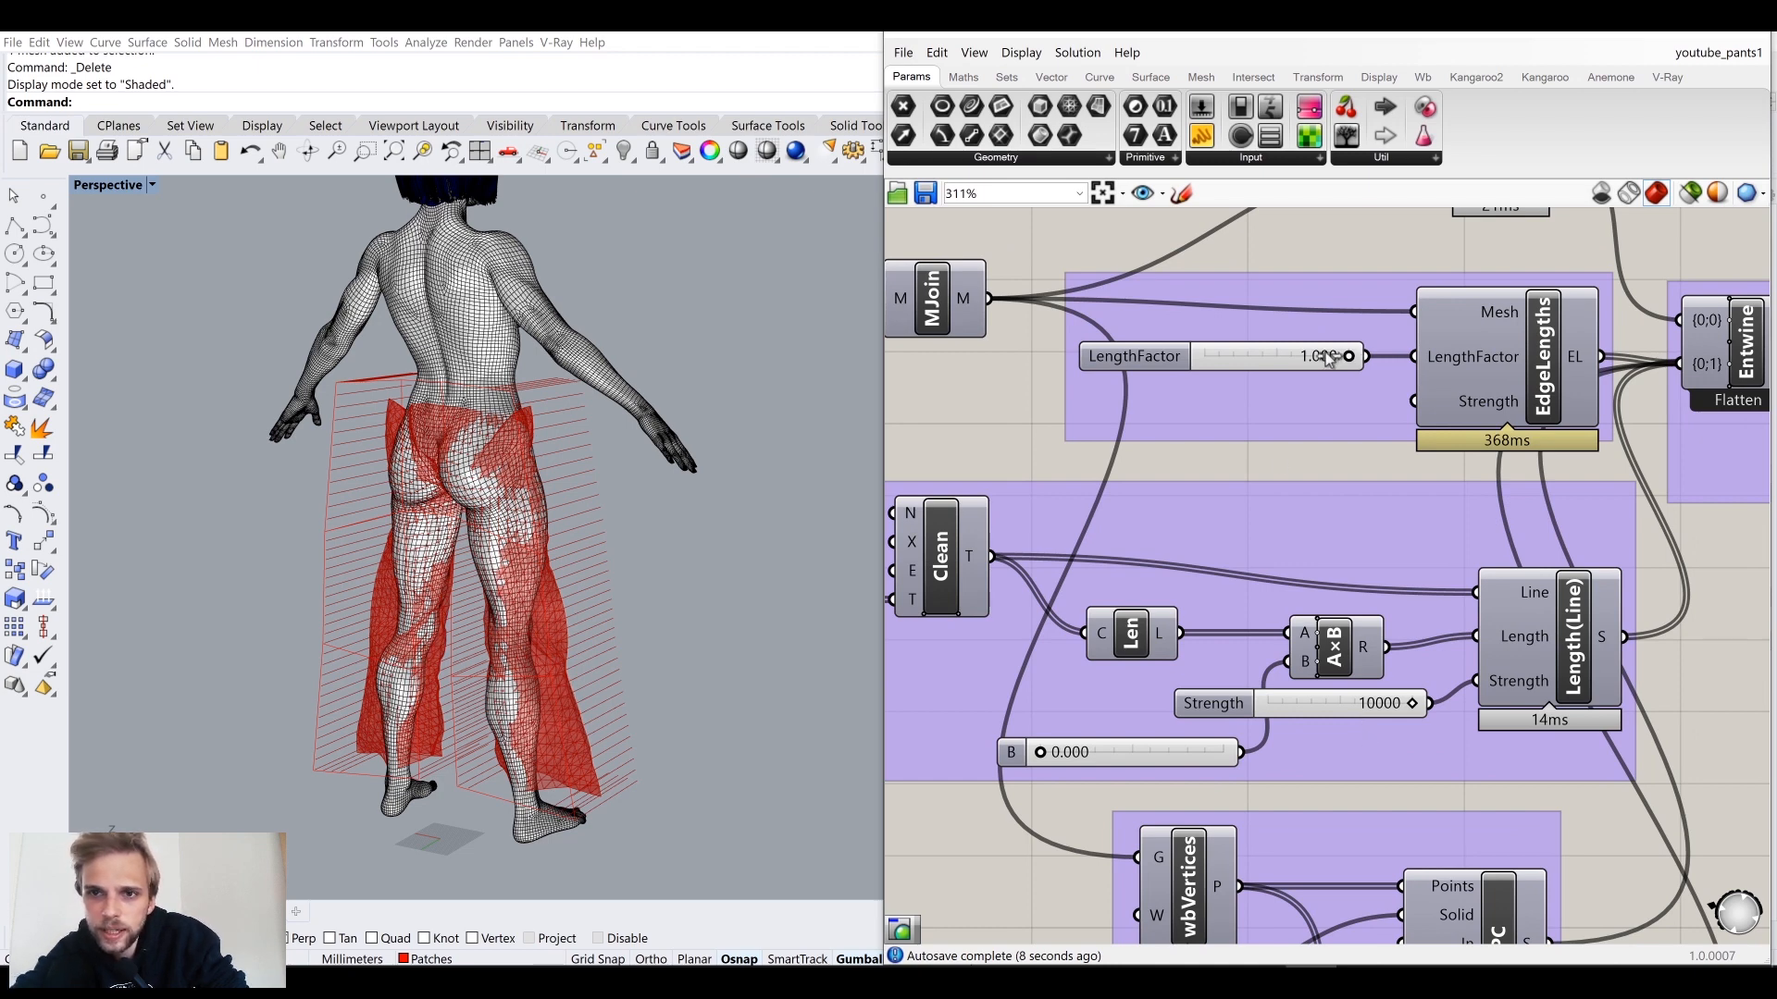
click(1283, 362)
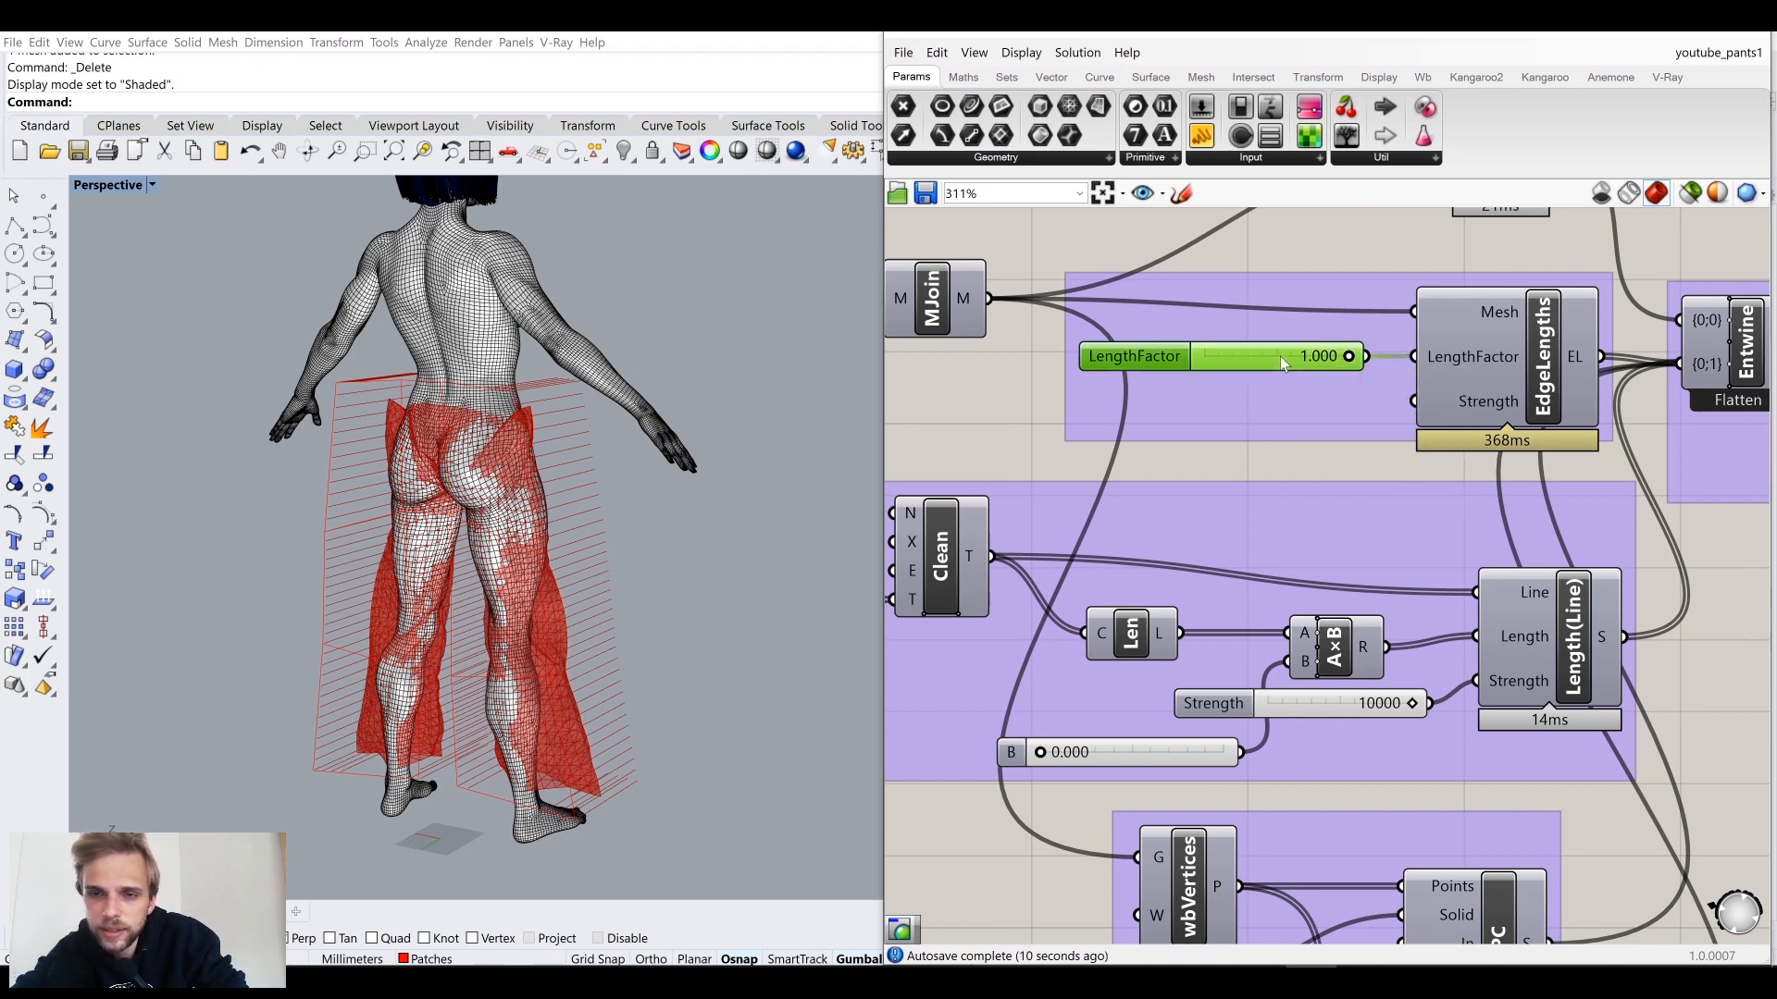
double_click(1280, 357)
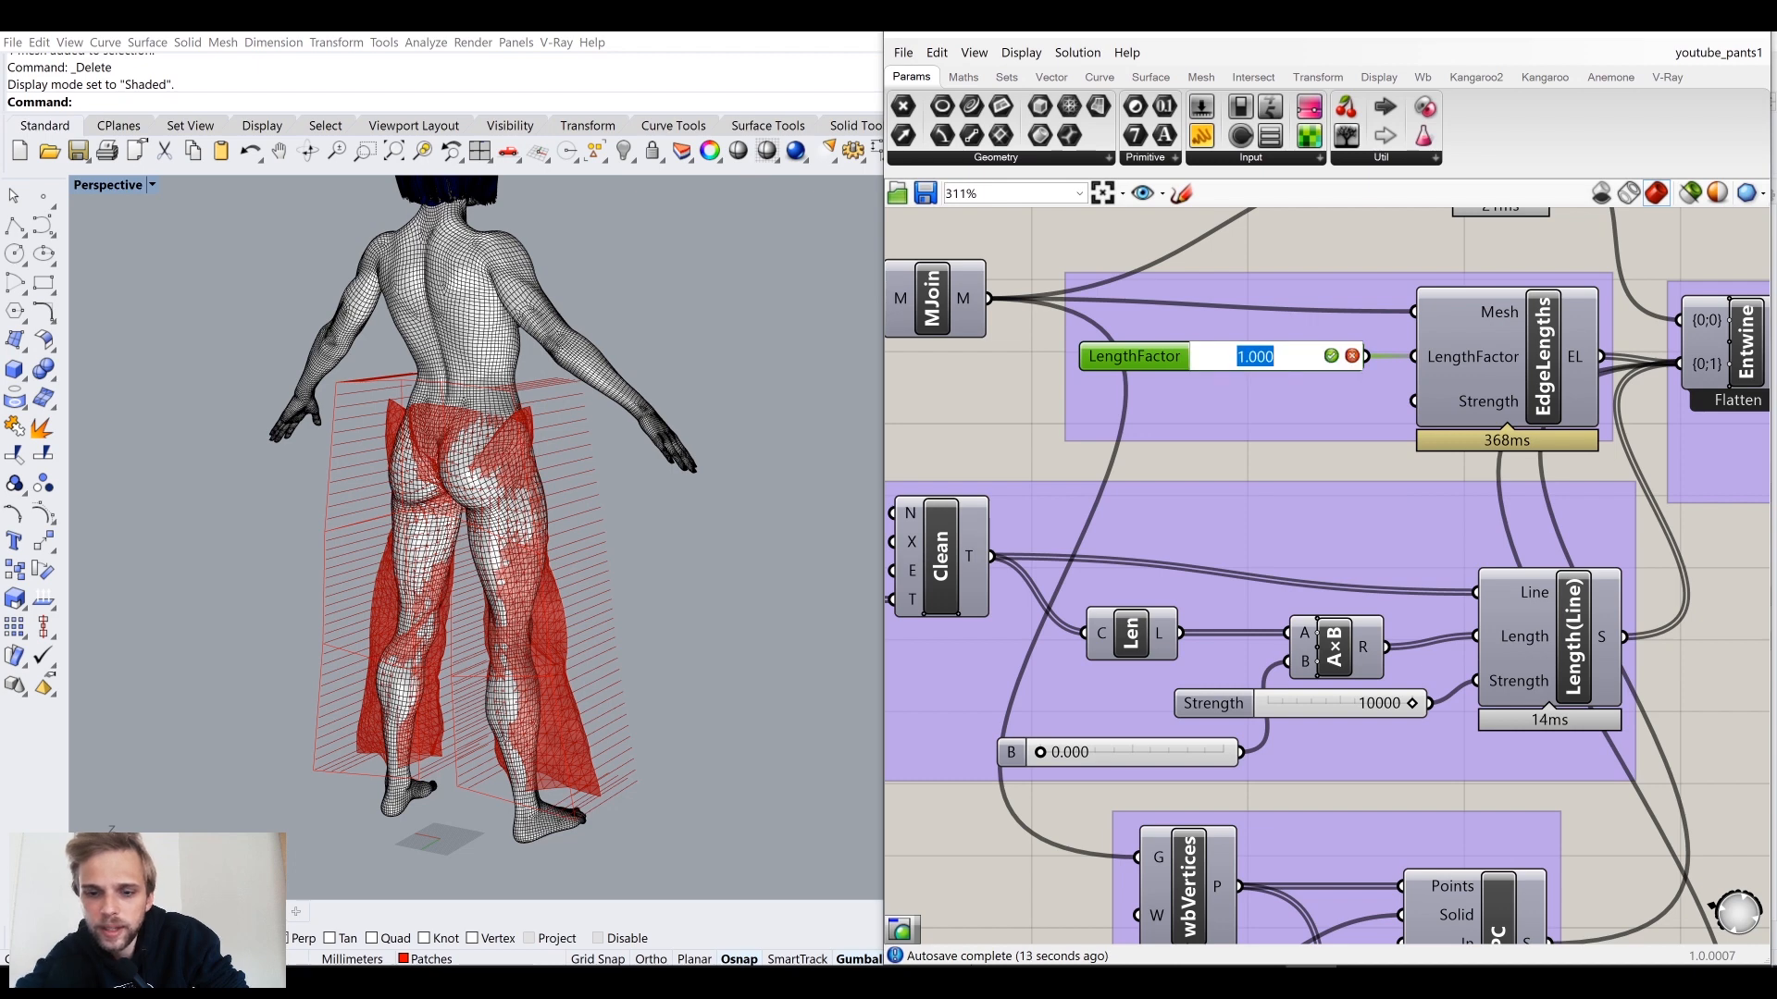
key(BackSpace)
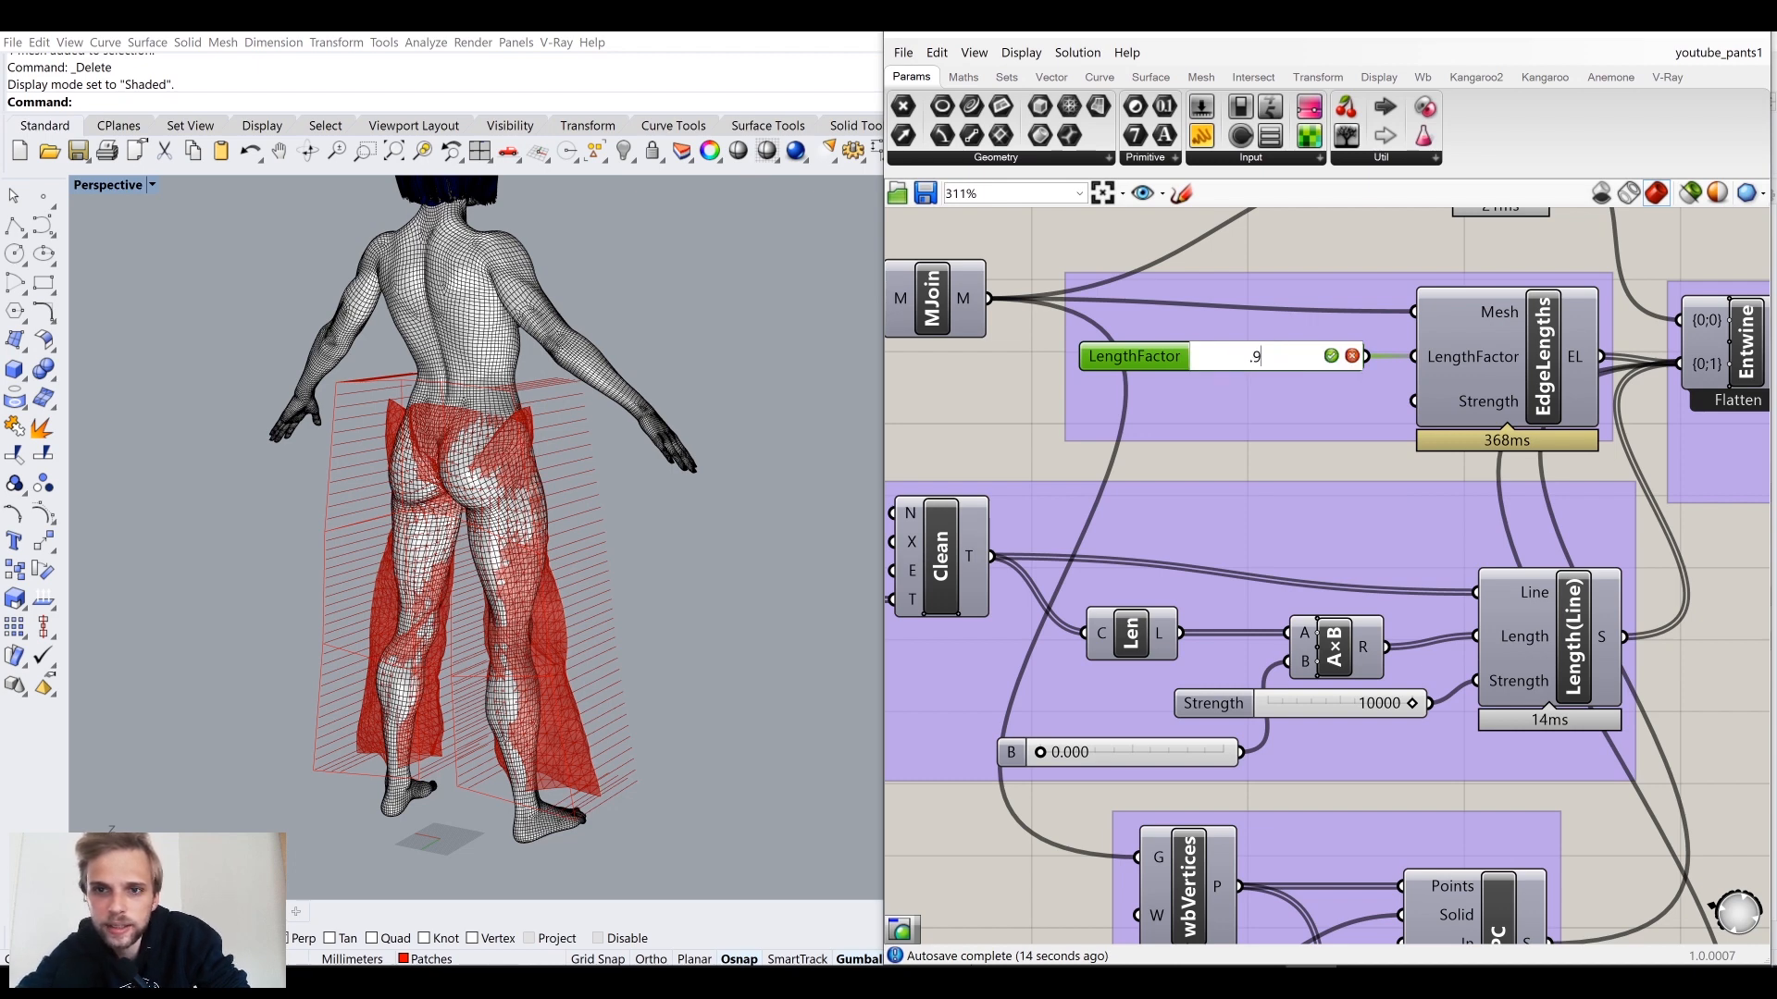
text(.9)
key(Return)
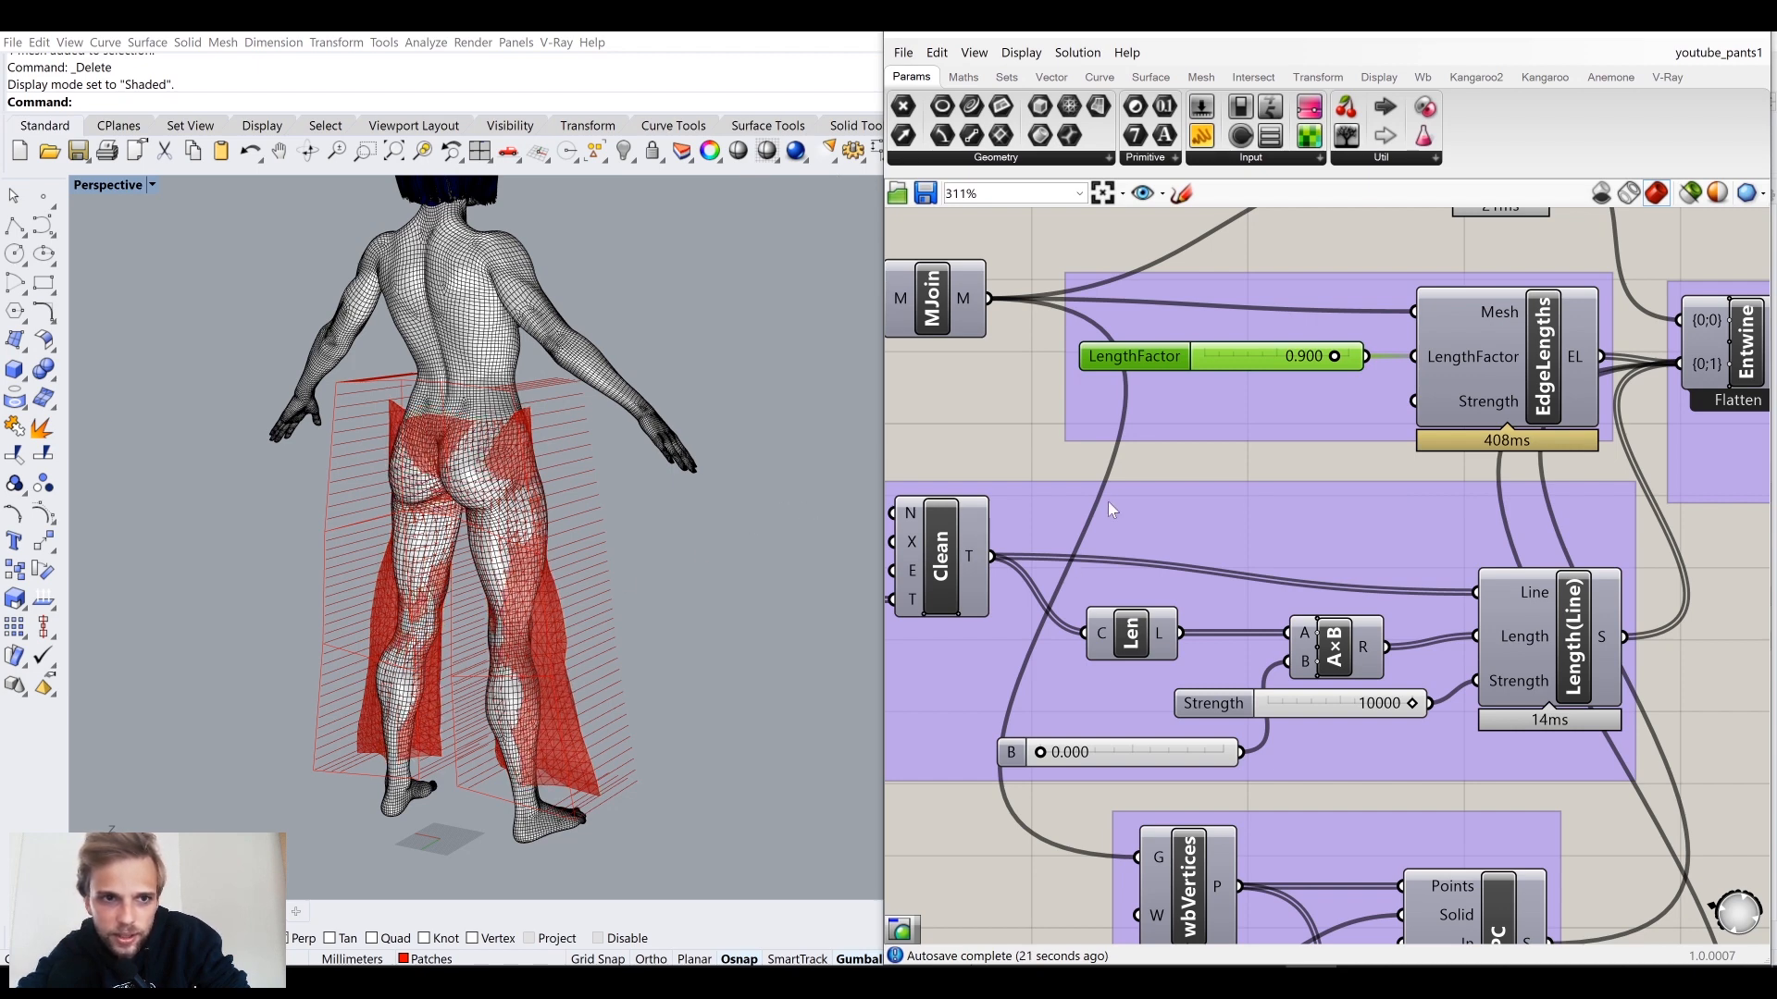
Step: Pause the Kangaroo solver and inspect the draped pants from the side and front of the body
right_drag(1671, 696, 1153, 726)
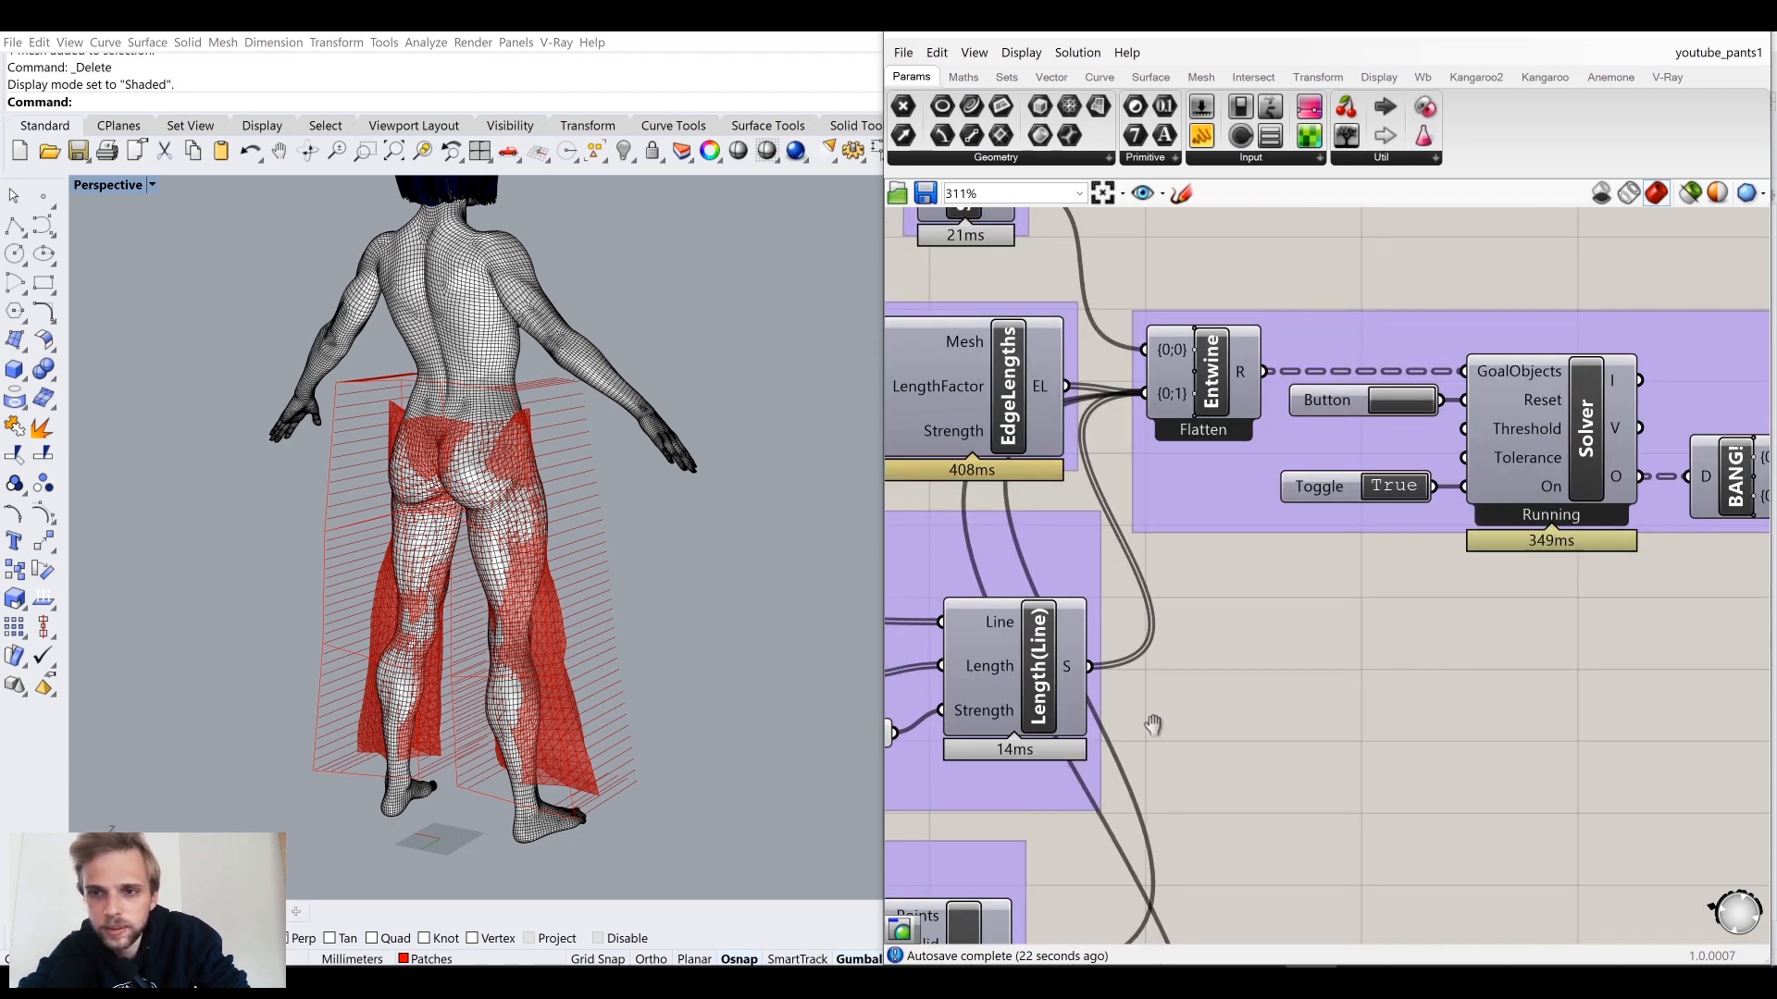
double_click(1386, 490)
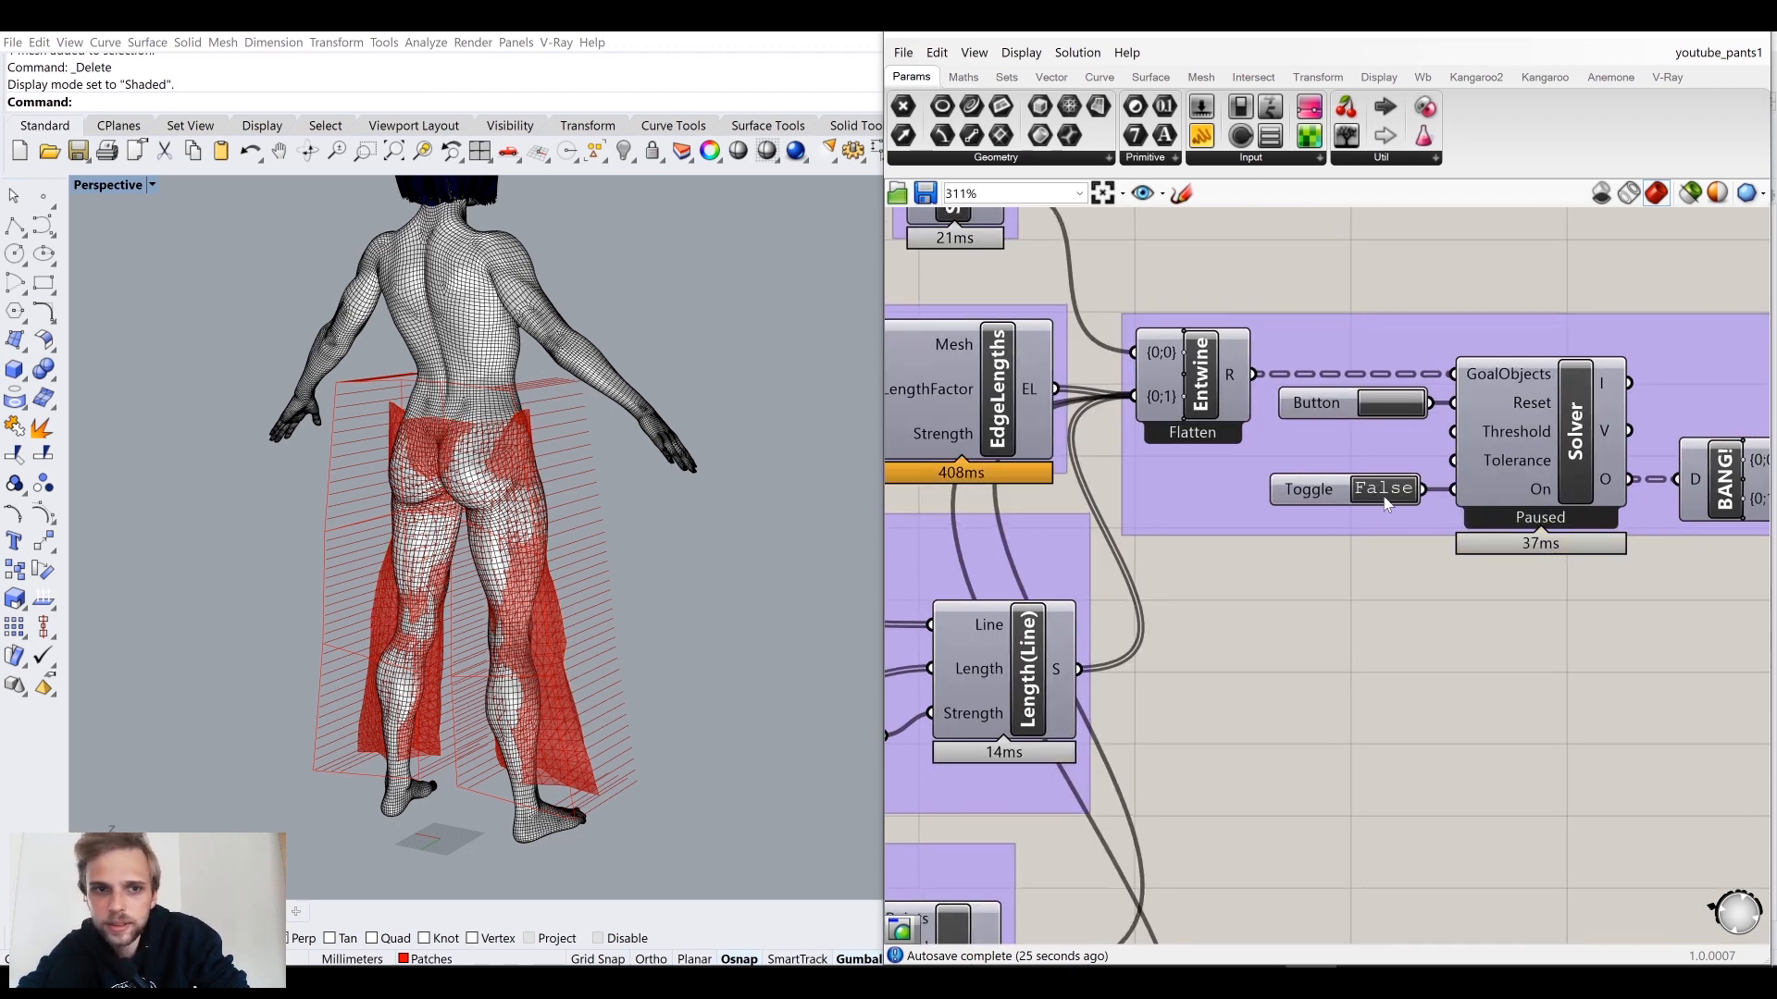
right_drag(705, 573, 491, 539)
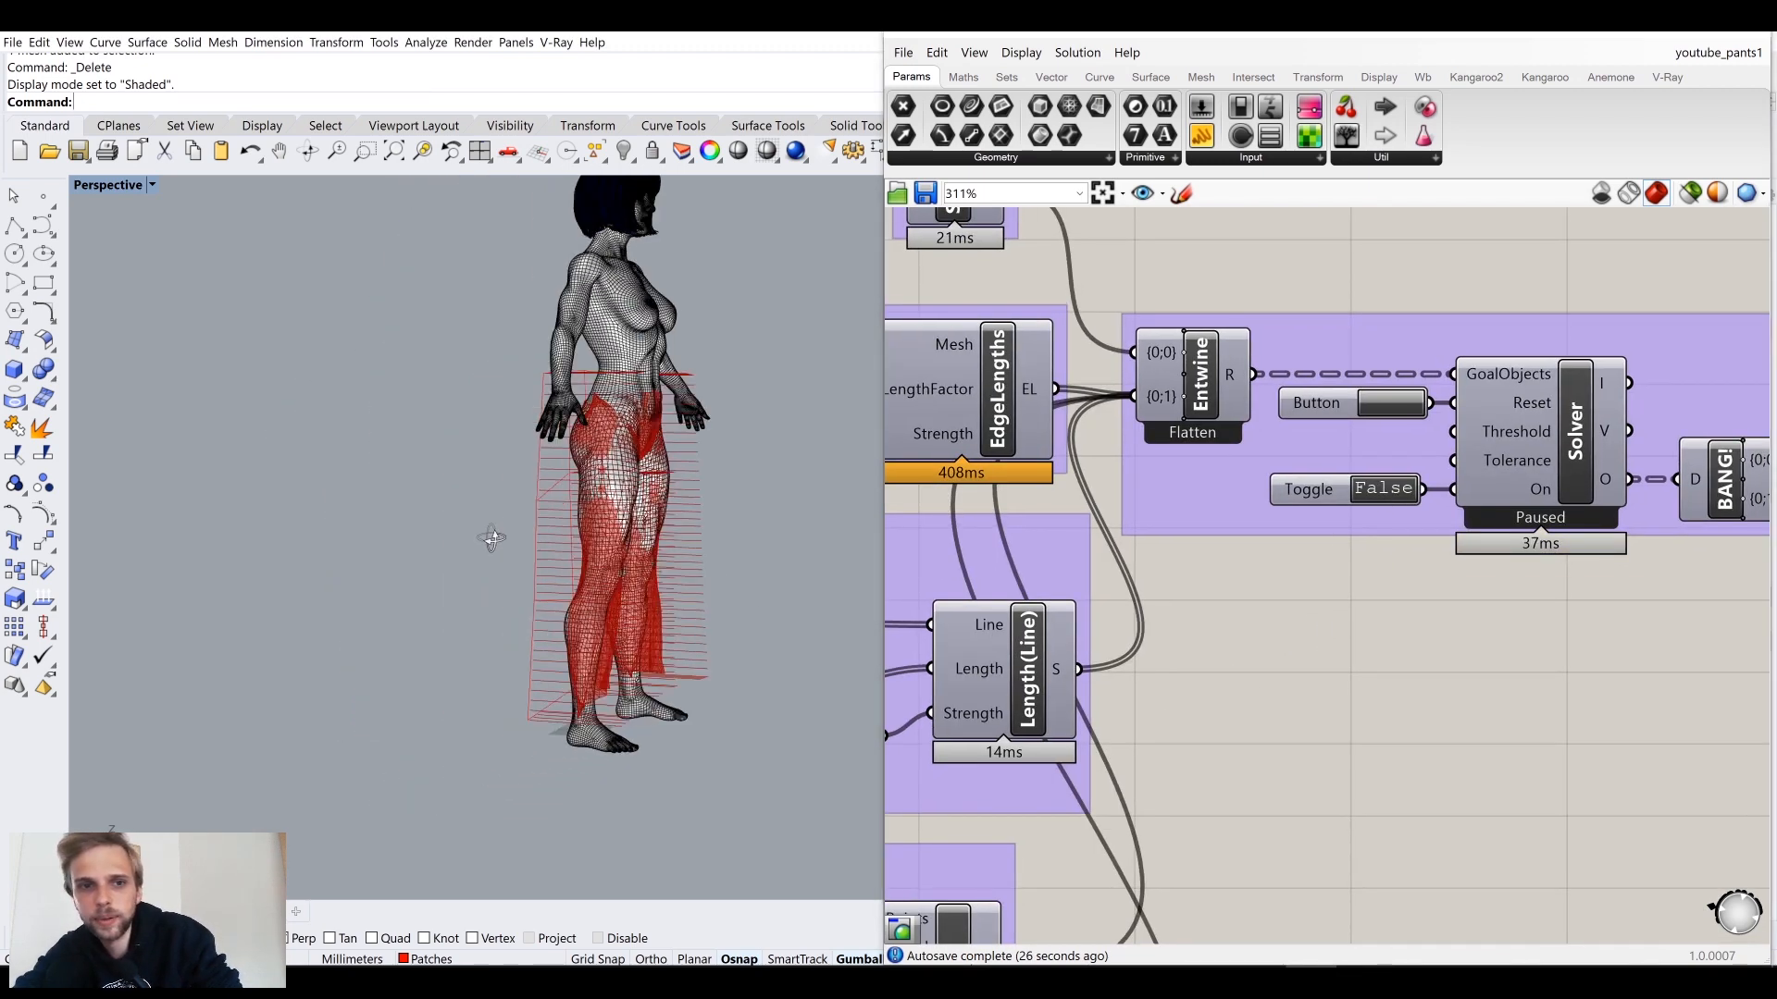
right_drag(666, 547, 556, 595)
scroll(713, 663, up, 5)
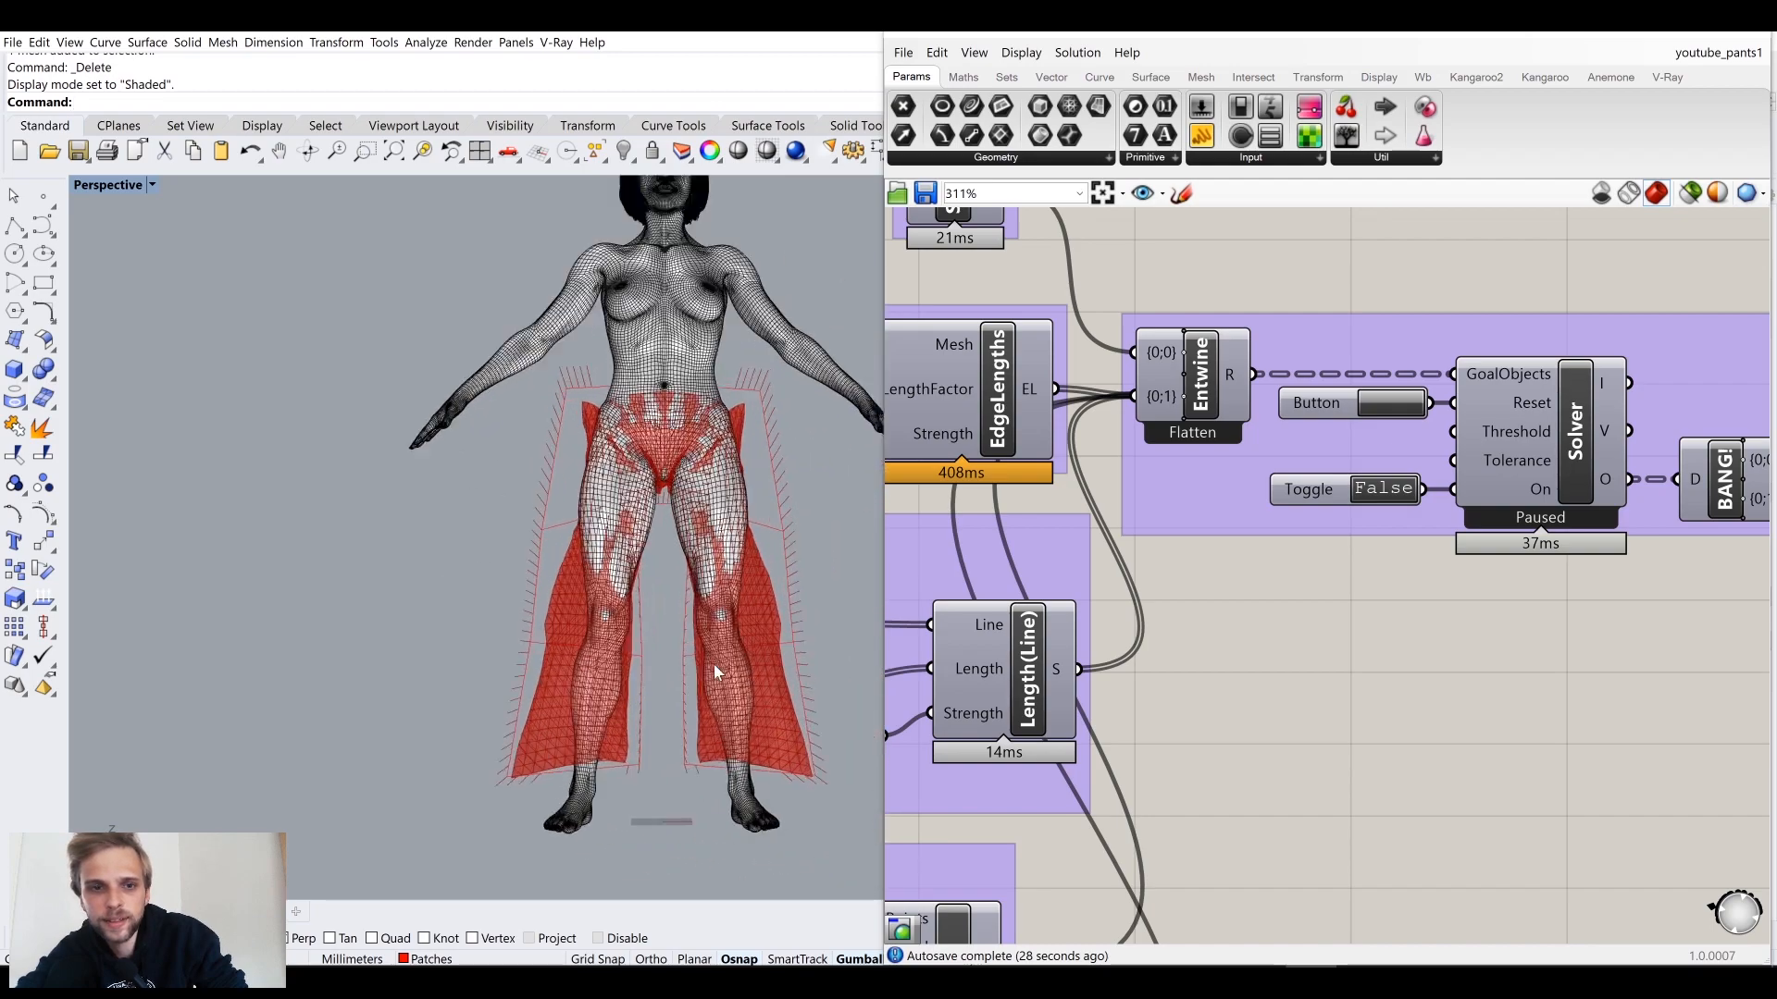
Step: Pass the simulated mesh through the Data Dam to update the thickened, smoothed pants, and inspect them in the viewport
scroll(1424, 602, down, 5)
right_drag(1717, 624, 1260, 623)
scroll(1321, 587, up, 4)
click(1152, 527)
scroll(1342, 473, down, 5)
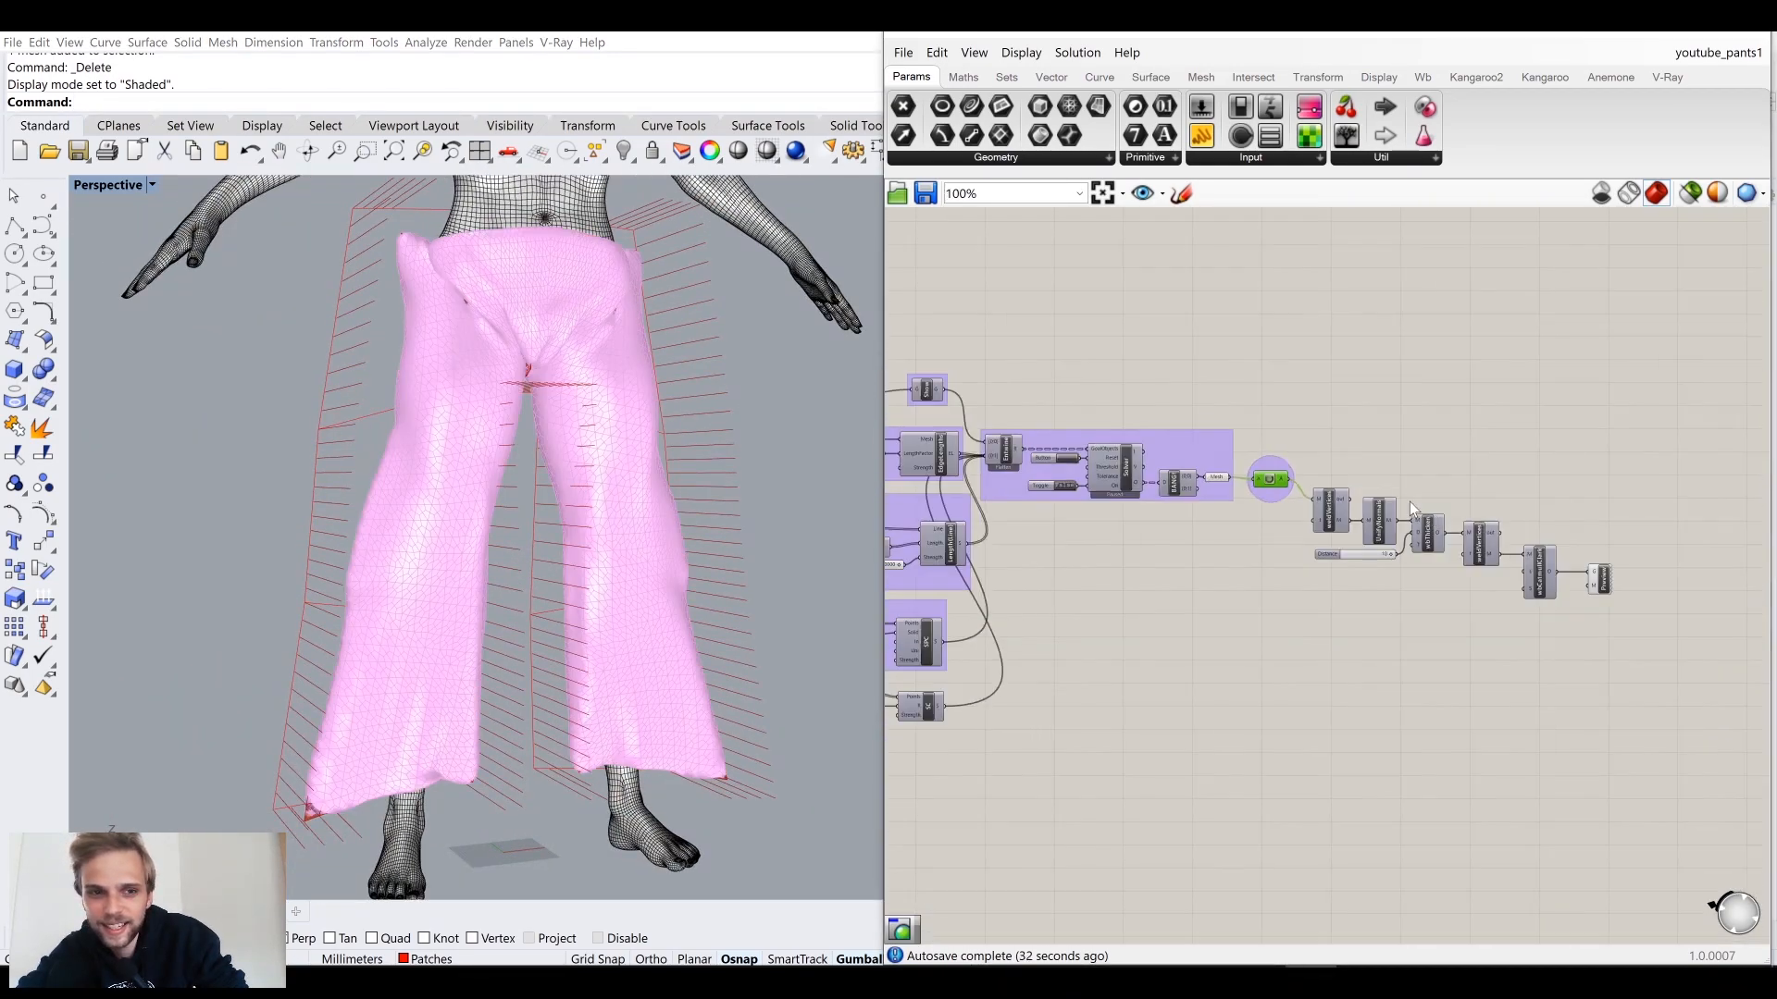
right_drag(462, 611, 698, 533)
scroll(807, 407, up, 4)
right_drag(806, 407, 754, 455)
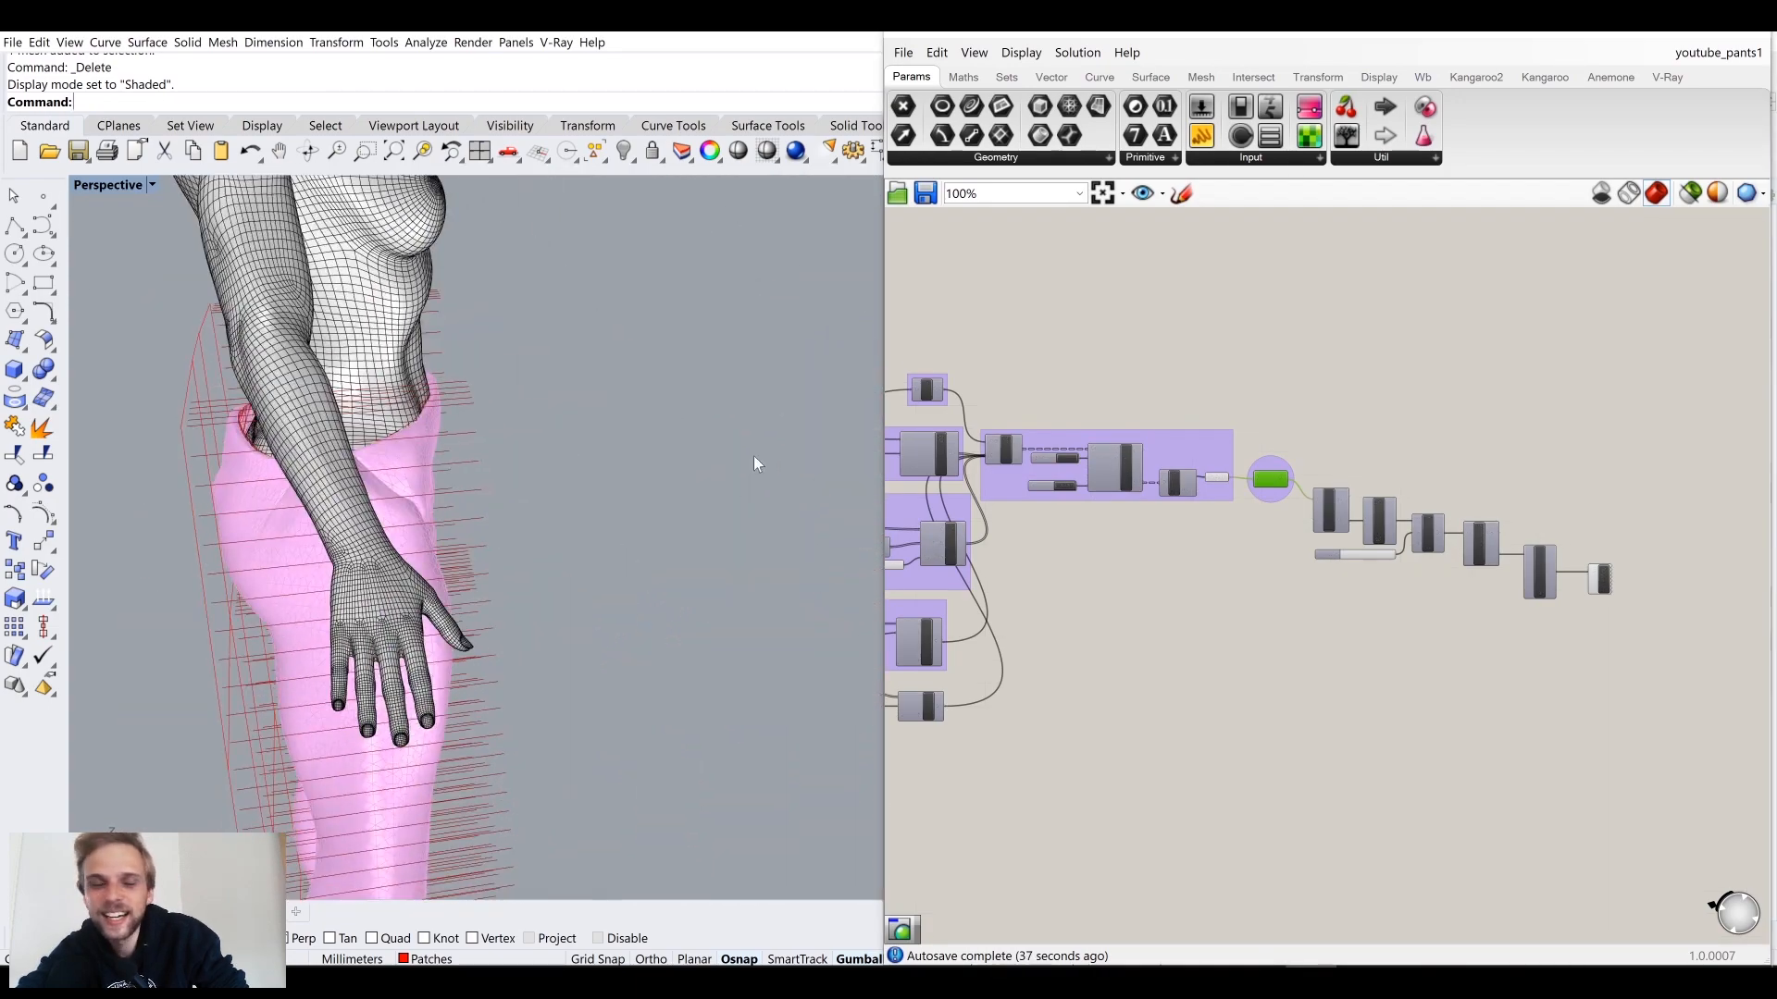
Step: Switch the Kangaroo solver back on and select the Data Dam ahead of the mesh post-processing components
scroll(1169, 554, up, 7)
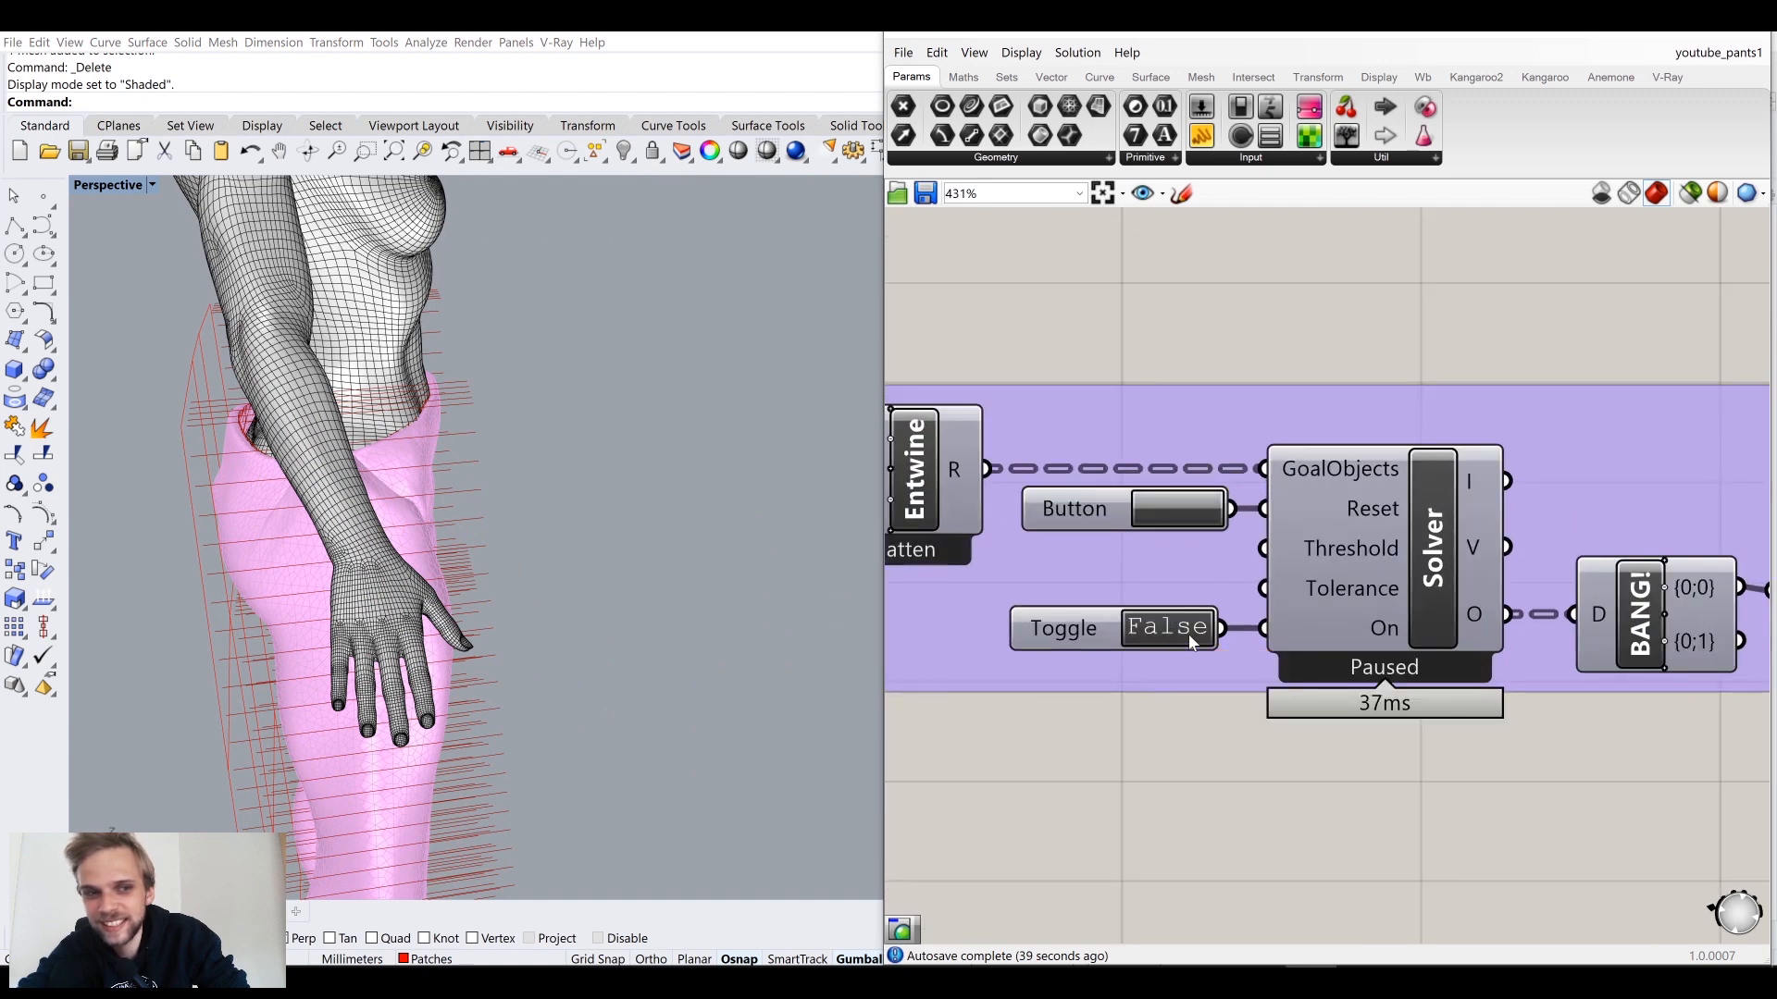
double_click(1192, 638)
scroll(1199, 637, down, 3)
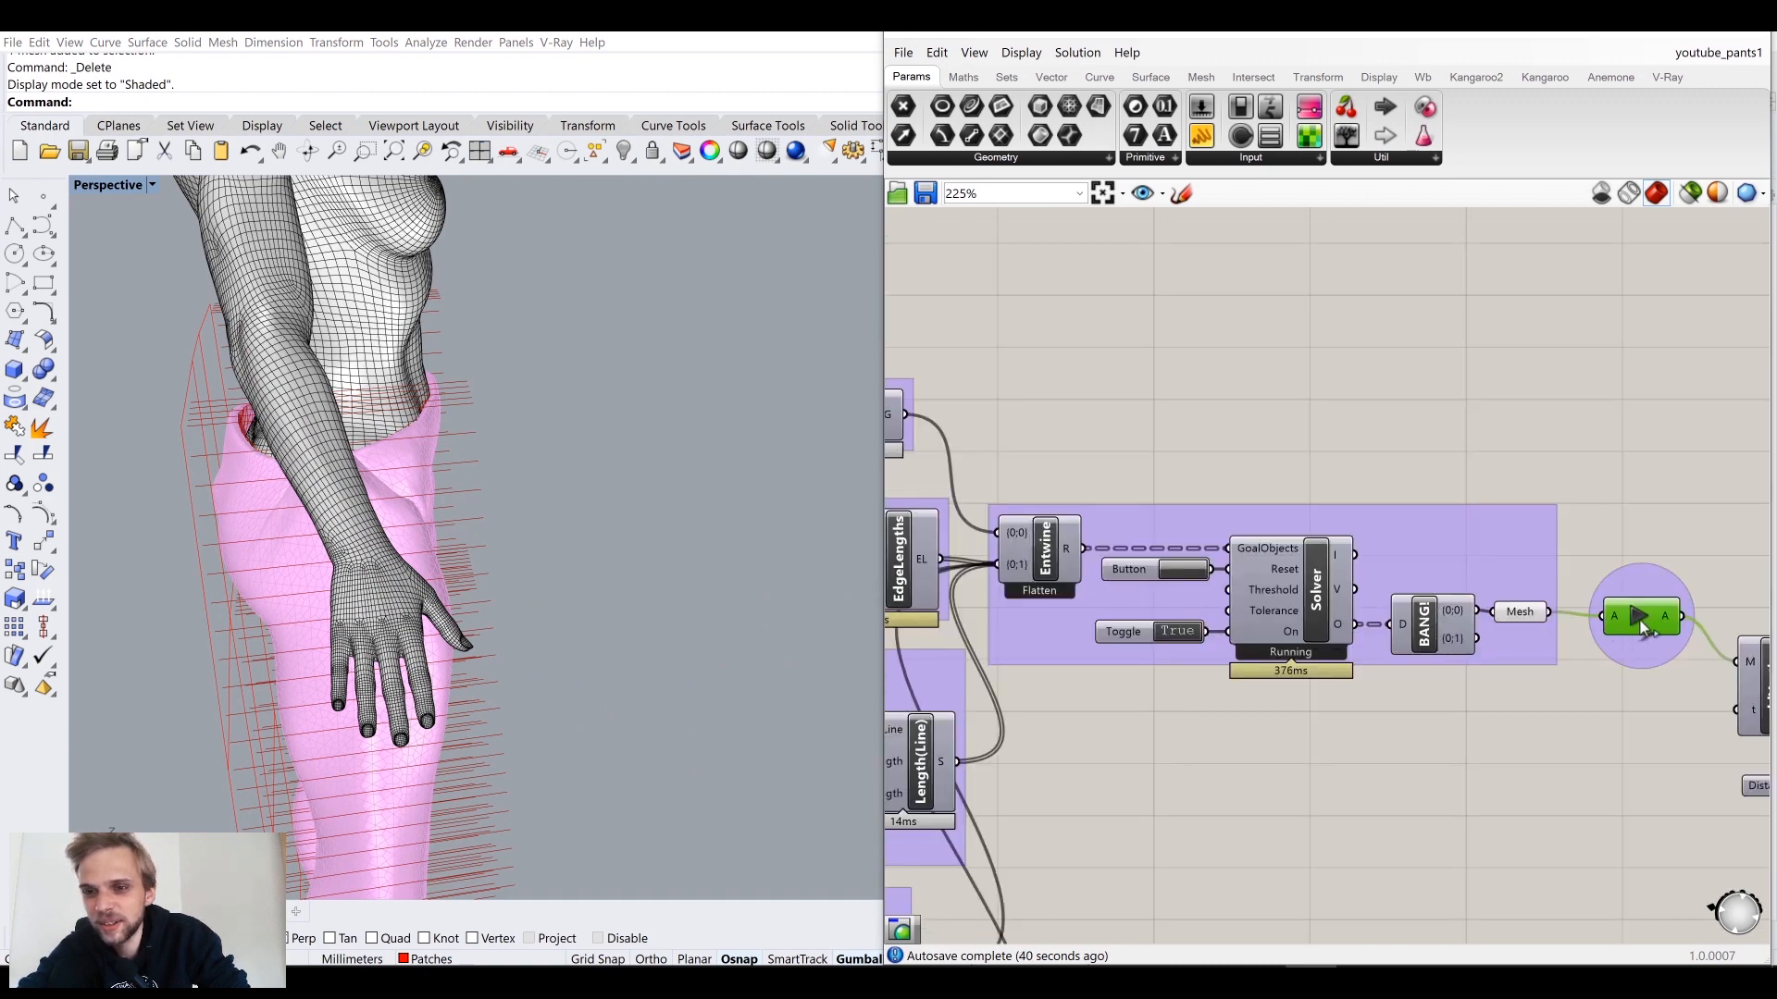
right_drag(1642, 626, 1397, 588)
click(1445, 559)
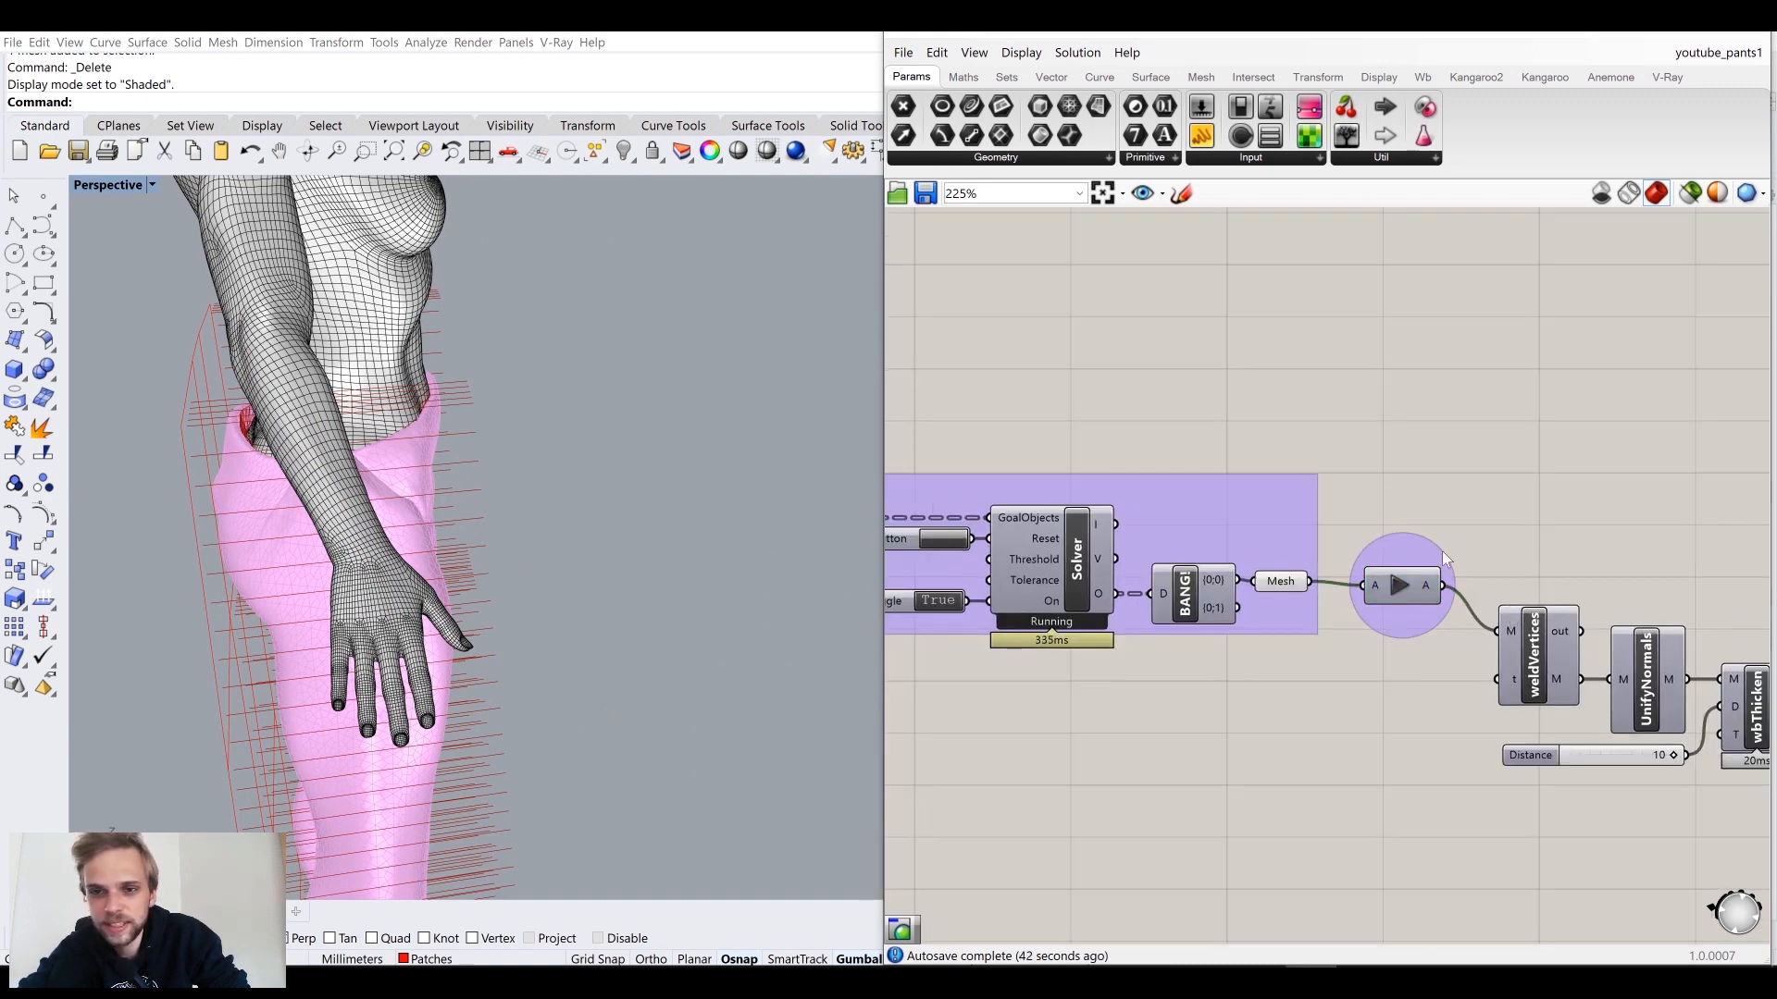
click(1425, 569)
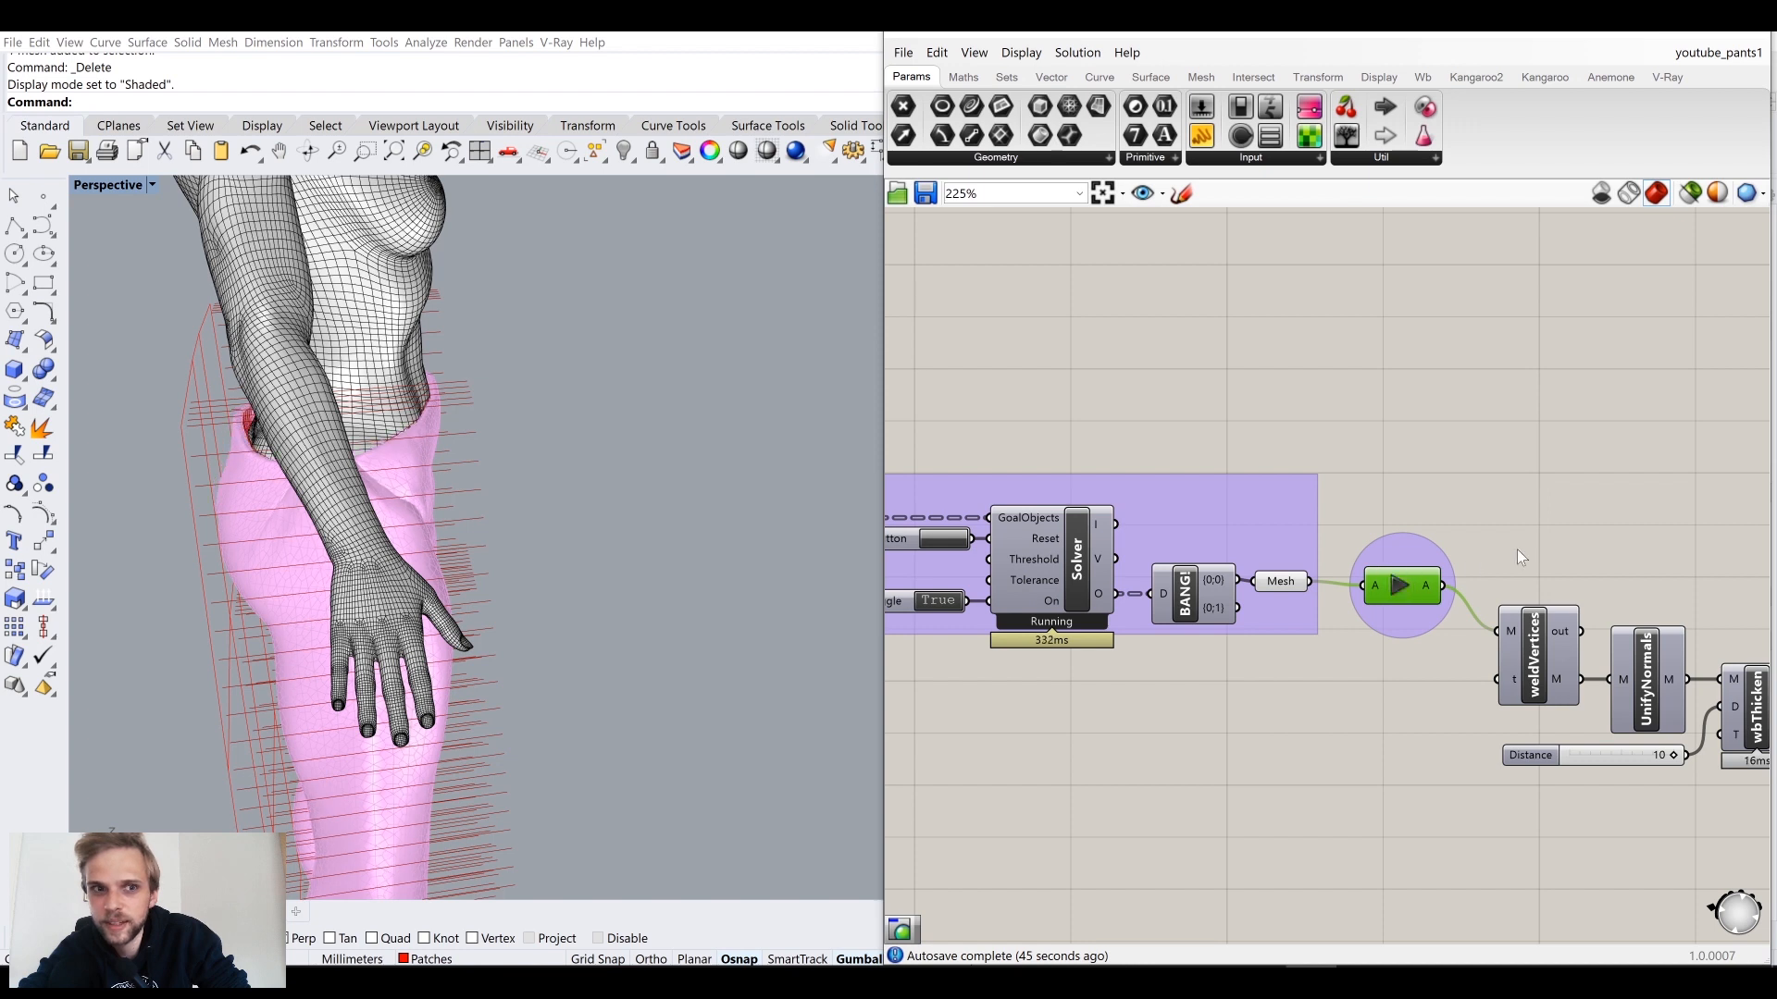
Step: Set the solver's On toggle to False to pause the simulation
scroll(1564, 578, down, 3)
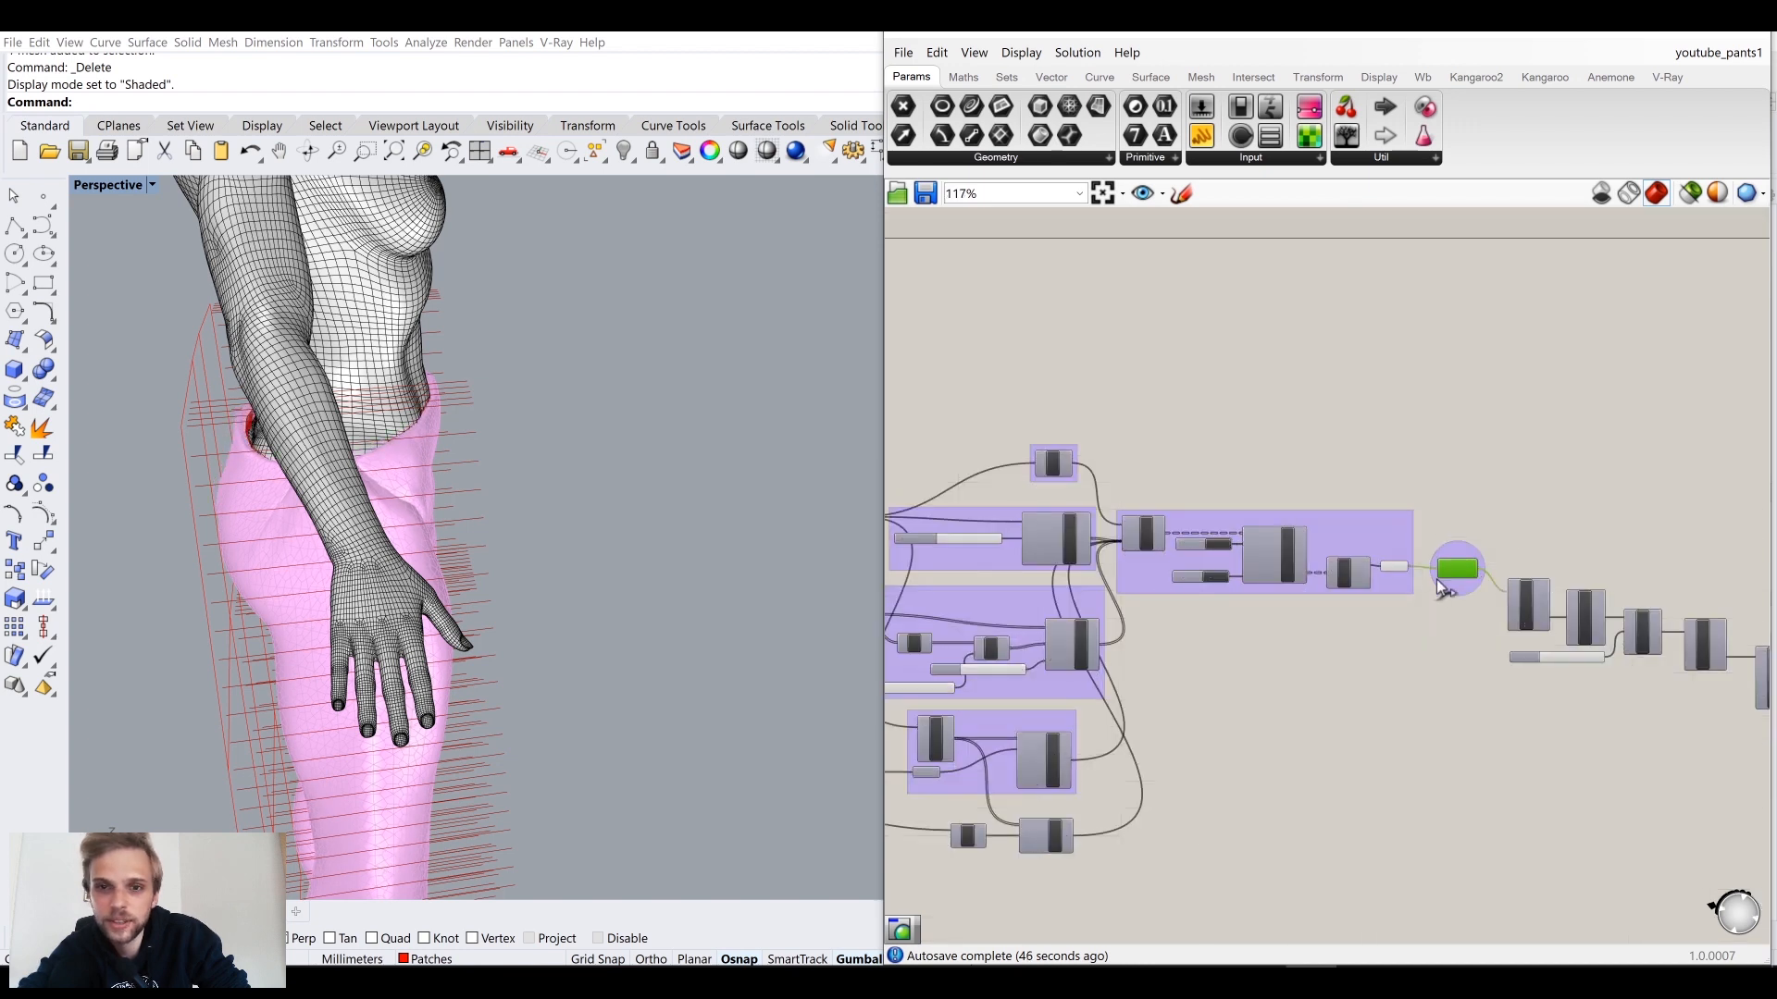
right_drag(1157, 572, 1052, 560)
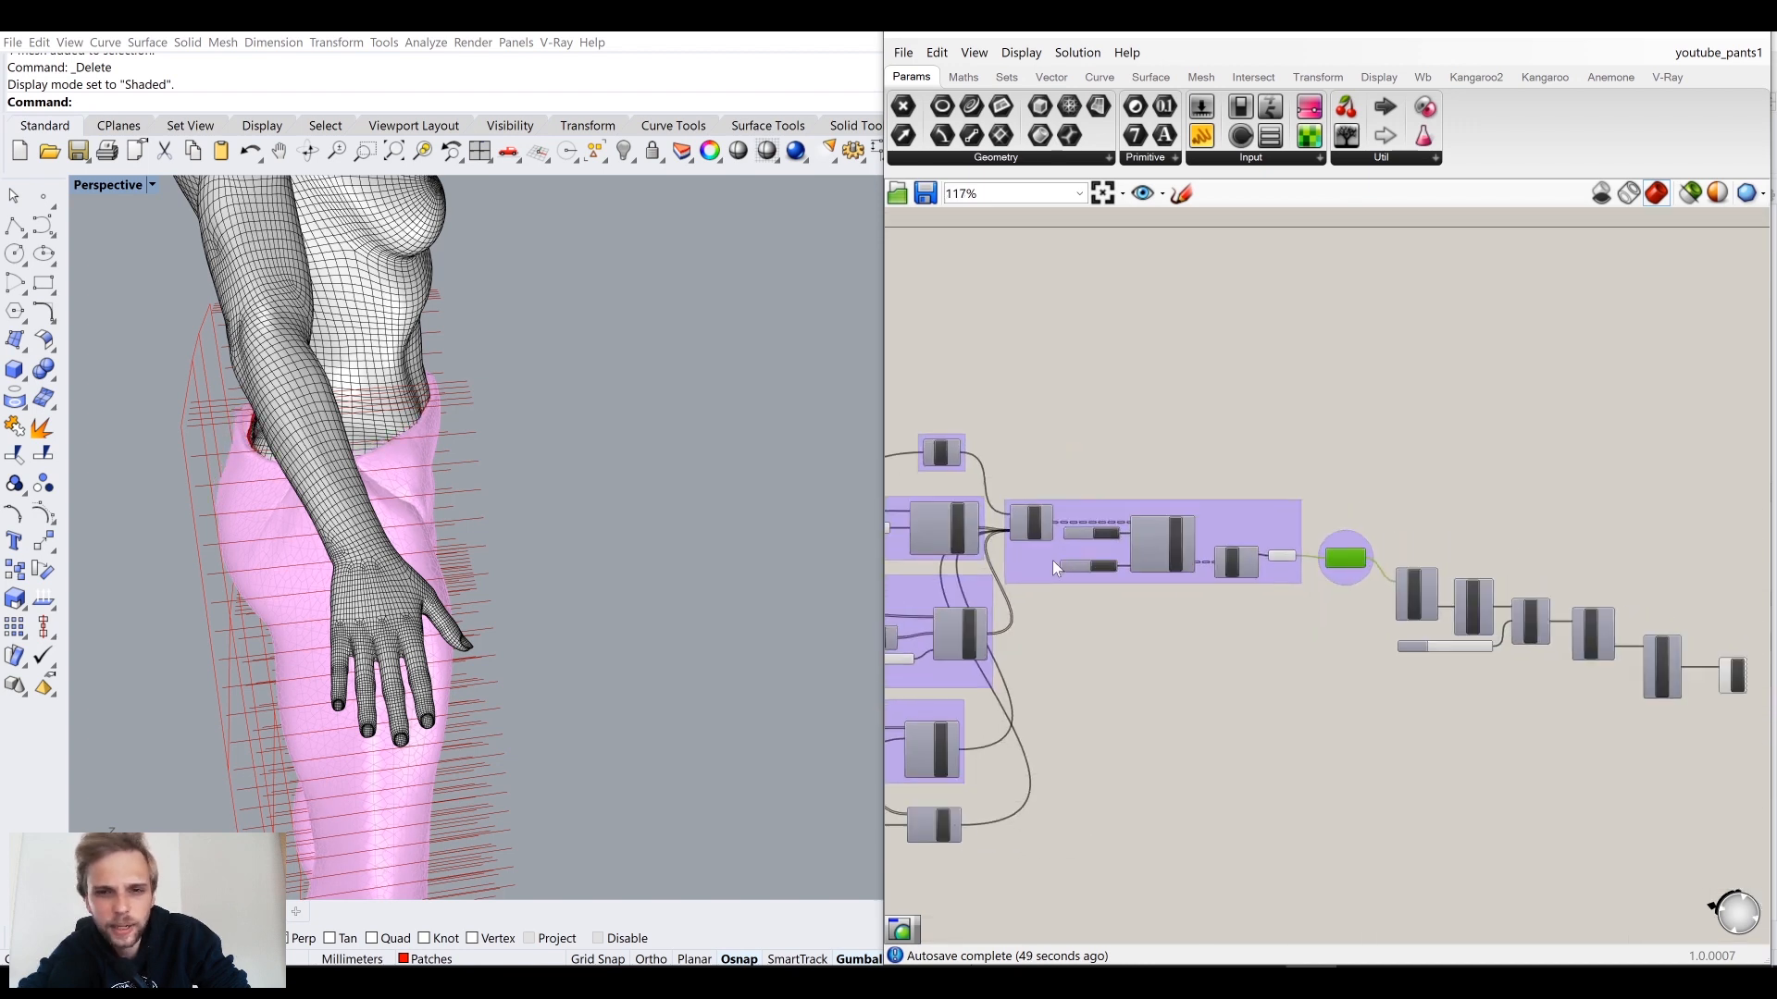
scroll(1052, 559, up, 4)
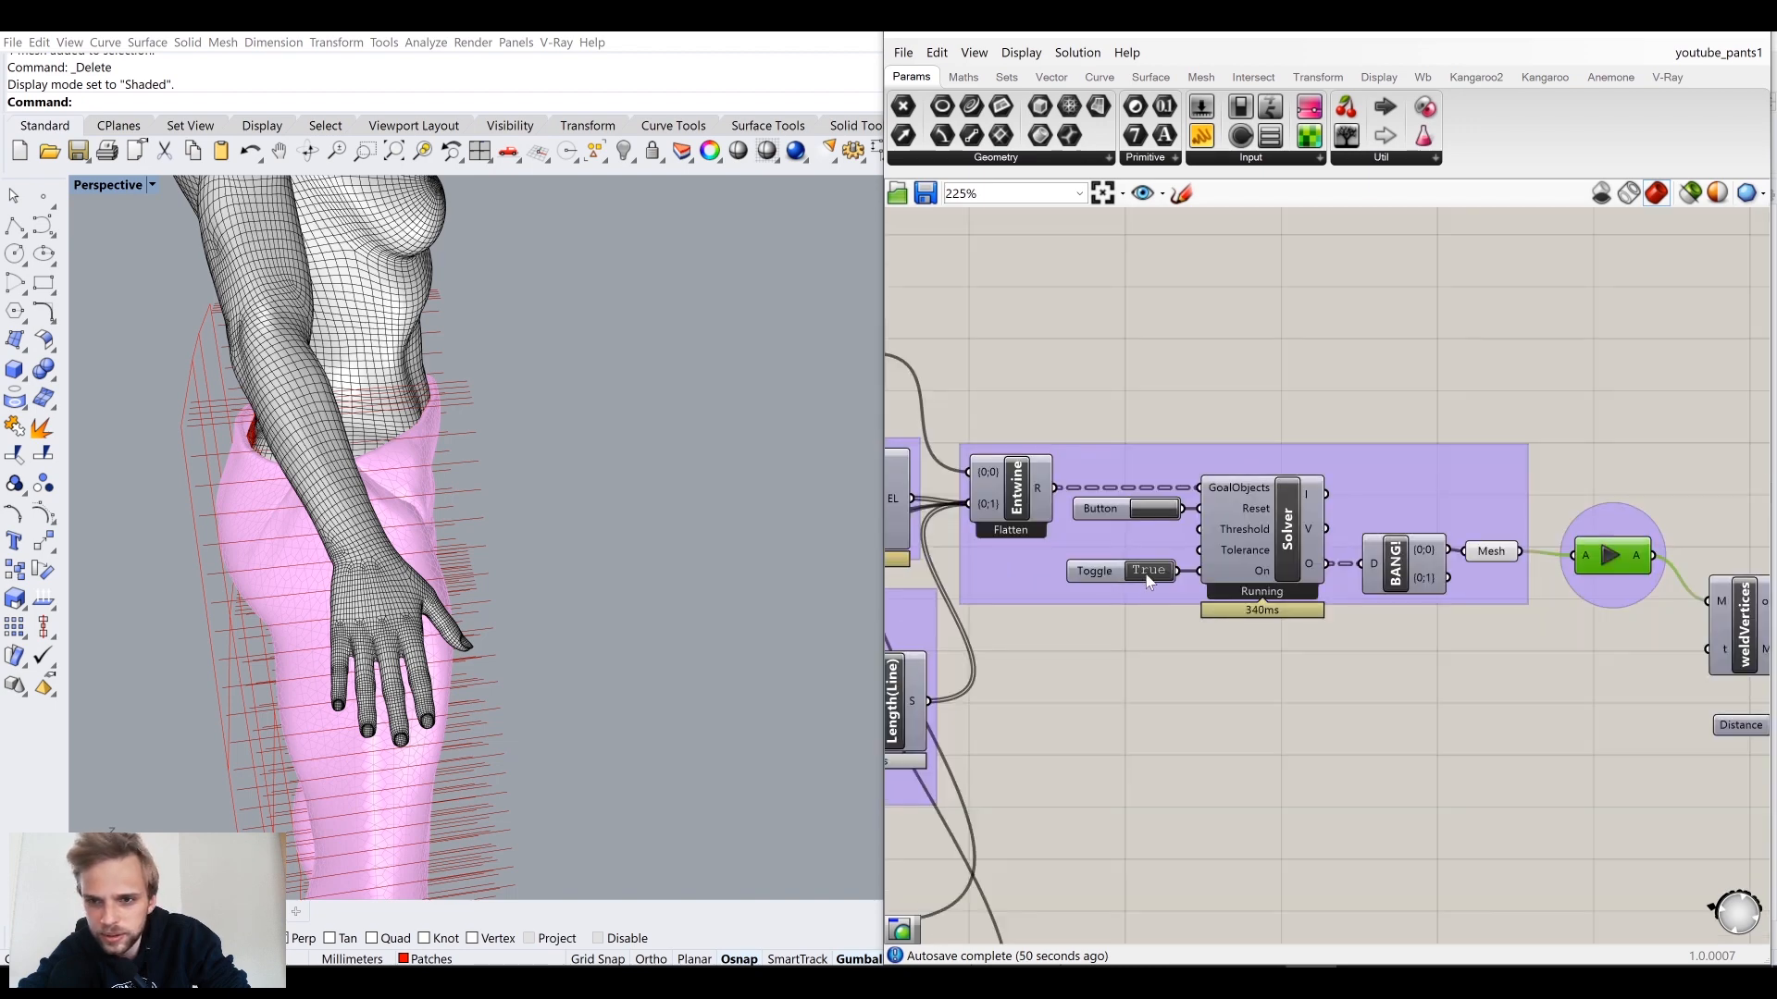
scroll(1147, 581, up, 4)
click(1241, 606)
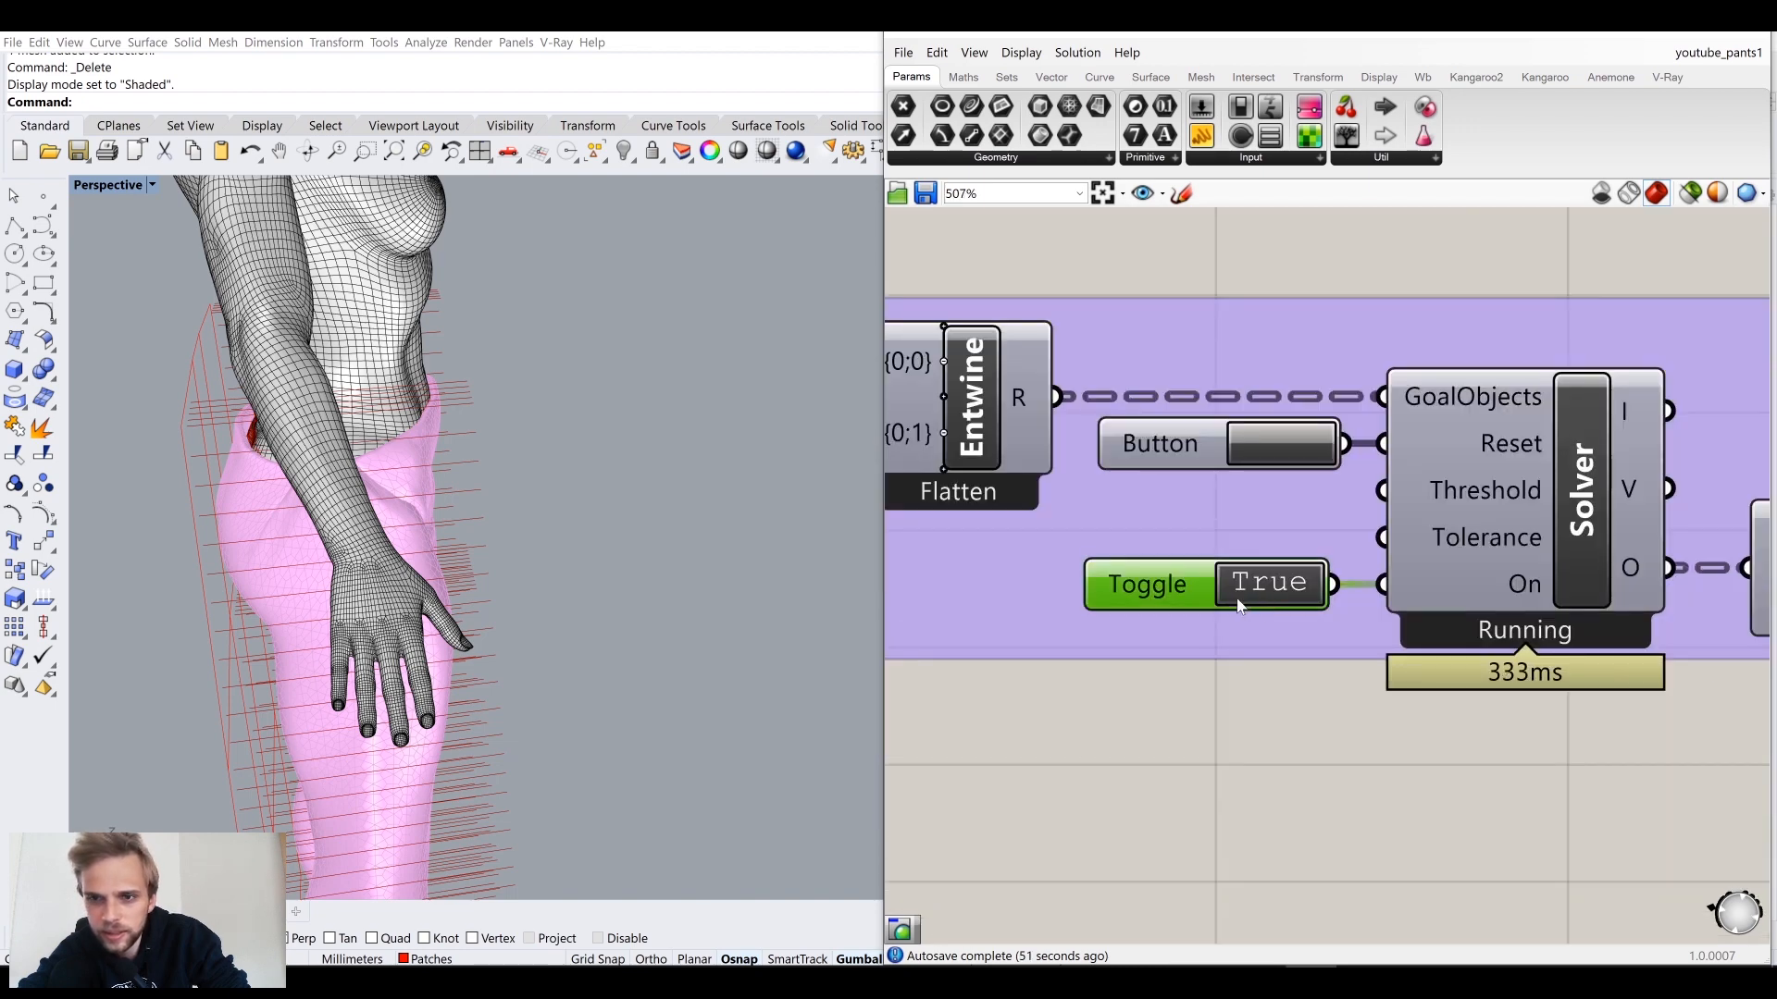
double_click(1301, 593)
scroll(1301, 593, down, 8)
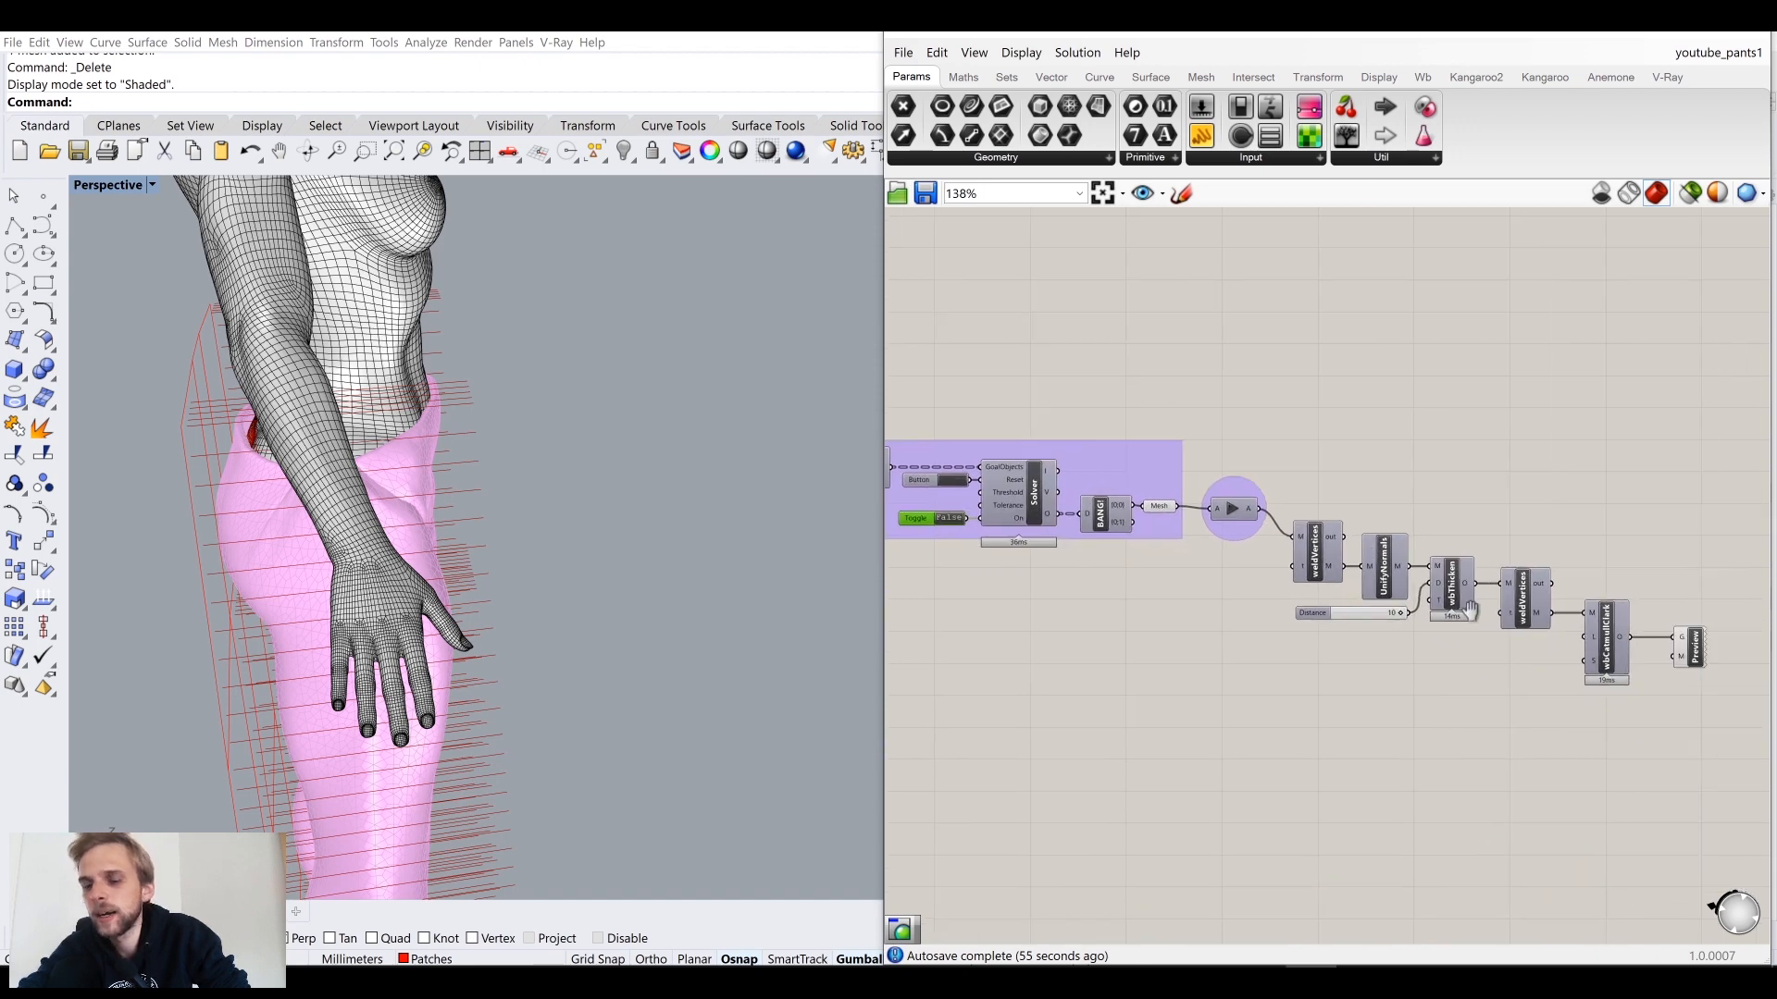
Step: Turn off the Custom Preview component at the end of the post-processing chain to hide the thickened pants
scroll(1469, 611, up, 3)
mouse_move(1469, 612)
mouse_down()
mouse_move(1434, 618)
mouse_move(1440, 603)
mouse_up()
middle_click(1441, 604)
click(1506, 531)
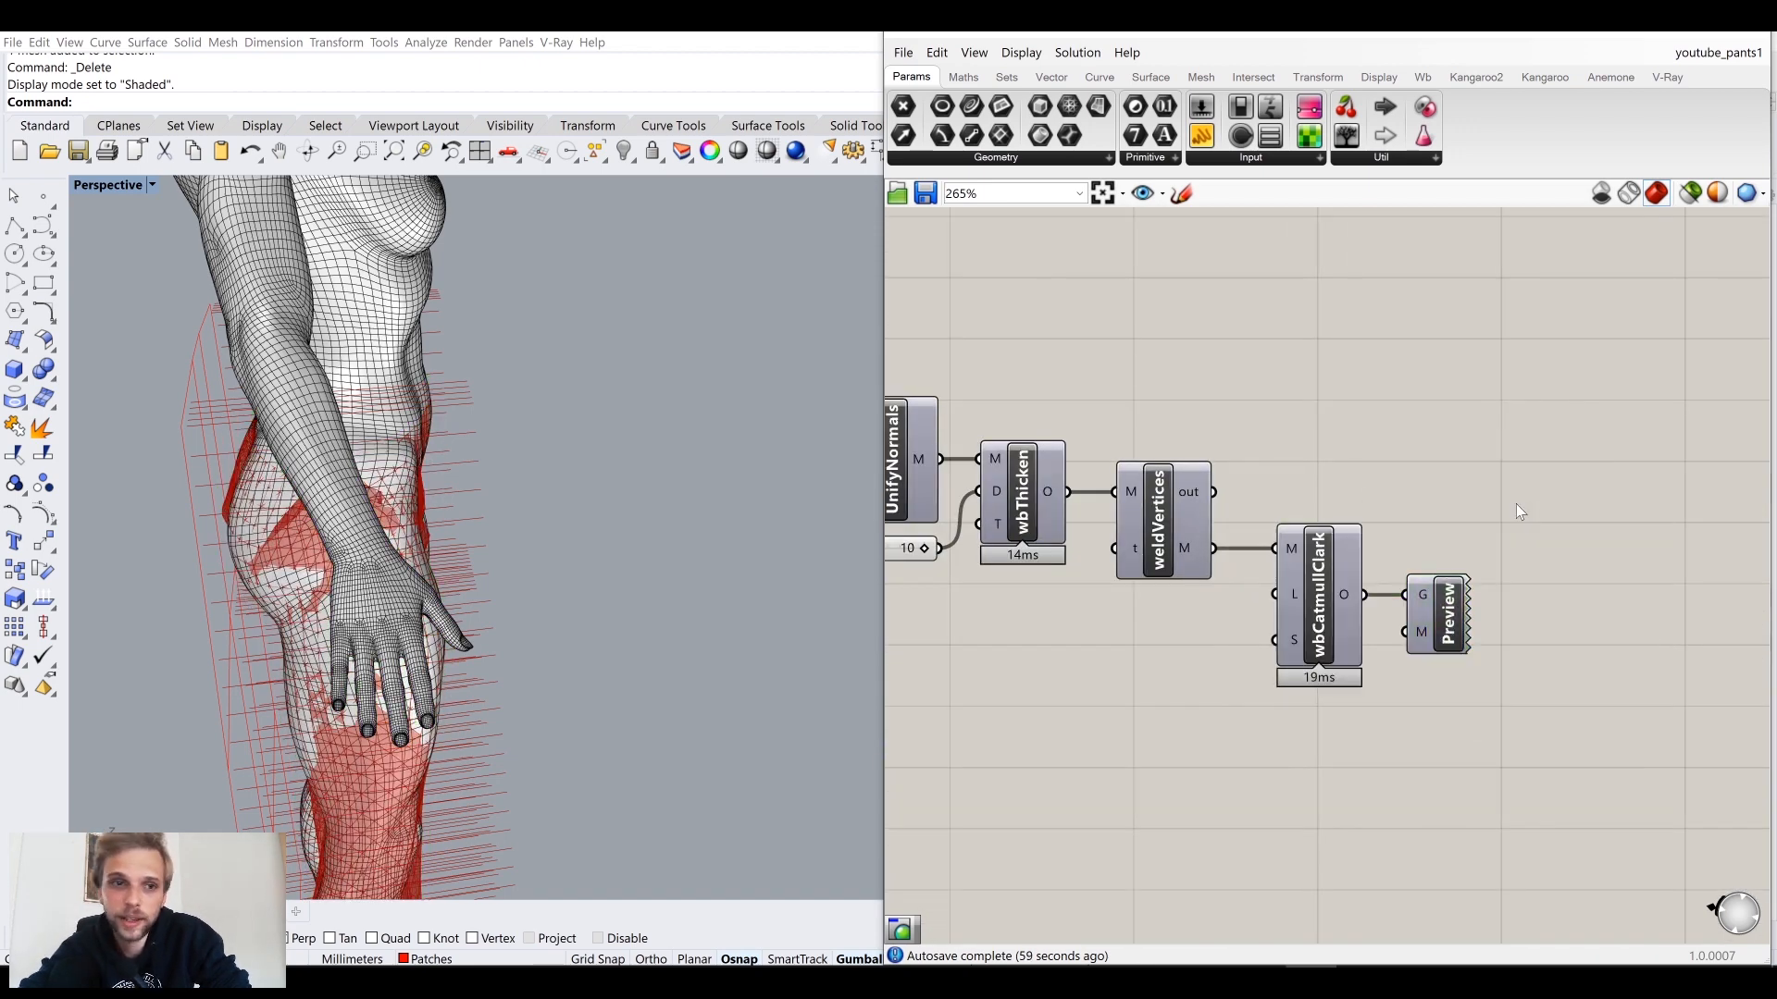
Step: Turn off the viewport preview of the Mesh parameter between the solver's output and the Data Dam
scroll(1052, 515, down, 3)
right_drag(1052, 515, 1410, 593)
right_drag(1055, 589, 1277, 639)
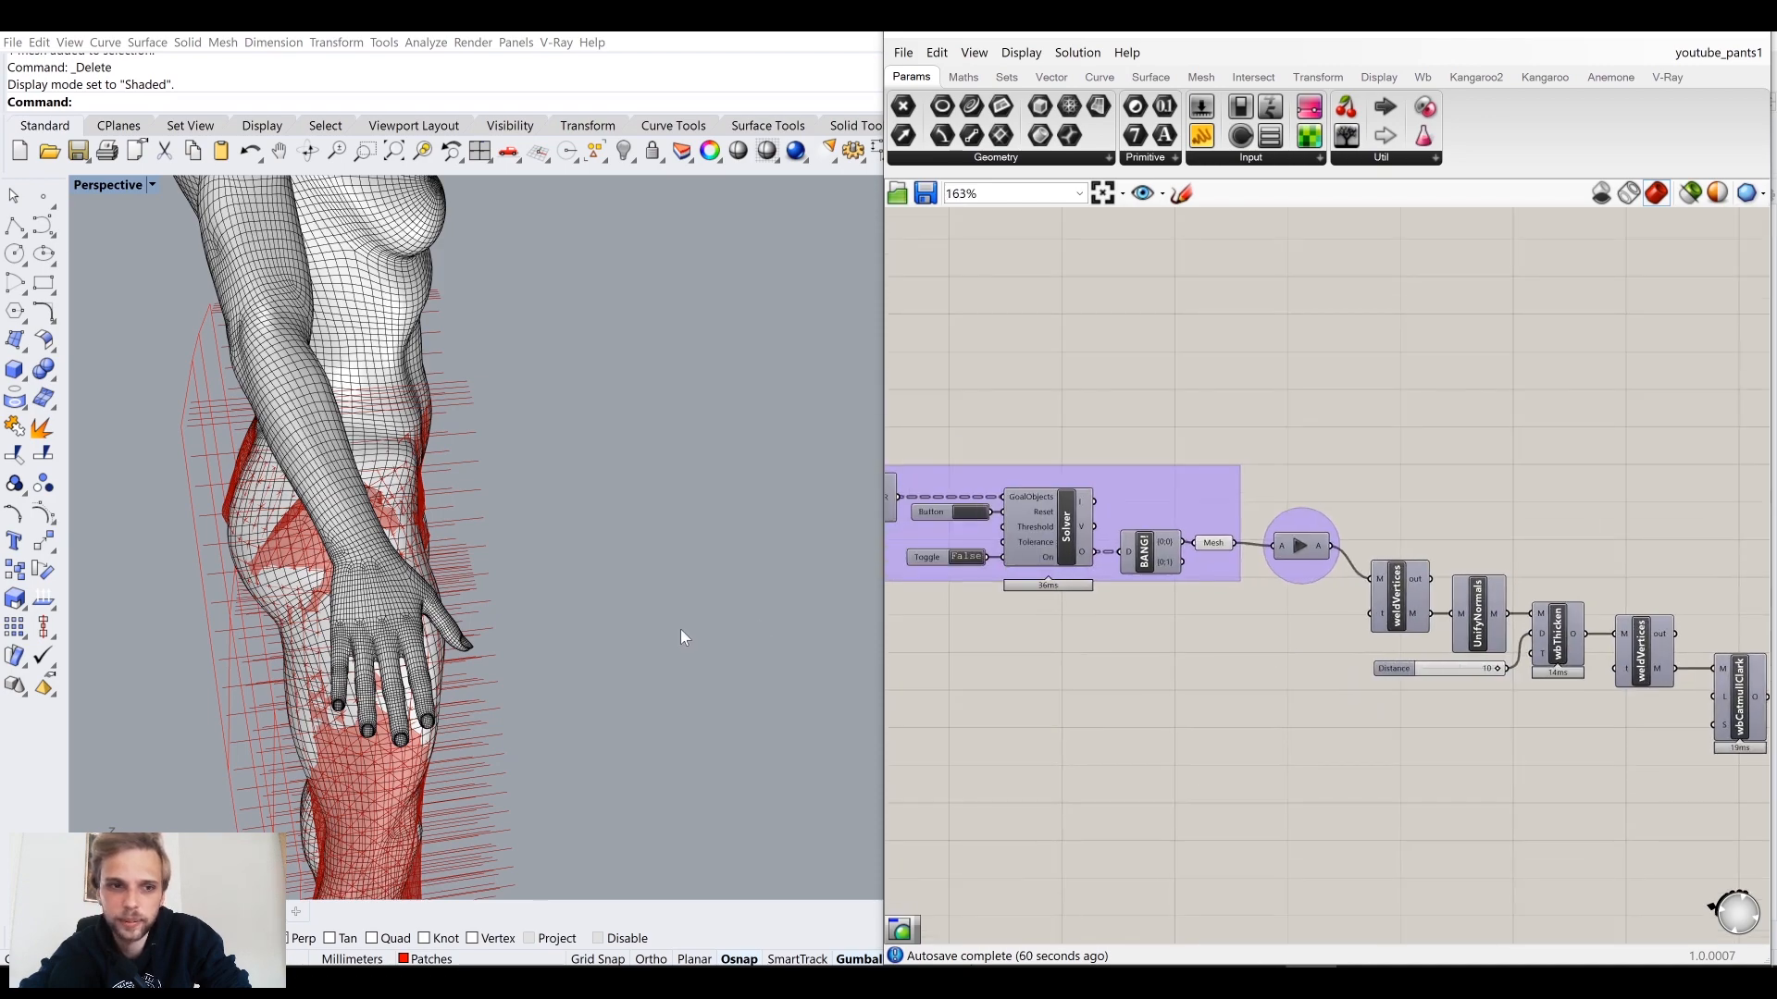
right_drag(680, 633, 670, 627)
scroll(670, 626, down, 5)
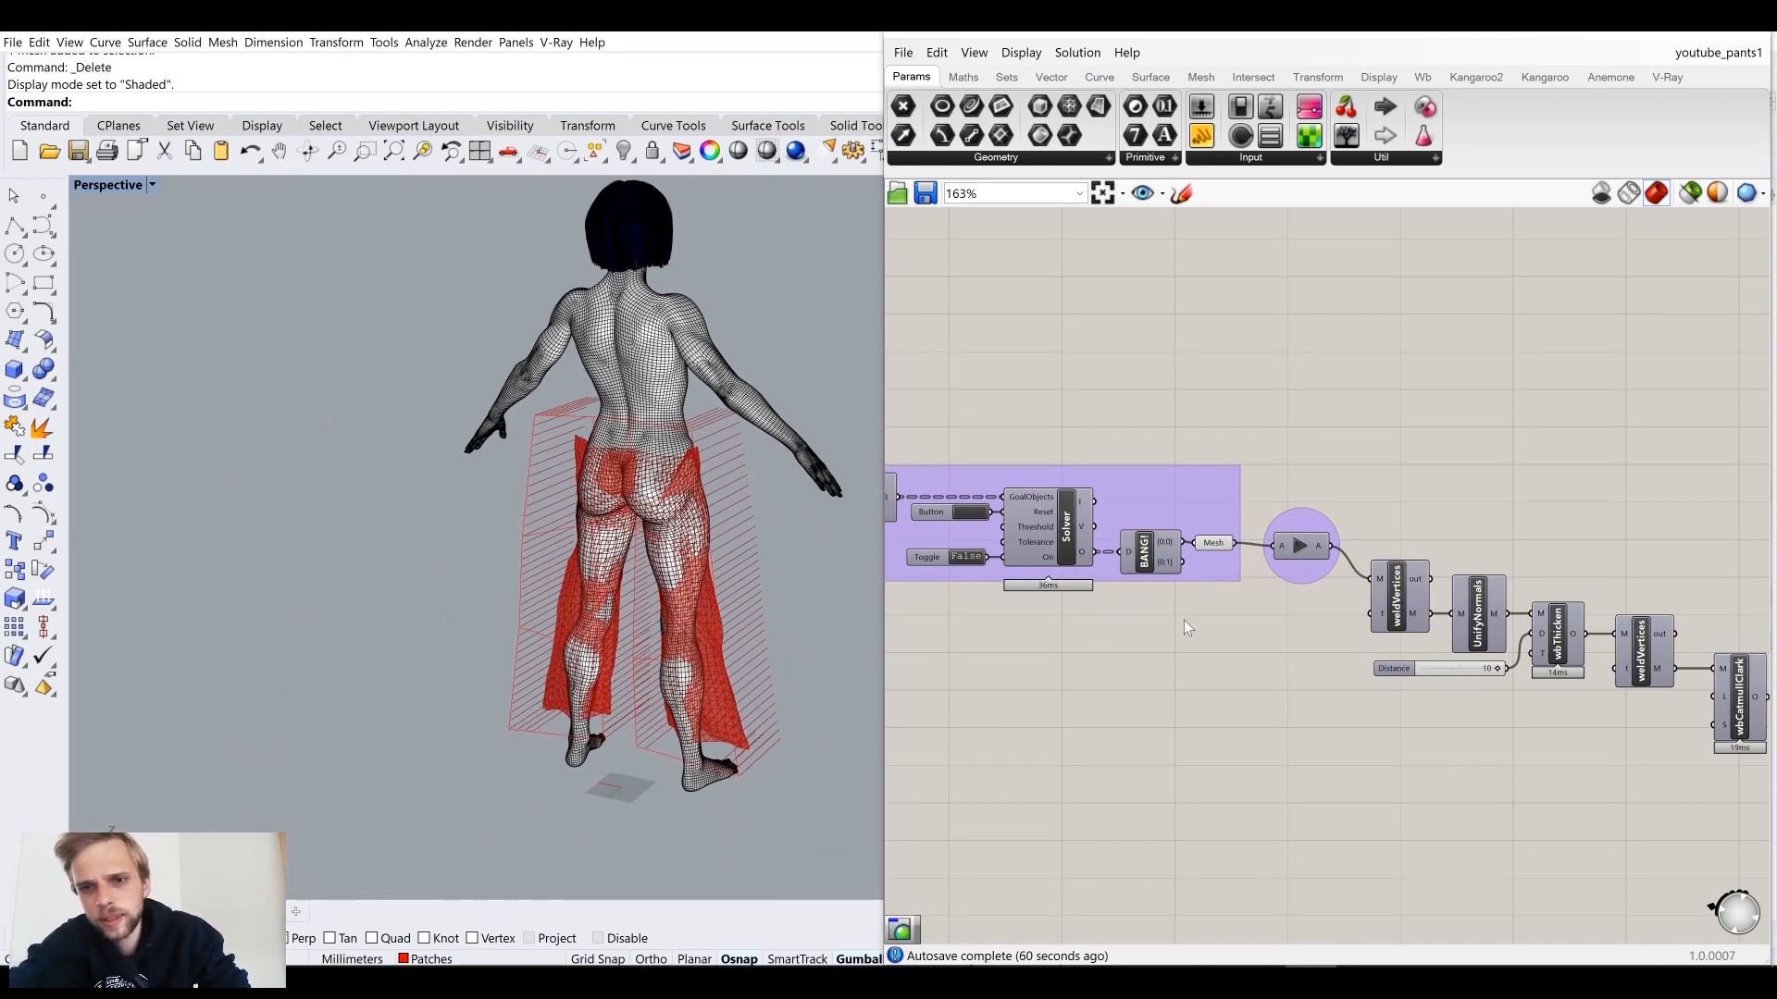
click(1213, 551)
middle_click(1212, 551)
click(1295, 475)
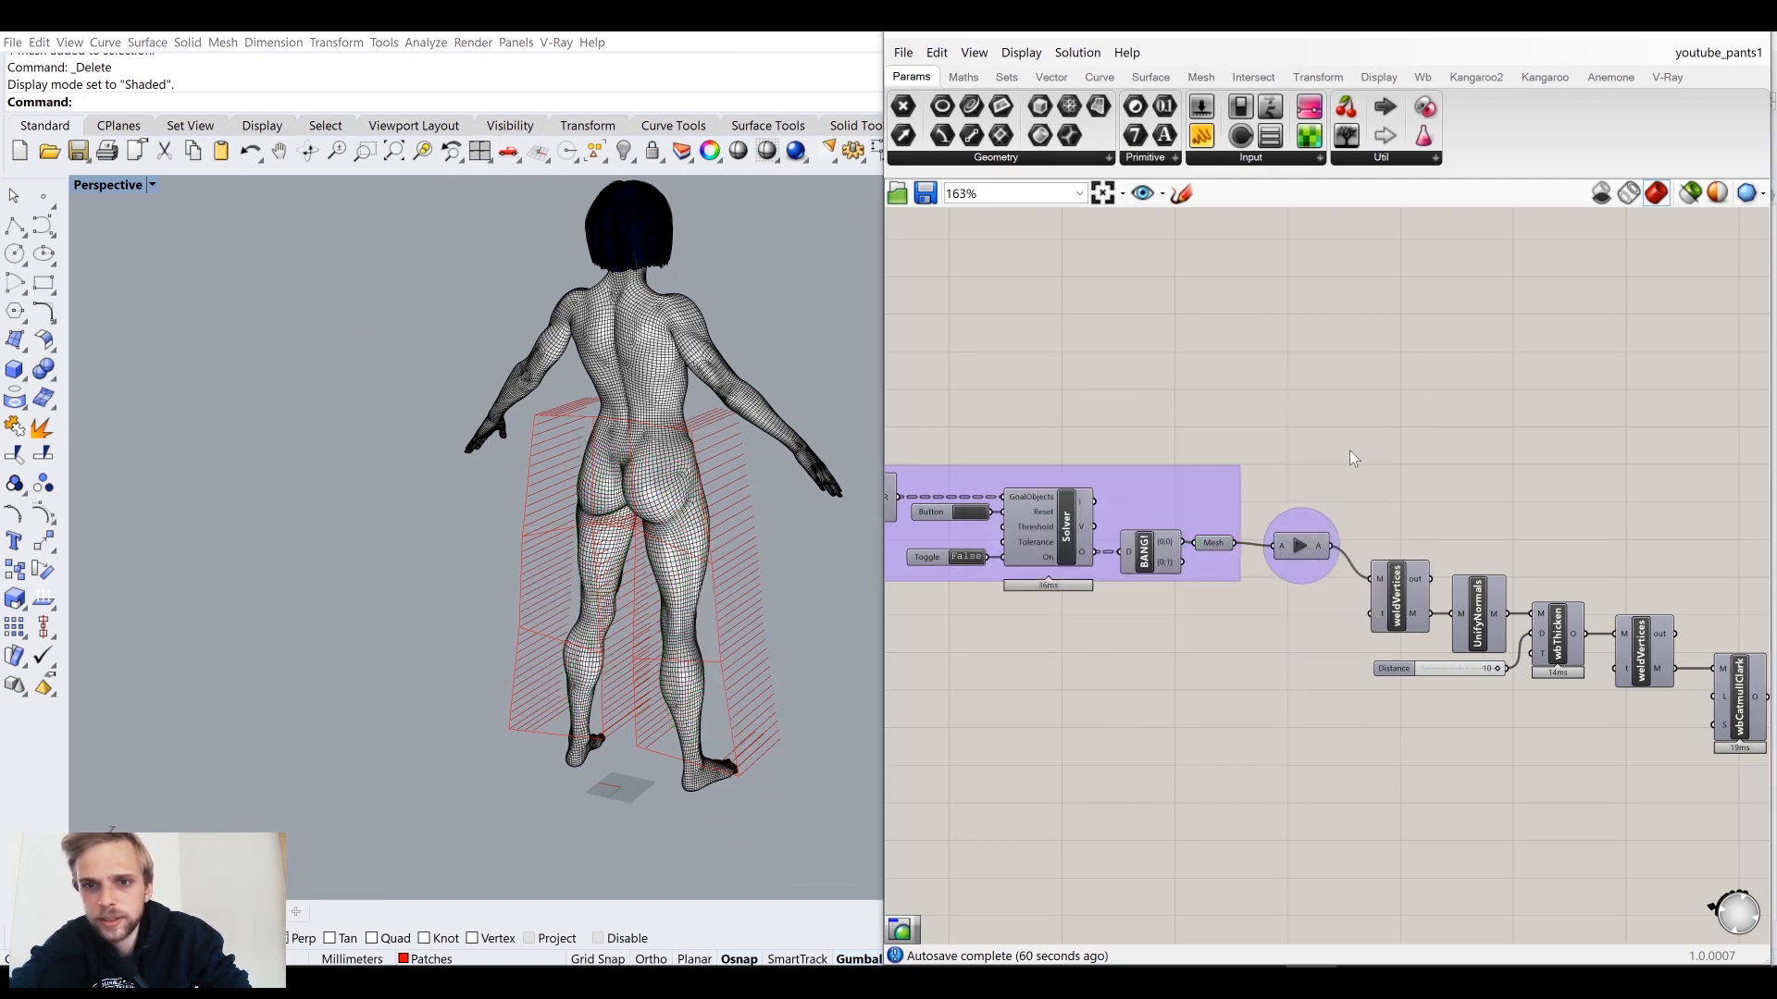
double_click(1228, 547)
click(1203, 640)
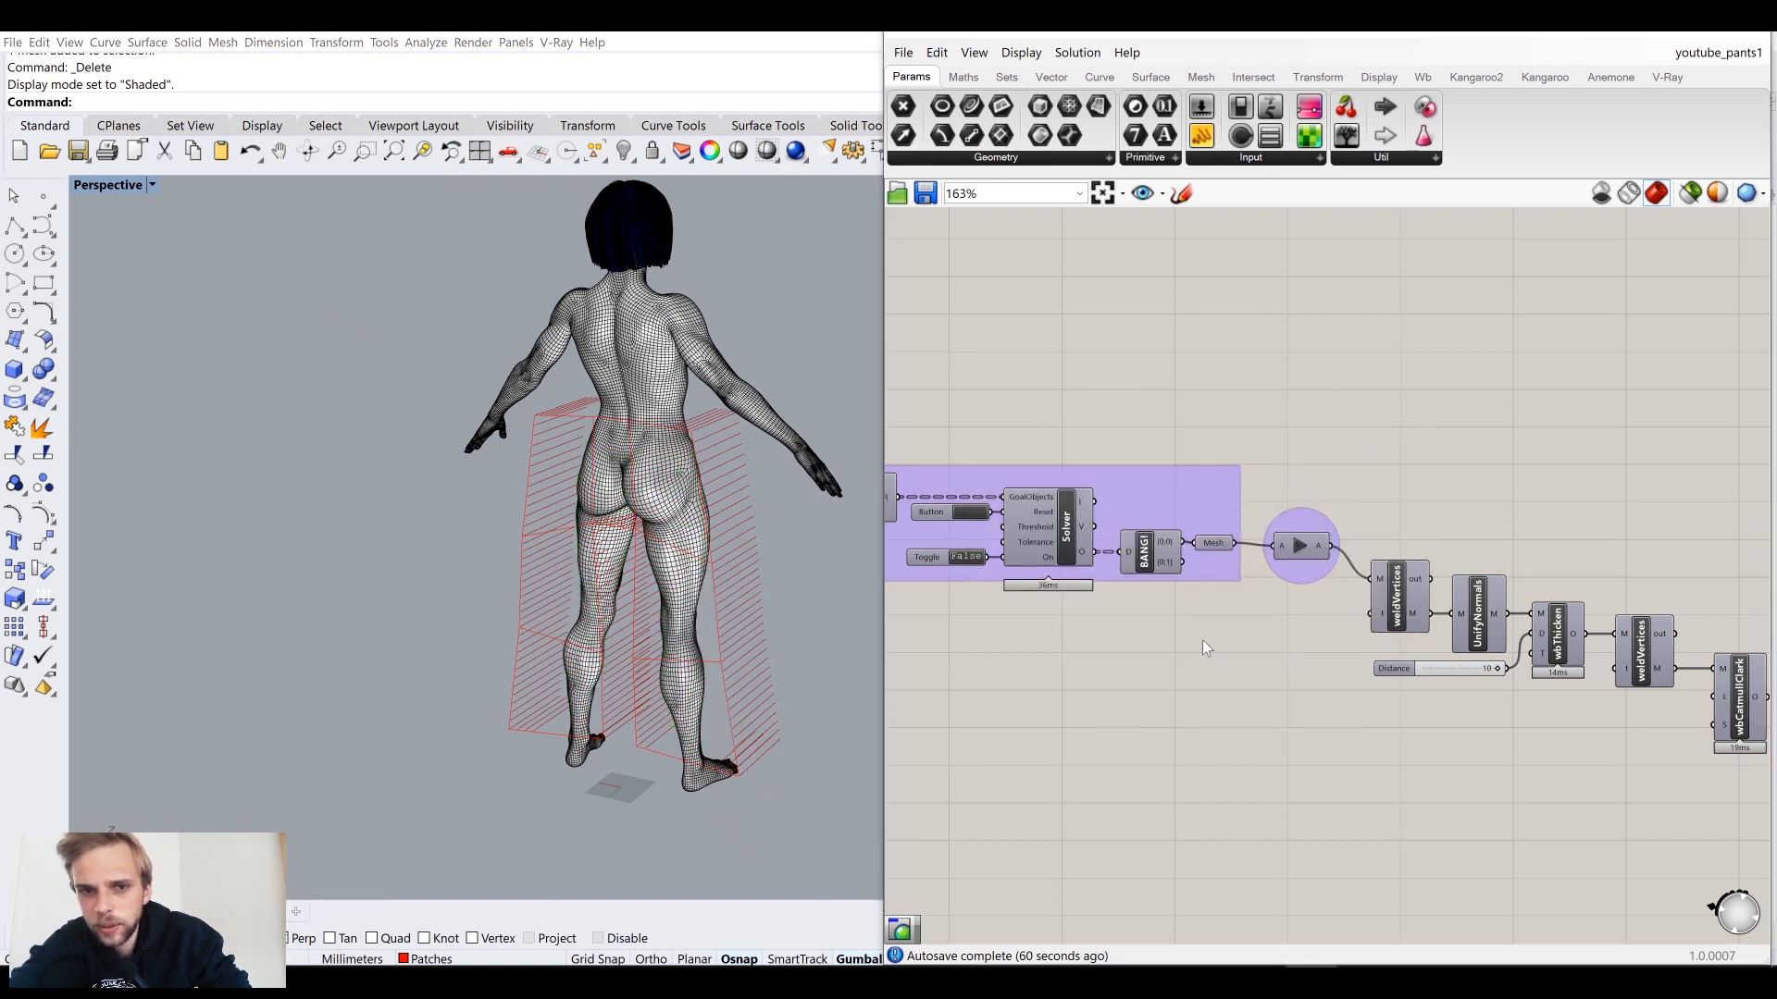
Step: Turn the viewport preview of the Mesh parameter between the solver's output and the Data Dam back on
middle_click(1208, 542)
click(1248, 500)
click(1395, 413)
Step: Hide the body mesh in the Rhino model so only the pants and hair remain in view
right_drag(588, 618, 653, 524)
click(662, 326)
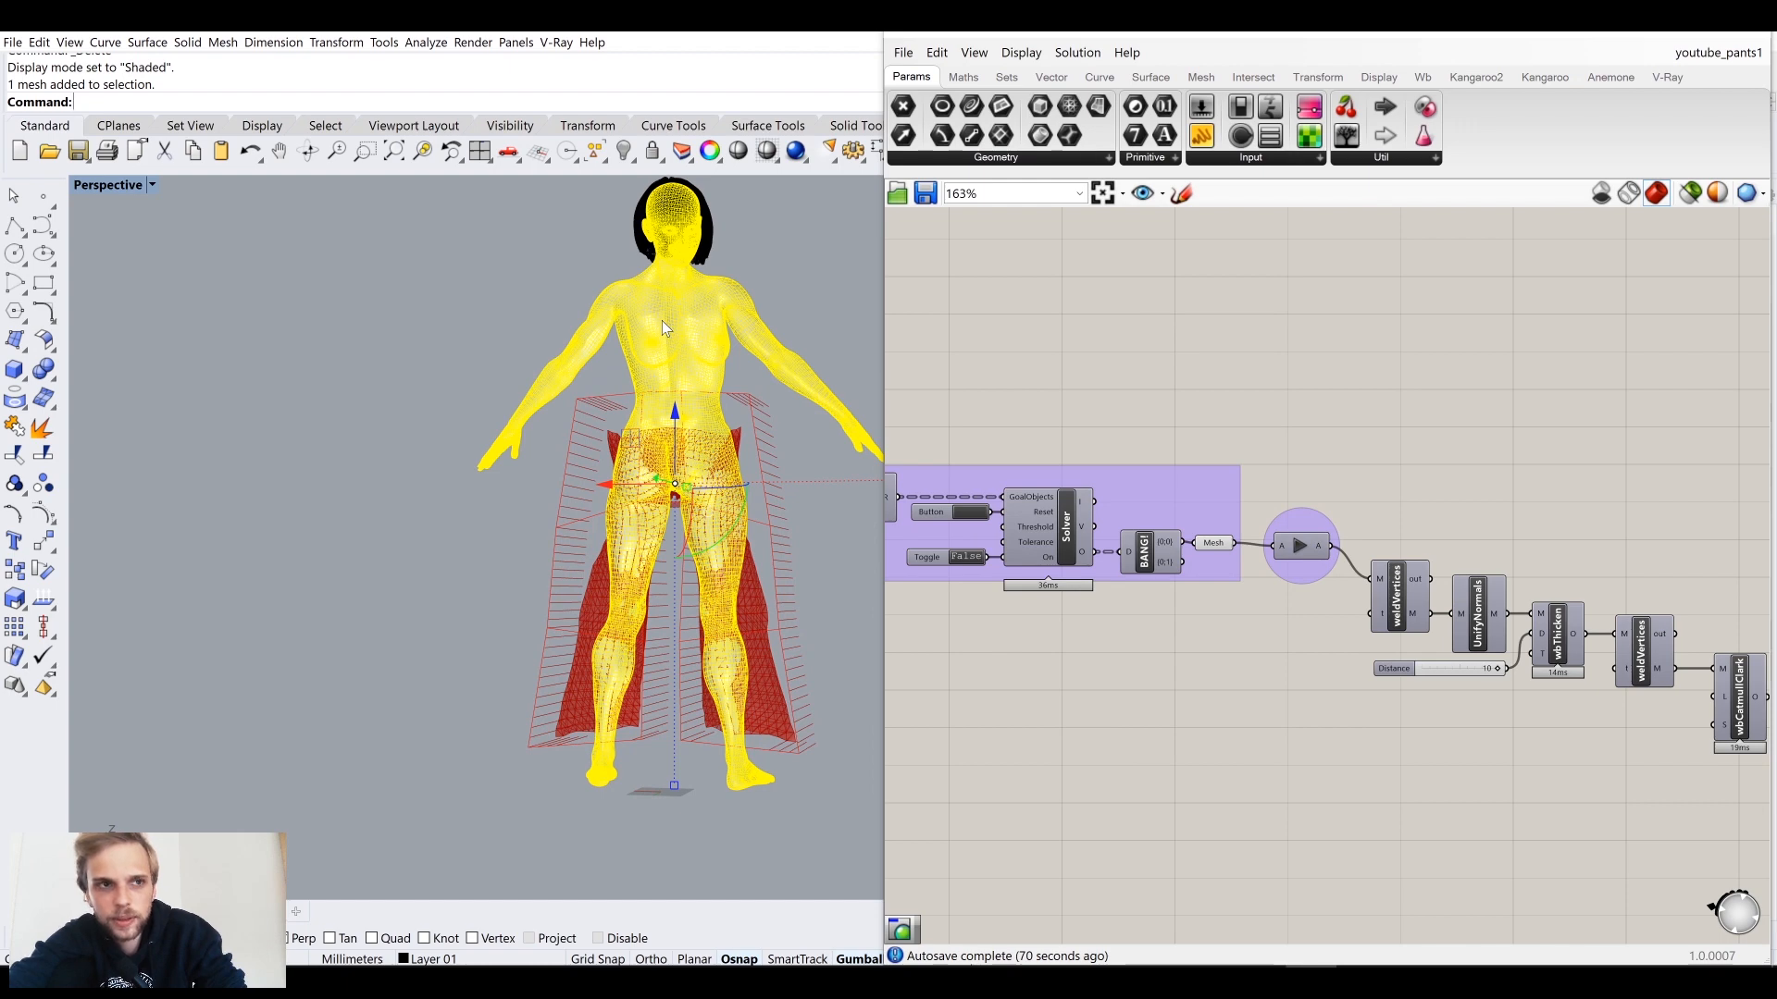
key(Return)
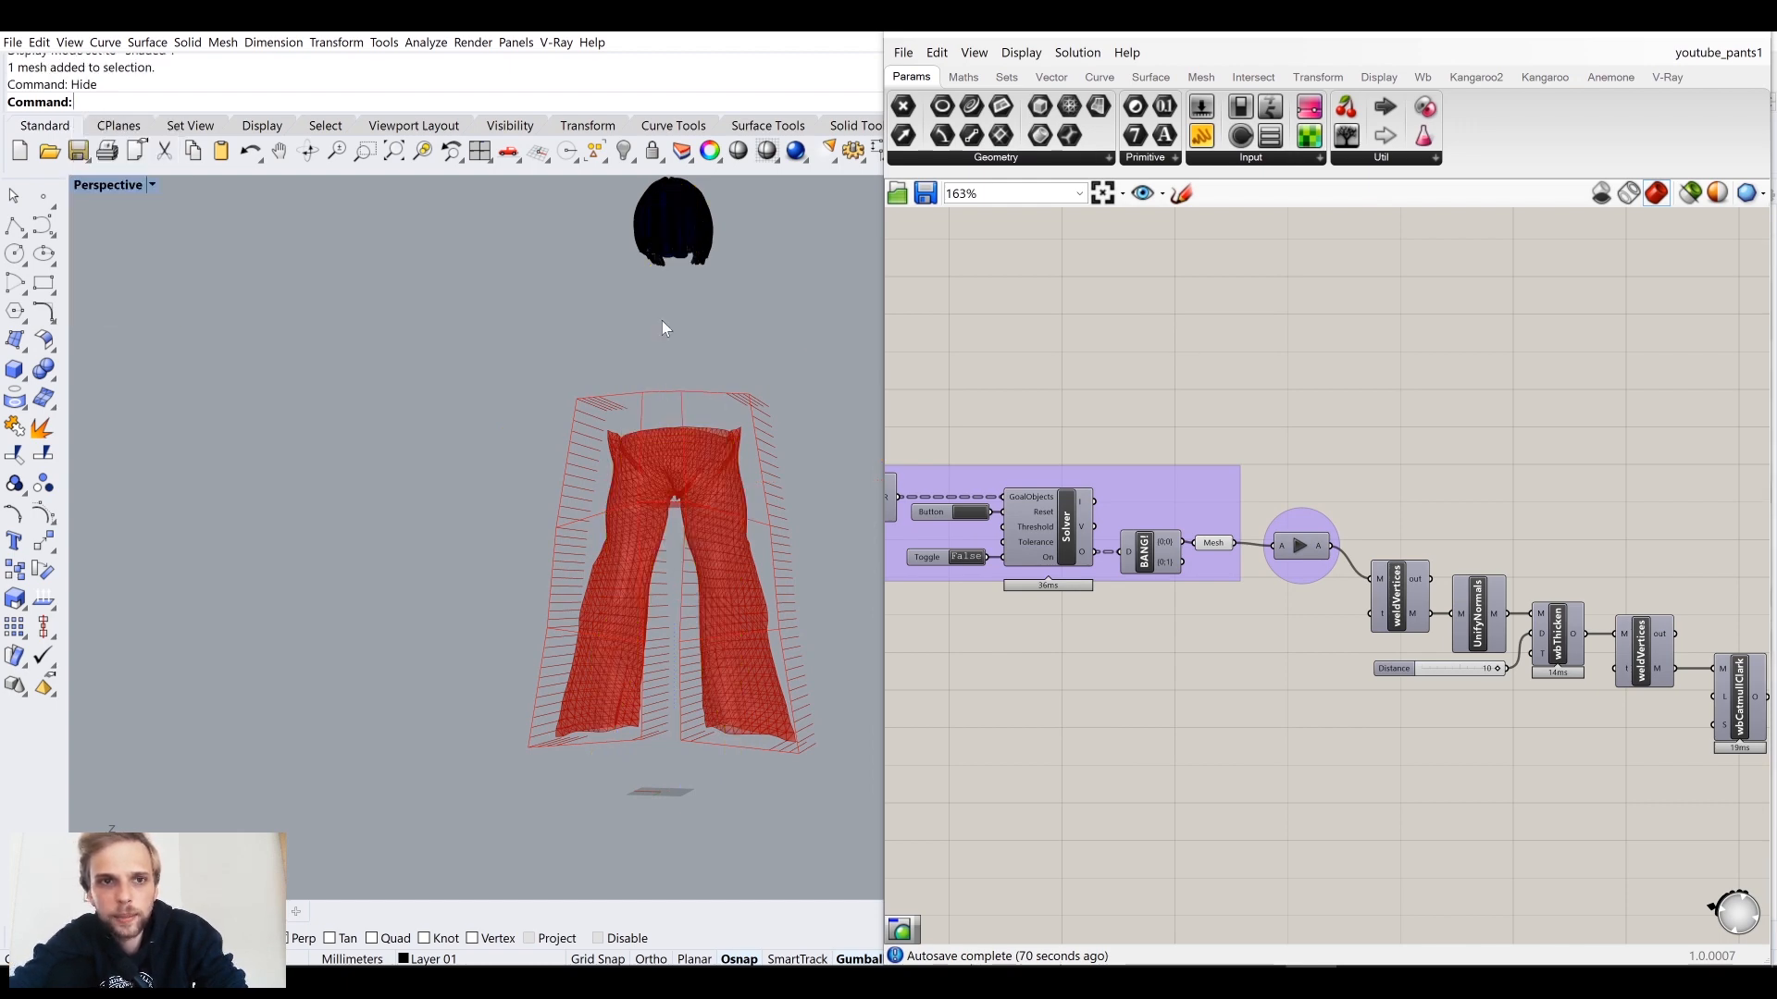
Step: Turn the viewport preview of the body's Mesh parameter on and off again
scroll(1033, 507, down, 5)
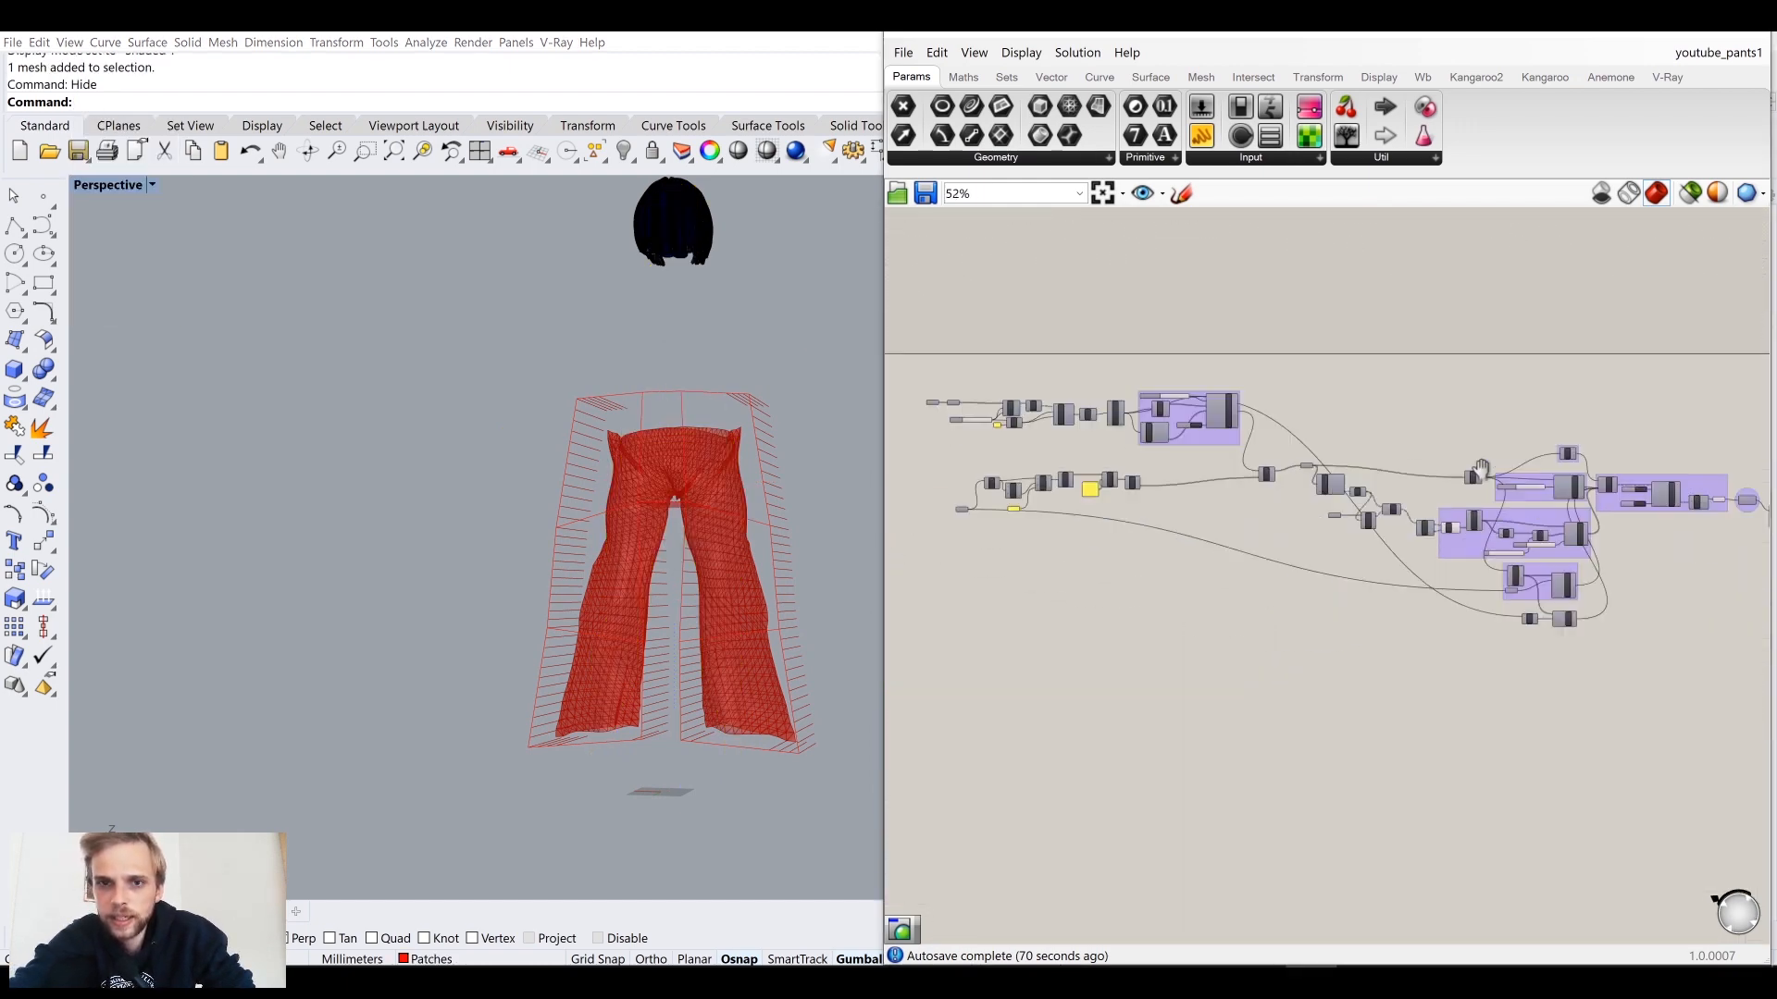
scroll(1033, 507, up, 4)
click(953, 538)
middle_click(962, 525)
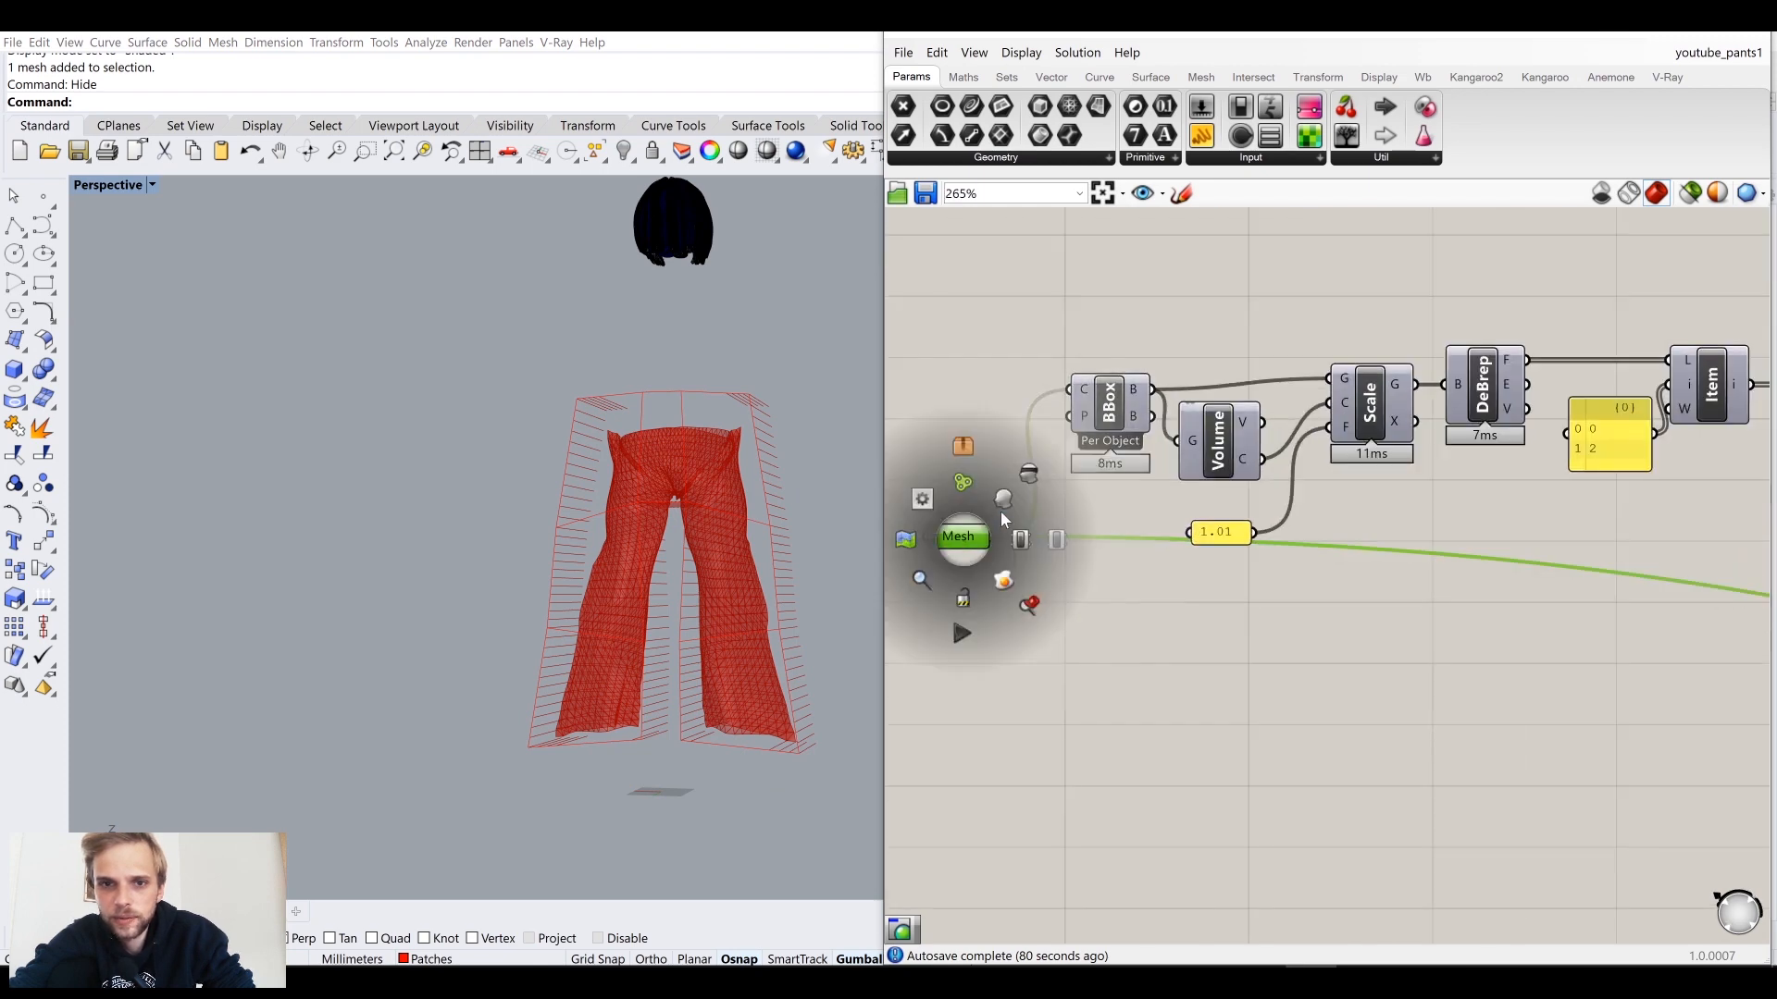
click(1002, 513)
click(965, 569)
click(956, 538)
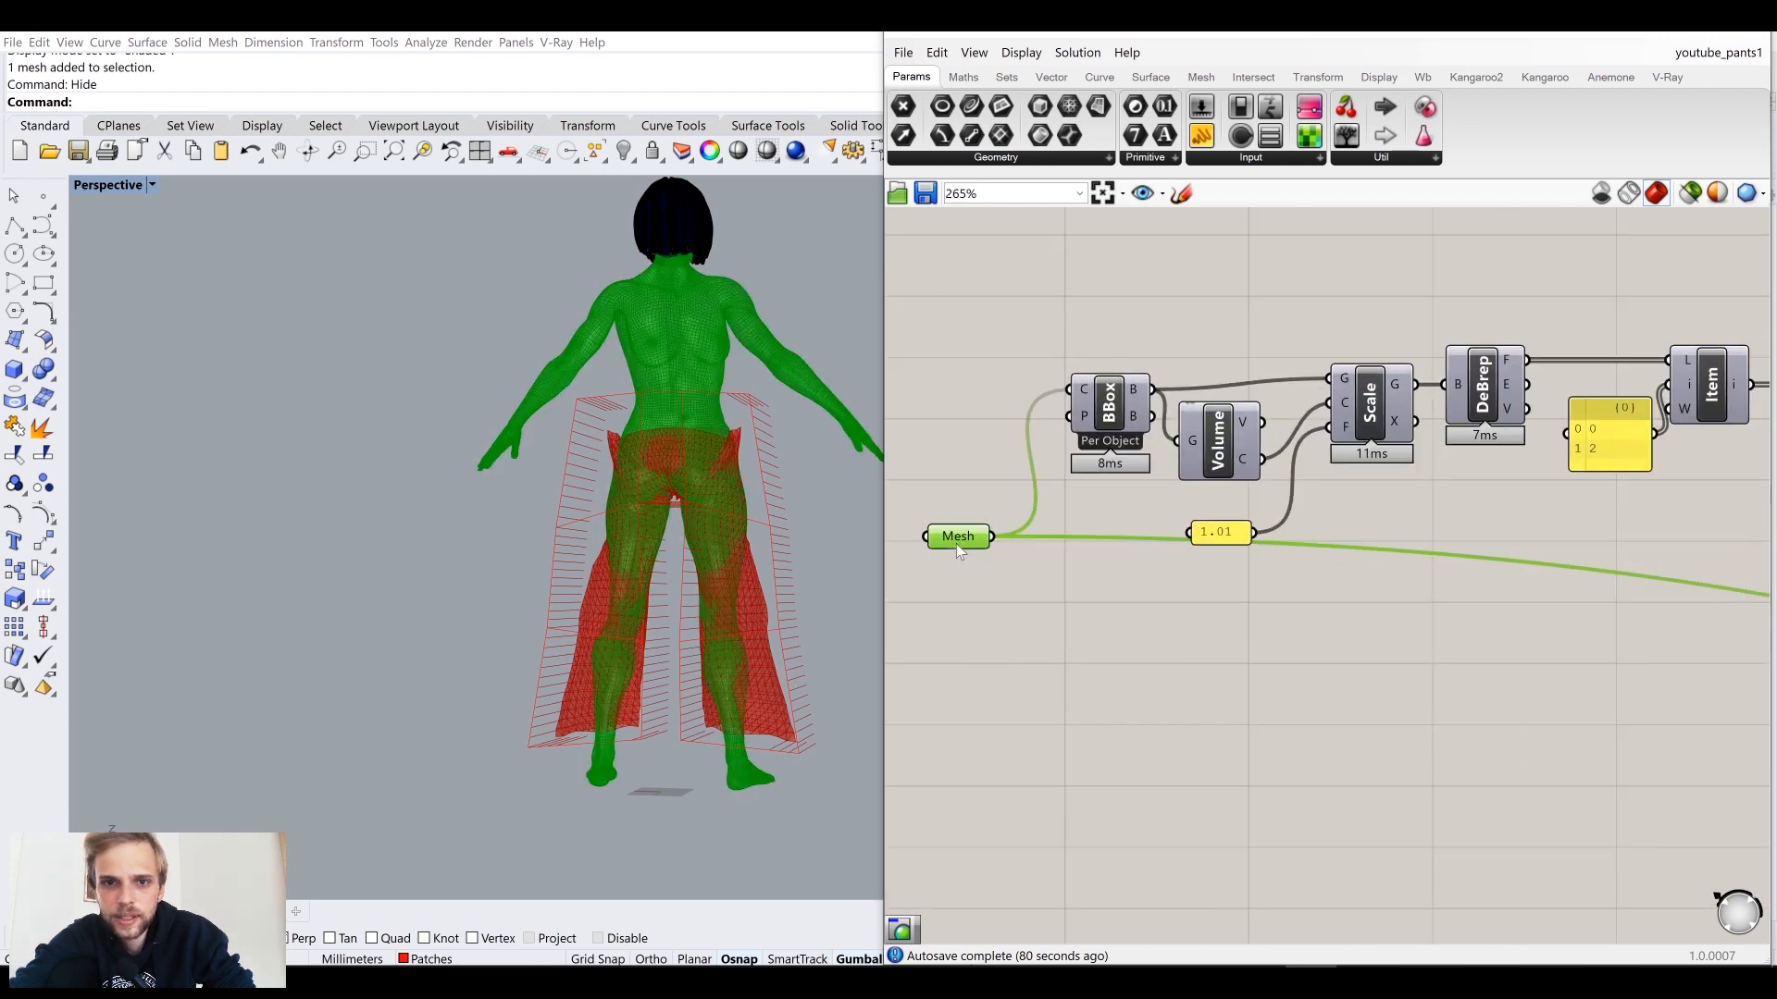
middle_click(956, 542)
click(997, 529)
Step: Add a Custom Preview component and connect the body's Mesh parameter to its geometry input
double_click(1051, 745)
text(custom)
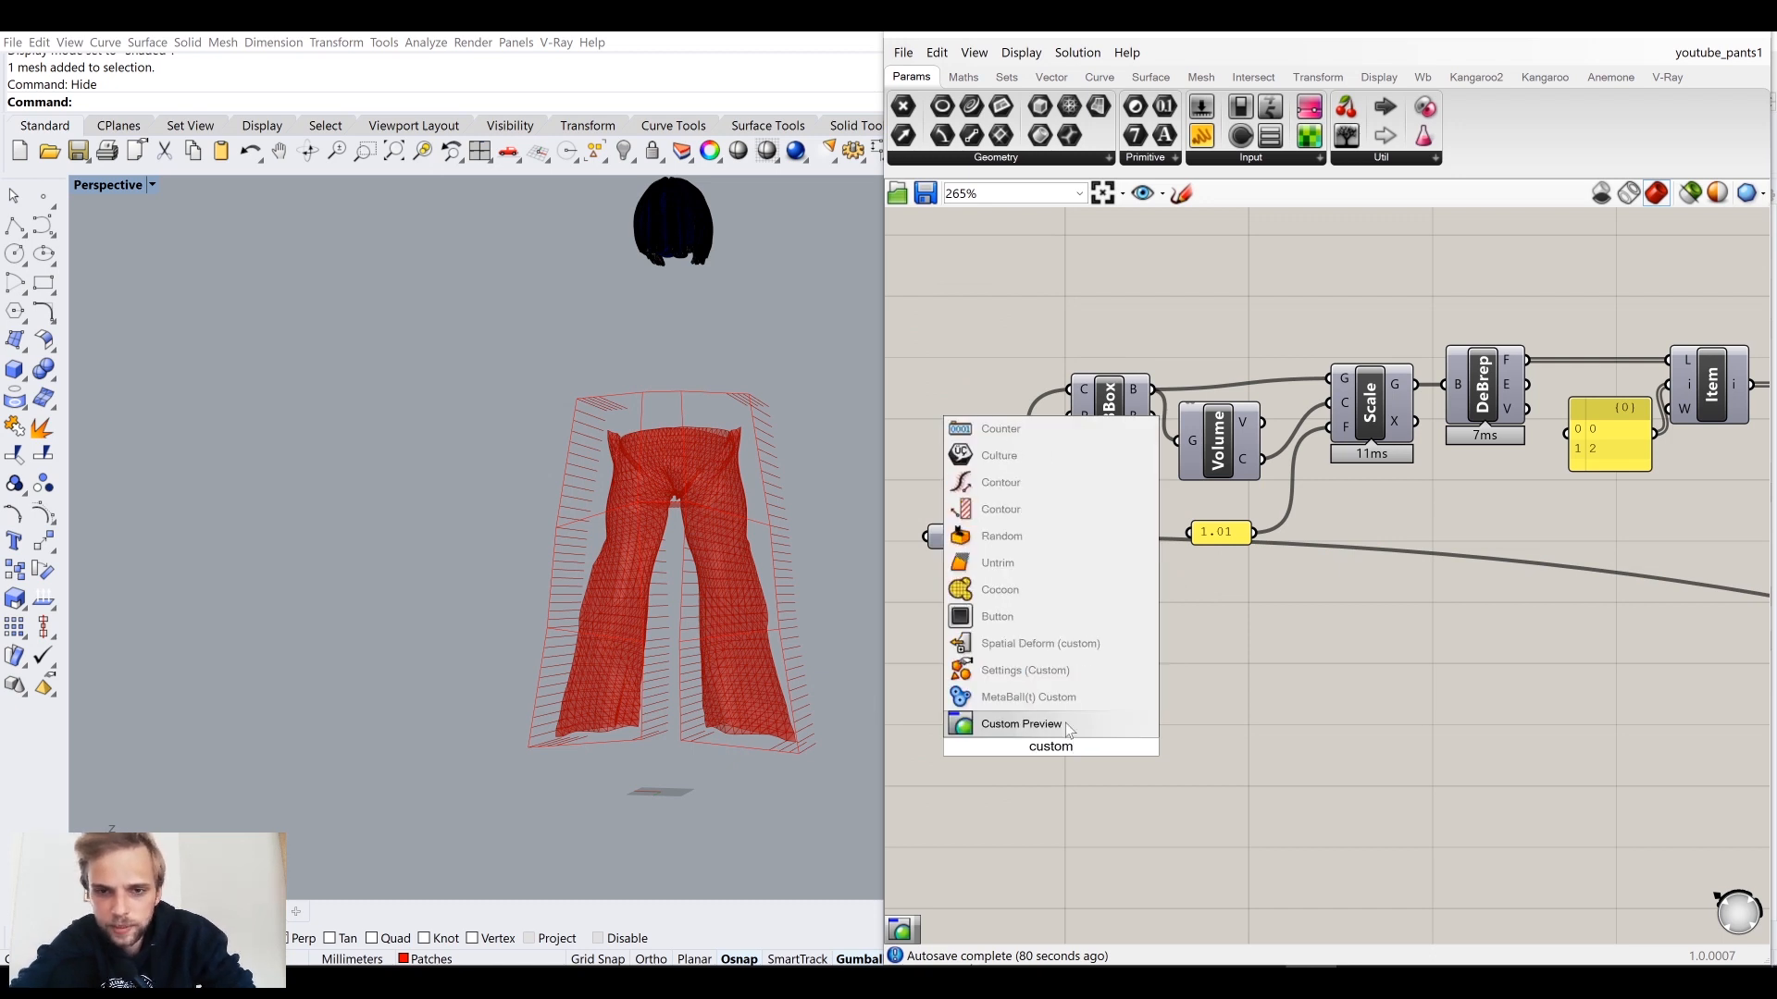
click(1064, 724)
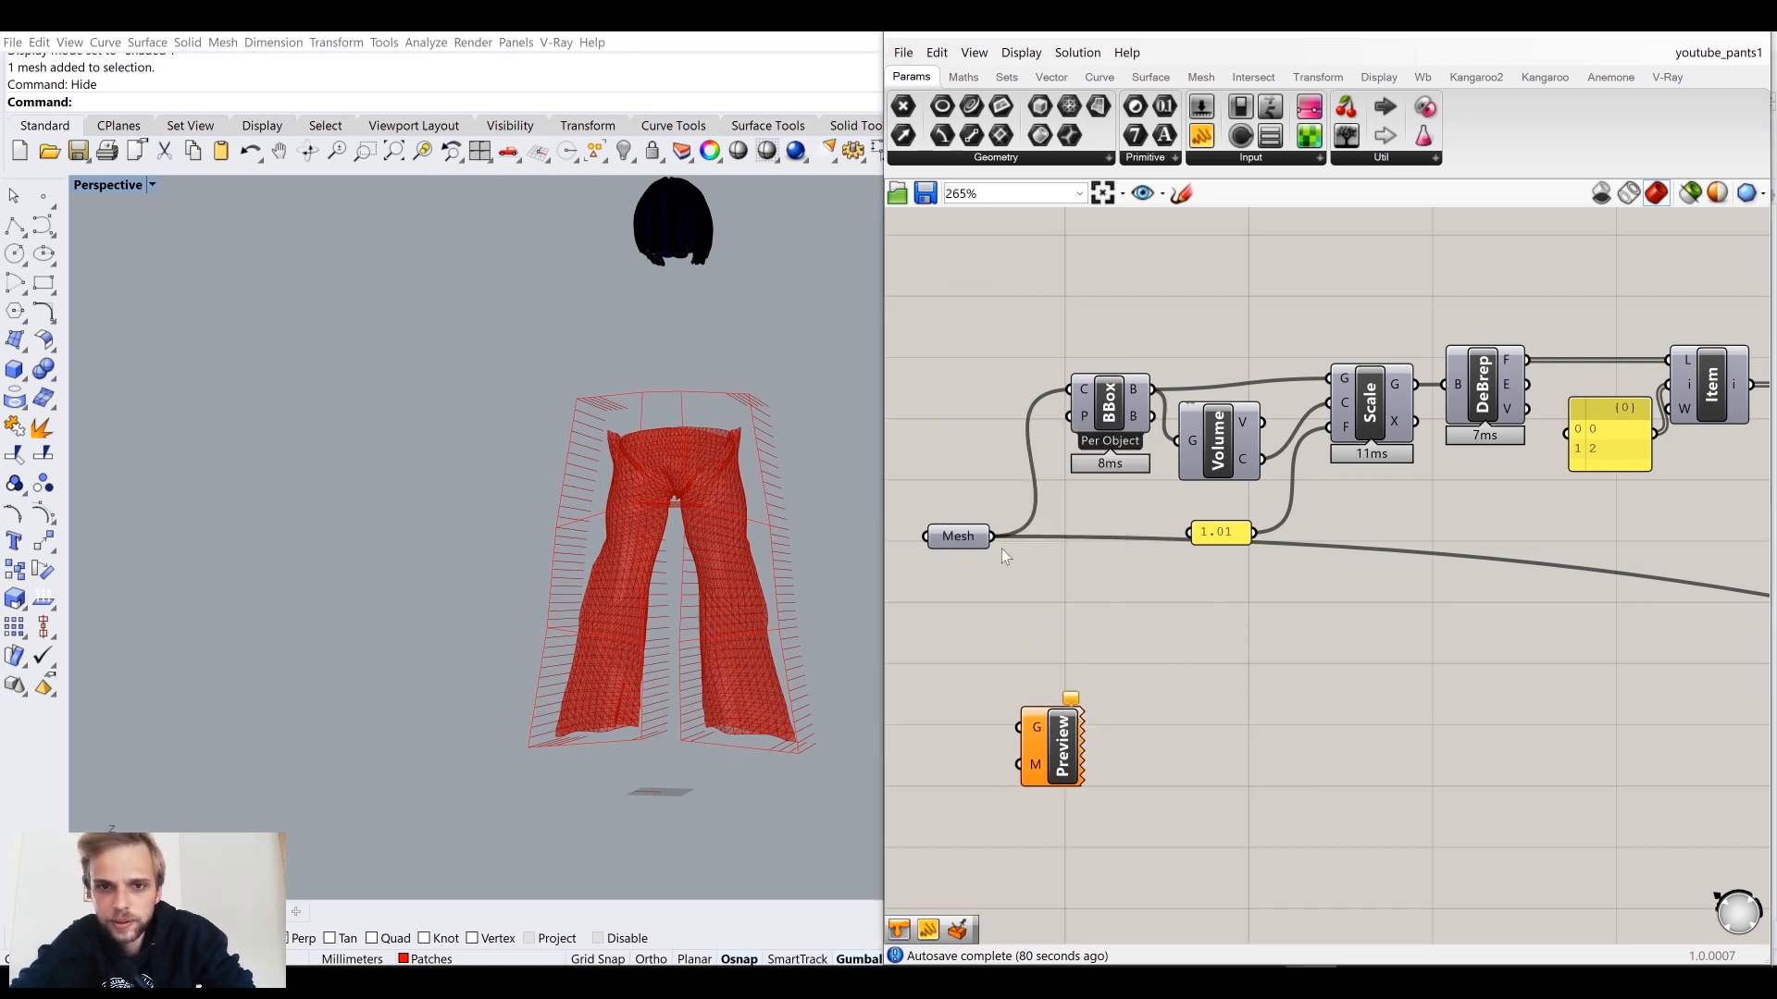
drag(992, 537, 1078, 629)
right_drag(1076, 690, 1245, 629)
Step: Add a Colour Swatch, wire it to the Custom Preview's material input and place it beside that component
double_click(1080, 698)
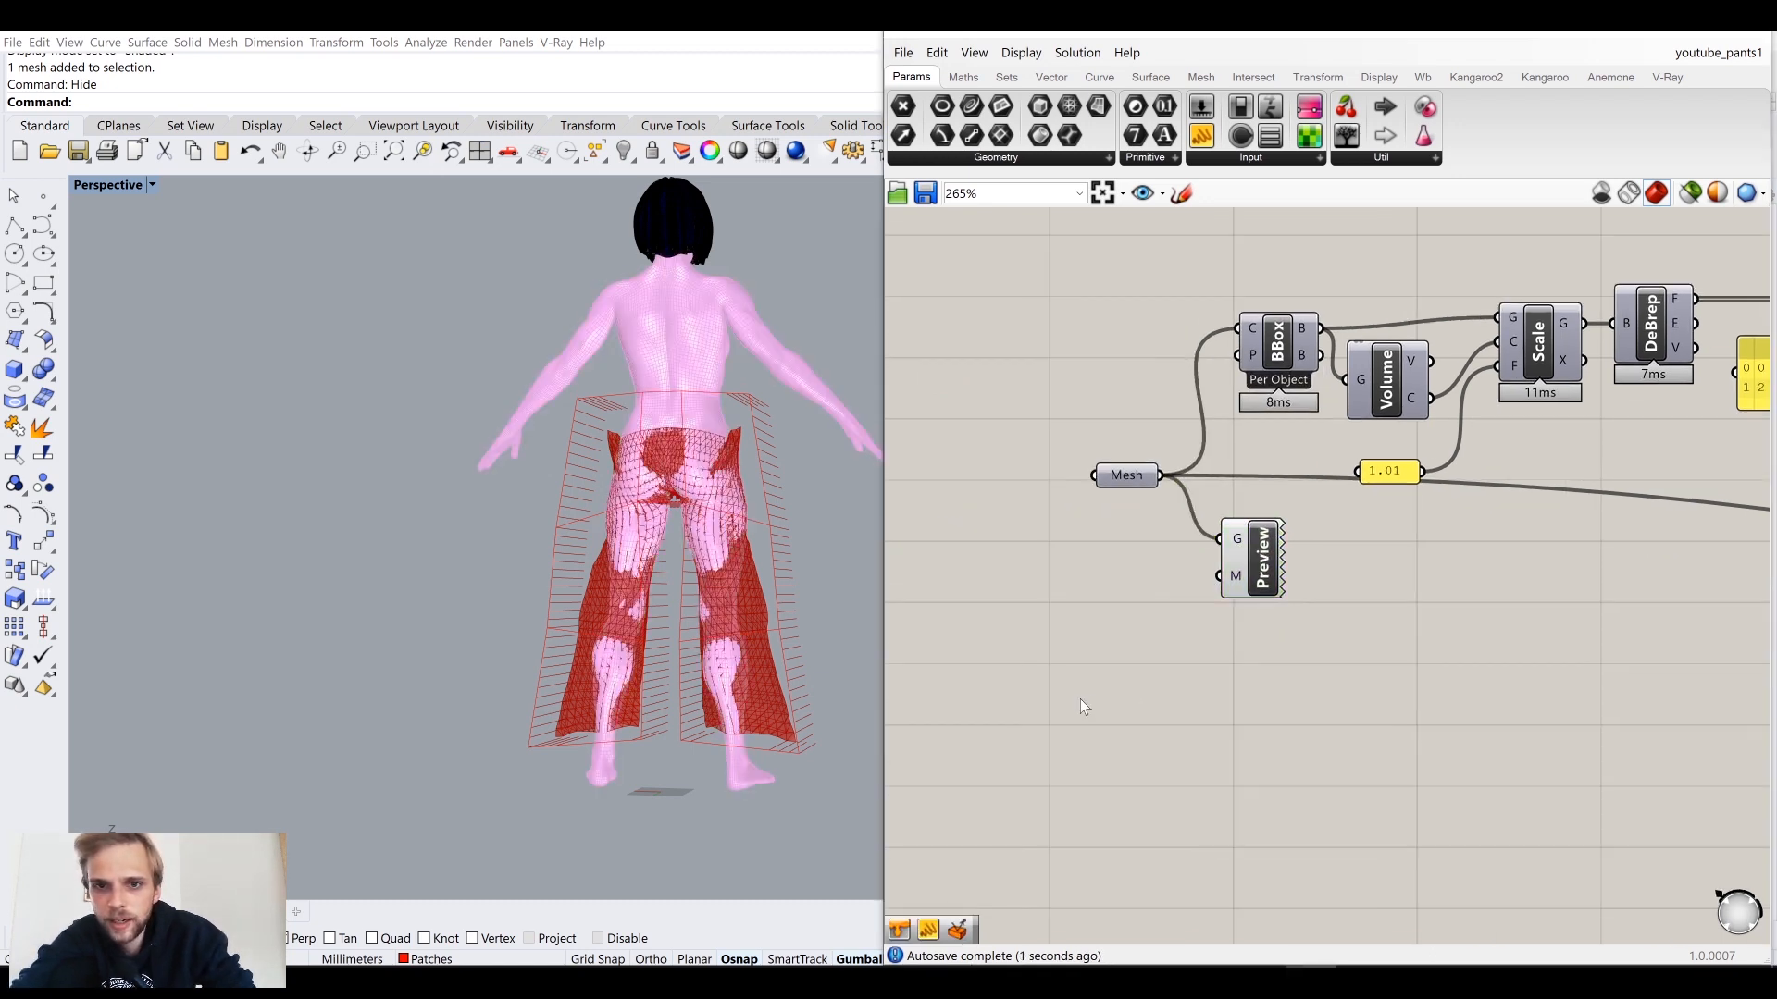
text(swat)
click(1091, 647)
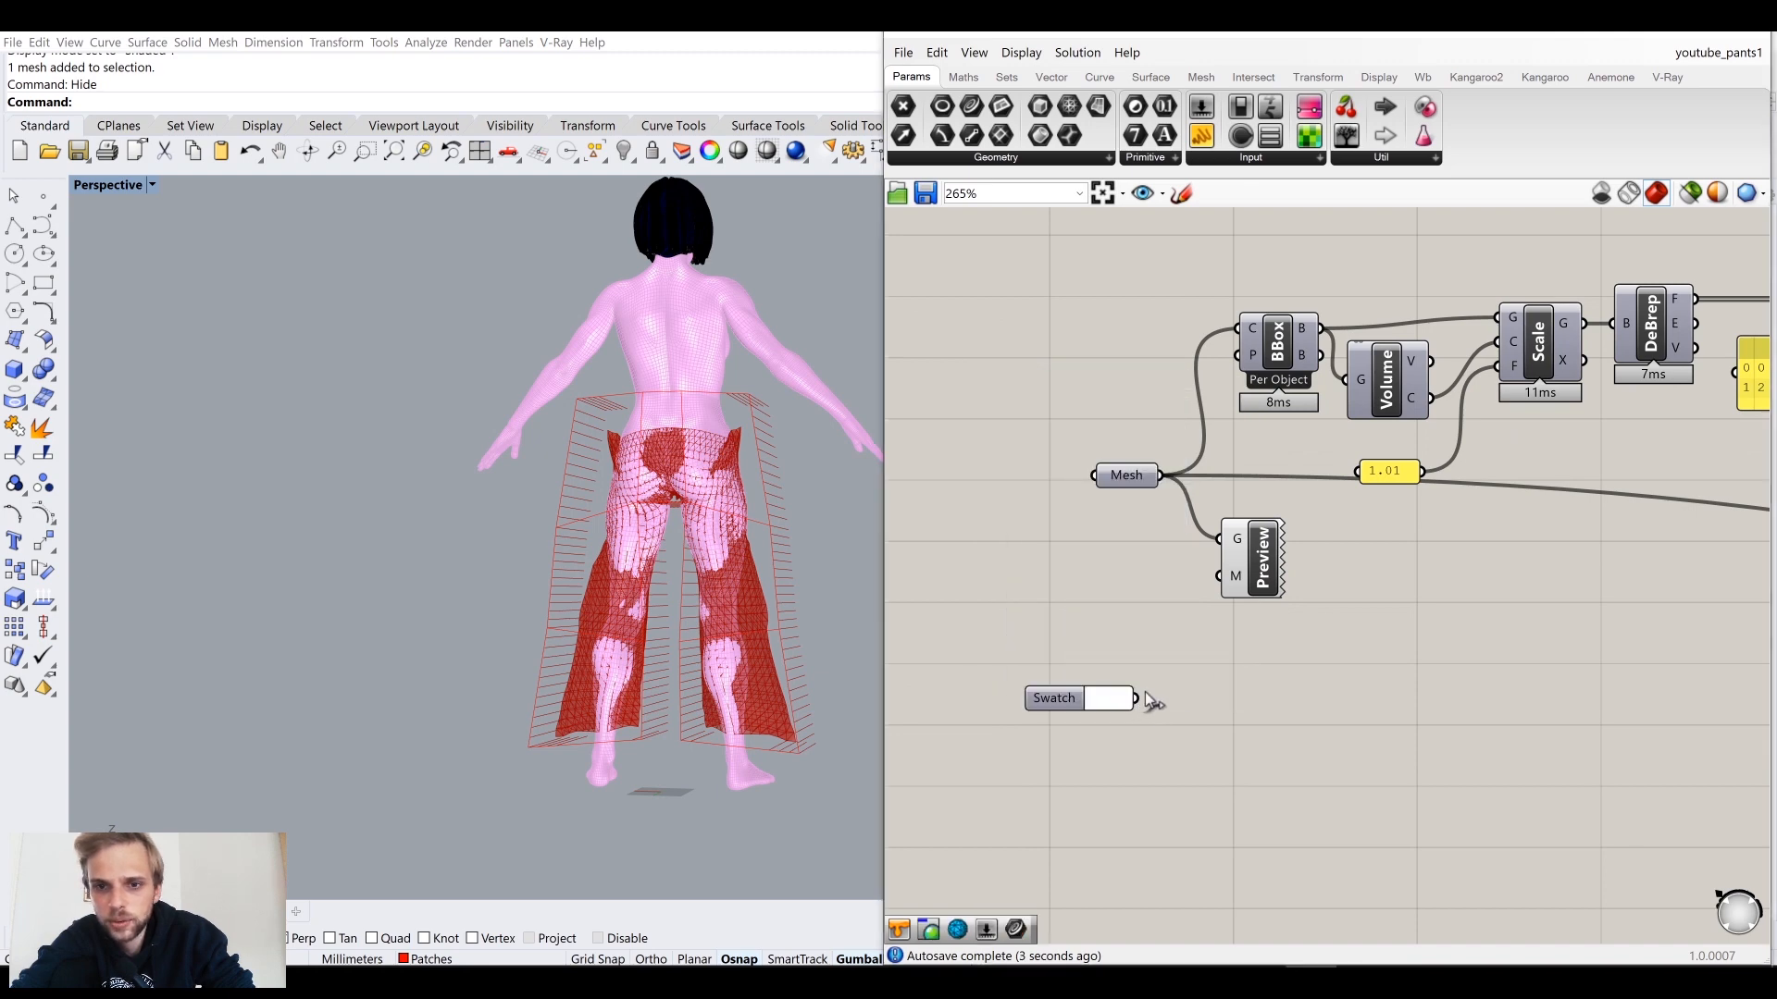
drag(1140, 699, 1220, 575)
drag(1059, 709, 1104, 588)
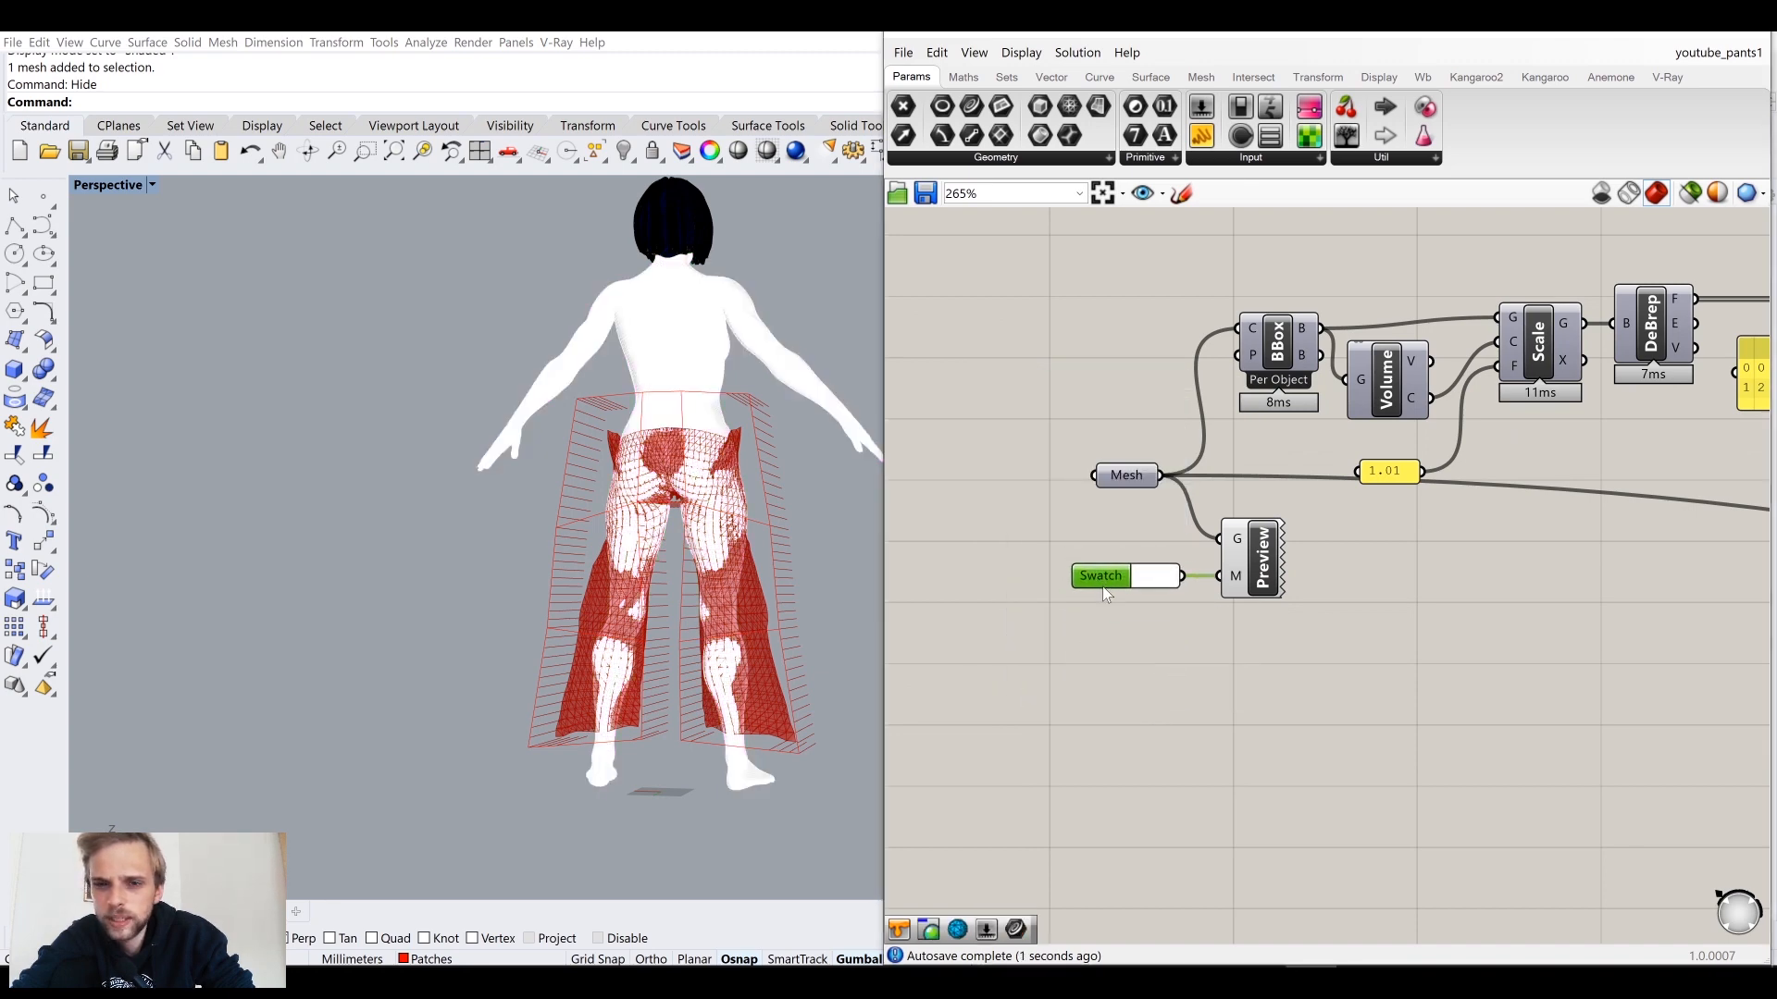
Step: Lower the swatch's alpha to make the body preview transparent
click(1140, 581)
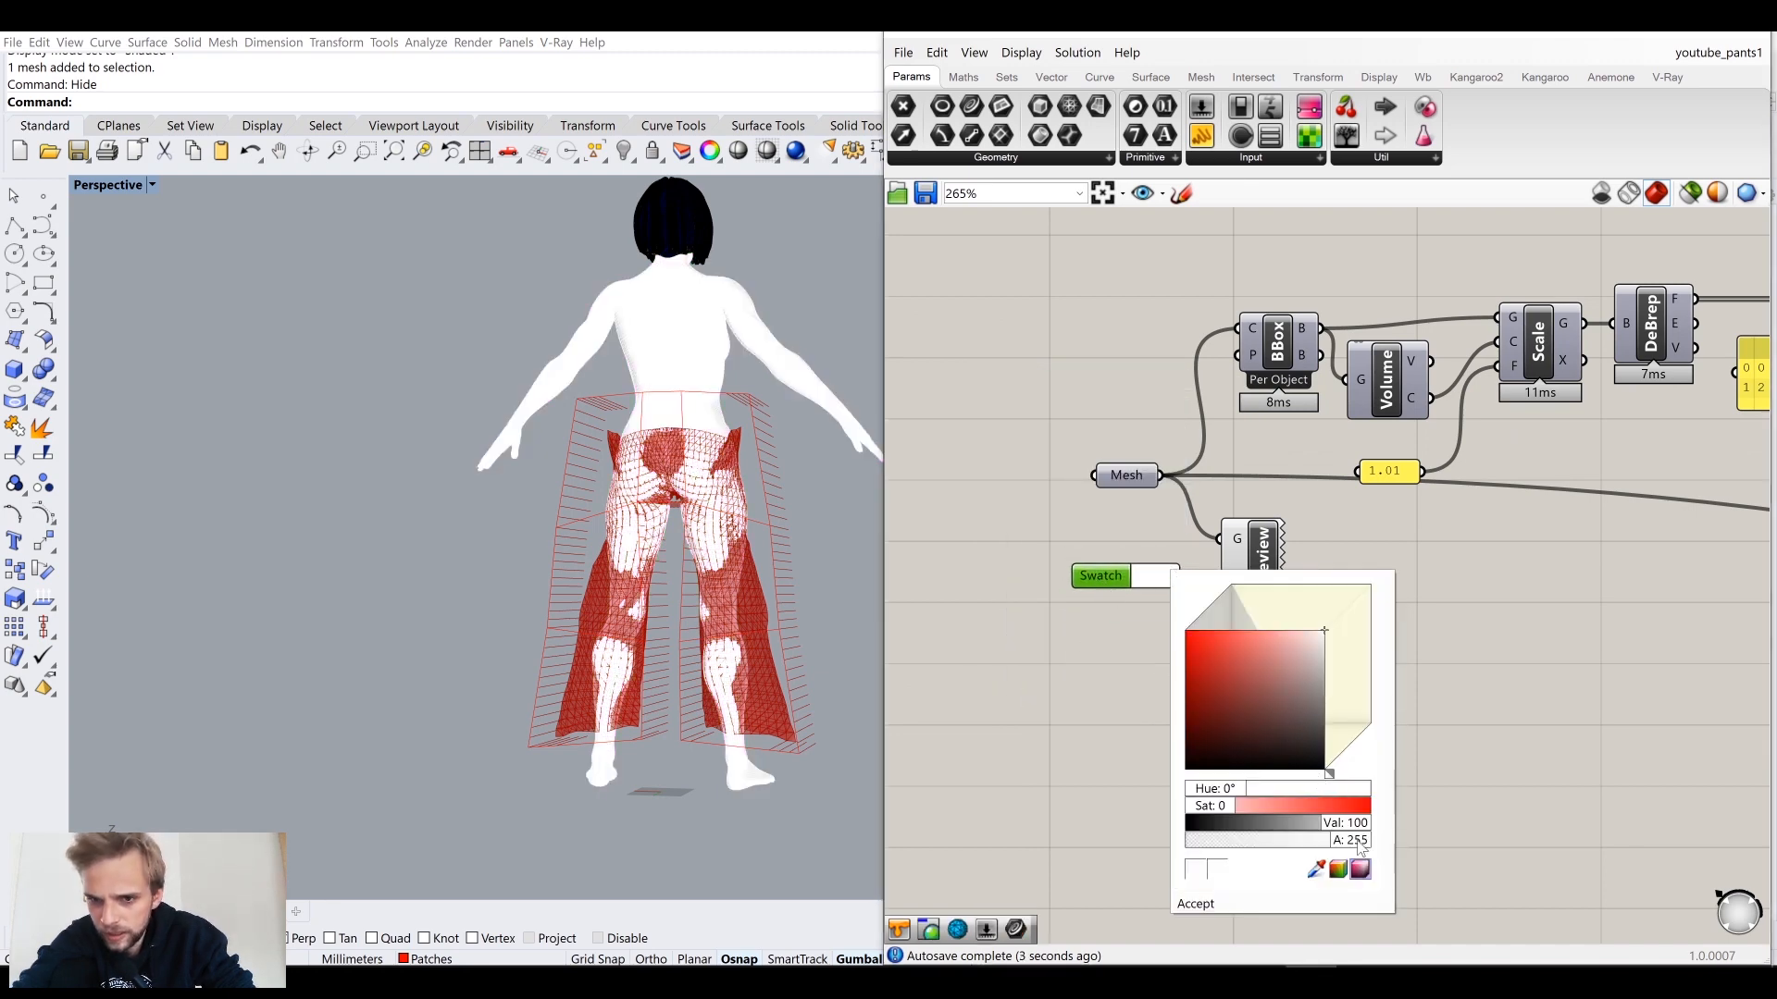
drag(1358, 844, 1219, 852)
click(1097, 734)
Step: Inspect how the simulated pants fit around the transparent body, up close and from several sides
right_drag(767, 580, 731, 601)
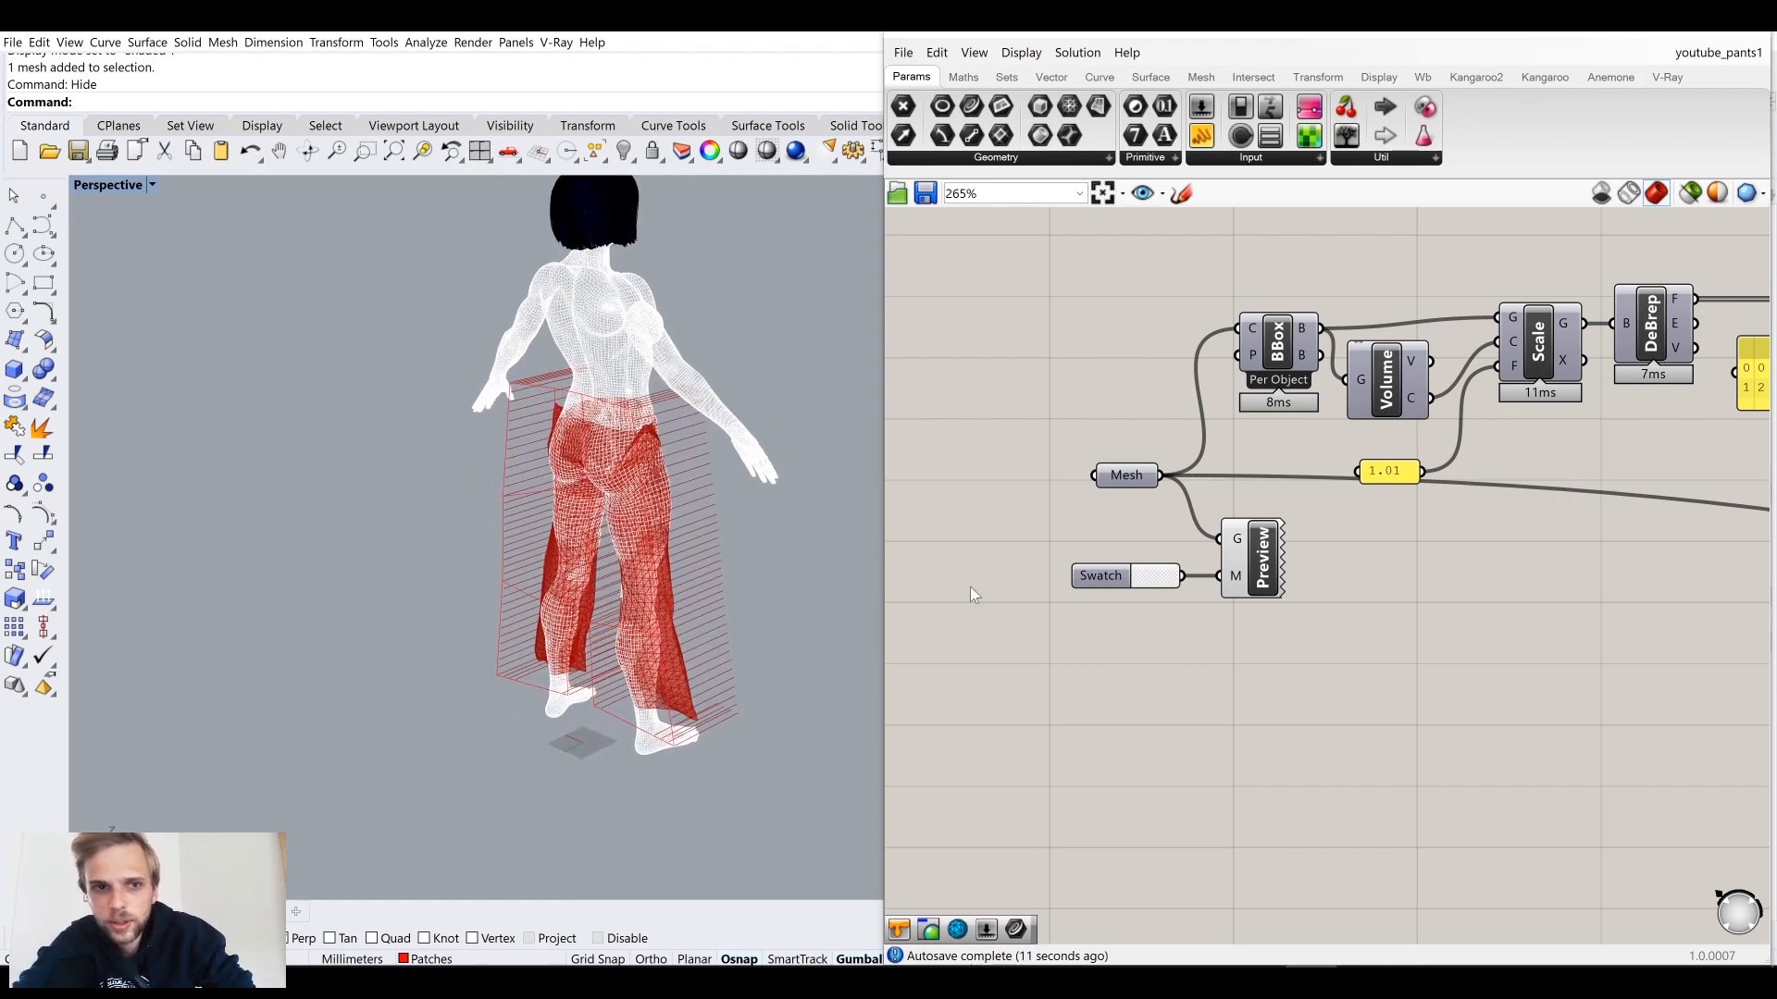
scroll(584, 342, up, 5)
scroll(609, 352, down, 4)
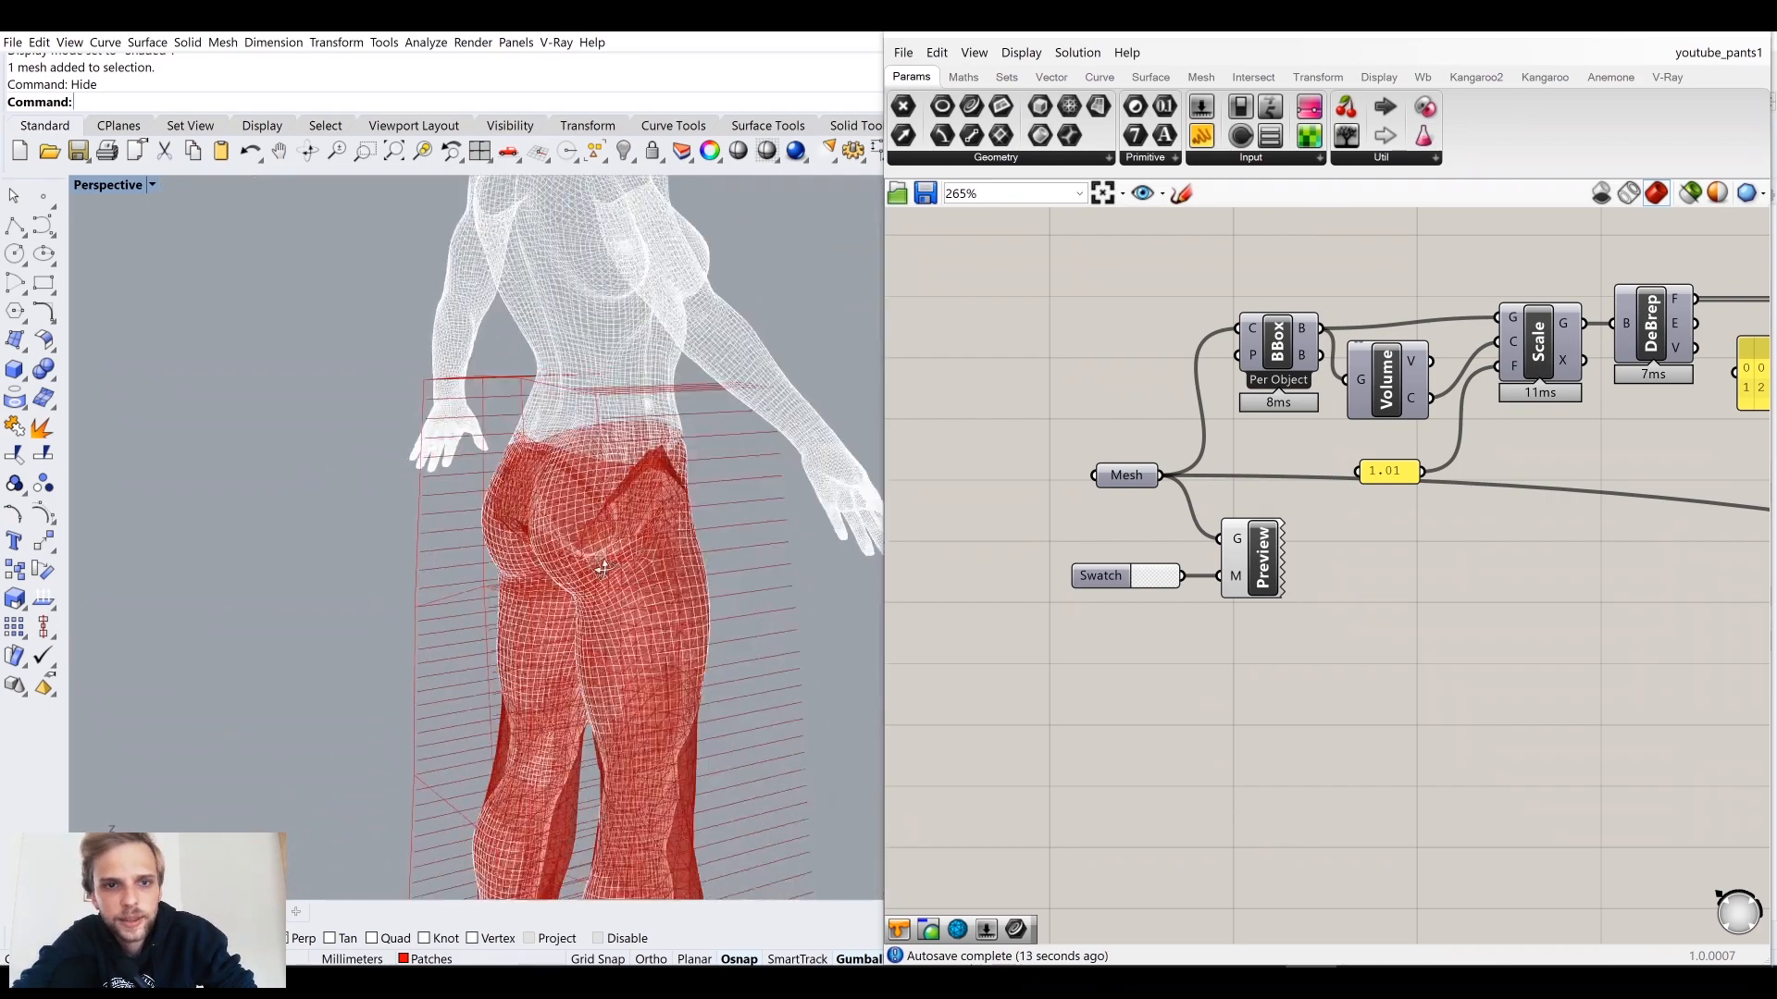
scroll(638, 588, down, 5)
right_drag(507, 551, 651, 568)
scroll(1372, 640, down, 5)
Step: Turn on the viewport preview of the pattern's Curve and Surface parameters at the start of the definition
right_drag(1443, 620, 1351, 652)
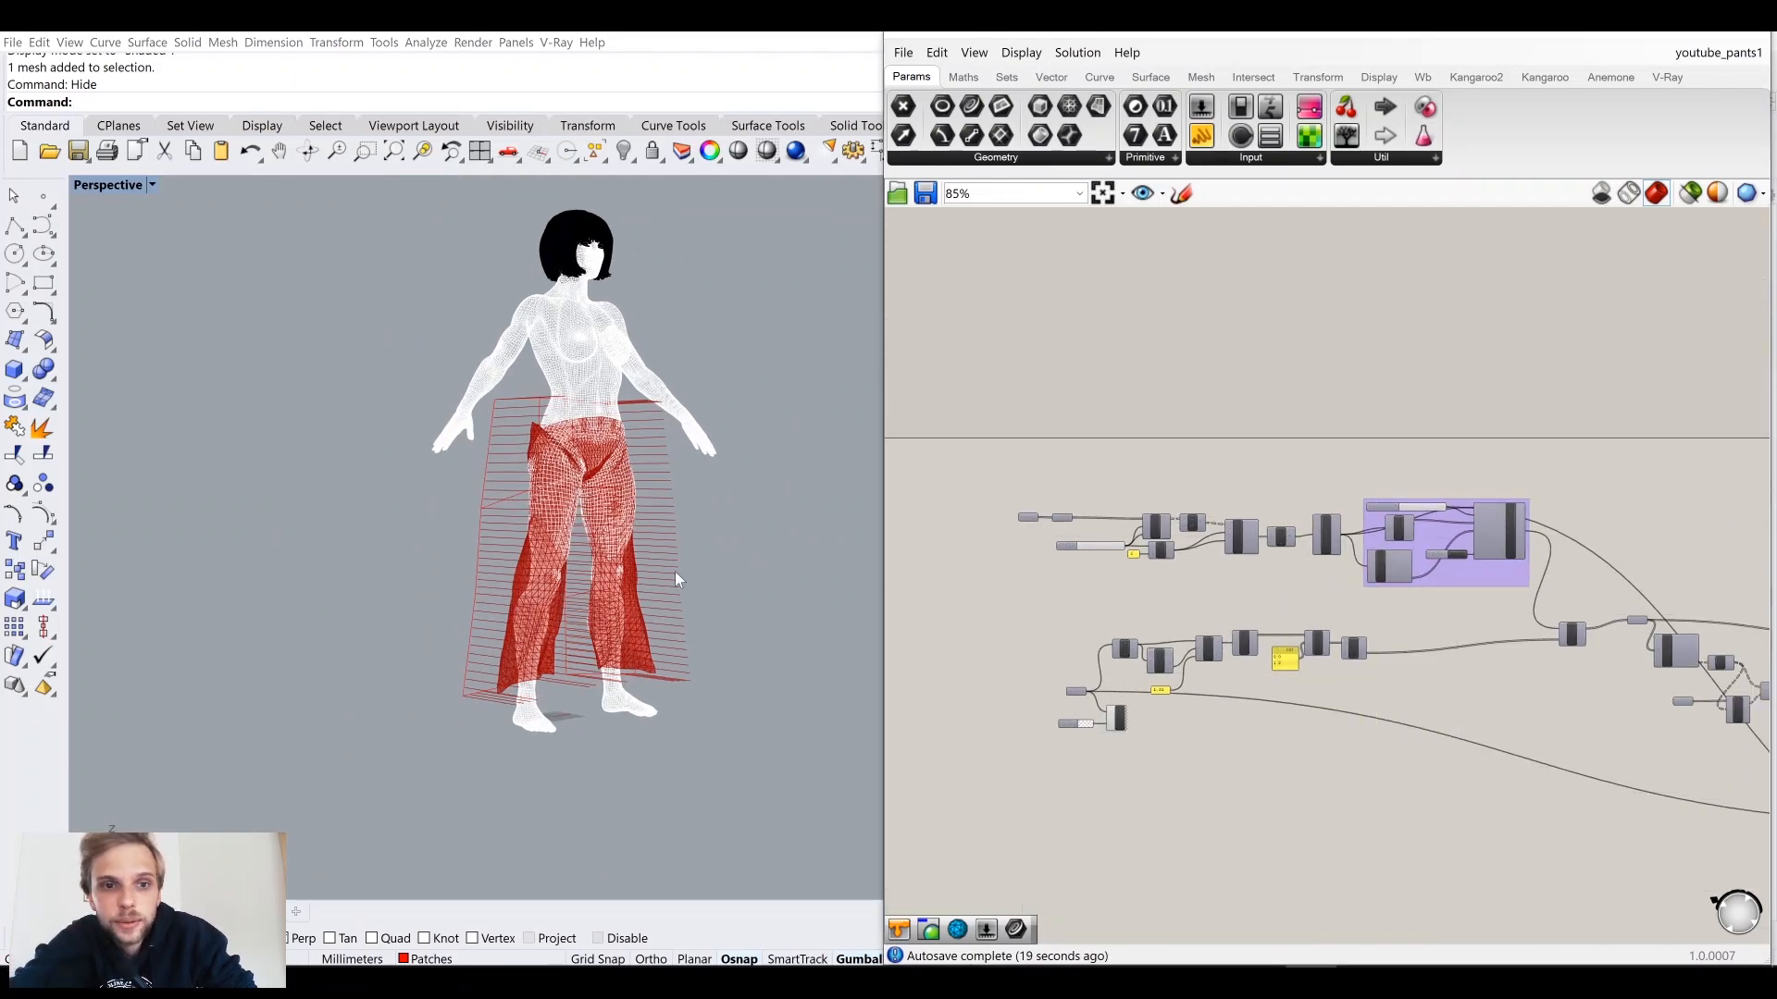
scroll(1294, 578, down, 4)
right_drag(1416, 597, 1208, 585)
scroll(1308, 635, up, 4)
right_drag(1051, 624, 1484, 727)
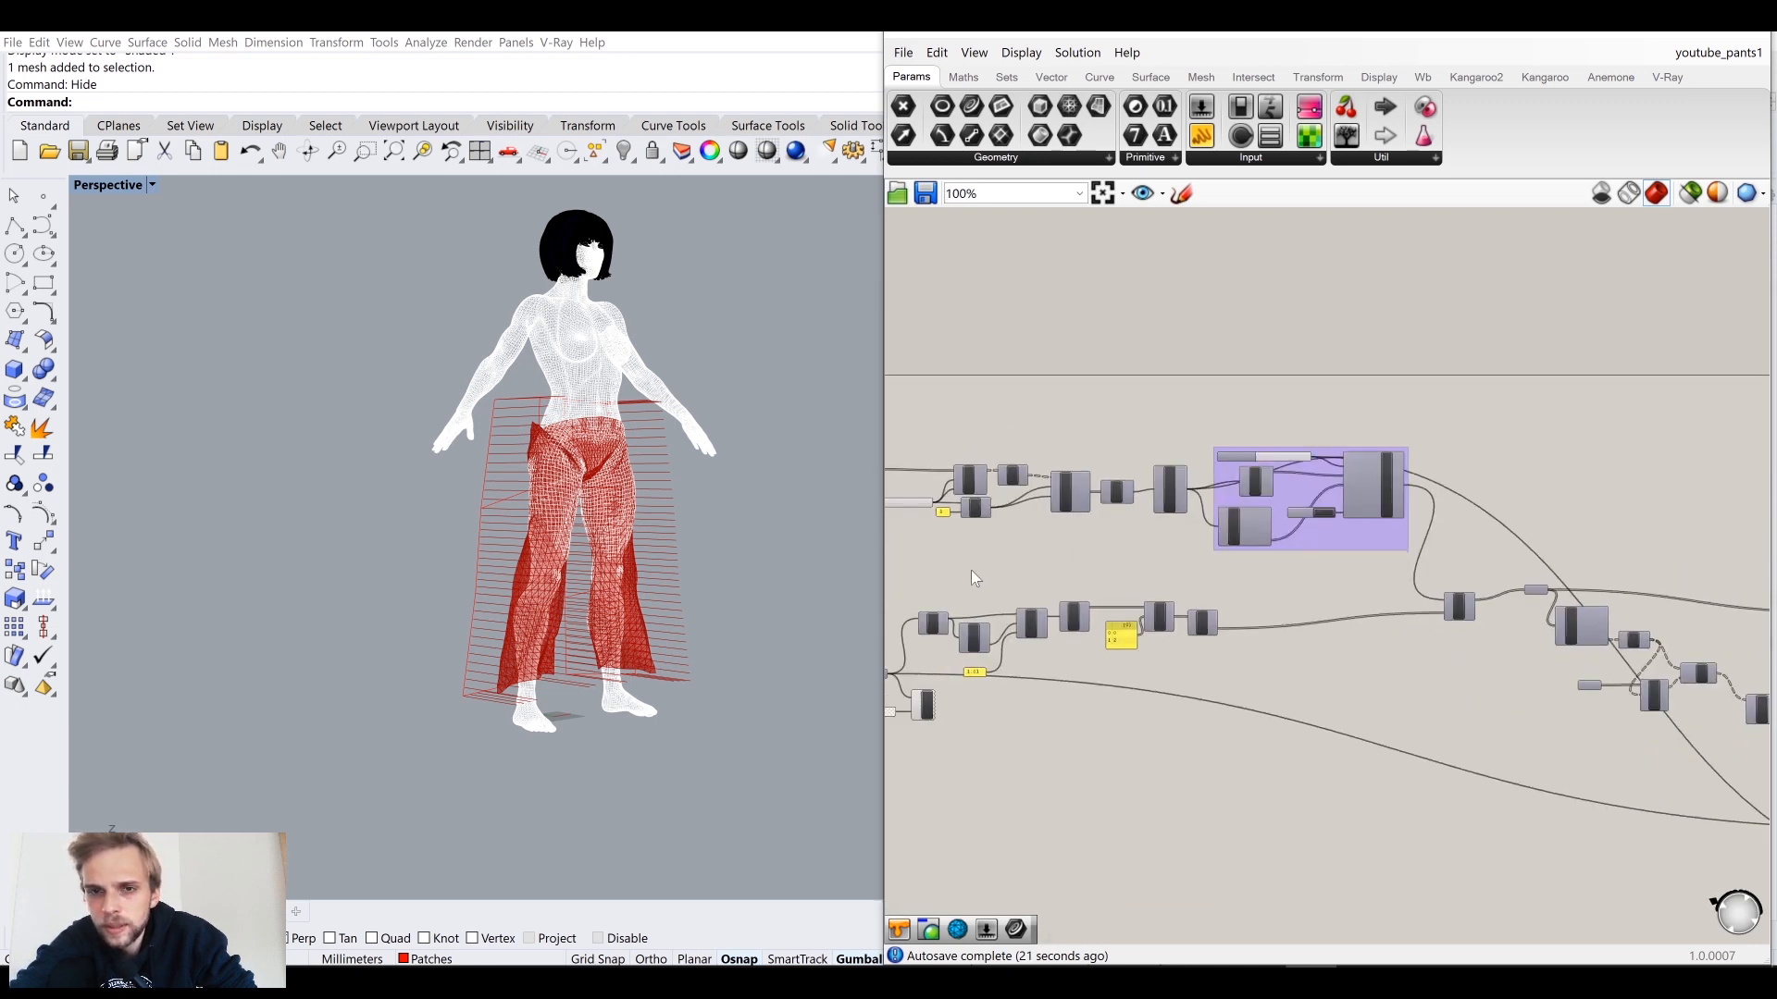
right_drag(969, 570, 1287, 639)
scroll(1137, 537, up, 3)
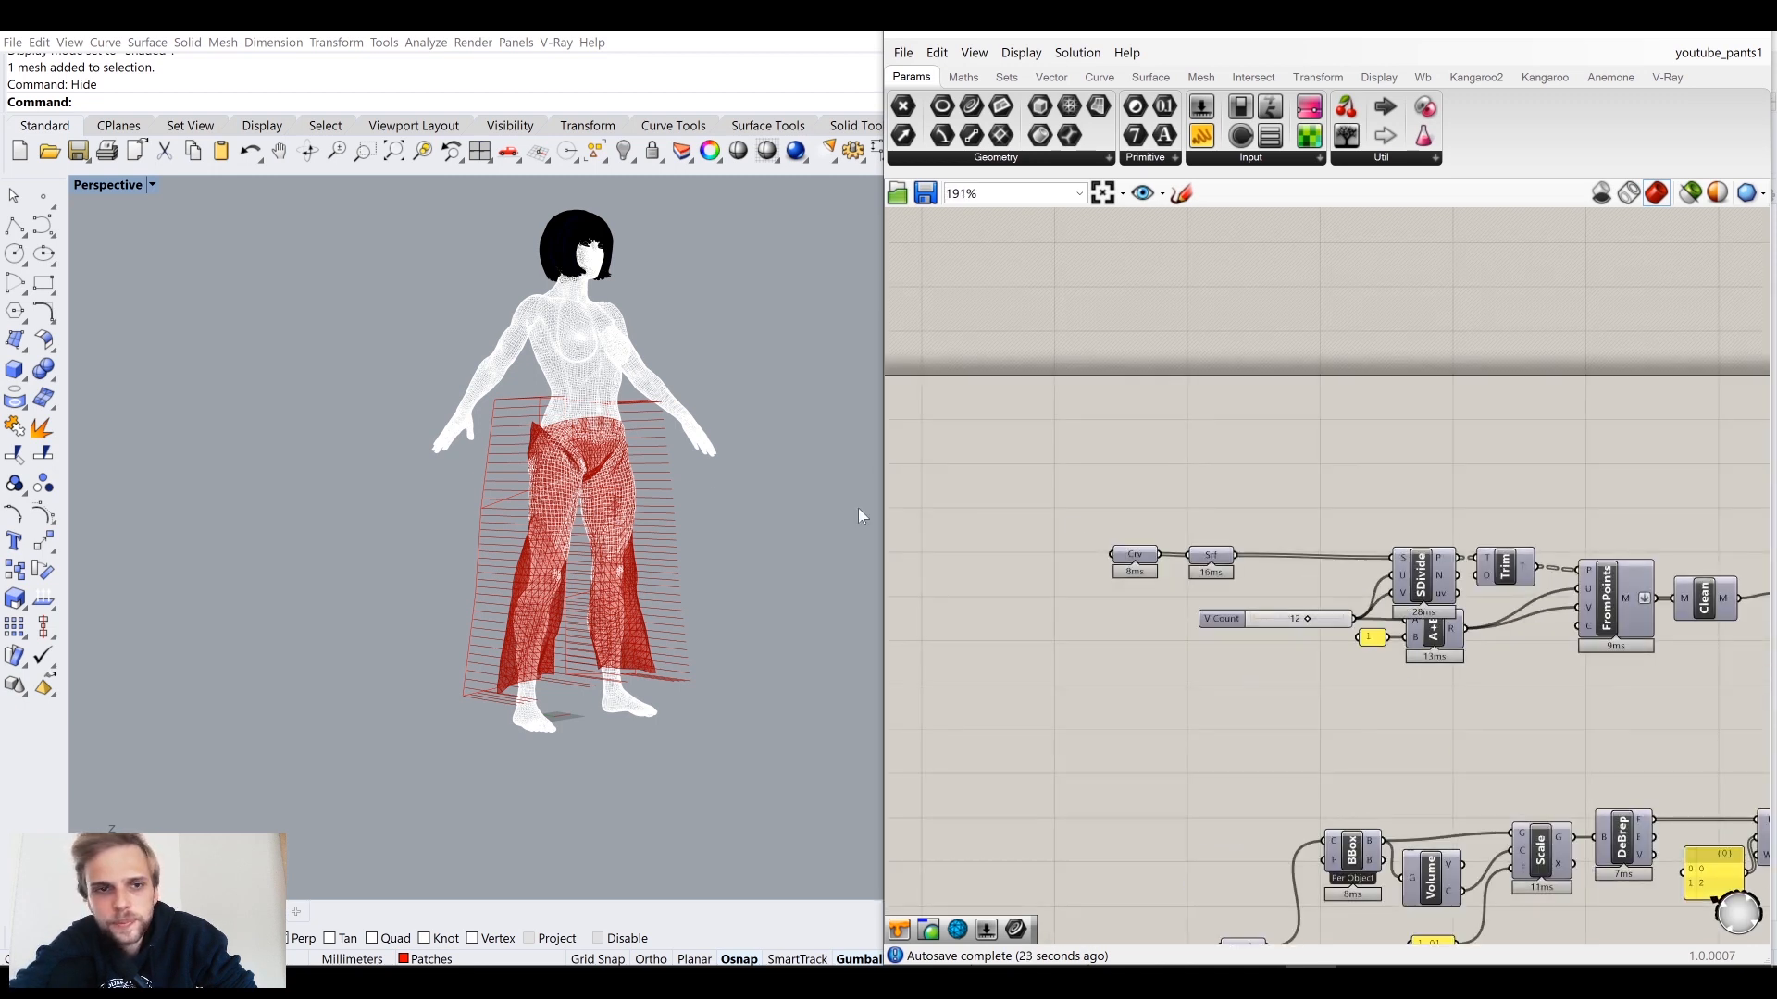
right_drag(1312, 590, 1165, 531)
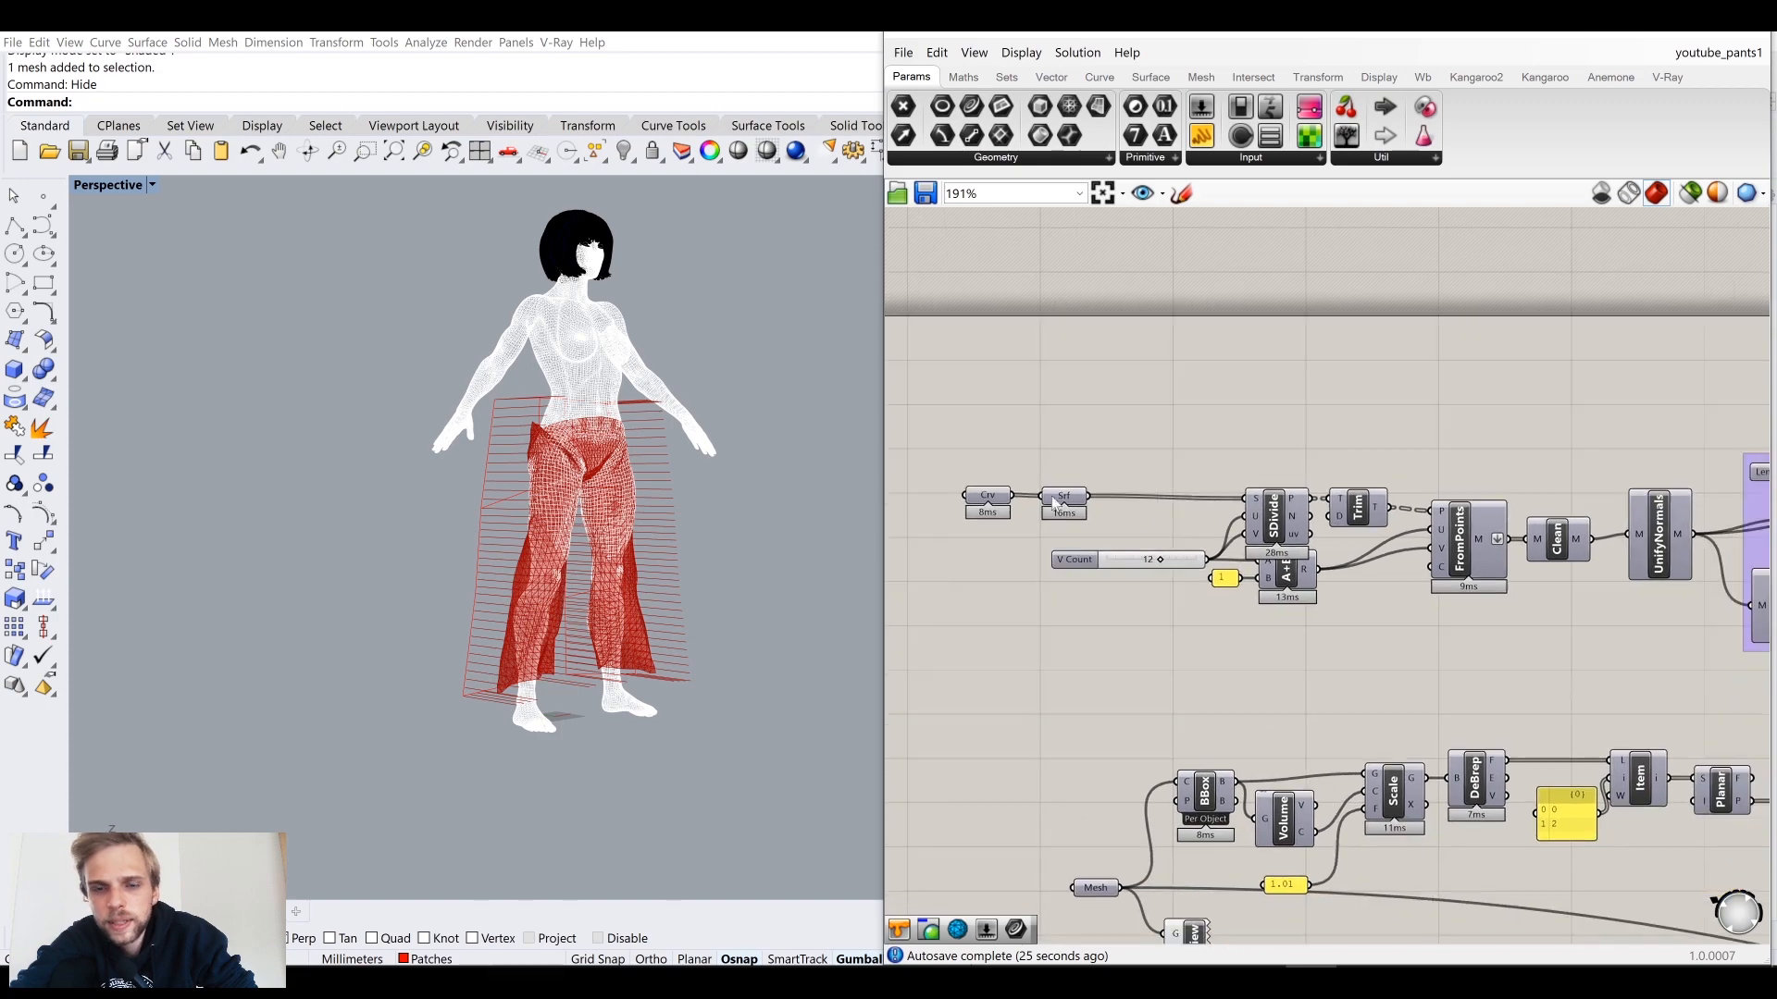
click(991, 500)
middle_click(972, 467)
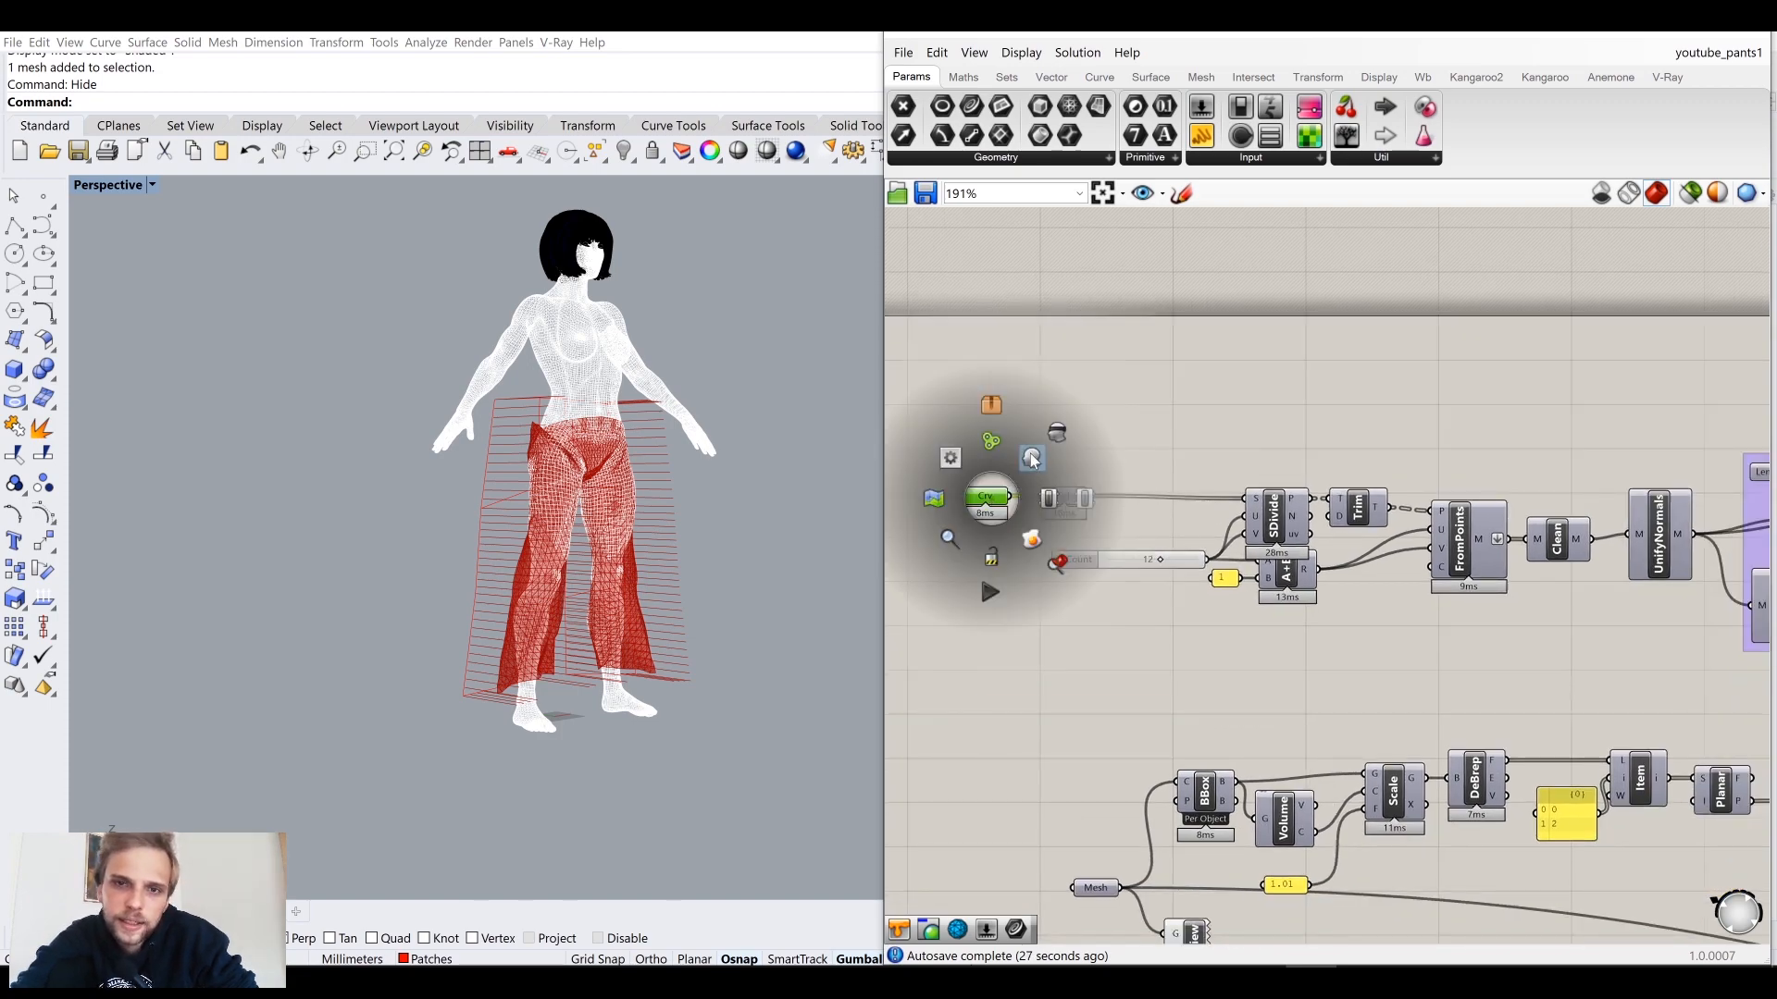
click(1066, 500)
middle_click(1065, 493)
click(1110, 436)
click(1168, 433)
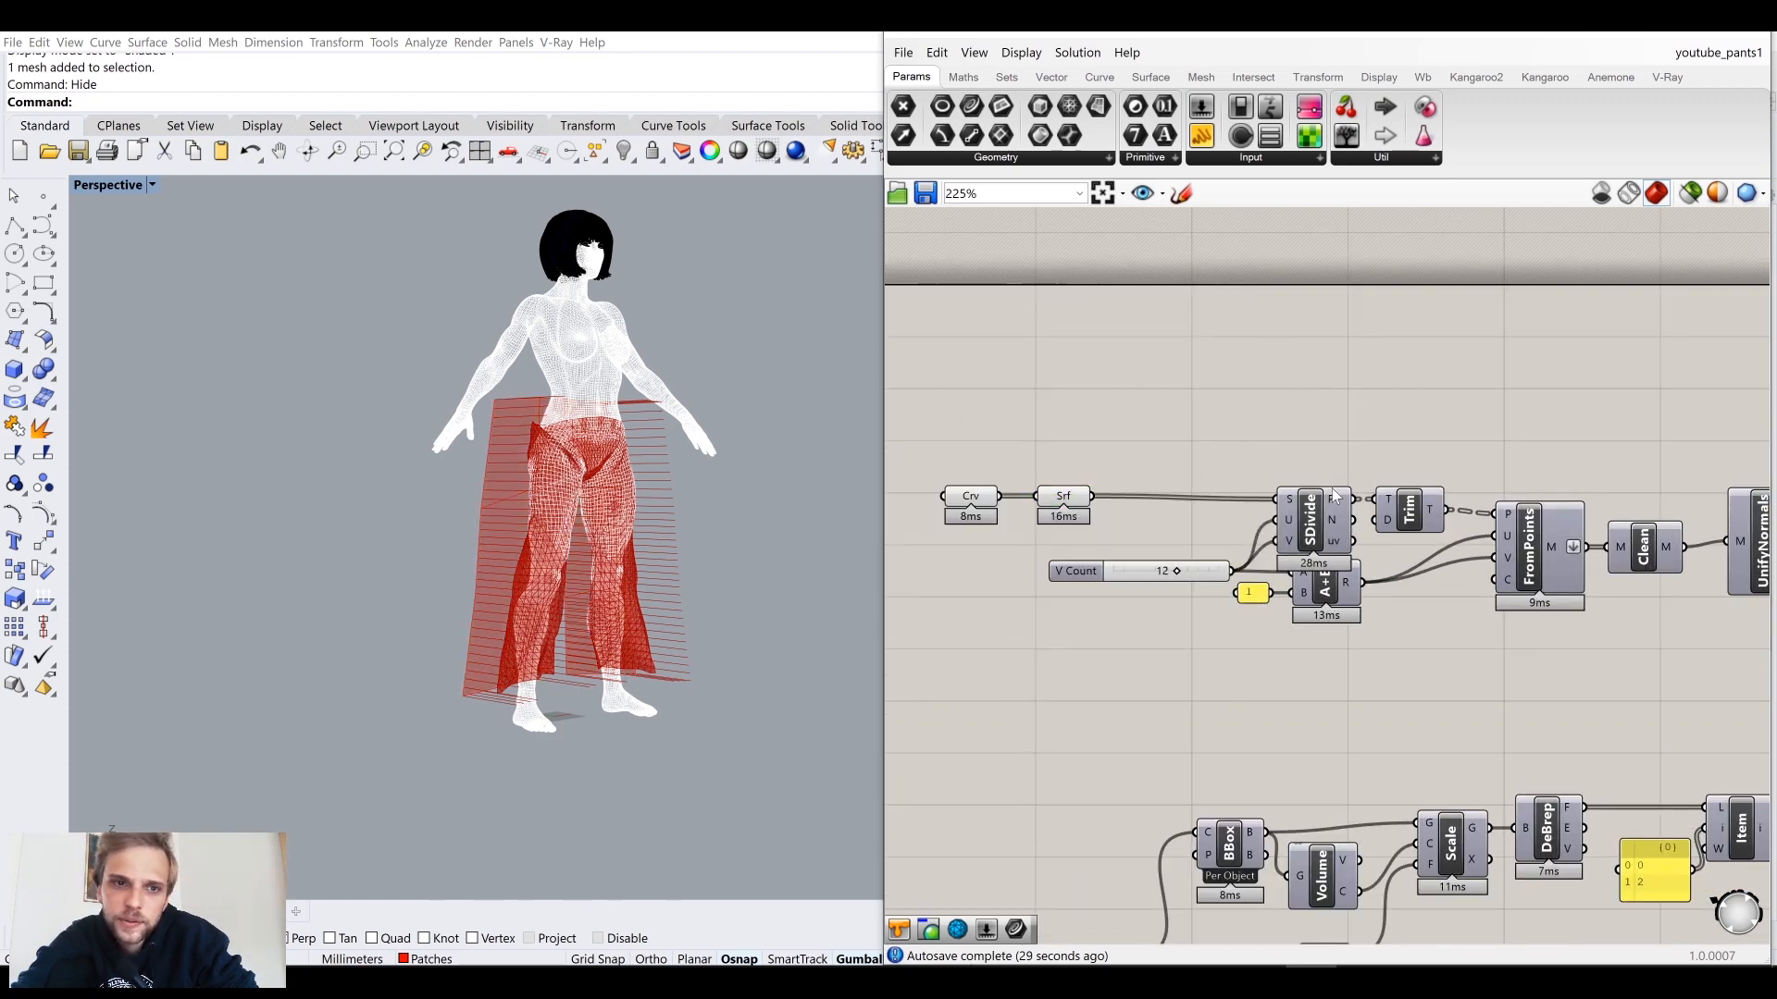
Step: Turn on the viewport preview of the FromPoints mesh component built from the divided surfaces
right_drag(1585, 557, 1330, 521)
click(1281, 518)
middle_click(1281, 516)
click(1327, 467)
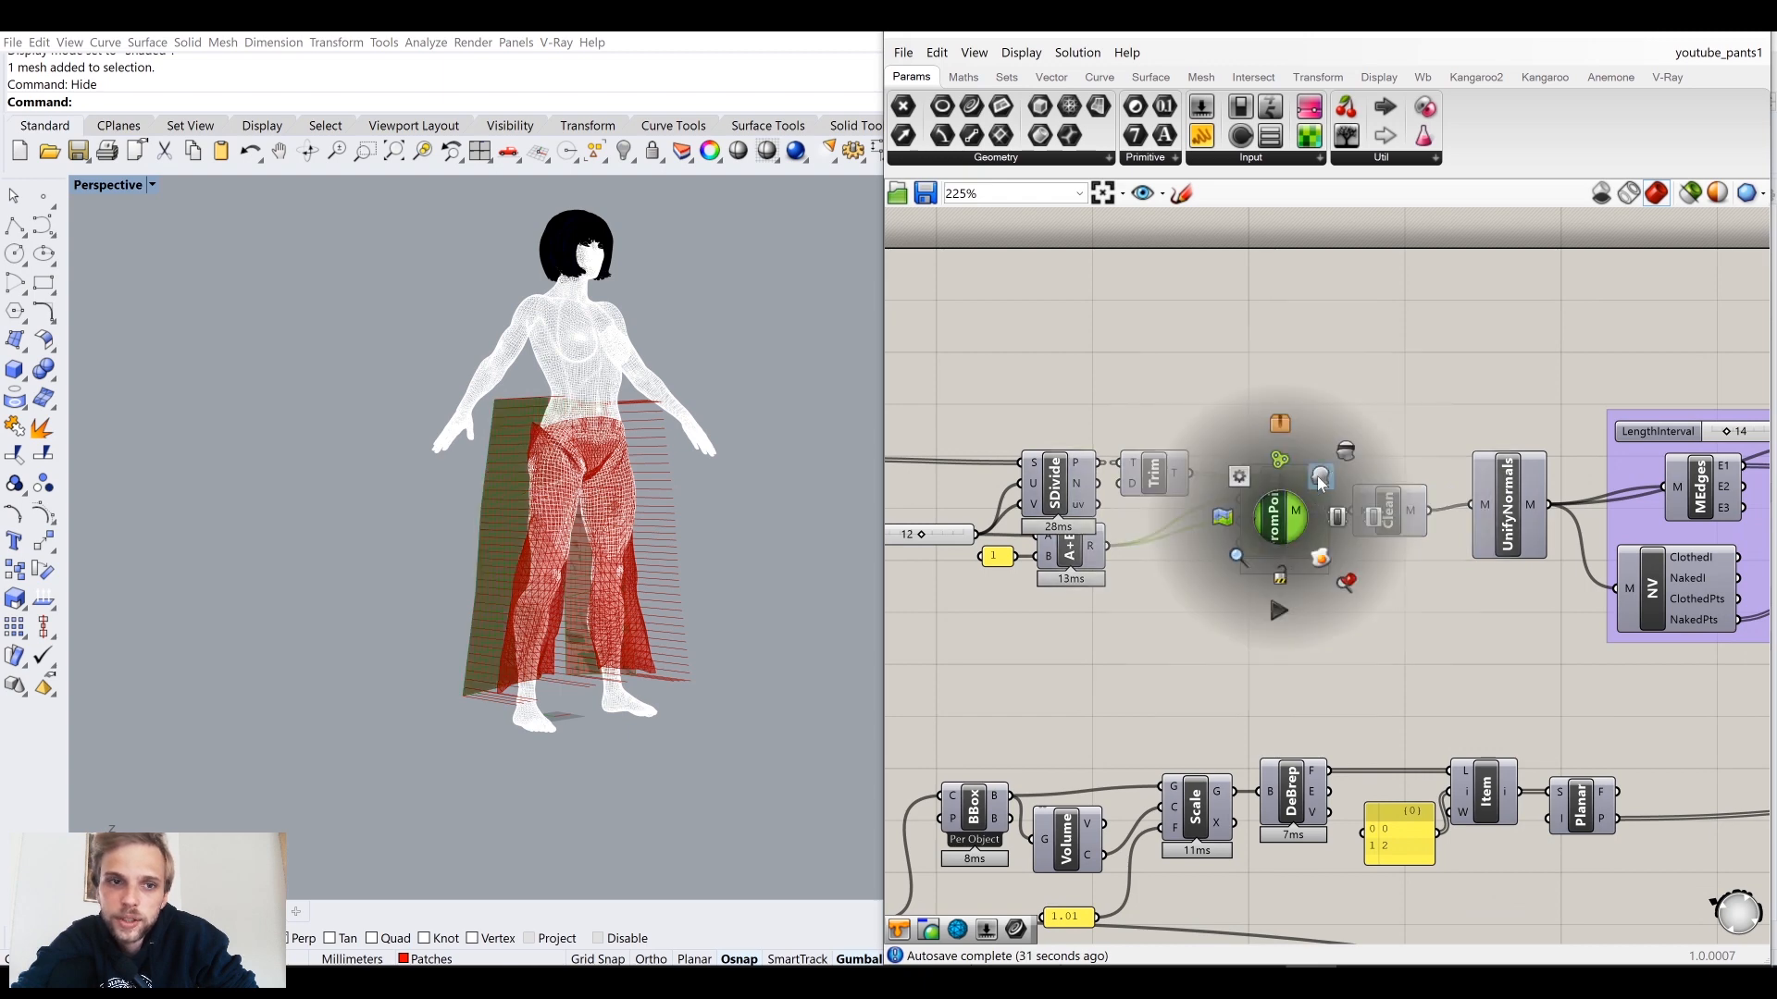
click(1372, 407)
Step: Turn off the viewport preview of the Curve and Surface parameters
right_drag(1038, 500, 1304, 508)
drag(1126, 507, 961, 421)
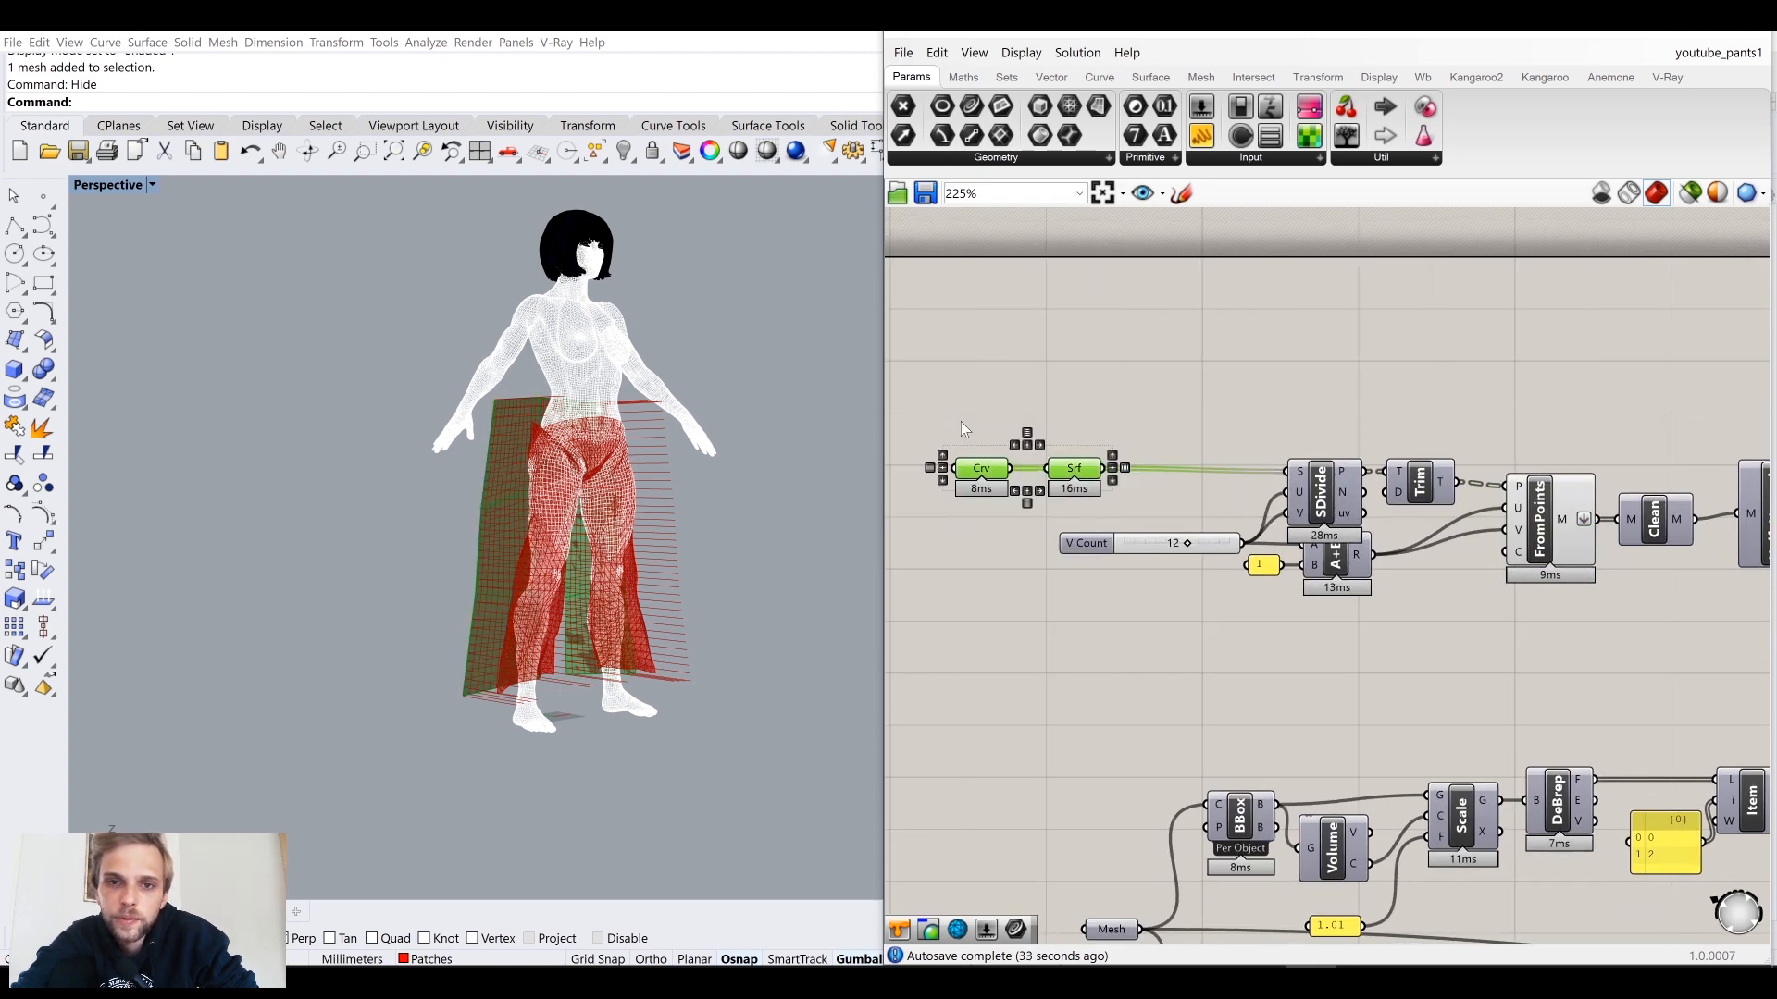
middle_click(961, 420)
click(1033, 365)
click(1288, 374)
Step: Examine the UnifyNormals component and the remeshing group, selecting the RemeshByColour component
right_drag(1650, 462, 1118, 427)
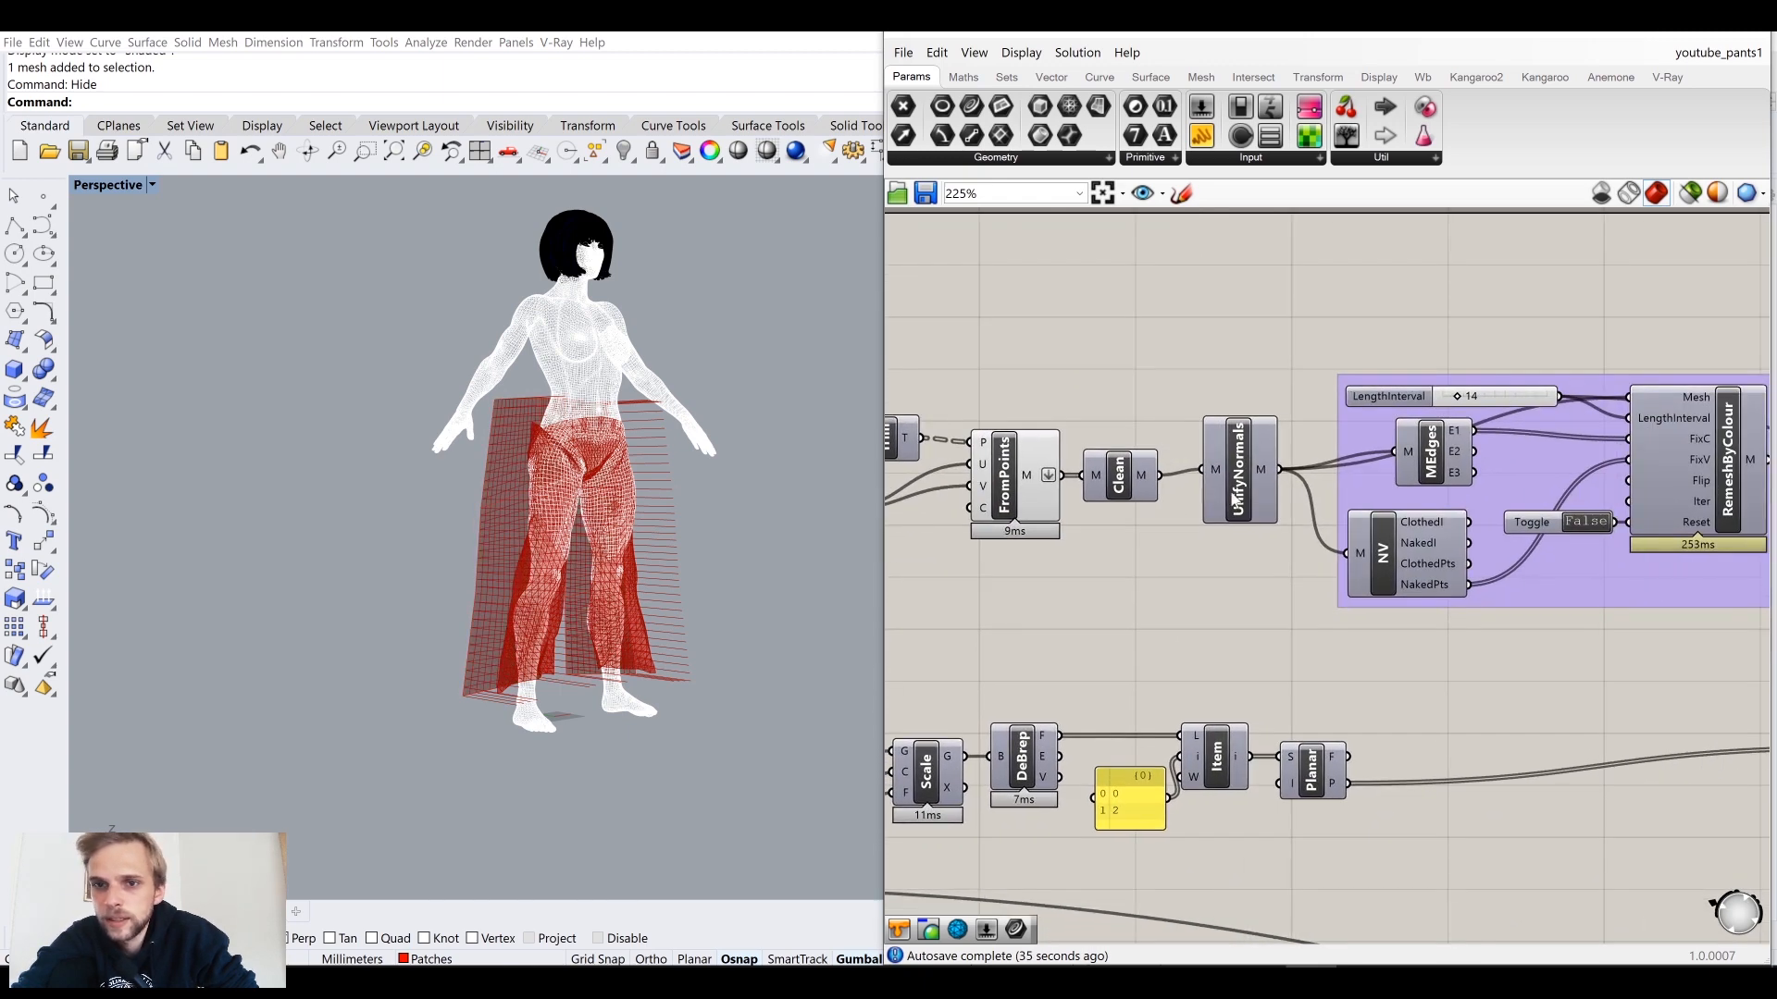
click(1238, 482)
middle_click(1244, 500)
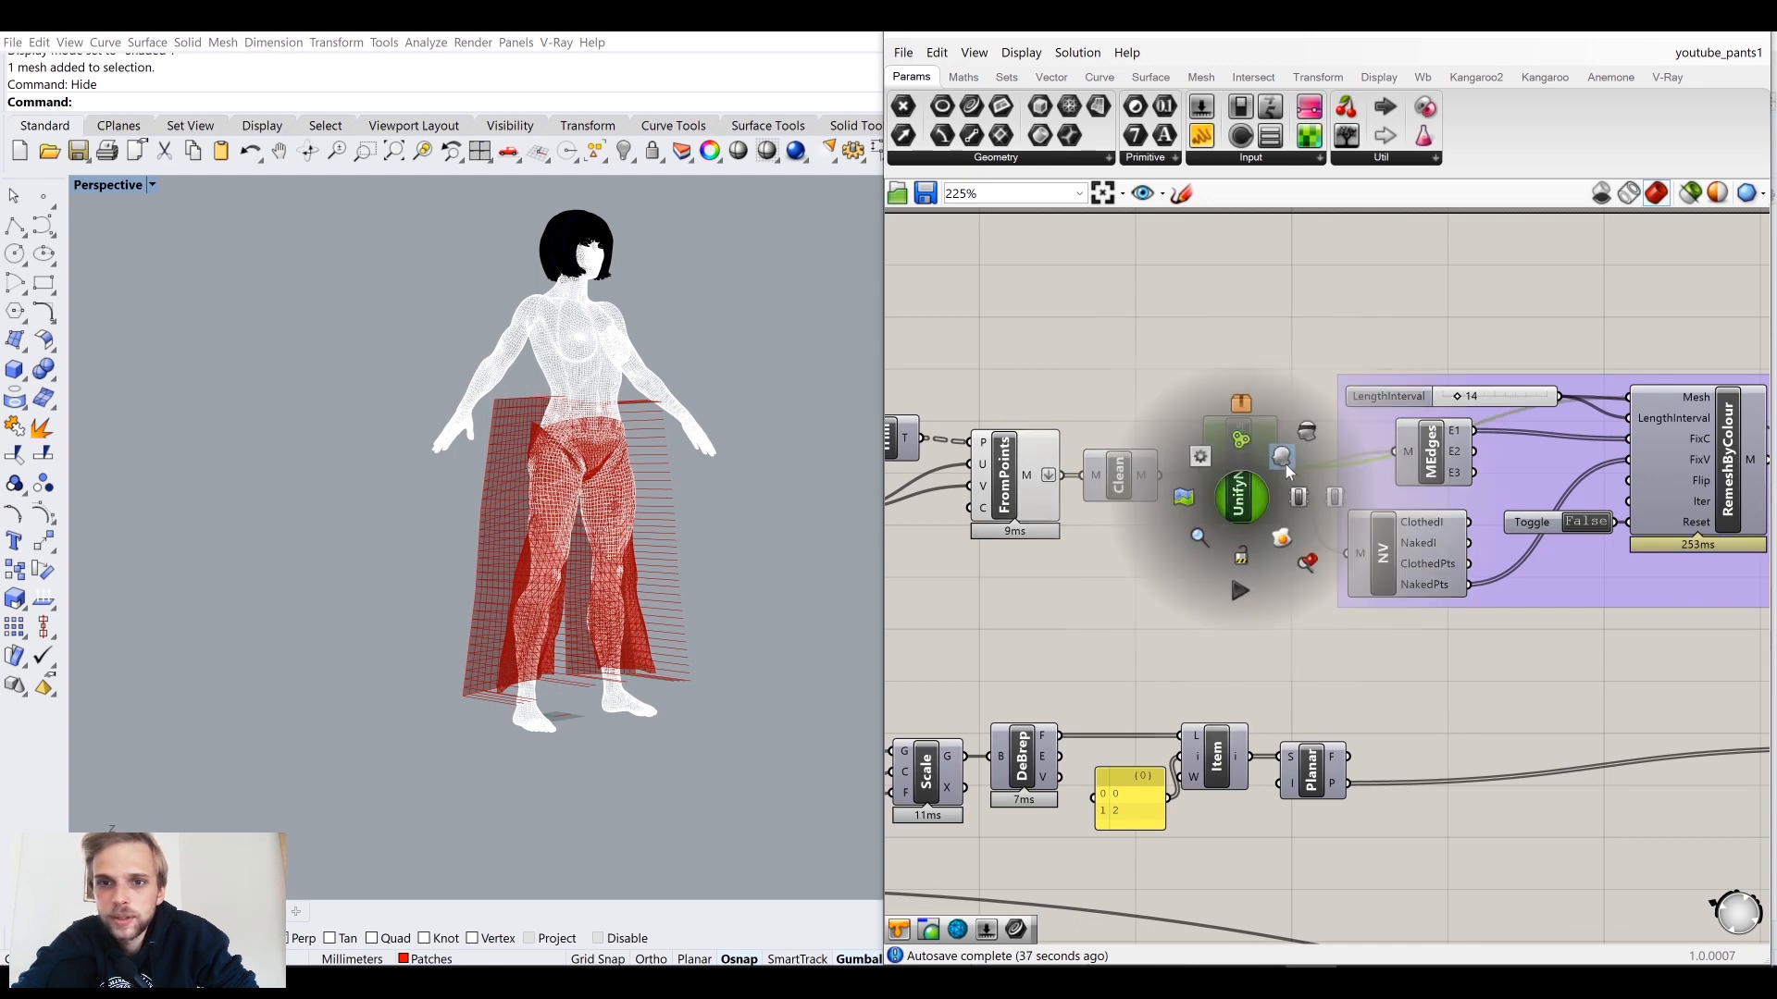
right_drag(1372, 425, 1005, 385)
click(1383, 472)
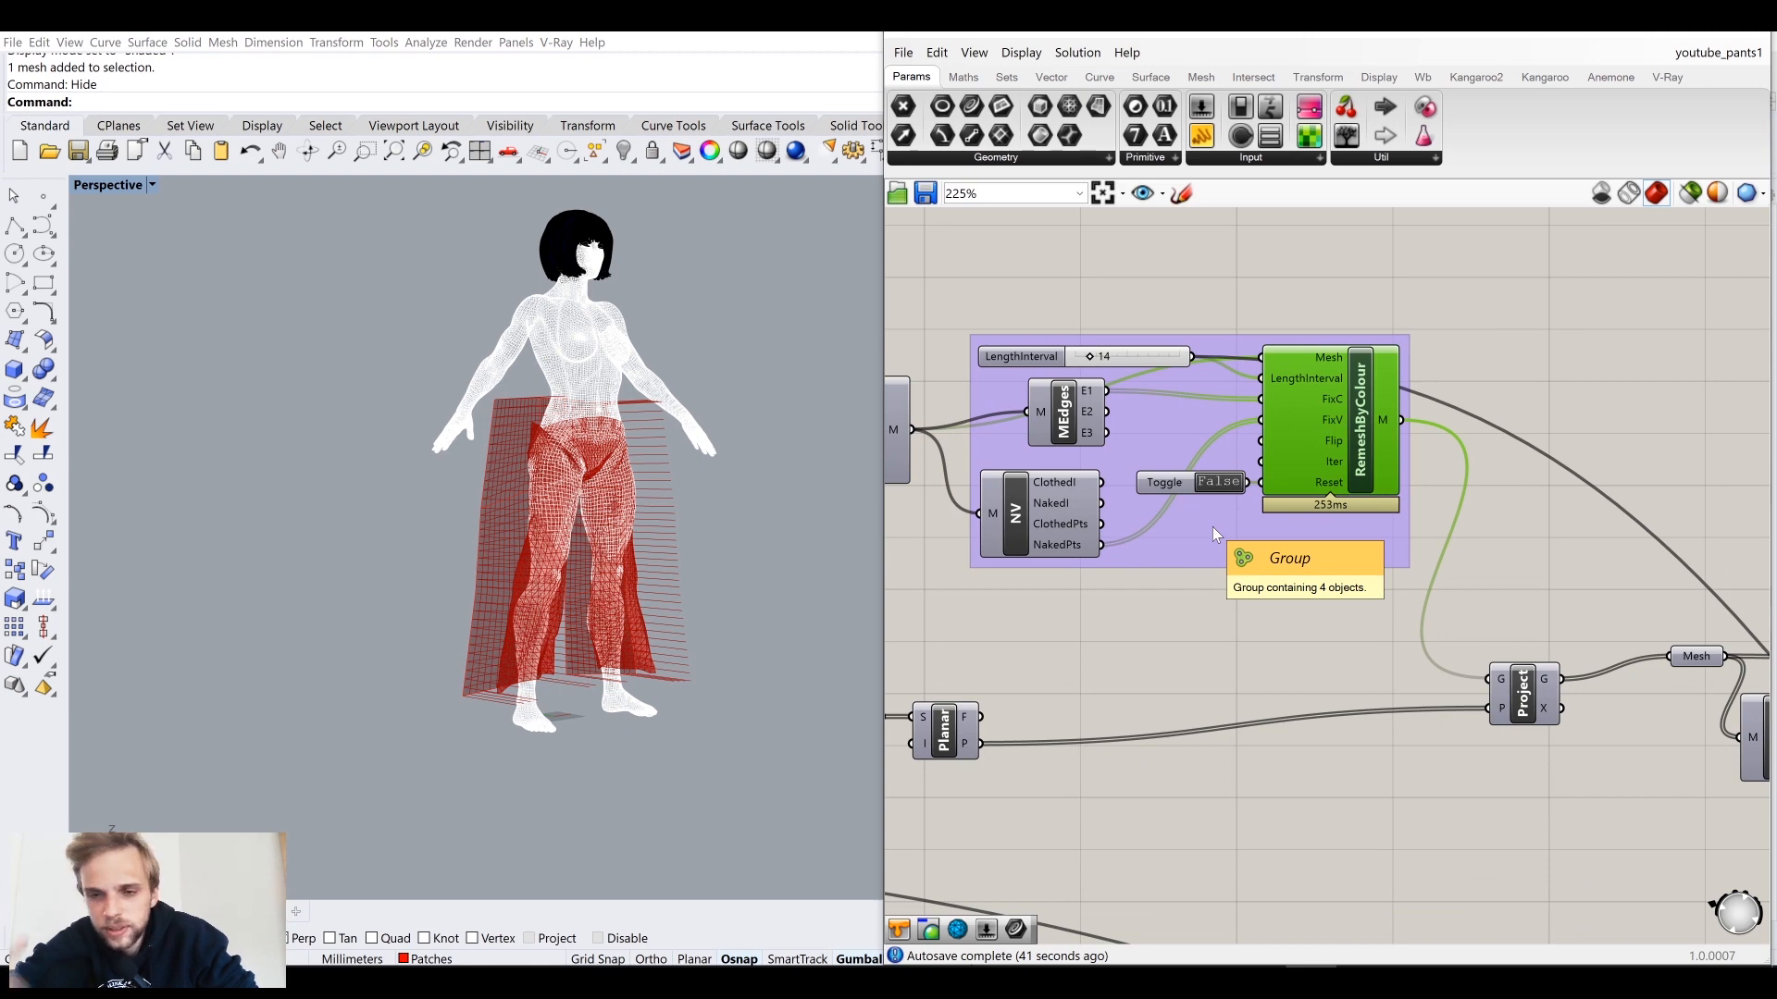
Step: Delete the whole pattern meshing chain, from the Curve parameter through the RemeshByColour group
scroll(1212, 525, down, 6)
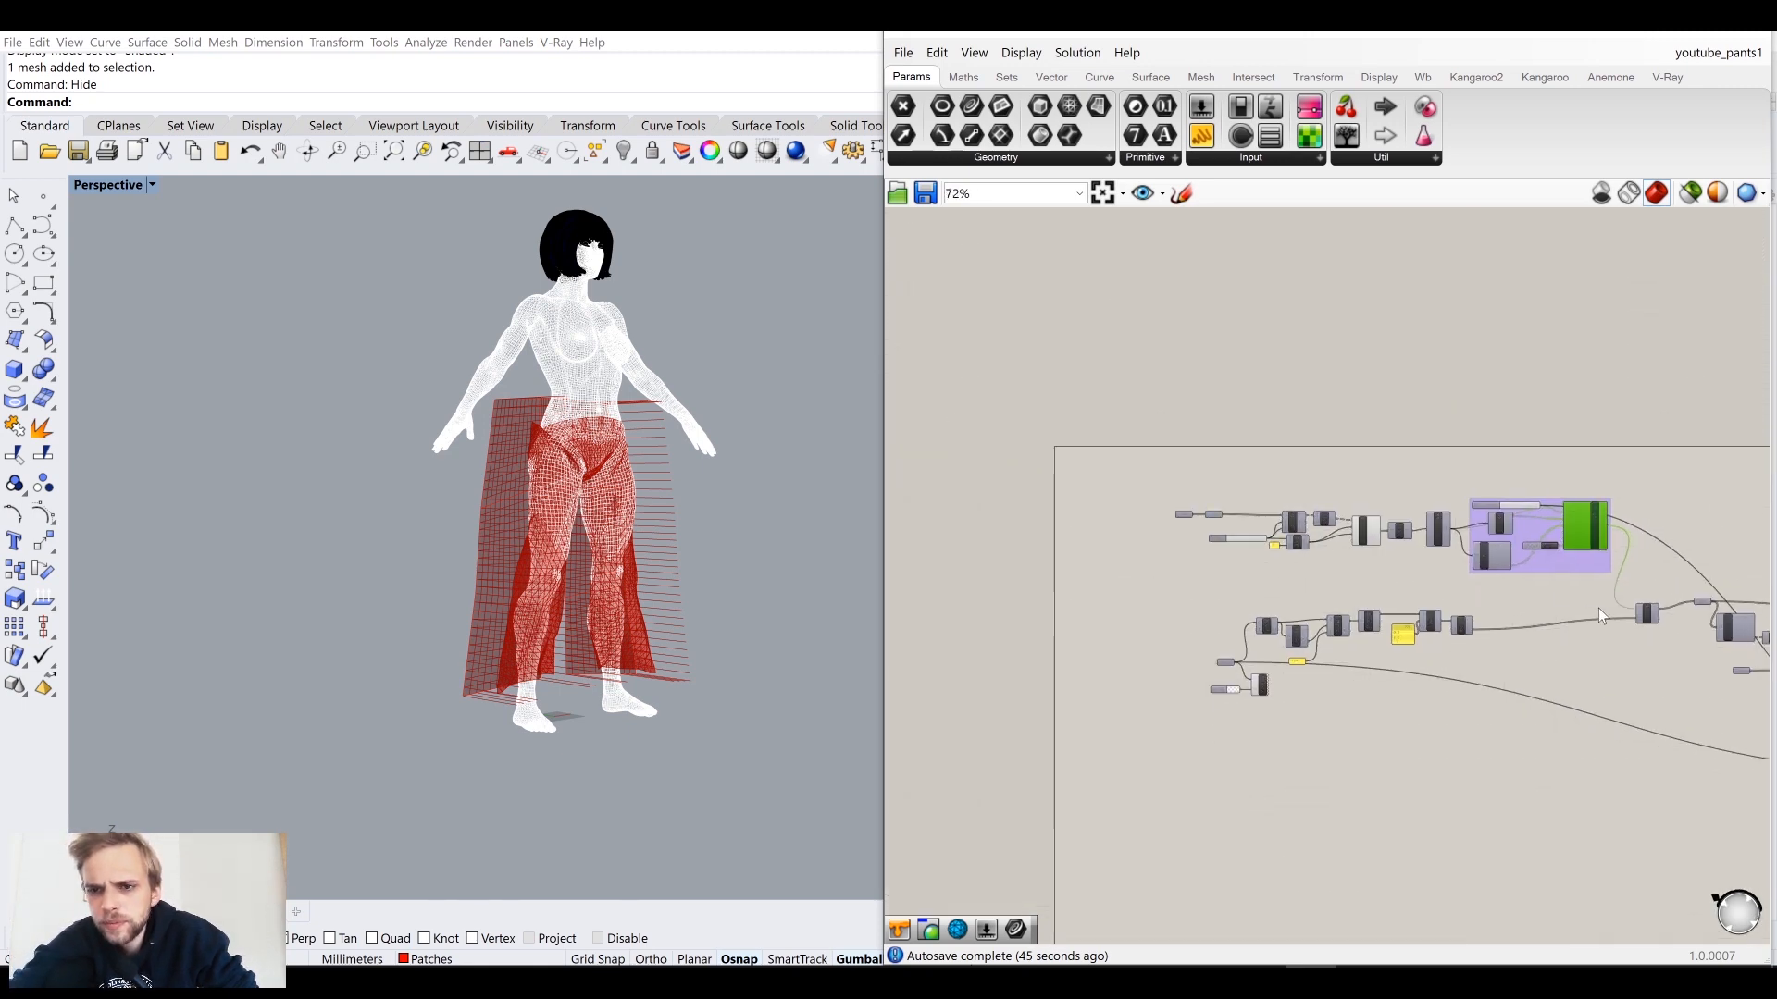
drag(1602, 599, 1153, 474)
key(Delete)
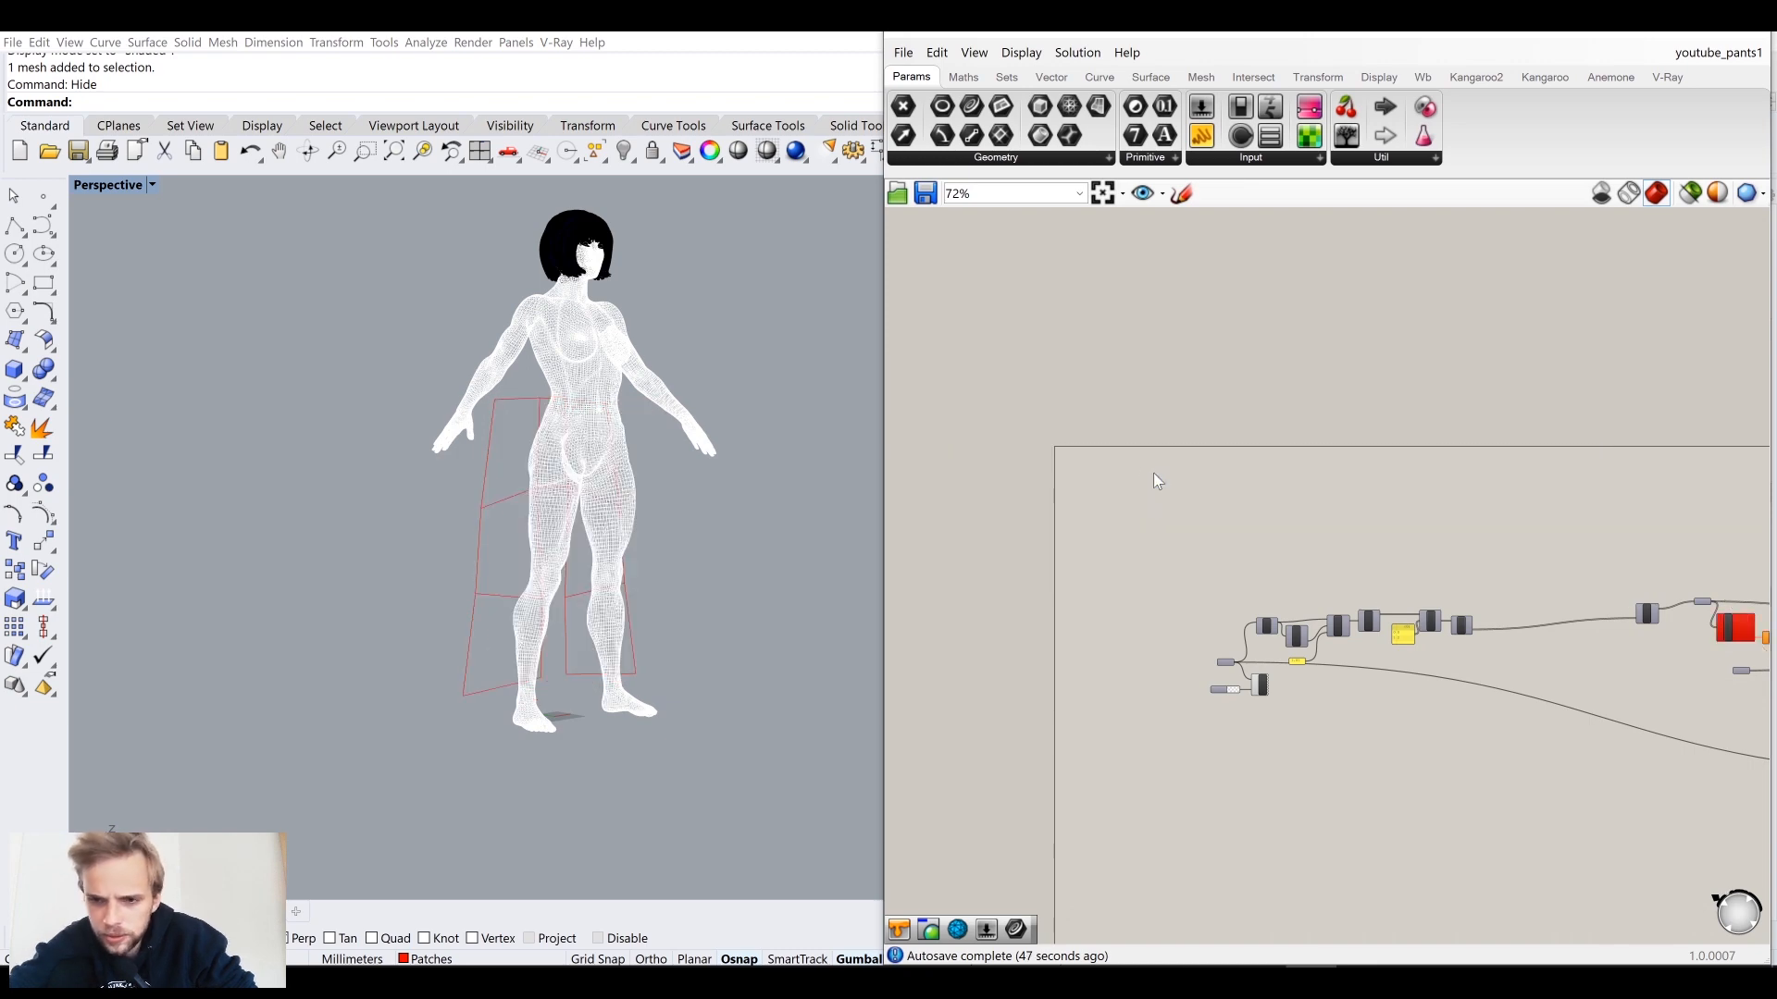
Step: Delete the pants pattern curves around the body from the Rhino model
mouse_move(456, 658)
right_down()
mouse_move(468, 615)
mouse_move(685, 658)
mouse_move(398, 611)
mouse_move(460, 568)
right_up()
scroll(683, 658, down, 2)
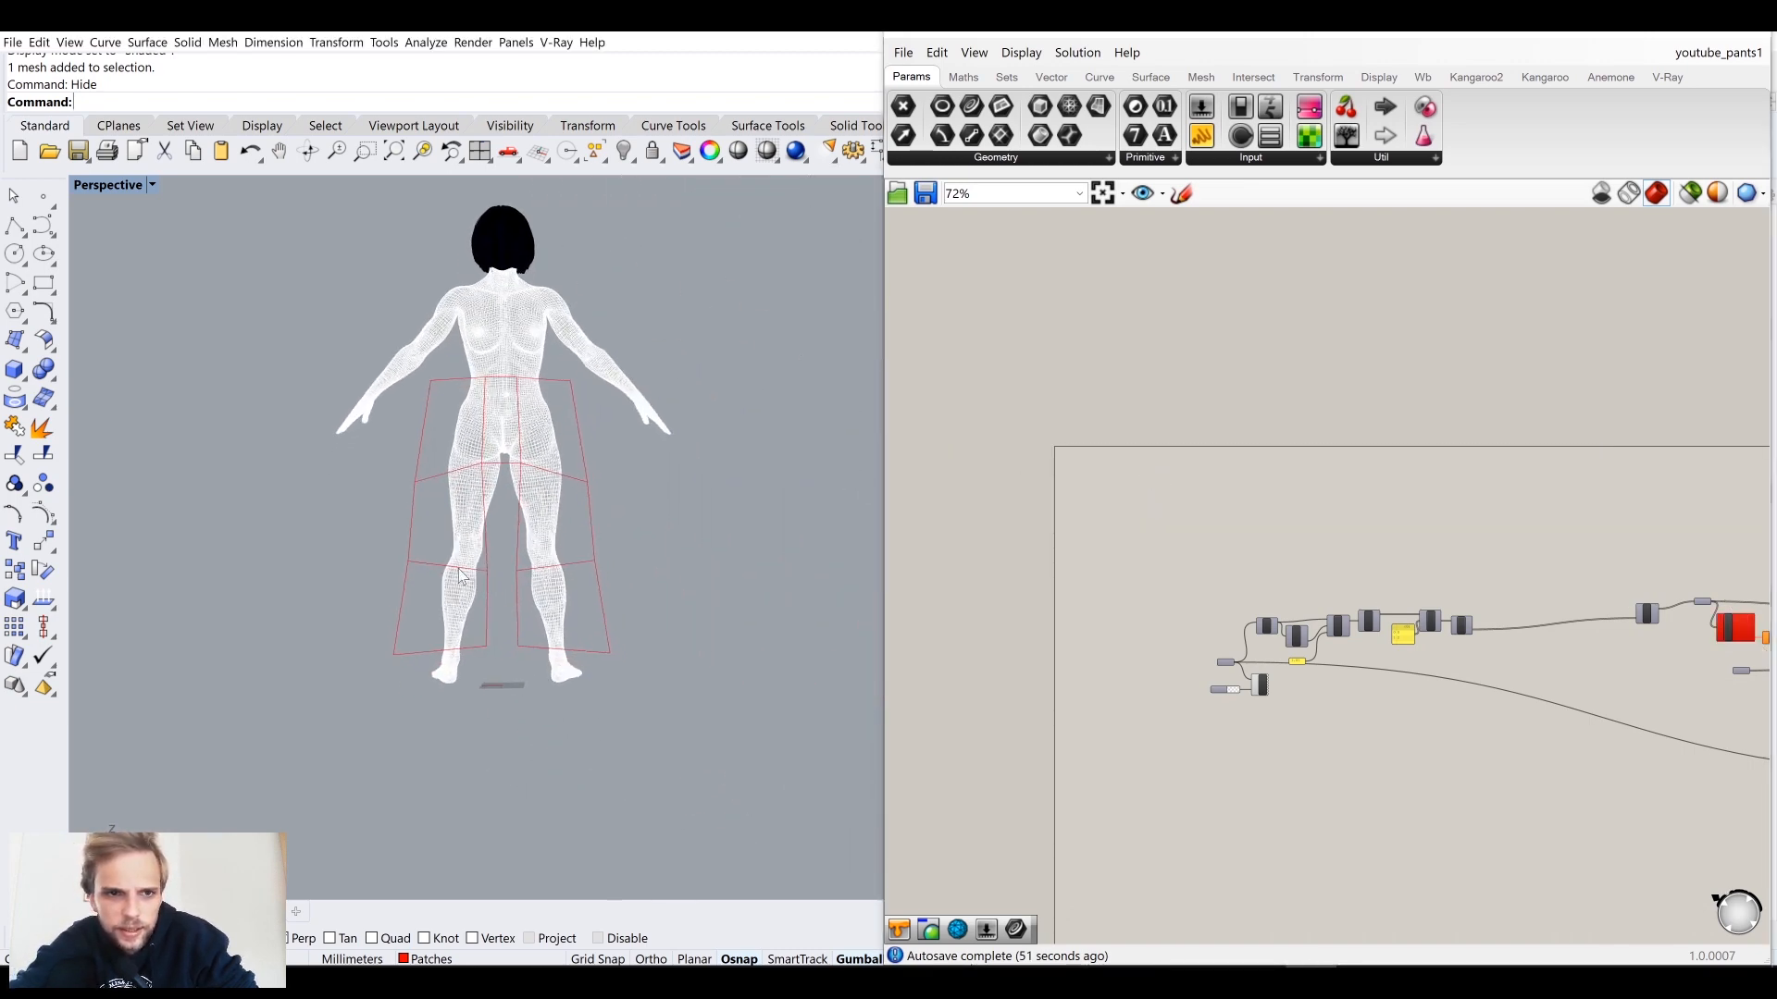
mouse_move(482, 463)
right_down()
mouse_move(508, 463)
mouse_move(509, 490)
right_up()
mouse_move(320, 357)
mouse_down()
mouse_move(431, 448)
mouse_move(681, 722)
mouse_up()
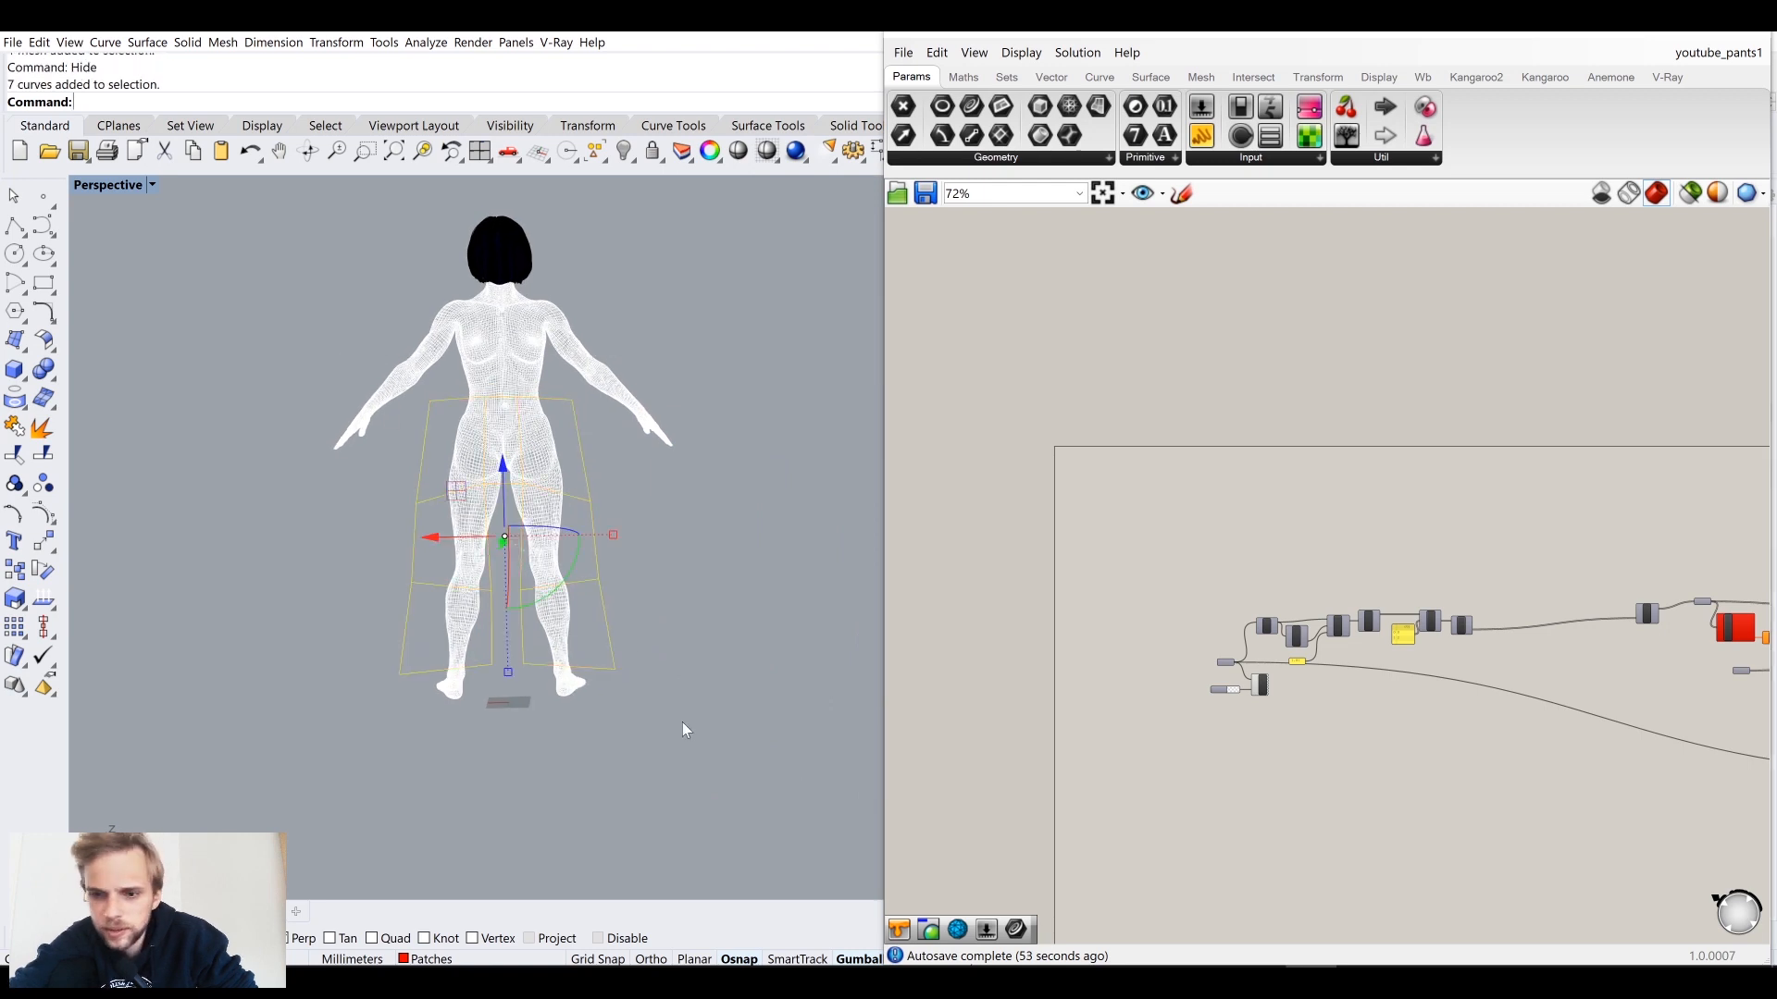
key(Delete)
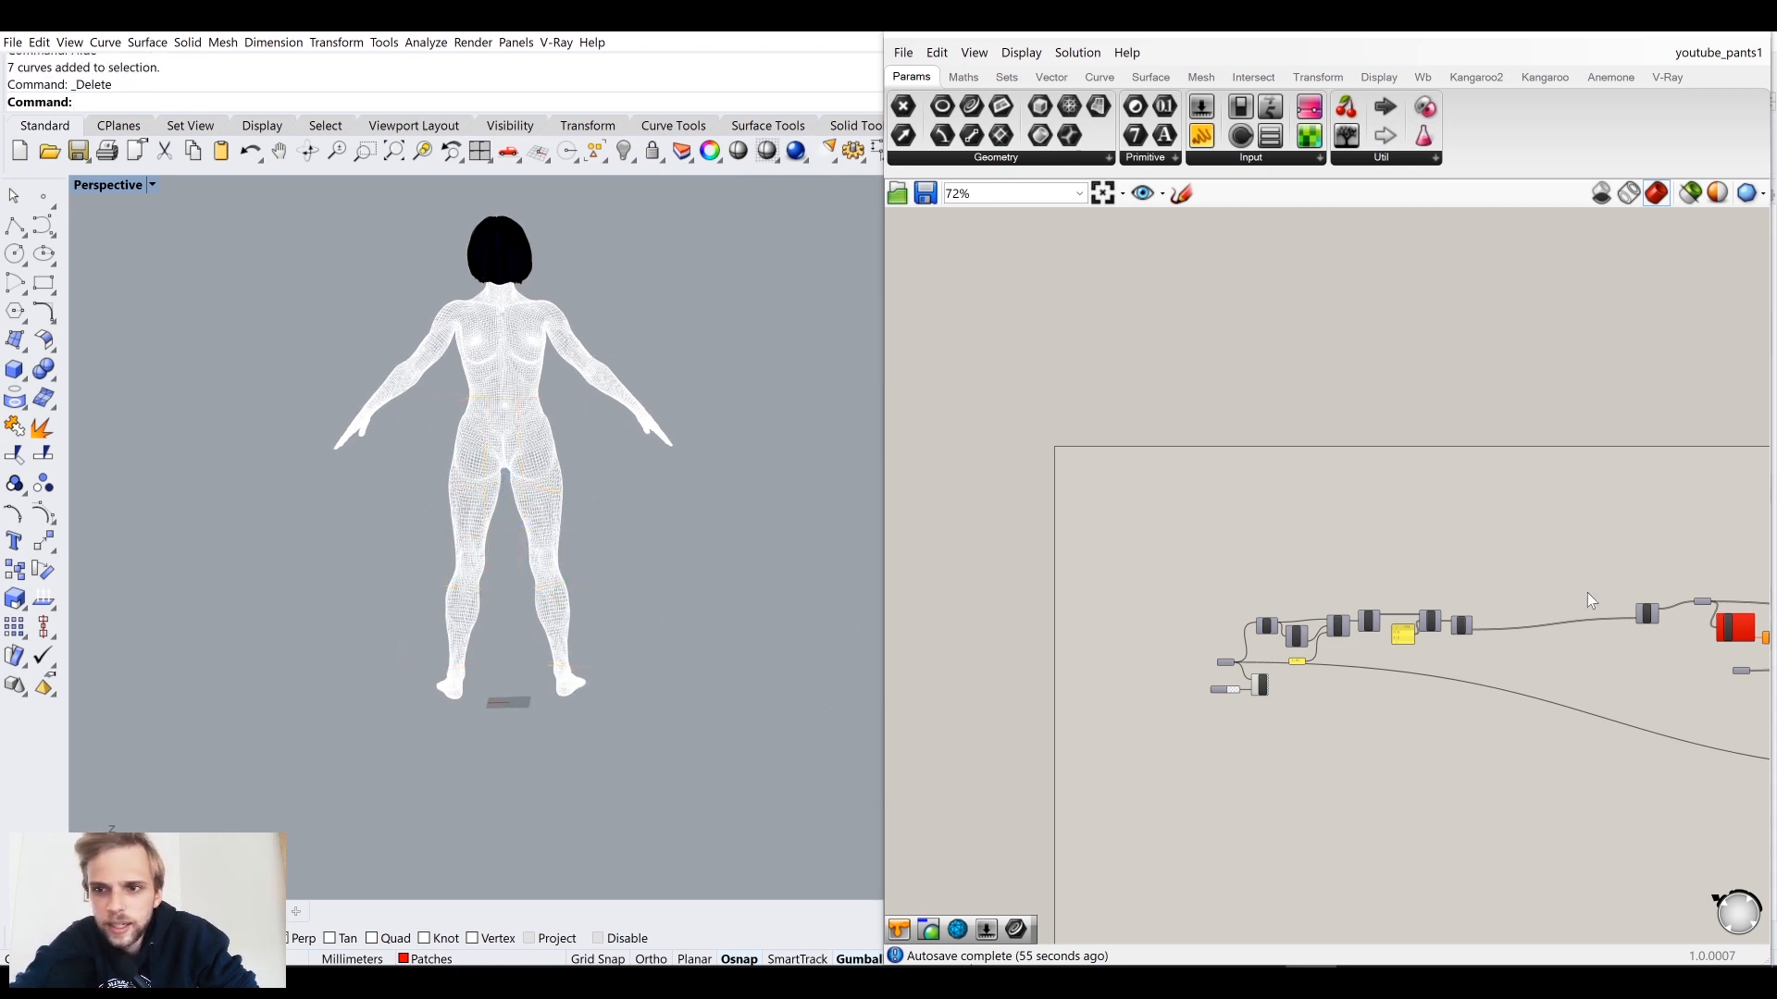
Step: Put the Grasshopper window away and maximize Rhino's Front viewport, framing the body for drawing
scroll(1590, 601, up, 3)
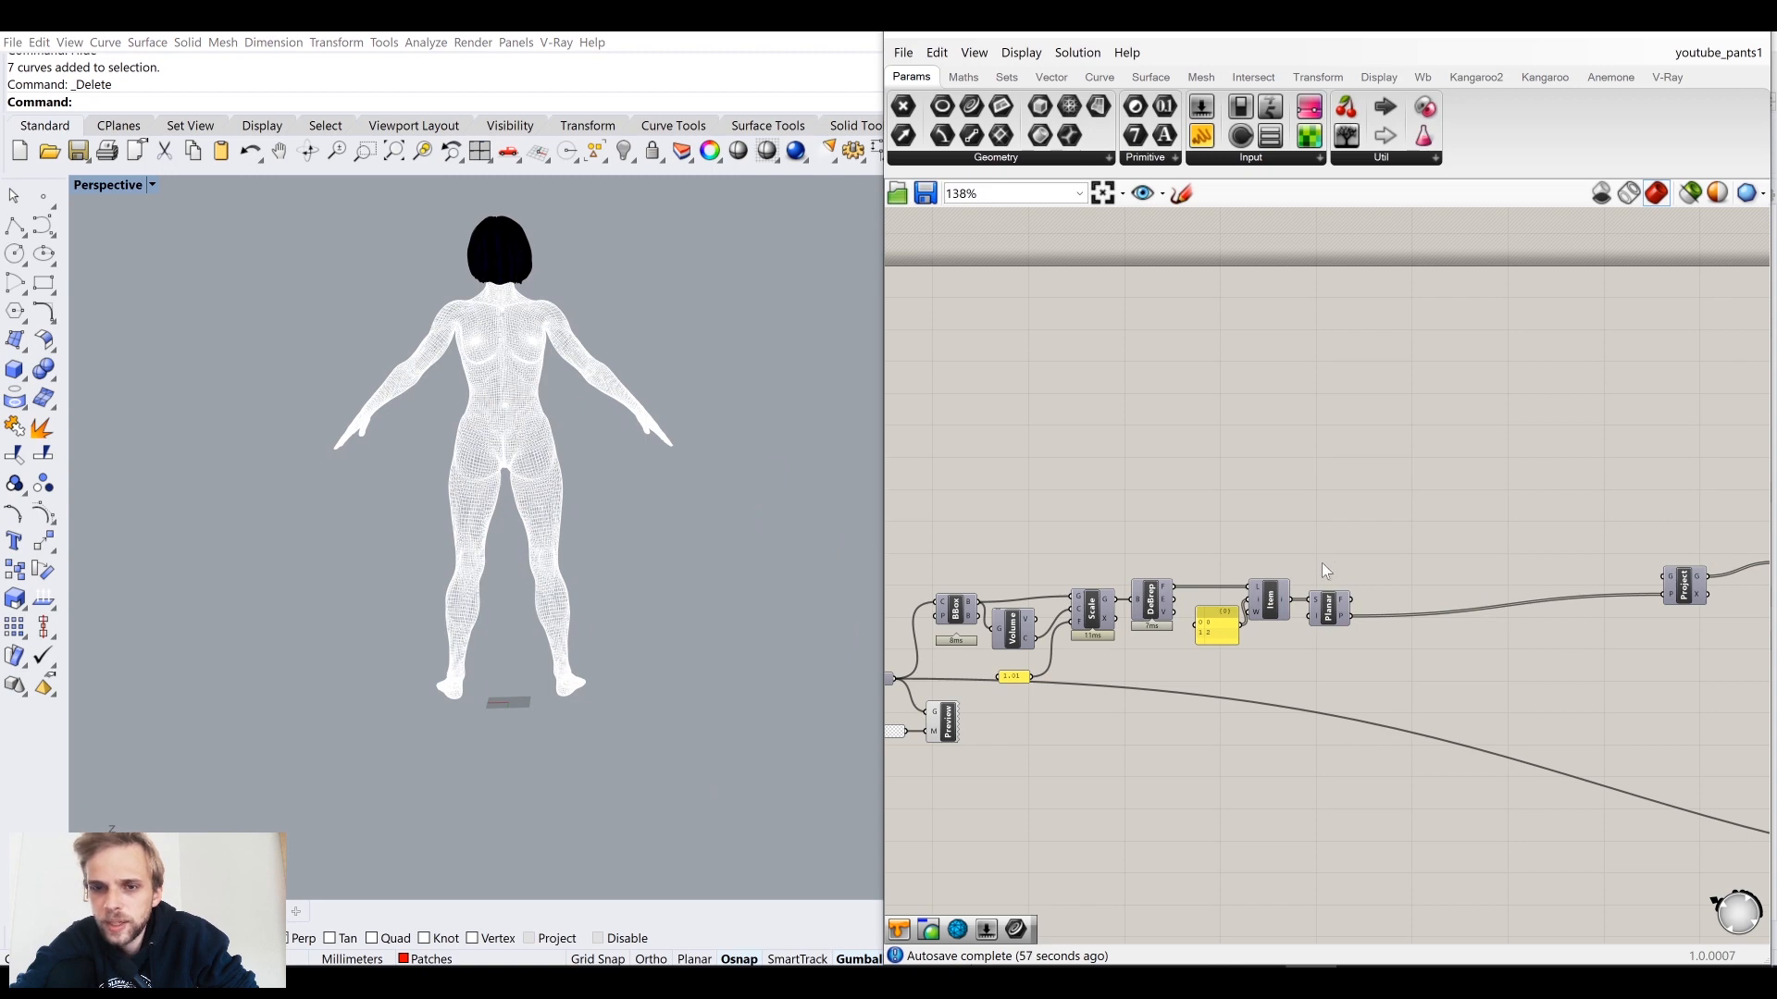
right_drag(1322, 570, 1445, 583)
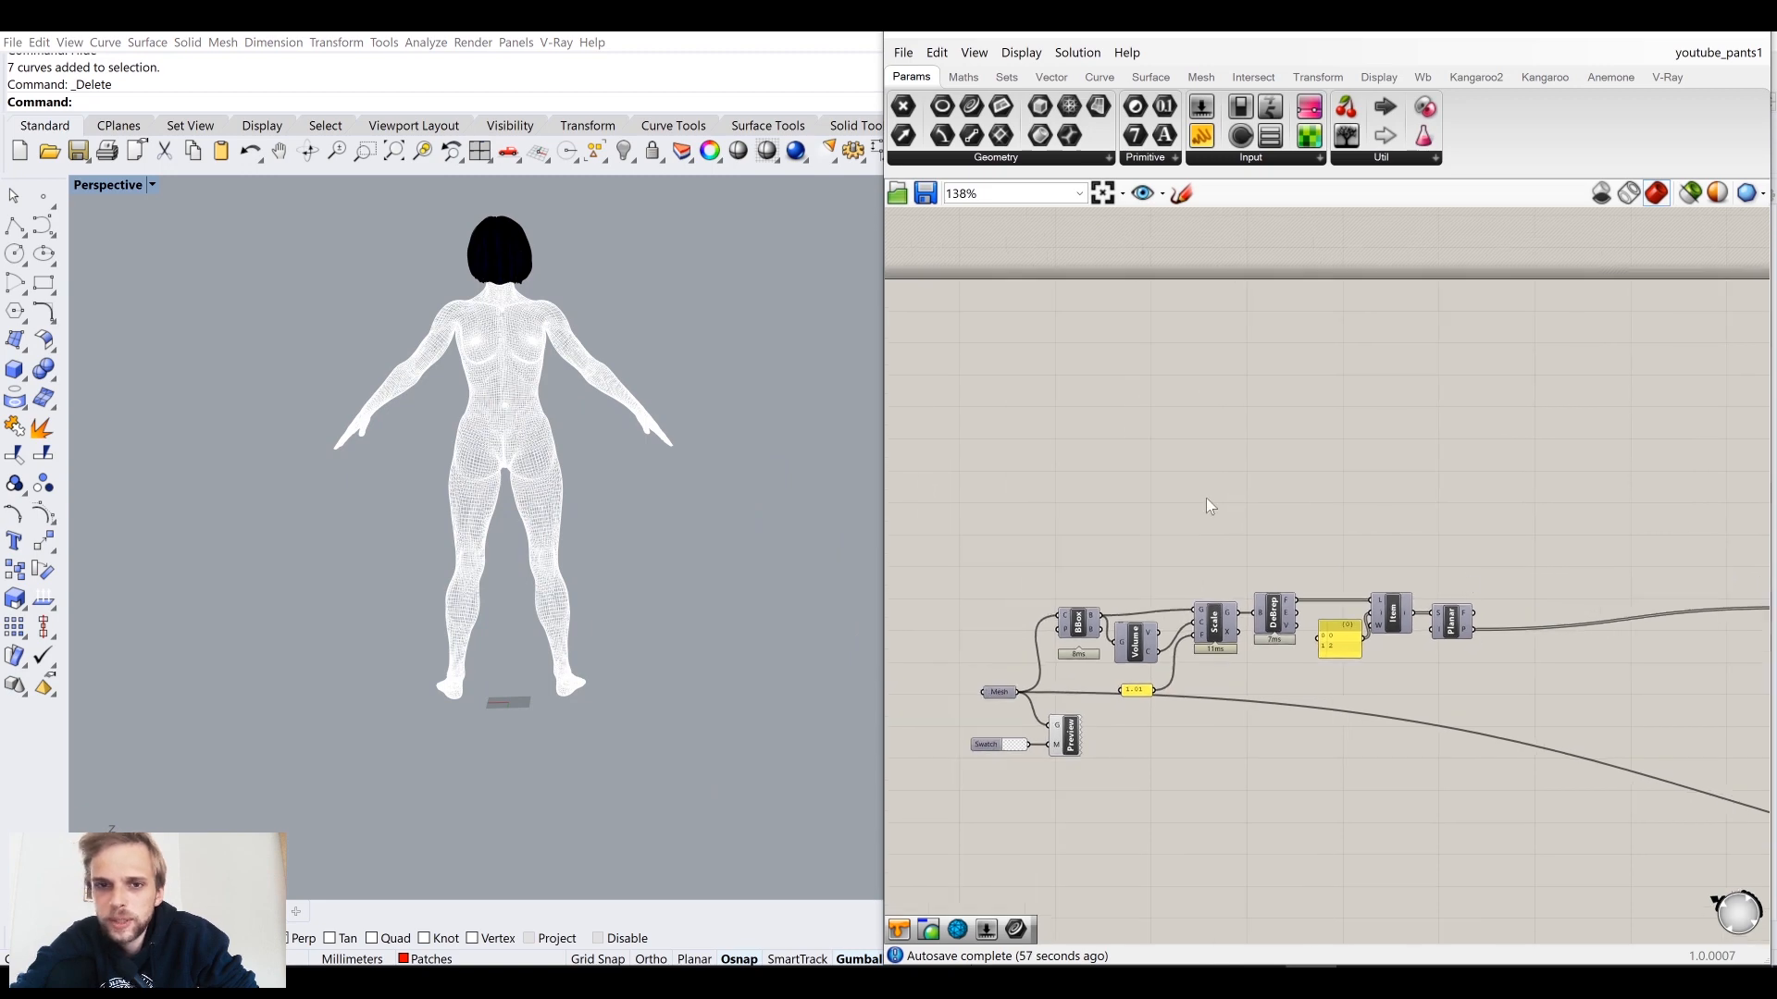
click(1667, 38)
right_drag(655, 450, 610, 454)
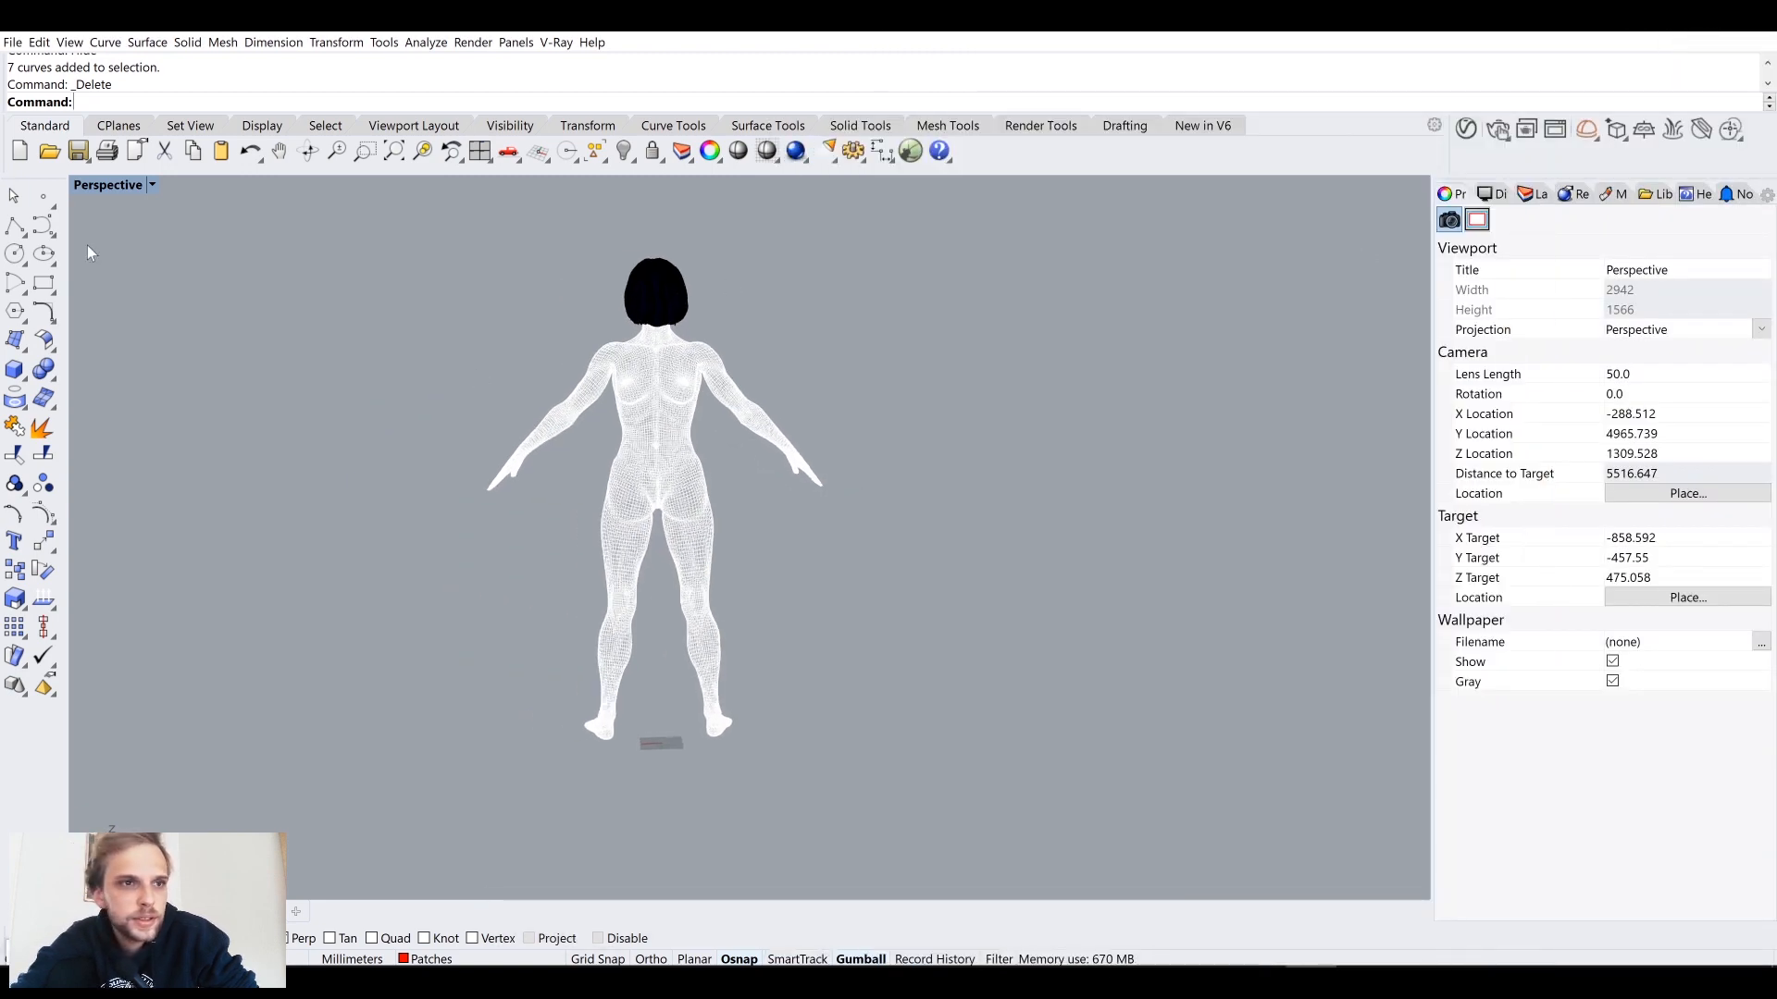
double_click(91, 187)
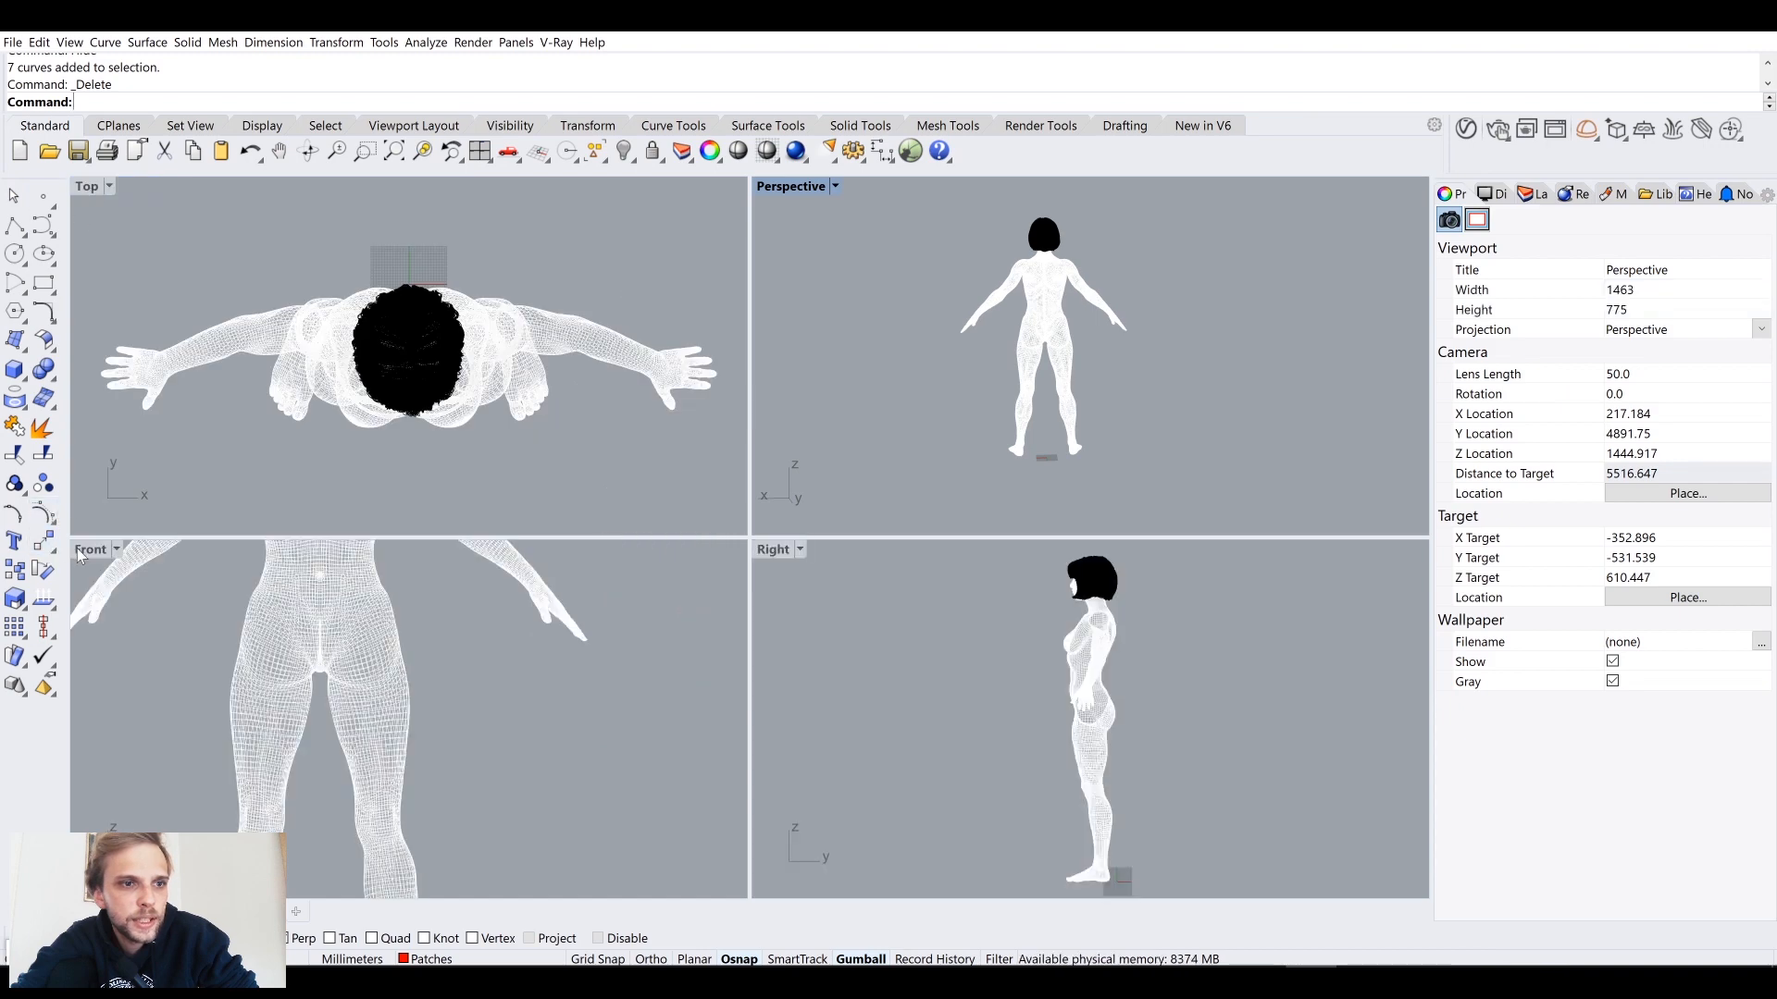
double_click(90, 550)
scroll(795, 559, down, 5)
right_drag(712, 527, 773, 485)
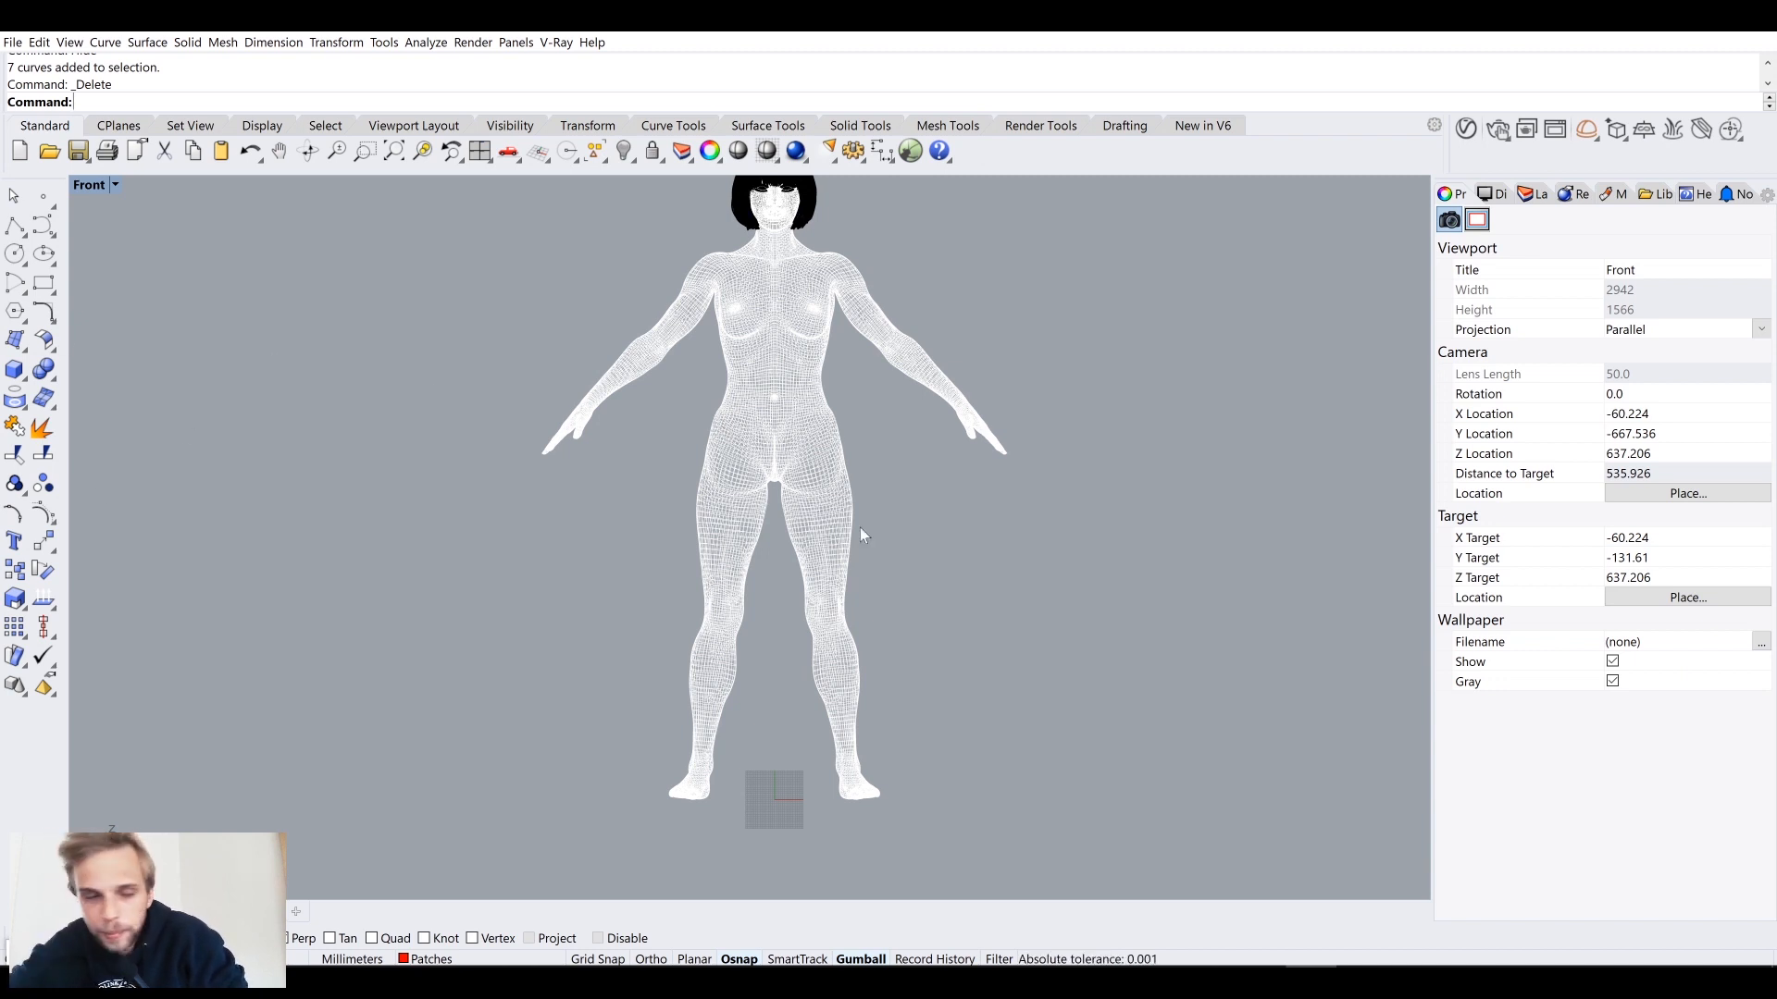
Step: Start a polyline at the crotch, running down the inside of the figure's right leg and across the hem at the ankle
click(16, 227)
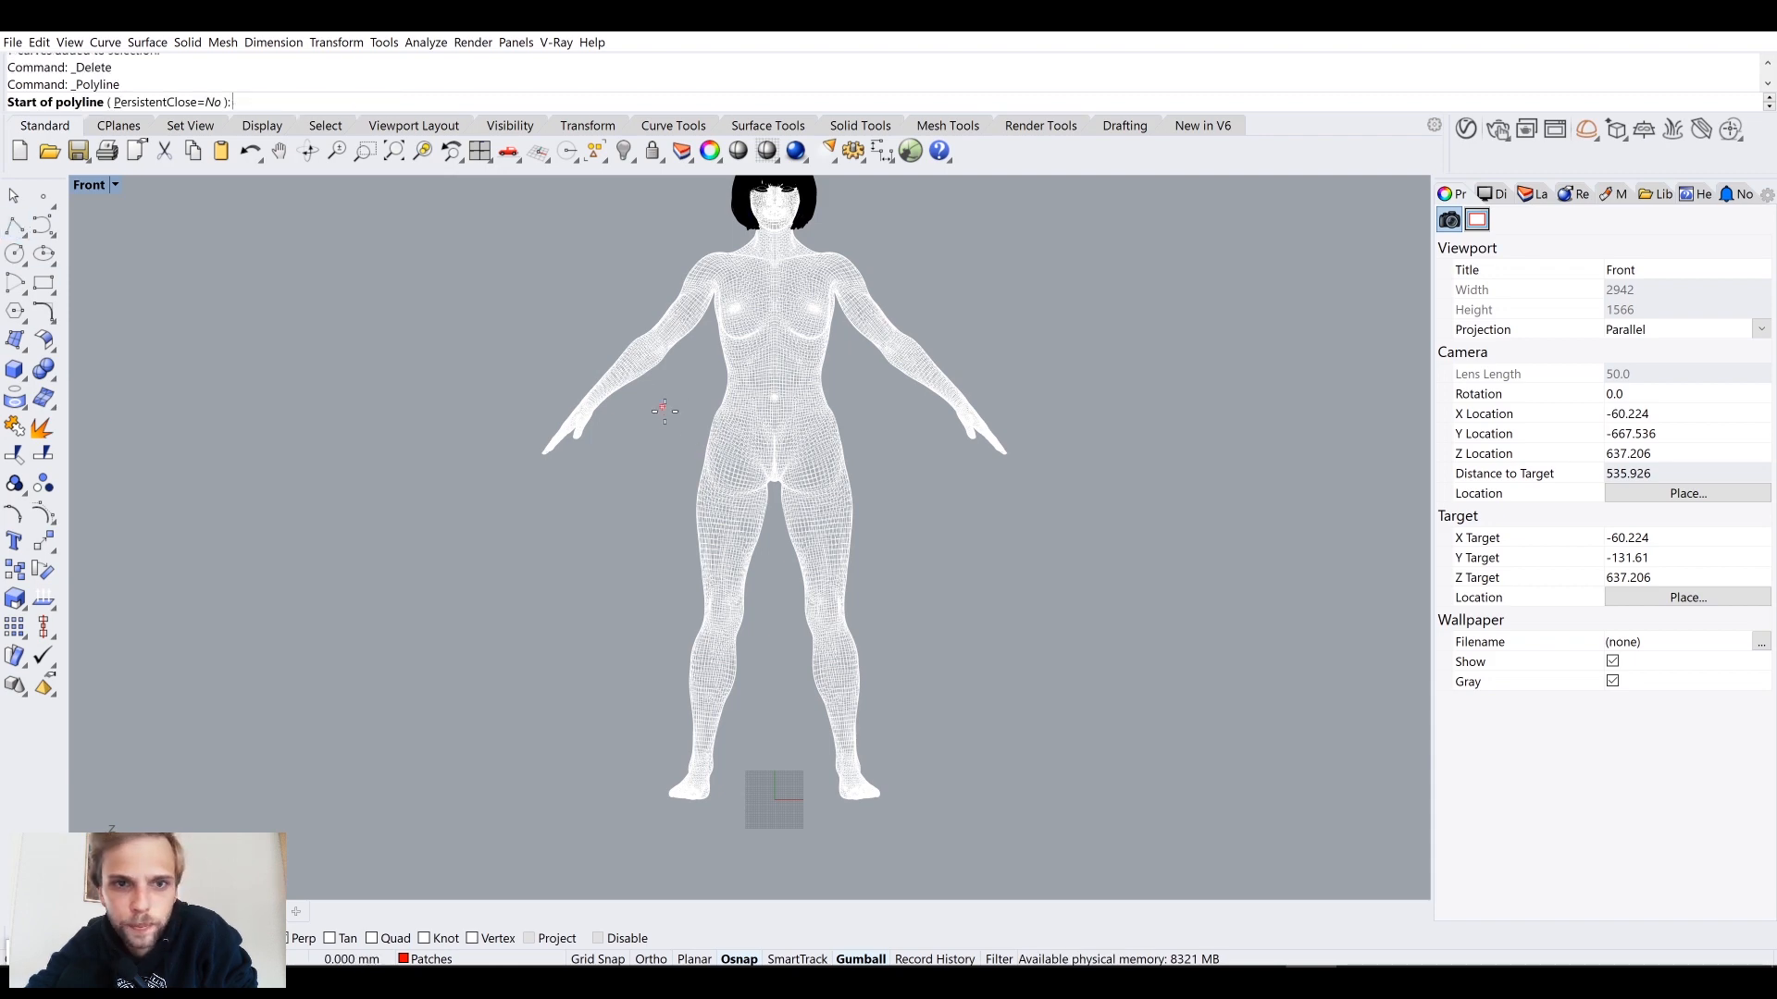
scroll(664, 409, up, 4)
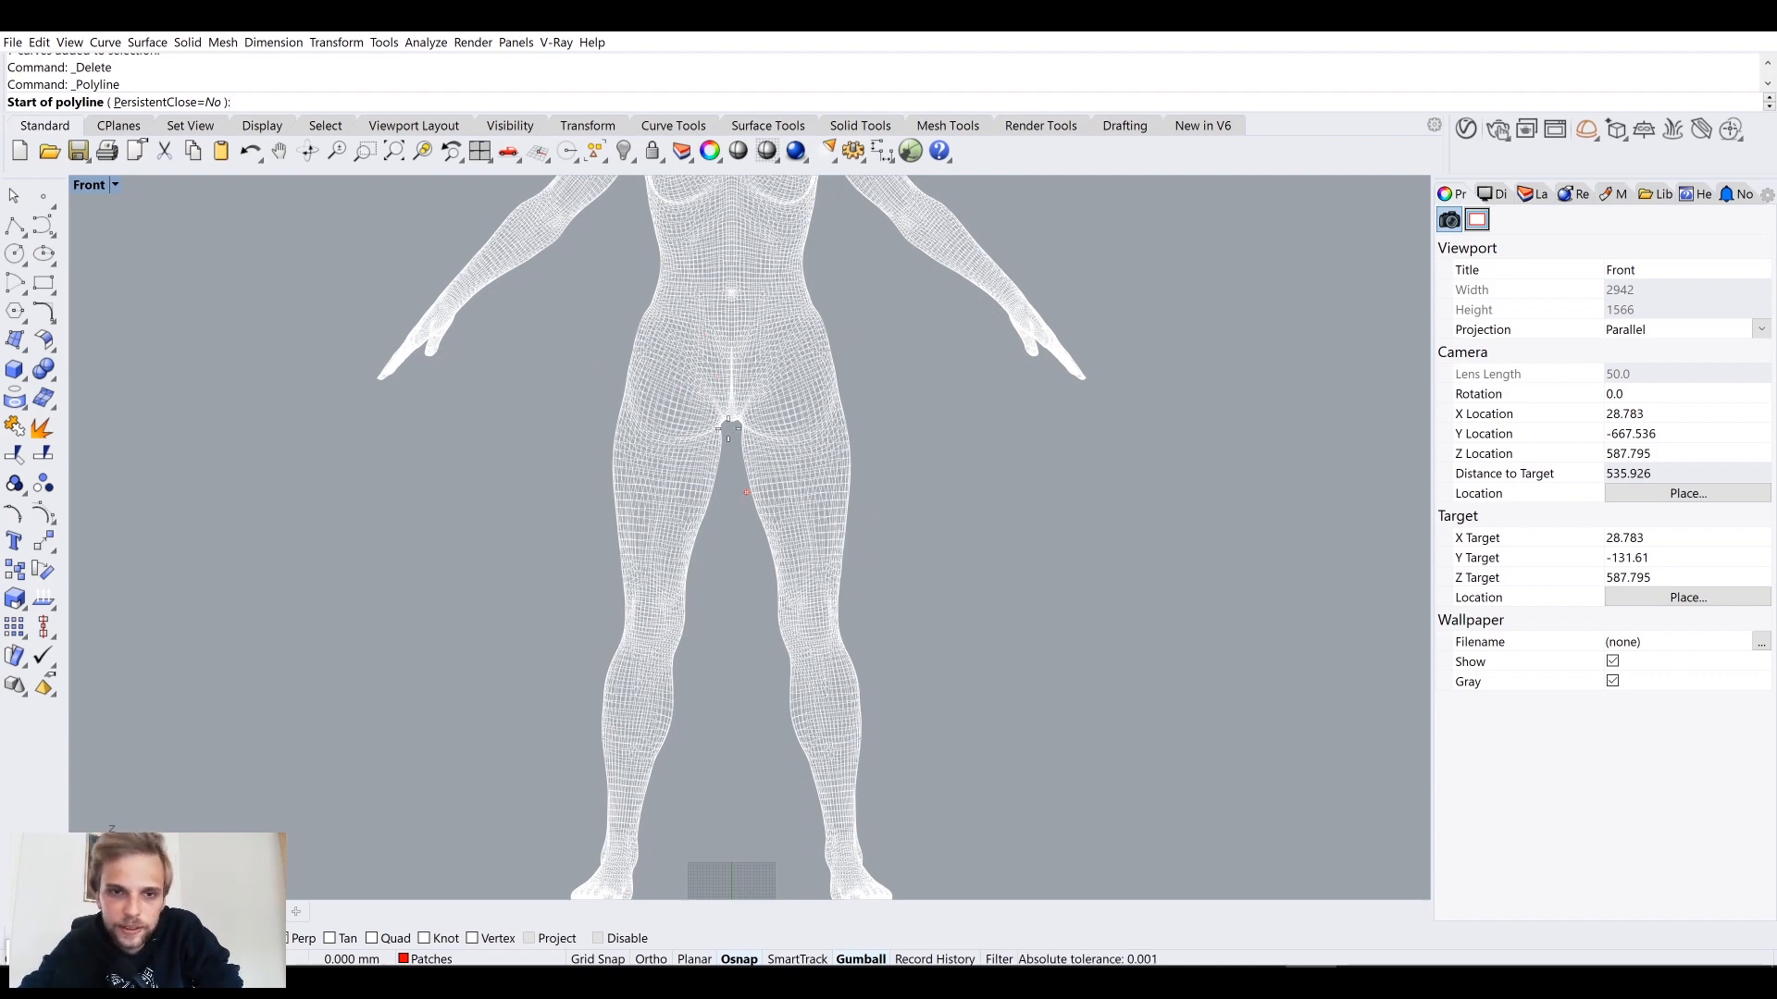
scroll(719, 500, up, 5)
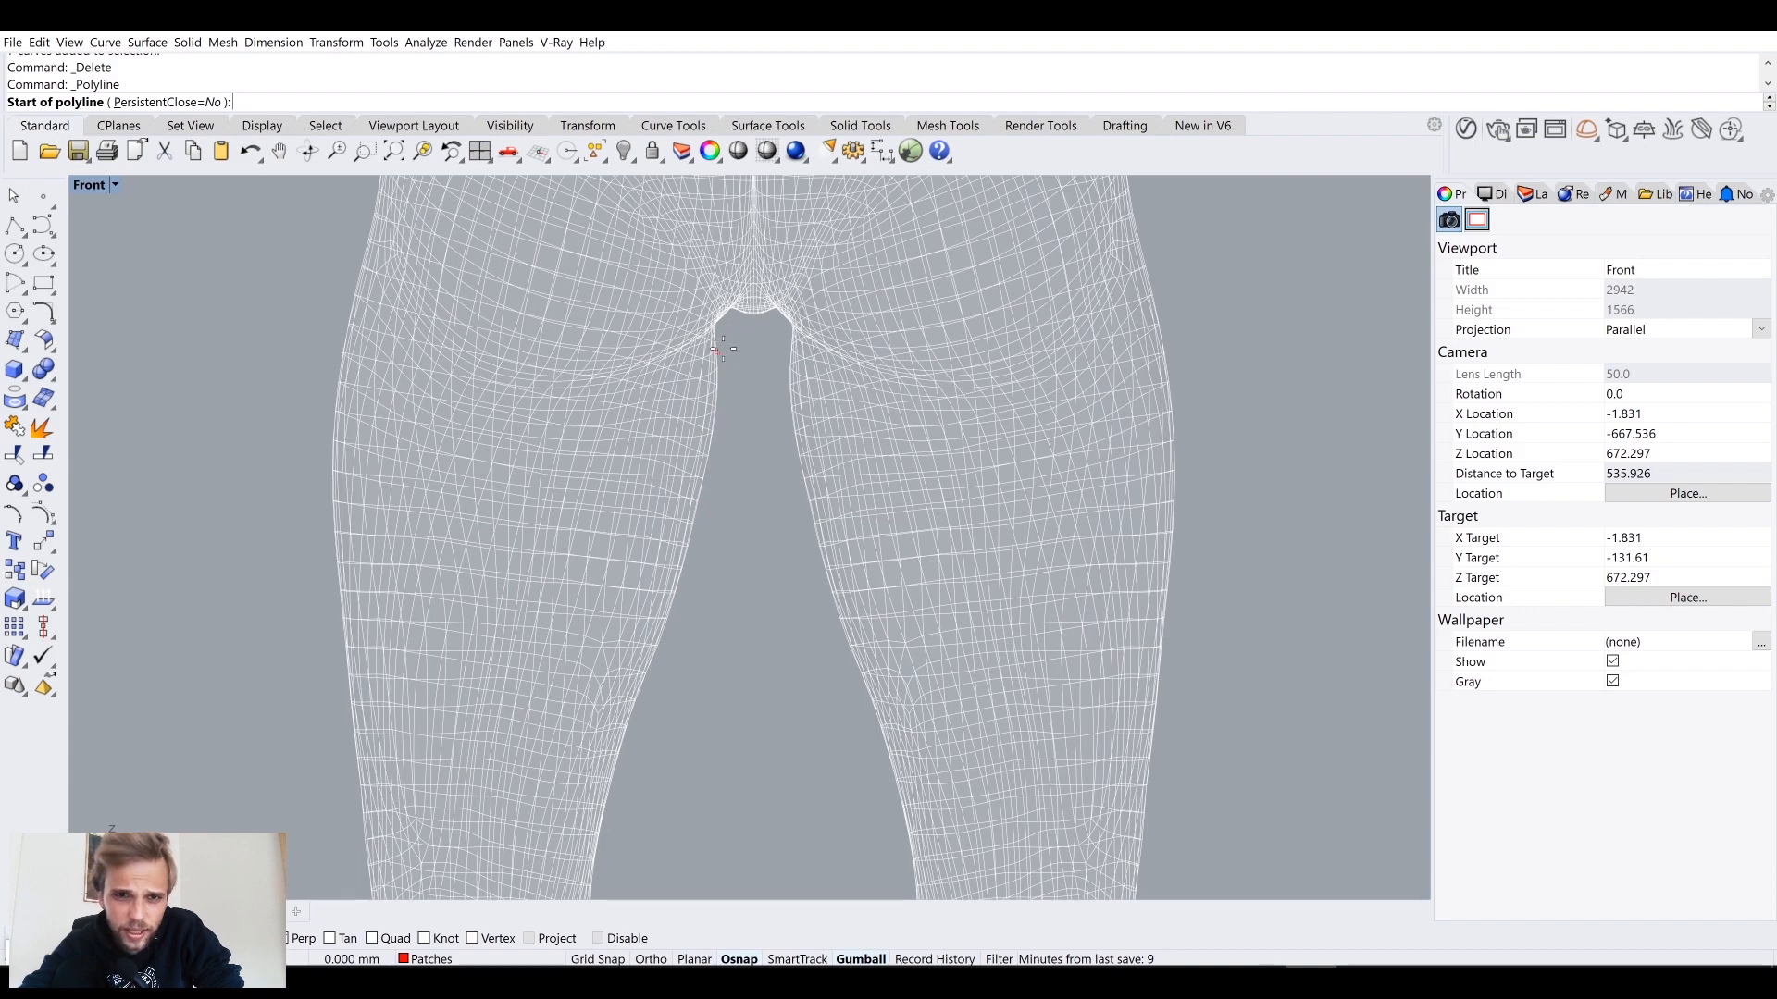
click(731, 343)
scroll(726, 417, down, 5)
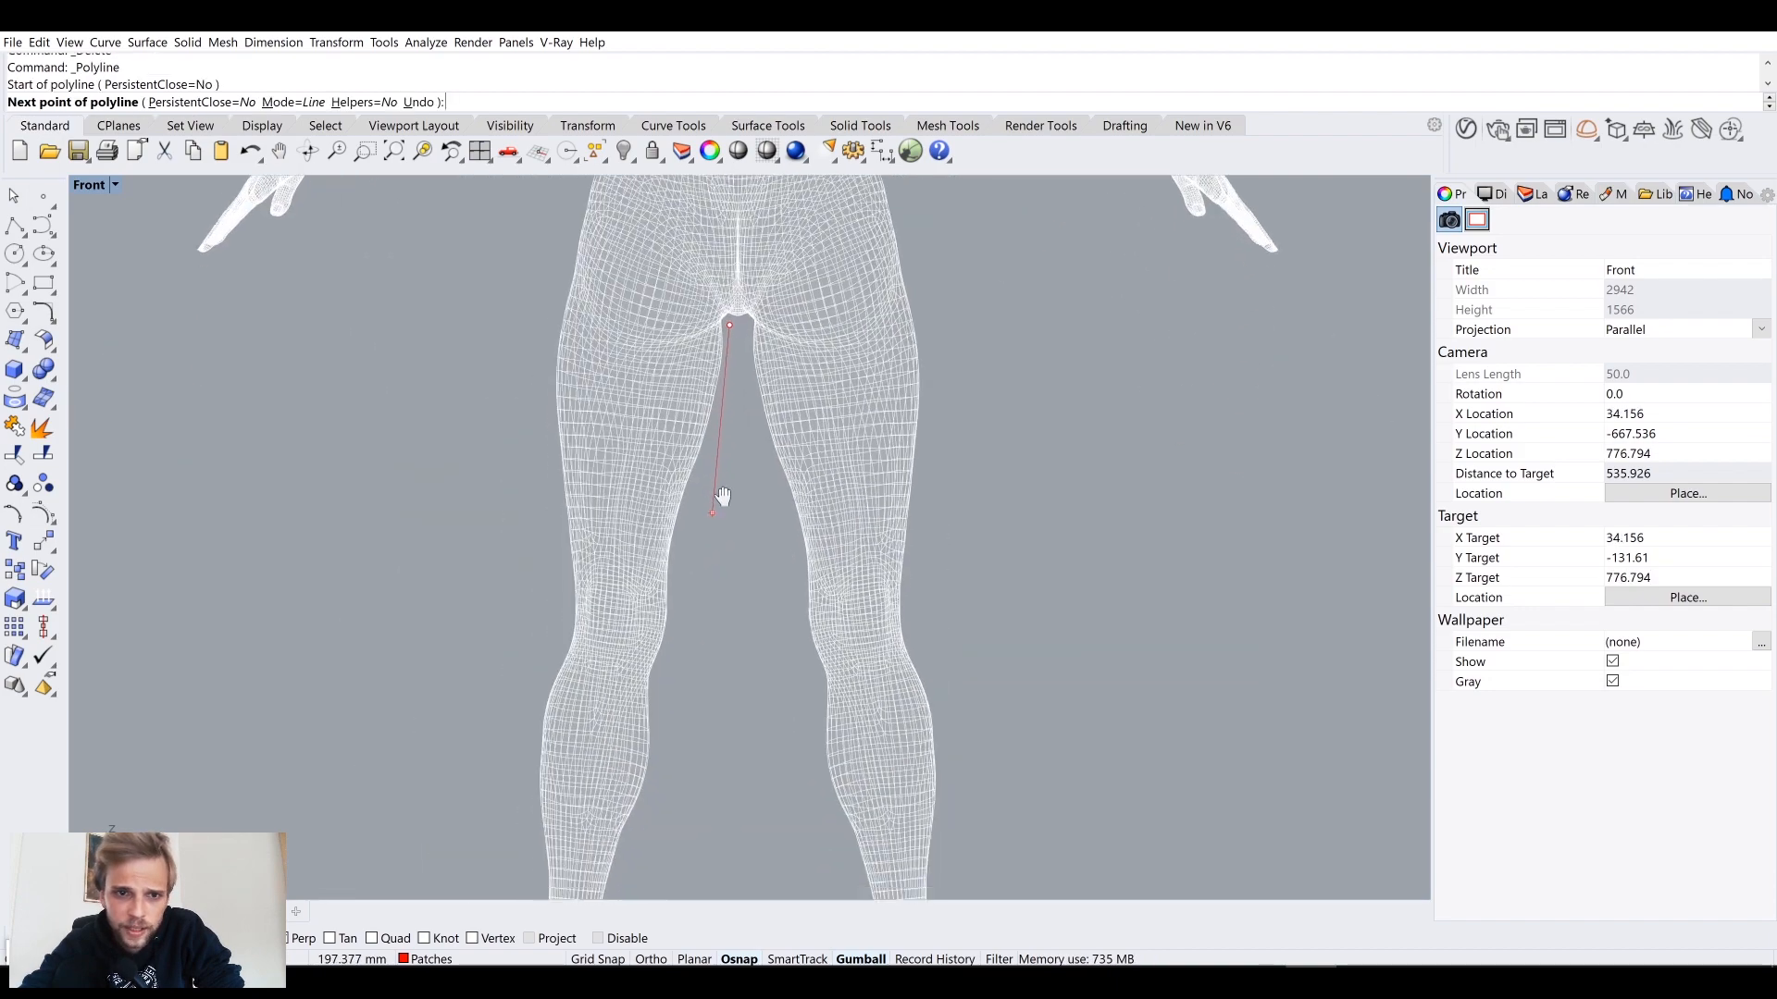
click(698, 559)
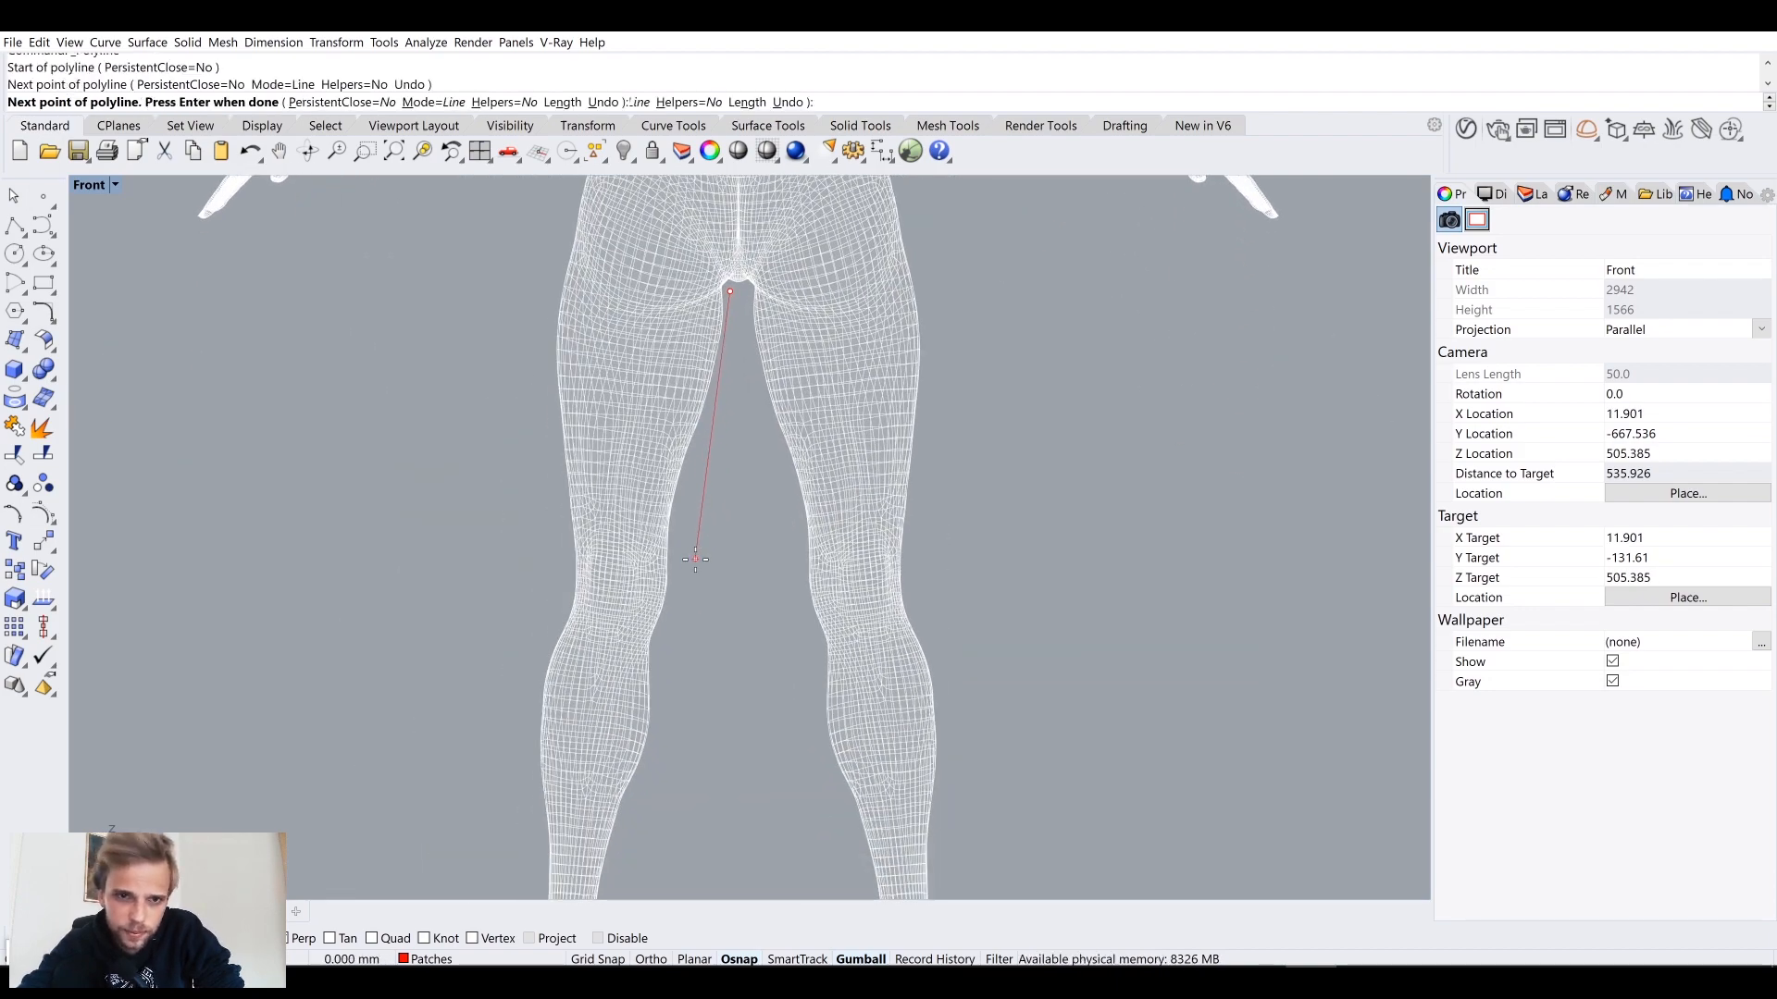
right_drag(685, 783, 725, 592)
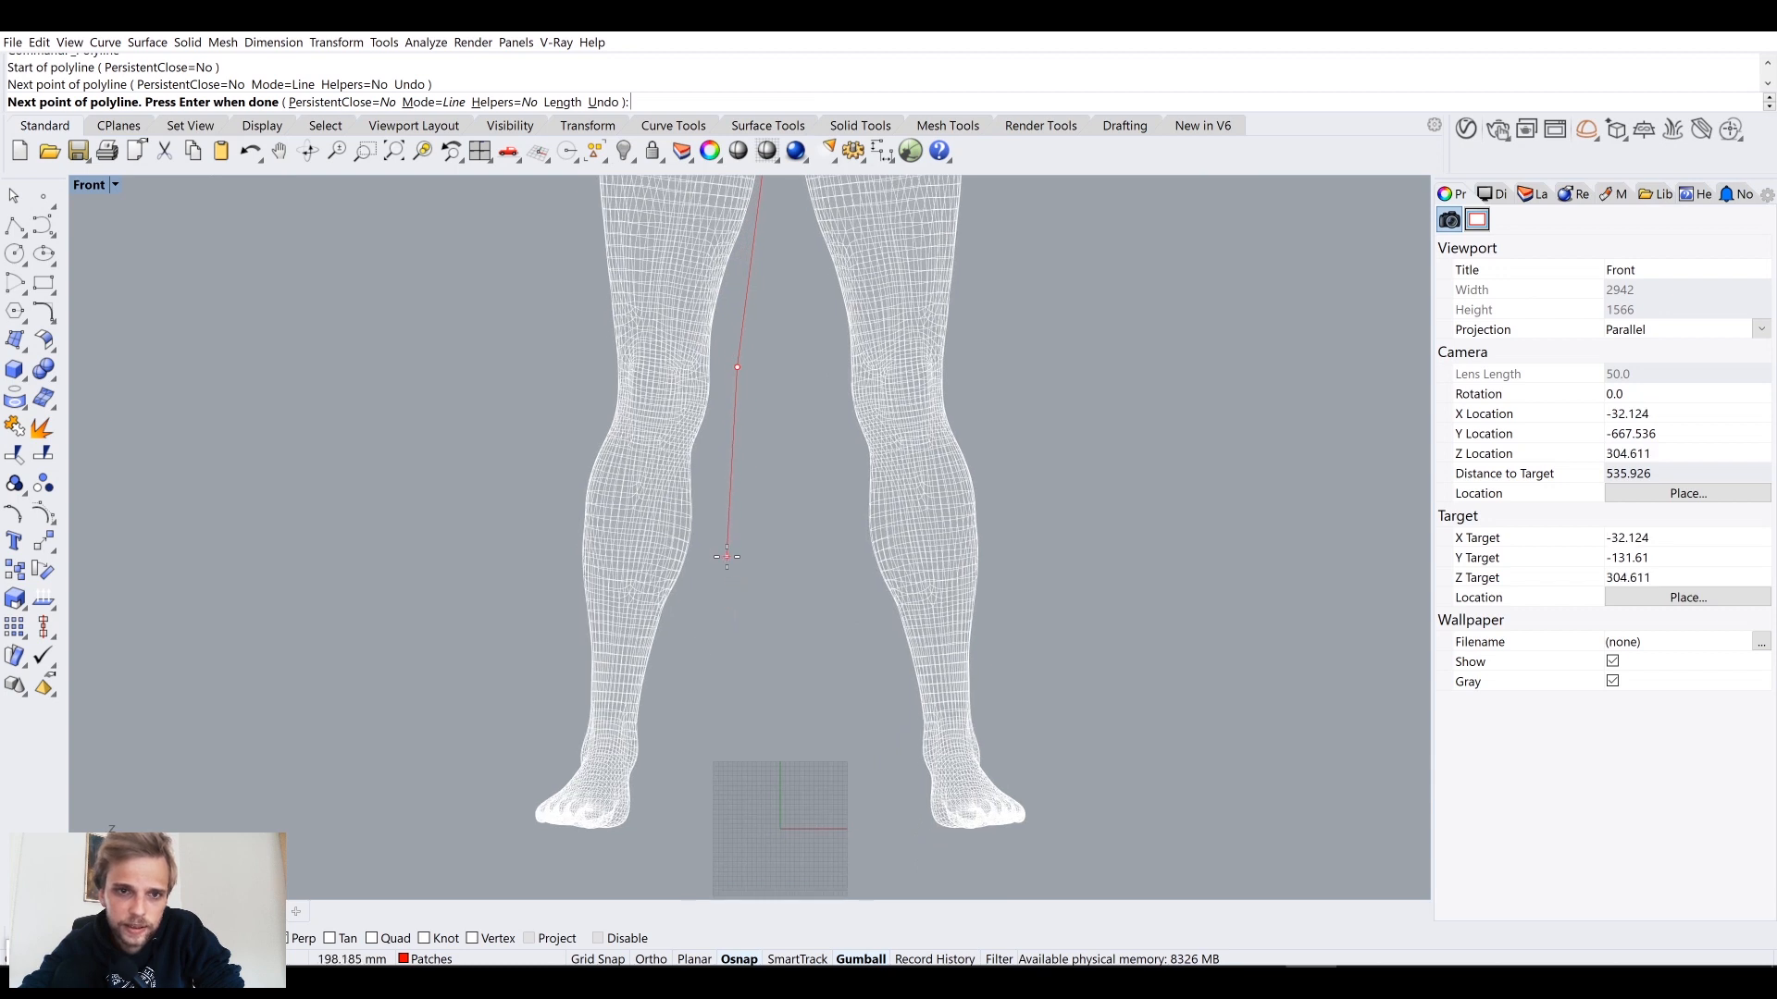
click(720, 558)
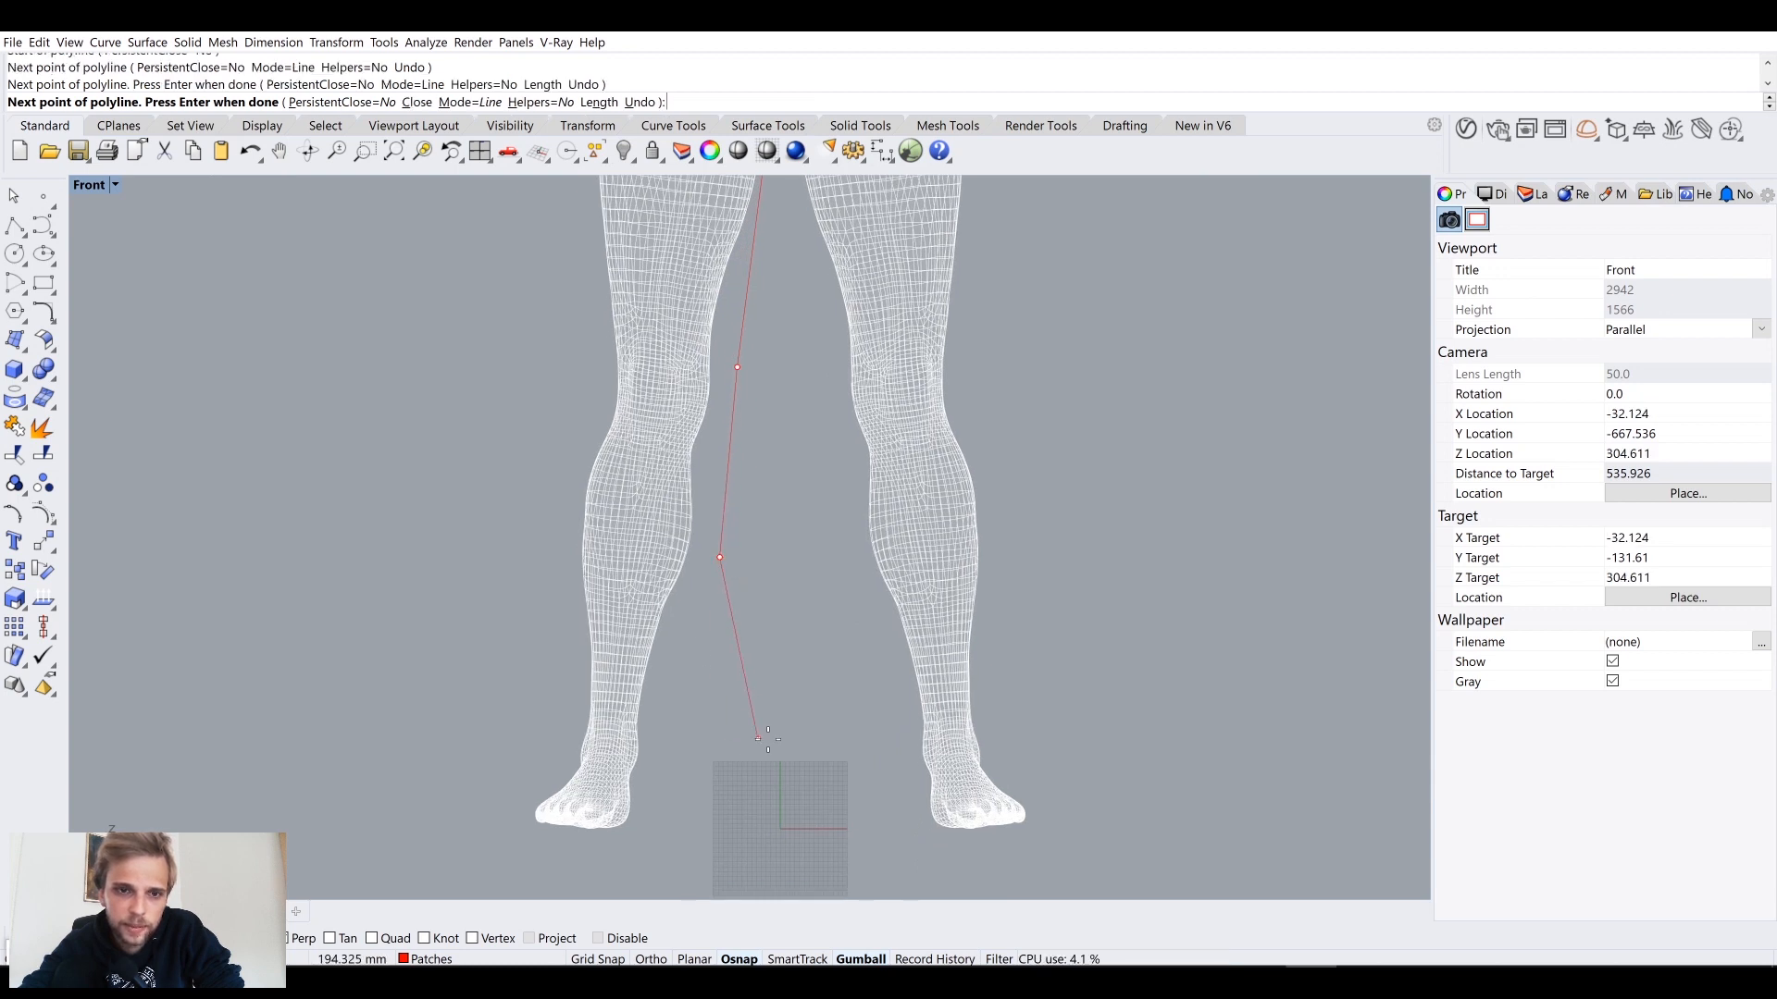
click(673, 731)
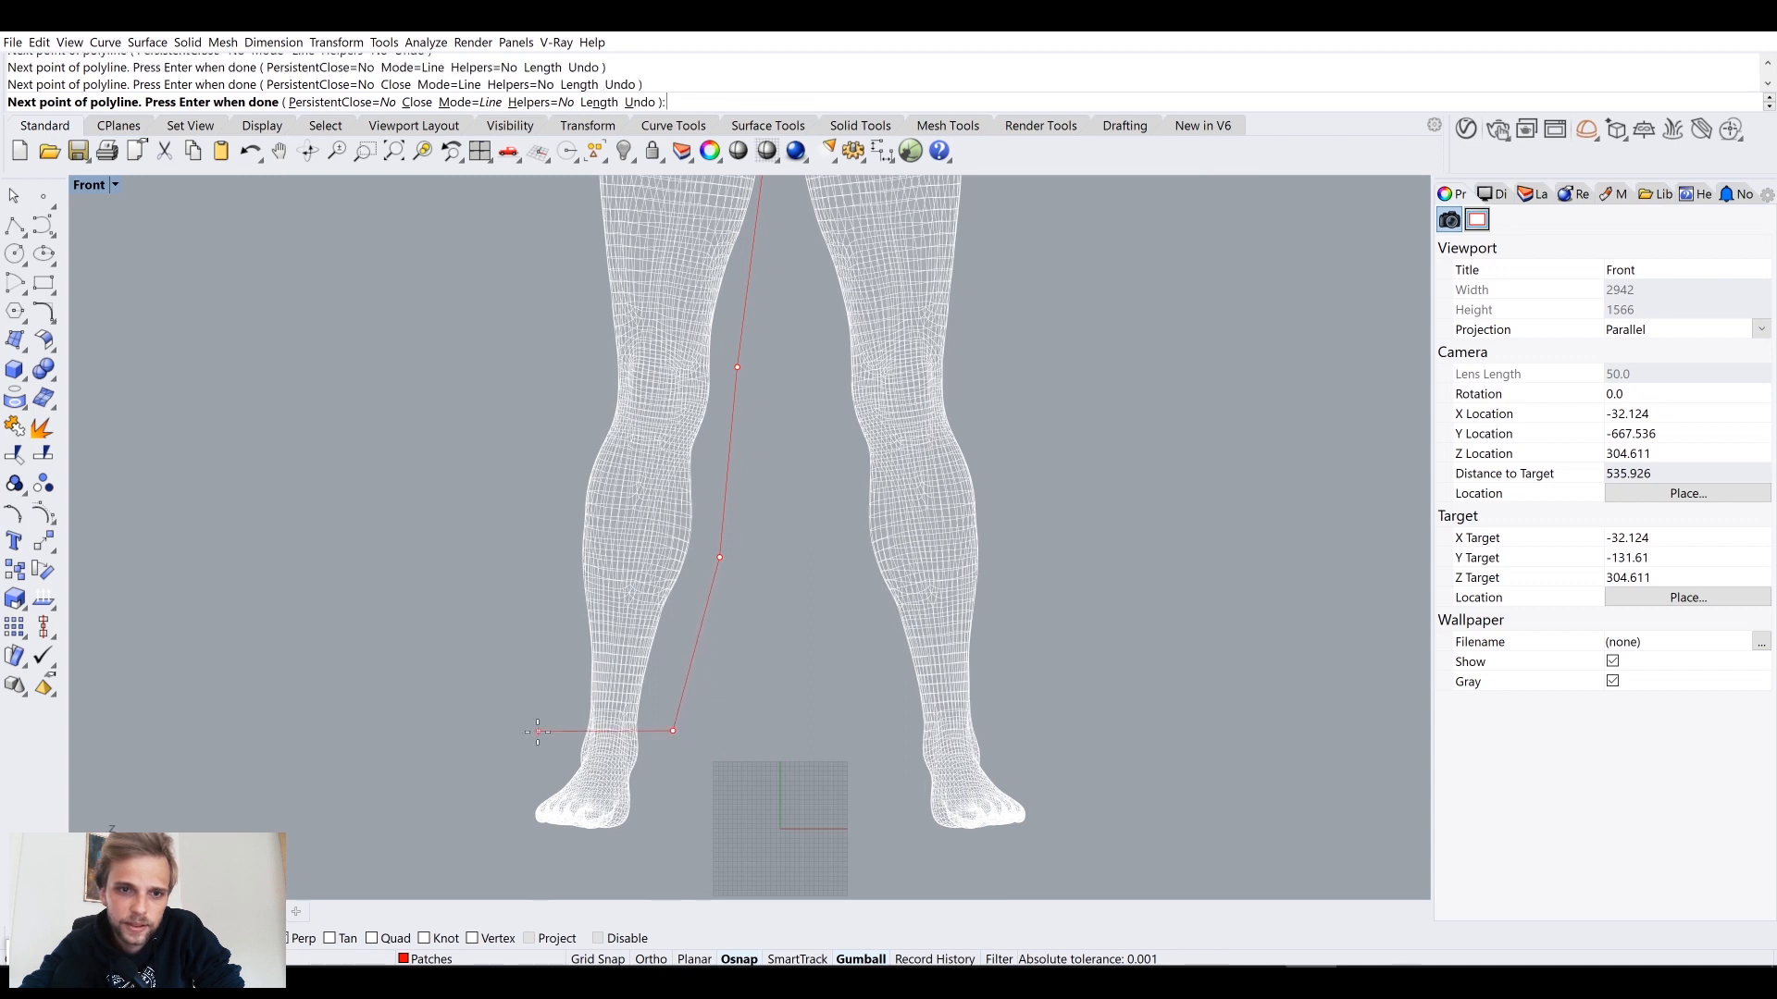
click(553, 730)
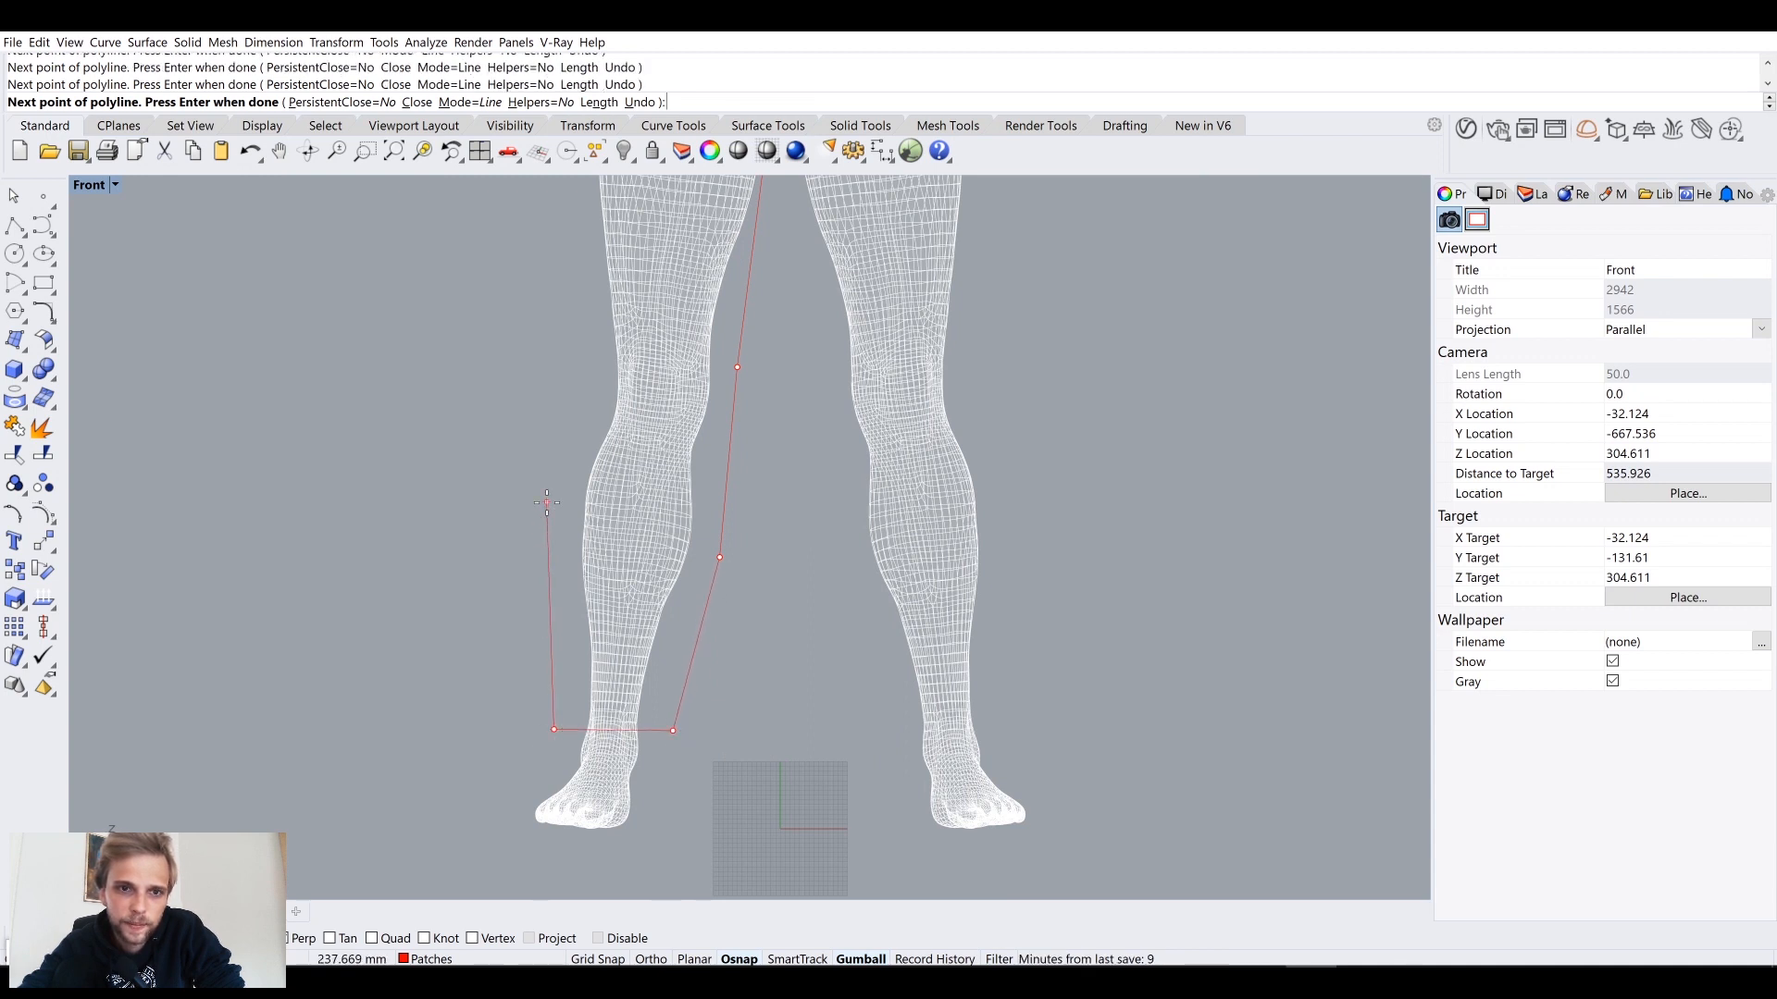
Step: Continue the polyline up the outside of the leg past knee and hip, and finish it at navel height
click(551, 567)
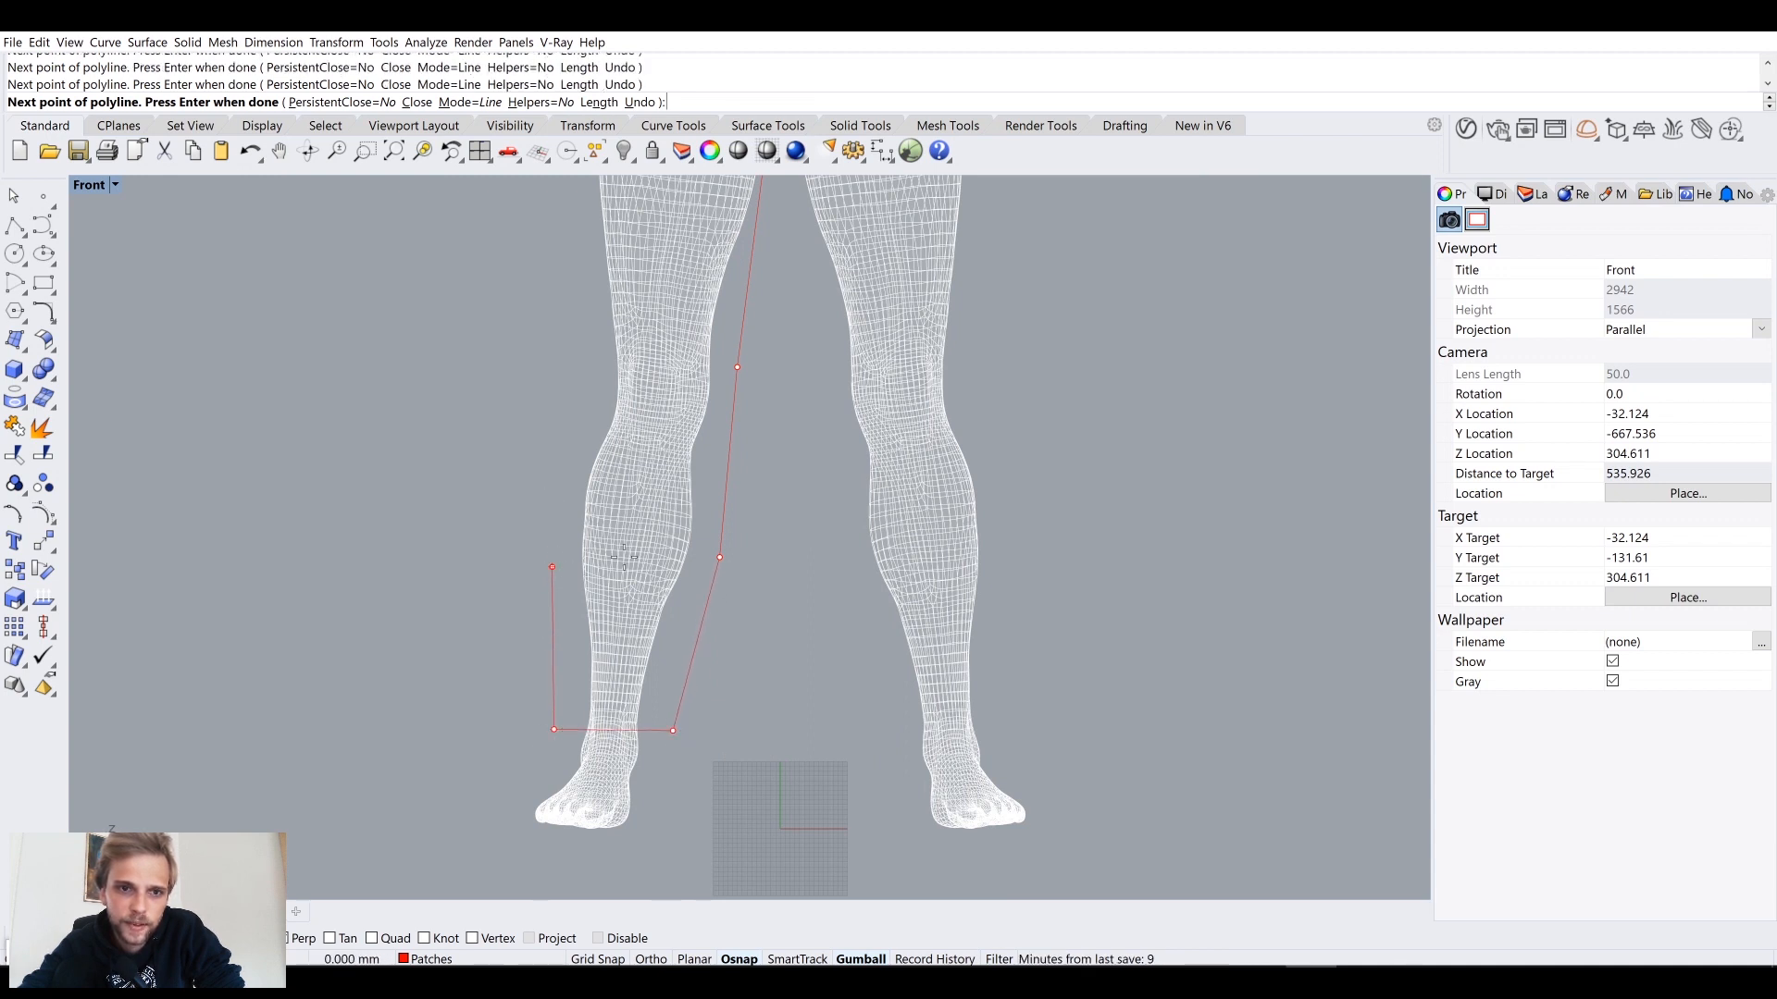
click(569, 390)
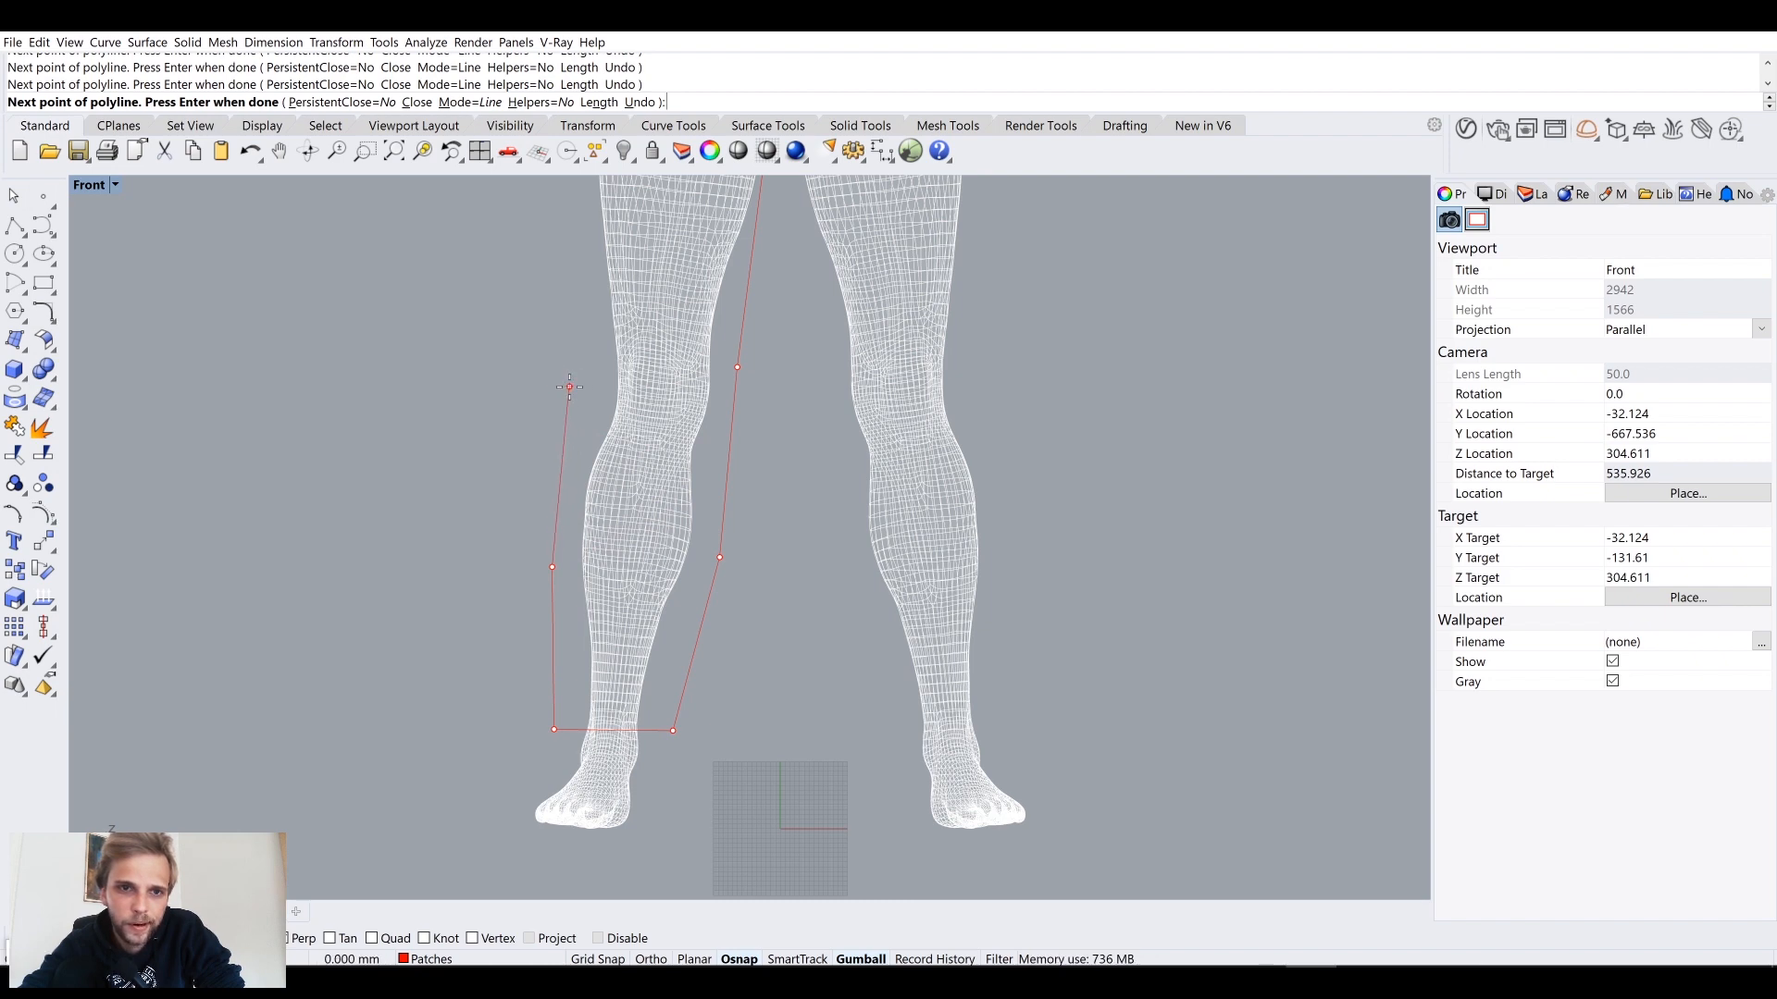
scroll(541, 490, down, 3)
scroll(538, 495, up, 4)
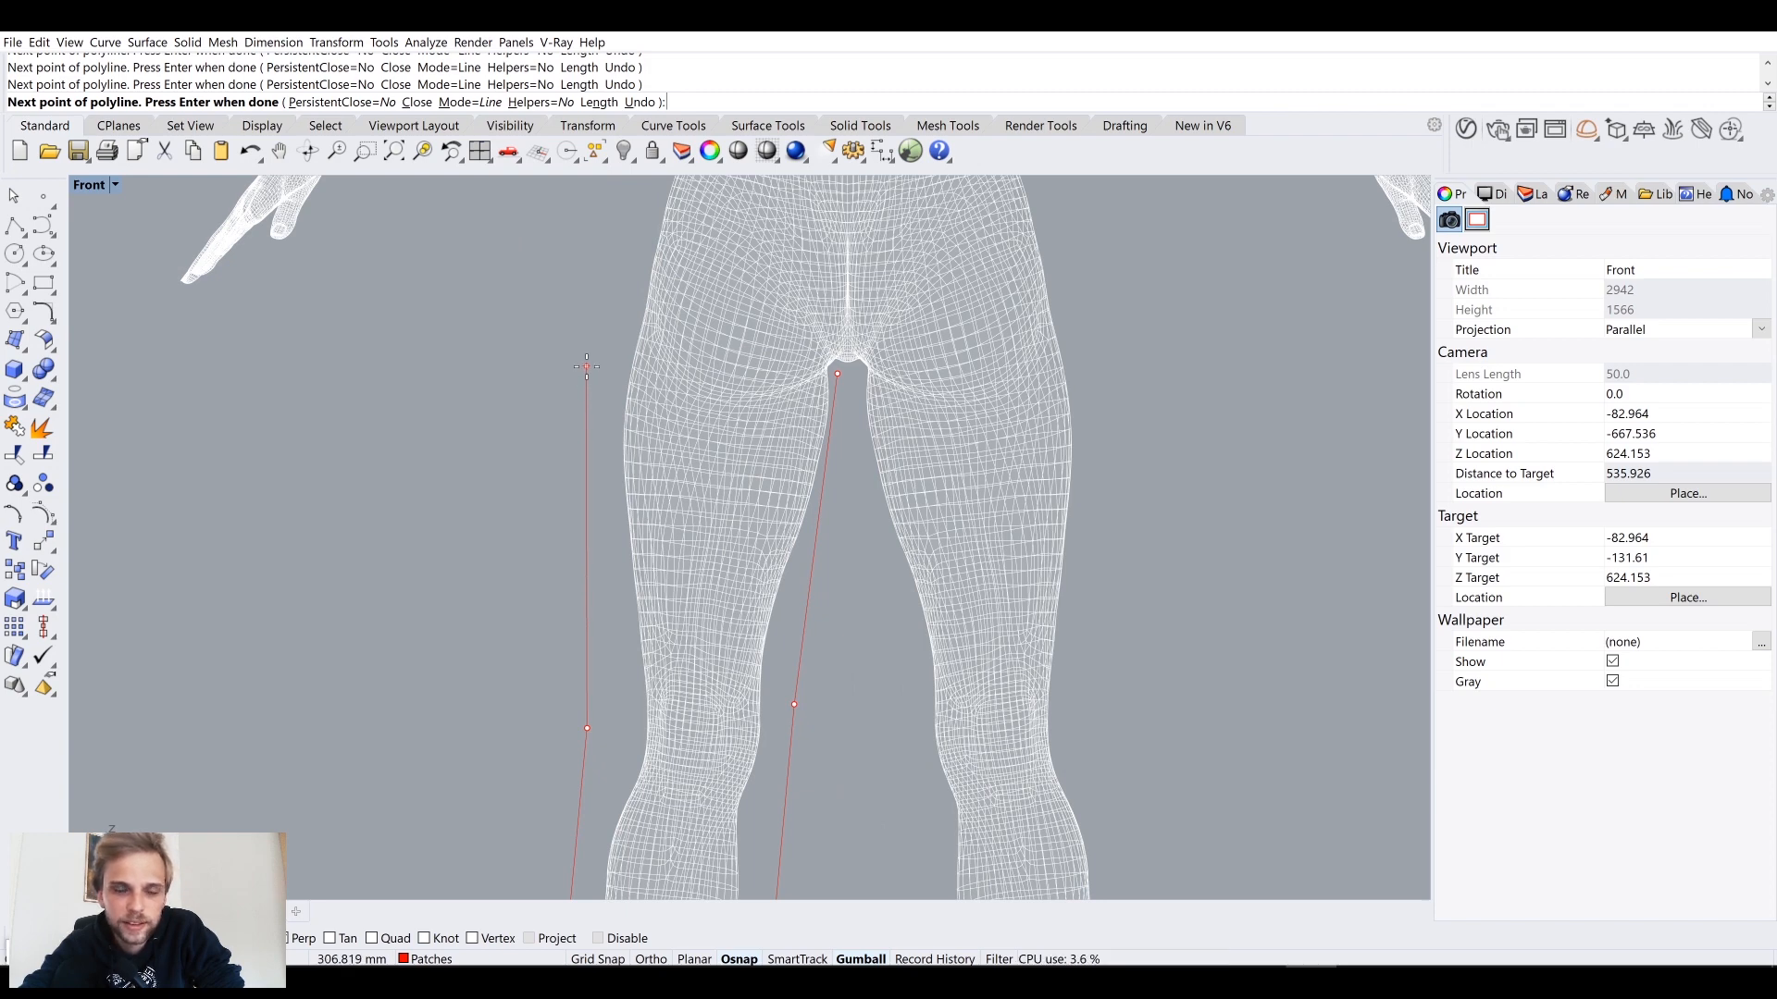
scroll(587, 367, down, 3)
scroll(625, 358, up, 2)
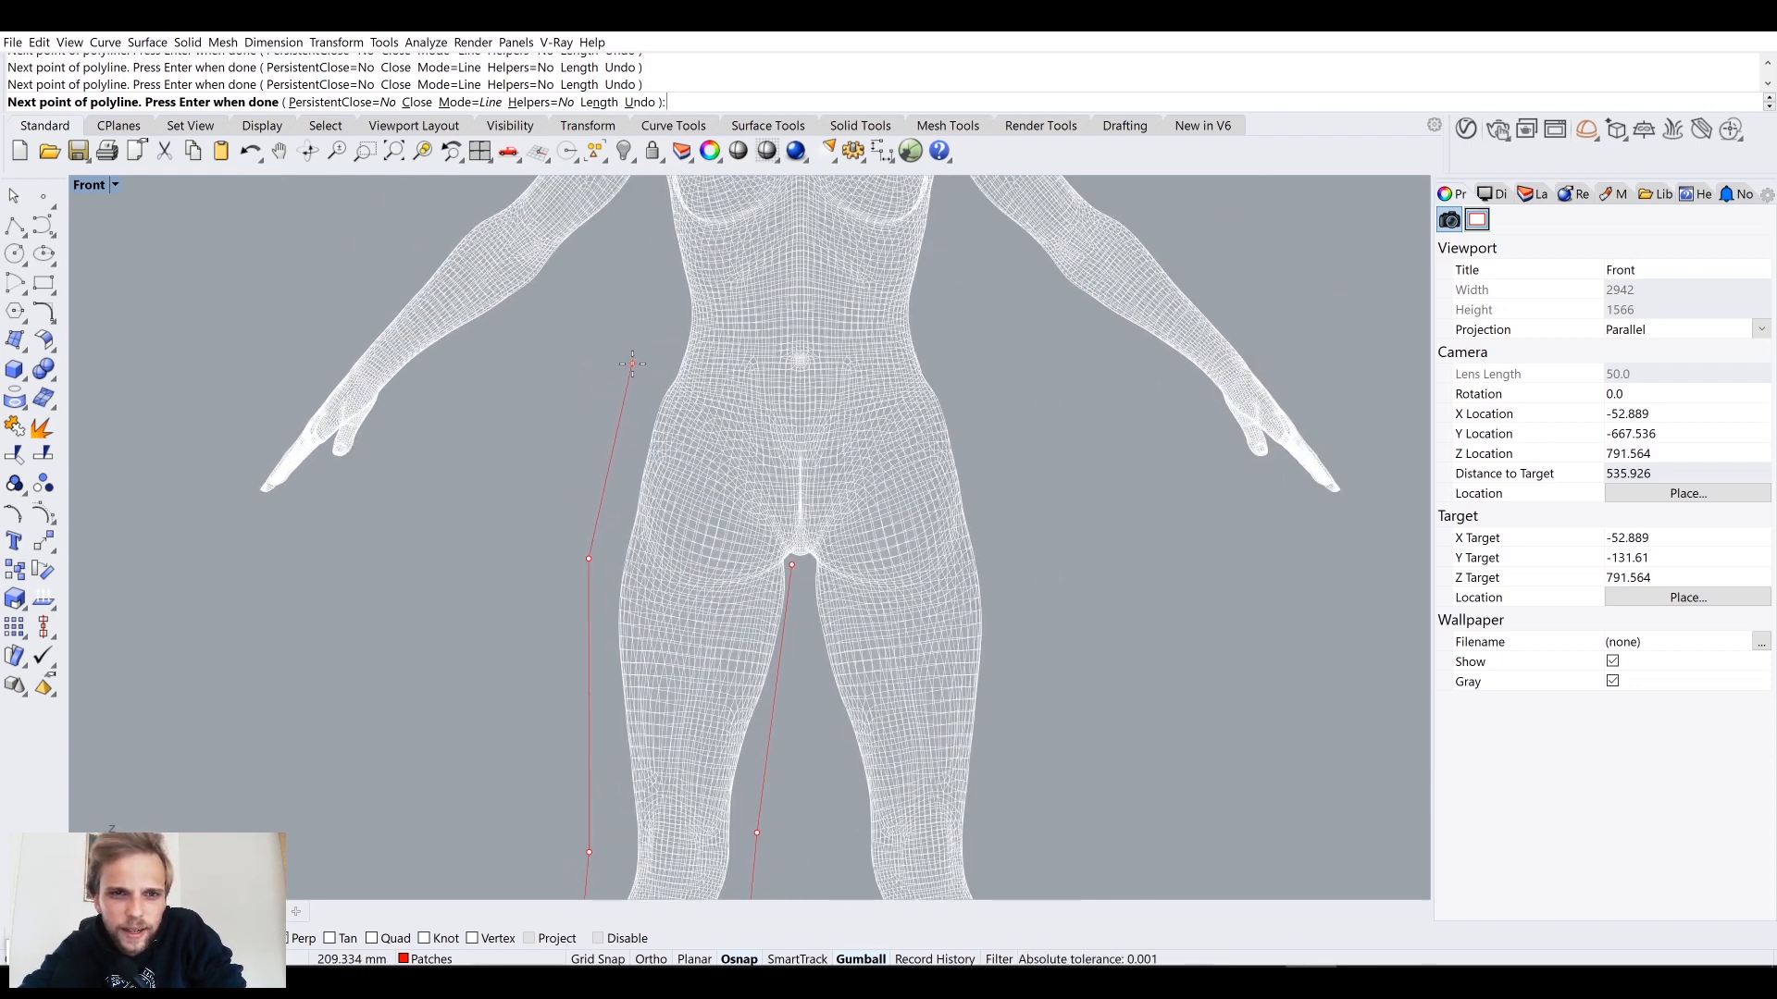
click(625, 362)
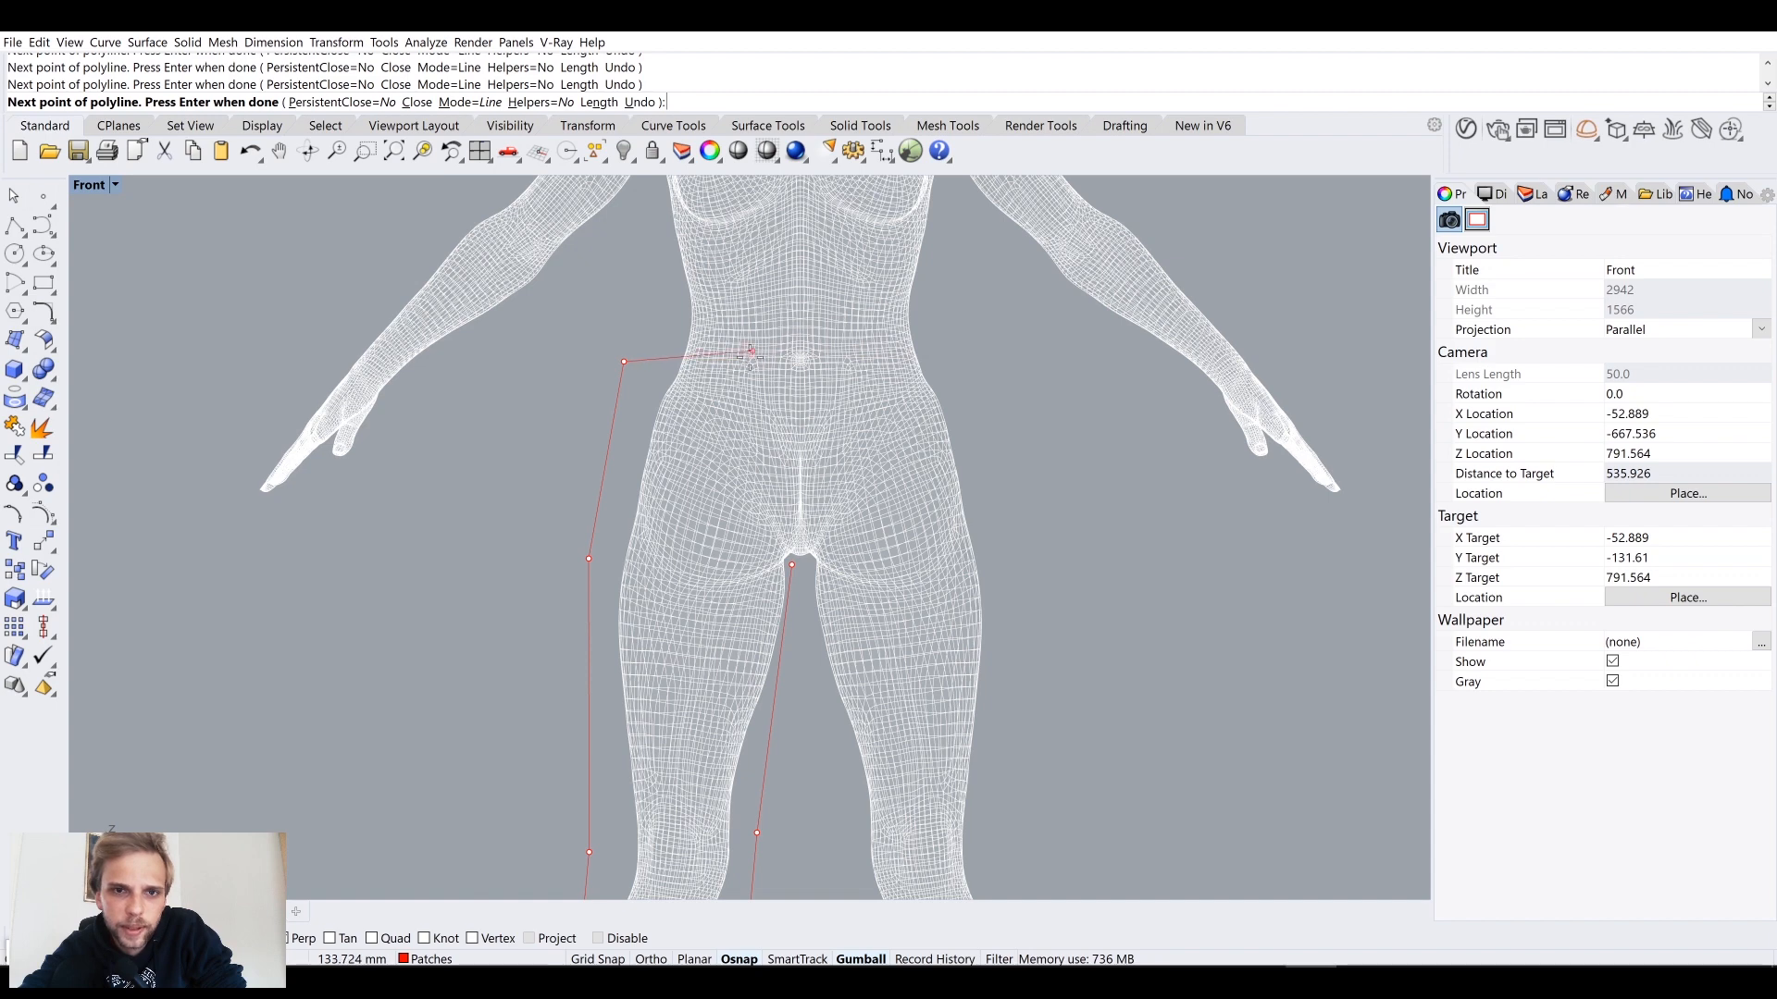
key(Return)
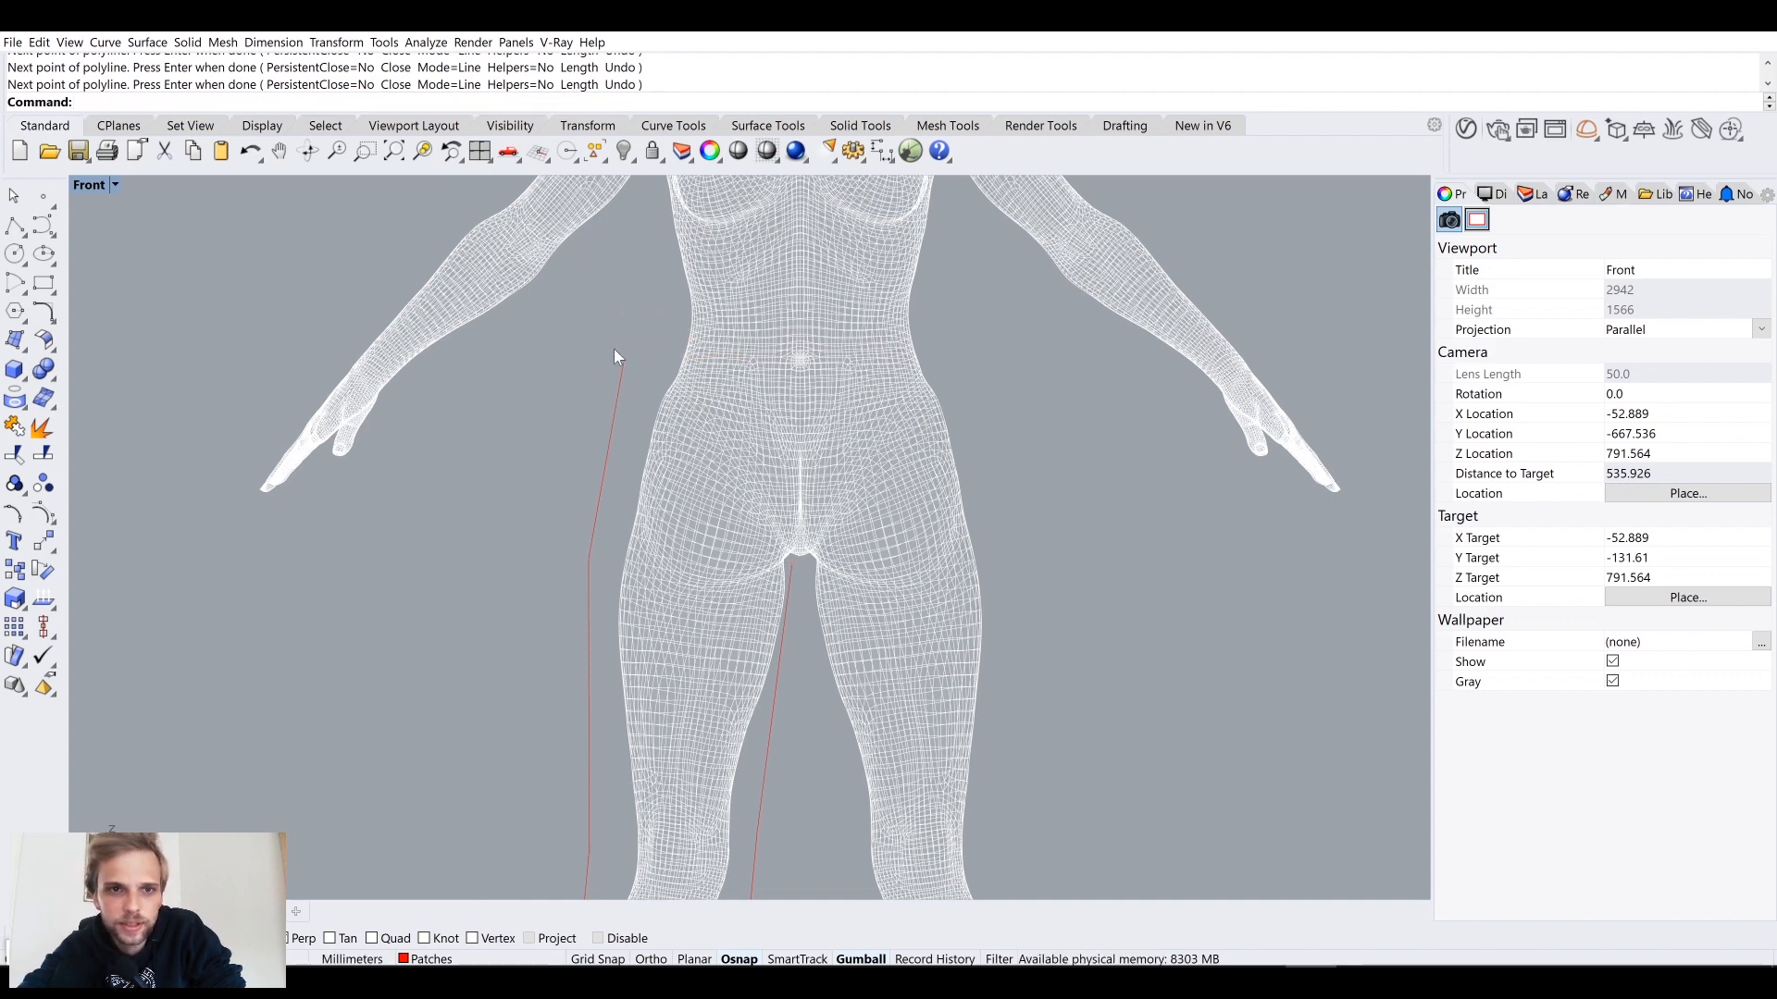
Step: Mirror a copy of the leg outline across a vertical plane through the origin (0)
click(609, 437)
scroll(609, 437, down, 8)
right_drag(629, 660, 645, 591)
scroll(668, 510, up, 2)
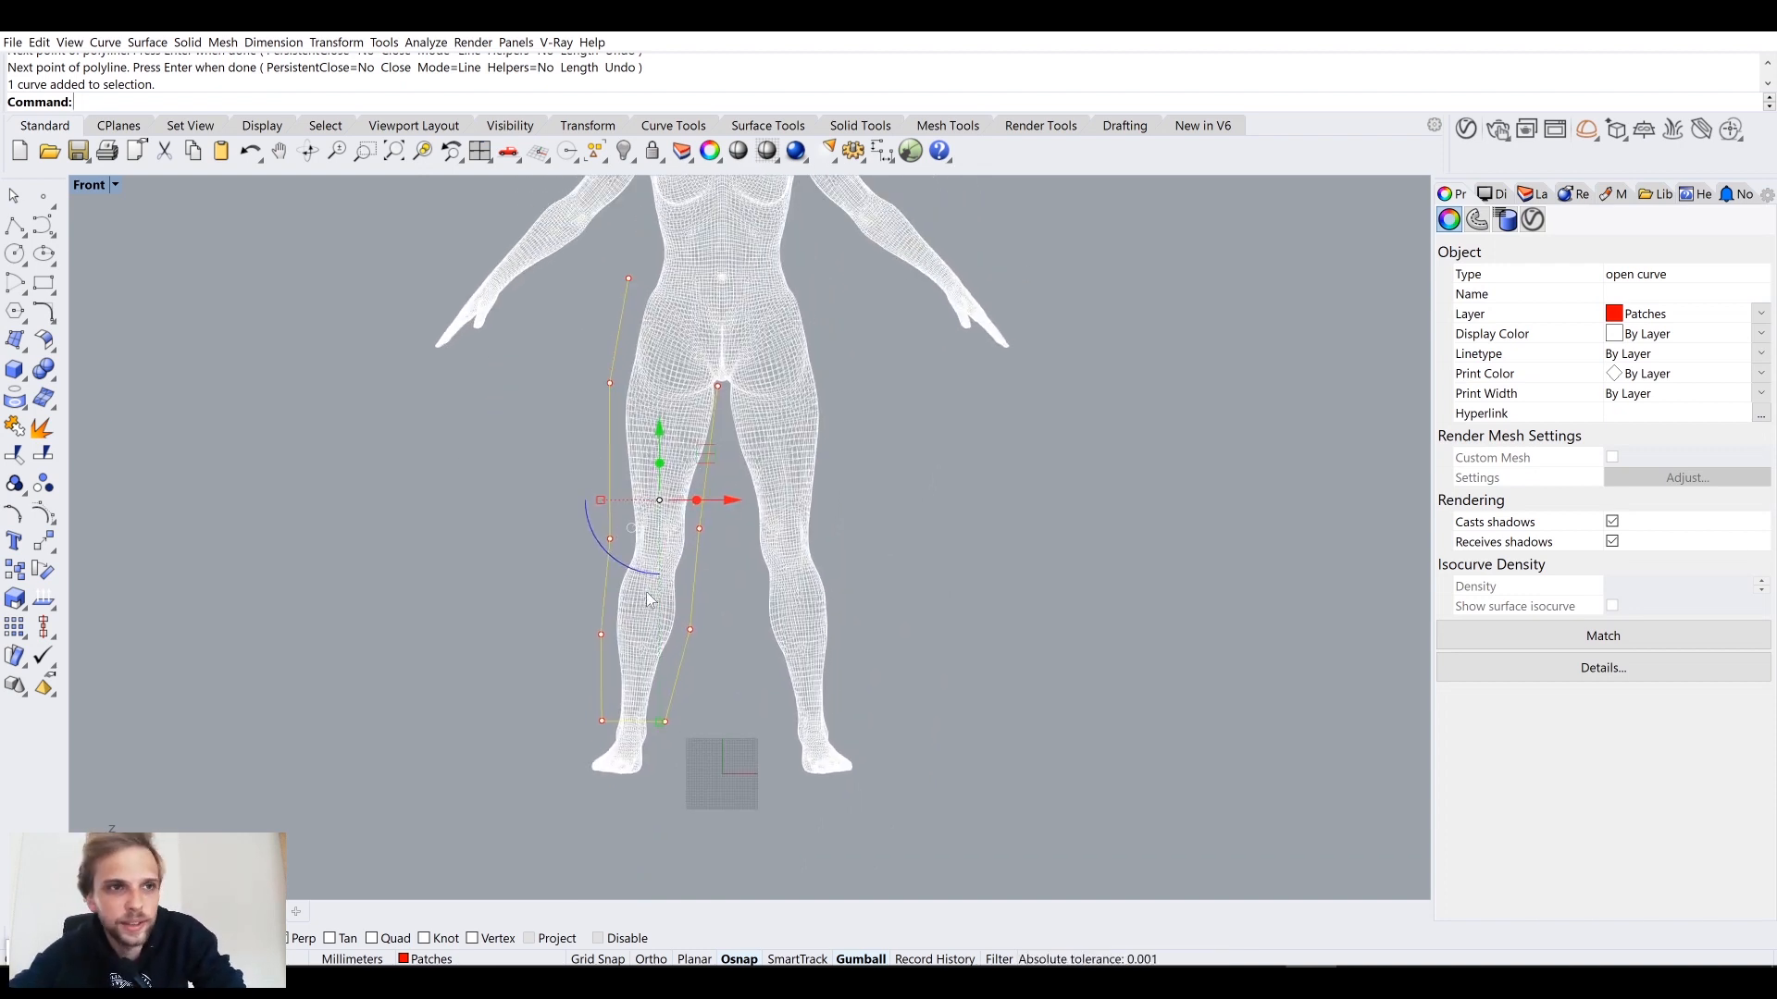
text(mirror)
key(Return)
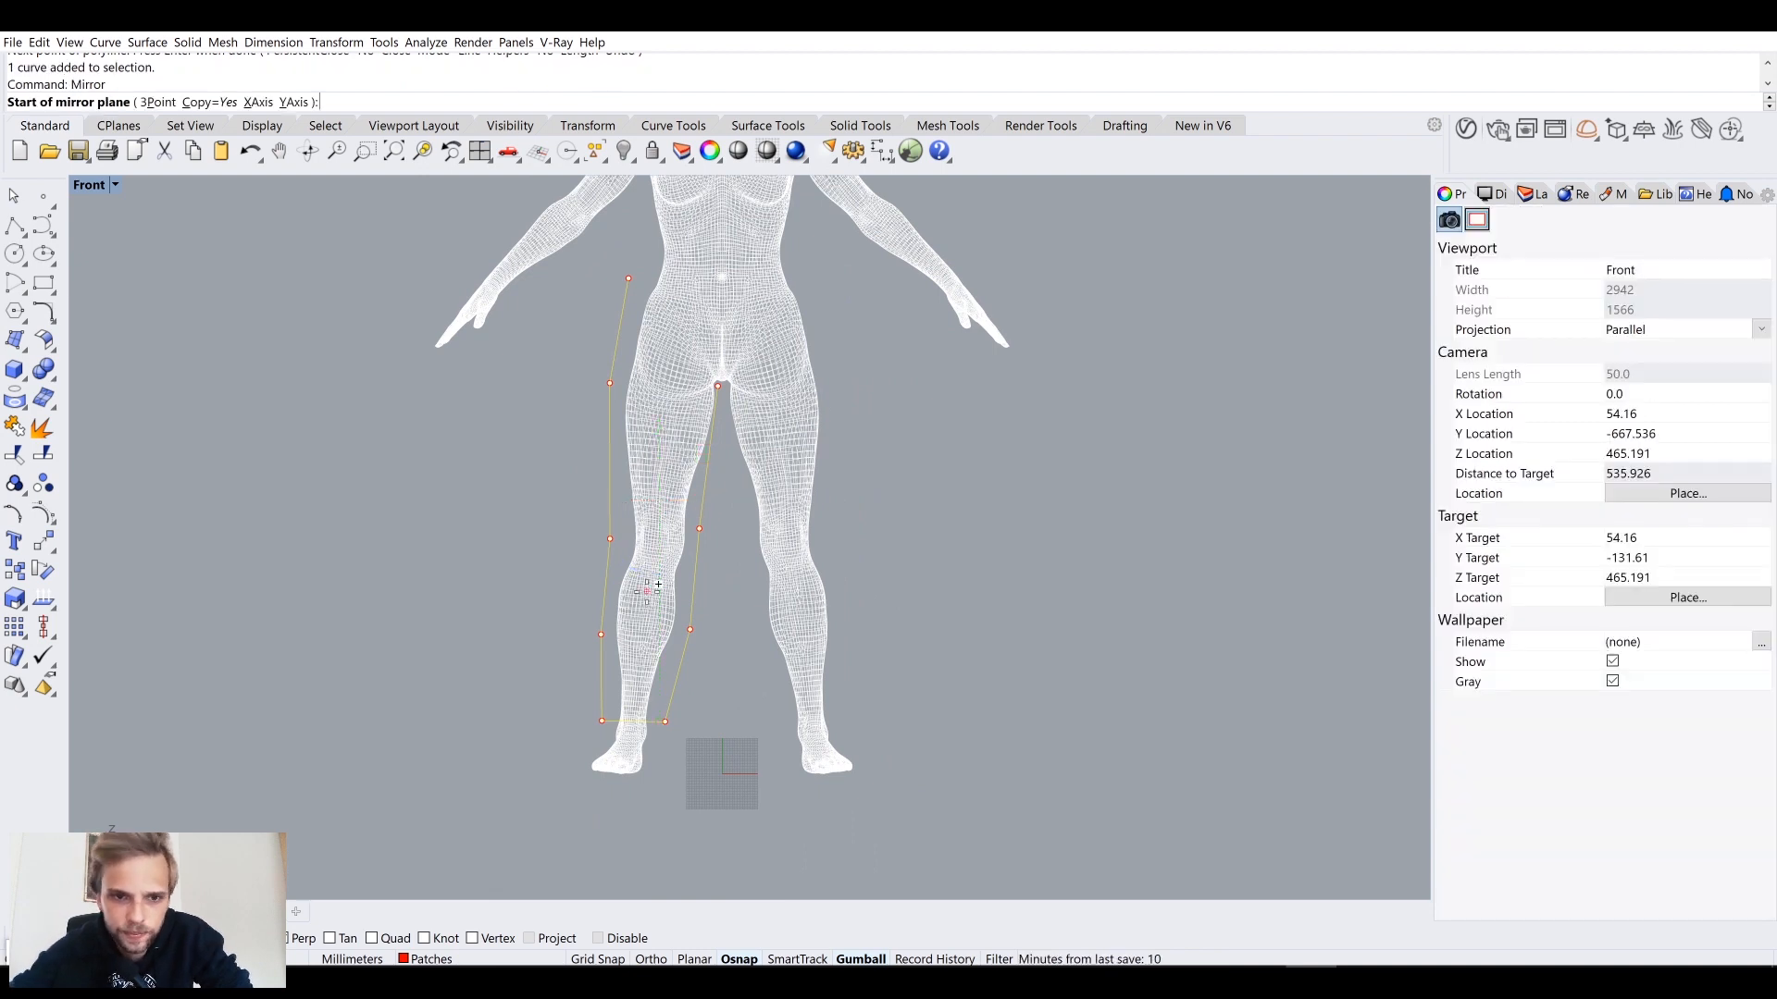
text(0)
key(Return)
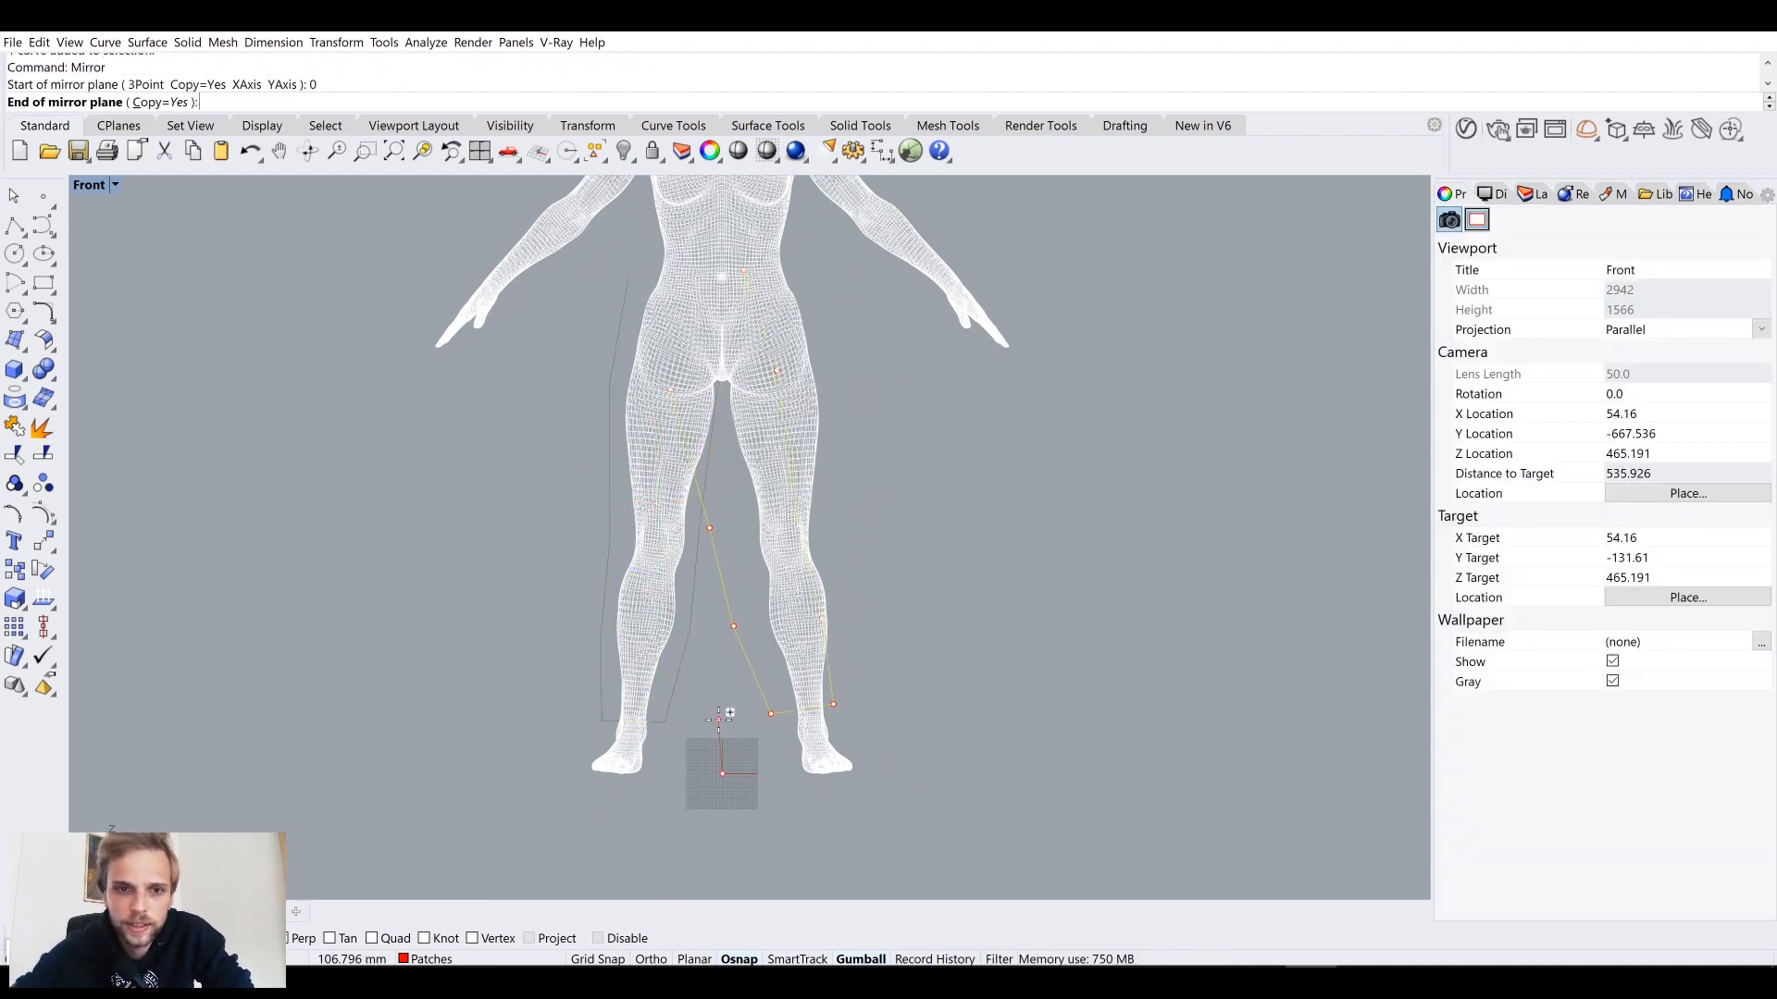
shift+click(723, 605)
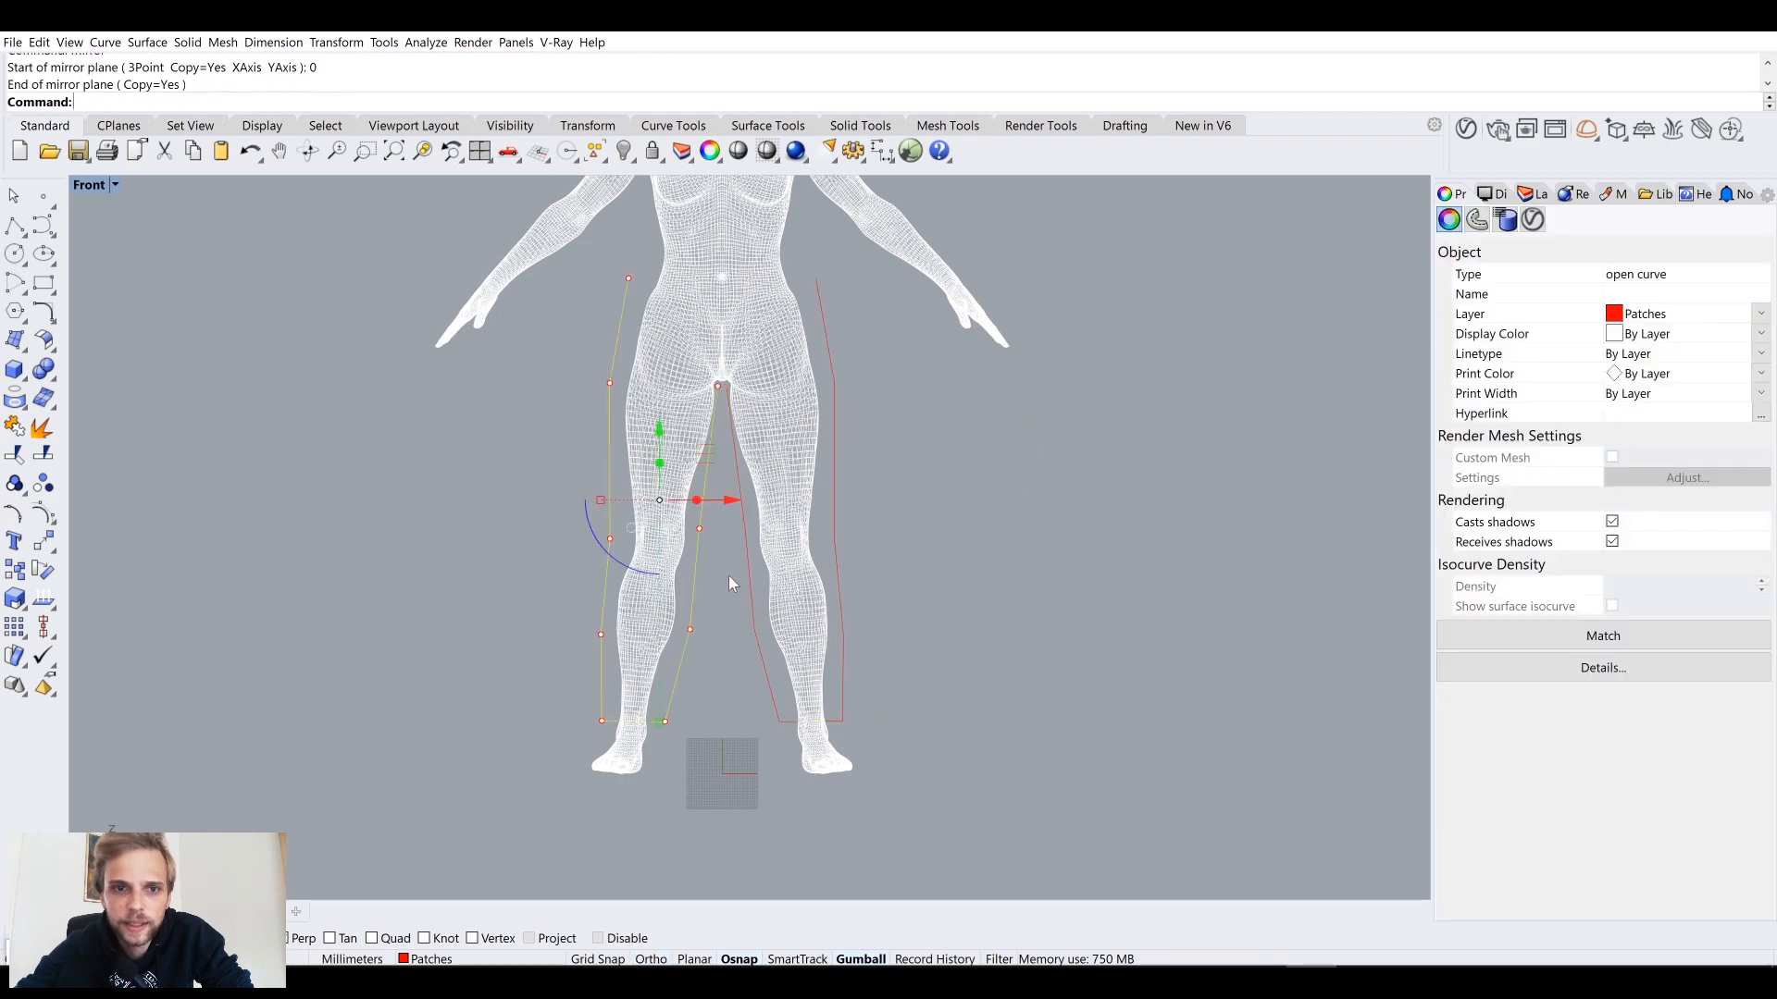
key(Escape)
Step: Draw a short polyline closing the crotch gap between the upper inner ends of the two leg outlines
scroll(611, 303, up, 6)
scroll(754, 361, down, 8)
scroll(777, 442, up, 2)
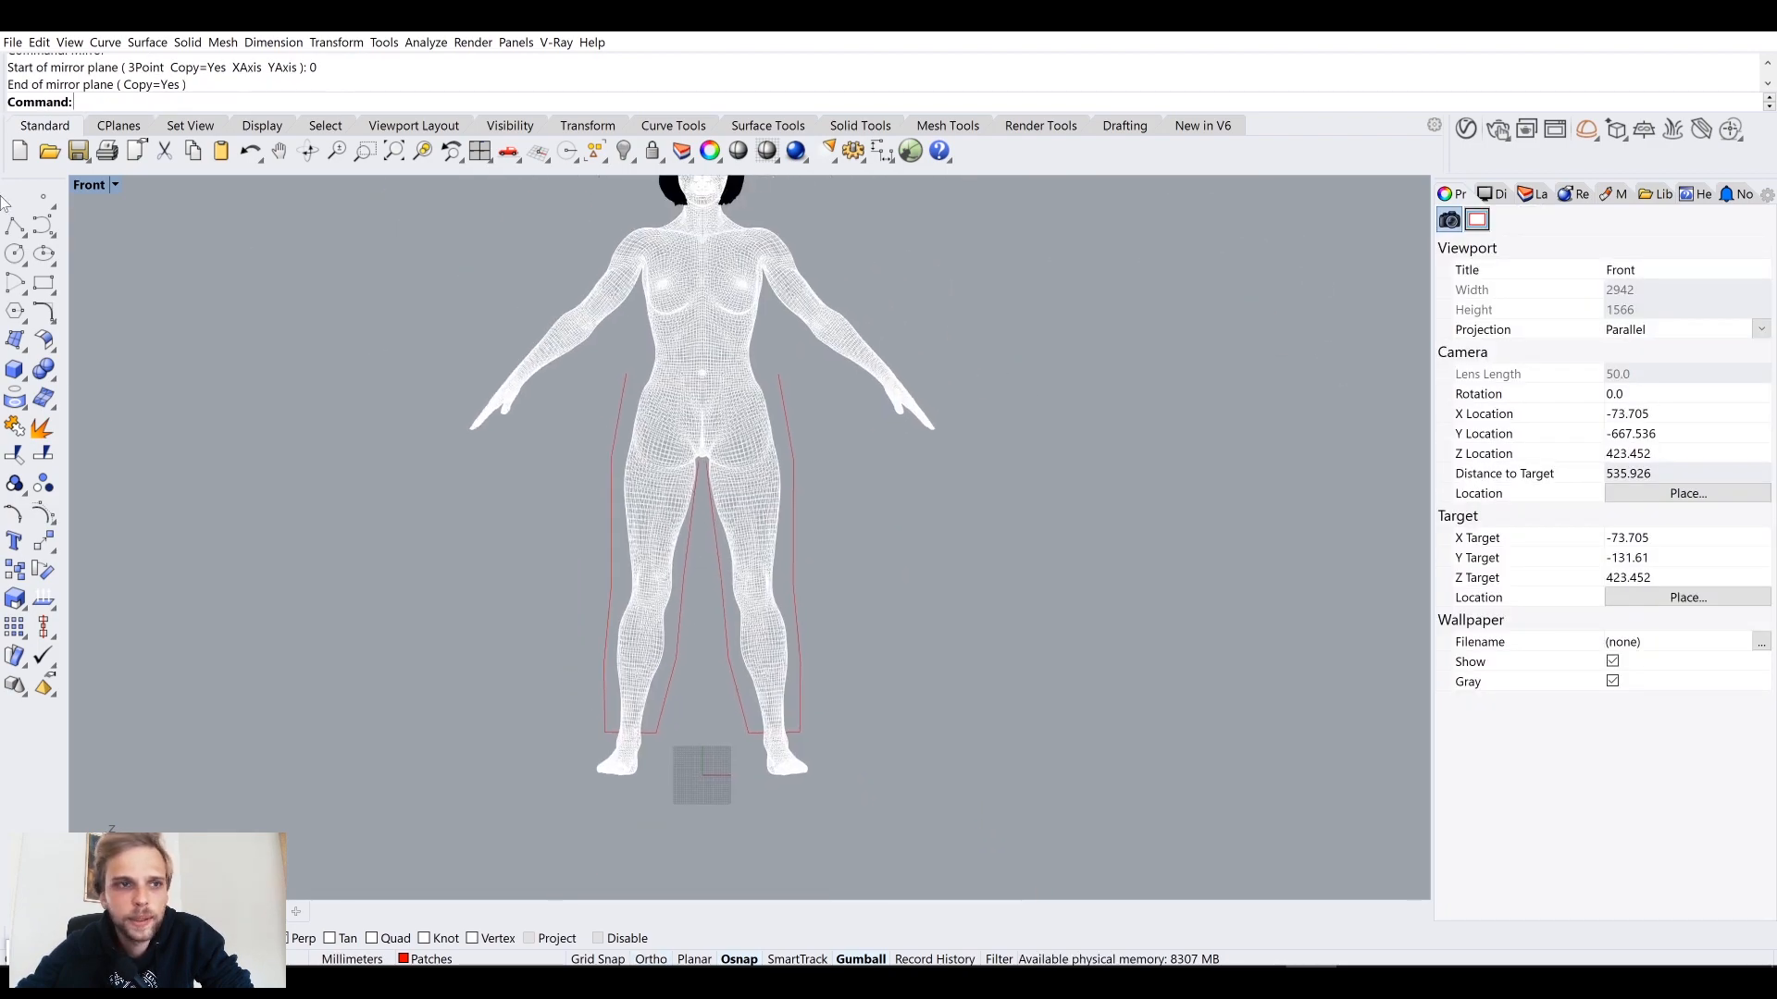
click(15, 225)
scroll(687, 457, up, 5)
scroll(687, 457, up, 4)
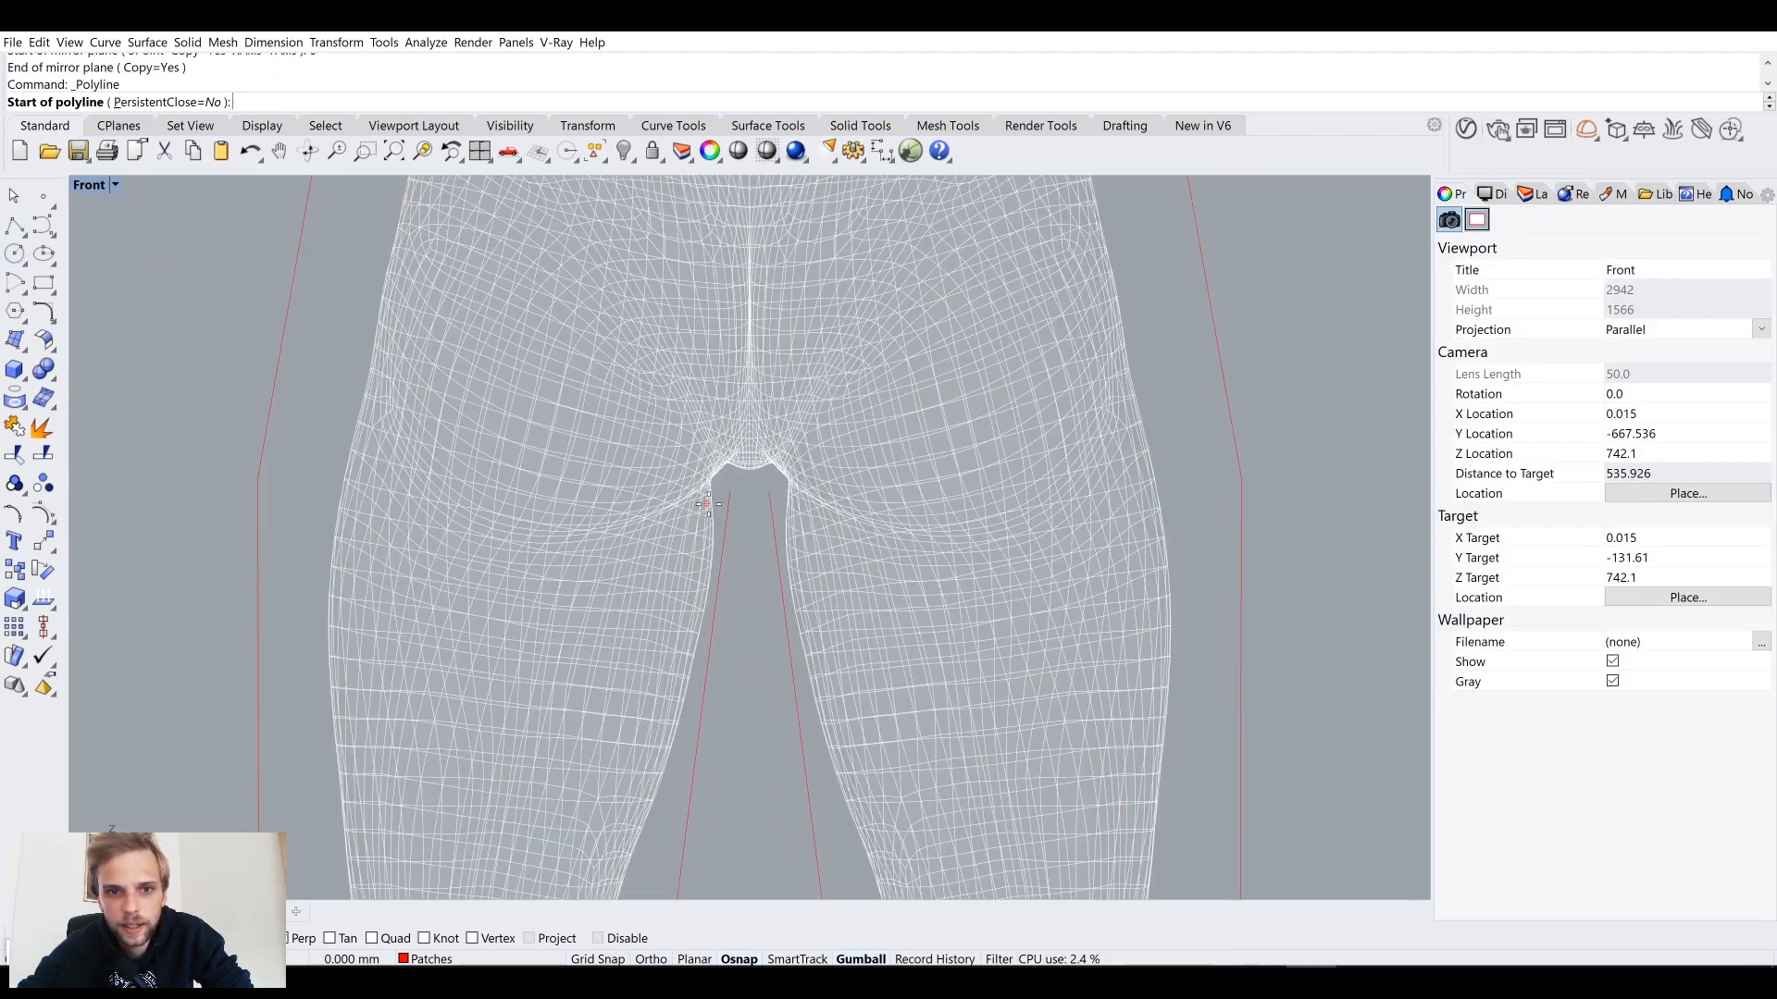
click(714, 489)
click(798, 486)
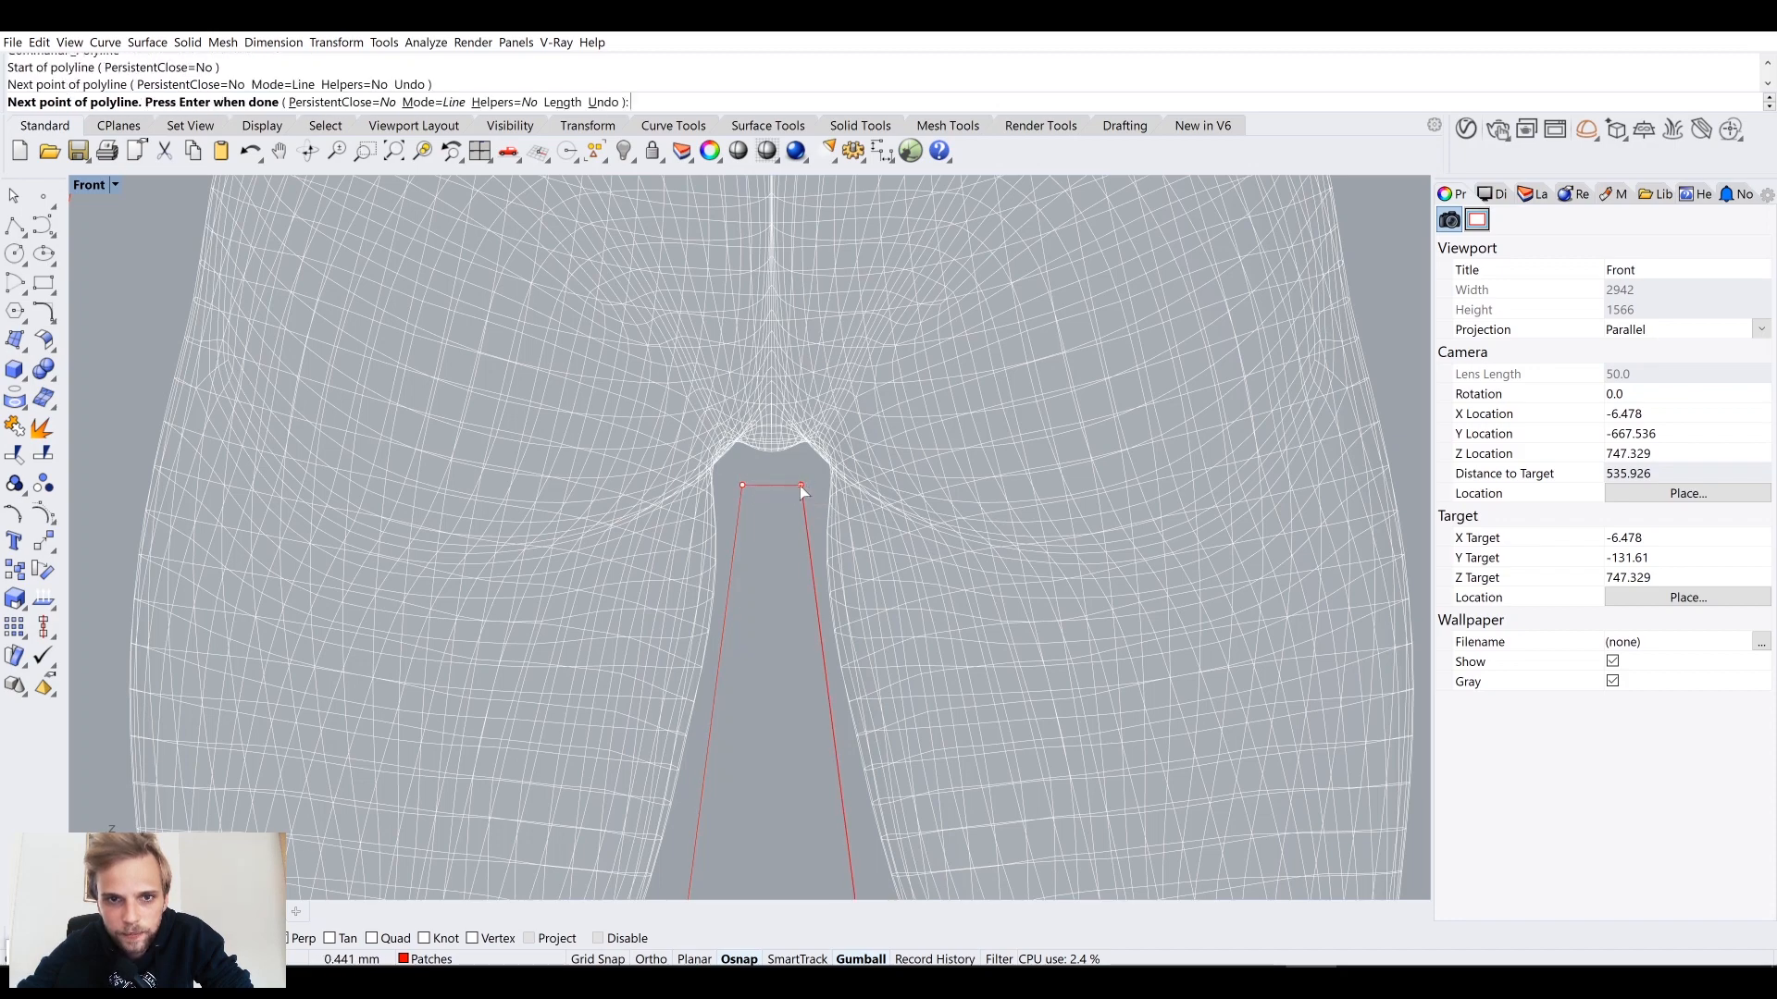
key(Return)
Step: Draw a straight waistline polyline connecting the upper outer ends of the two leg outlines
scroll(620, 758, down, 6)
key(Return)
click(413, 341)
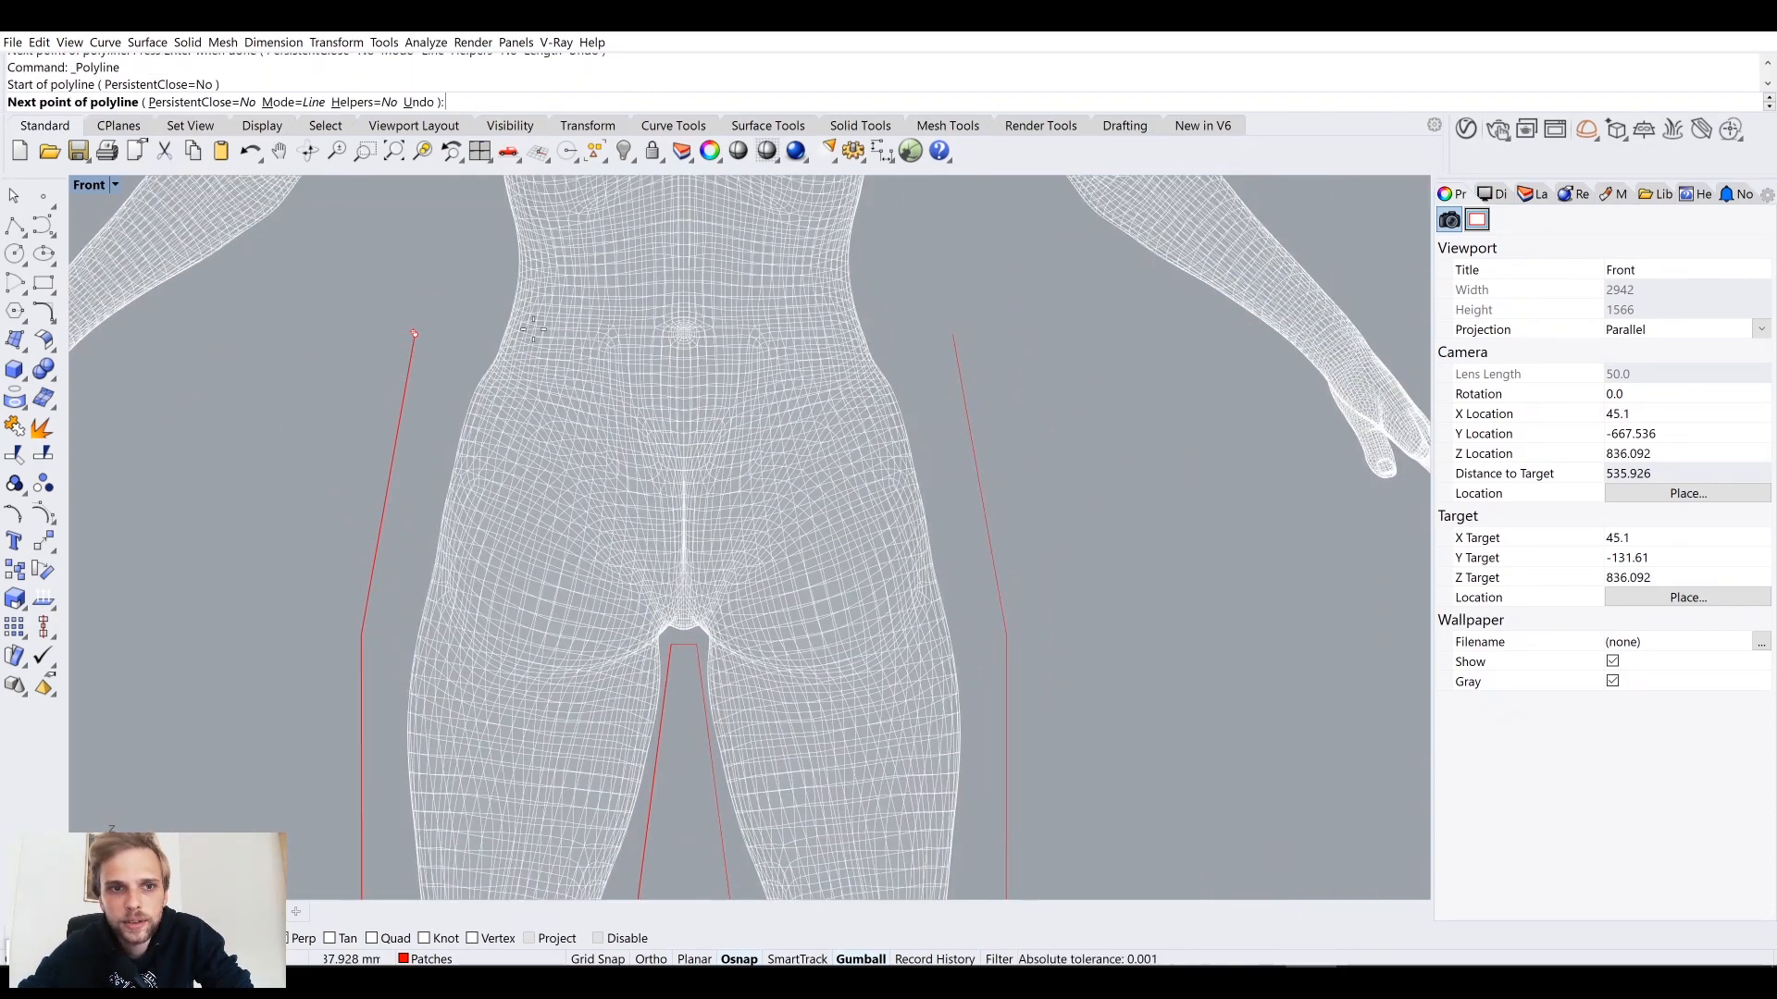
click(954, 337)
key(Return)
Step: Join the two leg outlines, the crotch line and the waistline into one closed curve
scroll(957, 424, down, 4)
scroll(957, 424, down, 5)
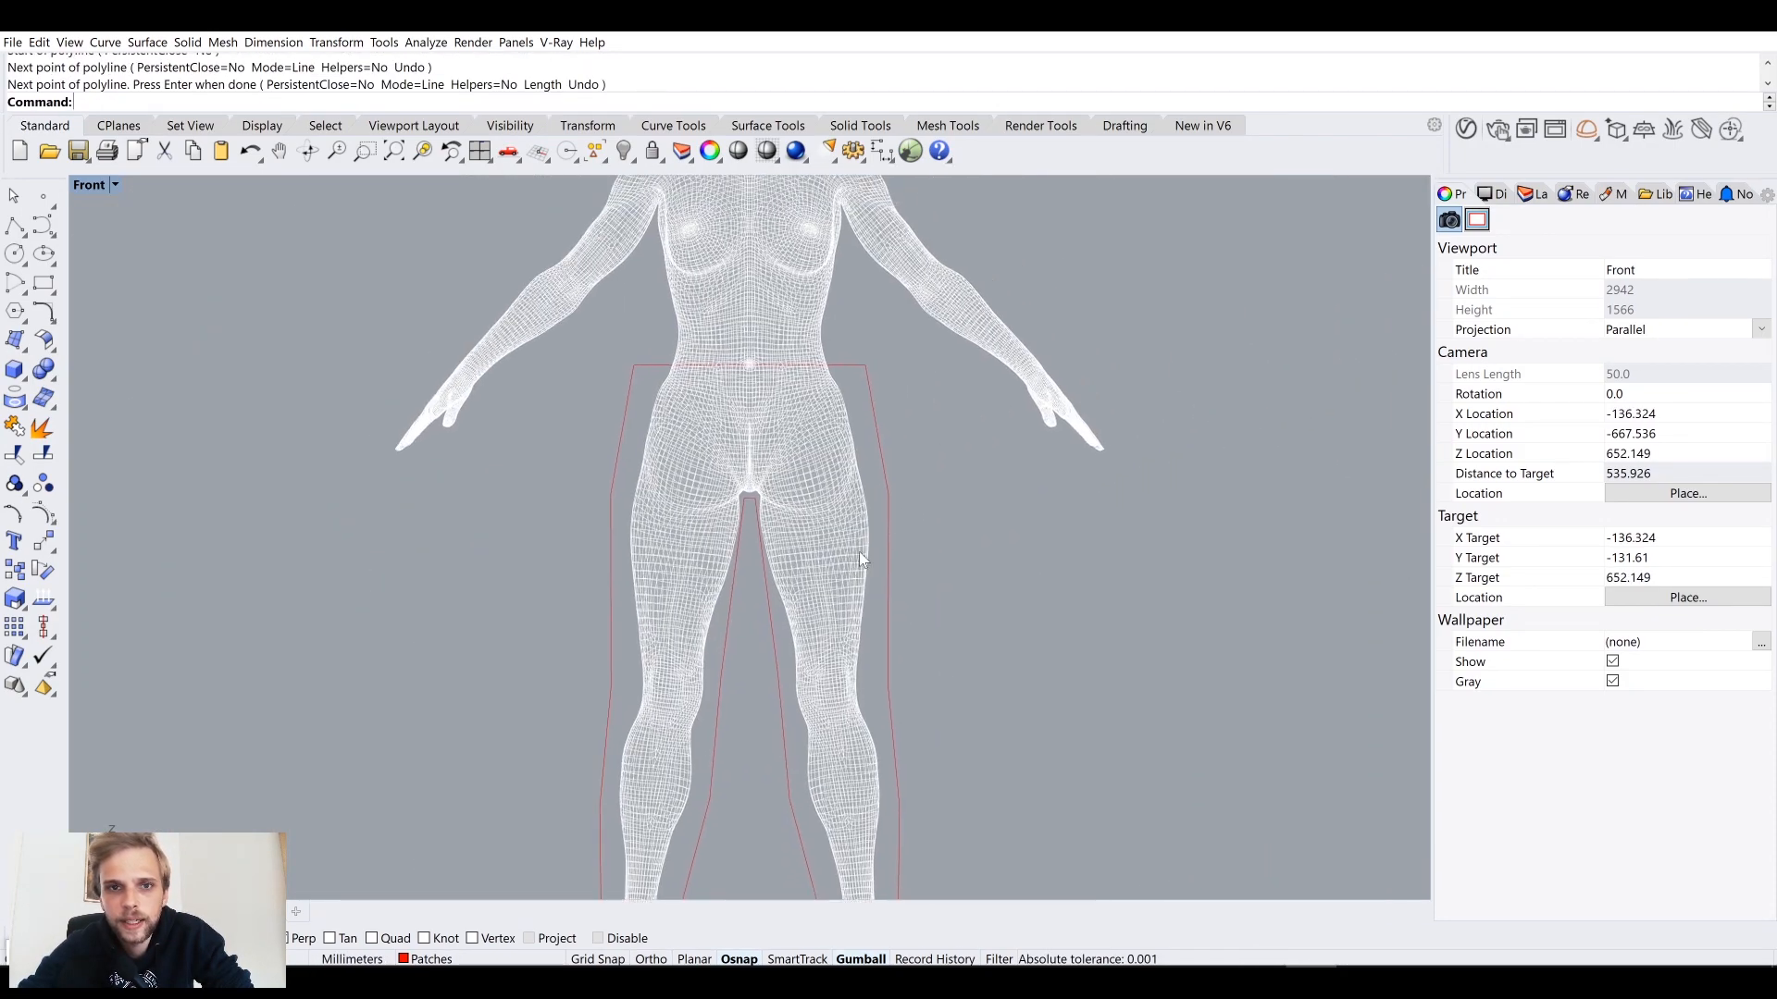
drag(544, 365, 985, 797)
scroll(745, 580, up, 2)
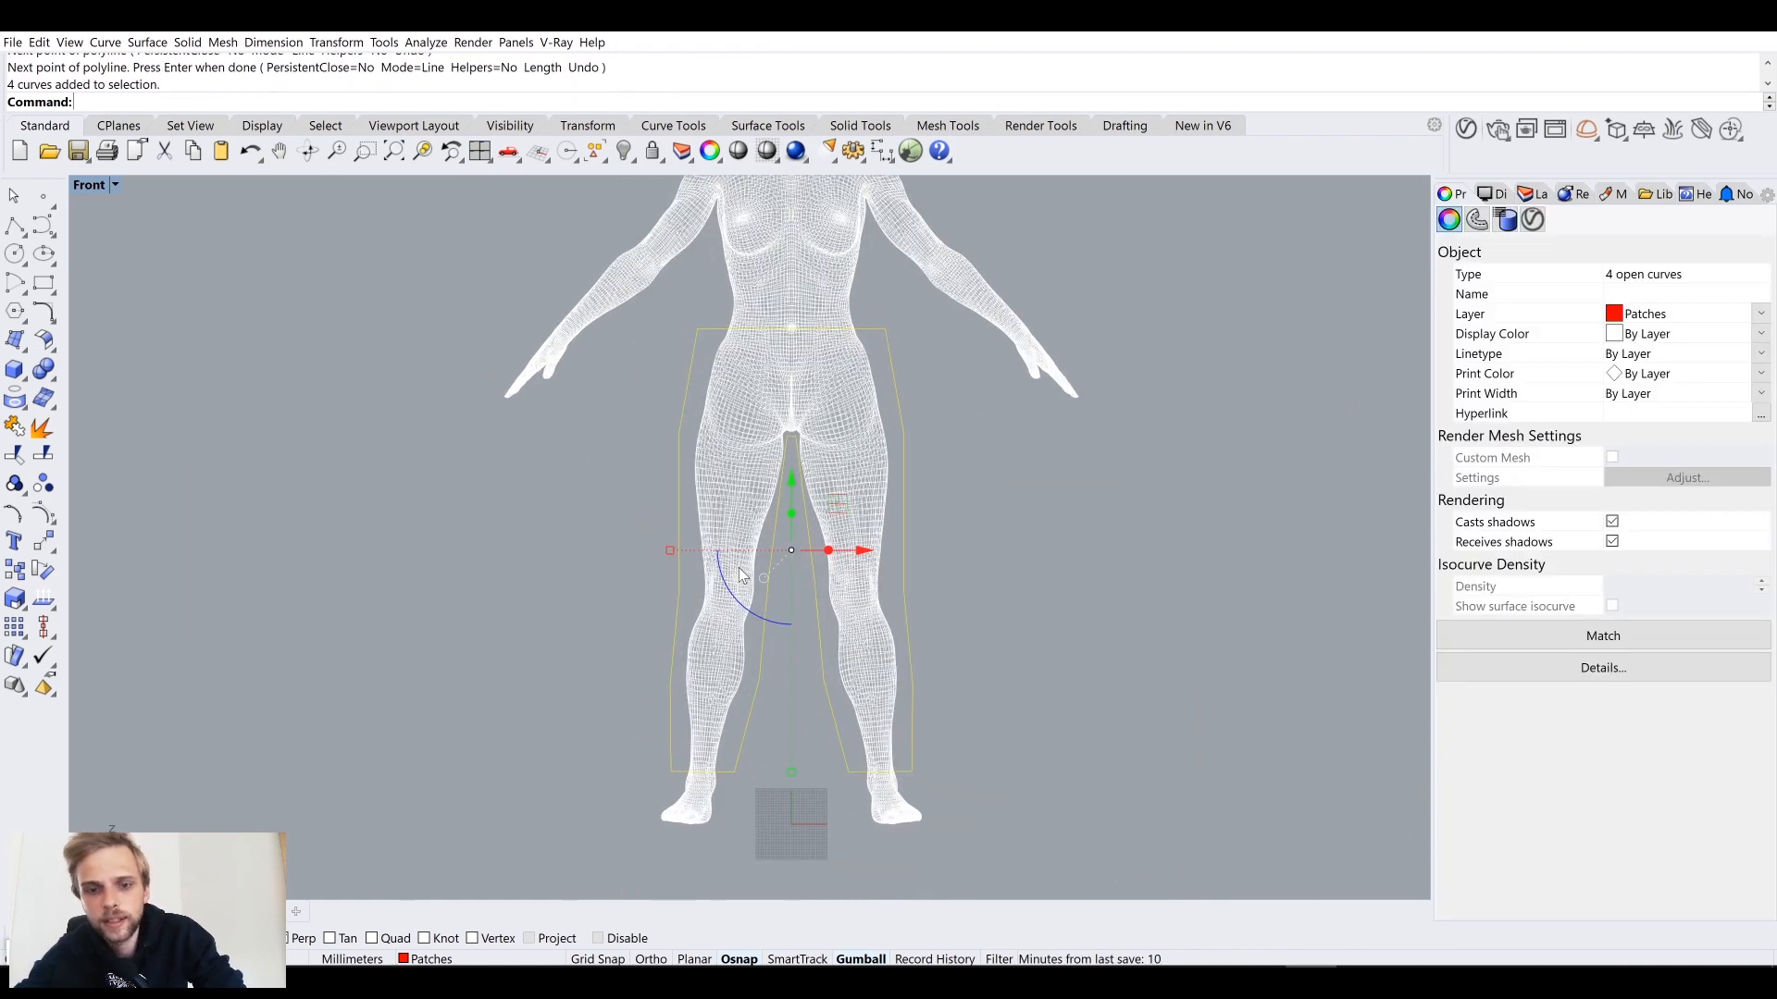
text(join)
key(Return)
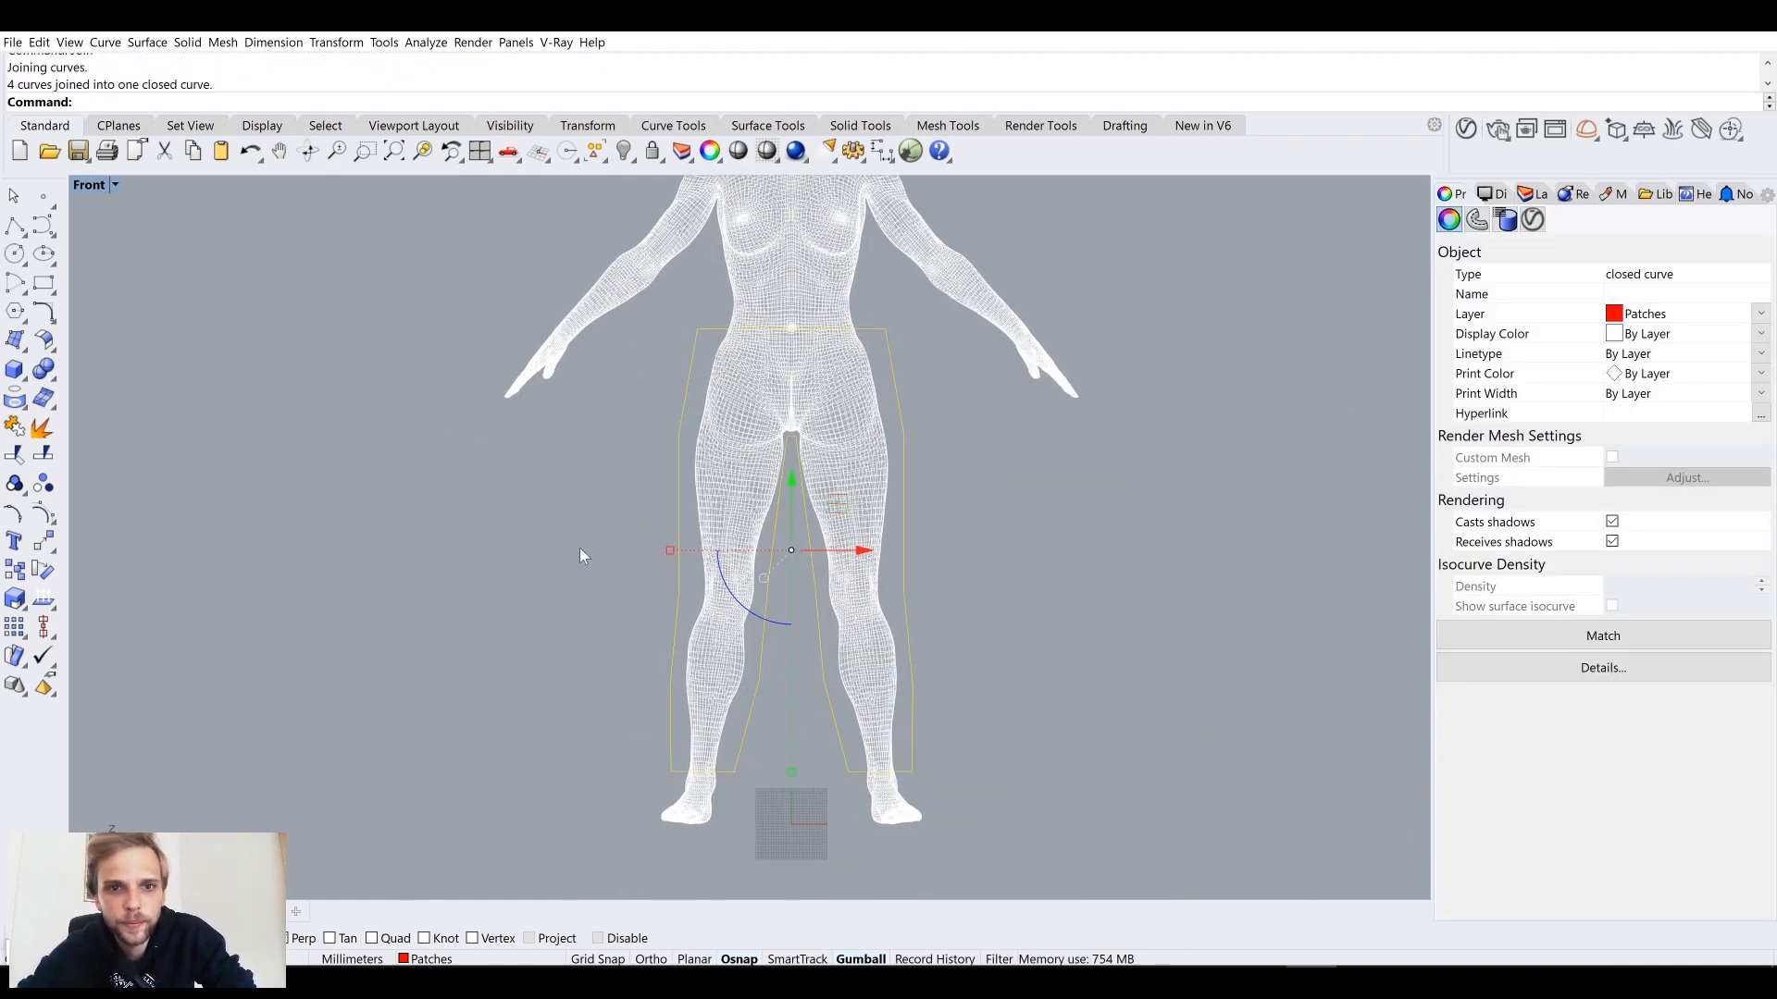
key(Escape)
Step: Maximize the Perspective viewport and check the pants outline's position relative to the body from the side
double_click(91, 185)
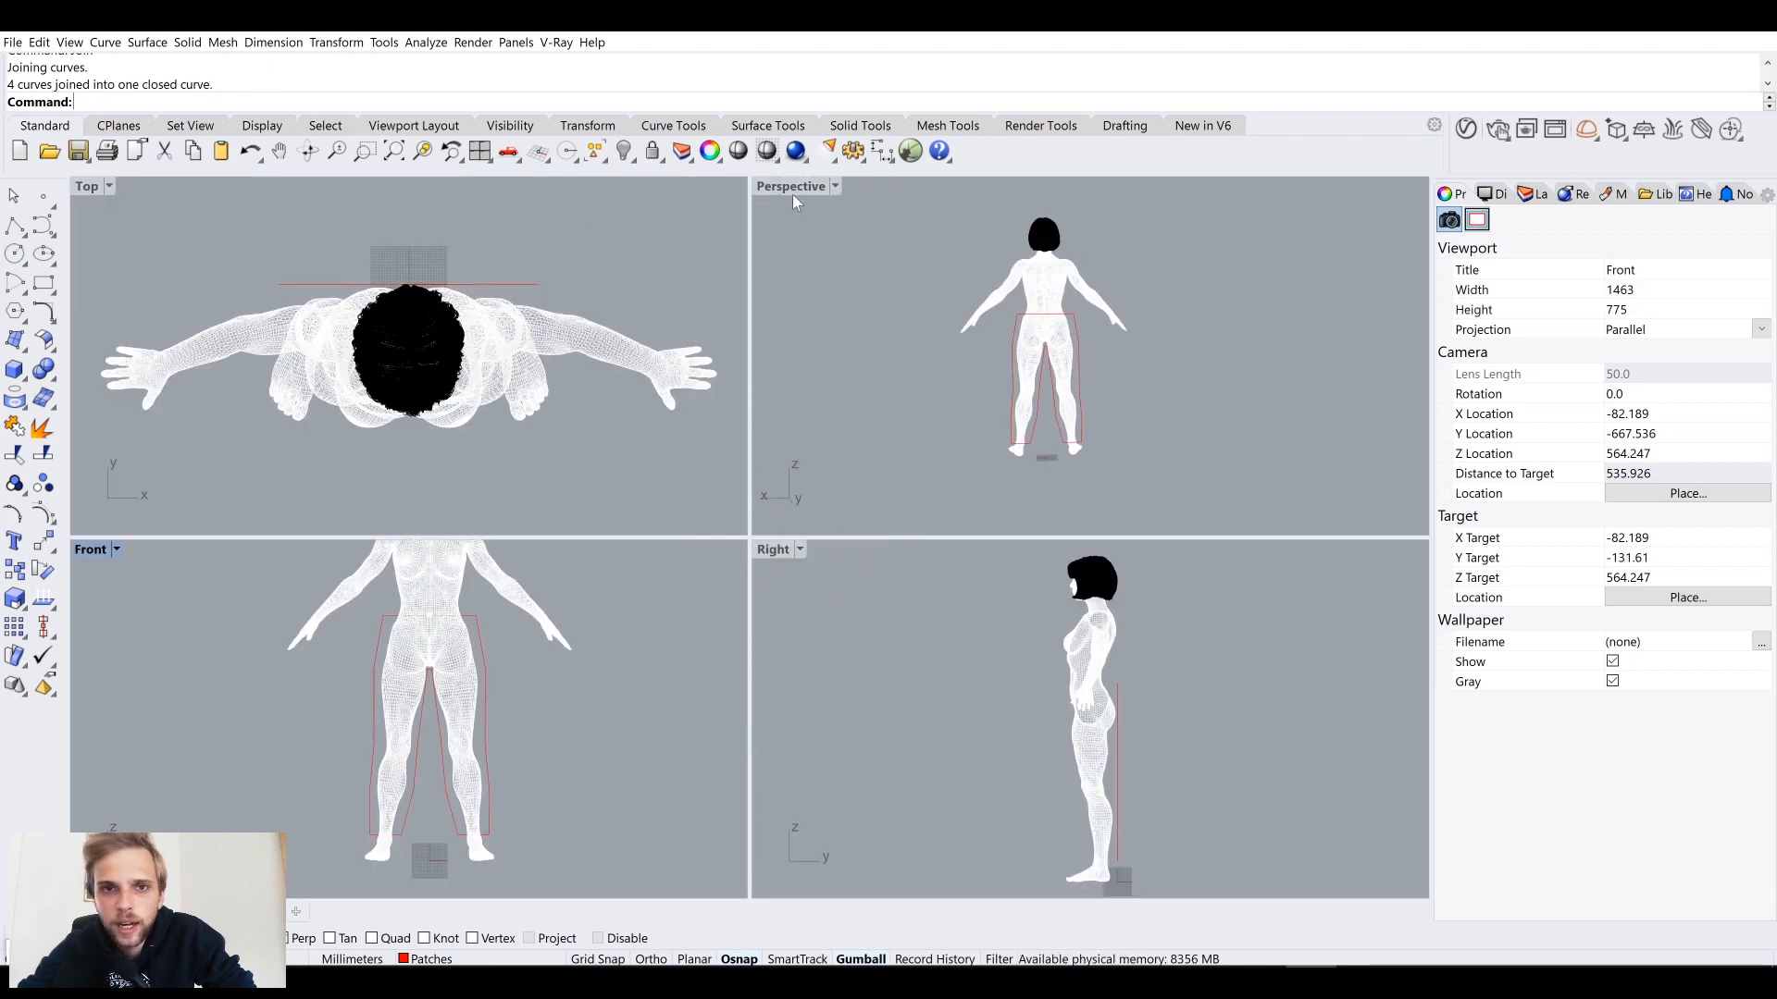
double_click(780, 192)
right_drag(768, 555, 901, 480)
scroll(900, 480, up, 3)
shift+right_drag(908, 634, 916, 393)
mouse_move(908, 534)
right_down()
mouse_move(876, 536)
mouse_move(891, 542)
right_up()
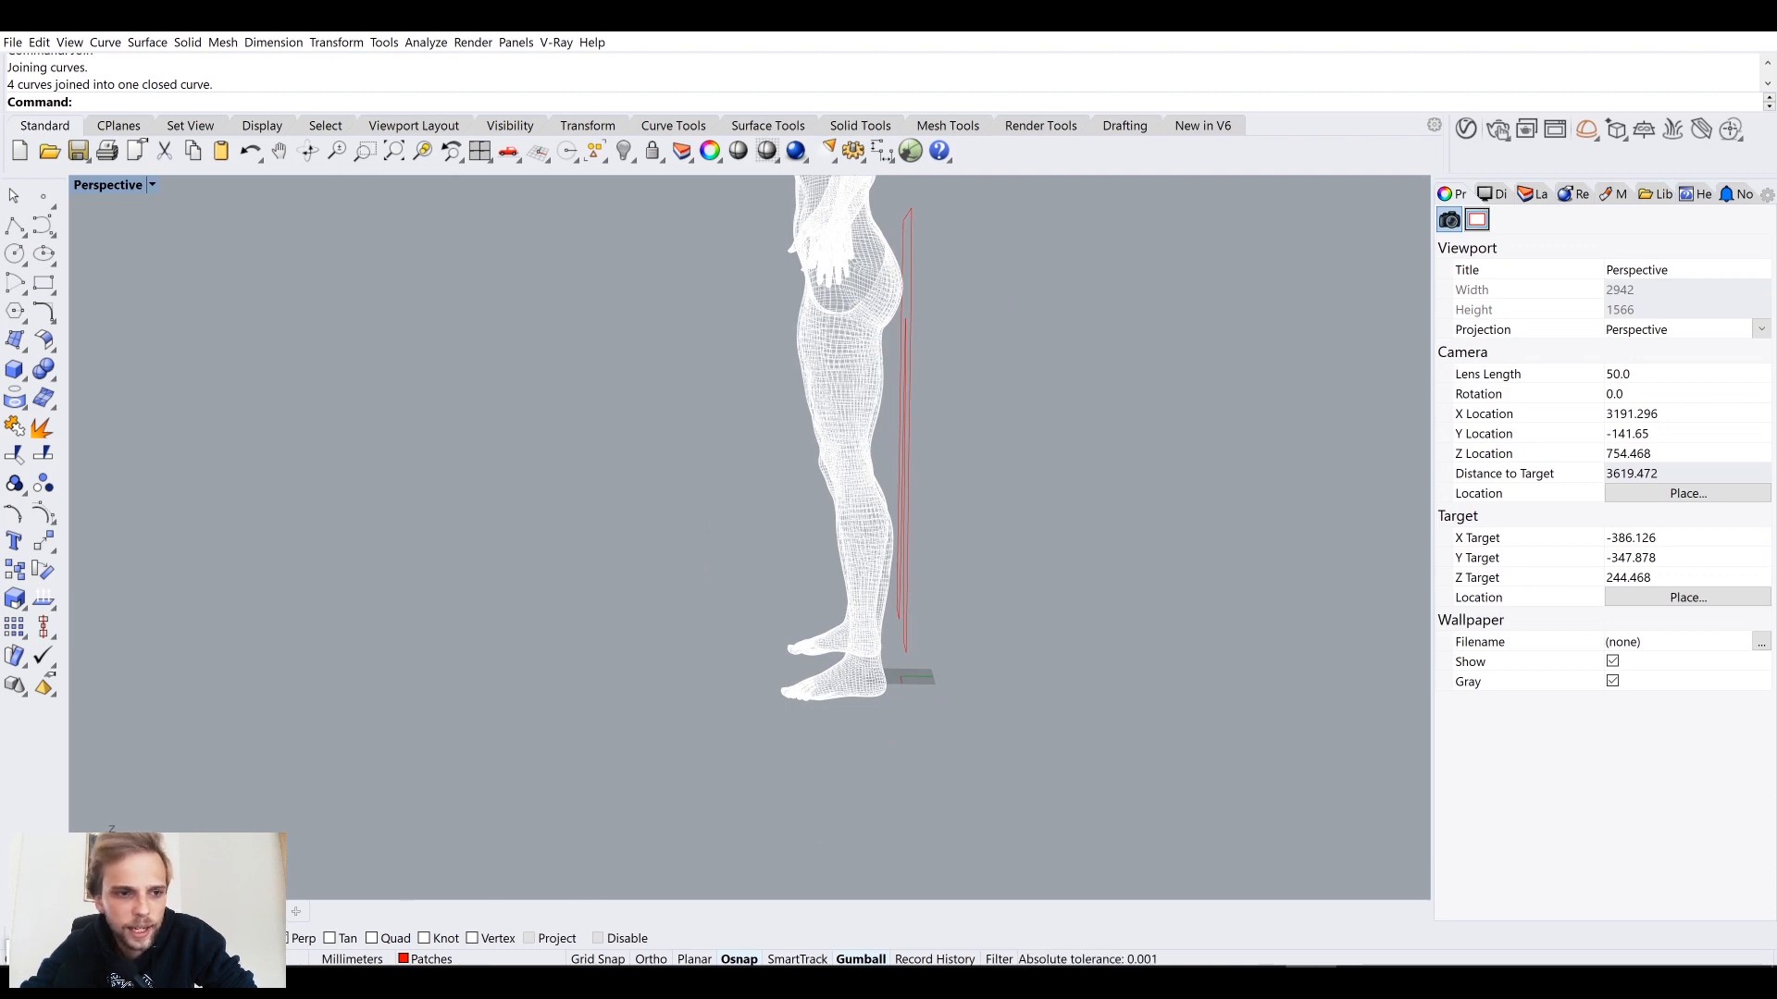
Step: Bring Grasshopper back beside the Rhino model and select the closed pants outline
click(370, 971)
right_drag(676, 500, 561, 487)
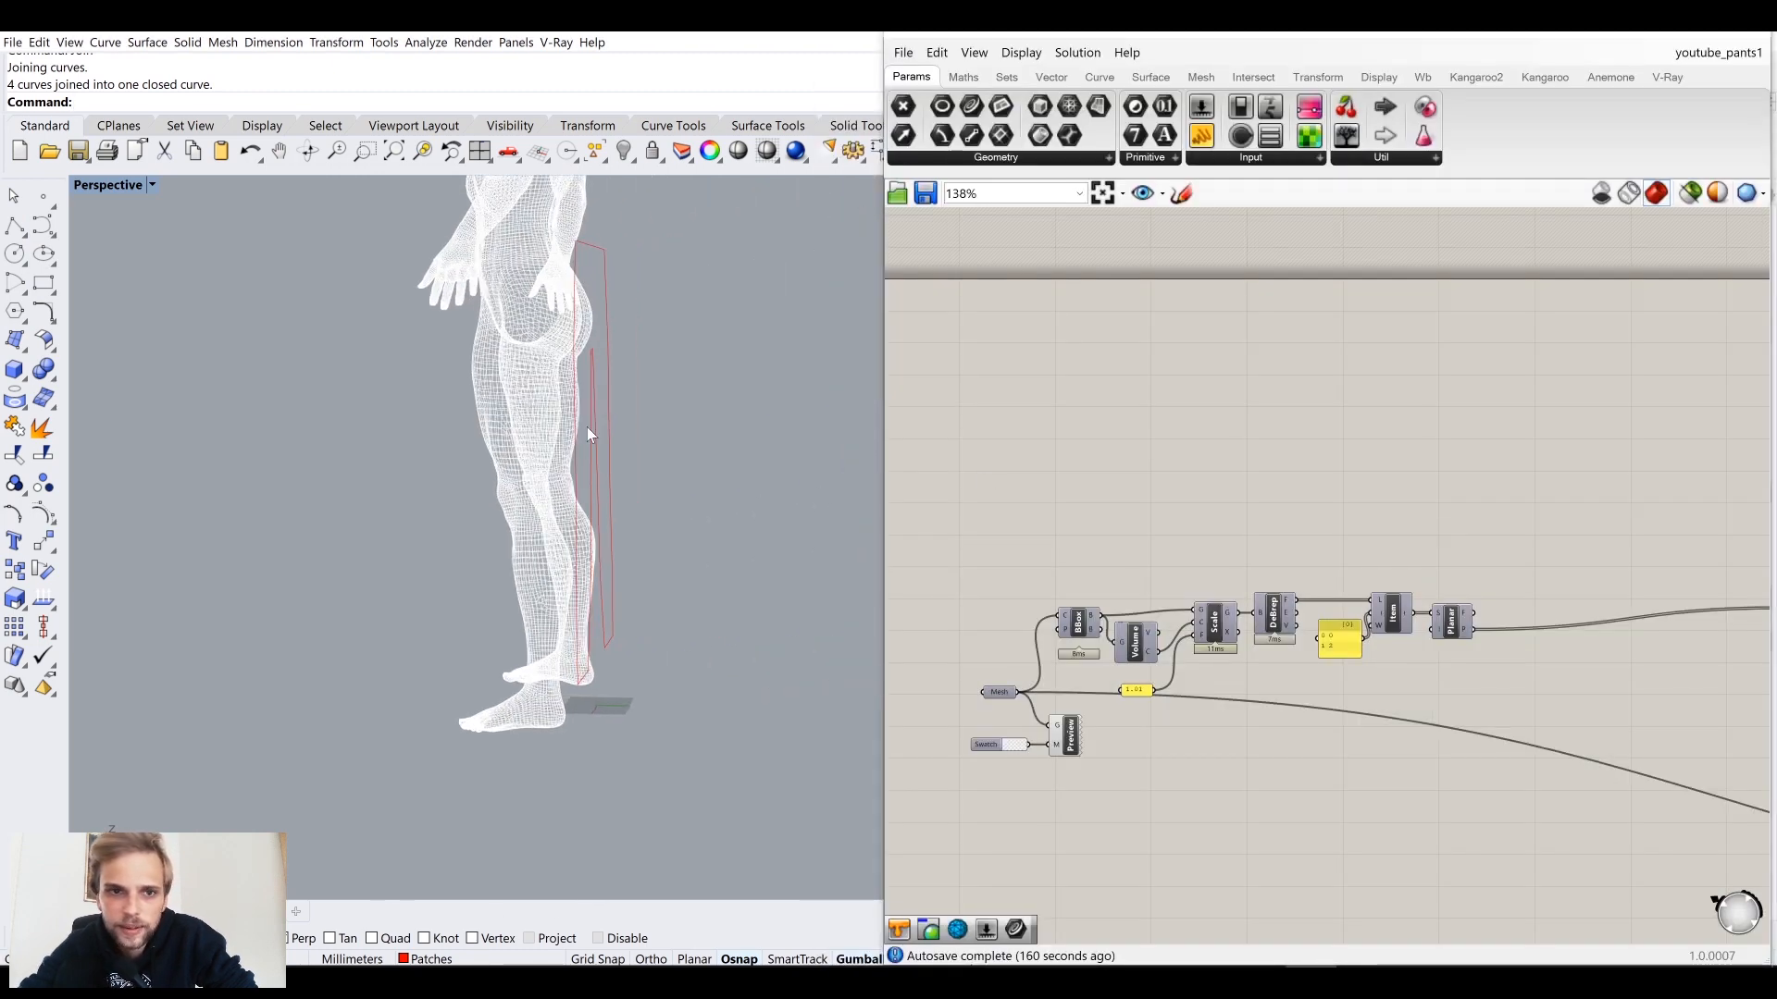
click(589, 435)
right_drag(750, 428, 699, 426)
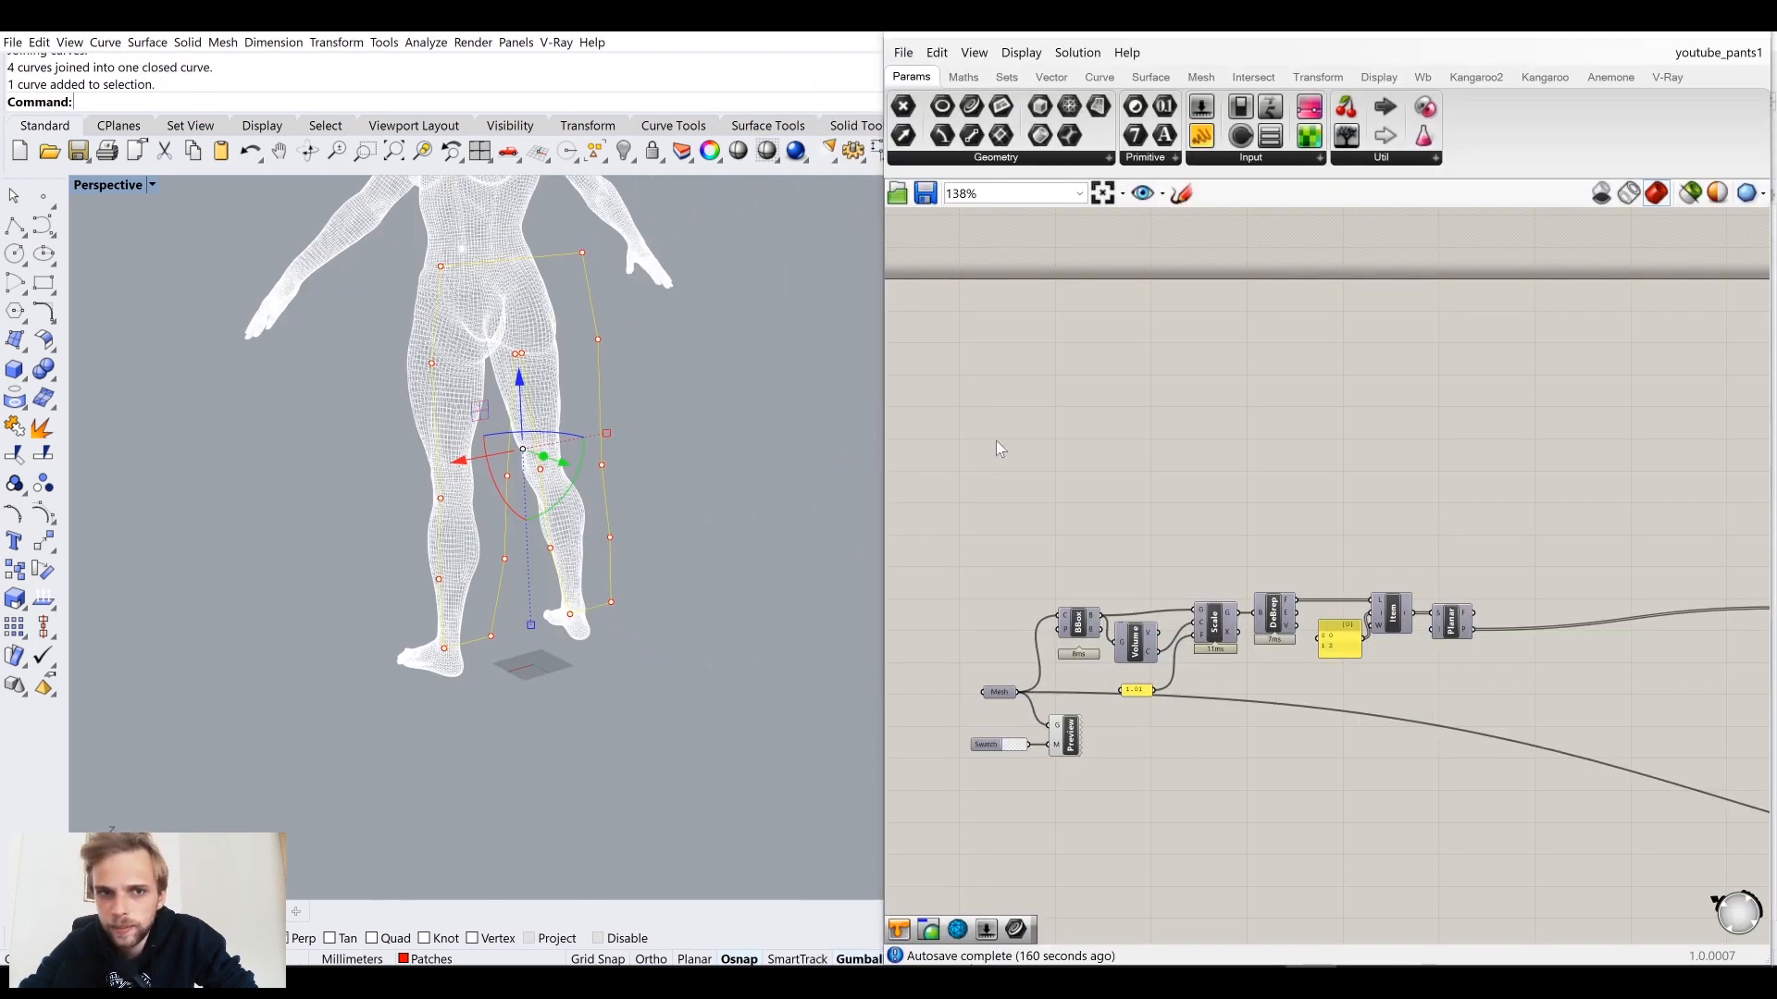
Step: Add a Curve parameter to the empty canvas area above the bounding-box components
double_click(1163, 503)
text(crrv)
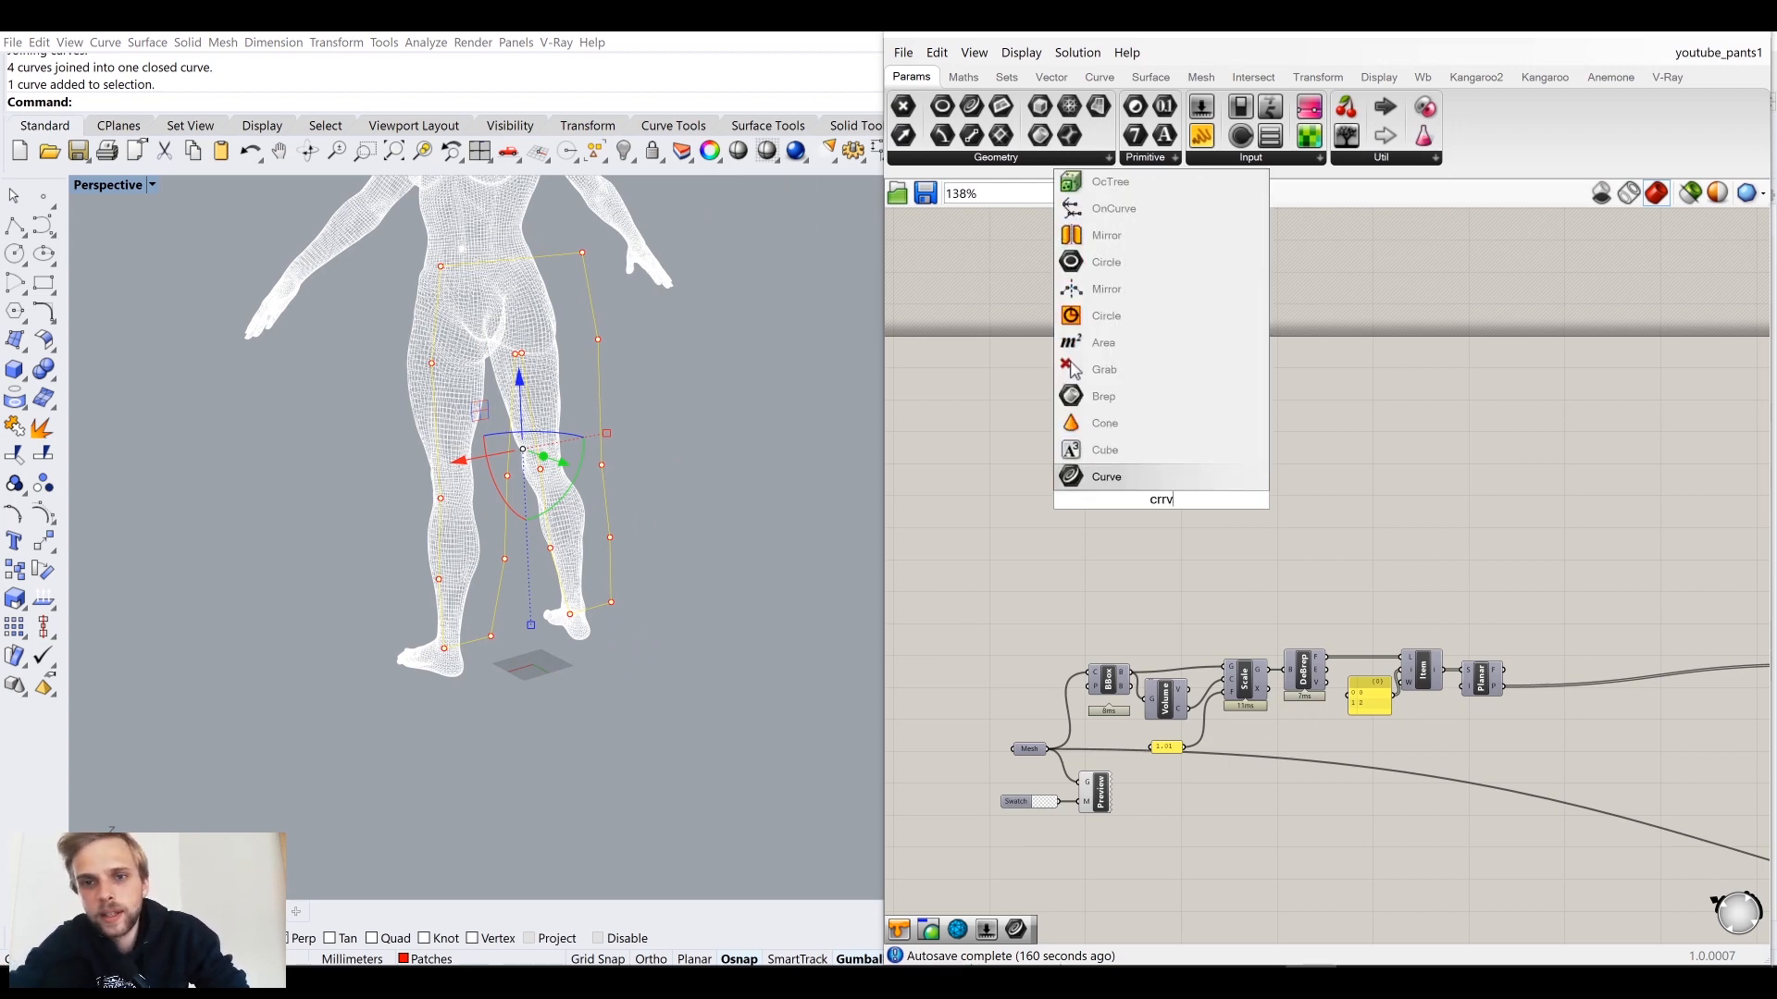
key(BackSpace)
key(BackSpace)
text(v)
key(Return)
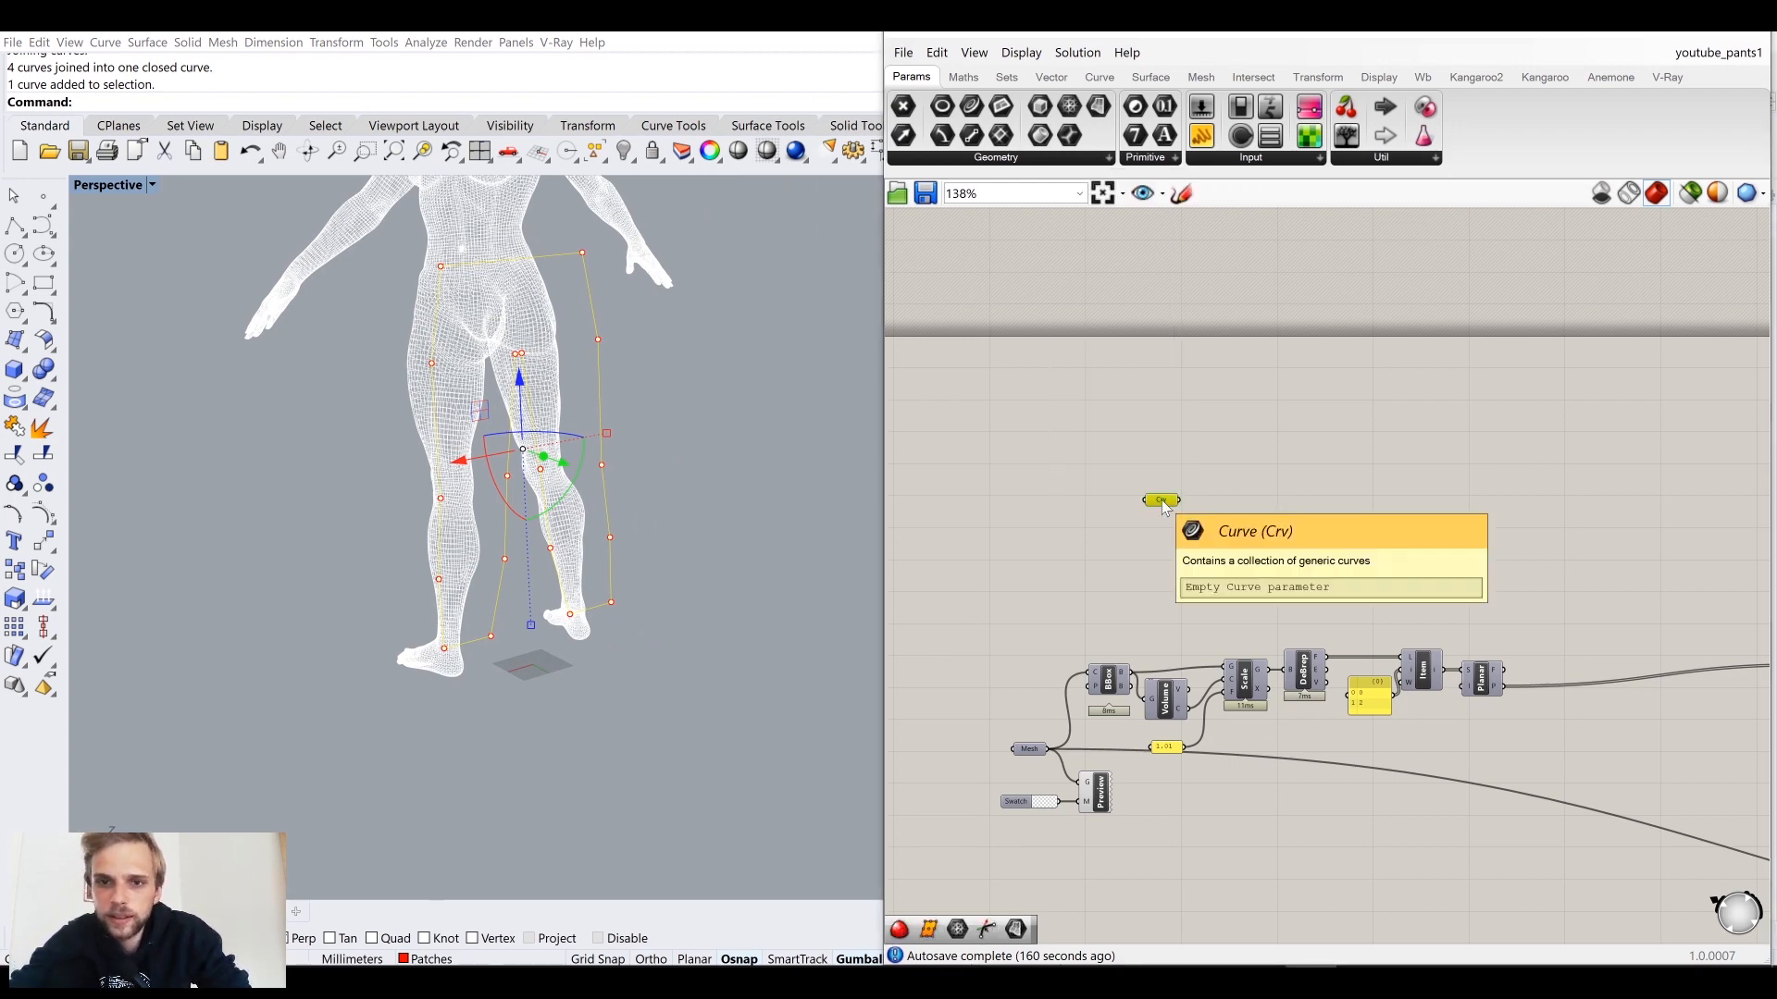
Step: Reference the selected pants outline in the new Curve parameter and nudge the parameter slightly on the canvas
right_click(1163, 505)
click(1194, 733)
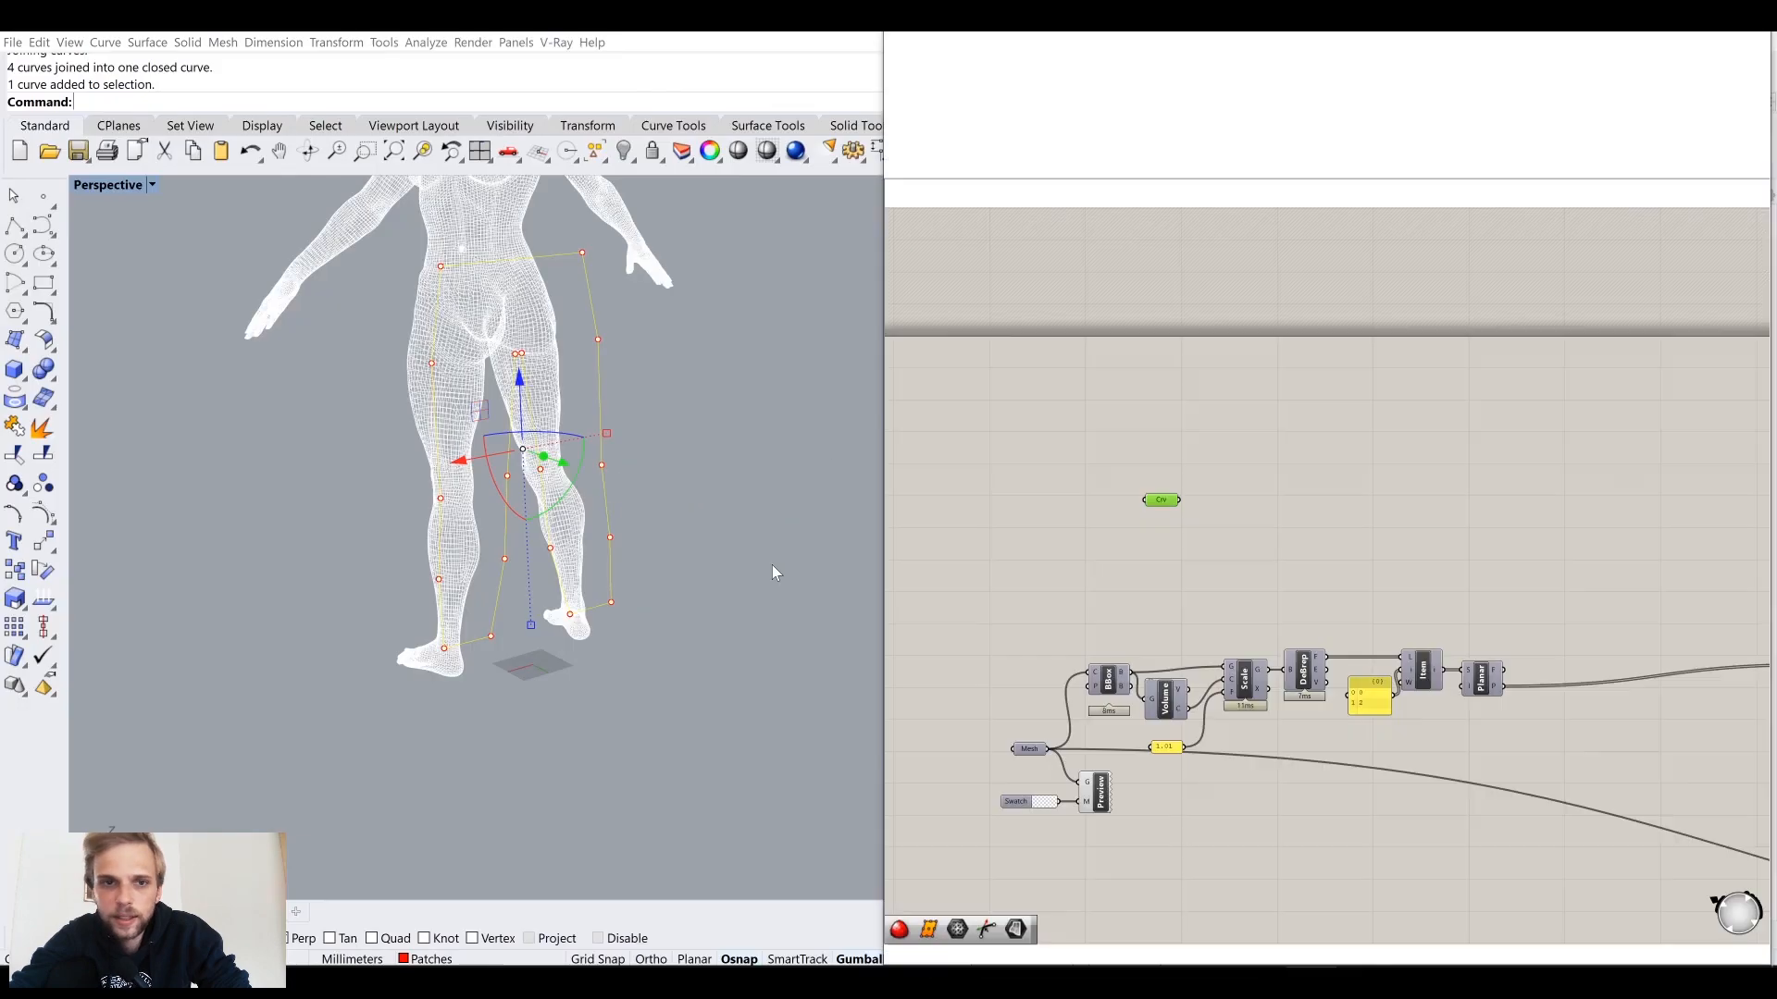
click(746, 569)
scroll(514, 398, up, 6)
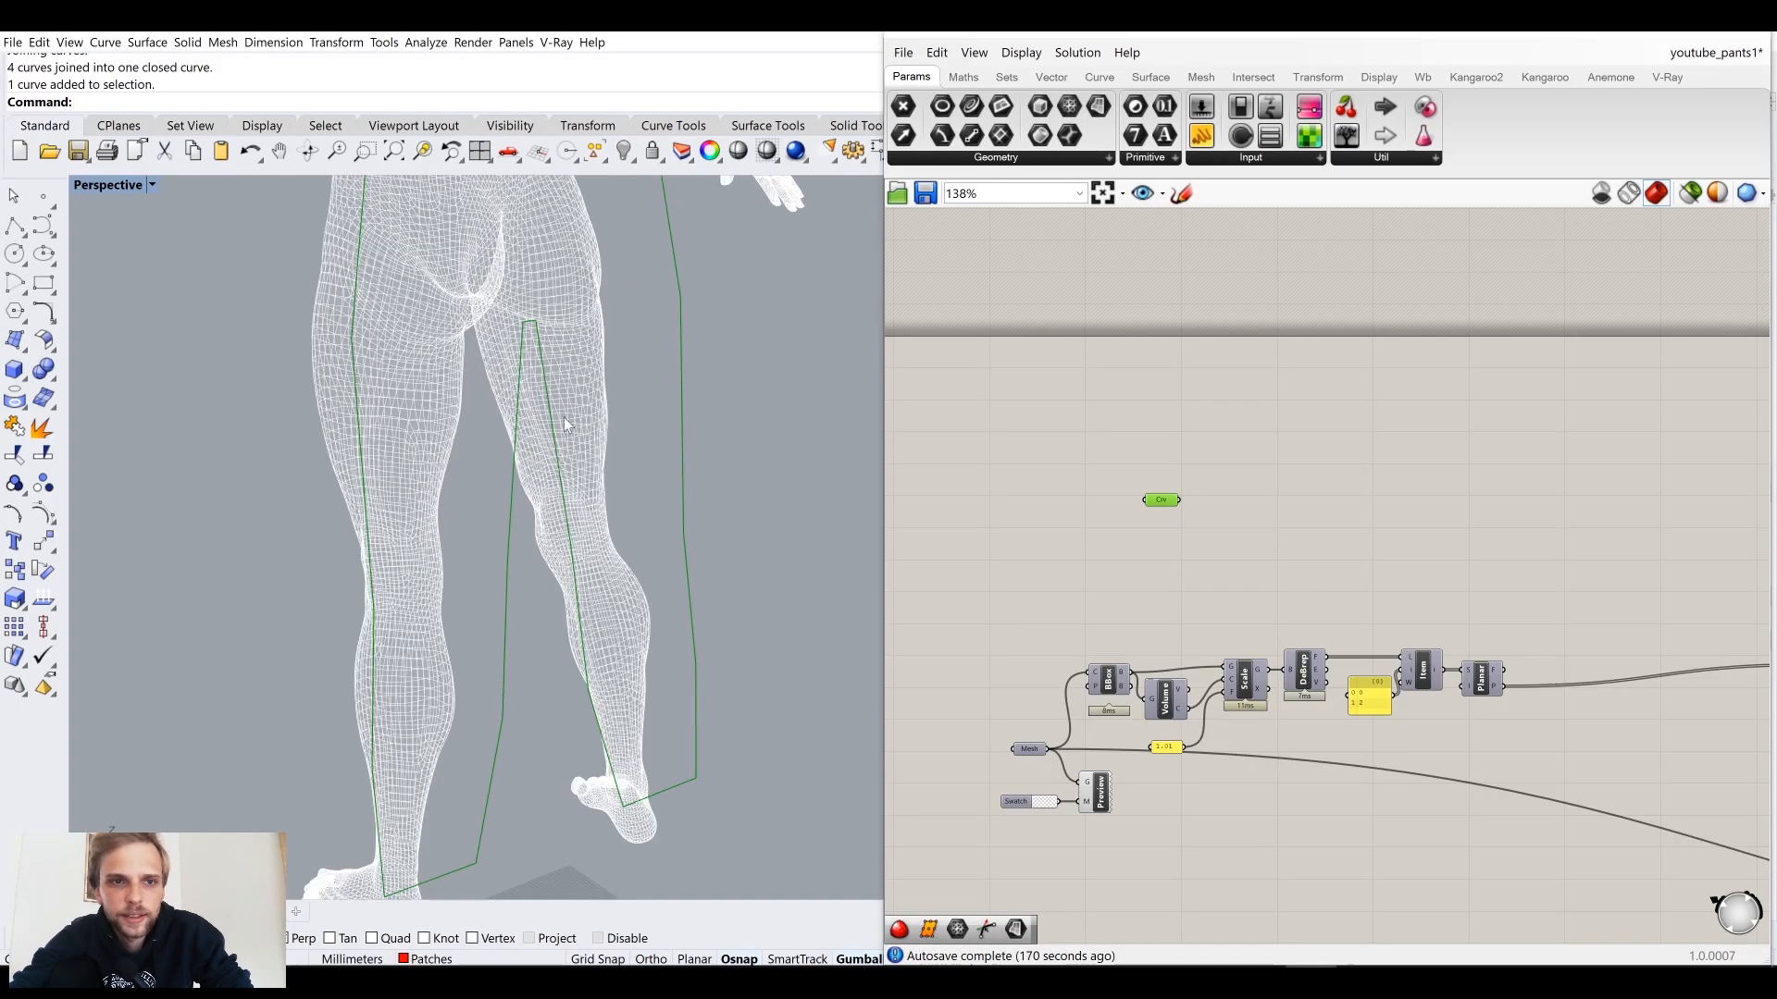
right_drag(563, 418, 690, 435)
drag(1164, 500, 1169, 484)
click(1316, 496)
right_drag(1302, 529, 1301, 535)
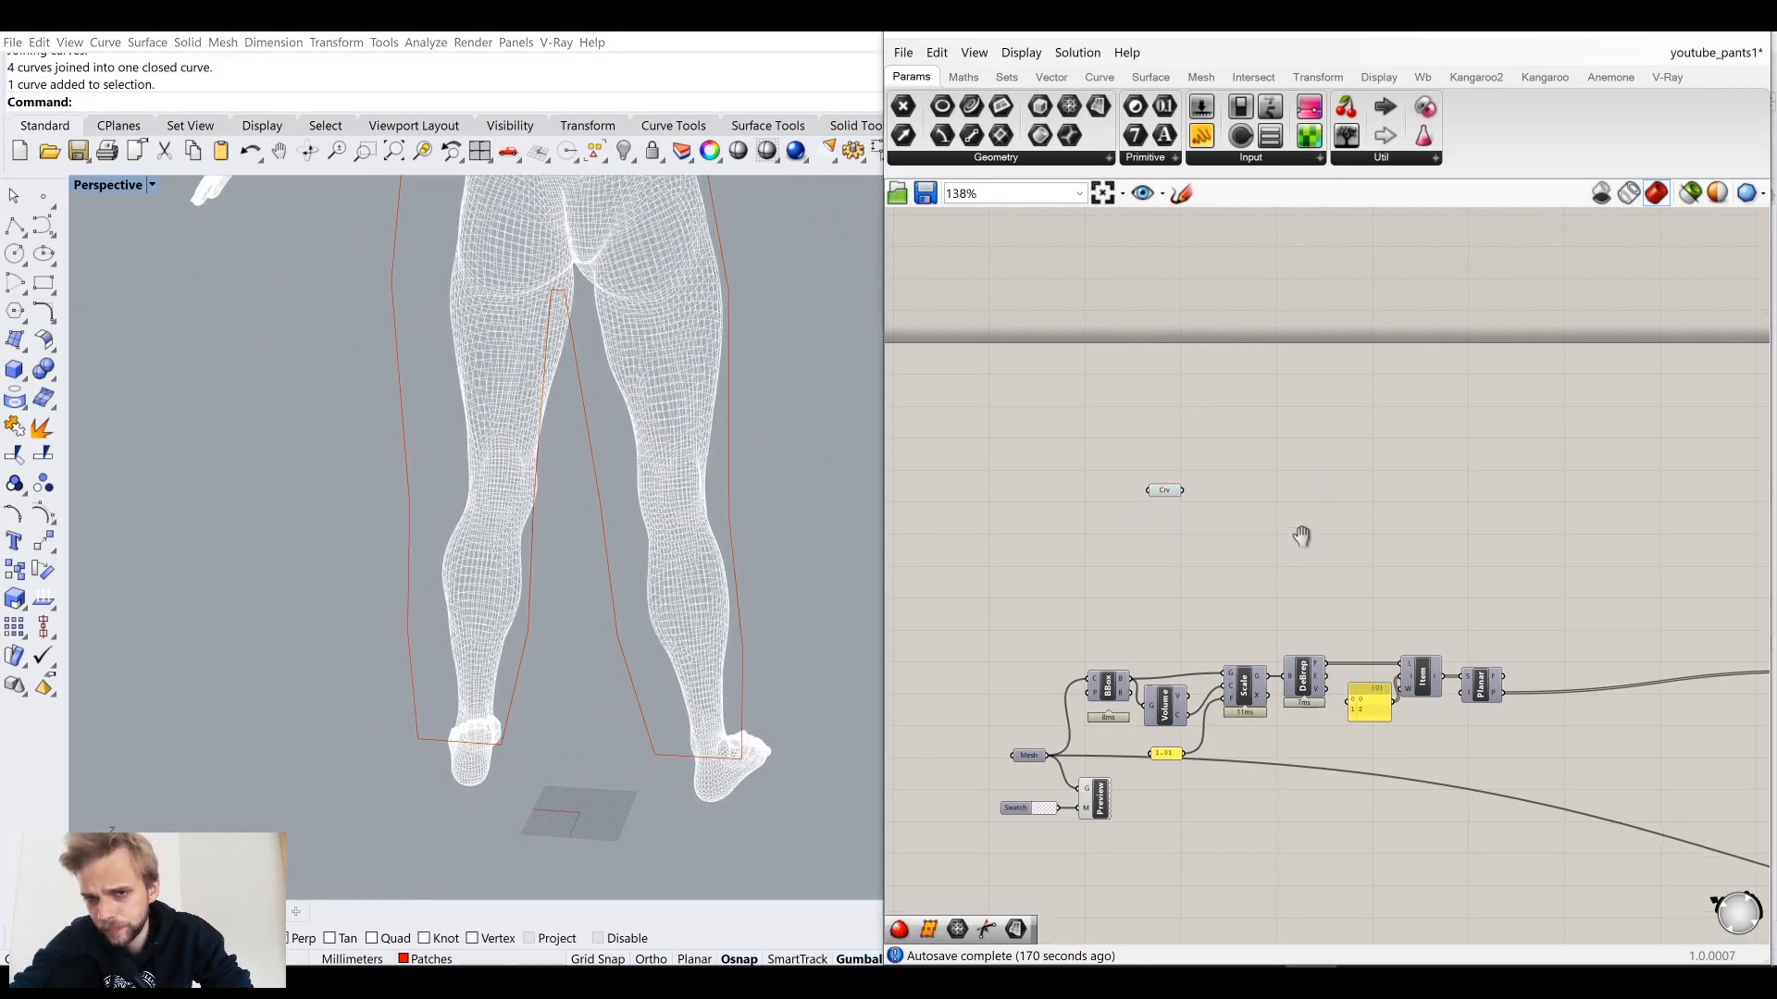
Step: Add a MeshMachine component to the canvas beside the Curve parameter and leave it deselected
scroll(1301, 532, up, 4)
double_click(1296, 484)
text(m)
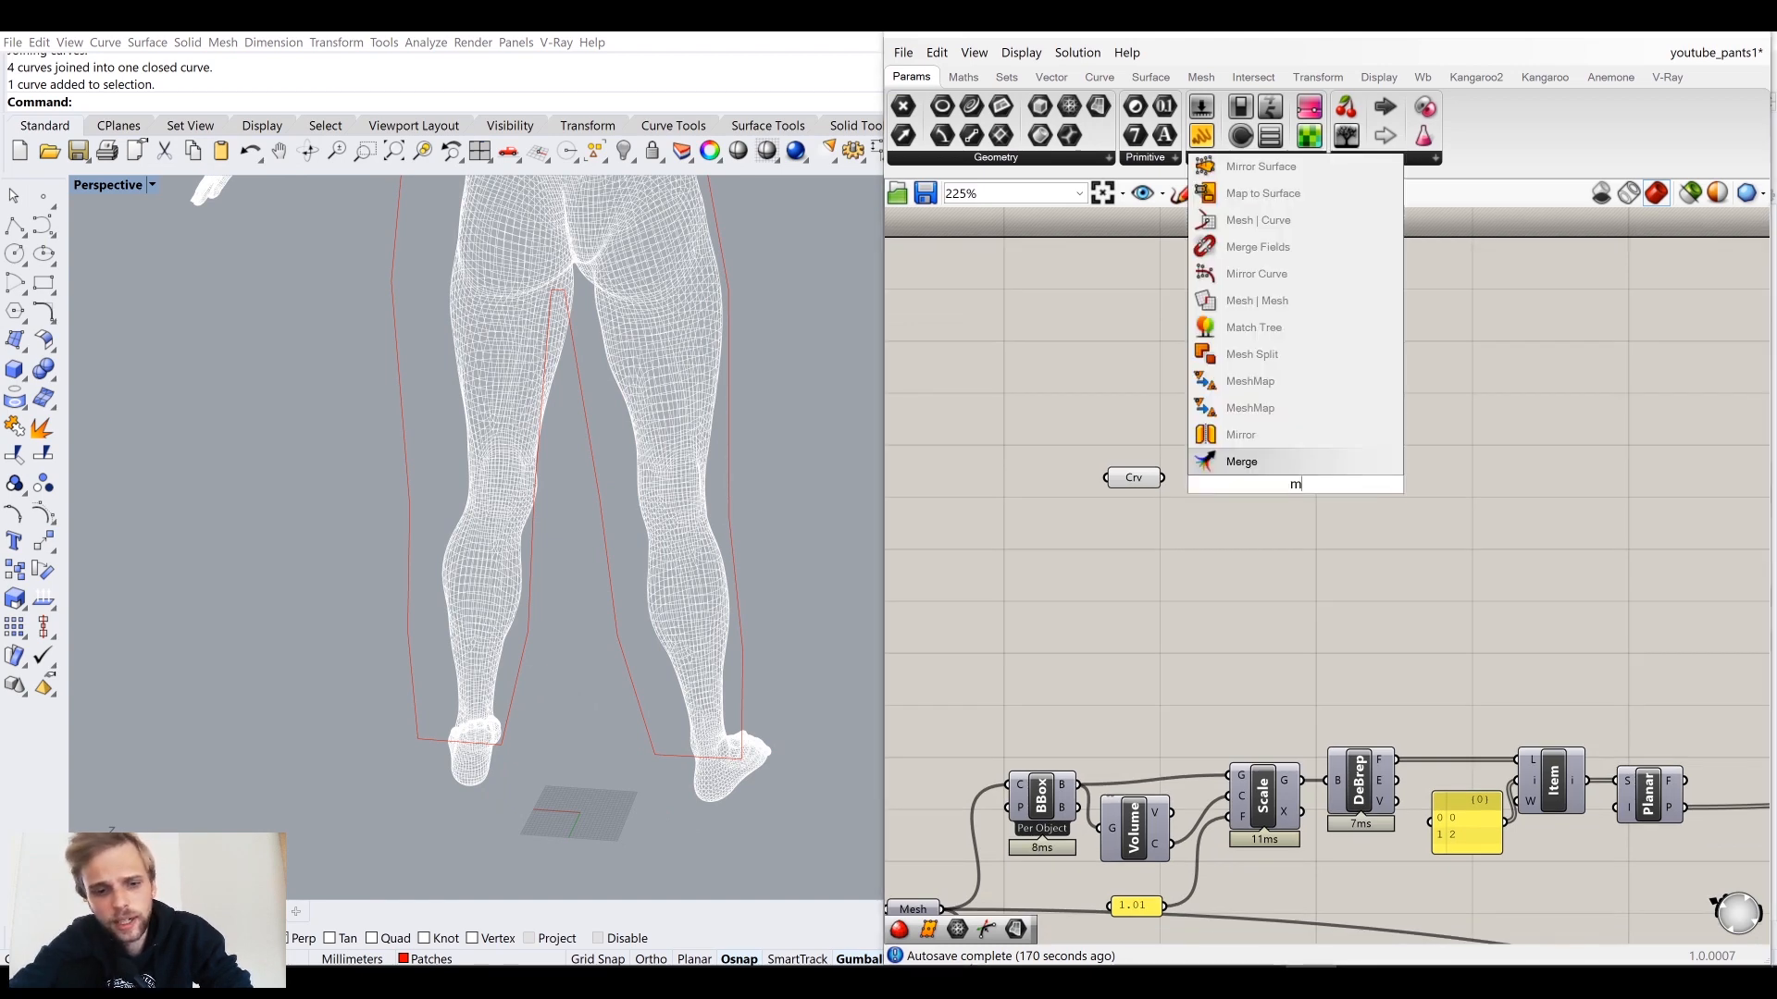
text(eshma)
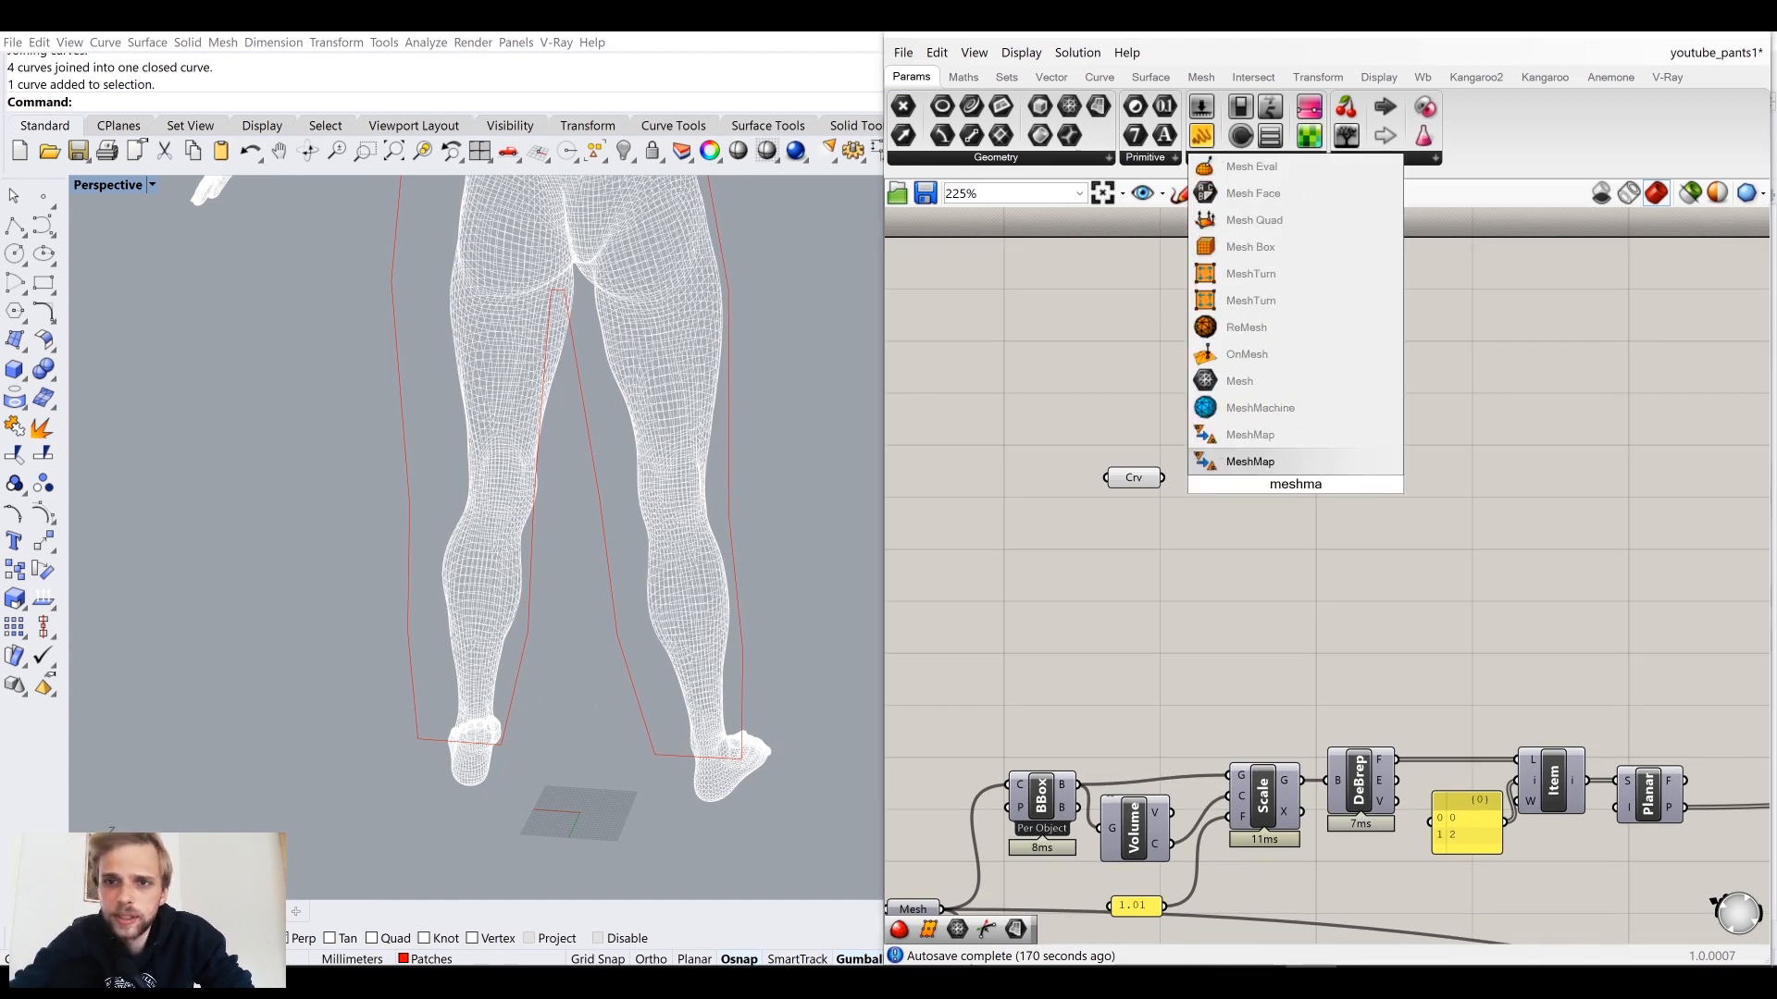
click(1295, 408)
drag(1319, 459, 1410, 451)
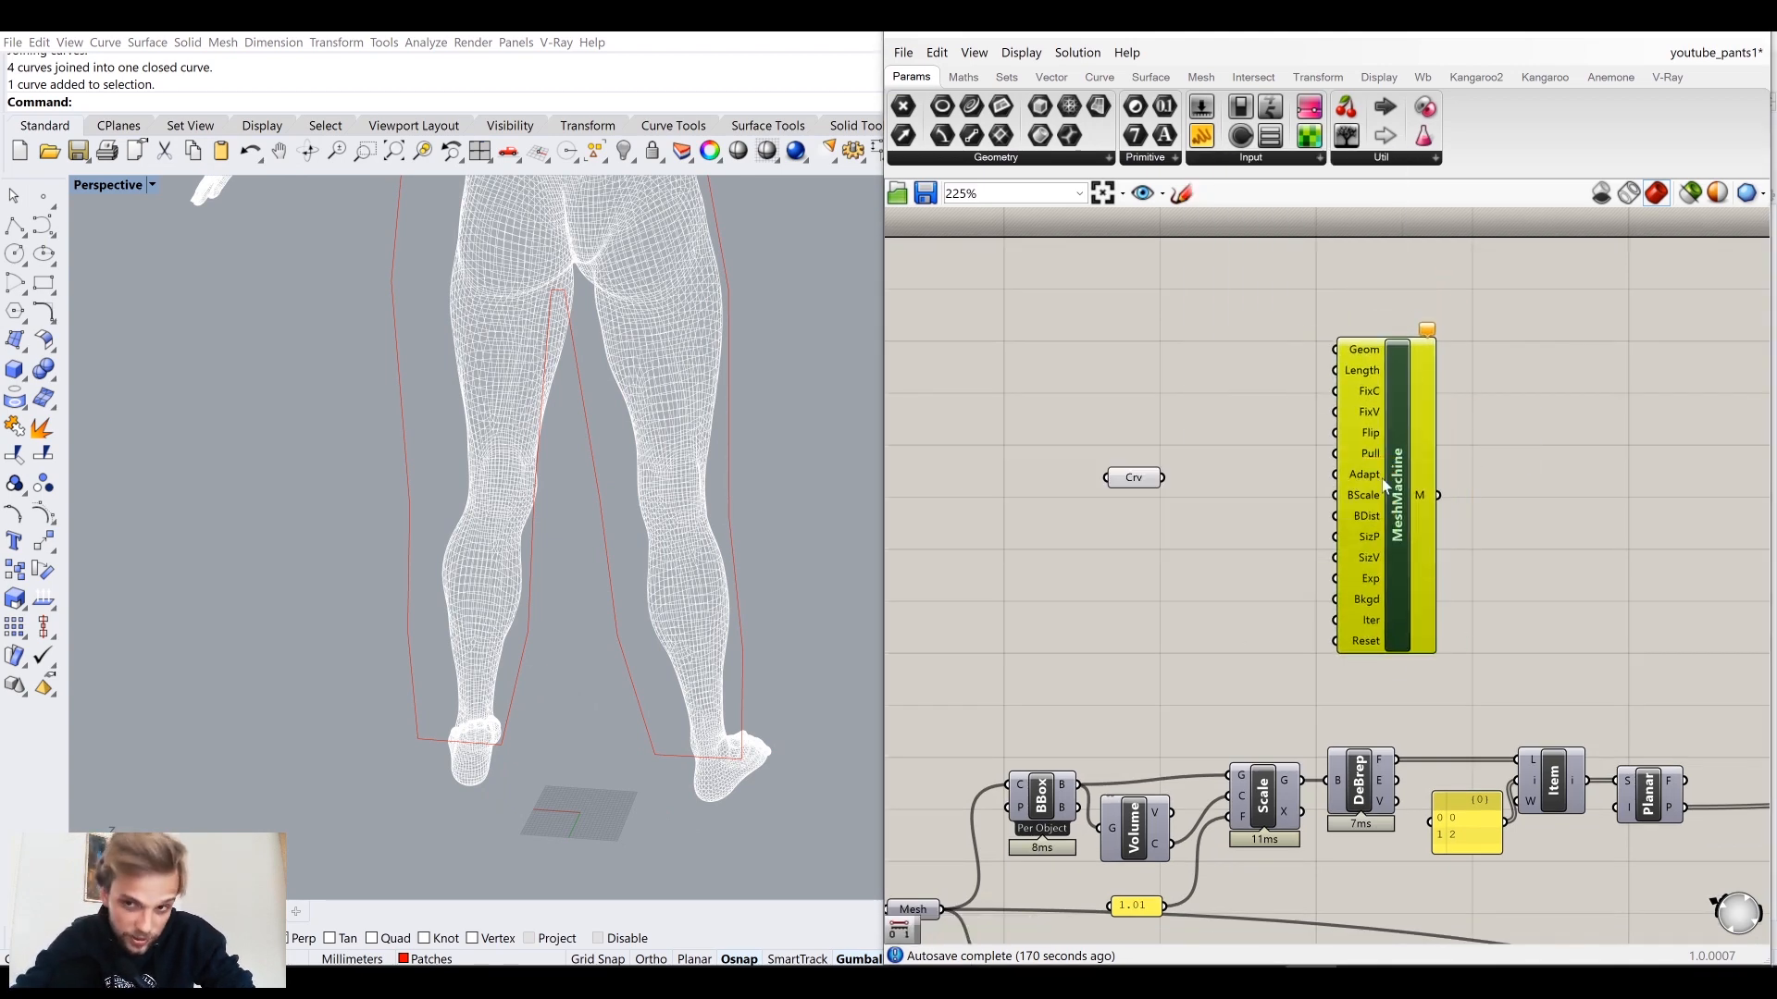
click(1202, 542)
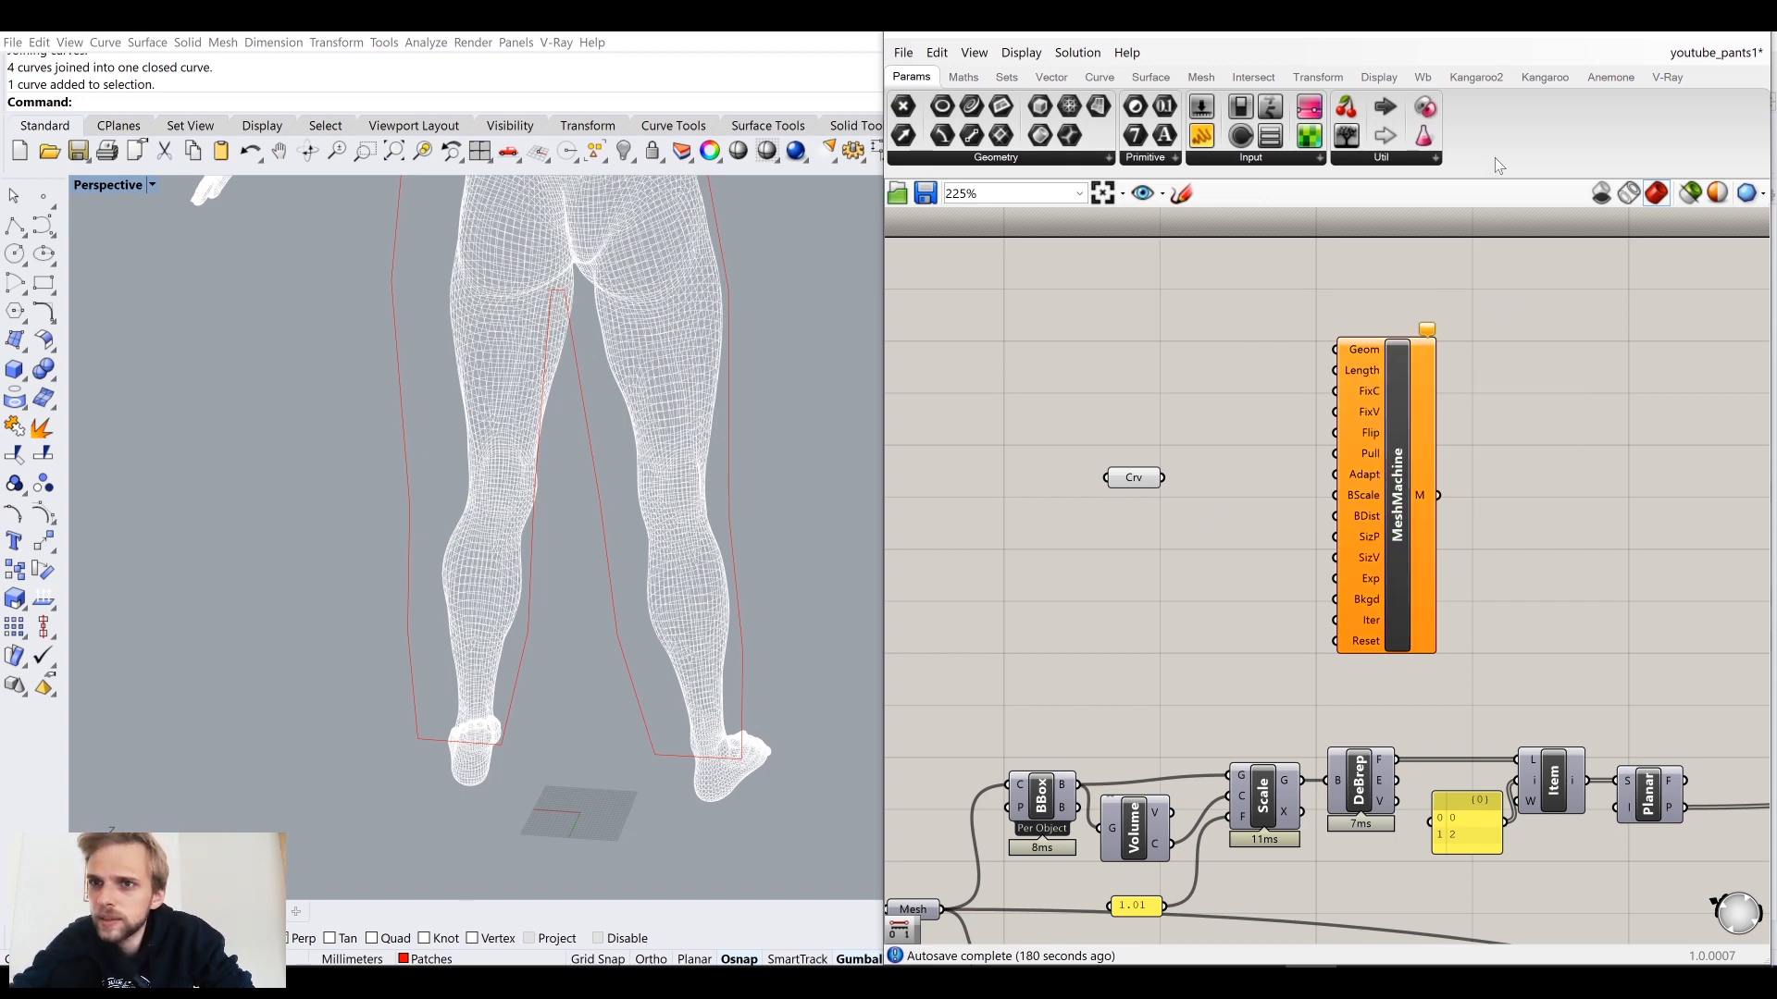
Step: Look through the Kangaroo mesh components and the geometry parameter types, including PlanktonMesh
click(1553, 78)
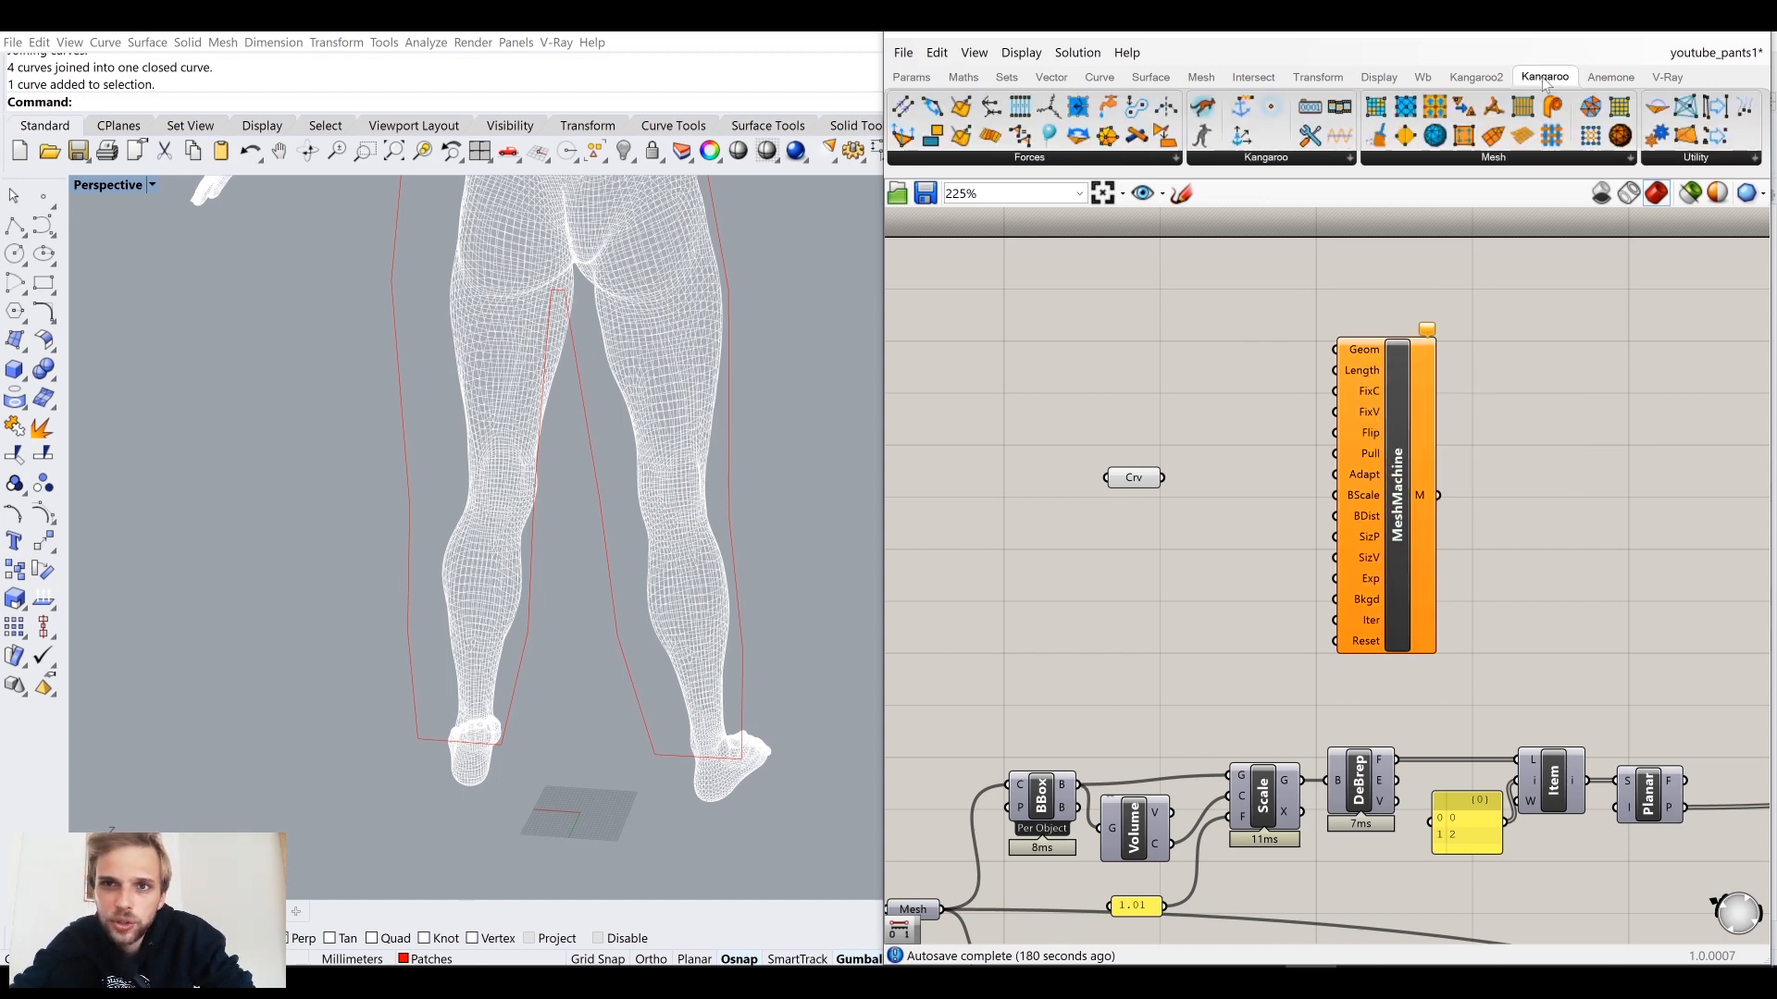
mouse_move(1543, 82)
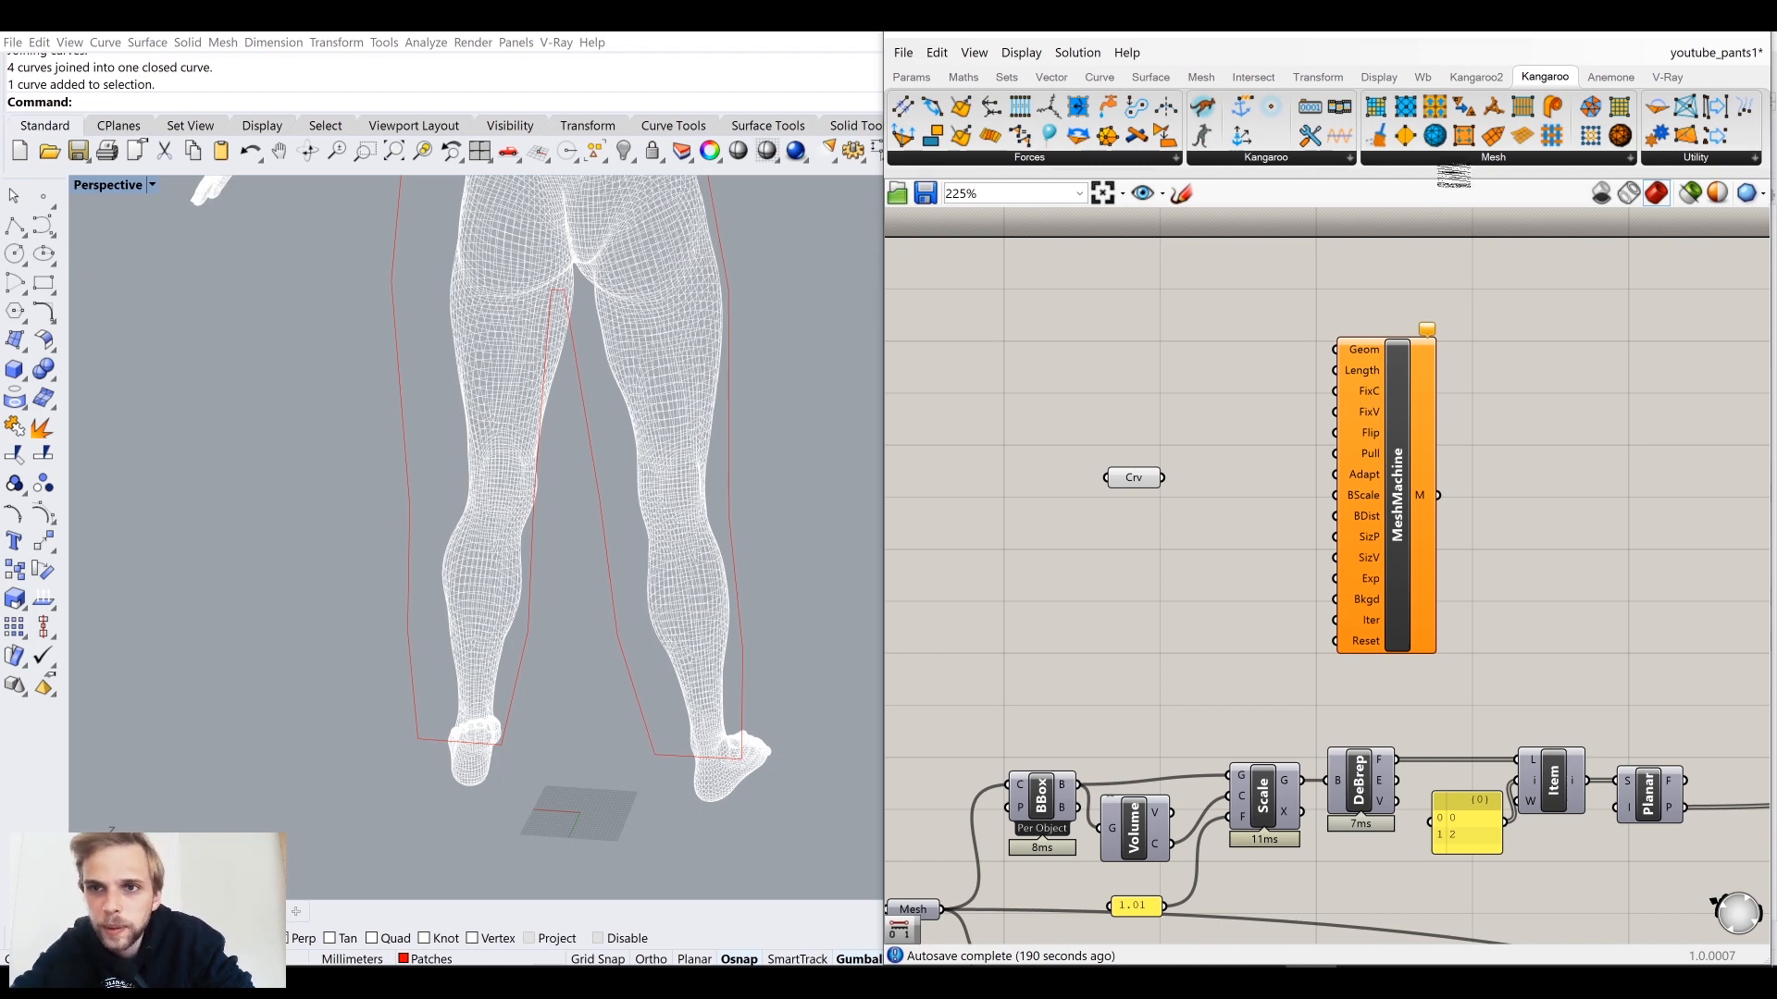
click(1453, 159)
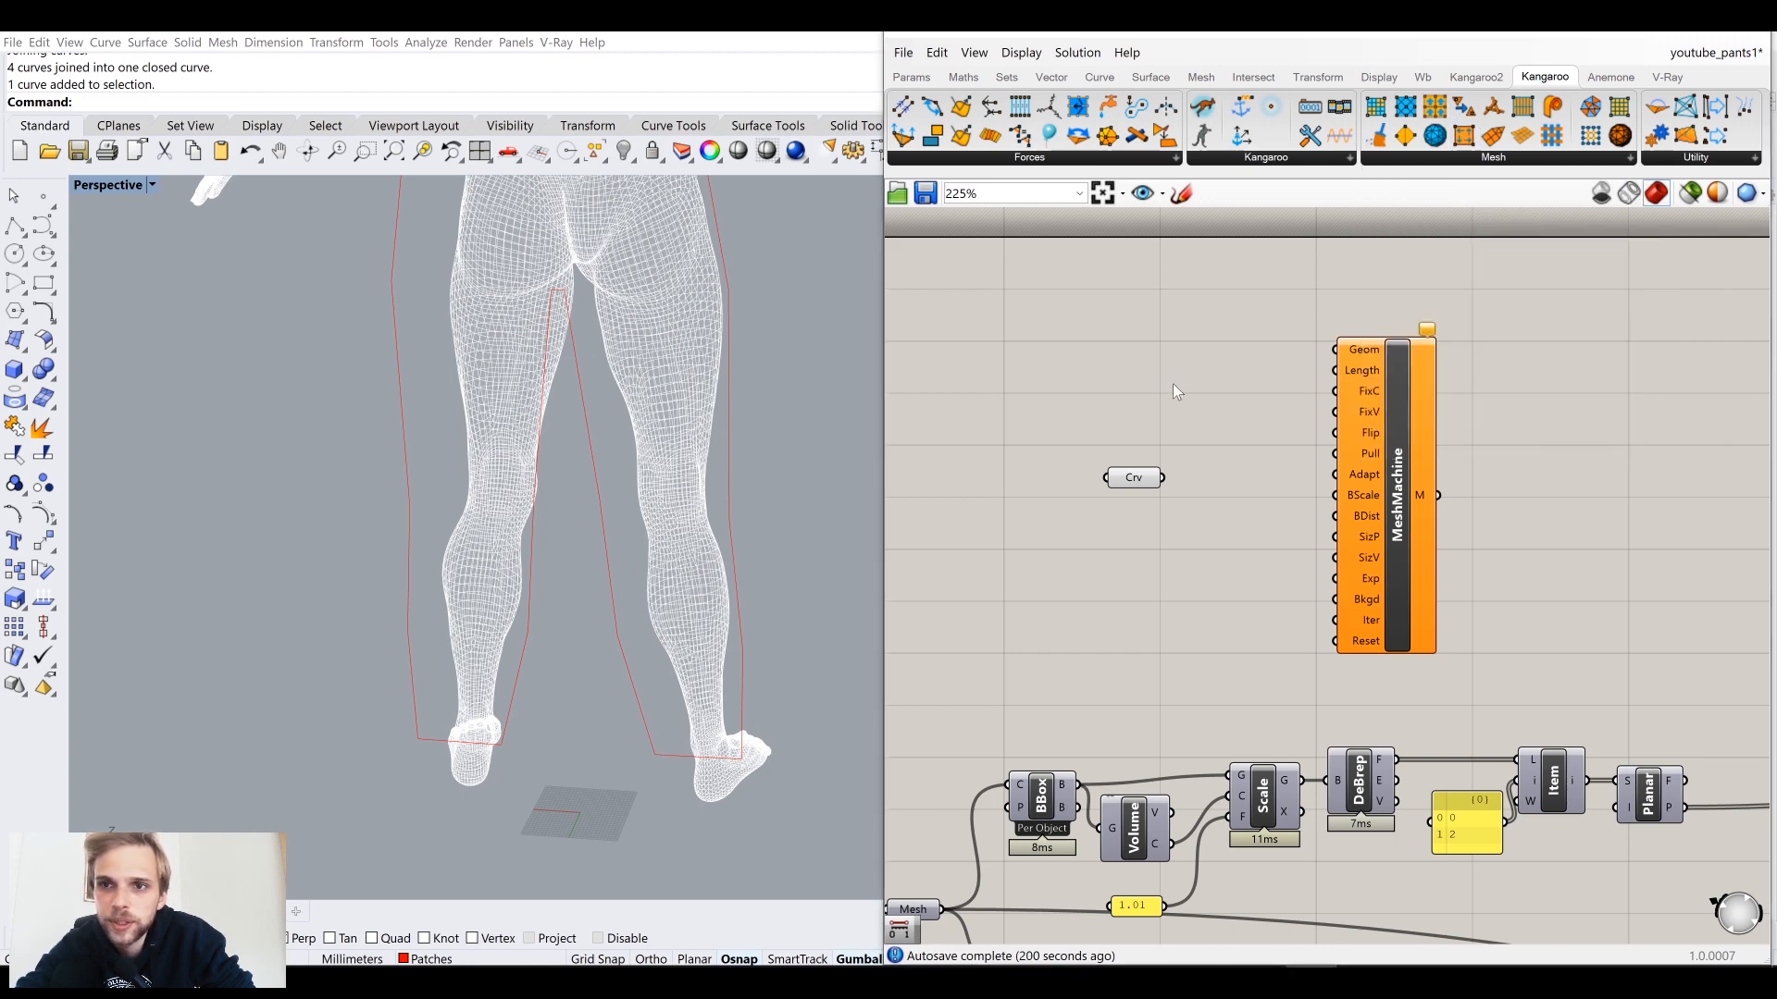
drag(1140, 486, 1157, 463)
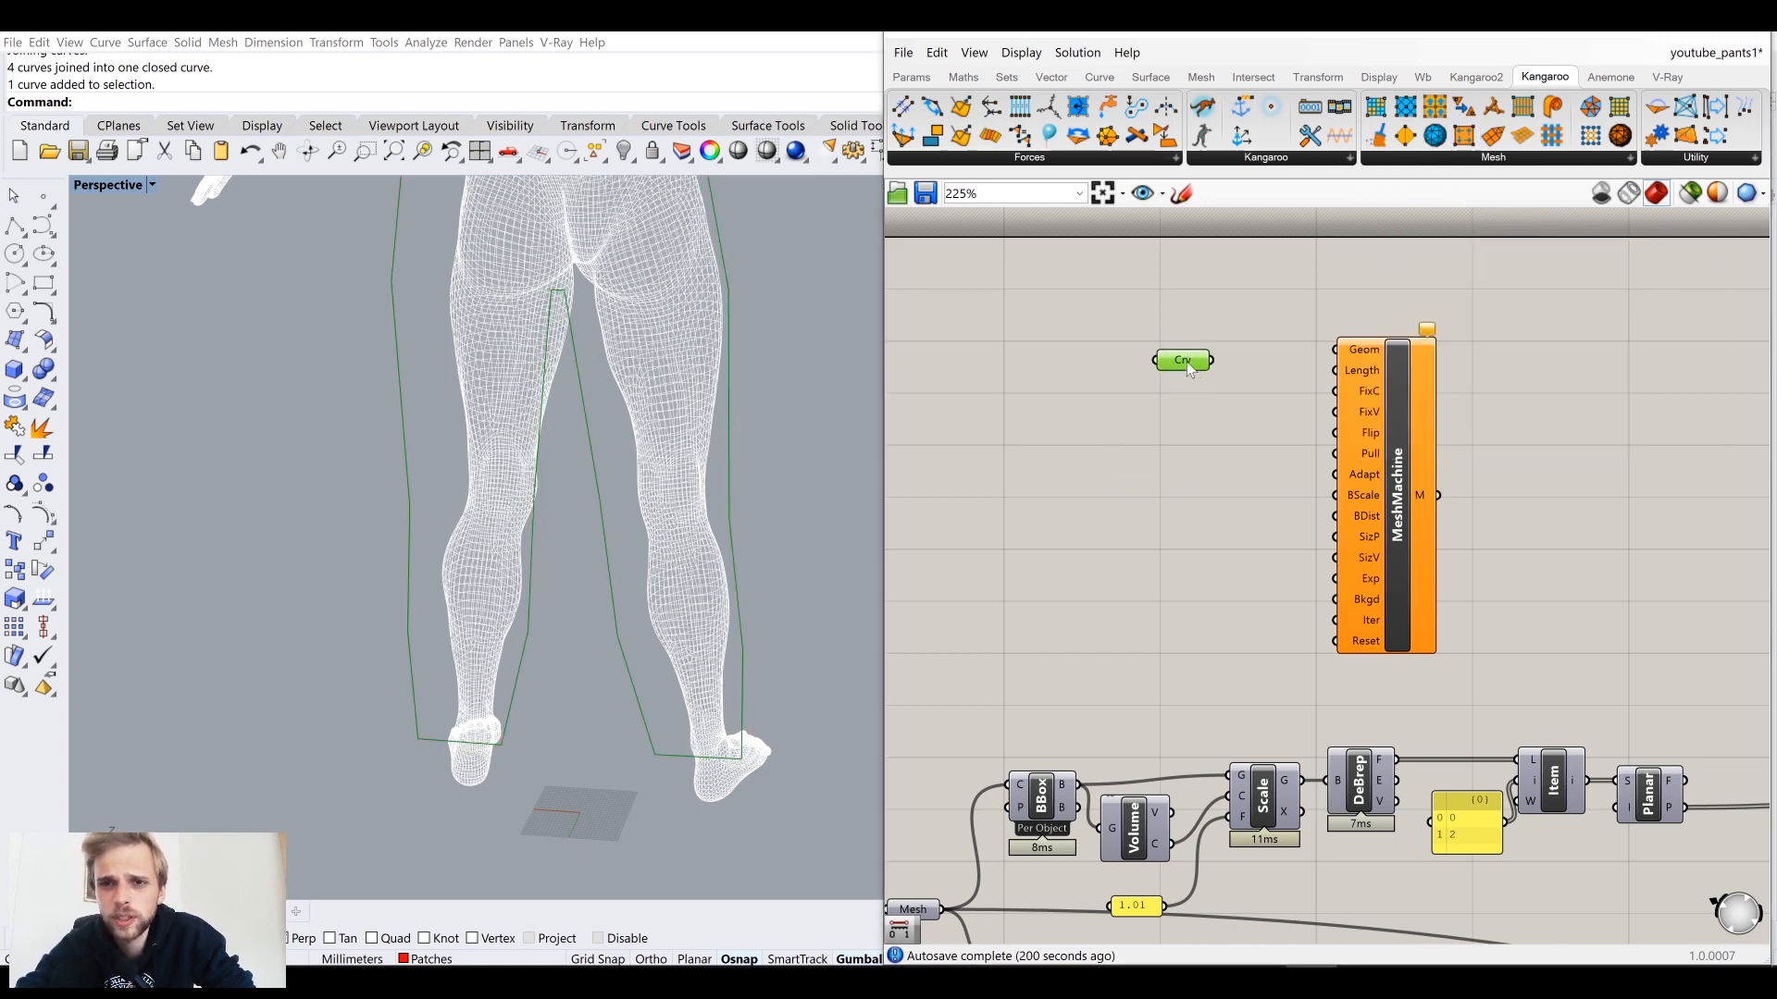
mouse_move(1423, 440)
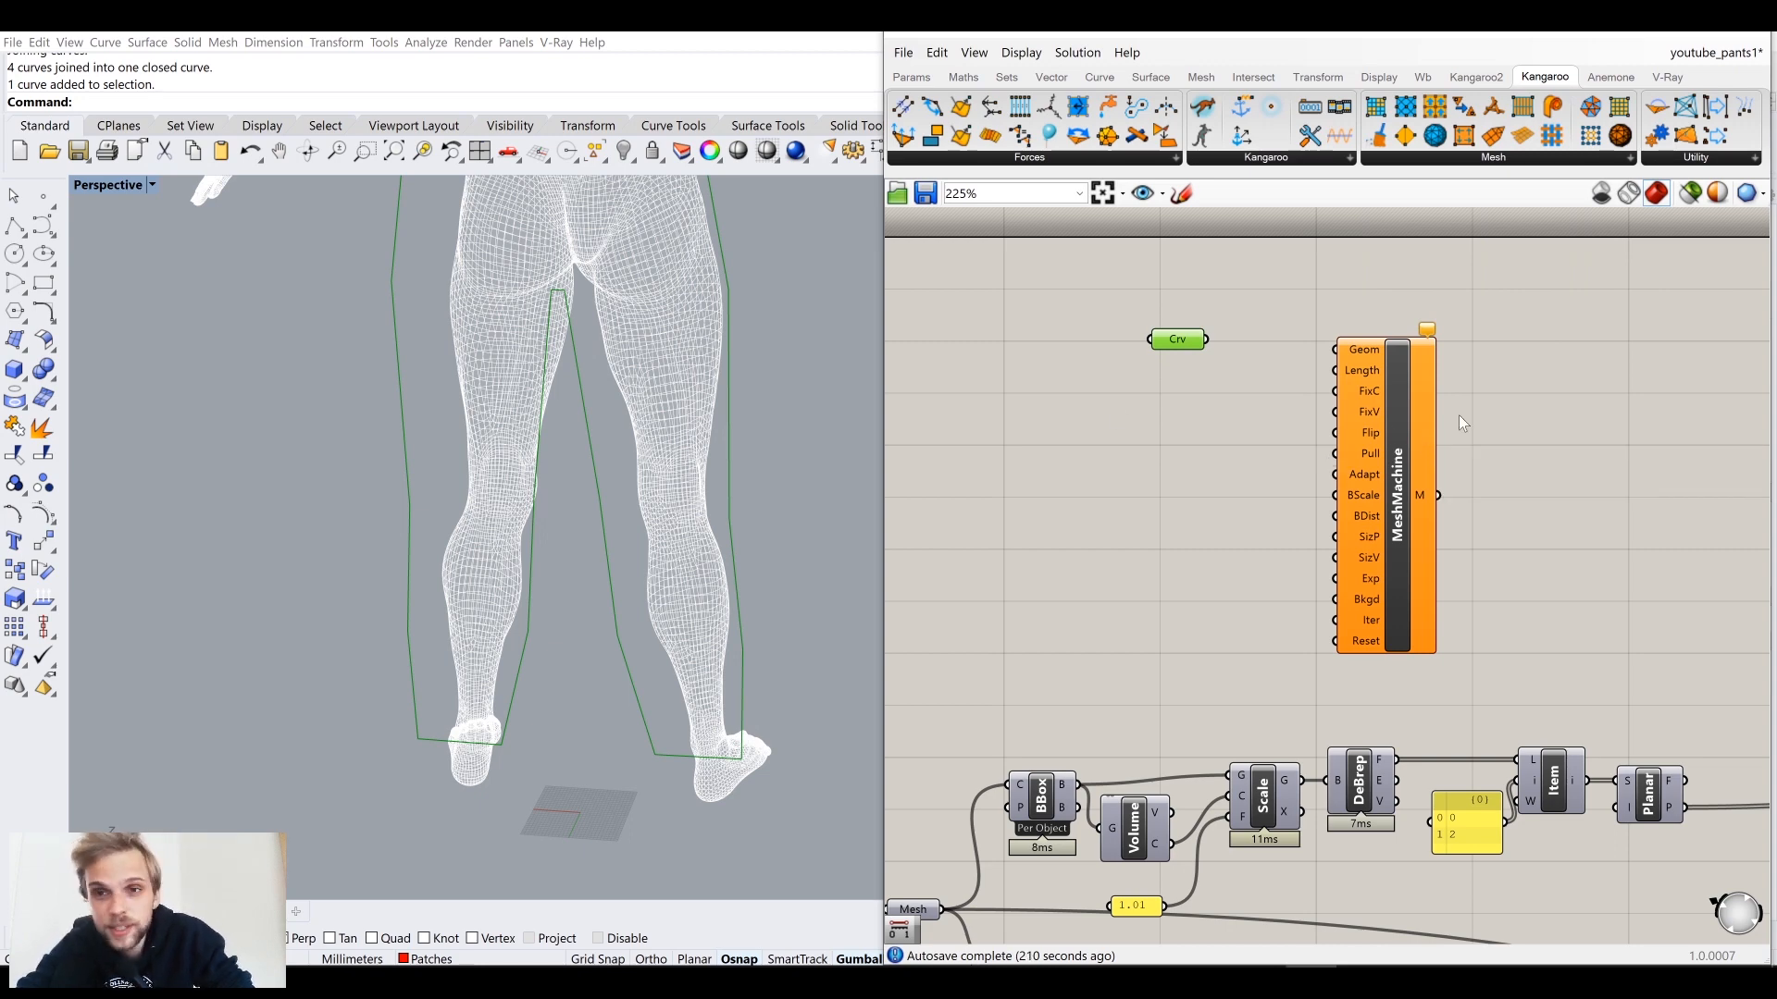
right_drag(1577, 437, 1485, 411)
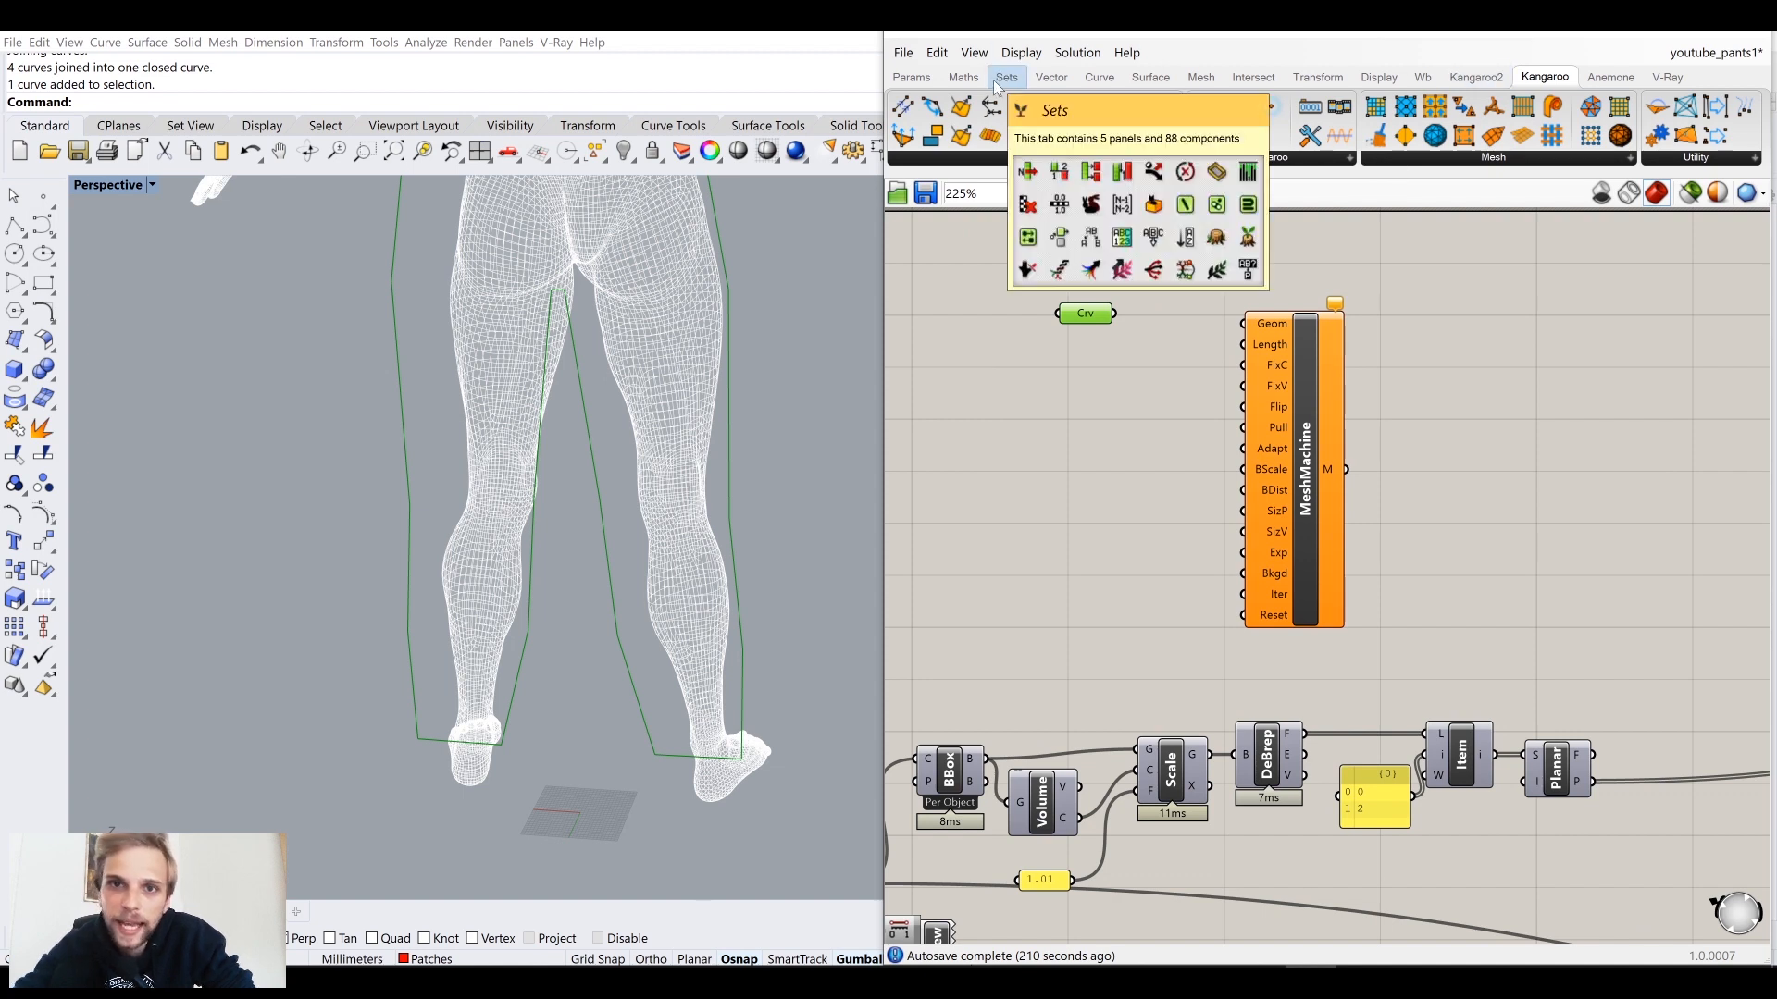
click(909, 78)
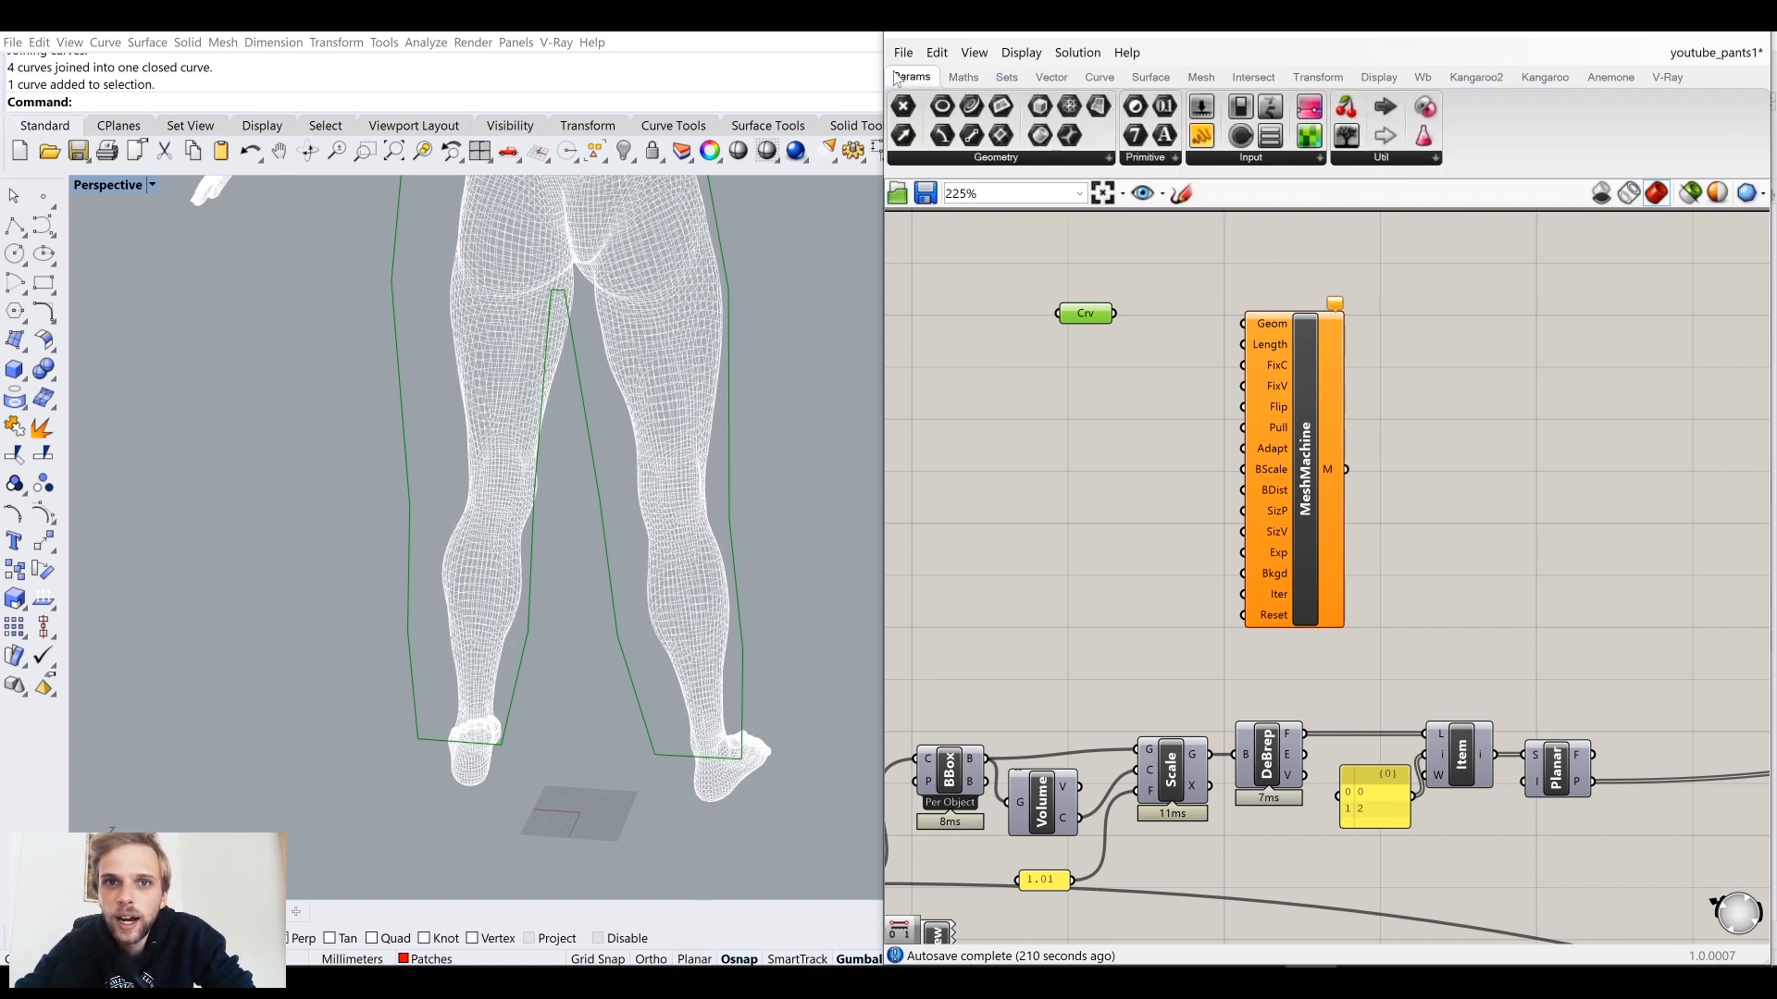
click(1009, 159)
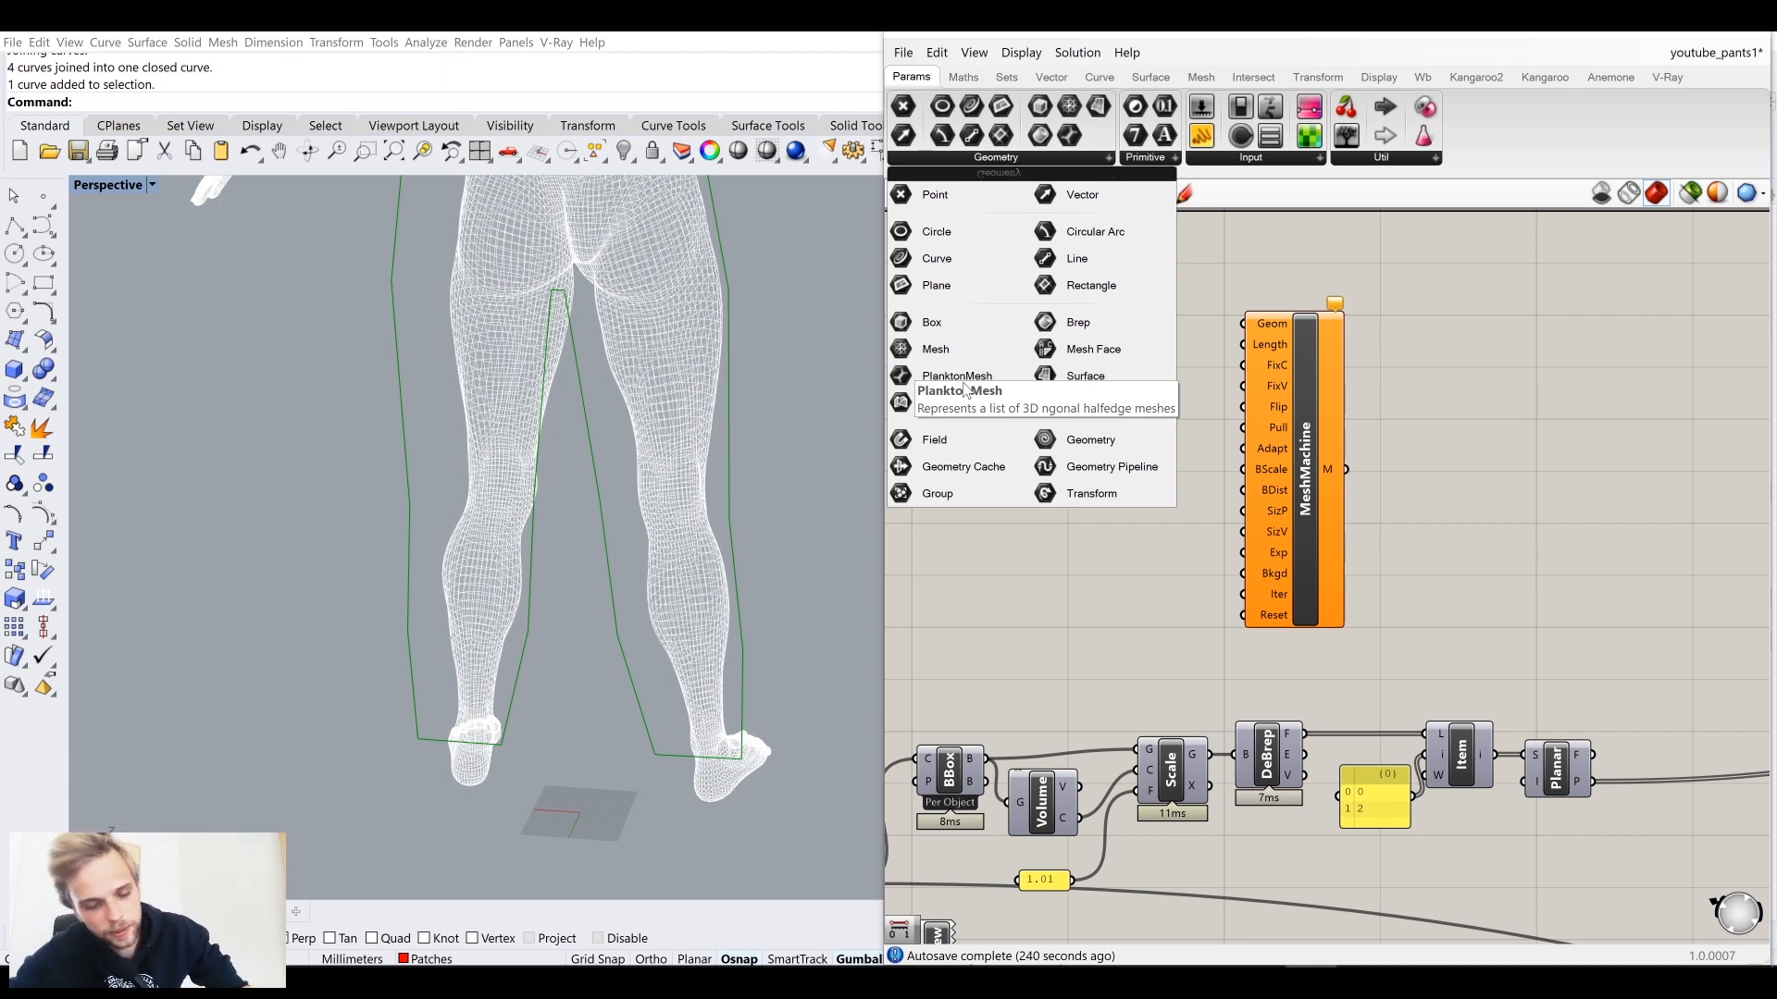
click(1077, 651)
Step: Move the Curve parameter farther away from MeshMachine, roughly level with the Geom input
drag(1057, 313, 1009, 329)
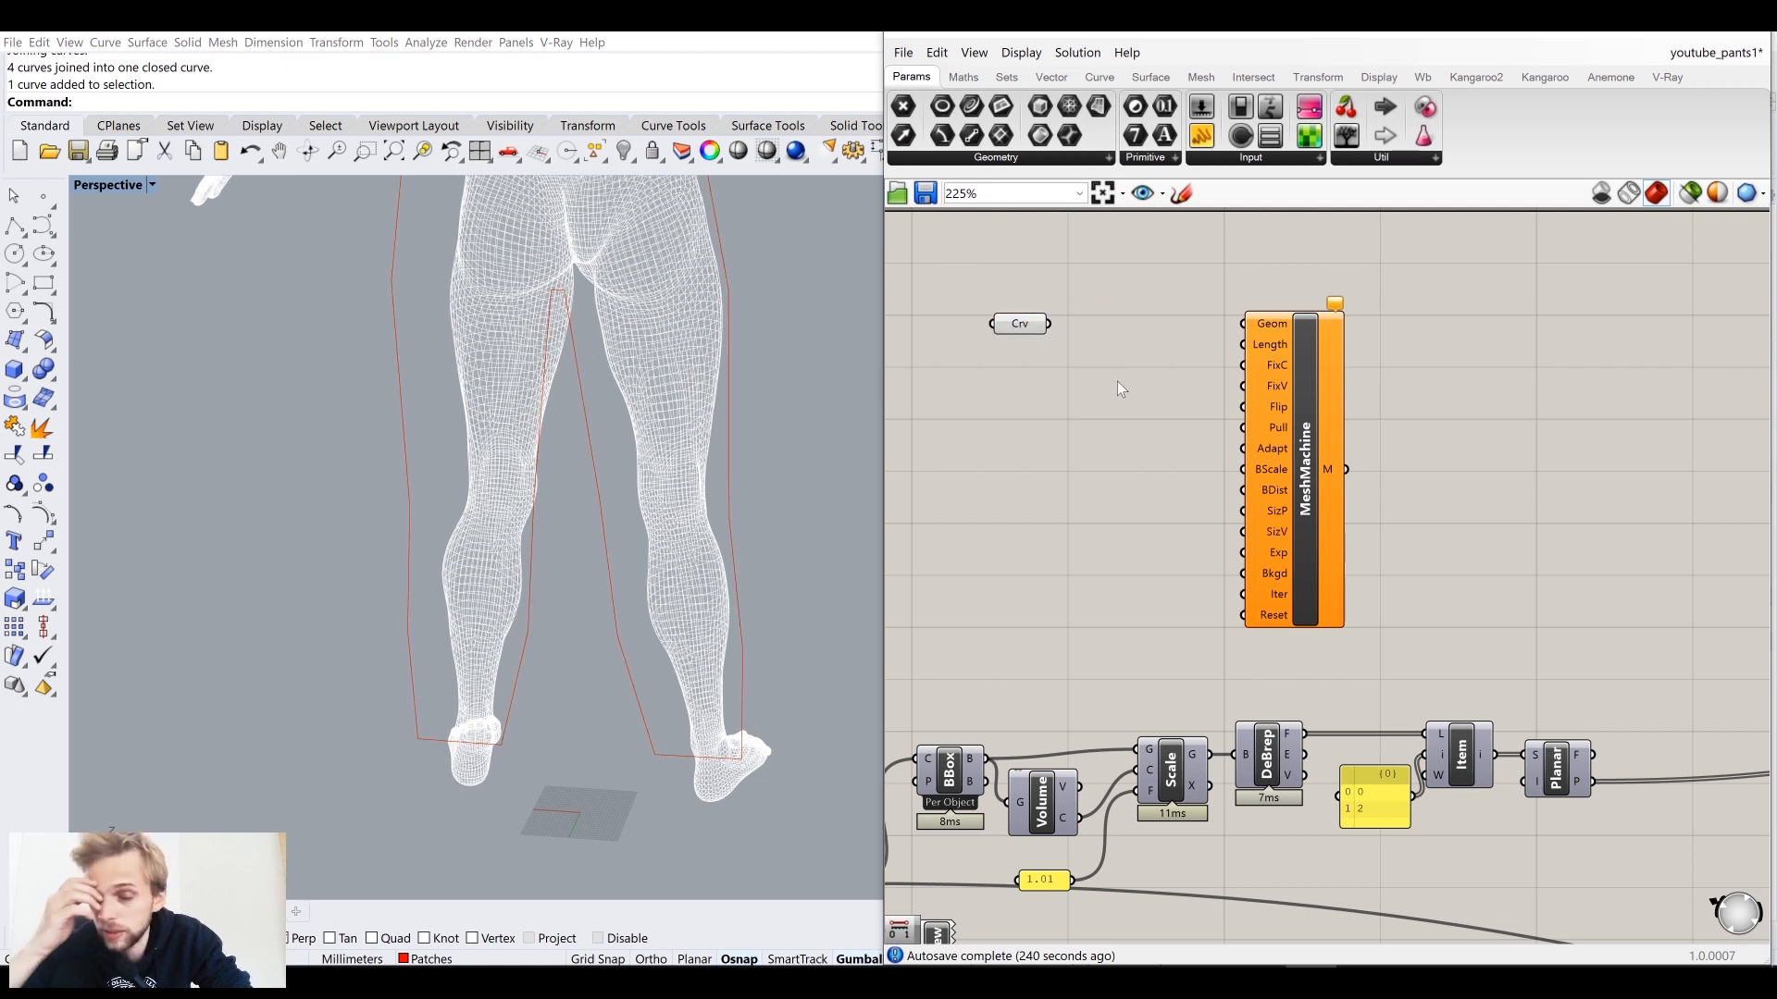
right_drag(1137, 425, 1180, 459)
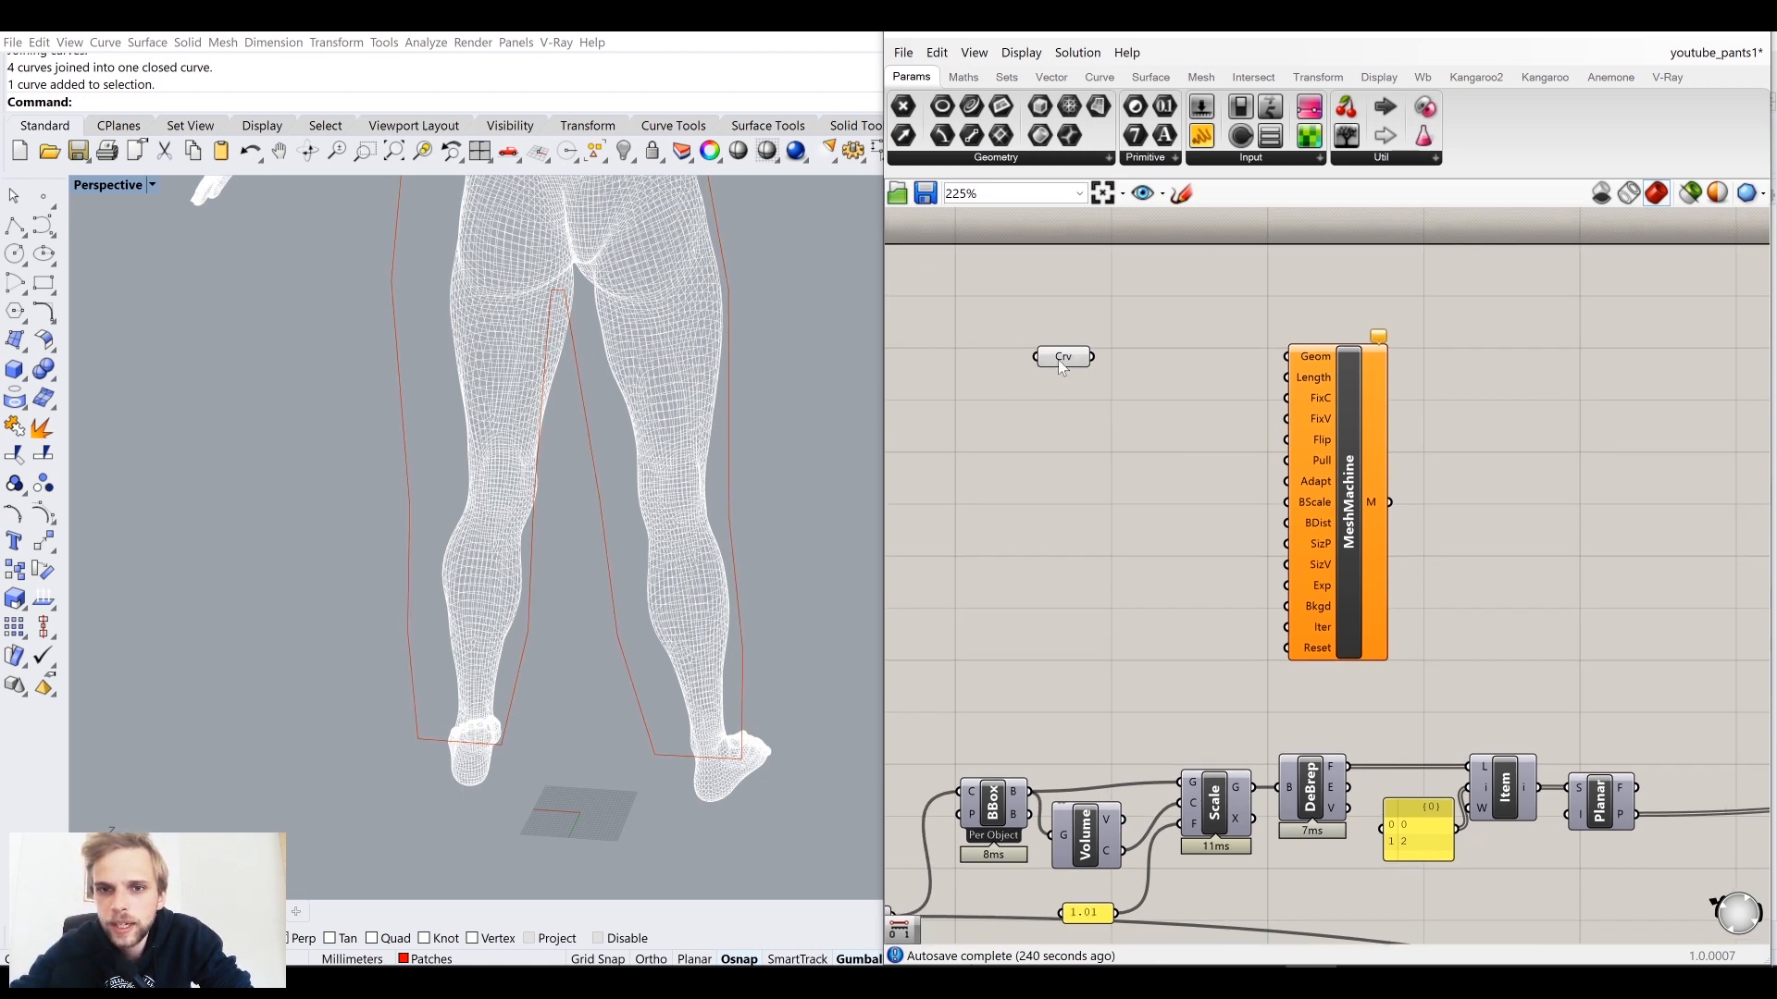
drag(1071, 355, 1054, 363)
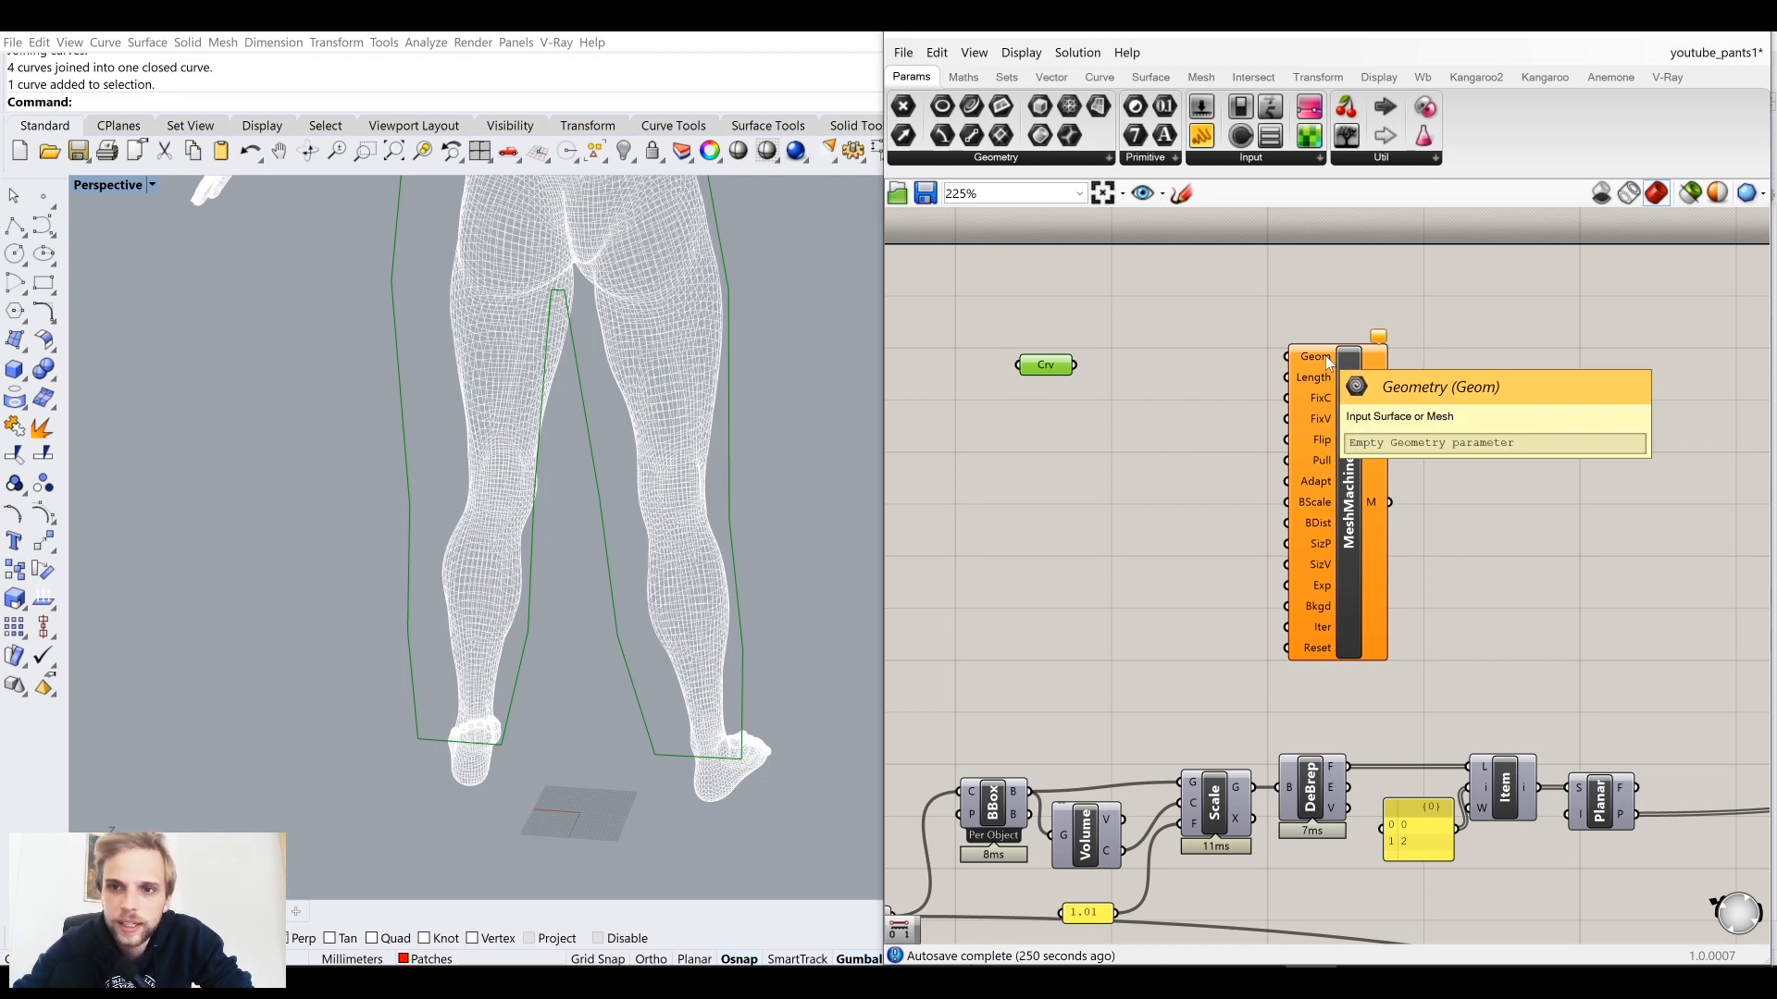
drag(1062, 365, 1035, 350)
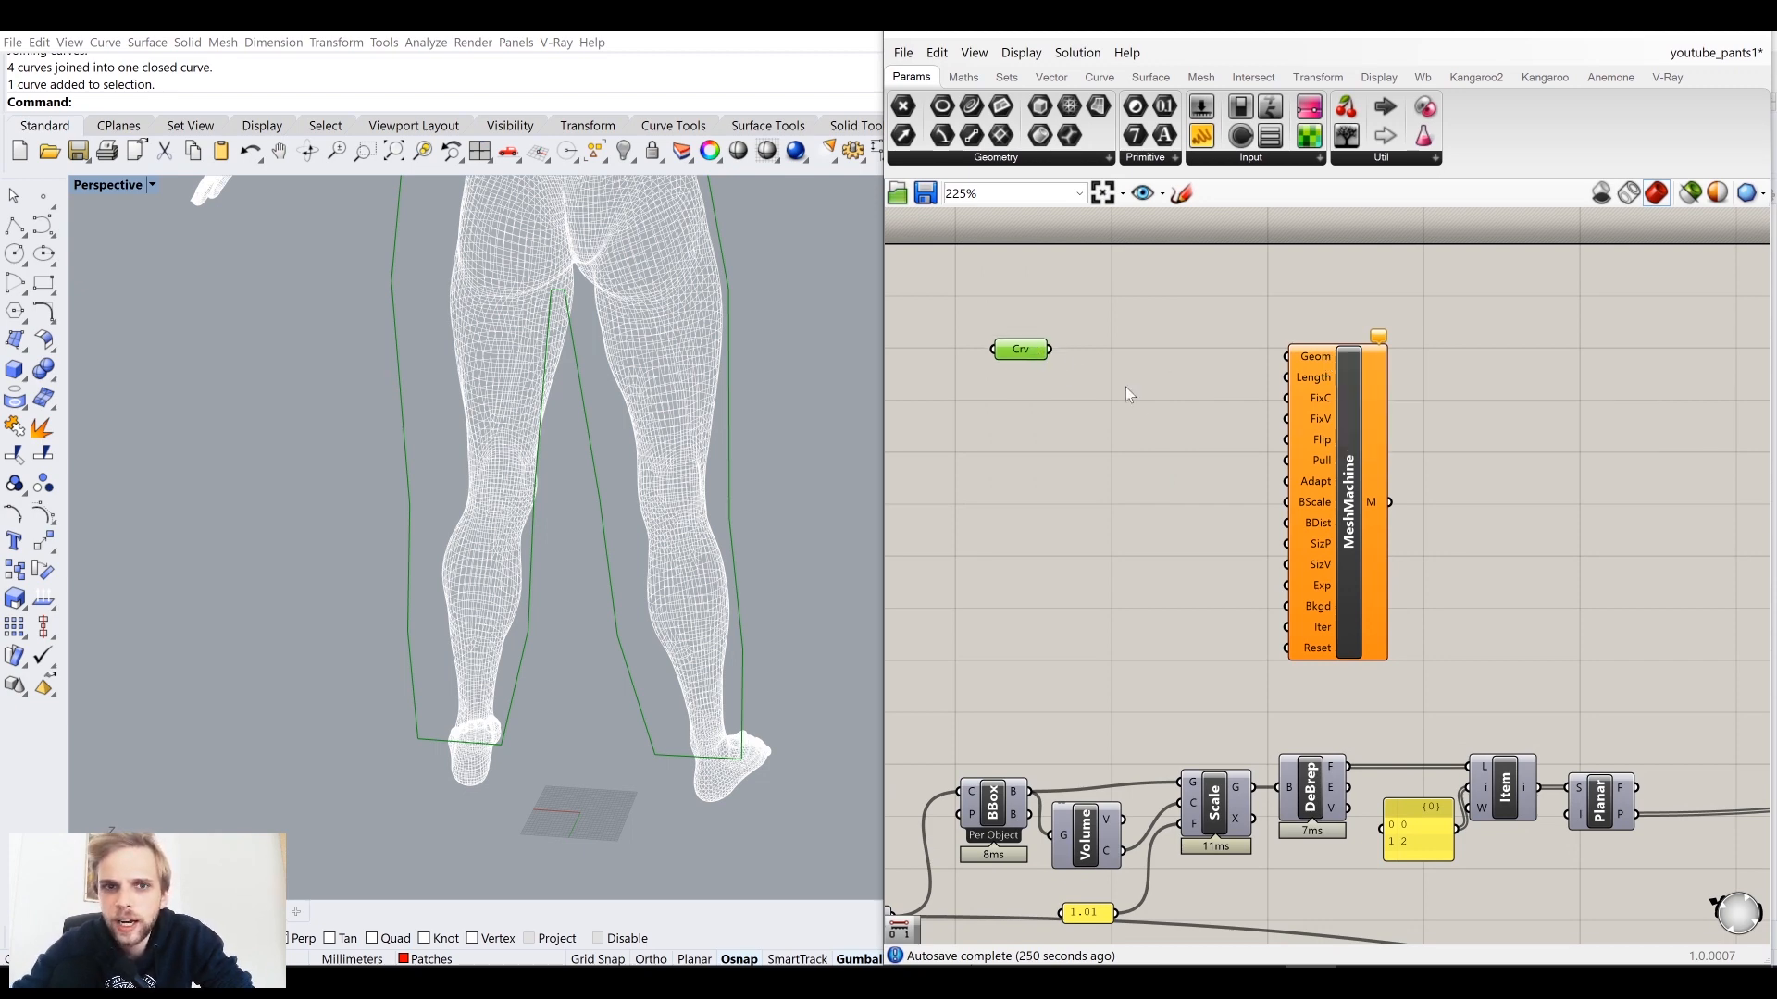
Step: Add a Mesh parameter between the Curve parameter and MeshMachine and feed it with the pants curve
double_click(1140, 393)
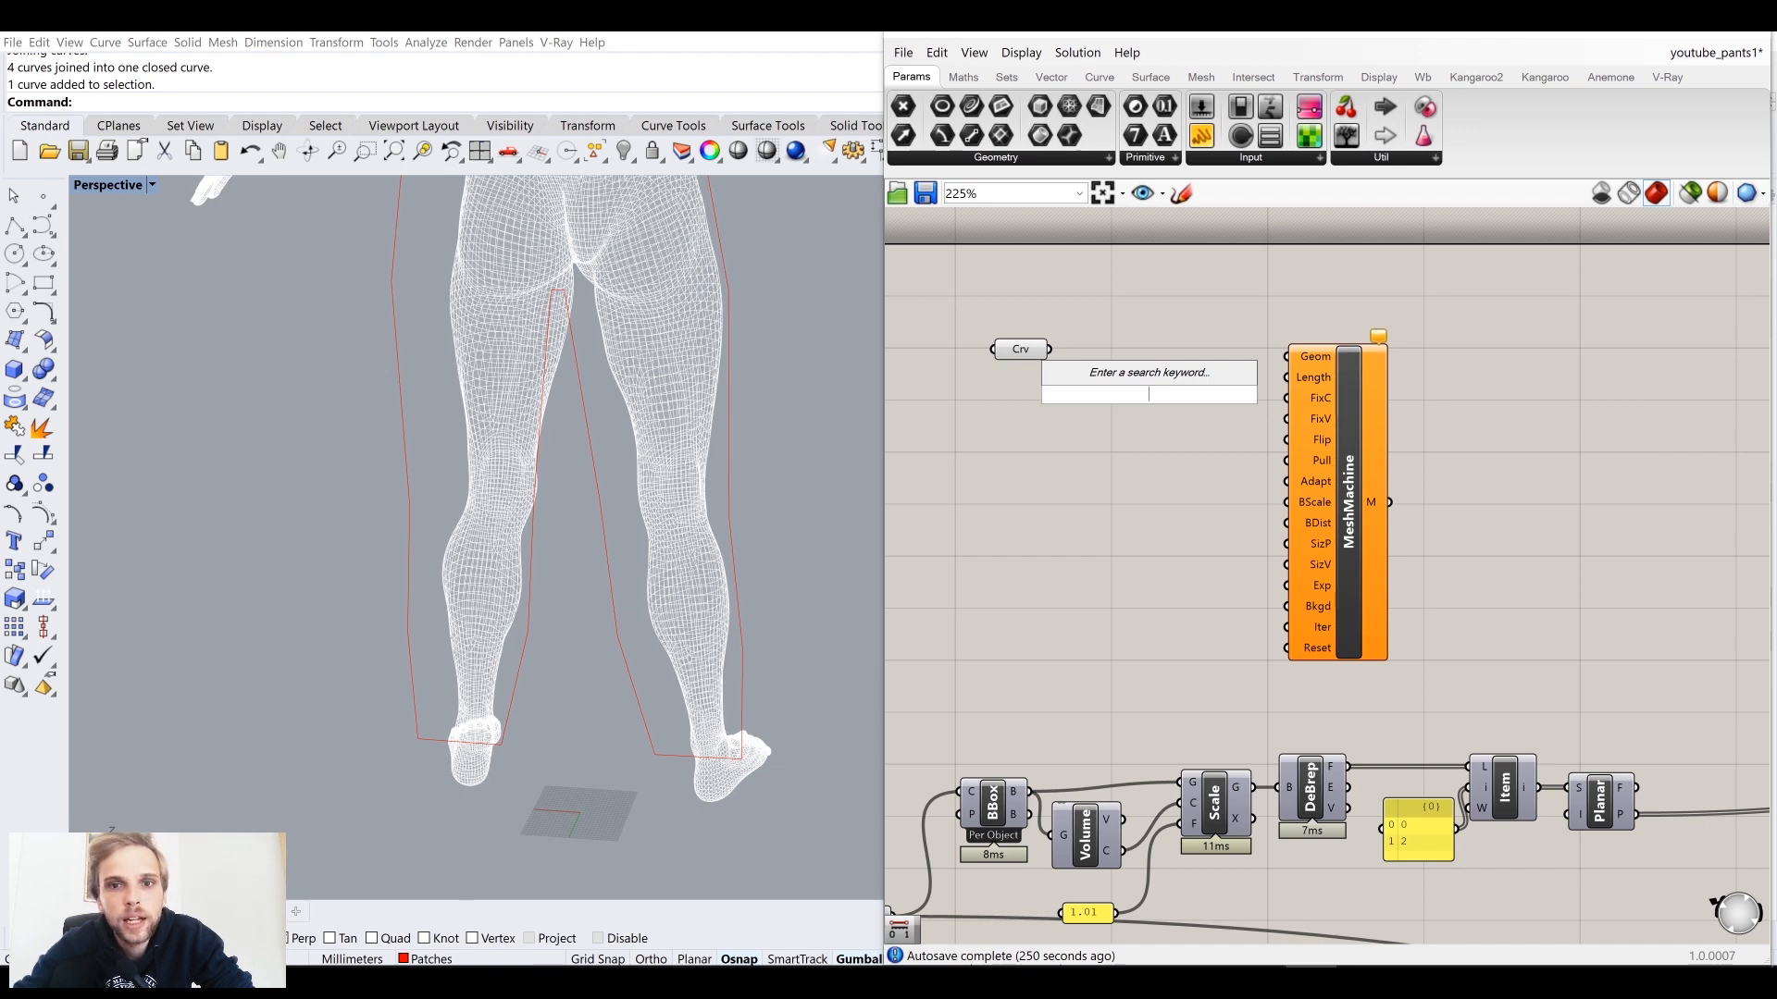
text(mesh)
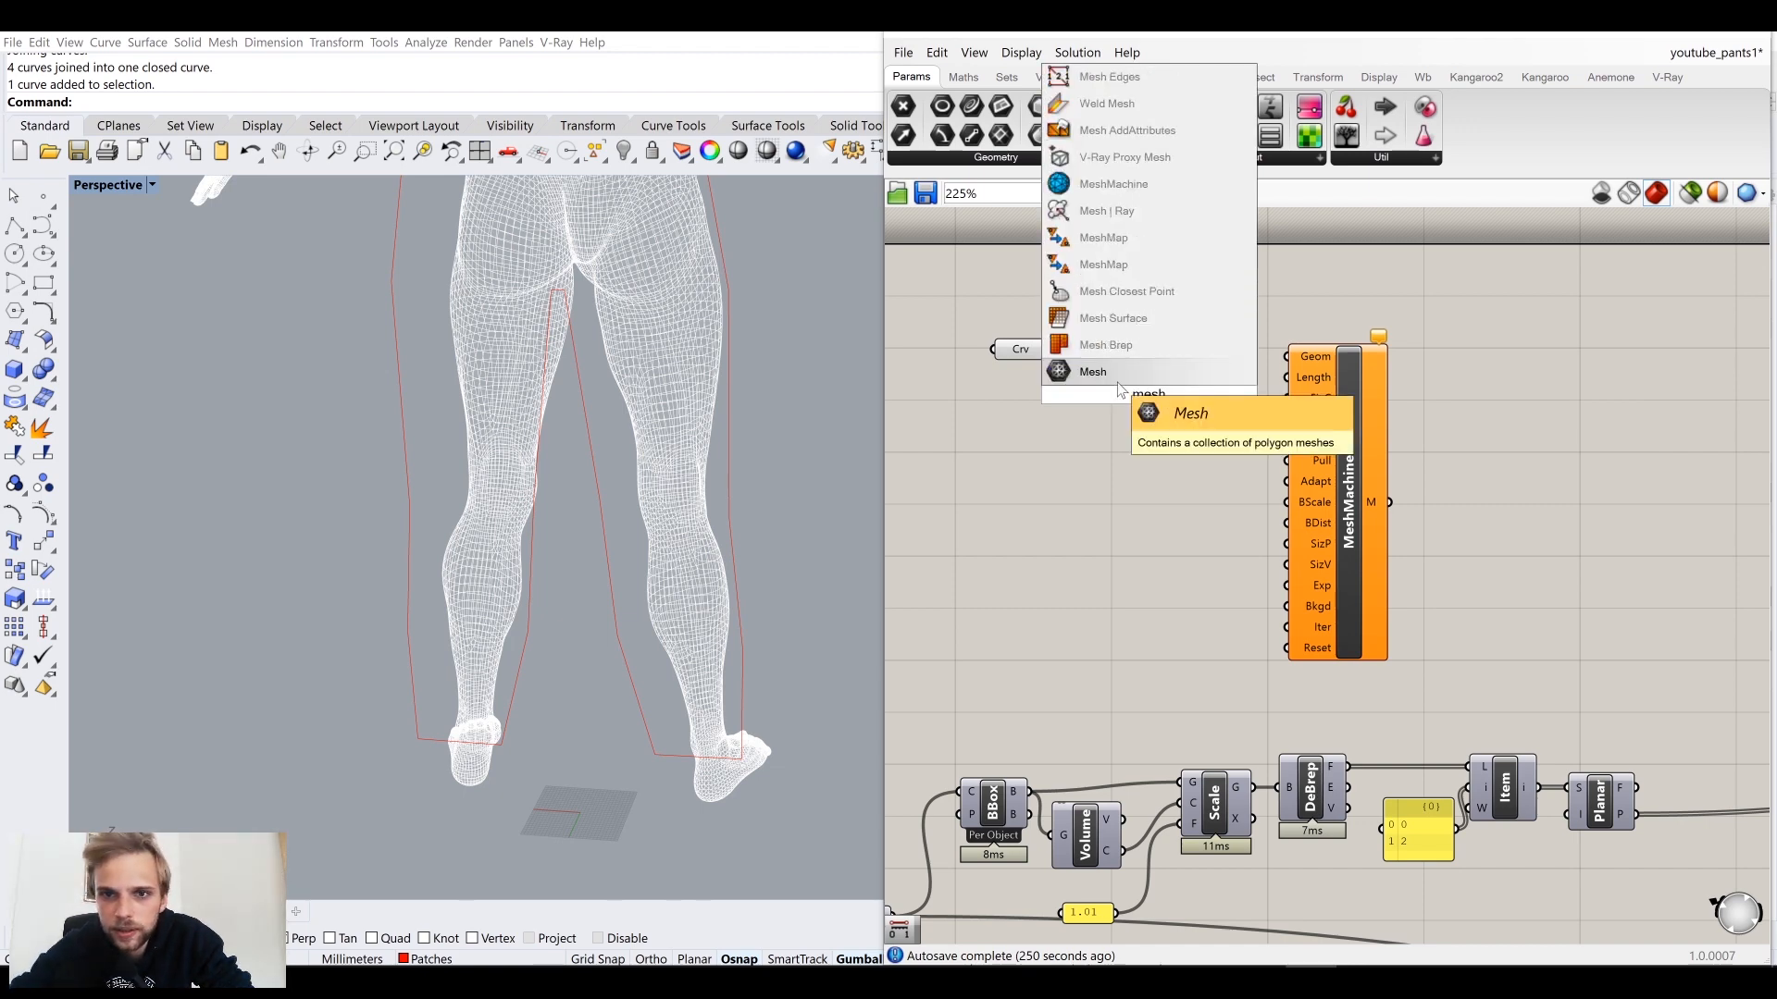
click(1110, 373)
drag(1048, 349, 1127, 344)
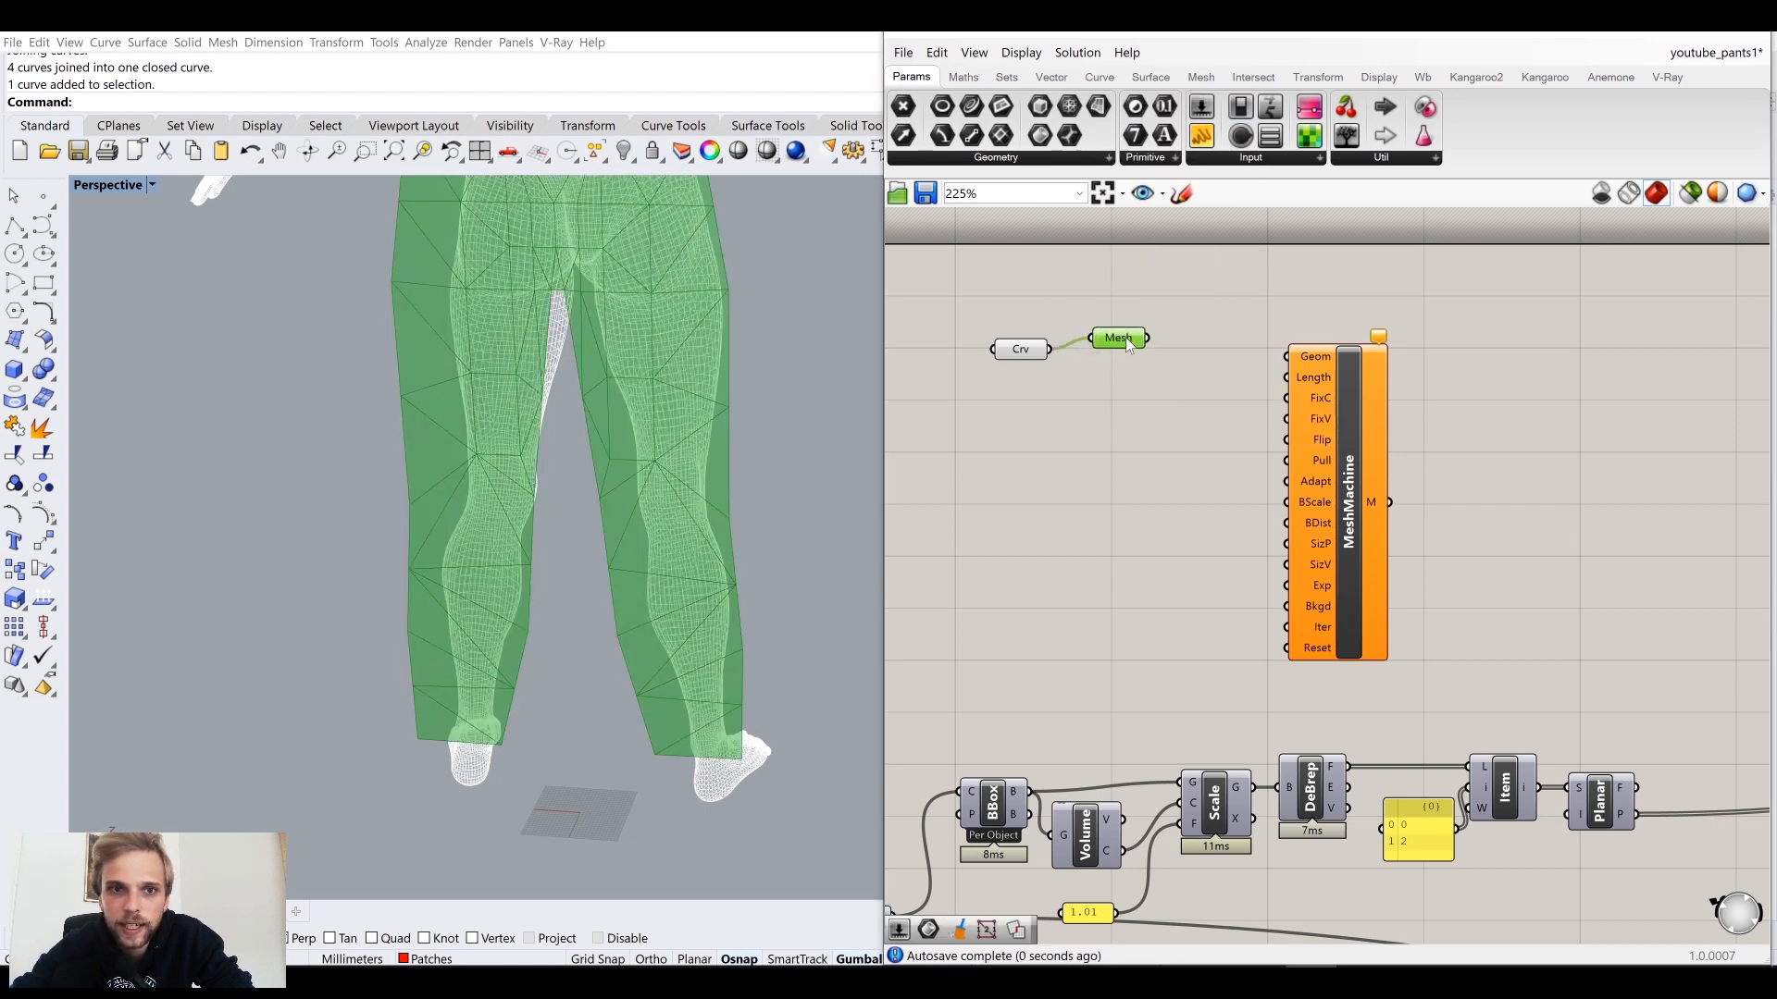
click(1140, 407)
right_drag(764, 296, 697, 345)
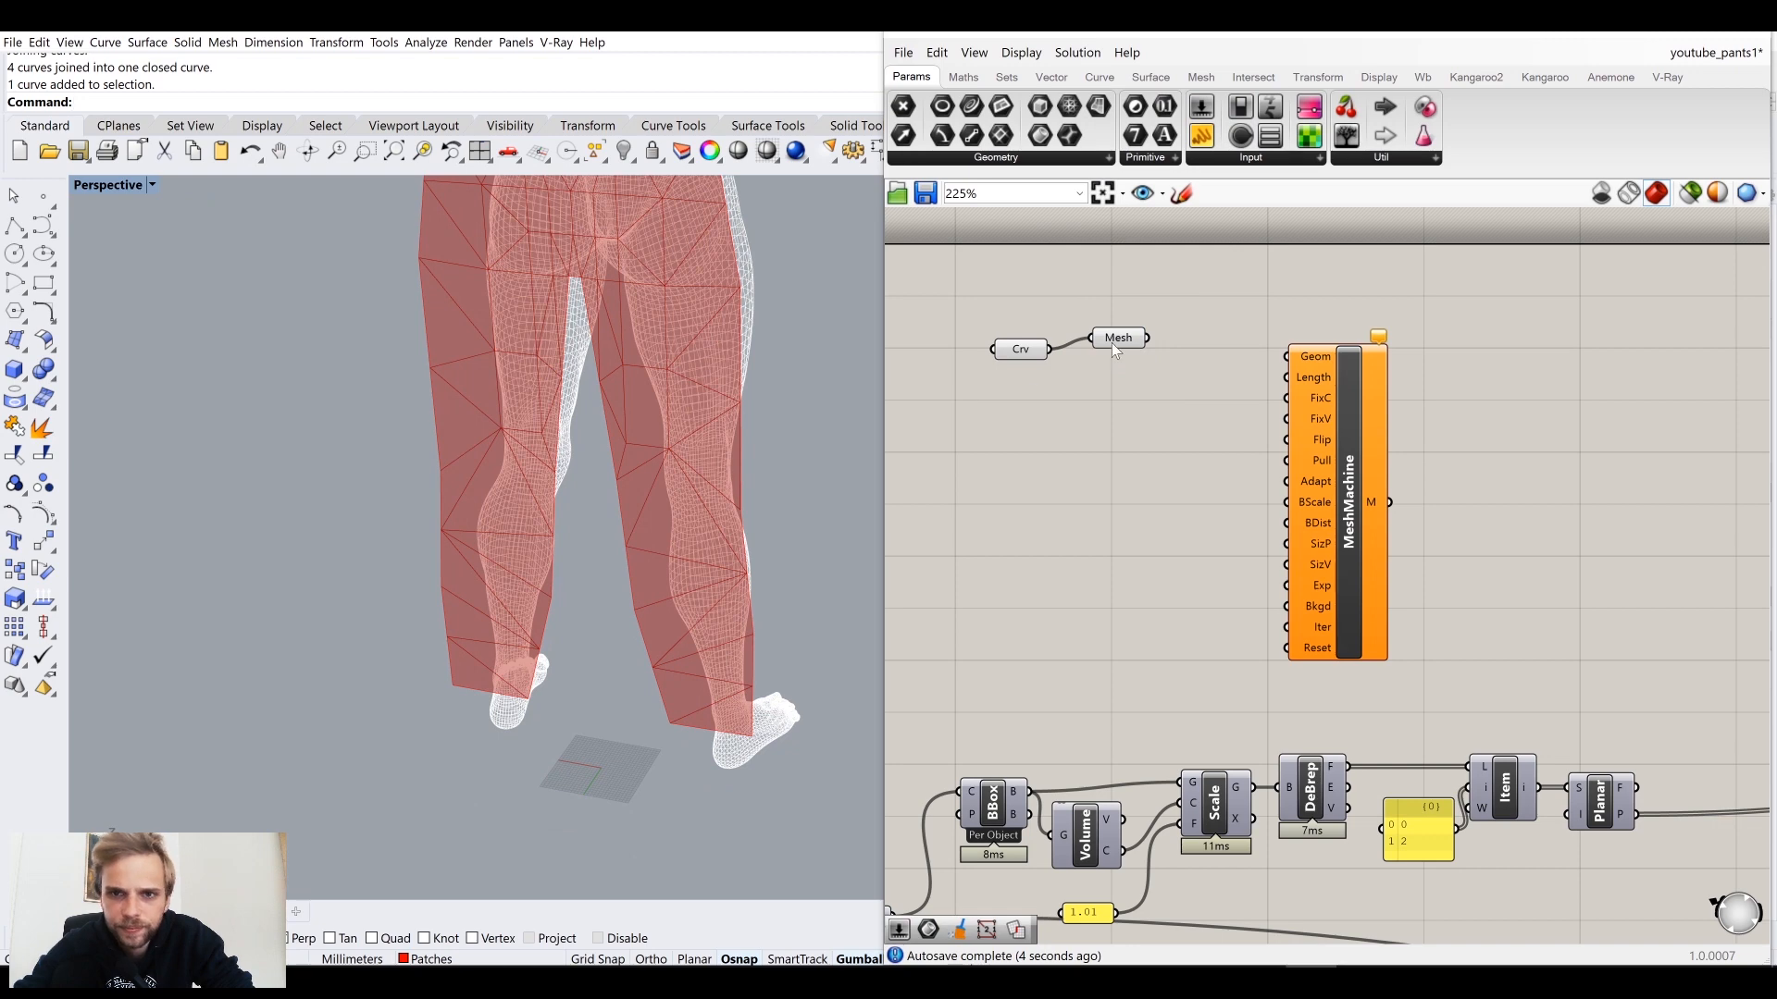
Step: Connect the Mesh parameter to MeshMachine's Geom input and inspect the coarse pants mesh over the body
drag(1112, 342, 1270, 407)
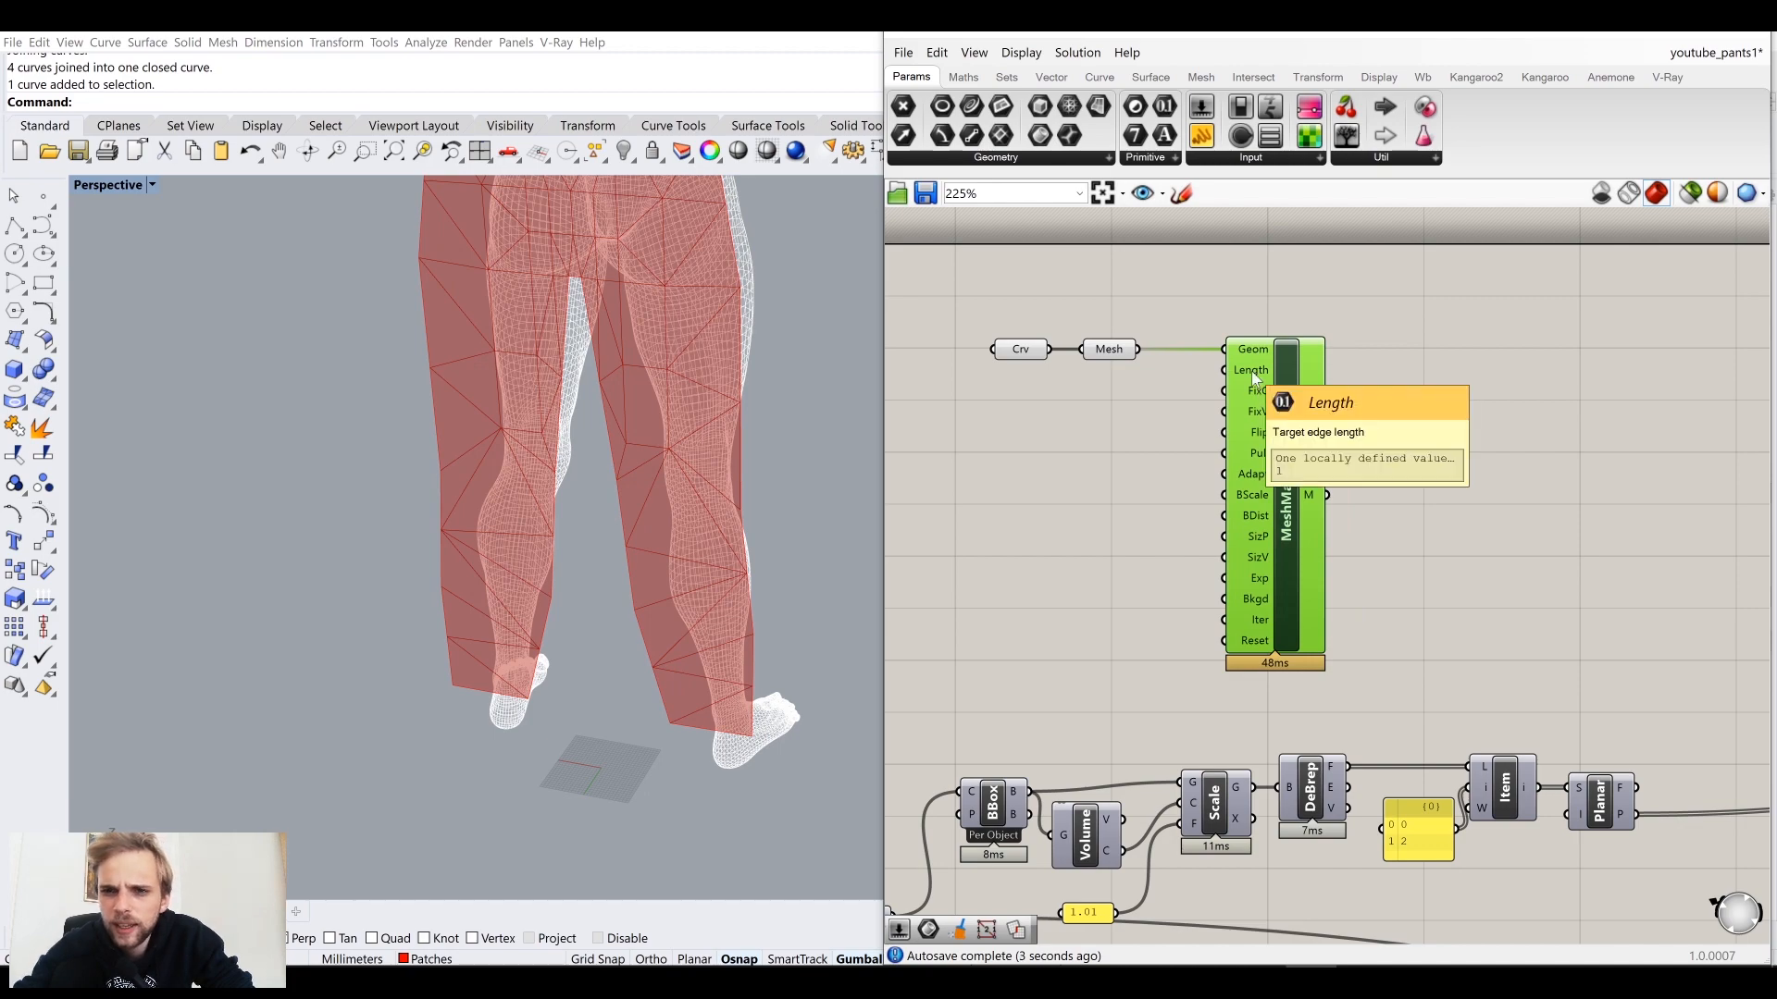
right_drag(507, 696, 567, 668)
scroll(457, 515, down, 3)
scroll(457, 515, down, 1)
scroll(496, 403, up, 5)
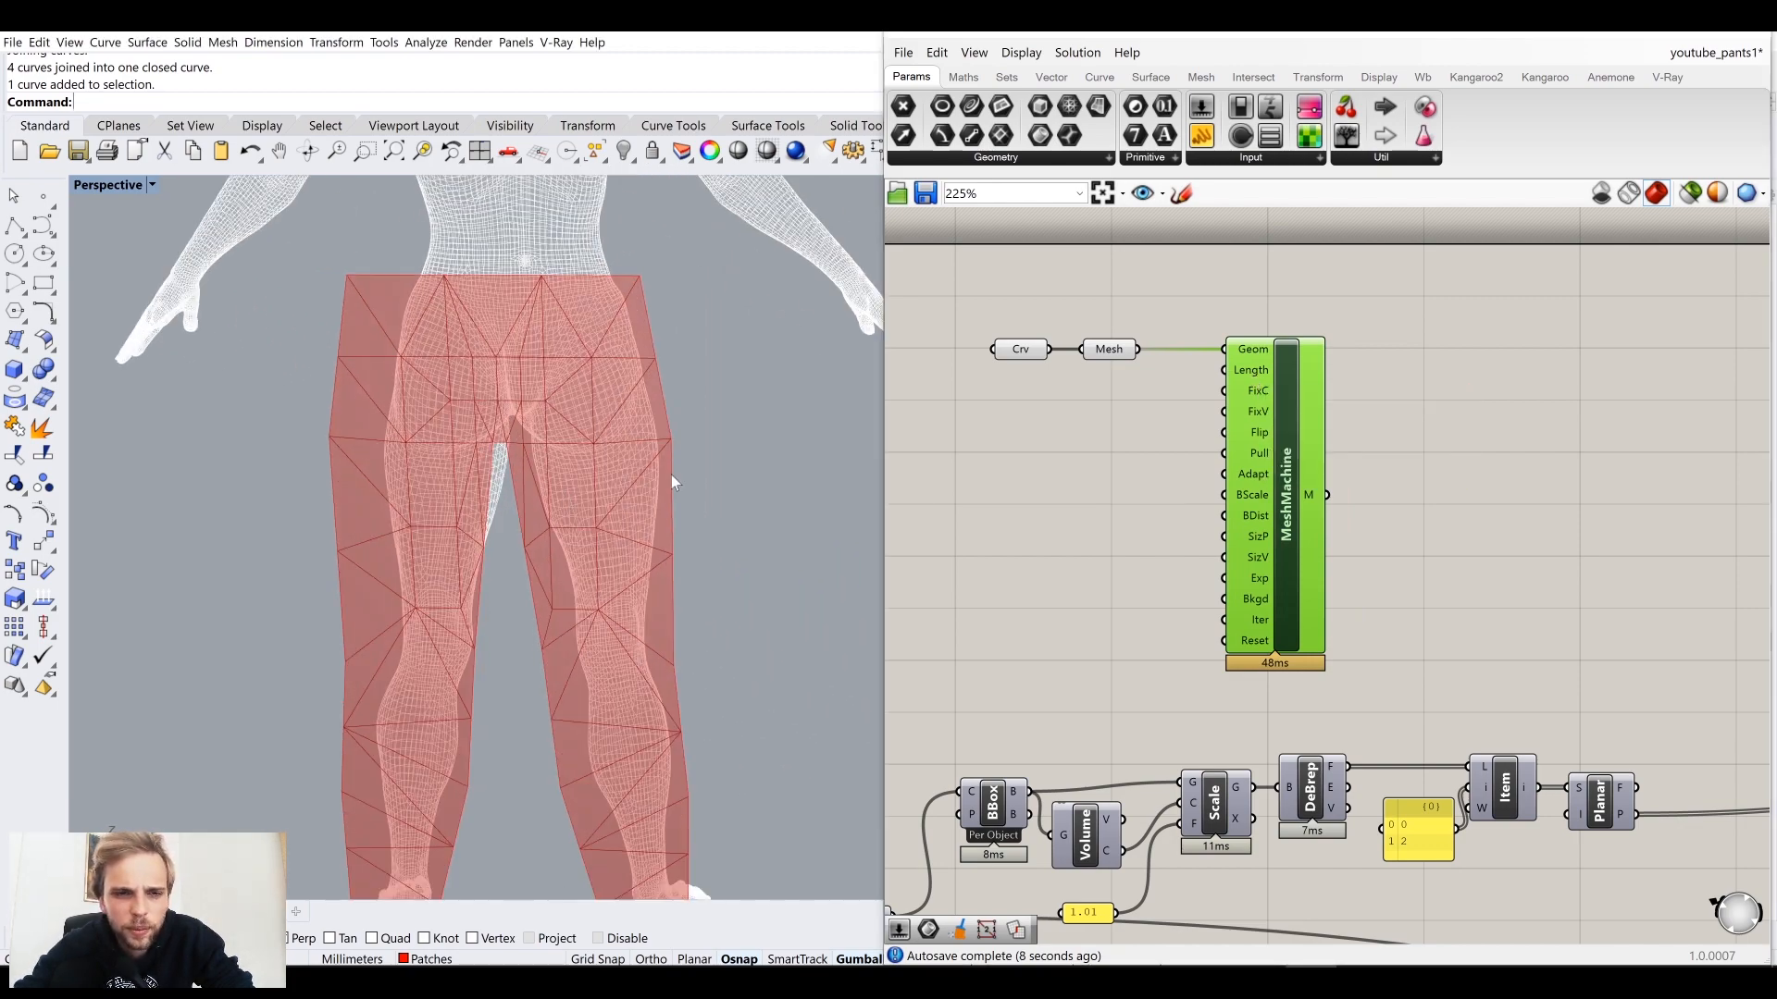
Step: Add a number slider set to 20, connect it to MeshMachine's Length input and place it below the Mesh parameter
double_click(955, 441)
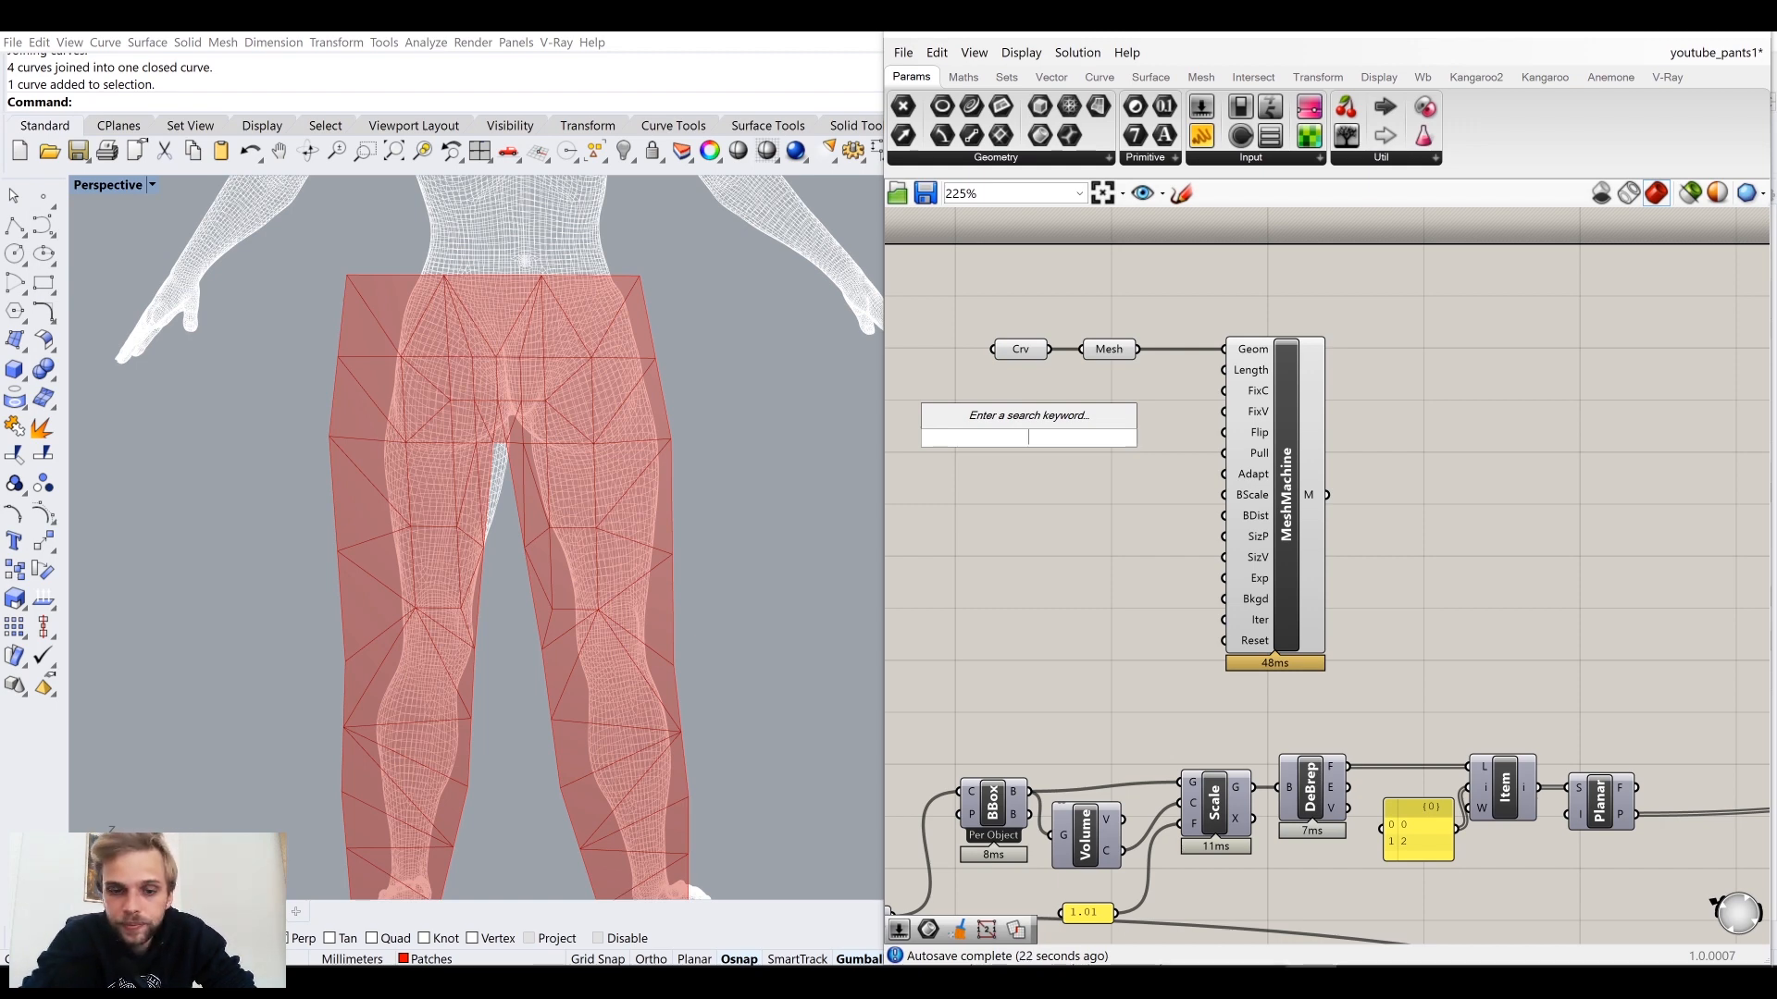
text(10)
key(BackSpace)
key(BackSpace)
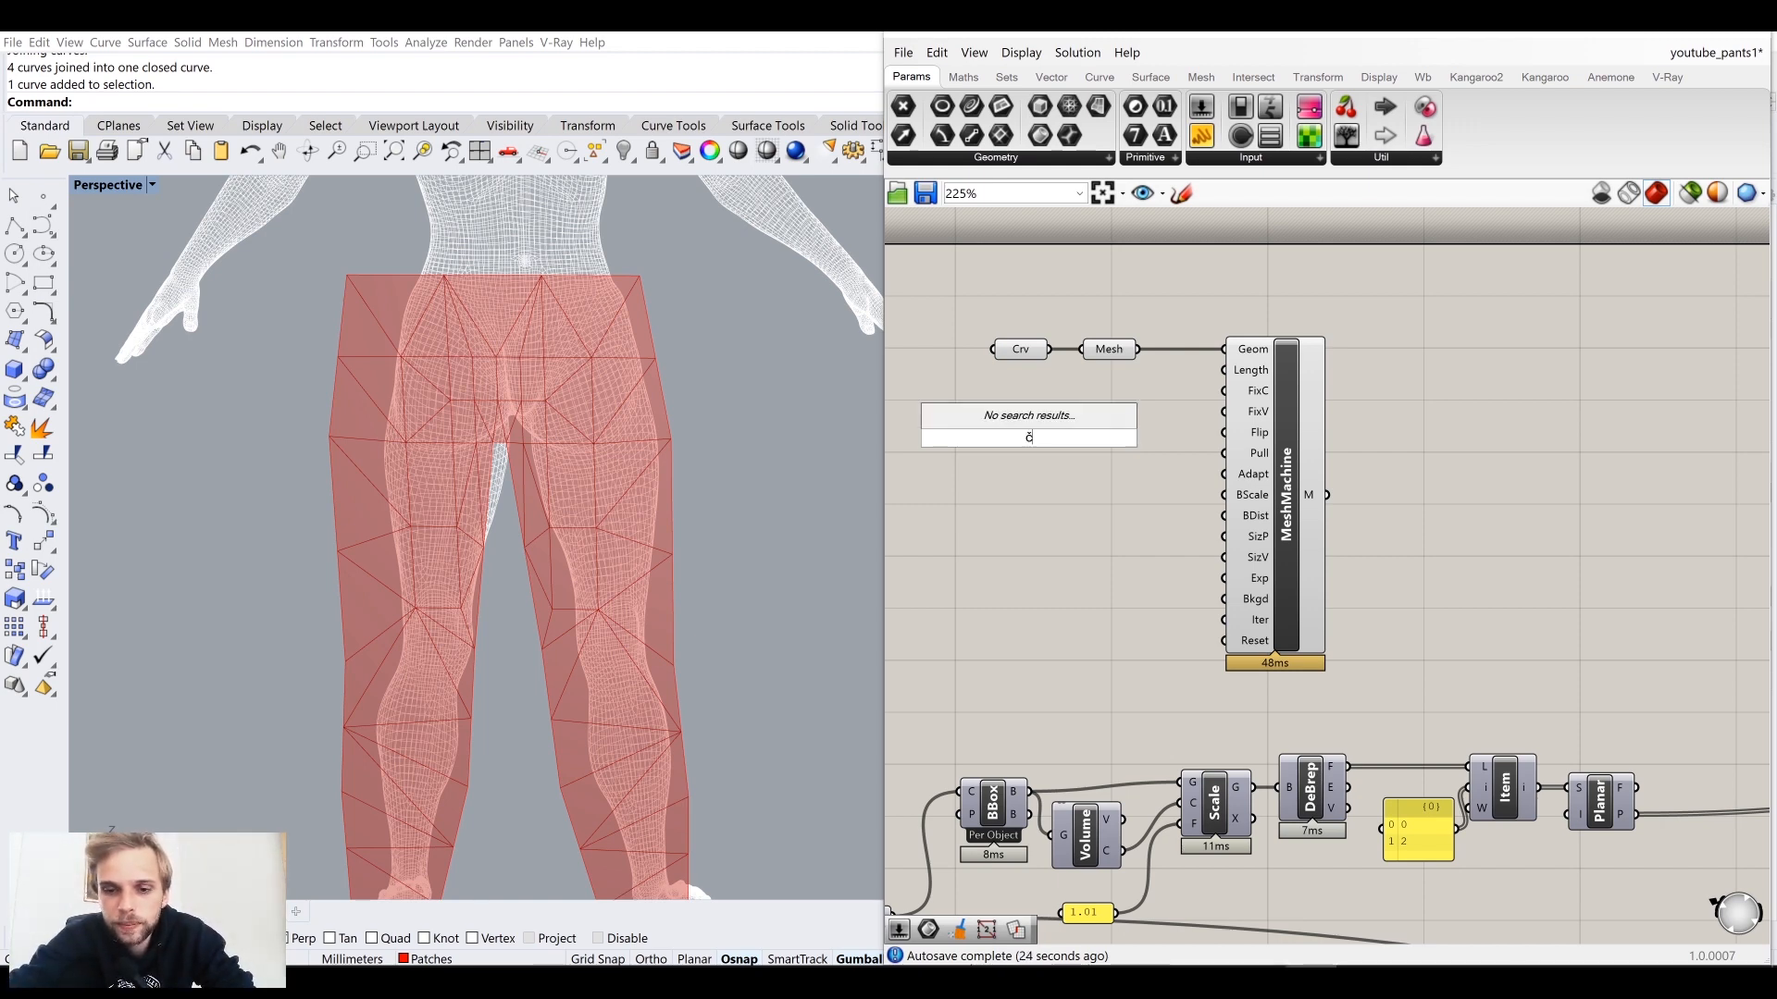
text(20)
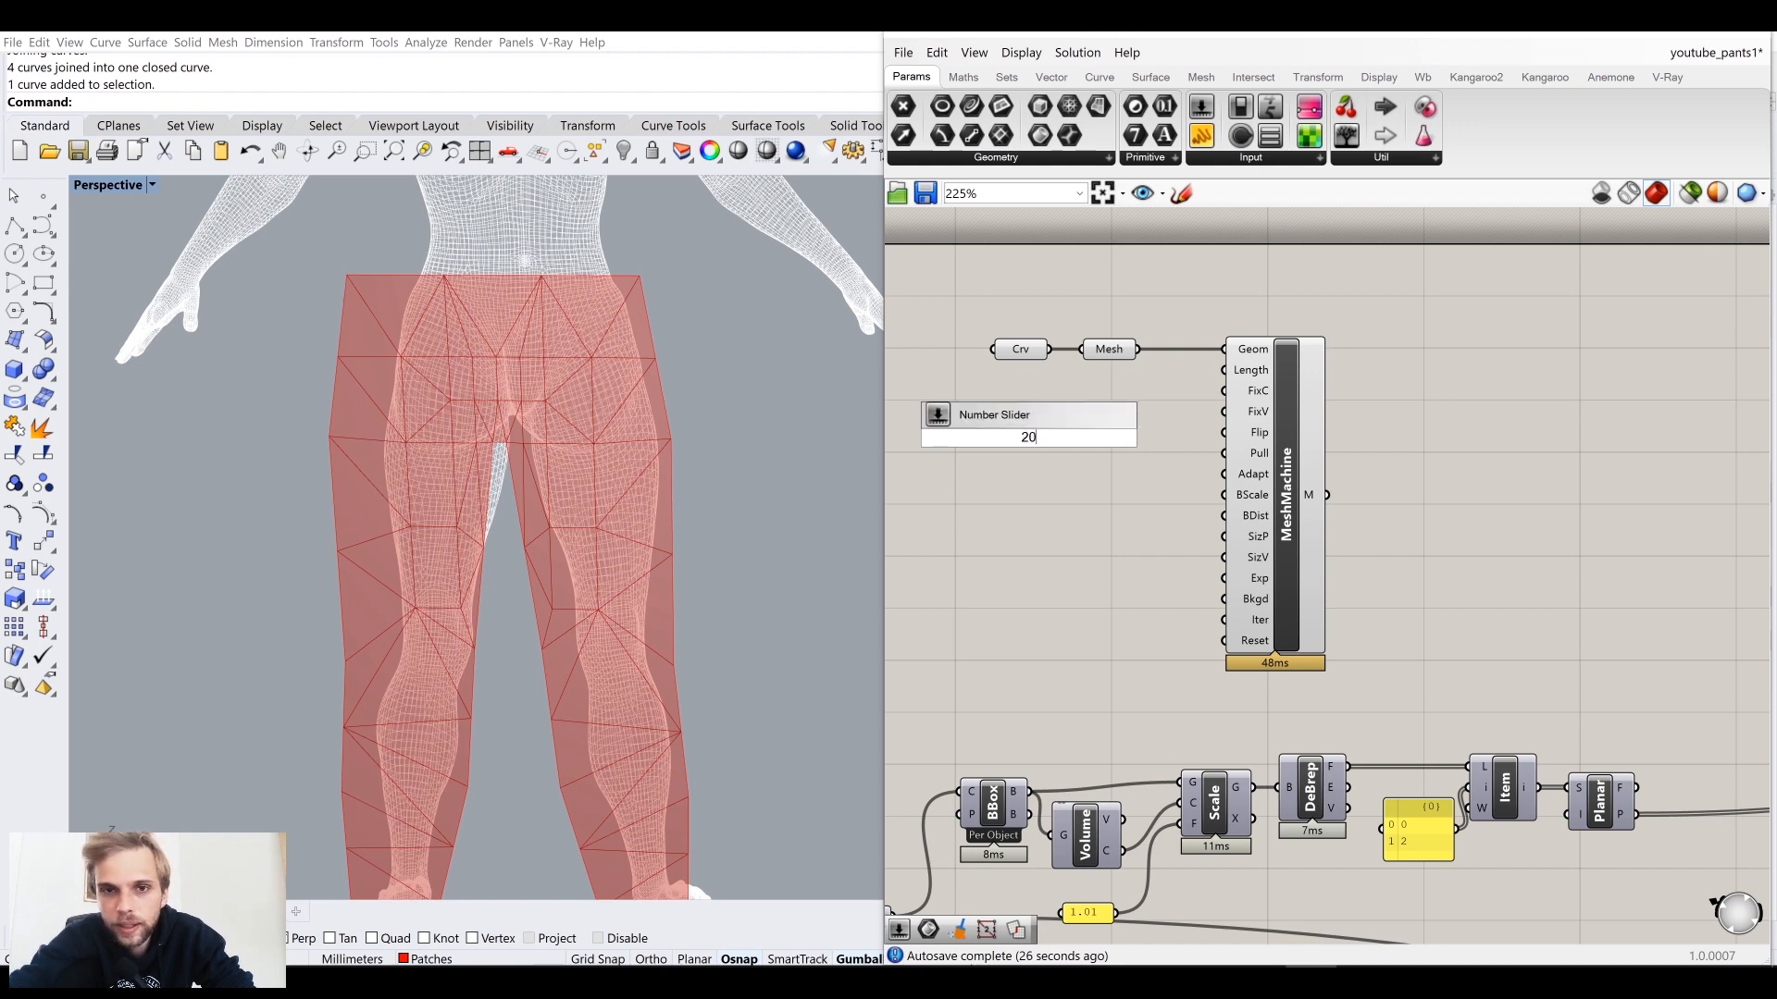
key(Return)
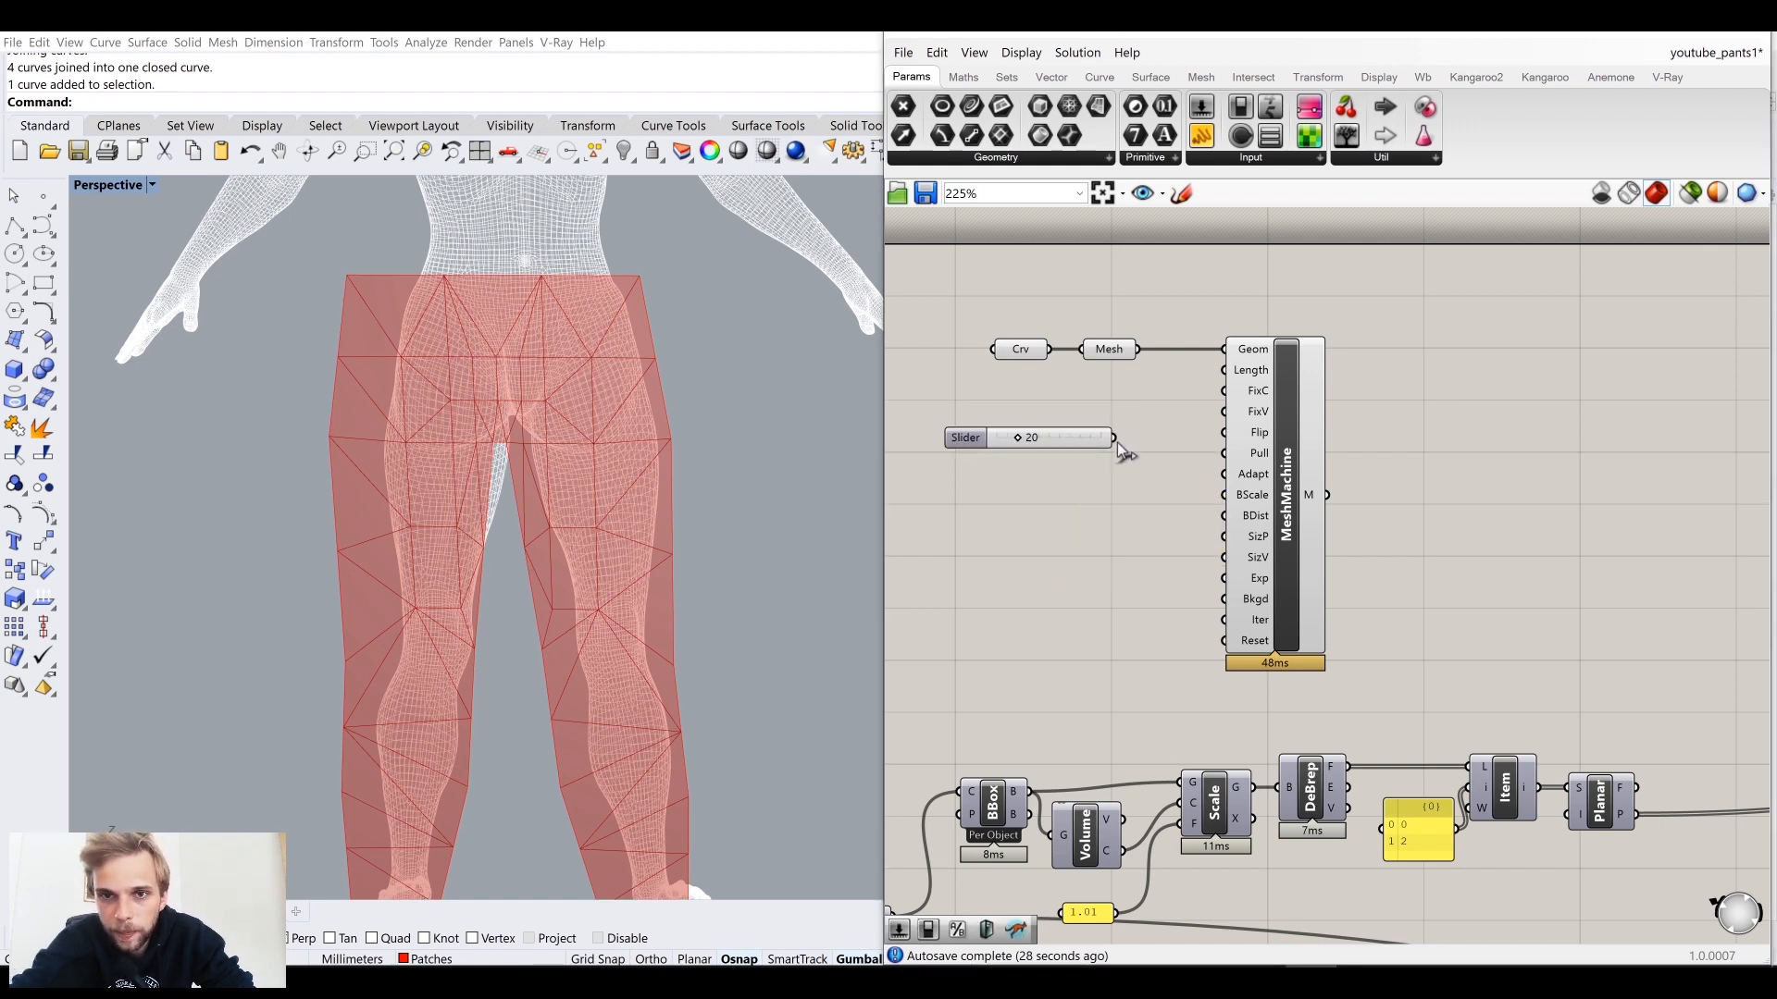
drag(1117, 444, 1136, 382)
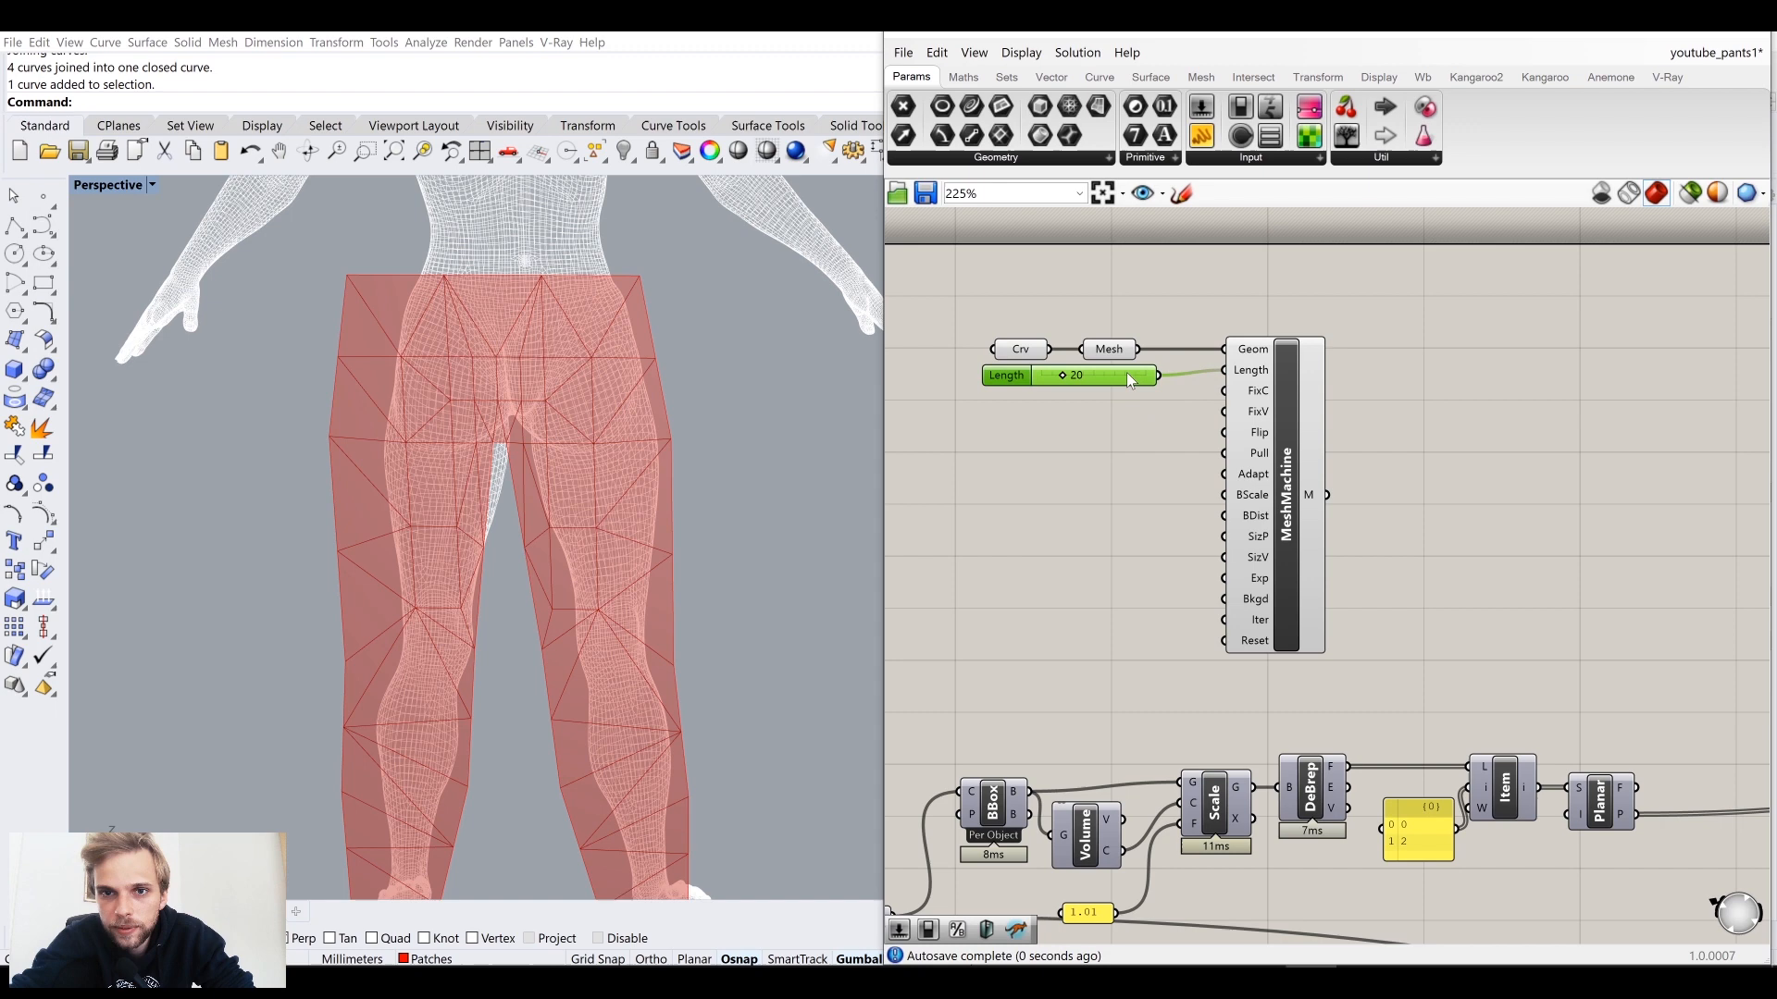
click(1125, 497)
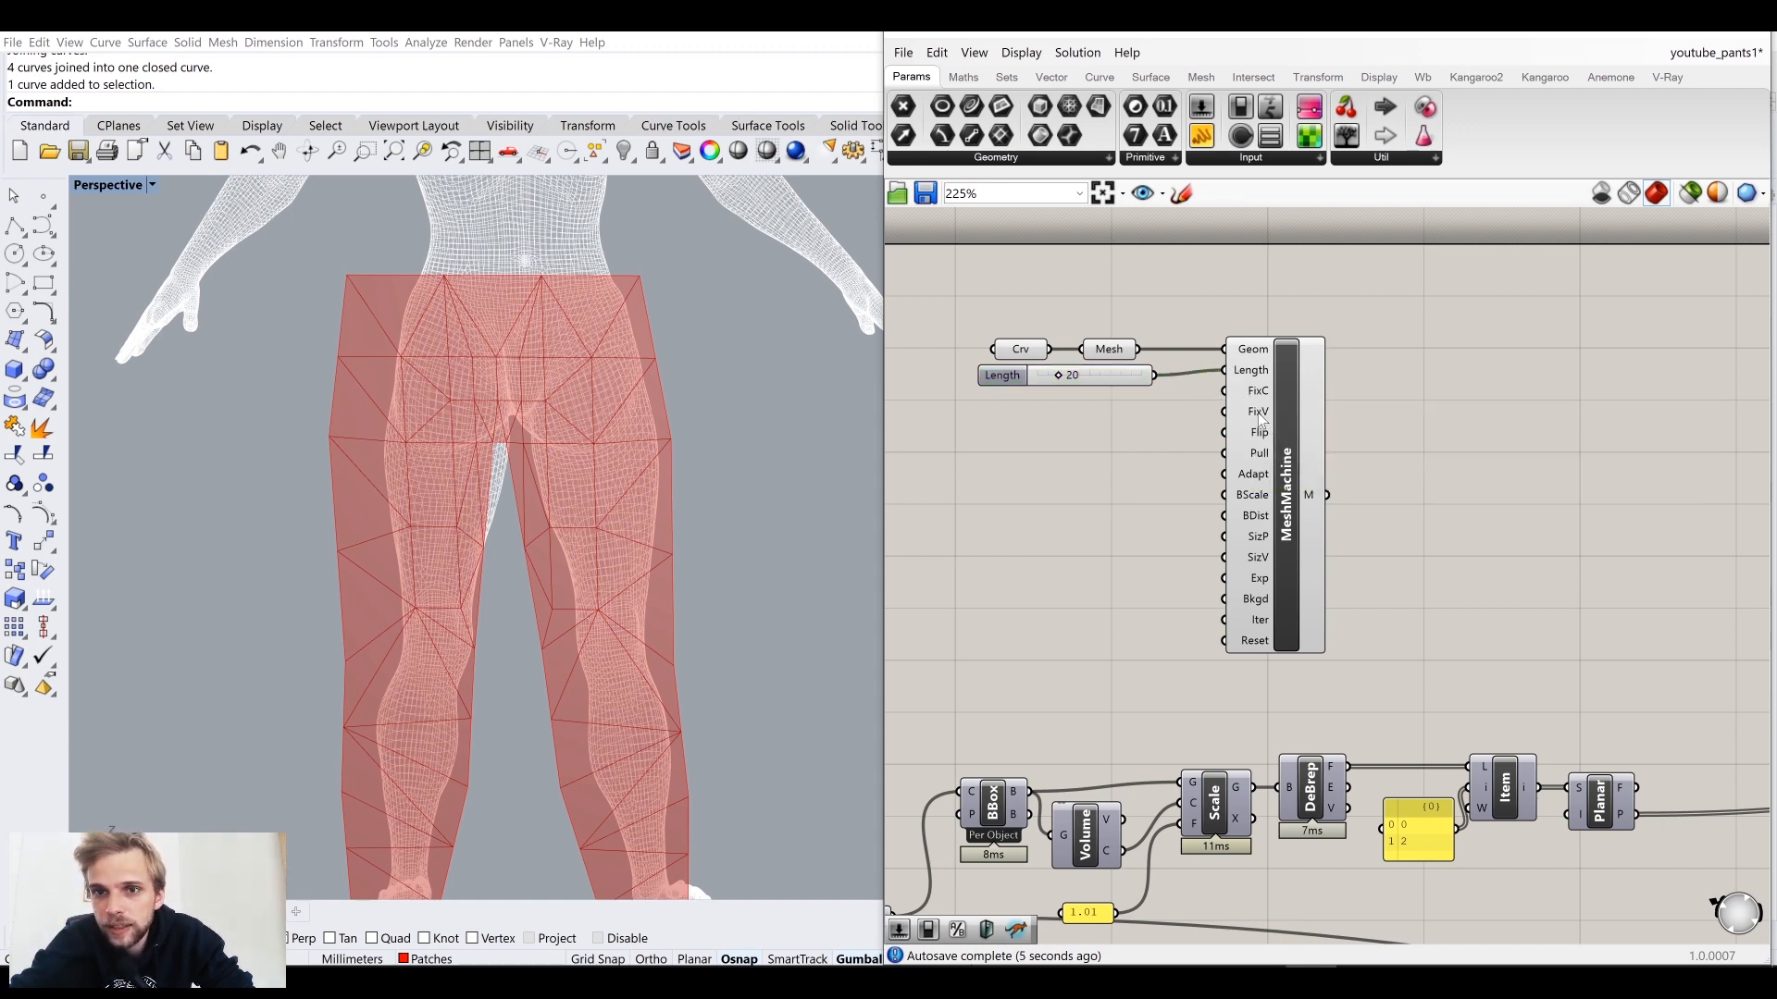
Step: Move the Curve and Mesh parameters together farther from MeshMachine to free space beside the Length slider
drag(1167, 304, 976, 371)
drag(1110, 349, 995, 347)
right_drag(993, 347, 1124, 333)
click(1130, 462)
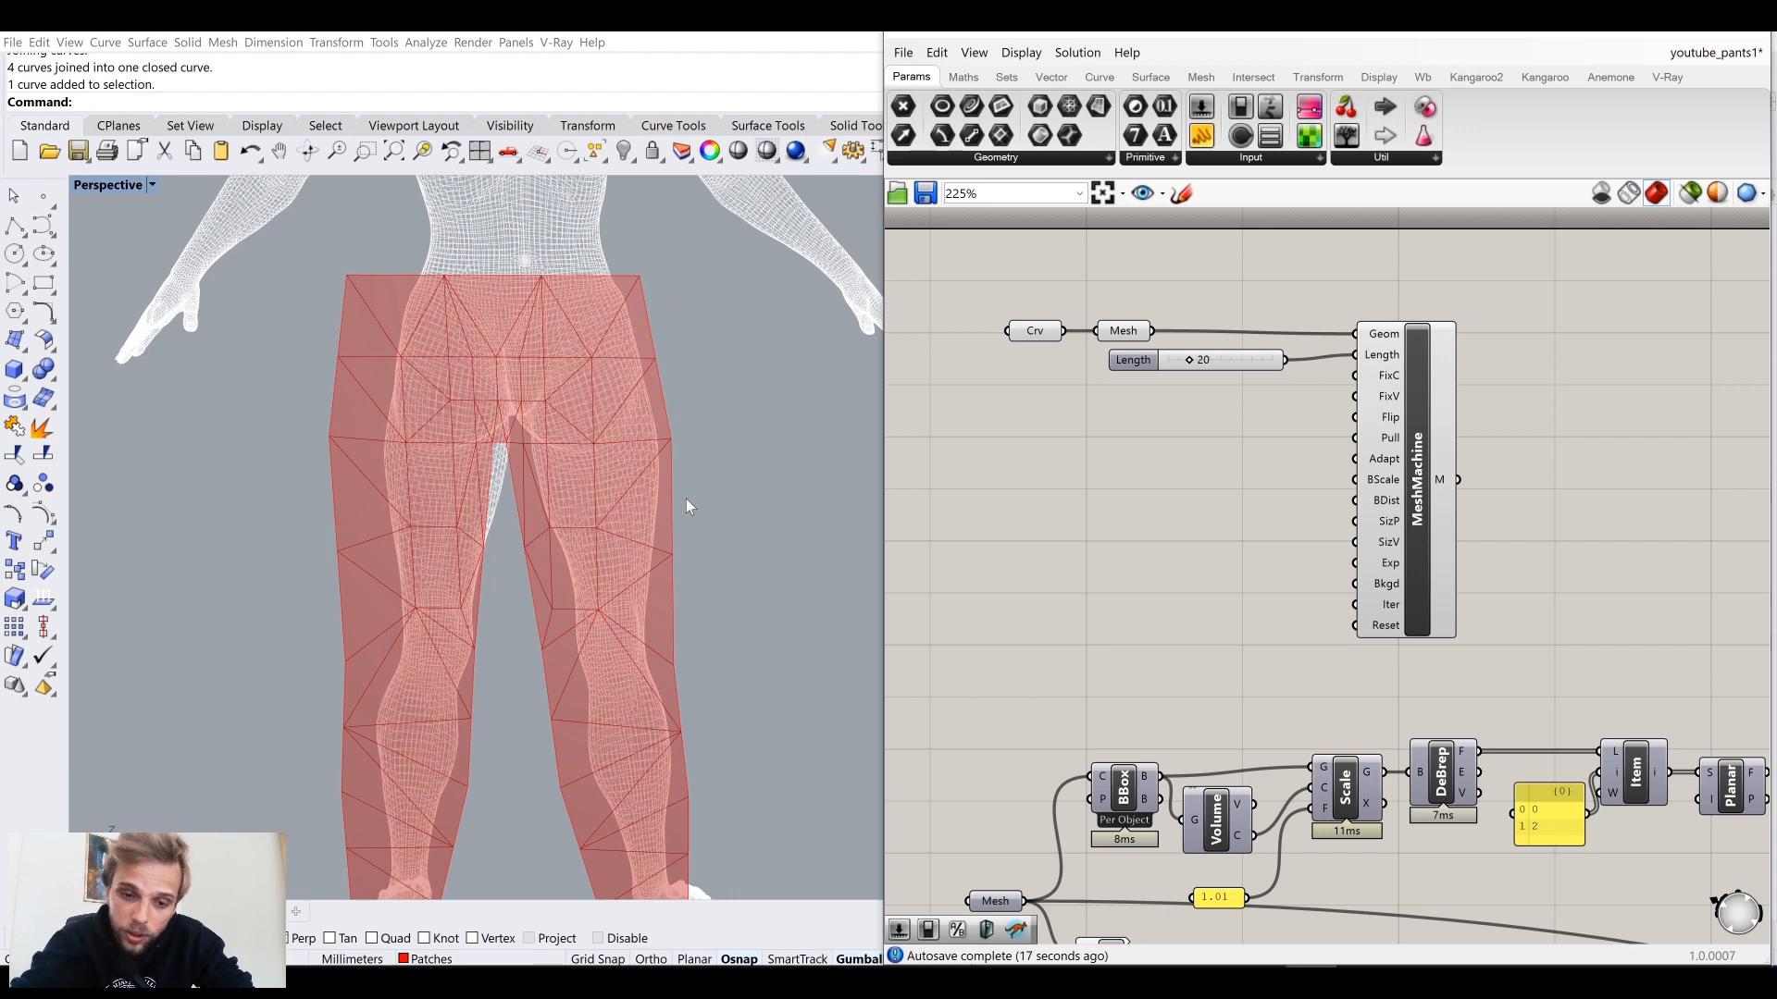
Step: Add a NakedVertices component below the Length slider and feed it from the Mesh parameter
double_click(972, 477)
text(nv)
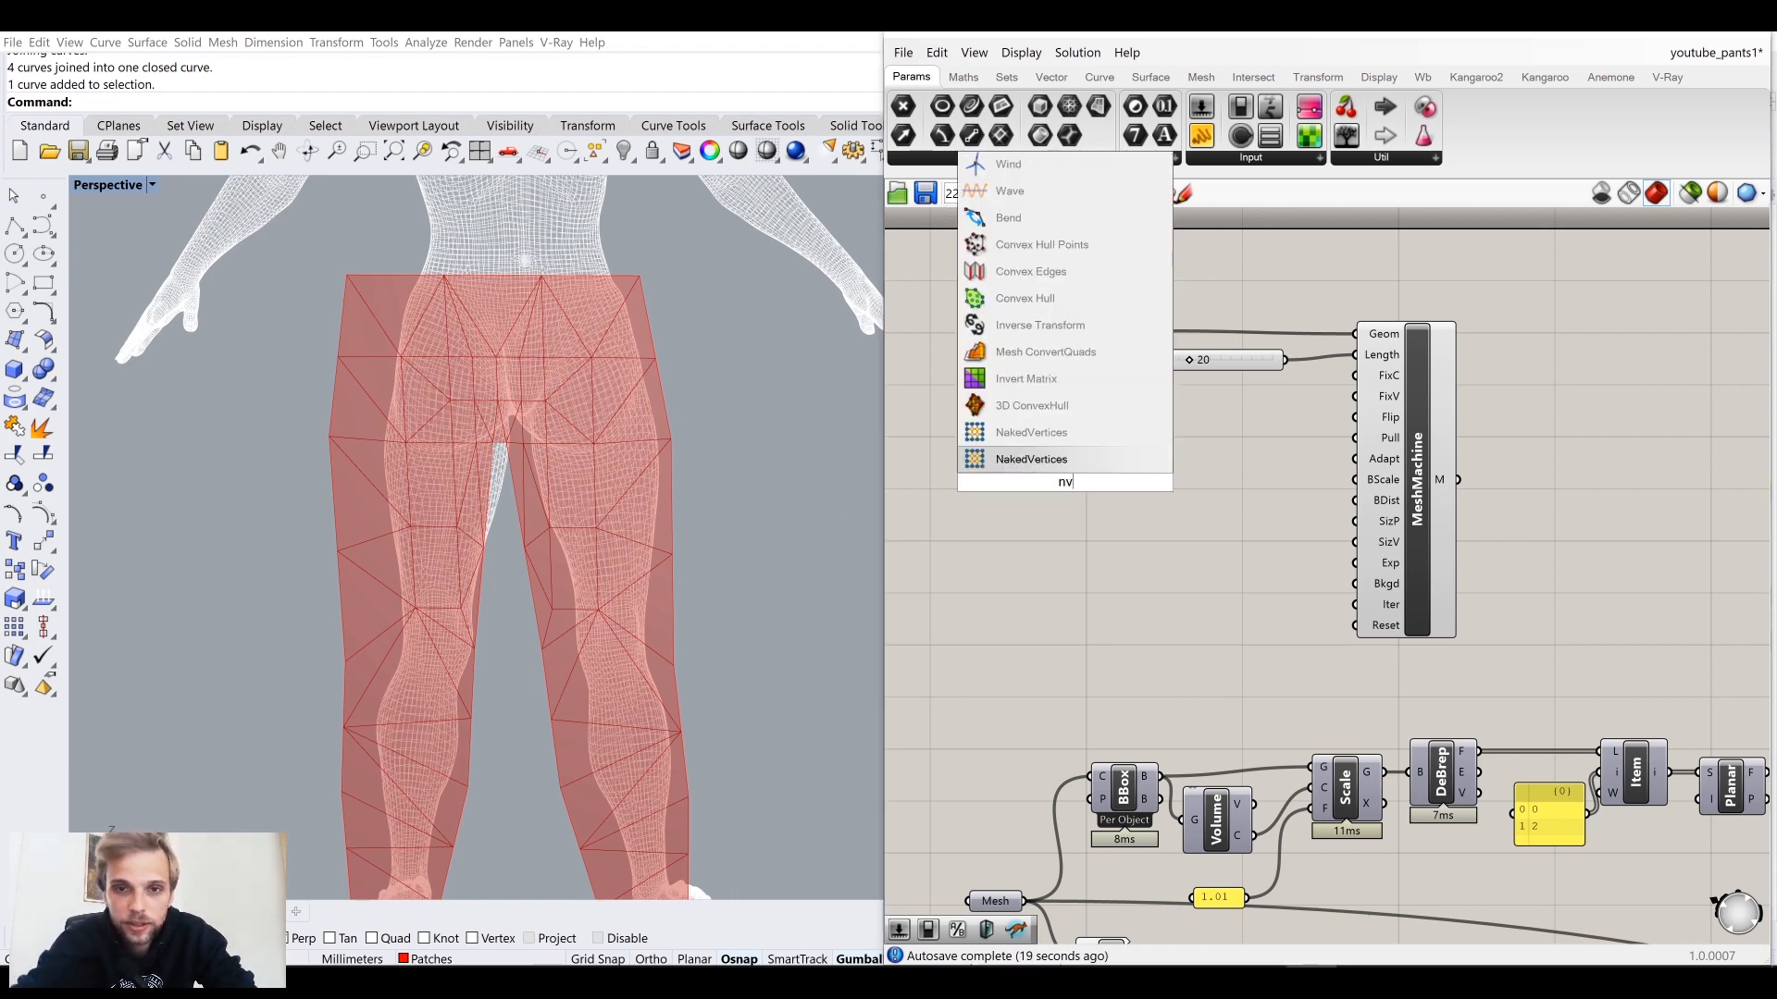
click(1128, 463)
mouse_move(1155, 331)
mouse_down()
mouse_move(1009, 500)
mouse_move(1137, 497)
mouse_move(1407, 369)
mouse_move(1459, 326)
mouse_up()
Step: Connect the NakedPts output to MeshMachine's FixV input and turn off the NakedVertices preview
scroll(1175, 510, up, 3)
drag(1162, 453, 1210, 527)
middle_click(1210, 529)
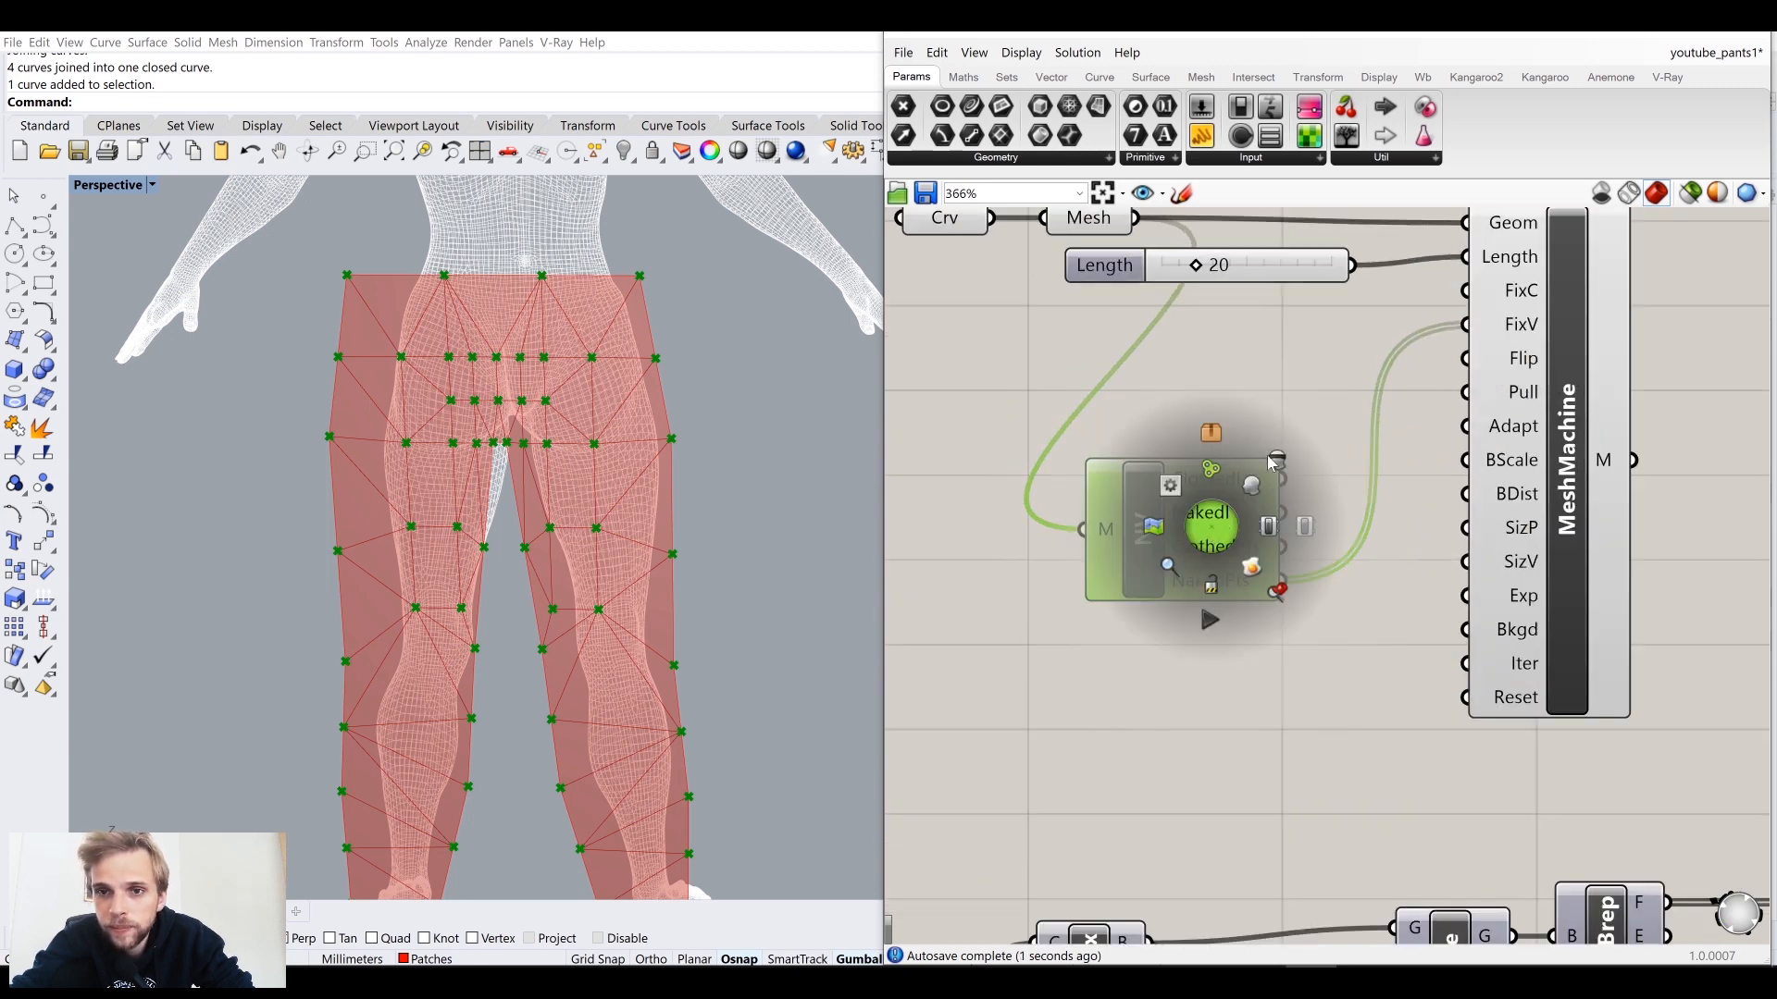
click(1271, 460)
Step: Add a Mesh Edges component fed by the Mesh parameter and place it between the Length slider and NakedVertices
right_drag(1014, 374, 1125, 475)
double_click(1125, 476)
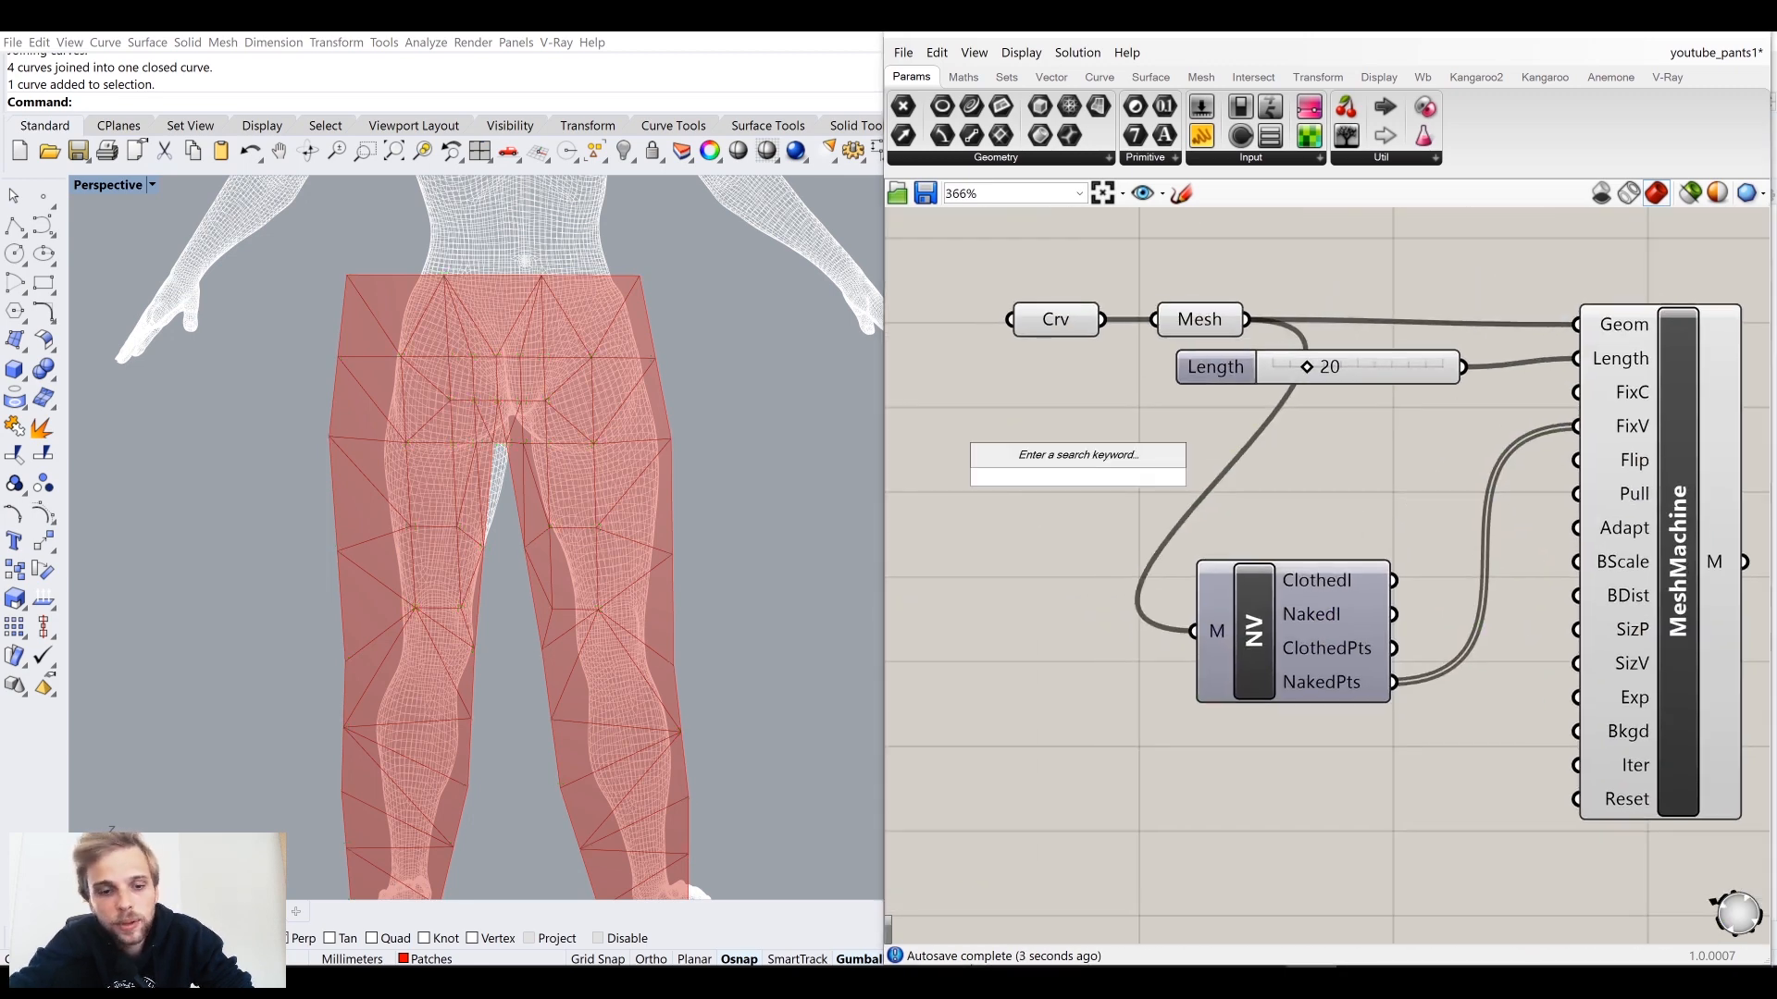
text(mesh edges)
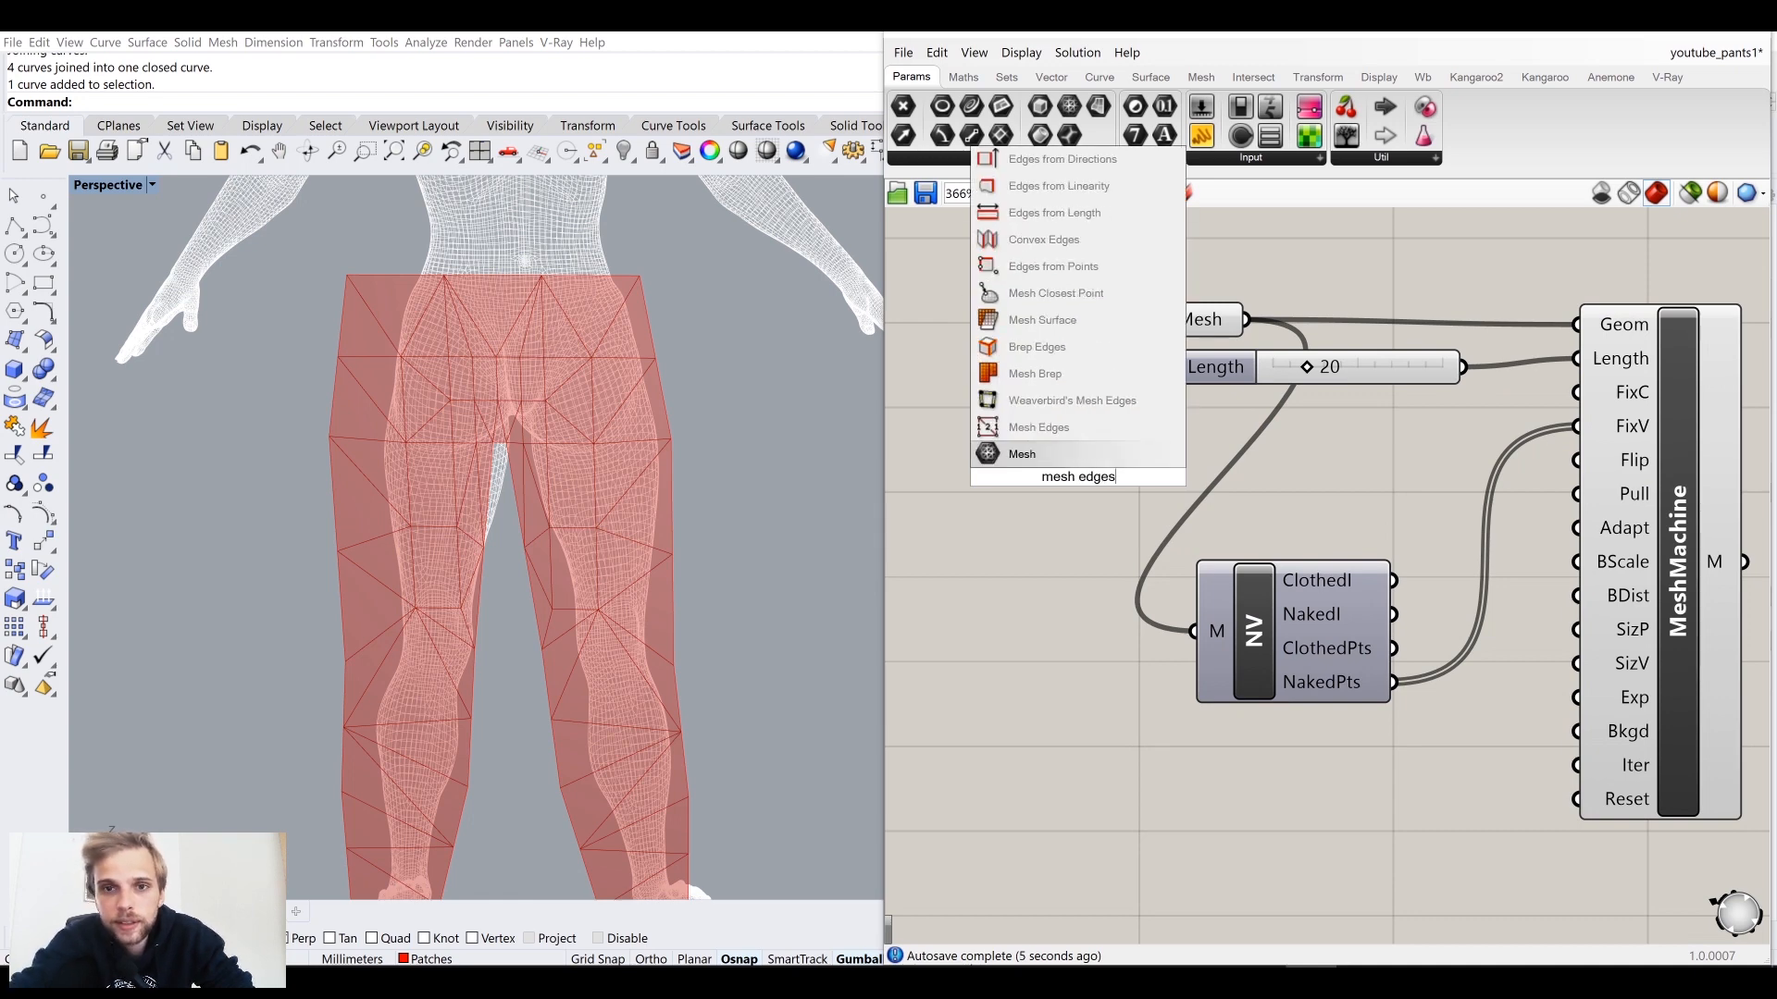
key(Return)
drag(1245, 320, 1015, 477)
drag(1123, 456, 1335, 445)
Step: Connect the Mesh Edges E1 output to MeshMachine's FixC input and stack both helper components neatly below the Length slider
mouse_move(1335, 439)
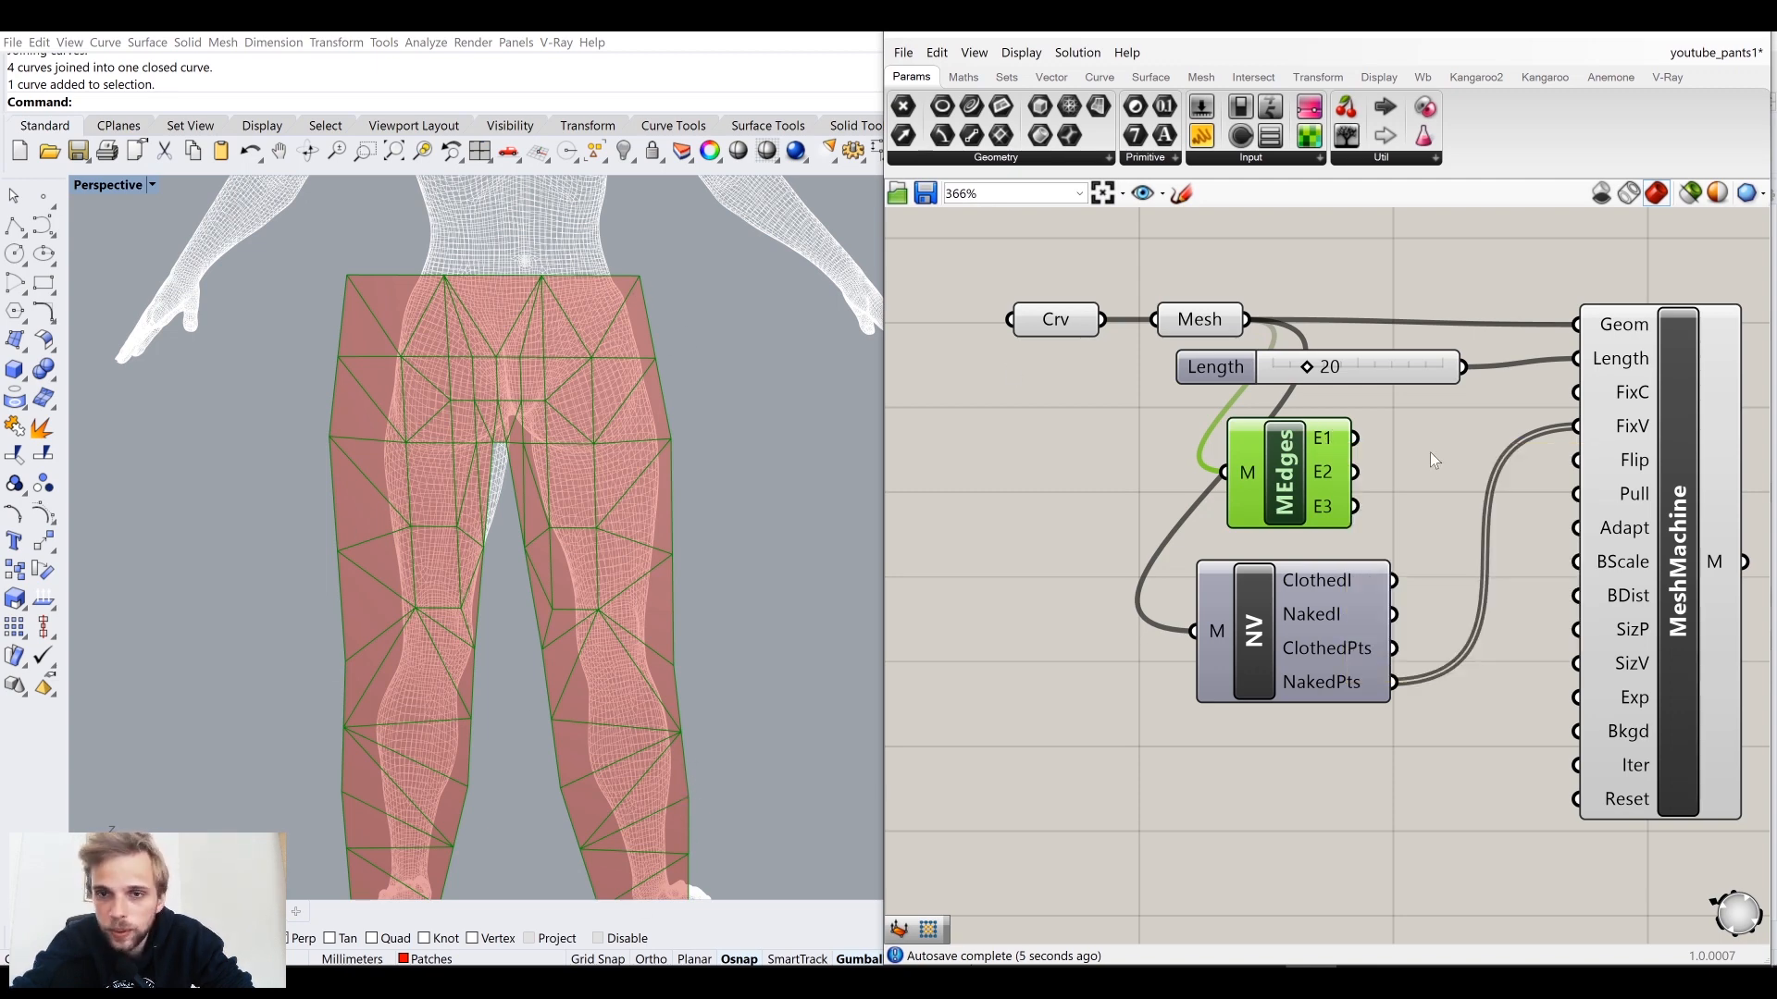
drag(1354, 438, 1576, 393)
drag(1312, 485, 1406, 459)
drag(1343, 611, 1388, 572)
drag(1381, 551, 1396, 548)
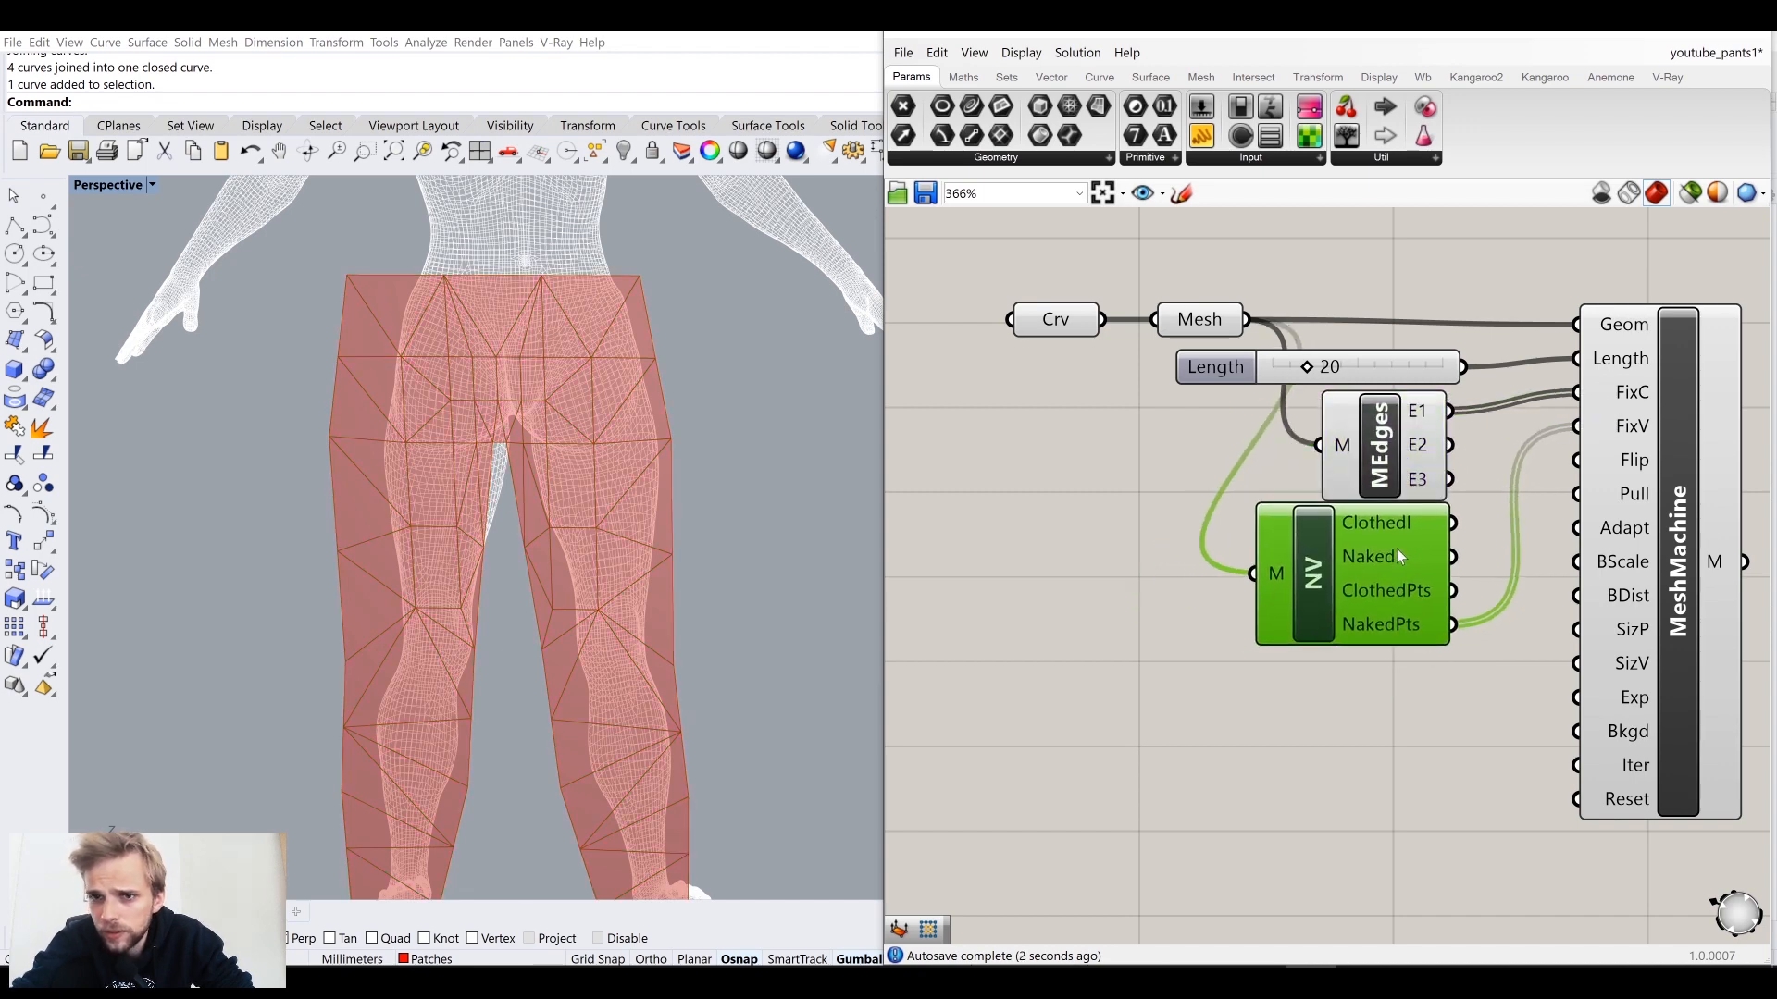
Step: Turn off the preview of the Mesh Edges component
click(1424, 458)
middle_click(1406, 402)
click(1442, 265)
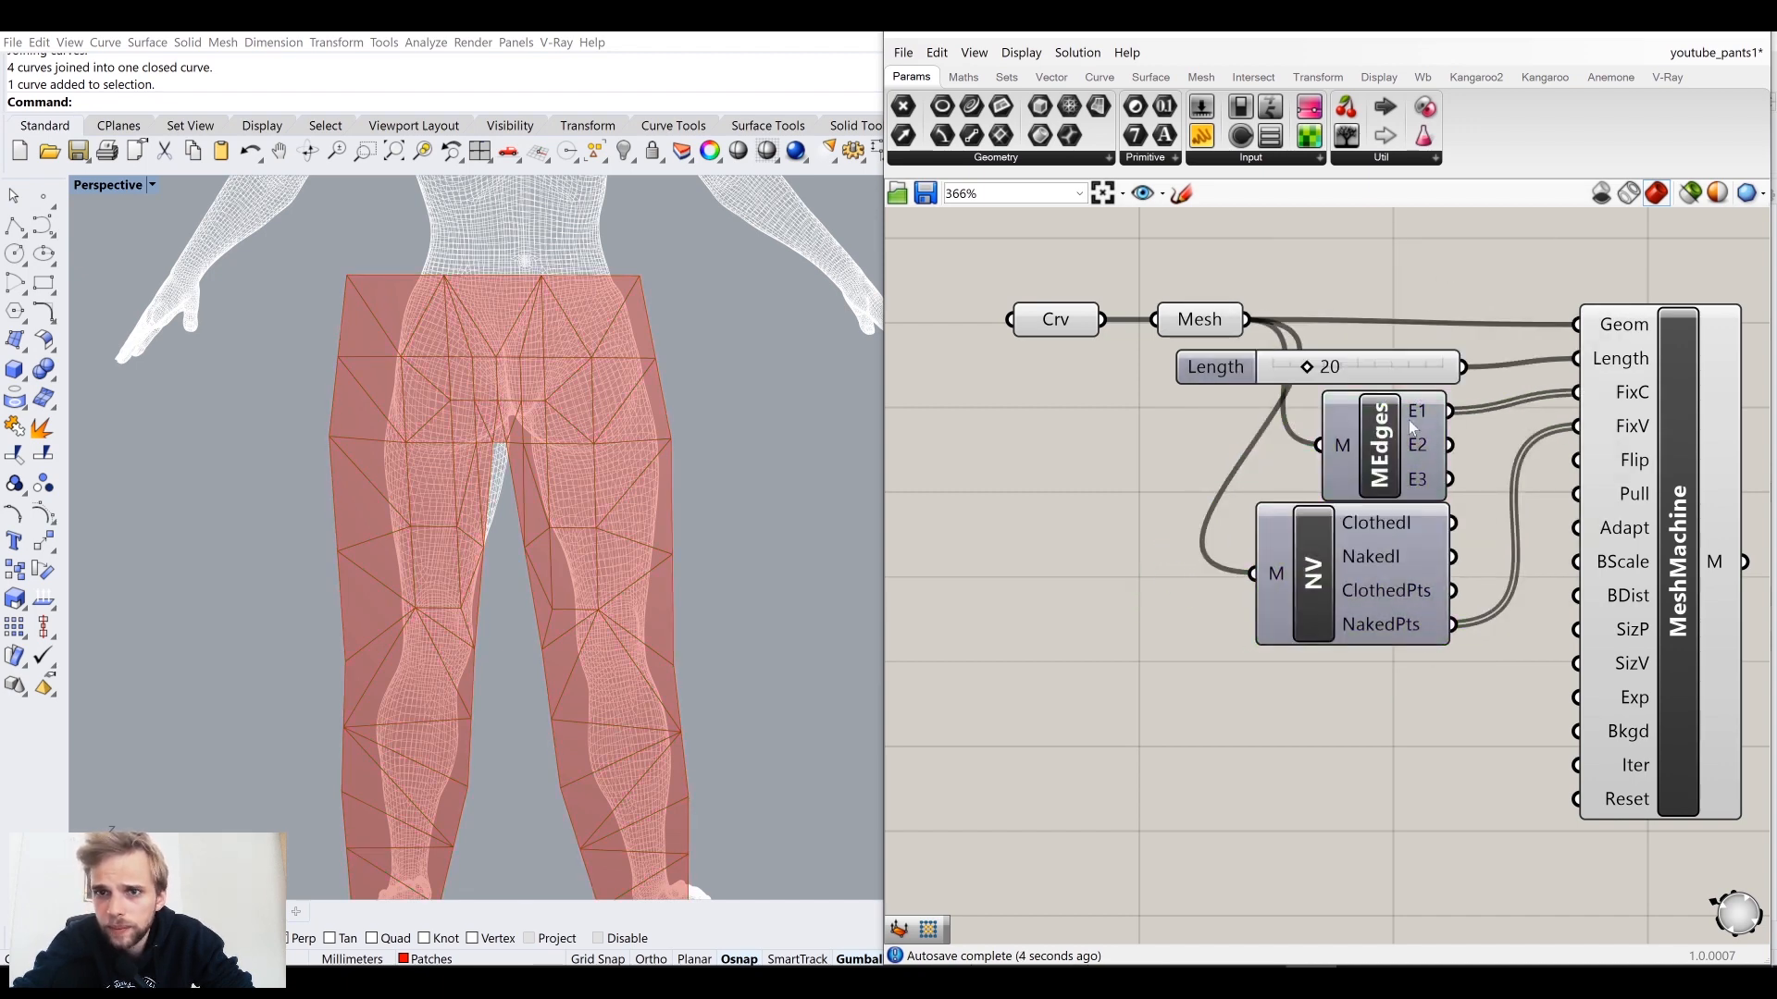
Step: Move the Curve and Mesh parameters together further away from the Length slider, to its left
right_drag(1189, 366, 1268, 450)
drag(1307, 329, 1104, 417)
drag(1288, 403, 1161, 402)
click(1369, 360)
Step: Add a 0 to 10 number slider beside MeshMachine and connect it to the Iter input
right_drag(1370, 361, 1068, 235)
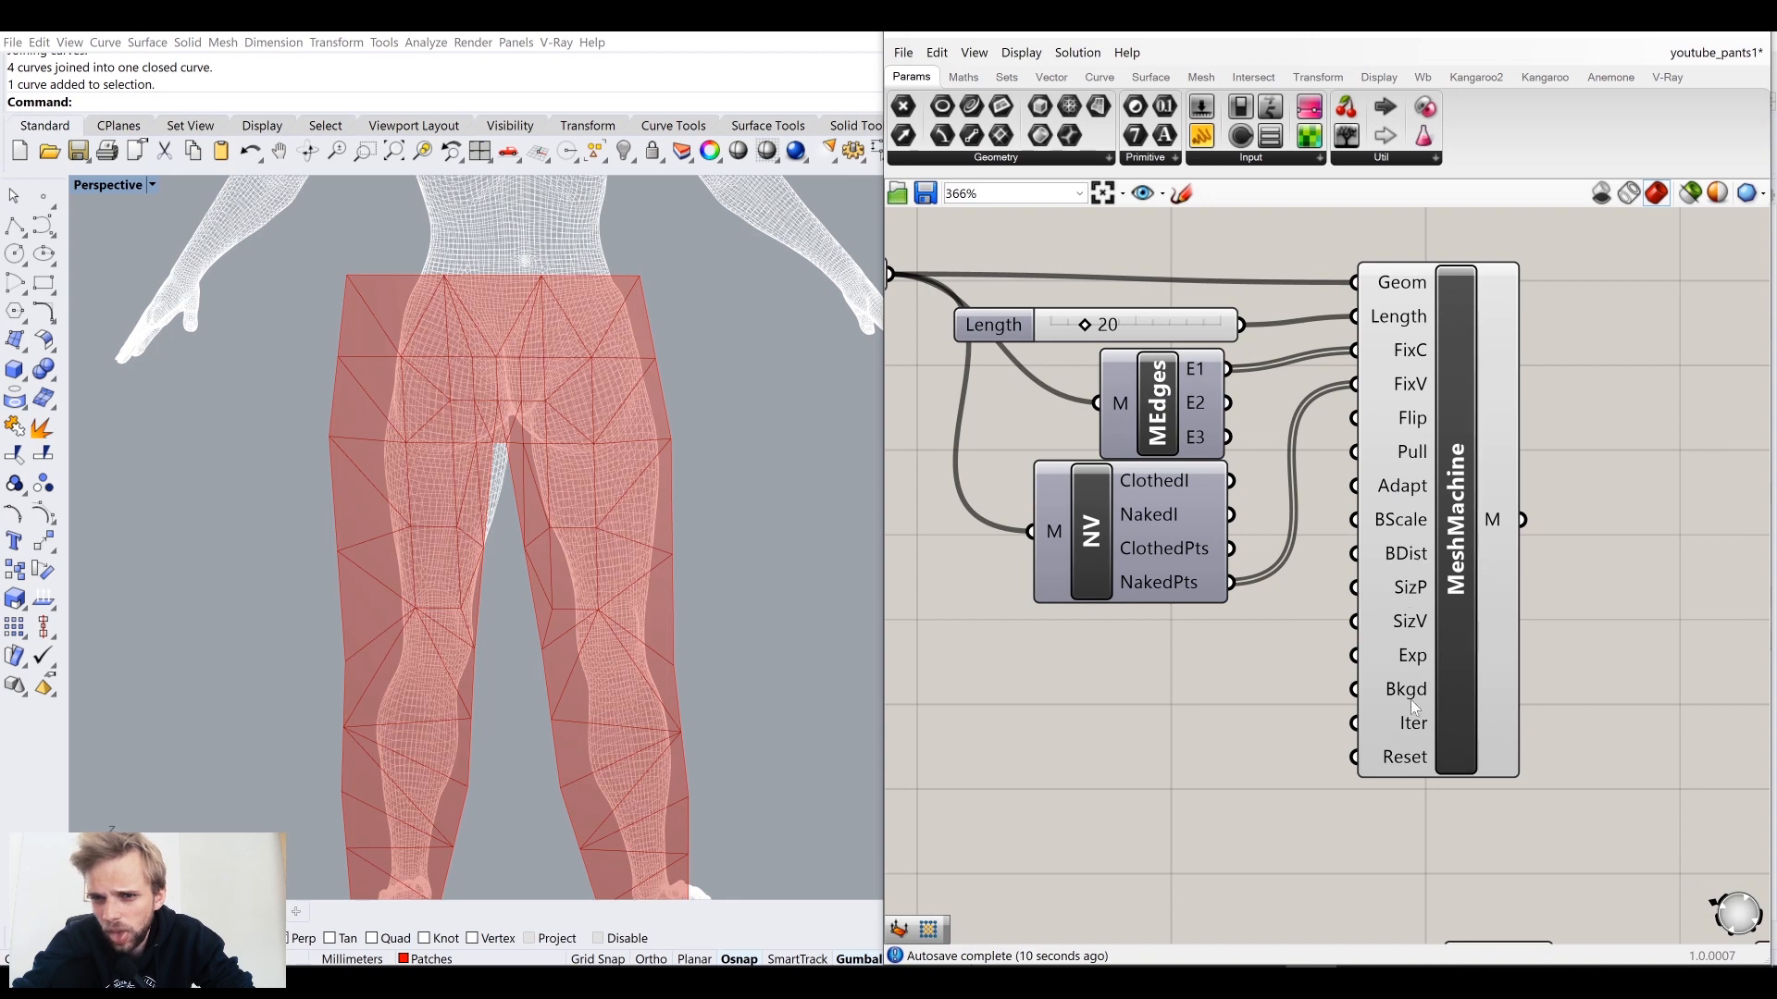
right_drag(1413, 717, 1581, 573)
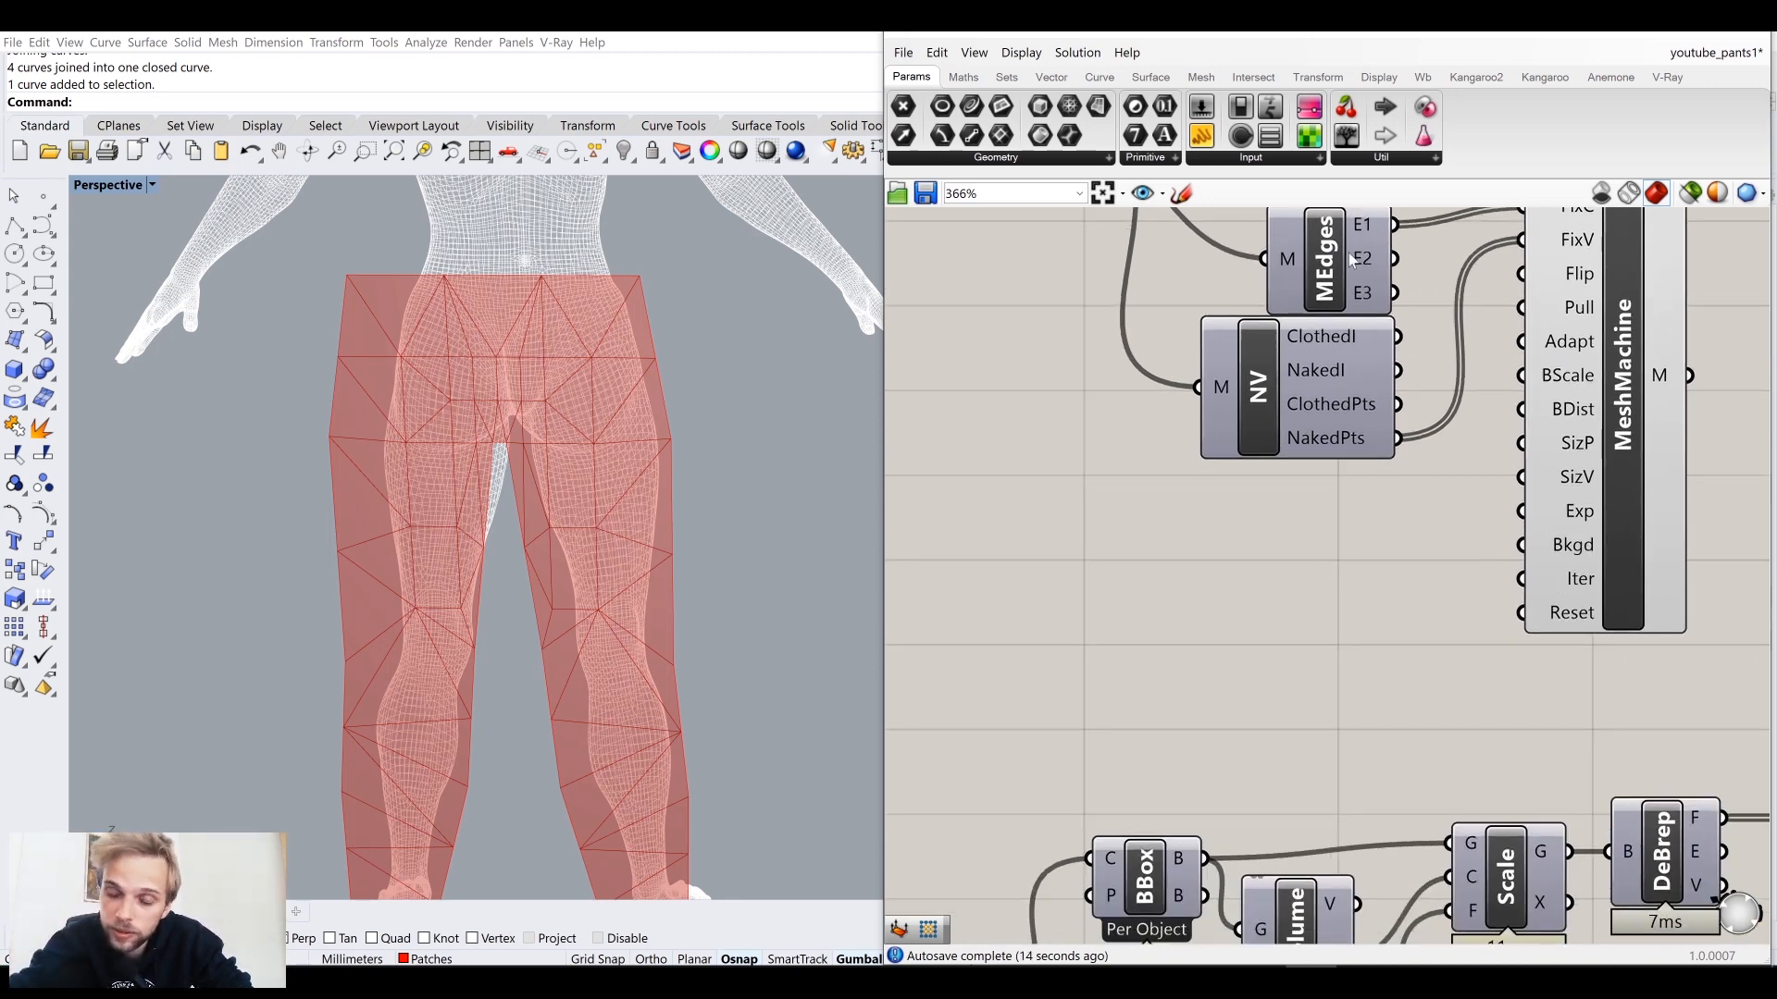
right_drag(1361, 572, 1303, 525)
double_click(1210, 576)
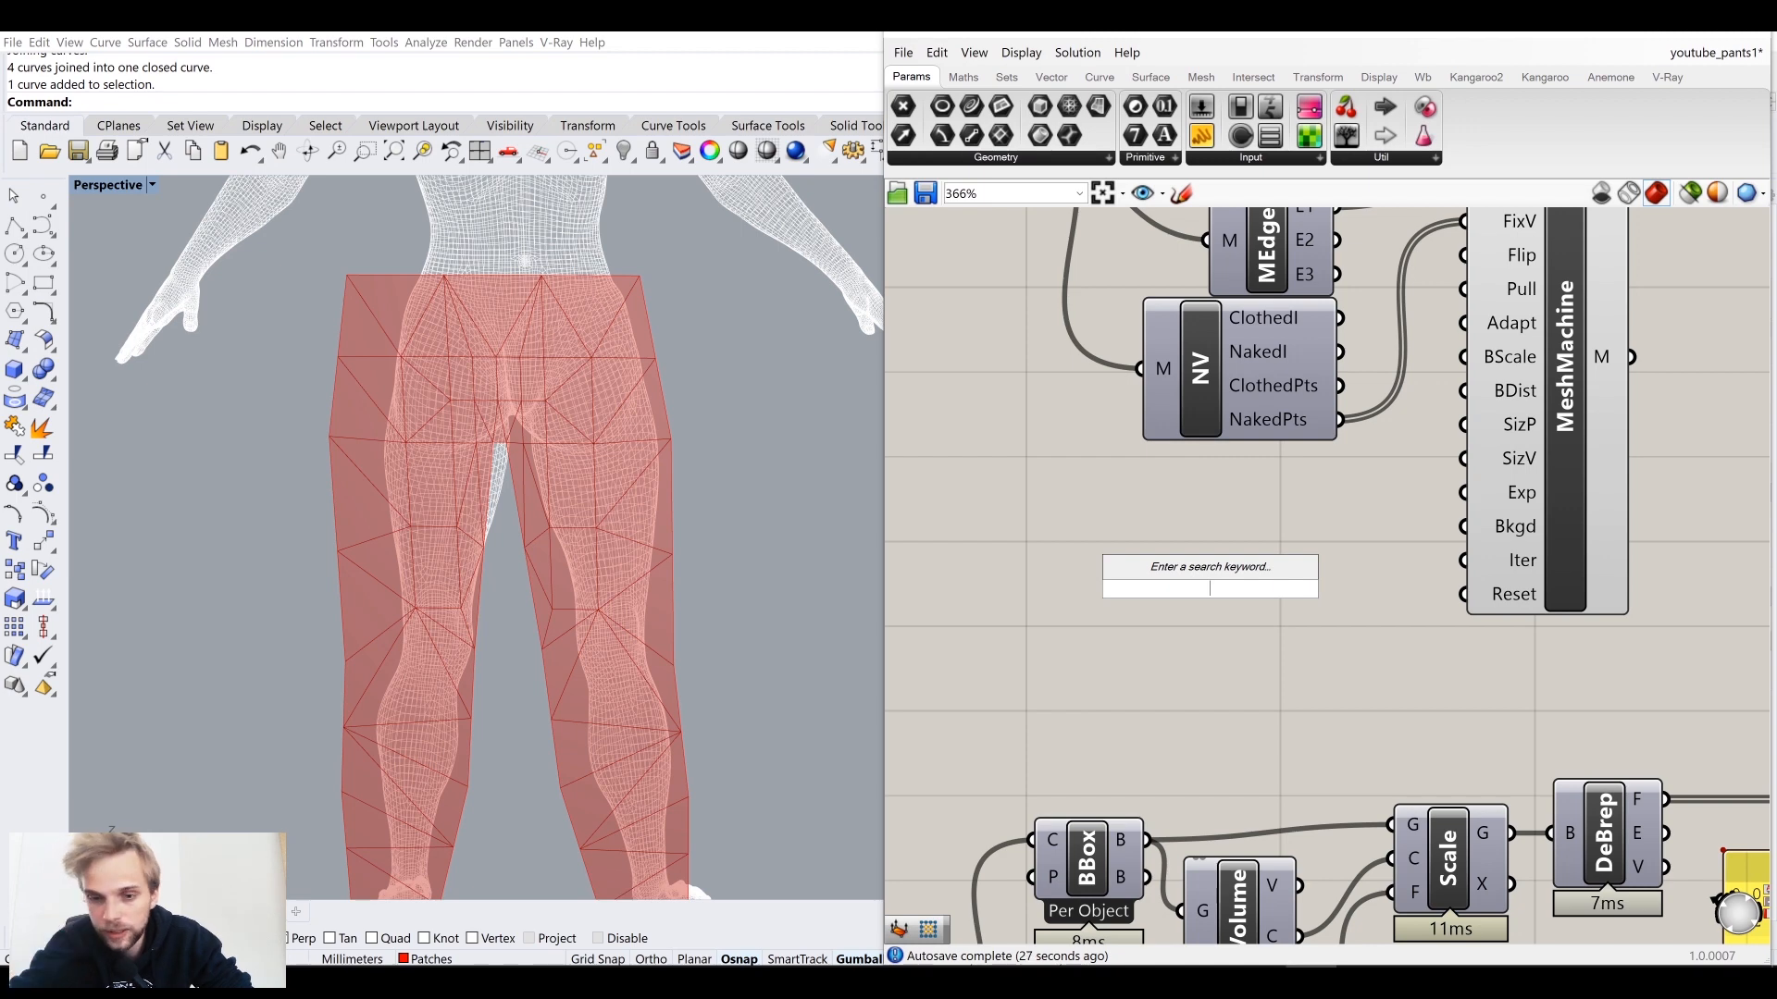
text(0..10)
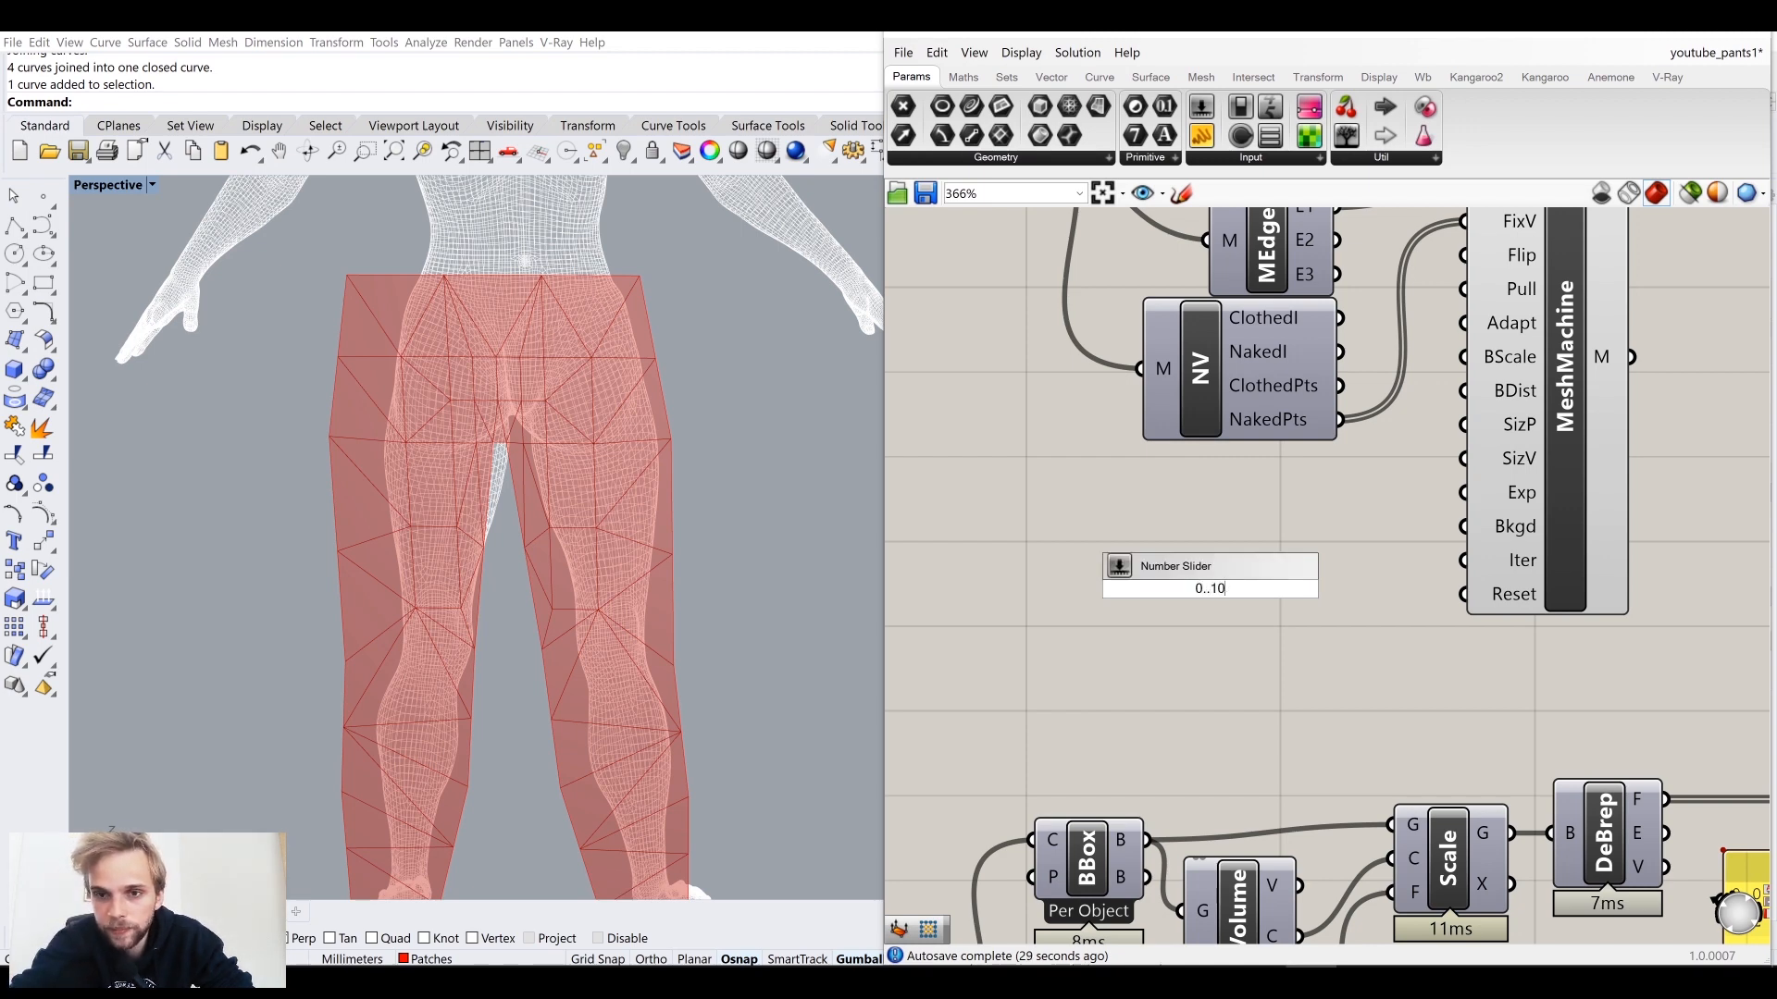
key(Return)
drag(1374, 592, 1464, 560)
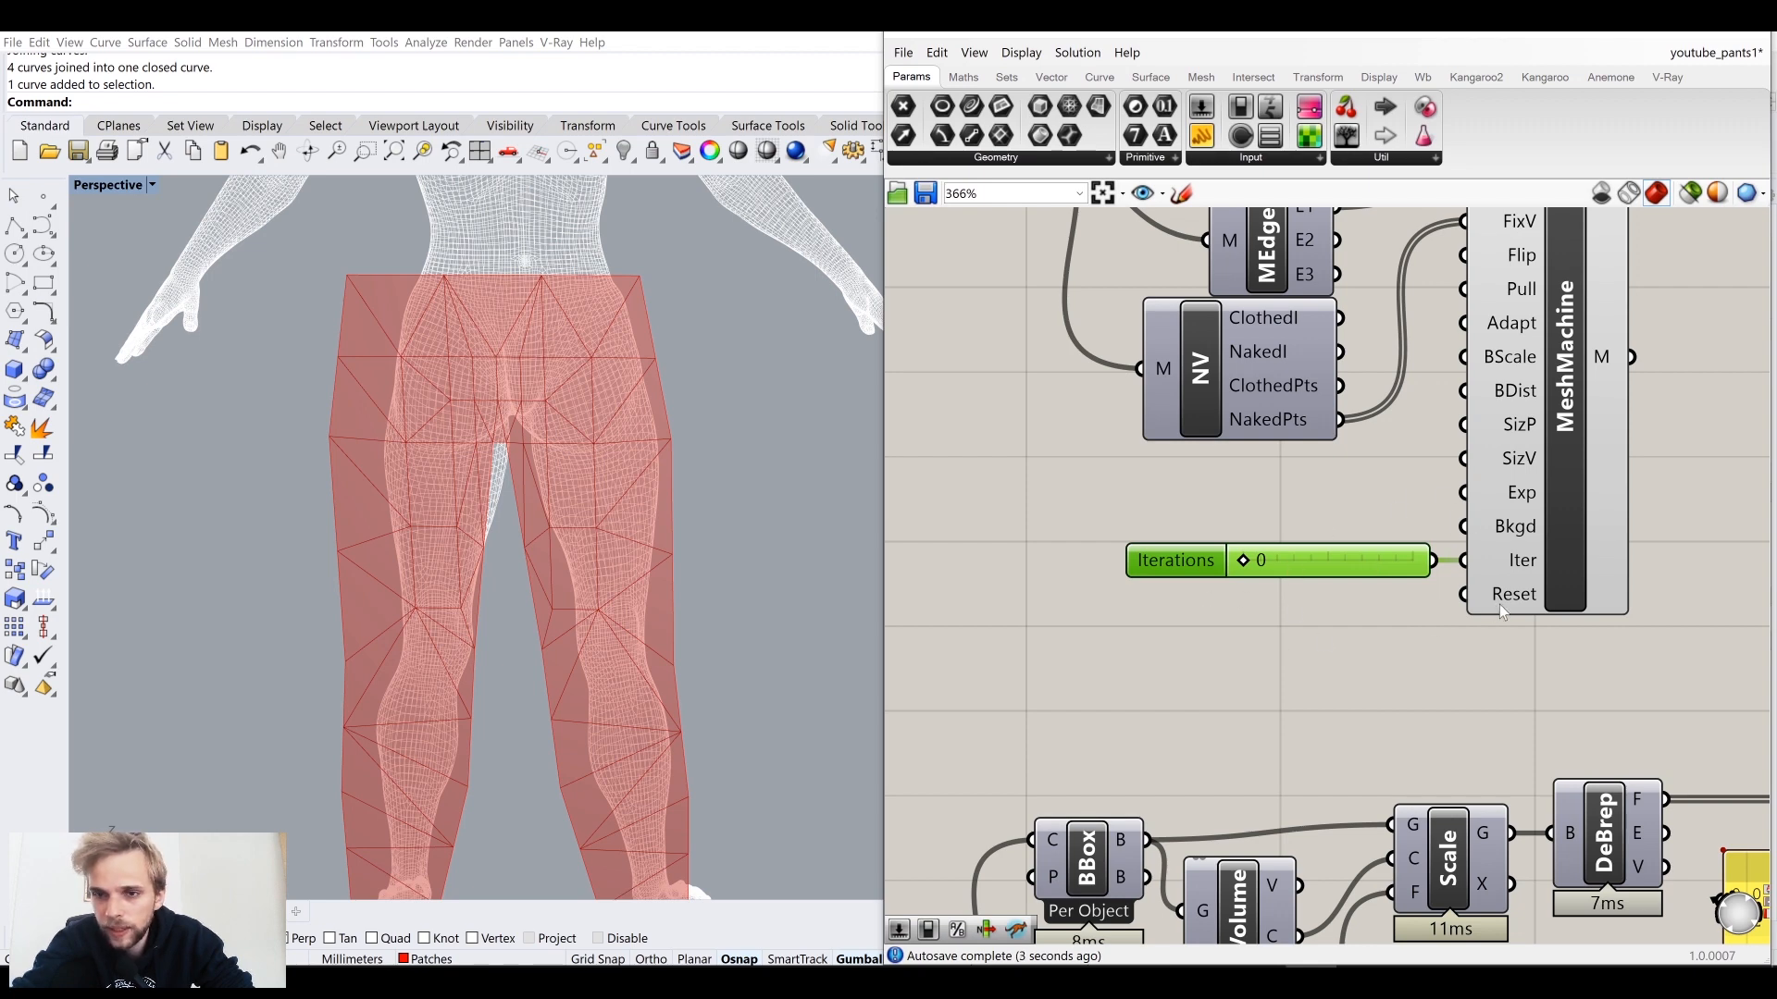
Step: Add a Boolean Toggle set to False, place it below the Iterations slider and connect it to MeshMachine's Reset input
double_click(1292, 673)
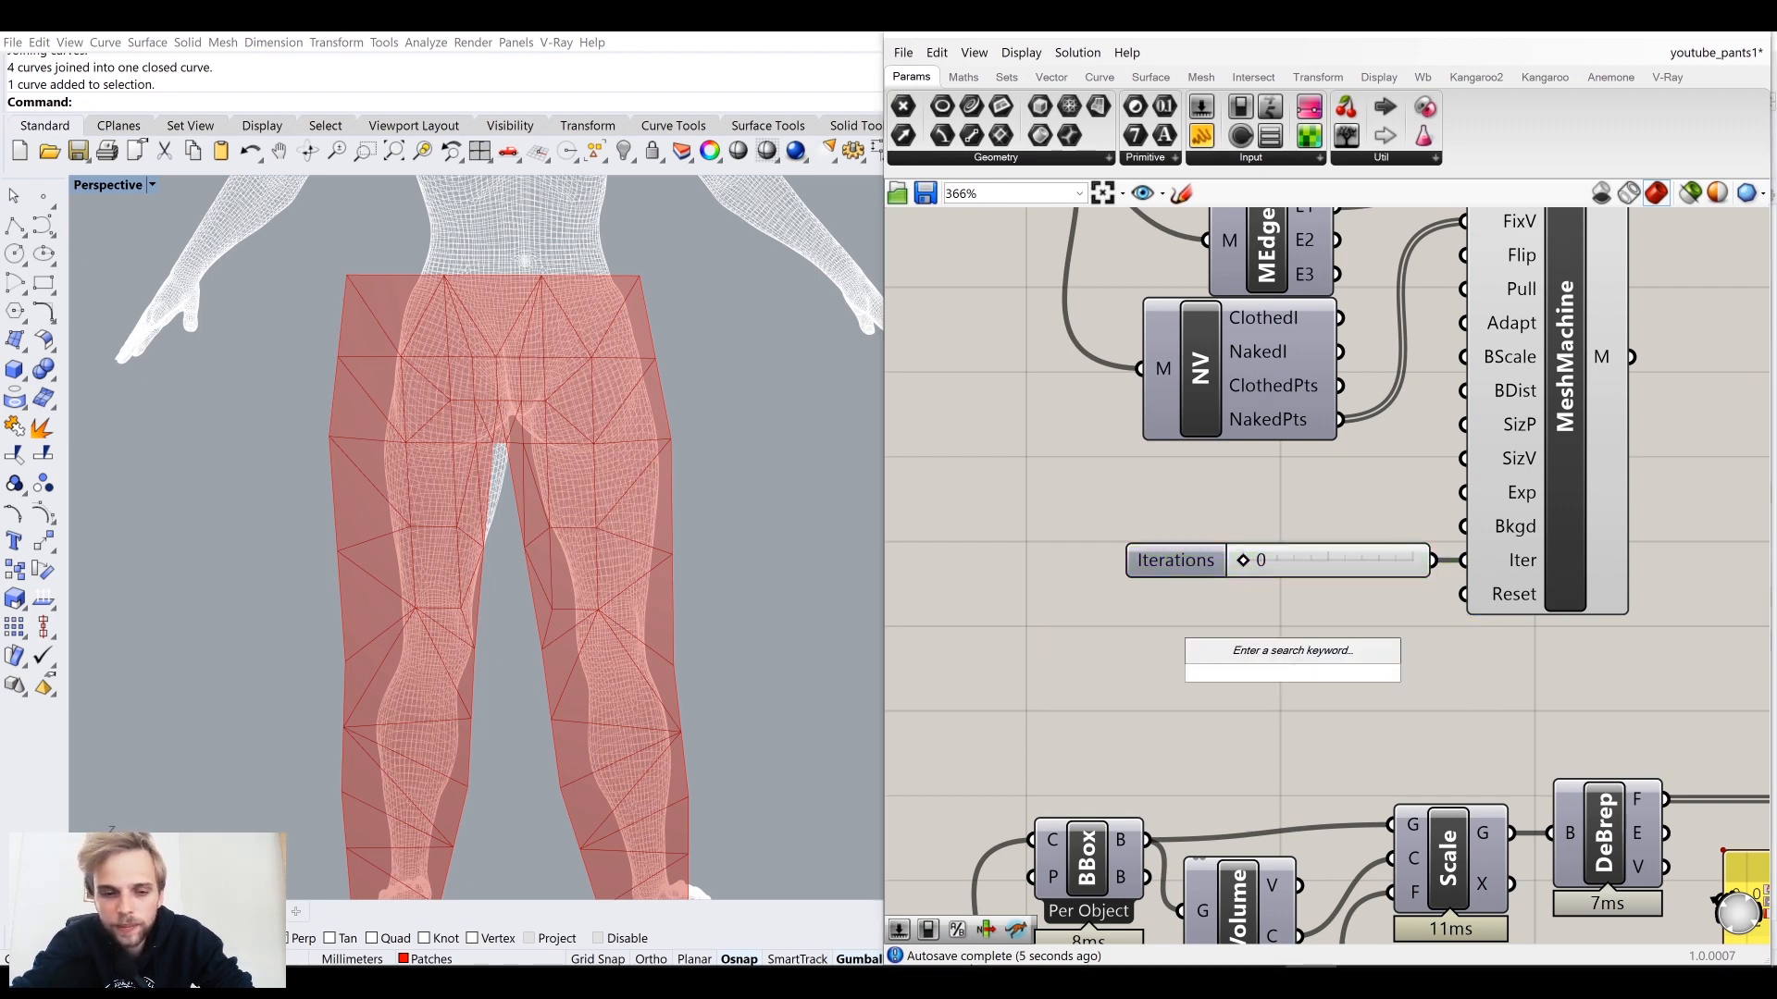
text(toggle)
key(Return)
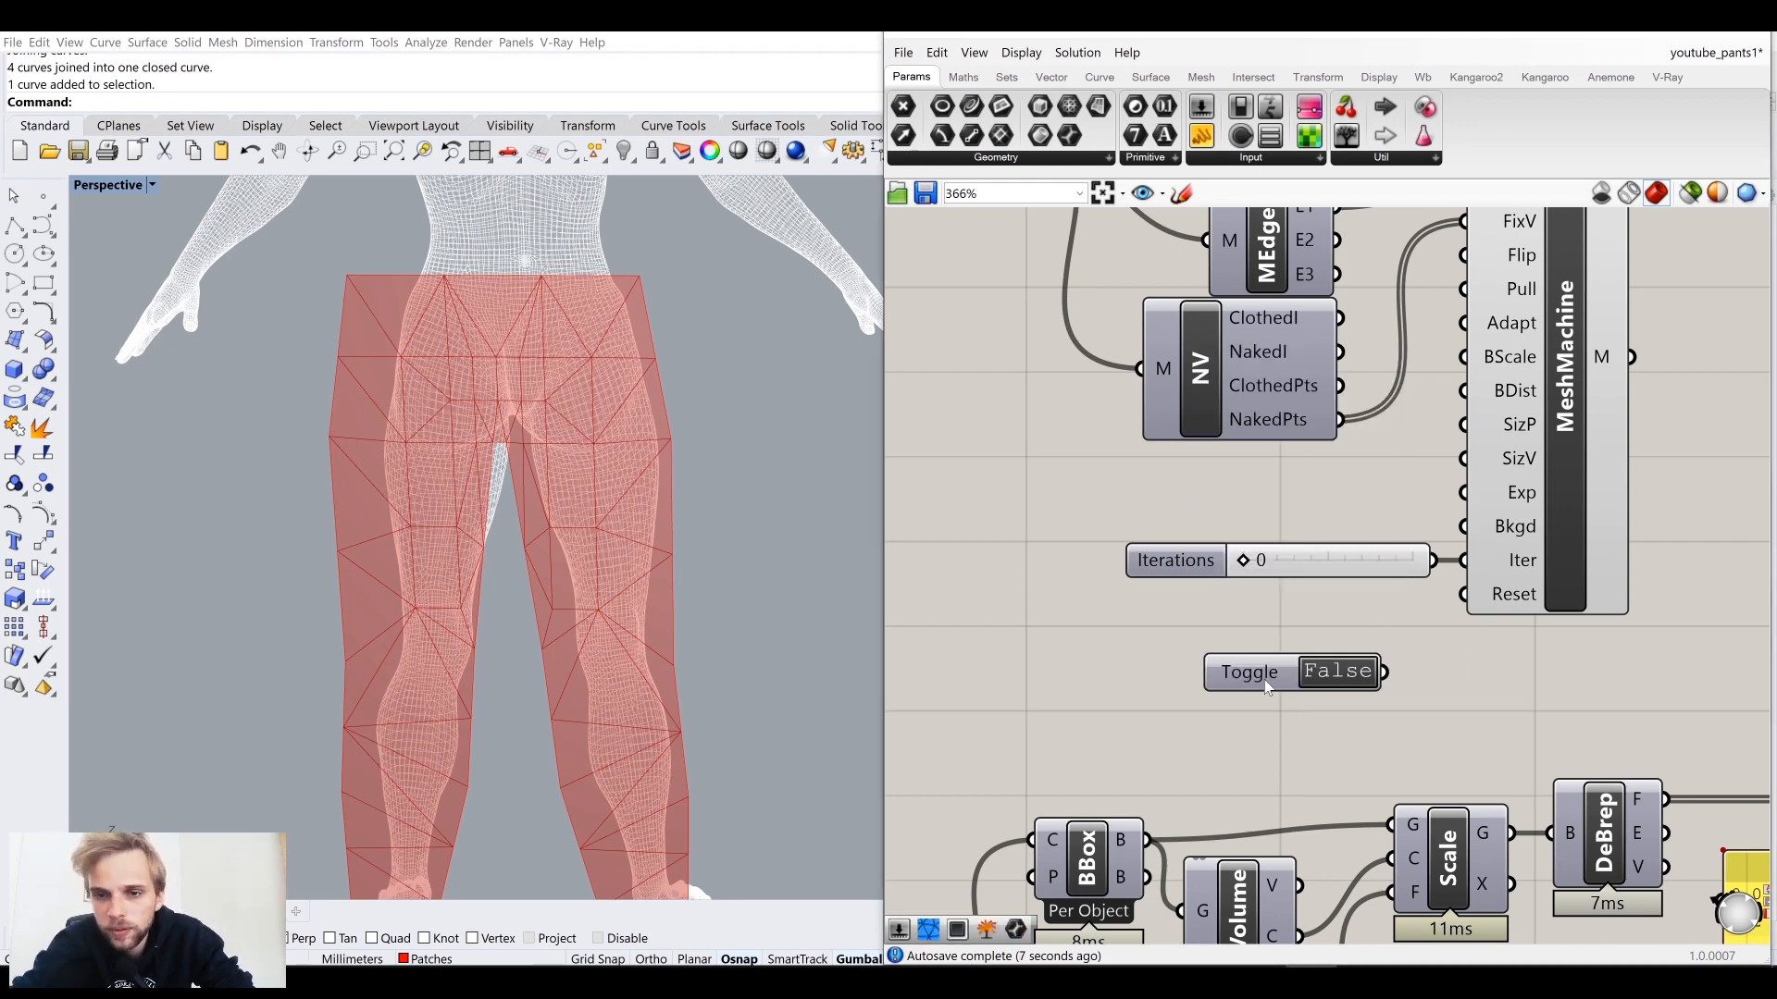
drag(1268, 687, 1306, 634)
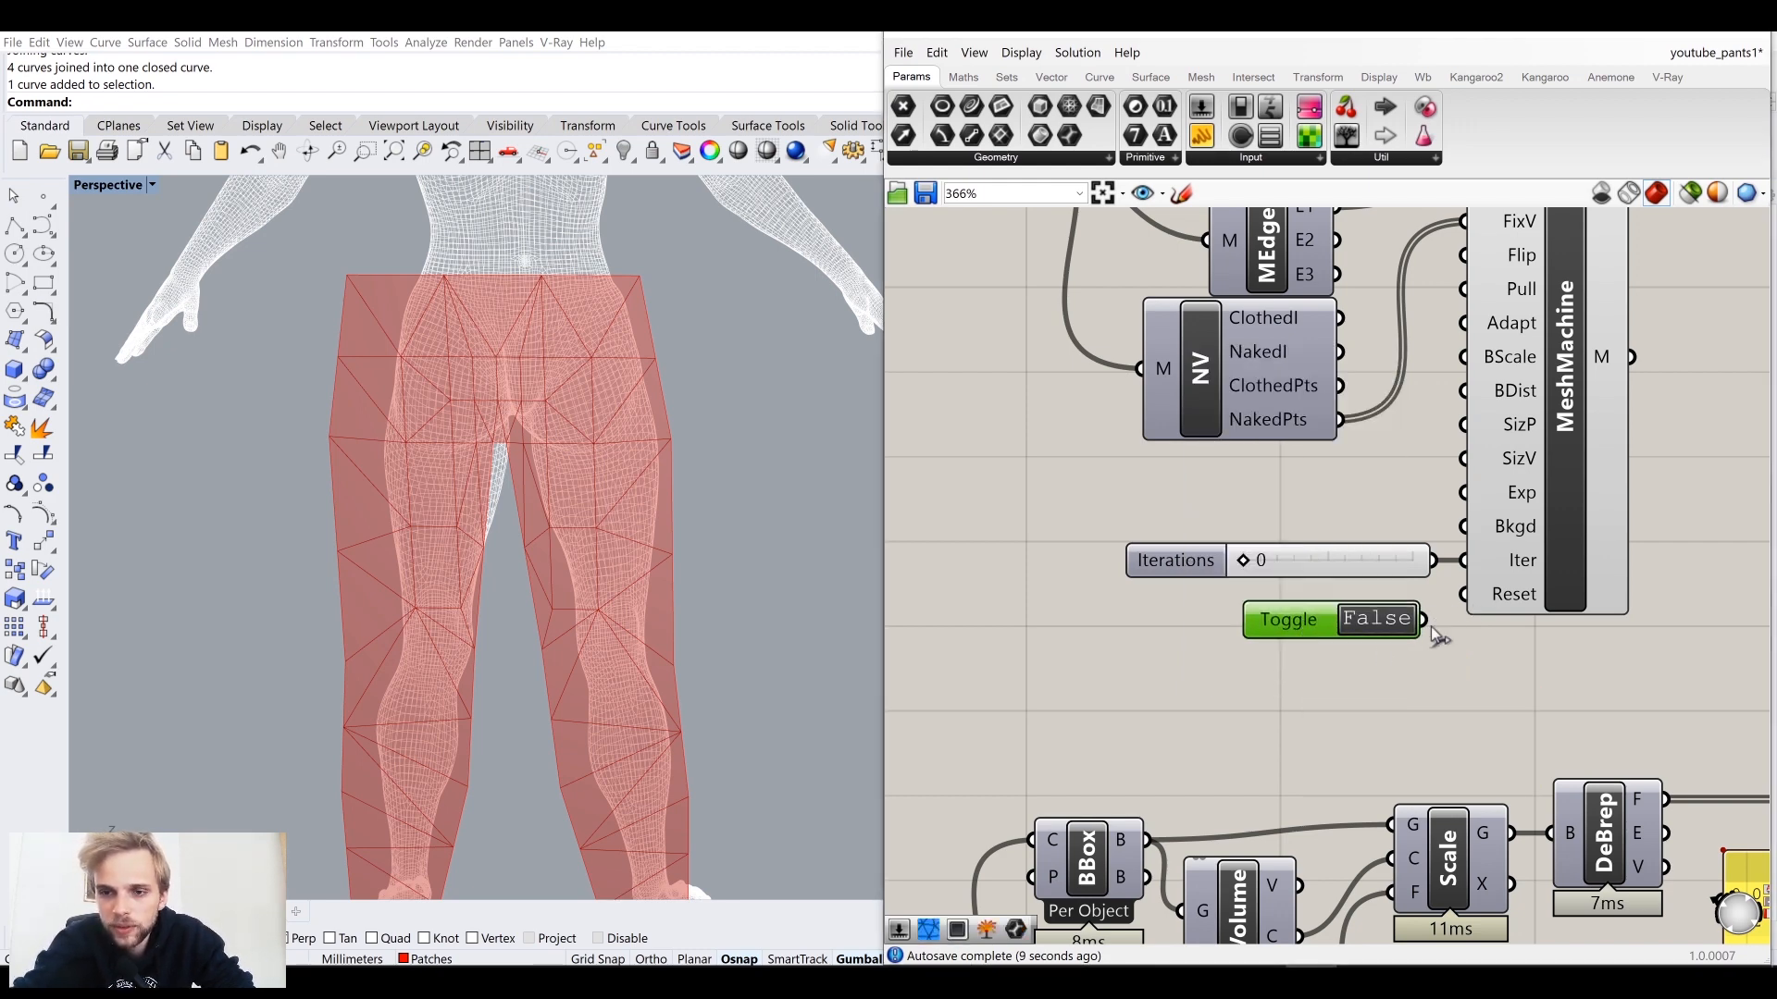
drag(1430, 625, 1494, 596)
mouse_move(1328, 630)
mouse_down()
mouse_move(1329, 605)
mouse_move(1354, 616)
mouse_up()
click(1206, 657)
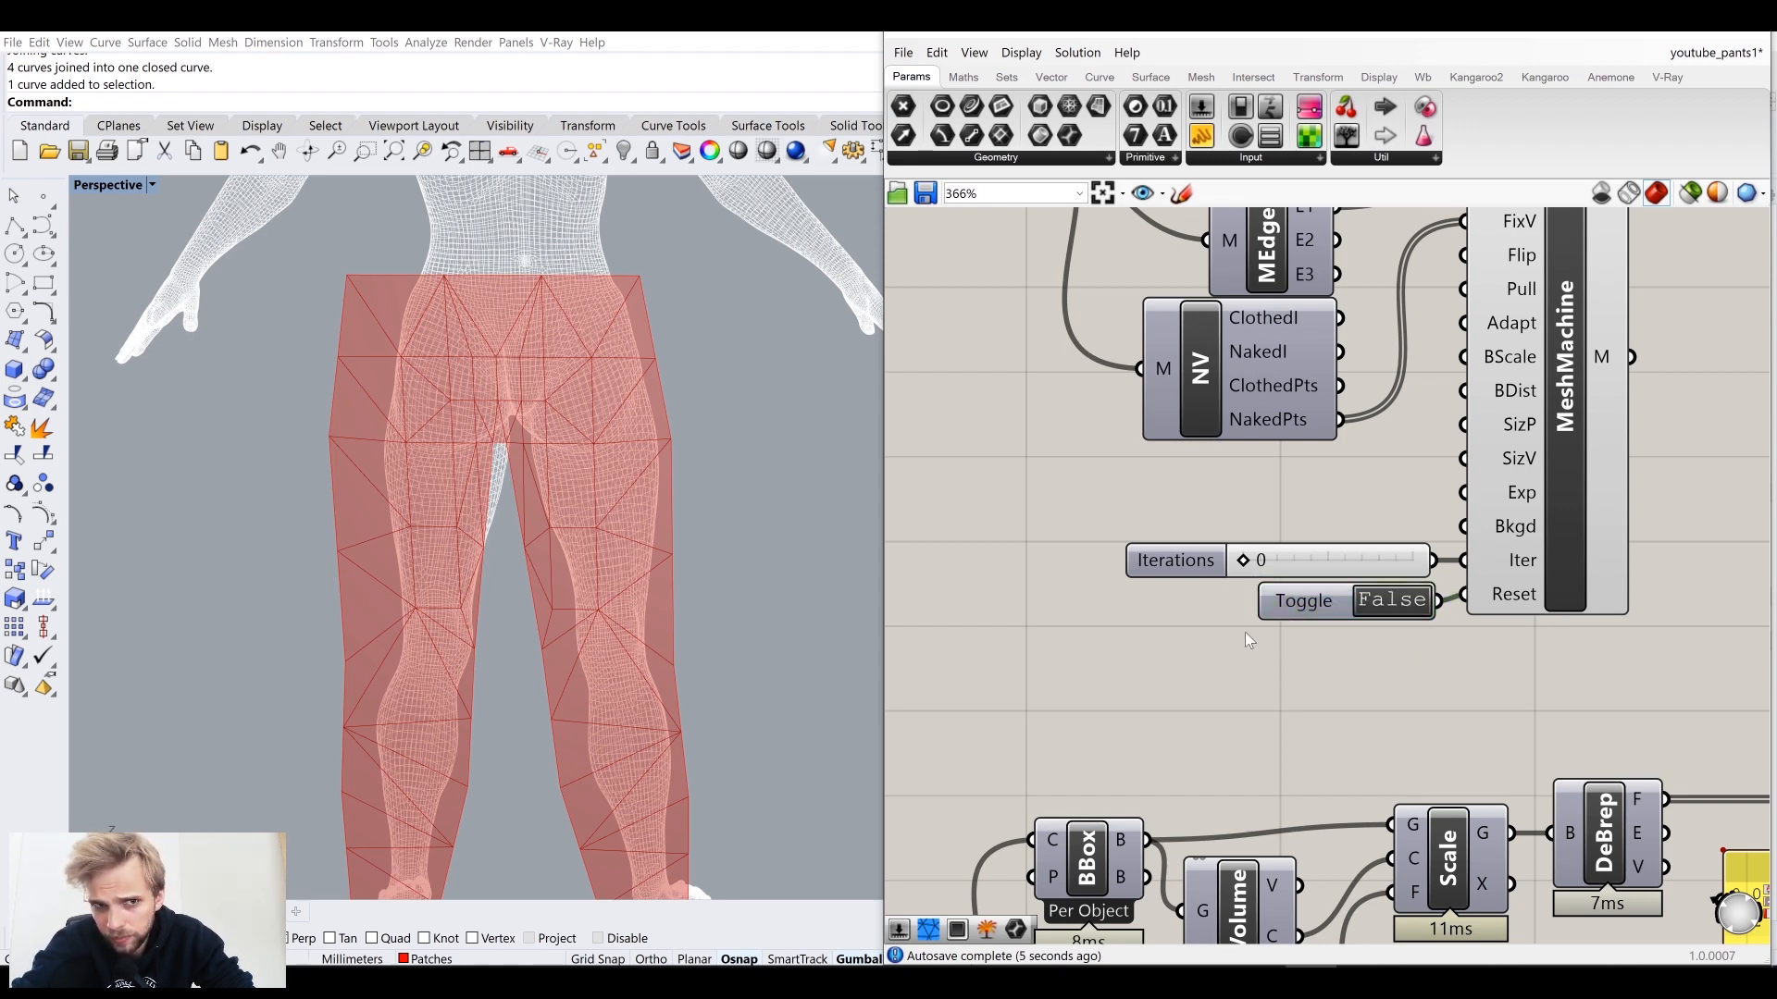
Step: Check what data type MeshMachine's M output delivers
right_drag(1562, 525, 1343, 652)
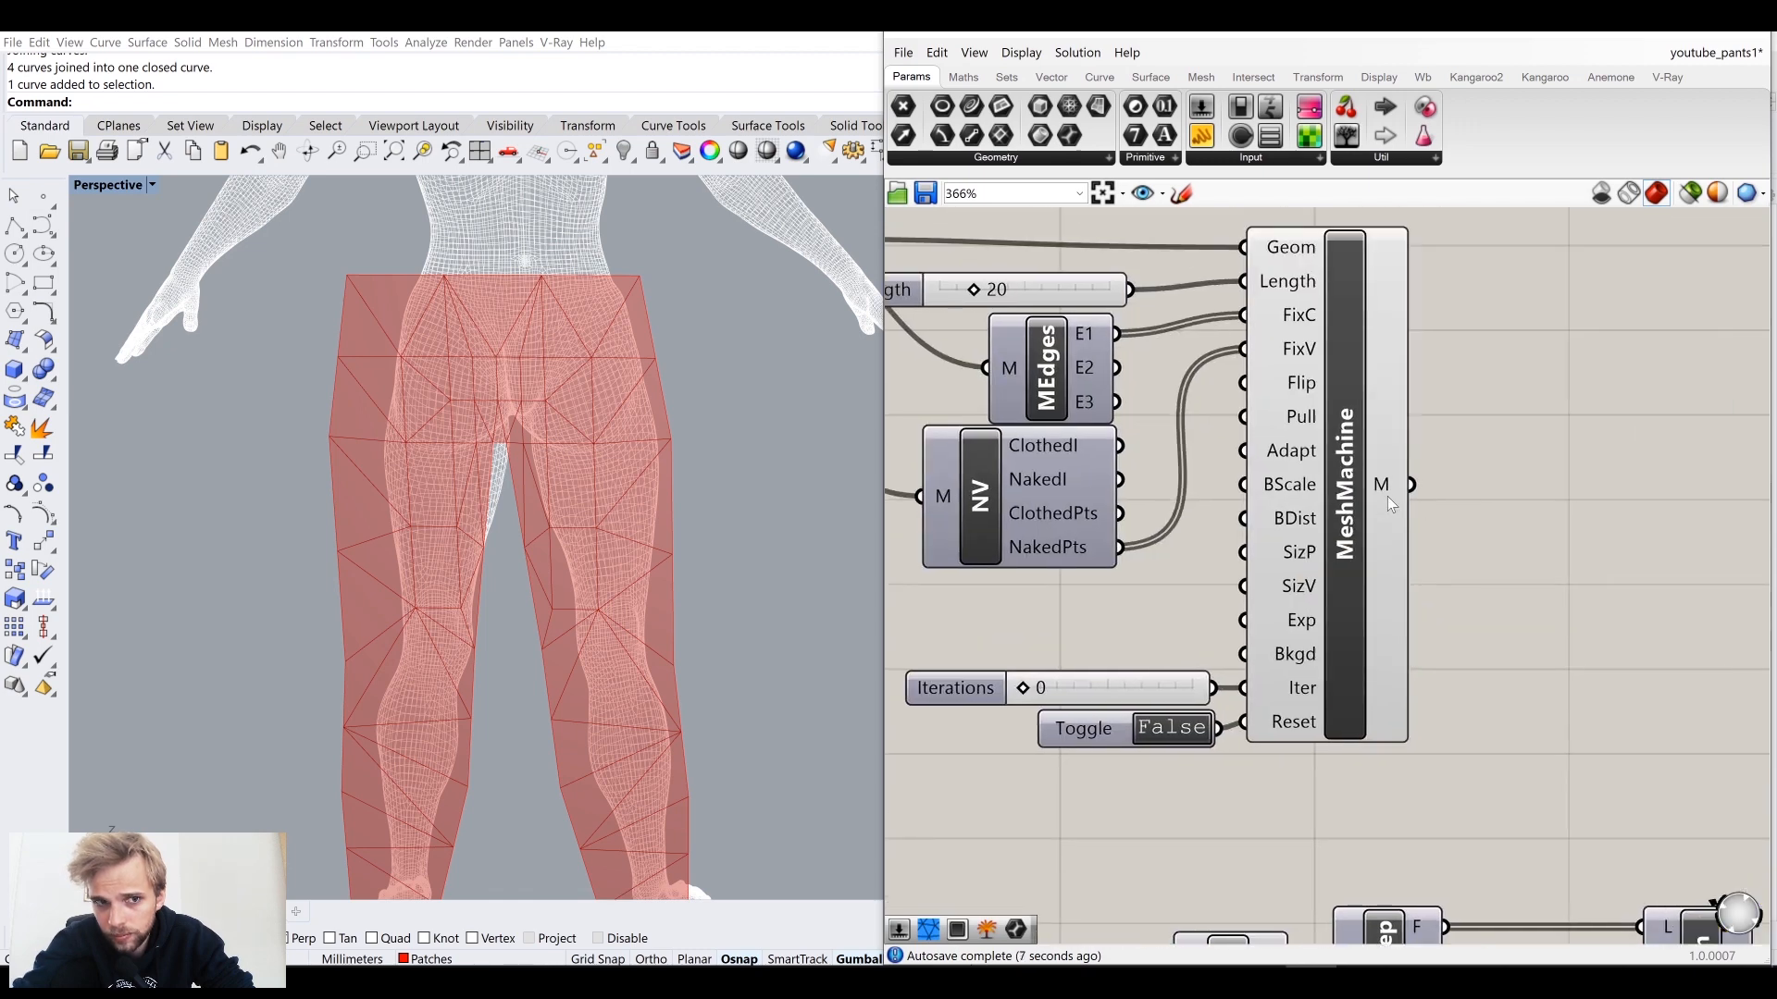
click(1386, 496)
click(1553, 530)
drag(1387, 496, 1297, 490)
click(1563, 508)
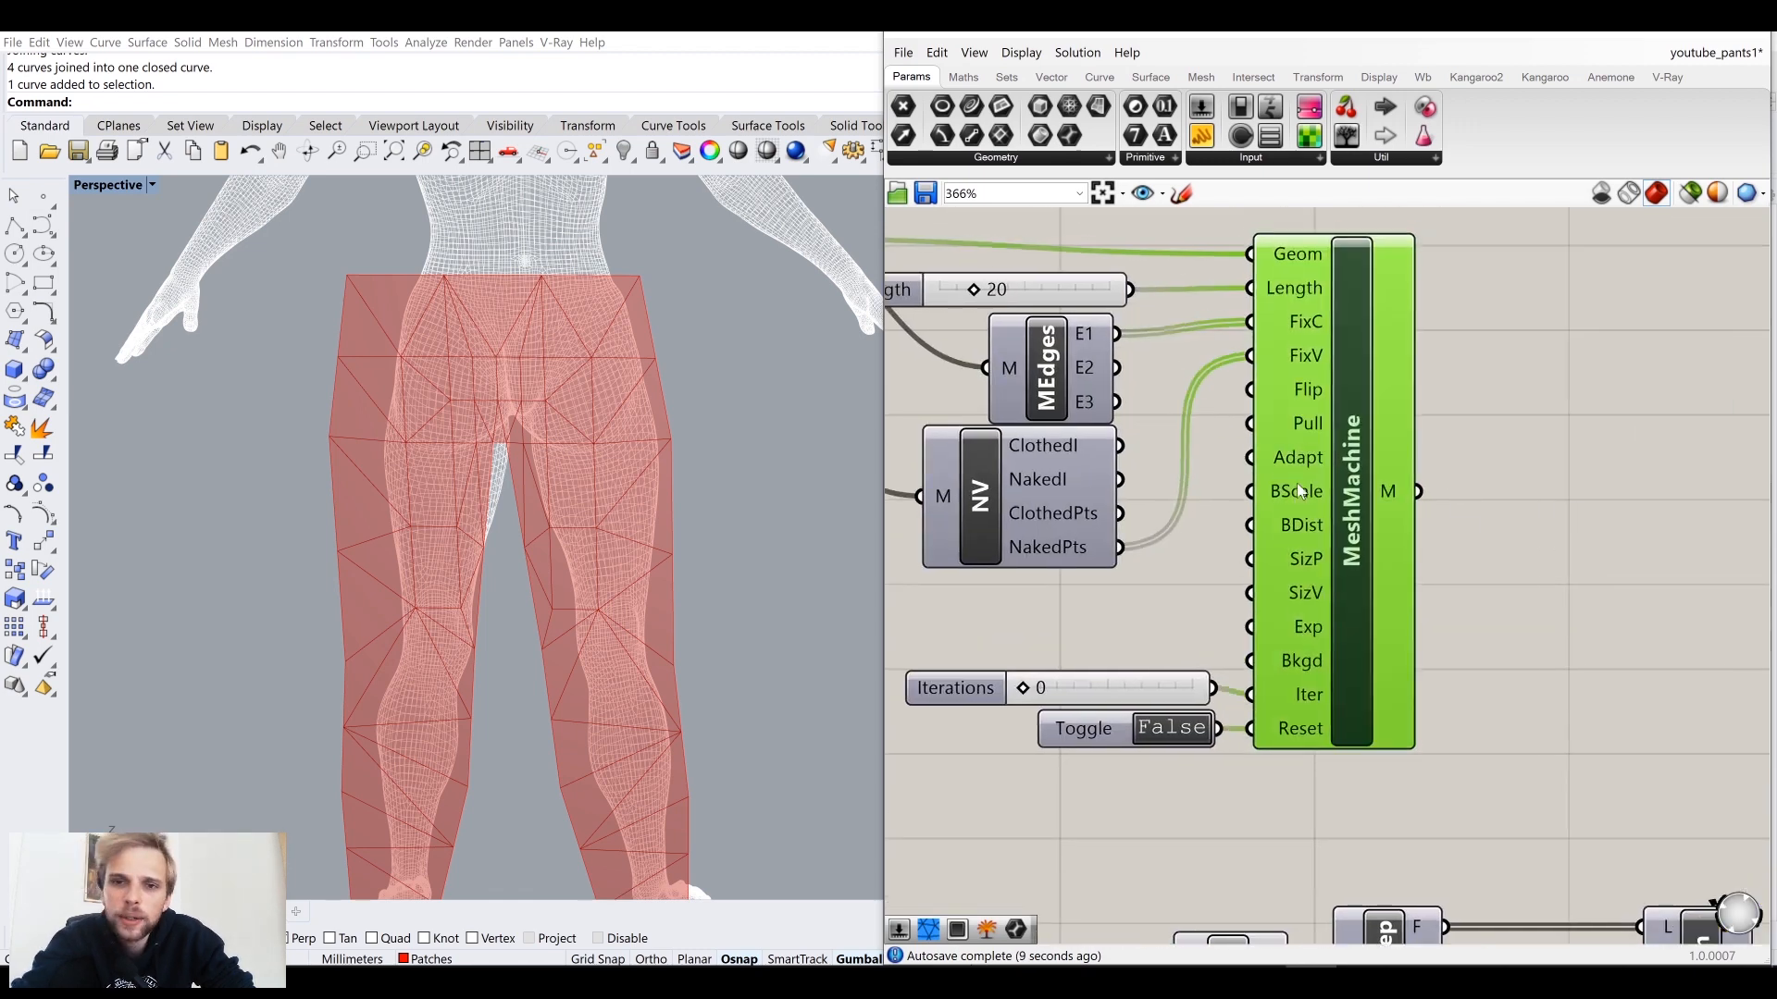
click(1457, 490)
mouse_move(1392, 495)
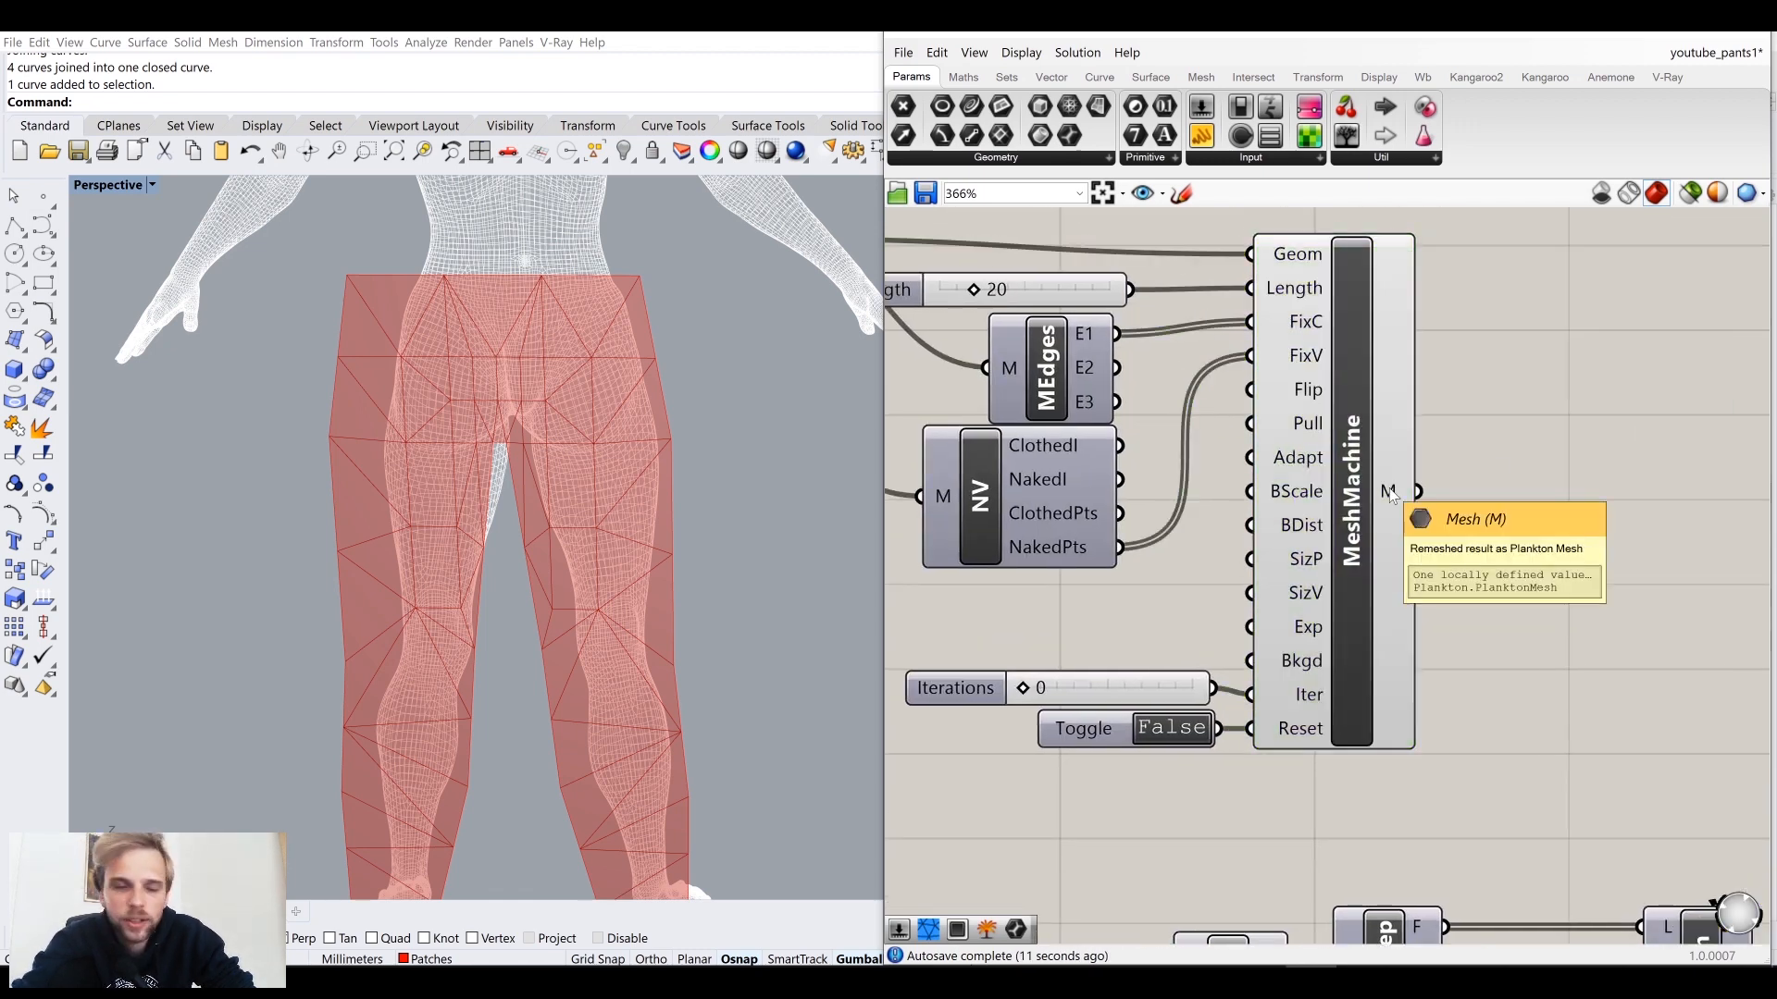
Step: Turn off the preview of the Curve and Mesh parameters at the start of the chain
scroll(1488, 641, down, 4)
scroll(1251, 555, up, 3)
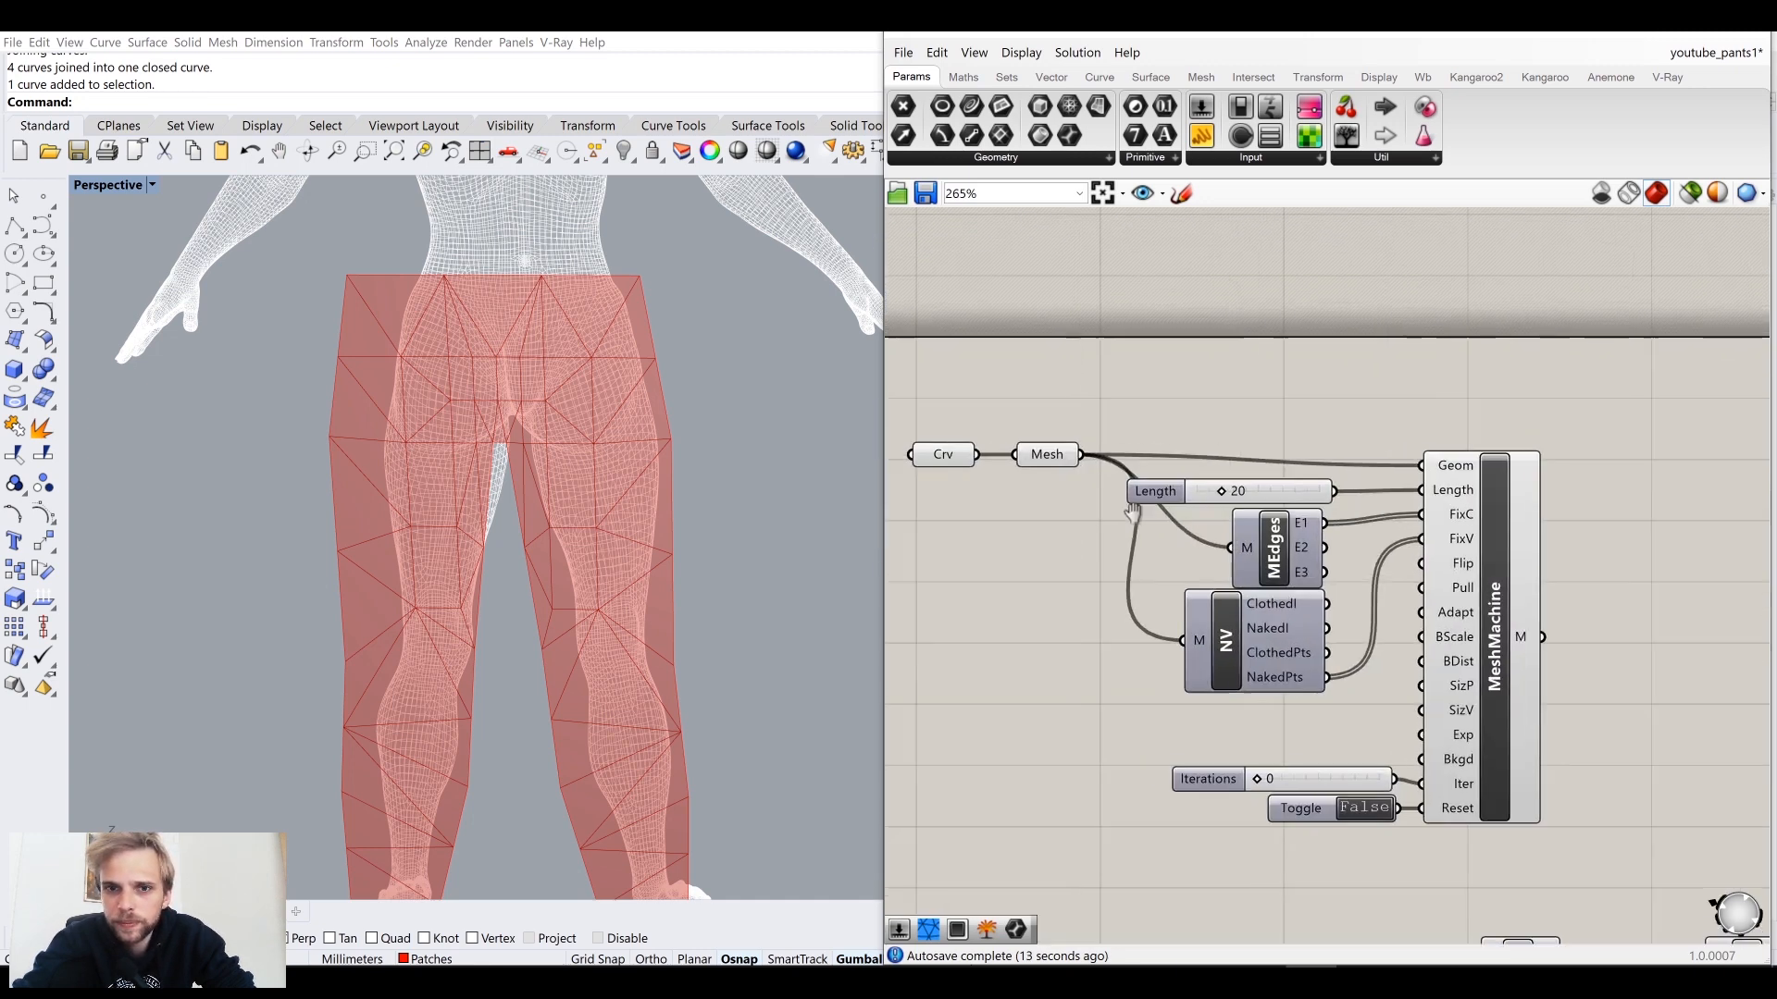
right_drag(1133, 512, 1241, 496)
drag(1141, 541, 948, 416)
middle_click(1114, 490)
click(1180, 430)
click(1508, 546)
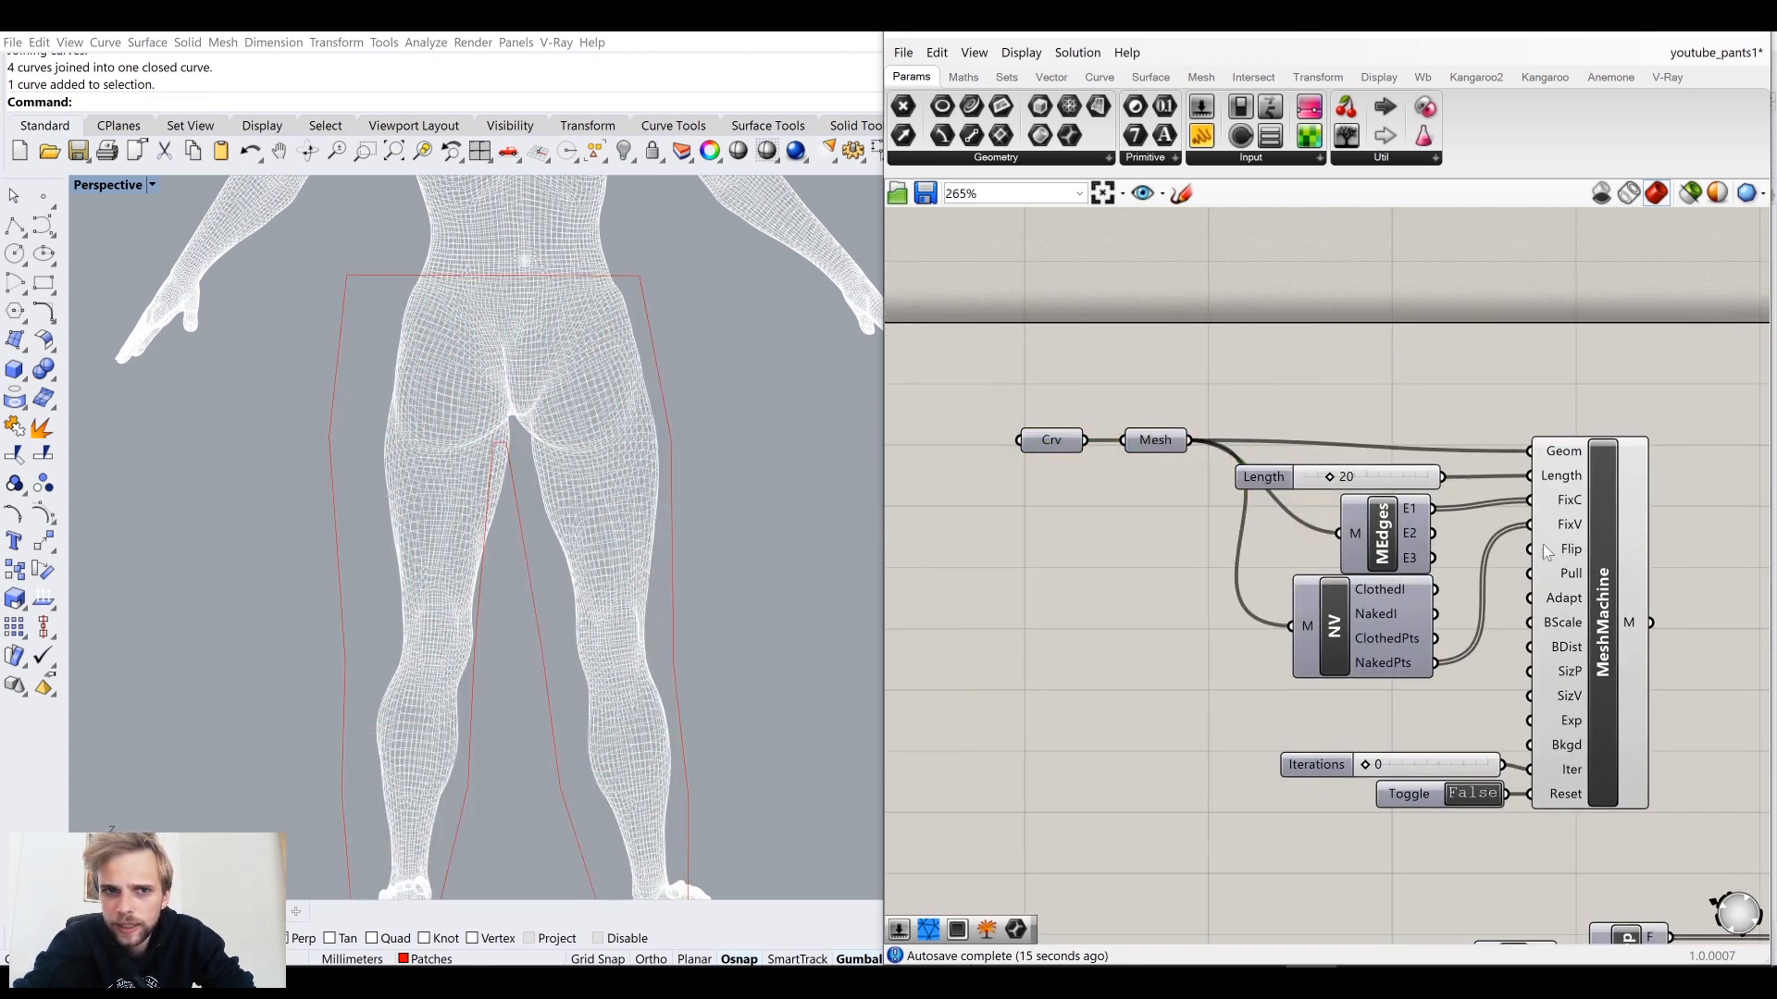
Step: Add a Panel fed by MeshMachine's M output, widen it and place it above and to the right of MeshMachine
right_drag(1541, 544, 1357, 541)
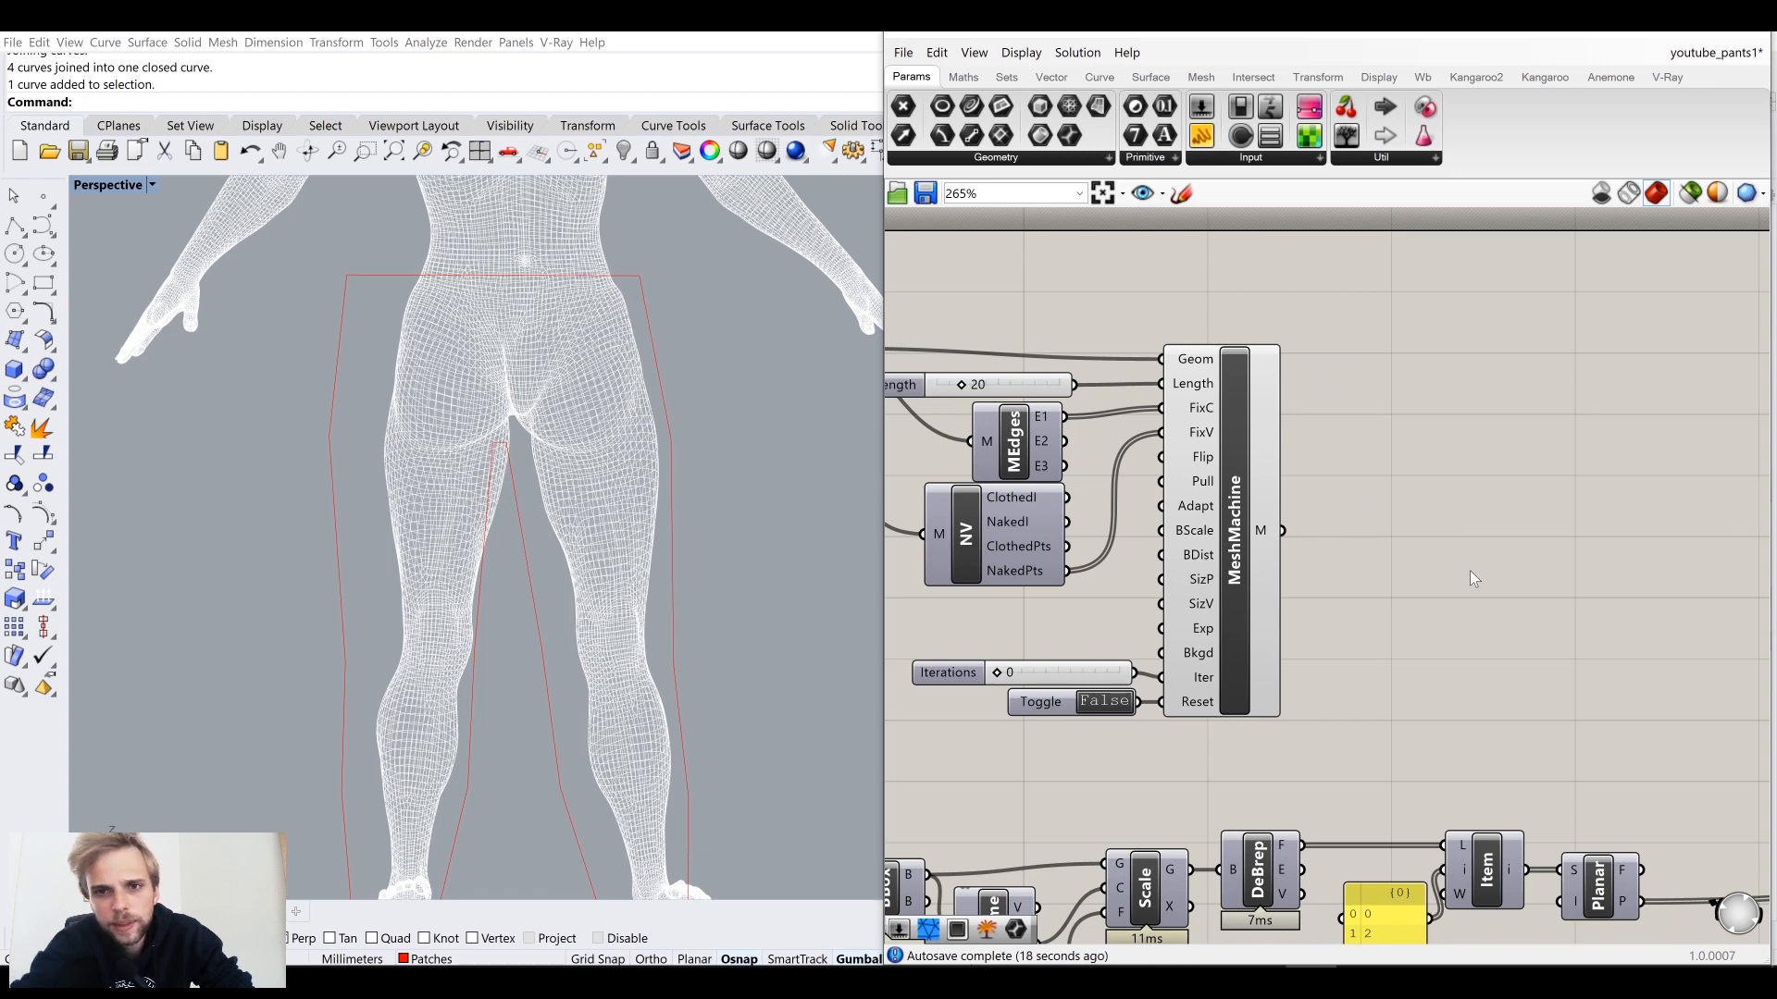
click(1201, 135)
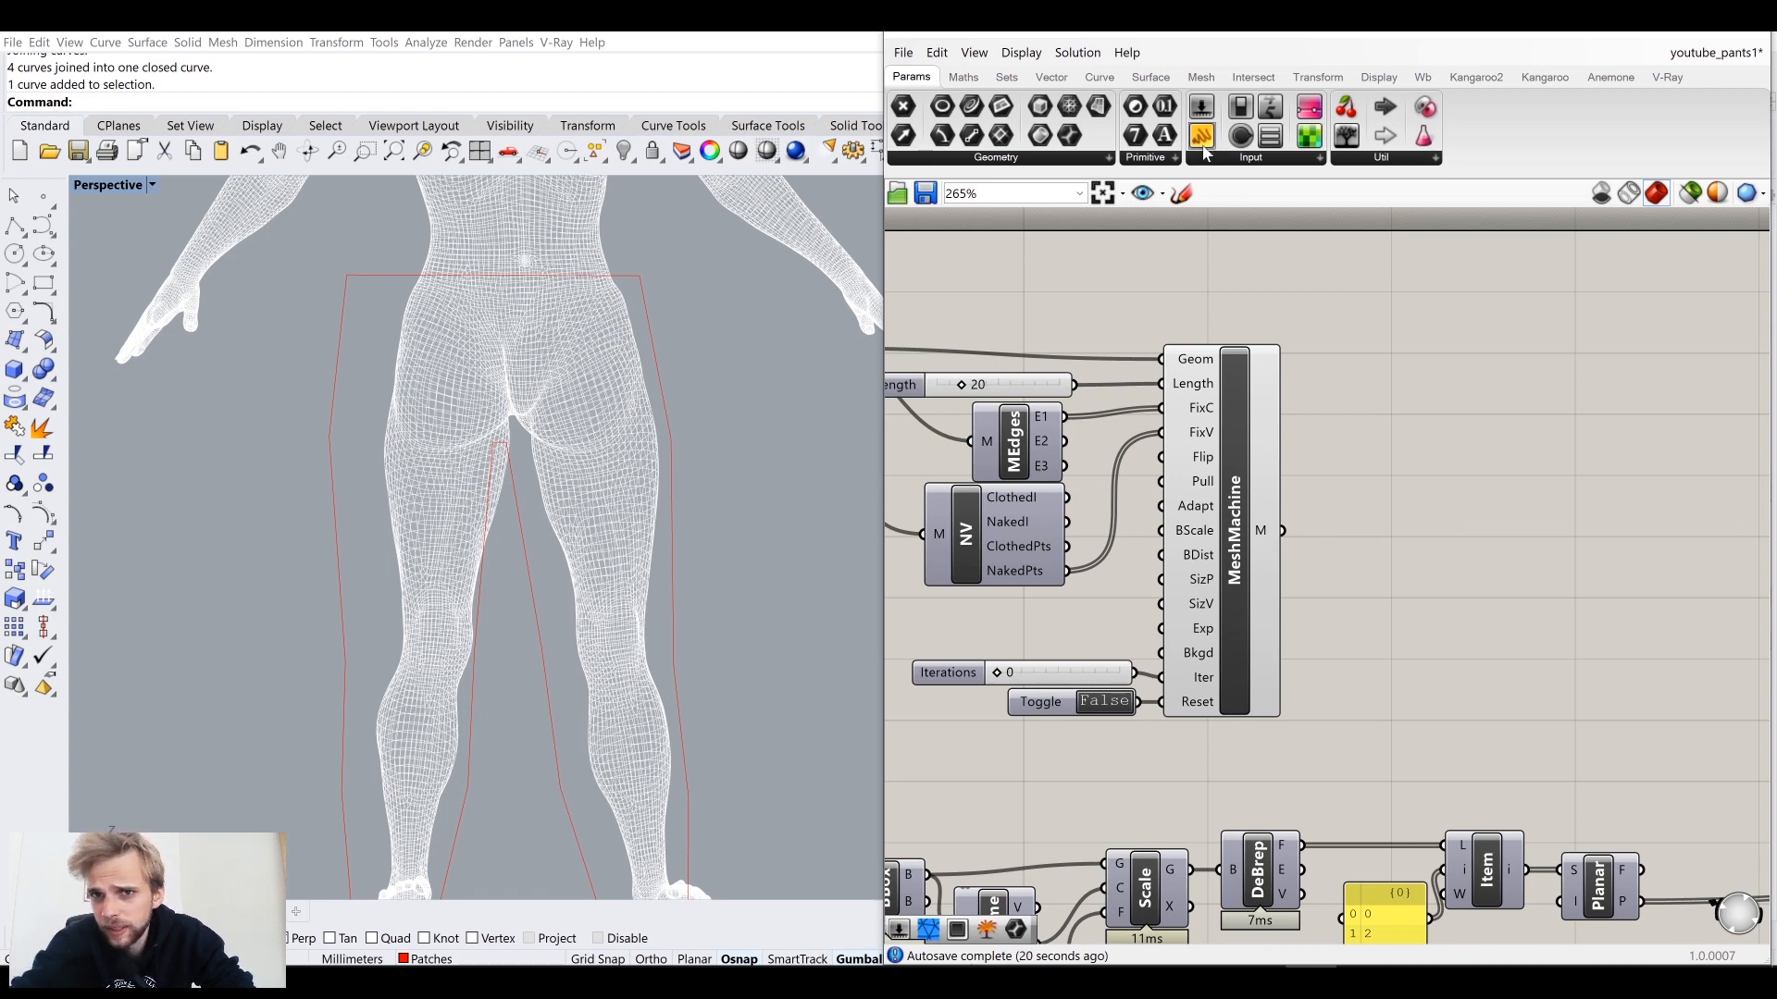
click(1317, 378)
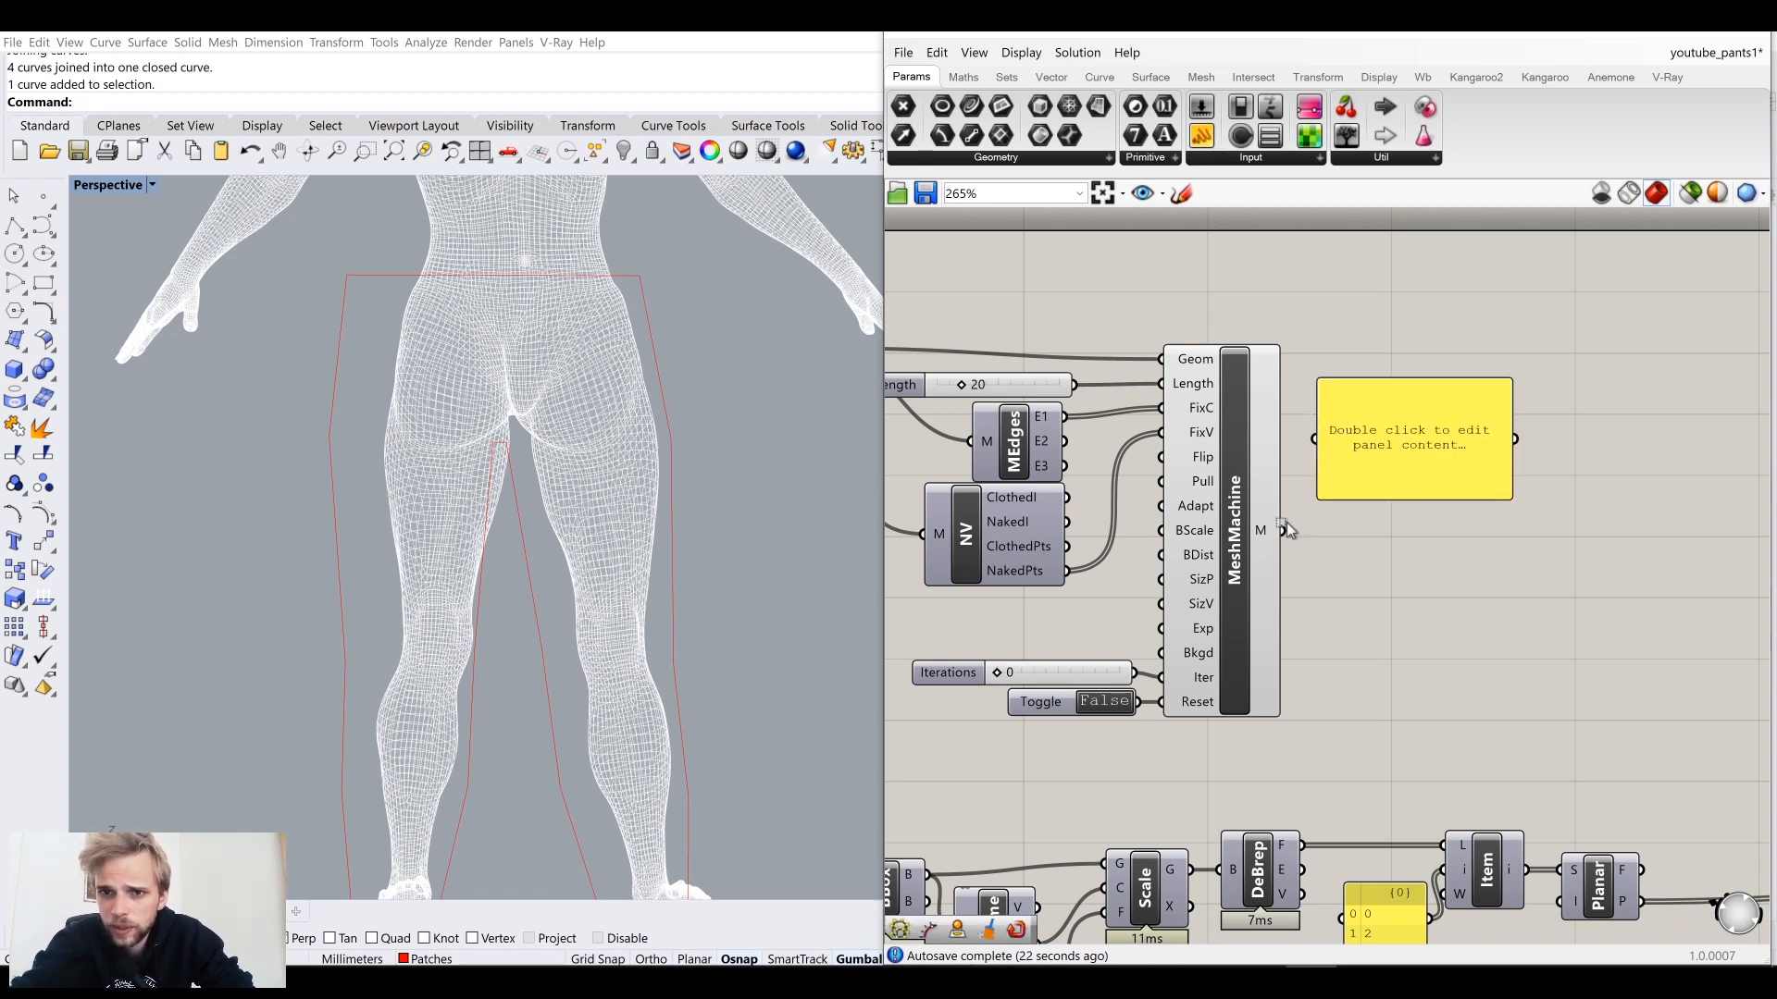
drag(1287, 527, 1342, 442)
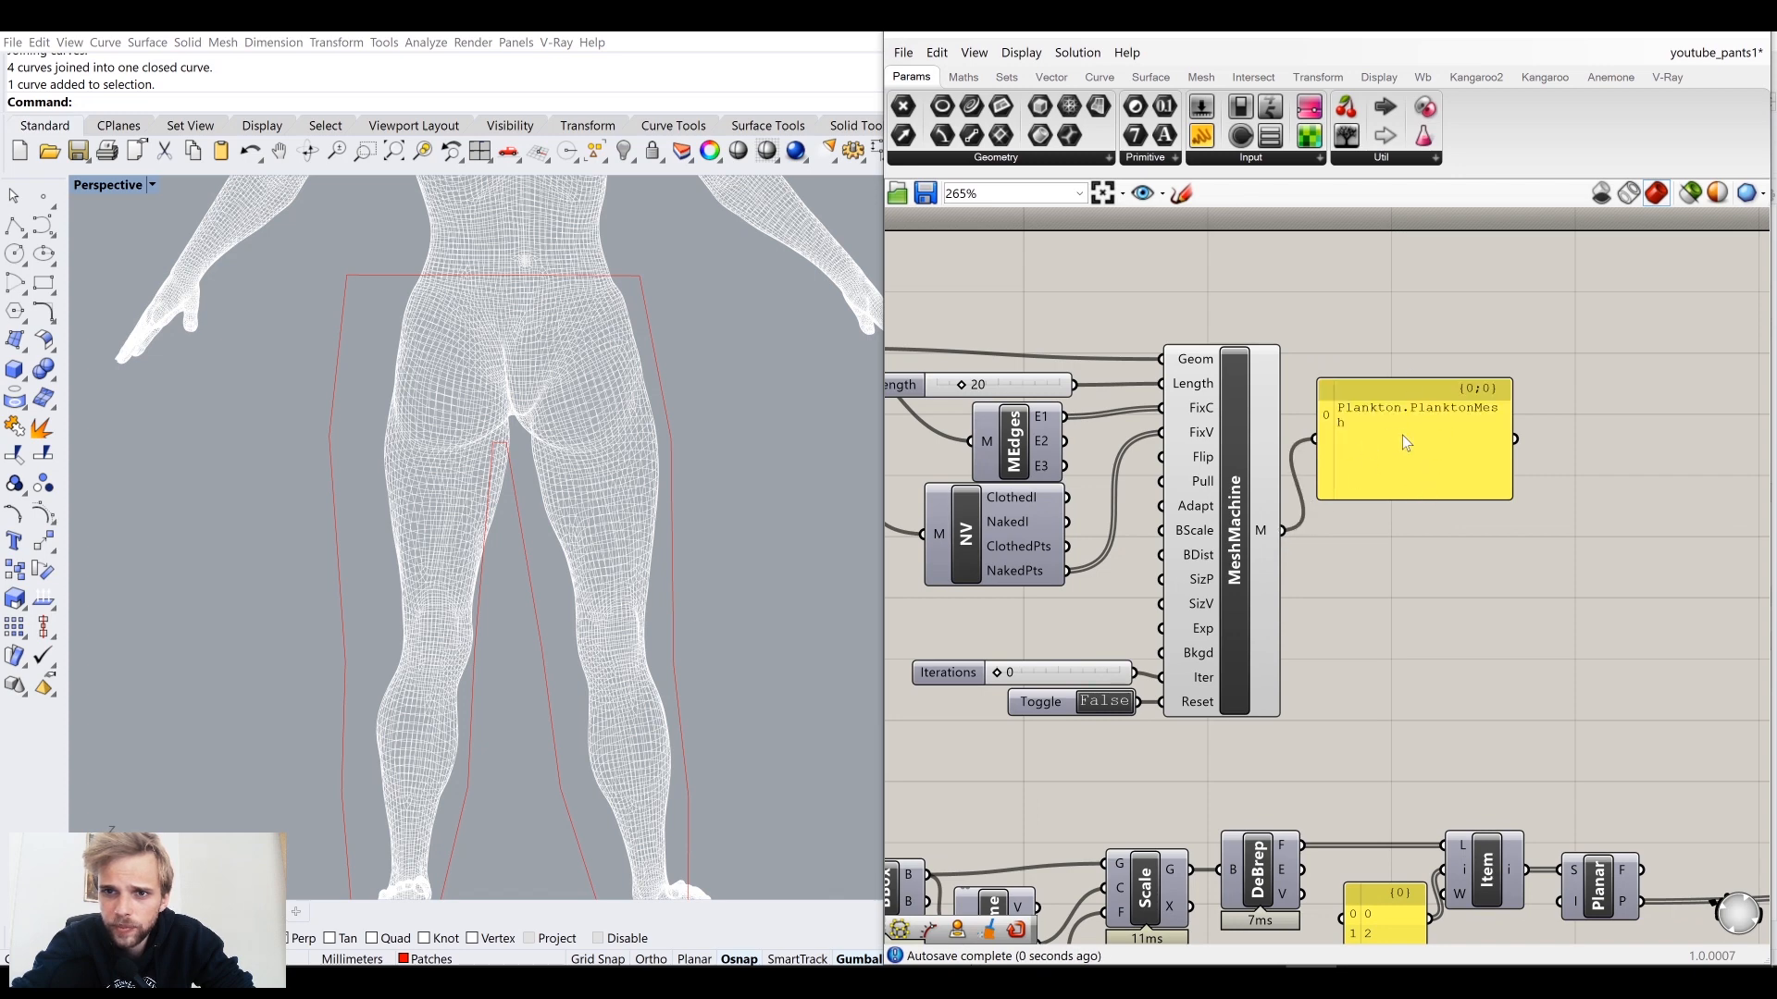
drag(1509, 458, 1621, 457)
drag(1439, 463, 1448, 358)
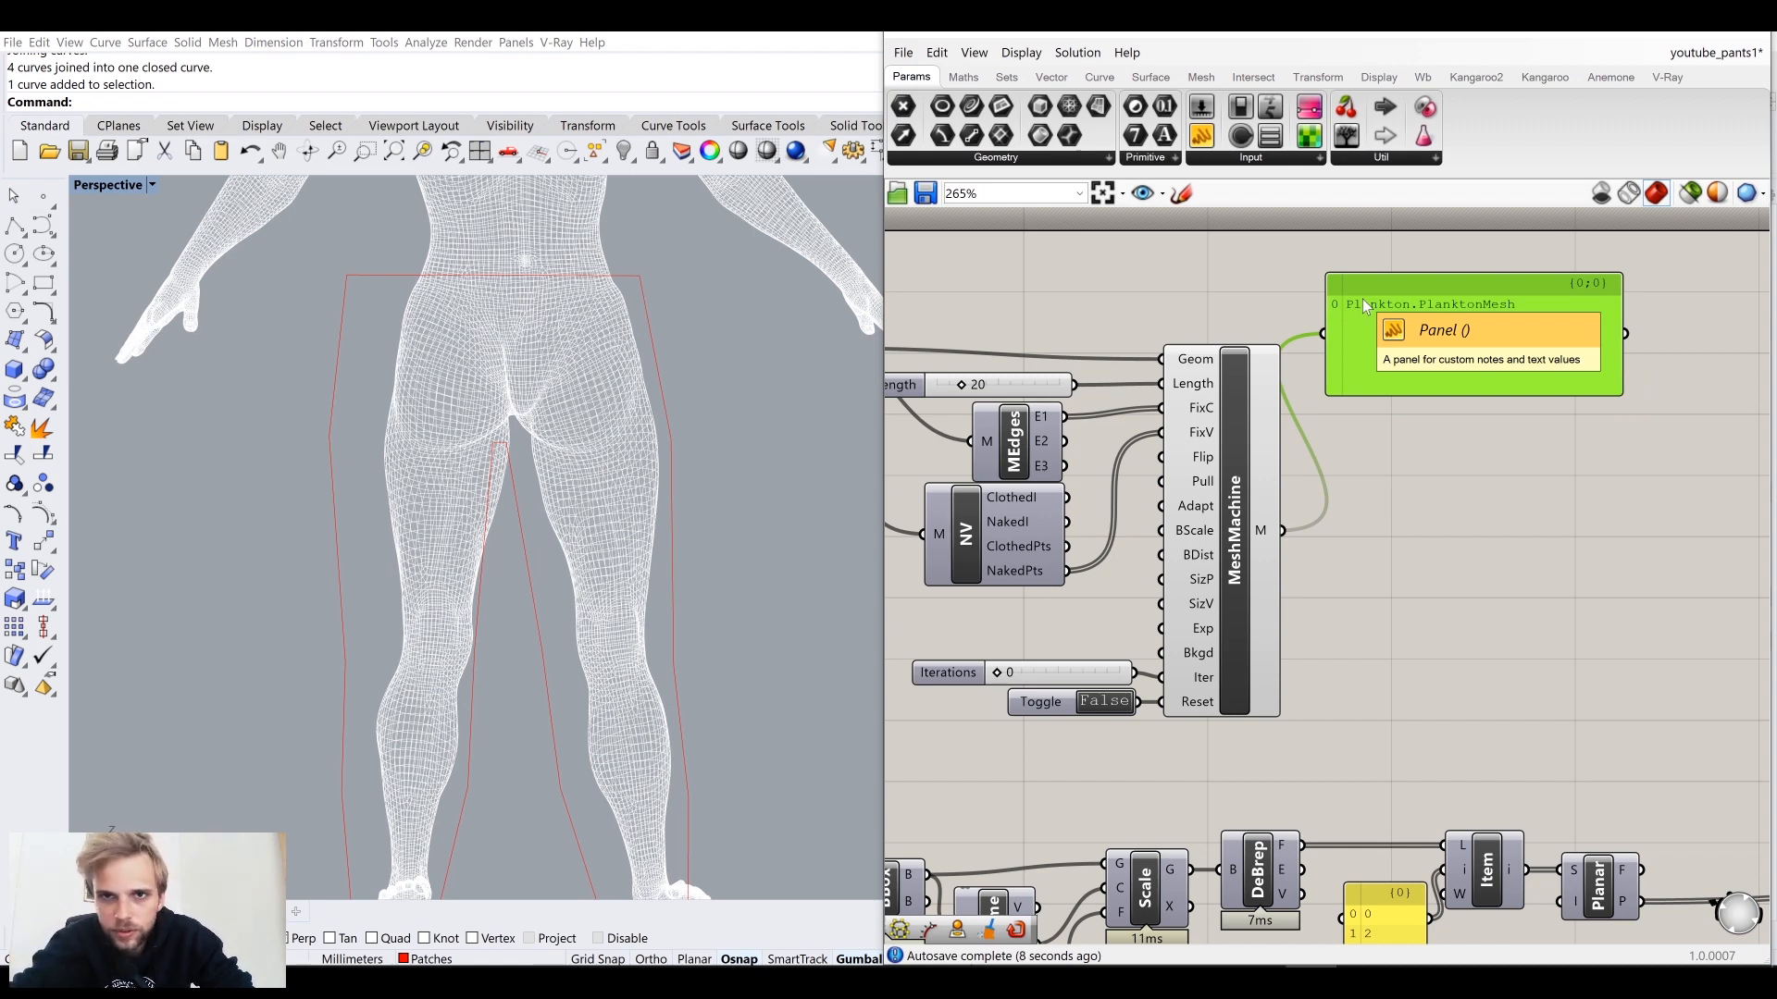
Step: Insert a PlanktonMesh parameter after MeshMachine's M output, wire it to the panel and move the panel aside
click(948, 159)
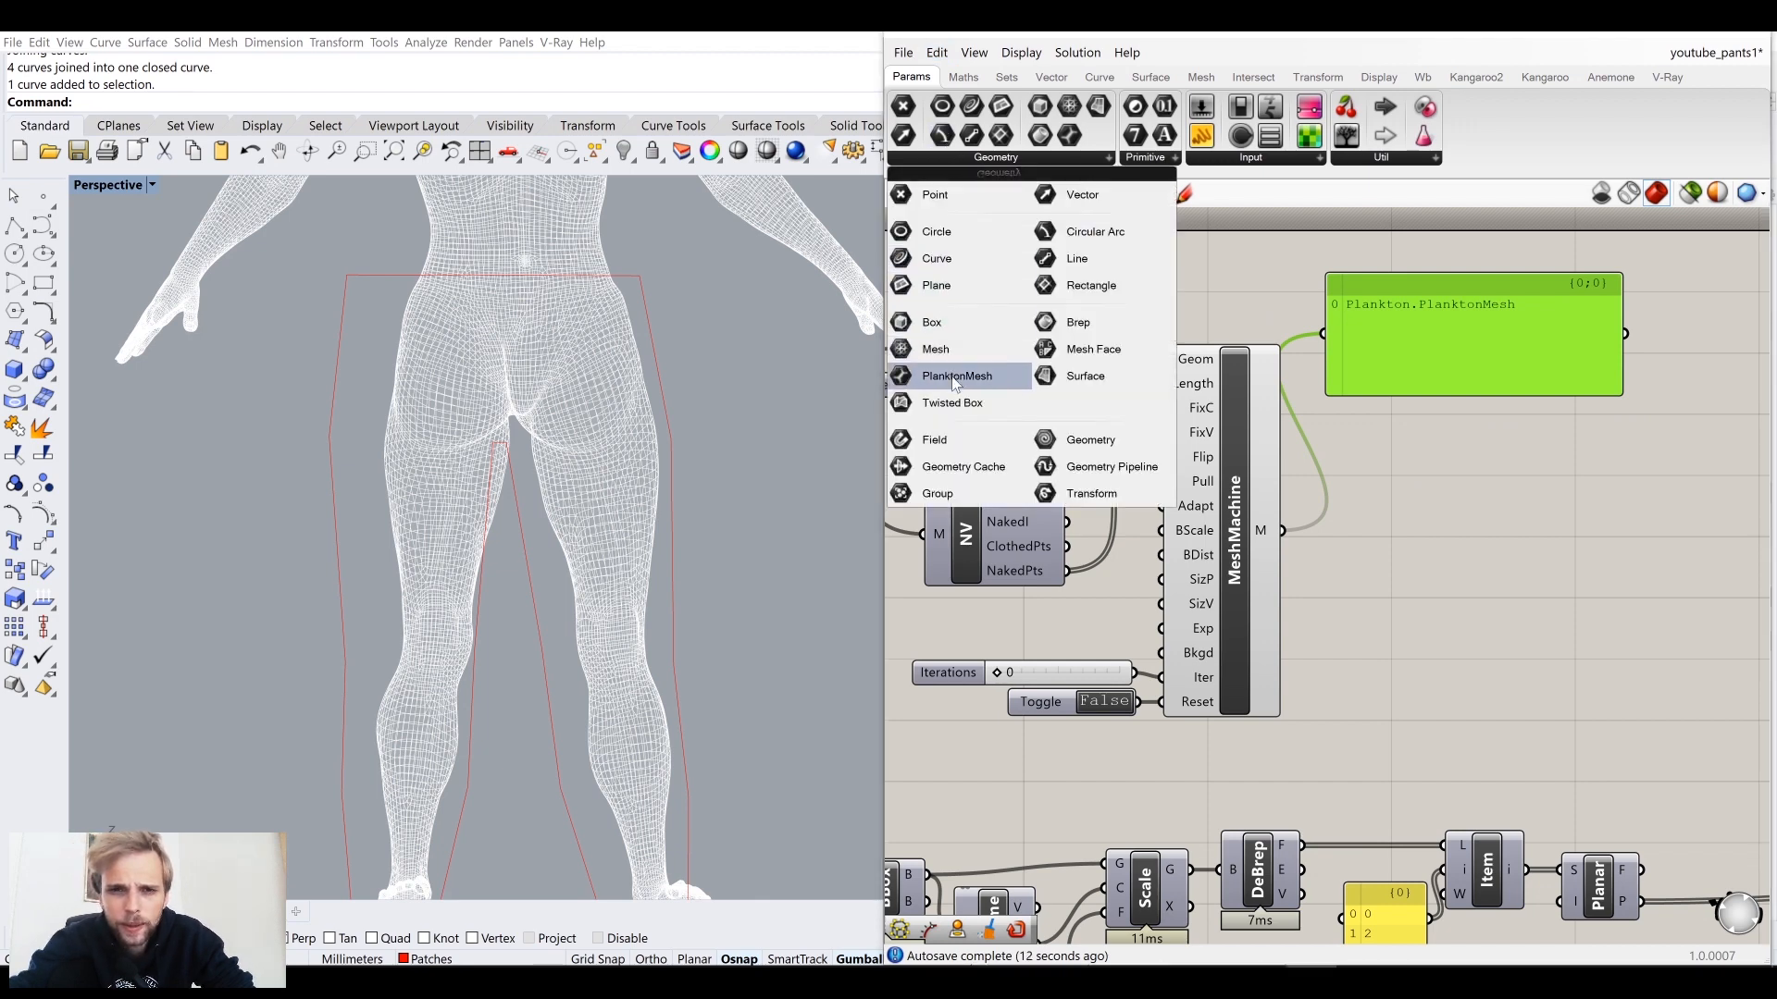
drag(956, 376, 1435, 519)
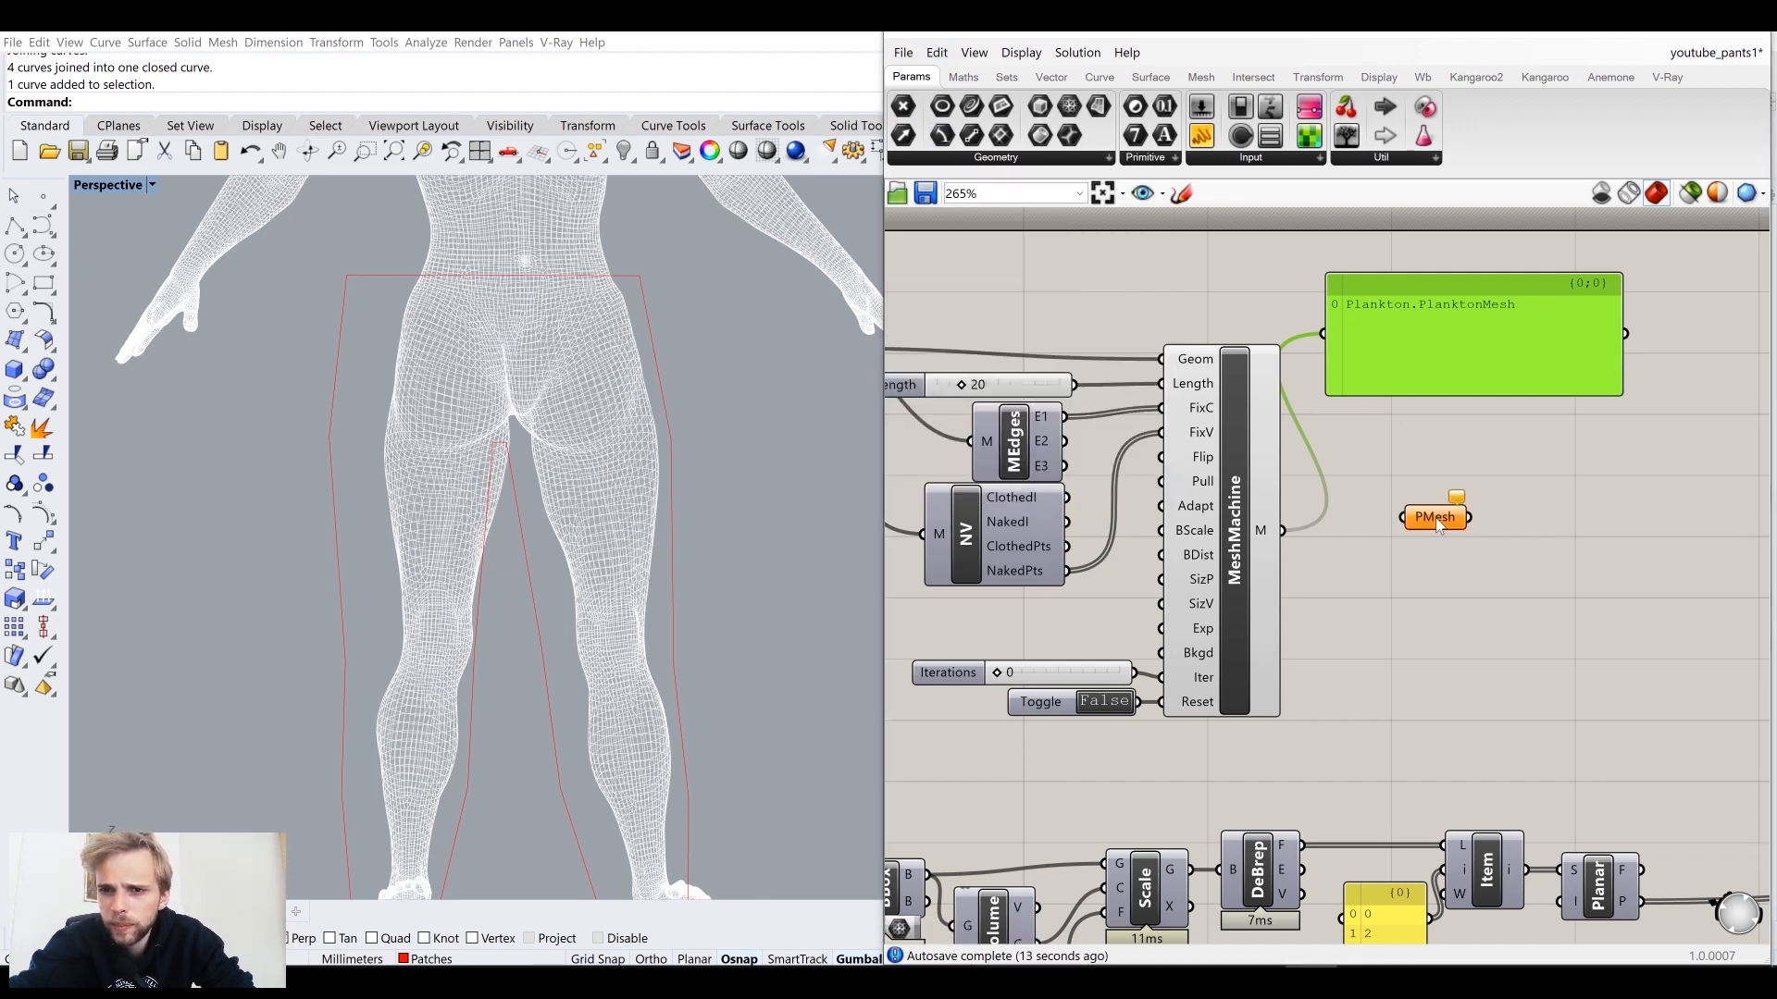
click(980, 161)
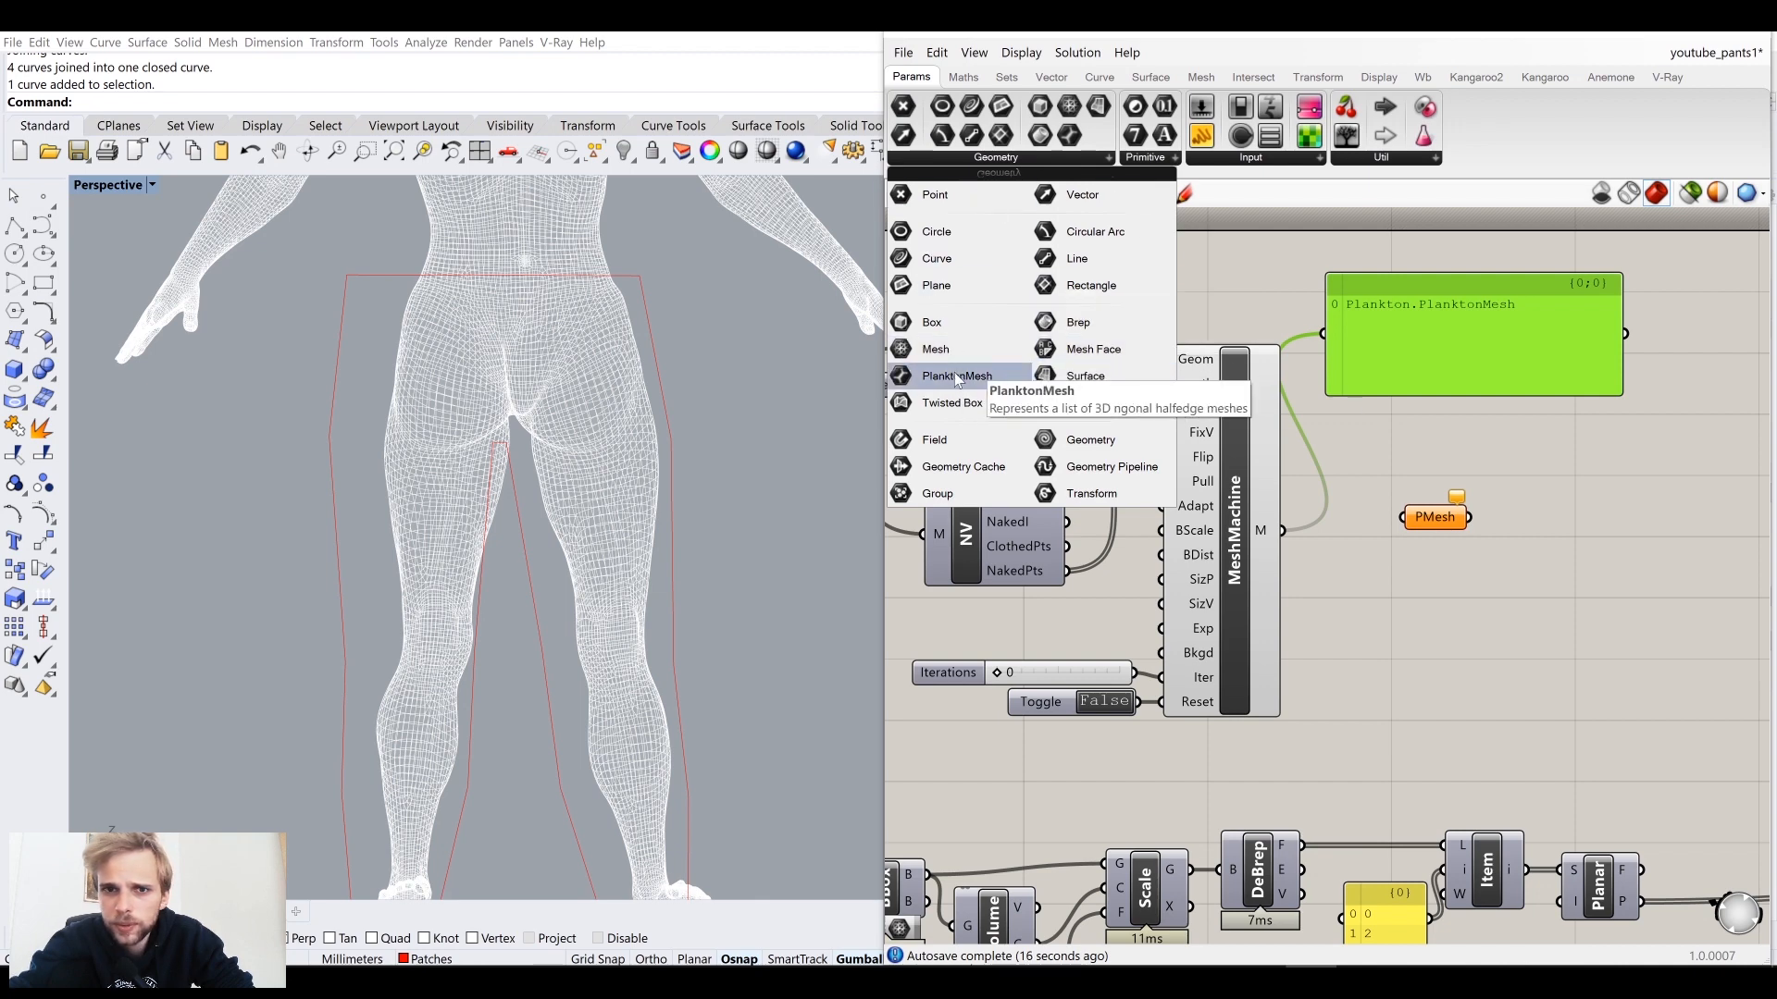
click(1347, 544)
drag(1397, 535, 1530, 368)
click(1493, 488)
click(1496, 541)
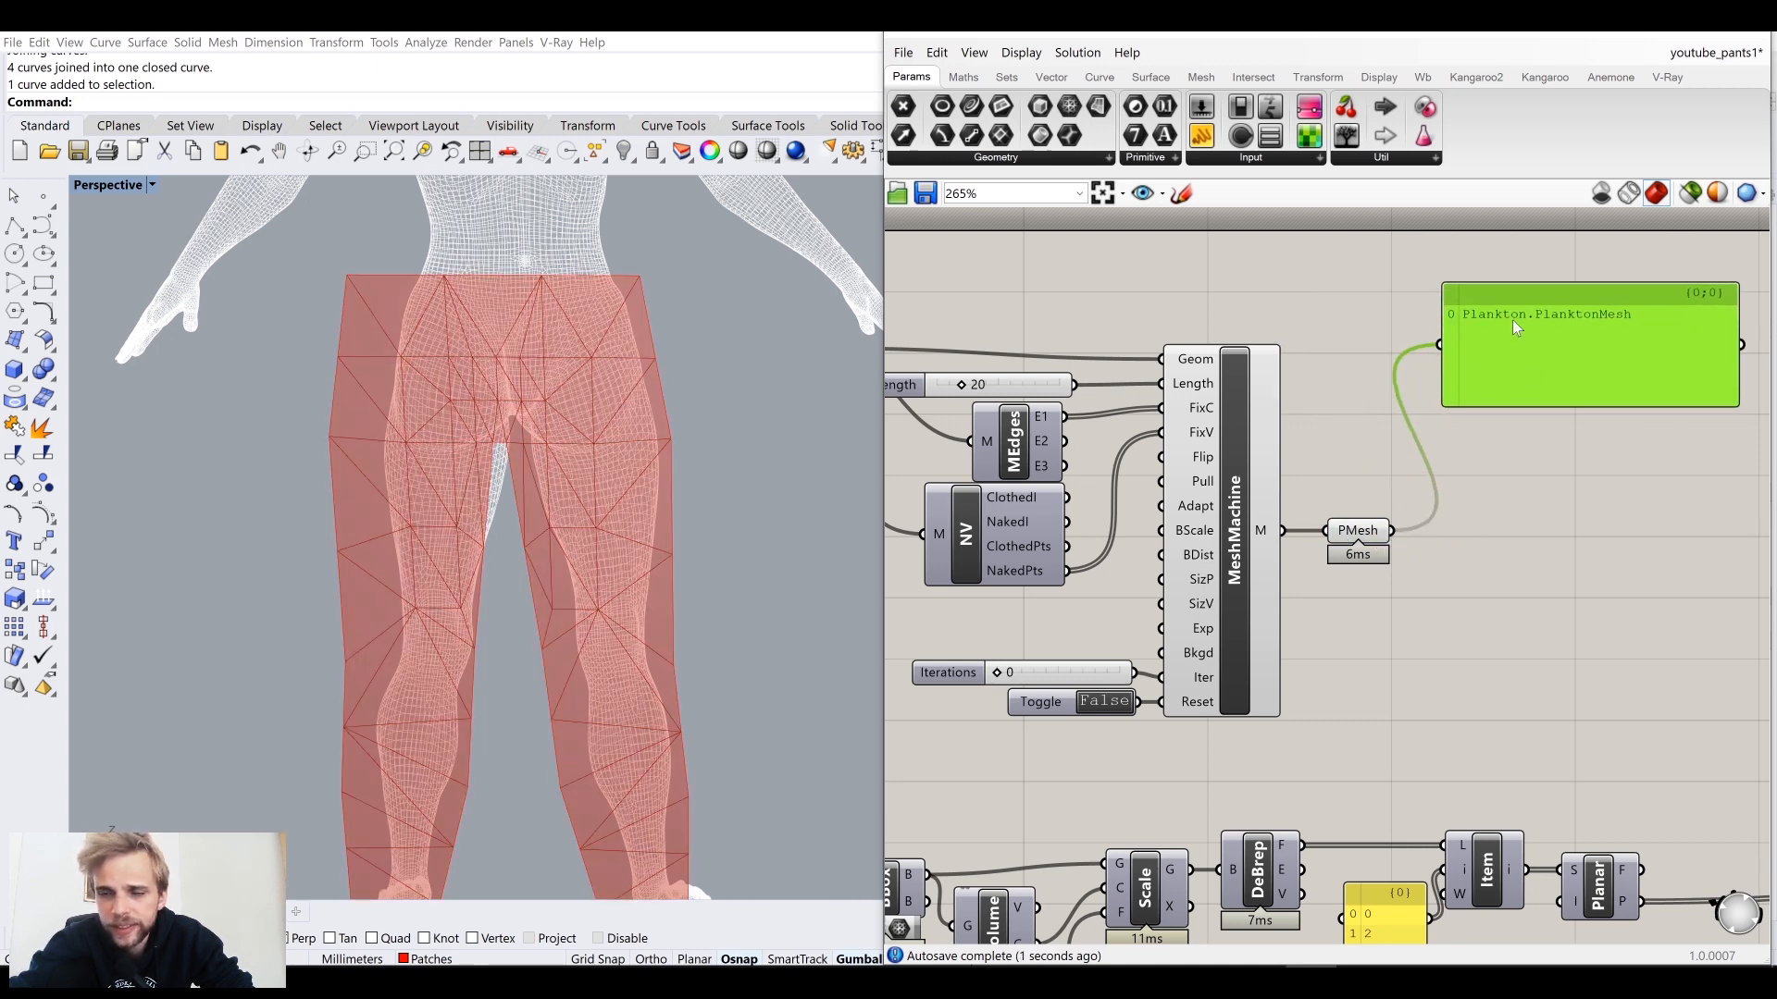
Step: Add a Mesh parameter fed by the PlanktonMesh parameter and connect its output to the panel
right_drag(1516, 546, 1420, 502)
double_click(1418, 502)
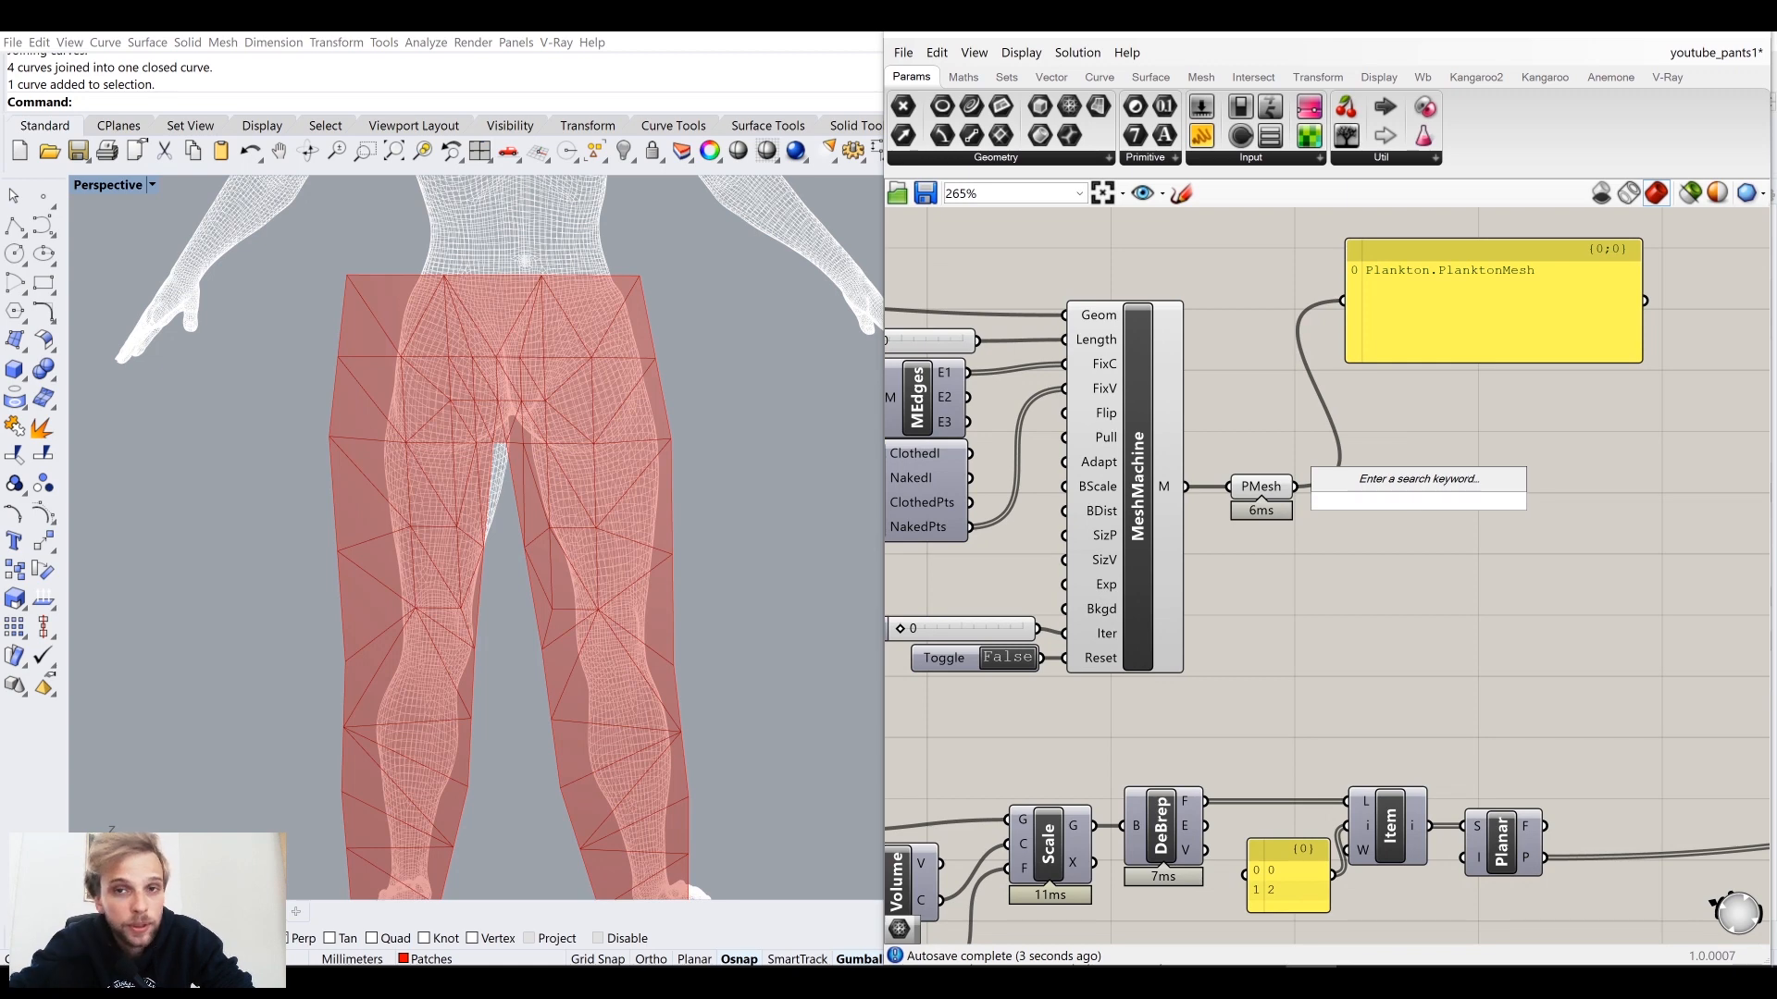
text(mesh)
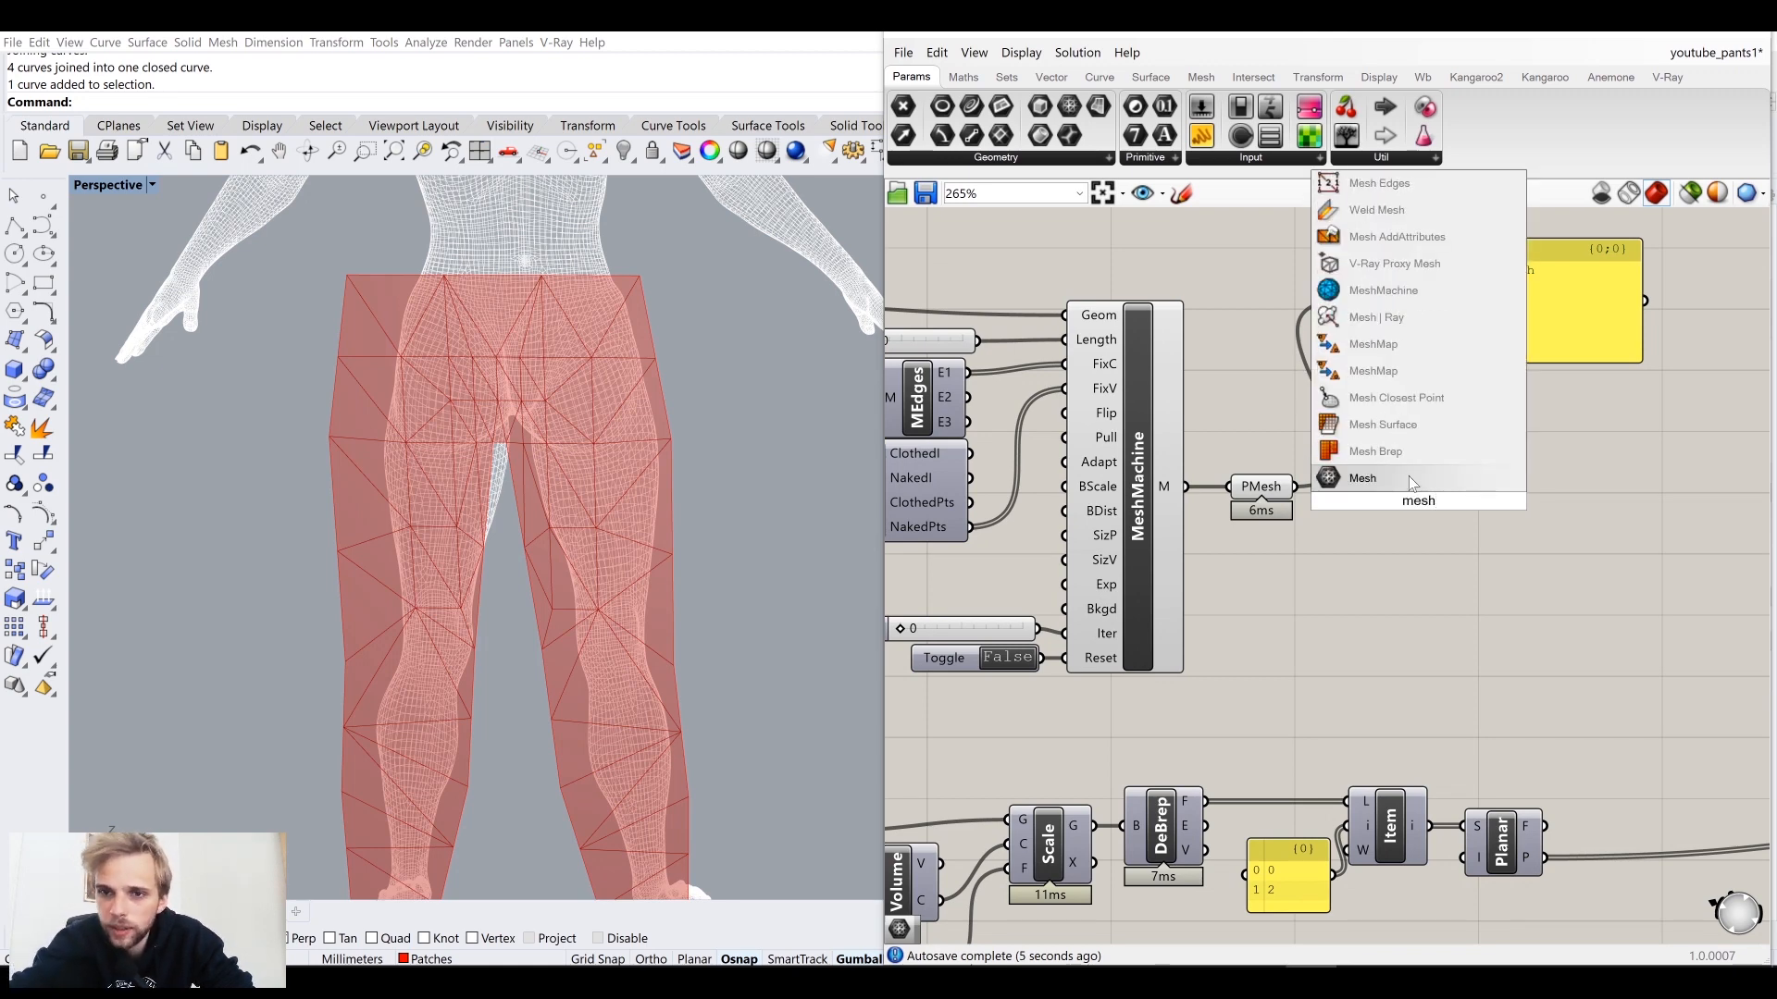
click(1412, 480)
drag(1295, 487, 1521, 335)
click(1376, 490)
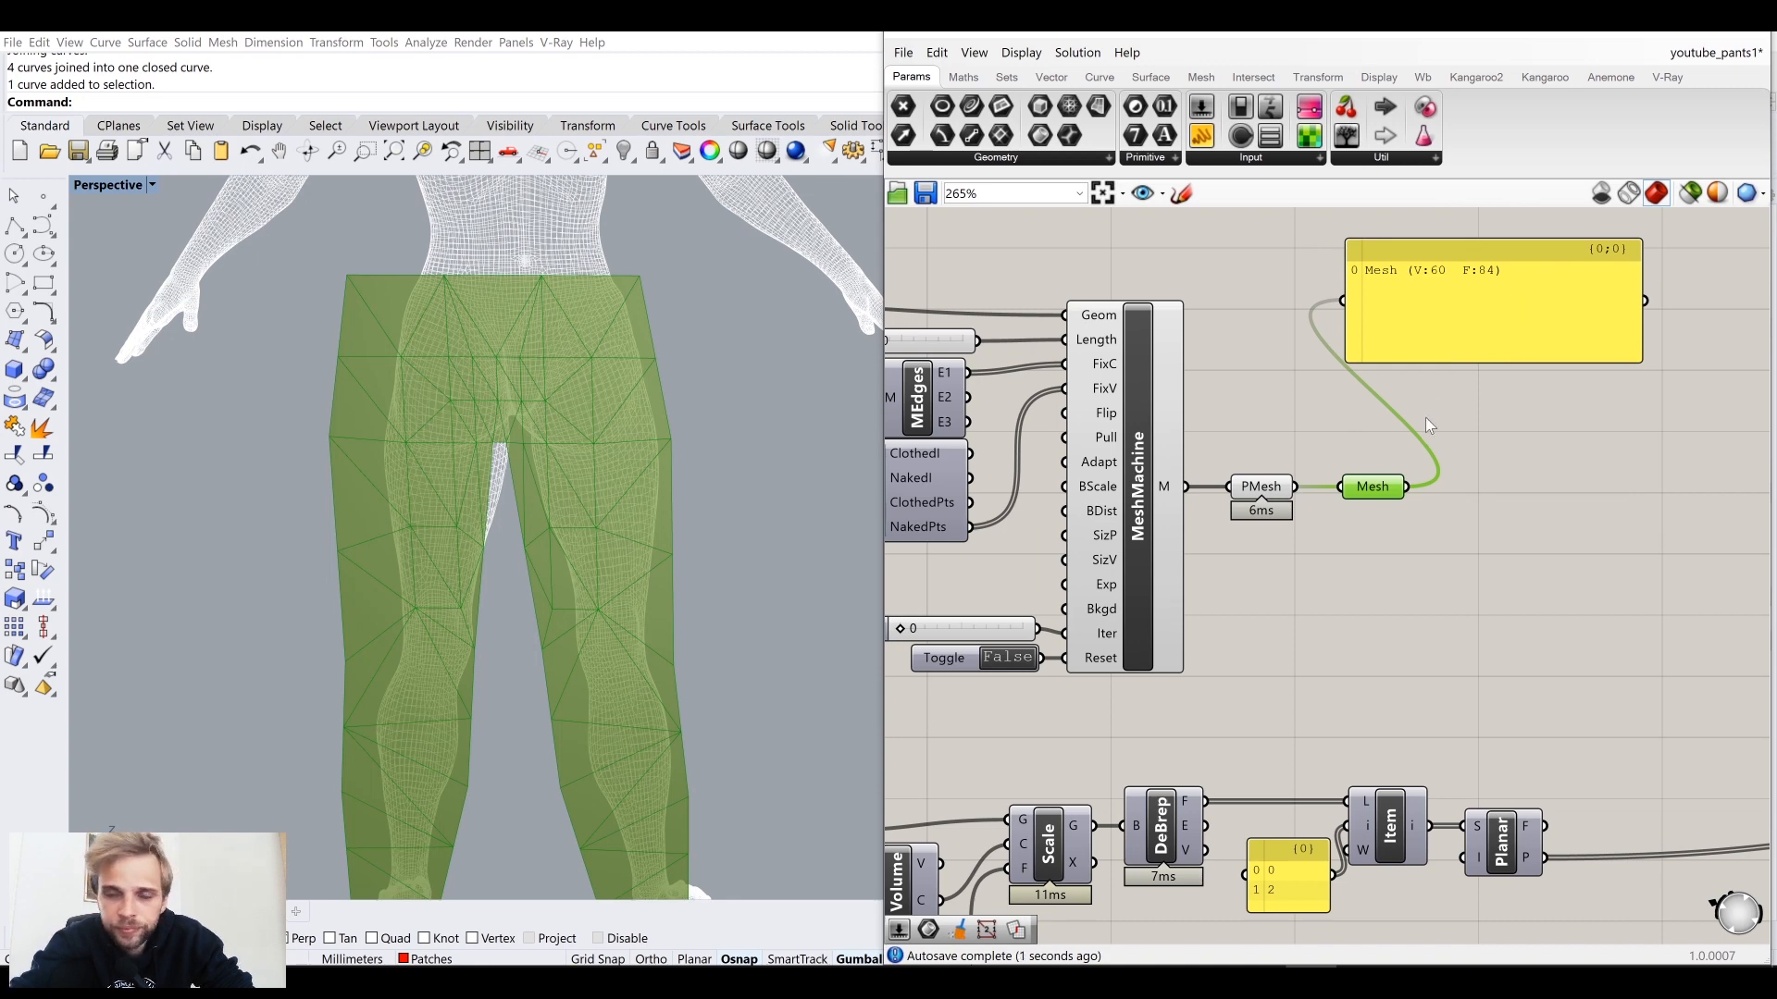
Step: Try to feed the Mesh parameter directly from MeshMachine's M output, bypassing the PlanktonMesh parameter
drag(1379, 490, 1303, 393)
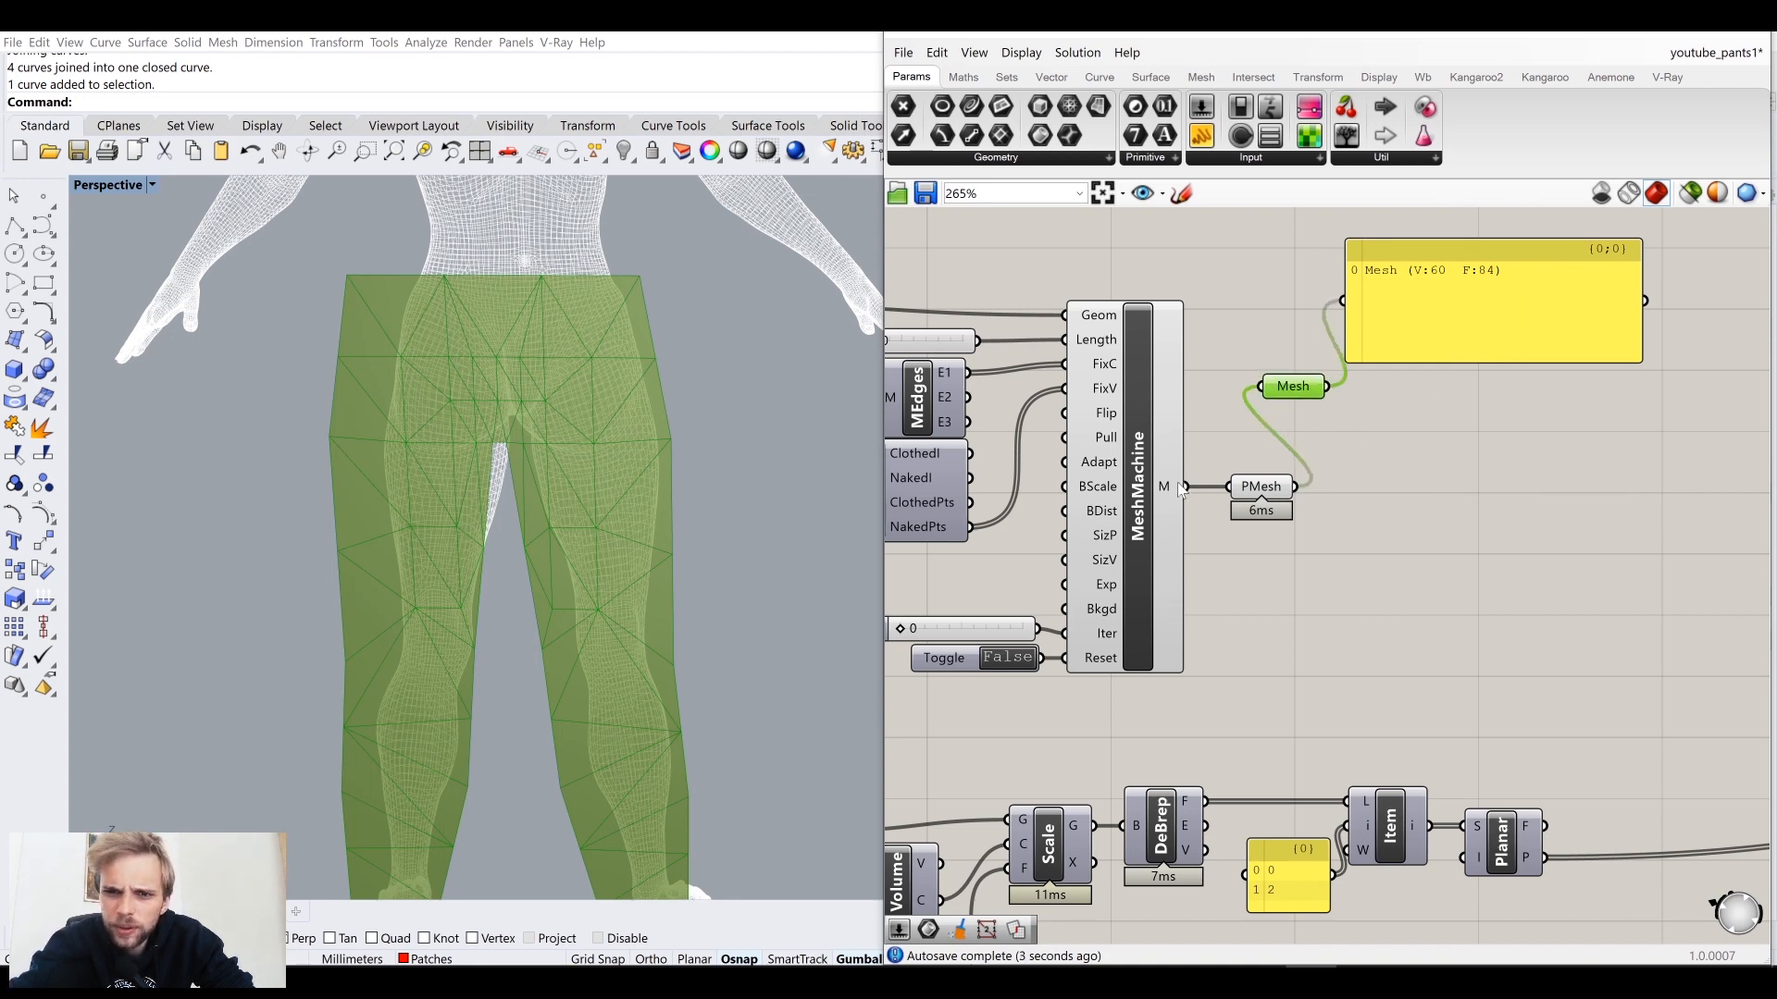
drag(1186, 487, 1264, 399)
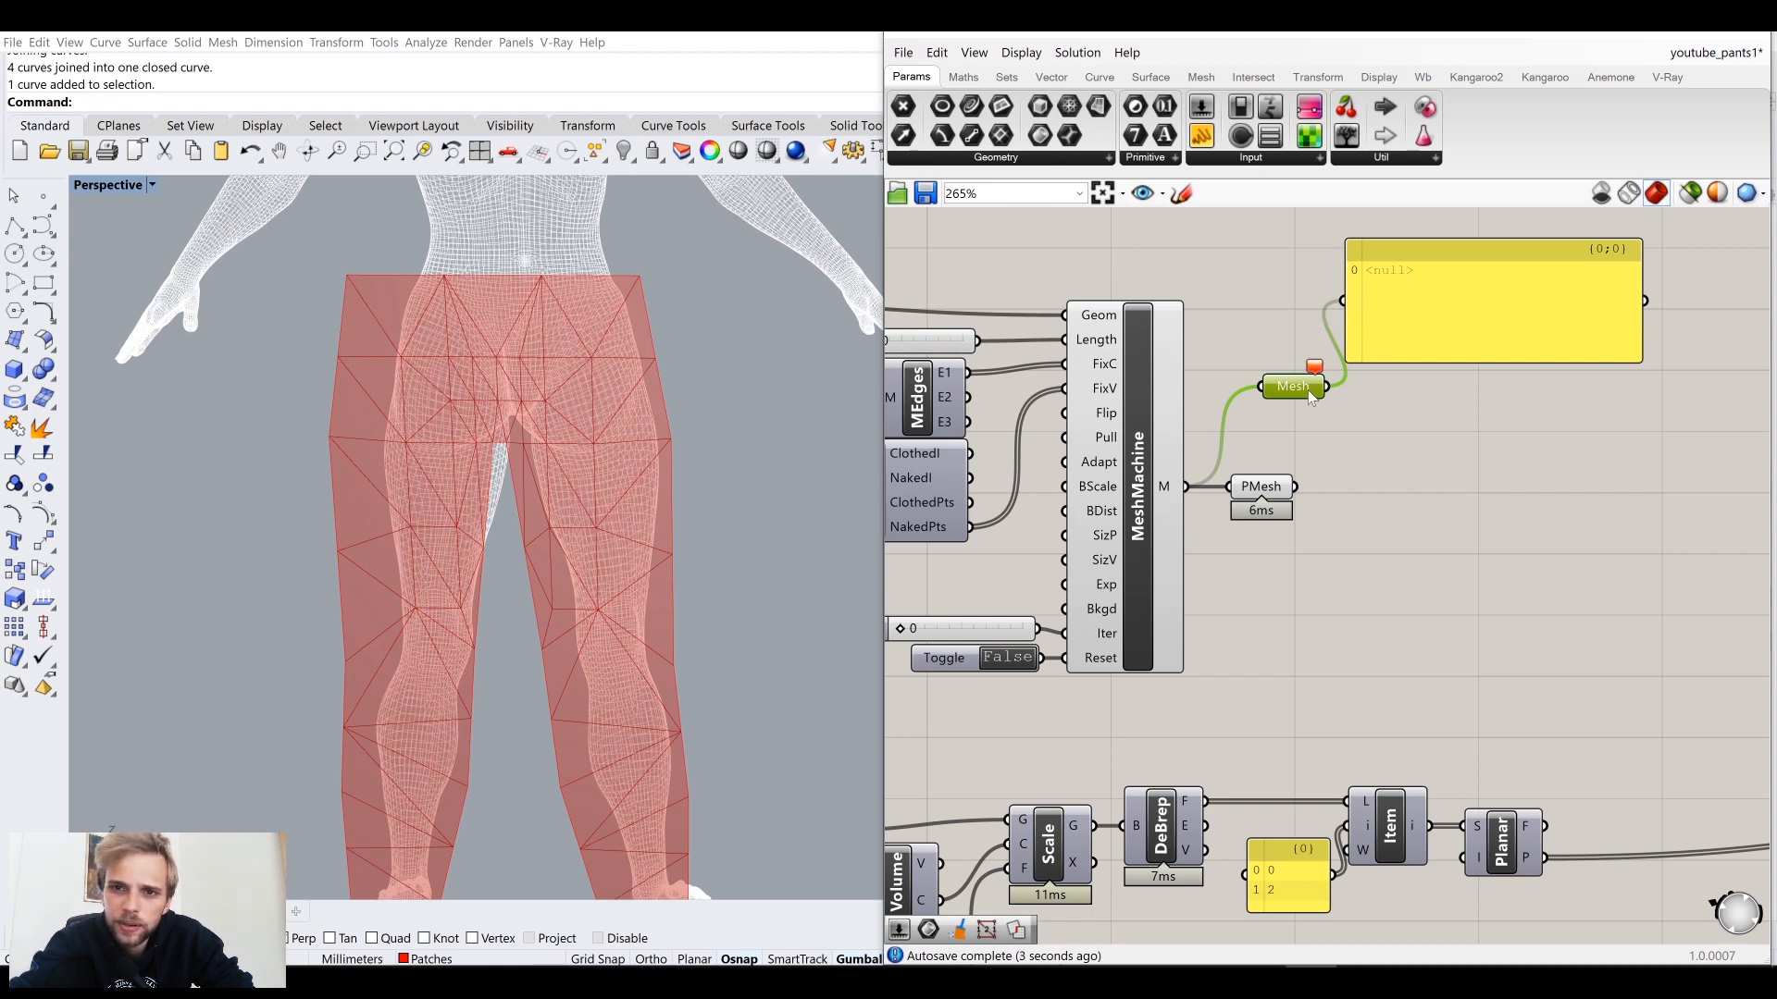
drag(1308, 390, 1263, 387)
drag(1417, 315, 1450, 313)
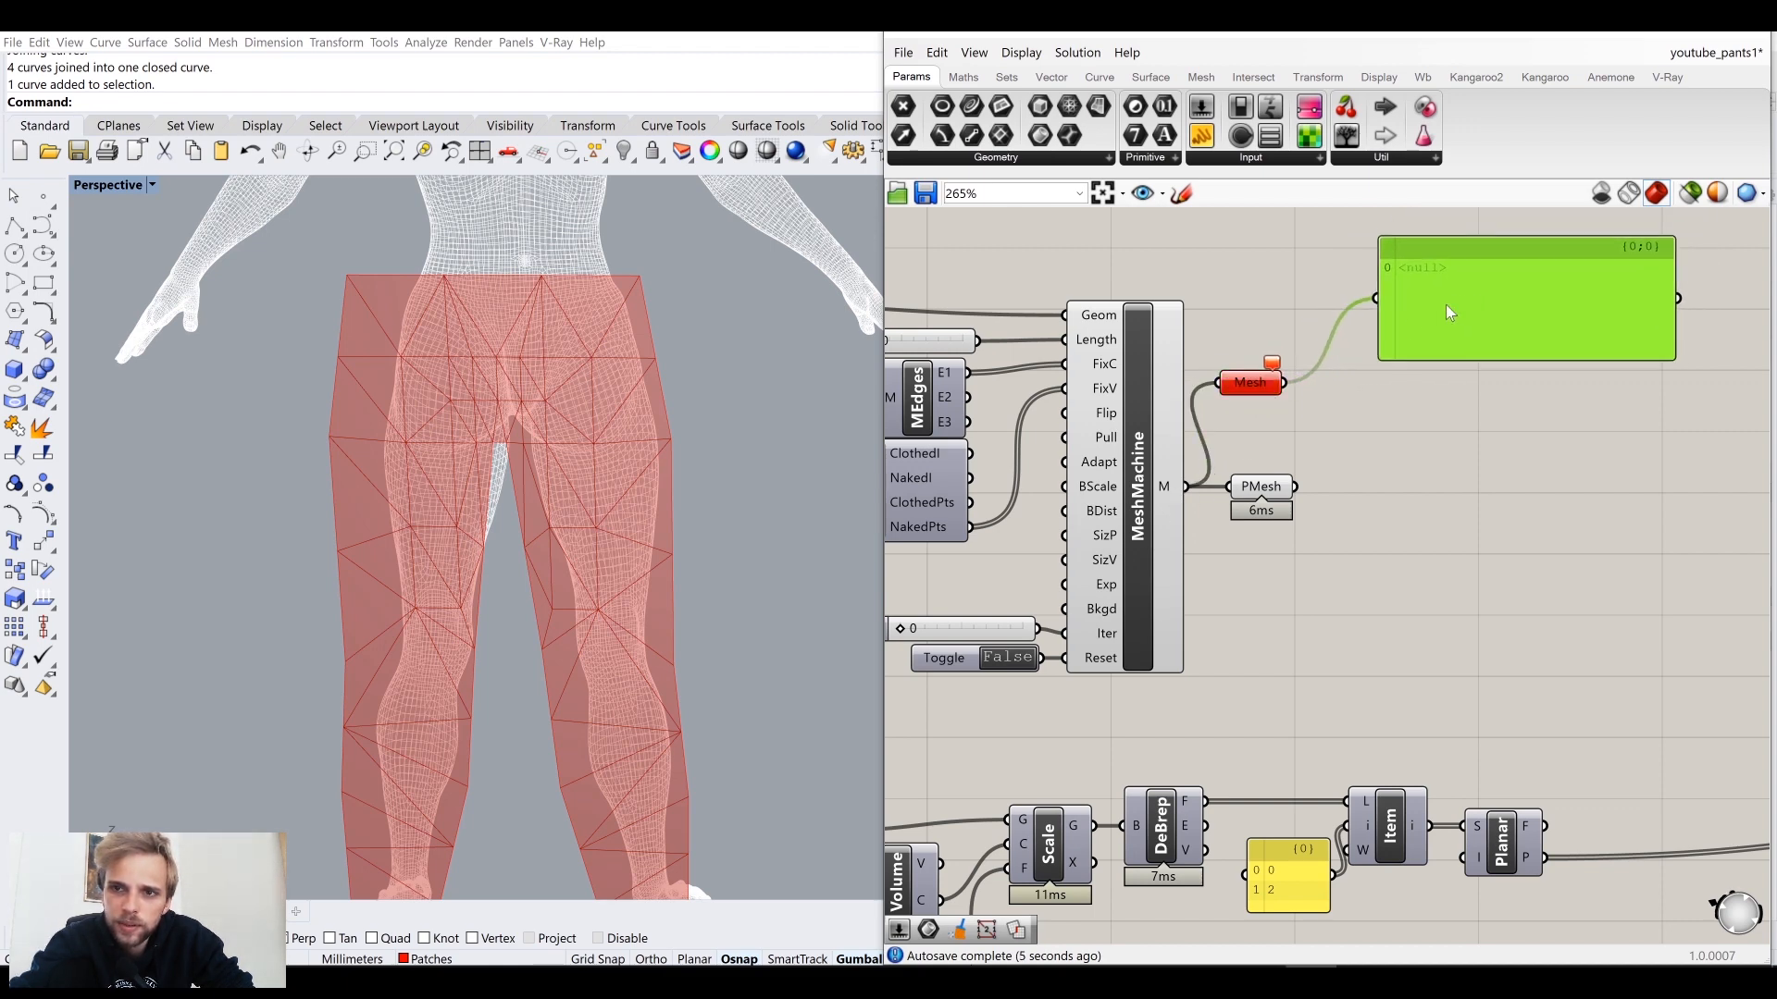
Step: Reconnect the Mesh parameter to the PlanktonMesh output and place it directly beside that parameter
drag(1251, 382, 1346, 487)
click(1262, 491)
click(1506, 545)
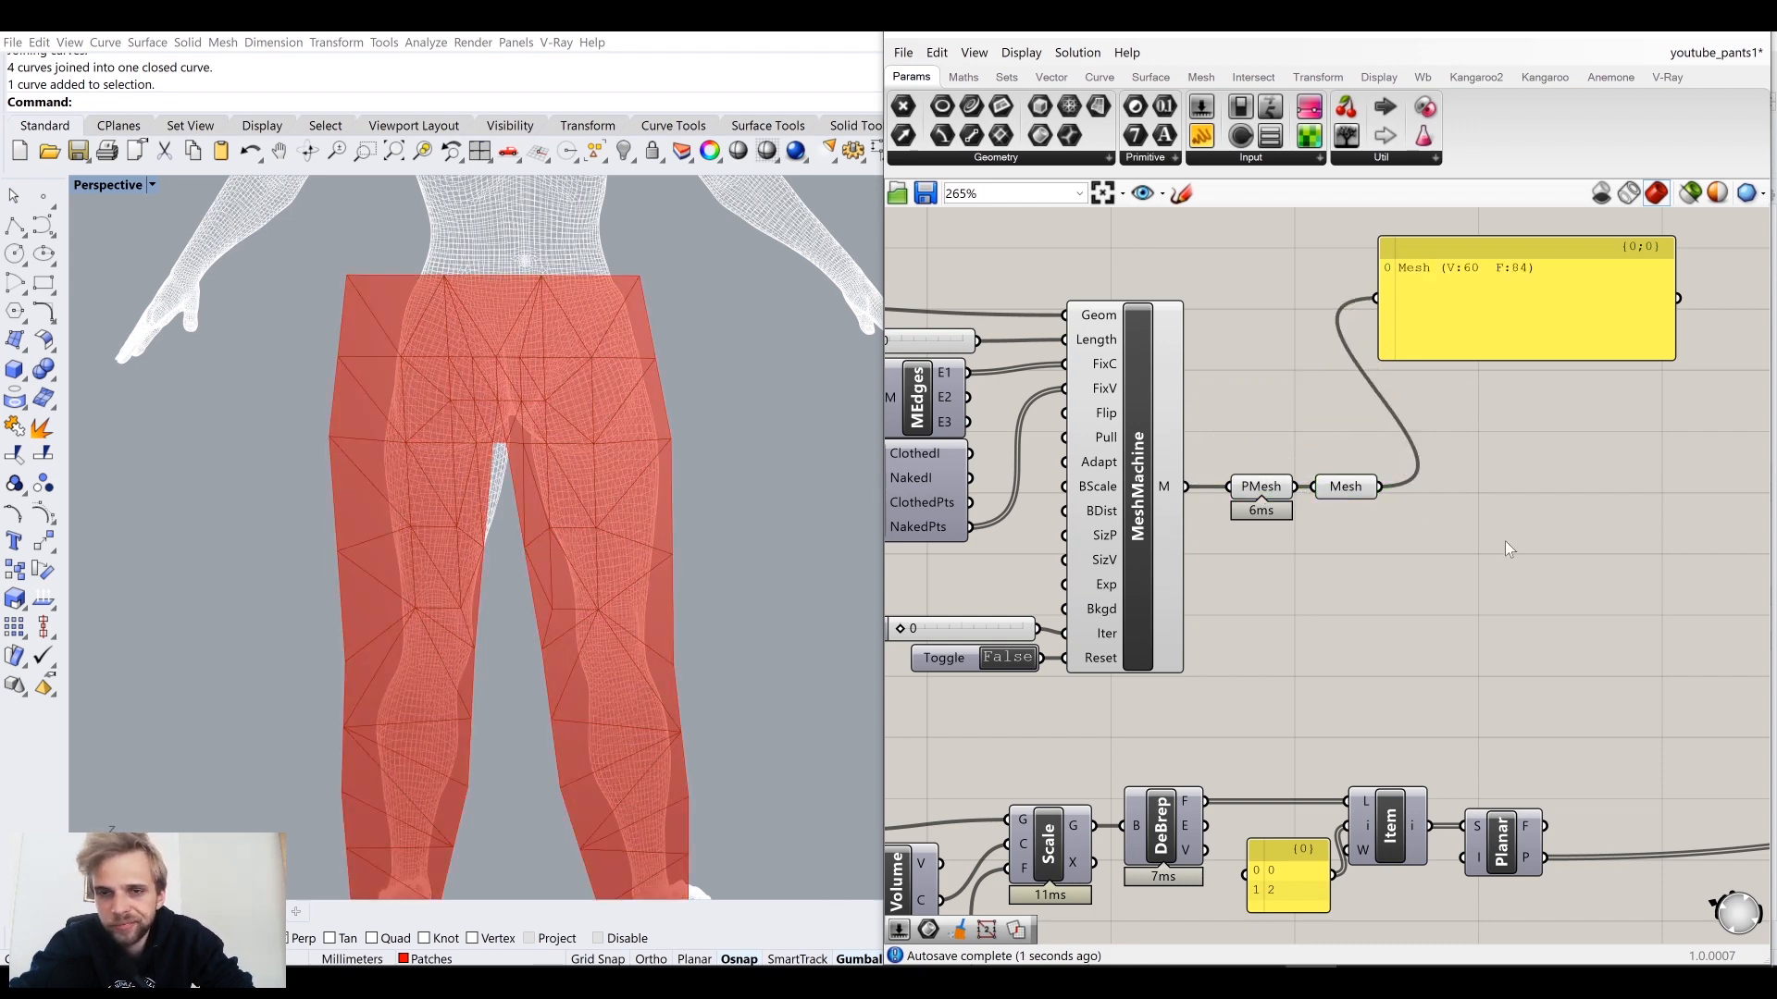
Step: Turn off the previews of MeshMachine and the PlanktonMesh parameter, leaving the final Mesh parameter's preview on
right_drag(1404, 622, 1546, 598)
drag(1434, 652, 1270, 386)
middle_click(1269, 386)
click(1315, 347)
click(1467, 386)
Step: Set the Iterations slider to 10 to remesh the pants
right_drag(1410, 425, 1496, 330)
scroll(1101, 535, up, 1)
right_drag(779, 411, 655, 379)
right_drag(1115, 528, 1099, 555)
scroll(1099, 556, up, 1)
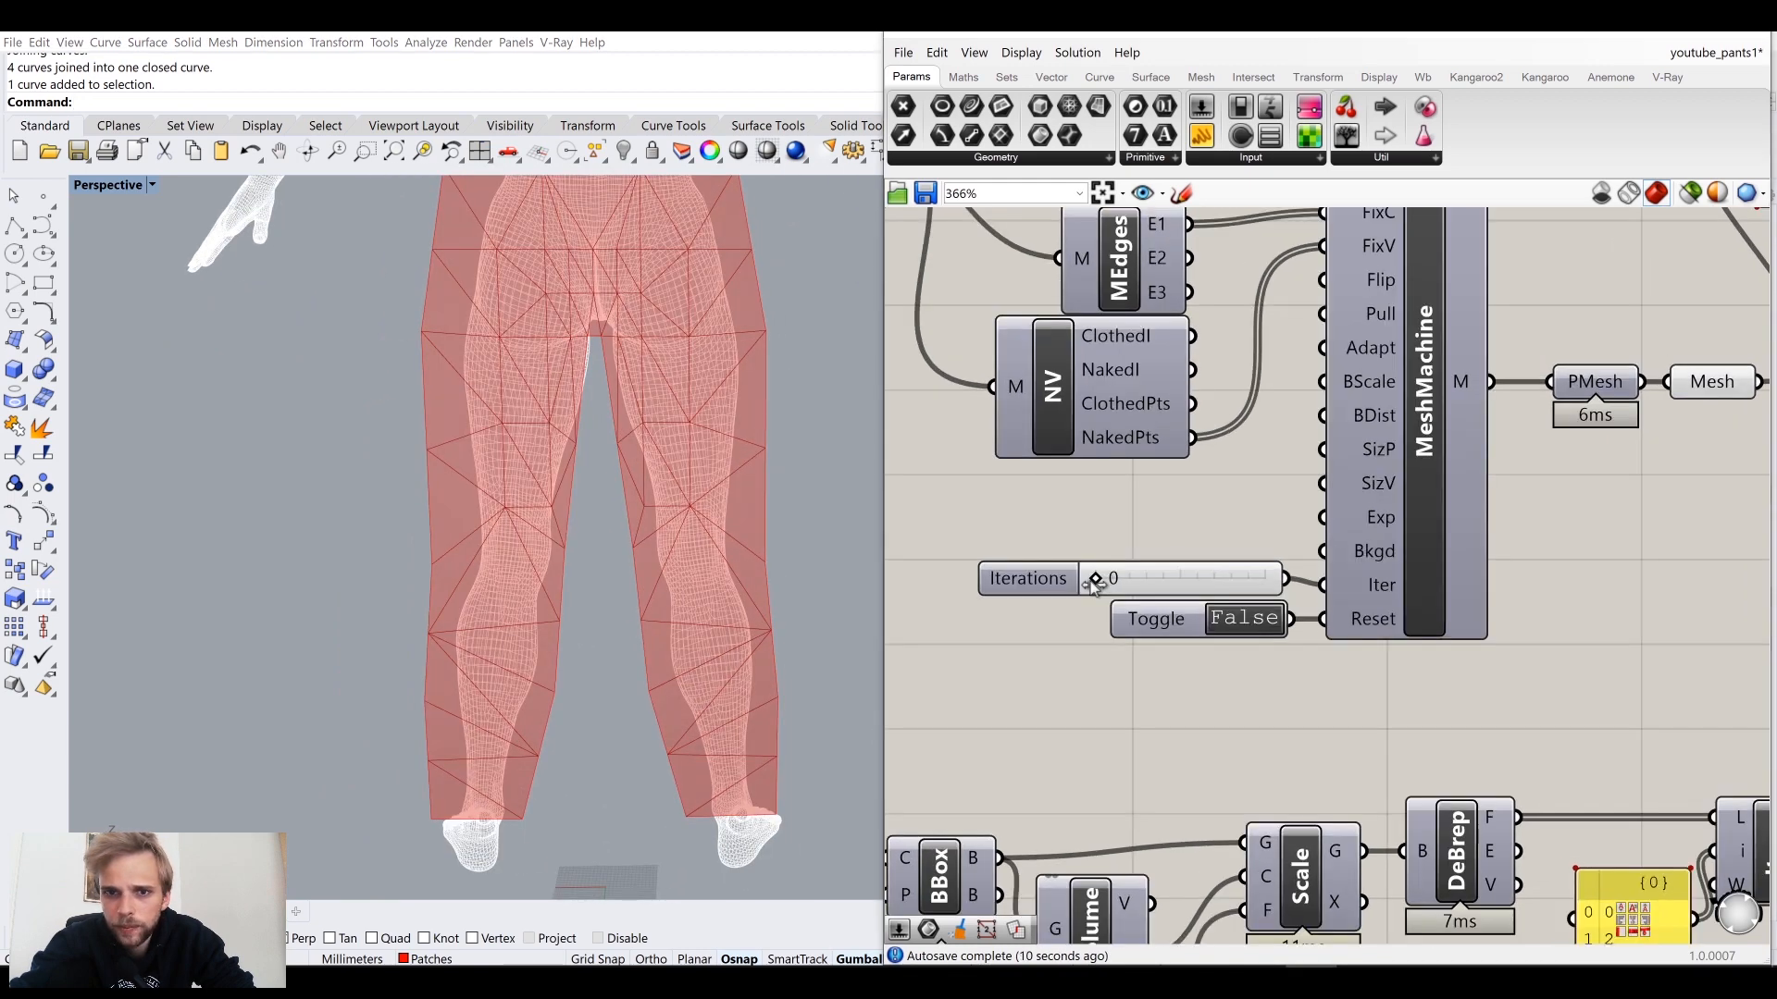
right_drag(499, 481, 486, 519)
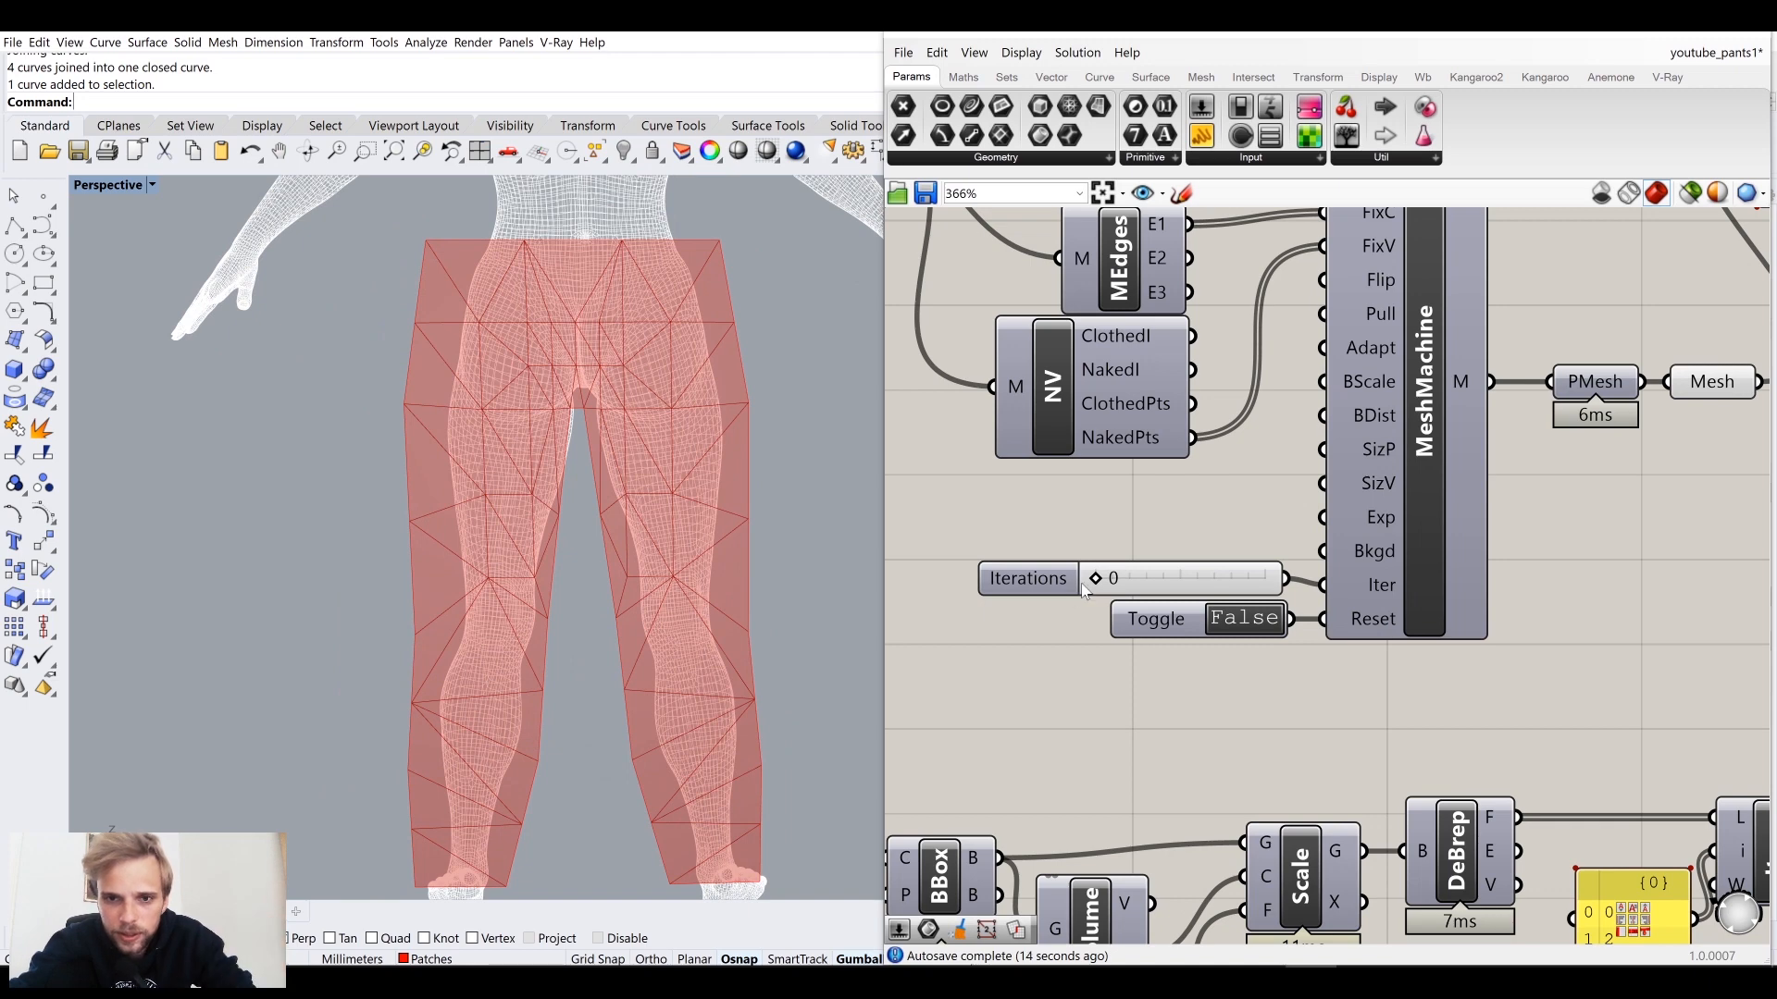
drag(1094, 580, 1312, 603)
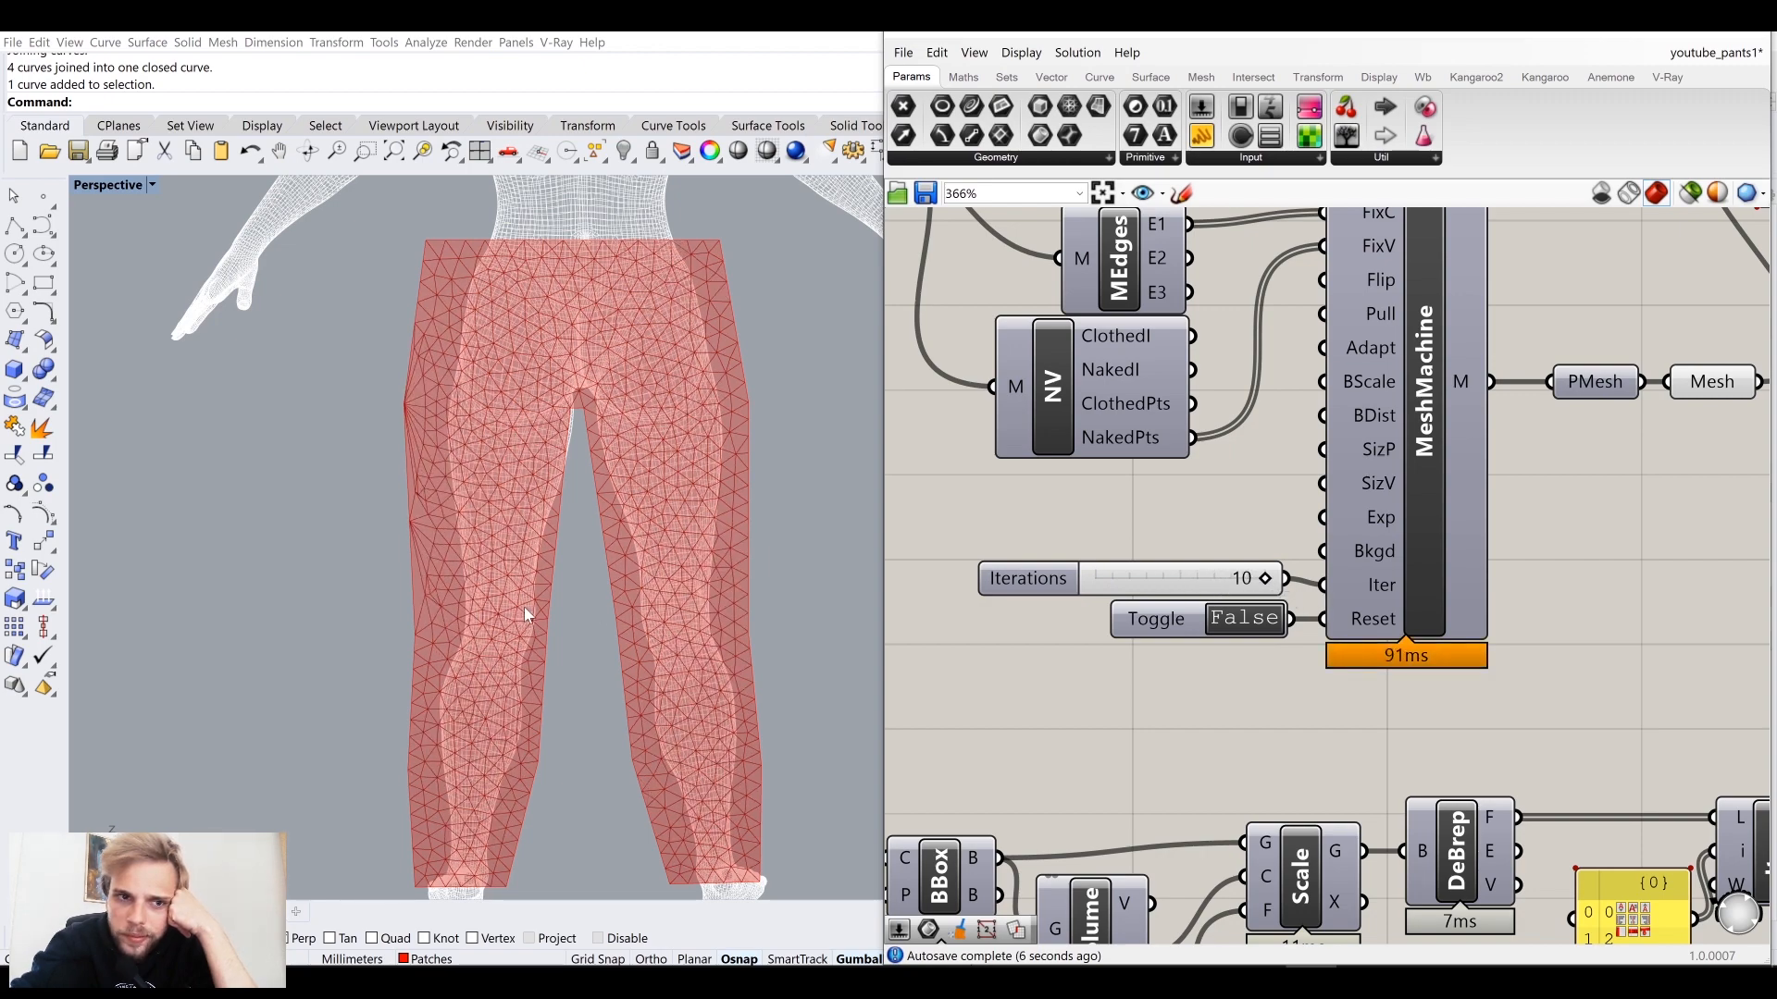
scroll(404, 535, up, 5)
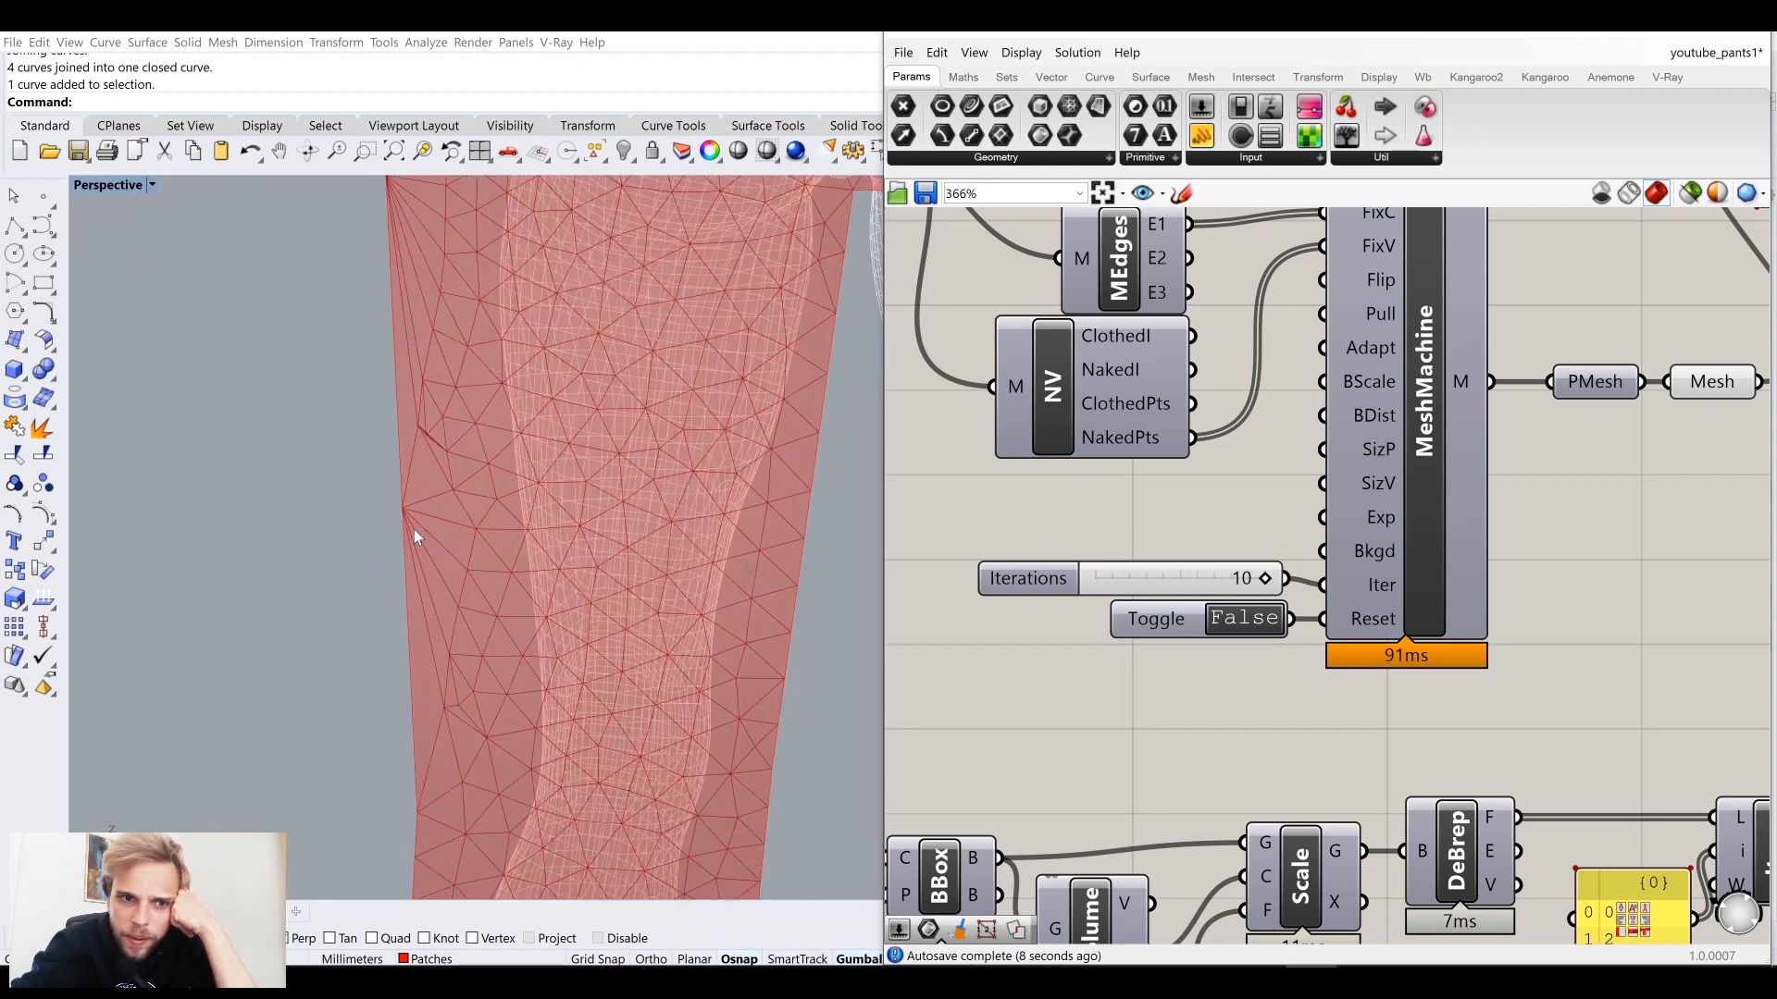
Step: Add a number slider set to 25 and connect it to MeshMachine's Iter input in place of the existing slider
scroll(387, 529, down, 6)
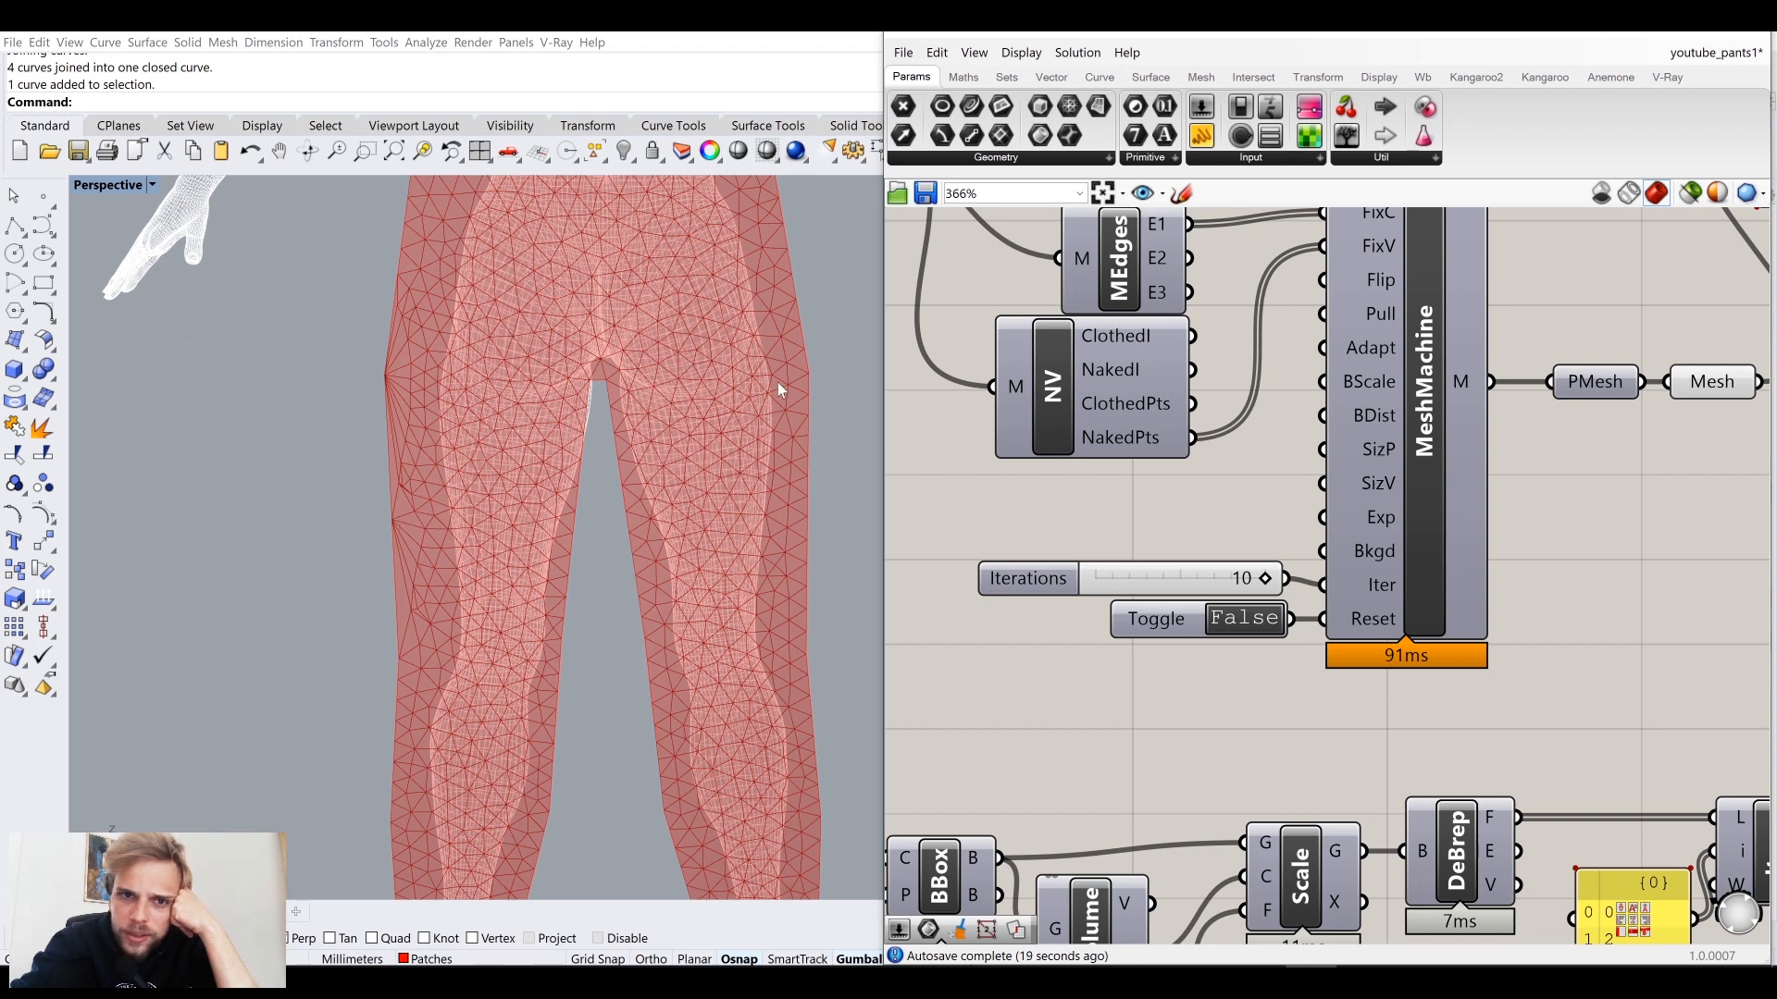
scroll(792, 398, down, 5)
scroll(580, 453, up, 8)
right_drag(1073, 507, 1072, 547)
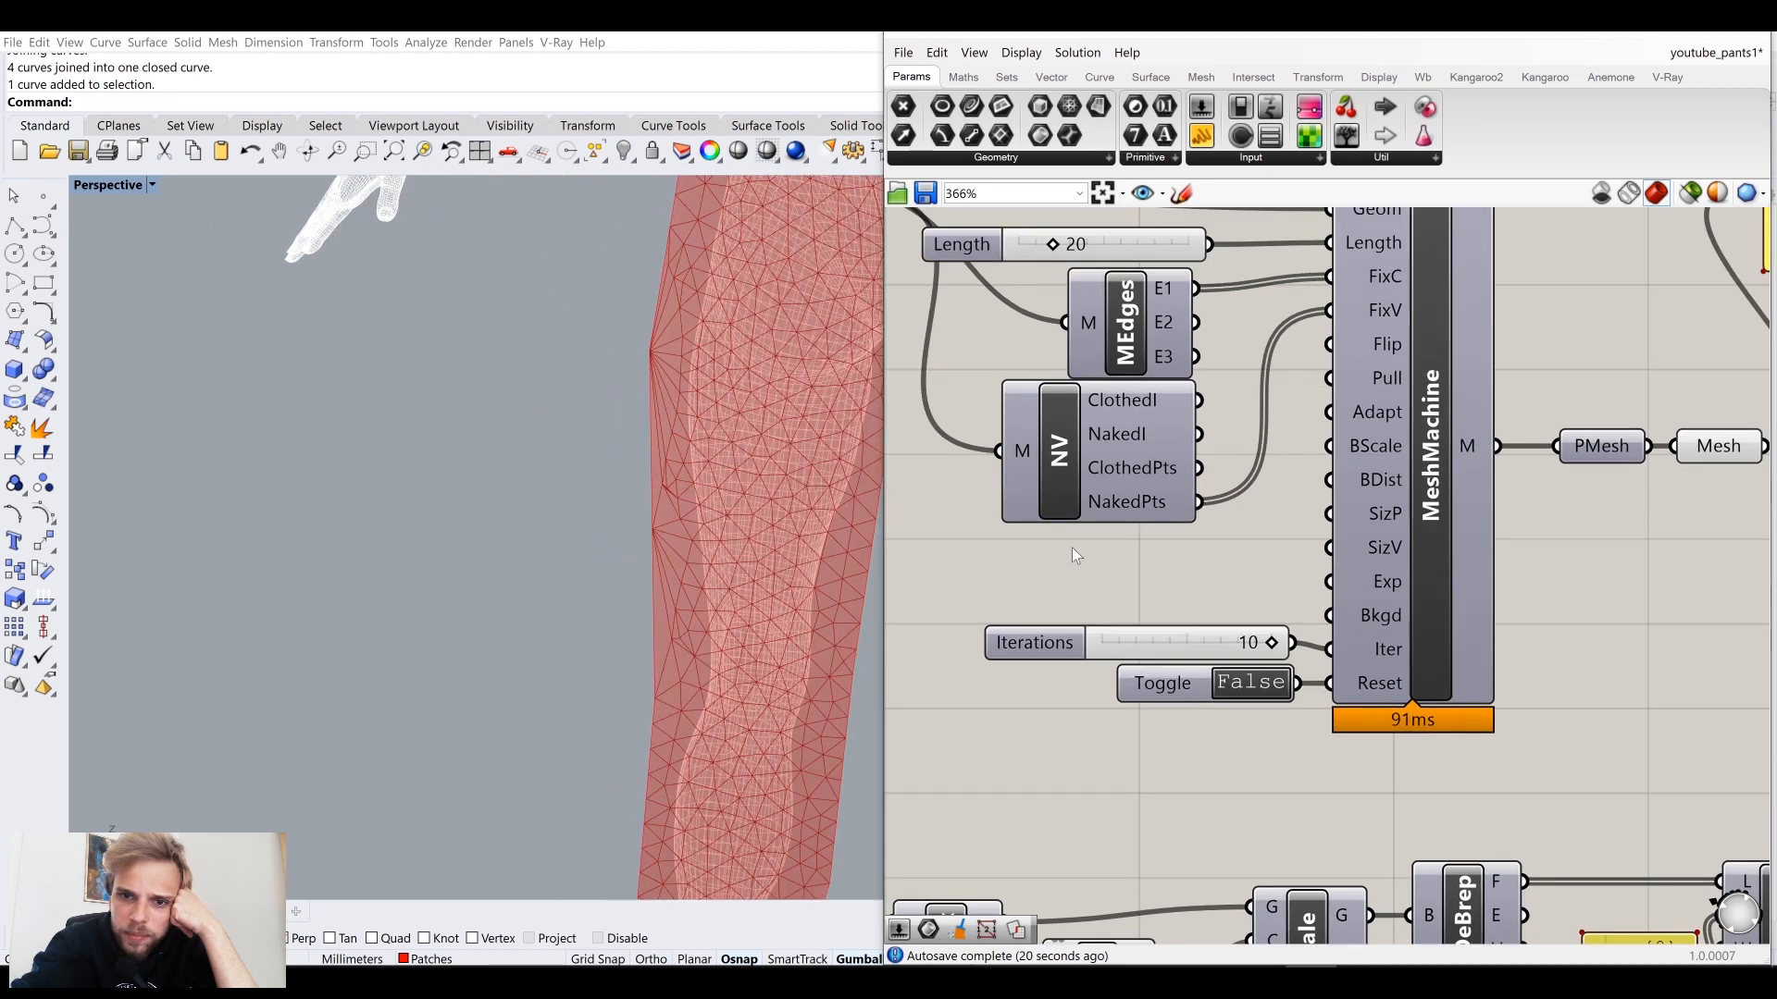
double_click(1071, 547)
text(25)
key(Return)
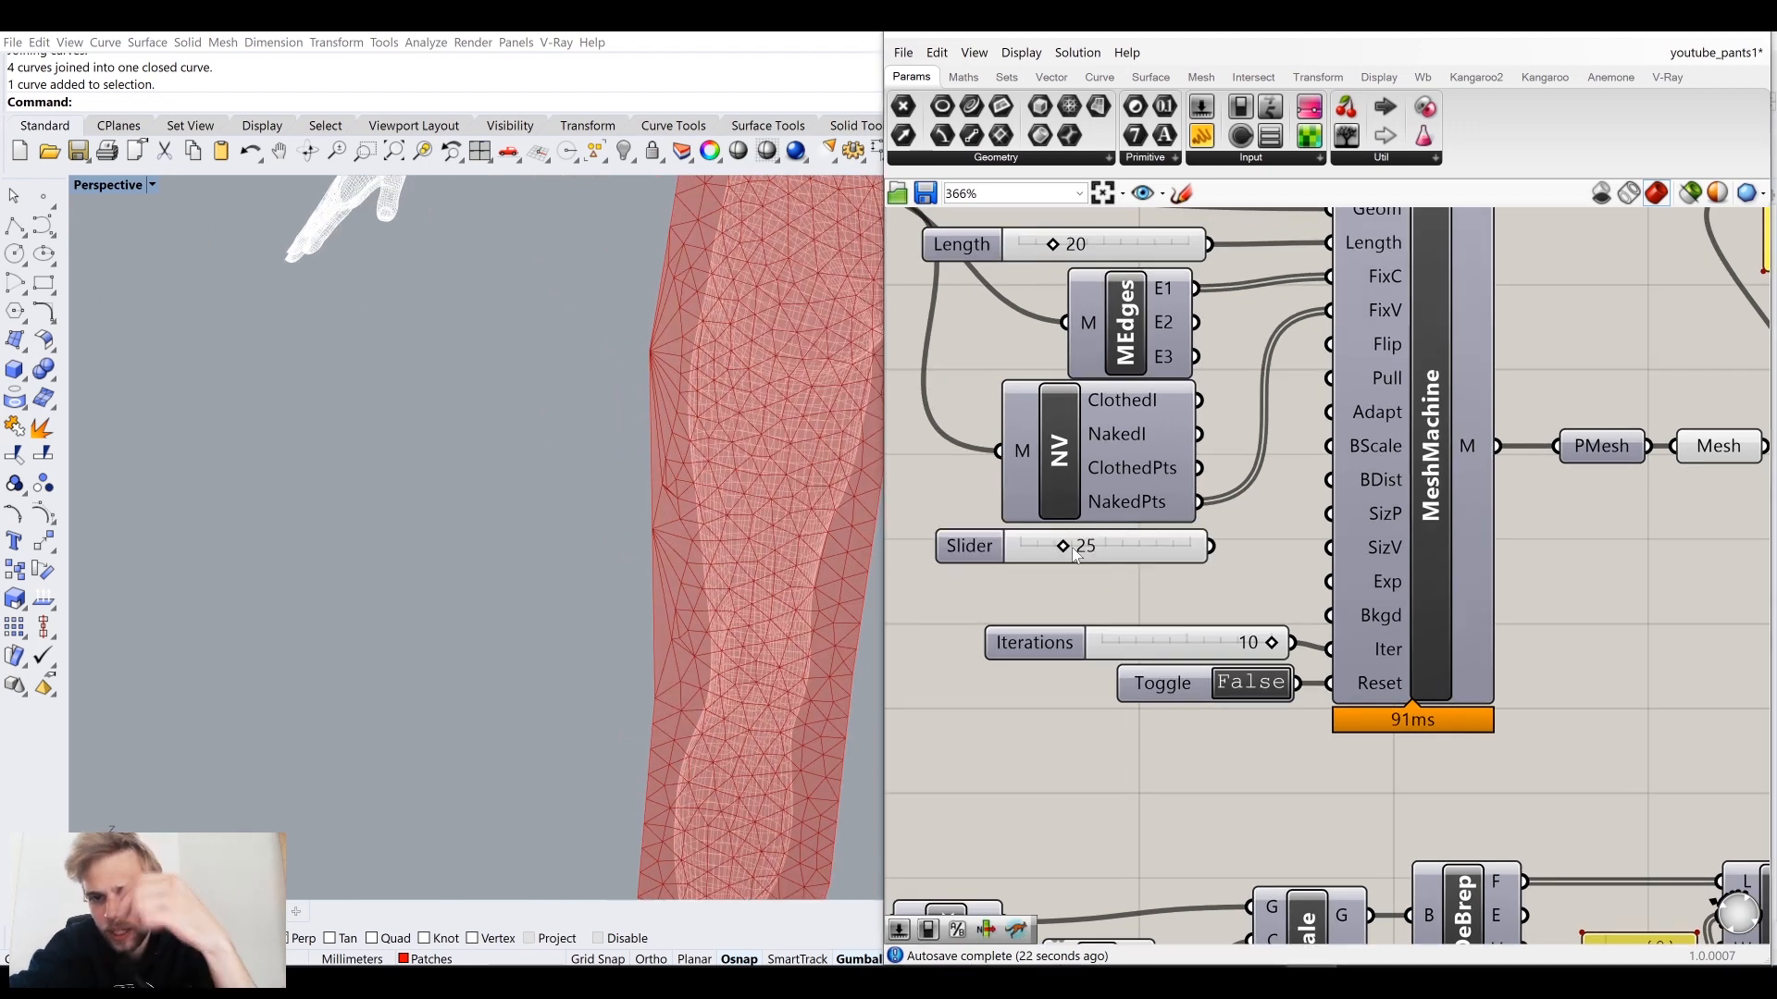
drag(1210, 546, 1345, 646)
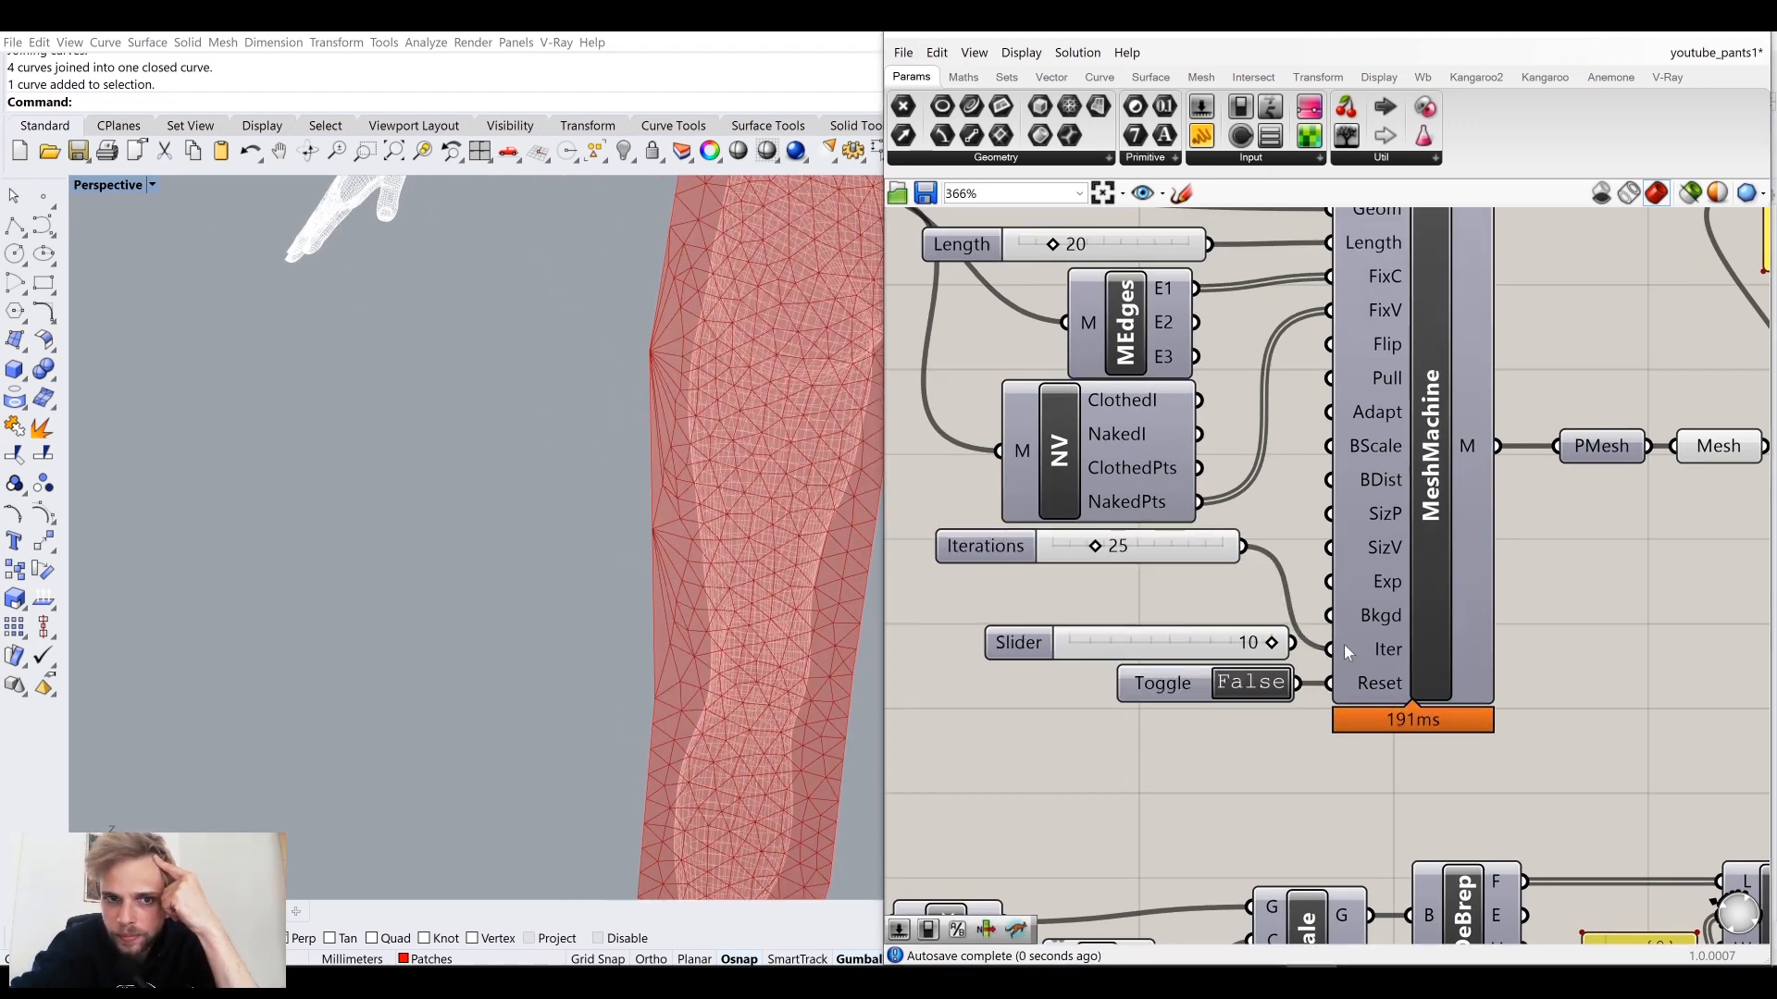
Step: Move the Iterations slider clear of the other components and set MeshMachine's Length slider to 15
drag(1175, 551, 1177, 587)
right_drag(1177, 587, 1177, 813)
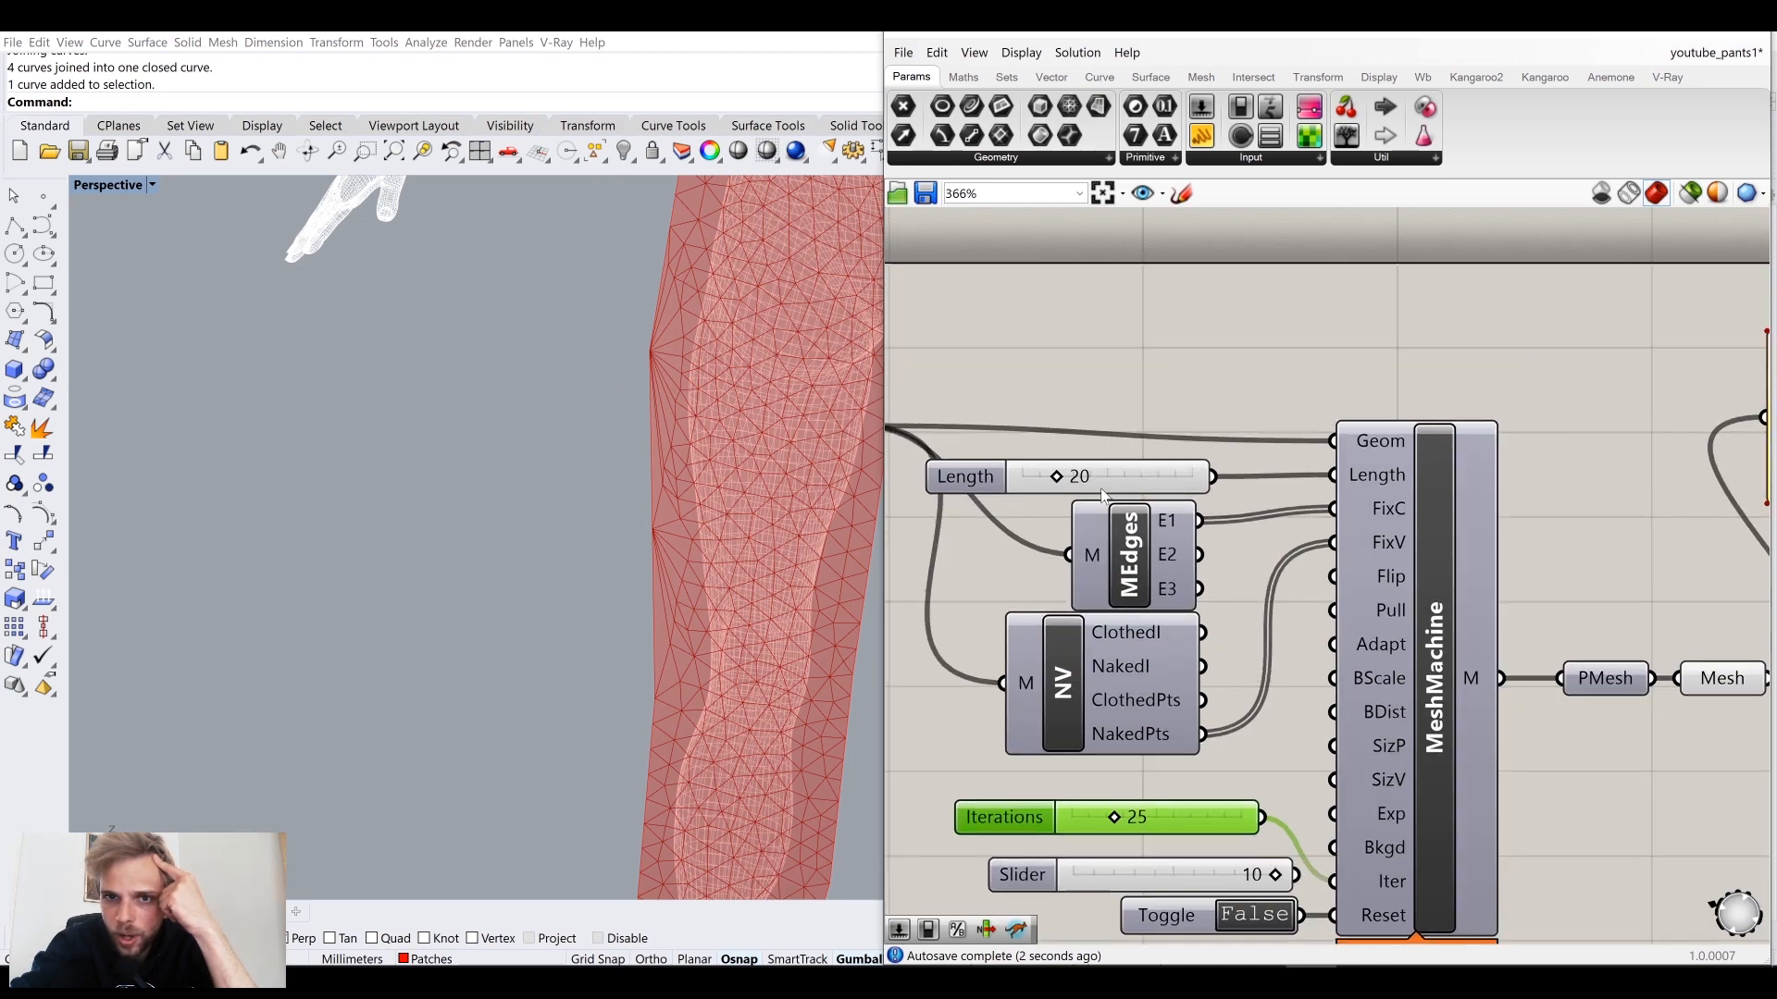
scroll(1098, 477, up, 3)
drag(1060, 480, 1043, 481)
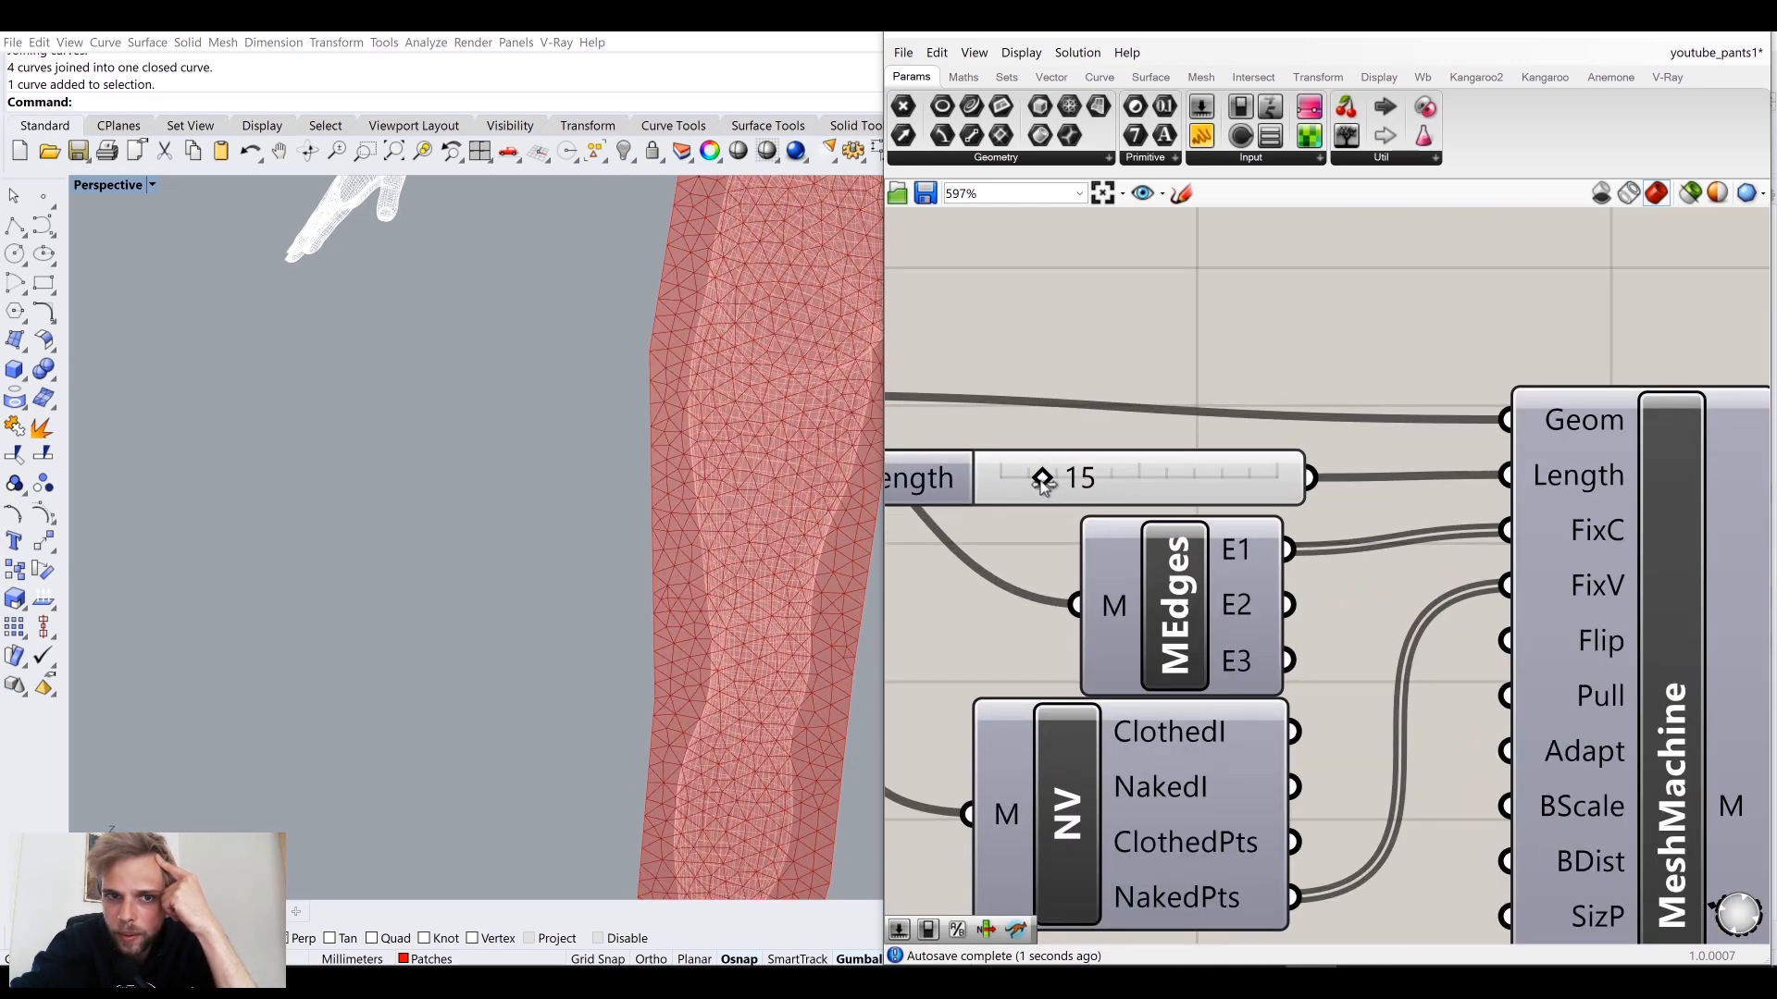
scroll(508, 543, down, 5)
scroll(705, 573, up, 5)
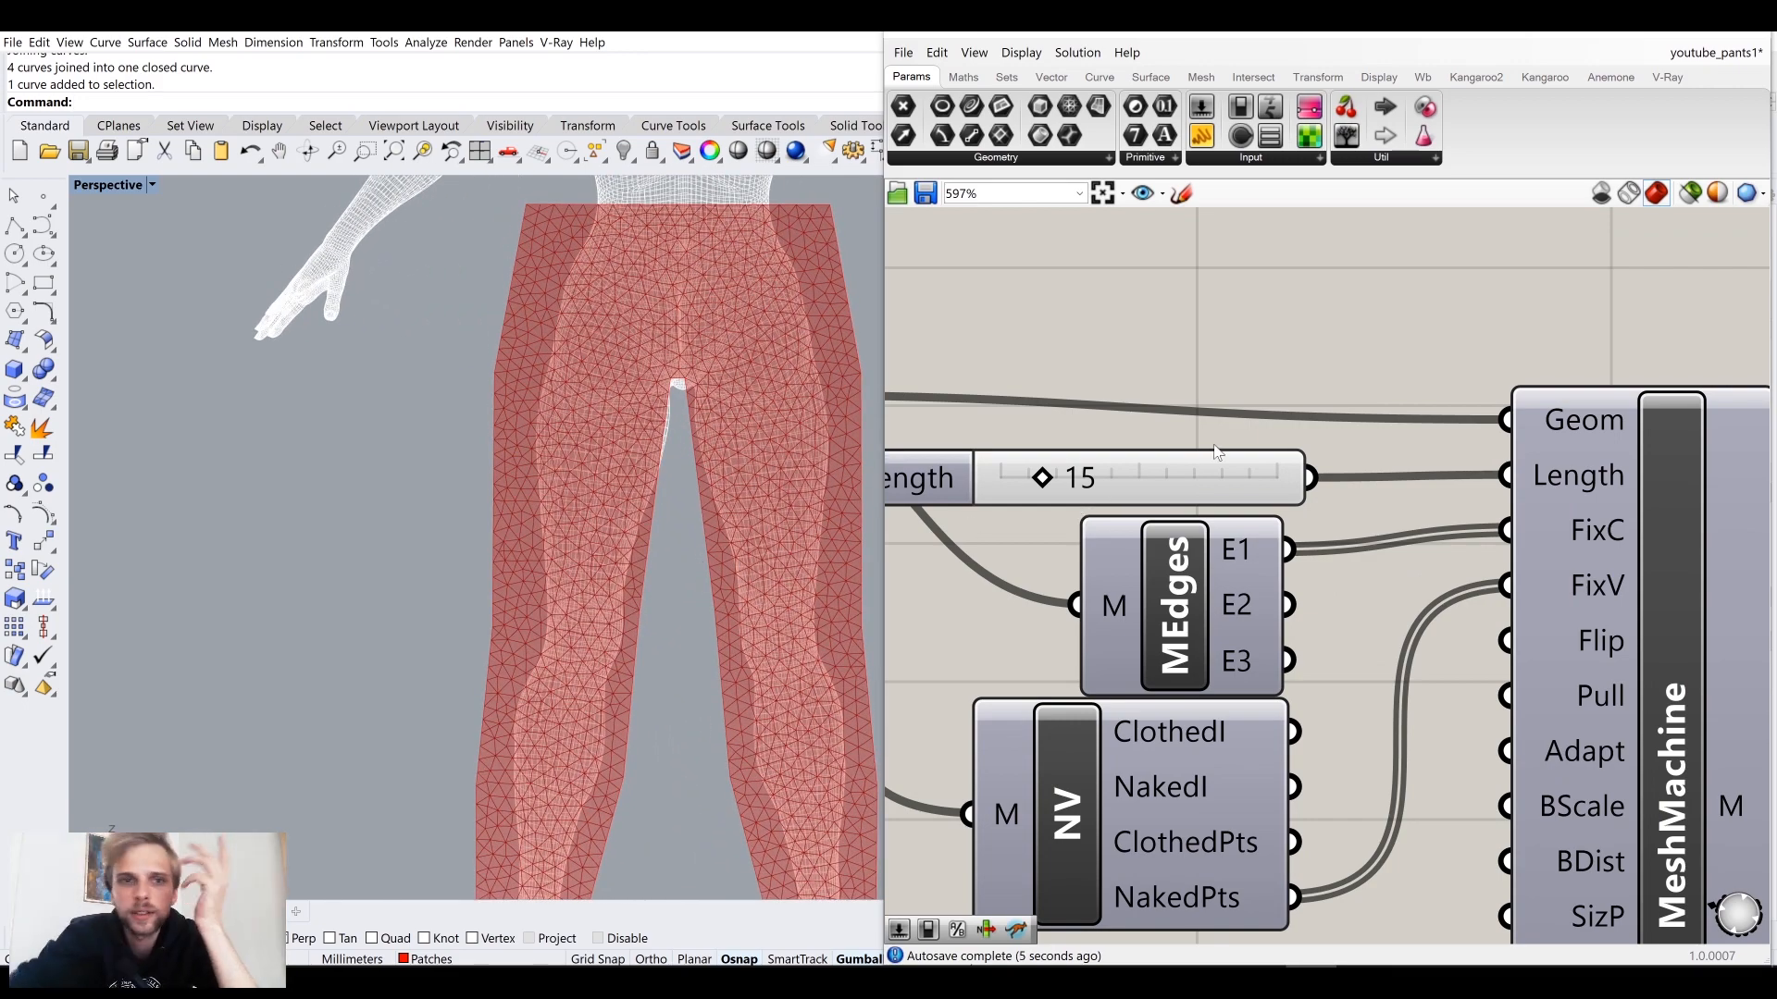
Step: Delete the disconnected slider and place the Iterations slider beside MeshMachine's Iter input, above the Toggle
scroll(1223, 464, down, 4)
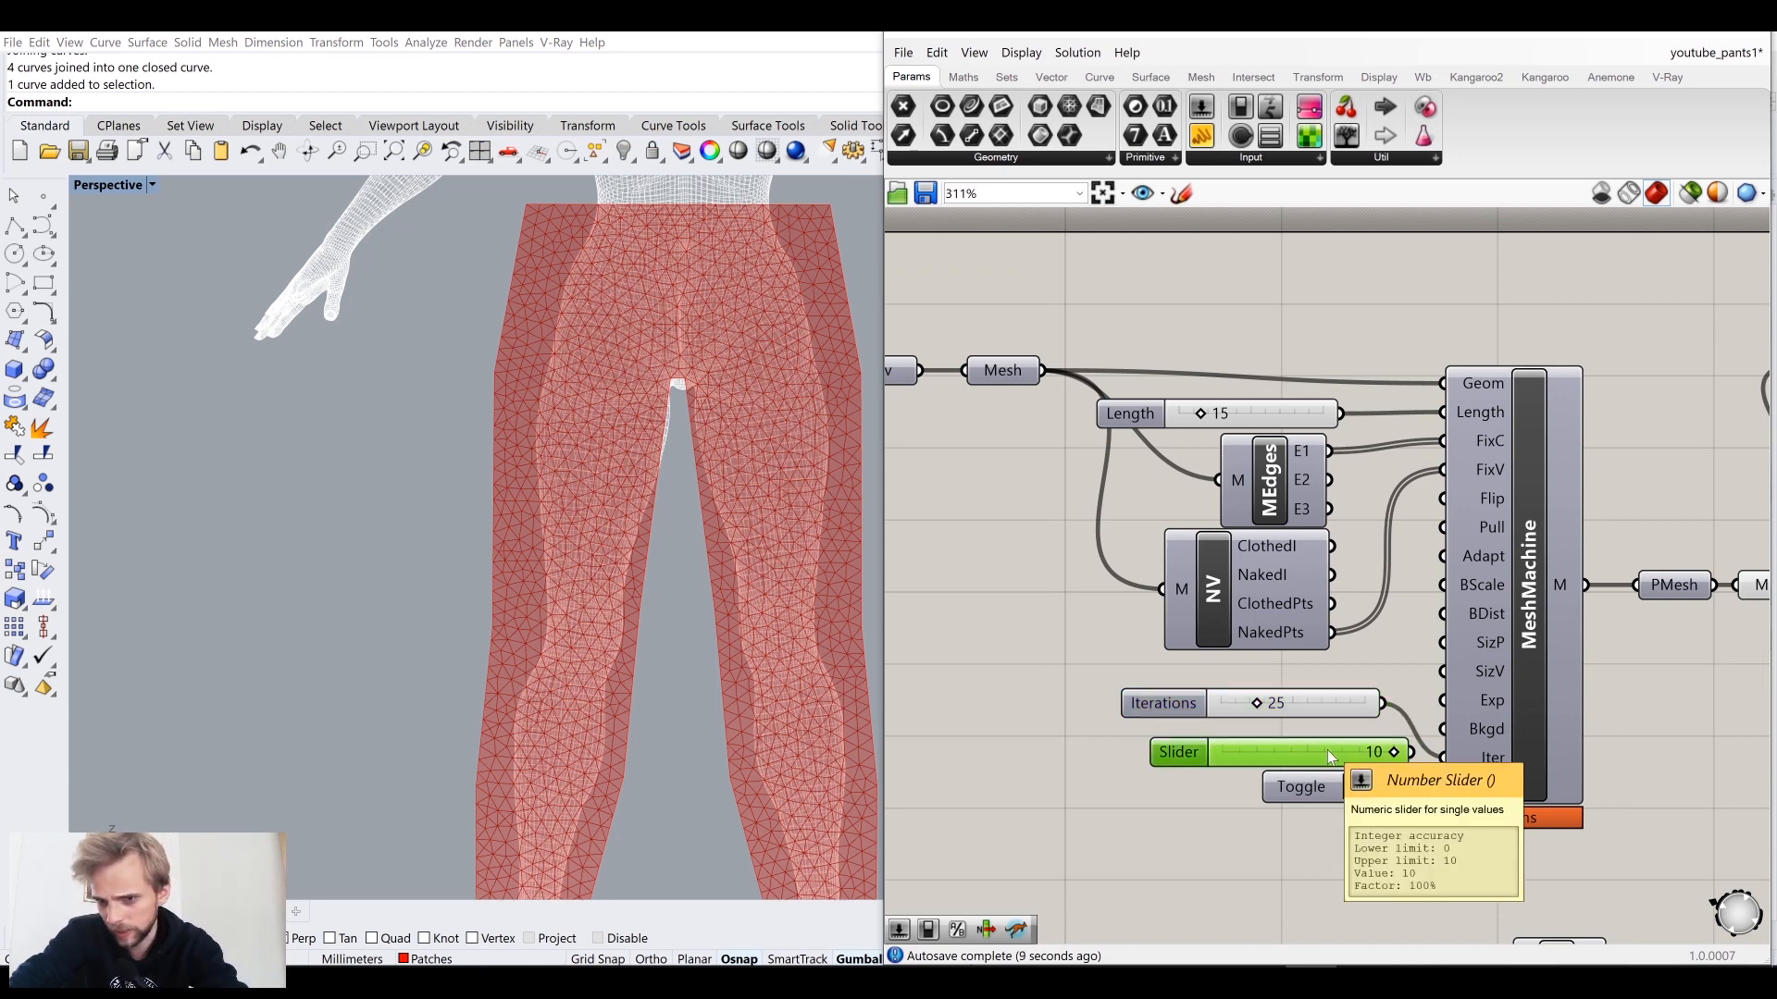
key(Delete)
drag(1326, 705, 1358, 753)
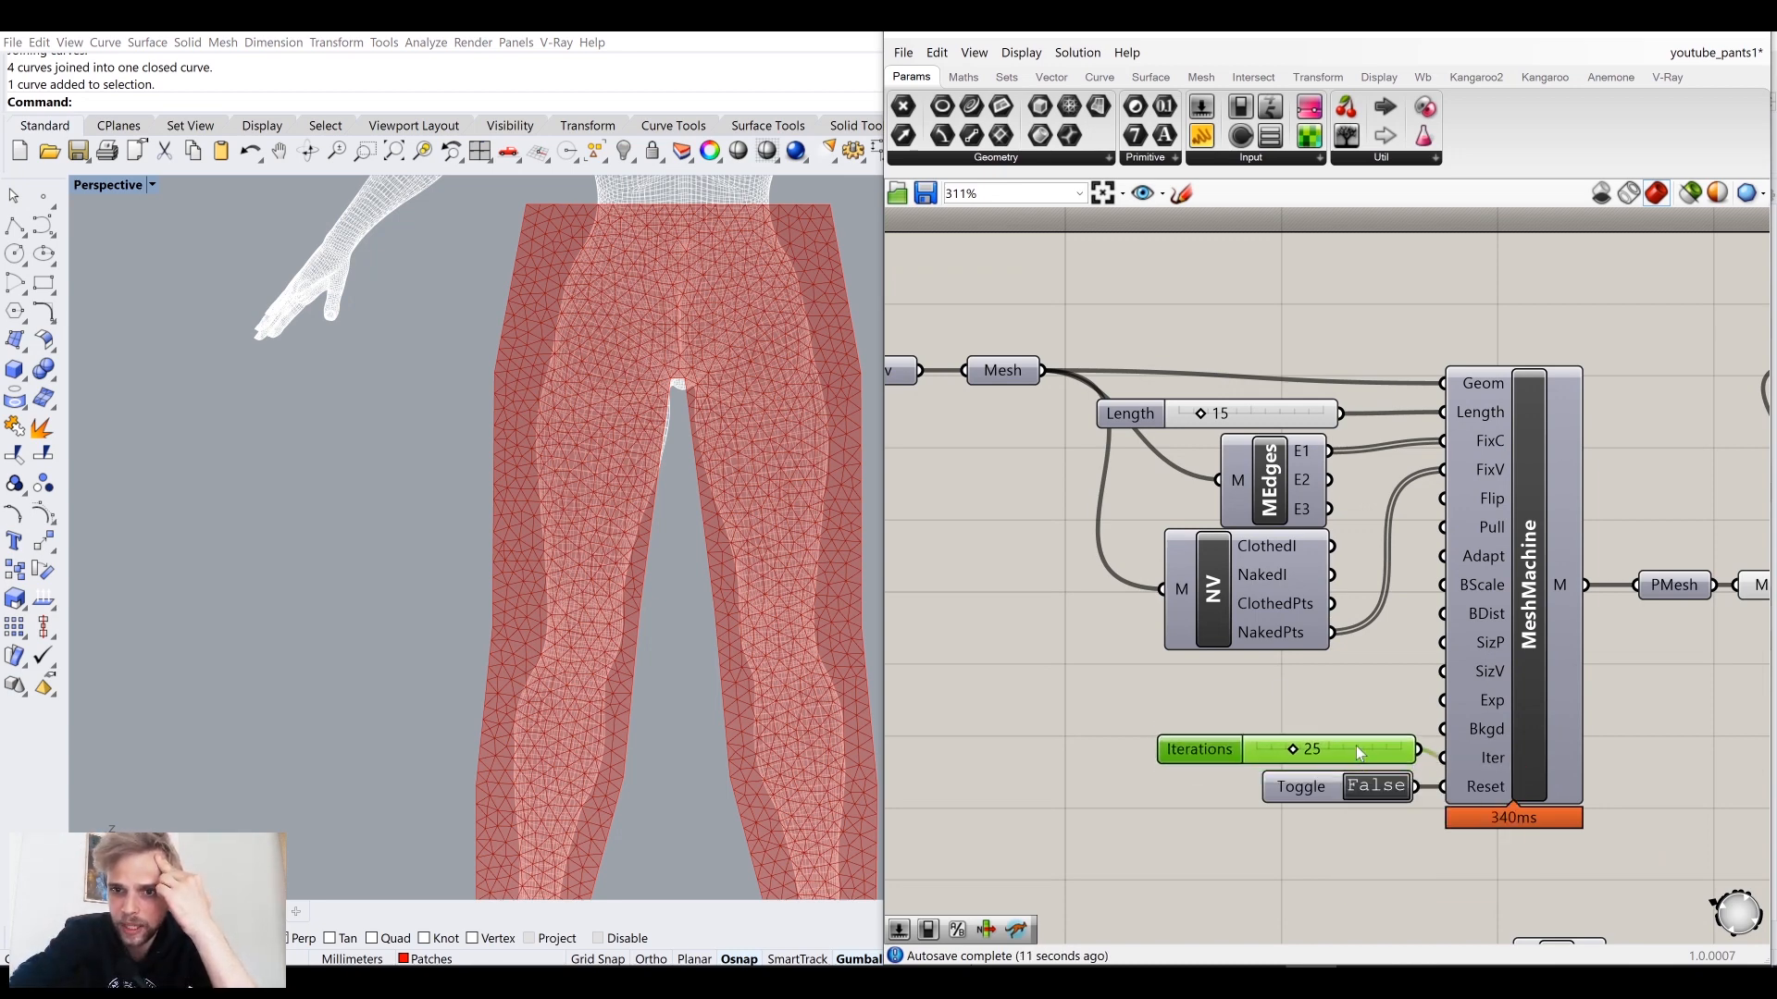
Step: Delete the panel attached to the final Mesh parameter and move the whole meshing chain further along the canvas
scroll(1103, 407, down, 5)
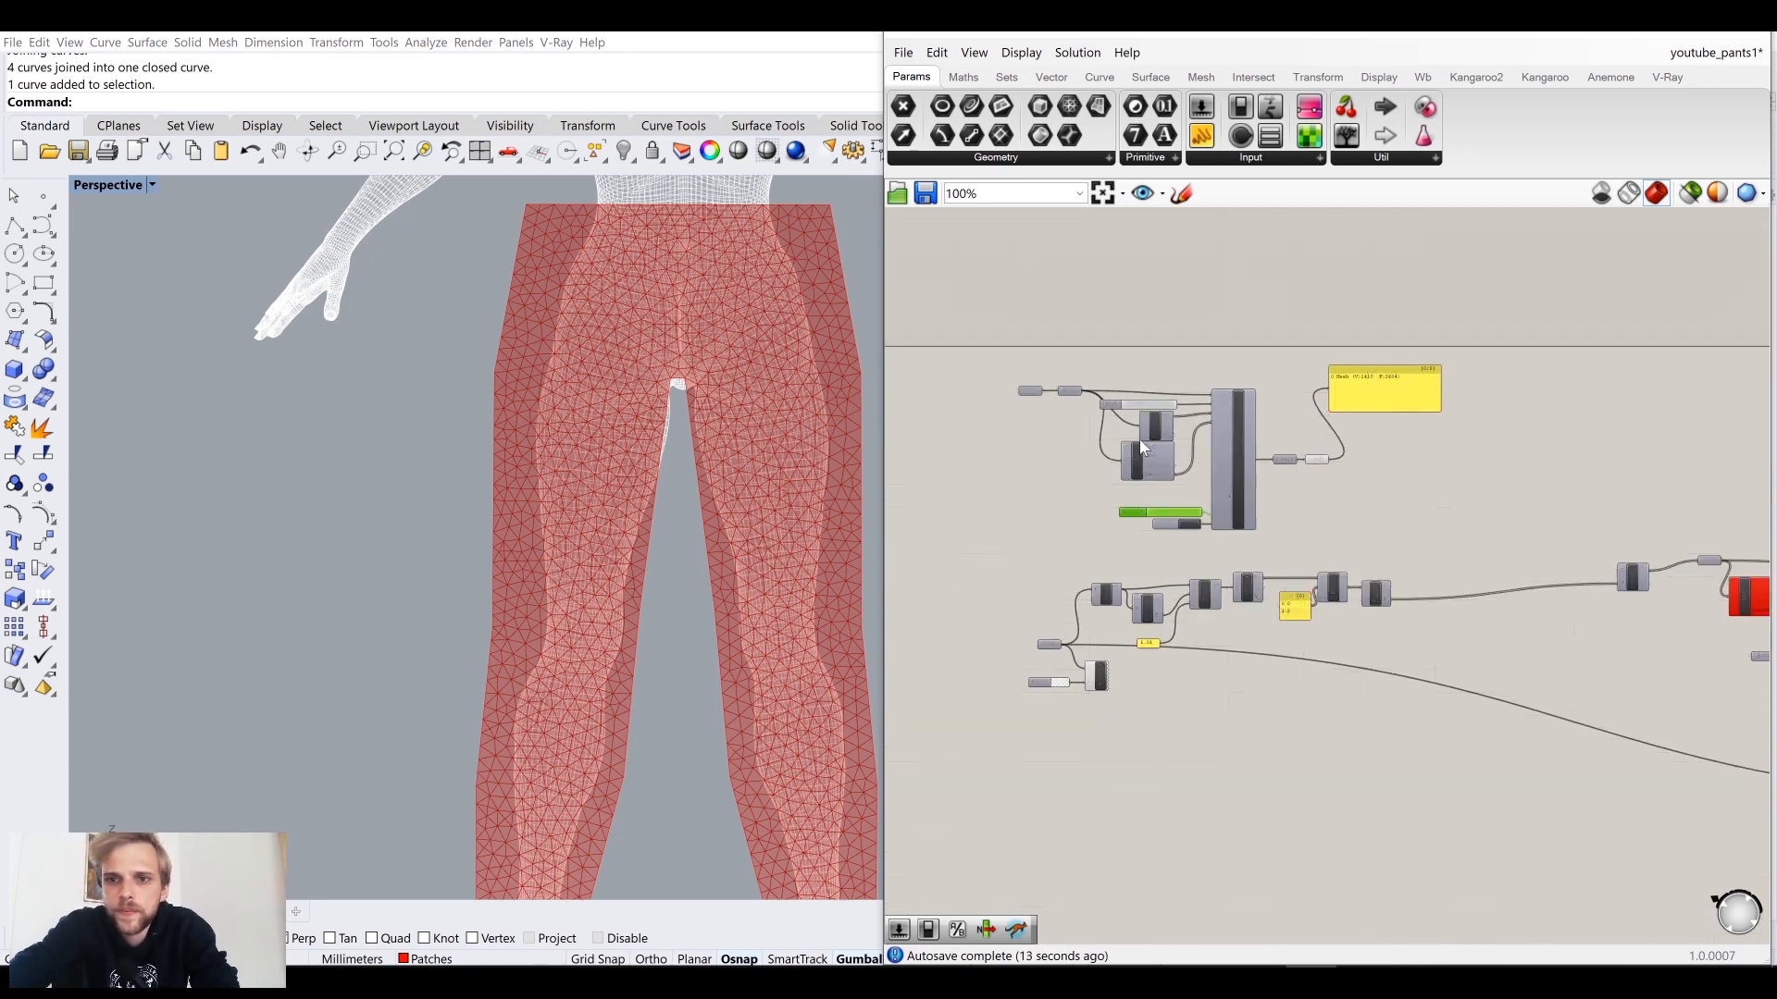
click(1382, 389)
key(Delete)
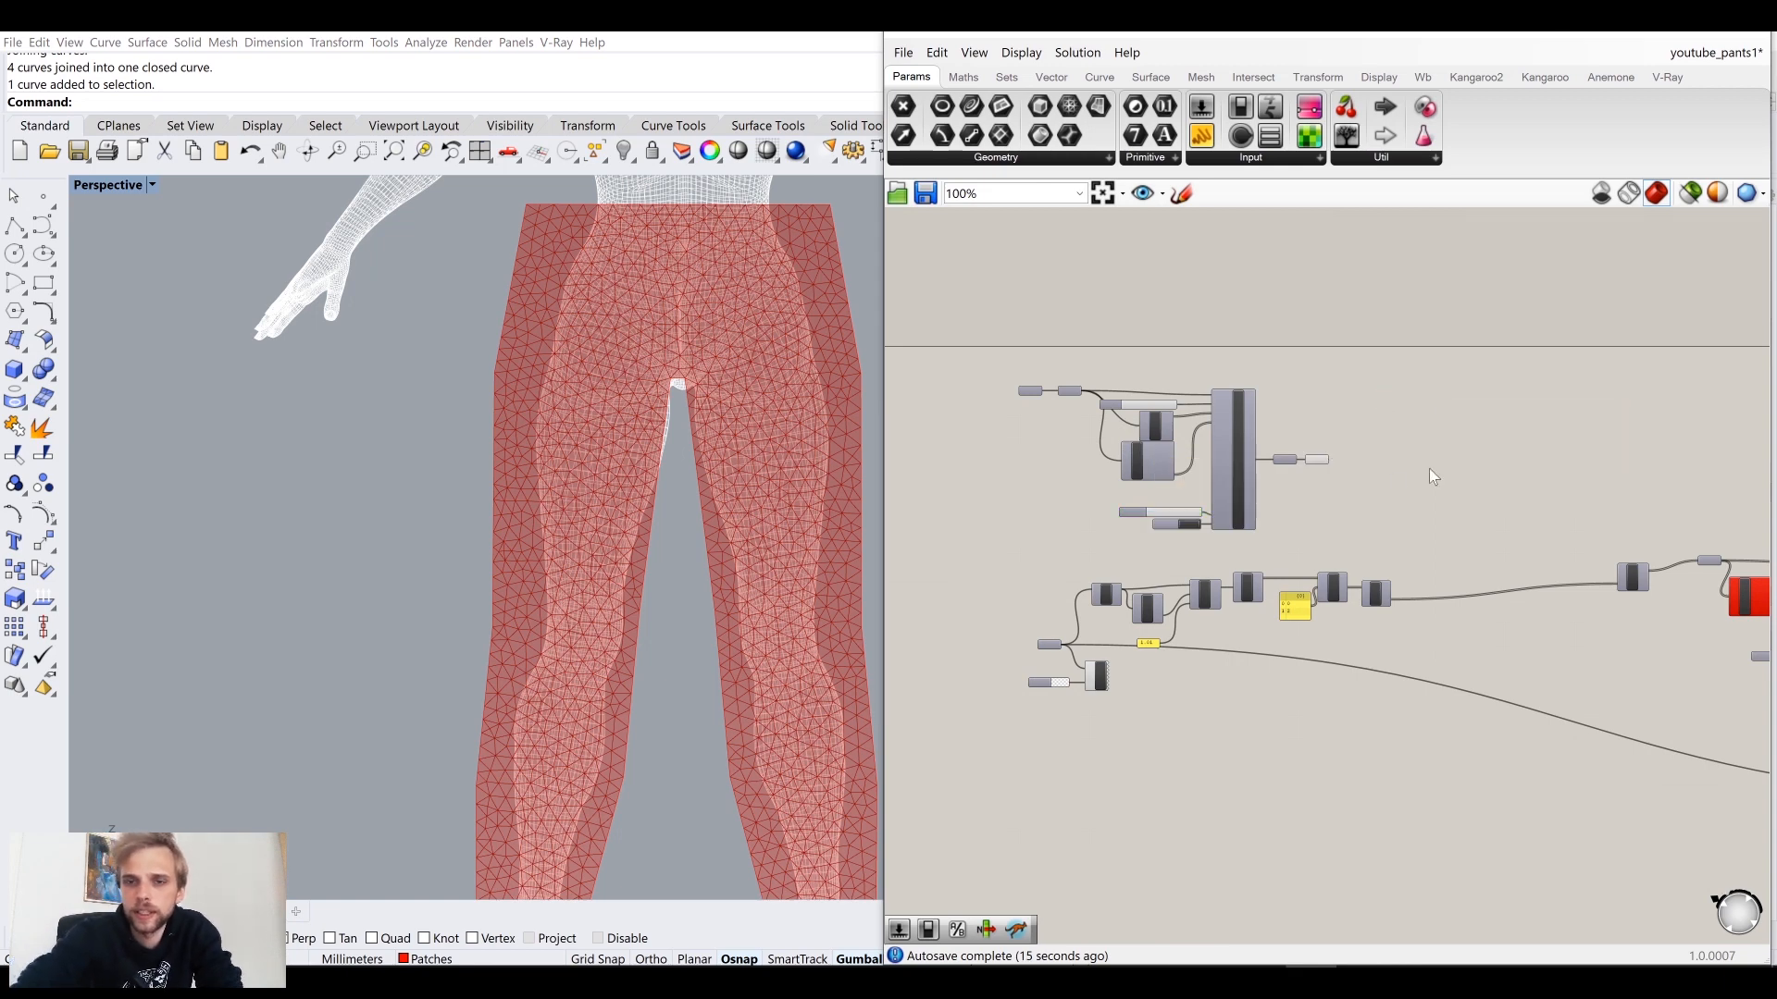
drag(1353, 520, 1022, 363)
drag(1236, 426, 1451, 445)
Step: Group all components of the meshing chain, from the Curve parameter to the final Mesh parameter
click(1500, 375)
right_drag(1501, 378, 1340, 333)
drag(1424, 508, 1045, 319)
middle_click(1060, 326)
click(1059, 269)
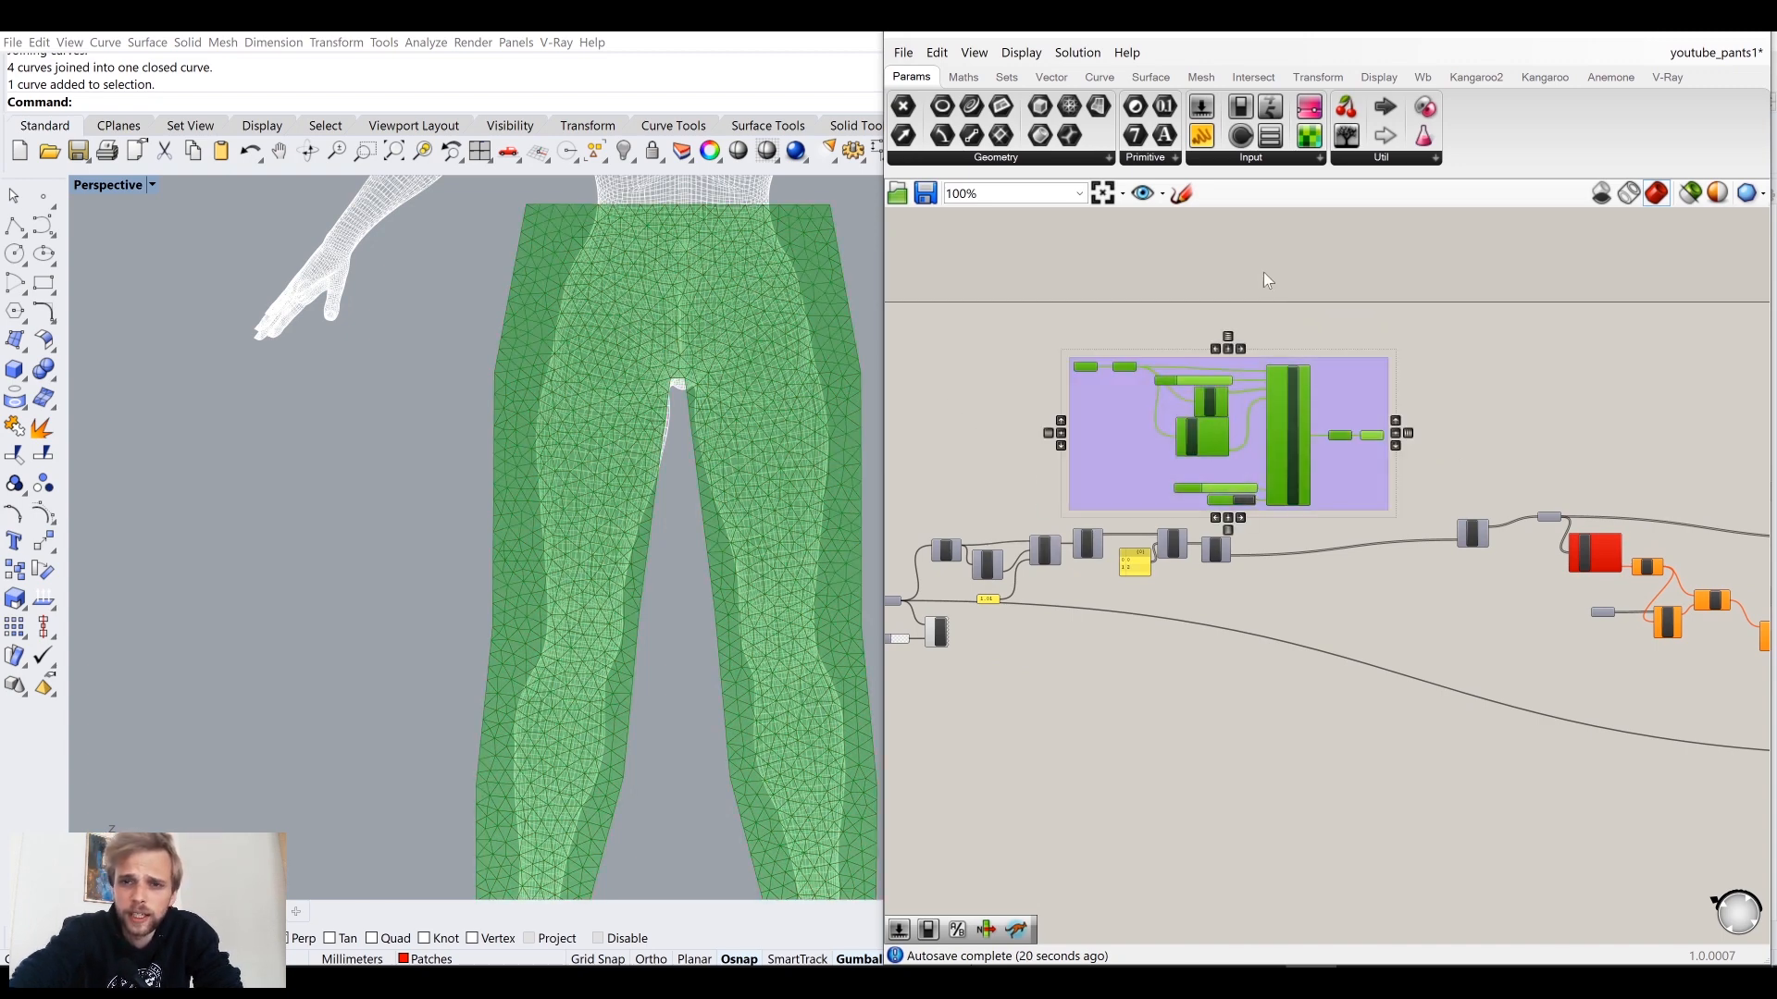
click(1263, 272)
click(1346, 396)
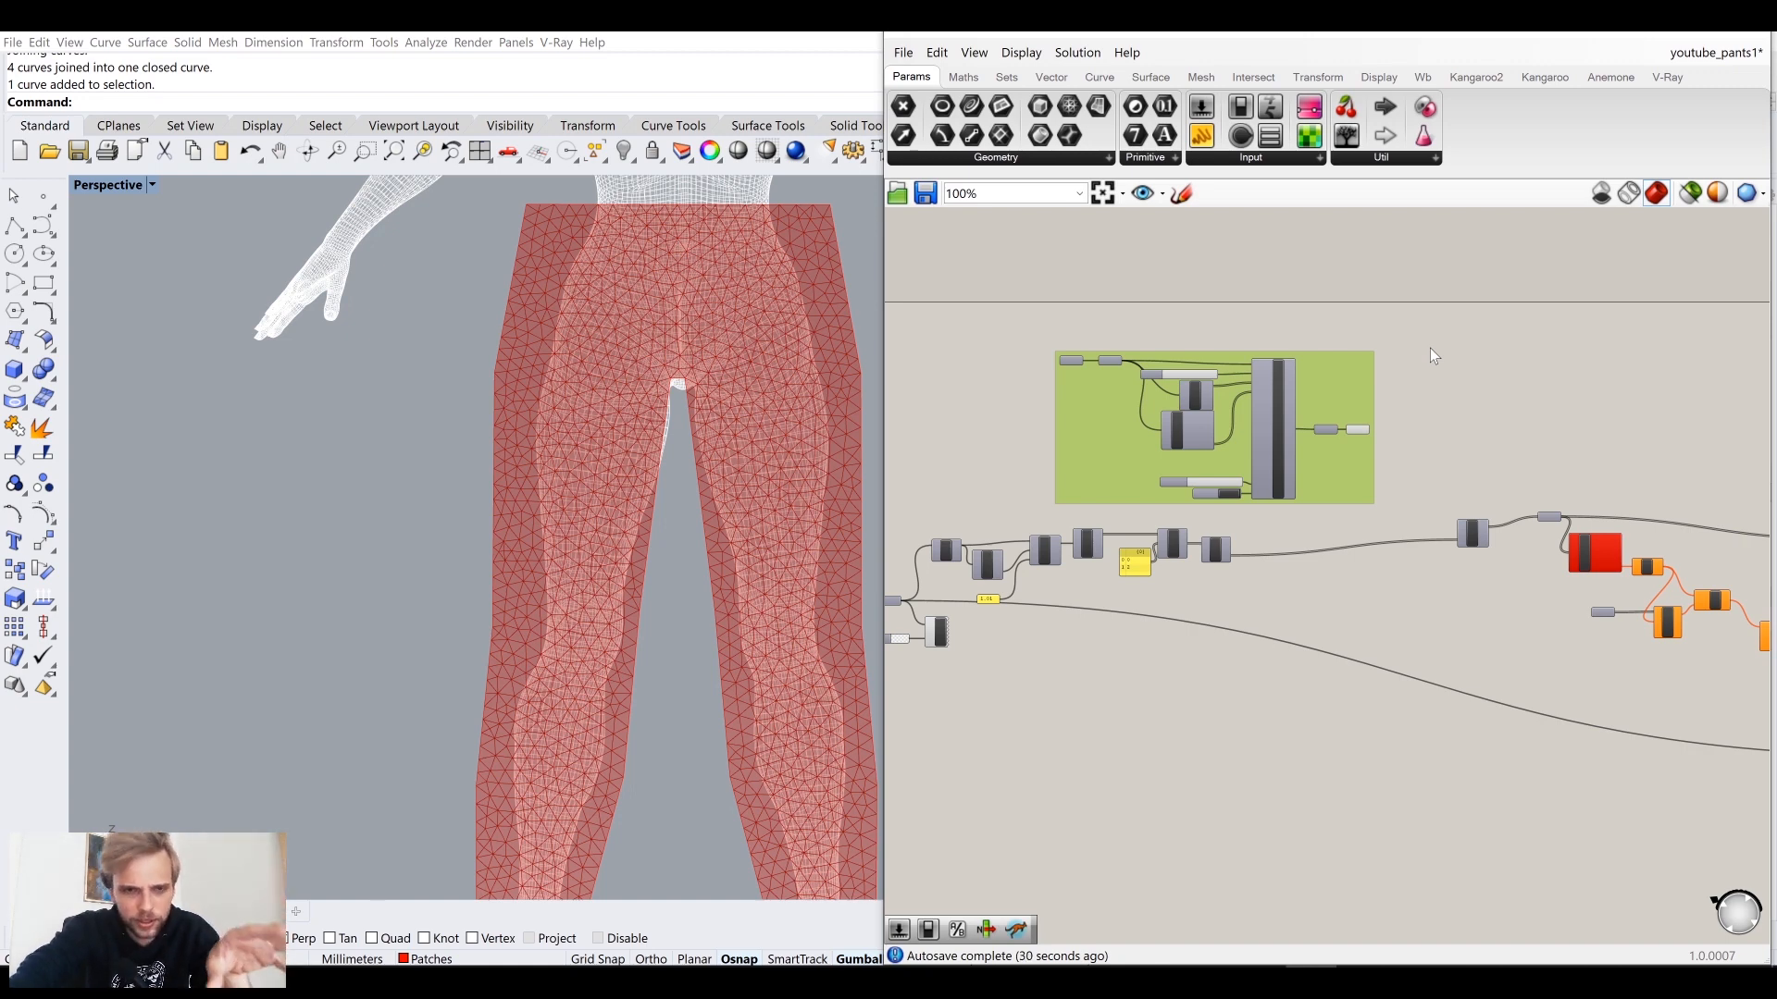
click(1462, 387)
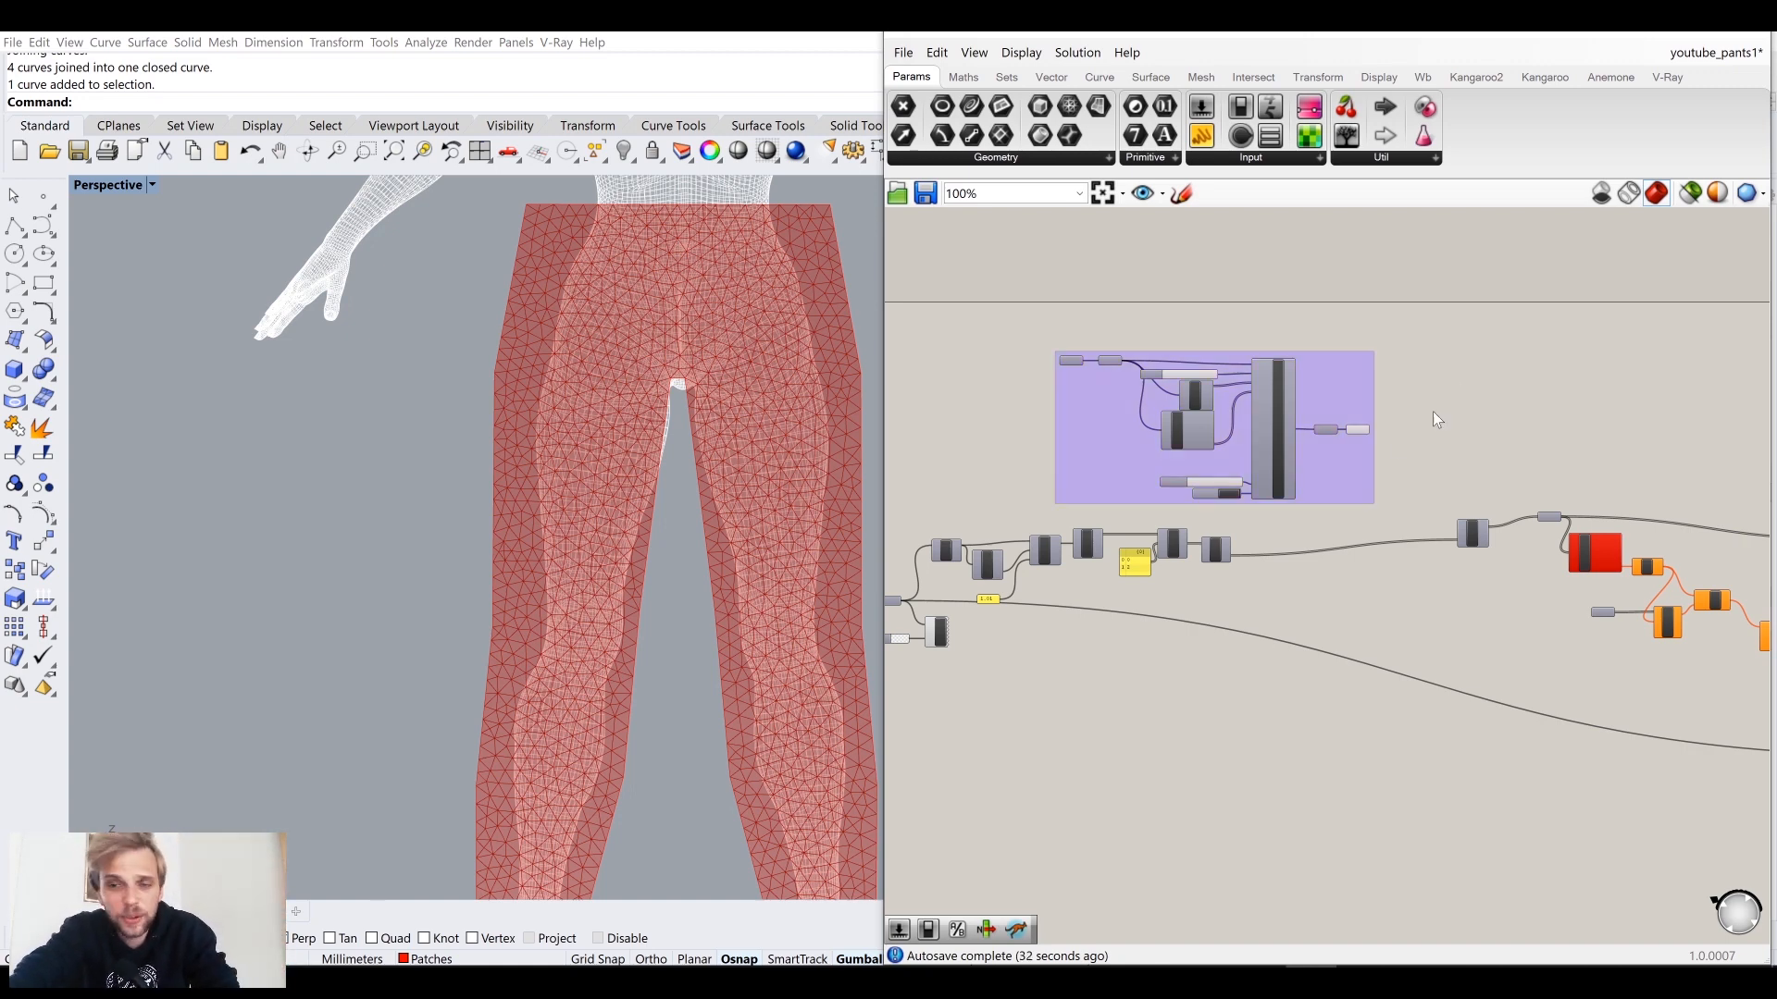
Step: Connect the final Mesh parameter of the meshing group to the Project component's G input
scroll(574, 485, down, 4)
scroll(568, 293, up, 2)
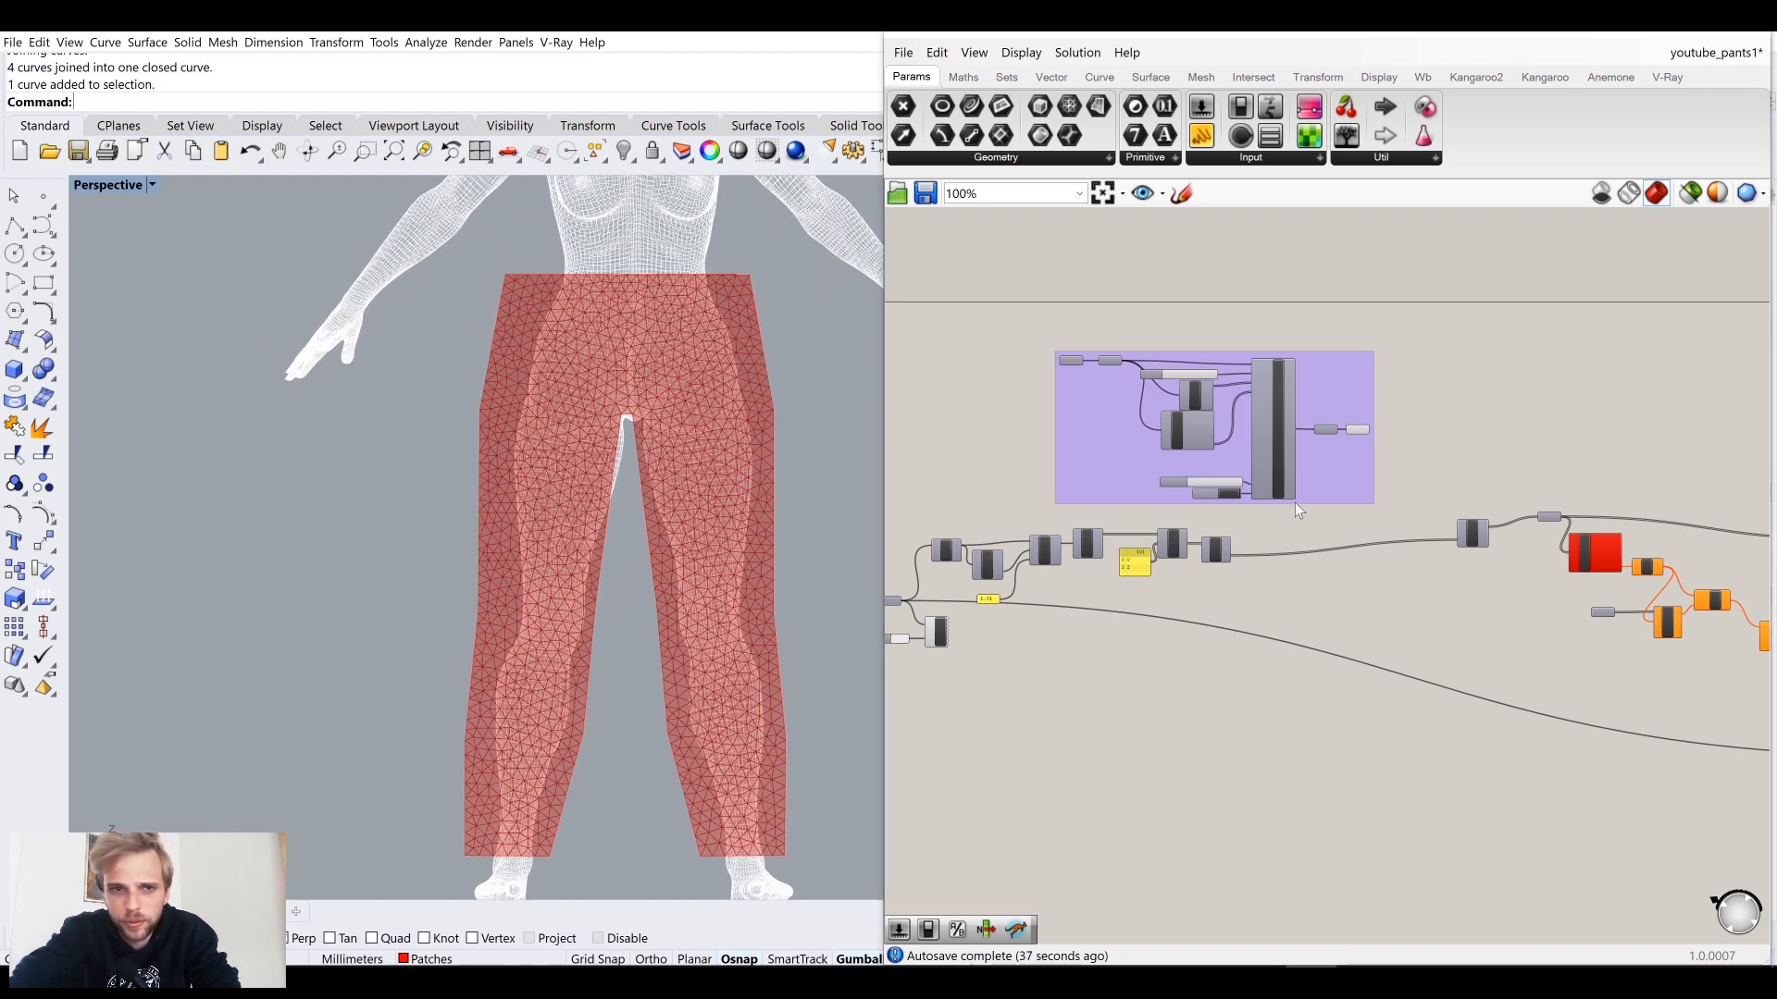
scroll(1377, 470, up, 4)
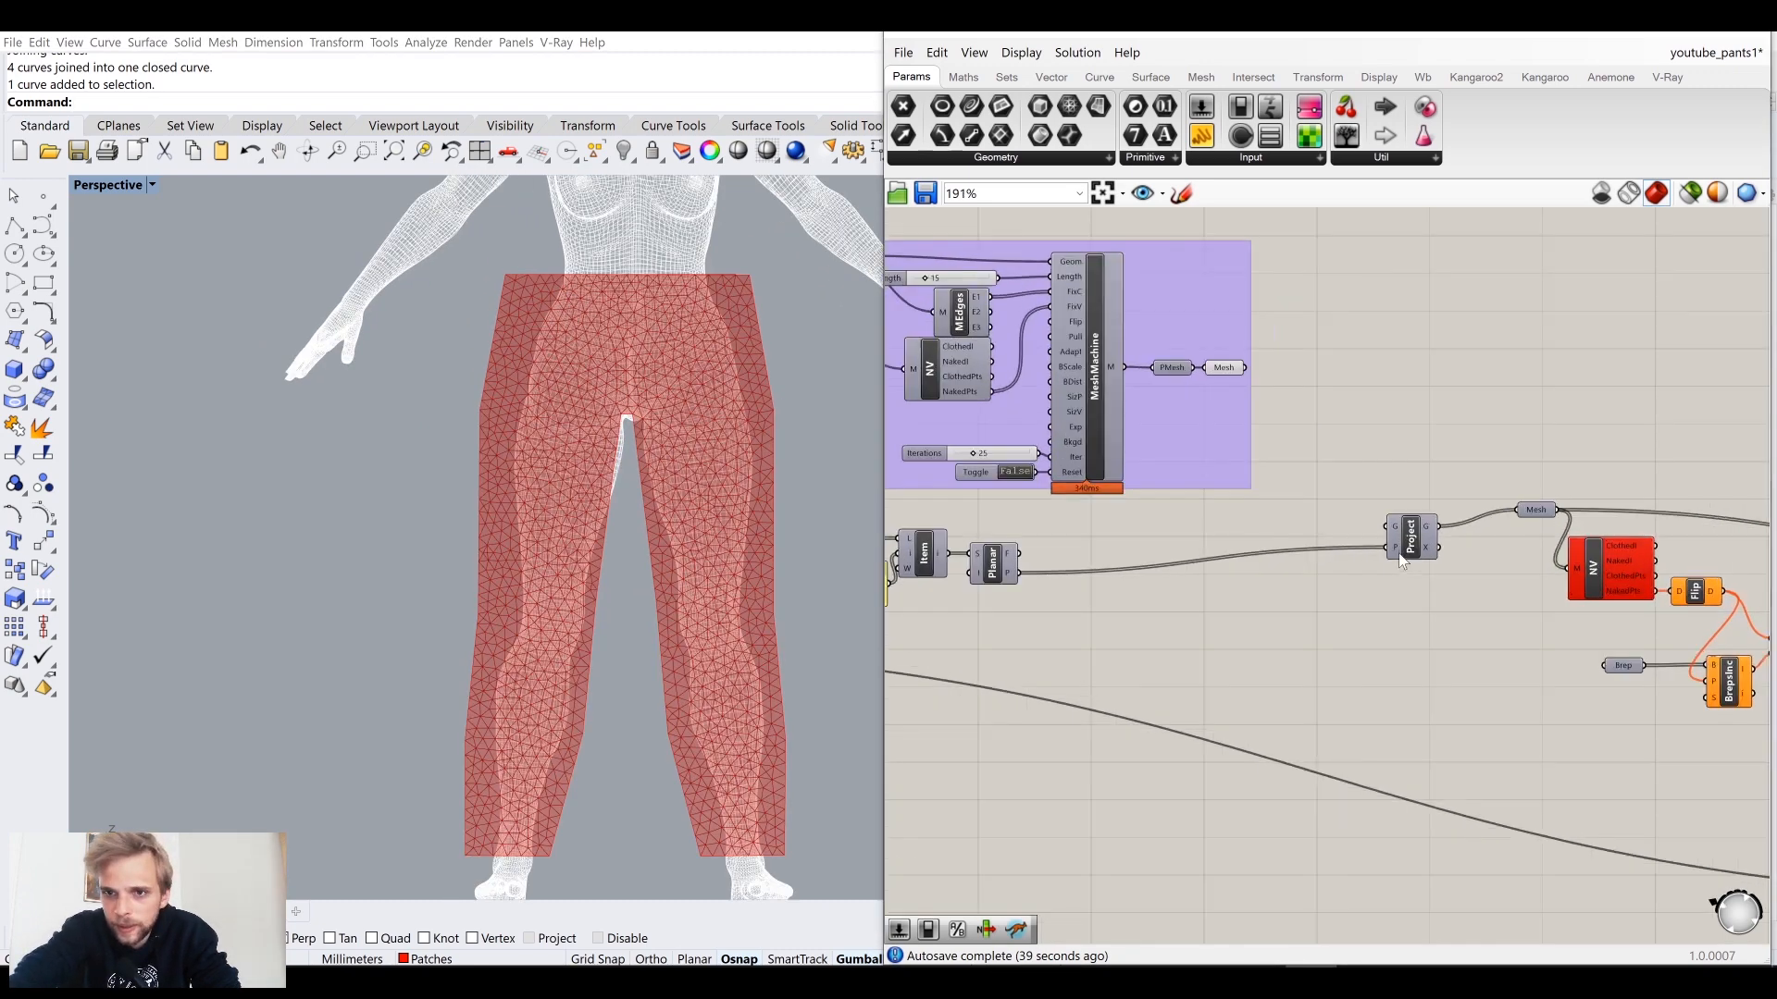
scroll(1401, 559, up, 1)
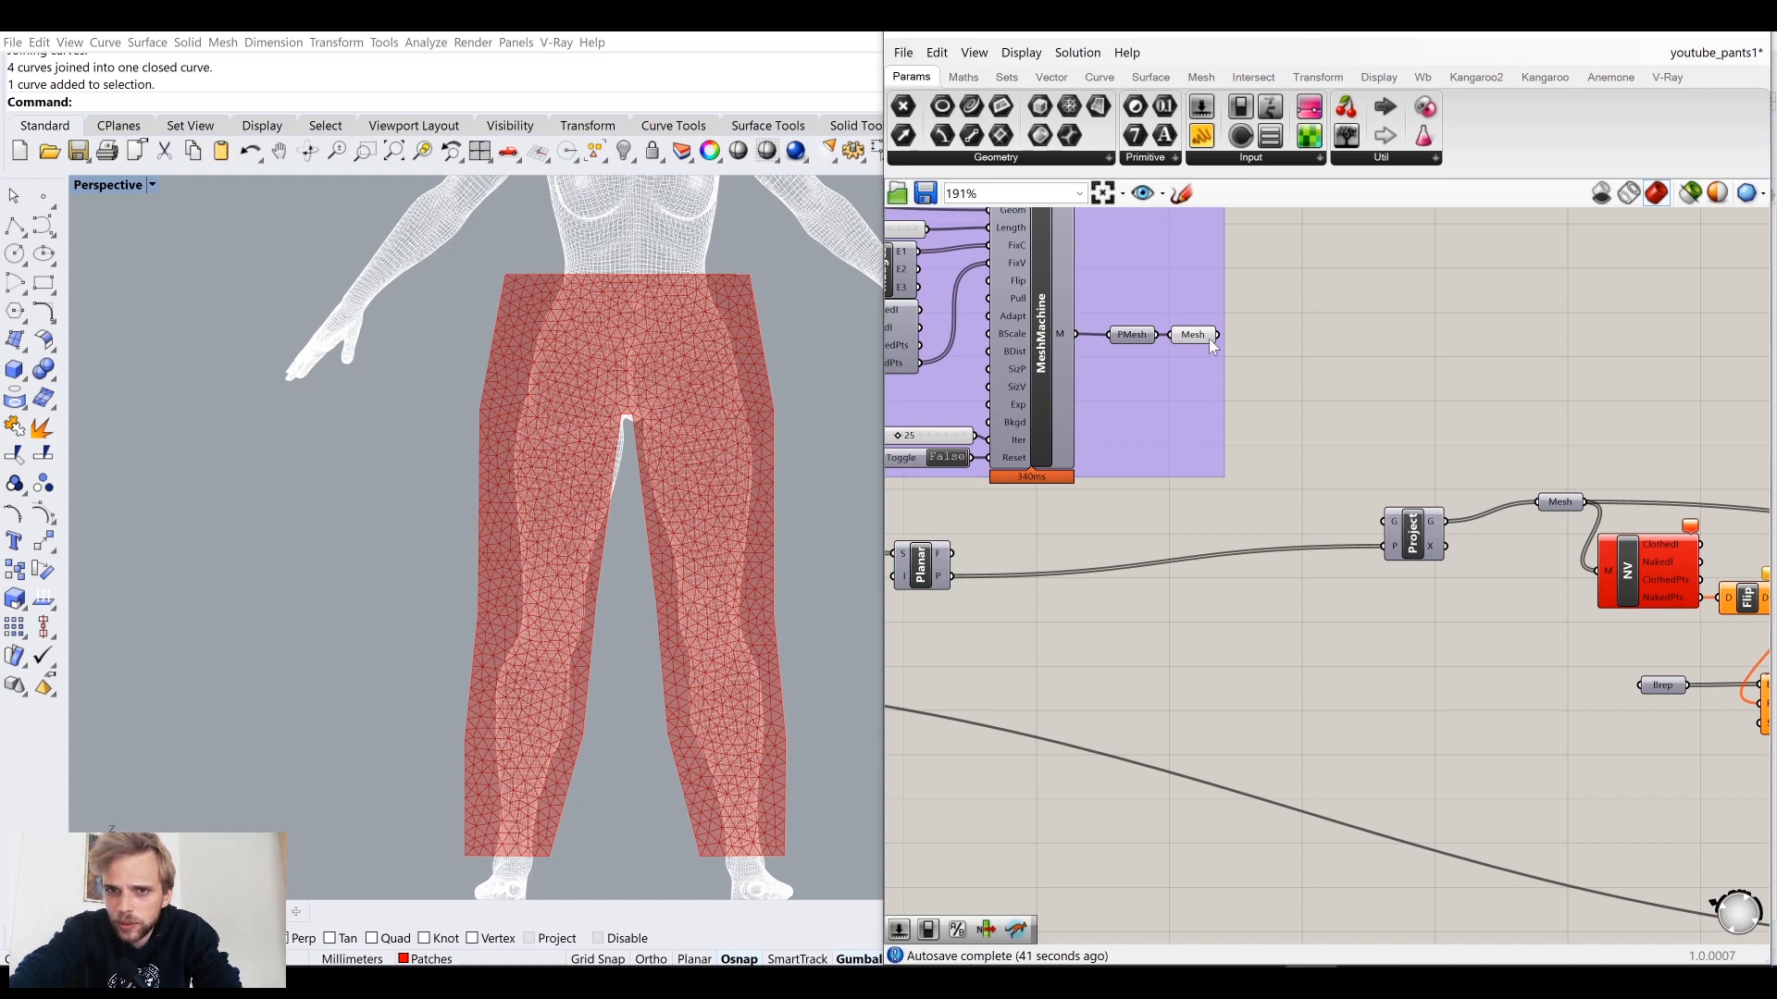
drag(1219, 335, 1385, 523)
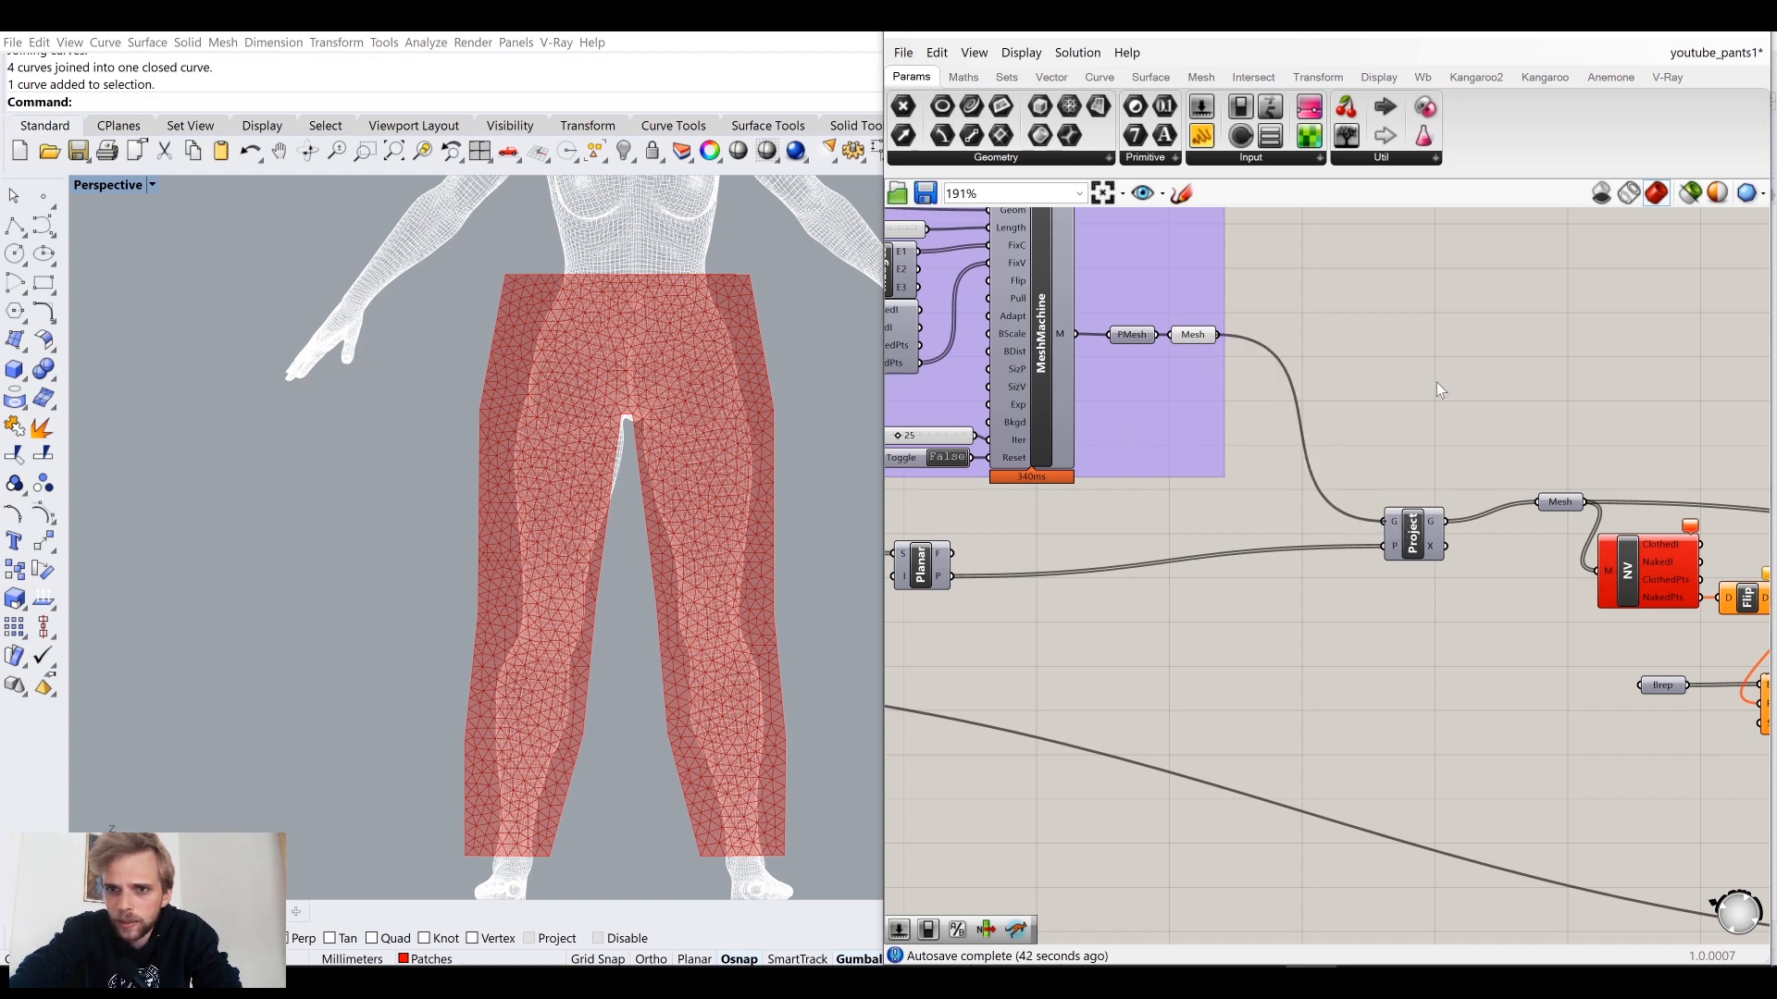
Step: Examine the projected front and back pants meshes around the body from several angles
right_drag(825, 493, 645, 493)
right_drag(638, 400, 557, 239)
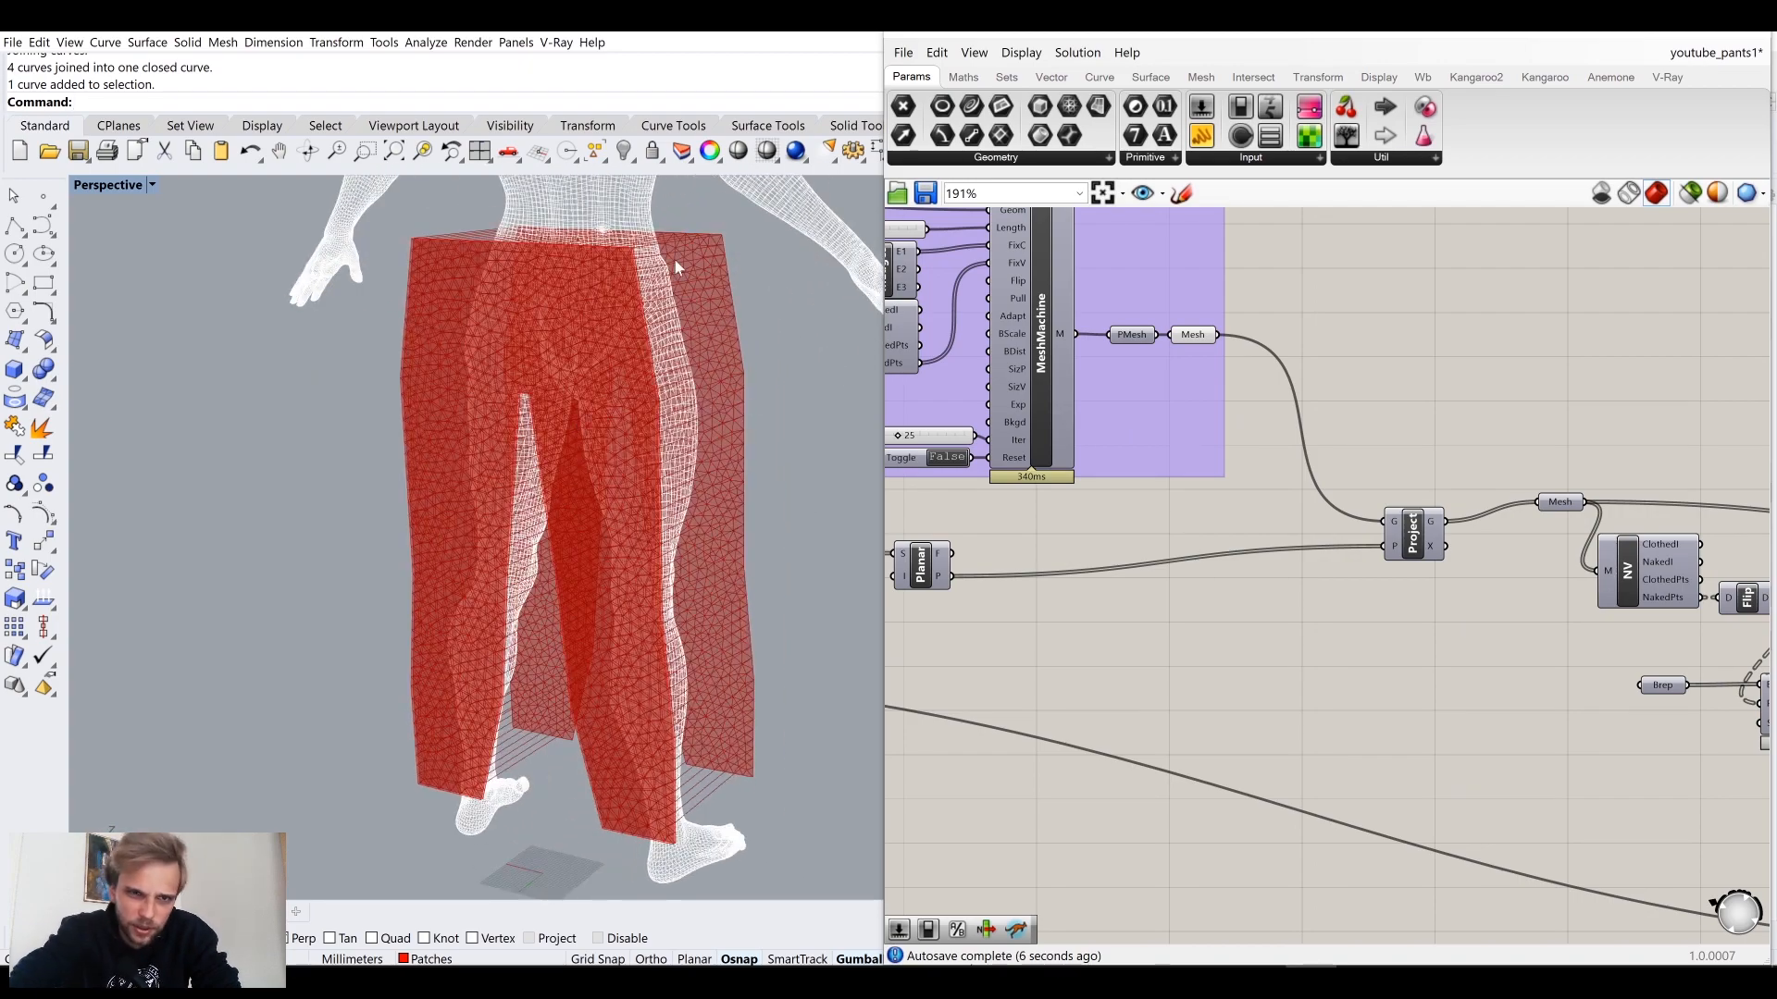
right_drag(676, 267, 629, 335)
right_drag(679, 310, 664, 487)
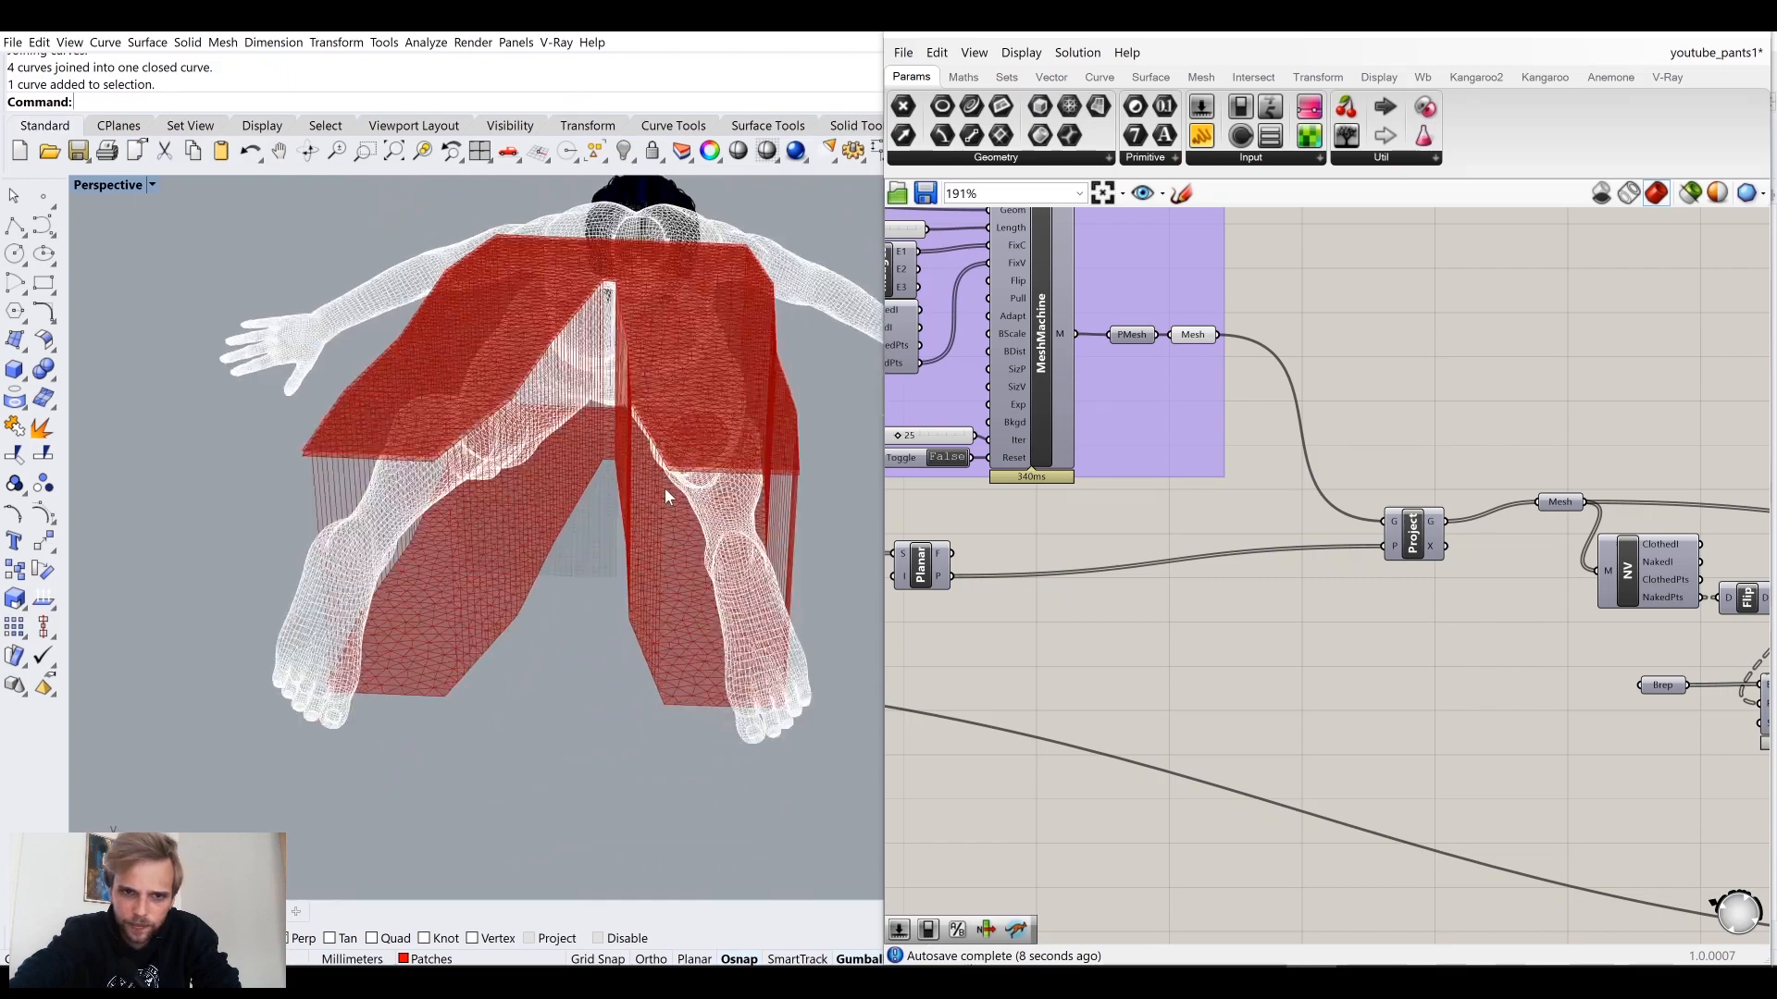
scroll(664, 487, up, 3)
scroll(743, 587, down, 3)
right_drag(745, 584, 712, 389)
scroll(1181, 363, up, 2)
Step: Turn off the preview of the group's final Mesh parameter and shift the meshing group slightly on the canvas
click(1223, 462)
middle_click(1223, 463)
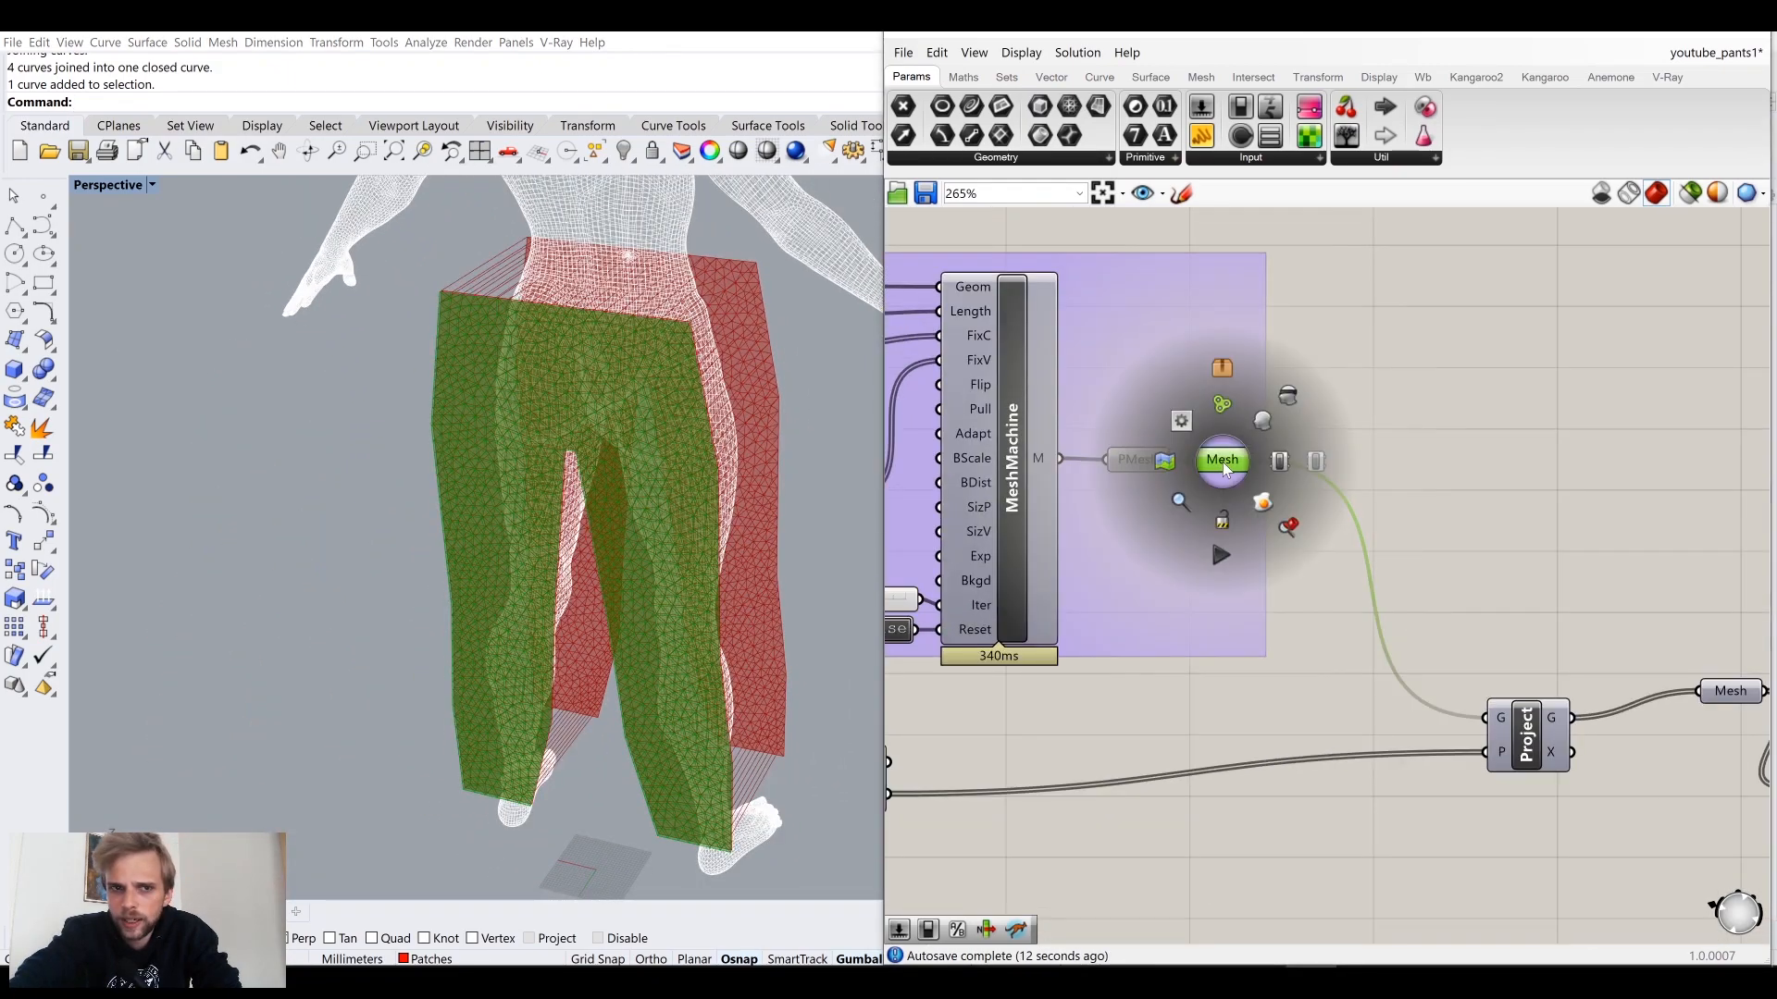
click(1288, 398)
scroll(1396, 429, down, 5)
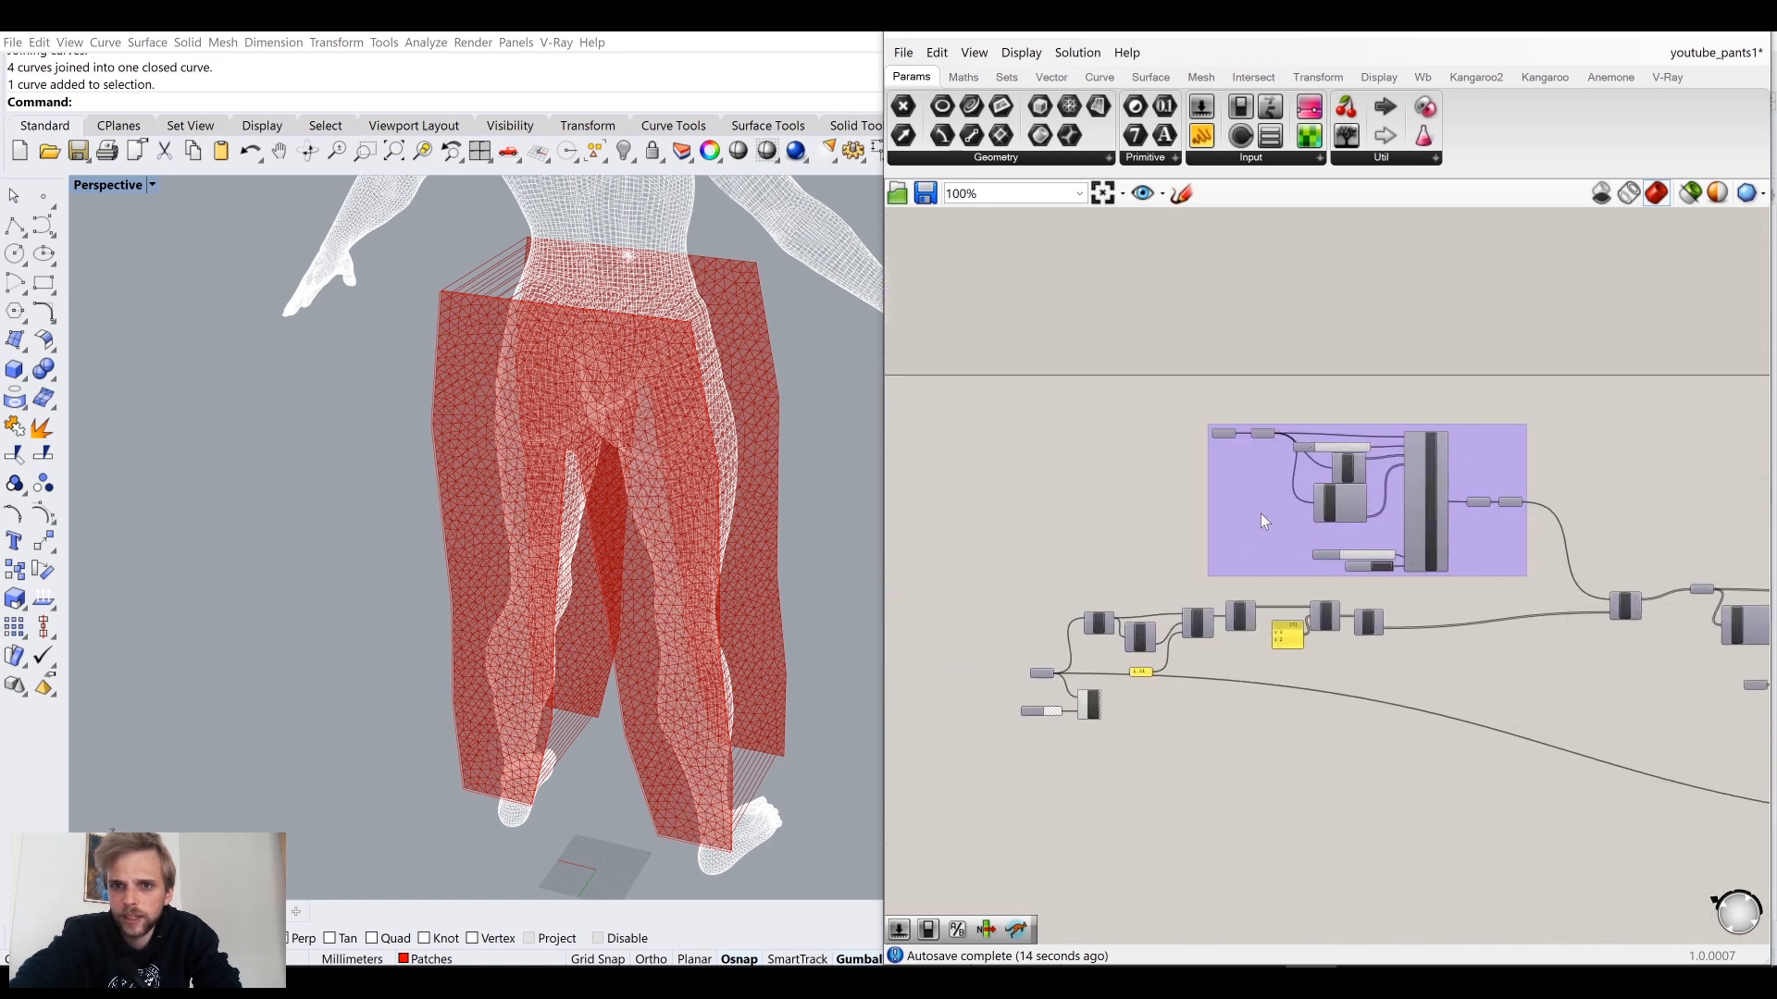
mouse_move(1260, 513)
mouse_down()
mouse_move(1301, 487)
mouse_move(1278, 488)
mouse_up()
click(1590, 444)
Step: Examine the A/B division and SC collision components below the SPC group, along with the pants mesh's triangle edges
right_drag(1594, 457, 1348, 421)
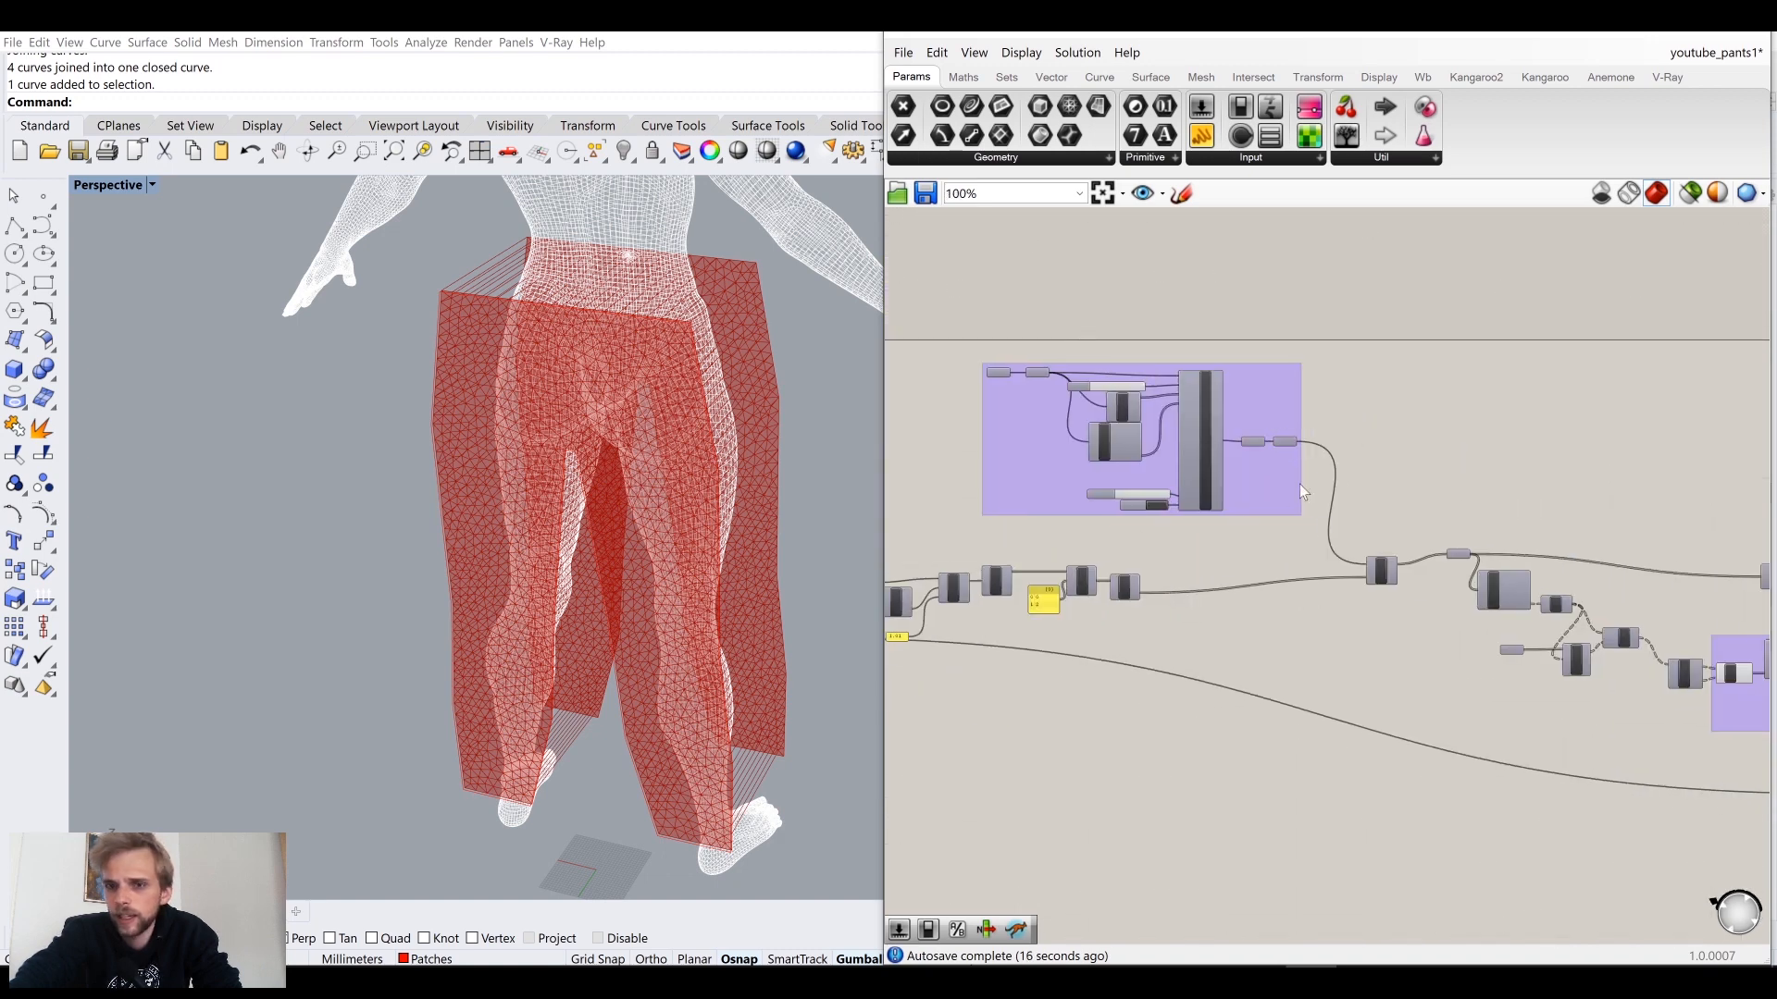
scroll(1314, 509, down, 3)
right_drag(1348, 539, 1168, 433)
scroll(1519, 625, up, 7)
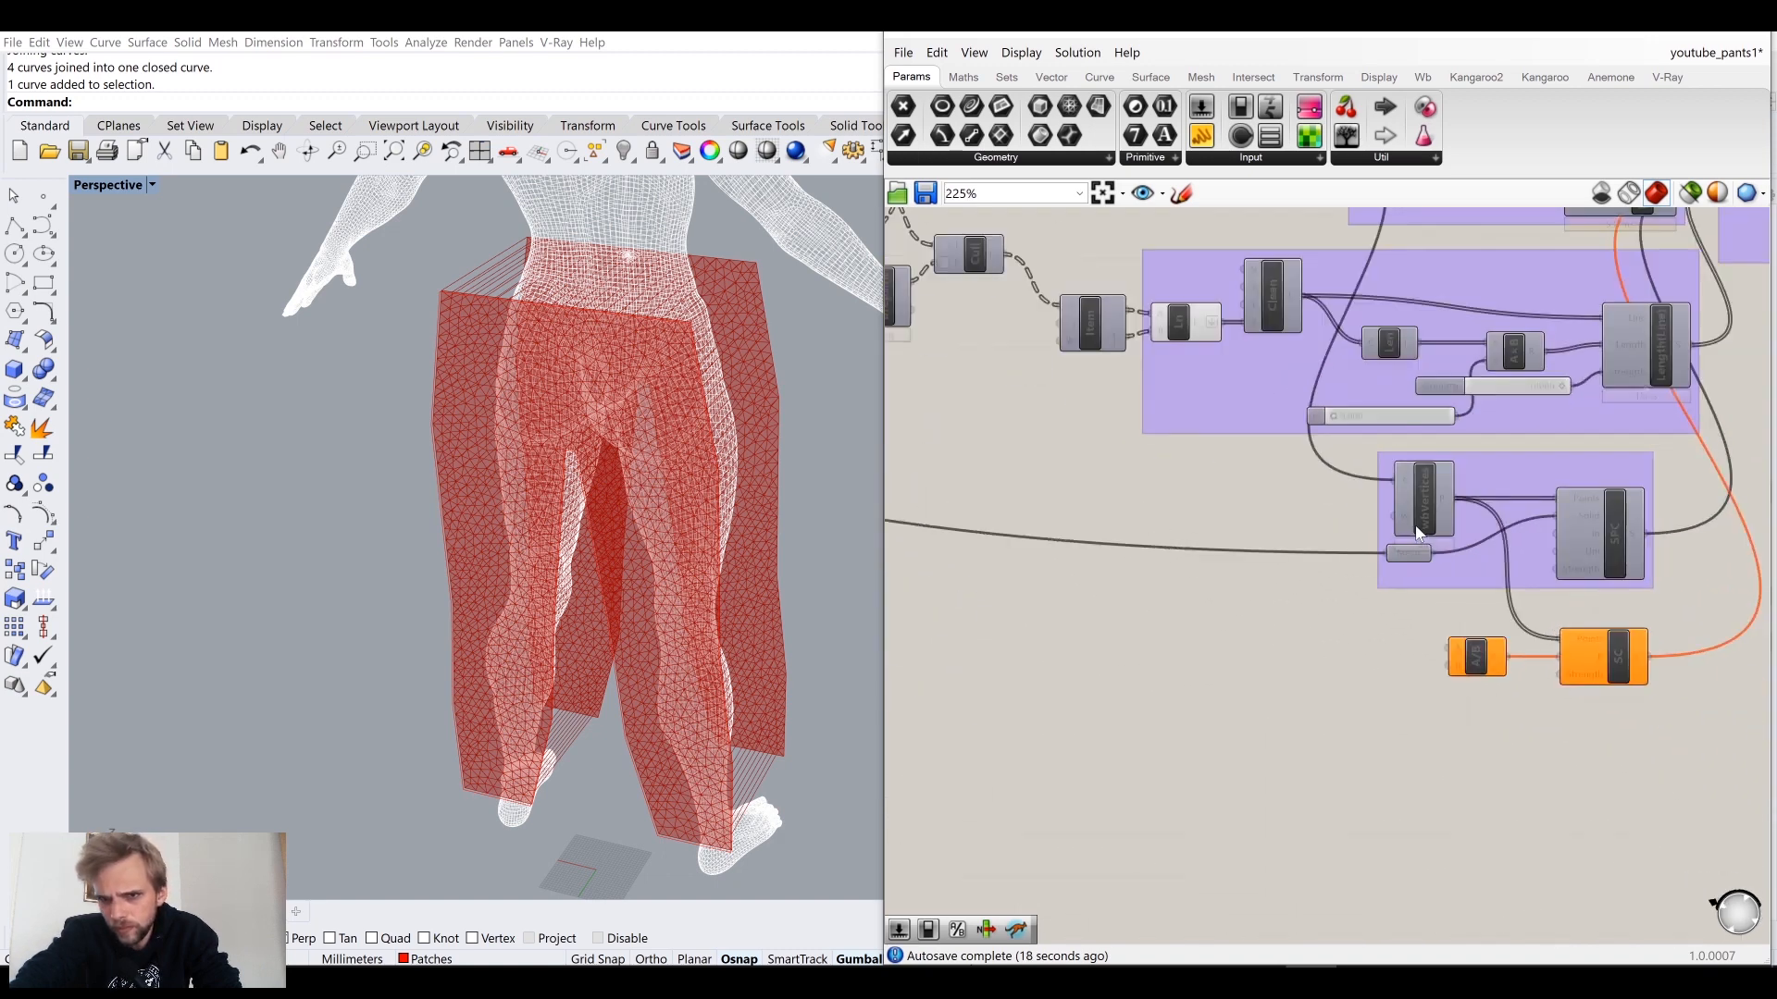
right_drag(1518, 598, 1364, 519)
drag(1579, 698, 1201, 535)
drag(1493, 744, 1203, 536)
click(1494, 727)
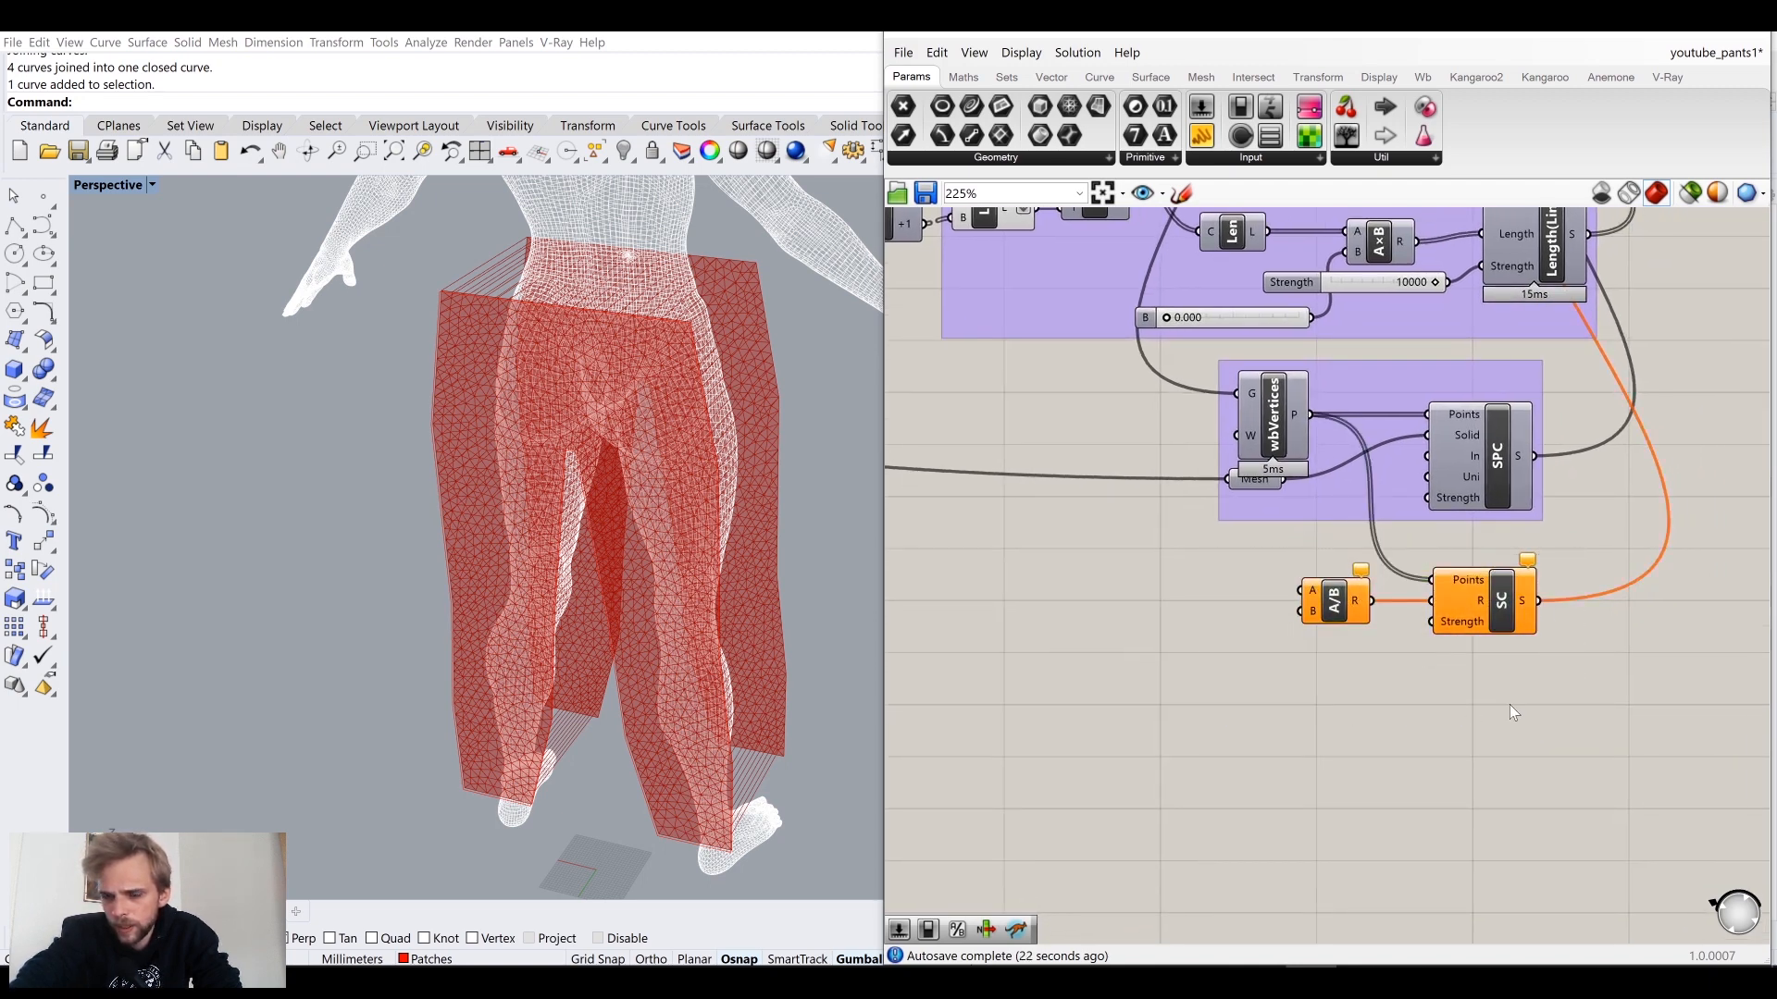
mouse_move(1504, 612)
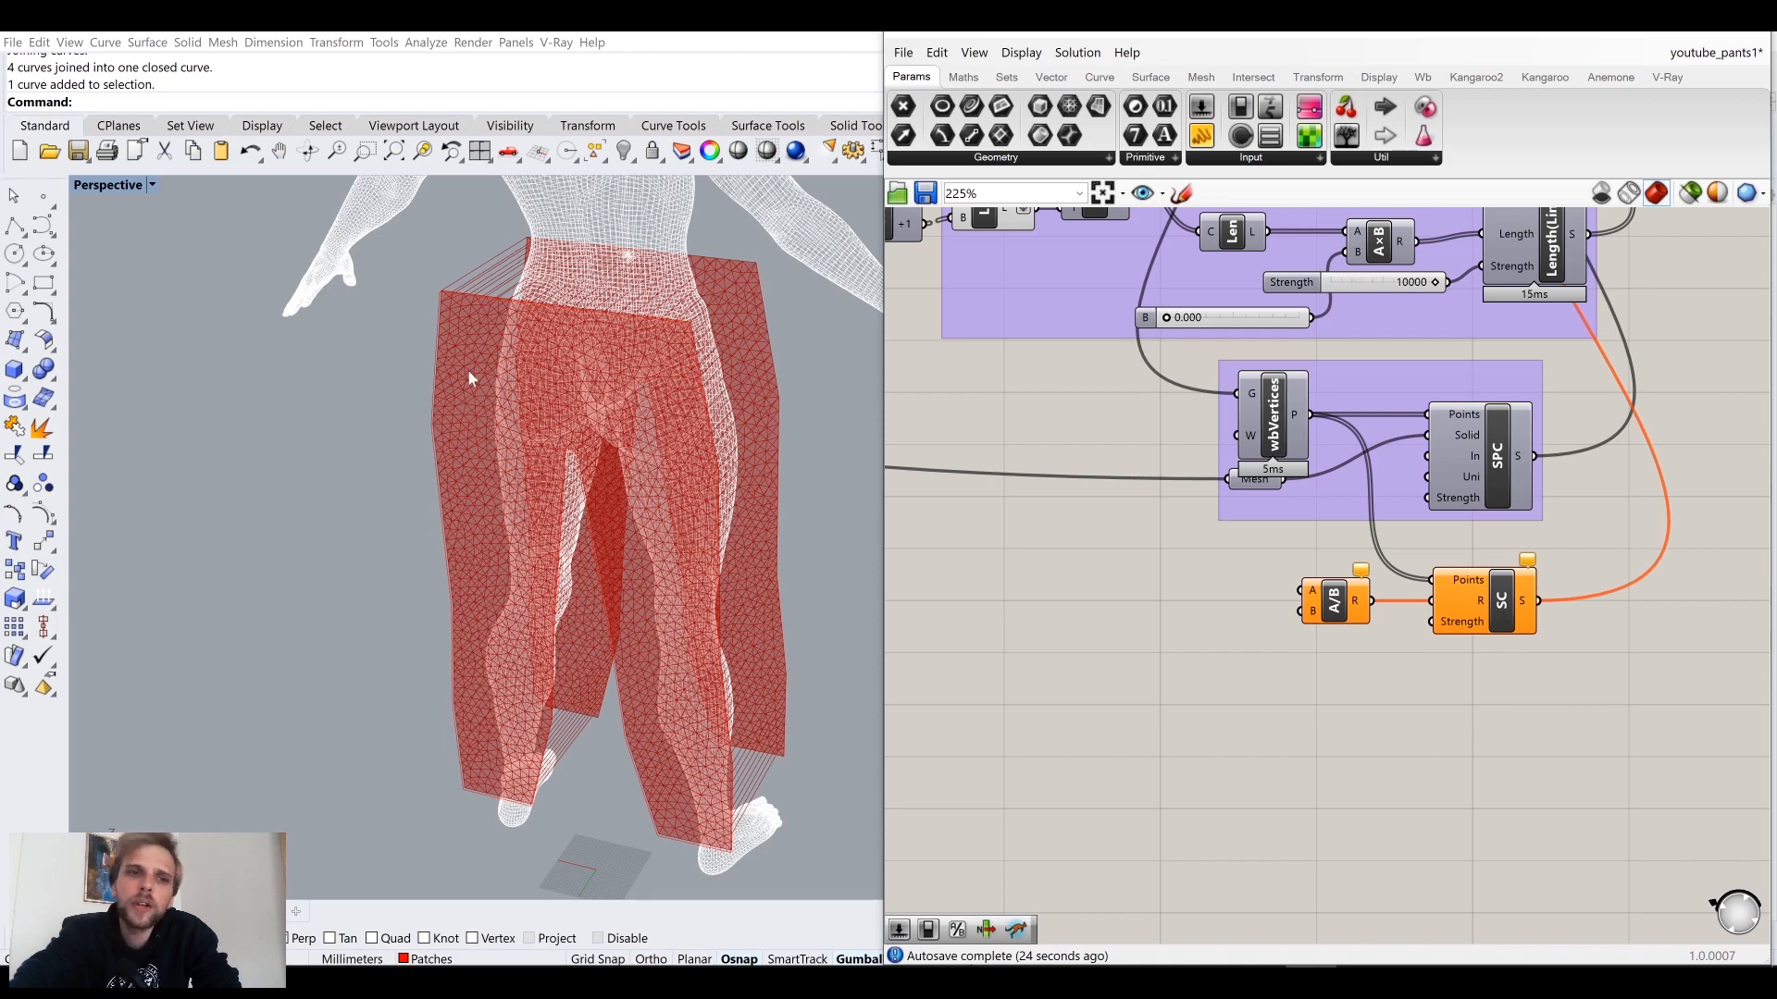
scroll(468, 370, up, 6)
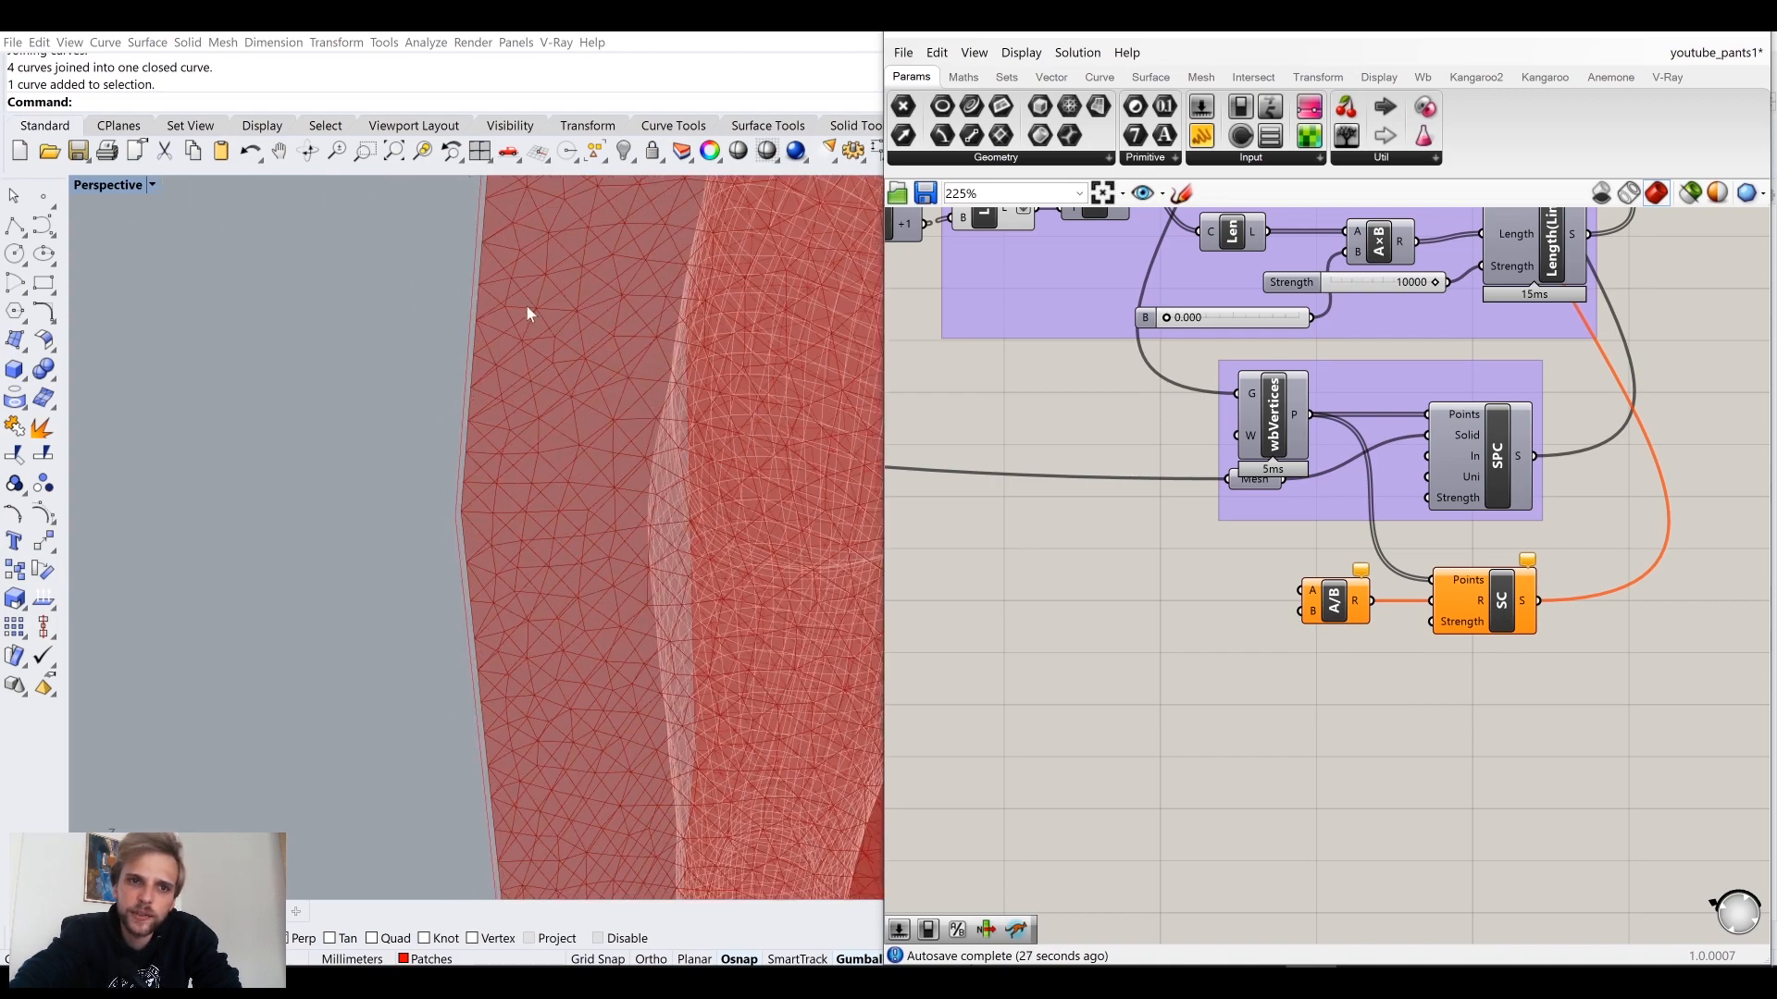
scroll(537, 324, down, 4)
scroll(444, 296, up, 5)
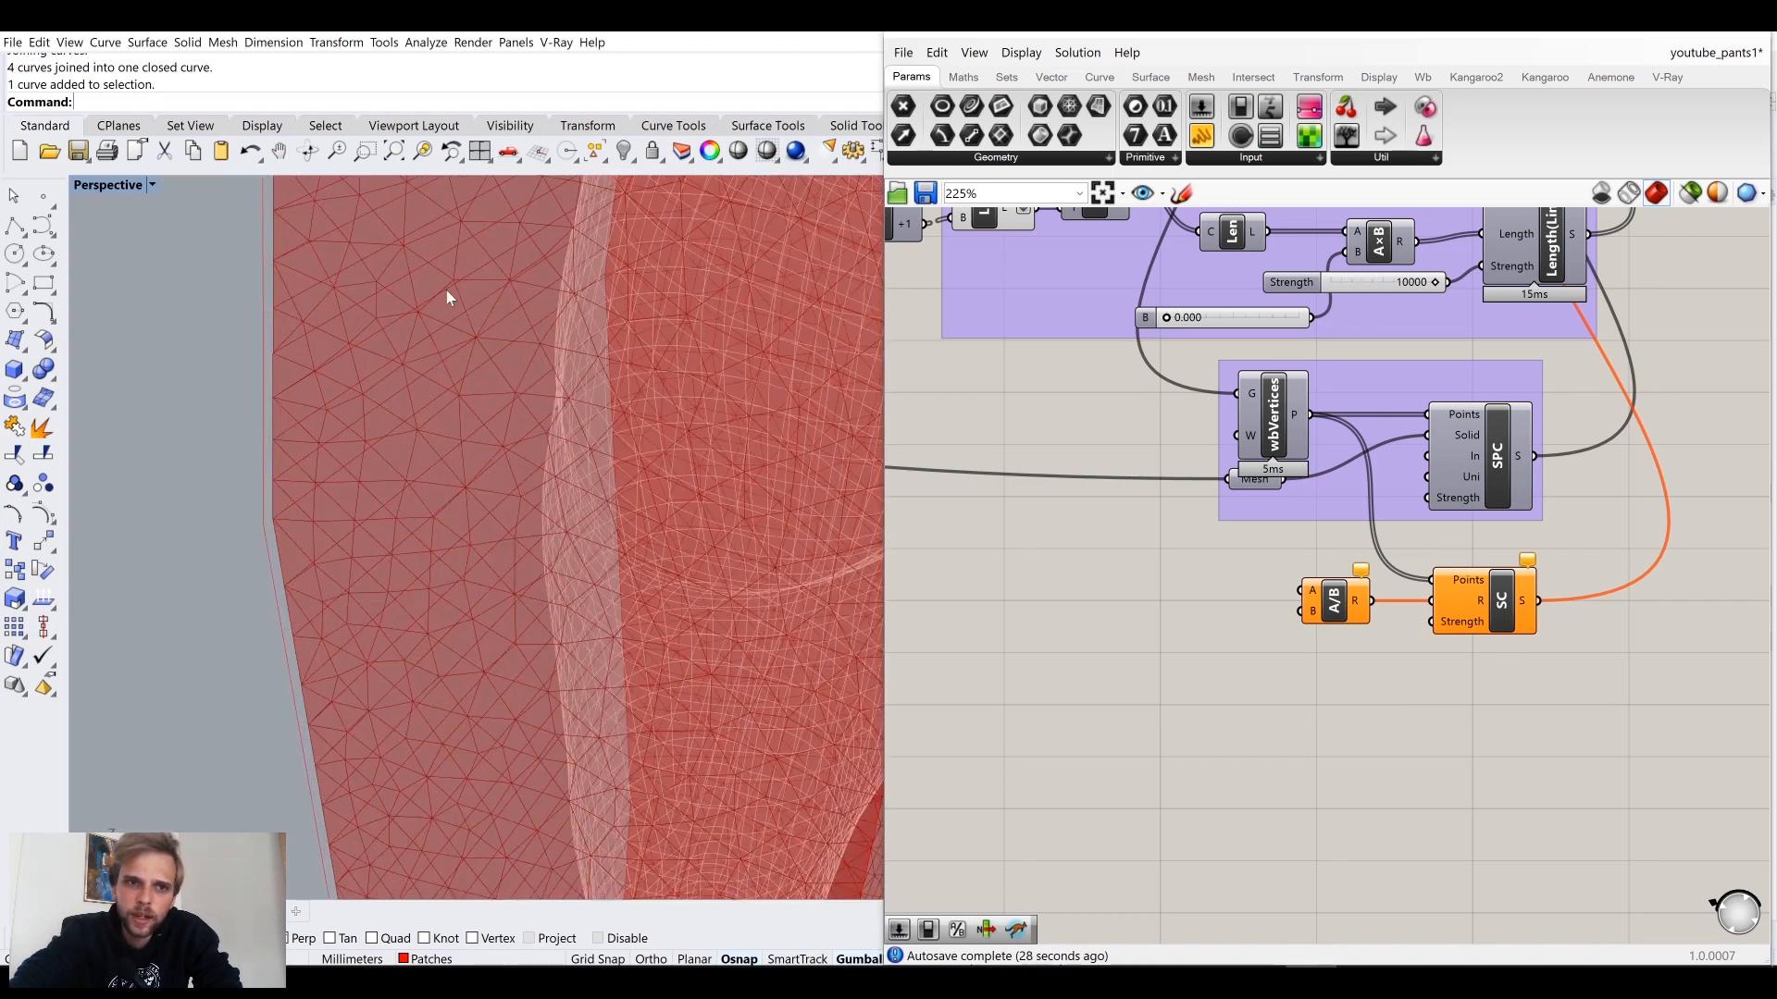
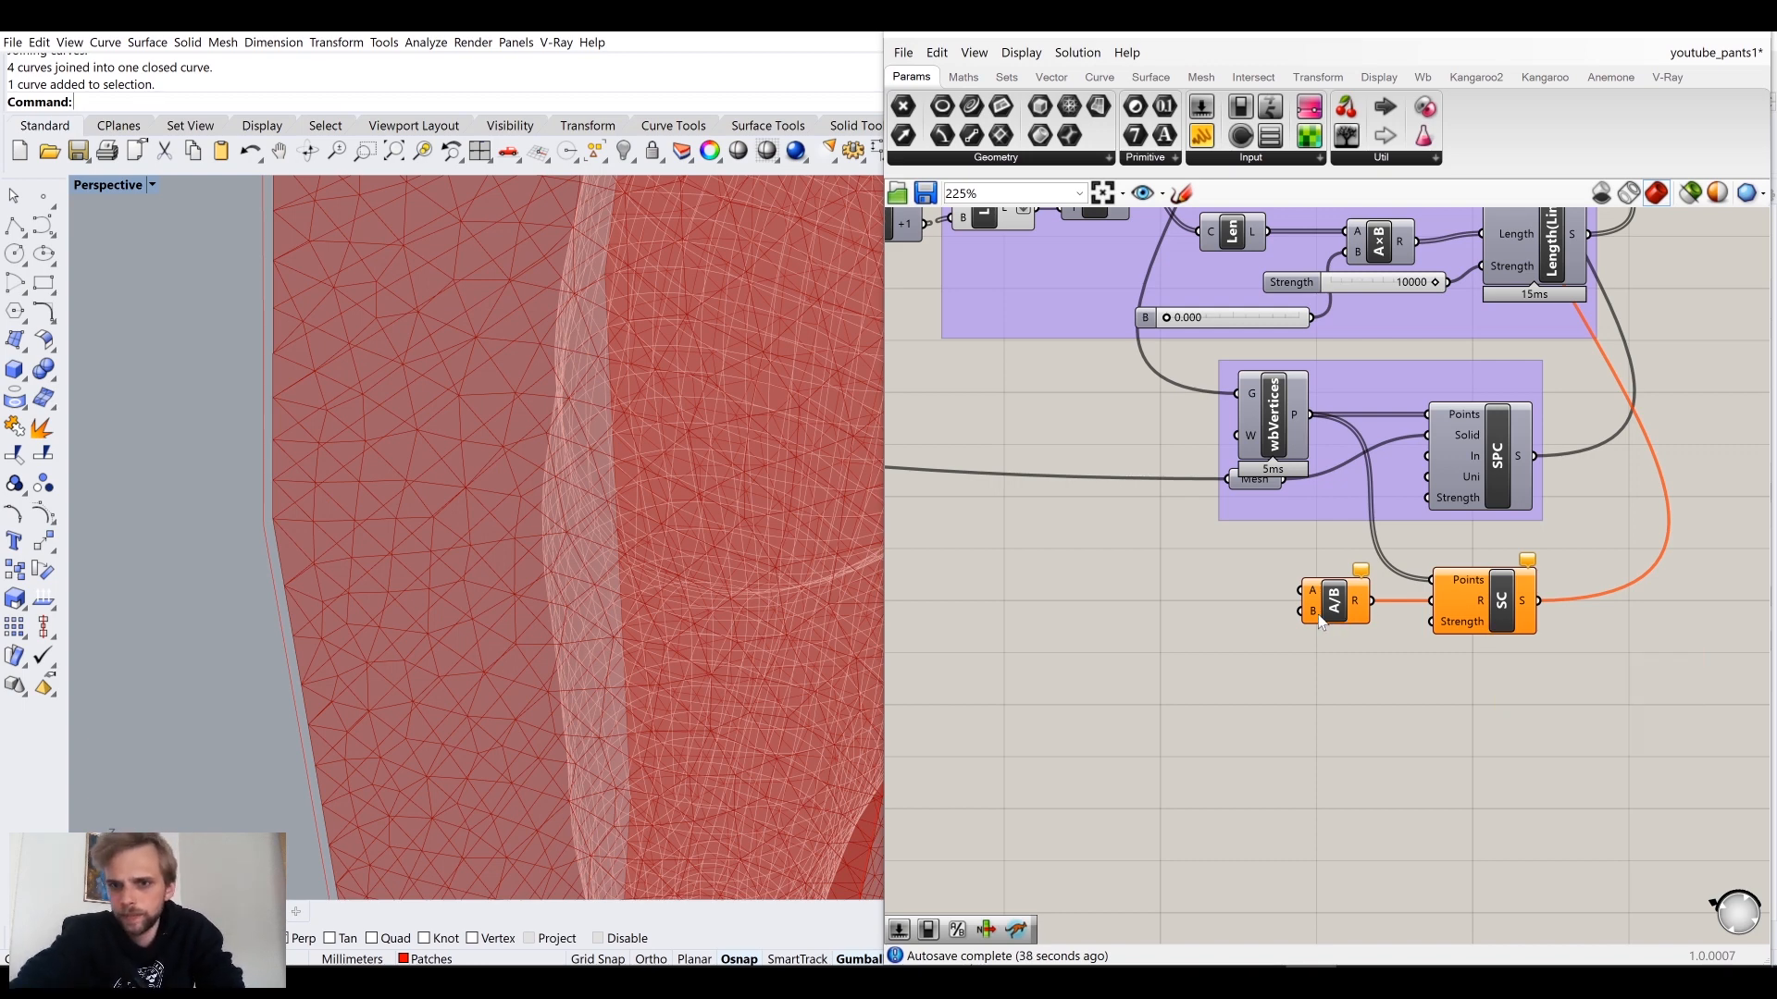
mouse_move(1312, 615)
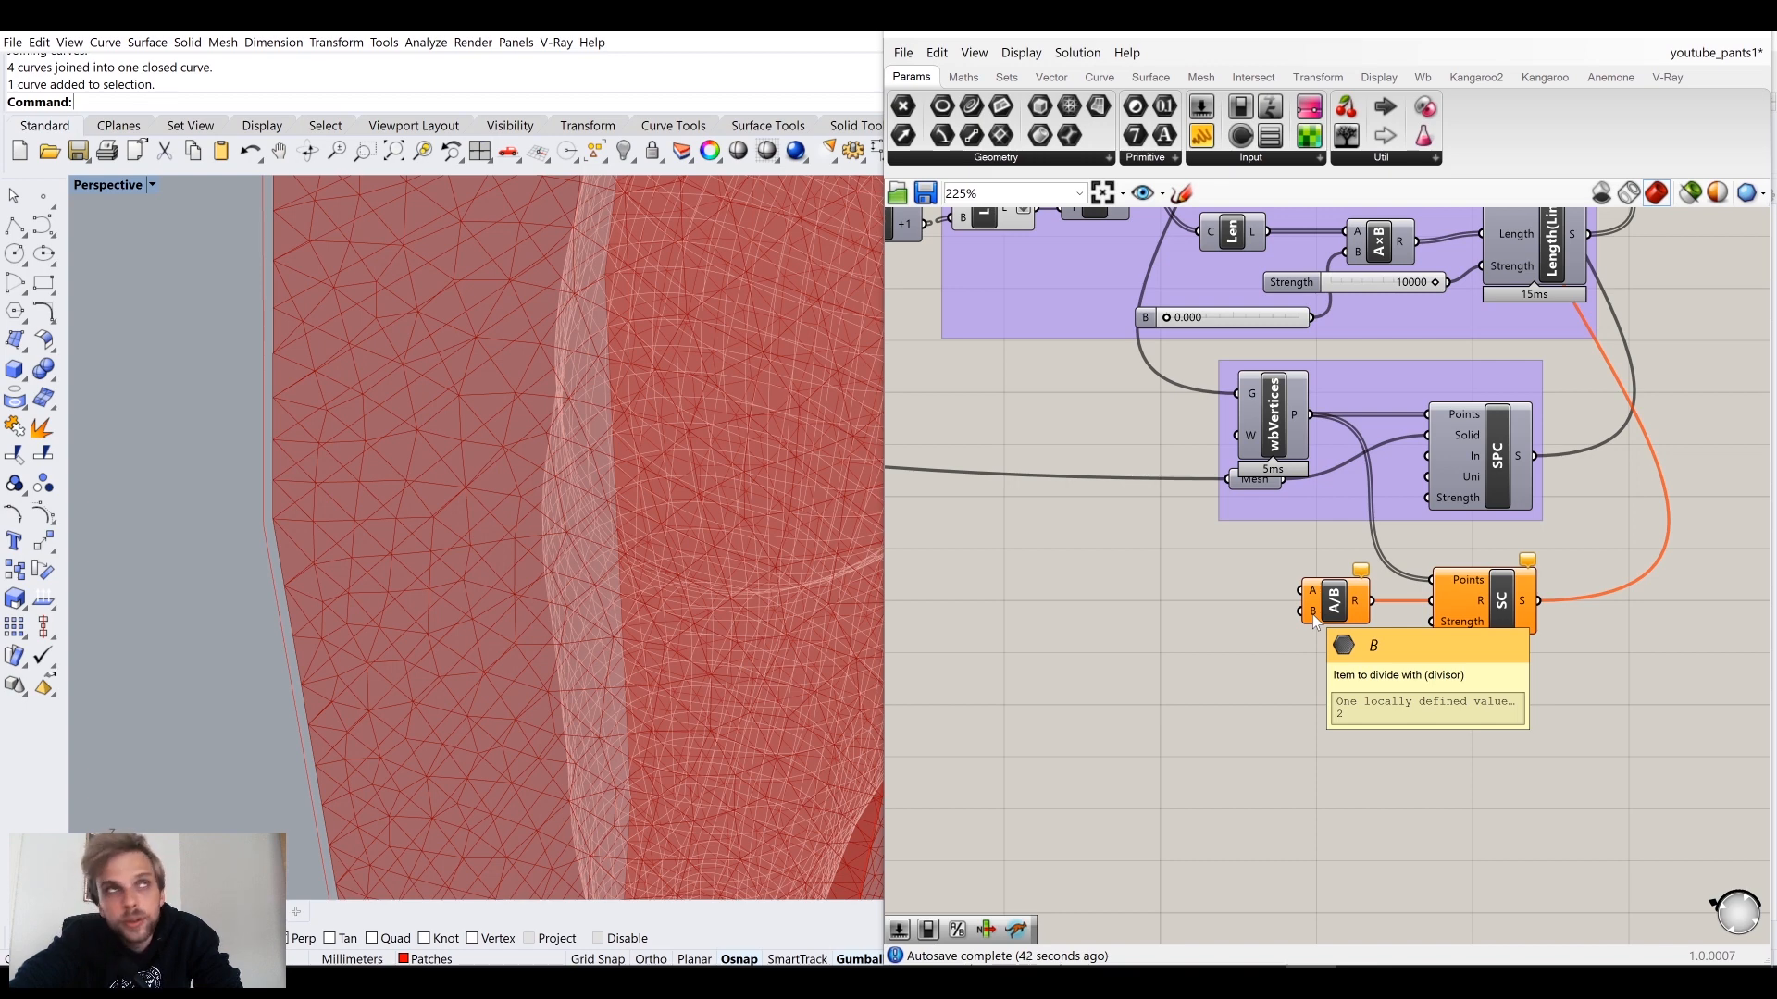
Step: Examine the MeshMachine Length slider and trace the wiring between the meshing group and the wbVertices and A/B division components
scroll(1312, 614, down, 5)
right_drag(1101, 527, 1526, 618)
scroll(1198, 409, up, 6)
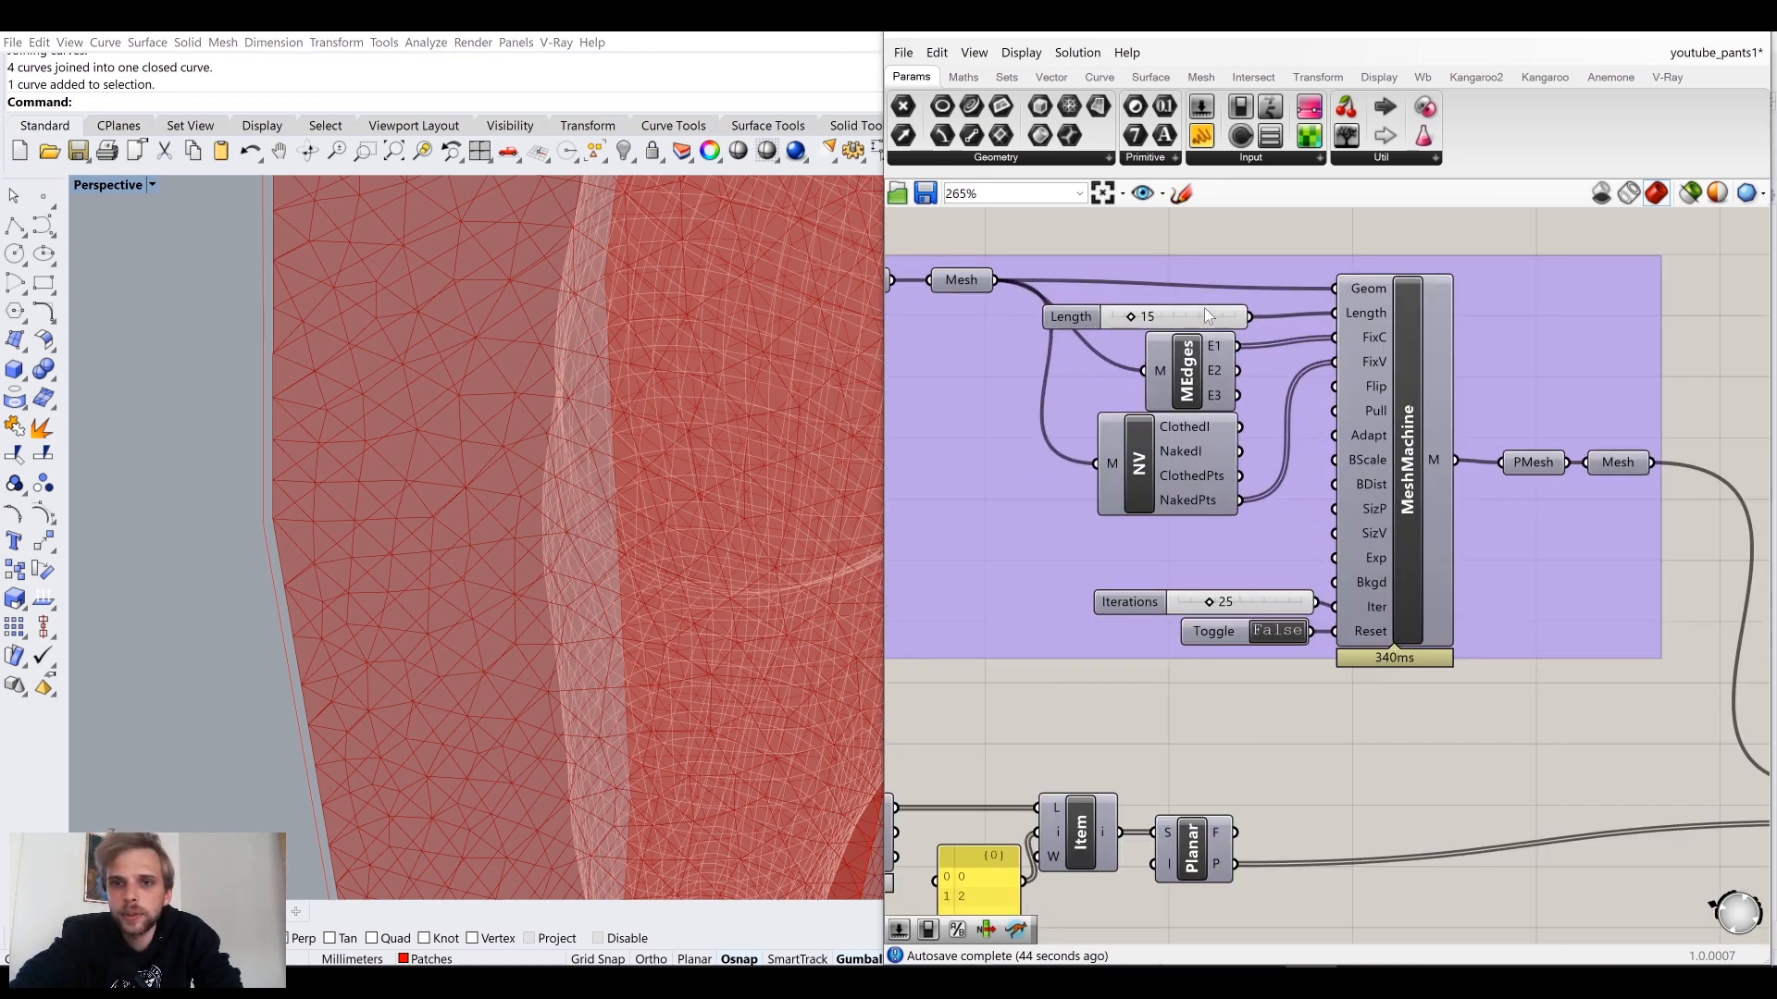
click(1203, 315)
scroll(1249, 371, down, 4)
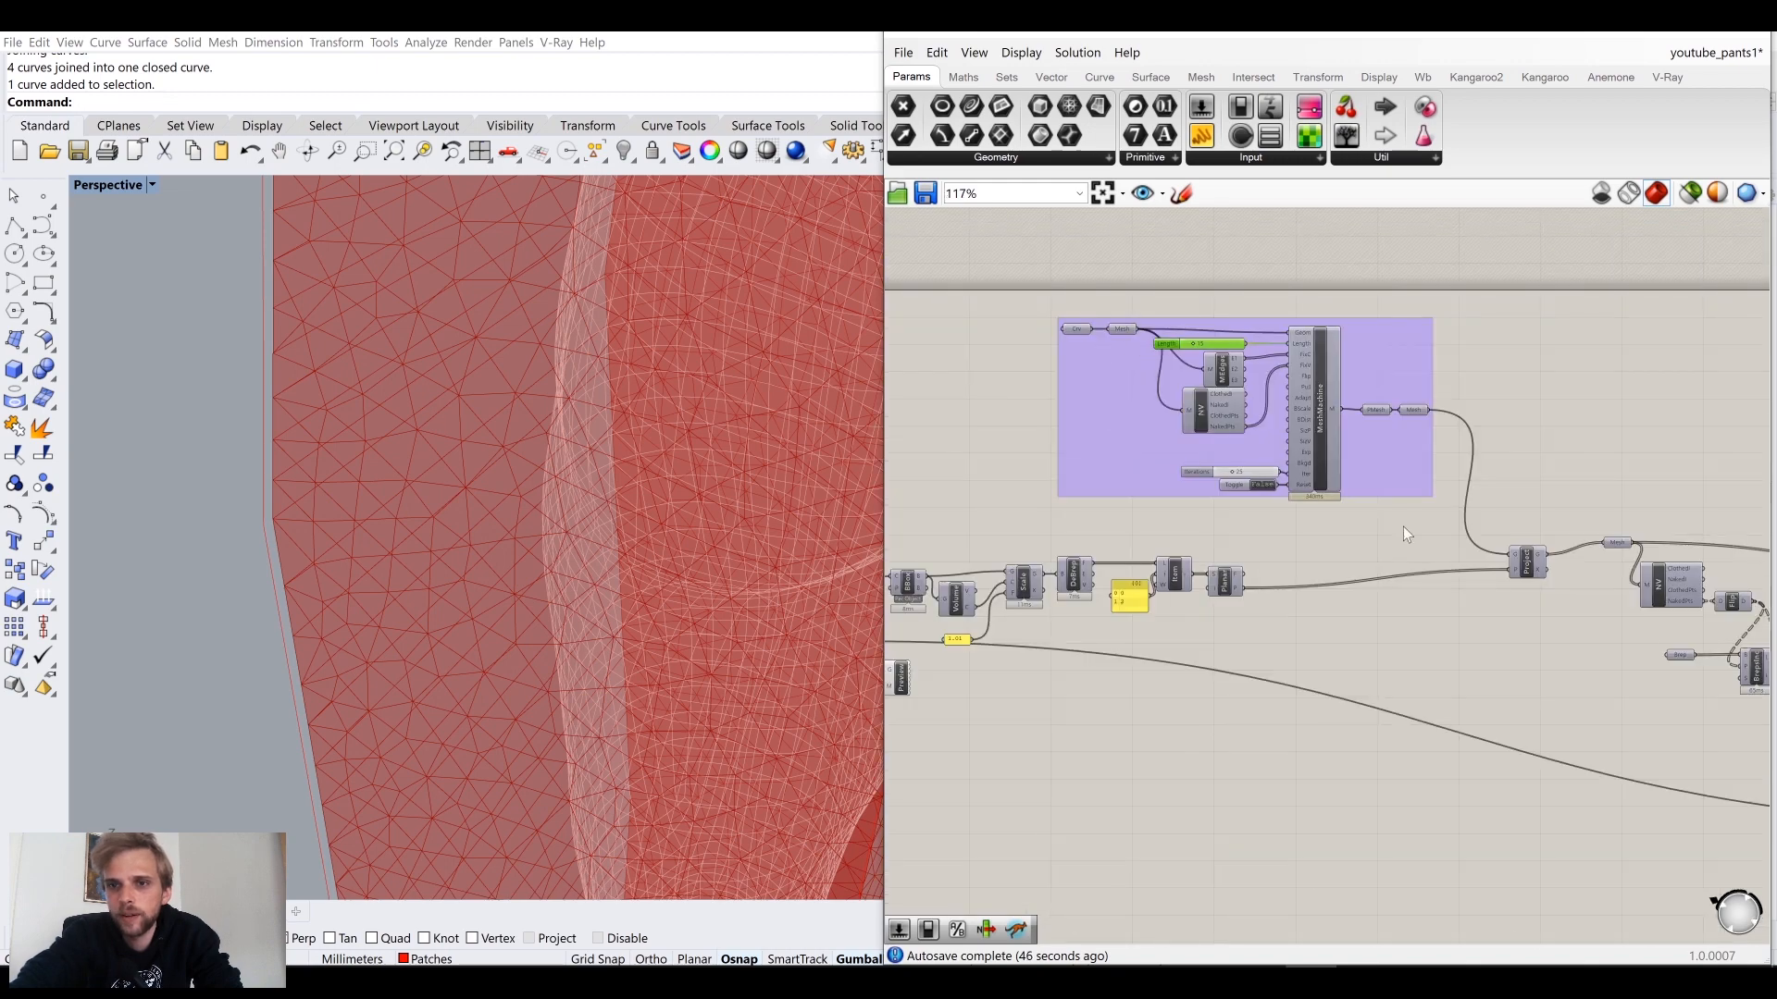
right_drag(1484, 580, 1191, 430)
scroll(1191, 430, down, 3)
right_drag(1448, 497, 1298, 457)
scroll(1295, 459, up, 6)
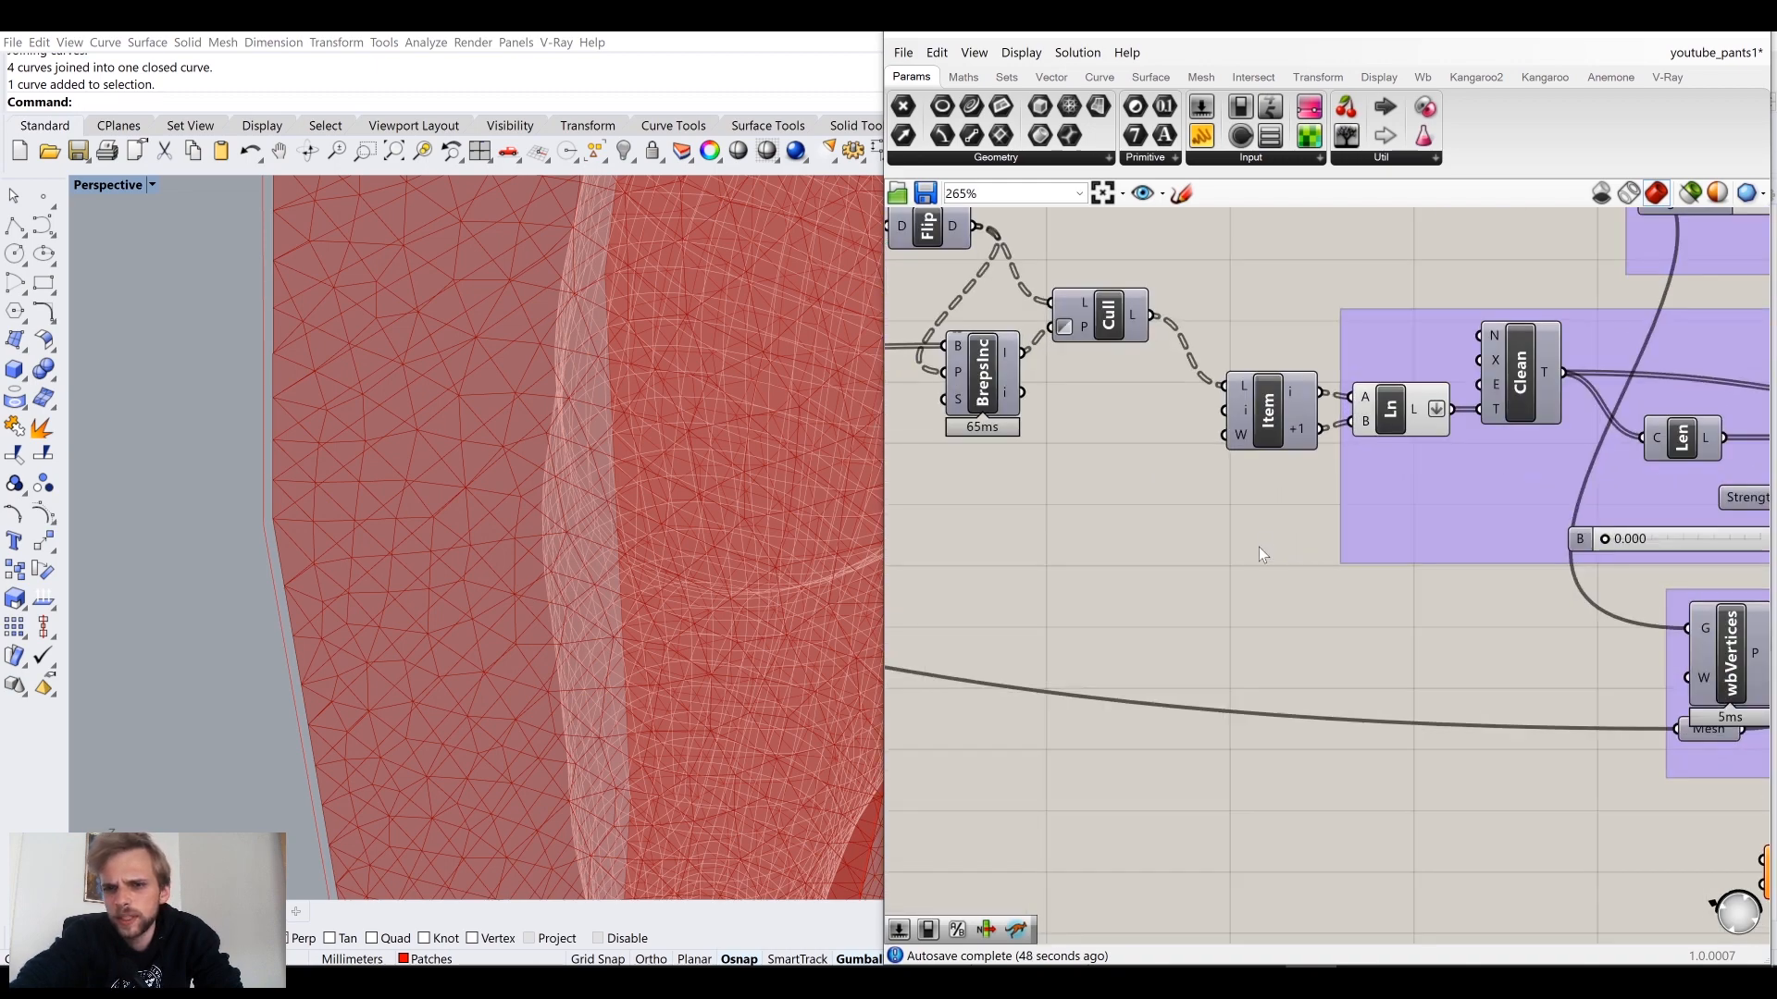
mouse_move(1258, 553)
right_down()
mouse_move(1169, 524)
mouse_move(1039, 408)
right_up()
right_drag(1398, 668, 1363, 544)
scroll(1434, 626, down, 6)
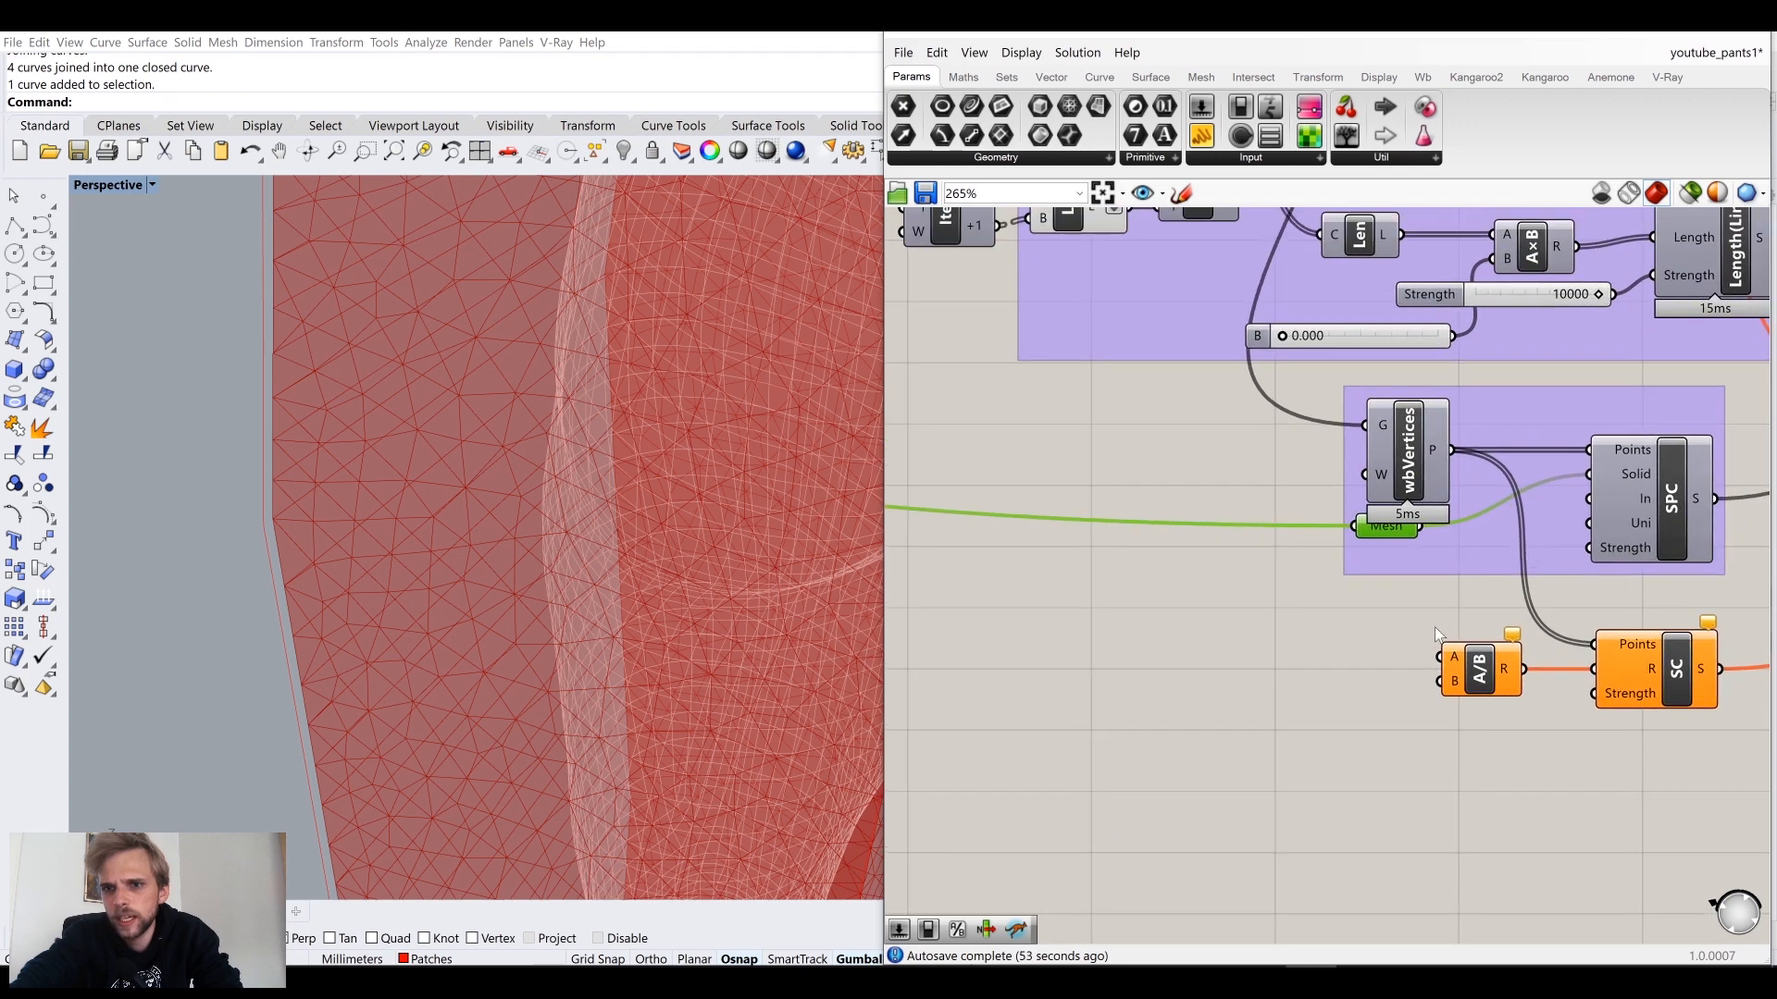
scroll(1241, 536, up, 4)
right_drag(1357, 248, 1535, 378)
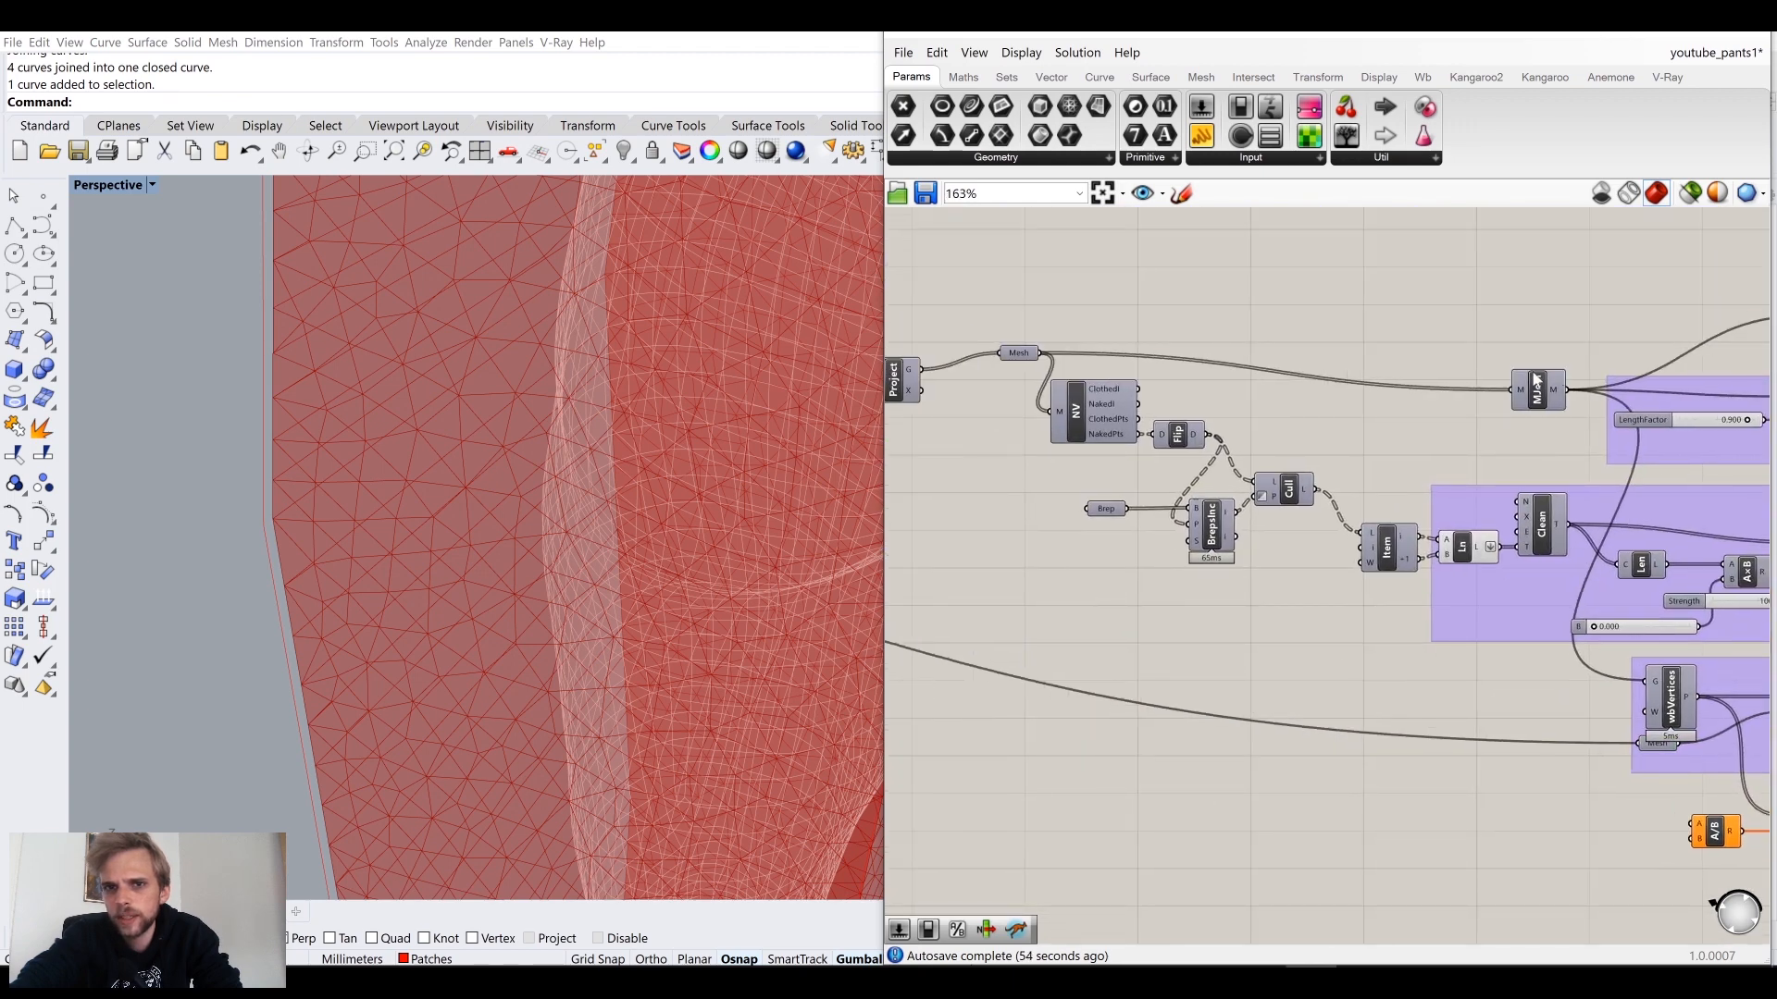
right_drag(1151, 392, 1338, 374)
right_drag(1091, 356, 1290, 544)
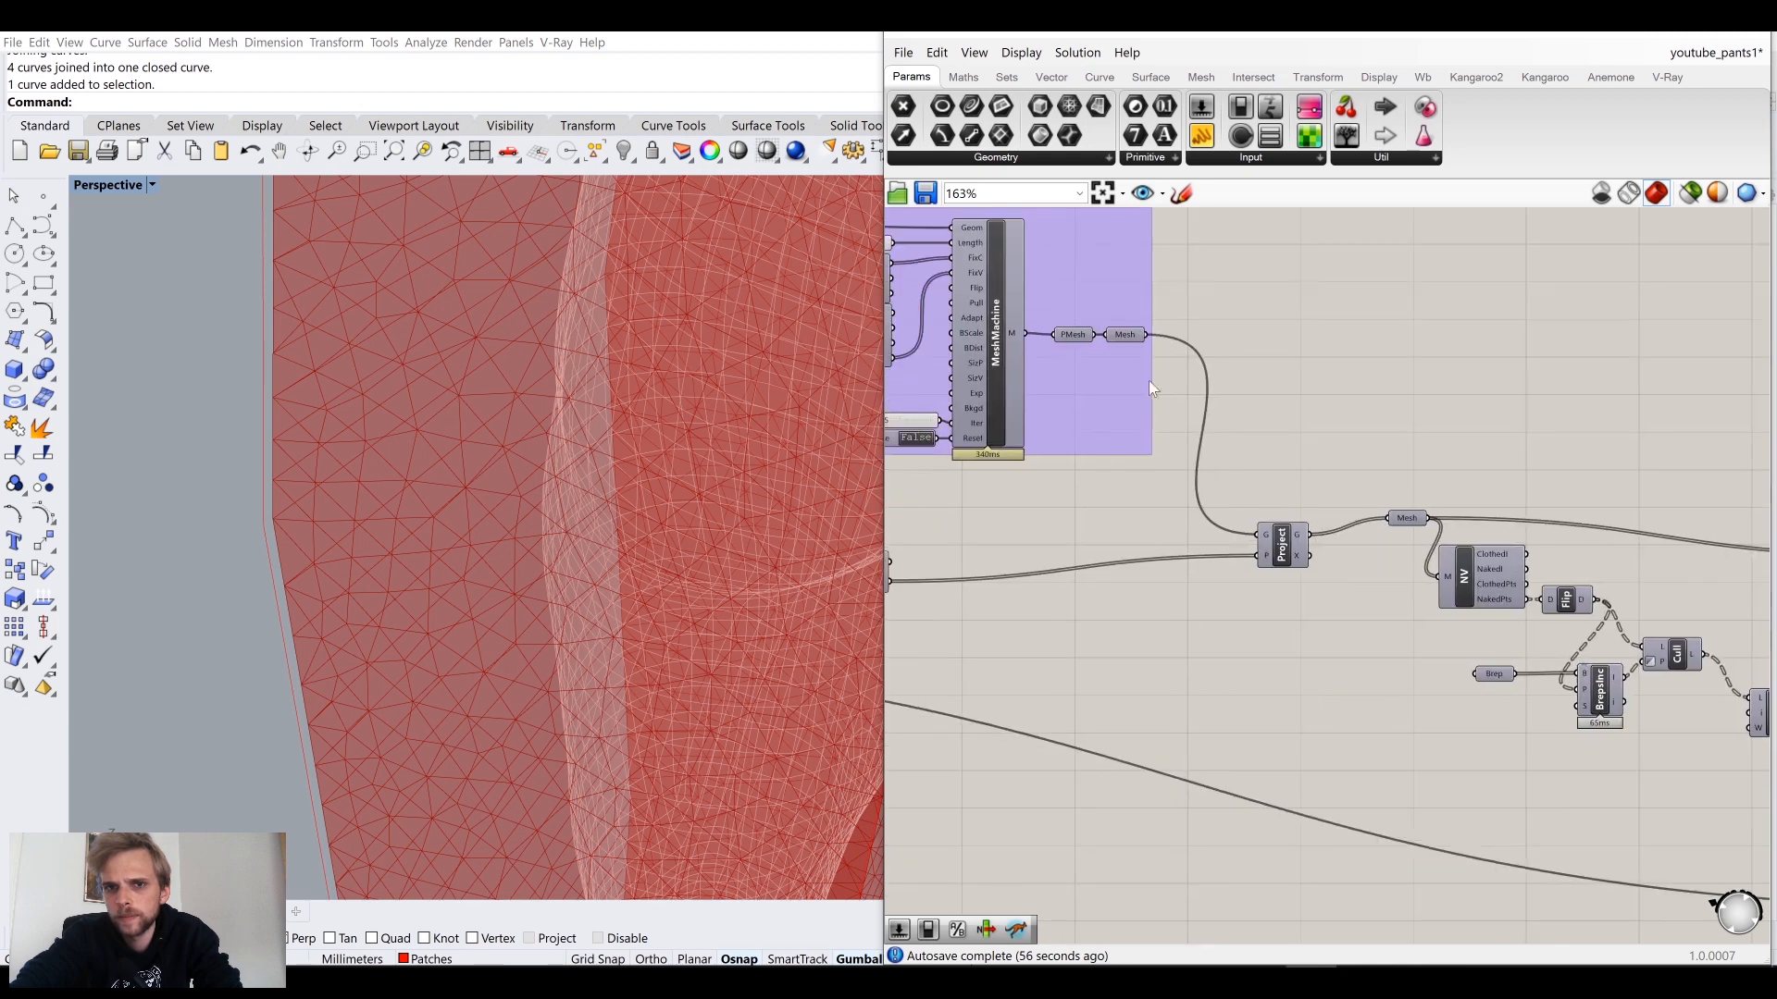
Step: Add a Mesh Edges component beside the meshing group and connect the group's final Mesh parameter to its M input
click(1129, 337)
middle_click(1129, 341)
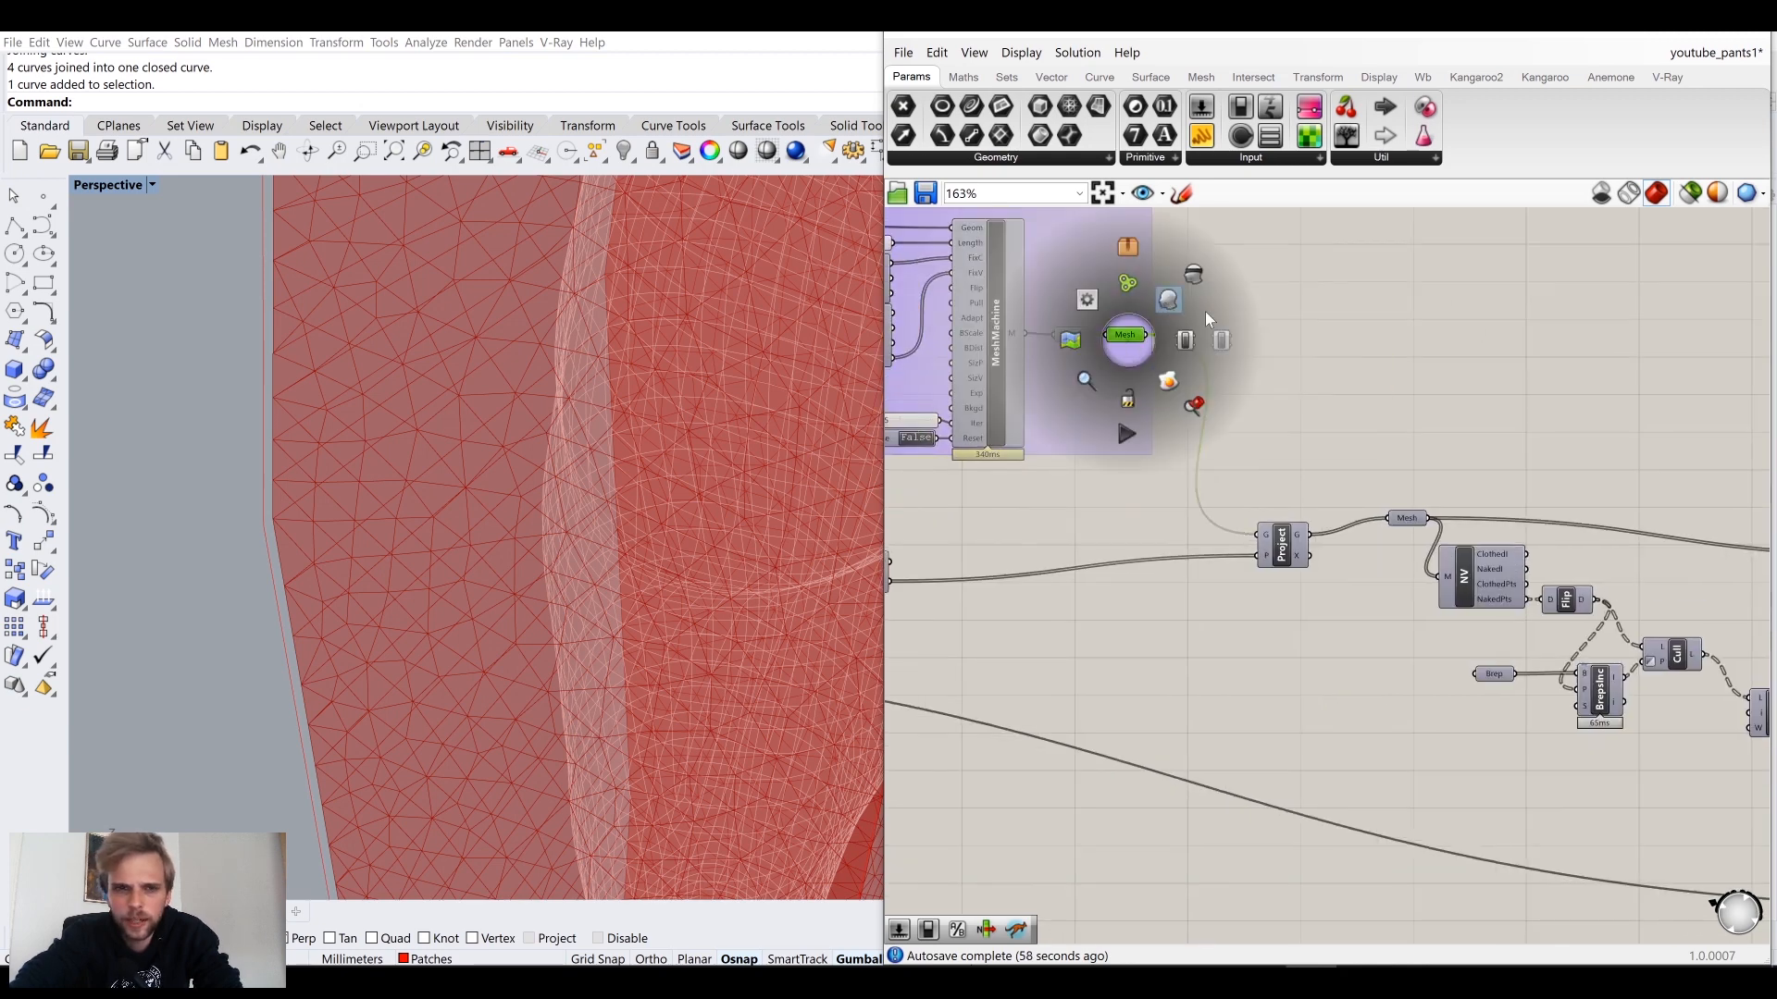
double_click(1352, 326)
text(ed)
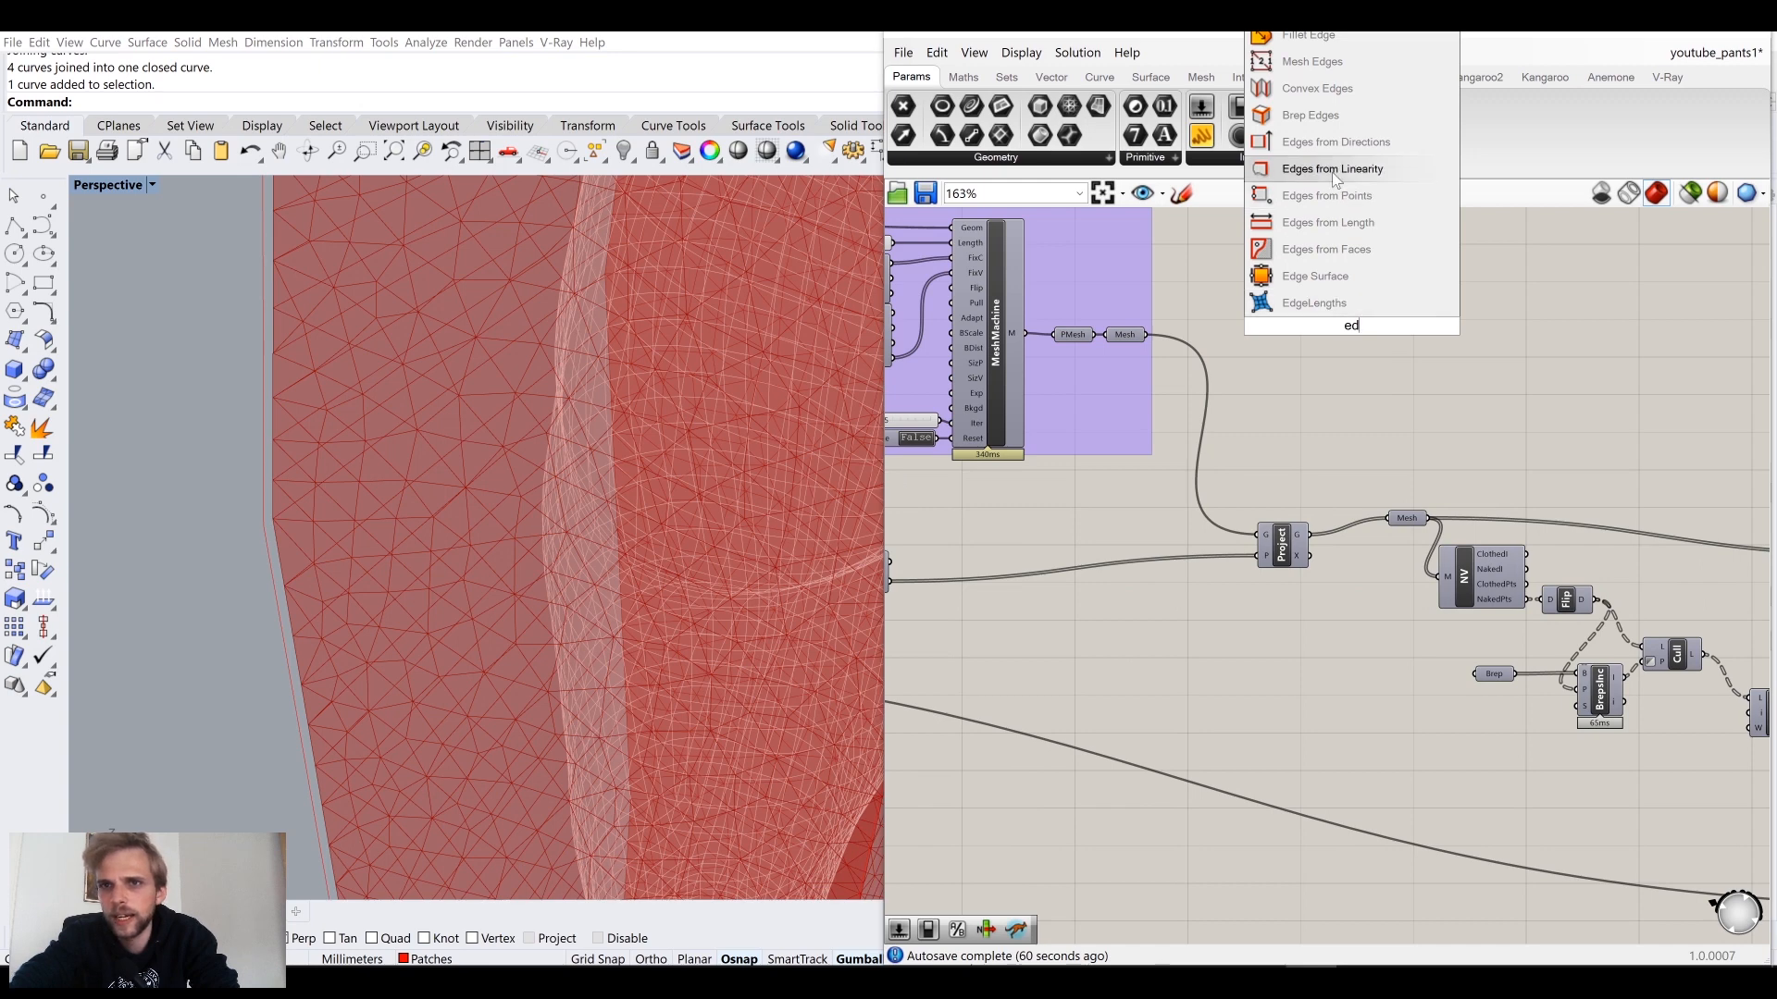
click(1312, 61)
scroll(1157, 354, up, 2)
drag(1148, 344, 1385, 328)
drag(1423, 340, 1315, 344)
right_drag(1418, 380, 1338, 426)
click(1377, 421)
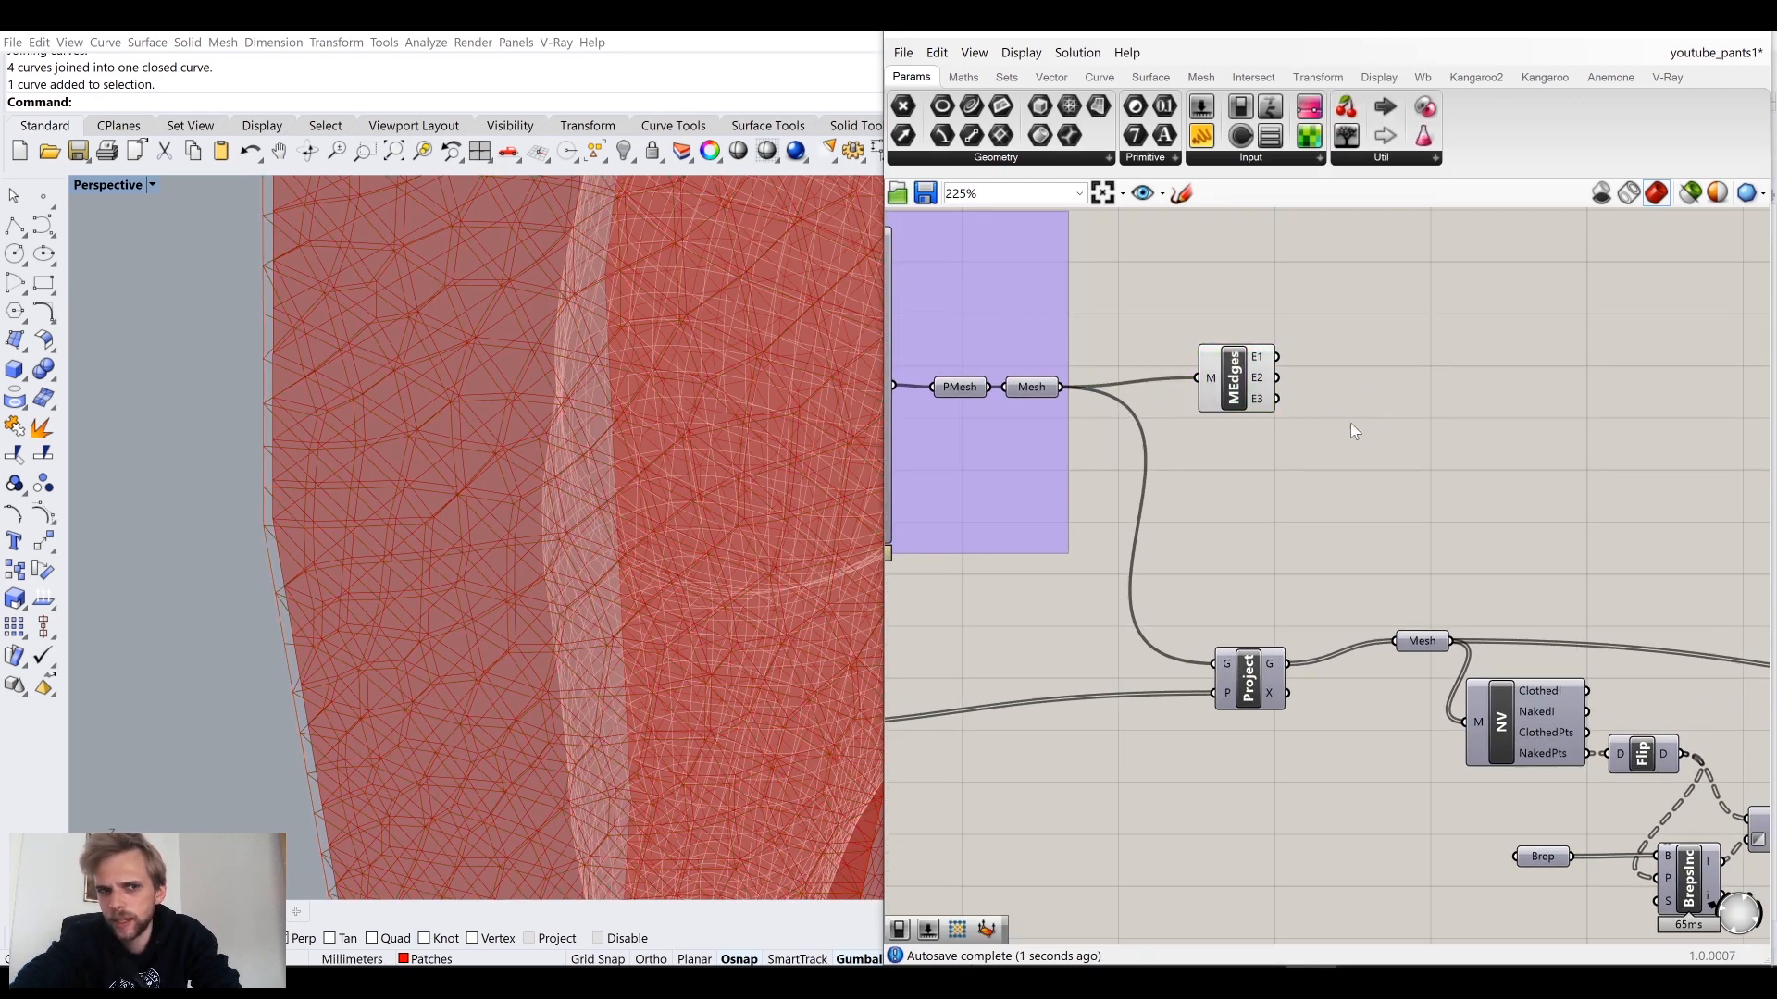
Step: Add an Average component and connect the new Mesh Edges component's interior edges output (E2) to its input
mouse_move(1260, 383)
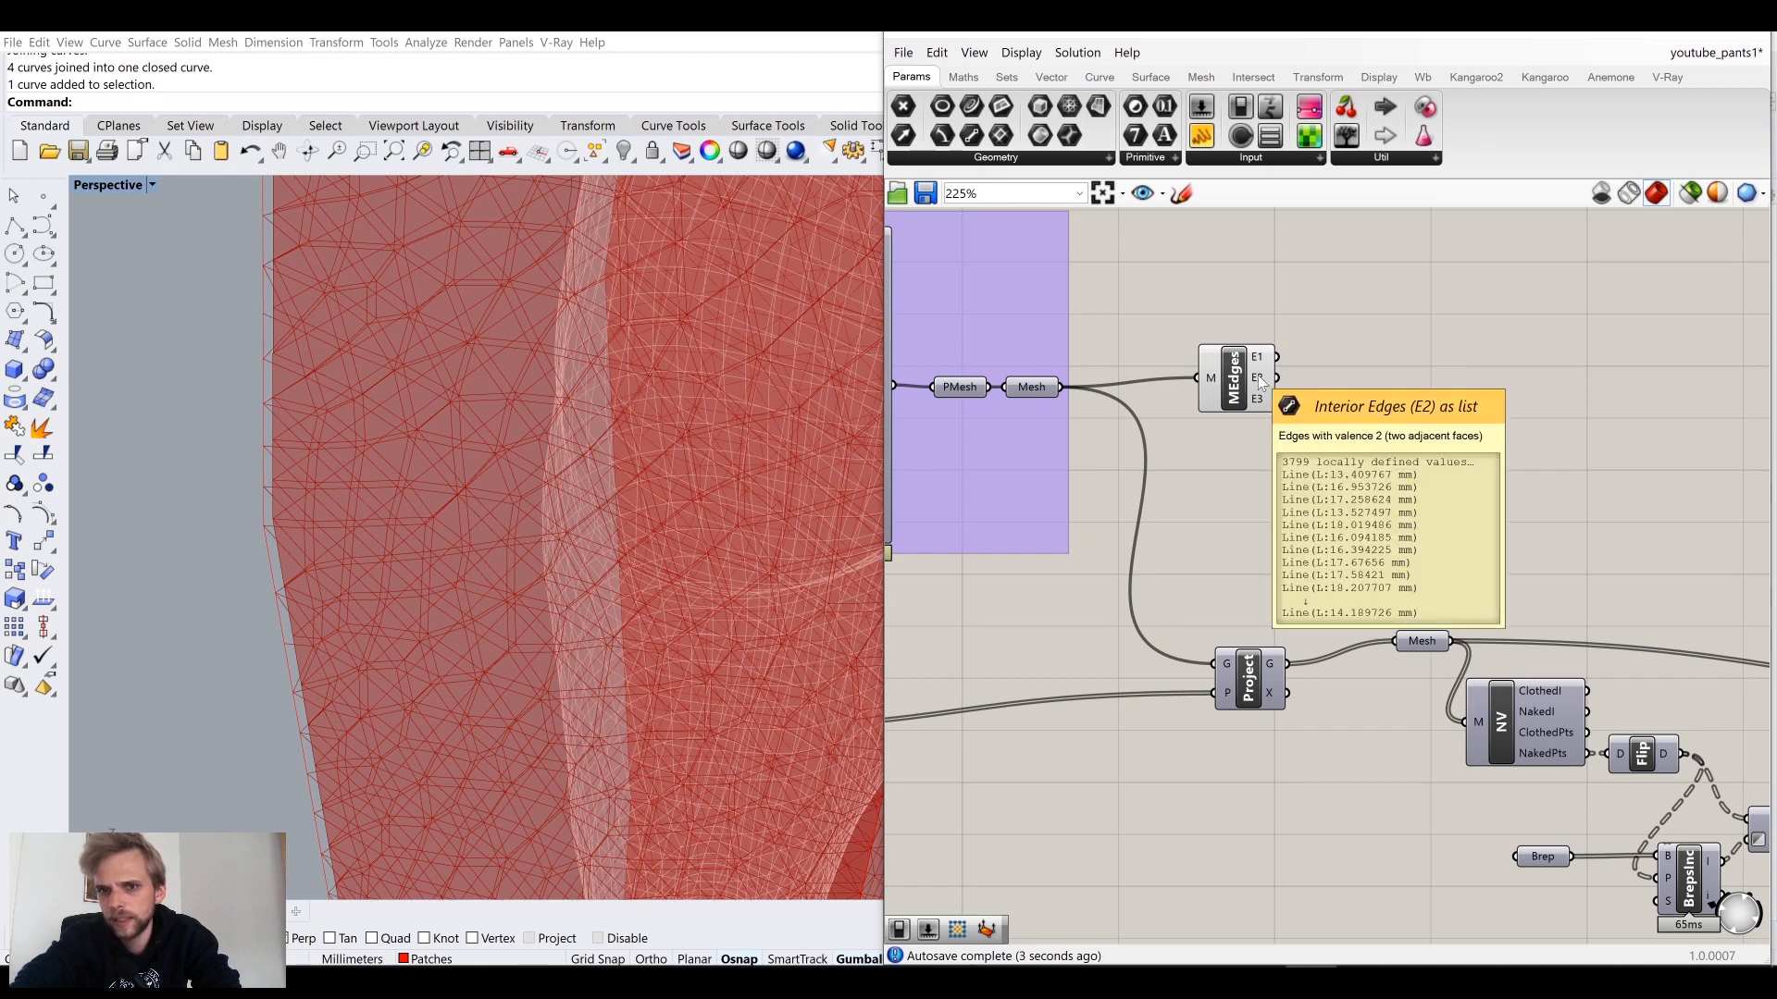
double_click(1386, 409)
text(ave)
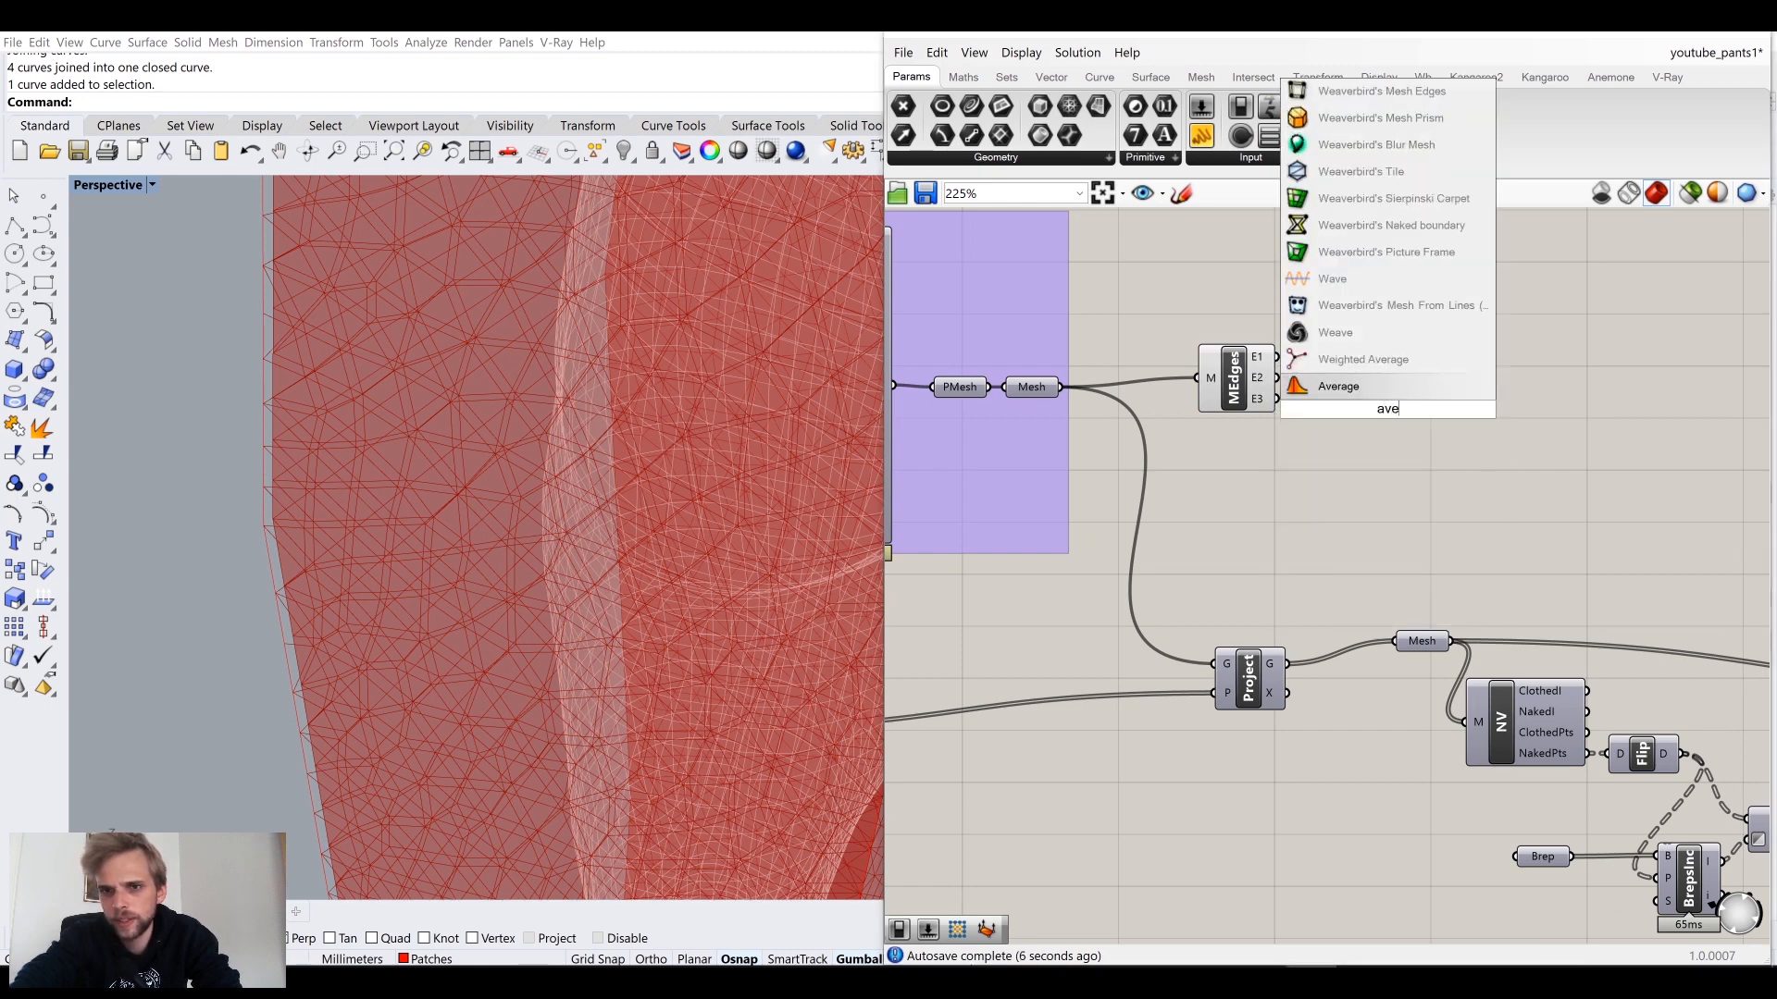
click(1330, 381)
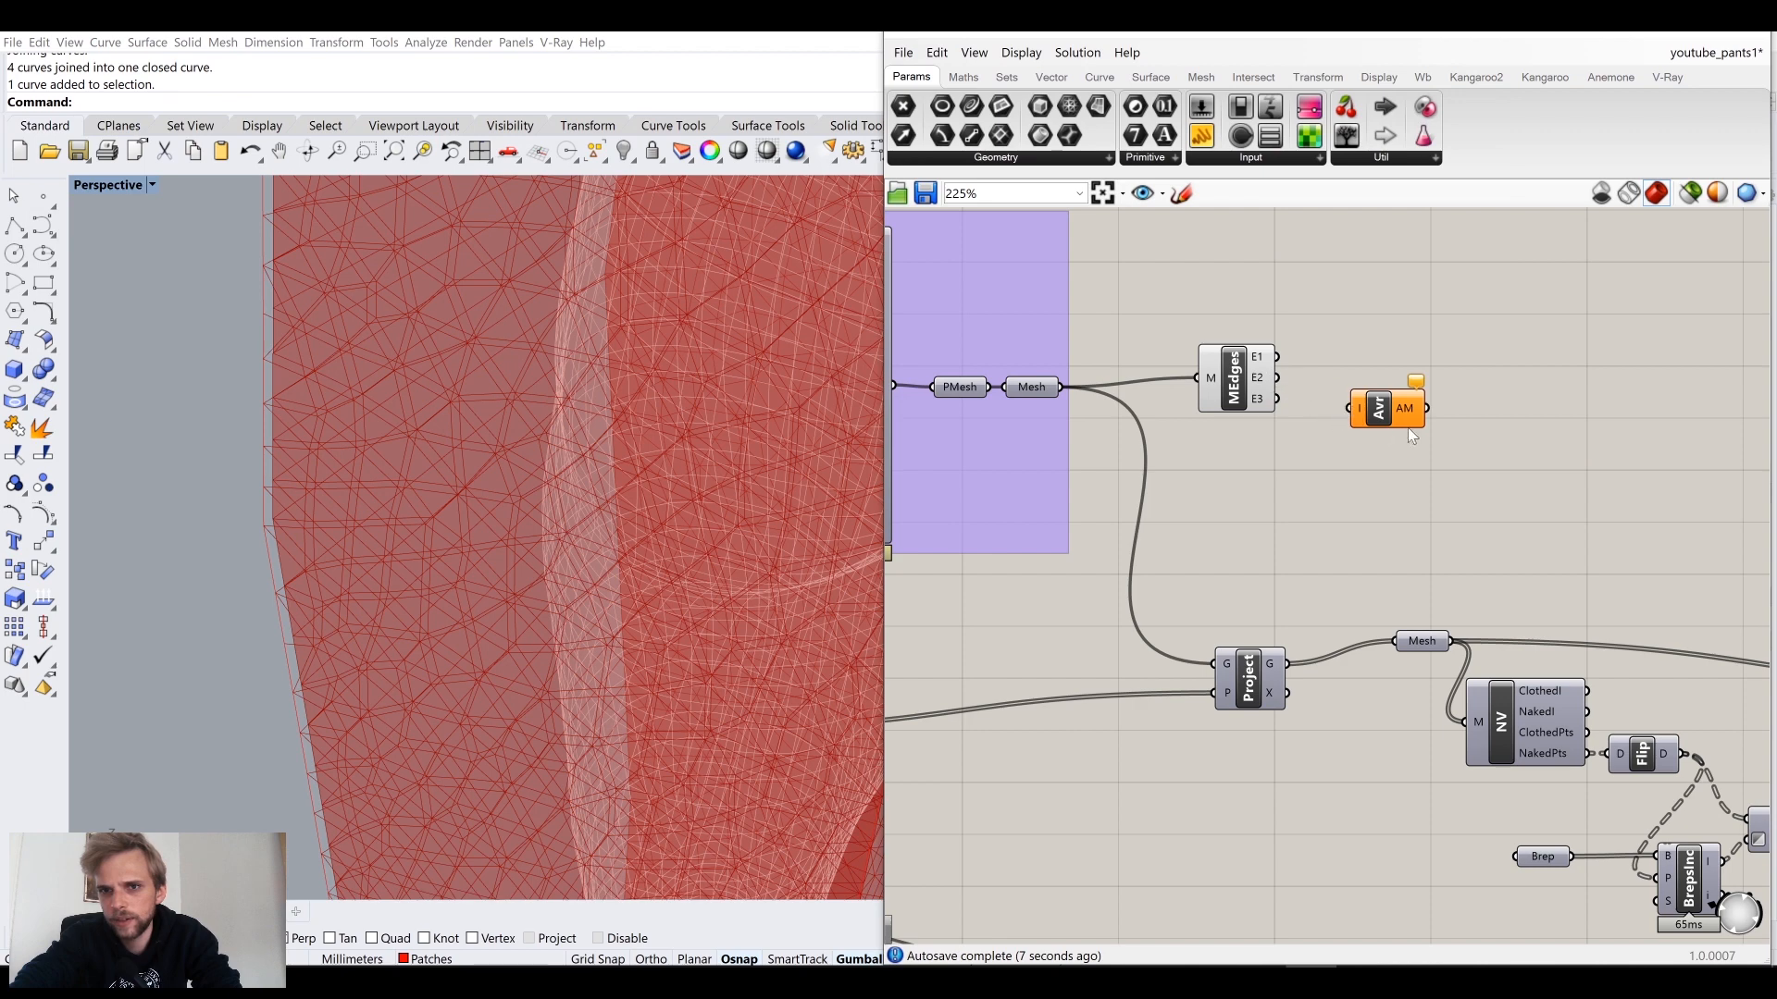
drag(1279, 377, 1469, 381)
Step: Insert a curve Length component between the E2 output and Average, and line both components up beside Mesh Edges
double_click(1341, 488)
text(length)
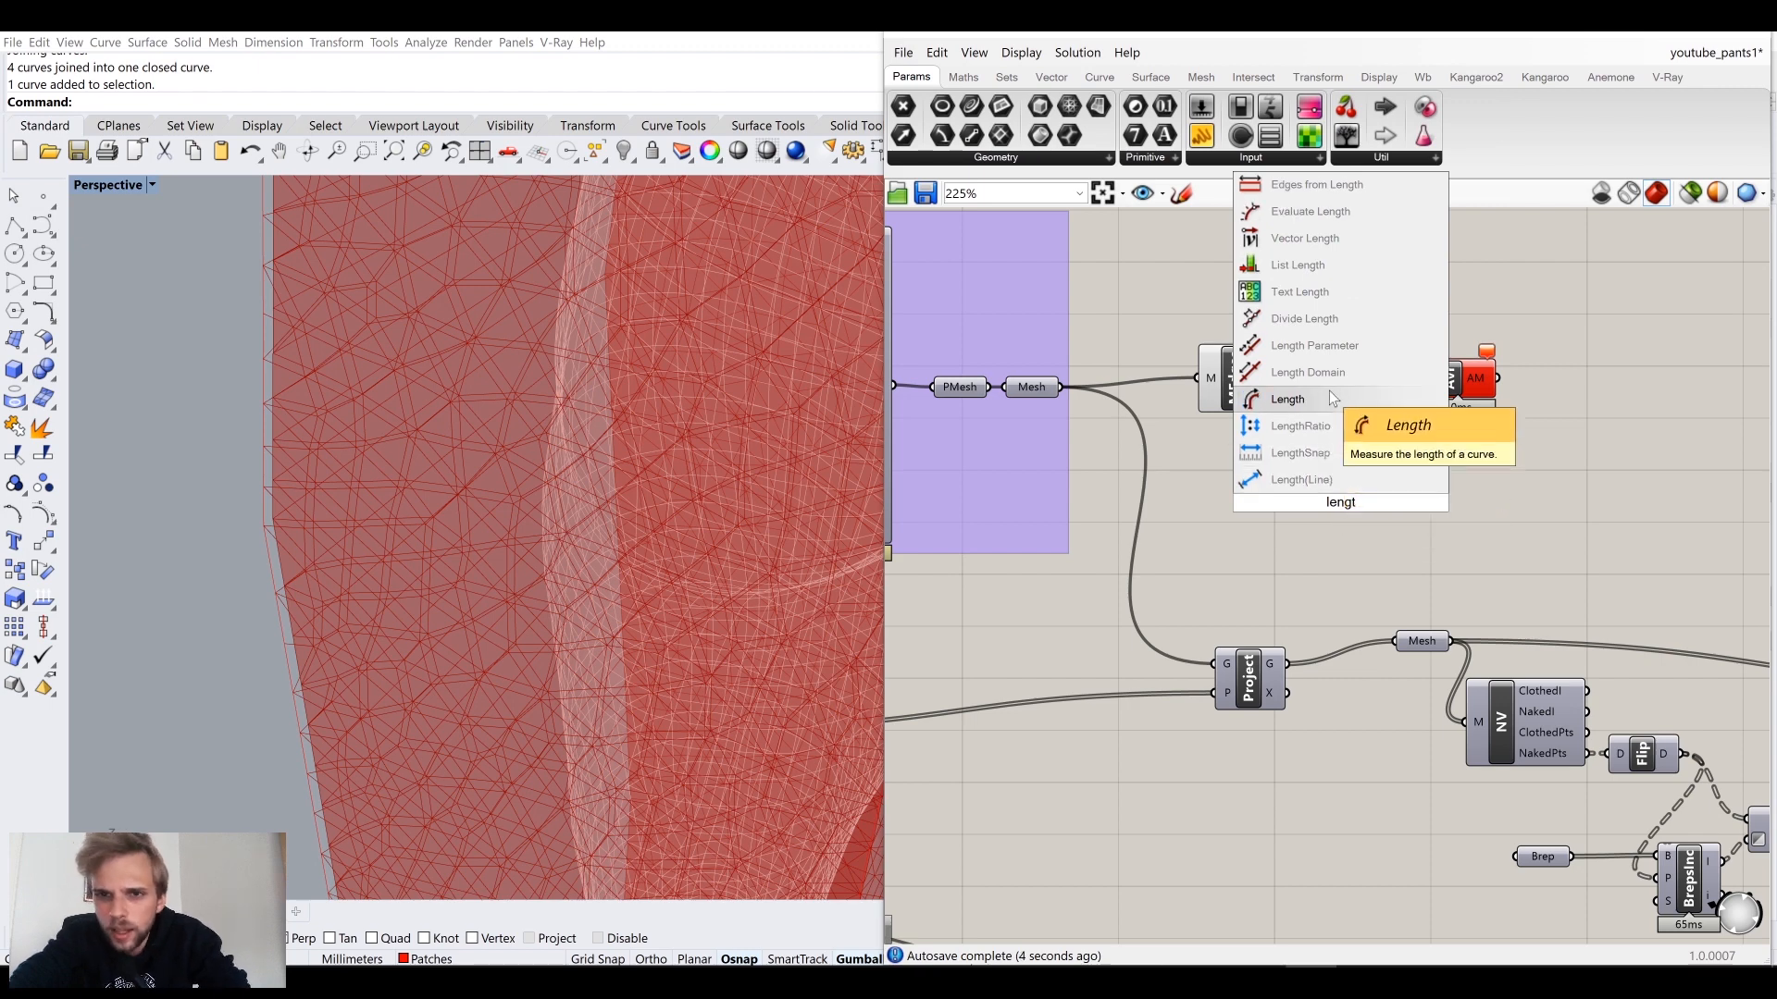
click(1286, 399)
drag(1276, 399, 1319, 420)
mouse_move(1353, 433)
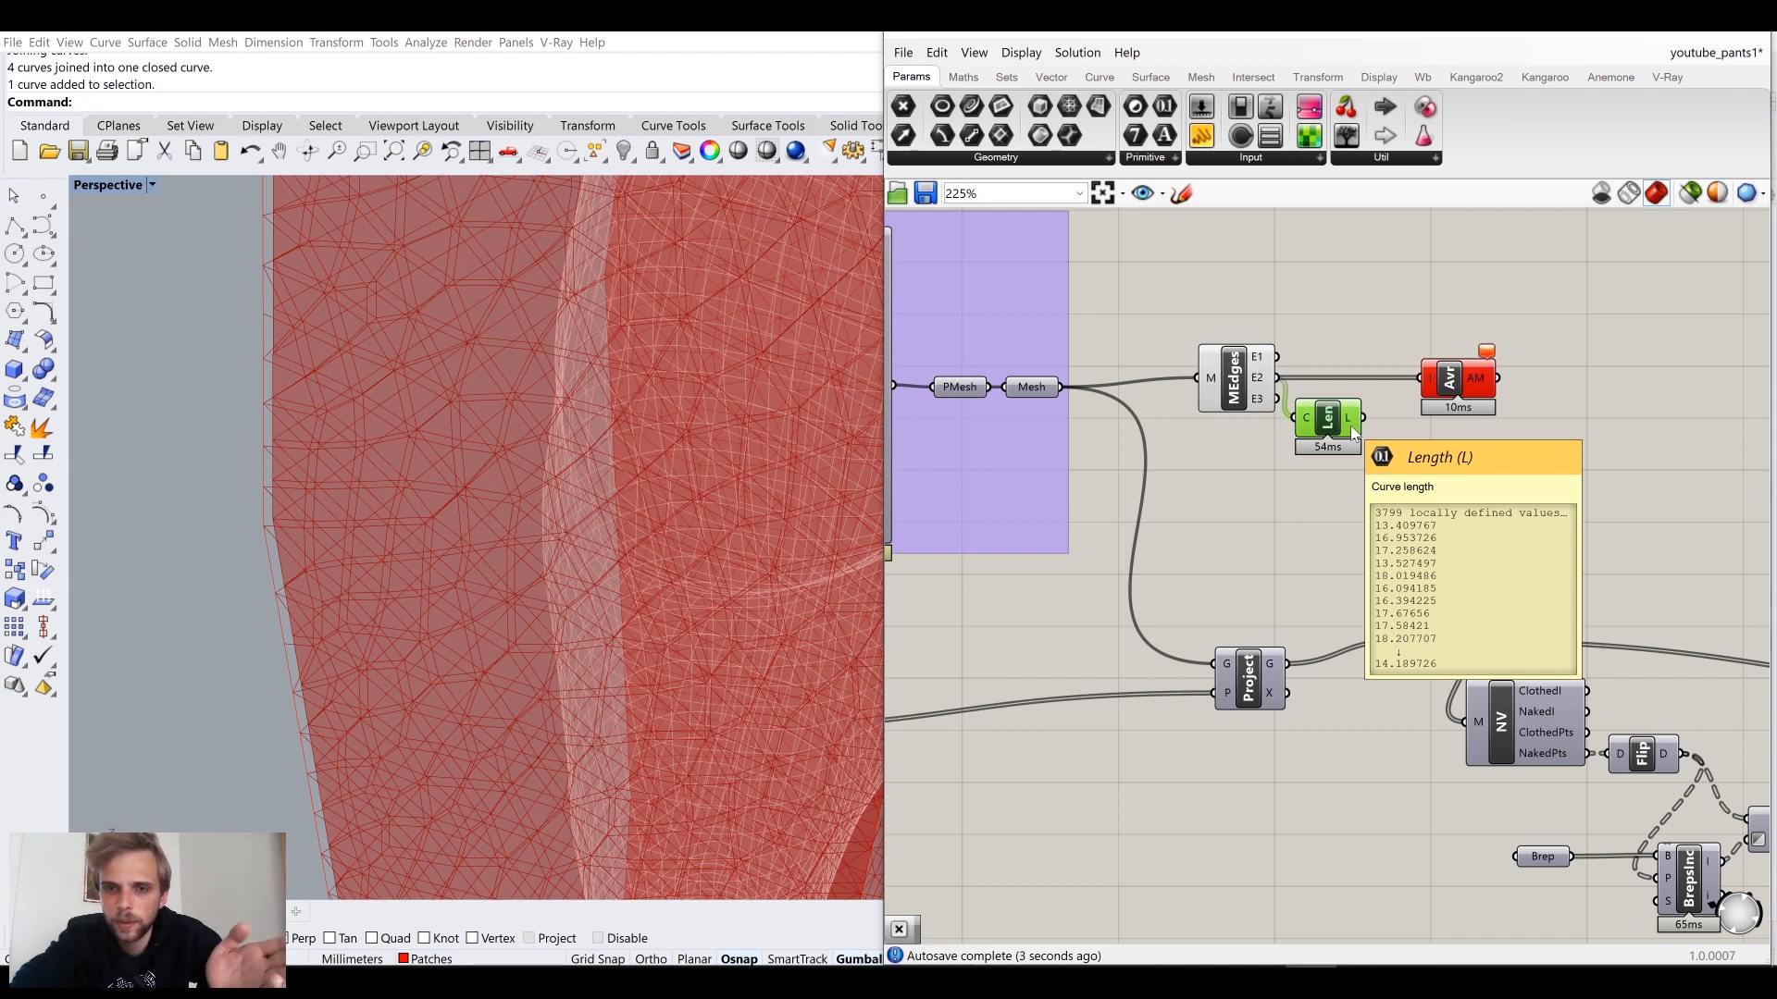
drag(1362, 417, 1432, 447)
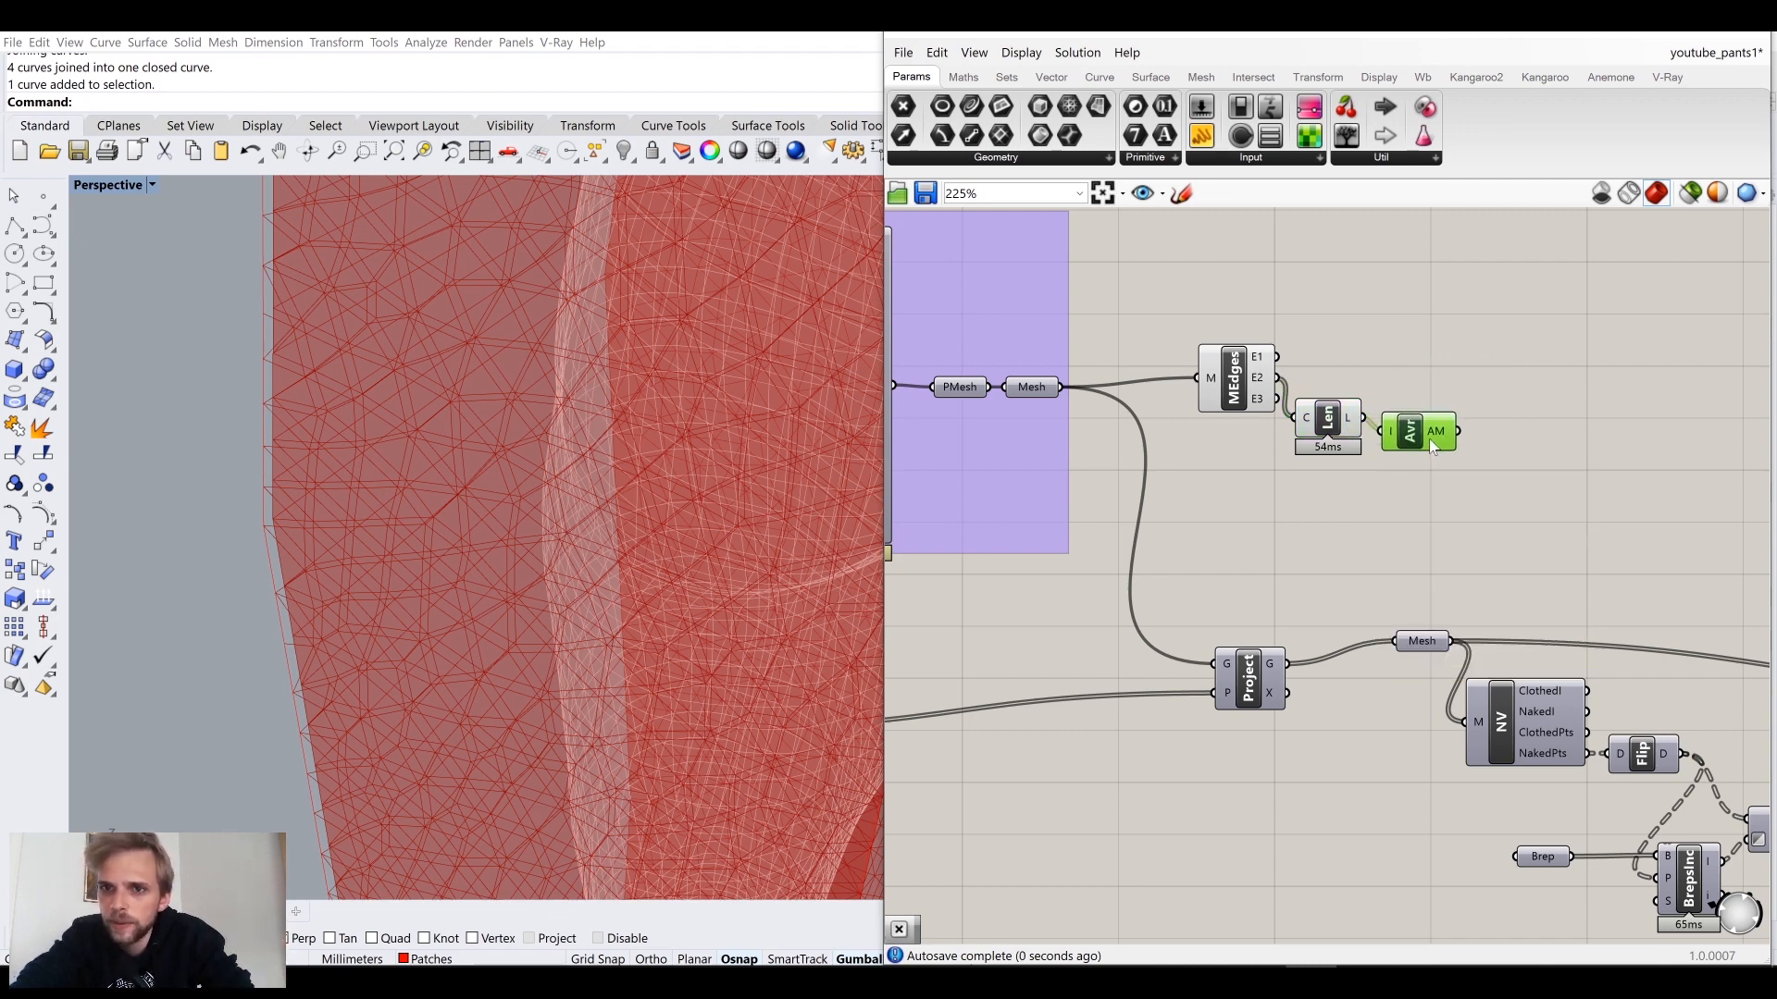
mouse_move(1451, 423)
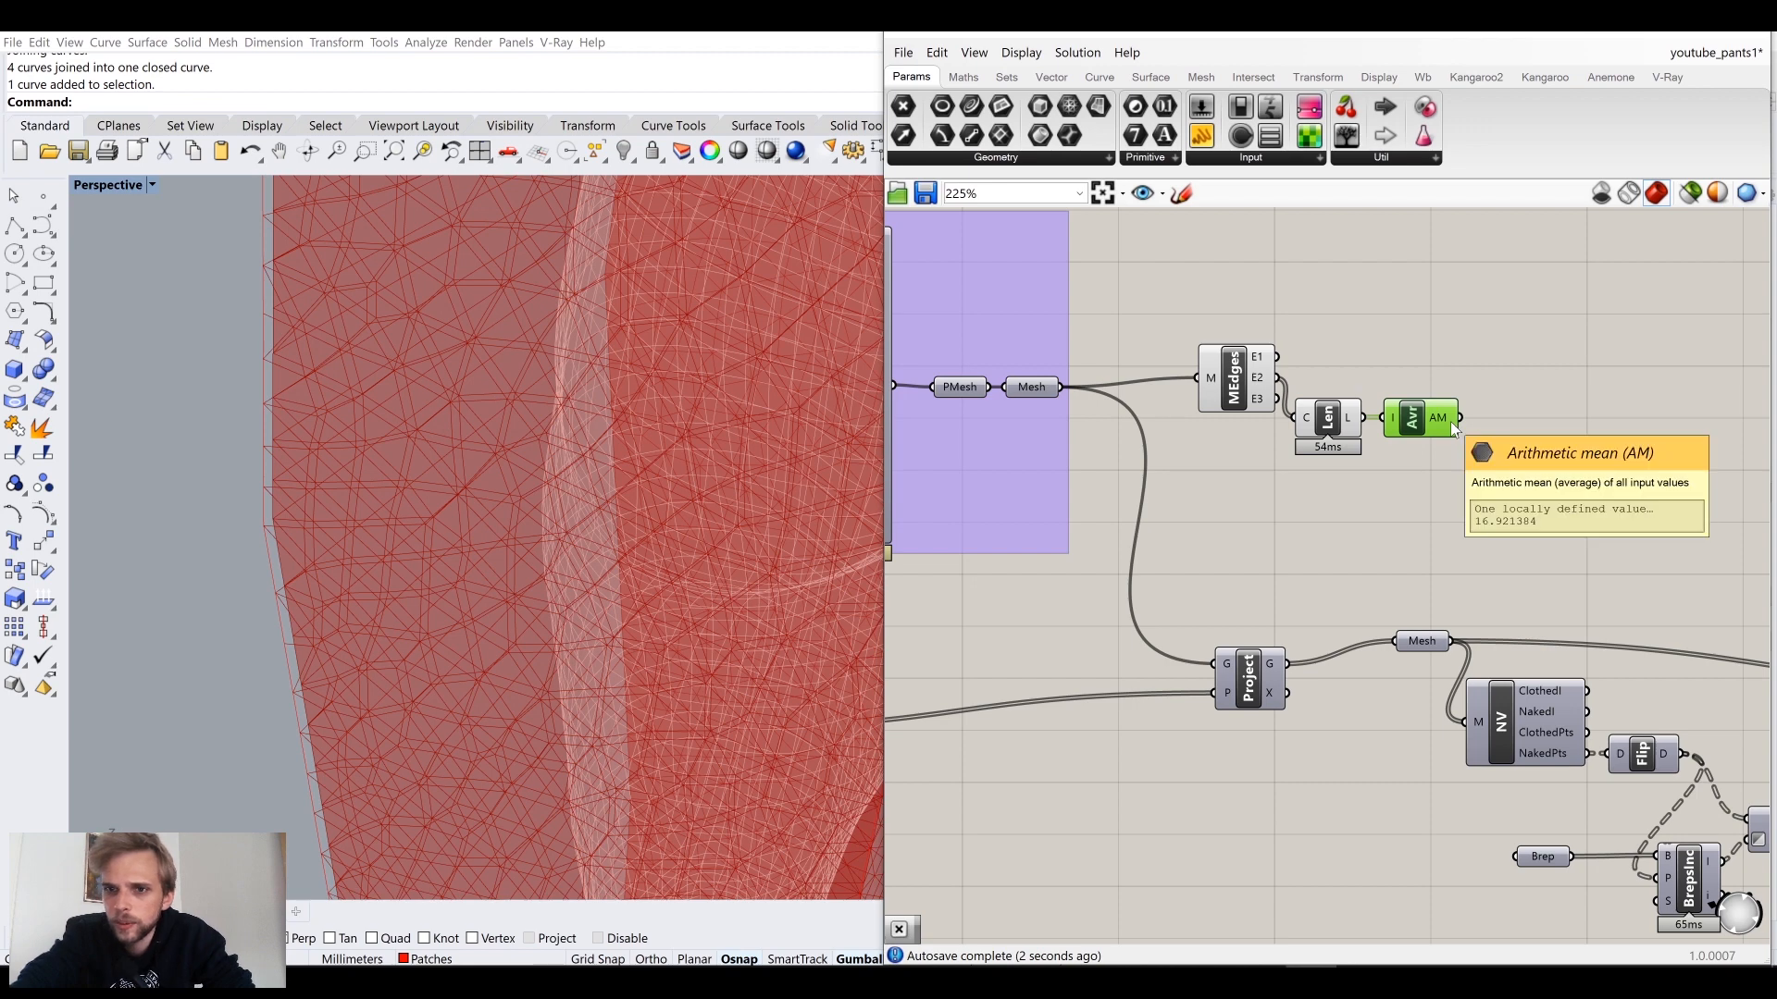
drag(1477, 465, 1291, 381)
drag(1326, 419, 1329, 378)
Step: Examine the Mesh Edges outputs and compare the interior and boundary edges of the pants mesh in the viewport
scroll(1329, 380, down, 3)
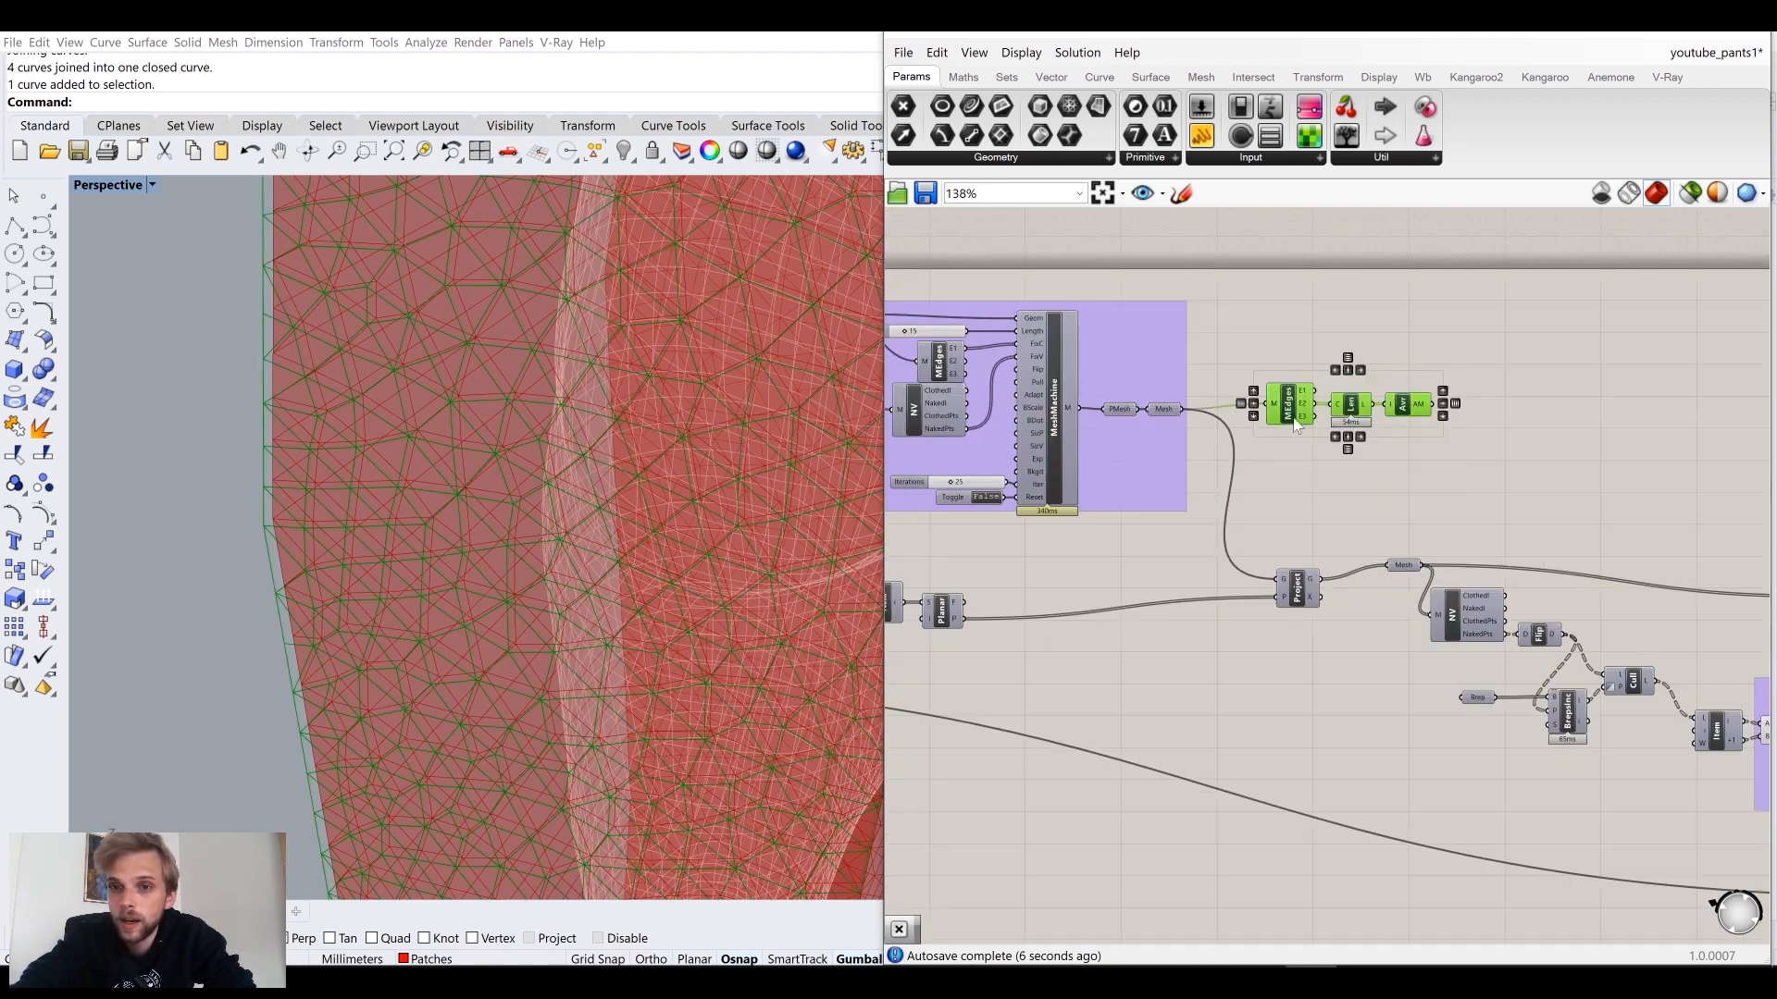
scroll(1286, 449, down, 3)
right_drag(1285, 449, 1207, 413)
scroll(1206, 414, up, 3)
scroll(1131, 353, up, 6)
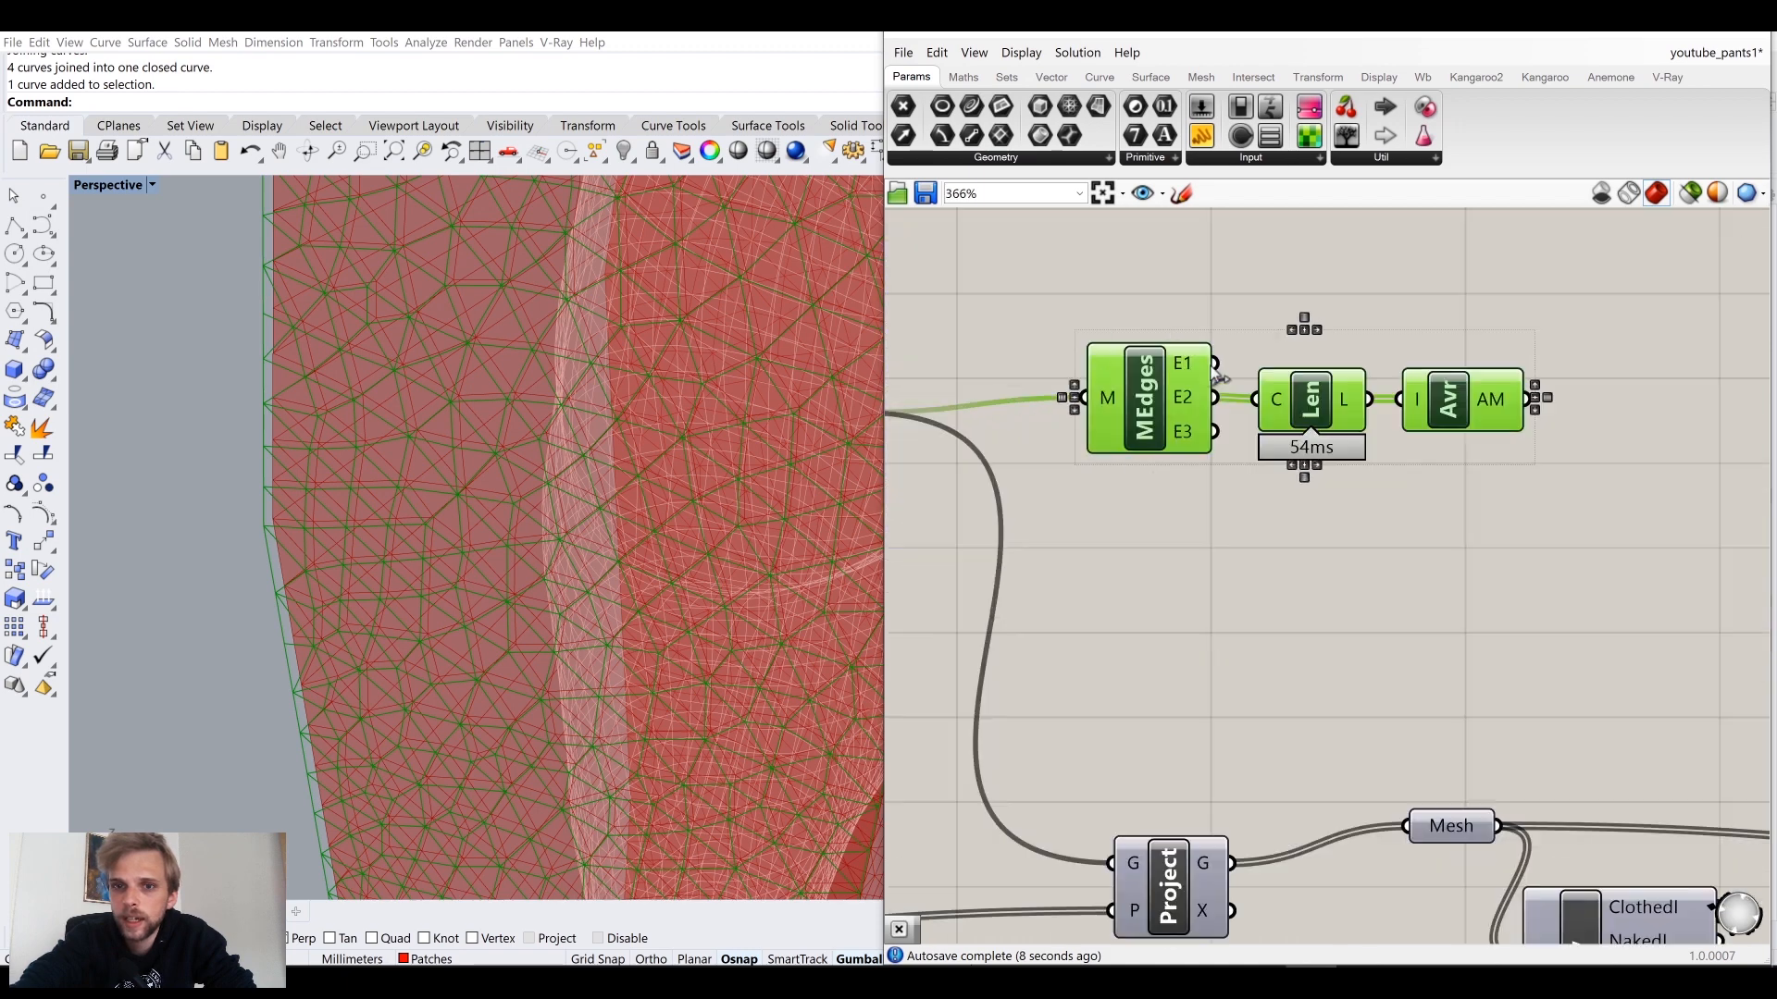
click(1221, 370)
scroll(1207, 363, up, 3)
mouse_move(1173, 439)
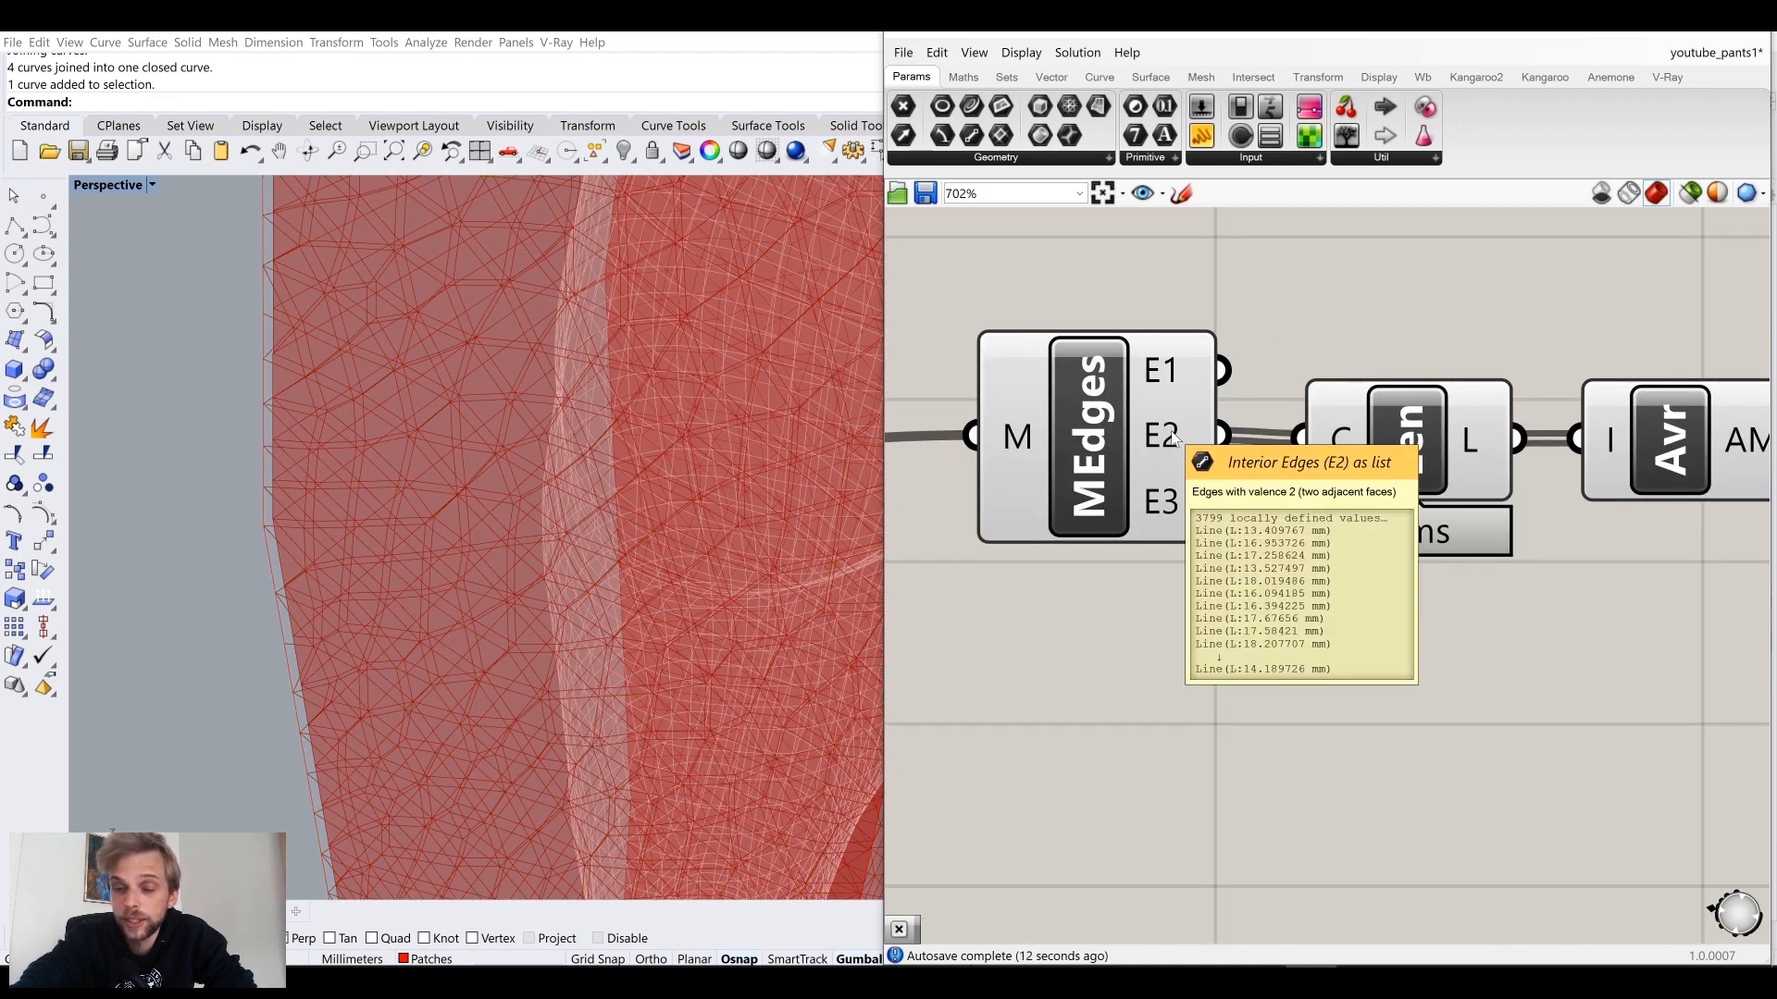
scroll(314, 643, down, 5)
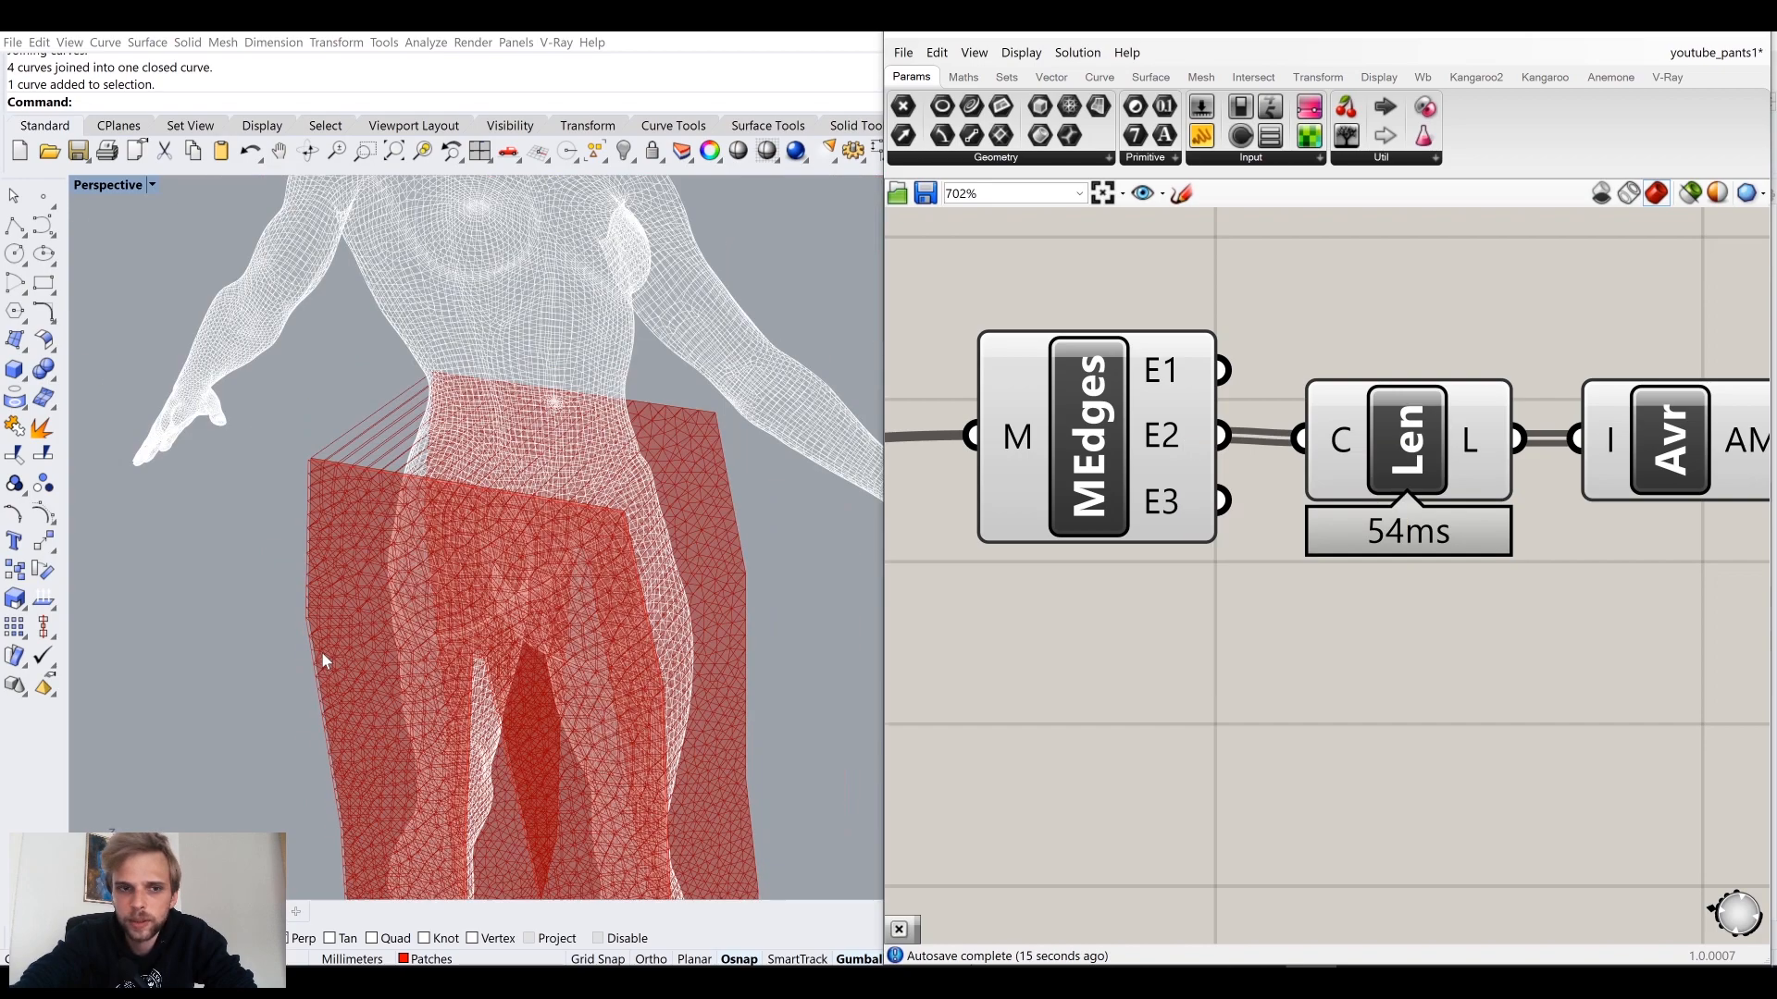
scroll(363, 649, up, 3)
scroll(402, 639, down, 3)
scroll(409, 464, up, 2)
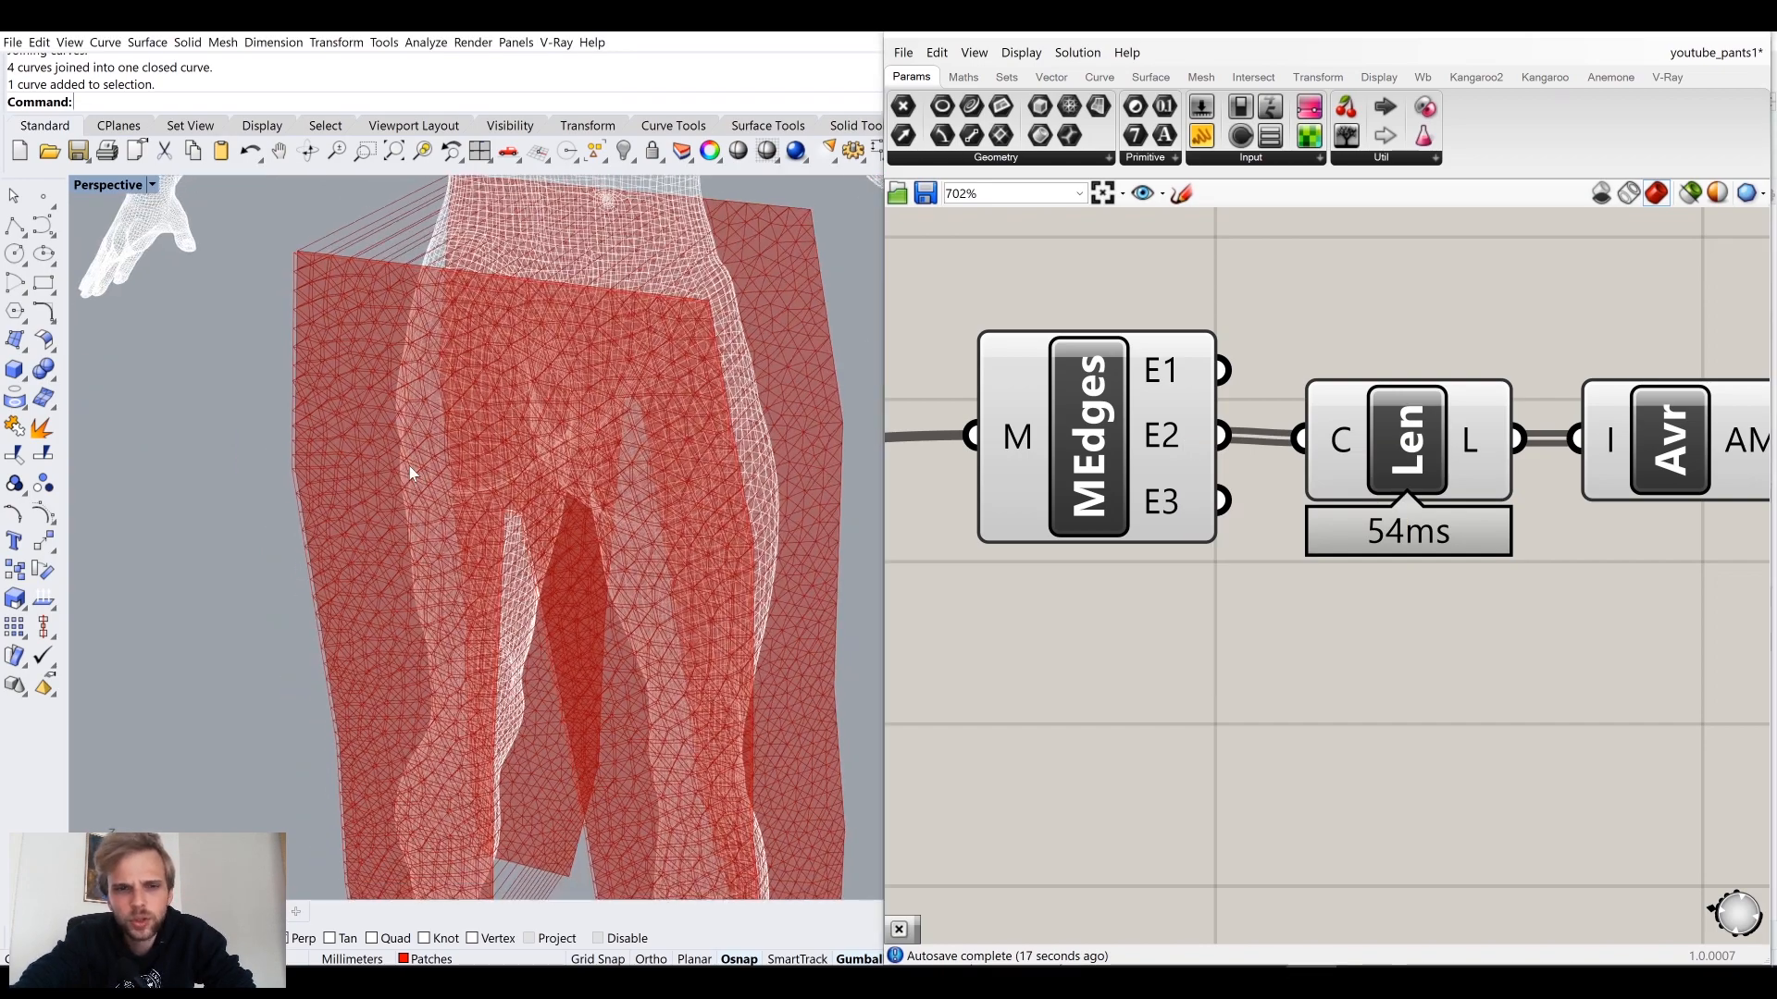
scroll(1247, 380, up, 2)
Step: Add the naked edges output (E1) to the Length component's C input alongside E2 and check the Average result
shift+drag(1221, 370, 1328, 461)
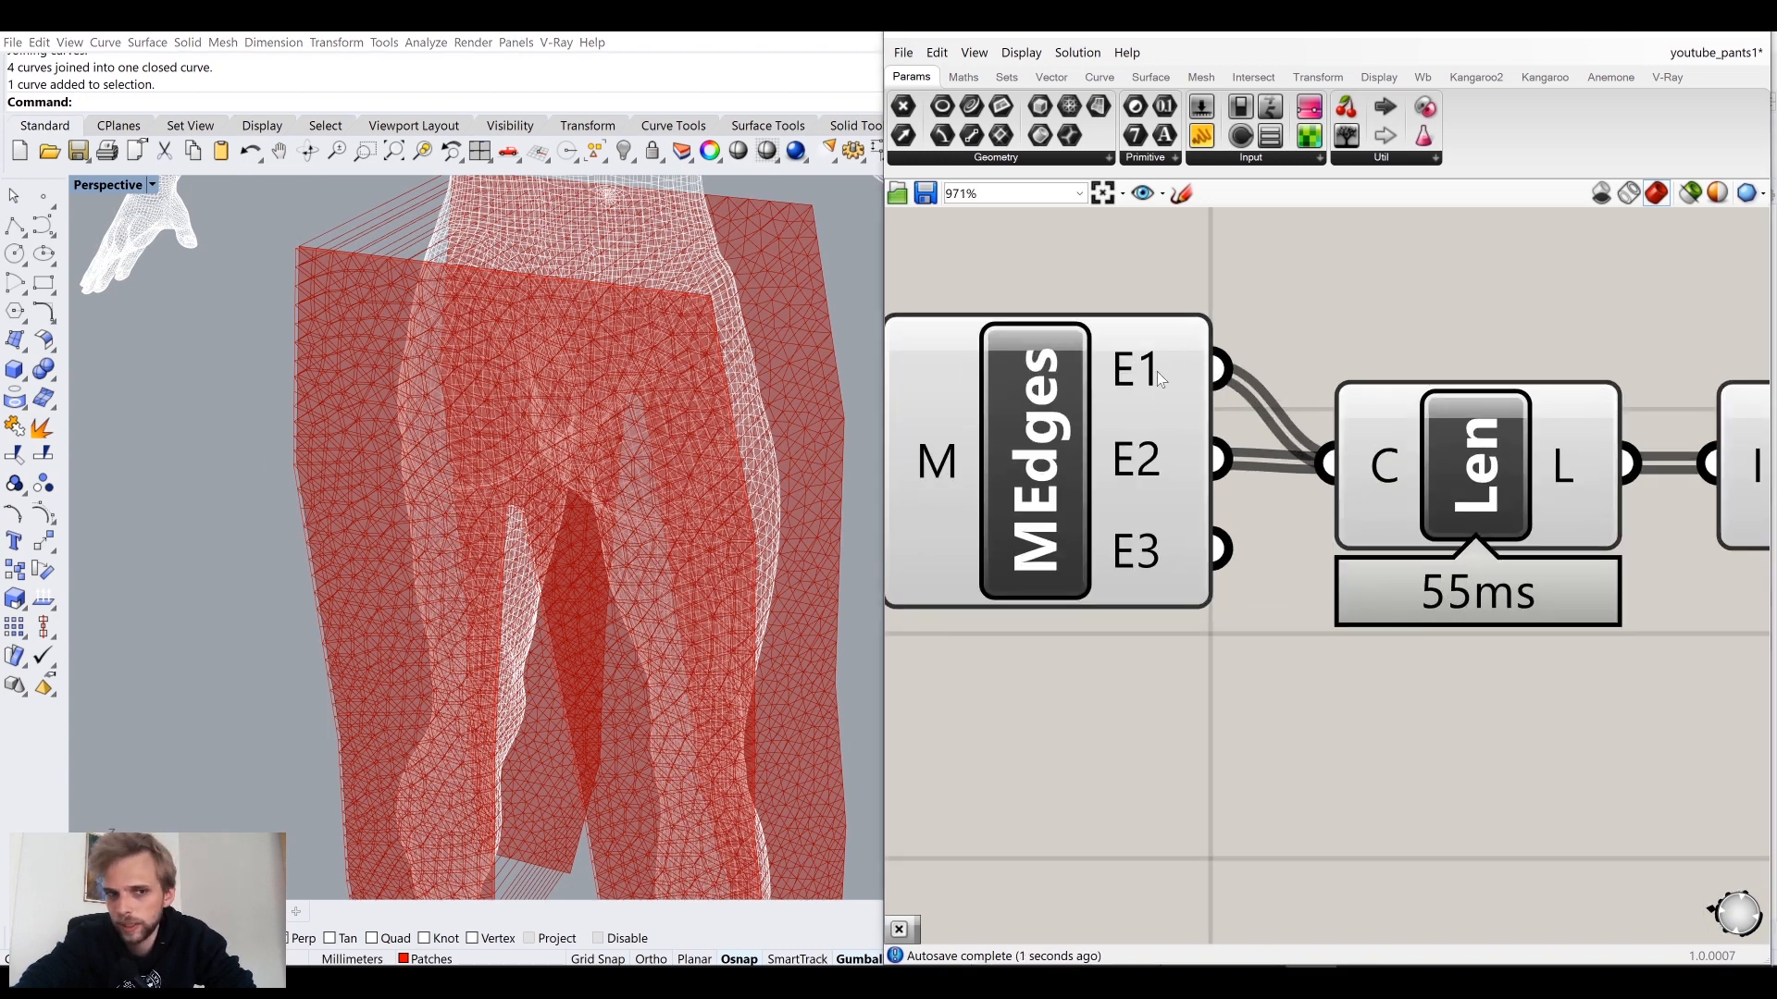
right_drag(1716, 502, 1156, 454)
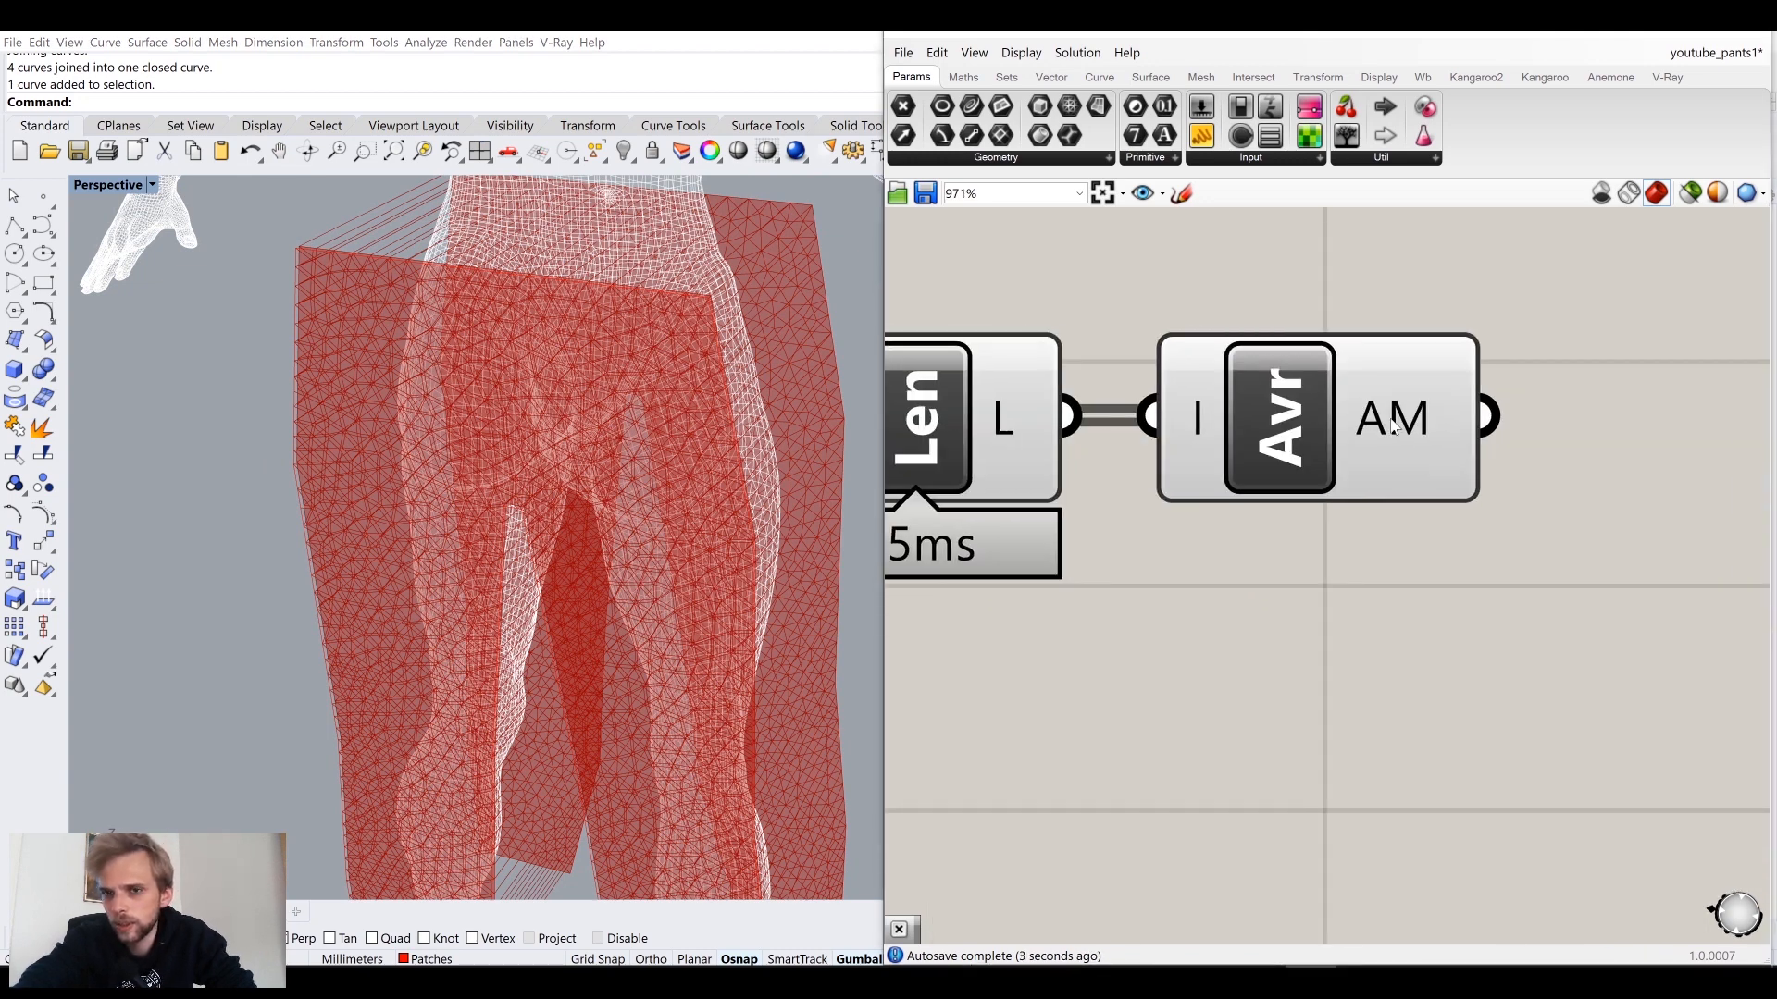
mouse_move(1395, 426)
Step: Compare the average edge length with the Length slider feeding MeshMachine
scroll(1391, 425, down, 5)
drag(1344, 560, 970, 357)
right_drag(1155, 396, 1762, 547)
scroll(1434, 493, down, 4)
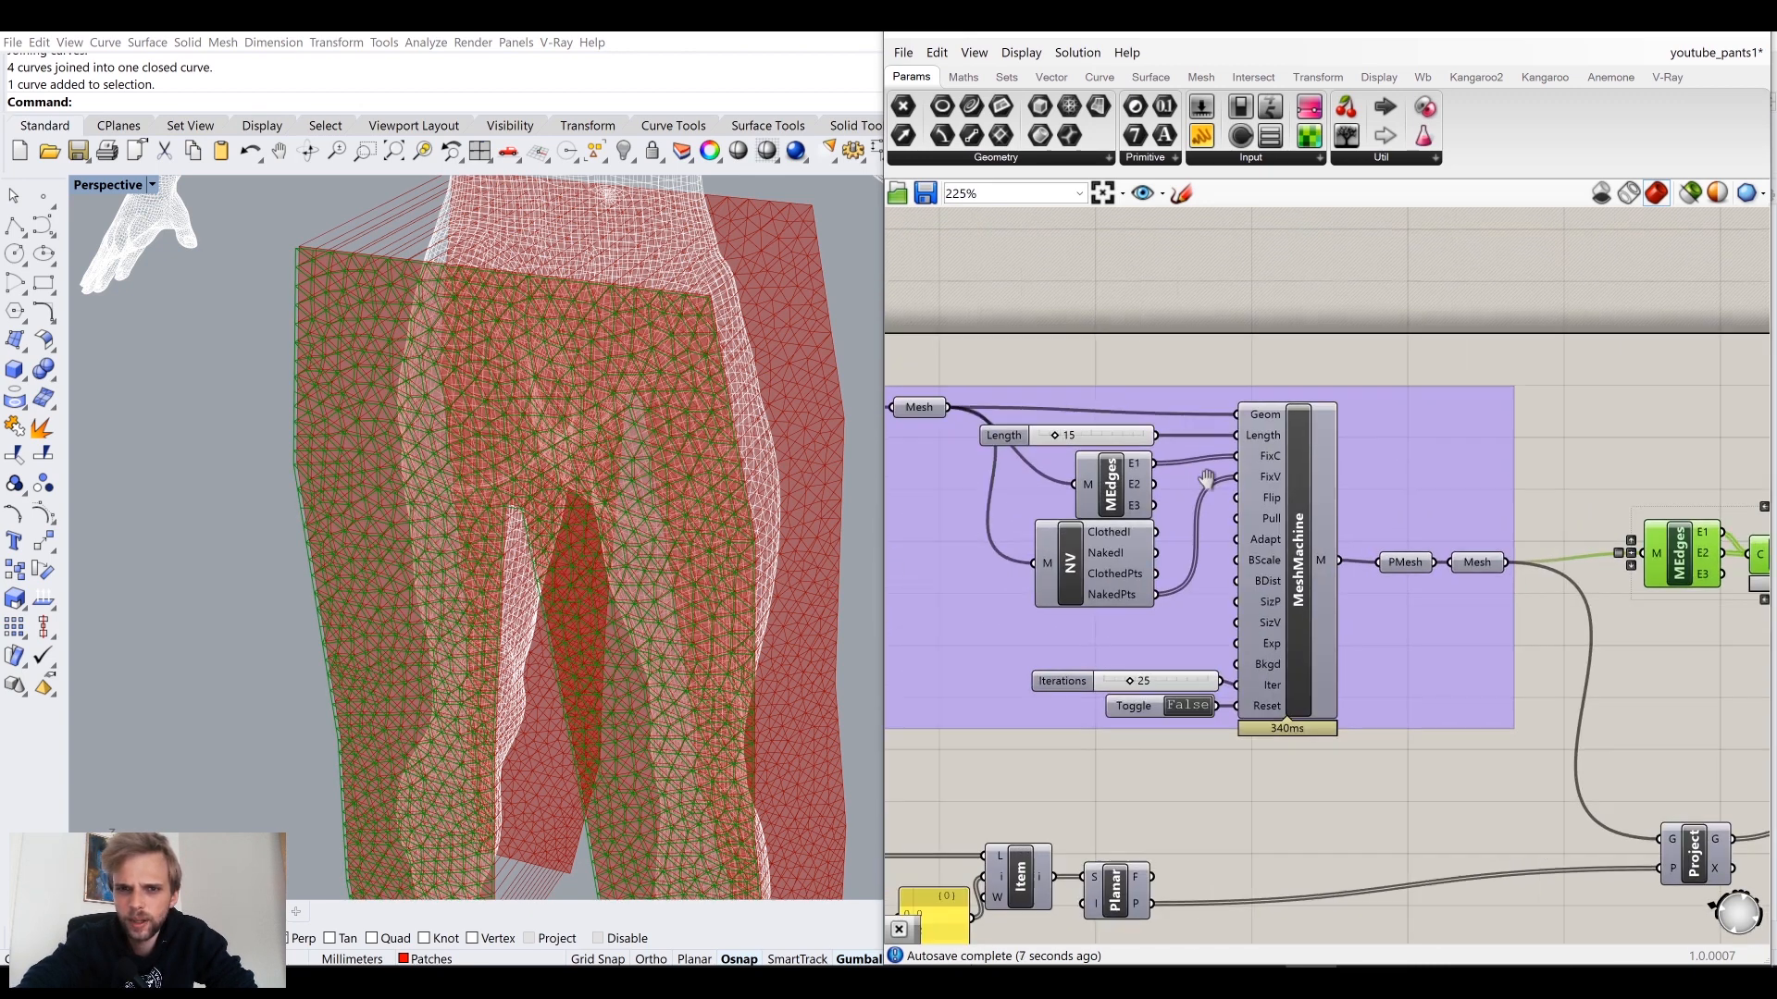
scroll(999, 434, up, 6)
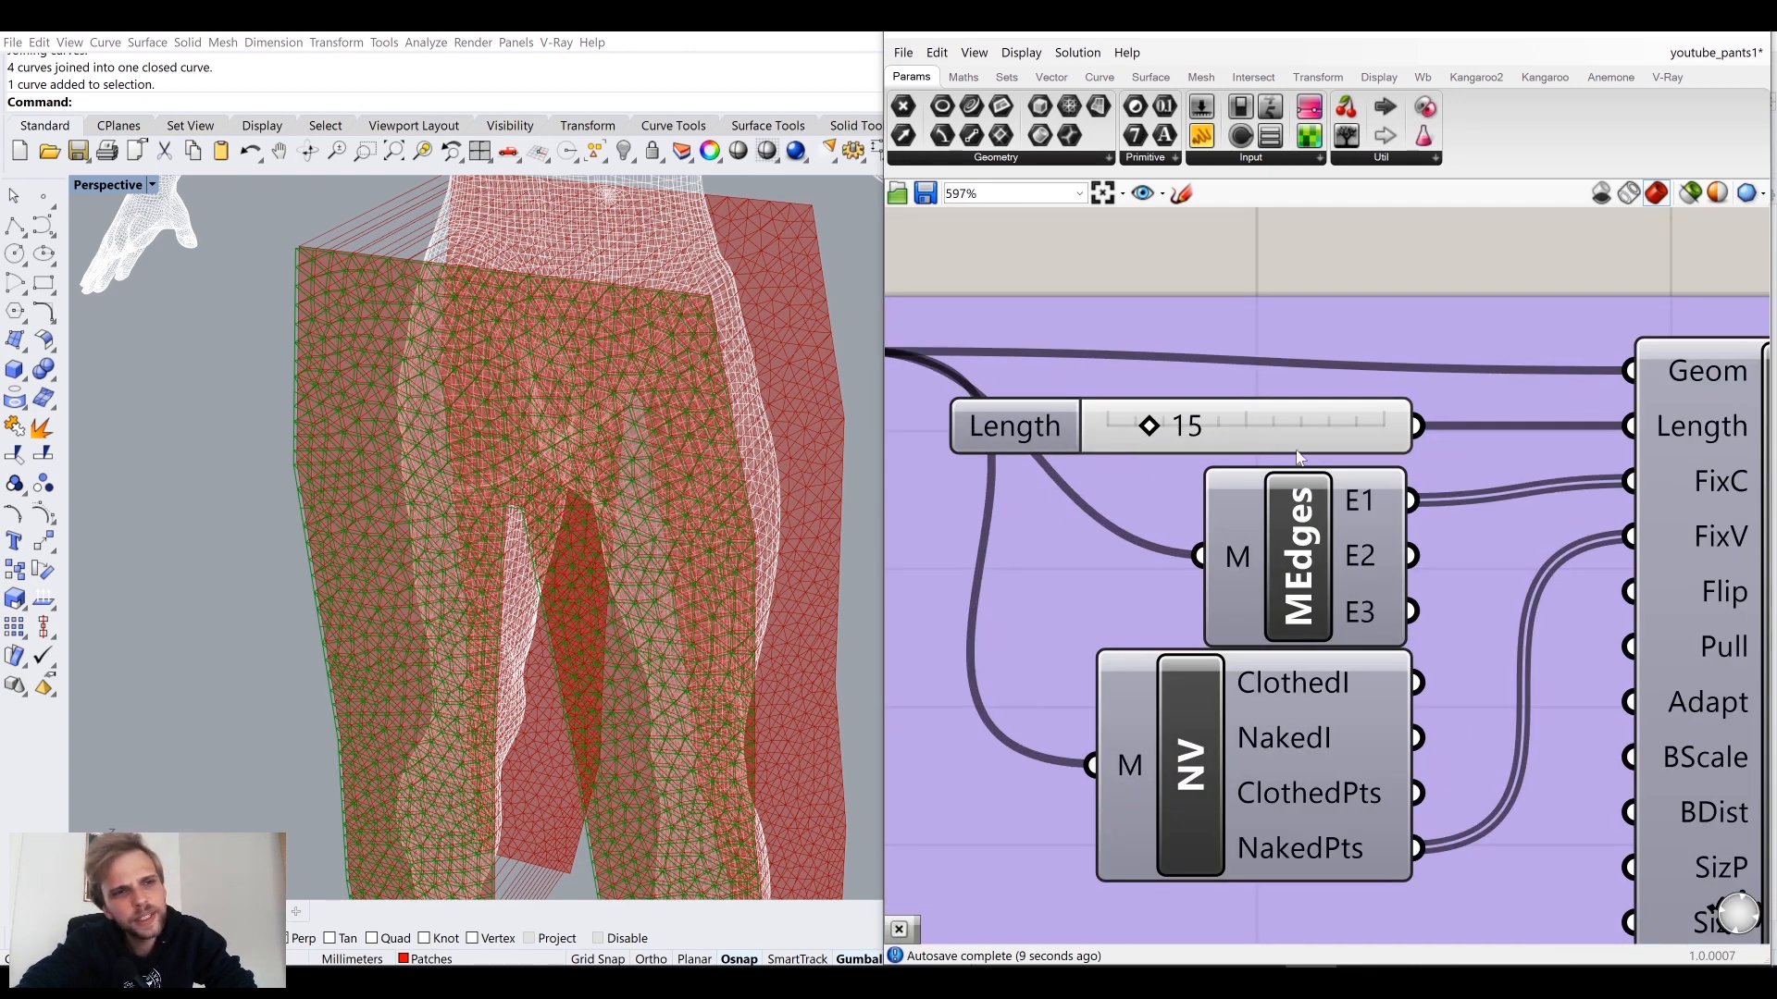
scroll(1301, 460, down, 7)
right_drag(1744, 577, 1391, 533)
scroll(1395, 531, up, 3)
Step: Move the Mesh Edges, Length and Average components together to the free space beside the A/B division below the SPC group
click(1423, 533)
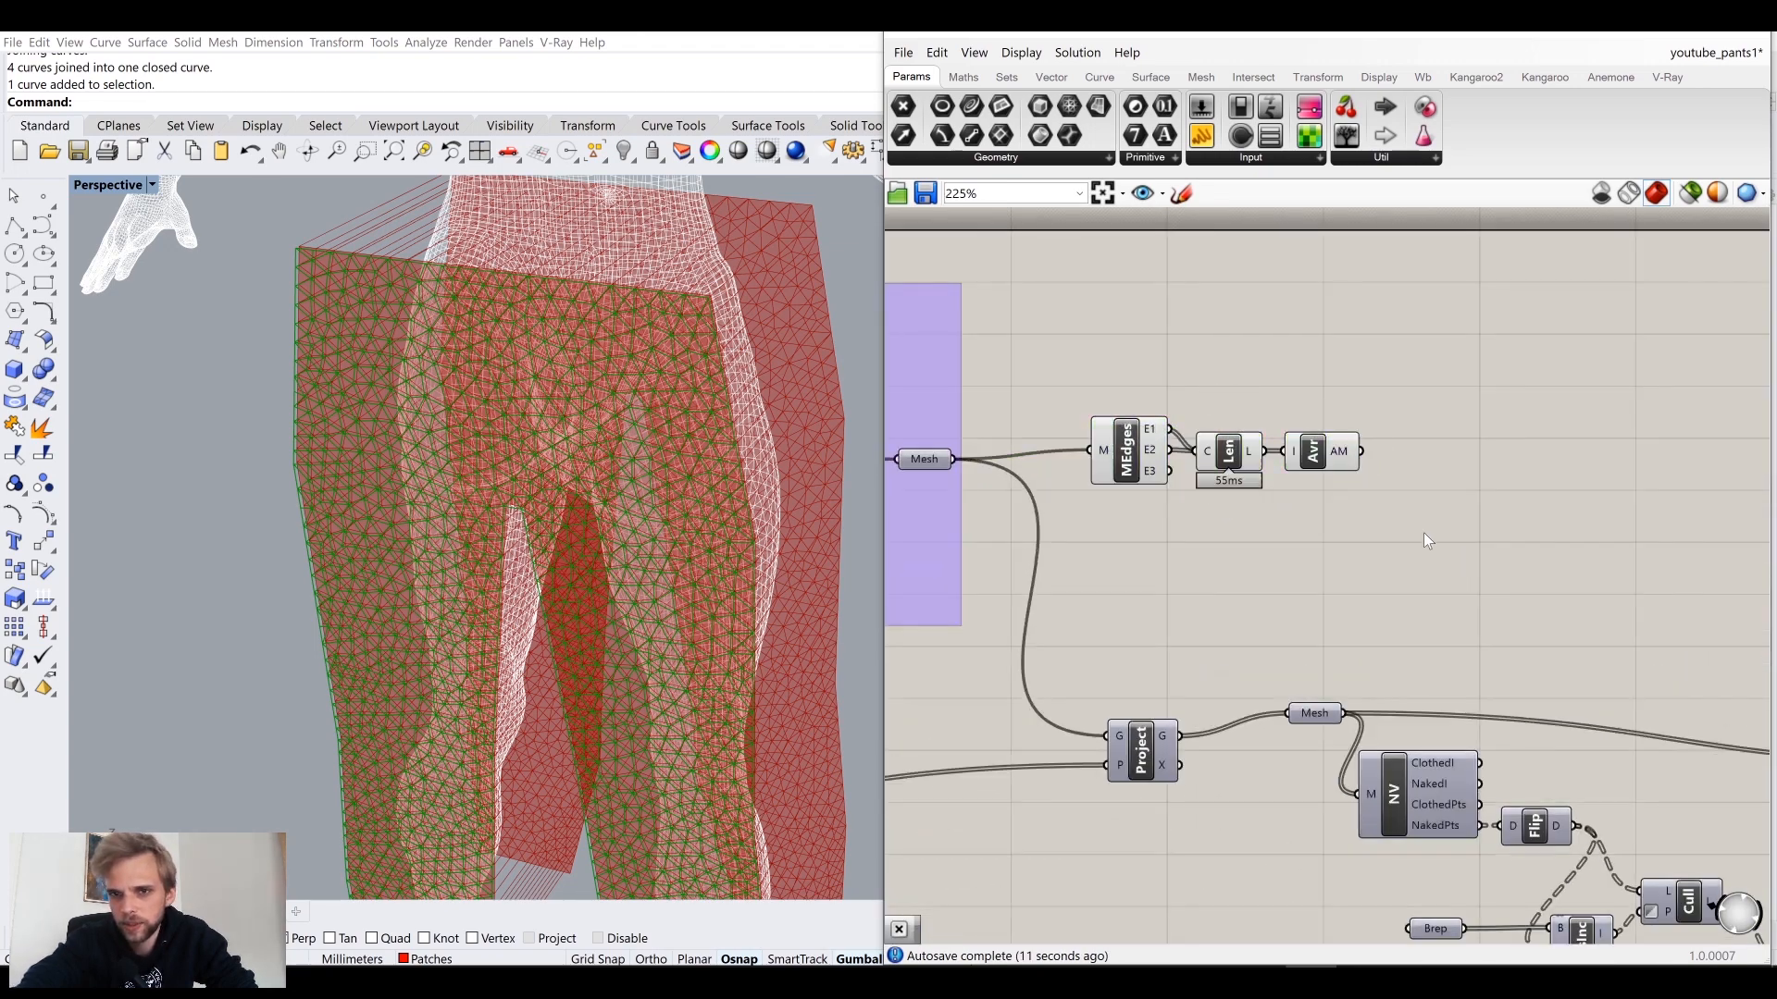
drag(1423, 533, 1099, 397)
scroll(1100, 397, down, 4)
right_drag(1106, 447, 1106, 355)
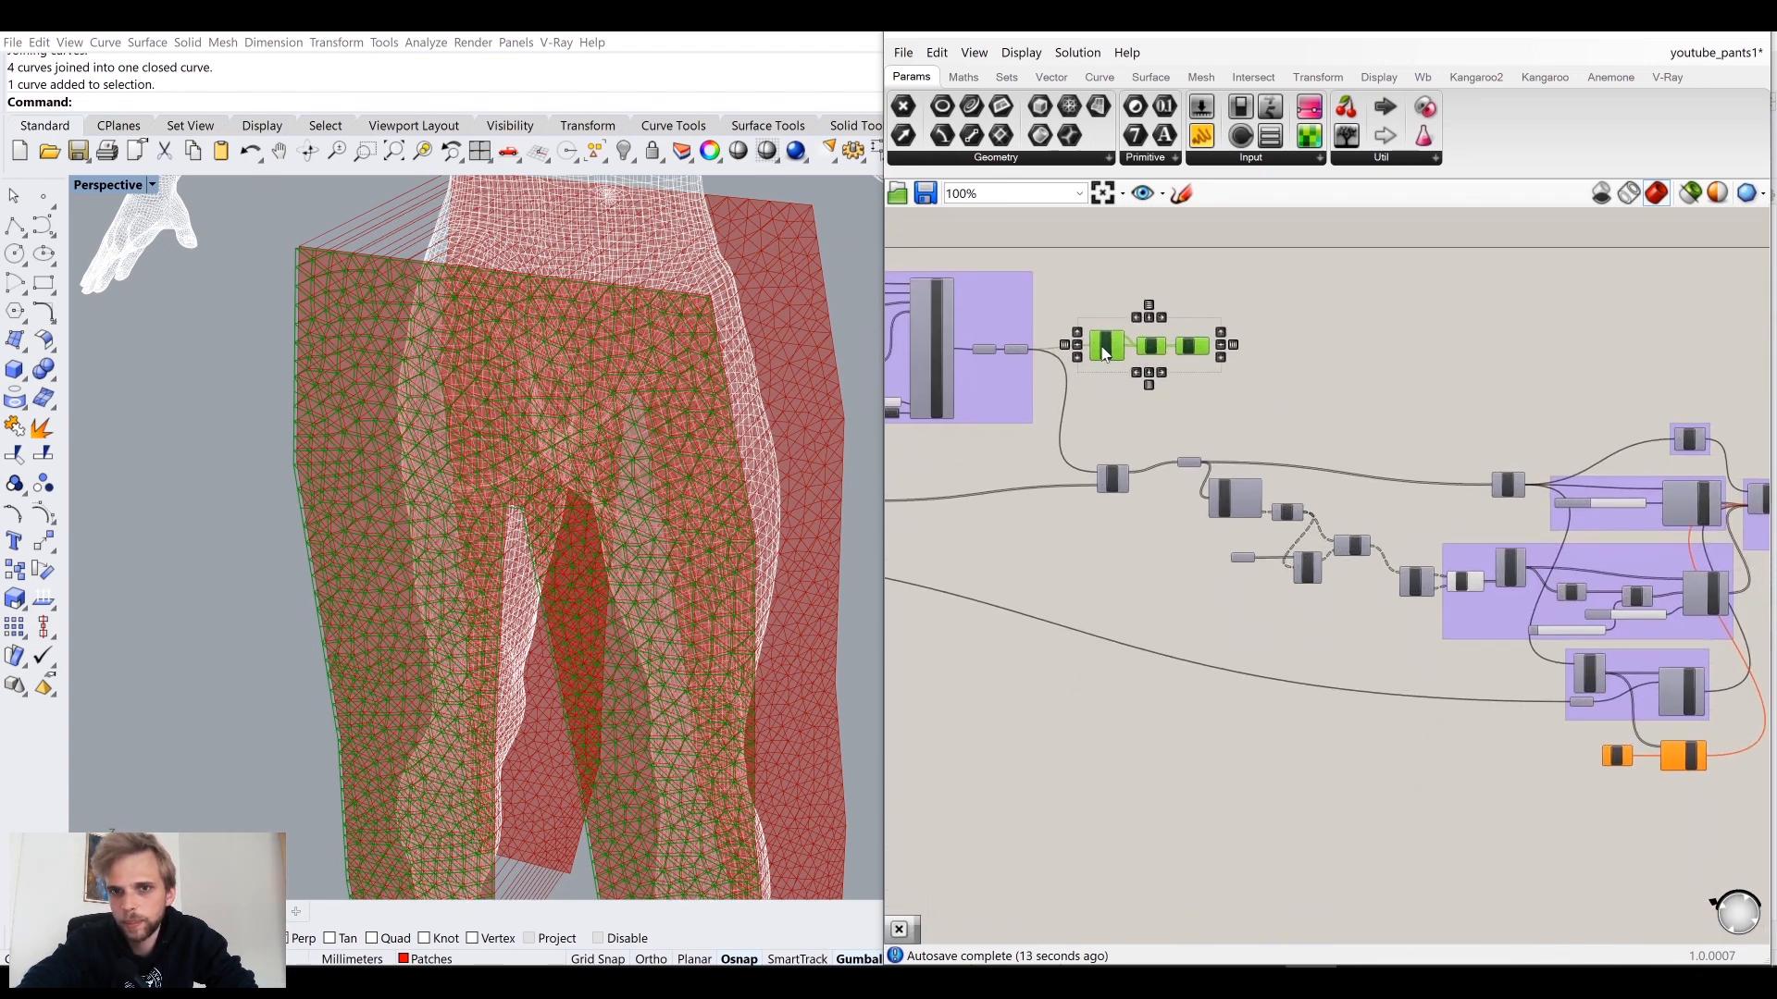
drag(1106, 354, 1411, 791)
scroll(1411, 791, up, 5)
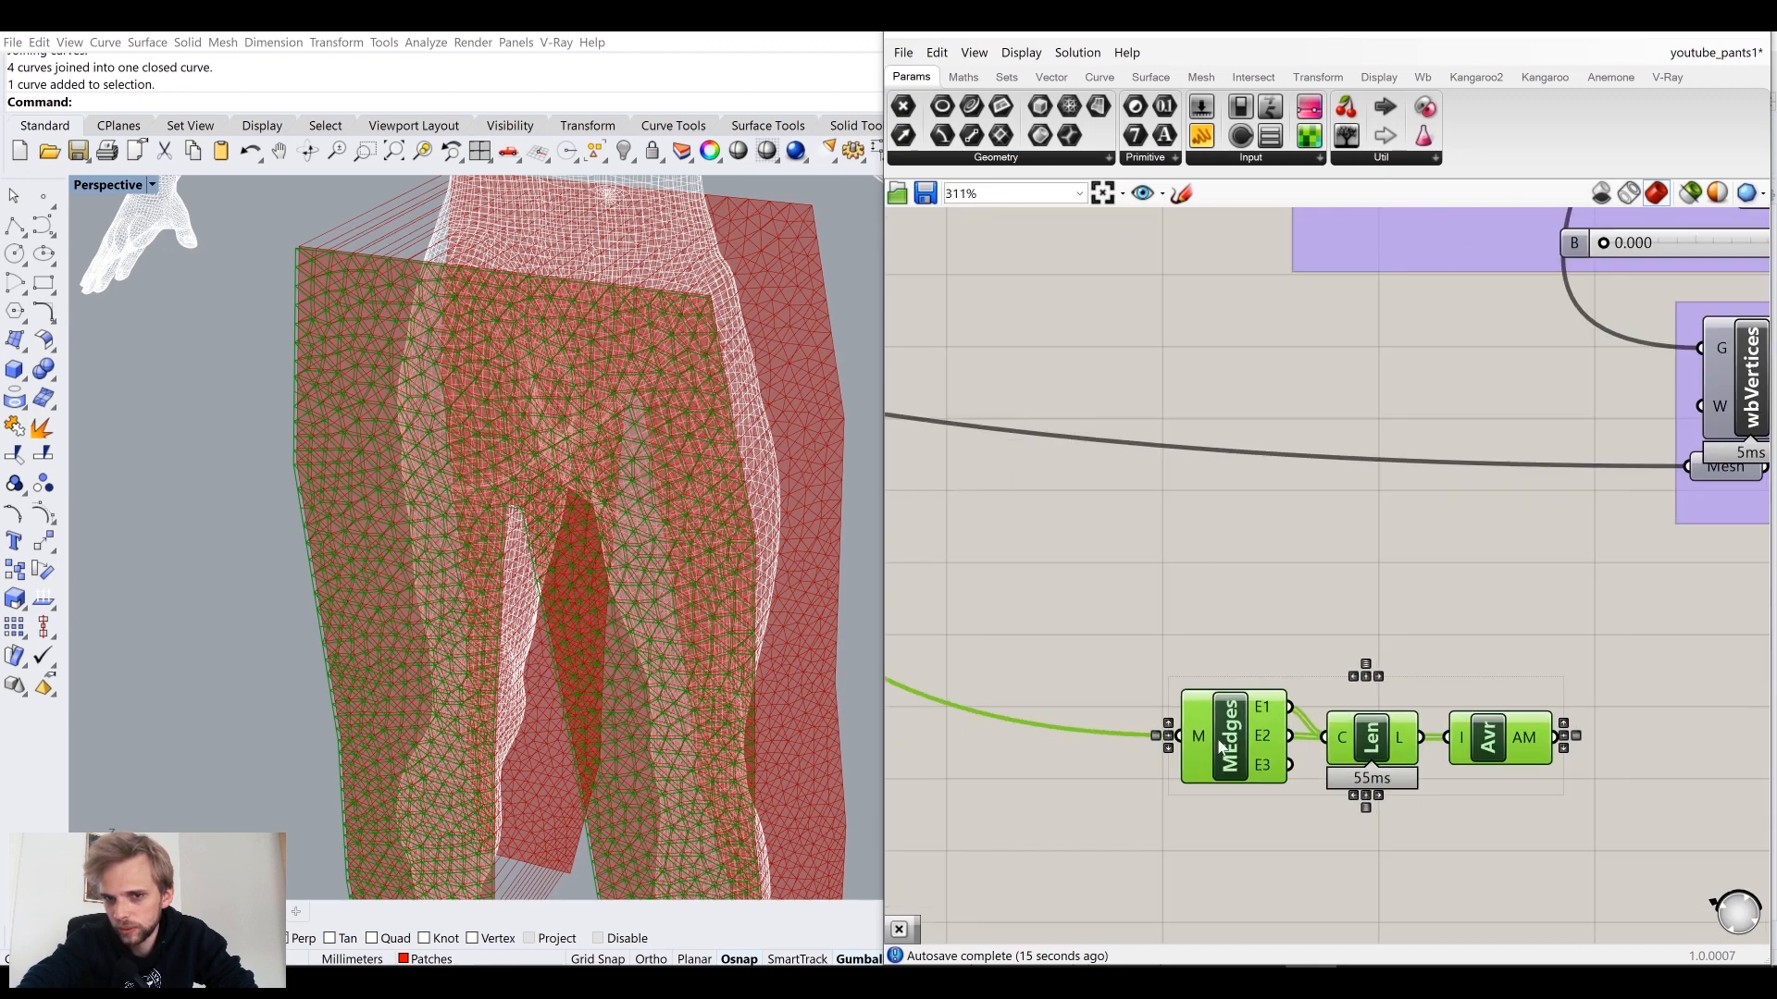
drag(1219, 740, 1292, 627)
scroll(1430, 647, down, 3)
right_drag(1532, 647, 1282, 661)
scroll(1284, 652, up, 3)
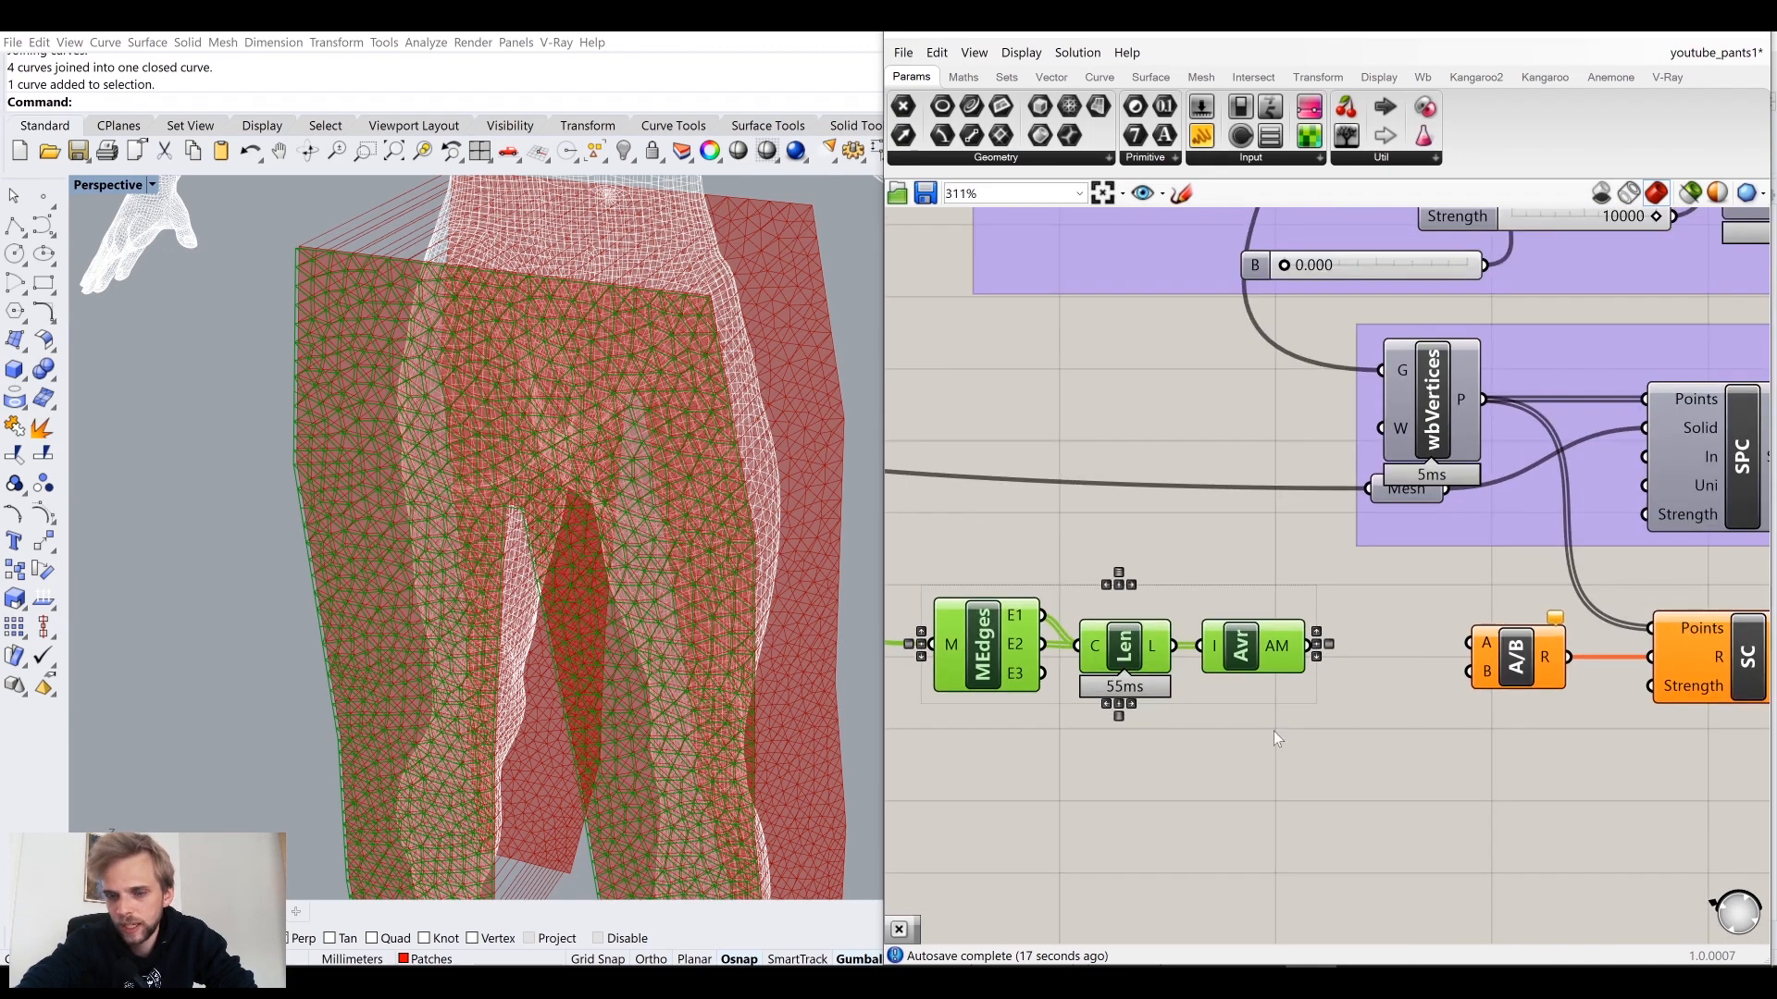
Step: Turn off the preview of the three edge-averaging components and connect Average's AM output to the division's A input
middle_click(1258, 659)
click(1364, 669)
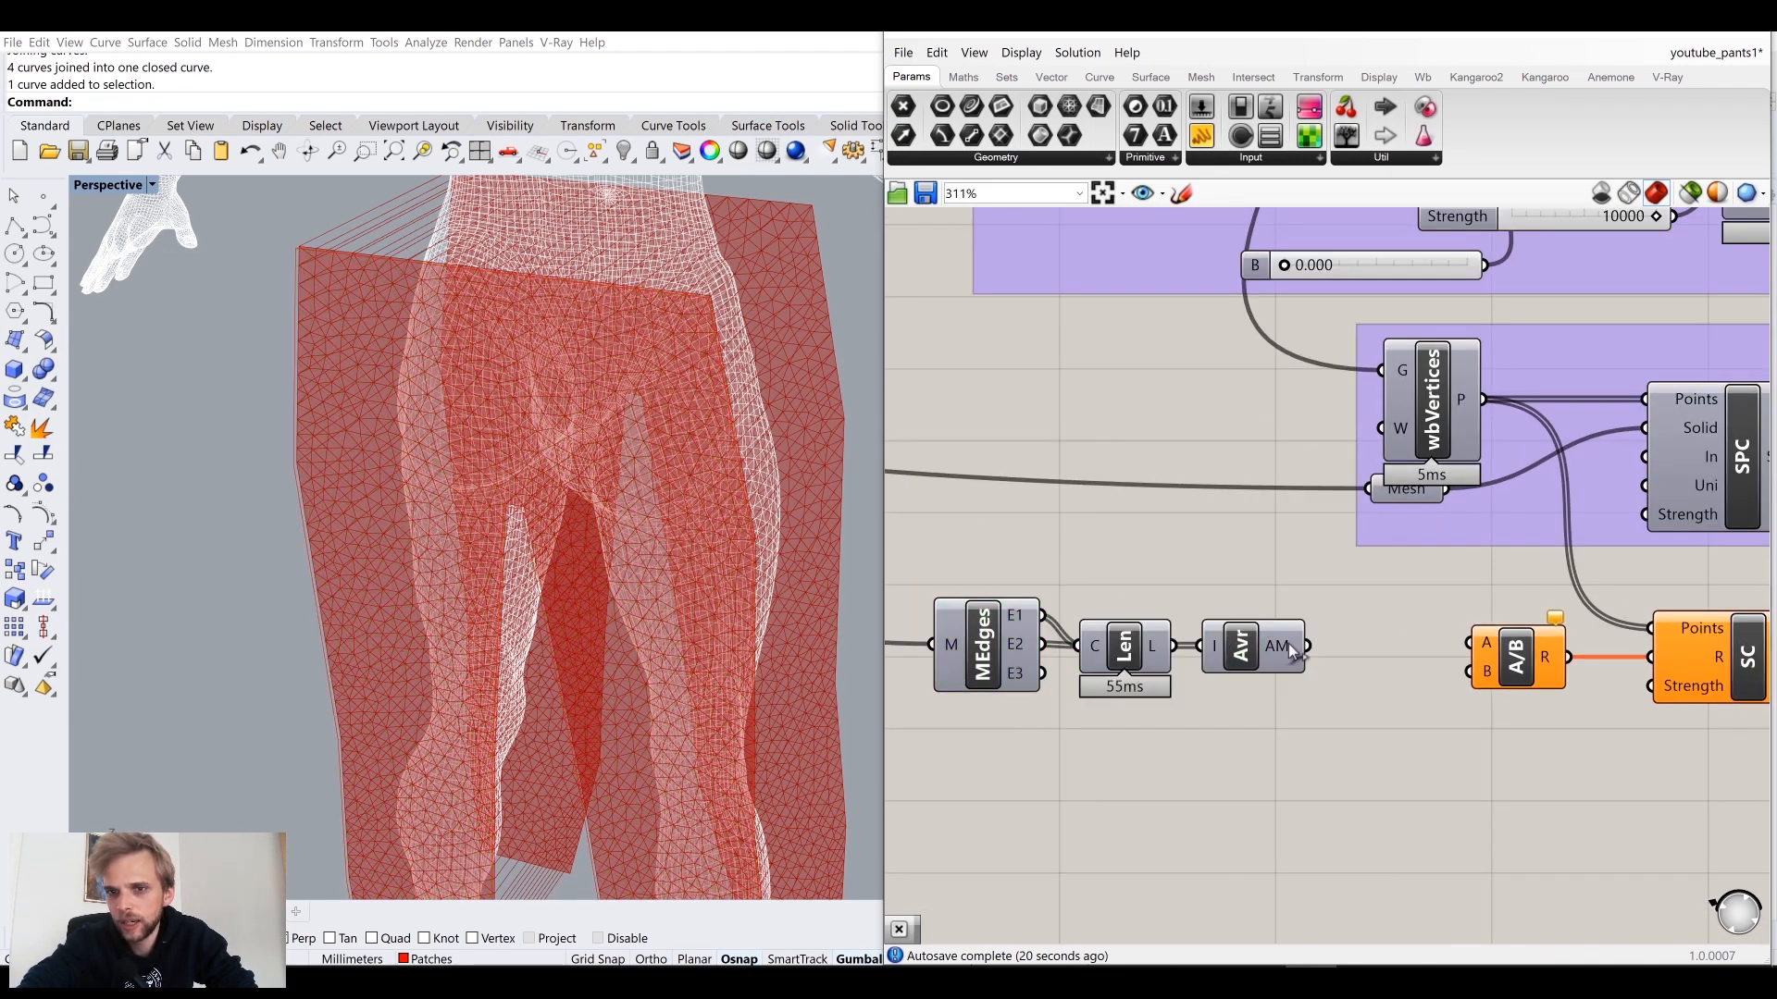
drag(1307, 646, 1469, 643)
right_drag(1495, 731, 1351, 686)
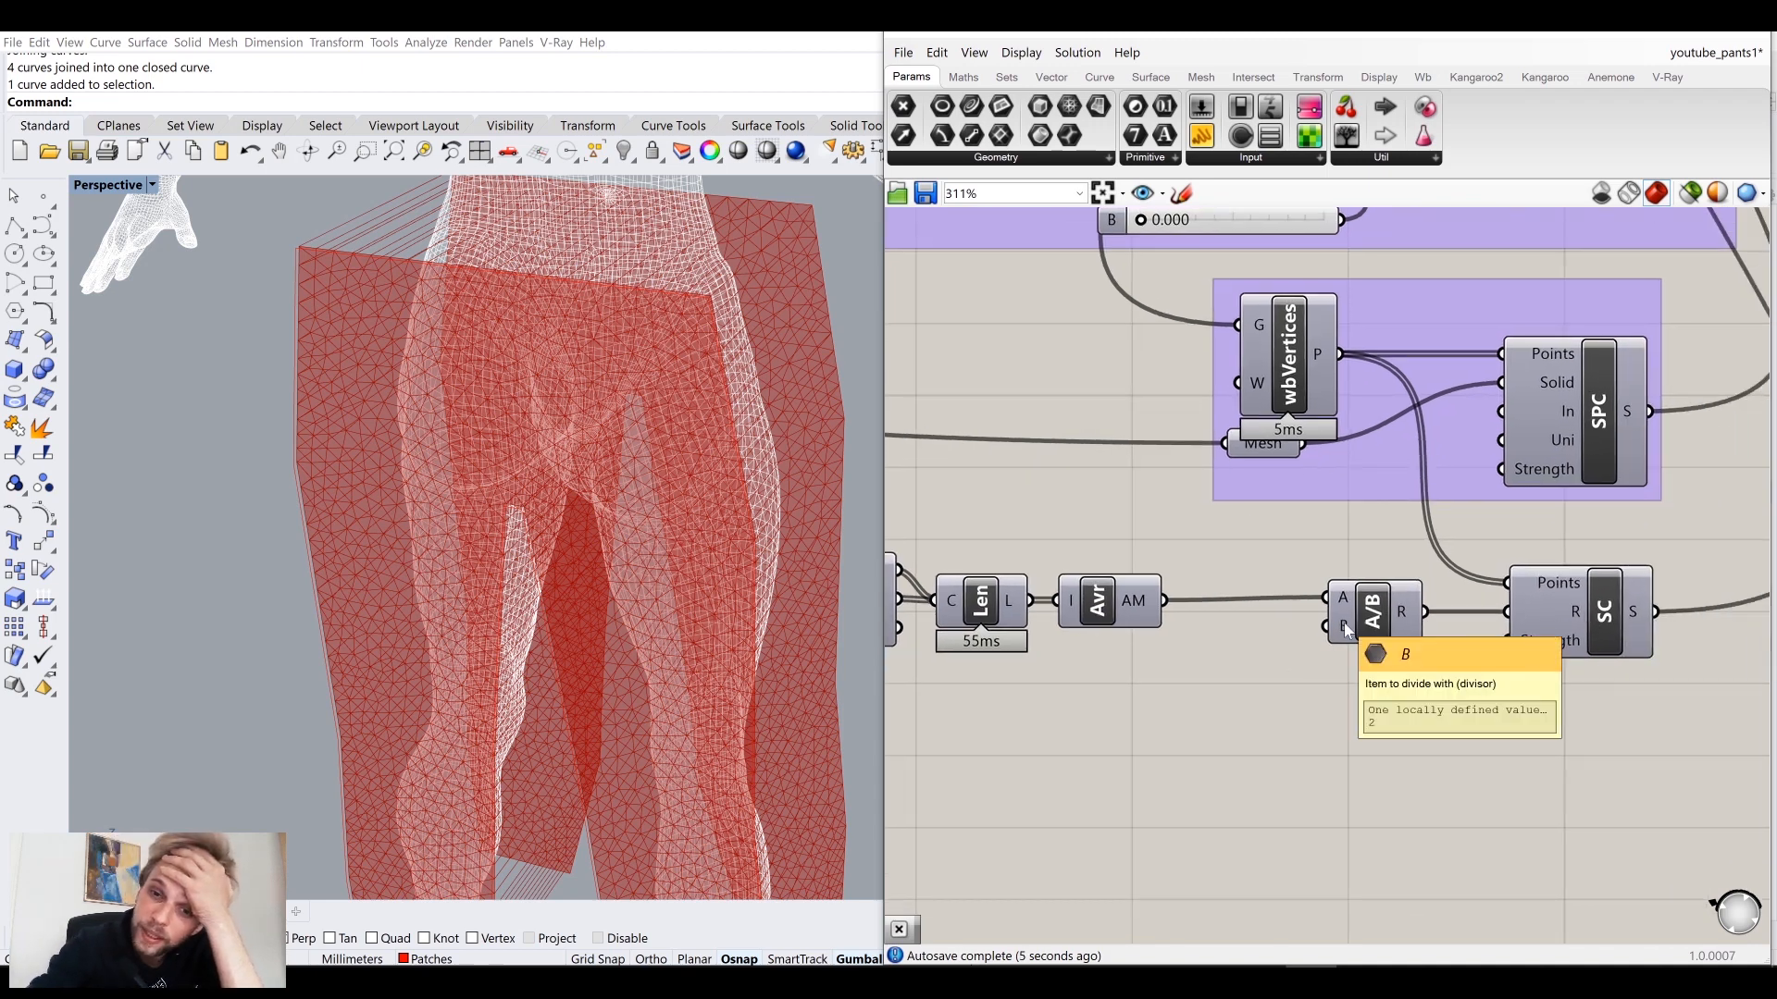
Step: Add a Mesh Sphere component below the A/B division and connect the wbVertices P output to its B input
right_drag(1229, 766, 1341, 665)
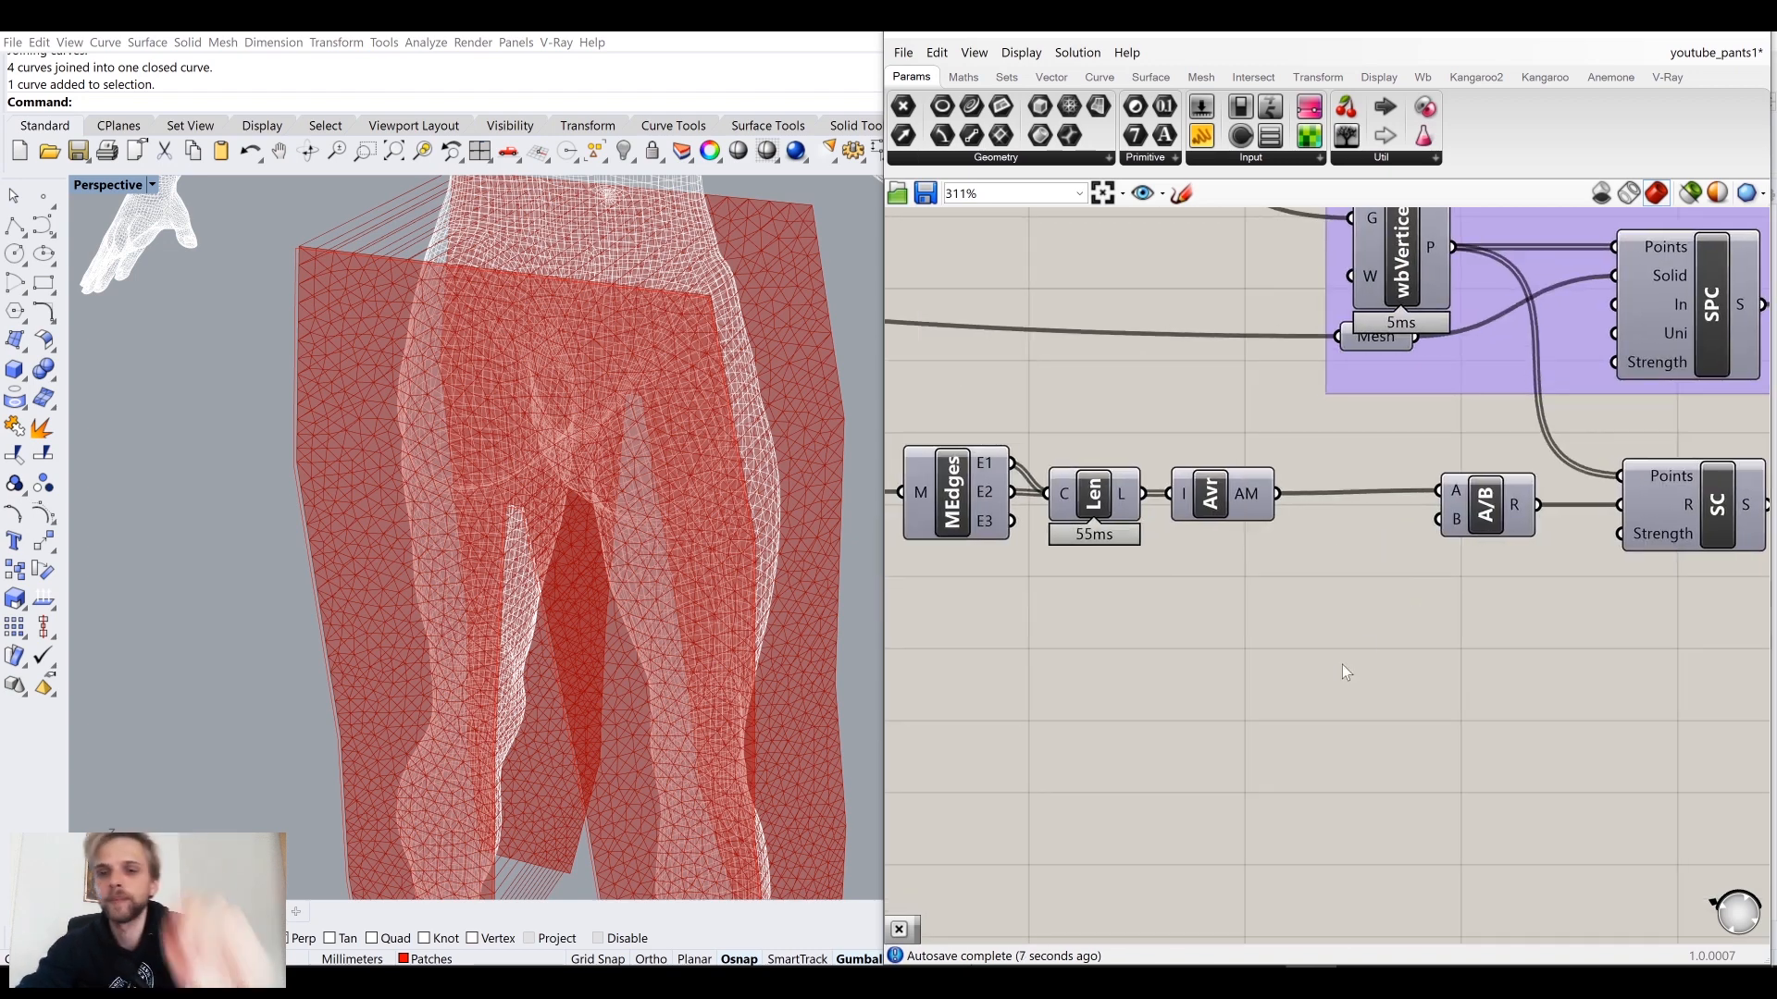
double_click(1330, 674)
text(mesh sp)
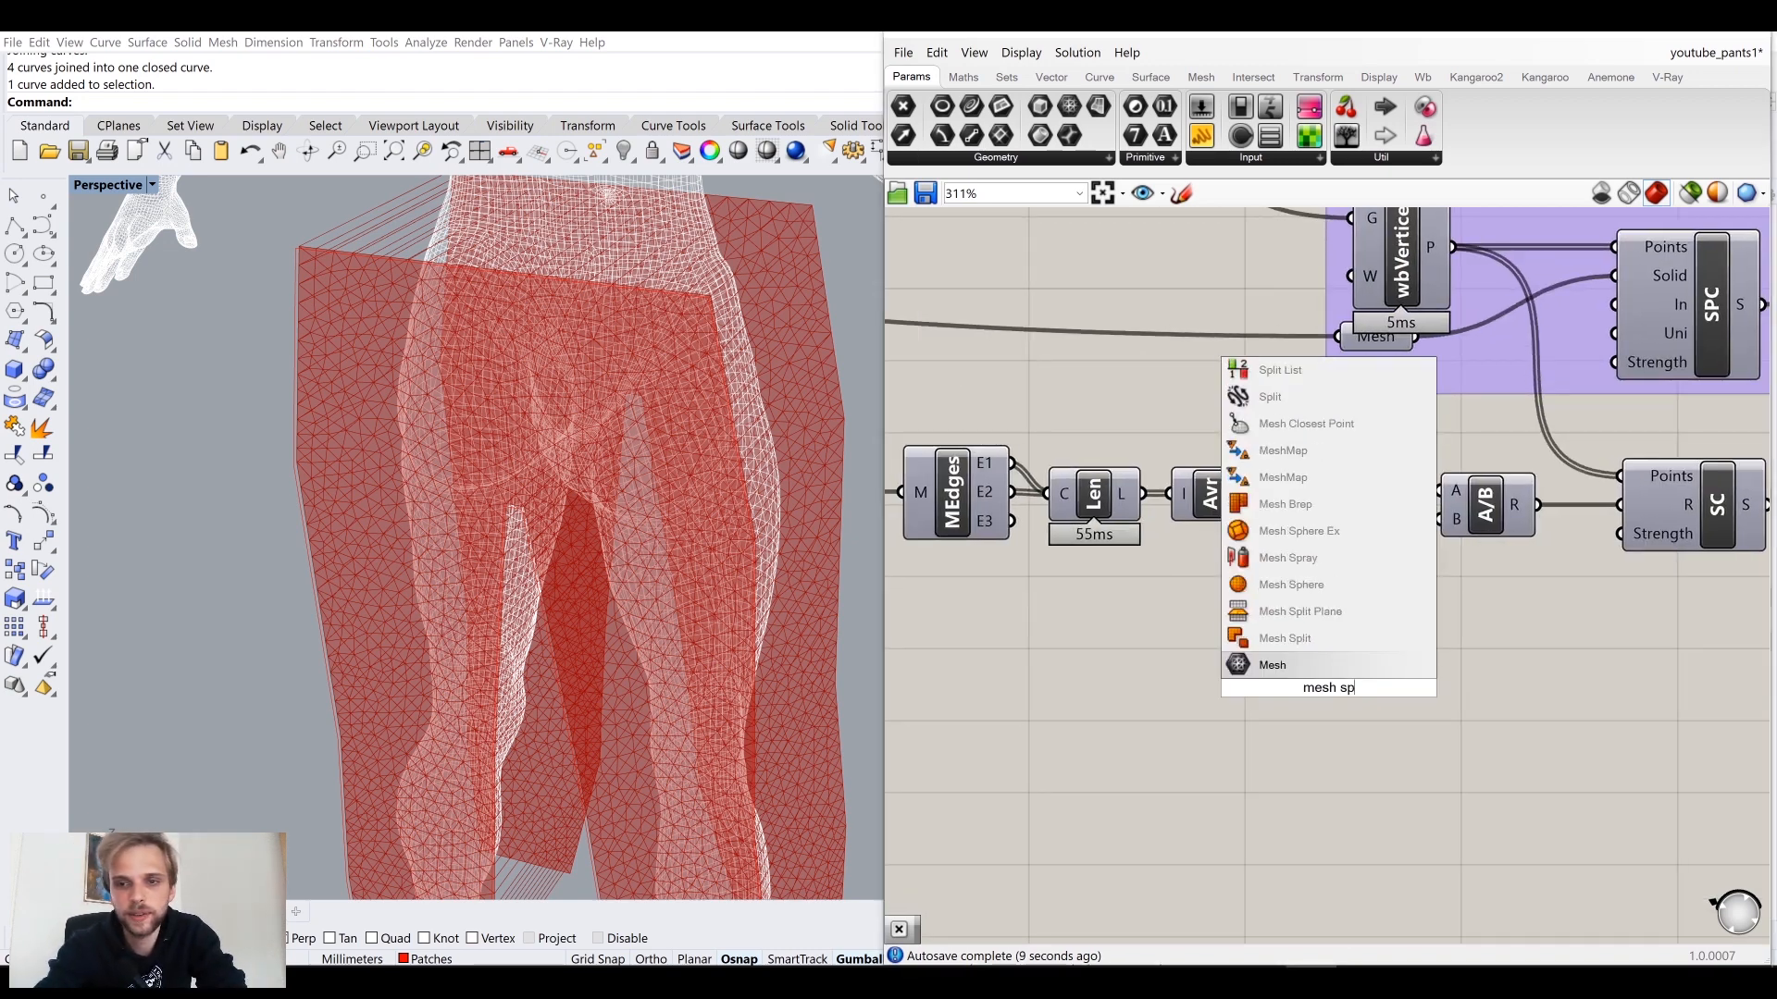
click(1365, 585)
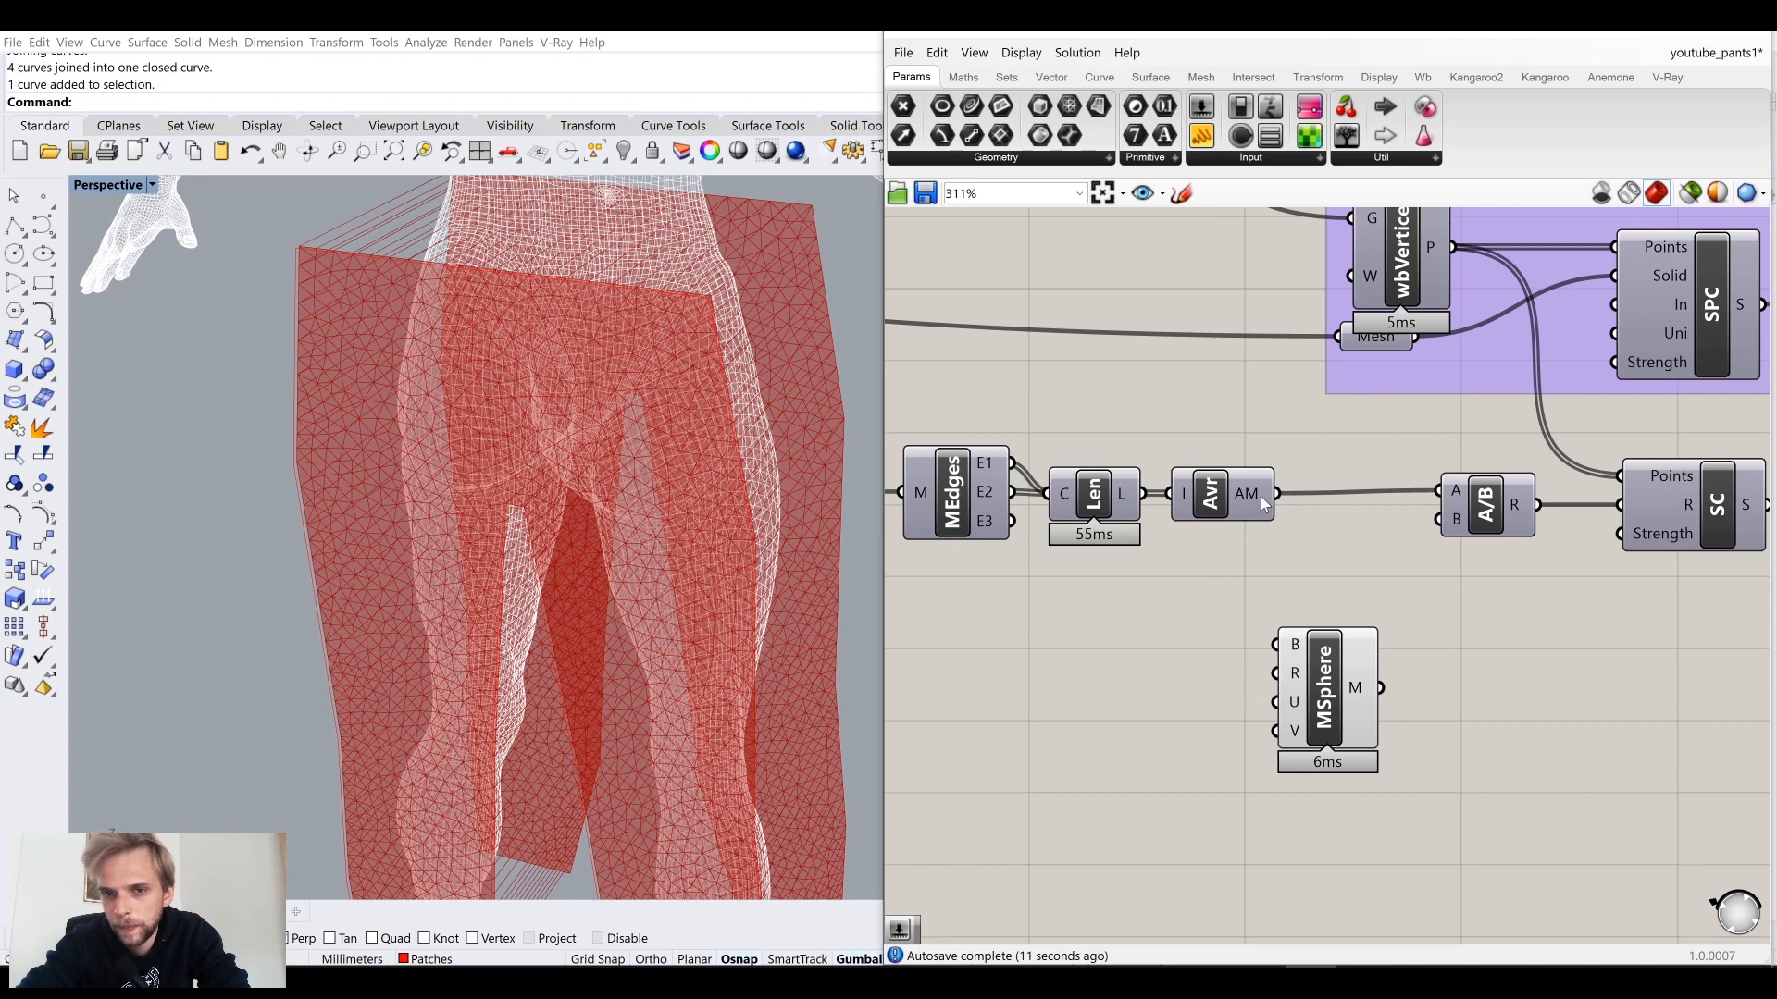
right_drag(1284, 512, 1228, 572)
drag(1399, 308, 1470, 713)
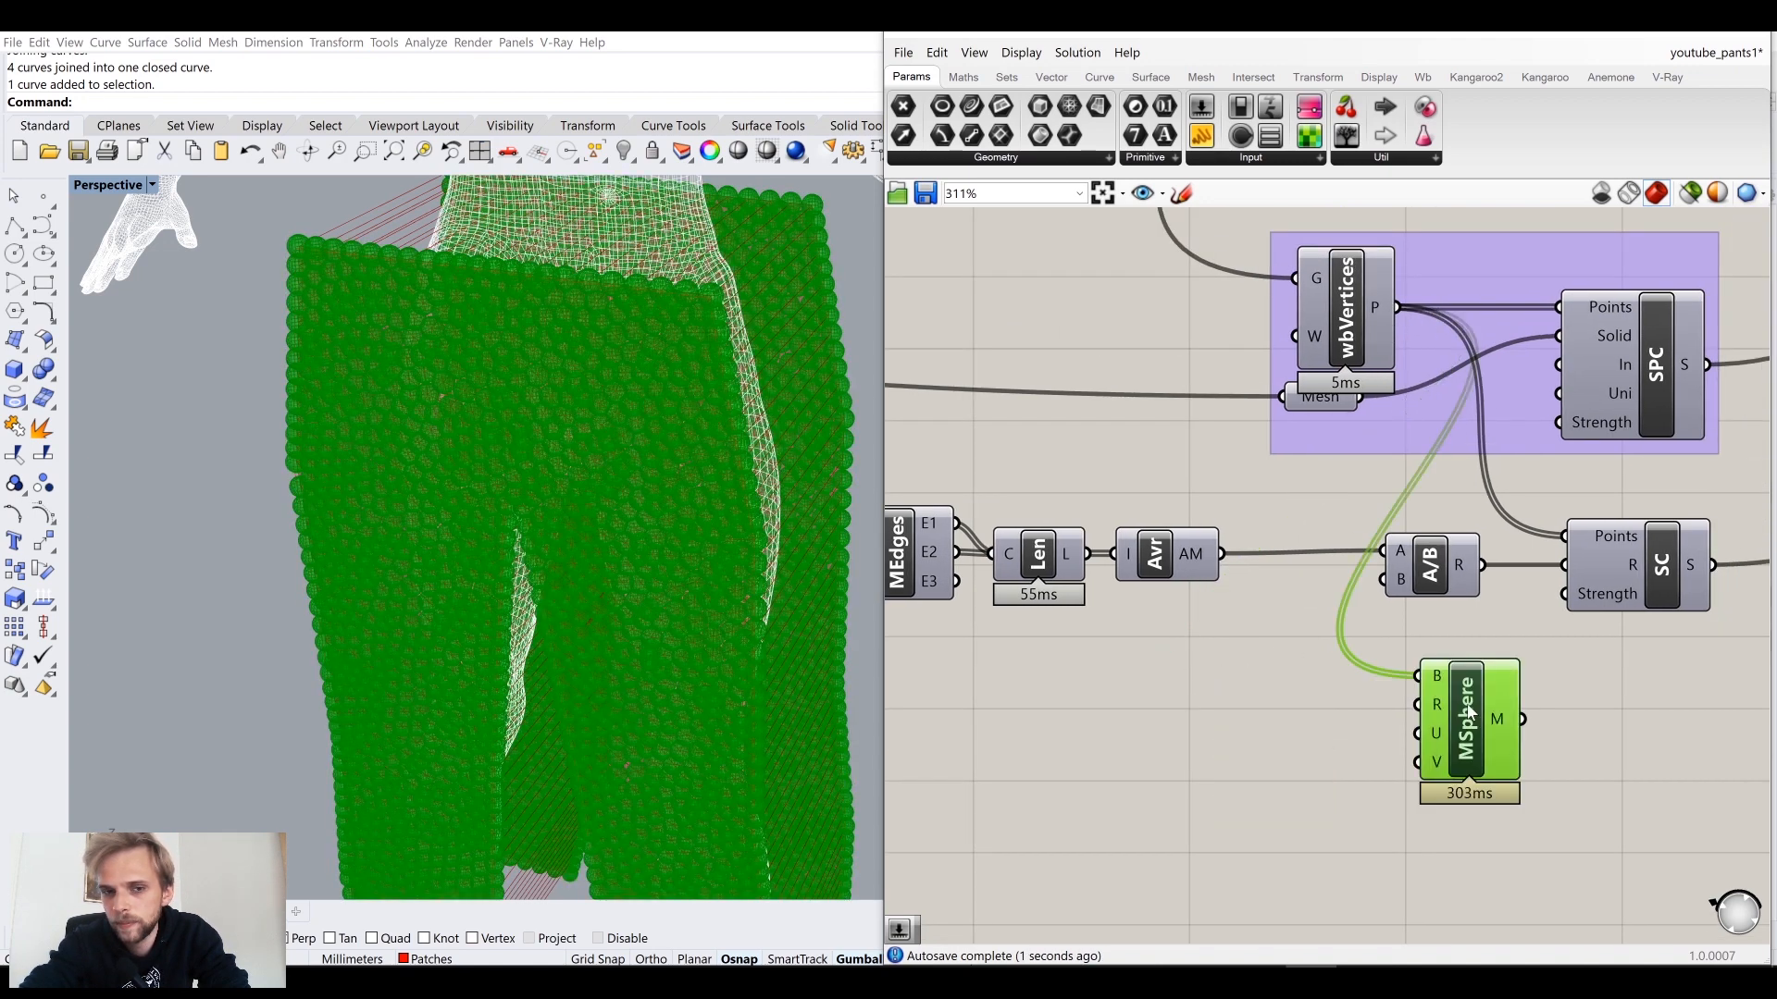
Step: Connect the A/B division's R output to the Mesh Sphere's R input and check how the spheres overlap across the pants mesh
click(1212, 745)
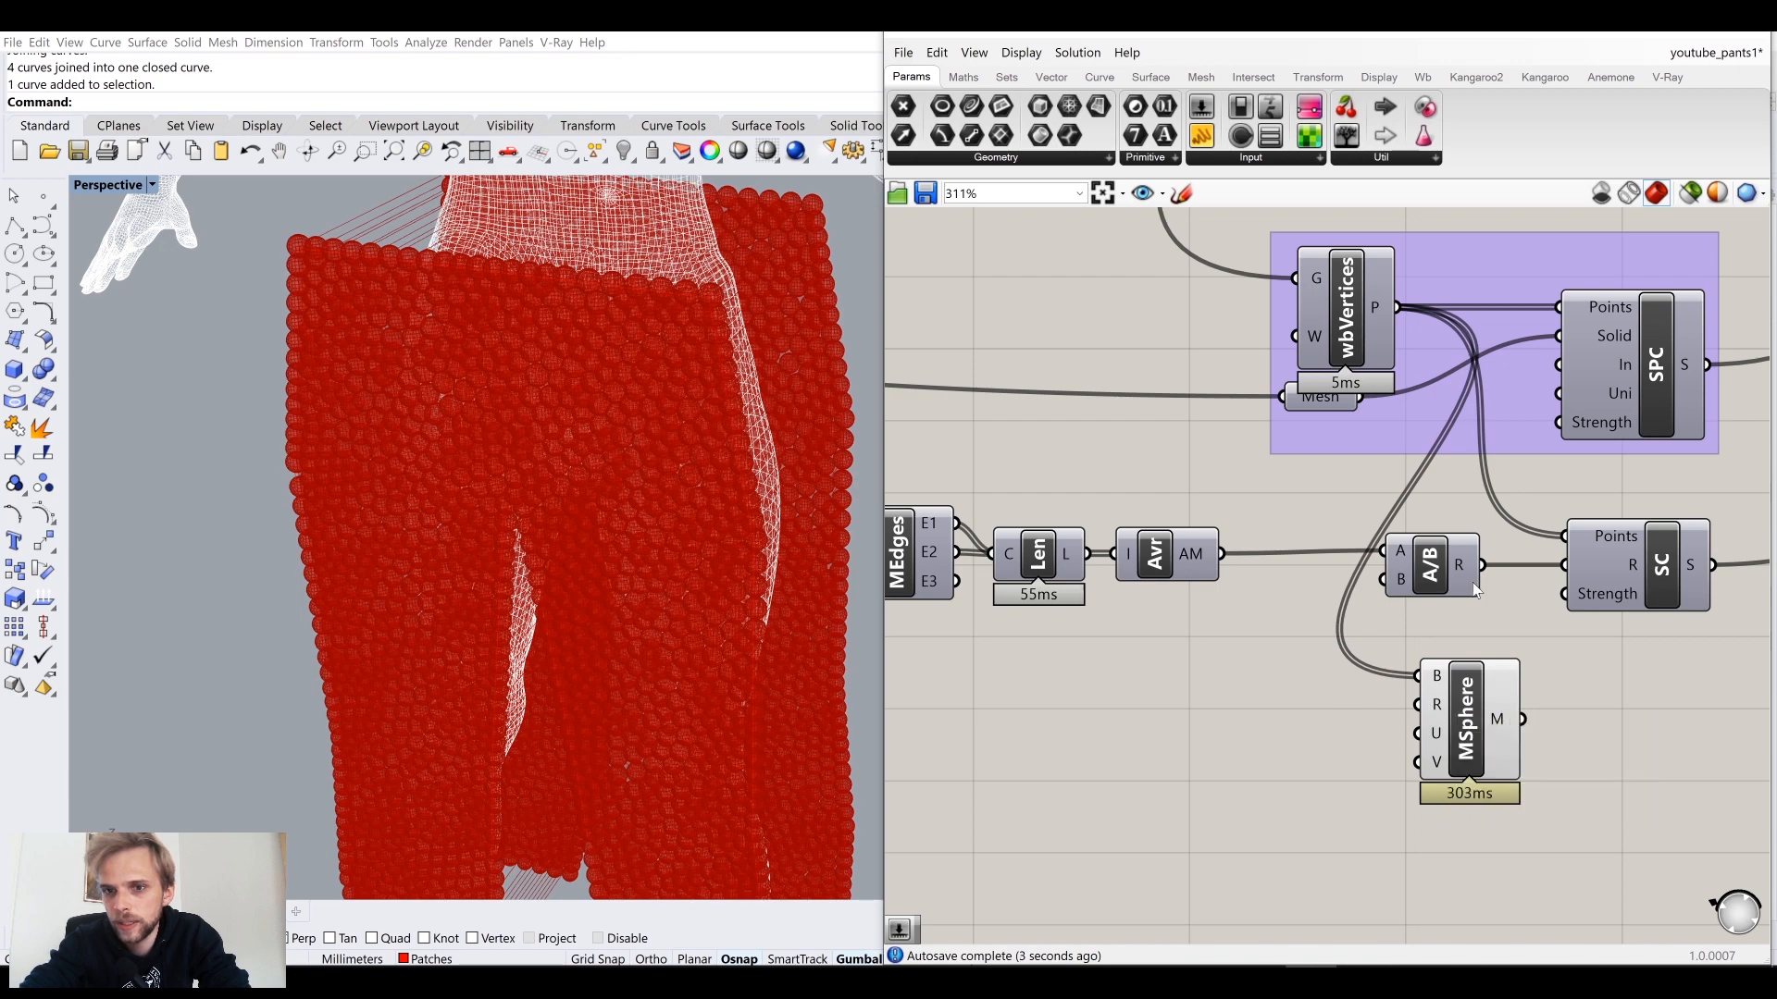
drag(1481, 565, 1385, 715)
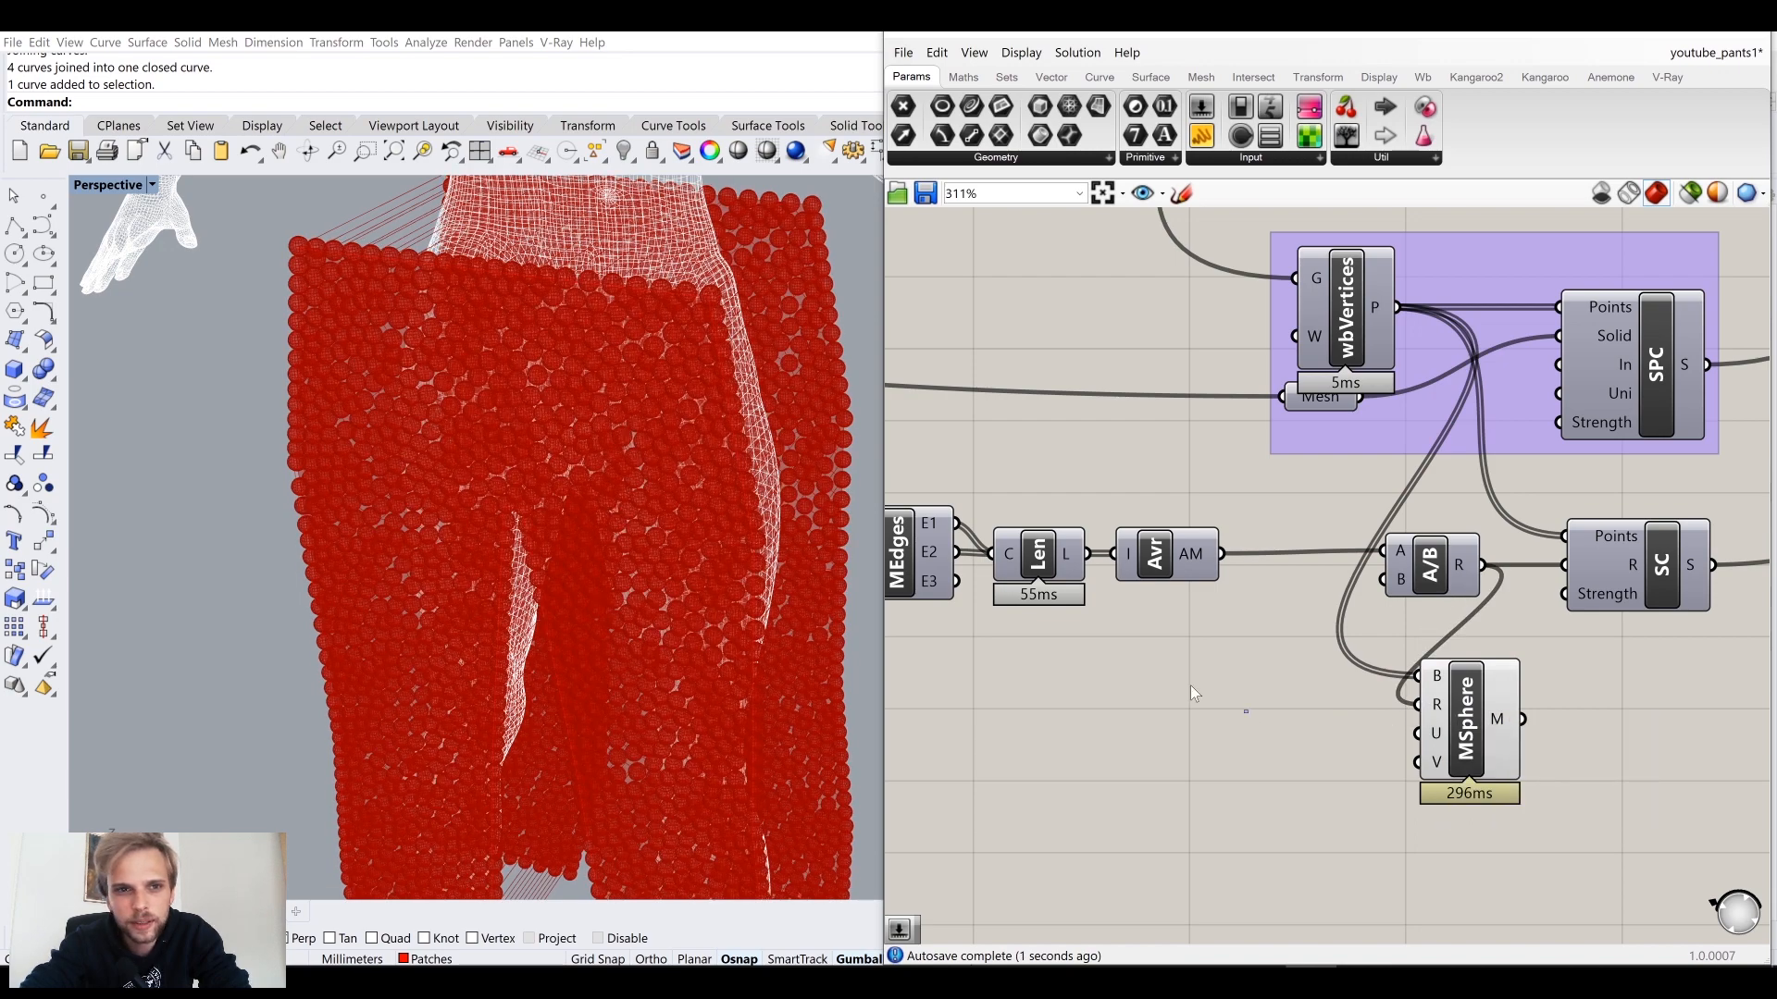
scroll(625, 364, up, 10)
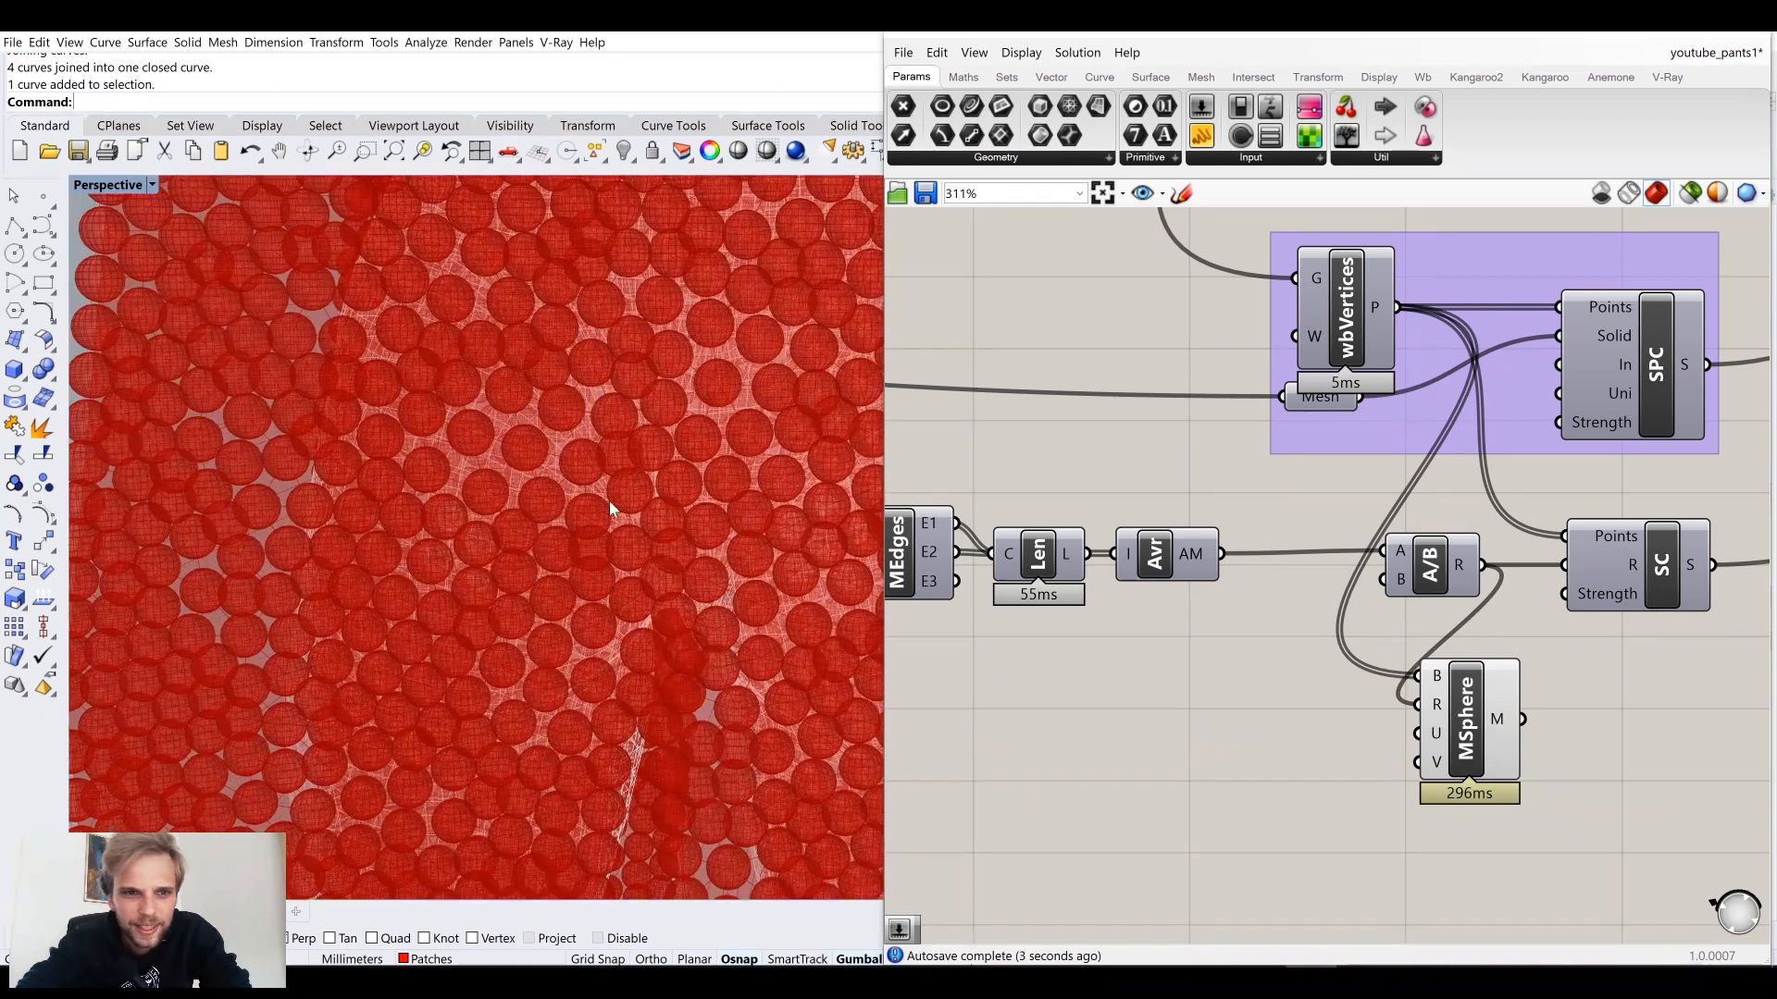
scroll(629, 481, up, 5)
shift+right_drag(678, 555, 593, 527)
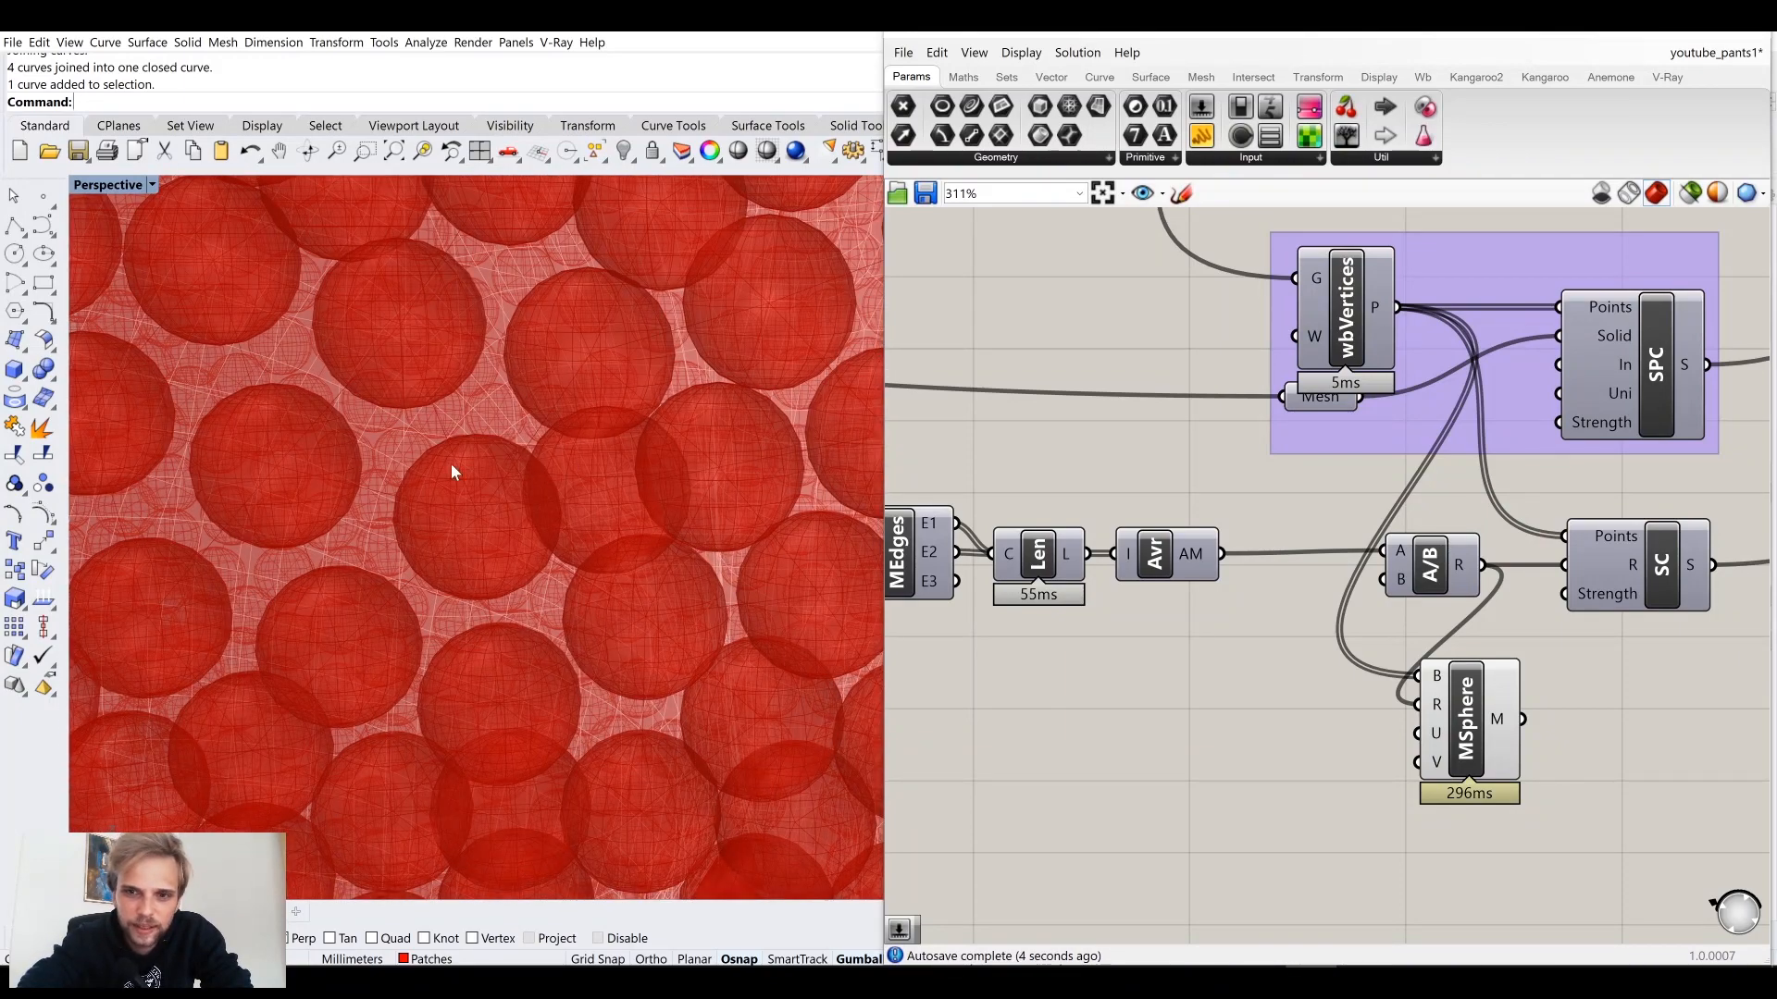
scroll(457, 479, down, 10)
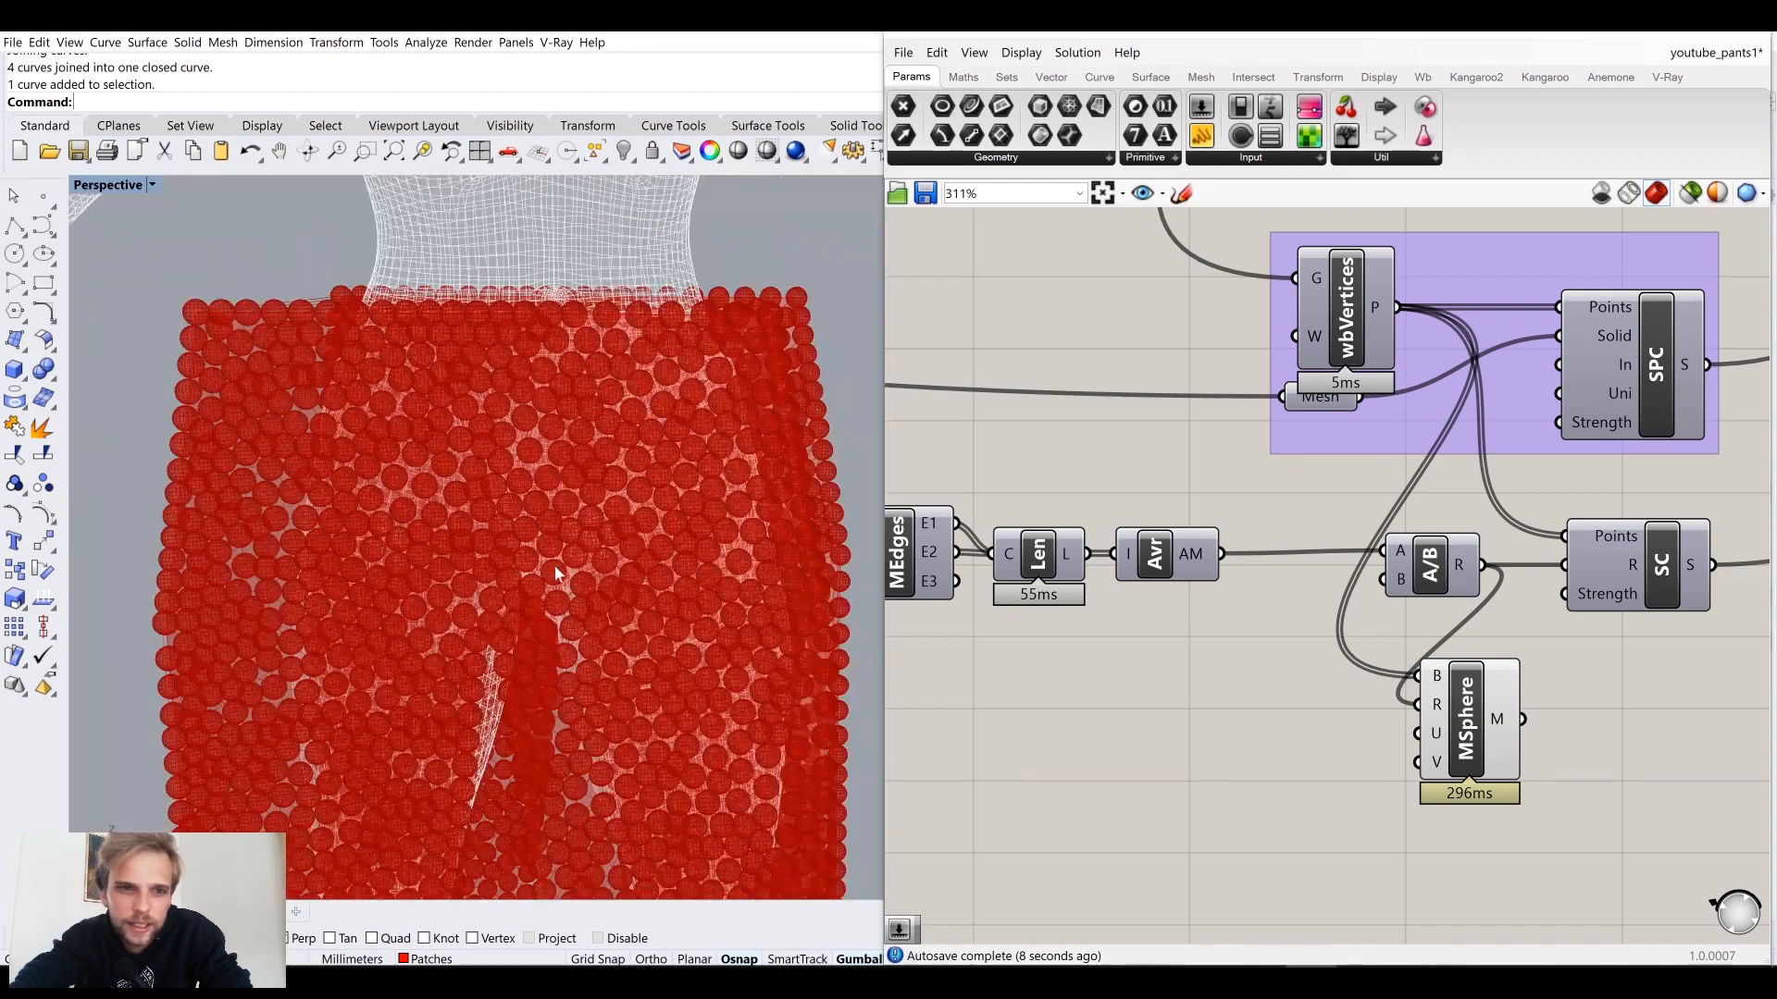
right_drag(555, 573, 514, 559)
scroll(335, 416, up, 2)
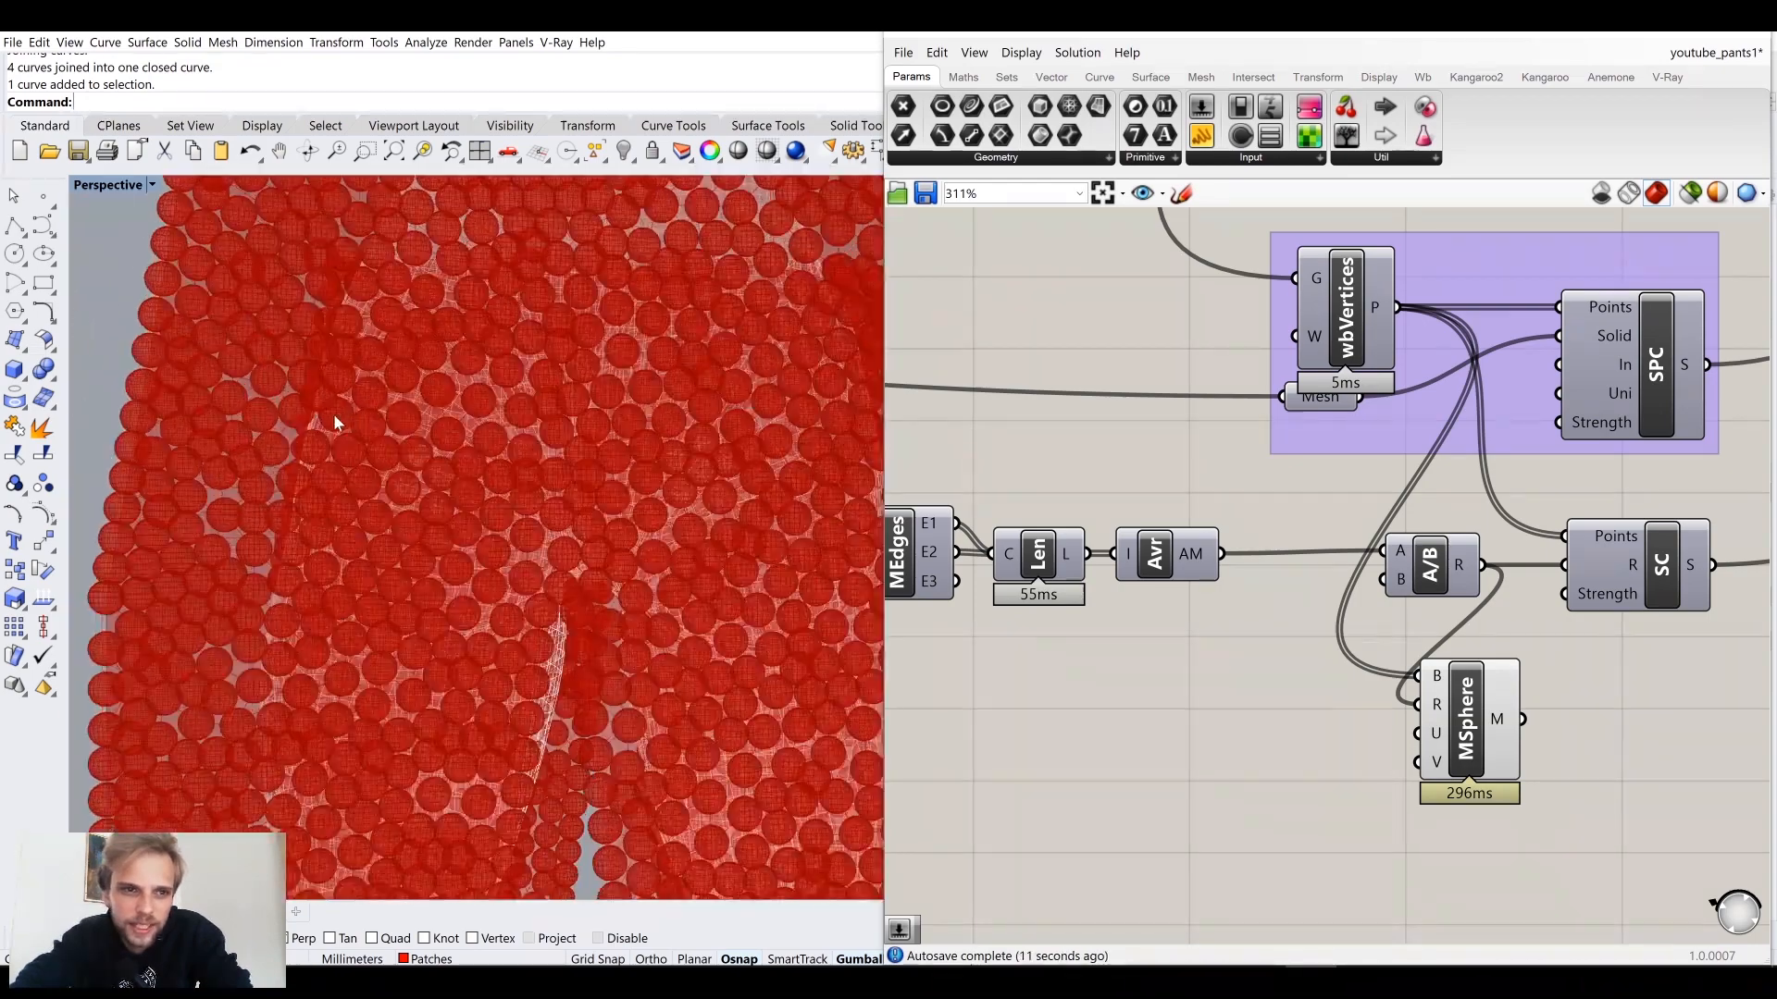
scroll(335, 423, up, 5)
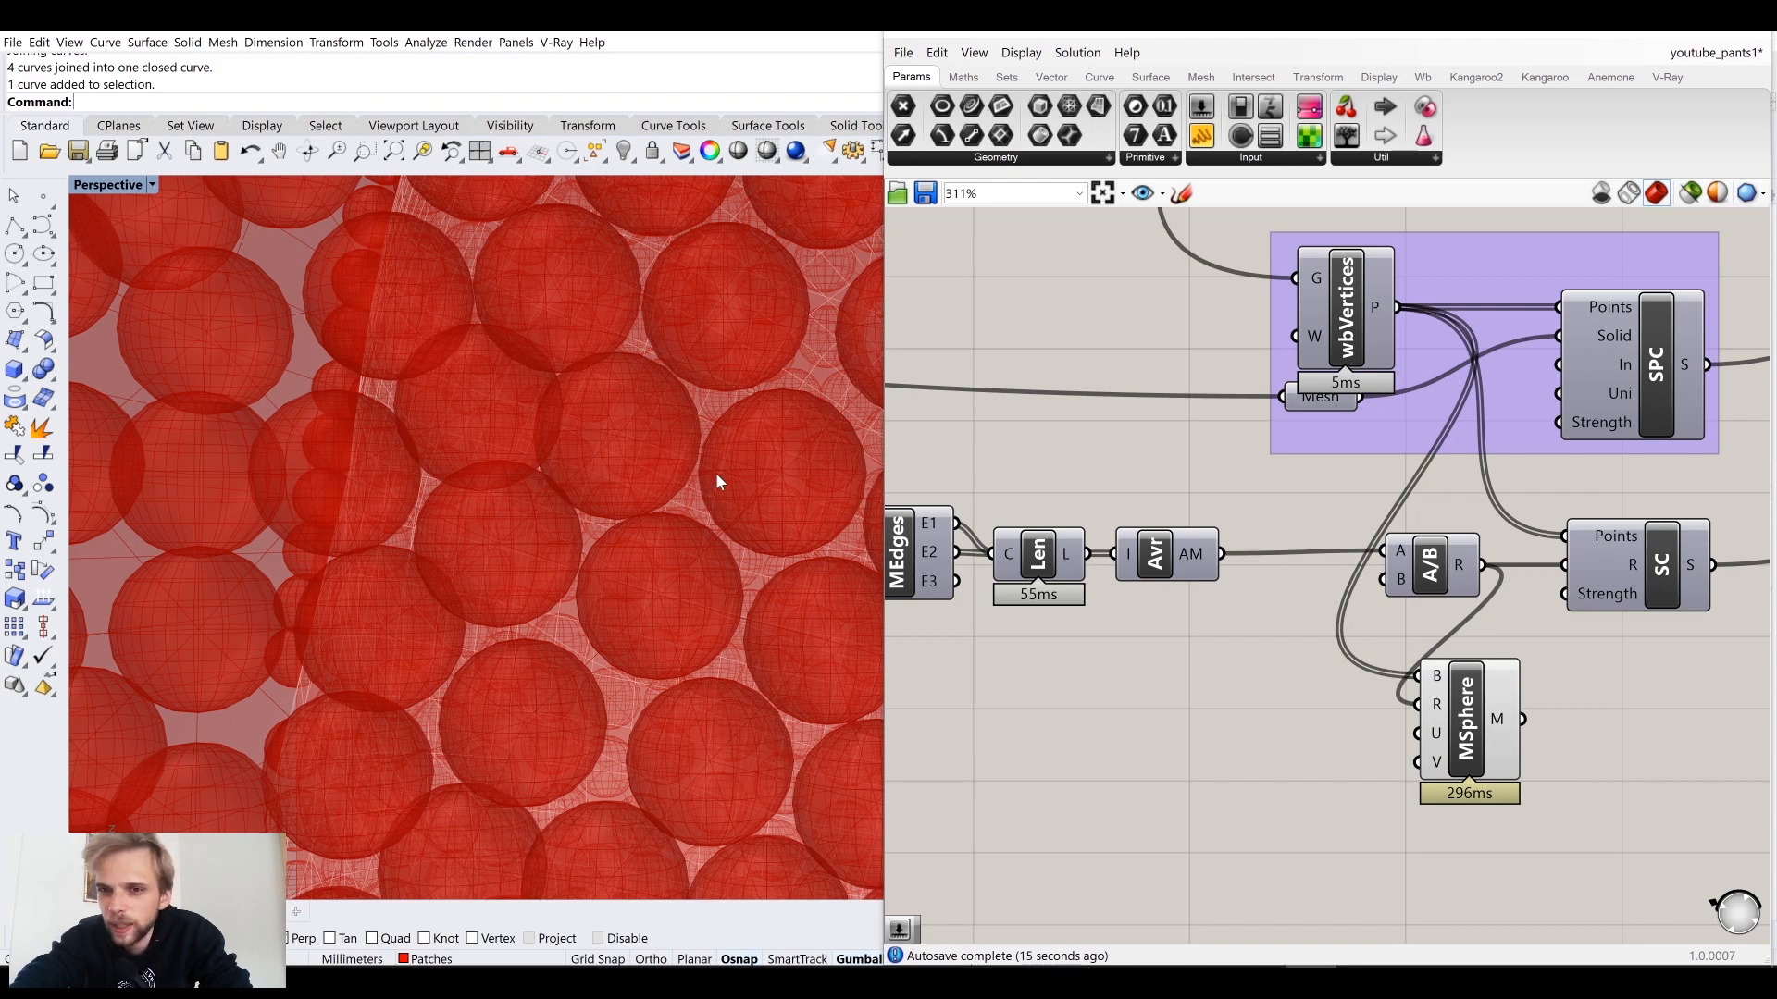
Step: Add a number slider of 3, connect it to the A/B division's B input and inspect the spacing of the spheres
right_drag(1409, 582, 1270, 541)
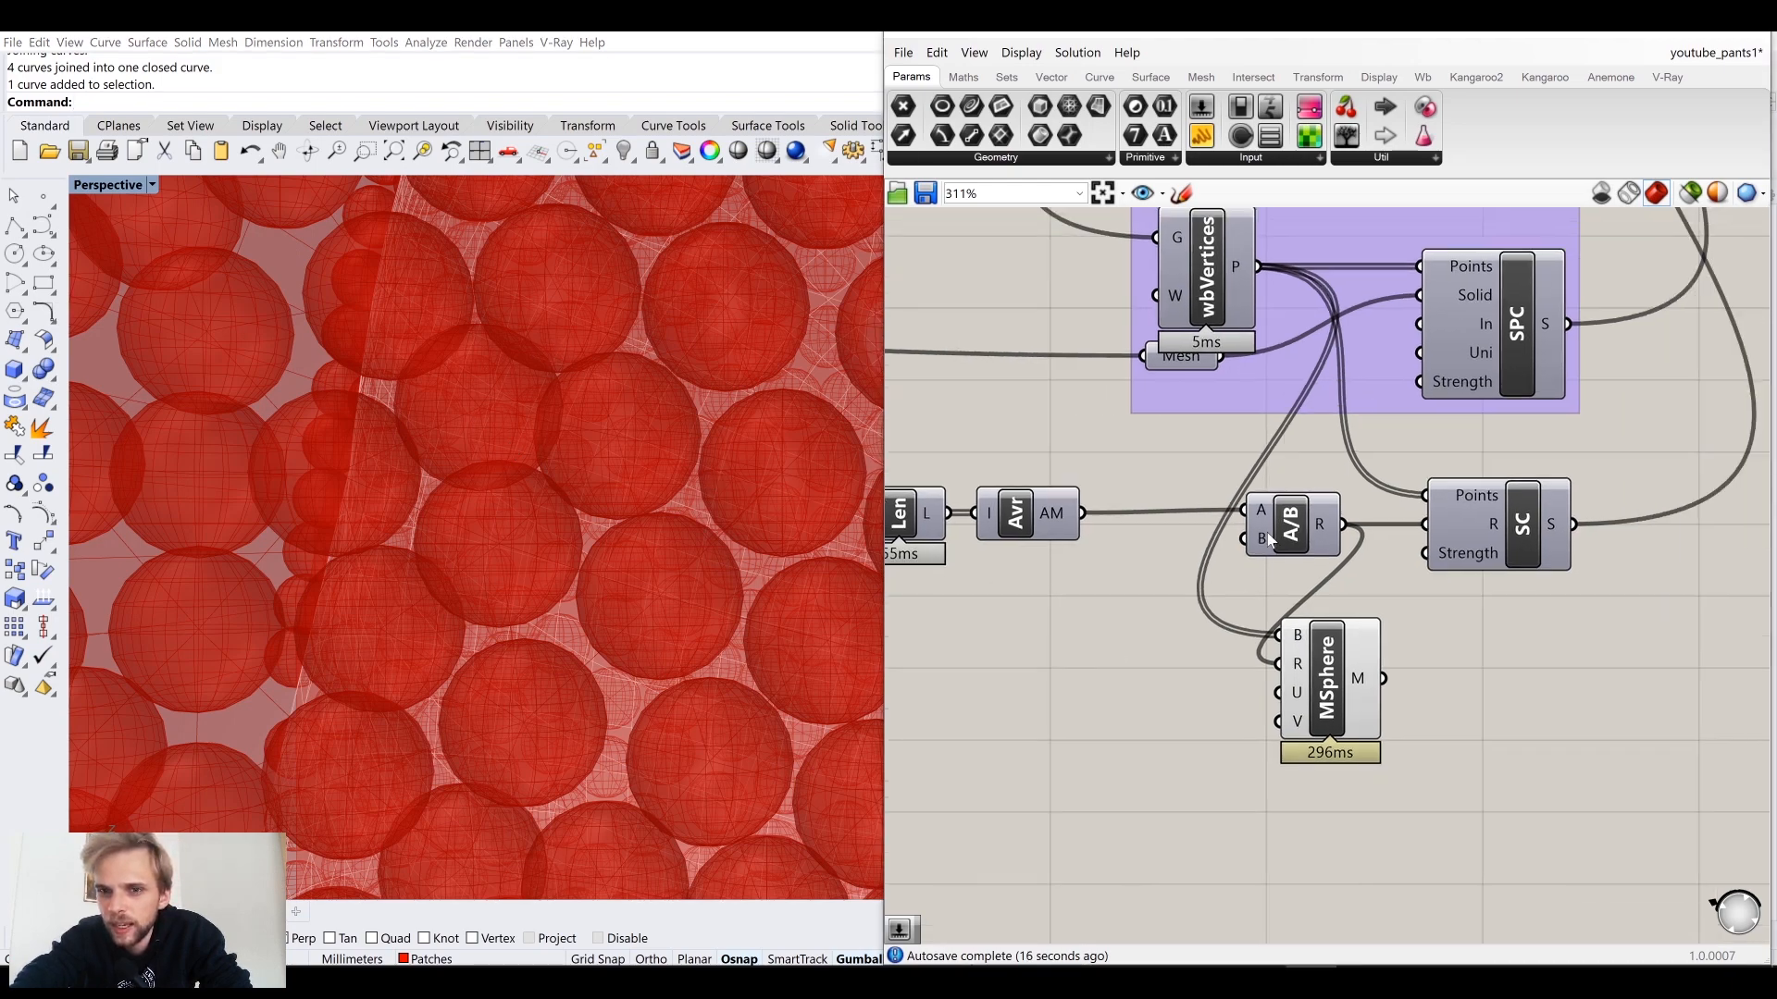
double_click(1071, 648)
text(3)
key(Return)
drag(1189, 647, 1246, 540)
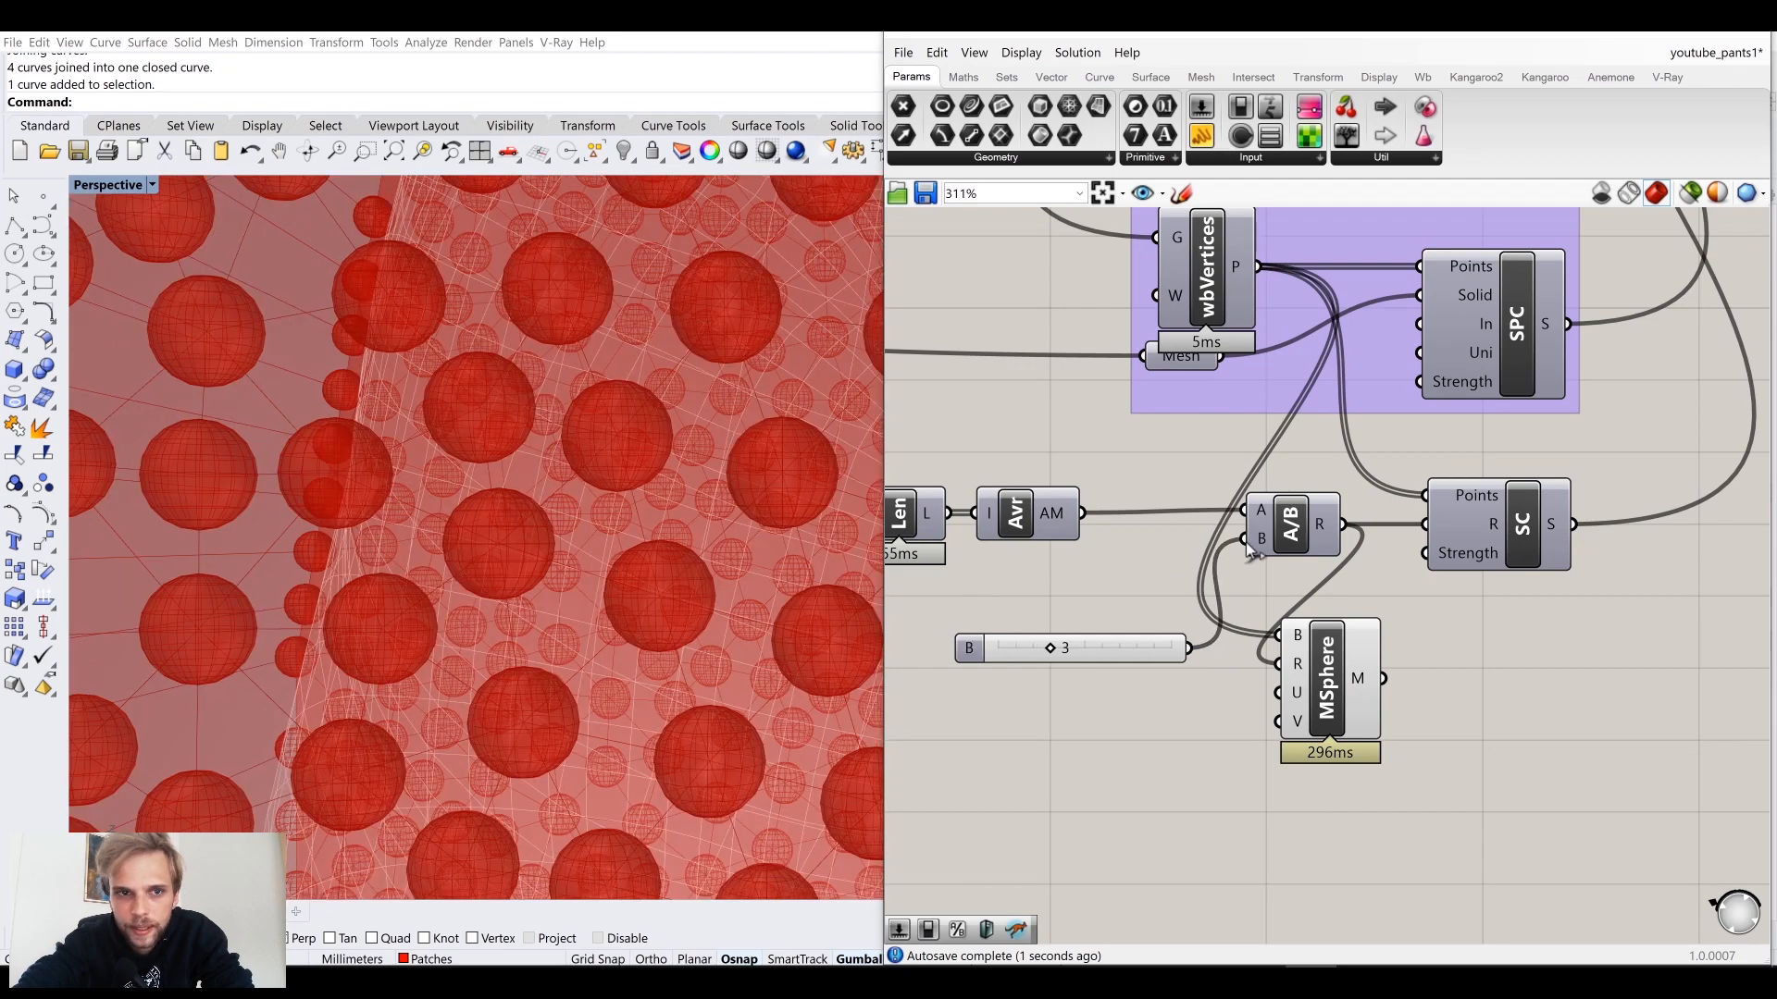
scroll(614, 513, down, 6)
right_drag(615, 523, 589, 507)
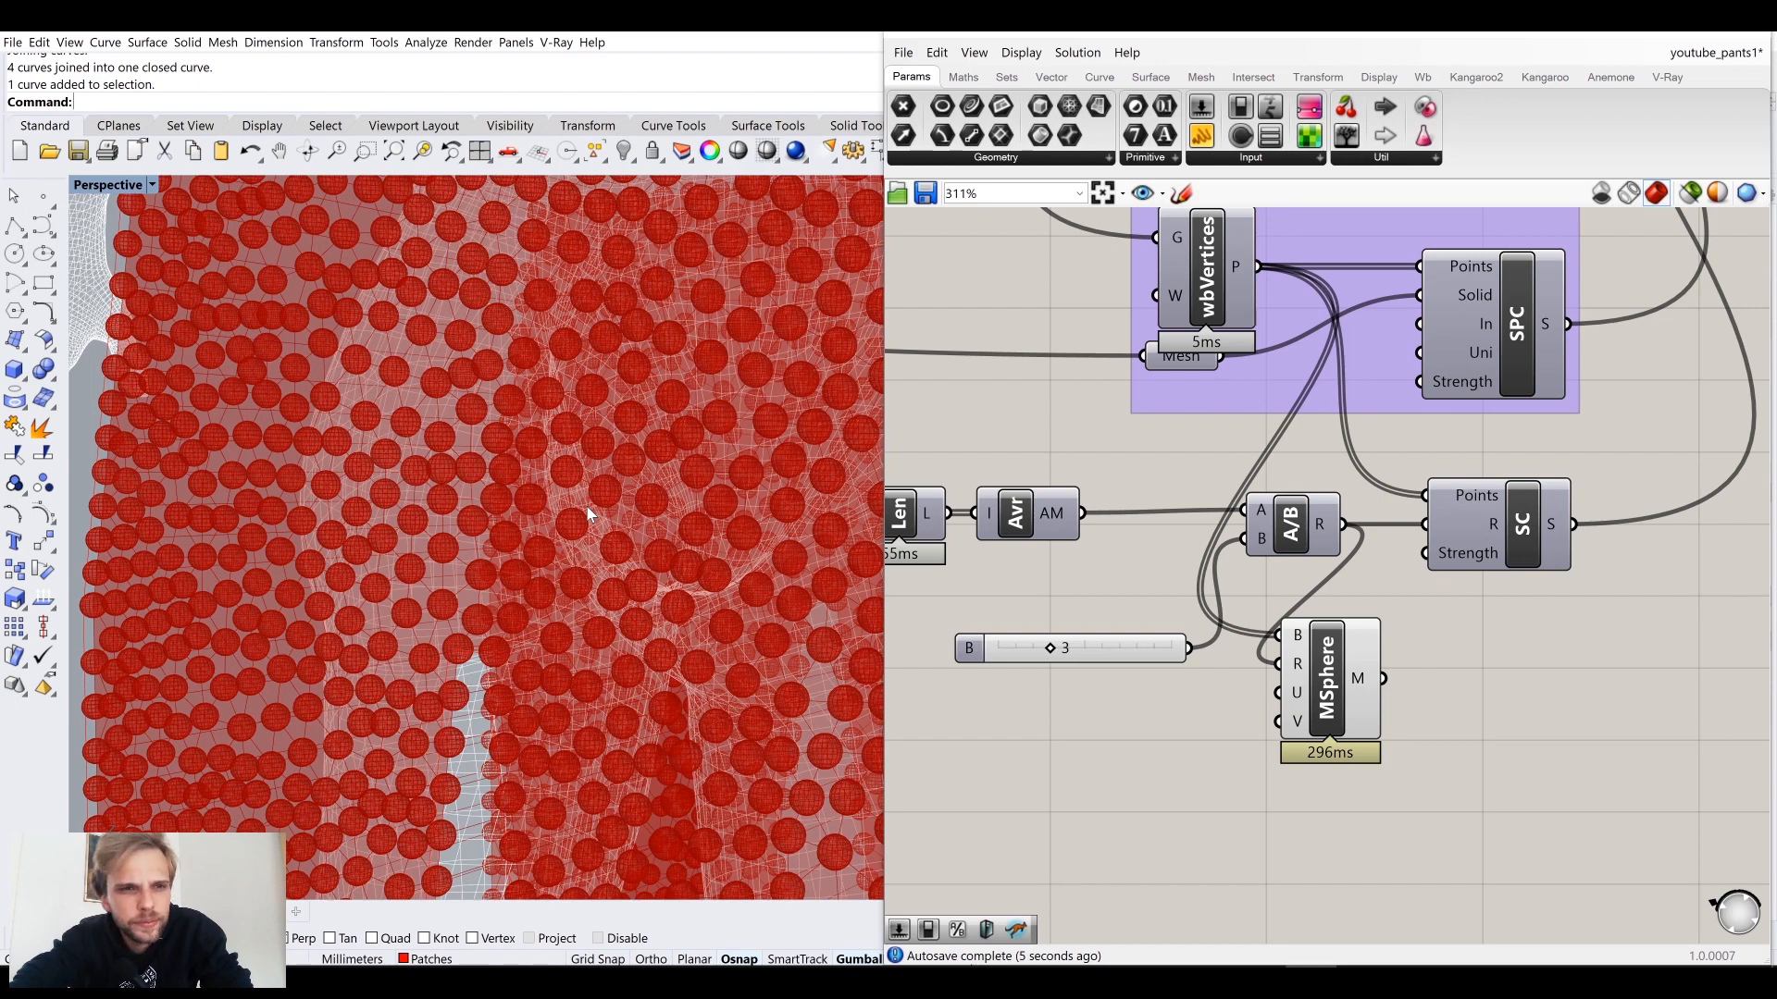
Step: Add a second number slider of 2.5 above the existing one and connect it to the A/B division's B input instead
right_drag(1033, 637, 1124, 597)
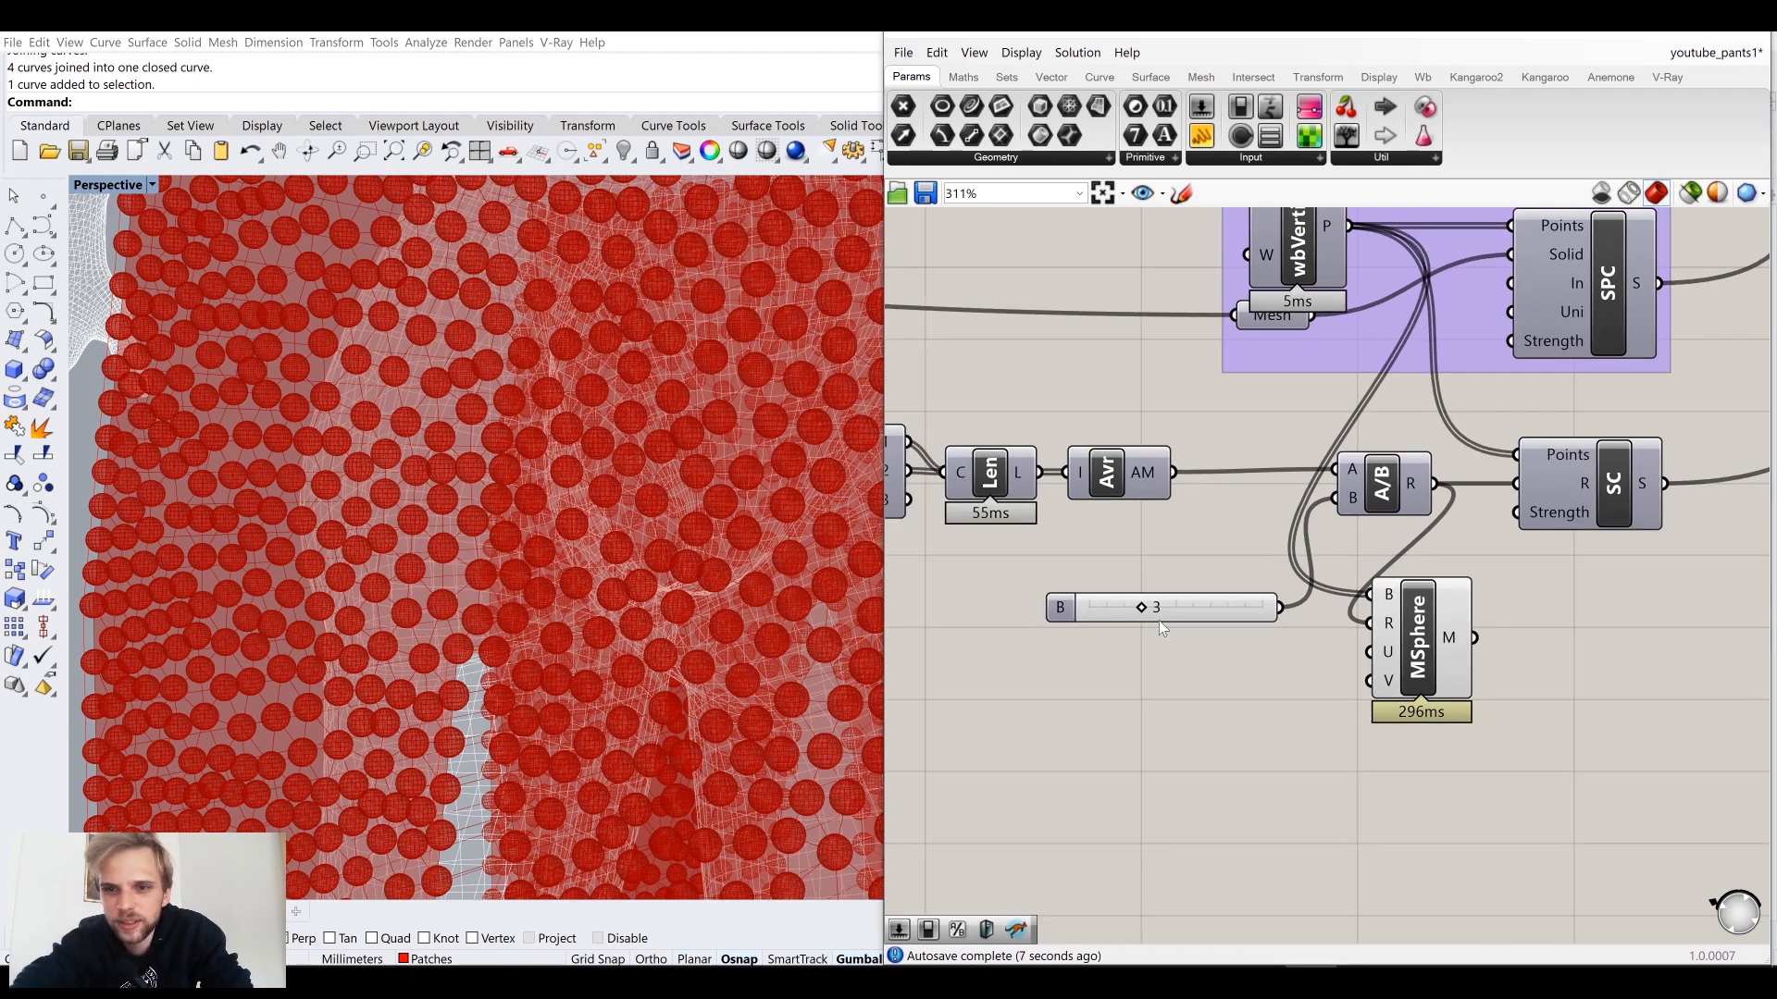
drag(1192, 621, 1184, 729)
double_click(1168, 622)
text(2)
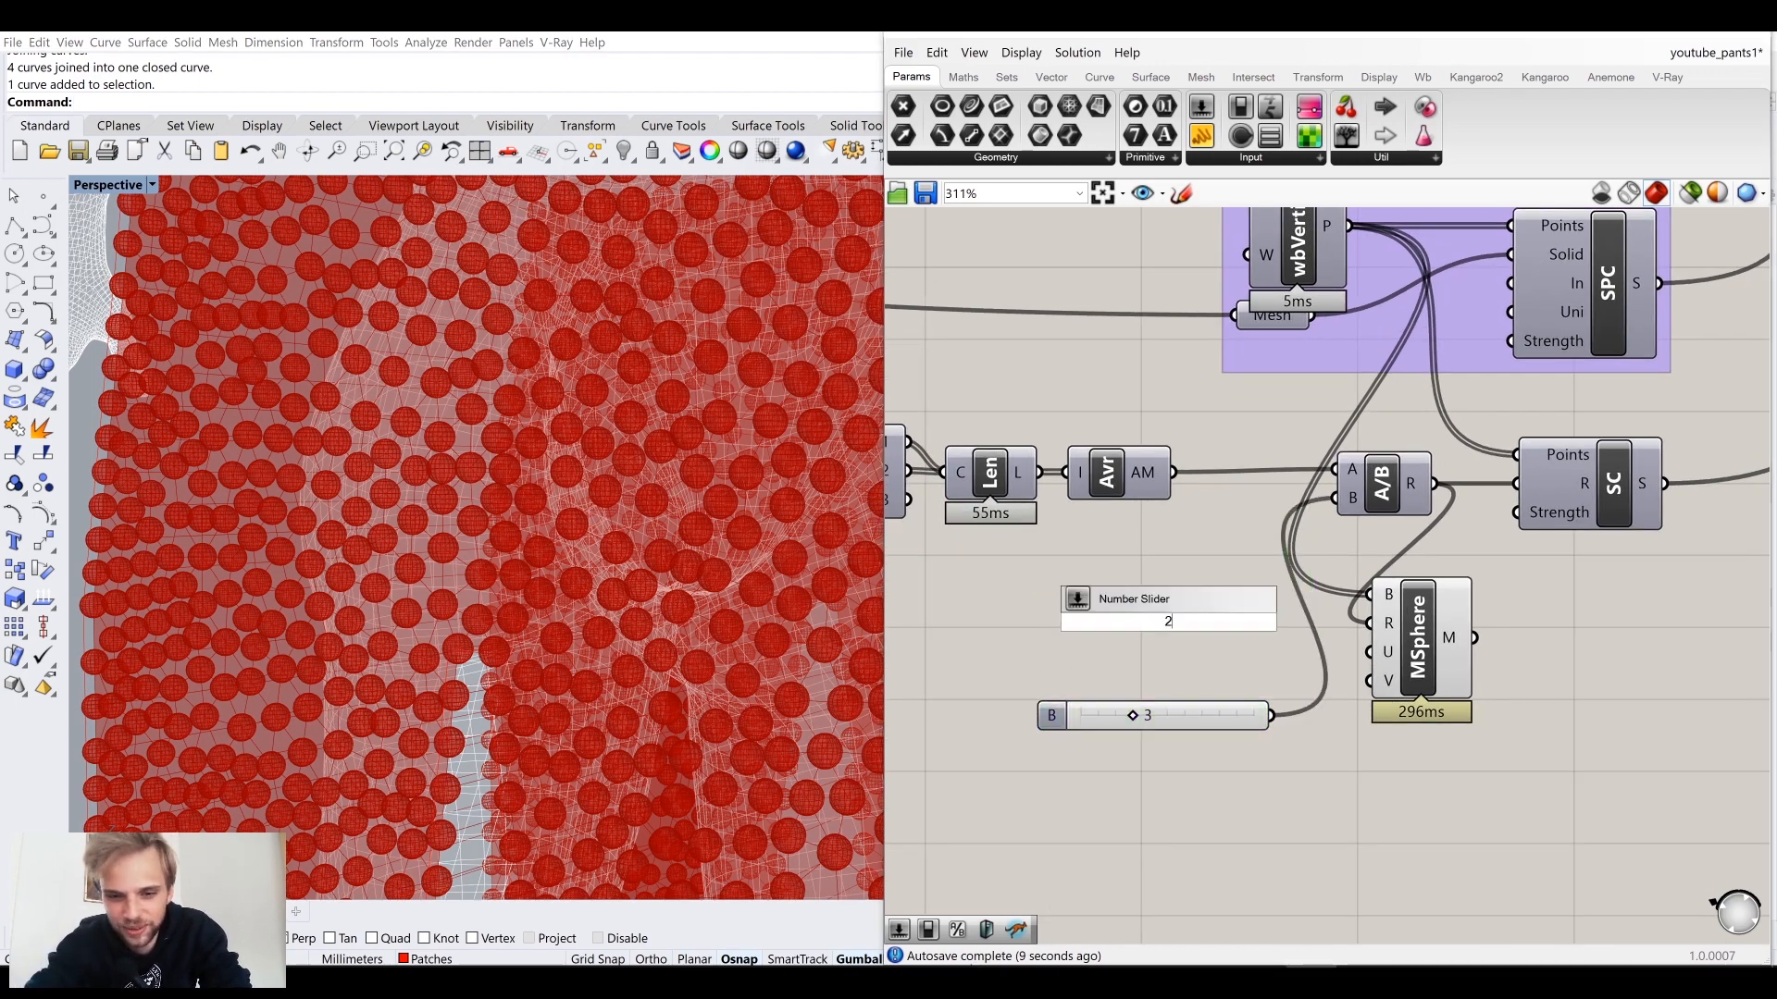
text(.5)
key(Return)
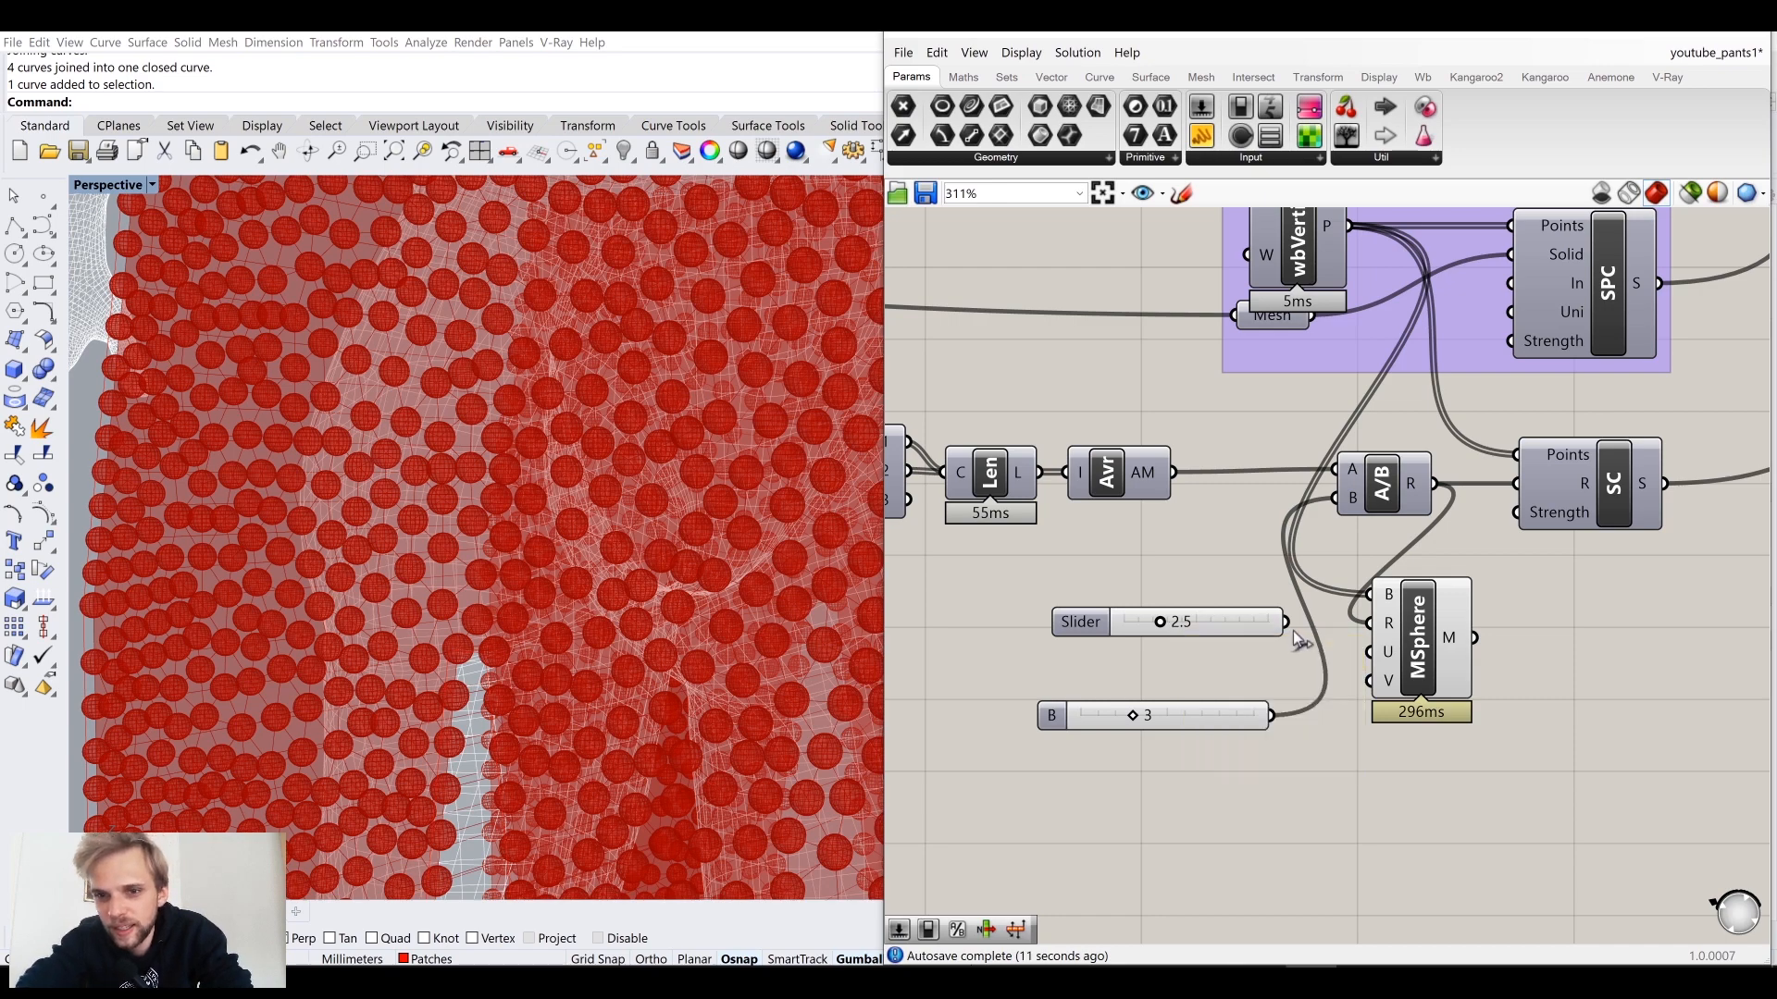
drag(1323, 502, 1324, 501)
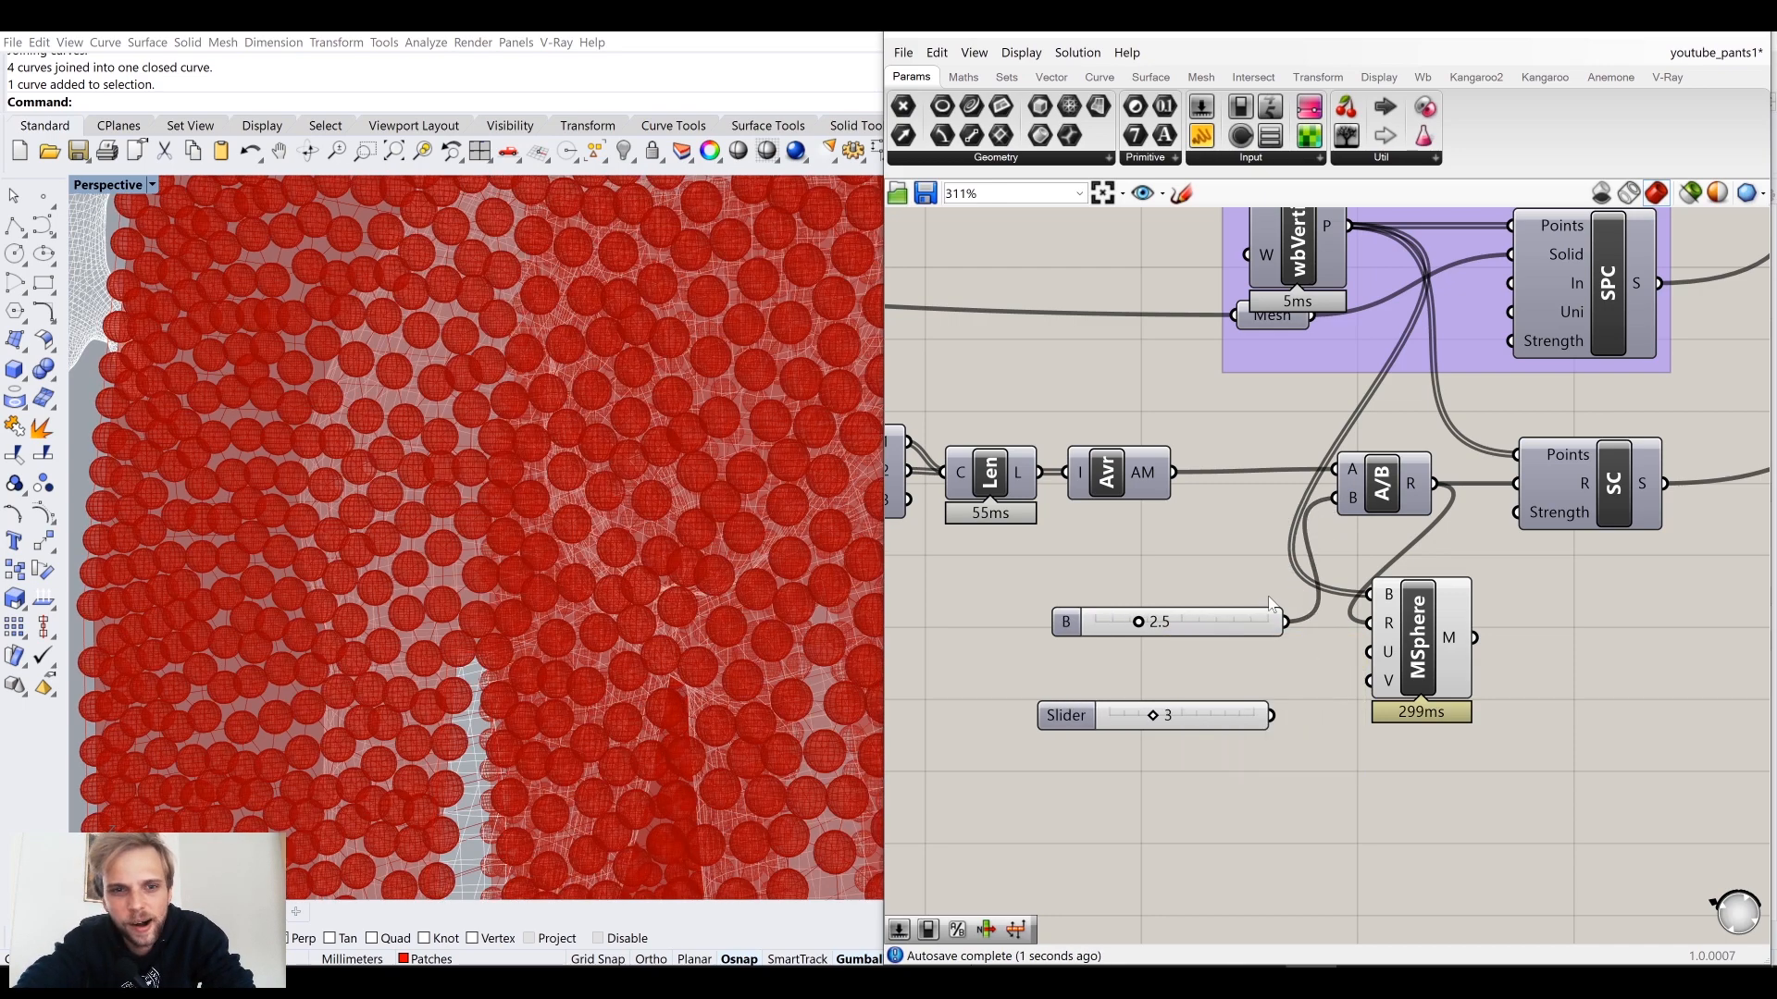
Step: Inspect the sphere spacing up close and set the divisor slider to 2.7
right_drag(610, 479, 610, 479)
scroll(747, 448, up, 10)
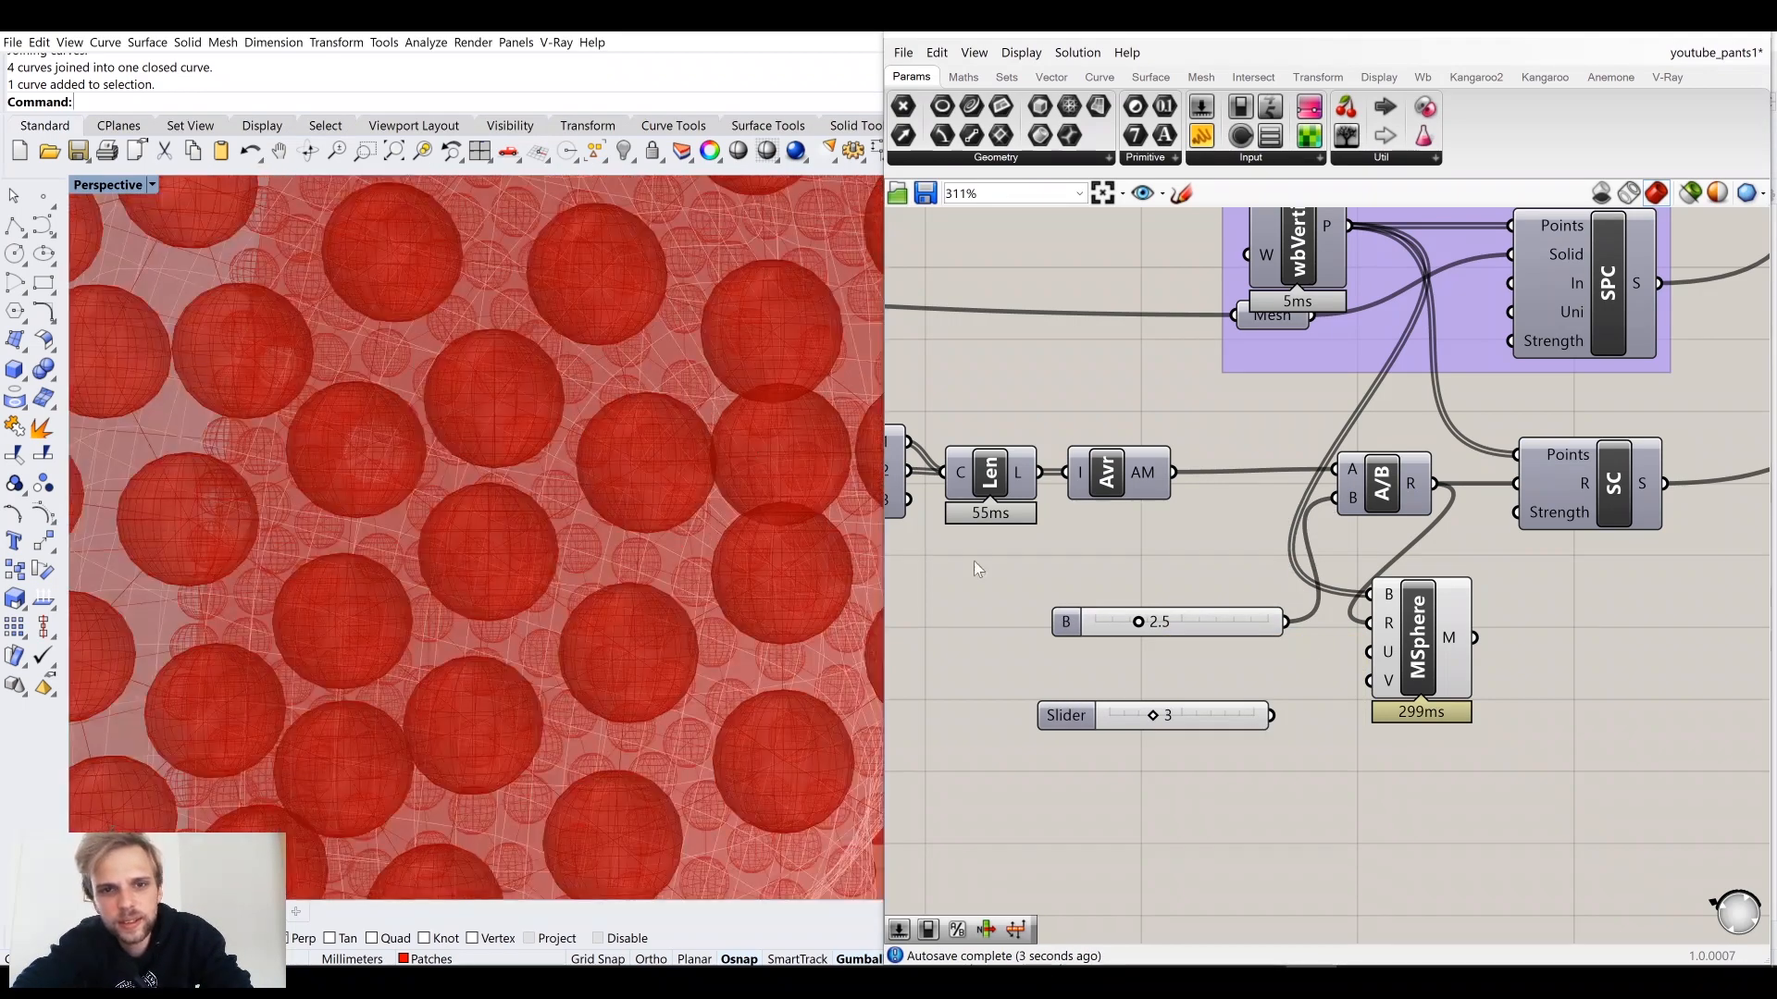
scroll(1144, 639, up, 1)
drag(1147, 627, 1151, 619)
click(1129, 627)
double_click(1129, 627)
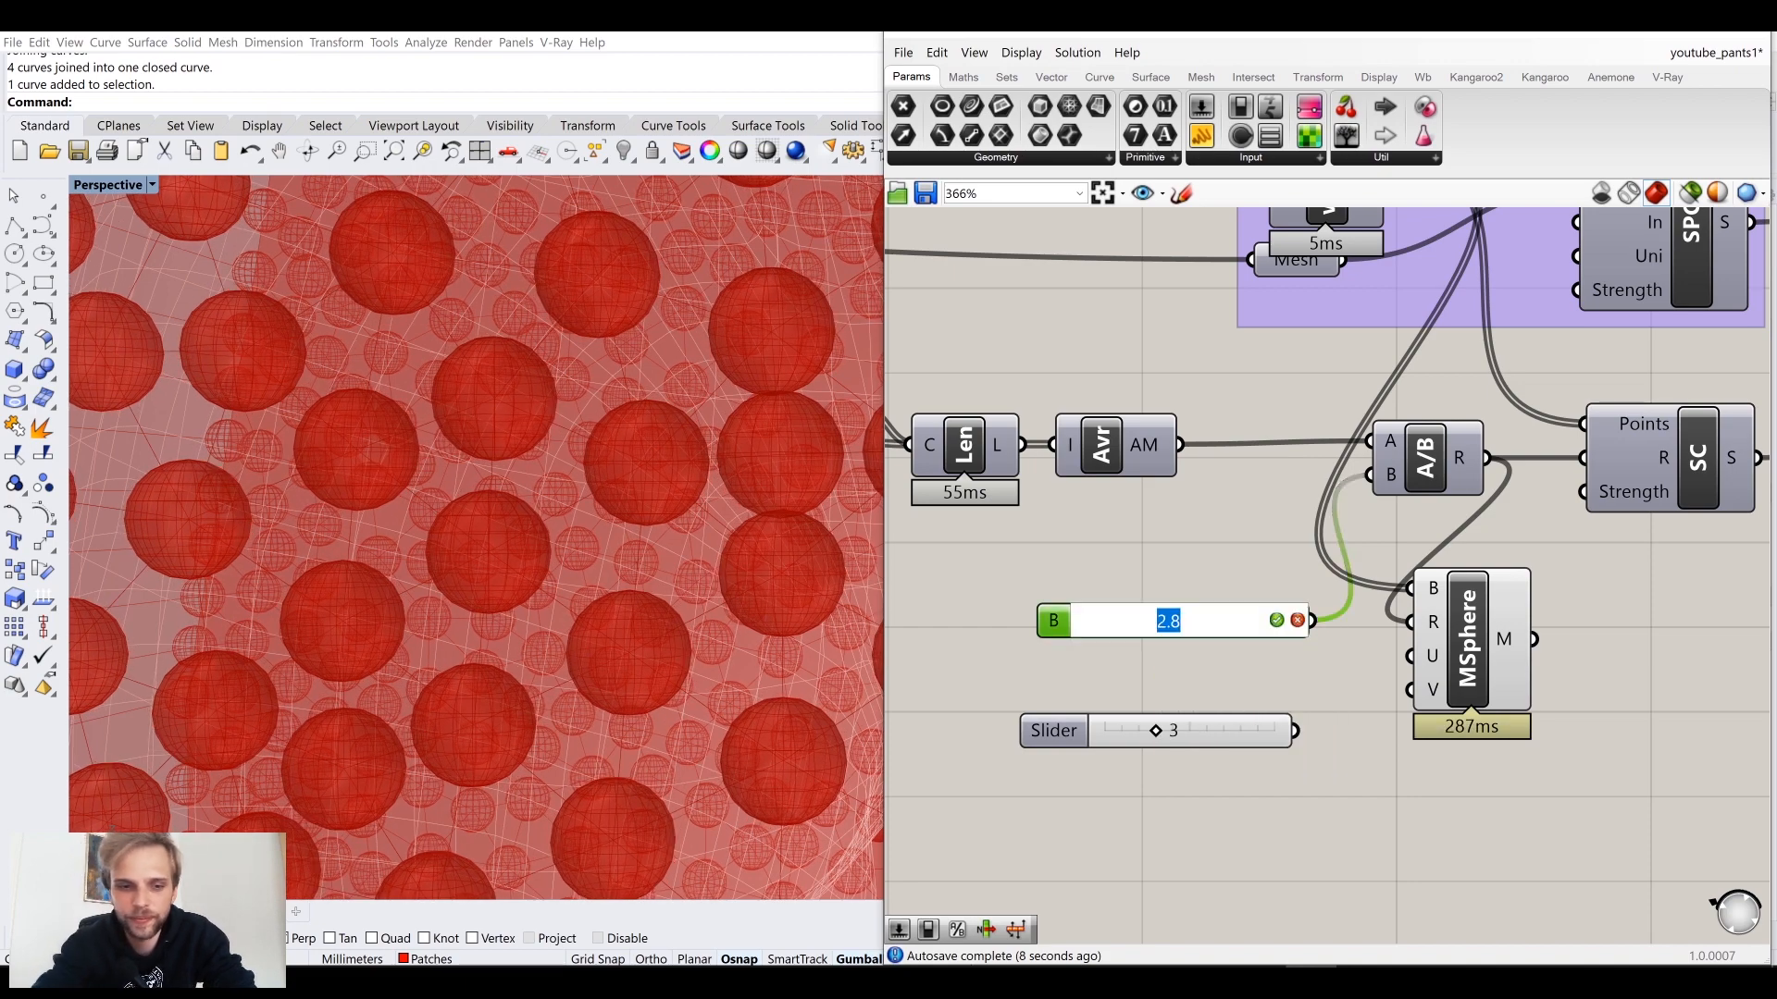
text(2.7)
key(Return)
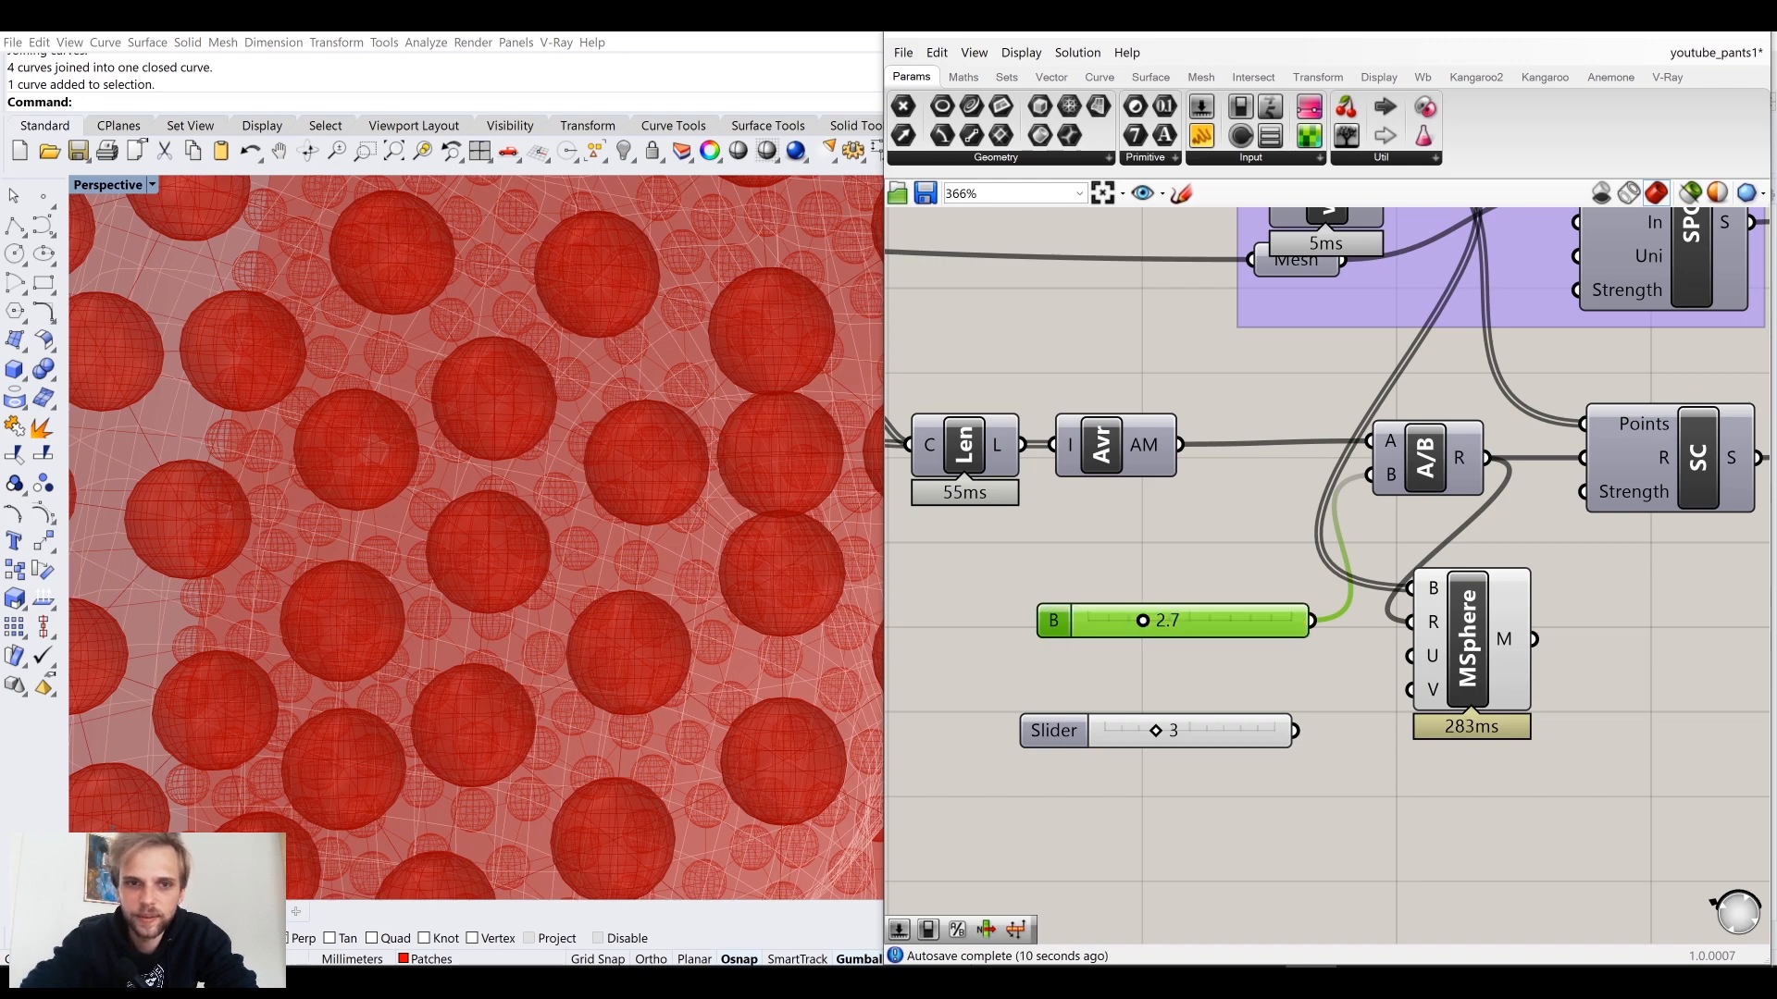
Step: Delete the unused slider of 3 and move the 2.7 slider up beneath Average, beside the A/B division
click(1123, 551)
click(1179, 726)
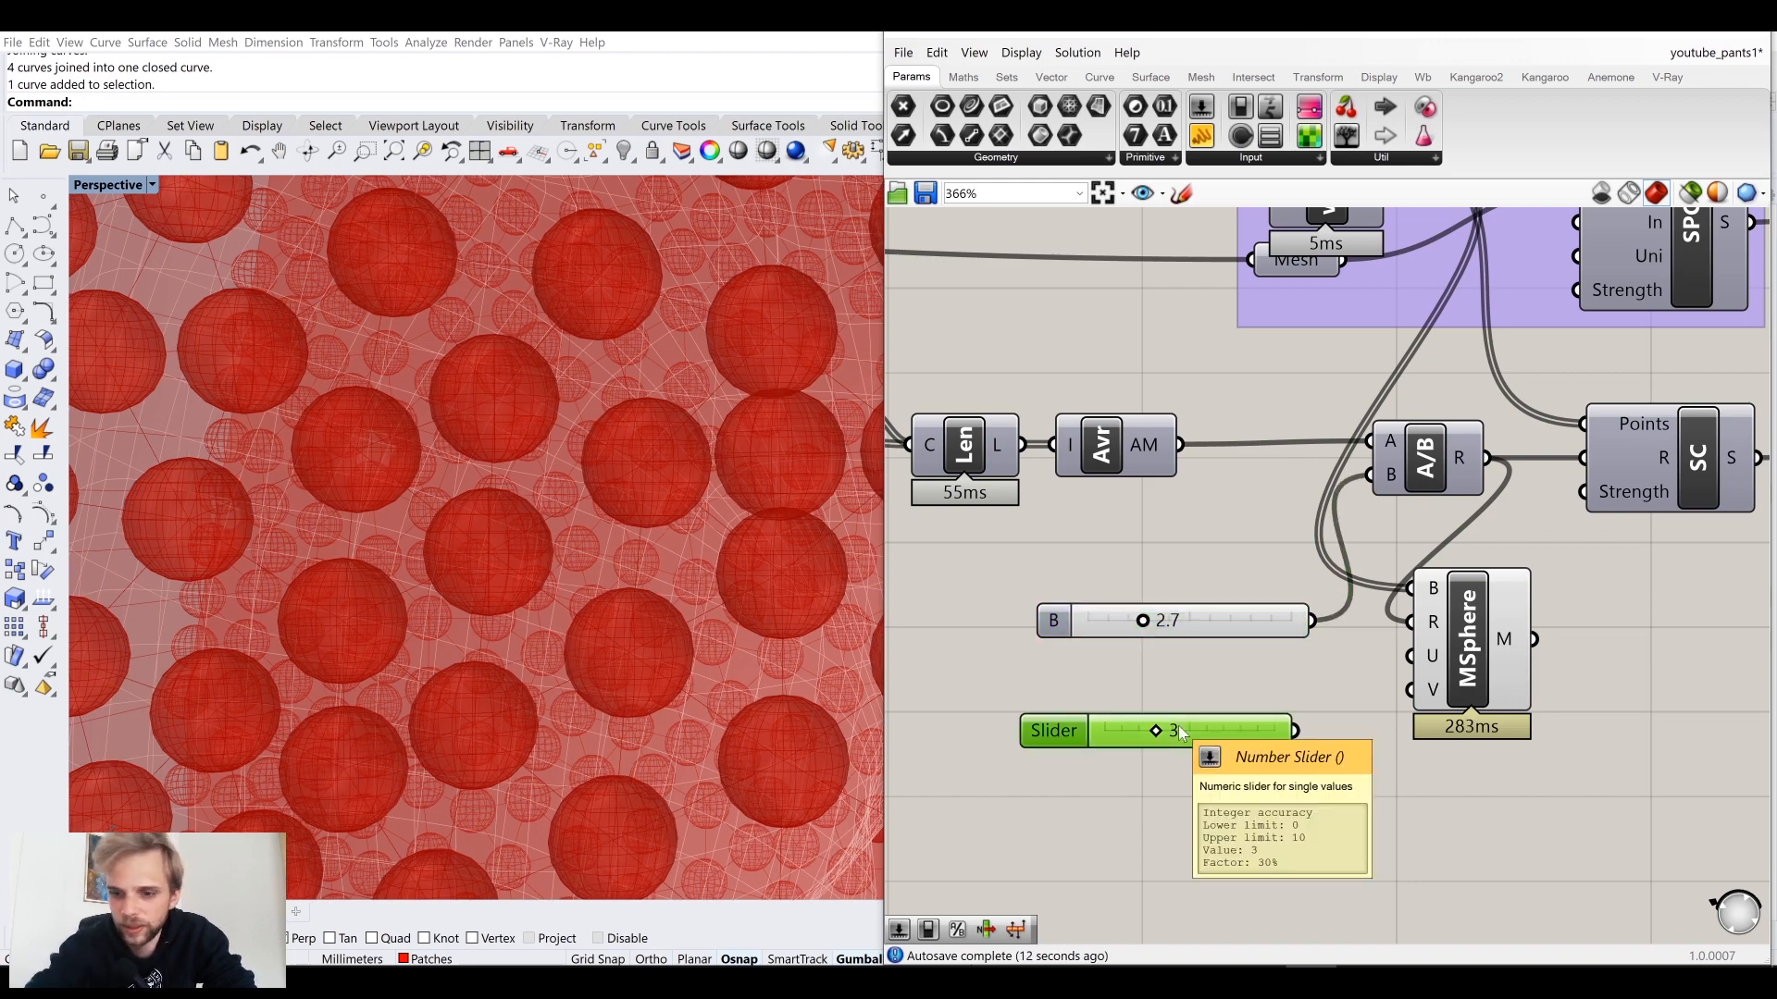
key(Delete)
drag(1244, 624, 1240, 515)
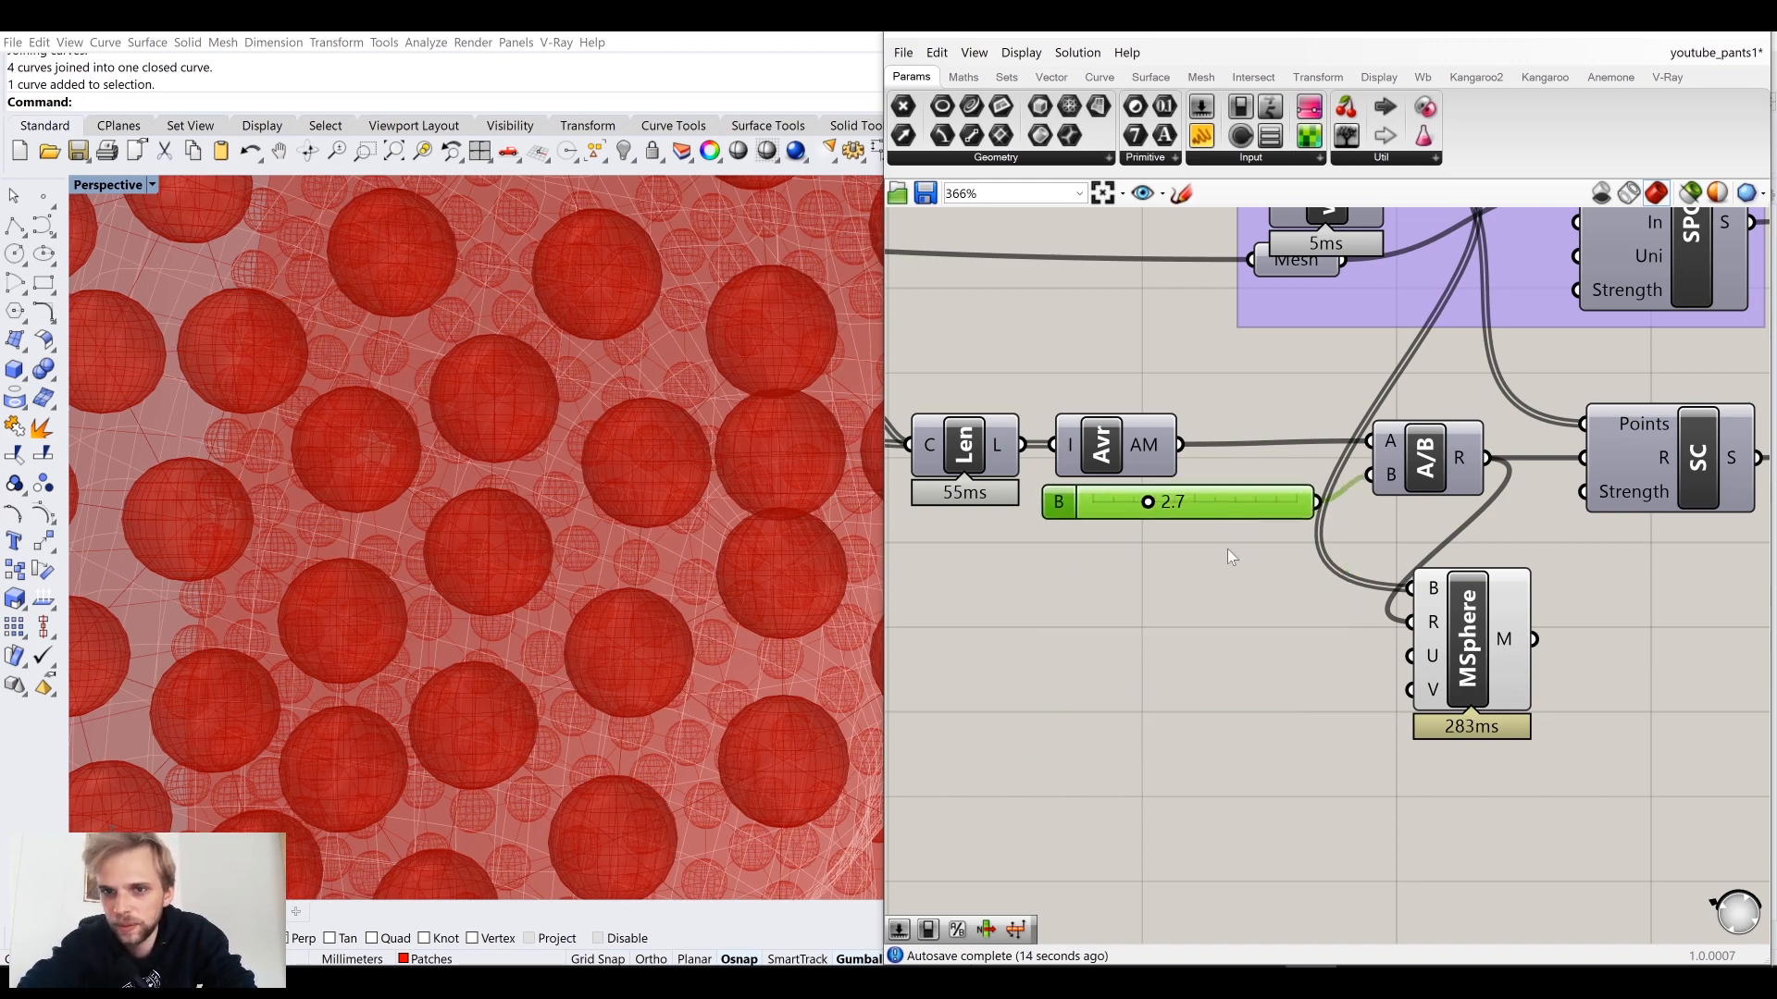
Step: Delete the Mesh Sphere component below the A/B division
click(1227, 547)
scroll(1286, 596, down, 5)
click(1249, 678)
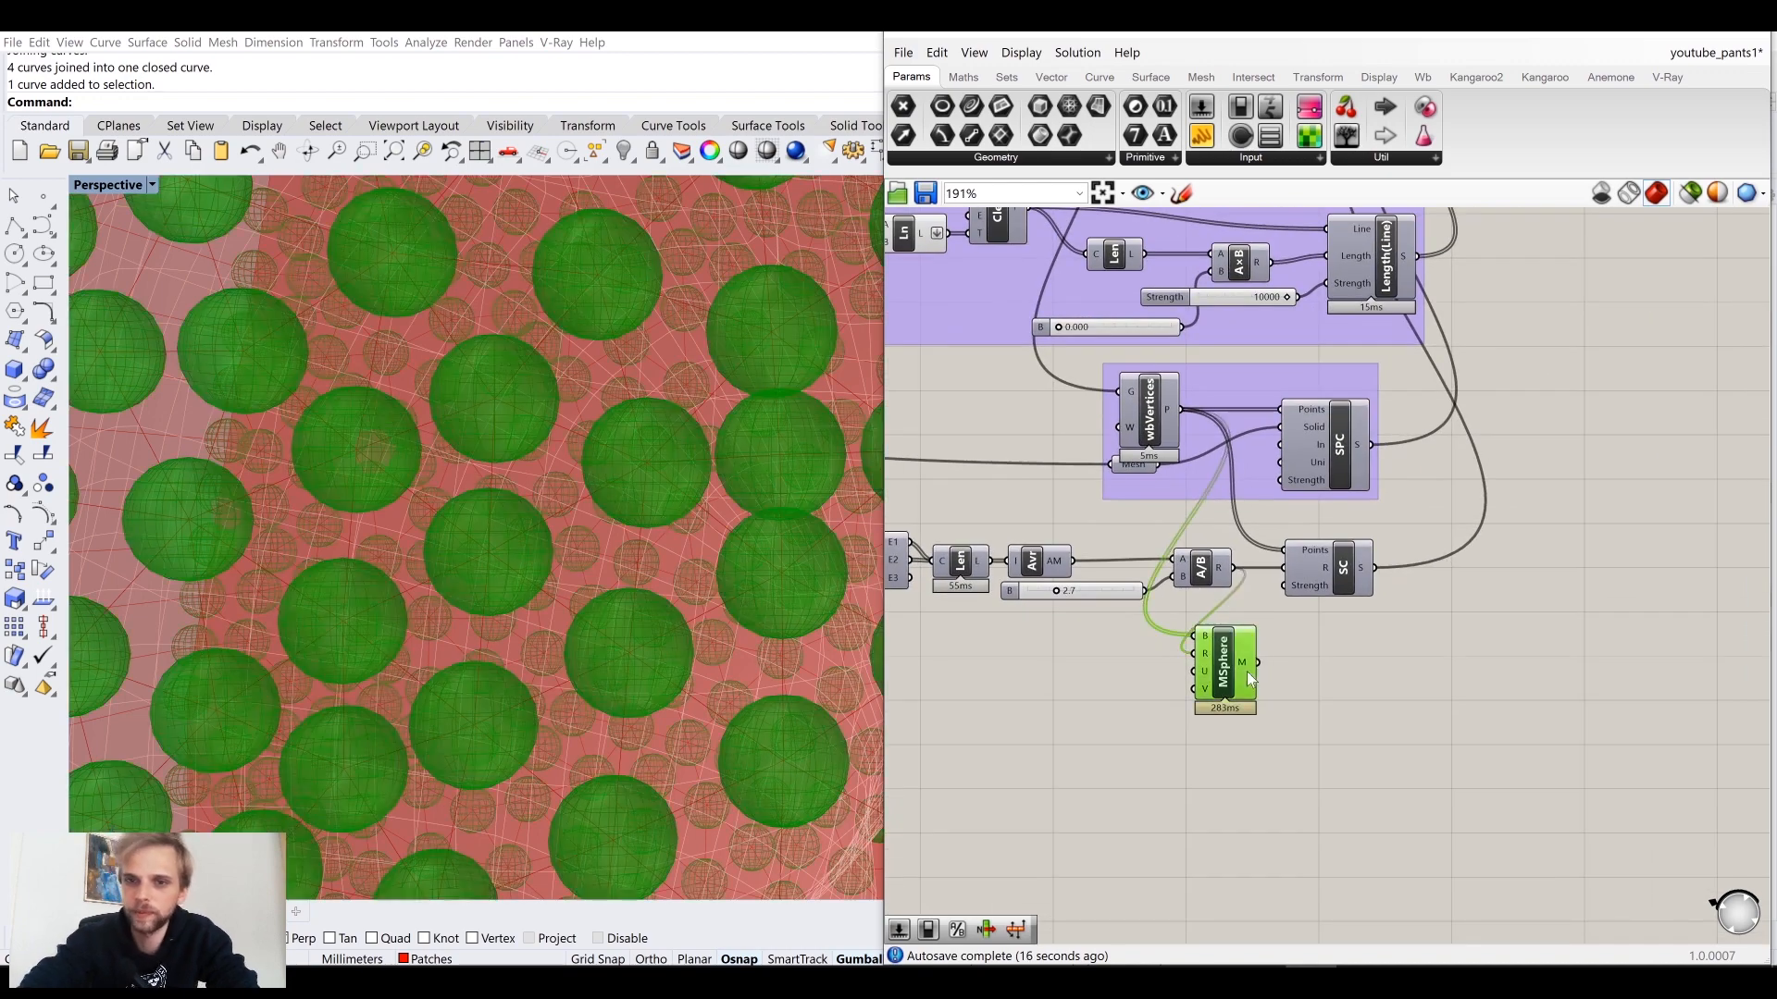
key(Delete)
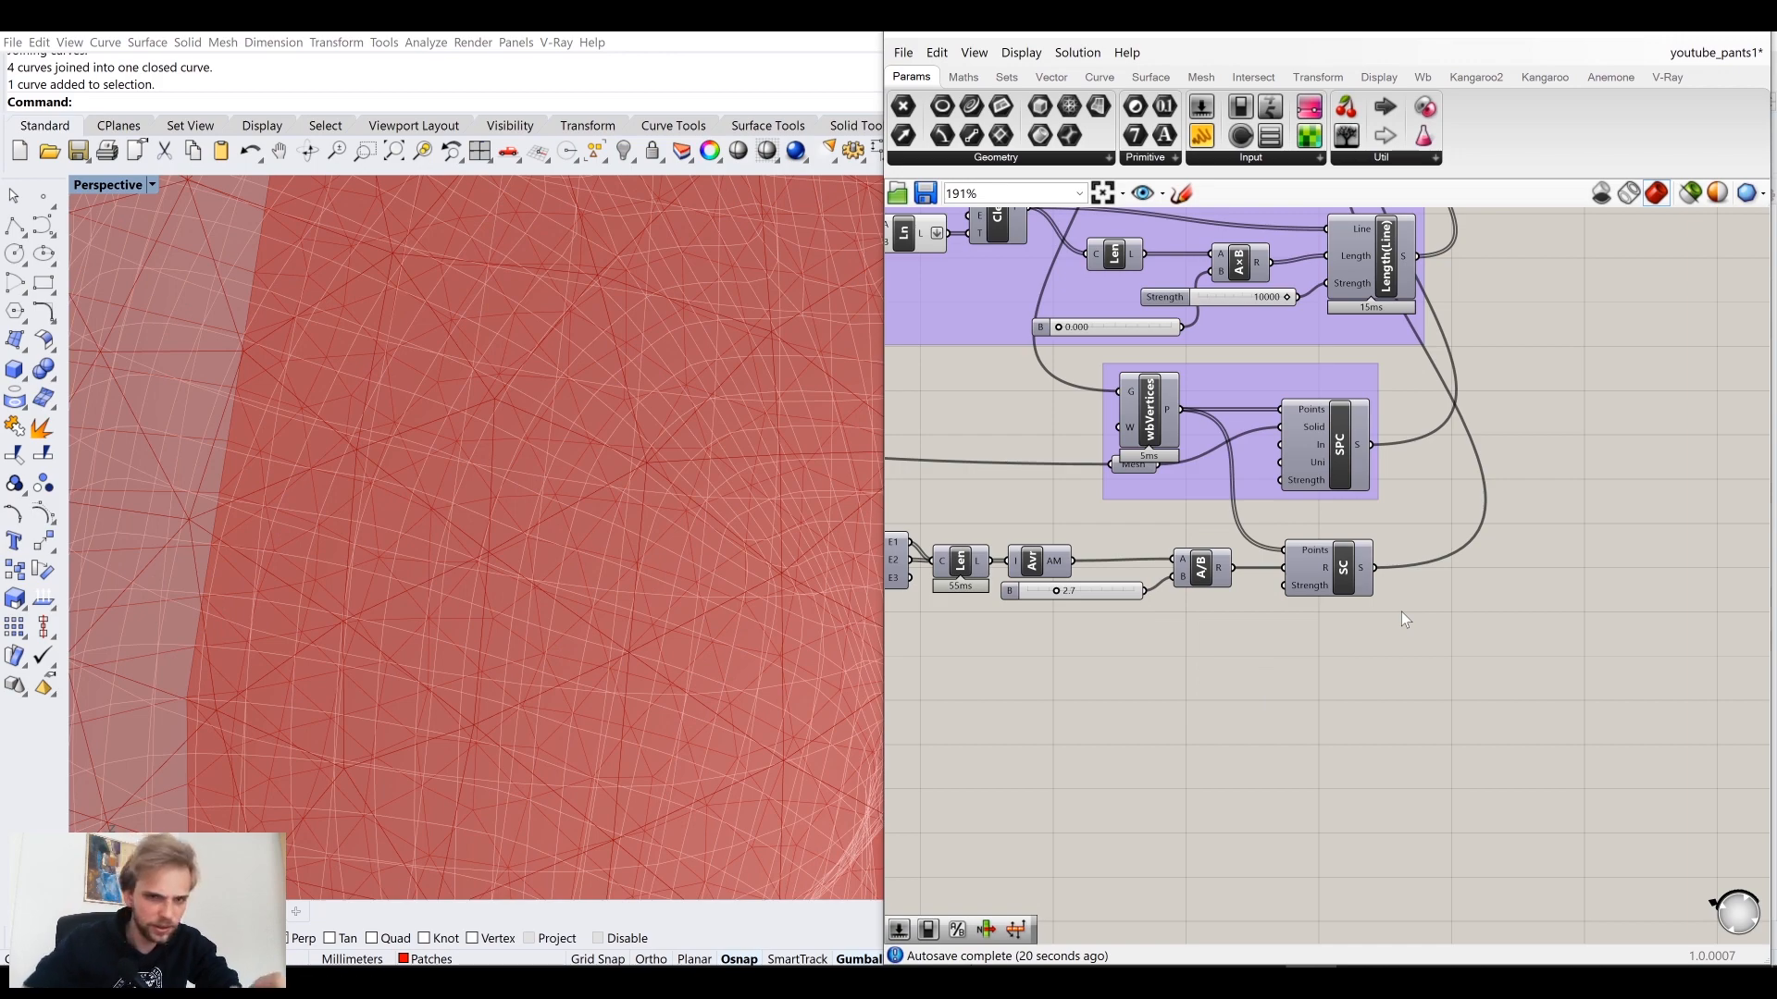
Step: Review the Kangaroo solver group and examine the pants mesh around the body from several angles
scroll(1320, 518, down, 5)
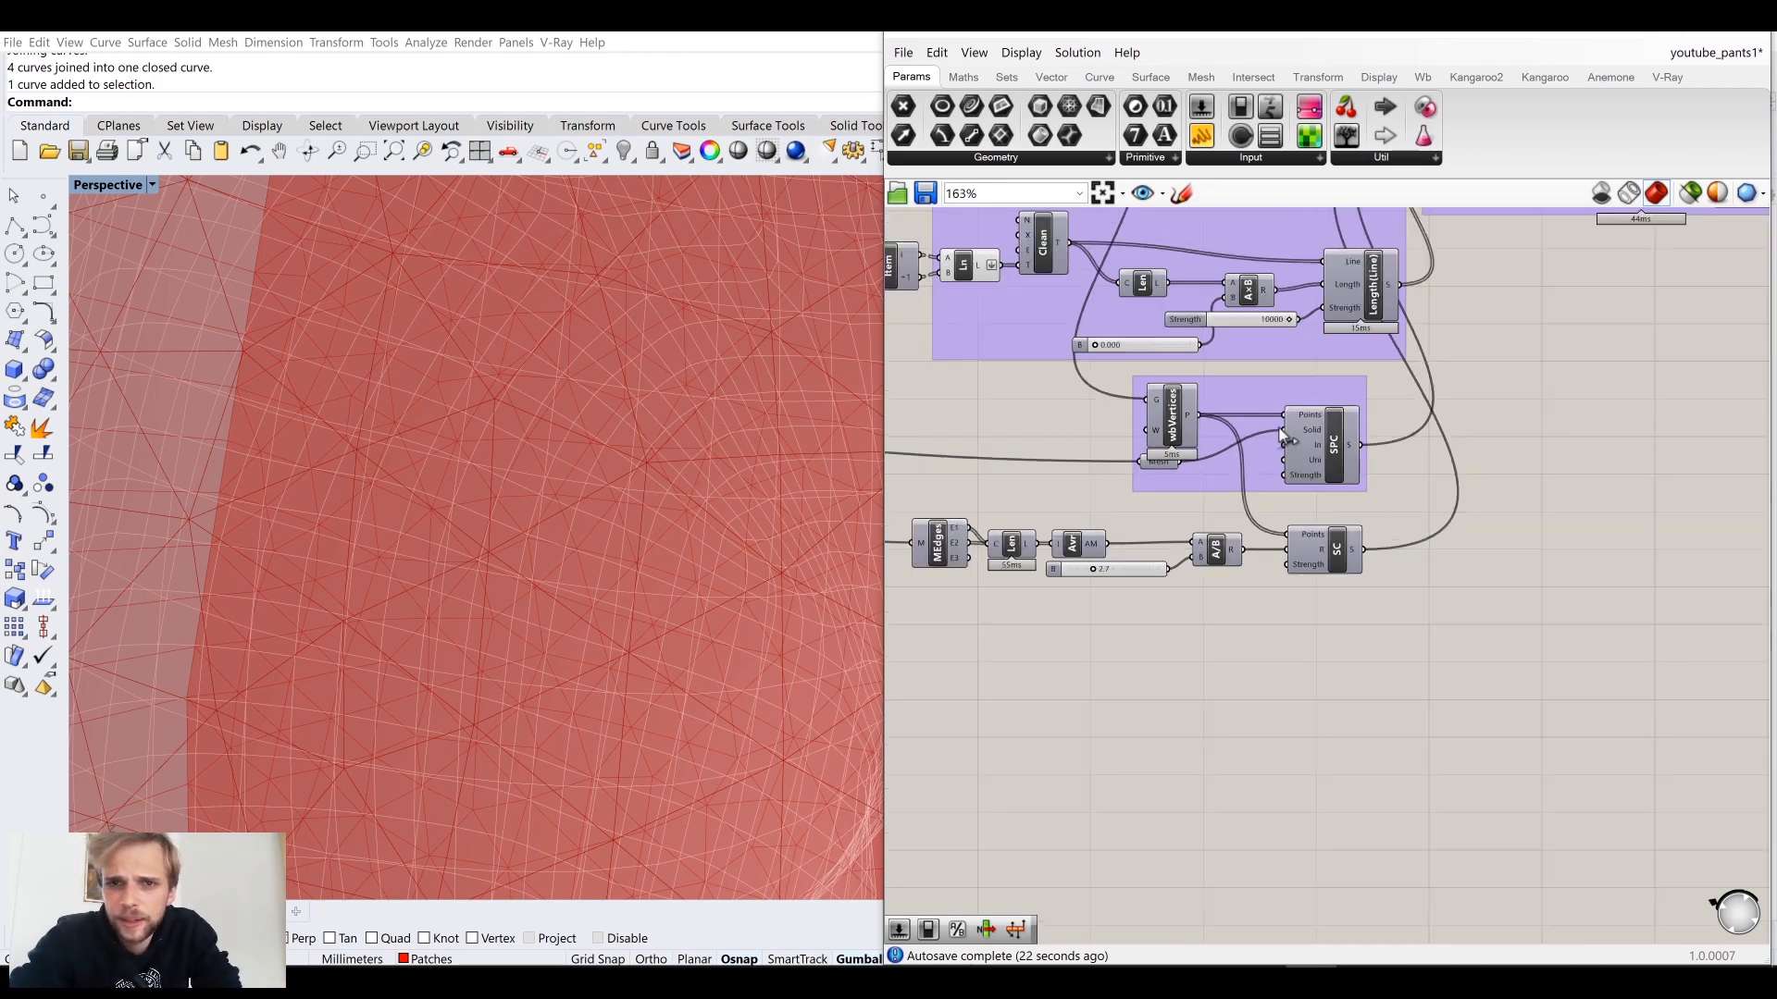
scroll(1418, 442, up, 7)
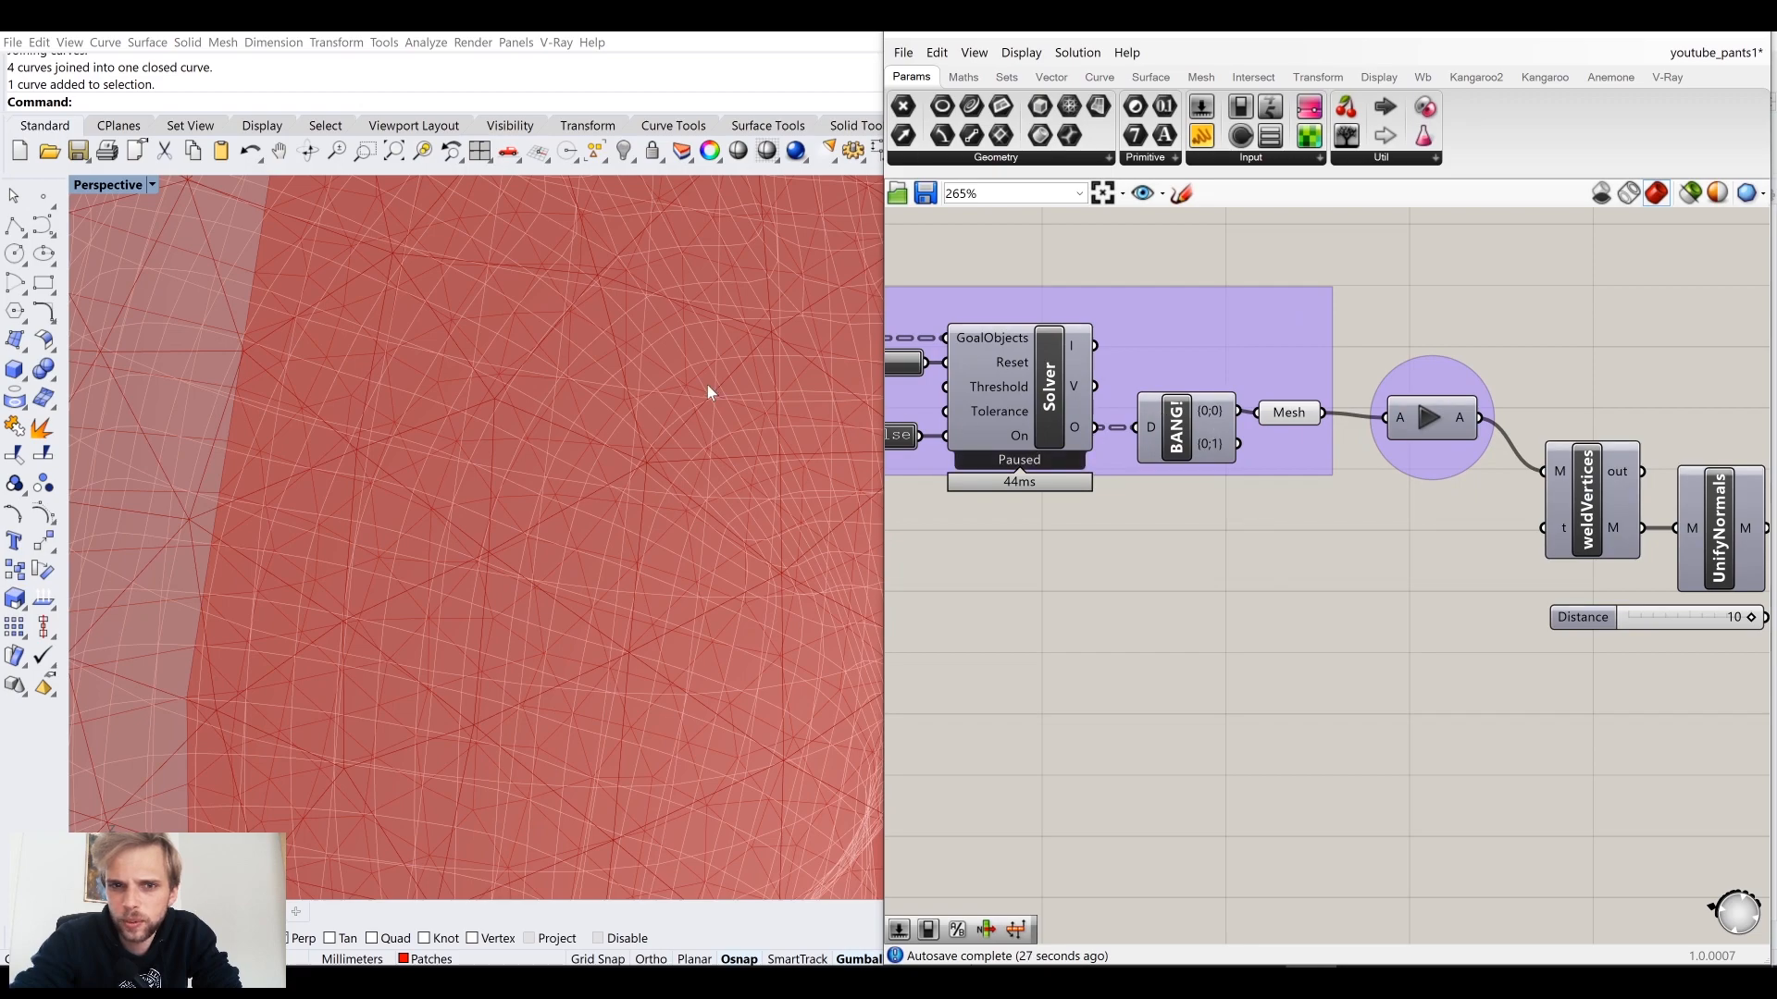
right_drag(1261, 446, 1279, 451)
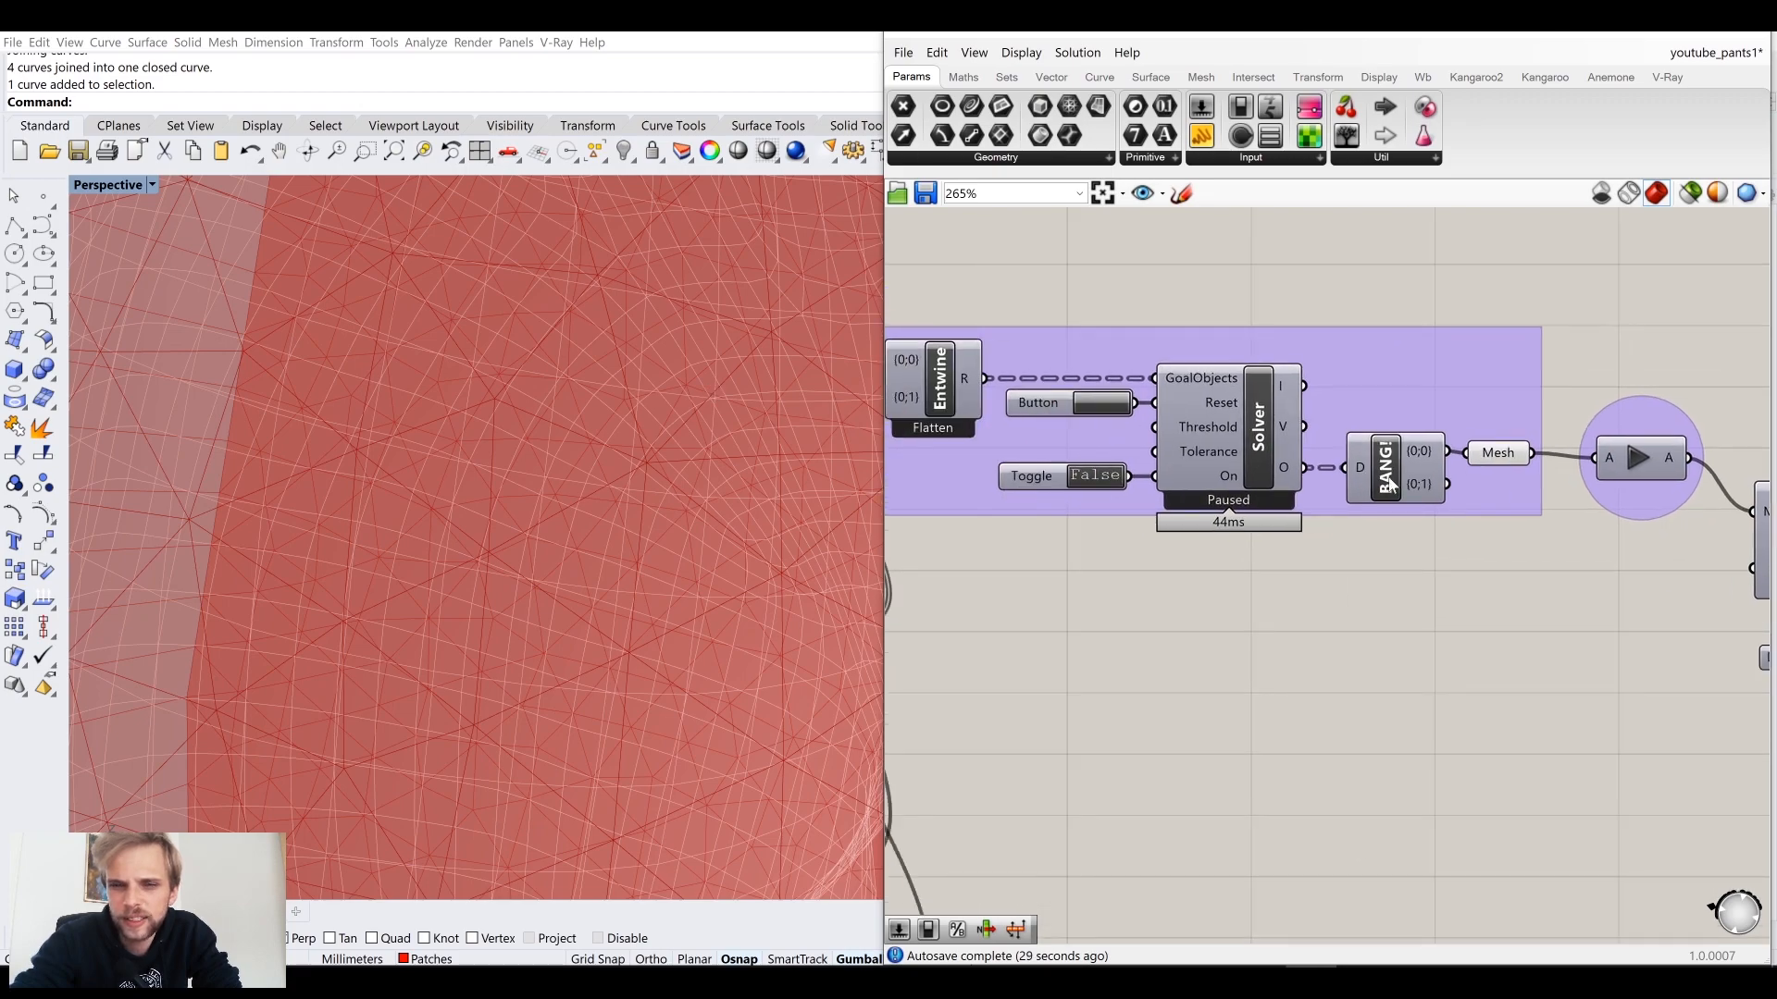
scroll(574, 384, down, 10)
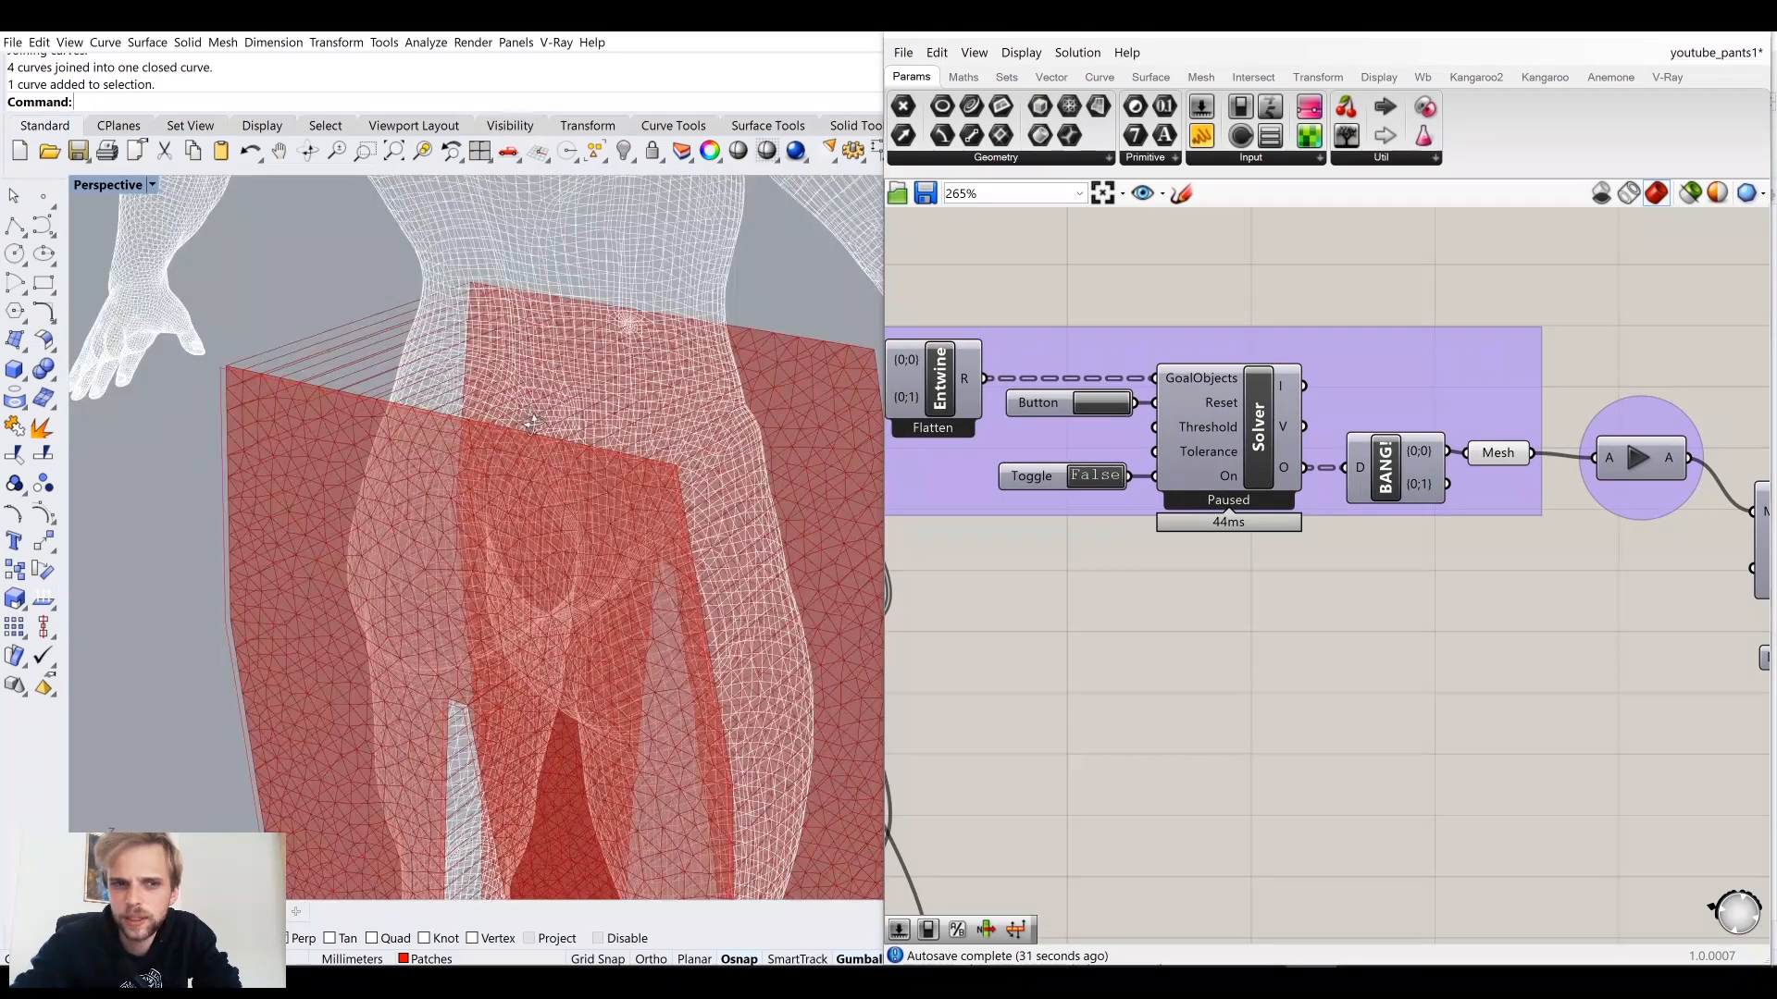
scroll(325, 398, up, 10)
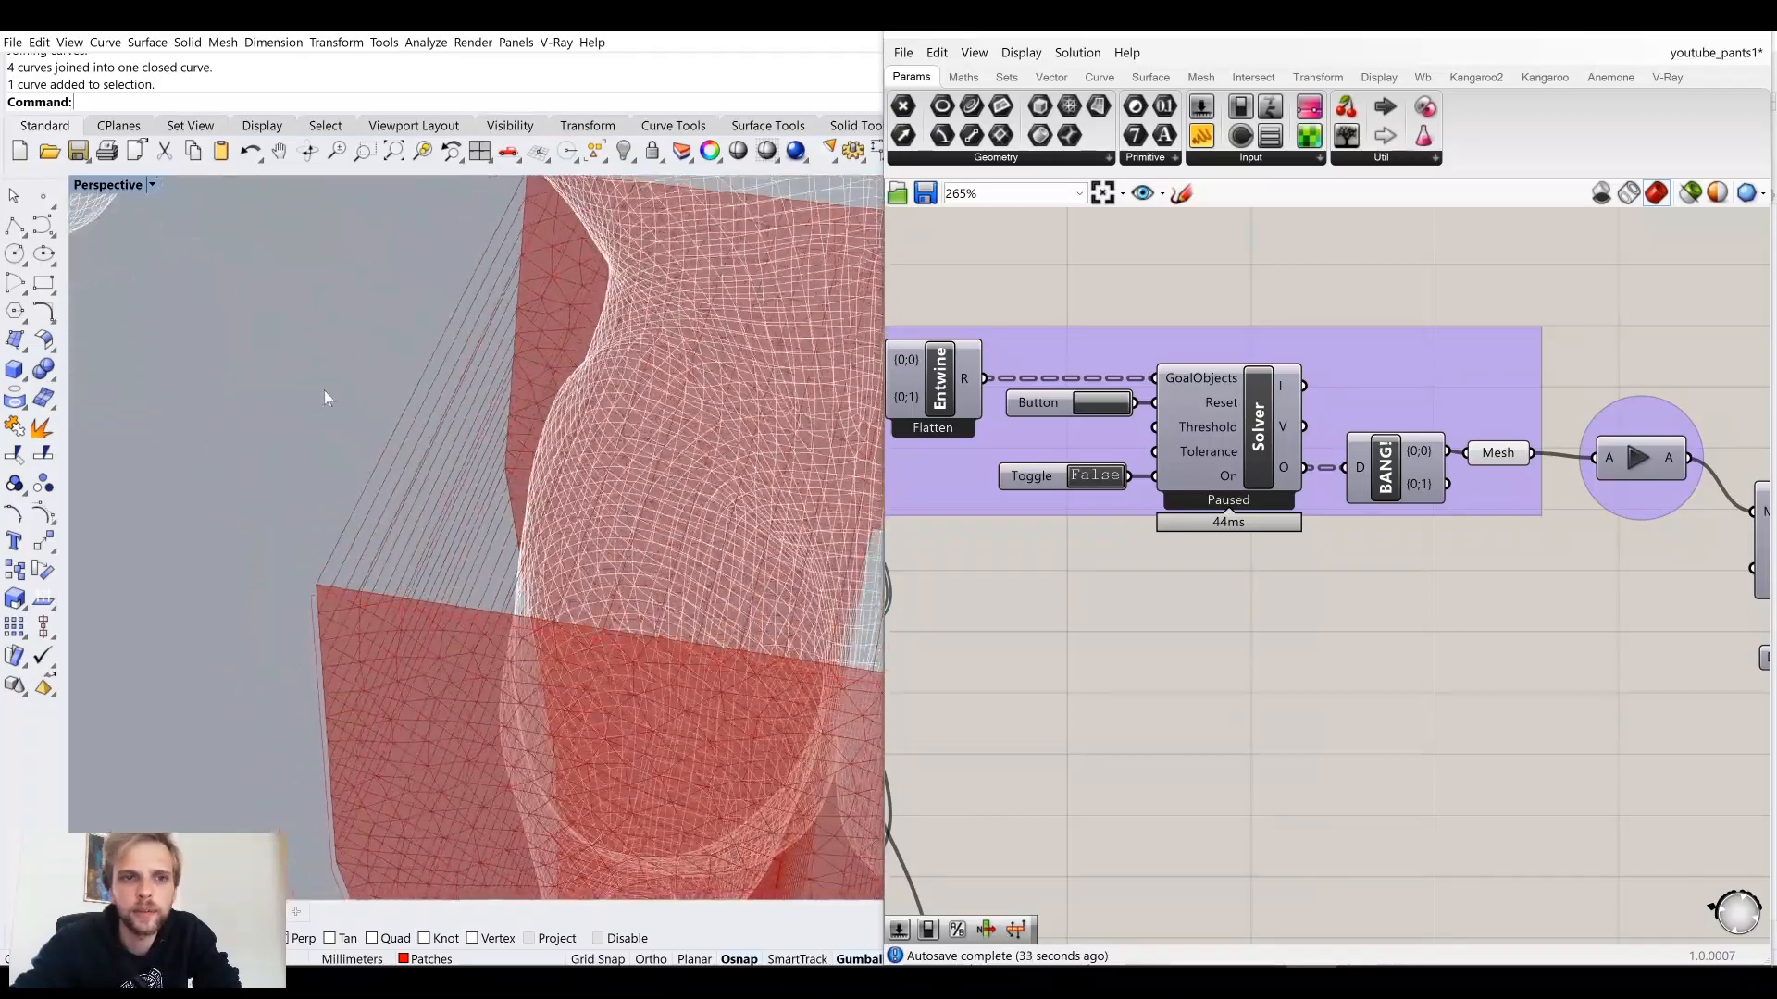
scroll(444, 508, down, 10)
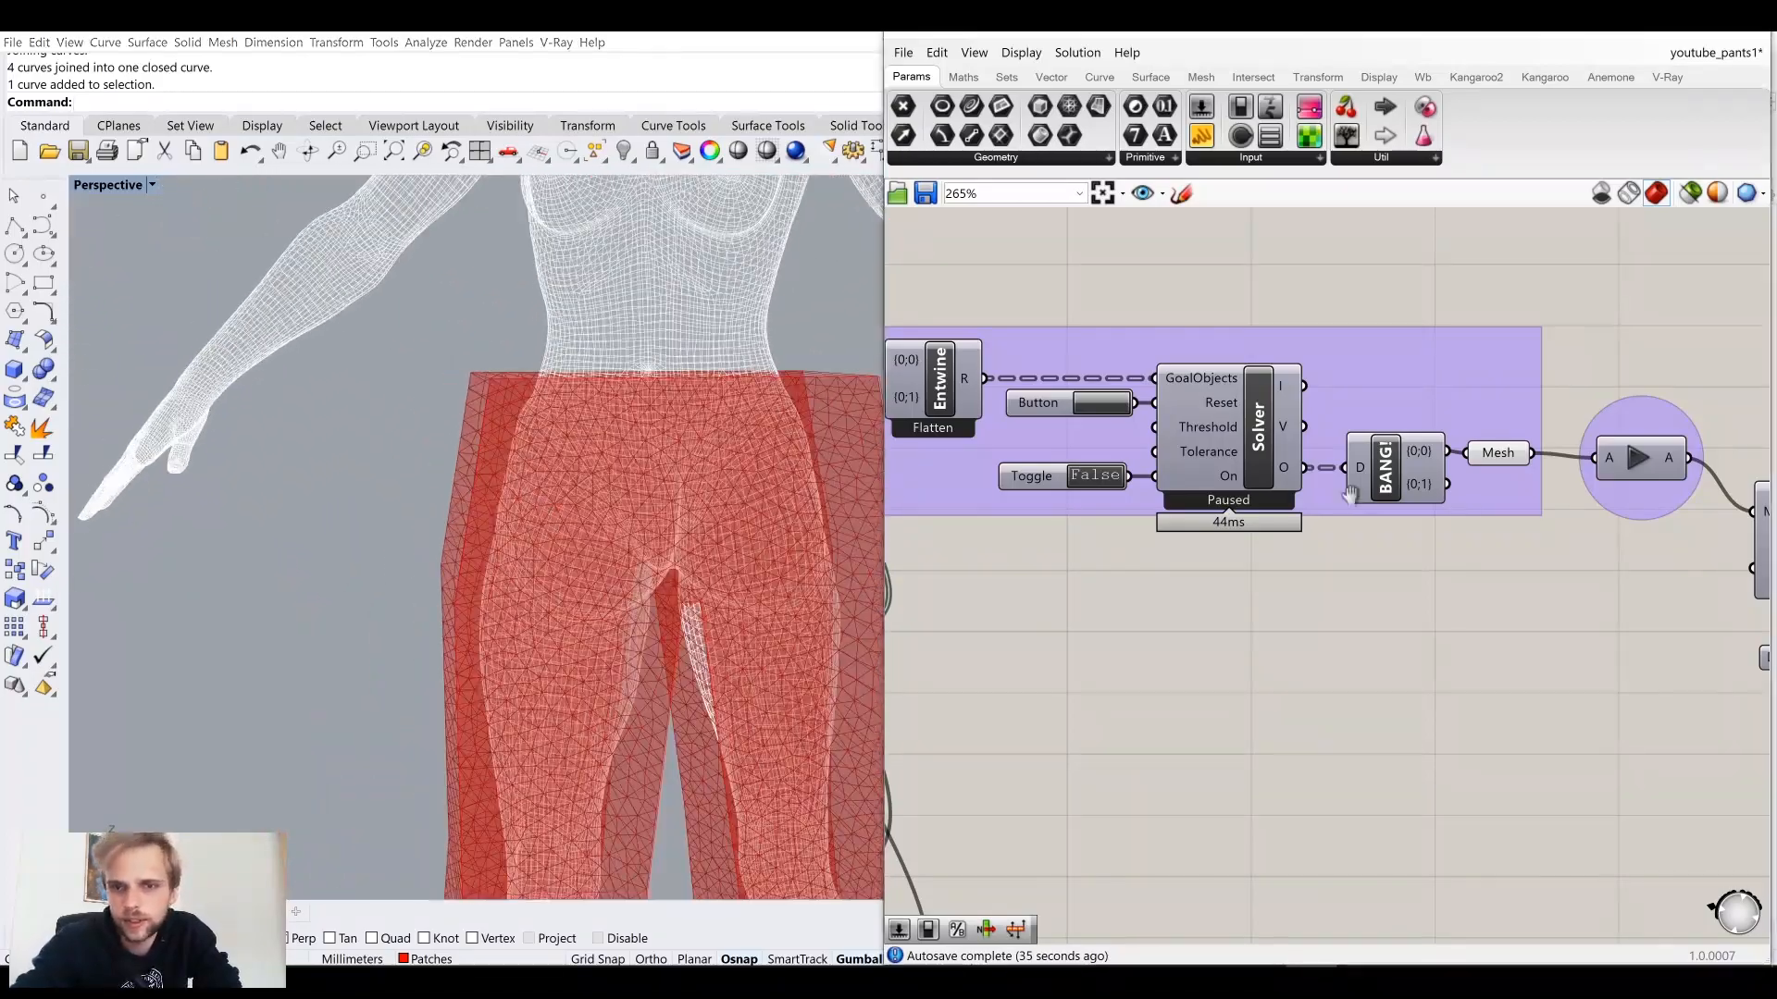
Step: Select the Line component feeding Clean Tree and examine its seam lines on the pants at the waist, legs and hems
scroll(1350, 493, down, 5)
scroll(1238, 528, up, 8)
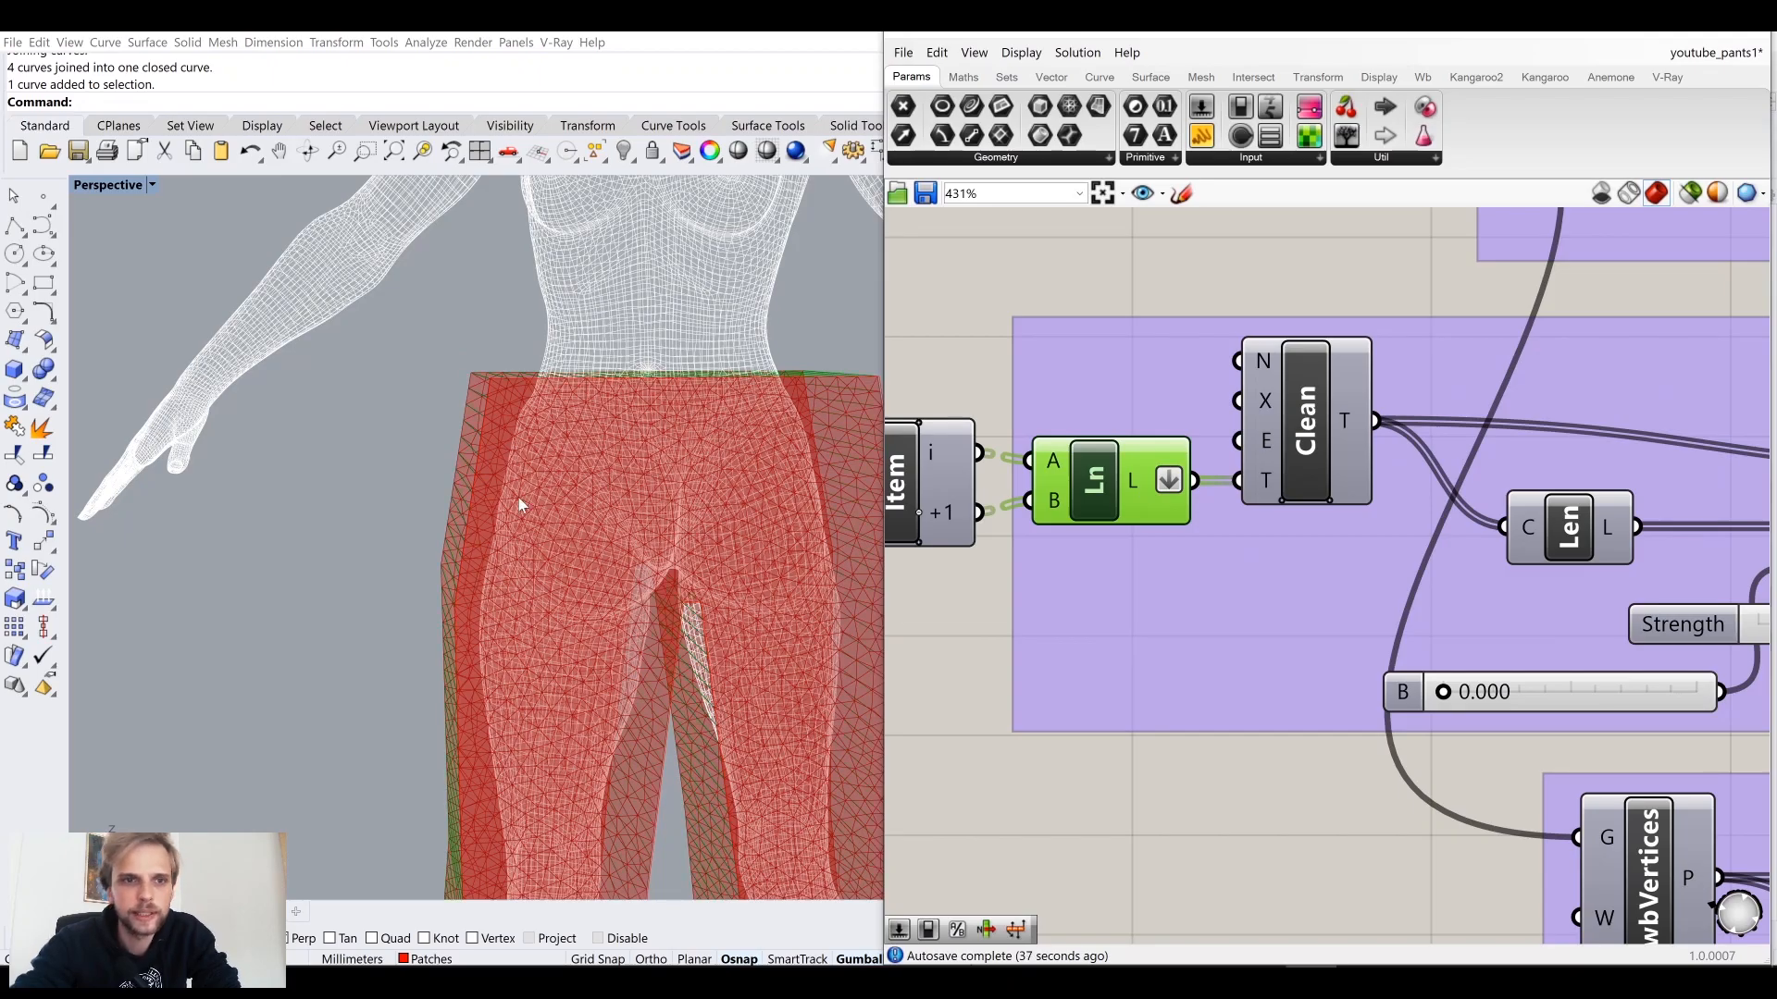
right_drag(519, 505, 410, 420)
scroll(437, 529, up, 4)
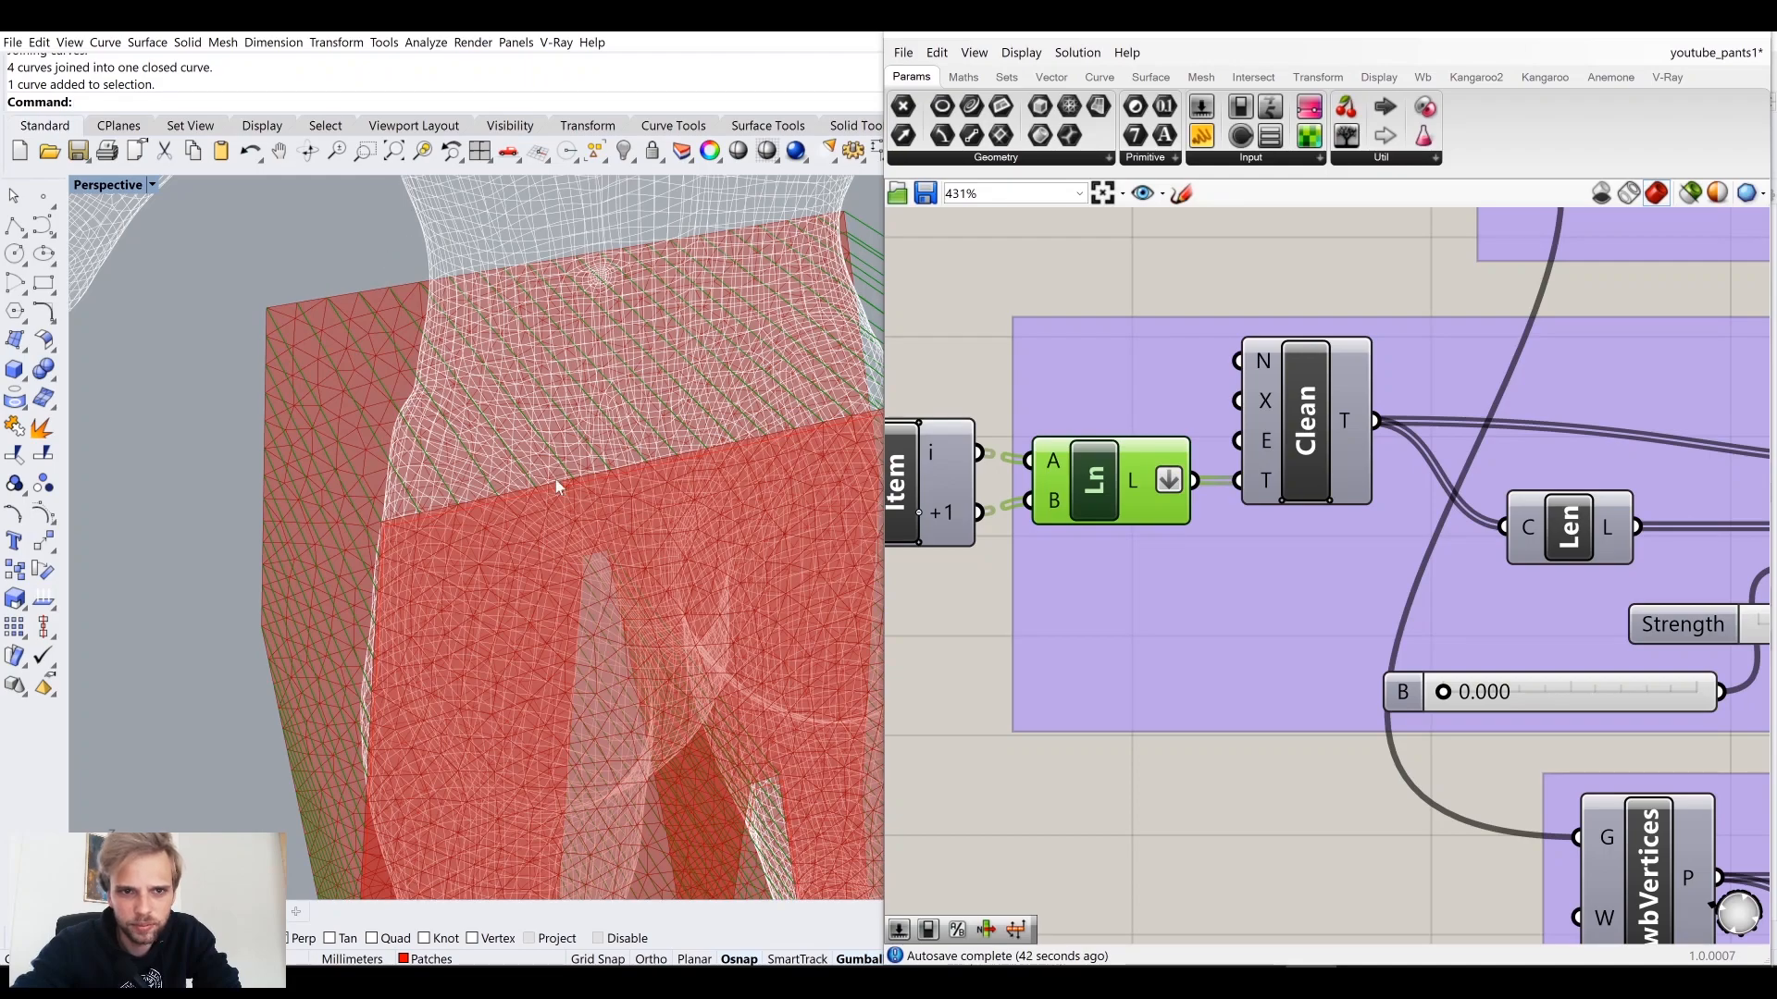
right_drag(557, 486, 517, 407)
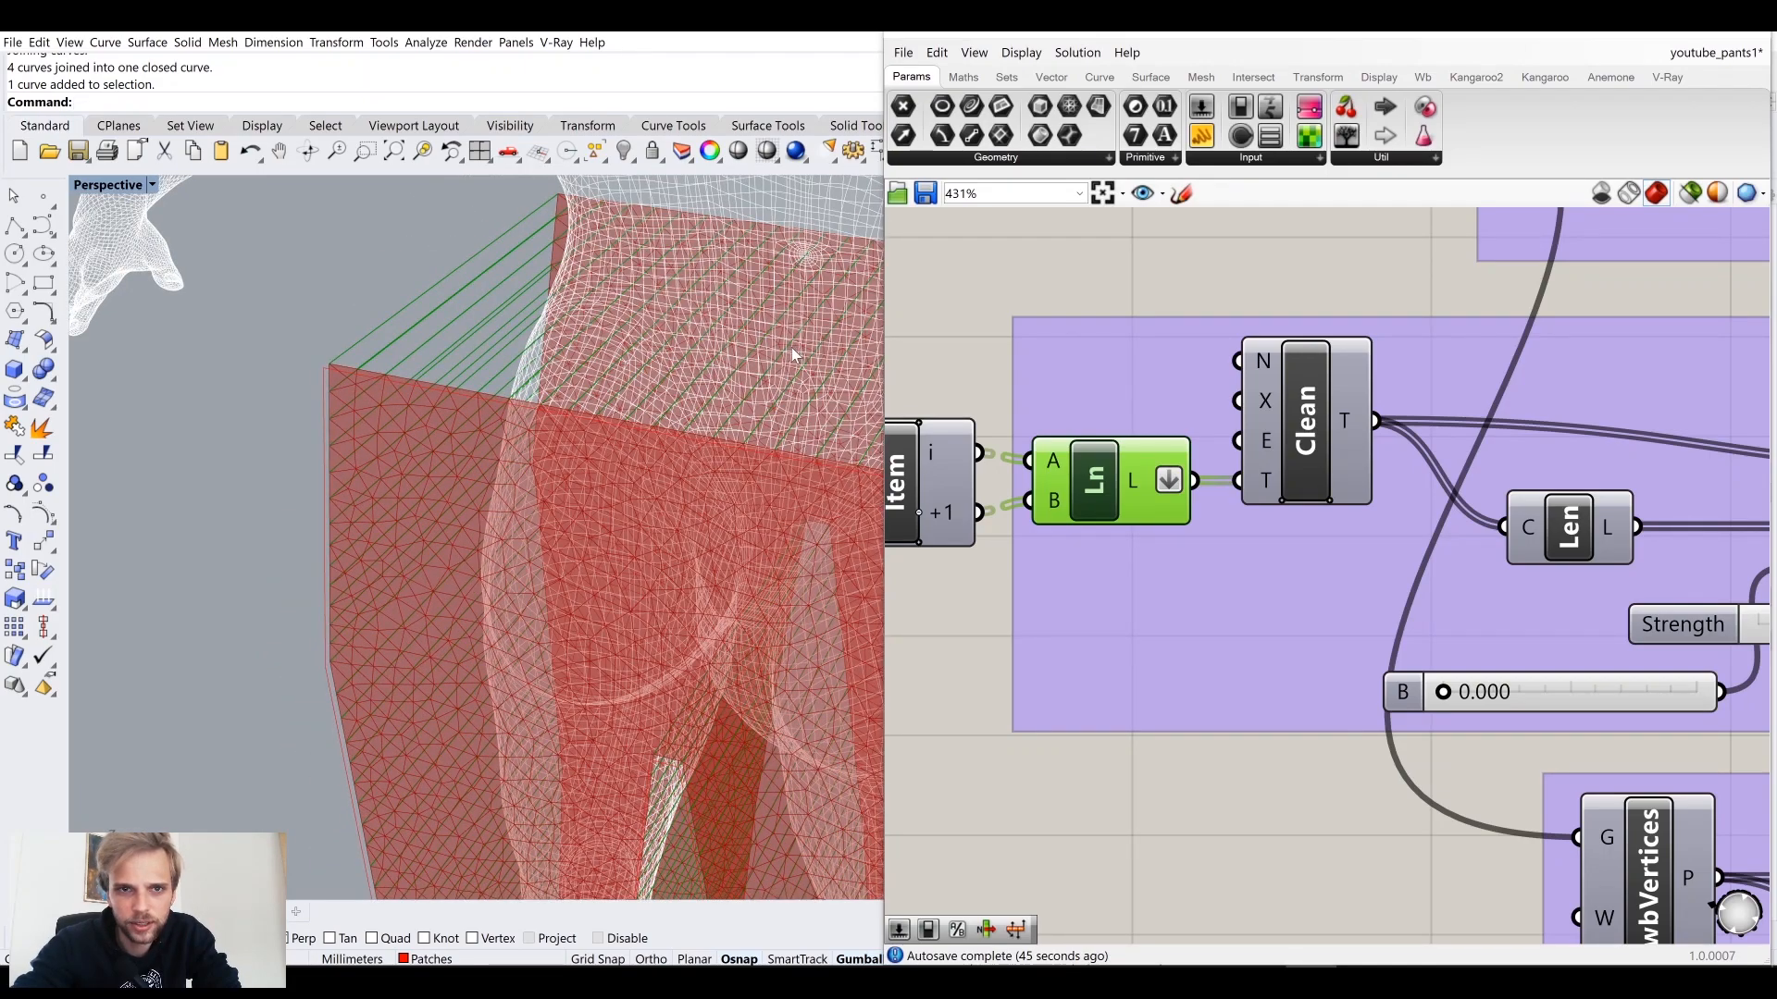
right_drag(791, 353, 601, 305)
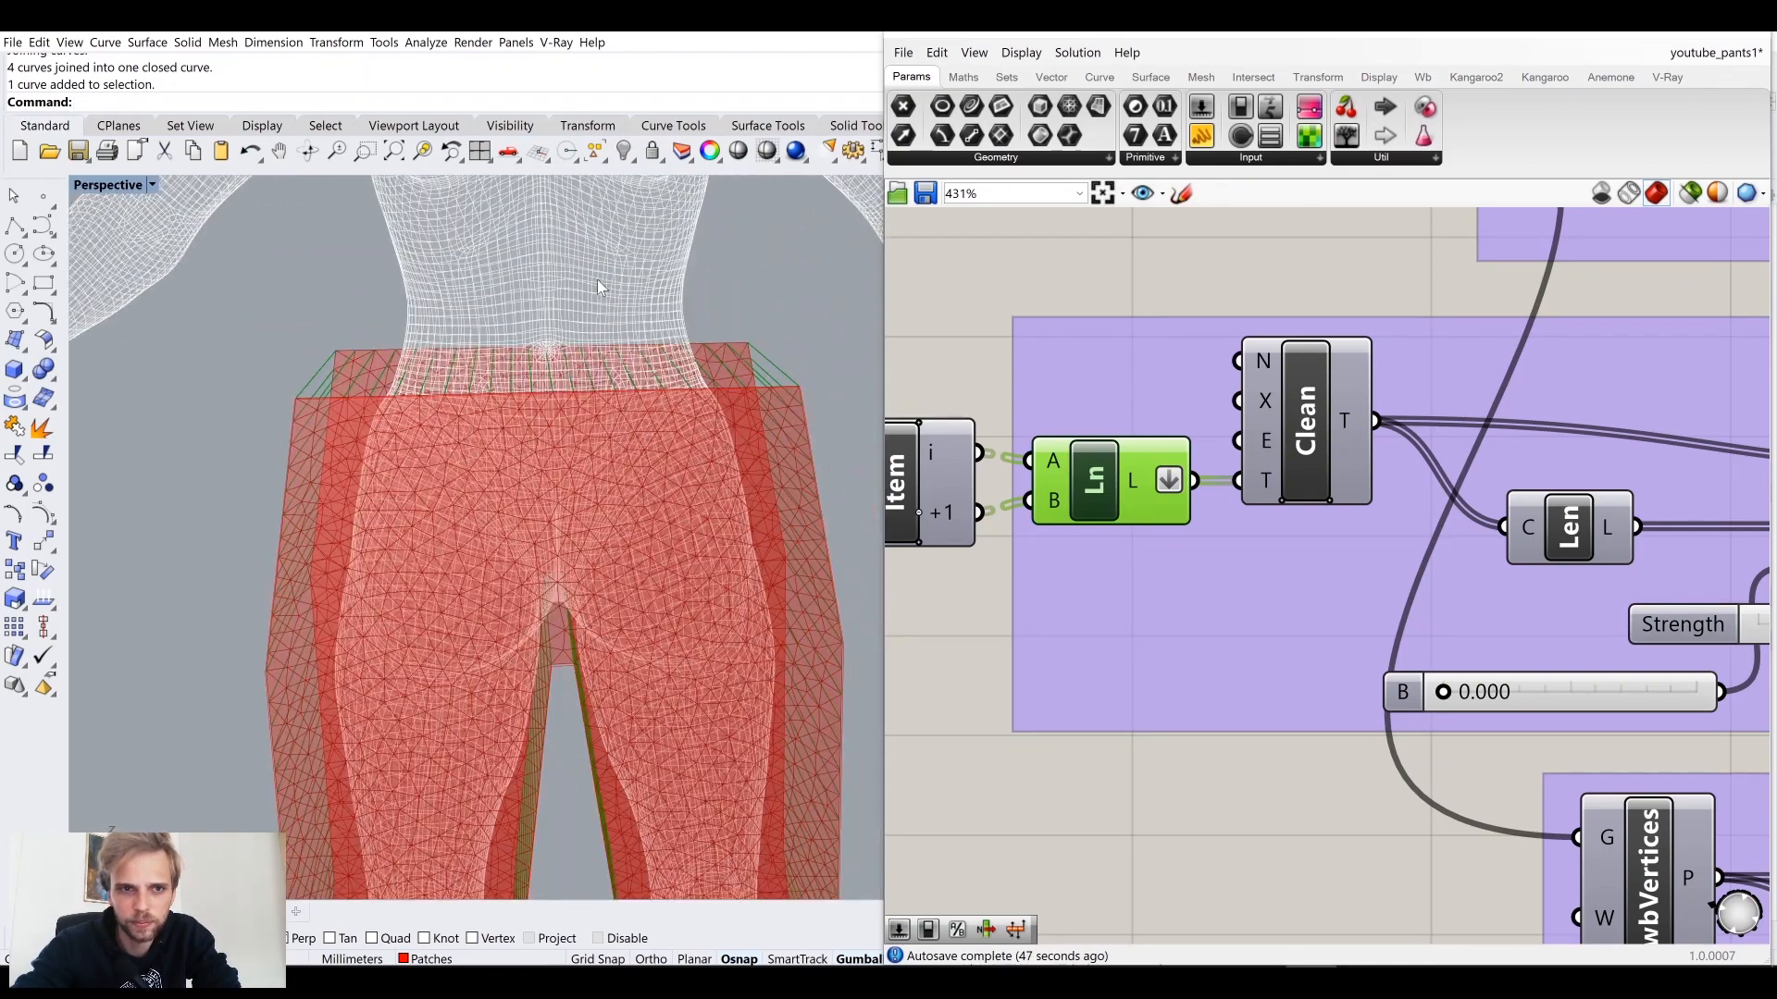
scroll(463, 472, down, 5)
right_drag(498, 498, 566, 490)
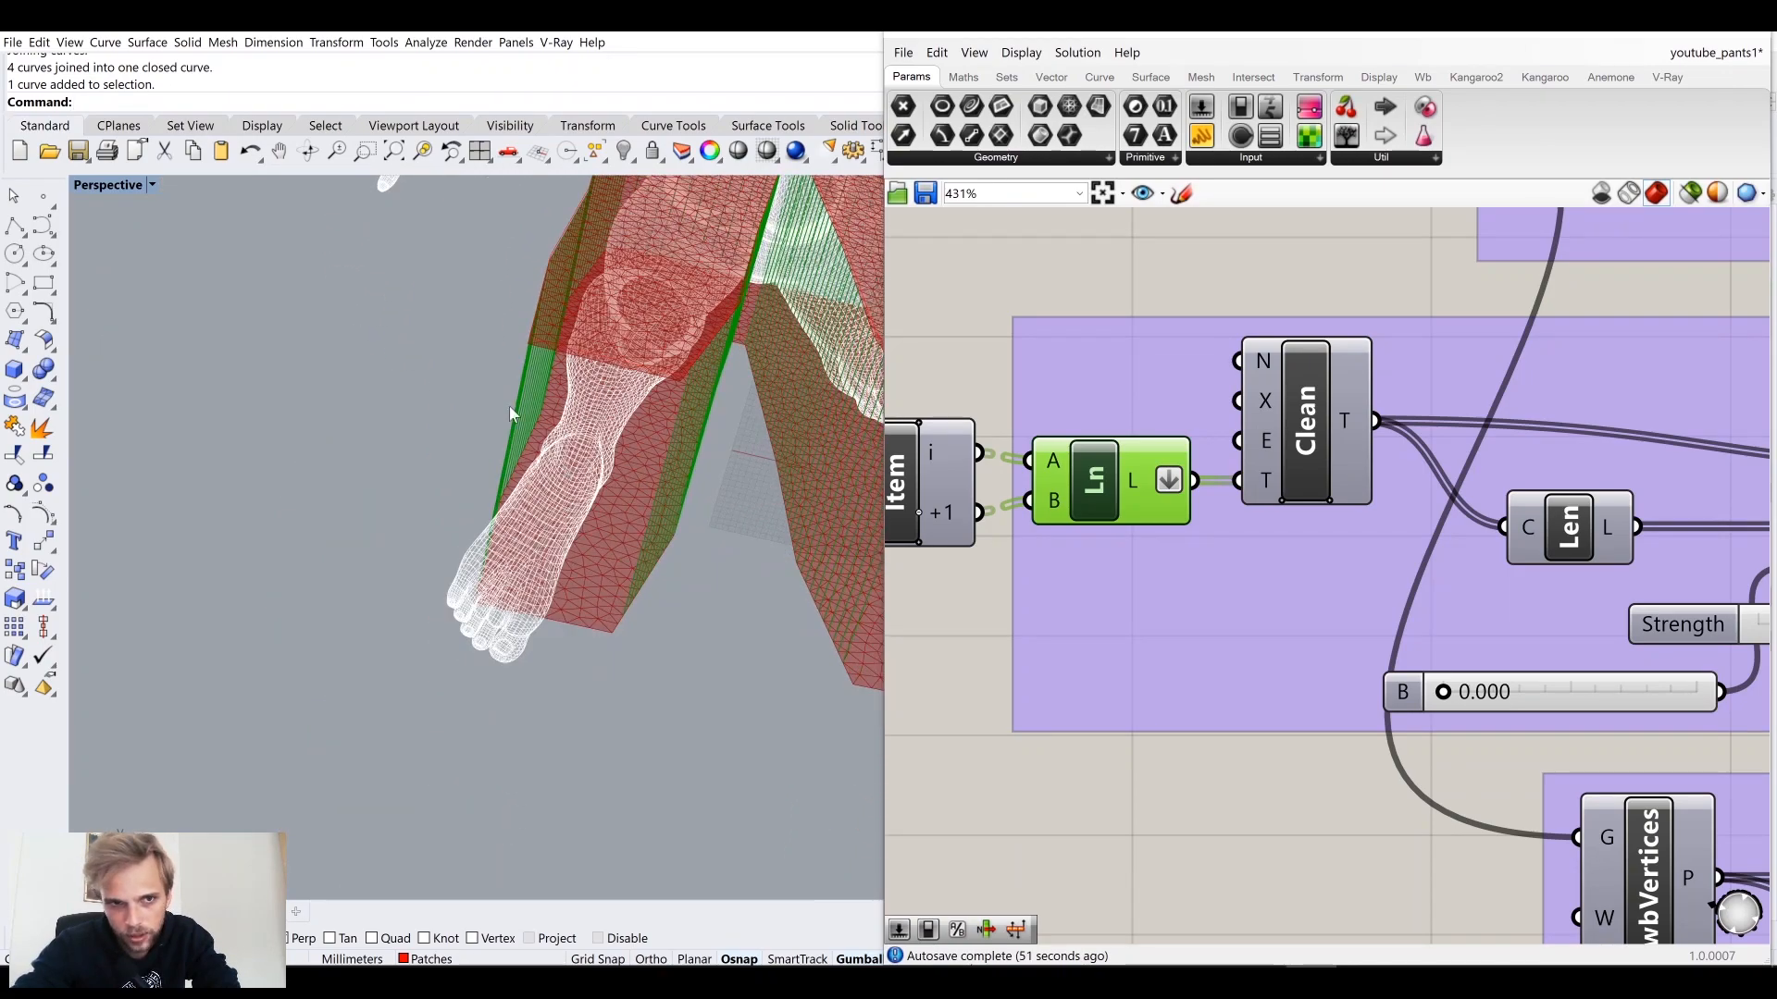
right_drag(549, 613, 560, 687)
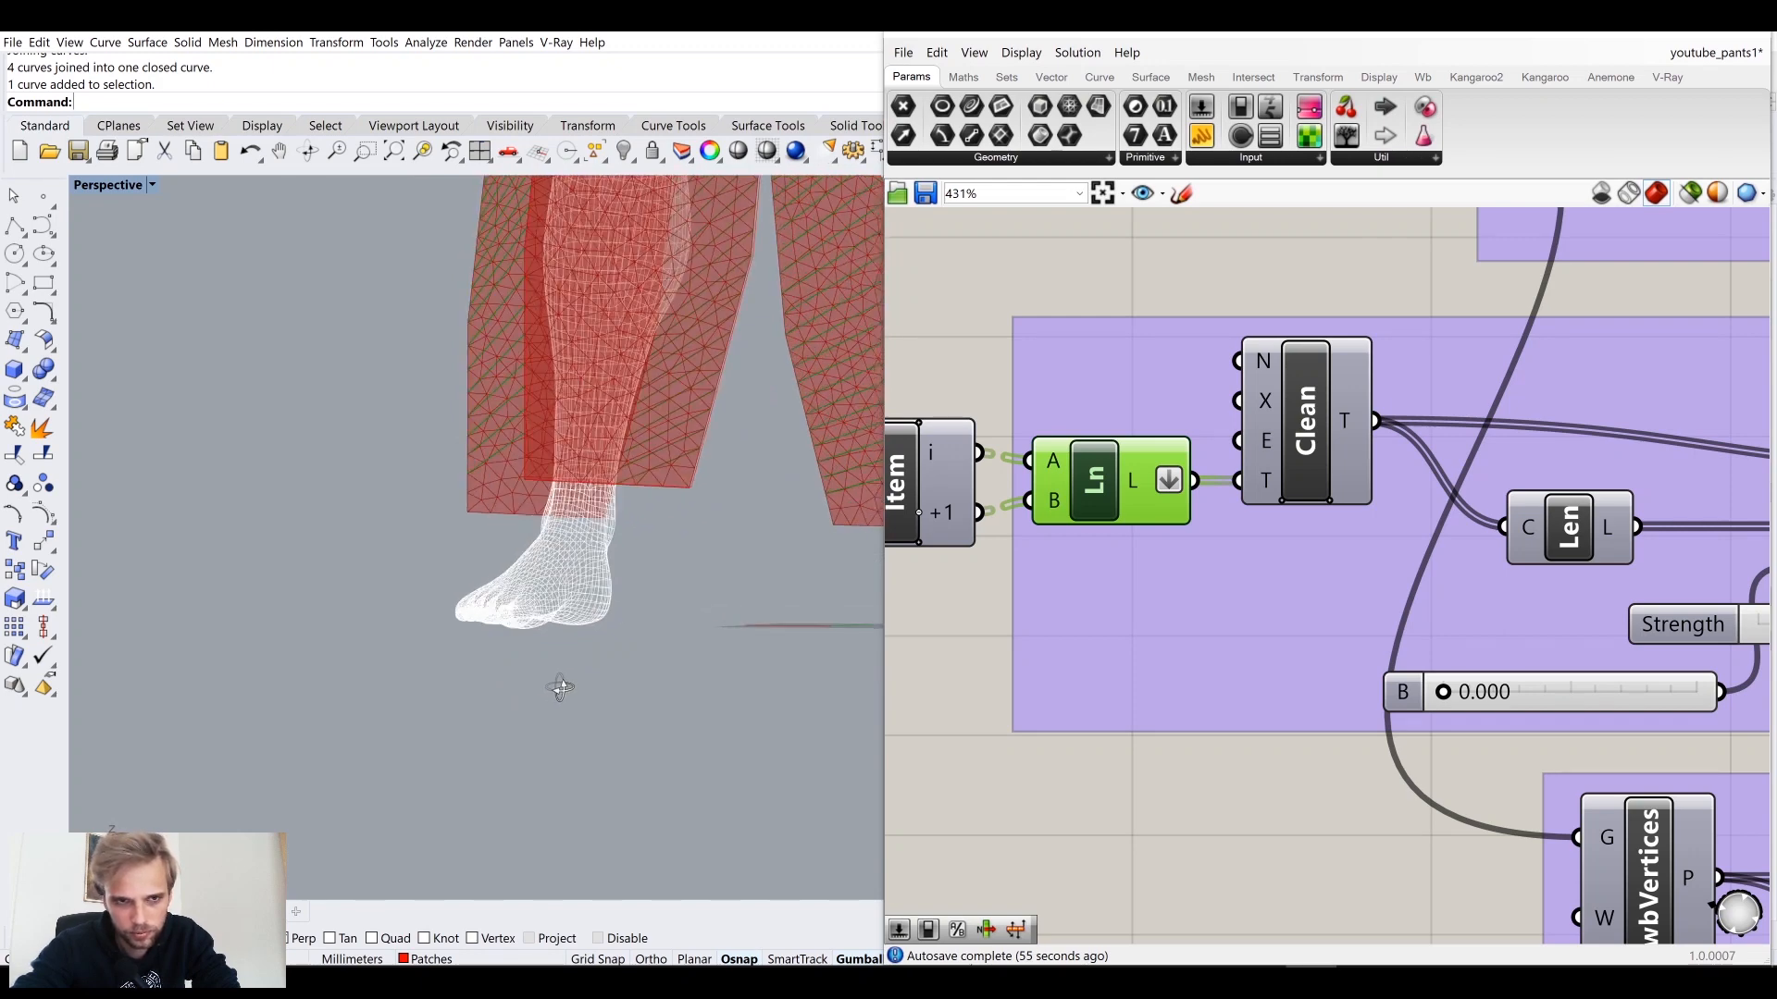
Step: Review the seam line, solid point collision and sphere collision goals across the definition
right_drag(1182, 555, 1319, 420)
scroll(1319, 420, down, 3)
right_drag(1378, 533, 980, 464)
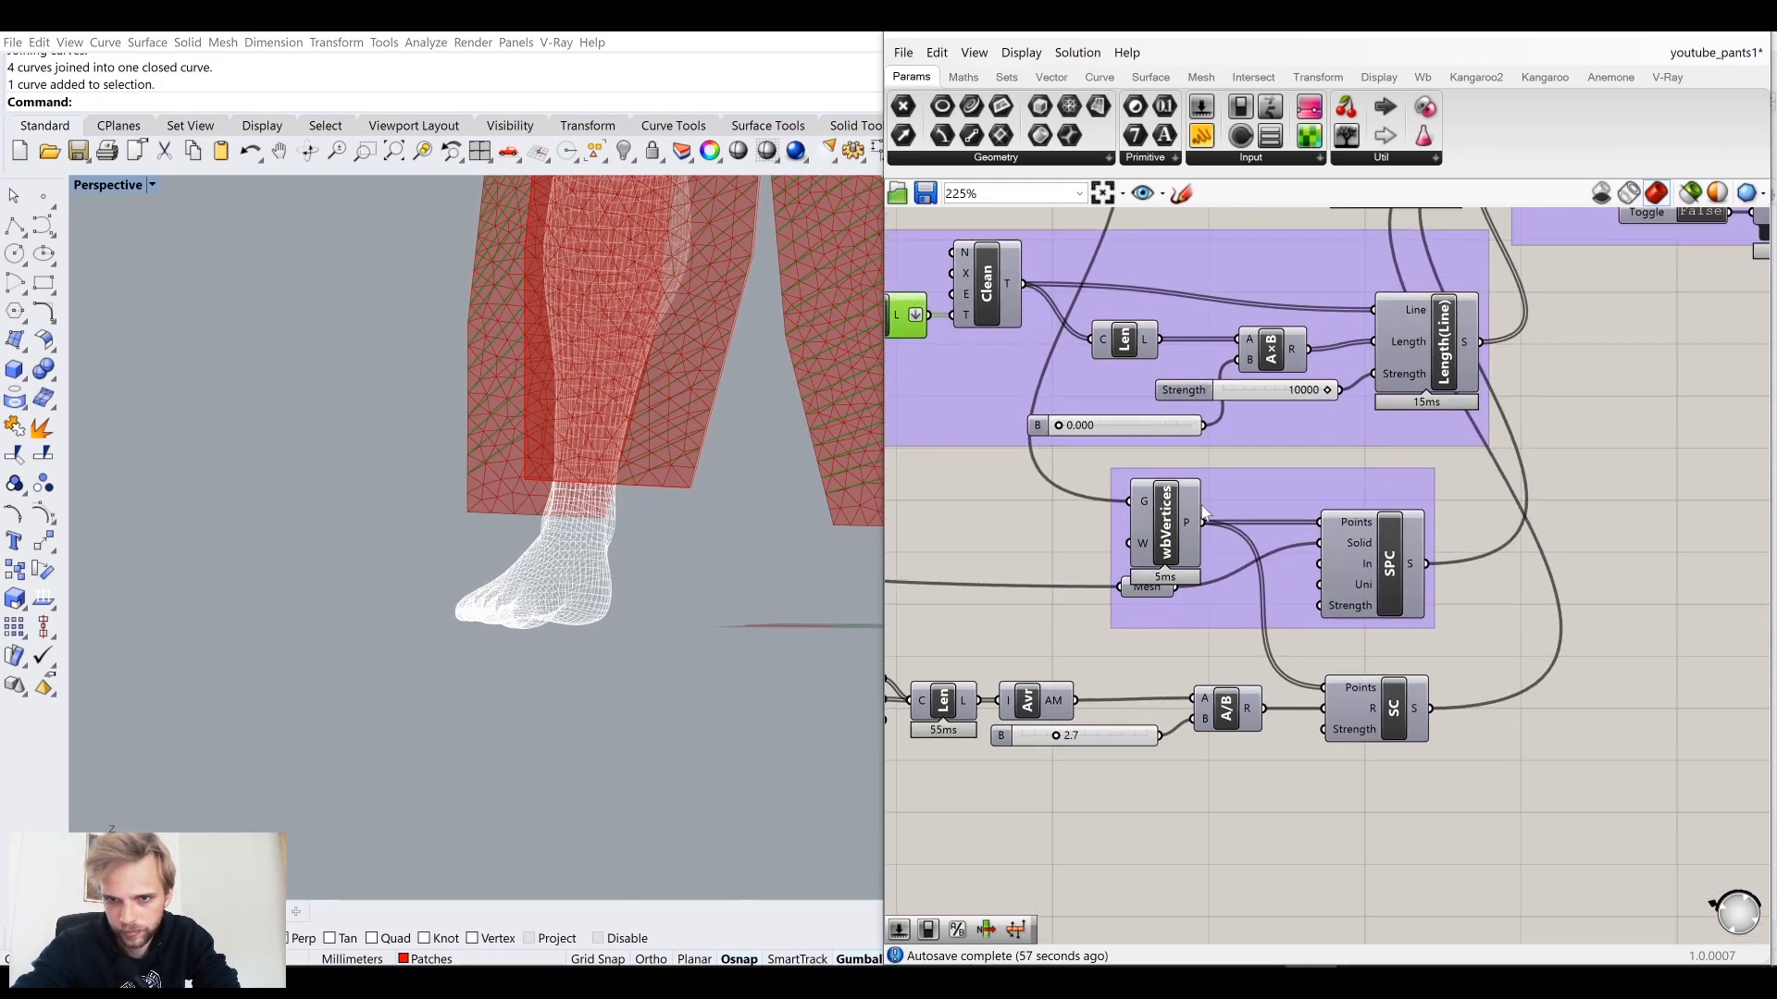
scroll(1166, 555, up, 3)
right_drag(1140, 540, 1308, 622)
scroll(1308, 622, down, 4)
right_drag(1126, 494, 1273, 648)
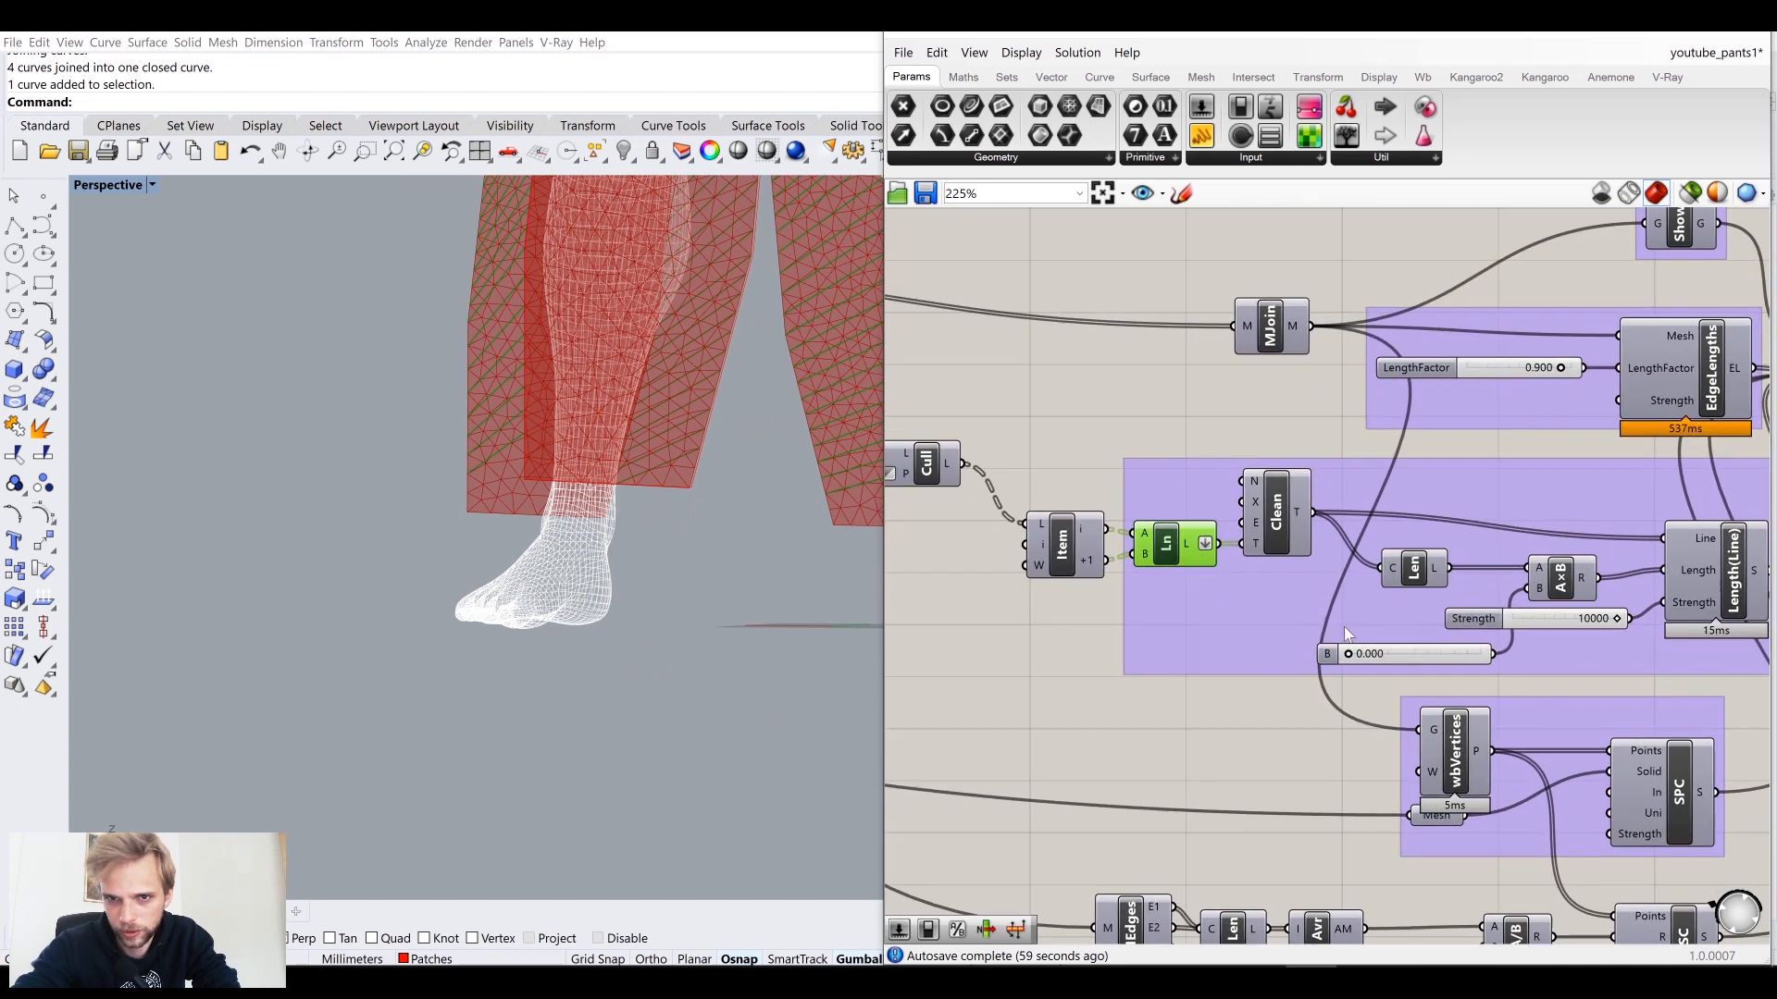
Step: Turn on the preview of the Brep parameter feeding the Breps inclusion test and inspect its boxes at the pants hems
scroll(1314, 608, down, 2)
right_drag(1123, 590, 1380, 478)
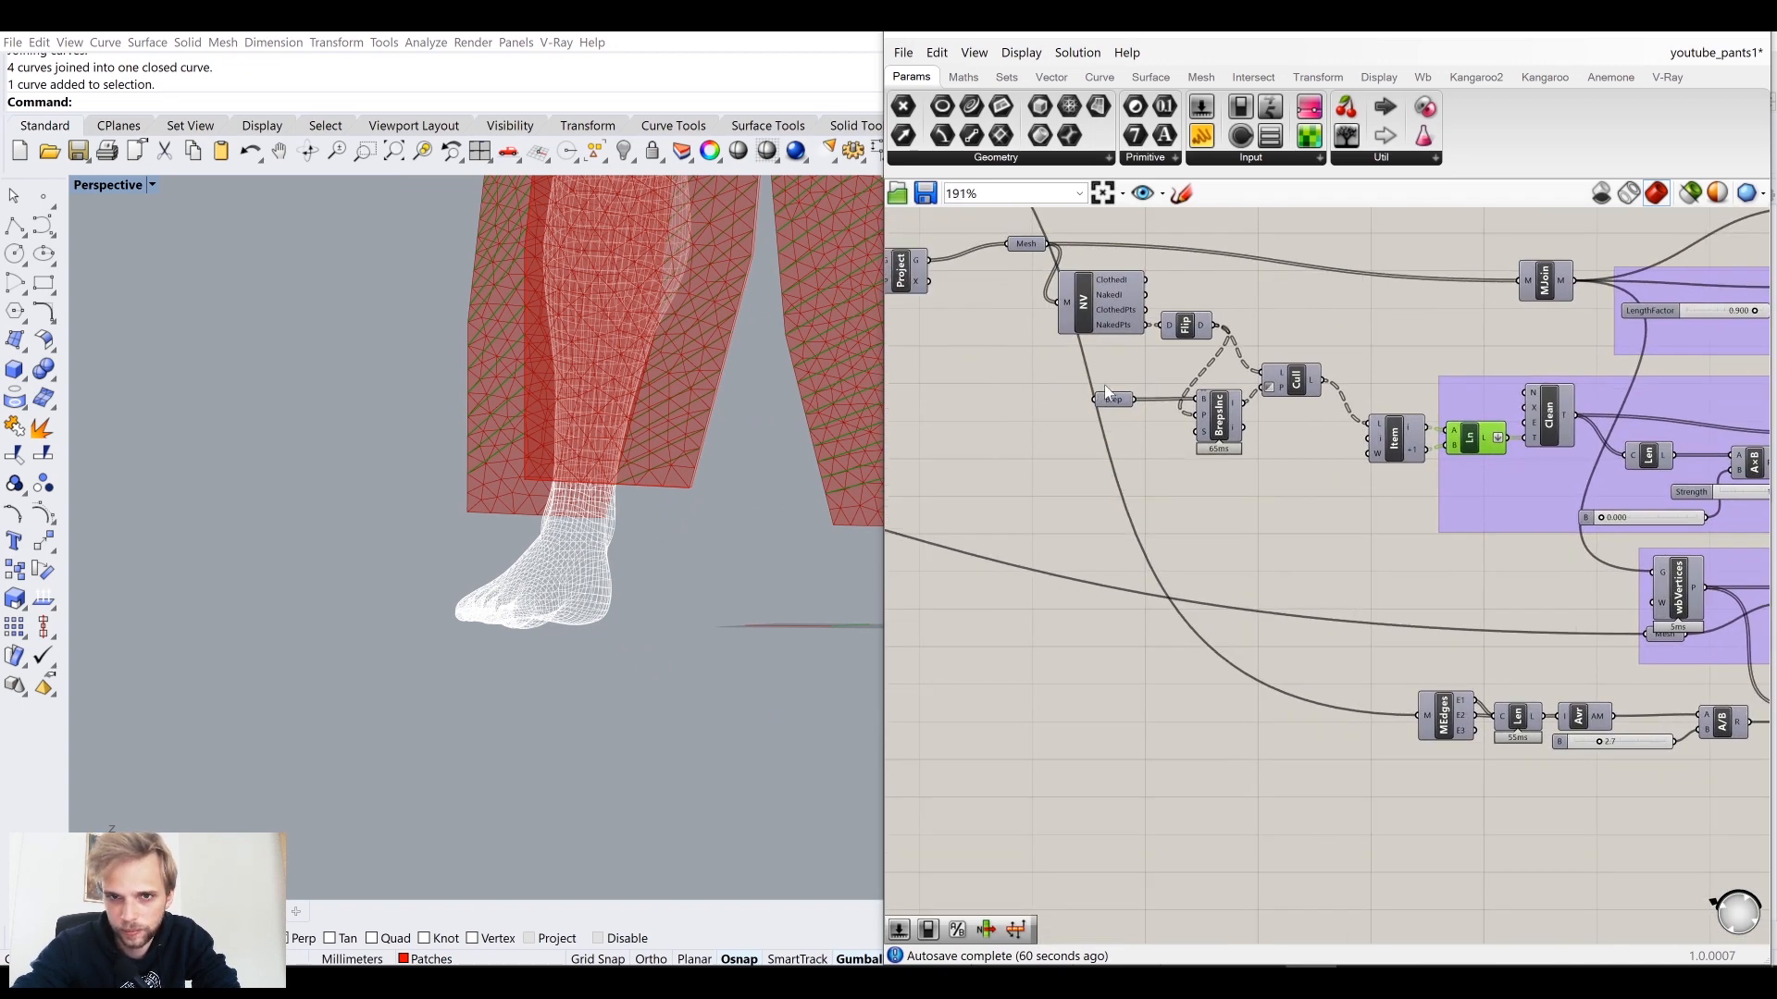
scroll(1103, 385, up, 4)
mouse_move(1392, 392)
right_down()
mouse_move(1393, 532)
mouse_move(1392, 423)
right_up()
click(1142, 441)
middle_click(1141, 441)
click(1183, 402)
click(1254, 366)
right_drag(695, 500, 718, 483)
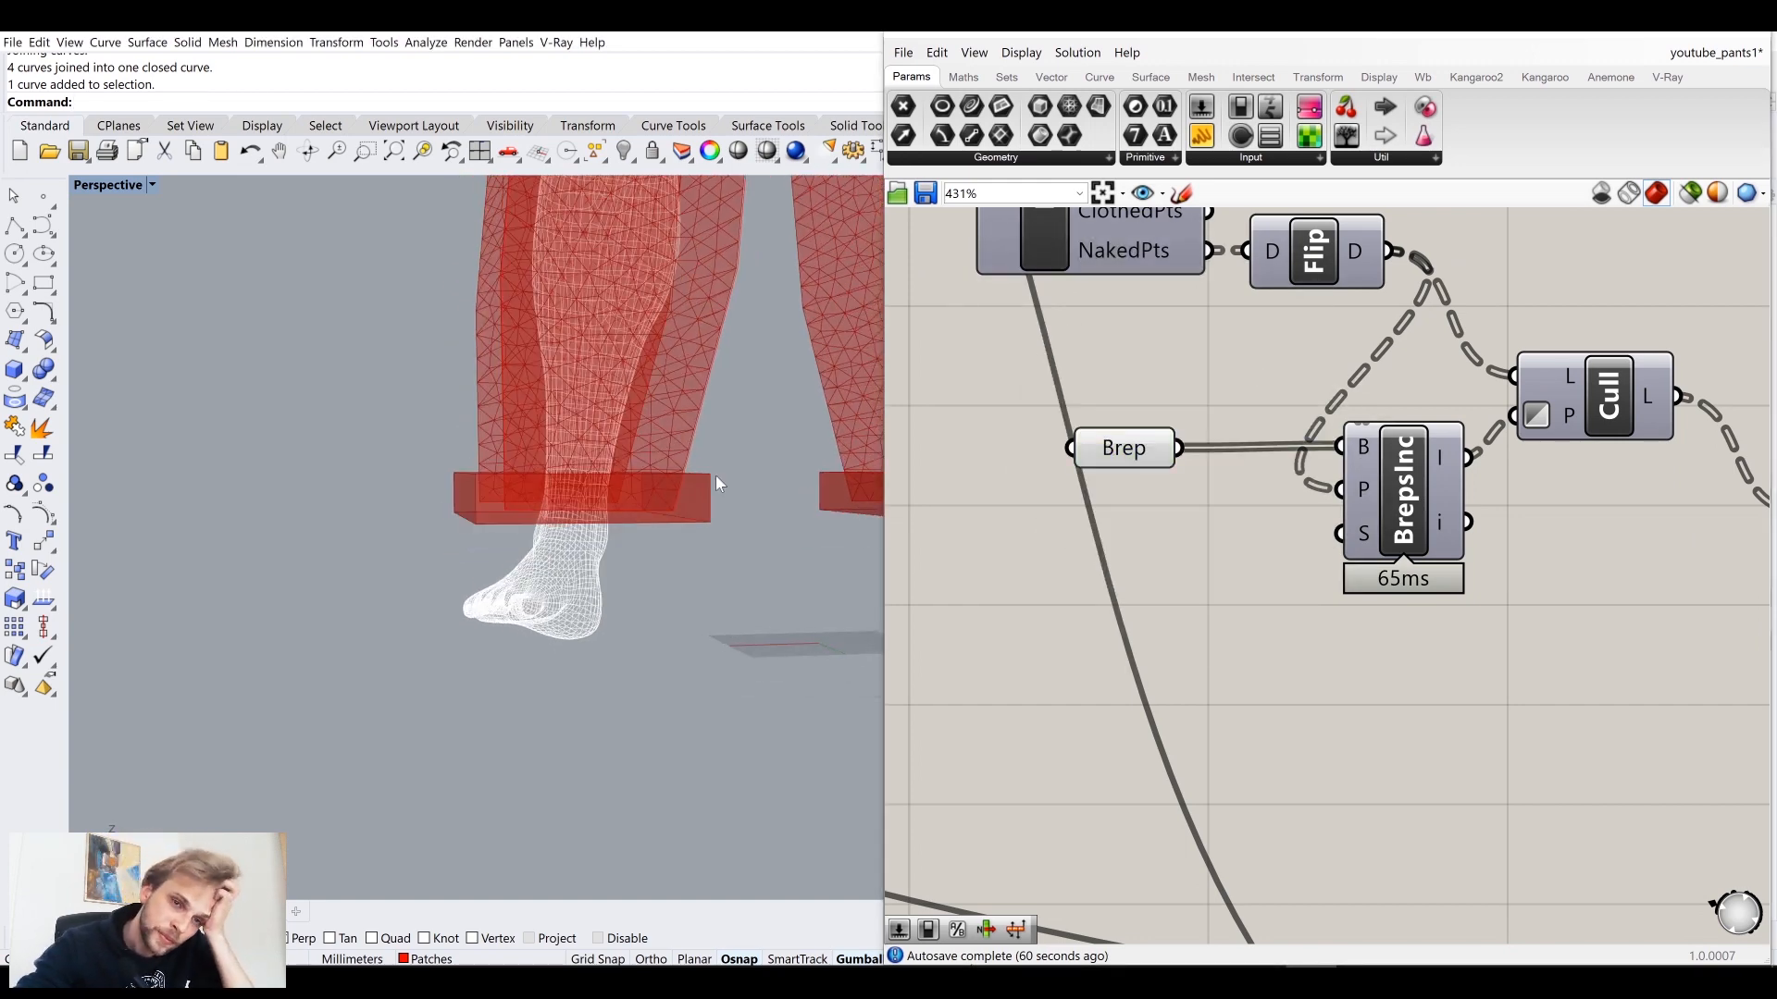
Step: Preview the points of the Naked Vertices component on the pants mesh, and hide them again
right_drag(1247, 424, 1234, 707)
click(1096, 468)
middle_click(1096, 467)
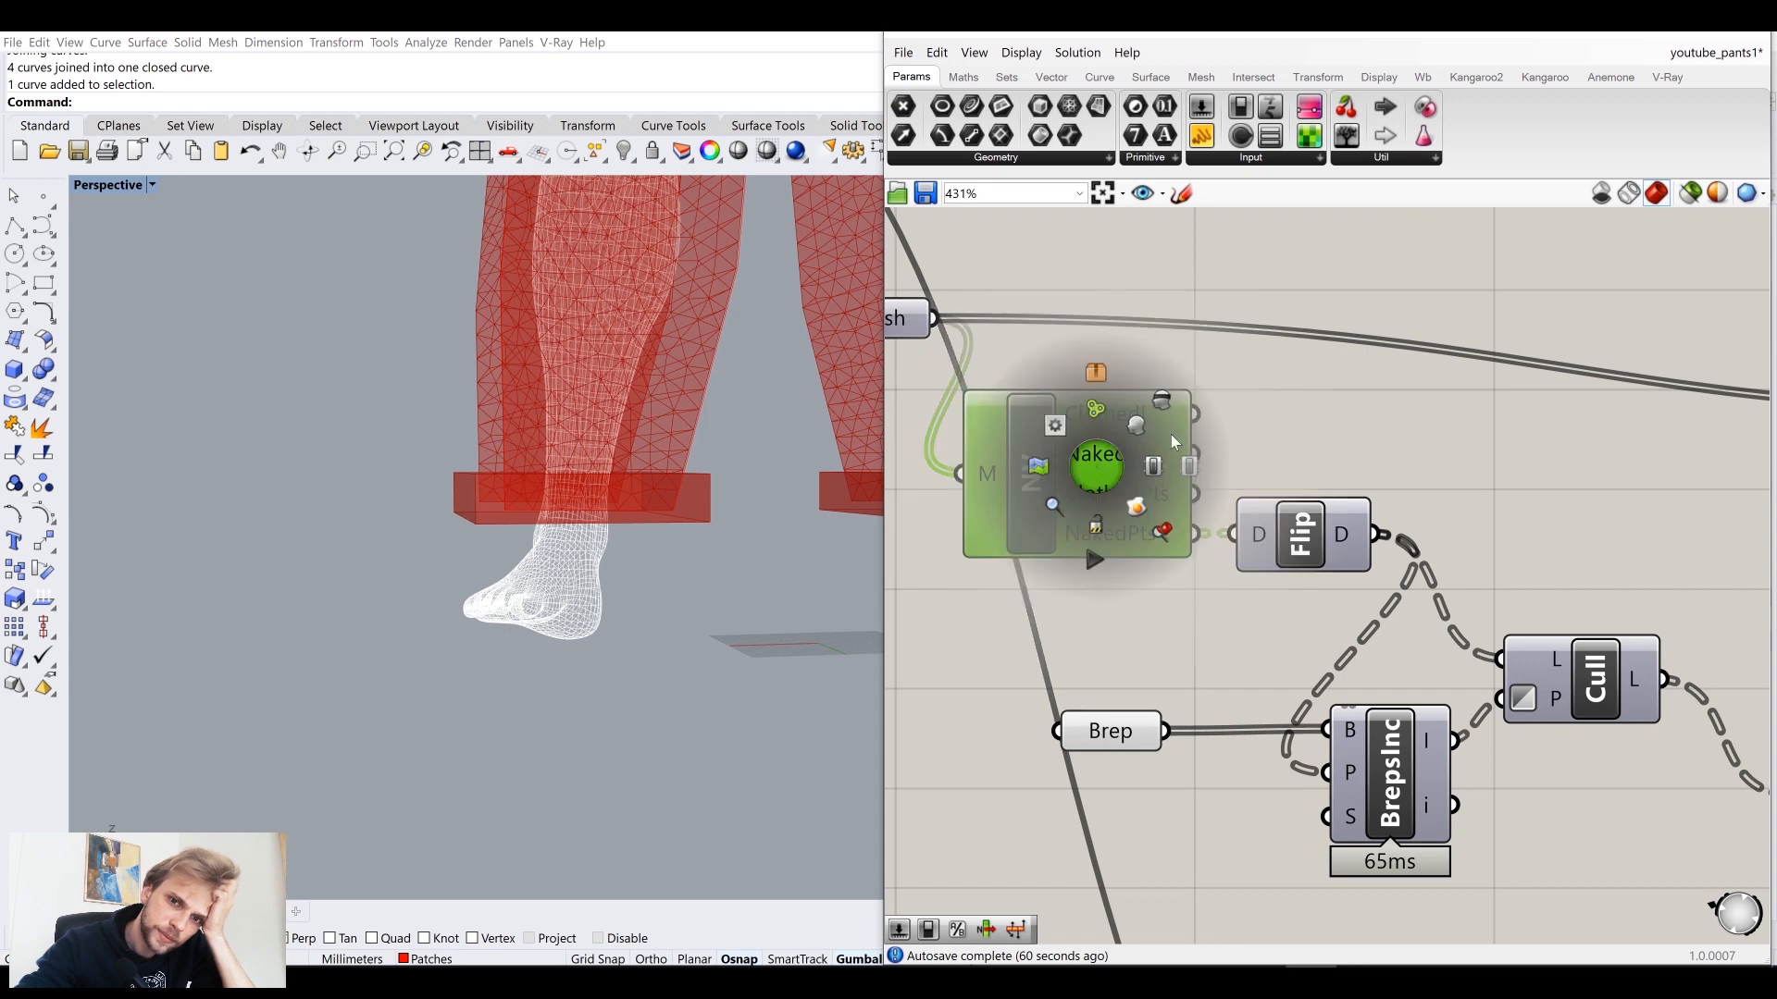
click(1150, 428)
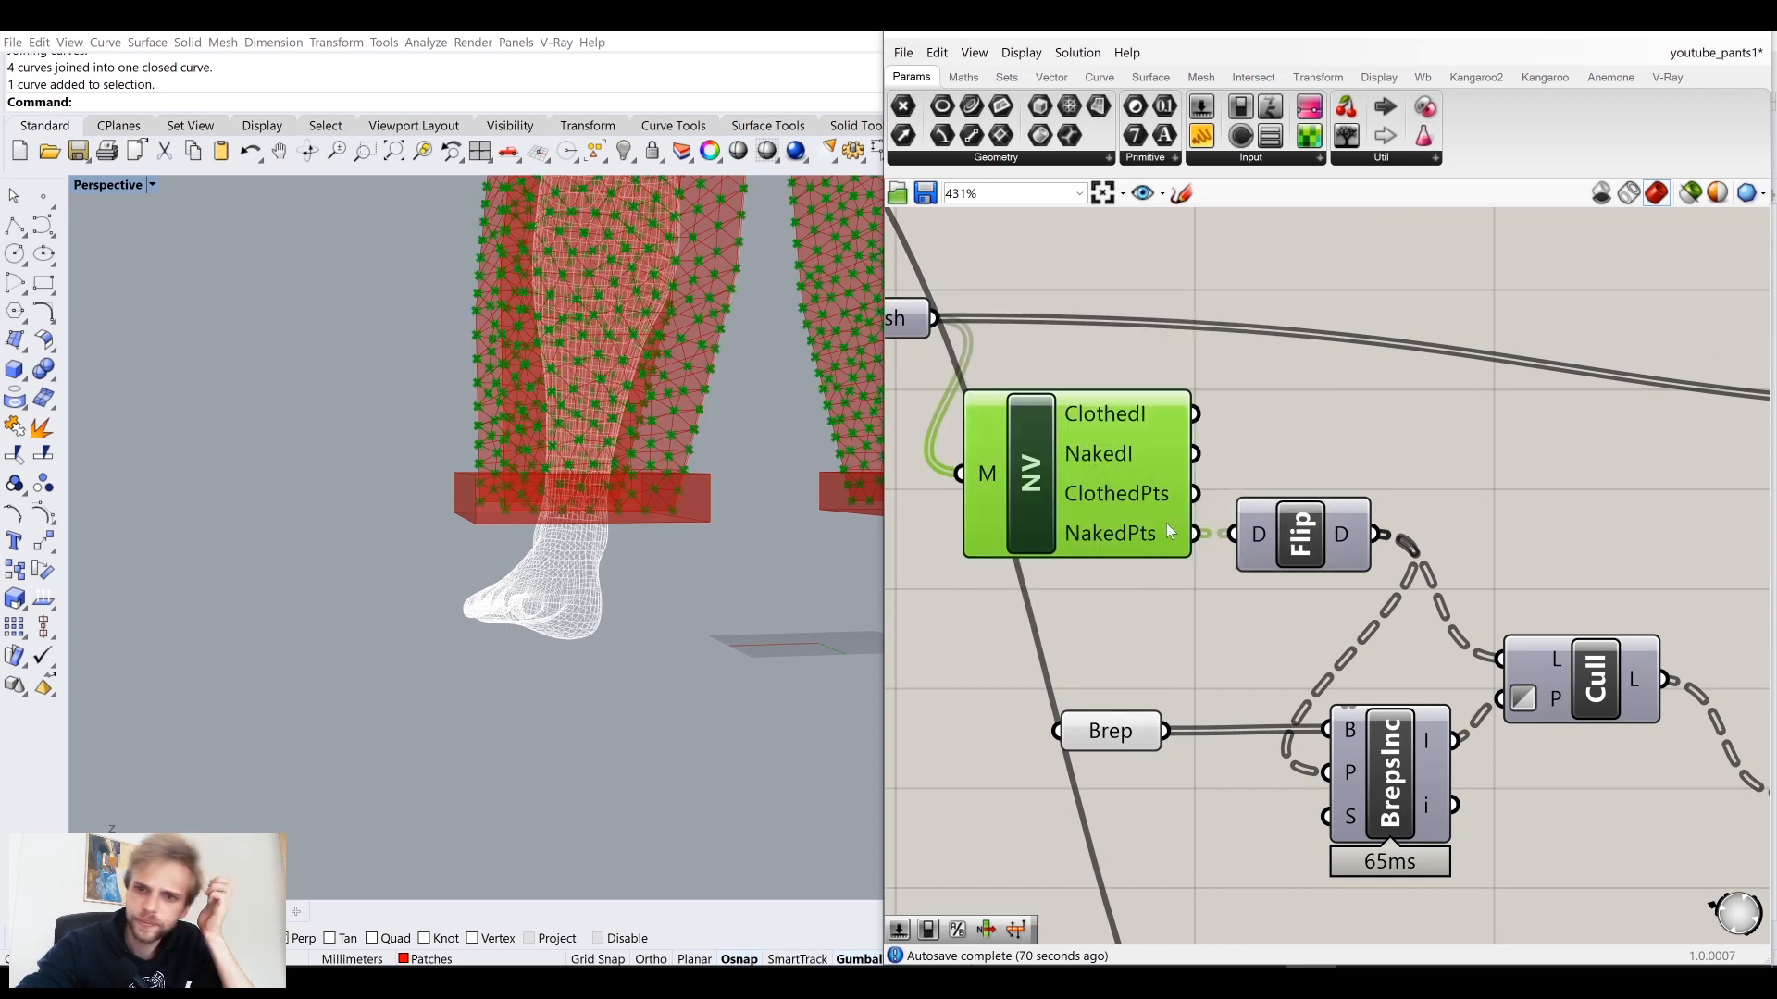
middle_click(1144, 533)
click(1203, 459)
Step: Preview the Flip component's naked points, examine them along the edges of the pant legs, and hide them again
click(1305, 527)
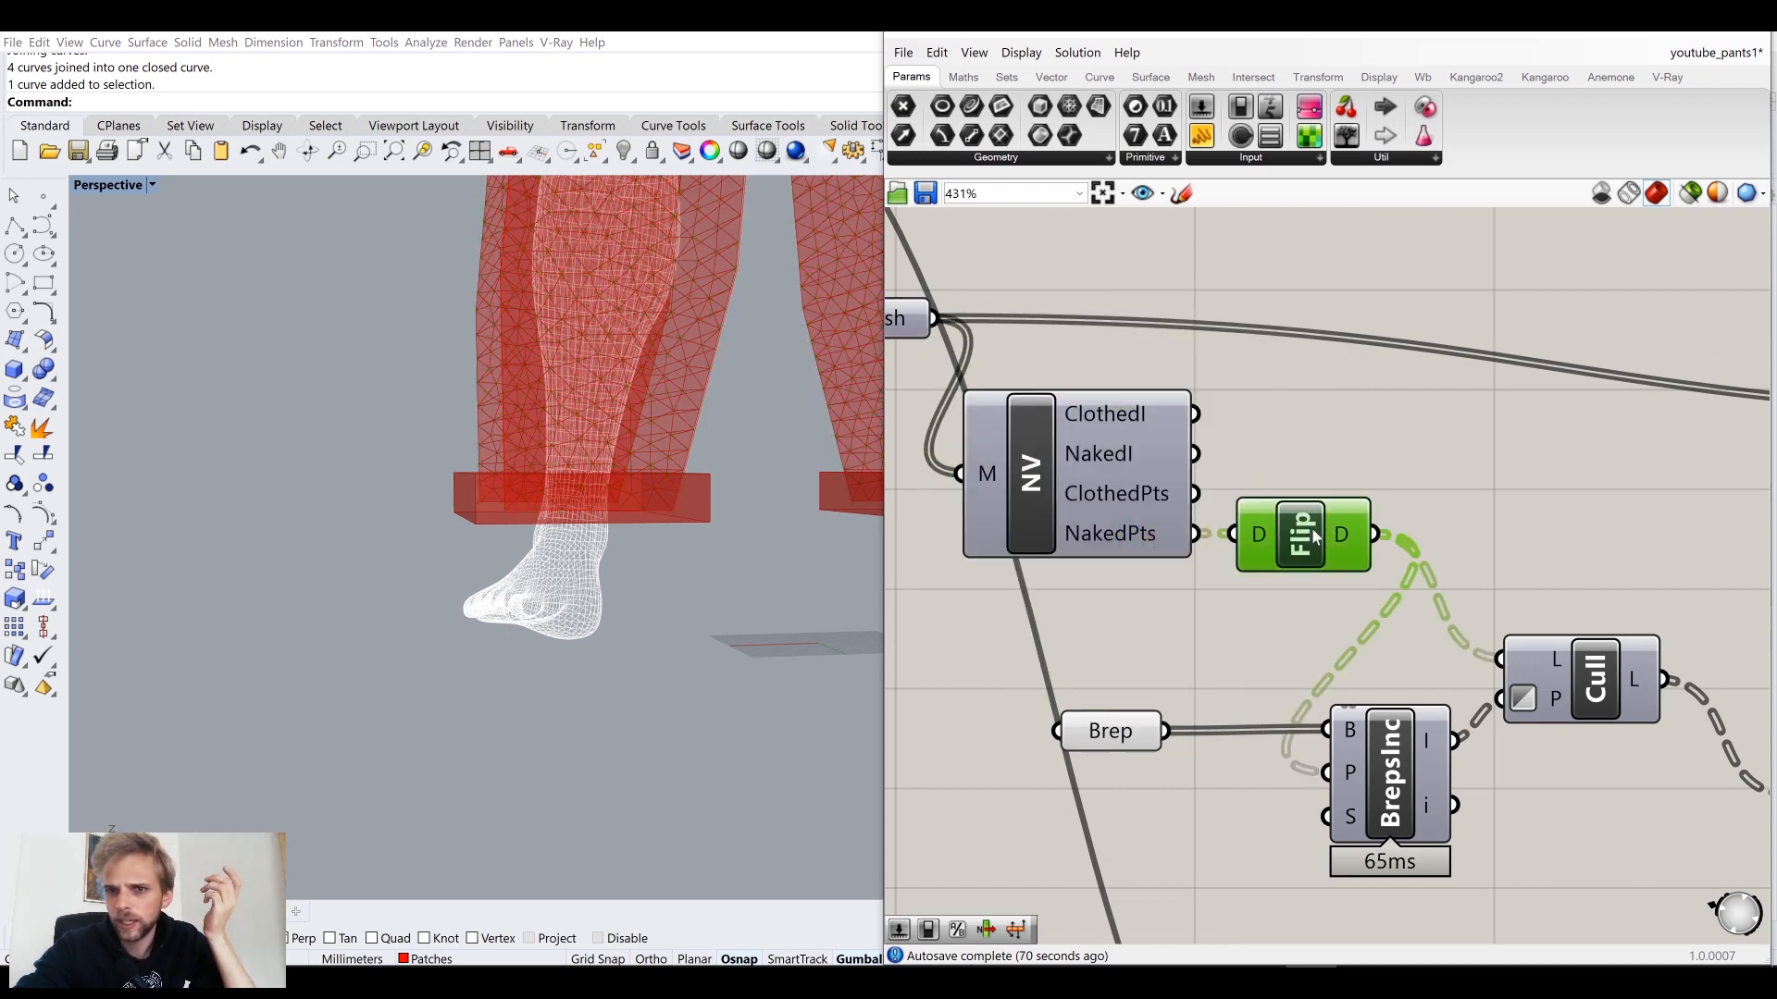
middle_click(1309, 527)
click(1349, 485)
click(1051, 449)
scroll(615, 473, down, 3)
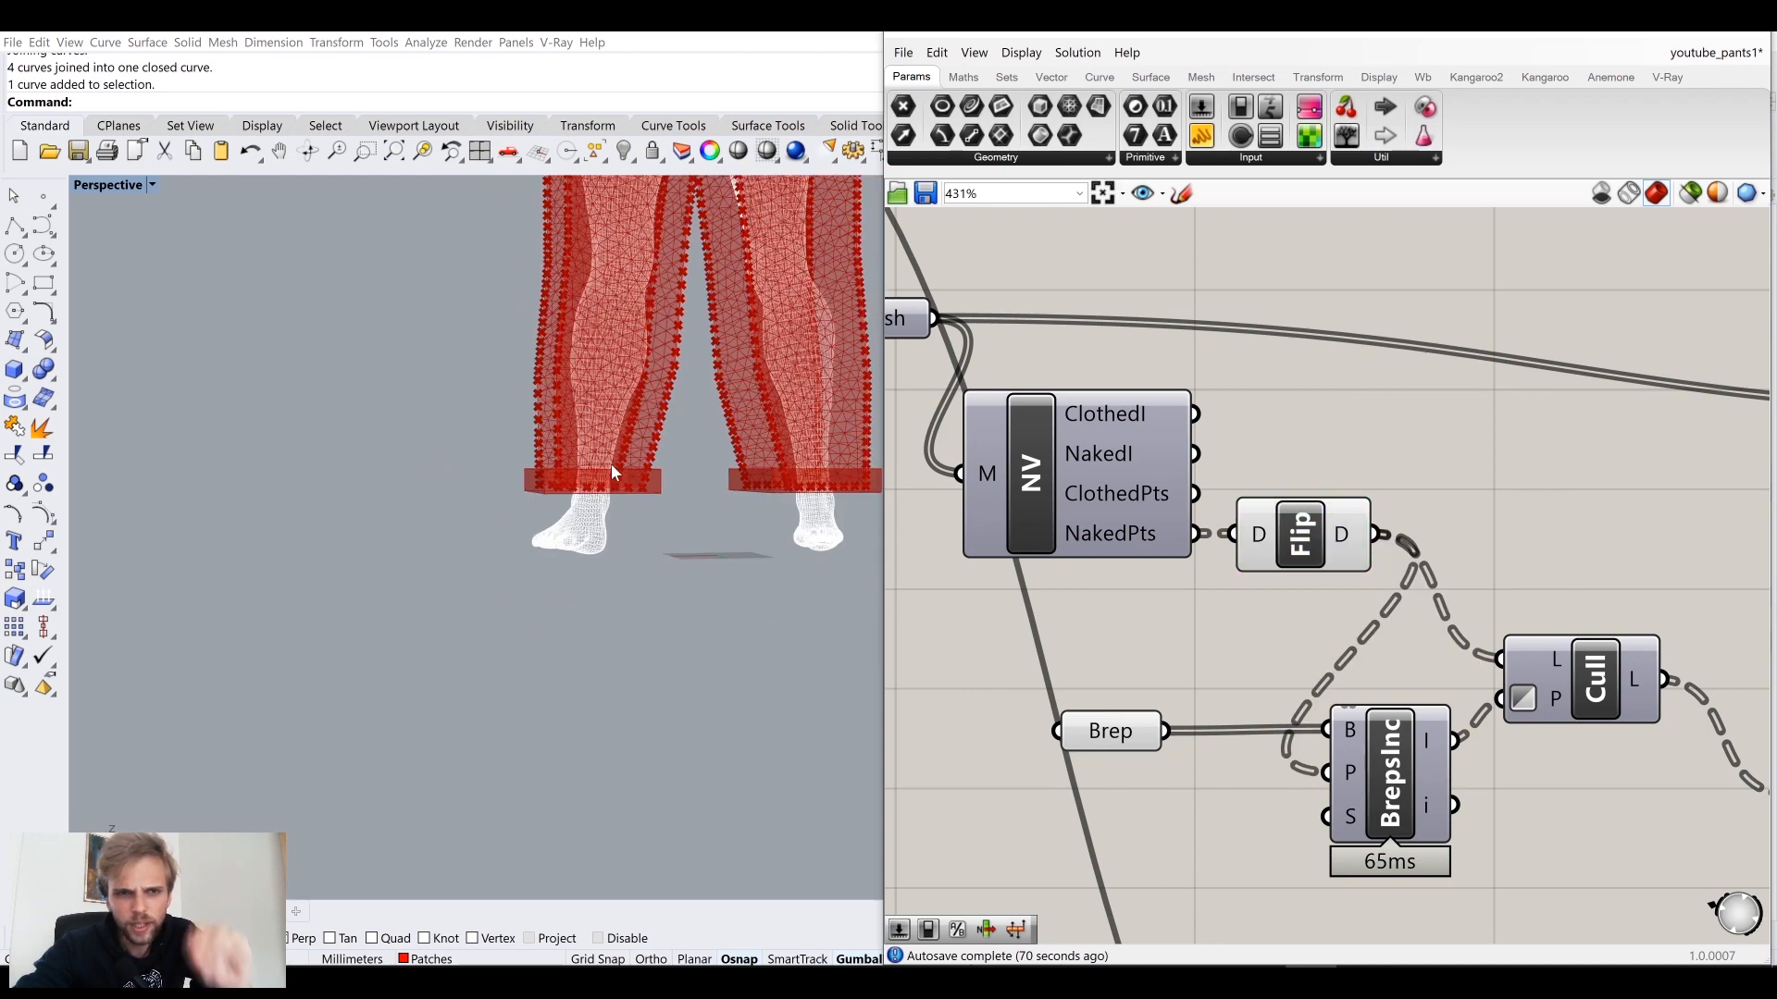
shift+right_drag(560, 544, 519, 630)
right_drag(437, 678, 620, 654)
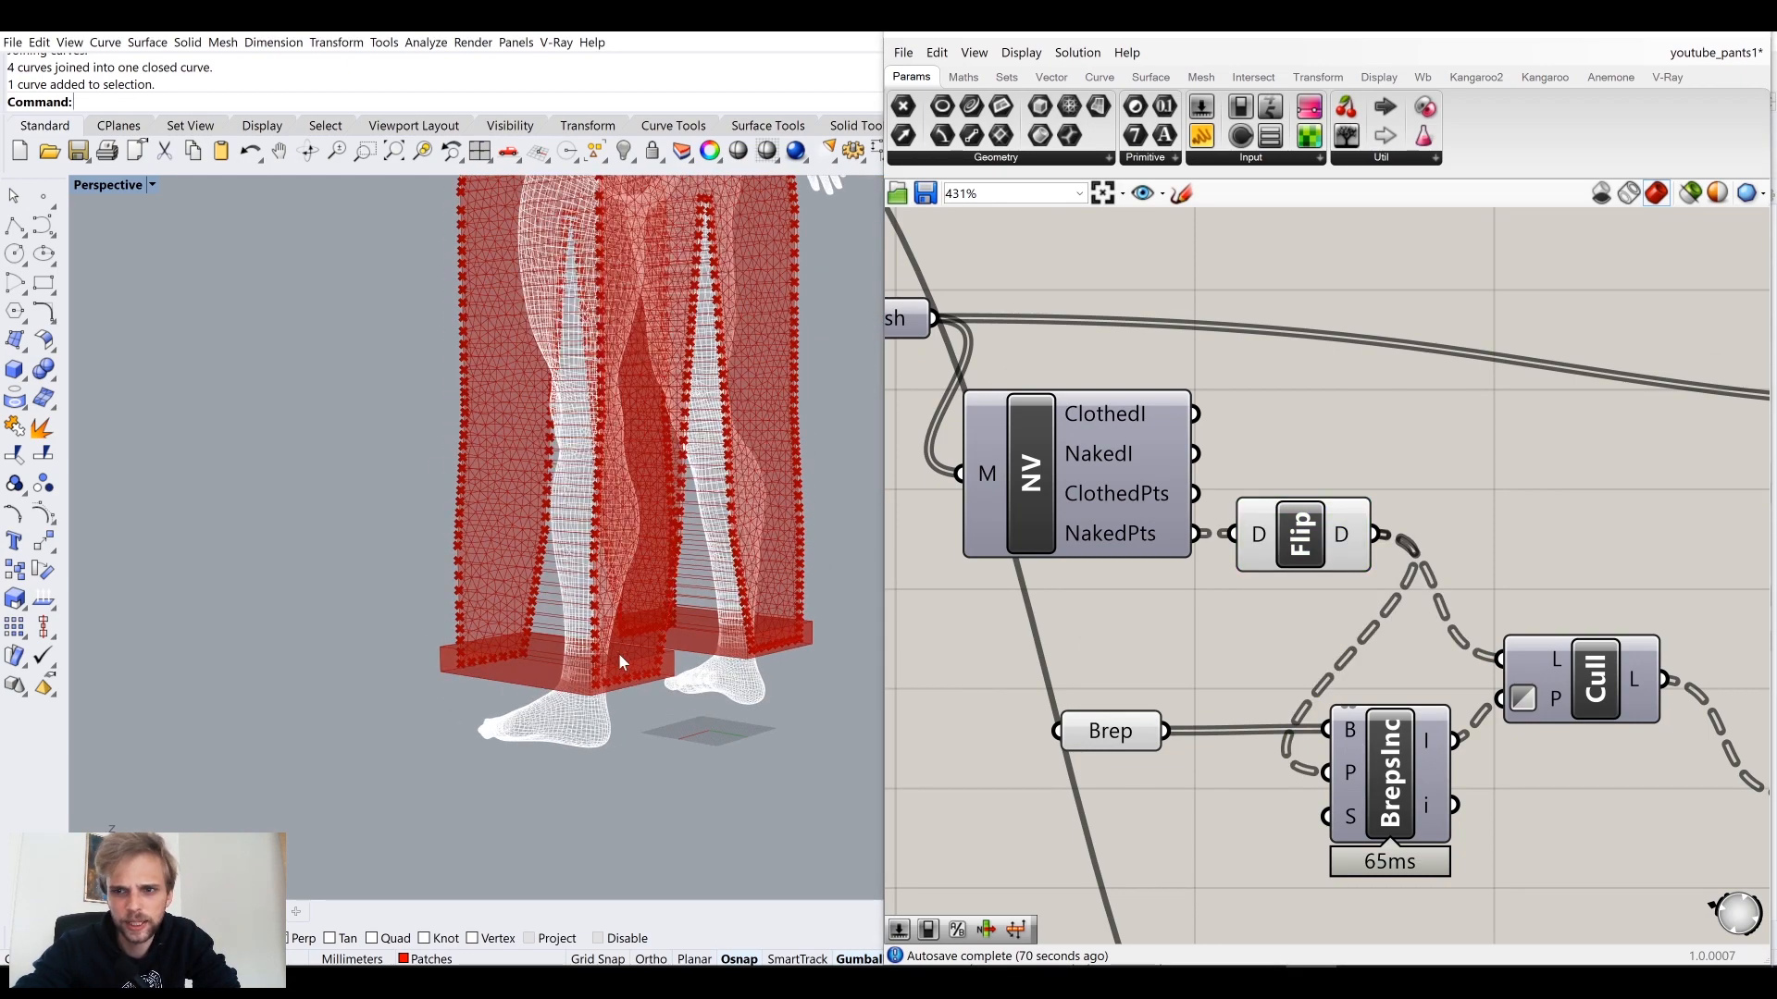
click(1309, 560)
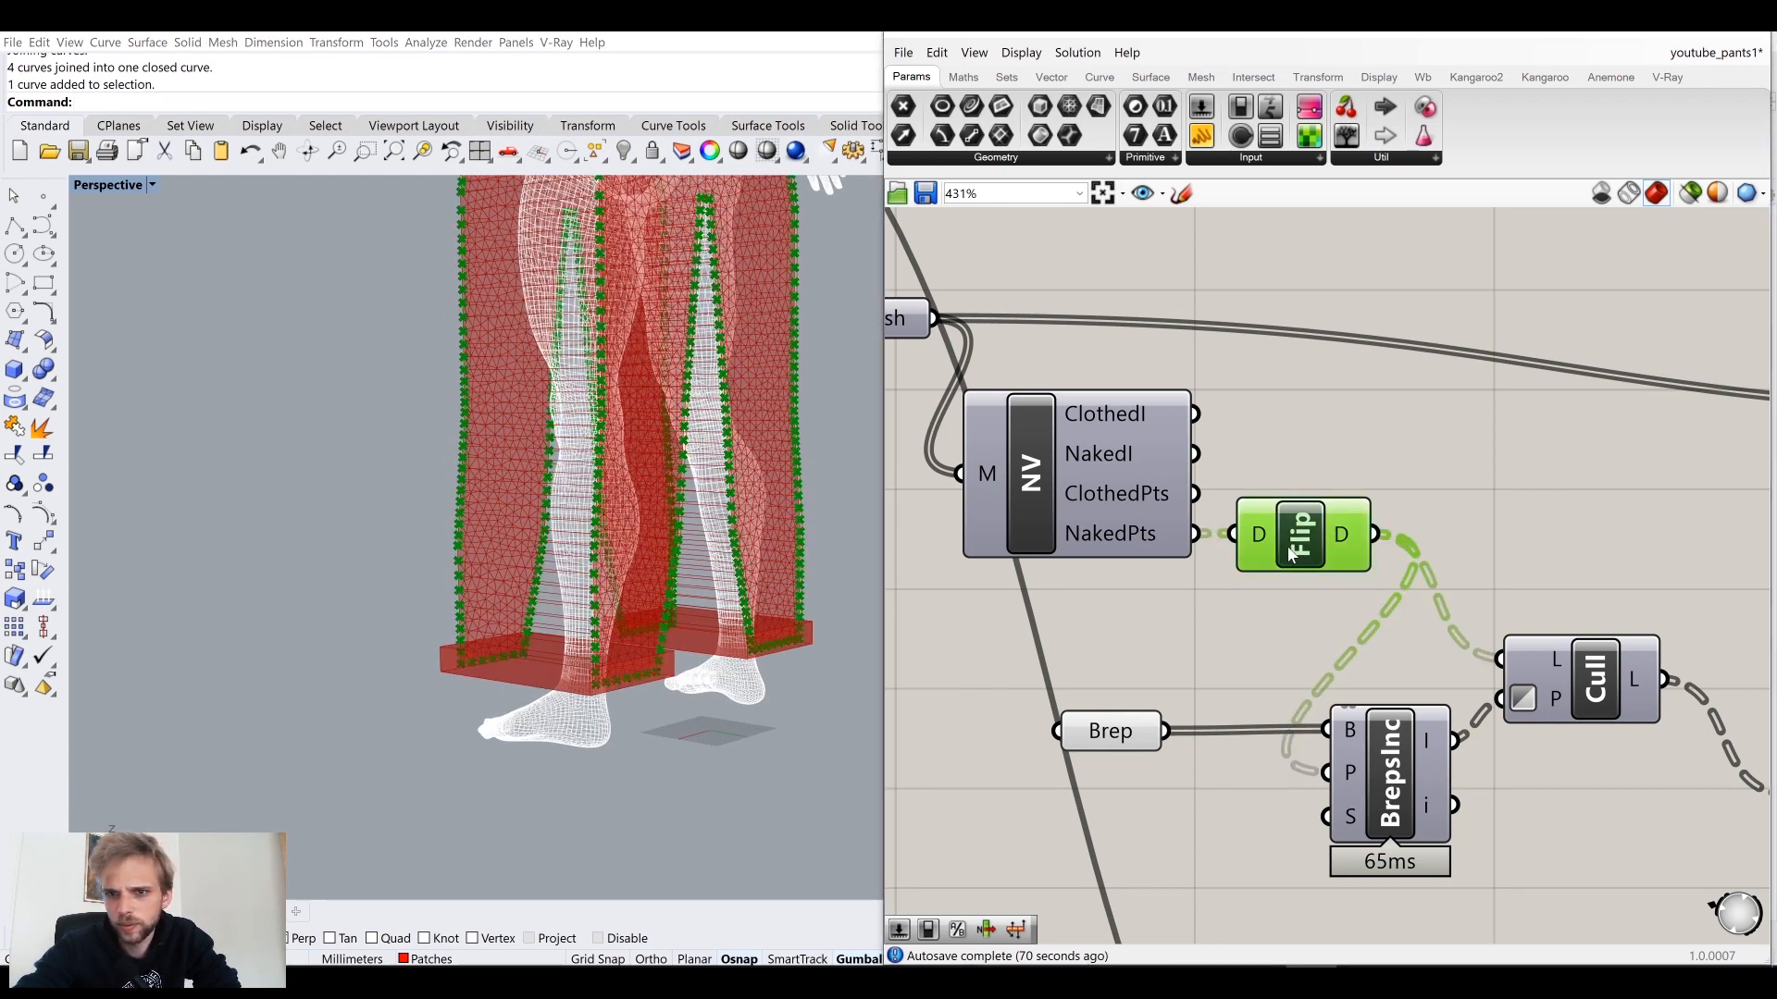
scroll(1289, 543, down, 1)
middle_click(1292, 543)
click(1347, 482)
click(1395, 484)
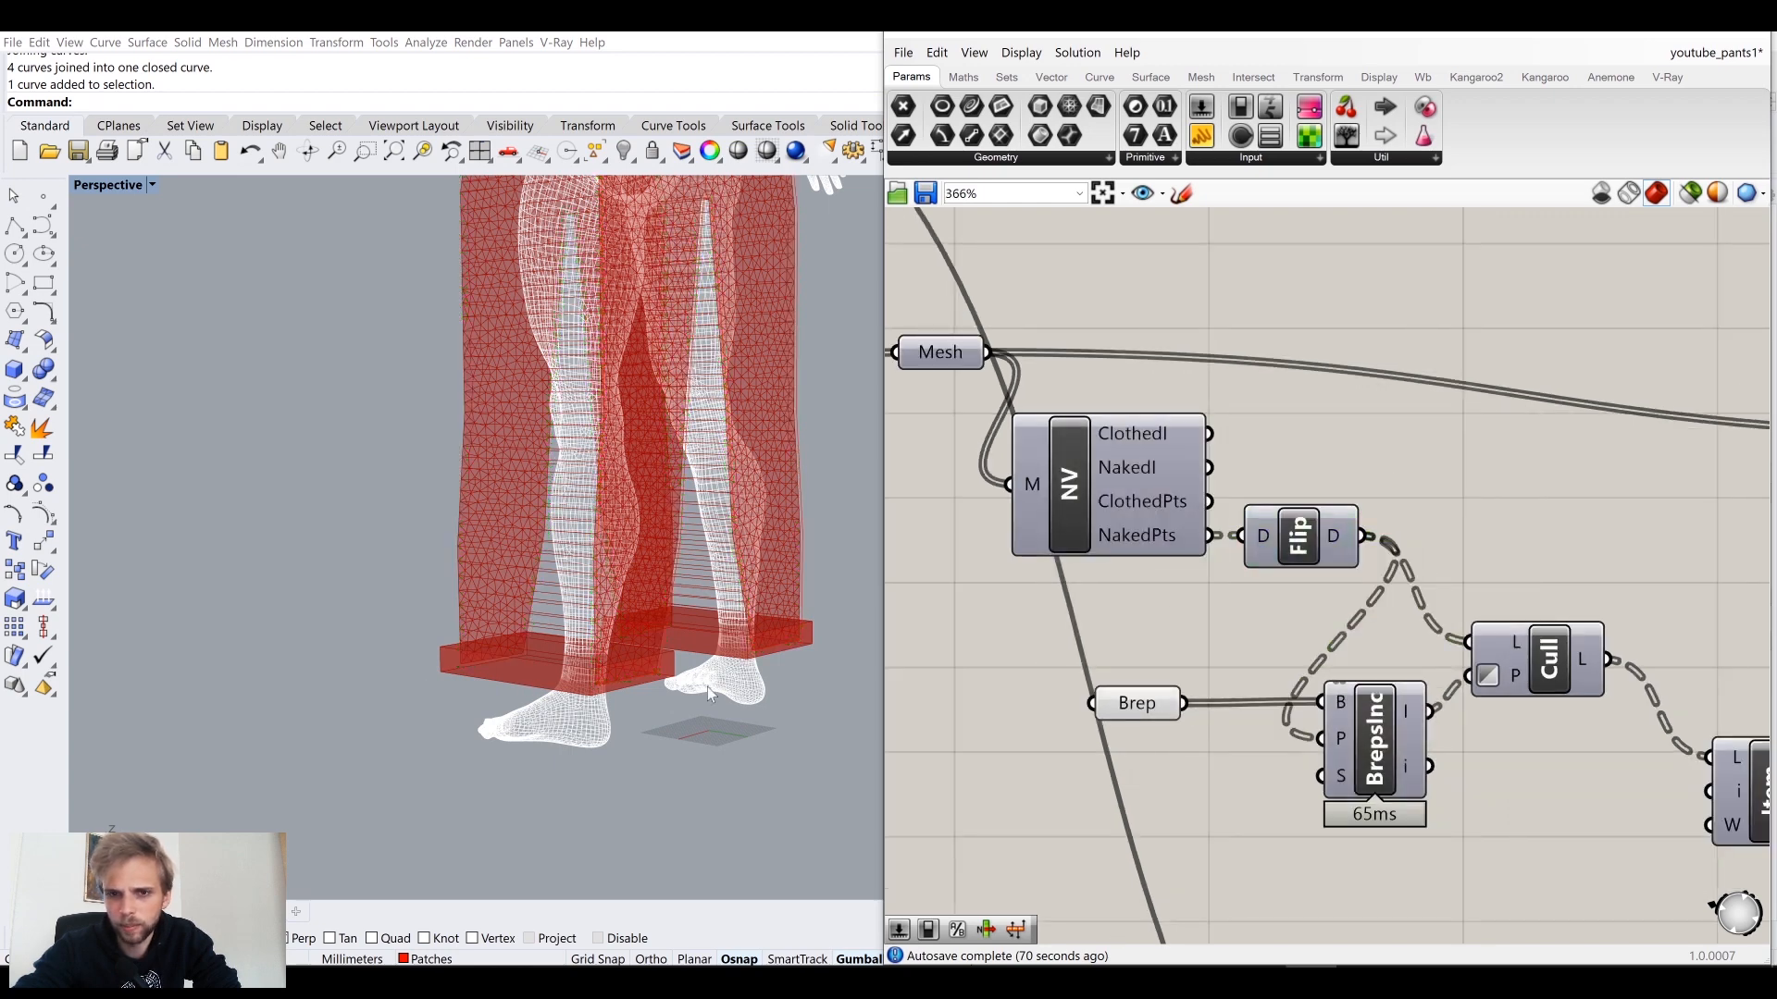
Step: Examine the seam lines and boxes on the pants together with the Brep, Cull and Item components that produce the seams
right_drag(1433, 740, 1089, 637)
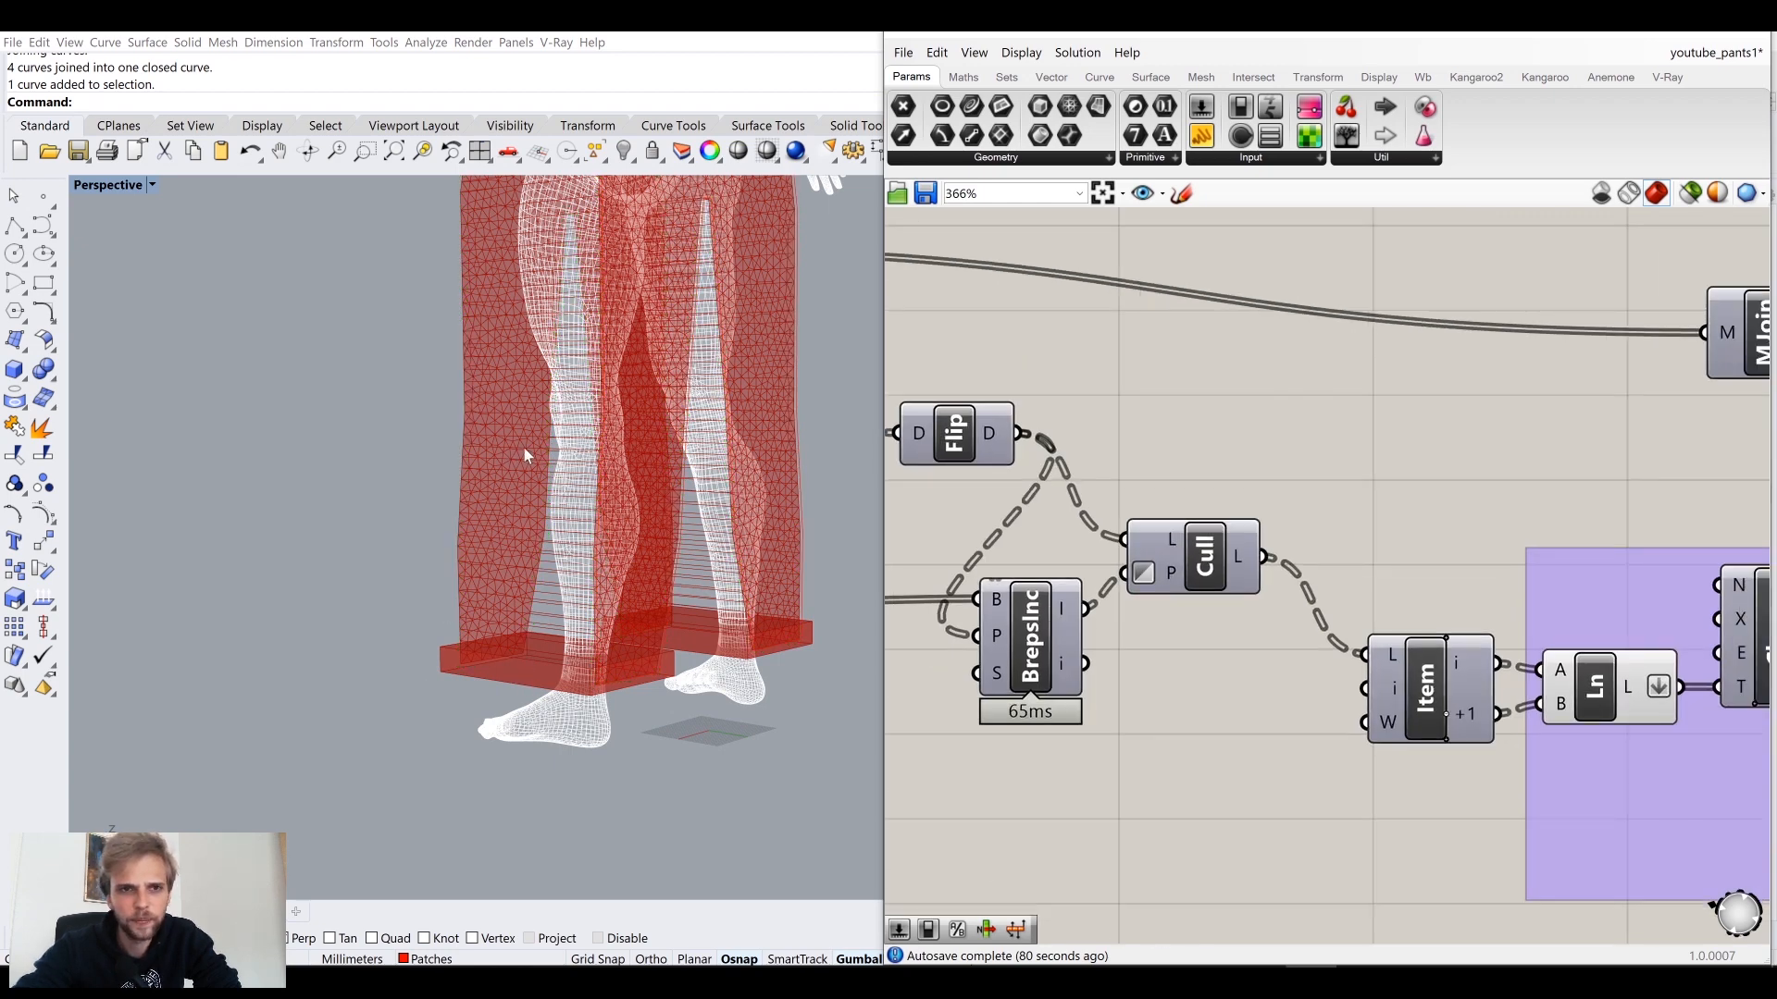
scroll(524, 455, down, 4)
shift+right_drag(565, 490, 566, 648)
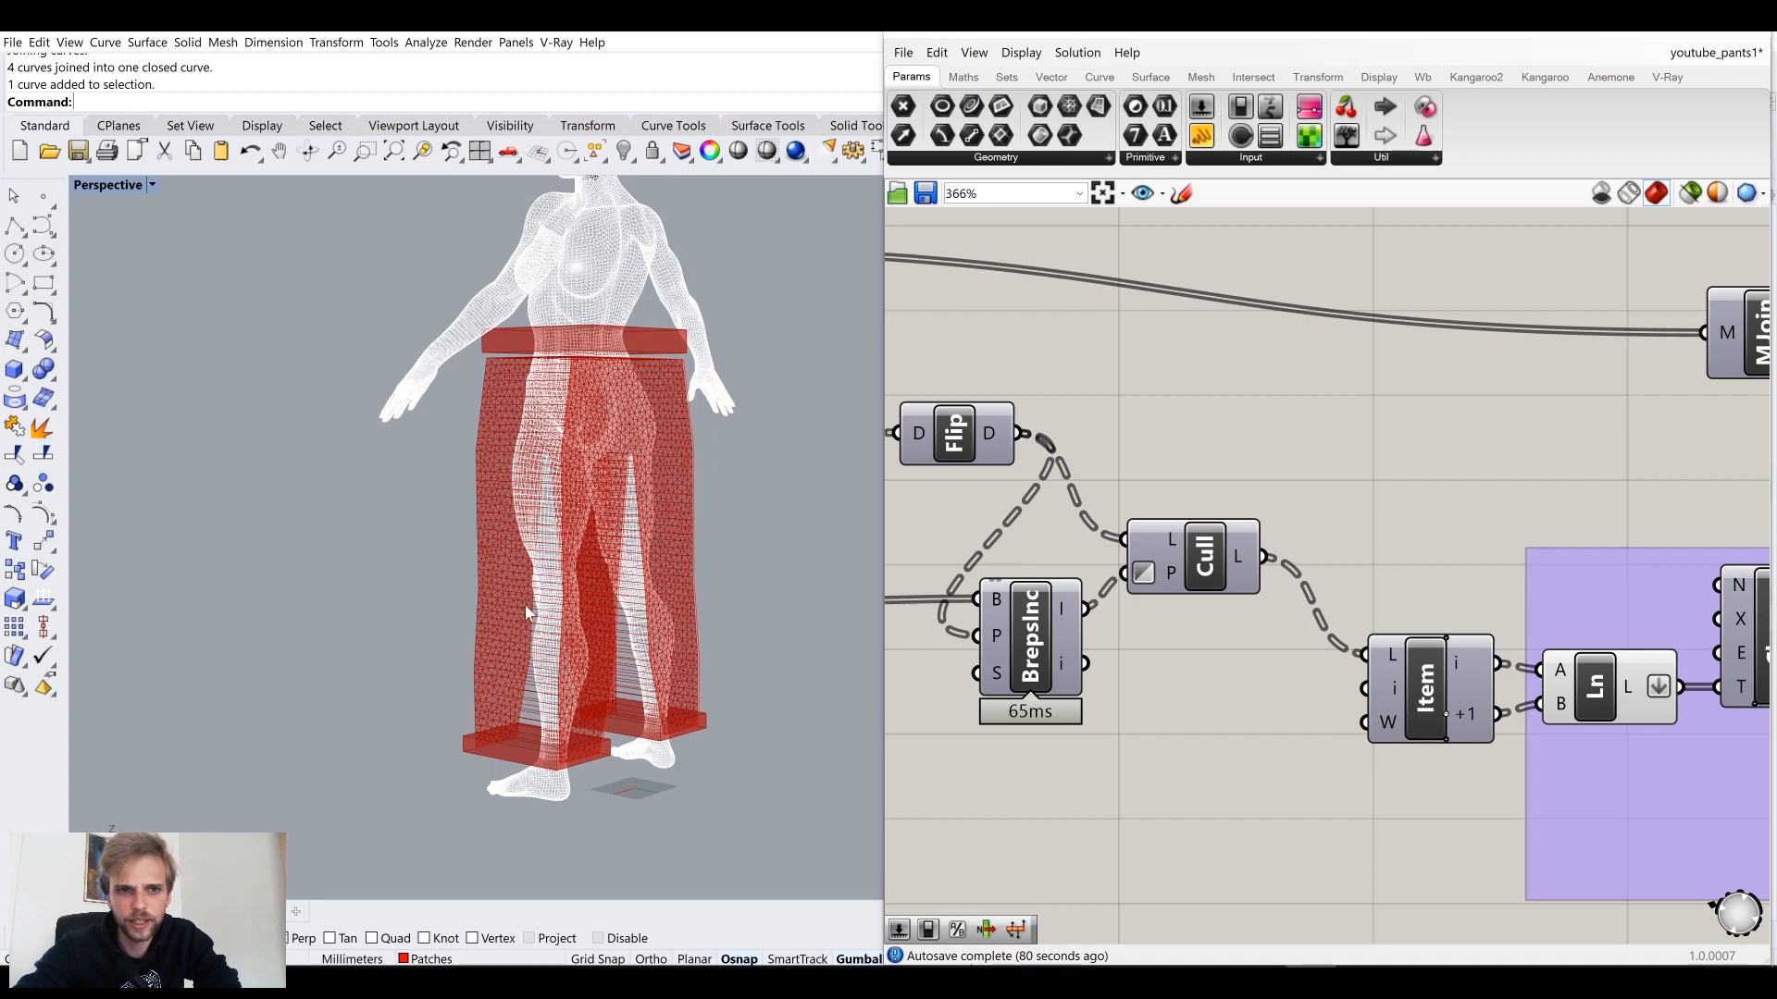
scroll(688, 700, up, 5)
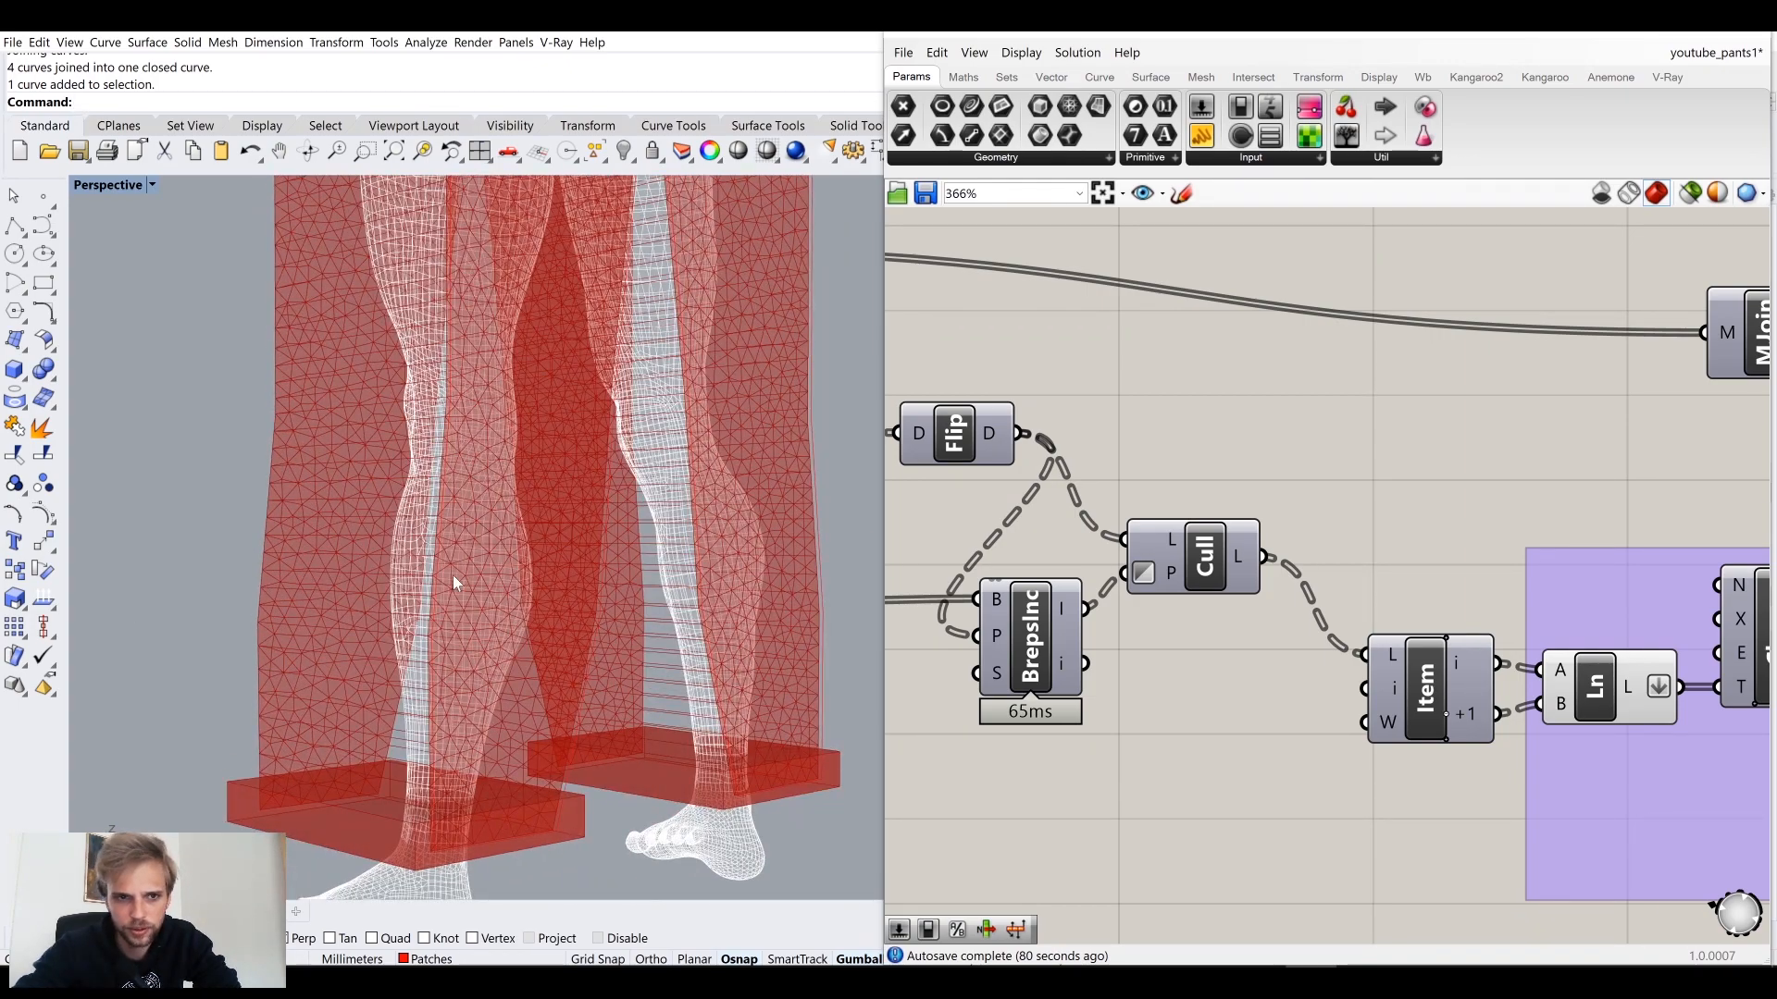
right_drag(1335, 705, 1458, 622)
scroll(1078, 615, down, 4)
right_drag(978, 550, 1150, 523)
scroll(1150, 524, up, 3)
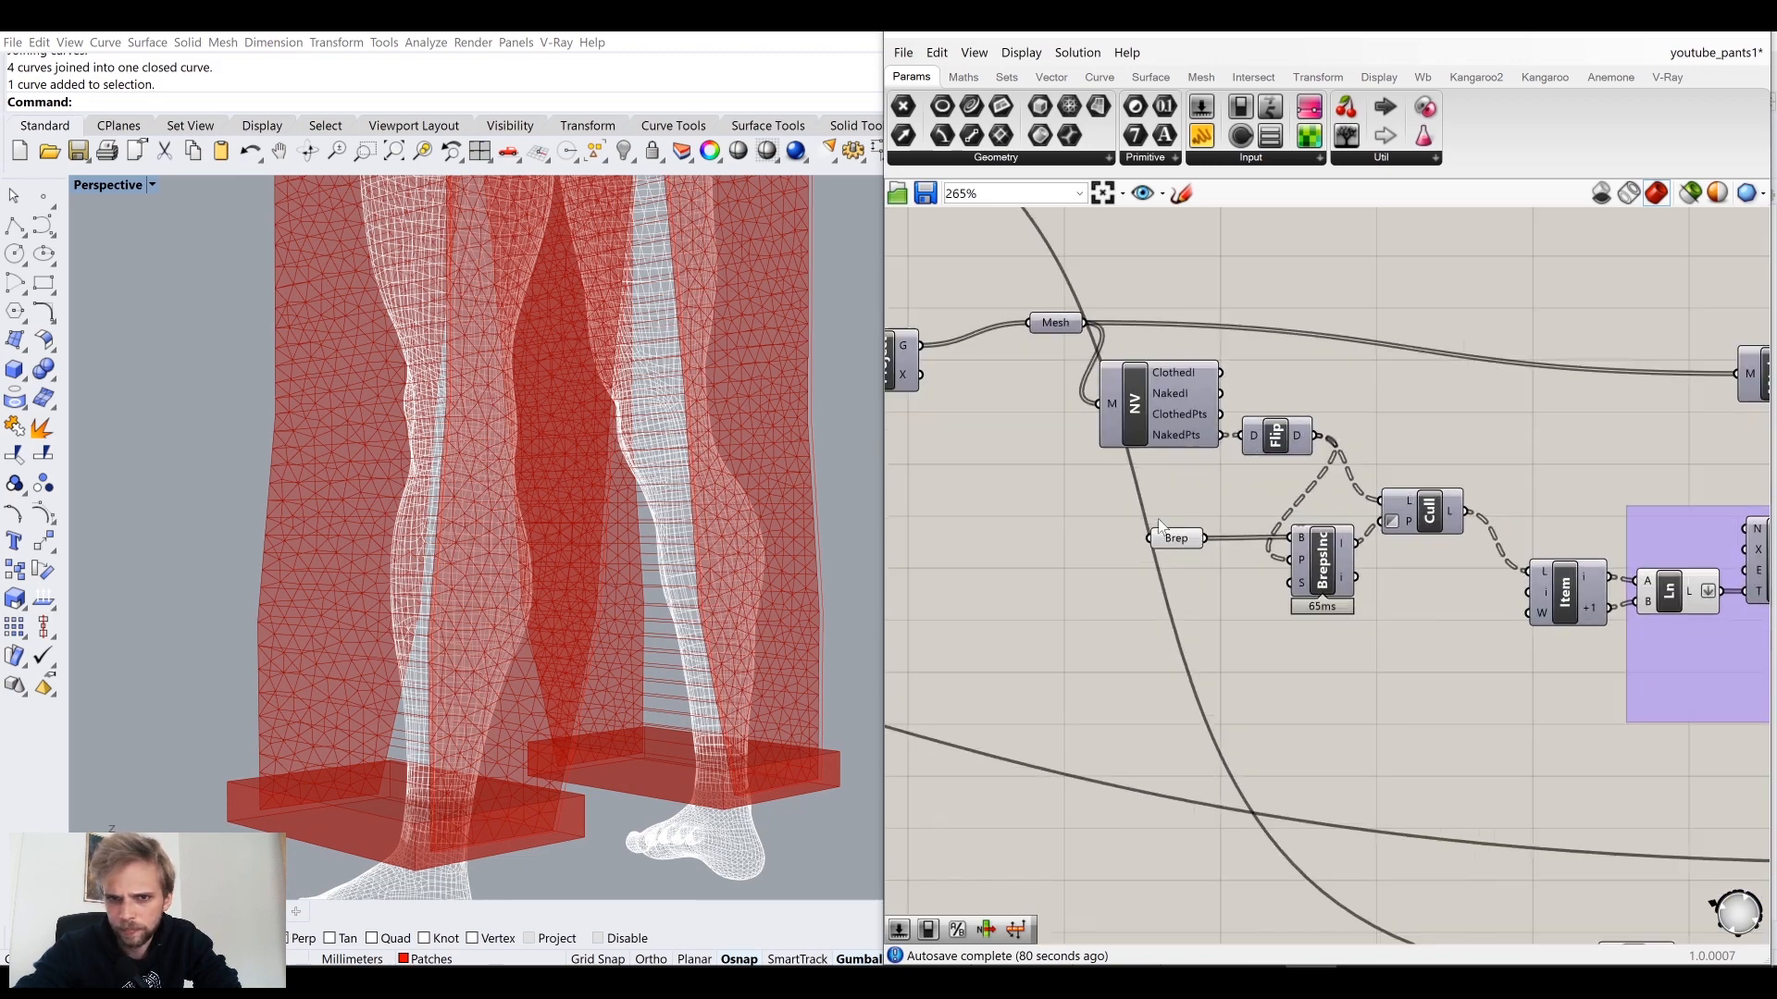
Step: Minimize Grasshopper to work in Rhino, bring up the layer list and turn on the Boxes layer
click(1646, 37)
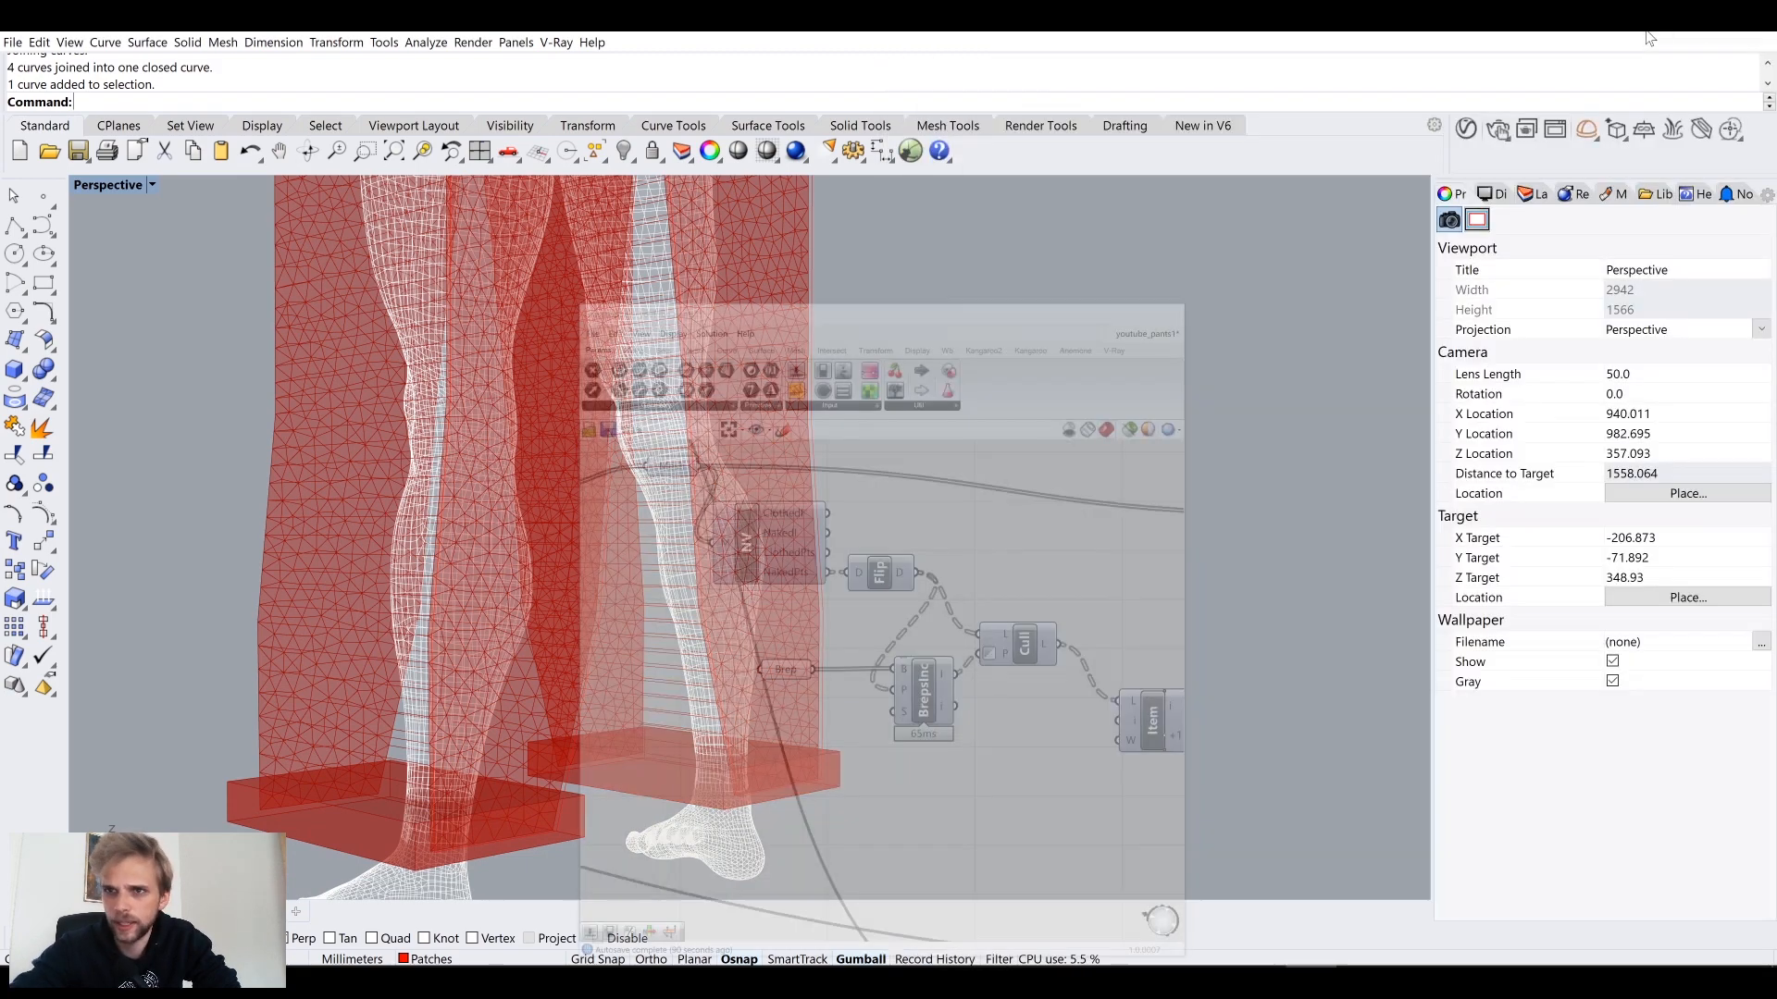
click(1507, 192)
click(1543, 195)
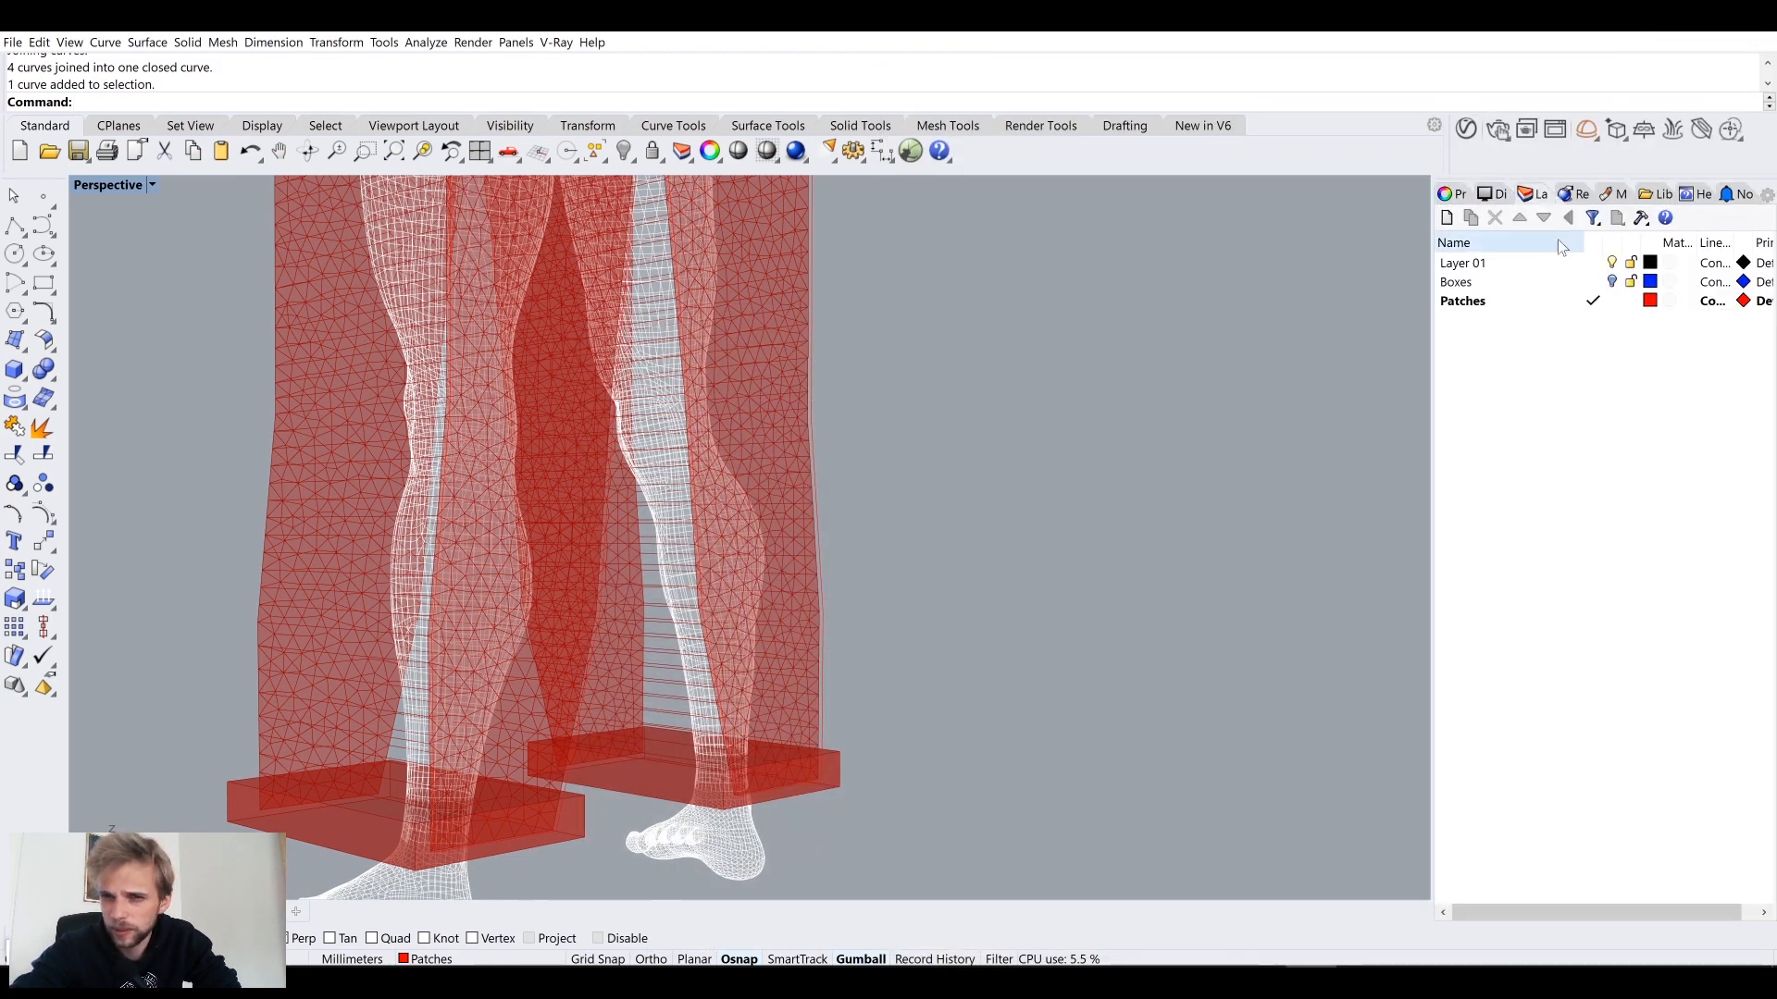
click(1619, 283)
Step: Change from the perspective view to a maximized Front view of the pants and their boxes
right_drag(1022, 409, 911, 335)
double_click(93, 185)
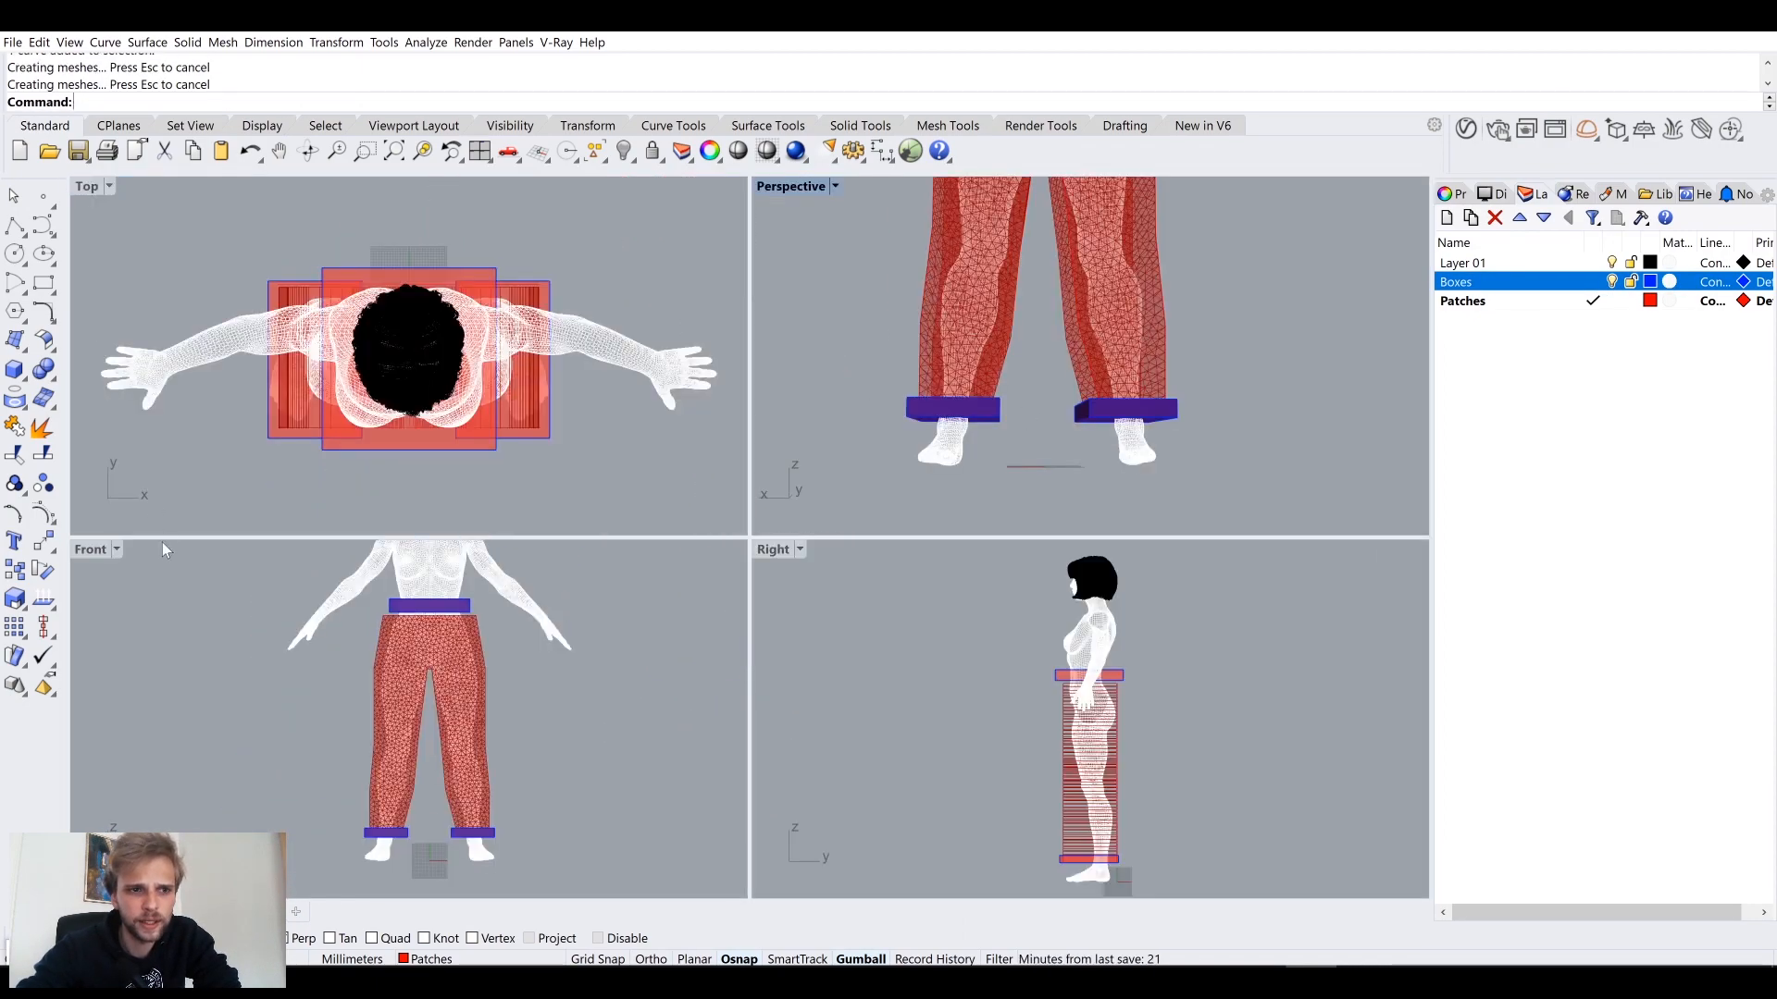
double_click(93, 551)
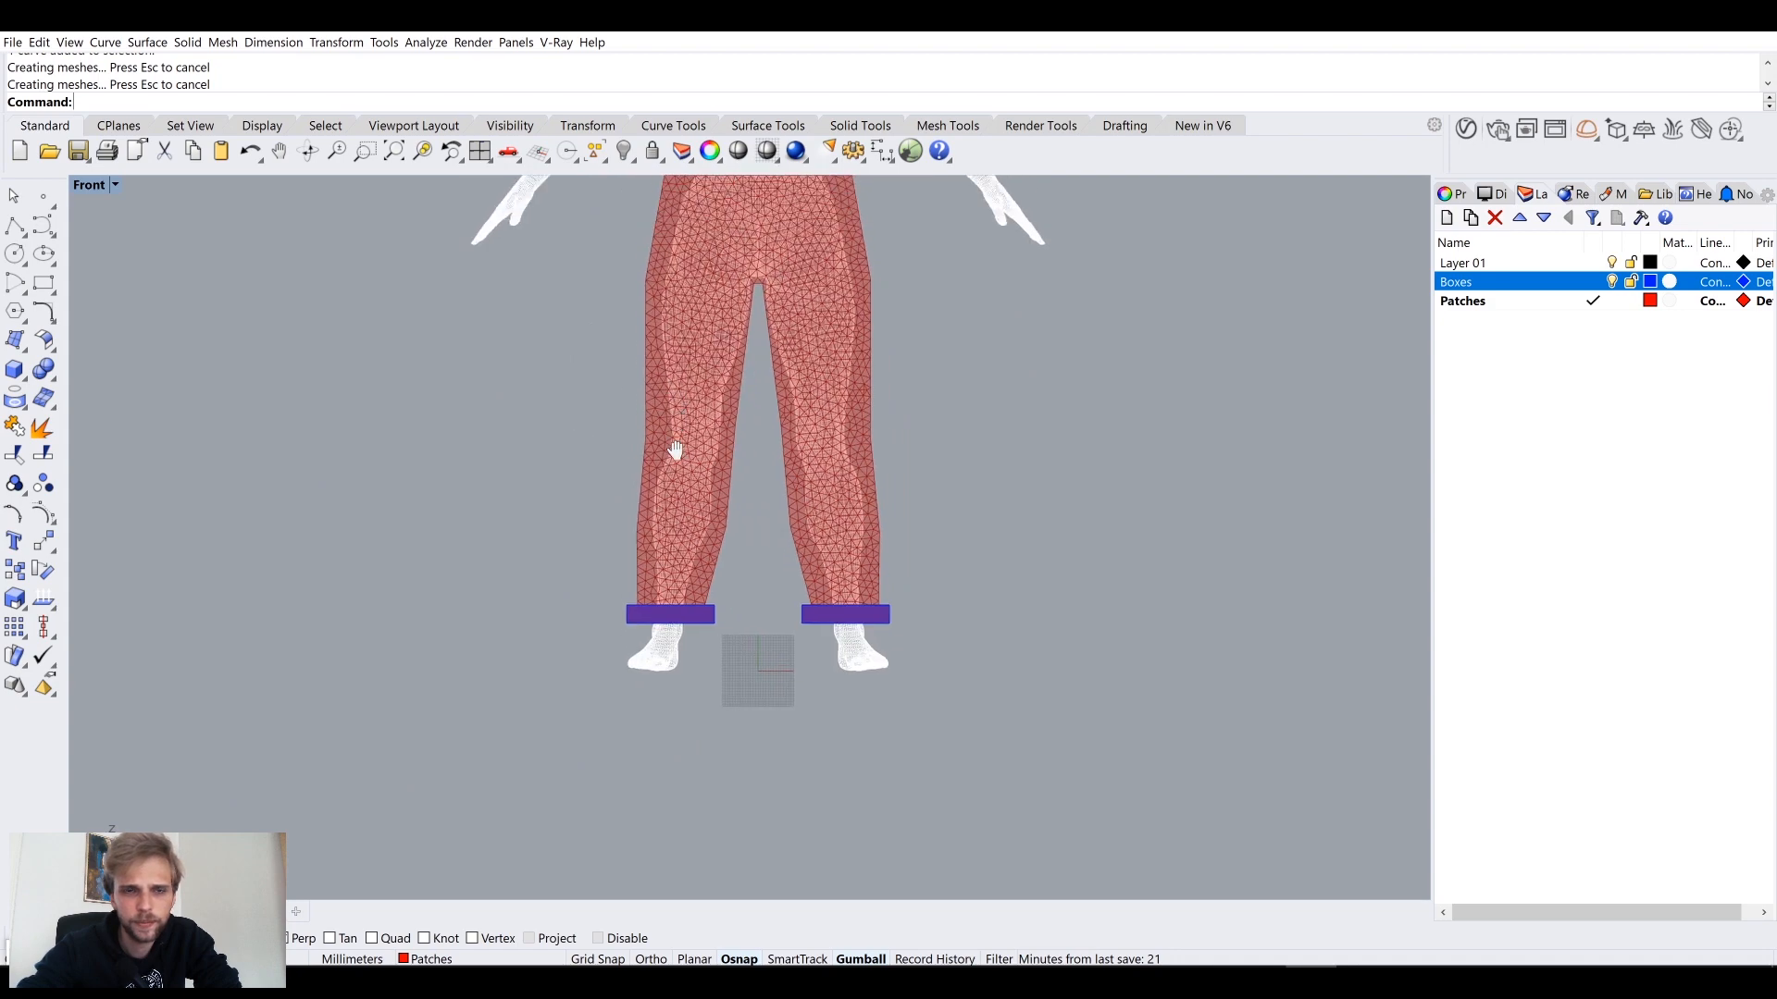
Step: Switch the Front view to wireframe display to see the pants patches through the ankle boxes
scroll(786, 371, up, 5)
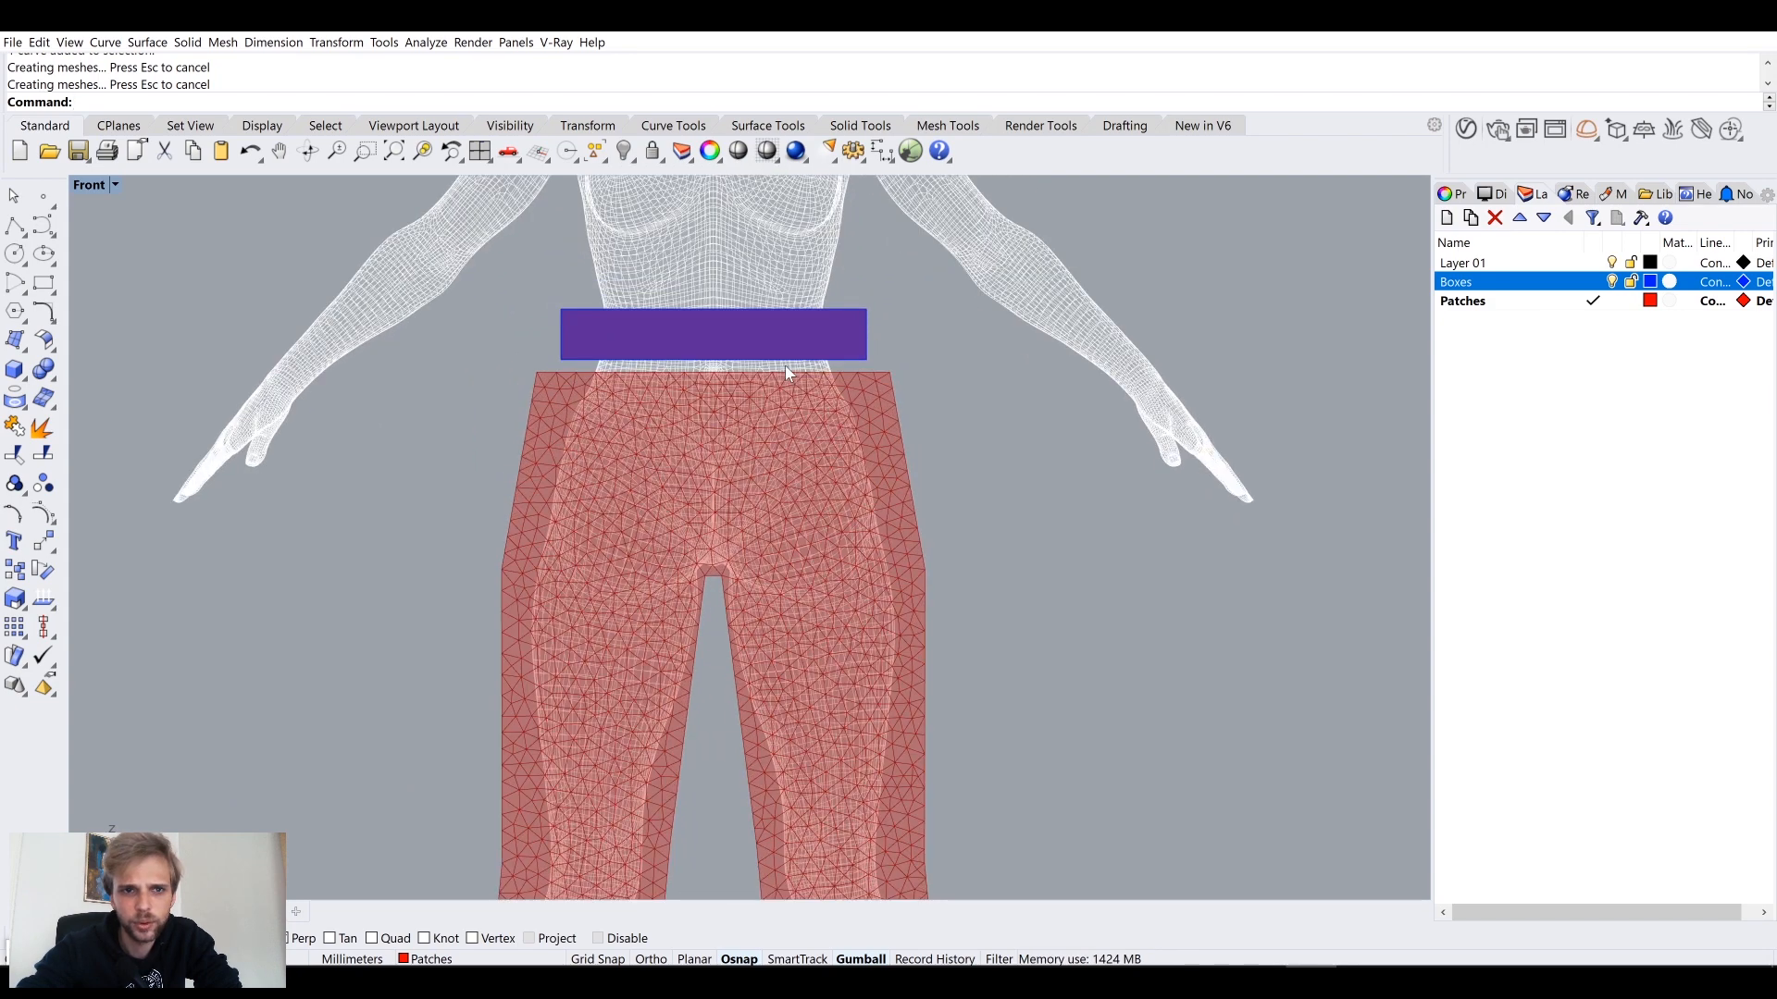
scroll(785, 374, down, 3)
scroll(747, 507, up, 8)
click(640, 405)
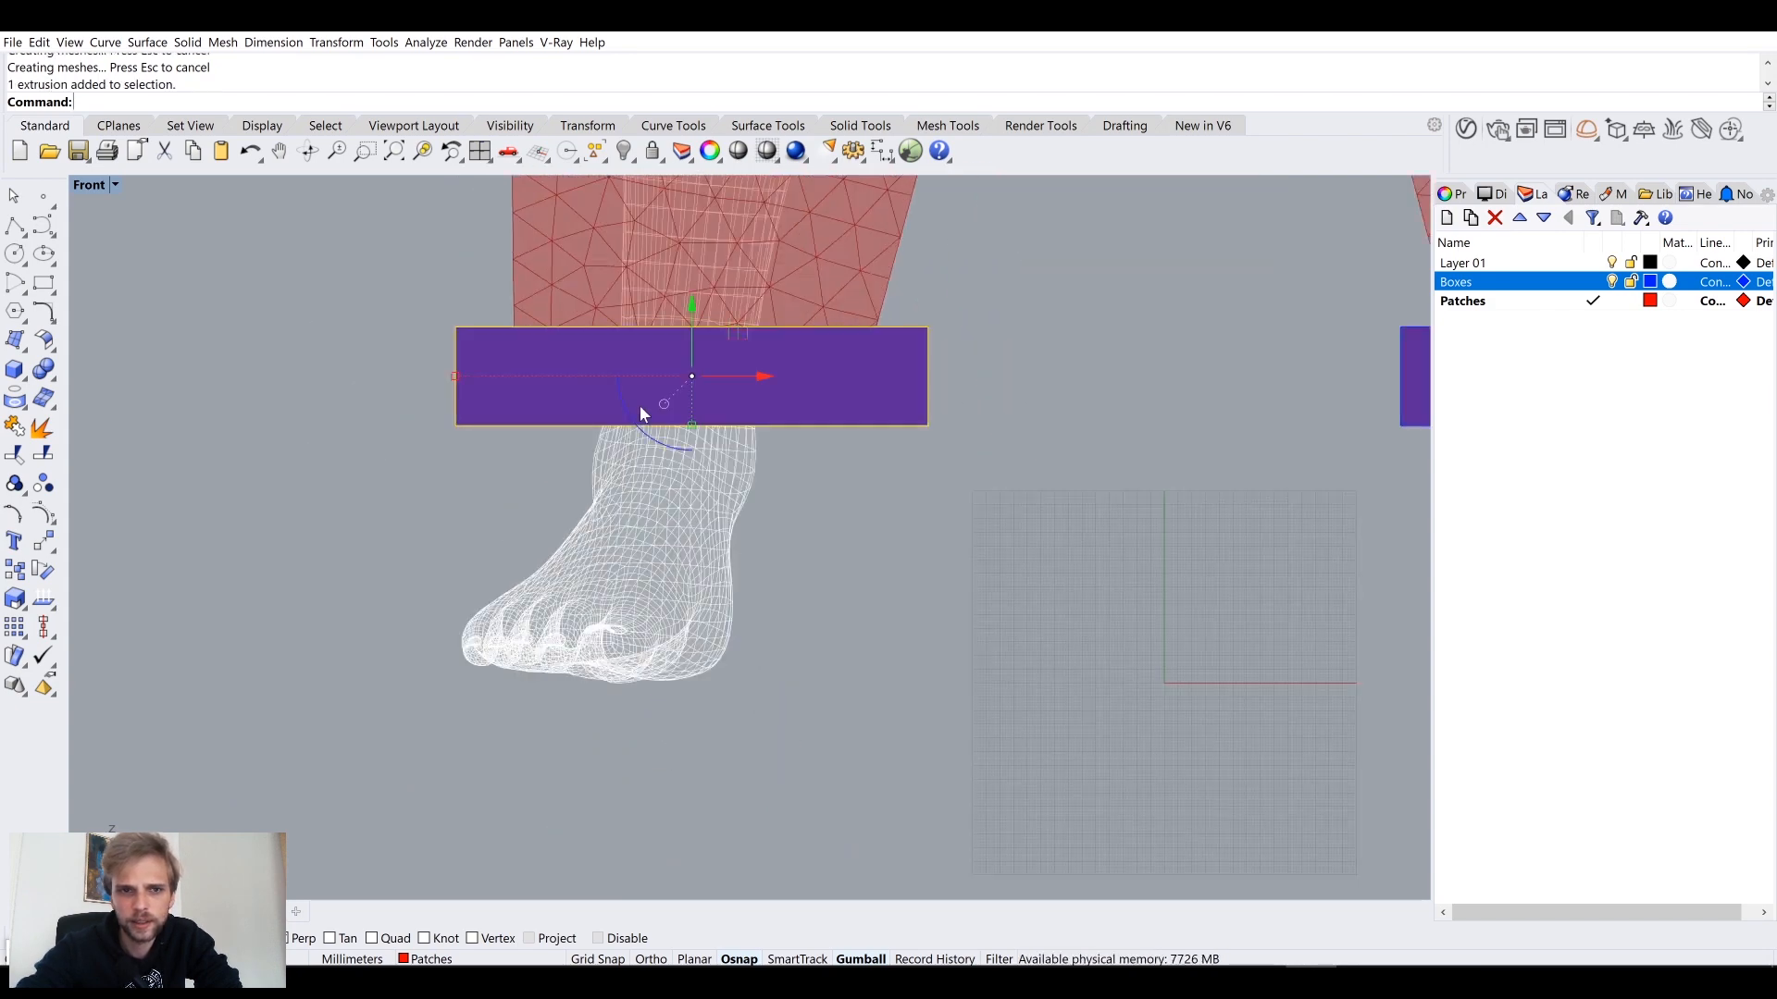
click(224, 337)
click(114, 186)
click(98, 225)
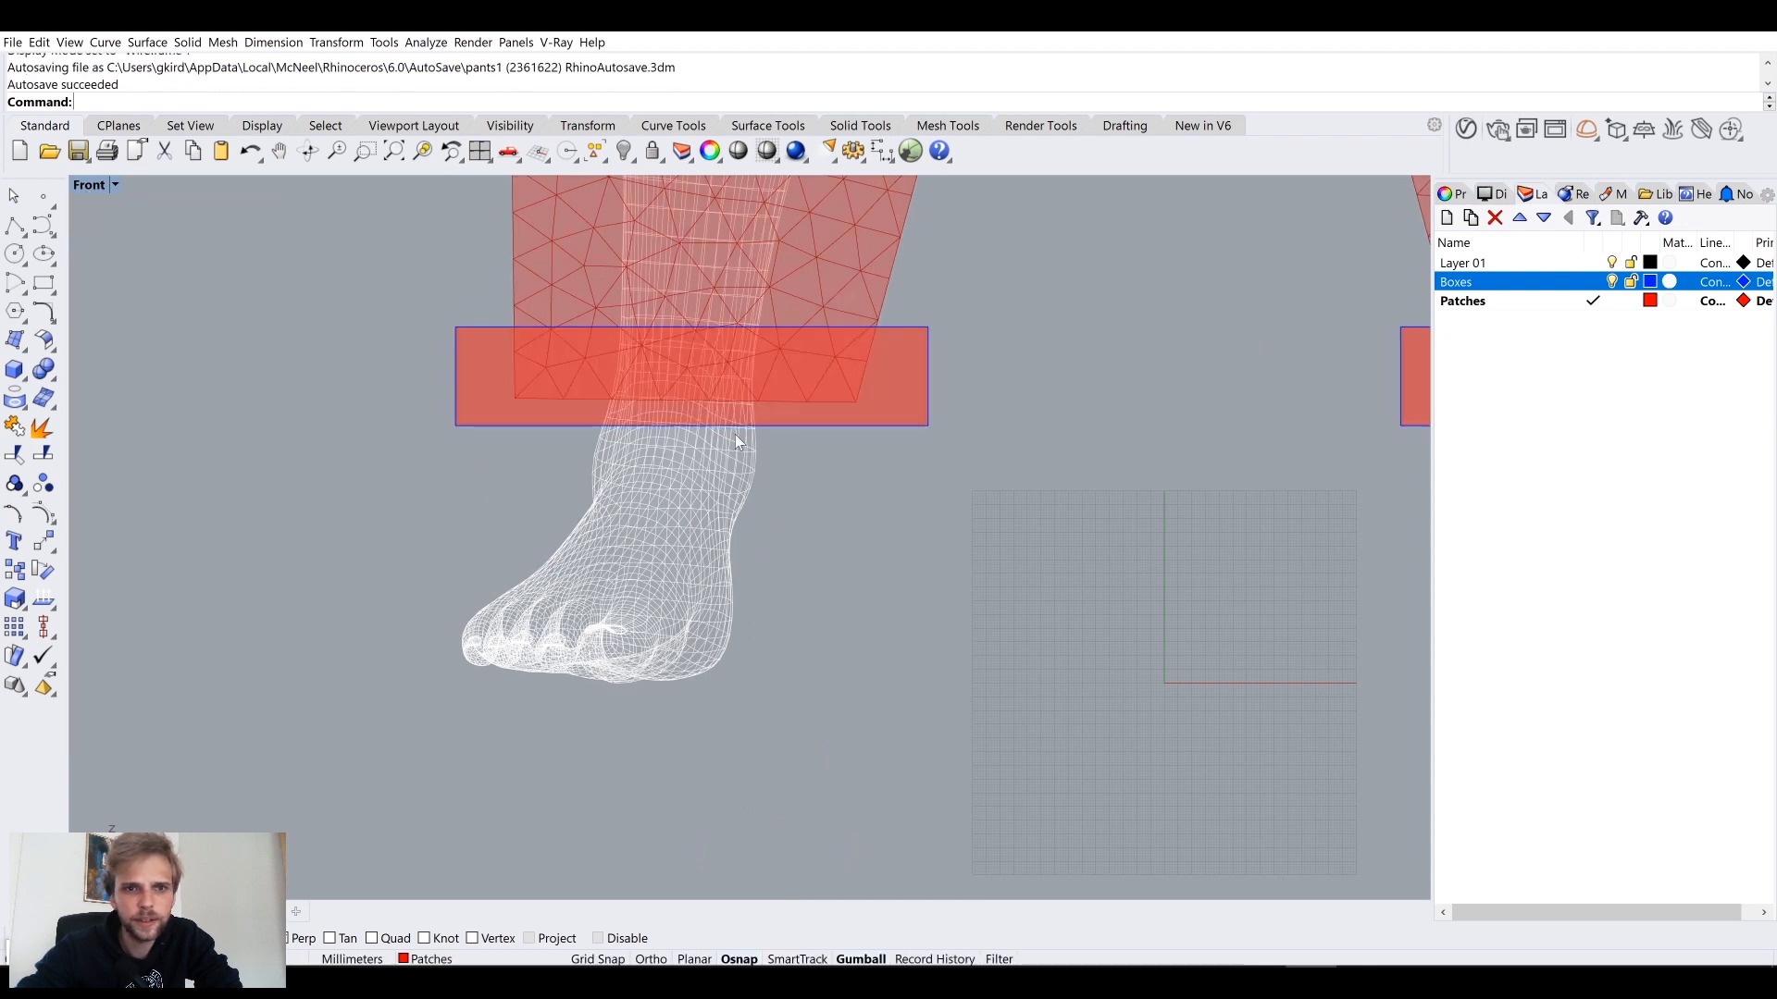
Step: Lower the first ankle box to just overlap the trouser hem, narrow it around the ankle and nudge it sideways
click(839, 429)
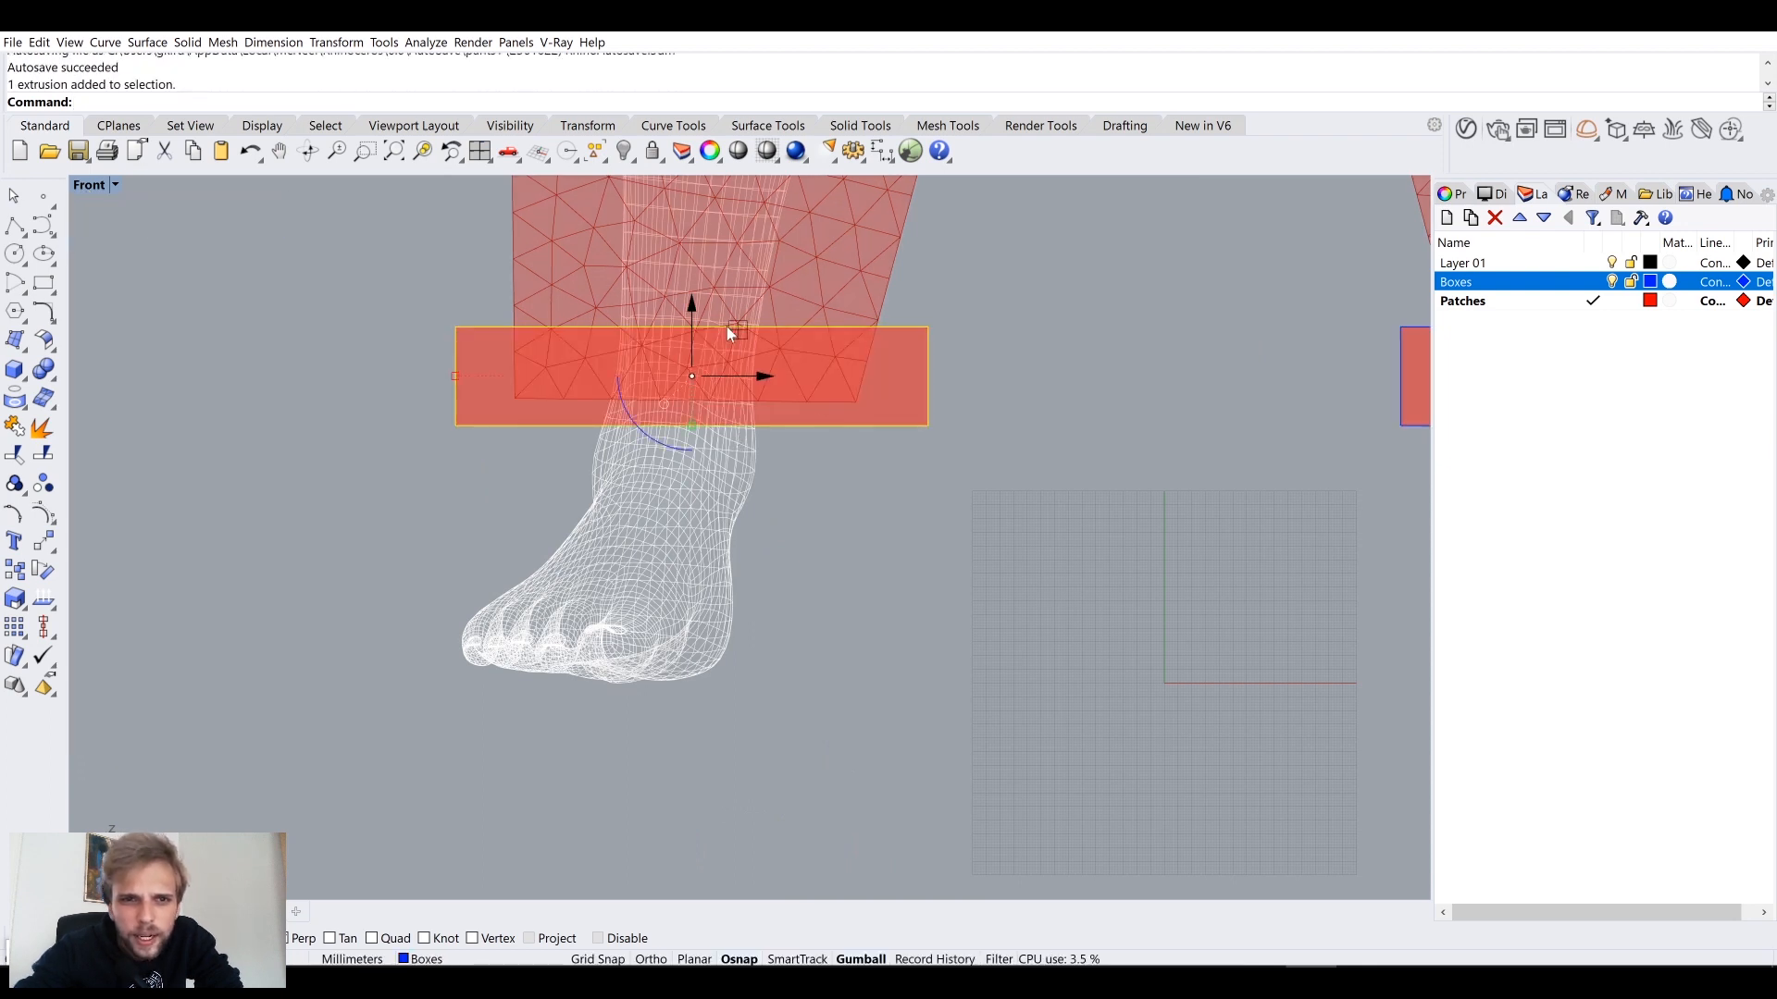
drag(697, 321, 719, 383)
drag(452, 438, 544, 446)
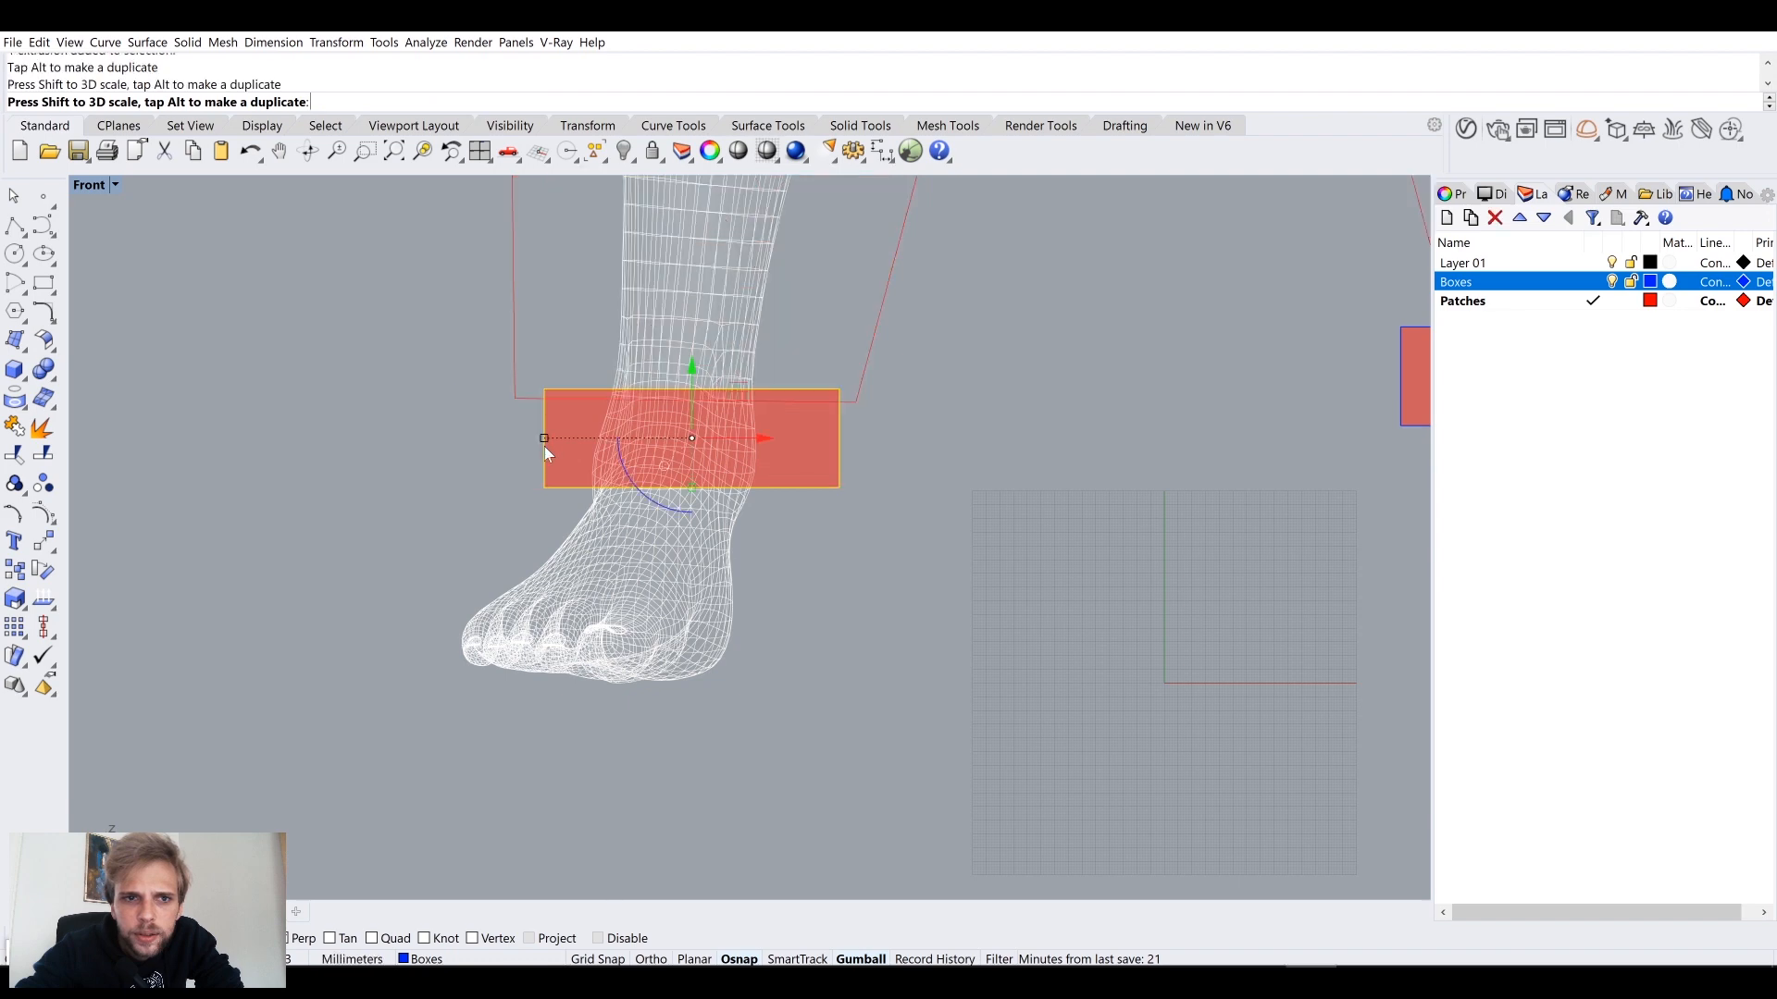
drag(748, 436, 742, 439)
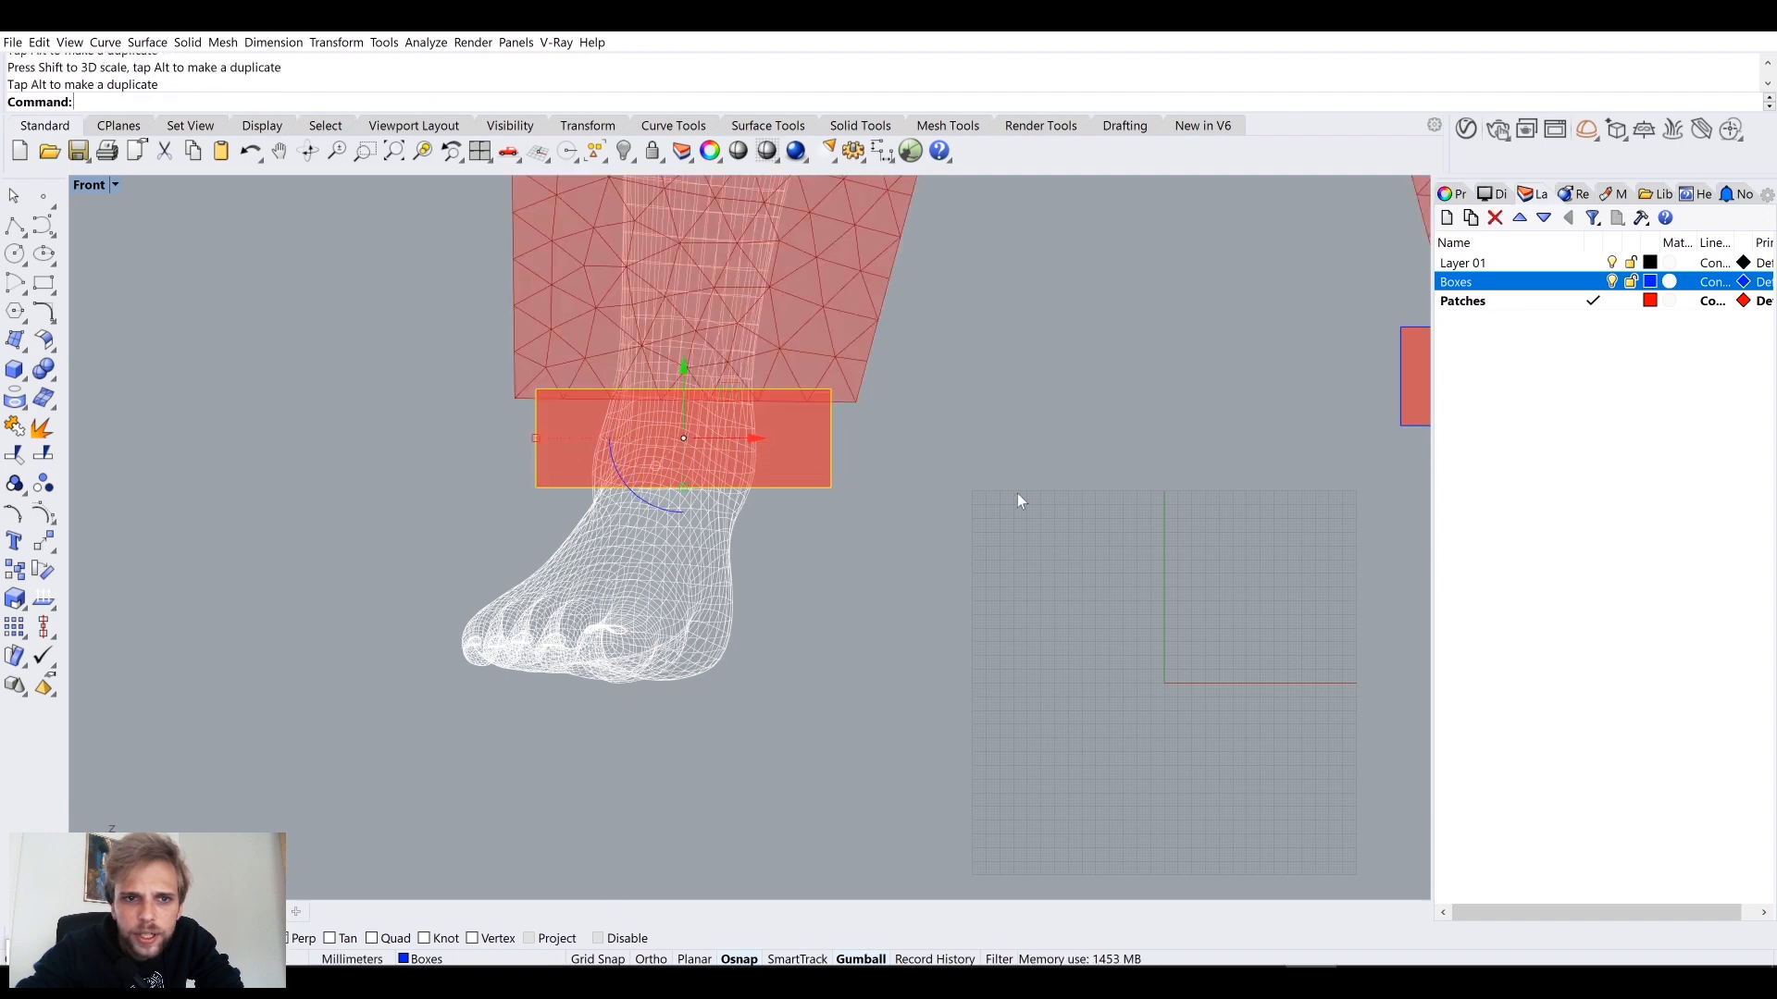
click(1017, 493)
scroll(585, 397, up, 8)
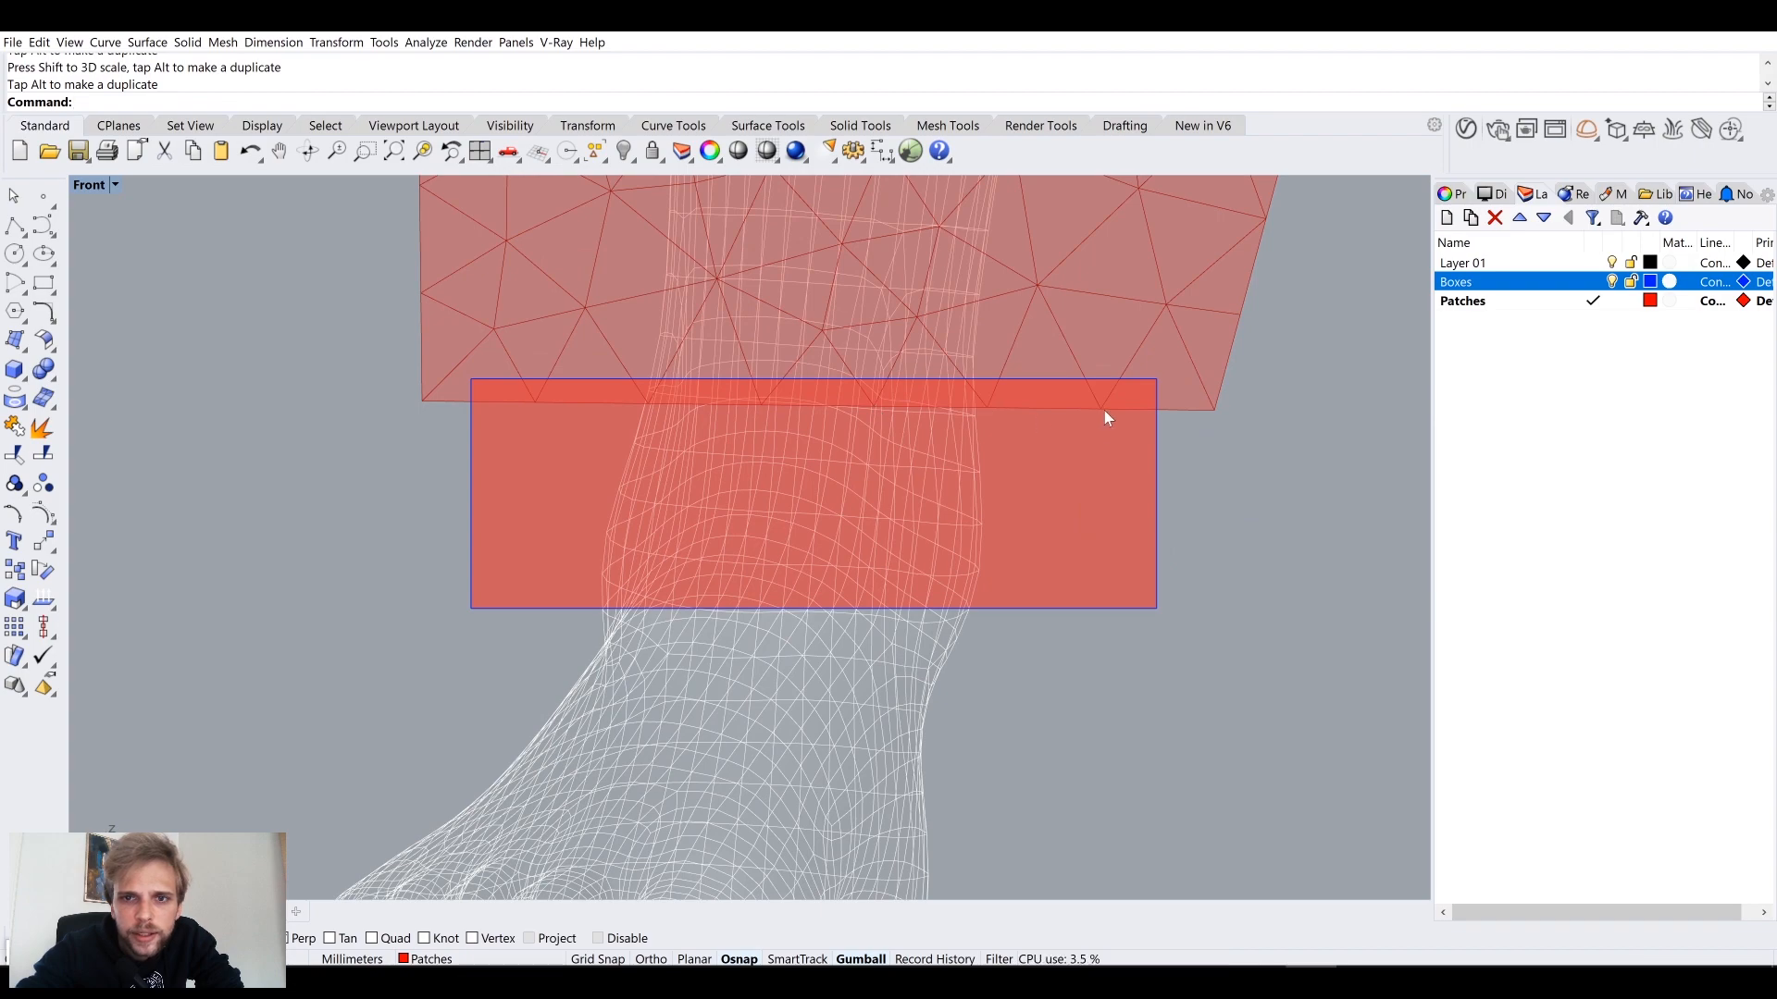
scroll(891, 420, down, 5)
Step: Lower the other ankle box to just overlap its trouser hem and narrow it around the ankle
right_drag(1187, 496, 705, 487)
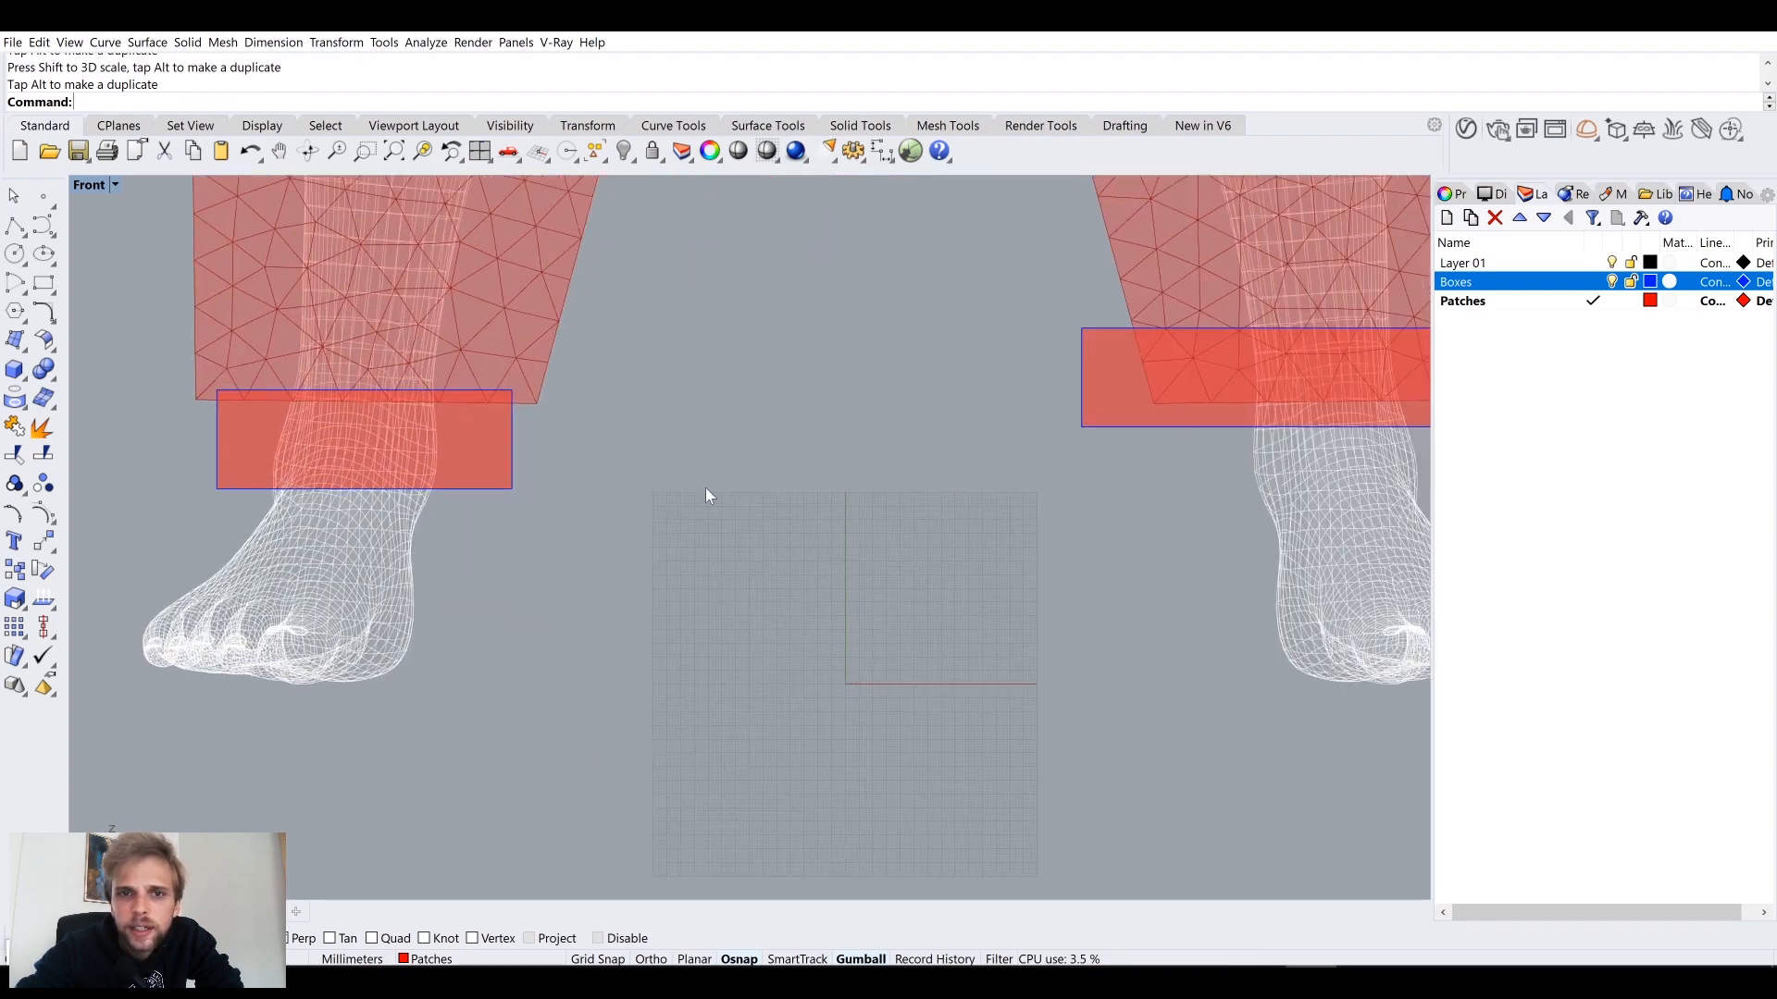
scroll(705, 487, down, 3)
scroll(870, 529, up, 4)
click(797, 483)
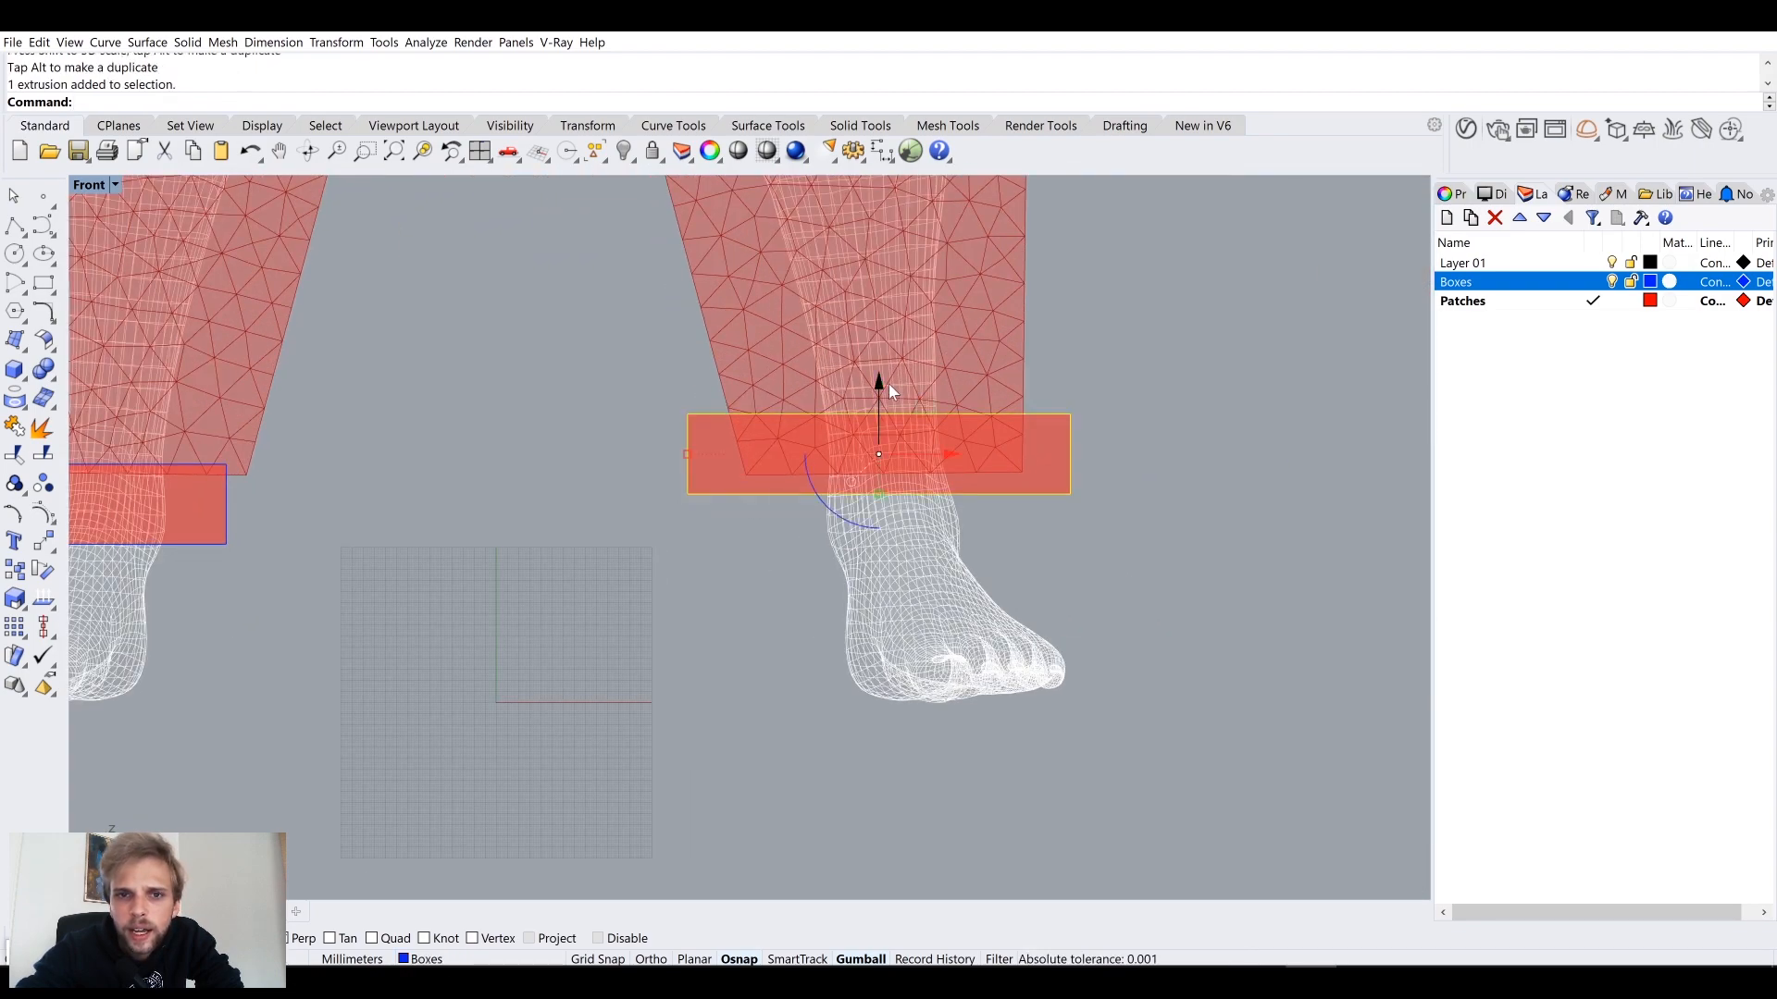
drag(891, 392, 928, 475)
scroll(928, 475, up, 3)
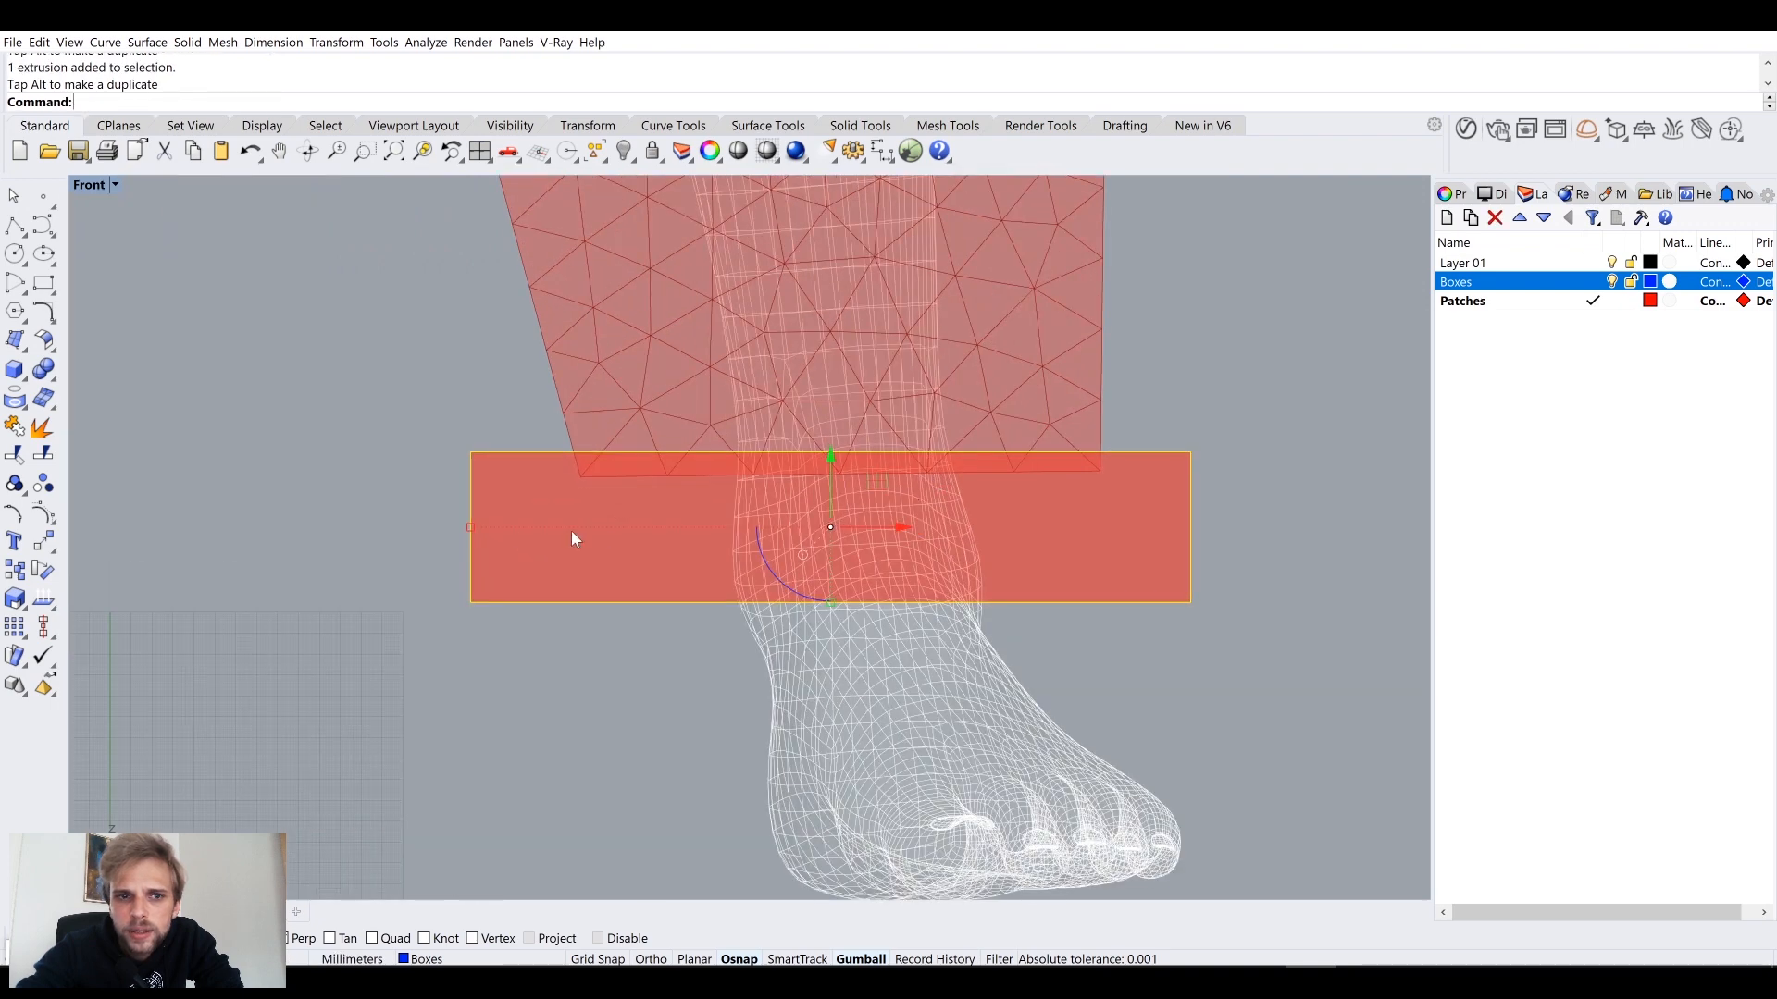
key(Escape)
click(472, 532)
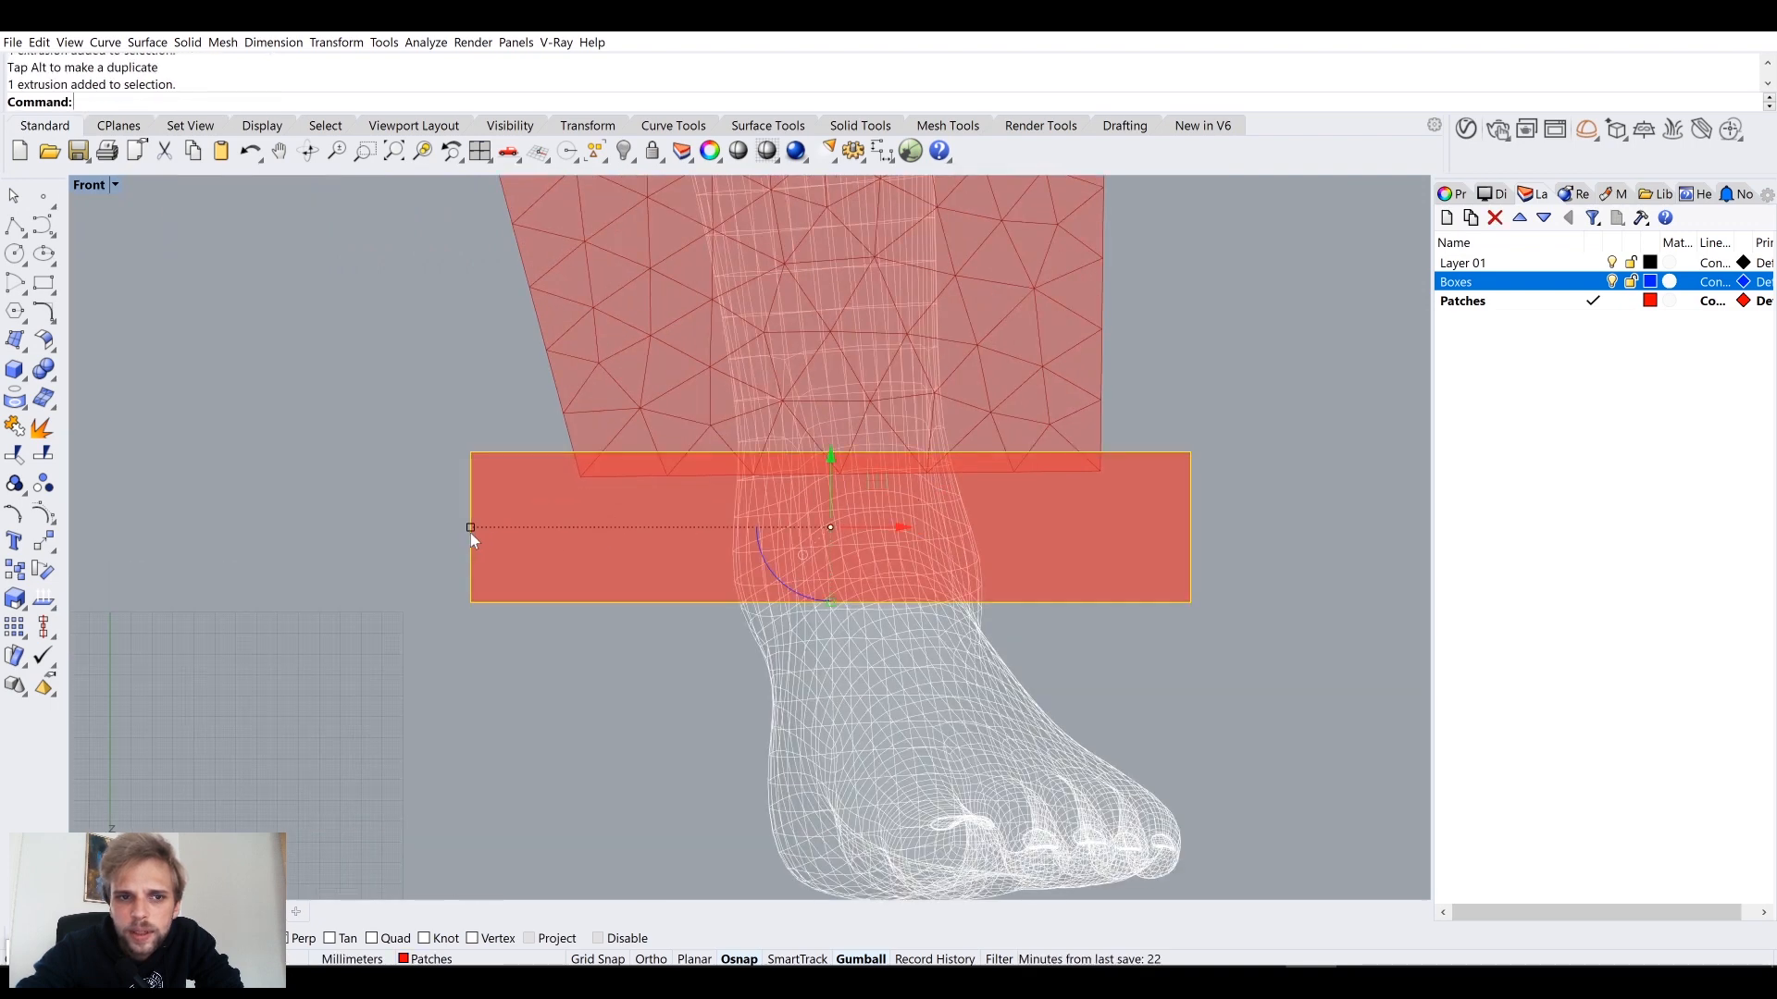
drag(470, 533, 625, 535)
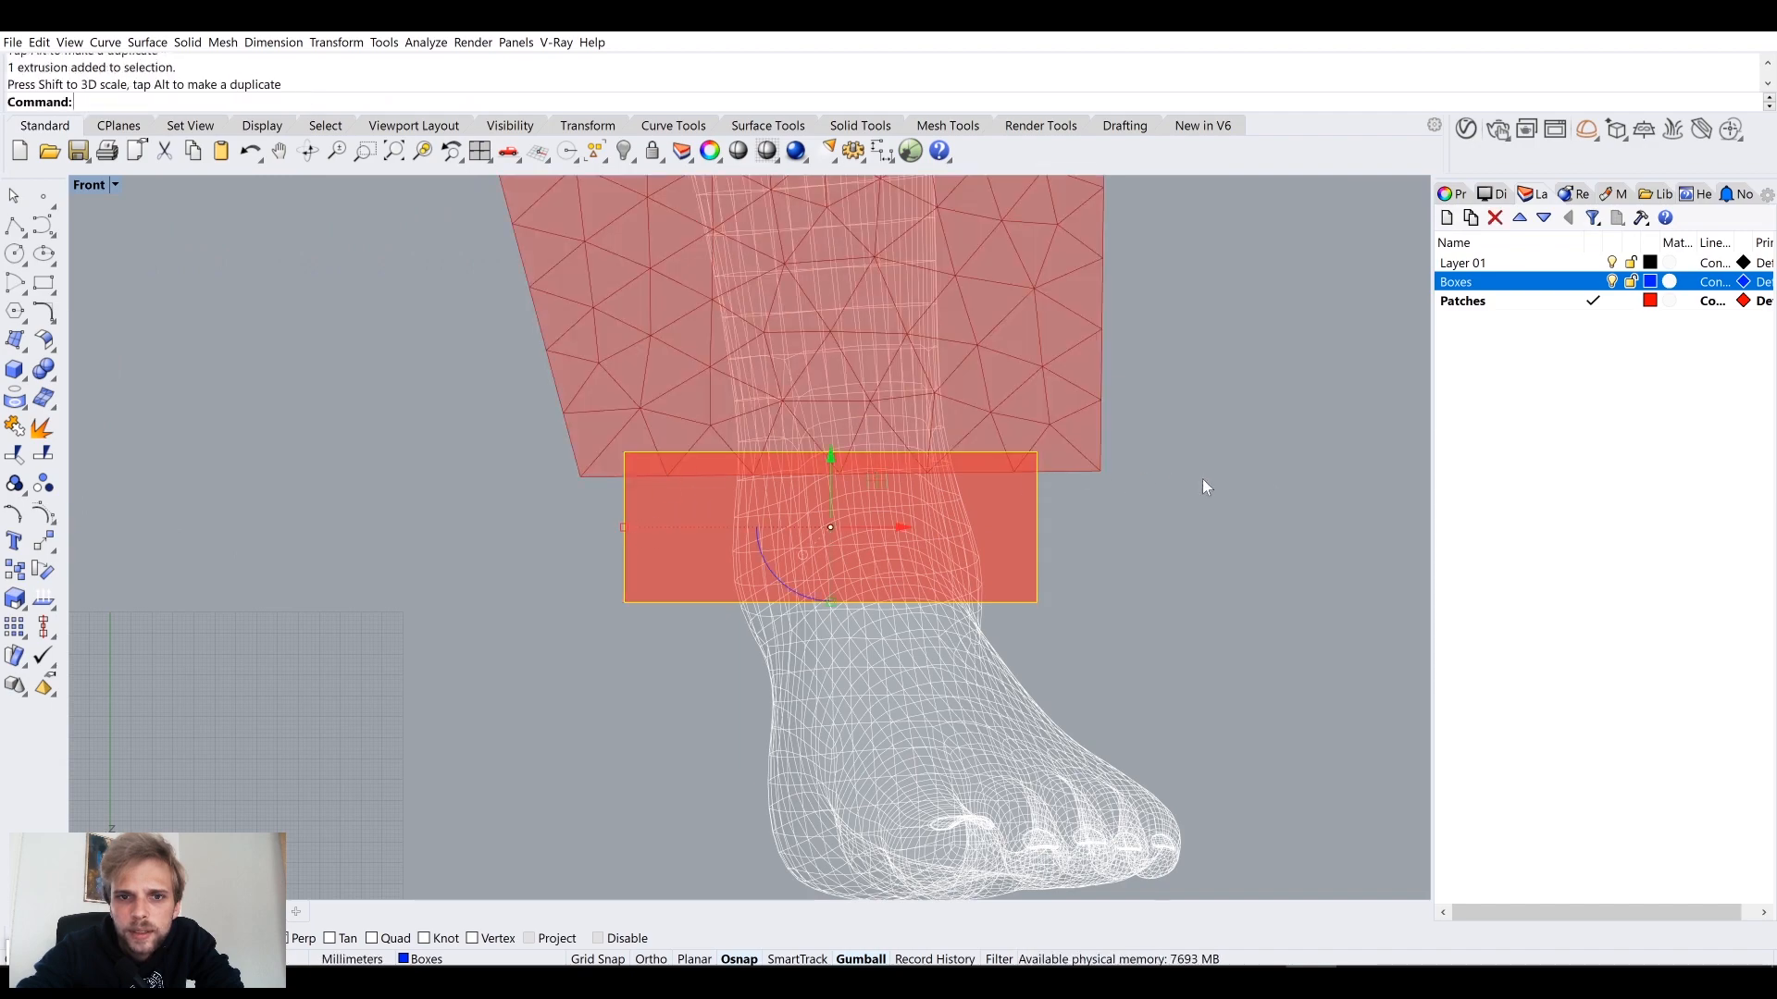
key(Escape)
scroll(1202, 479, down, 8)
scroll(823, 611, down, 3)
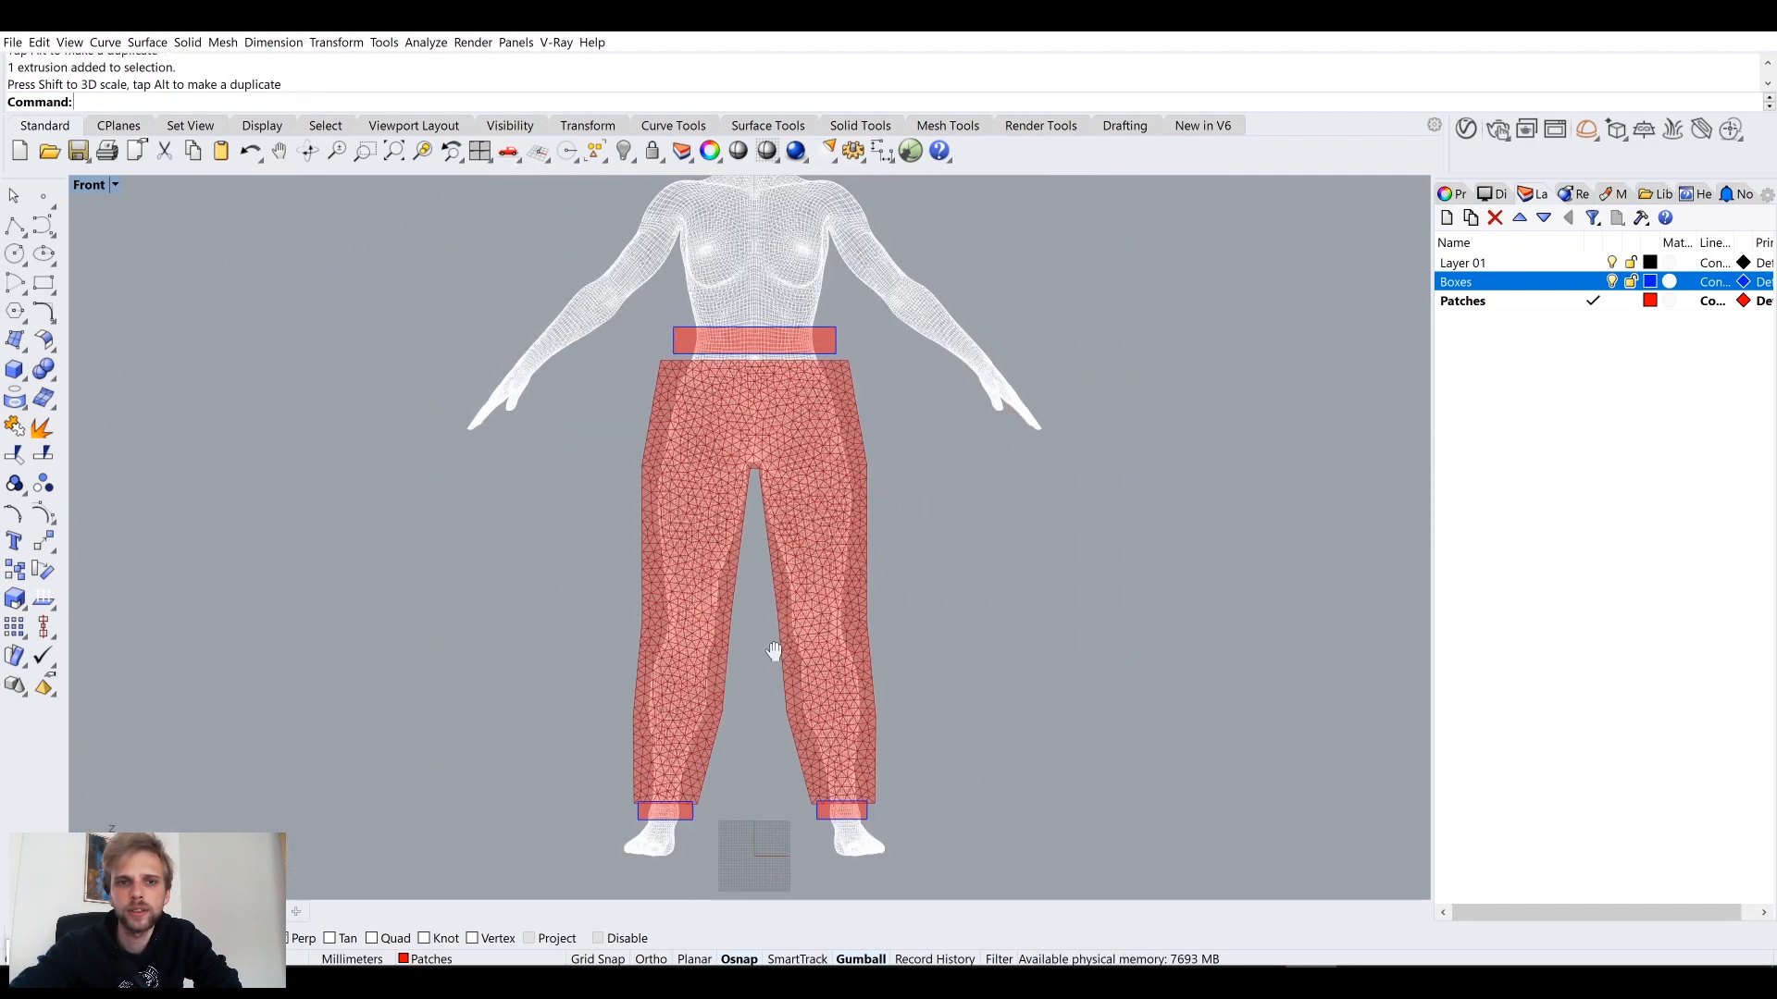
Step: Lower the waist box to slightly overlap the pants' upper edge and widen it a little
scroll(746, 461, up, 10)
click(974, 290)
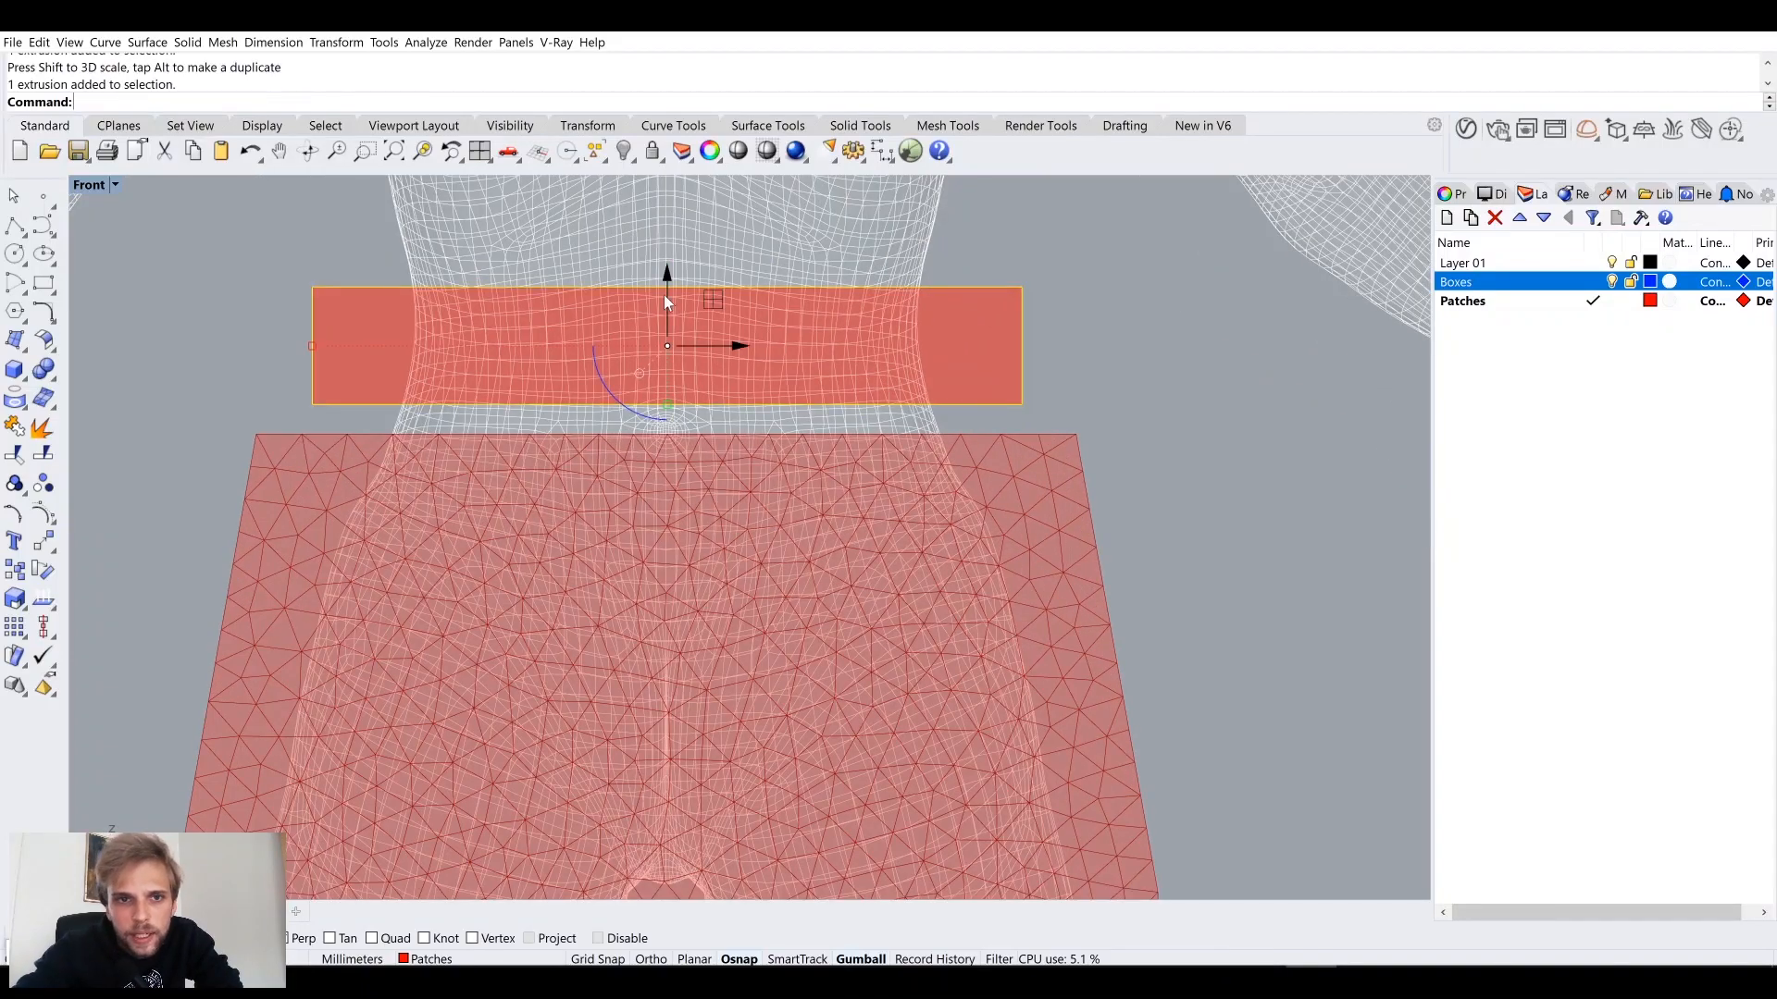
drag(672, 282, 673, 315)
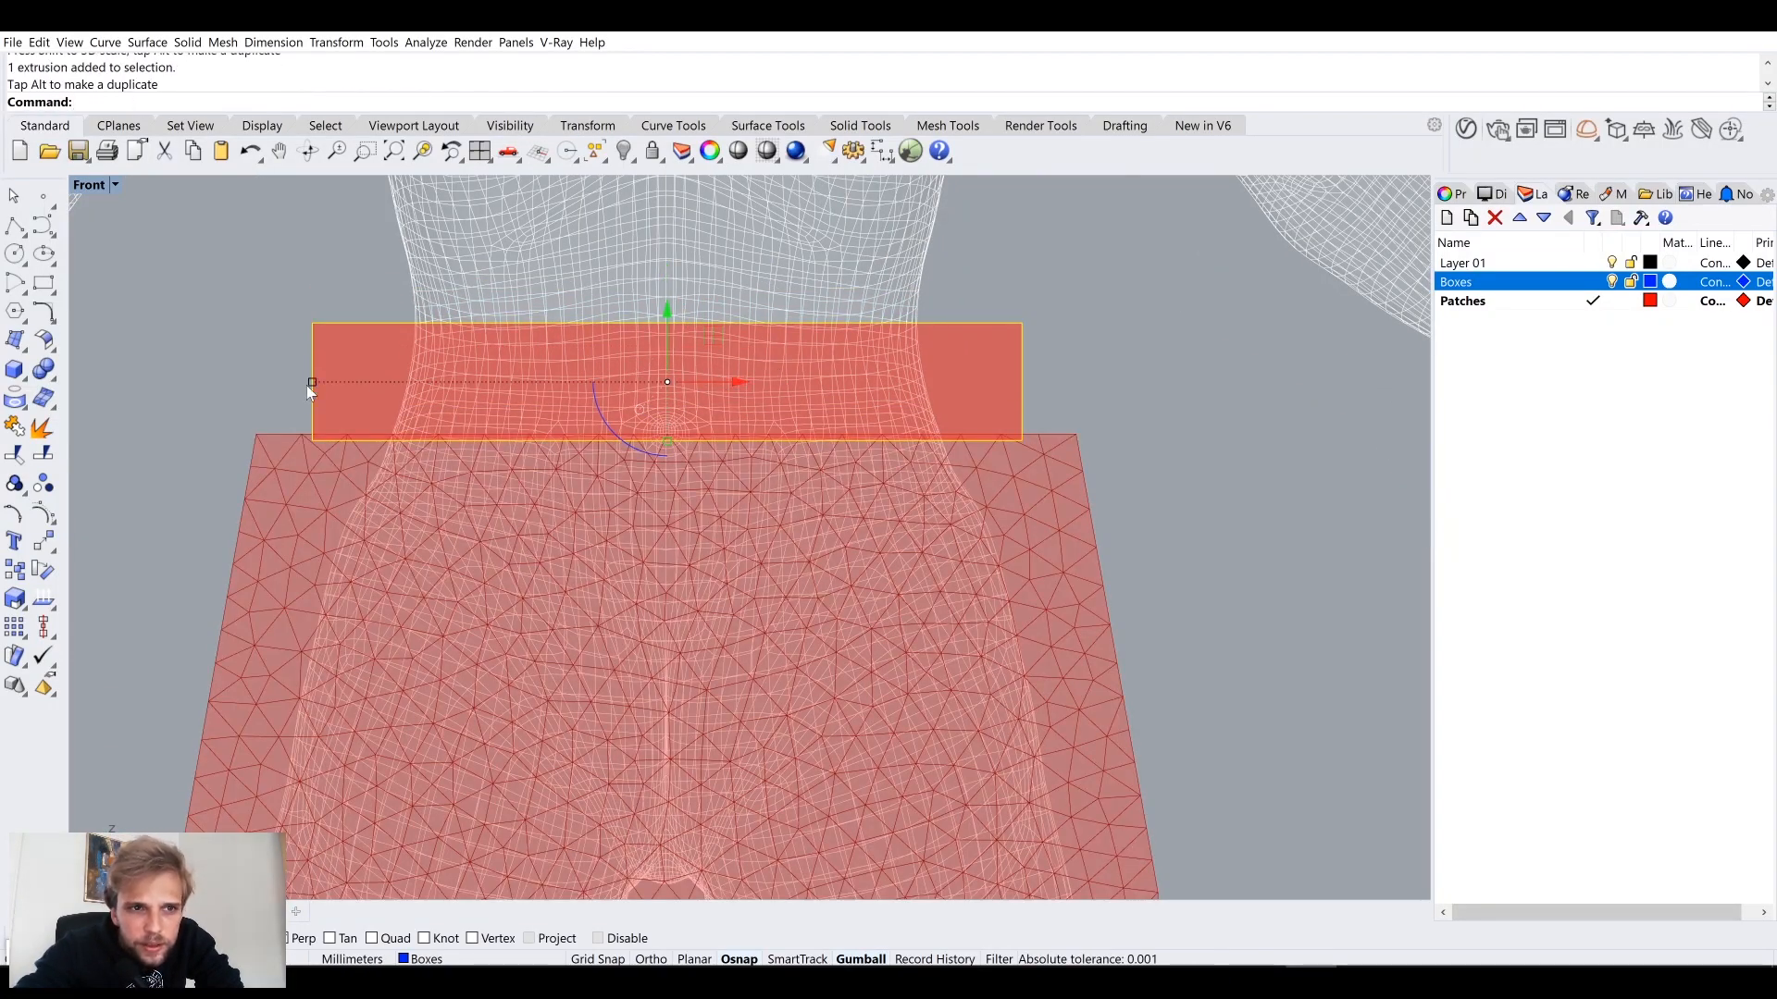
drag(307, 385, 288, 383)
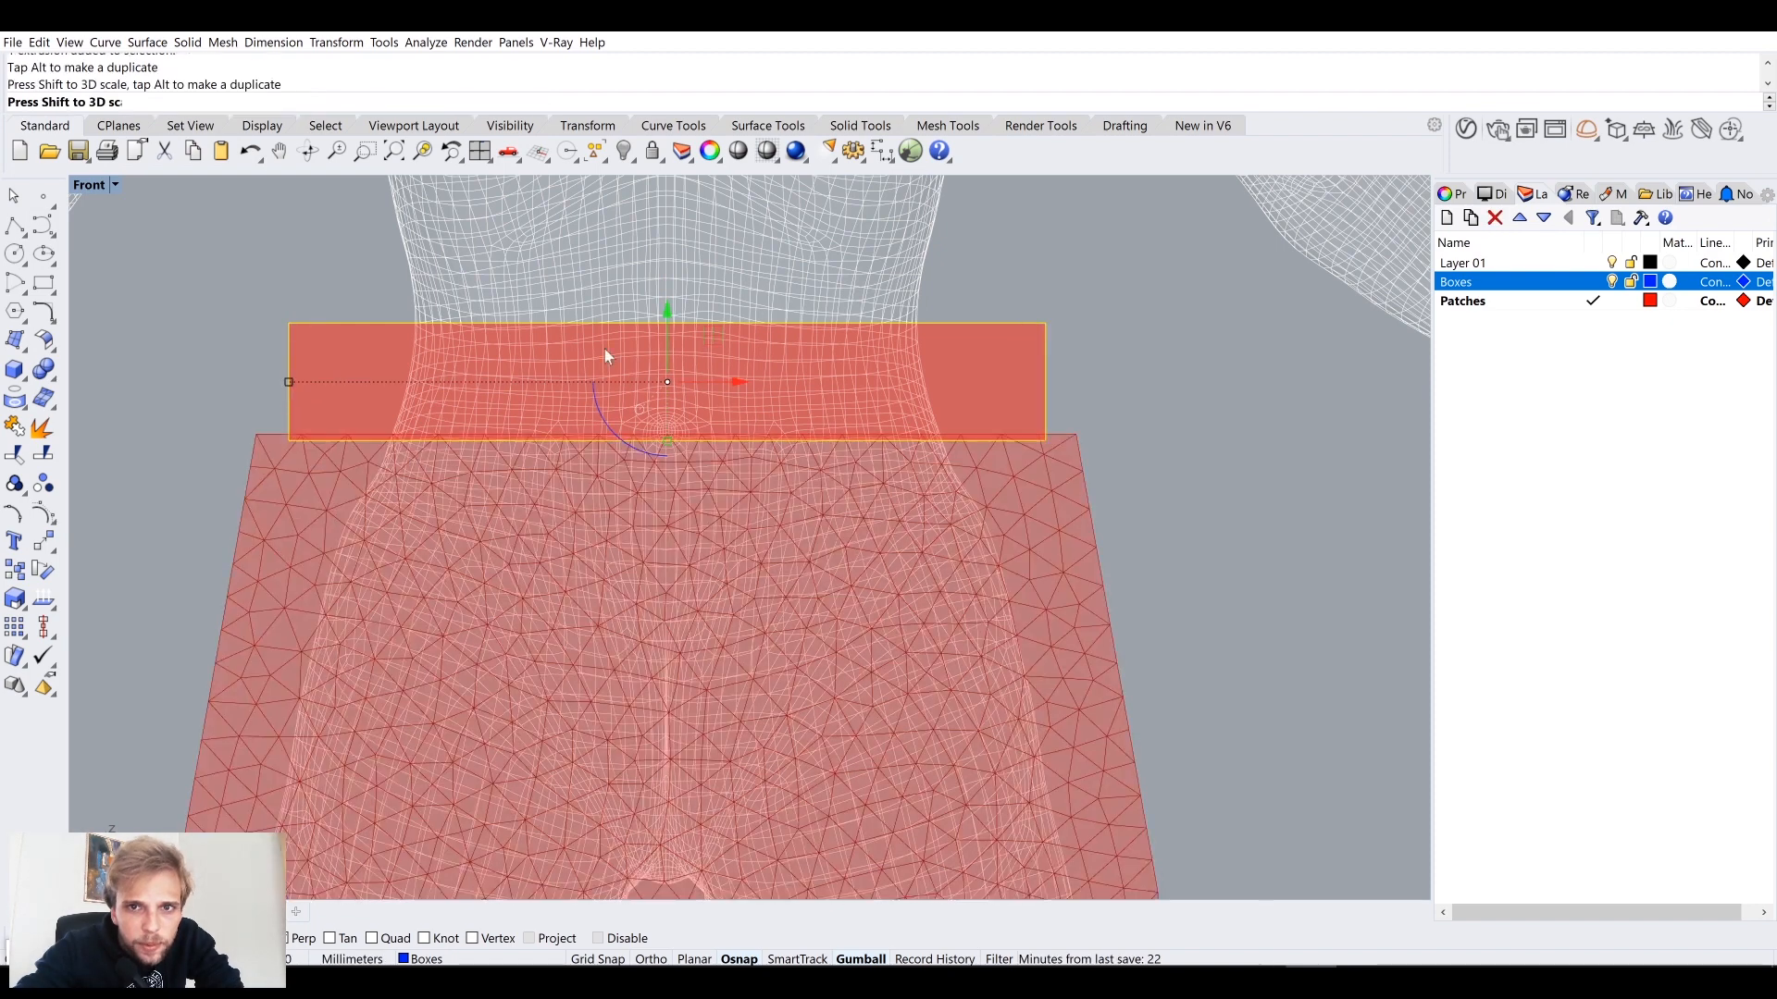
click(1173, 342)
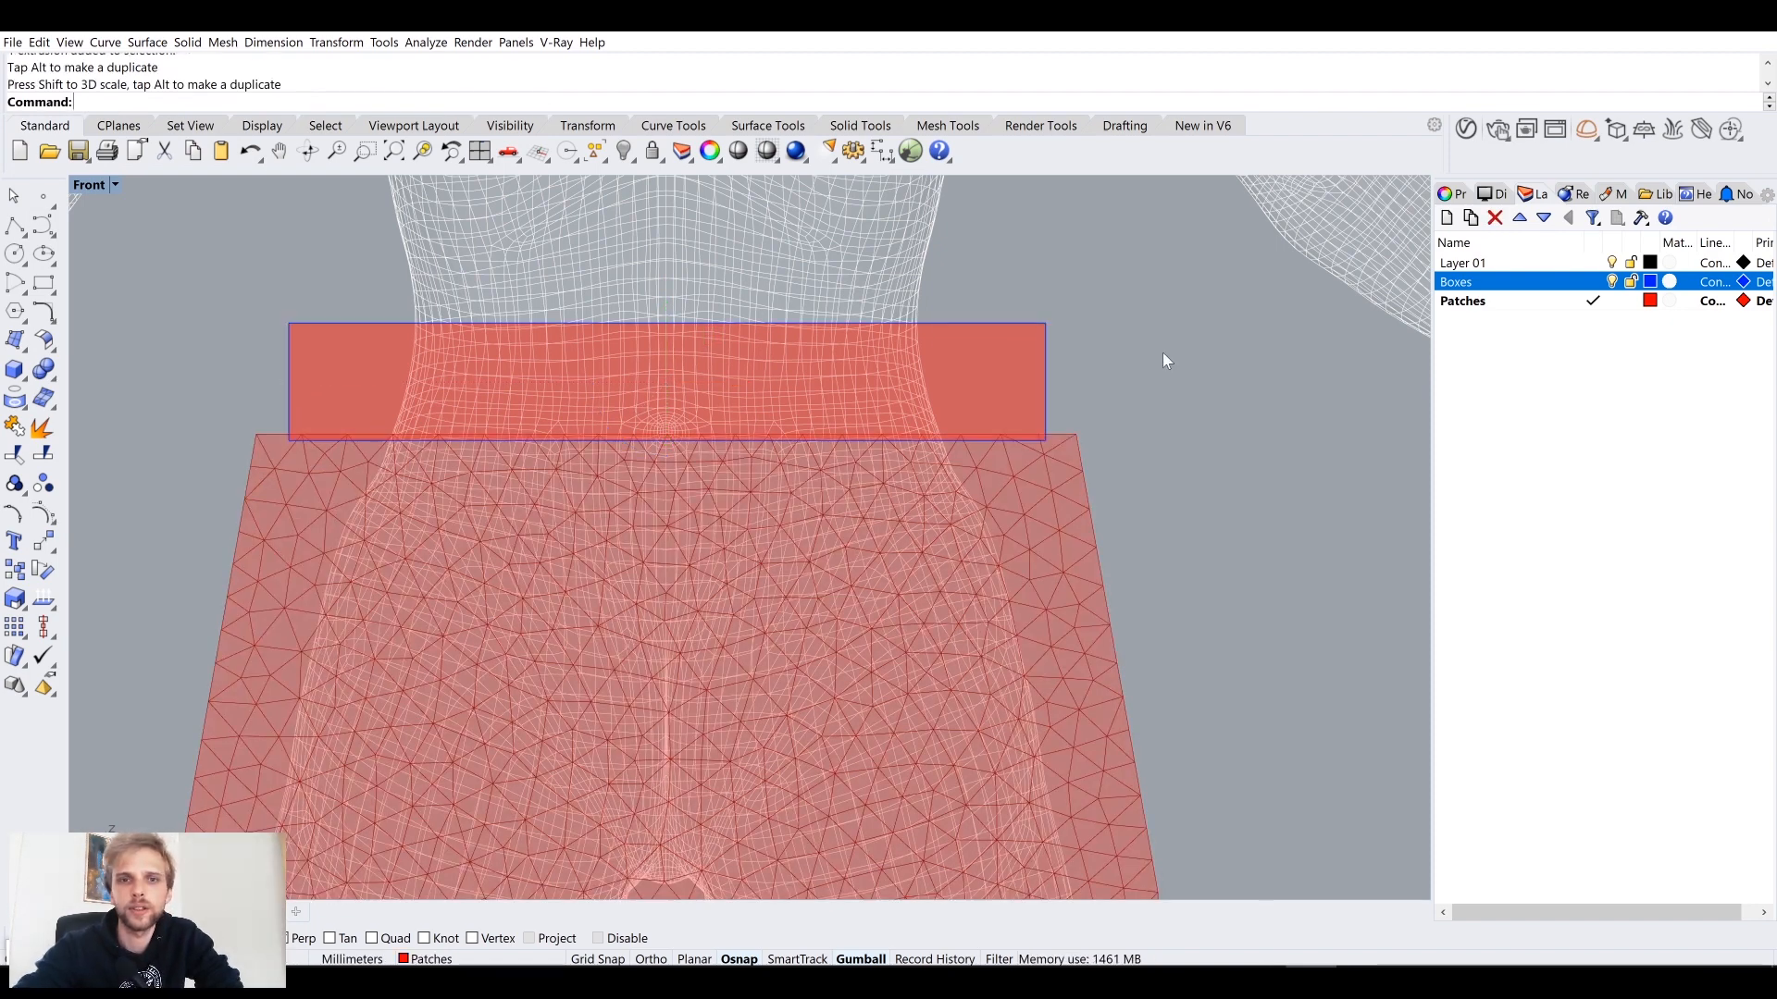
Step: Maximize the Perspective view and hide the Boxes layer
double_click(88, 185)
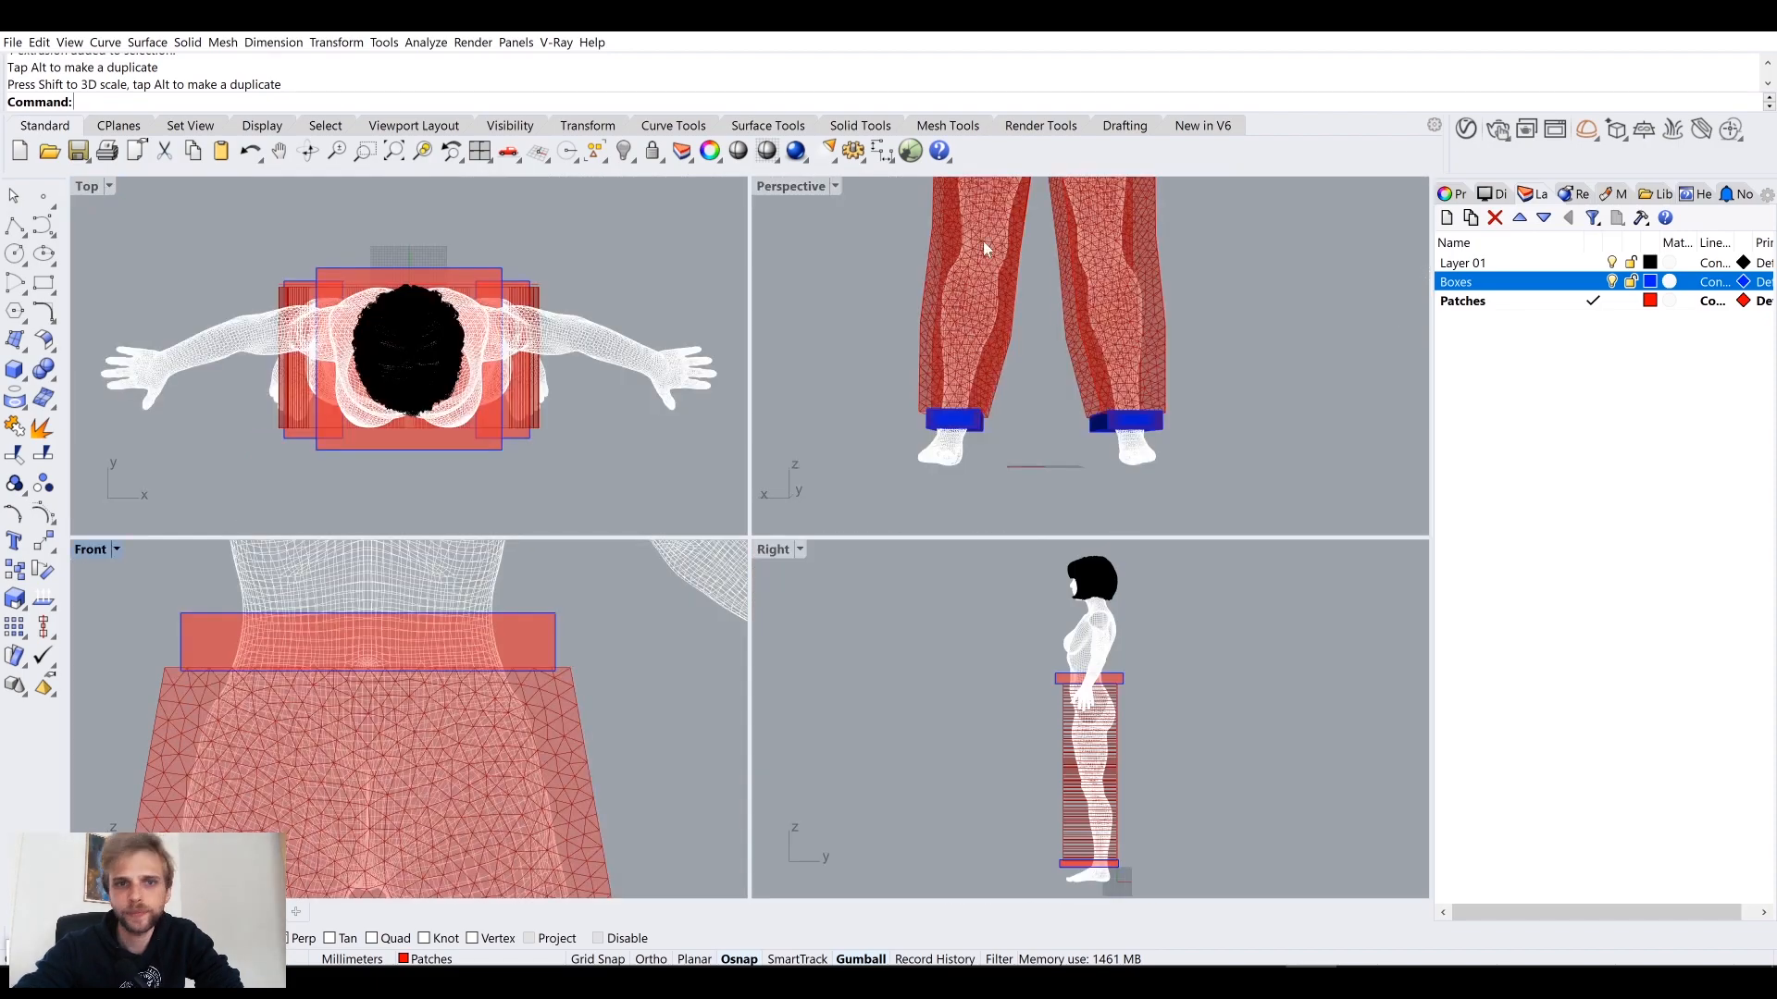
double_click(784, 188)
right_drag(694, 444, 715, 565)
scroll(714, 565, up, 5)
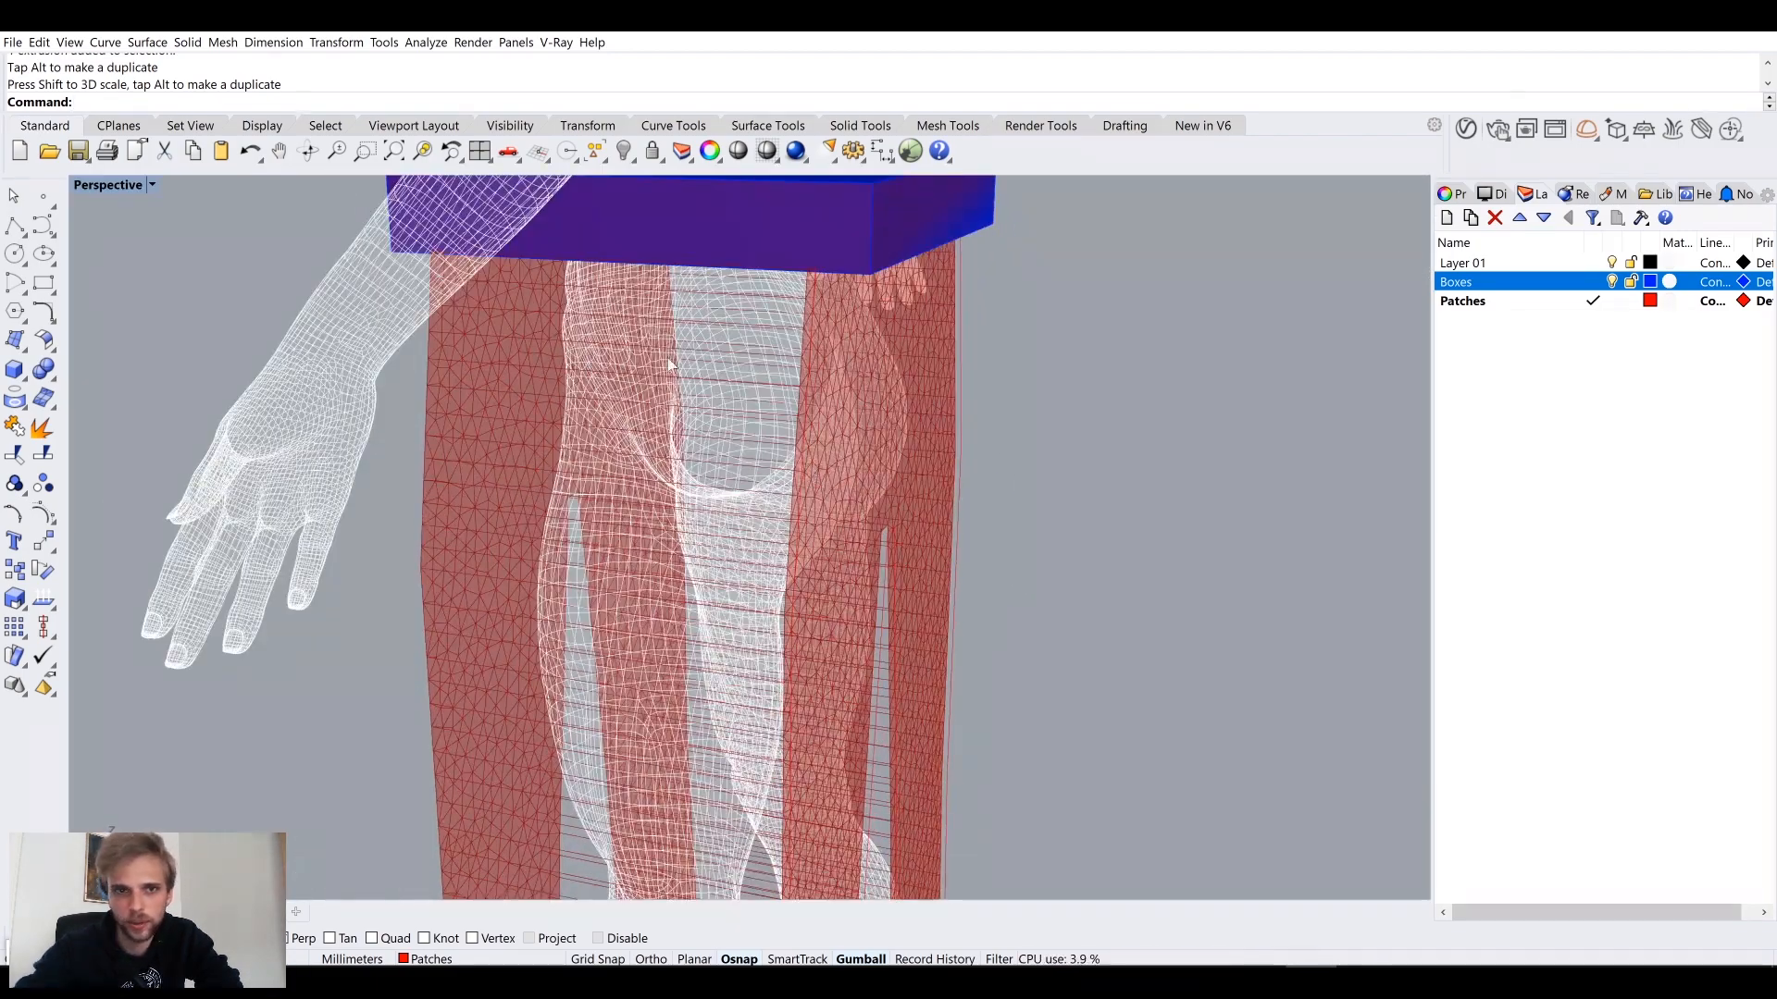
click(1611, 281)
right_drag(1295, 194, 731, 354)
Step: Switch to Grasshopper and turn off the preview of the Brep parameter holding the boxes
key(alt+Tab)
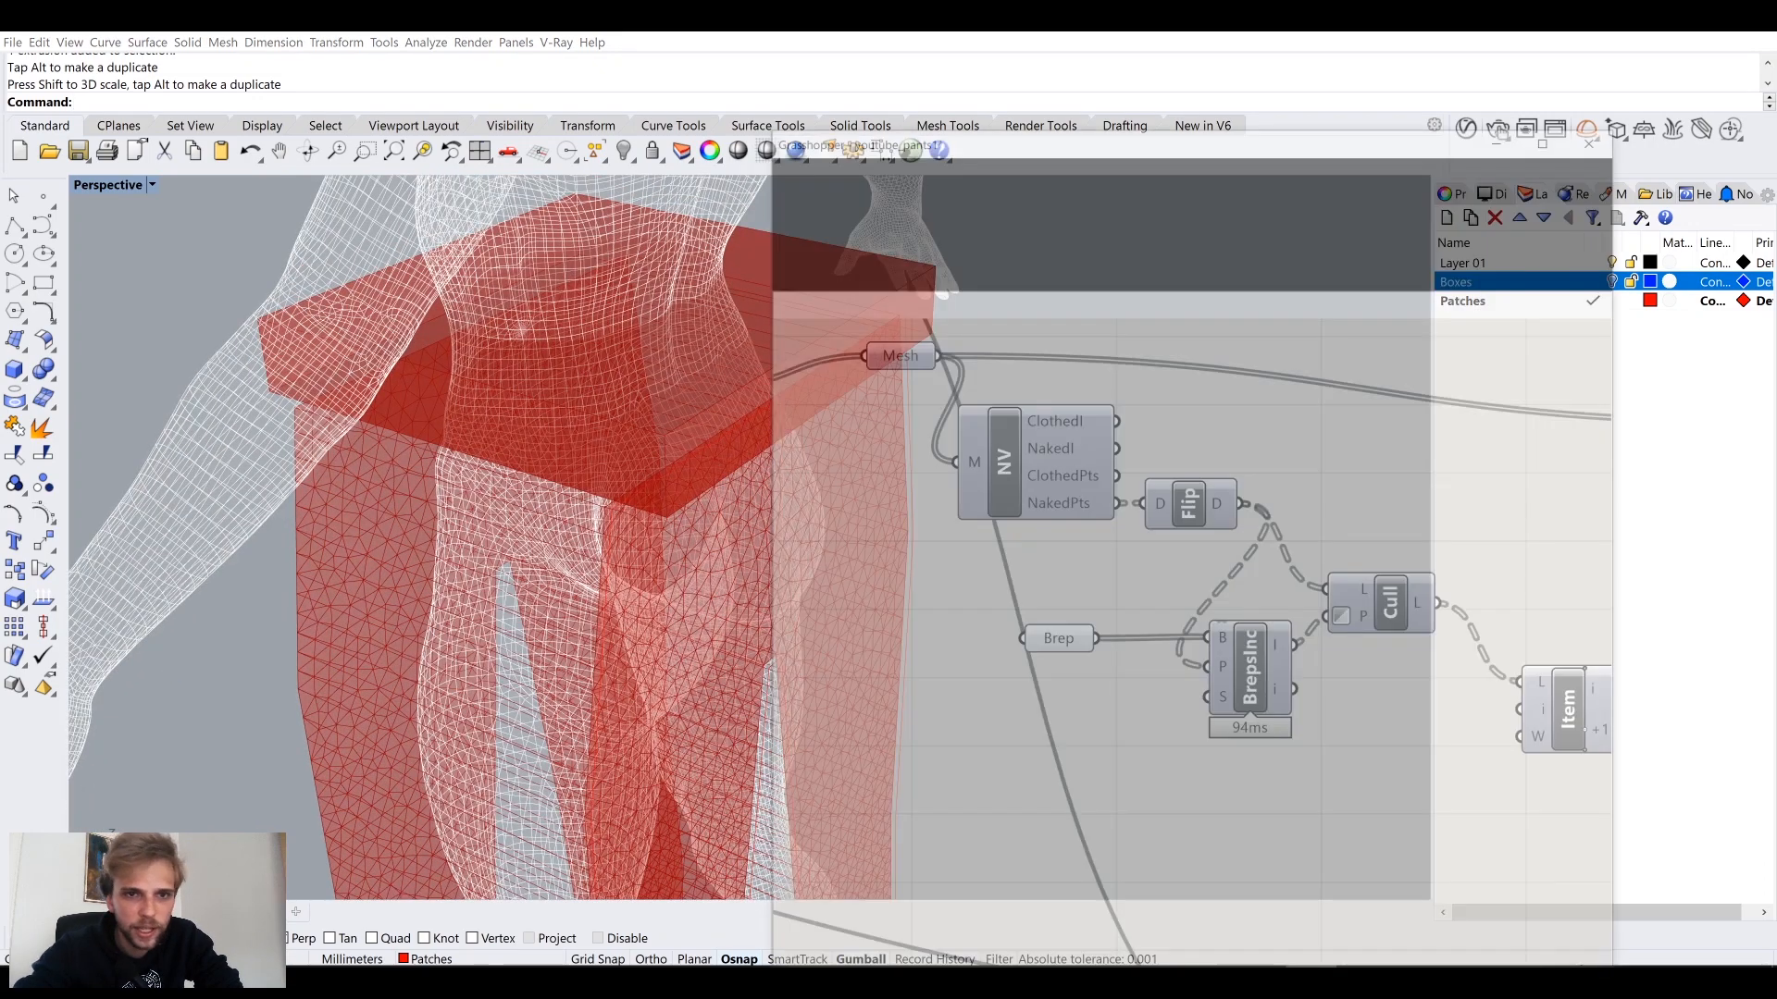
click(1186, 545)
middle_click(1186, 545)
click(1252, 478)
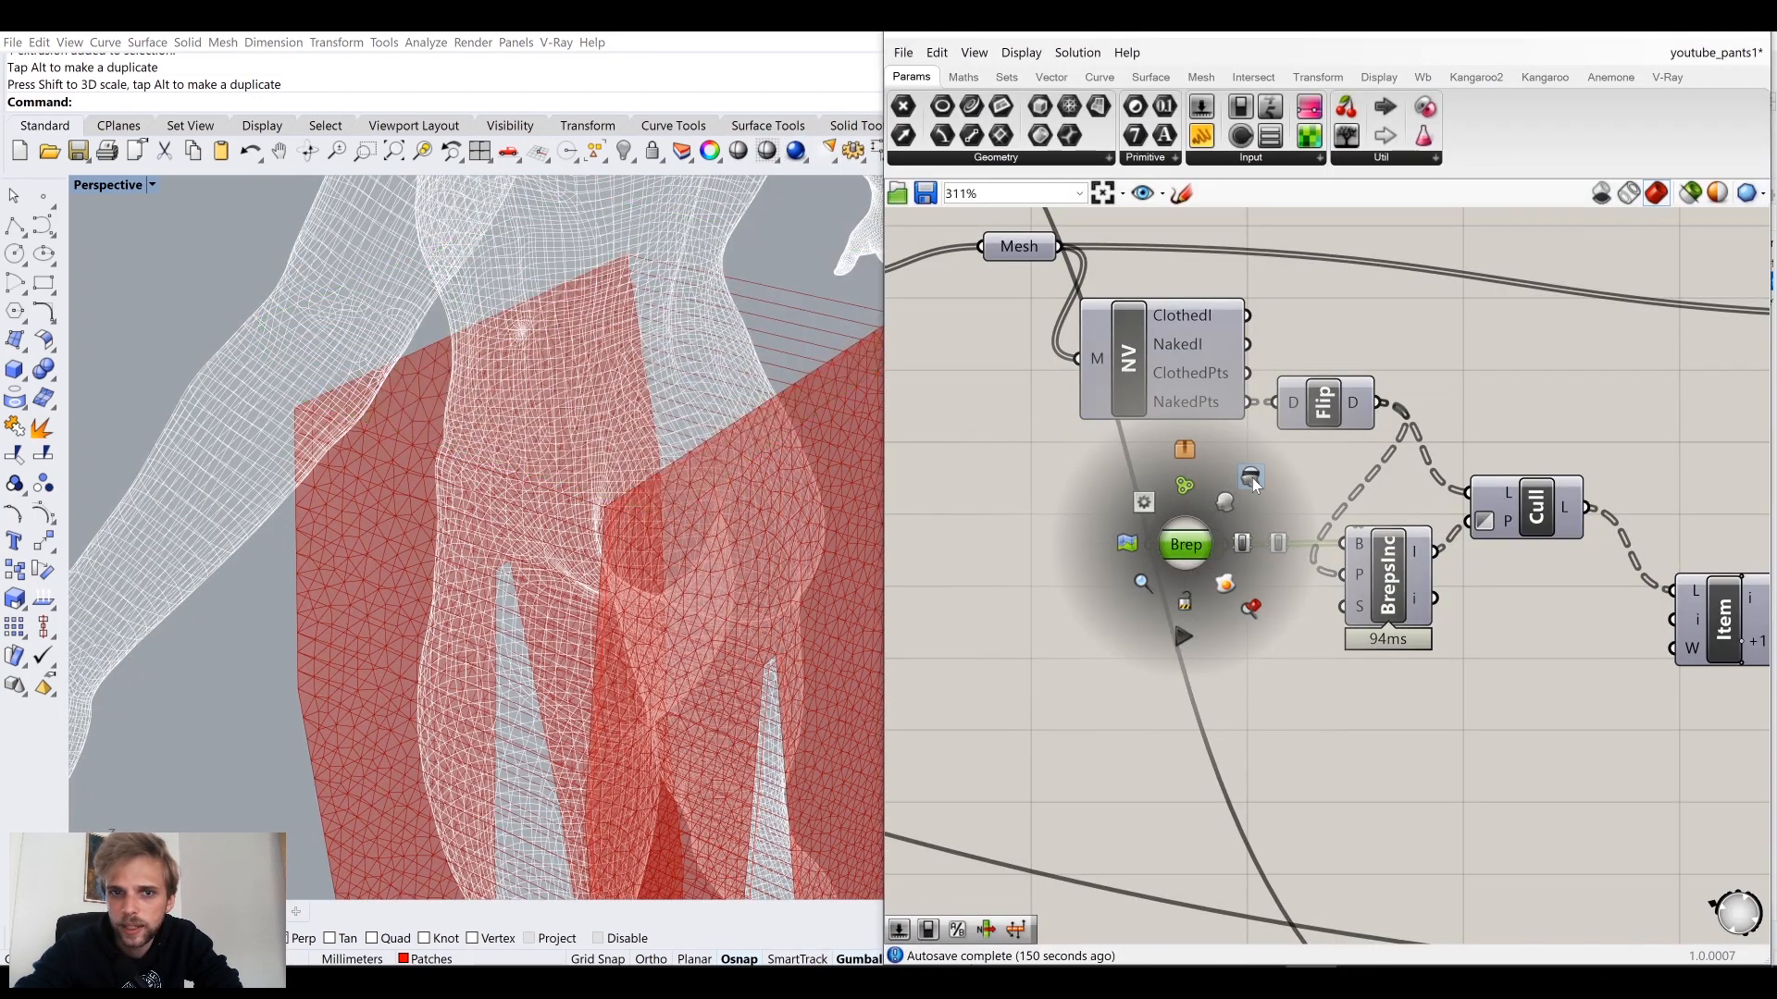
Step: Examine the pants patches and their connecting seam lines around the figure, from the waist to both ankles
right_drag(708, 361, 357, 517)
right_drag(497, 427, 615, 223)
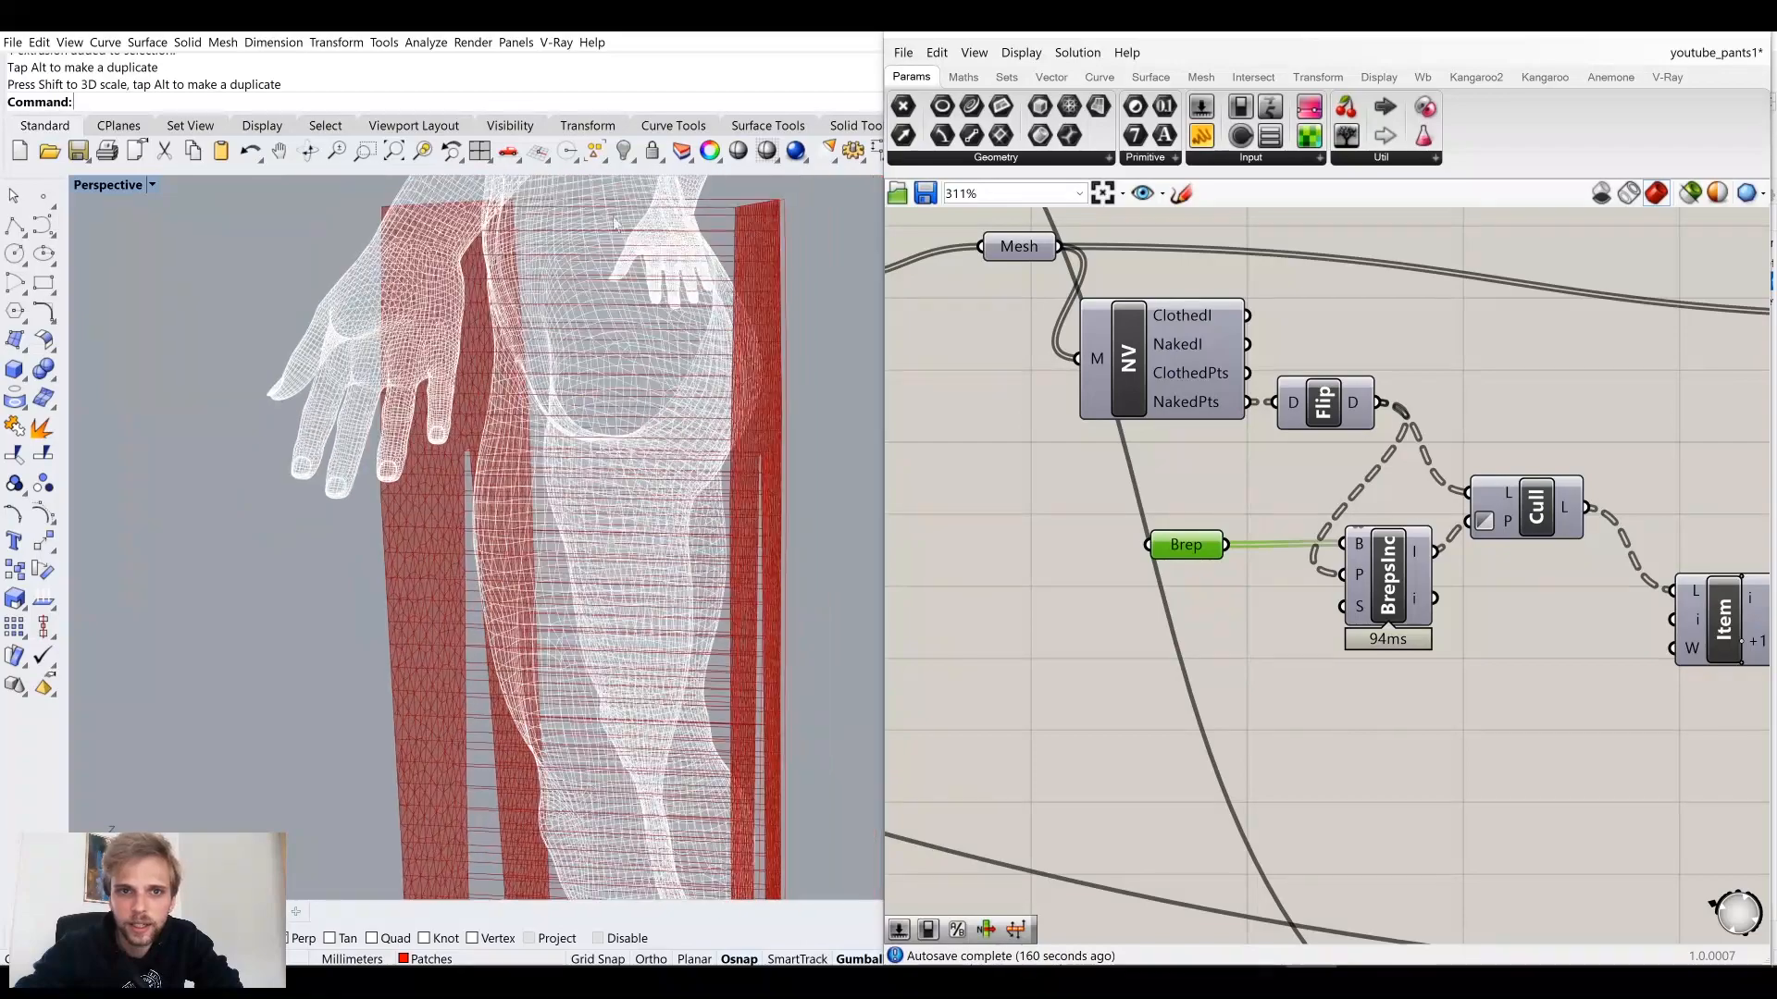
scroll(695, 564, down, 8)
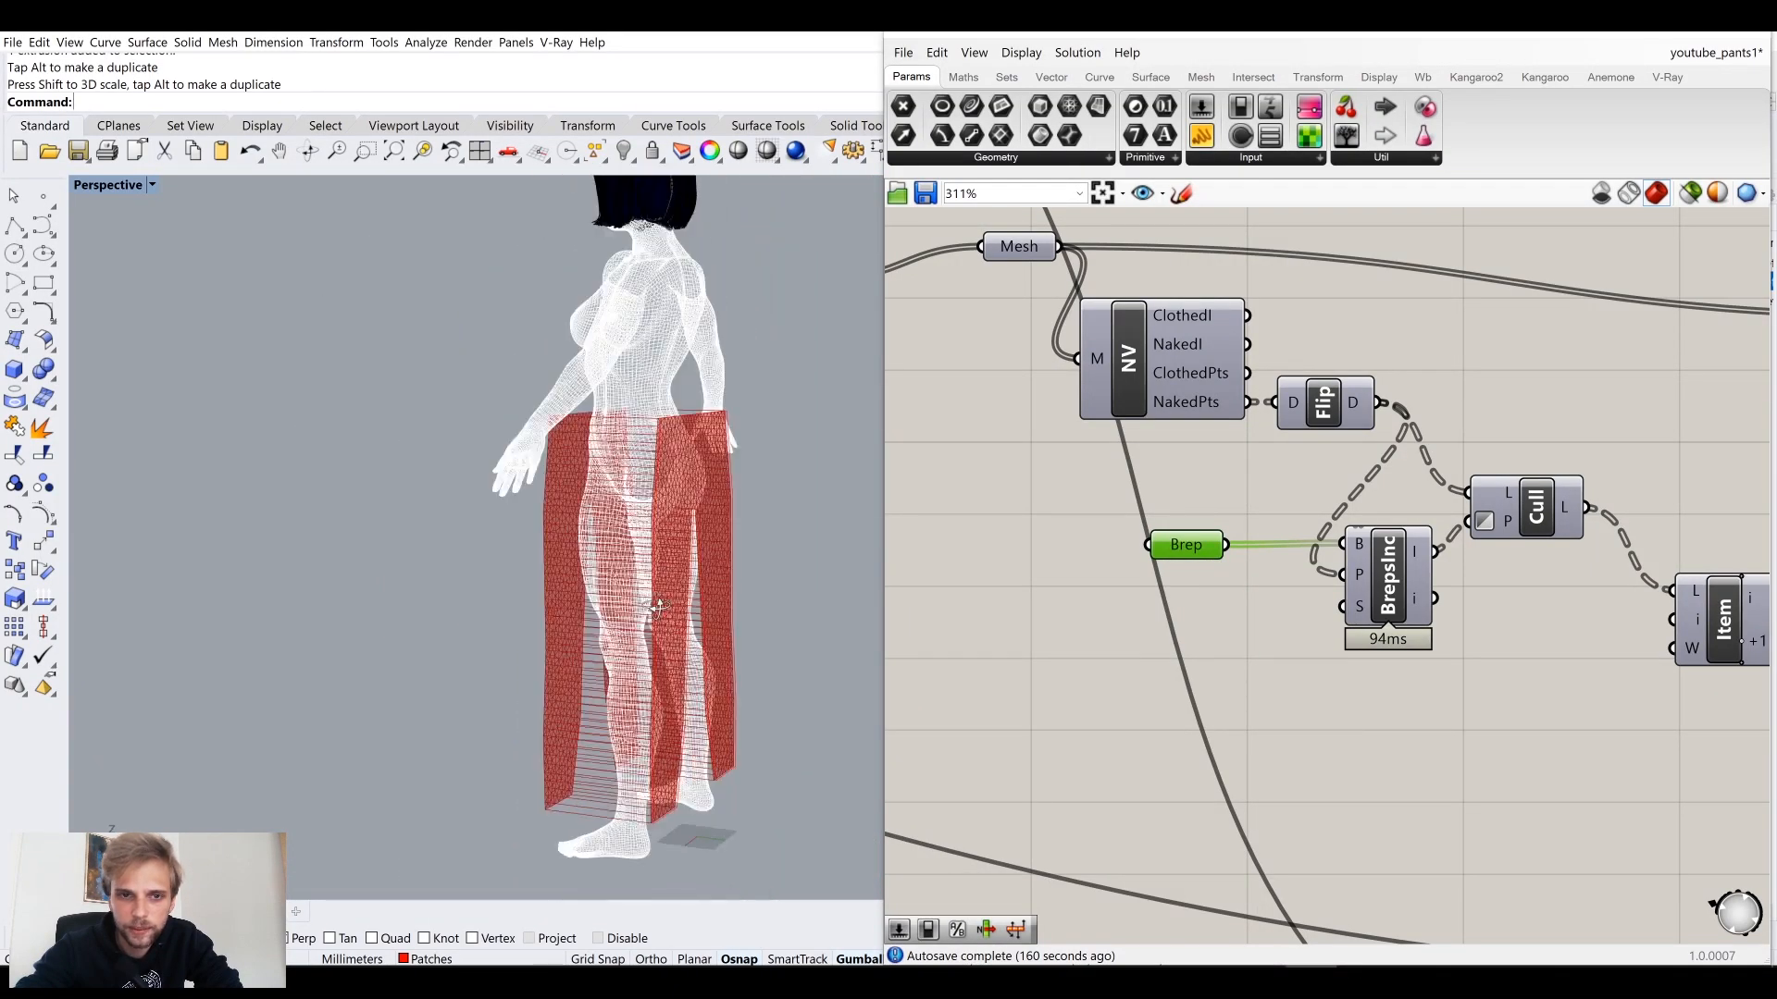
right_drag(593, 565, 660, 605)
shift+right_drag(660, 604, 729, 298)
scroll(616, 474, up, 9)
scroll(603, 525, up, 6)
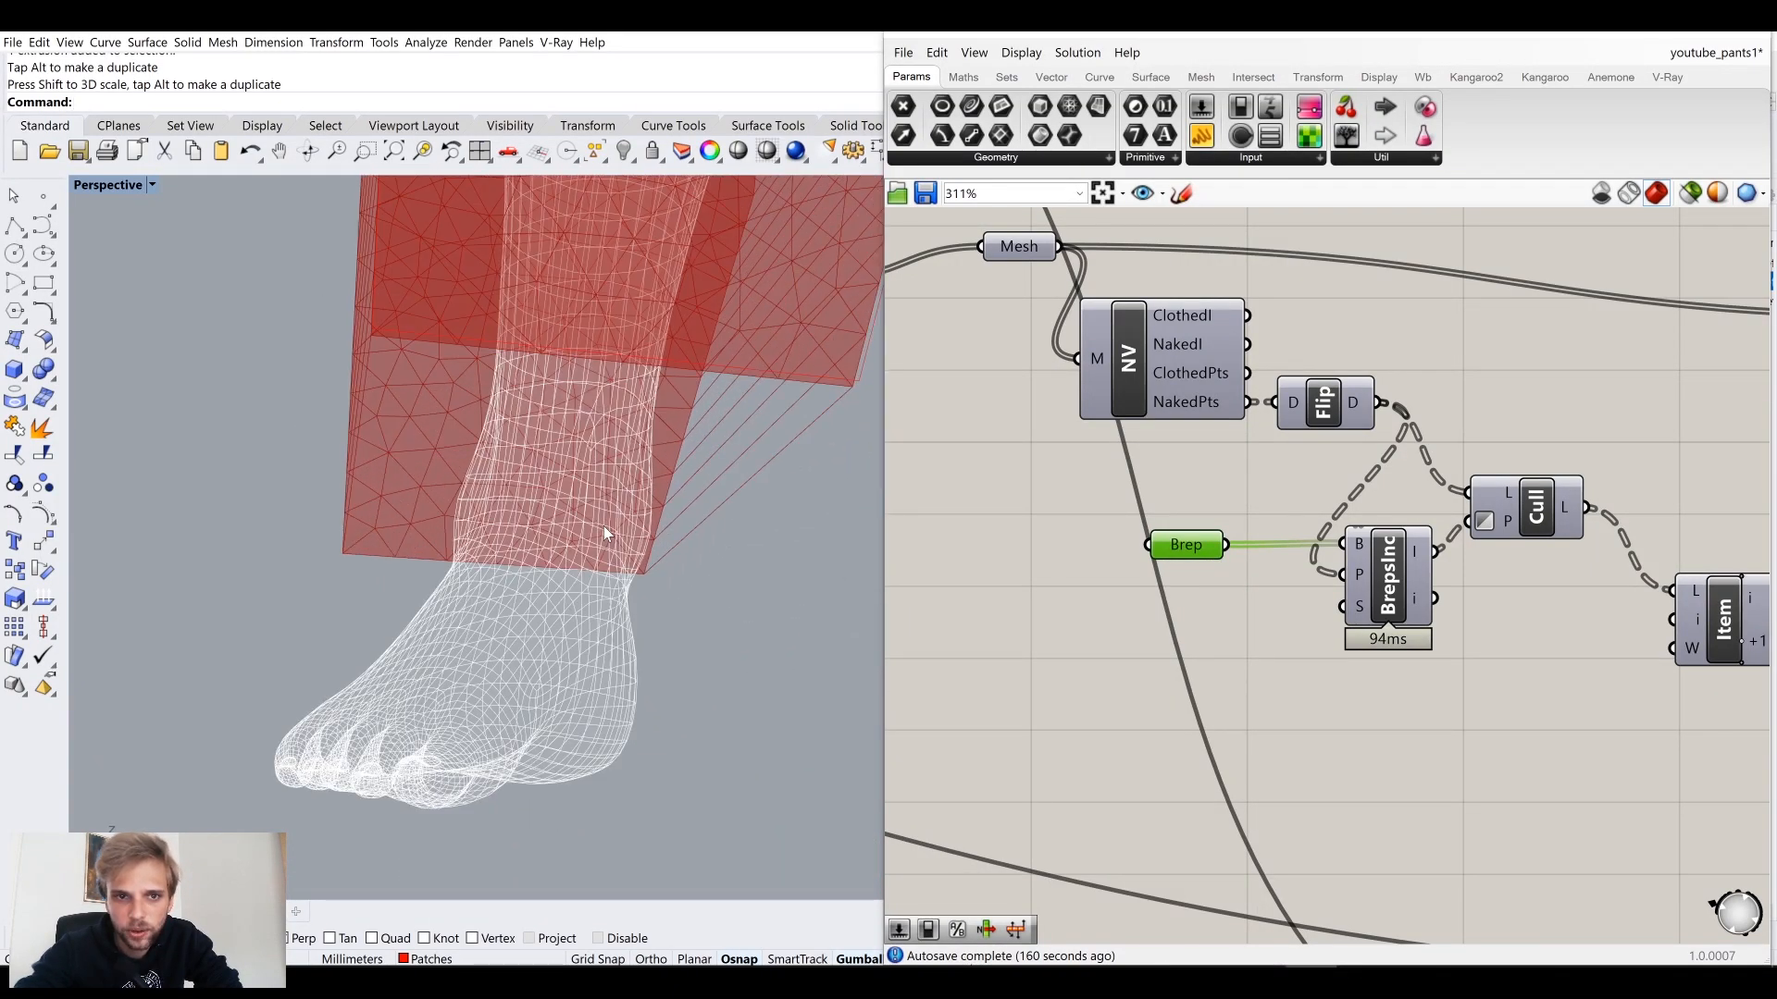
right_drag(603, 526, 429, 292)
scroll(565, 426, down, 6)
shift+right_drag(675, 469, 591, 408)
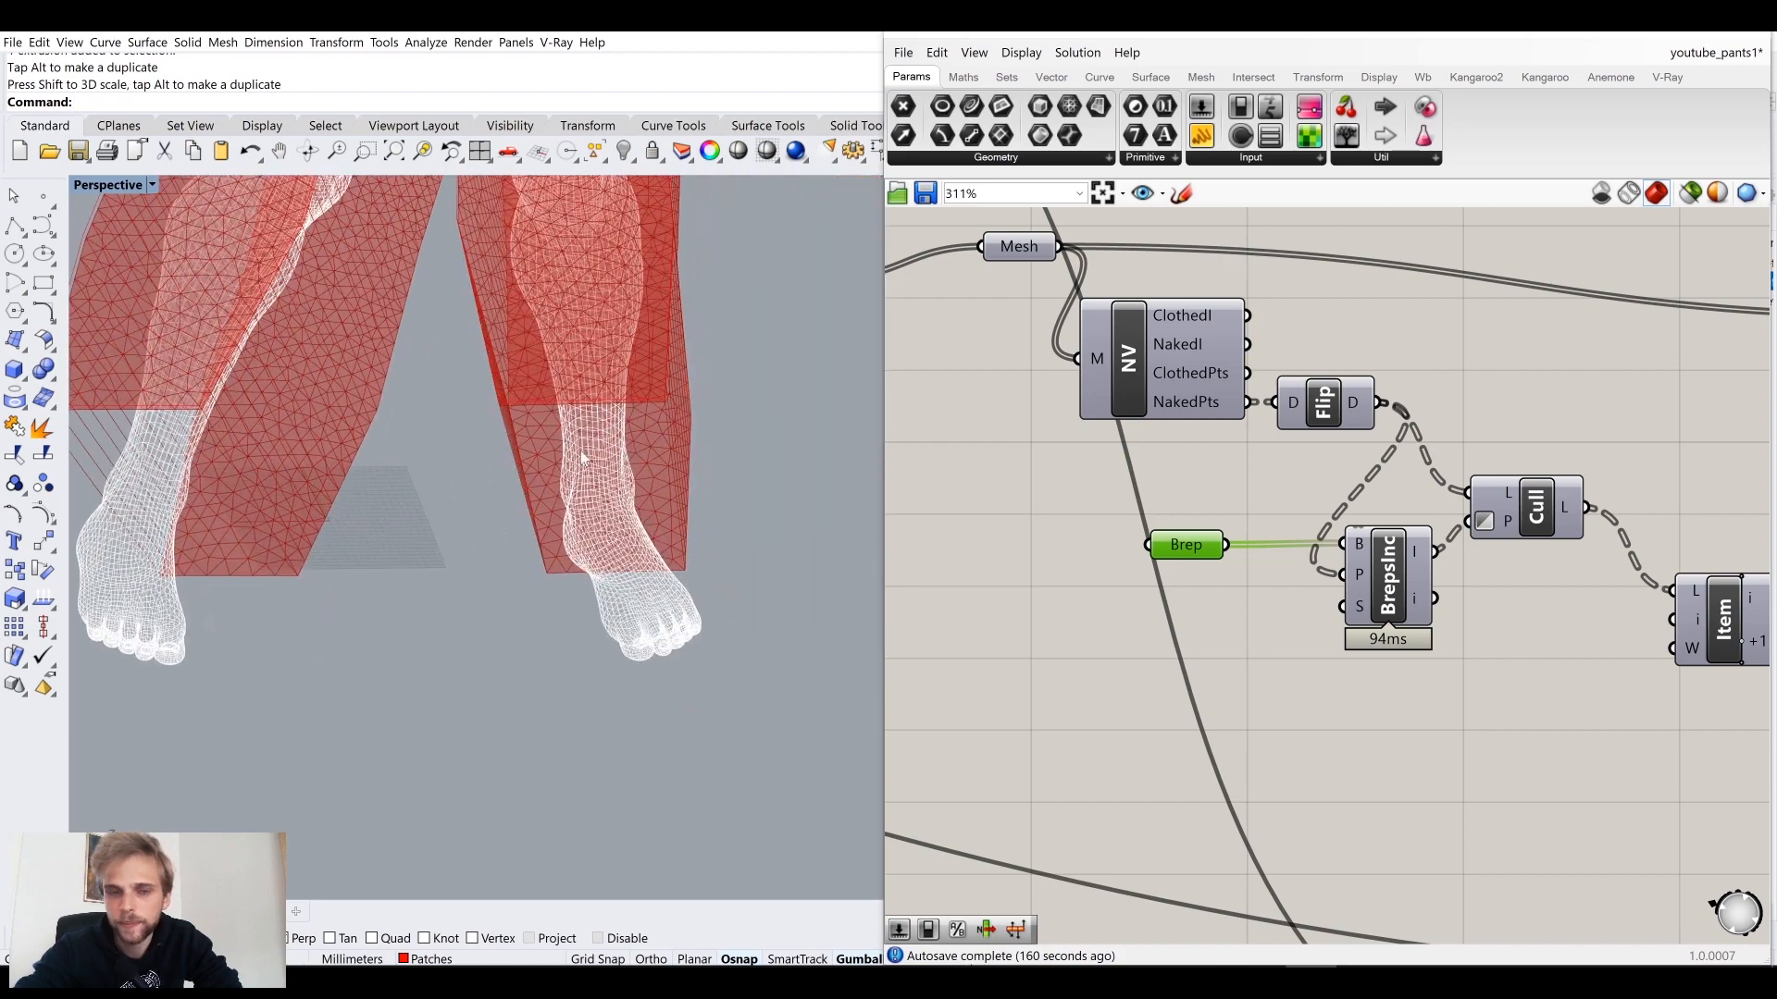
scroll(580, 452, down, 8)
right_drag(575, 315, 676, 592)
scroll(567, 461, down, 4)
scroll(646, 565, up, 6)
scroll(675, 592, down, 6)
shift+right_drag(675, 593, 628, 482)
scroll(504, 583, up, 2)
right_drag(627, 482, 692, 524)
scroll(664, 531, up, 2)
scroll(1515, 594, down, 6)
Step: Add a Custom Preview component and connect the Mesh parameter after the Kangaroo solver to its geometry input
right_drag(1540, 607, 1008, 578)
scroll(1112, 634, up, 4)
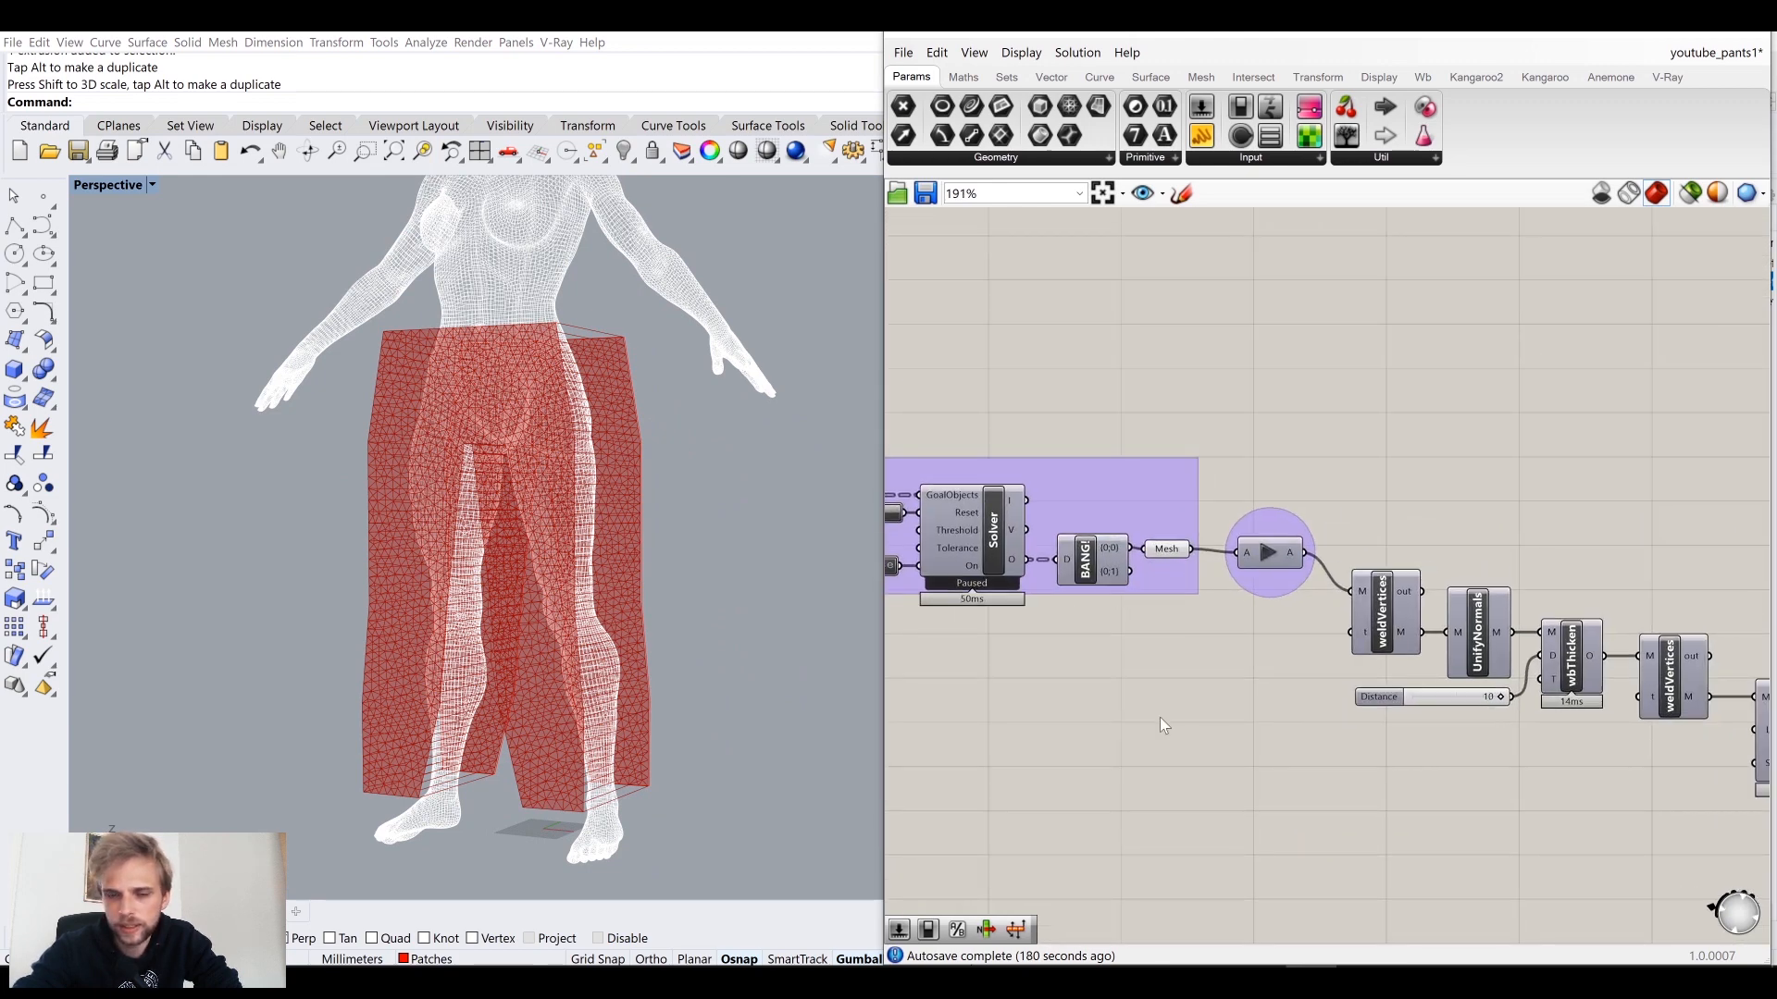
double_click(1164, 727)
text(pre)
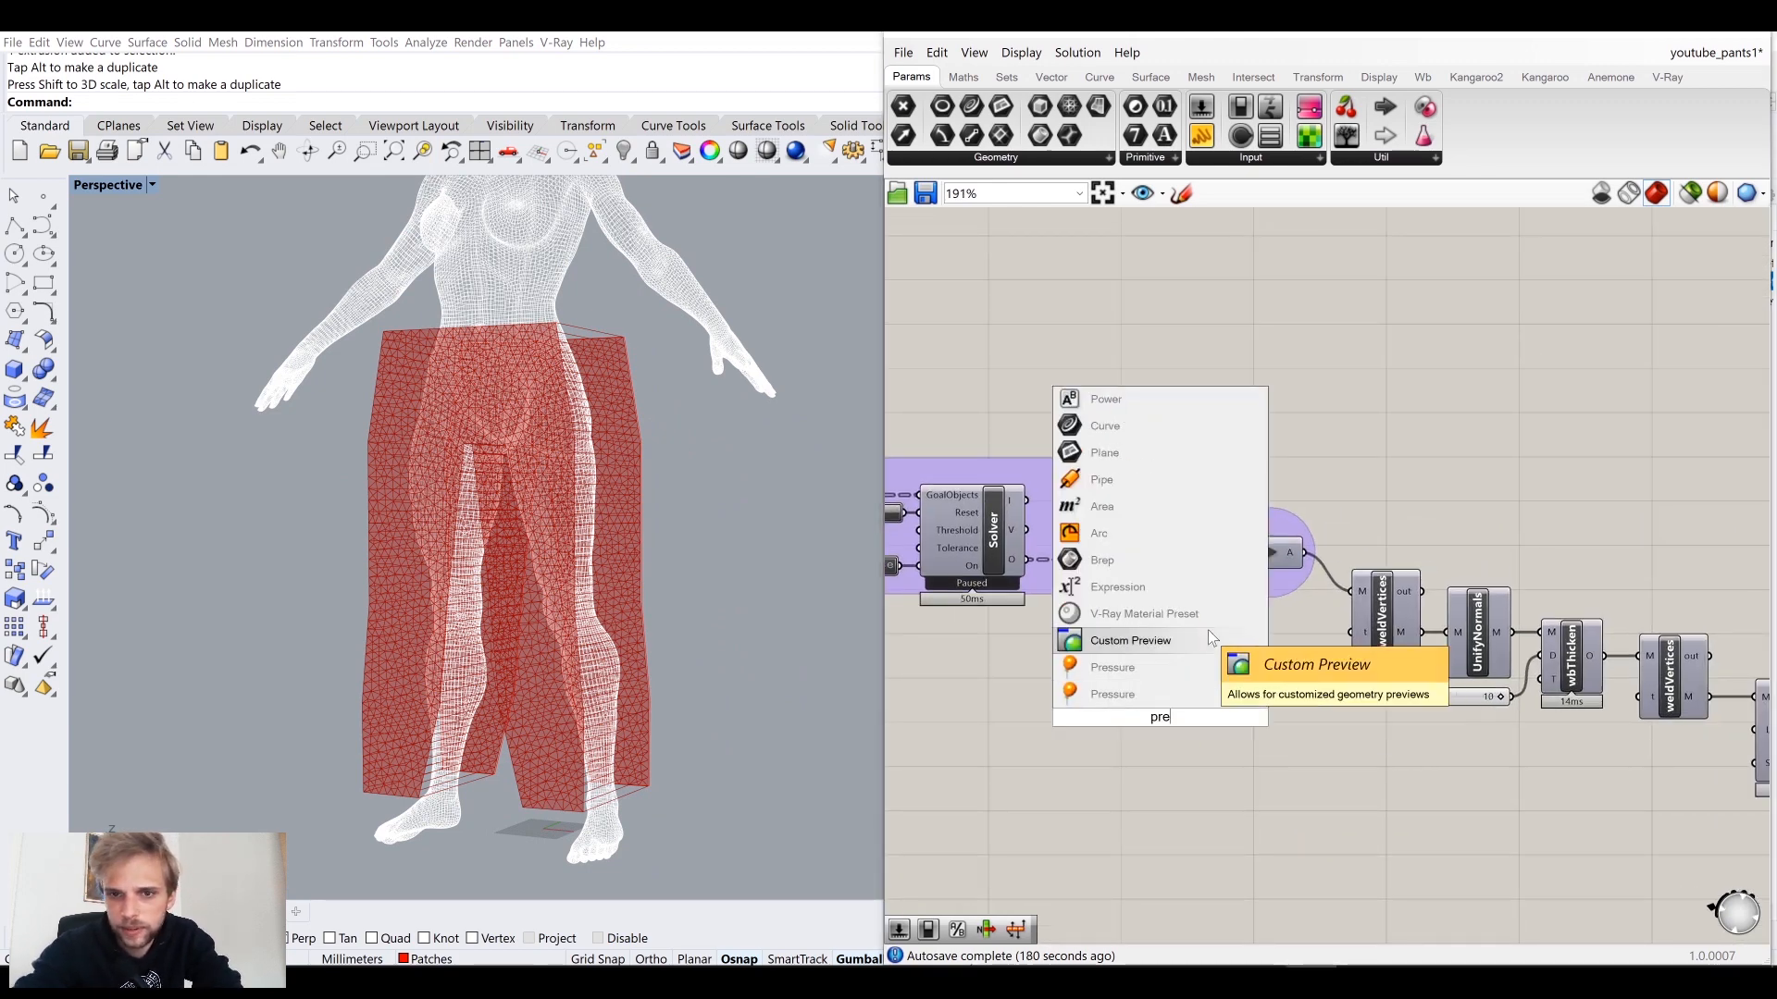
click(1210, 638)
drag(1192, 550, 1244, 705)
click(1175, 554)
middle_click(1181, 558)
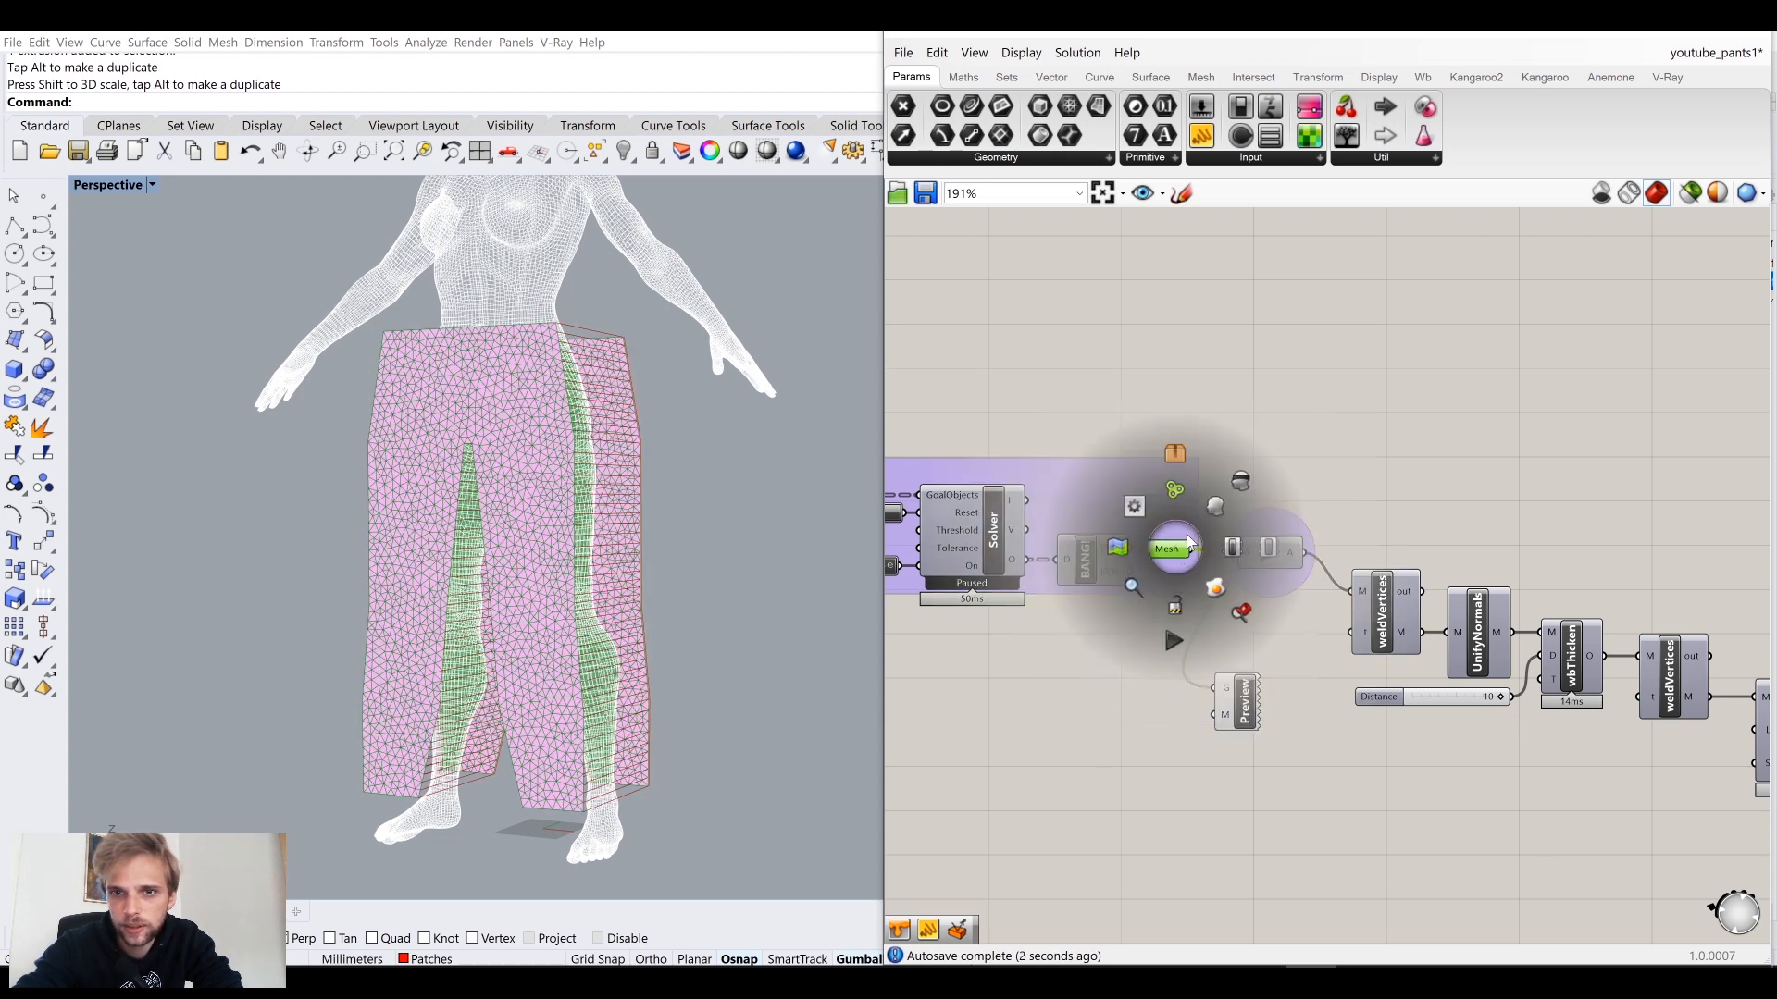
click(1156, 521)
Step: Set the B multiplier slider feeding the Length(Line) goal's length to 1.000
scroll(469, 546, up, 3)
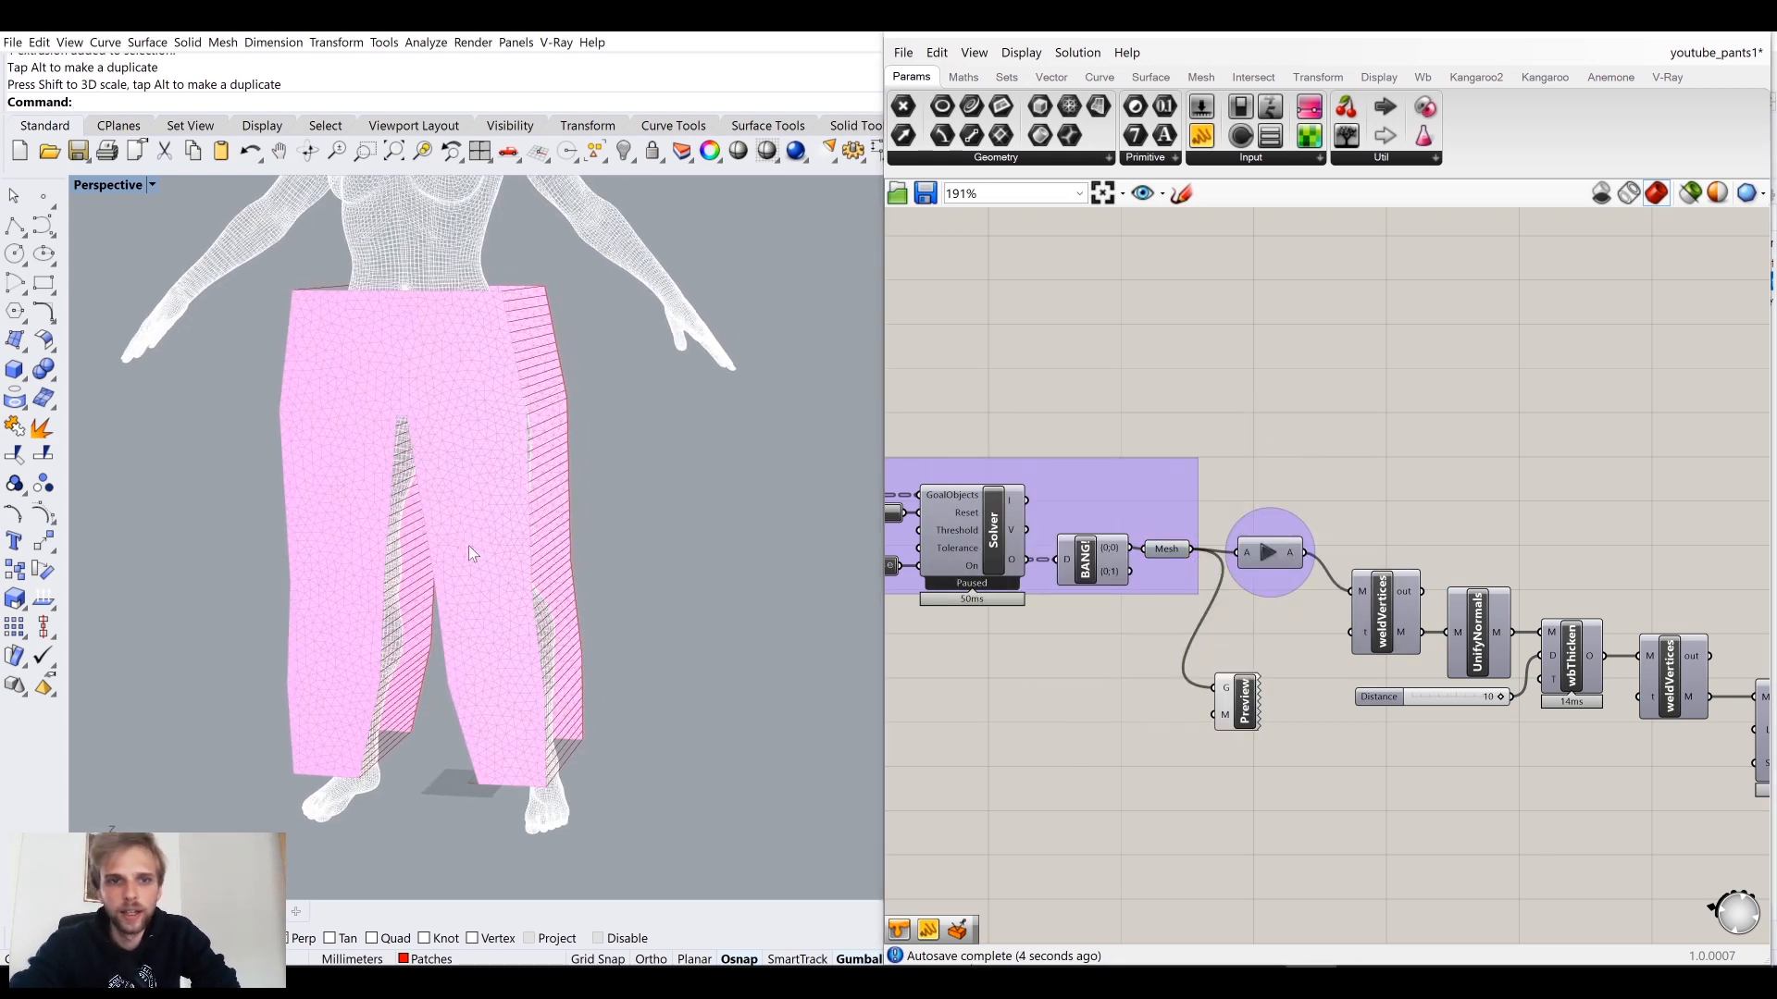
right_drag(941, 604, 1302, 534)
right_drag(1081, 622, 1405, 556)
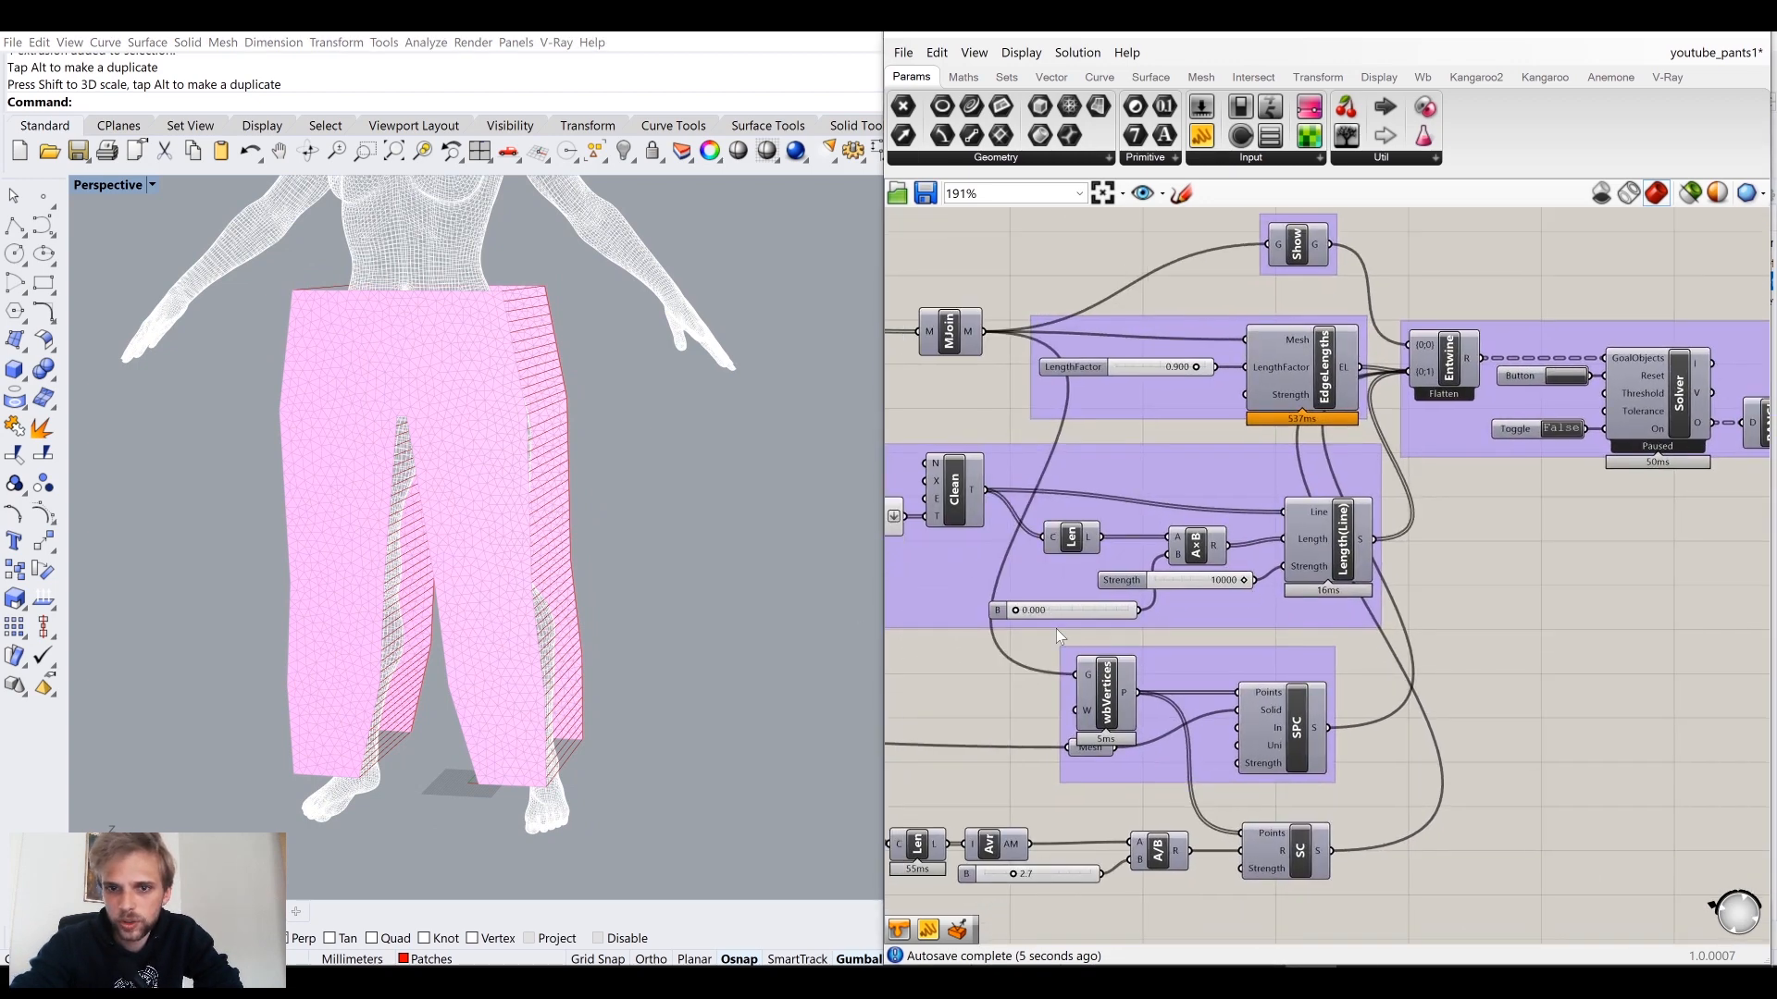
scroll(1034, 631, up, 2)
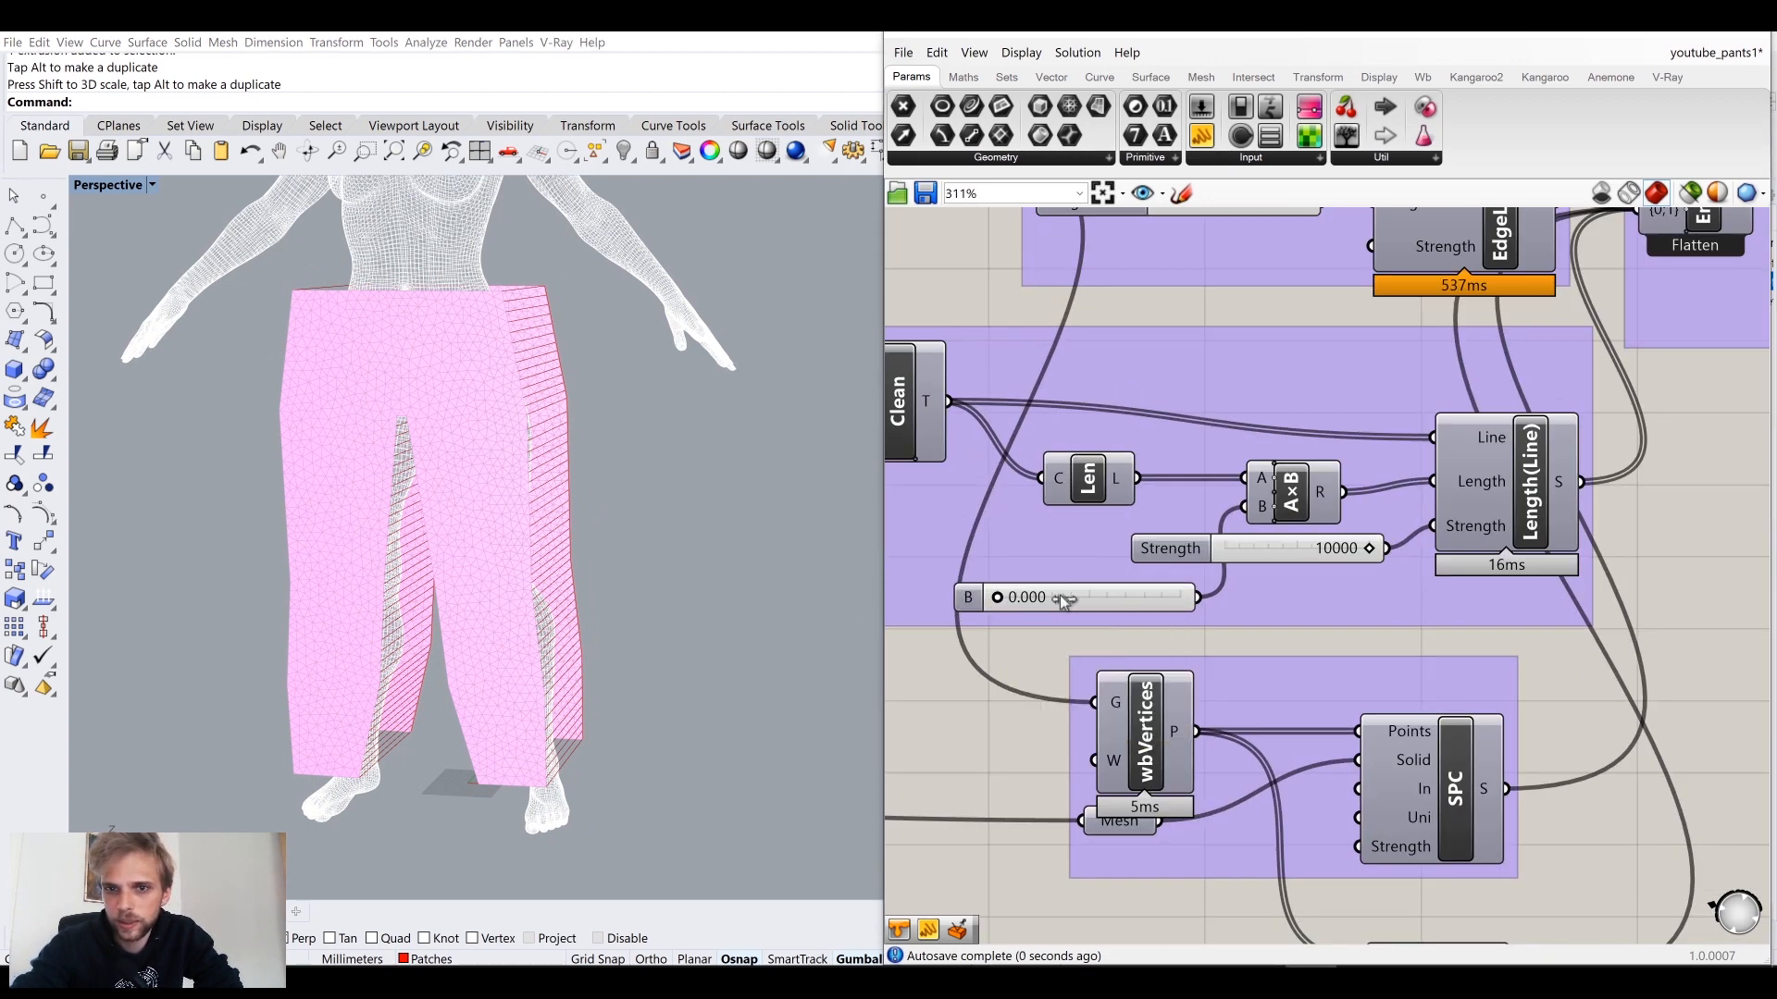
drag(997, 598, 1270, 626)
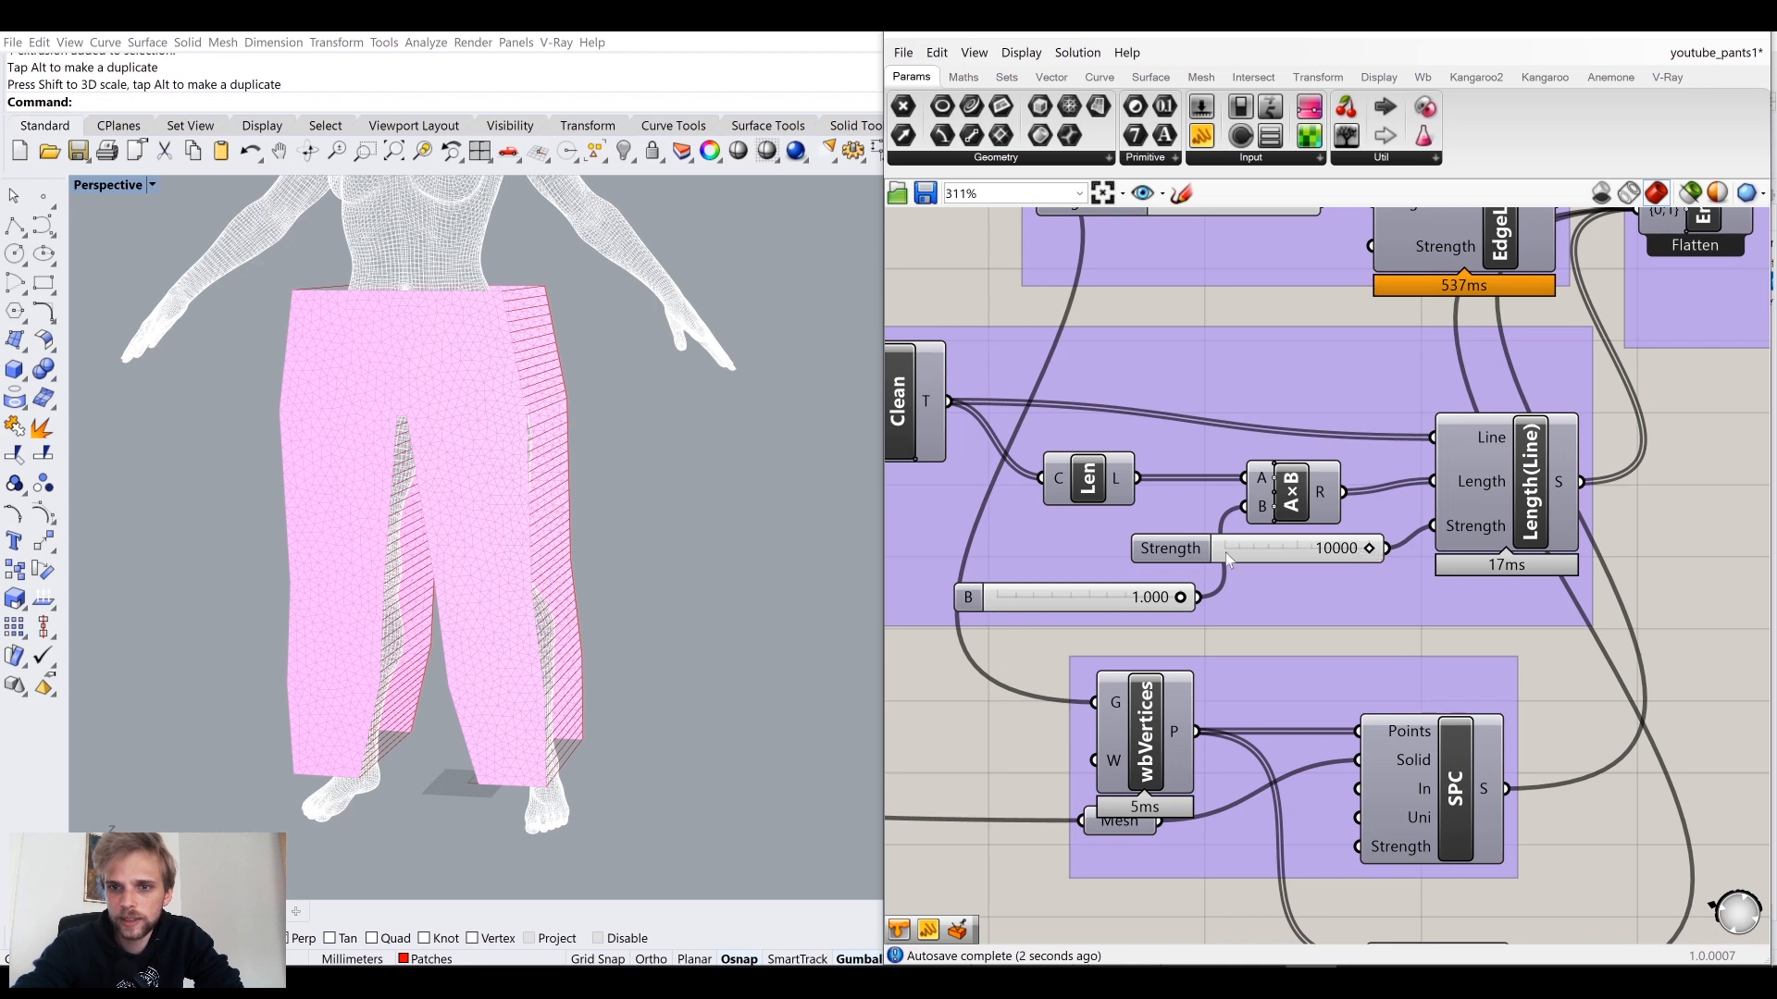
Step: Move the SPC collision group and the SC components below it further down, leaving space under the Length(Line) group
scroll(1217, 541, down, 2)
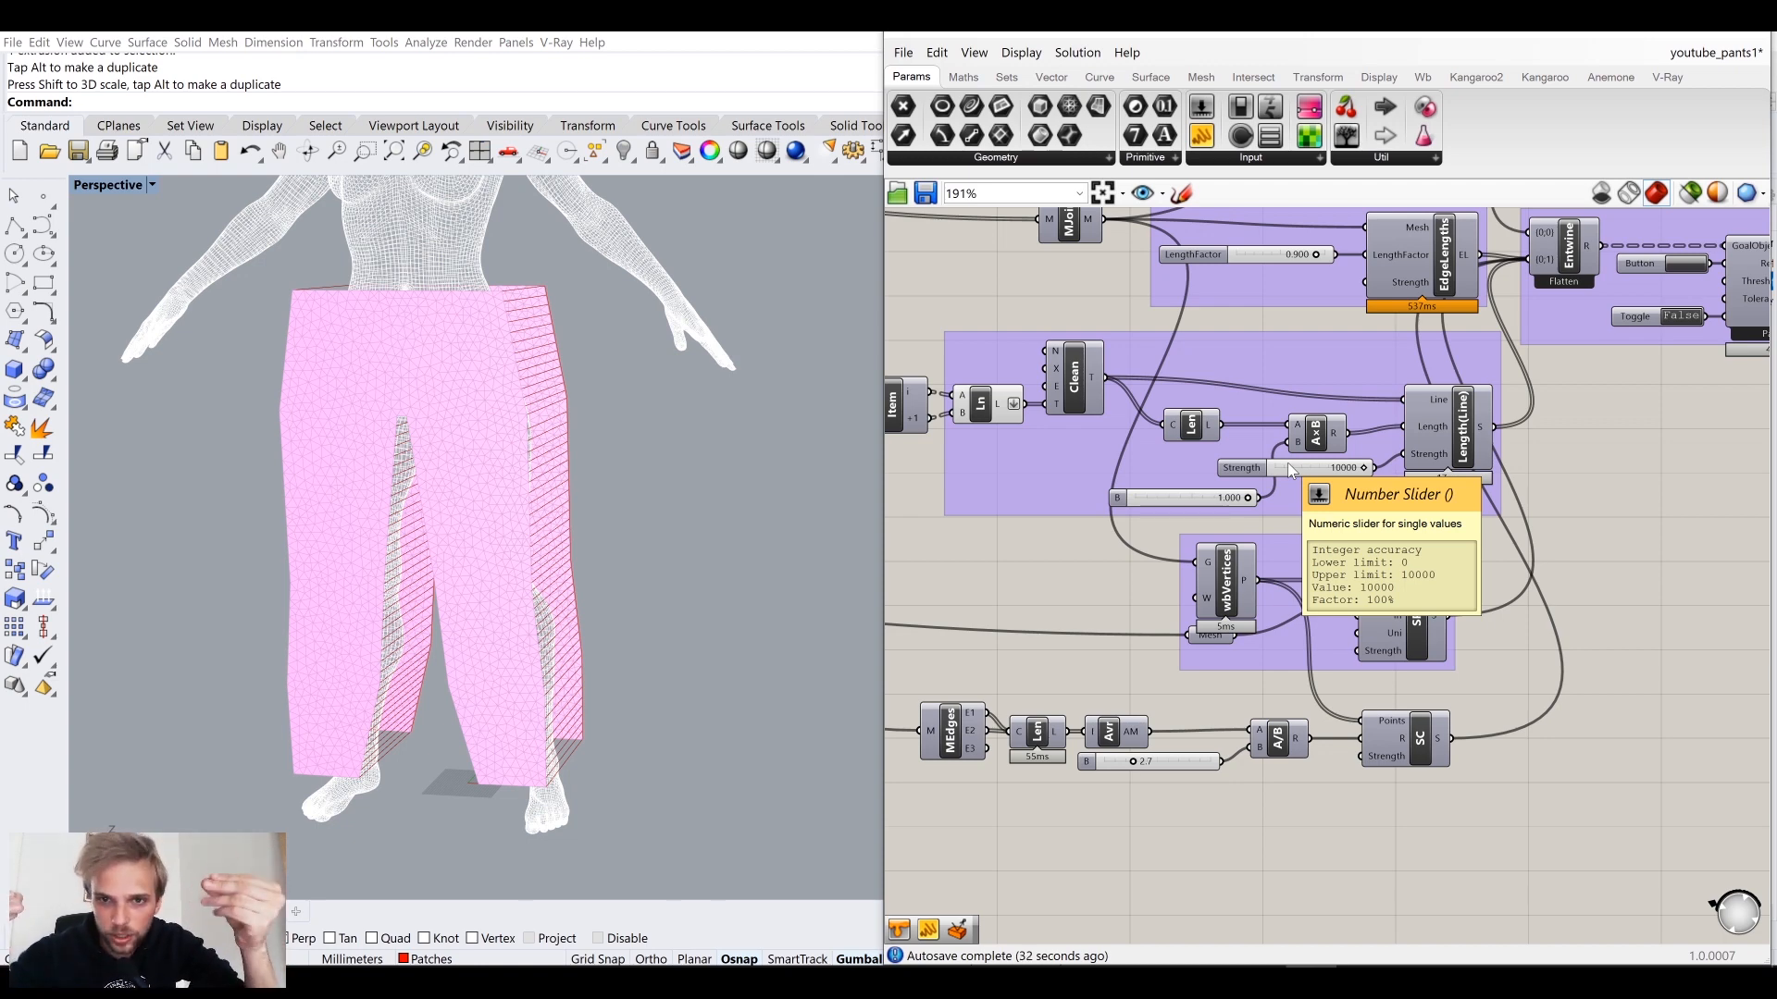
right_drag(1018, 592, 1222, 618)
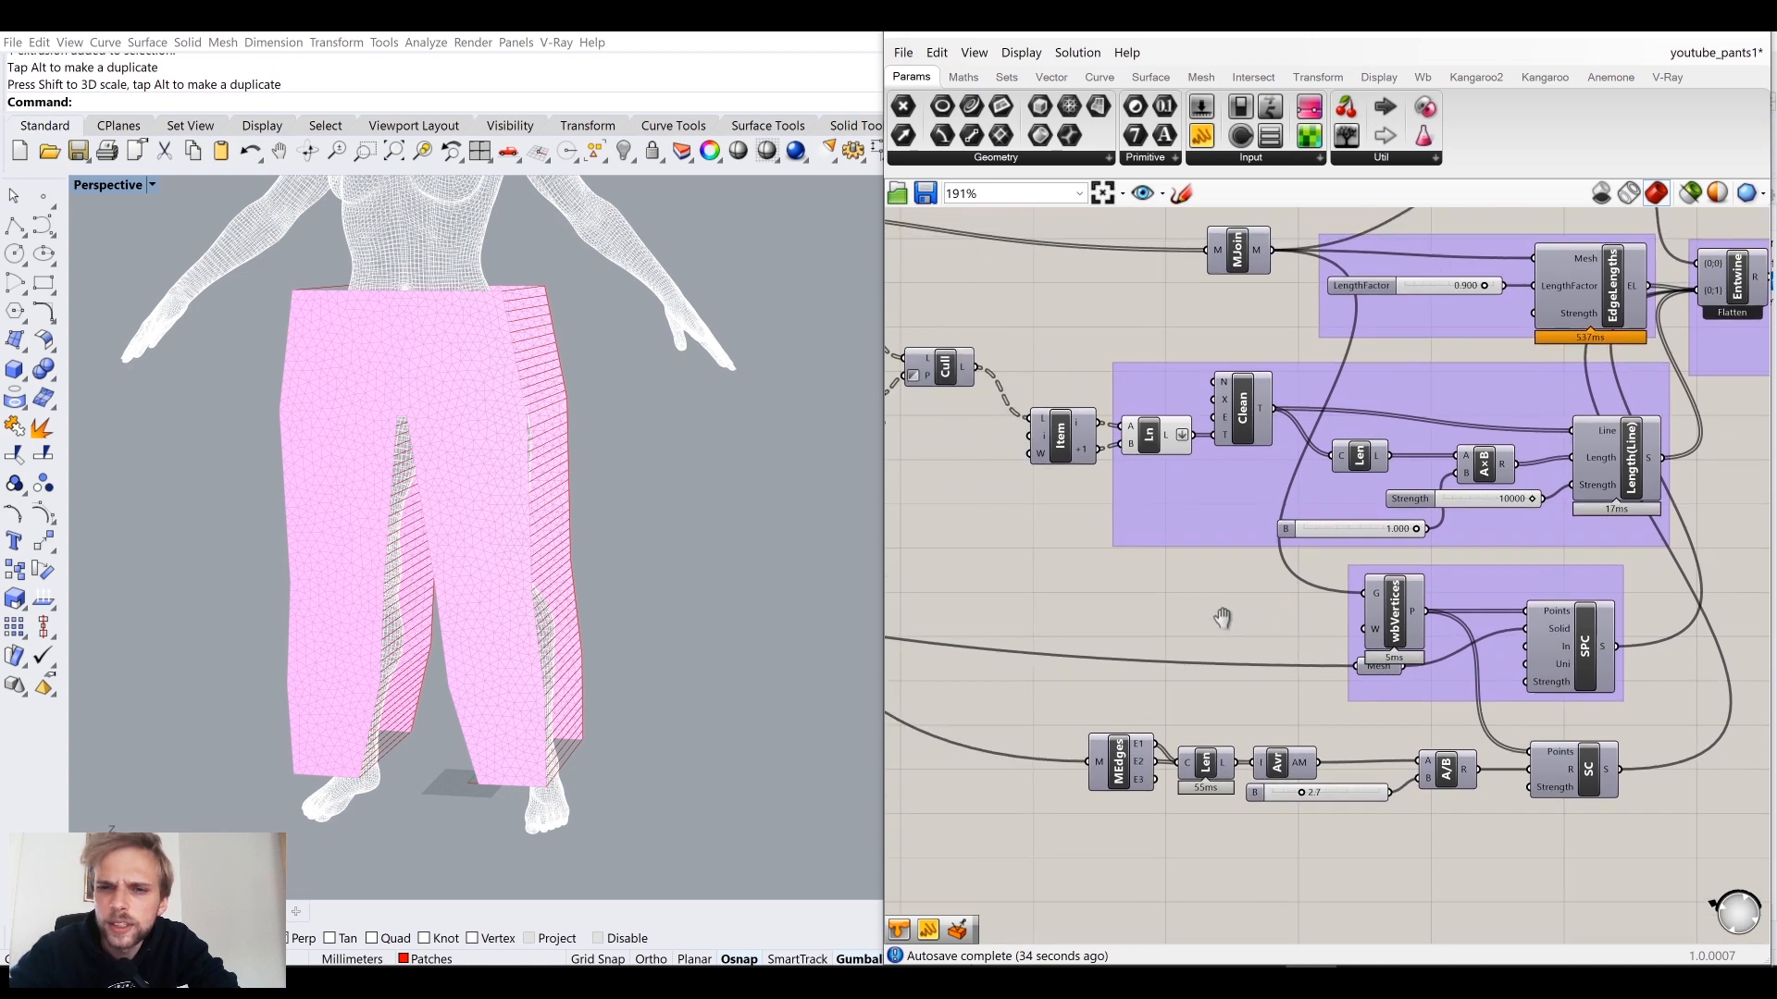
scroll(1217, 603, down, 3)
drag(1562, 721, 1008, 484)
click(1098, 533)
scroll(1241, 469, up, 4)
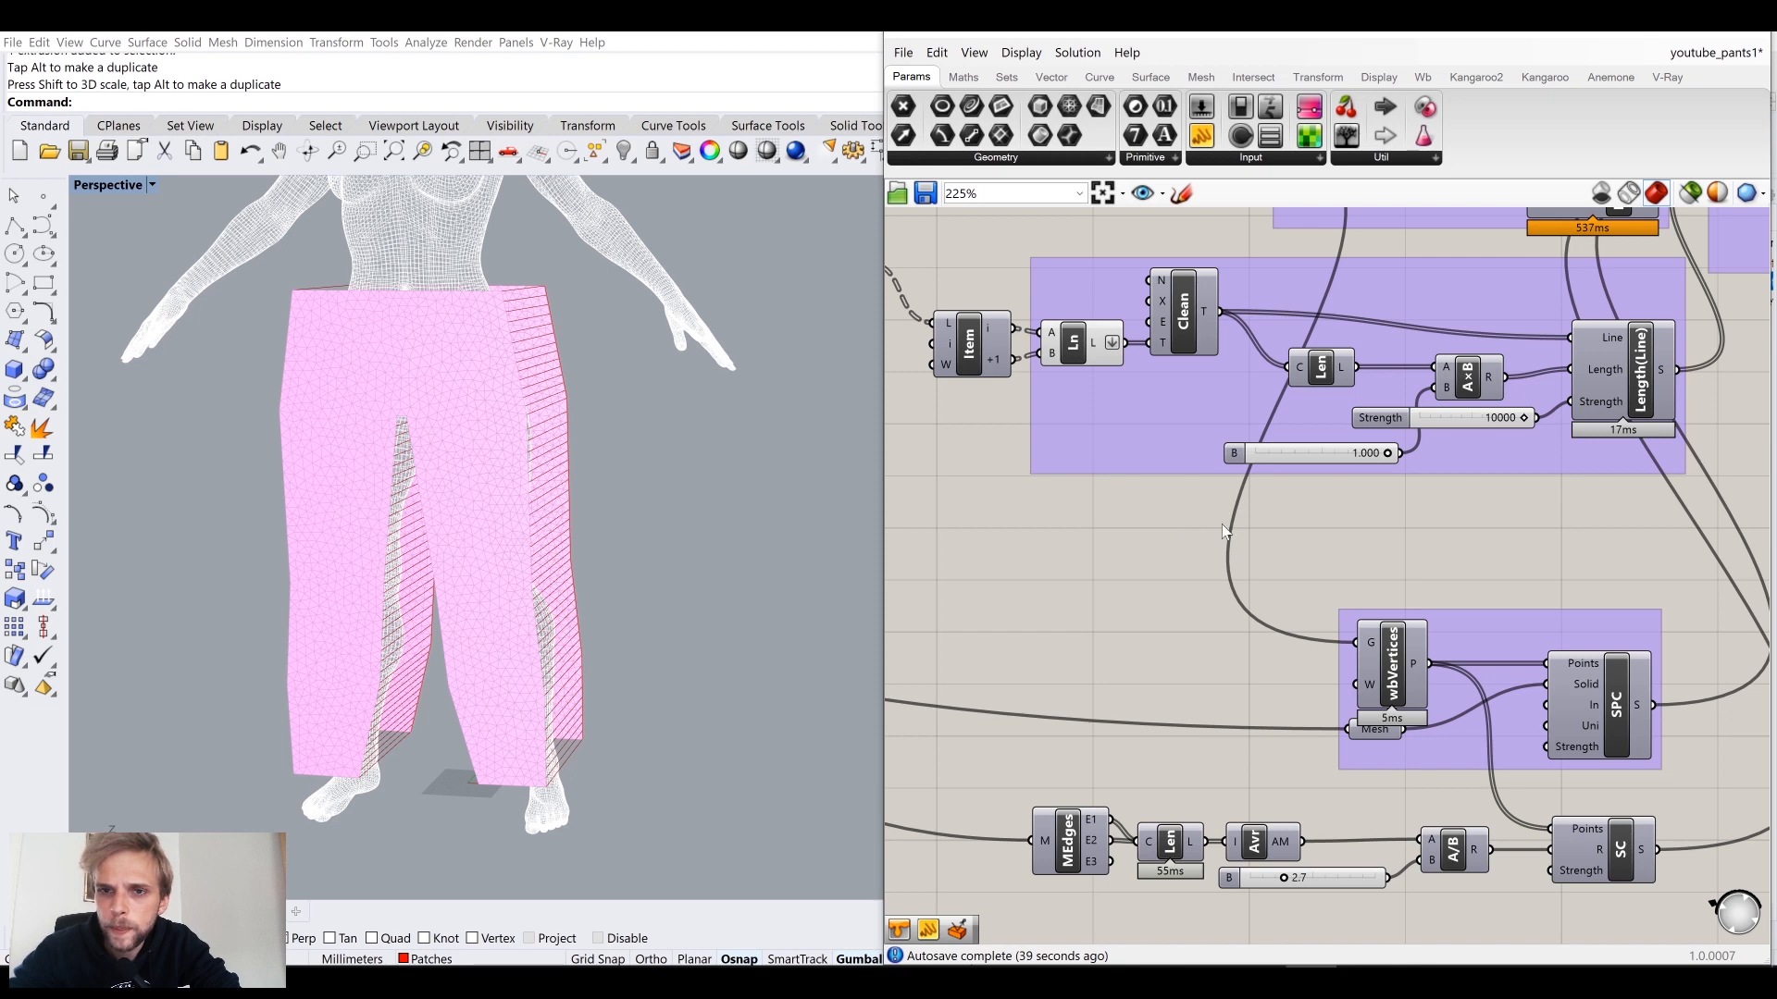
Step: Add a Stream Filter component in the empty space beneath the Length(Line) group
double_click(1052, 574)
text(file)
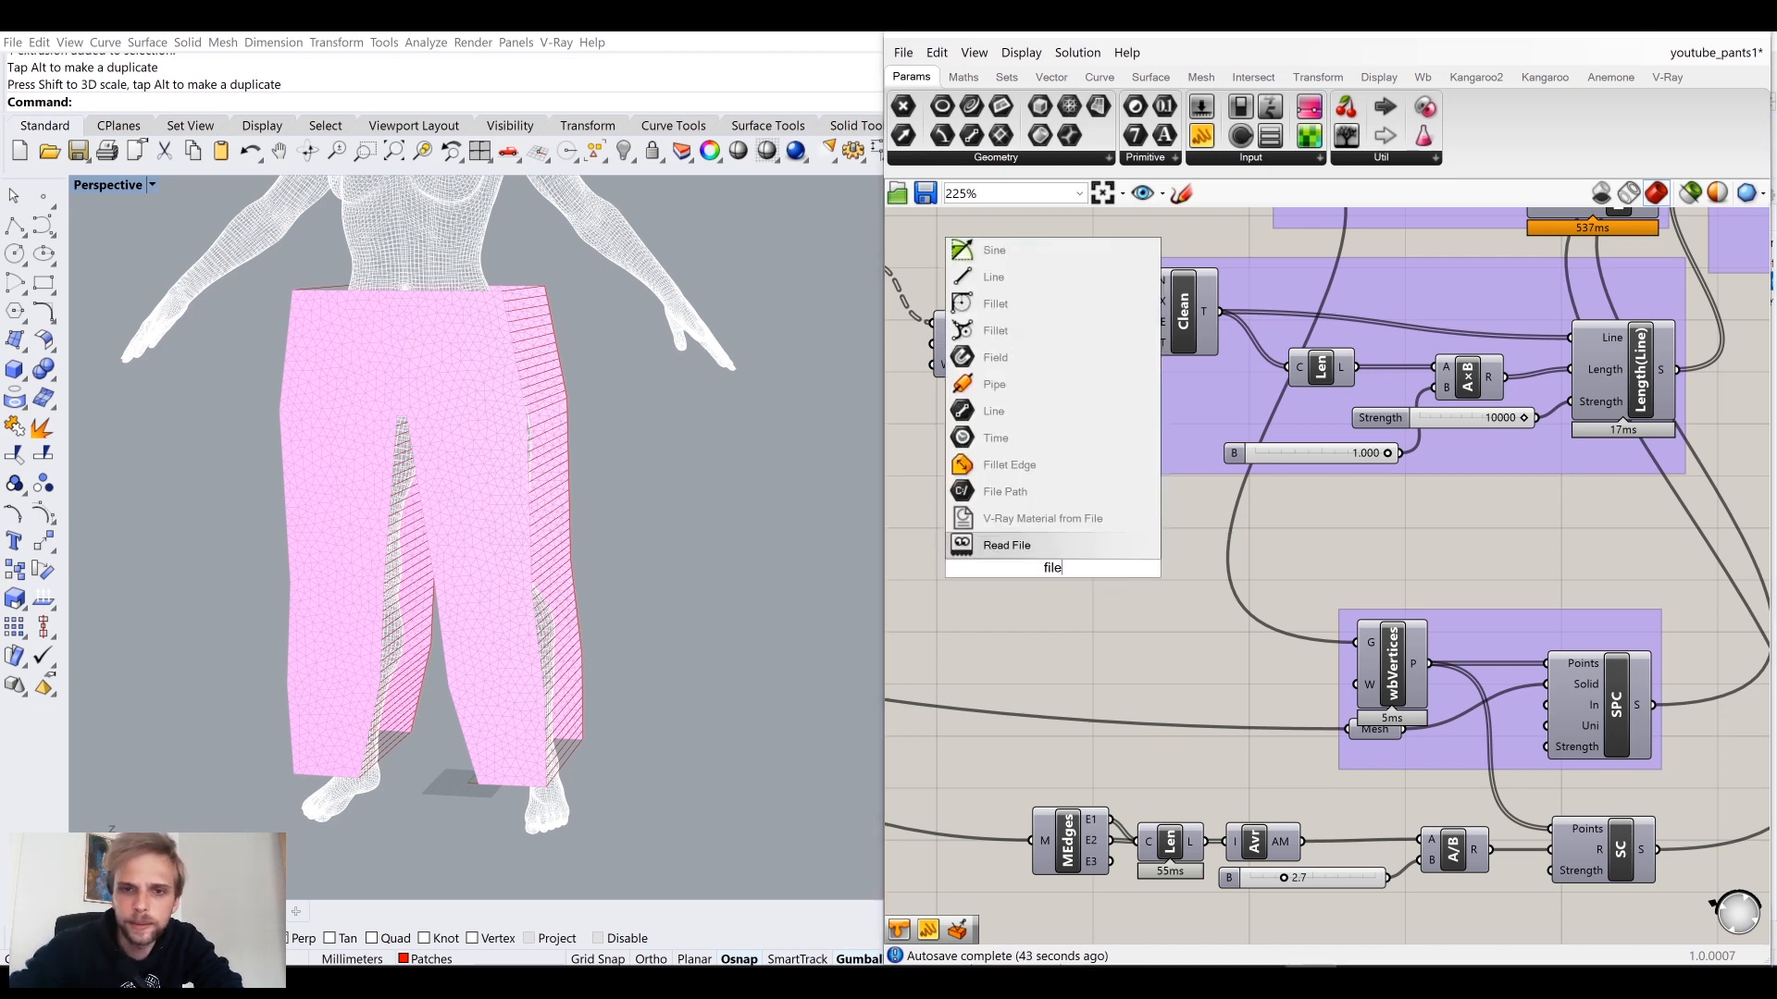
key(BackSpace)
text(ter)
key(Return)
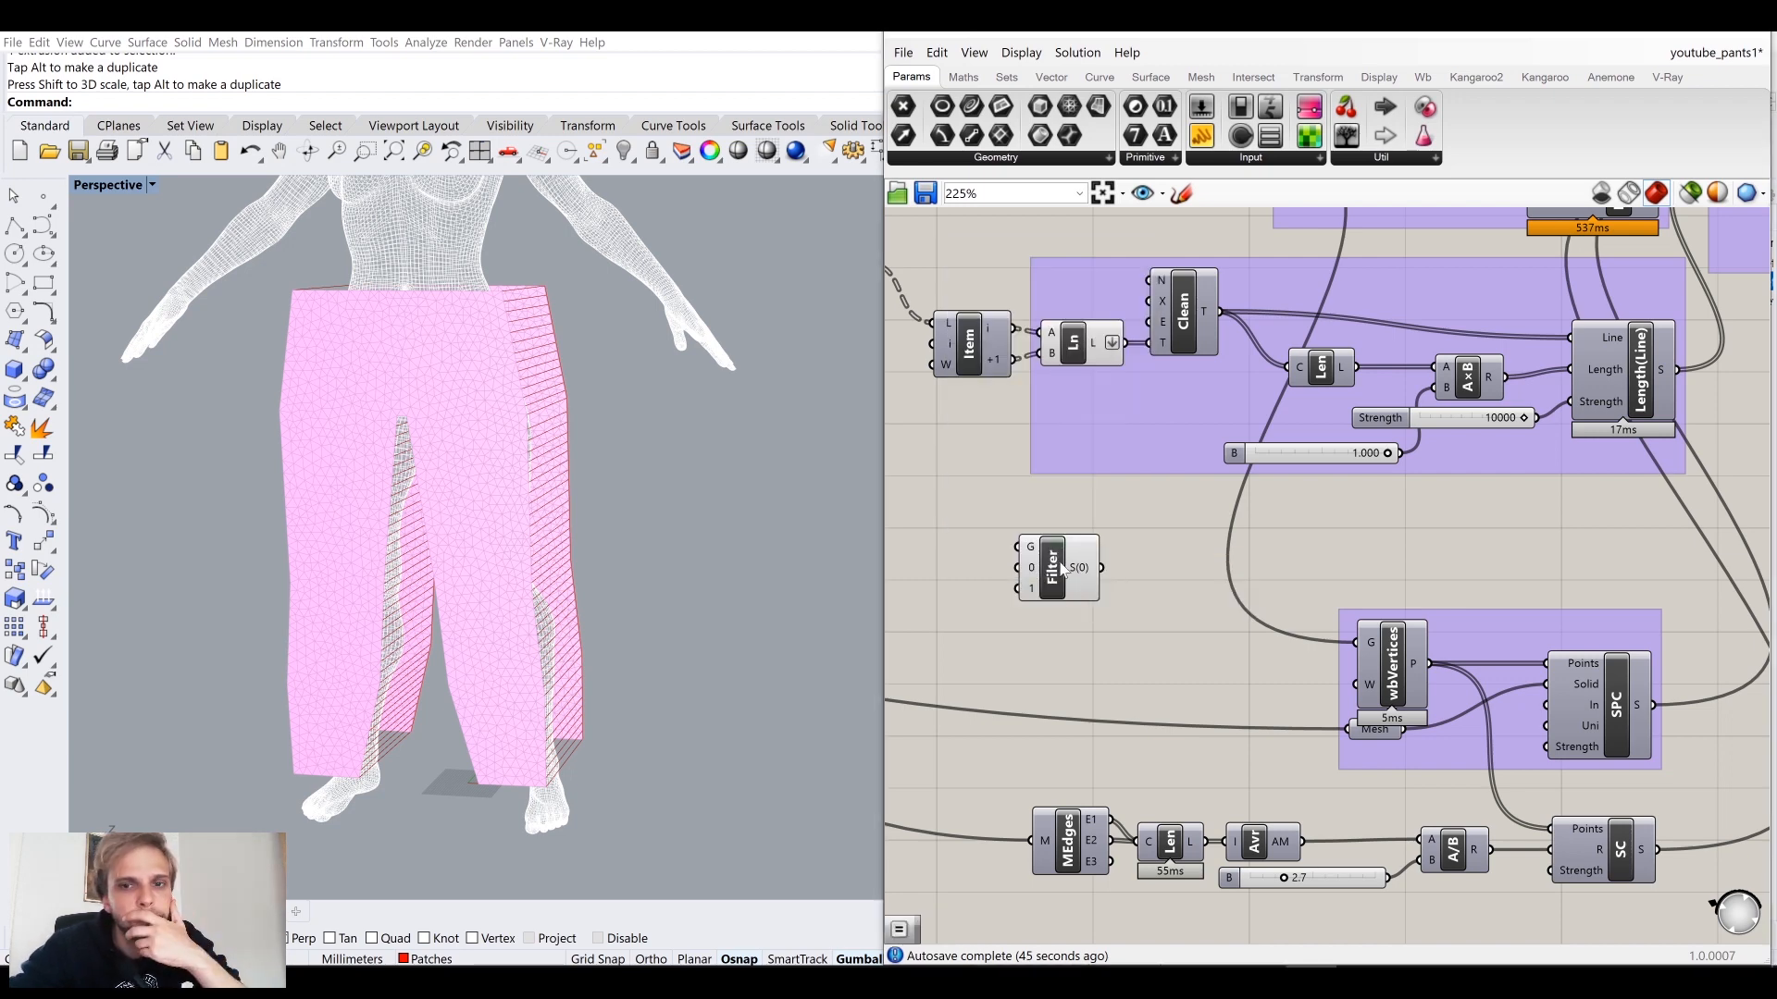
drag(1062, 570, 1201, 568)
scroll(1175, 546, up, 3)
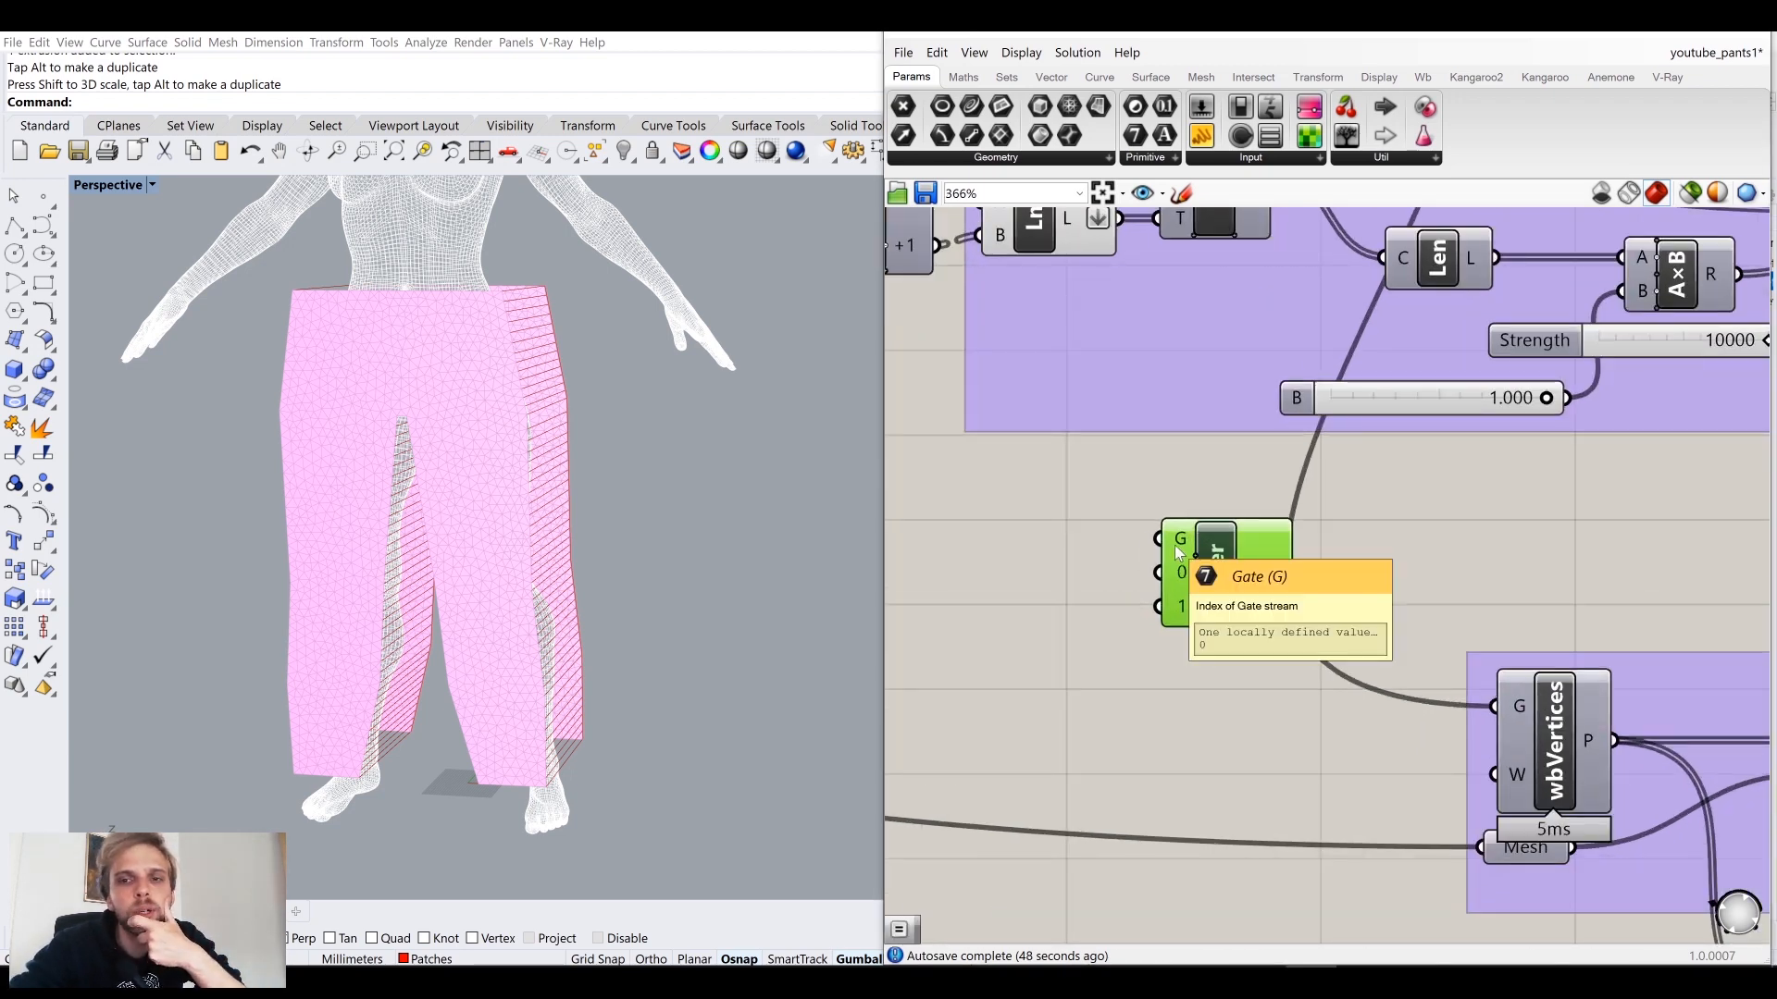
Step: Add a Boolean Toggle beside the Filter and connect it to the Filter's G (Gate) input
double_click(991, 552)
text(tg)
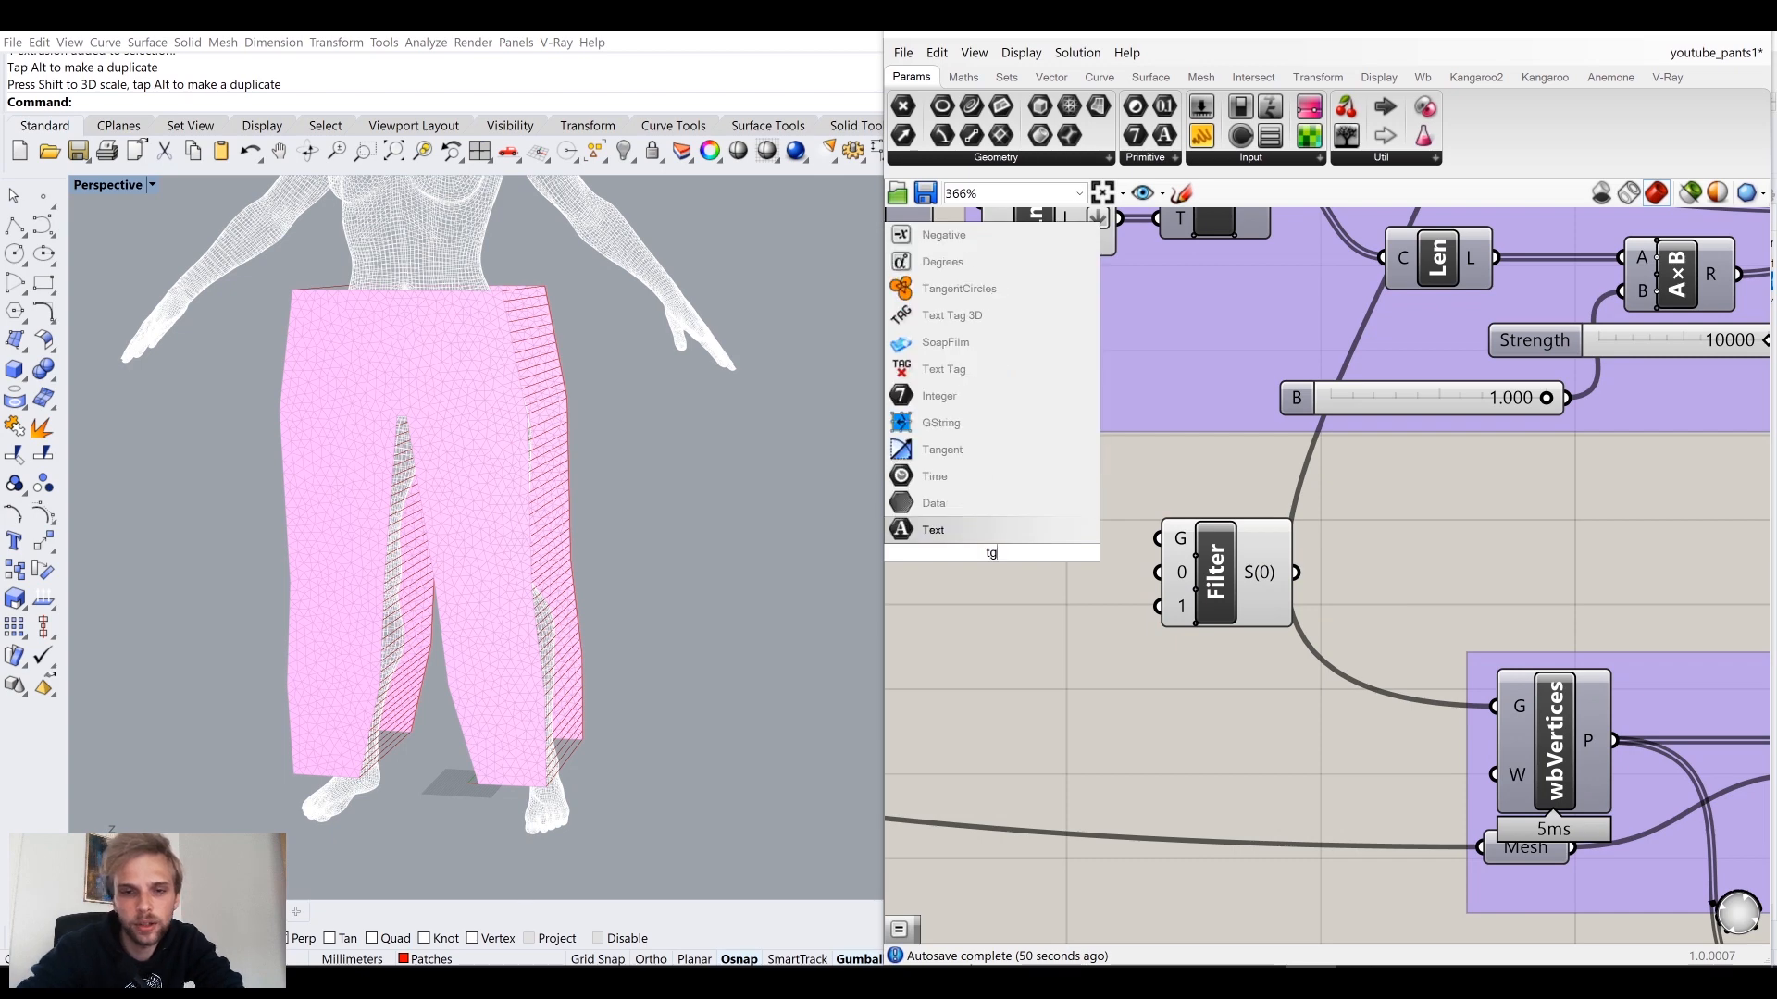
key(BackSpace)
text(ogg)
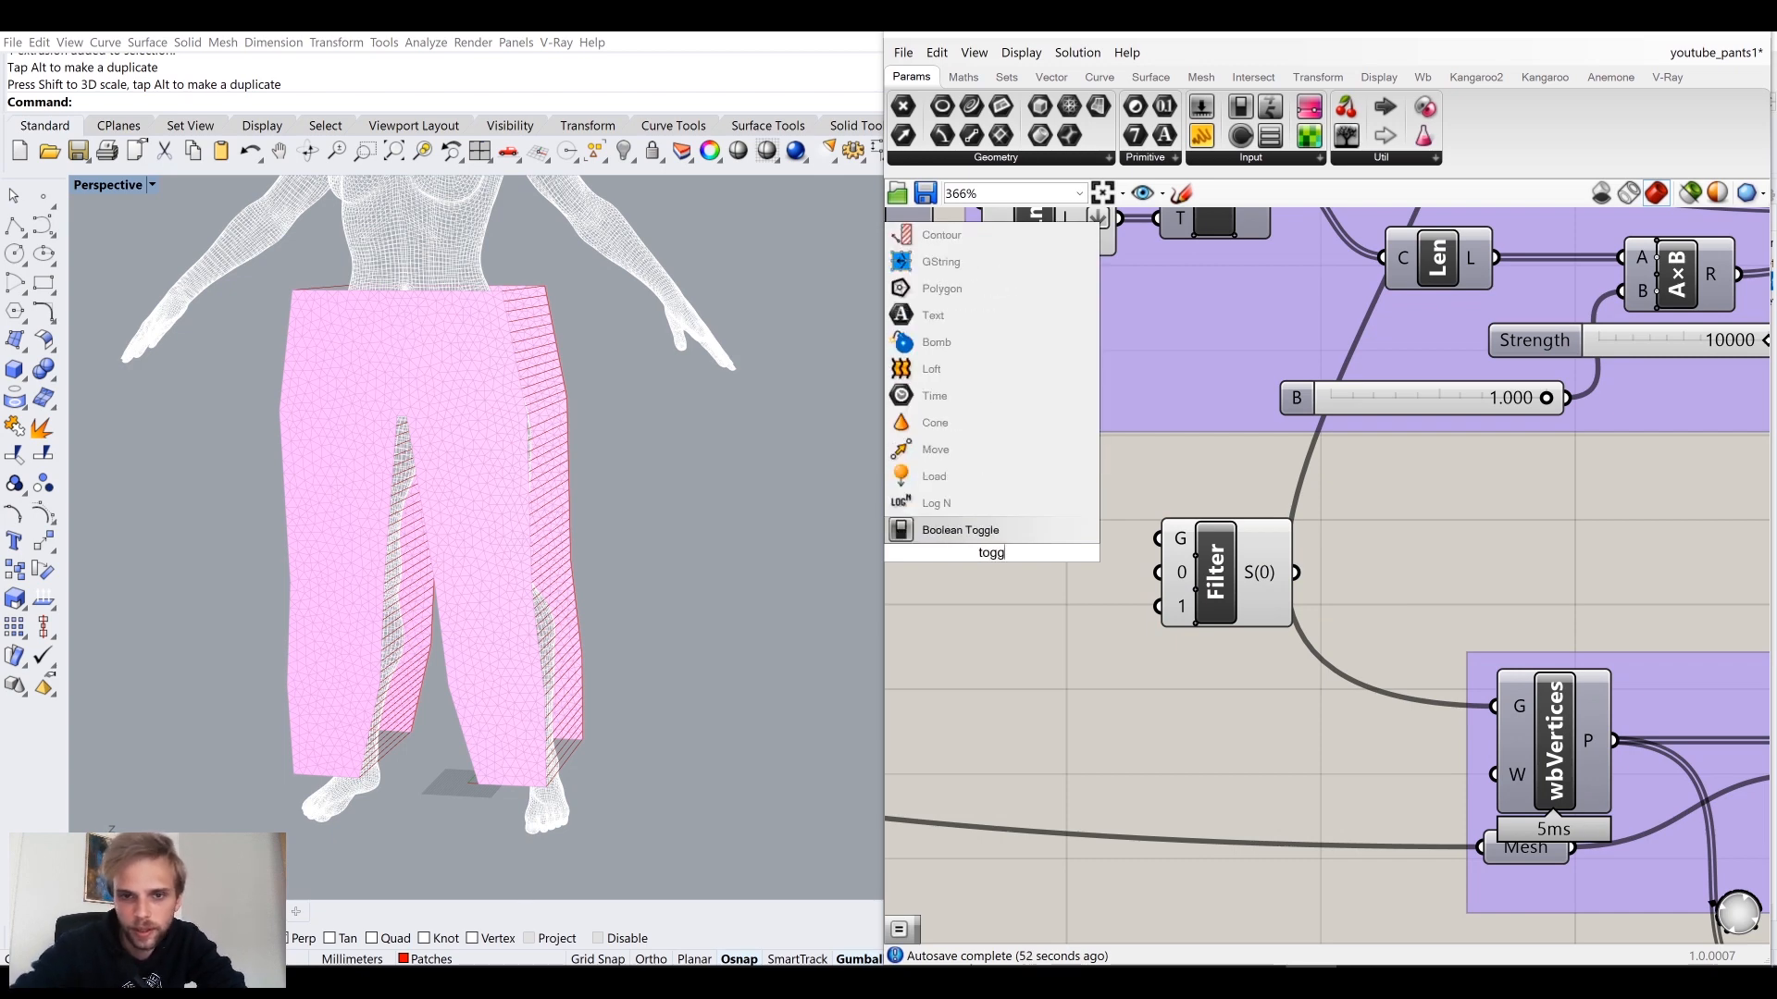
key(Return)
drag(963, 539, 1009, 542)
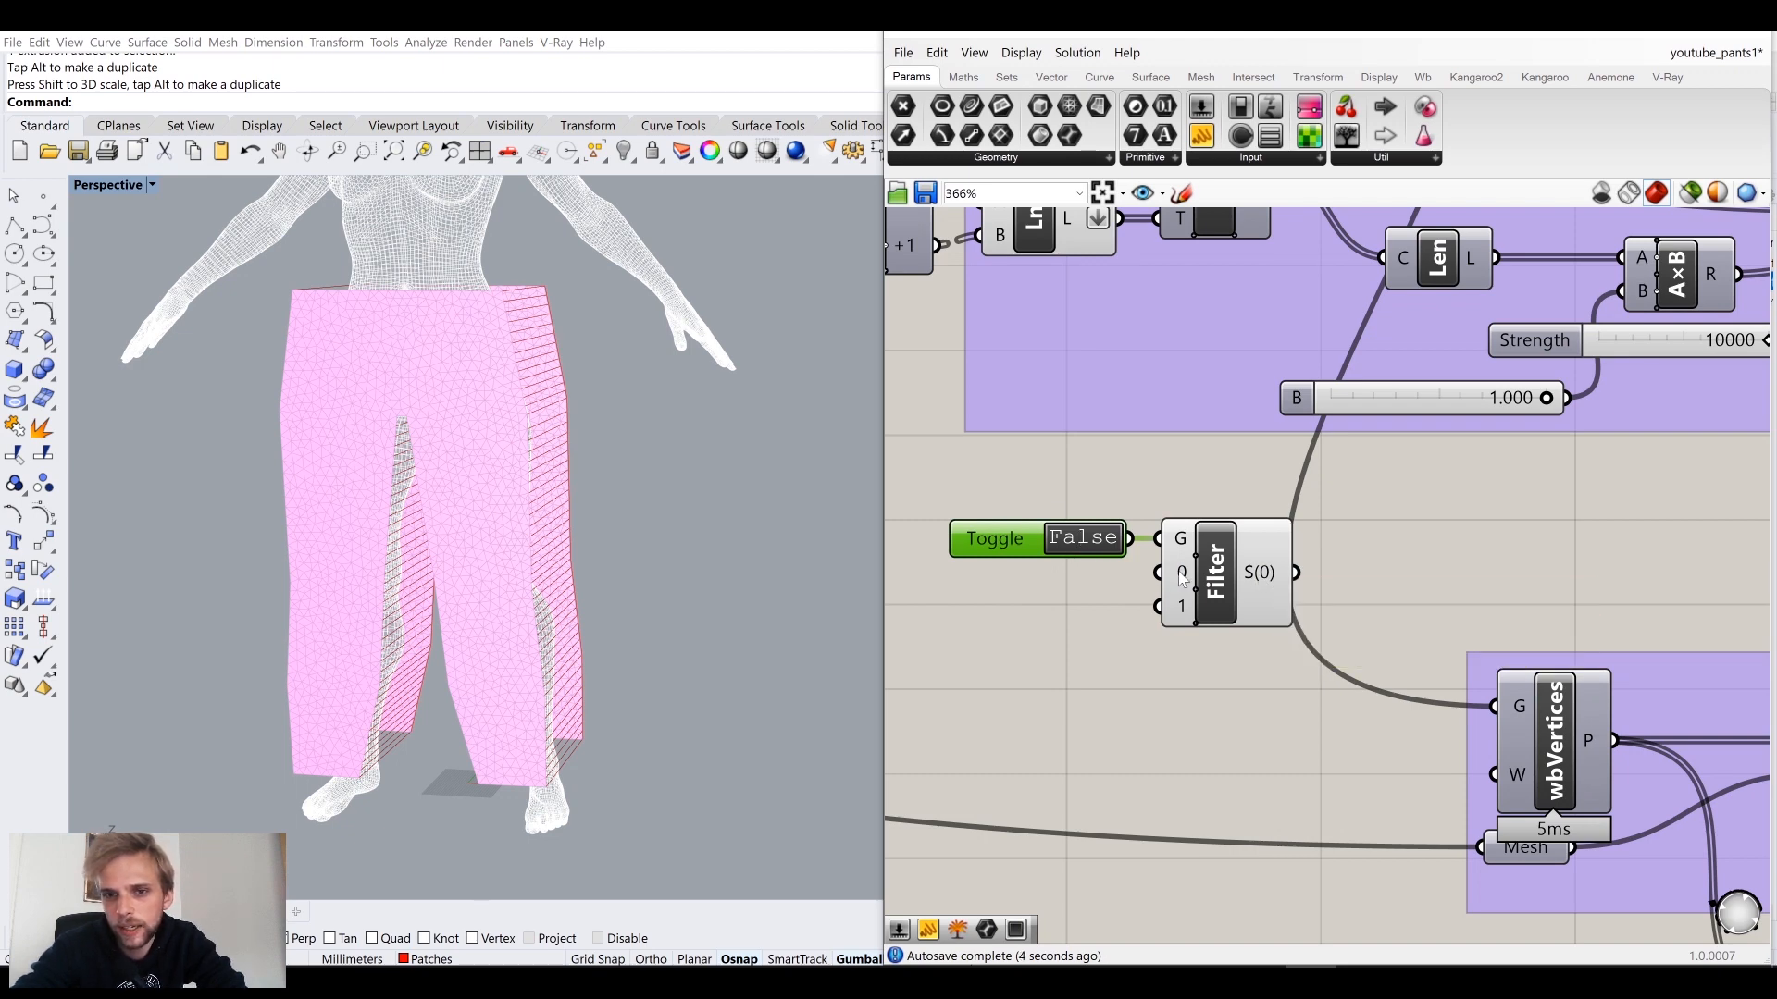
Step: Add a panel reading "dog", connect it to the Filter's 0 input, and place it just beneath the toggle
right_drag(1129, 610, 1227, 579)
double_click(1093, 606)
text(//)
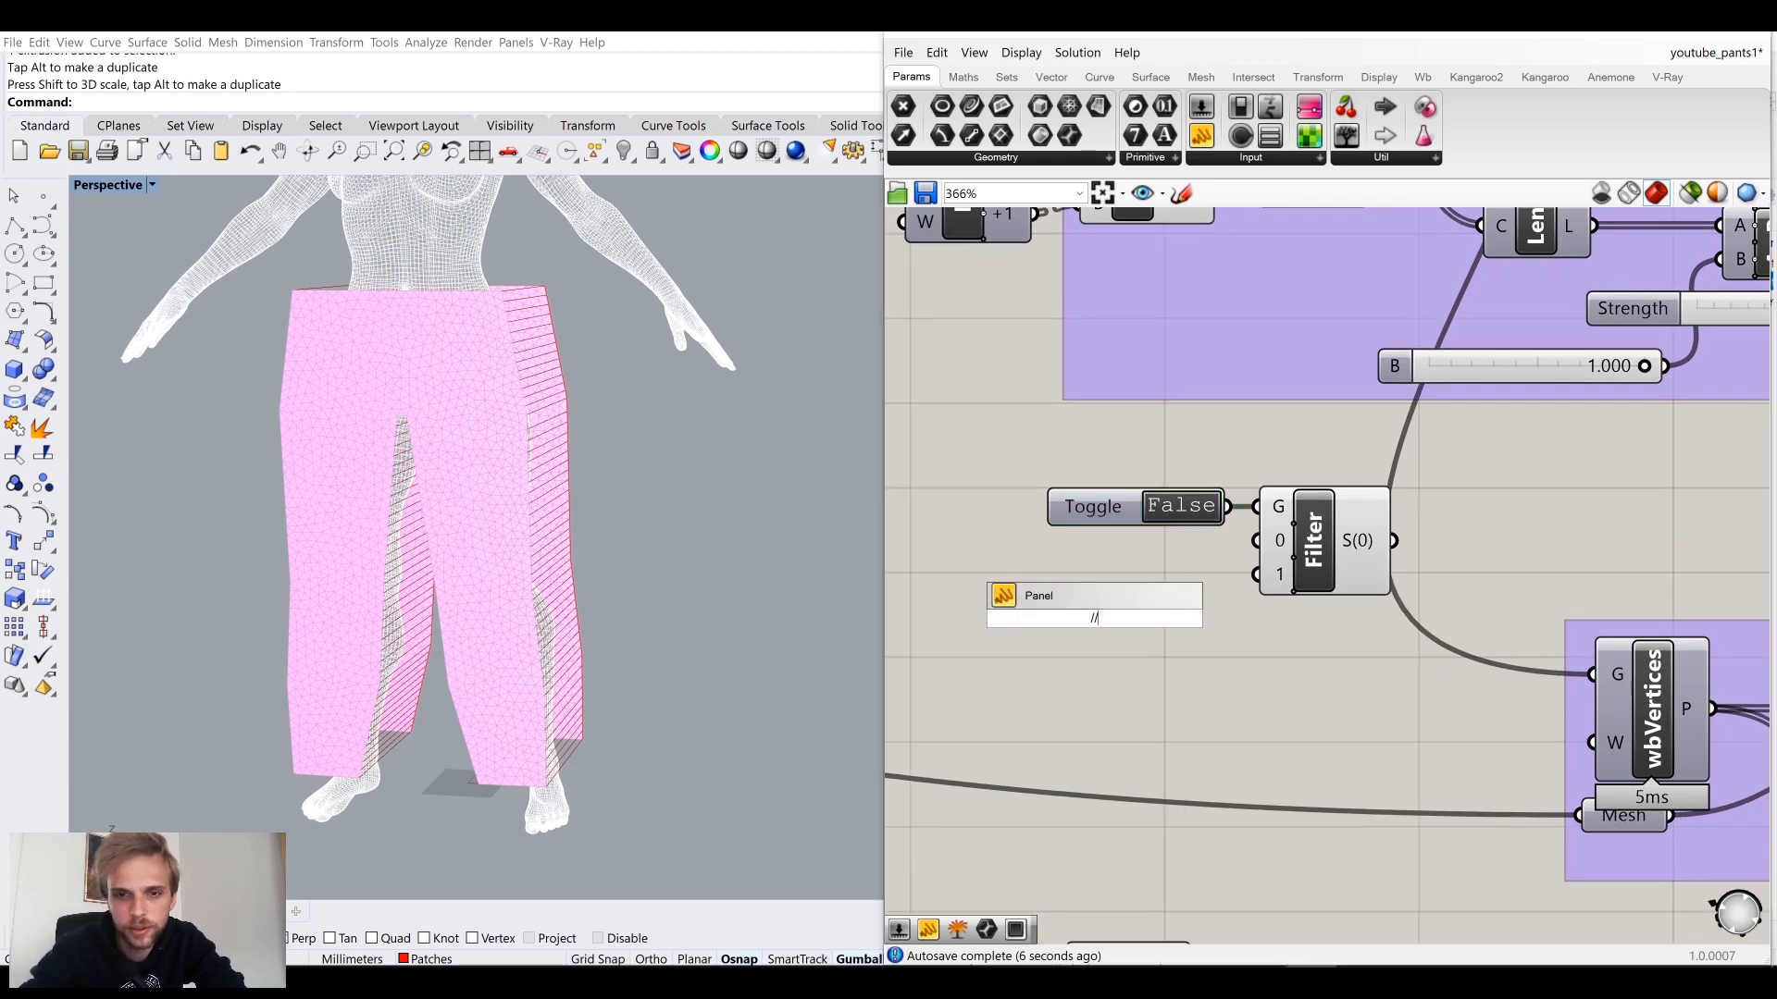
text(dog)
key(Return)
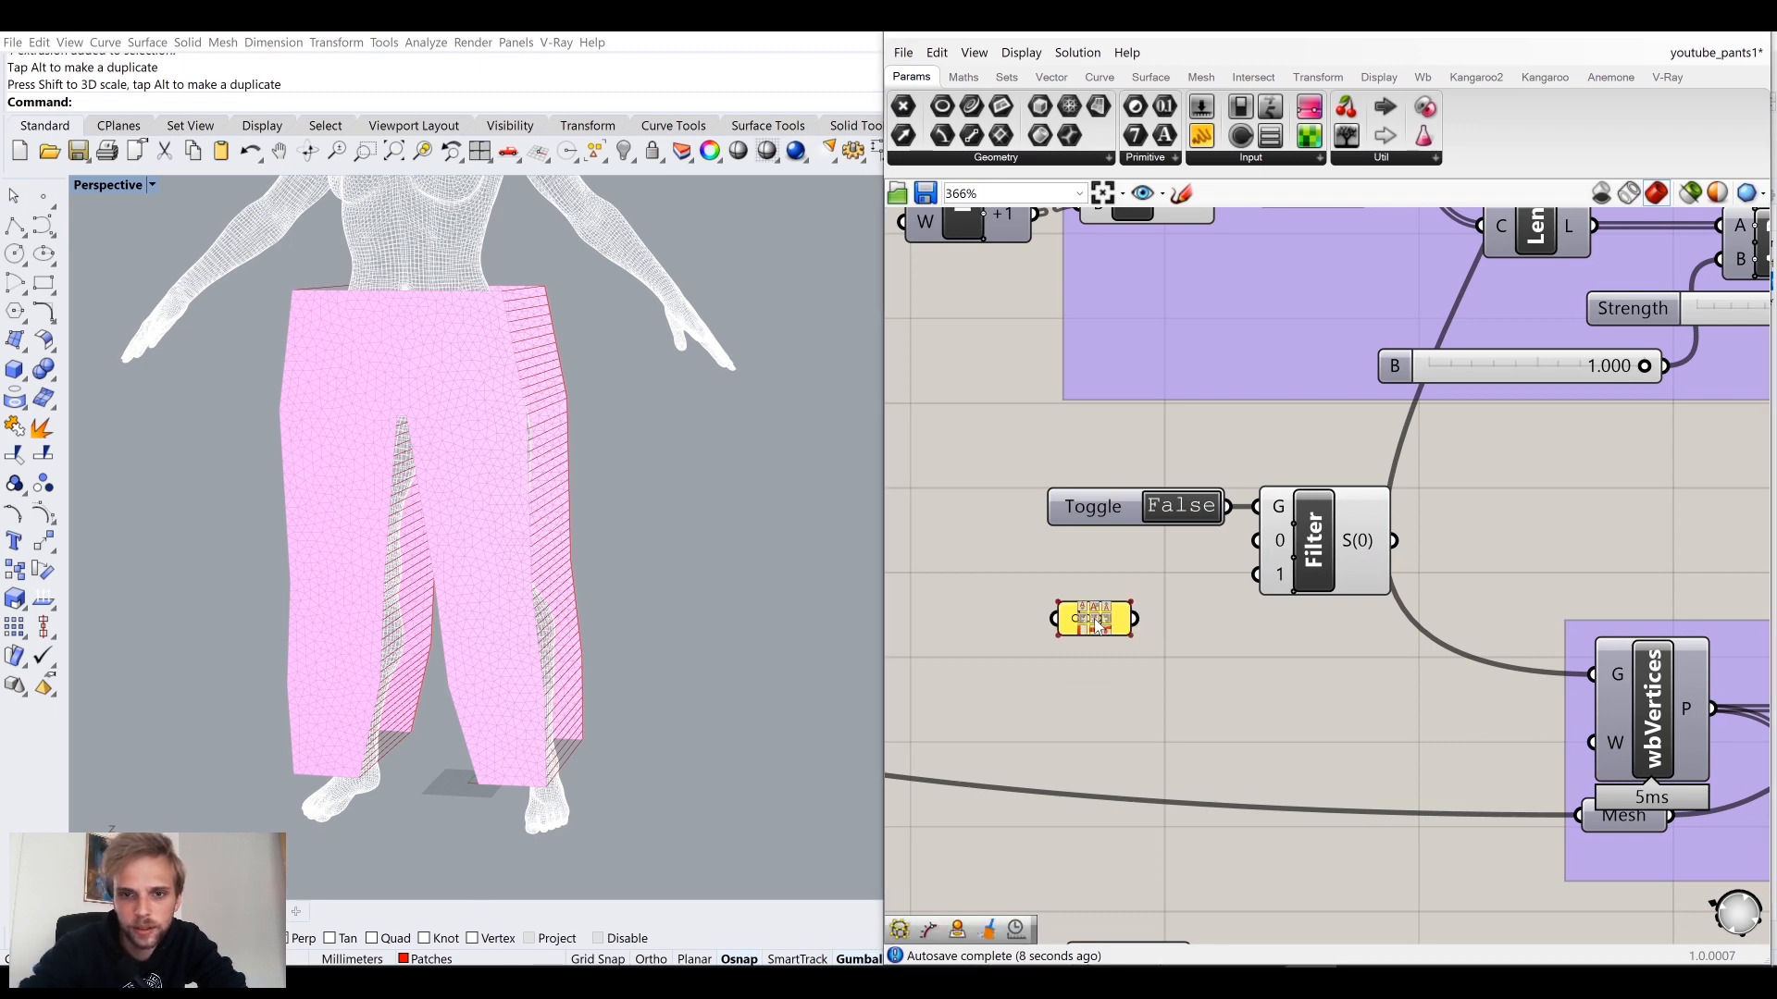
drag(1136, 618, 1256, 540)
scroll(1136, 591, down, 3)
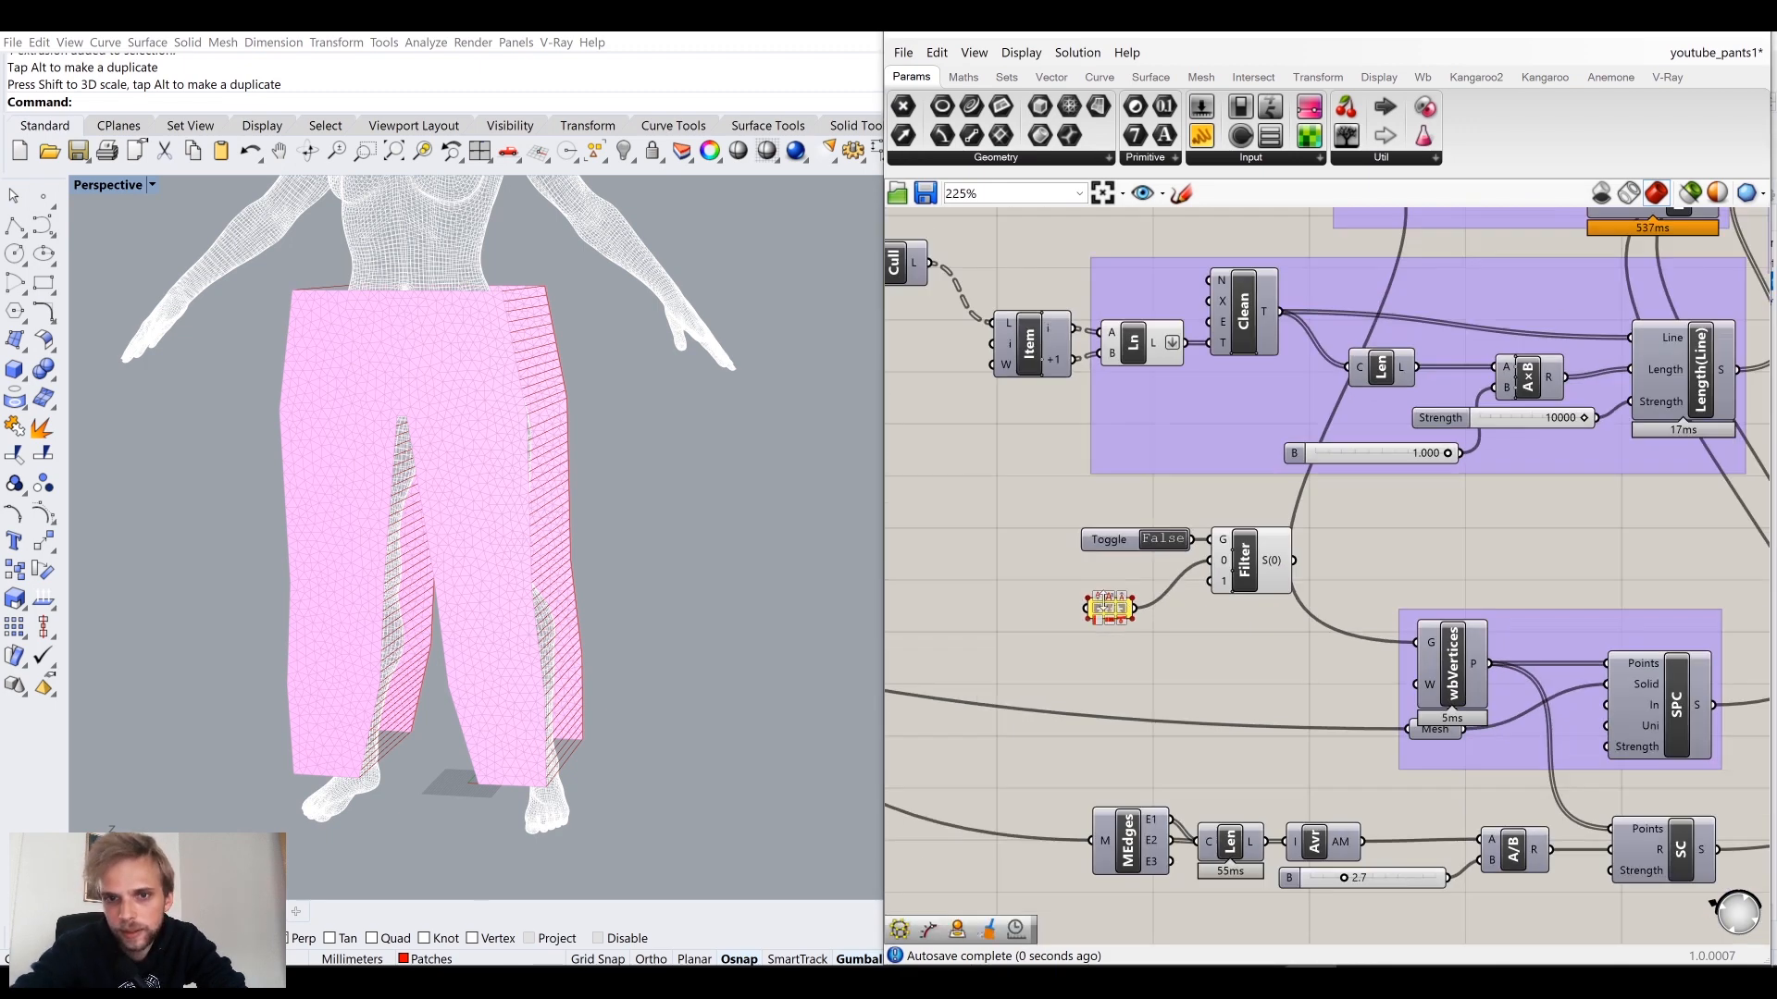
double_click(1108, 609)
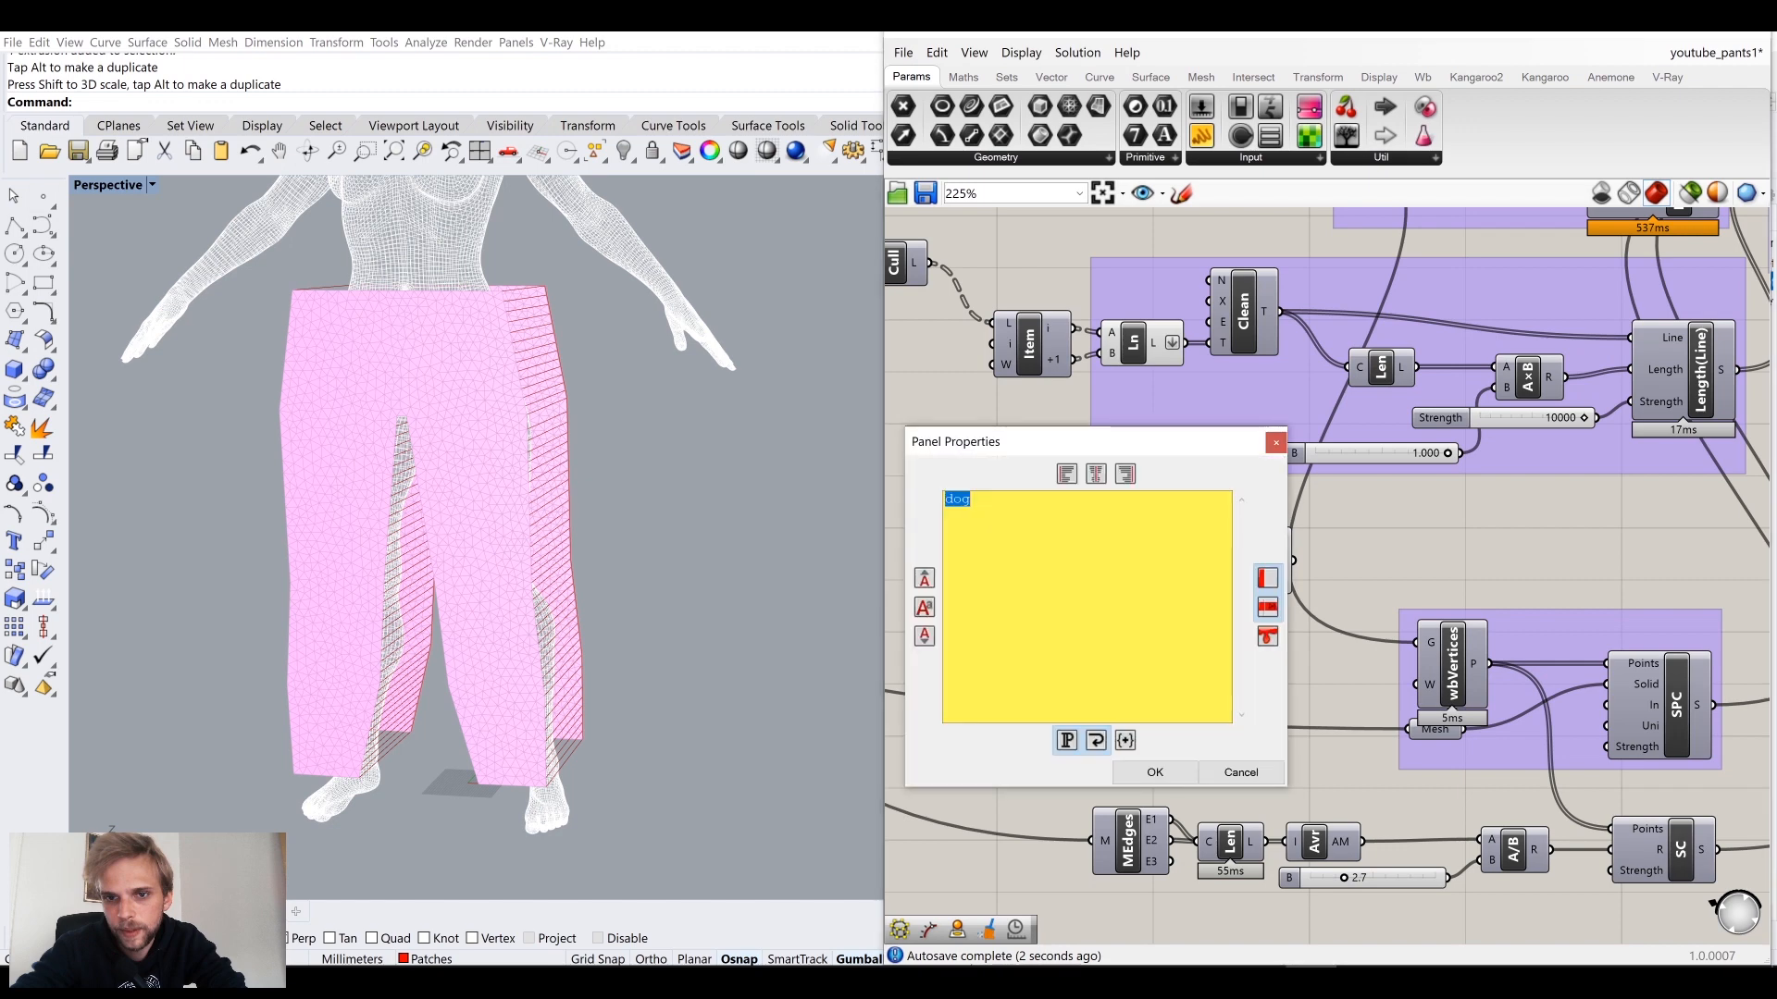
click(1231, 780)
drag(1121, 604, 1166, 570)
Step: Add a panel reading "cat" below the dog panel and connect it to the Filter's 1 input
double_click(1129, 635)
text(//a)
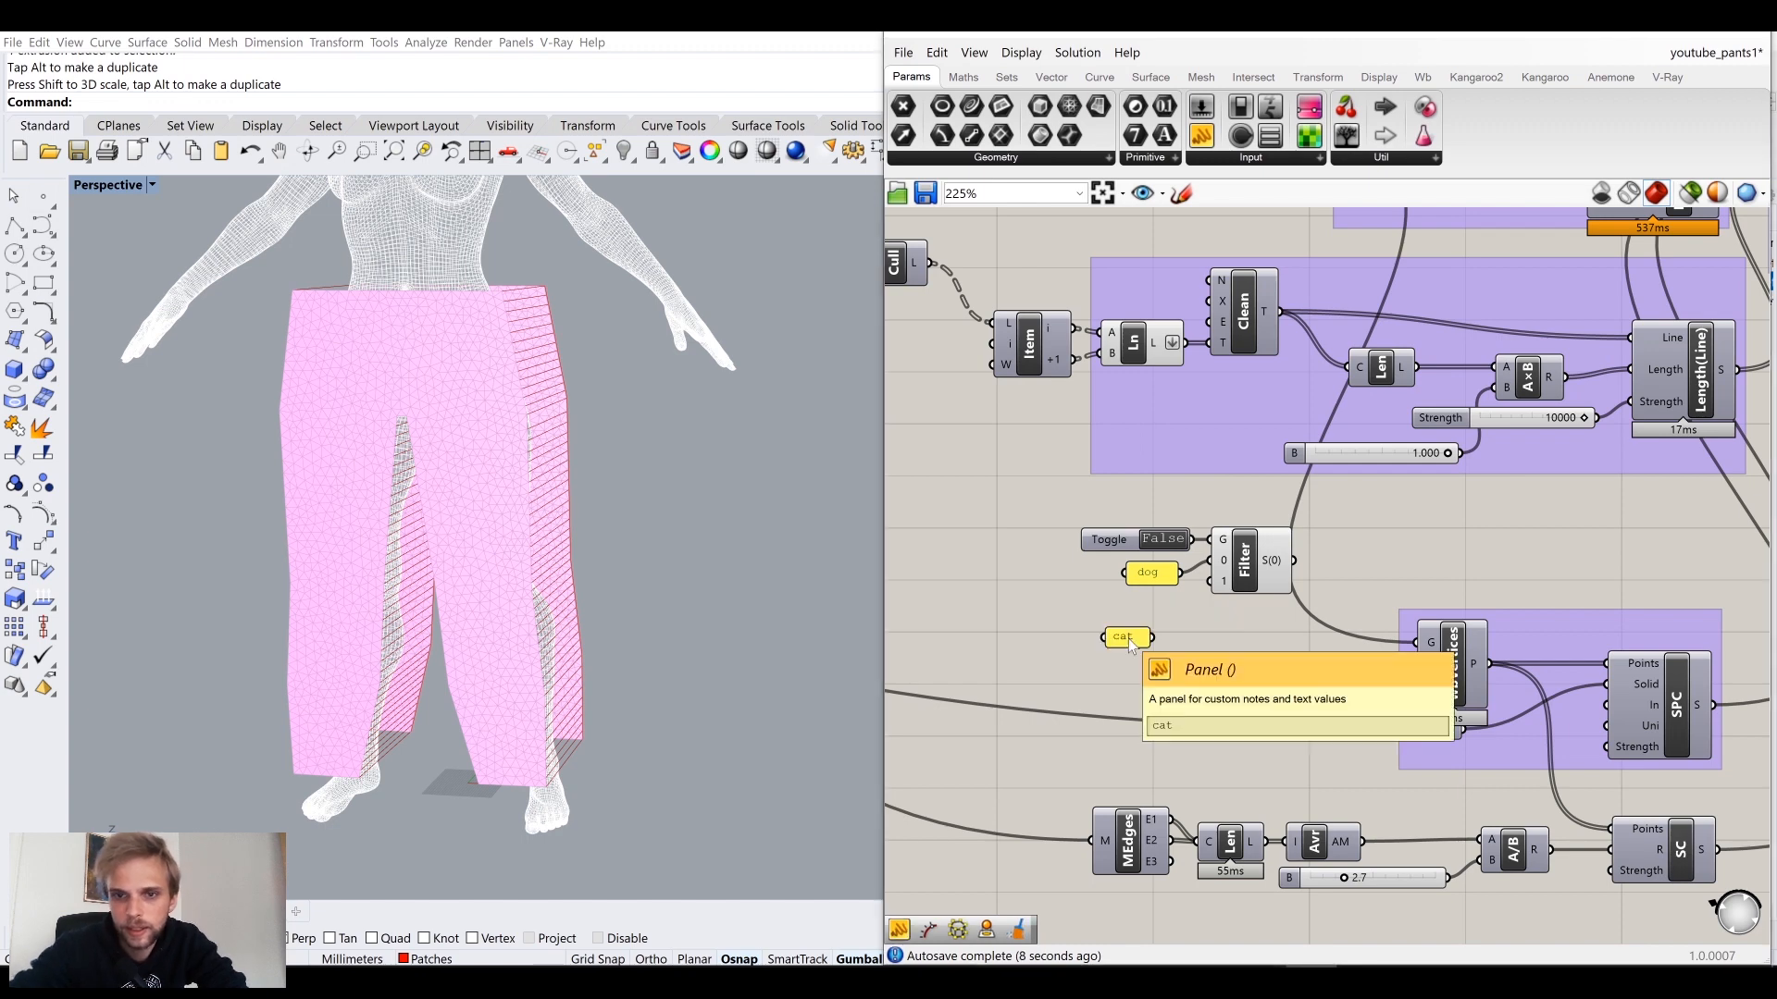
key(Return)
drag(1152, 636, 1156, 601)
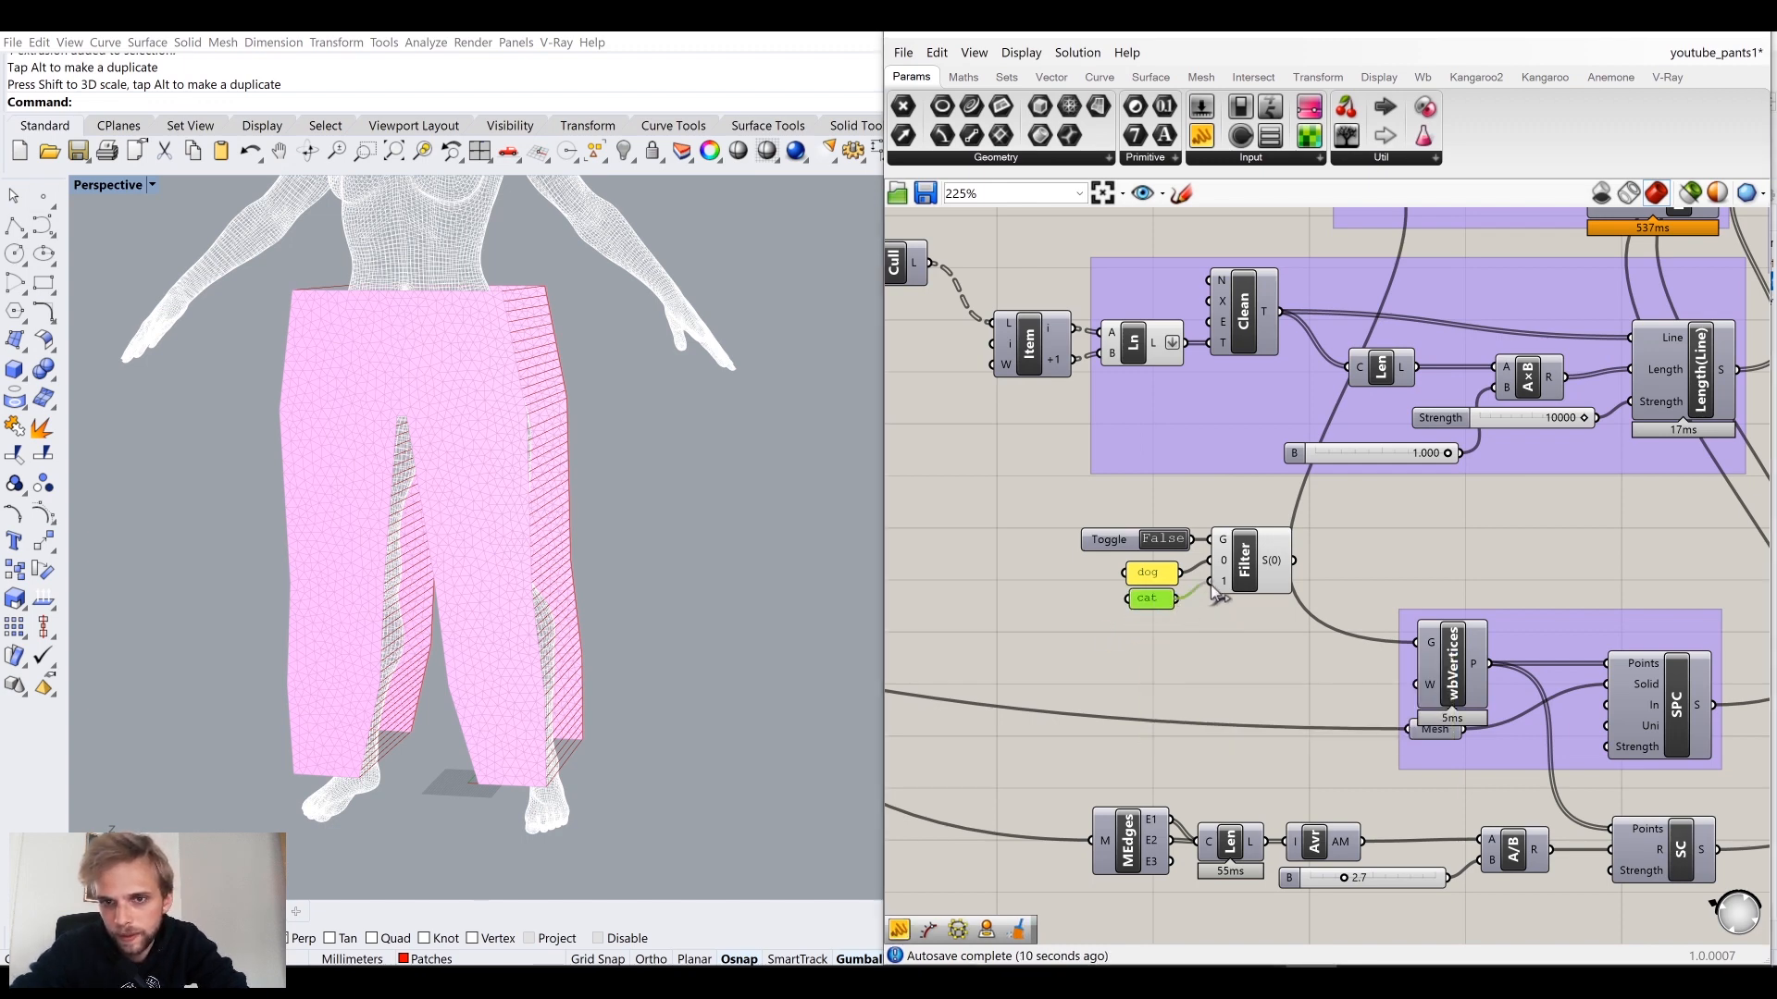
Step: Add an empty panel after the Filter and connect the Filter's S output to it
double_click(1395, 572)
text(//)
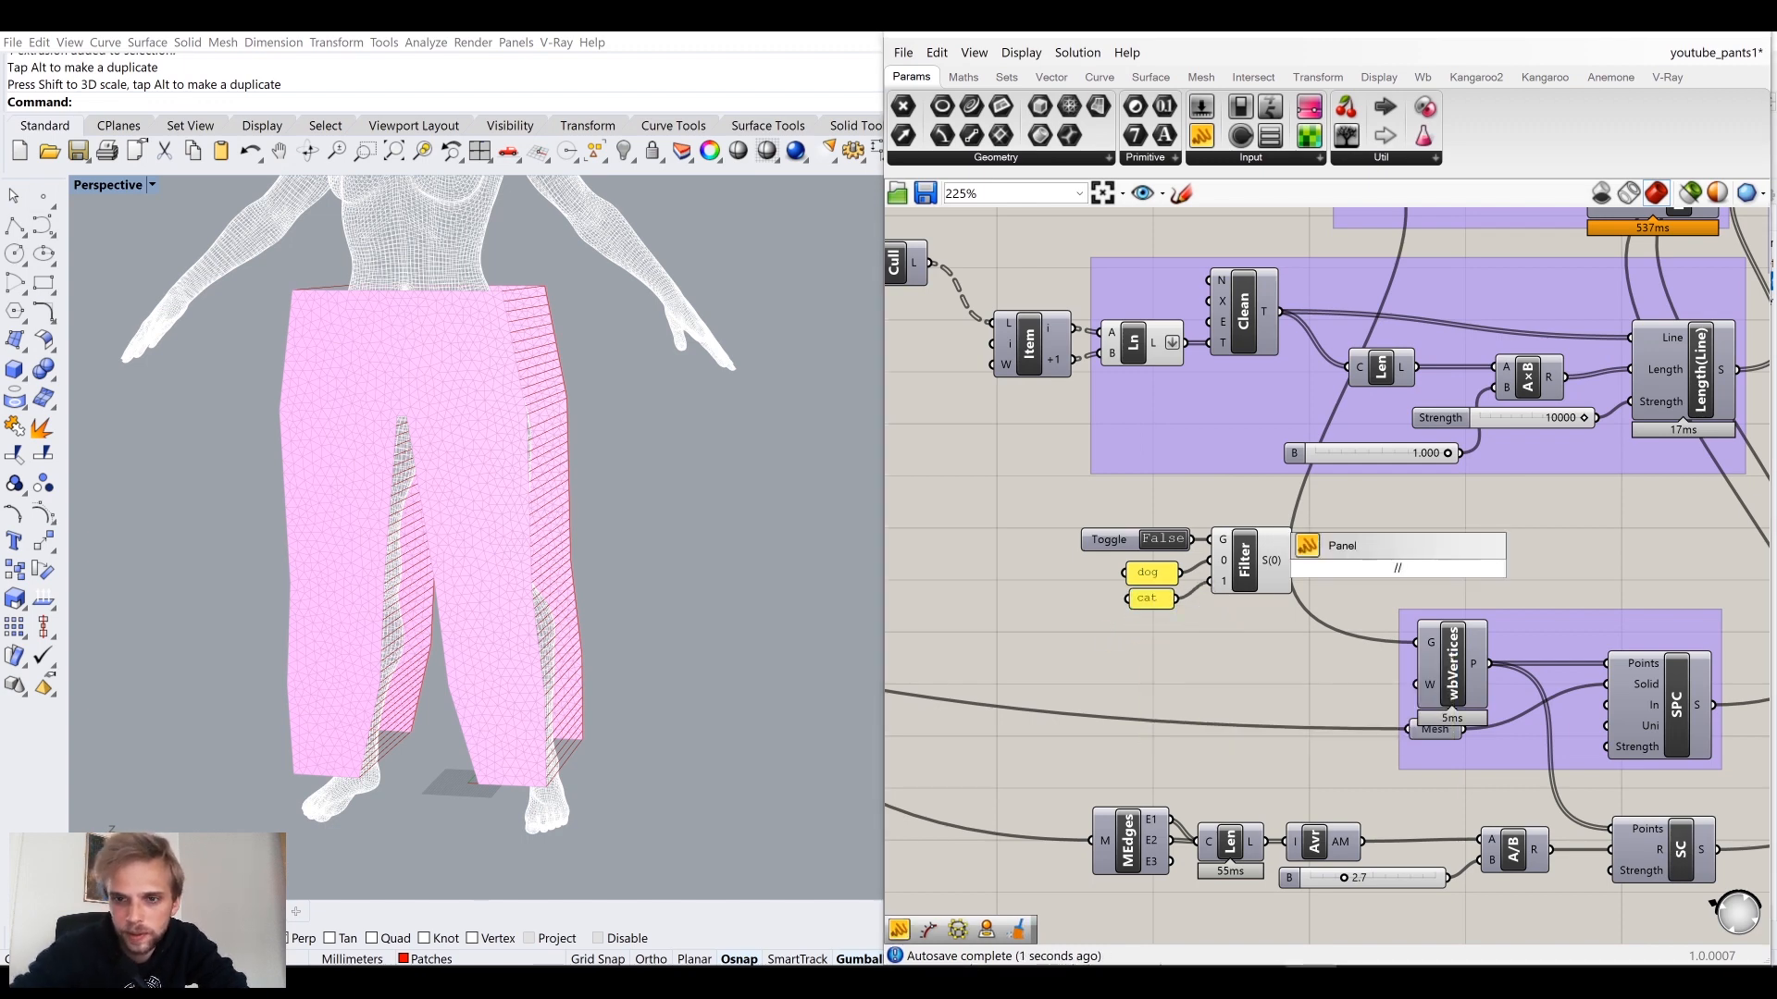
key(Return)
scroll(1296, 555, up, 3)
drag(1307, 564, 1364, 620)
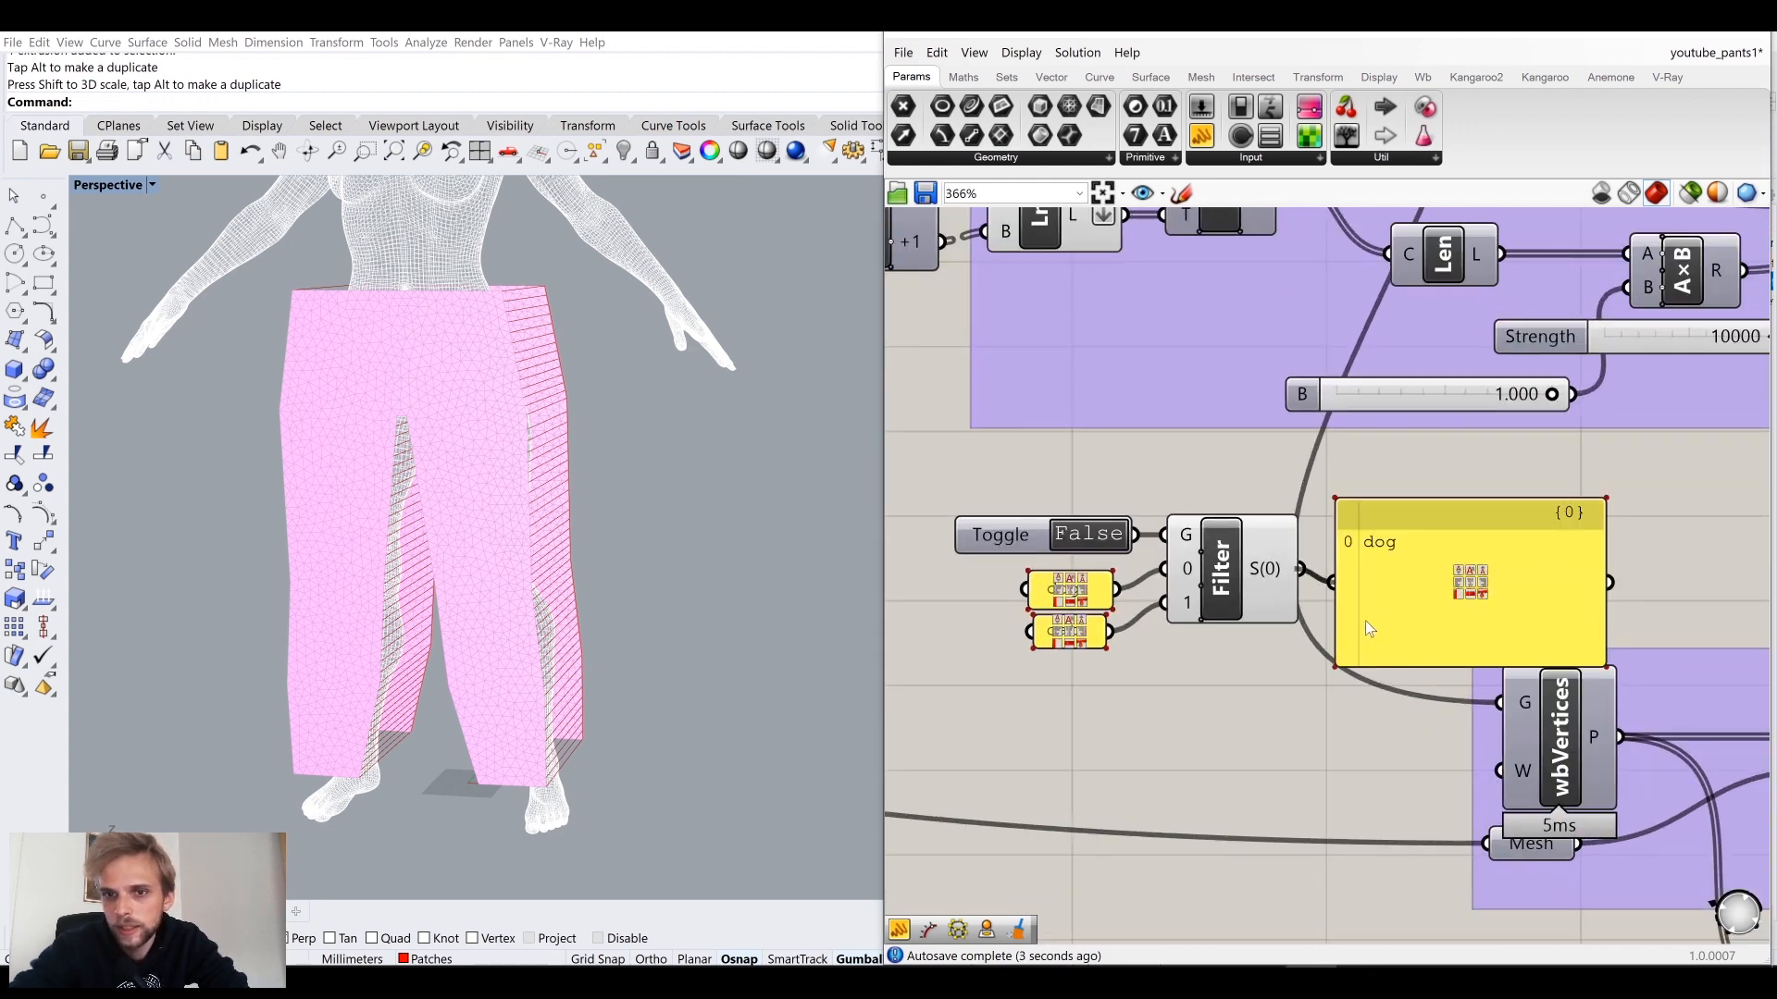
scroll(1307, 627, down, 1)
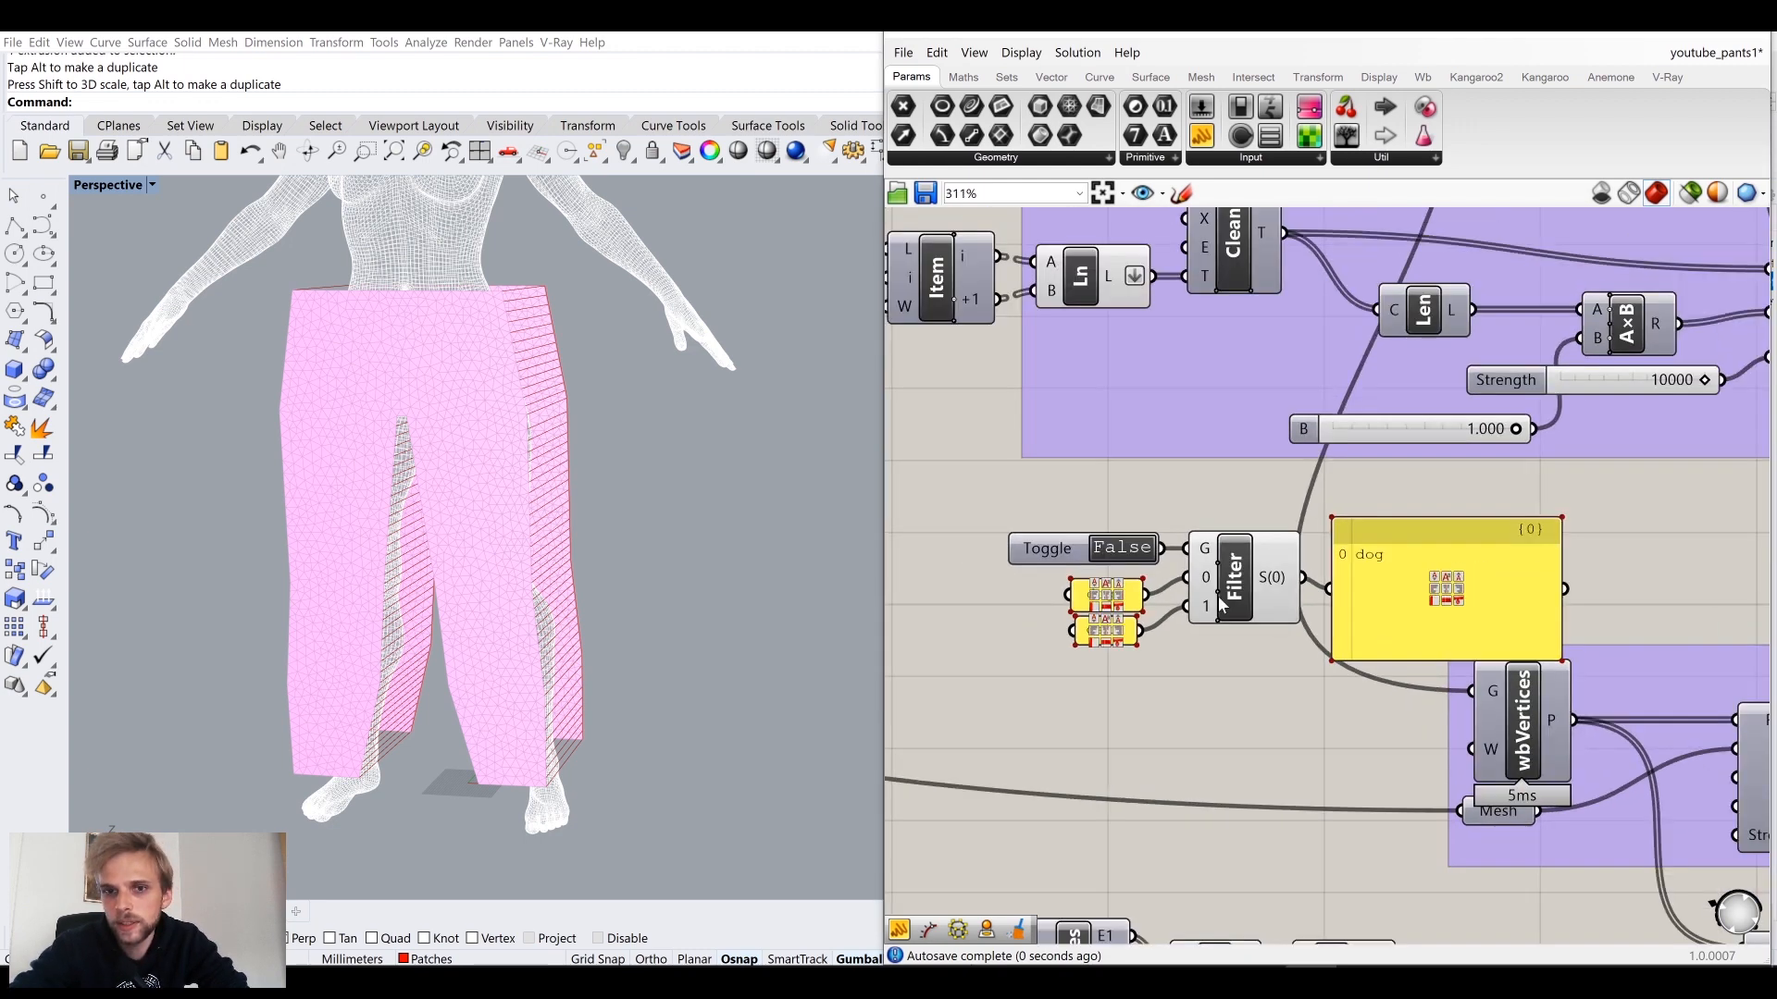
Step: Test the Filter by switching the toggle between True and False, ending on False, and delete the output panel
double_click(1126, 549)
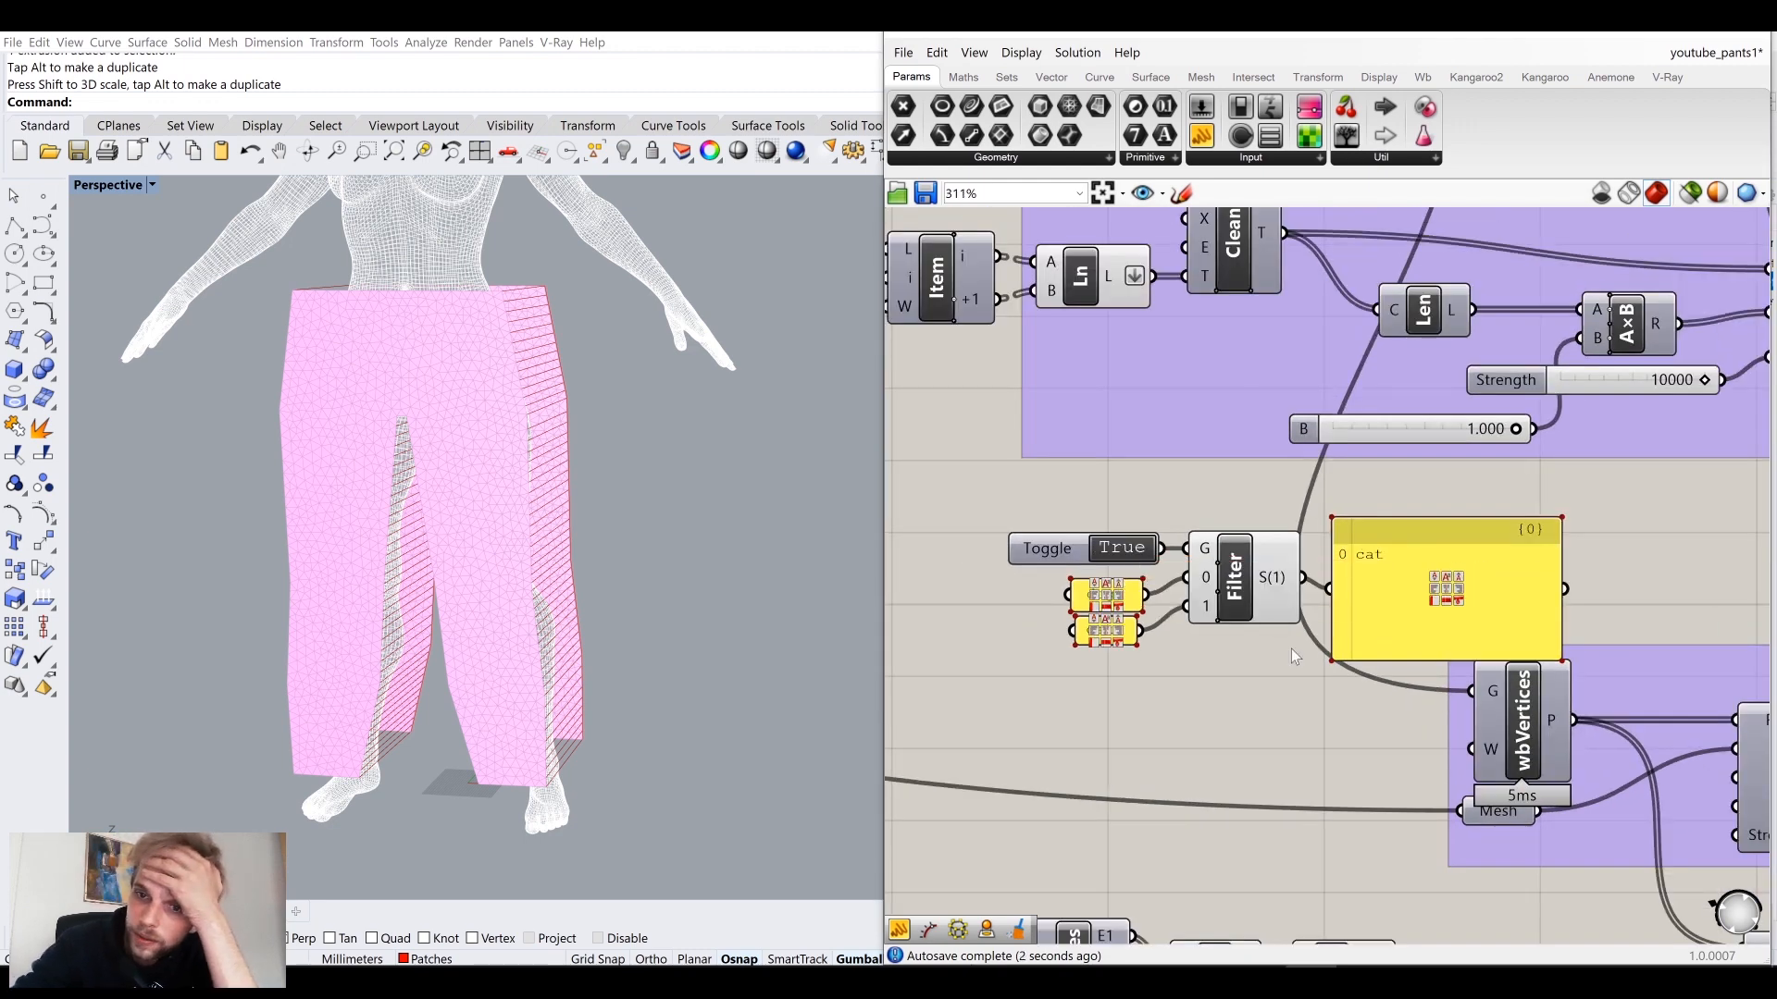
double_click(1121, 550)
double_click(1121, 550)
double_click(1120, 551)
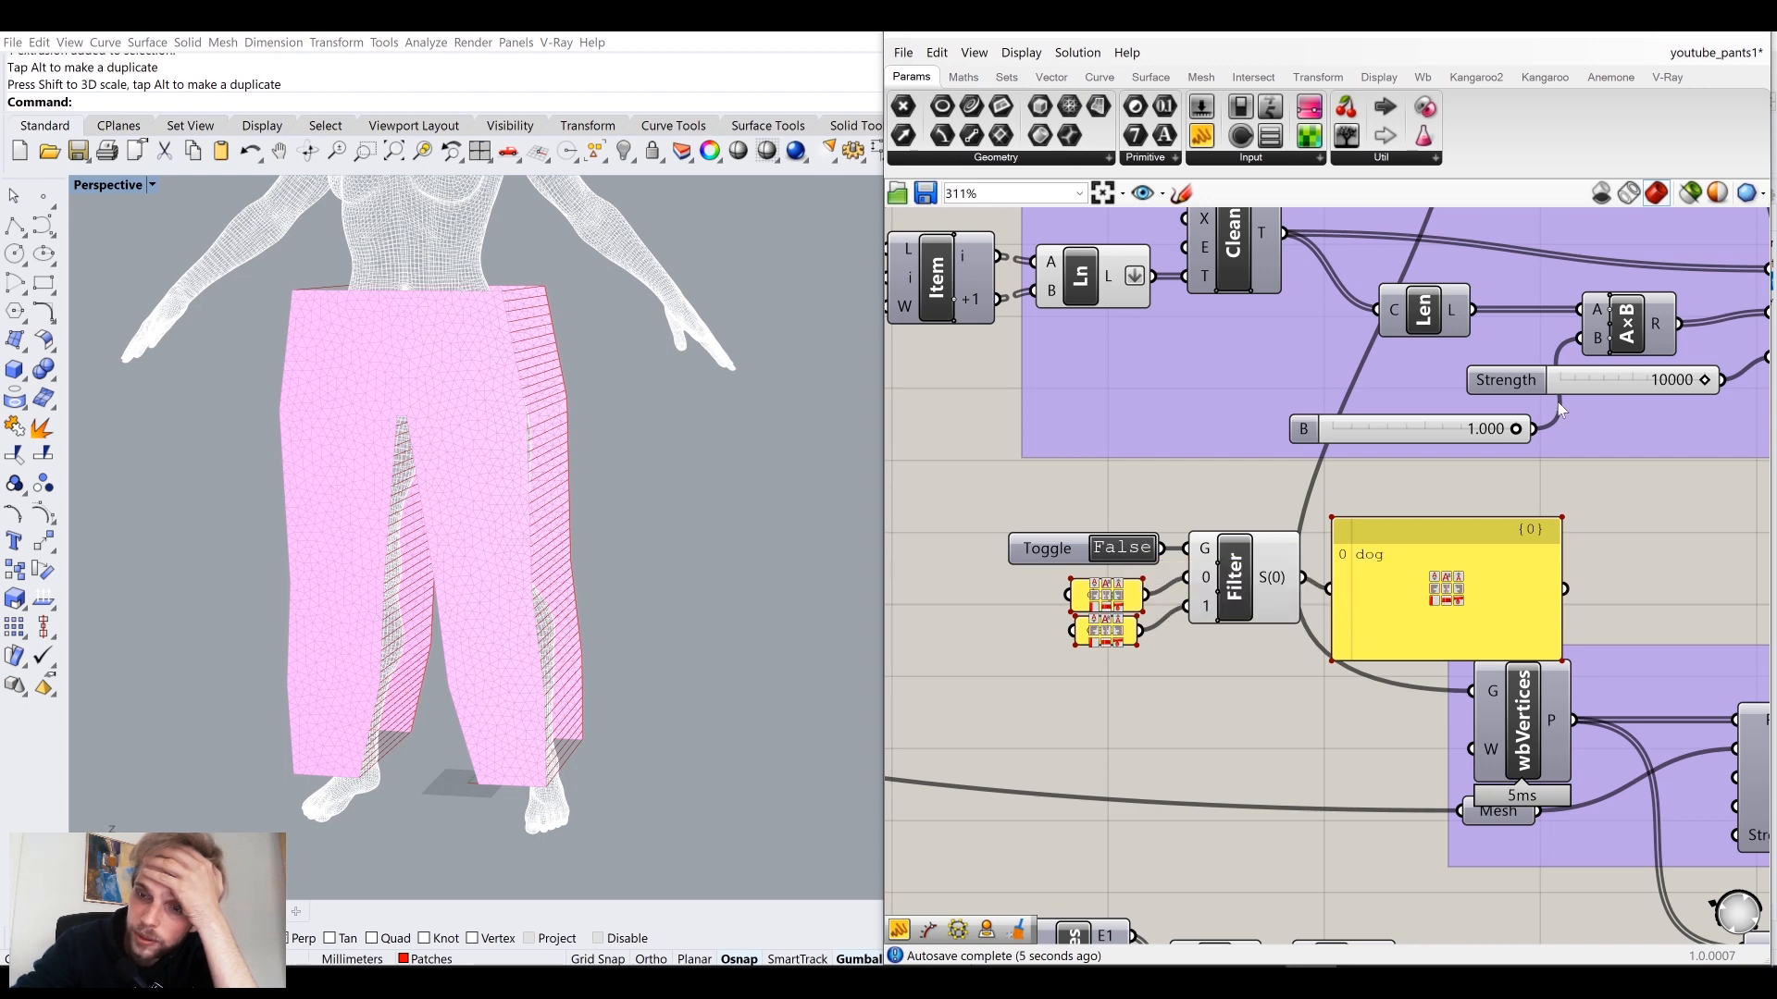
double_click(1152, 549)
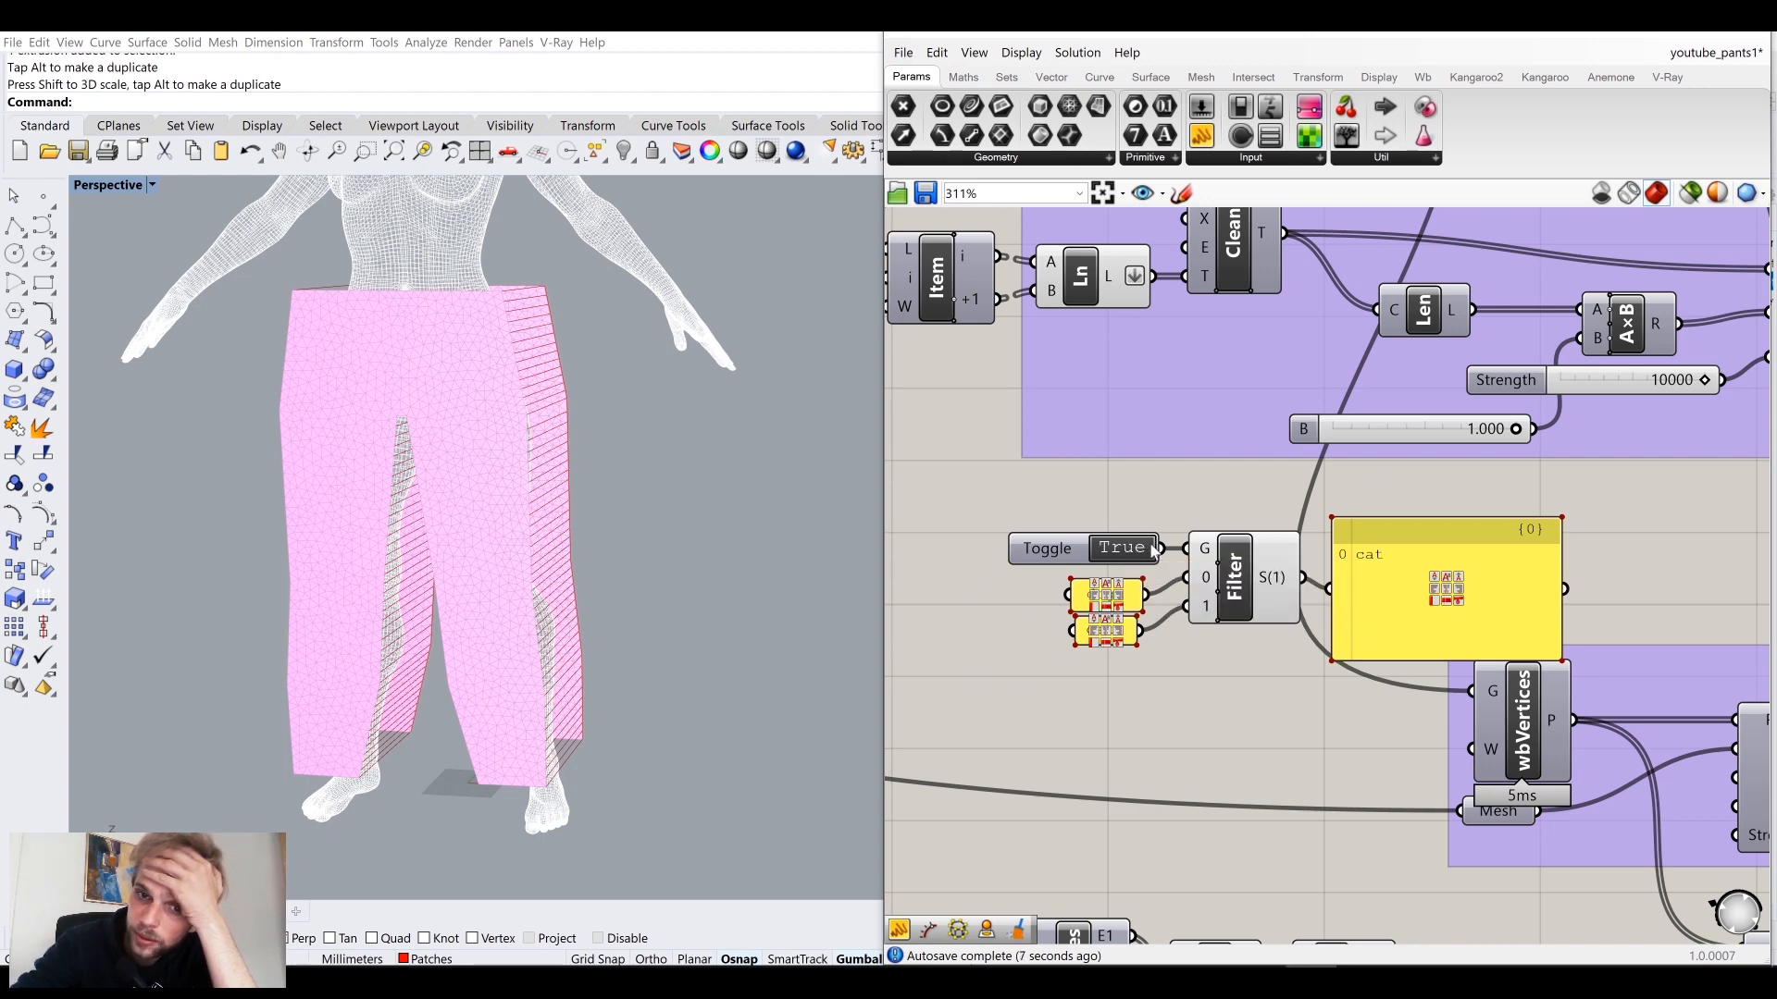
double_click(1152, 549)
click(1386, 617)
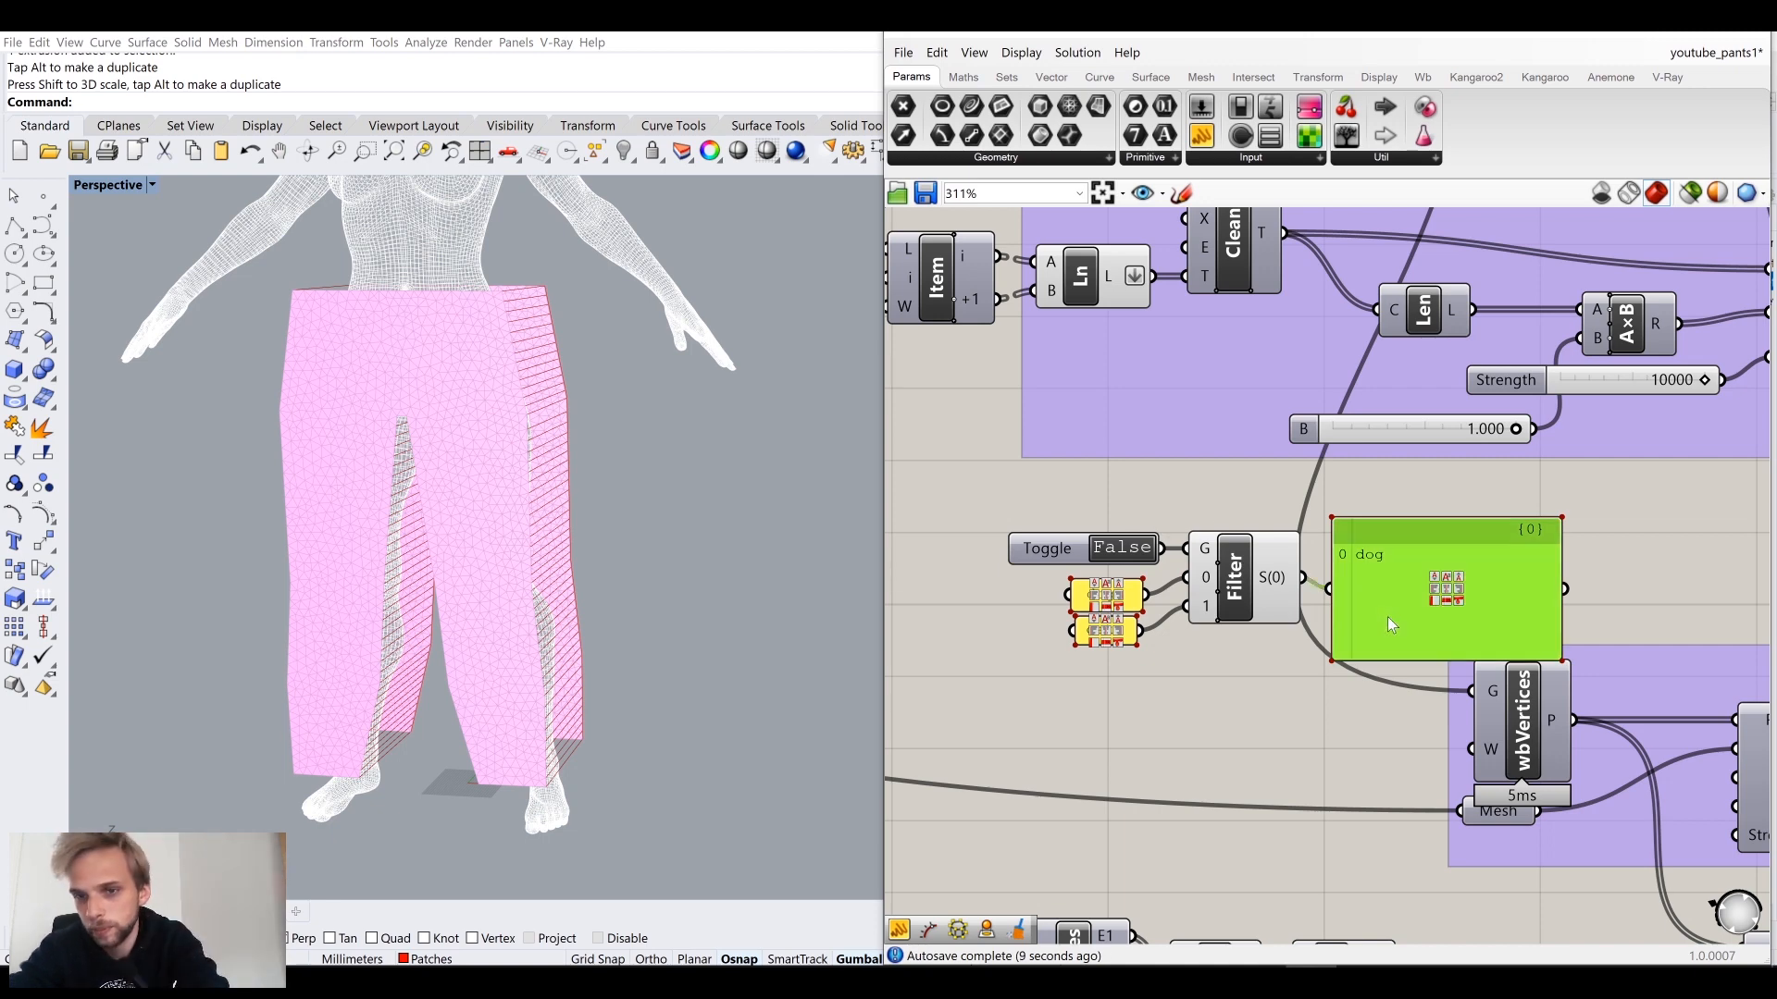
key(Delete)
Step: Change the Filter's input panels to 10 for stream 0 and 10000 for stream 1
scroll(1094, 633, up, 3)
scroll(1116, 594, up, 2)
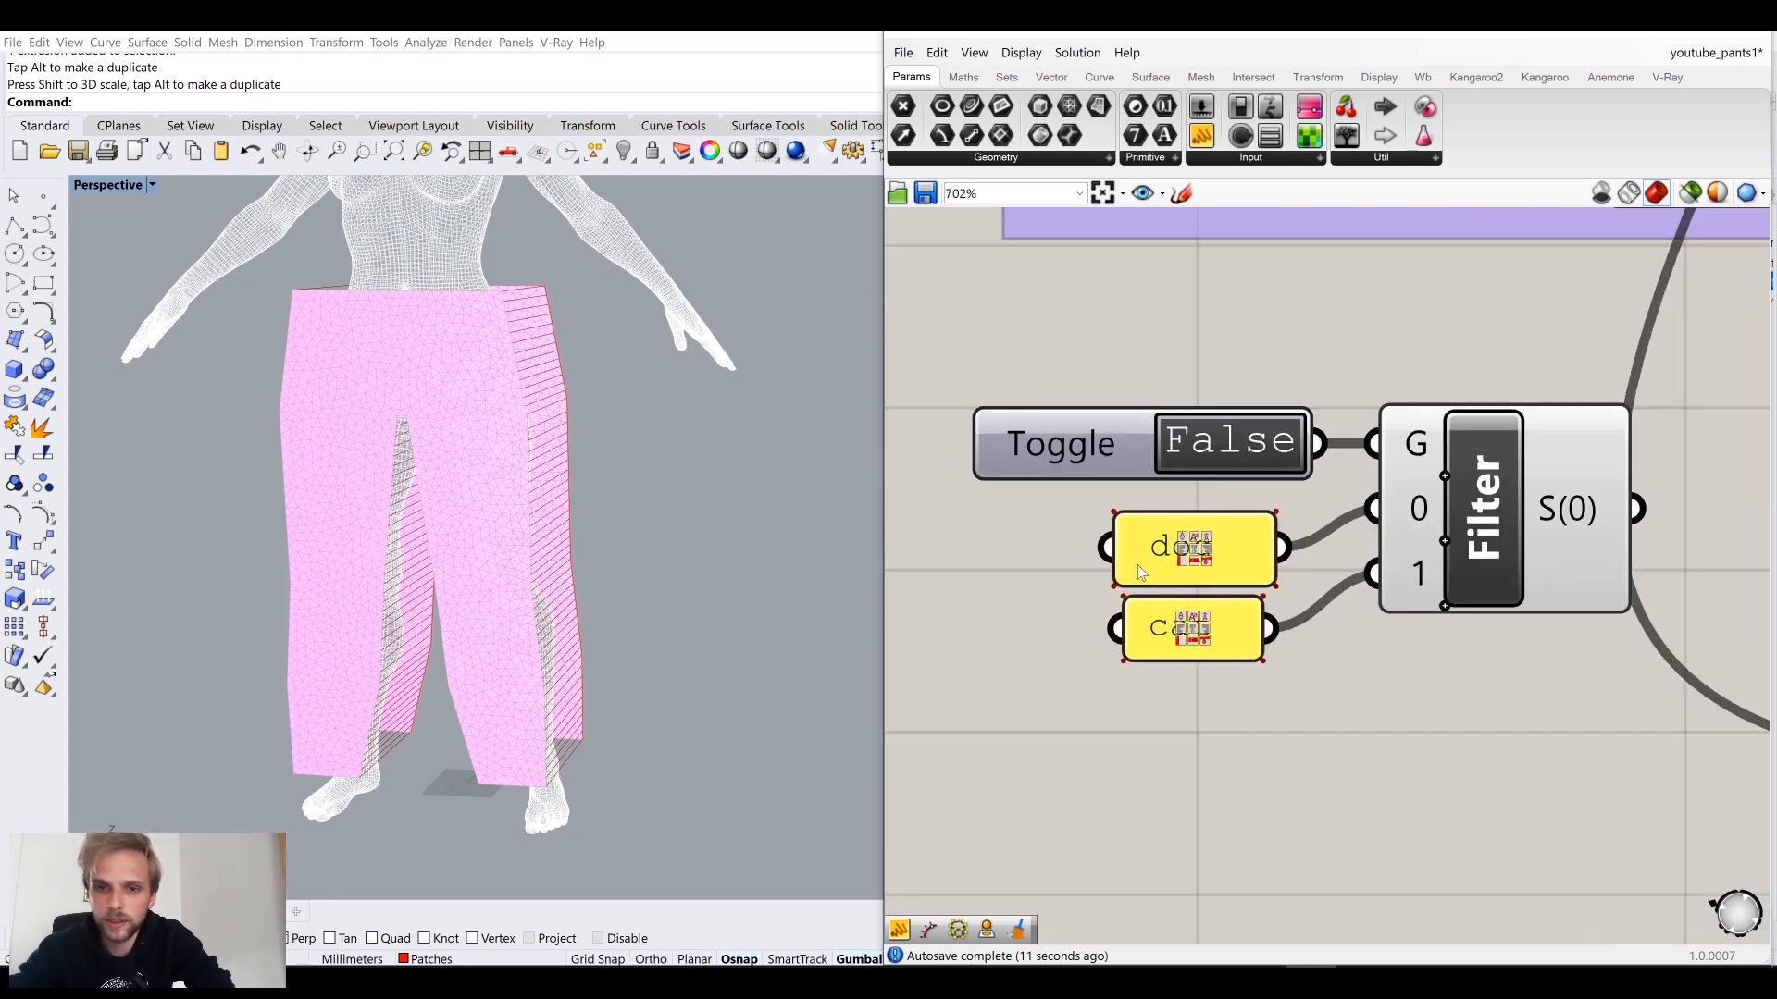
double_click(1156, 562)
text(10)
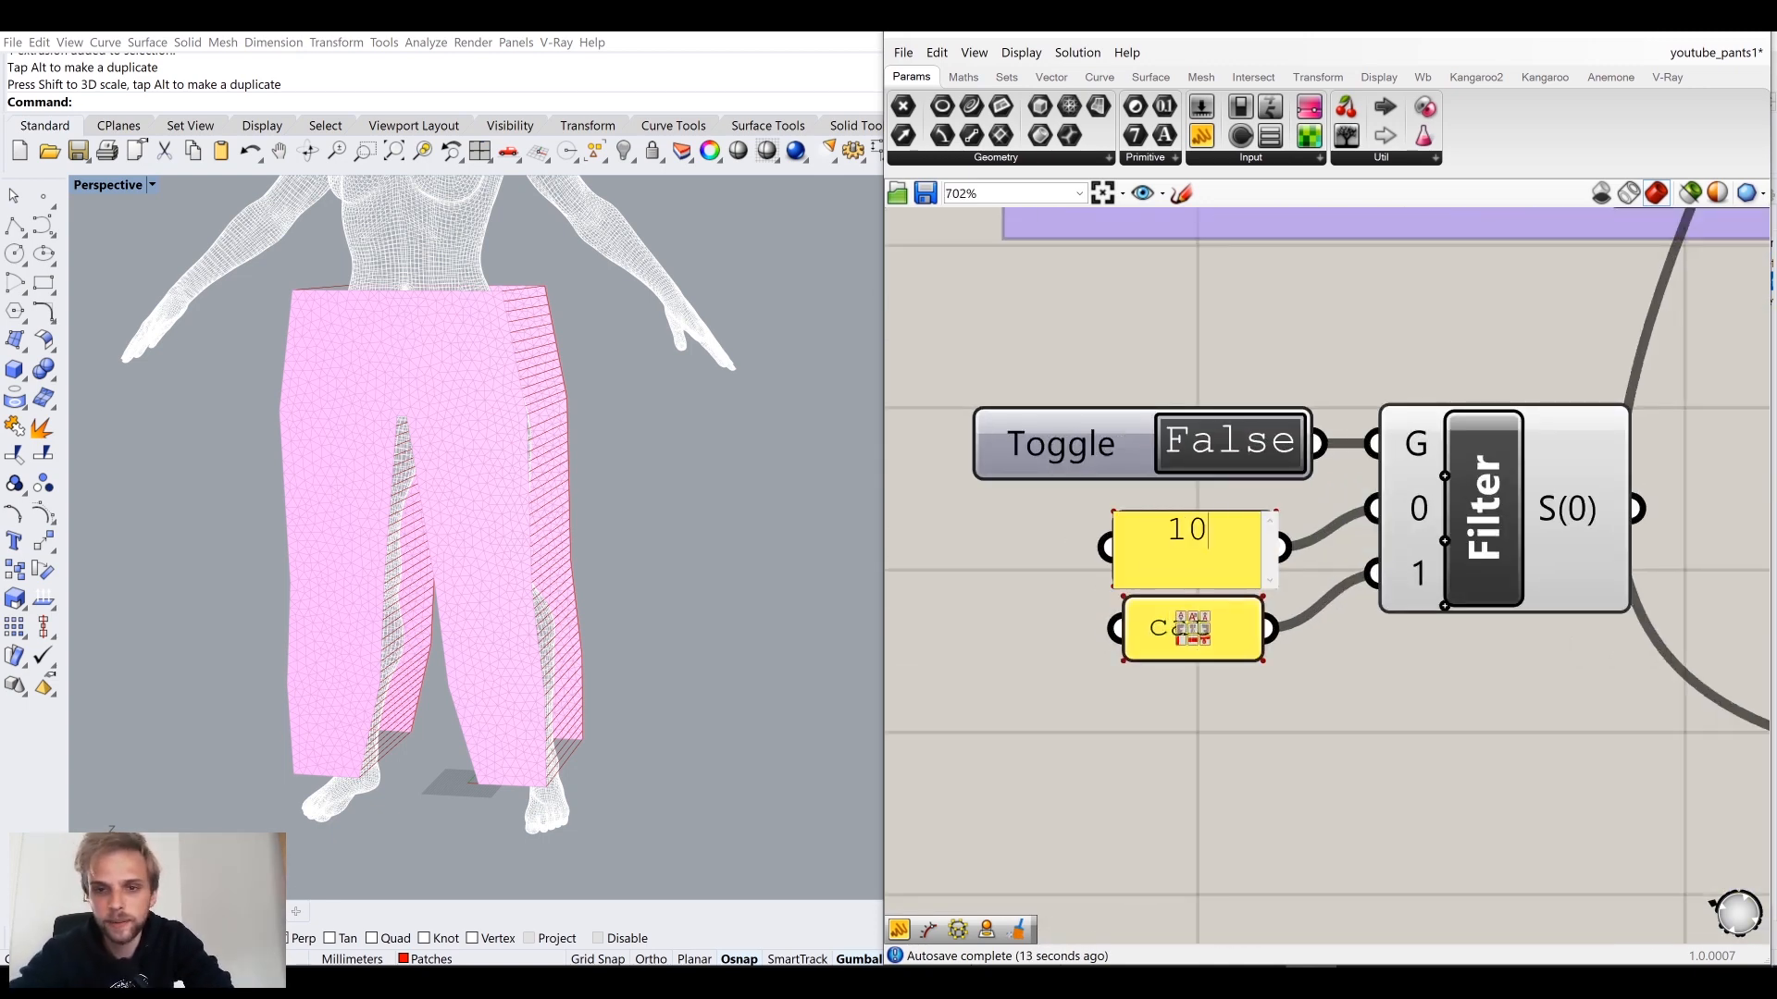
click(1064, 605)
double_click(1166, 629)
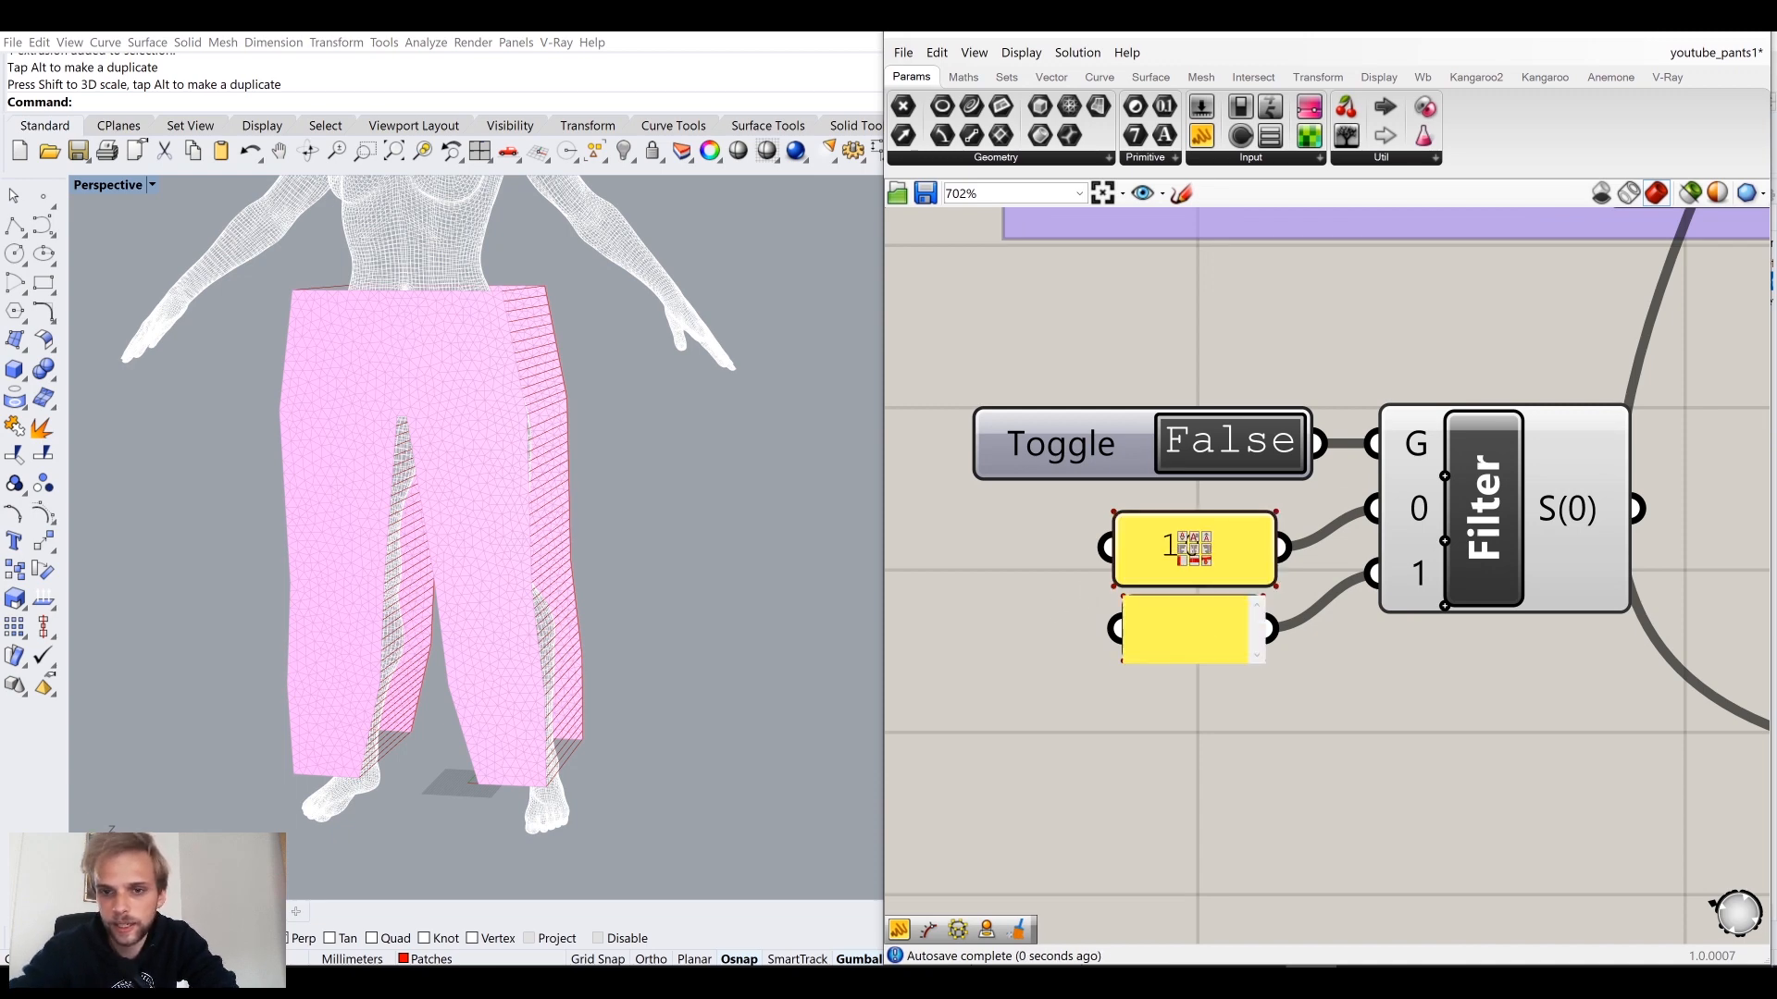
text(10000)
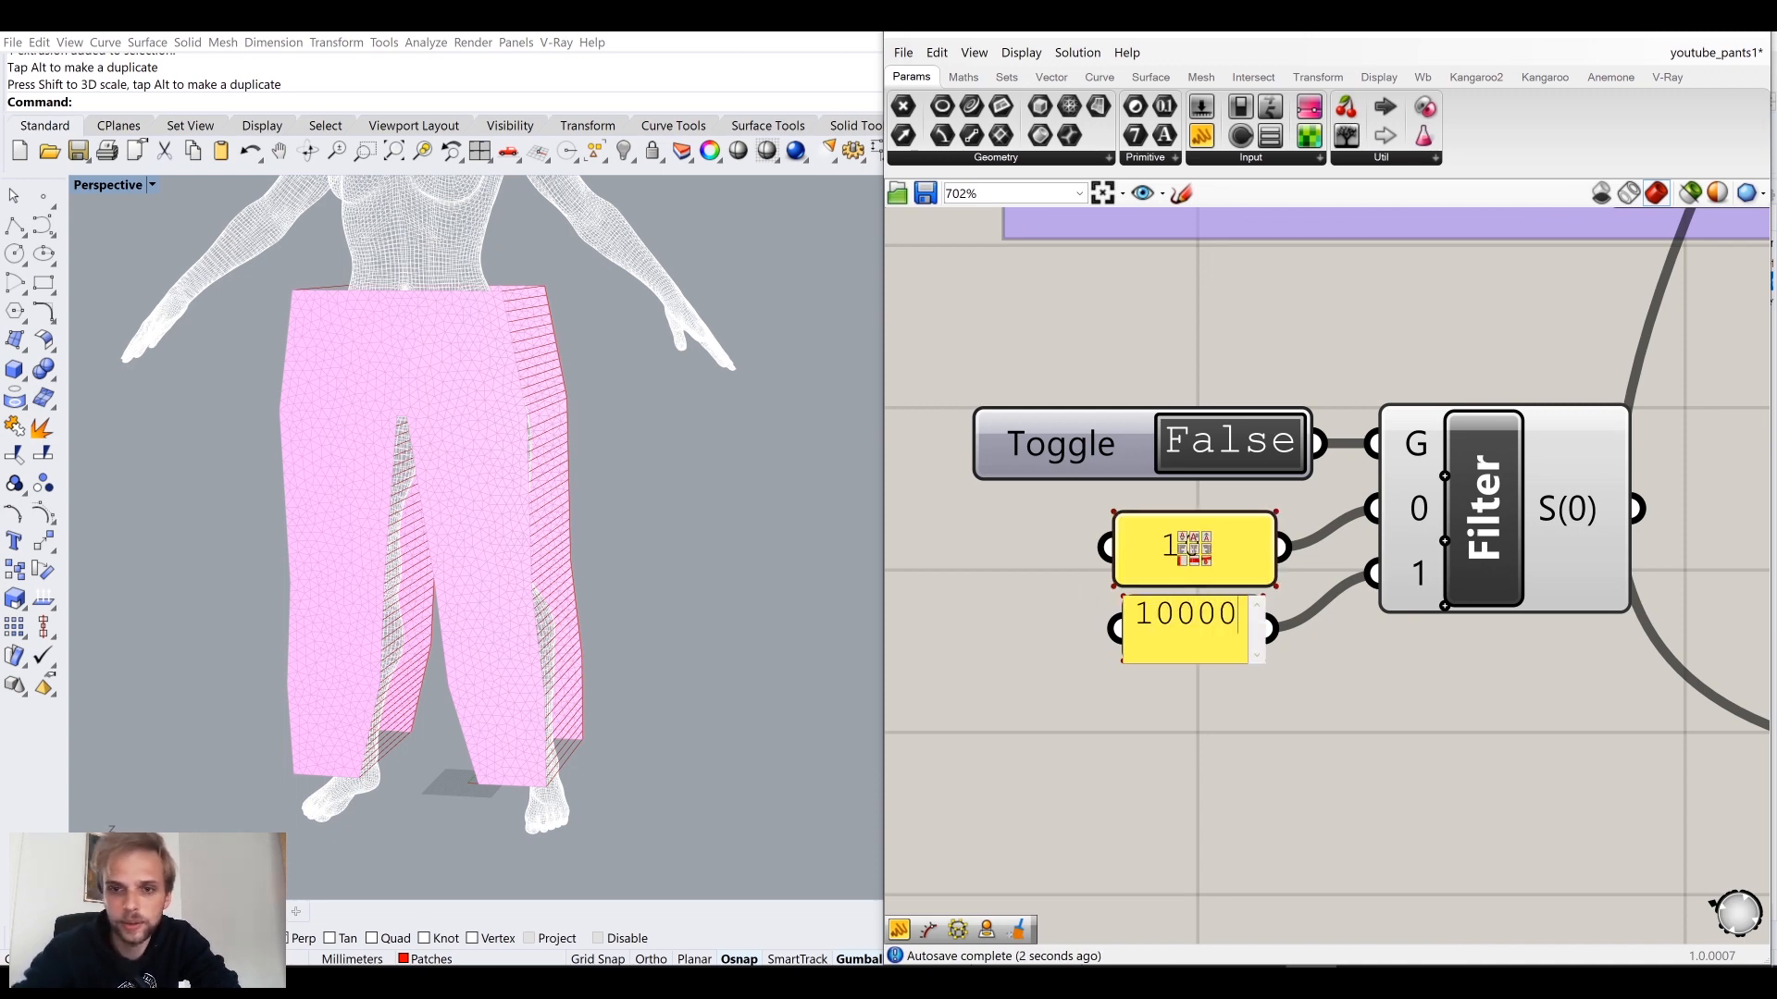
click(1040, 607)
Step: Connect the Filter's output to the Strength input of Length(Line) and delete the old Strength slider
scroll(1076, 585, down, 5)
right_drag(1396, 515, 1200, 652)
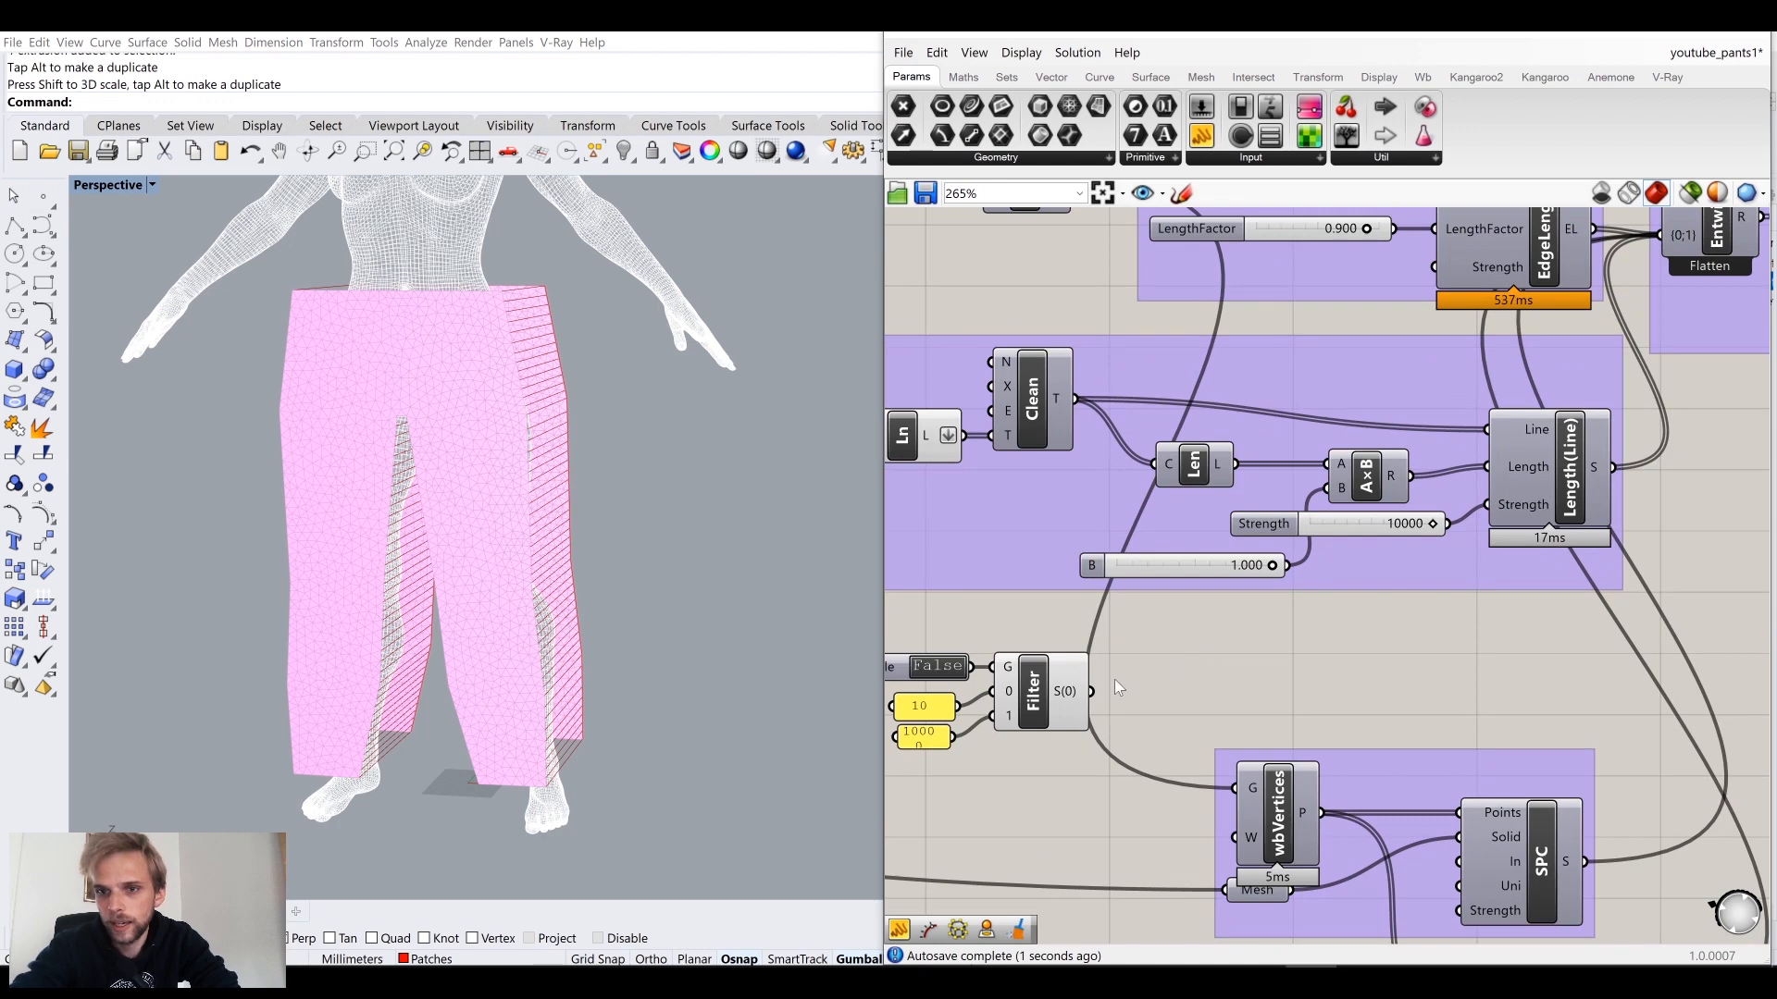
drag(1094, 691, 1512, 521)
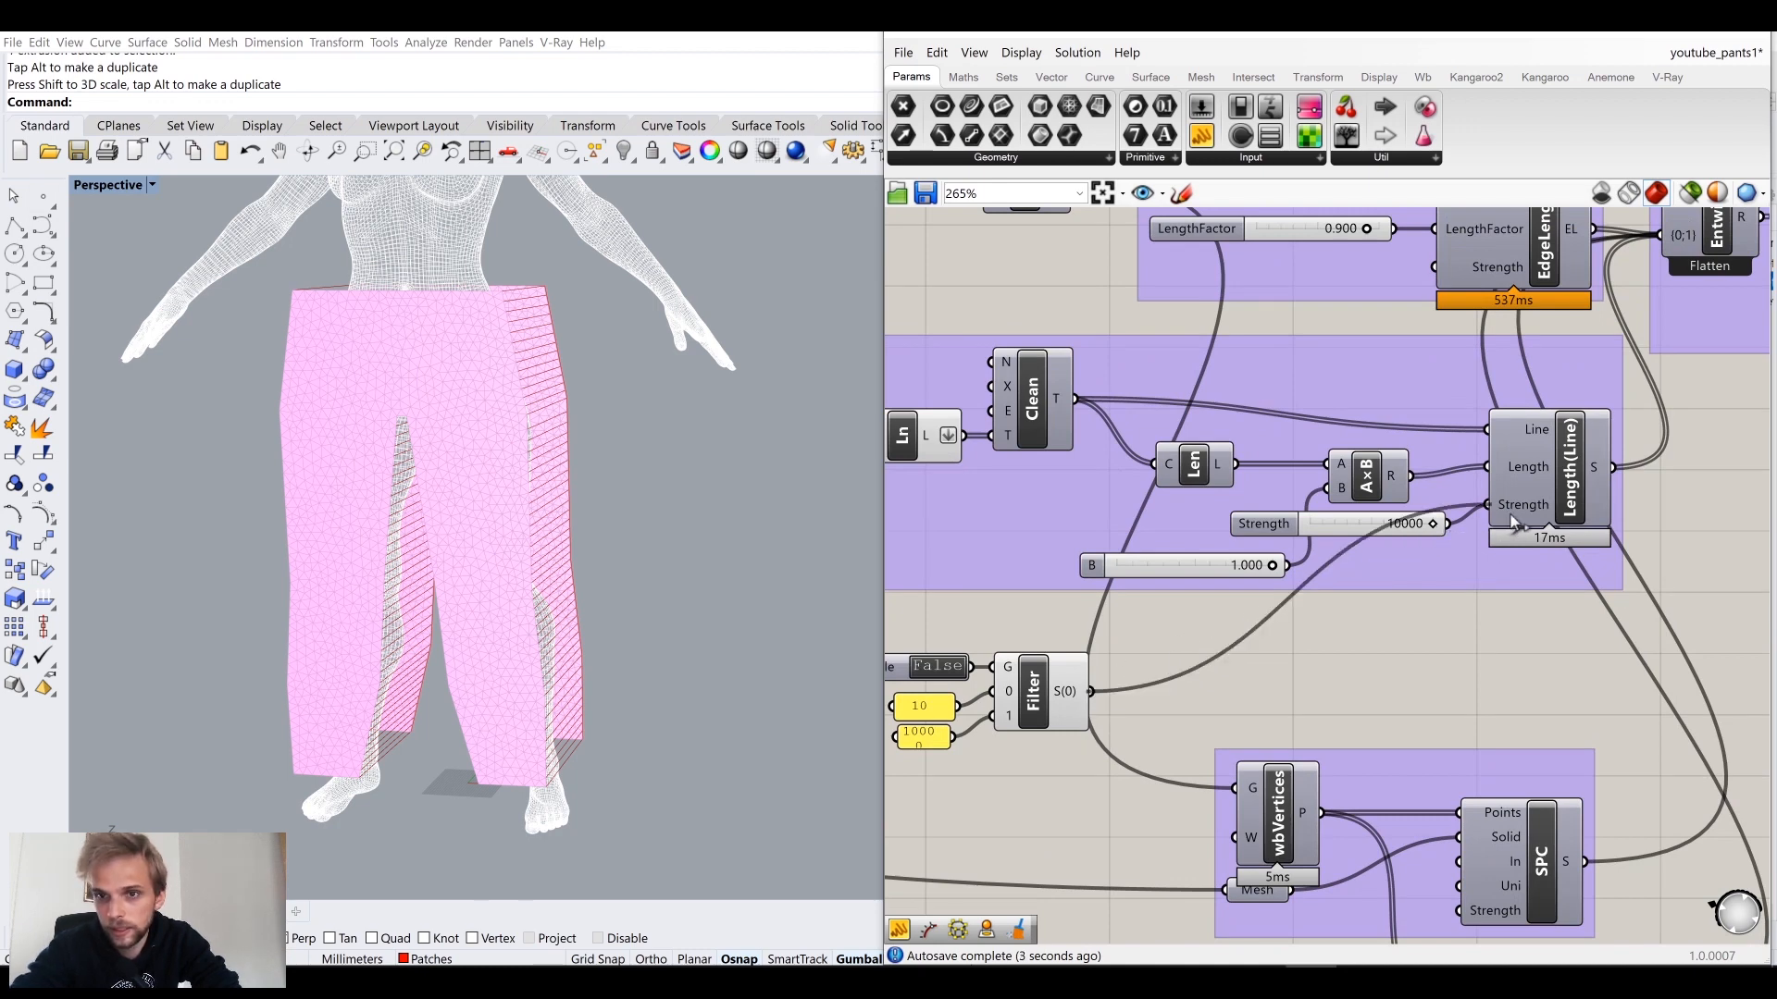
click(1356, 524)
key(Delete)
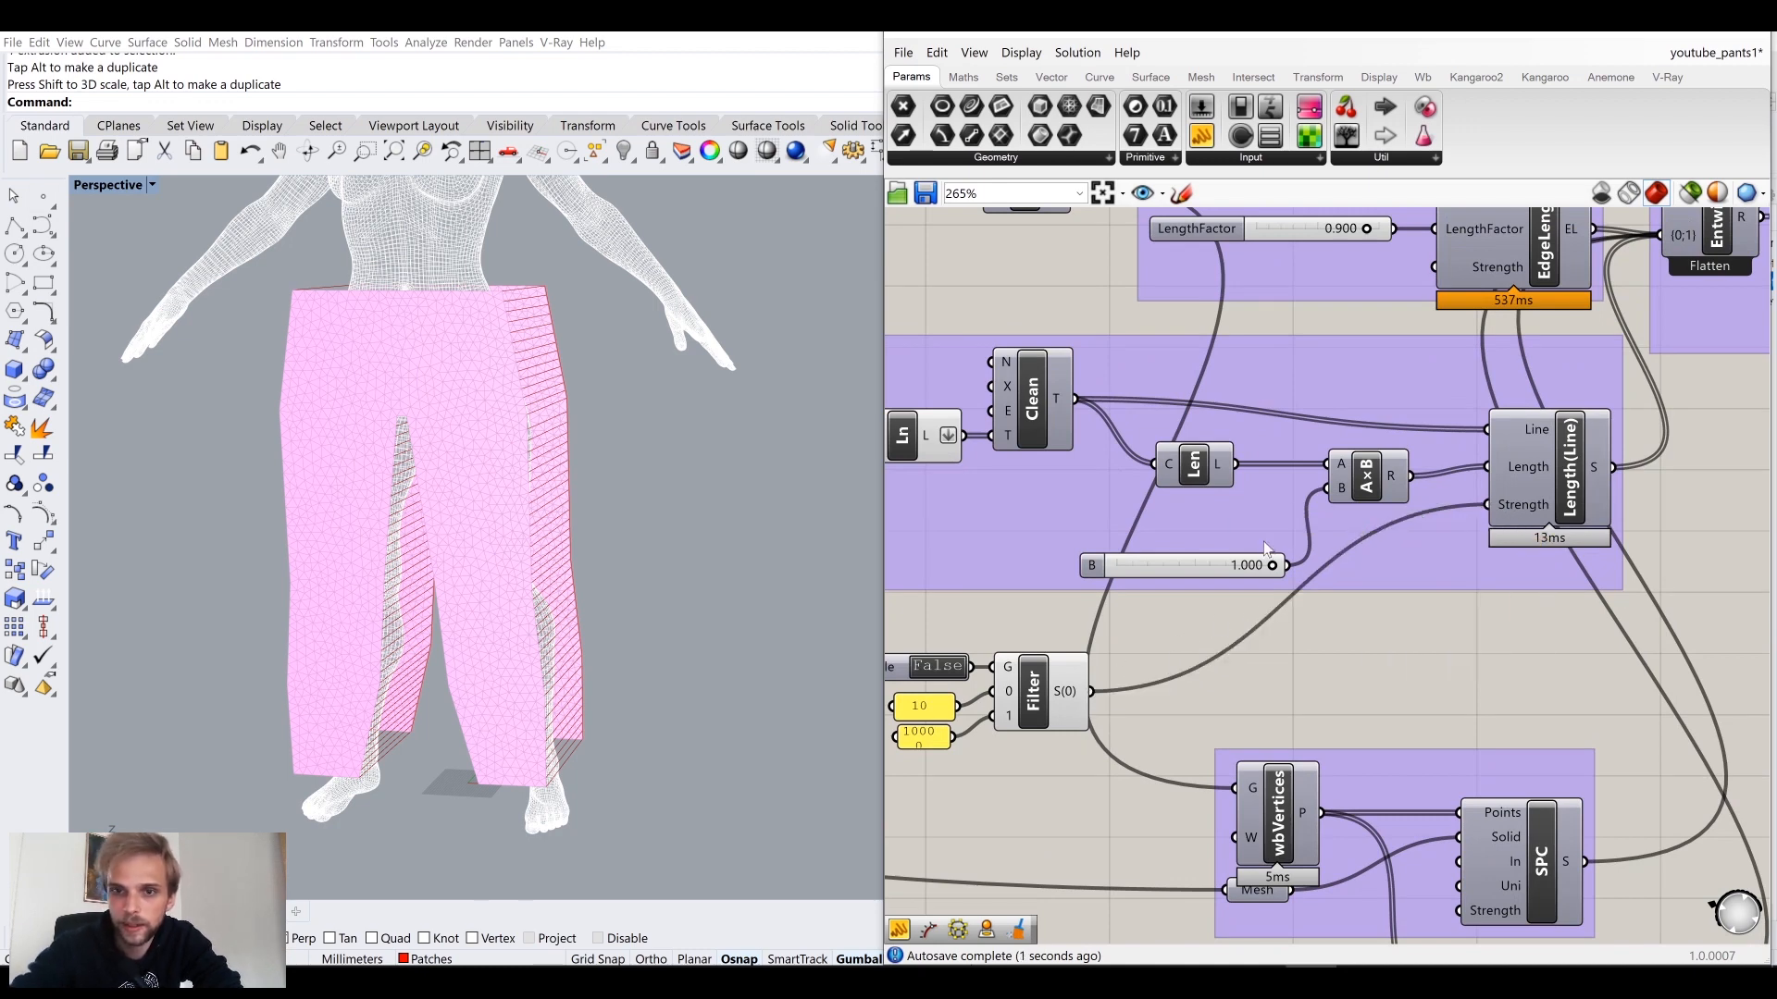
Step: Move the Filter with its toggle and both panels closer beneath the Length(Line) component
right_drag(1267, 548, 1455, 494)
drag(1238, 735, 1047, 594)
drag(1244, 642, 1612, 630)
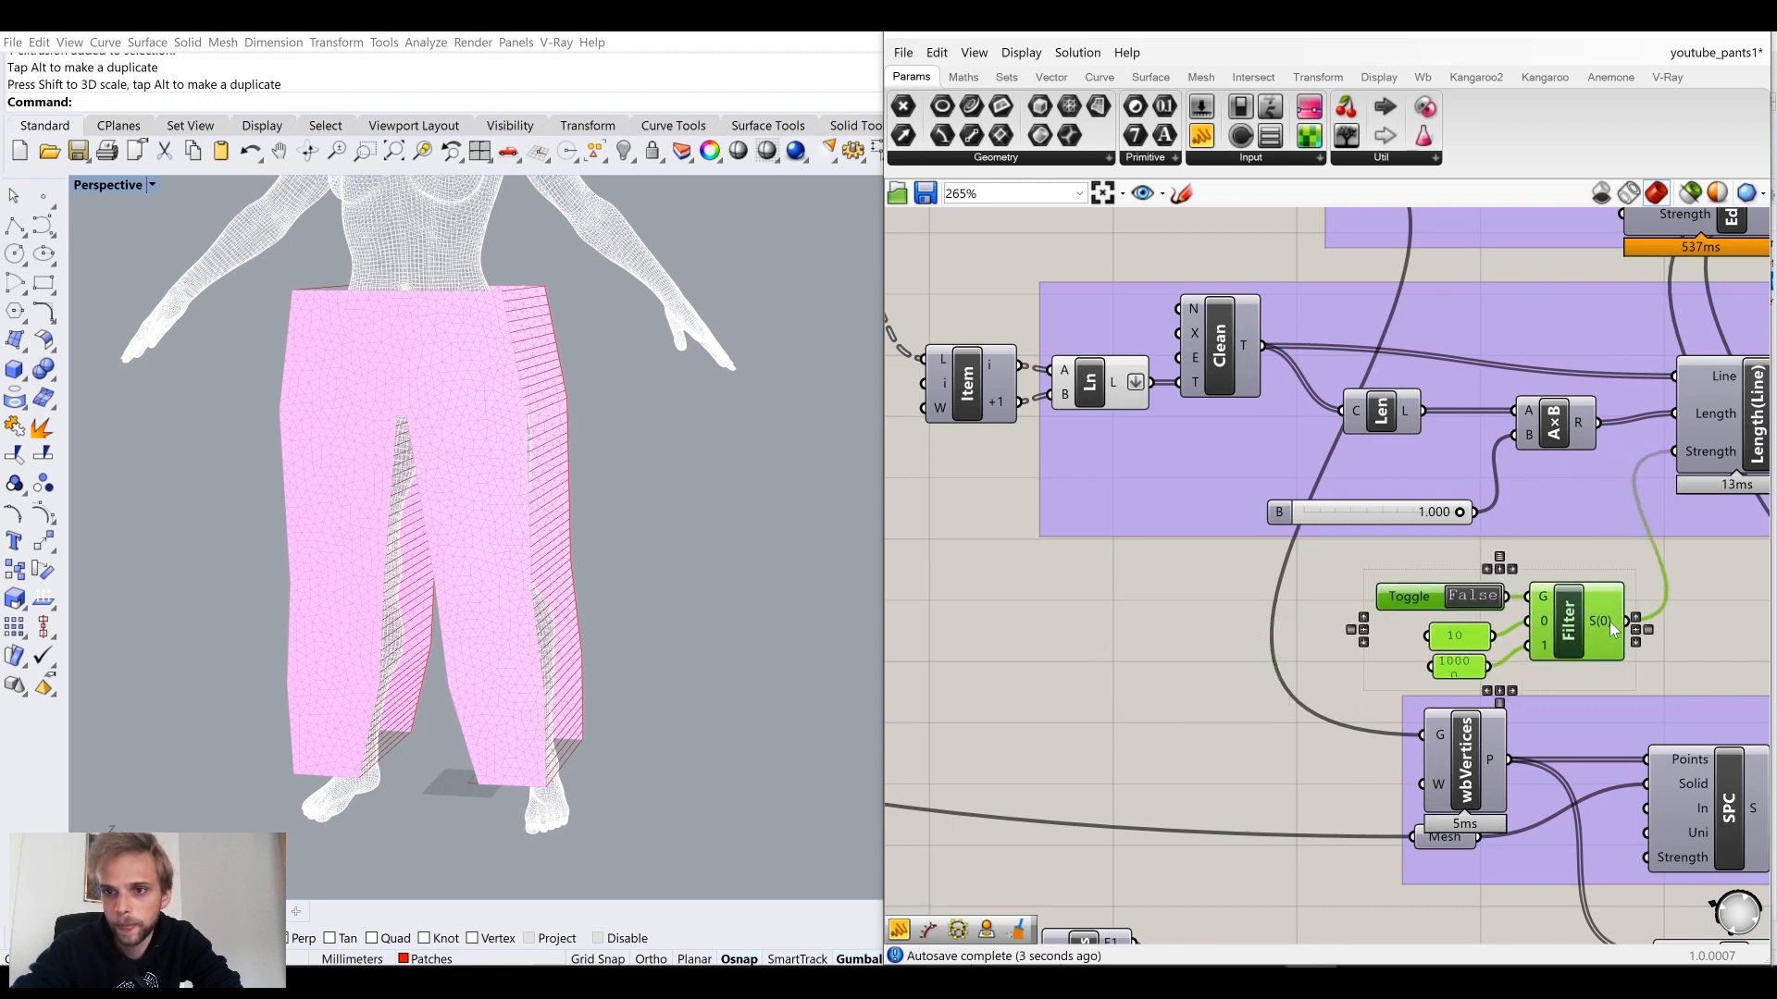
right_drag(1591, 608, 1301, 575)
middle_click(1391, 630)
click(1553, 620)
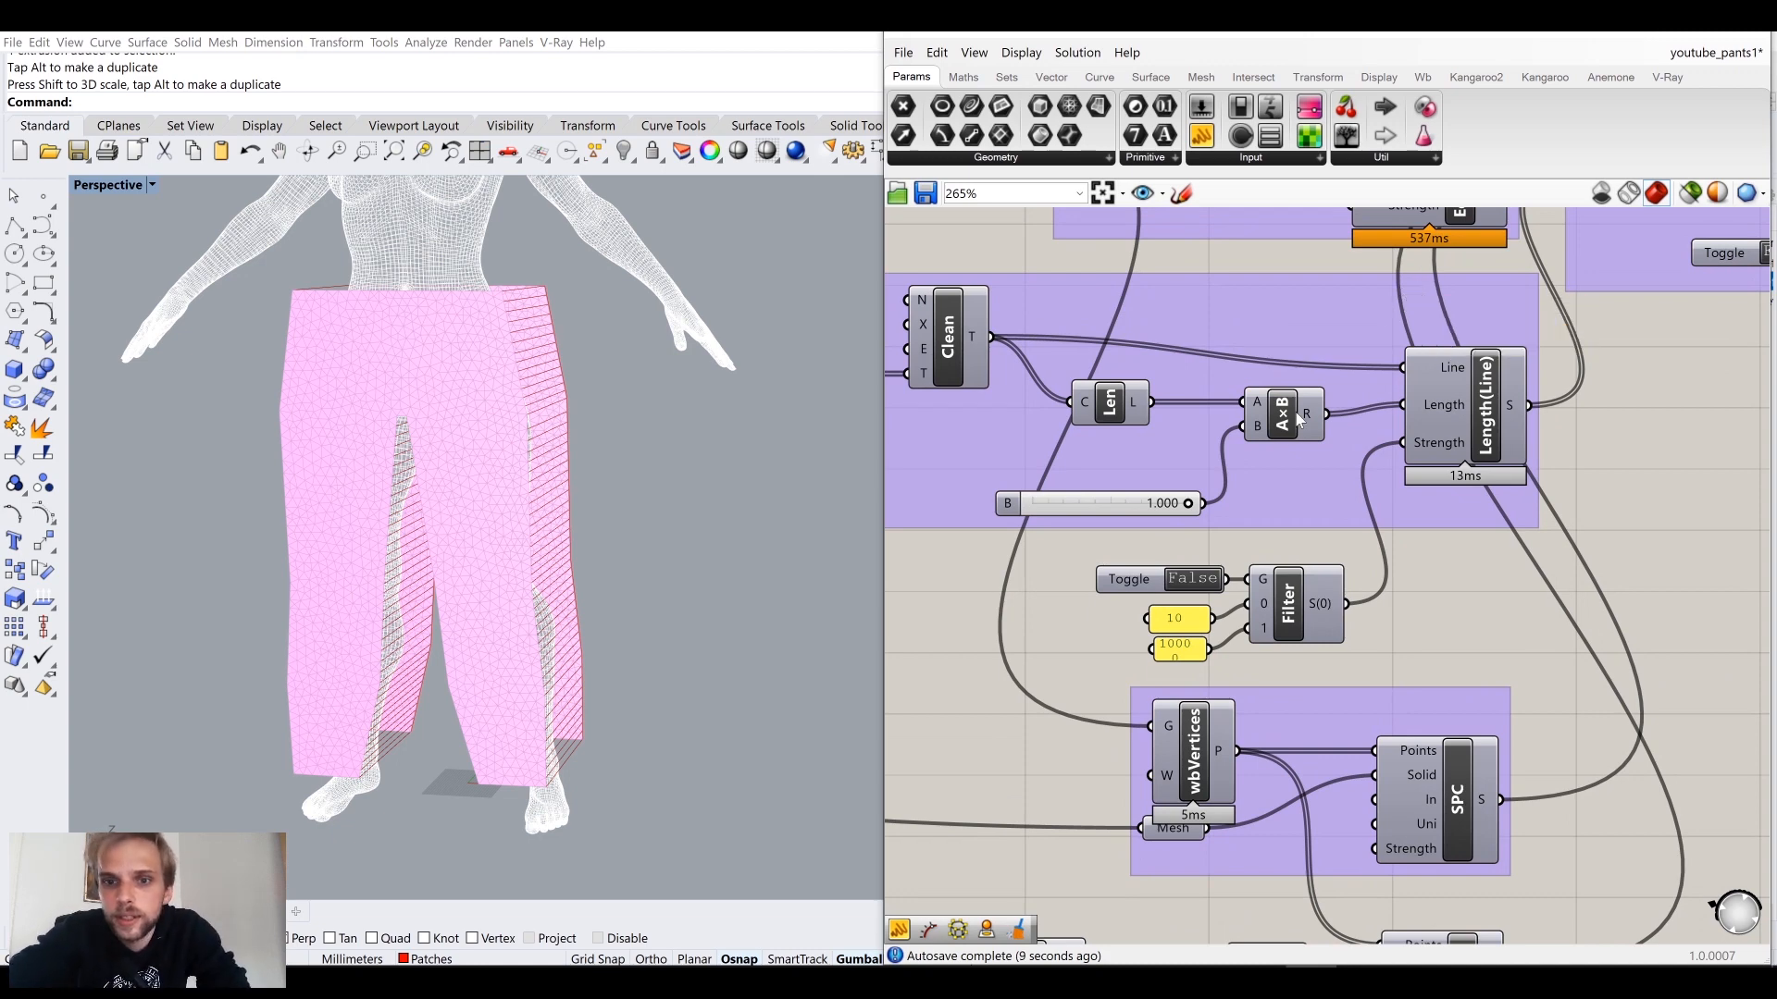
Step: Widen the 10000 panel so its value fits on one line, and nudge the Filter with its inputs slightly closer to Length(Line)
scroll(1106, 645, up, 3)
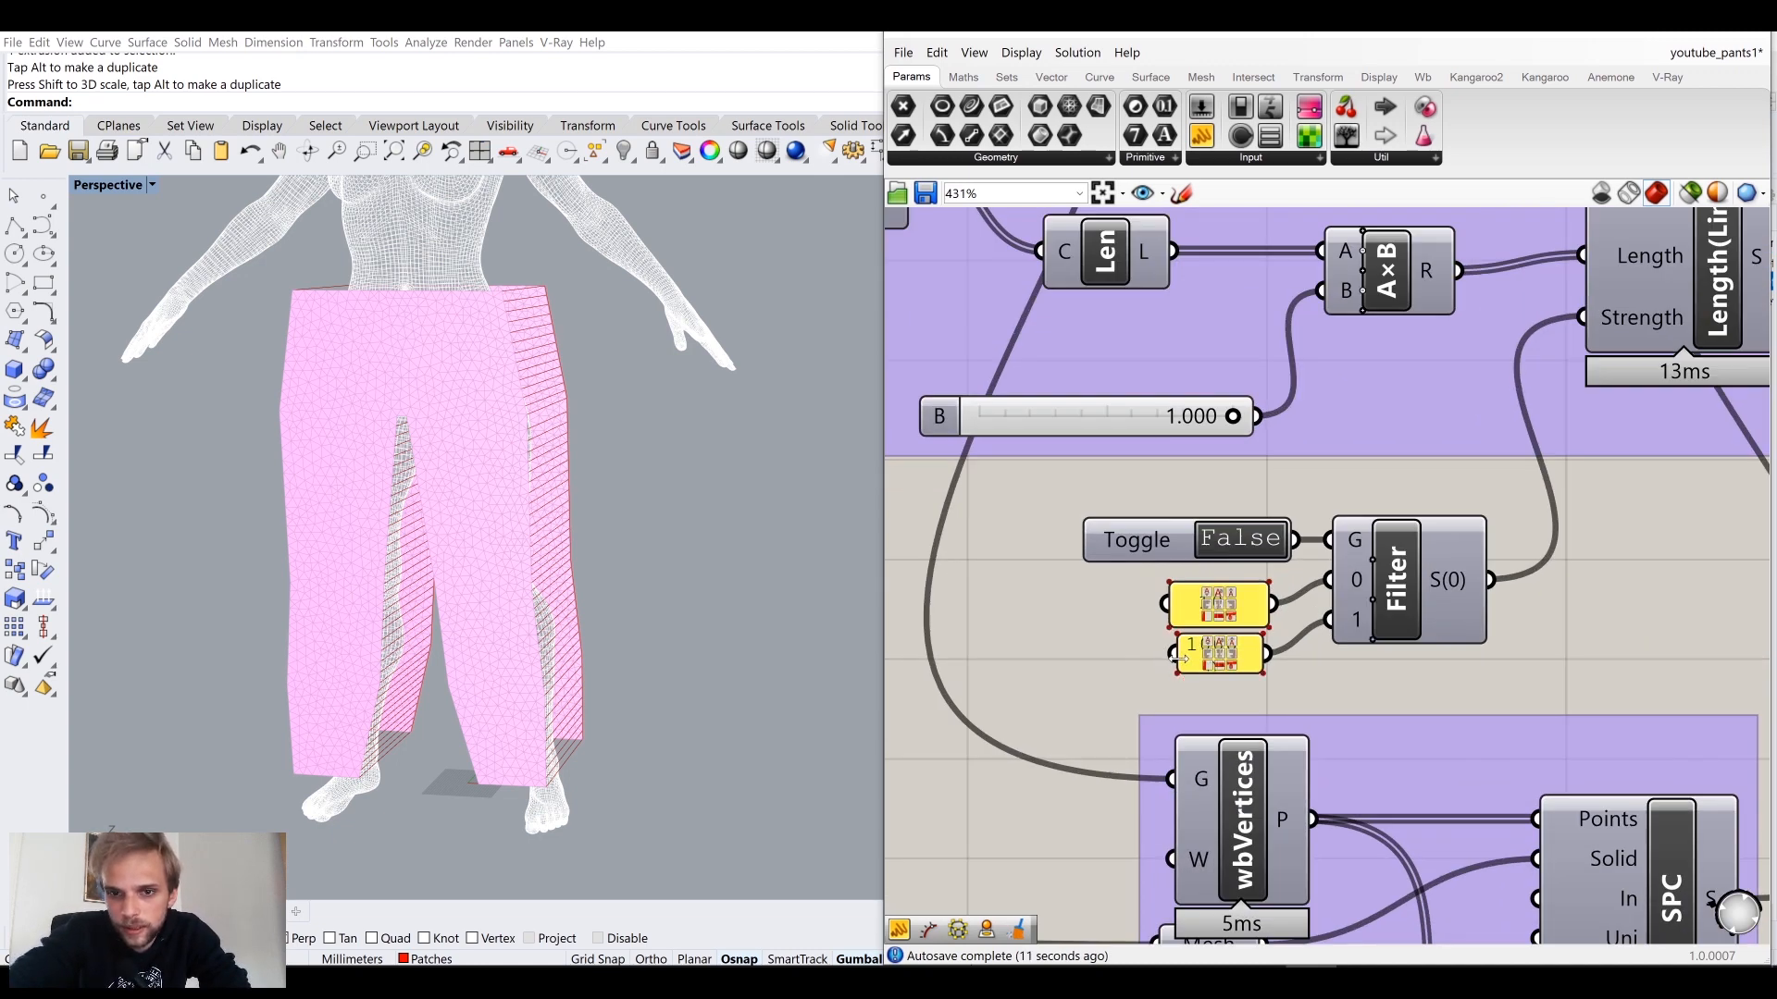
scroll(1107, 661, down, 3)
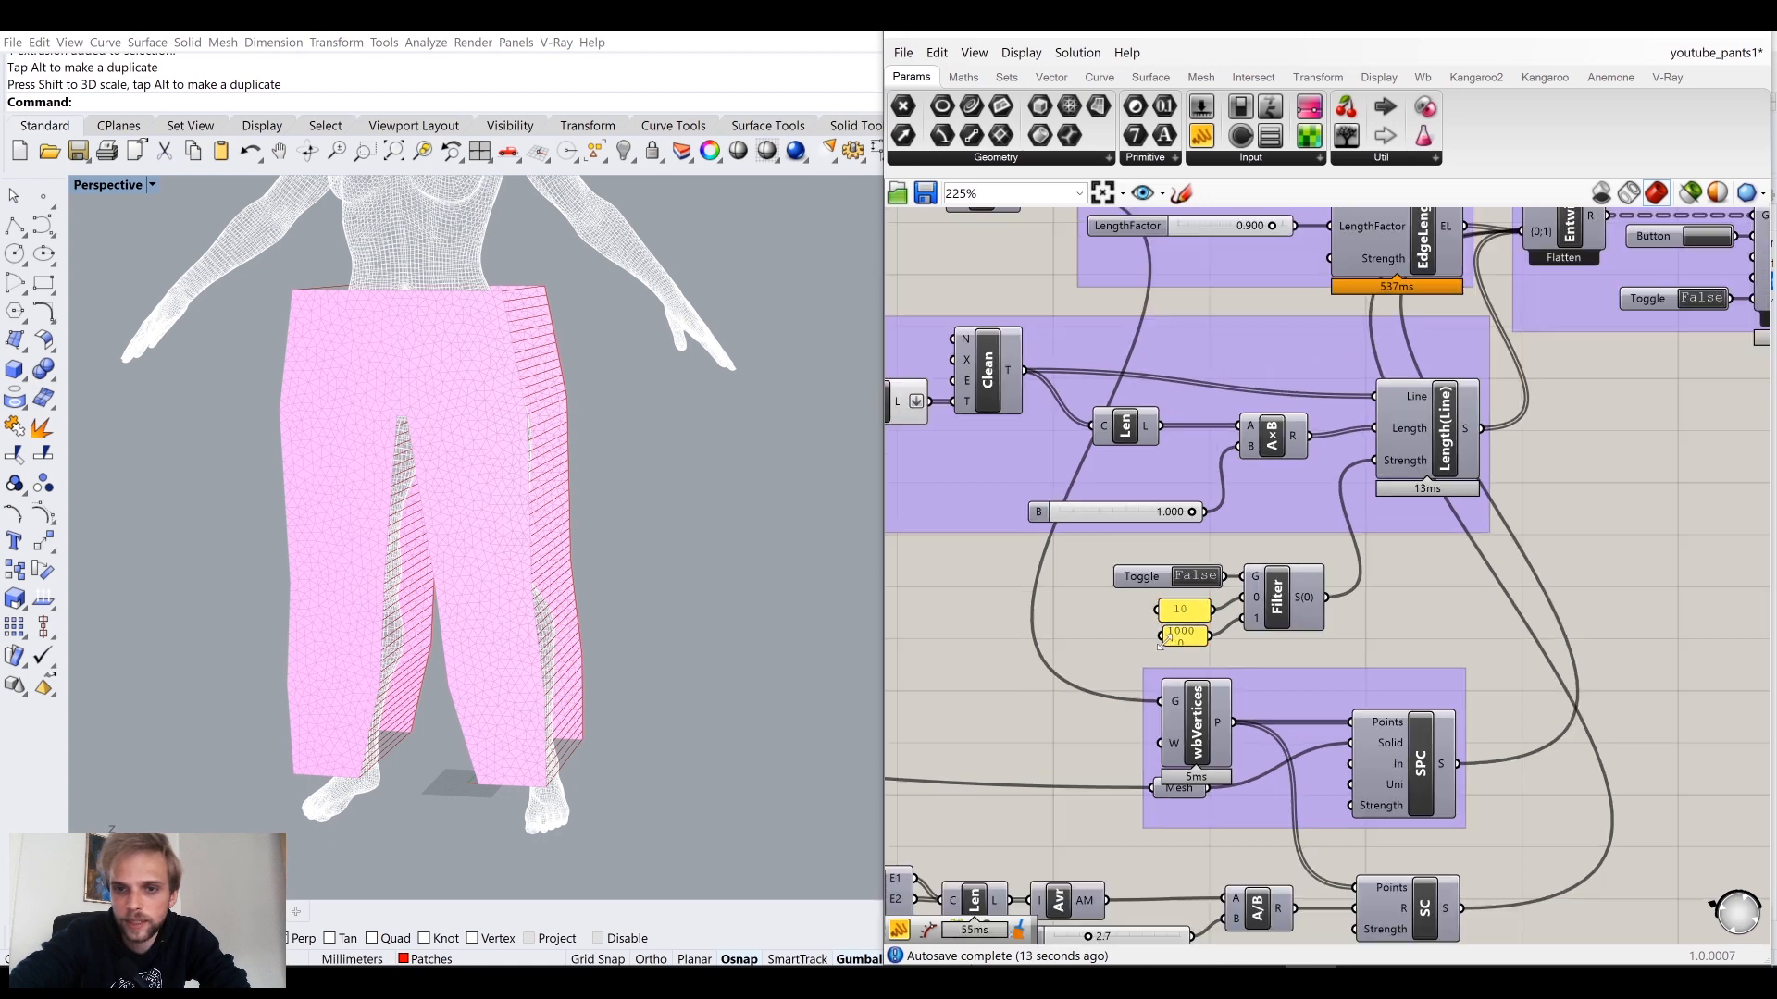
drag(1164, 635, 1137, 638)
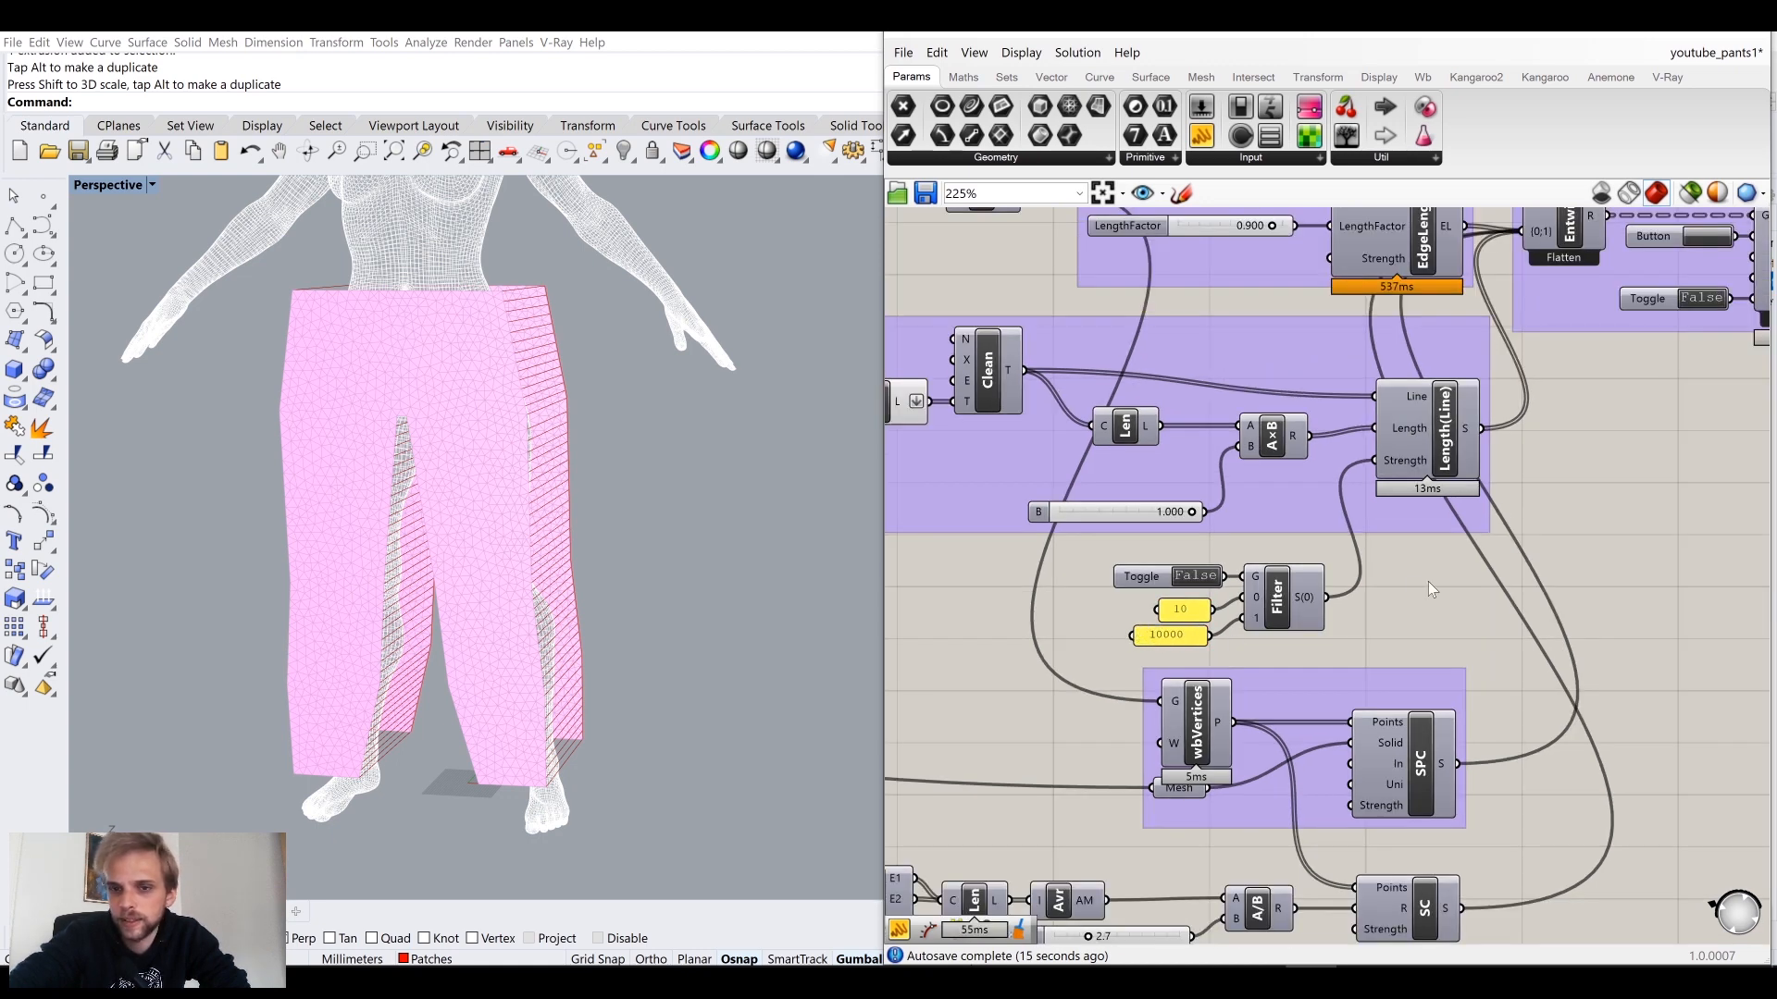
right_drag(1429, 581, 1486, 558)
scroll(1401, 619, up, 2)
drag(1403, 623, 1090, 514)
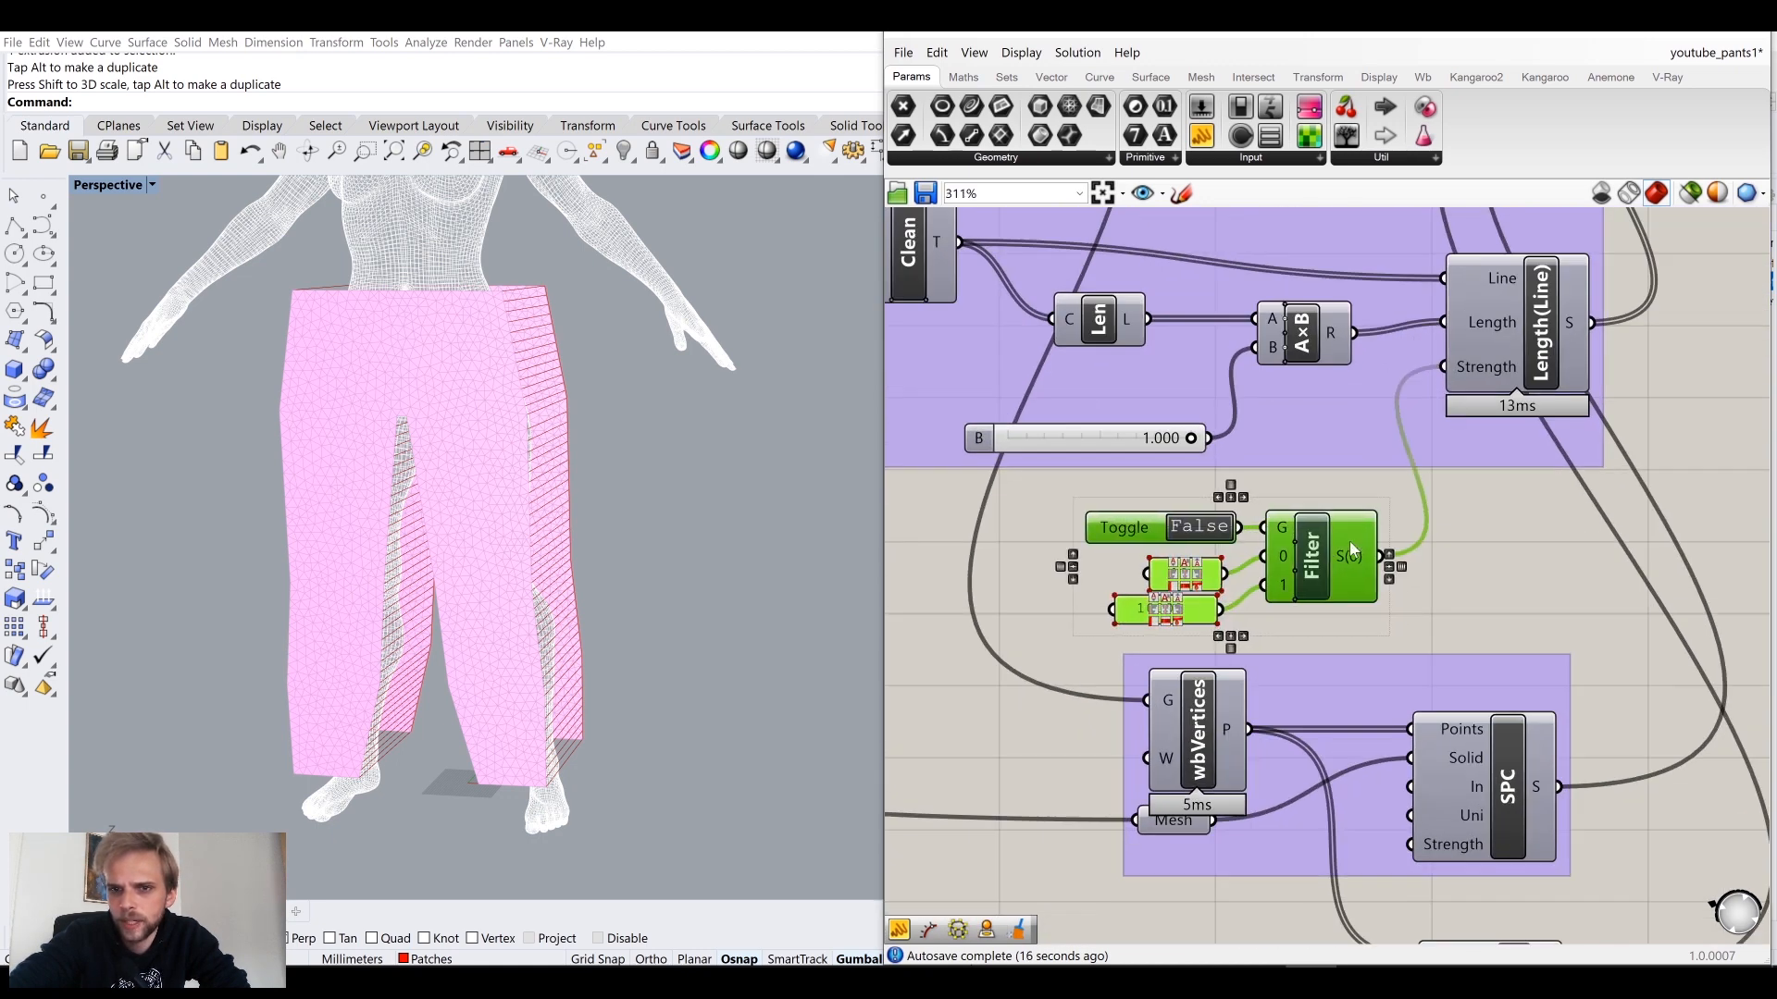
drag(1351, 550, 1376, 542)
click(1425, 500)
Step: Set the LengthFactor slider feeding the EdgeLengths component to 1.000
scroll(1099, 428, down, 6)
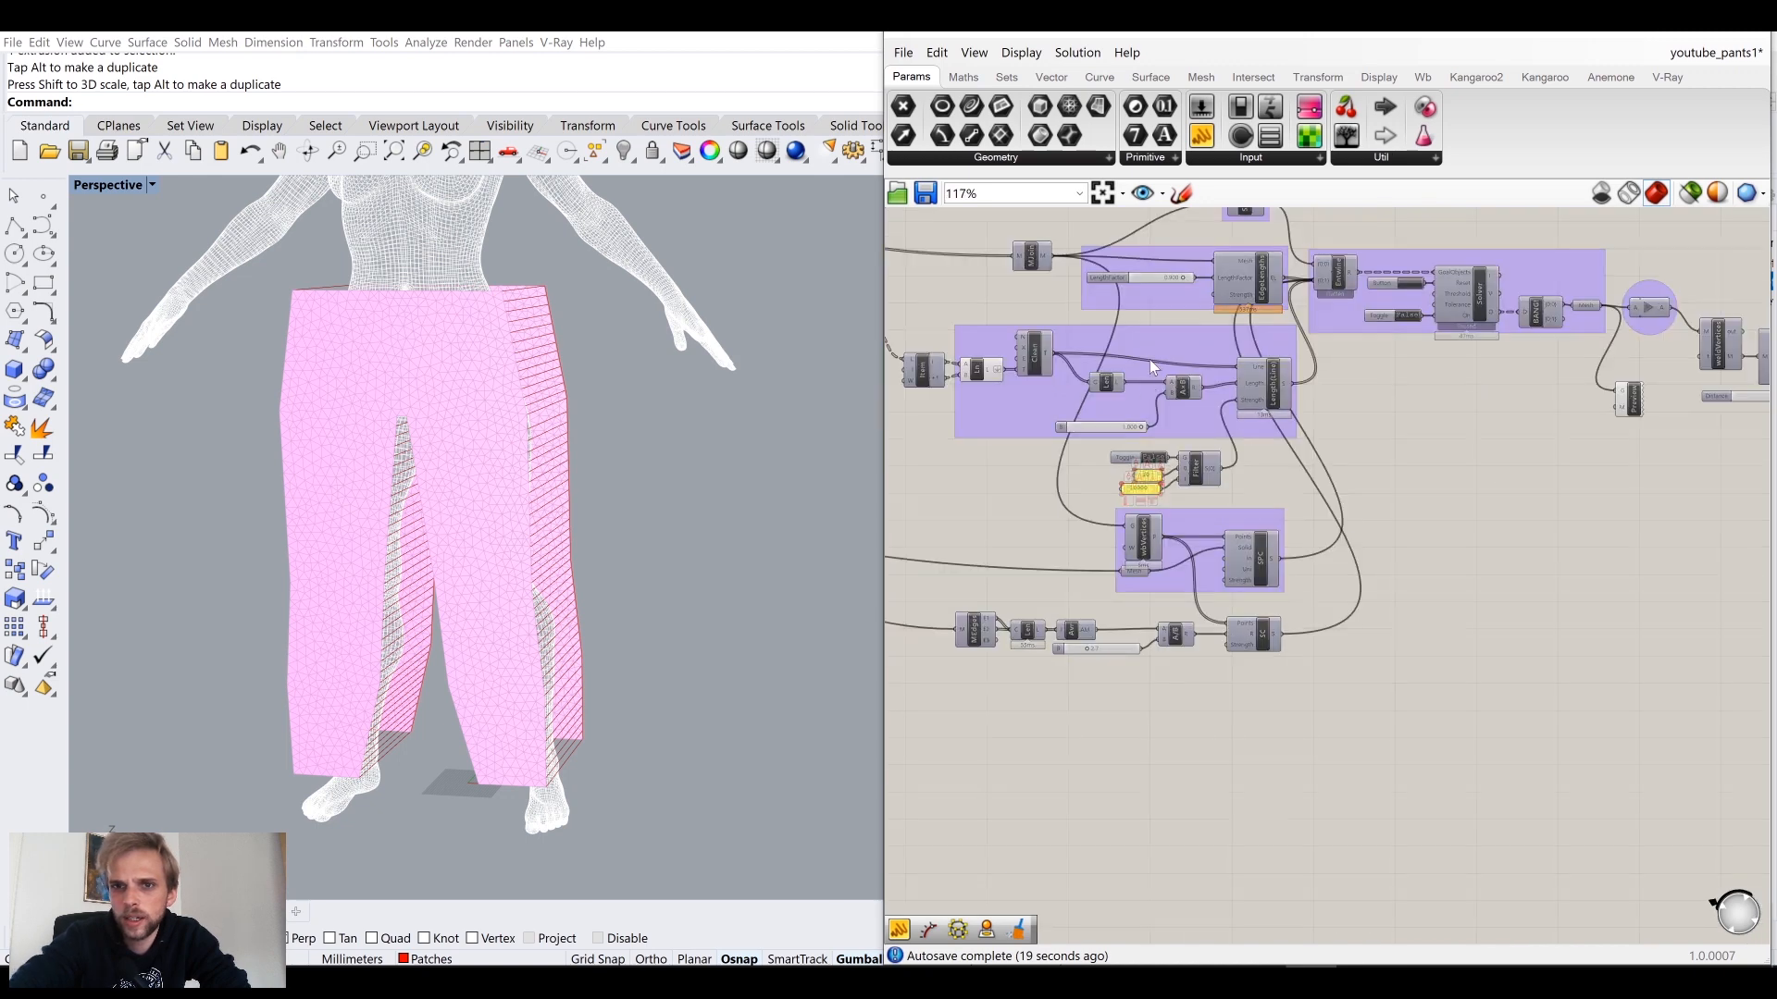
right_drag(1176, 250, 1140, 408)
scroll(1136, 413, up, 9)
right_drag(942, 510, 1214, 420)
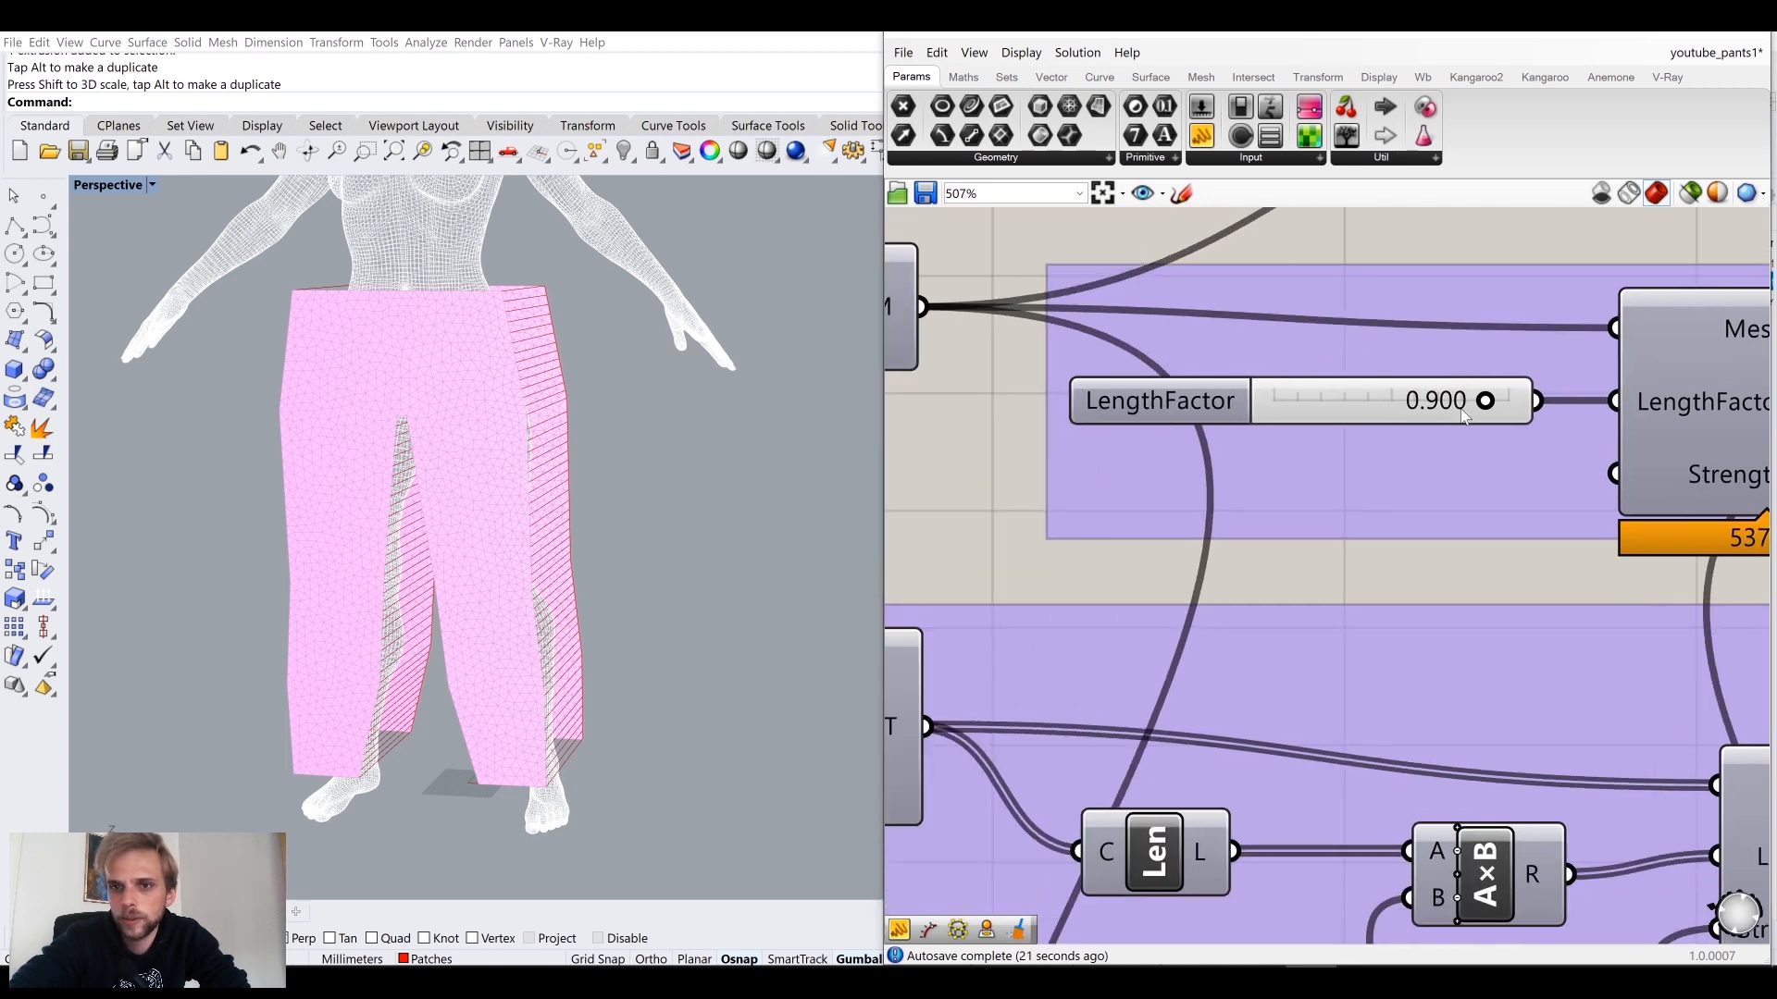
drag(1569, 407, 1569, 407)
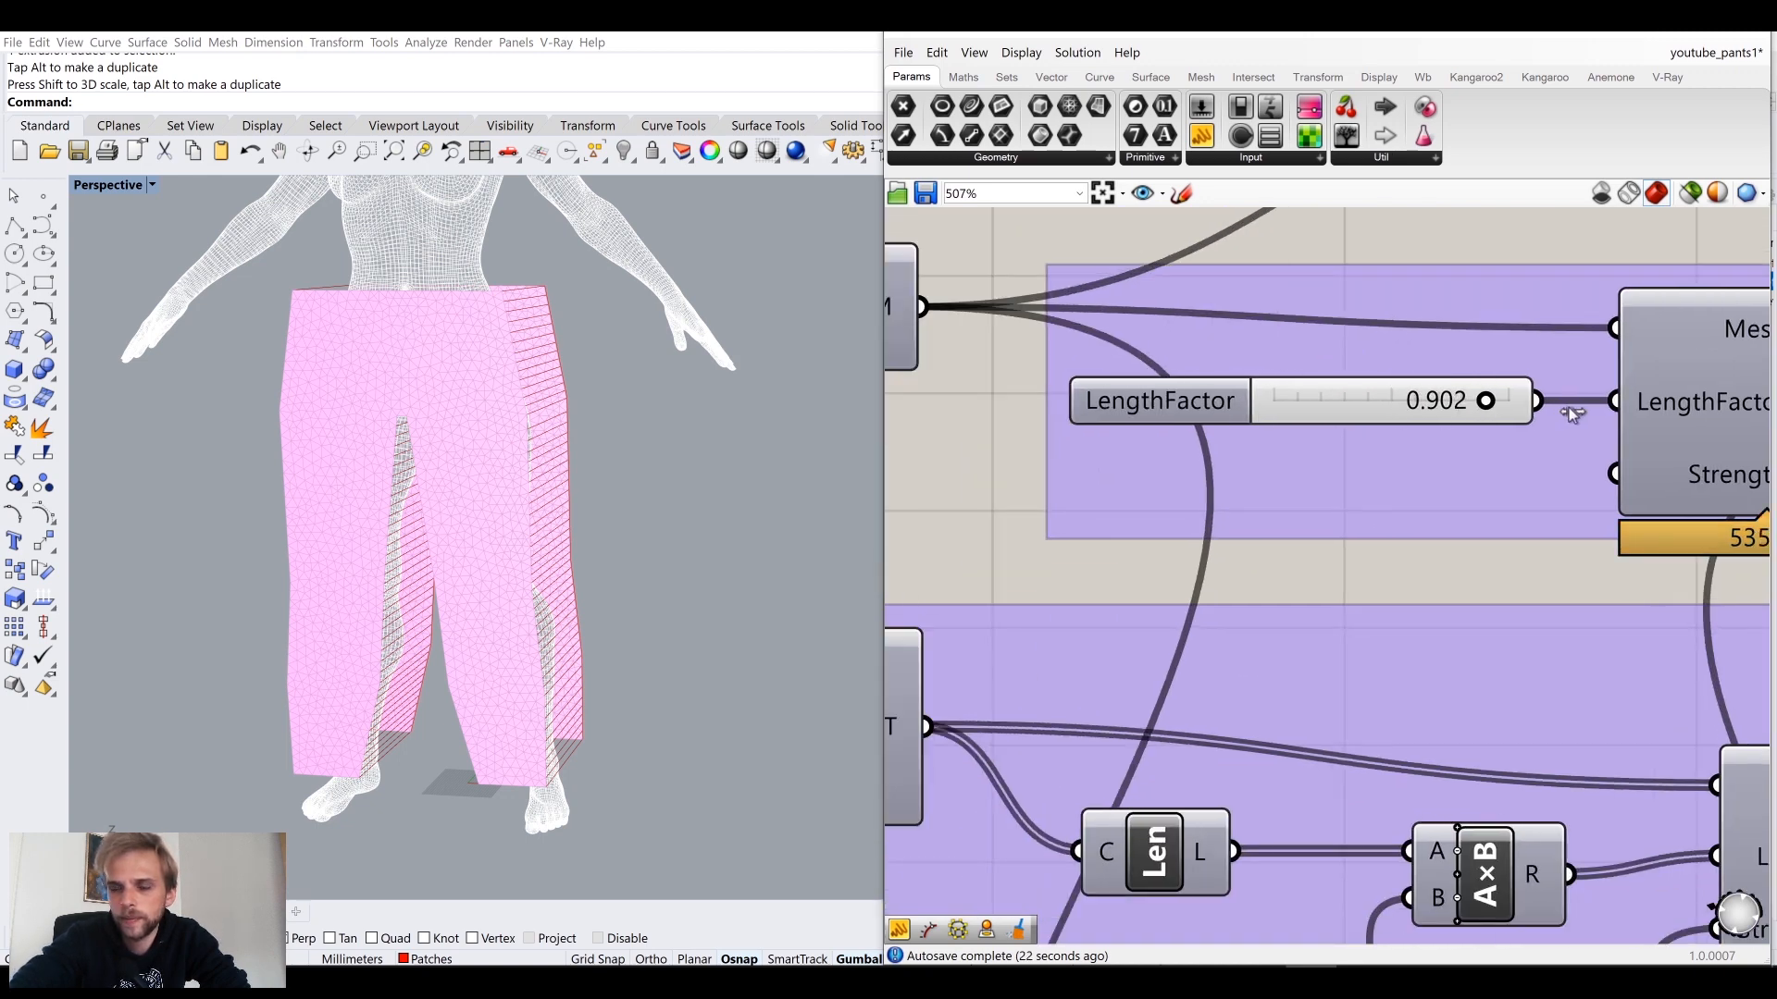
Step: Rename the LengthFactor slider to "Shrink pants?"
right_click(1174, 403)
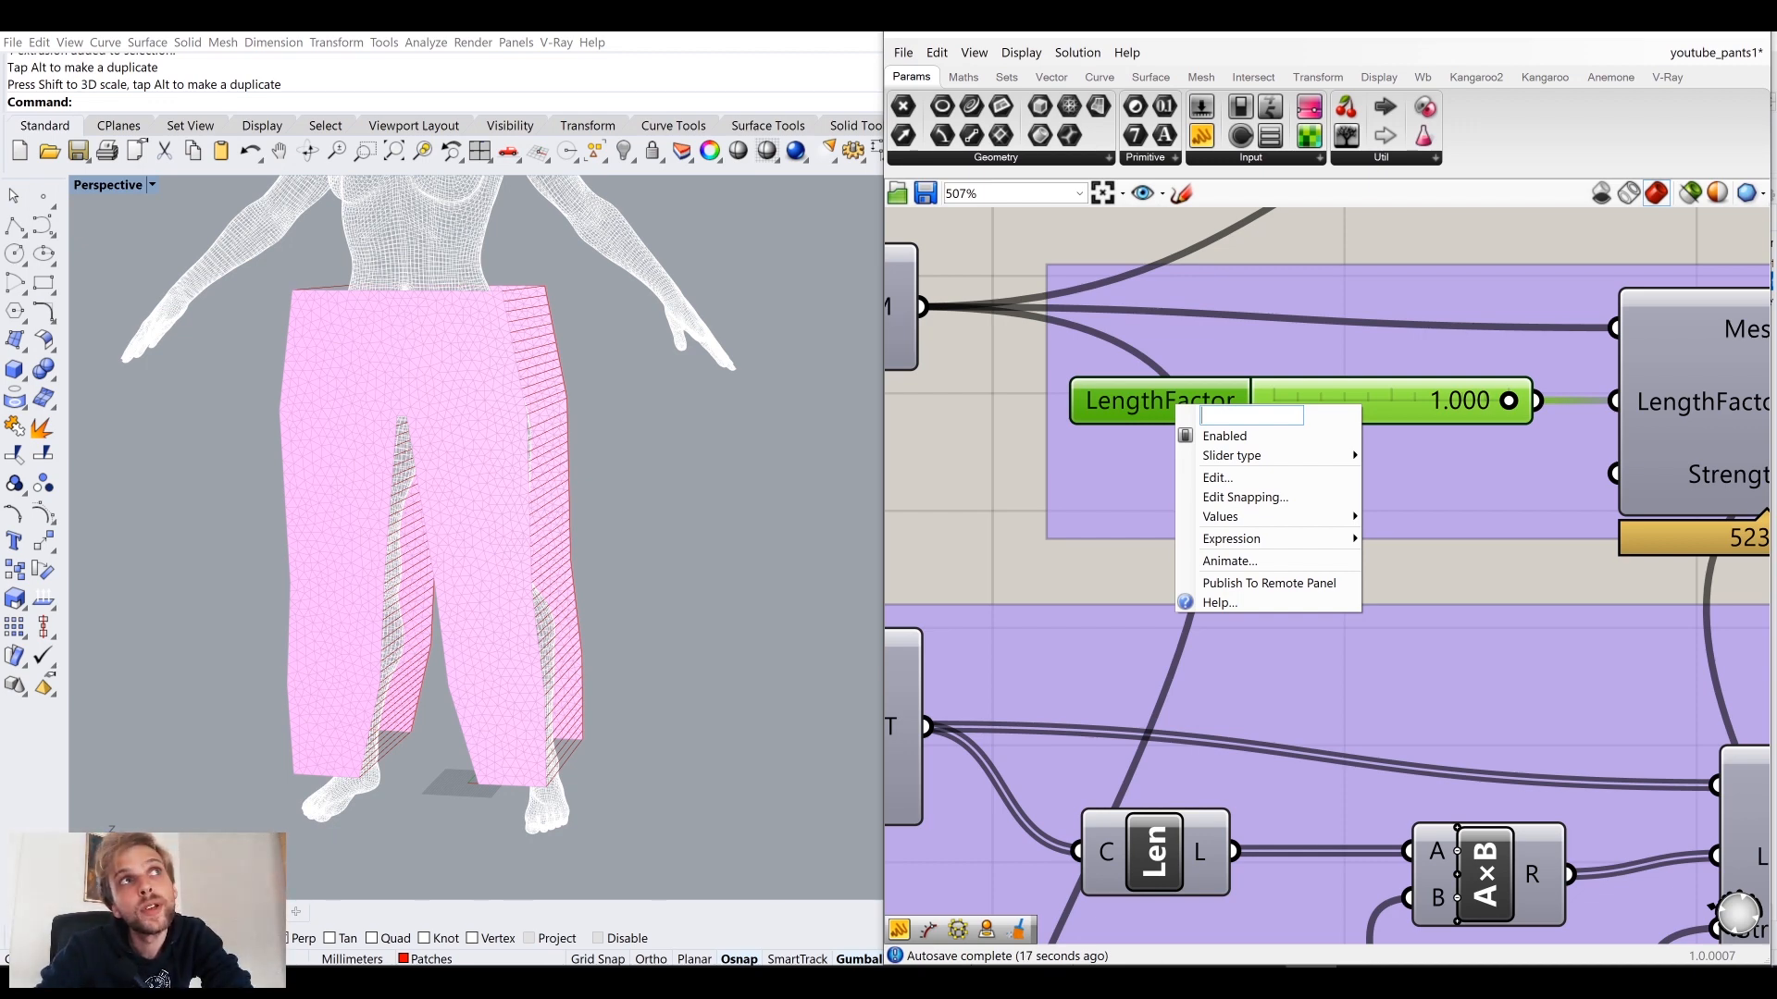
text(Sh)
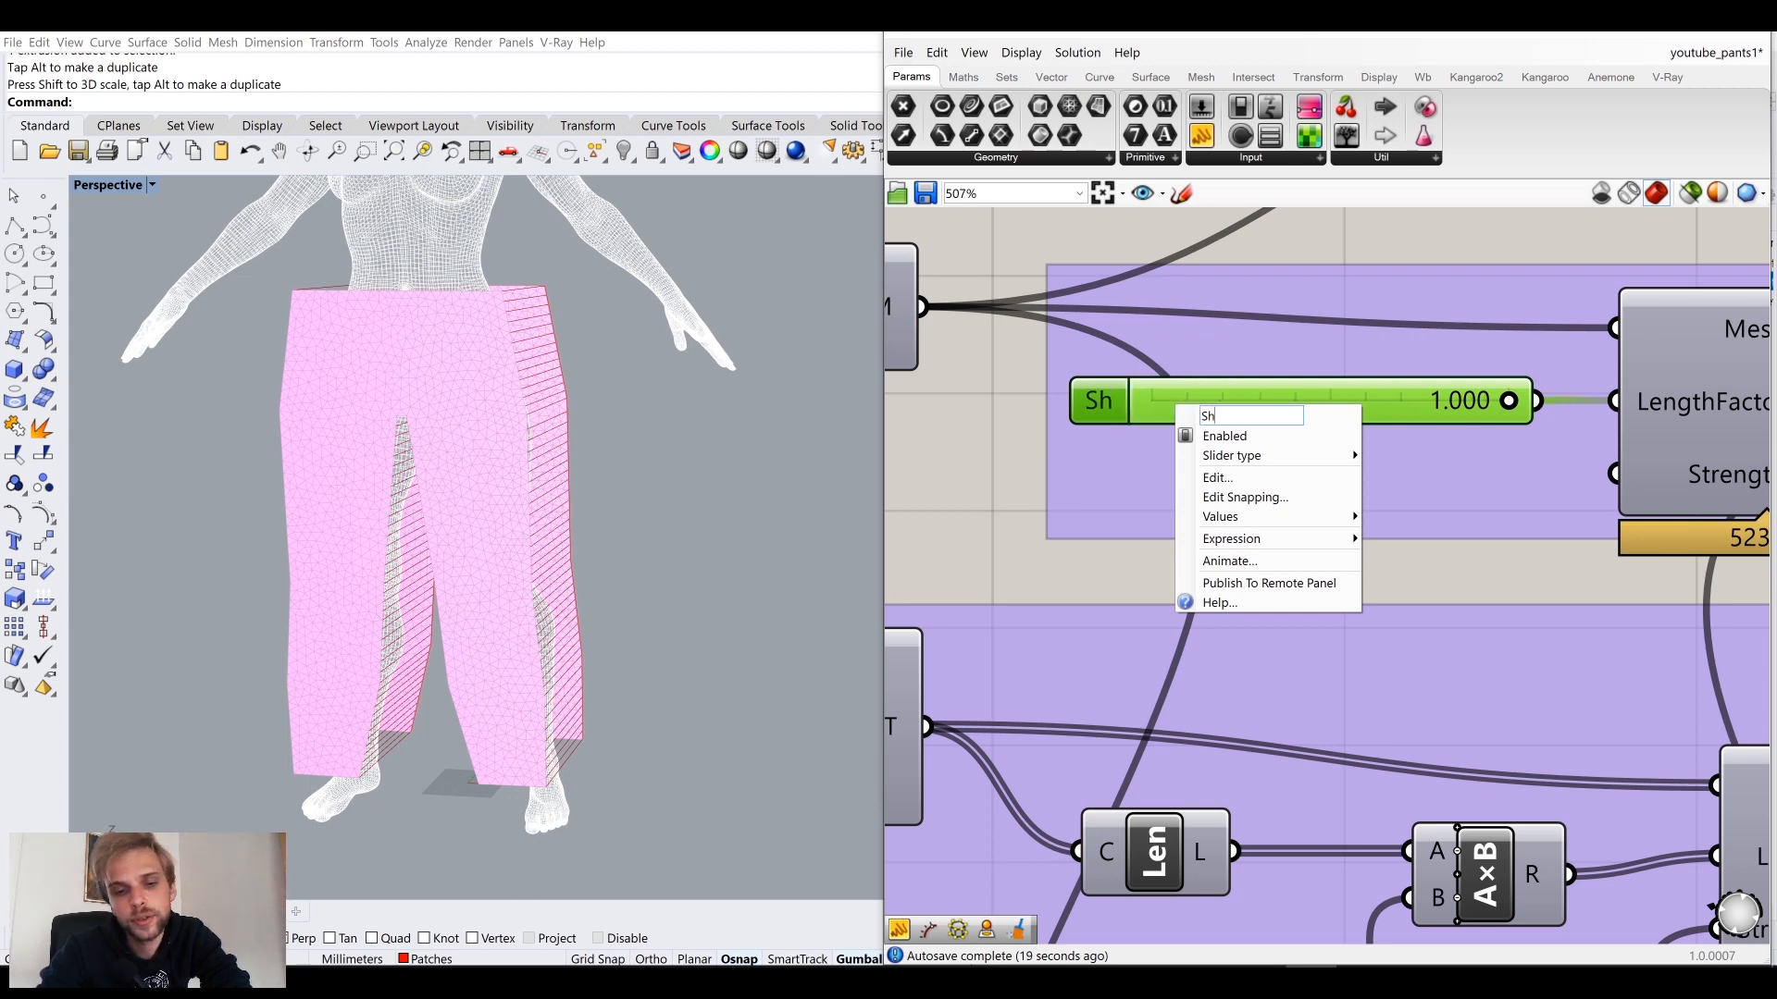
text(rink pants)
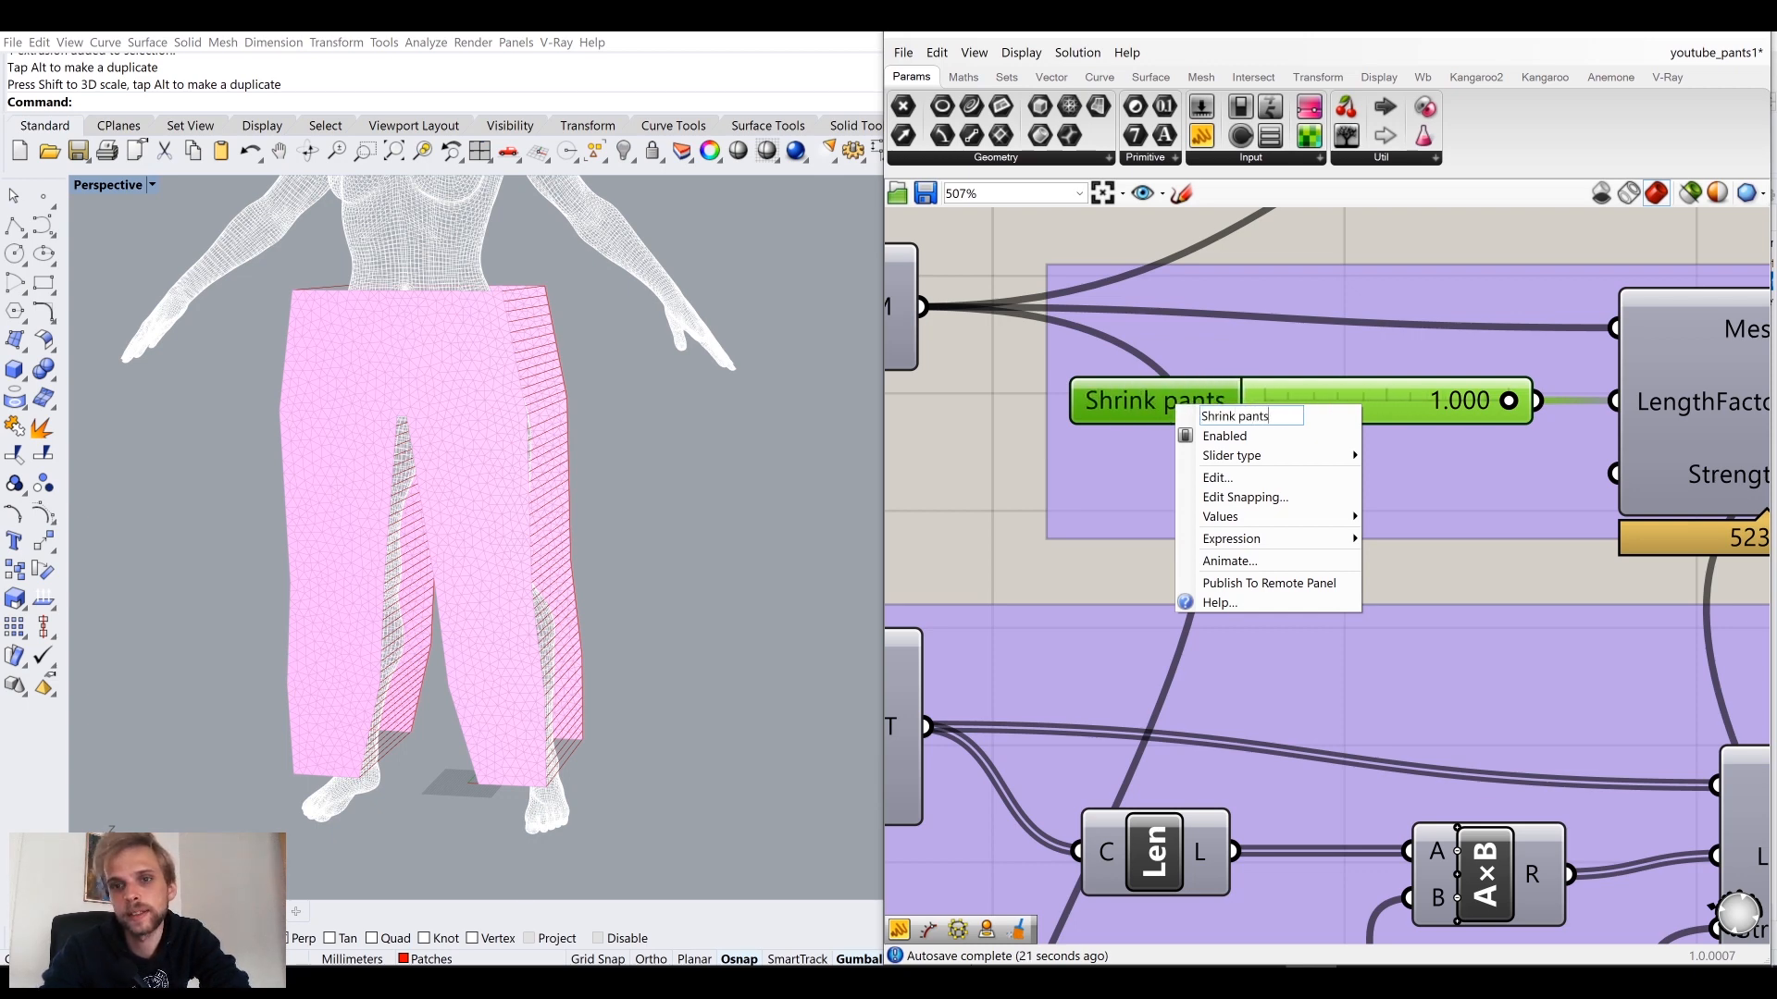
text(?)
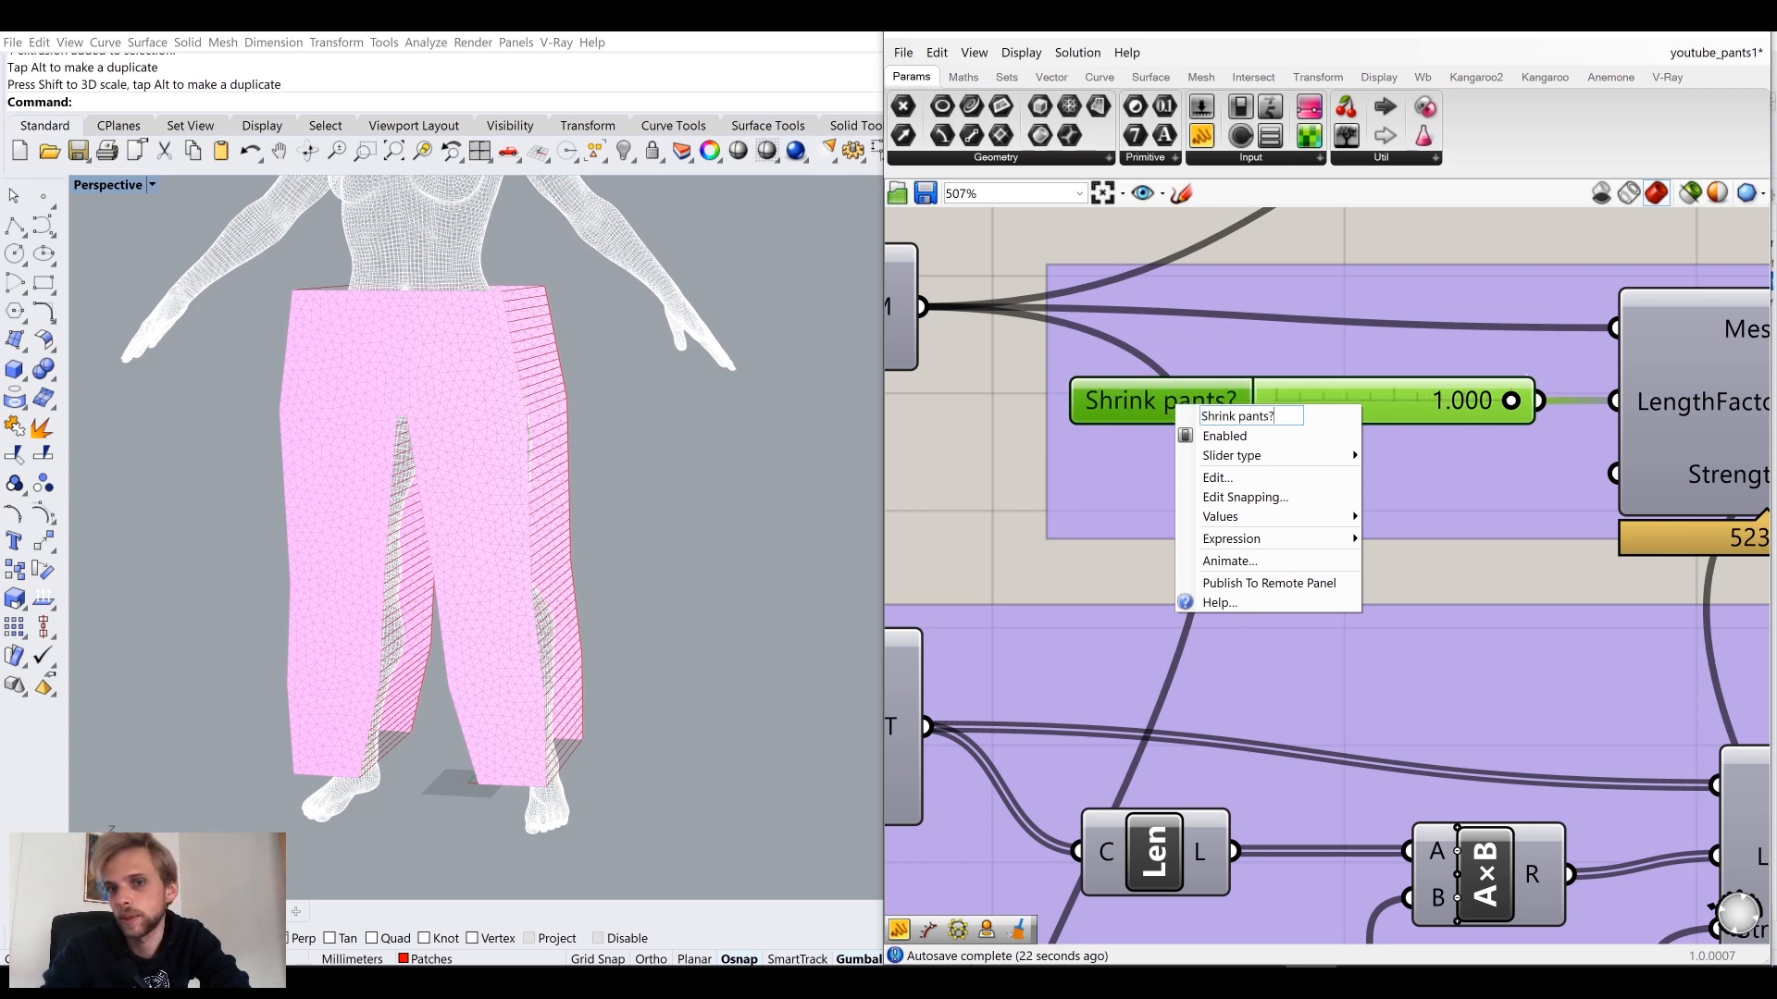
click(973, 446)
Step: Publish the "Shrink pants?" slider to the remote panel
right_click(1161, 397)
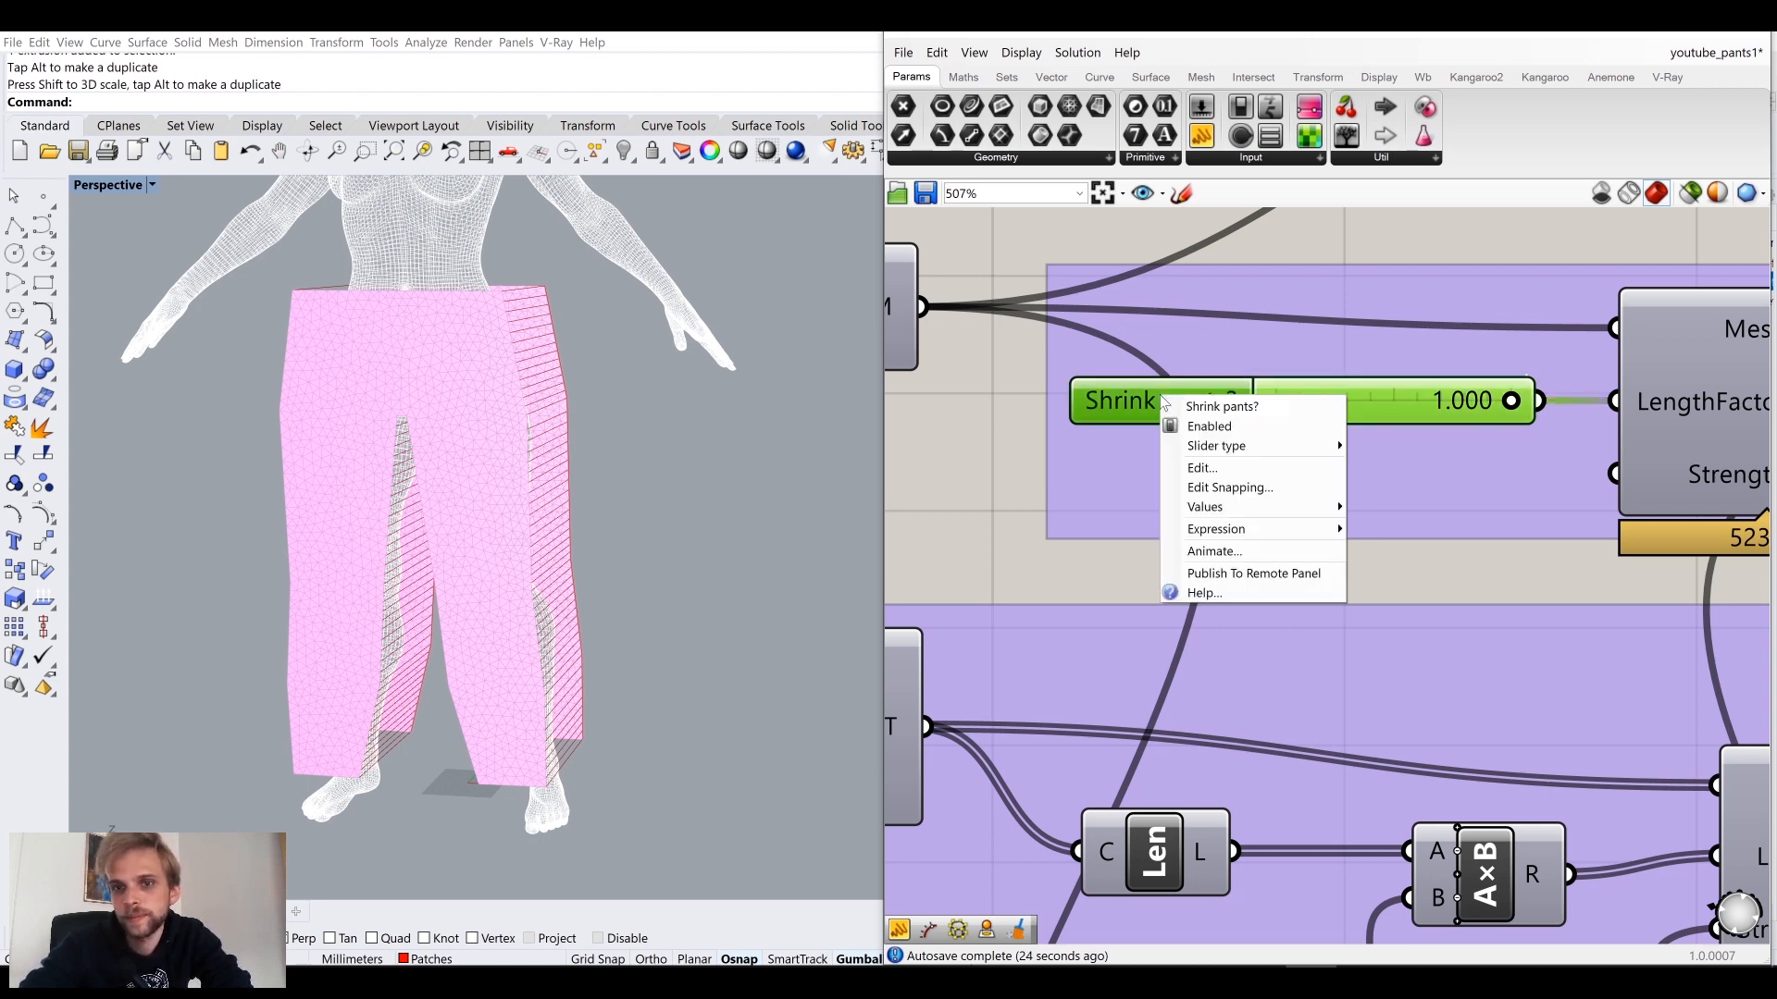
click(1244, 576)
click(1057, 559)
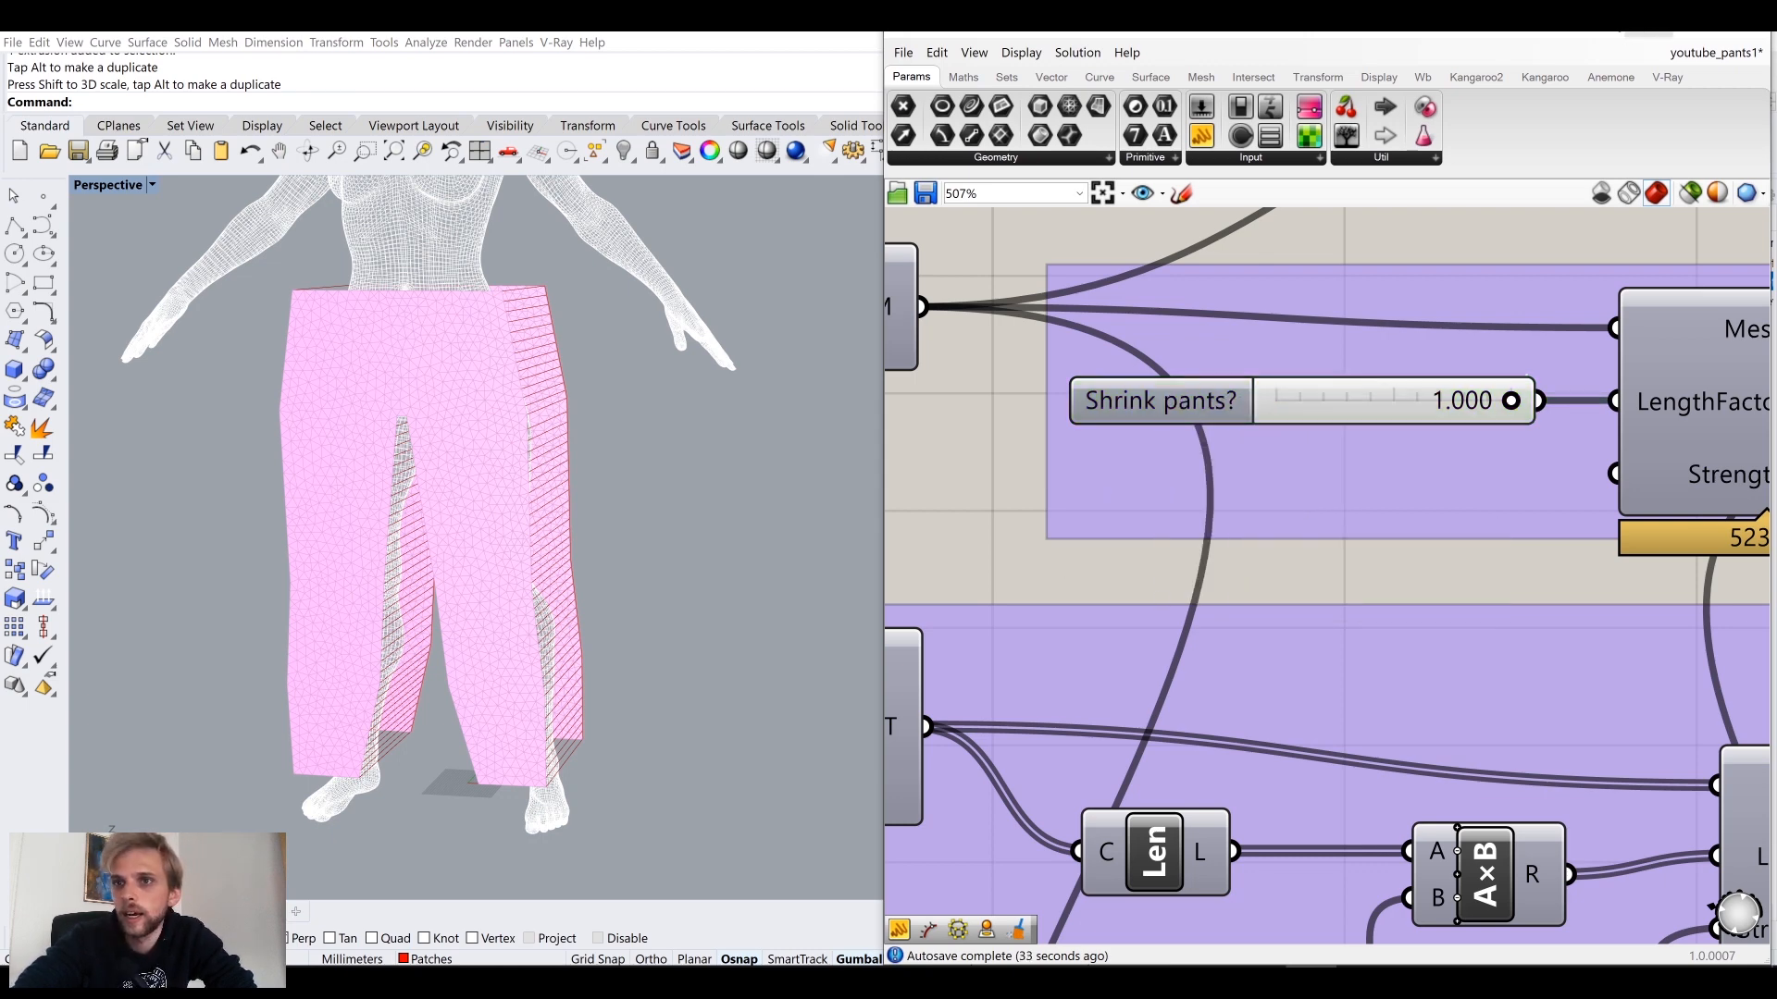
Step: Move the Grasshopper window off Rhino's side panels and enable the Grasshopper panel there
drag(1543, 35, 994, 491)
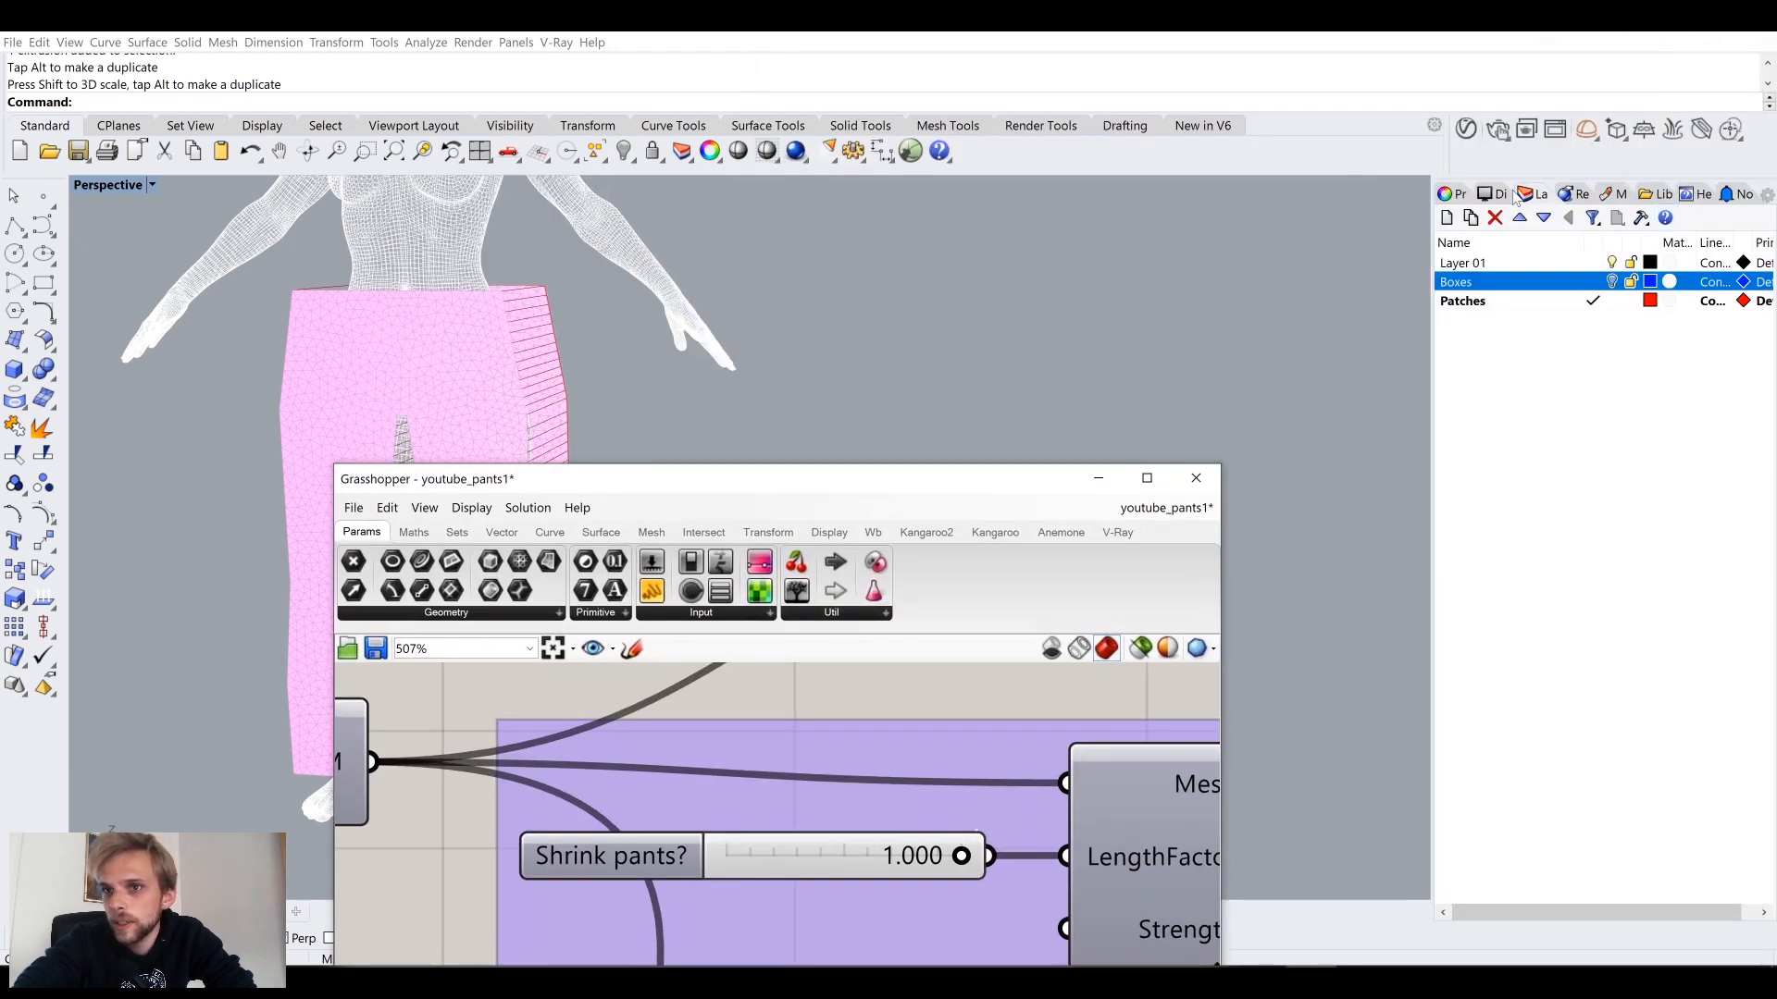
click(1764, 197)
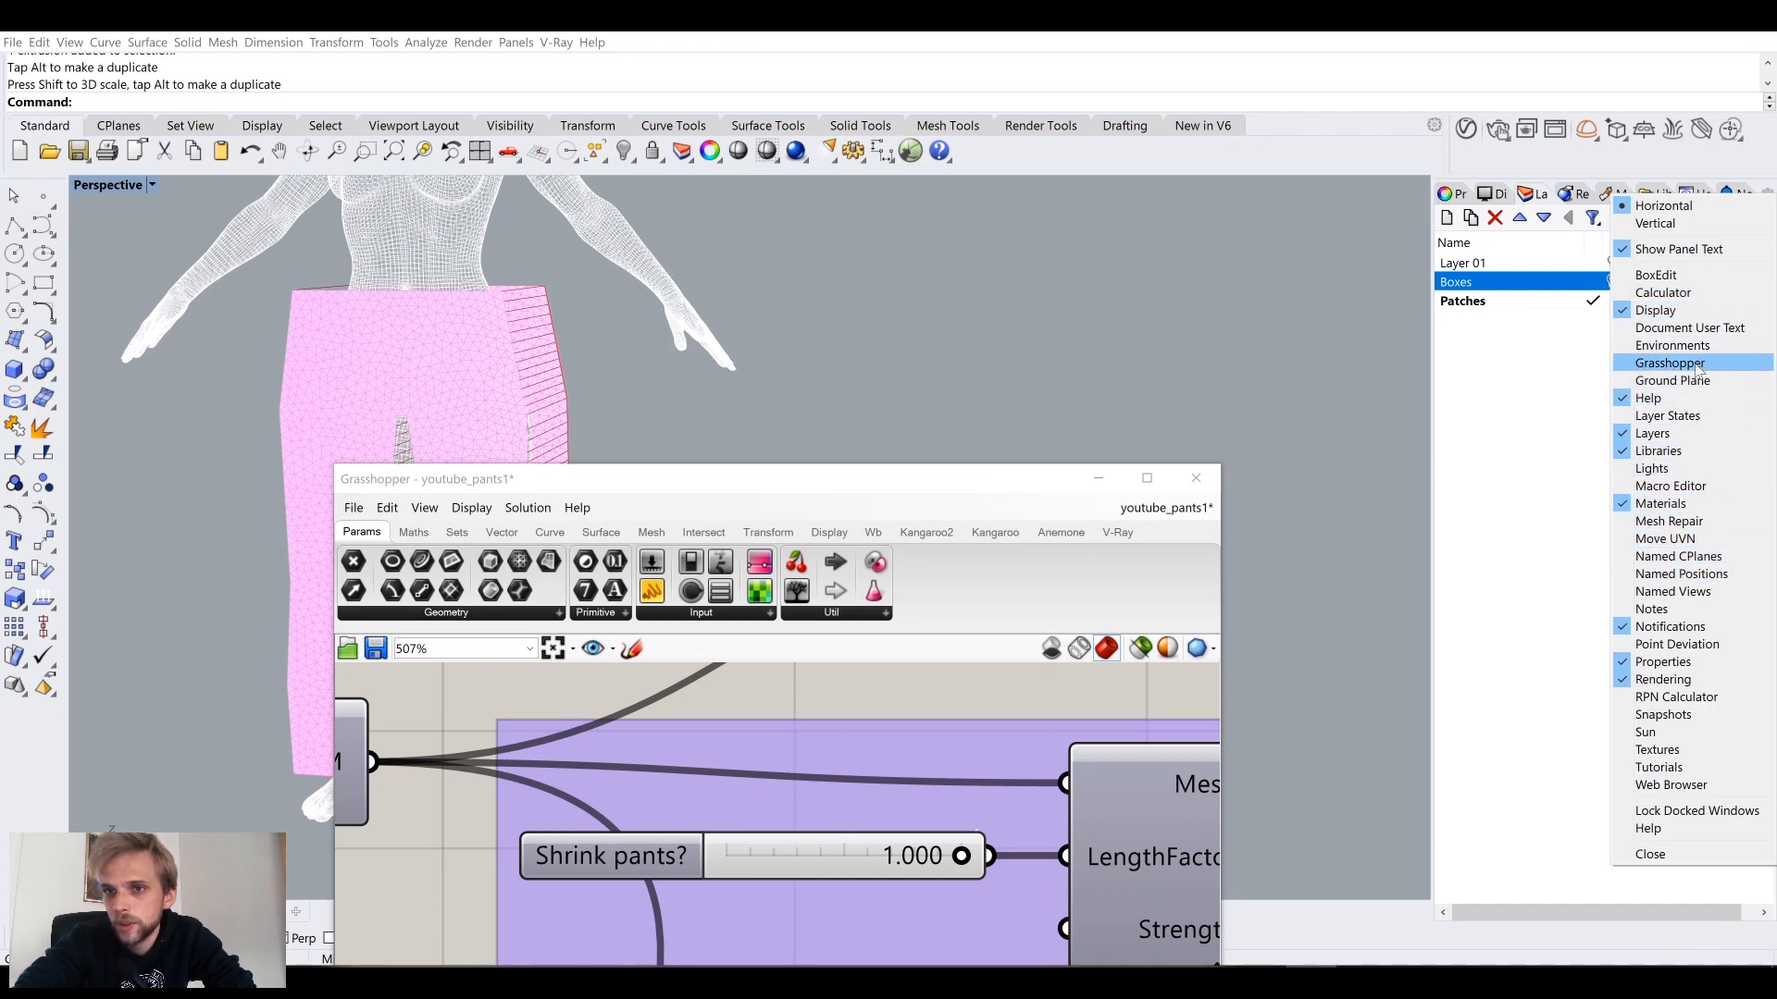
click(1651, 368)
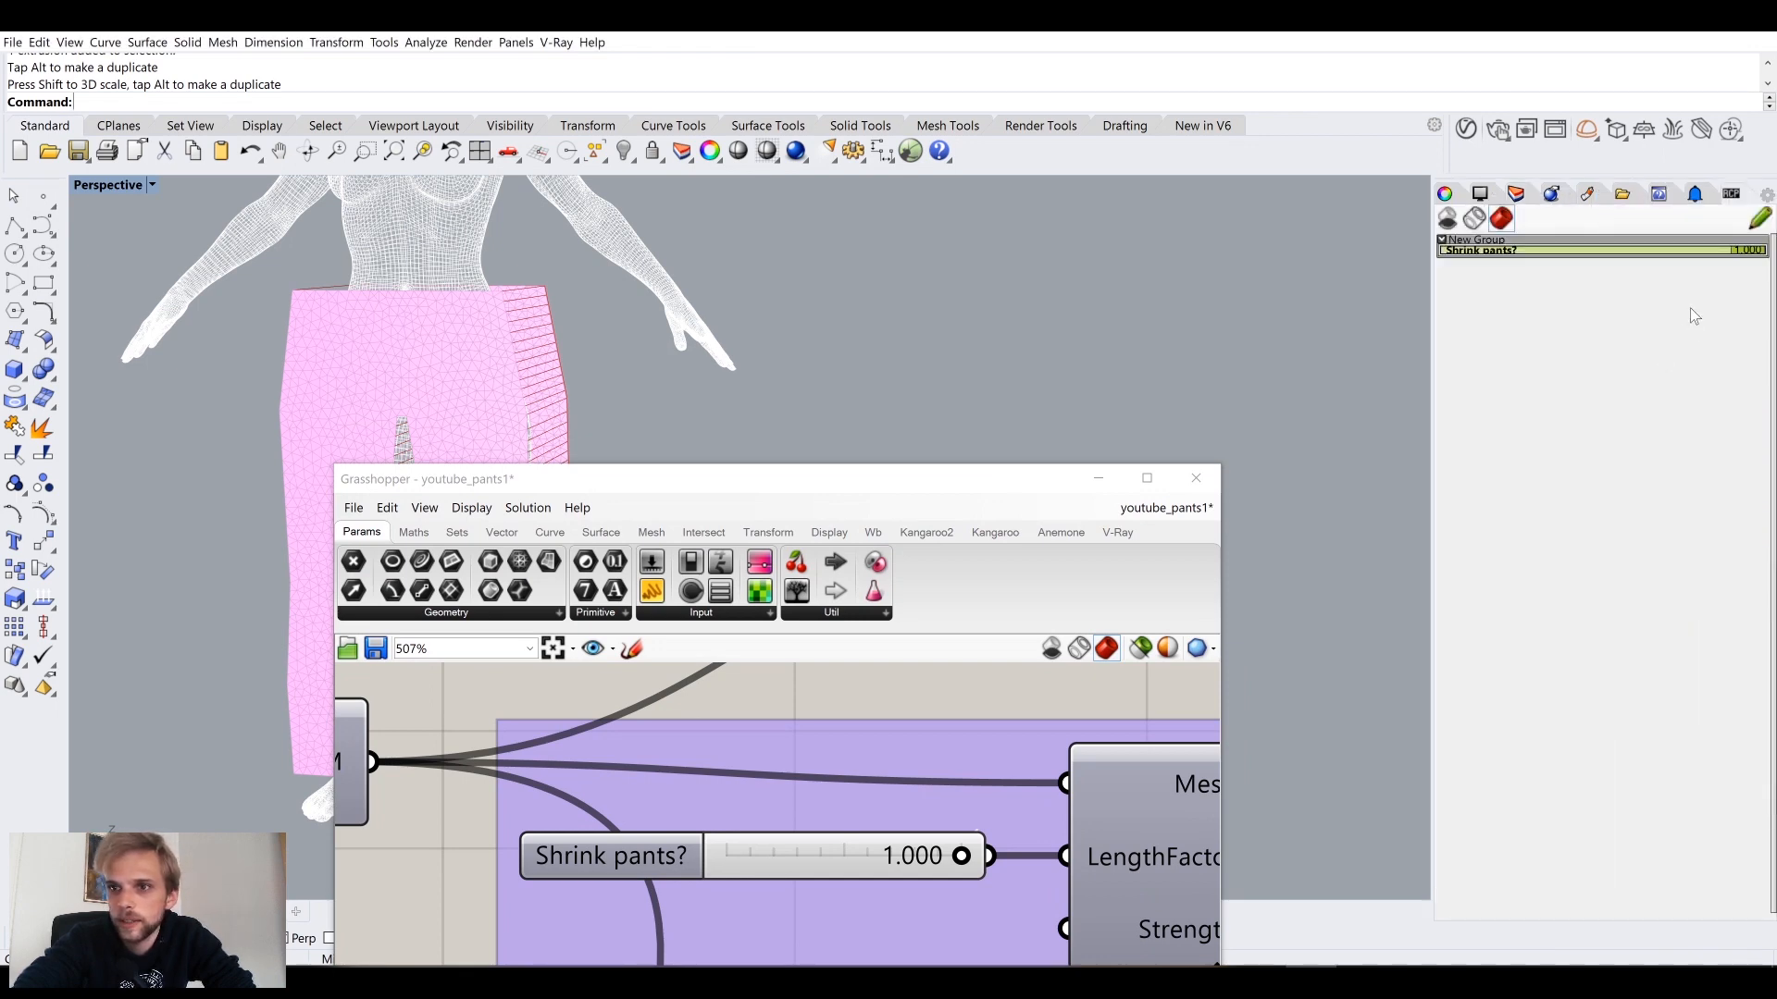
Step: Hide the Help, Libraries and Notifications panels from Rhino's side panel group
right_click(1708, 199)
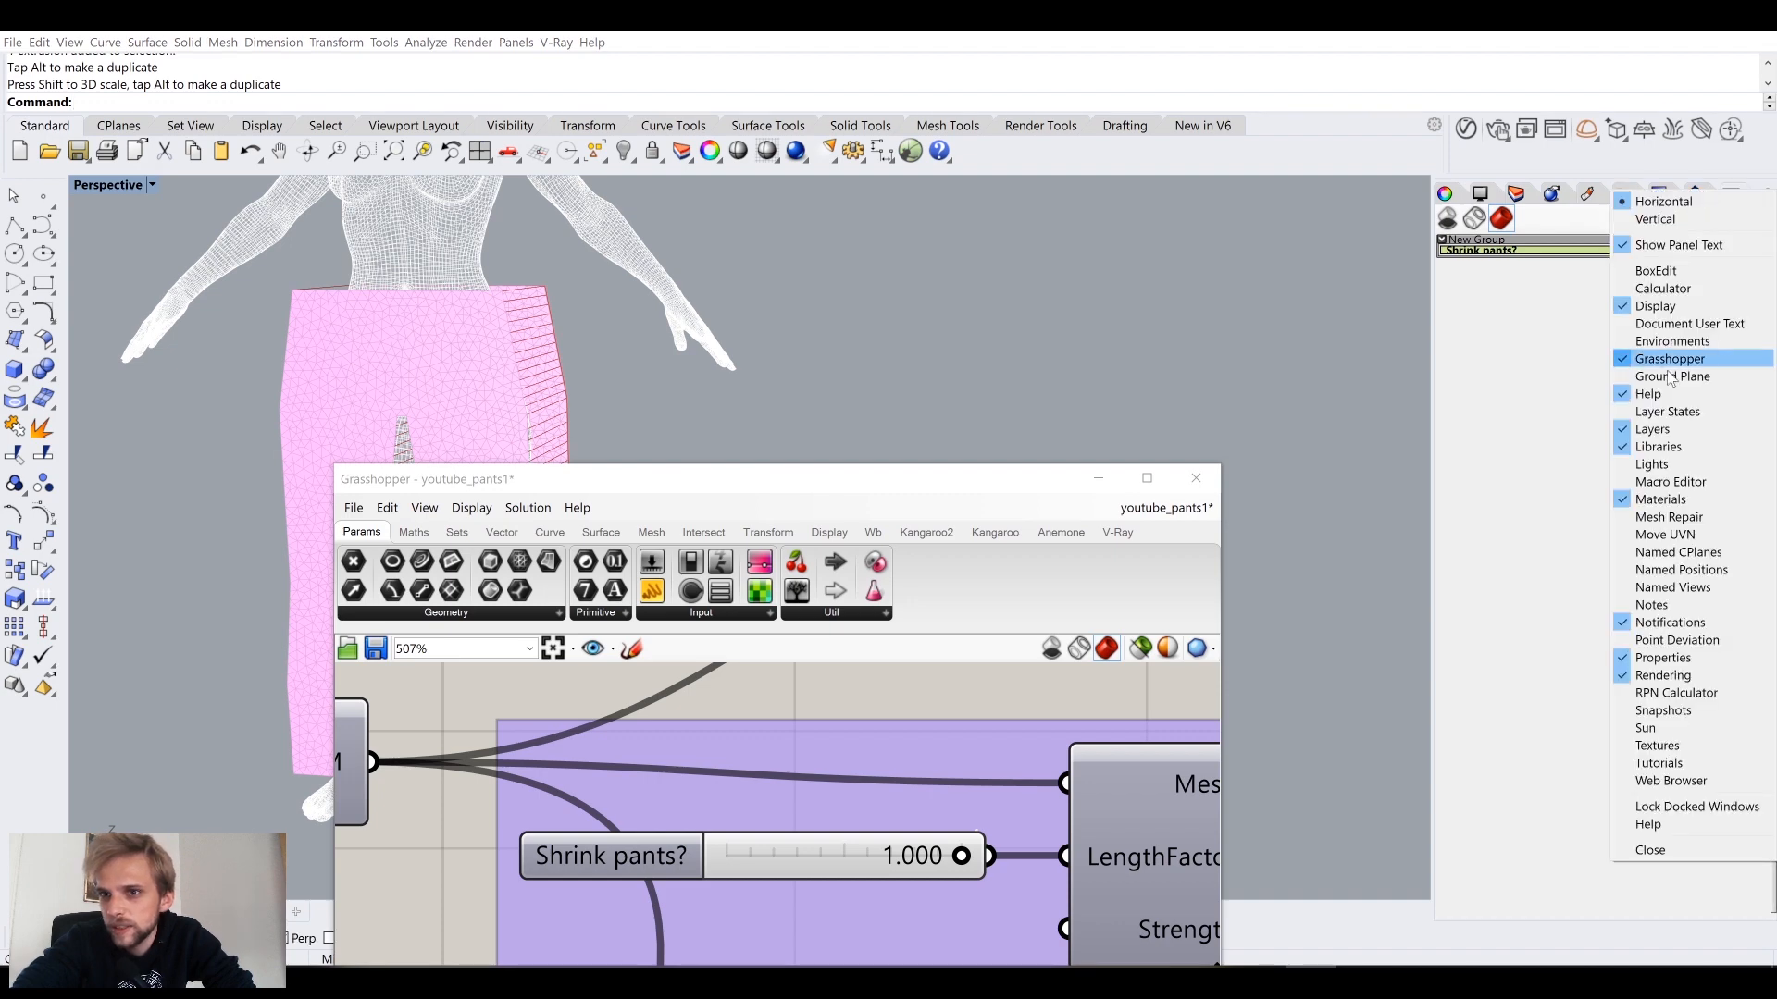
click(1626, 394)
right_click(1708, 199)
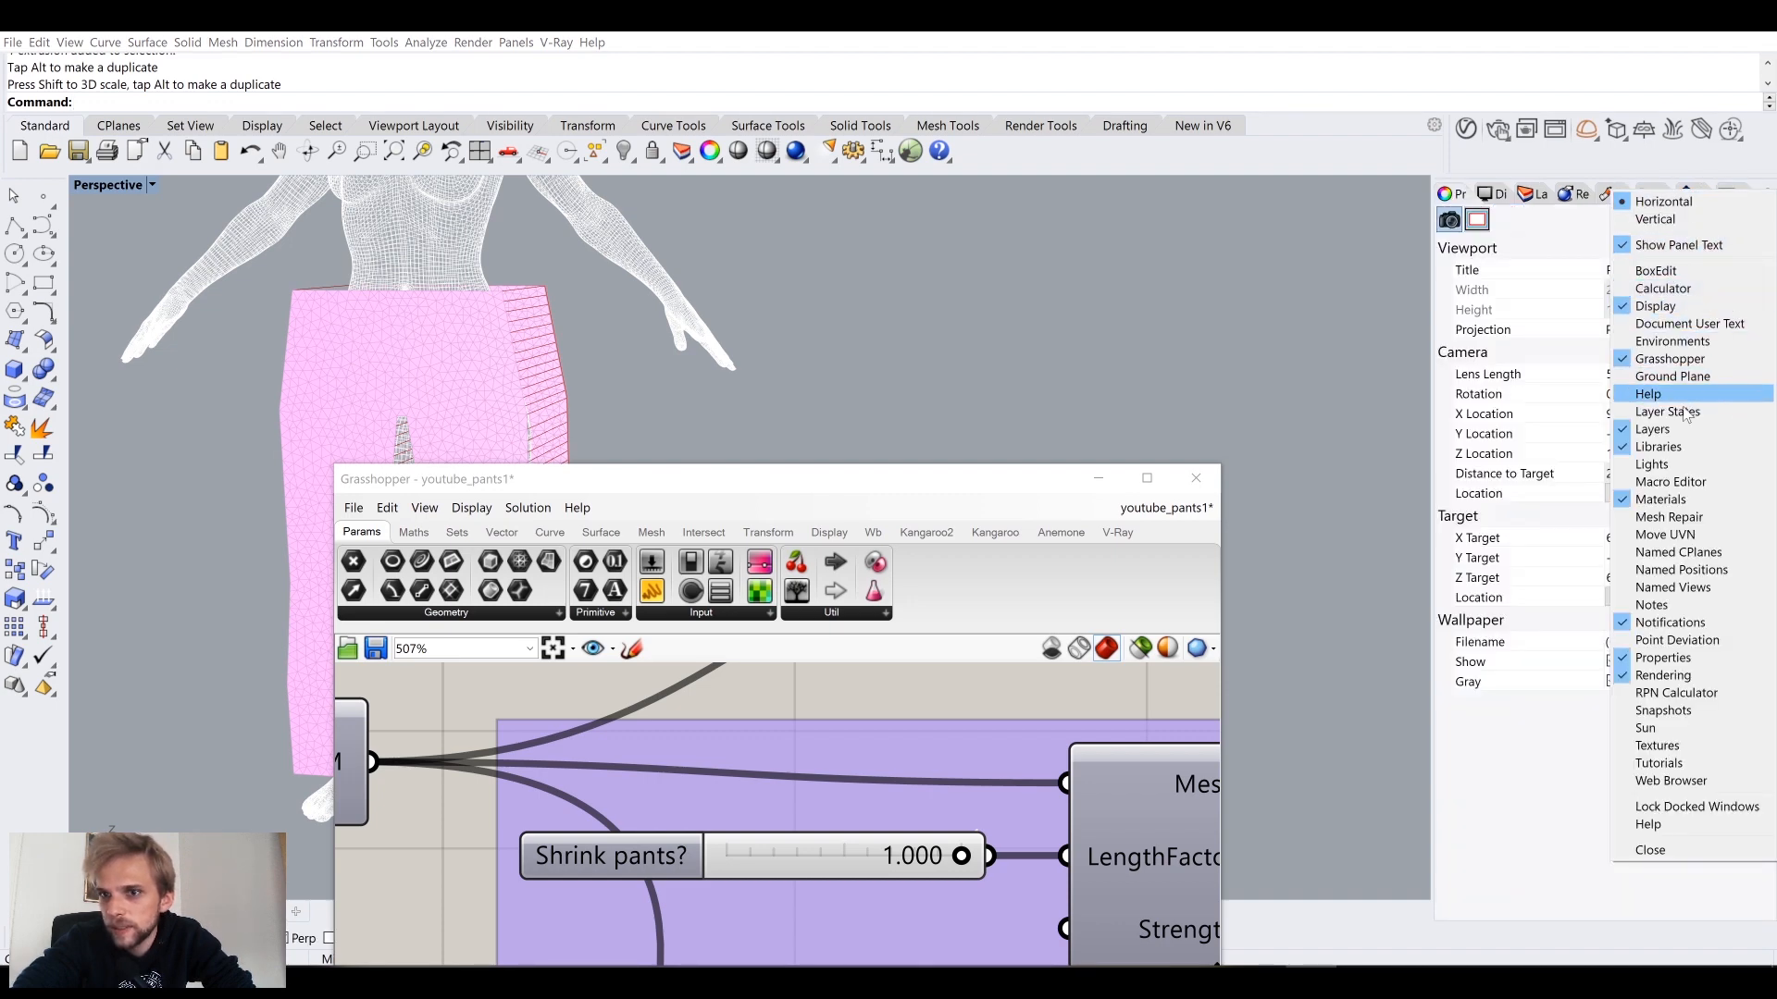
click(1682, 452)
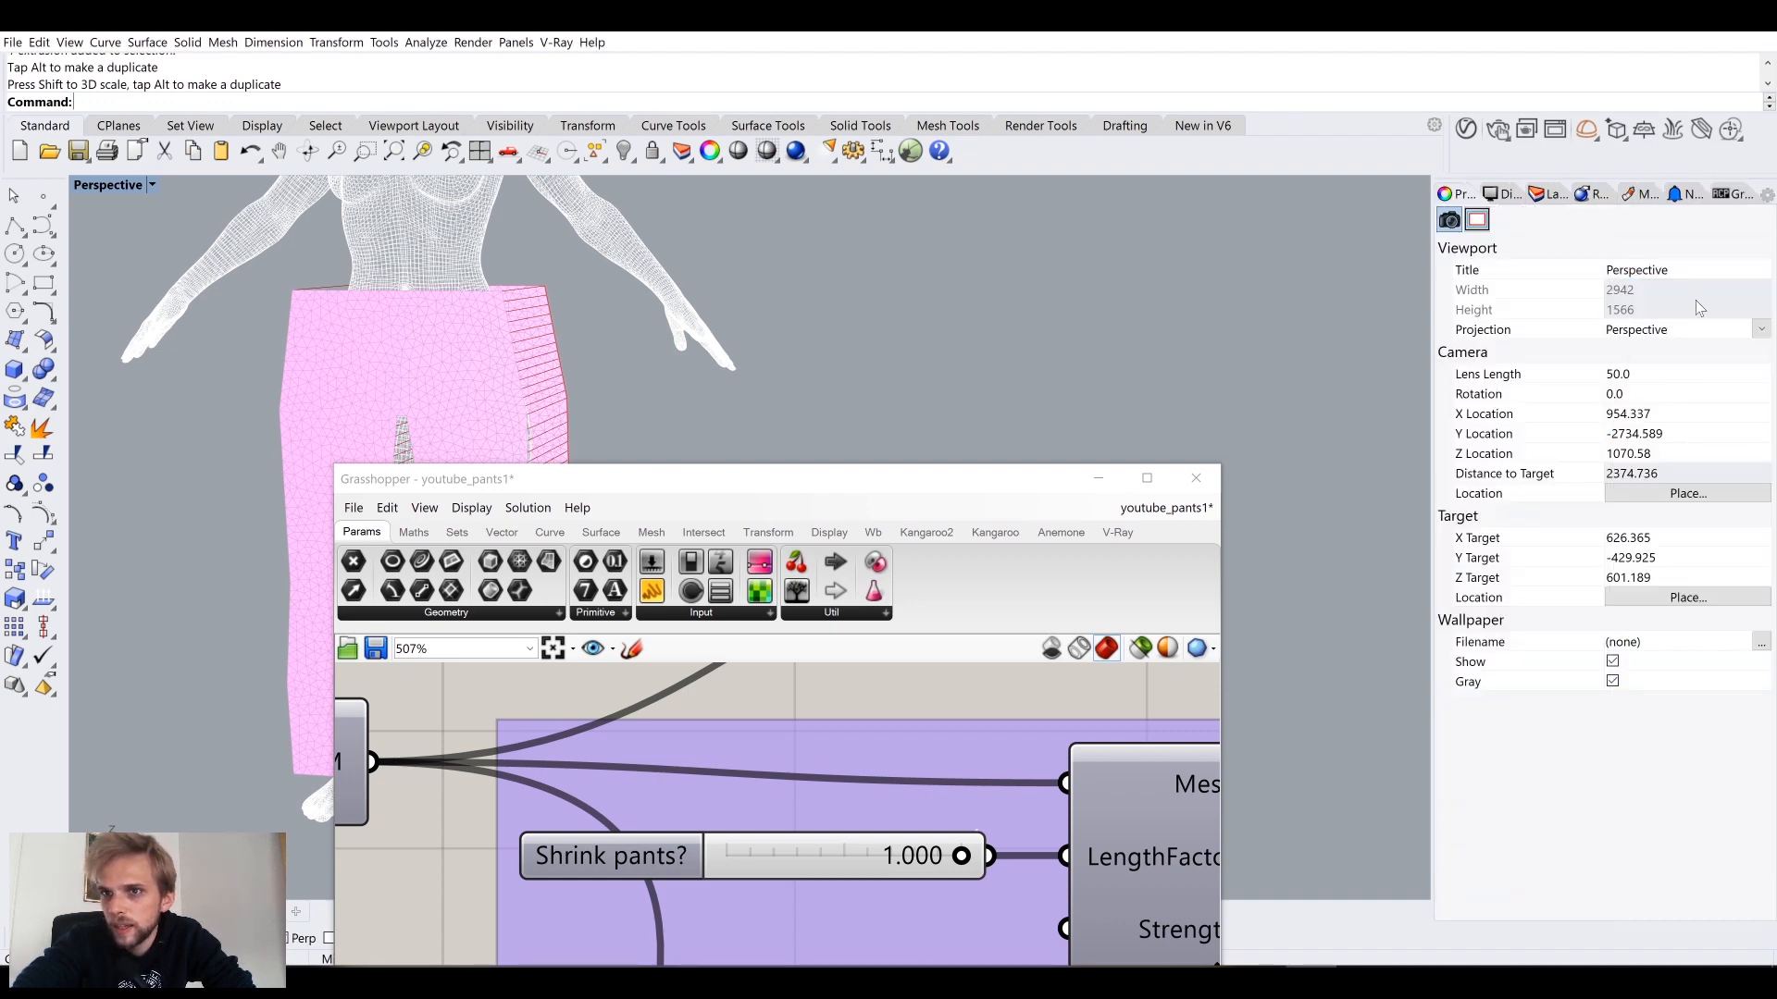
click(1766, 197)
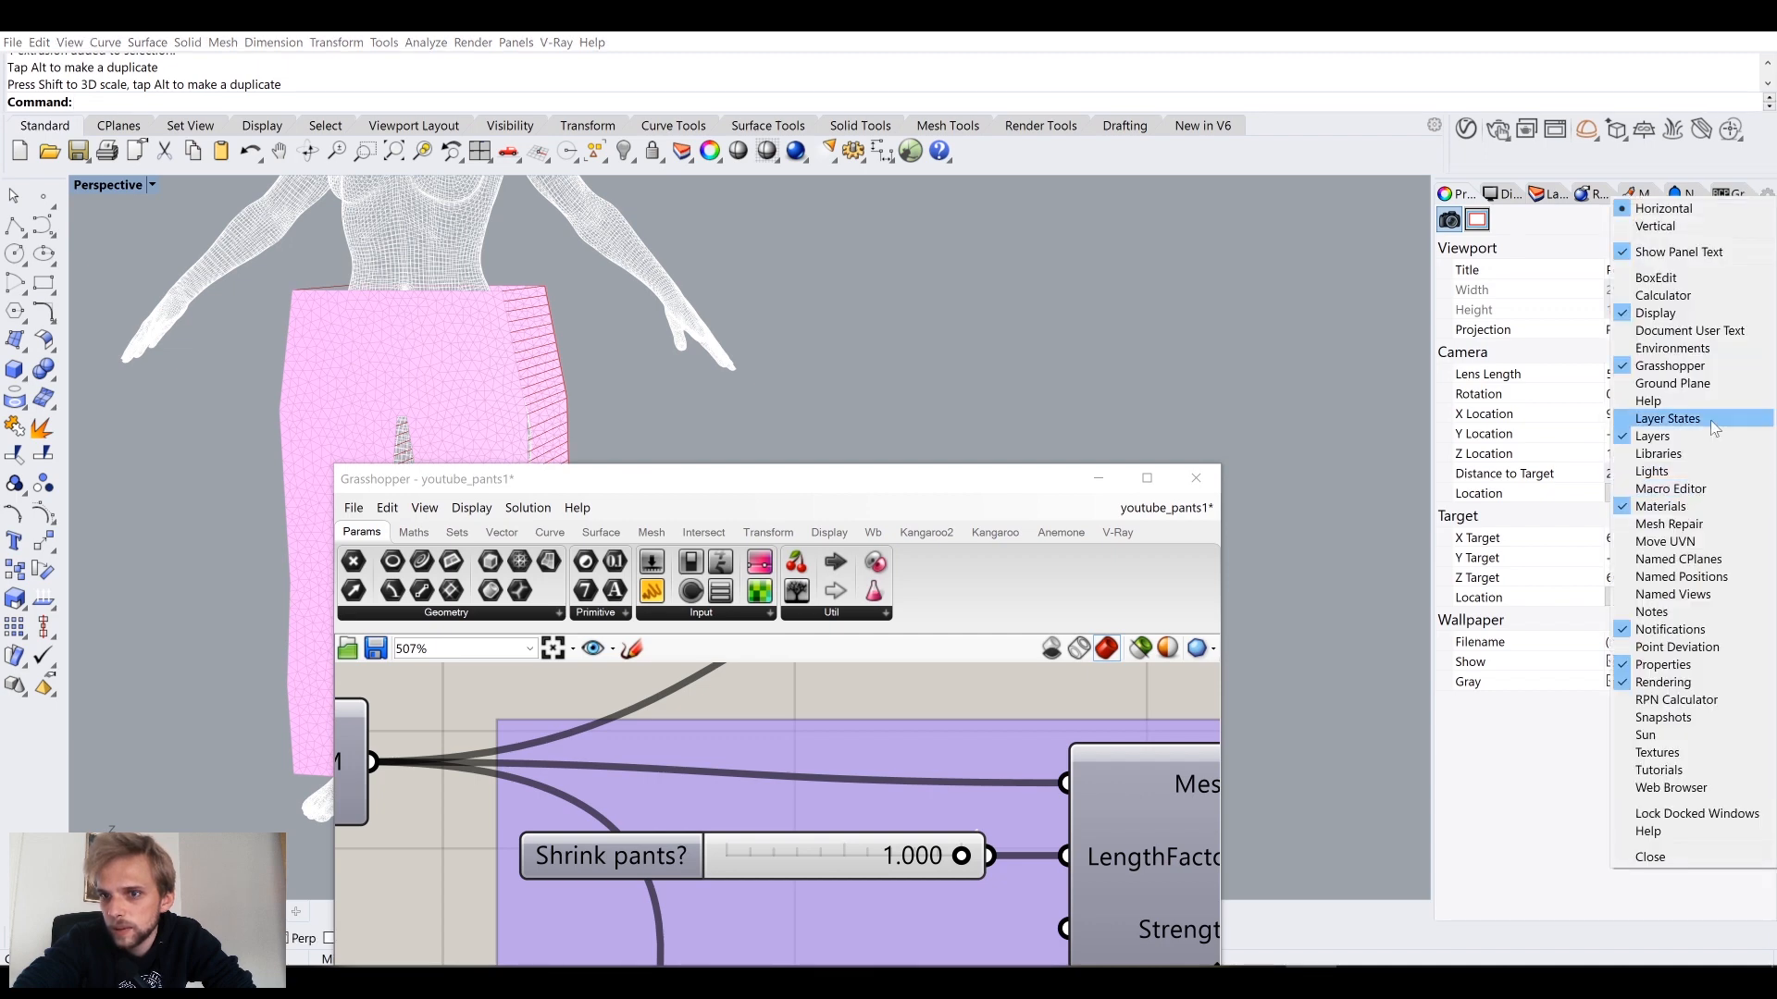
click(1648, 633)
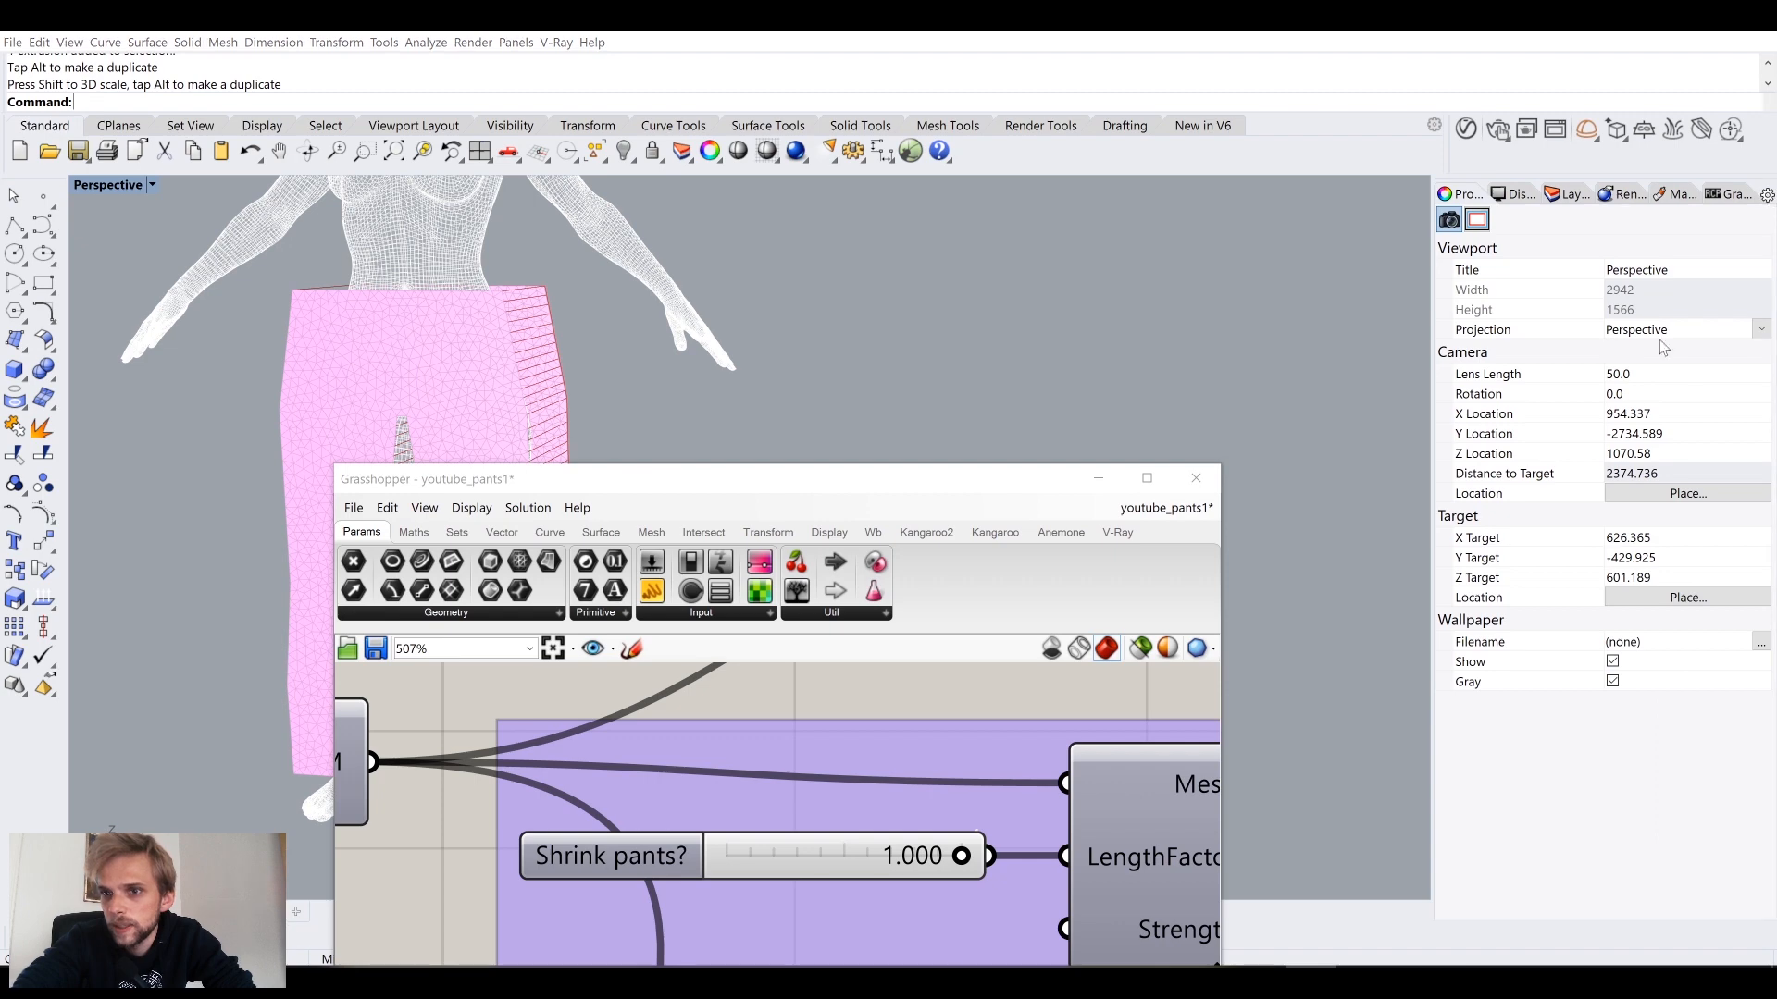
click(1766, 197)
click(1665, 518)
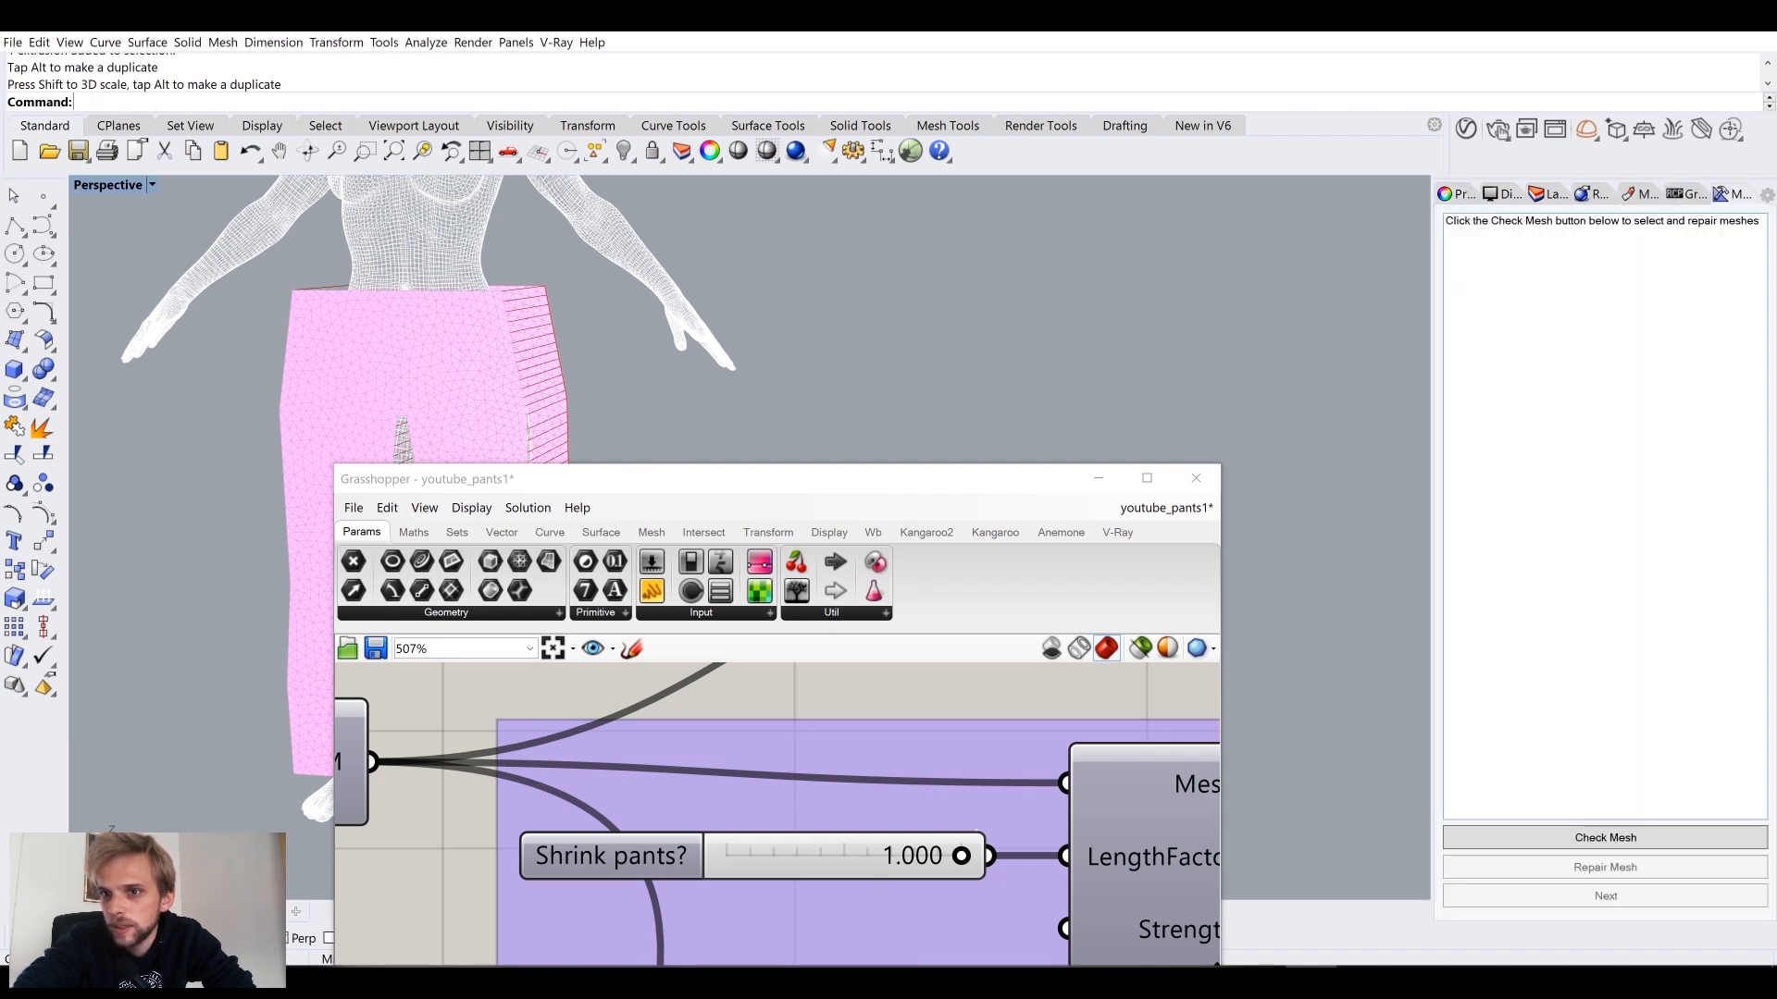
click(1767, 197)
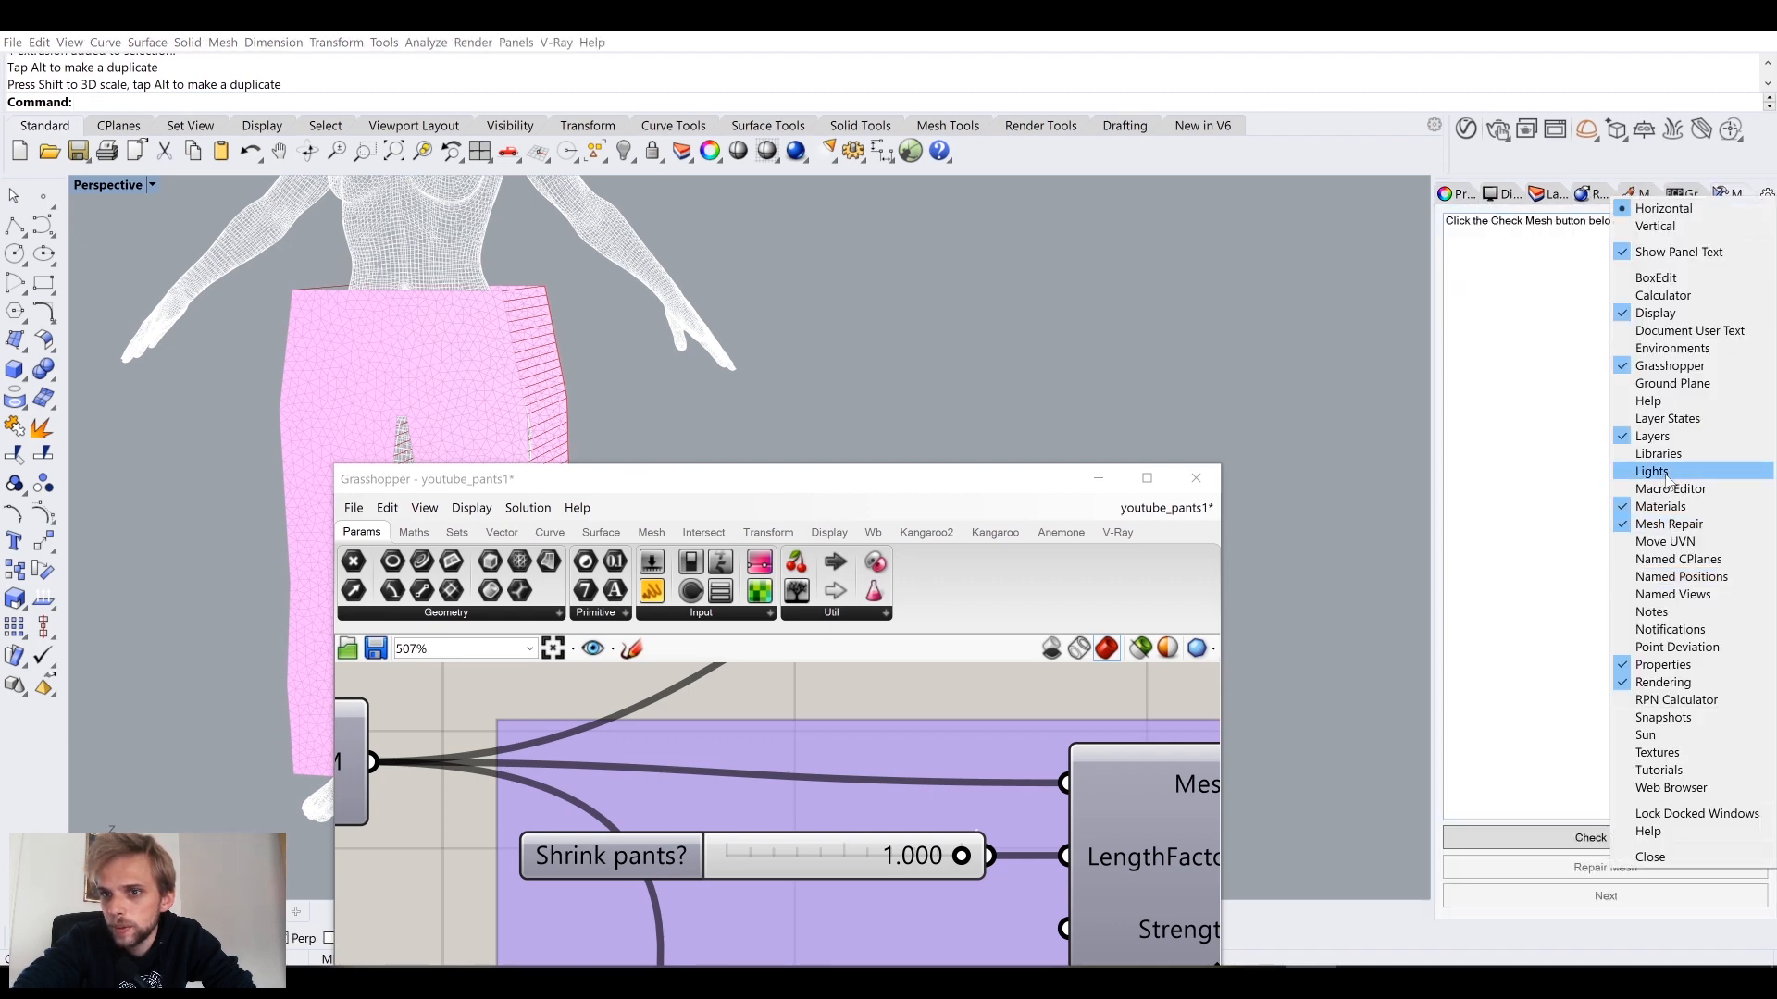
click(1668, 524)
Step: Hide the Materials and Rendering panels from Rhino's side panel group
click(1767, 190)
click(1663, 506)
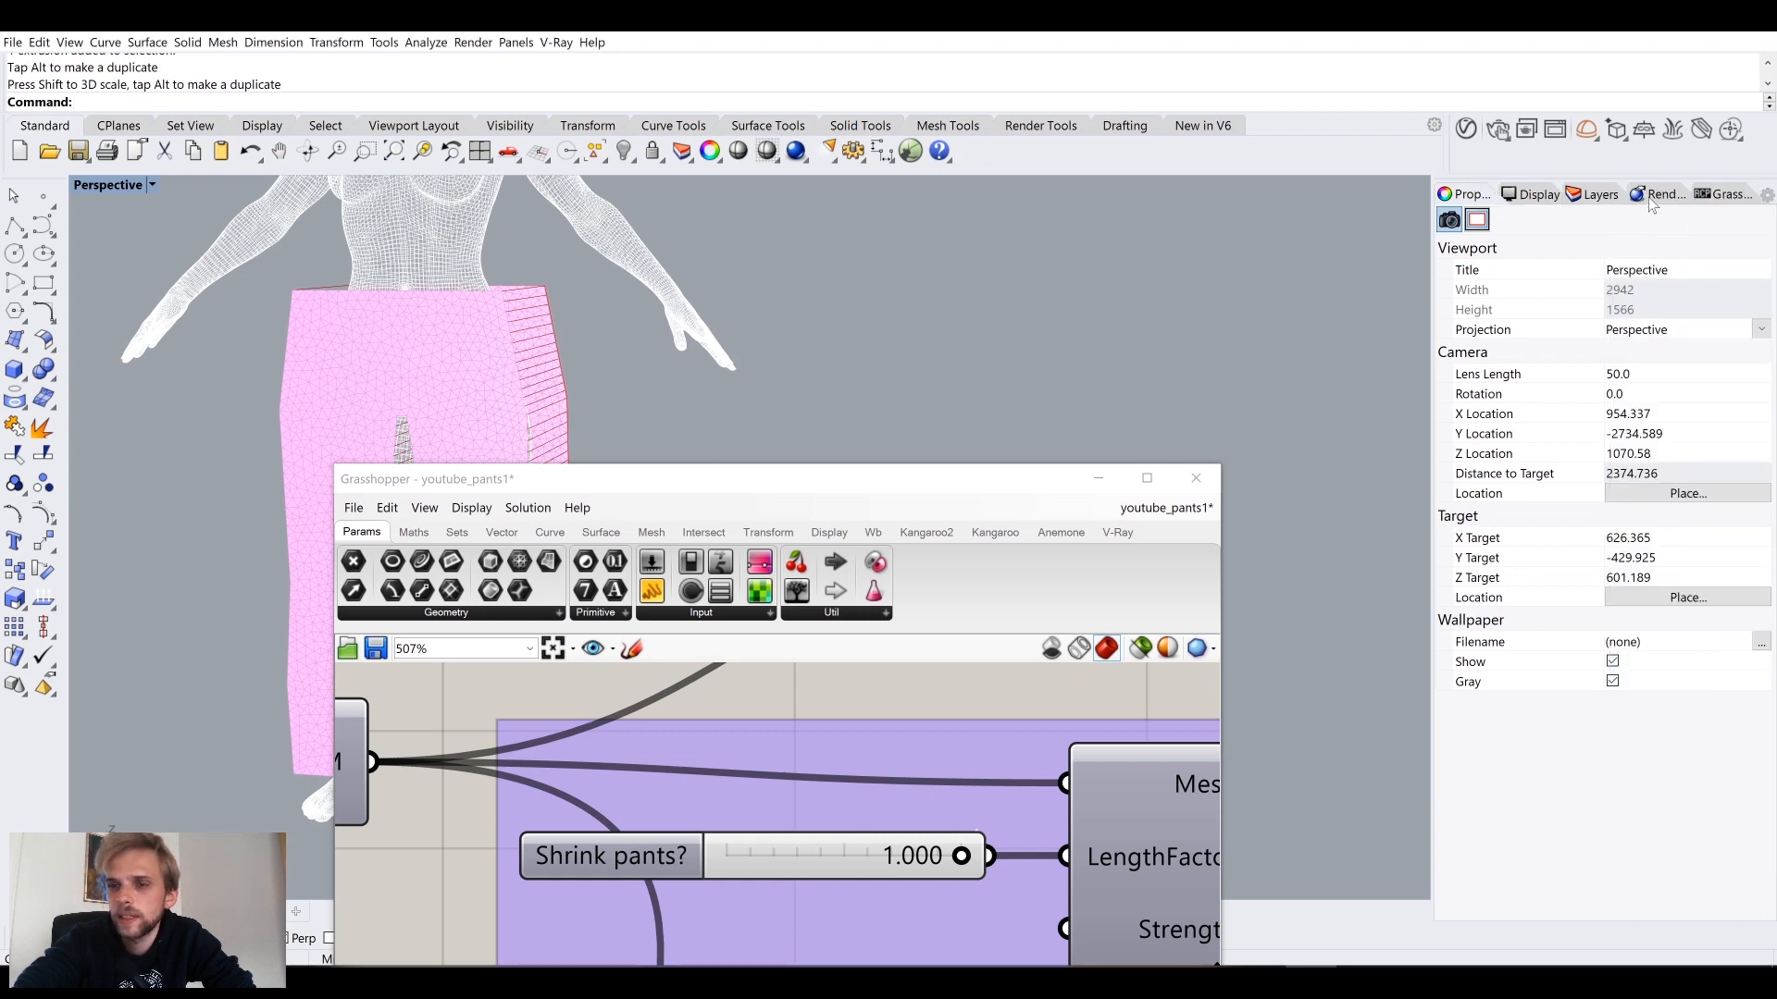
click(1767, 194)
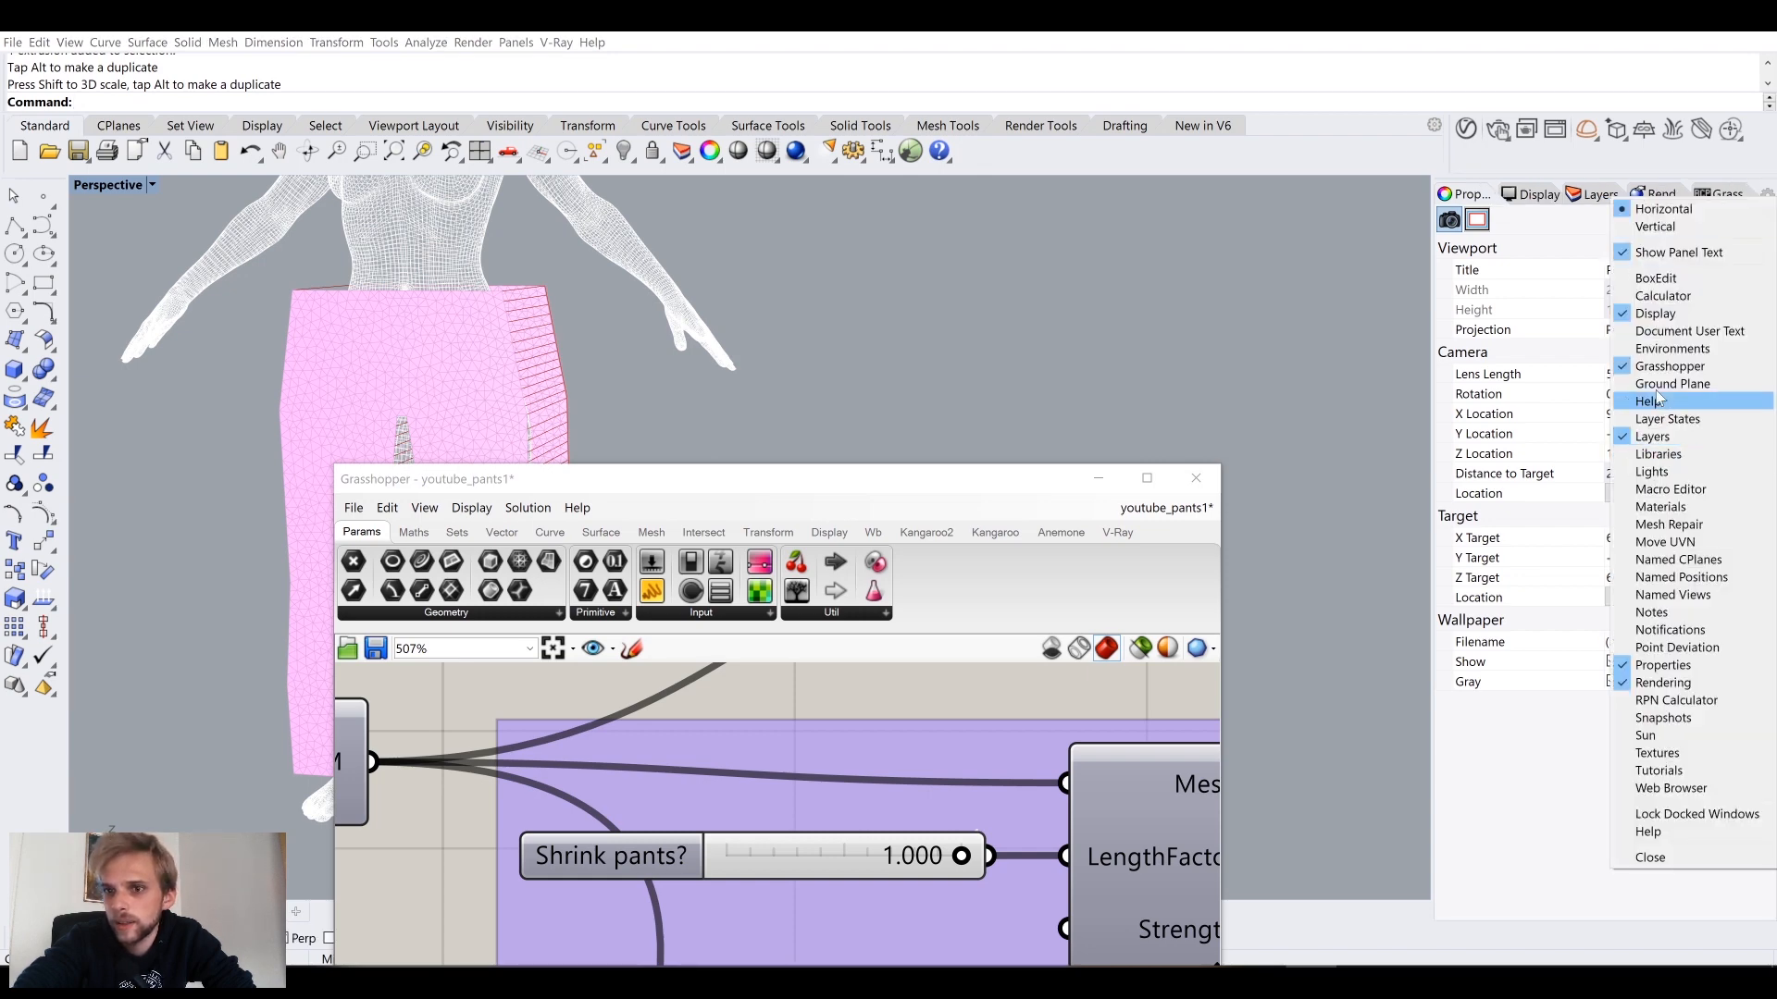
click(1647, 683)
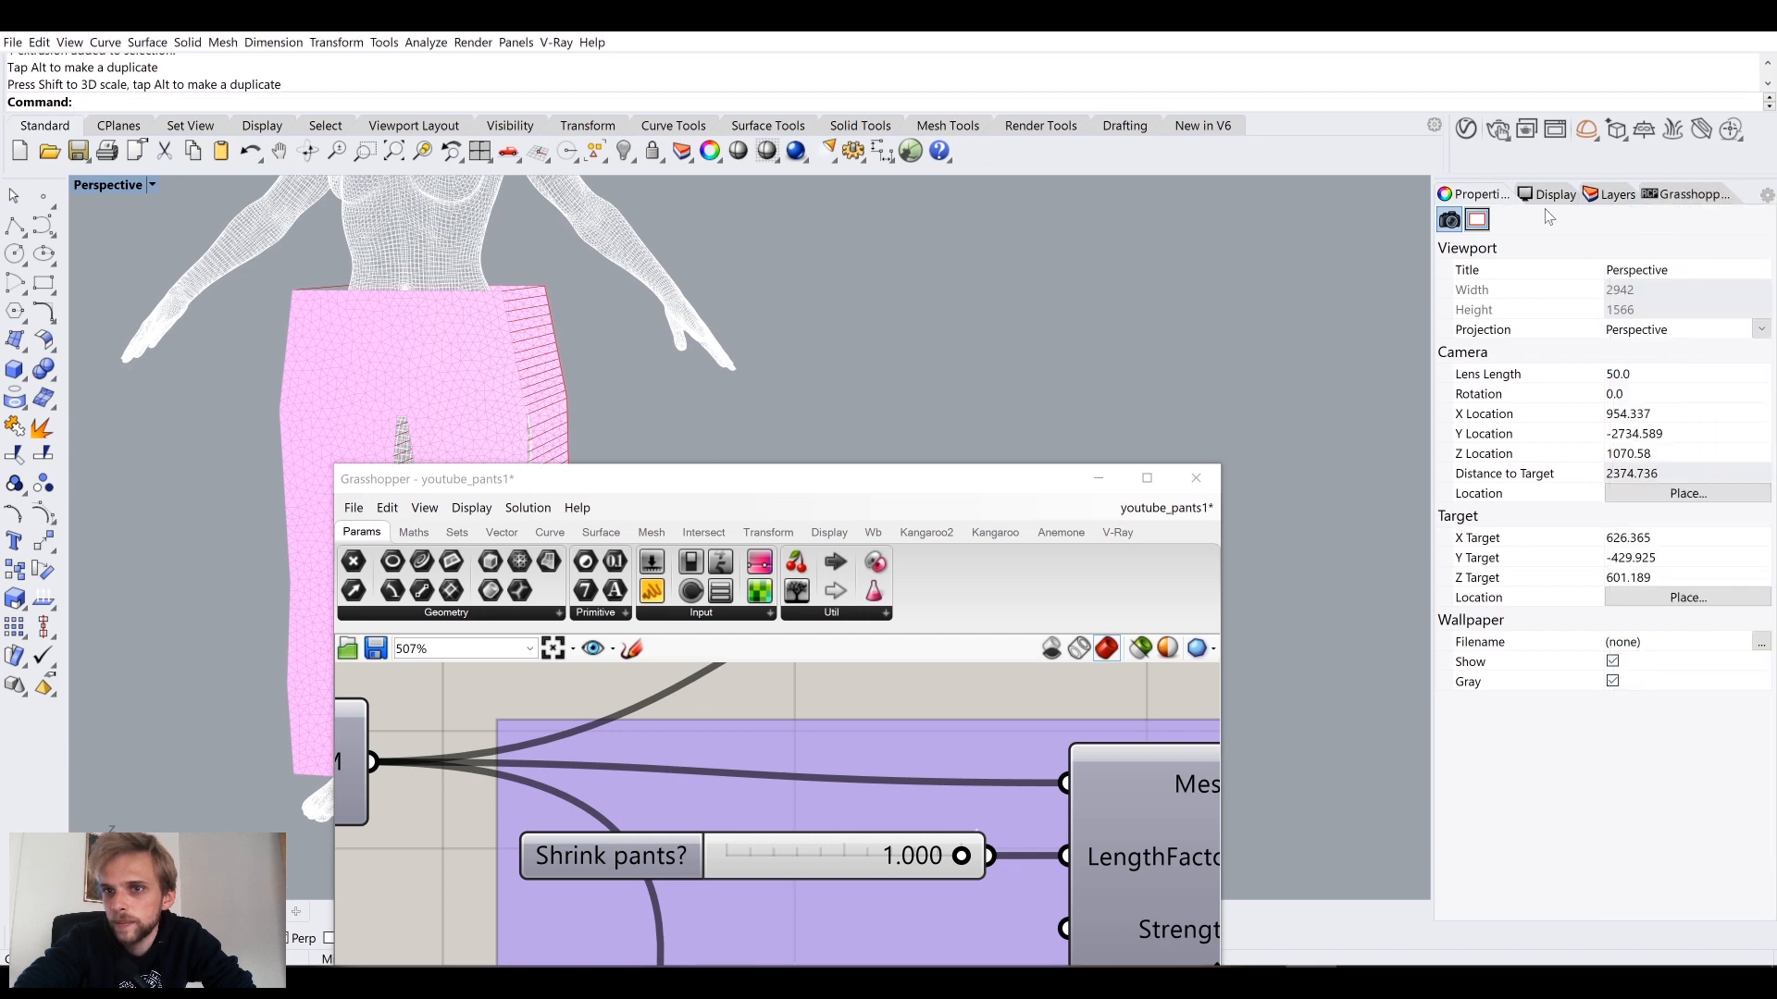
Step: Place the Layers panel ahead of Display and bring up the Grasshopper panel beside the repositioned canvas window
drag(1584, 199, 1459, 189)
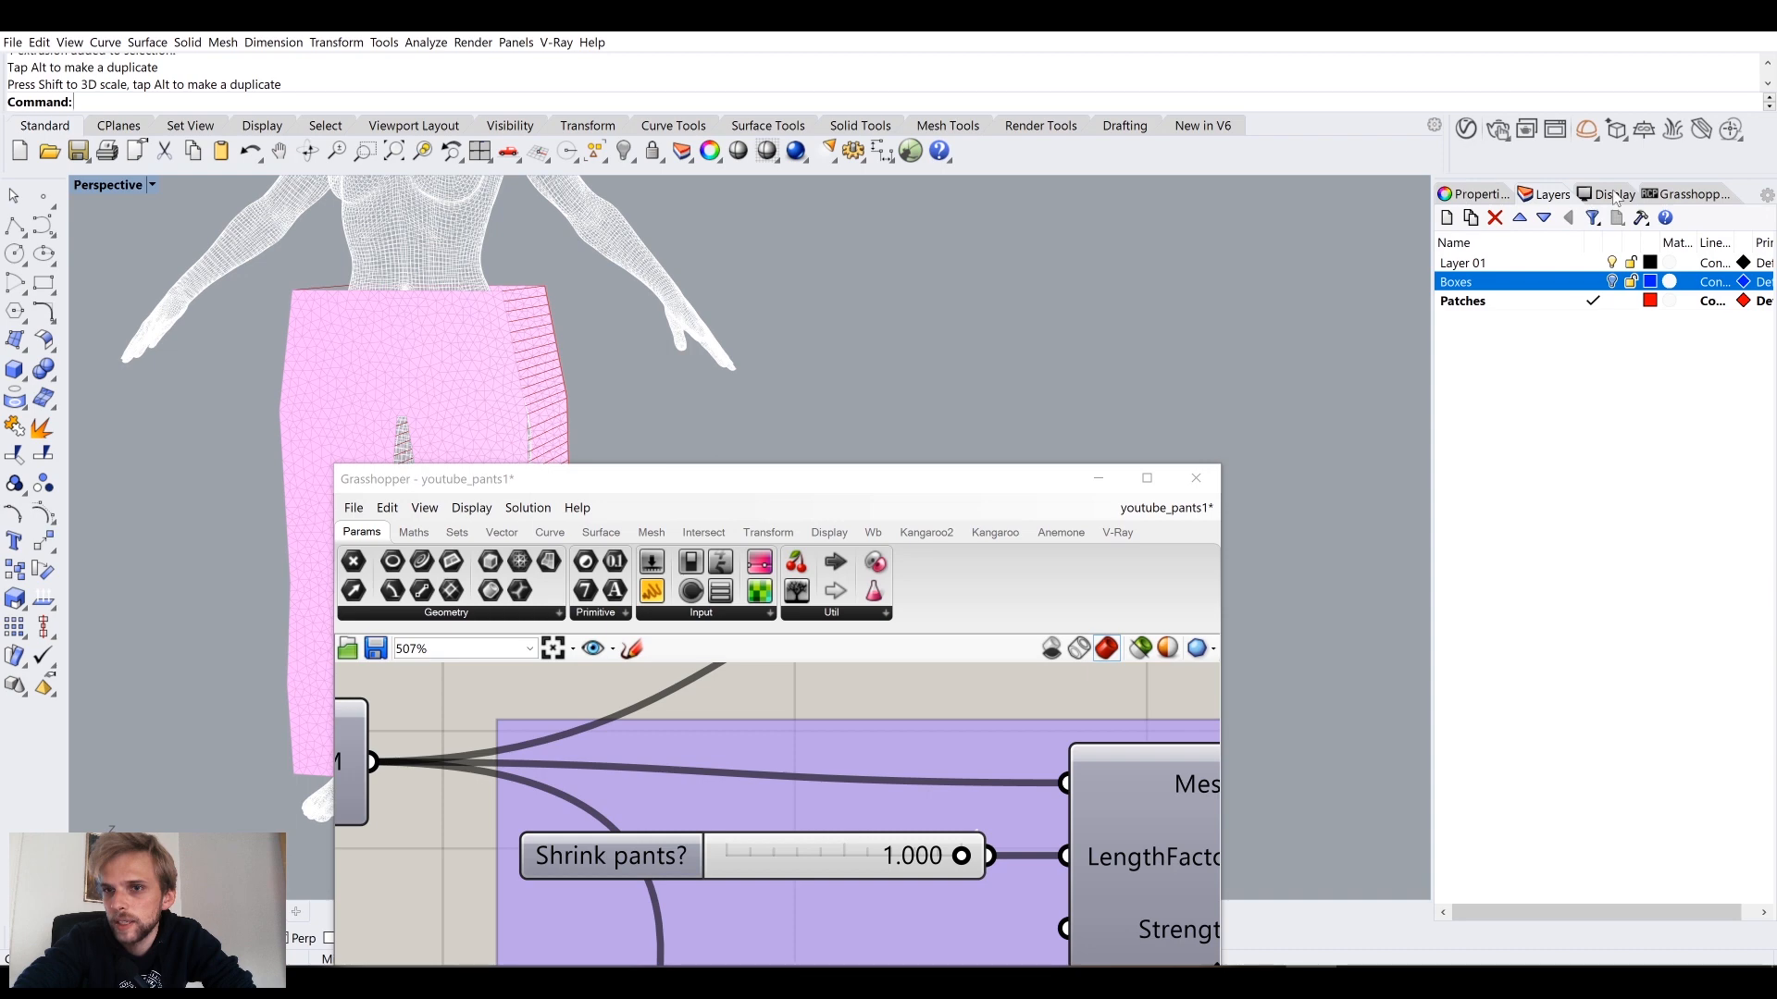
click(1673, 196)
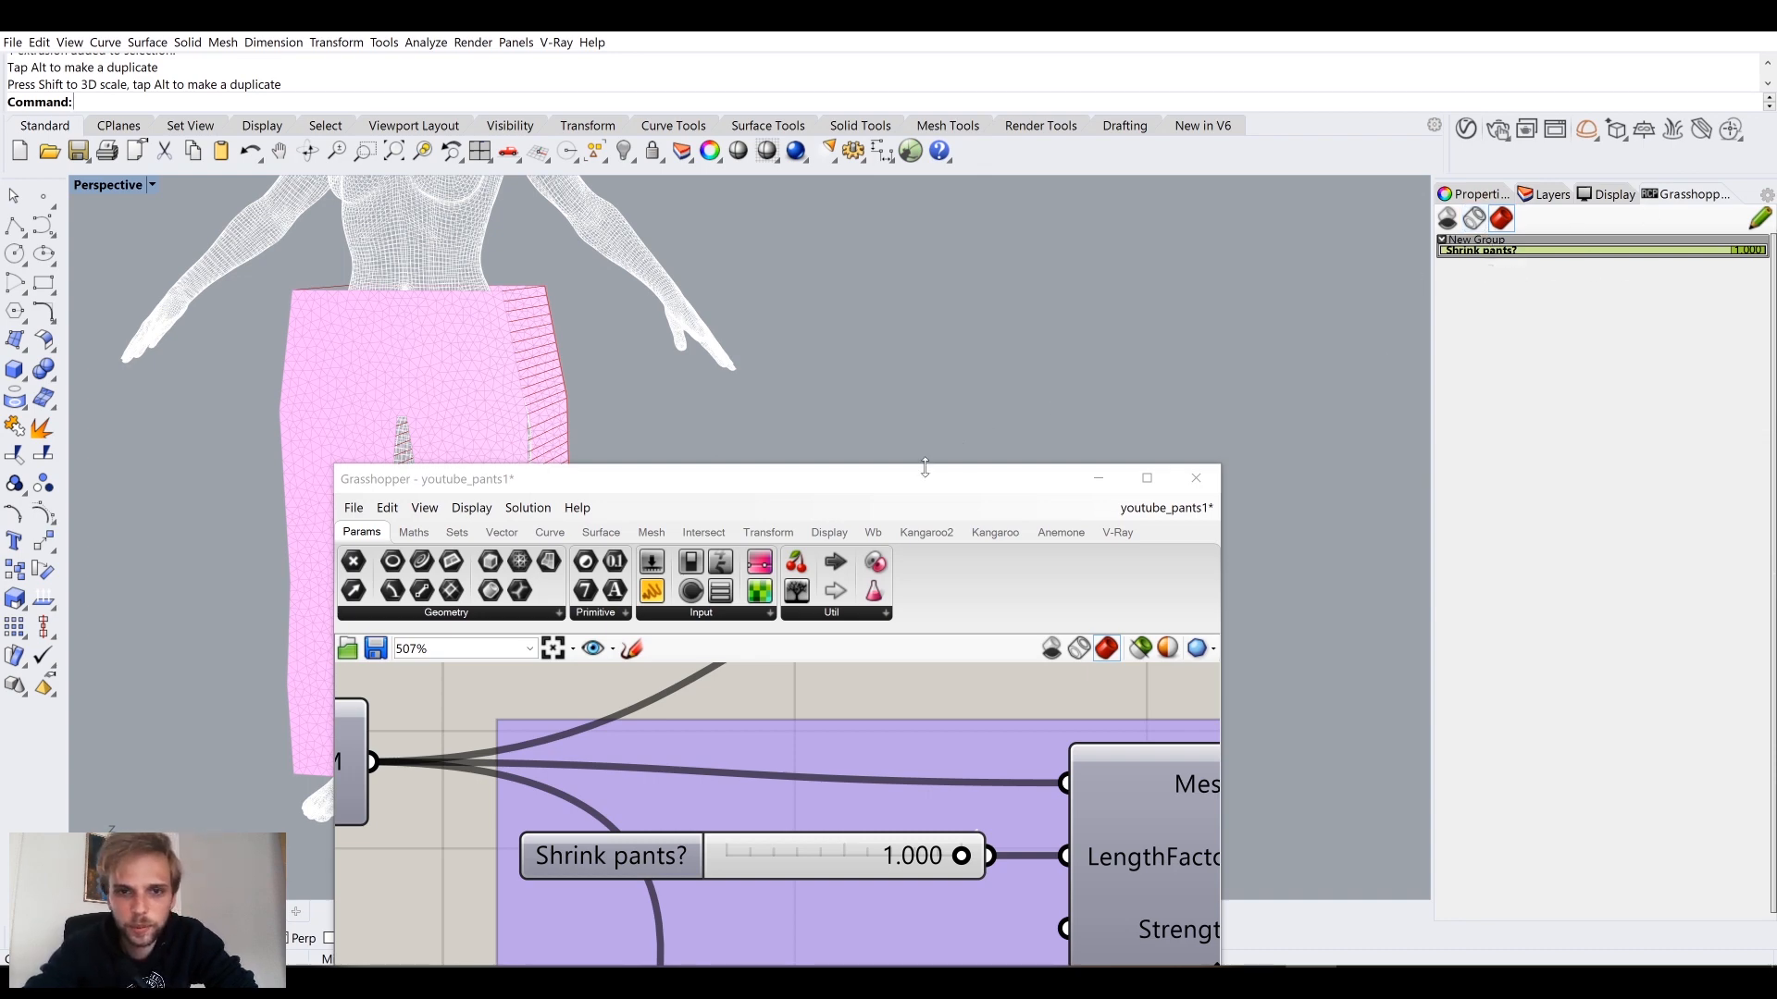
drag(926, 478, 1094, 173)
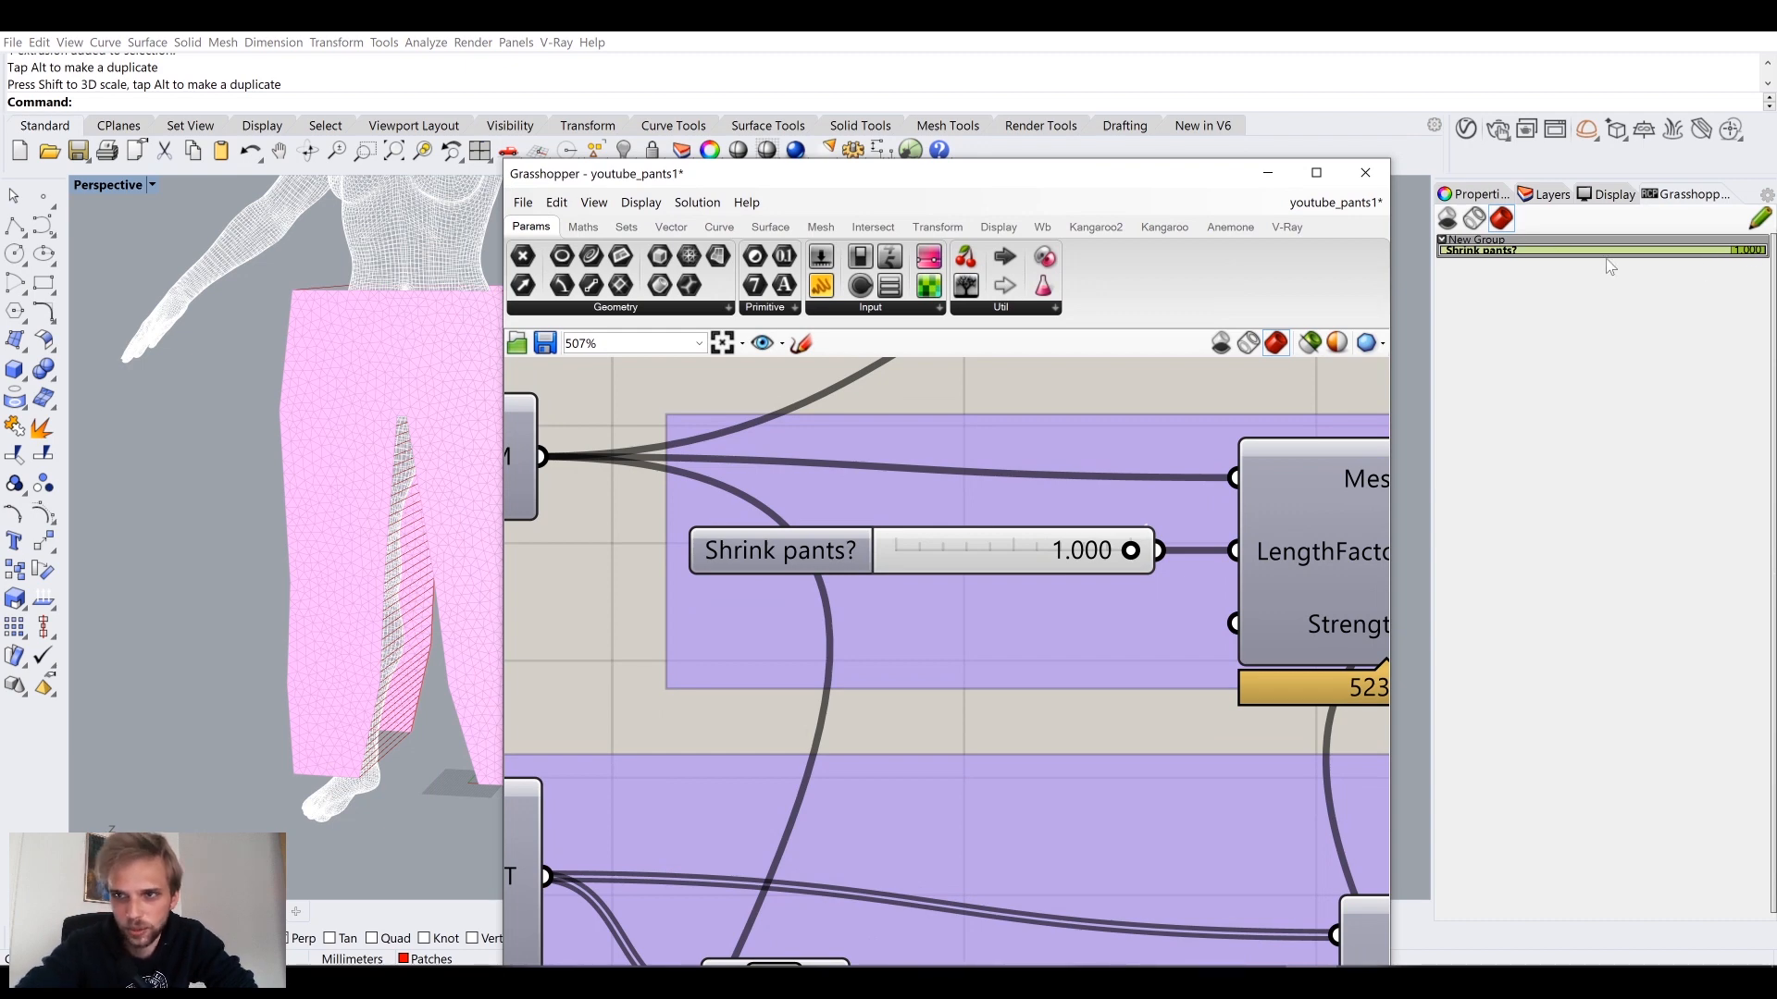
drag(1118, 173, 1135, 54)
Step: Publish the Boolean toggle that drives the Filter to the remote panel
scroll(1114, 447, down, 5)
scroll(959, 502, up, 3)
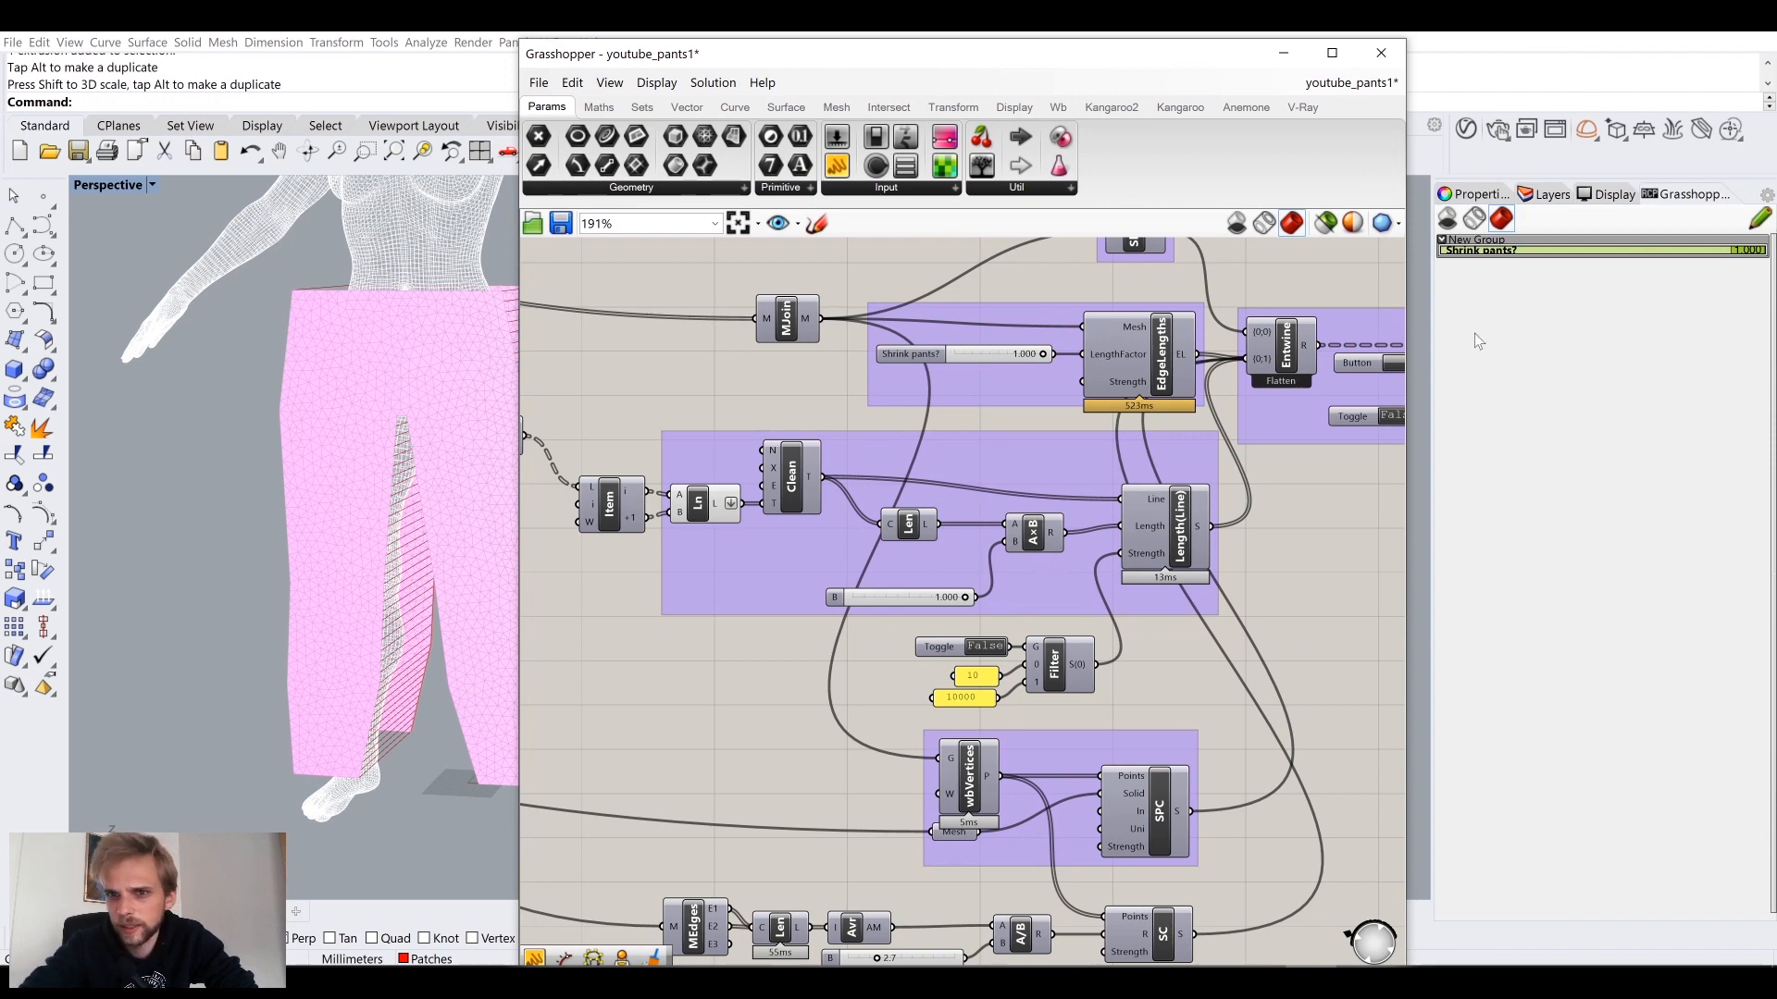
scroll(1088, 677, up, 5)
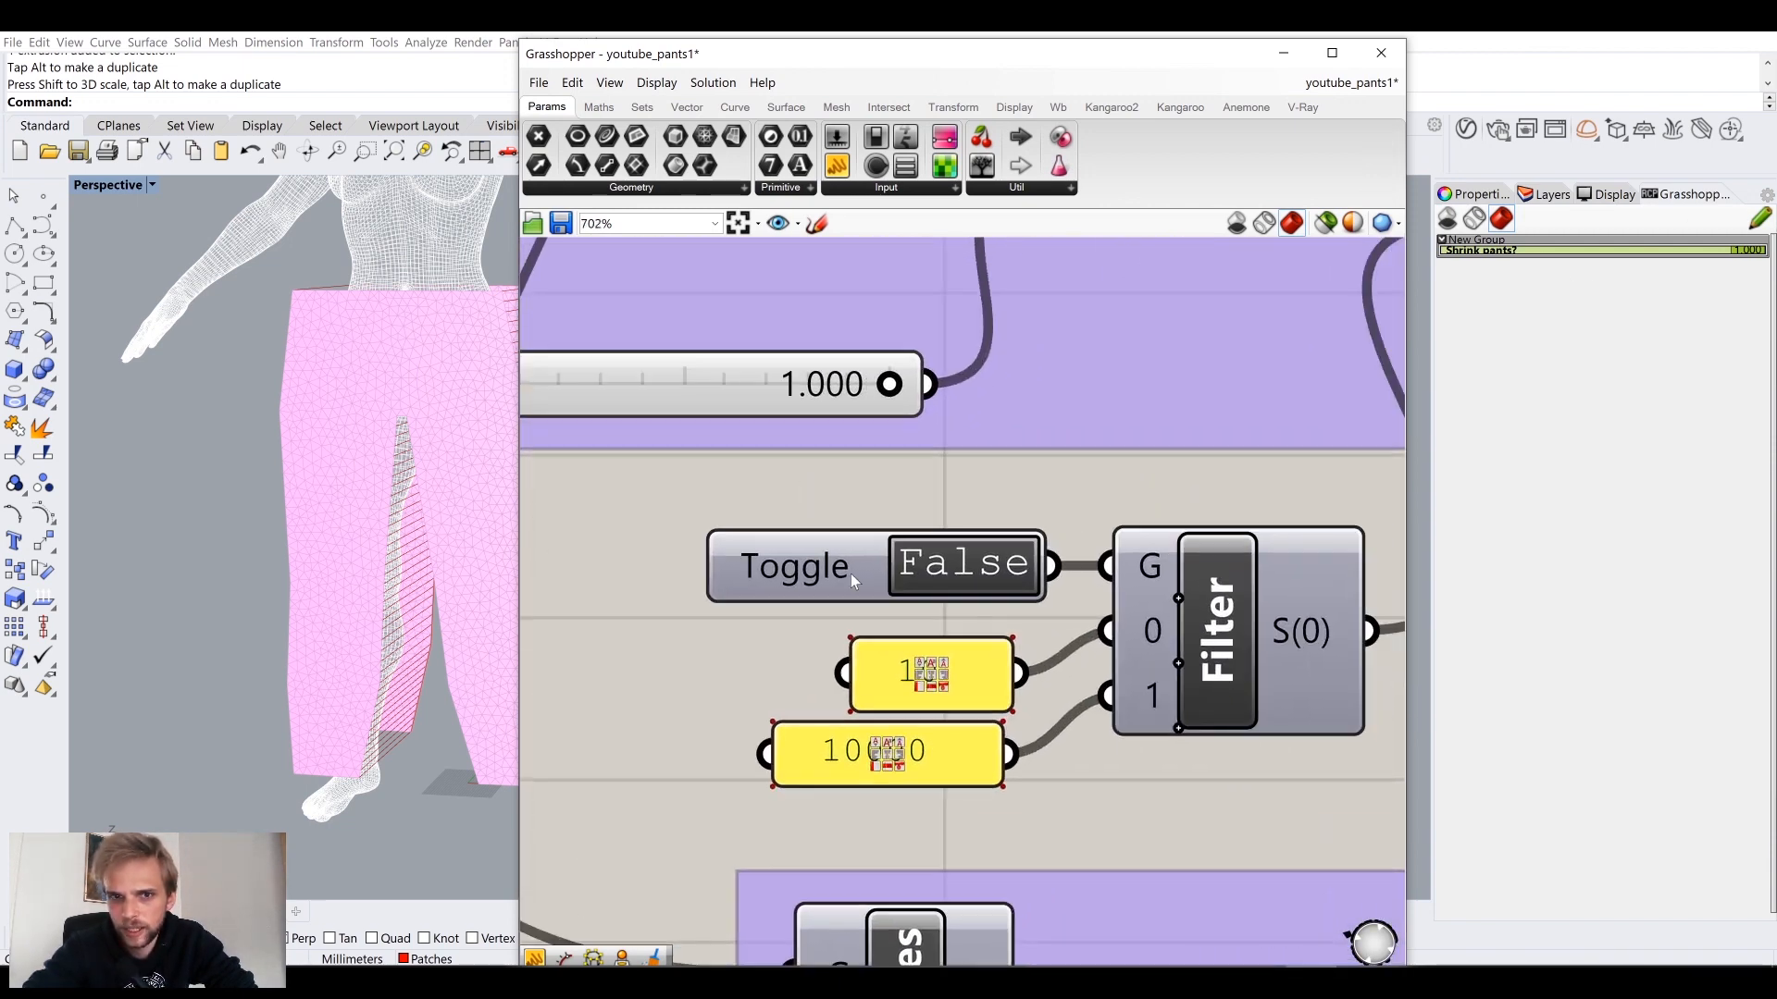
click(811, 574)
right_click(812, 574)
click(856, 616)
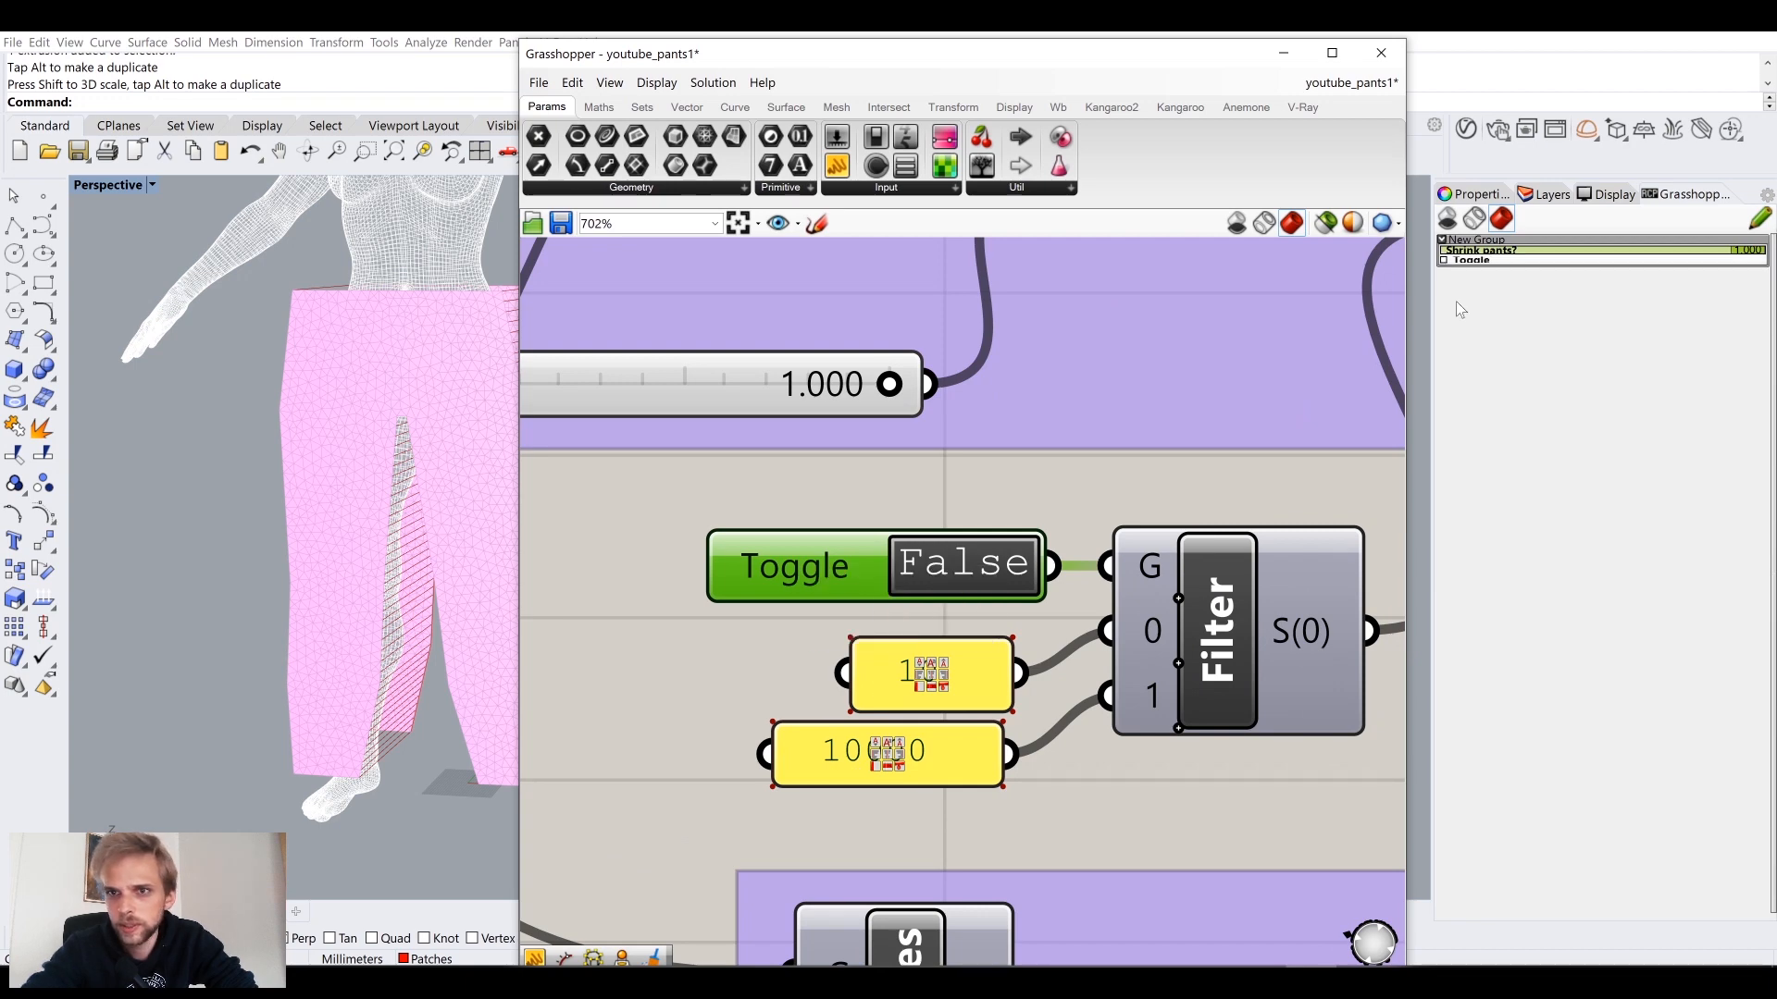
Step: Test the published toggle from the remote panel by switching it between True and False, ending on False
click(1486, 262)
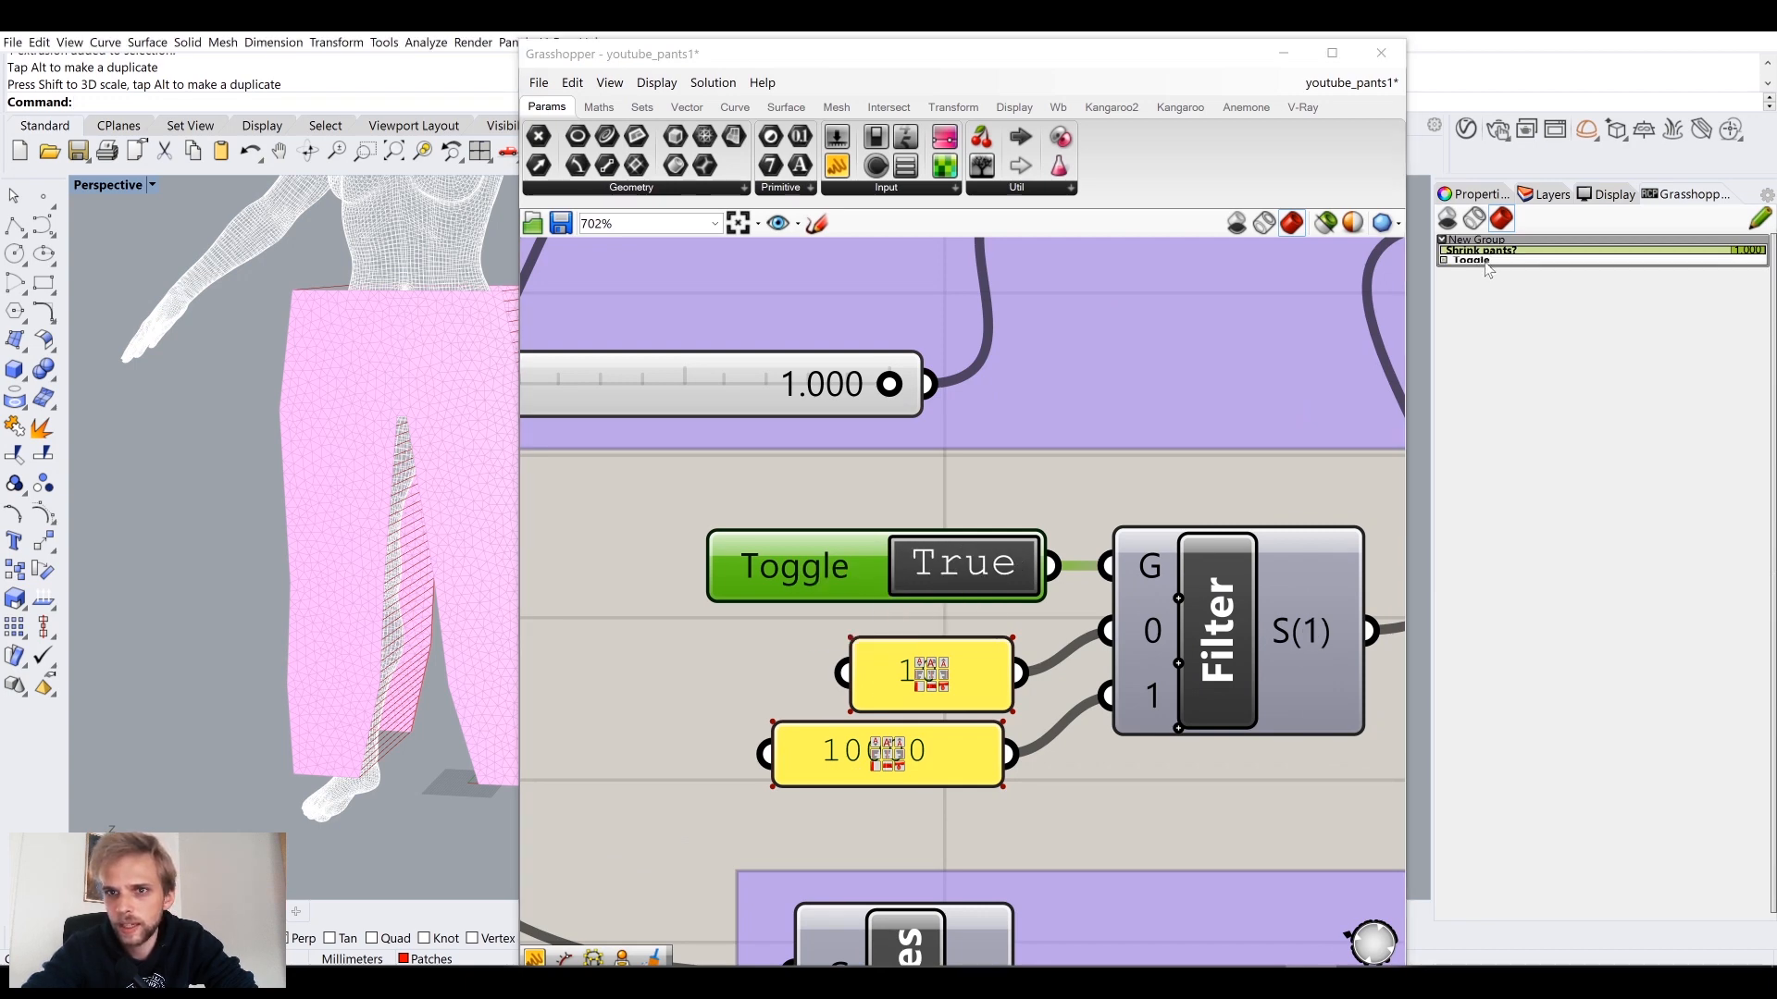
click(1486, 263)
click(1483, 263)
click(1483, 262)
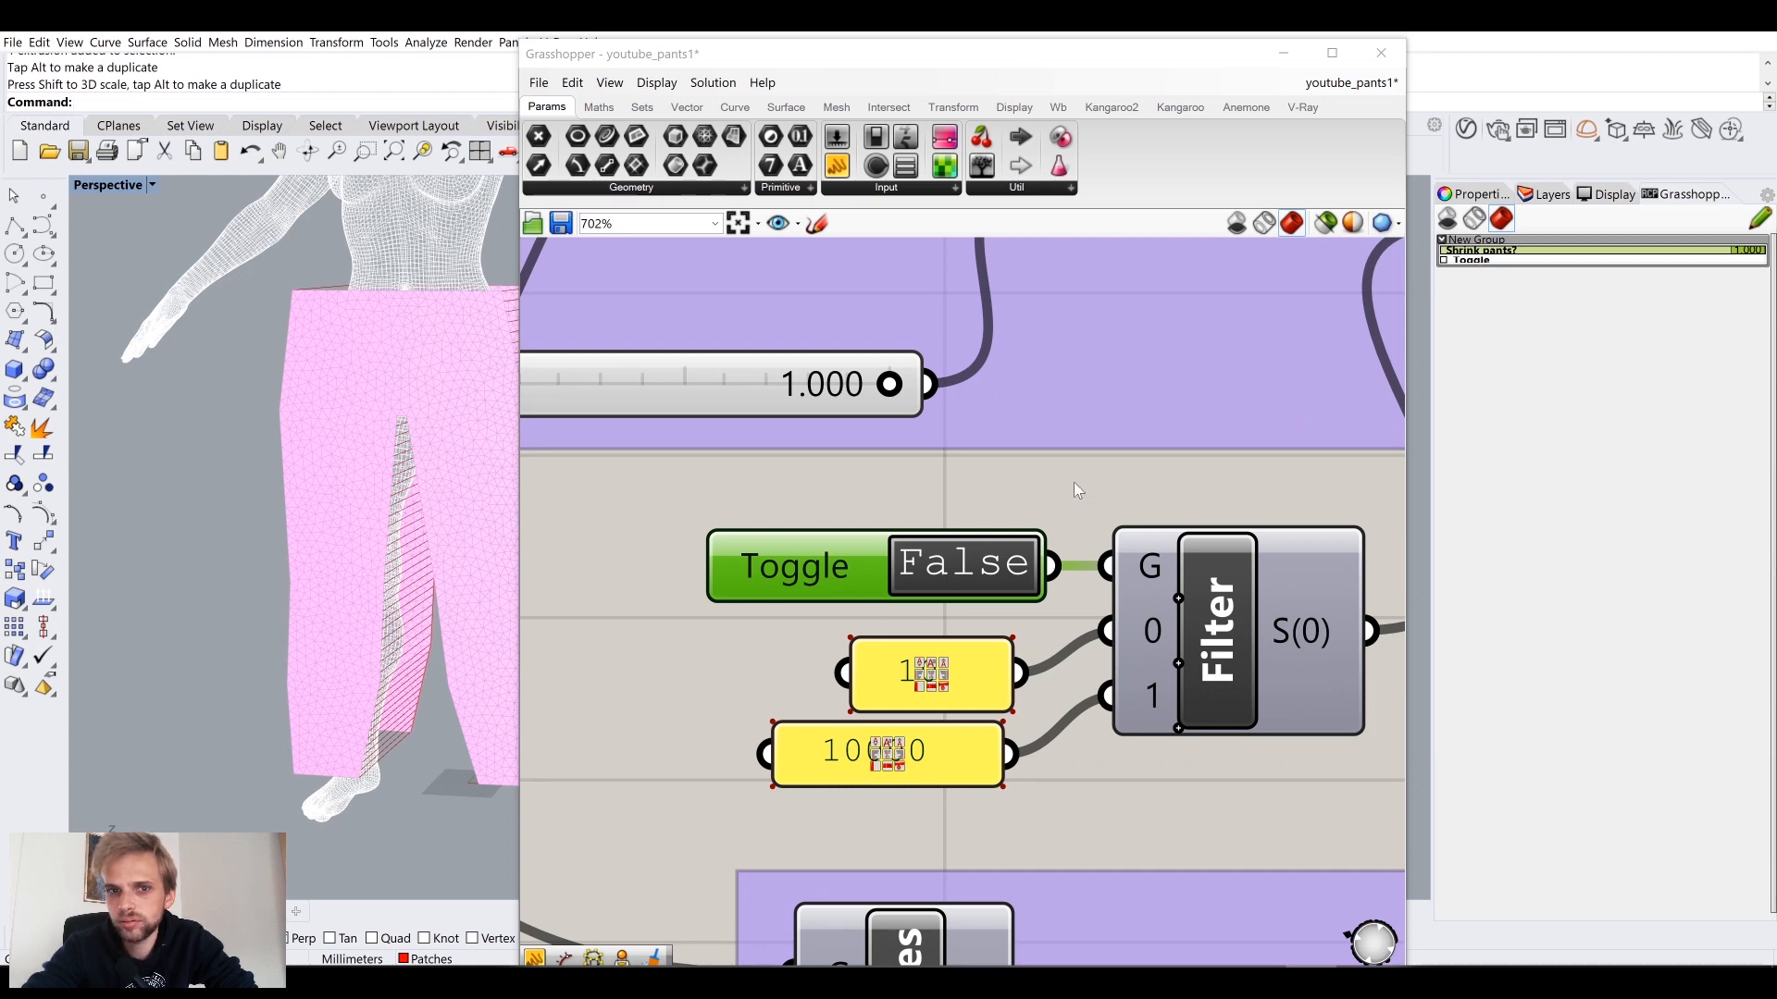
Step: Publish the Filter's toggle again and recheck its True/False switching from the remote panel, leaving it on False
right_click(775, 590)
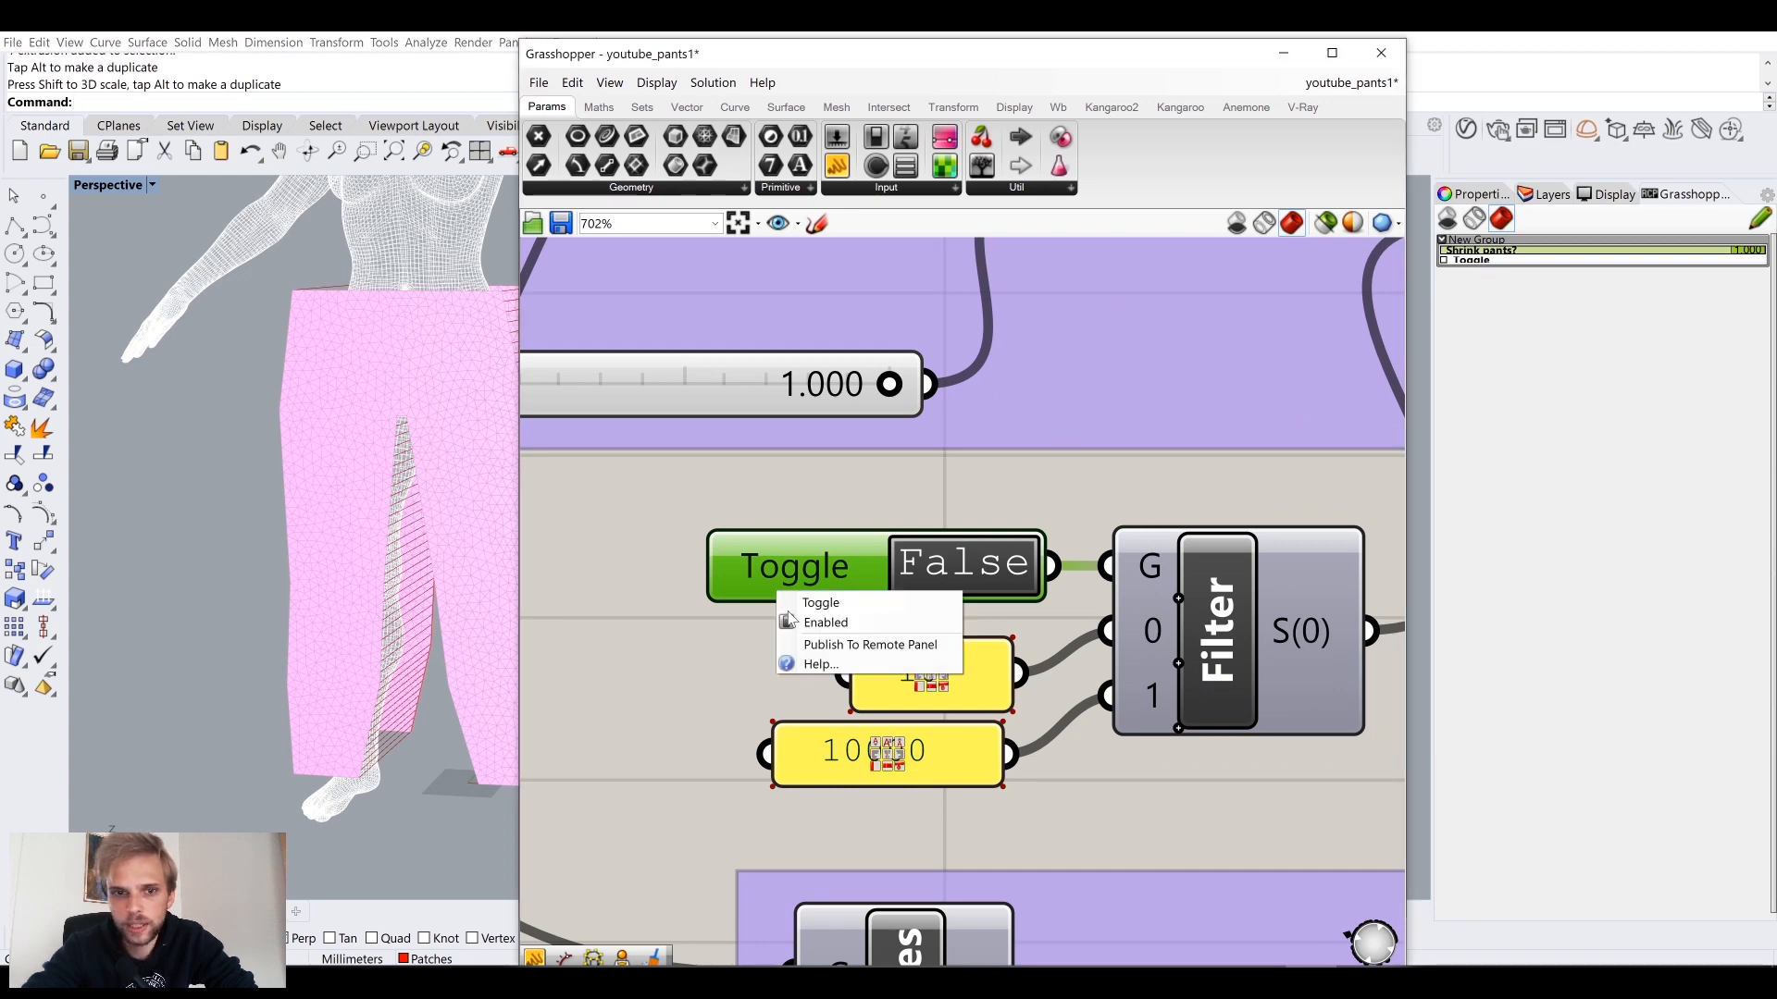
click(814, 645)
click(1471, 266)
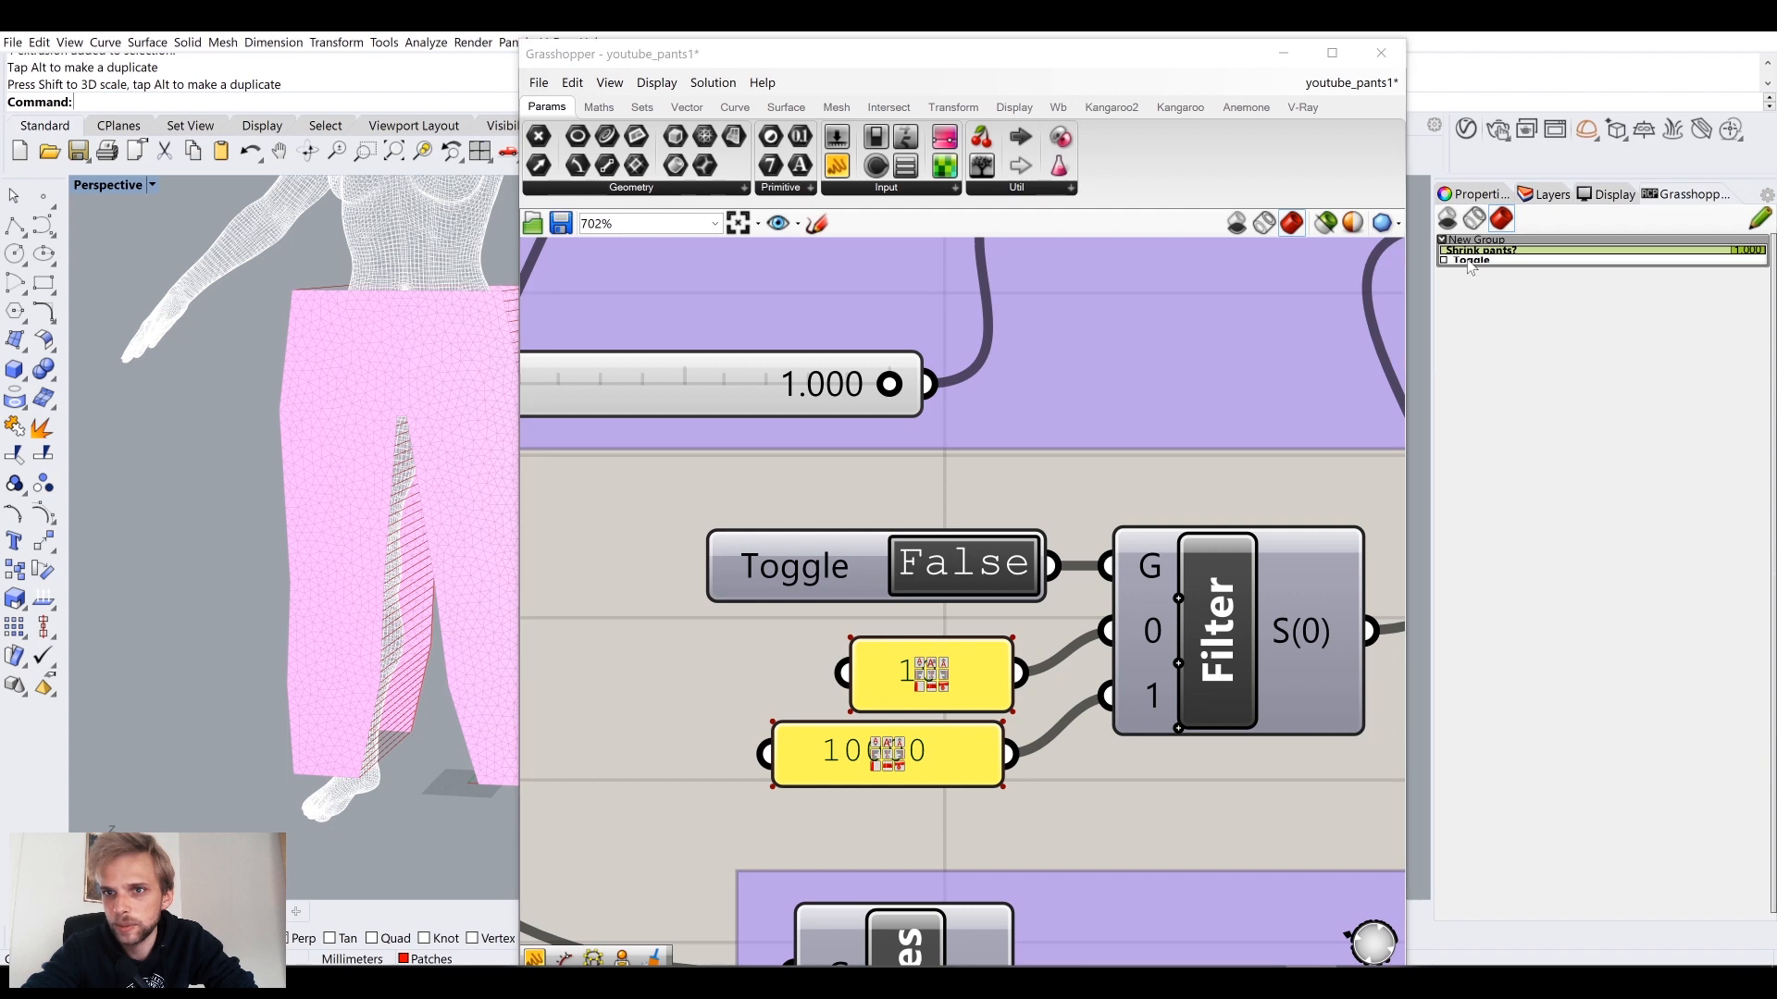
click(1490, 266)
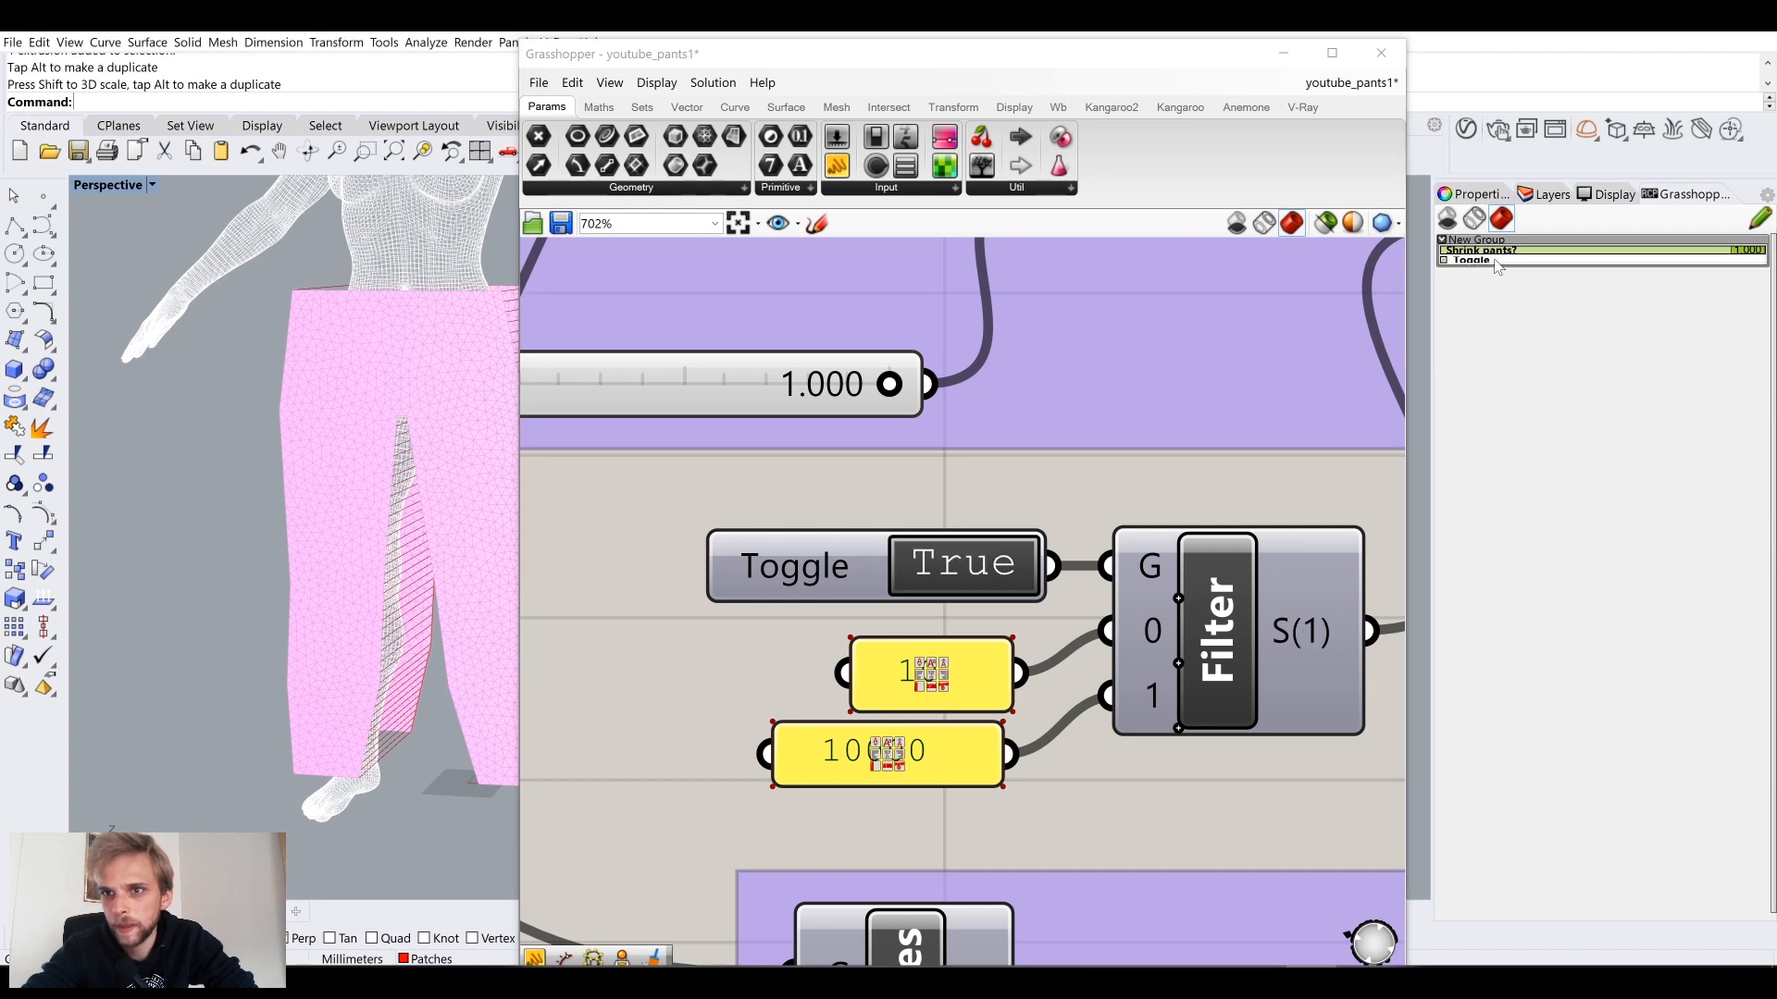
click(1518, 265)
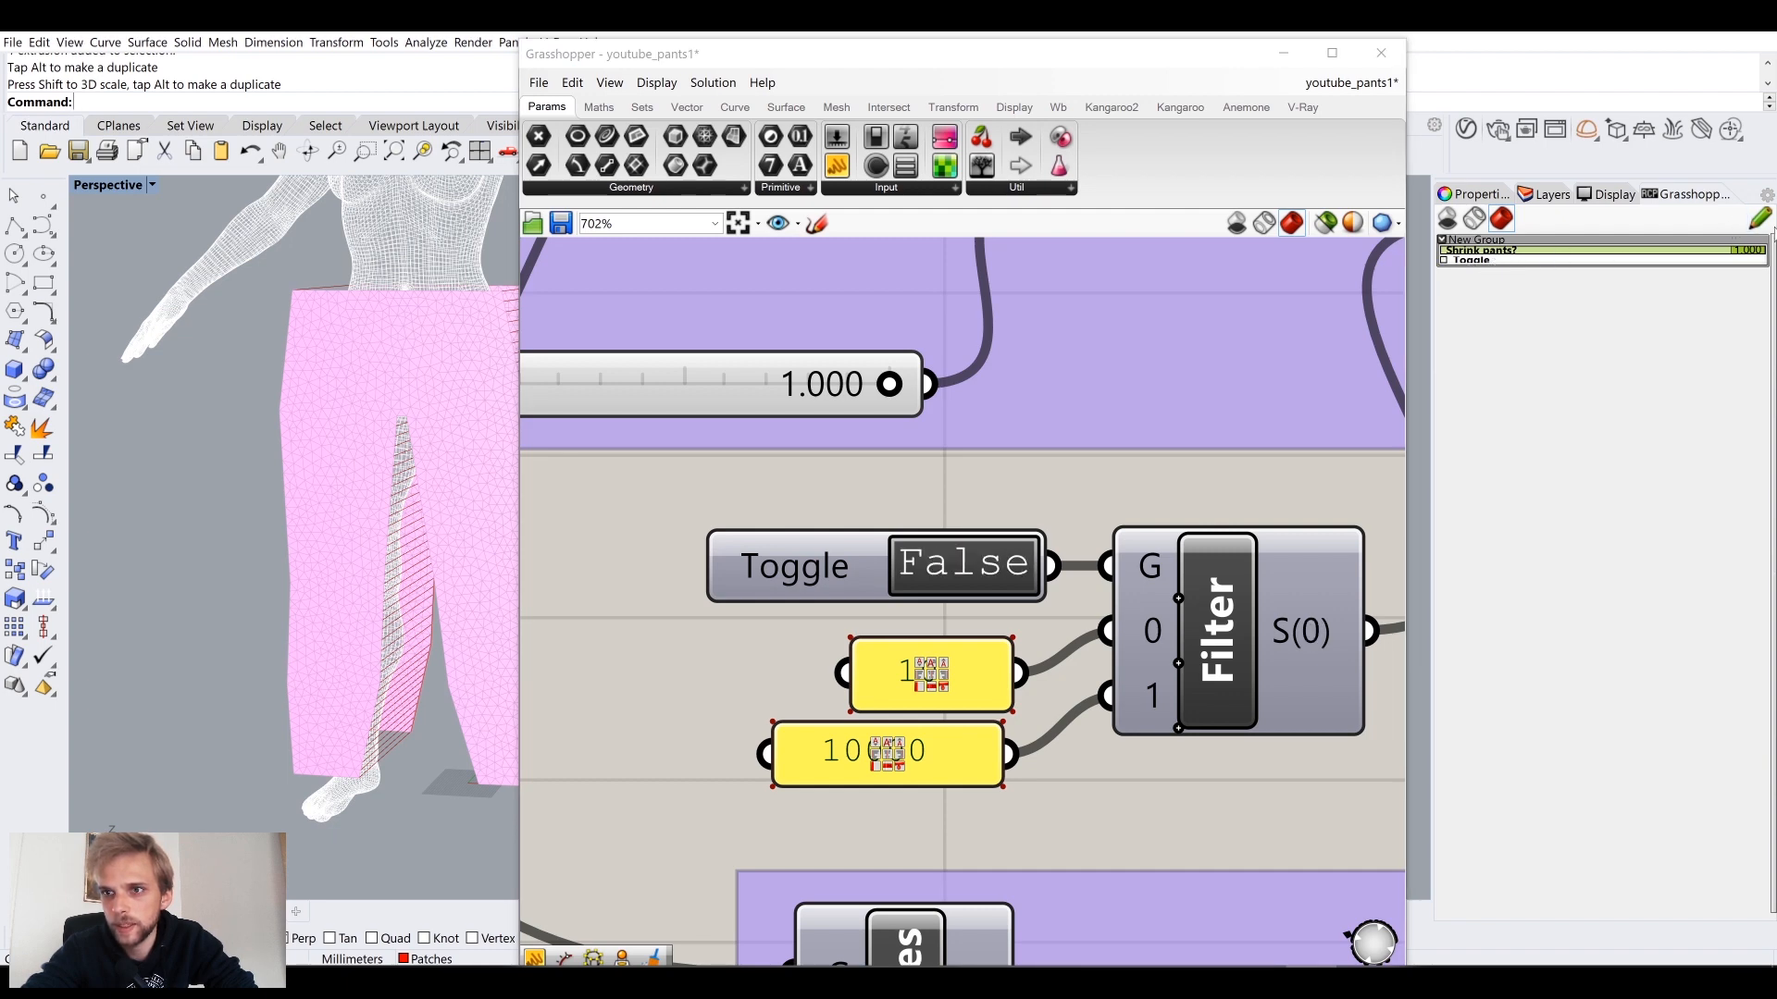
Step: Put the remote panel in edit mode and take the Toggle entry out of its group
click(1759, 219)
drag(1481, 265, 1513, 335)
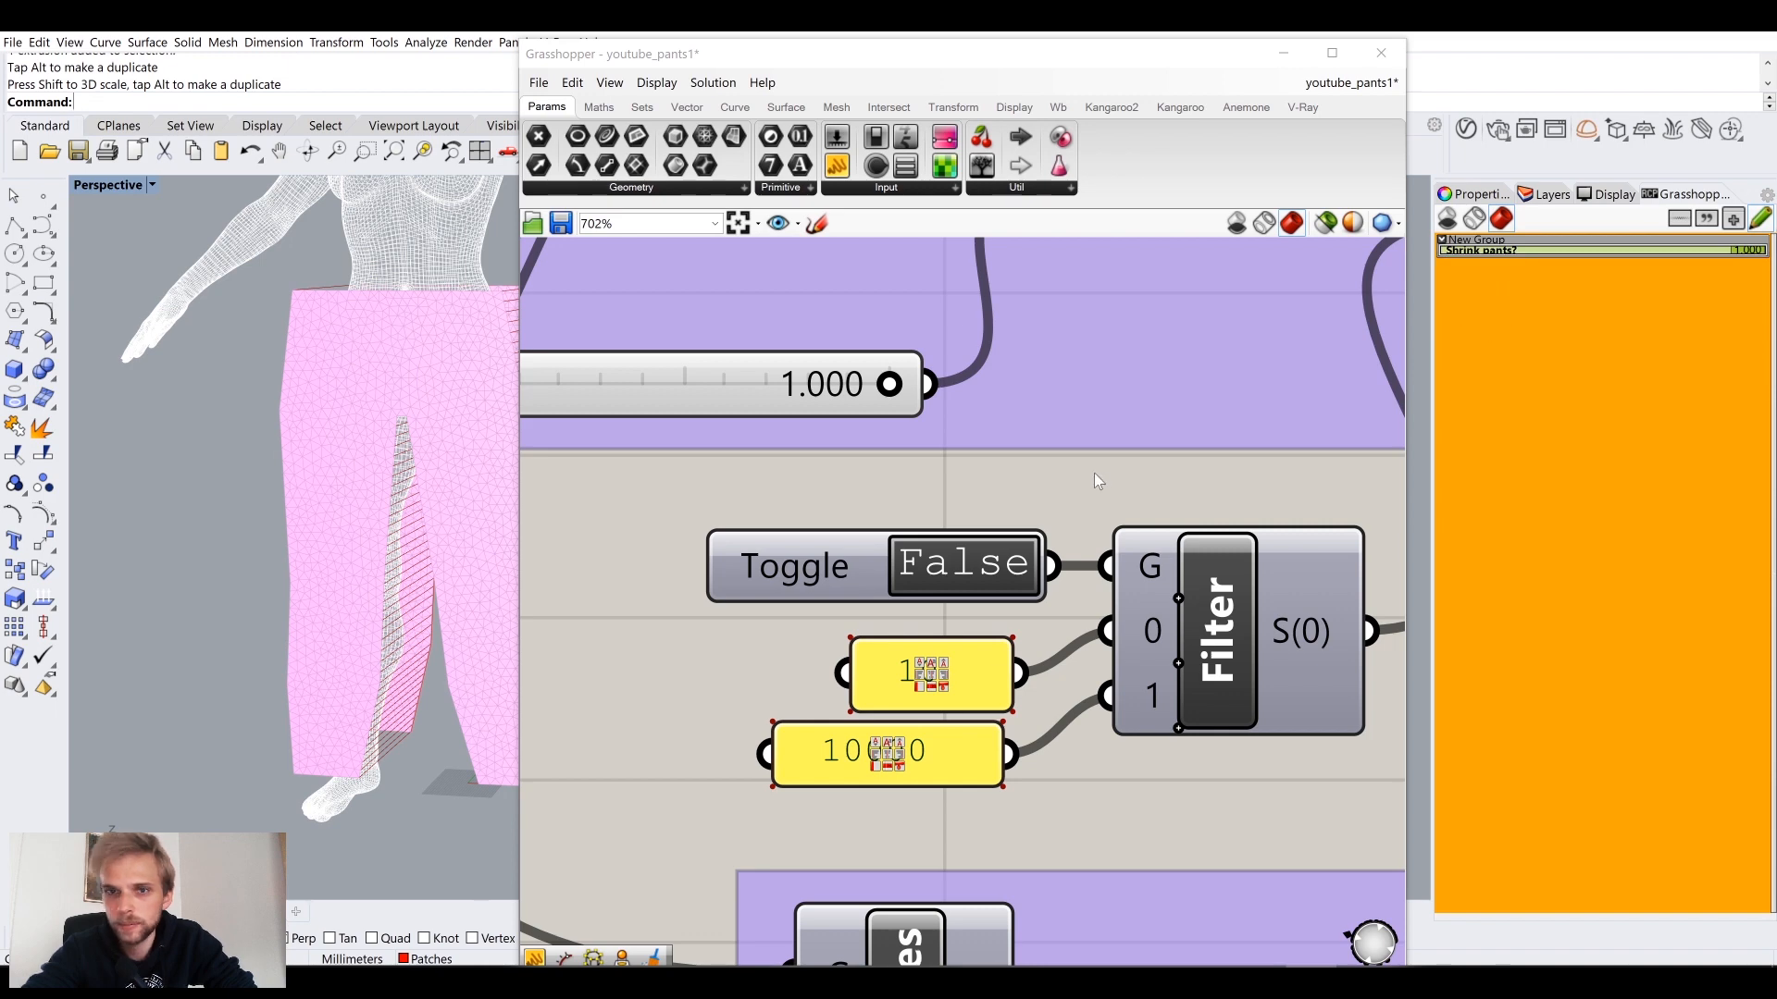
Step: Leave the remote panel's edit mode, rename the Filter's toggle MAKE STICH STRONG? and move it clear of the Filter
click(1759, 218)
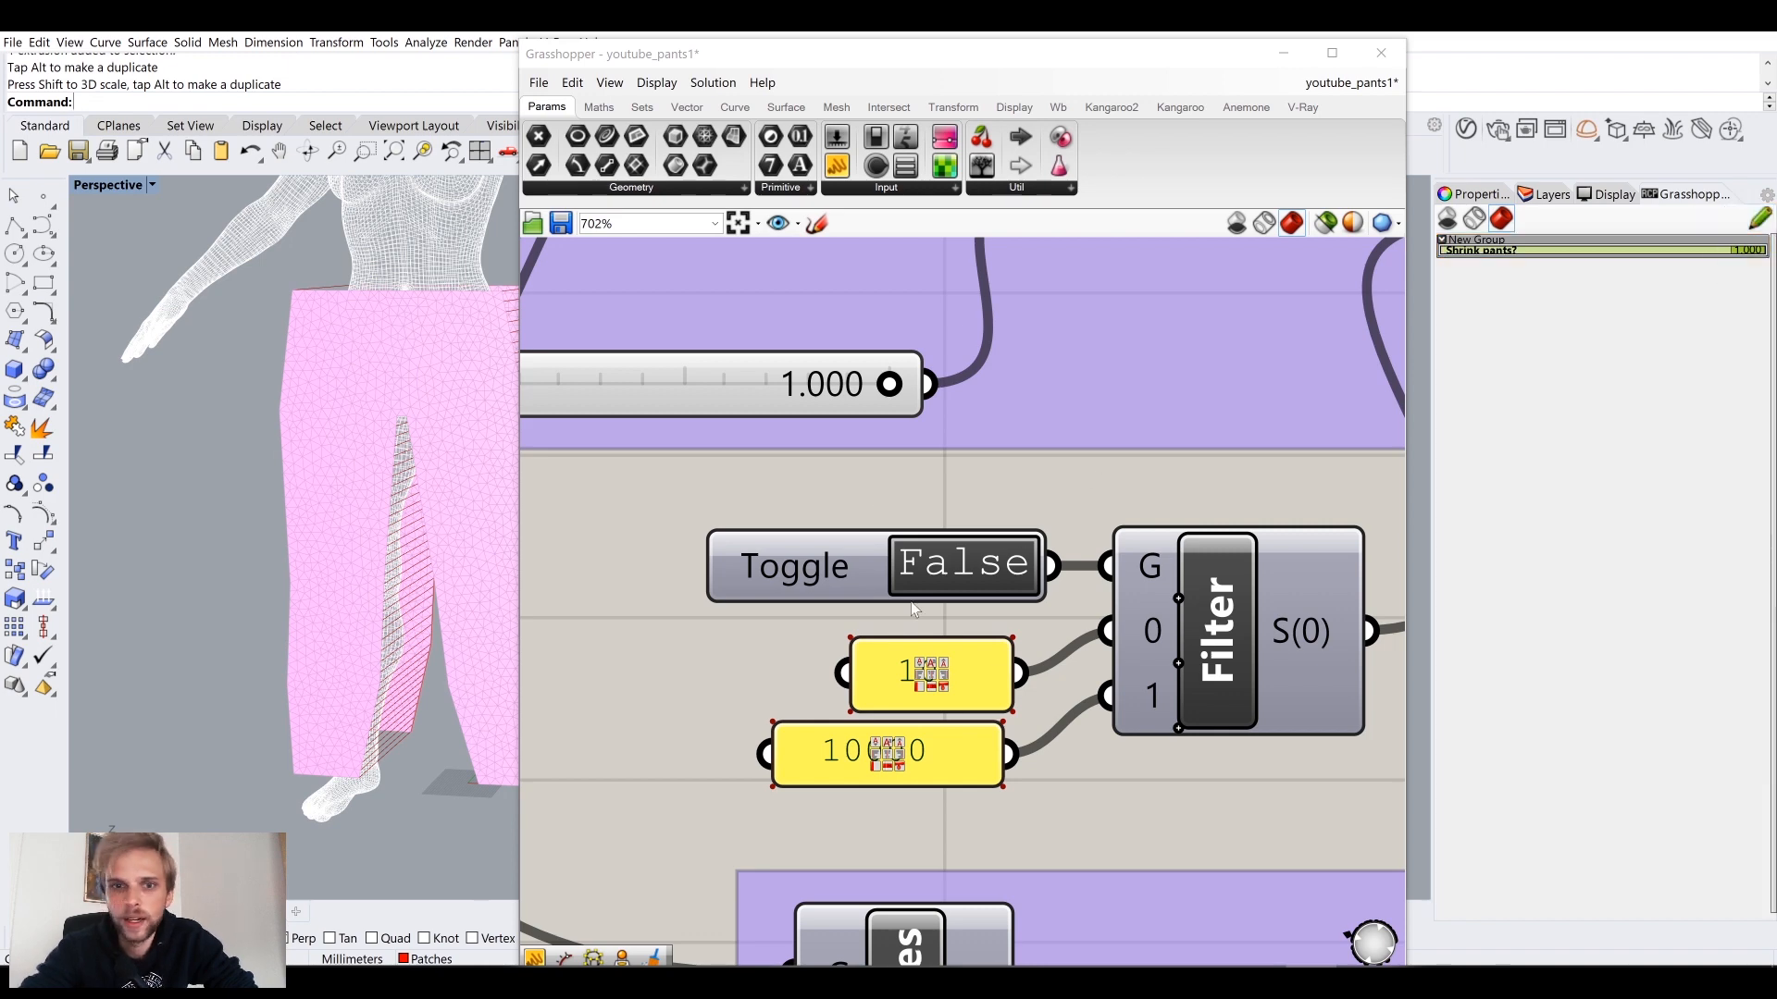
click(821, 585)
right_click(812, 573)
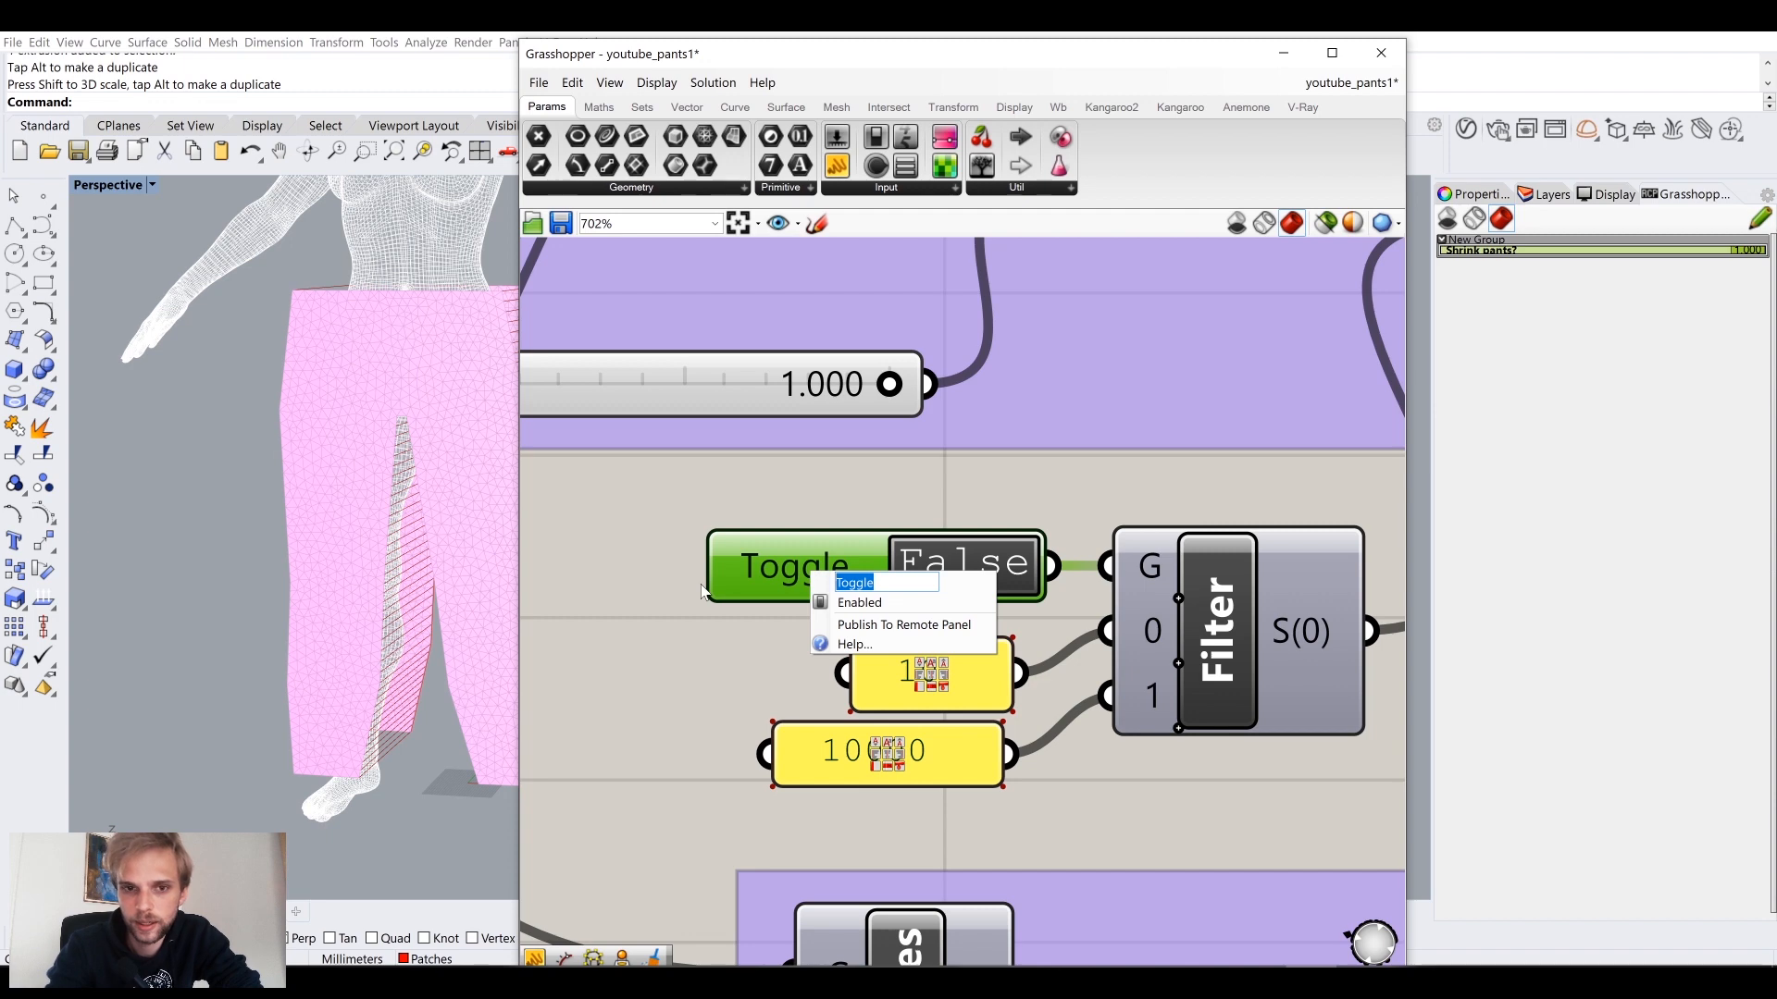
text(MAKE STI)
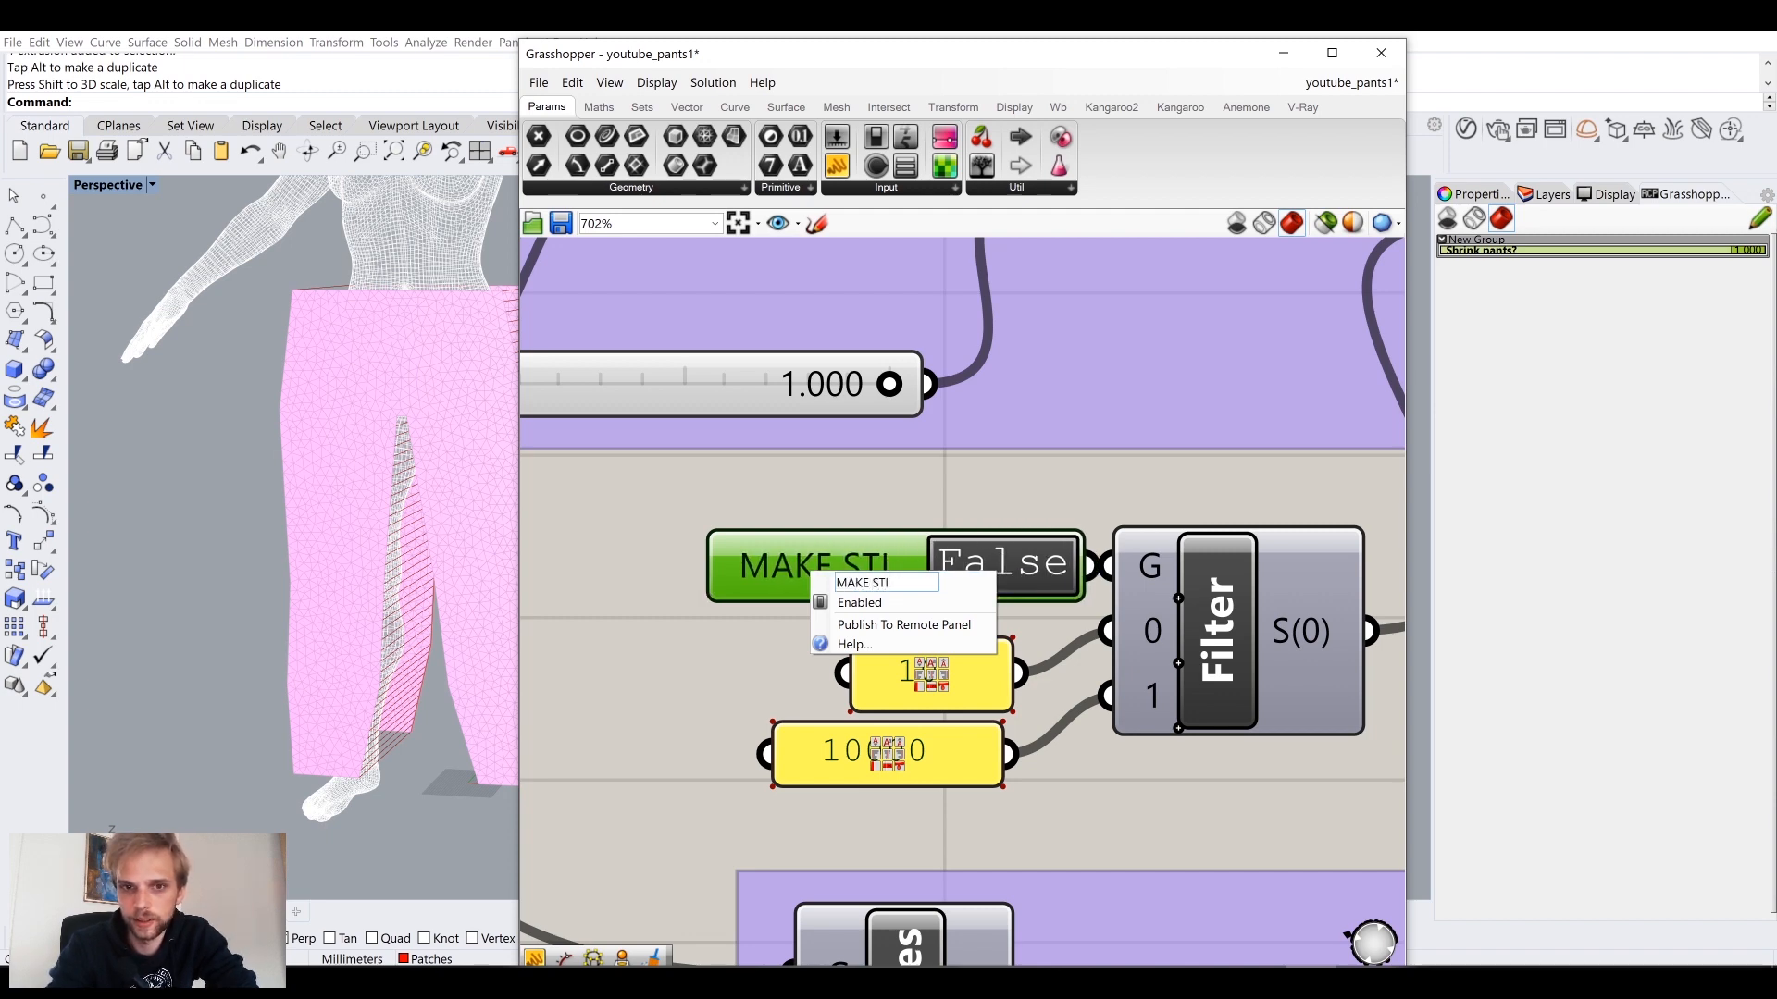
text(CH STRO)
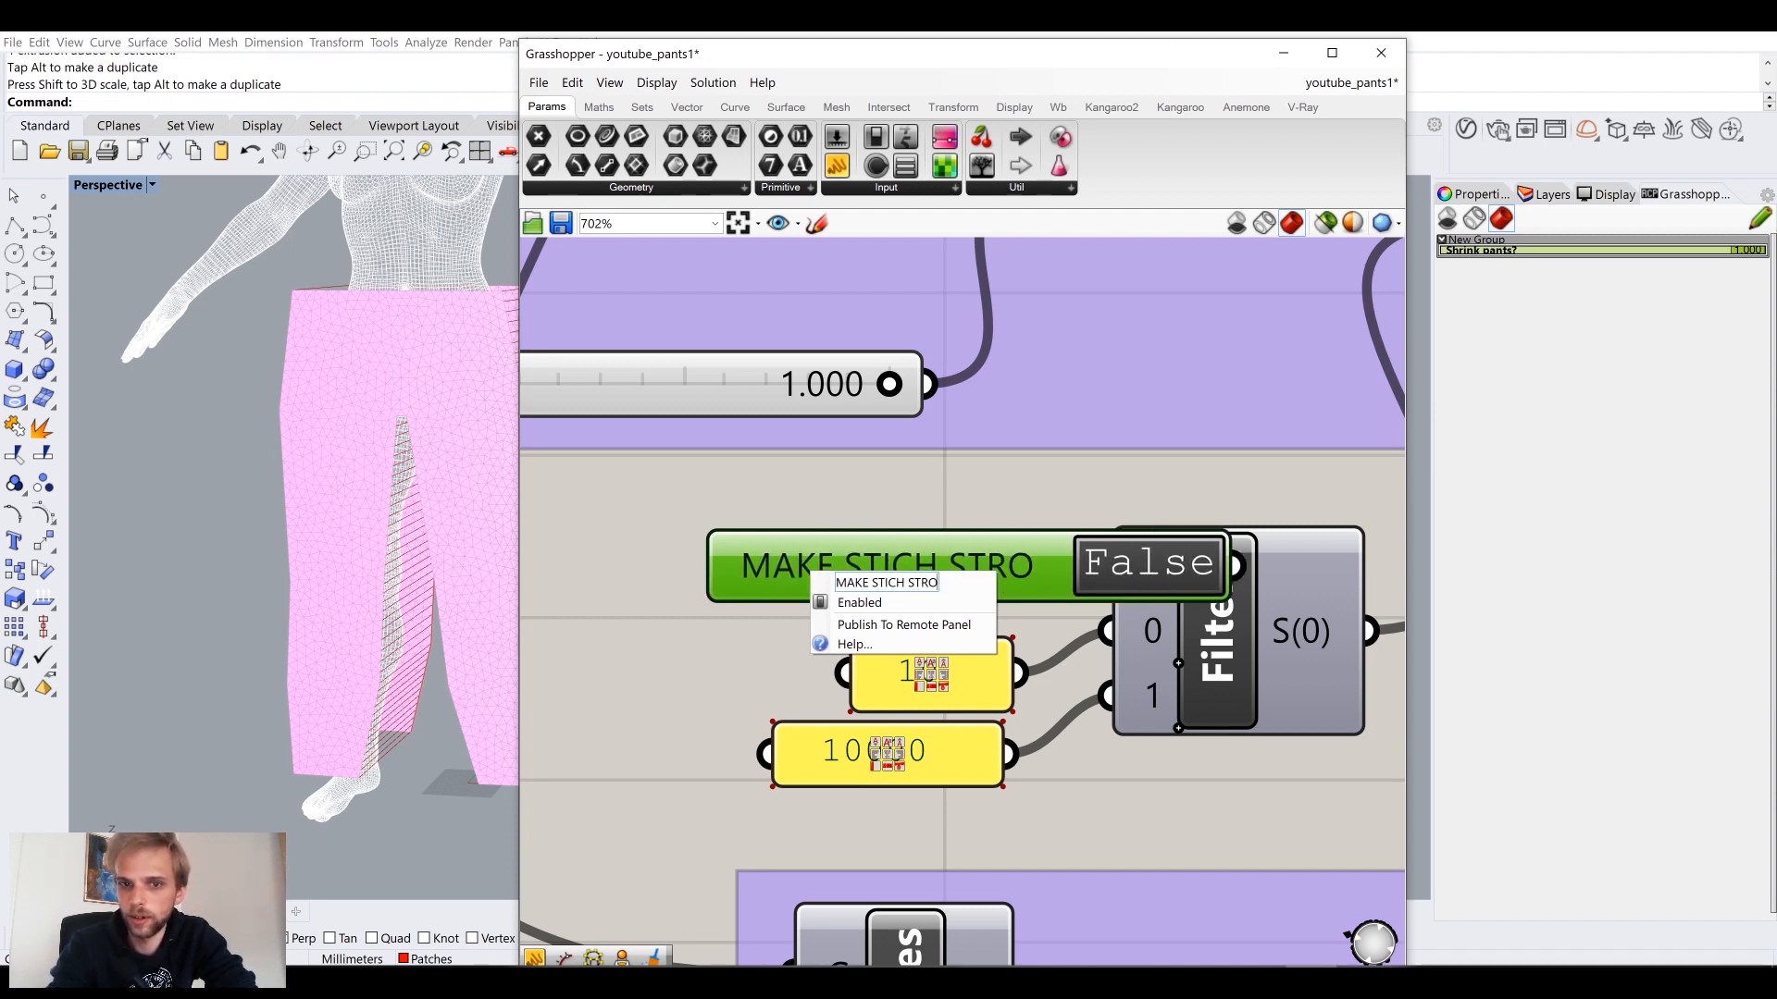
text(NG?)
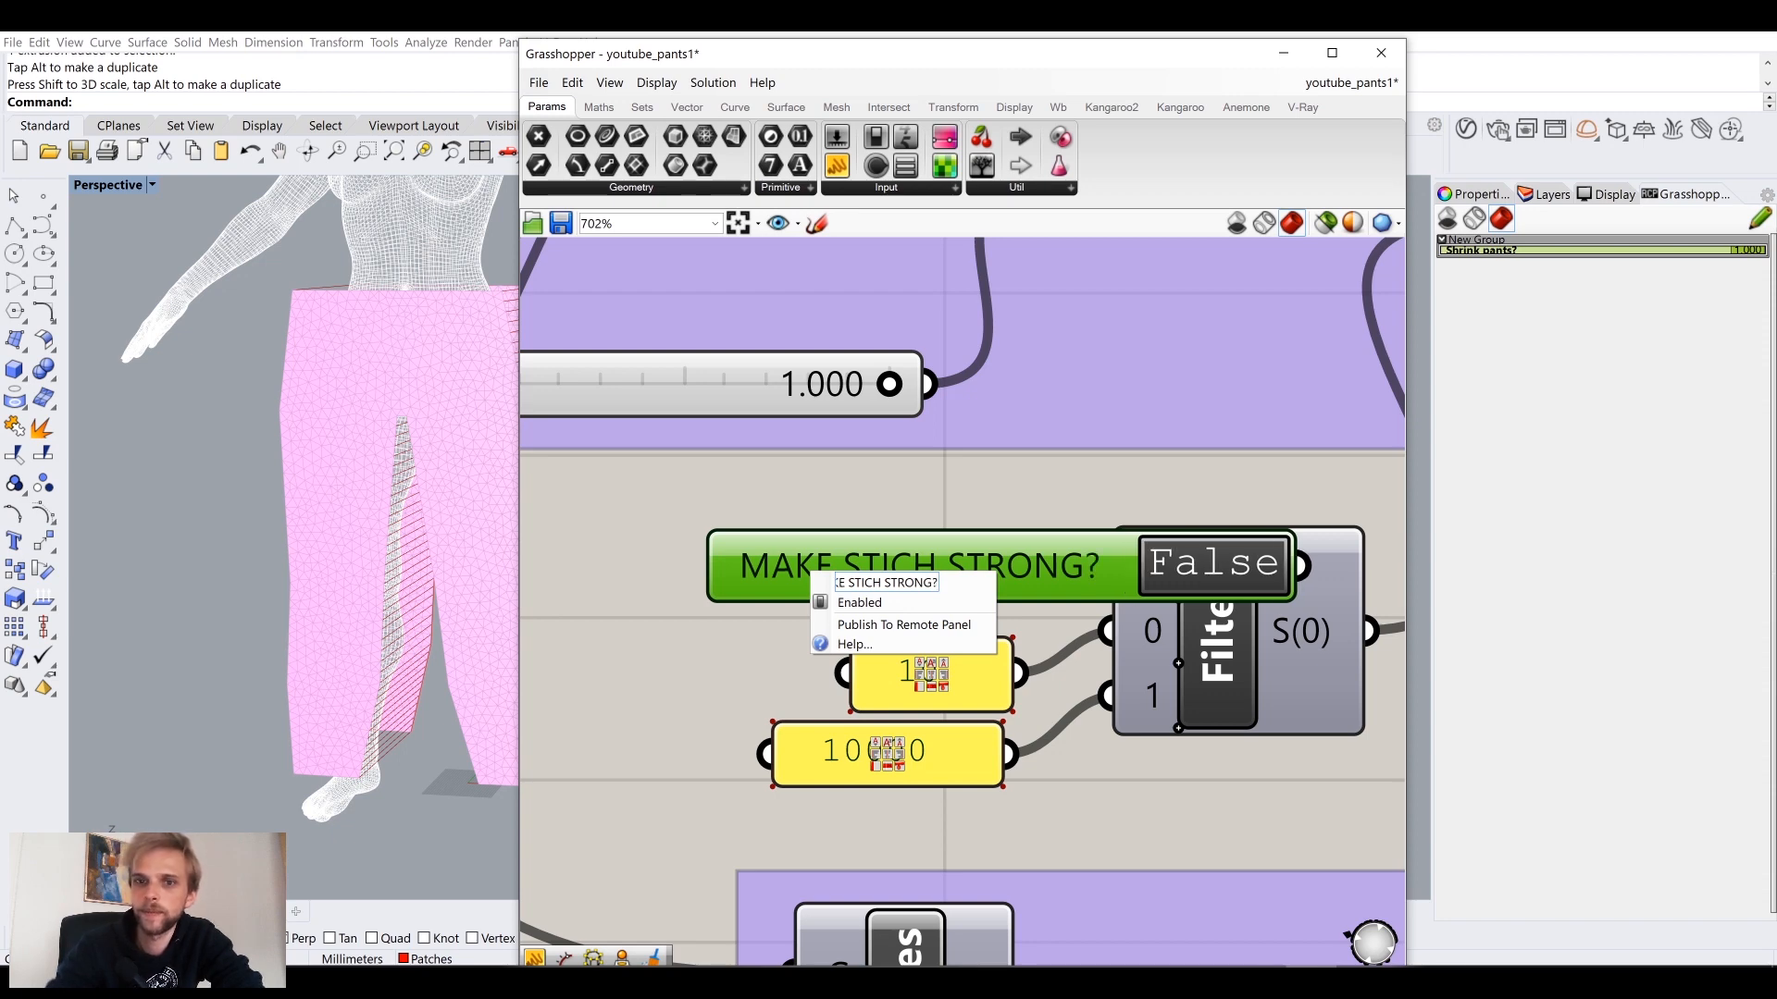
click(953, 465)
drag(977, 577, 751, 578)
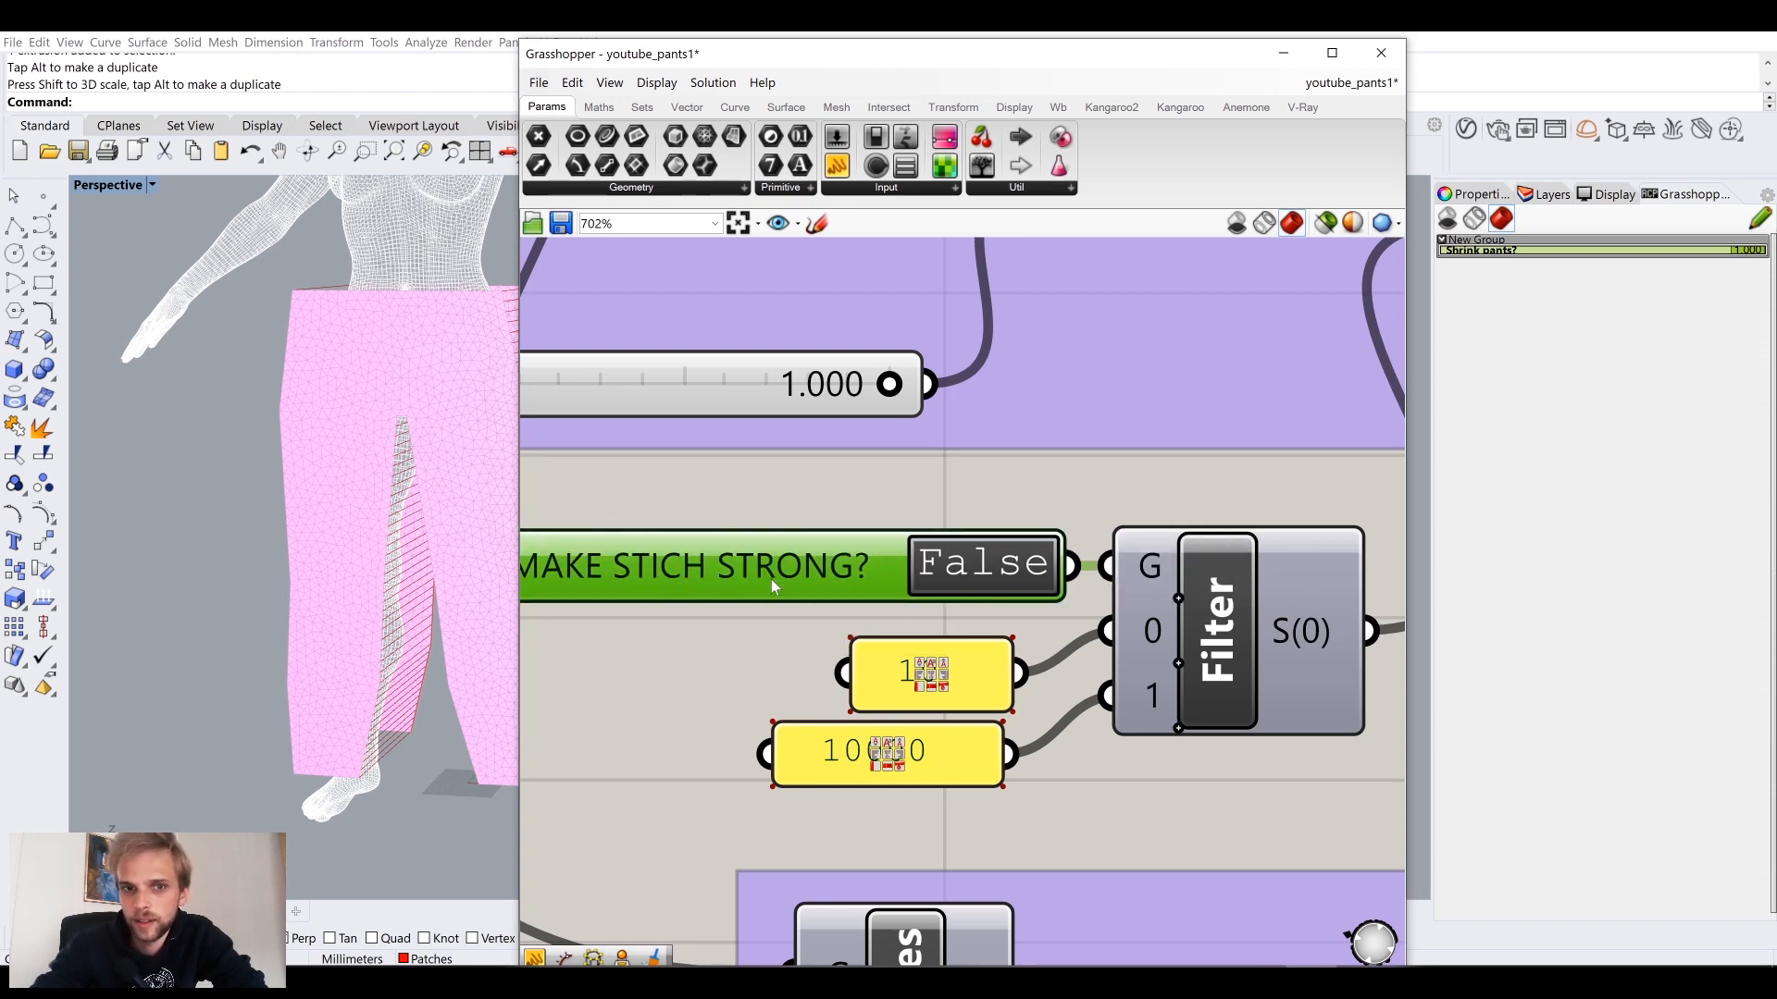
Step: Publish the MAKE STICH STRONG? toggle to the remote panel
right_drag(760, 575, 888, 575)
right_click(889, 580)
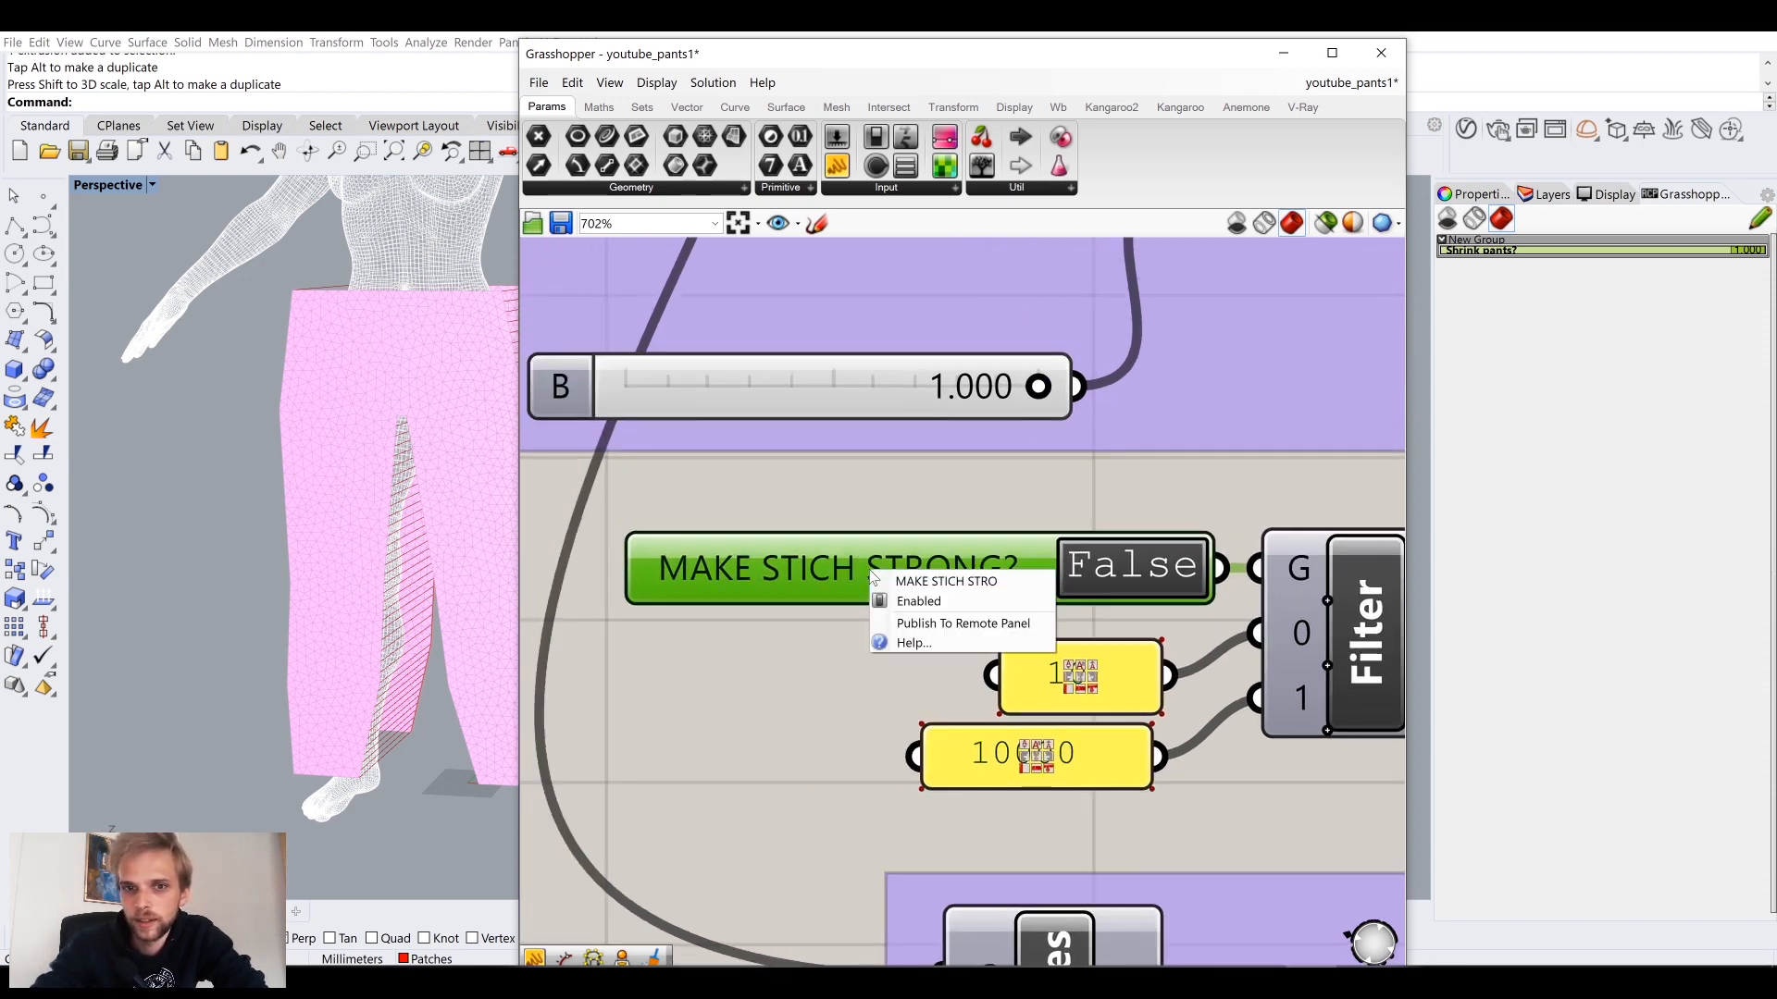
click(934, 623)
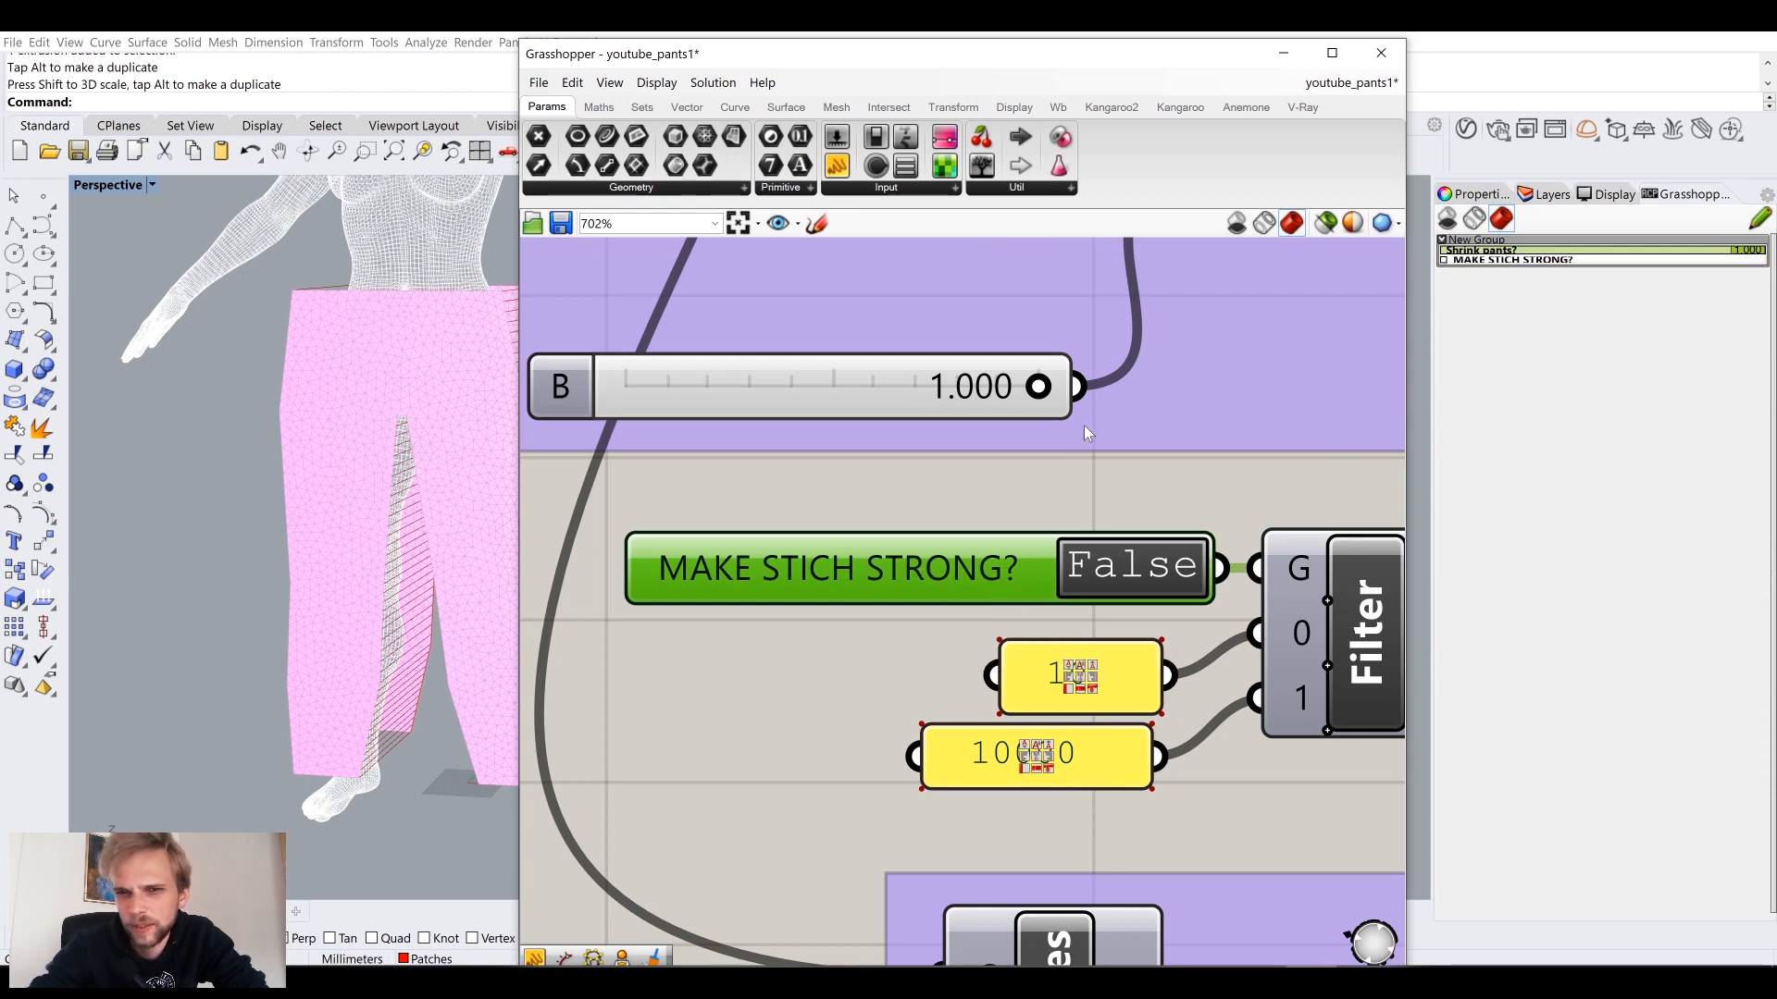
Step: Rename the slider driving the seam-length multiplication LETS STICH THIS SHIT and move it clear of the A×B component
scroll(1085, 425, down, 5)
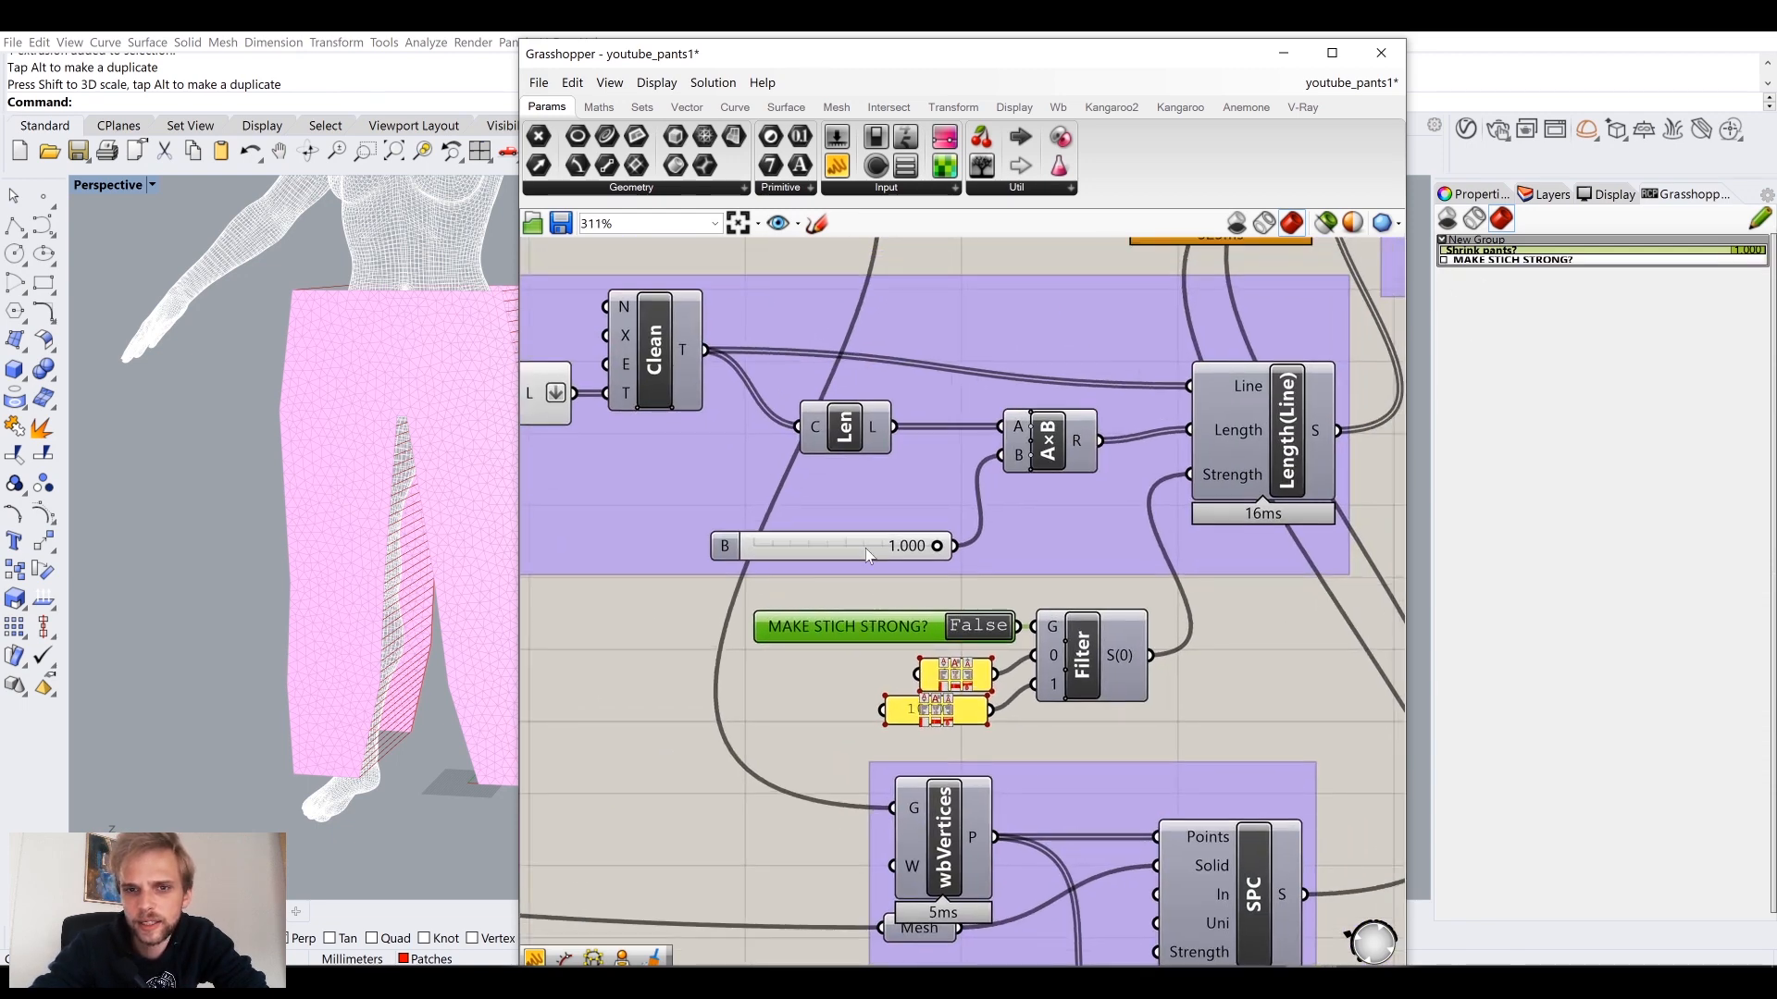
click(753, 555)
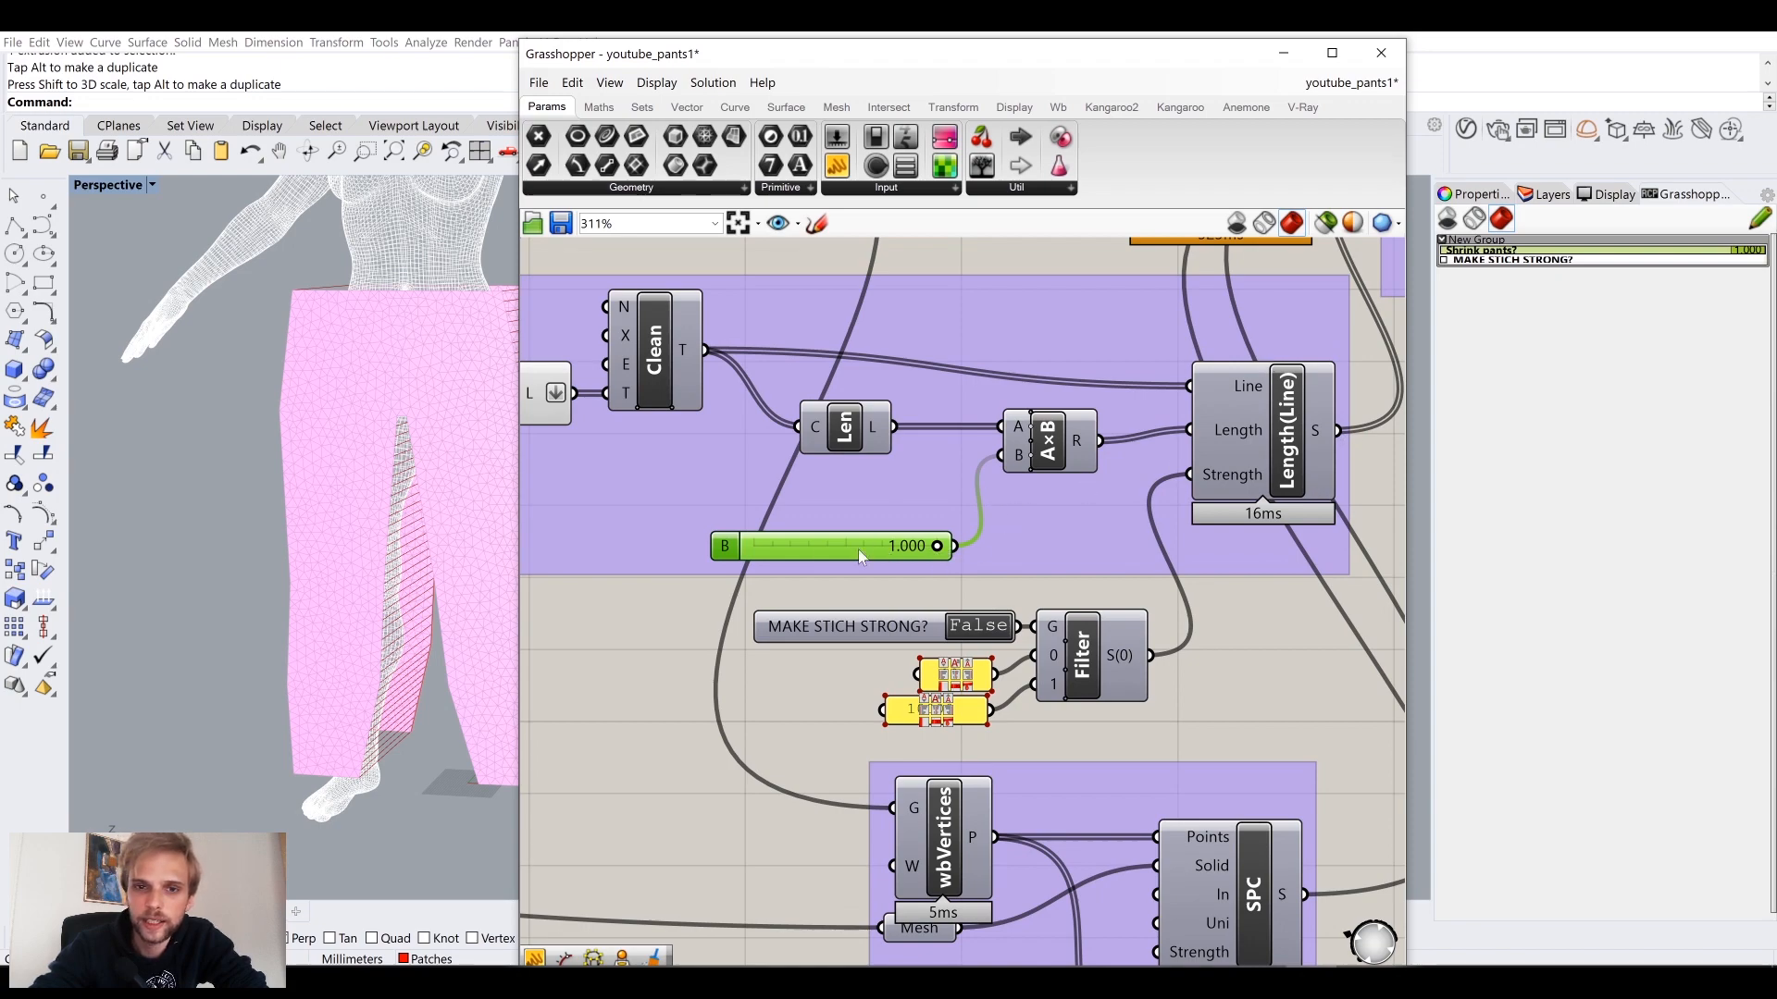
right_drag(380, 404, 326, 344)
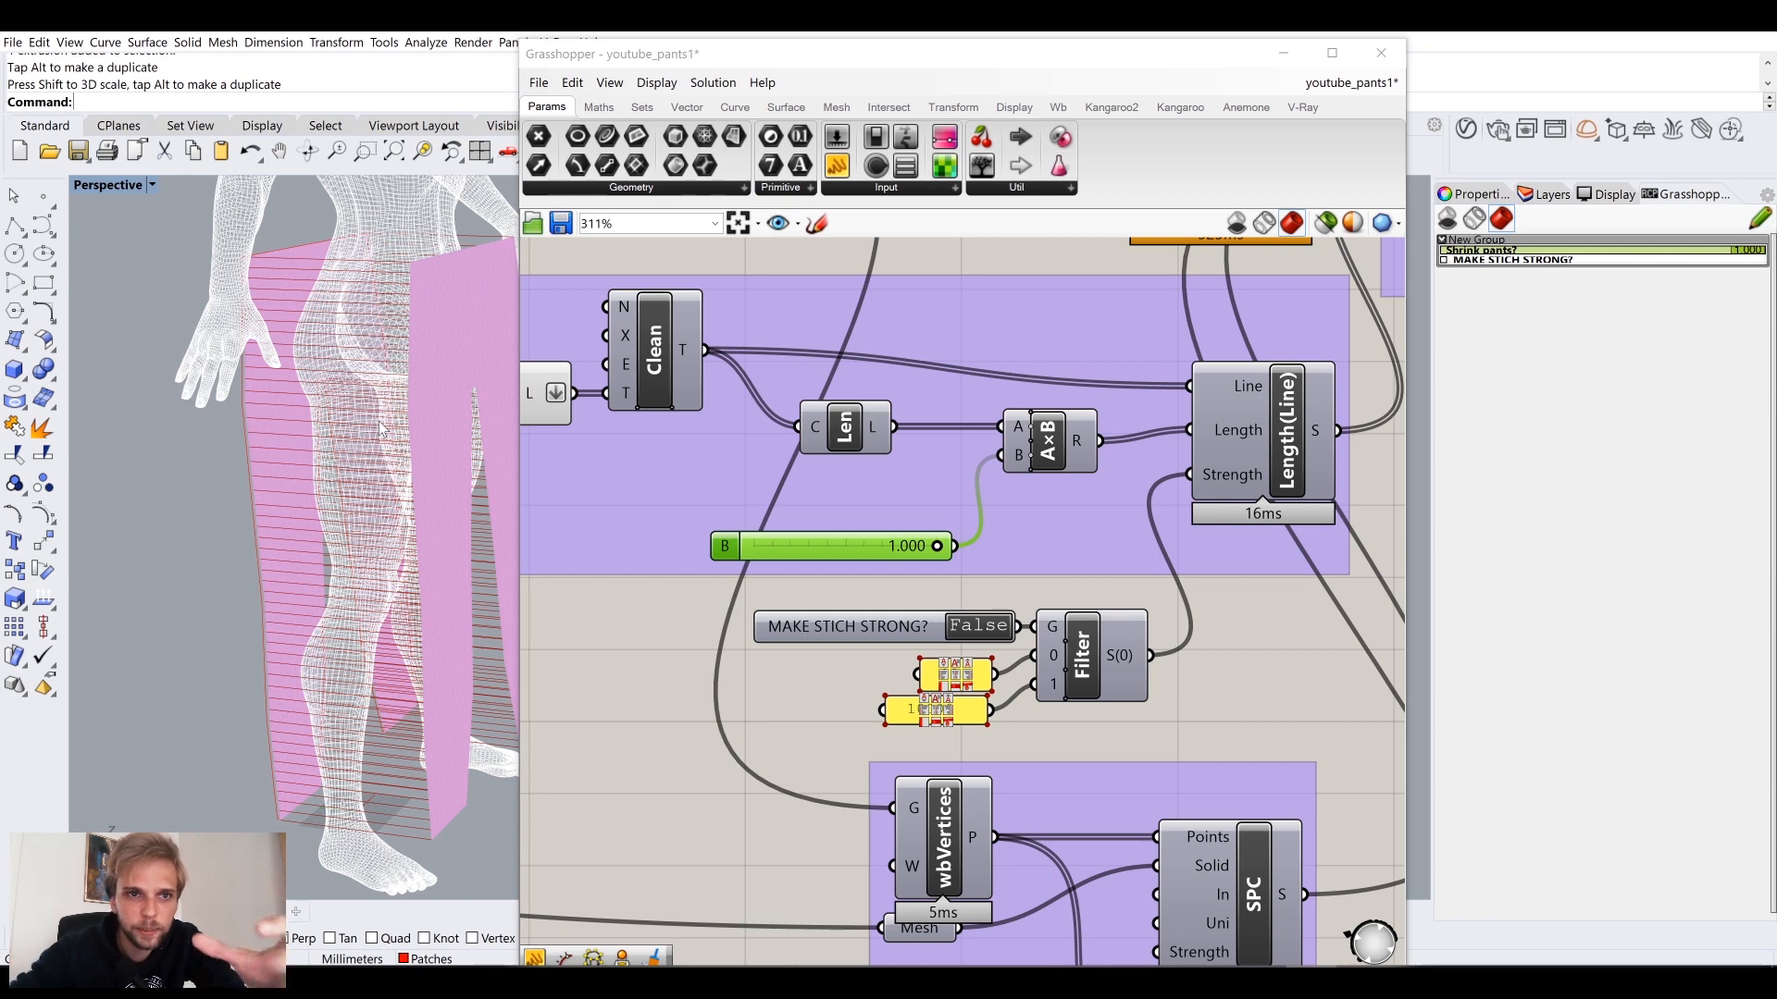
right_click(800, 553)
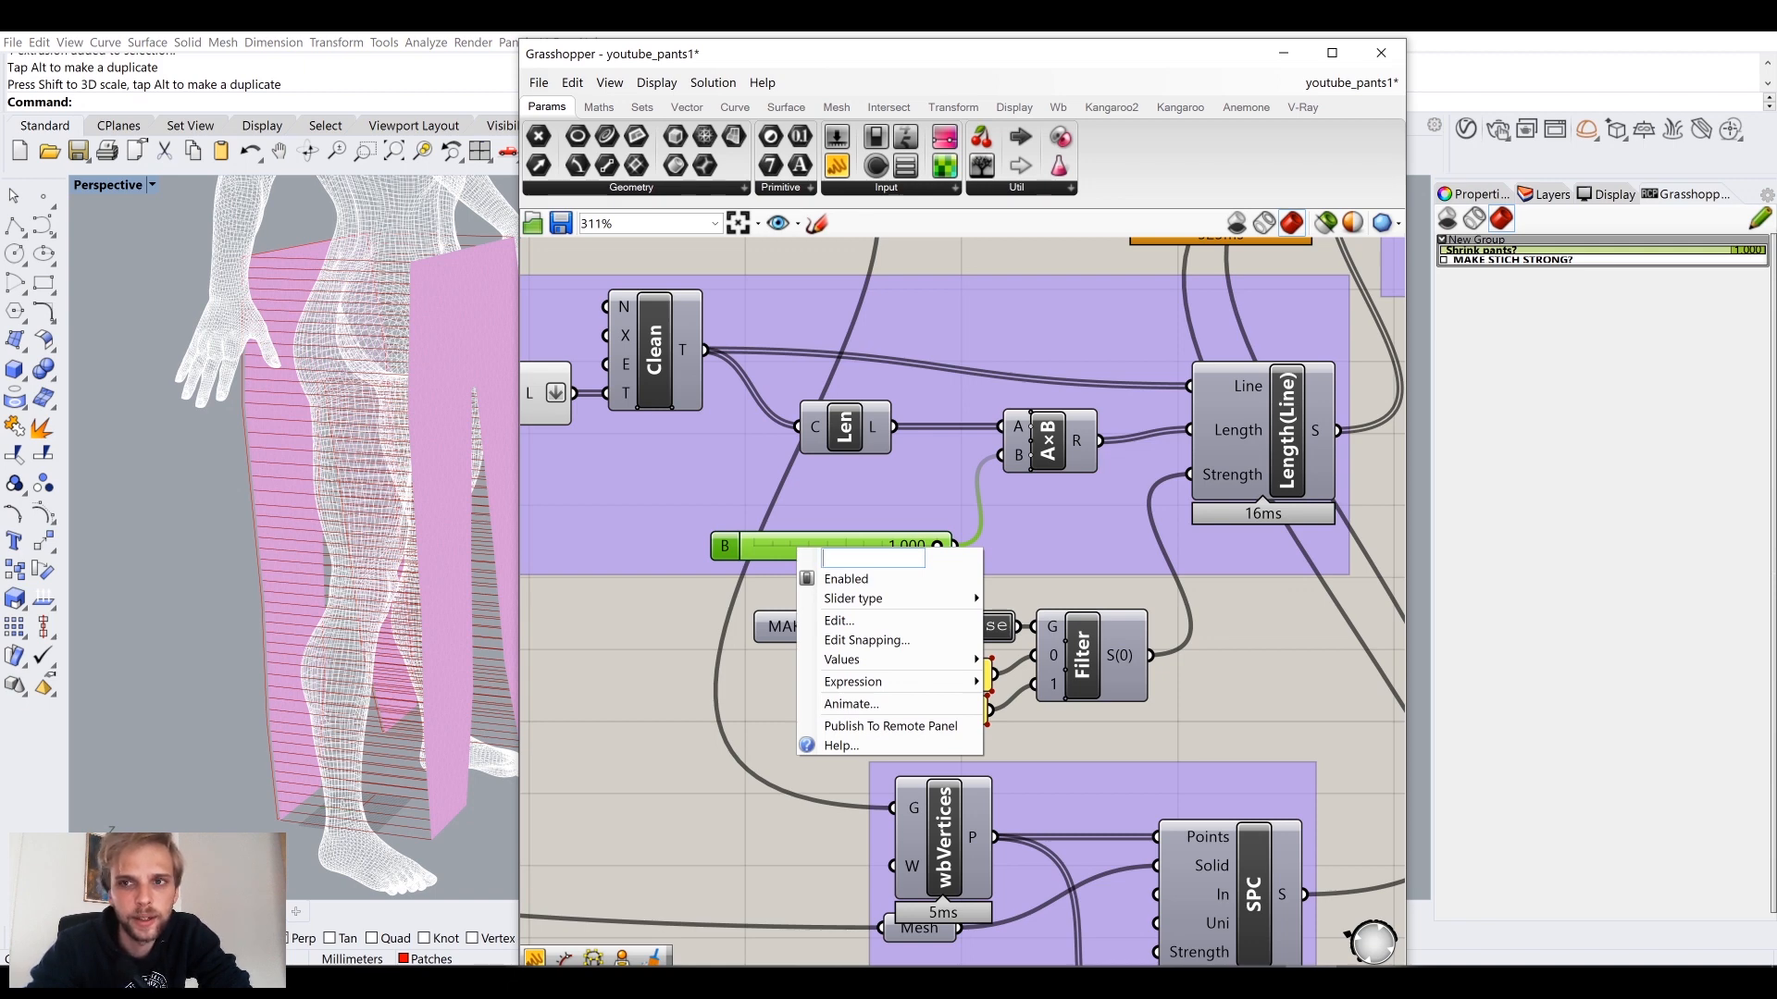
text(sTICHIN)
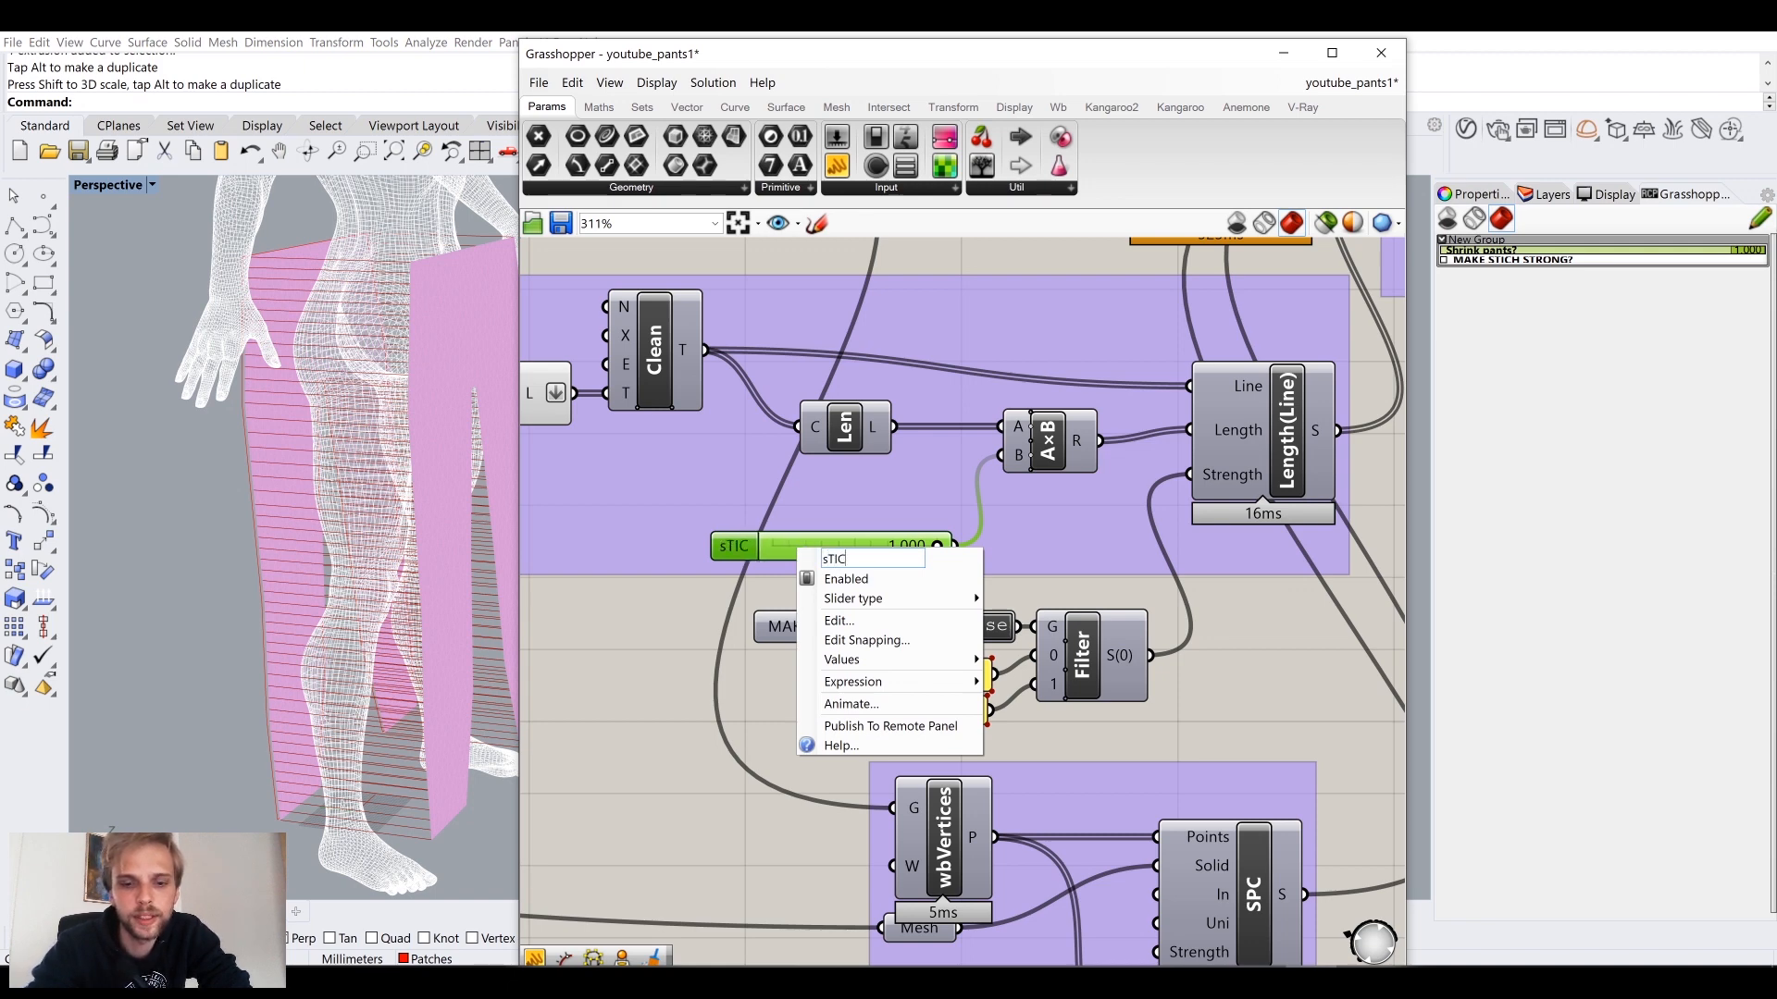
key(BackSpace)
key(BackSpace)
key(BackSpace)
key(BackSpace)
key(BackSpace)
key(BackSpace)
key(BackSpace)
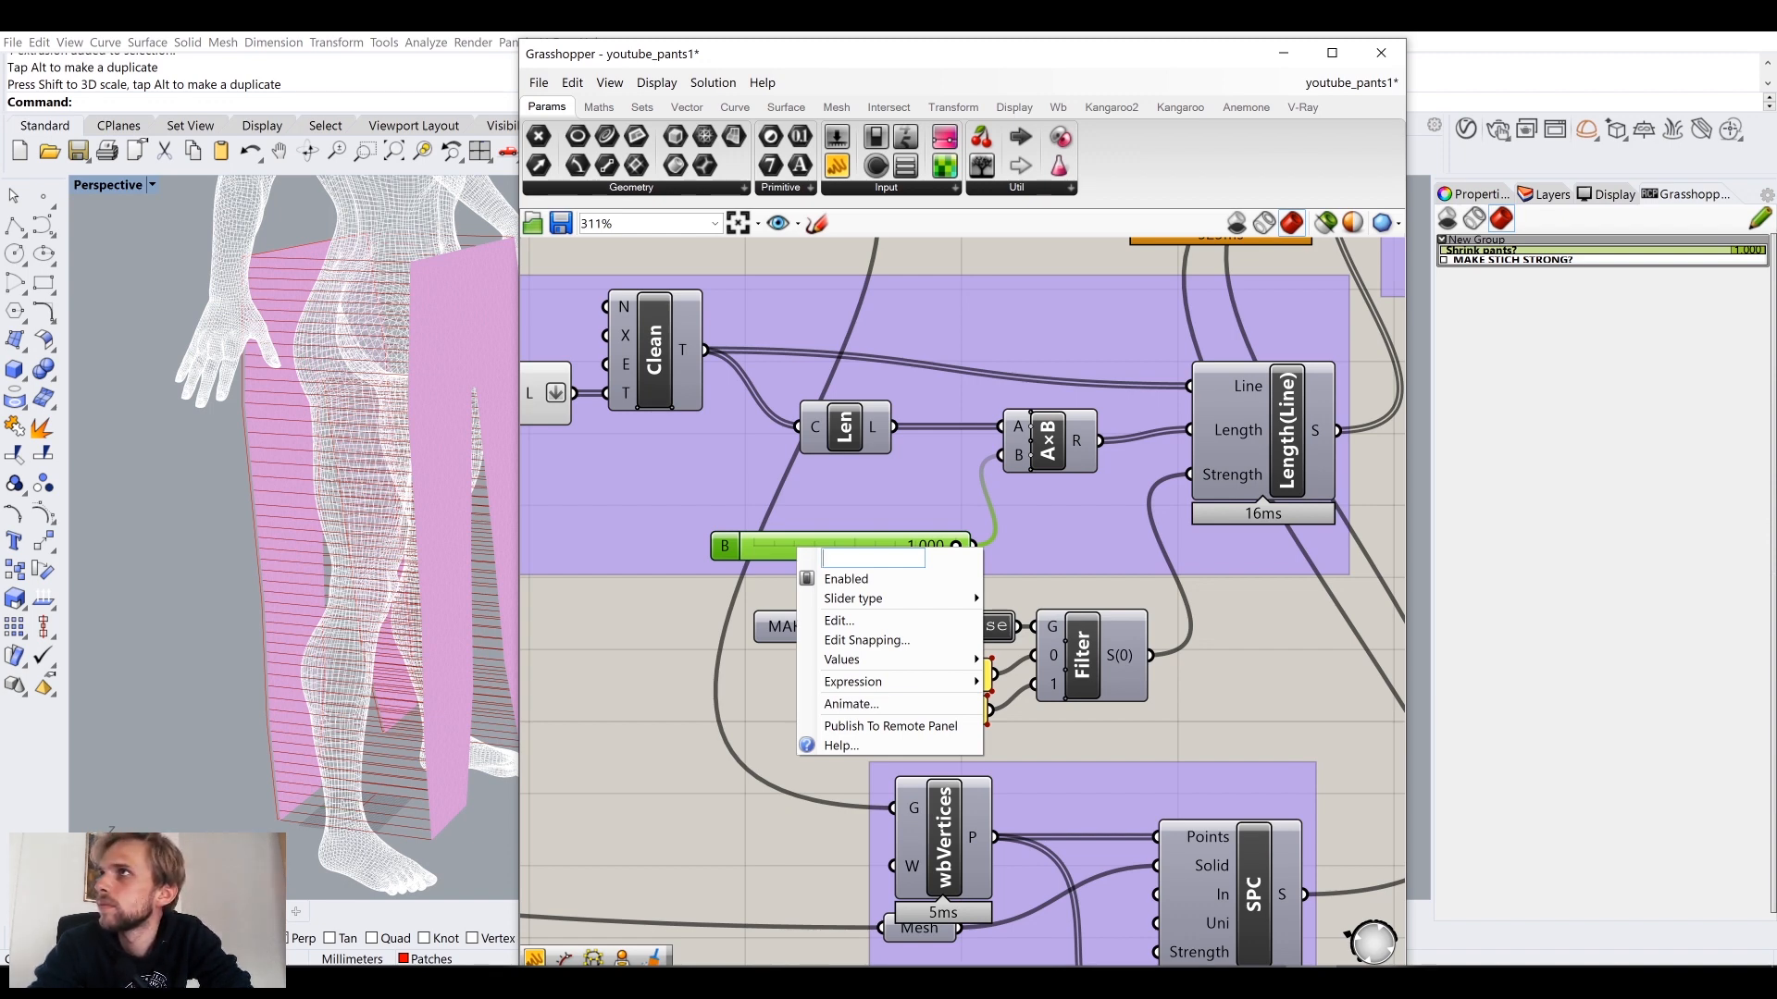
text(ETS STICH)
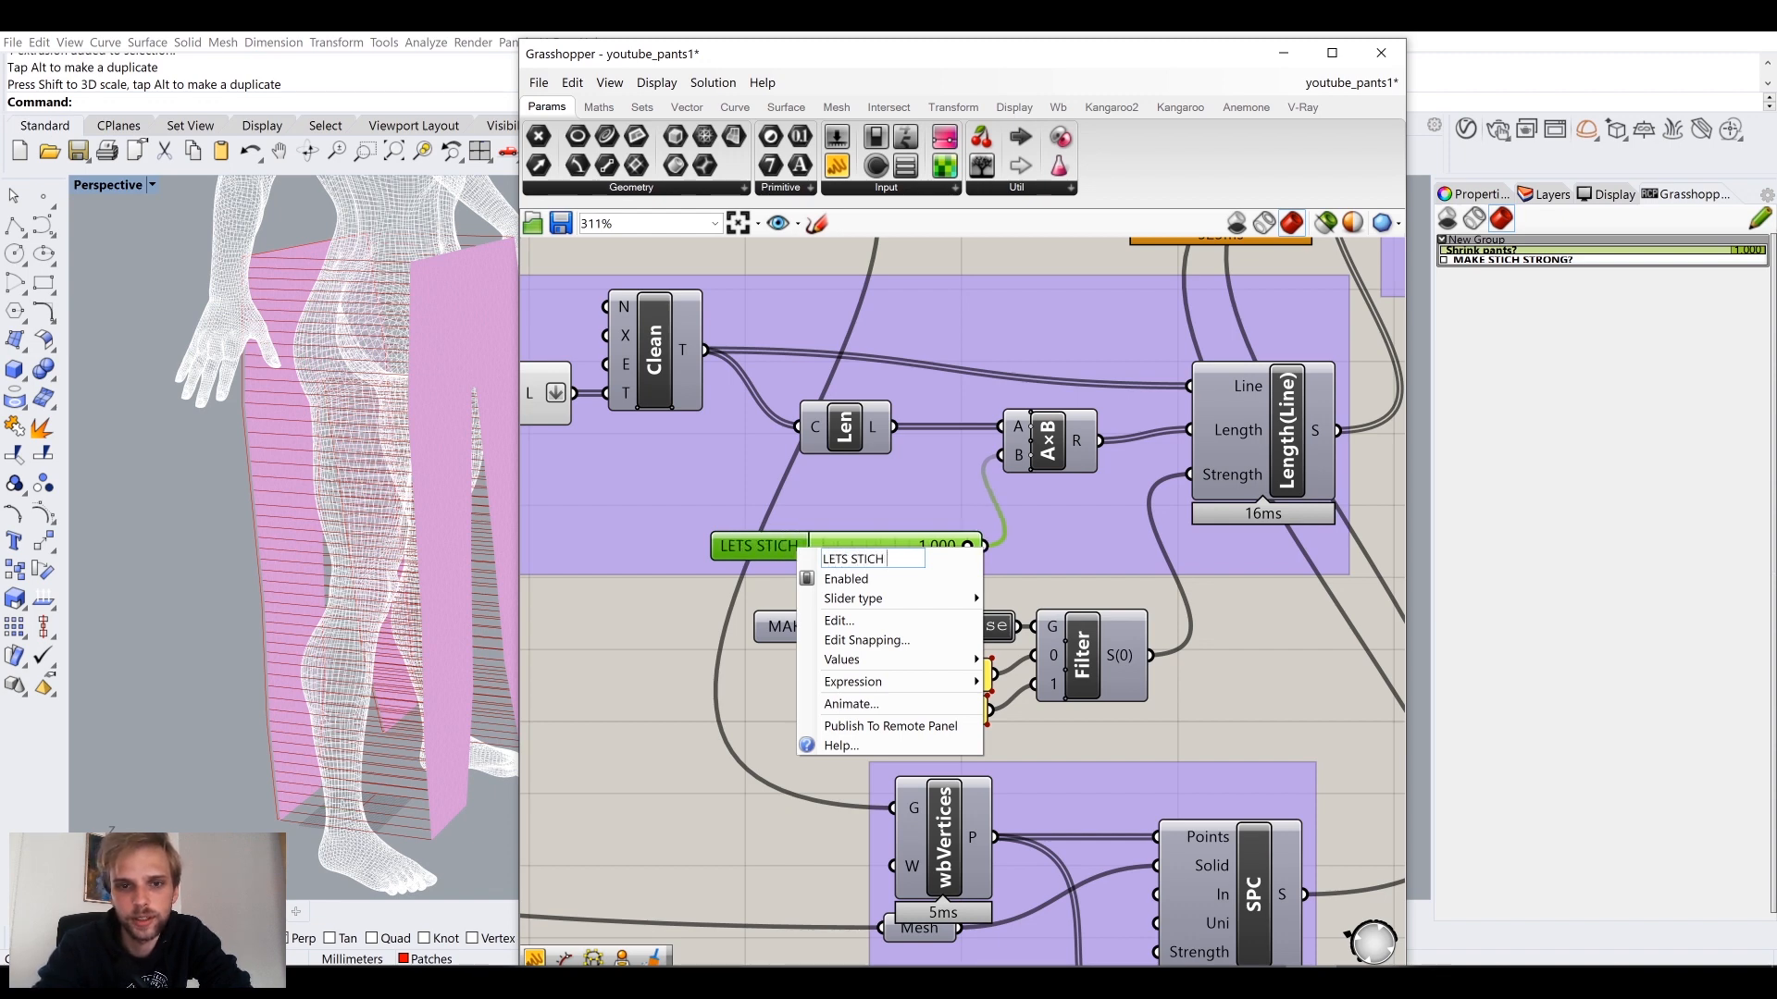
text( THIS)
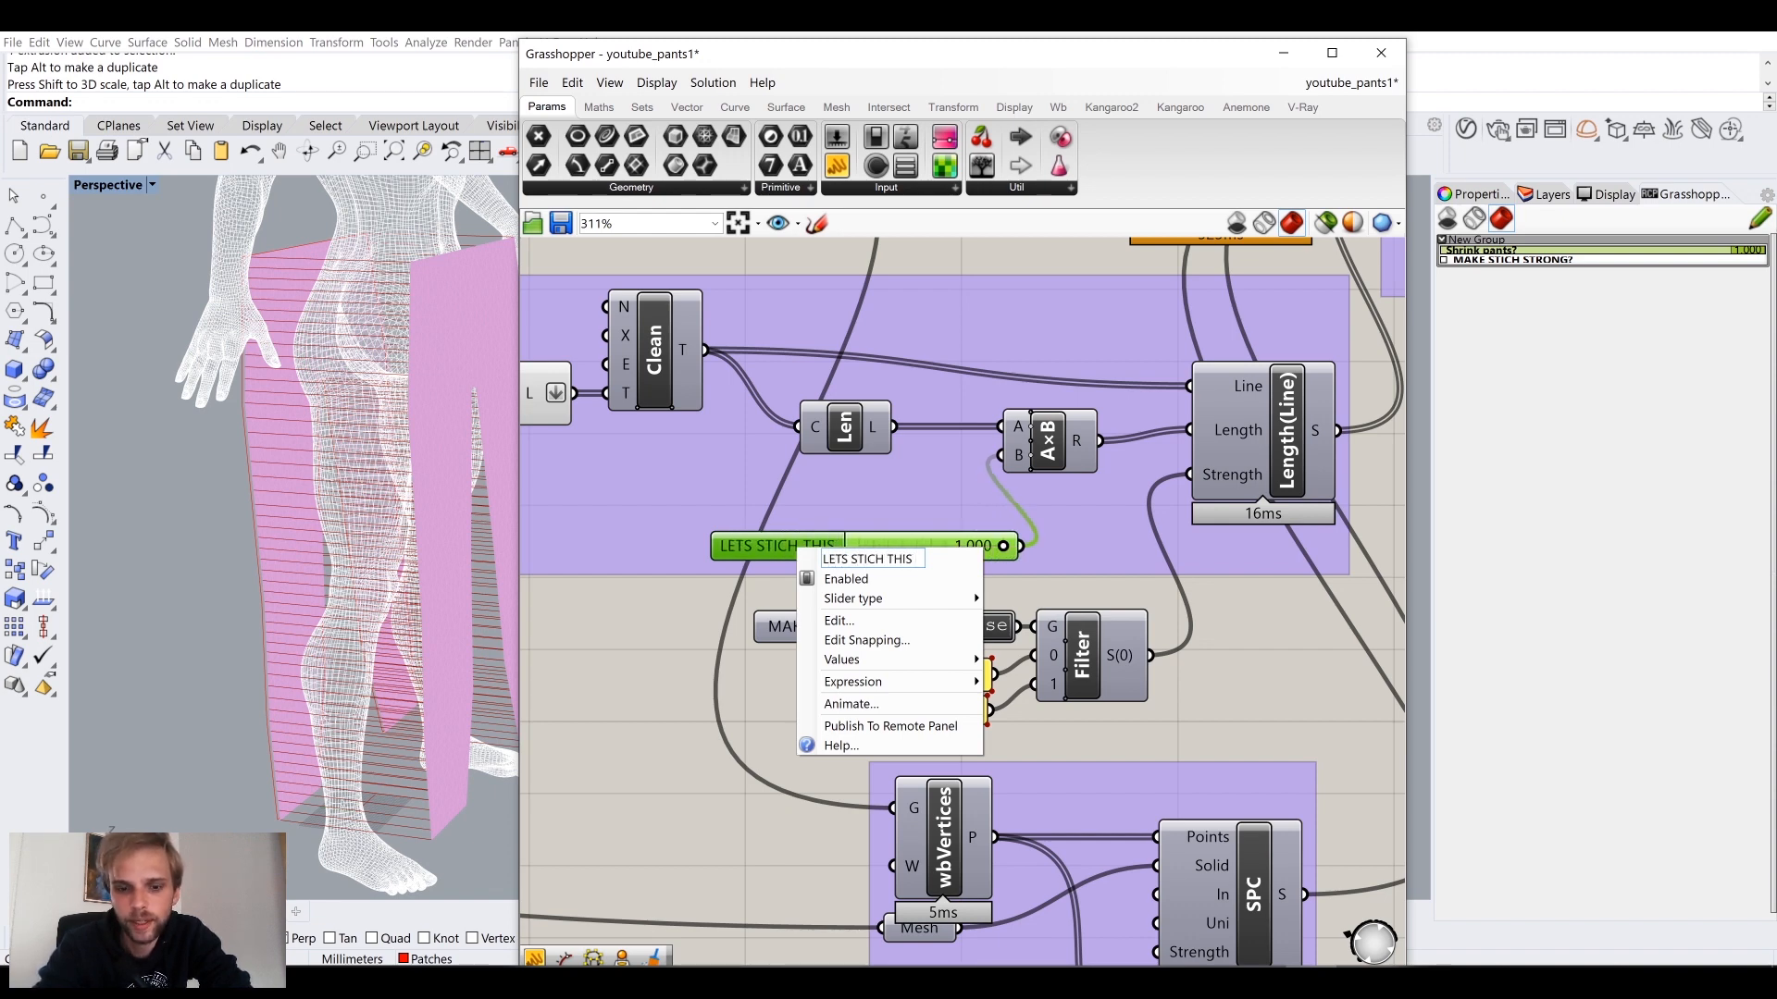
text( SHIT)
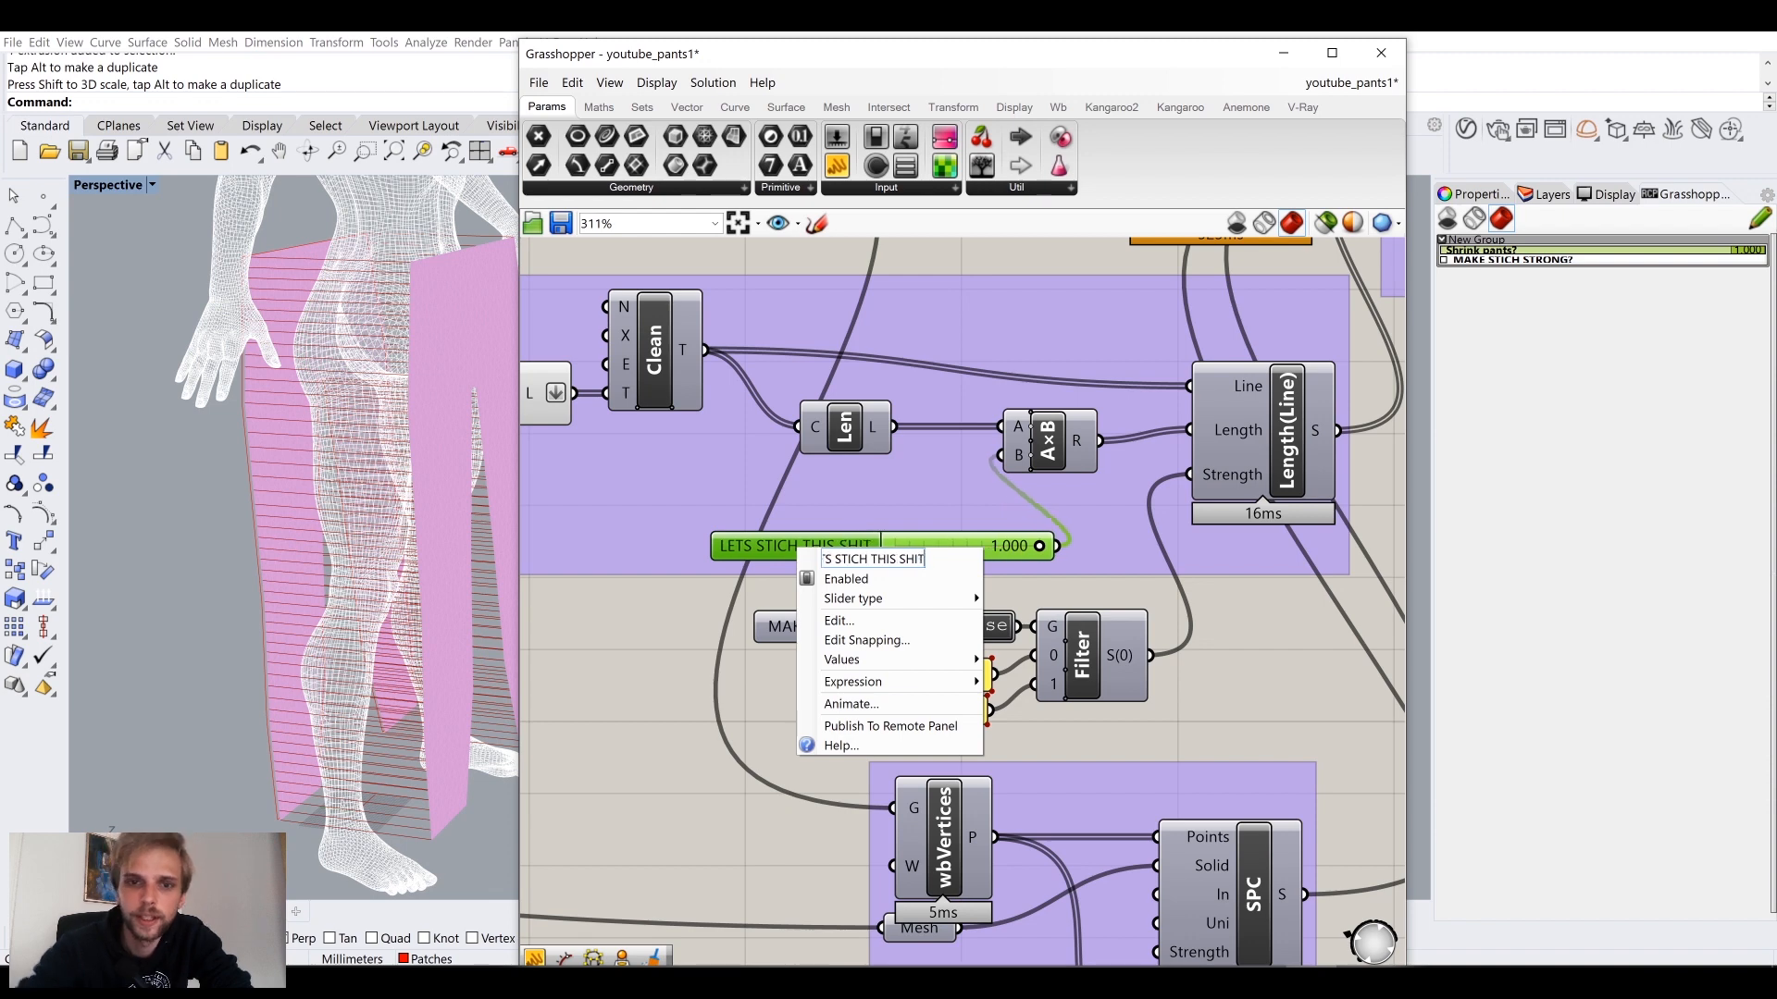
key(Return)
drag(750, 555, 665, 540)
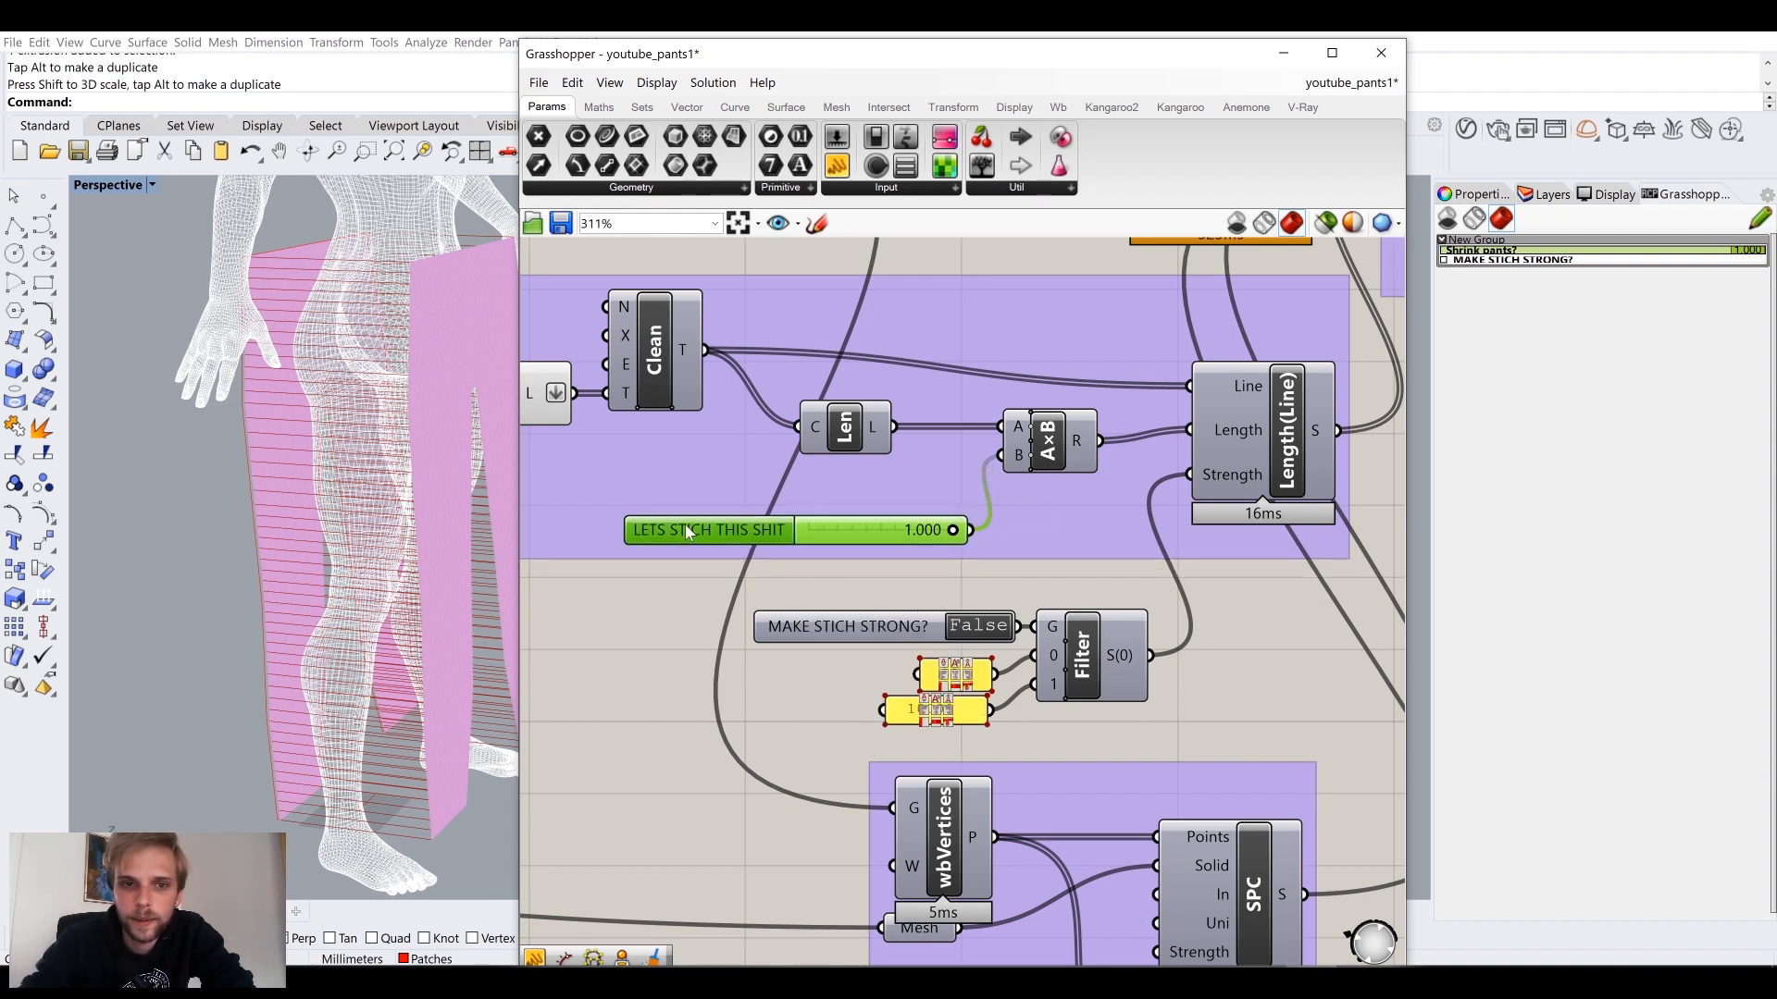
Step: Publish the LETS STICH THIS SHIT slider to the remote panel
right_click(686, 526)
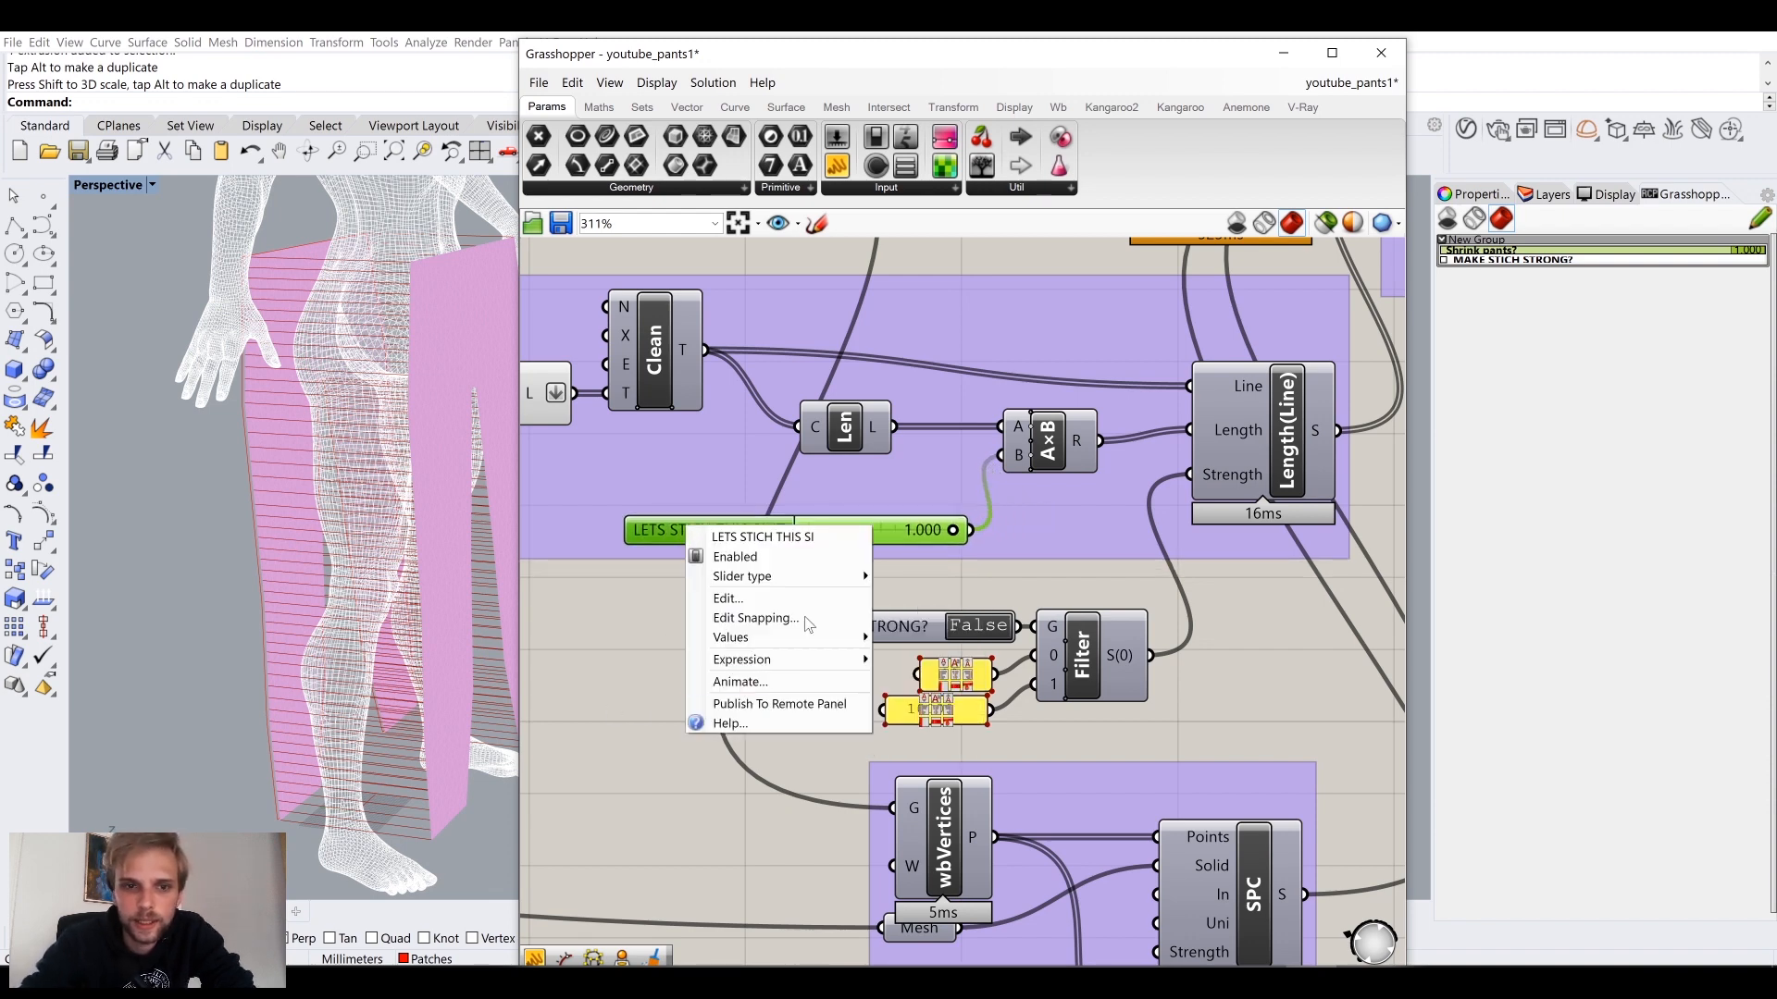
click(779, 704)
click(674, 787)
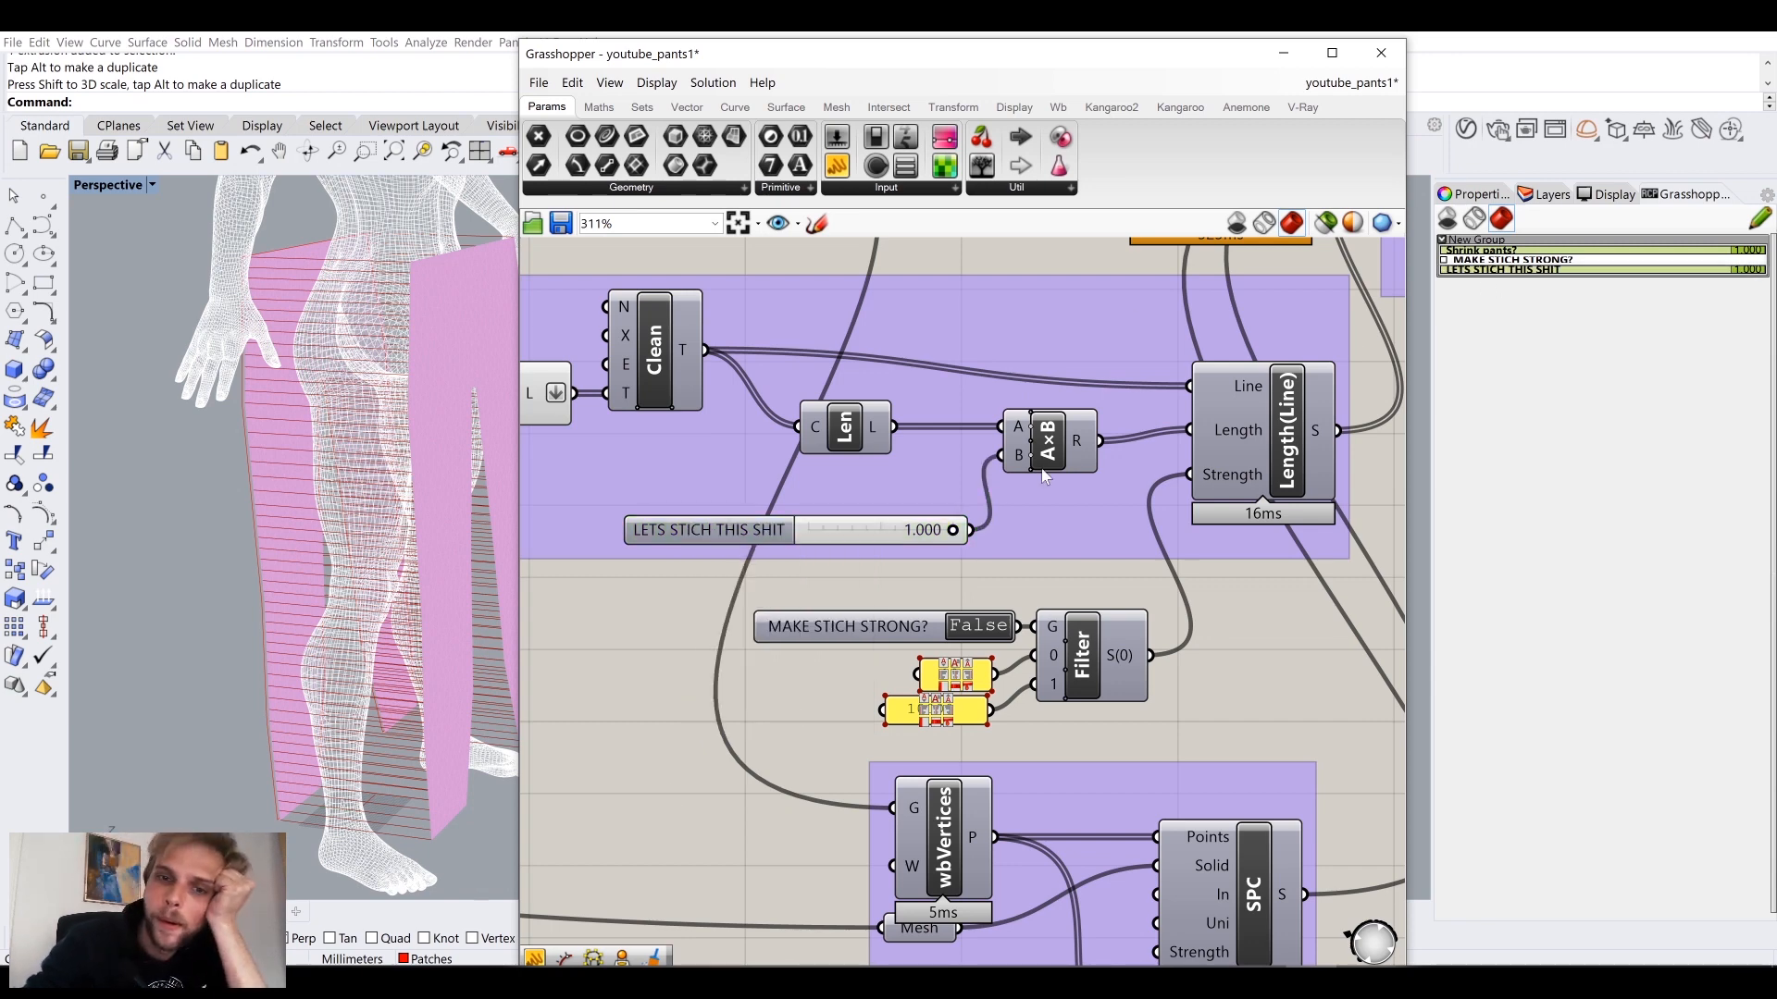
Step: Add a second group to the remote panel below the shrink and stitch controls, and leave its edit mode
scroll(1191, 445, down, 5)
right_drag(1202, 501, 1138, 414)
scroll(1002, 655, up, 4)
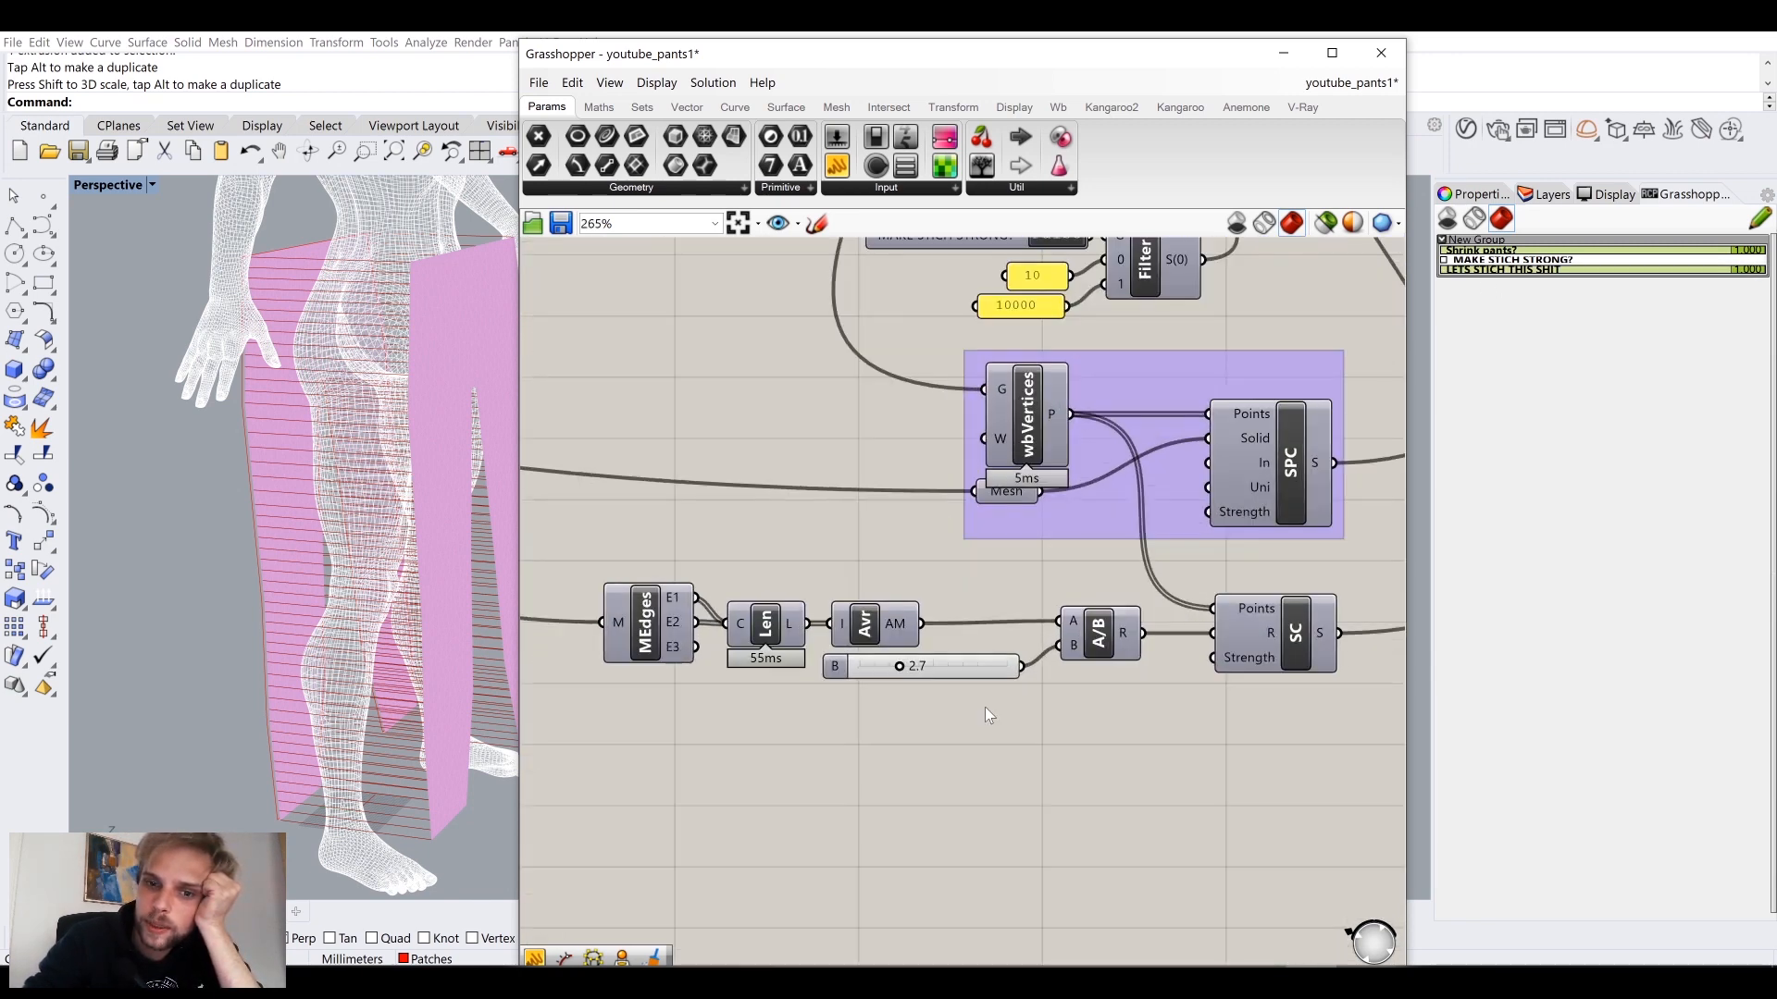
scroll(997, 622, down, 6)
scroll(1037, 421, up, 7)
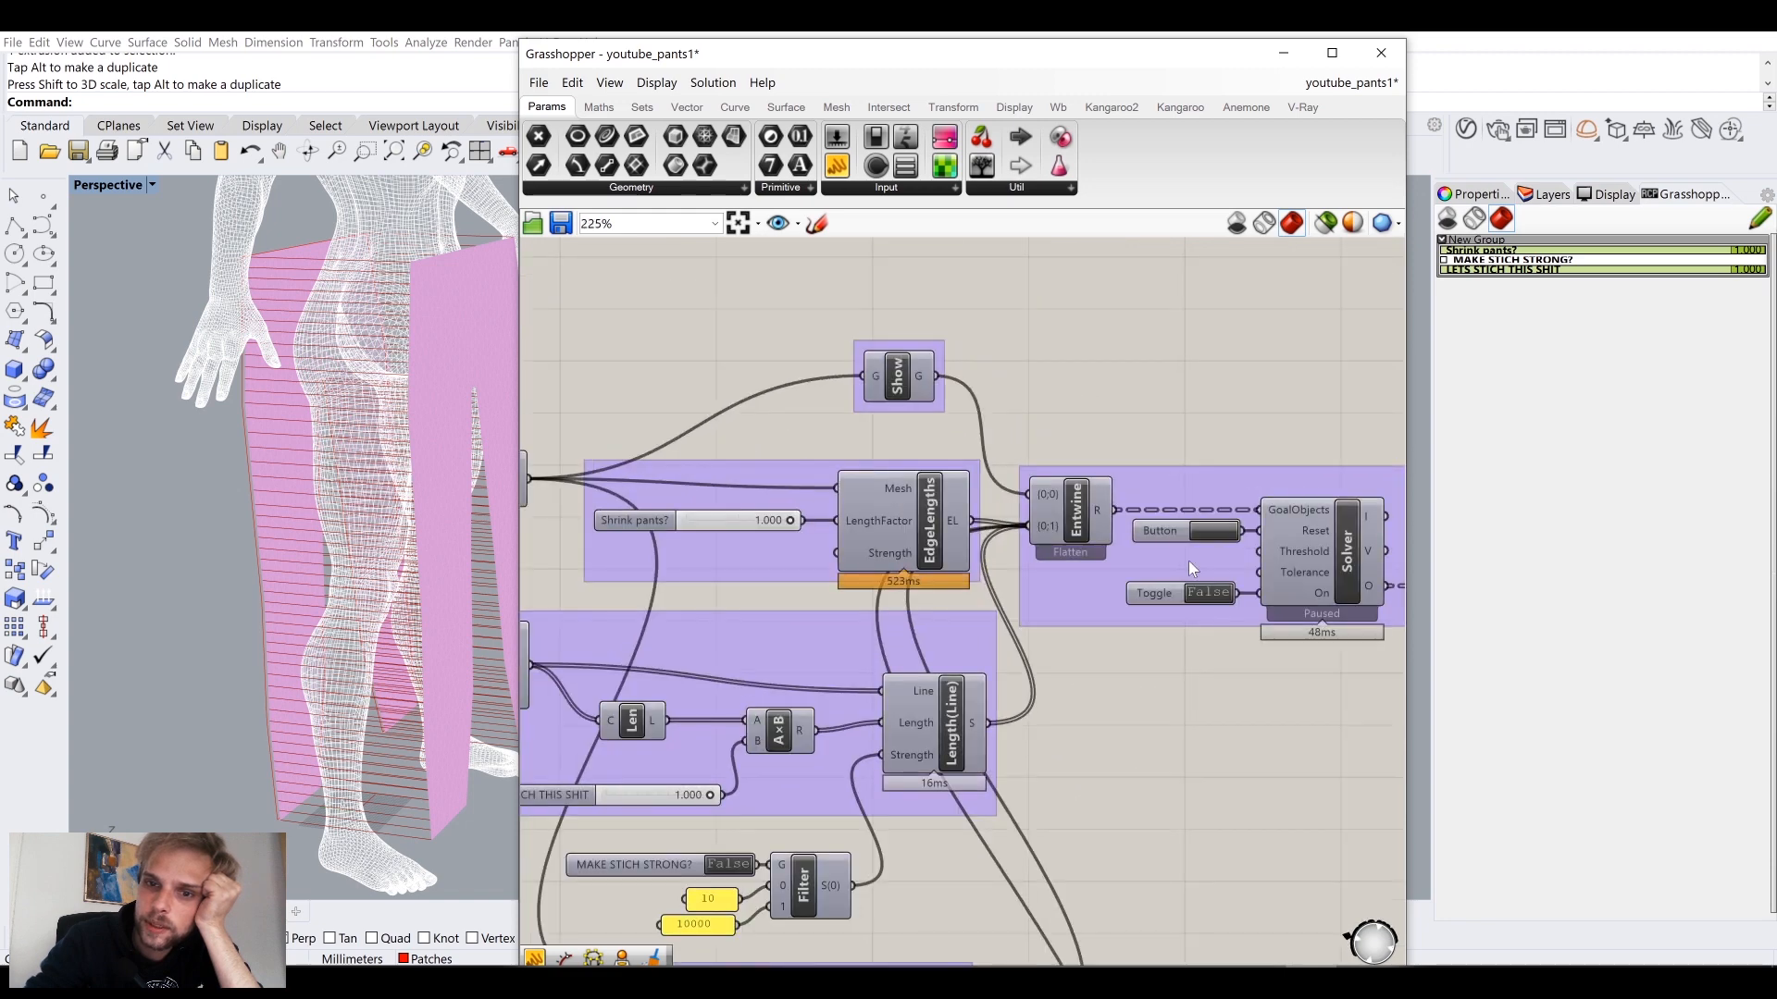
right_click(826, 441)
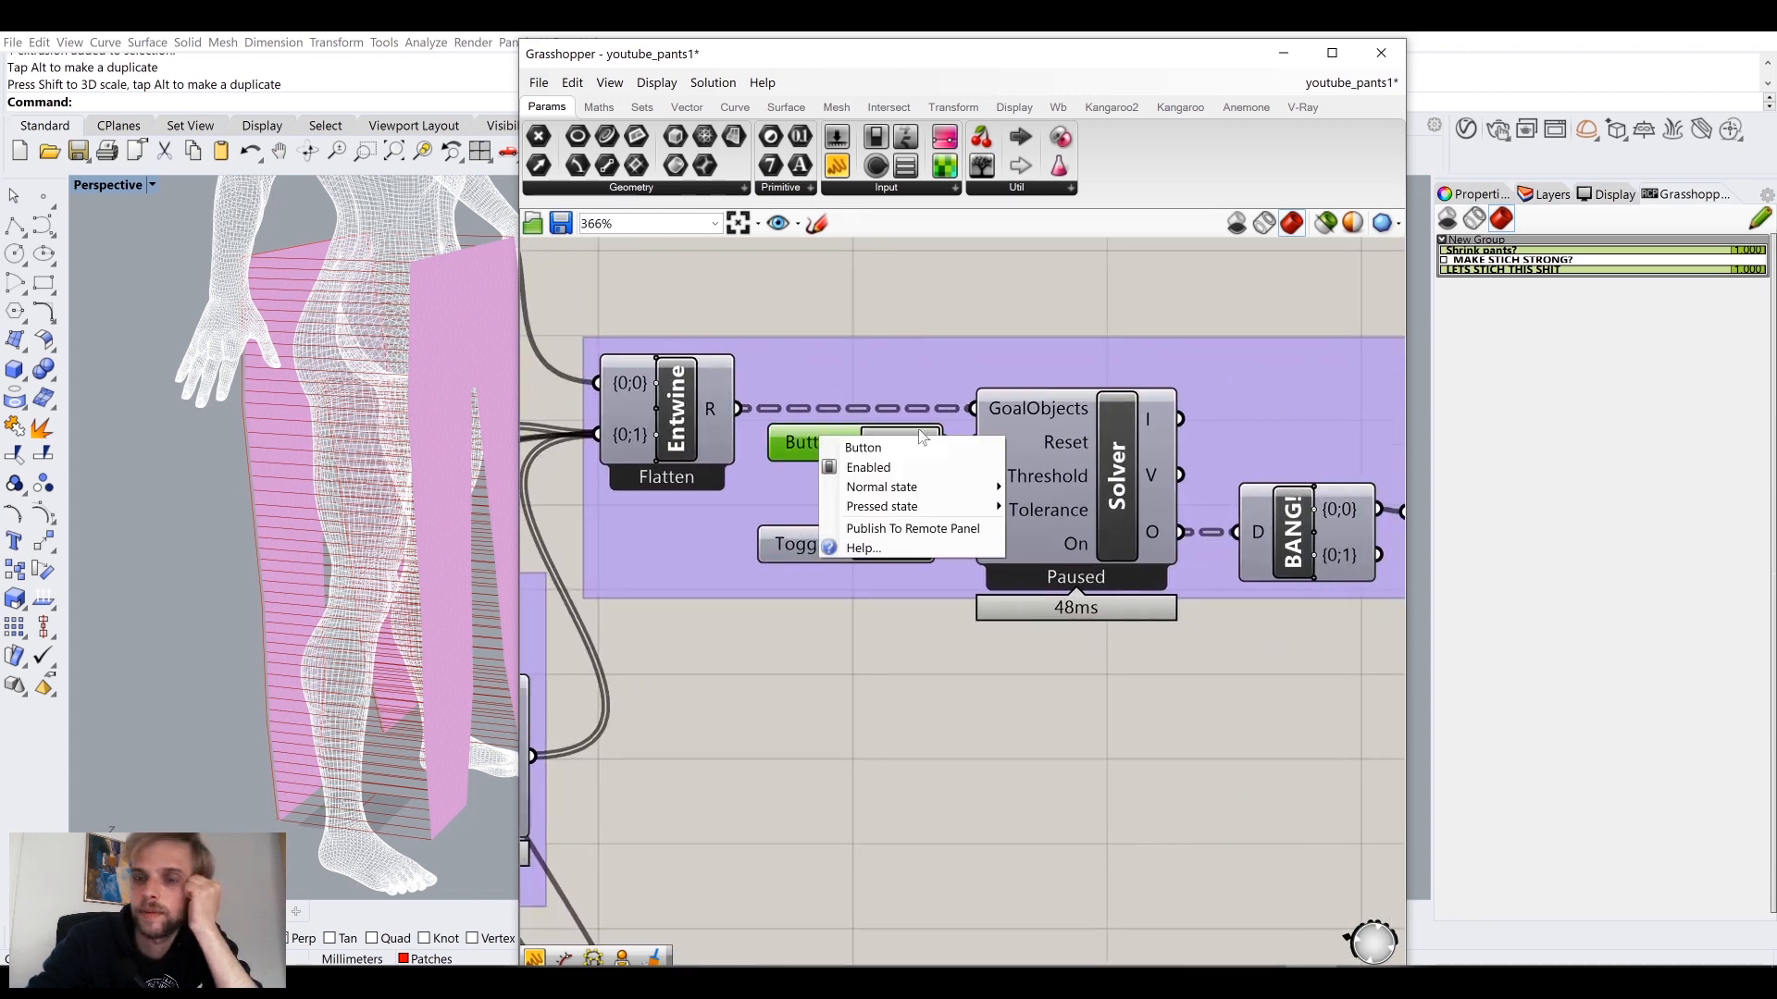
click(1570, 262)
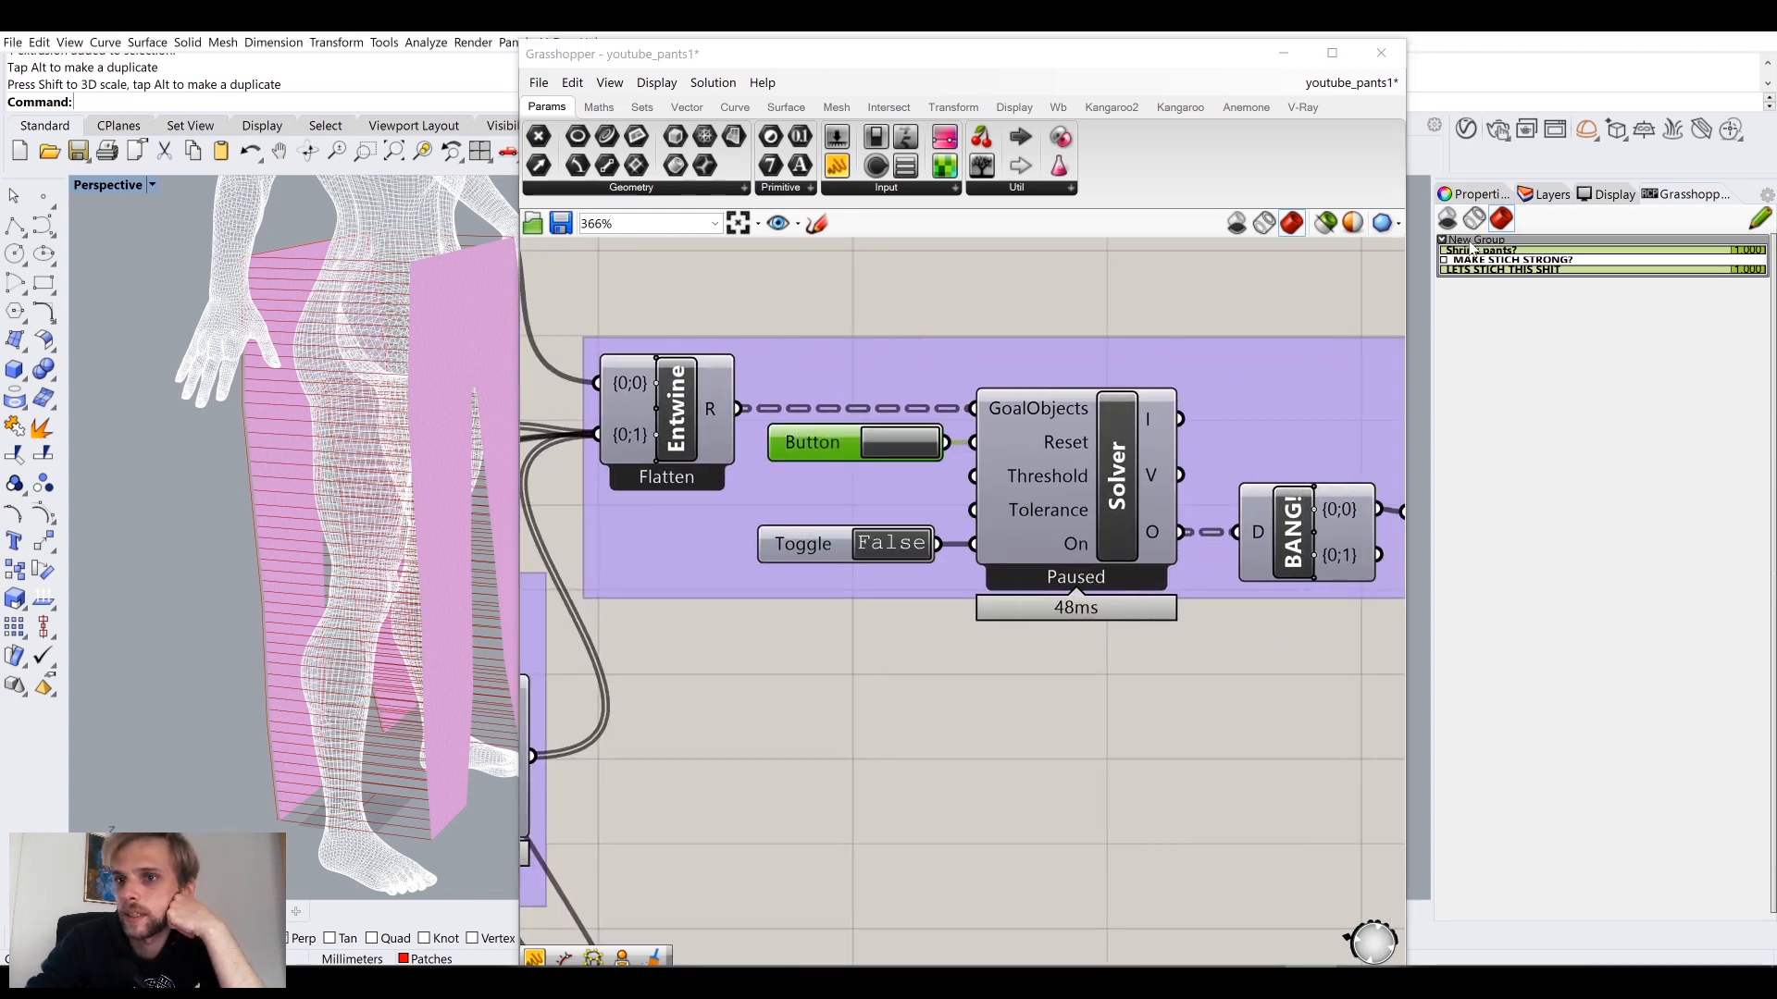
click(1758, 218)
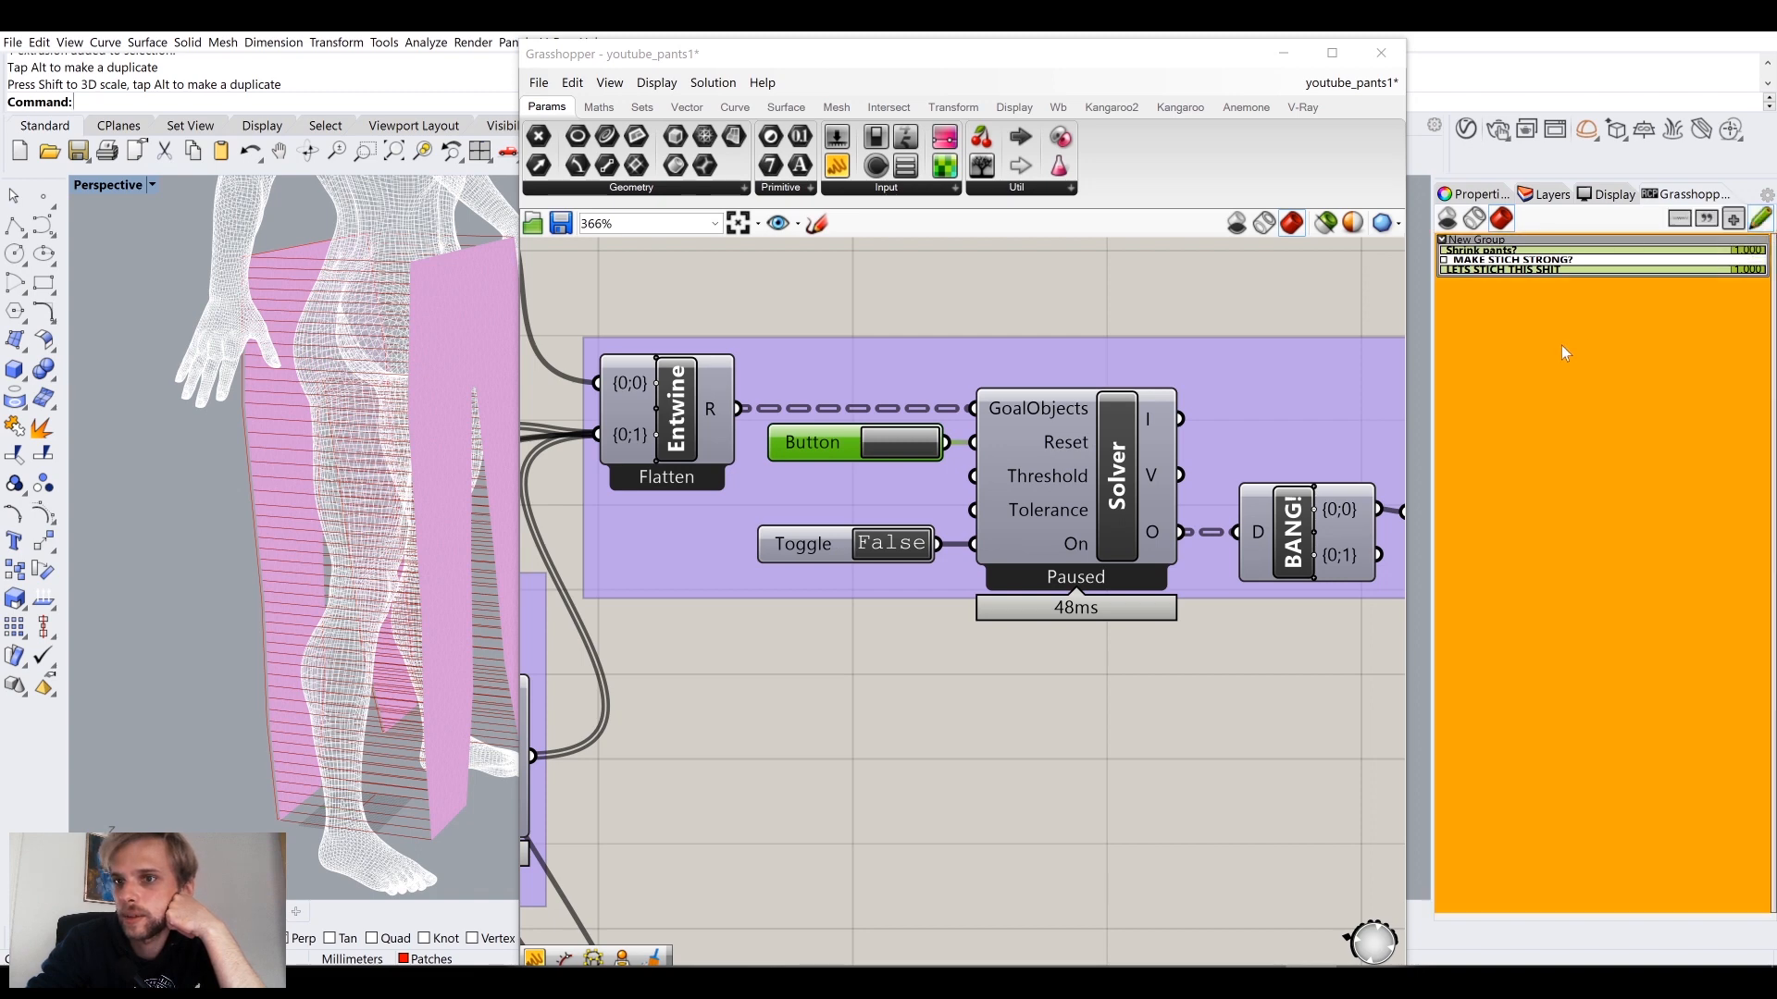
click(1733, 218)
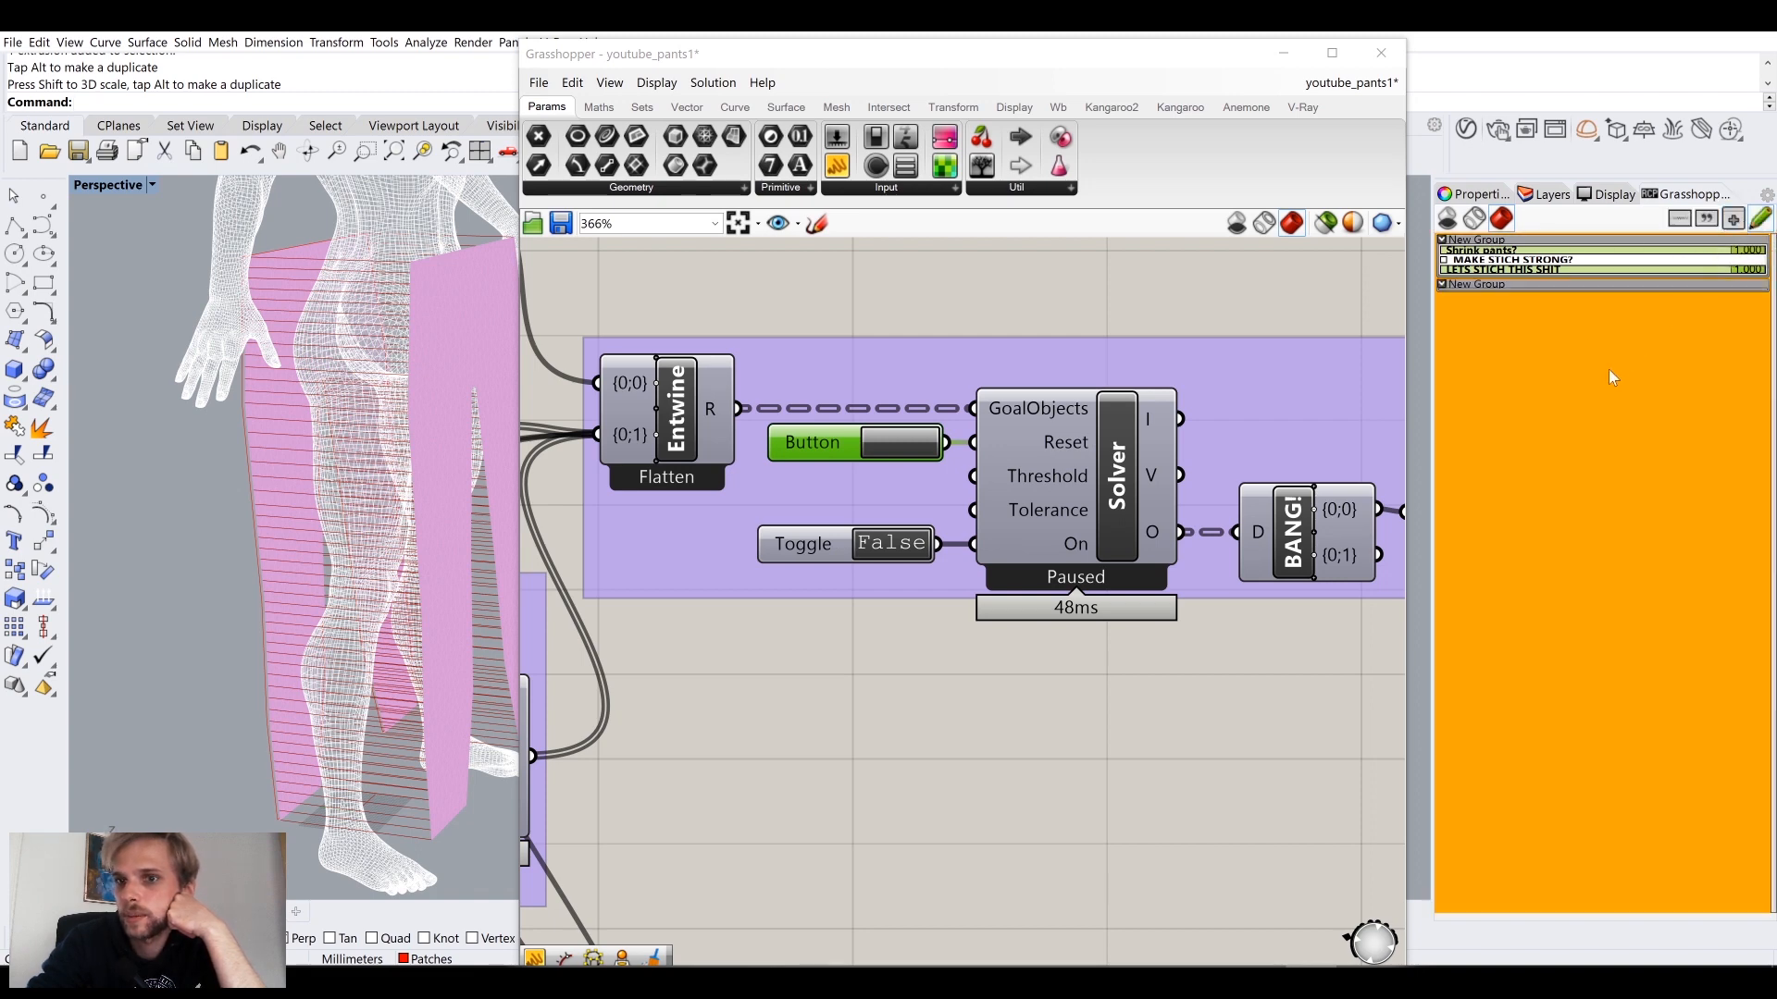
click(1758, 218)
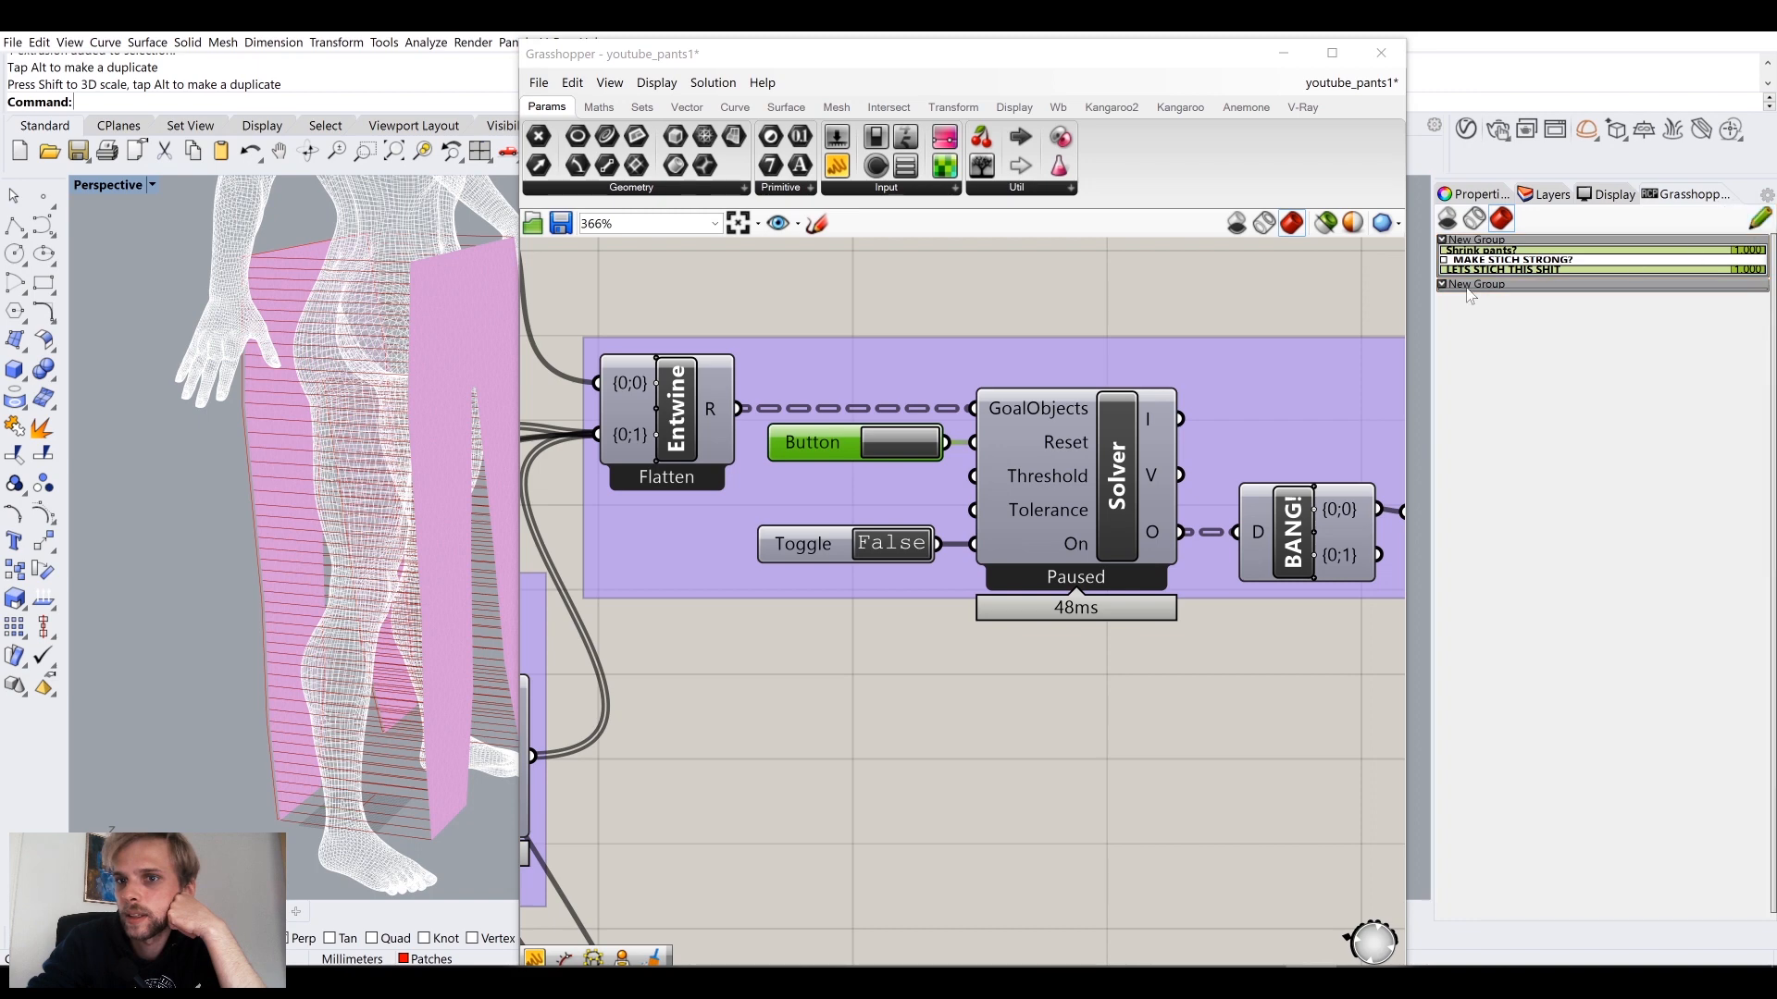
click(1457, 288)
click(1454, 285)
Step: Publish the Solver's Reset button and its On toggle to the remote panel
click(802, 447)
right_click(803, 452)
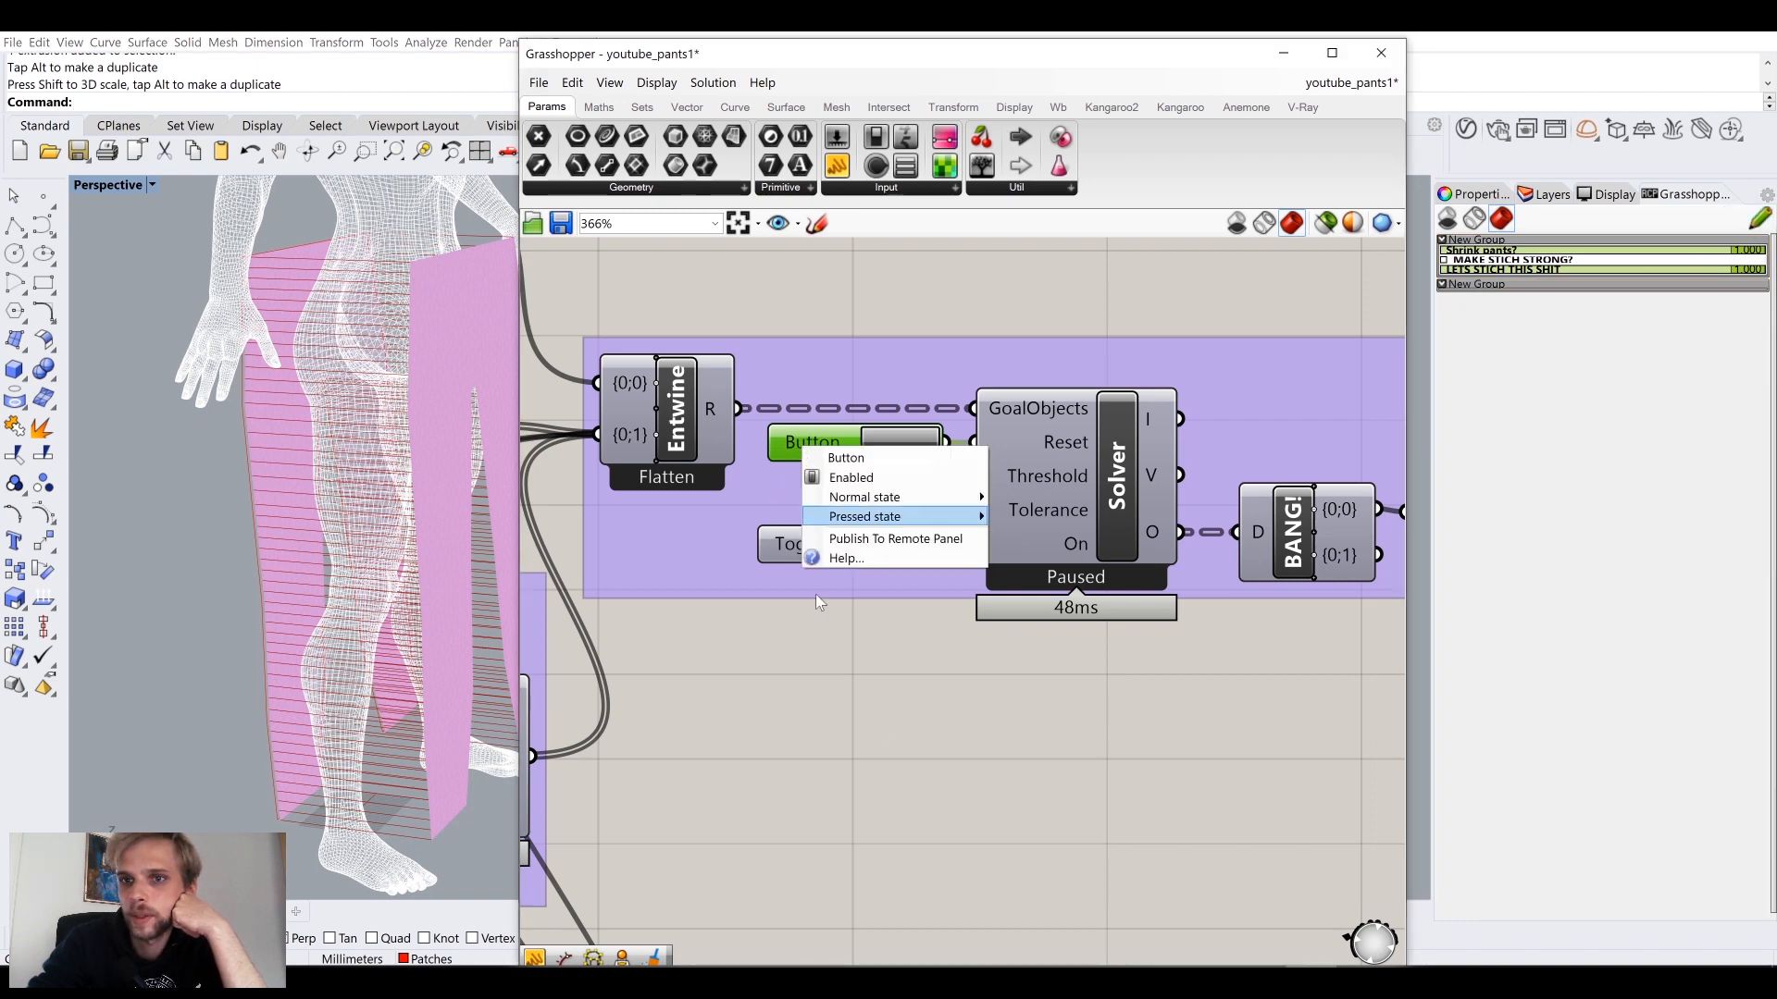
click(892, 536)
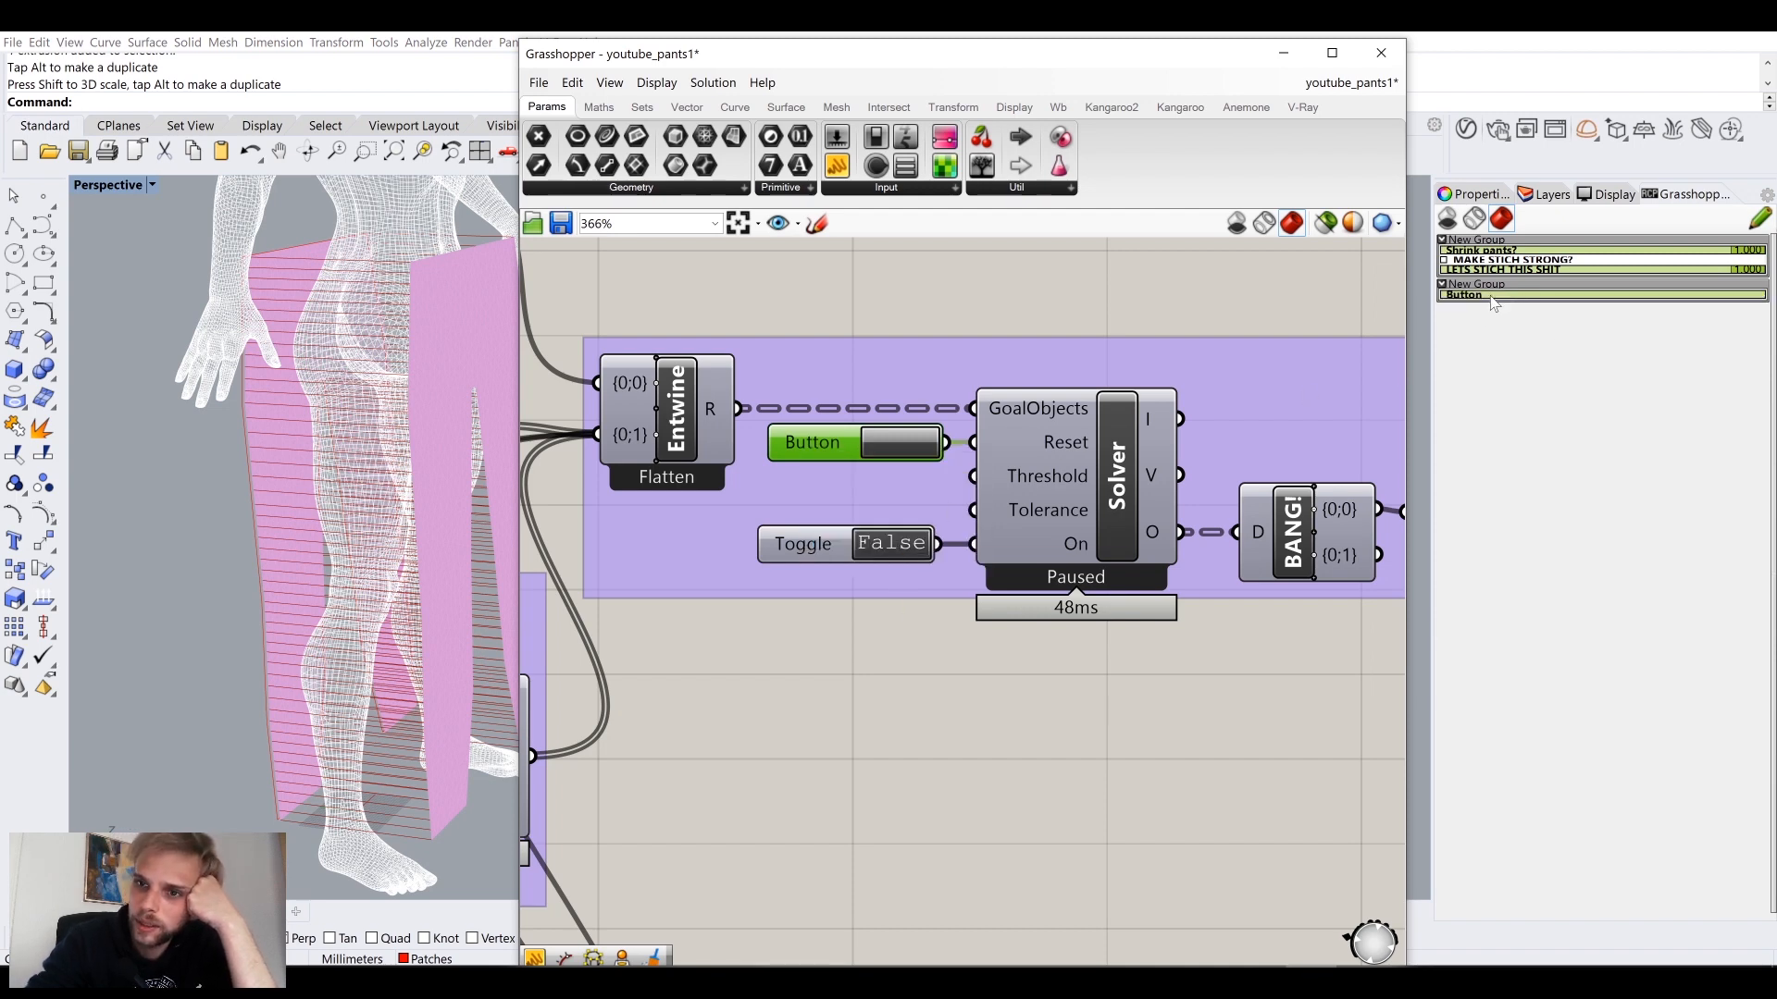
right_click(797, 549)
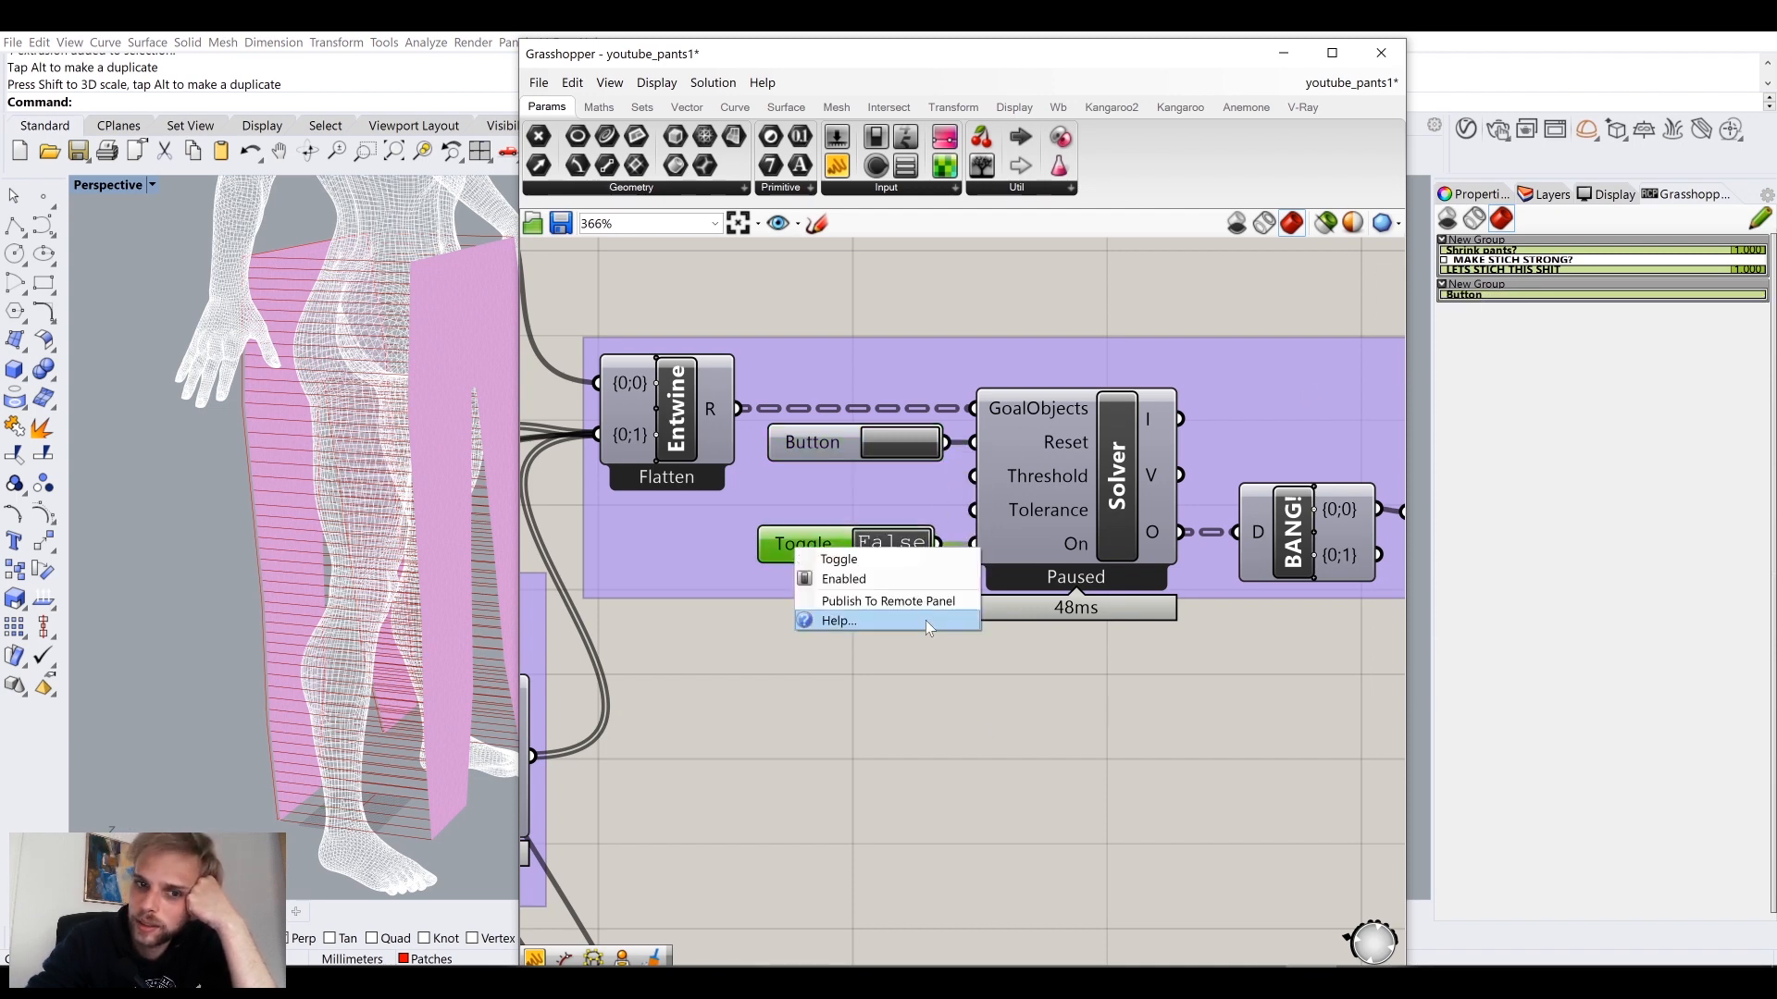
click(897, 602)
Step: Examine the update-interval options of the Data Dam between the Mesh and weldVertices components
scroll(1078, 683, down, 5)
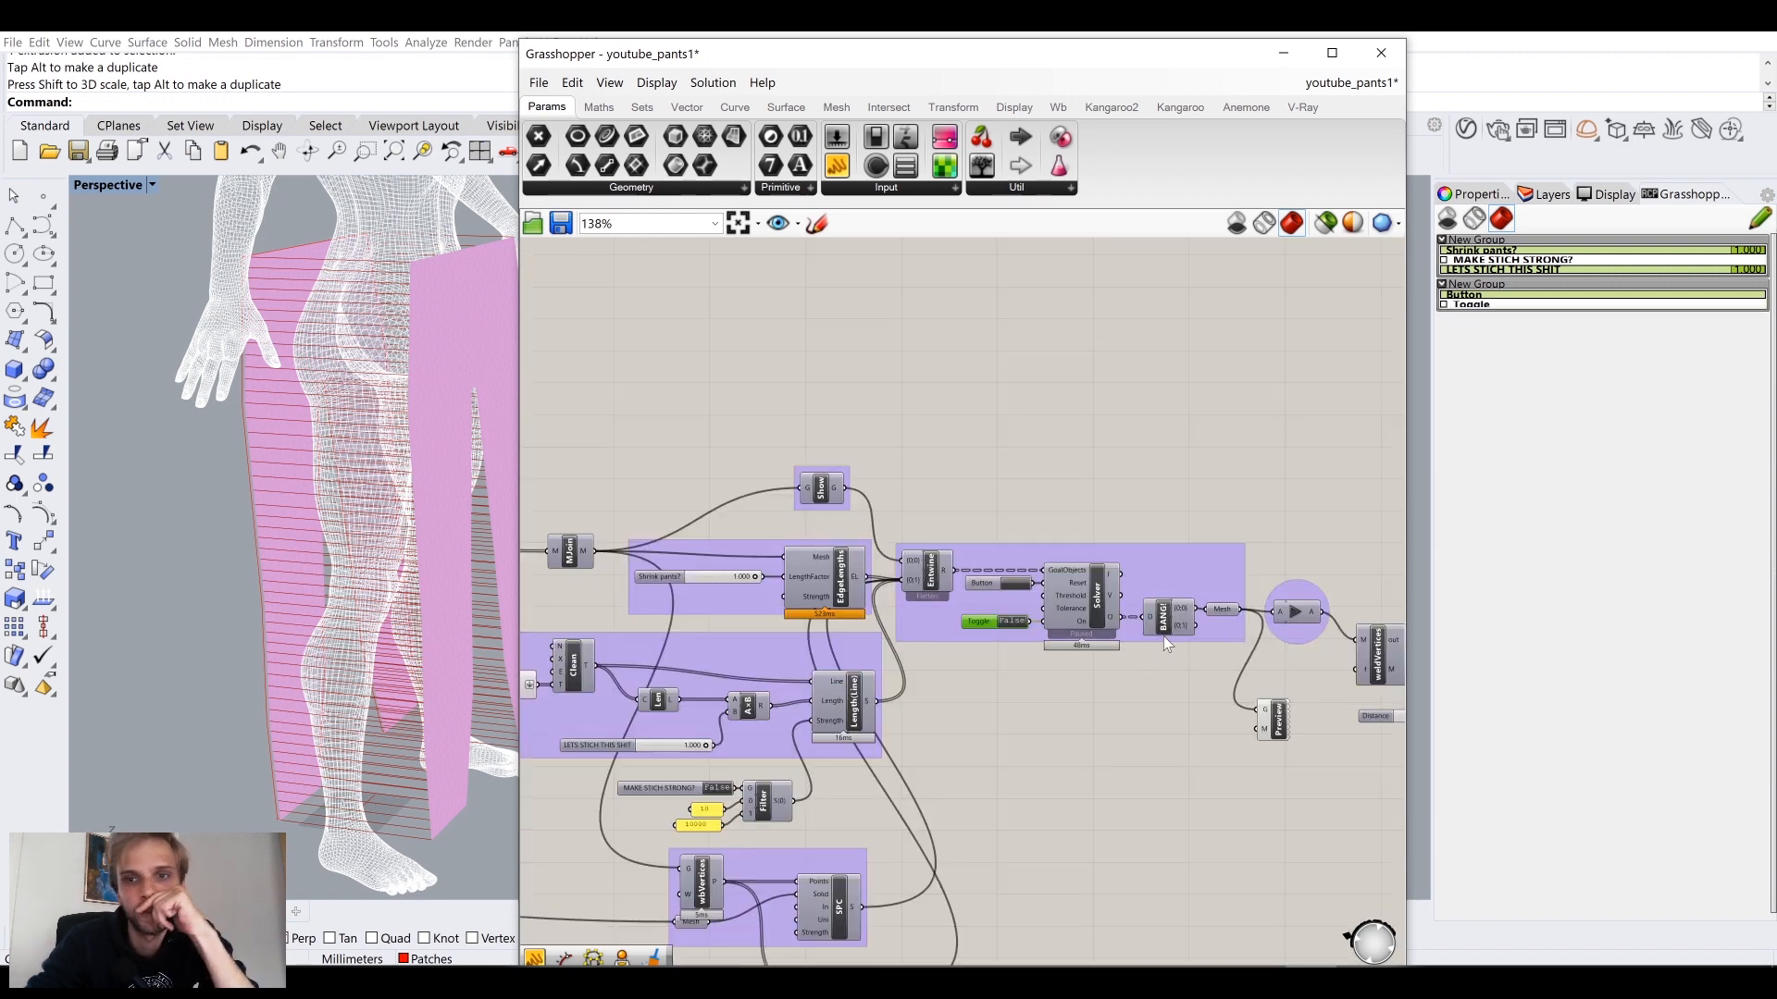
right_drag(1270, 618, 964, 558)
scroll(966, 558, up, 8)
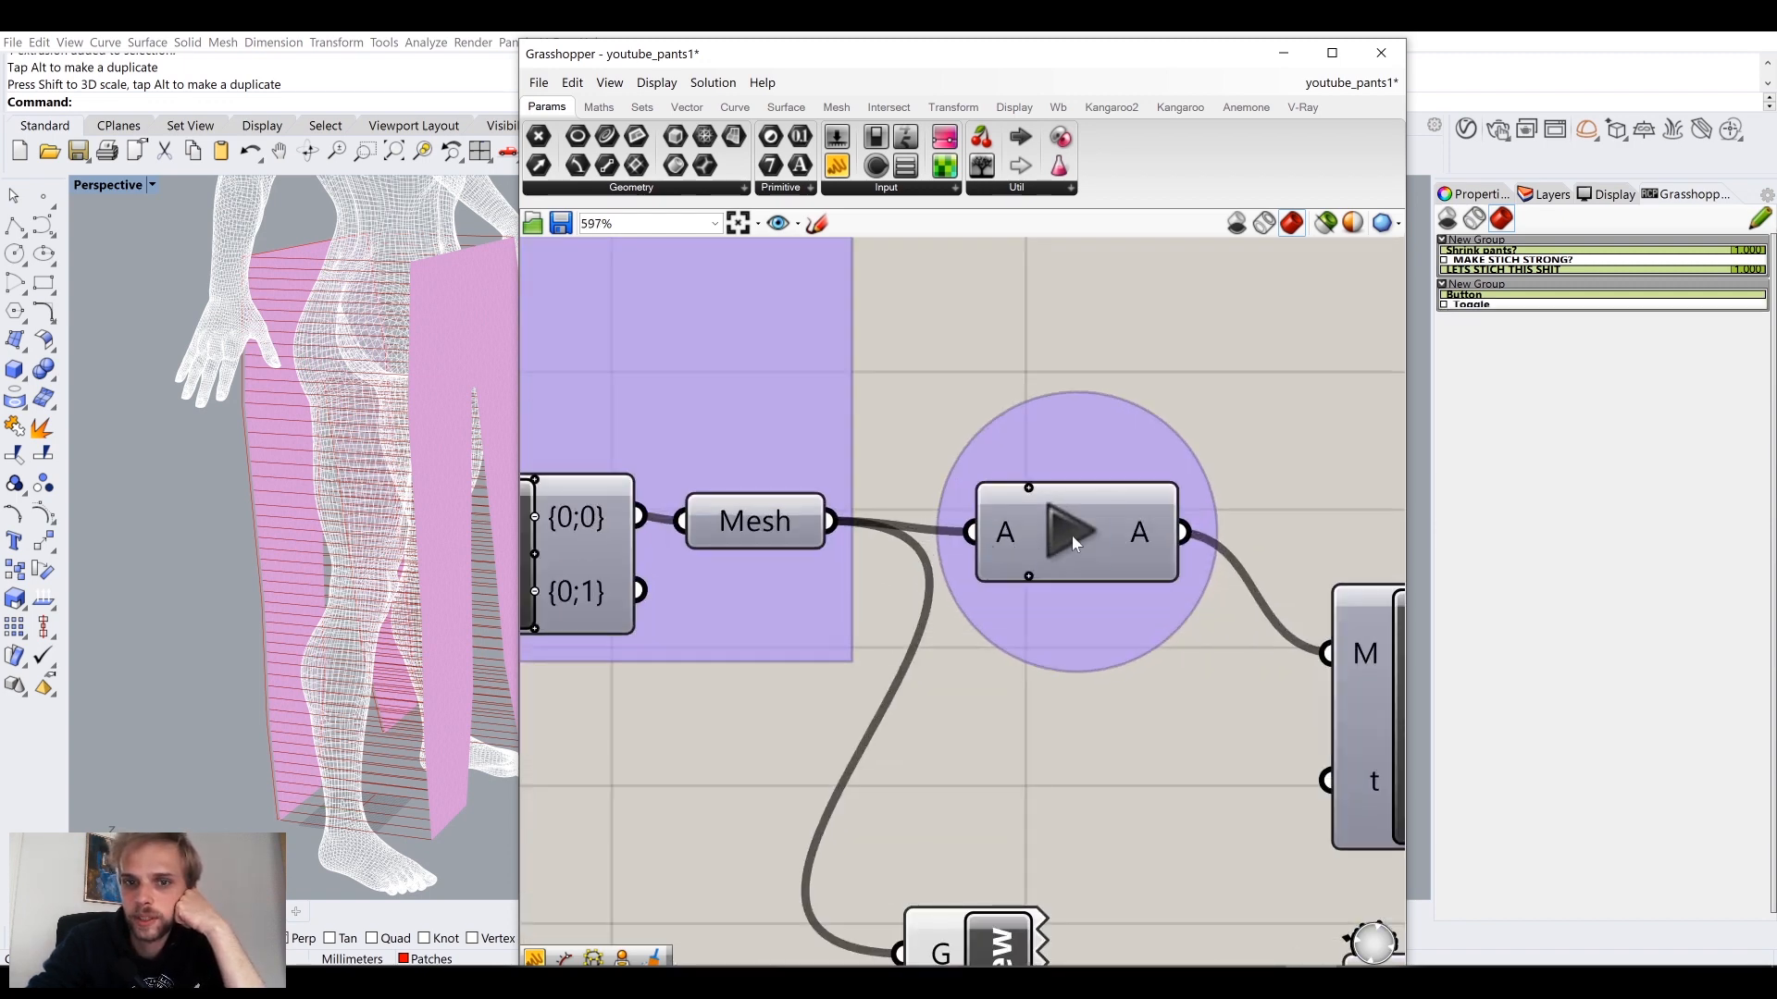
click(1120, 507)
right_click(1119, 509)
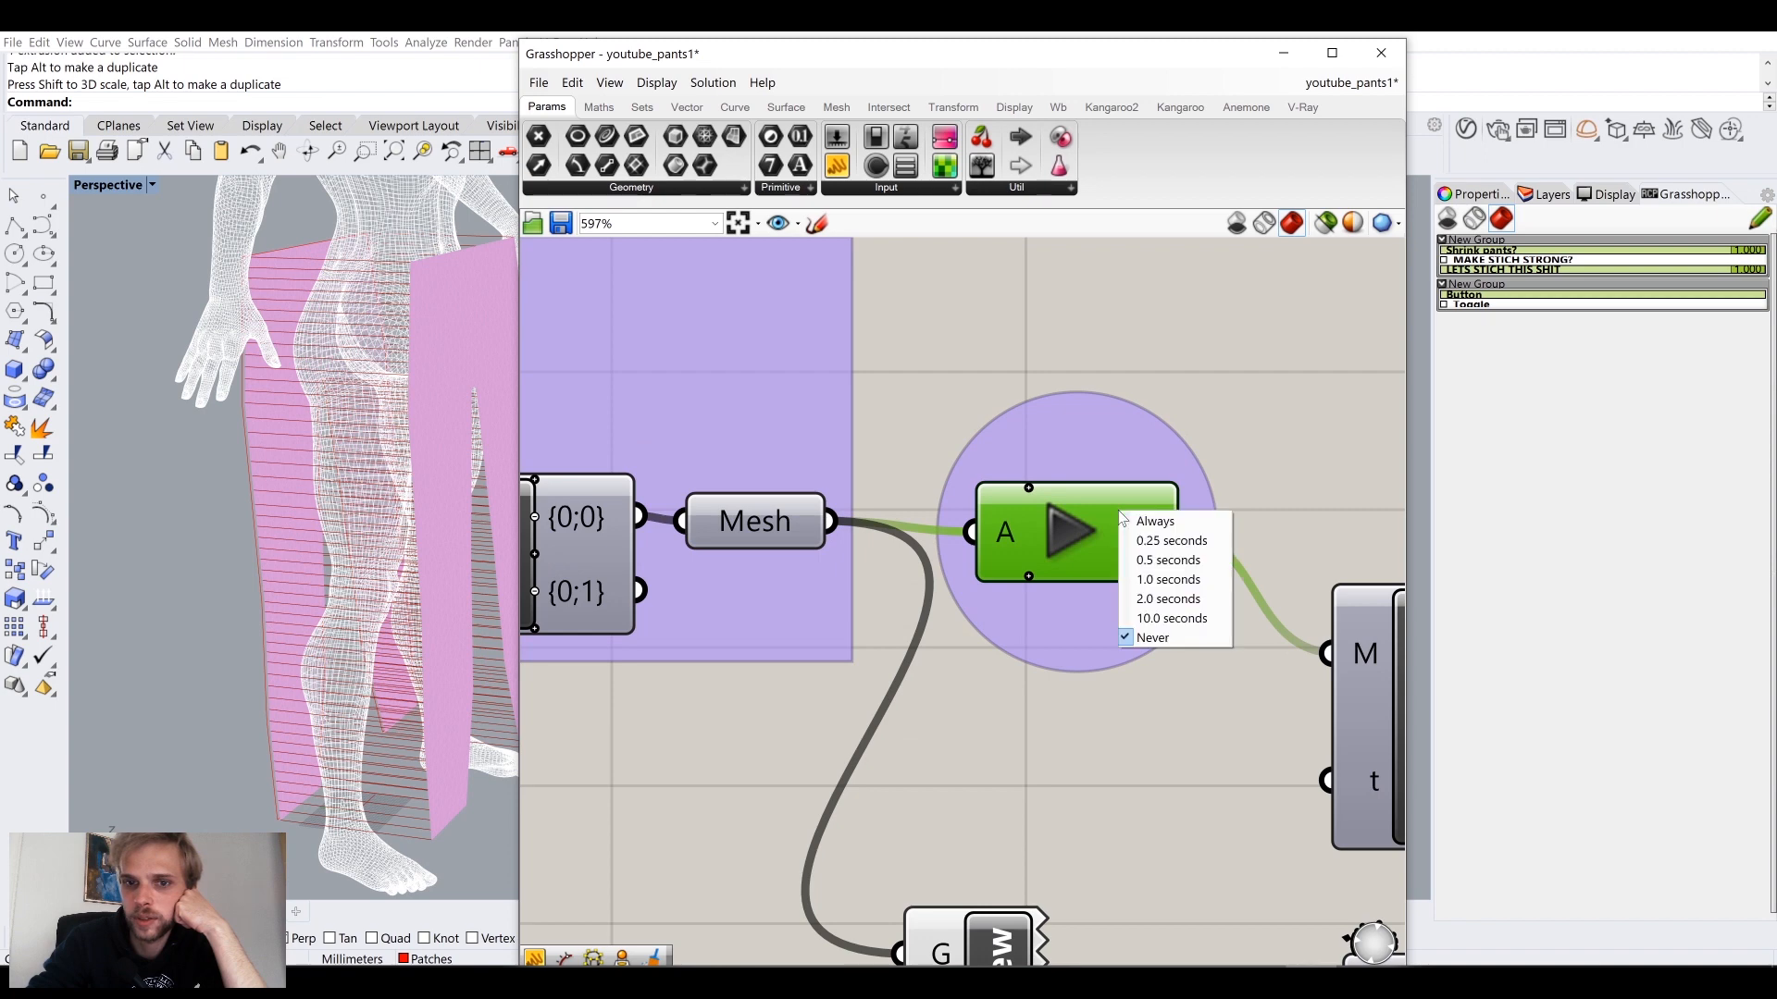
right_click(1067, 523)
click(1149, 335)
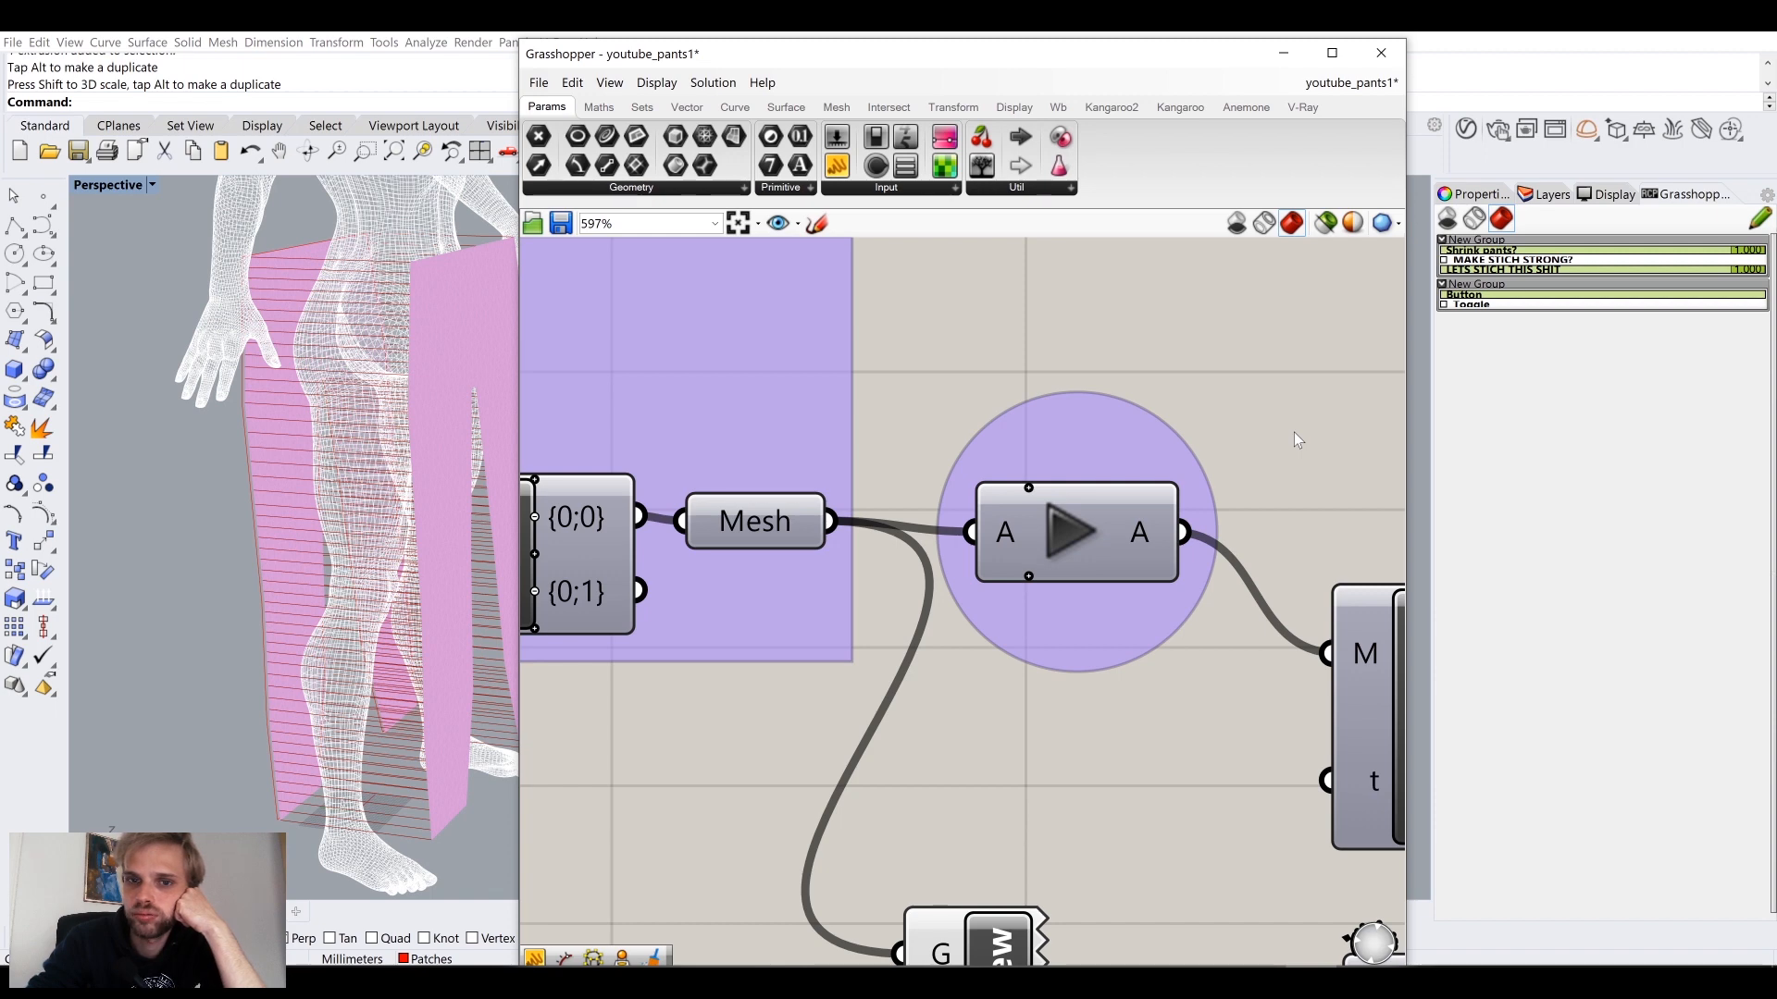
scroll(1294, 431, down, 5)
right_drag(1254, 446, 1042, 595)
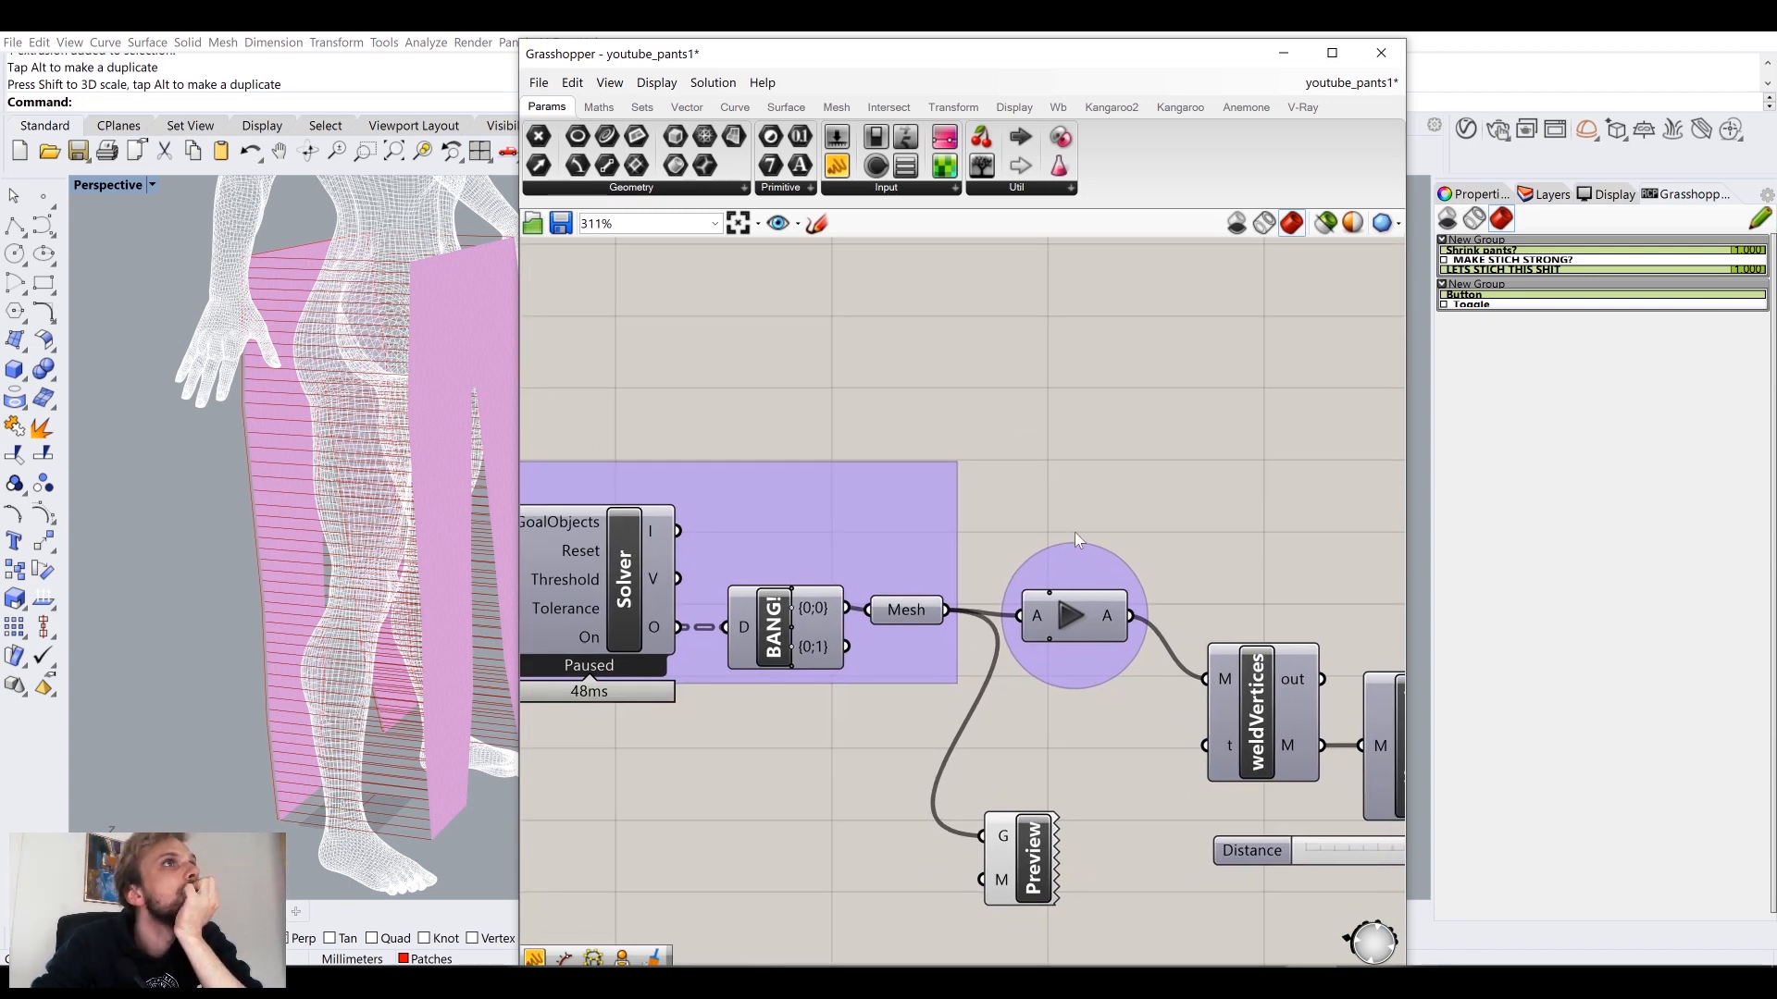
Step: Add a Stream Filter component to the canvas above the Mesh and weldVertices components
right_drag(1018, 340, 1047, 451)
double_click(1049, 457)
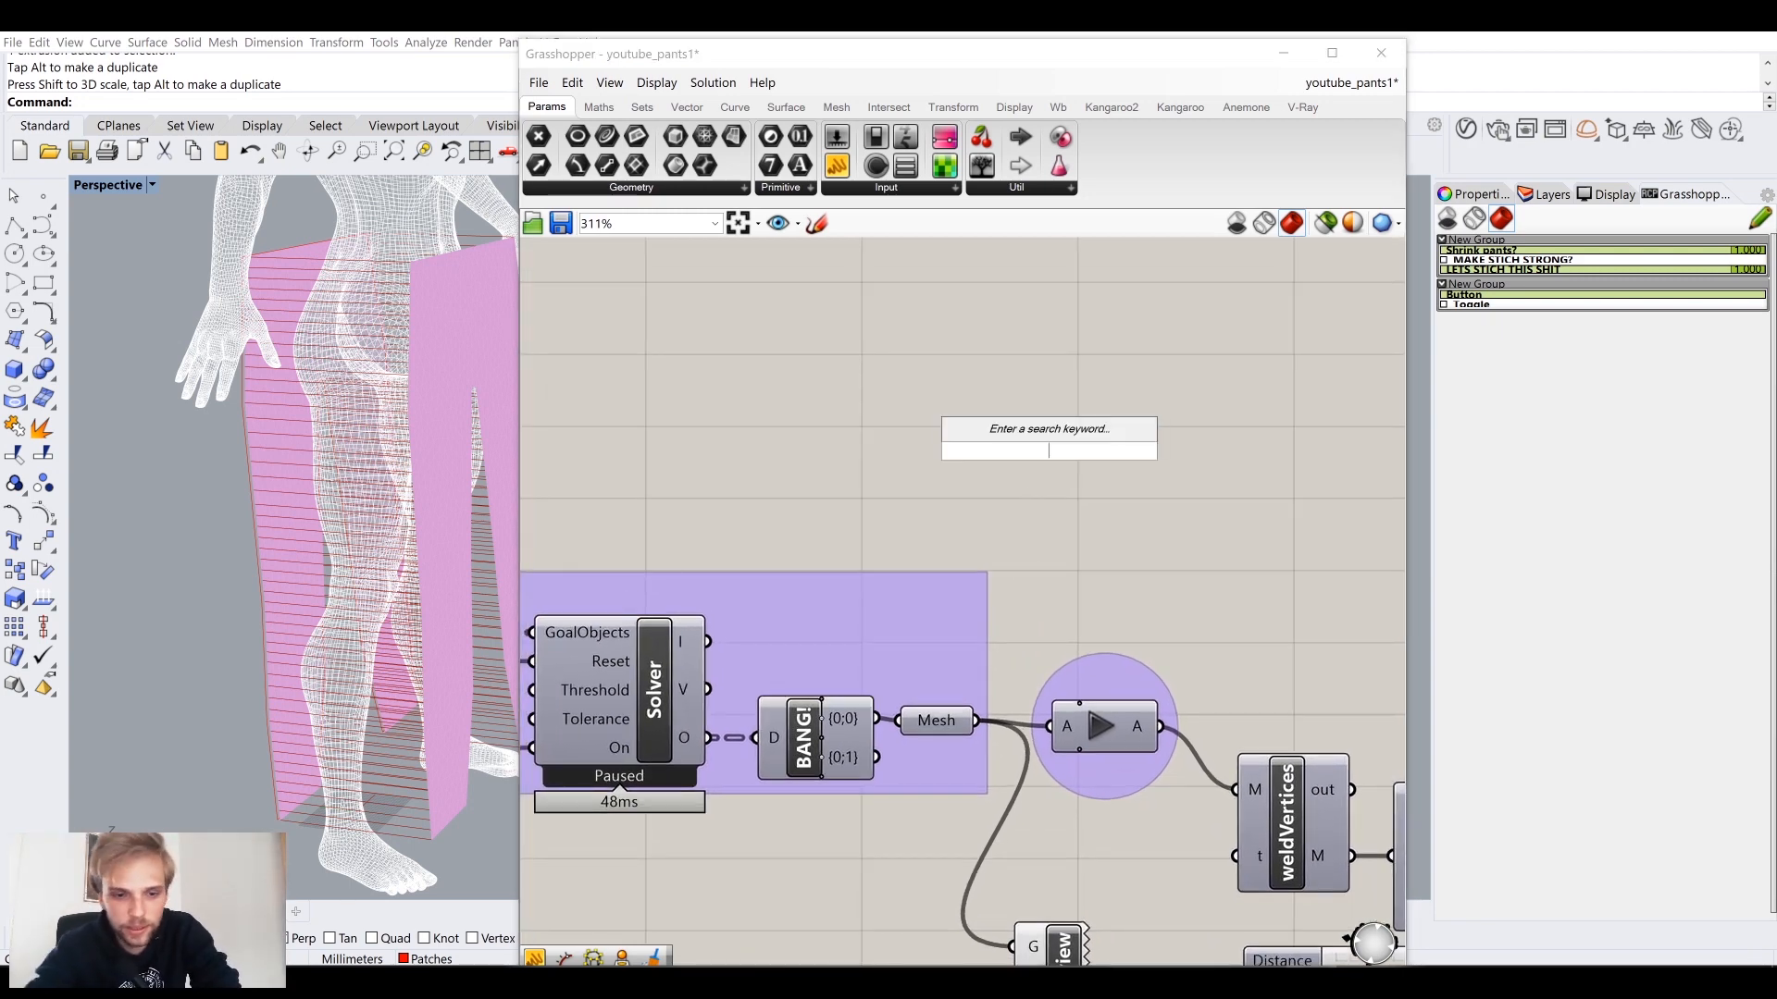
text(fl)
key(BackSpace)
text(ilter)
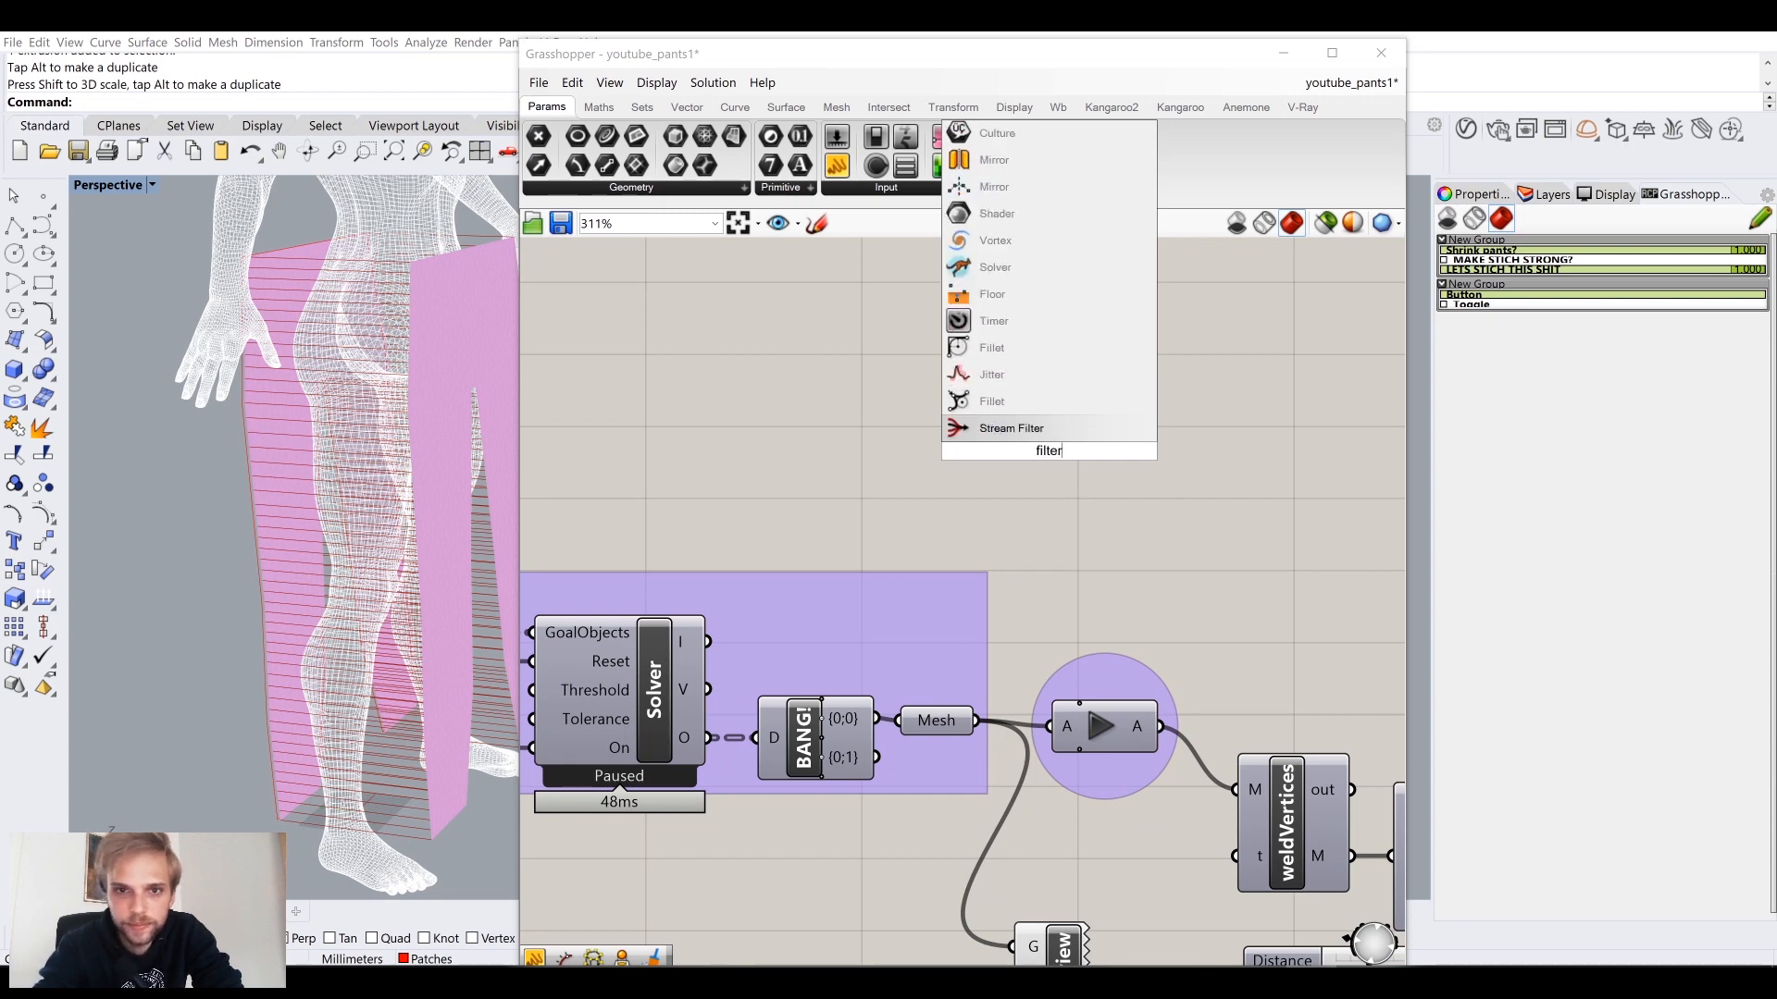
key(Return)
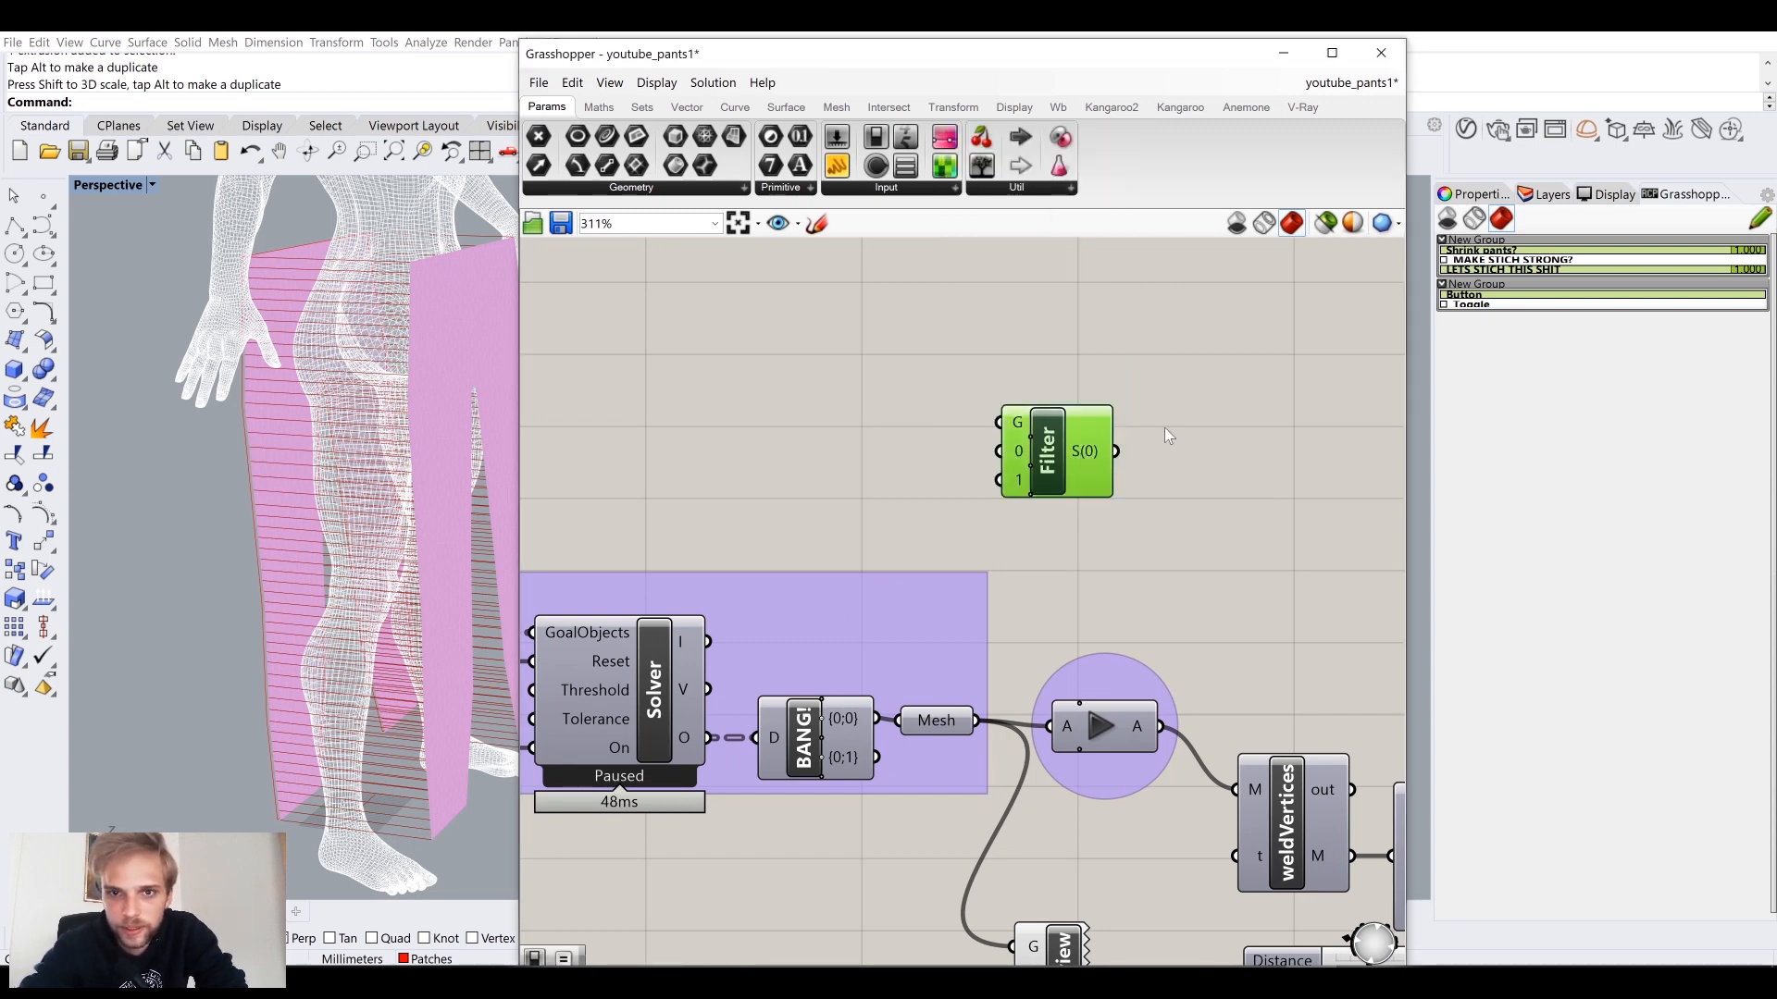
drag(1051, 458, 1144, 423)
Step: Add a Boolean Toggle, connect it to the Stream Filter's gate input, and set it to True
double_click(987, 375)
text(toggle)
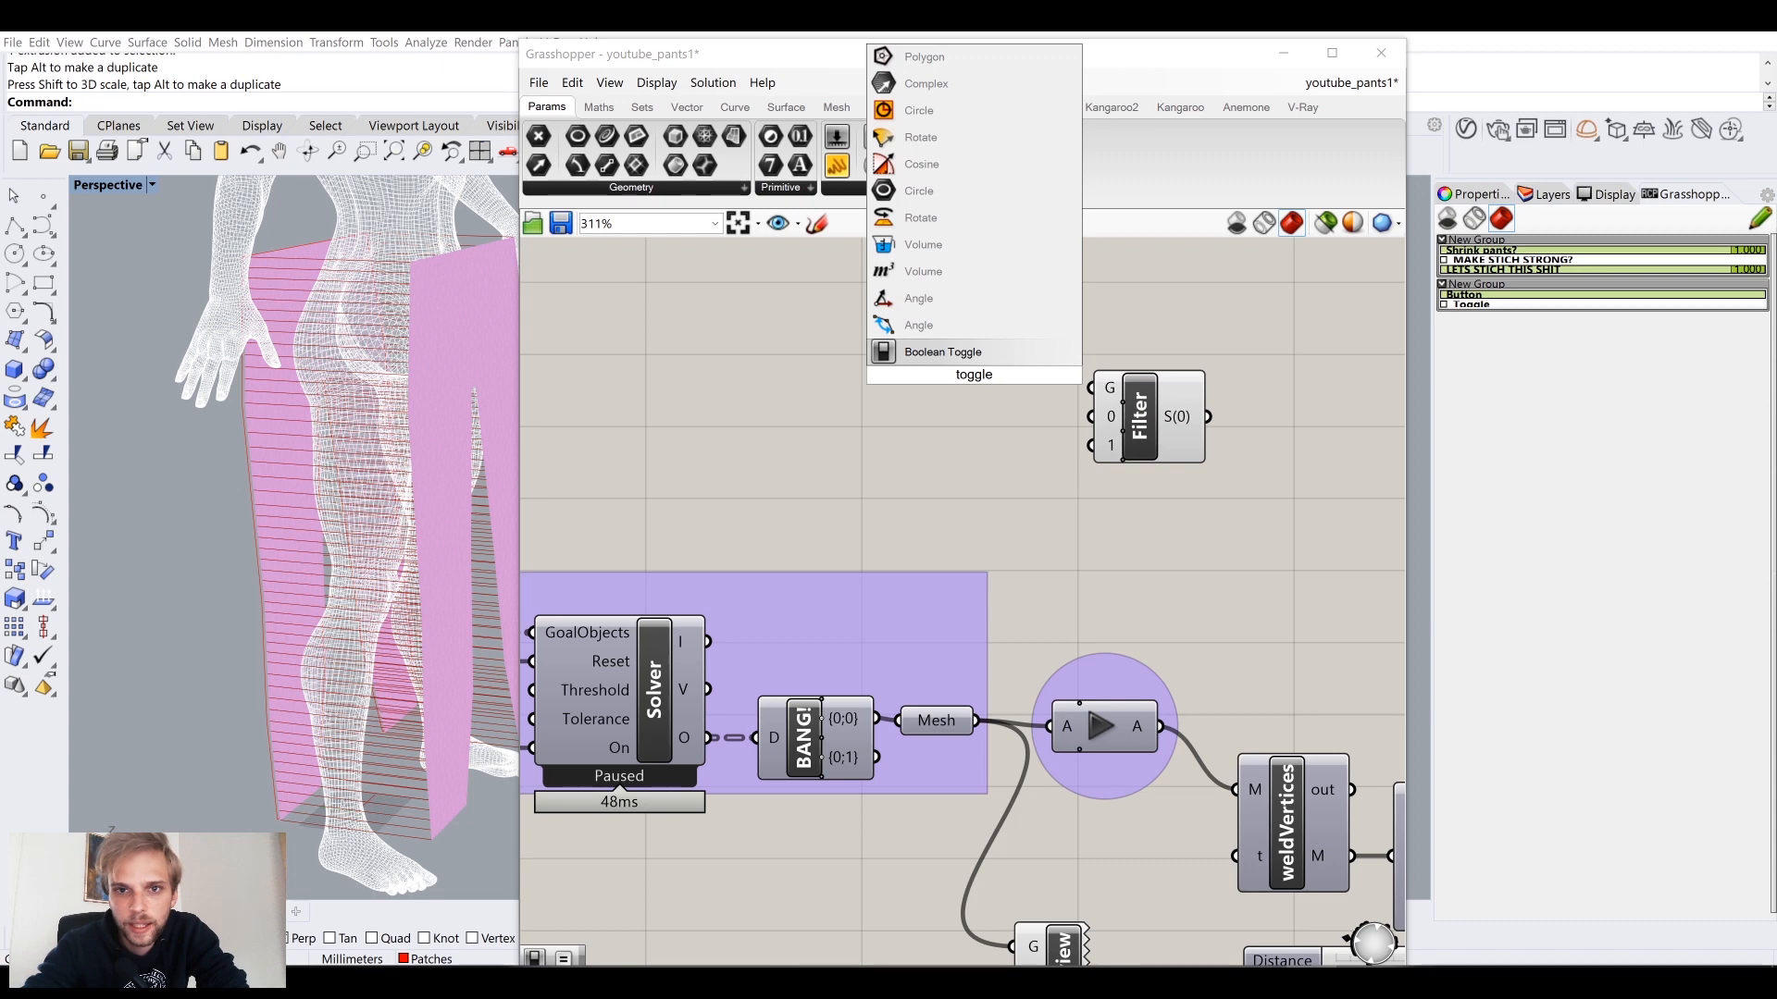
key(Return)
drag(1050, 394, 1091, 389)
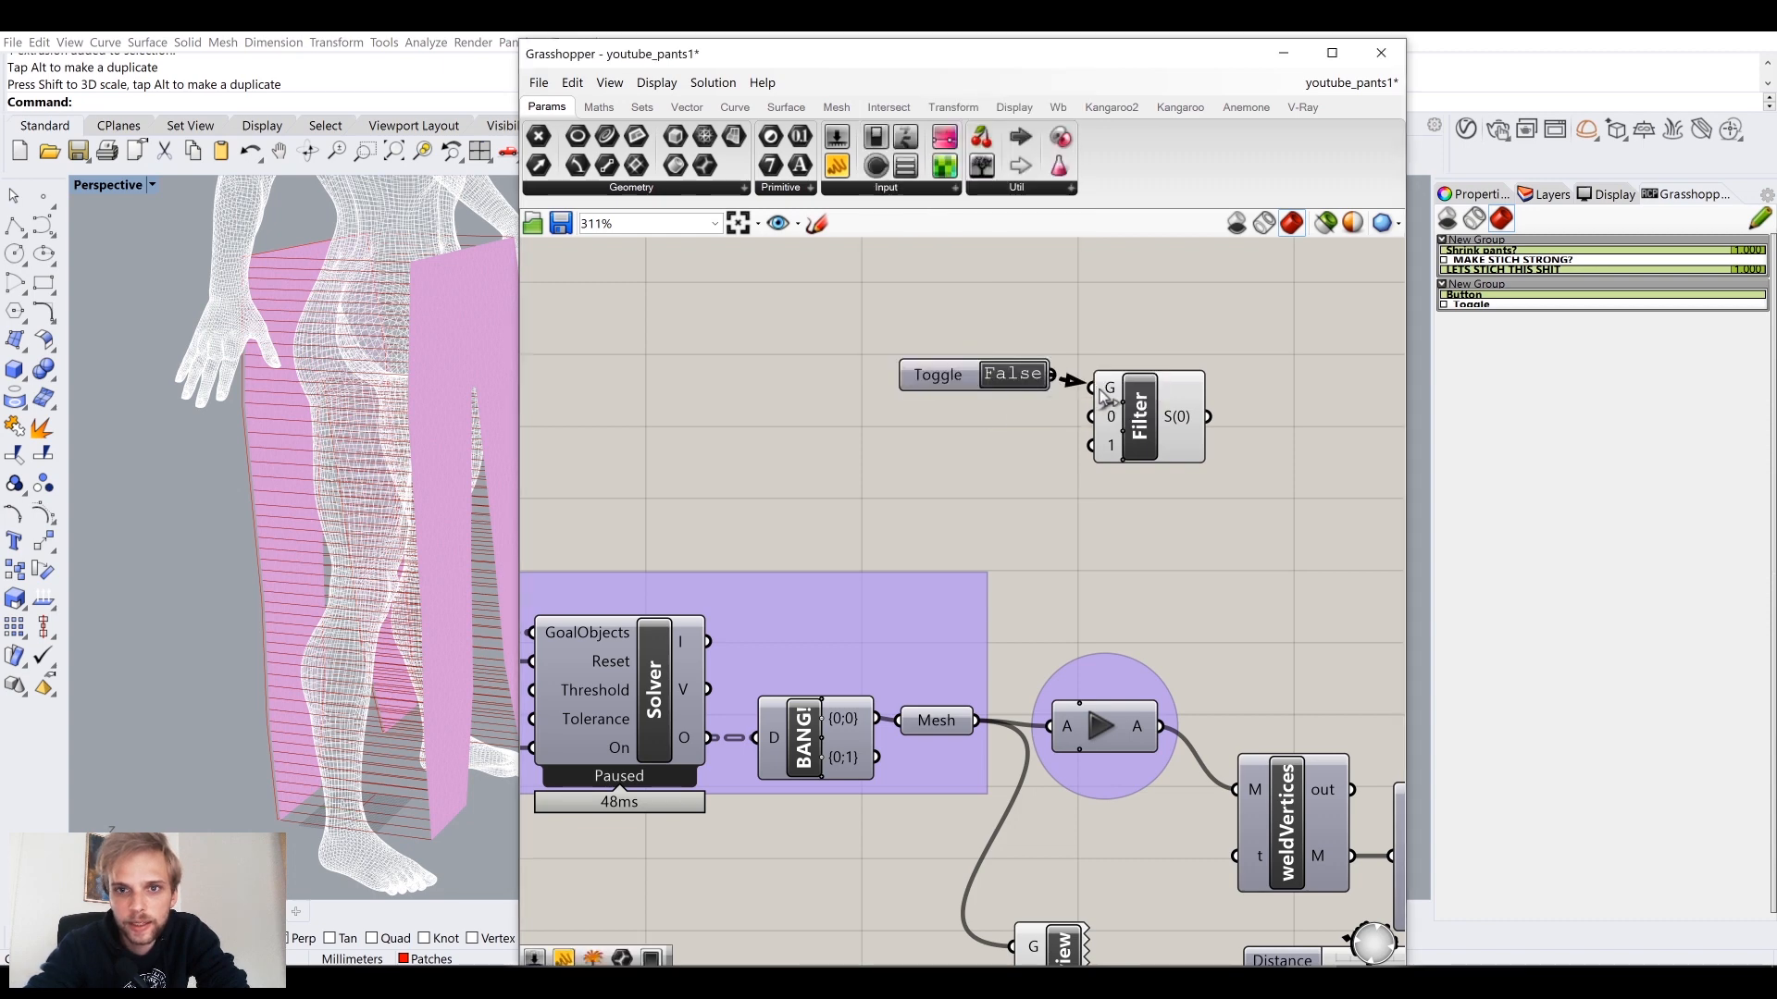
right_drag(869, 442, 913, 396)
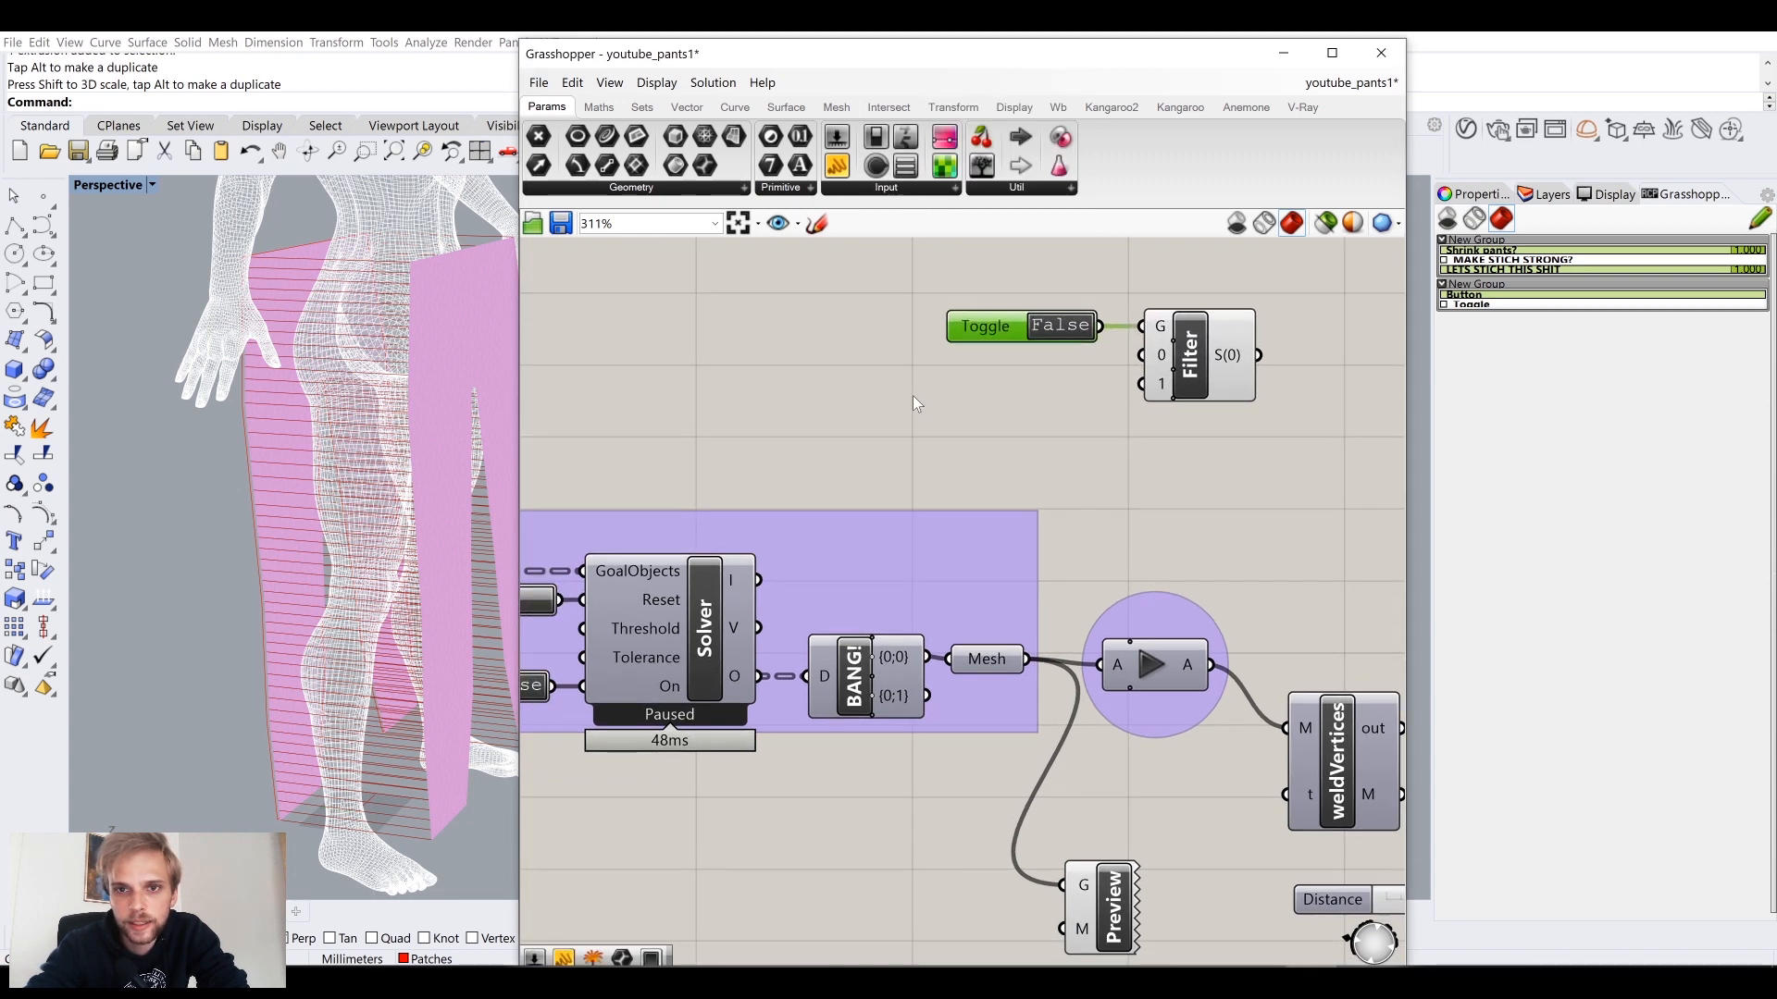
click(913, 396)
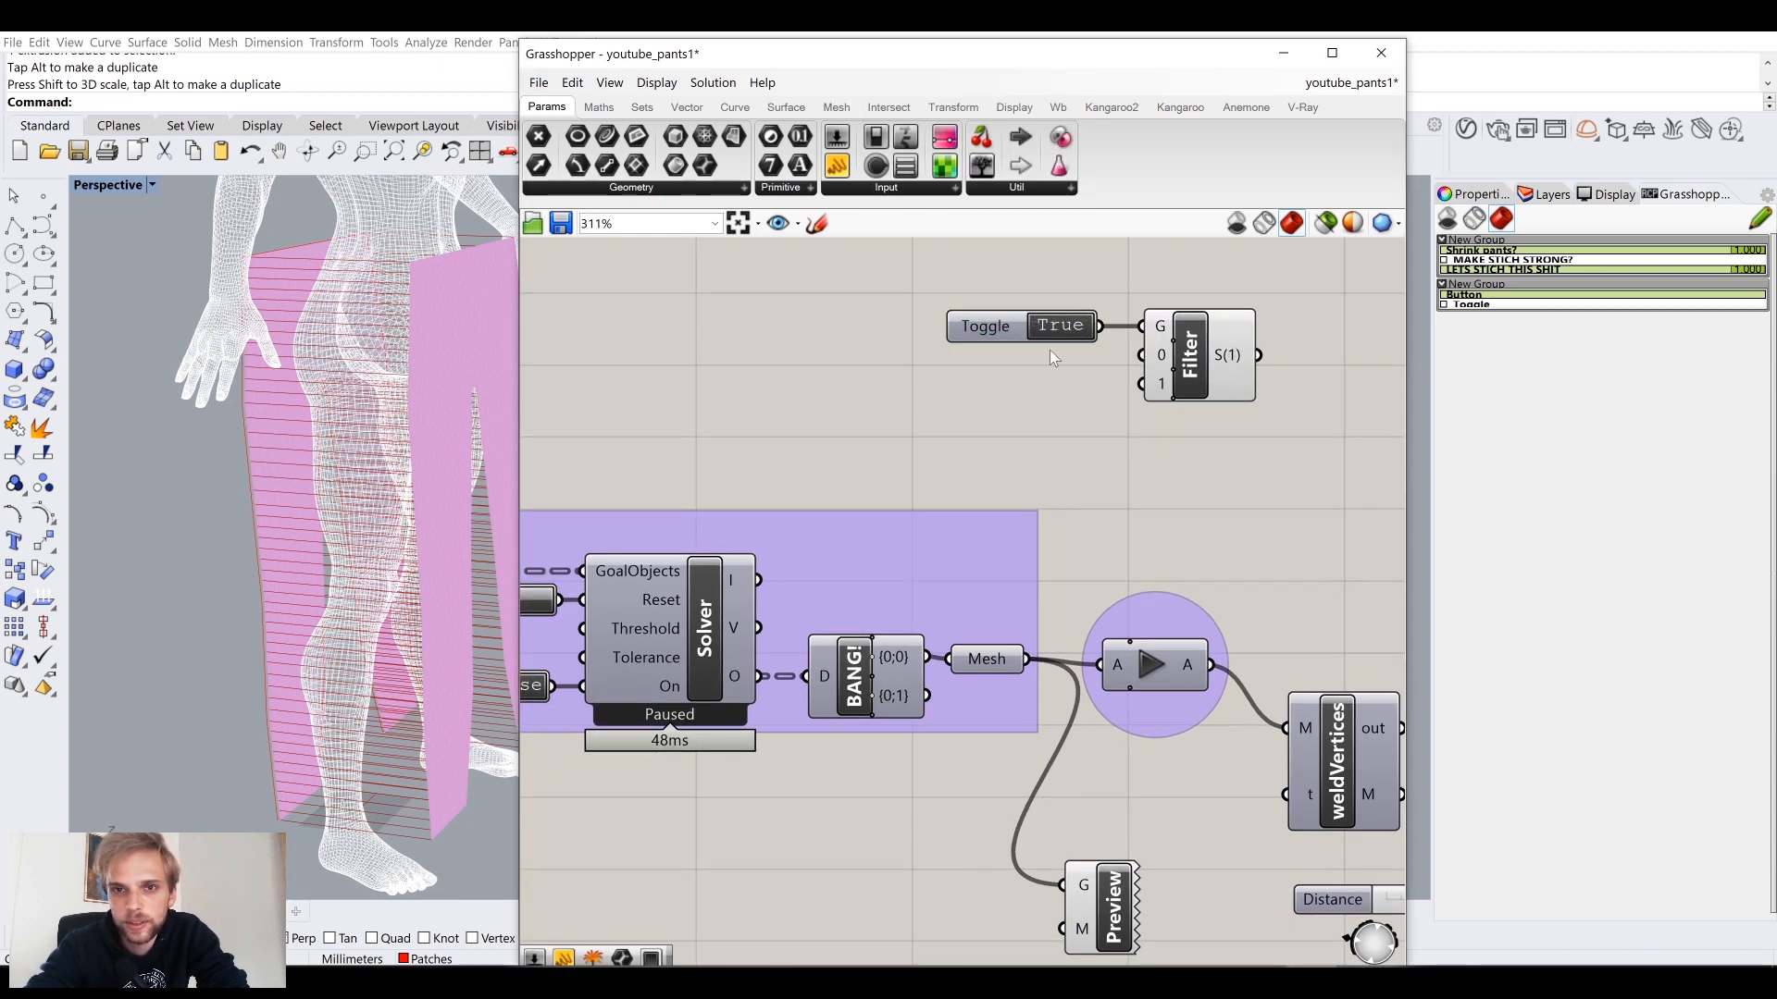
Step: Route the Mesh through the Stream Filter's input 1 into weldVertices, and set the gate toggle to False
drag(1027, 659, 1141, 384)
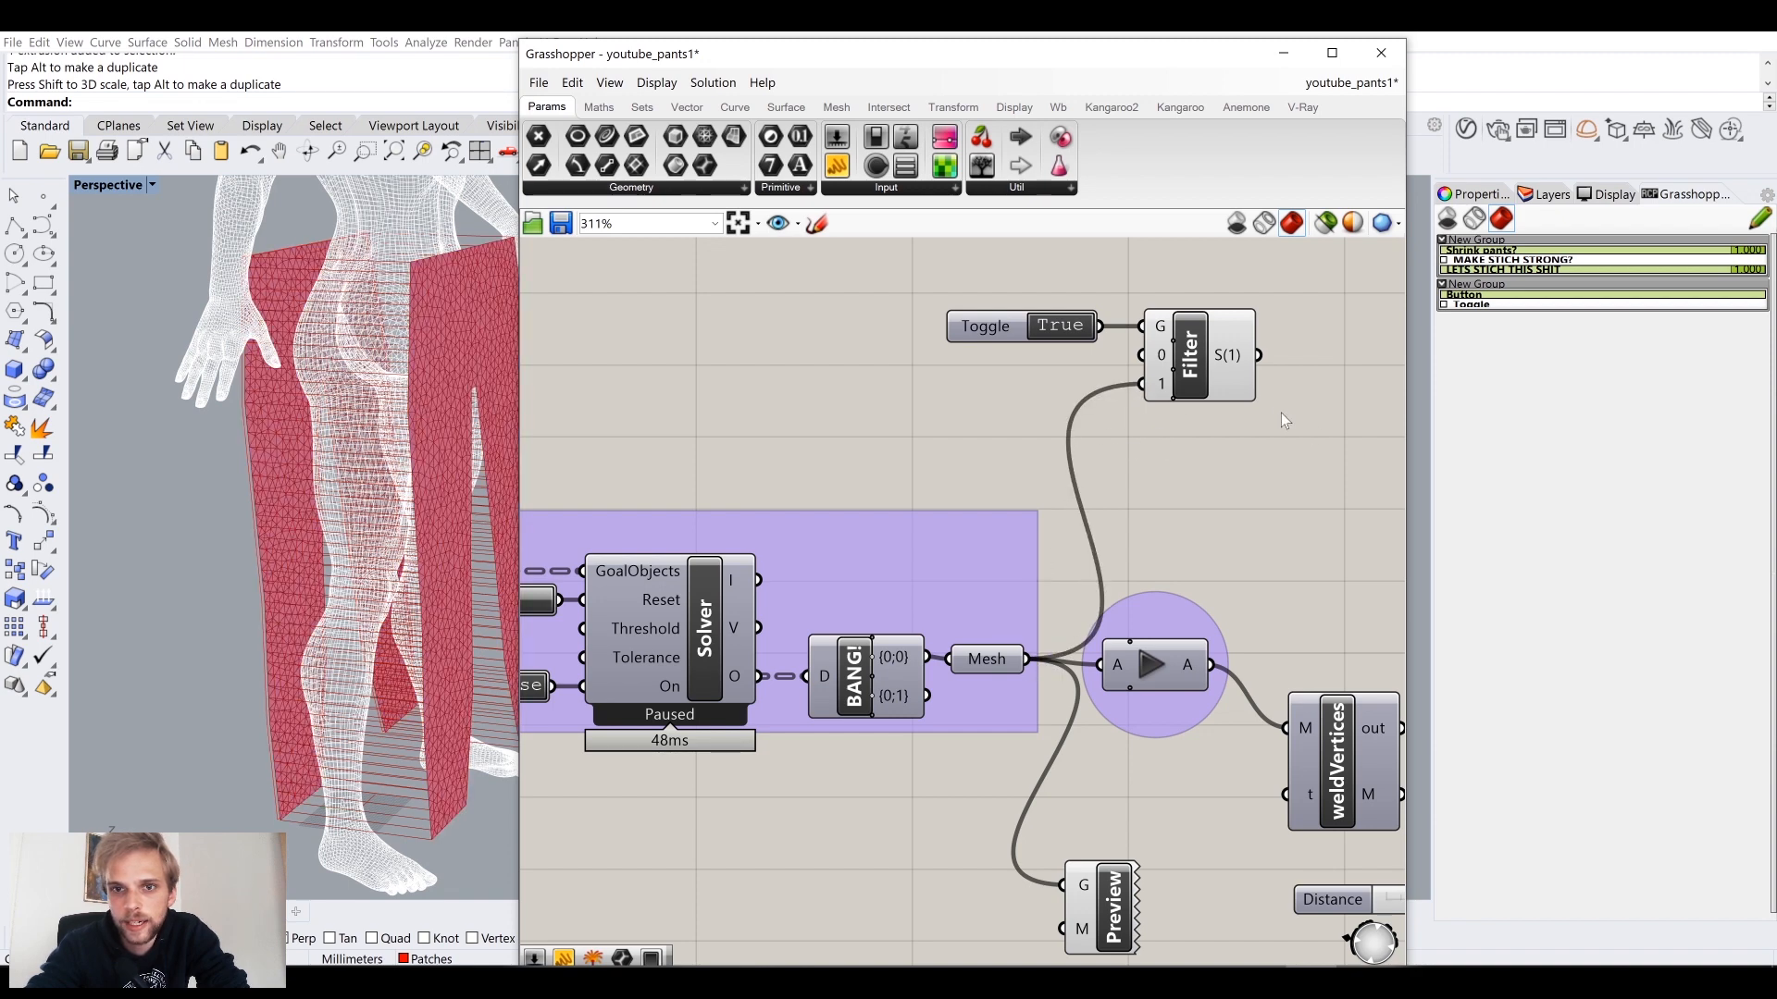
right_drag(1281, 413, 1019, 364)
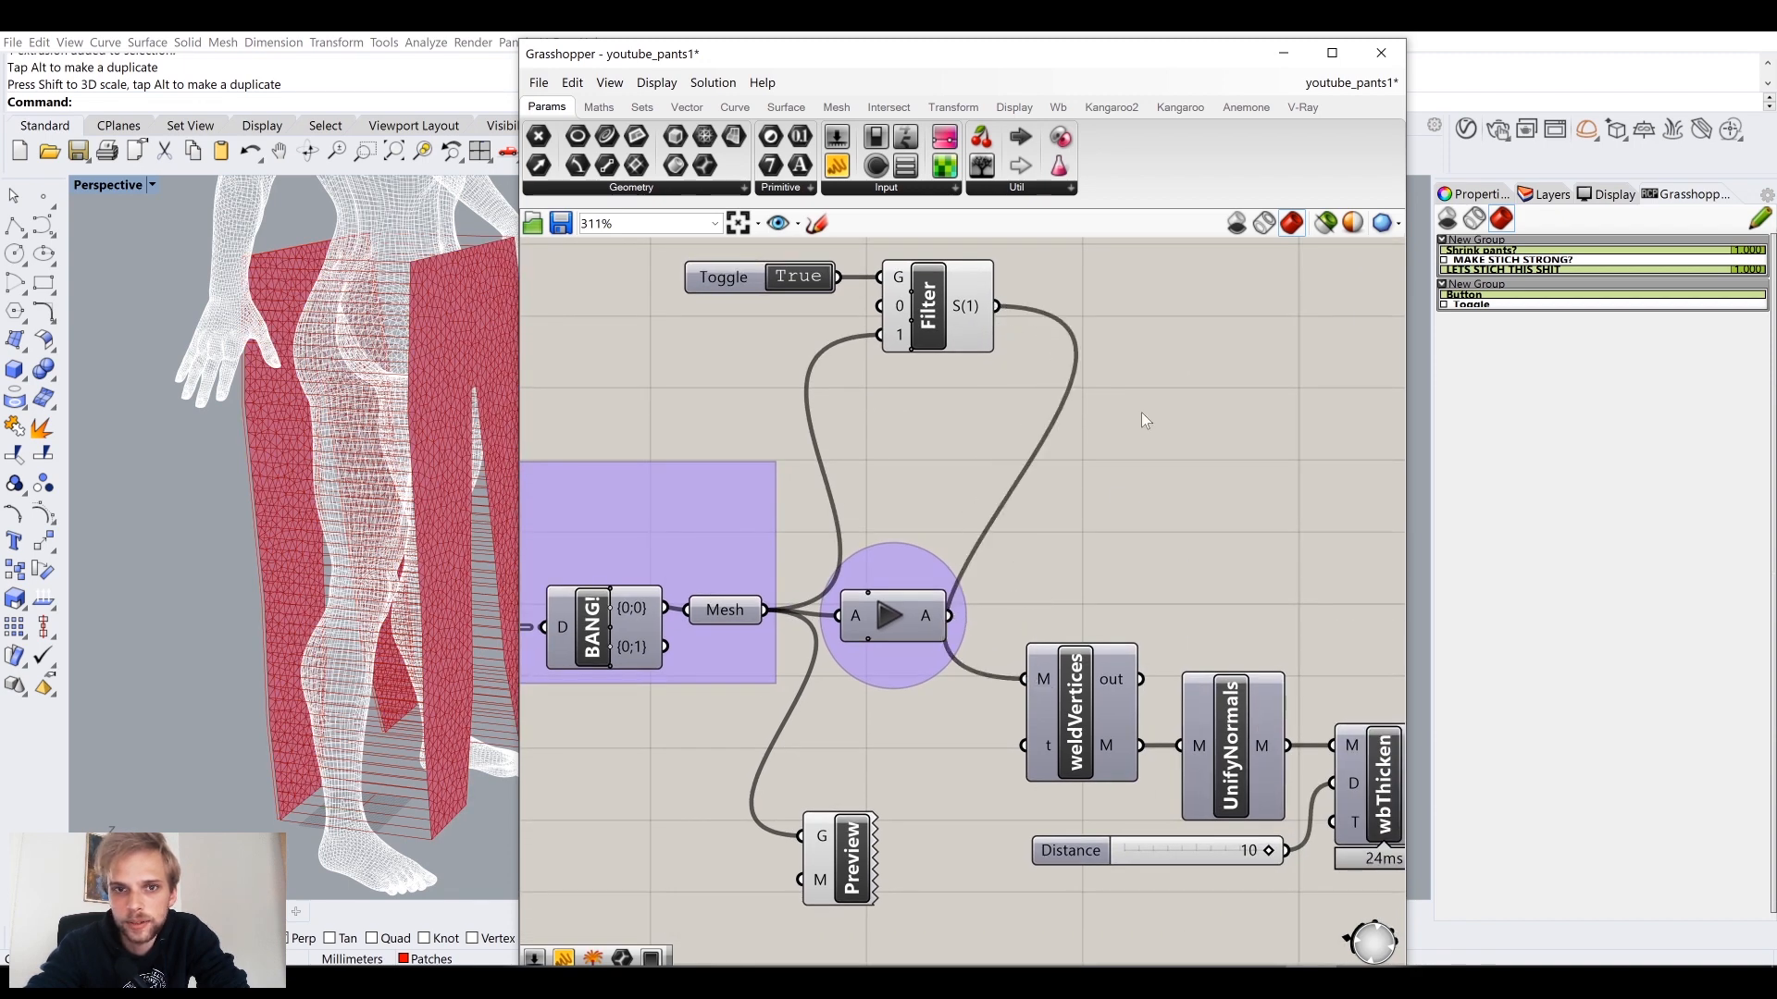
double_click(784, 282)
right_drag(1109, 550, 807, 419)
scroll(806, 418, down, 3)
scroll(692, 436, up, 4)
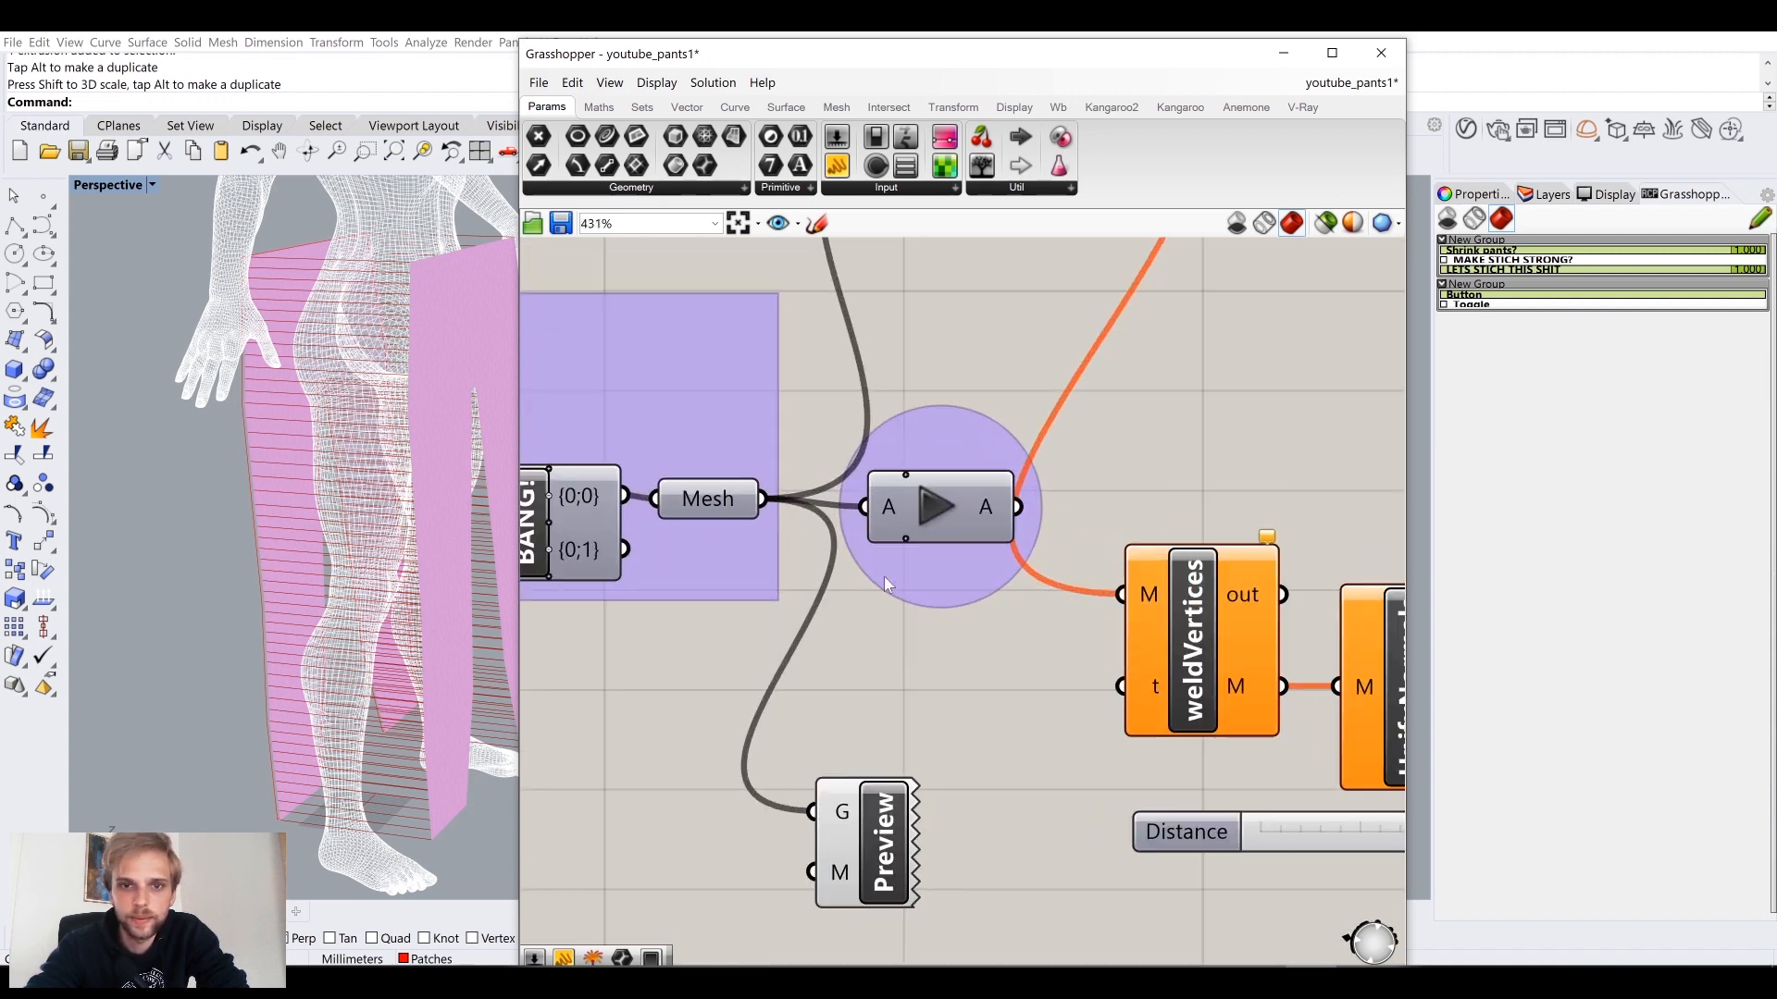
Step: Delete the Data Dam after the Mesh component and the Preview component wired directly to the Mesh
drag(948, 691, 859, 462)
key(Delete)
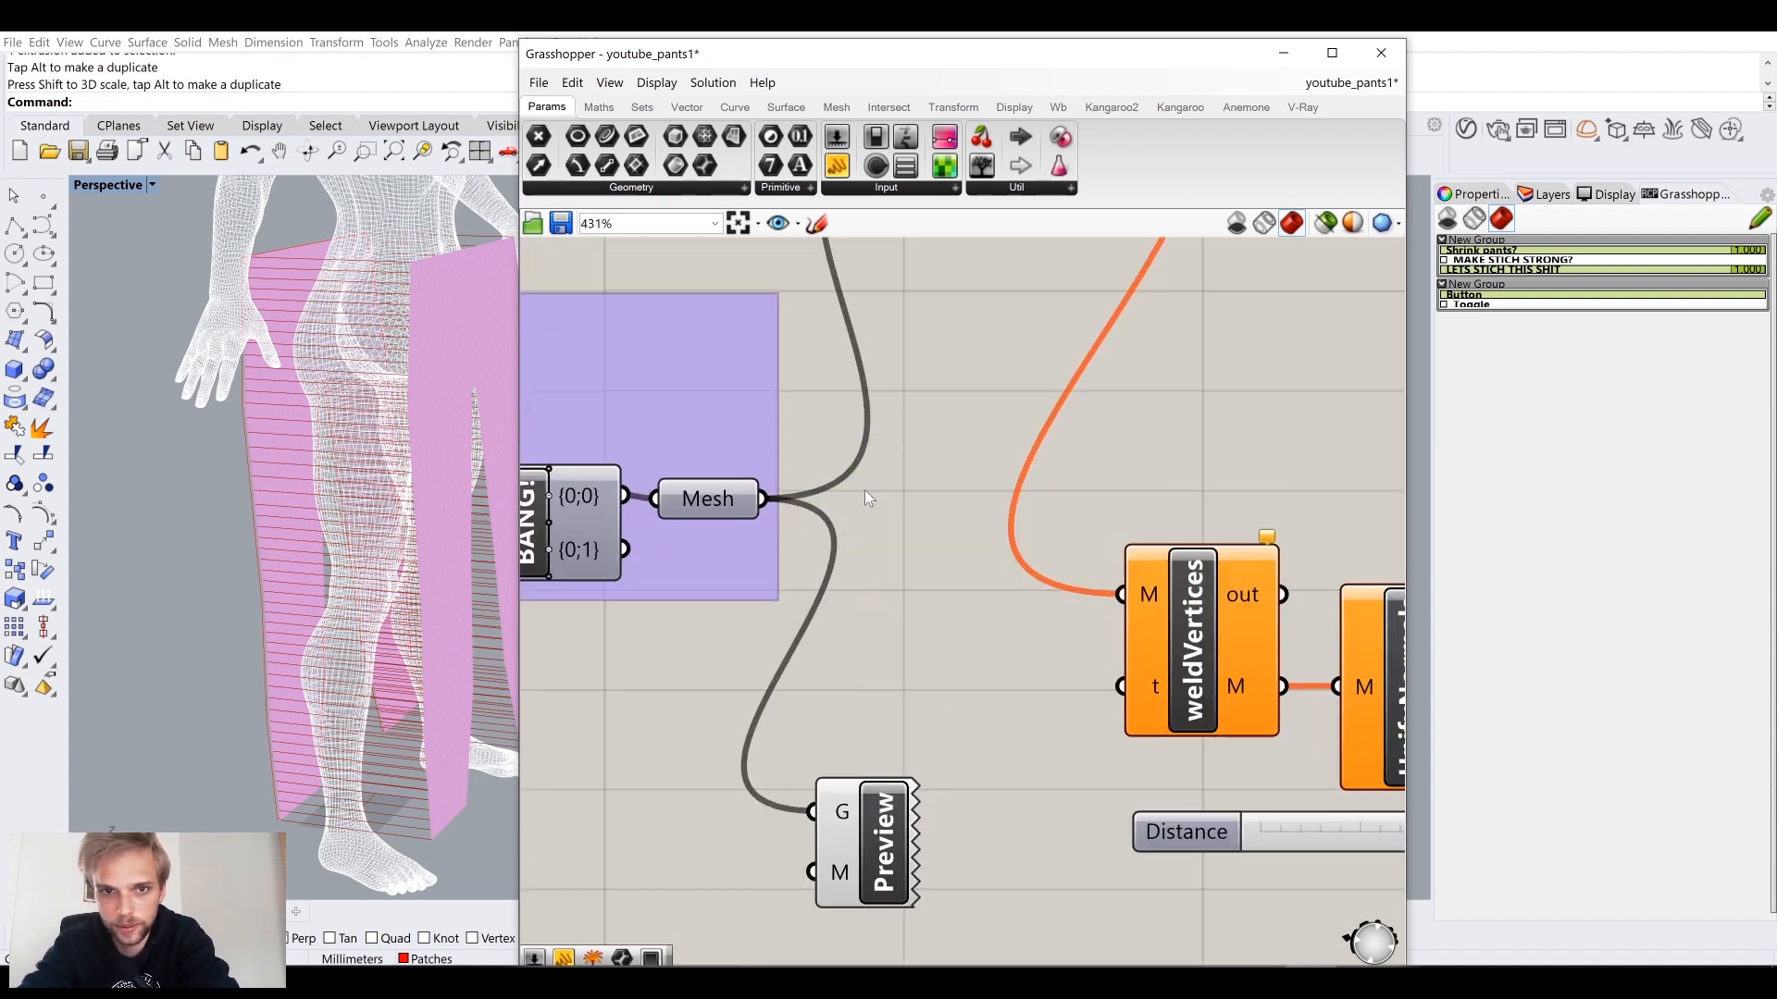
click(869, 841)
scroll(862, 582, down, 5)
right_drag(901, 534, 920, 613)
scroll(920, 613, down, 1)
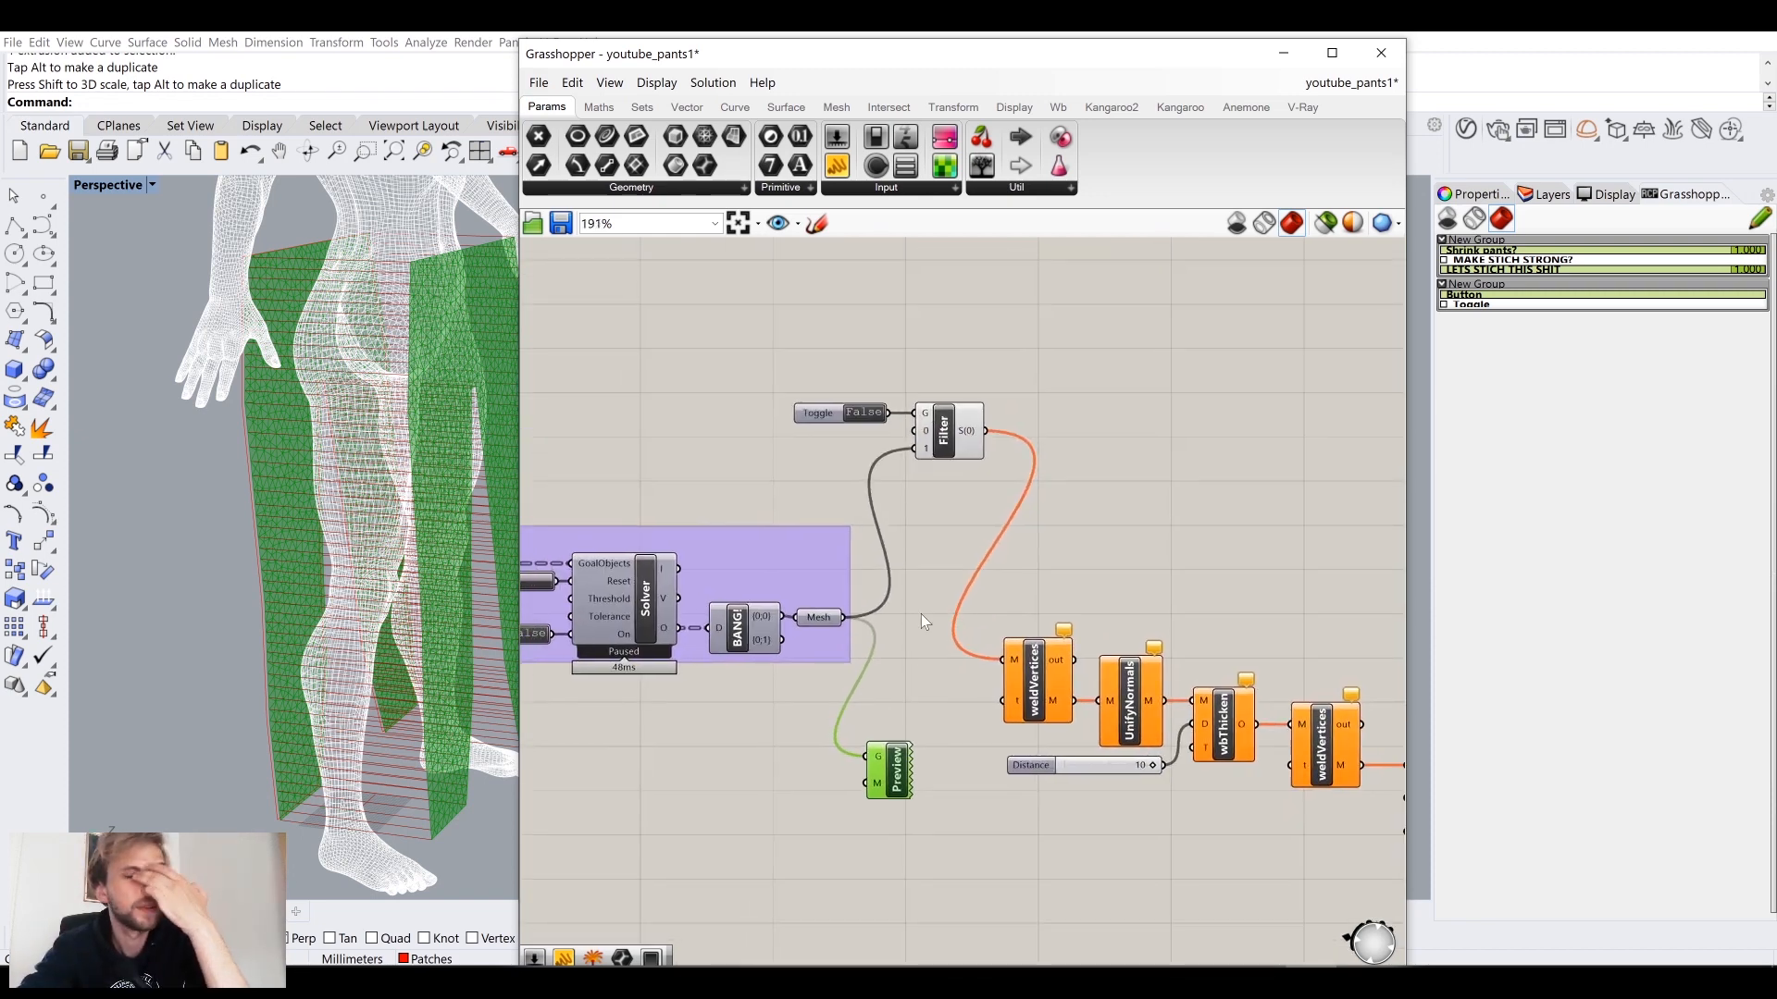
key(Delete)
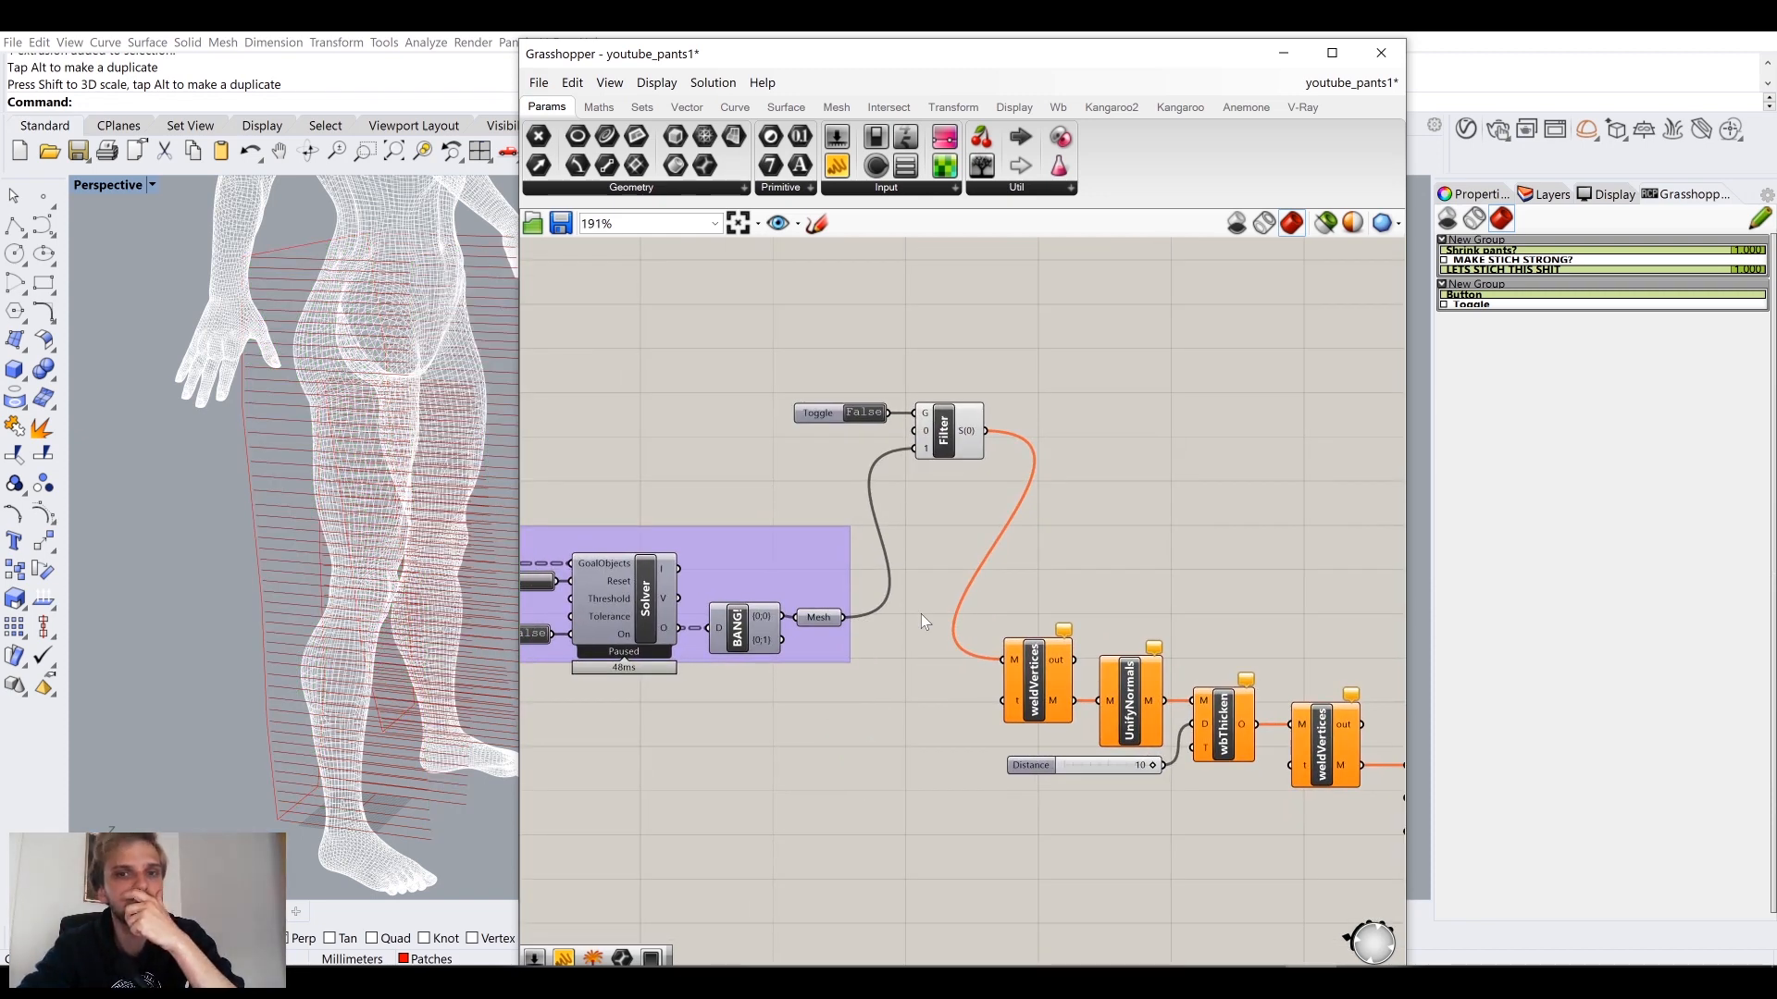
Step: Publish the Stream Filter's gate toggle to the remote panel and test it on and off from there
right_drag(1001, 568, 870, 479)
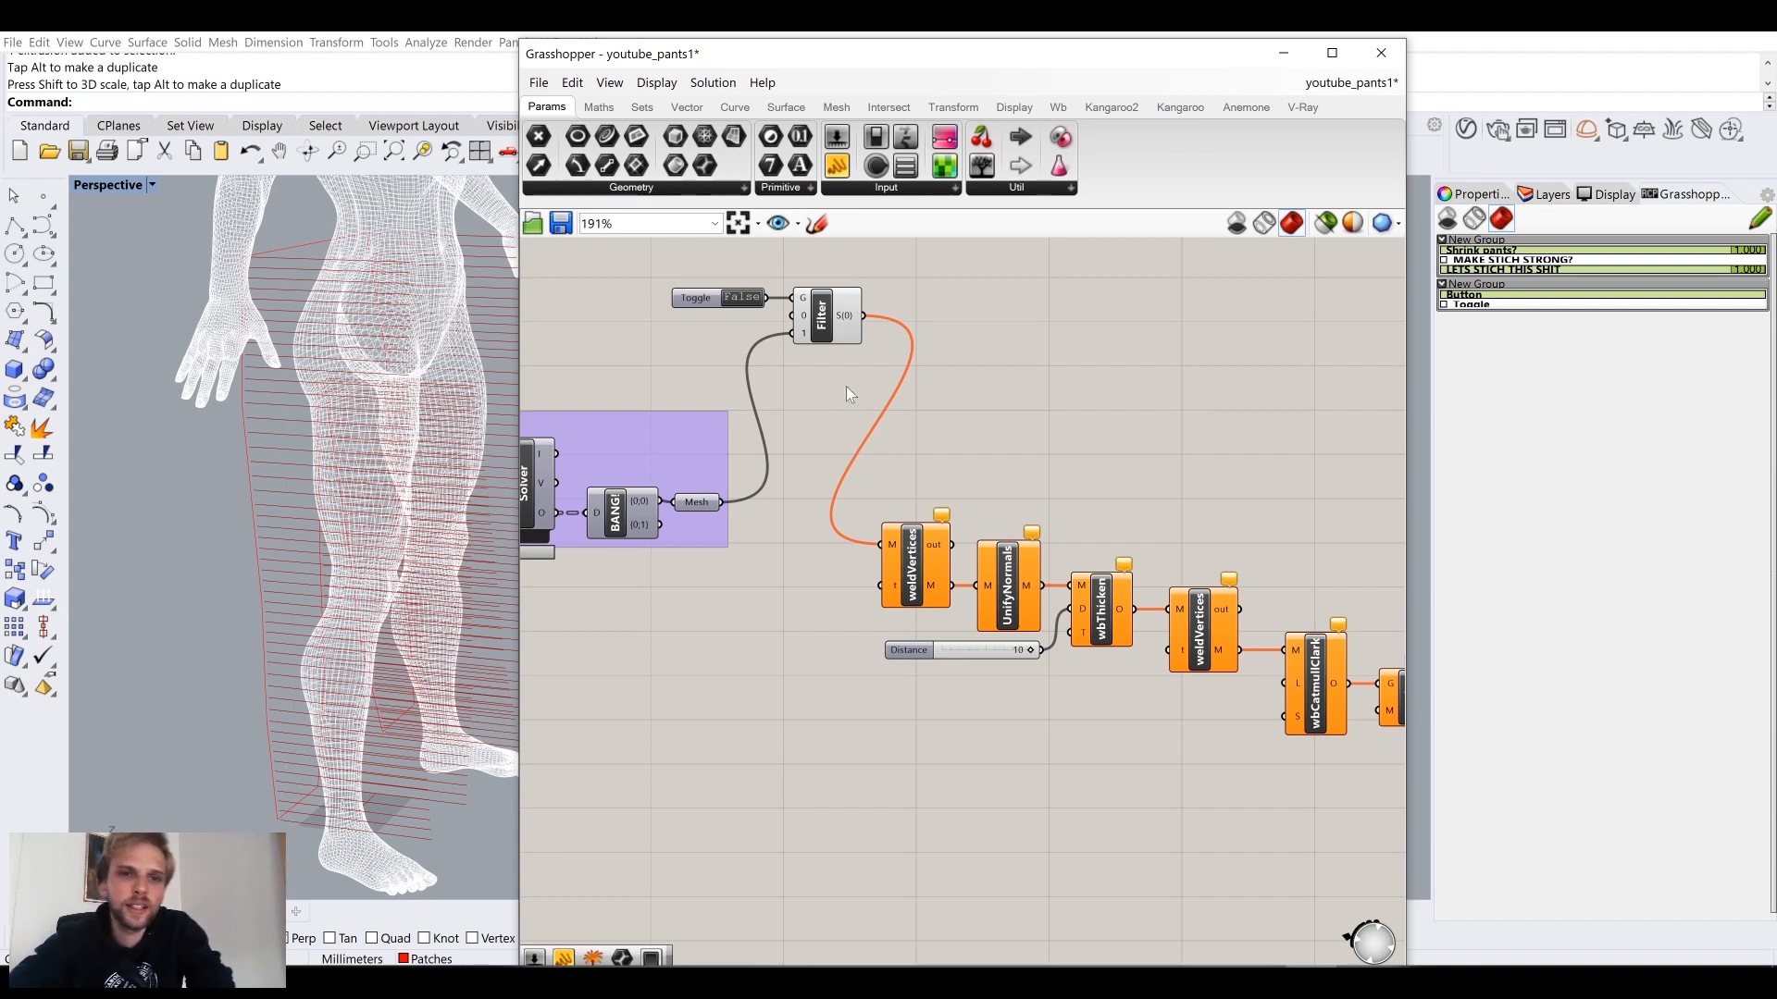
middle_click(821, 329)
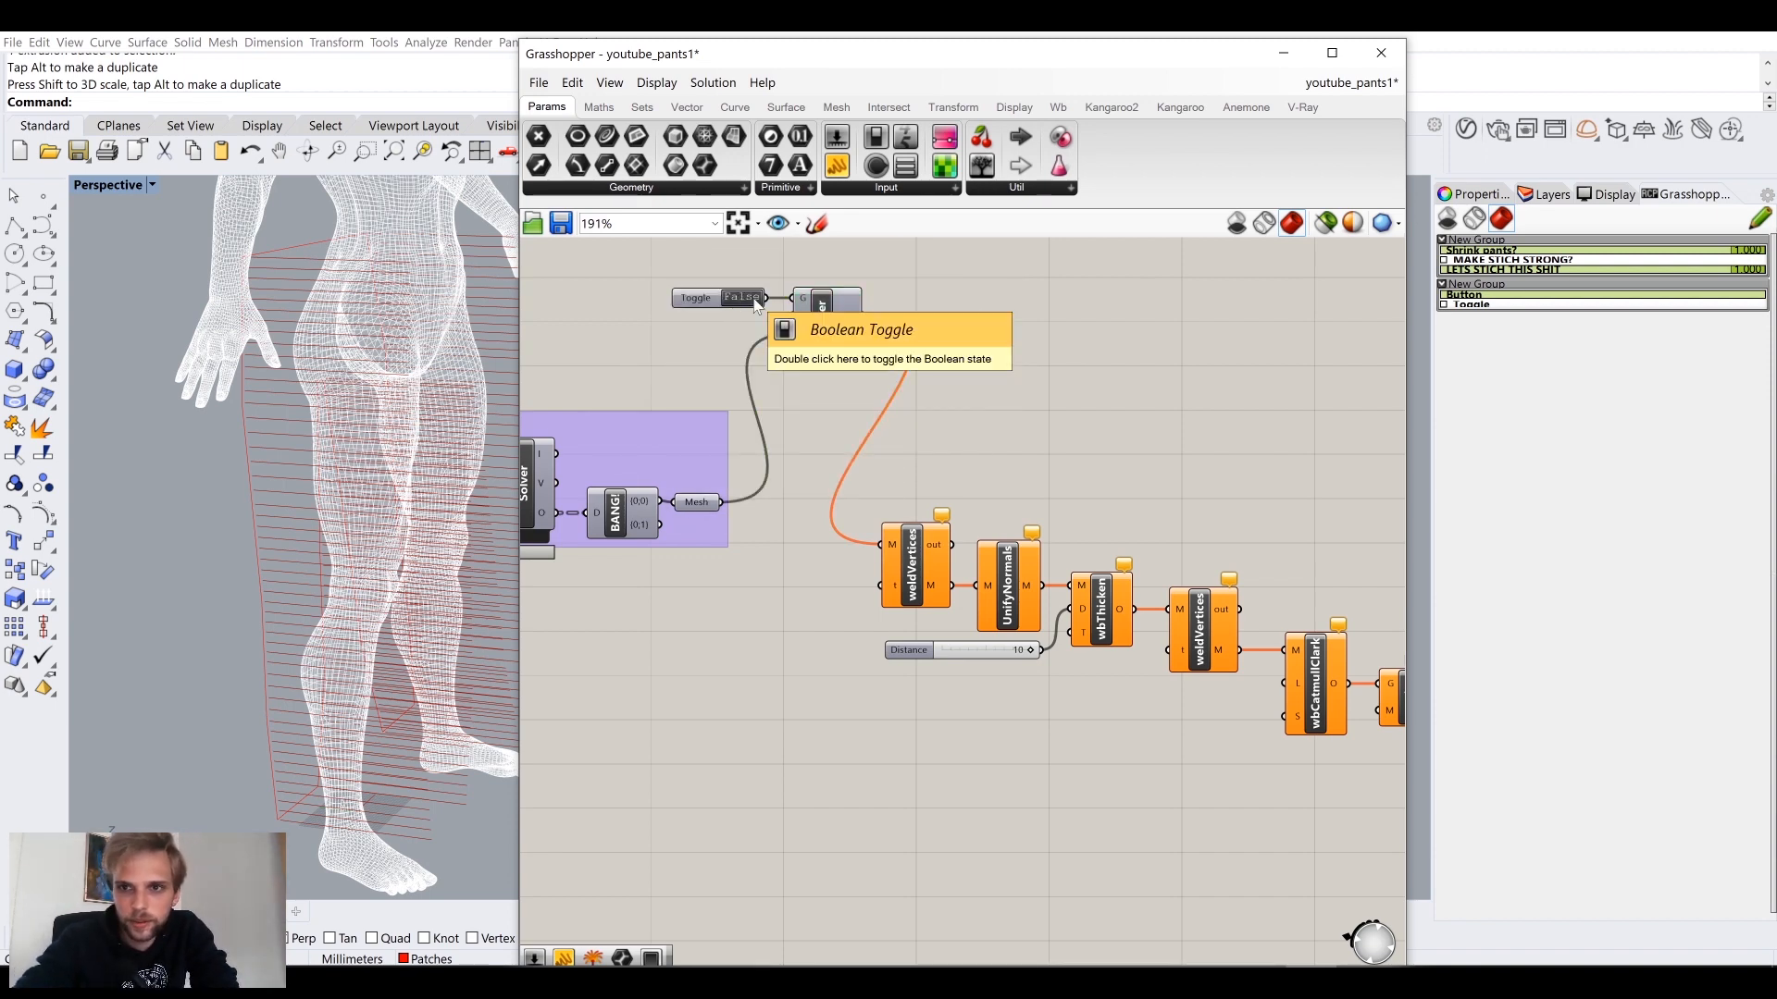
click(694, 301)
right_click(694, 304)
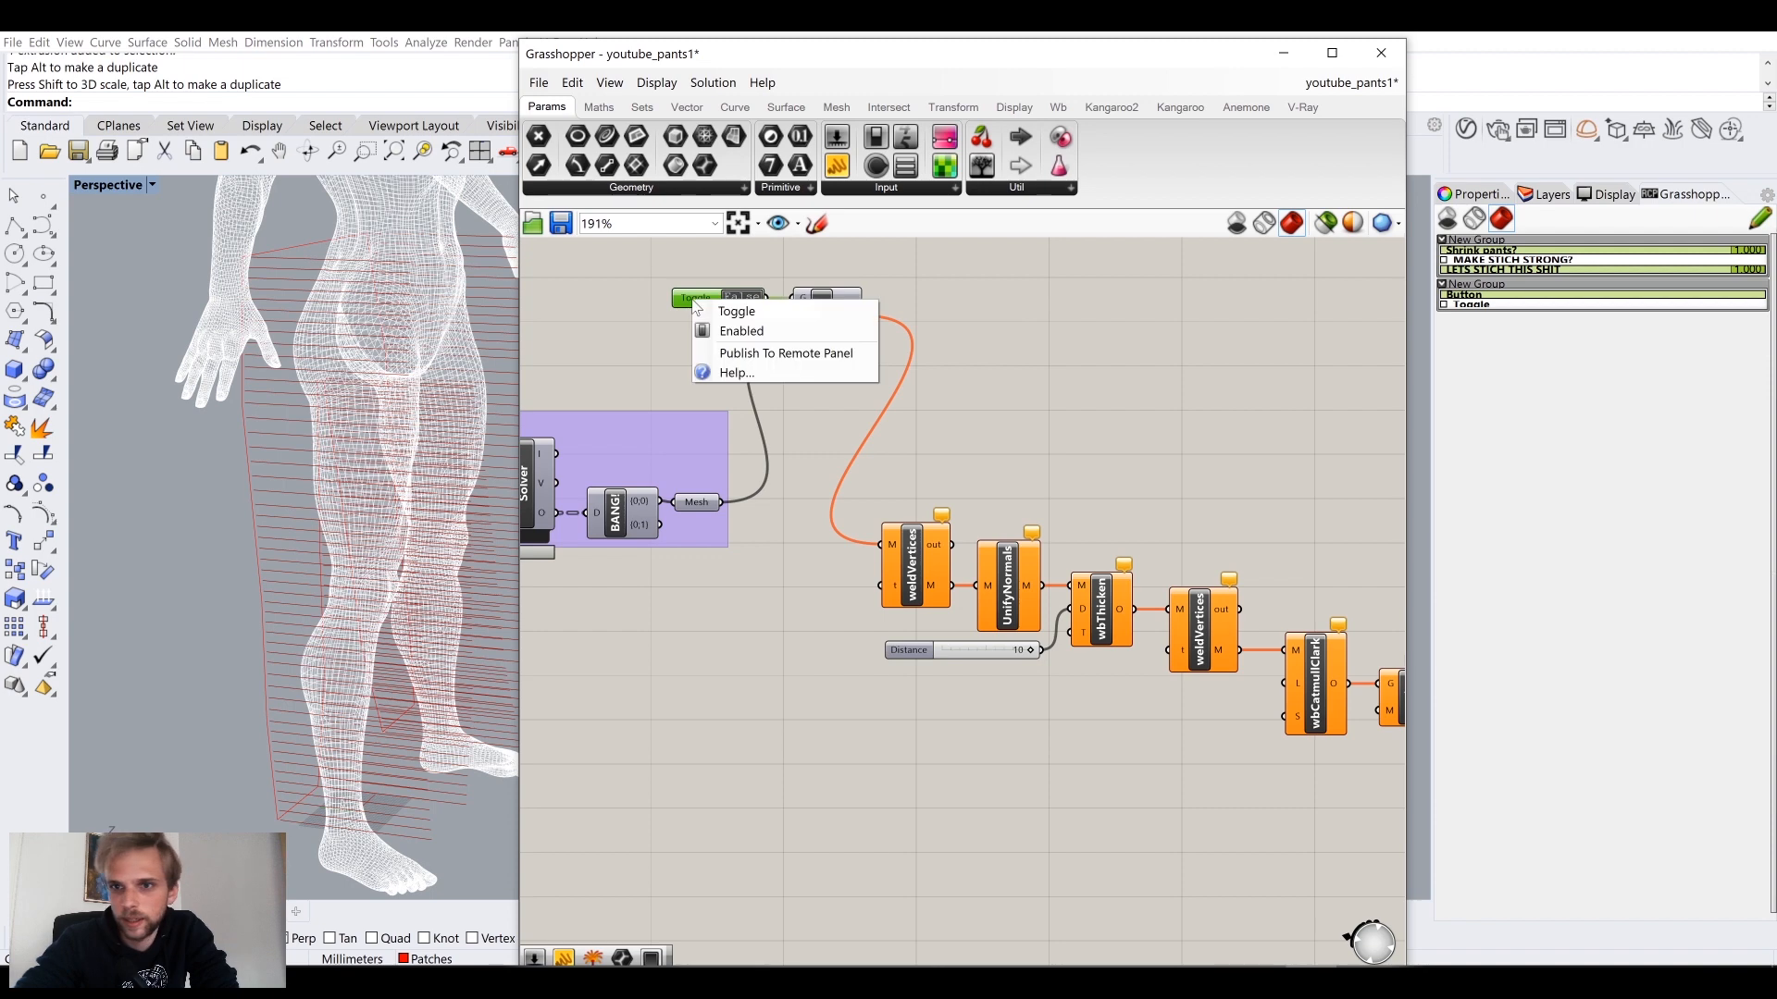
click(758, 357)
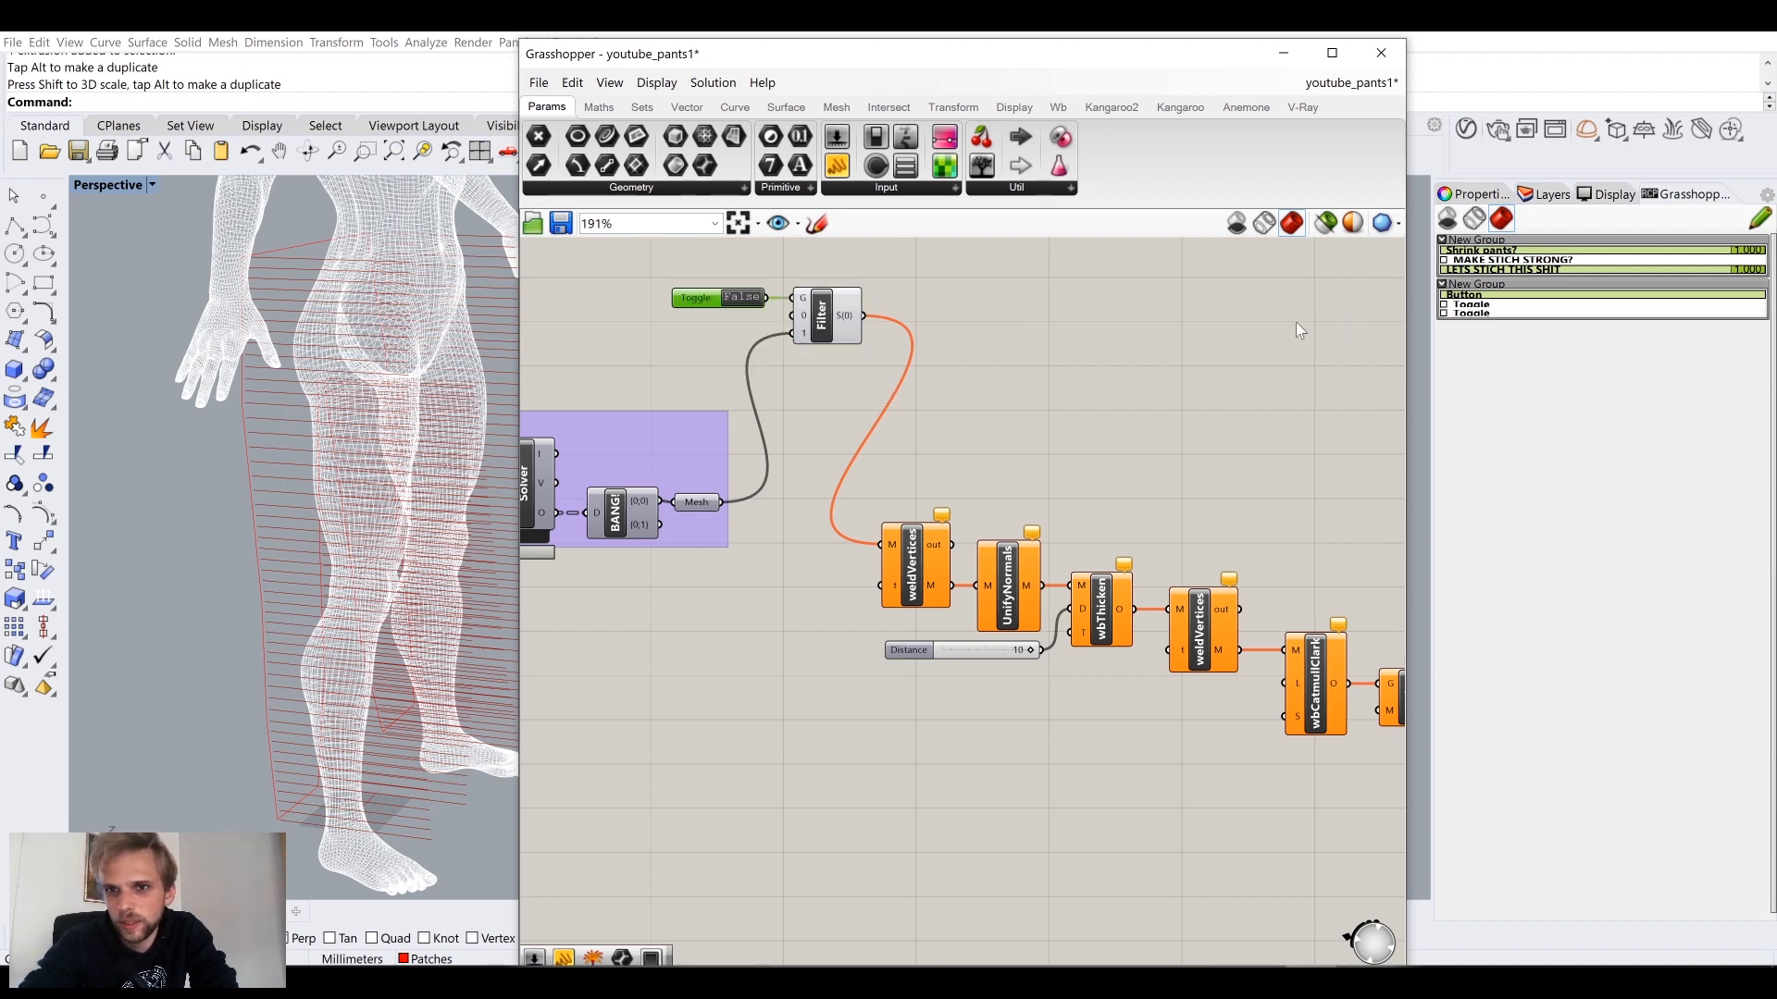
click(1469, 313)
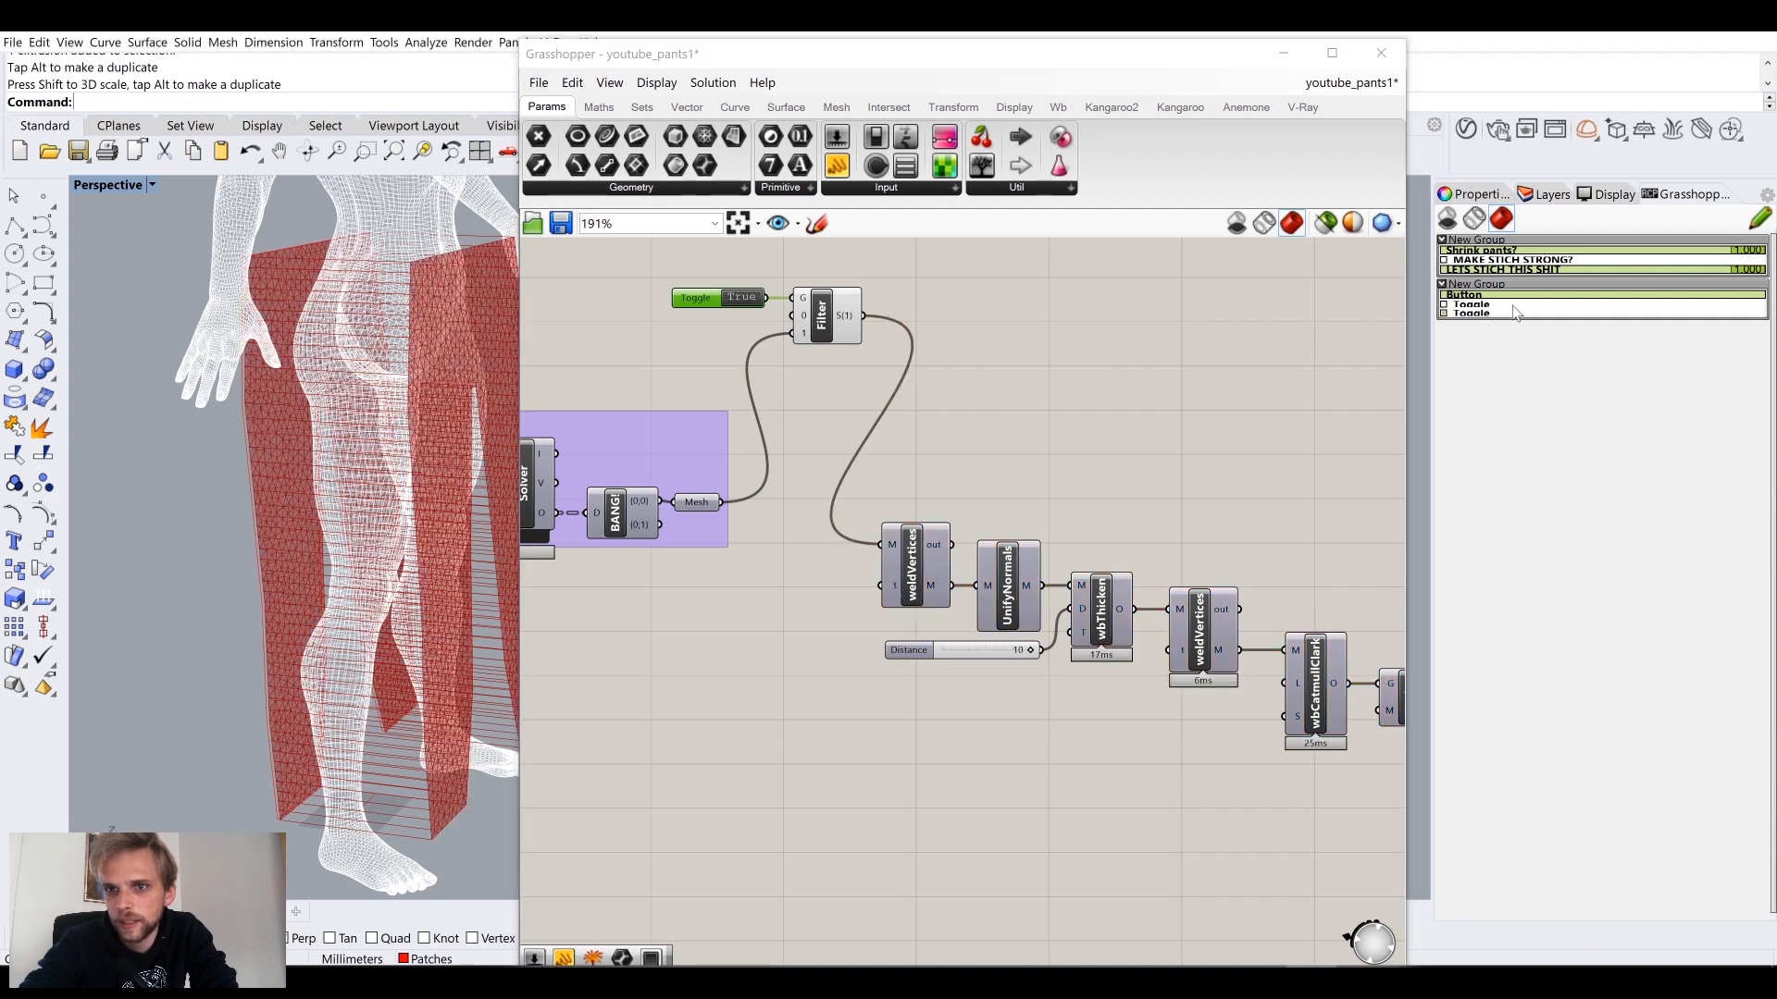
click(1467, 313)
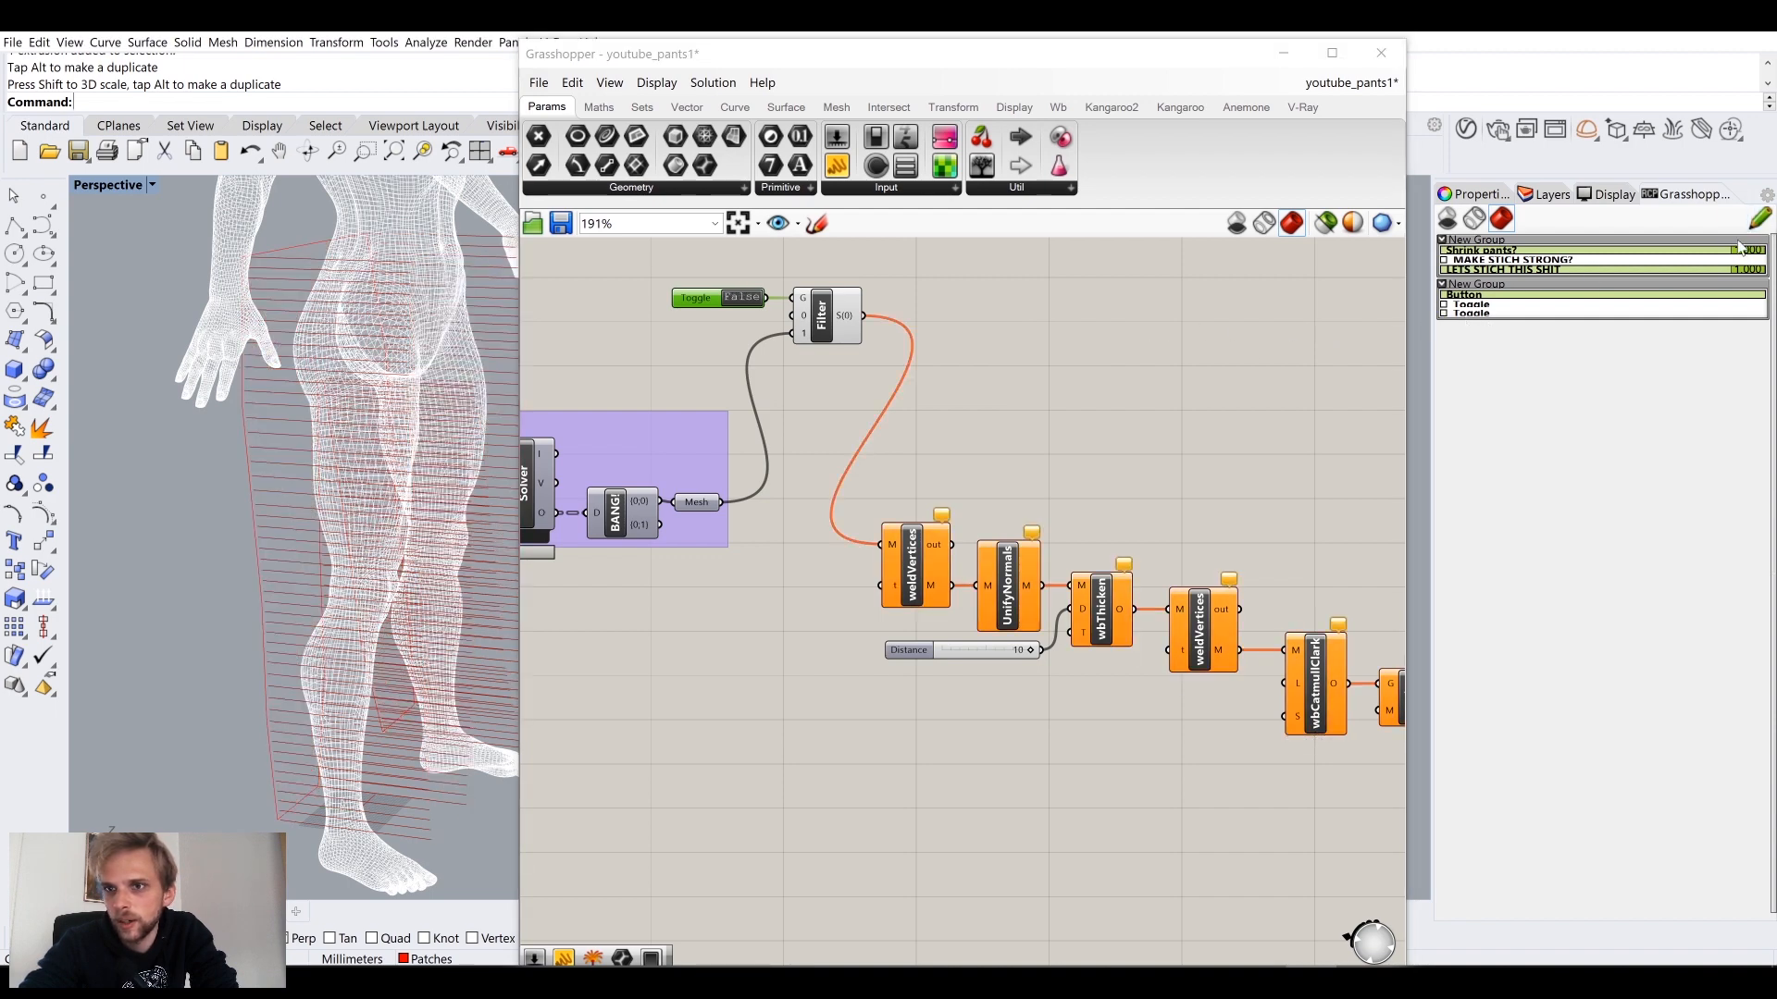
Step: Remove the Stream Filter's gate toggle from the remote panel and leave the panel's edit mode
click(1757, 219)
drag(1473, 313, 1488, 478)
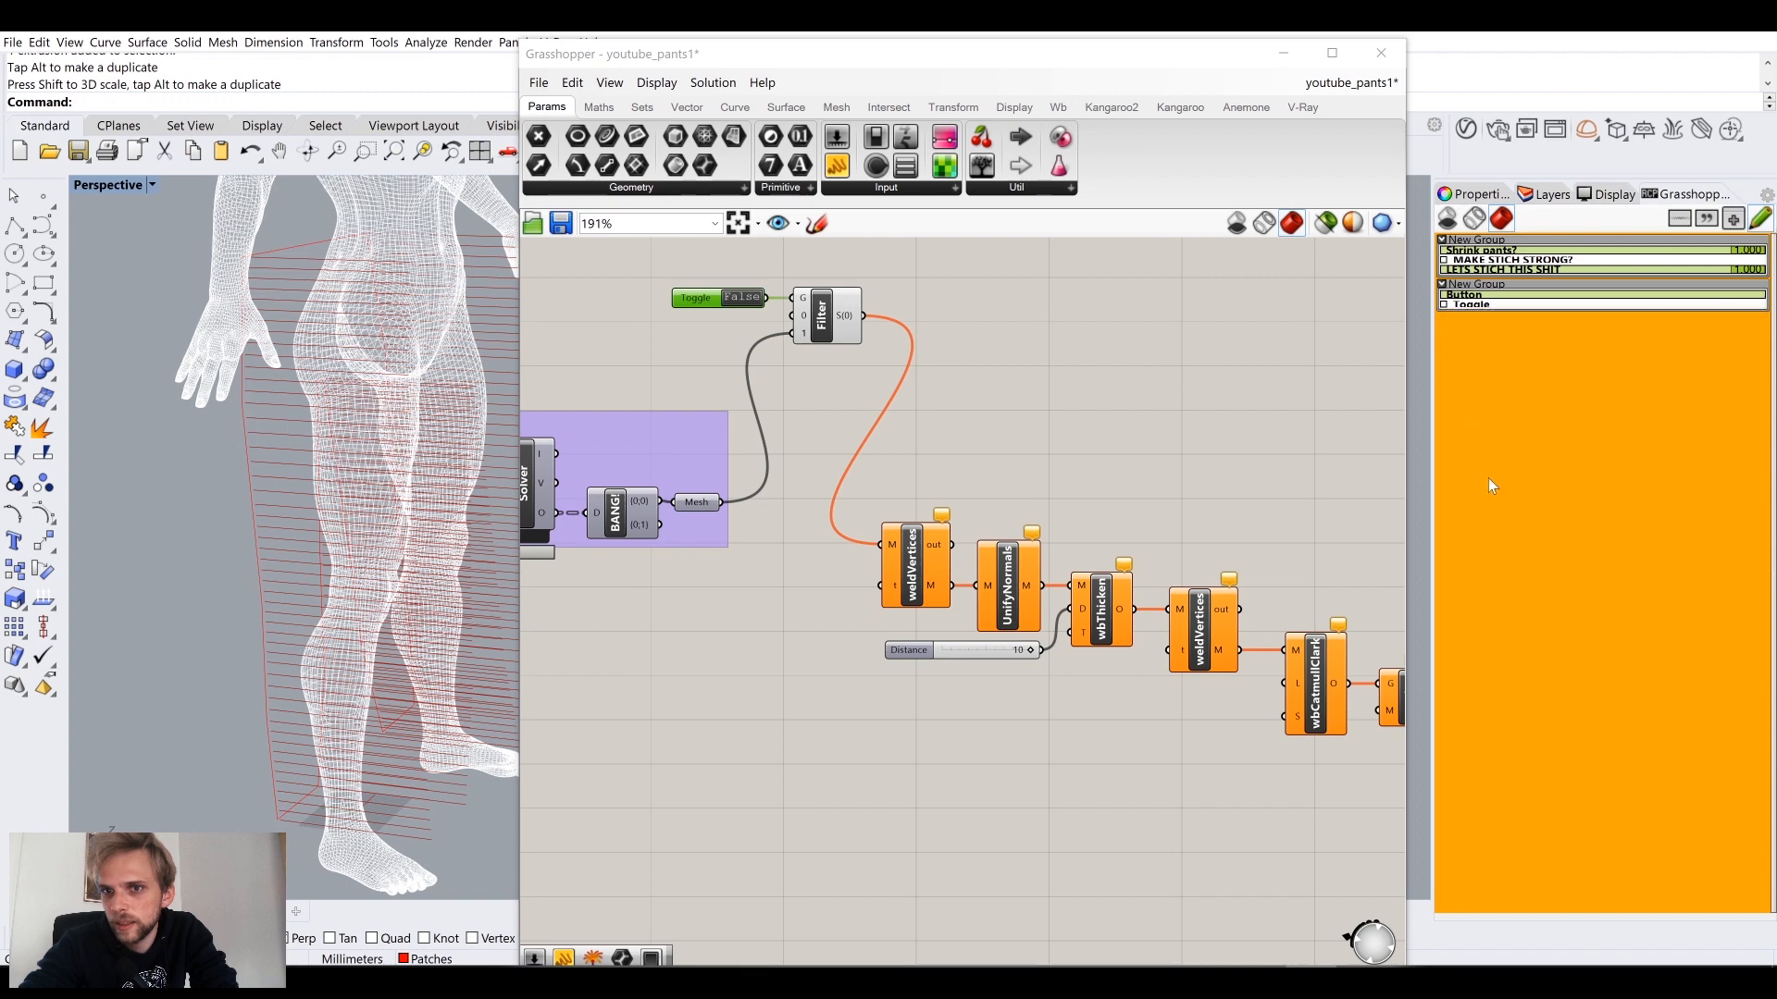
click(1759, 219)
click(708, 288)
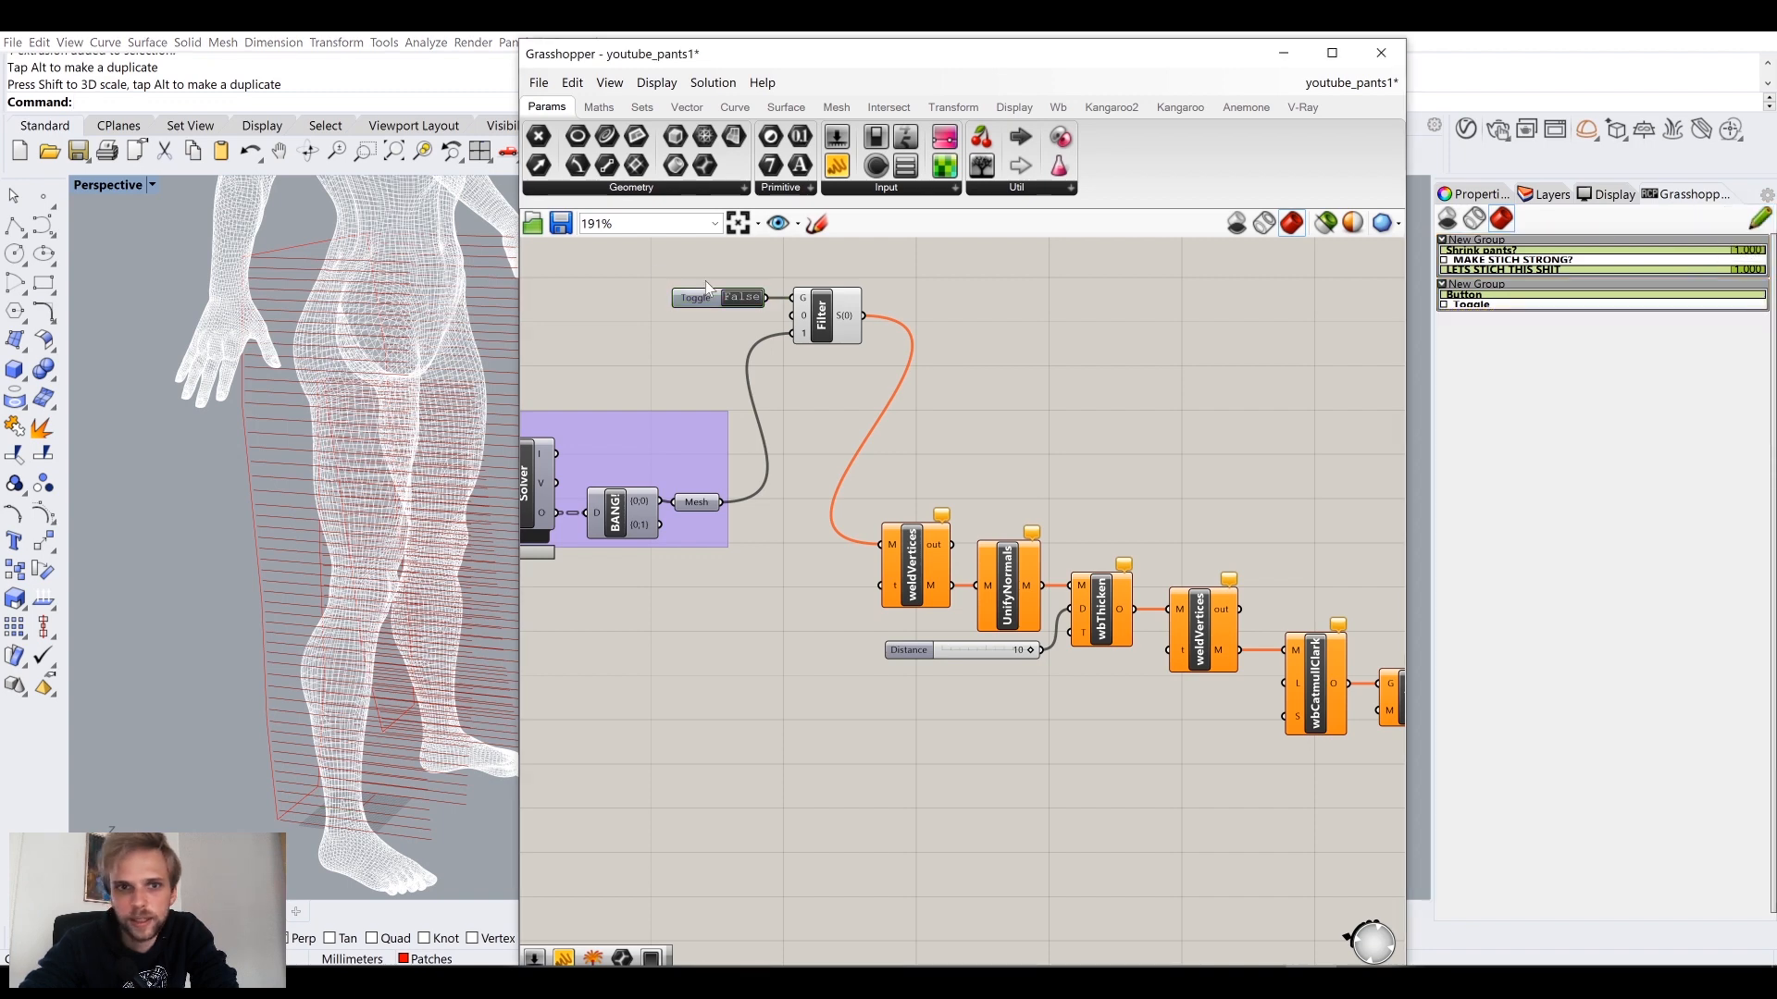
Step: Rename the Stream Filter's gate toggle to "Make pretty?" and publish it to the remote panel
right_click(689, 302)
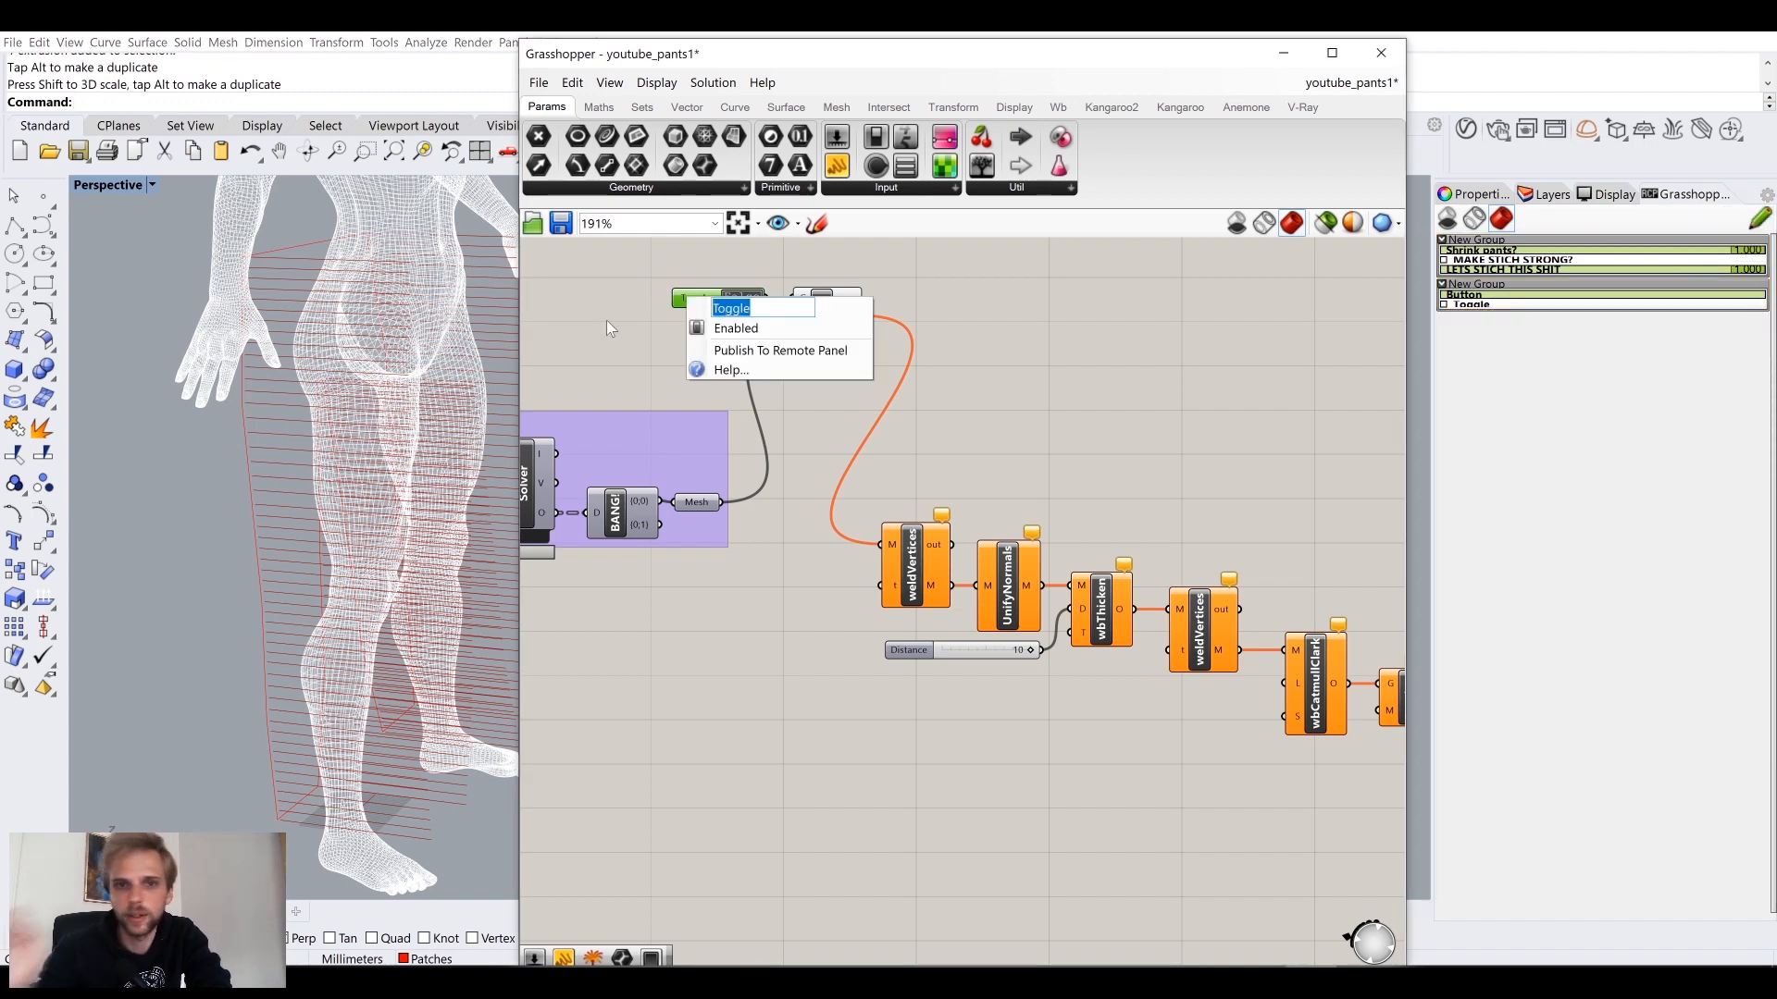
text(Make pr)
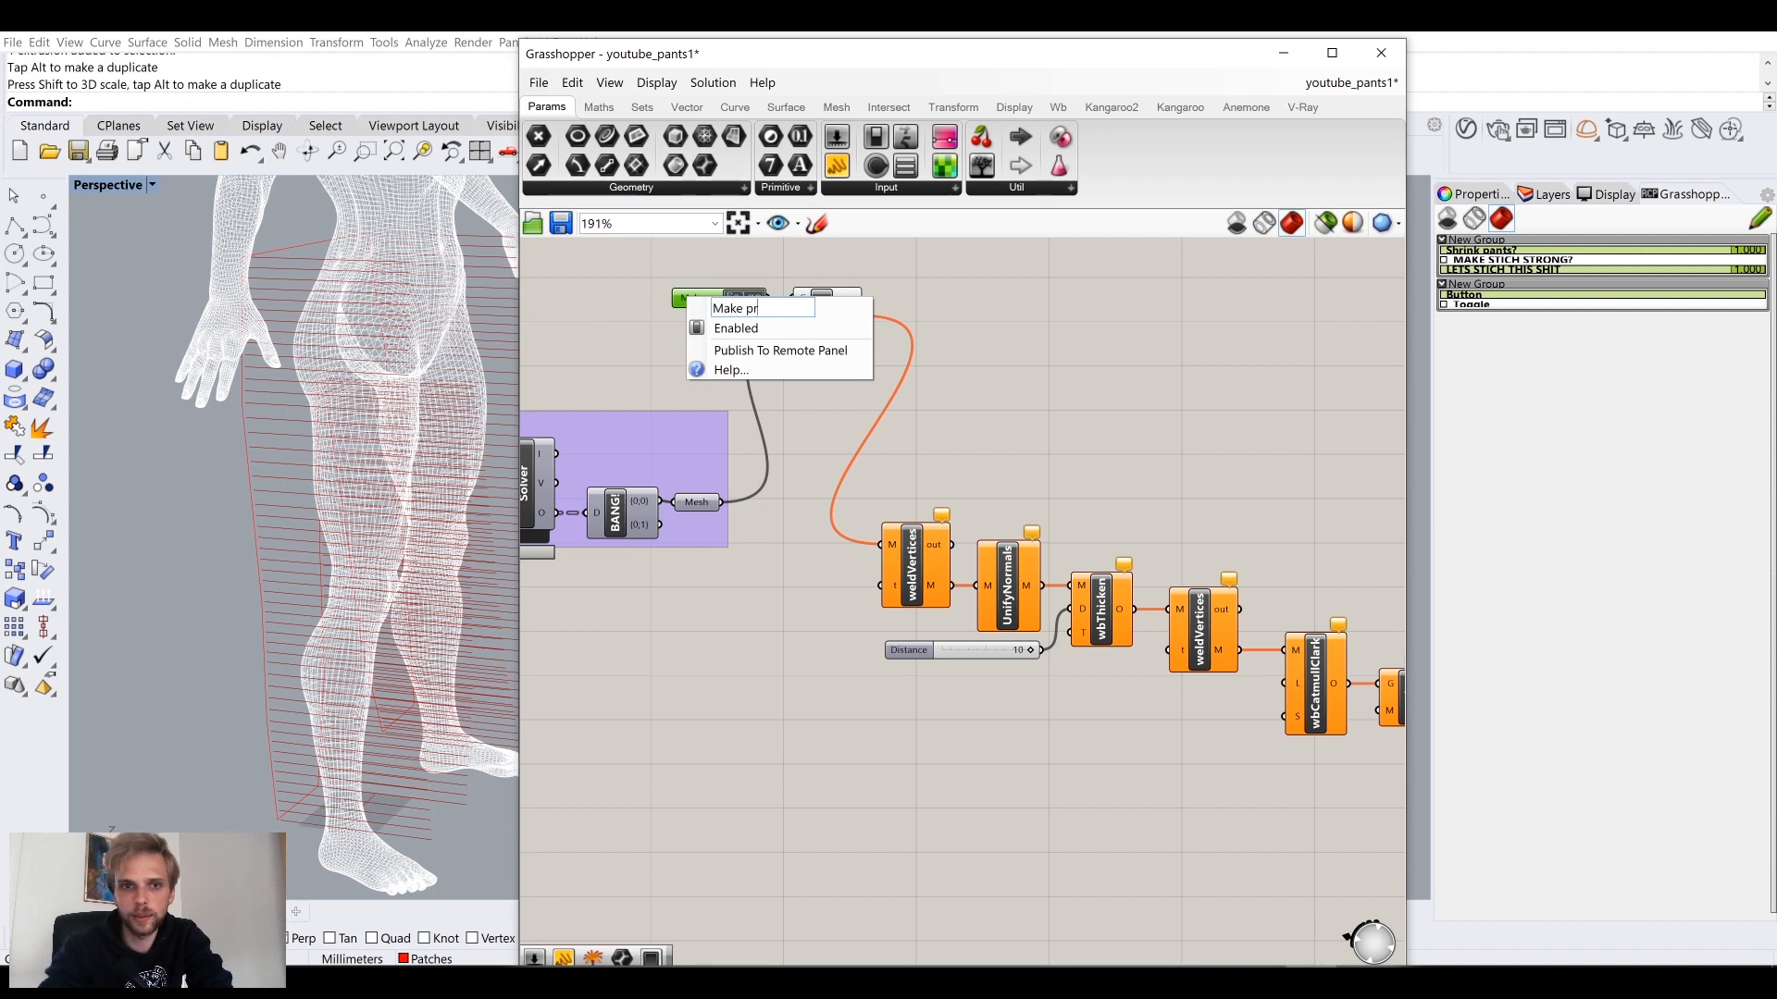
text(etty?)
key(Return)
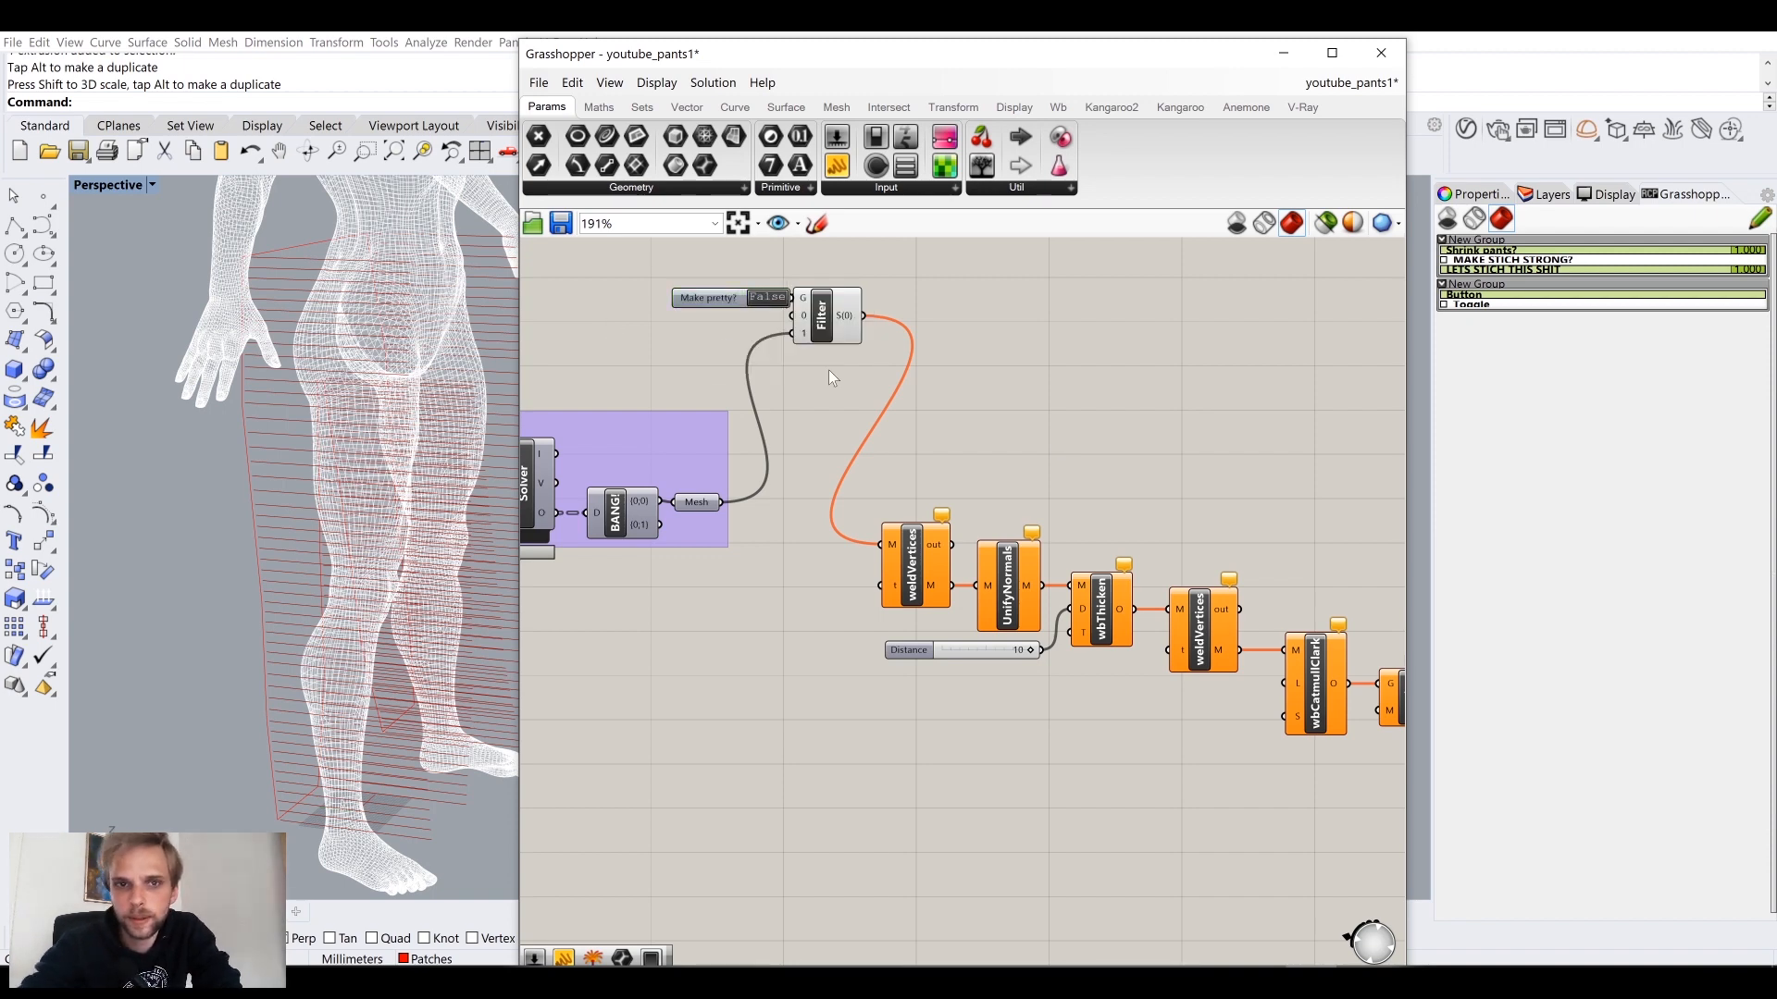
right_click(712, 305)
click(777, 357)
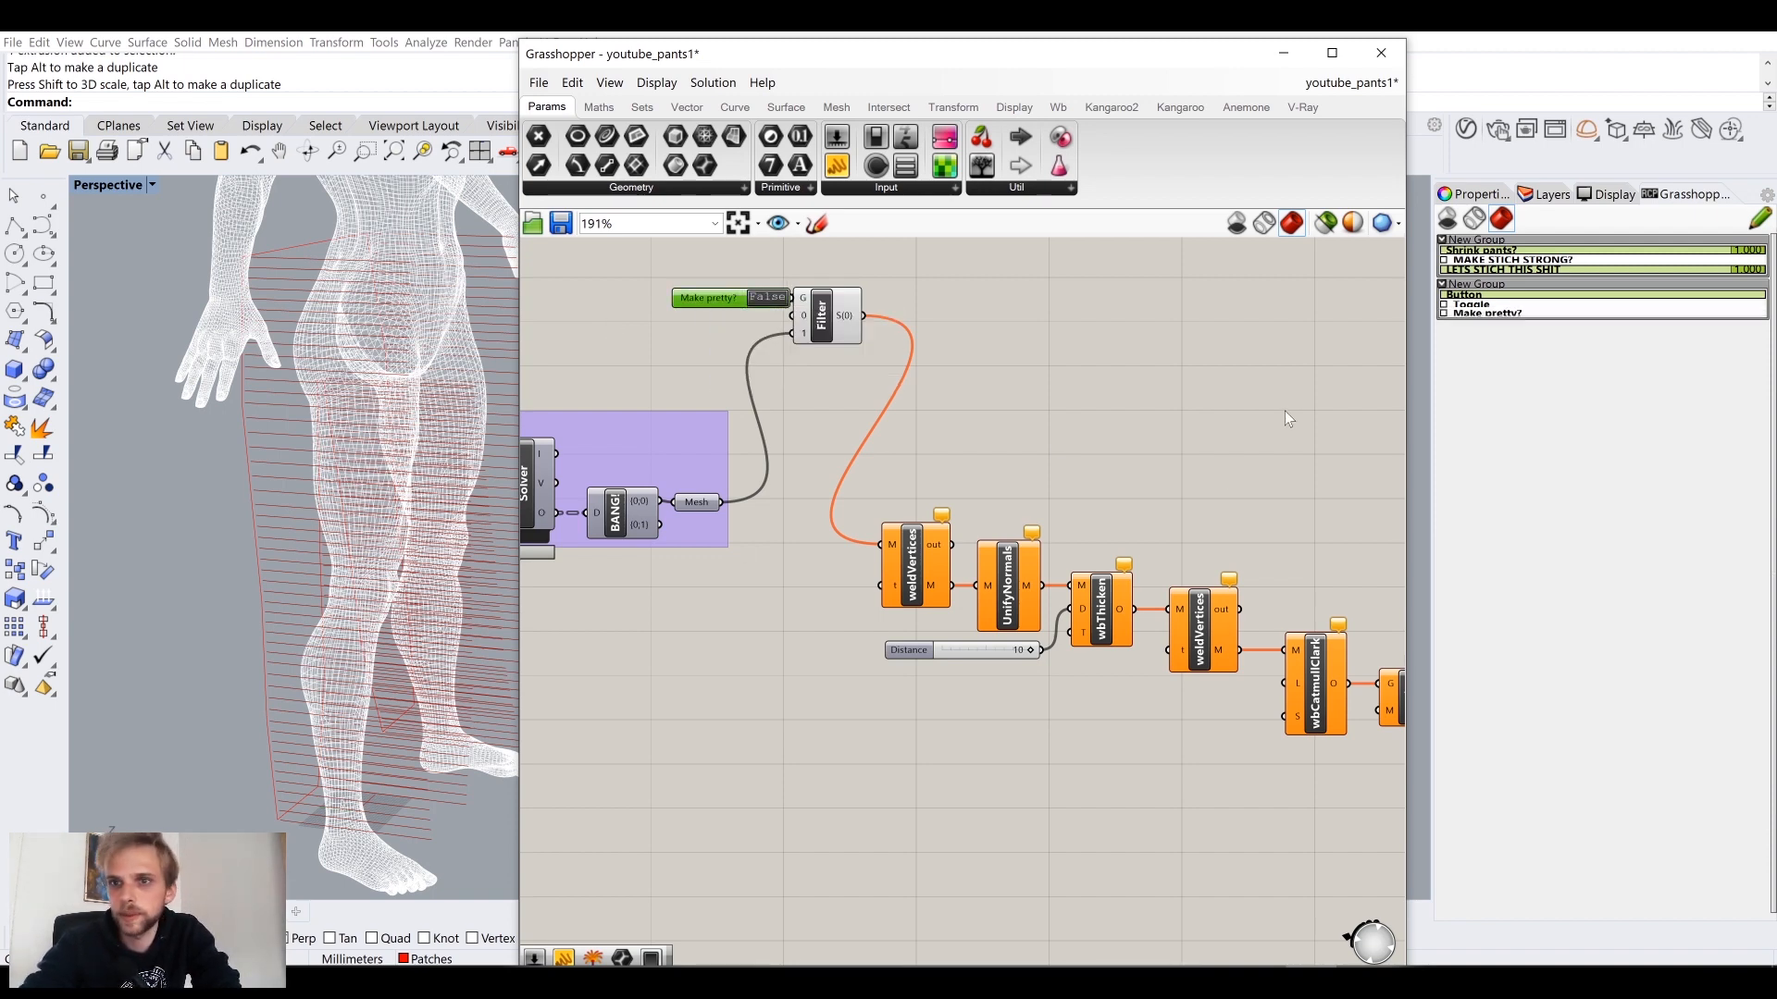
Step: Move the Make pretty? toggle and Stream Filter closer to the Mesh component, and turn off their preview
drag(689, 299, 663, 299)
drag(843, 375, 689, 266)
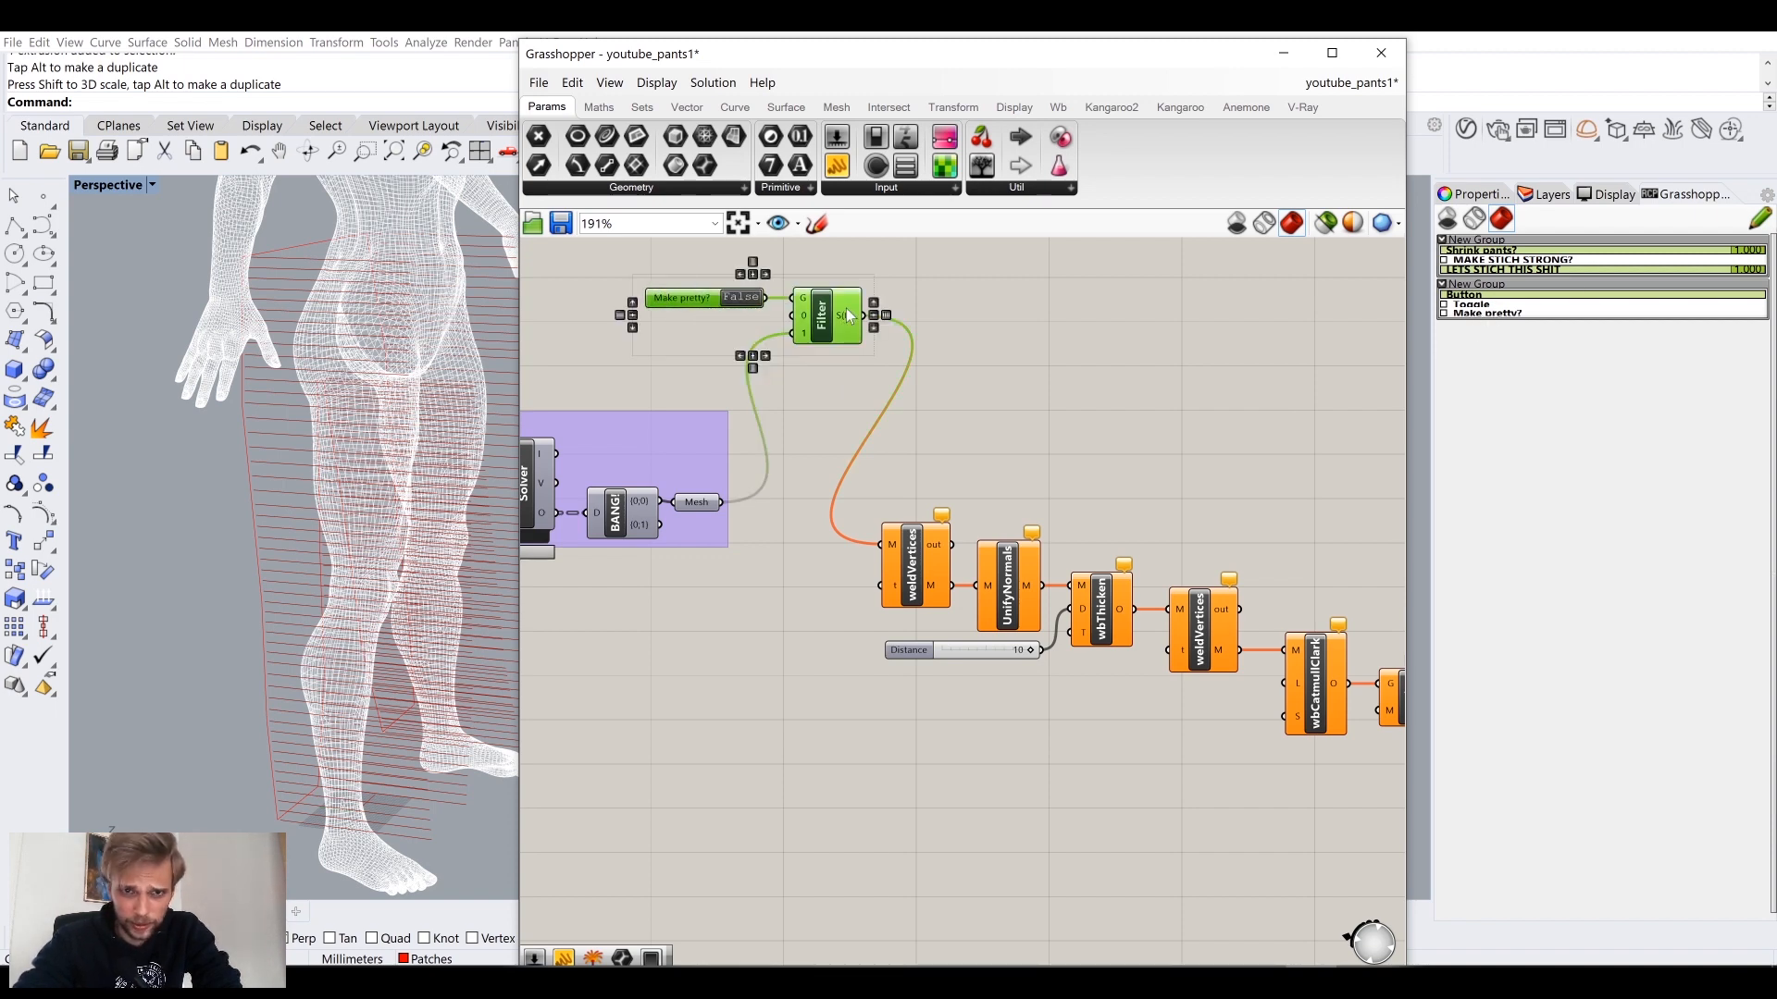
drag(843, 324, 837, 410)
click(898, 335)
click(1062, 359)
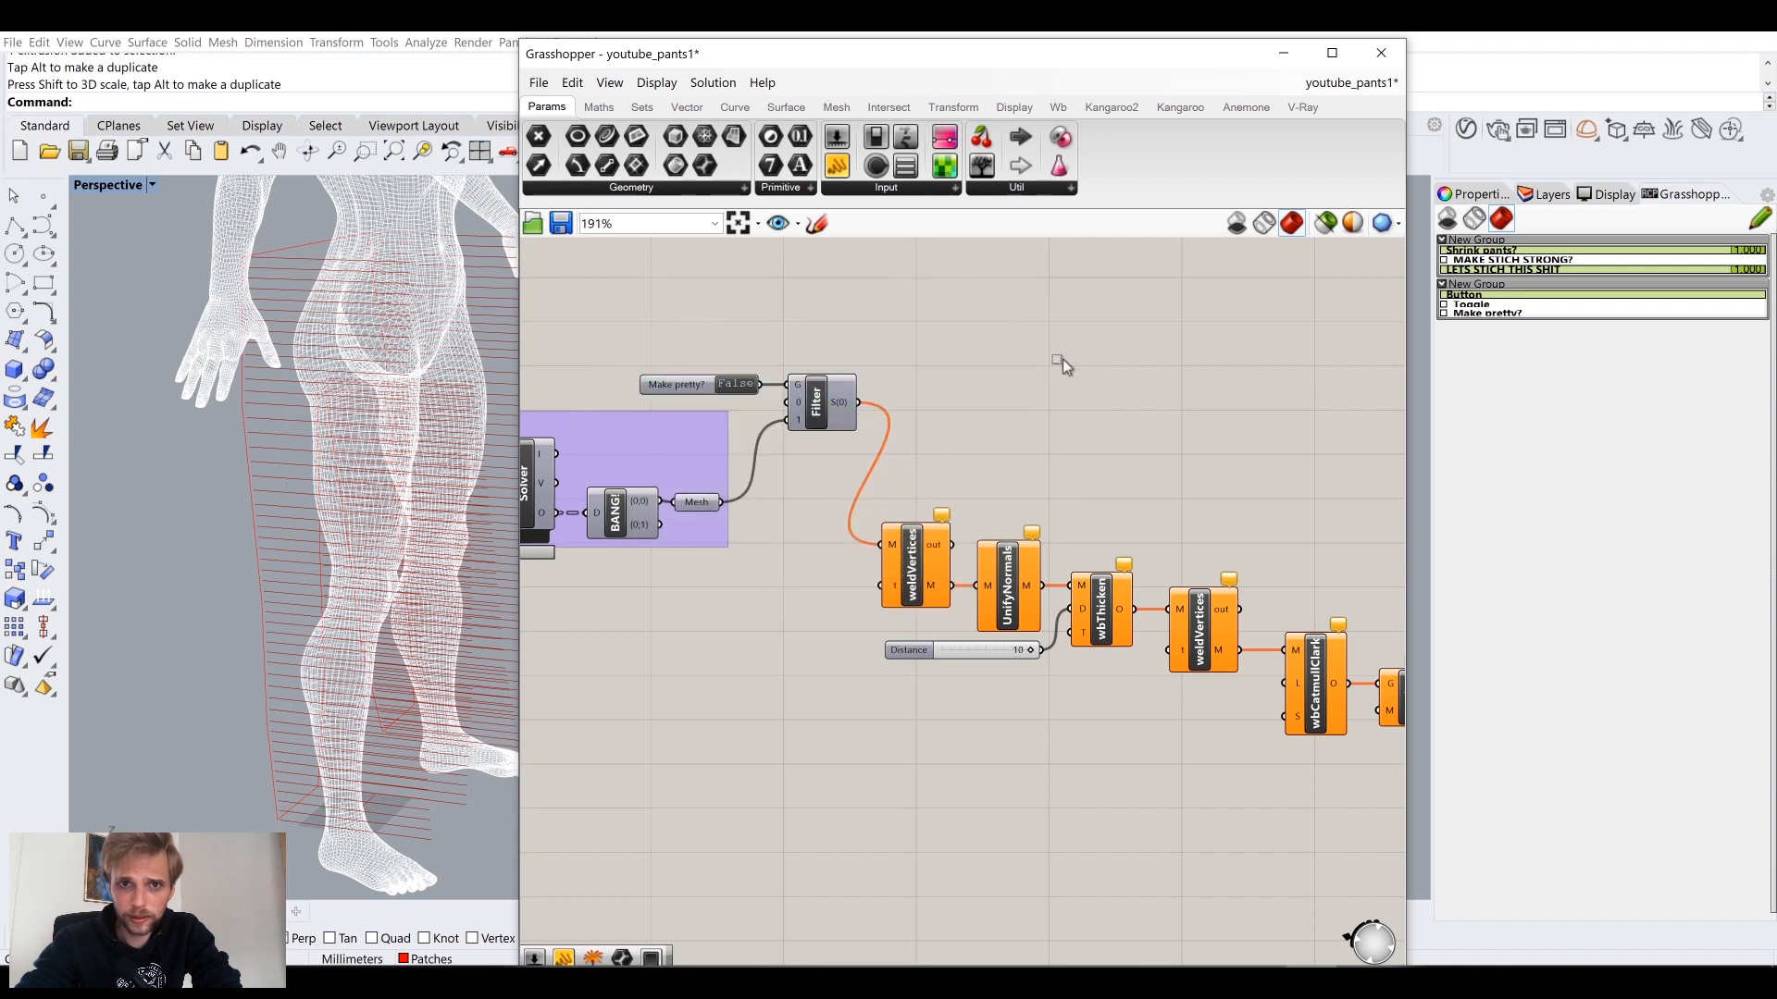
Step: Turn on the viewport preview of the Mesh component after the Solver
scroll(1057, 352, down, 5)
scroll(833, 408, up, 4)
right_drag(1090, 462, 754, 407)
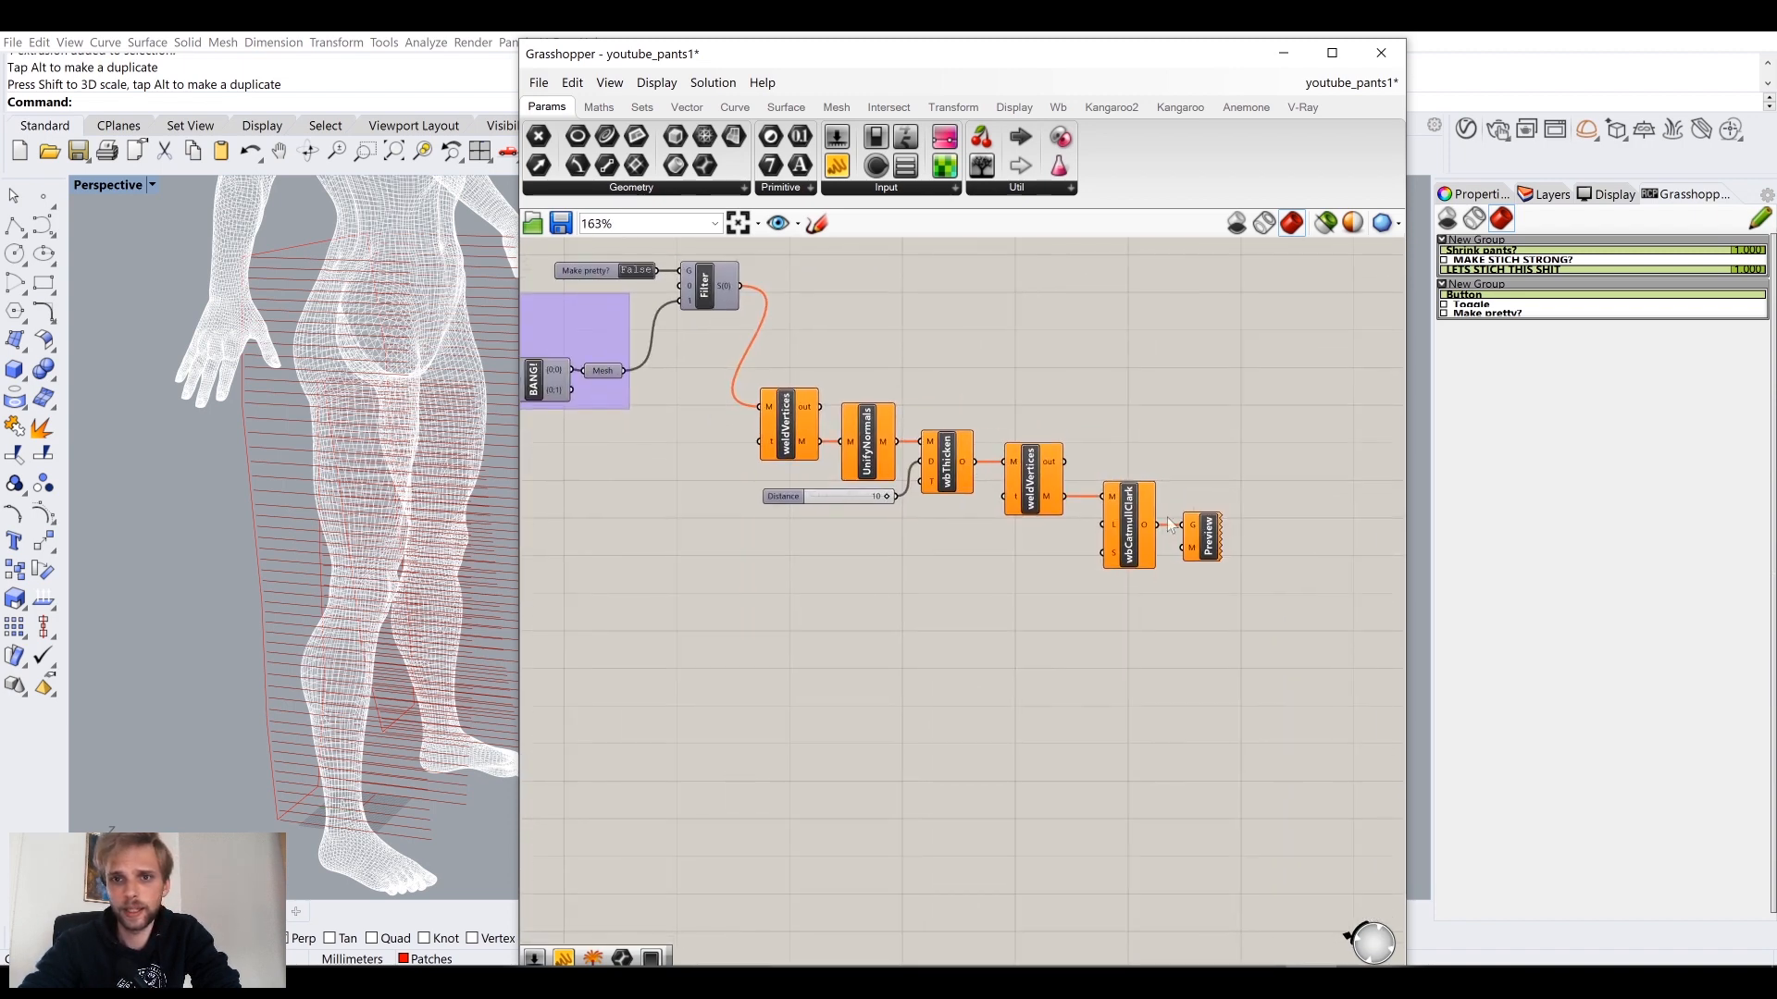
click(1196, 530)
right_drag(1110, 569, 1373, 600)
scroll(845, 410, up, 3)
click(867, 397)
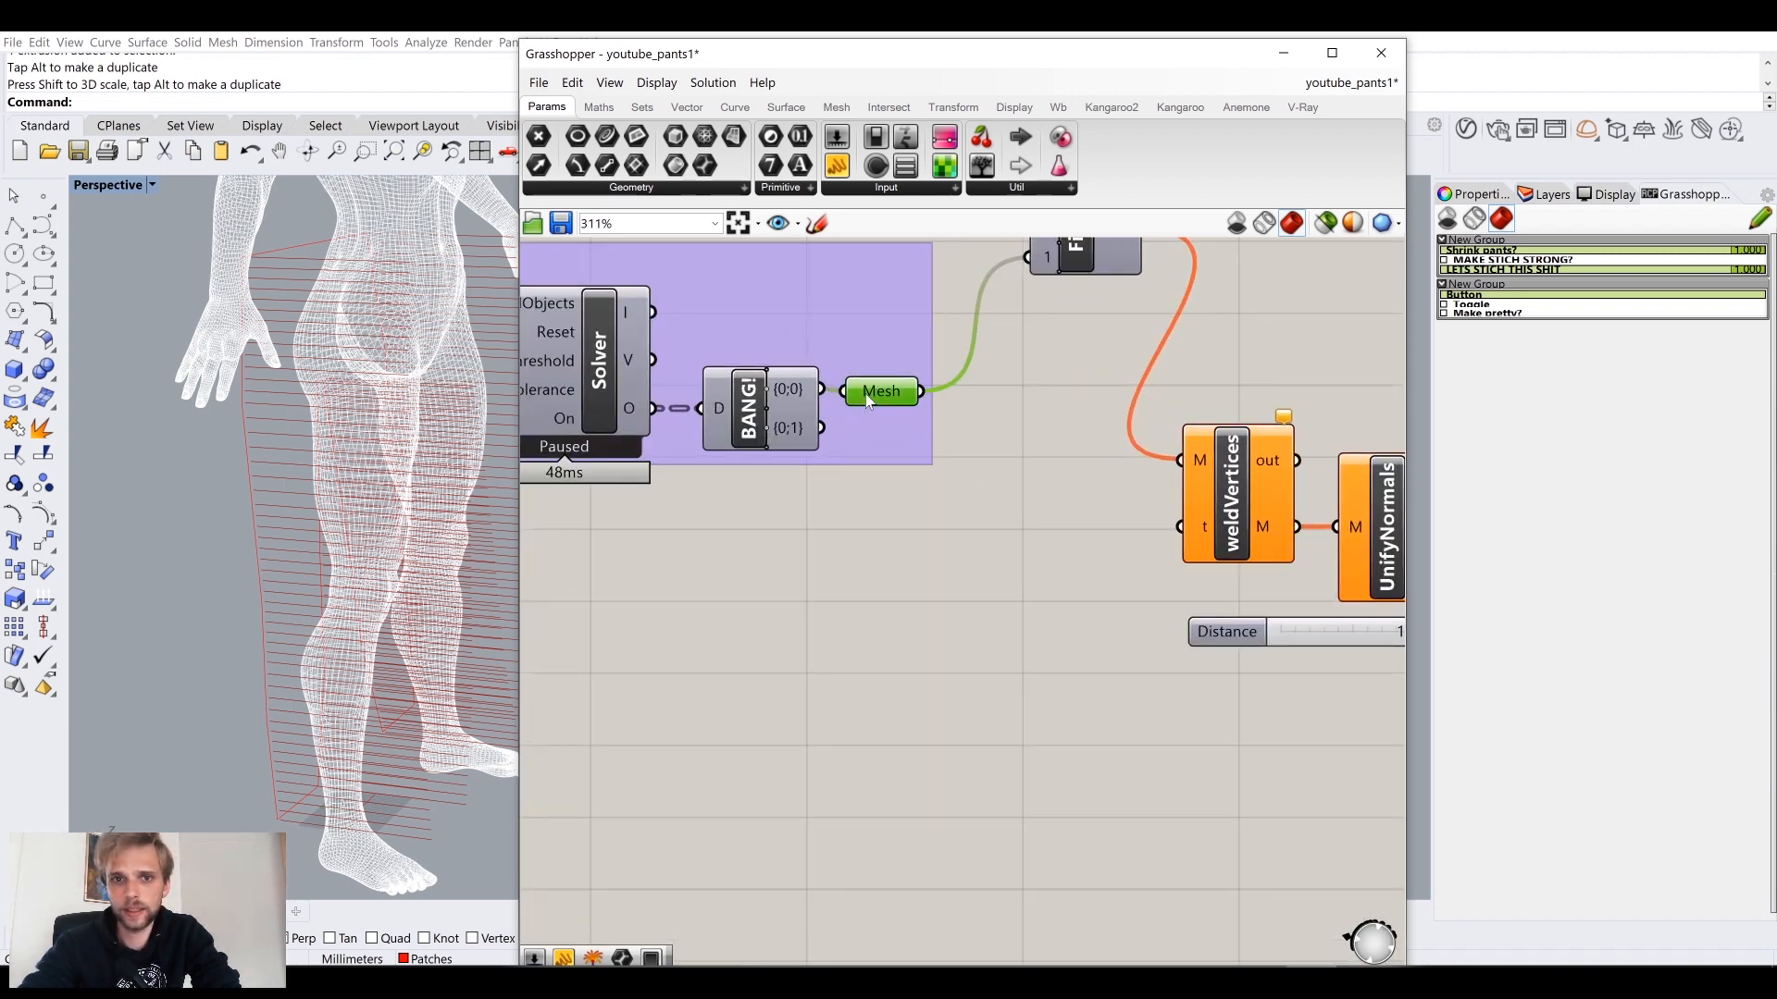
middle_click(866, 394)
click(913, 358)
click(1008, 377)
Step: Minimize the Grasshopper window and start the solver with the Toggle in the remote panel
scroll(365, 413, down, 5)
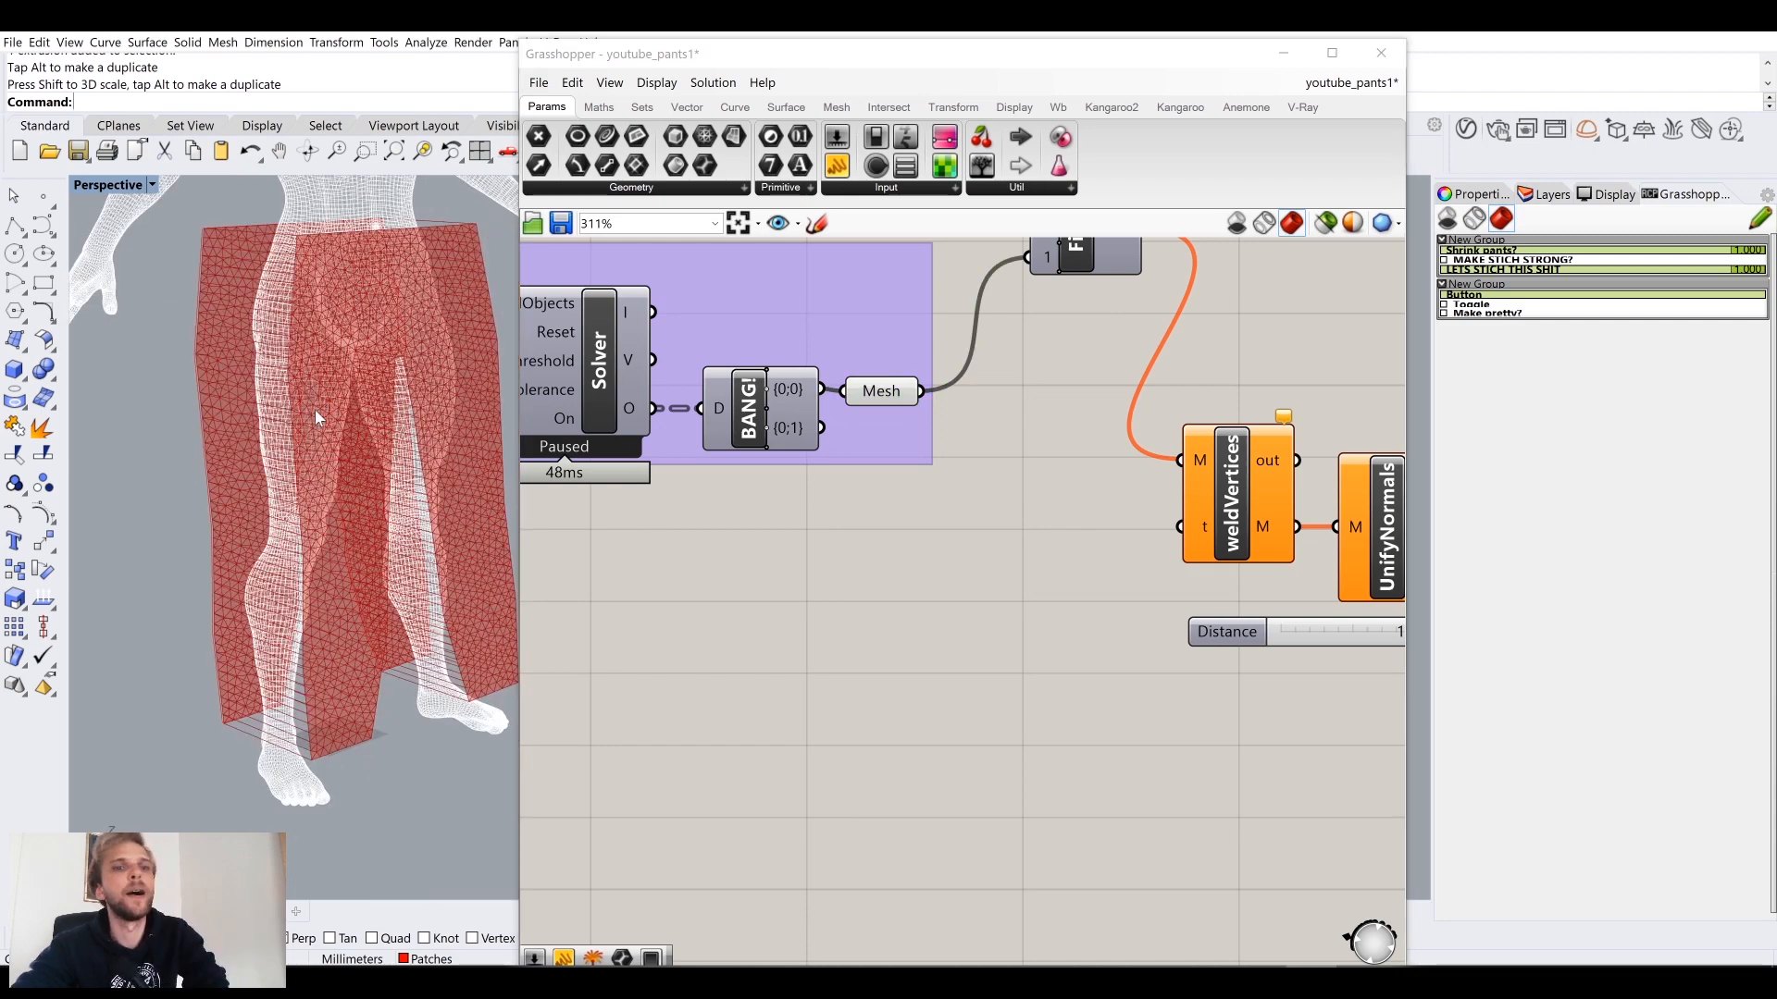
scroll(1047, 501, down, 4)
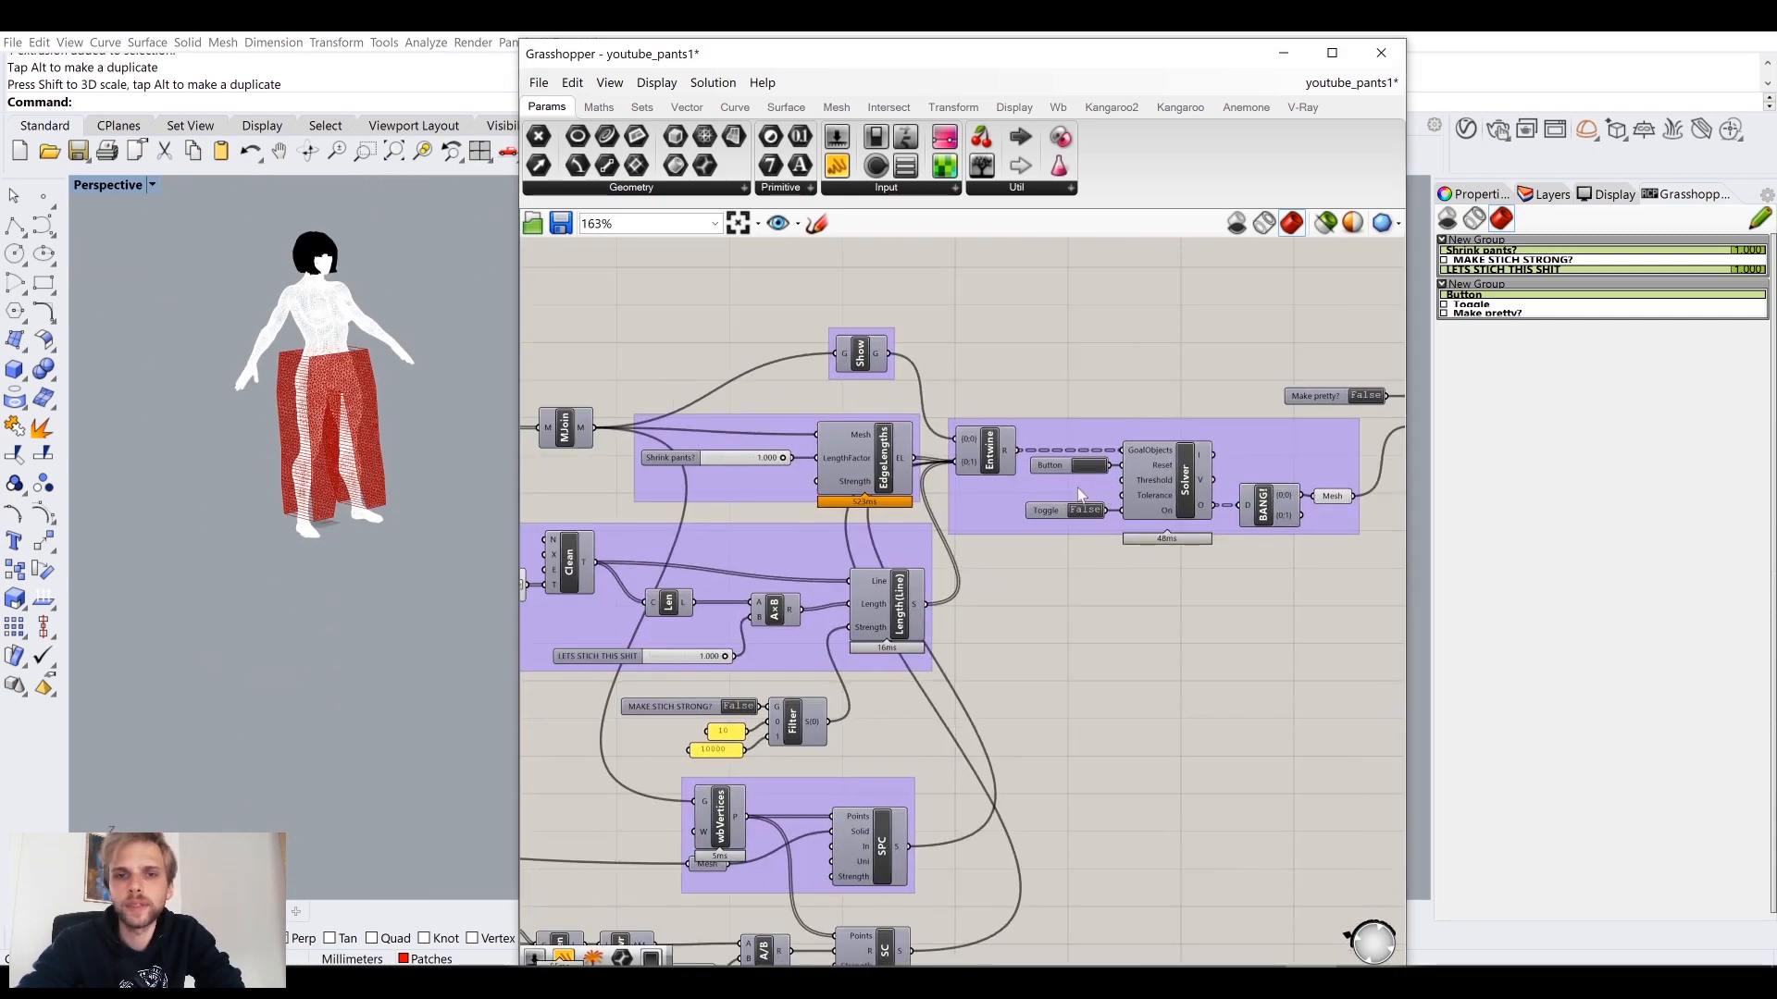
click(1283, 52)
shift+right_drag(738, 488, 1097, 556)
scroll(686, 519, up, 8)
shift+right_drag(770, 449, 848, 600)
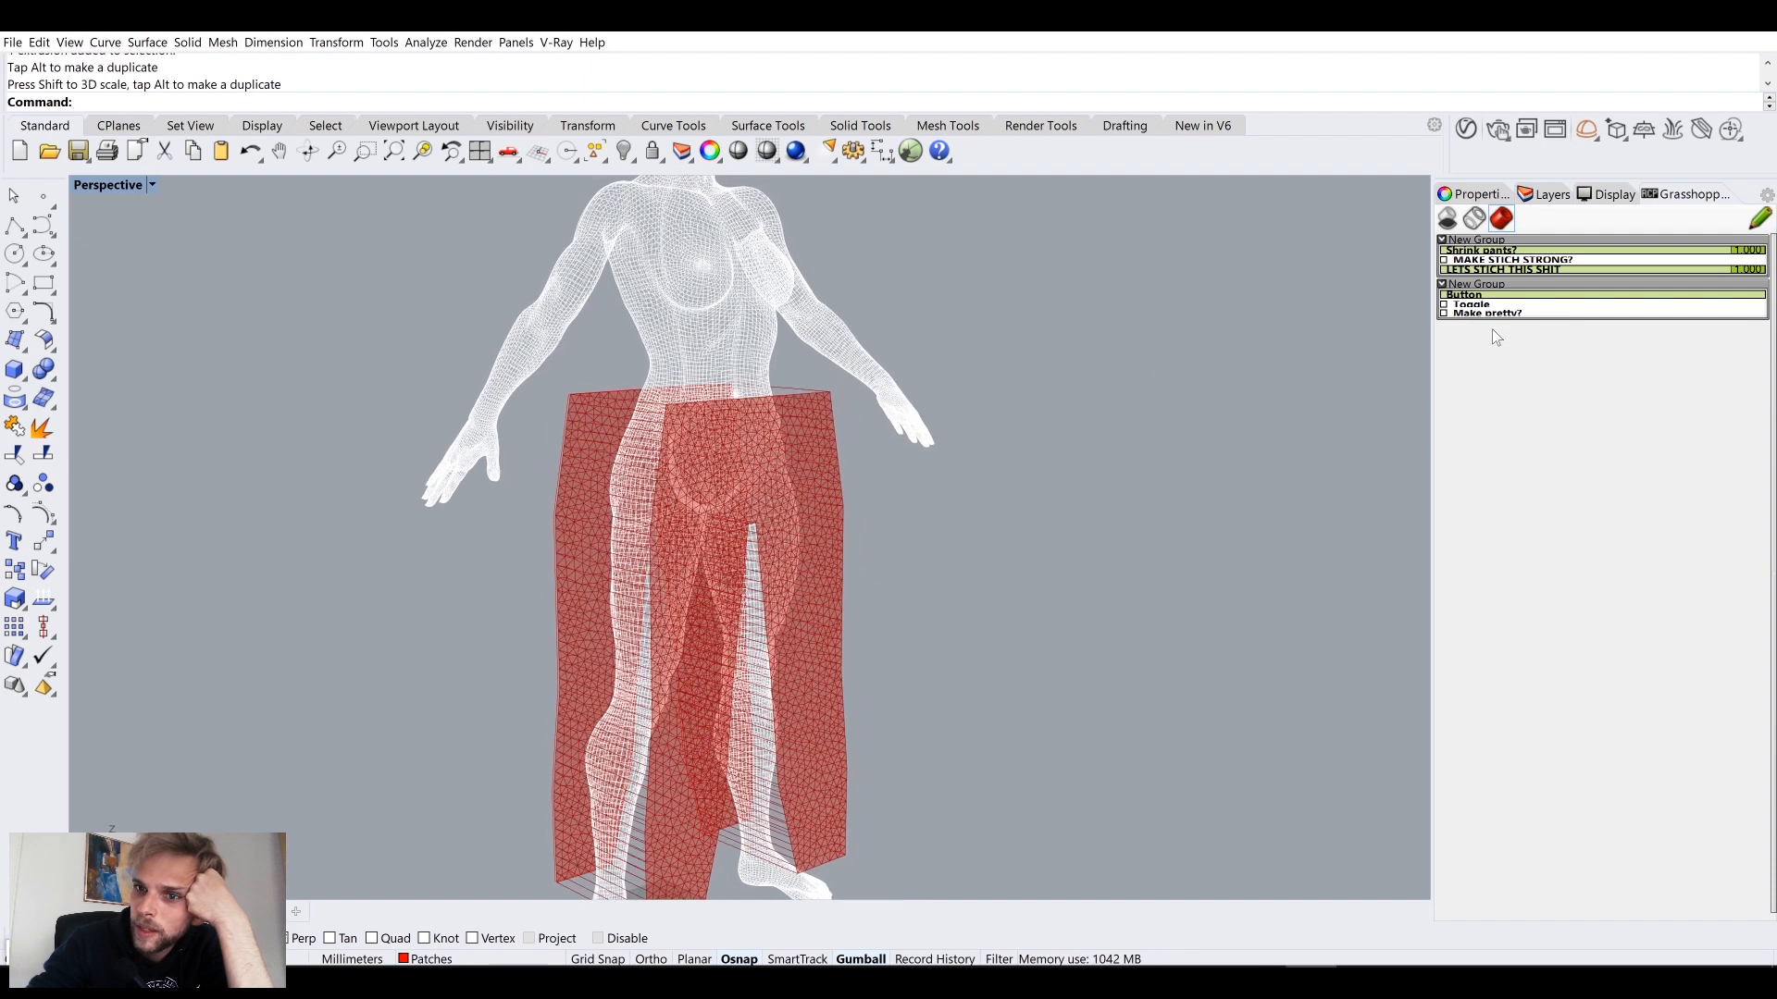
click(1445, 306)
mouse_move(1004, 379)
right_down()
mouse_move(983, 372)
mouse_move(1031, 376)
right_up()
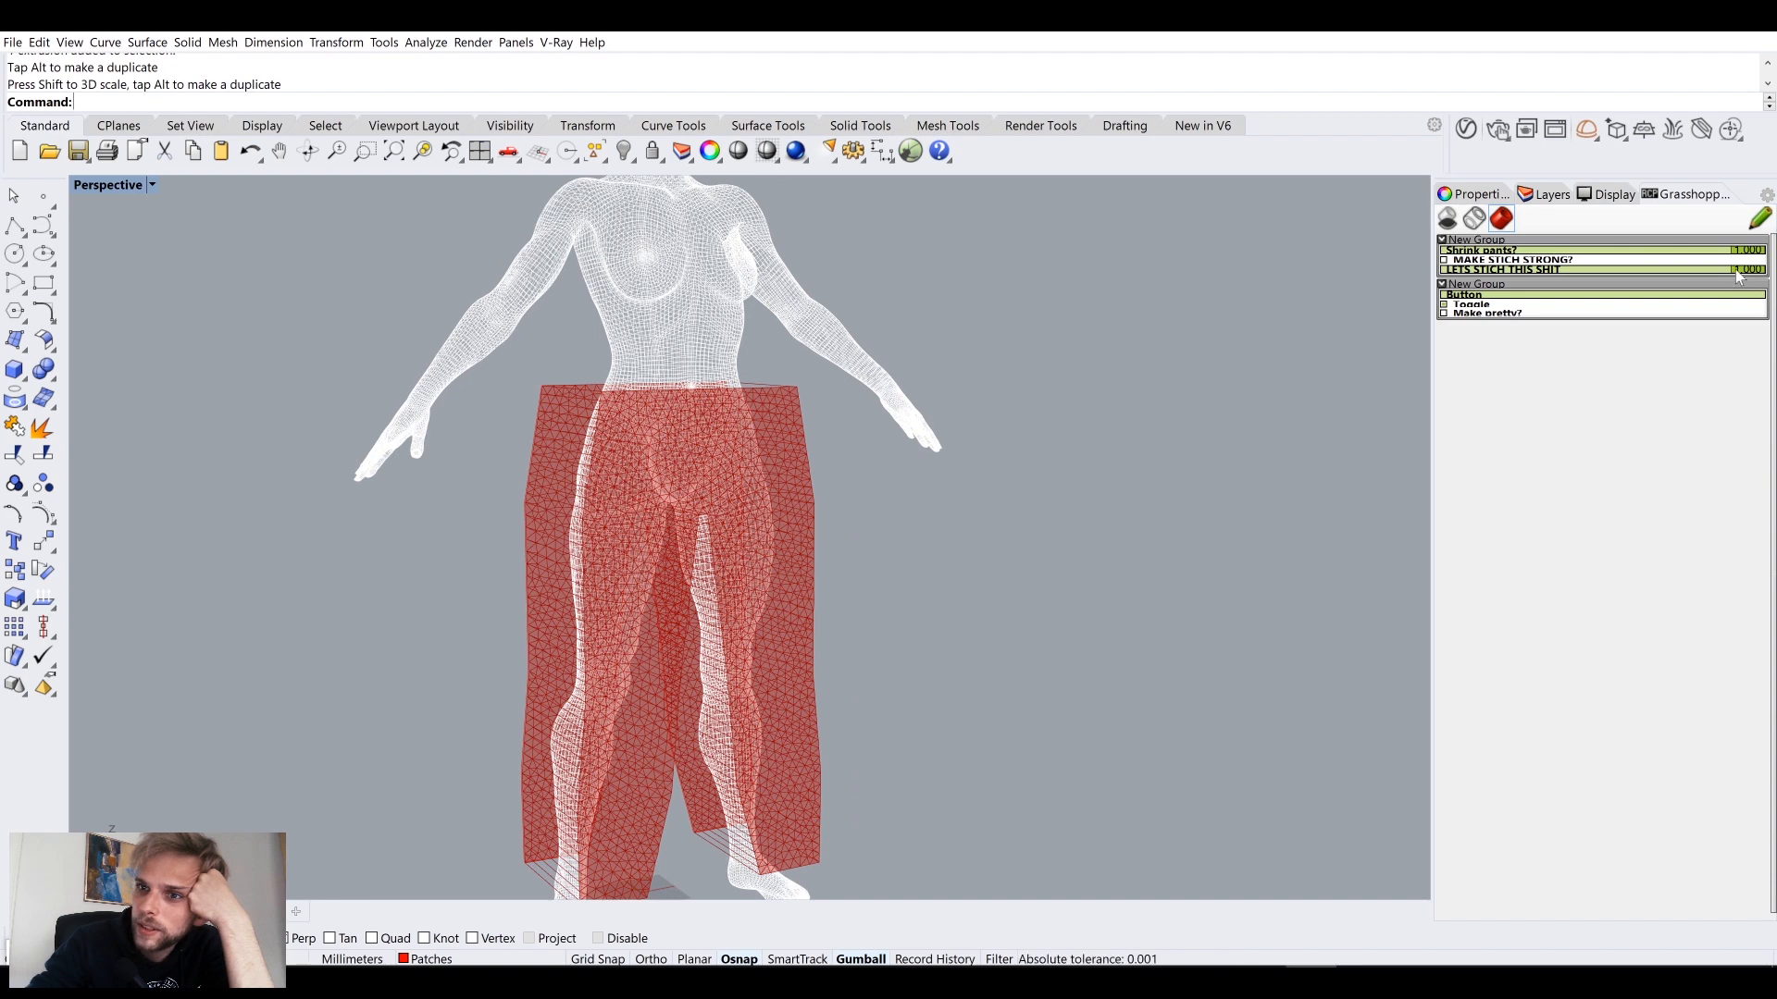
Step: Set LETS STICH THIS SHIT to 0.000 in the remote panel, inspect the pants, and return to the Grasshopper window
drag(1739, 274, 1425, 332)
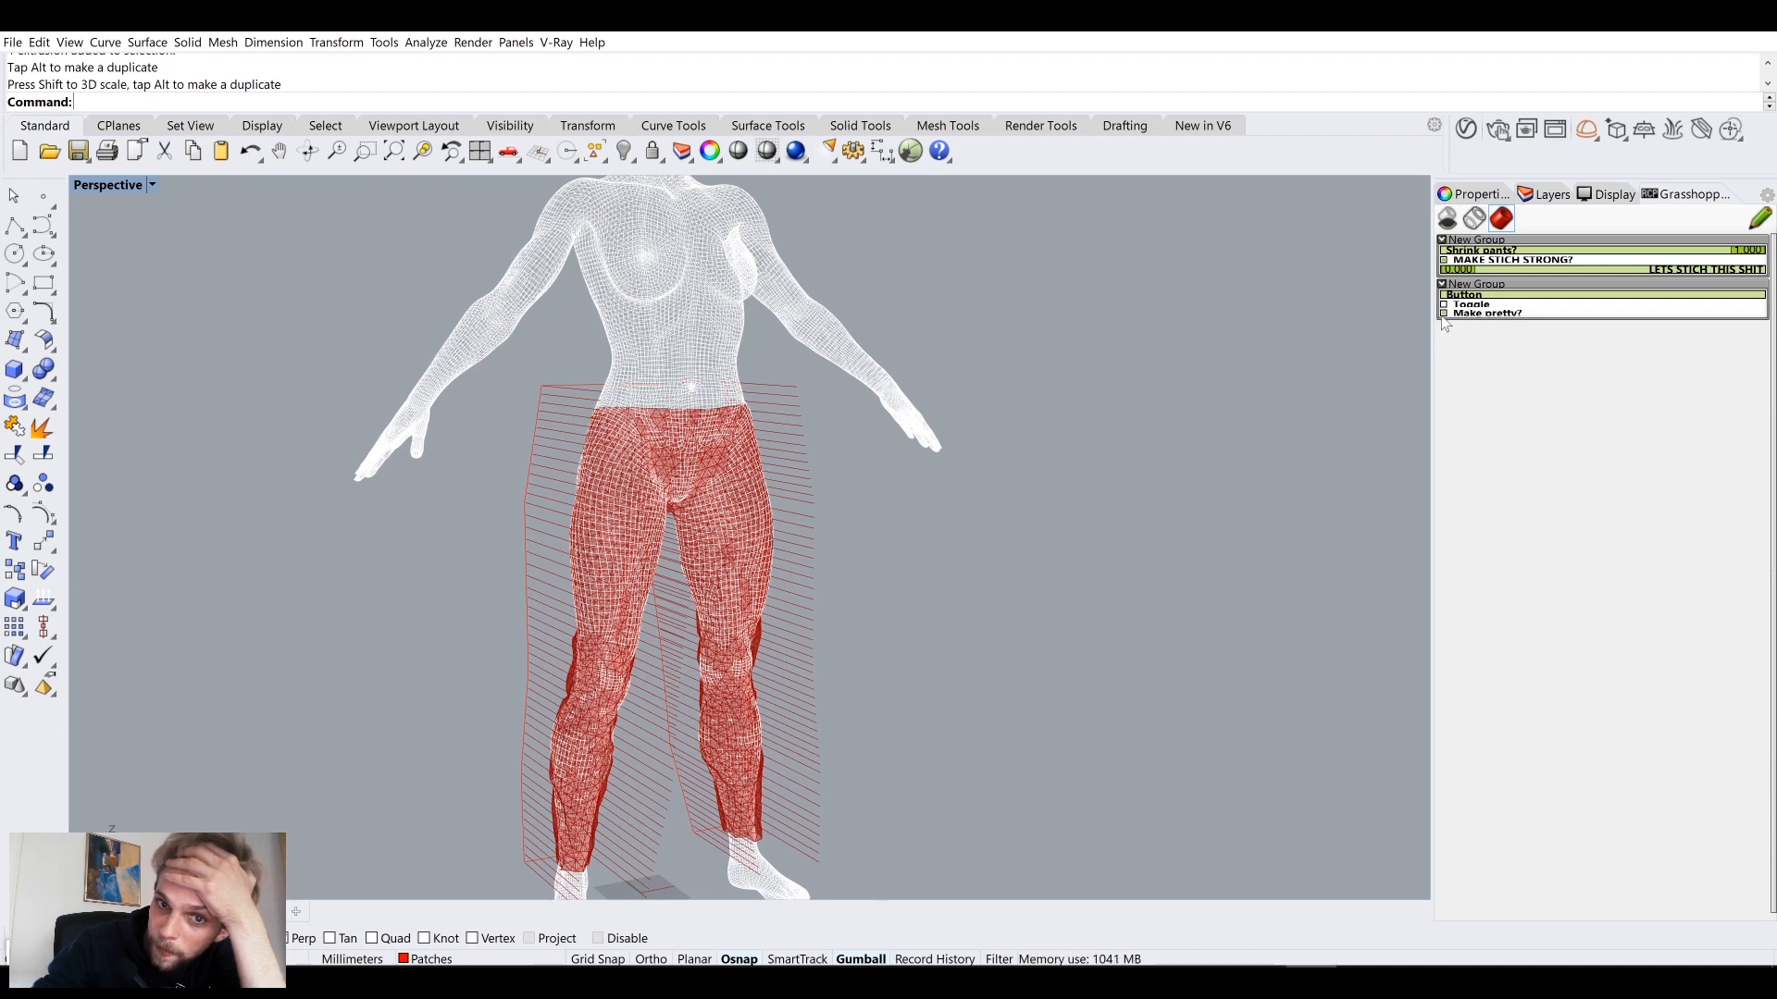
right_drag(973, 539, 907, 528)
key(alt+Tab)
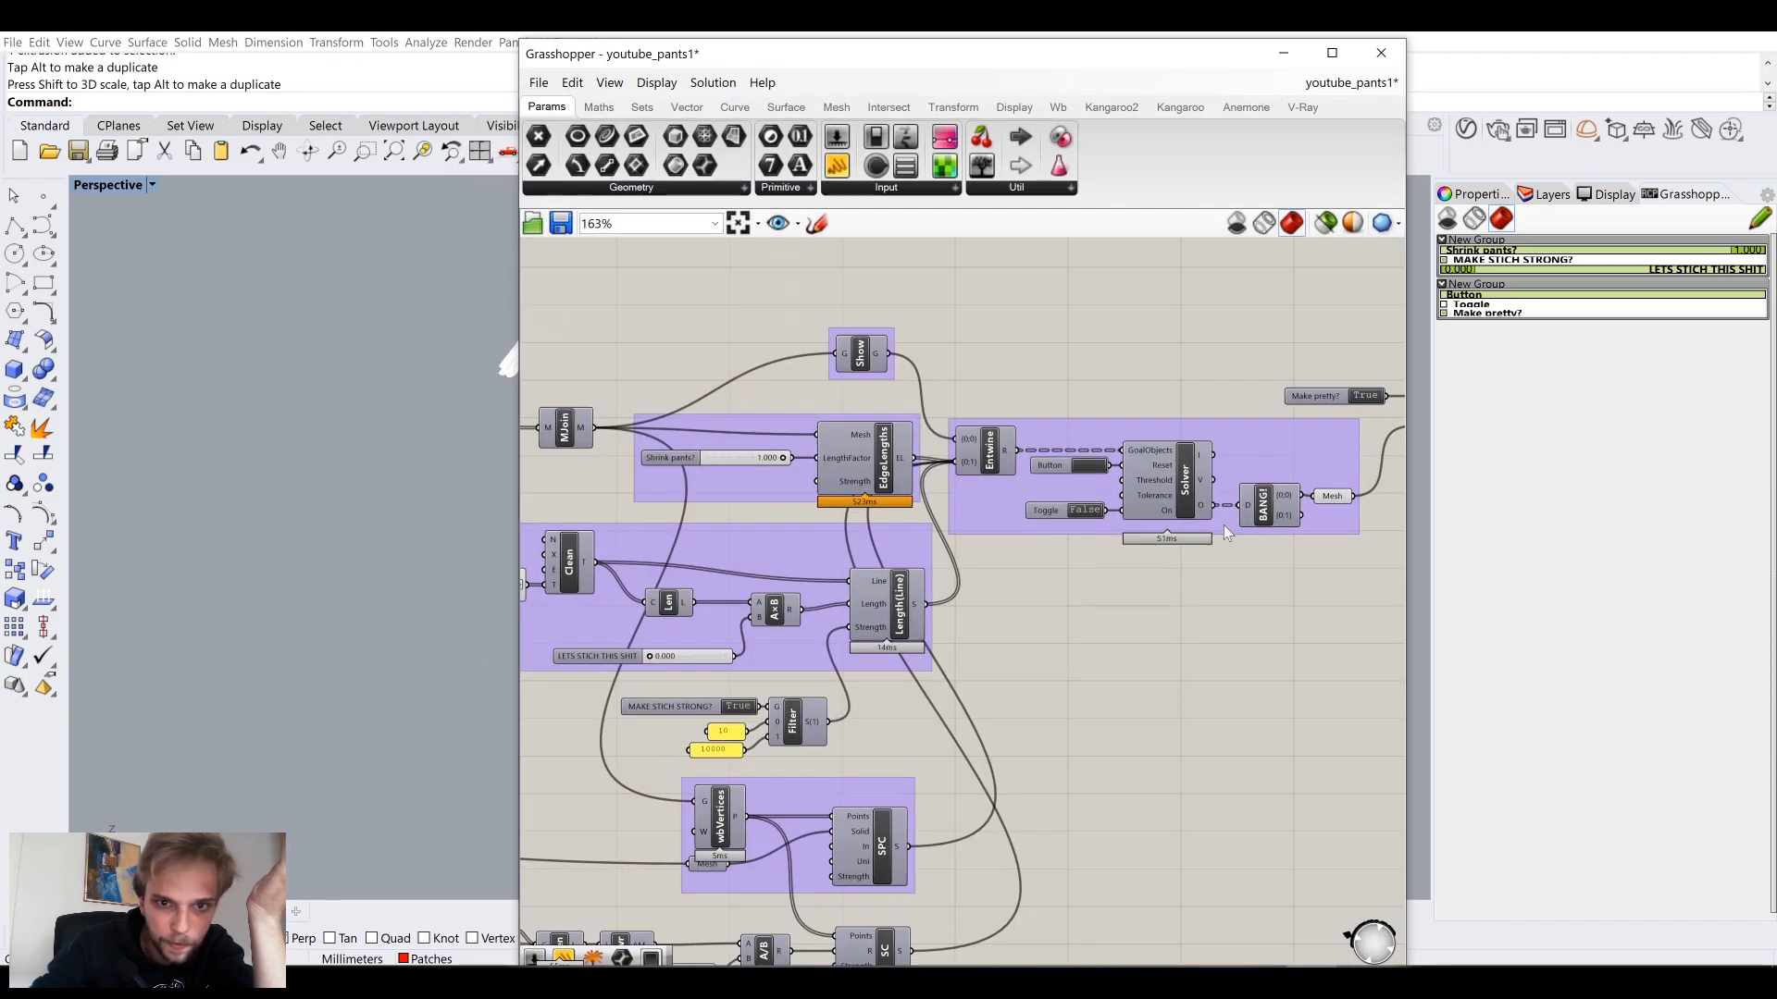
Step: Turn on the viewport preview of the Preview component after wbCatmullClark and inspect the pants' waistband
scroll(1231, 523, down, 3)
right_drag(1231, 526, 877, 551)
right_drag(1266, 630, 1101, 597)
scroll(1096, 583, up, 5)
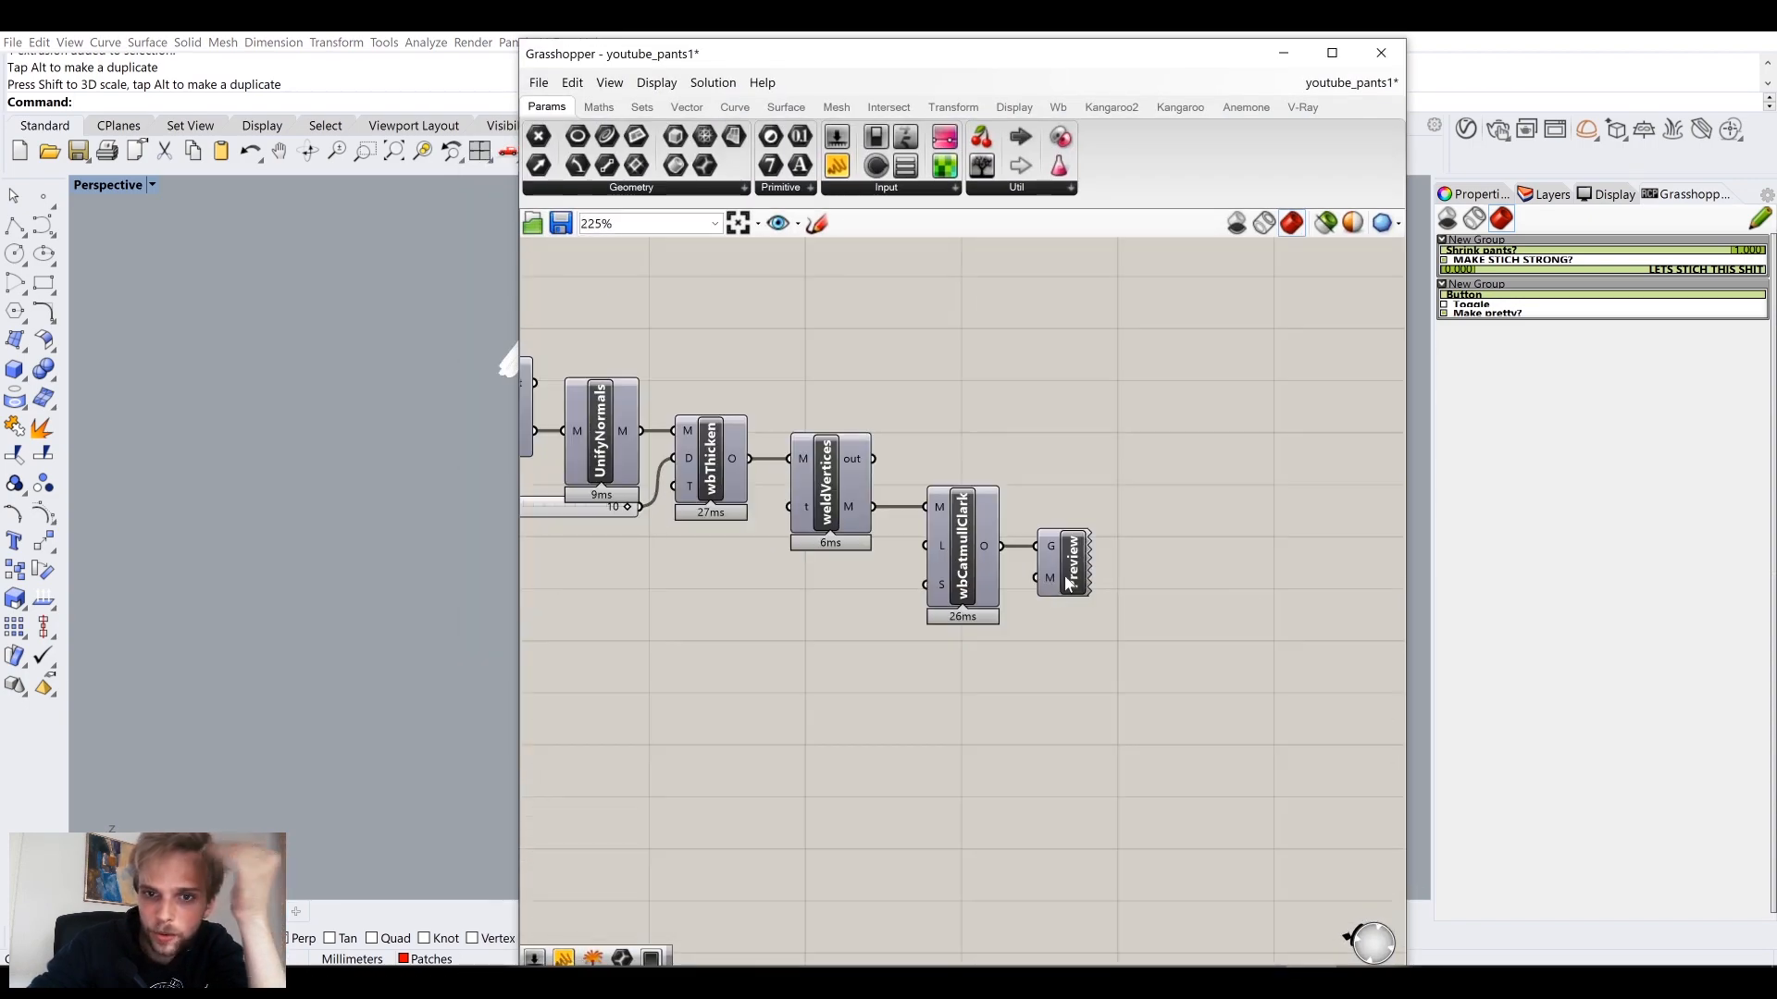
click(1064, 575)
middle_click(1064, 575)
click(1105, 535)
click(1284, 53)
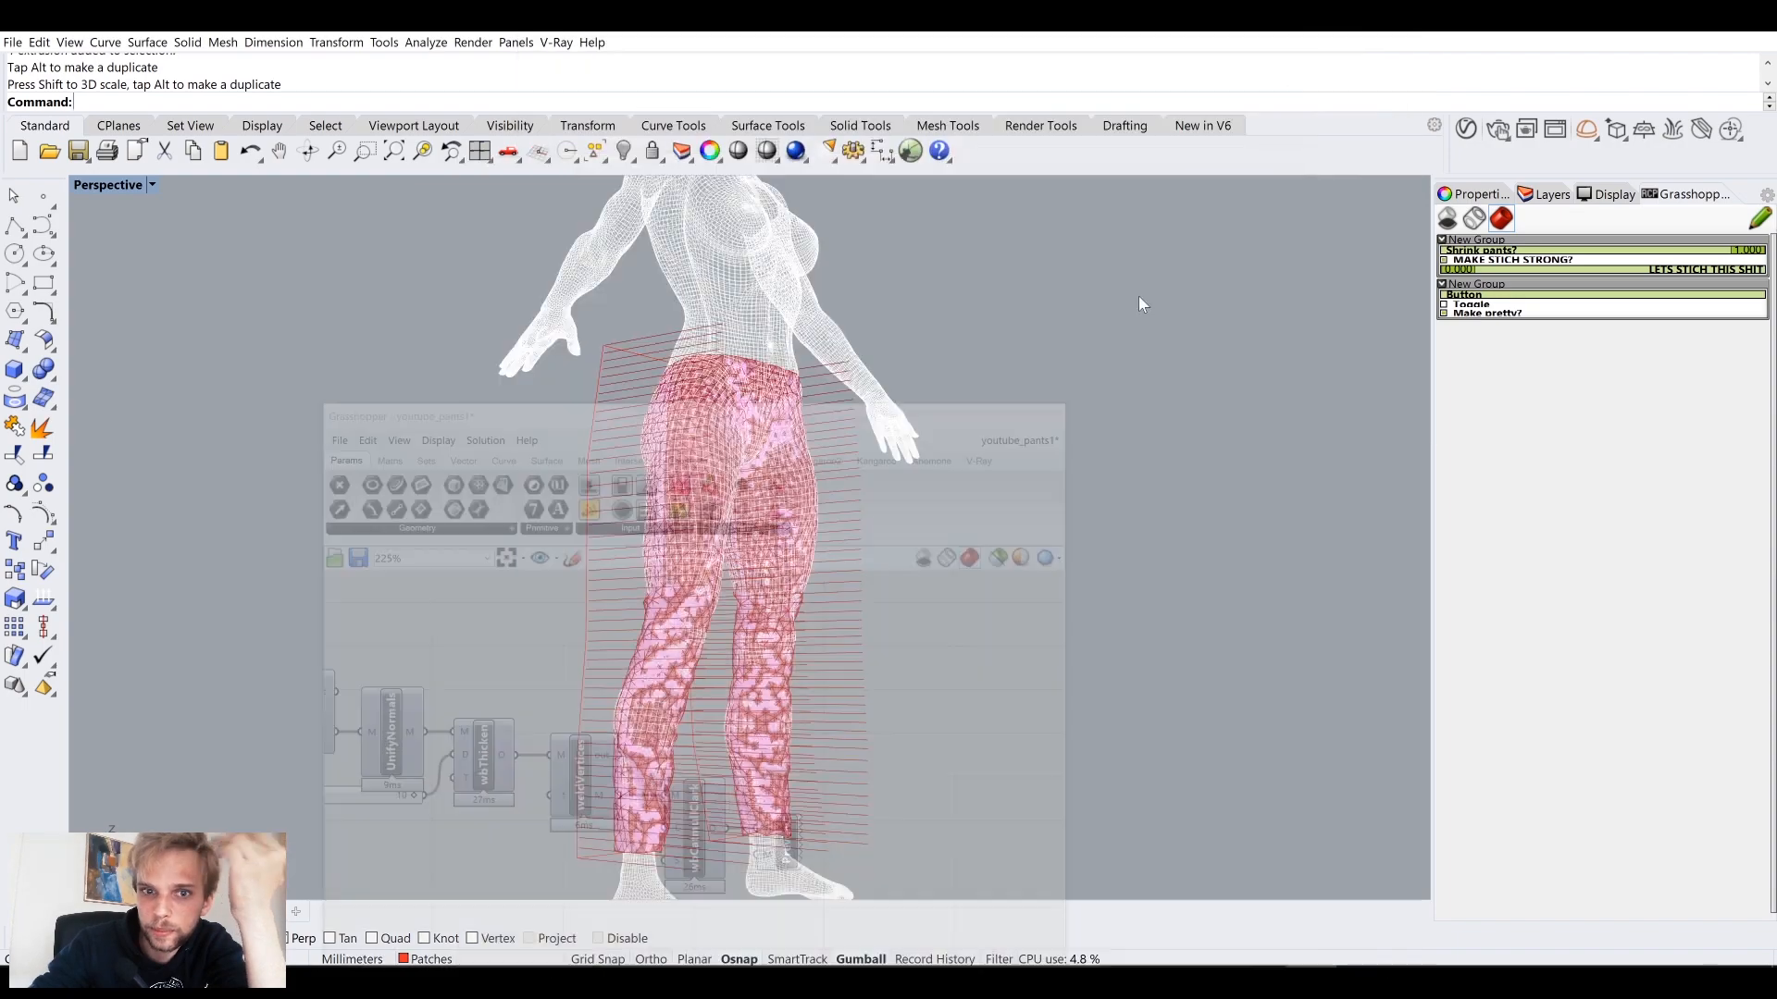
scroll(734, 412, up, 10)
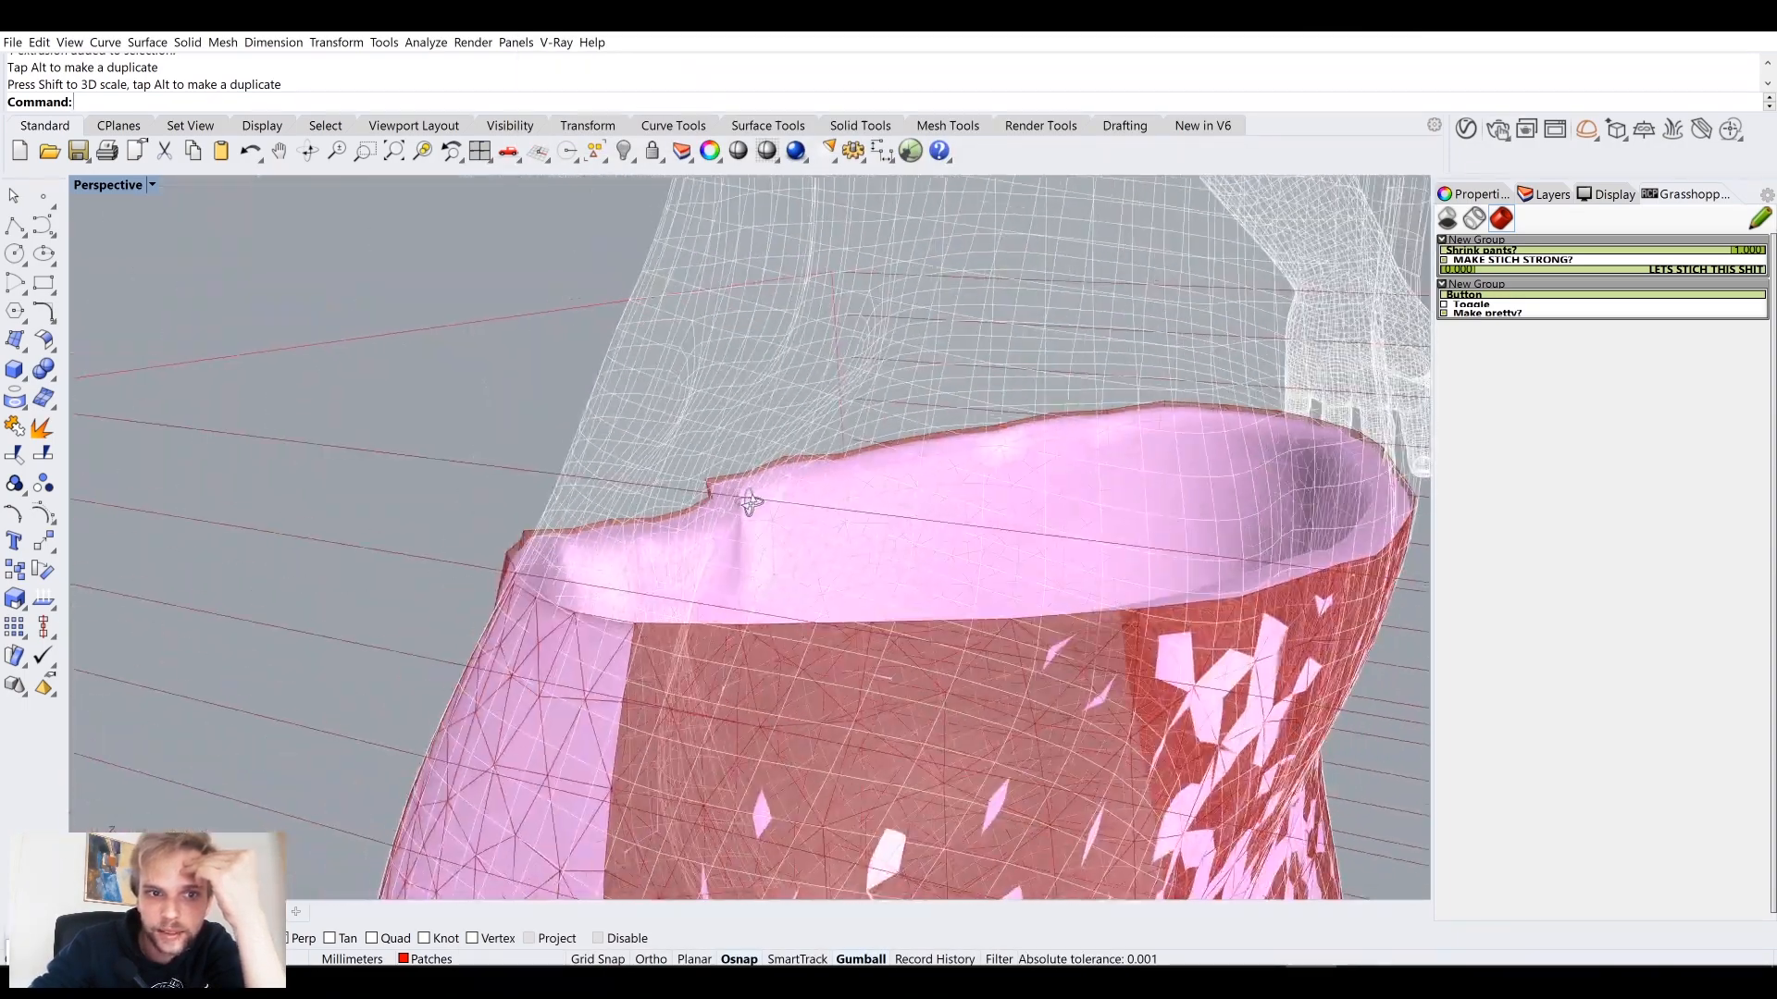
right_drag(750, 502, 754, 444)
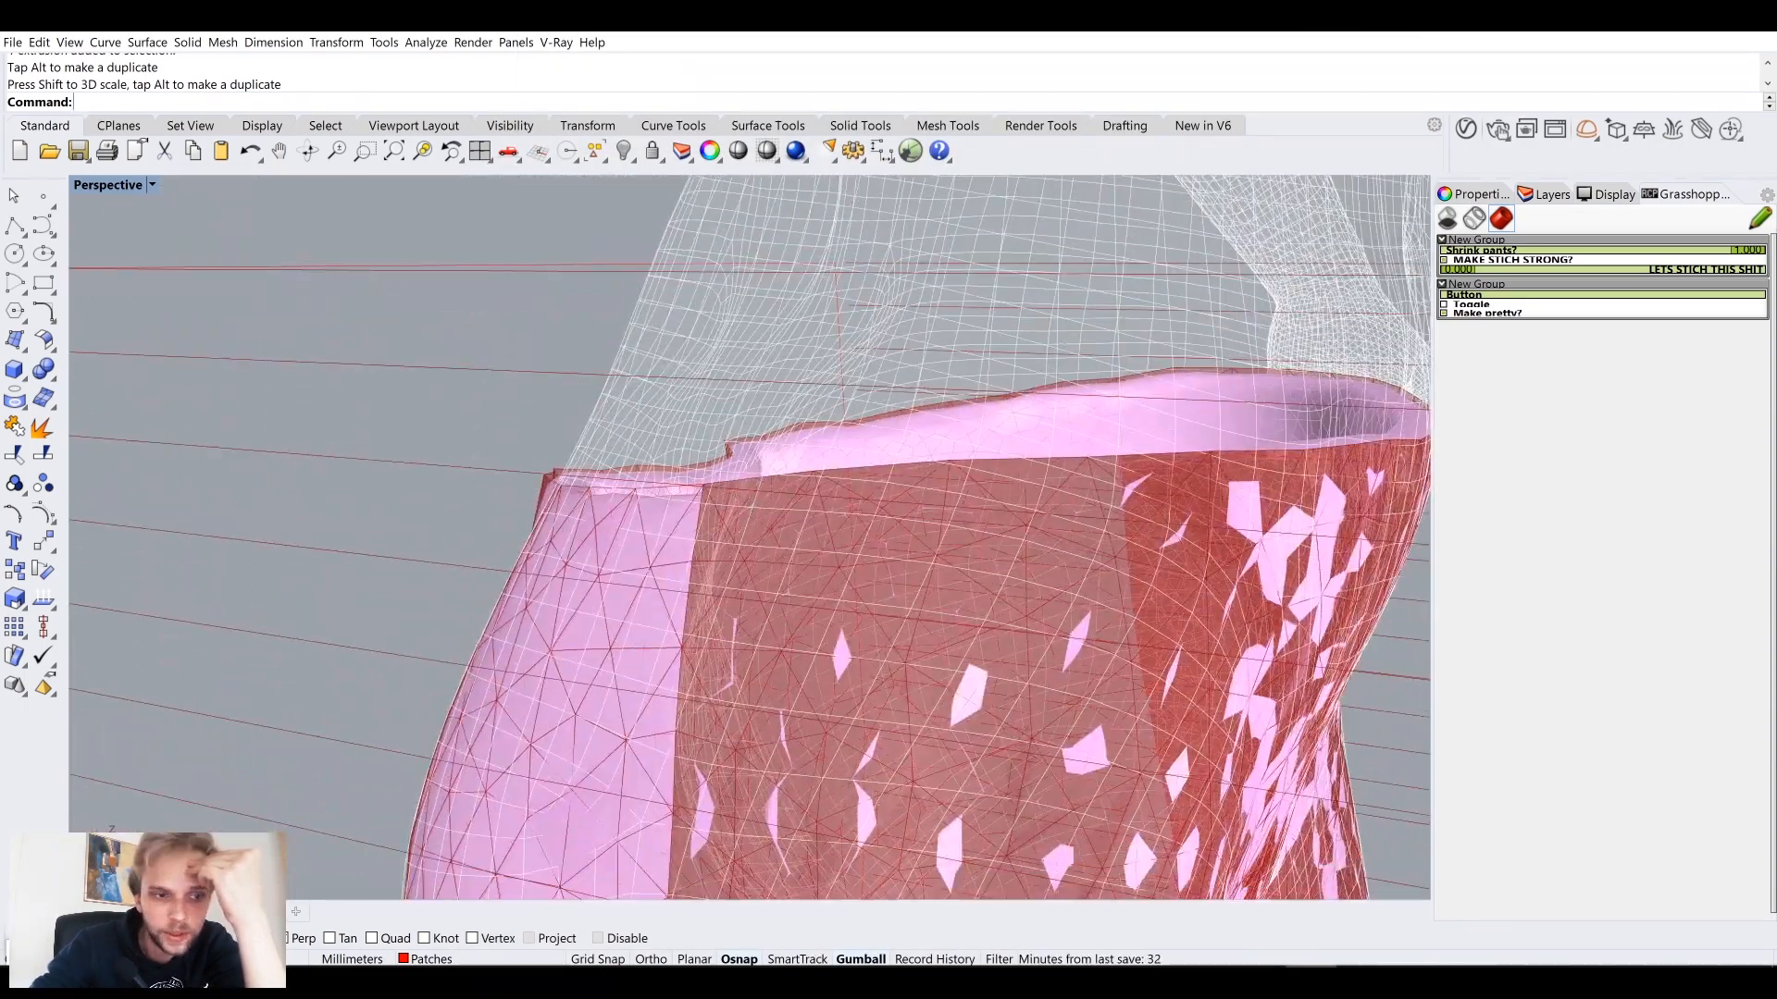
Step: Add a Negative component and wire it between the Distance slider and the D input of wbThicken
key(alt+Tab)
right_drag(1162, 559, 1328, 407)
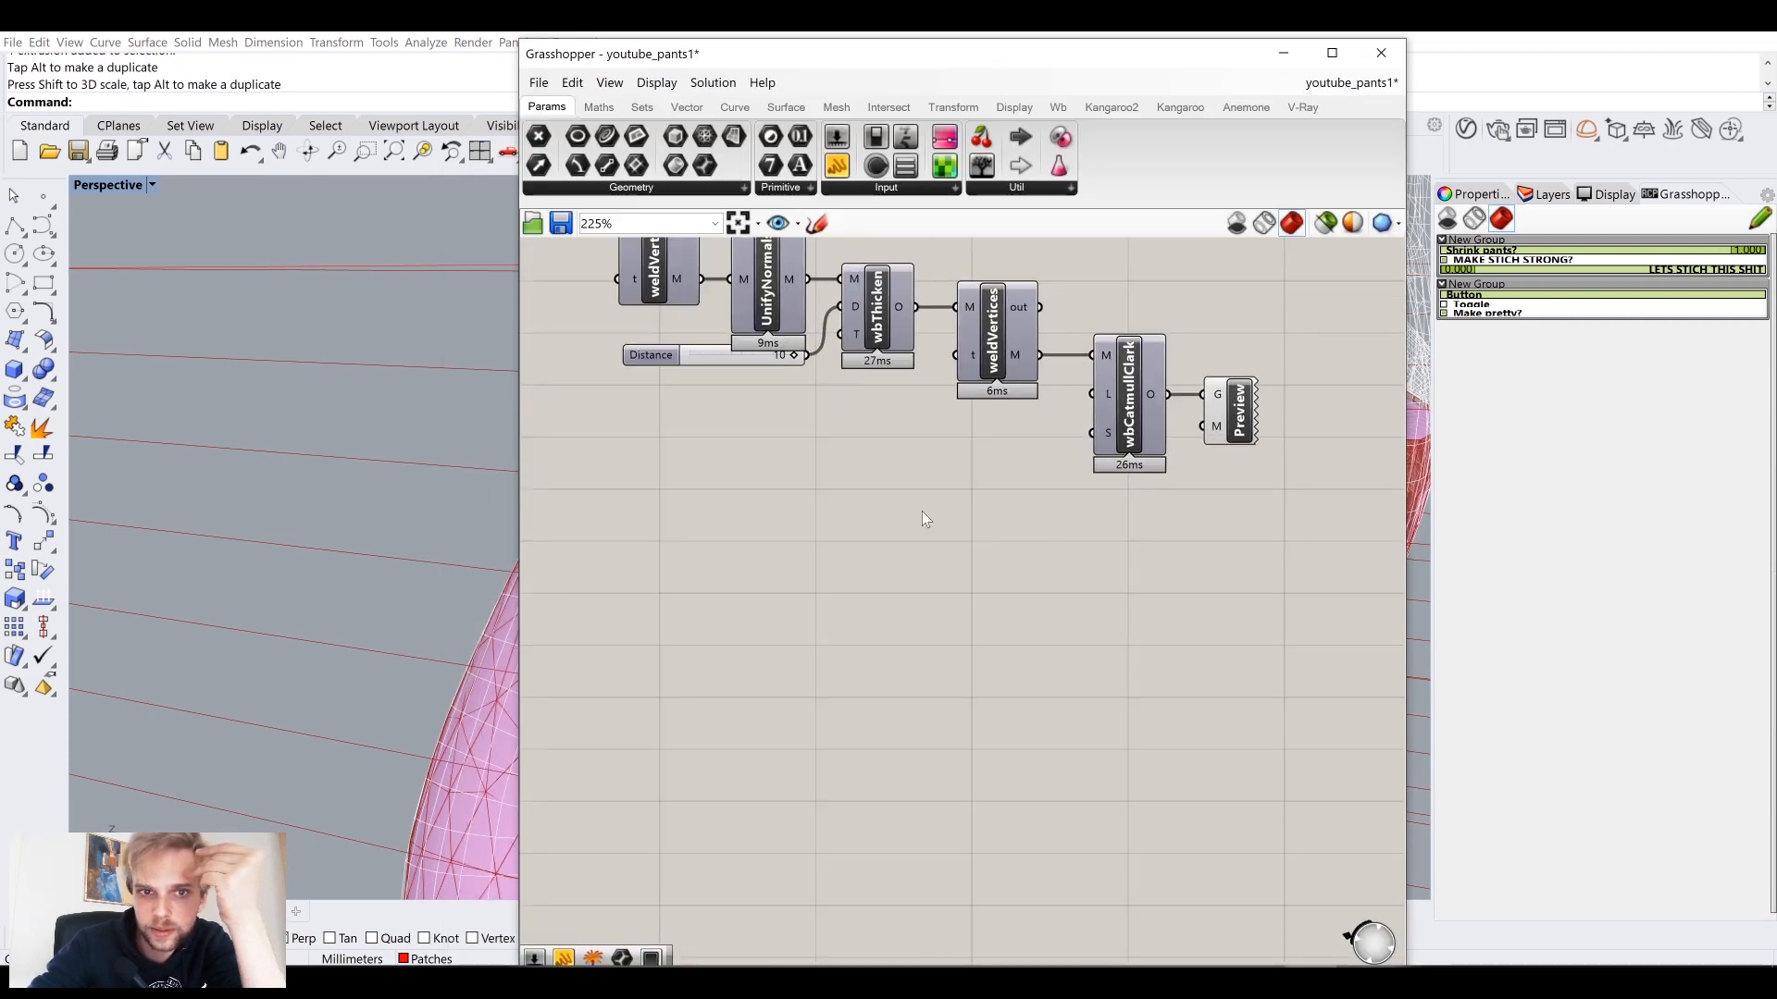
double_click(807, 457)
text(neg)
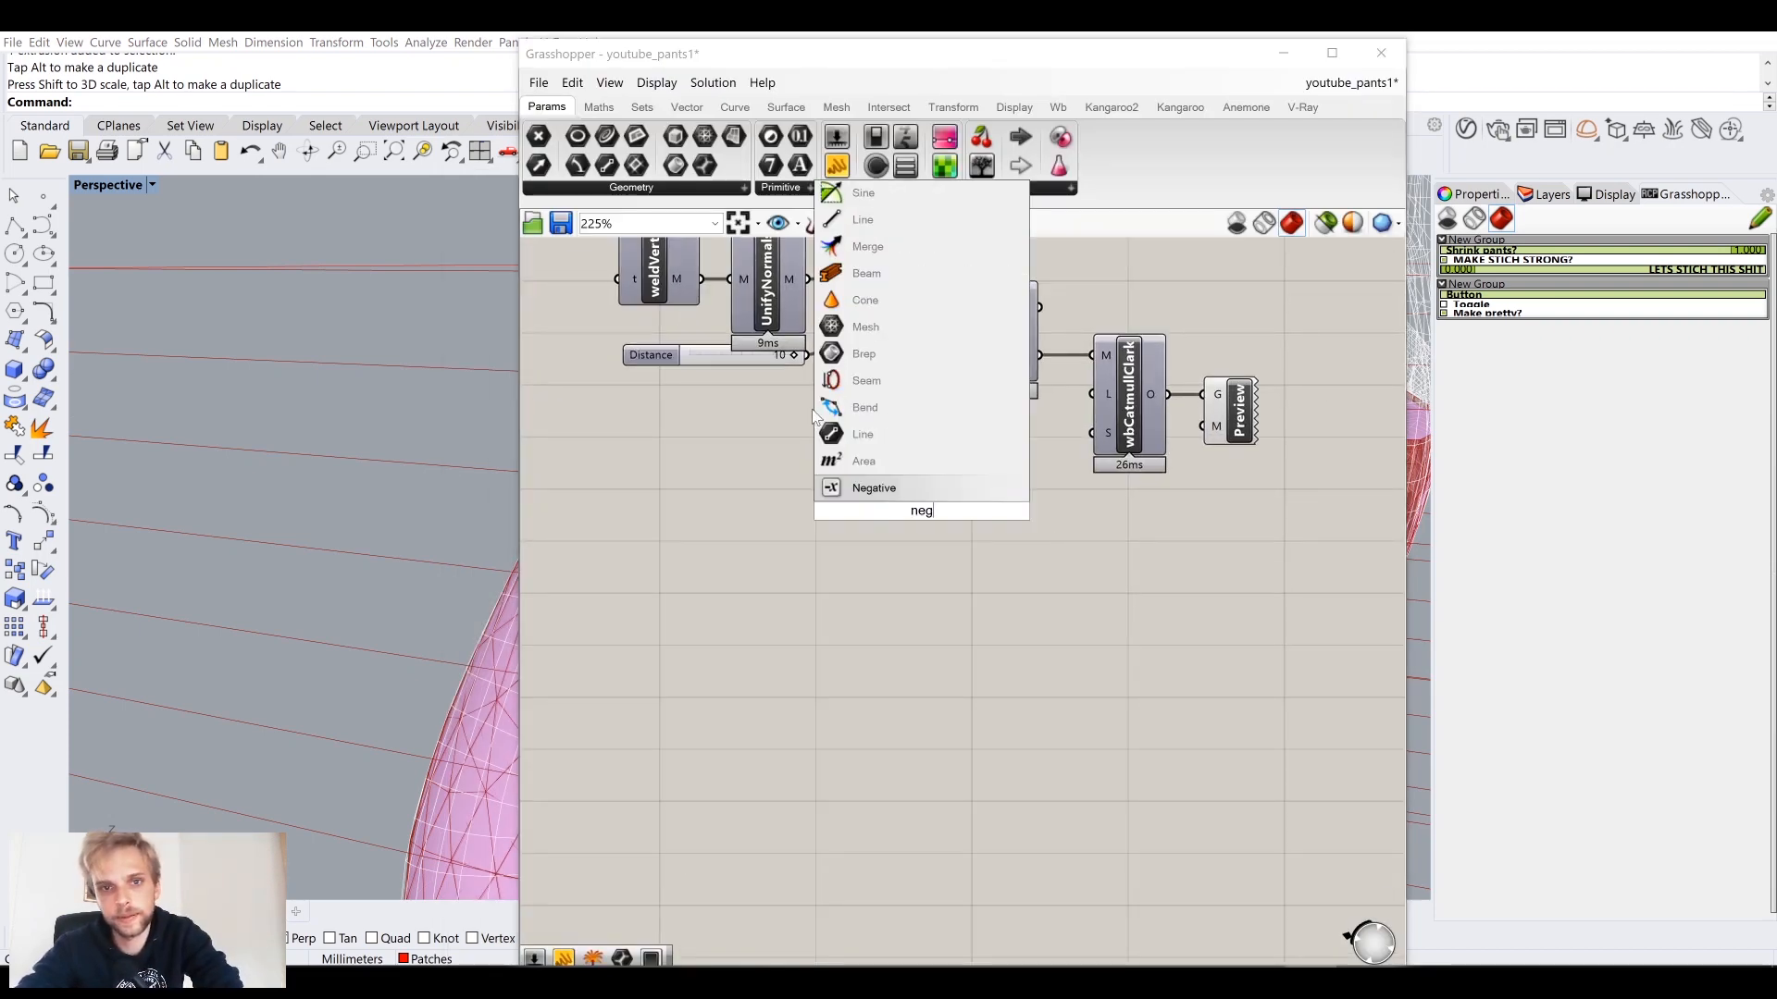
key(Return)
drag(806, 355, 900, 526)
drag(907, 514, 898, 511)
drag(806, 355, 838, 306)
Step: Move the Distance slider aside and place the Neg component between it and wbThicken
drag(701, 363, 539, 414)
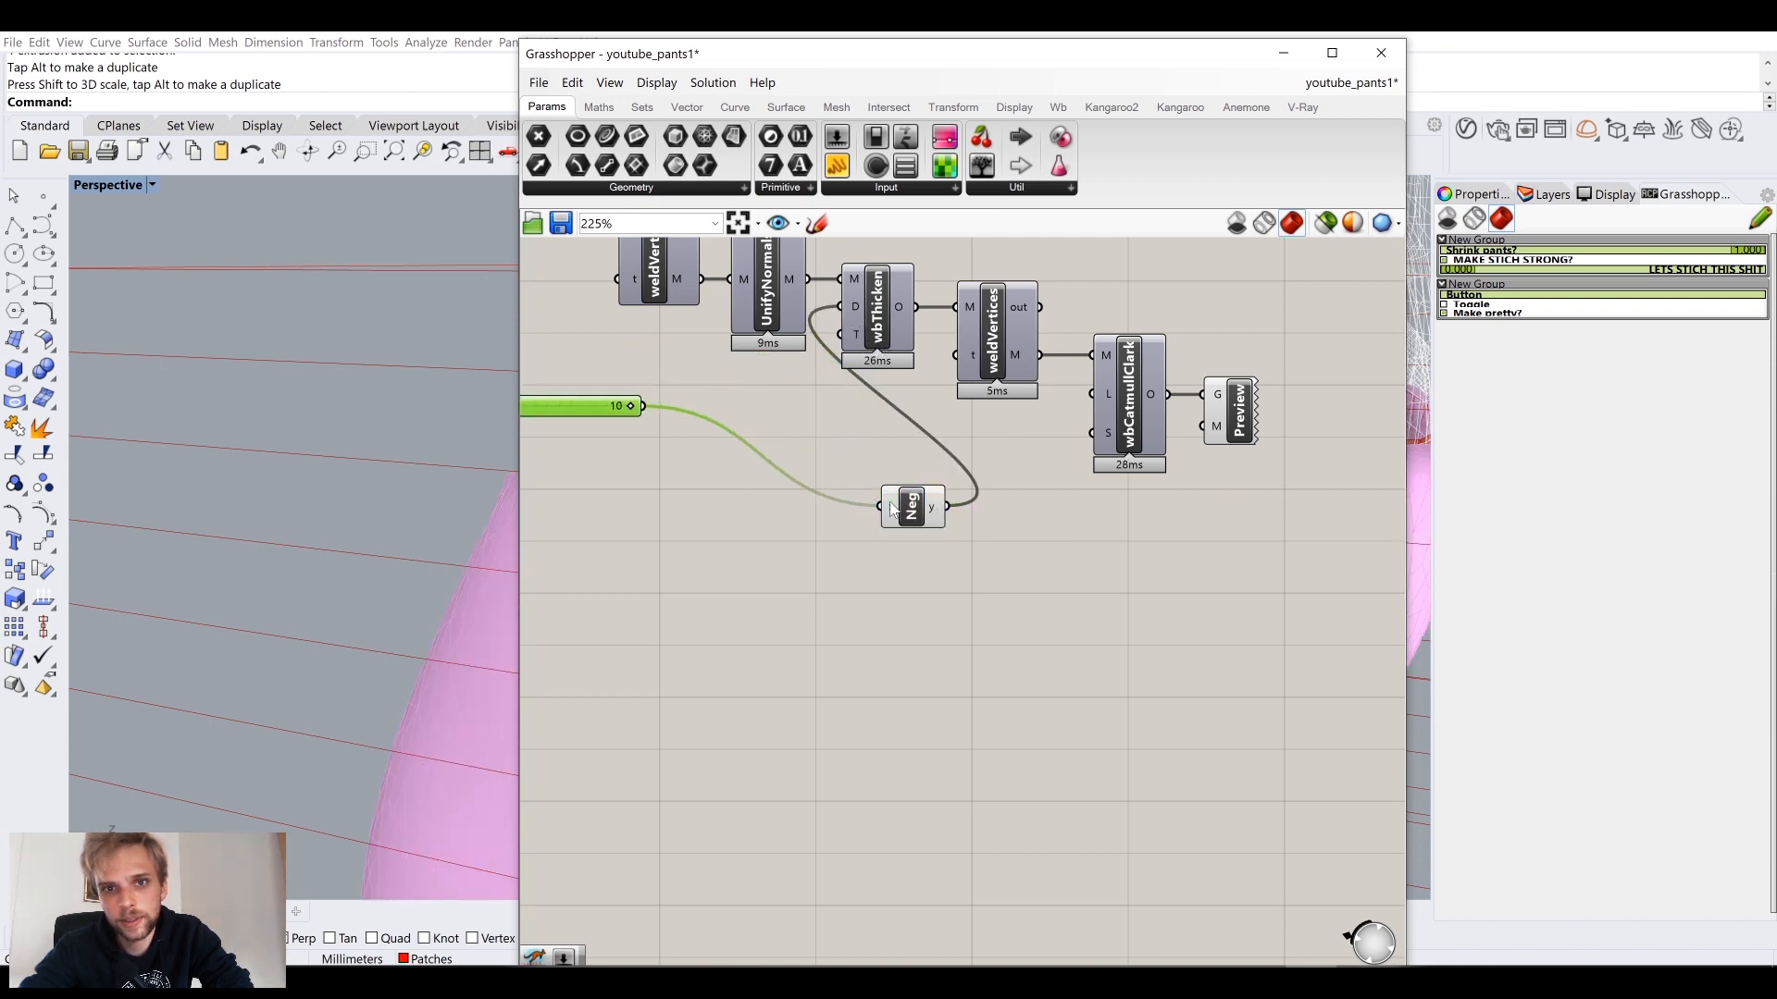
drag(922, 502, 779, 373)
middle_click(780, 373)
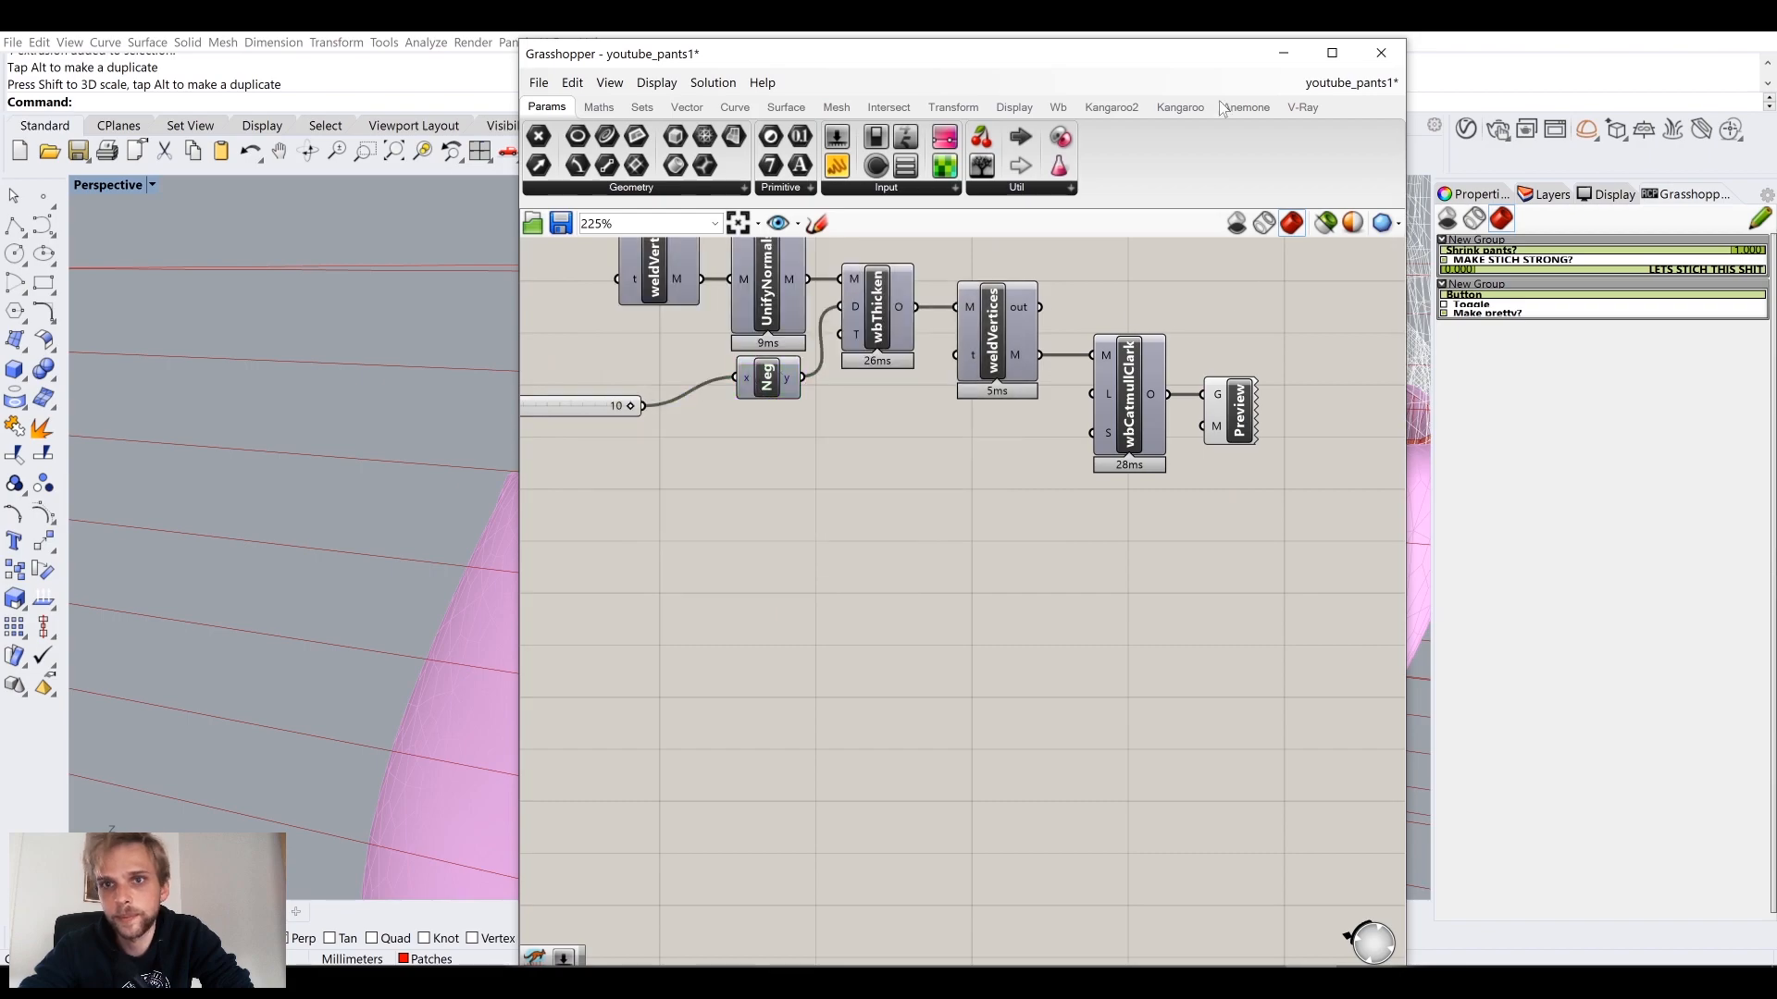
Step: Minimize the Grasshopper window and examine the thickened pants on the body from the waist, side and front
click(1283, 53)
right_drag(979, 405, 958, 407)
scroll(959, 407, down, 10)
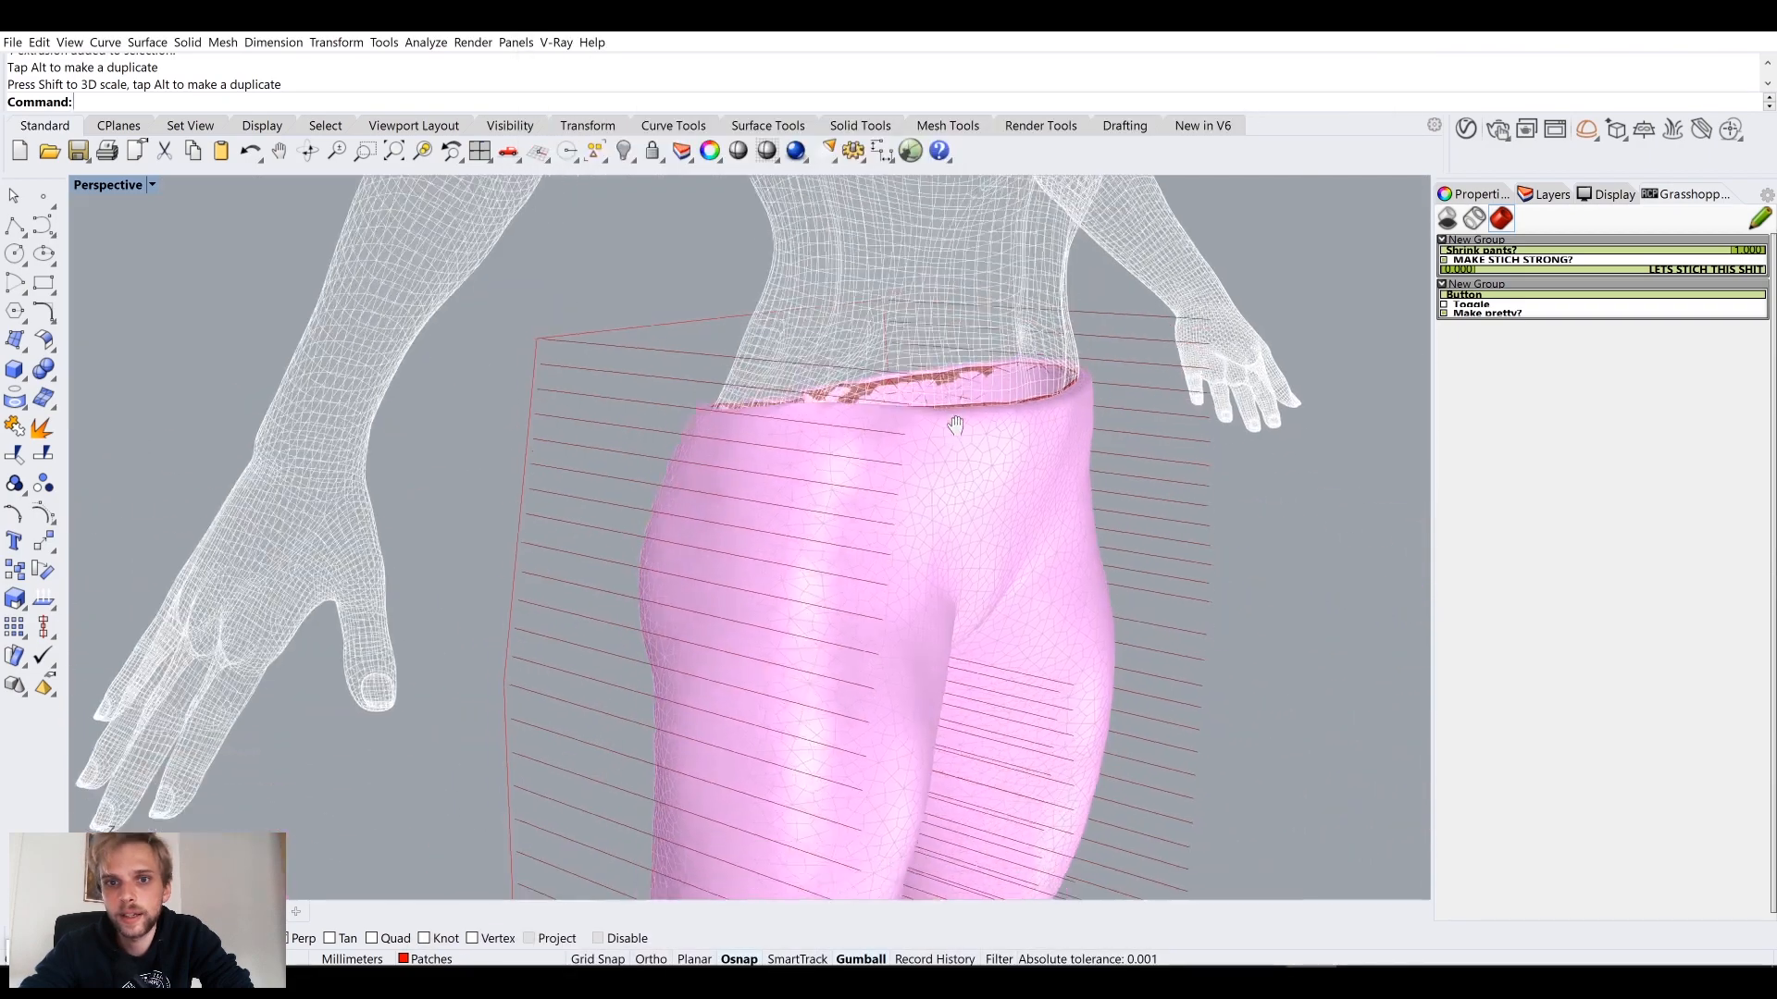
right_drag(992, 476, 837, 318)
scroll(624, 374, up, 7)
right_drag(838, 319, 764, 346)
scroll(764, 346, down, 8)
right_drag(738, 469, 868, 451)
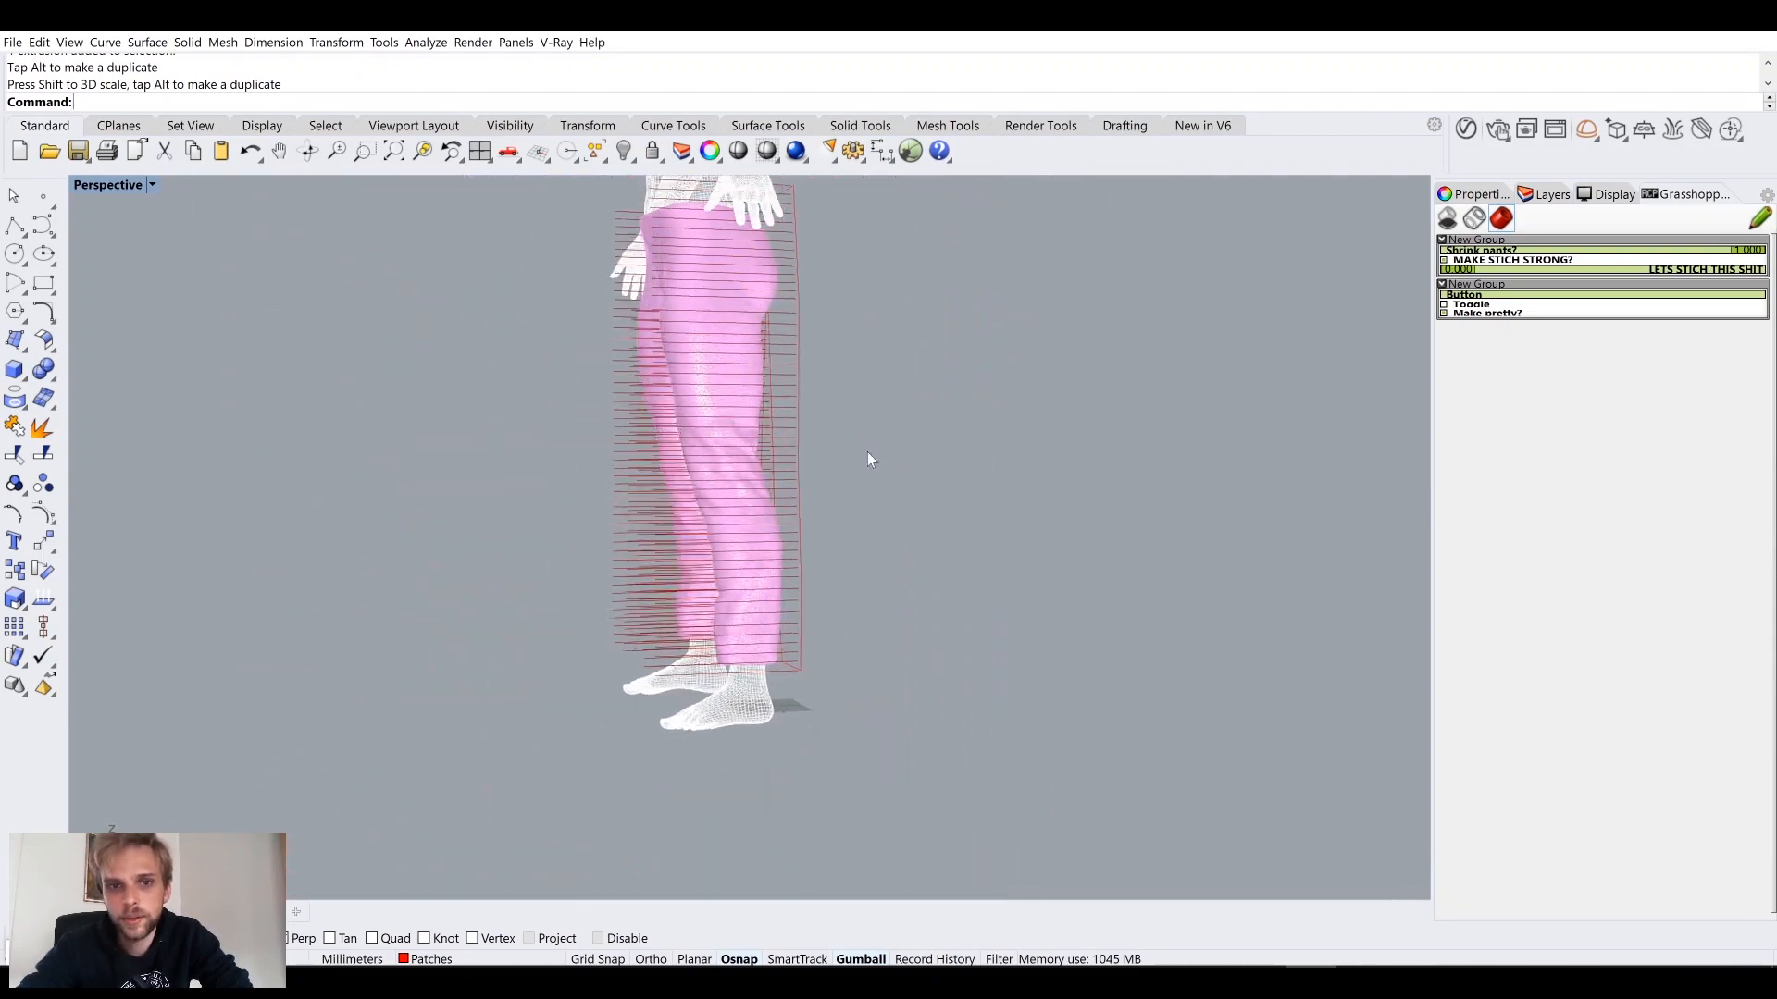
scroll(868, 451, up, 5)
right_drag(740, 428, 825, 375)
shift+right_drag(793, 278, 853, 448)
scroll(740, 485, down, 2)
scroll(741, 485, down, 5)
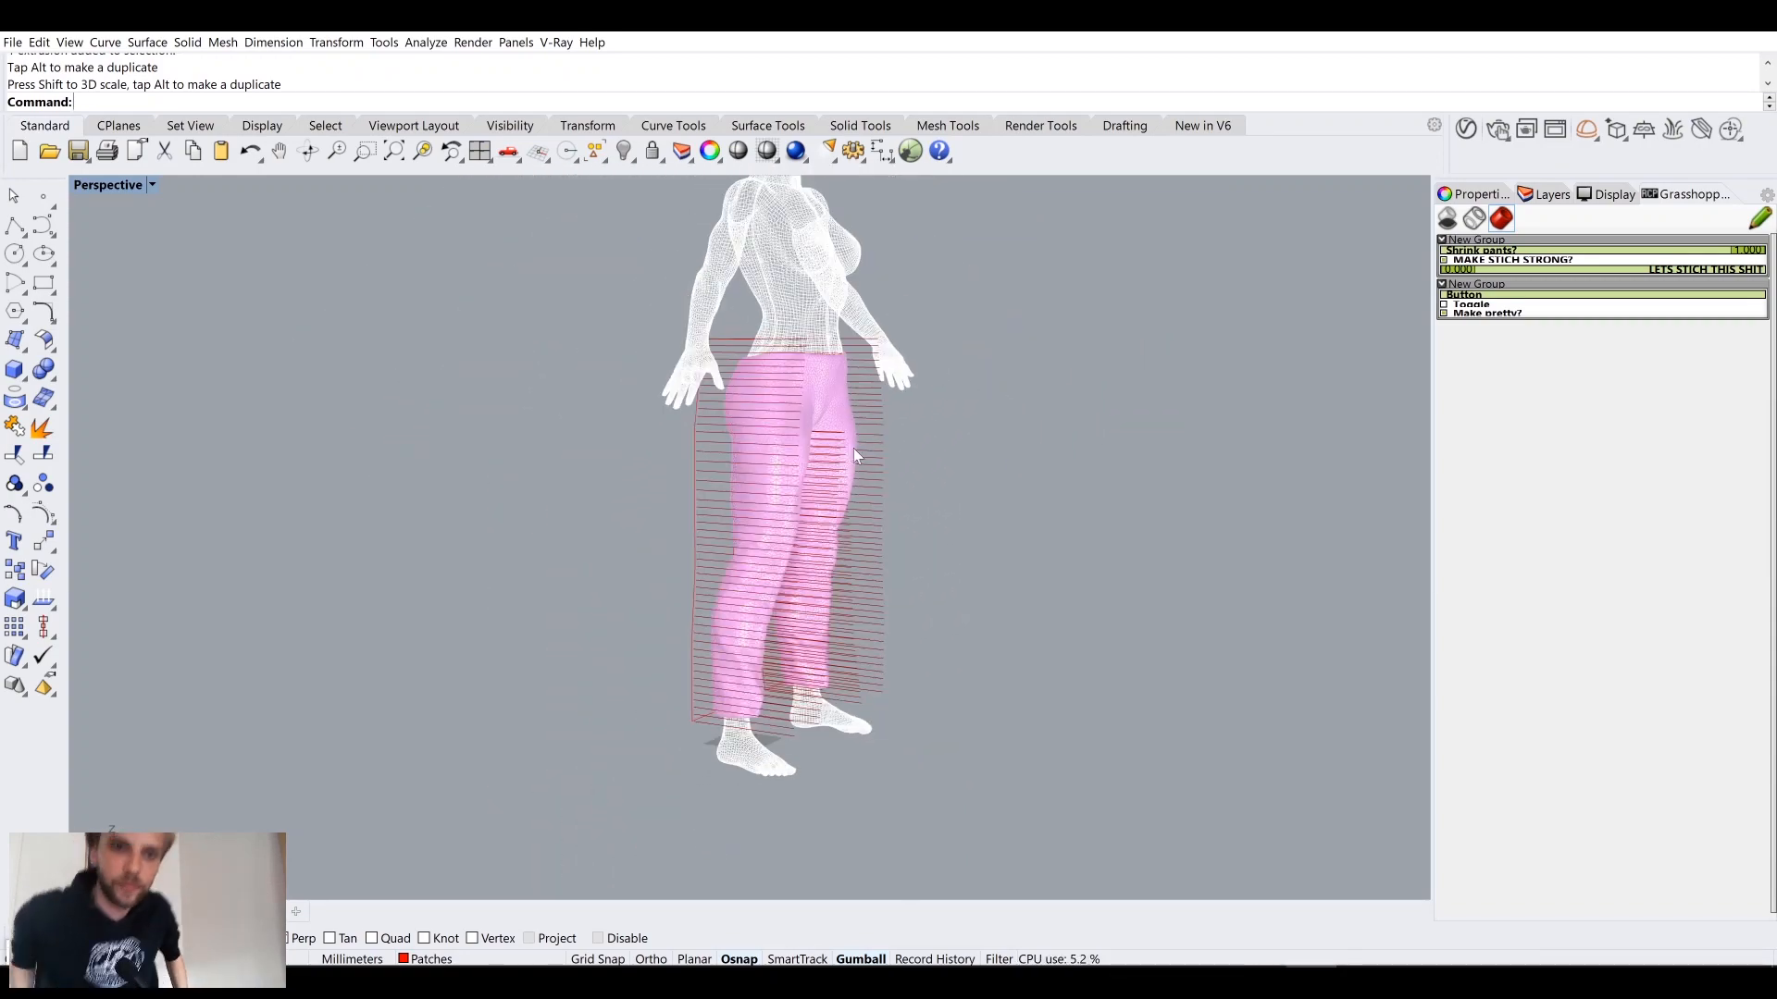
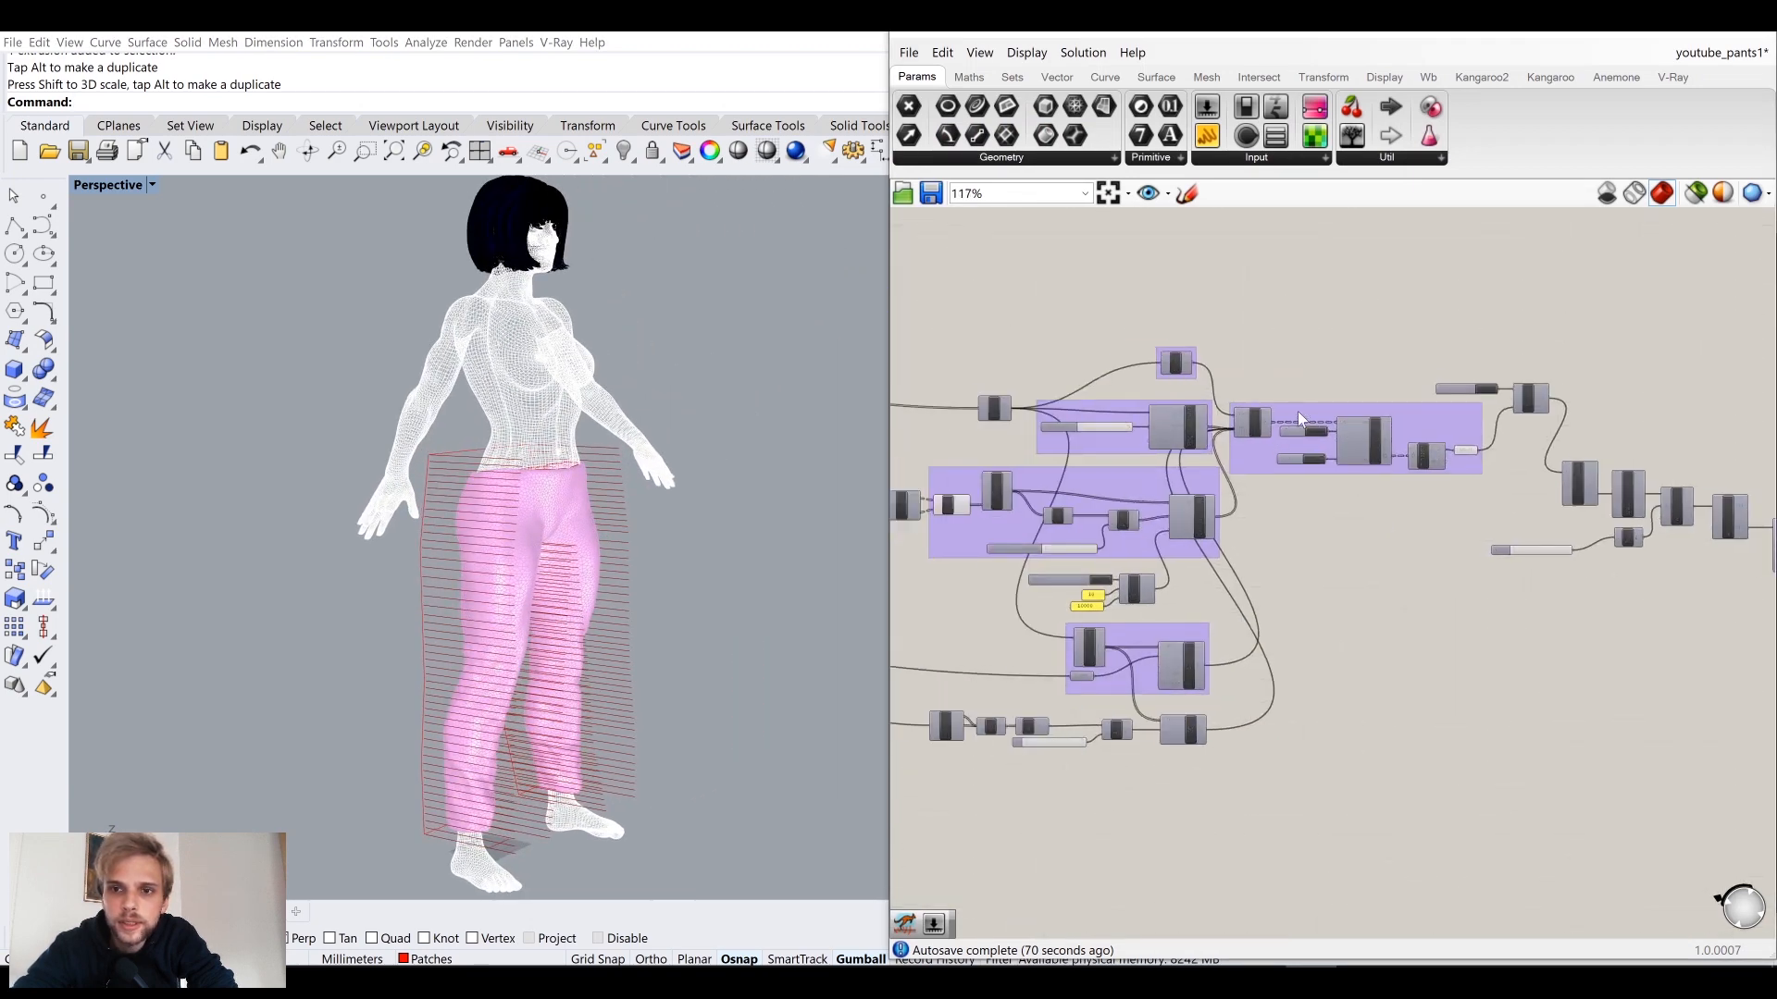
Step: Run the Solver briefly with its Toggle and pause it again
scroll(1296, 509, up, 5)
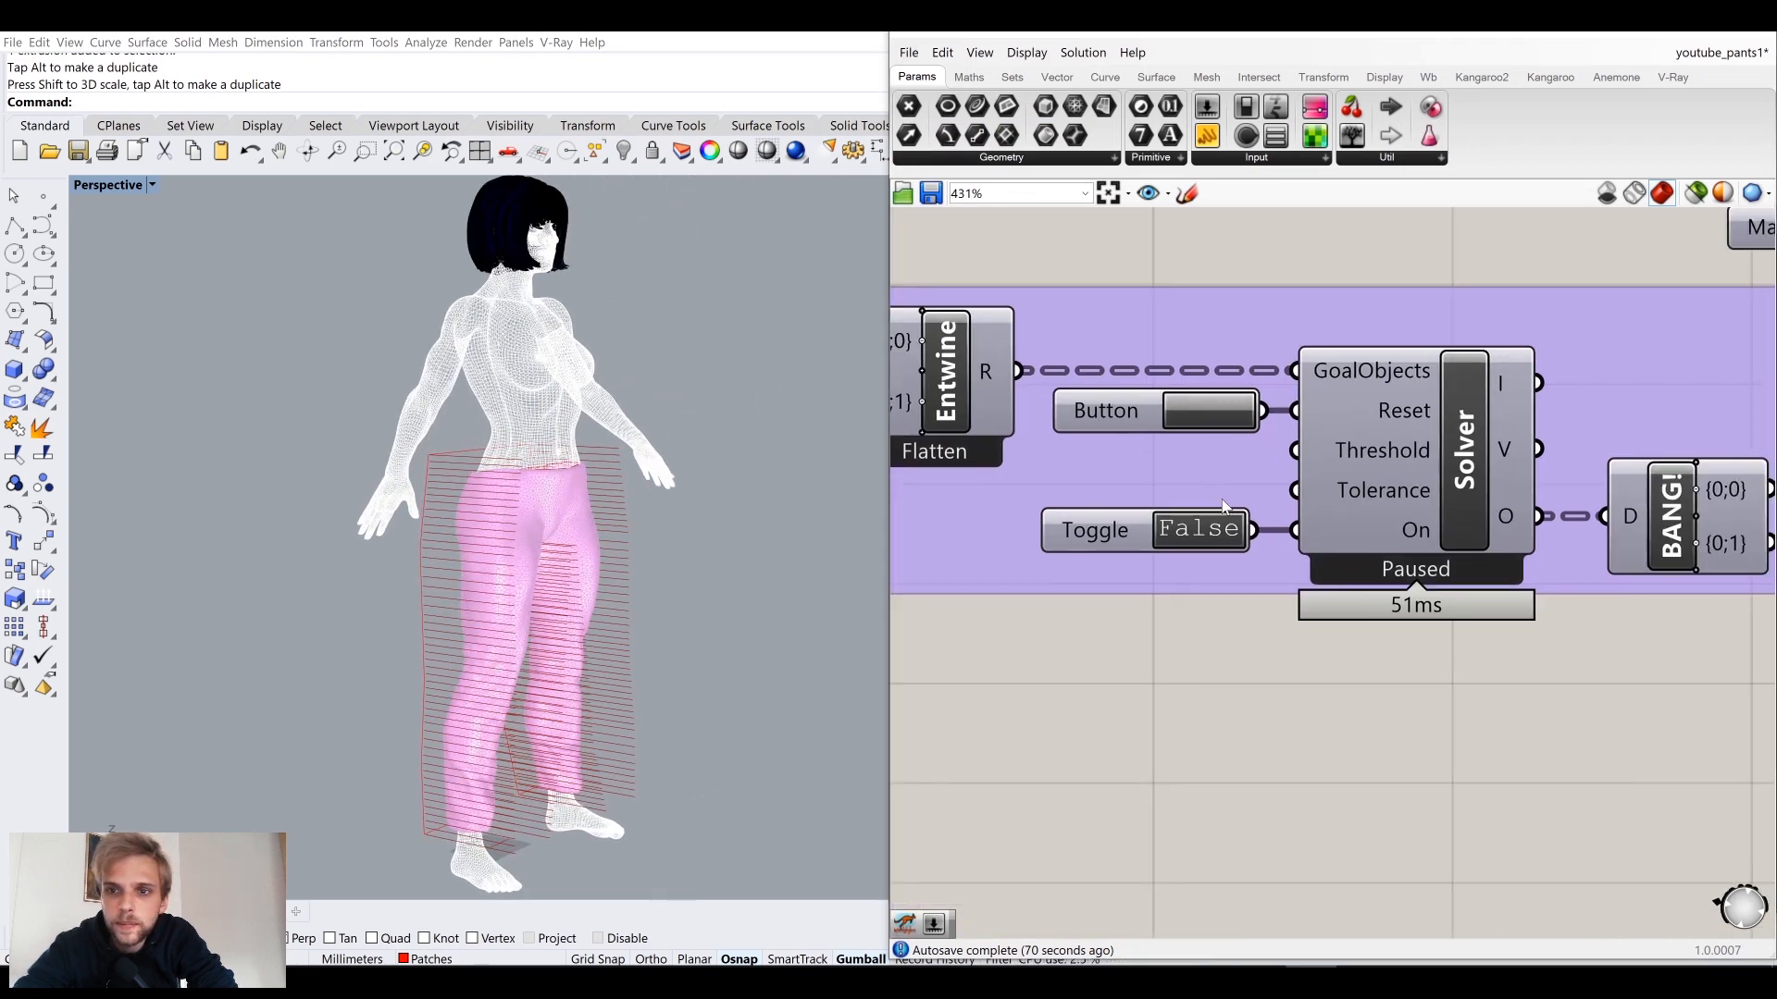
click(1200, 545)
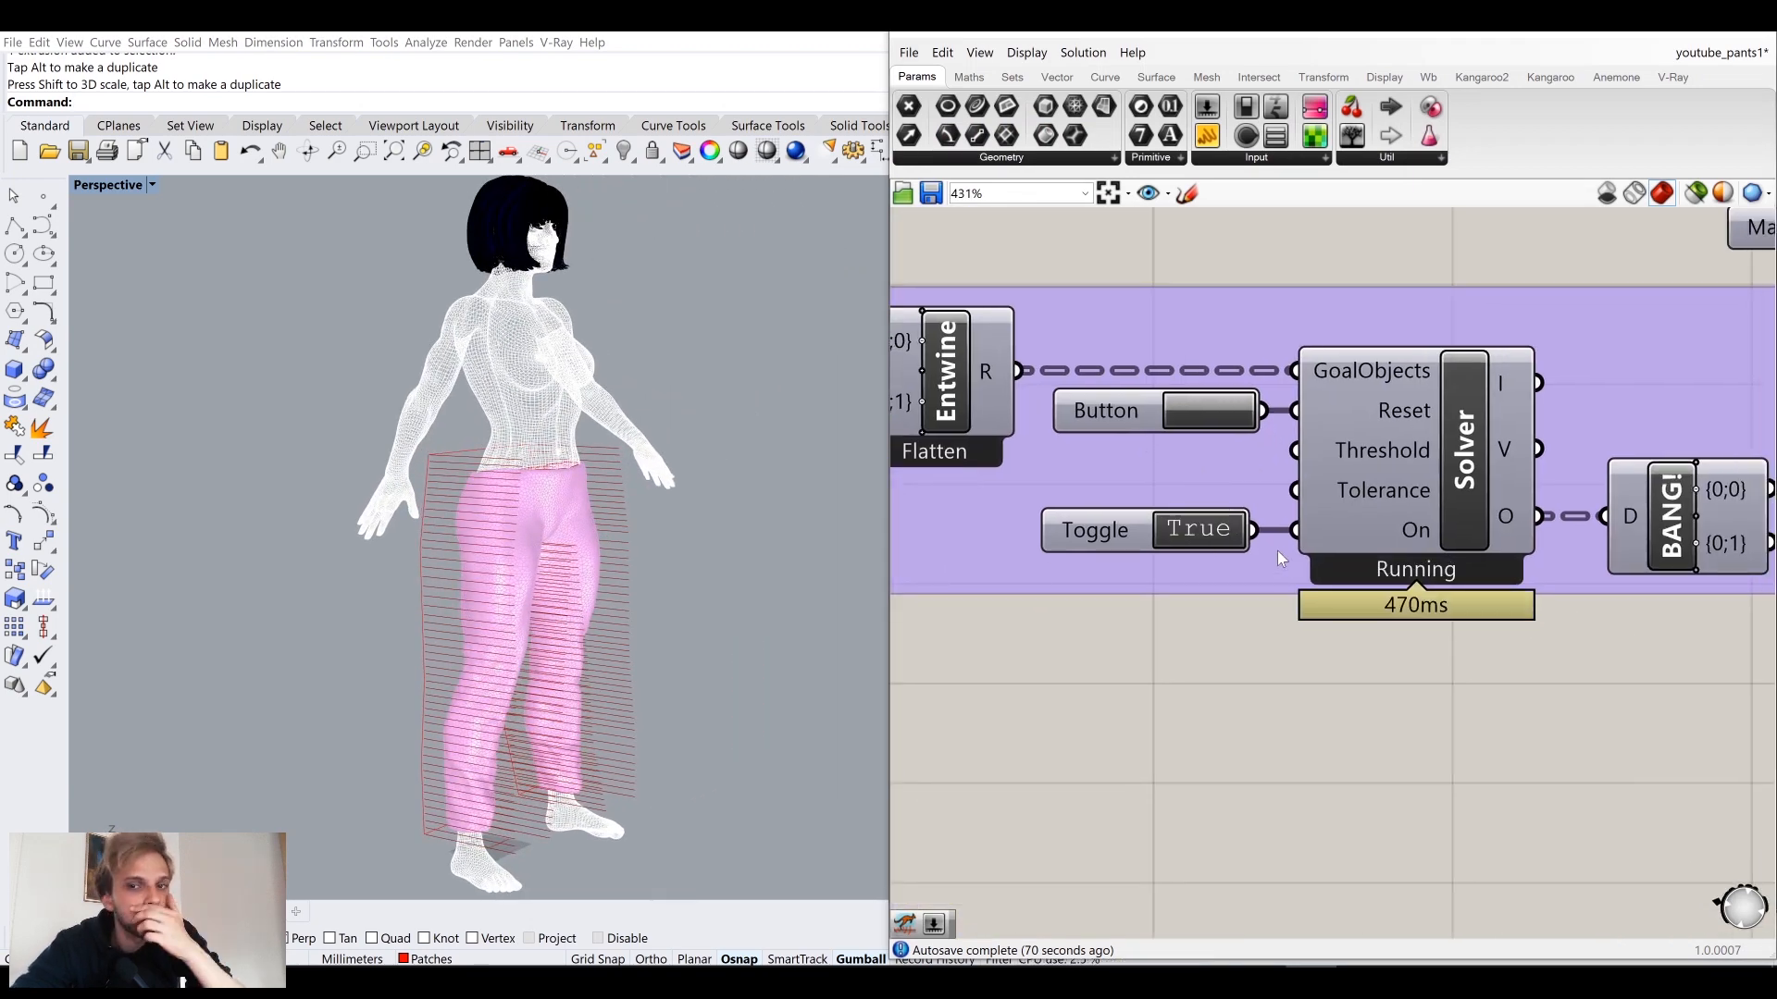
scroll(1209, 565, down, 2)
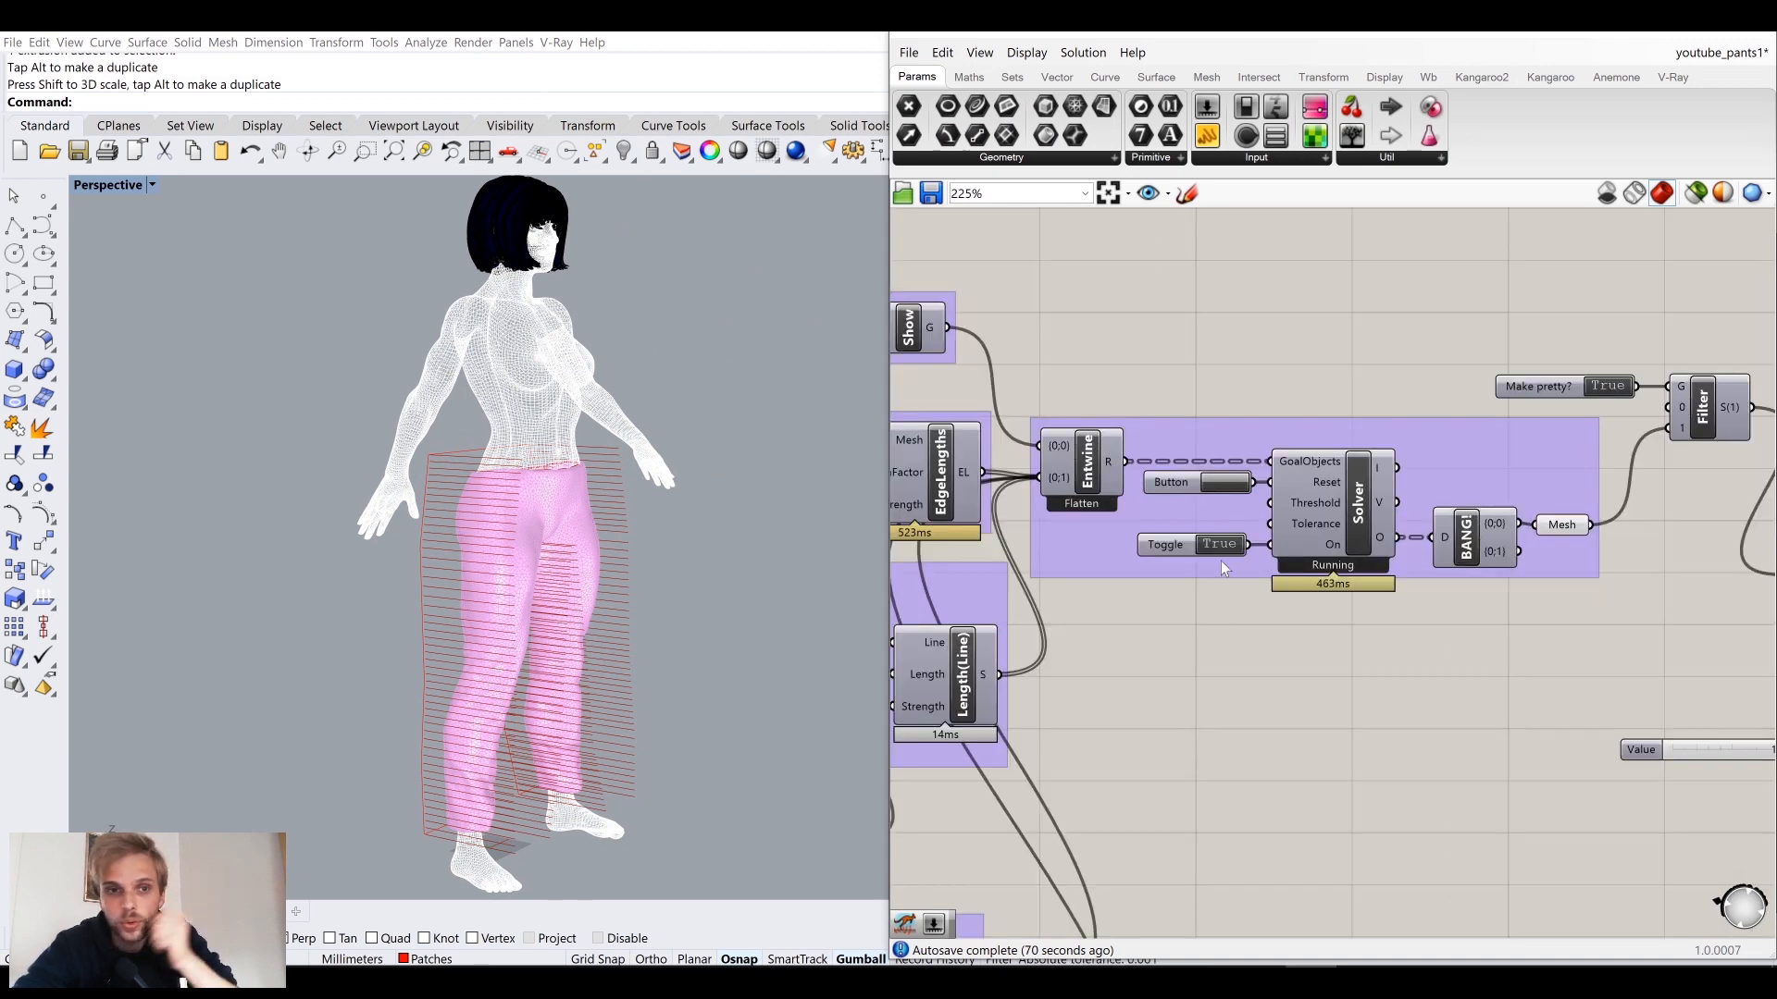
scroll(1220, 561, down, 2)
scroll(1238, 553, up, 2)
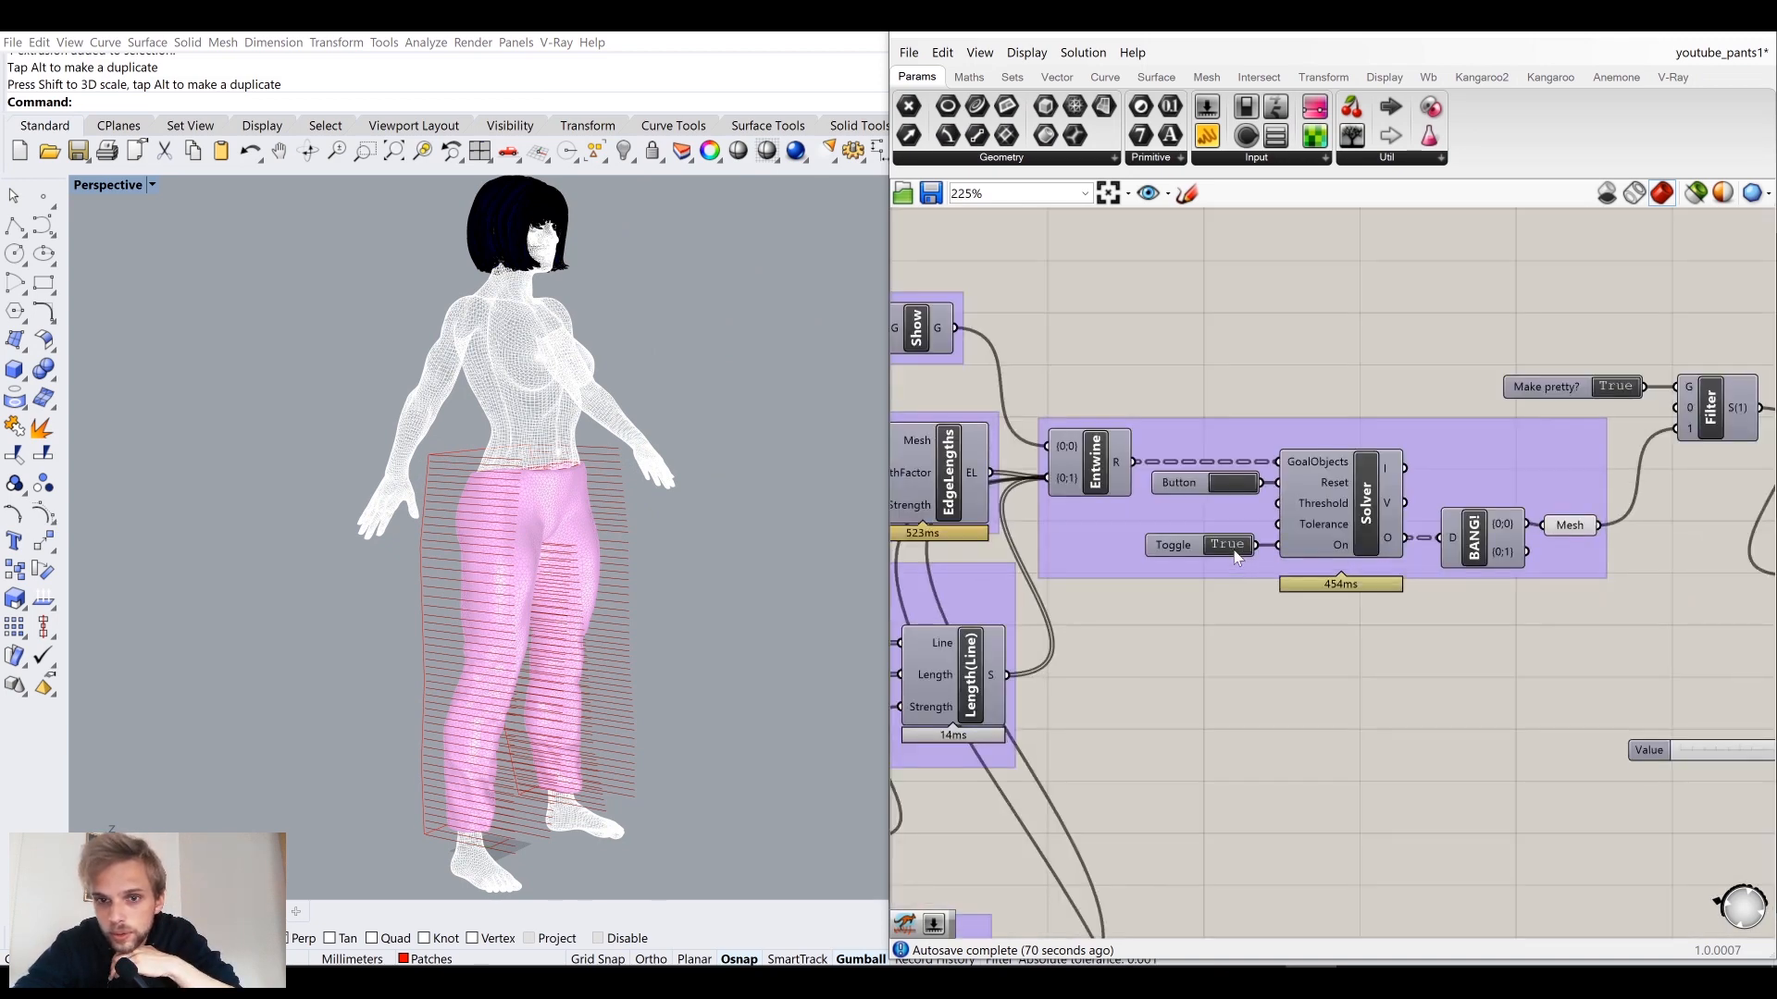
click(1232, 548)
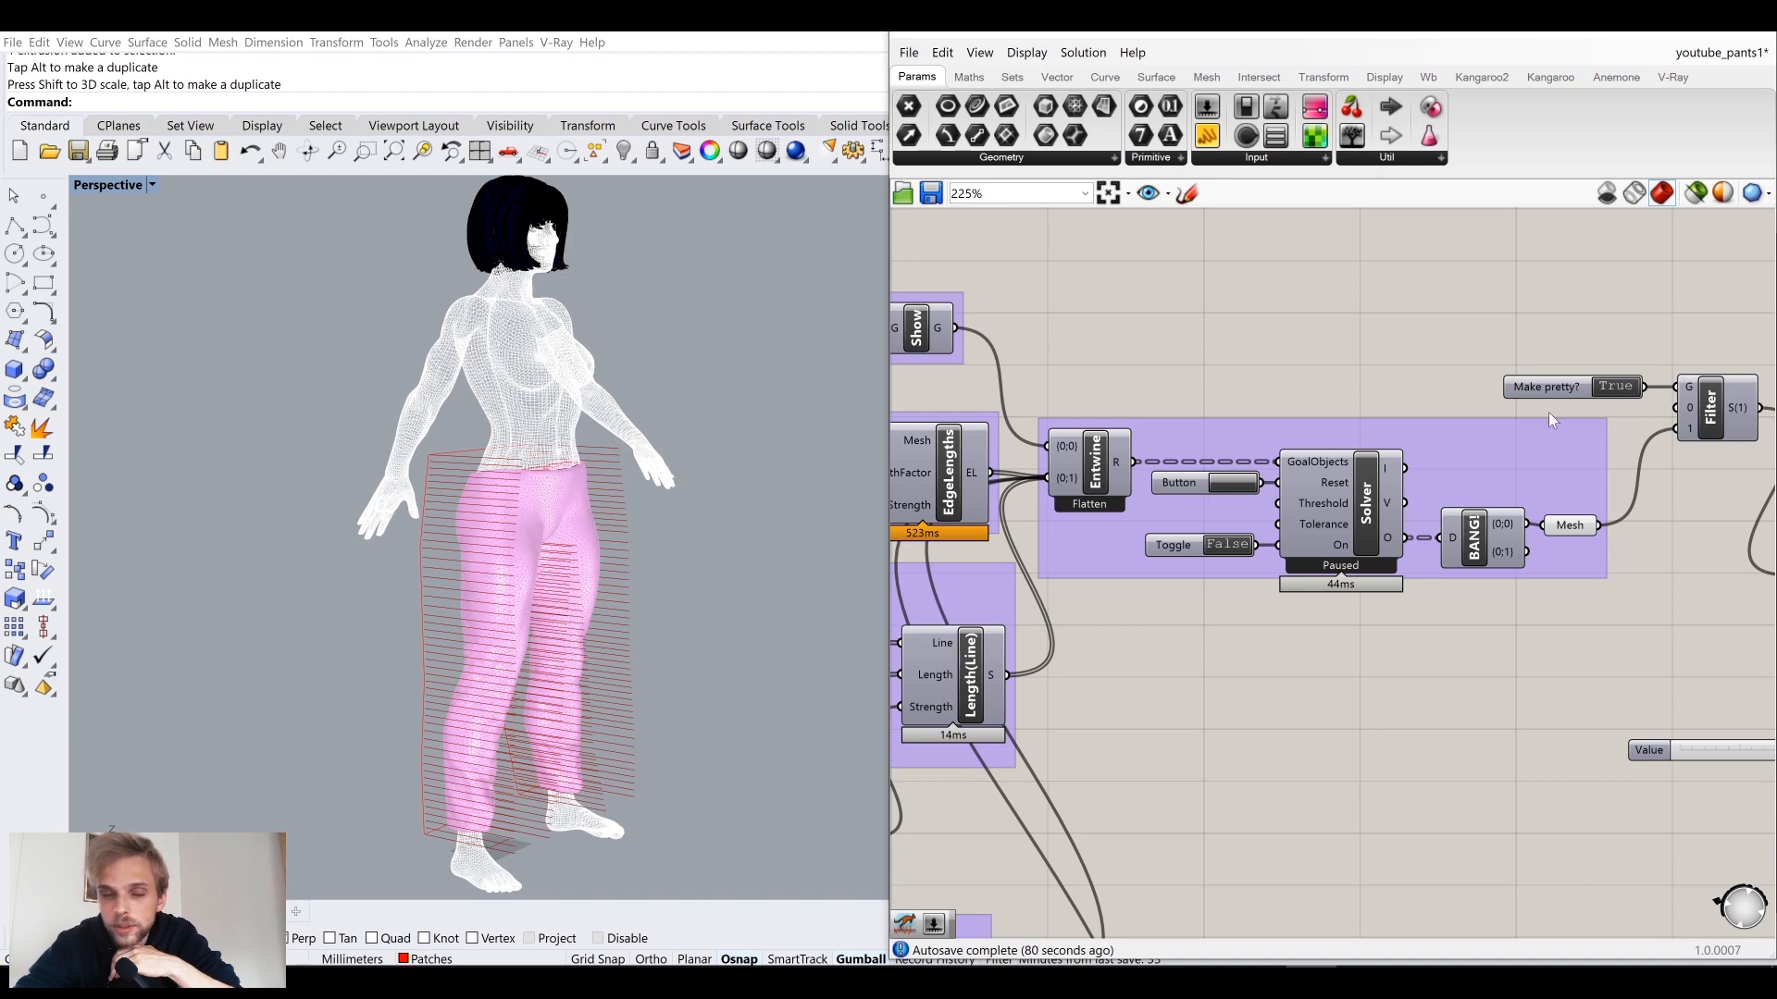
Step: Set Make pretty? to False and reset the Solver so the pants panels return to their starting shape
click(1617, 386)
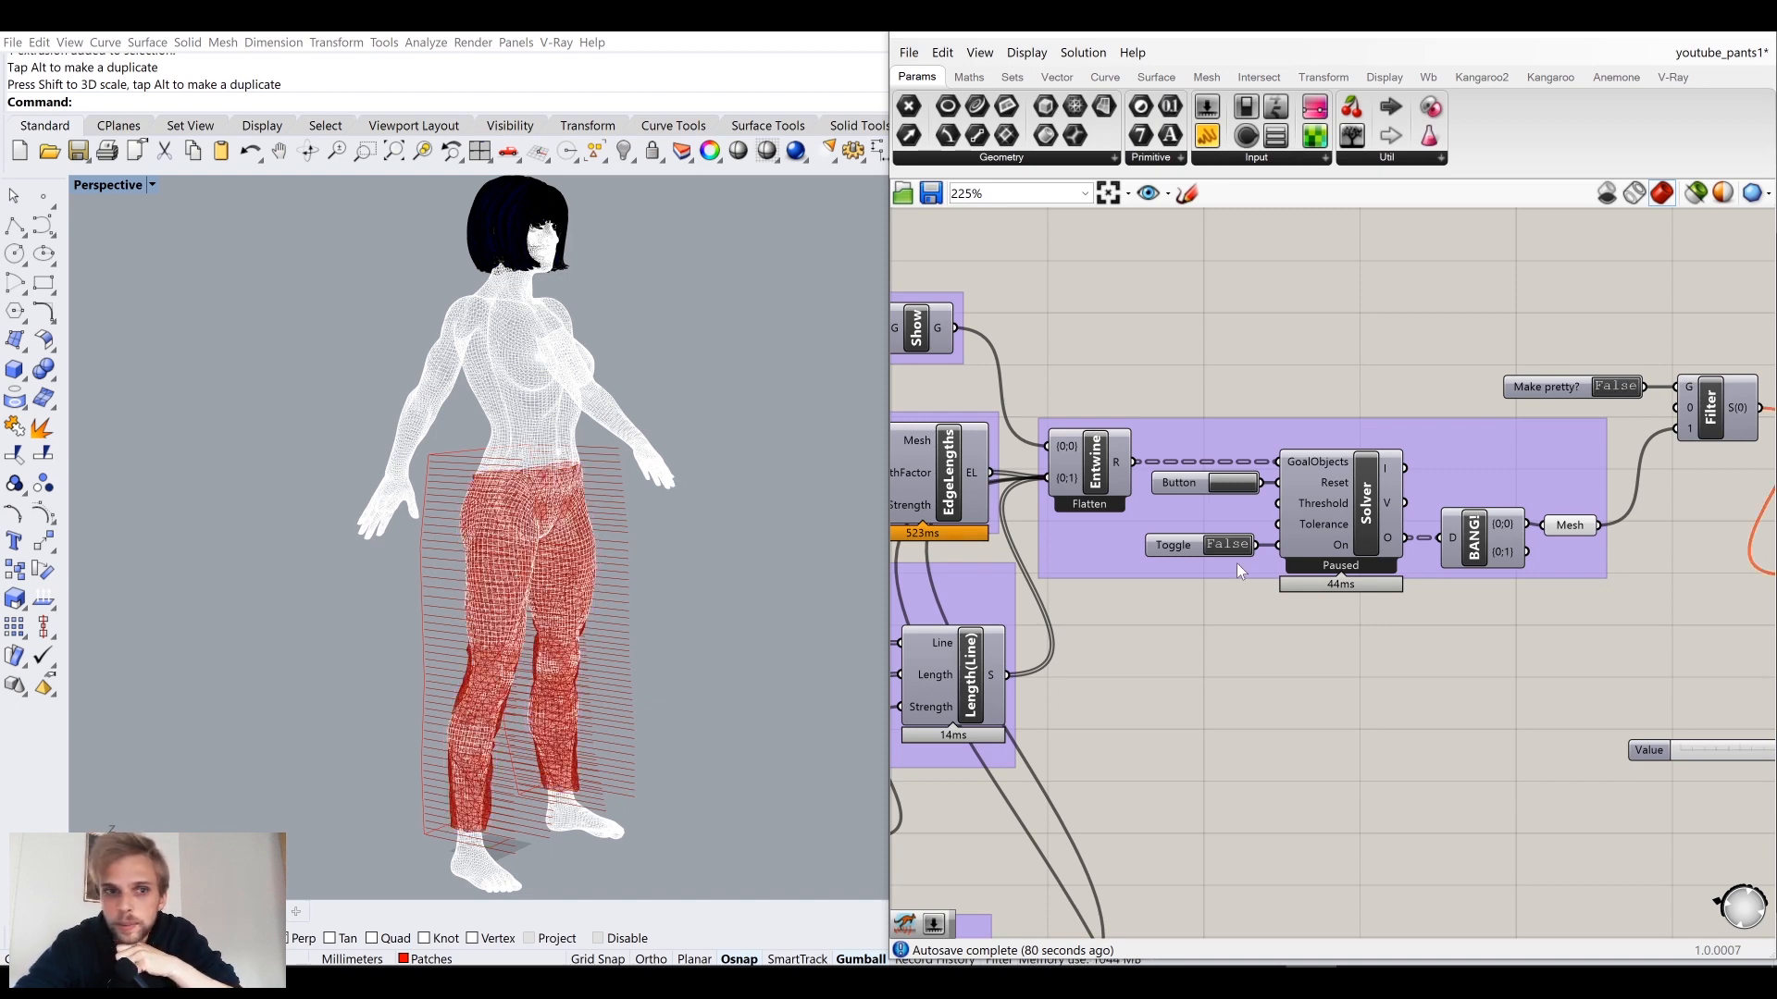
click(1230, 487)
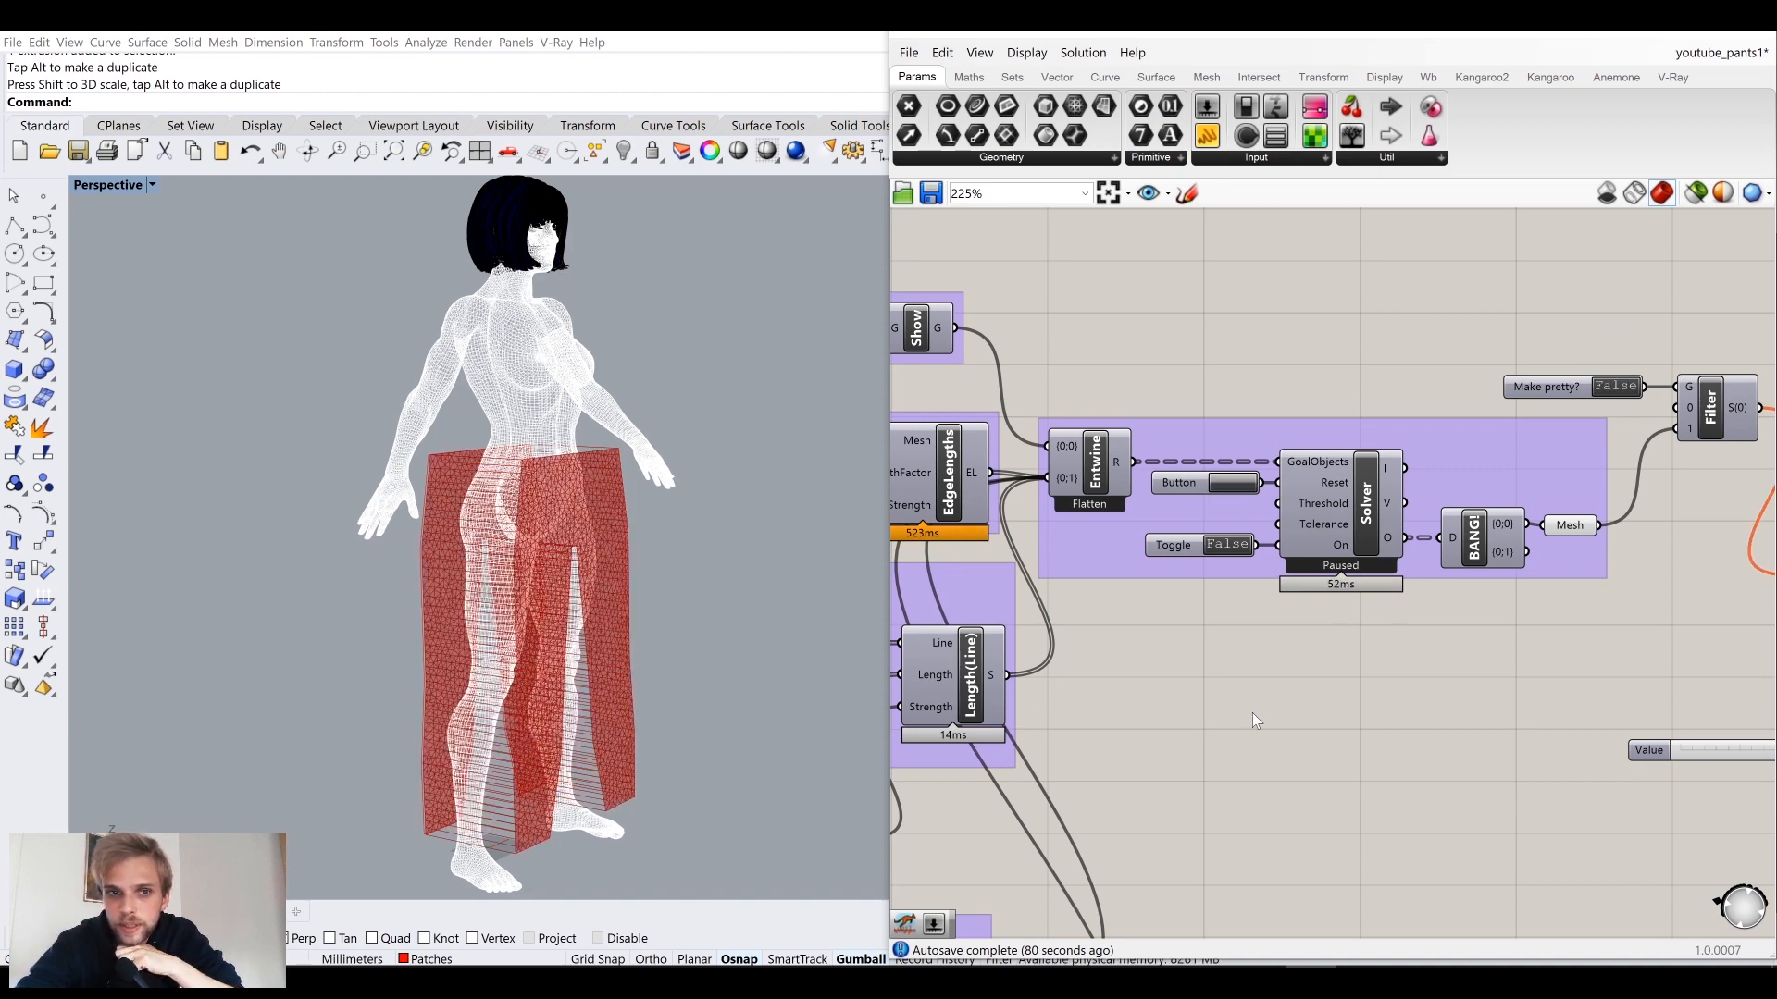
Step: Set the LETS STICH THIS SHIT slider to 1.000
scroll(1208, 712, down, 4)
right_drag(1092, 703, 1352, 581)
scroll(1235, 622, up, 5)
scroll(1234, 621, up, 3)
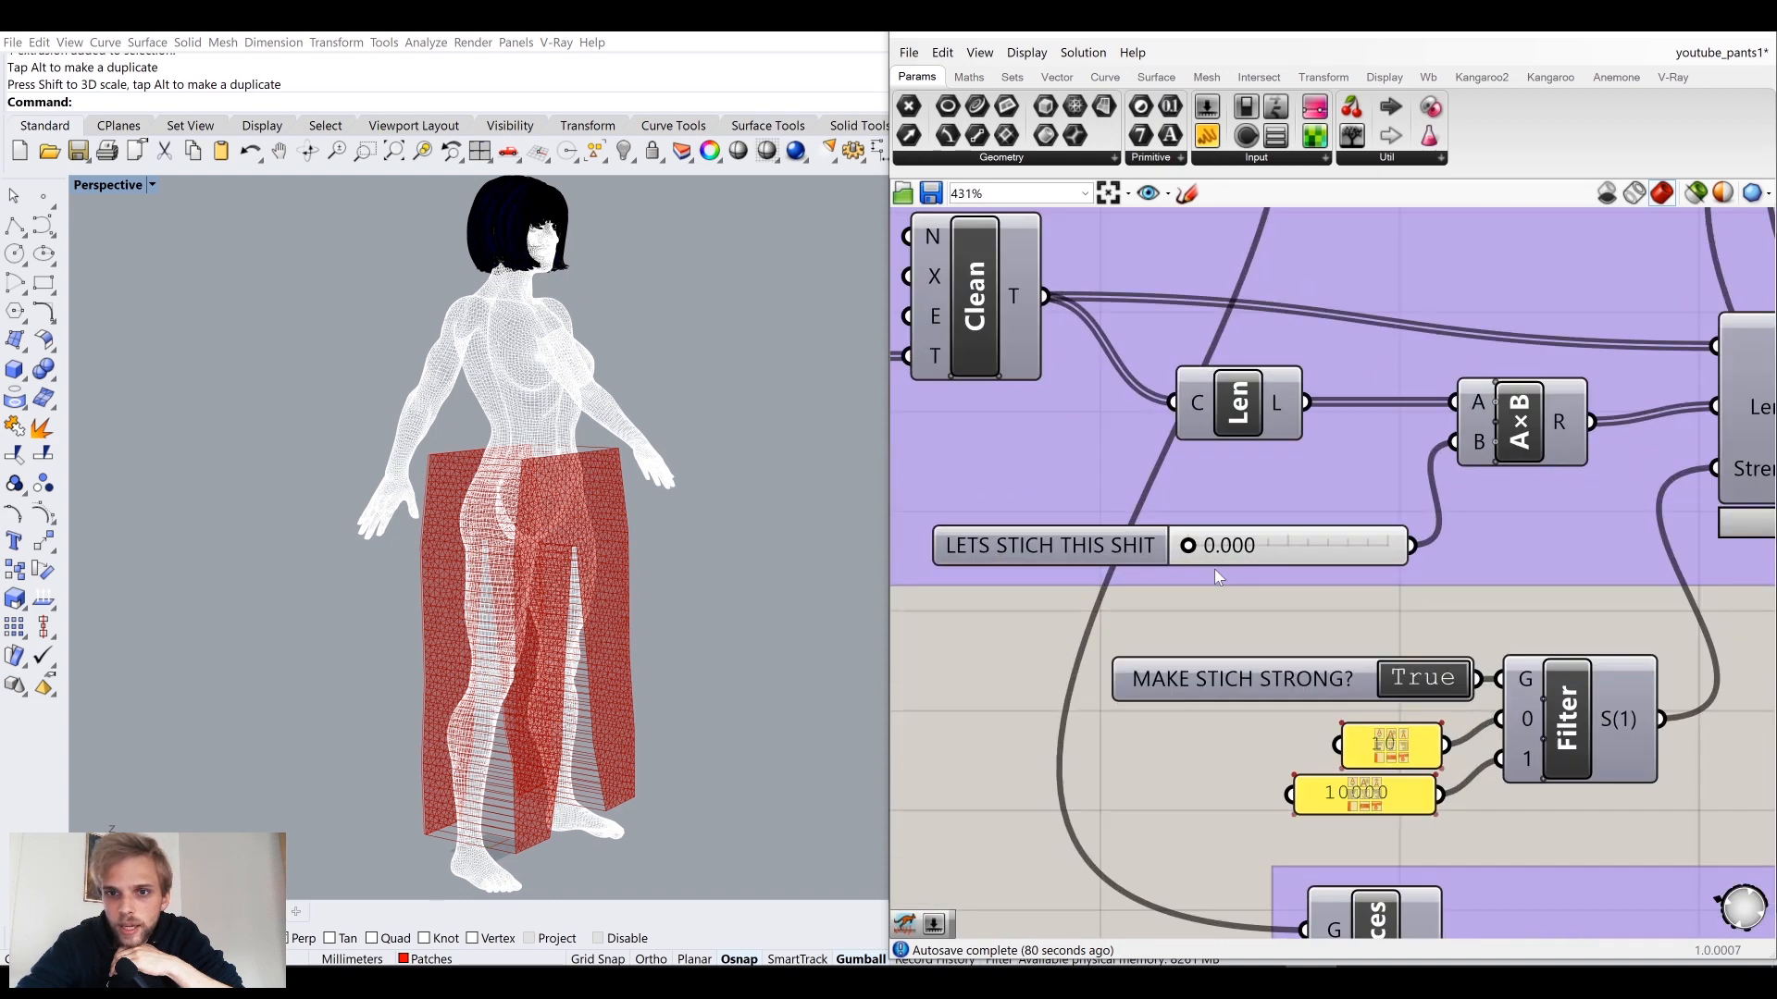
click(1201, 547)
drag(1377, 546, 1543, 586)
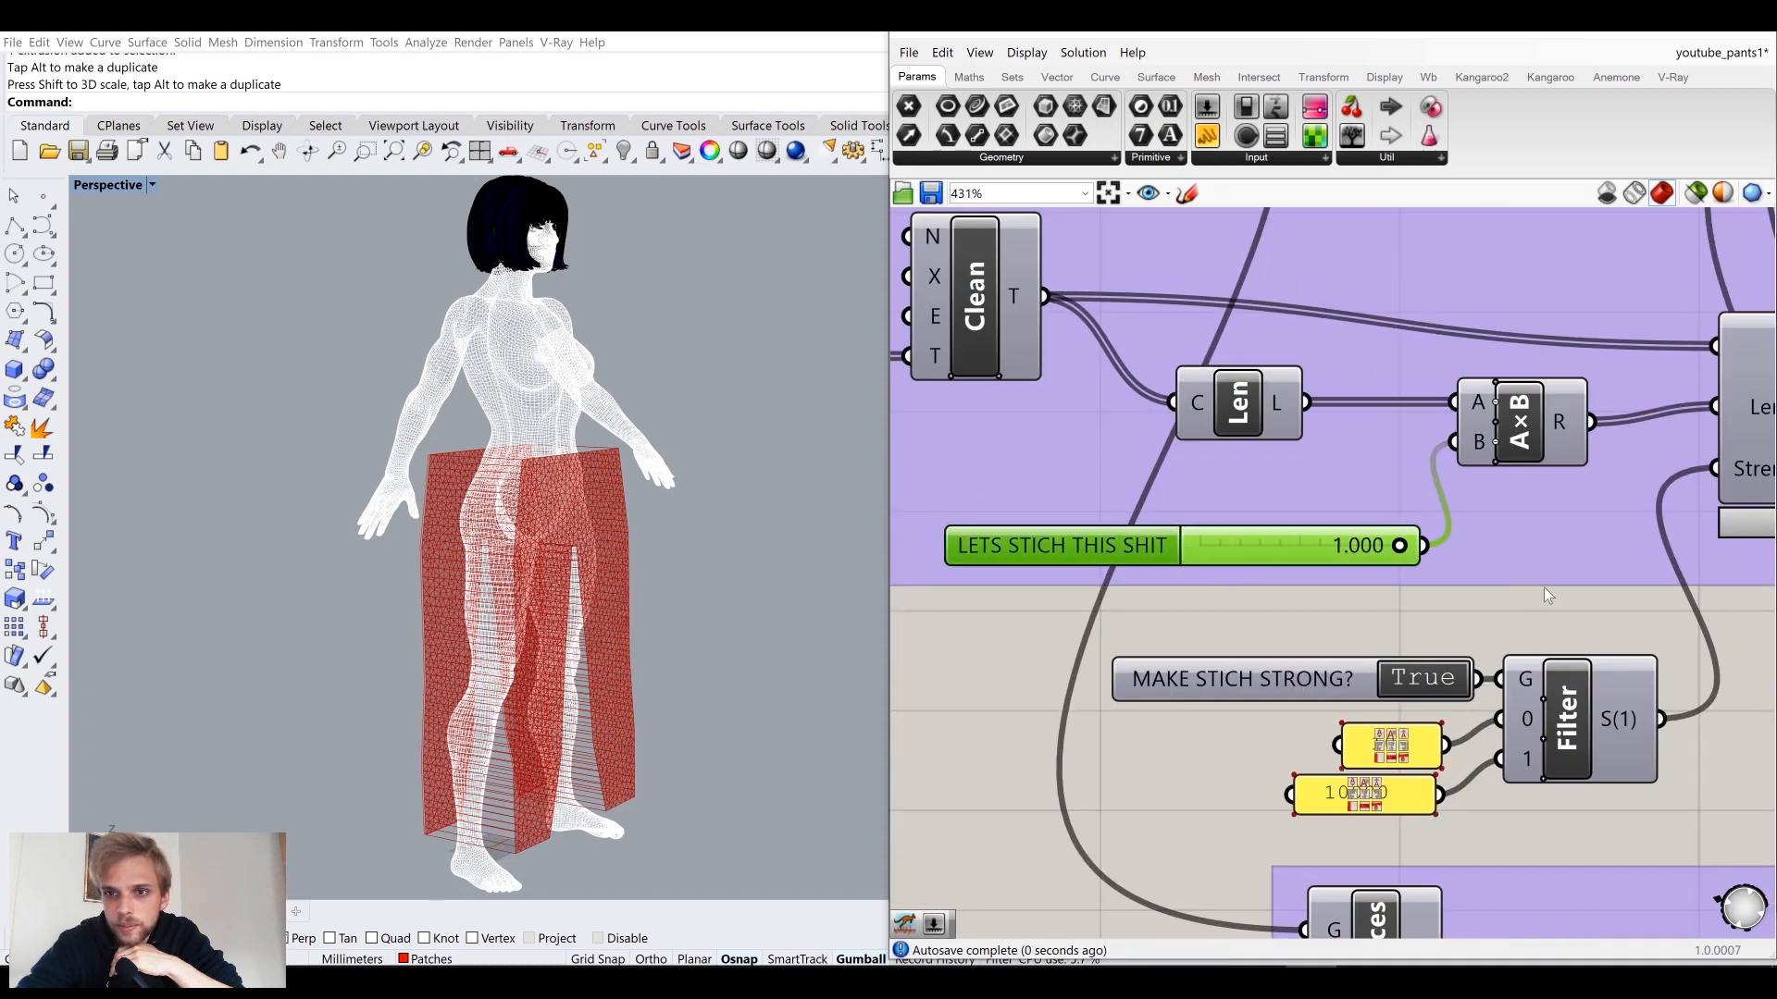
Step: Set the MAKE STICH STRONG? toggle to False
right_drag(1544, 586, 1340, 521)
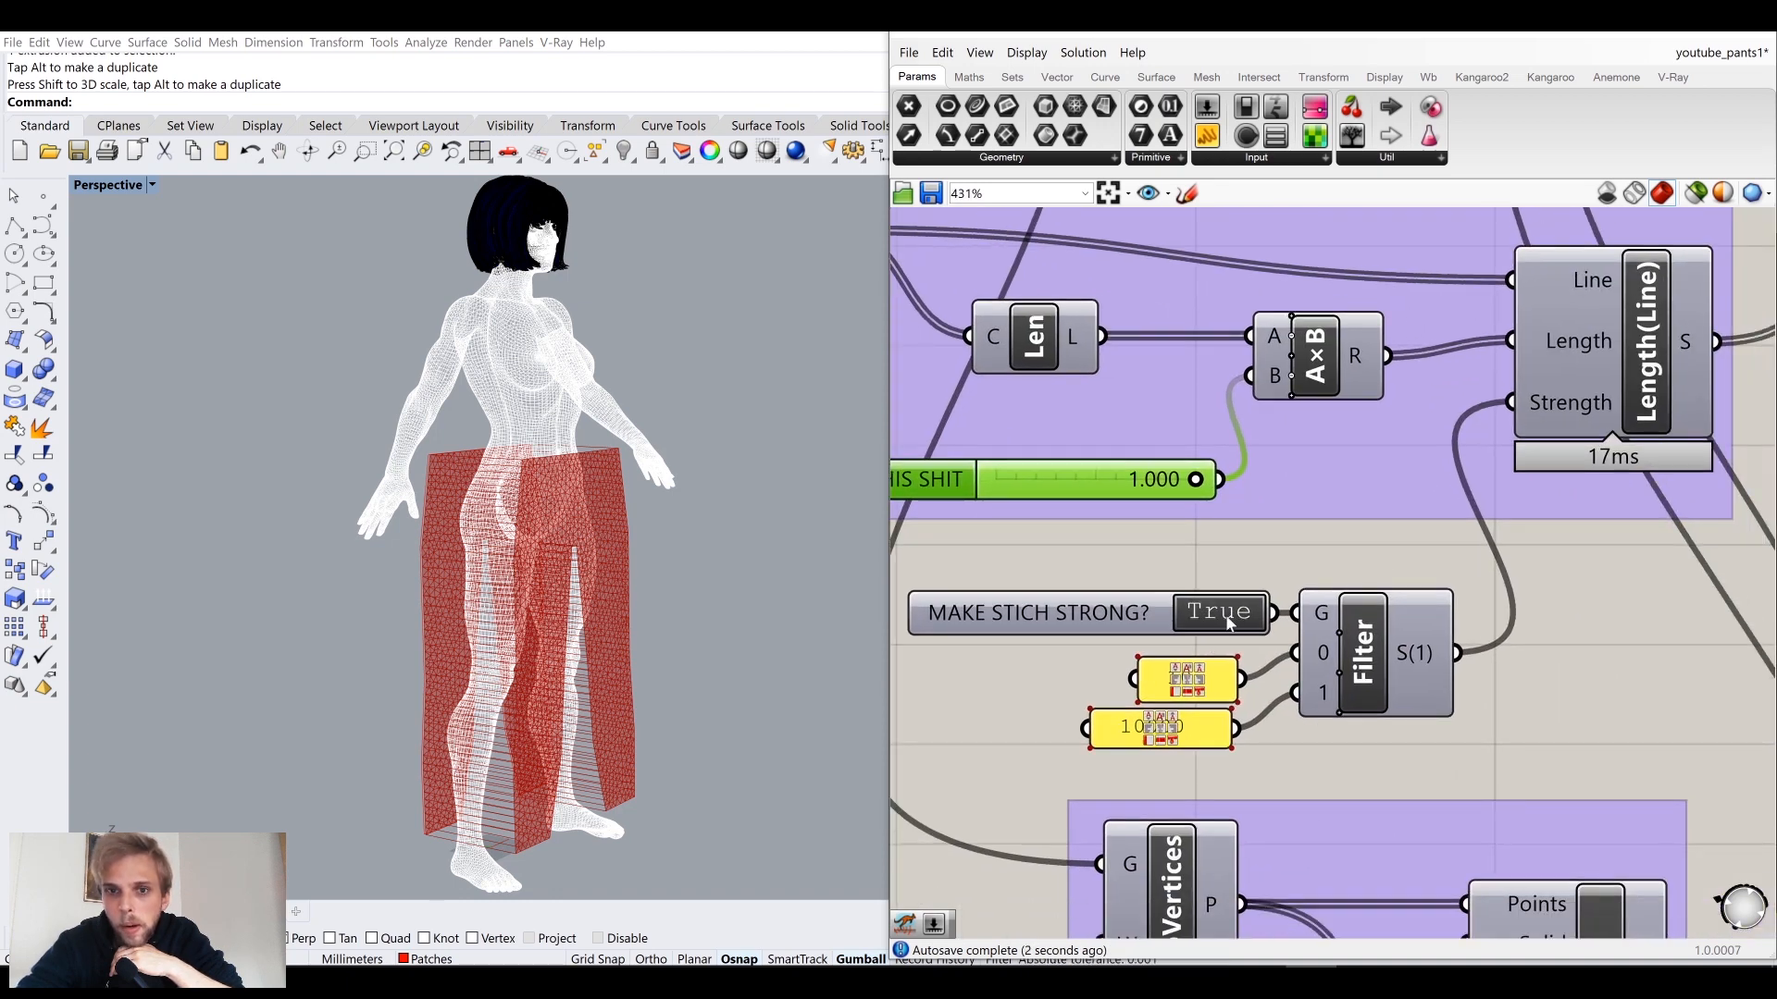
double_click(1218, 614)
scroll(1450, 630, down, 3)
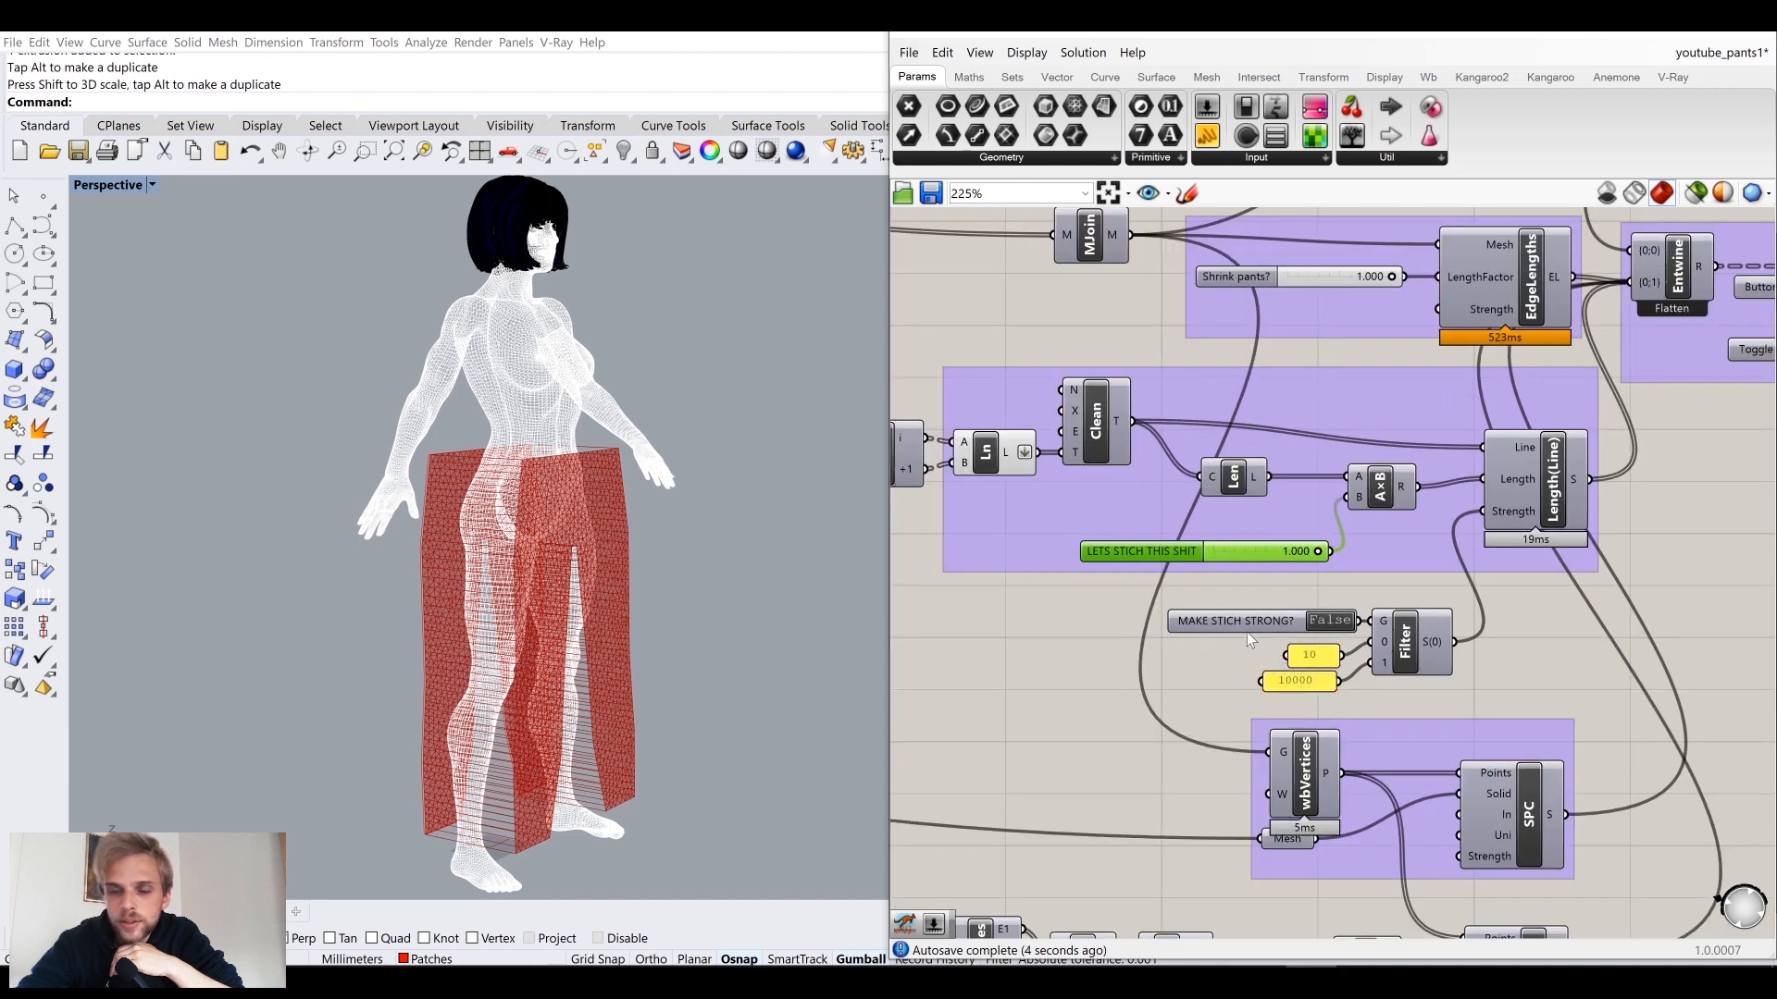
Step: Move the Grasshopper window off the remote panel and undock that panel into a floating window
drag(1501, 39, 914, 227)
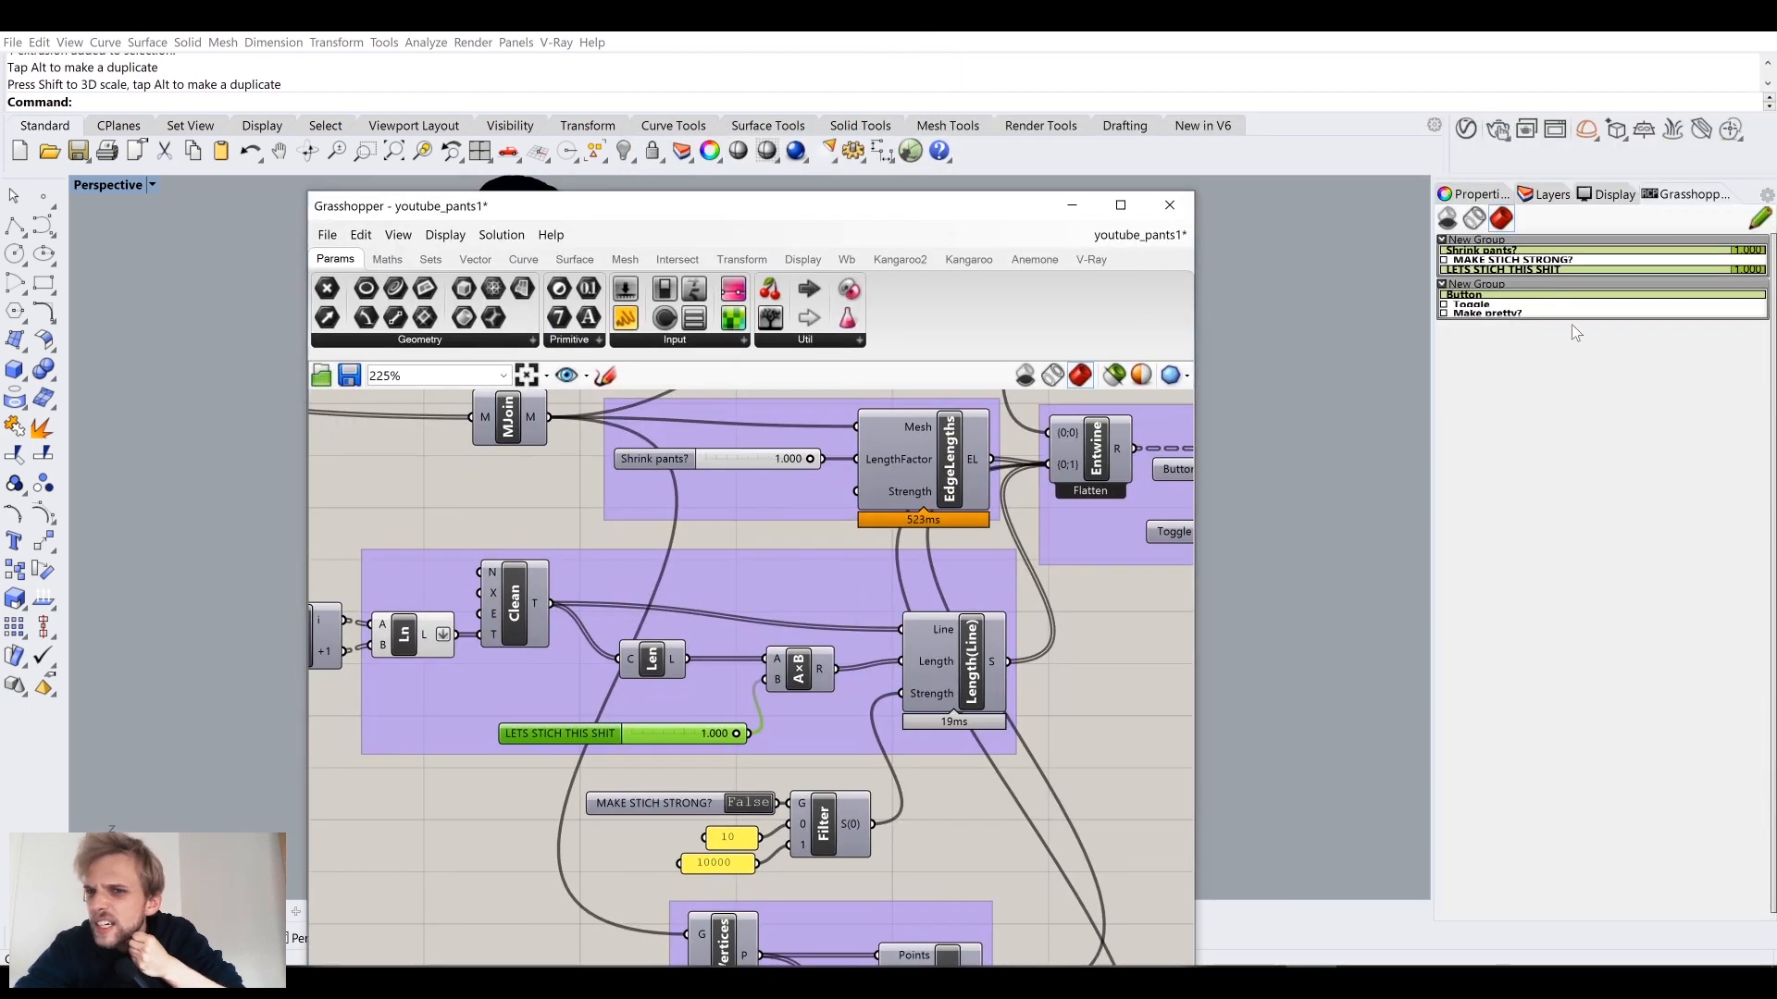
click(1581, 370)
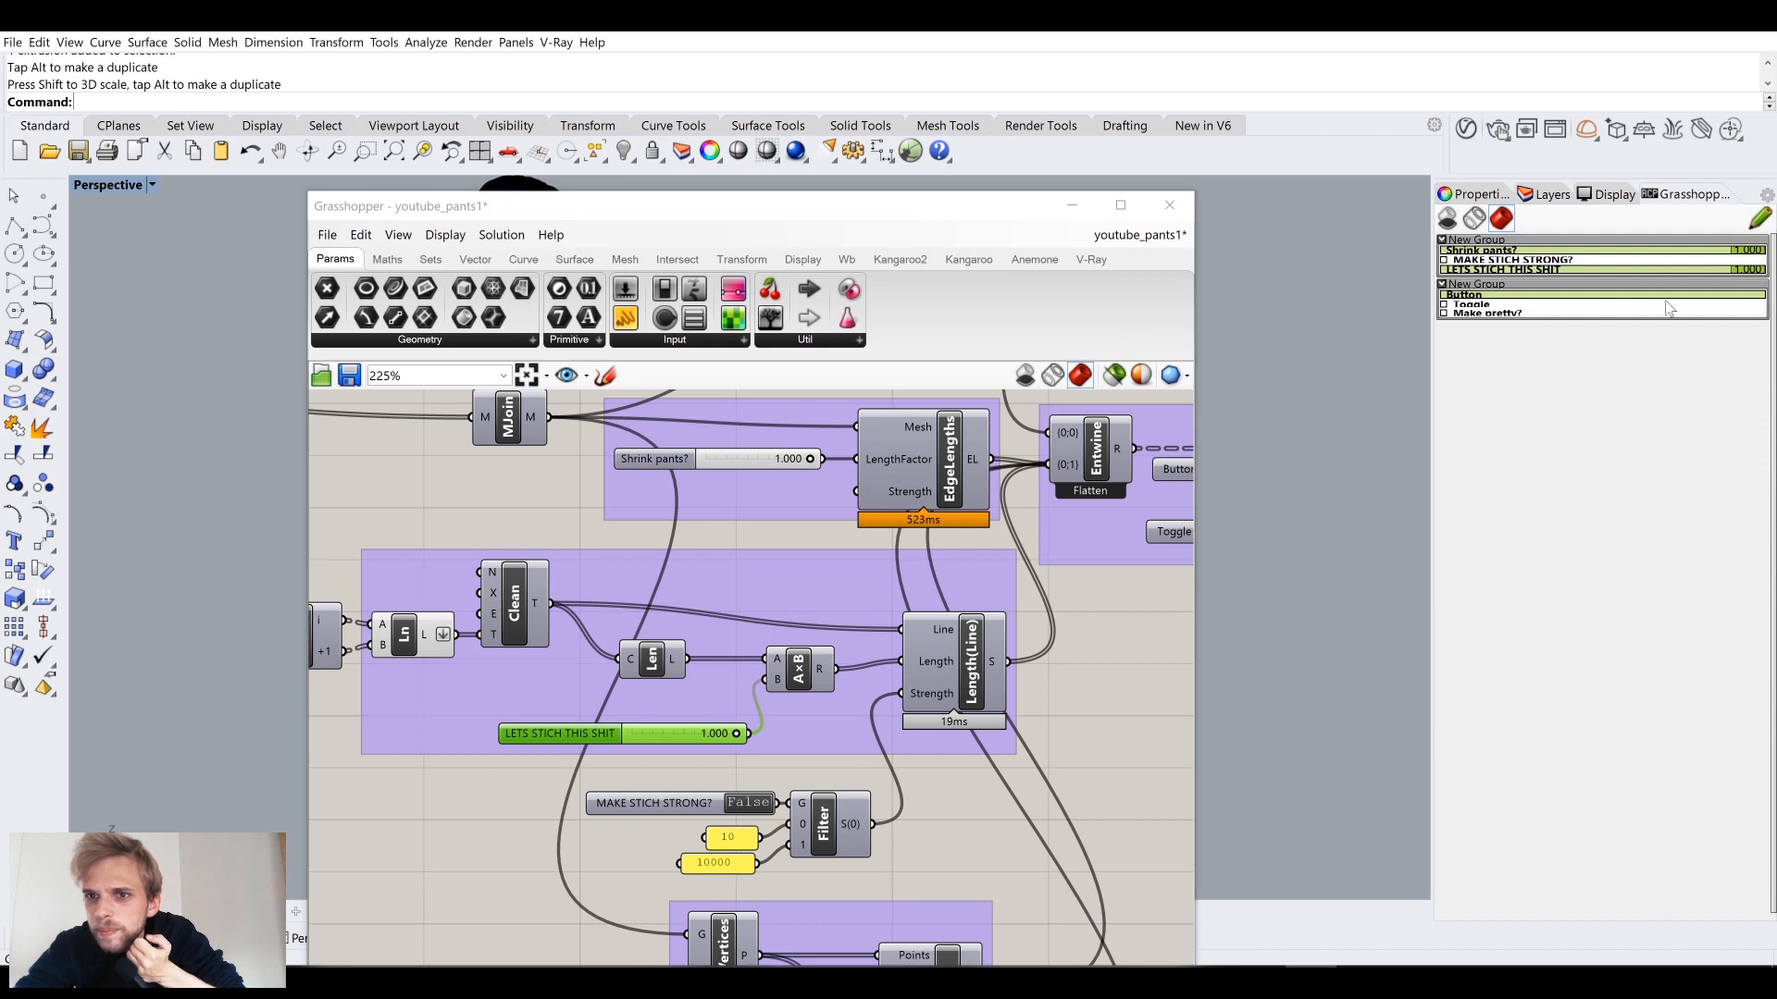
drag(1681, 193, 1301, 218)
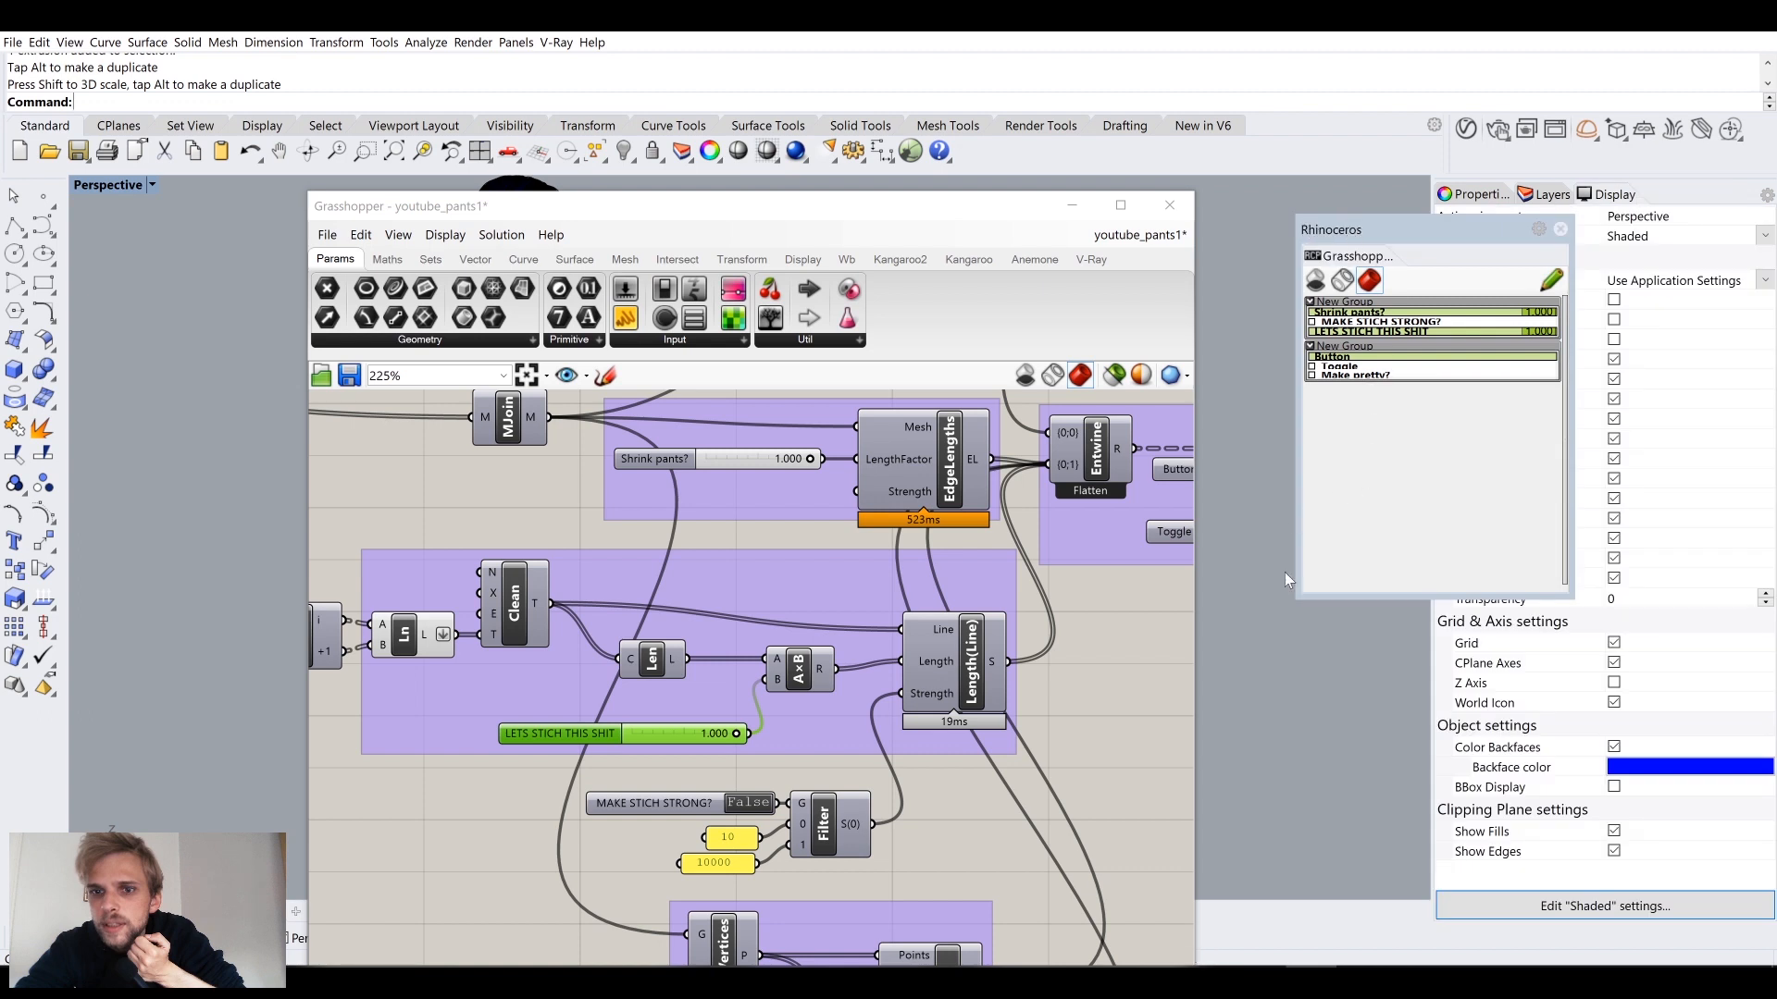
Step: Reshape the floating remote panel into a wide, short strip, and rearrange it and the Grasshopper window to uncover the body model
drag(1297, 597, 1203, 675)
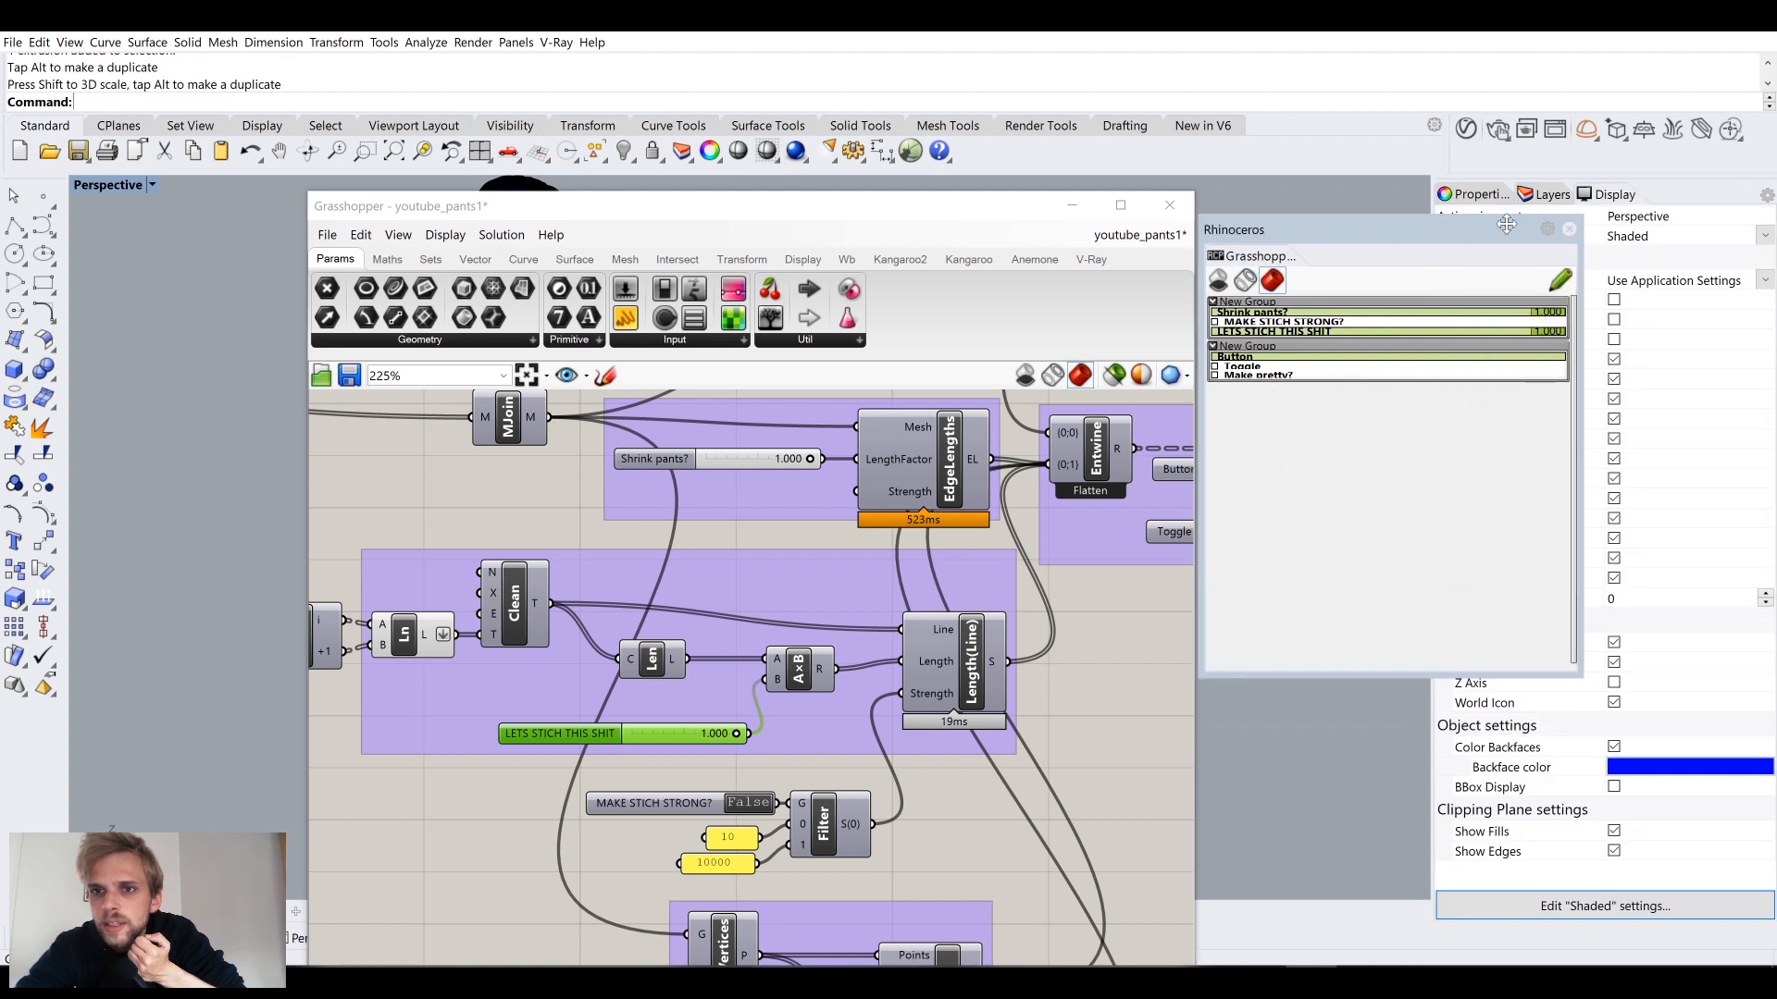
click(1547, 230)
click(1344, 489)
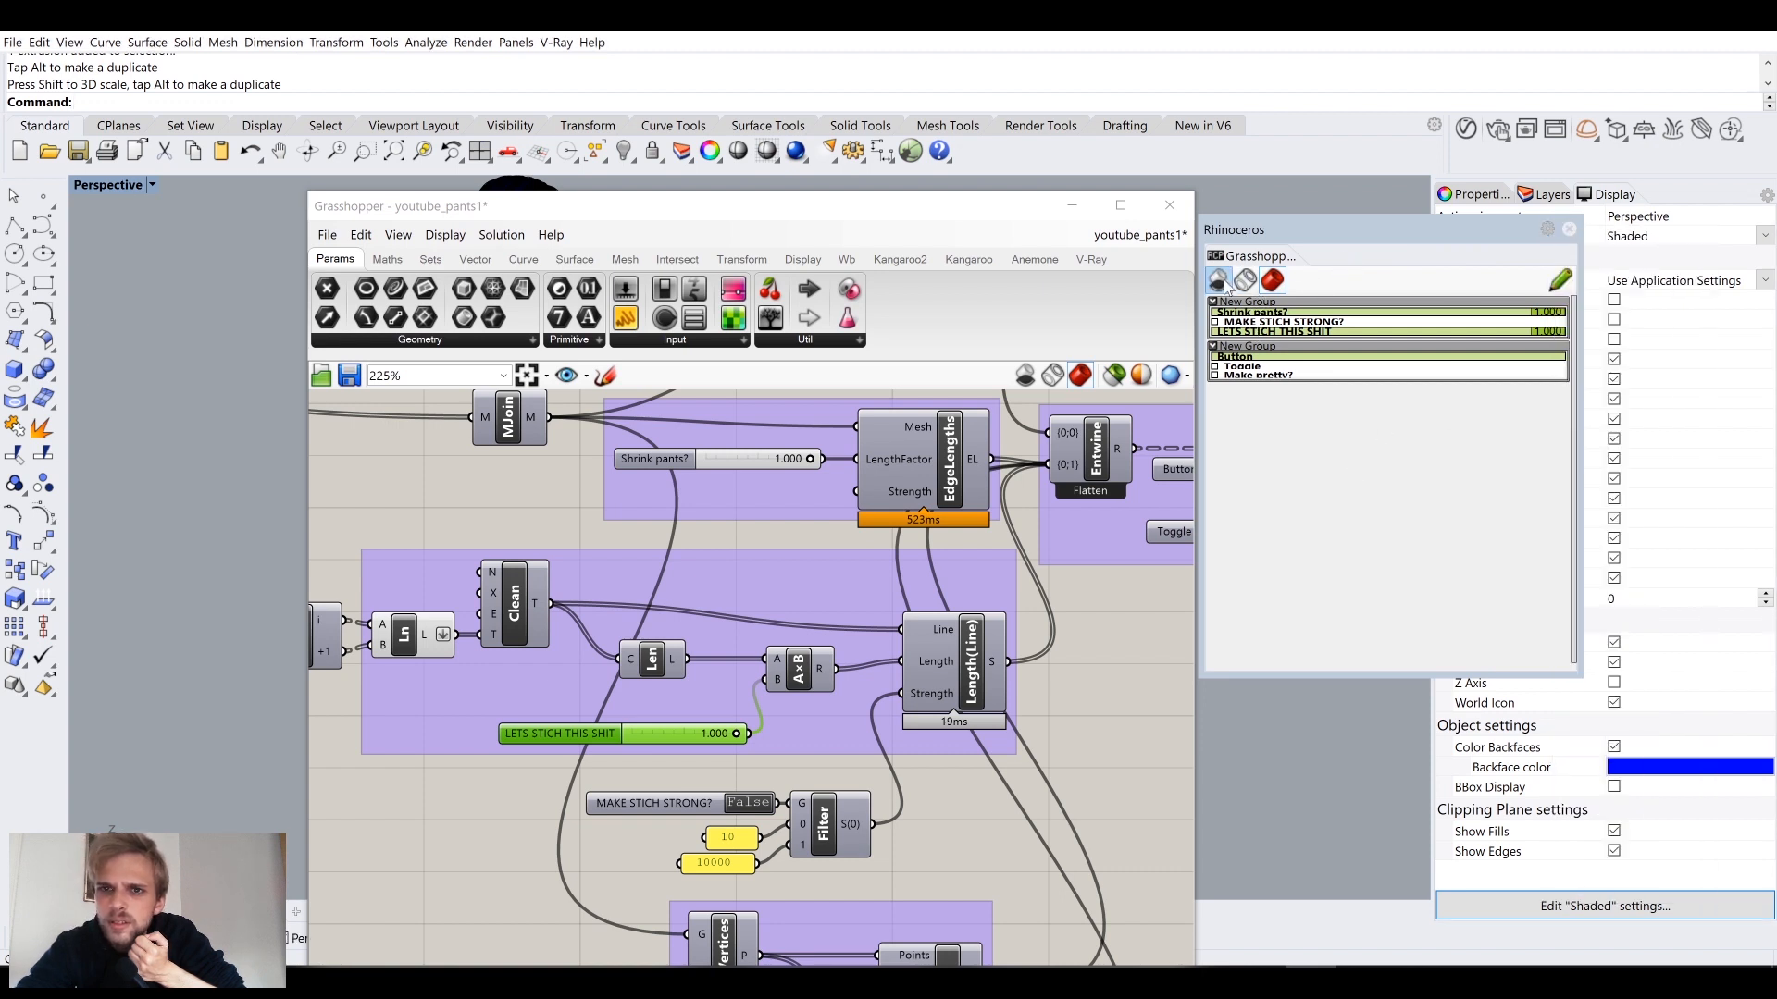
drag(1195, 673, 885, 389)
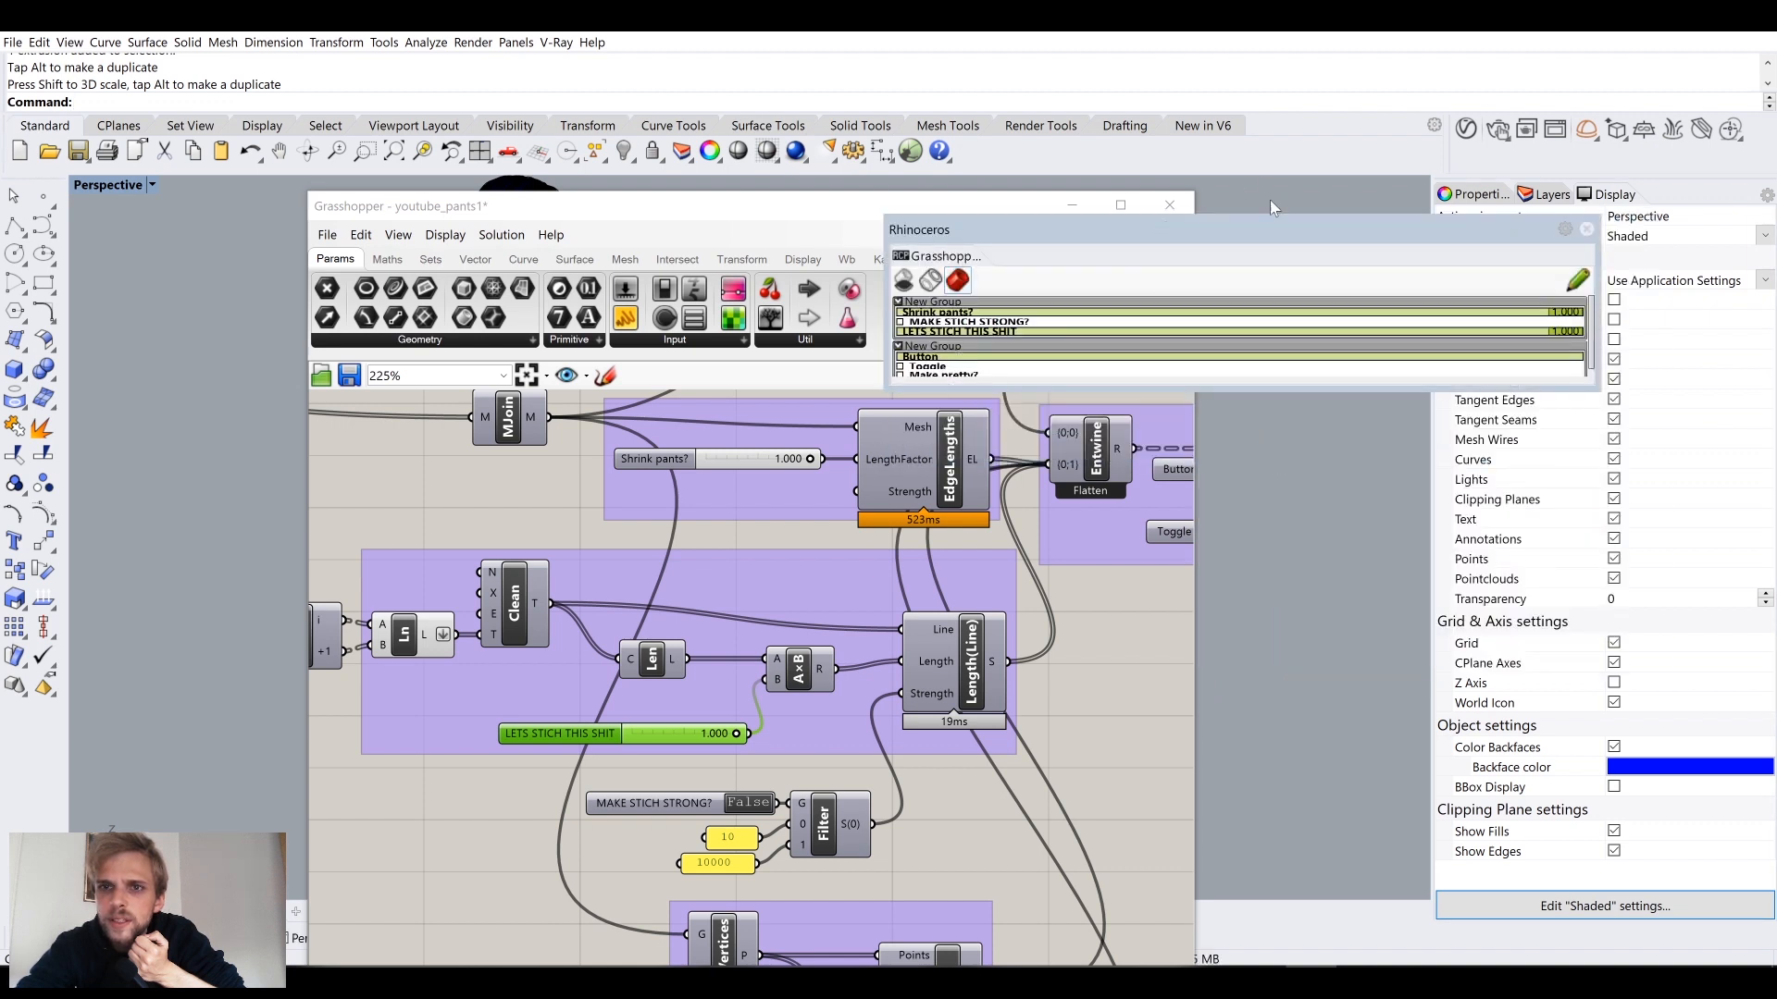
drag(1271, 231, 1099, 735)
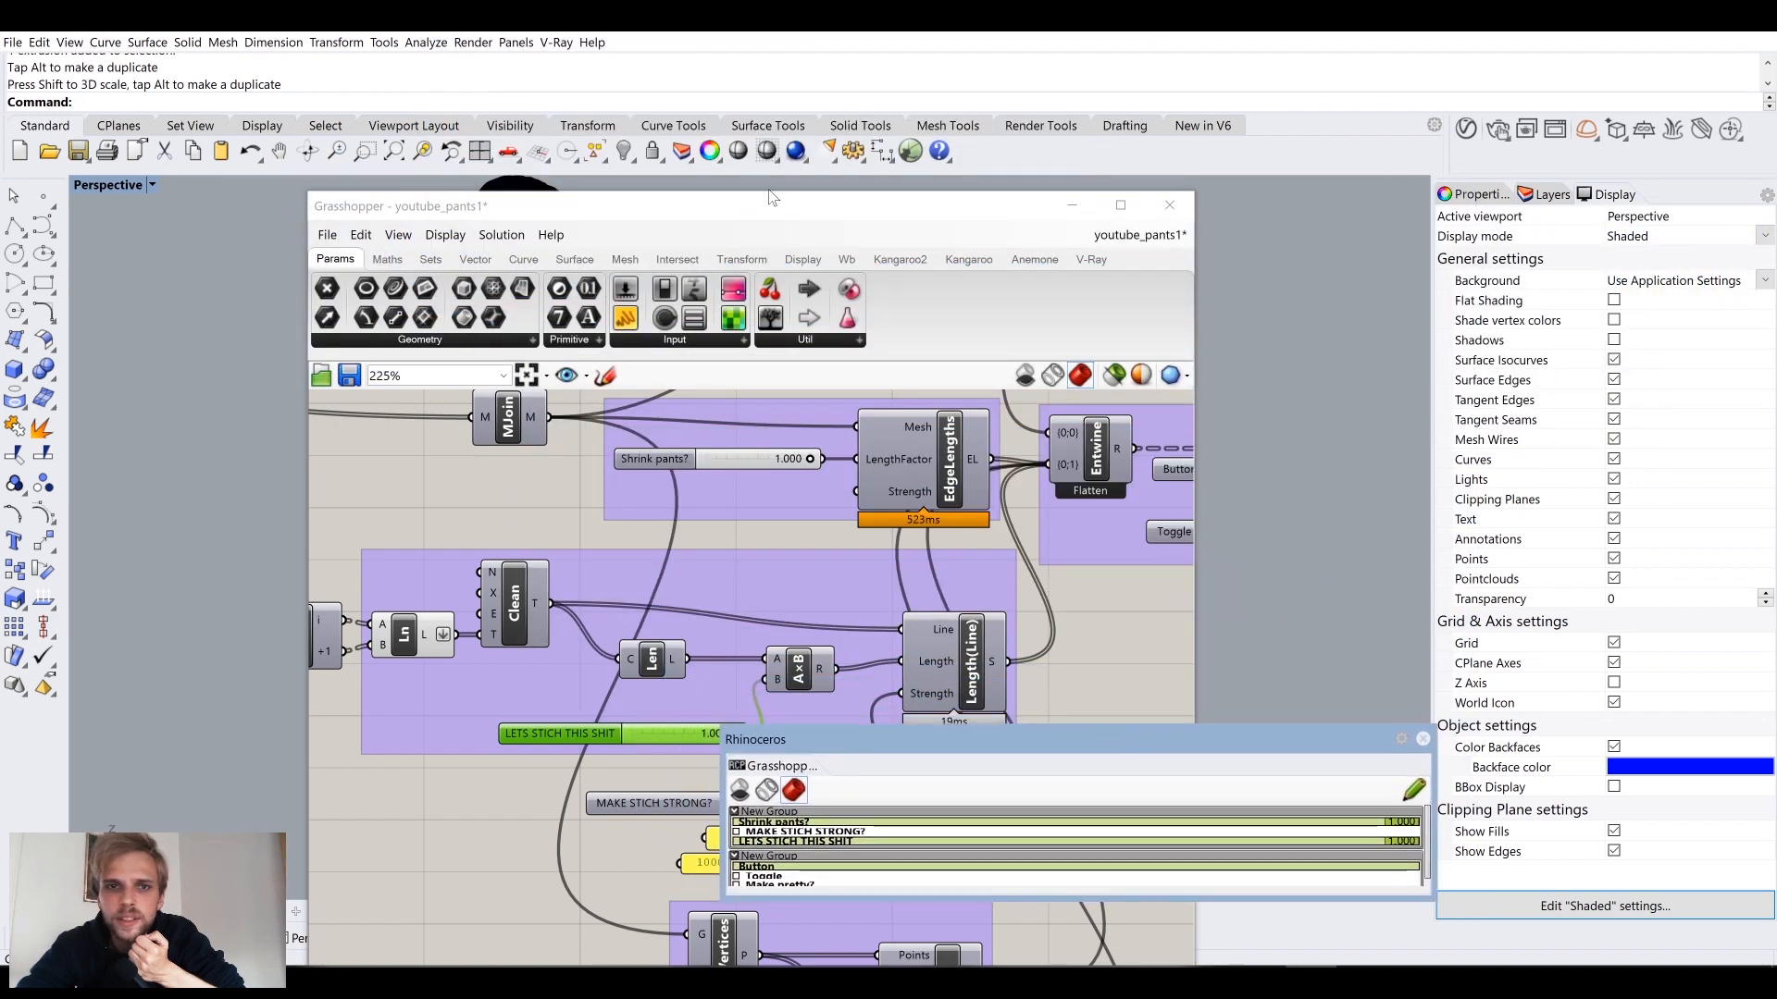
drag(736, 215, 1158, 61)
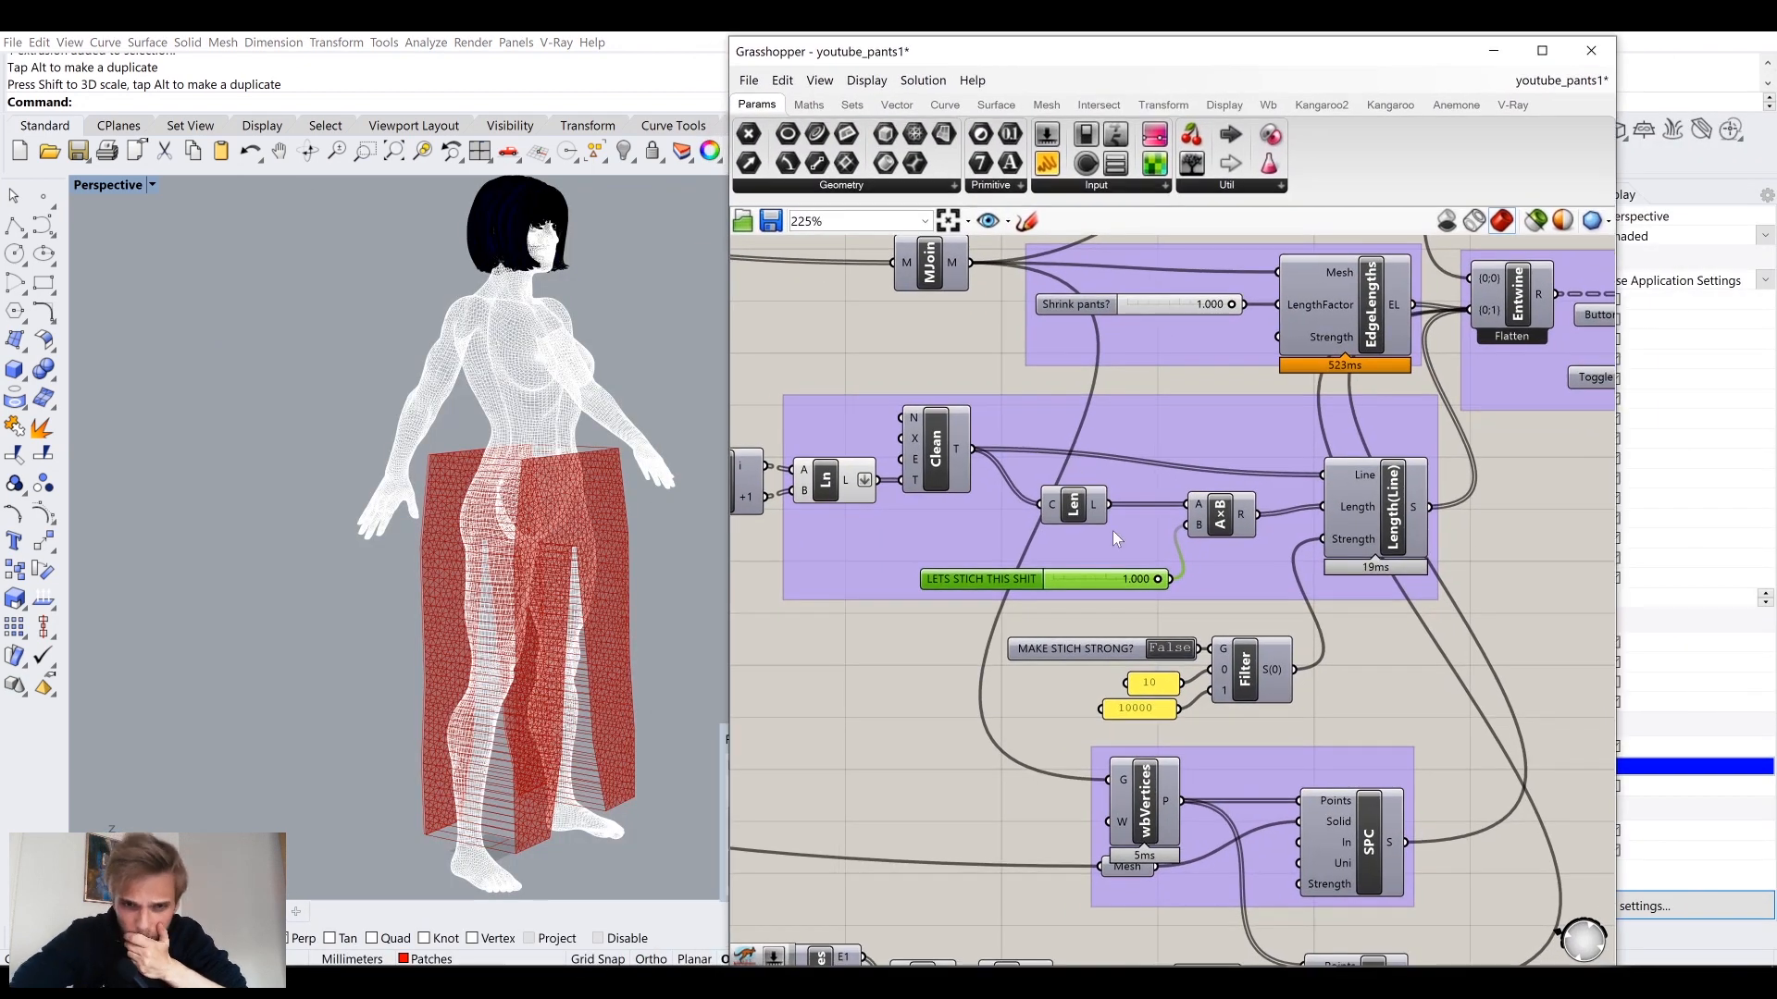
Step: Group the sphere-collision components, from MEdges through the A/B division and its slider to SC
scroll(1267, 541, down, 4)
right_drag(1267, 542, 1465, 581)
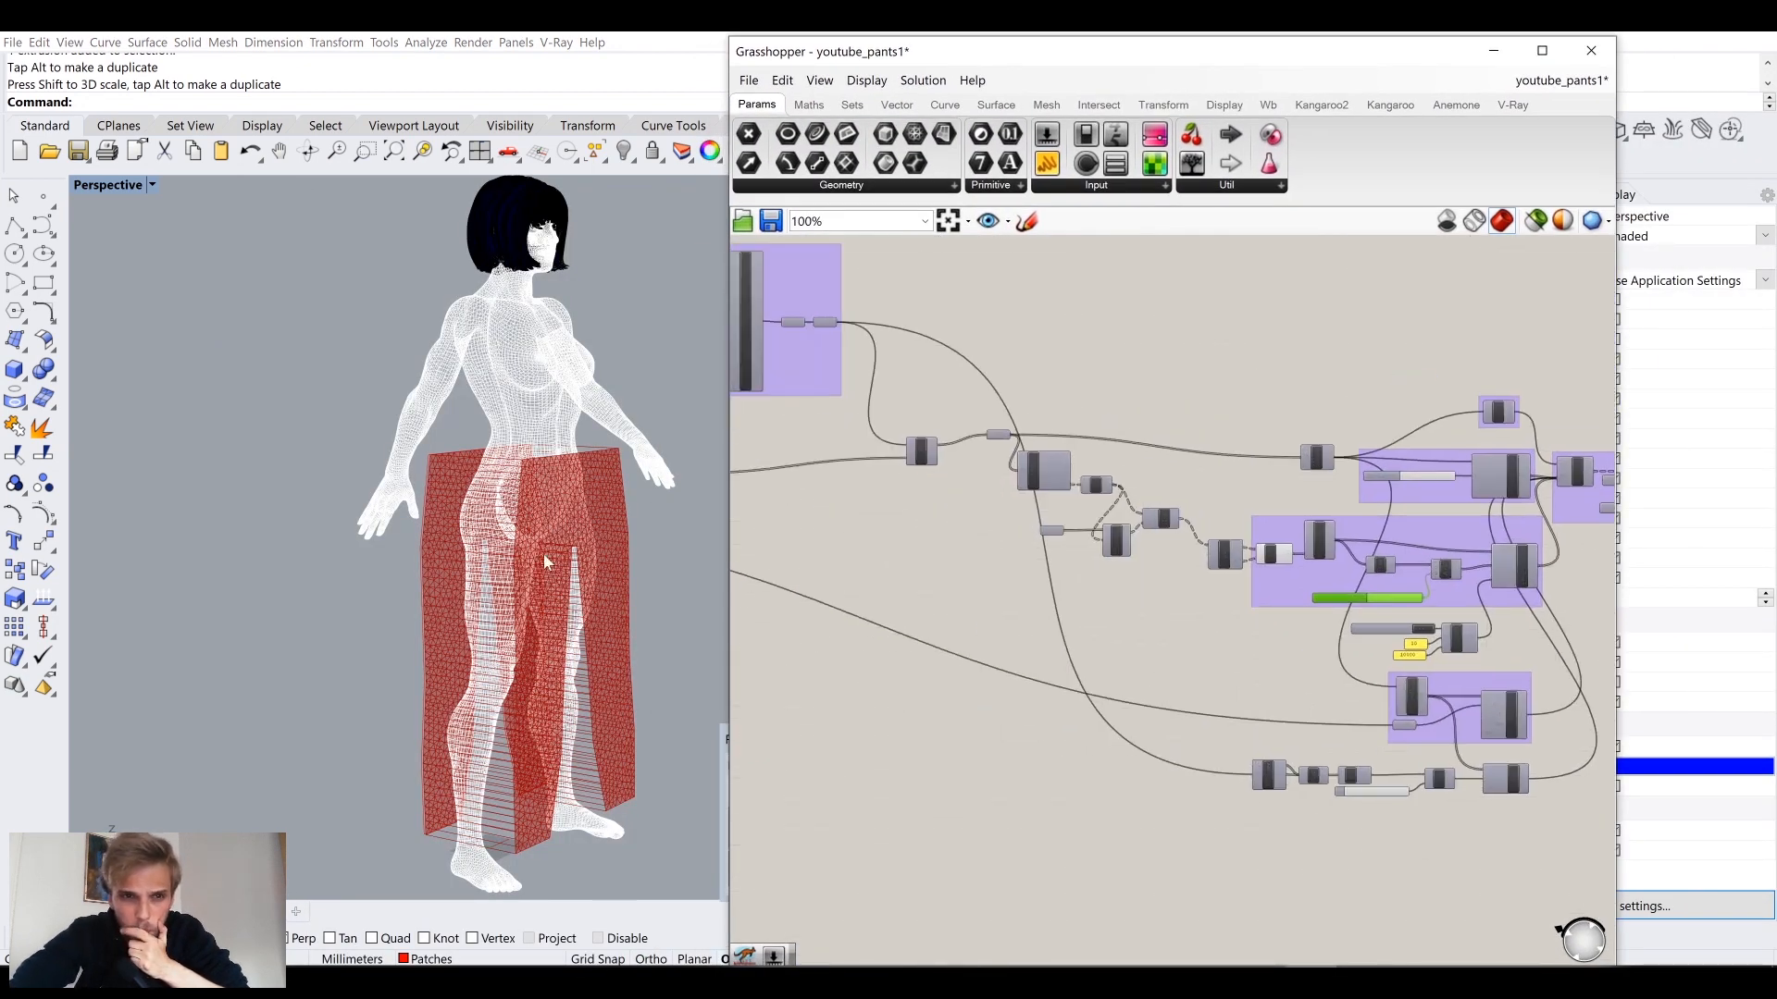
right_drag(1201, 622, 1079, 456)
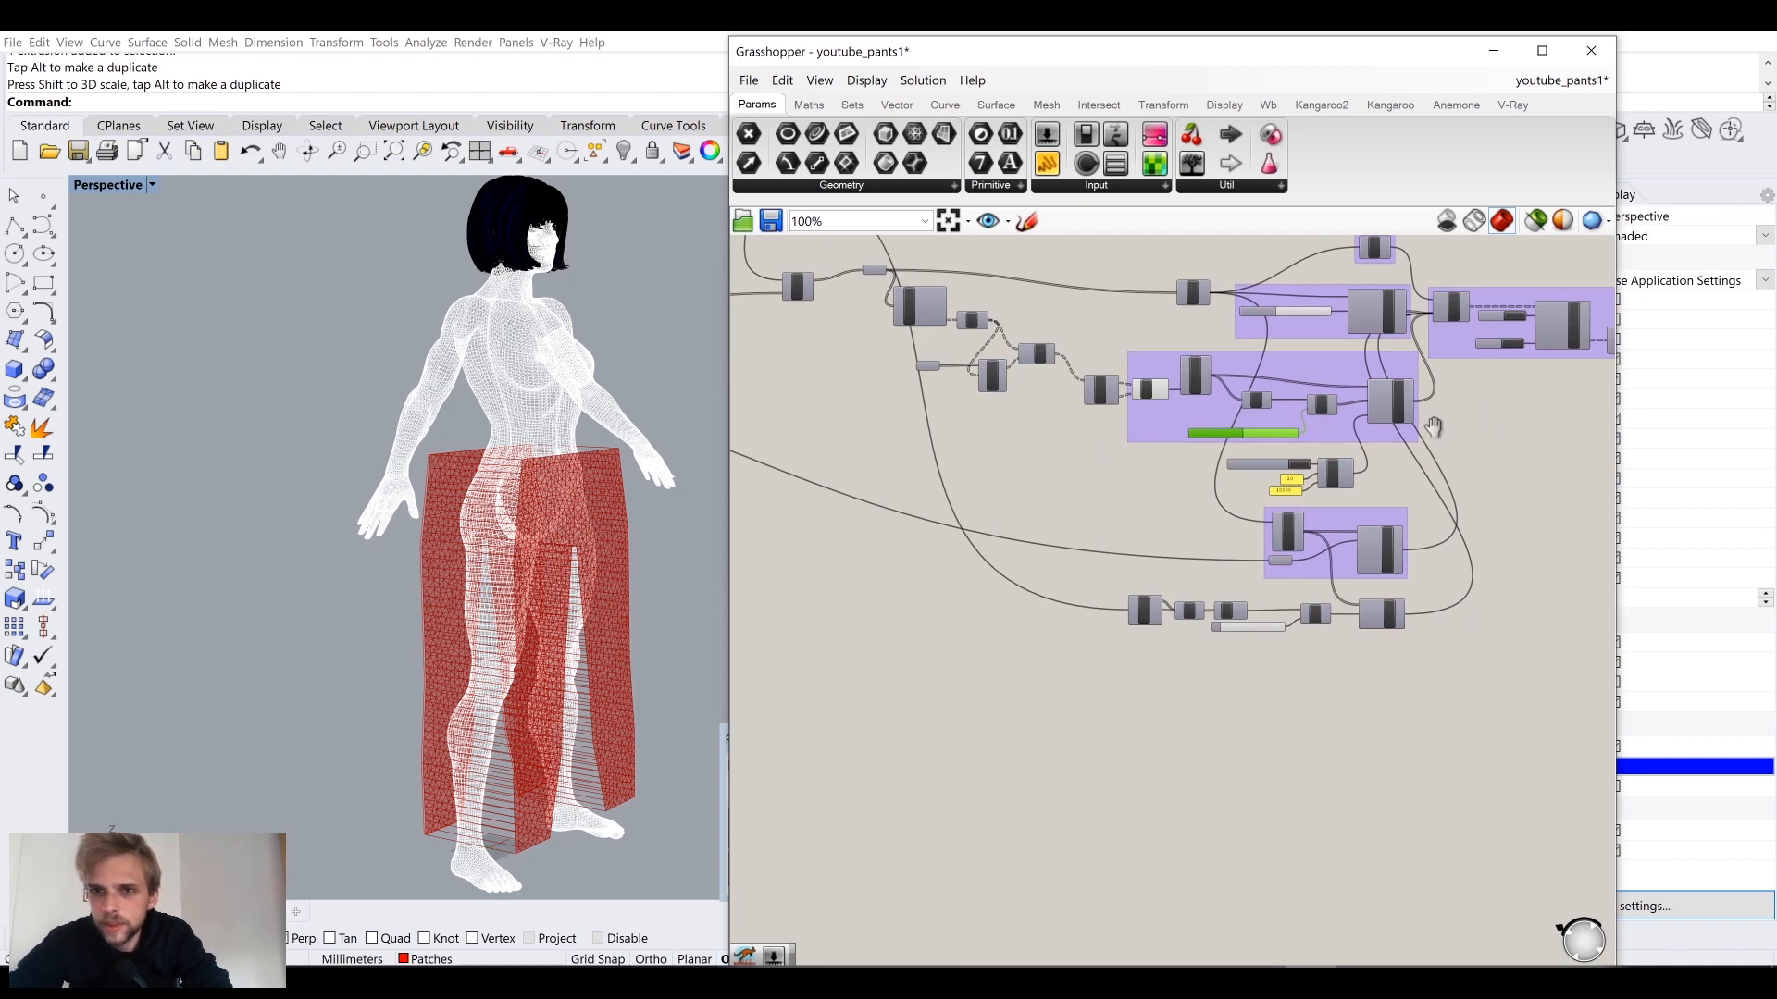
right_drag(1429, 424, 1269, 464)
scroll(1133, 657, up, 4)
right_drag(1188, 778, 1151, 647)
scroll(1216, 668, down, 4)
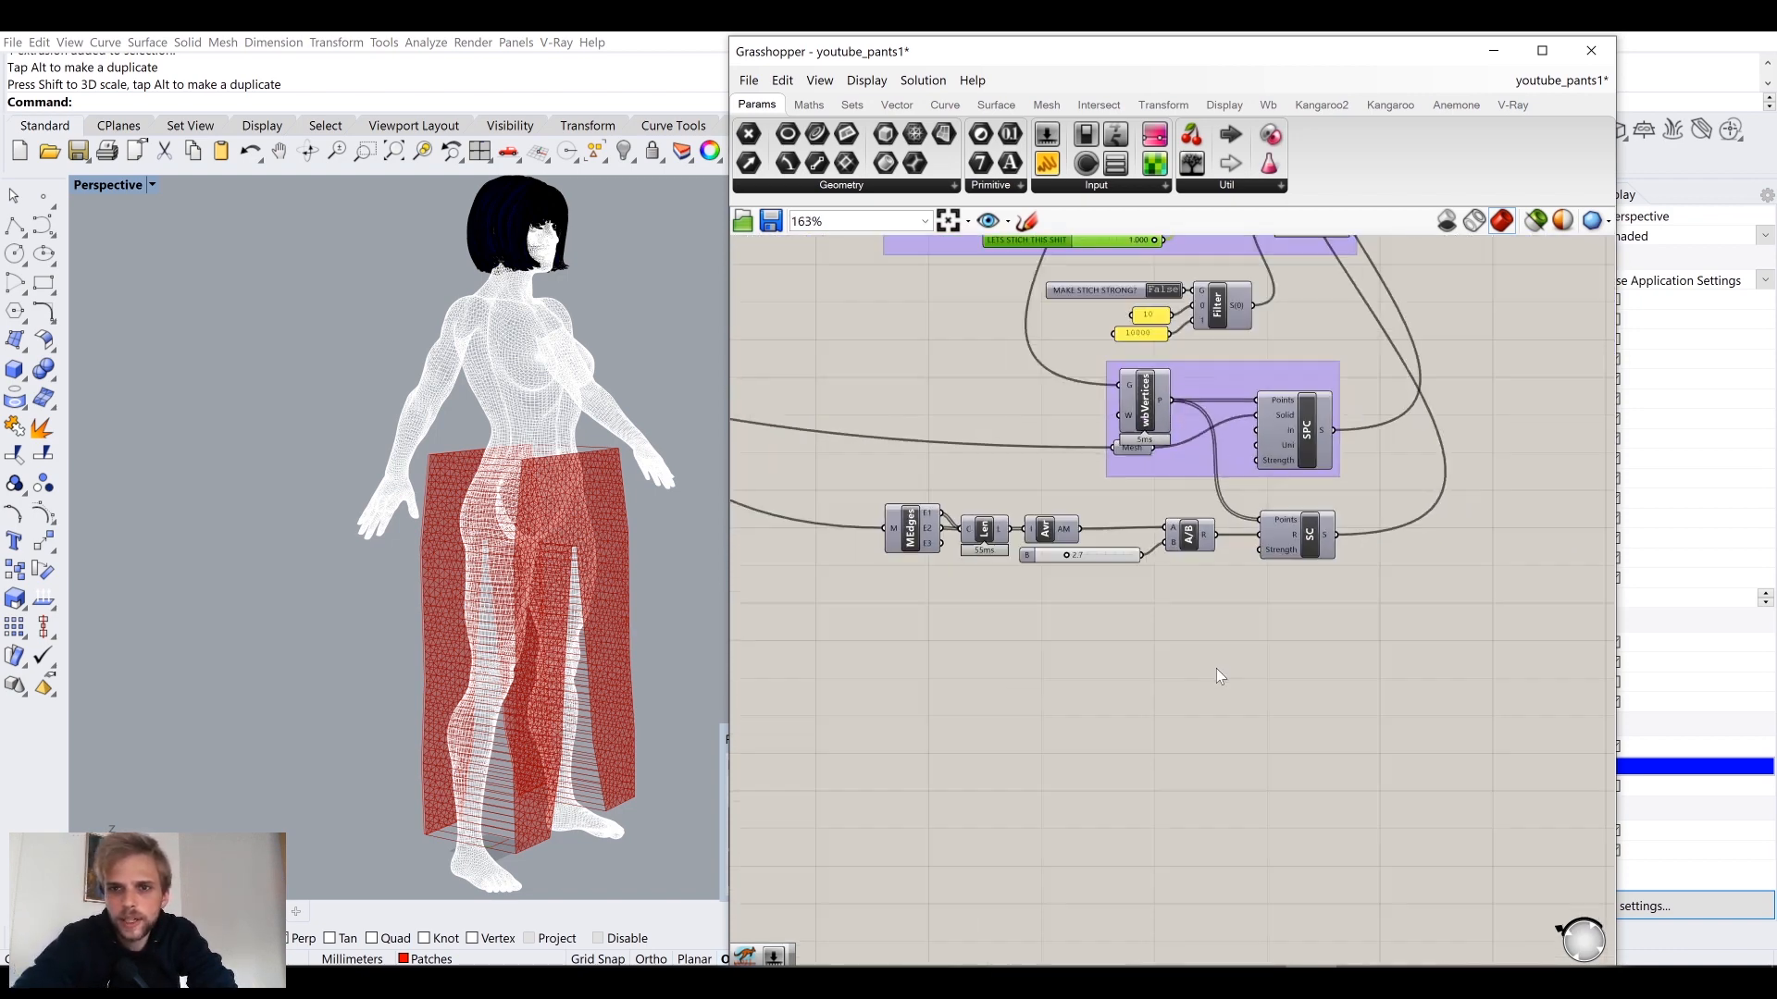
drag(1328, 669, 887, 568)
middle_click(973, 601)
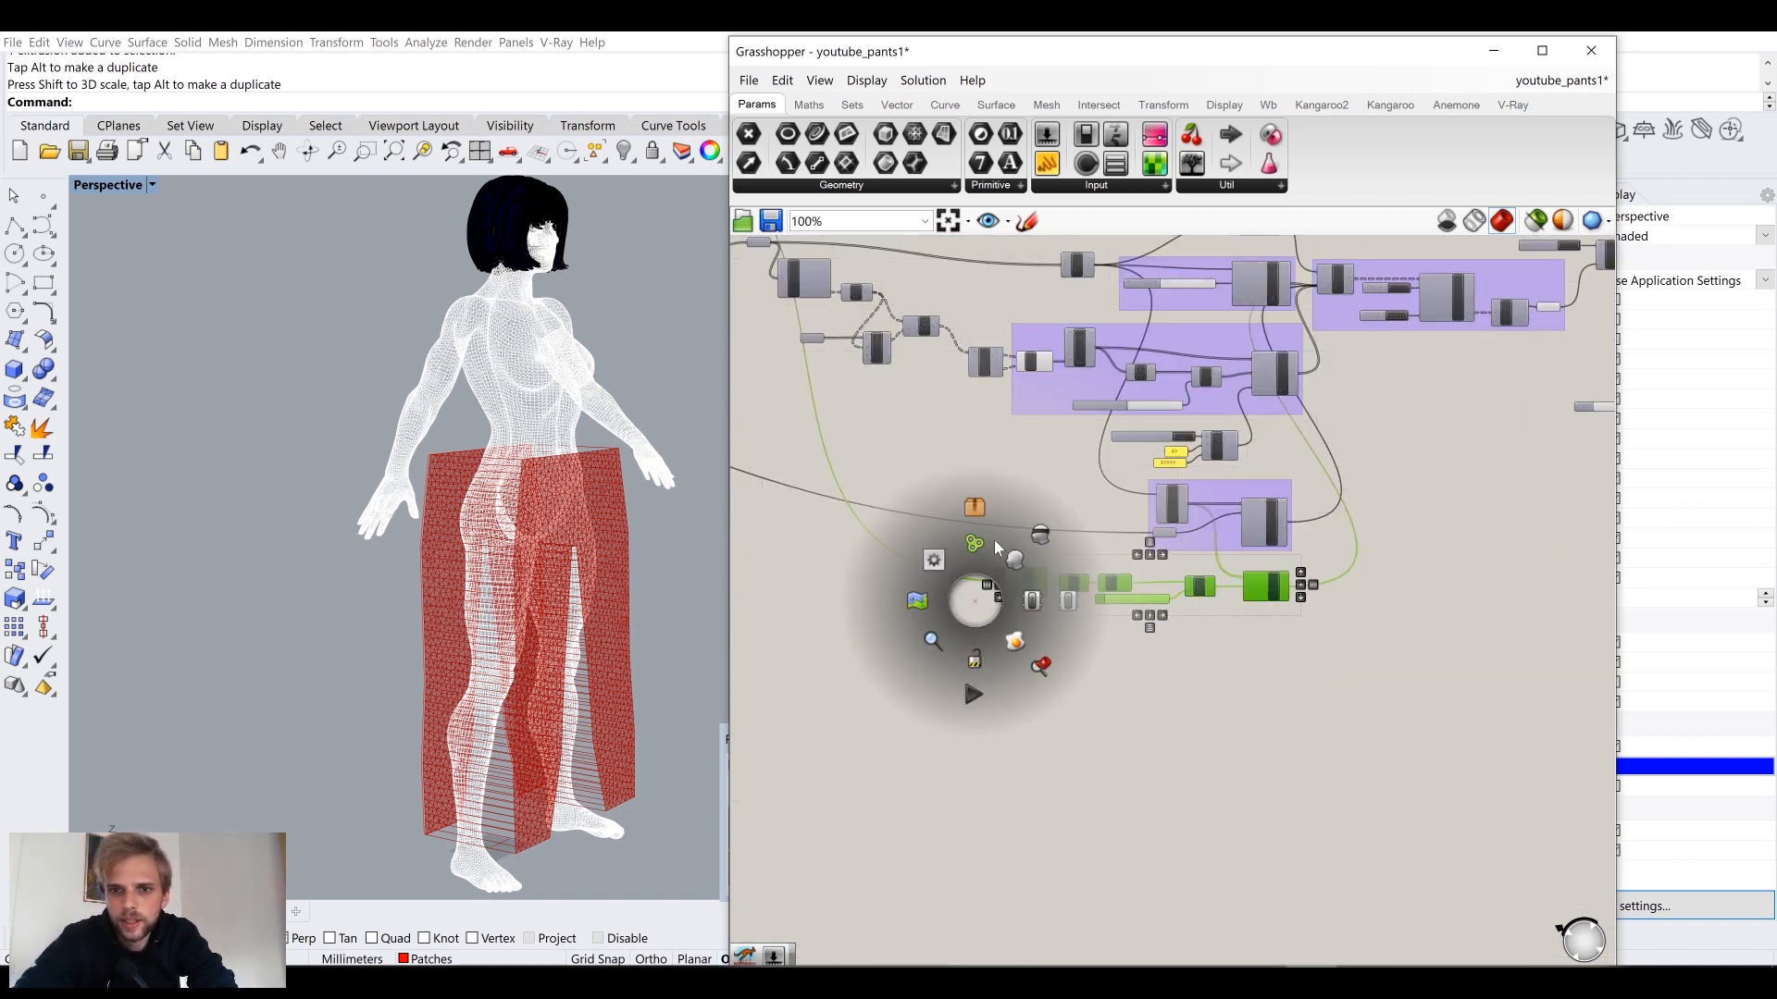
click(979, 525)
click(1174, 727)
scroll(1118, 615, up, 3)
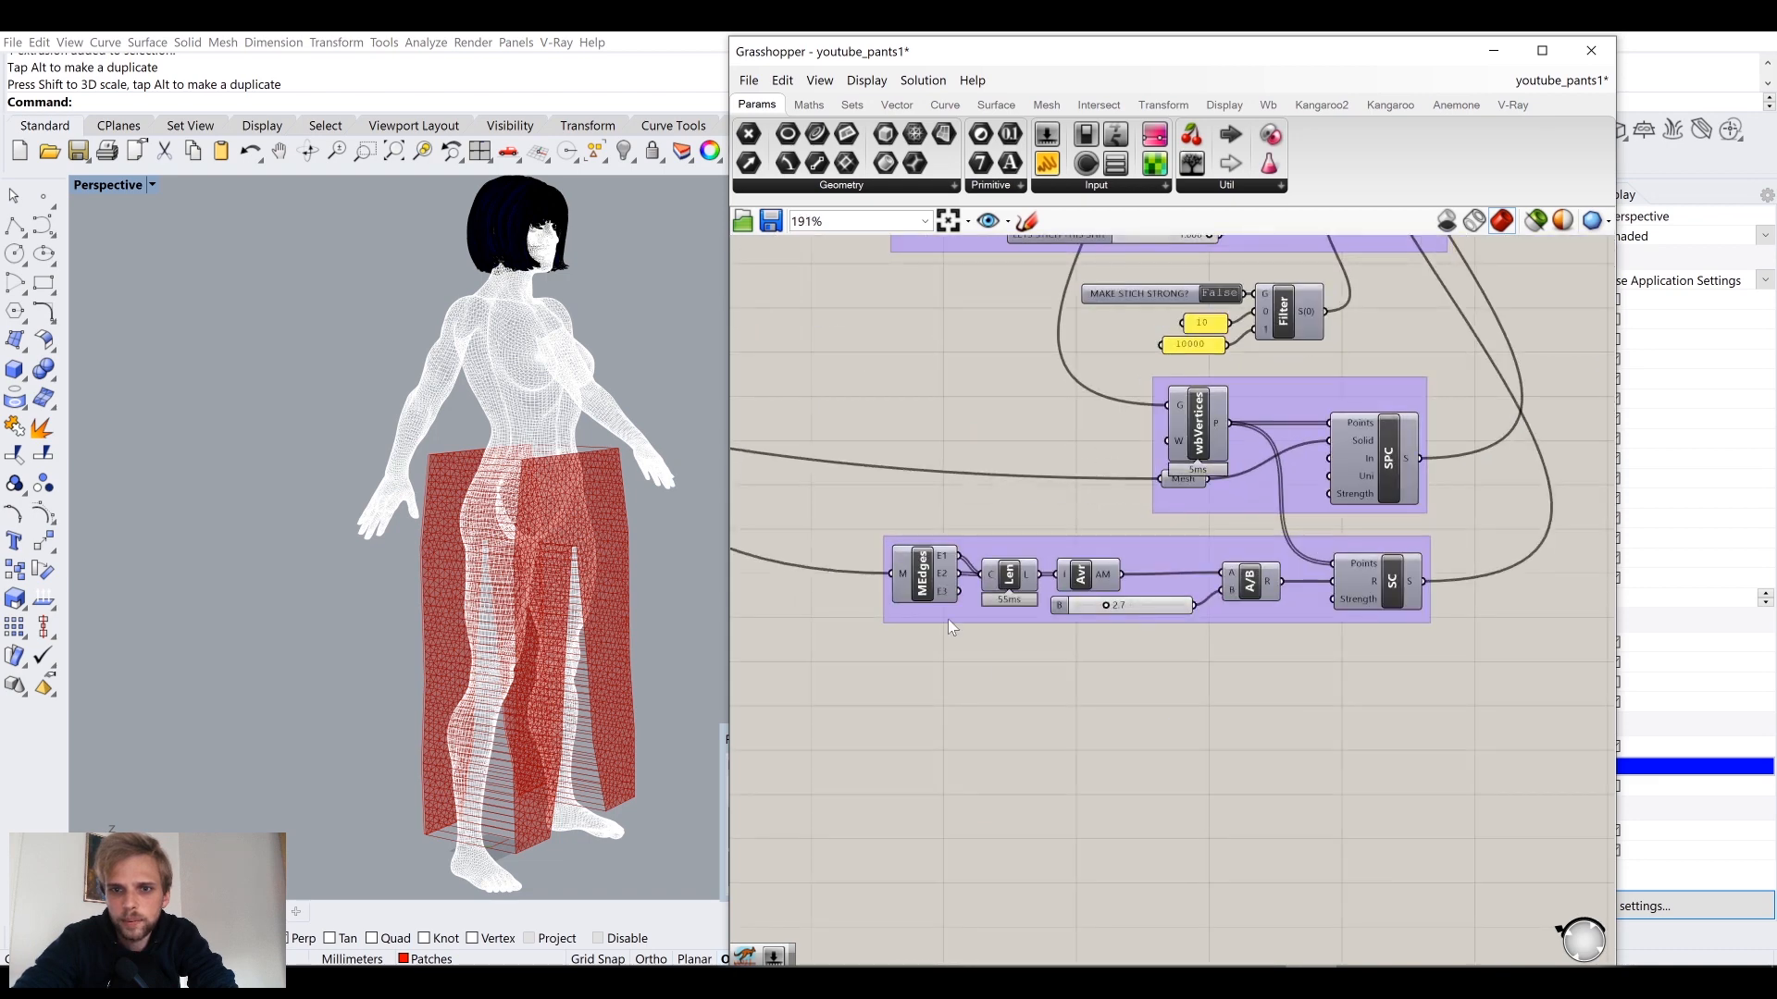
Step: Add a Kangaroo2 VertexLoads goal in the empty canvas area below the sphere-collision group
right_drag(1301, 601, 1305, 502)
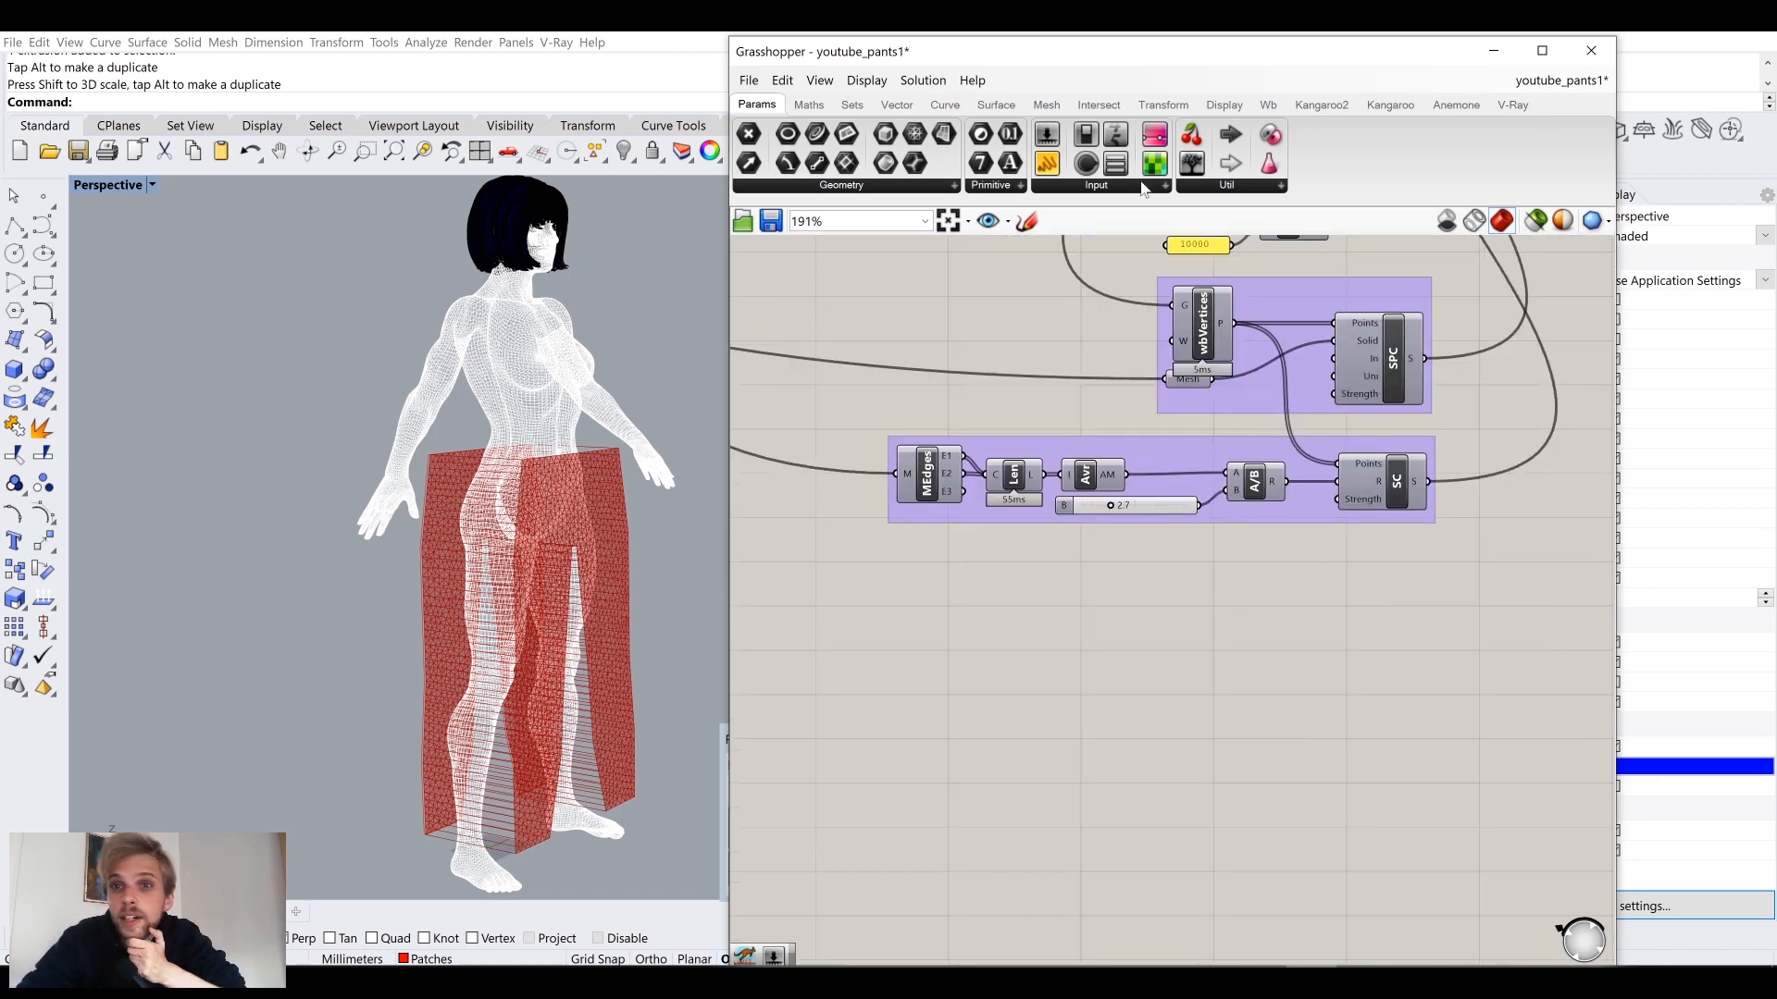
click(1342, 104)
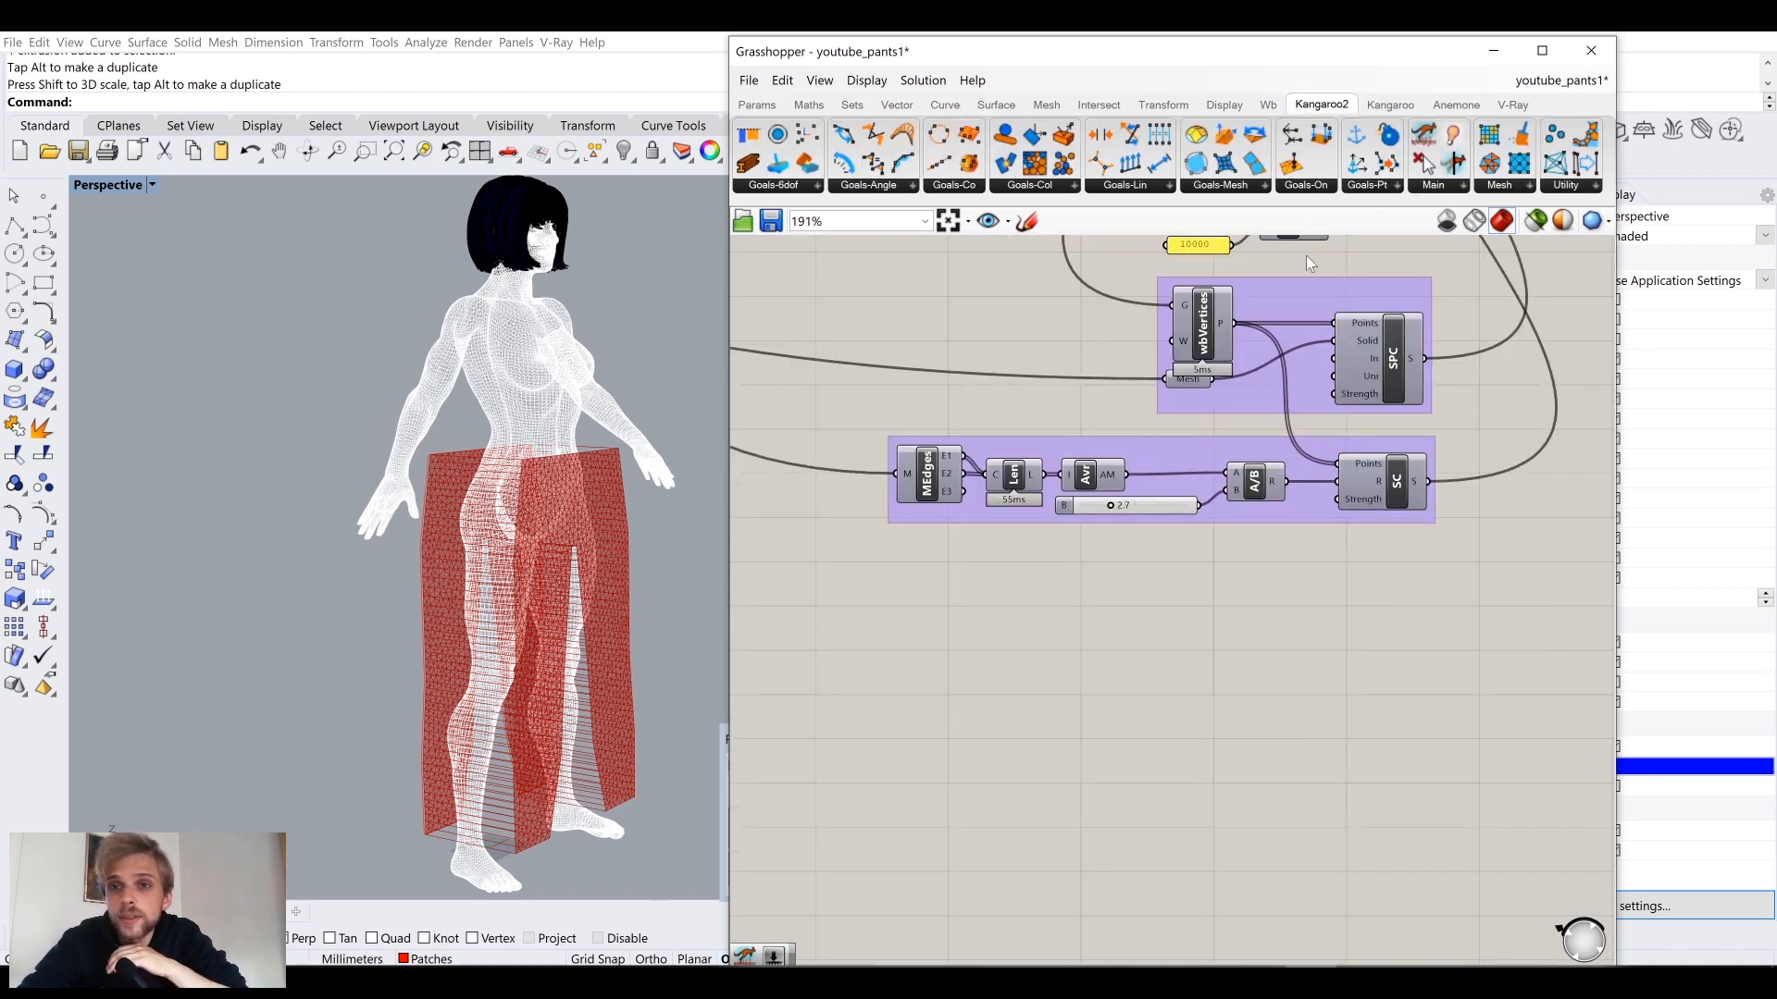
click(1234, 188)
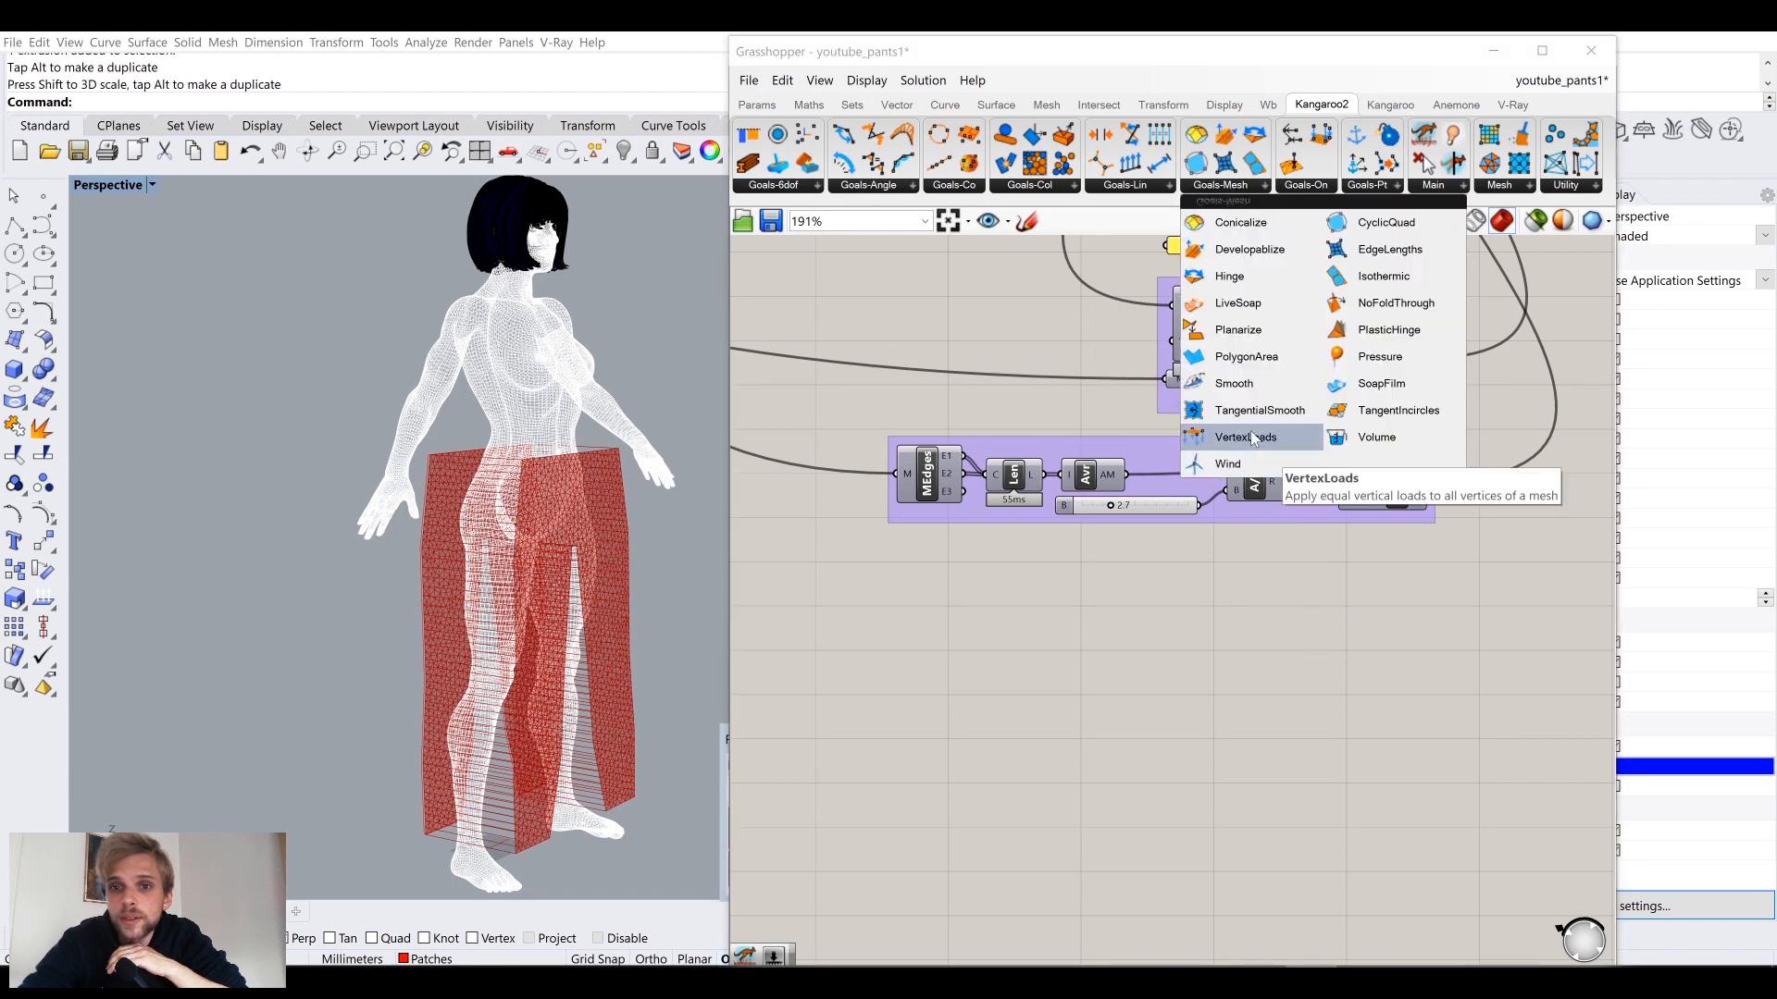
drag(1246, 437, 1275, 629)
scroll(1275, 629, down, 5)
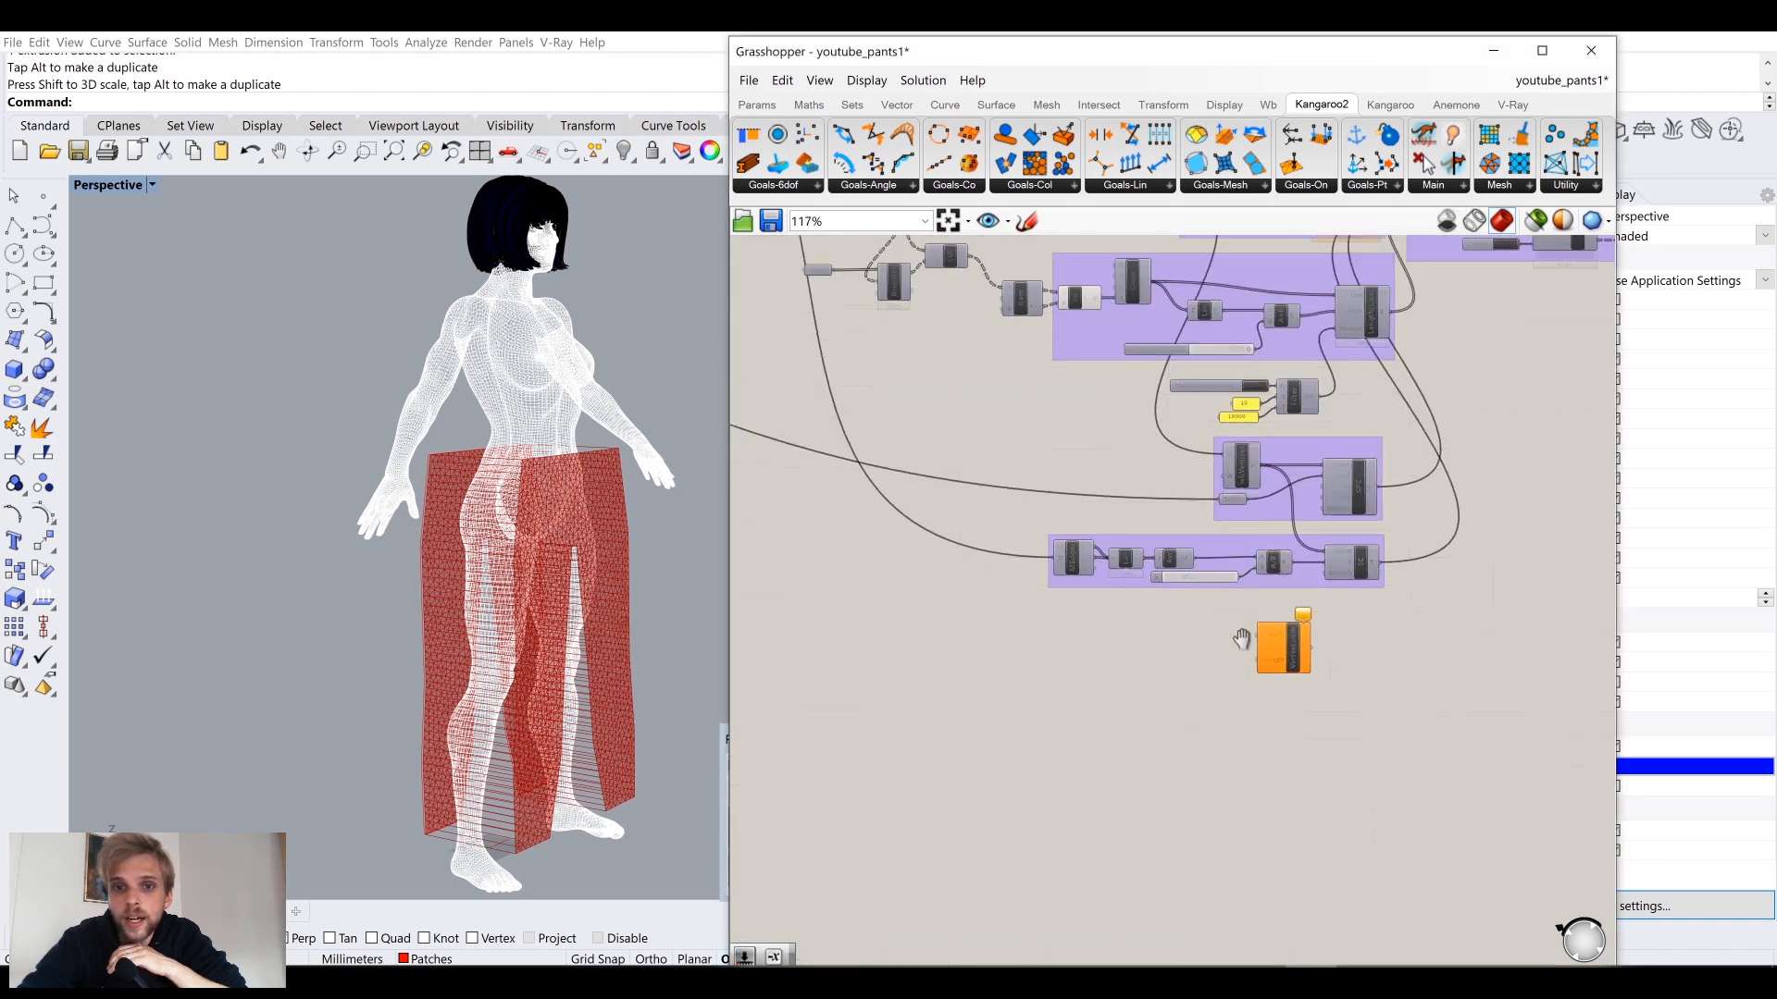
Step: Connect the MJoin output to the Mesh input of VertexLoads
scroll(818, 364, up, 5)
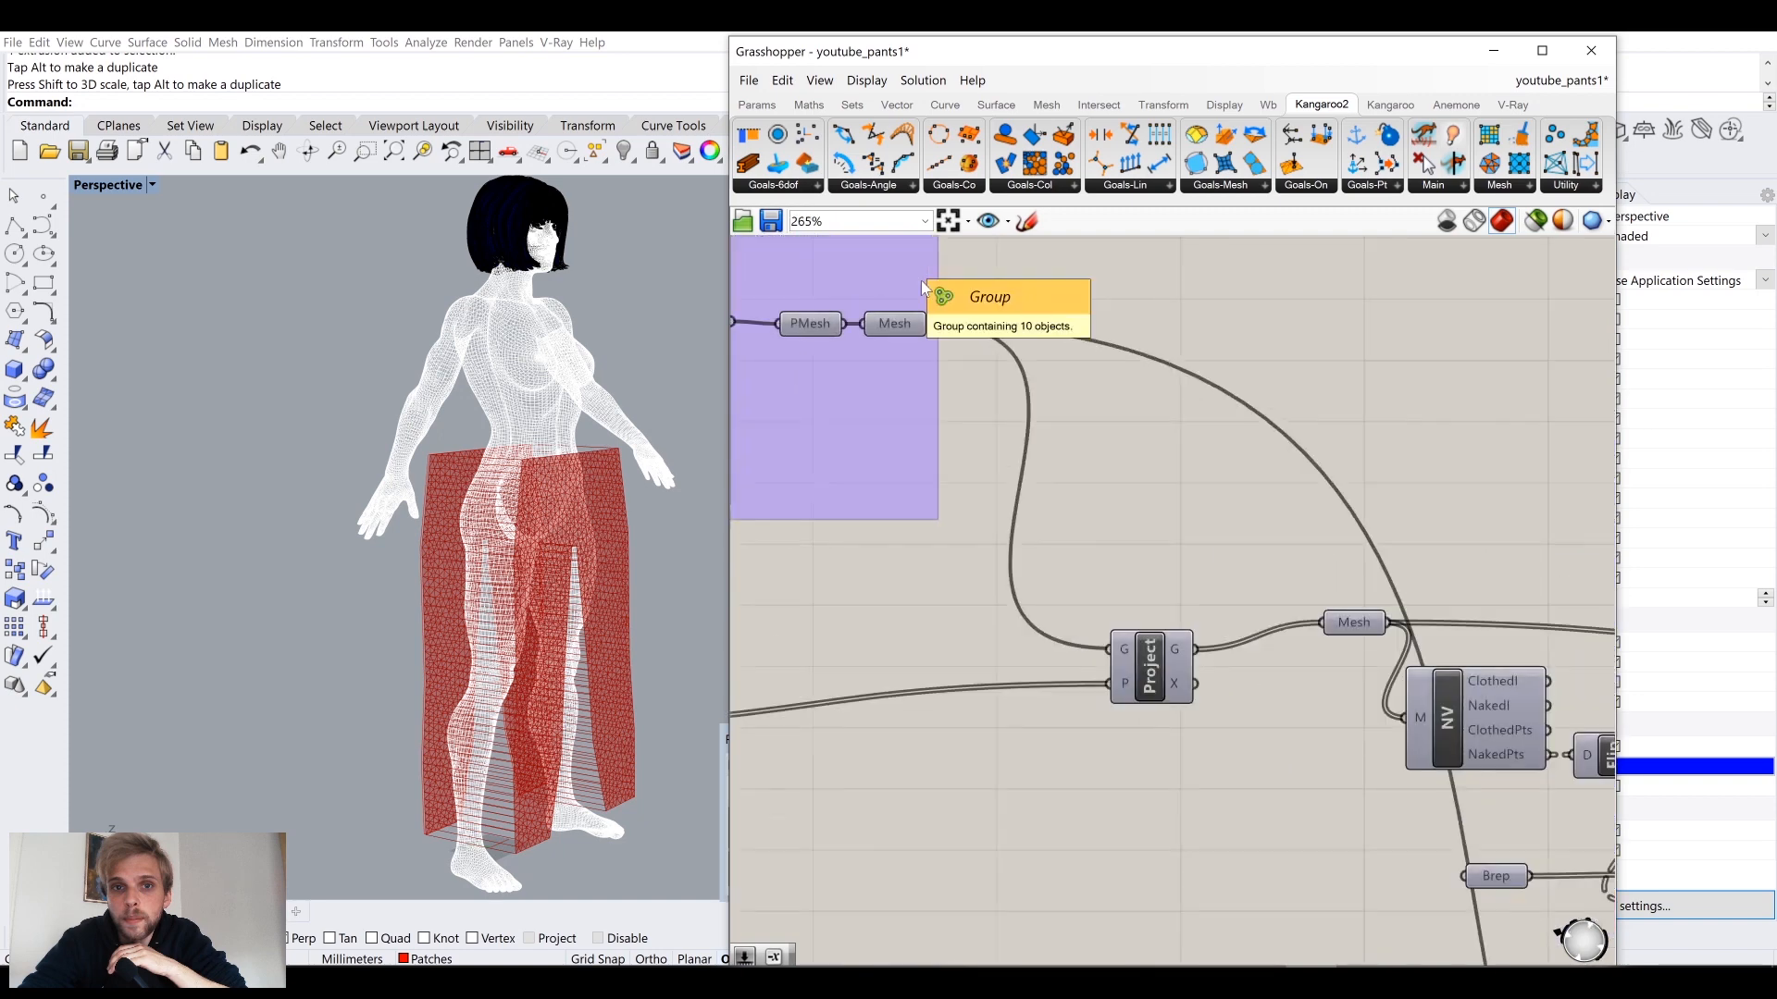
right_drag(1252, 538, 1082, 446)
right_drag(1435, 467, 1168, 443)
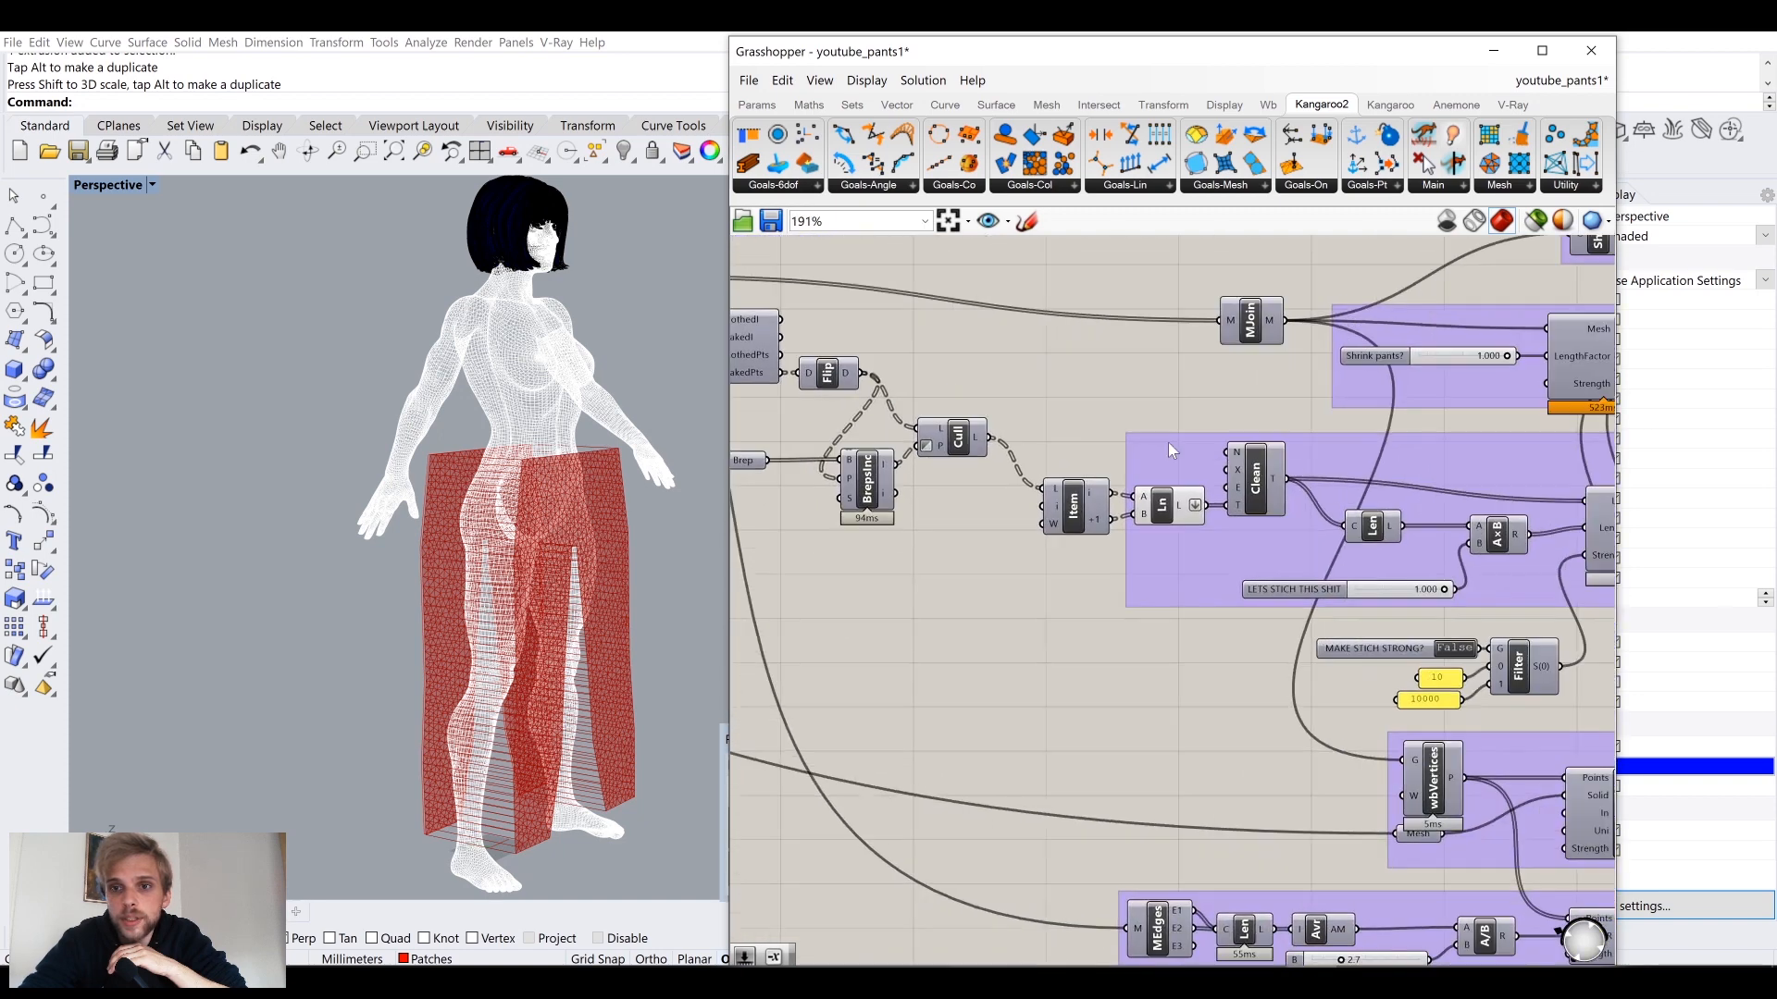
mouse_move(1267, 394)
right_down()
mouse_move(1053, 313)
mouse_move(1028, 356)
right_up()
drag(1031, 361, 984, 360)
middle_click(979, 357)
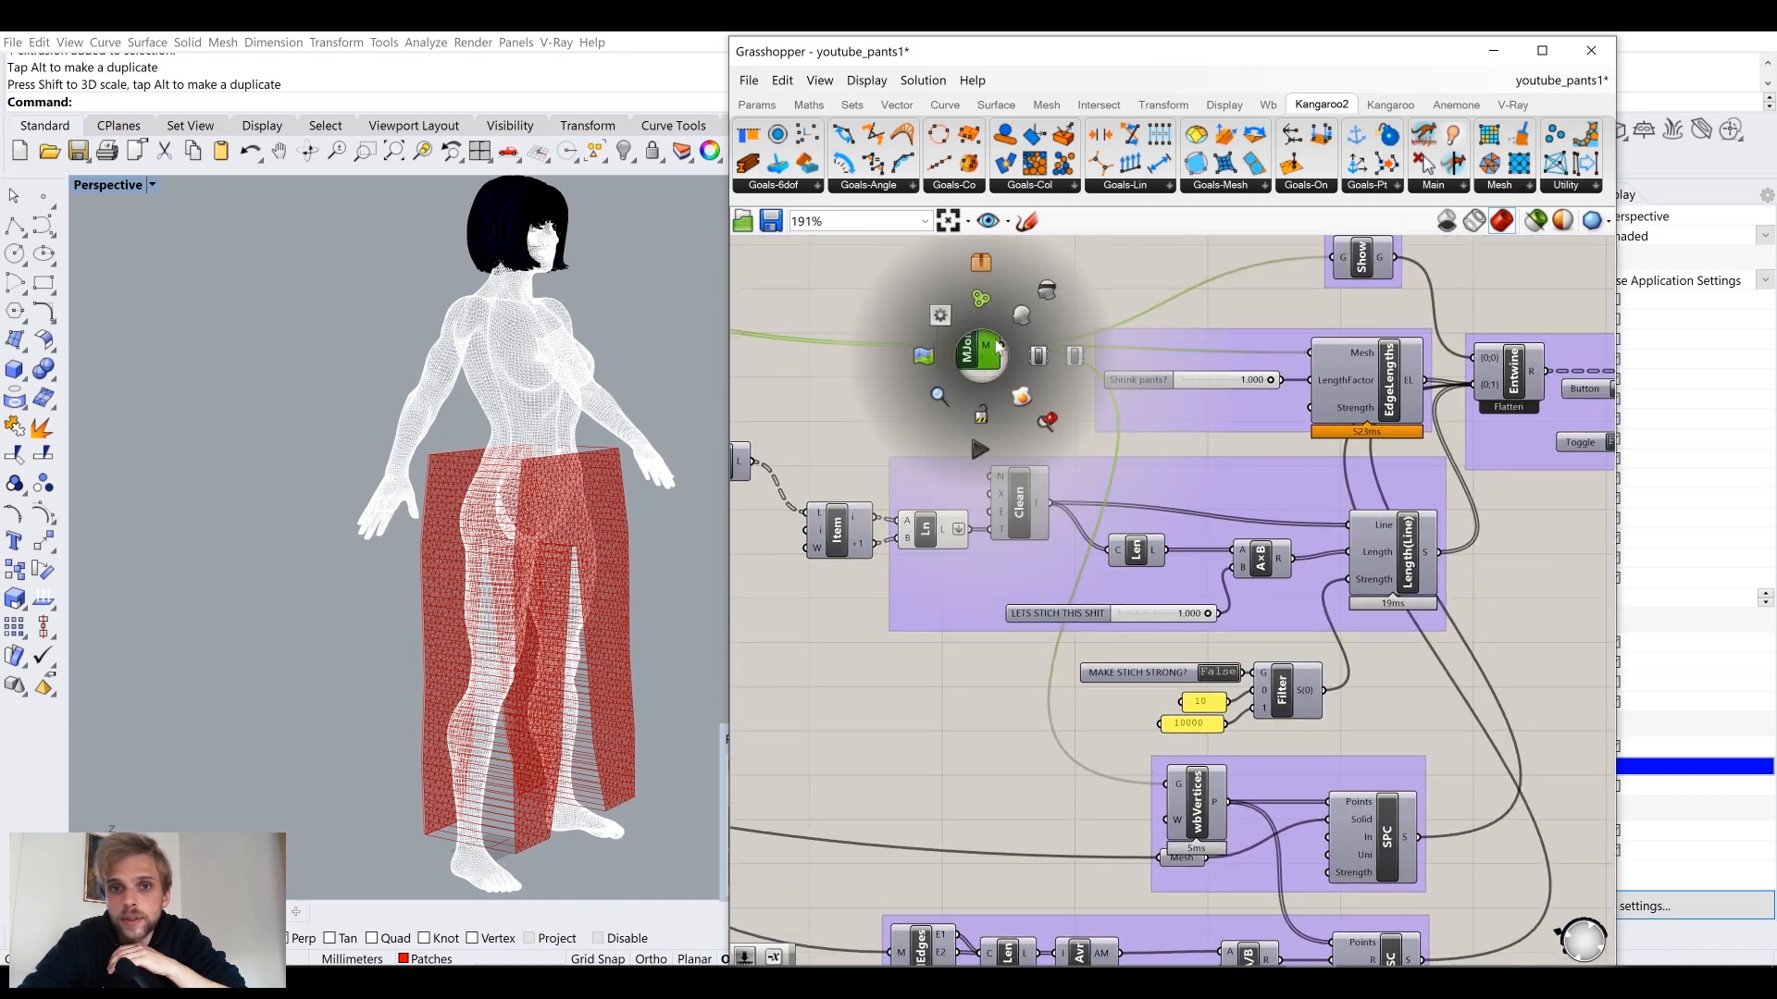
middle_click(972, 359)
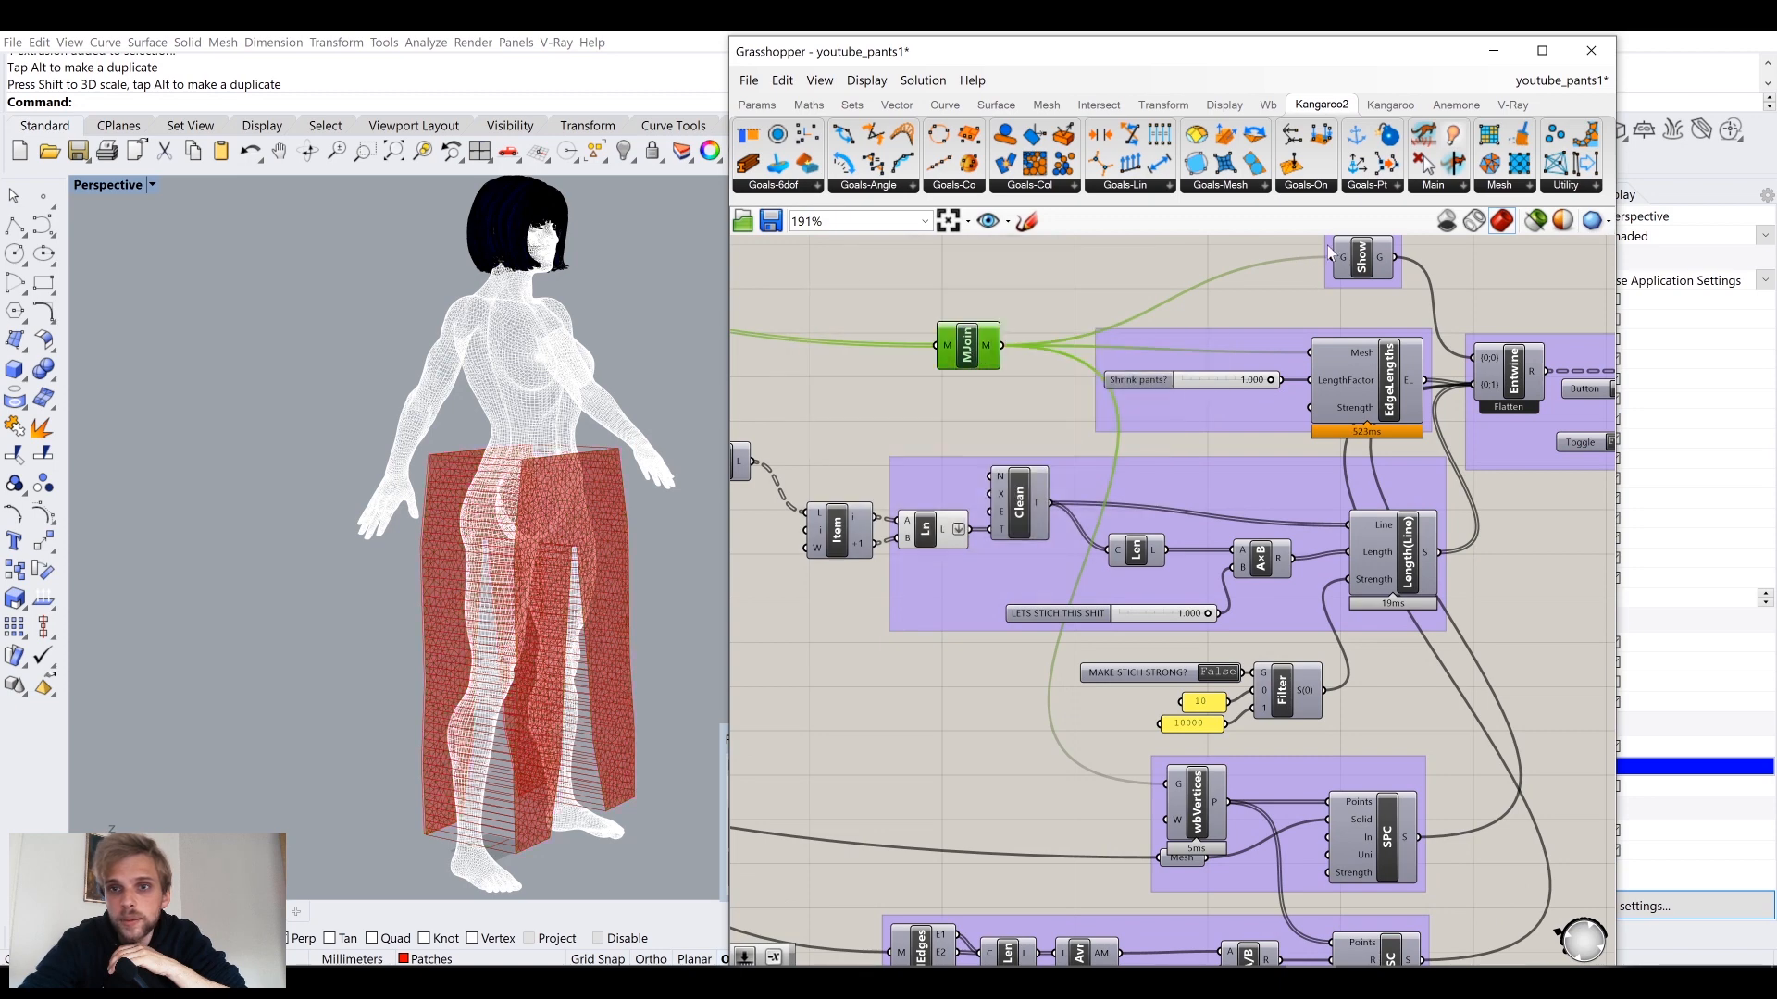
scroll(1071, 414, down, 5)
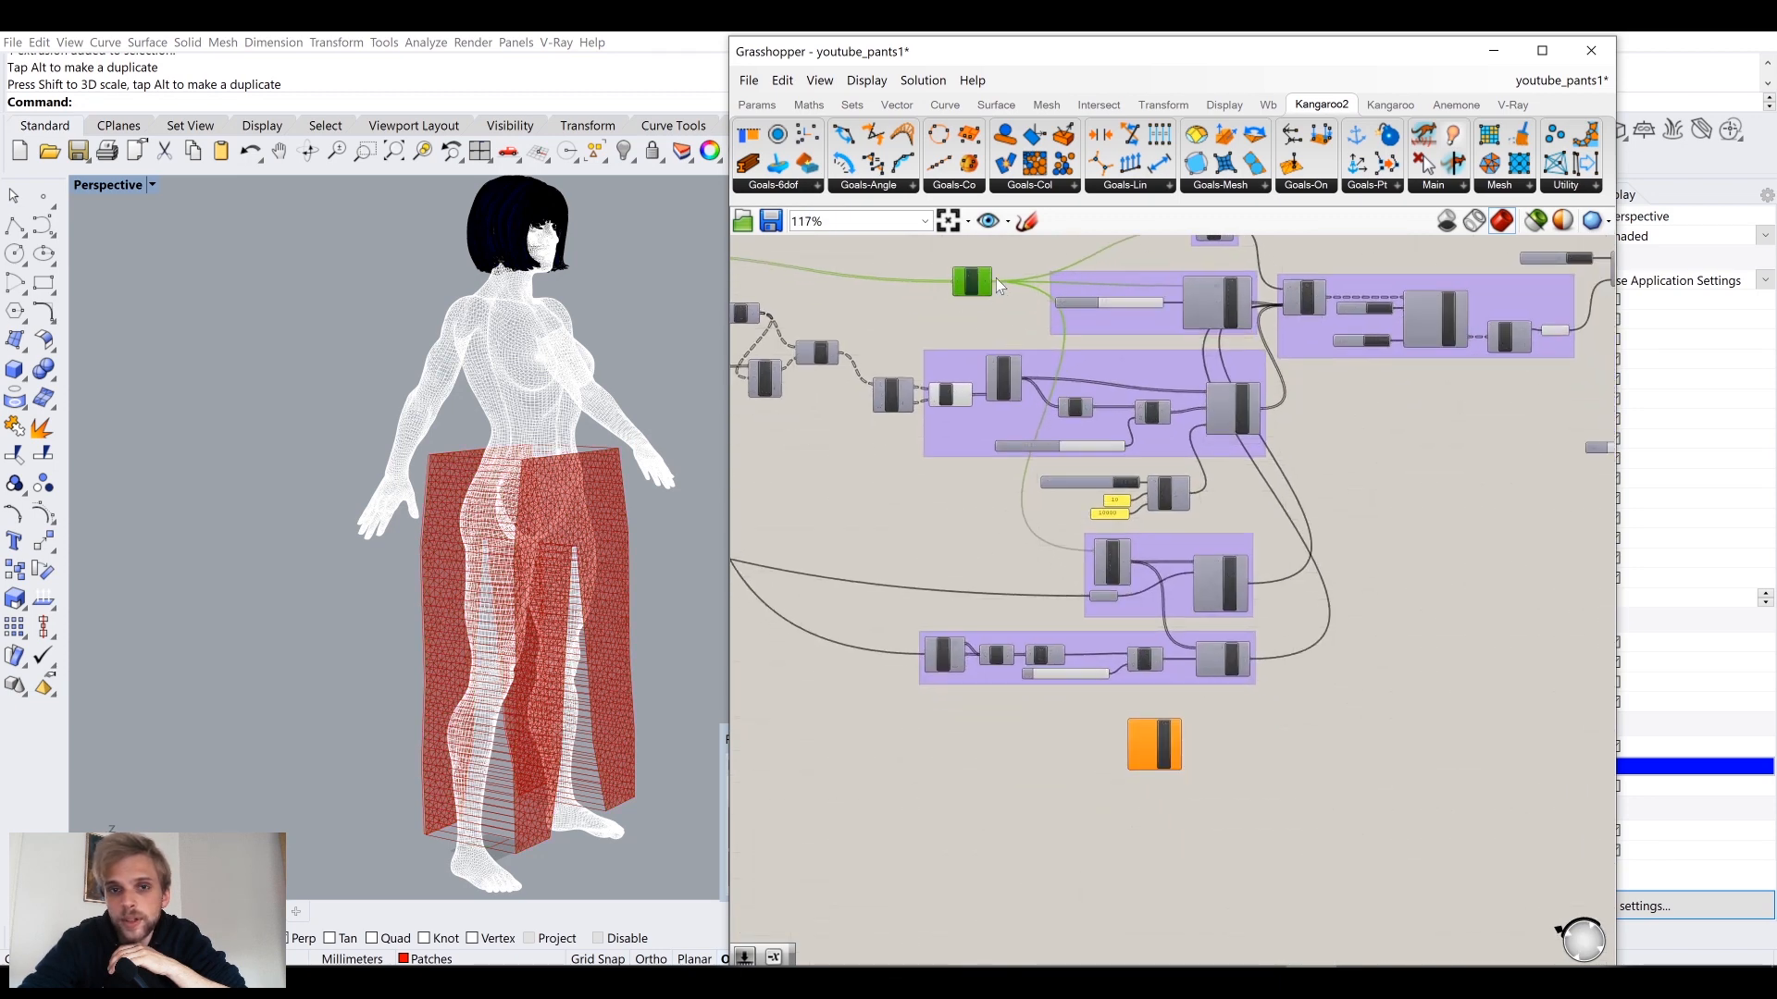
drag(994, 283, 1090, 691)
scroll(1191, 759, up, 10)
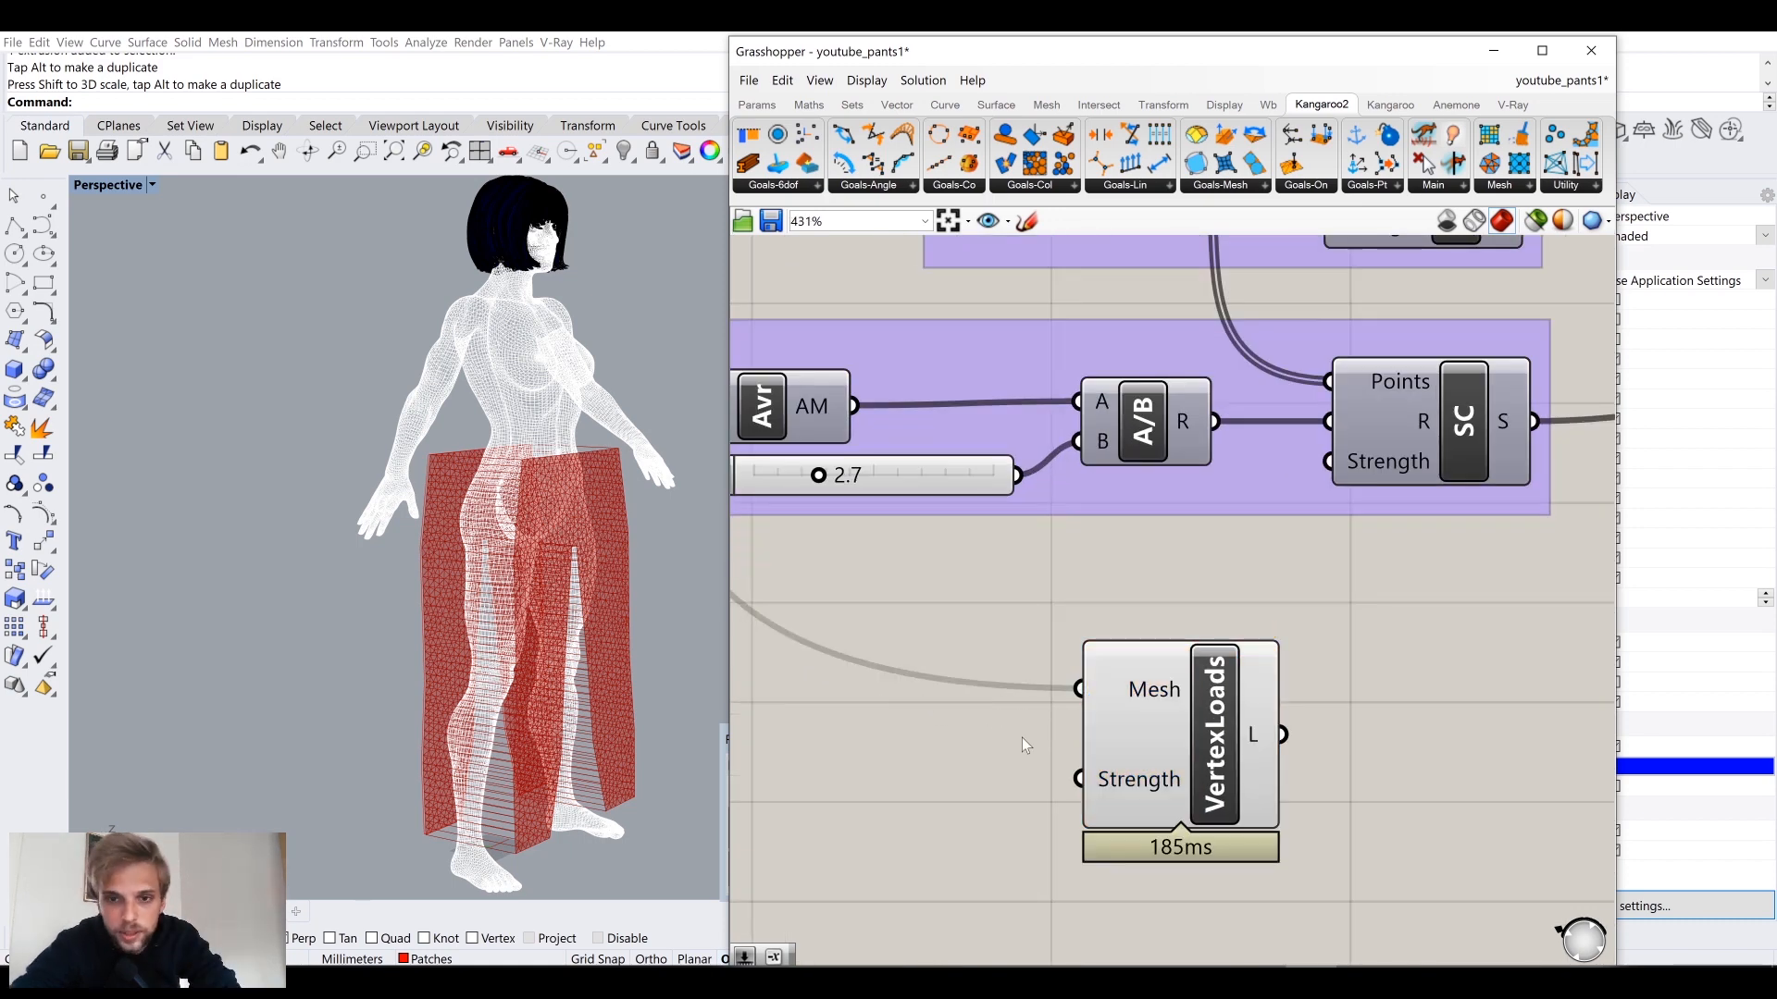
Step: Add a Negative component, connect its output to the Strength input of VertexLoads, and place it just before that goal
right_drag(1120, 784, 1303, 666)
right_drag(1037, 708, 1185, 630)
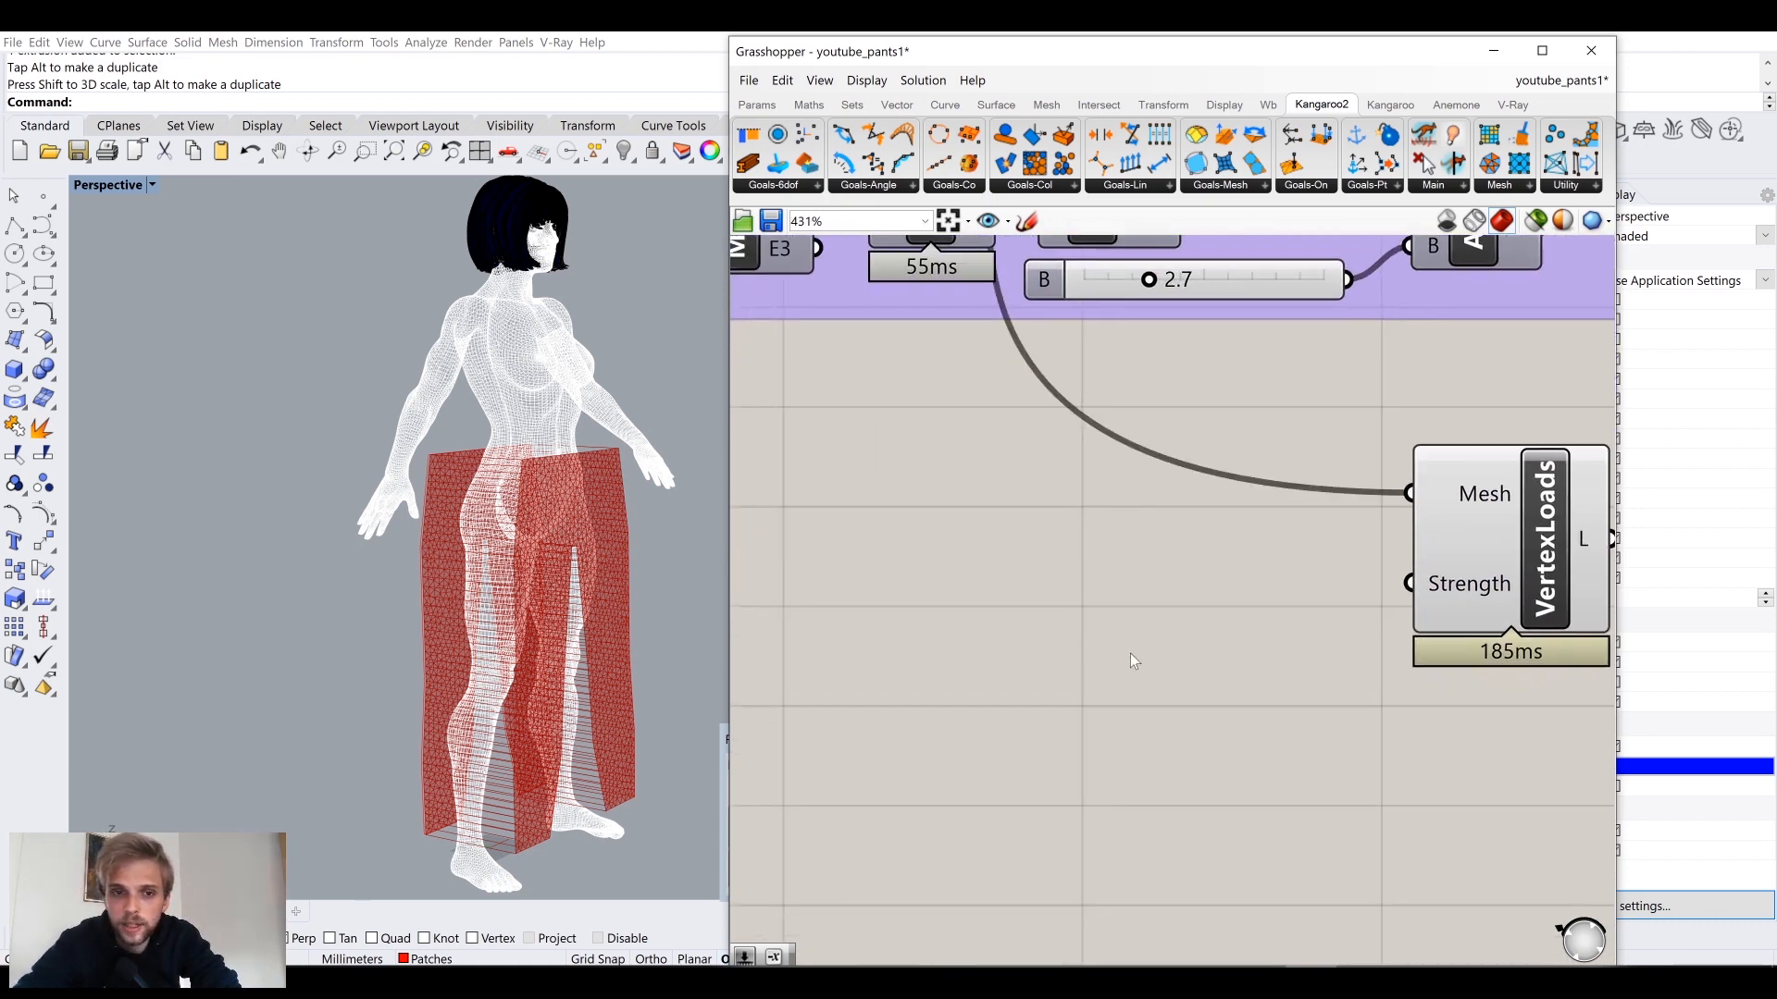
double_click(1130, 639)
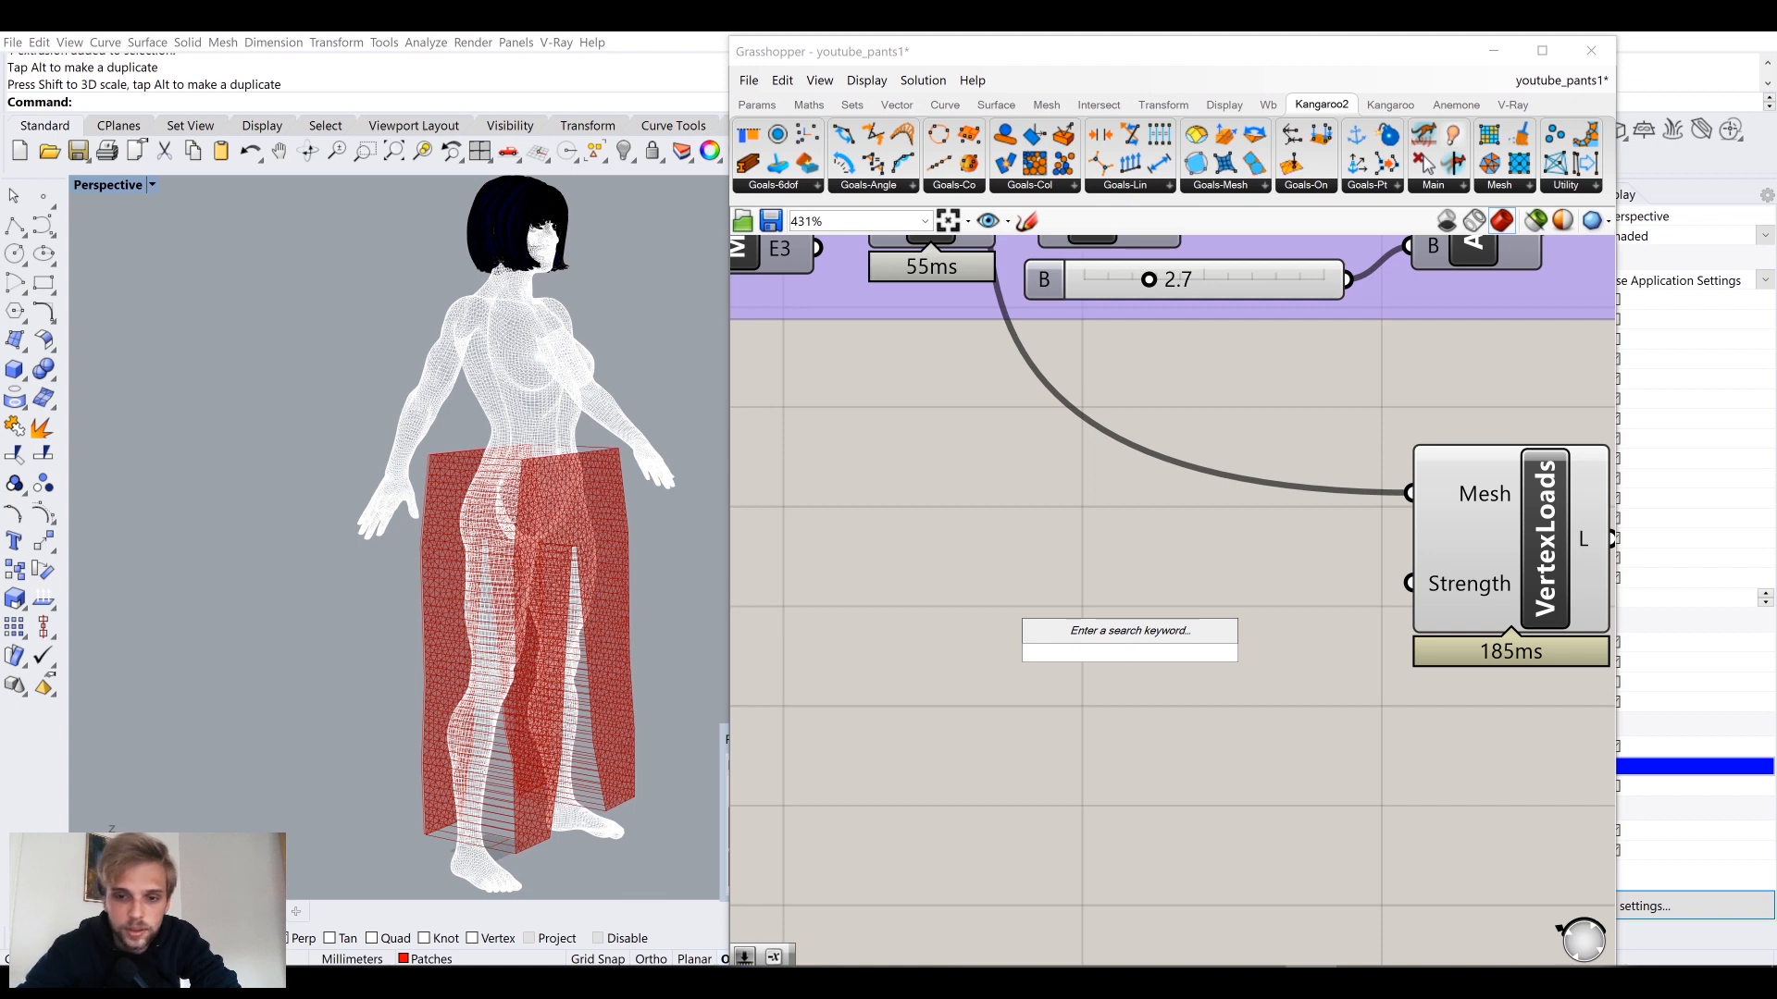
text(neg)
key(Return)
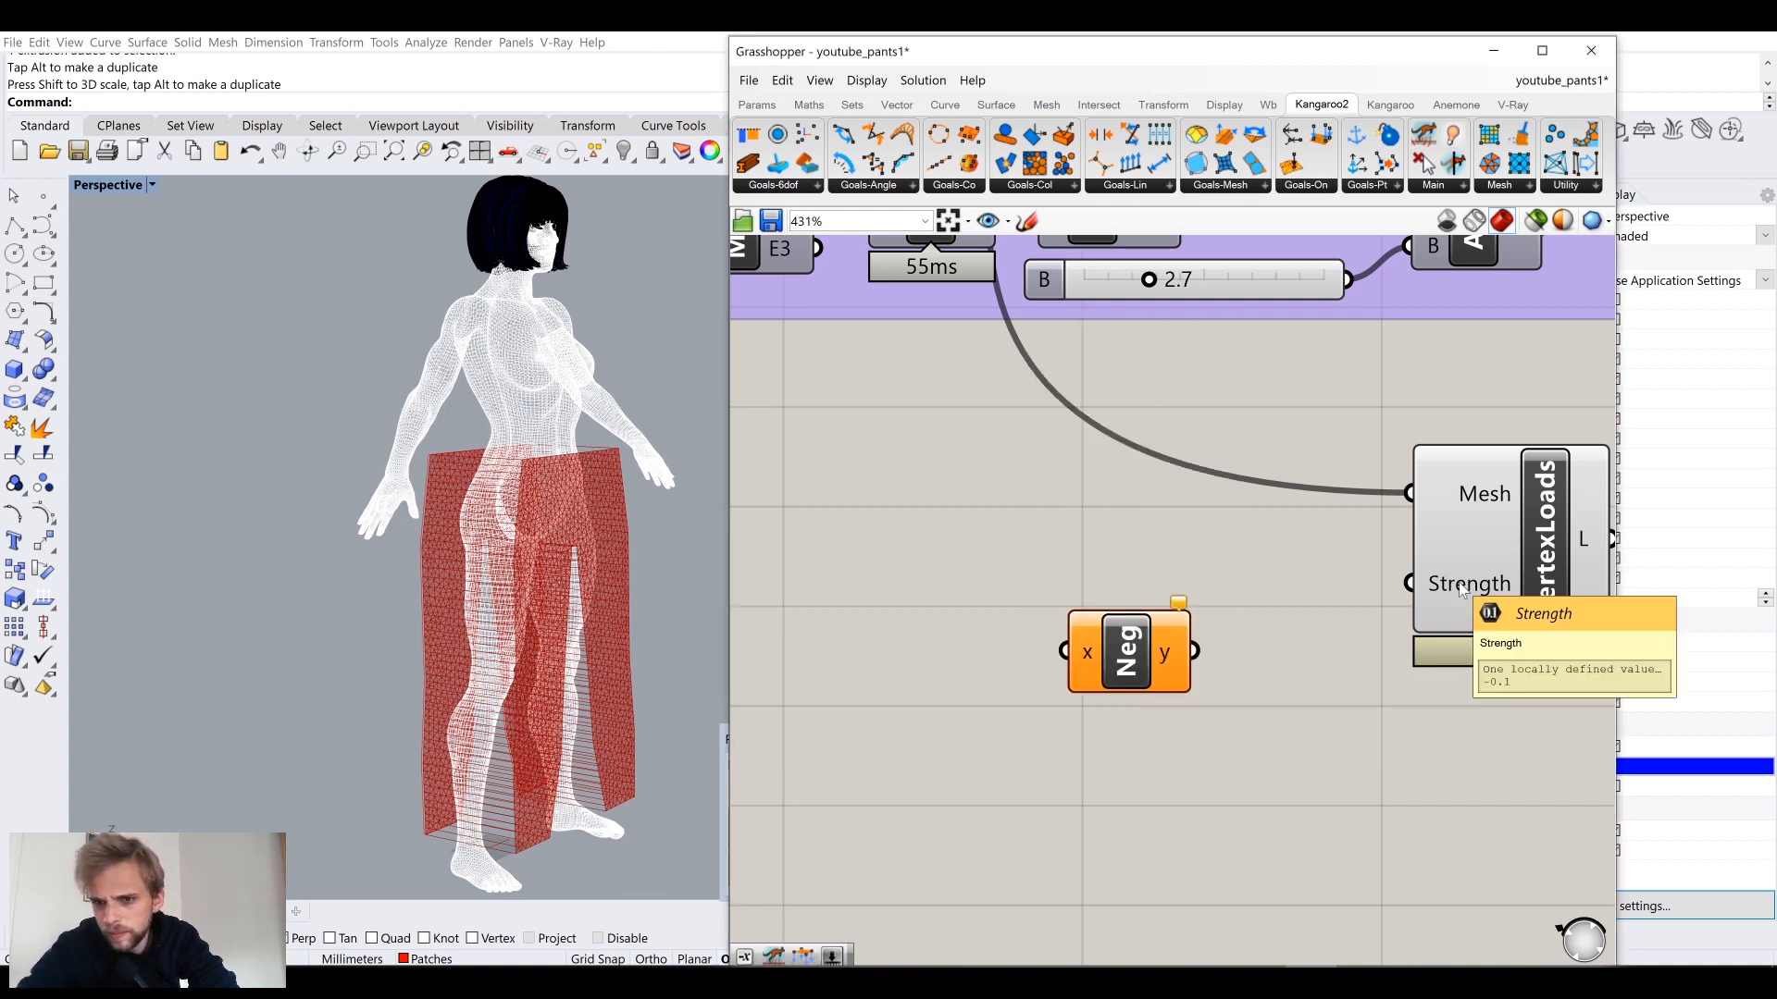
drag(1195, 651, 1410, 583)
drag(1125, 633, 1277, 566)
right_drag(1190, 614, 1362, 562)
double_click(1102, 624)
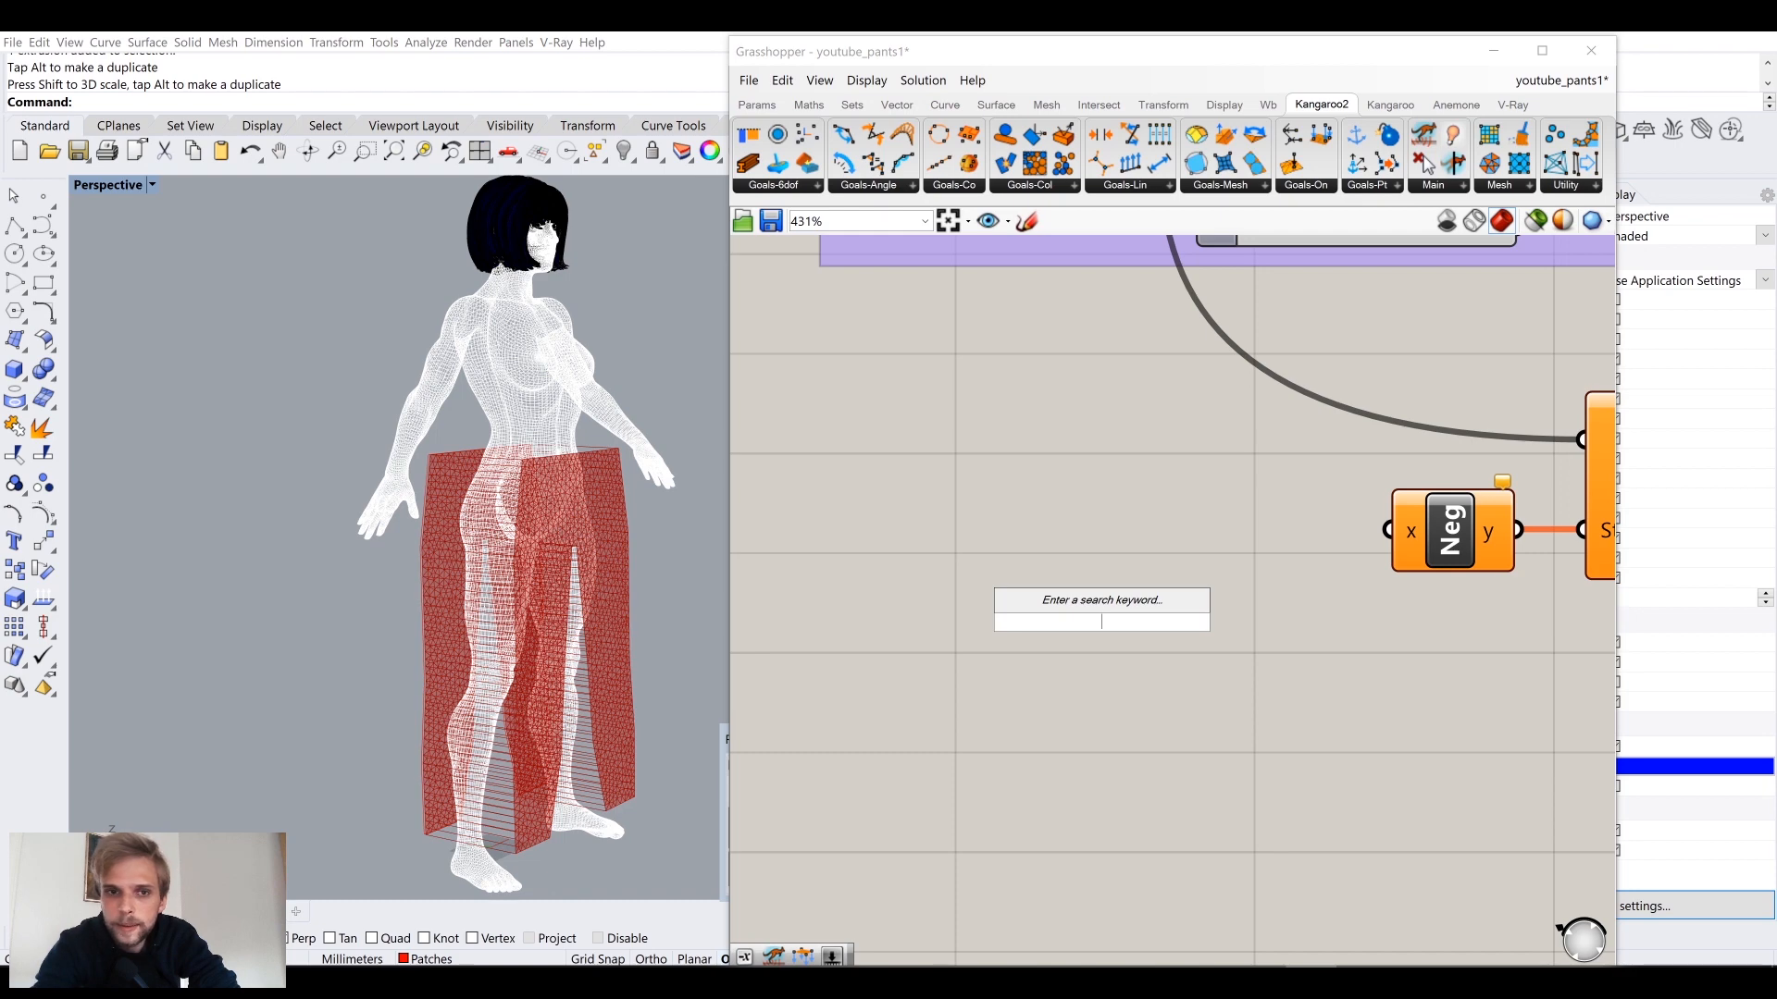
Step: Examine the Strength inputs of the existing goals, including EdgeLengths, SPC and SC, together with the stitching strength values
scroll(1100, 682, down, 5)
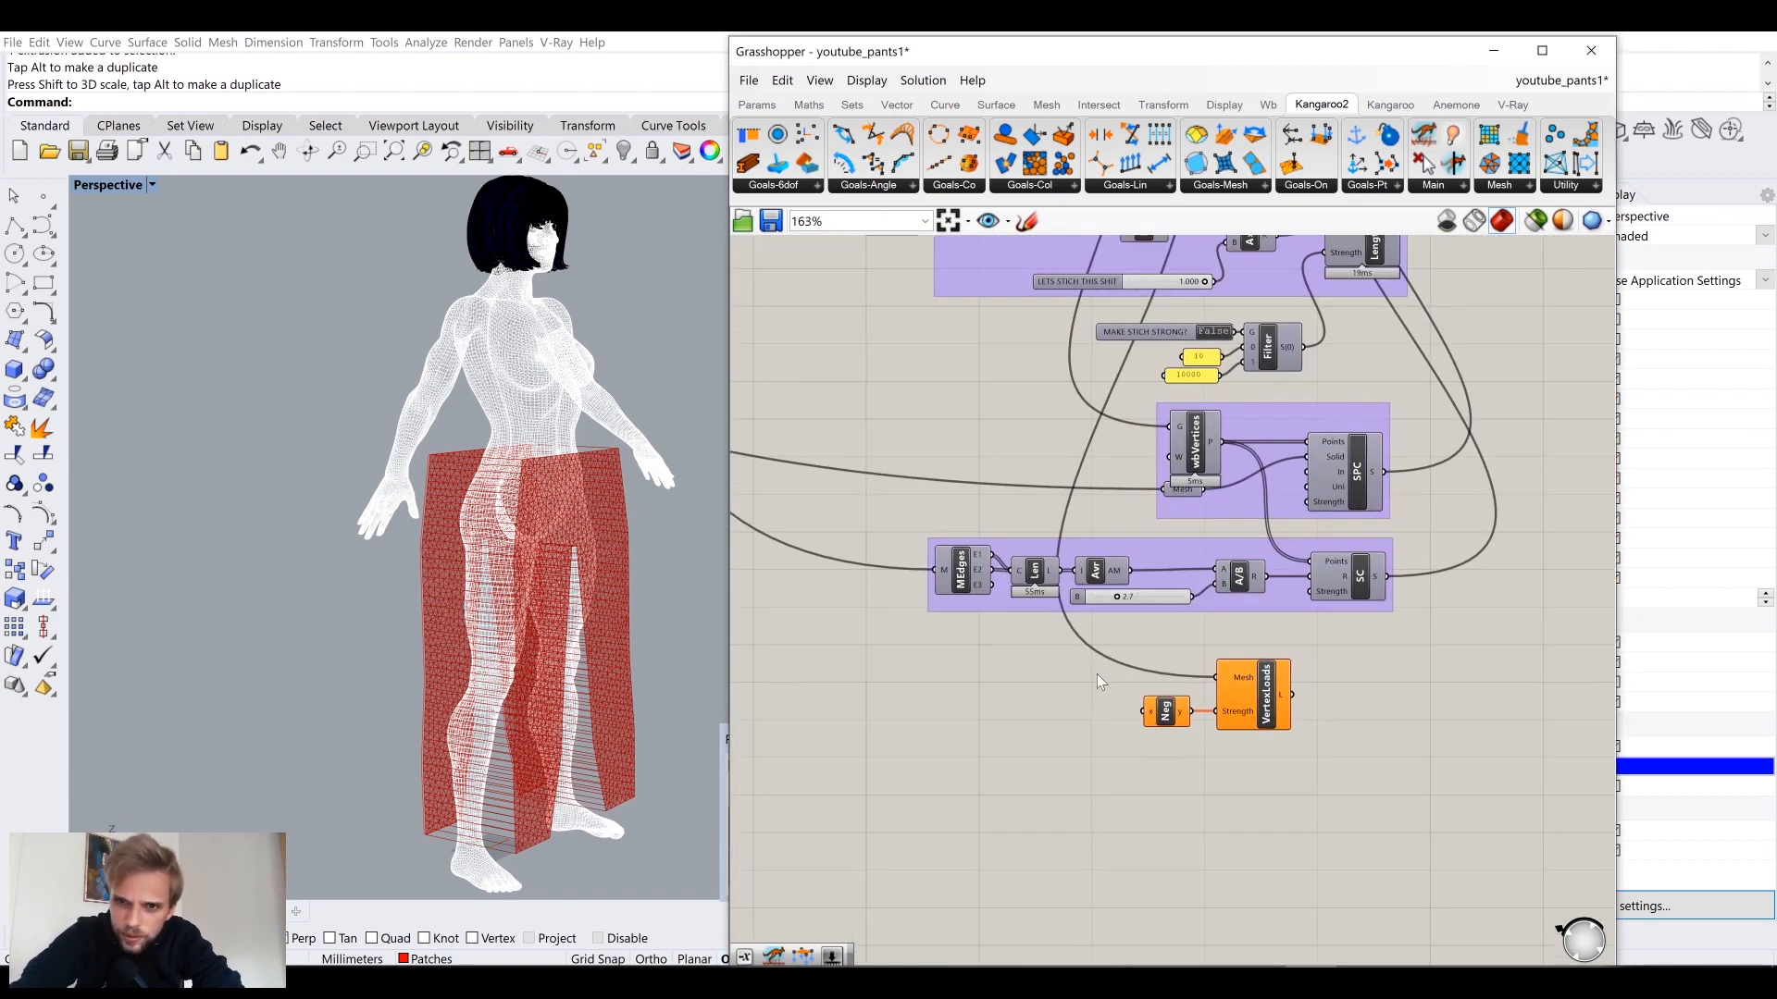
right_drag(1225, 526, 1180, 591)
scroll(1199, 435, up, 4)
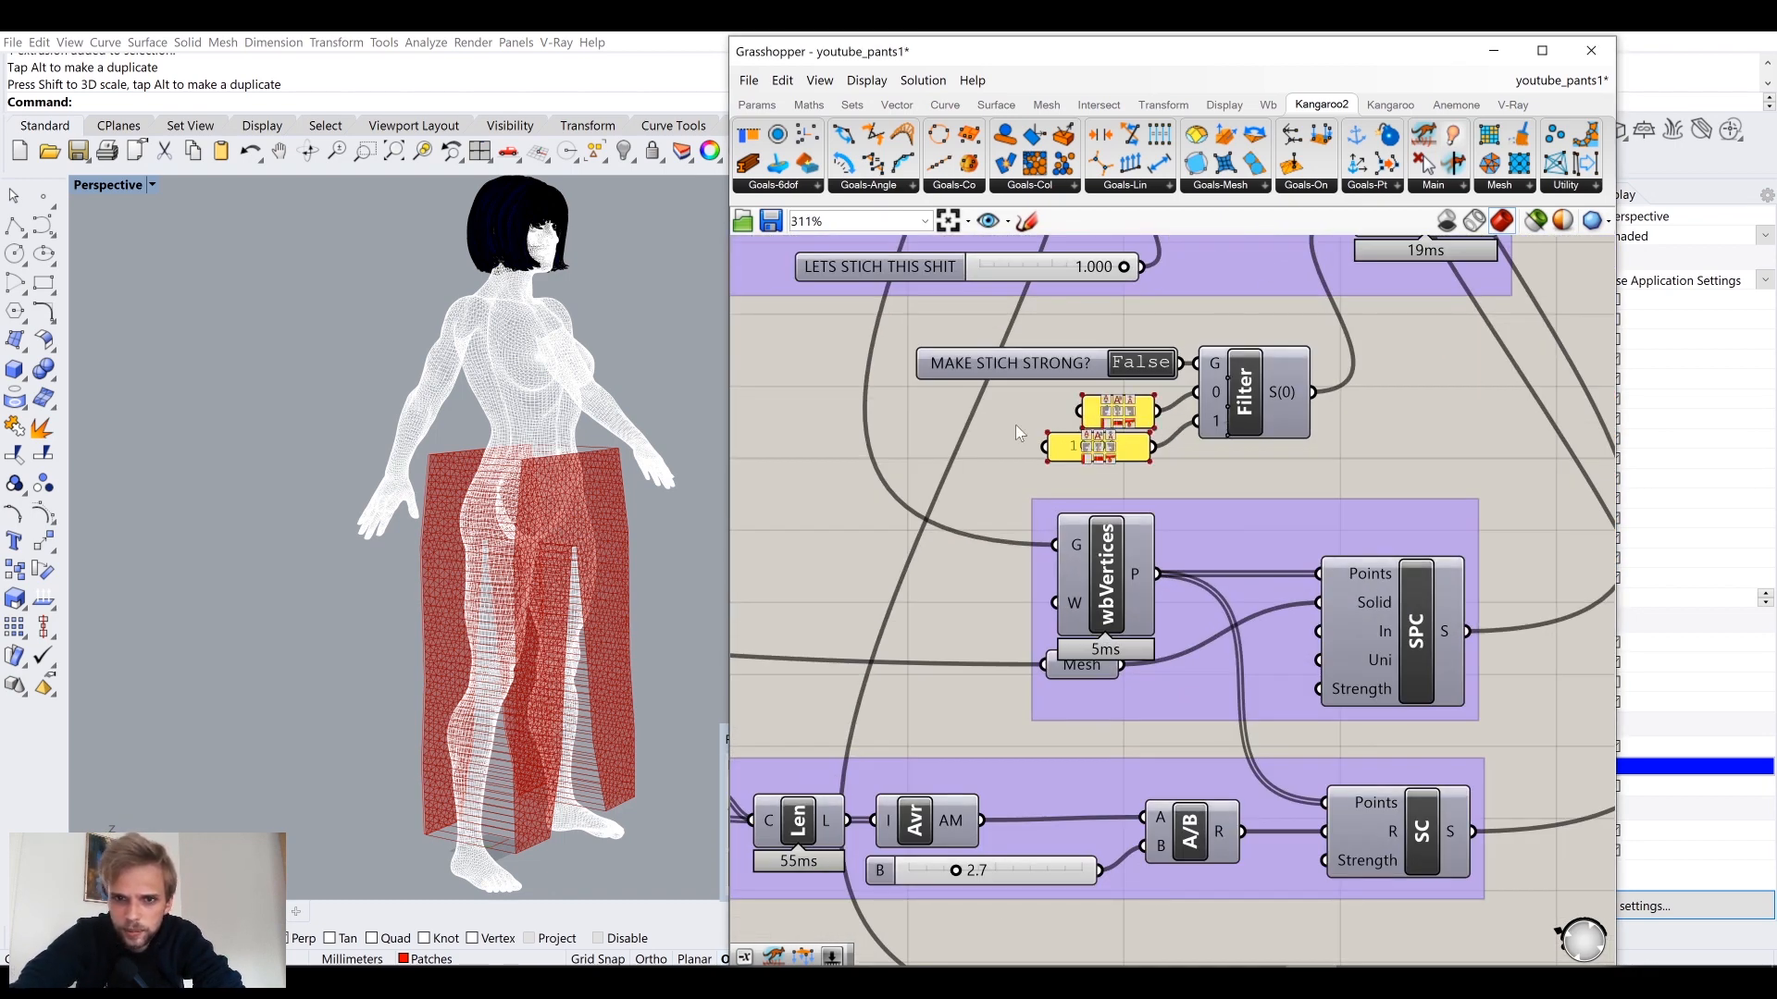
scroll(1098, 435, up, 4)
scroll(1098, 436, down, 4)
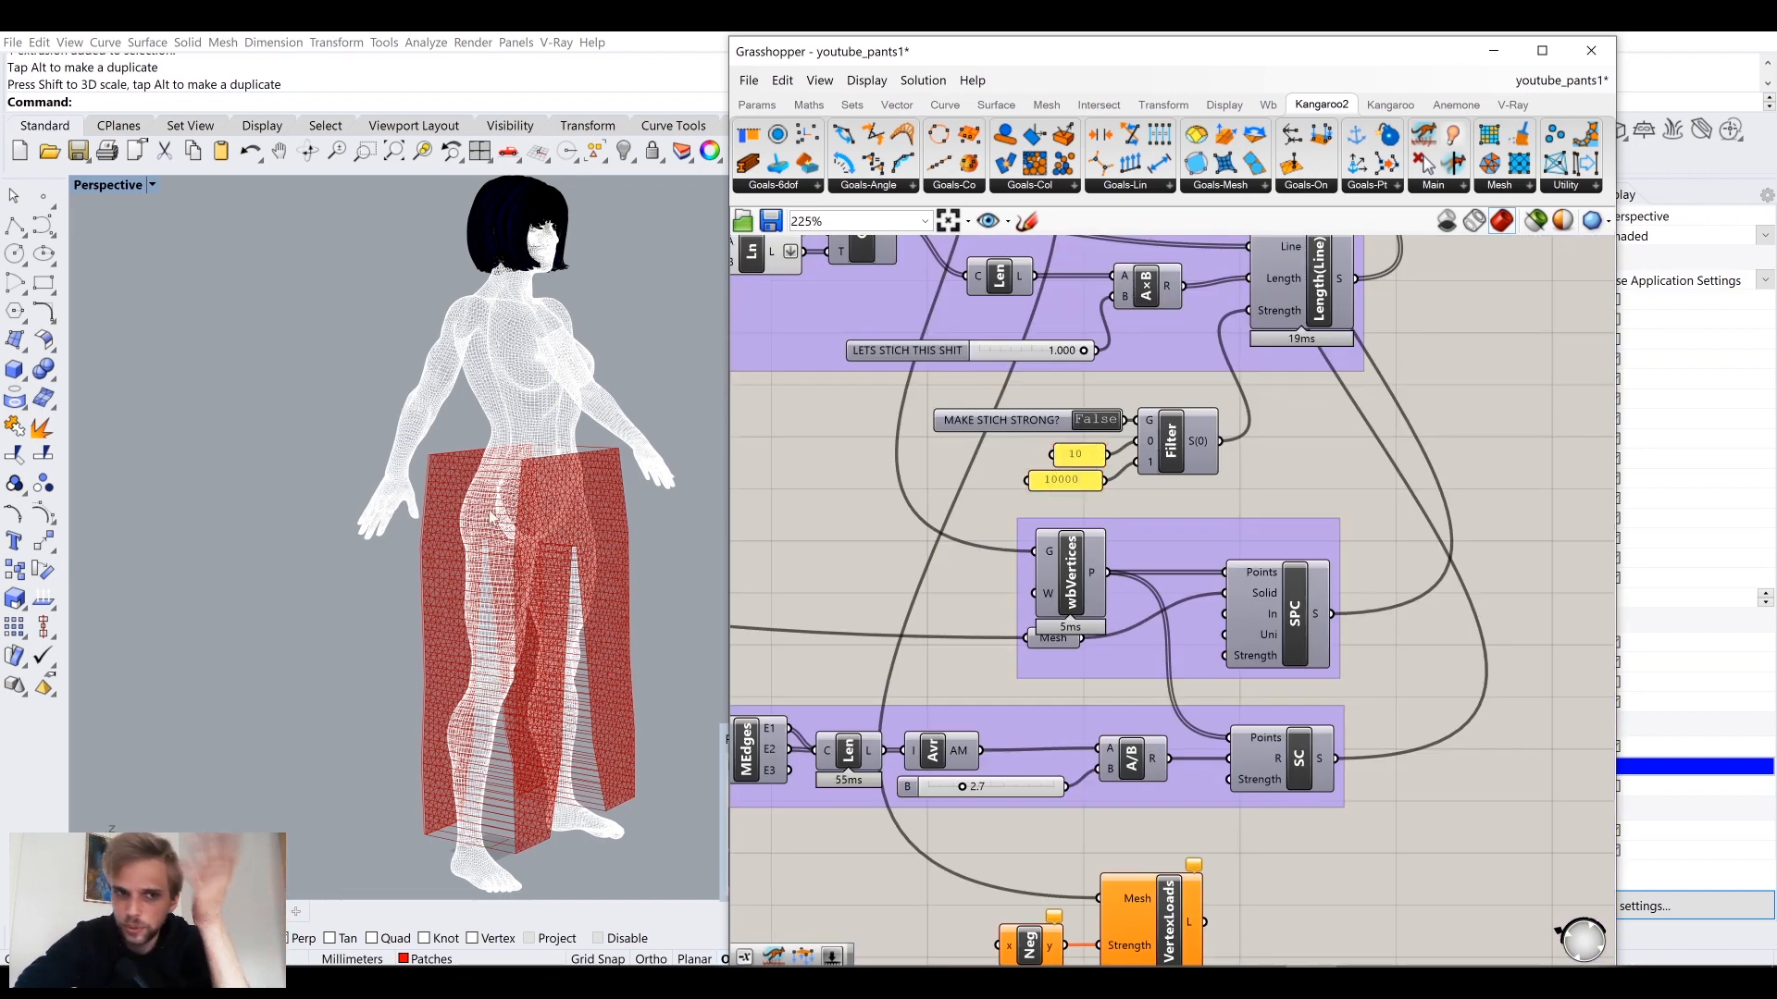
scroll(580, 483, down, 5)
scroll(517, 502, up, 6)
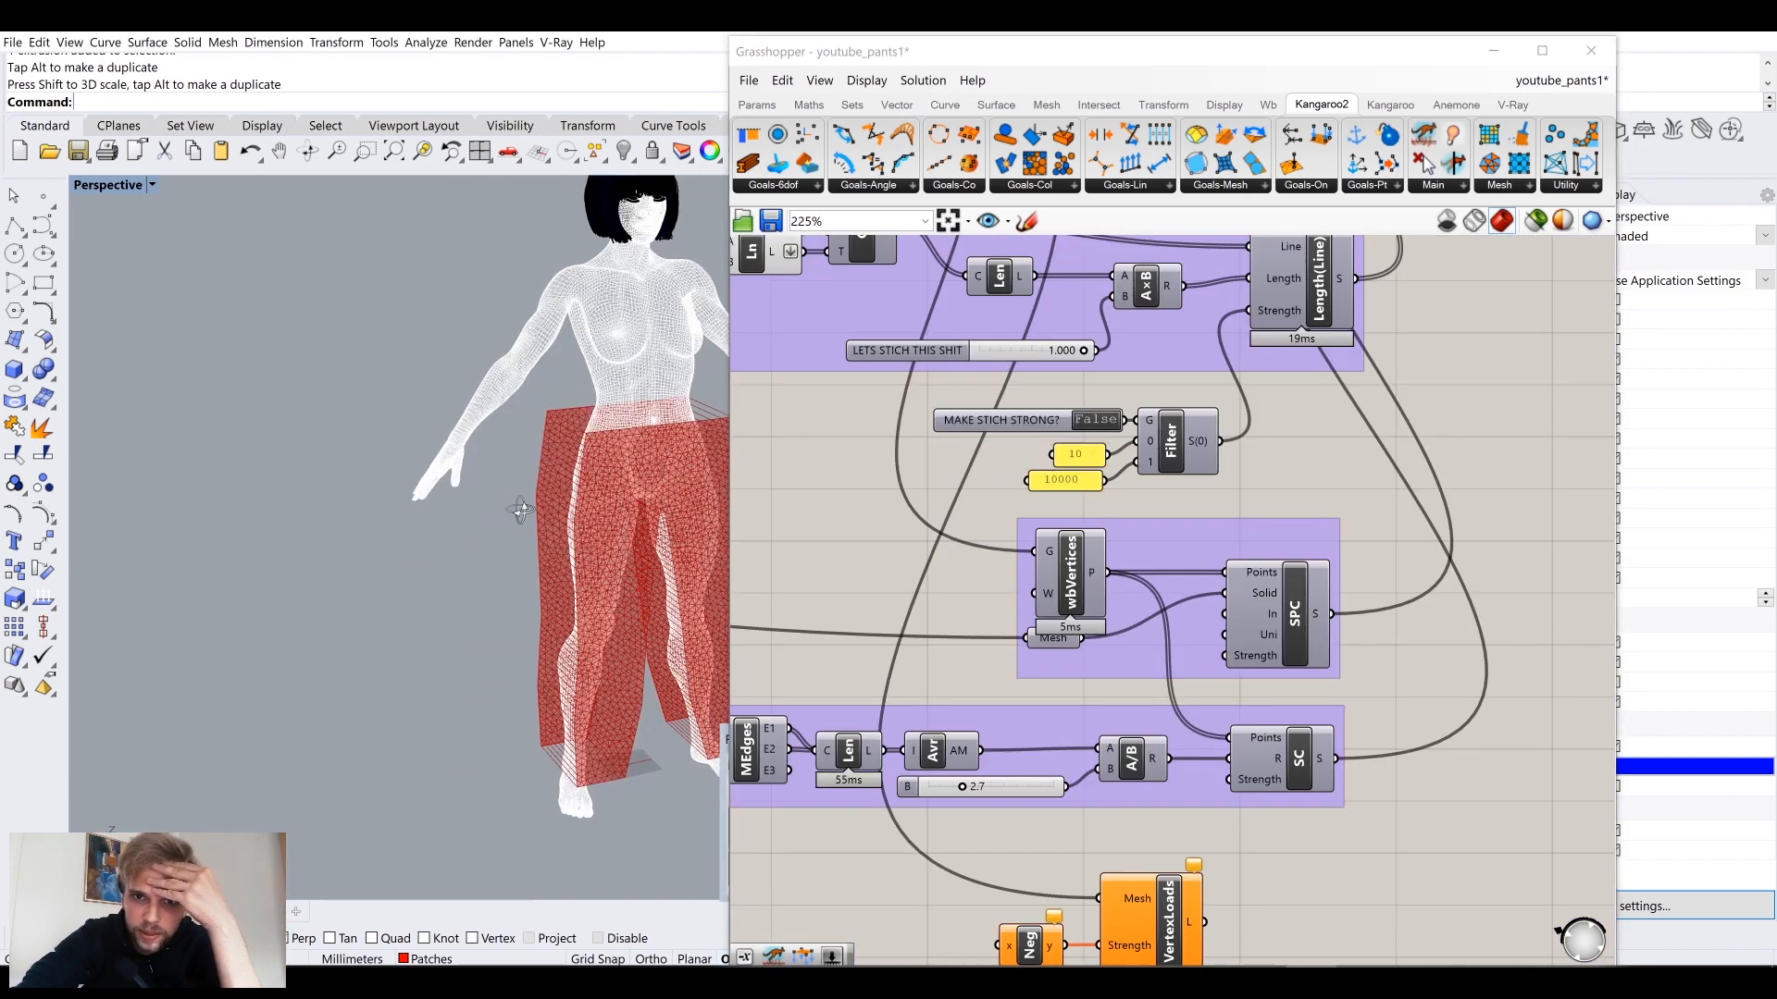
right_drag(1182, 620, 974, 903)
right_drag(1133, 545, 1136, 724)
scroll(1025, 446, up, 5)
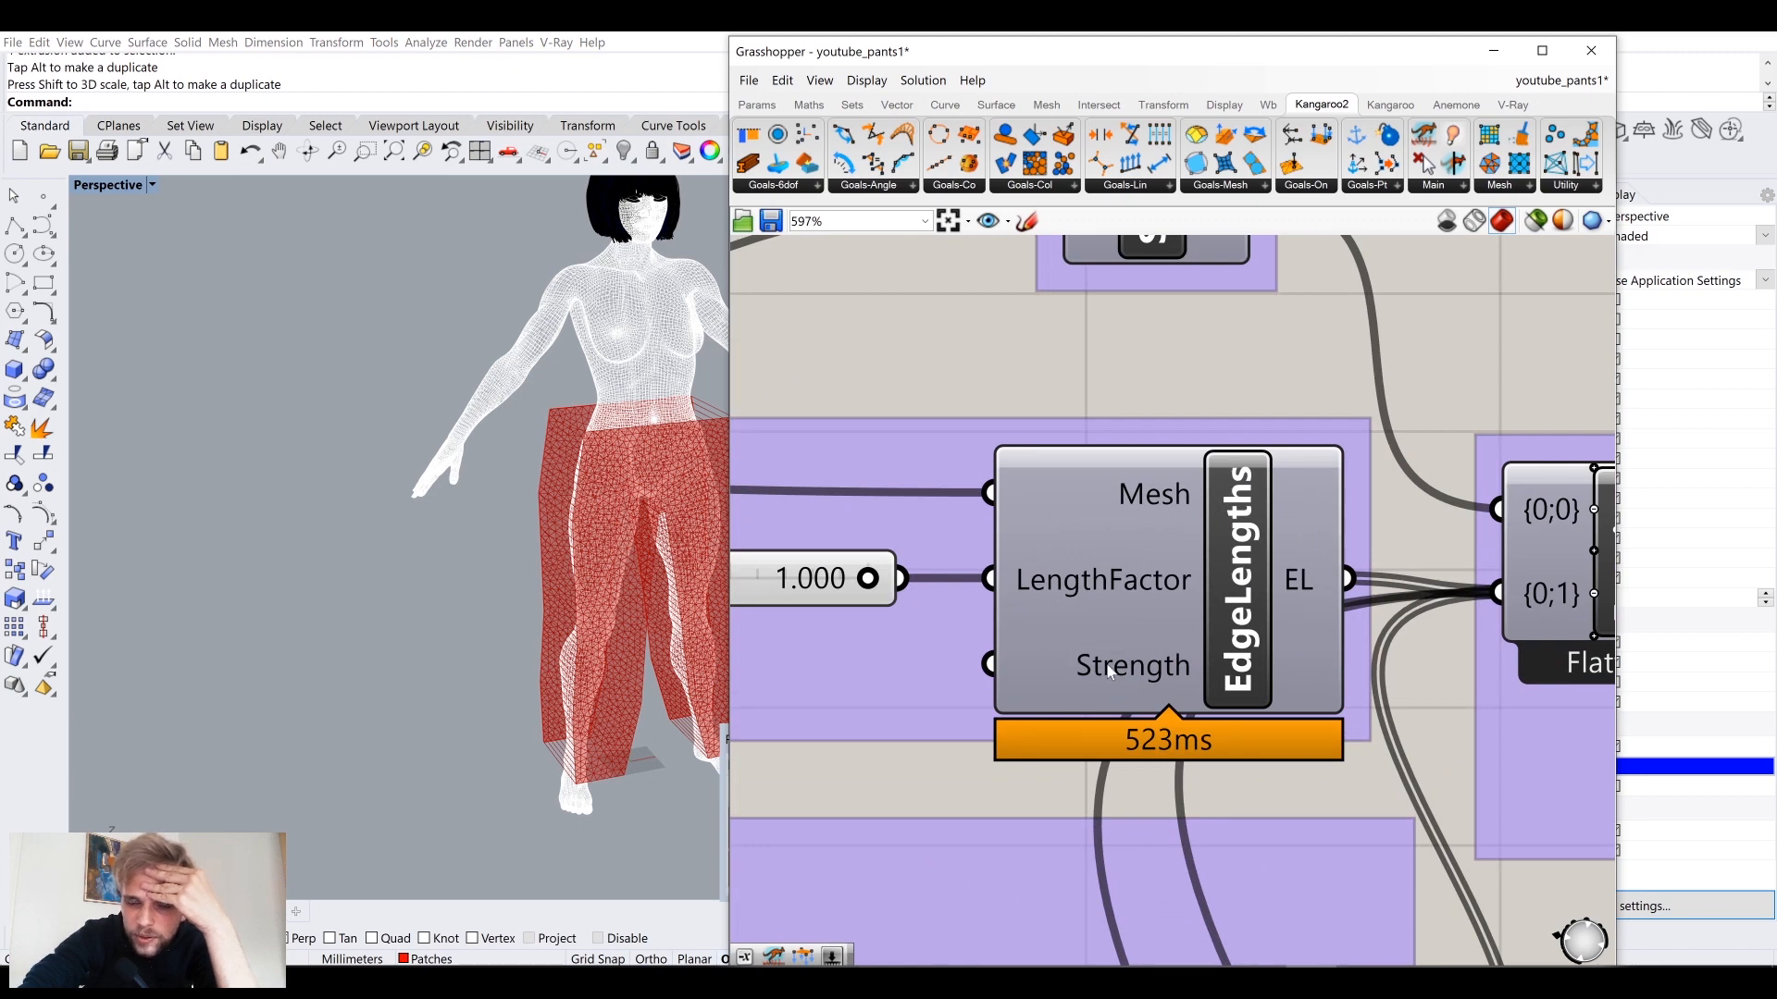
scroll(1092, 669, down, 3)
right_drag(1200, 642, 1328, 428)
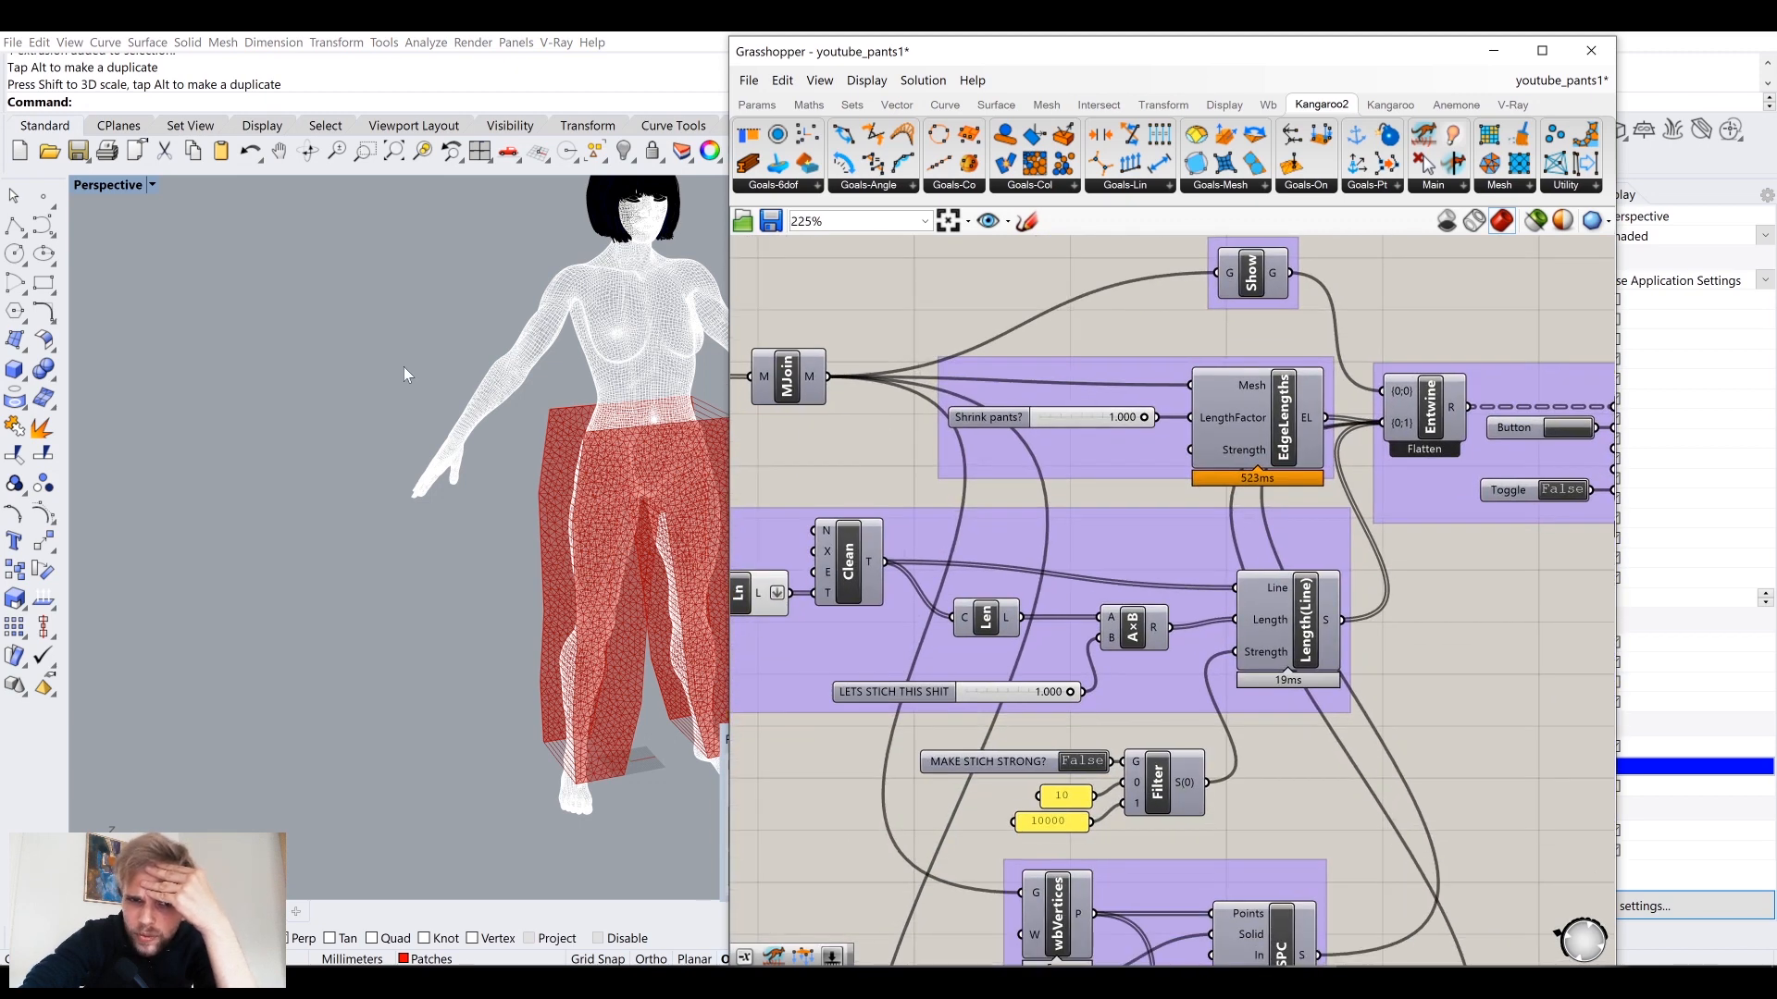
right_drag(1260, 958, 1240, 633)
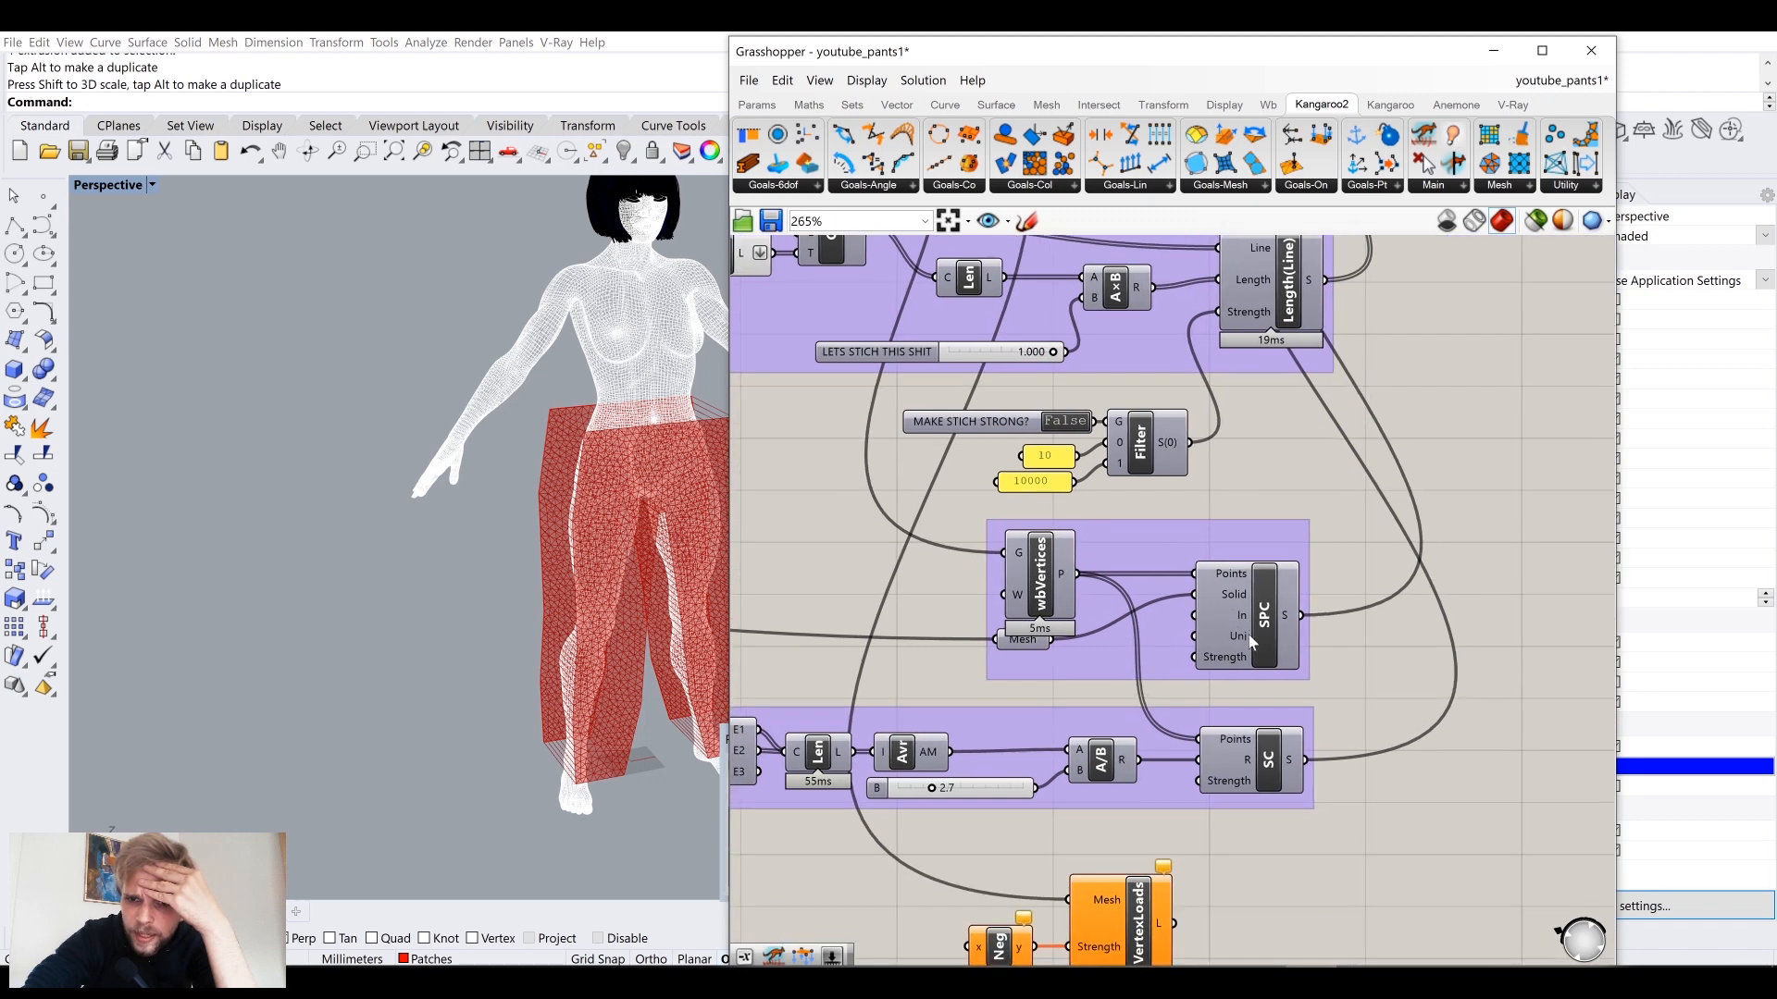
scroll(1240, 640, up, 2)
mouse_move(1194, 678)
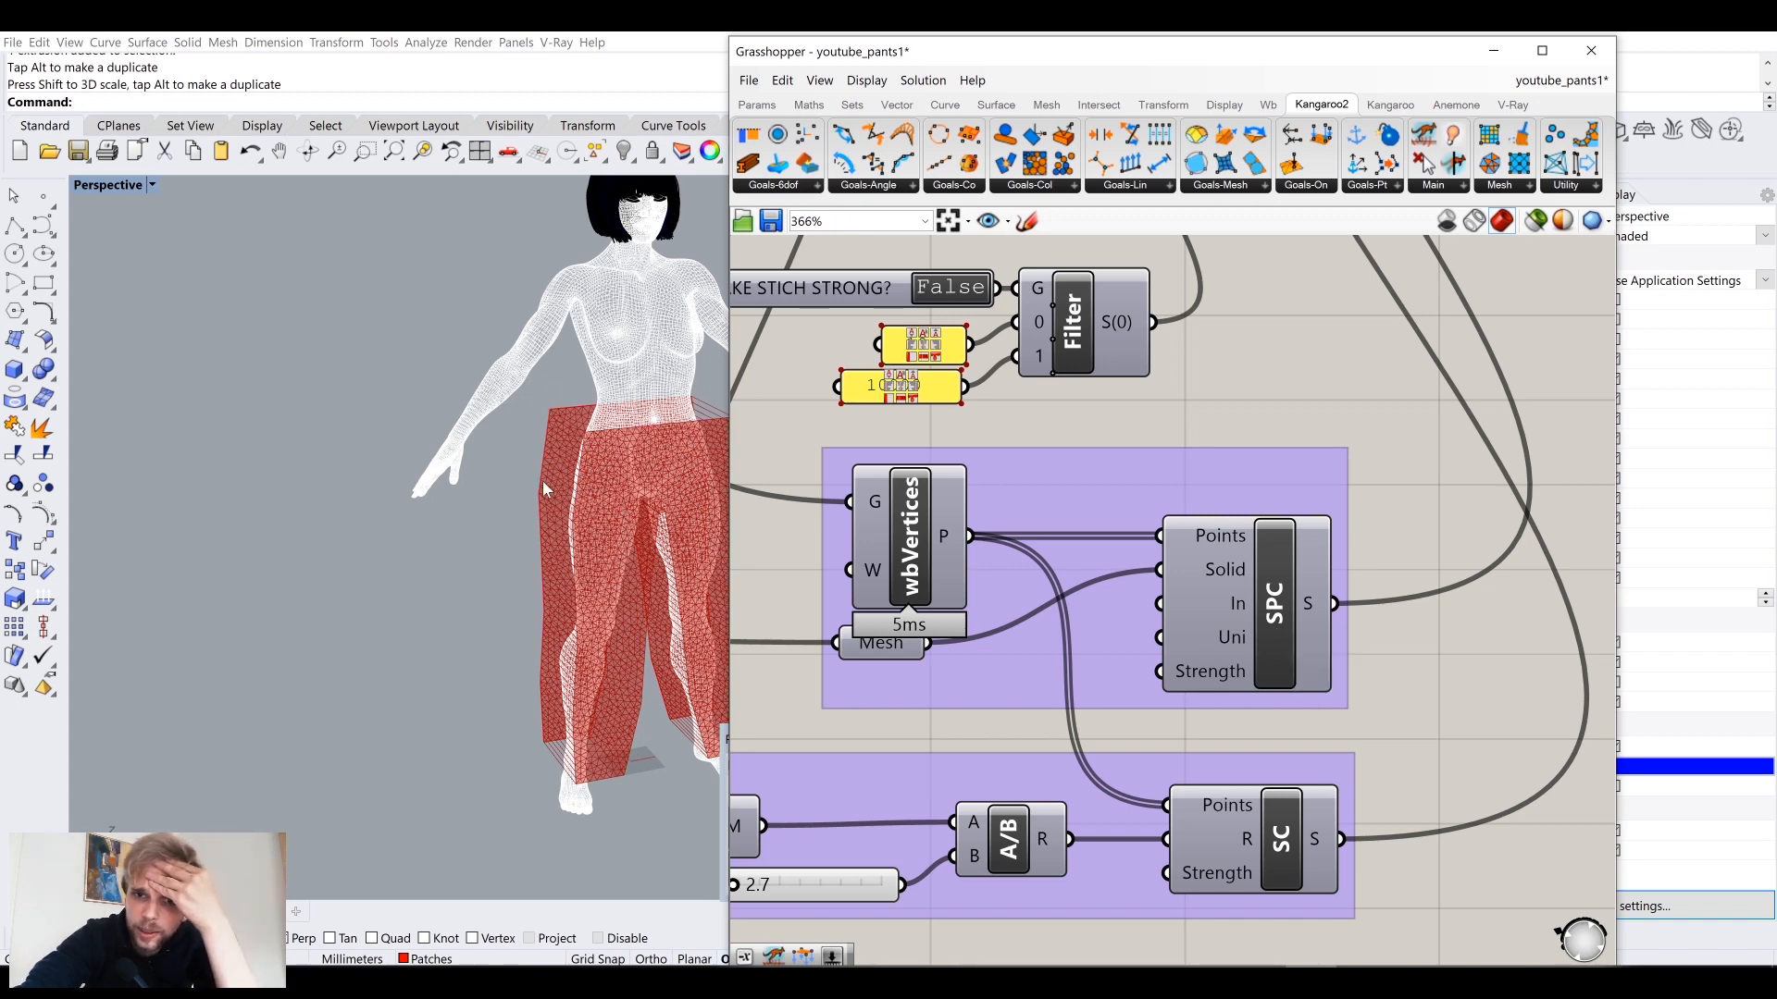
right_drag(1276, 661, 1383, 378)
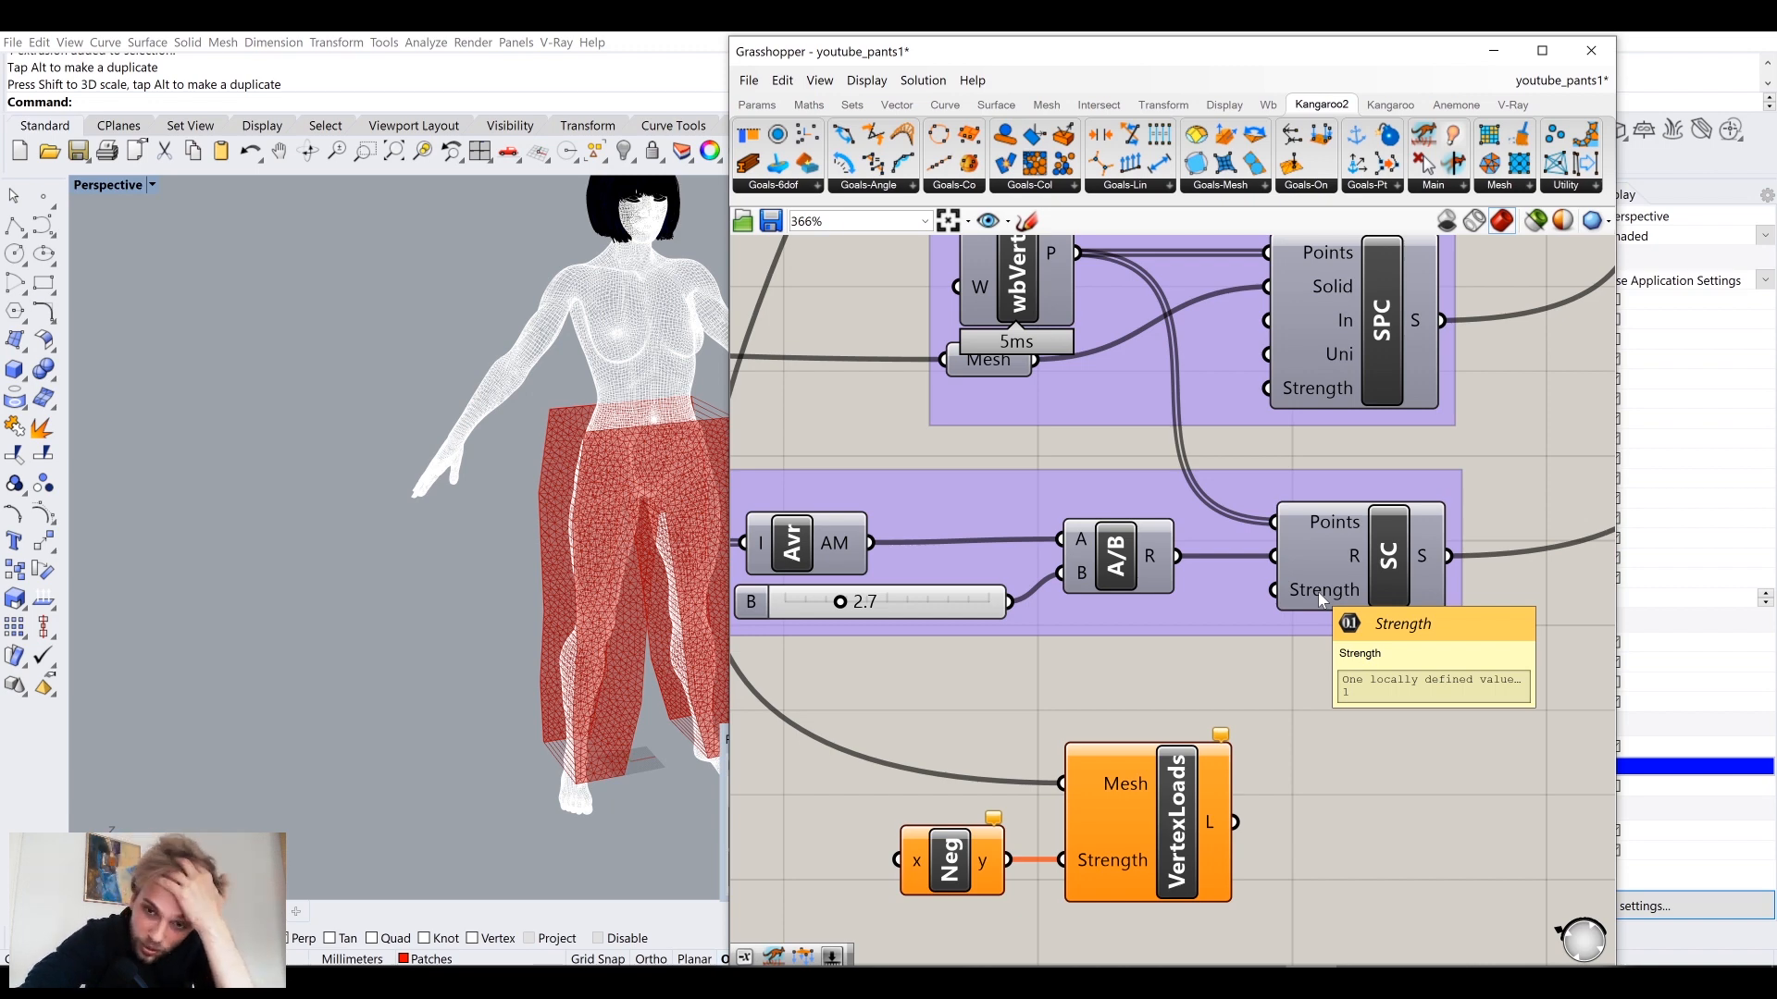
Step: Add a number slider created from the value 10 below the SC component and set it to 5
double_click(1219, 670)
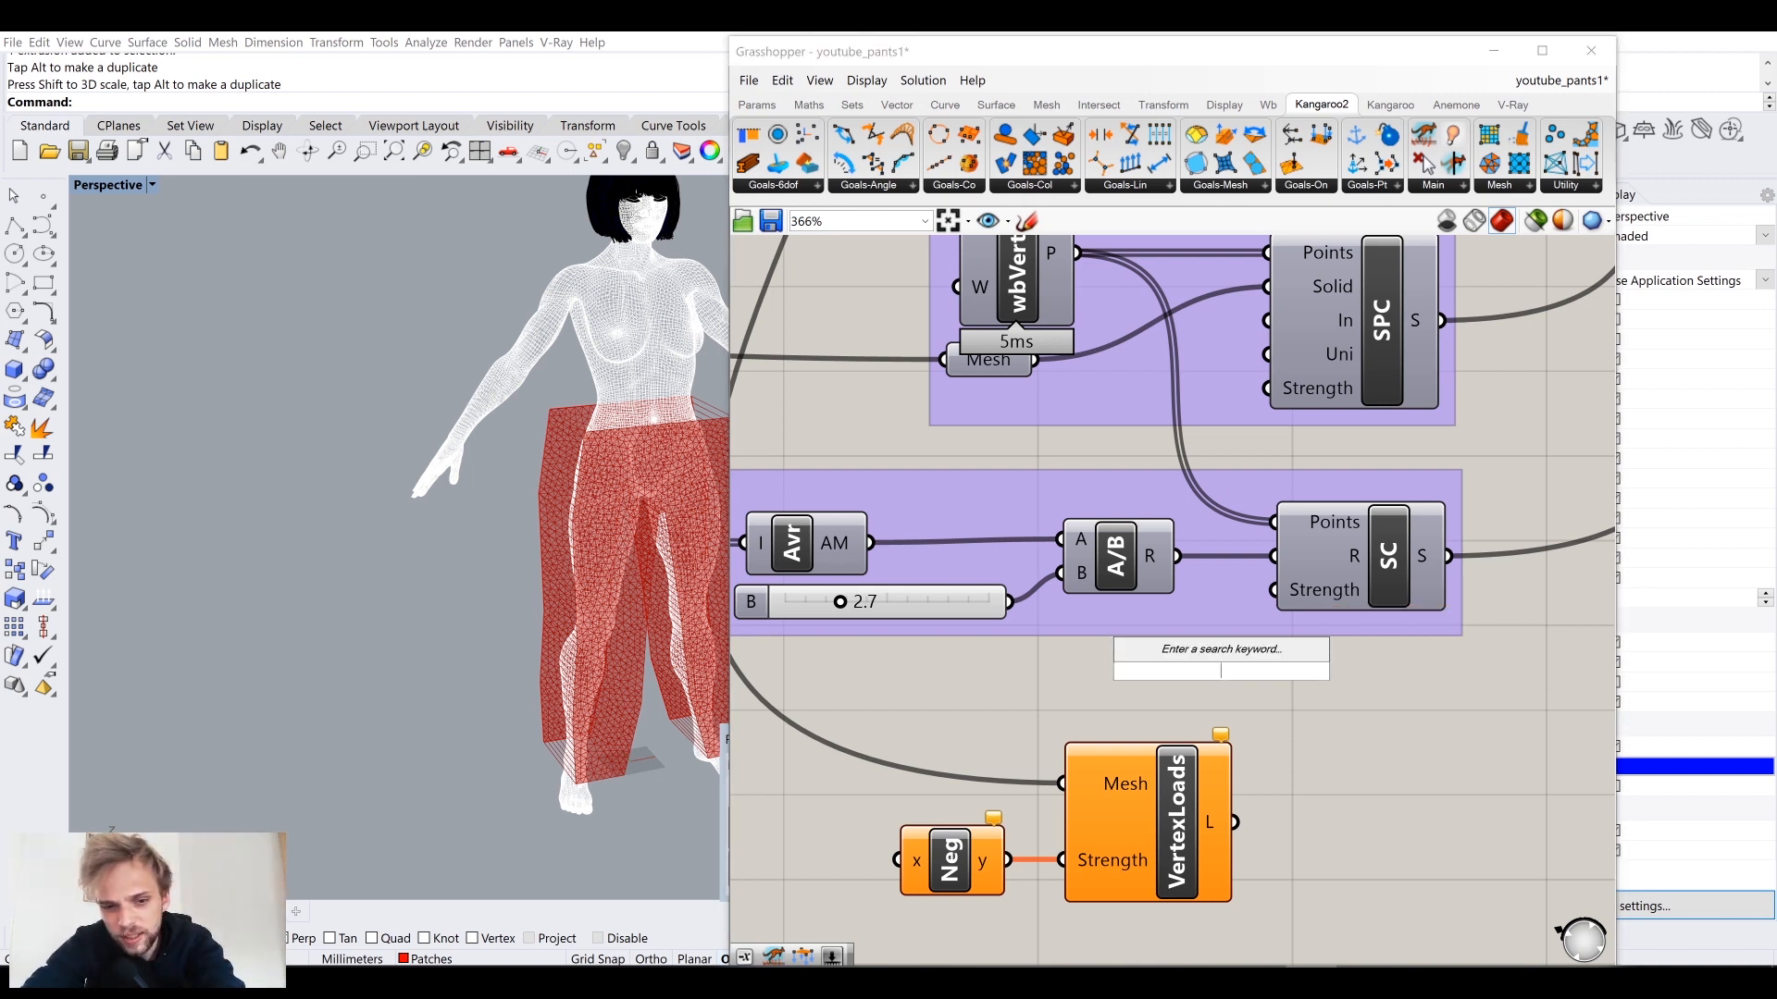
text(1)
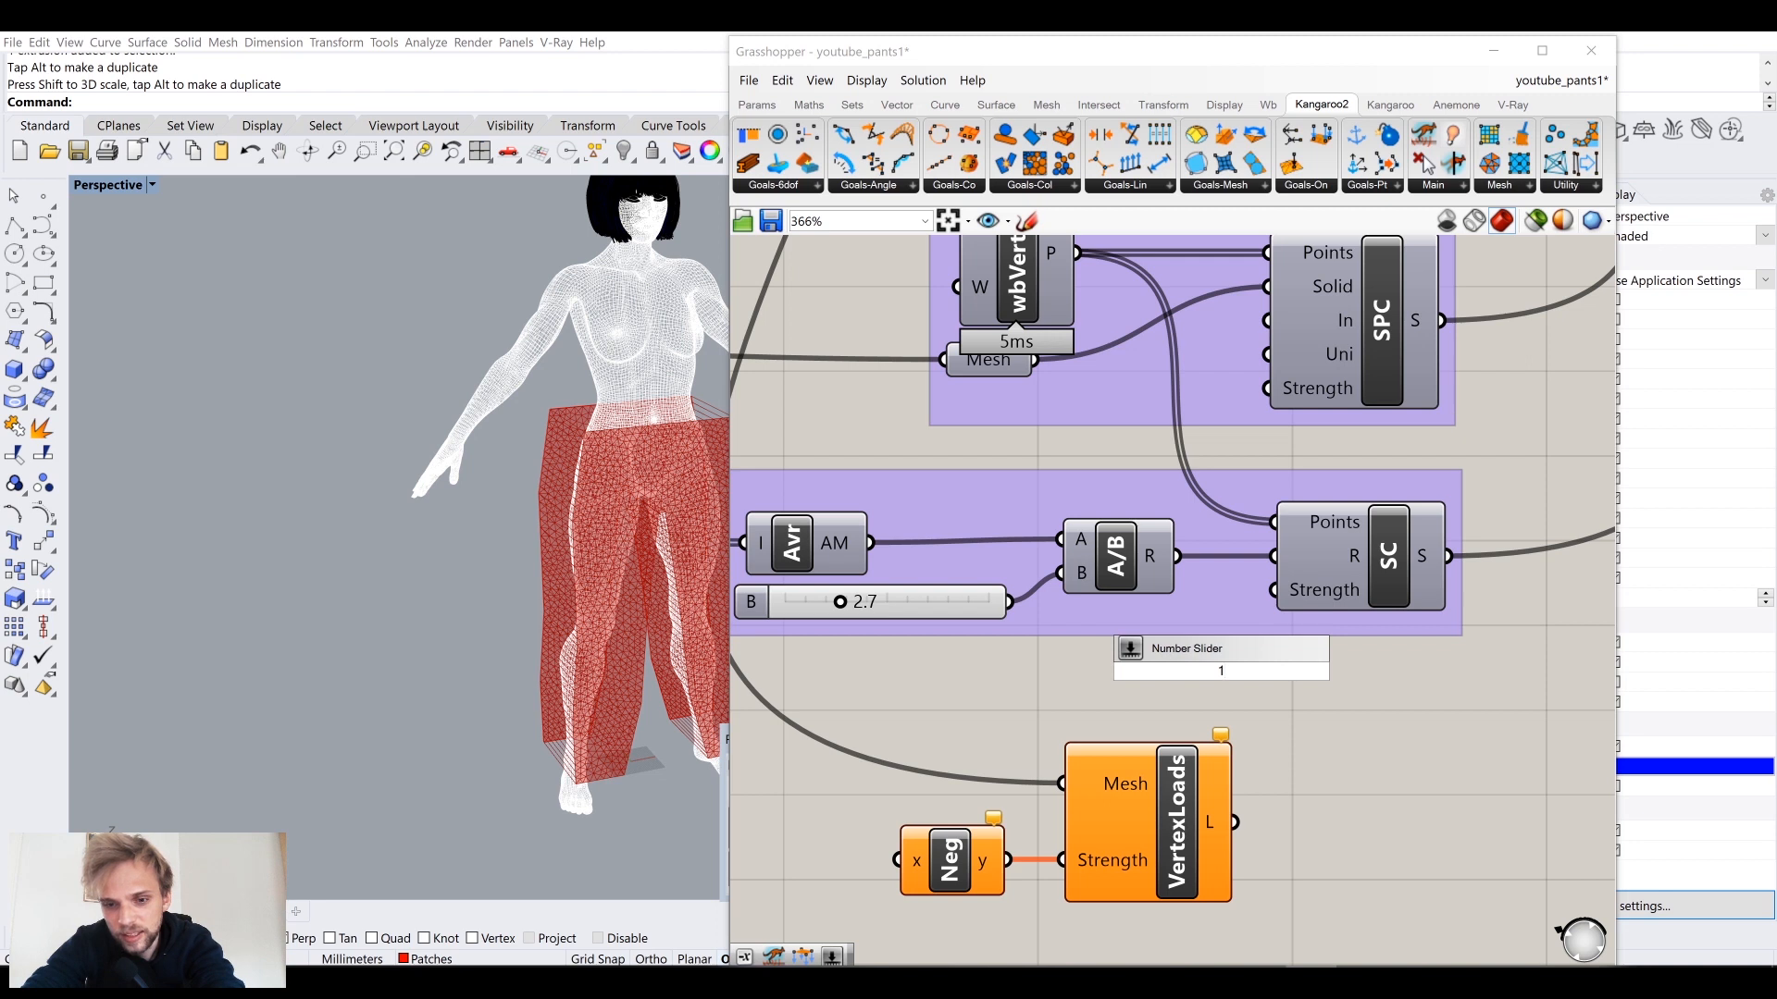
text(0)
key(Return)
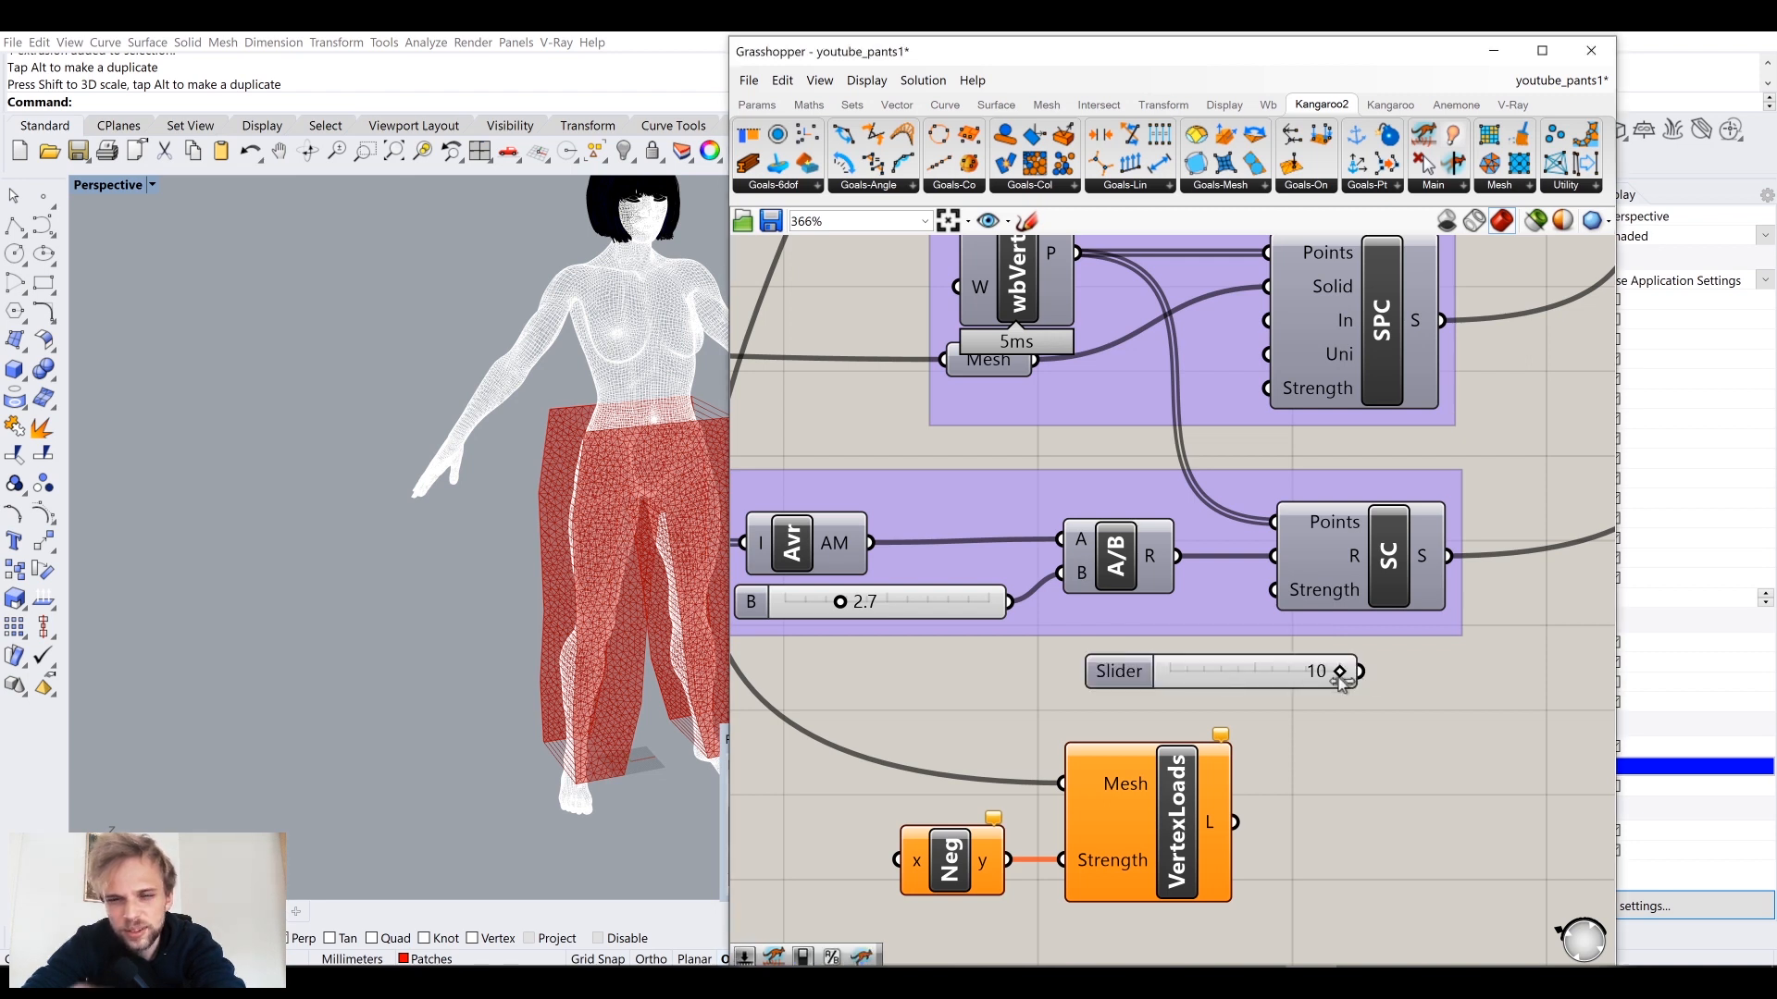
drag(1334, 674, 1251, 692)
Step: Connect the new slider to the Strength input of SC and position it just below the sphere-collision group
drag(1360, 671, 1274, 556)
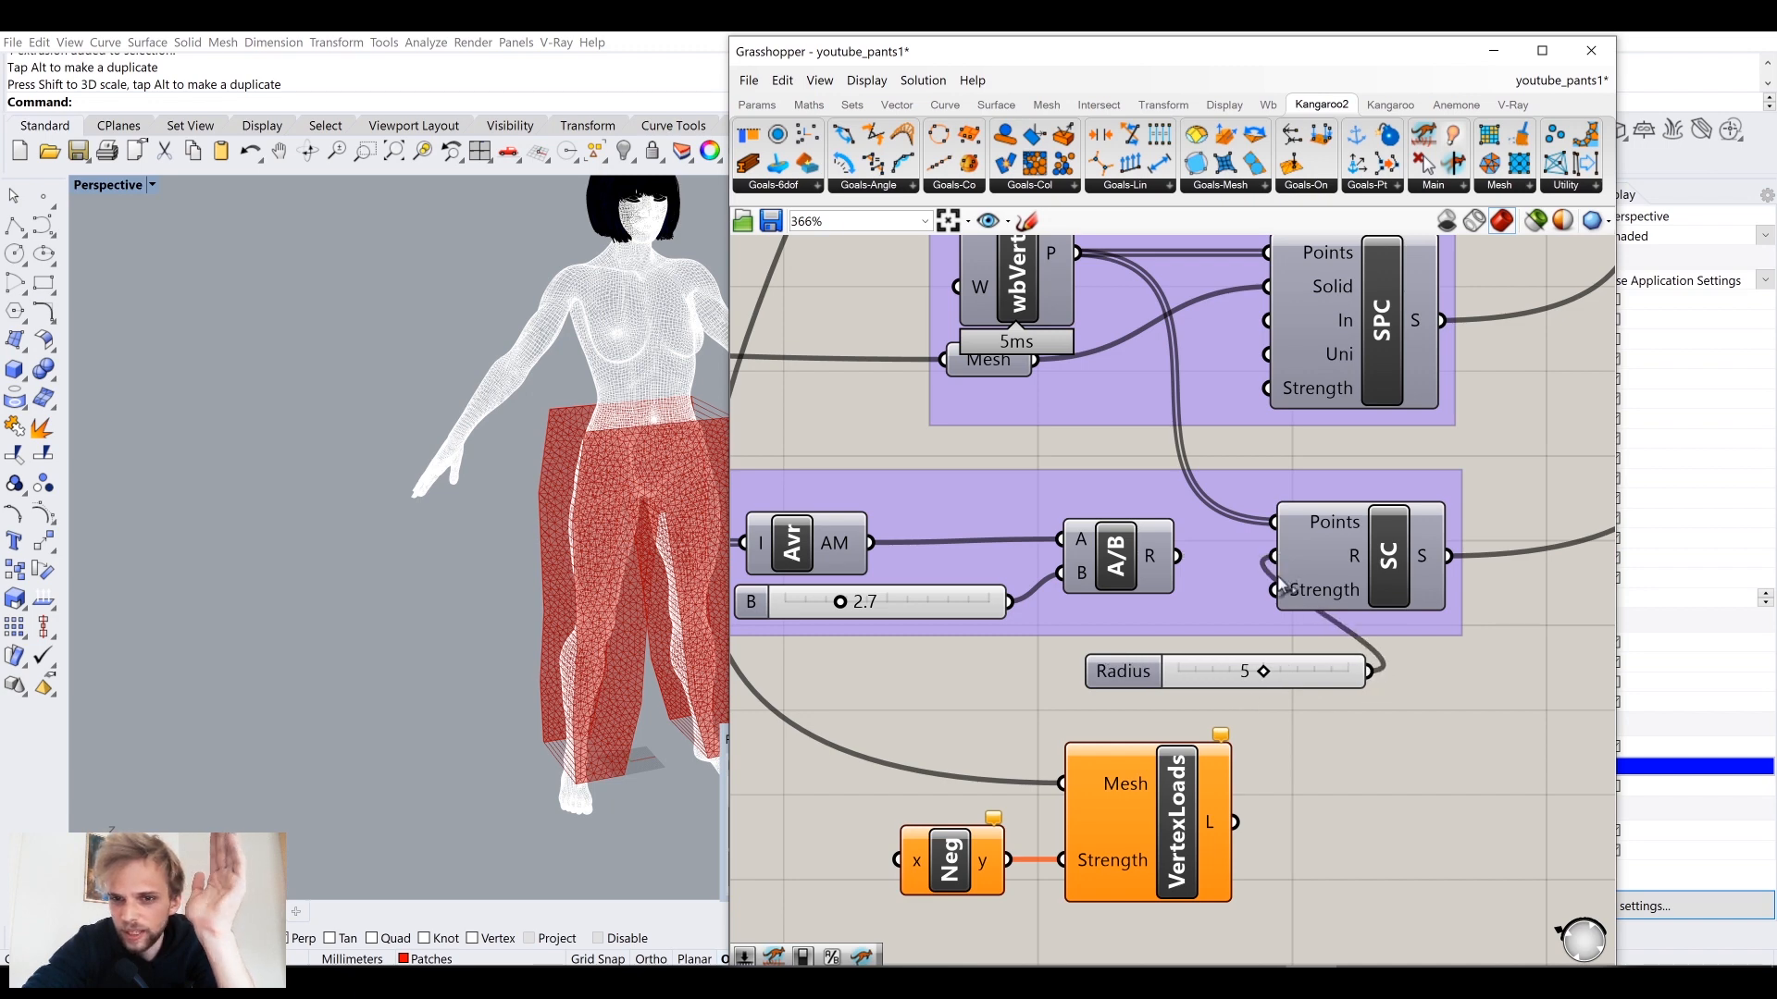
key(ctrl+z)
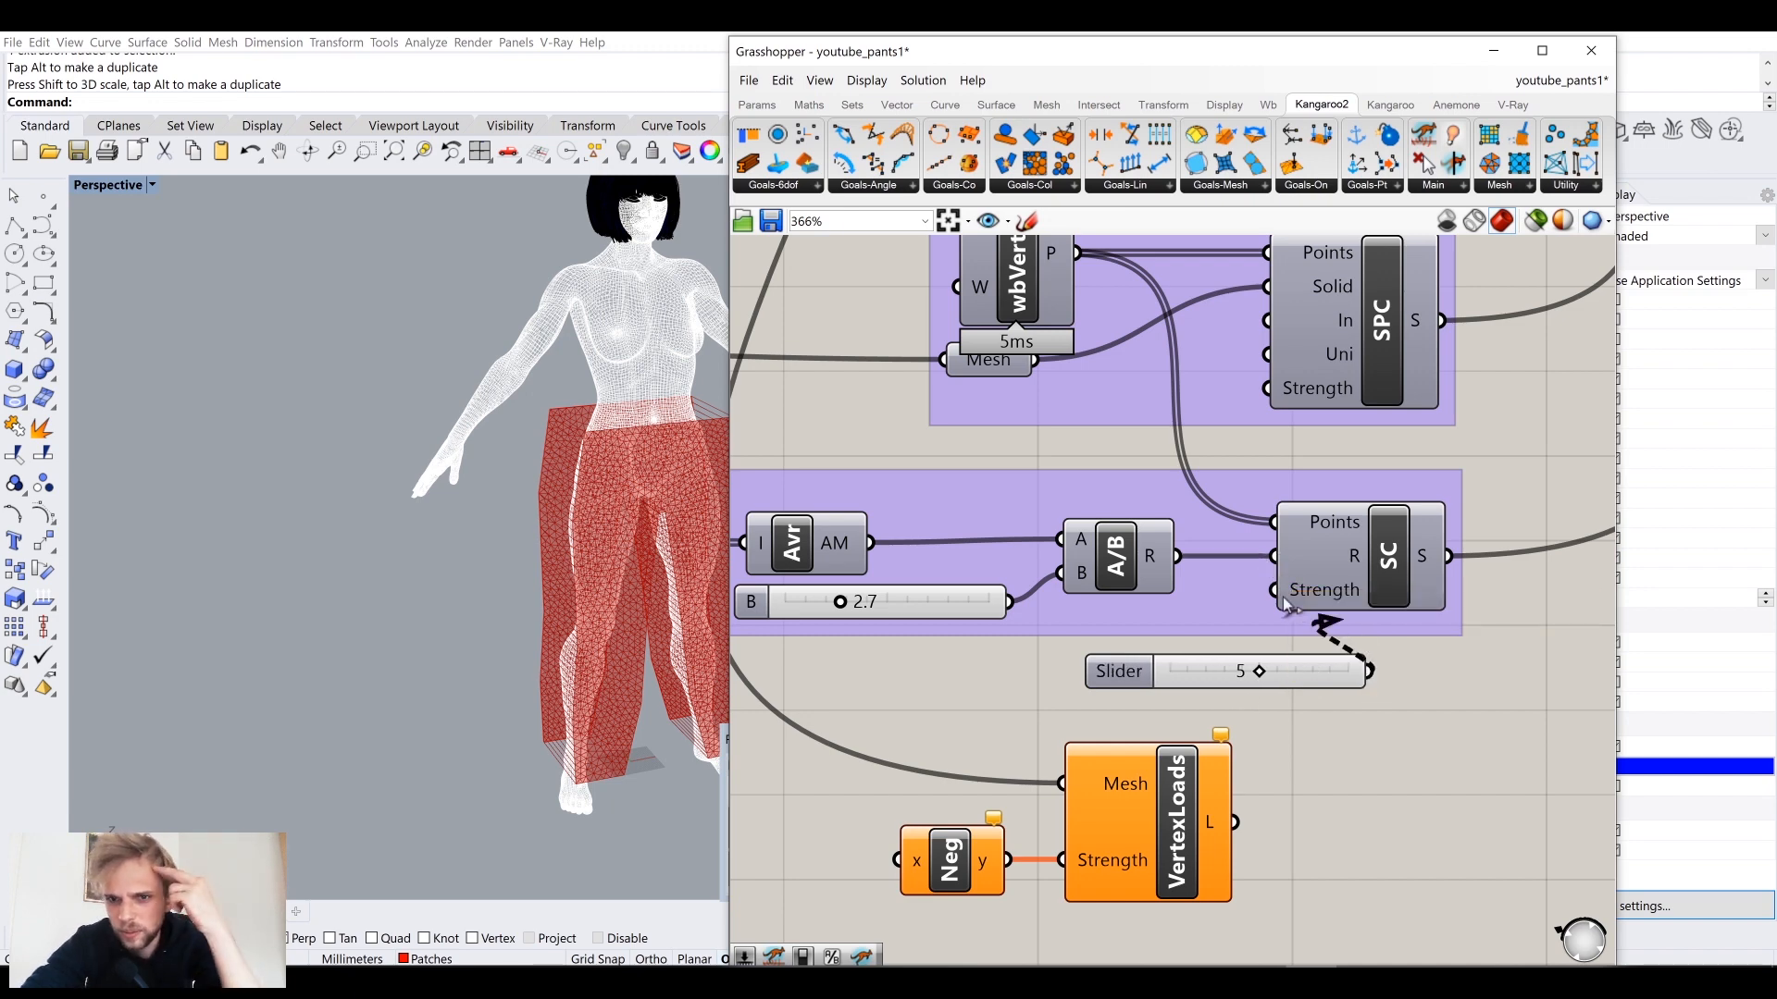
drag(1364, 670, 1274, 590)
drag(1276, 669, 1168, 653)
click(1303, 718)
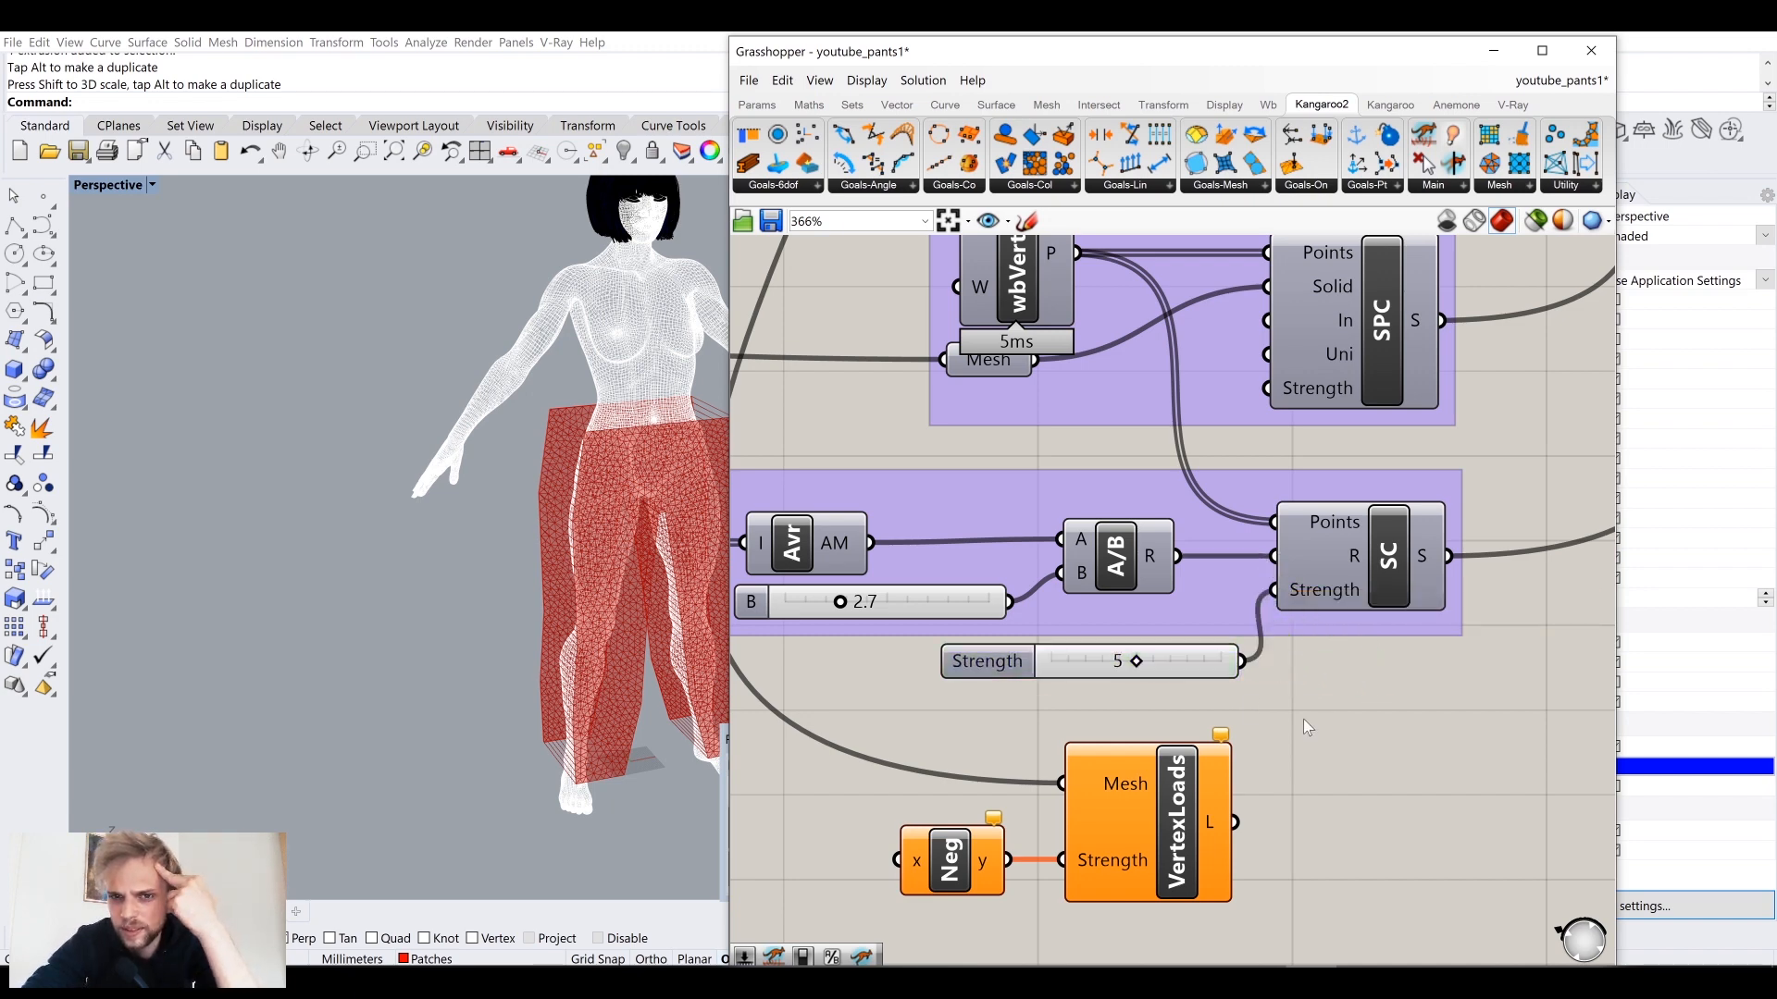
scroll(1303, 719, down, 10)
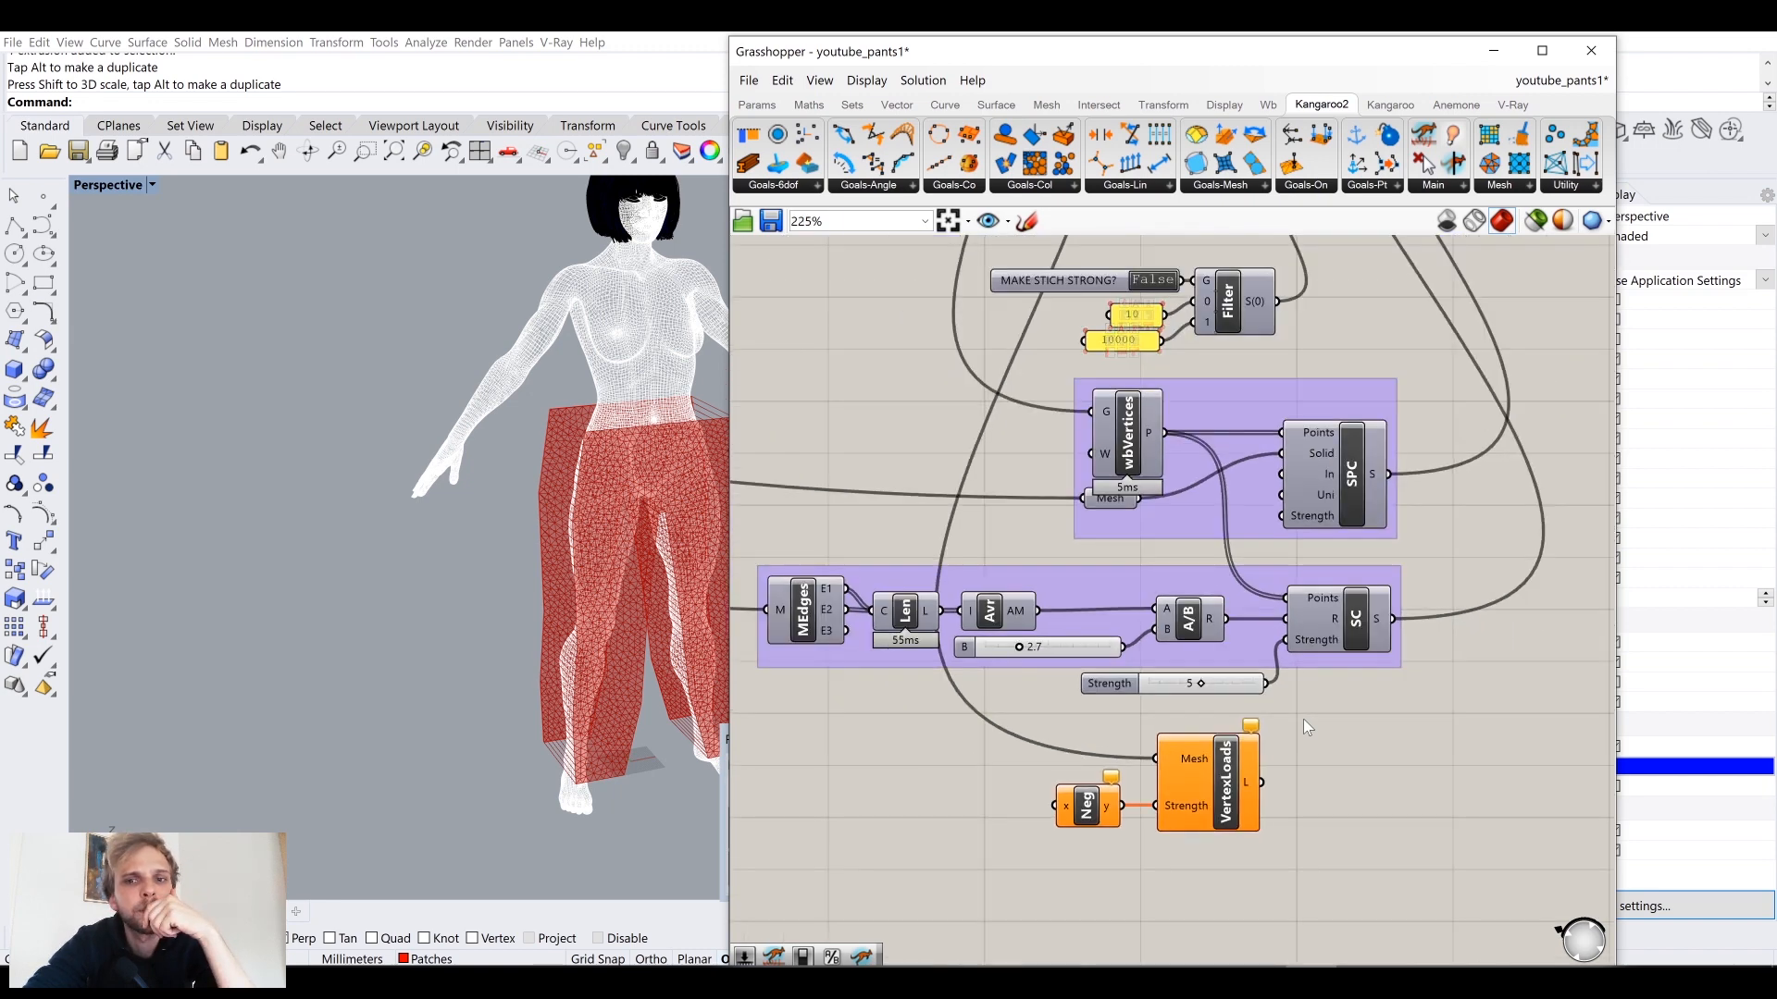
Step: Connect the VertexLoads output to the {0;1} input of the Entwine component alongside the other goals
scroll(1186, 590, up, 7)
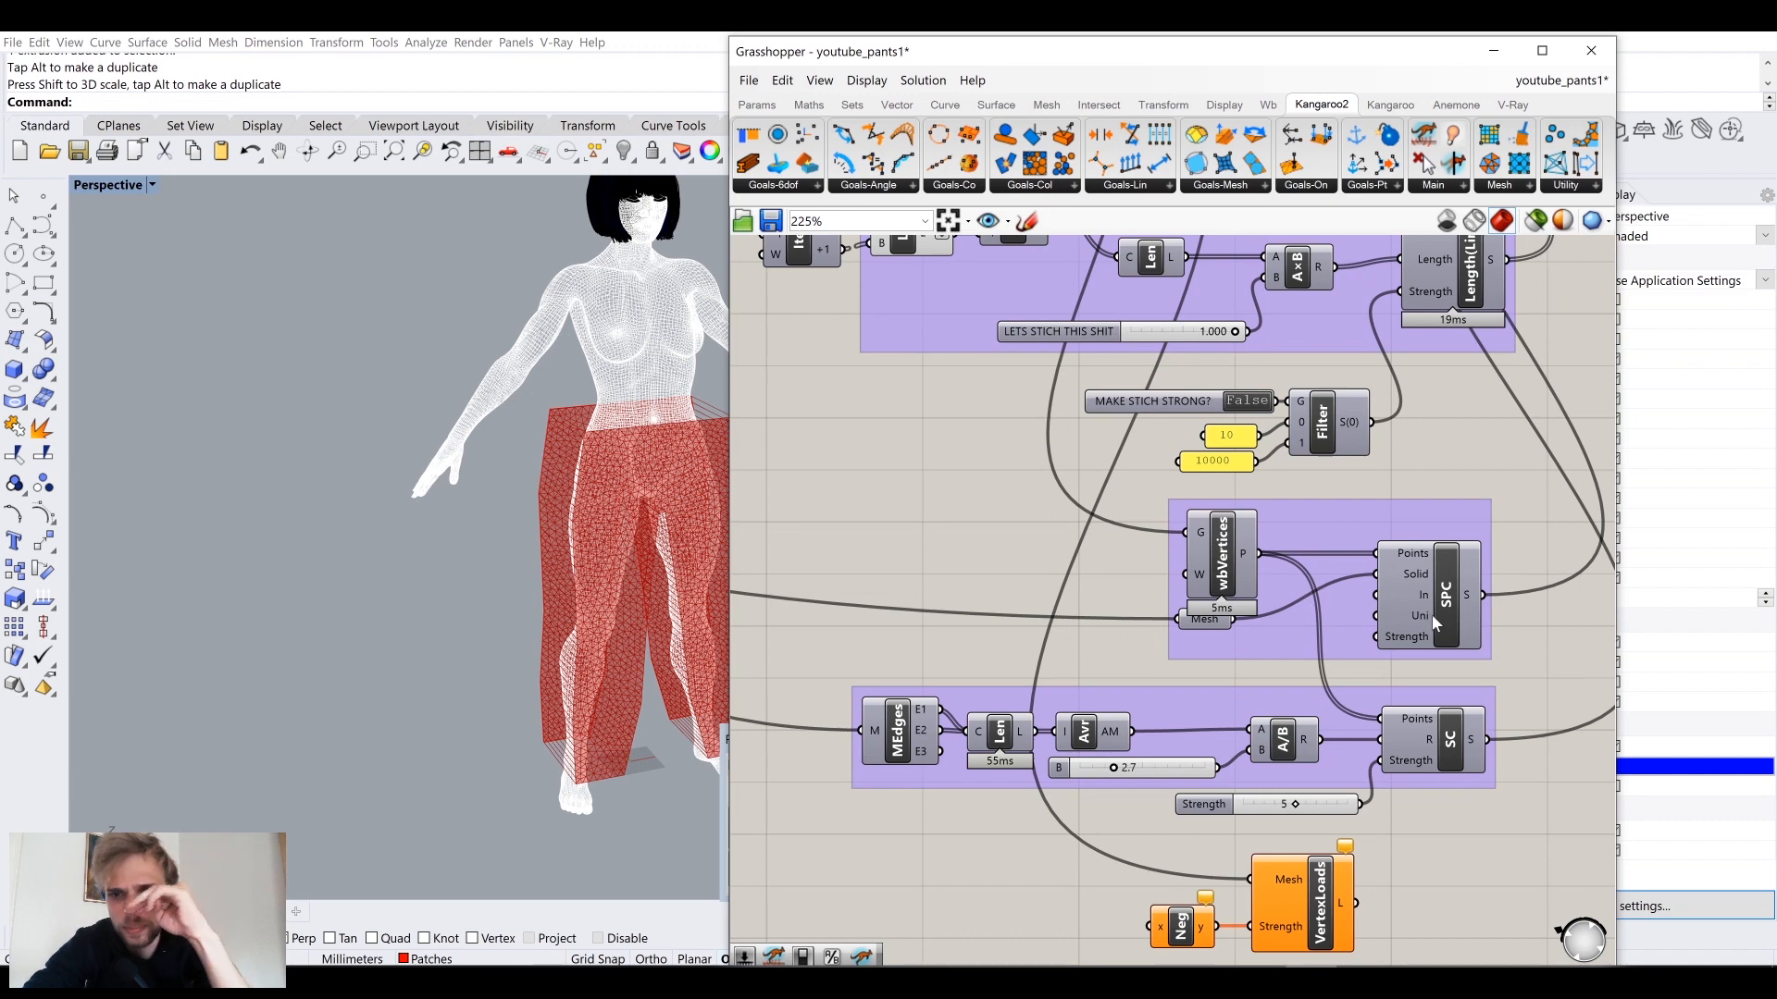
right_drag(1243, 815, 1260, 550)
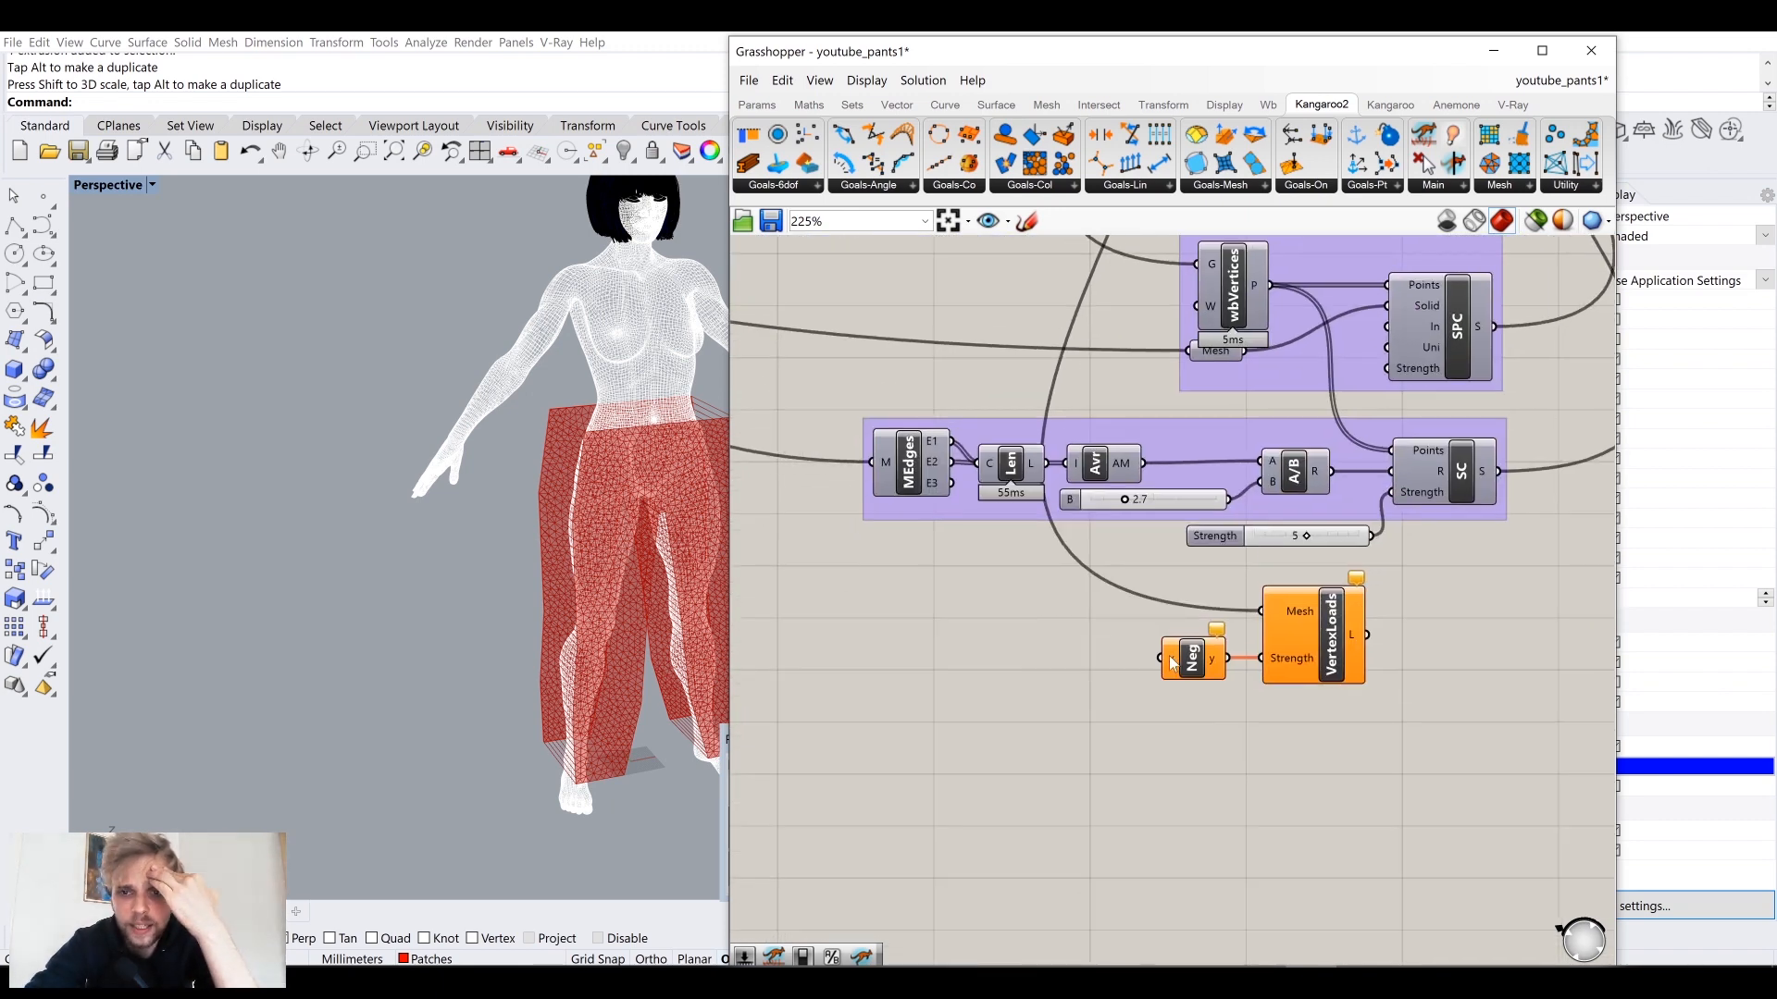
scroll(1253, 618, down, 4)
right_drag(1152, 614, 1112, 679)
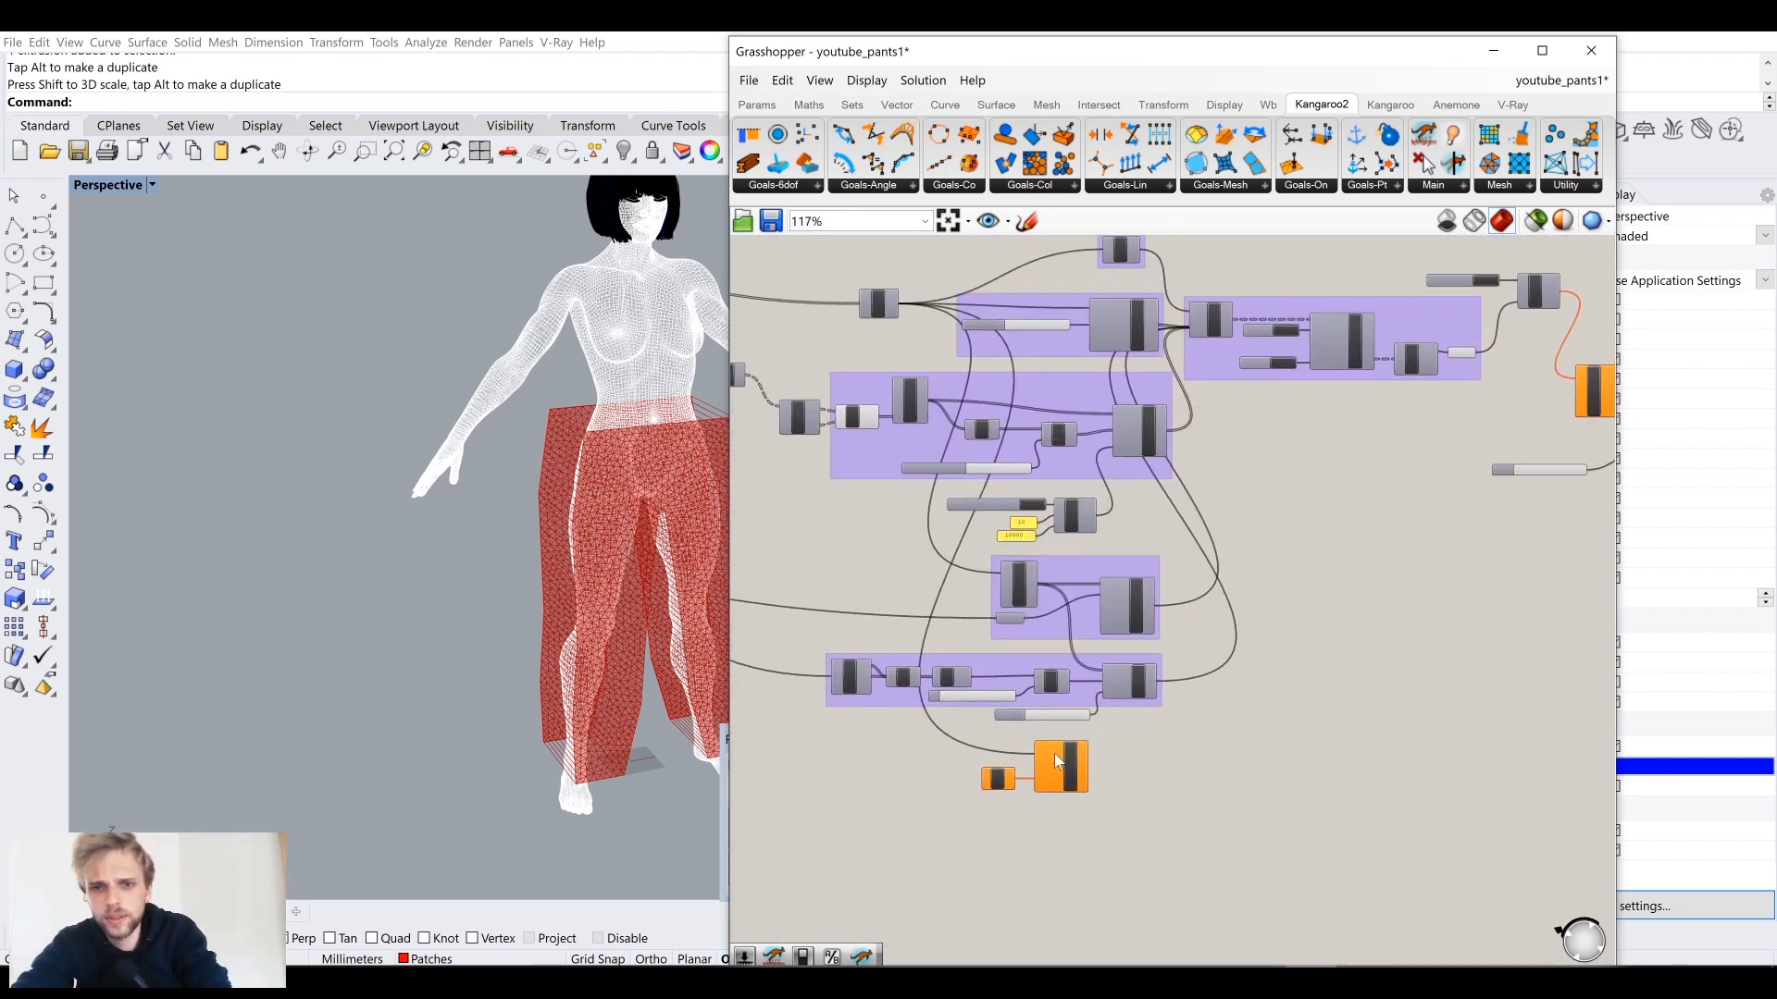
scroll(1061, 763, up, 2)
scroll(1102, 768, down, 3)
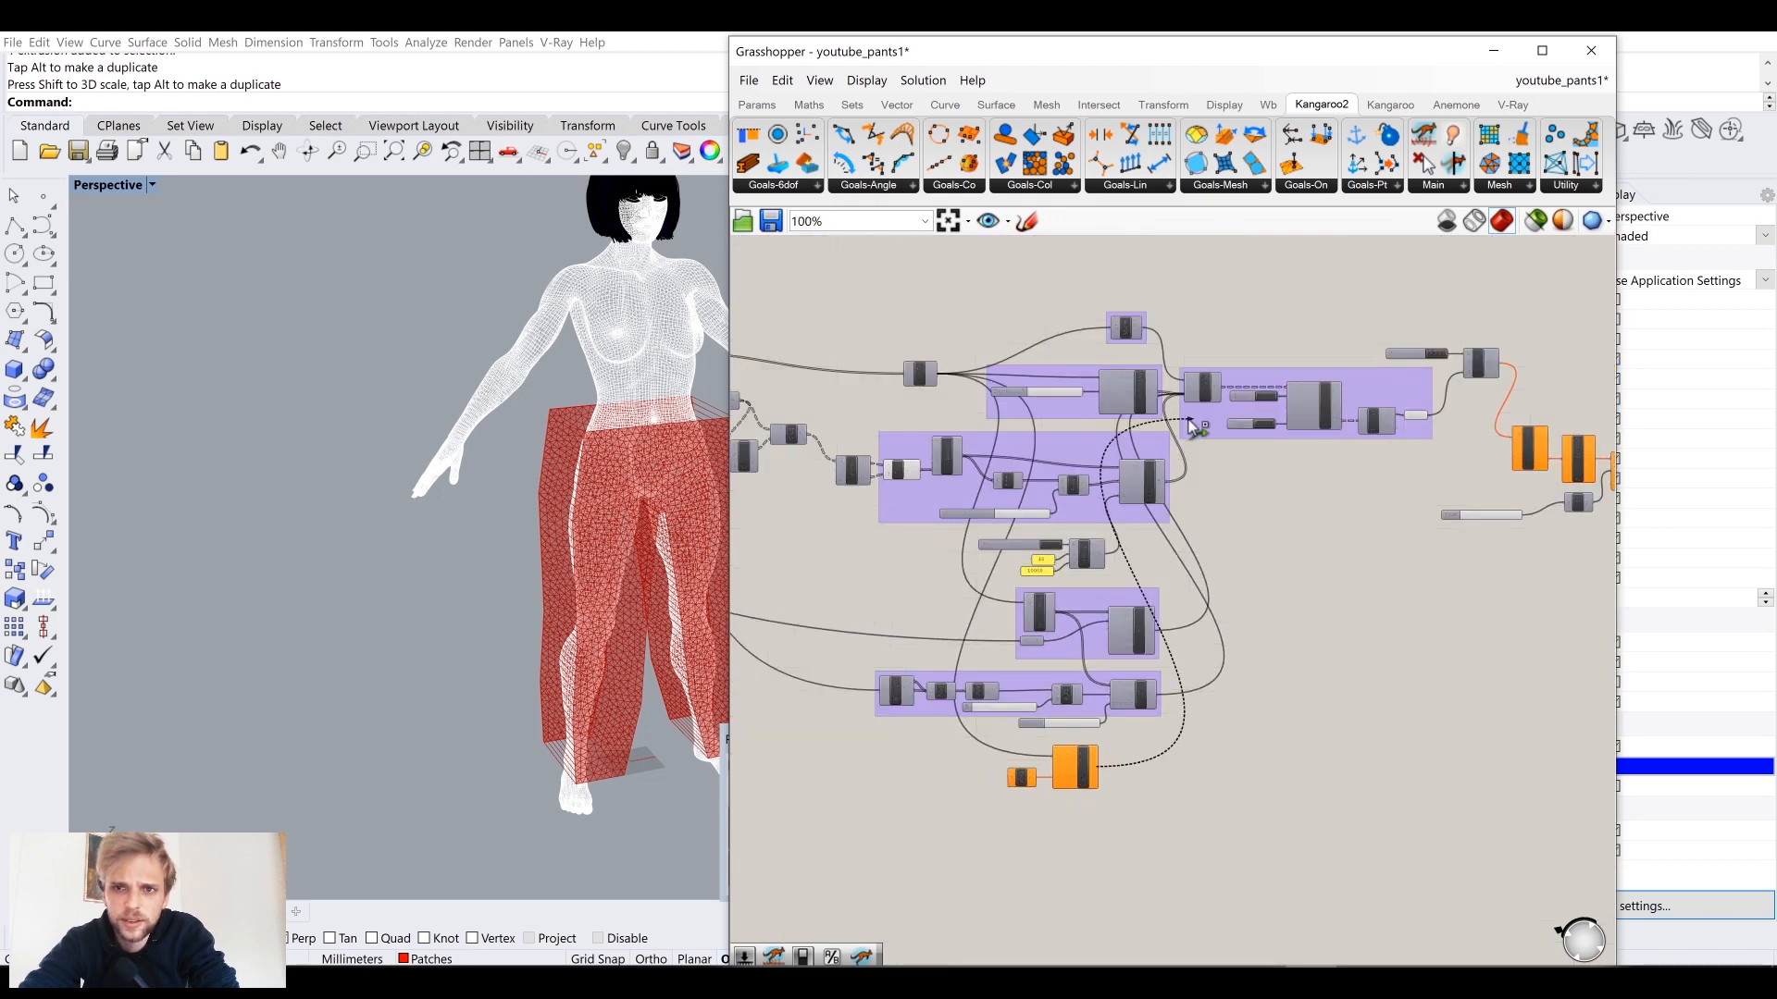
scroll(1140, 333, up, 7)
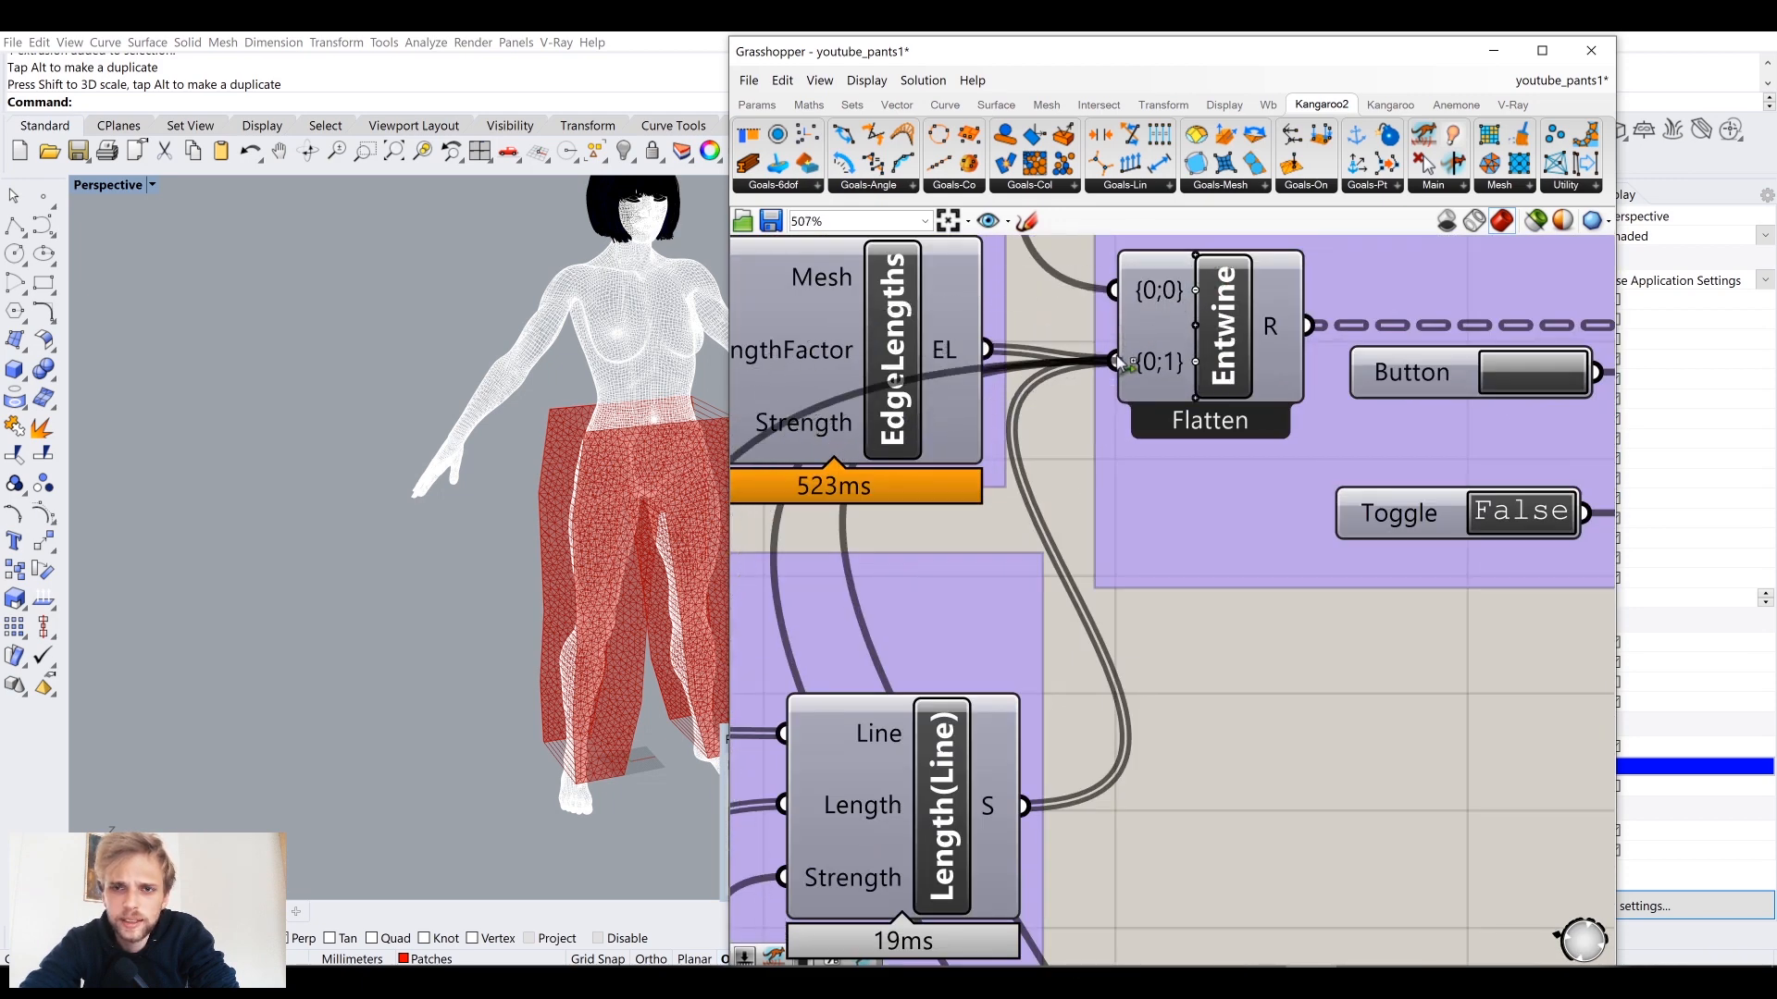
mouse_move(1130, 365)
scroll(1130, 365, down, 7)
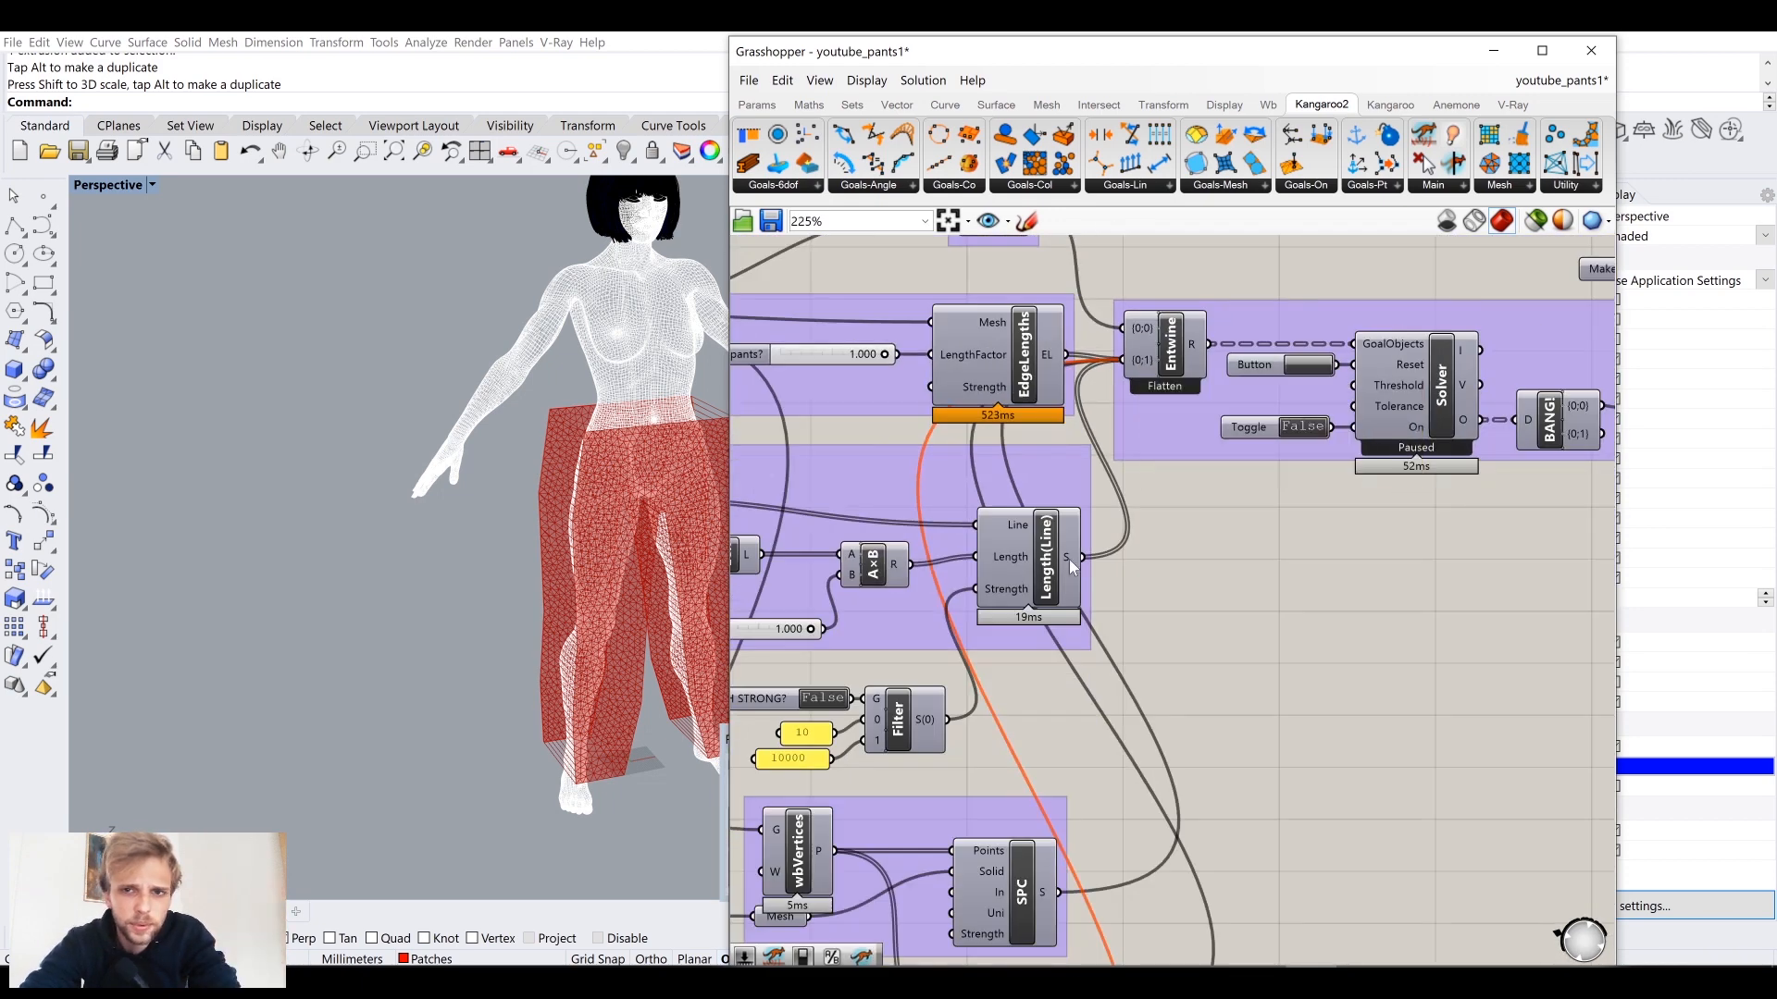
Step: Add a number slider ranging from 0.01 to 0.50 and connect it to the x input of the Negative component
right_drag(1030, 646, 1150, 501)
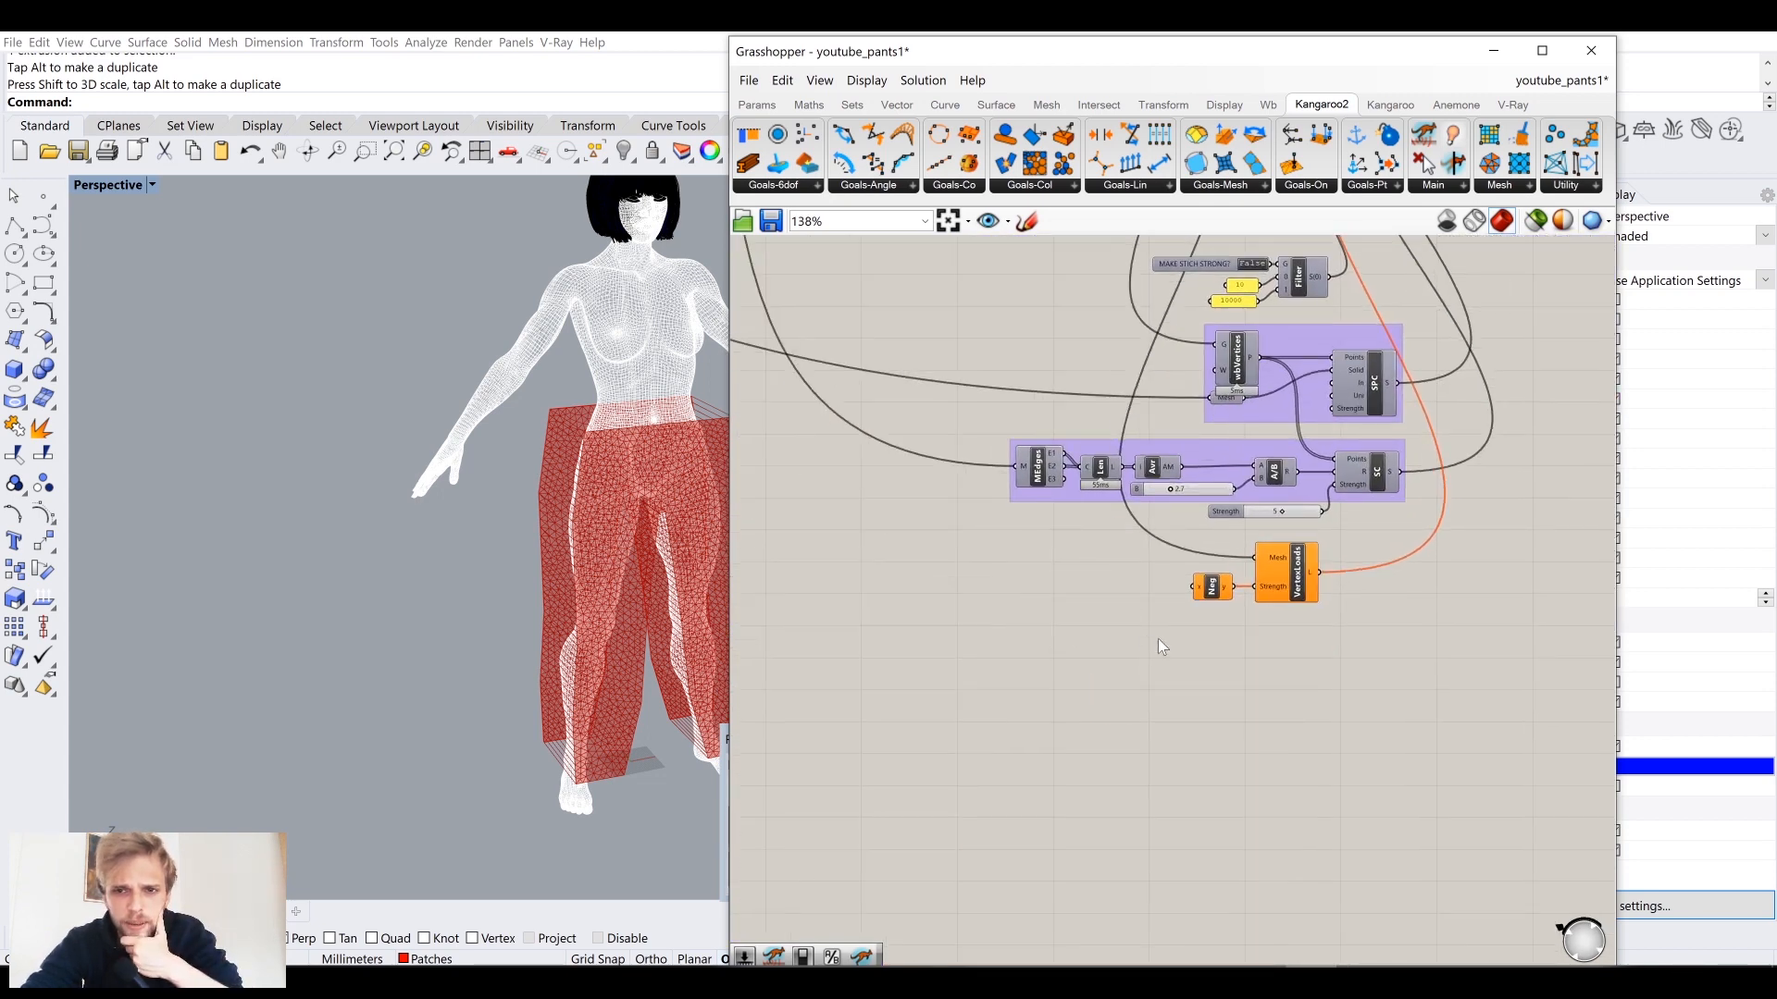
scroll(1162, 638, up, 5)
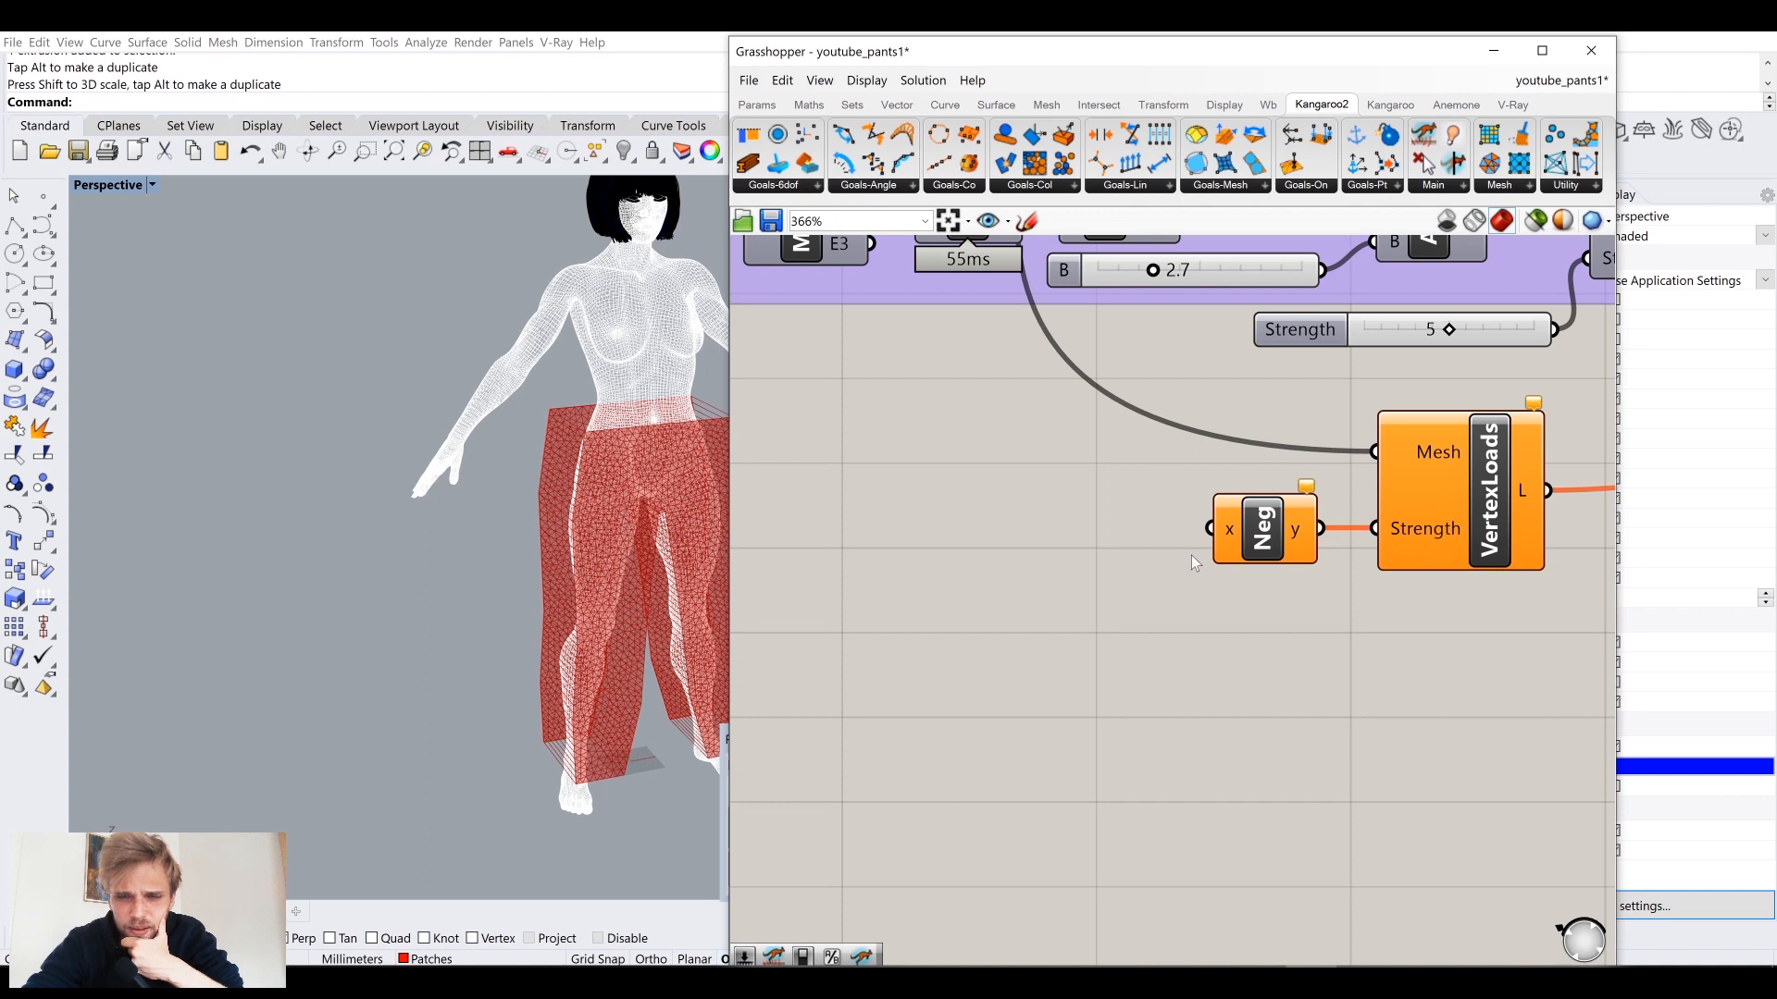
double_click(1040, 568)
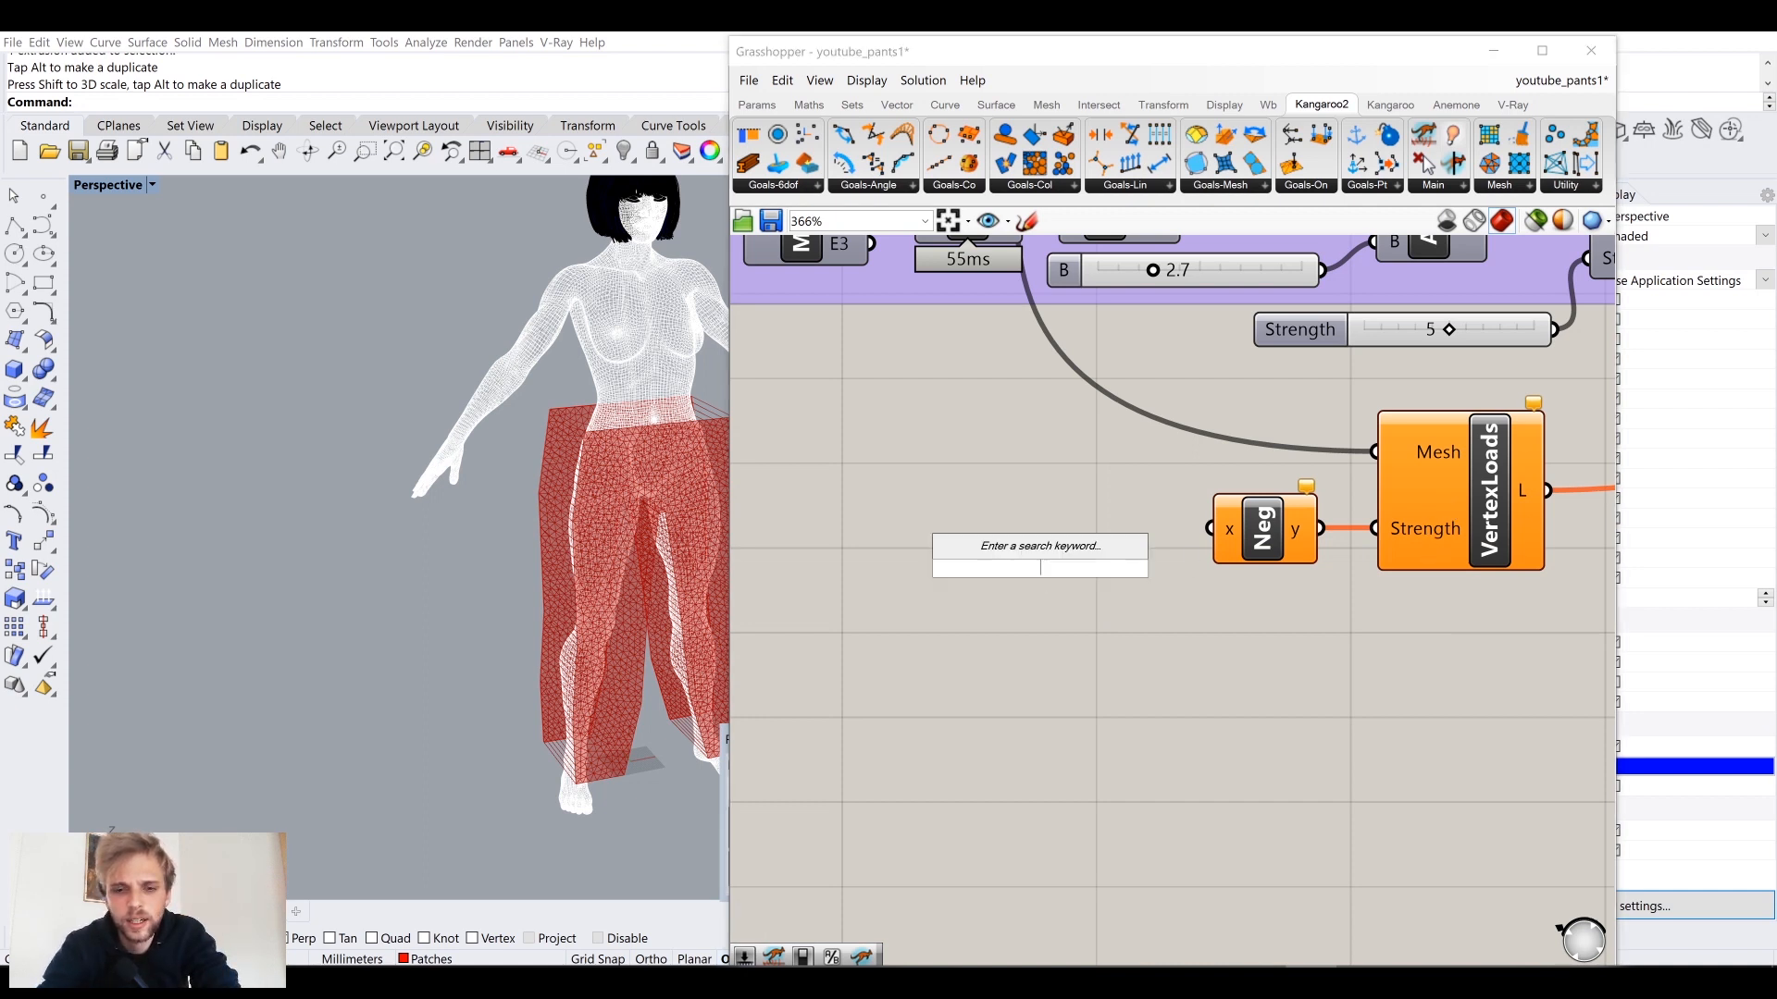
text(0.0)
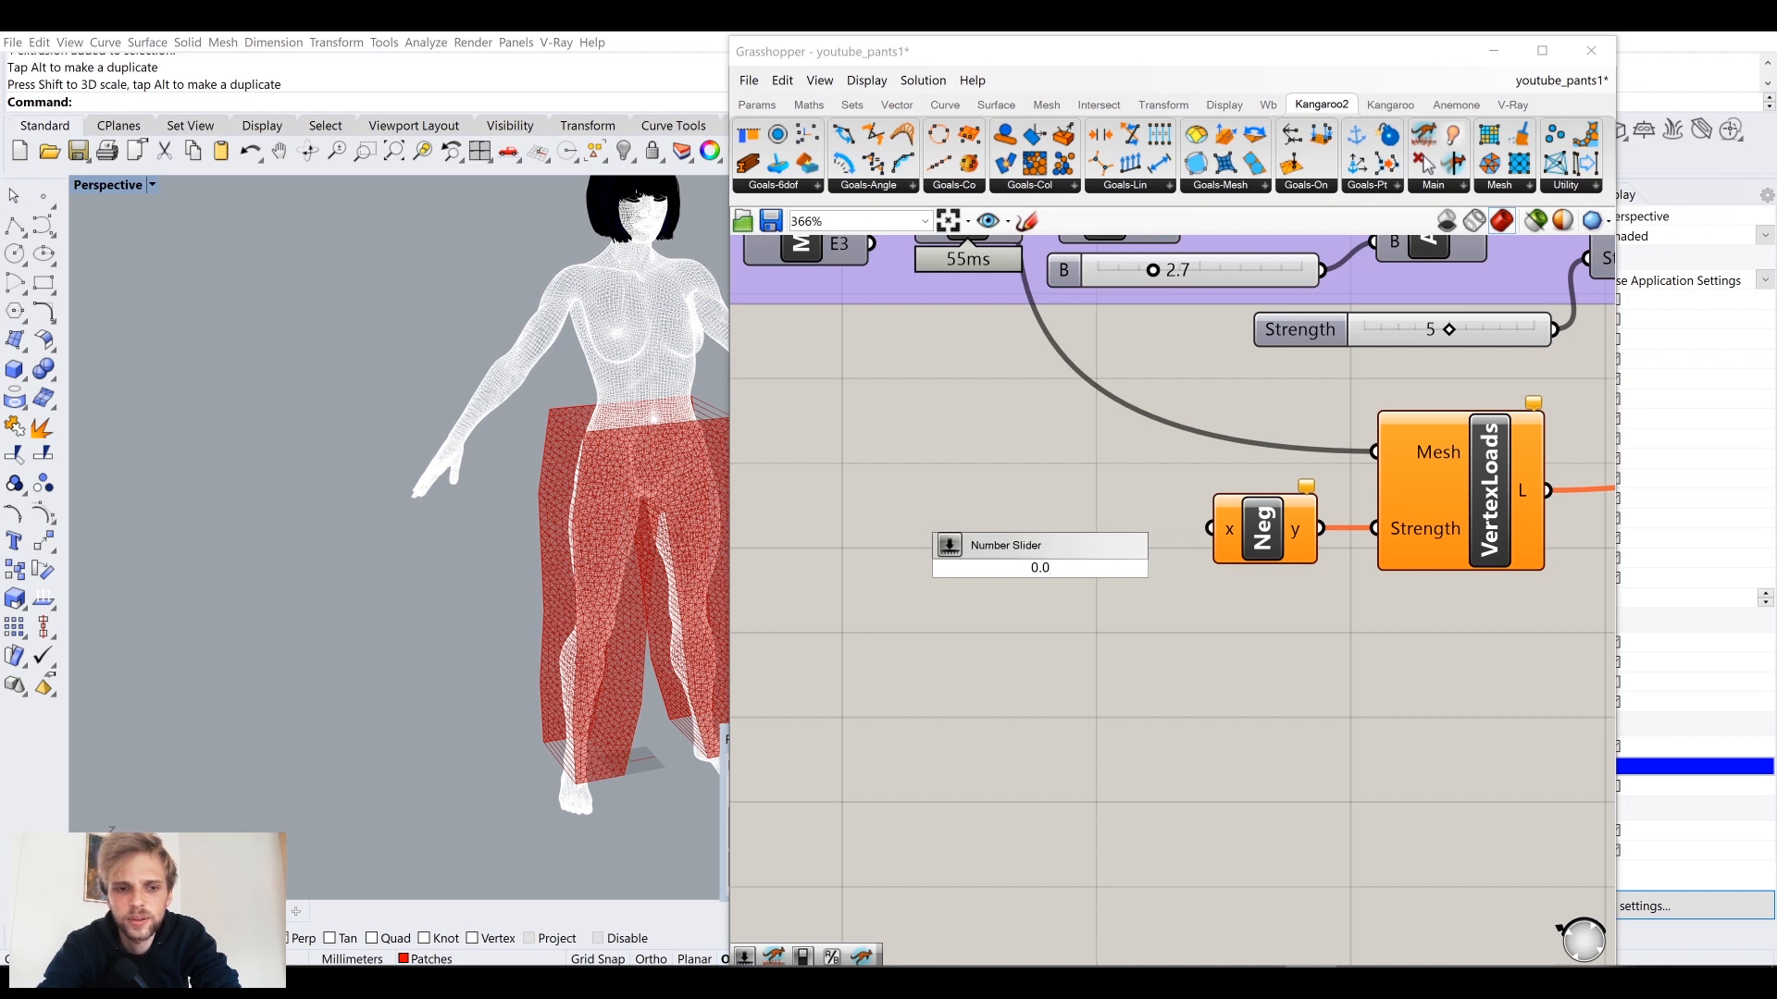
text(1)
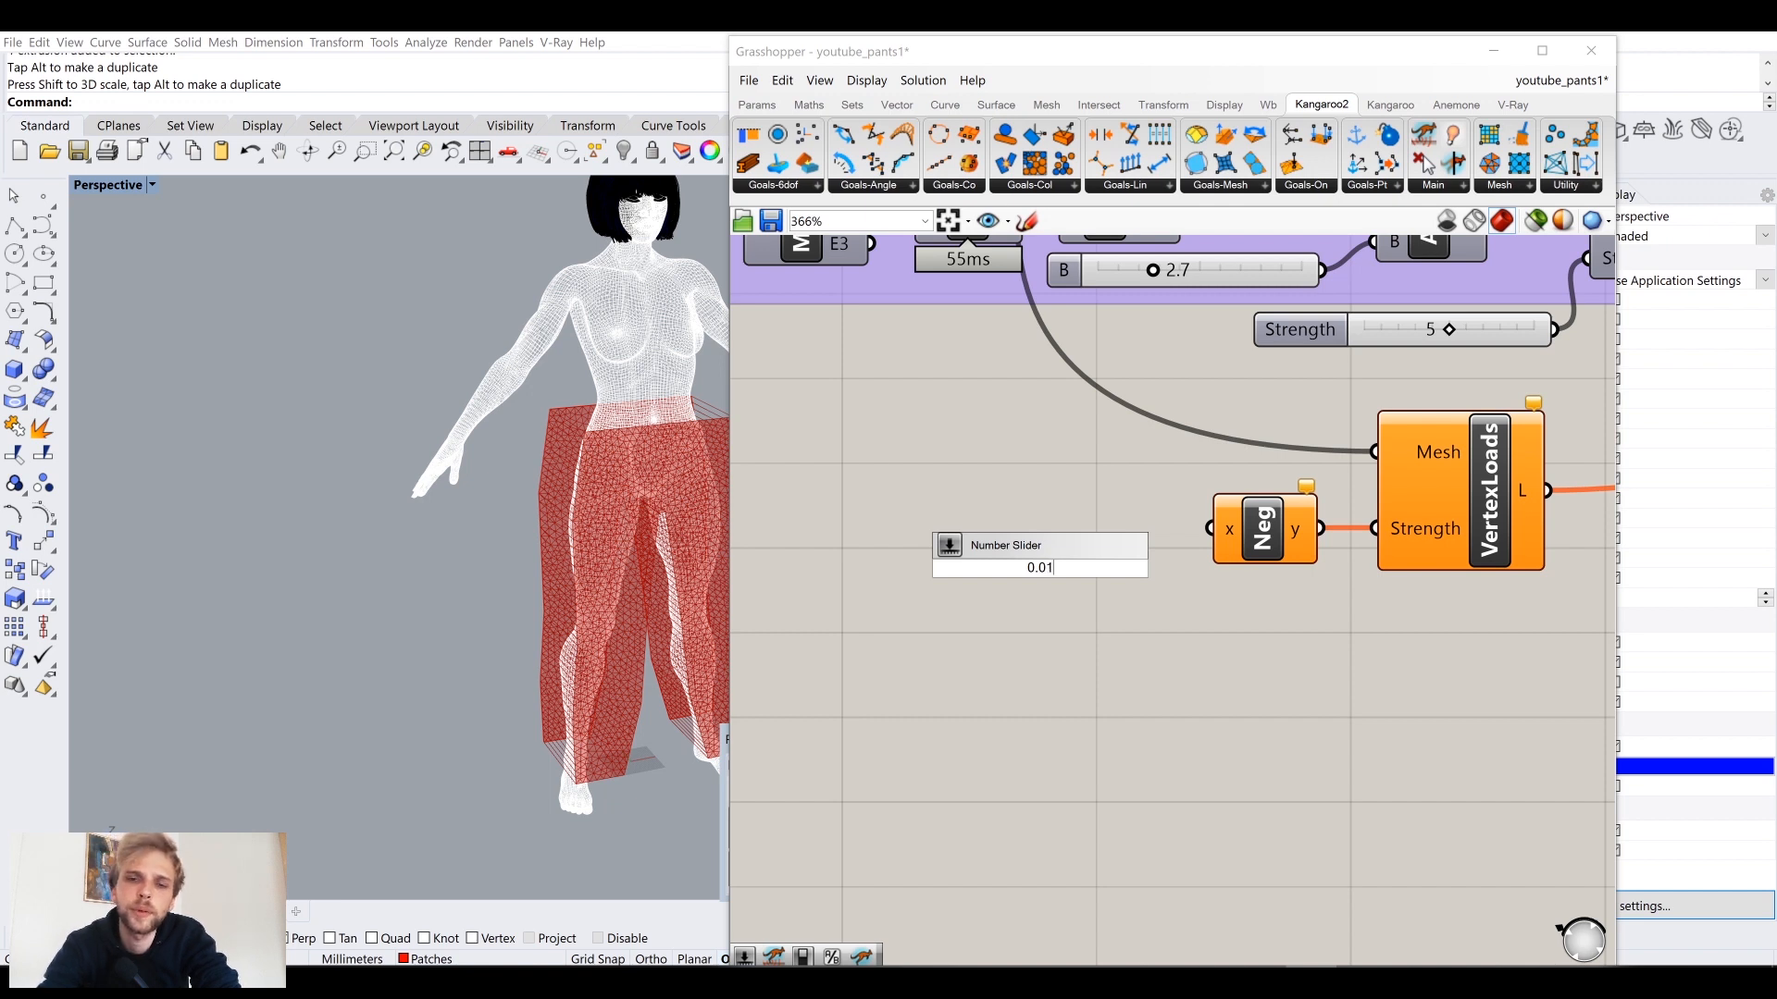
text(..)
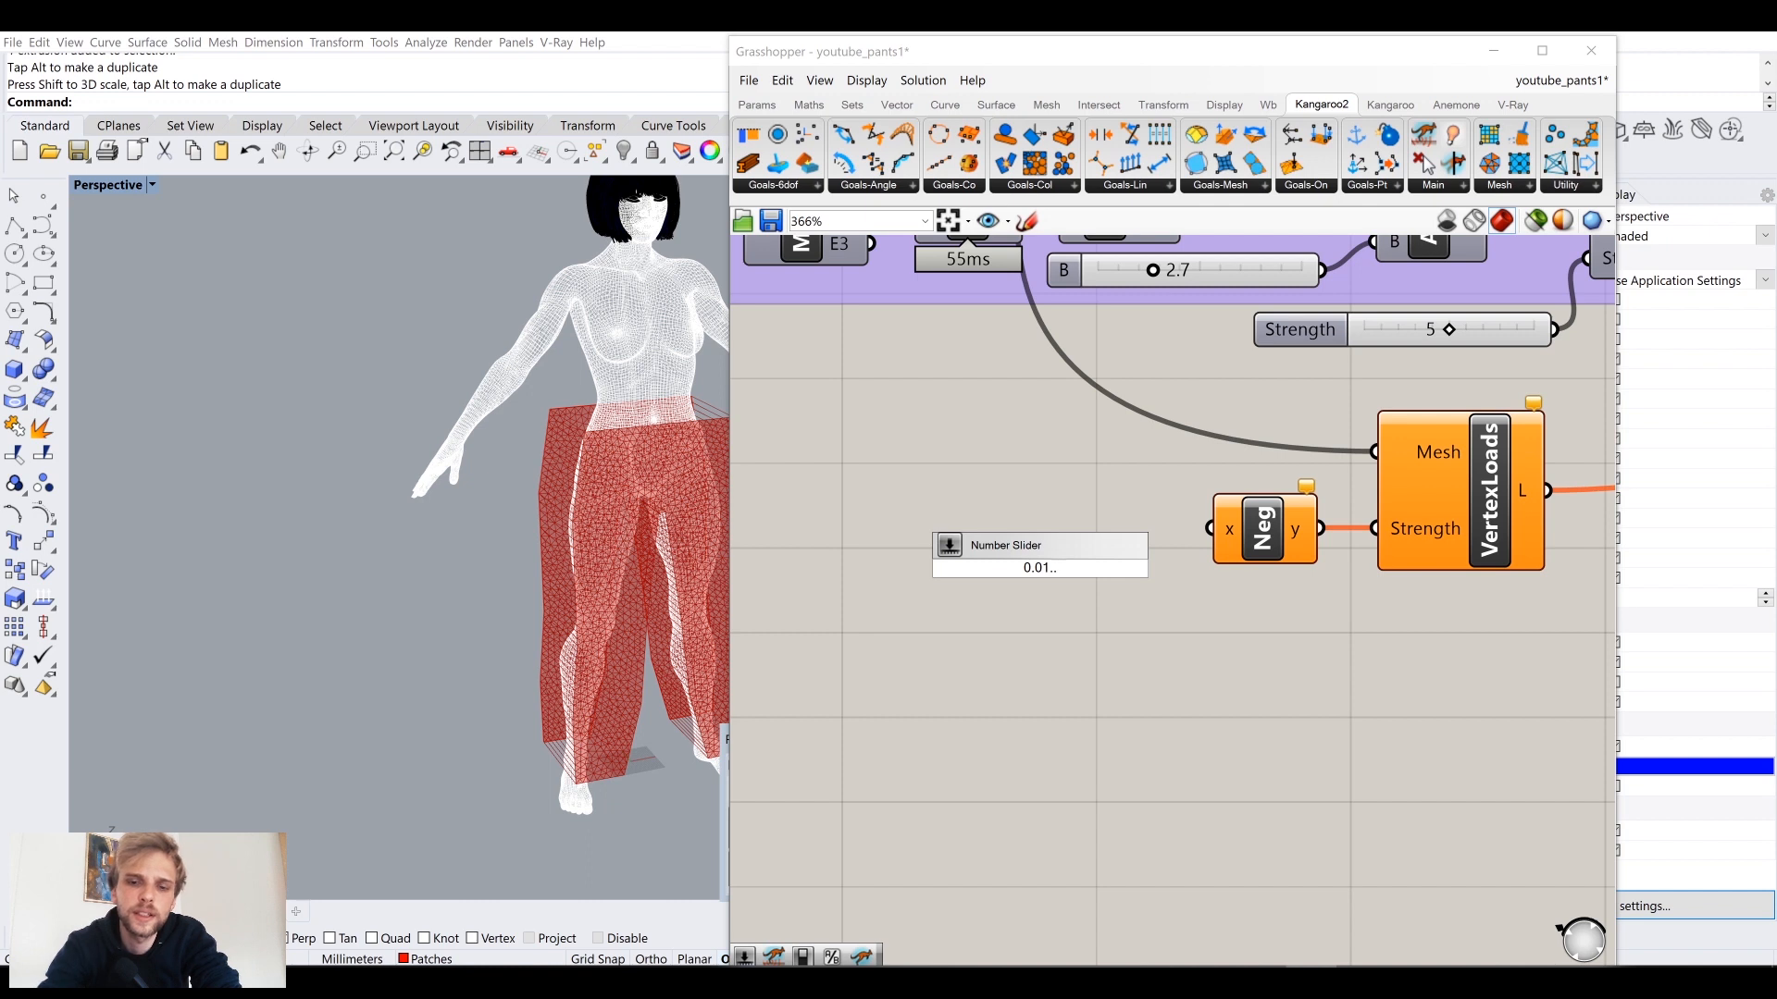
text(0)
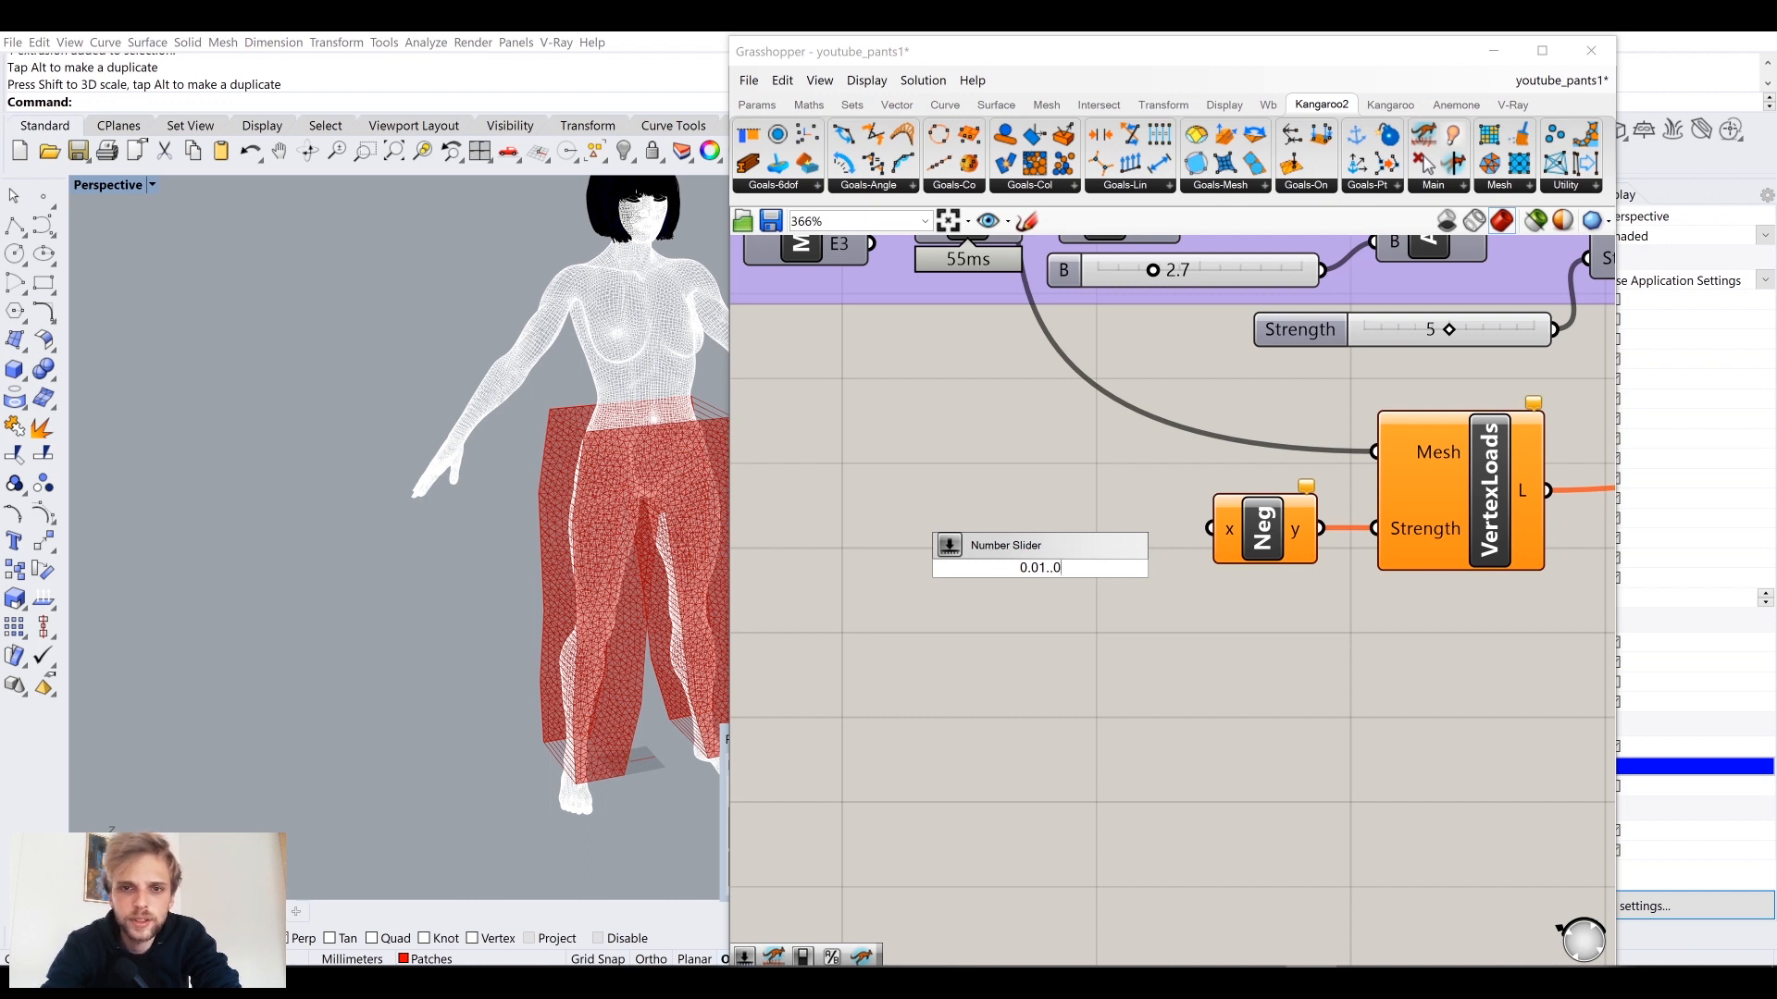
text(.50)
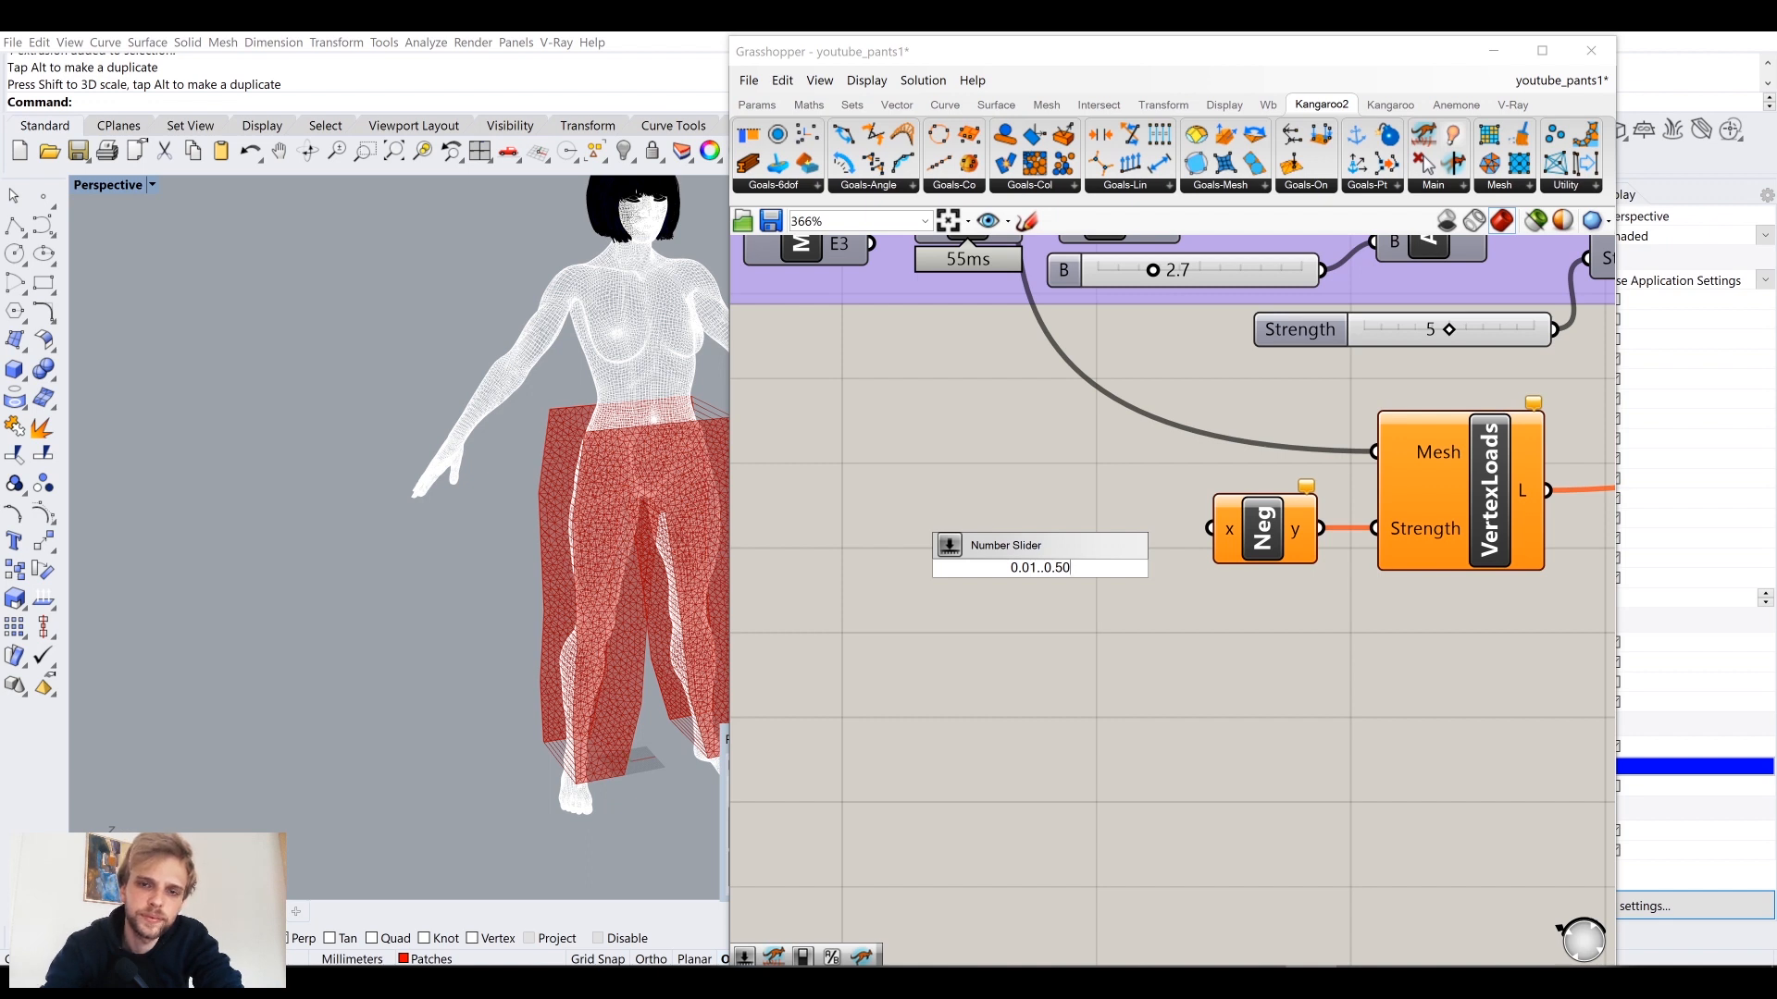
key(Return)
drag(1178, 567, 1135, 532)
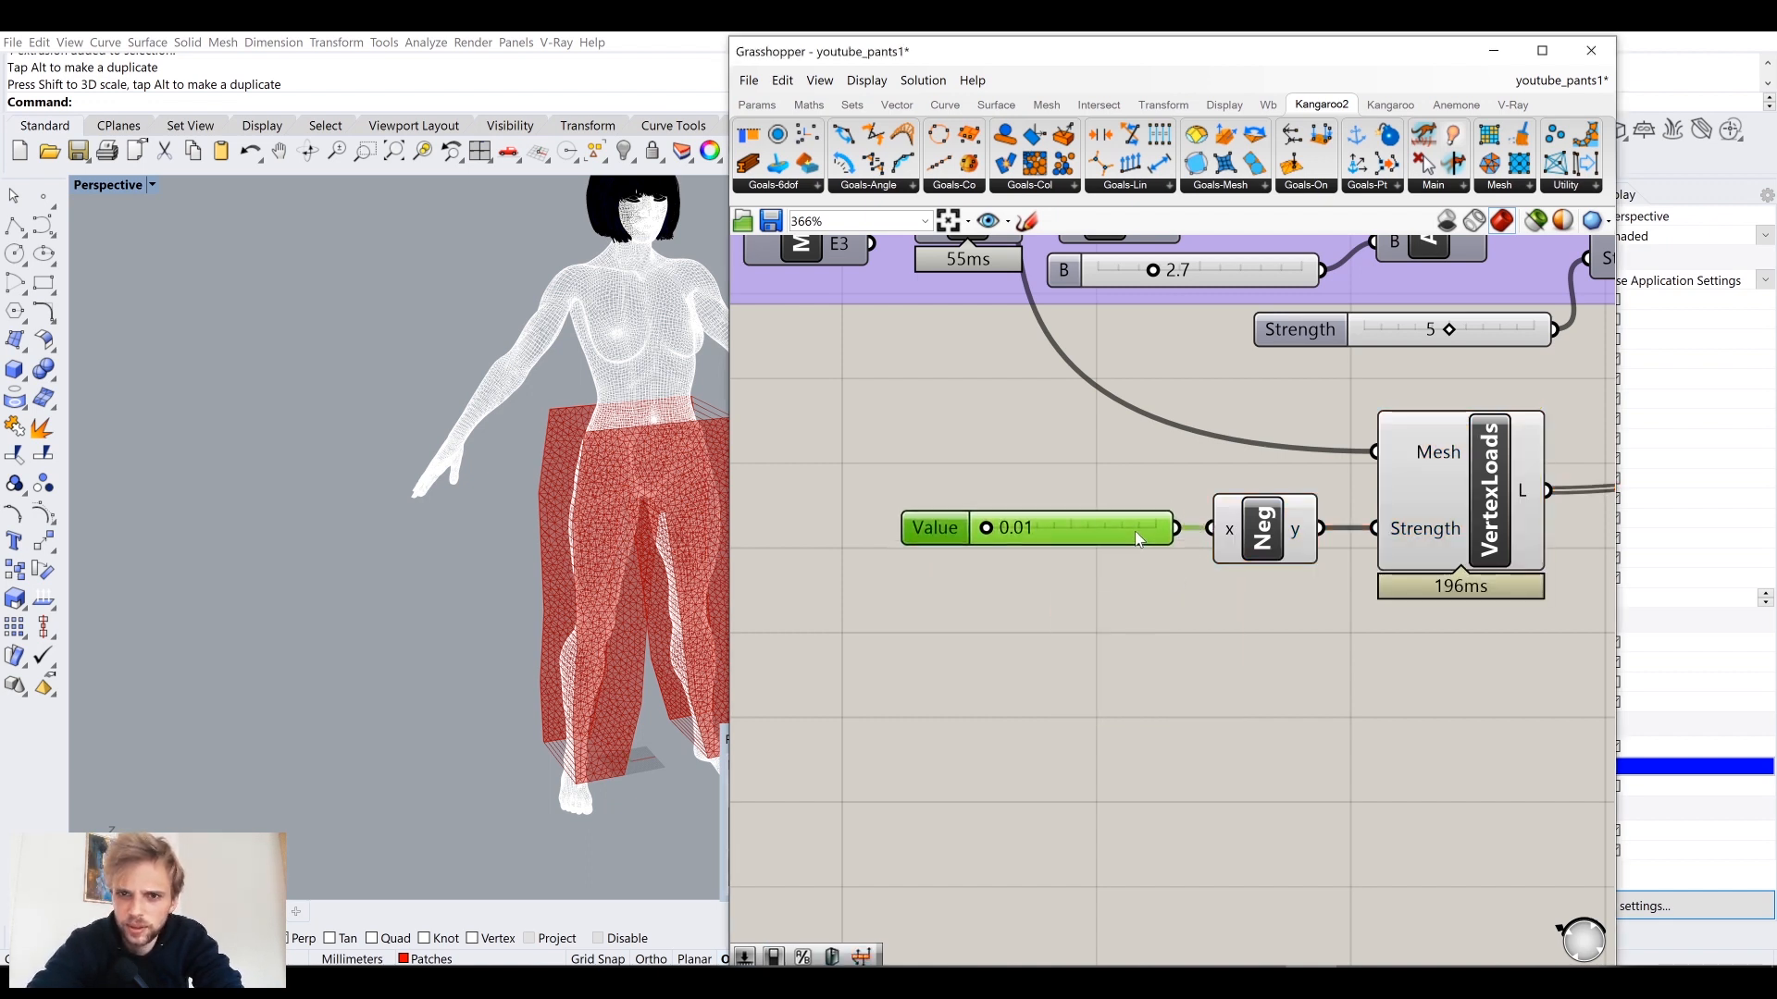
Step: Rename the slider feeding the Negative component as Gravity
scroll(1134, 531, down, 3)
scroll(1141, 522, up, 3)
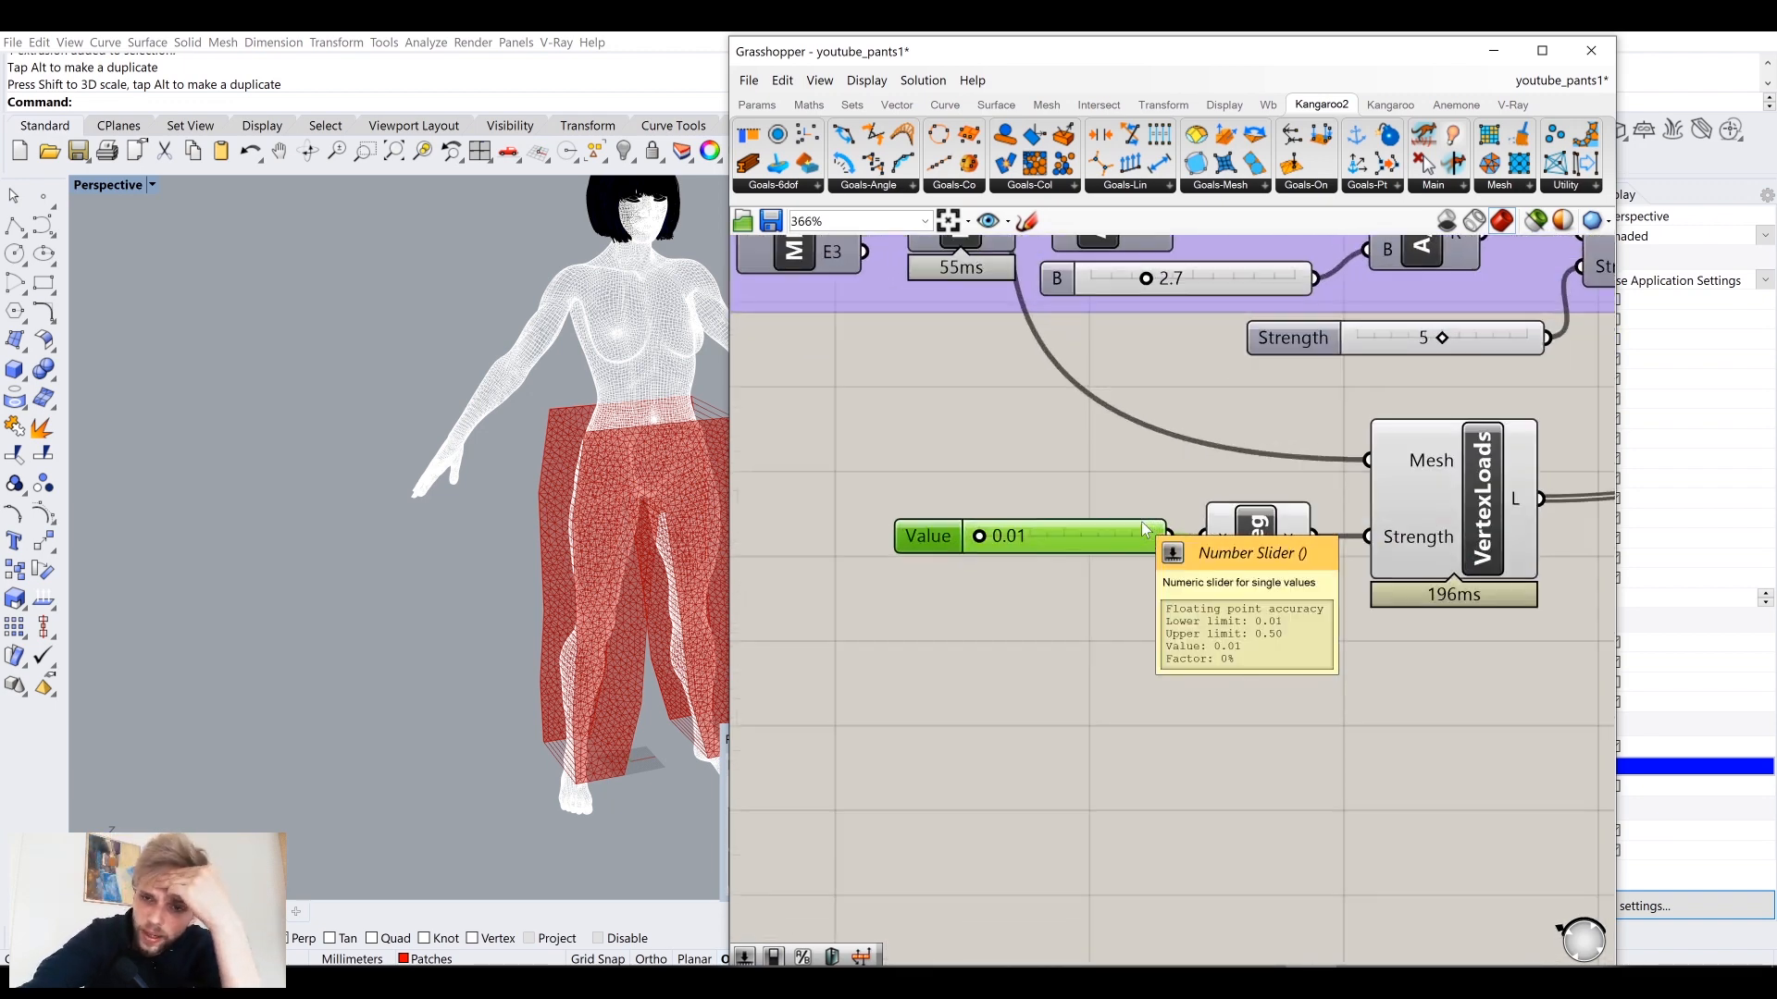
right_click(922, 536)
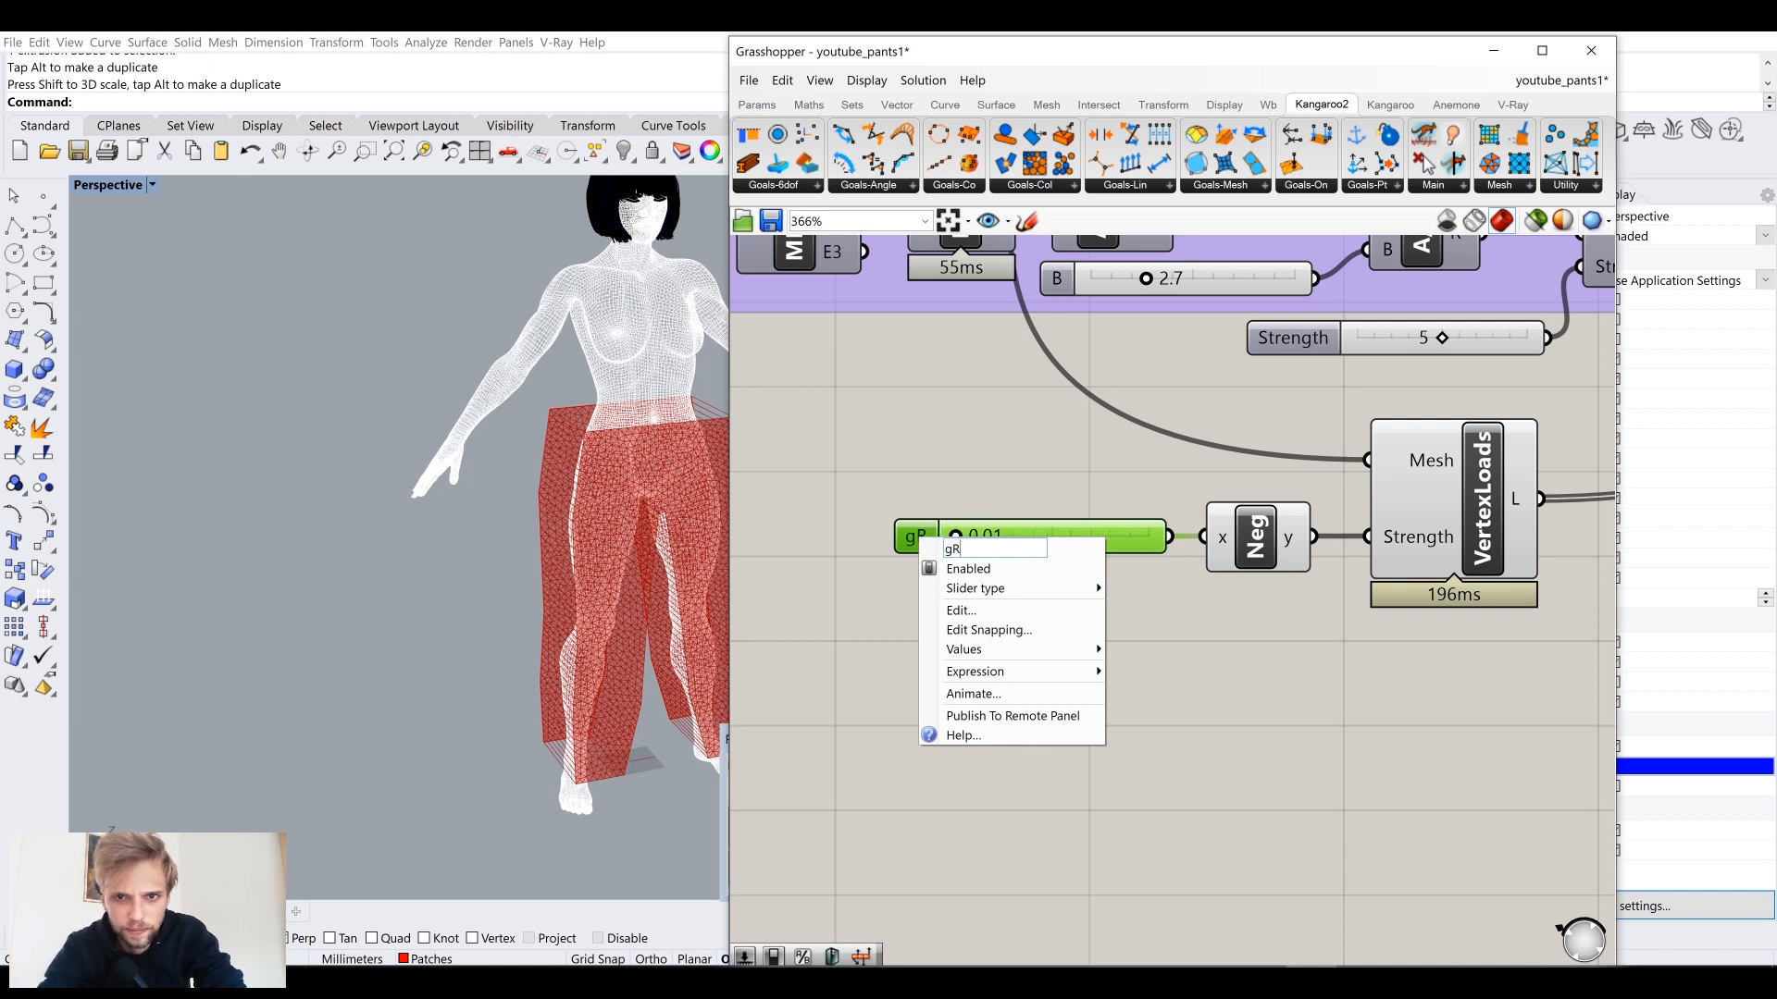
text(Gravity)
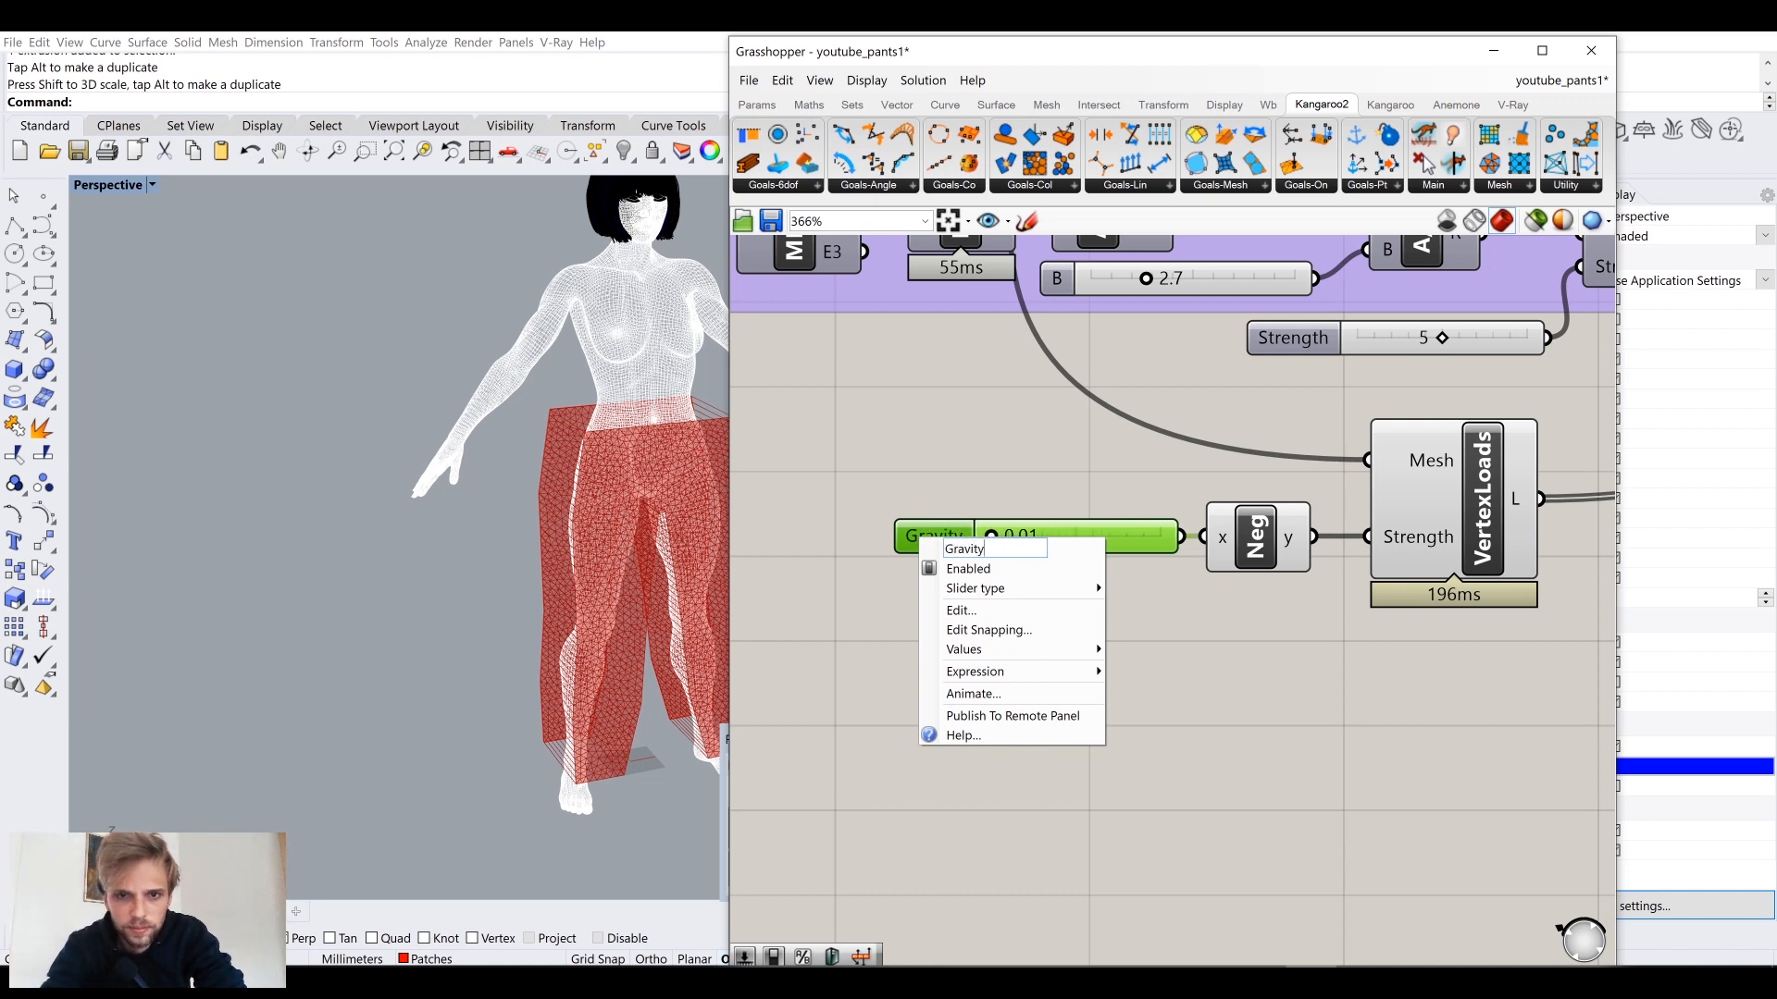
click(982, 469)
scroll(984, 519, down, 3)
scroll(1212, 496, down, 1)
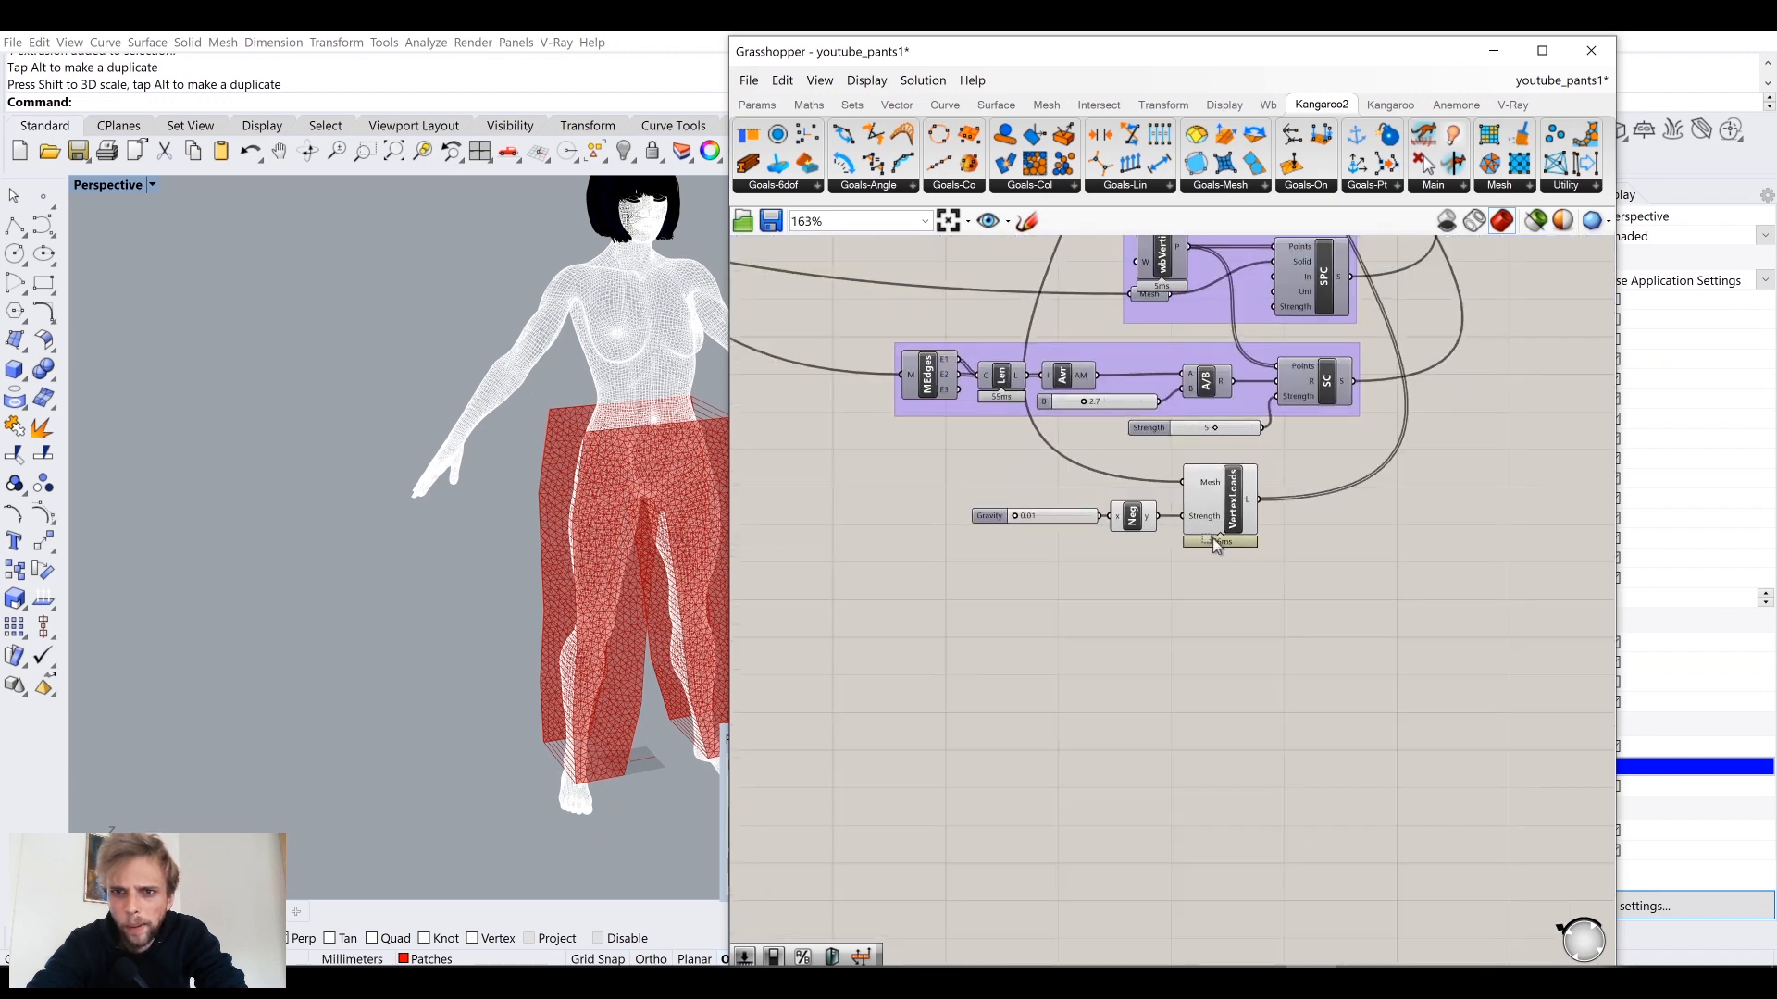
Step: Try to group the Gravity slider, Negative and VertexLoads components
drag(1325, 611, 1009, 473)
middle_click(1011, 472)
click(1067, 415)
click(1395, 553)
scroll(1395, 554, down, 3)
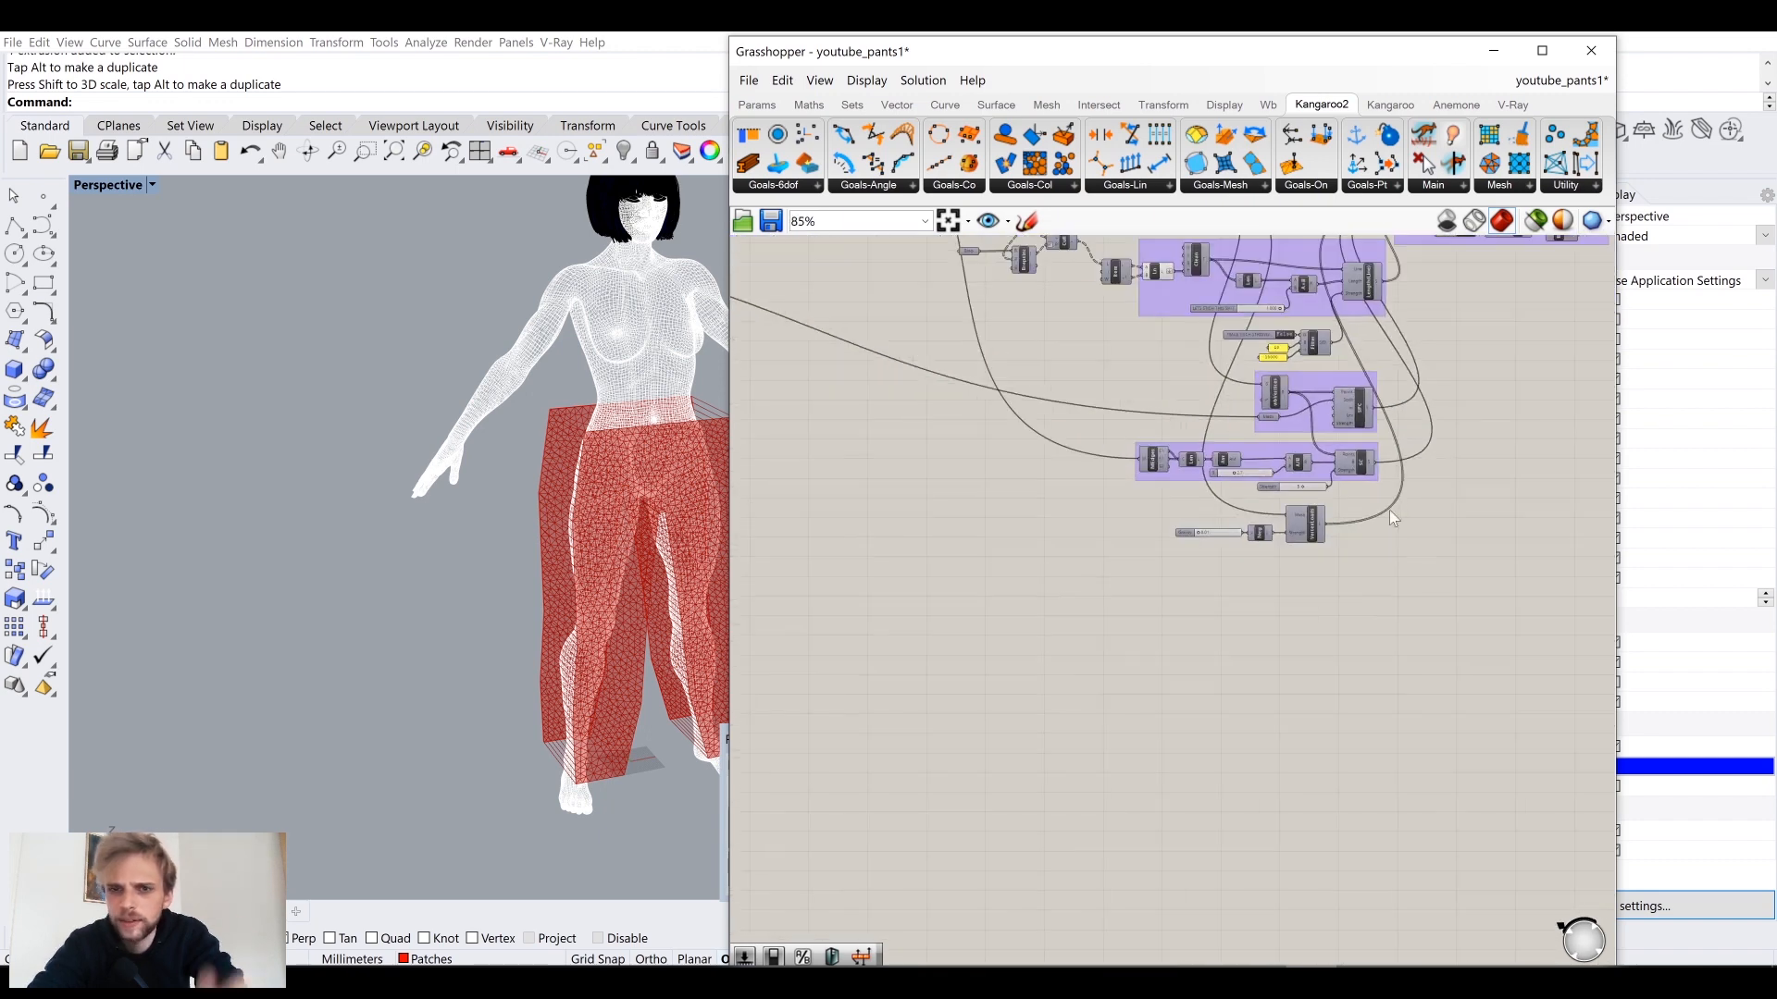
right_drag(1298, 513, 1221, 612)
scroll(1220, 613, up, 4)
drag(1341, 771, 930, 604)
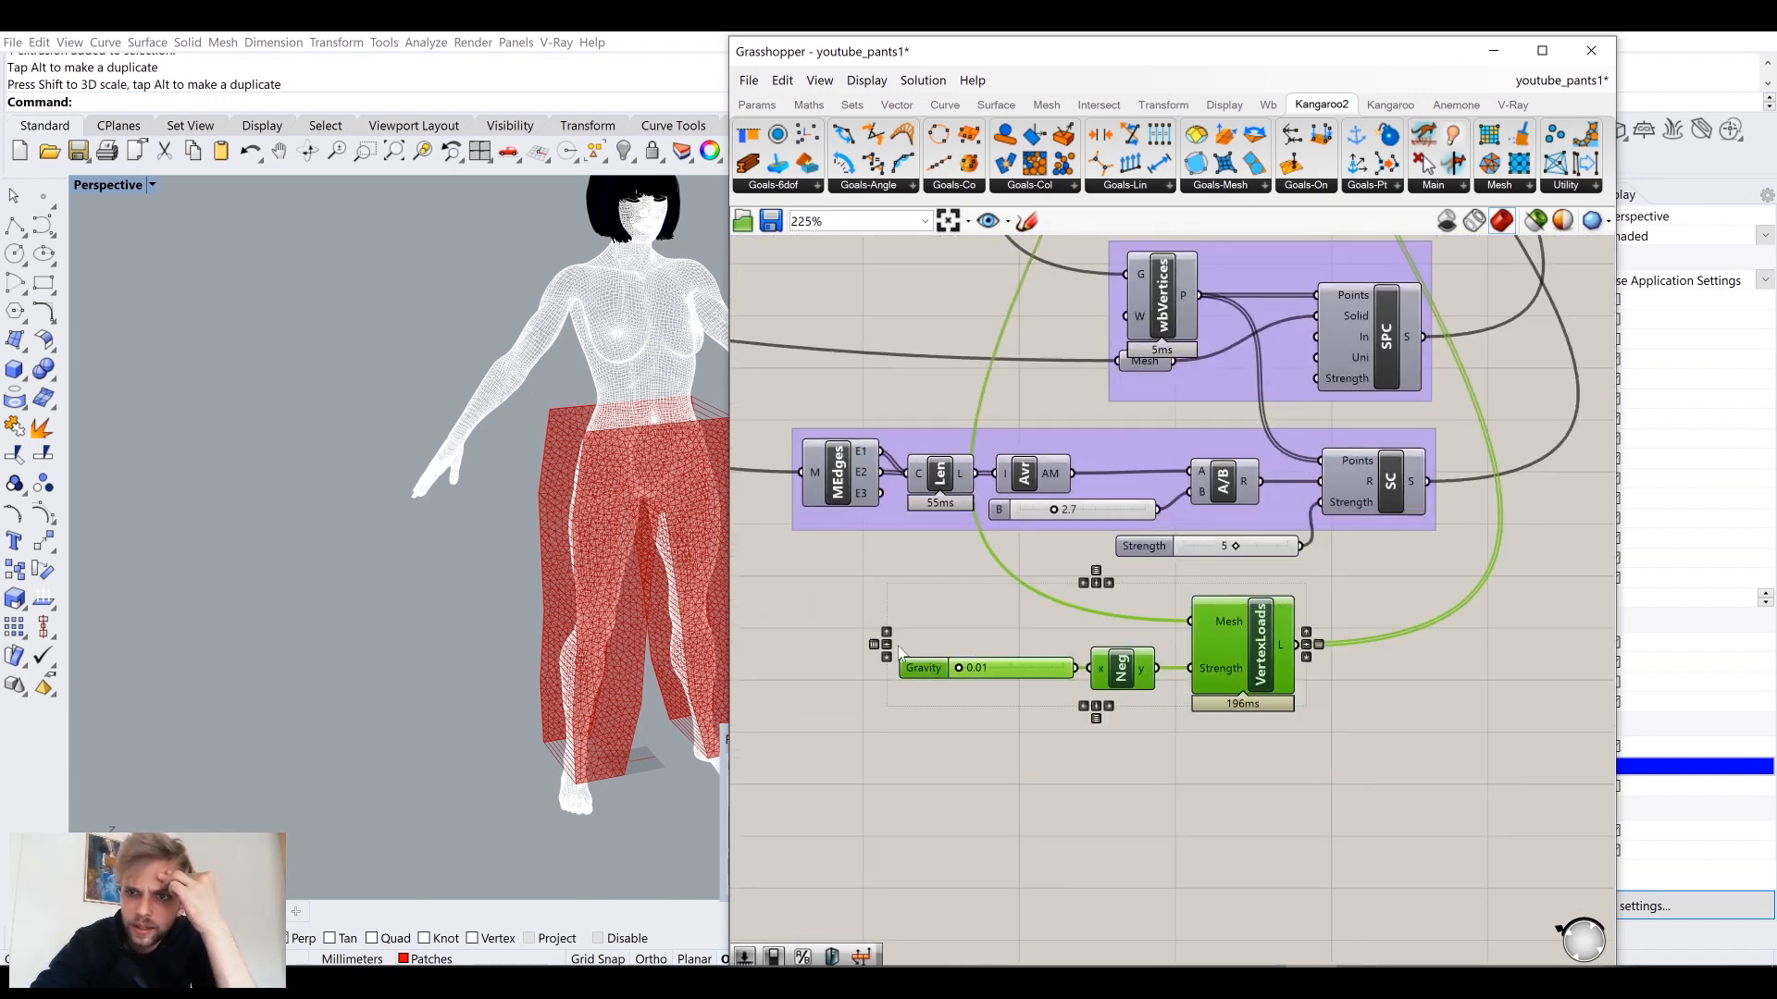
click(896, 636)
Step: Publish the Gravity slider to the remote panel and group it with the Negative and VertexLoads components
right_click(917, 671)
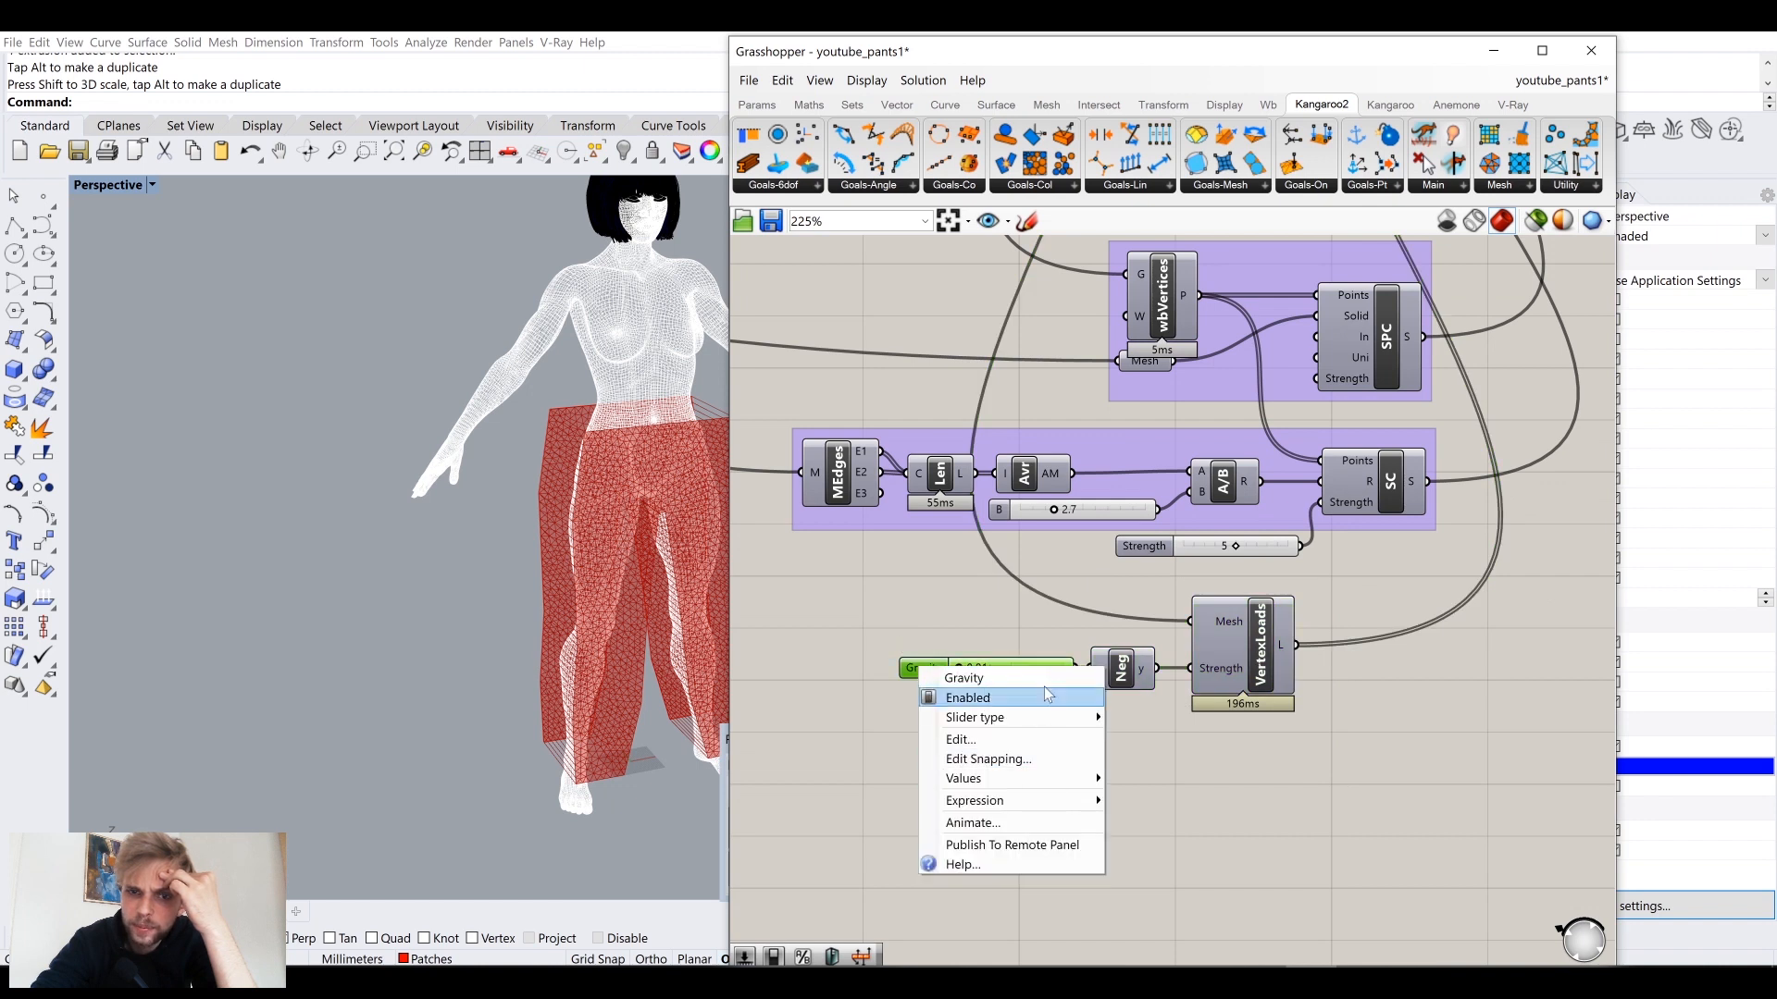
click(1027, 844)
drag(1367, 798, 846, 592)
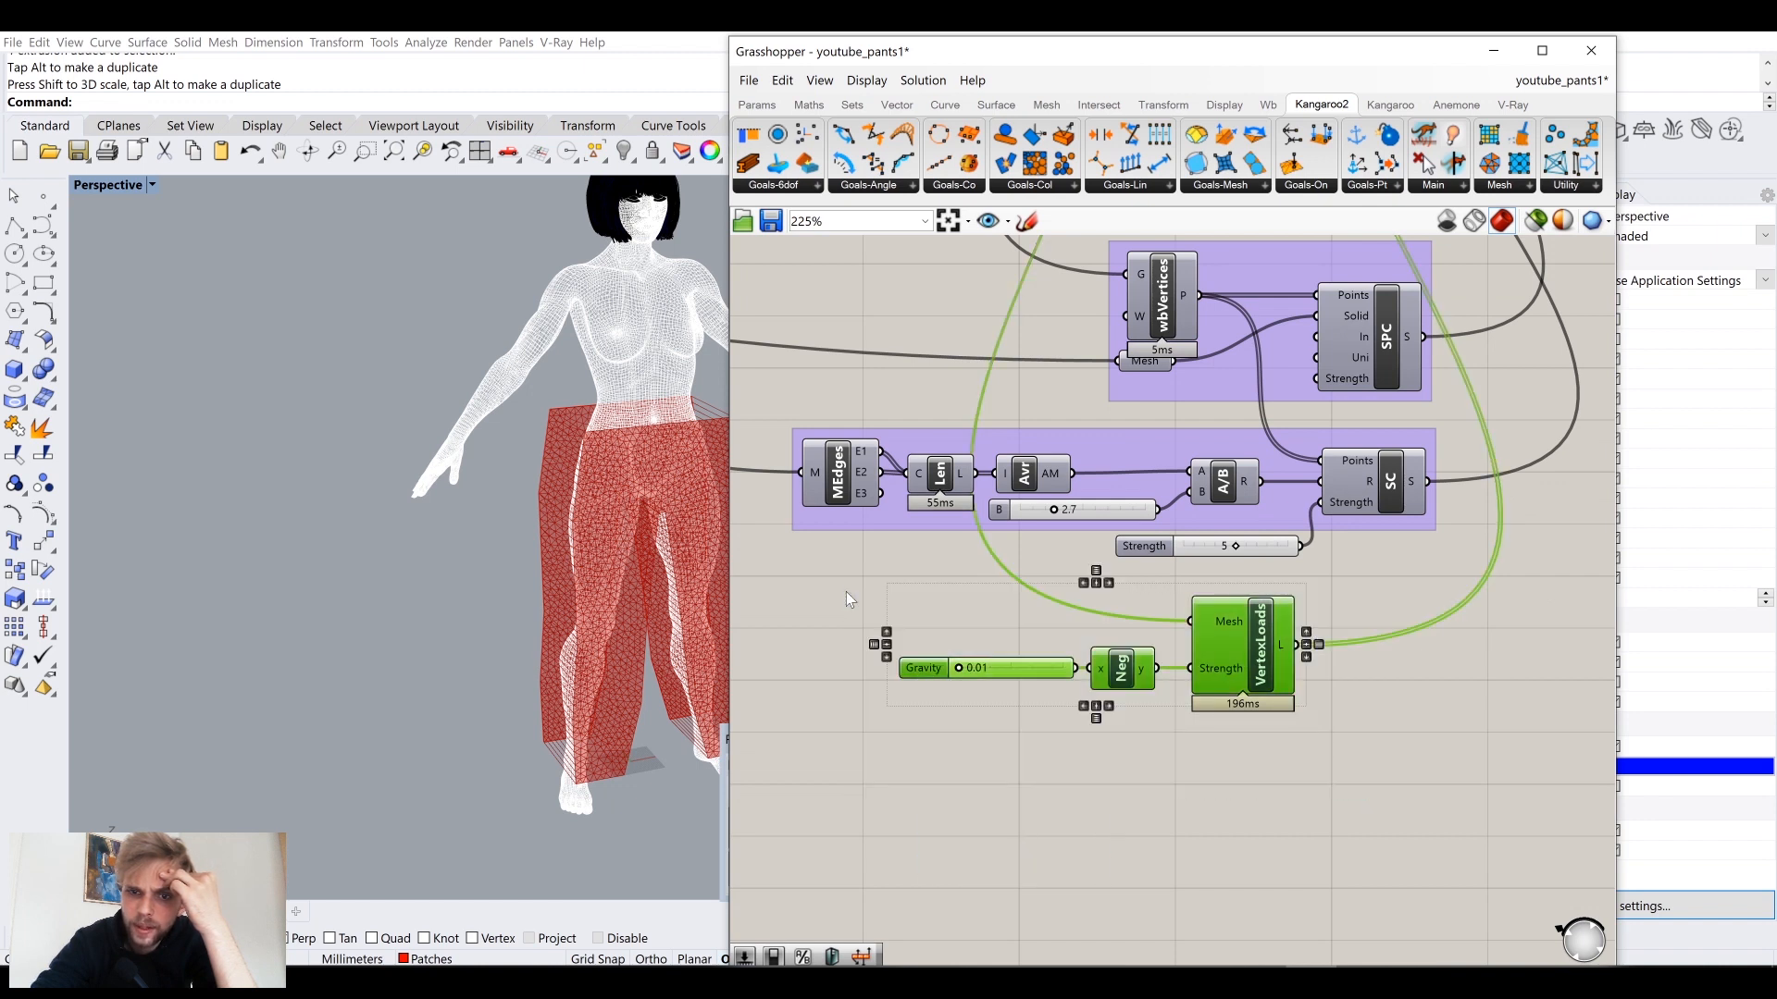
middle_click(846, 592)
click(847, 537)
Step: Move the Grasshopper window aside and examine the Gravity slider entry in the remote panel
drag(1087, 61, 1563, 471)
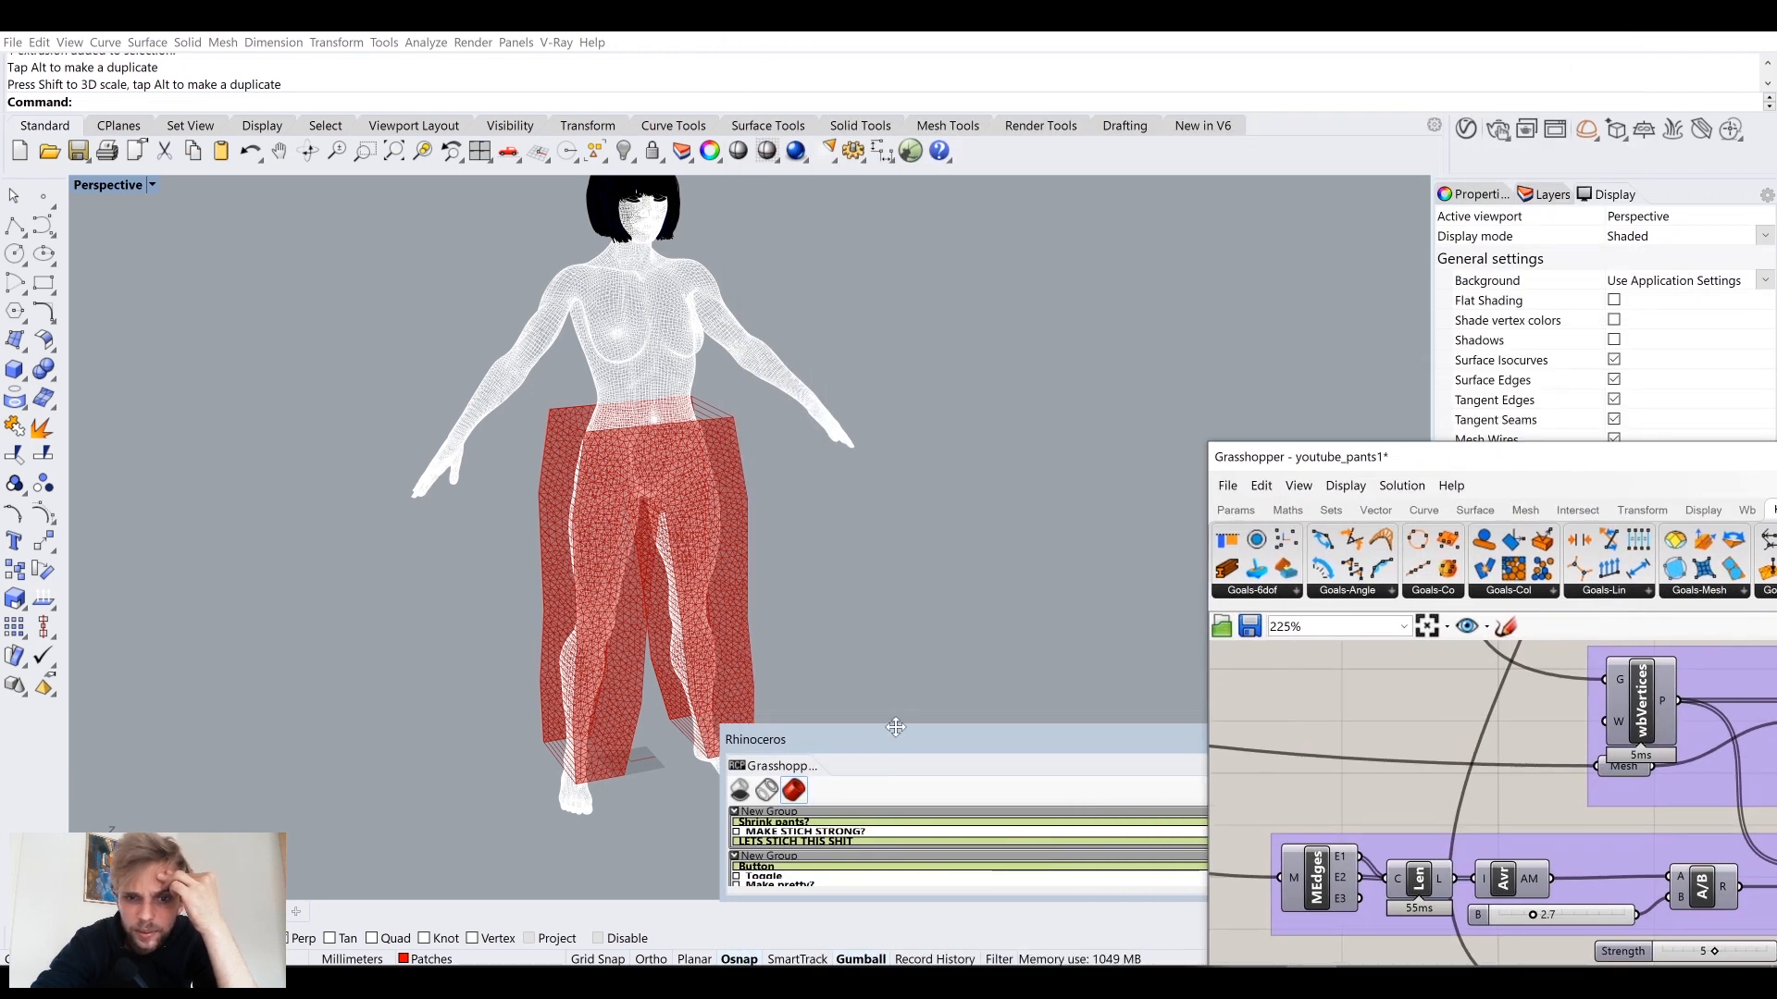
drag(898, 724, 901, 650)
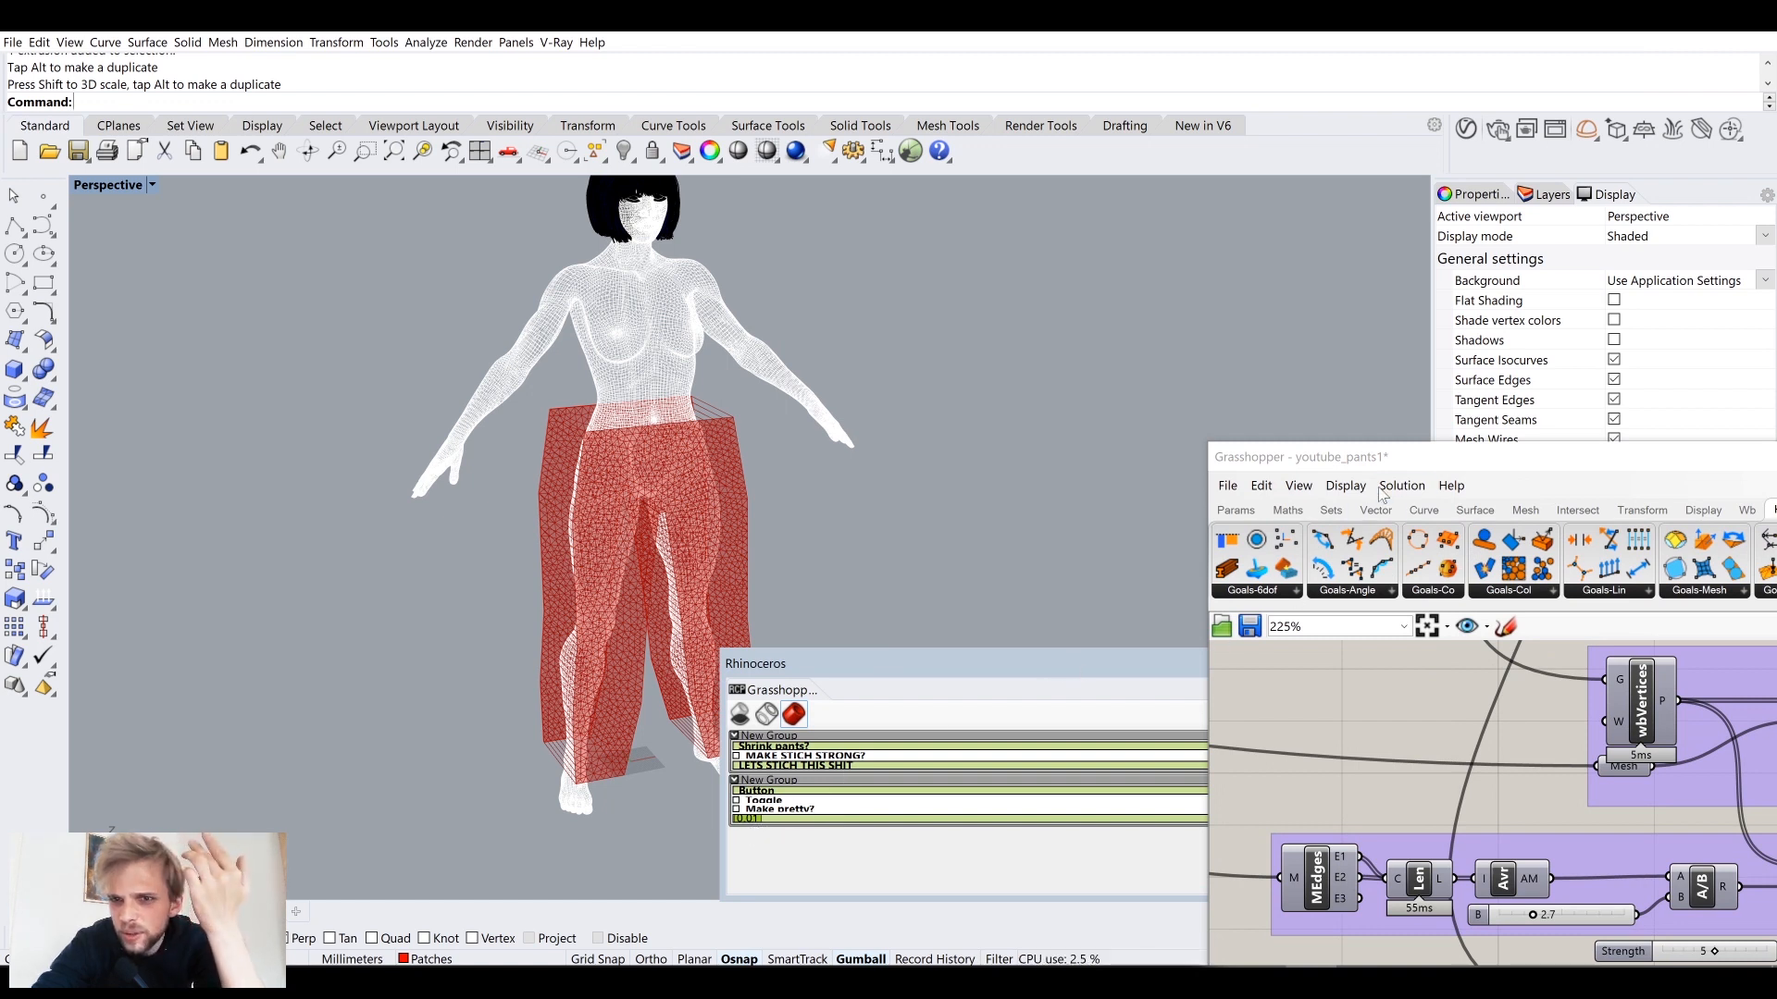
drag(851, 668, 709, 408)
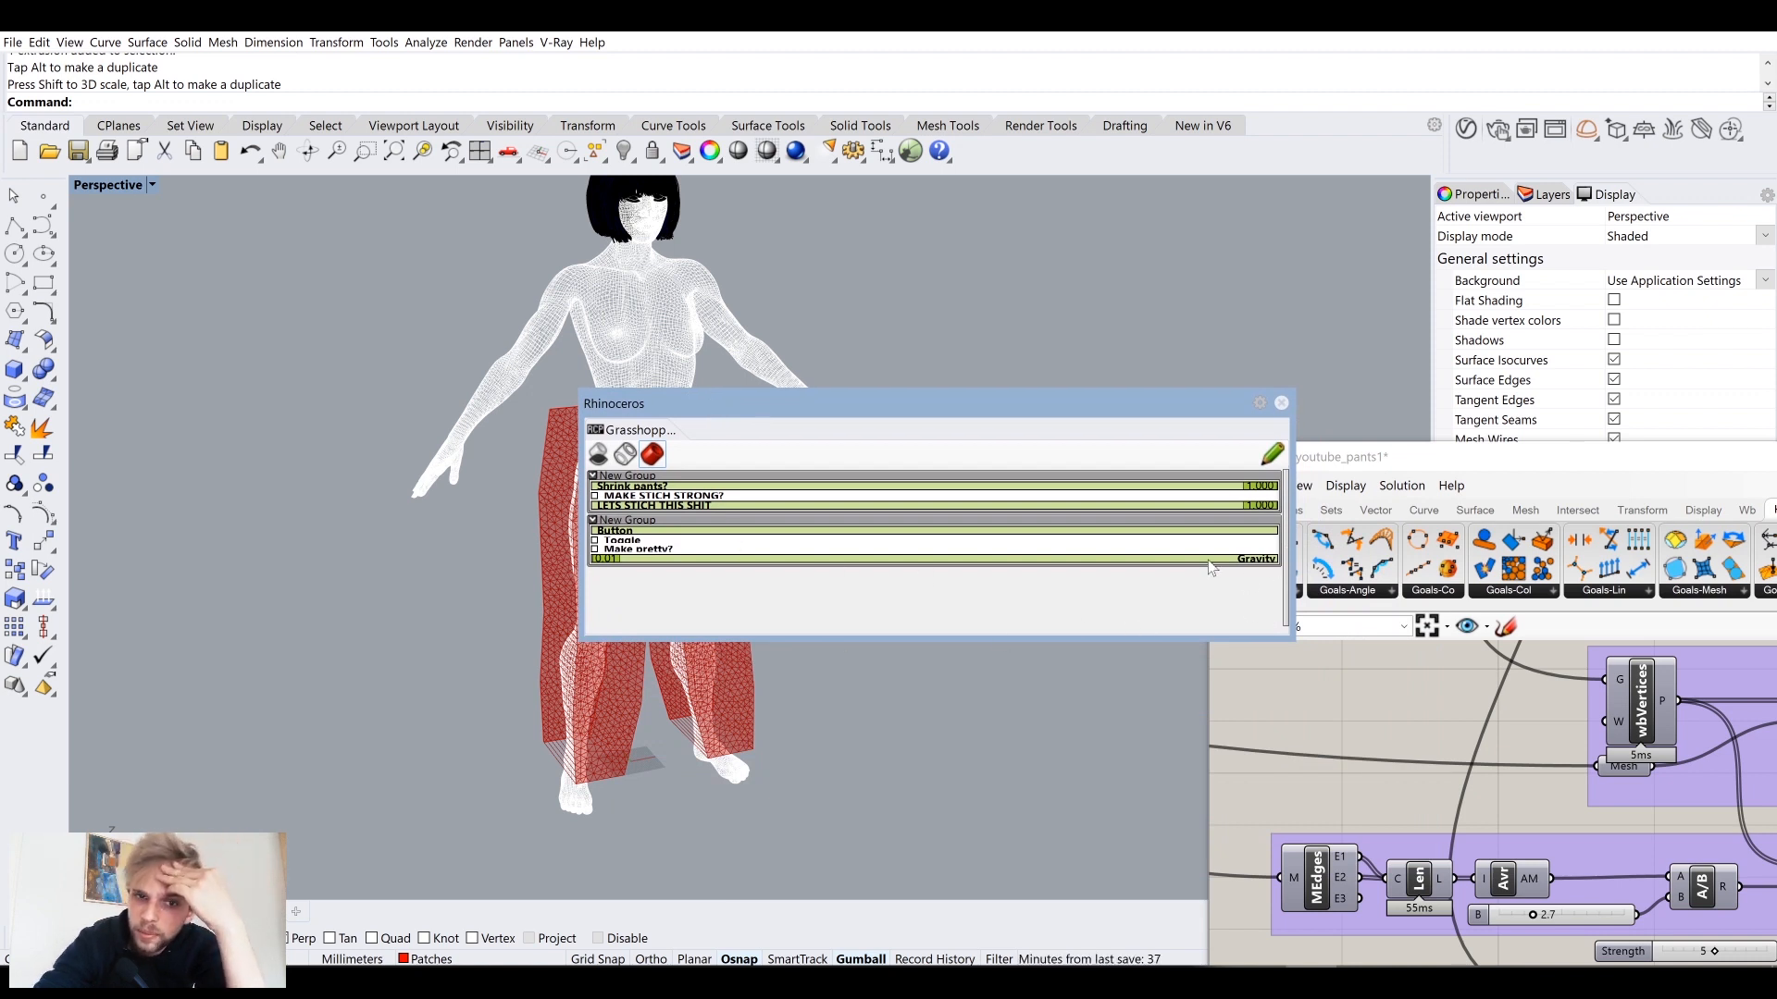
drag(1077, 397, 1184, 657)
click(1505, 471)
drag(1505, 471, 1123, 90)
Step: Minimise the Grasshopper window and place the remote panel beside the body model with the full figure in view
scroll(1337, 751, down, 5)
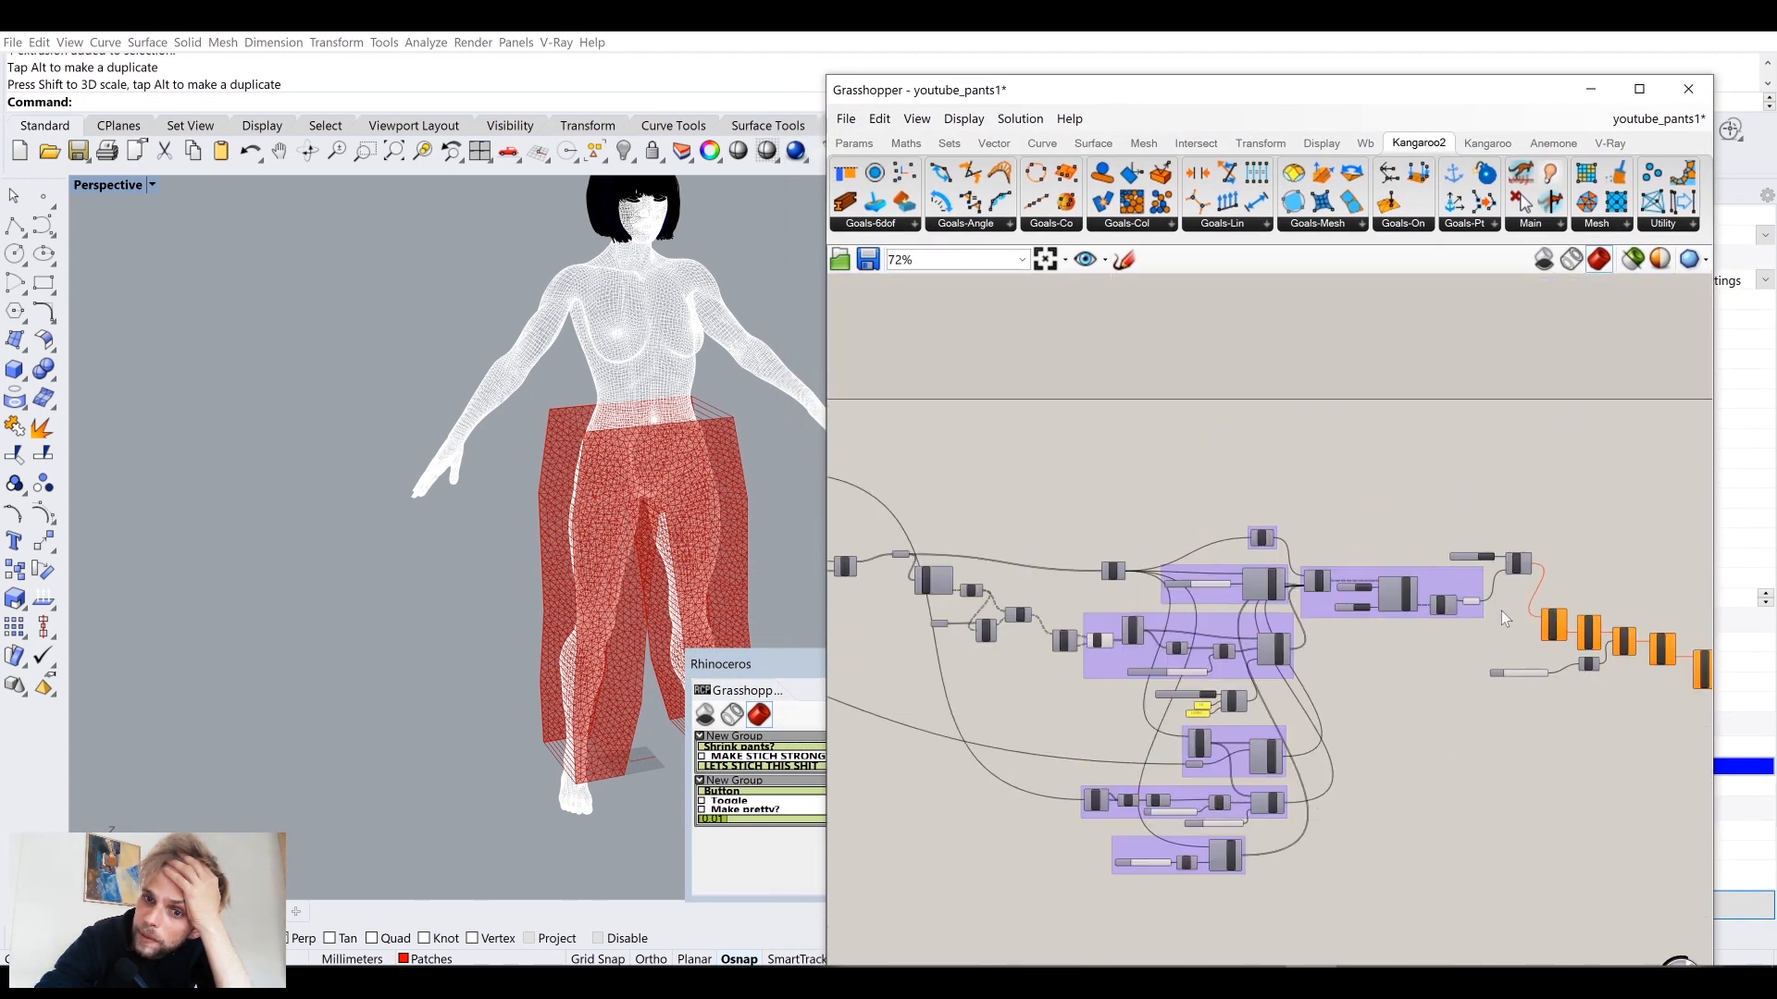
scroll(1506, 609, up, 5)
scroll(1486, 607, down, 3)
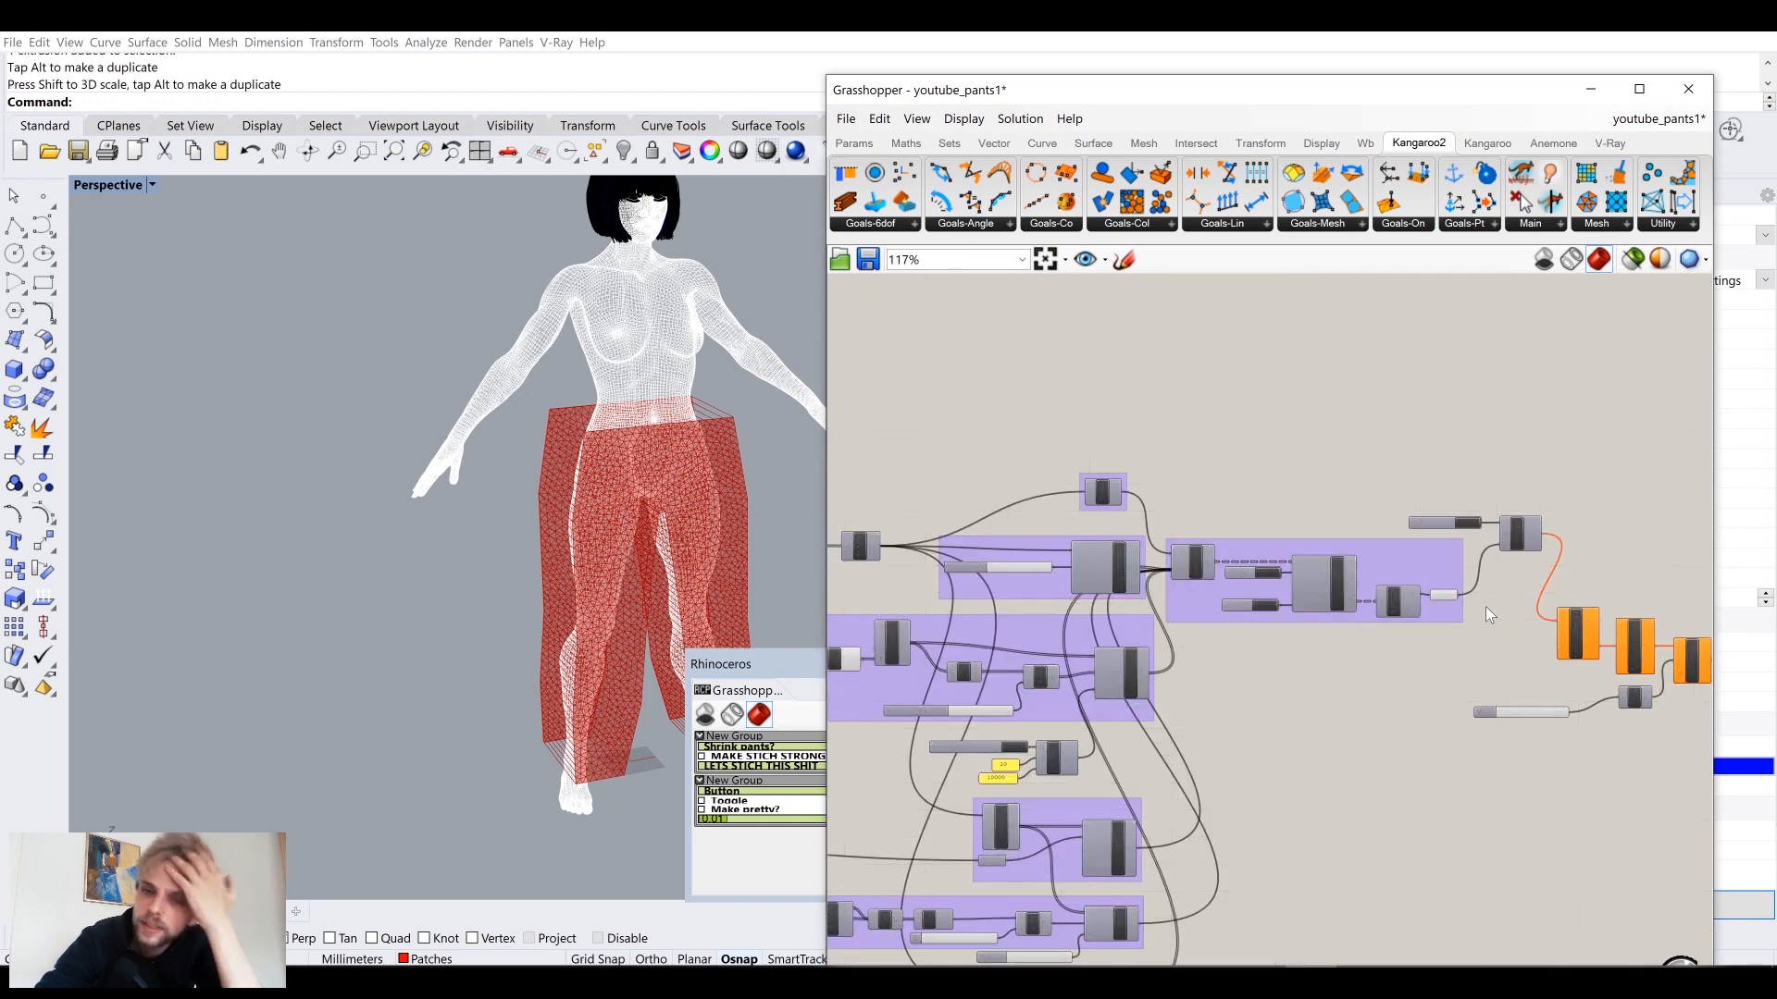
click(1591, 89)
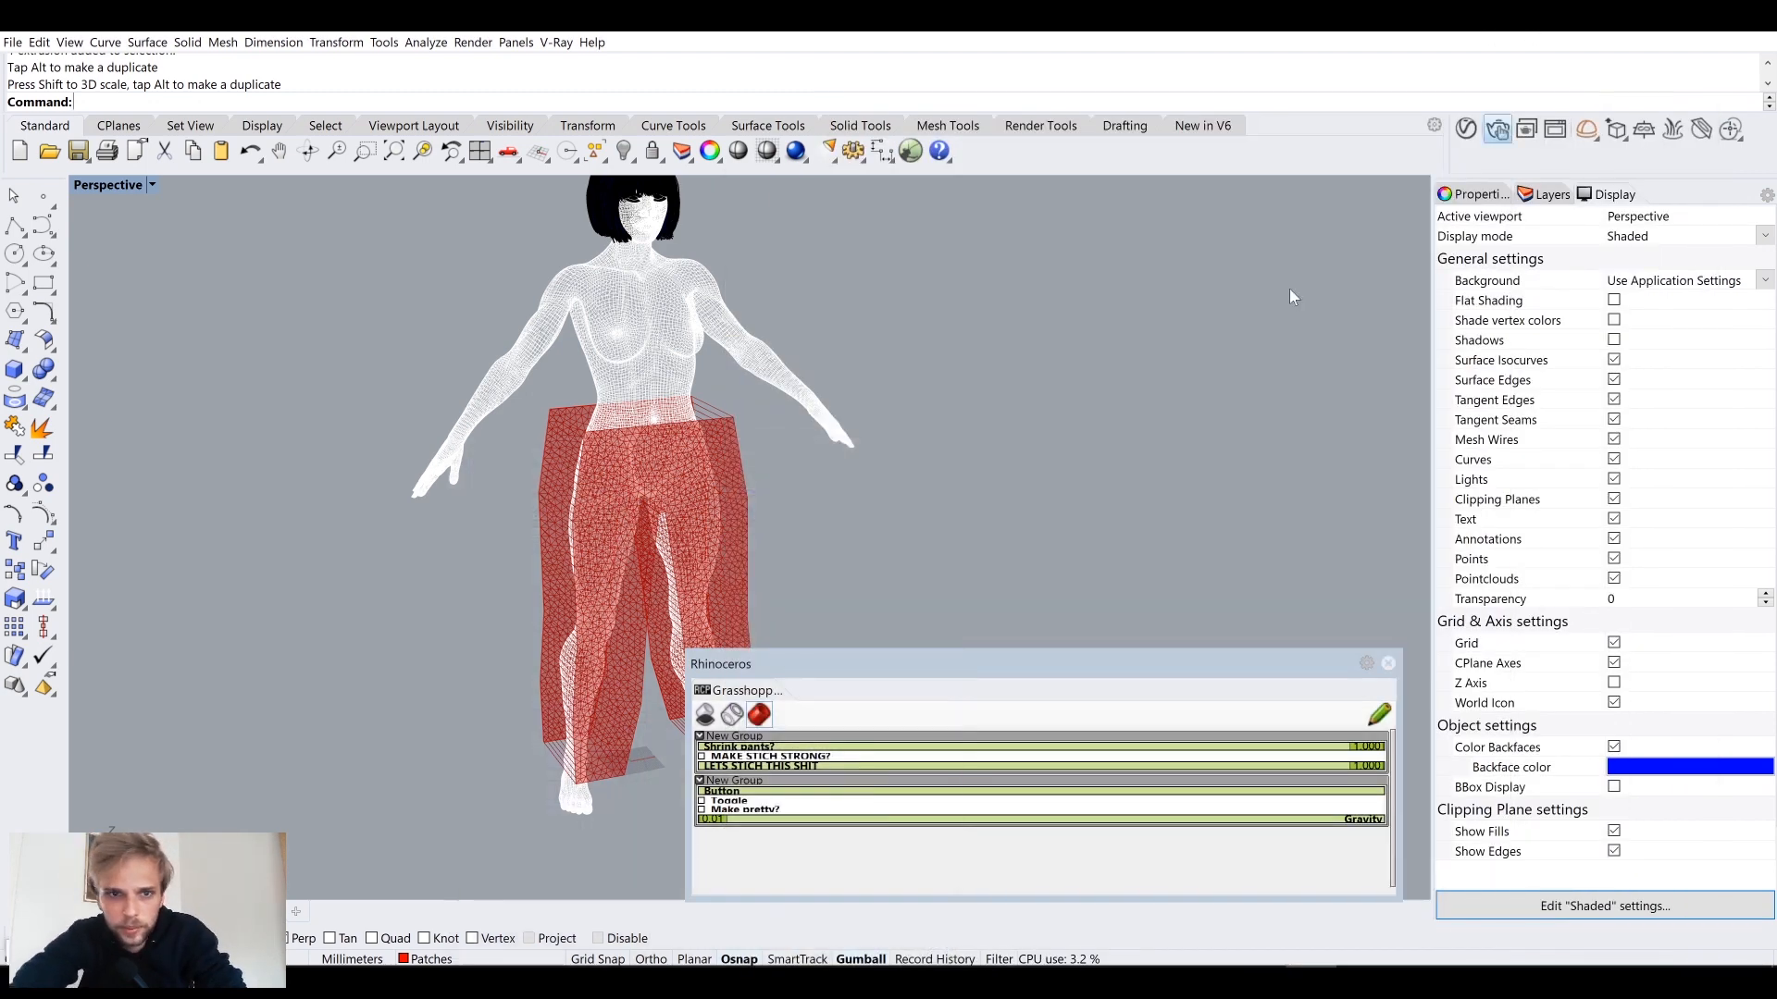
drag(1142, 654, 1323, 529)
right_drag(906, 517, 675, 472)
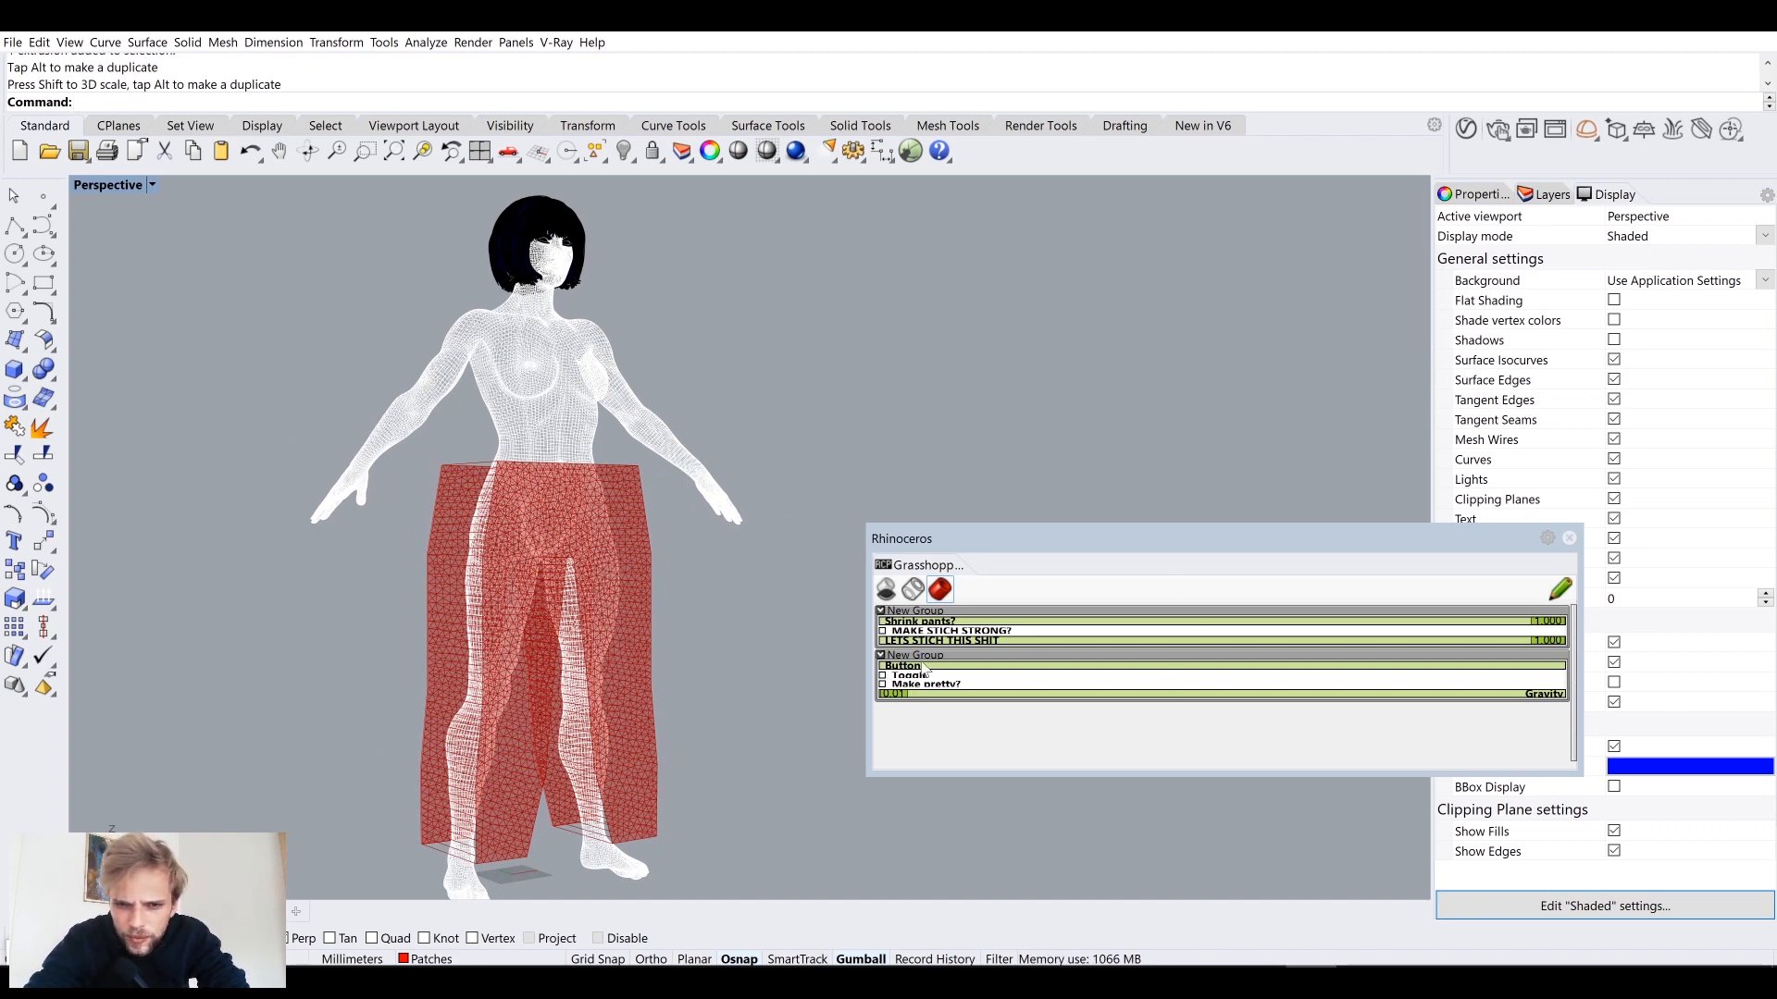
Step: Restore the Grasshopper window and rename the button feeding the Solver's Reset input as KANGAROO BUTTON
click(93, 948)
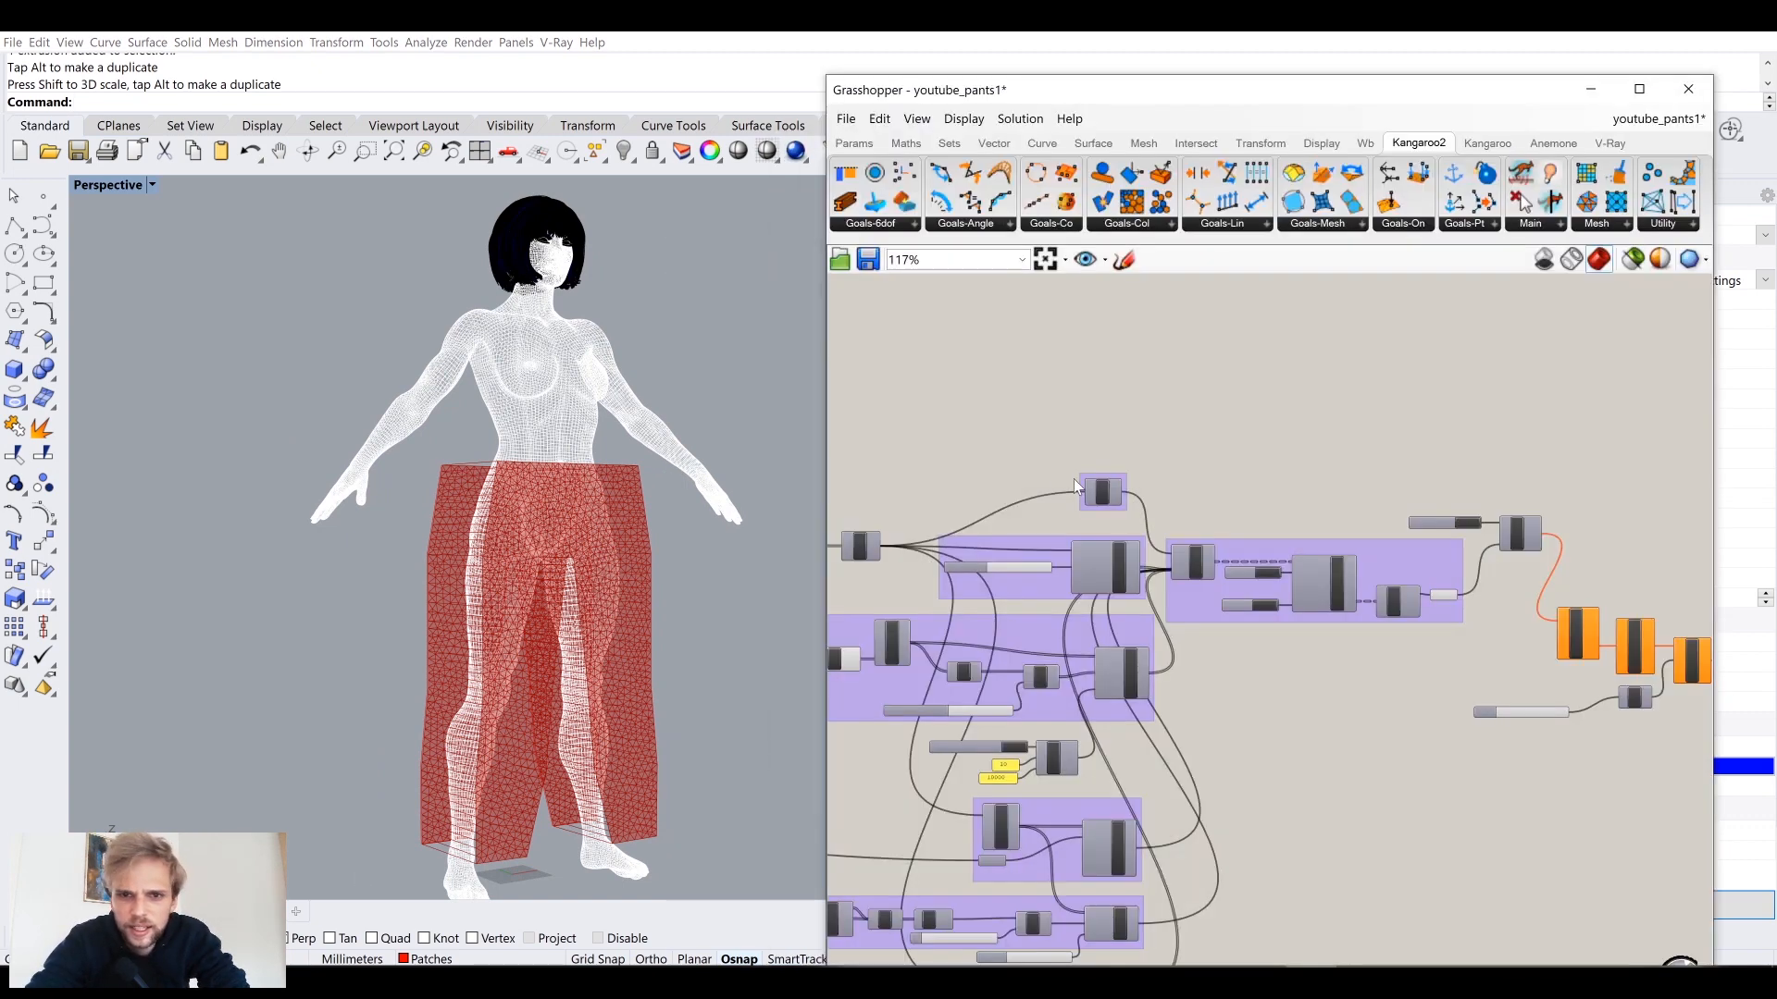
right_drag(831, 640, 1066, 618)
scroll(1094, 655, up, 7)
right_drag(1300, 721, 1099, 602)
scroll(1106, 598, down, 3)
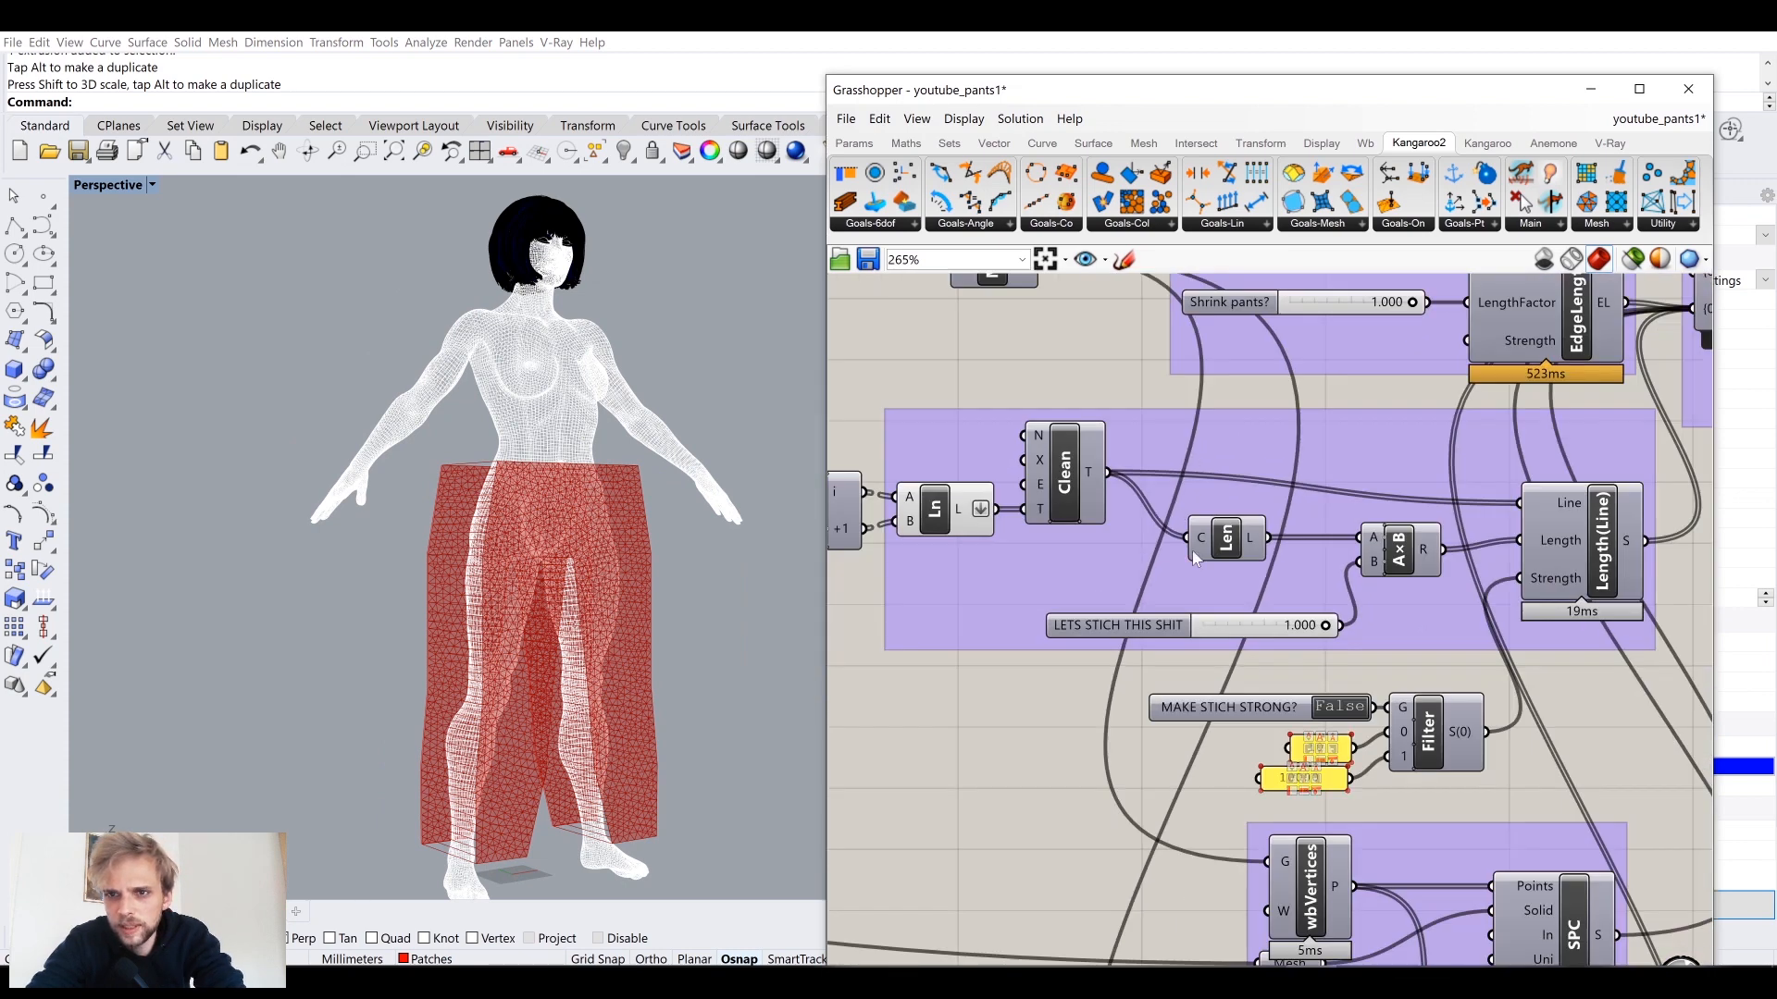
right_drag(1430, 513, 1169, 602)
scroll(1168, 603, up, 5)
right_click(1208, 511)
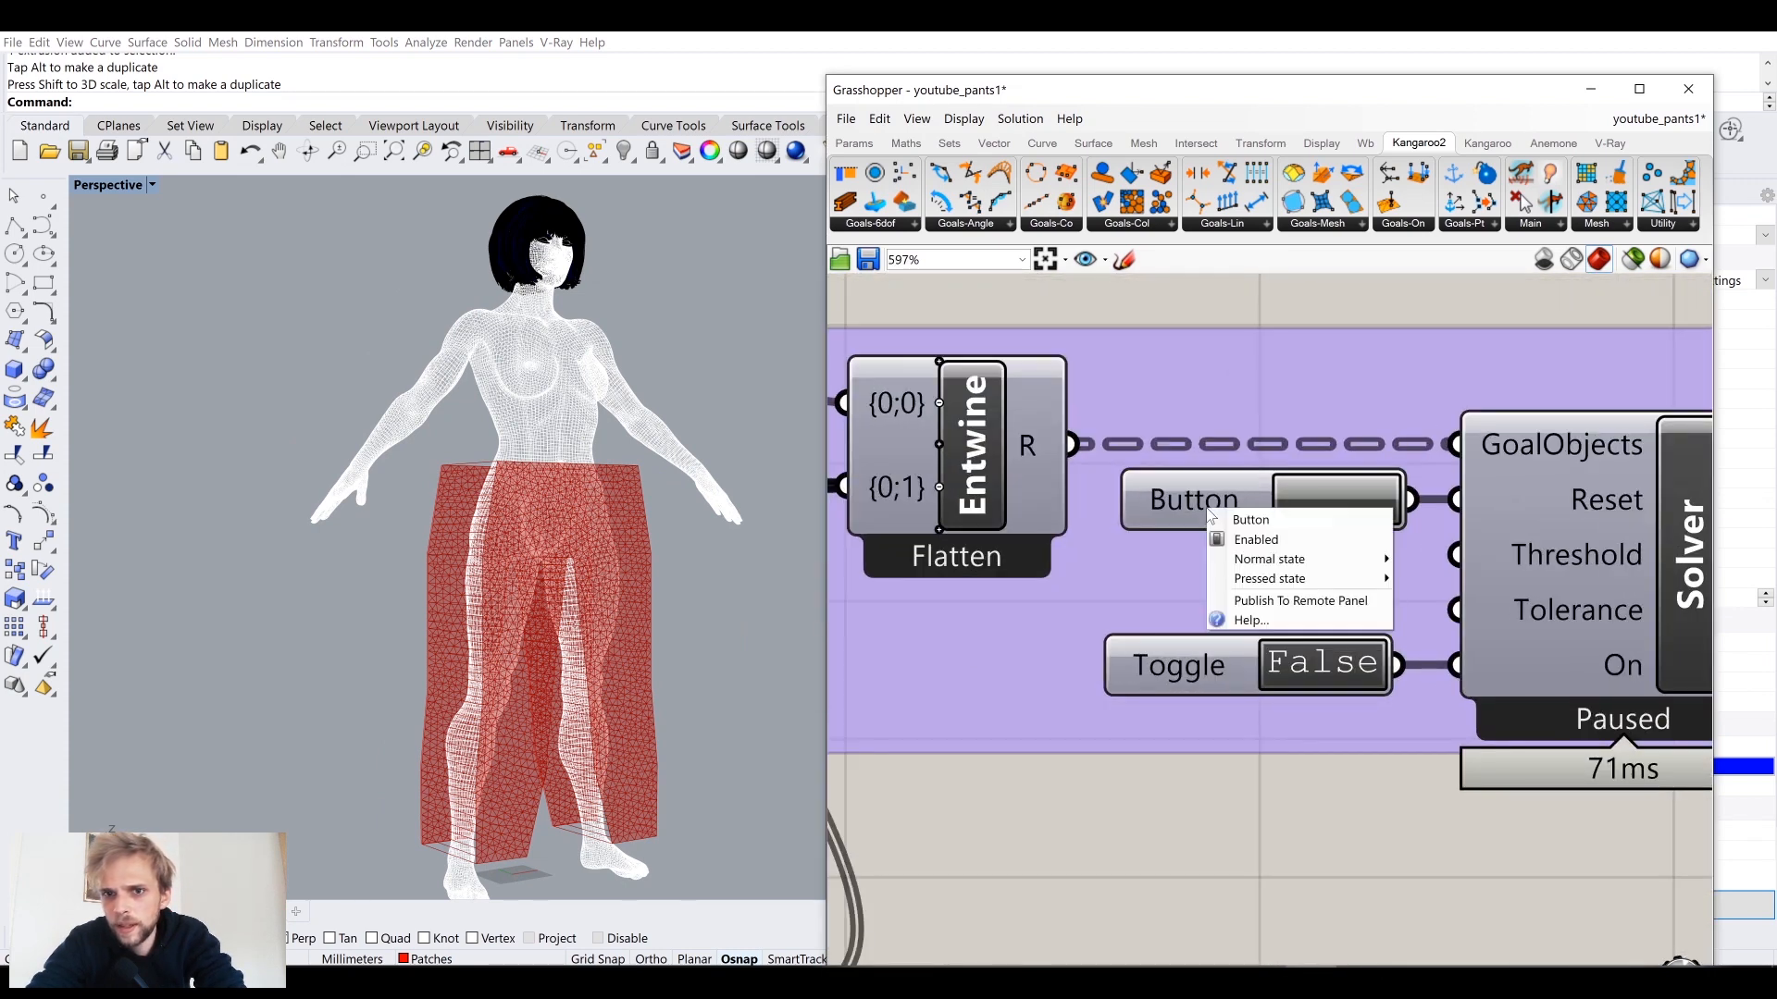
double_click(1251, 519)
text(K)
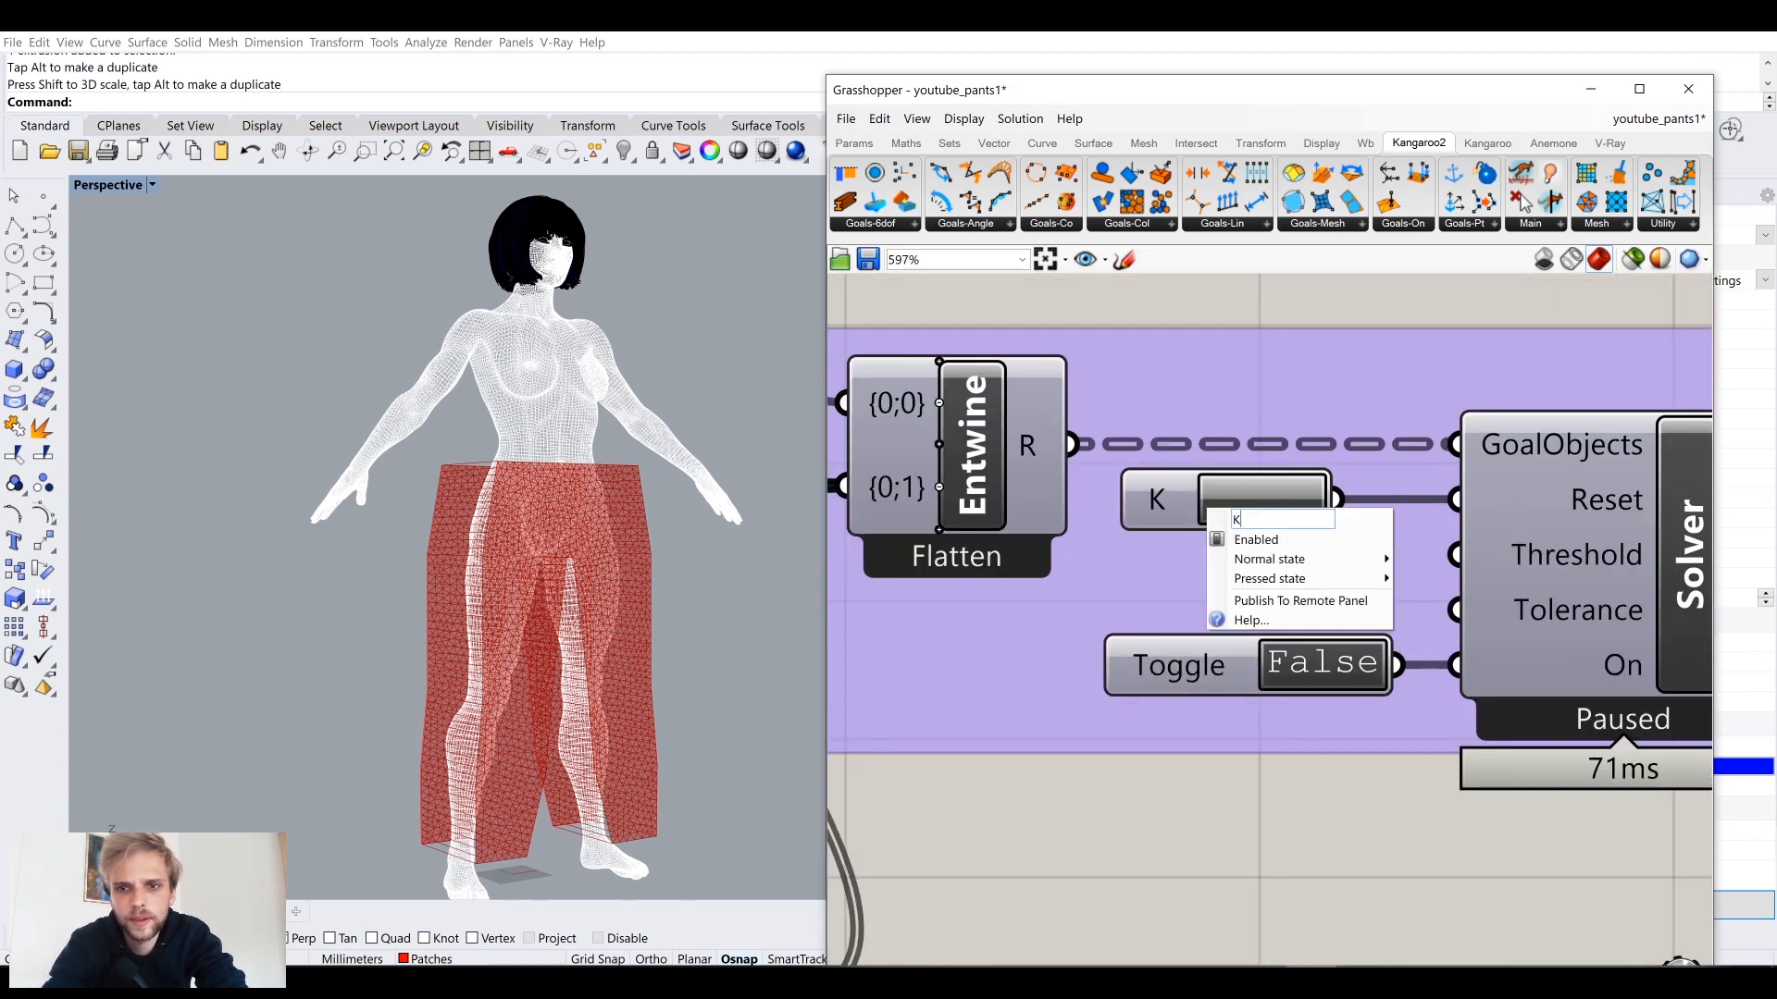
text(ANGAROO BUTTON)
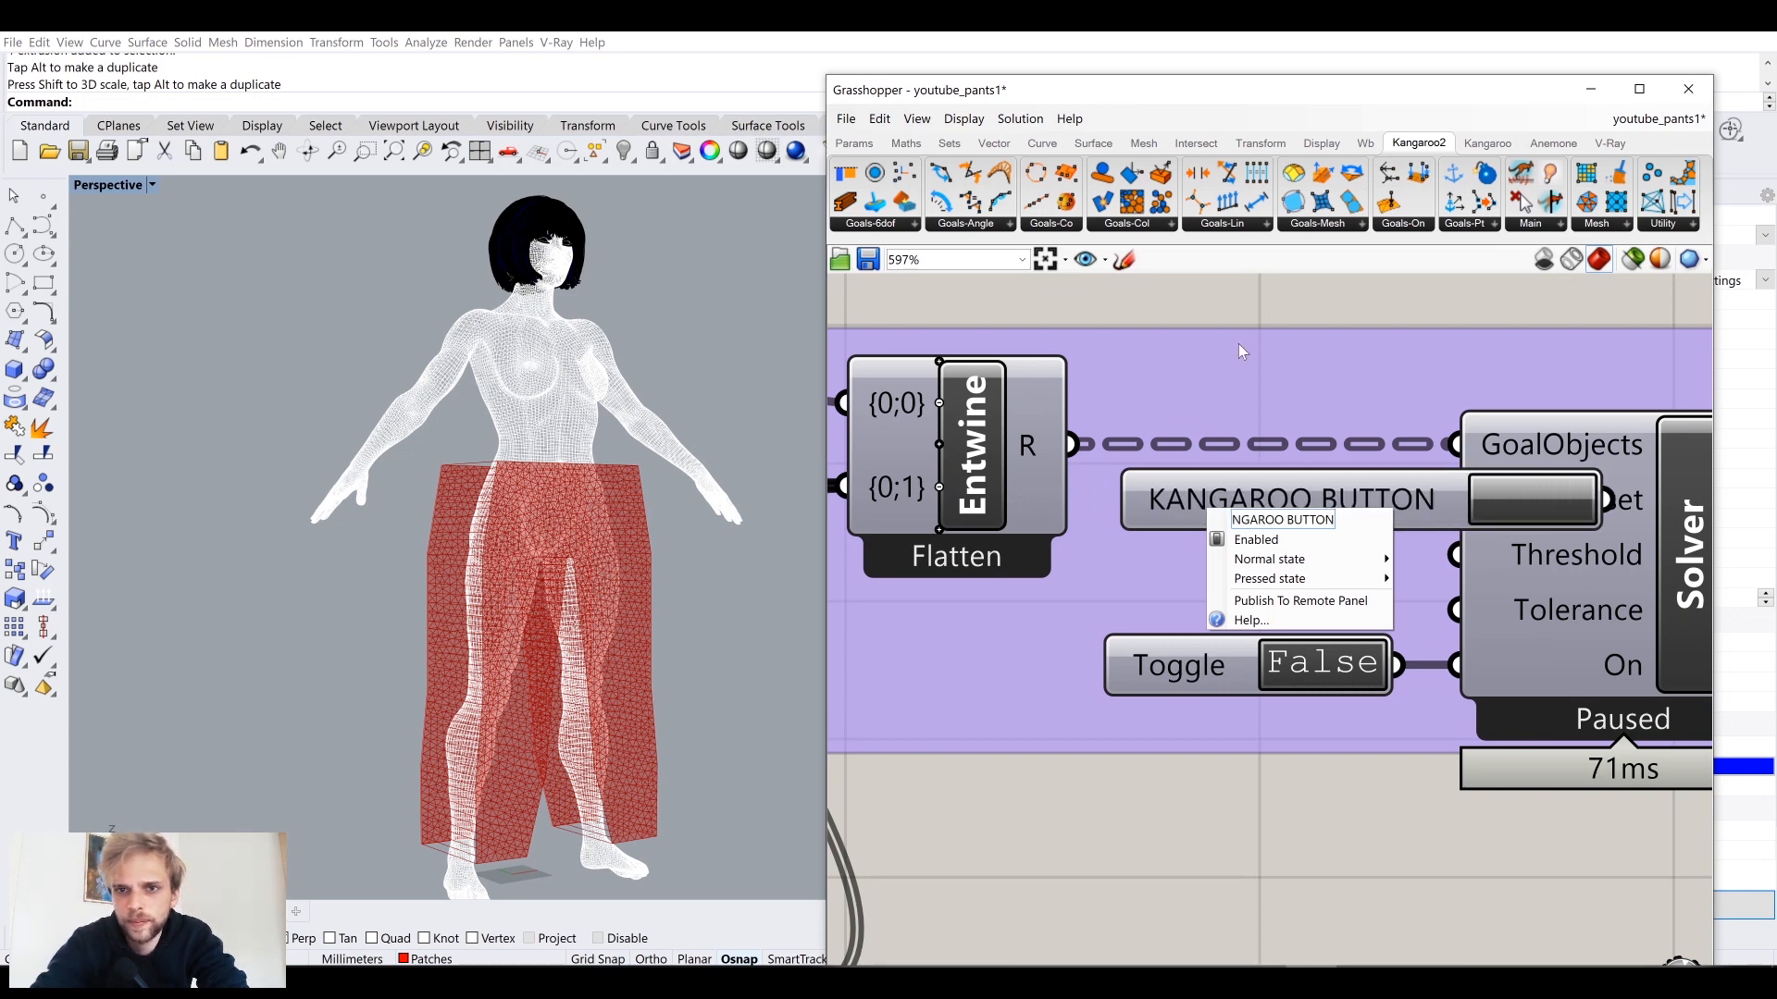
Step: Rename the toggle feeding the Solver's On input as KANGAROO TOGGLE and move it and KANGAROO BUTTON clear of the Solver, below Entwine
key(Return)
click(1188, 647)
right_click(1183, 659)
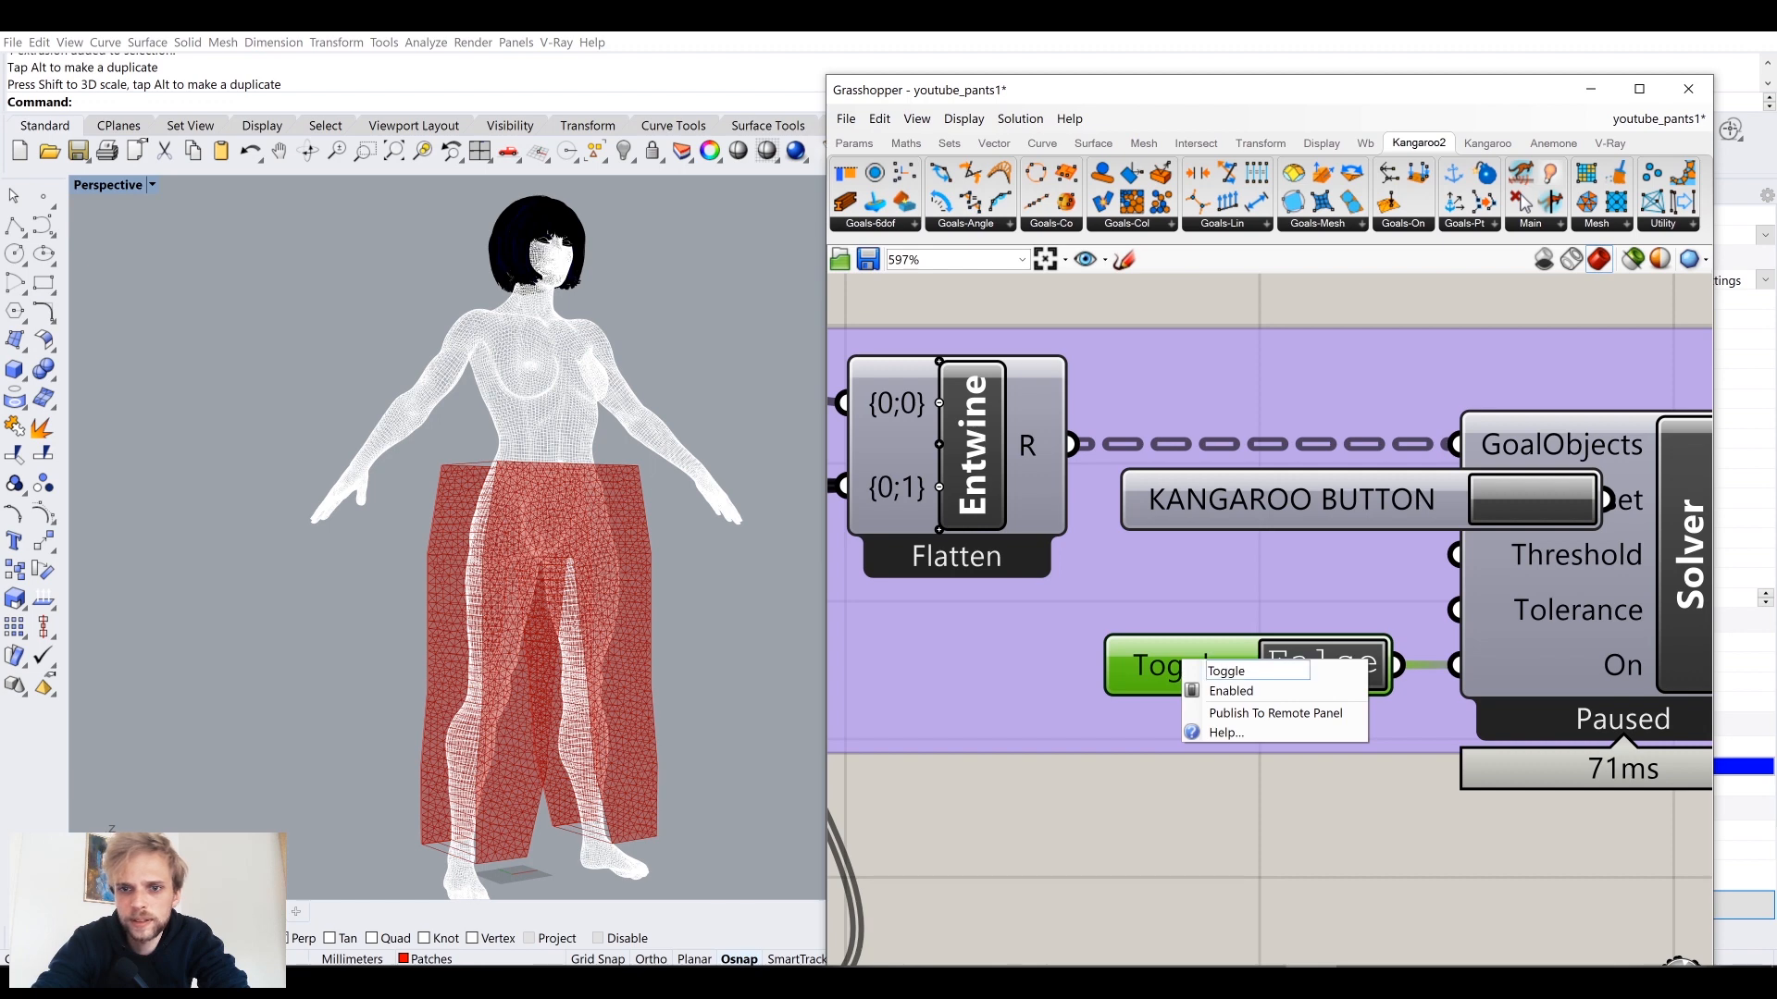
text(KANGAROO TOGGLE)
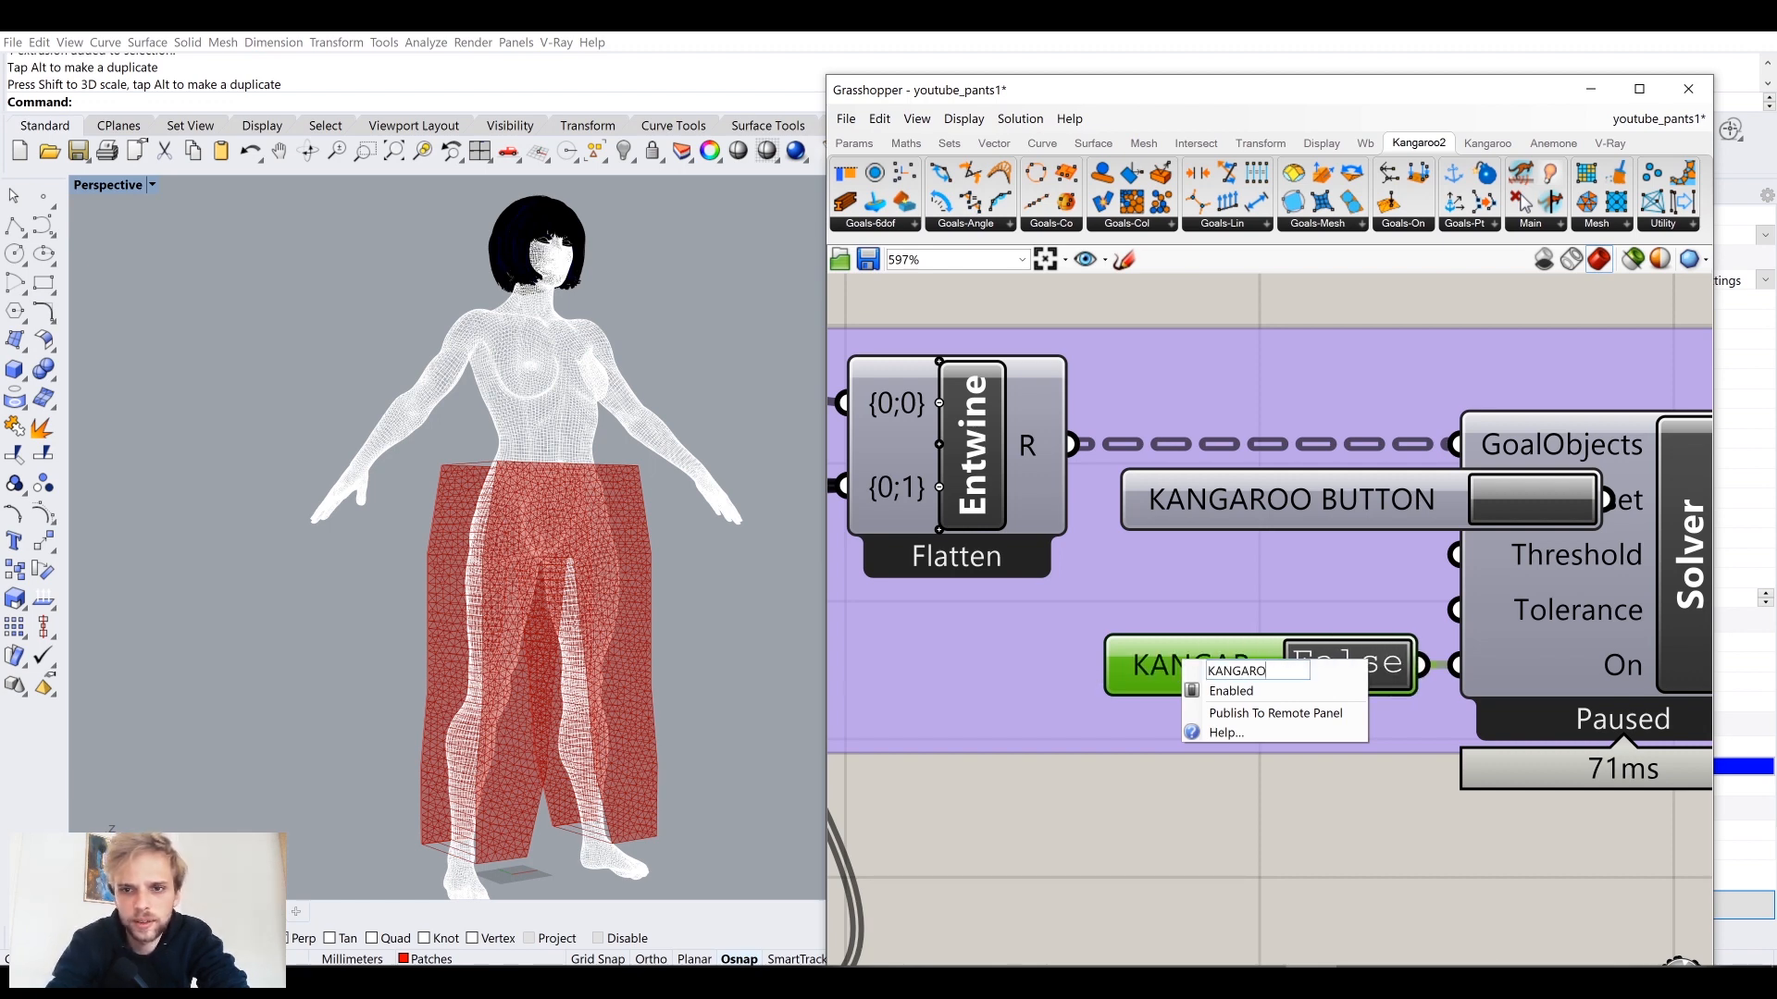
click(1235, 867)
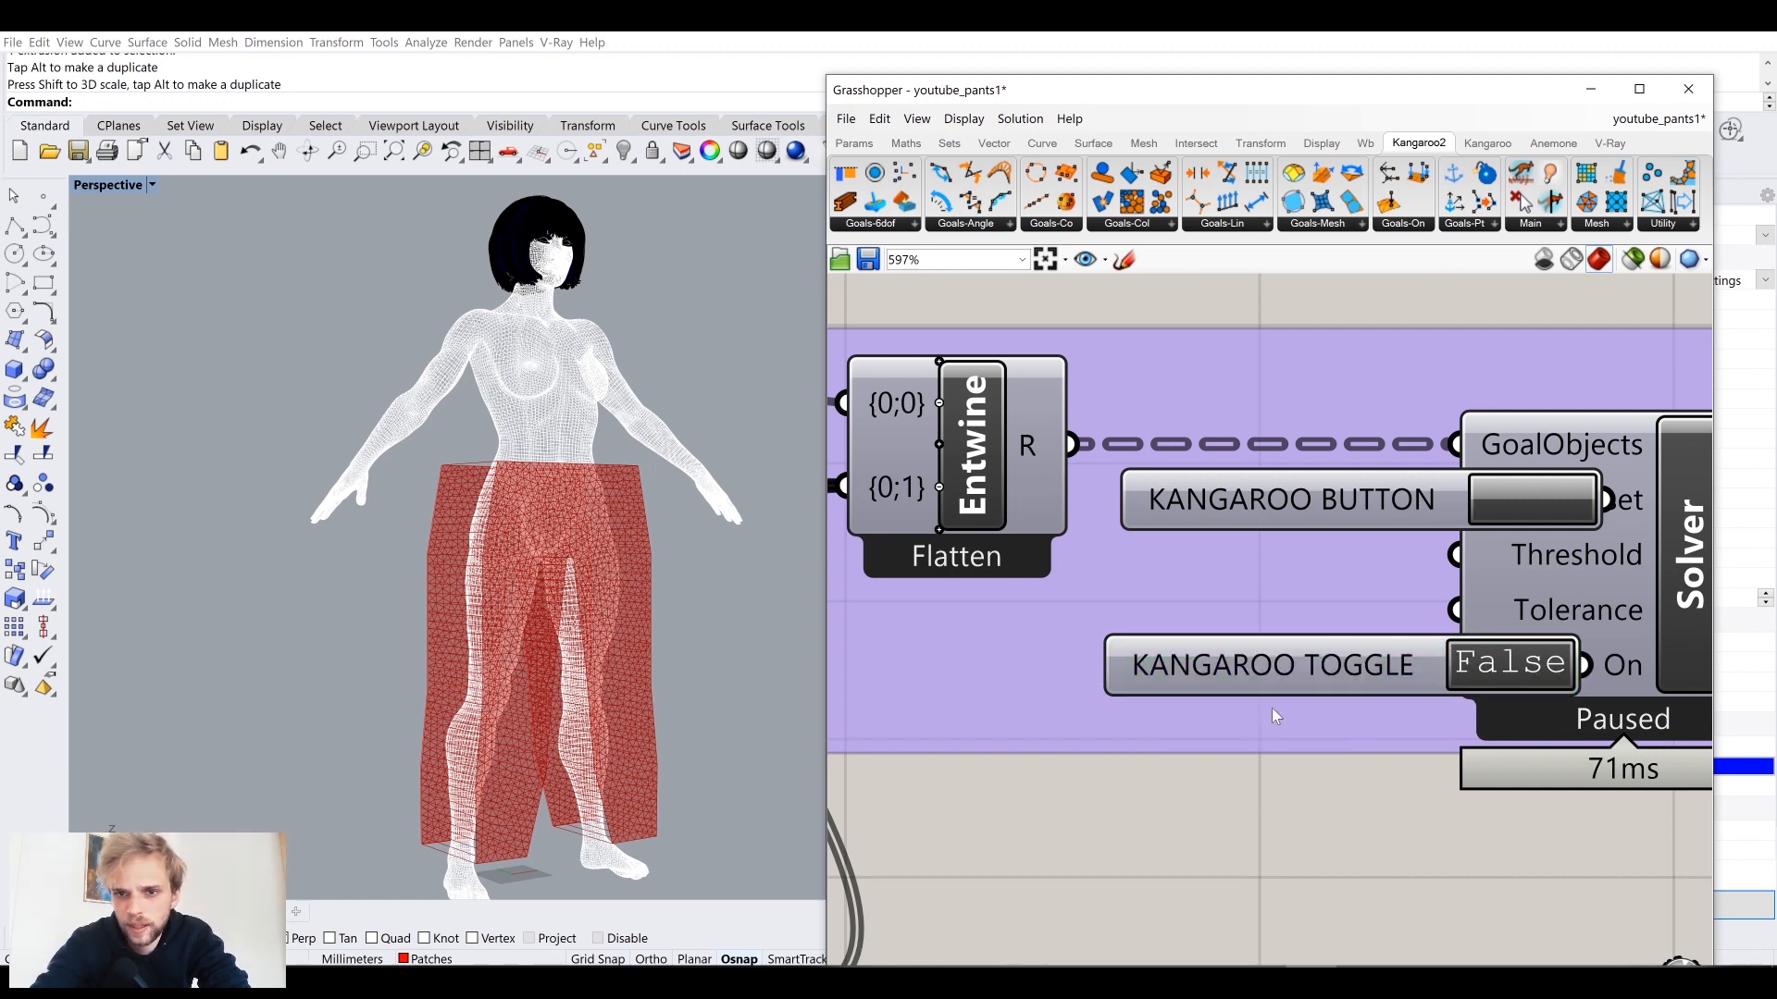
drag(1281, 671, 1084, 705)
drag(1189, 524, 960, 650)
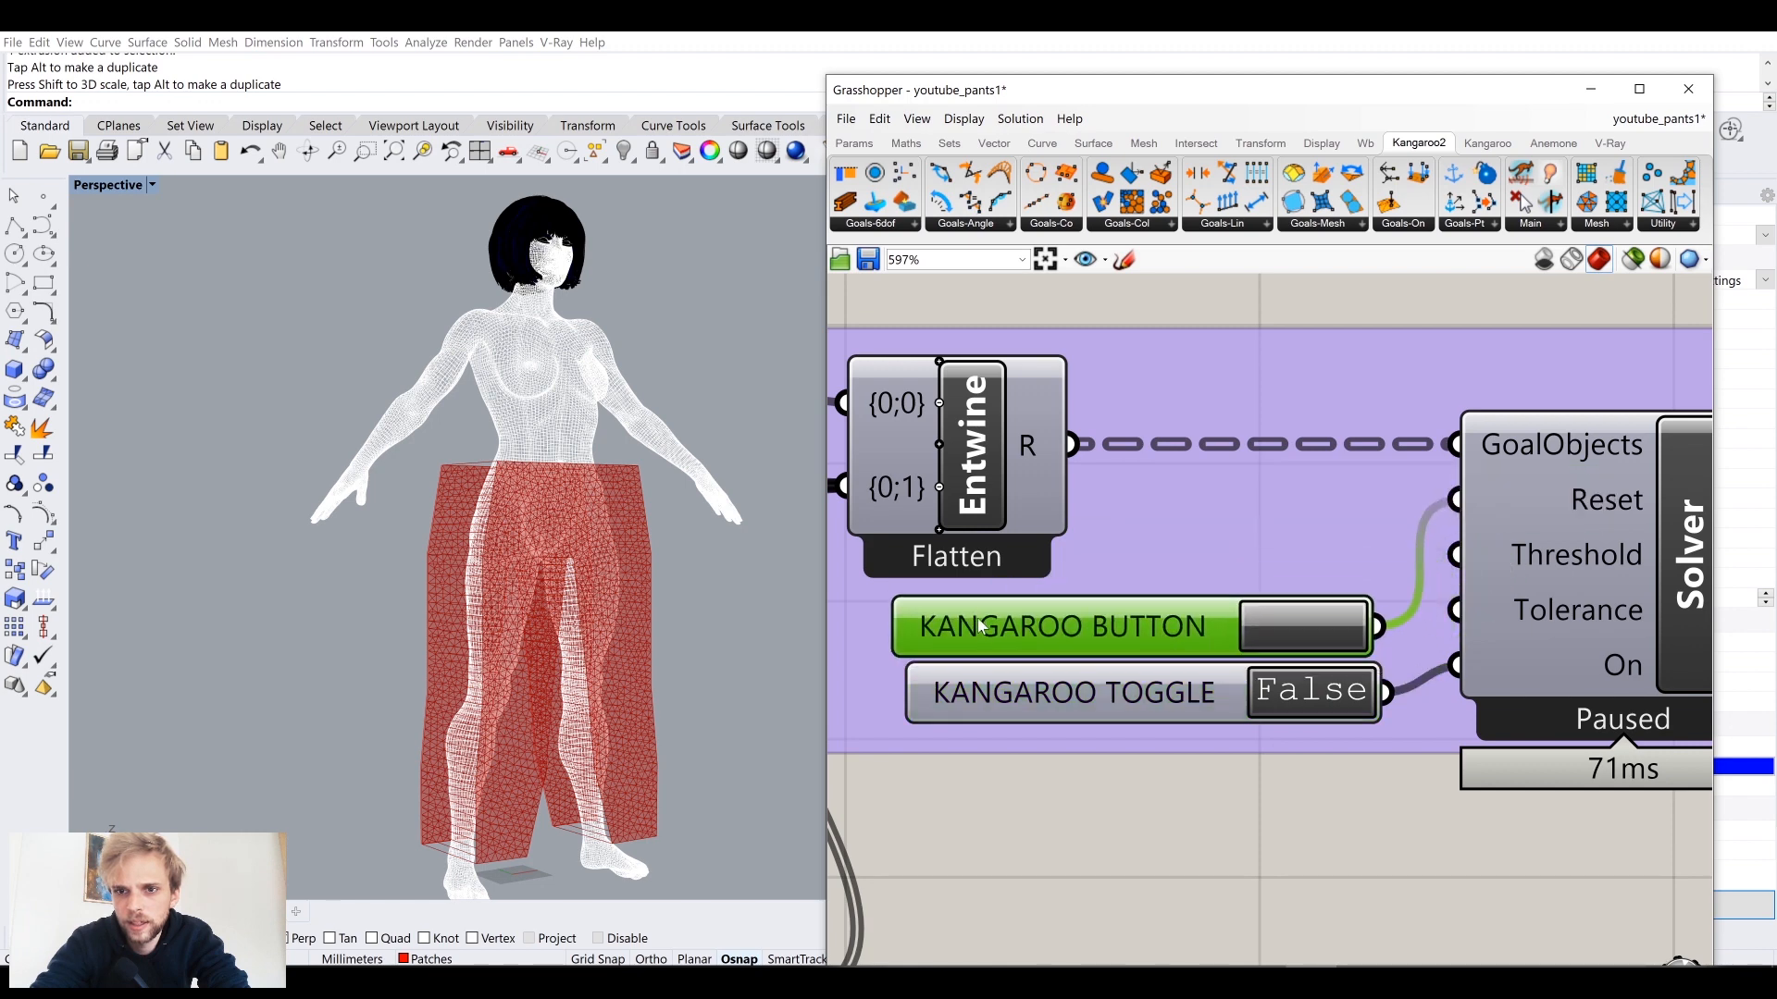
Step: Minimise the Grasshopper window, move the Gravity slider into the remote panel group with the shrink and stitch controls, and leave editing mode
click(1591, 89)
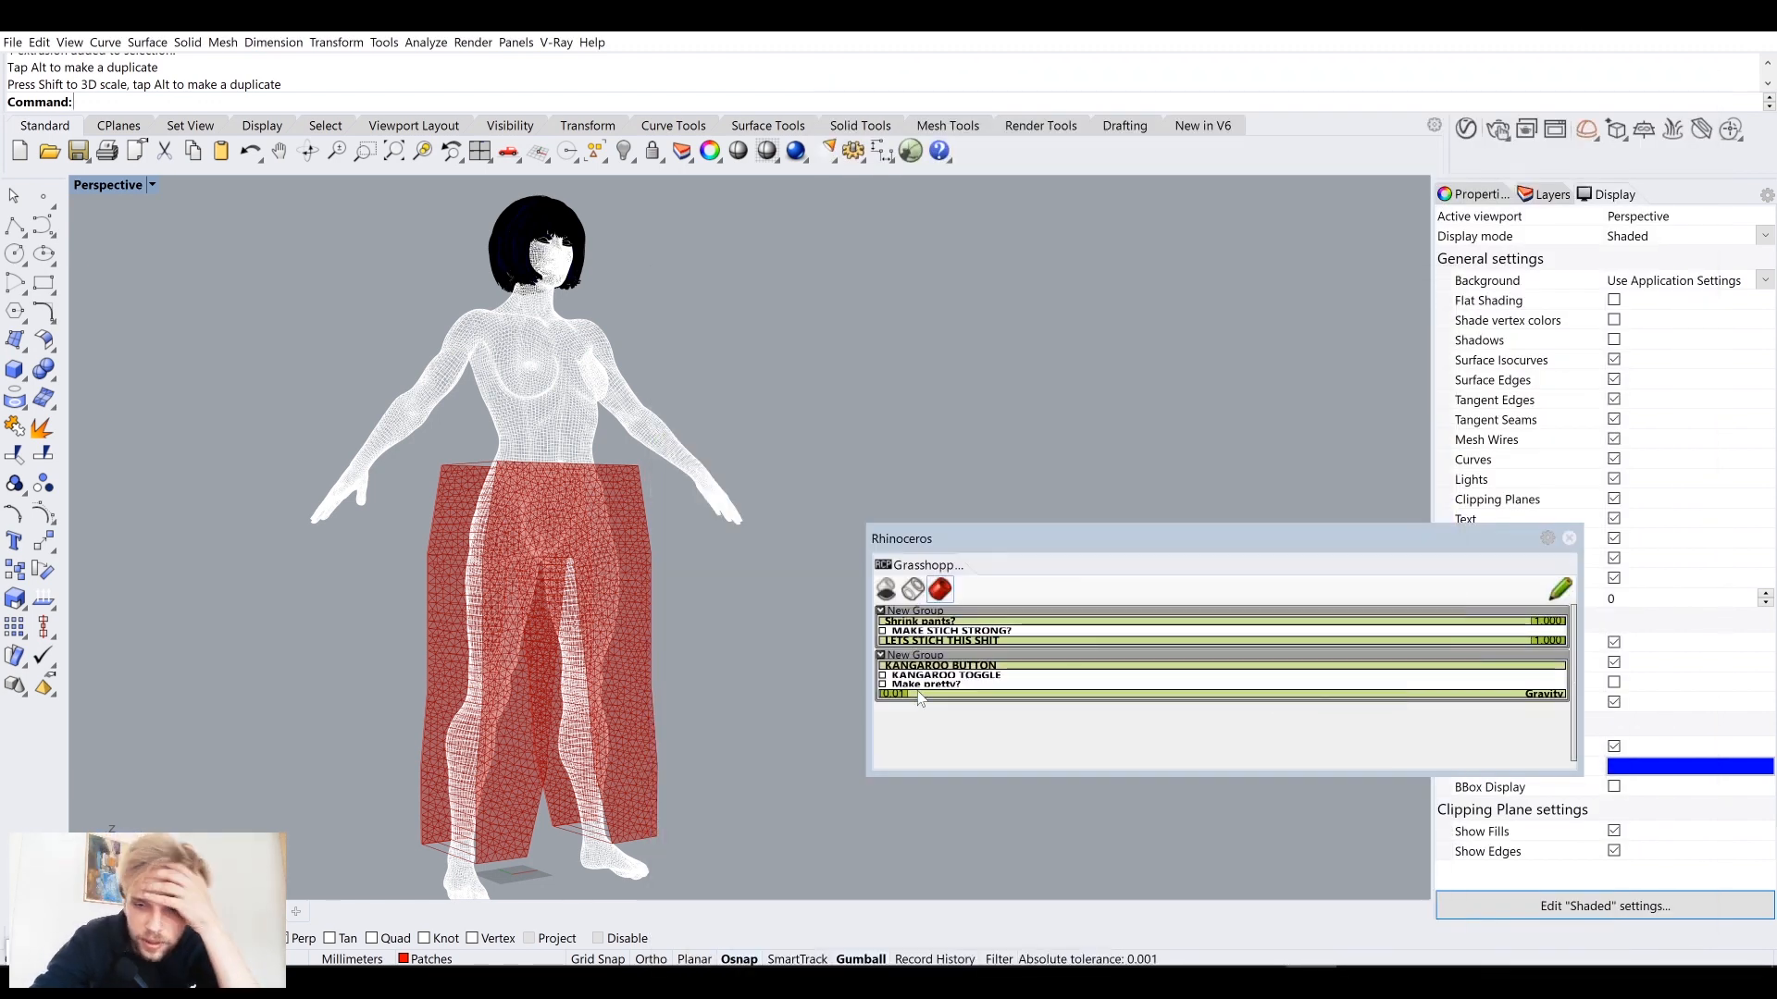
drag(898, 694, 924, 653)
click(1560, 590)
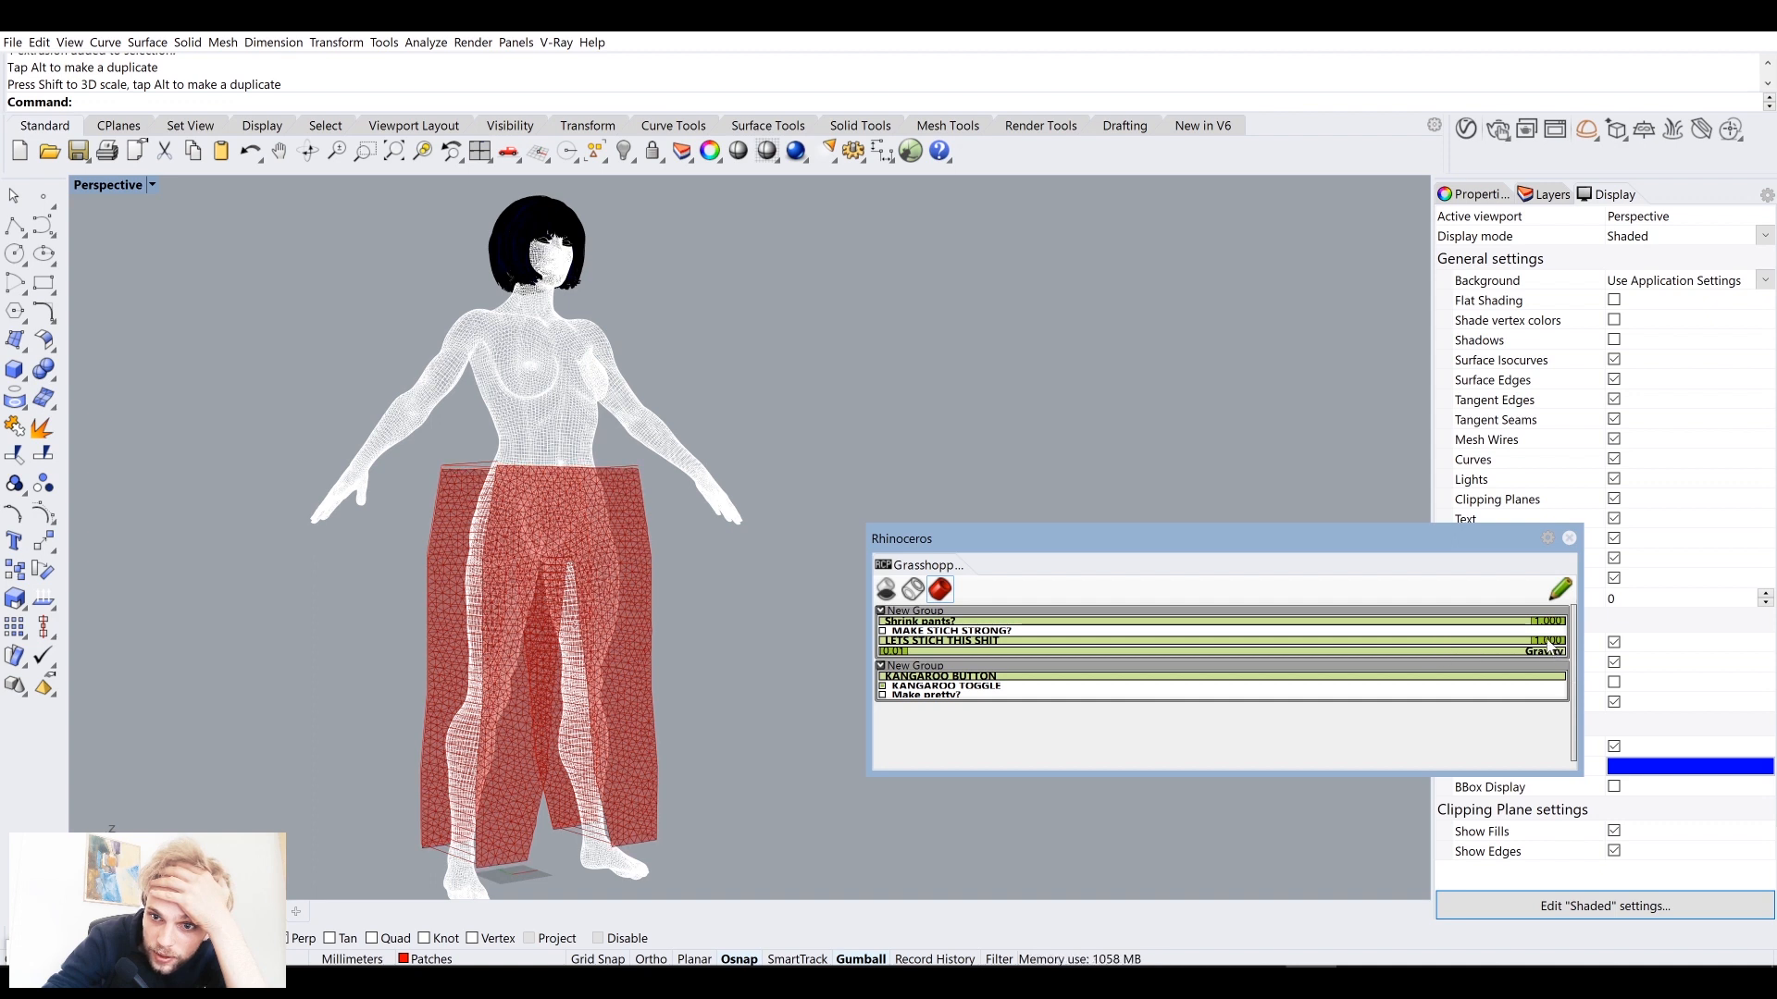
Step: Run the pants simulation with LETS STICH THIS SHIT at 0.000 and Gravity at 0.50, and show the smoothed mesh with Make pretty?
drag(1552, 650, 888, 700)
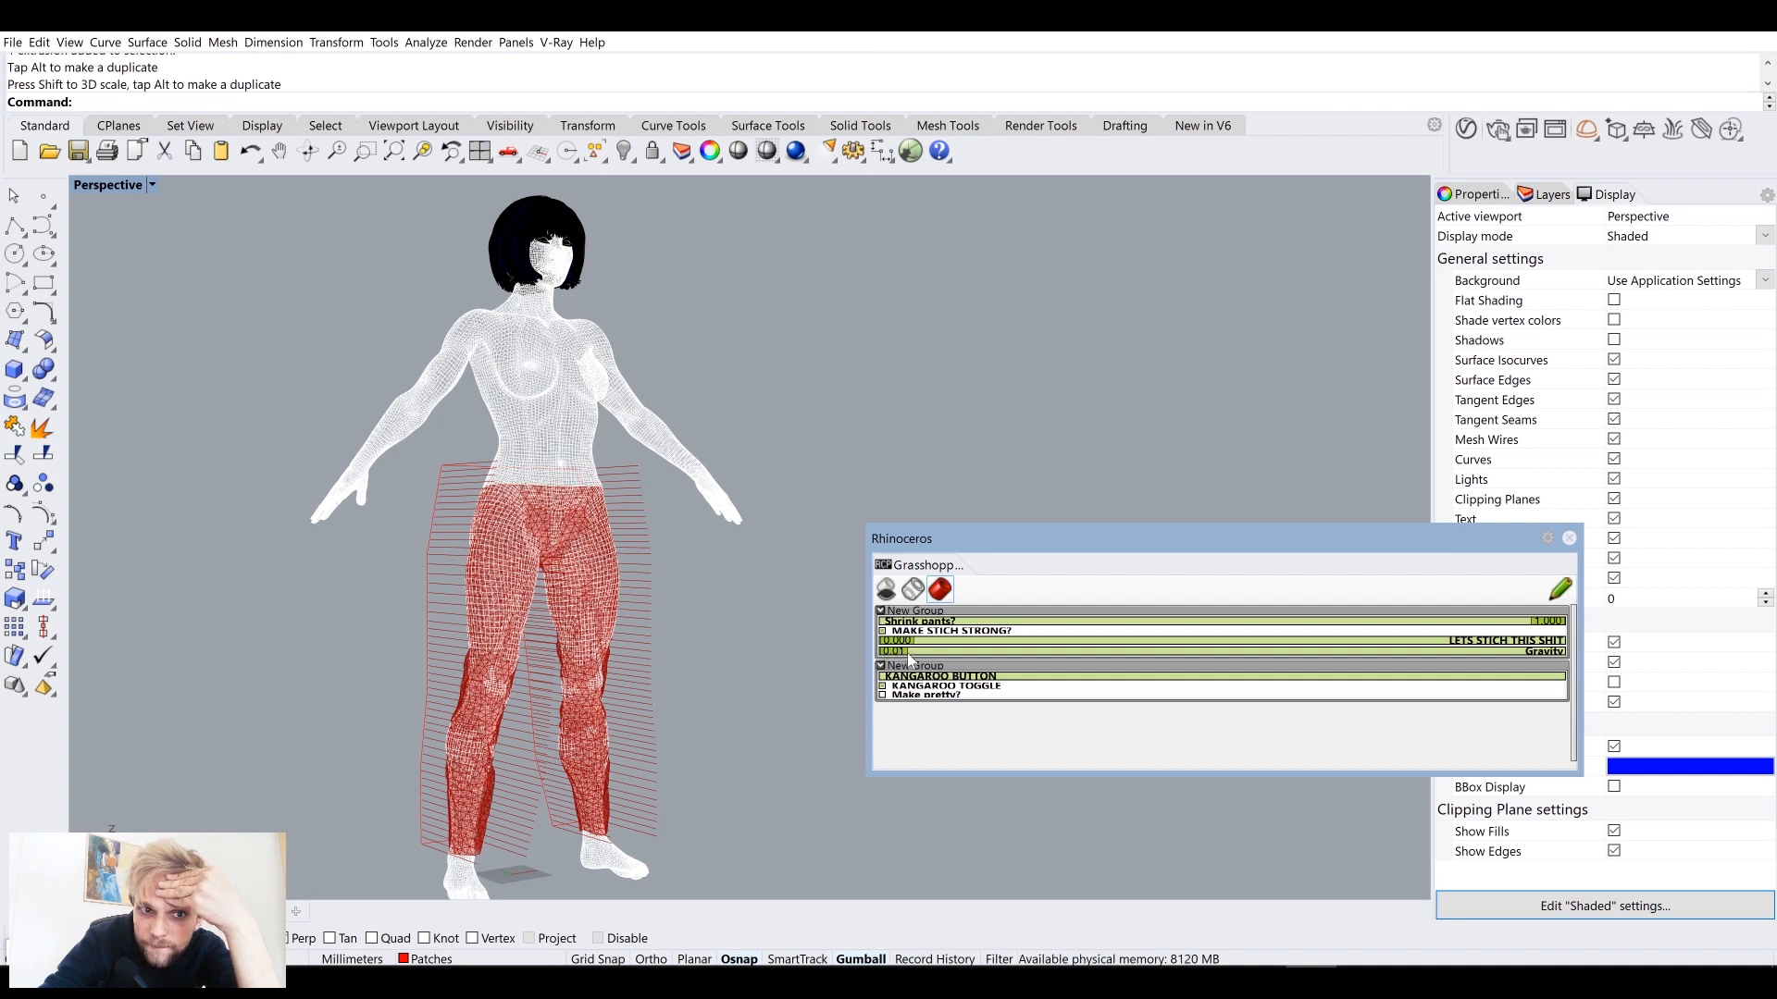
drag(916, 662, 1357, 652)
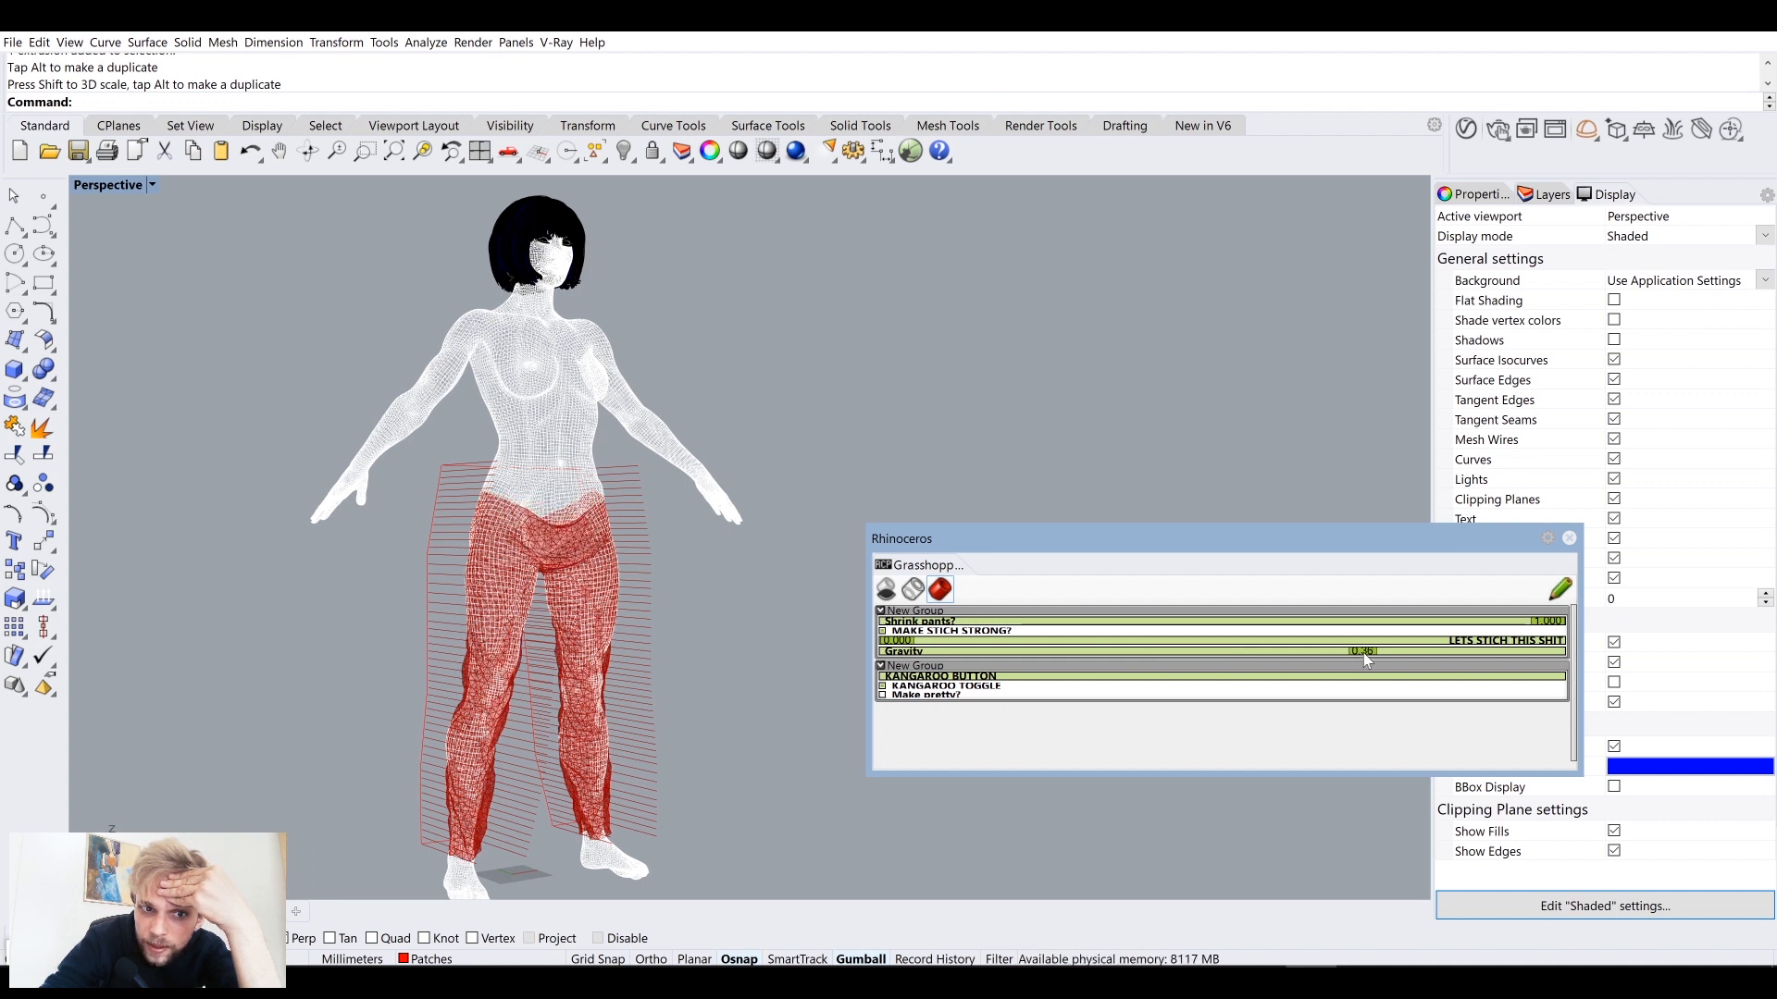
drag(1394, 652, 1557, 664)
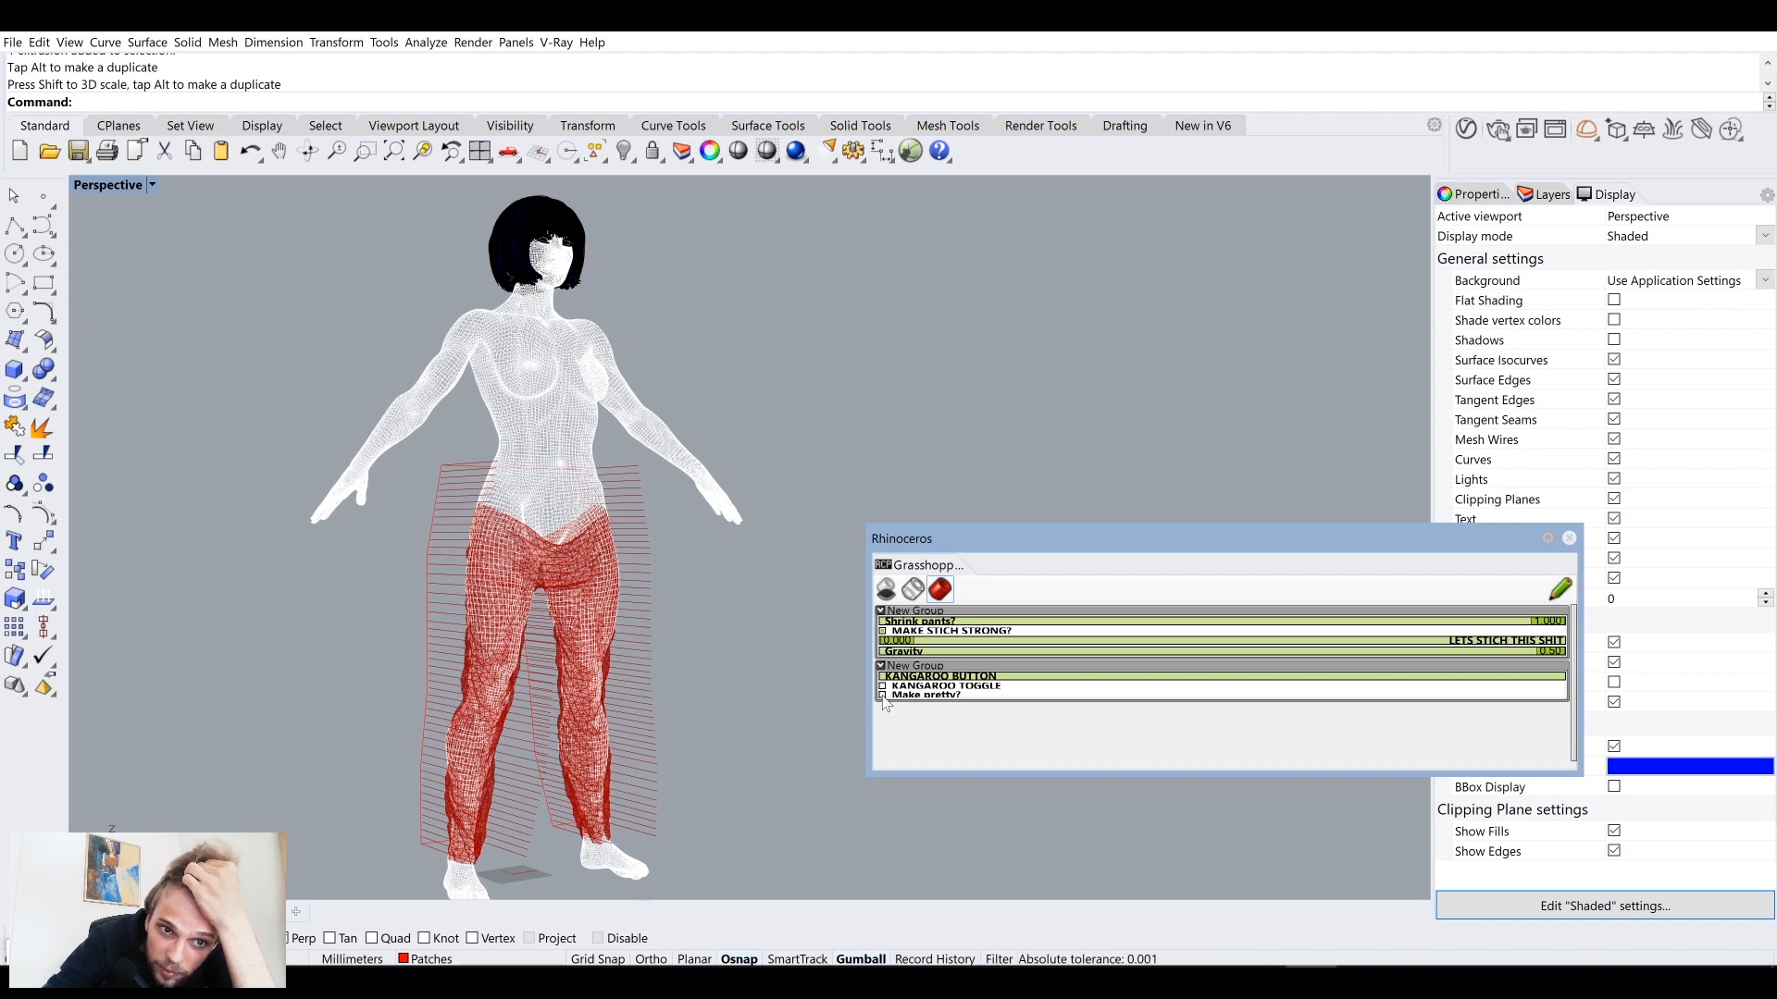
click(883, 696)
Step: Examine the folds, waistband and fit of the smoothed pants on the body model from the side, front and back
right_drag(619, 689, 546, 598)
scroll(577, 625, up, 7)
scroll(570, 541, up, 3)
shift+right_drag(775, 597, 703, 518)
shift+right_drag(703, 518, 572, 419)
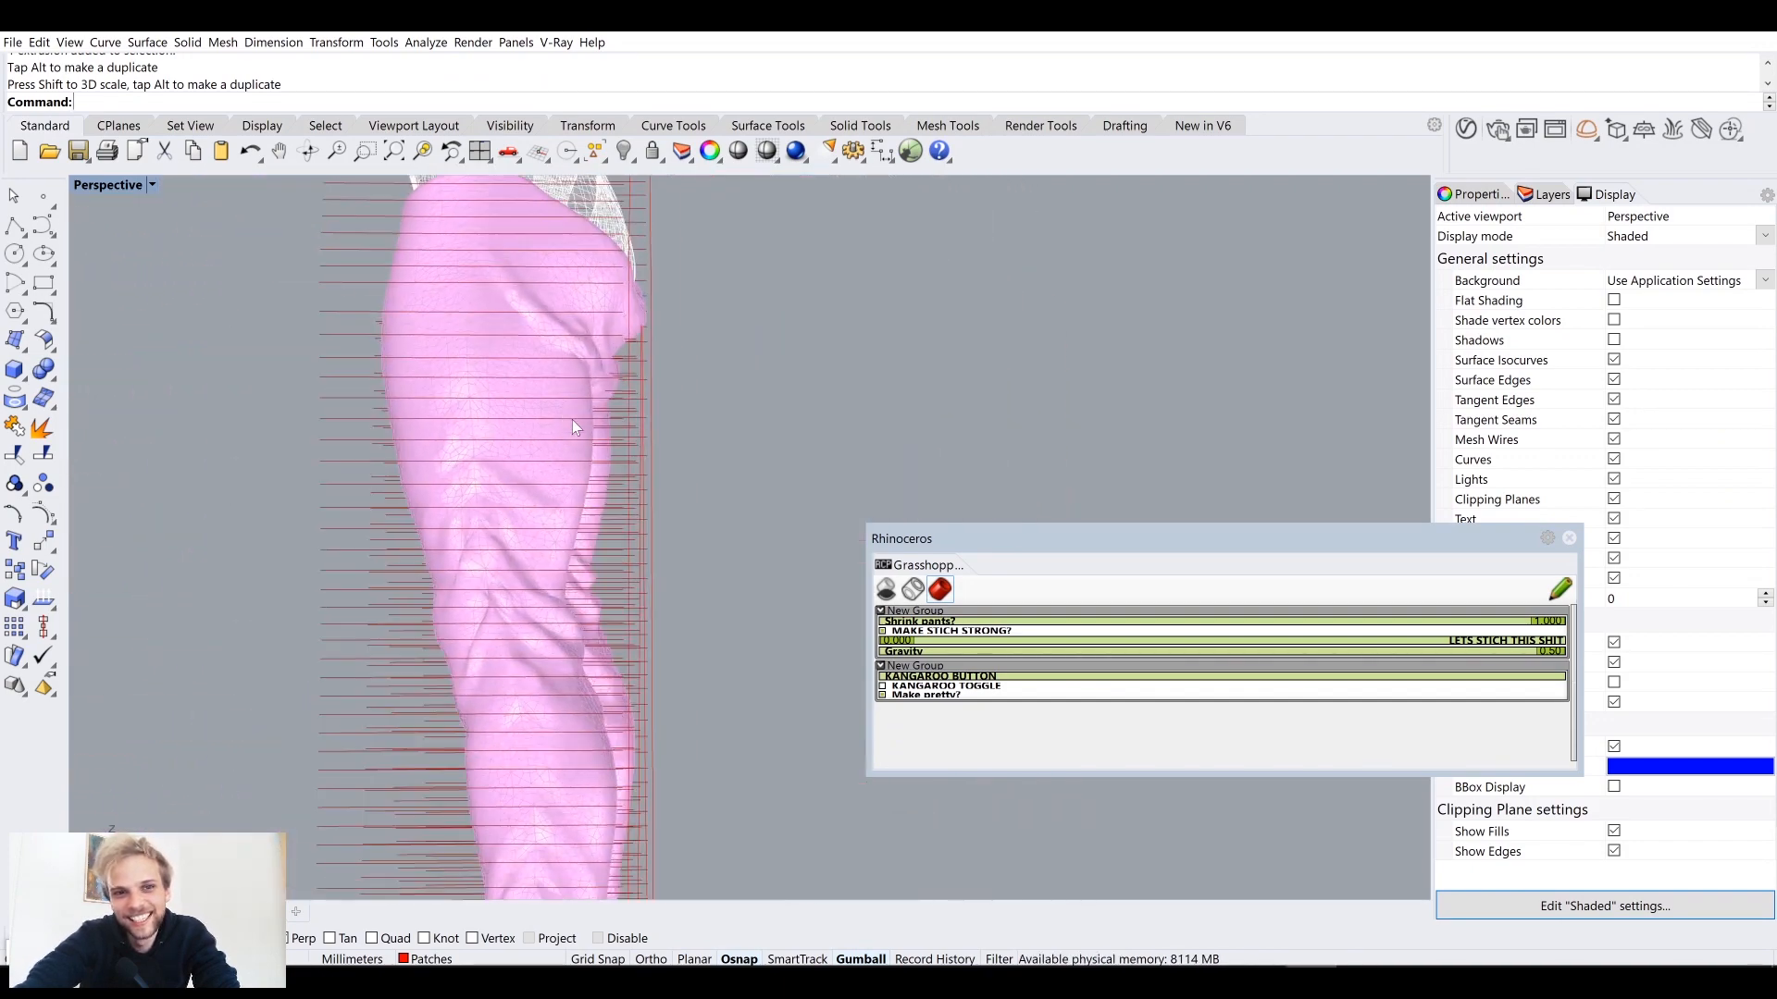
scroll(572, 420, down, 3)
shift+right_drag(620, 557, 573, 594)
scroll(564, 435, up, 3)
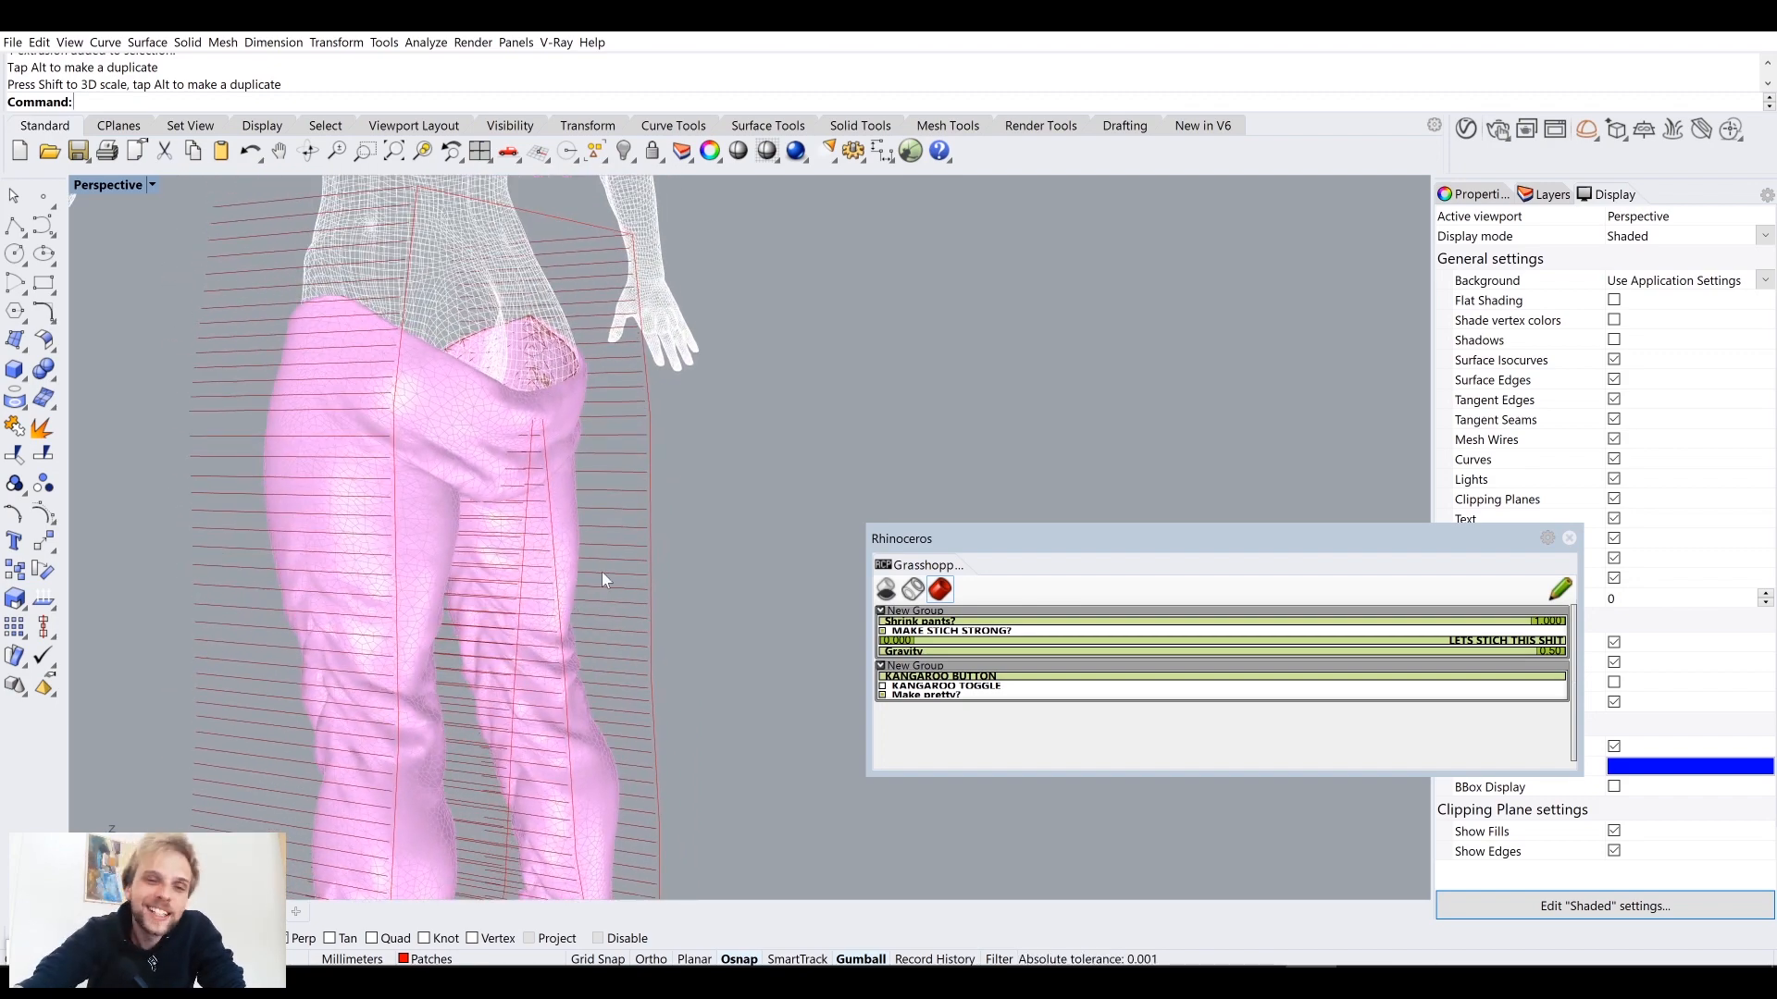
shift+right_drag(601, 572, 581, 692)
right_drag(533, 607, 496, 544)
scroll(496, 543, up, 3)
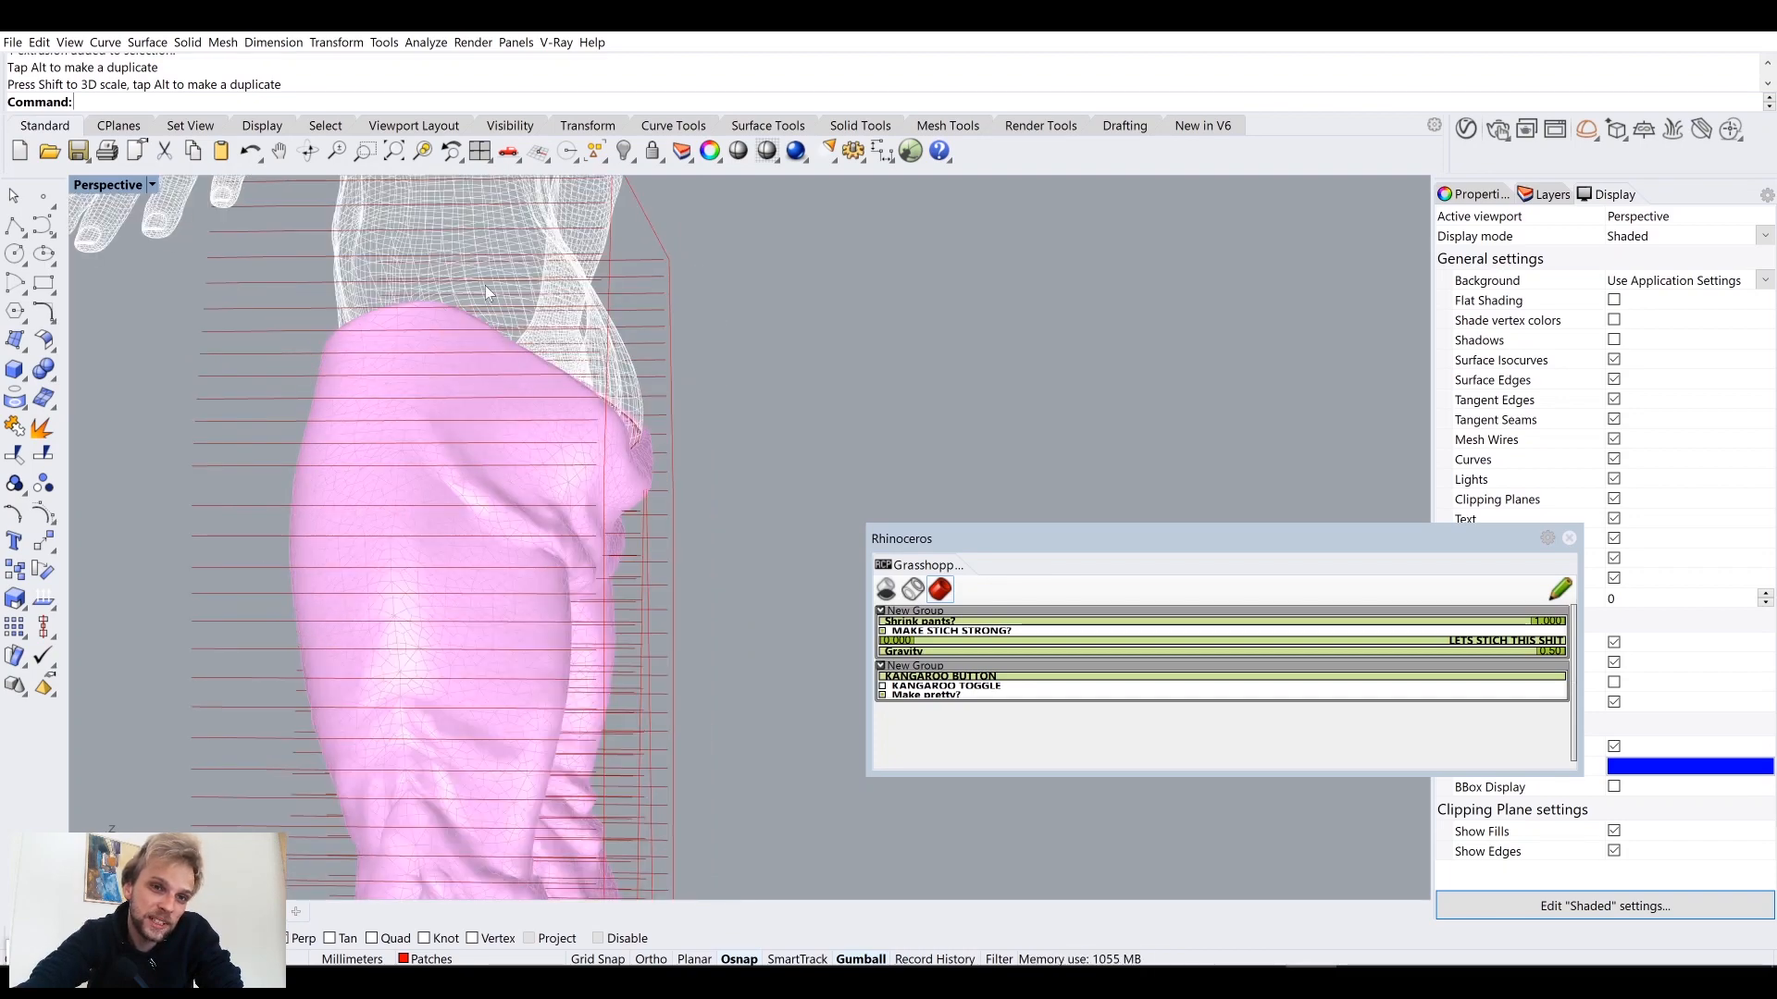
scroll(474, 317, down, 5)
shift+right_drag(409, 383, 349, 277)
right_drag(405, 441, 619, 629)
scroll(496, 467, up, 3)
scroll(550, 428, down, 4)
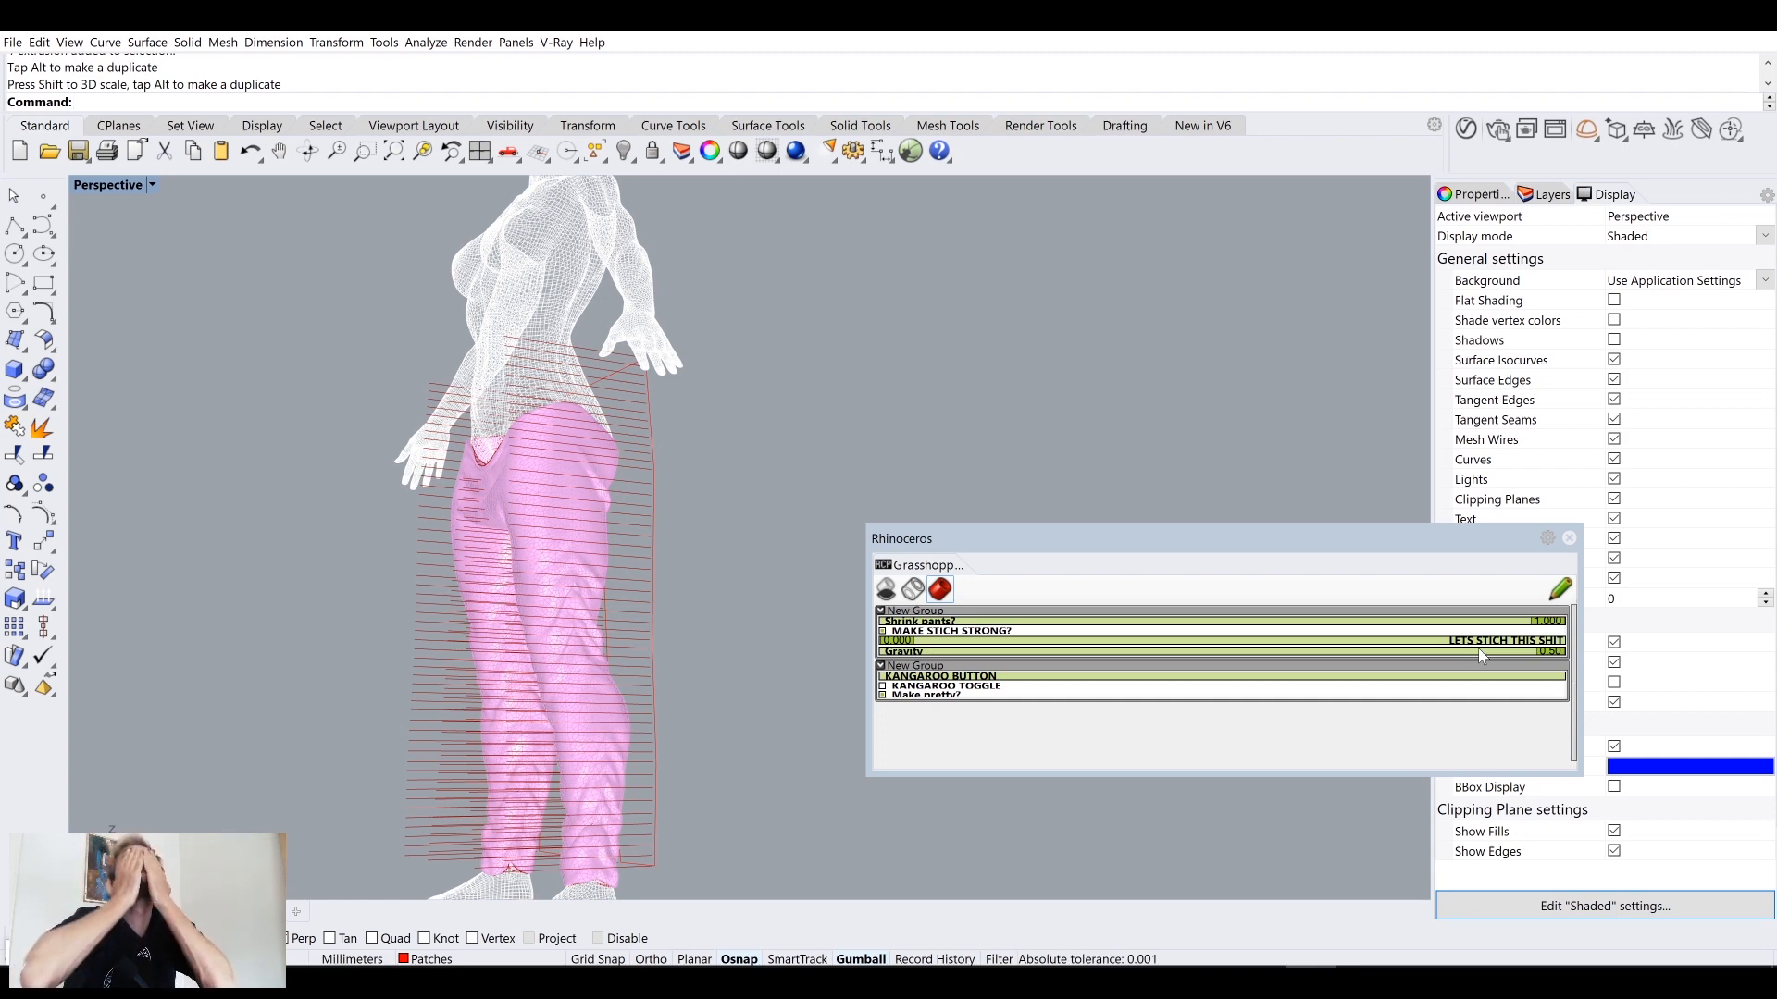
Step: Reset the simulation with Make pretty? off, and set Gravity to 0.01 and LETS STICH THIS SHIT to 1.000
click(904, 678)
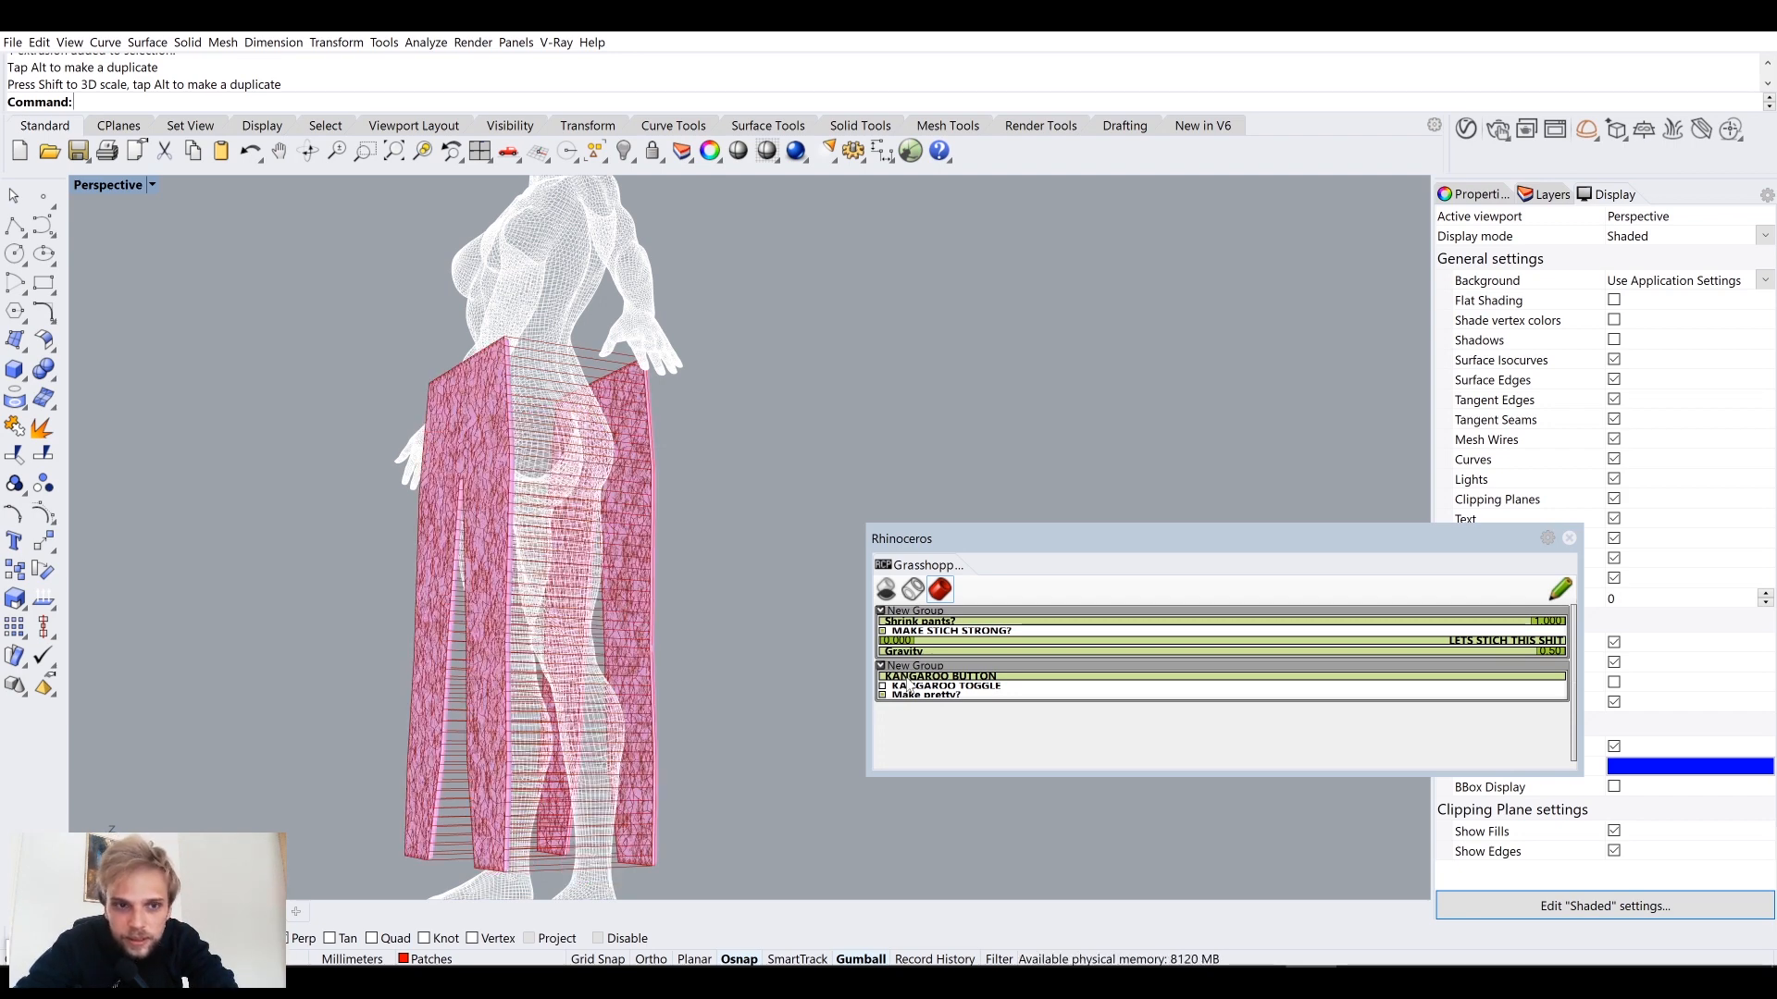
click(882, 695)
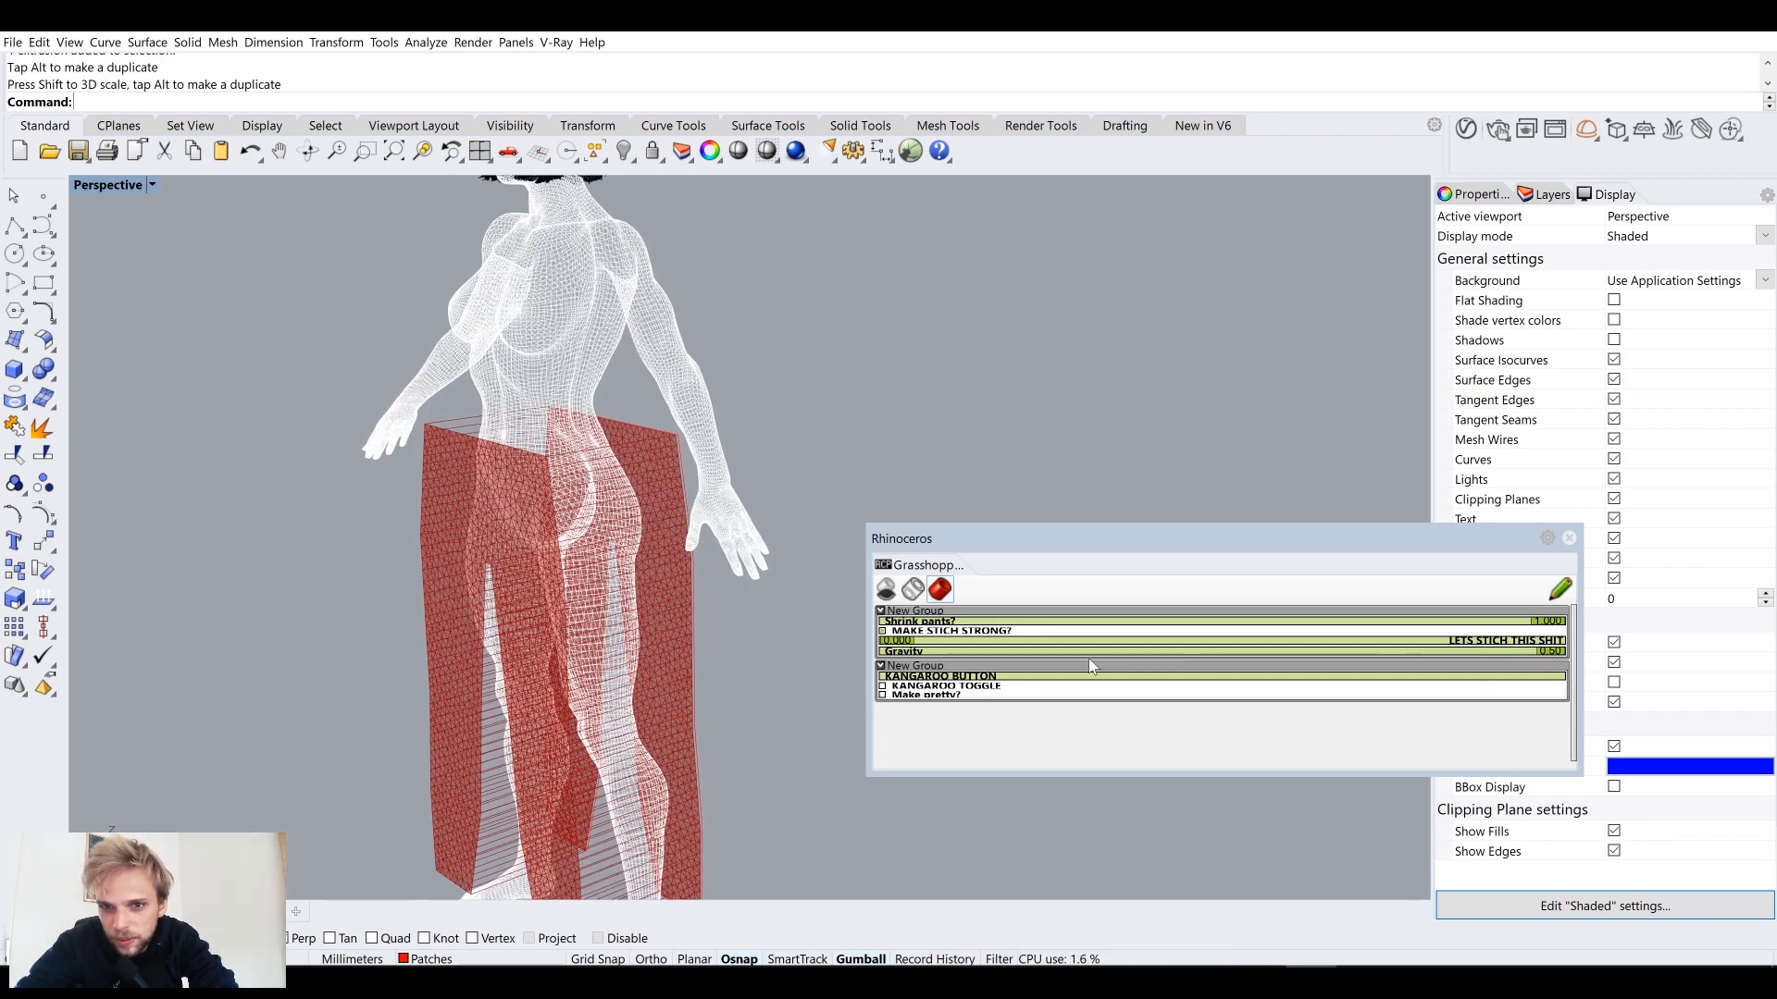
click(884, 652)
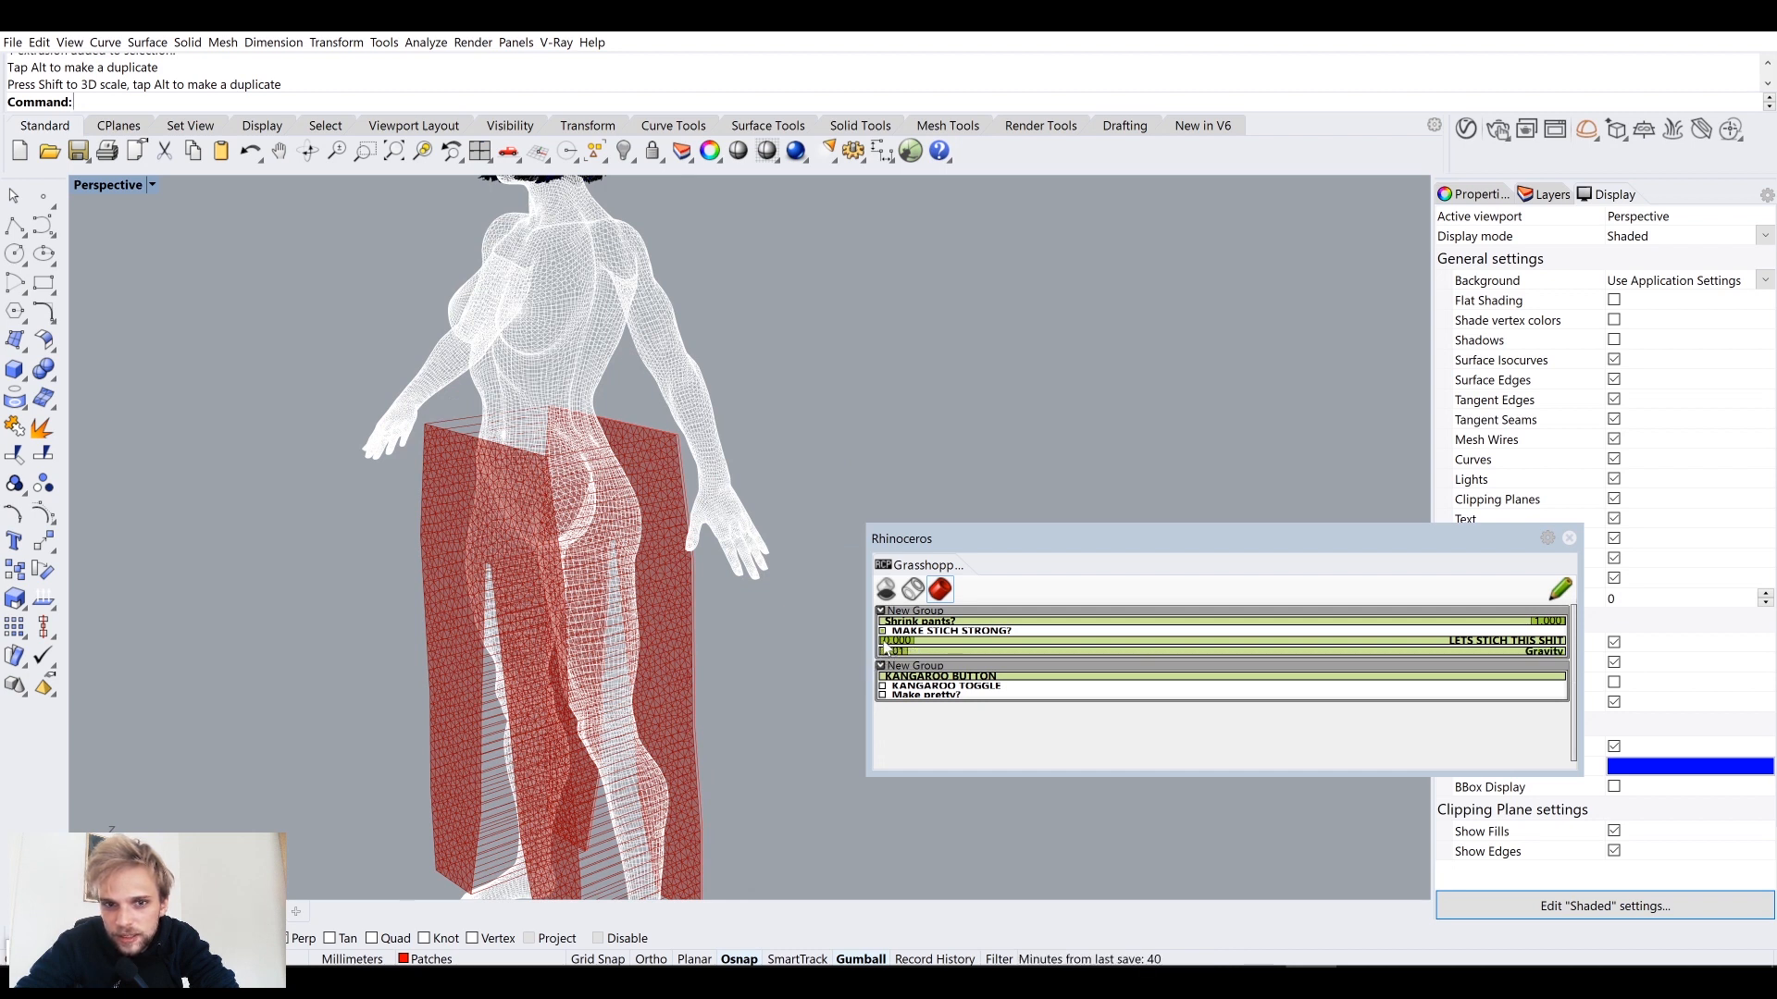
click(1555, 641)
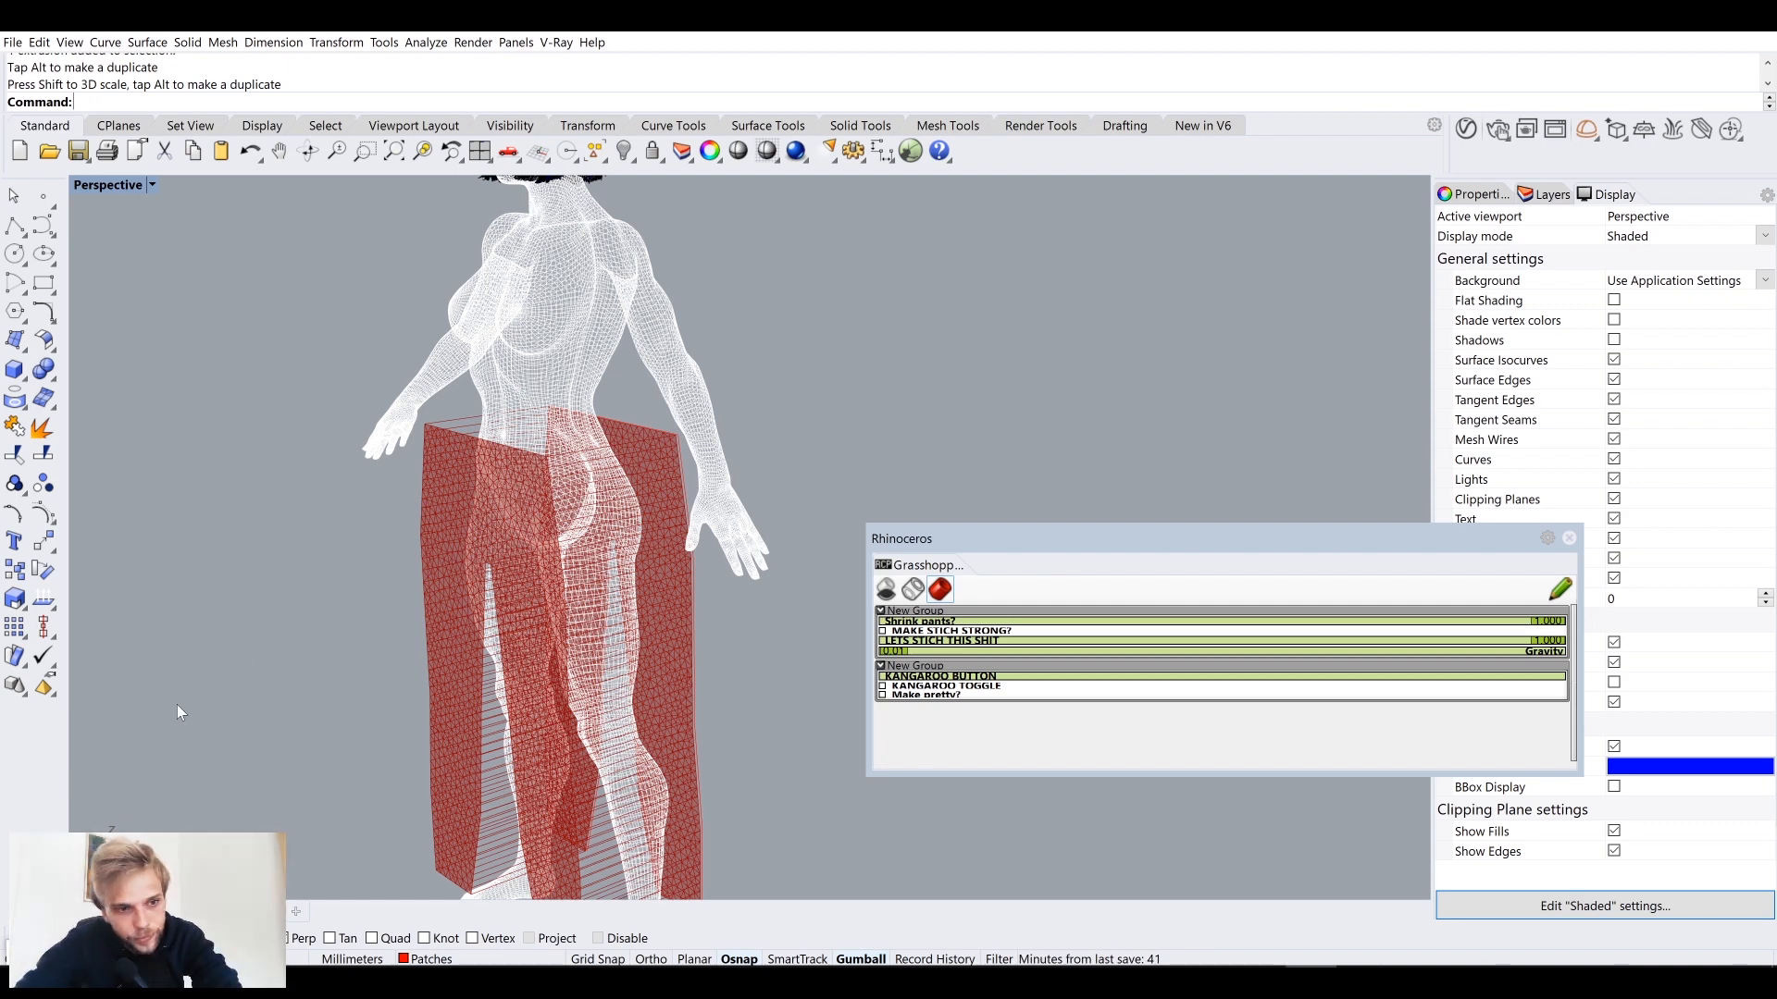
Step: Restore the Grasshopper window and bring the MeshMachine group with its Crv and Mesh inputs into view
key(alt+Tab)
scroll(1196, 409, down, 10)
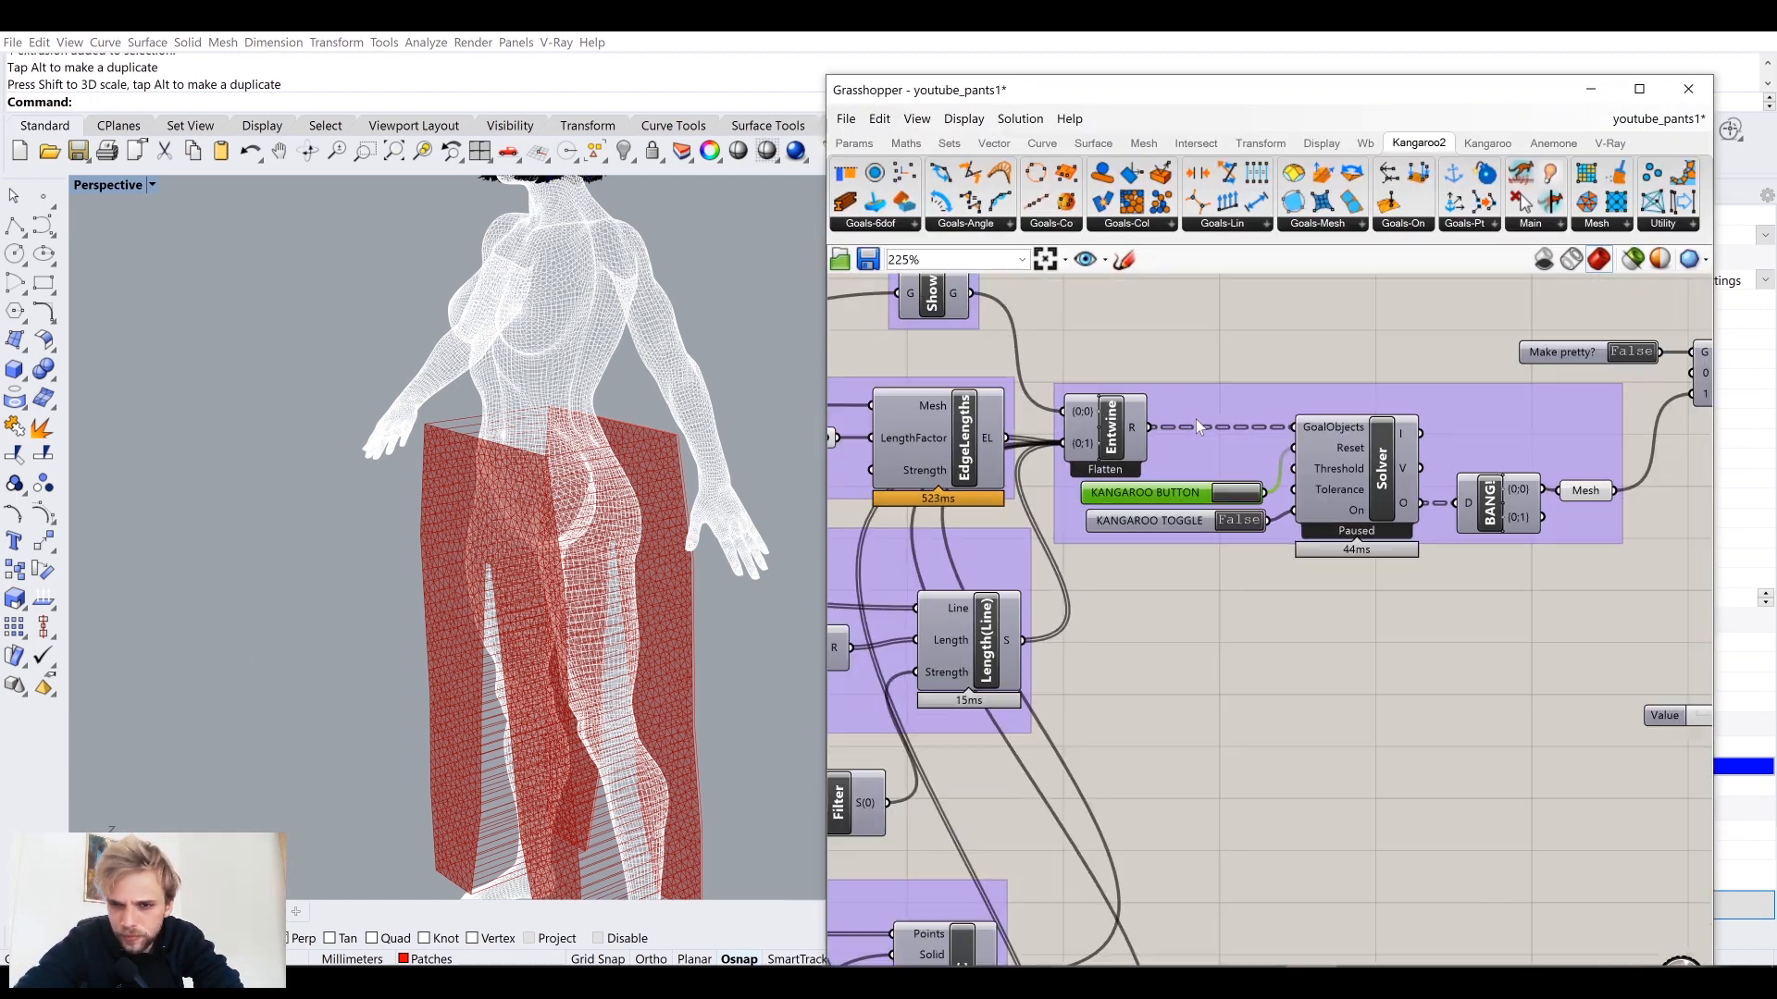
right_drag(1227, 581, 1434, 570)
right_drag(1027, 519, 1082, 681)
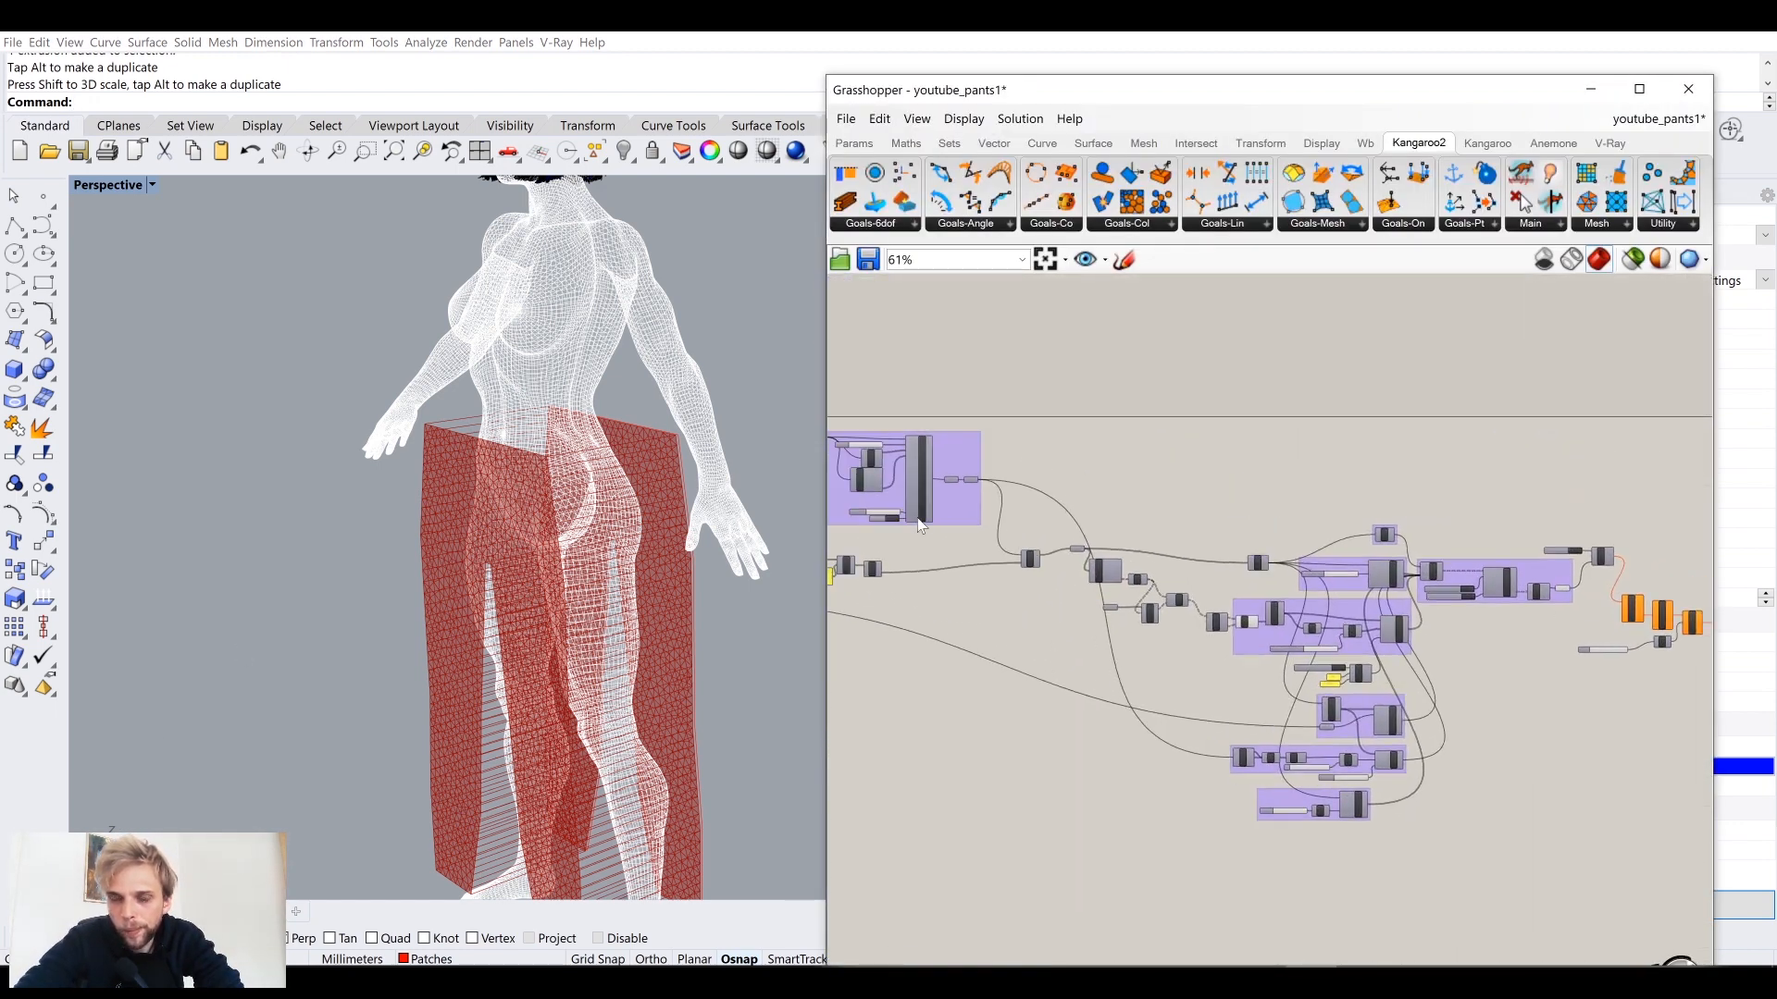
right_drag(482, 508, 573, 518)
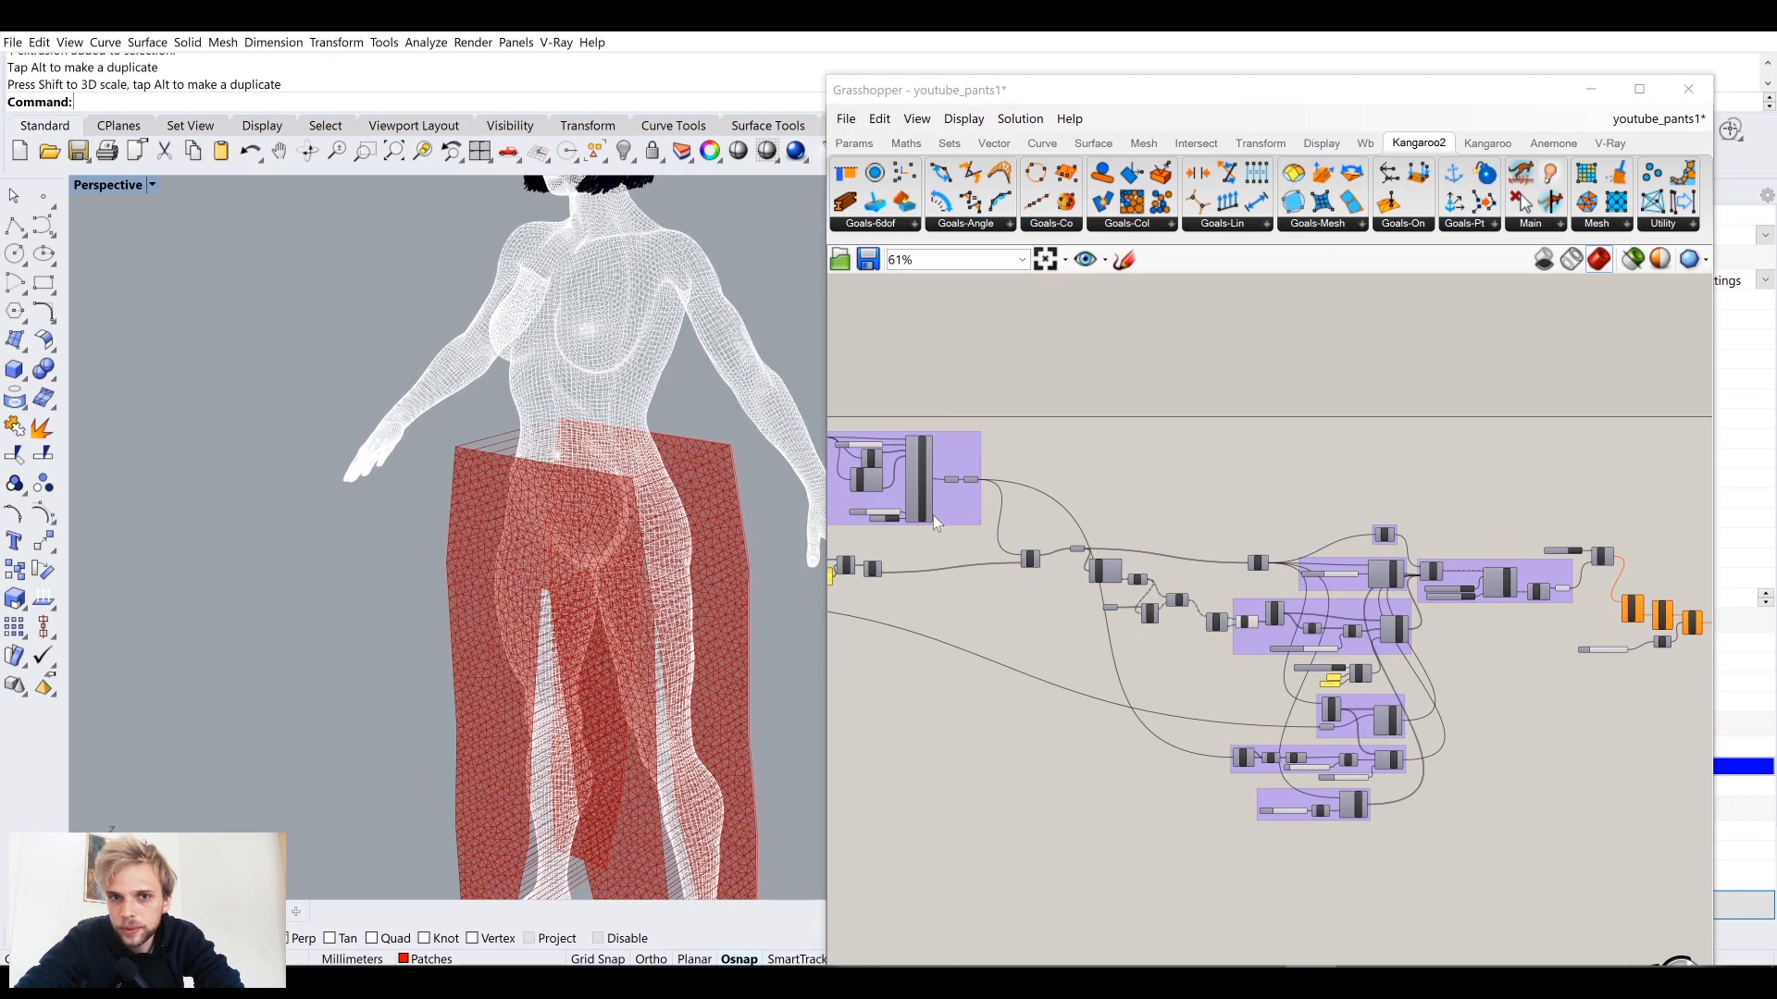
scroll(1129, 475, up, 8)
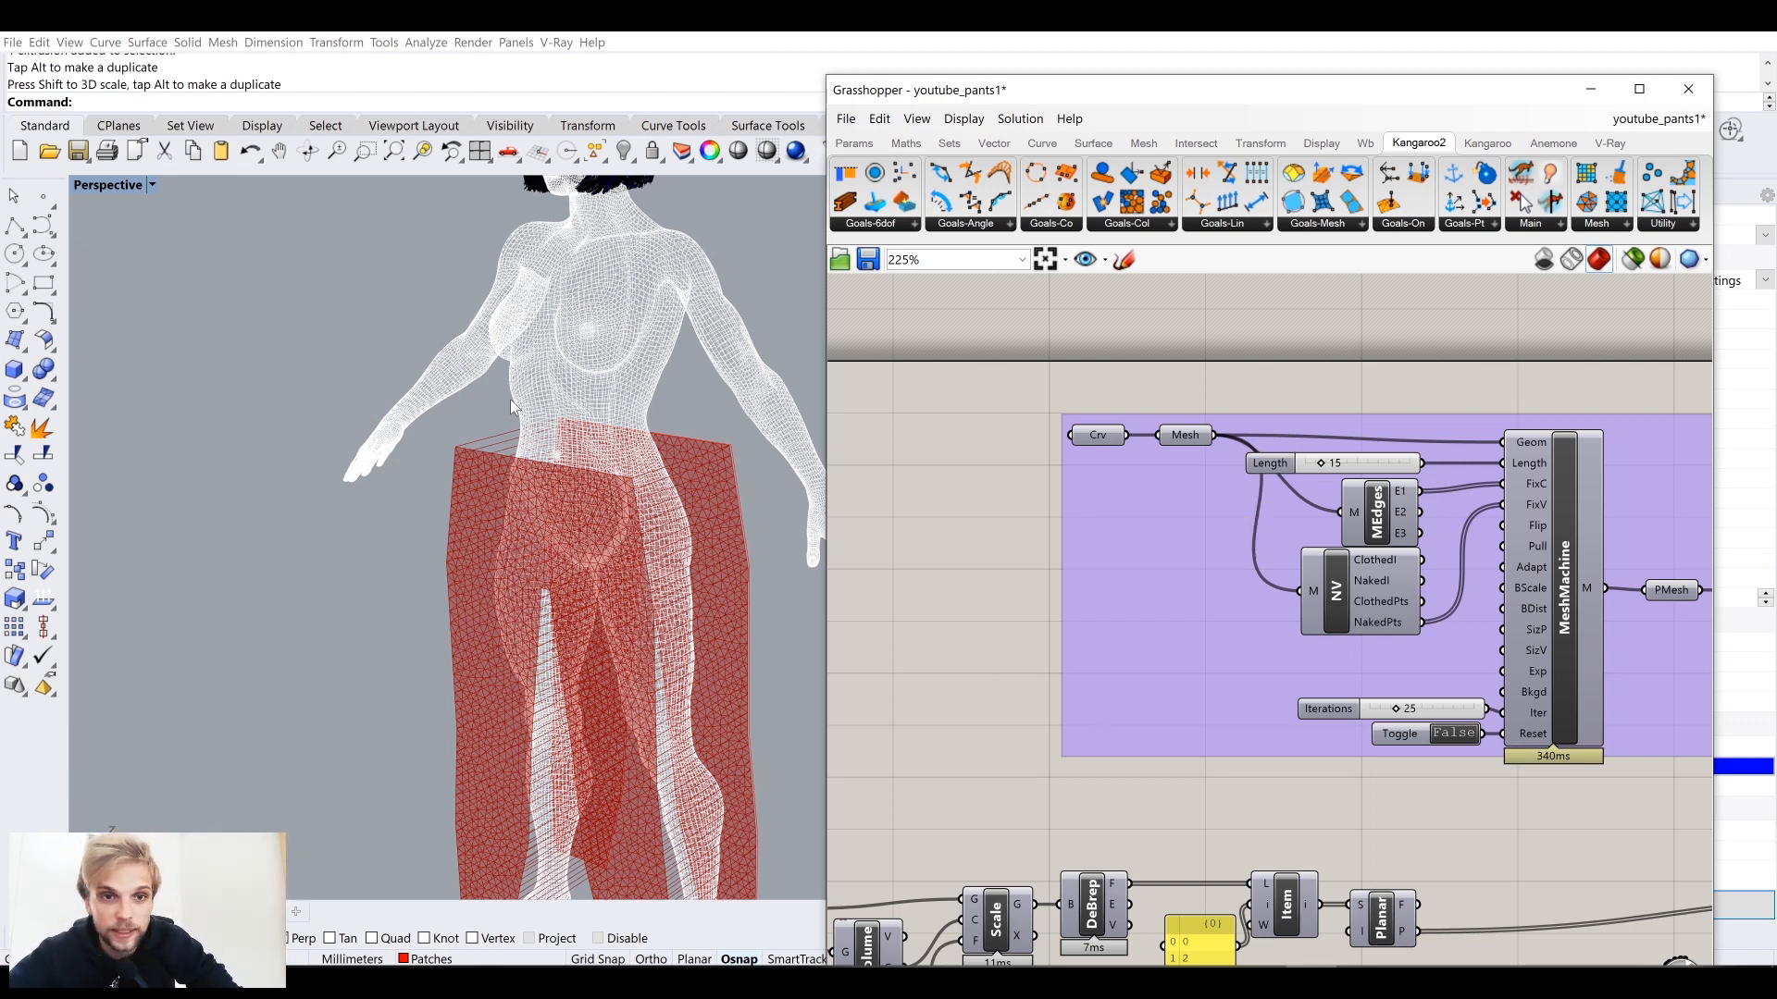
Step: Select the outline curve of one pants panel and maximise the Front viewport around the waist
click(496, 454)
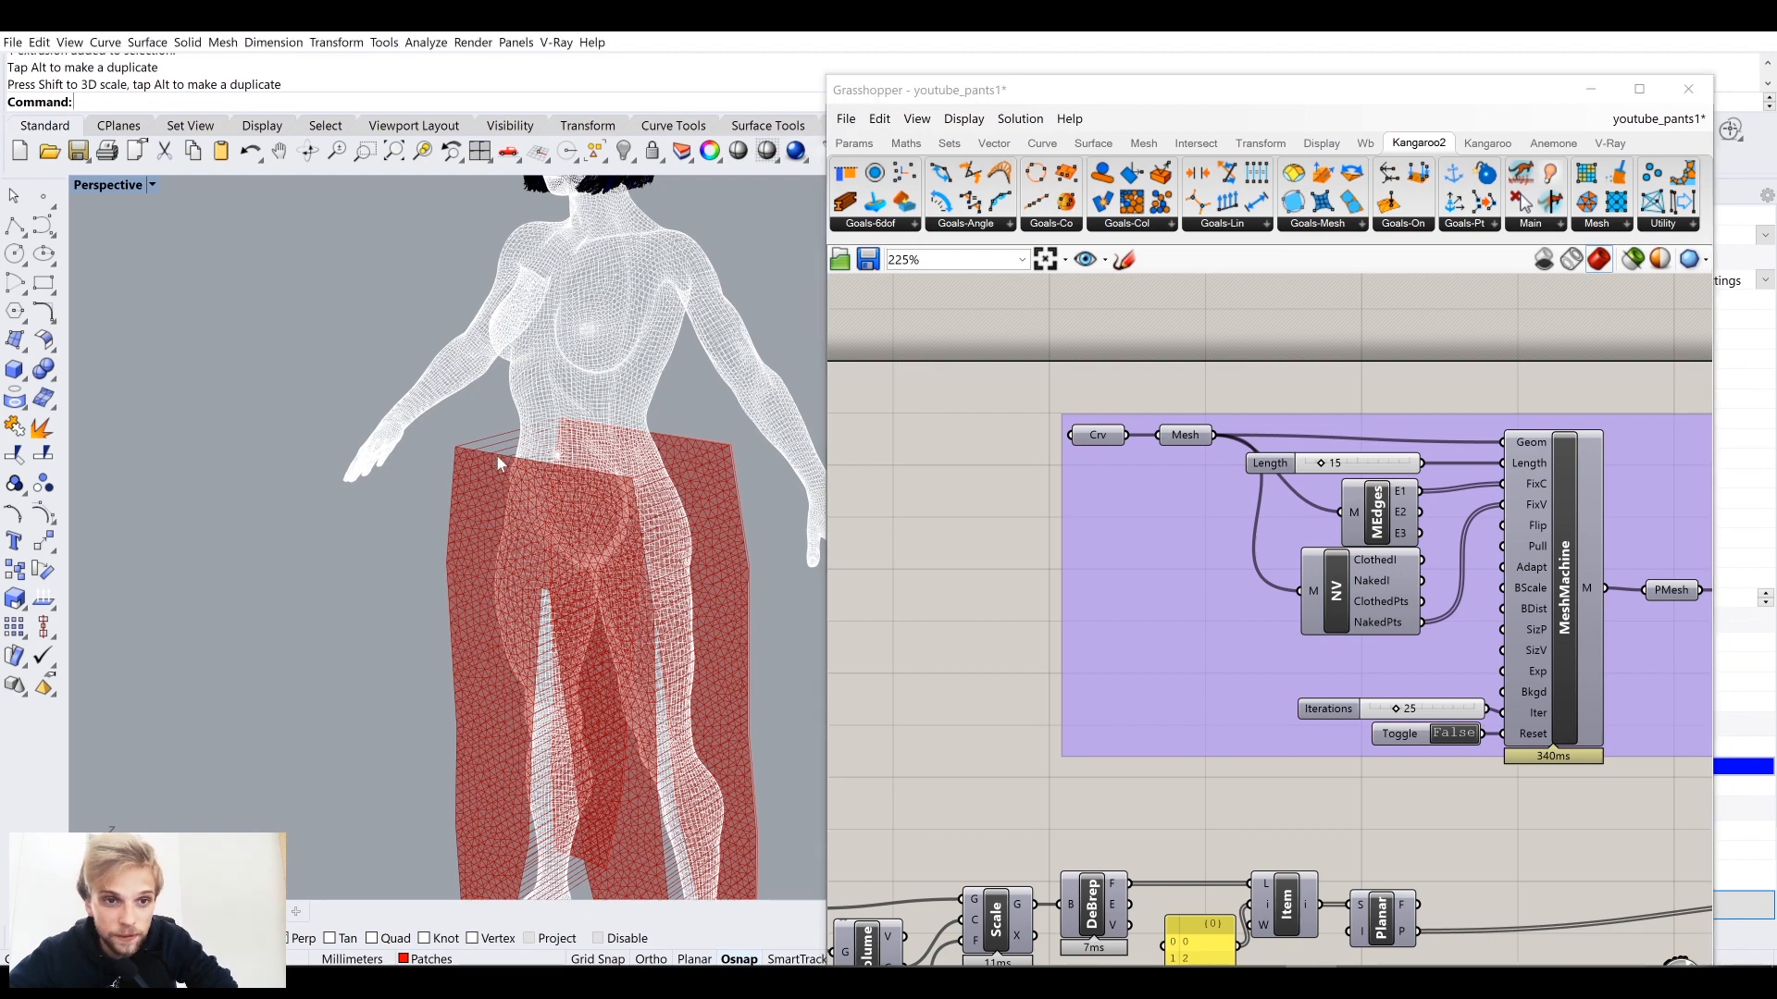
click(690, 437)
right_drag(622, 463, 632, 324)
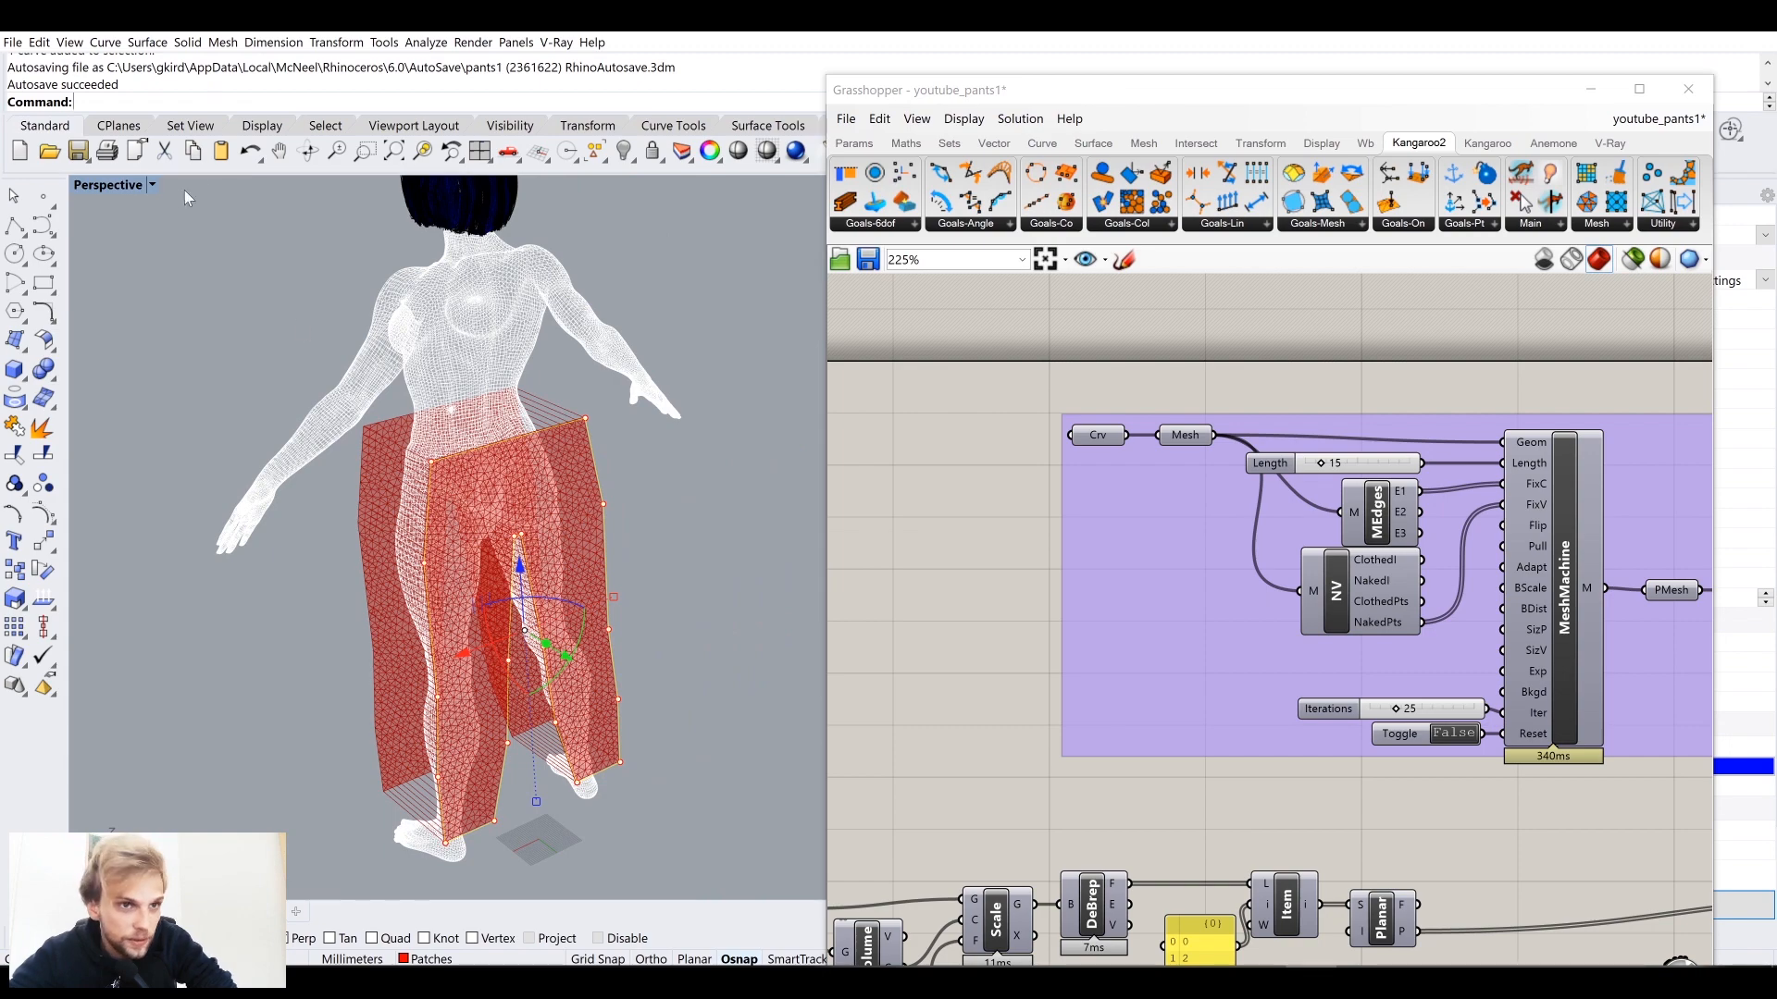
double_click(120, 185)
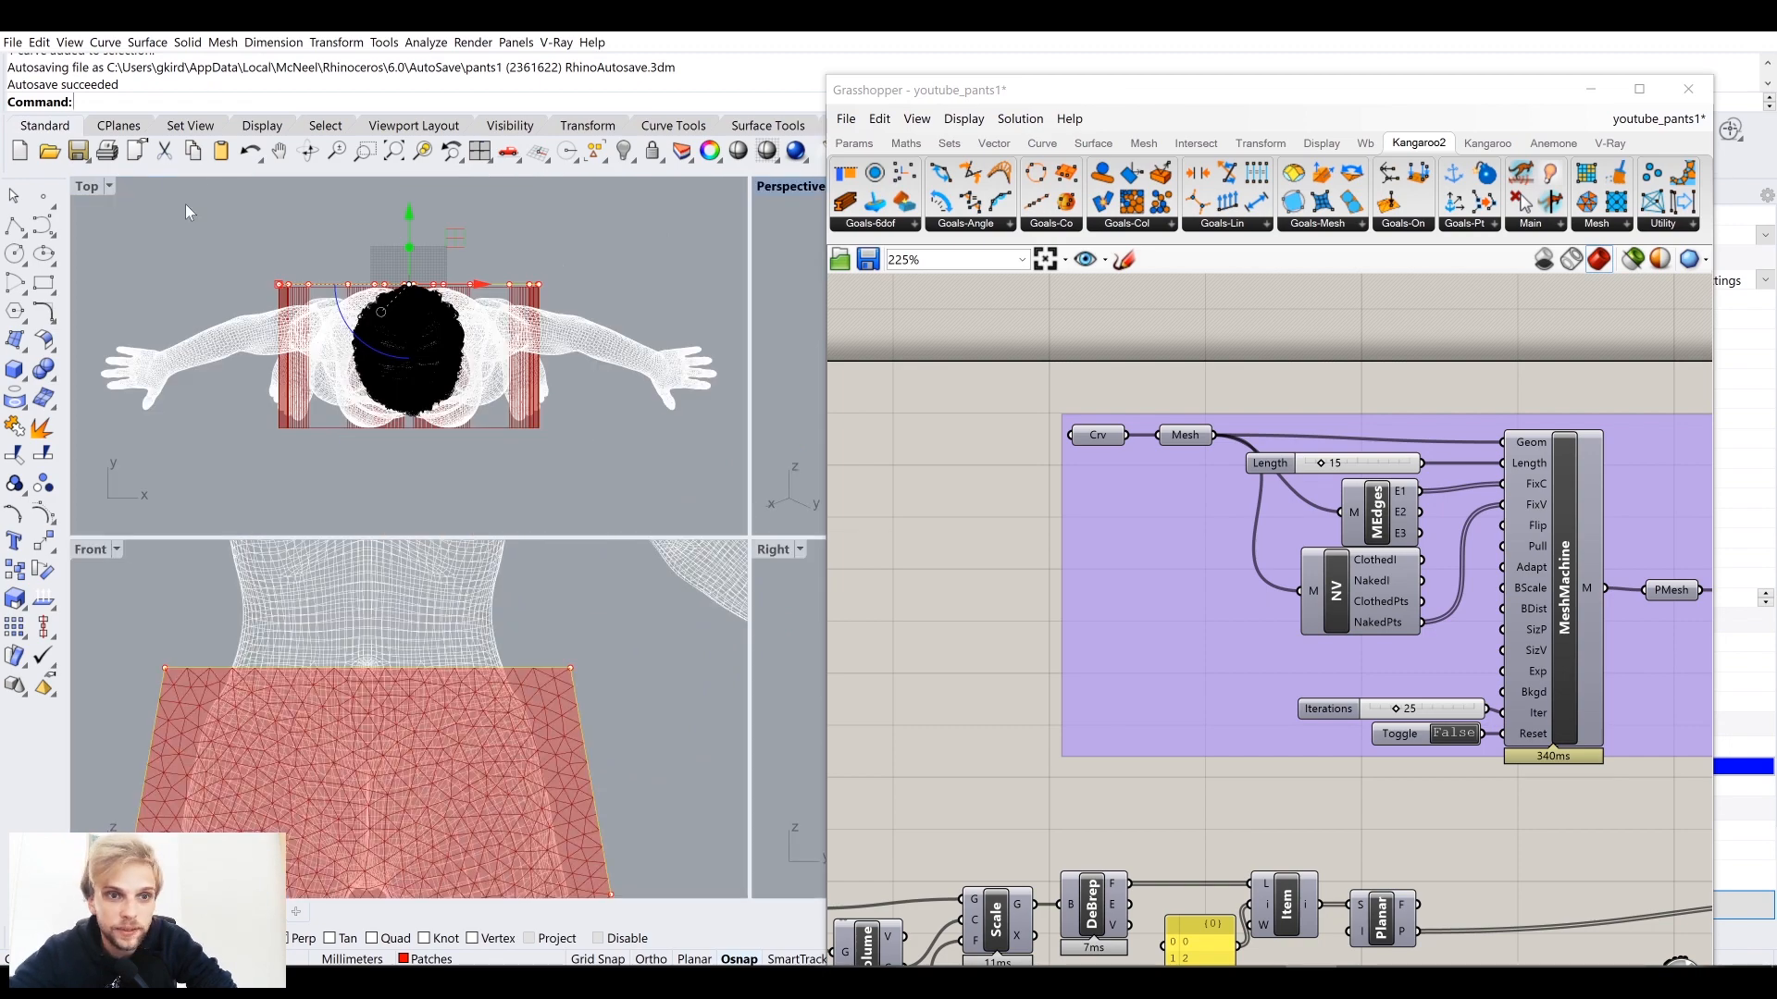
double_click(97, 549)
scroll(214, 500, down, 3)
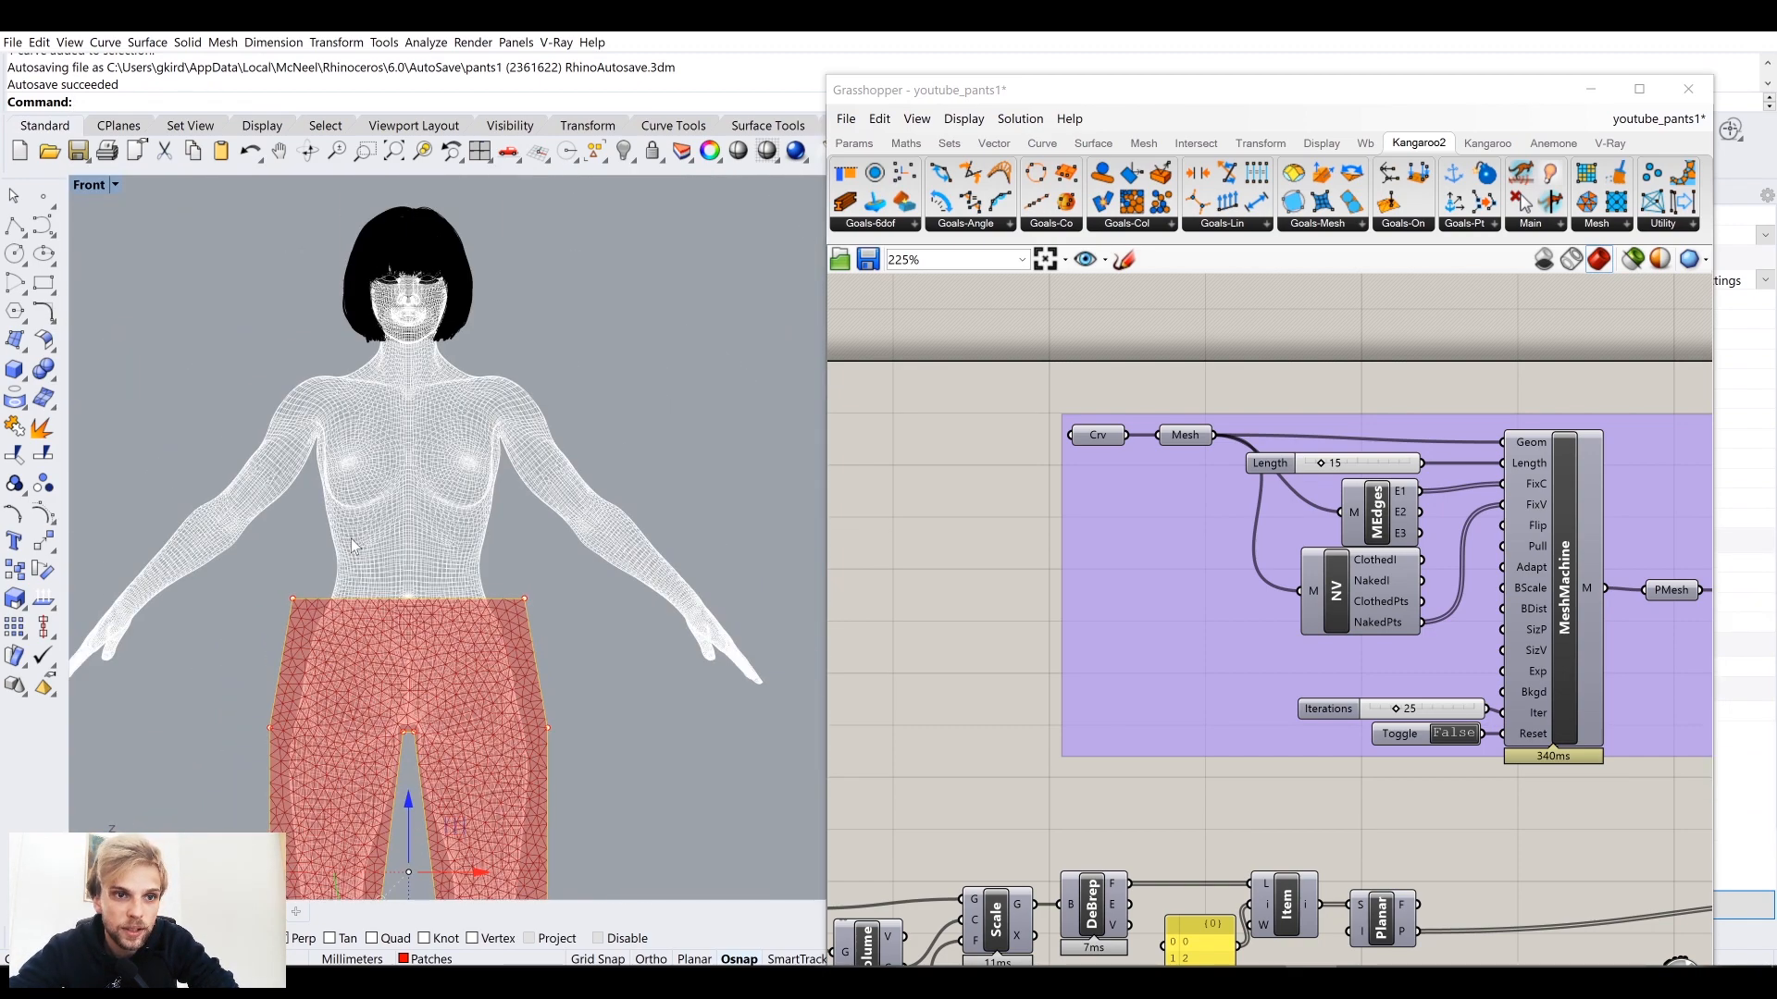
scroll(352, 539, up, 3)
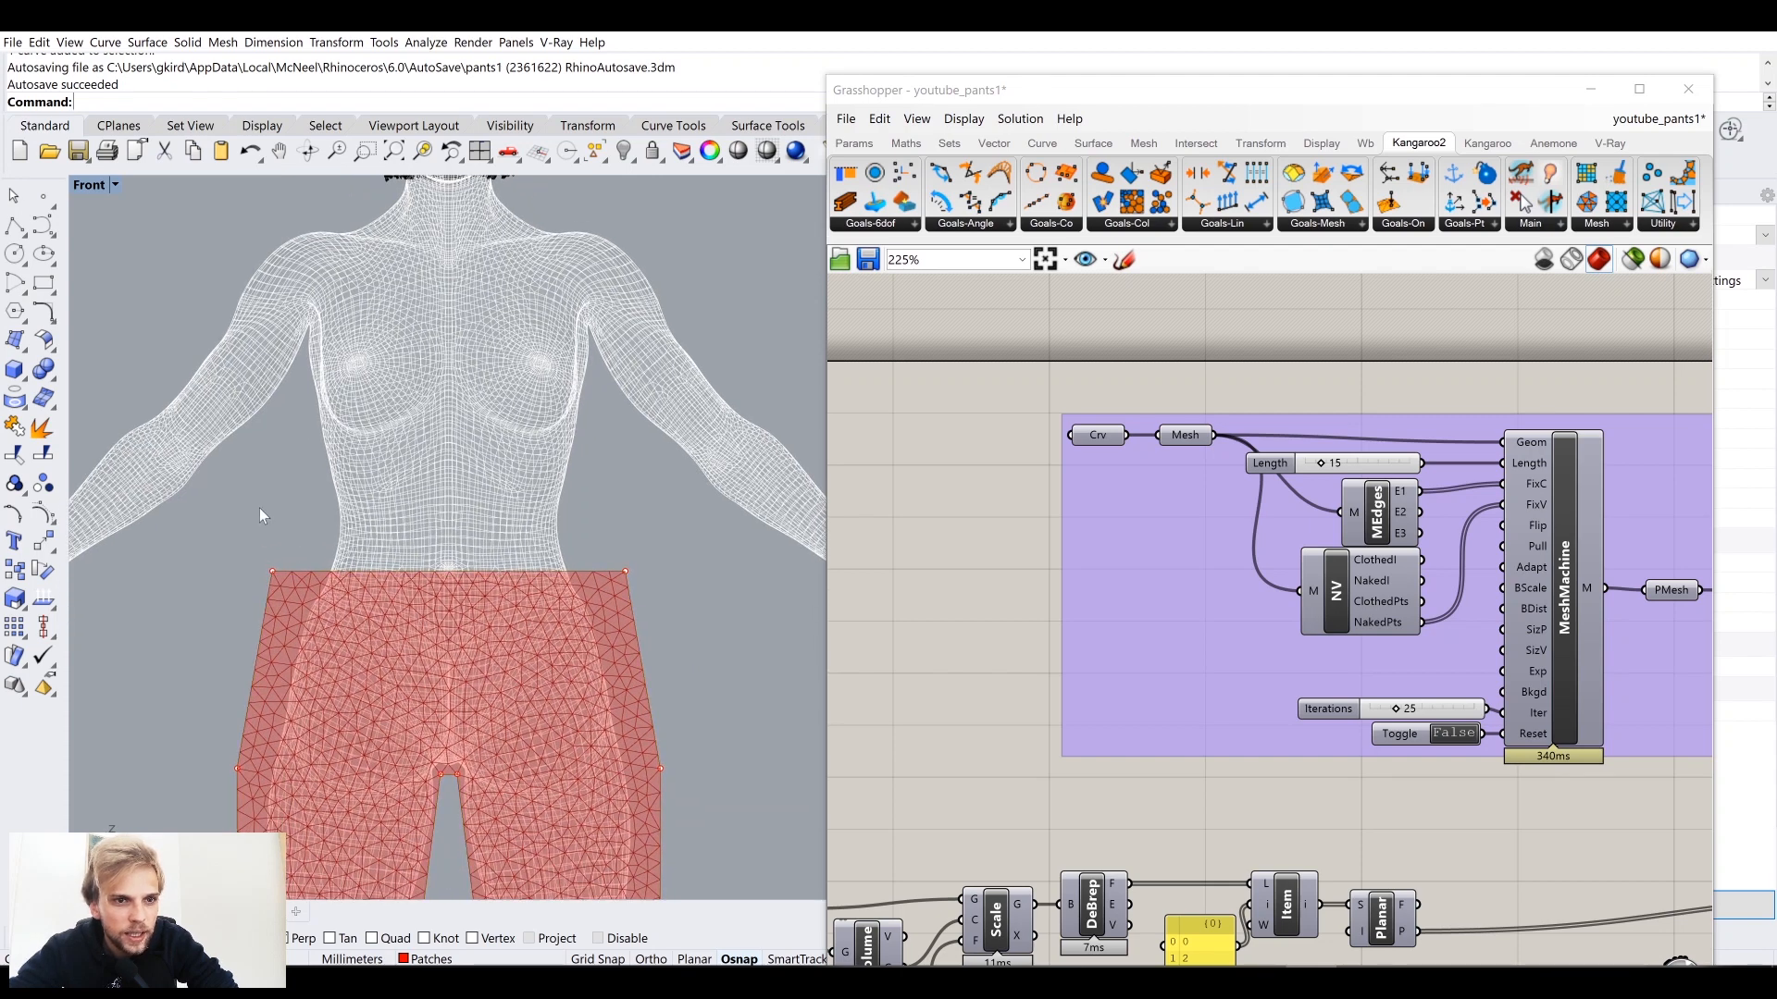
Step: Remove the straight waist line from the pants outline by exploding the curve, rejoining its other segments and deleting that line
click(362, 572)
text(Explode)
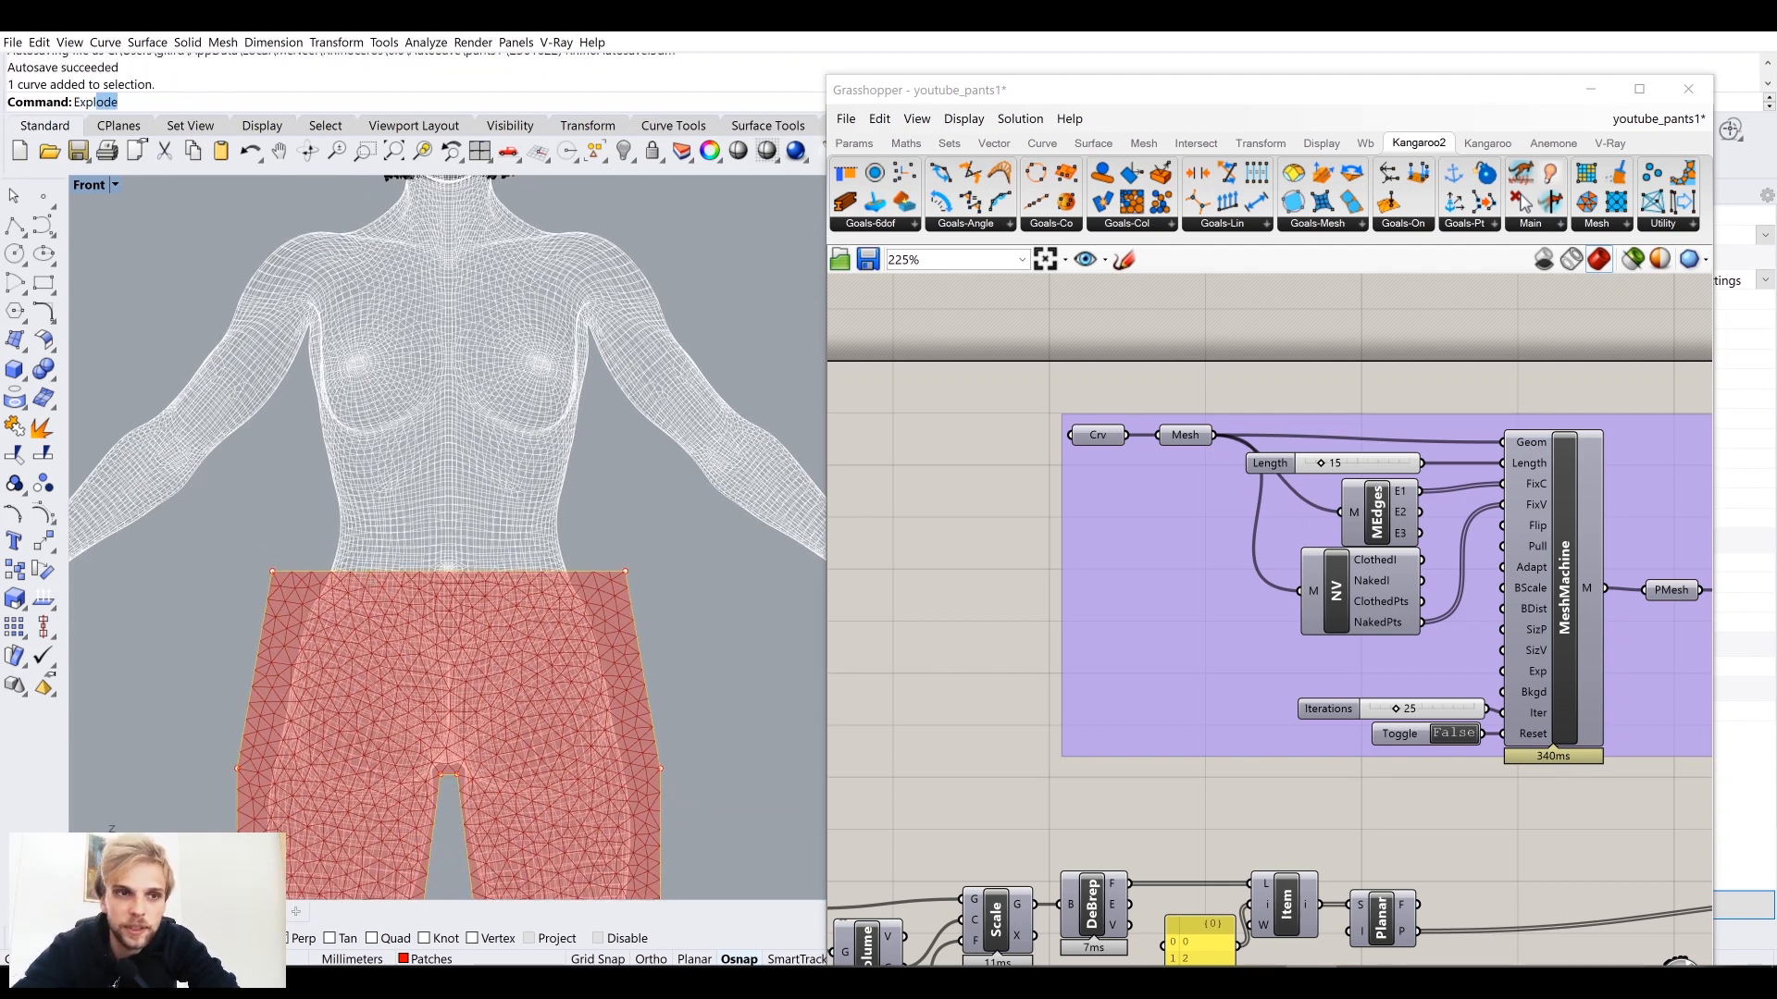
key(Return)
ctrl+click(363, 572)
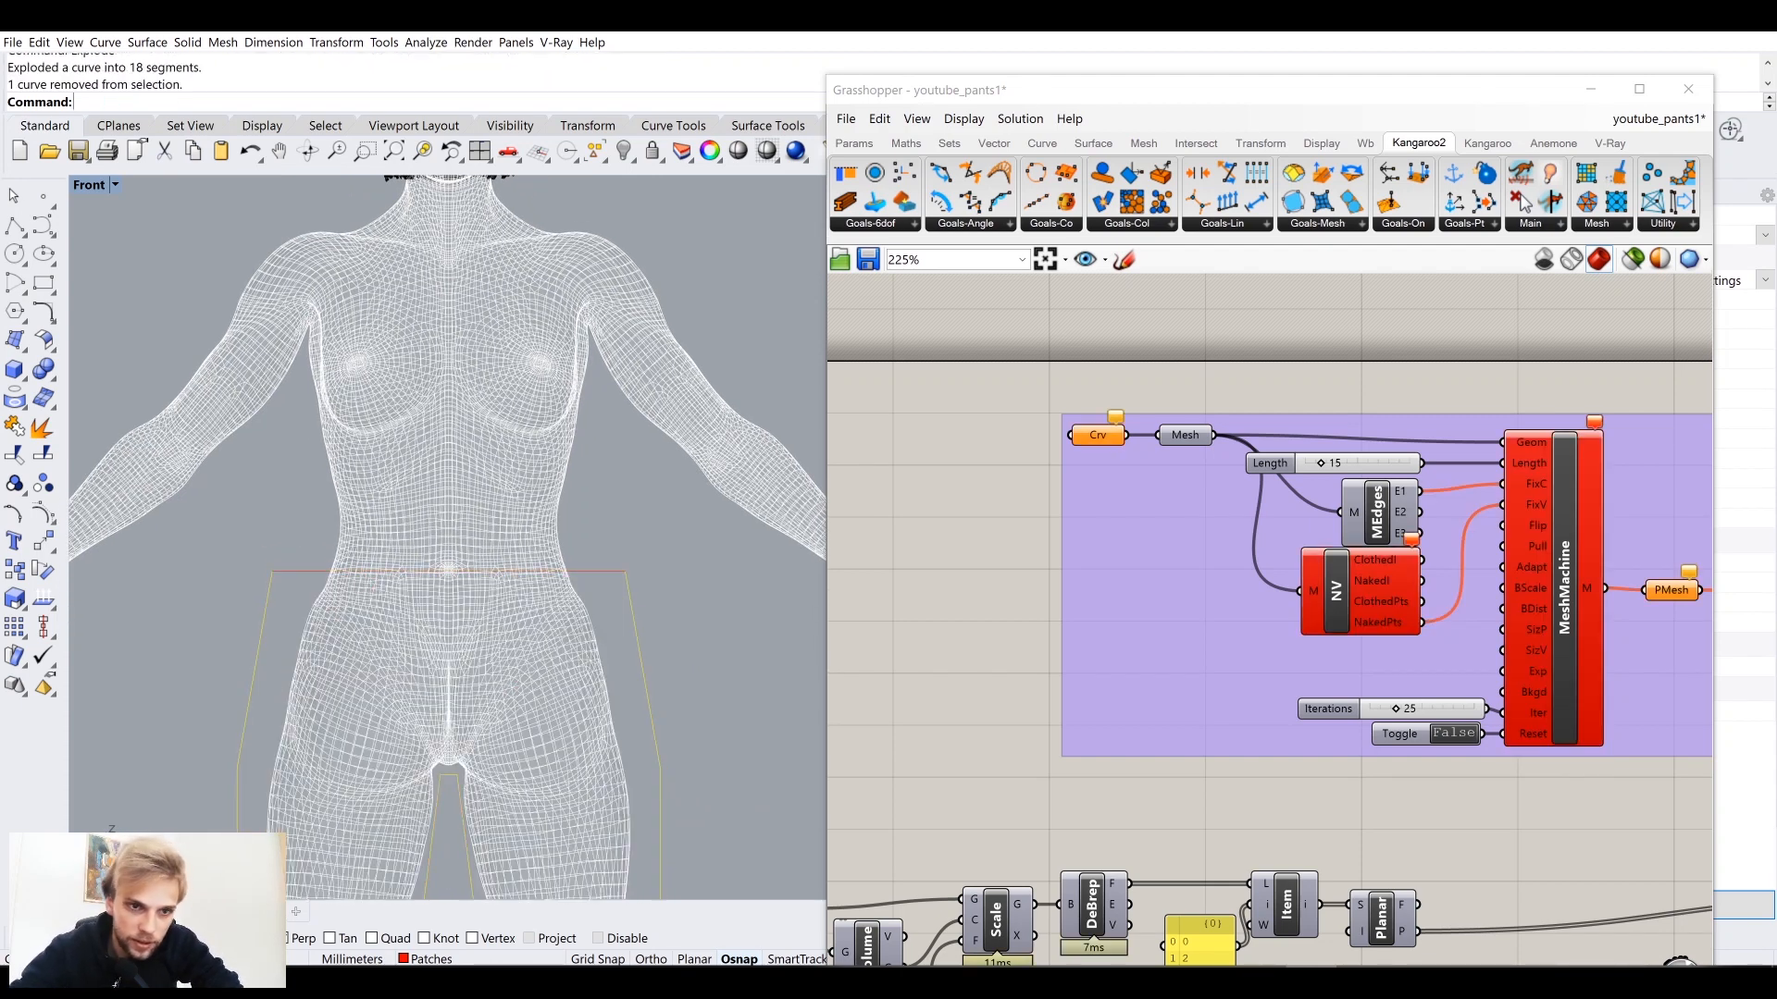
text(Join)
key(Return)
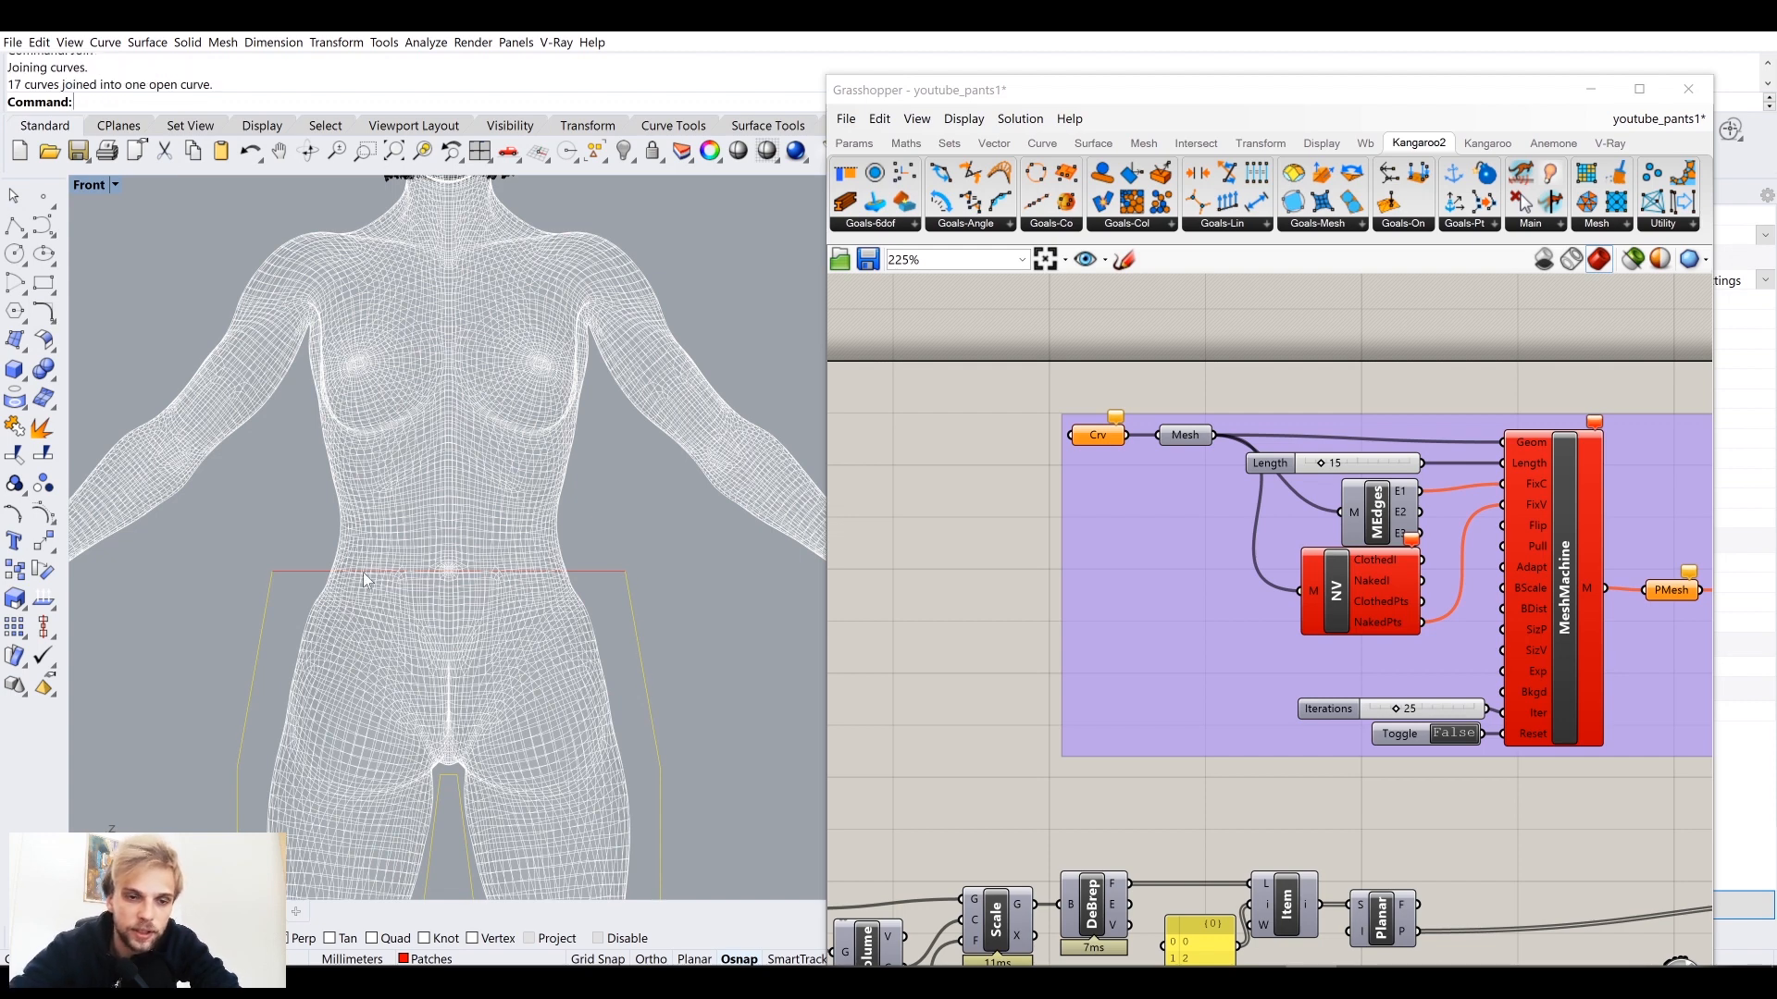
click(313, 571)
key(Delete)
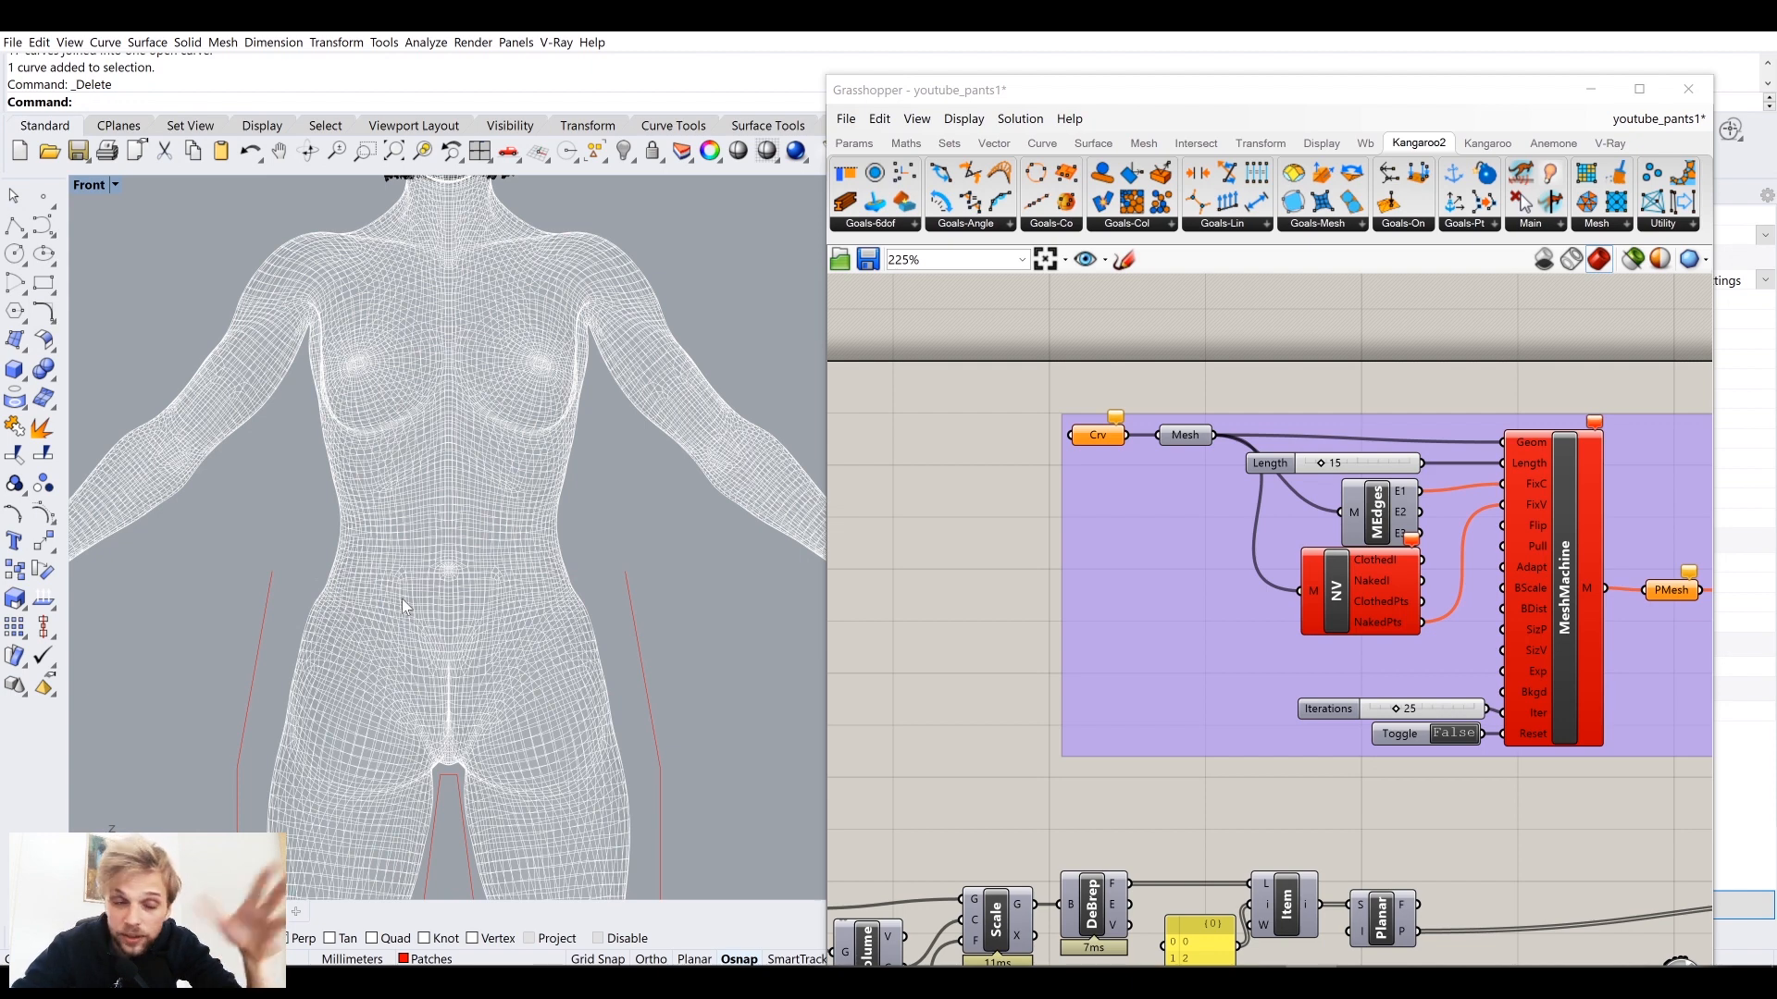
Step: Draw an open shoulder-strap polyline from the left waist endpoint of the pants outline up over the shoulder and back down to the waist
click(14, 226)
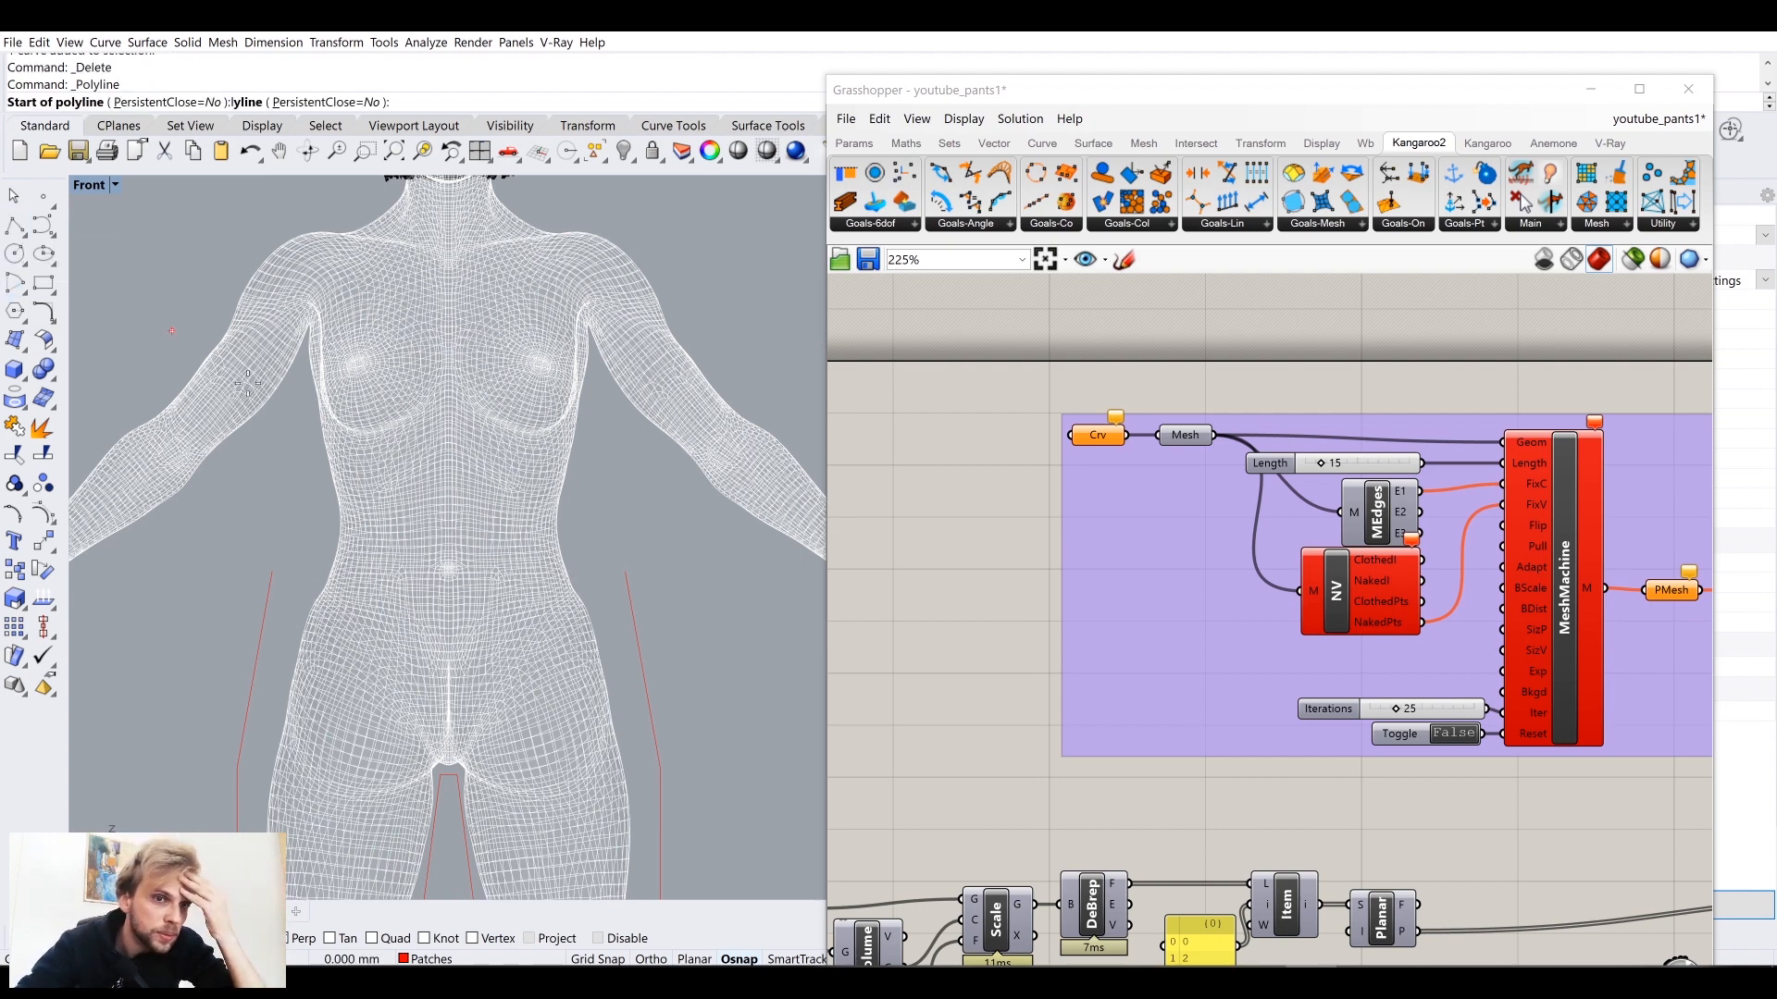
click(277, 575)
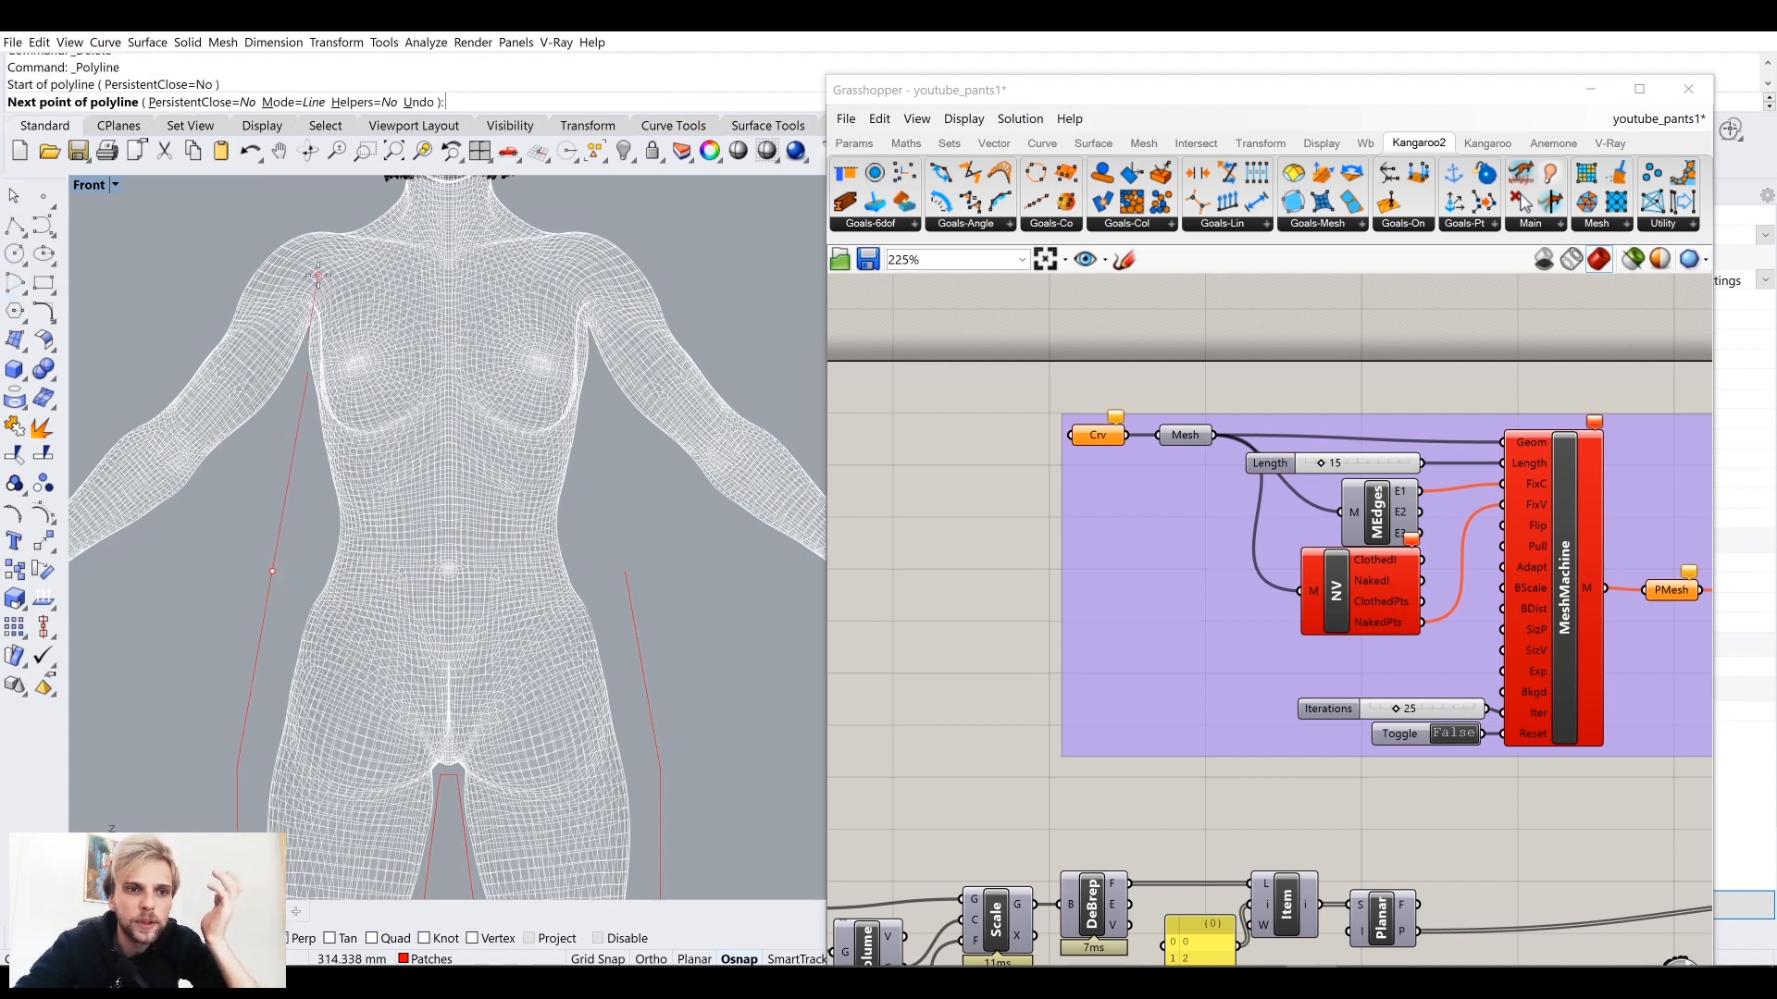
click(328, 209)
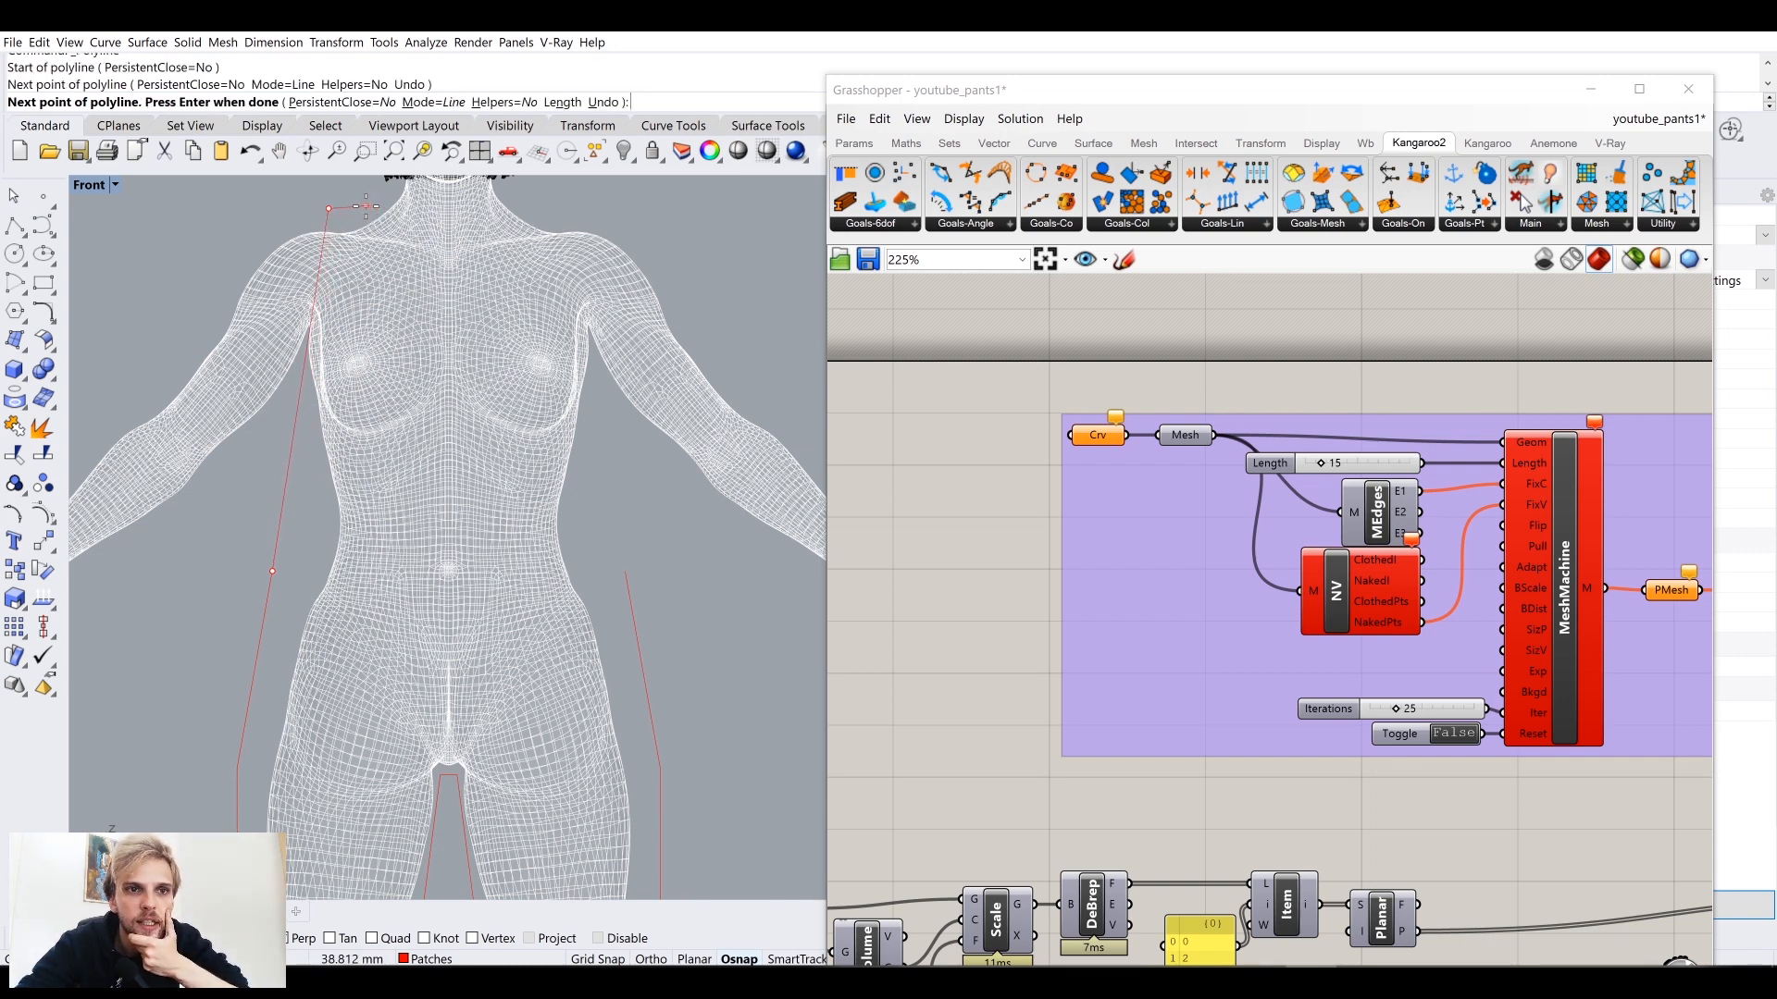
click(362, 206)
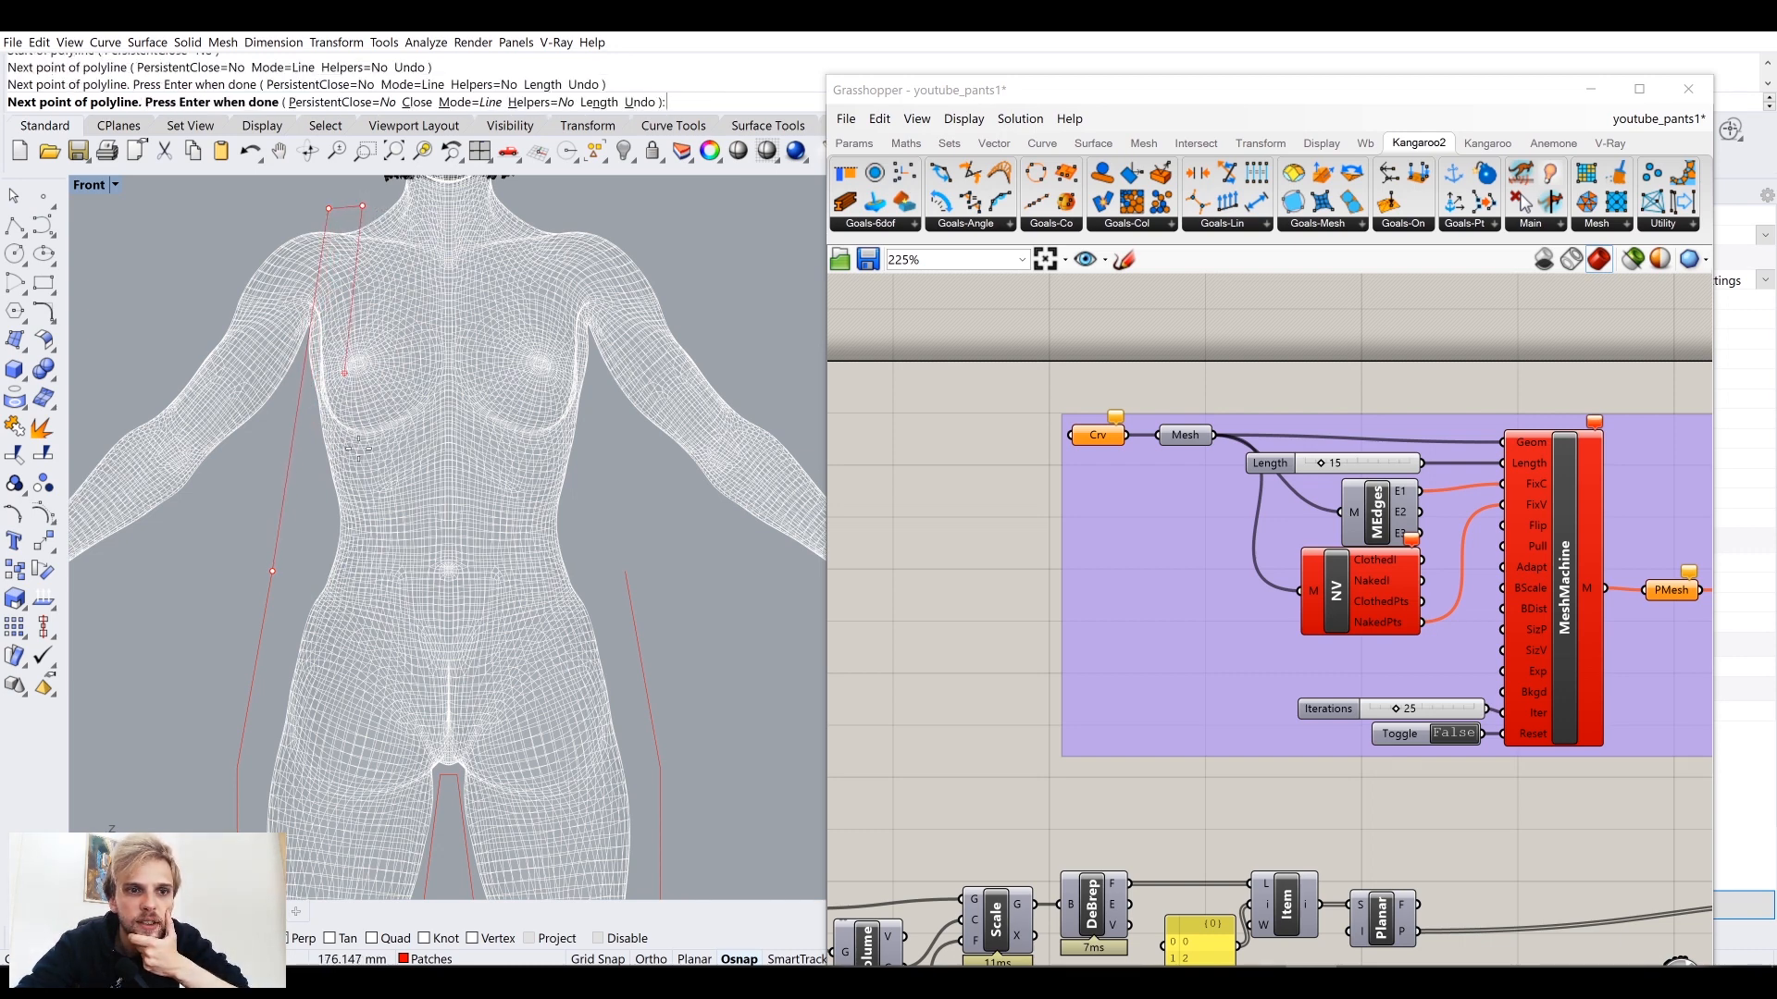
click(392, 583)
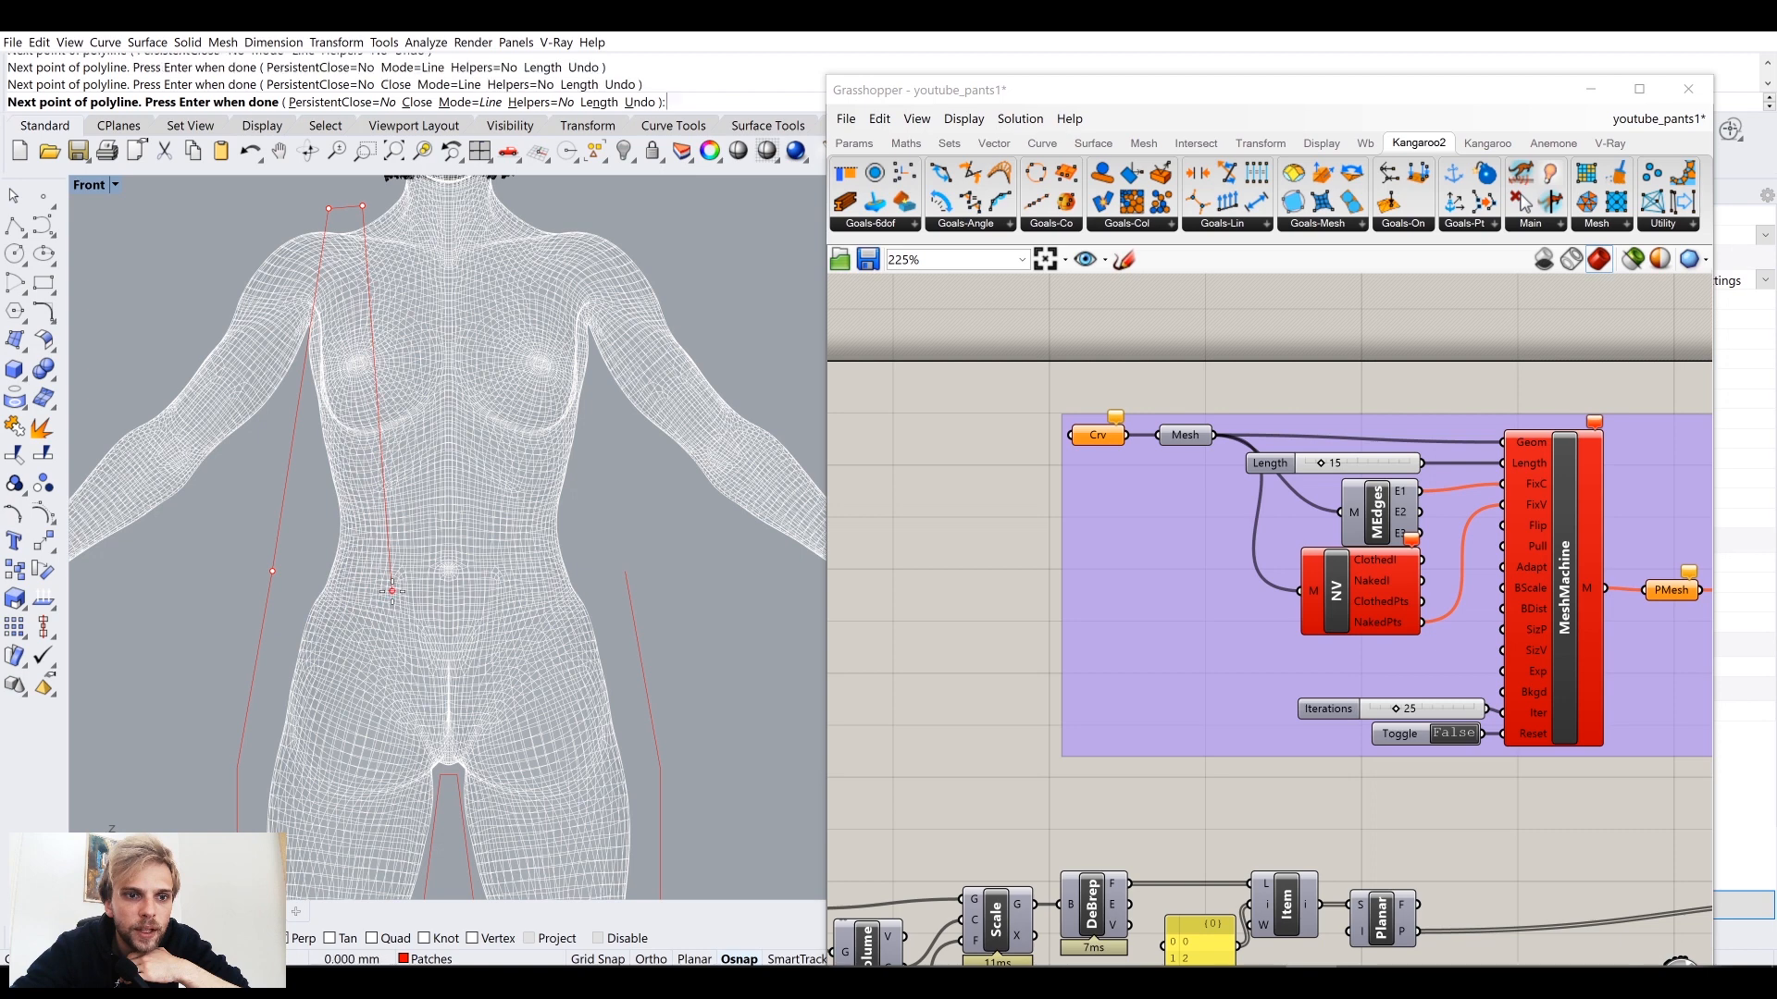
key(Return)
Step: Mirror a copy of the strap polyline across the body's vertical centreline, starting the mirror plane at the origin (0)
click(392, 578)
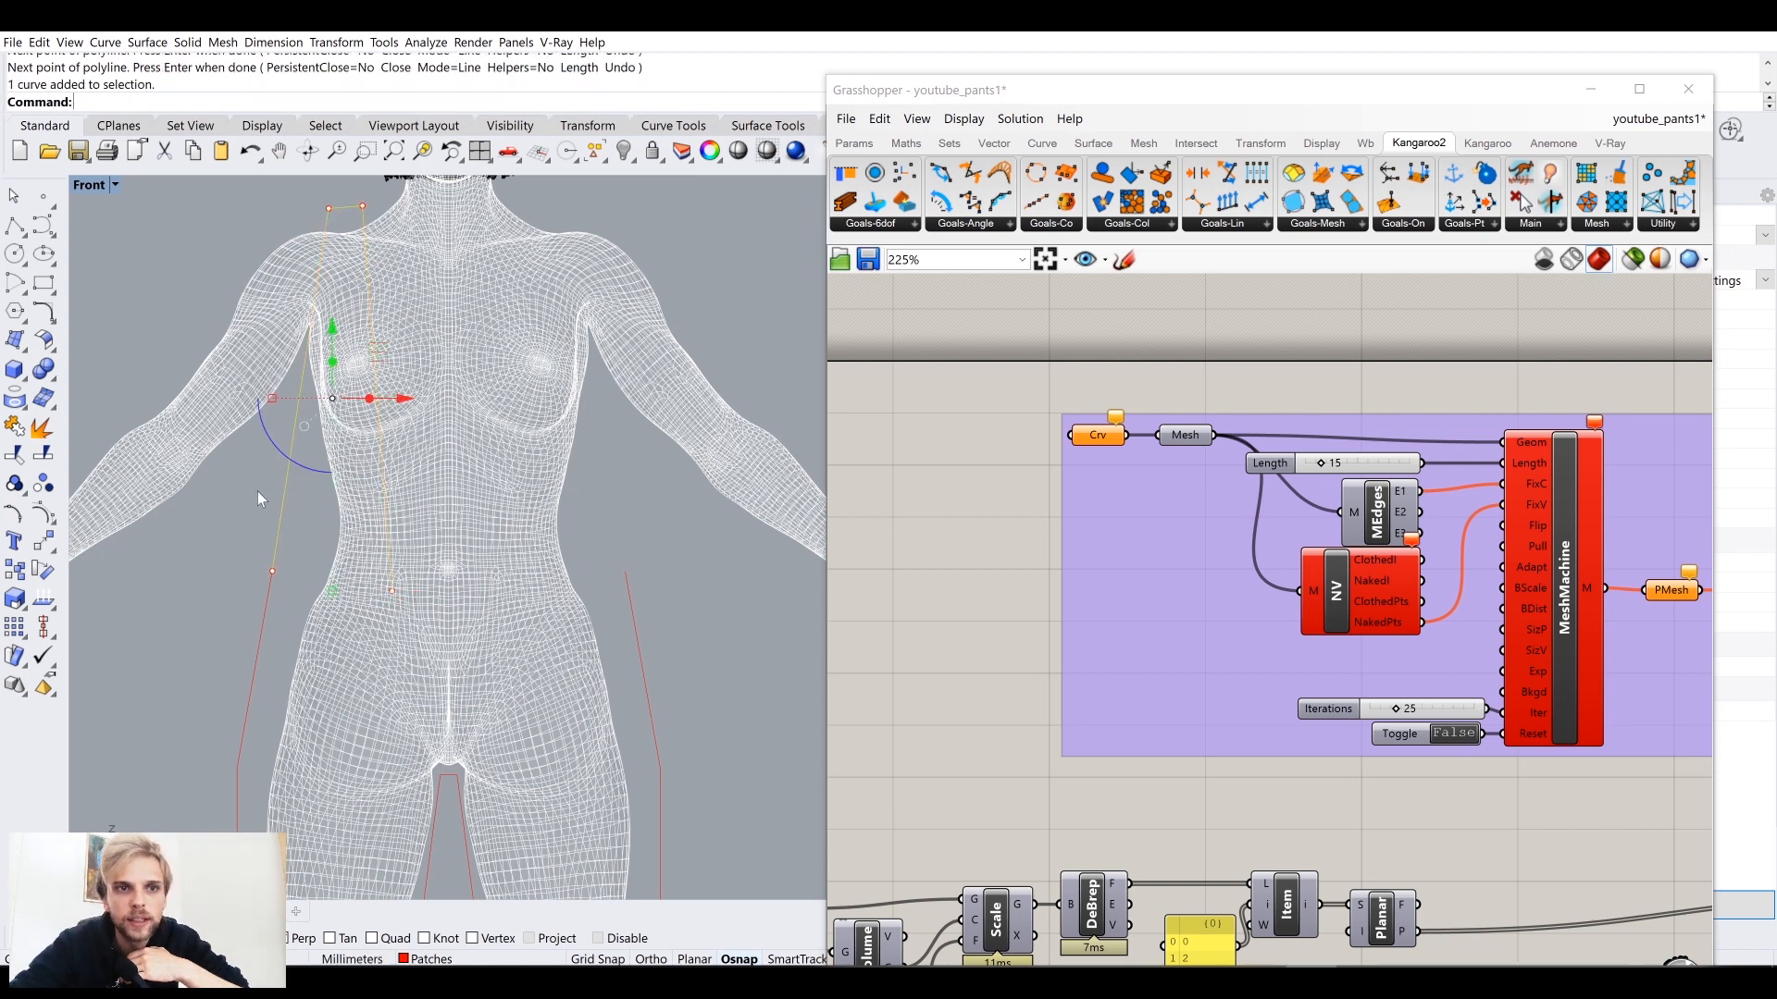
text(Mirror)
key(Return)
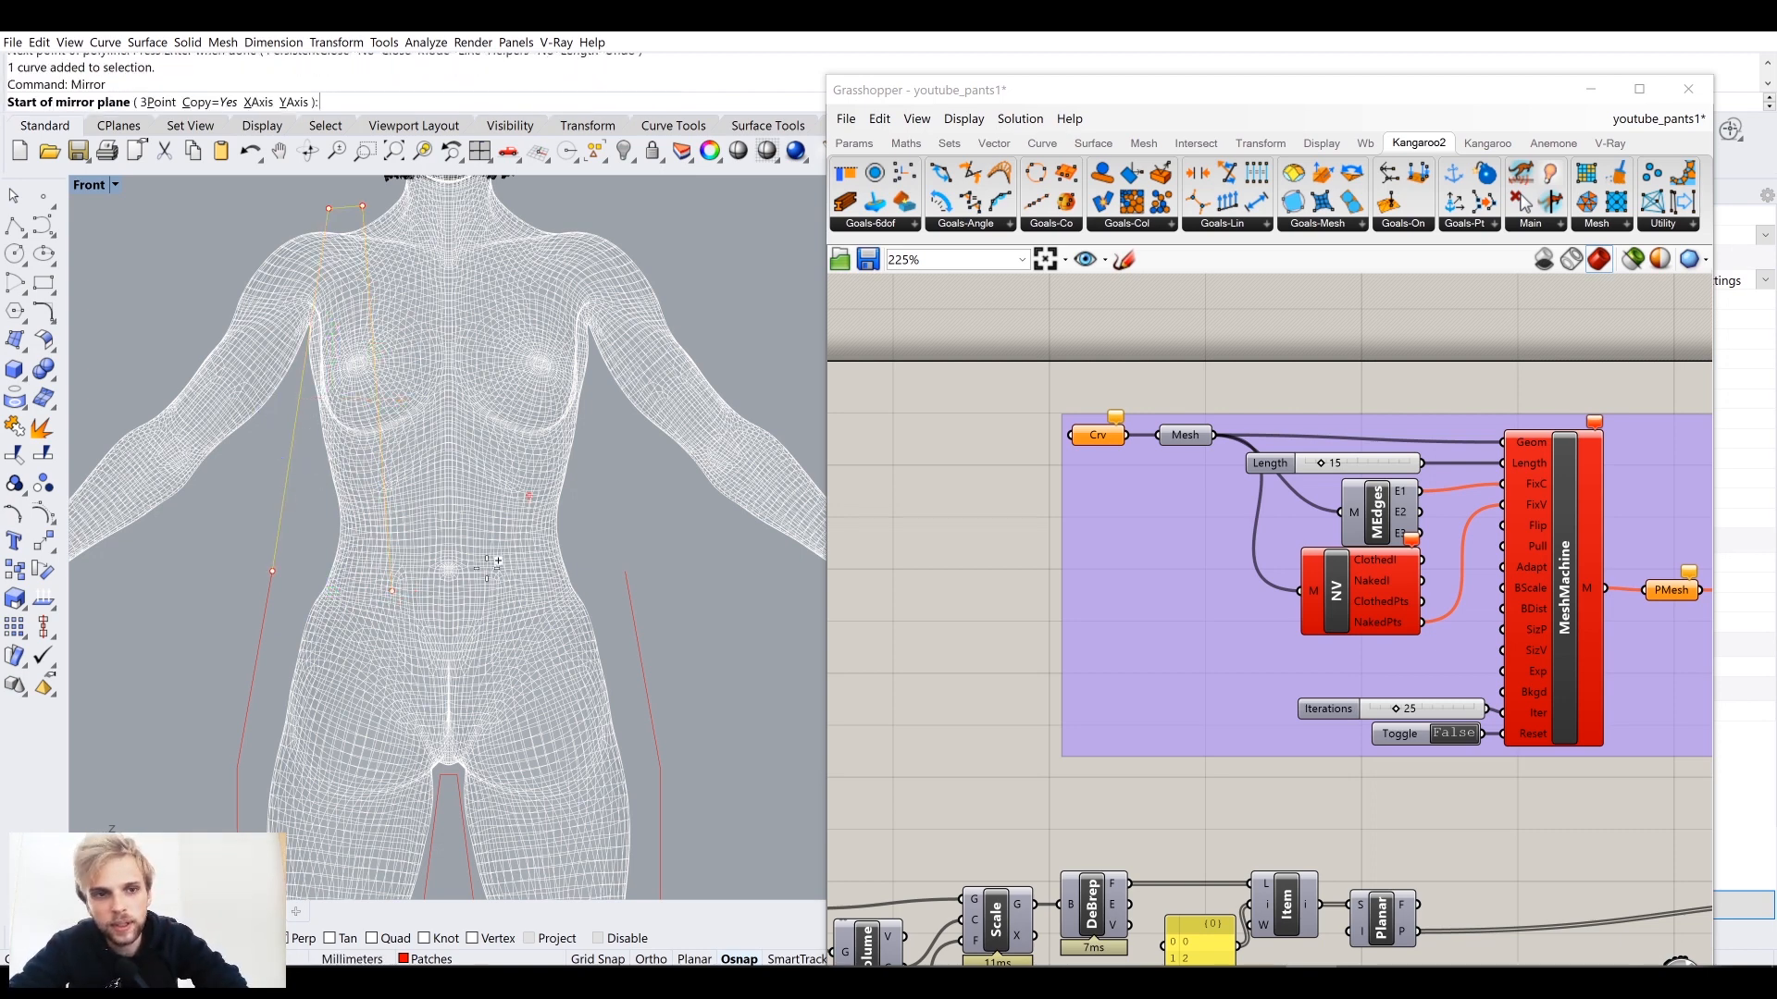
scroll(490, 570, down, 3)
text(0)
key(Return)
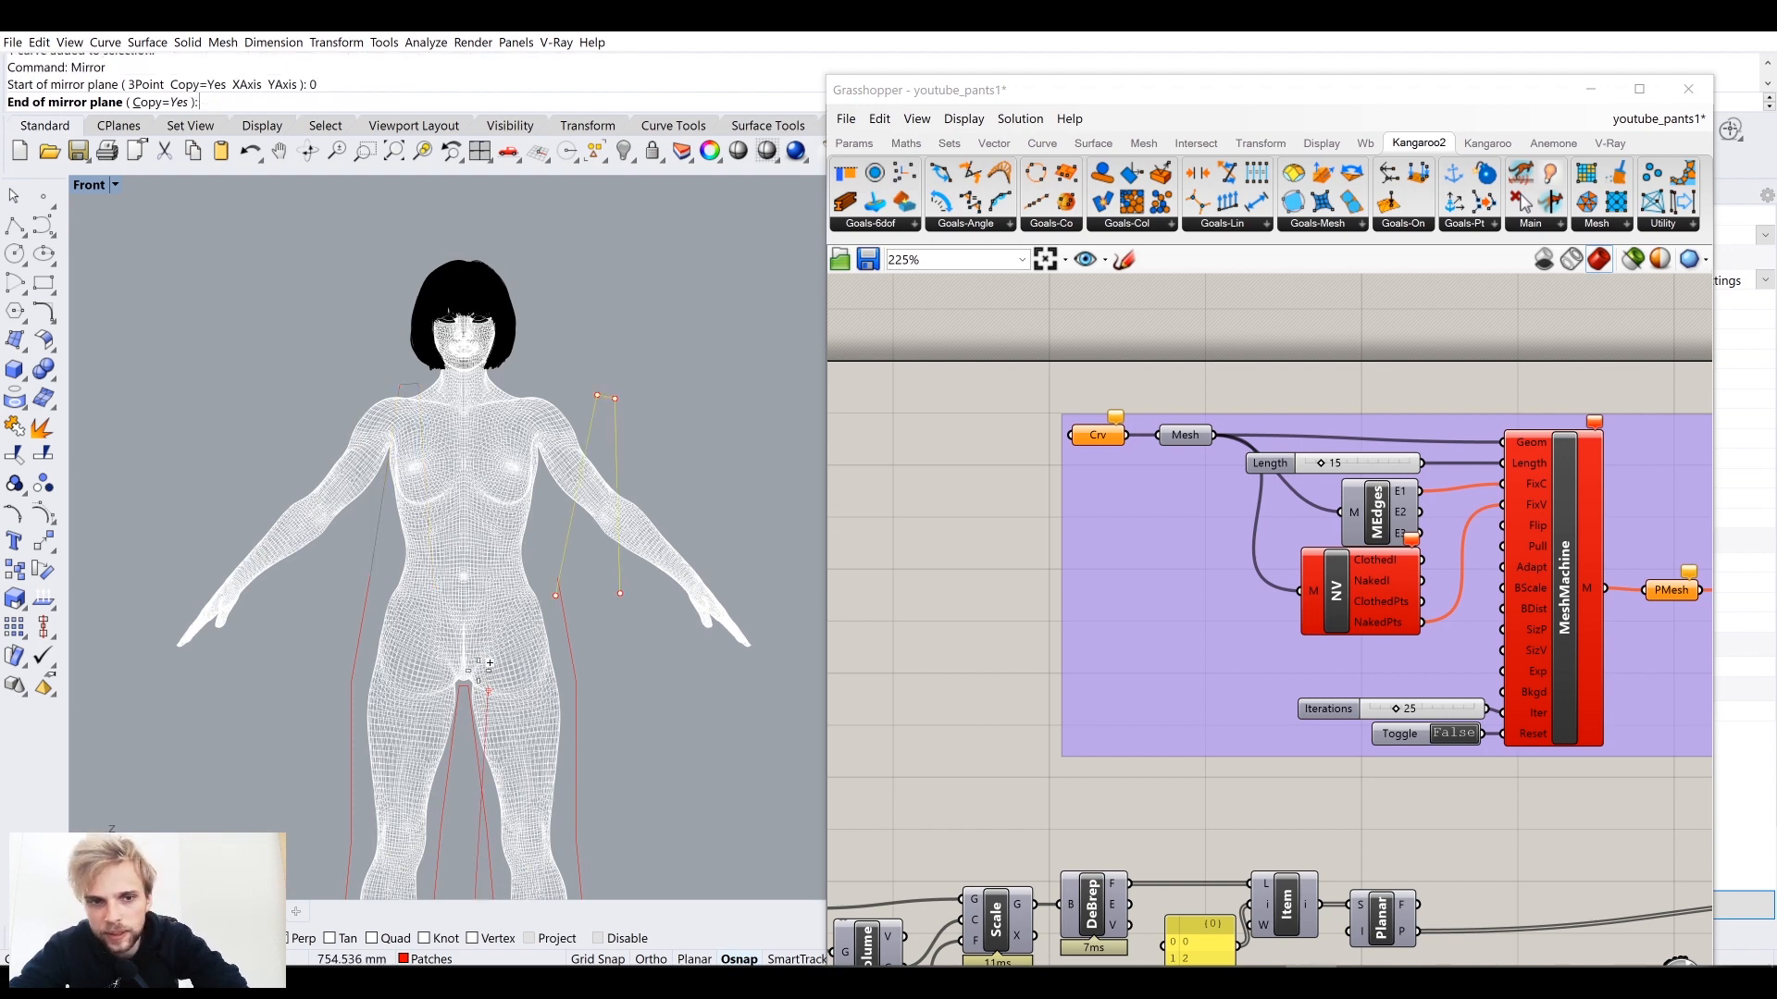
click(466, 610)
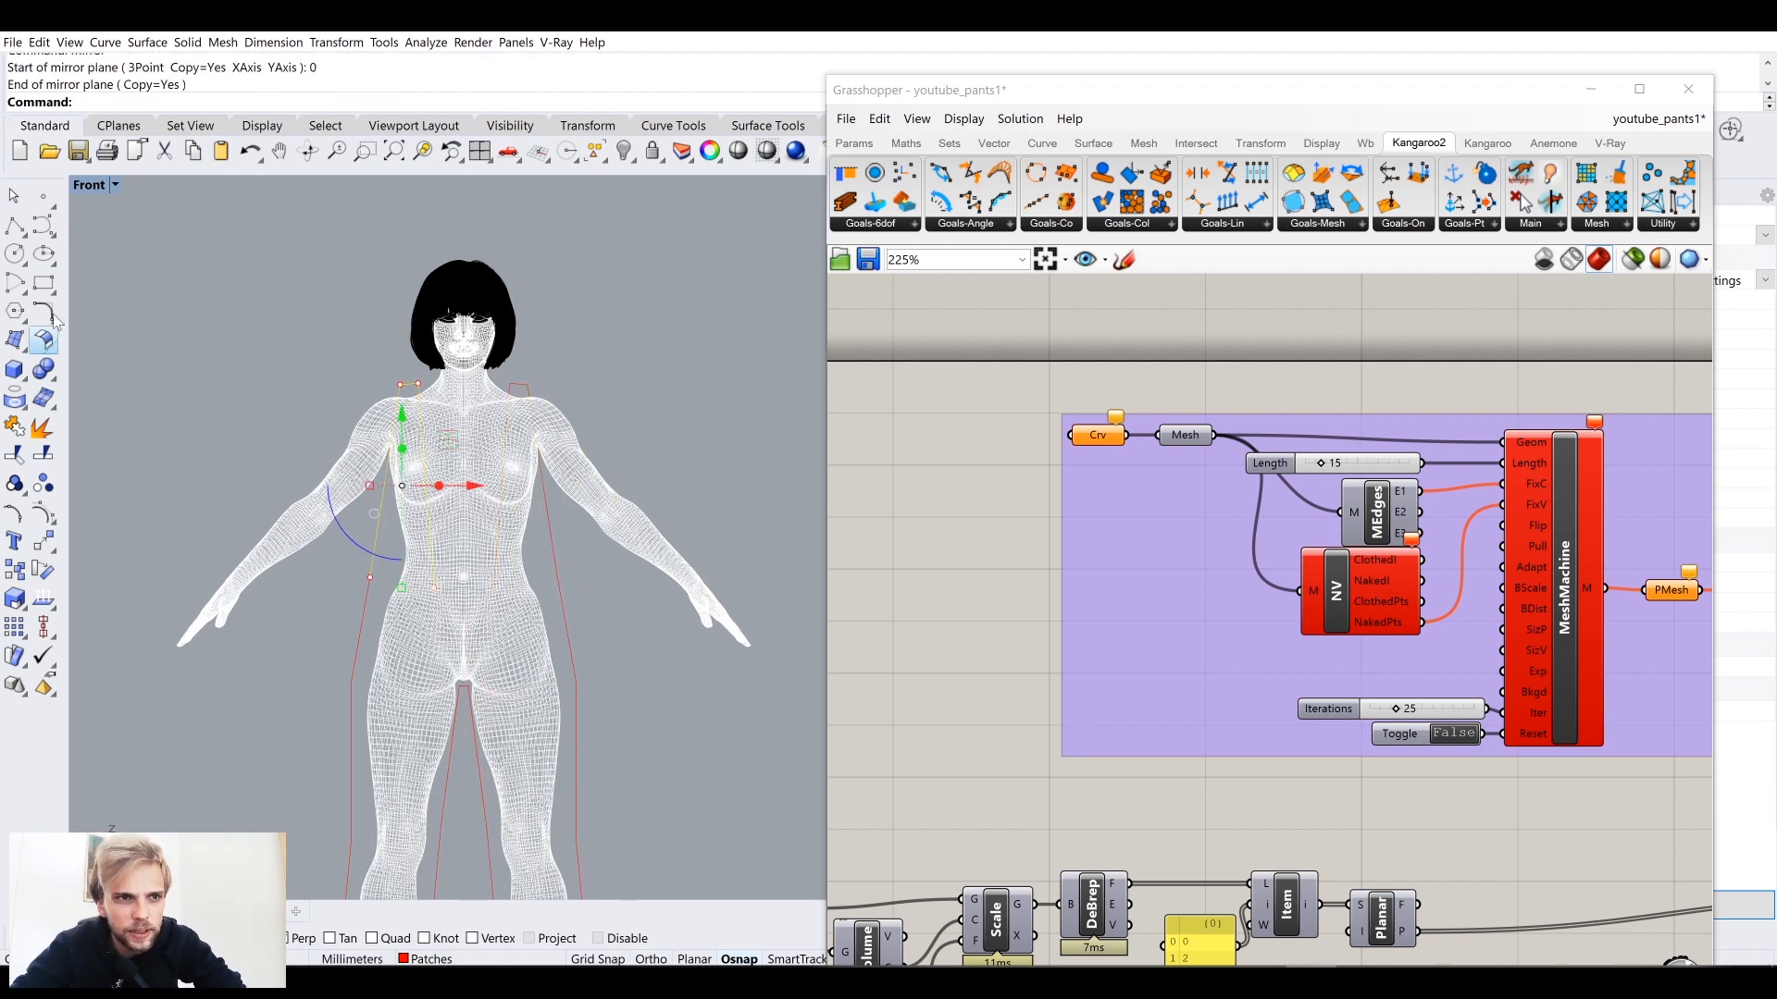
Step: Connect the inner lower ends of the two straps with a straight line across the waist
click(15, 225)
scroll(454, 590, up, 4)
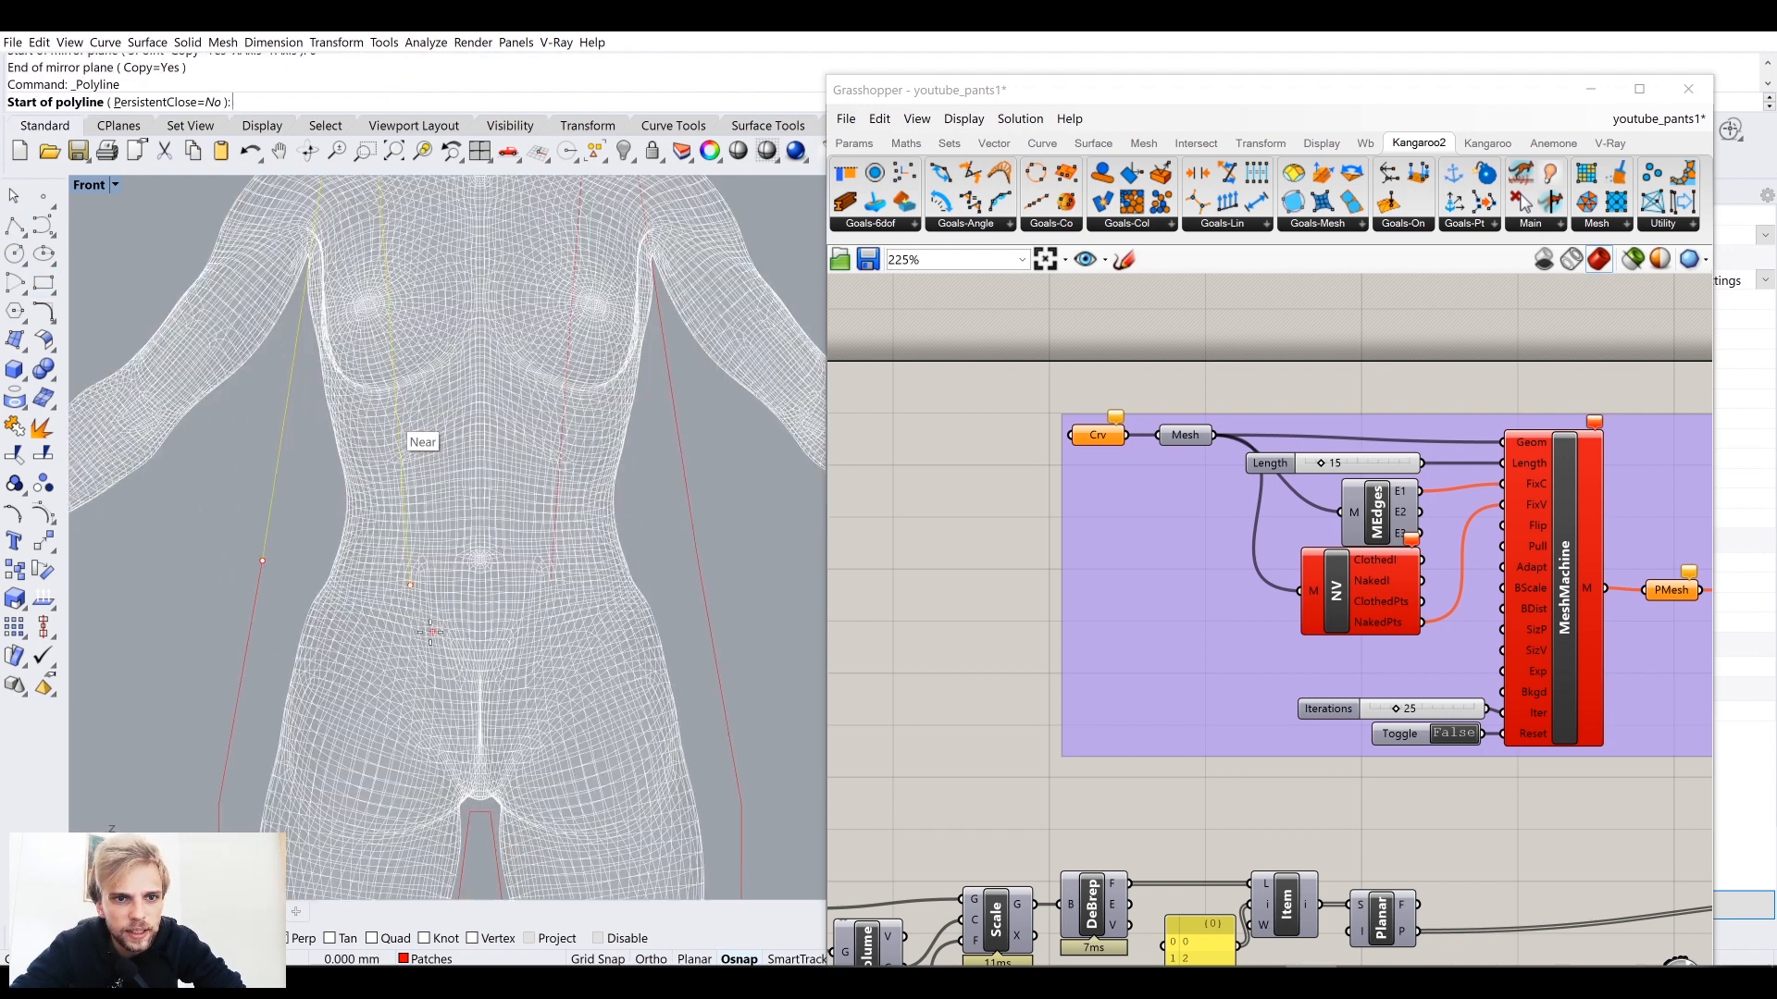
click(414, 587)
click(560, 592)
key(Return)
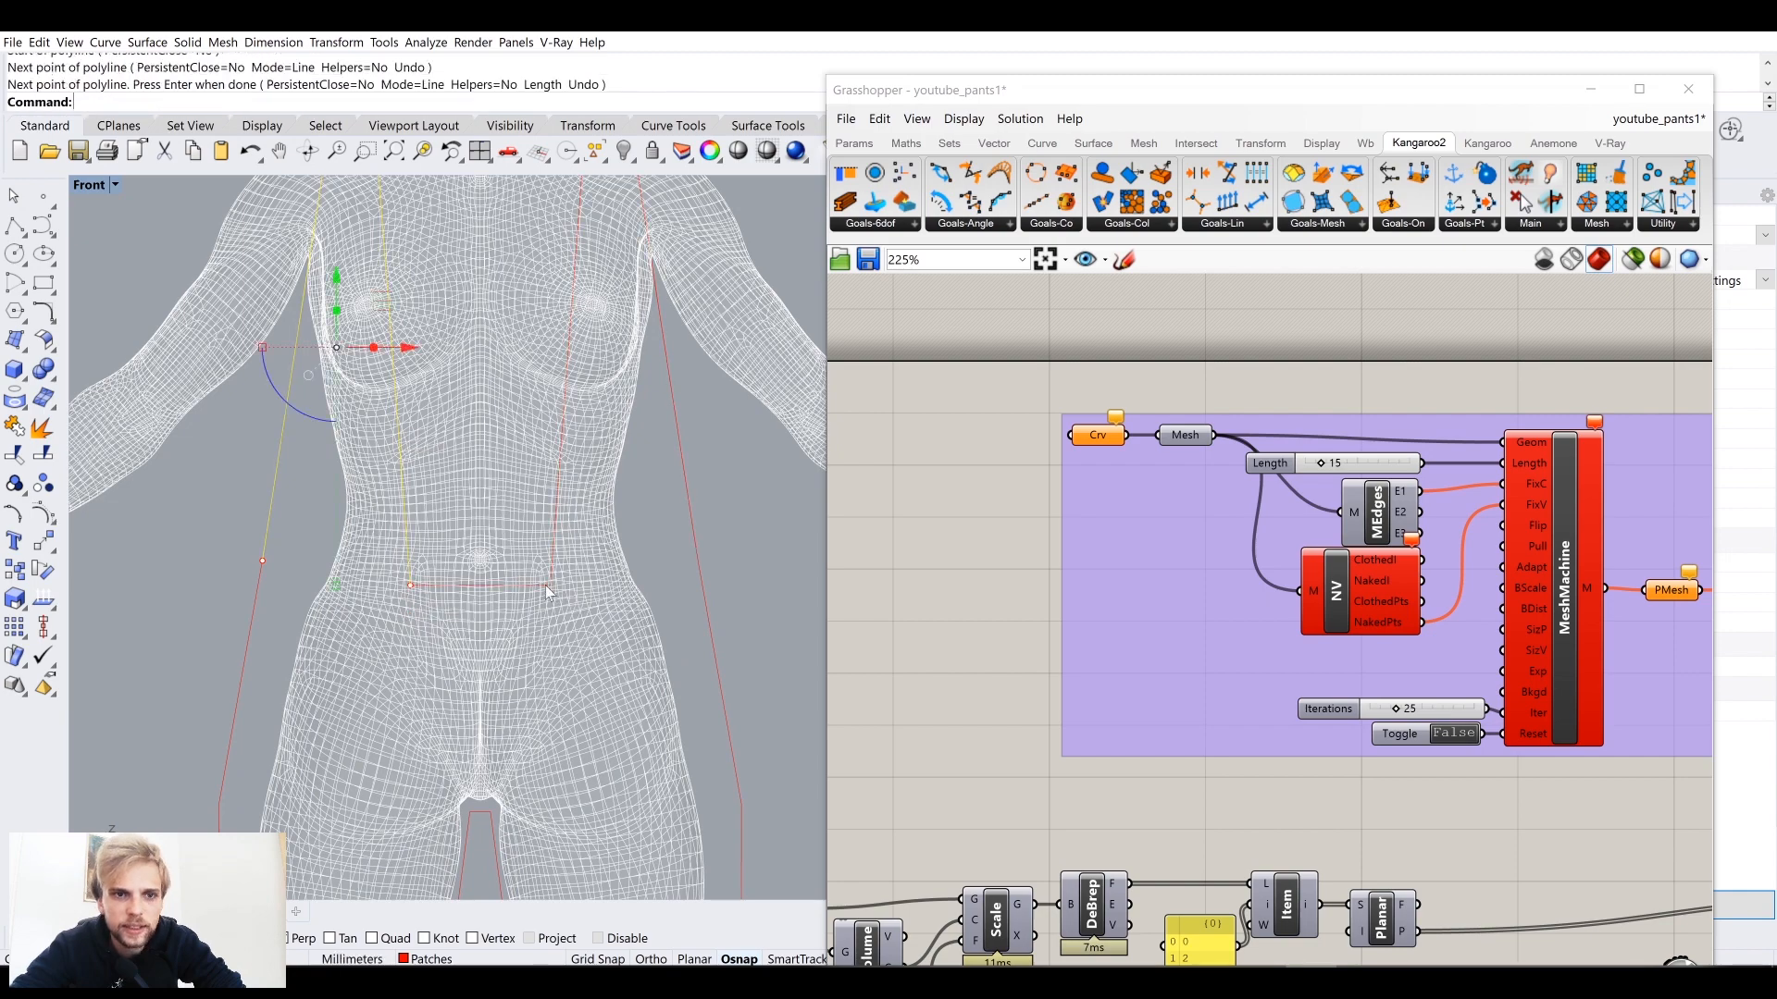
Step: Join the pants outline, both straps and the waist line into one closed curve and assign it to the Crv parameter
scroll(601, 605, down, 6)
click(717, 731)
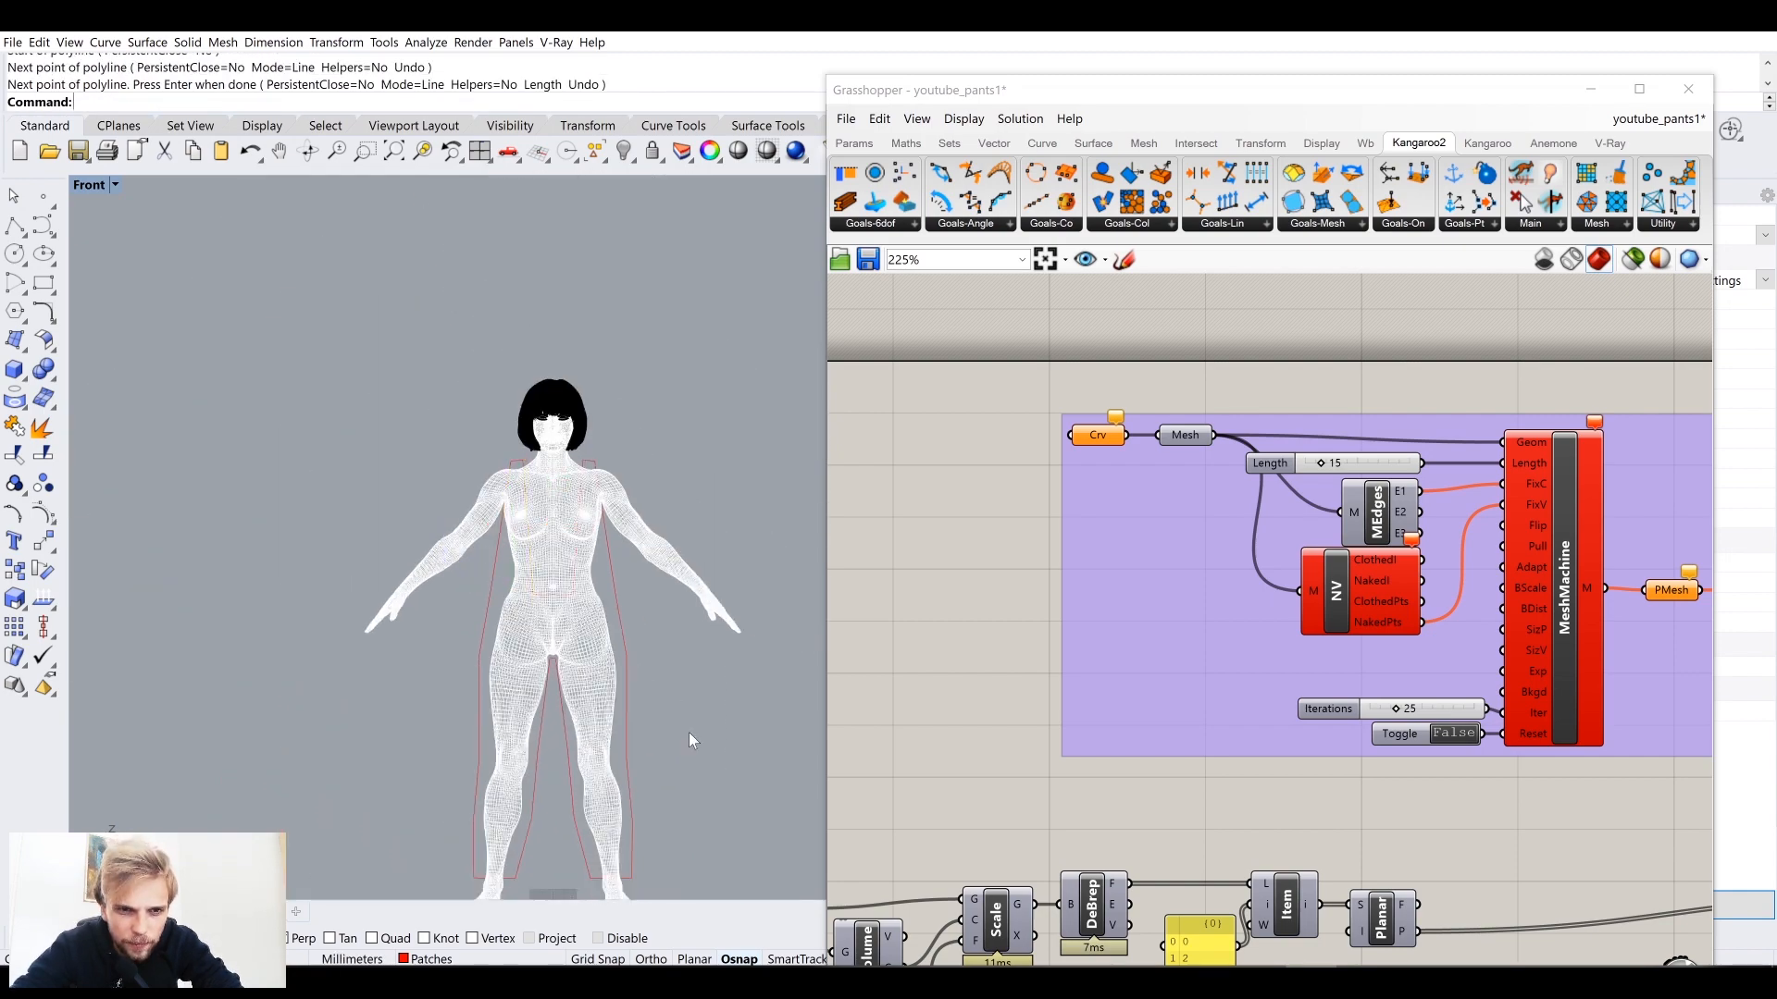
drag(724, 765, 403, 525)
text(Join)
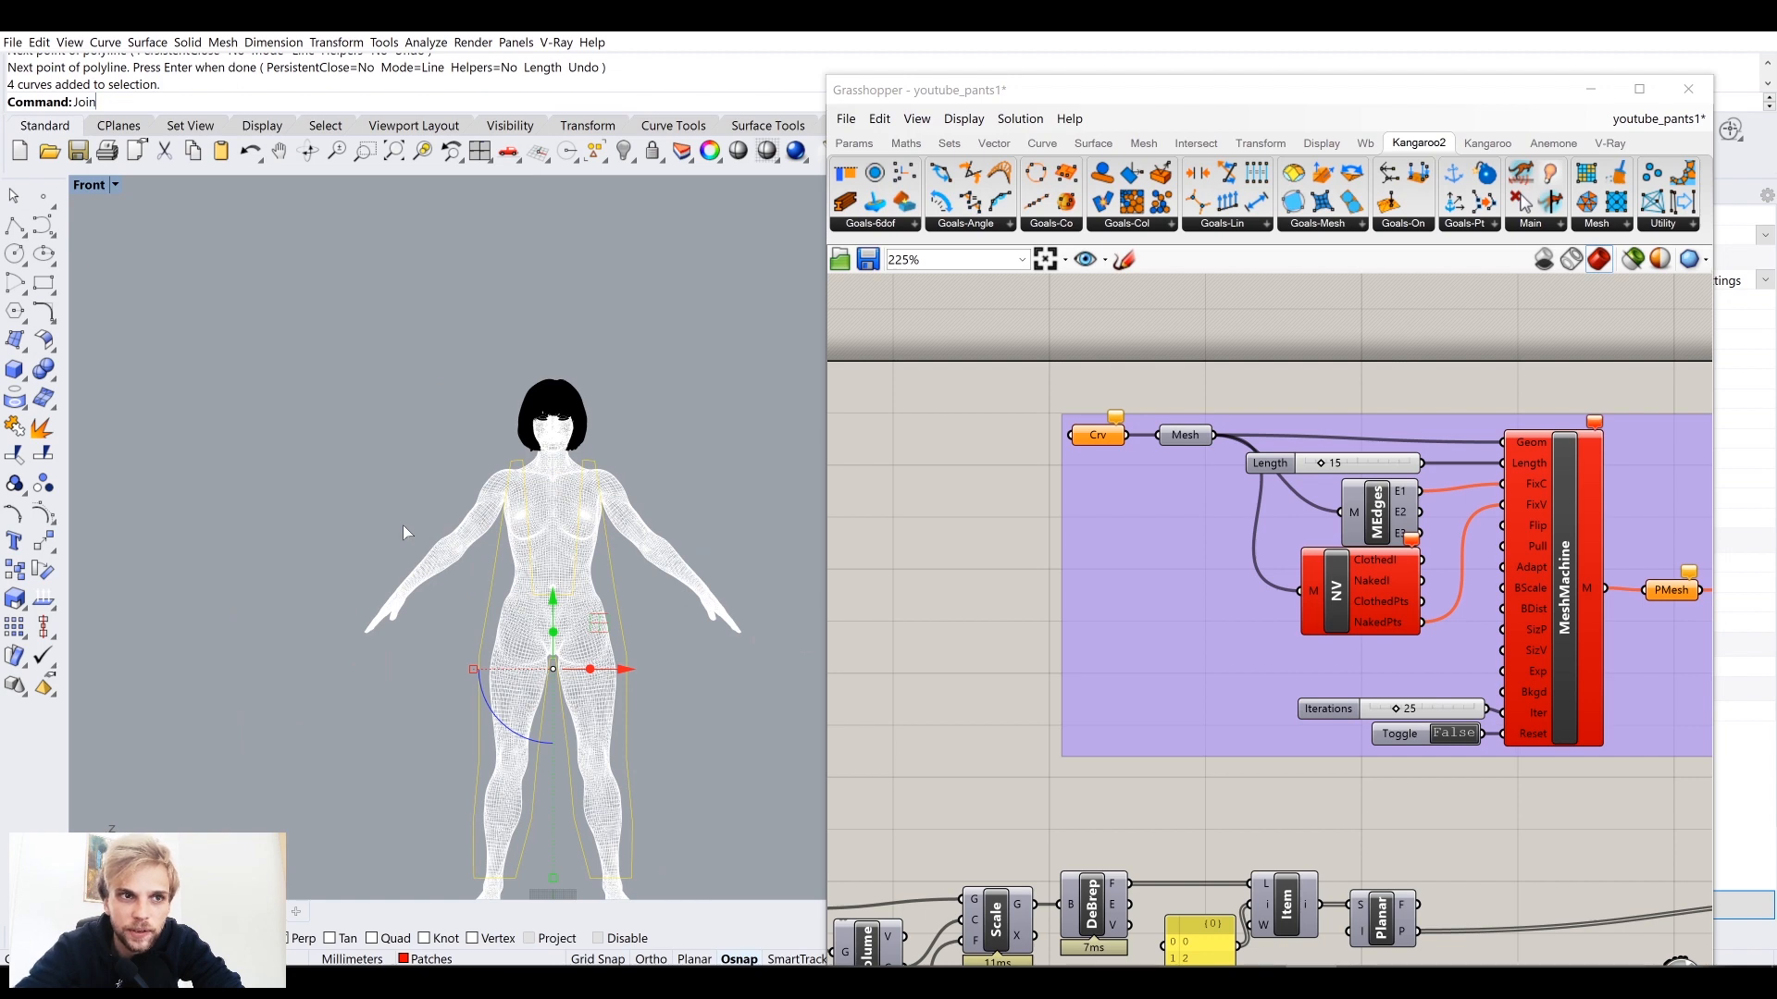
key(Return)
right_click(1099, 436)
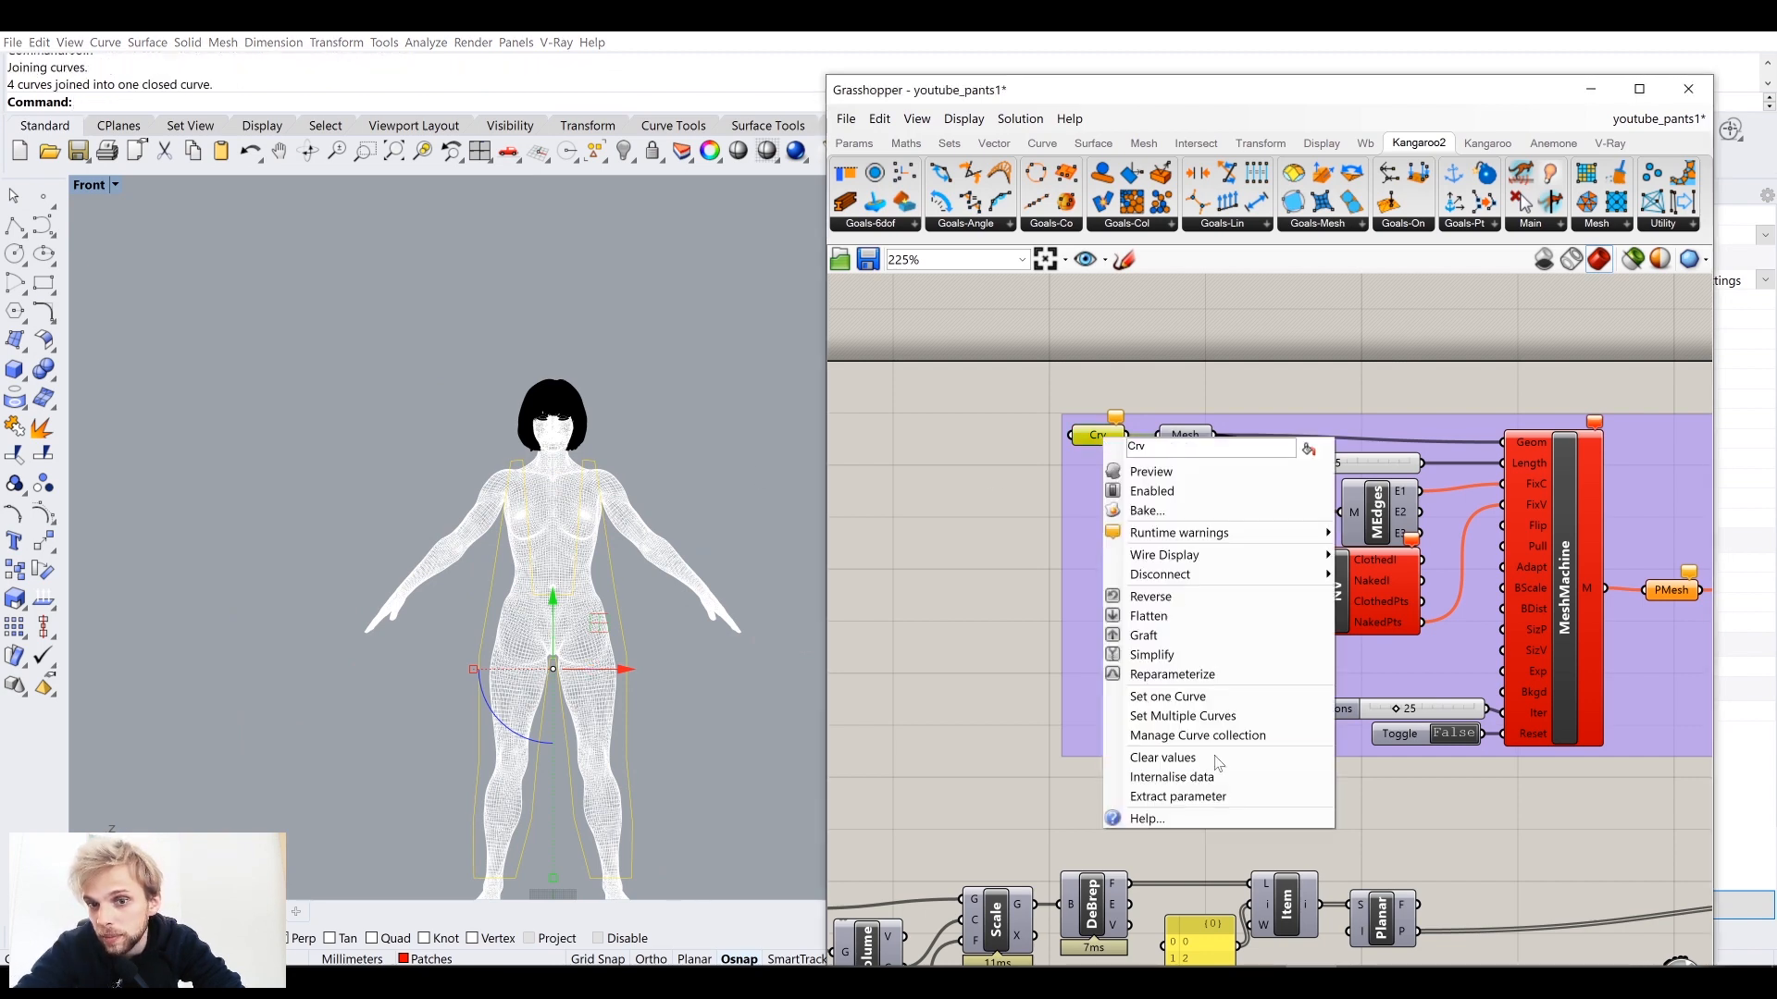
click(1204, 715)
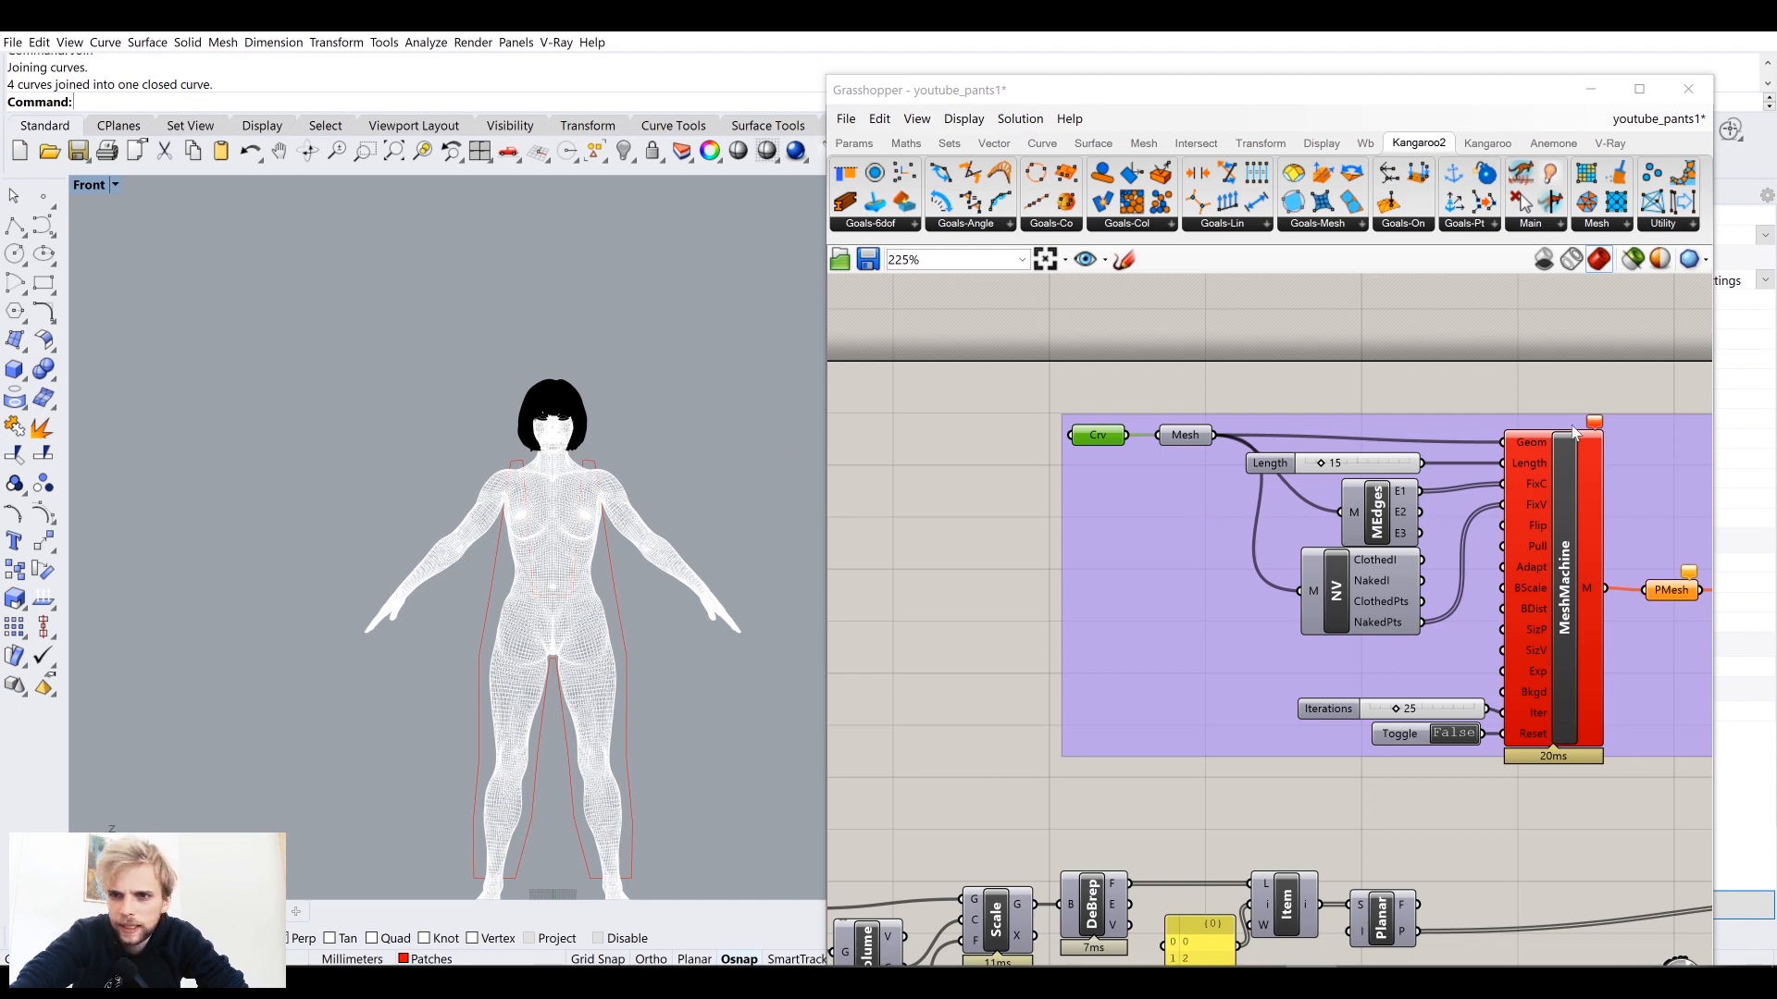
Step: Rebuild the MeshMachine mesh by switching its Reset toggle to True and back to False
right_drag(1591, 440, 1340, 396)
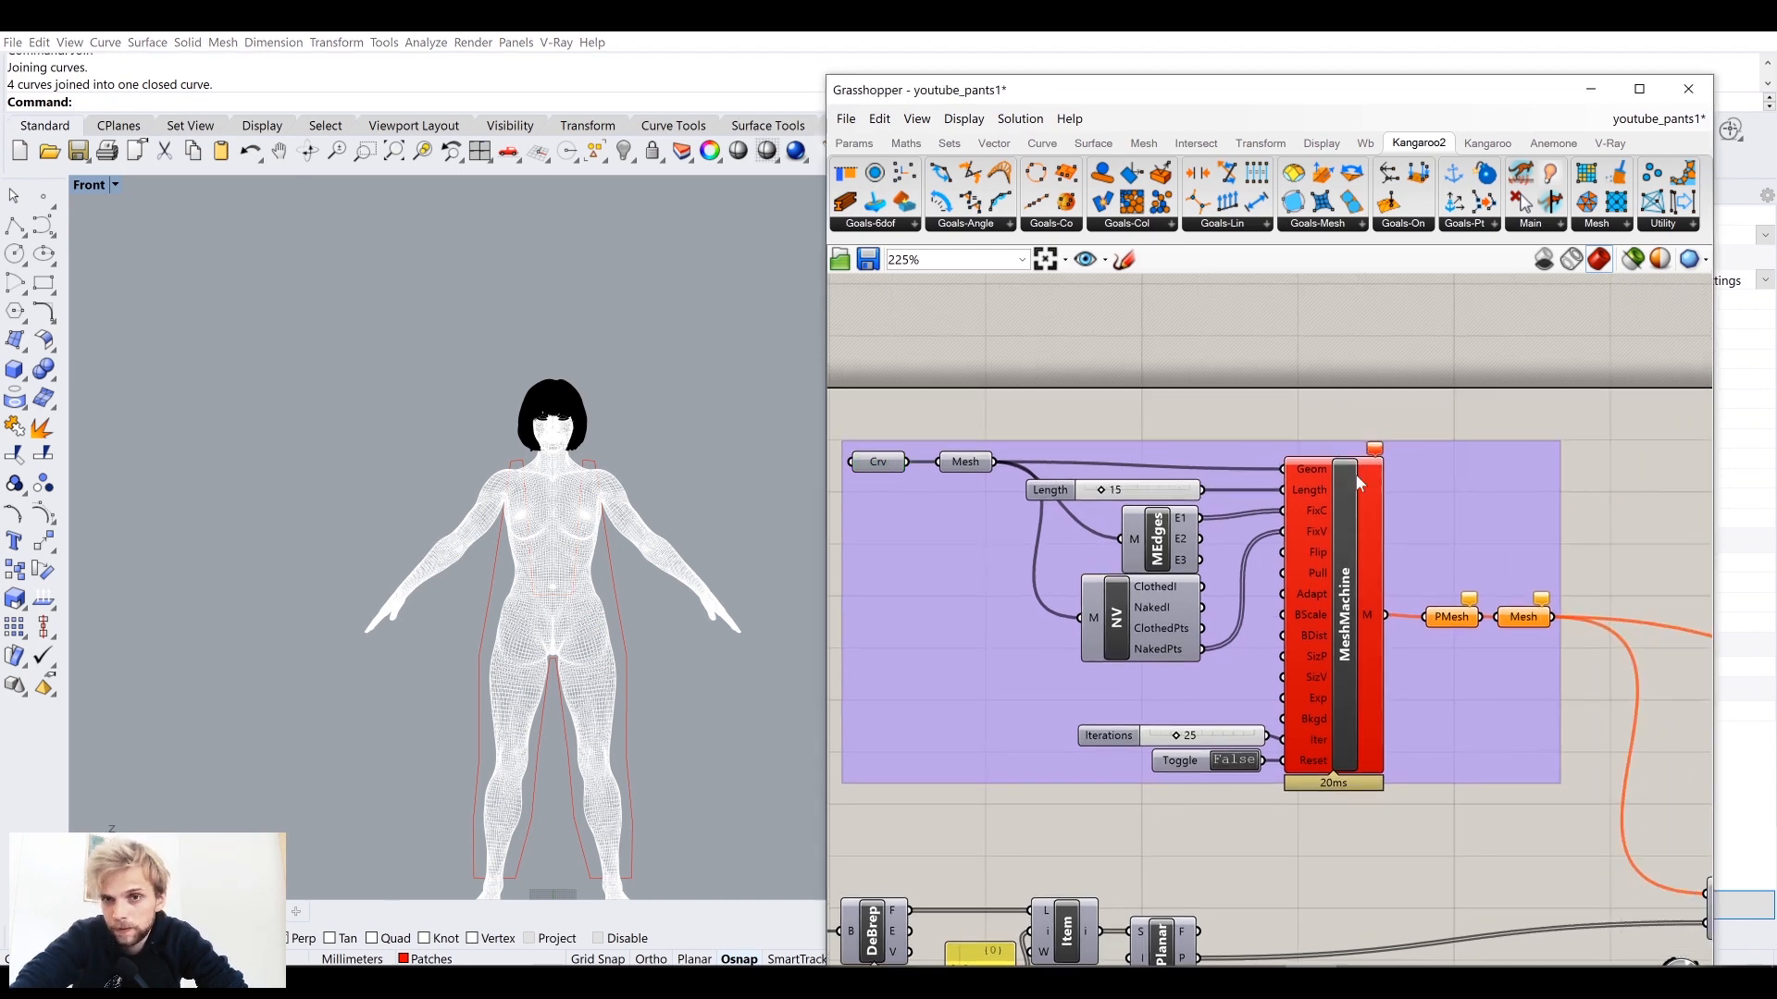
scroll(1359, 483, up, 3)
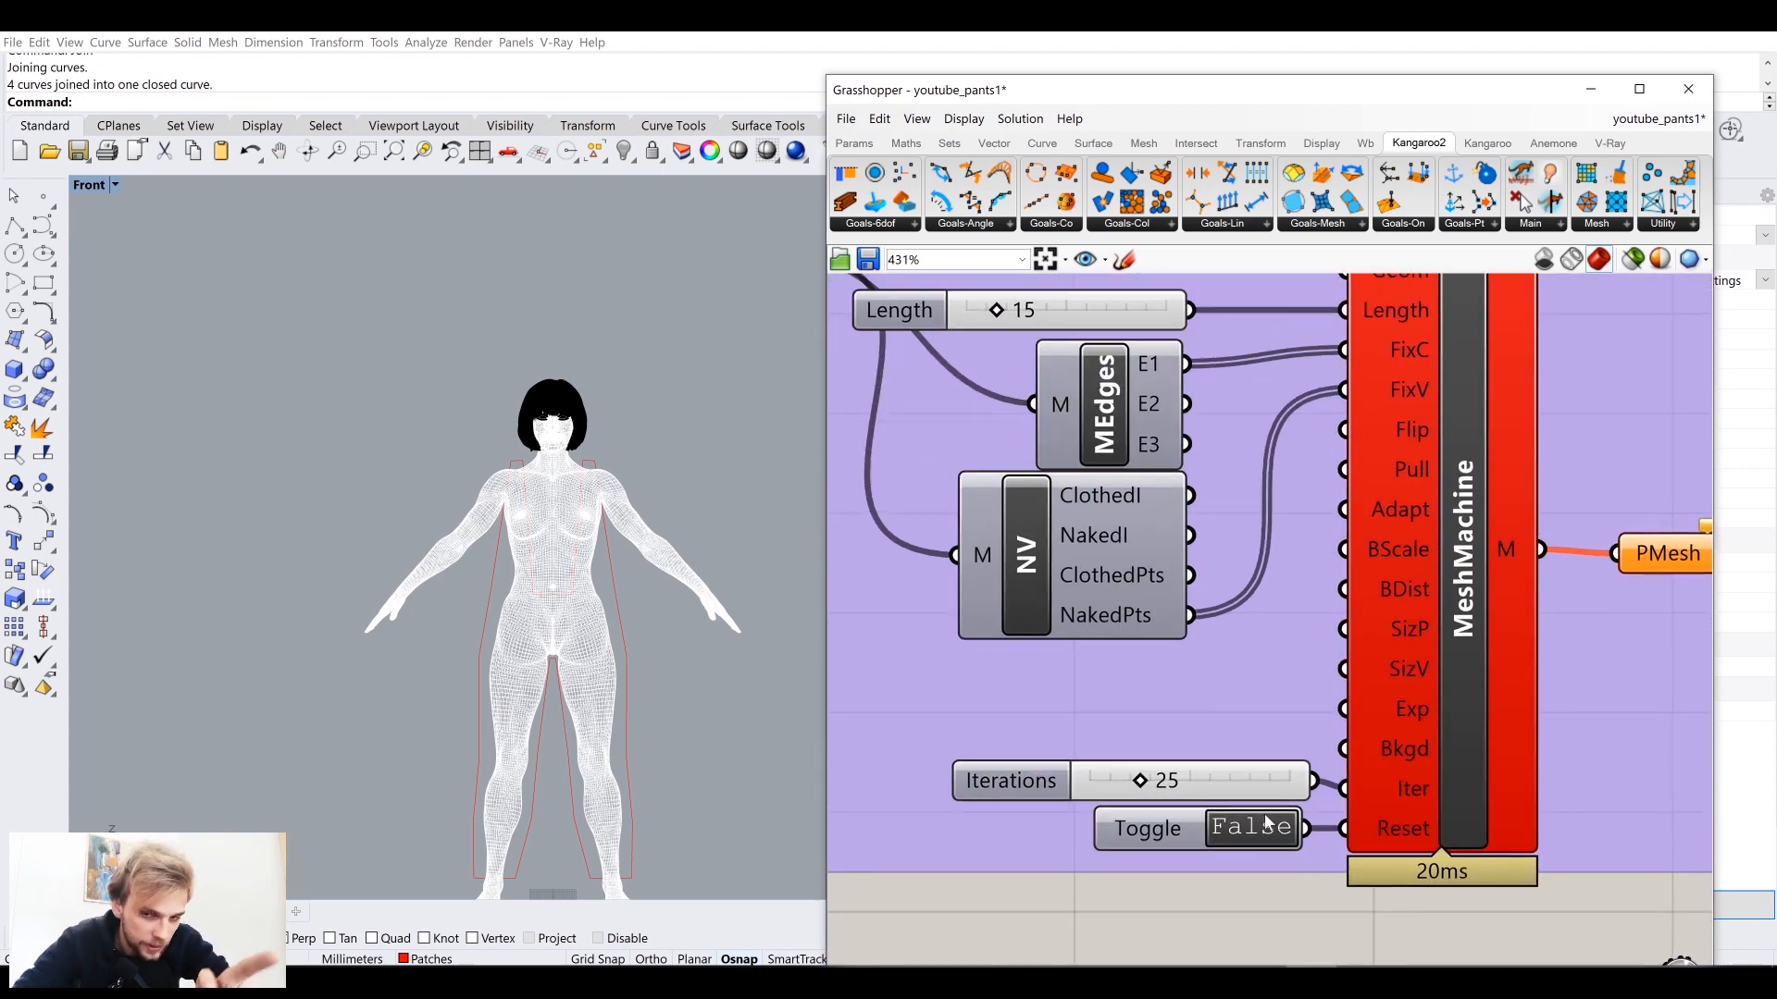
double_click(1260, 829)
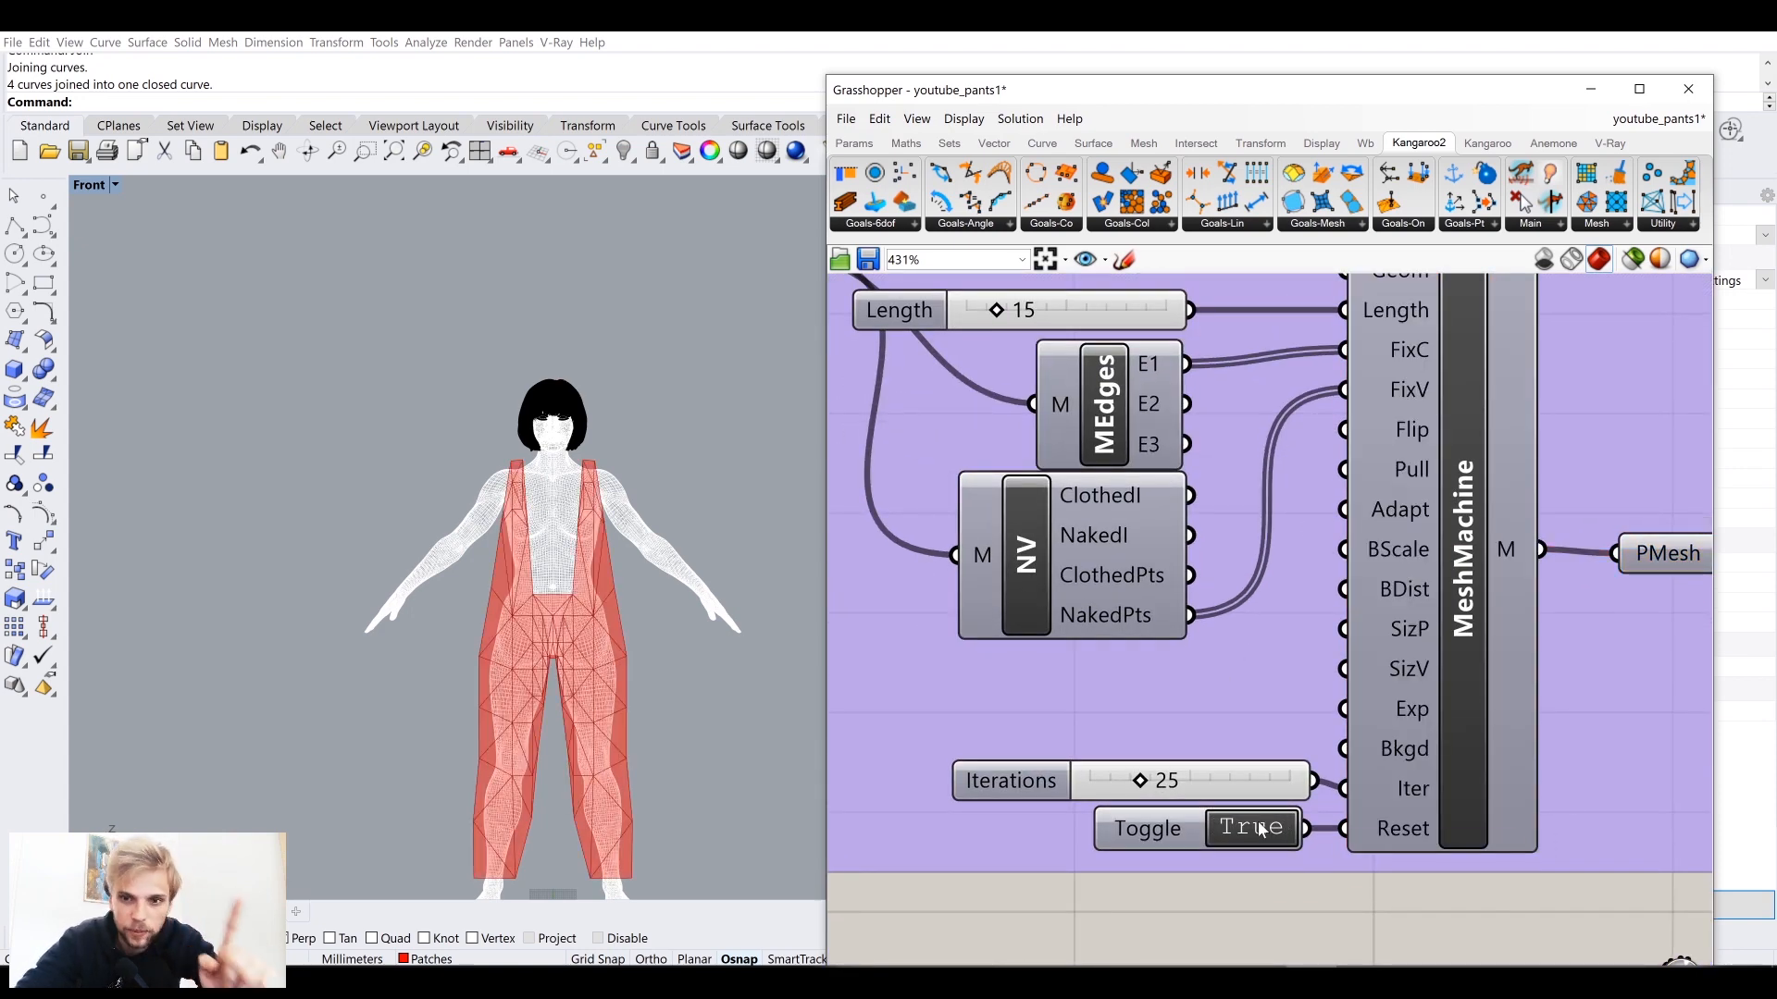
double_click(1258, 819)
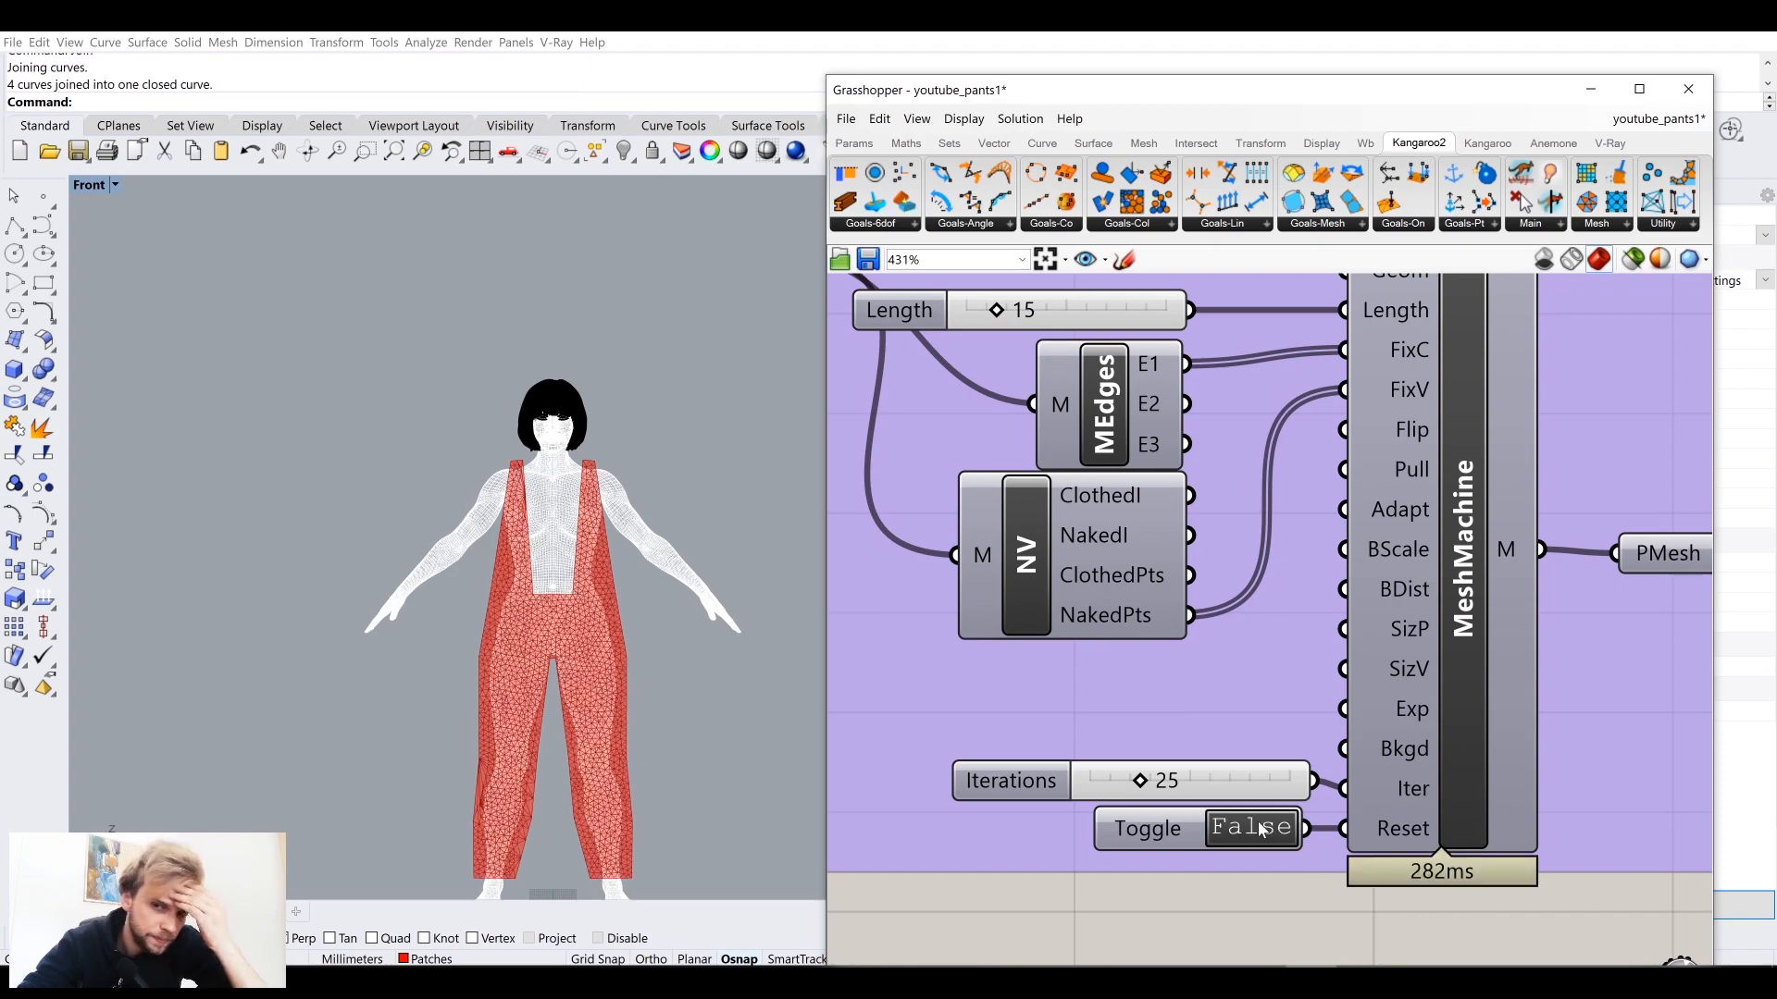
Step: Examine the mesh triangulation along the inner edge of the left-hand shoulder strap
scroll(593, 551, up, 5)
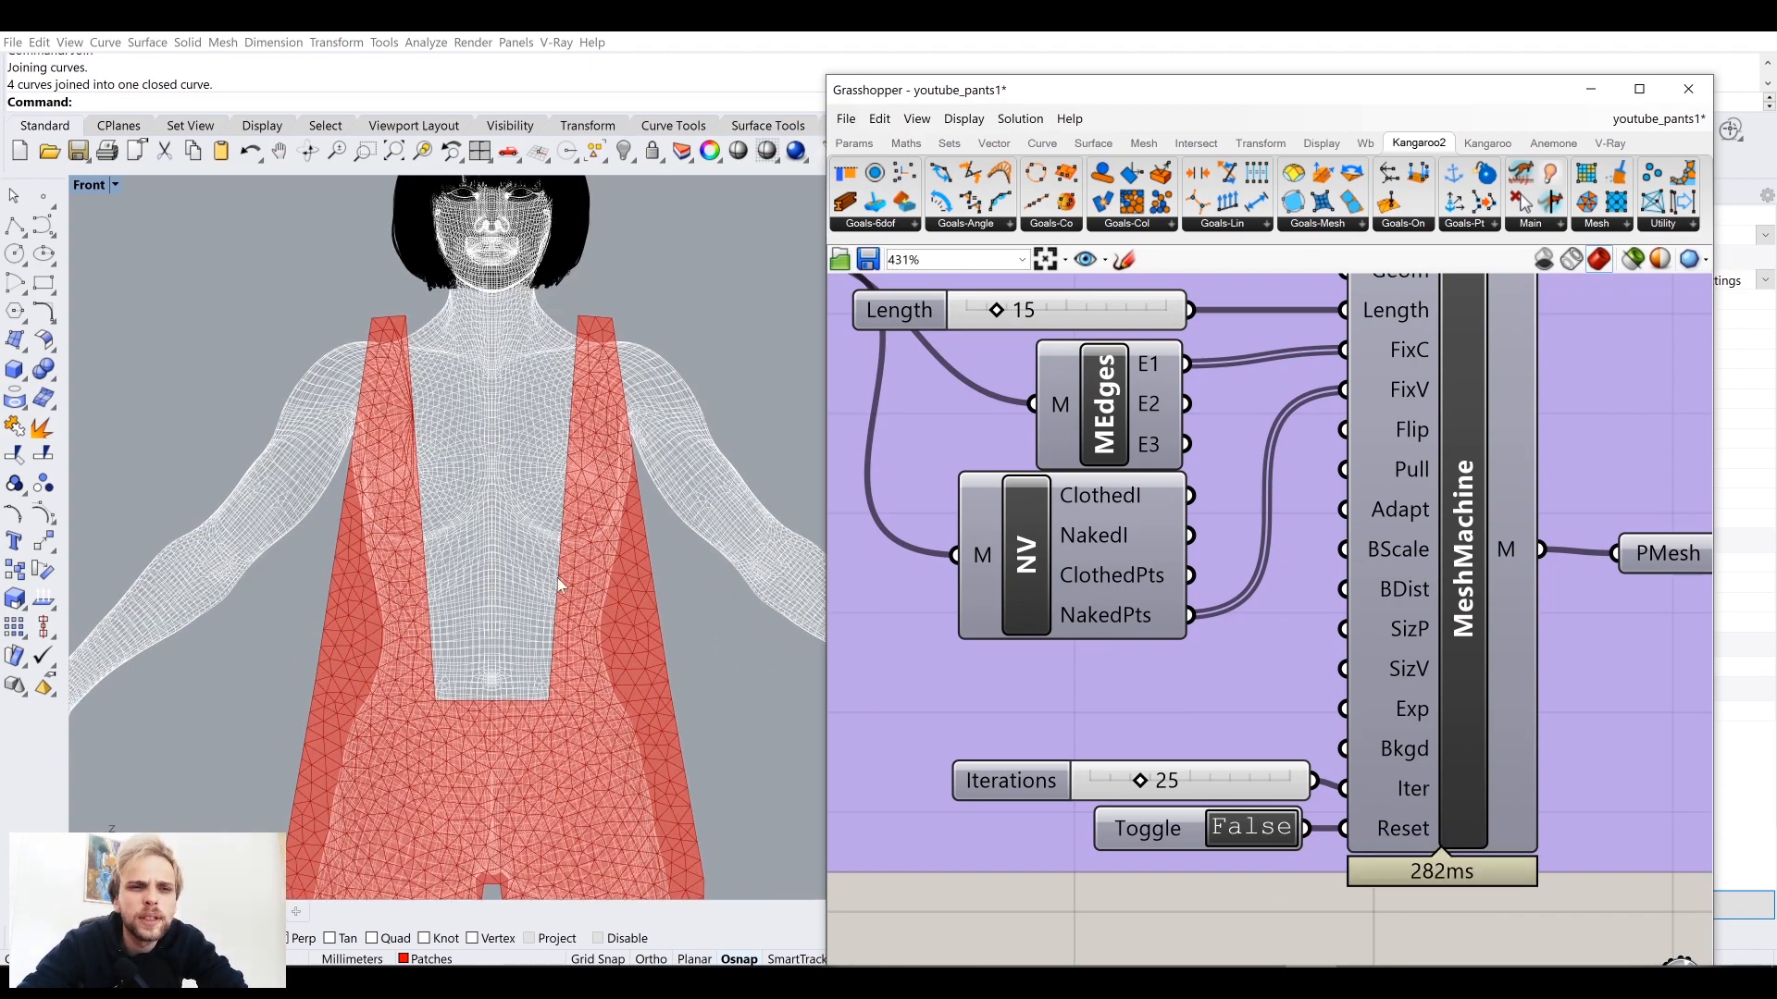
scroll(481, 357, up, 8)
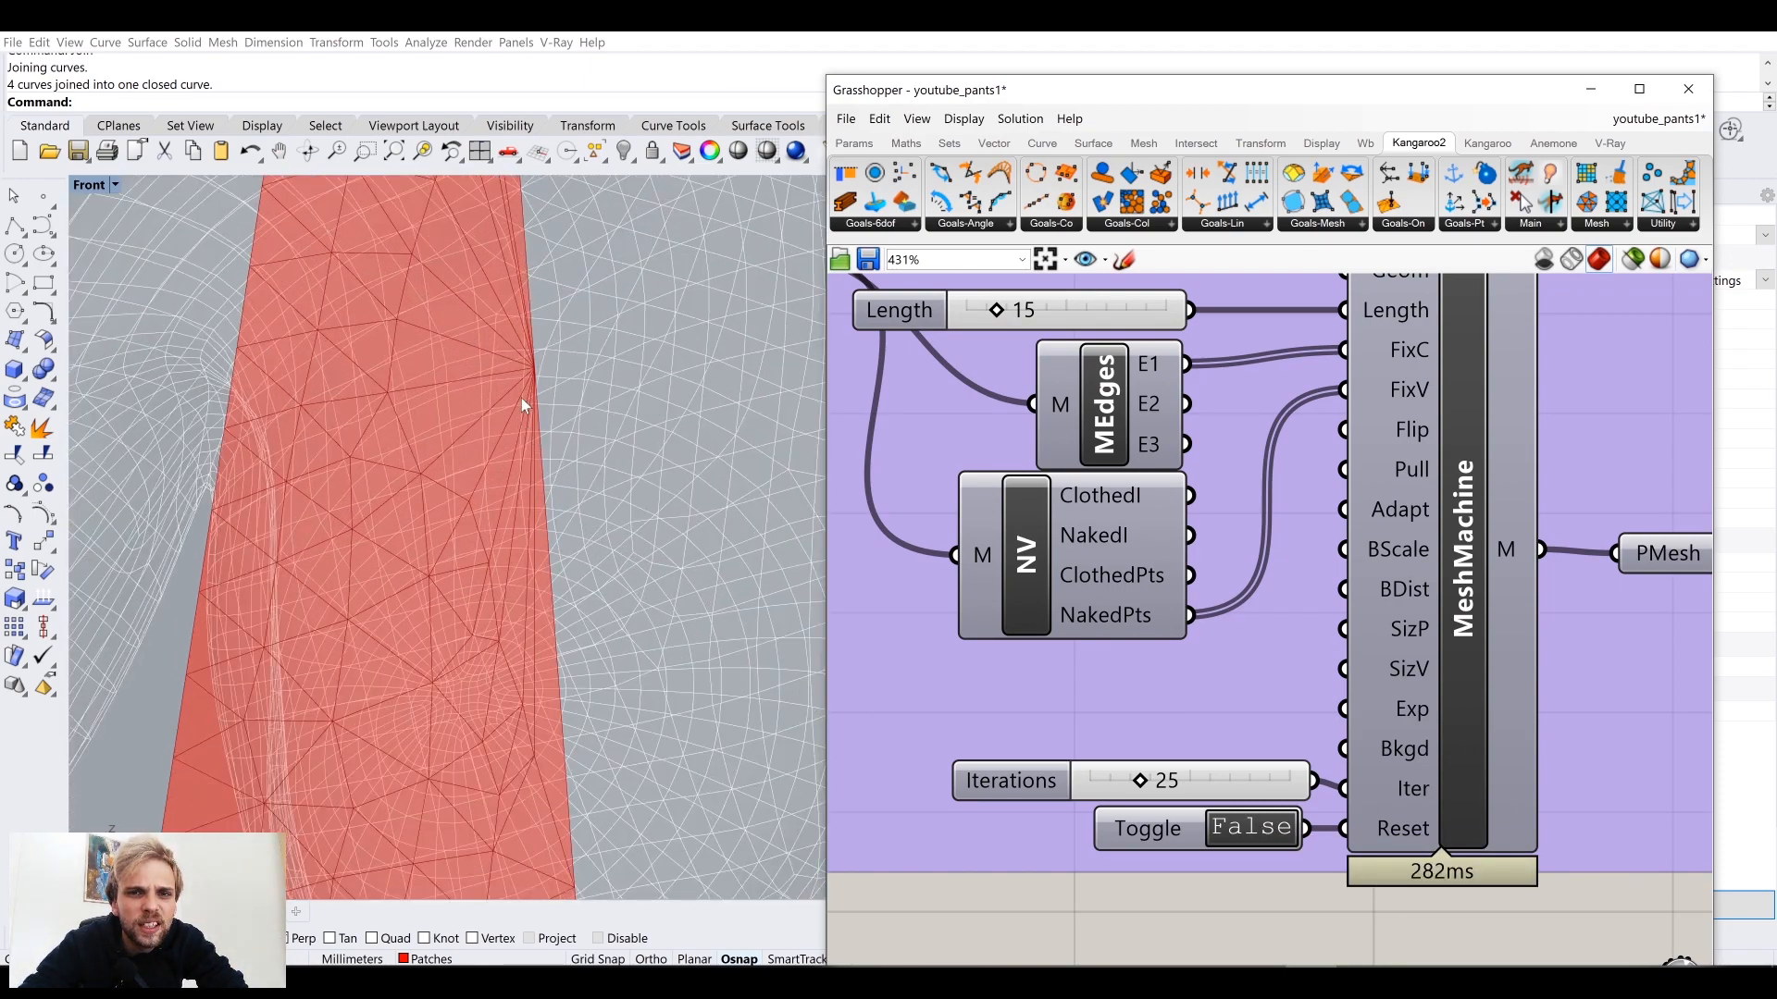
scroll(523, 406, down, 8)
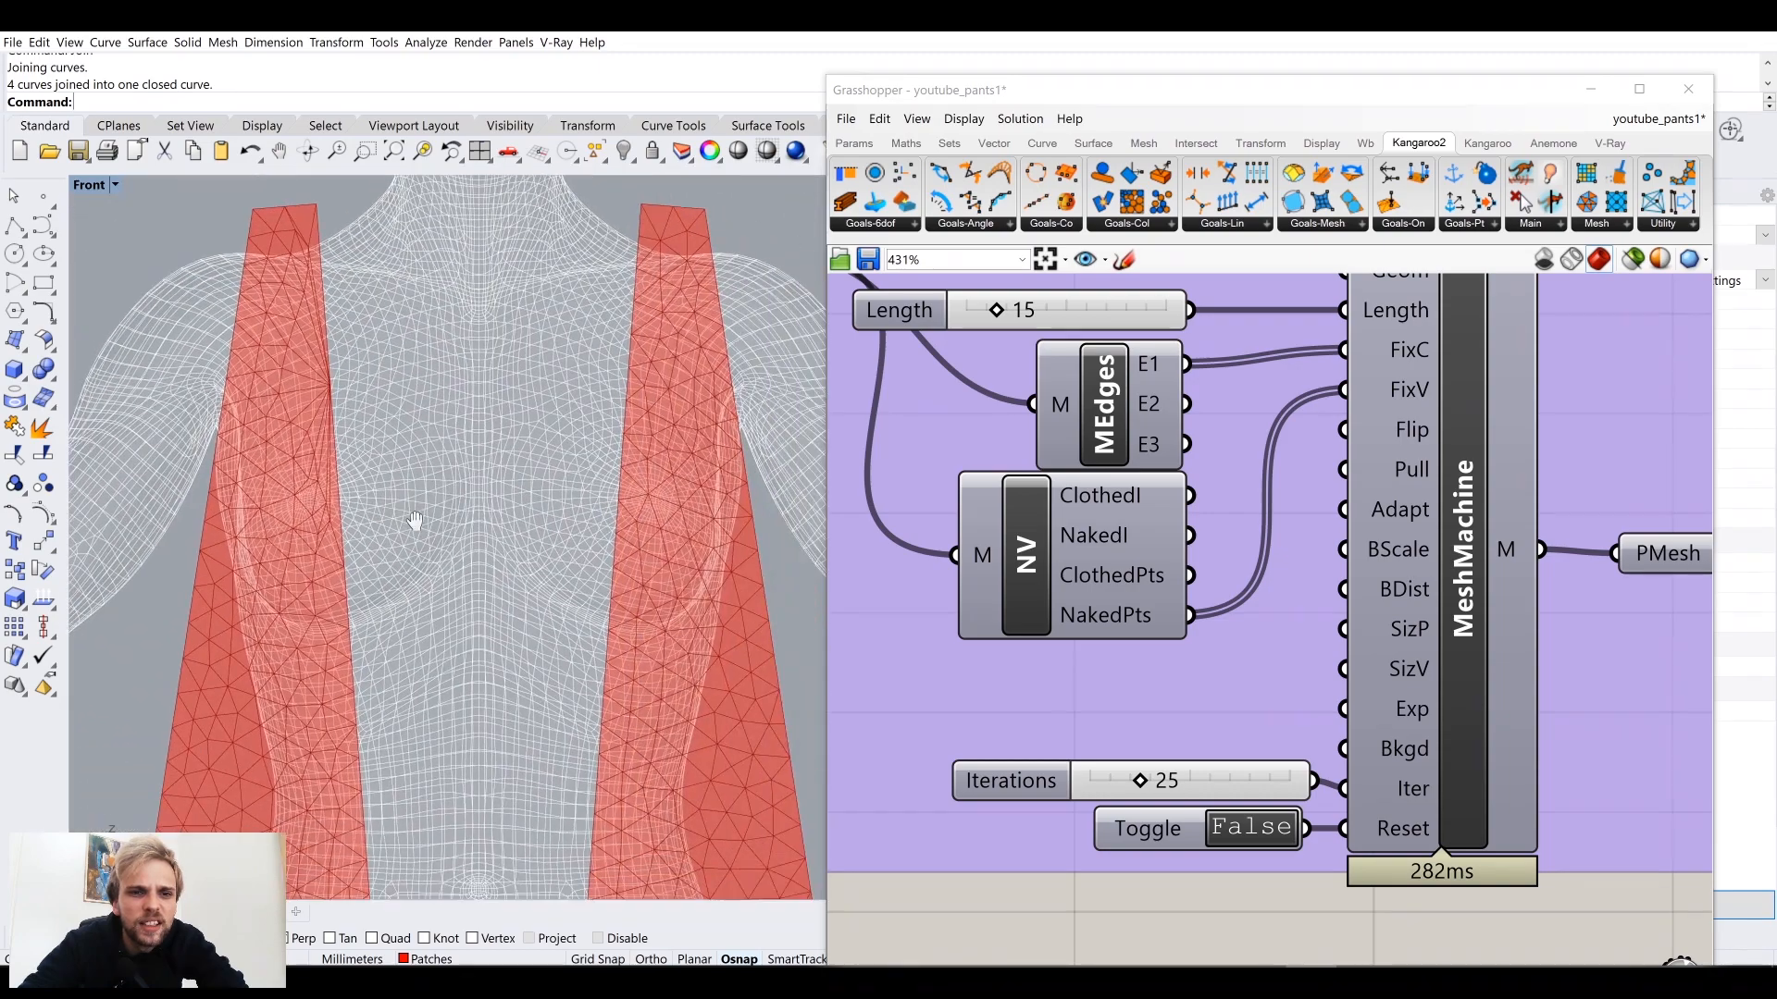
scroll(357, 452, up, 8)
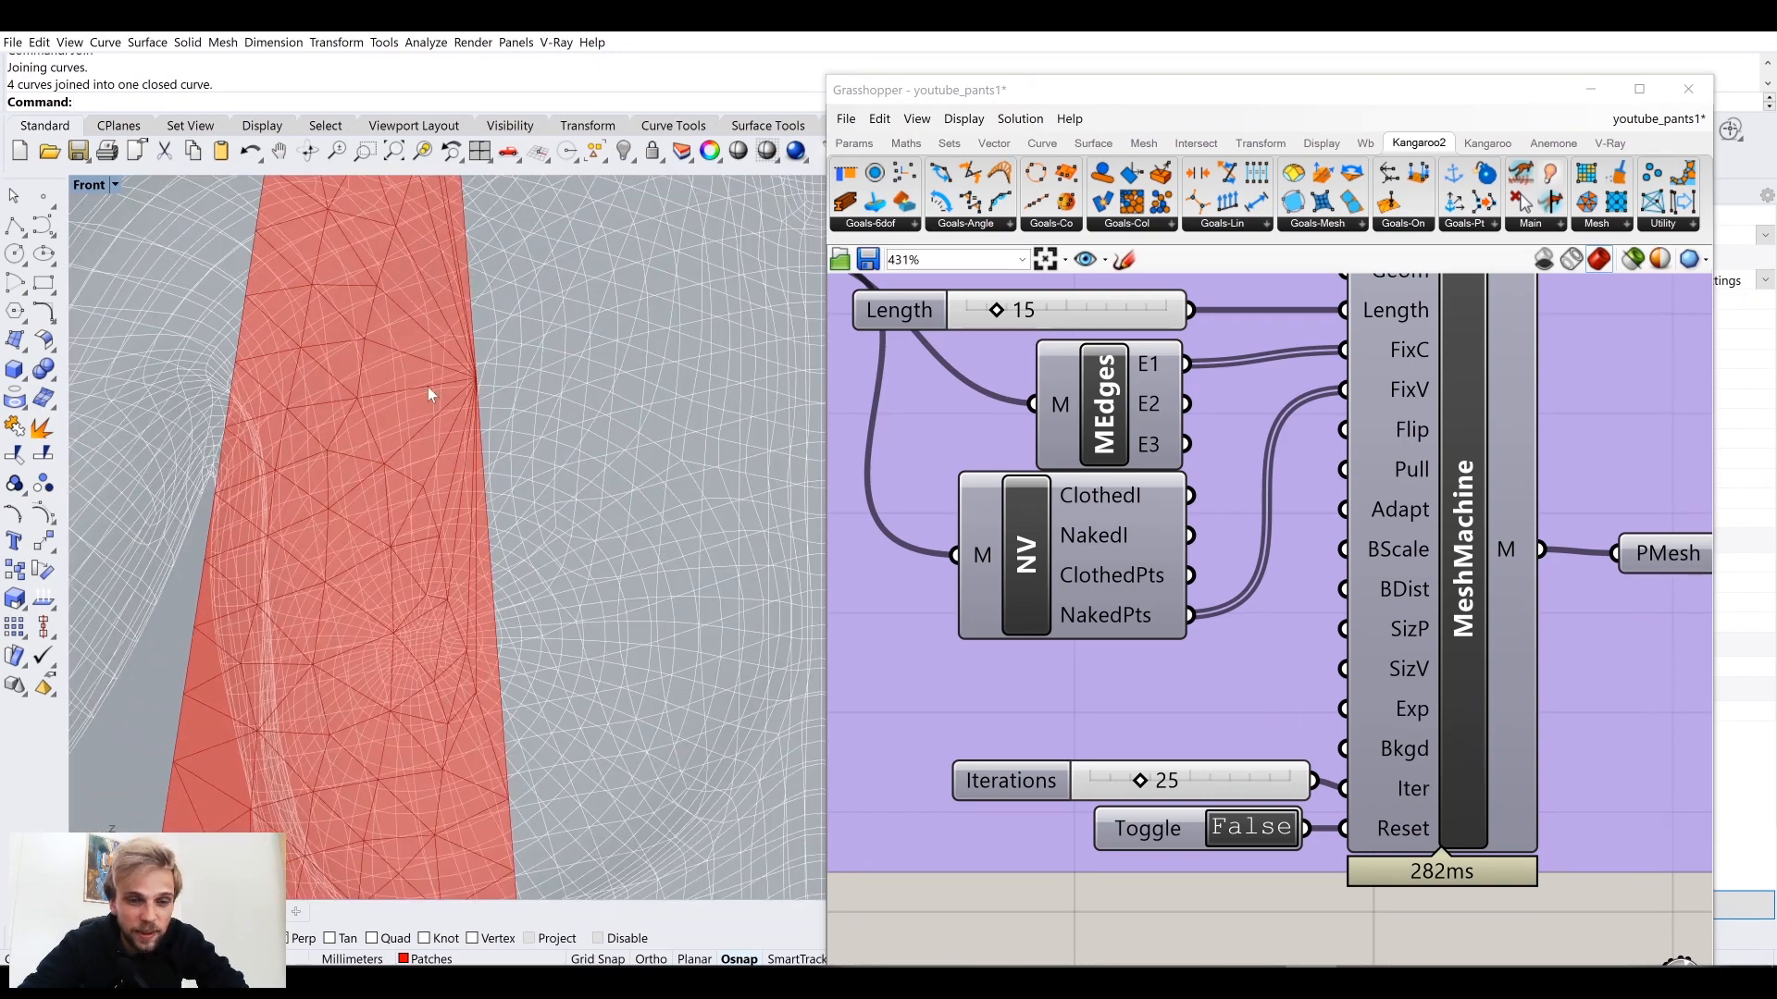
Step: Set the MeshMachine's Length slider to 14
right_drag(587, 375, 540, 515)
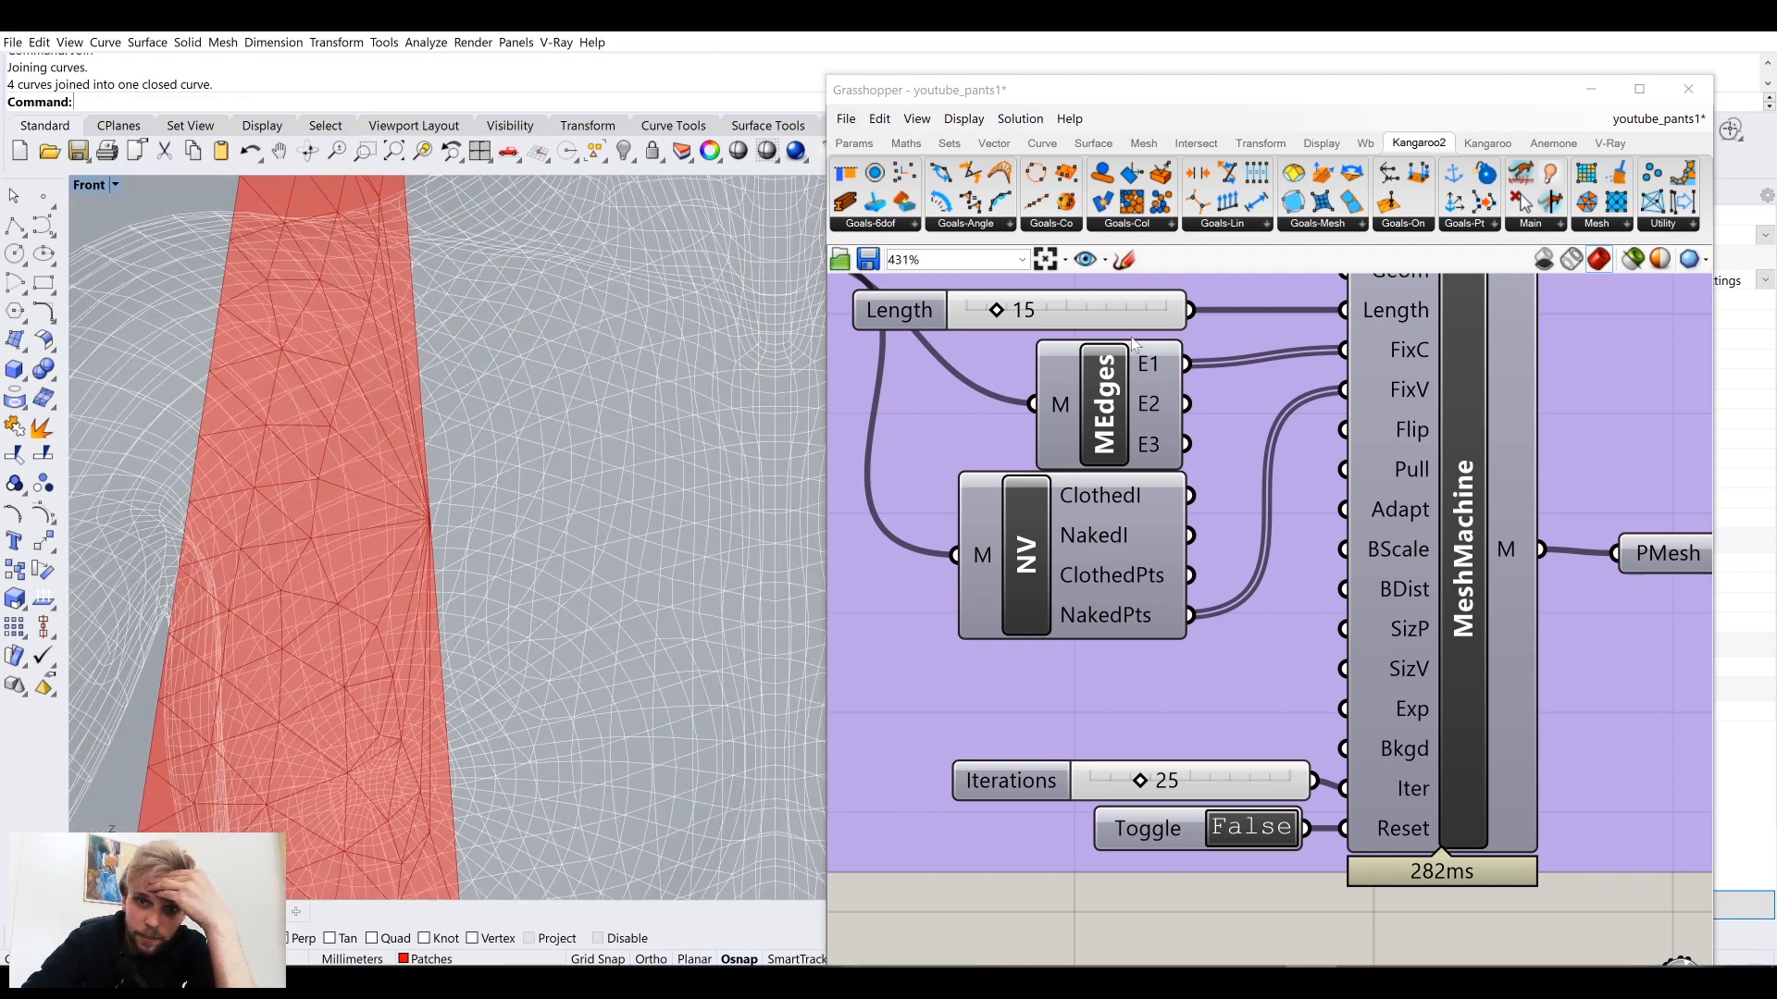
right_drag(1108, 345, 1115, 393)
double_click(1091, 396)
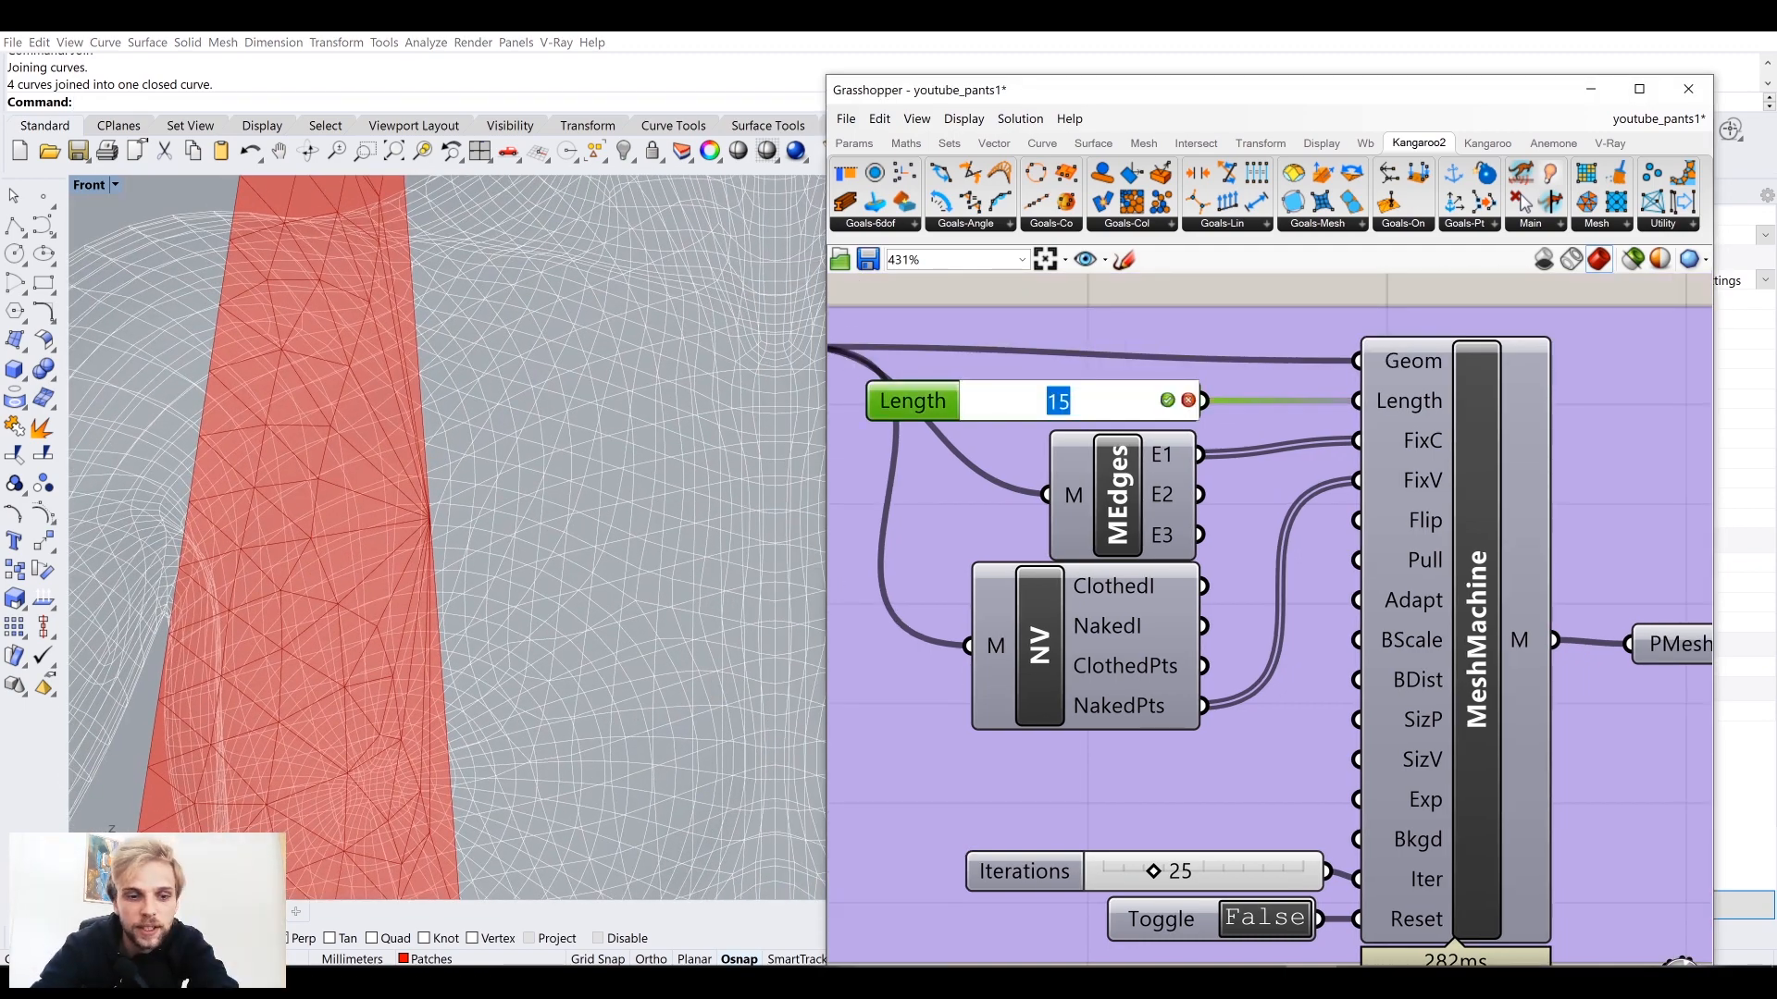
text(14)
key(Return)
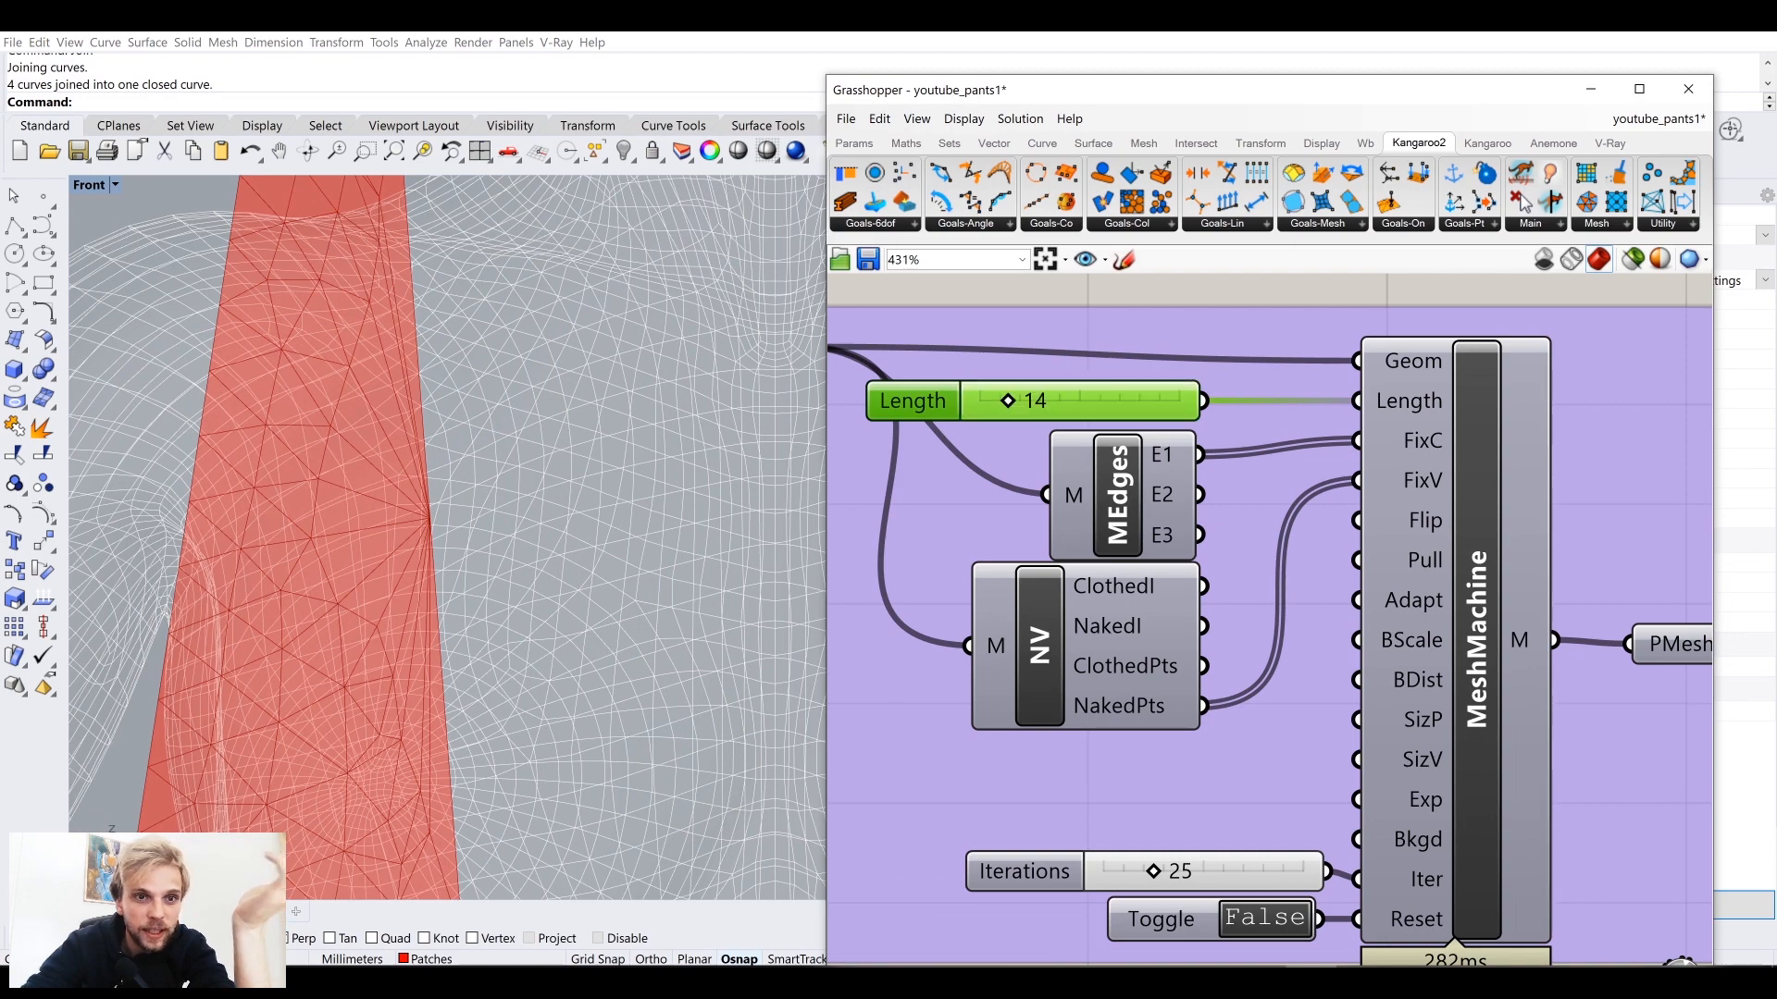
Step: Disconnect the remeshed Mesh parameter's output from the Project component's geometry input
scroll(910, 509, down, 3)
scroll(930, 539, down, 6)
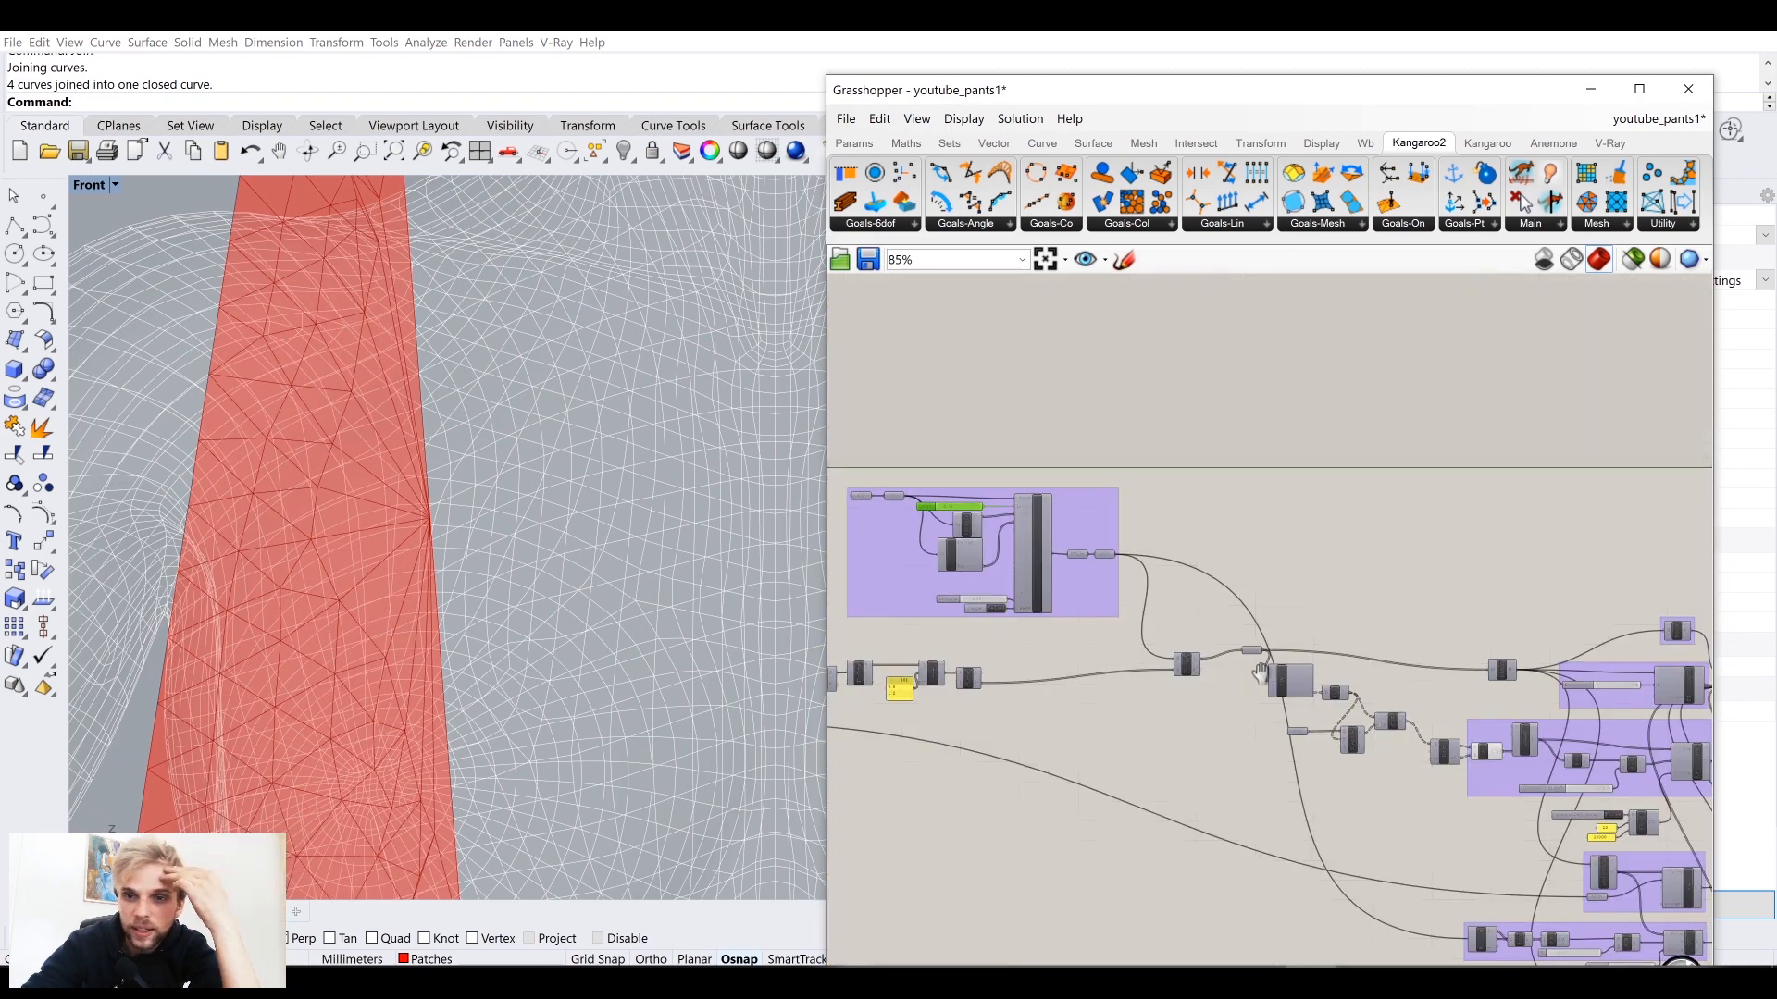
right_drag(1153, 603, 992, 496)
scroll(985, 487, up, 4)
right_drag(1034, 617, 1153, 683)
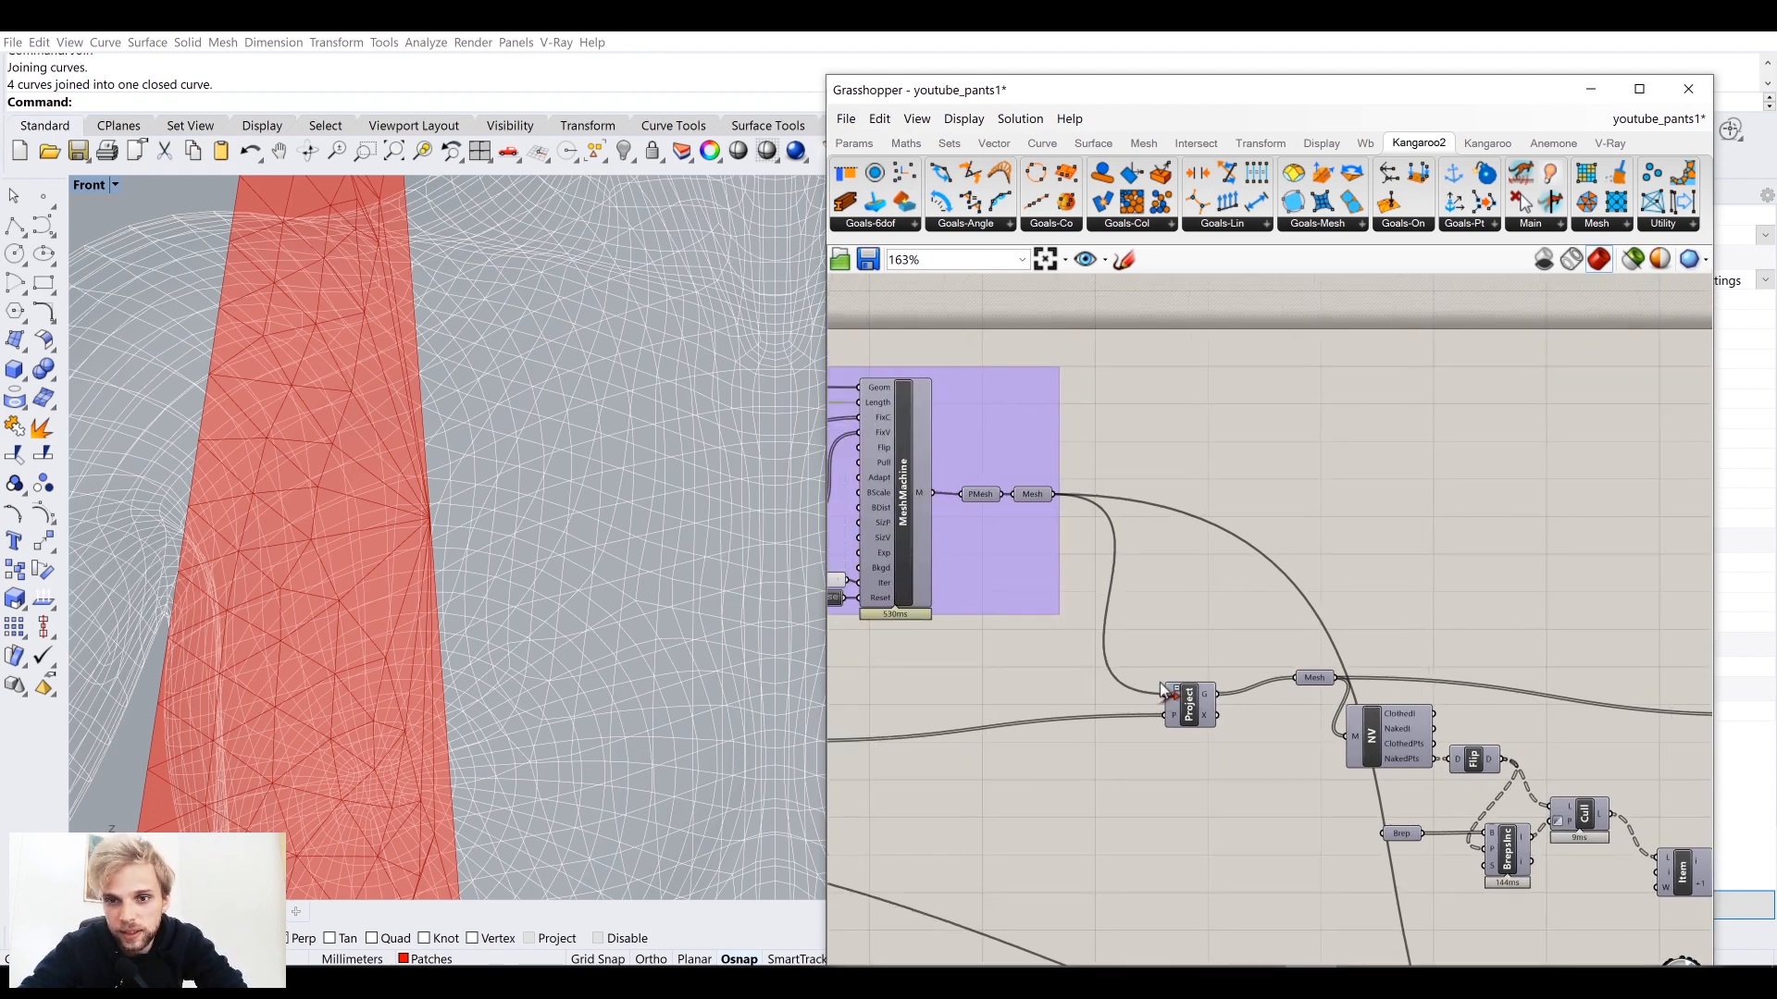
ctrl+drag(1155, 691, 1055, 495)
Step: Turn on the preview of the Mesh parameter that follows the MeshMachine and PMesh
scroll(1043, 625, down, 1)
scroll(1040, 616, down, 2)
right_drag(1001, 579, 1138, 608)
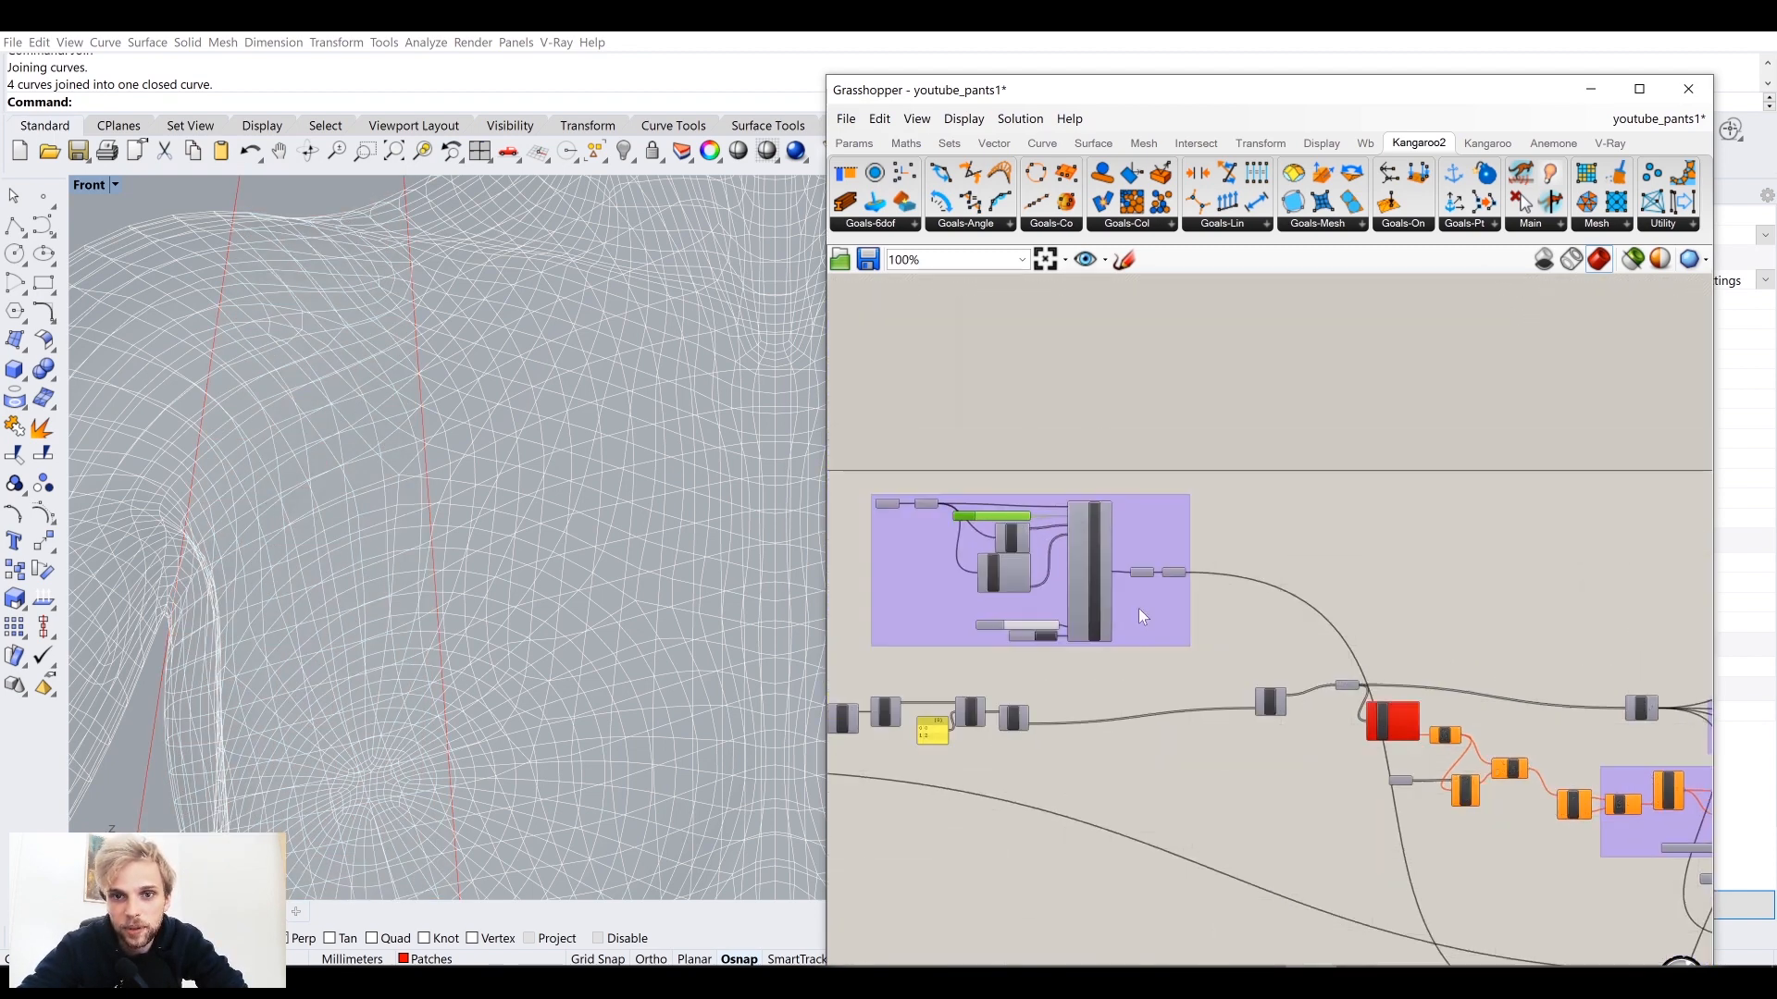
scroll(1145, 565, up, 7)
click(1140, 594)
click(1234, 591)
middle_click(1234, 590)
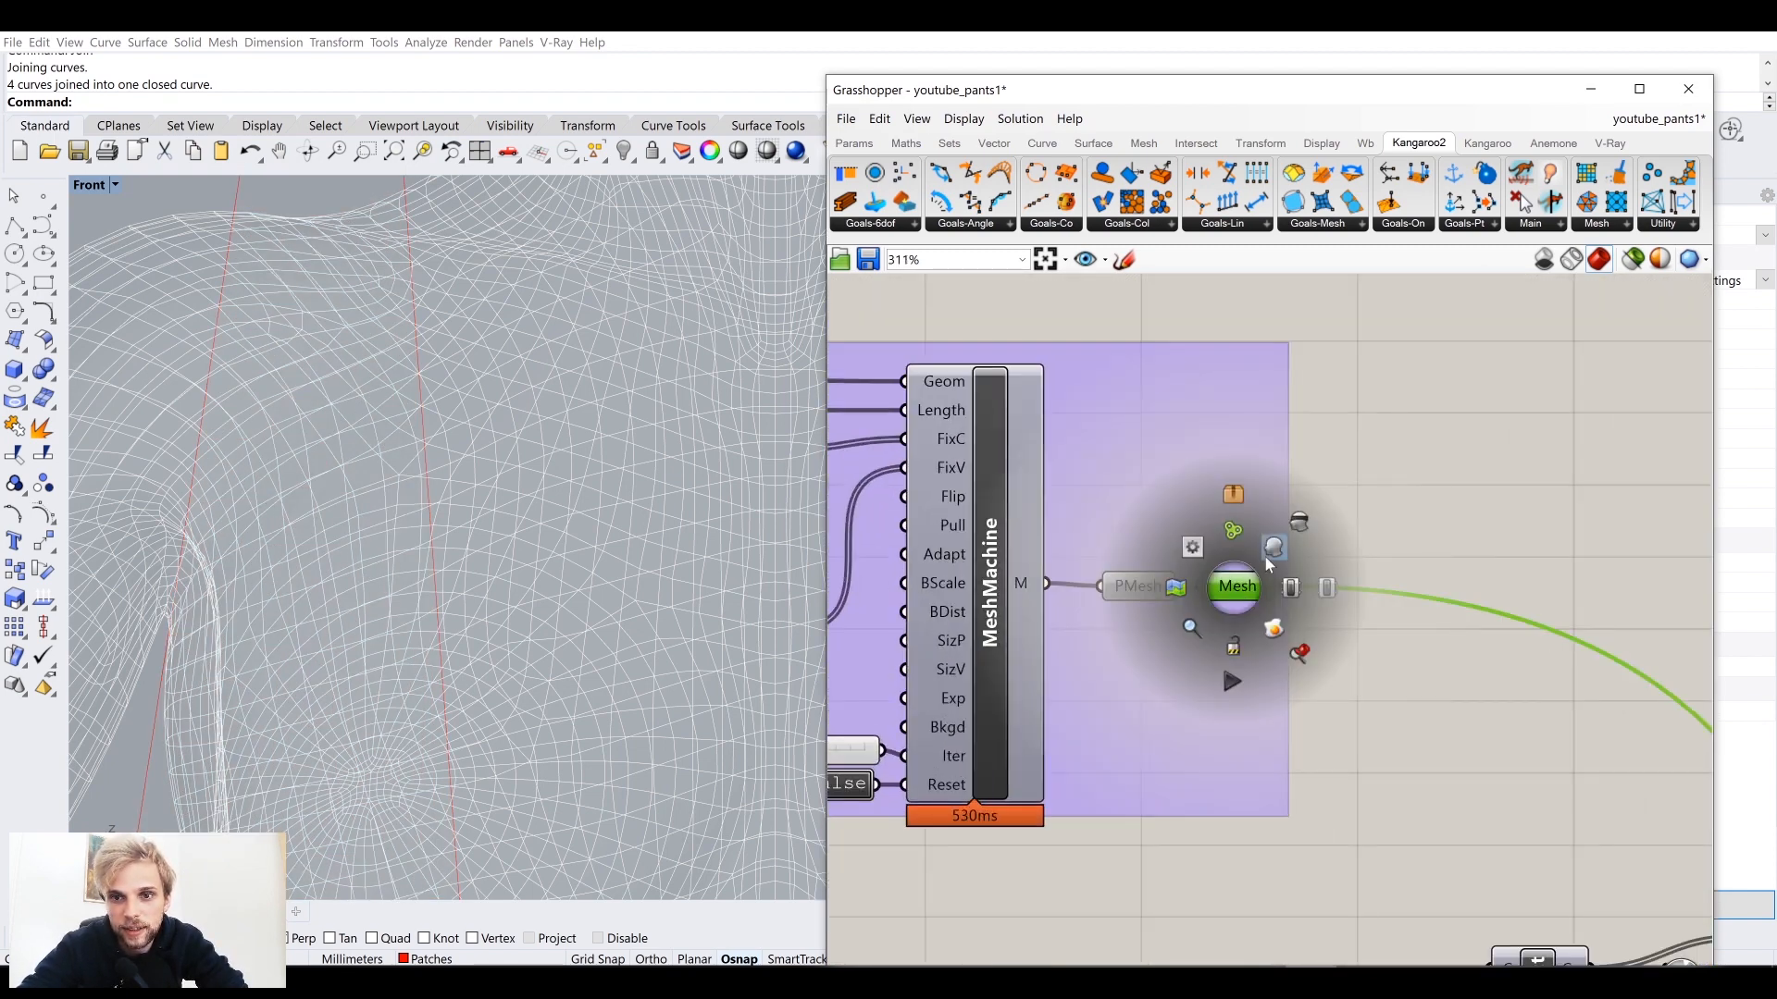
click(1265, 540)
click(1447, 540)
Step: Inspect the mesh around the chest corner and set the MeshMachine's Length slider to 16
scroll(1448, 541, down, 4)
scroll(527, 490, down, 5)
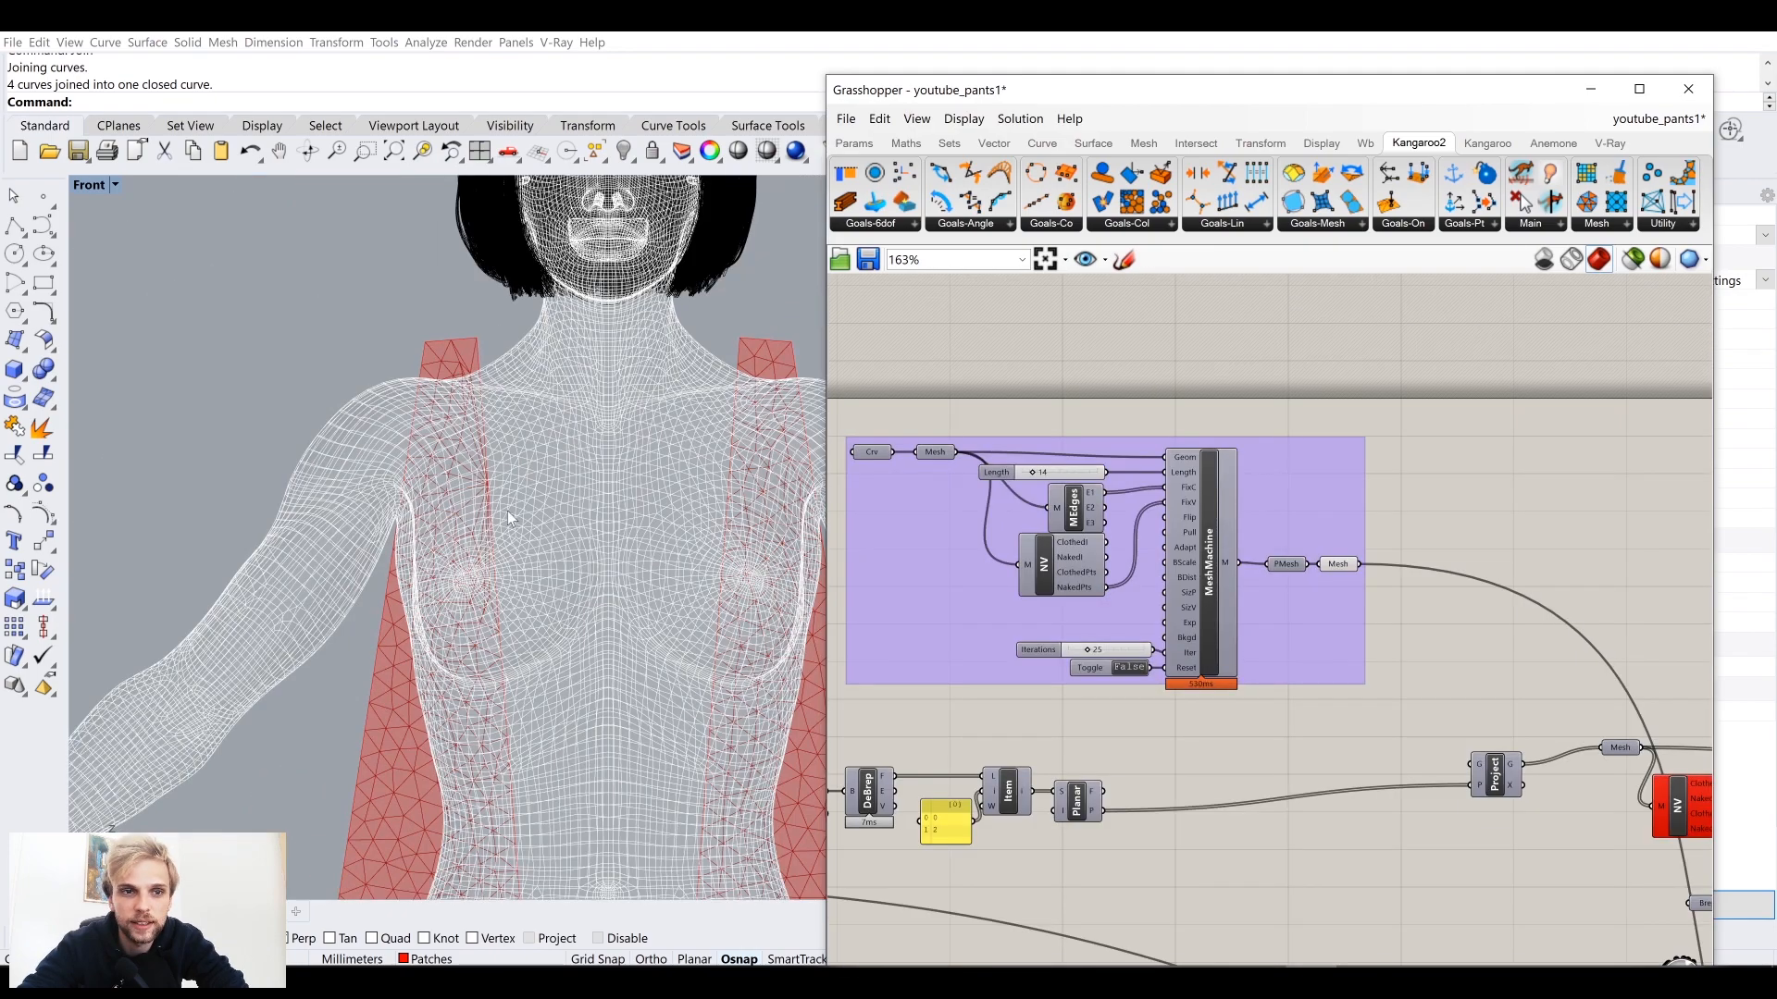
scroll(408, 435, up, 10)
scroll(435, 433, down, 3)
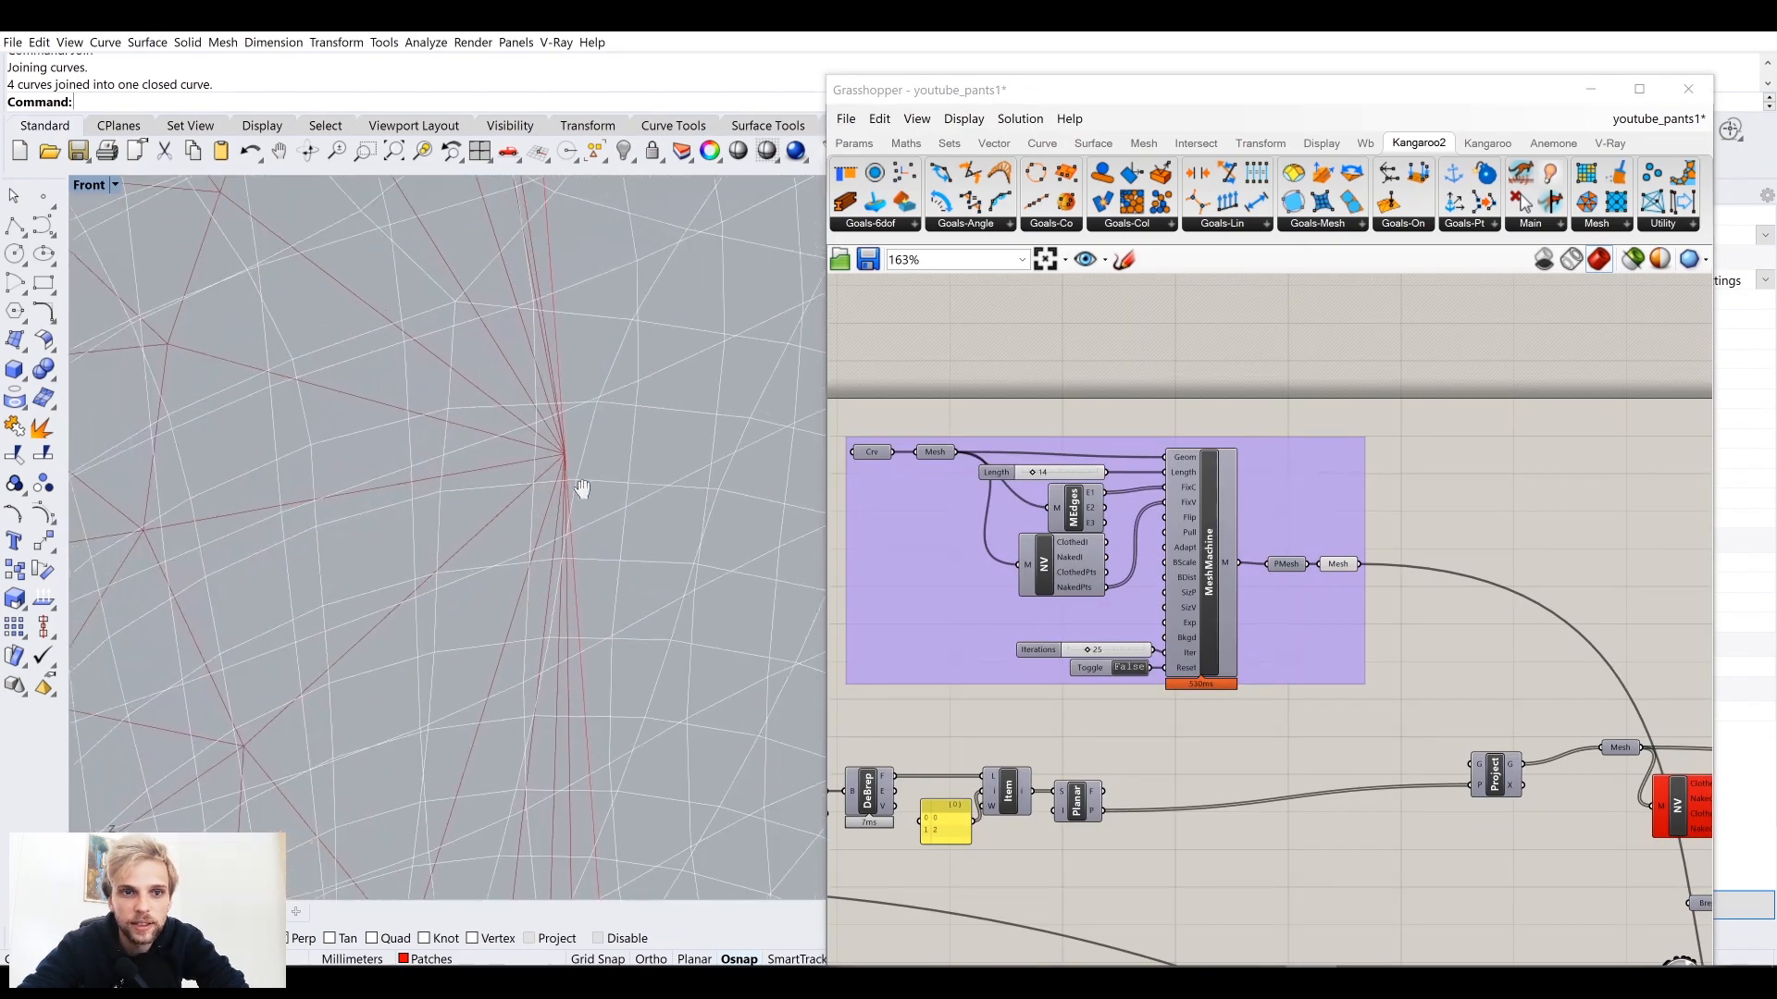
scroll(1009, 463, up, 4)
double_click(1036, 472)
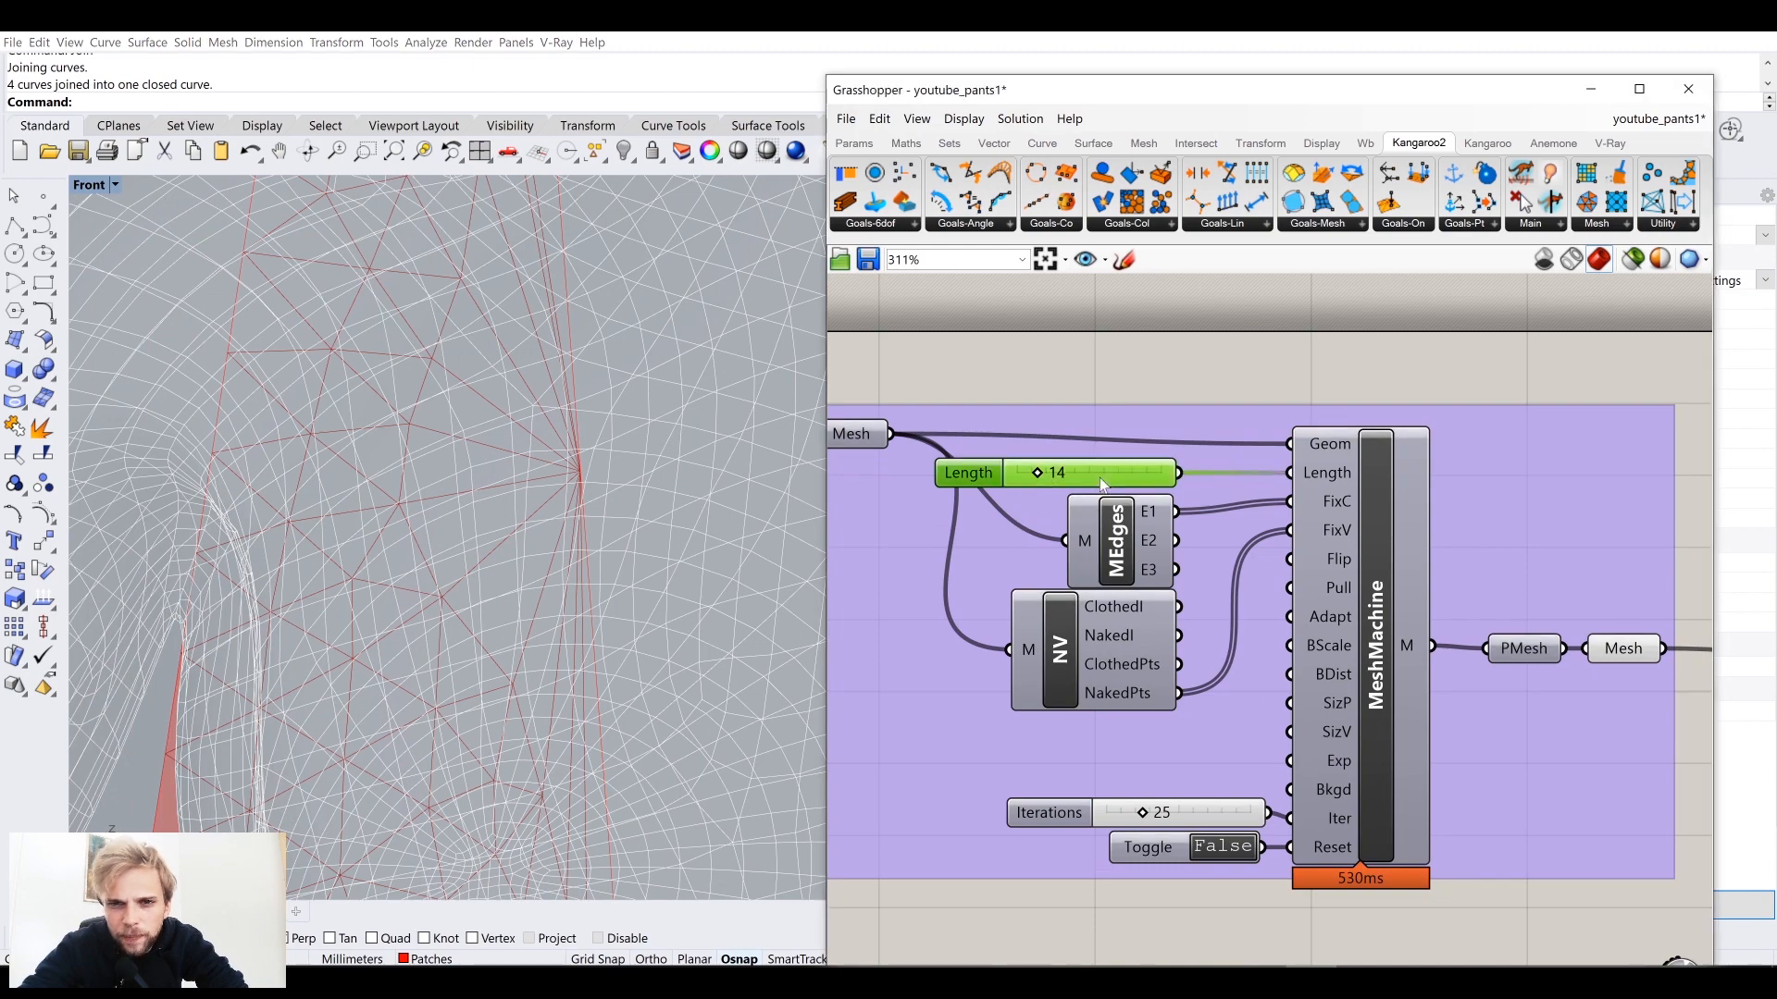
text(1)
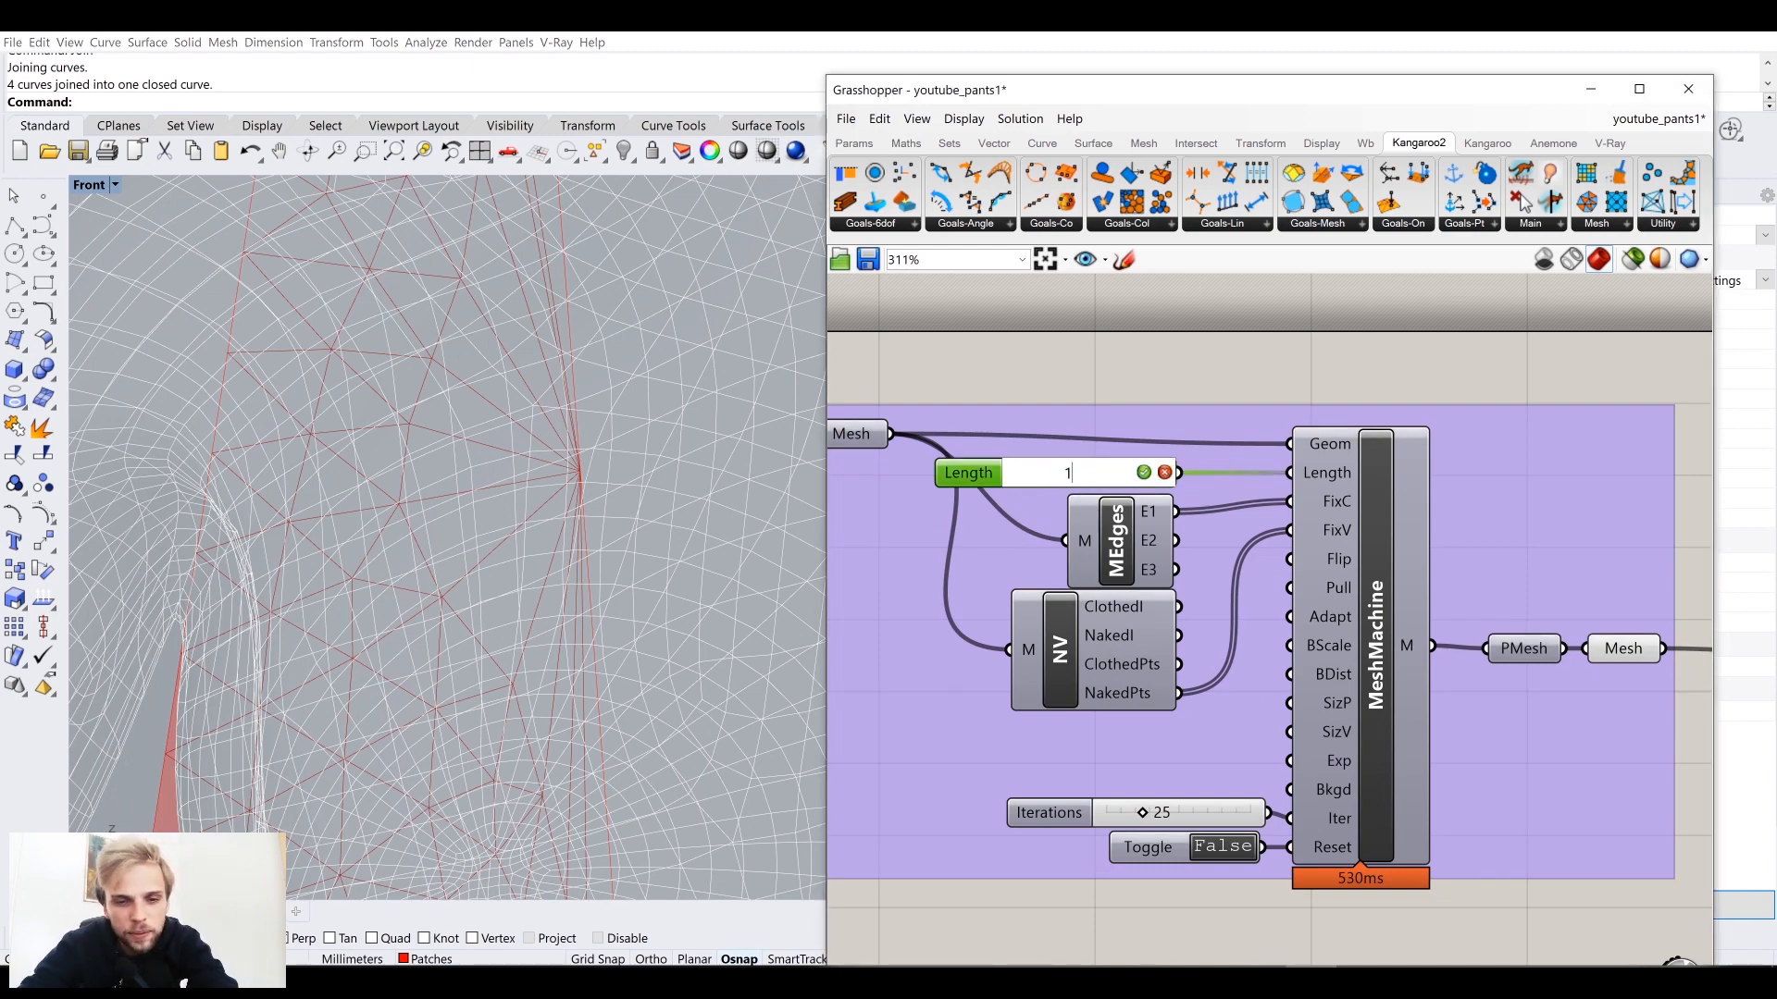
text(6)
key(Return)
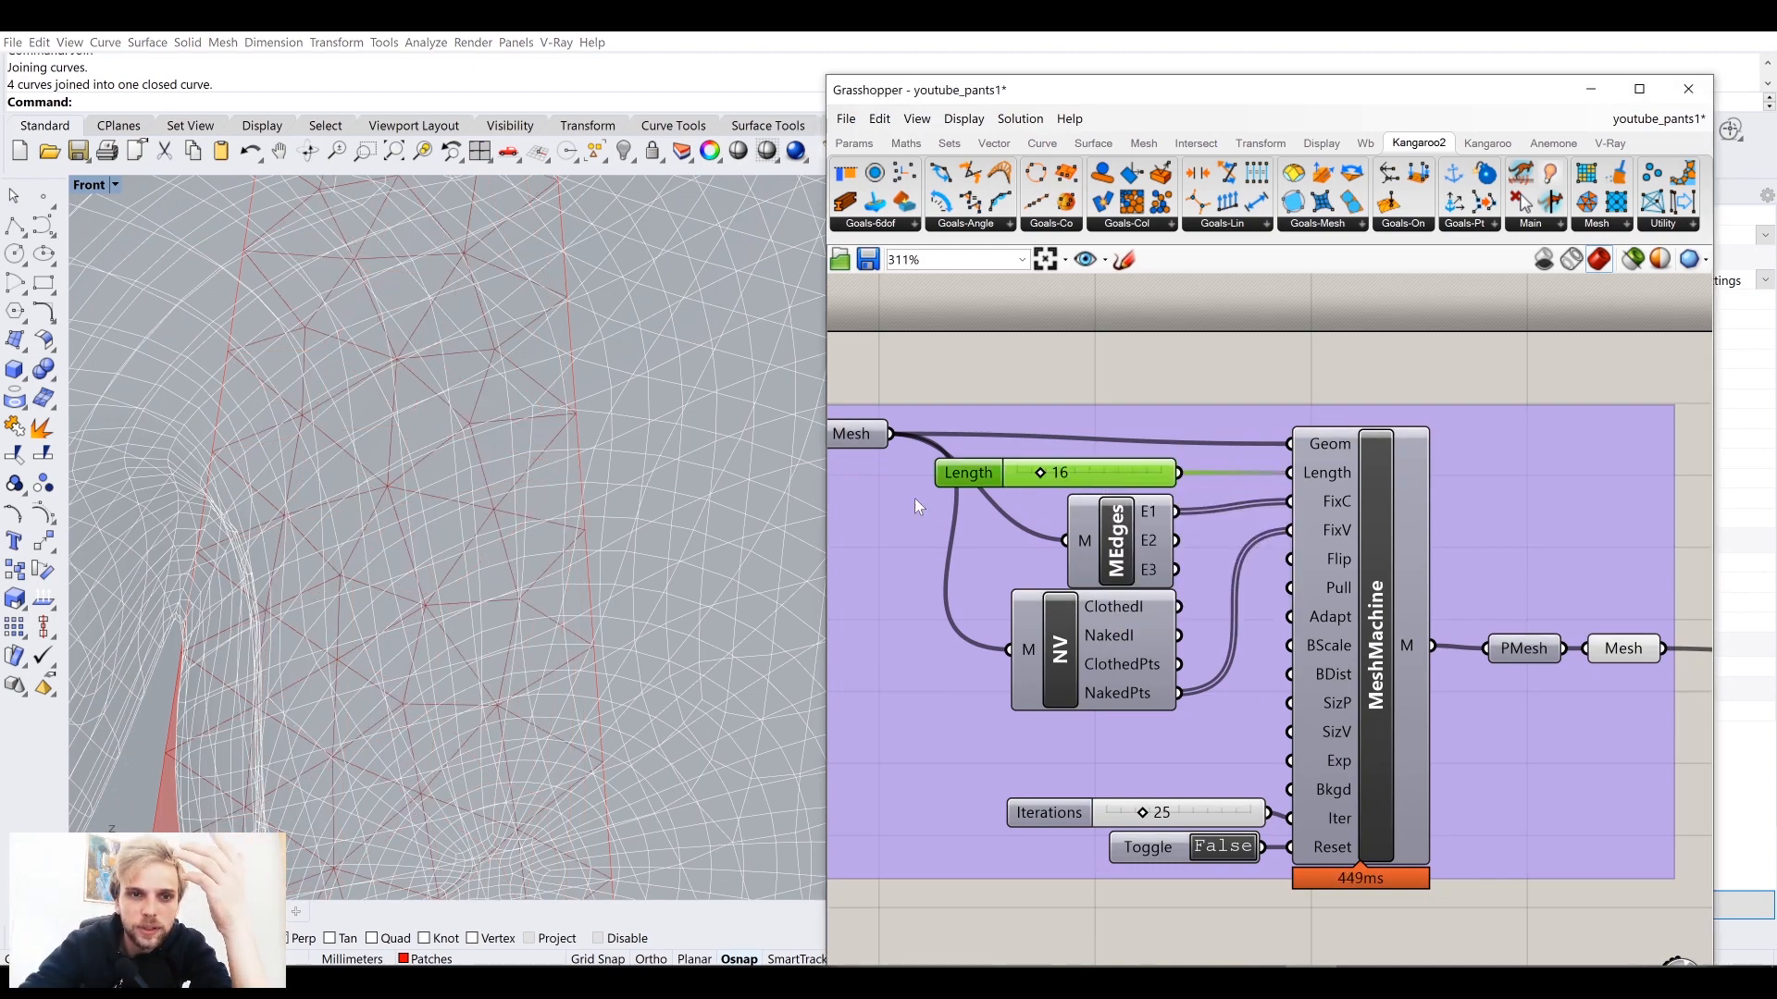
Step: Examine the triangulation from torso to lower leg, and select the outline curve at the outer leg's corner point
scroll(571, 507, down, 5)
scroll(571, 507, down, 8)
scroll(661, 569, up, 5)
scroll(661, 569, down, 5)
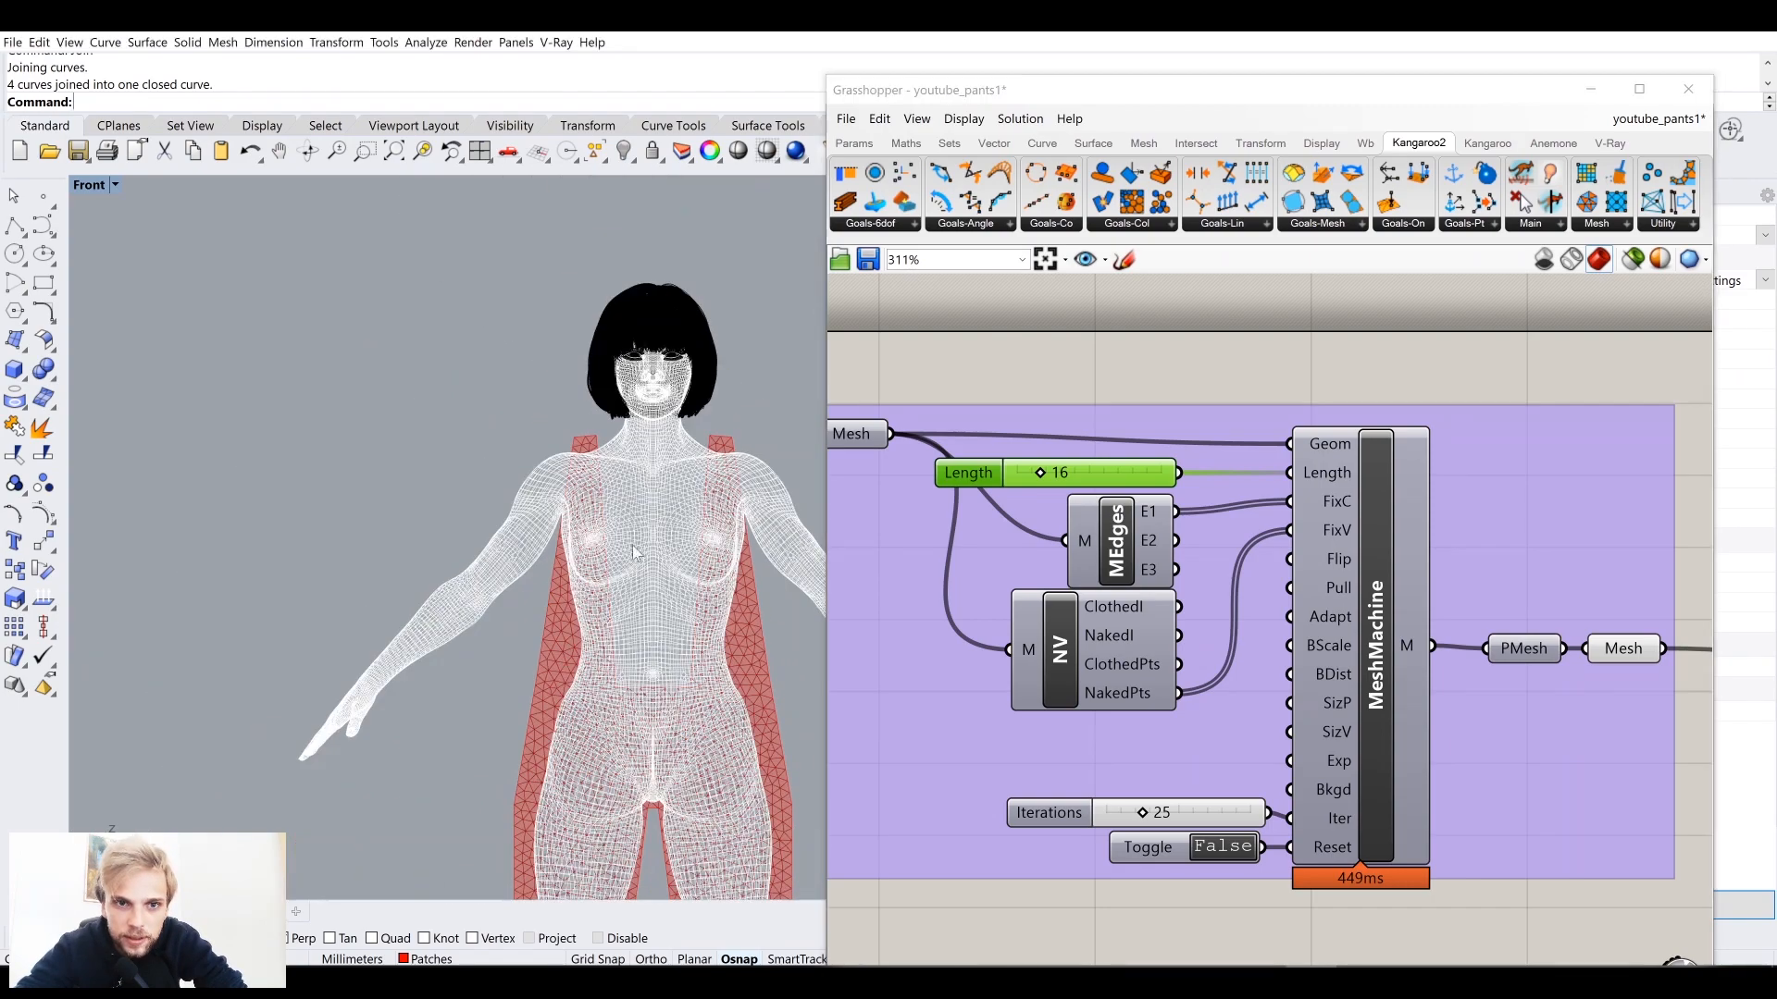
right_drag(653, 561, 598, 357)
scroll(623, 639, down, 1)
right_drag(592, 721, 627, 509)
scroll(539, 596, up, 8)
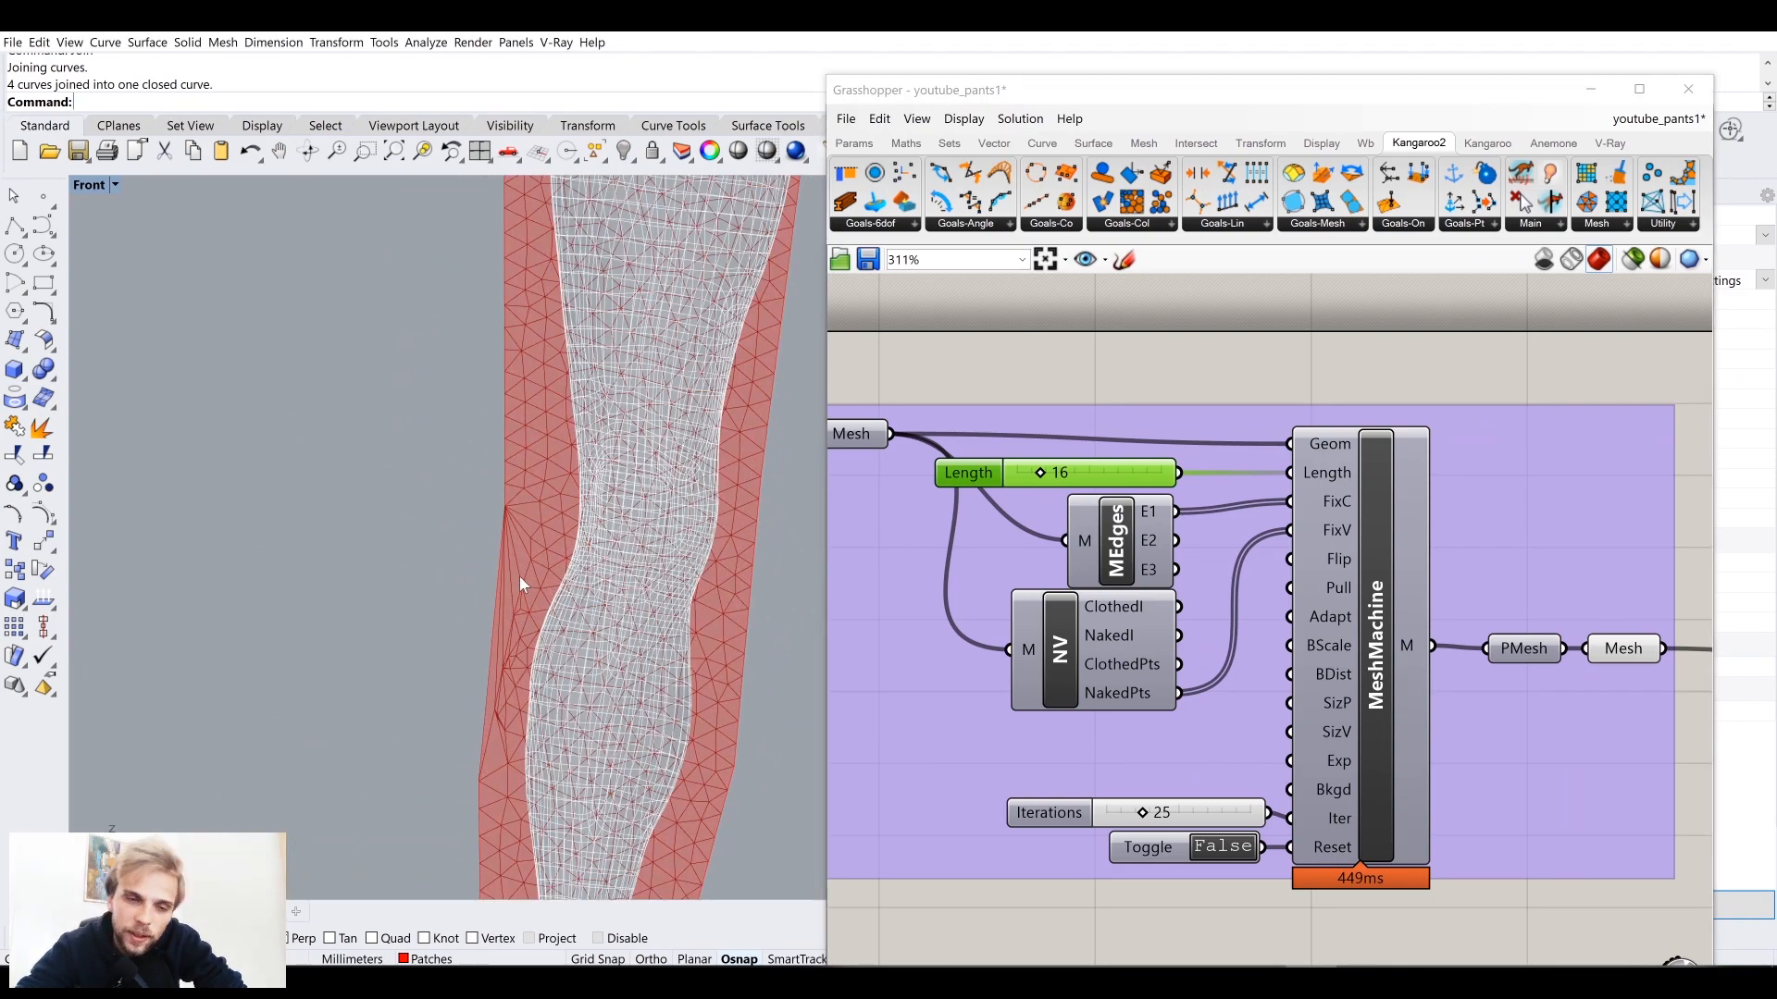
scroll(499, 555, up, 4)
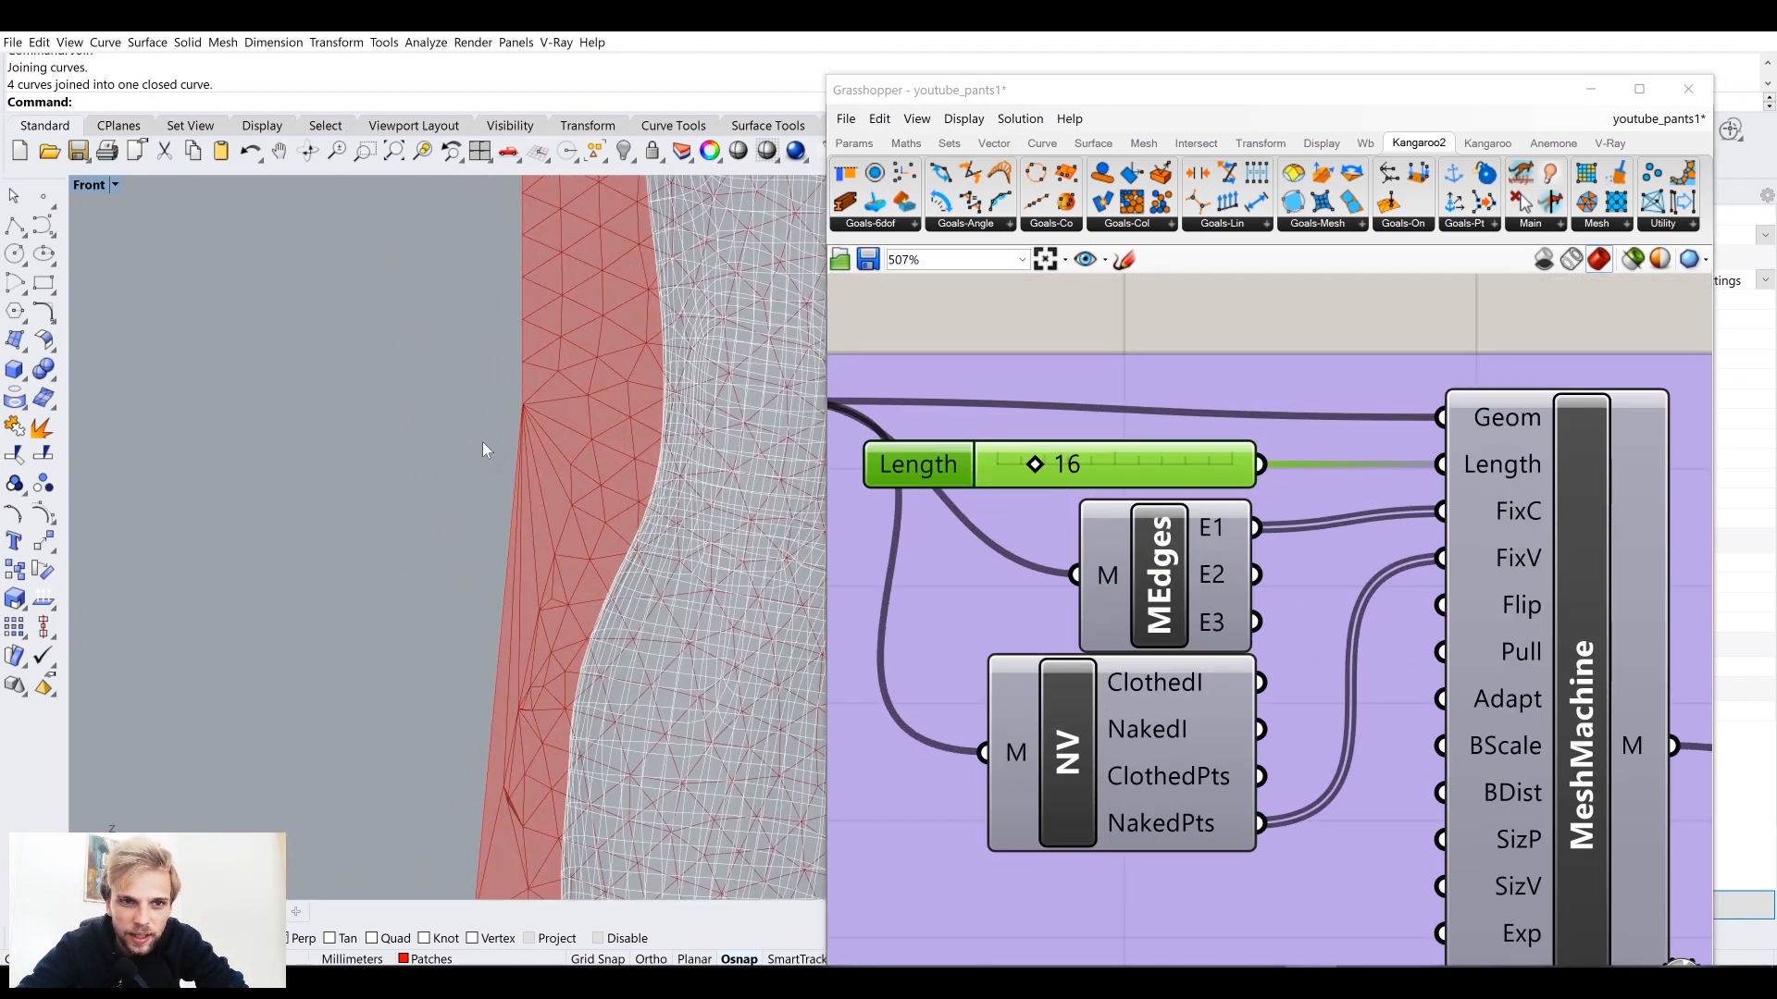
click(520, 459)
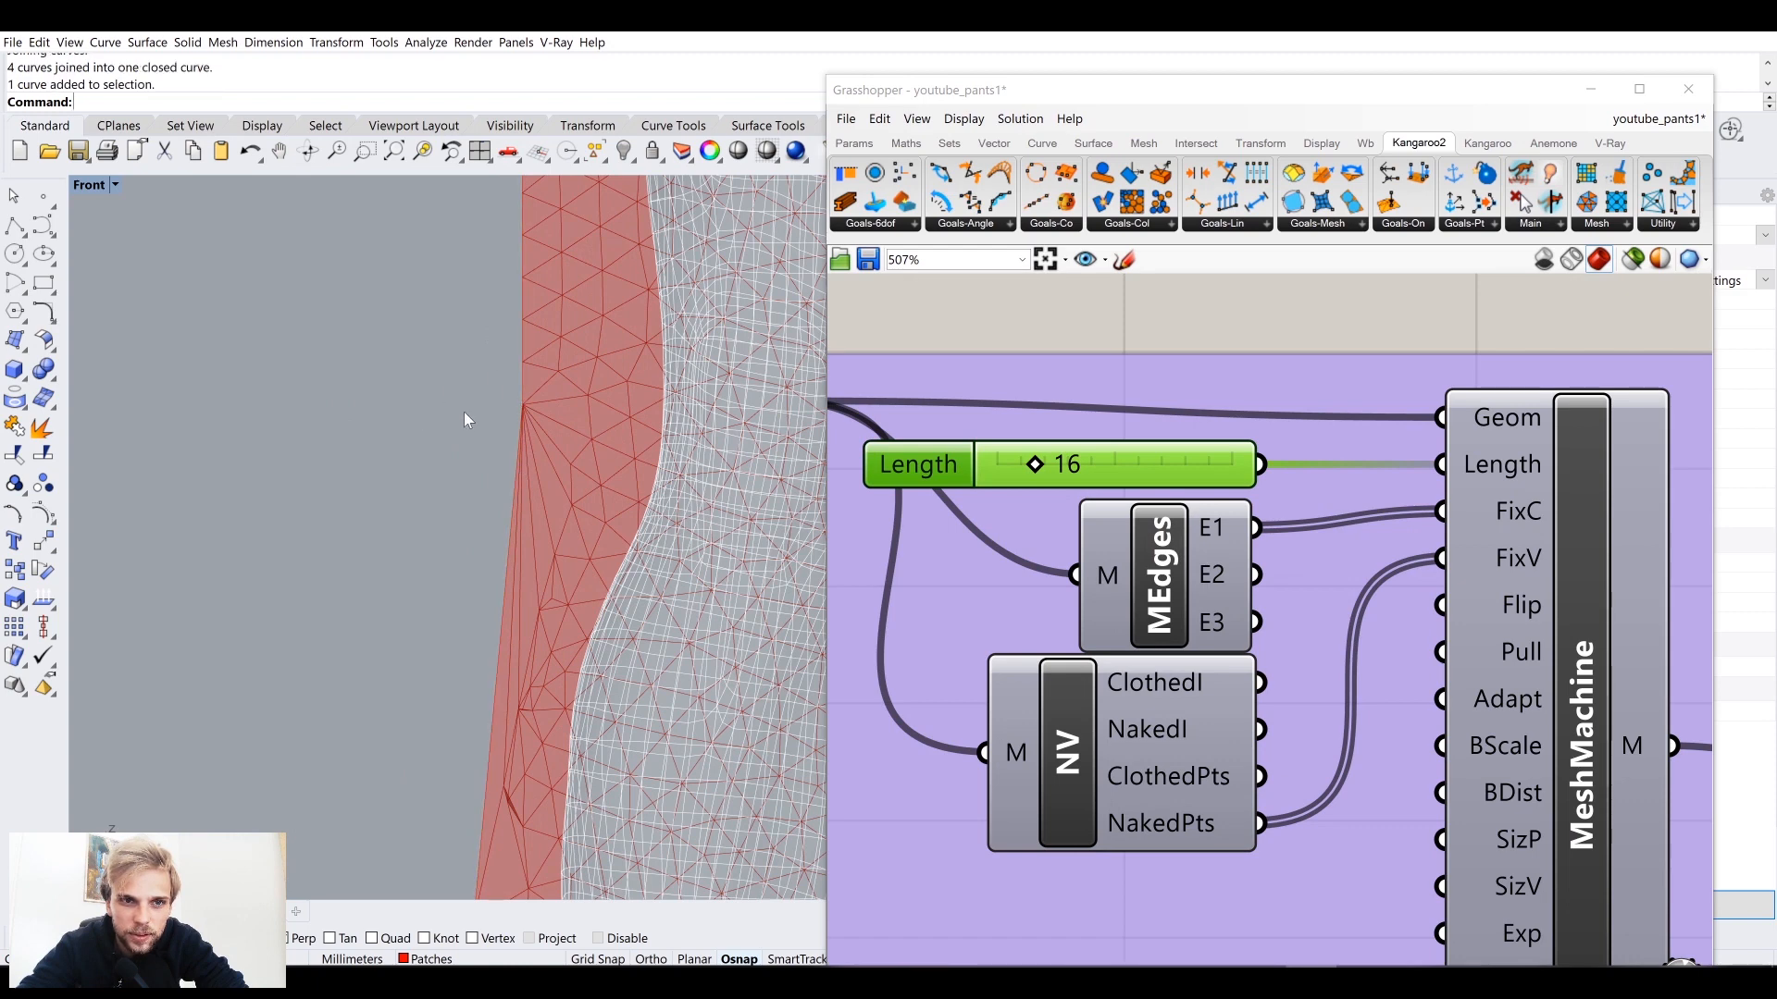
click(521, 460)
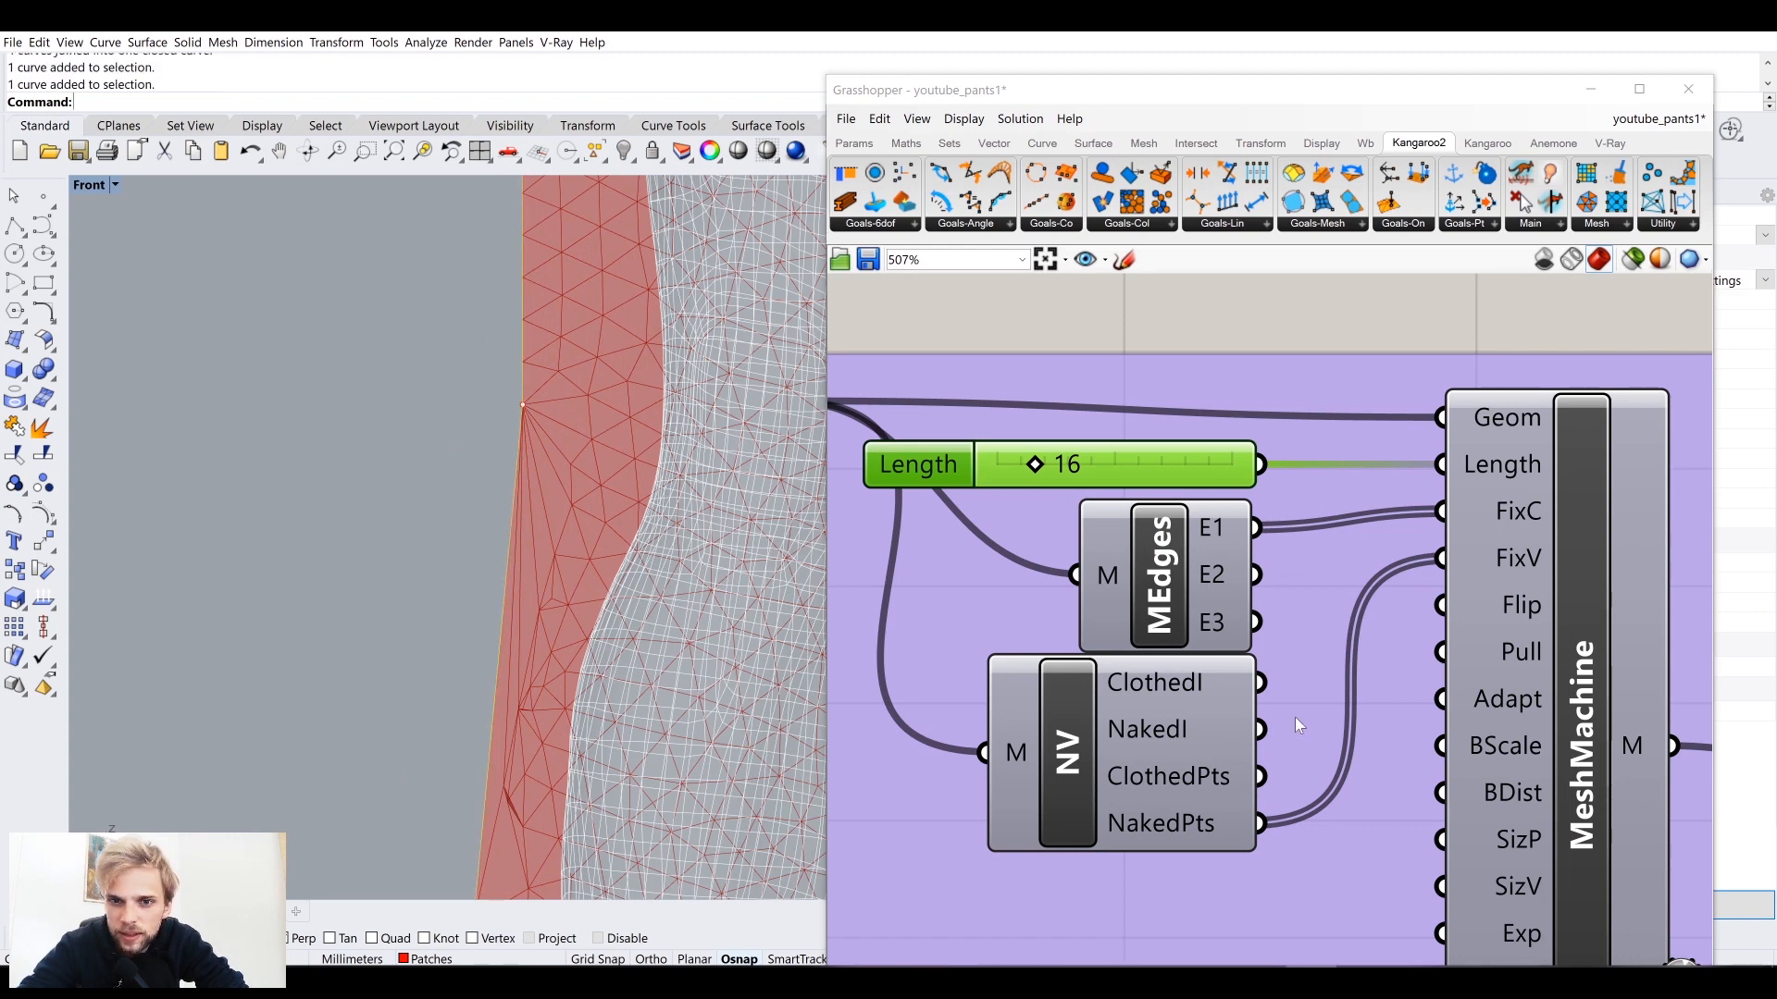
Step: Add a Discontinuity component, feed it from the Crv parameter and wire its points output into the MeshMachine's FixV input
scroll(1084, 694, down, 3)
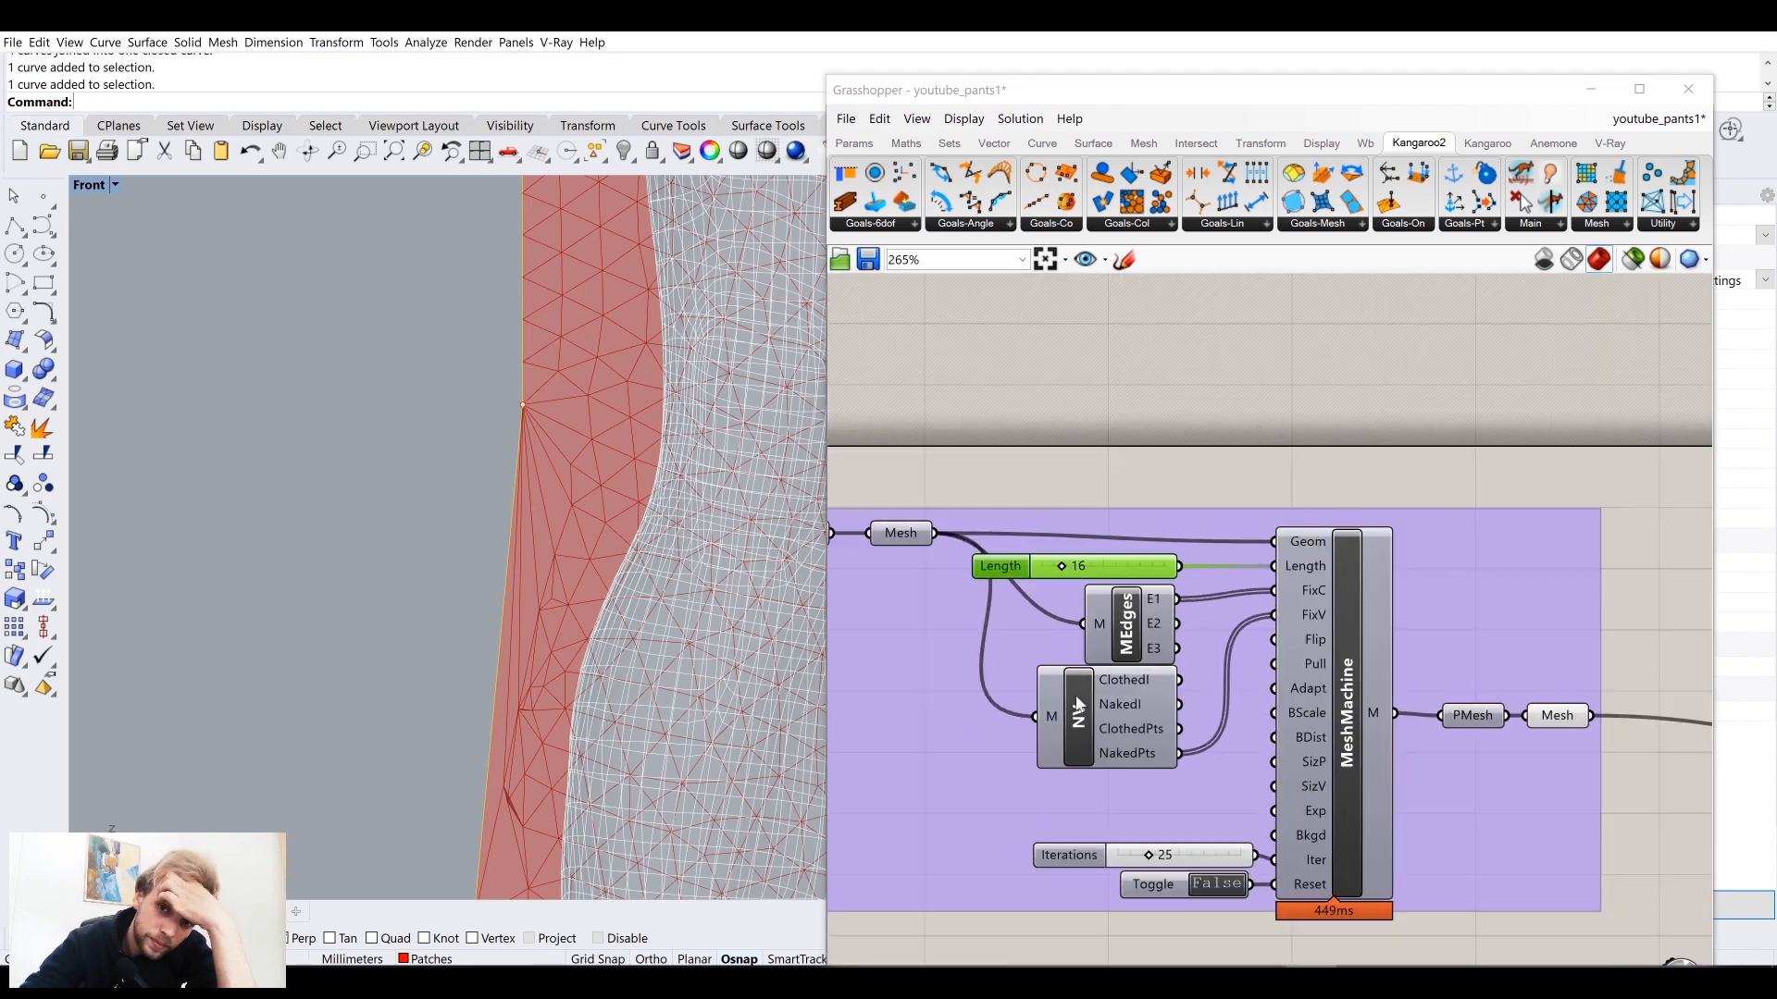
right_drag(1090, 696, 1205, 601)
right_drag(1029, 513, 1138, 567)
double_click(1058, 429)
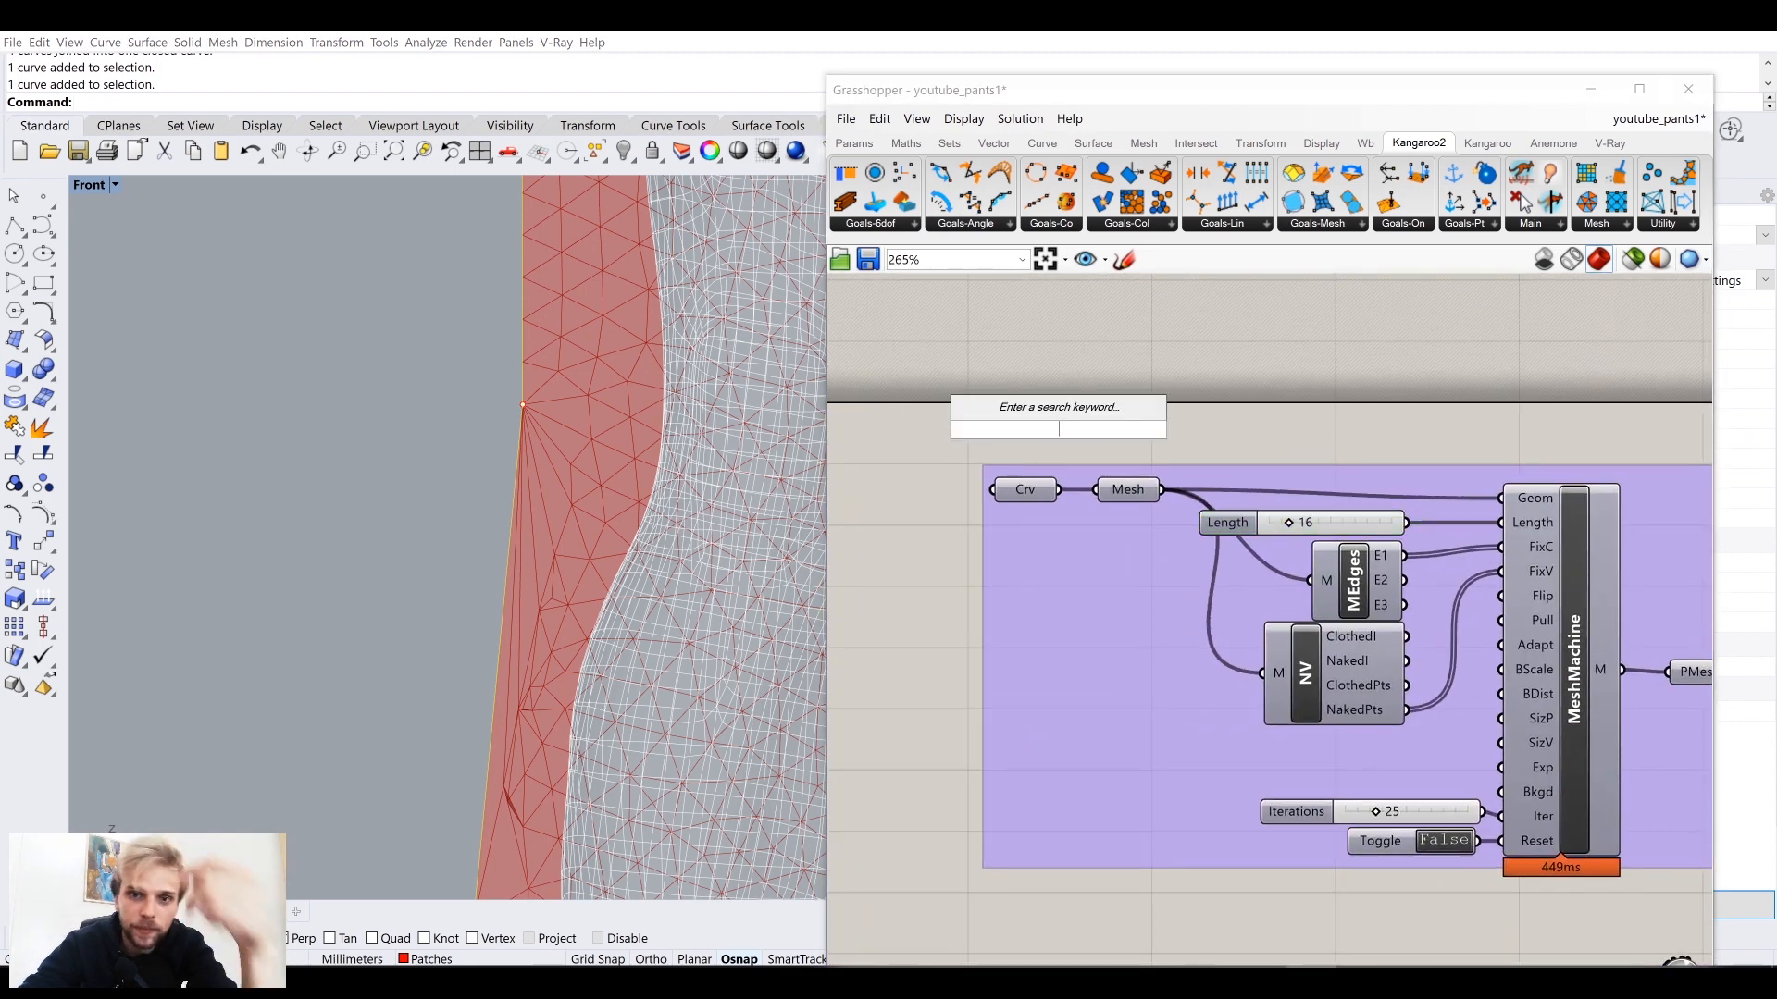
text(di)
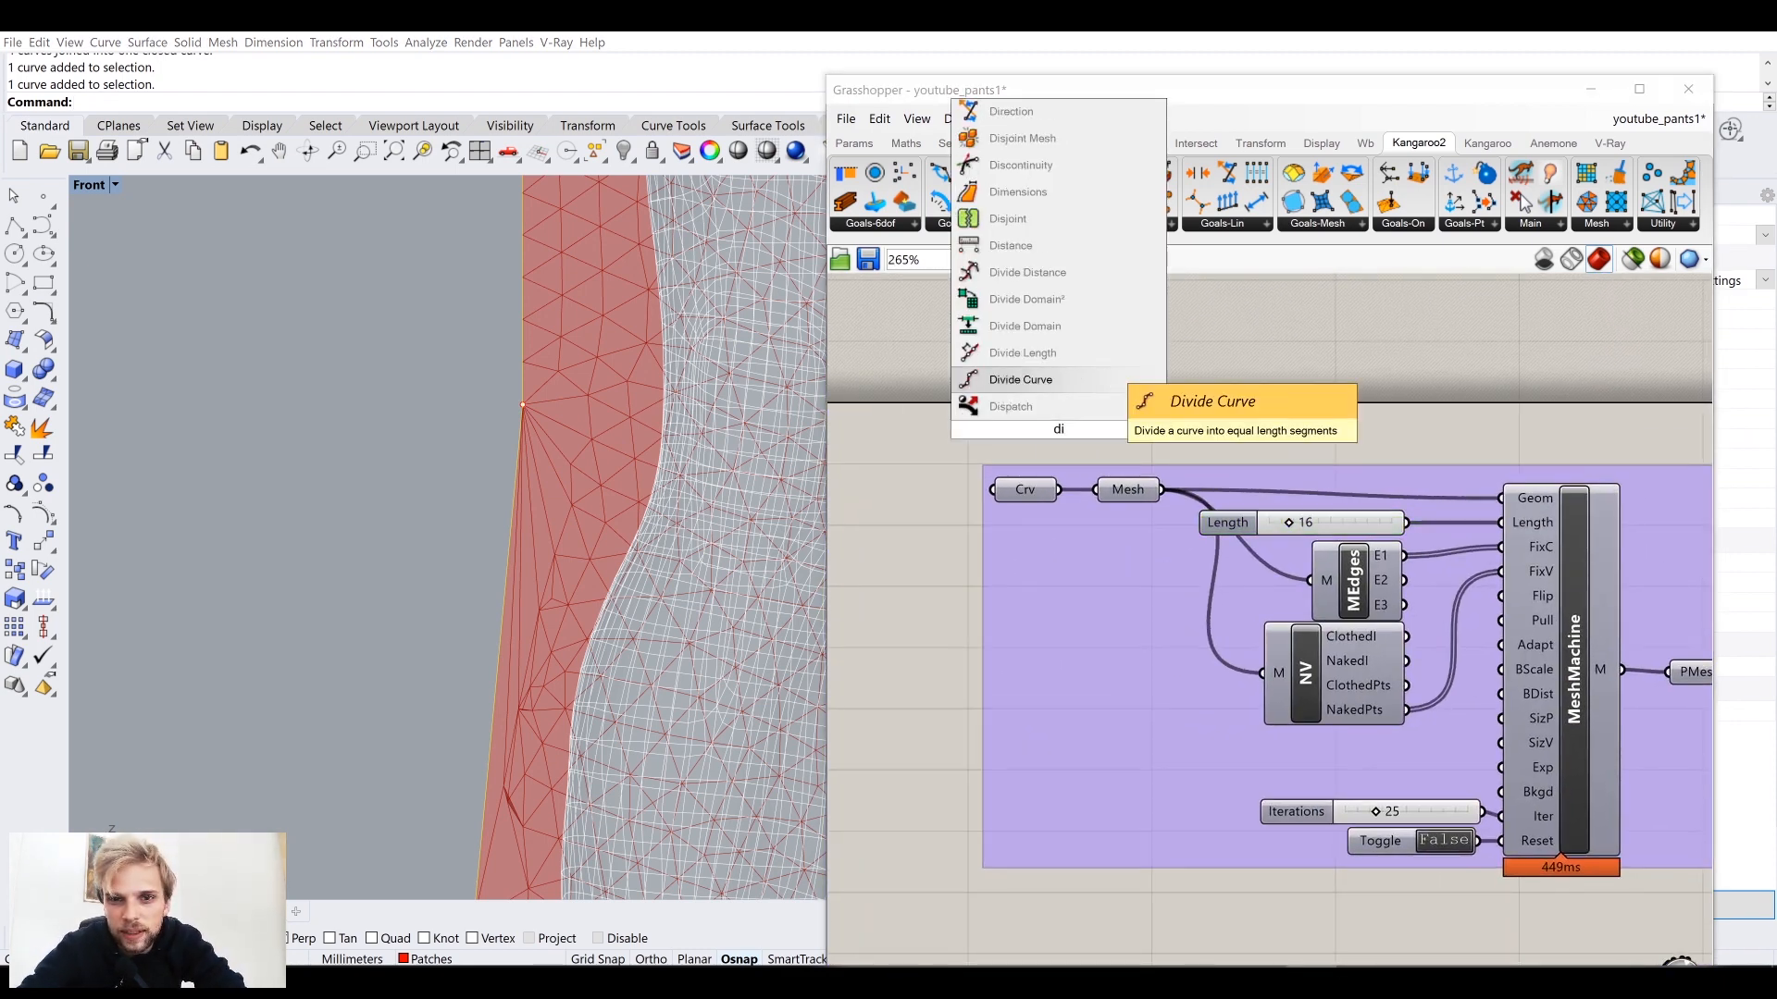
text(sc)
click(1081, 407)
click(1077, 438)
drag(1057, 427, 1081, 599)
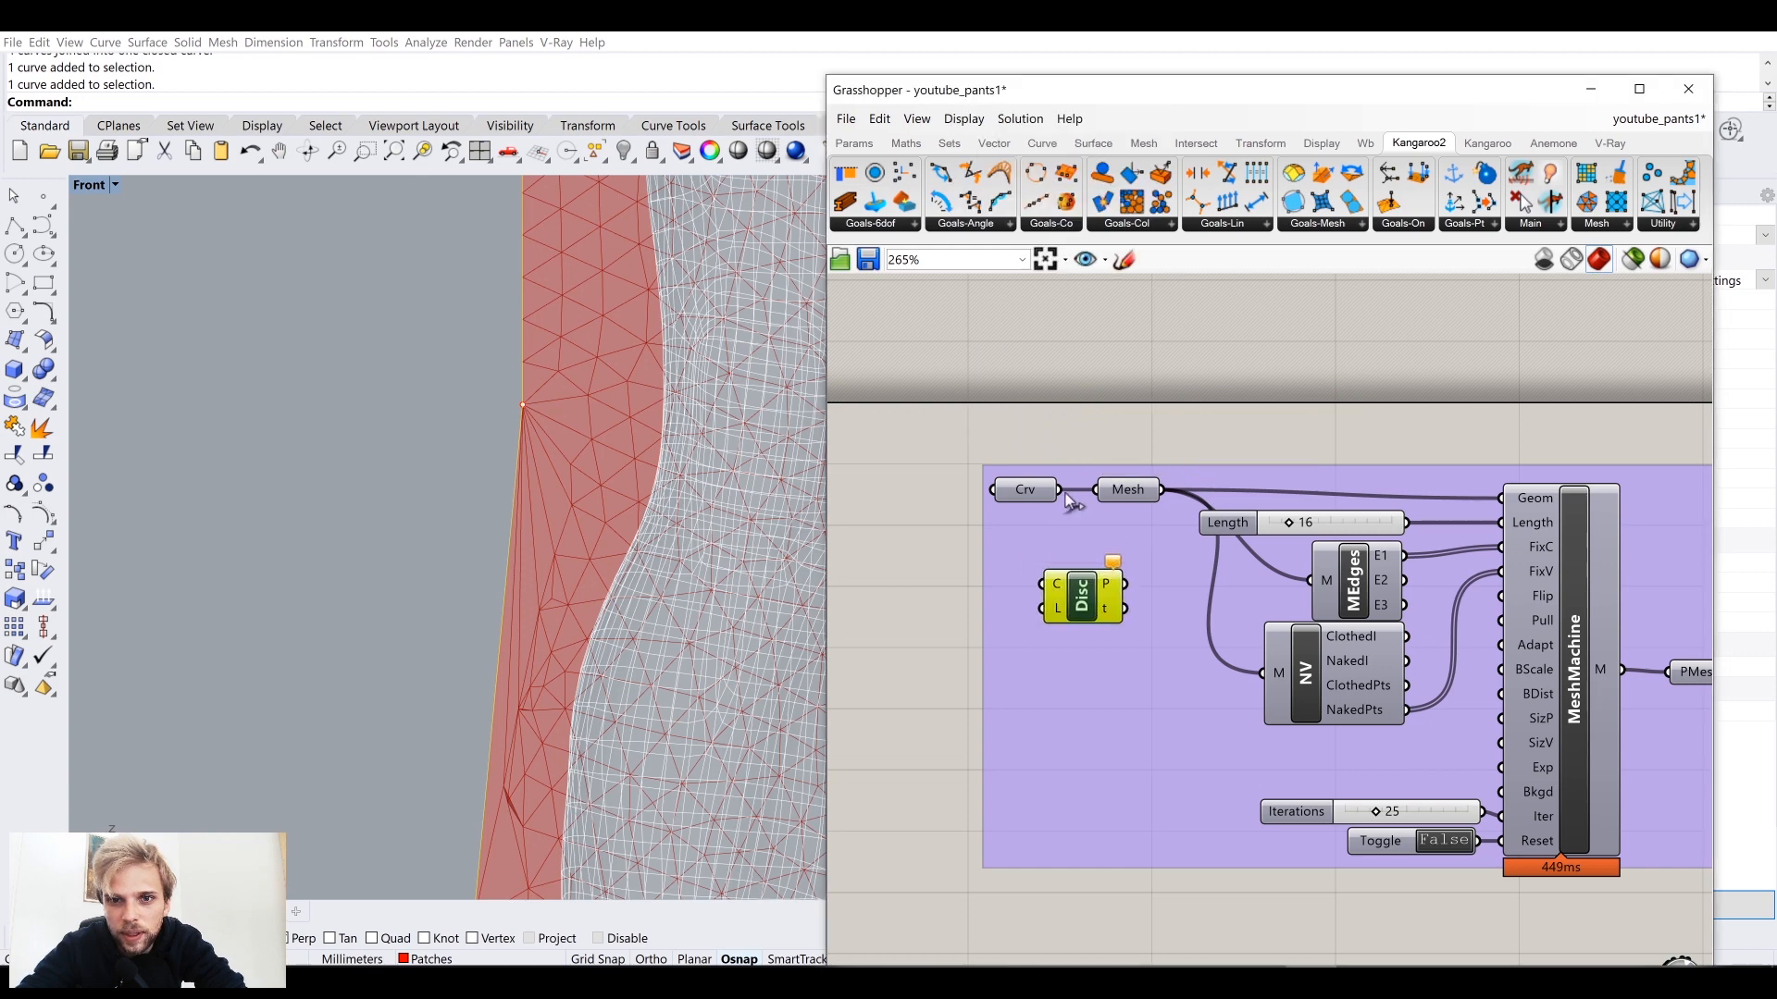
drag(1060, 489, 1520, 567)
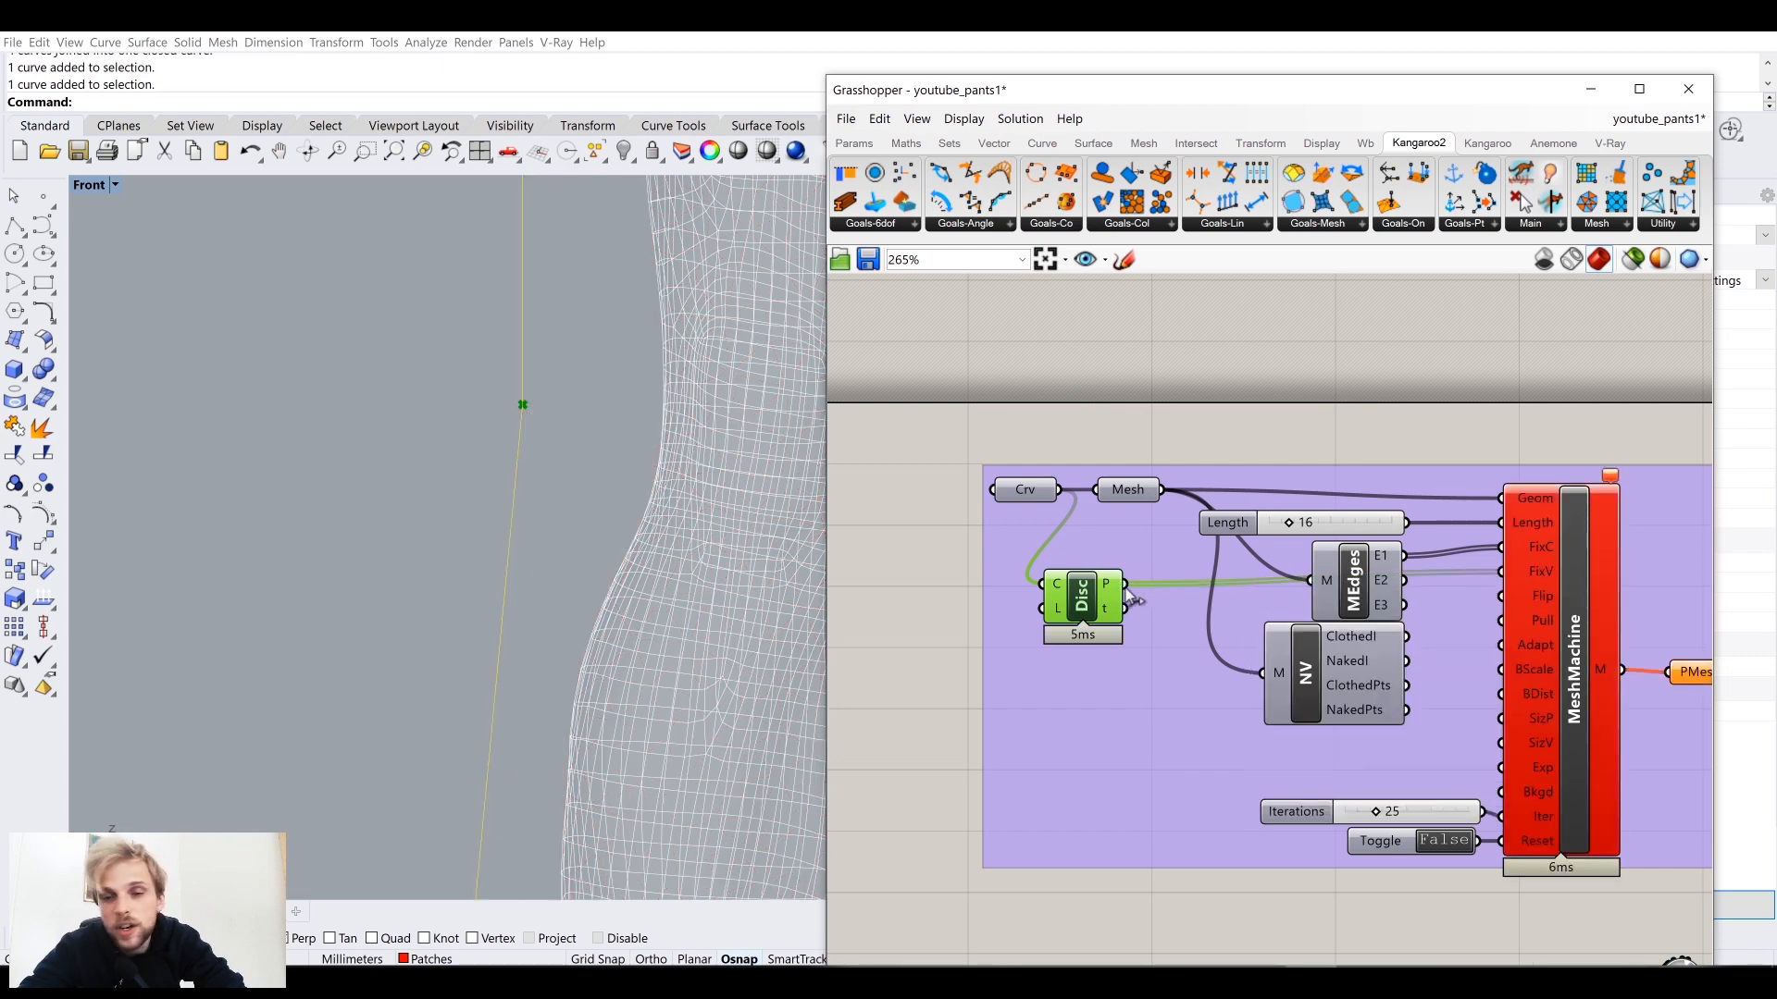
Step: Delete the Discontinuity component and reconnect NV's NakedPts output to the MeshMachine's FixV input
drag(1111, 600, 1114, 685)
key(Delete)
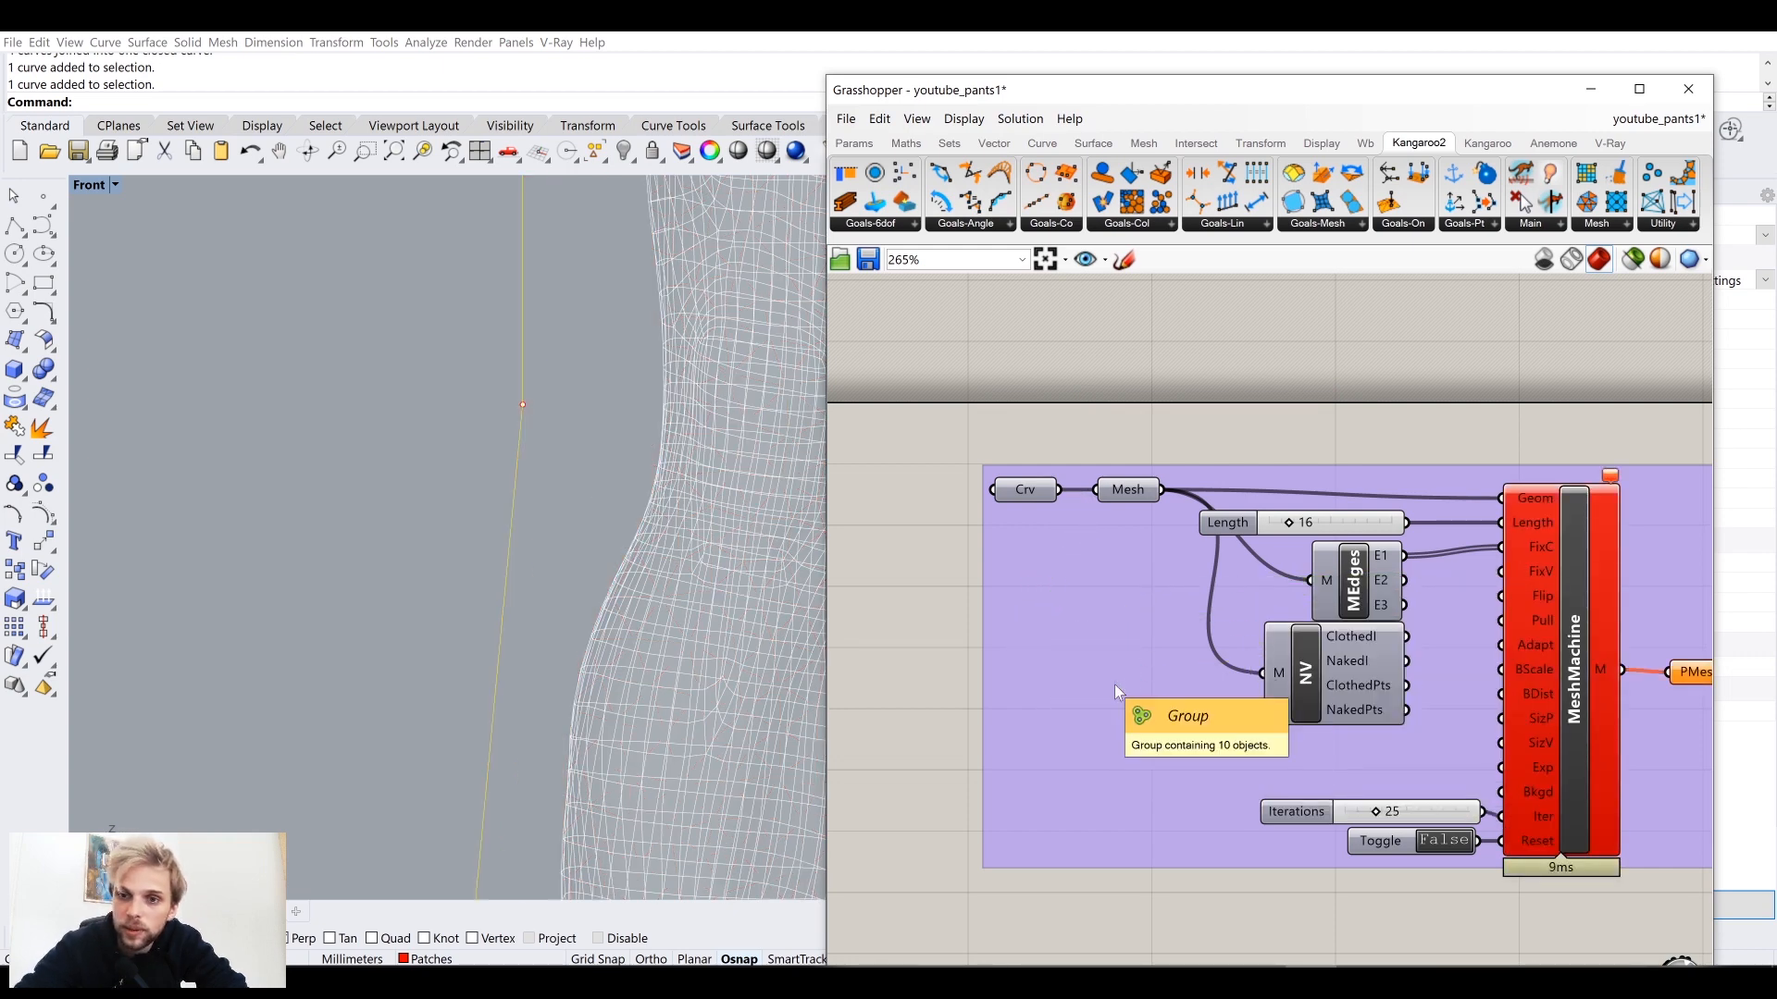
drag(1405, 710, 1501, 572)
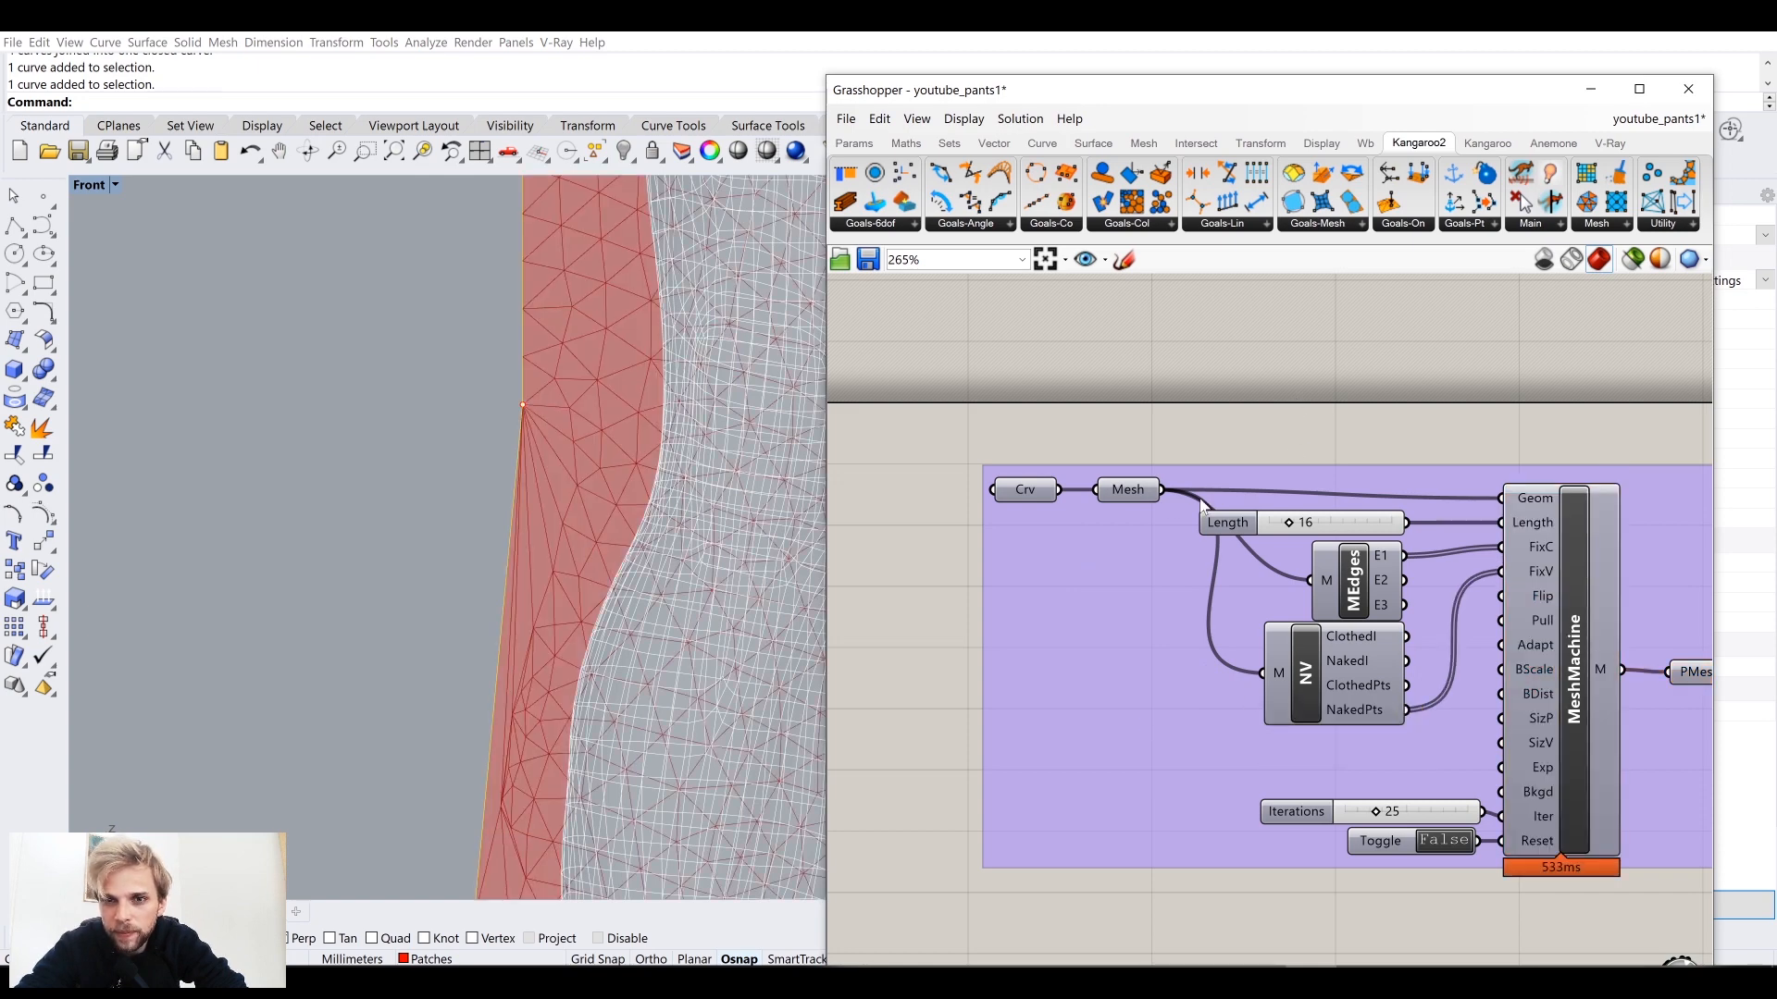
Step: Move the Crv parameter farther from the Mesh parameter and place a Mesh Brep component below them
click(1127, 490)
drag(1028, 492, 983, 492)
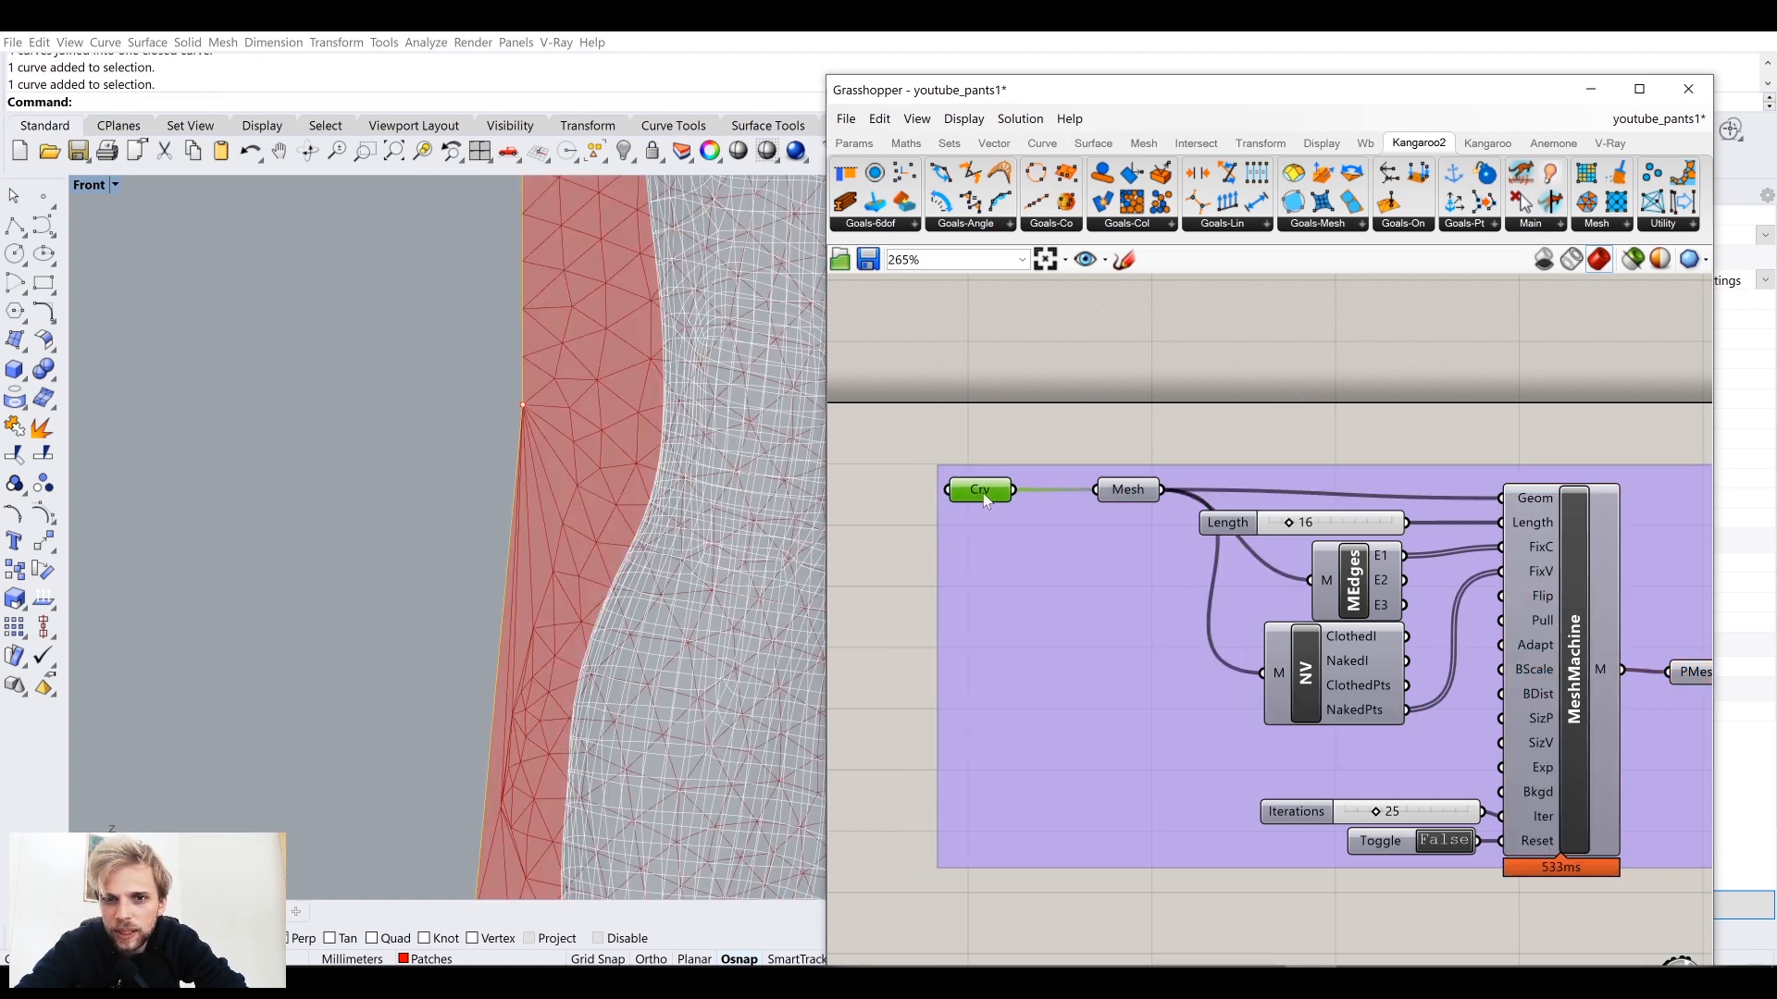
click(1131, 494)
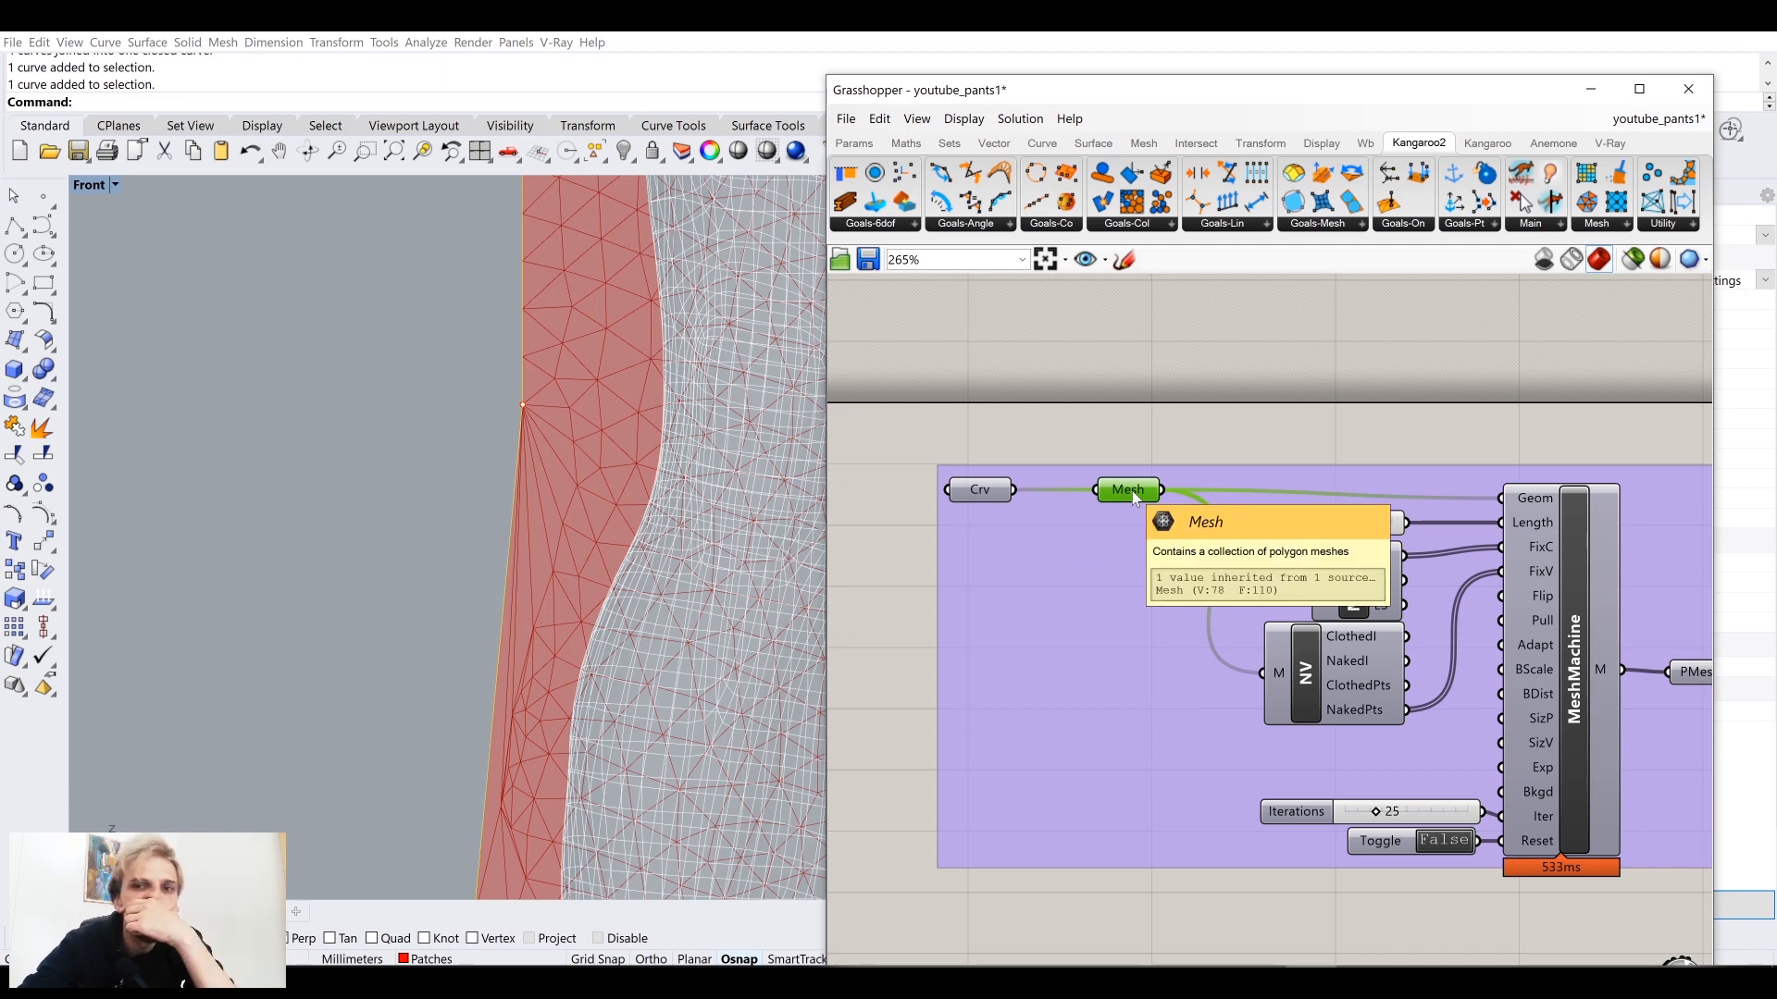
double_click(1048, 355)
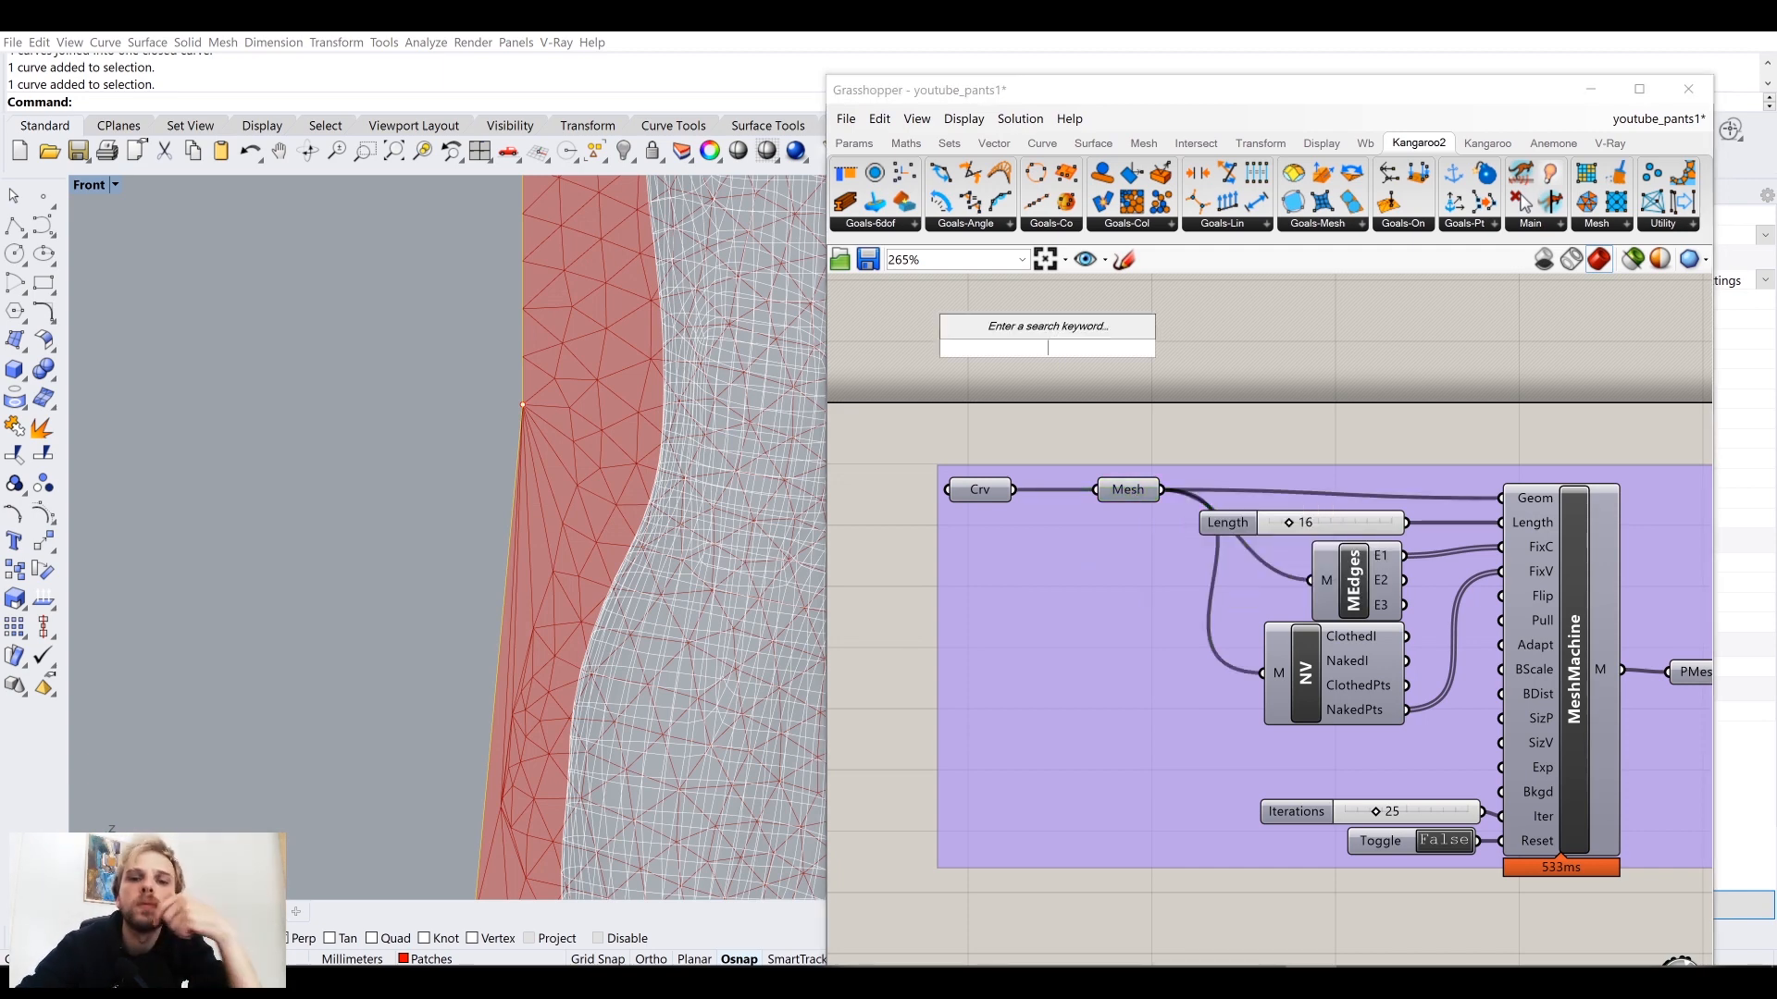
text(mesh)
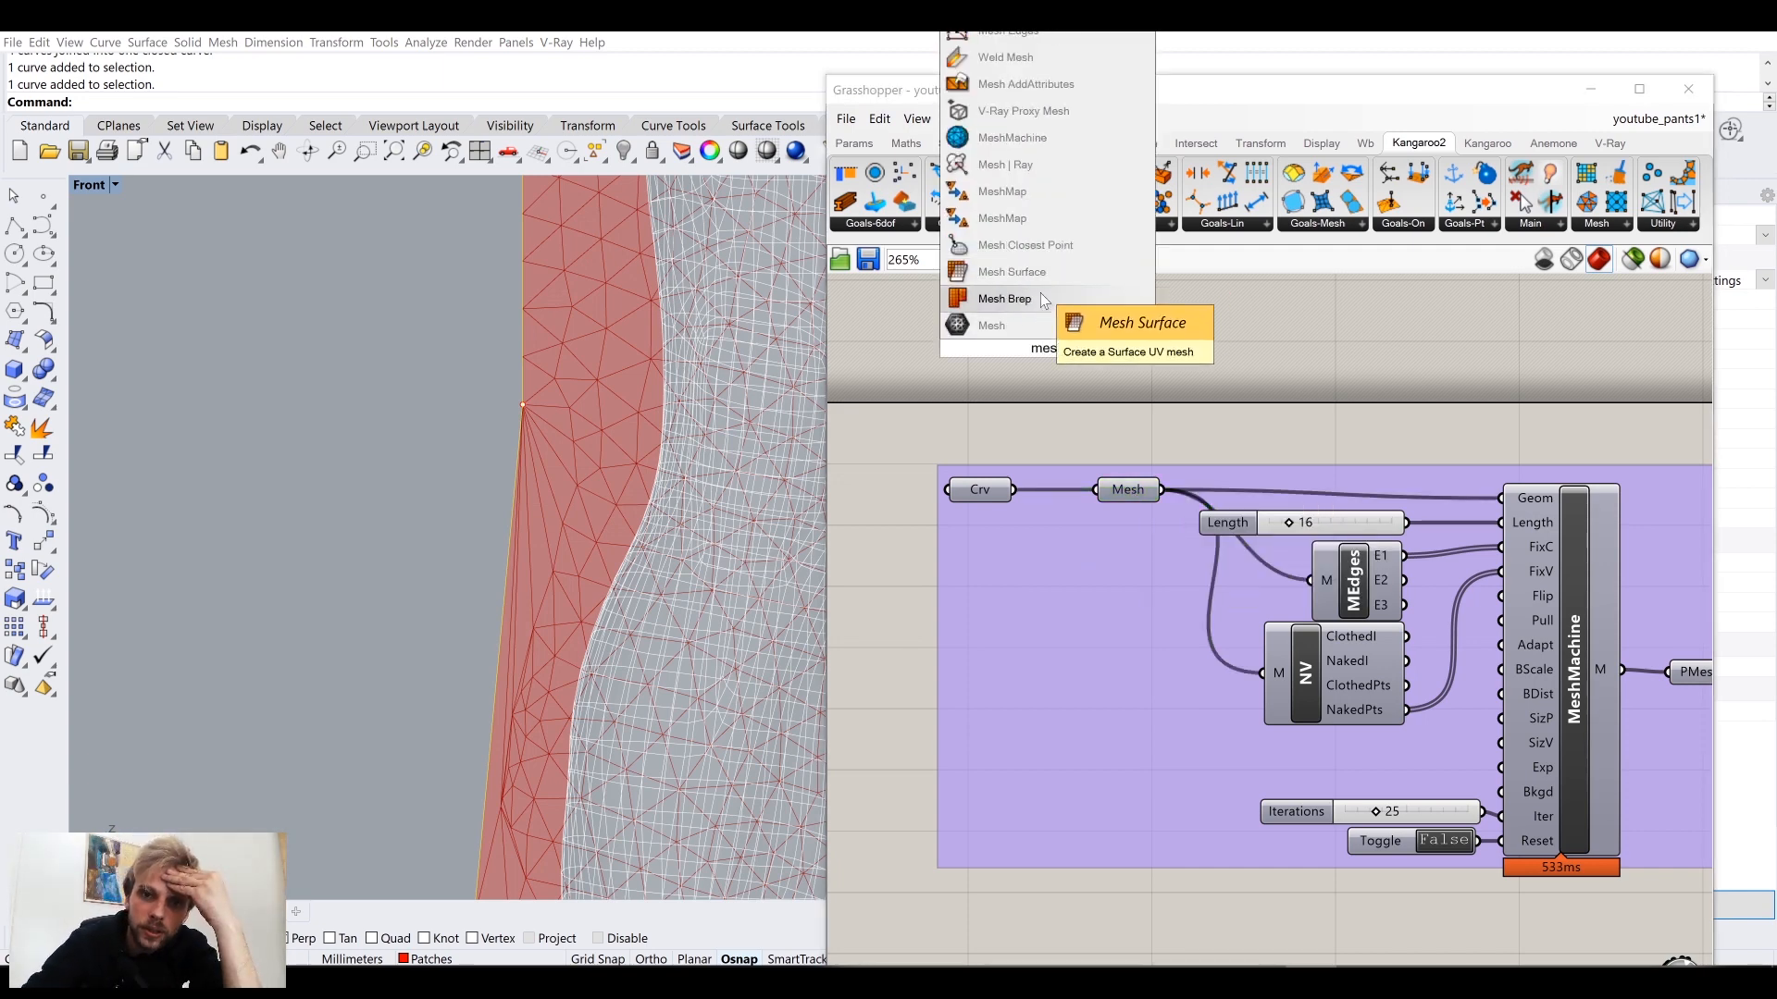
click(1004, 298)
drag(1051, 360, 1055, 608)
Step: Wire Crv into Mesh Brep and its mesh output into MEdges, NV and the MeshMachine's Geom input
drag(1014, 490, 1275, 583)
scroll(1067, 606, down, 1)
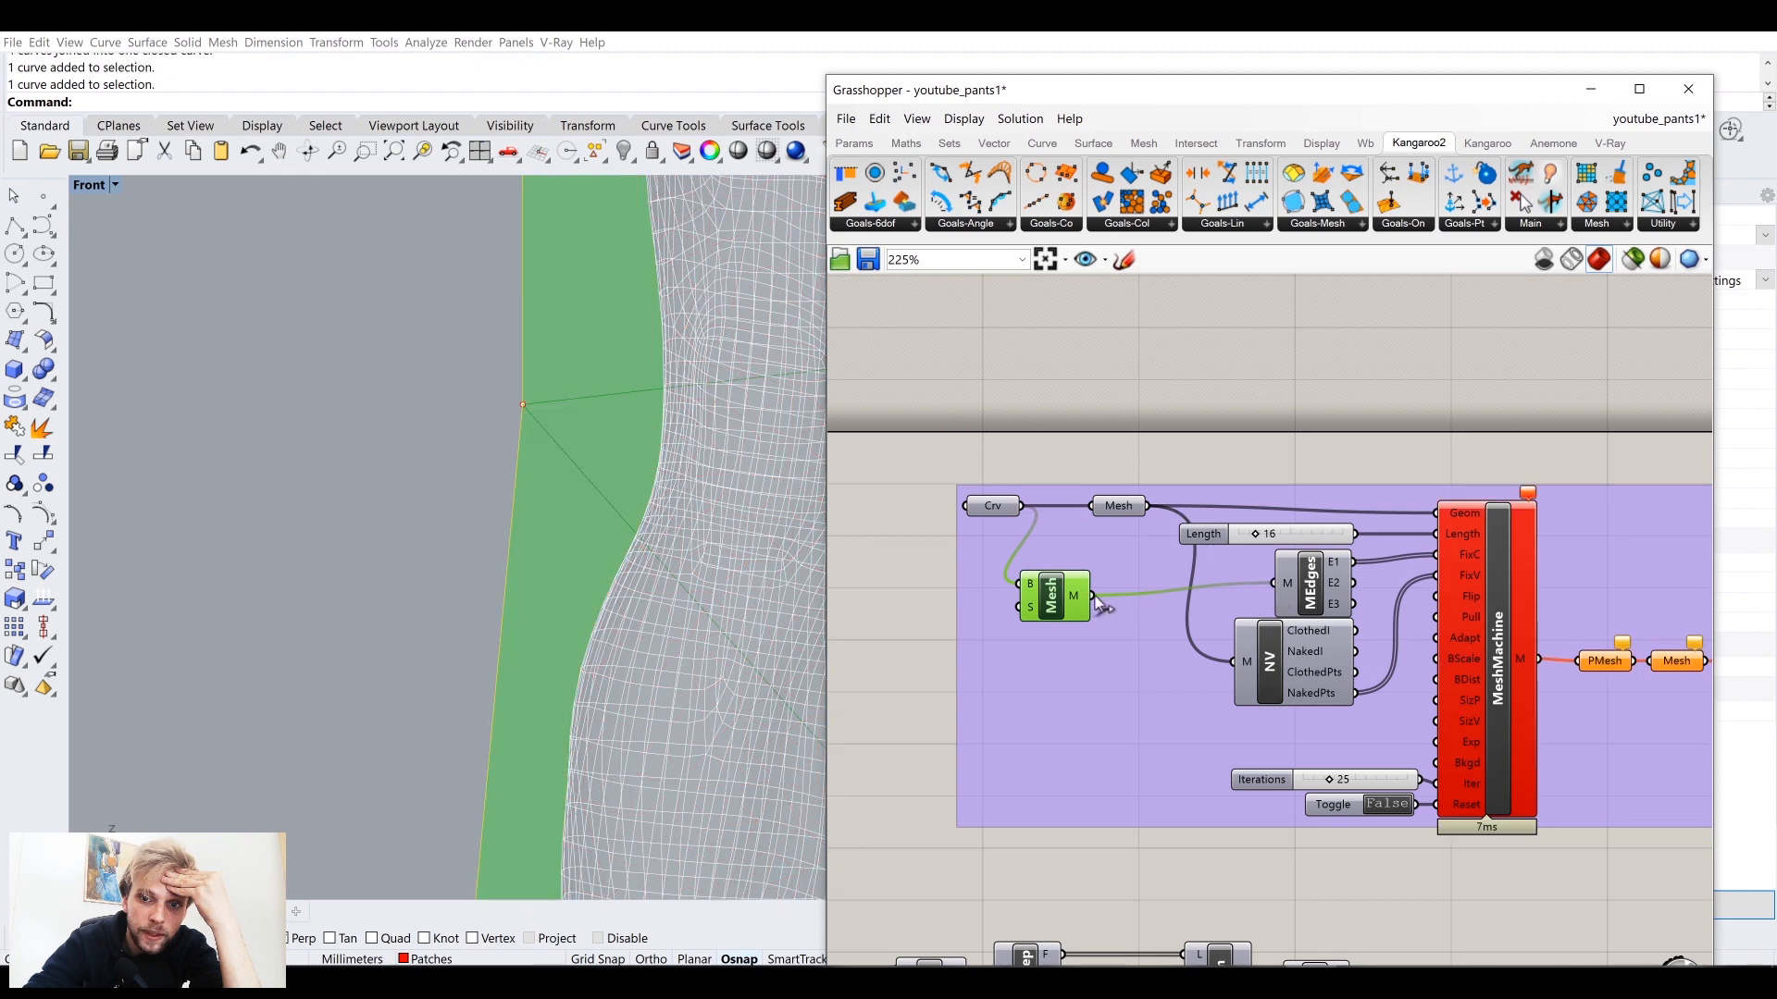
drag(1235, 664, 1234, 663)
drag(1135, 592, 1449, 513)
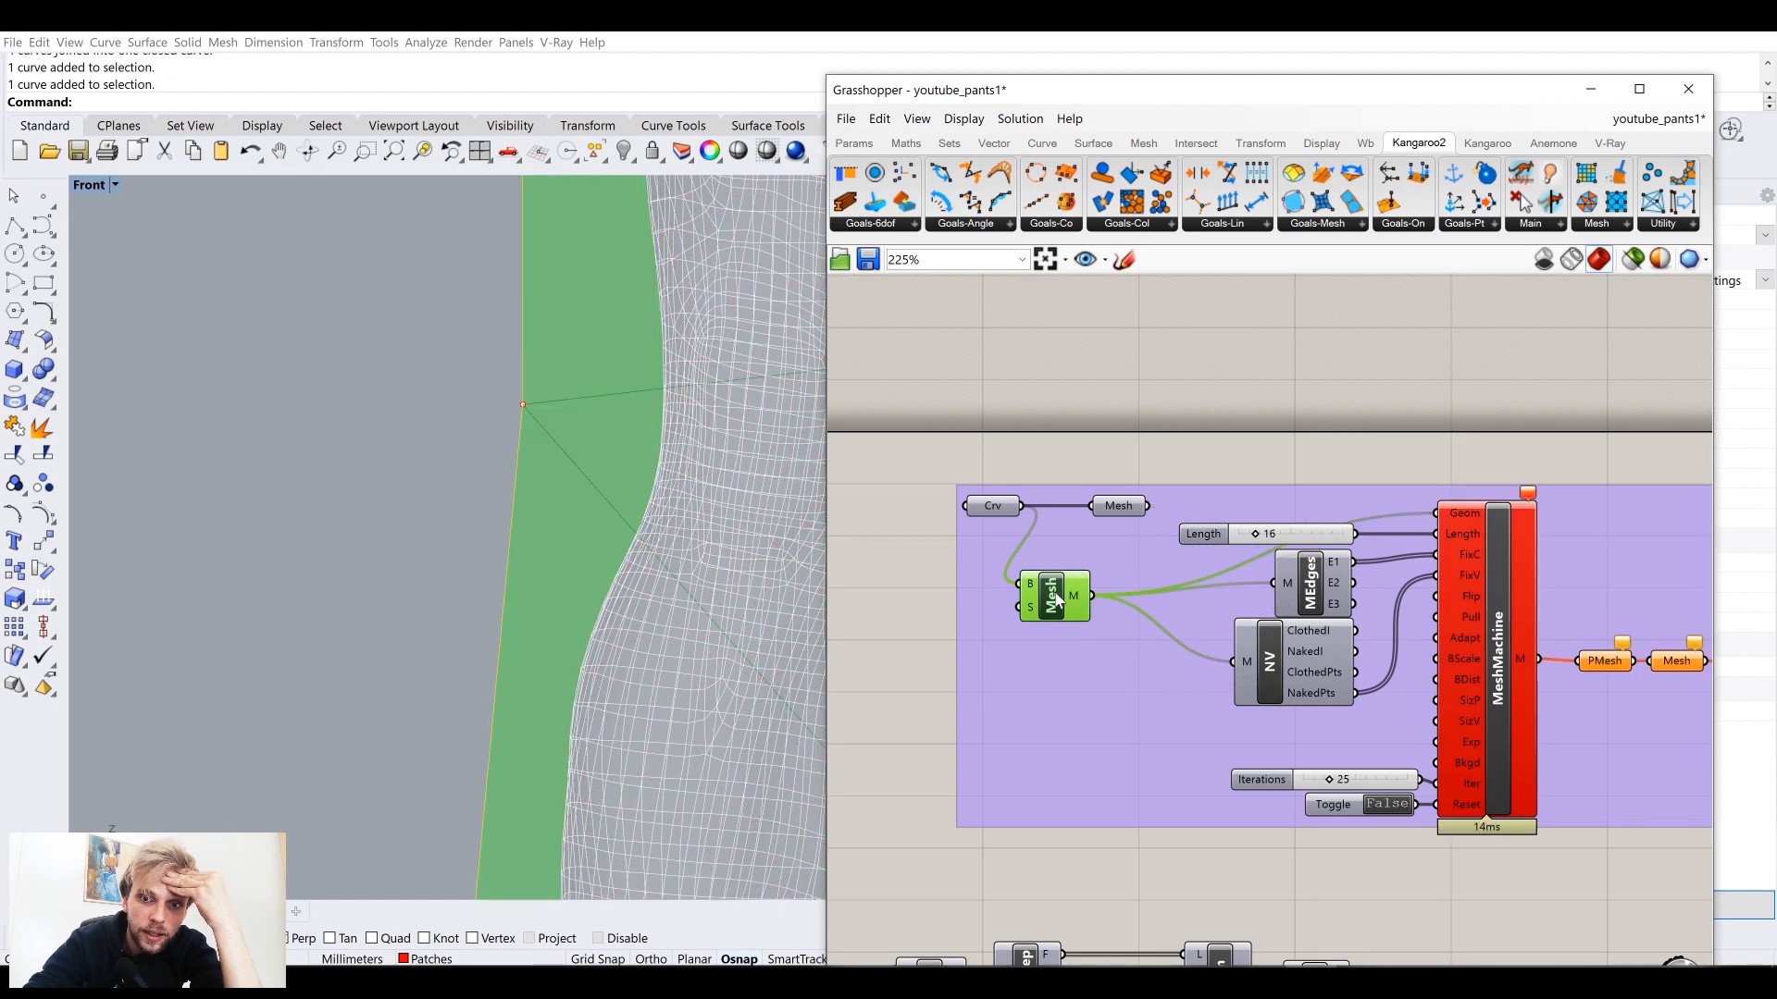
drag(1059, 600, 1118, 570)
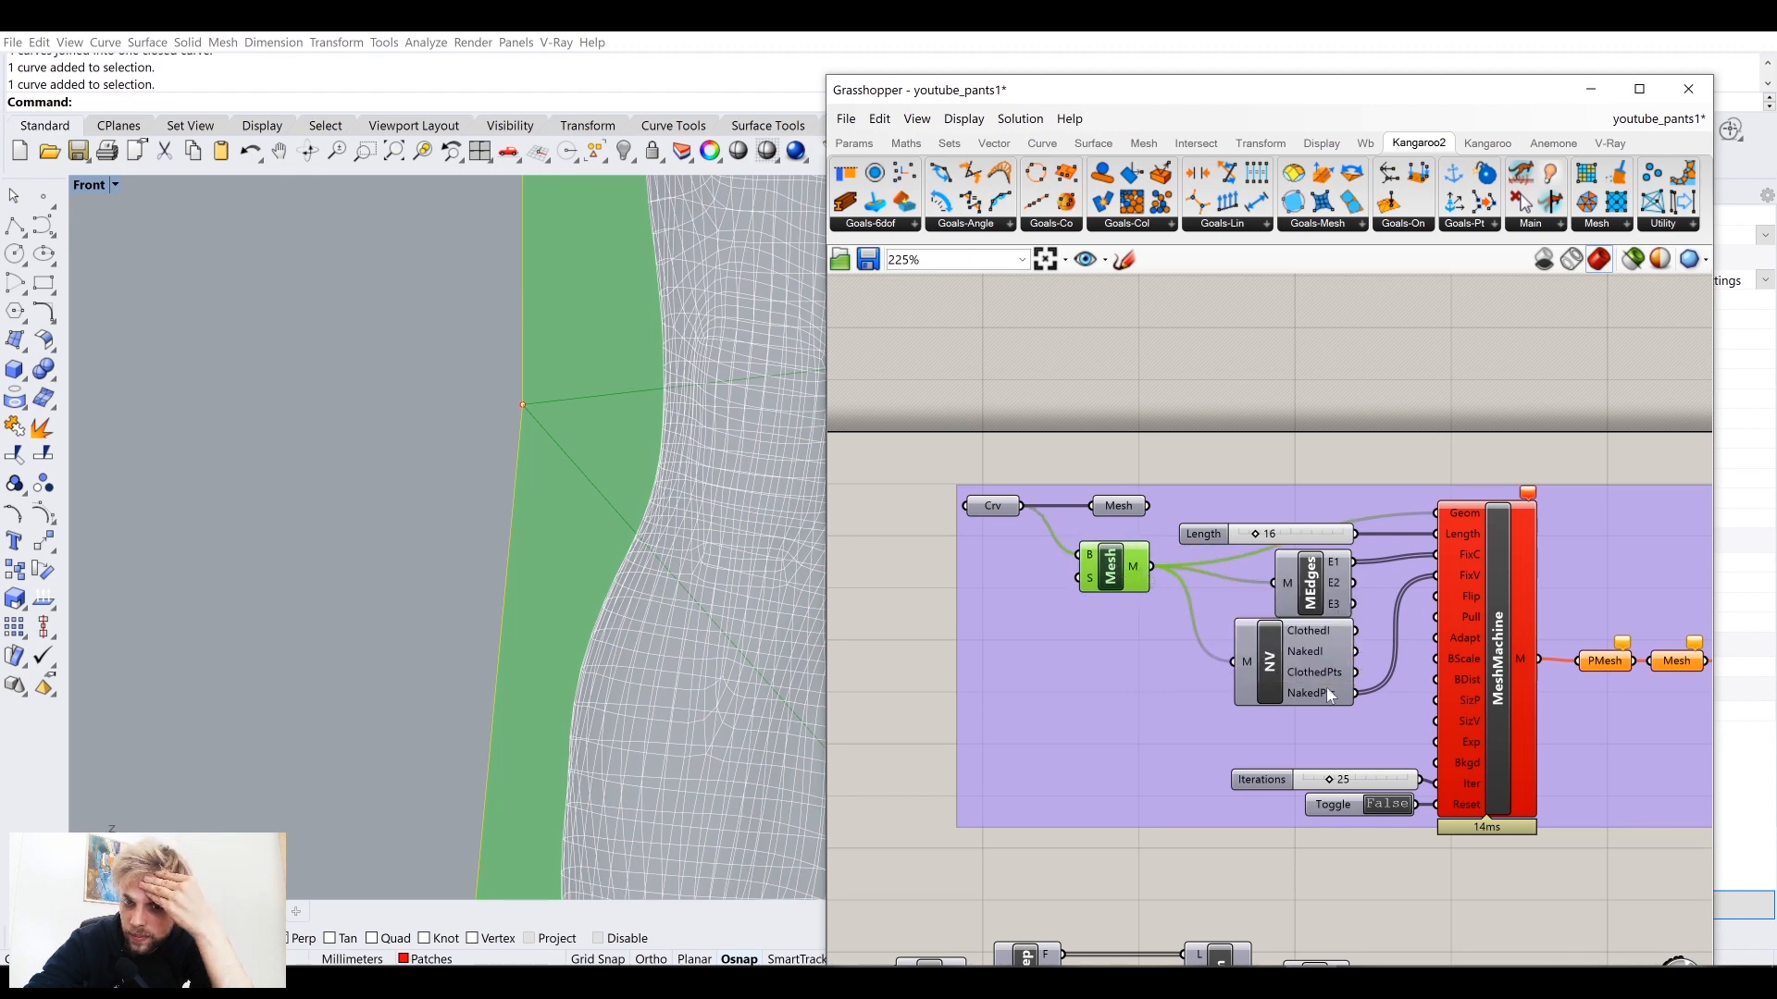
Step: Reset the MeshMachine by switching its toggle on and back off, and set the Length slider to 15
click(1402, 805)
click(1401, 805)
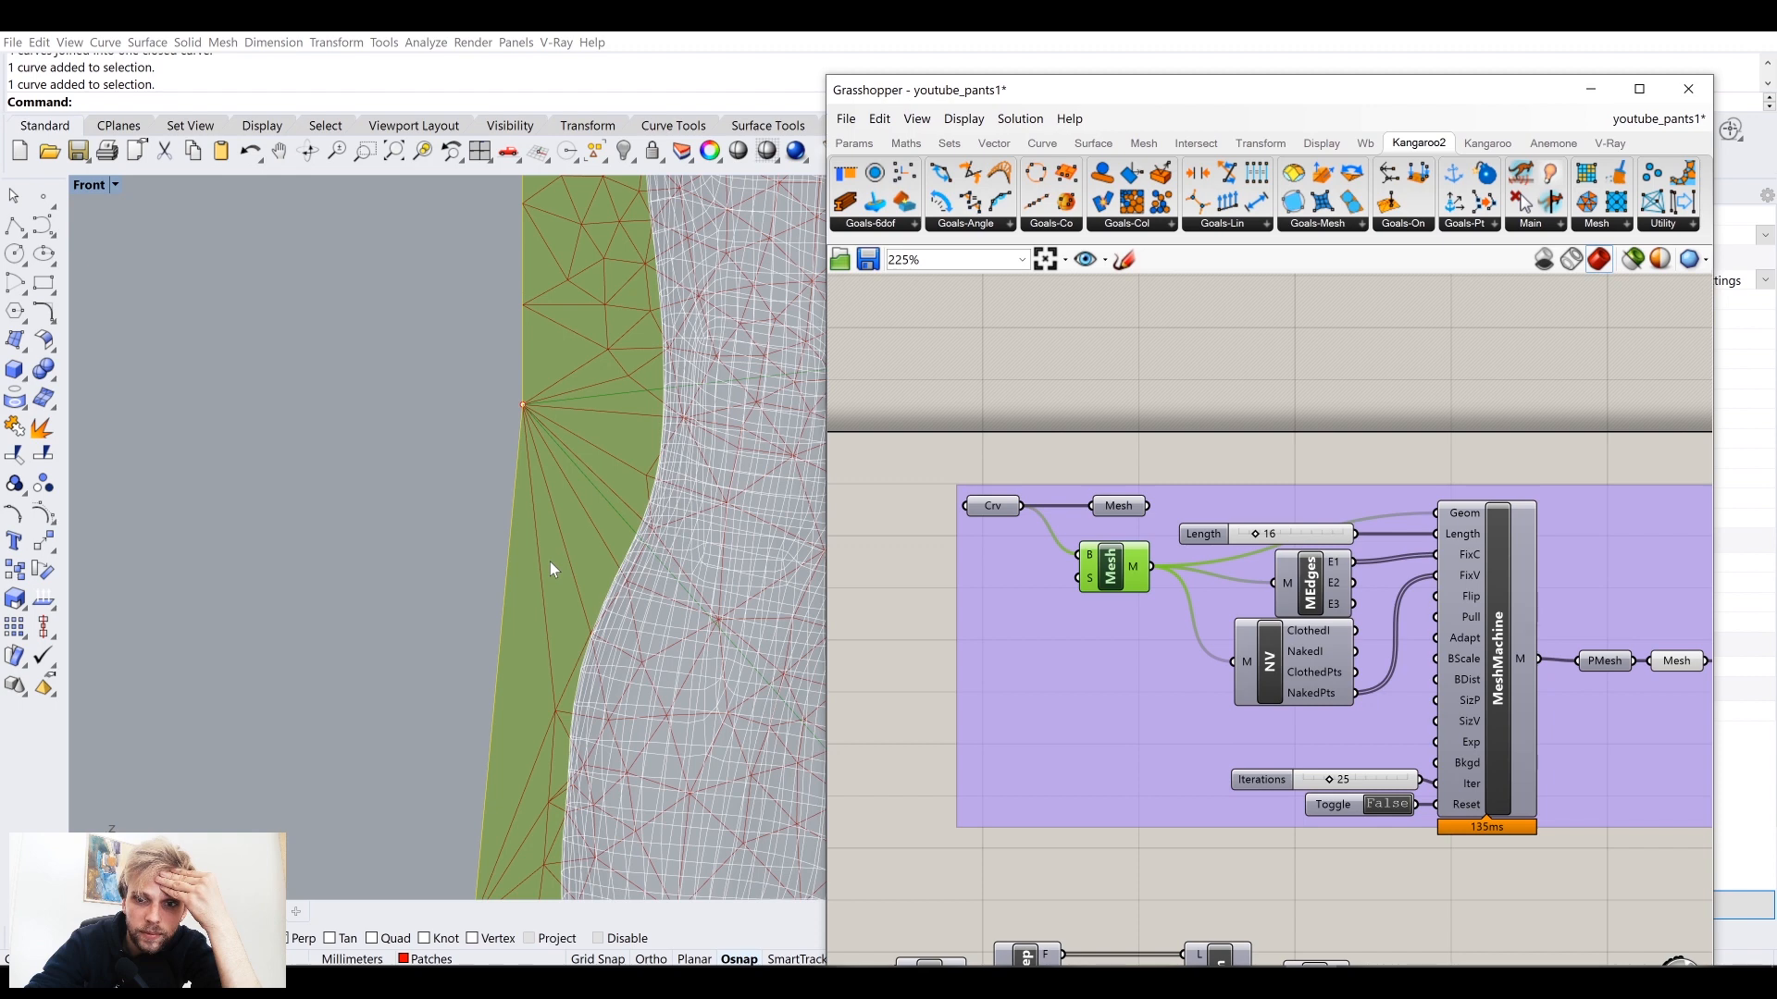
scroll(1266, 533, up, 1)
double_click(1270, 534)
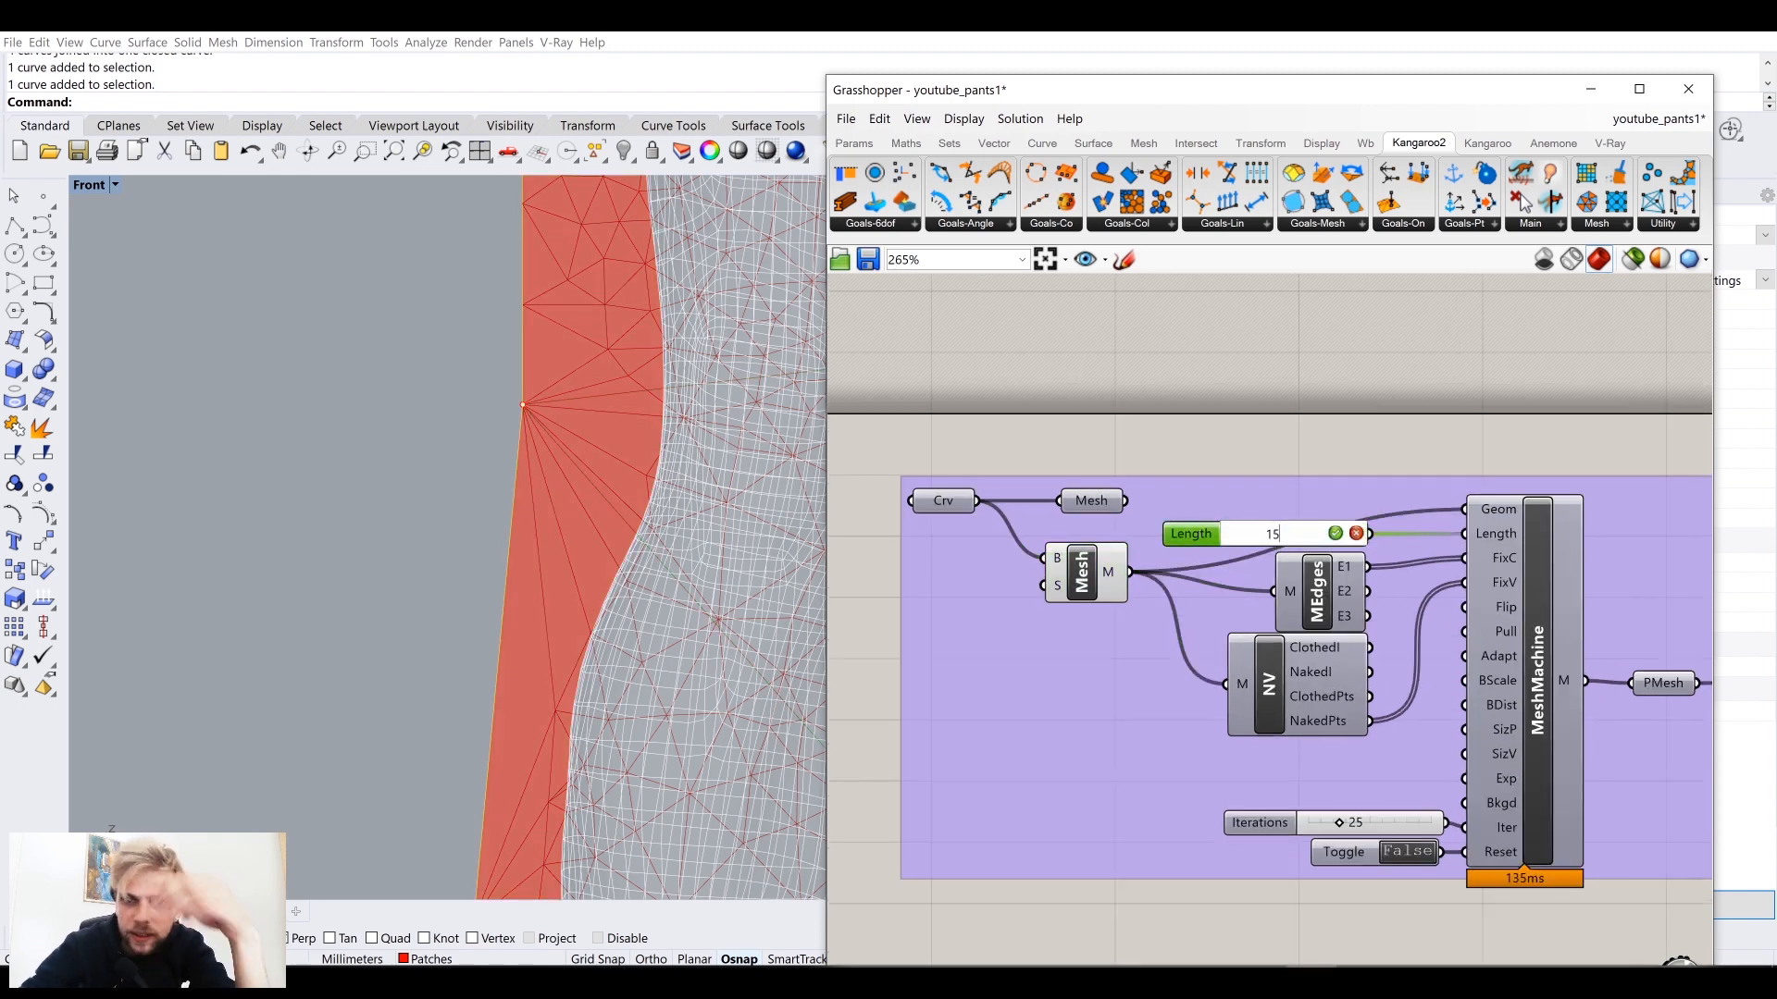
text(15)
key(Return)
scroll(621, 491, down, 5)
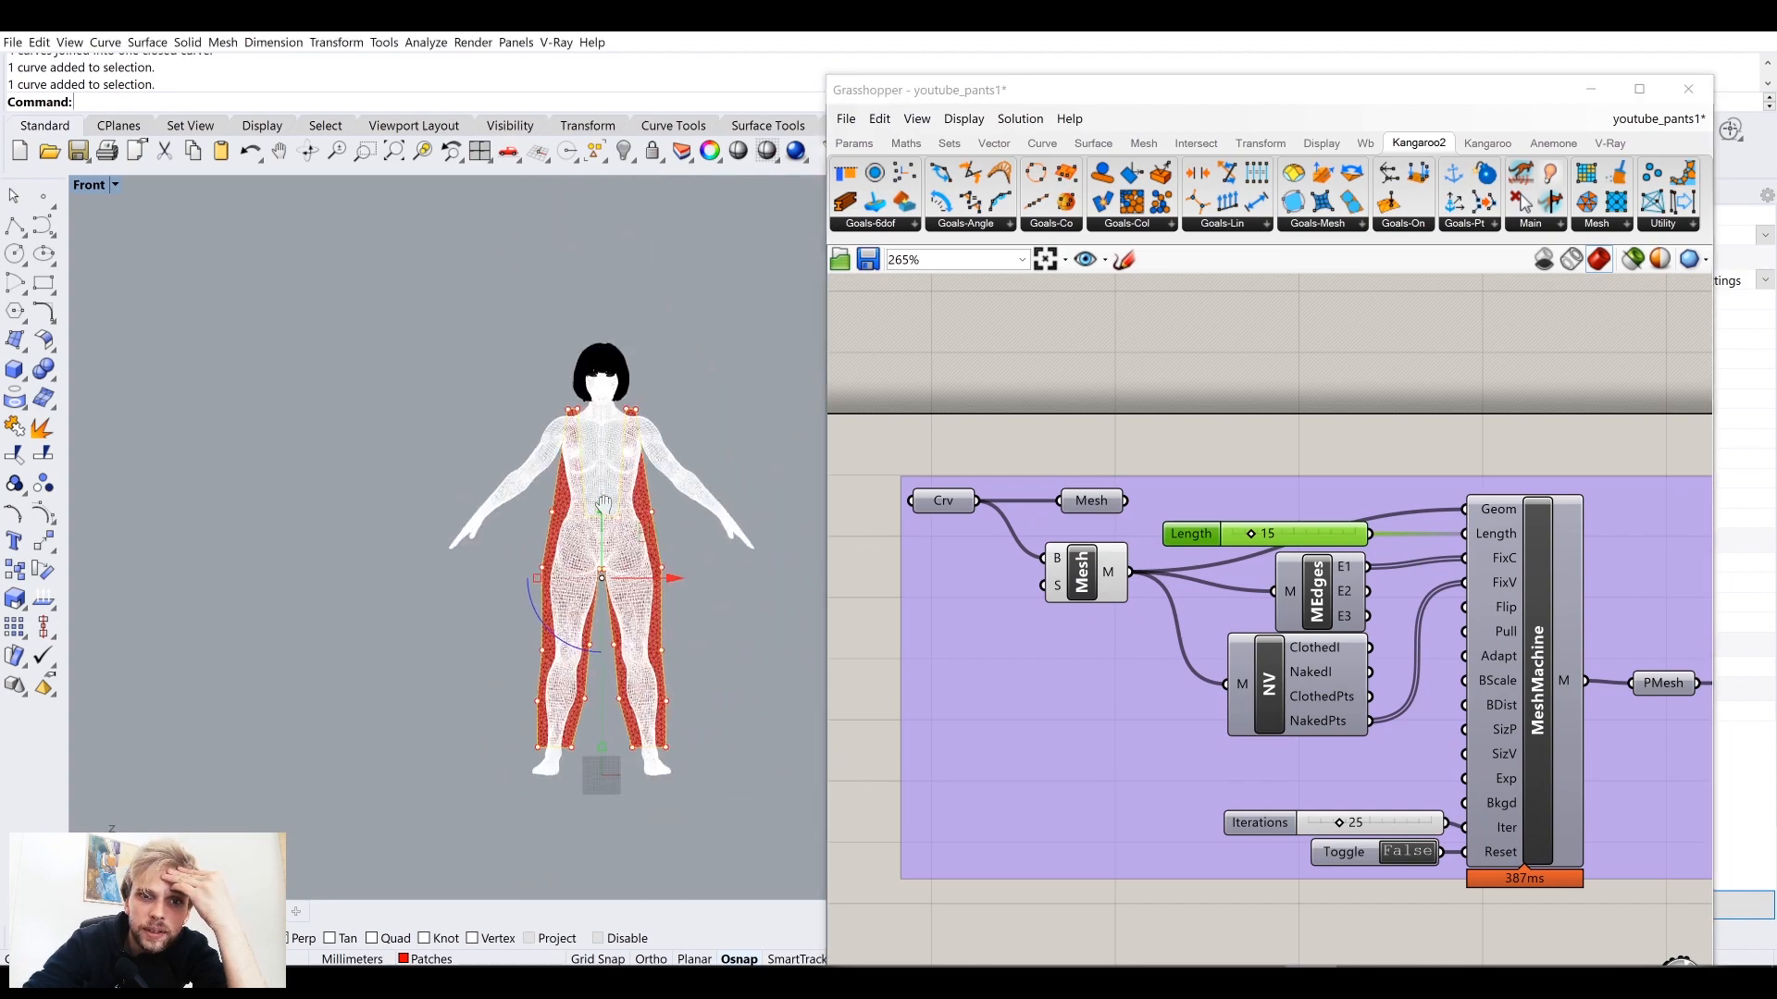
scroll(536, 396, up, 5)
scroll(553, 386, down, 5)
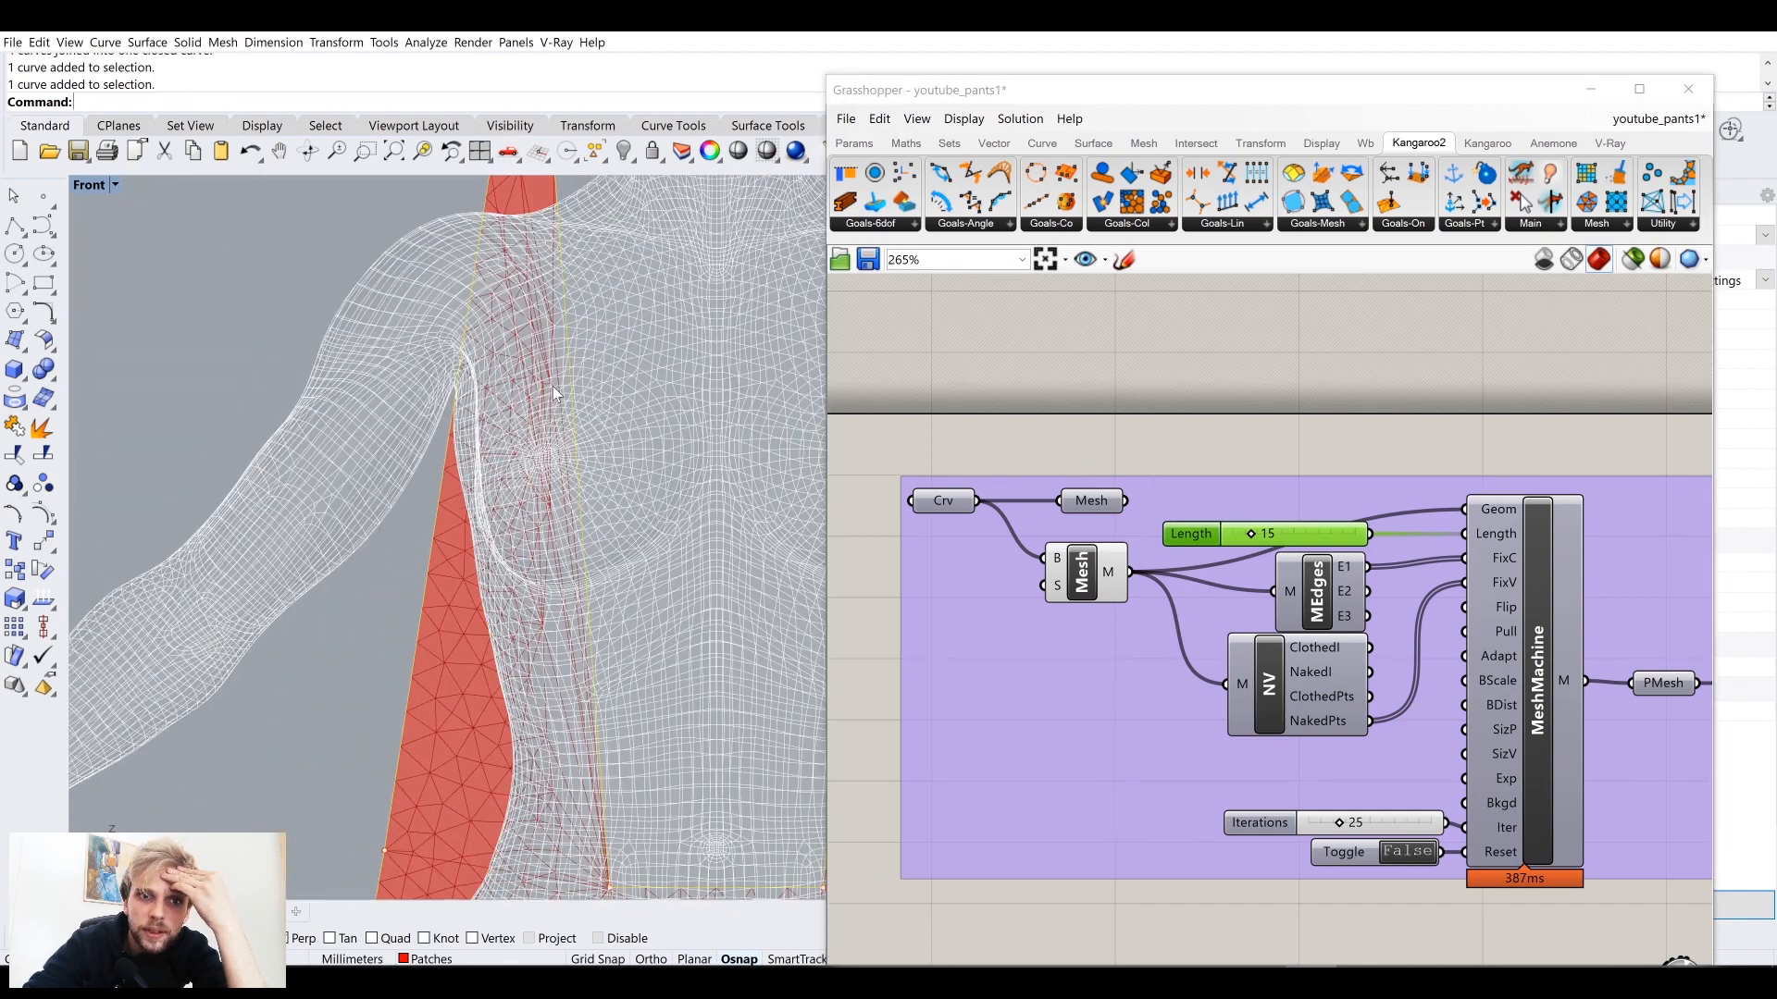
Step: Turn off the preview of the Custom Preview component that displays the body mesh
key(Escape)
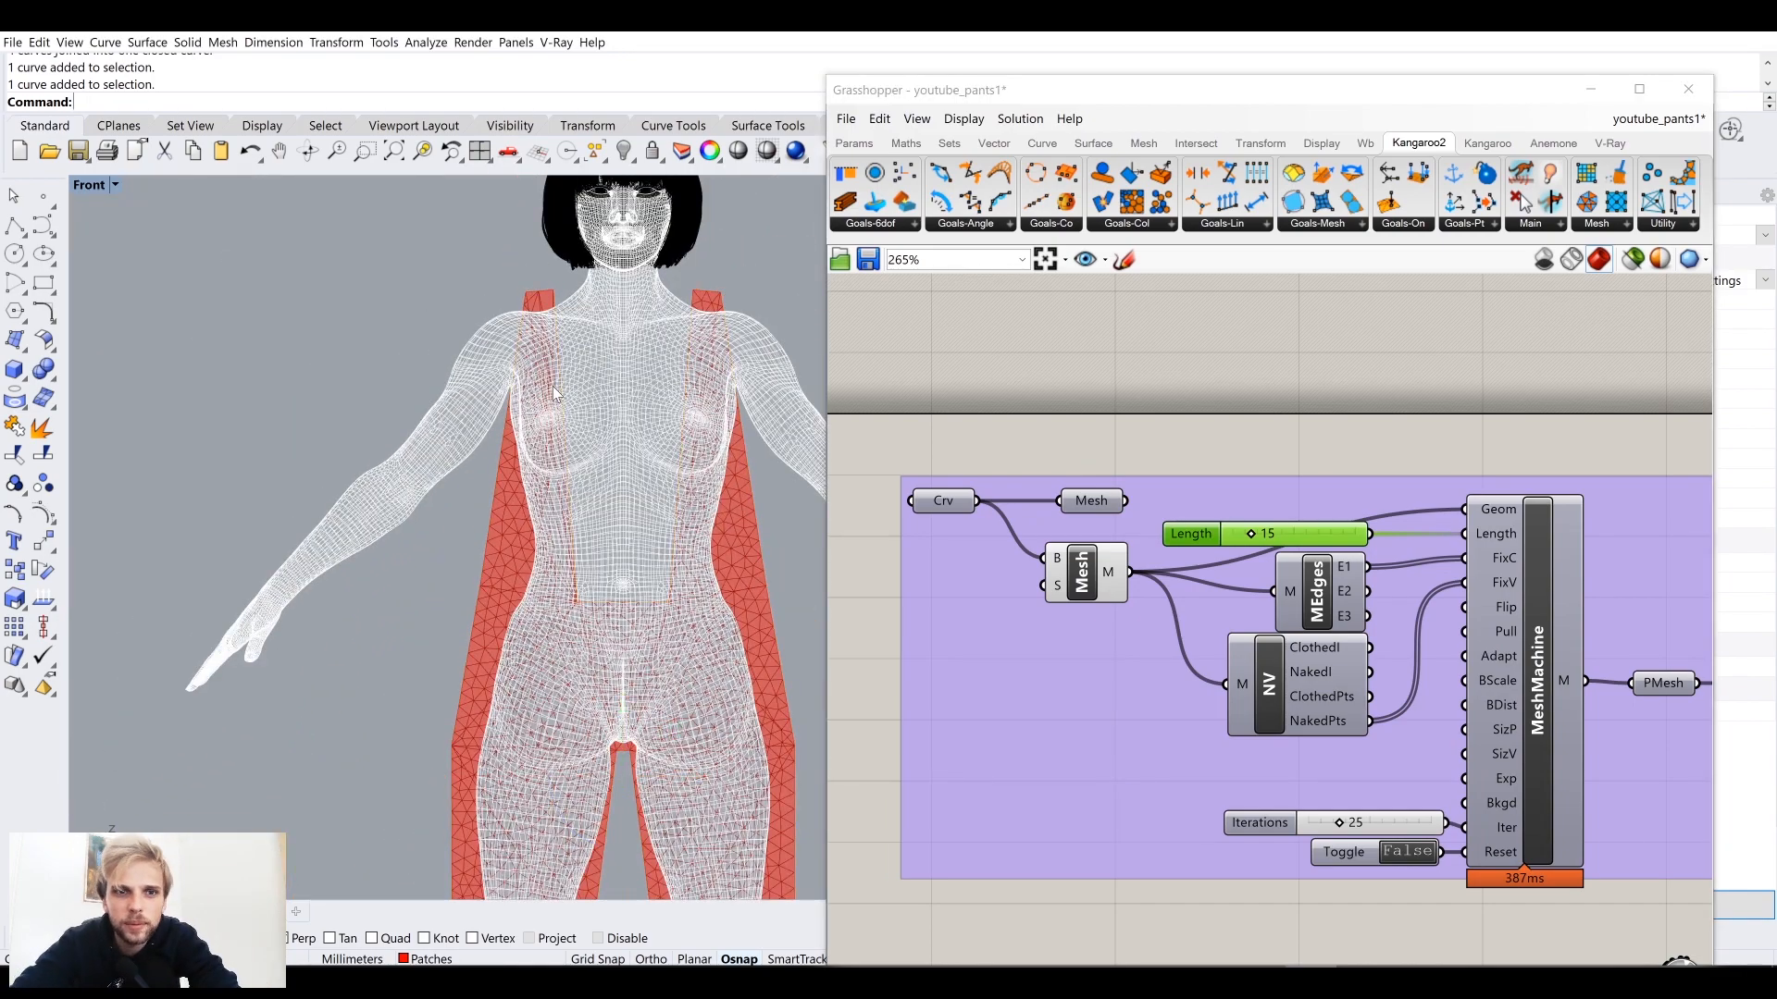
scroll(1236, 626, down, 6)
right_drag(1014, 877, 1057, 664)
scroll(1057, 664, up, 7)
click(1079, 514)
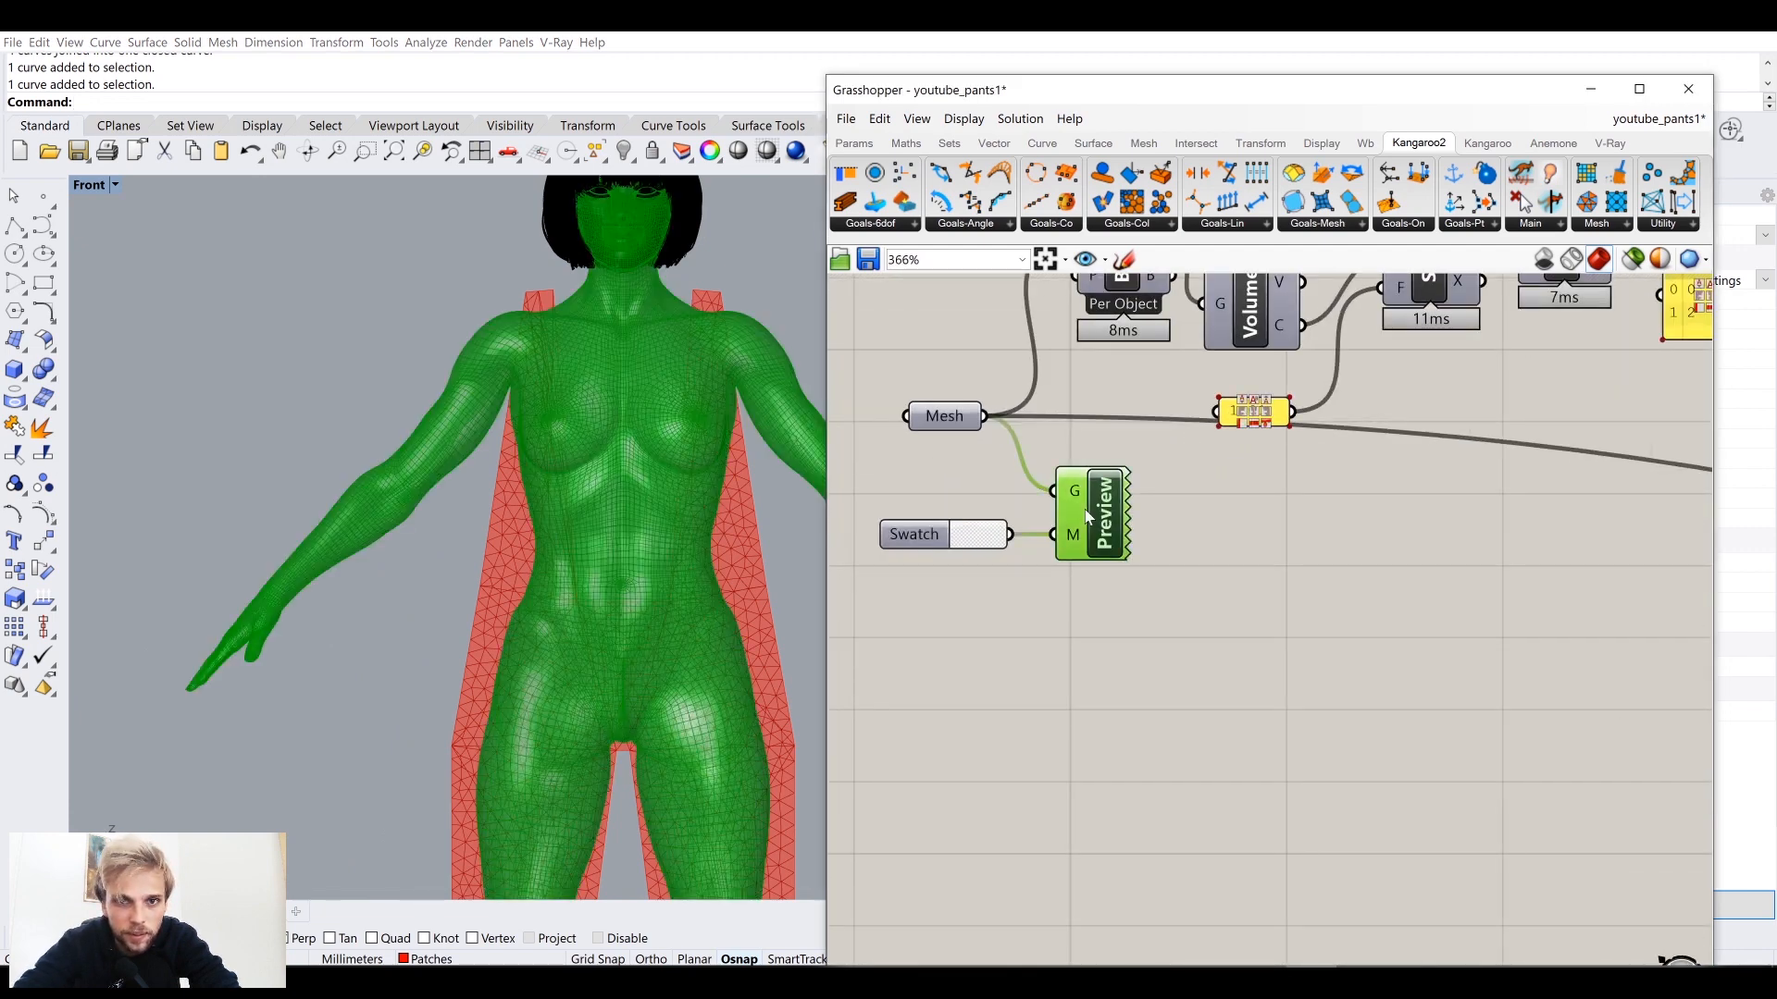
scroll(1080, 510, up, 1)
middle_click(1081, 507)
click(1150, 440)
click(936, 464)
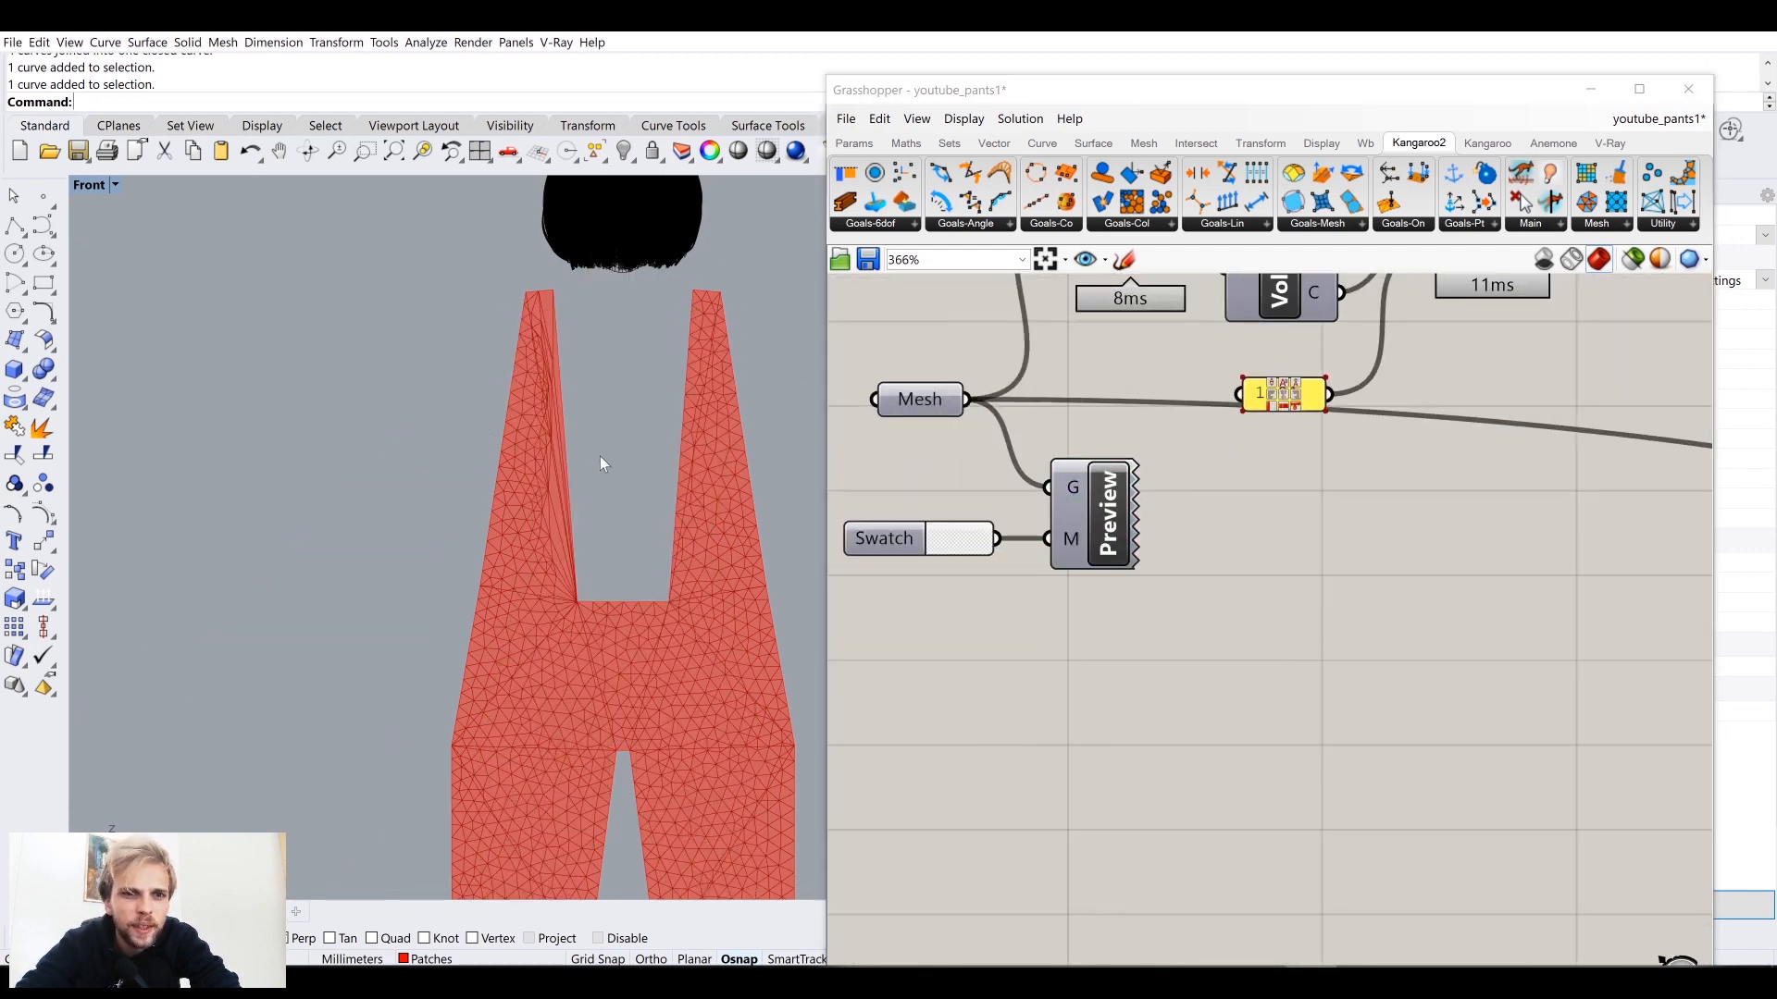
Step: Examine the narrow triangles along the garment's strap and the settings input of the Mesh Brep component
scroll(602, 525, up, 4)
right_drag(1171, 619, 1240, 741)
scroll(1295, 731, down, 4)
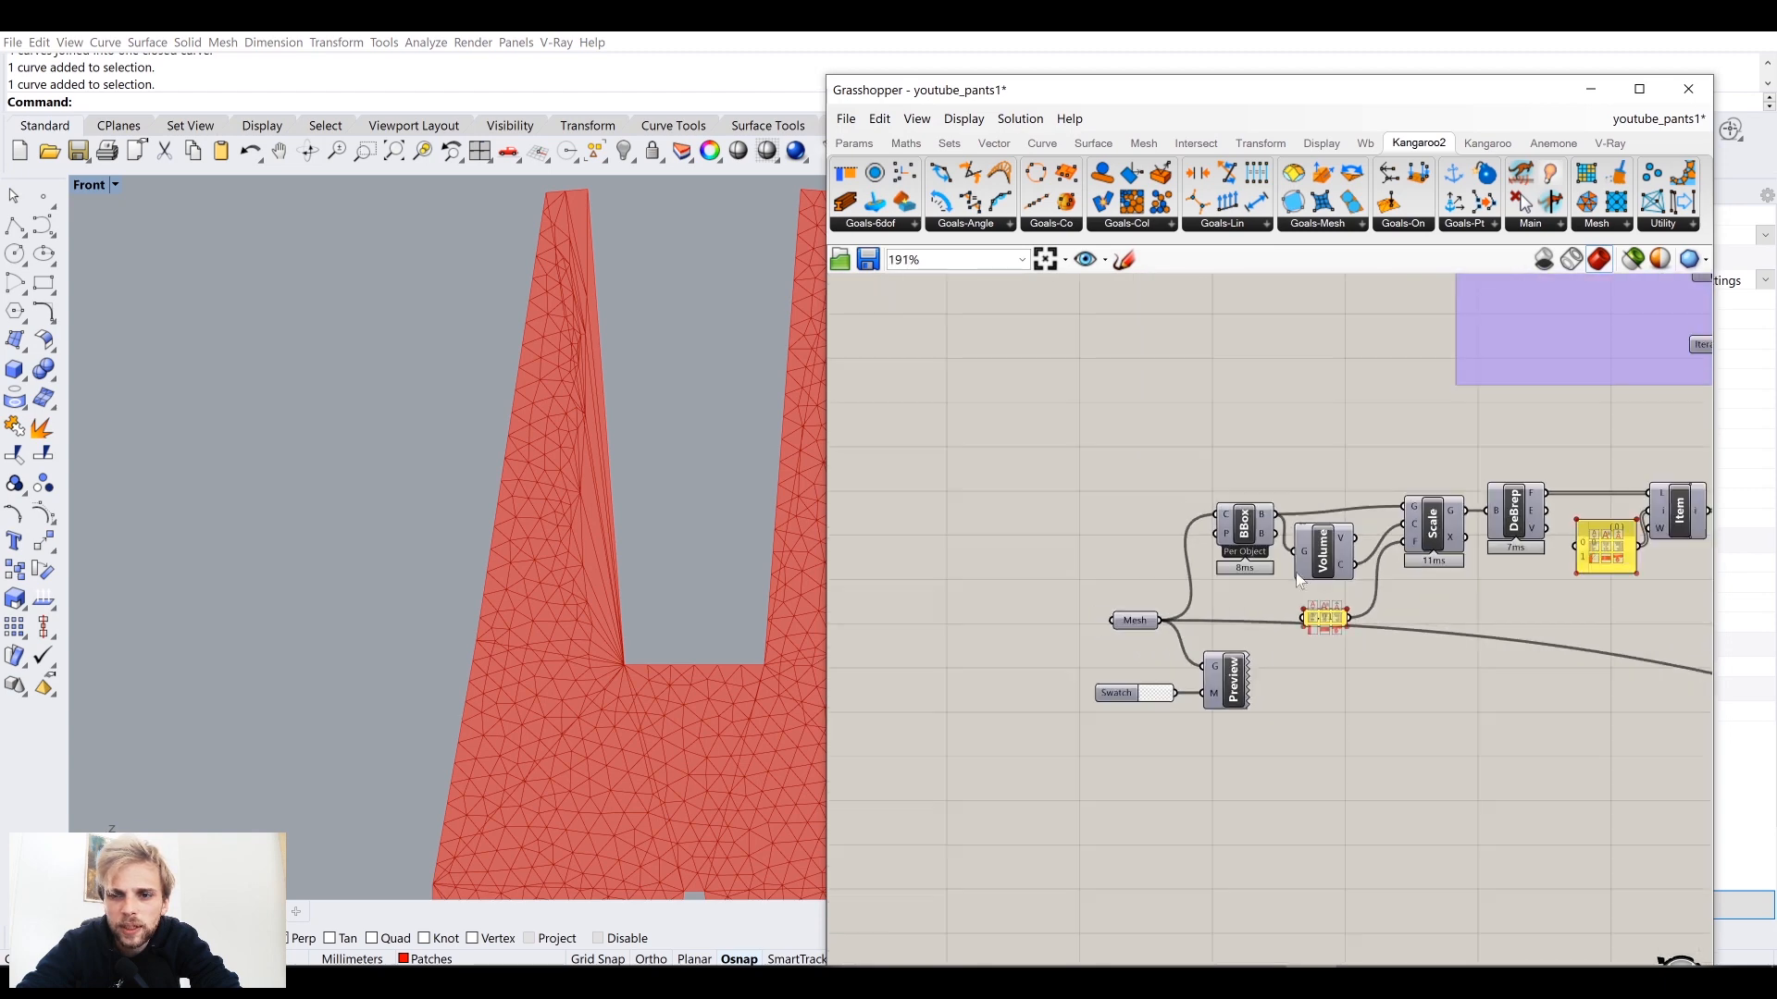
scroll(1053, 573, down, 2)
right_drag(1296, 572, 985, 720)
scroll(985, 721, down, 3)
scroll(1122, 546, up, 8)
scroll(1120, 546, up, 2)
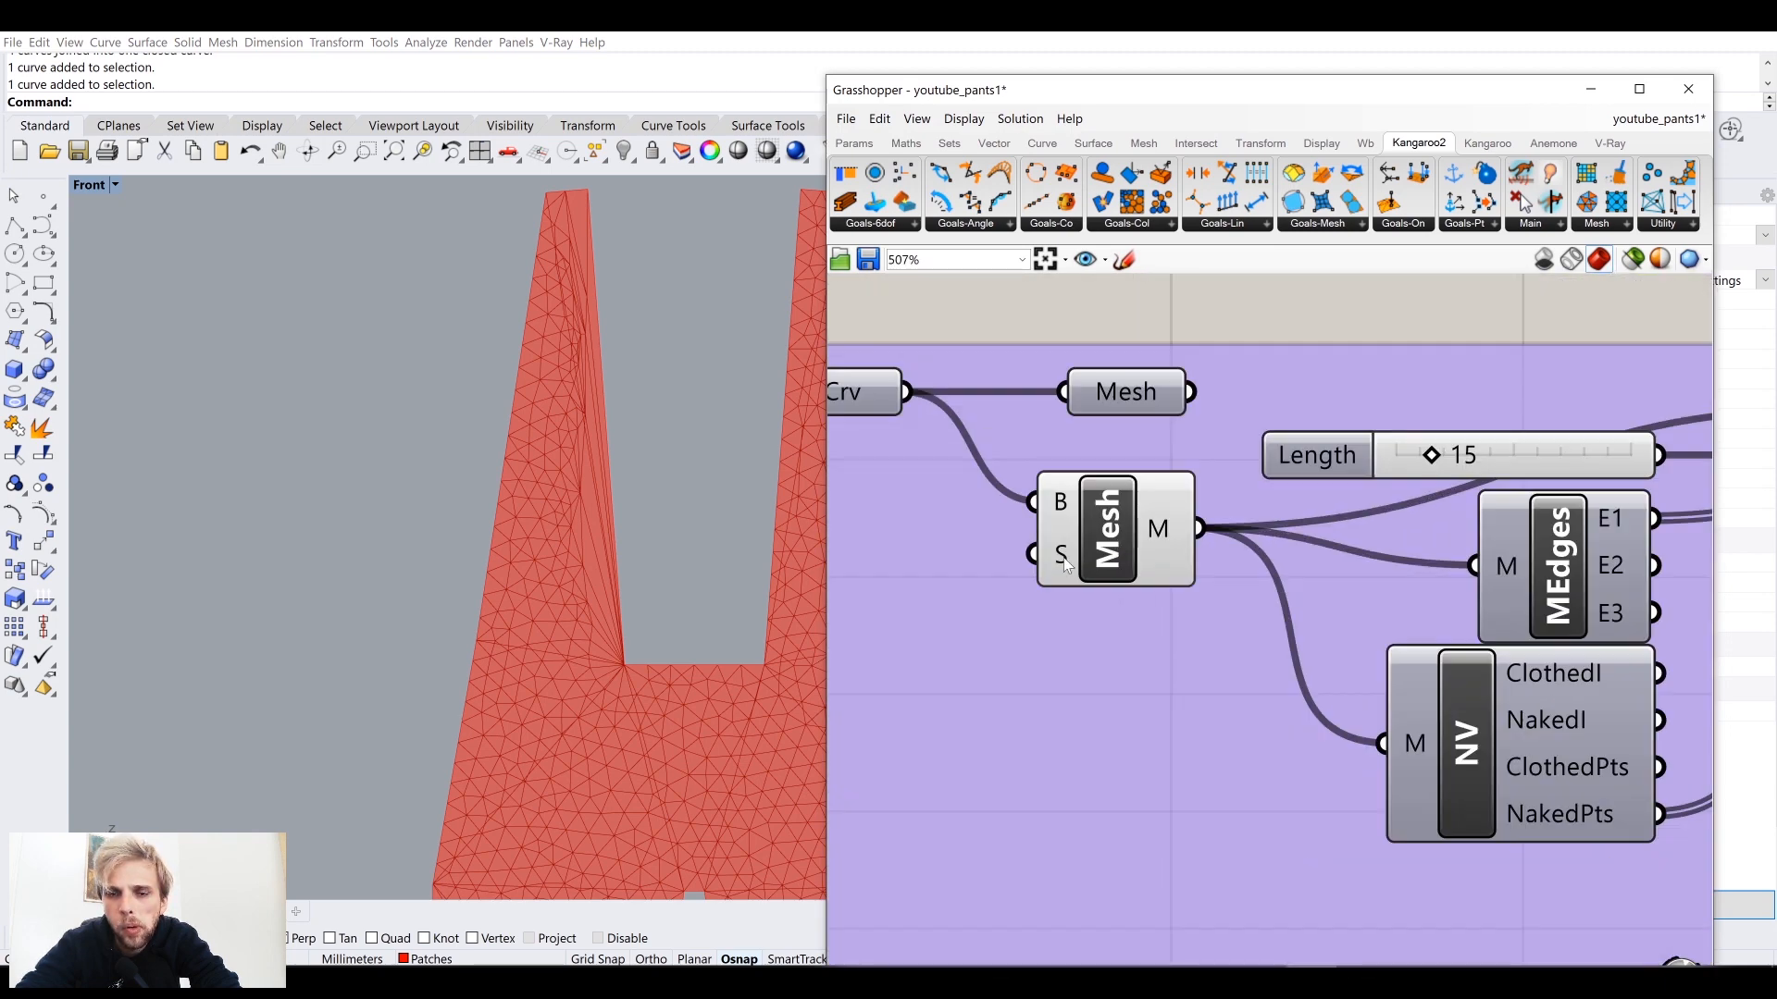
mouse_move(1066, 563)
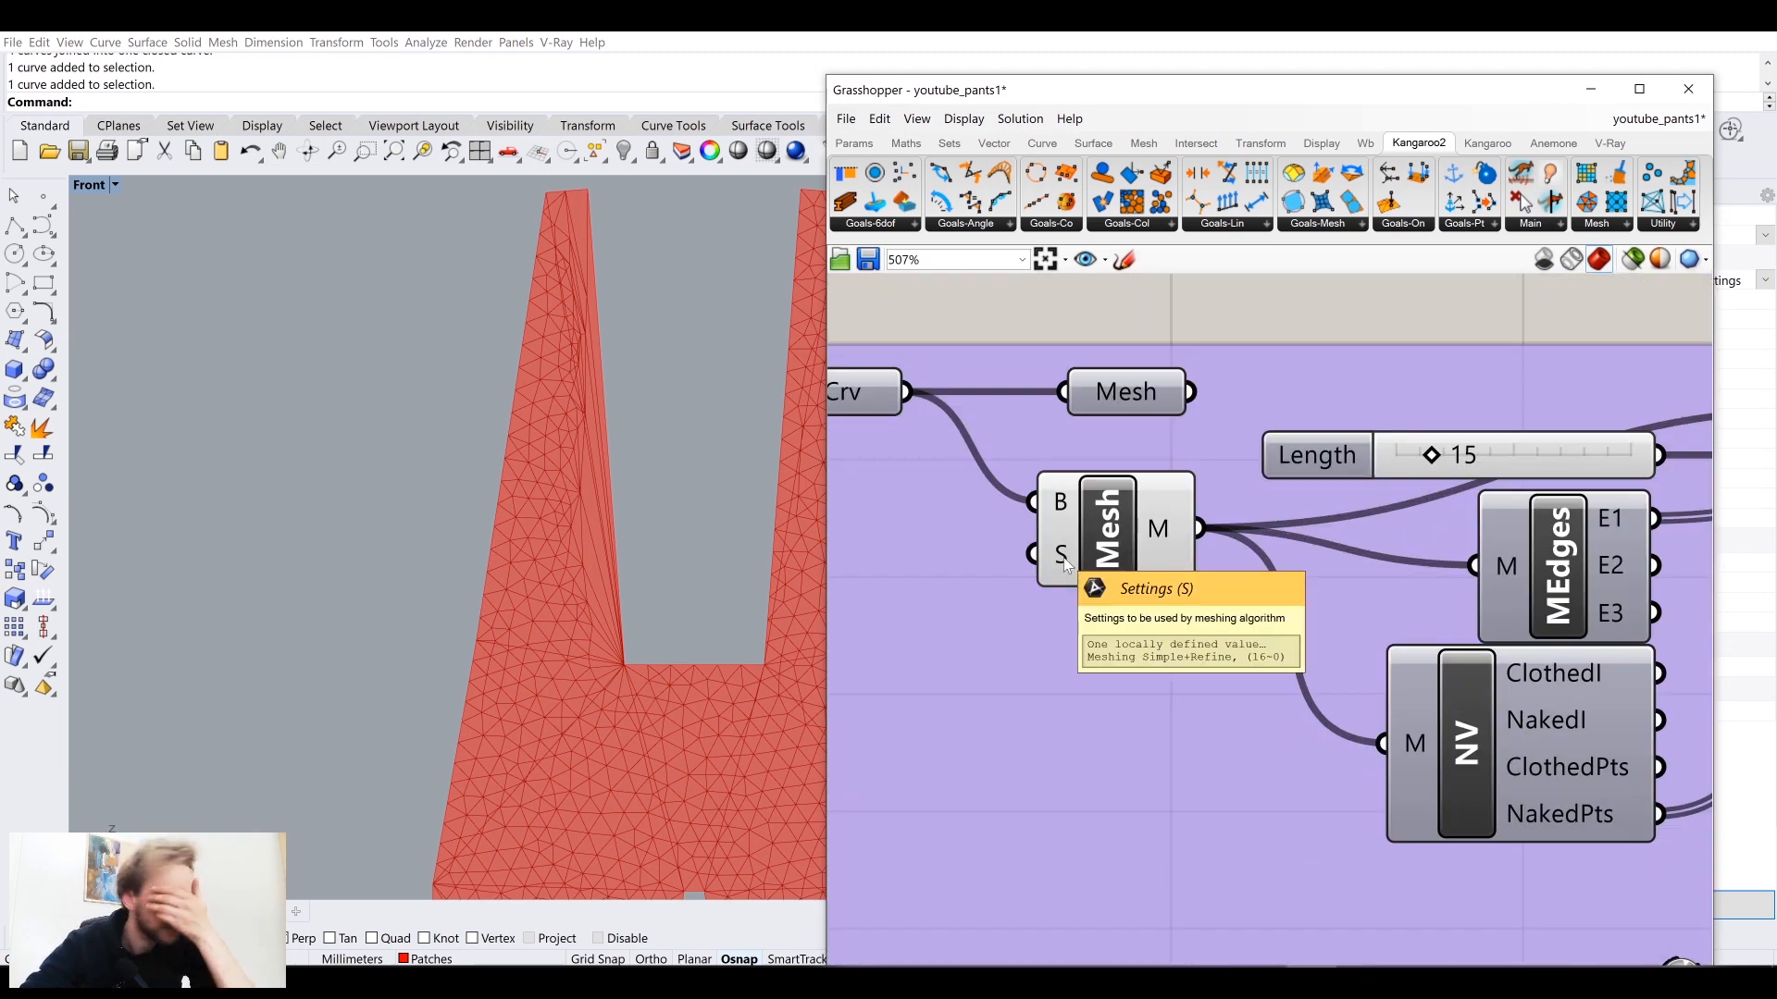
Step: Move the Mesh Brep component slightly farther from the Crv parameter
right_drag(1064, 557, 1097, 655)
drag(1101, 654, 1158, 606)
scroll(1162, 612, down, 5)
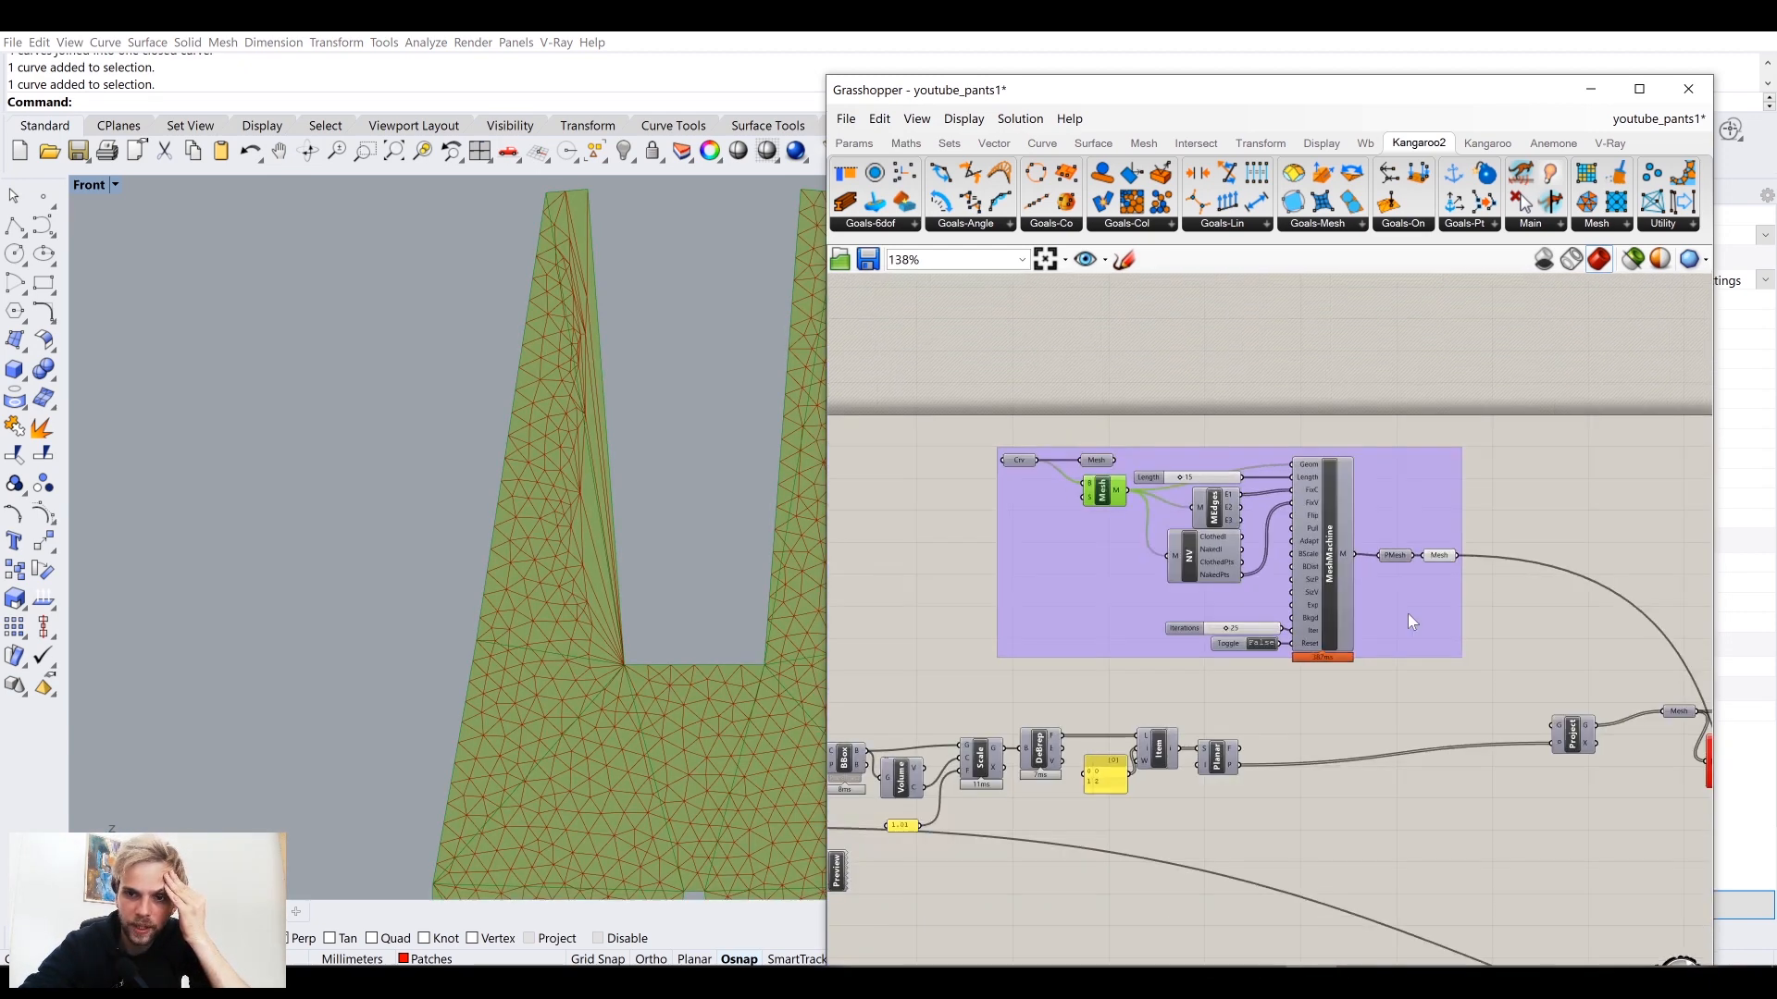
Step: Turn off the preview of the output Mesh parameter that follows PMesh
scroll(1408, 613, up, 3)
click(1451, 555)
middle_click(1453, 546)
click(1514, 486)
click(1584, 470)
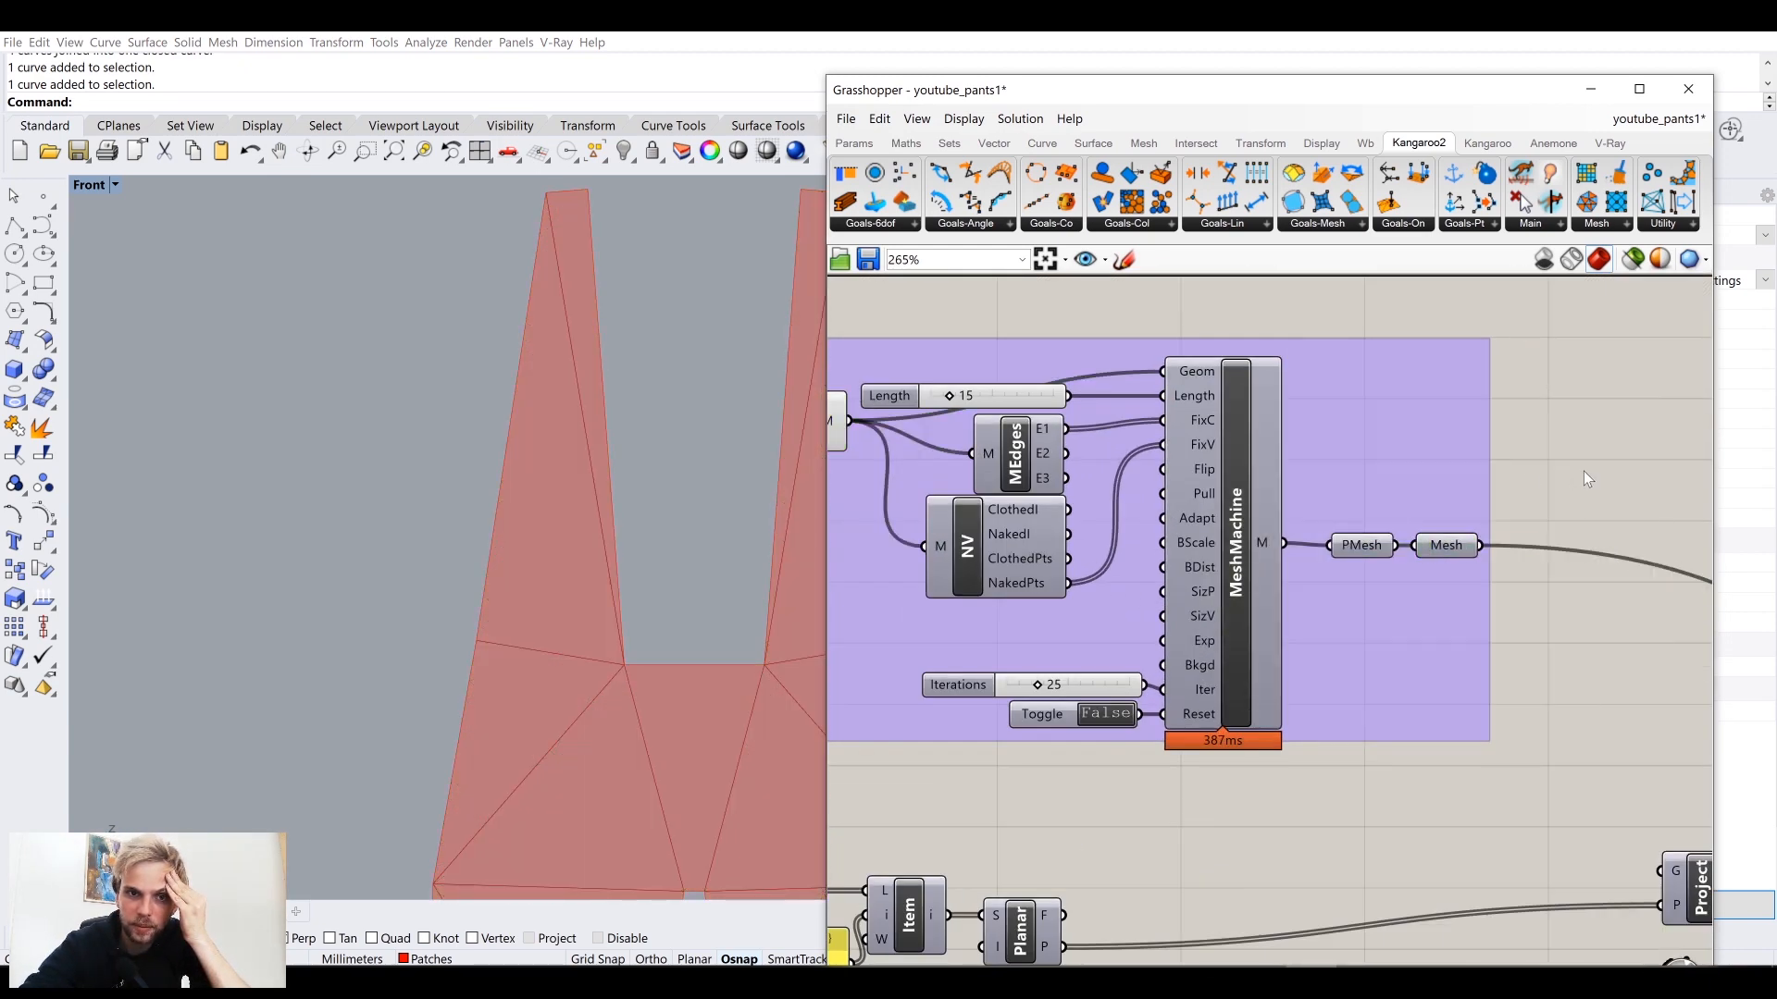
Step: Delete the spare Mesh parameter wired to Crv above the Mesh Brep component
right_drag(934, 417, 1231, 463)
click(1104, 404)
key(Delete)
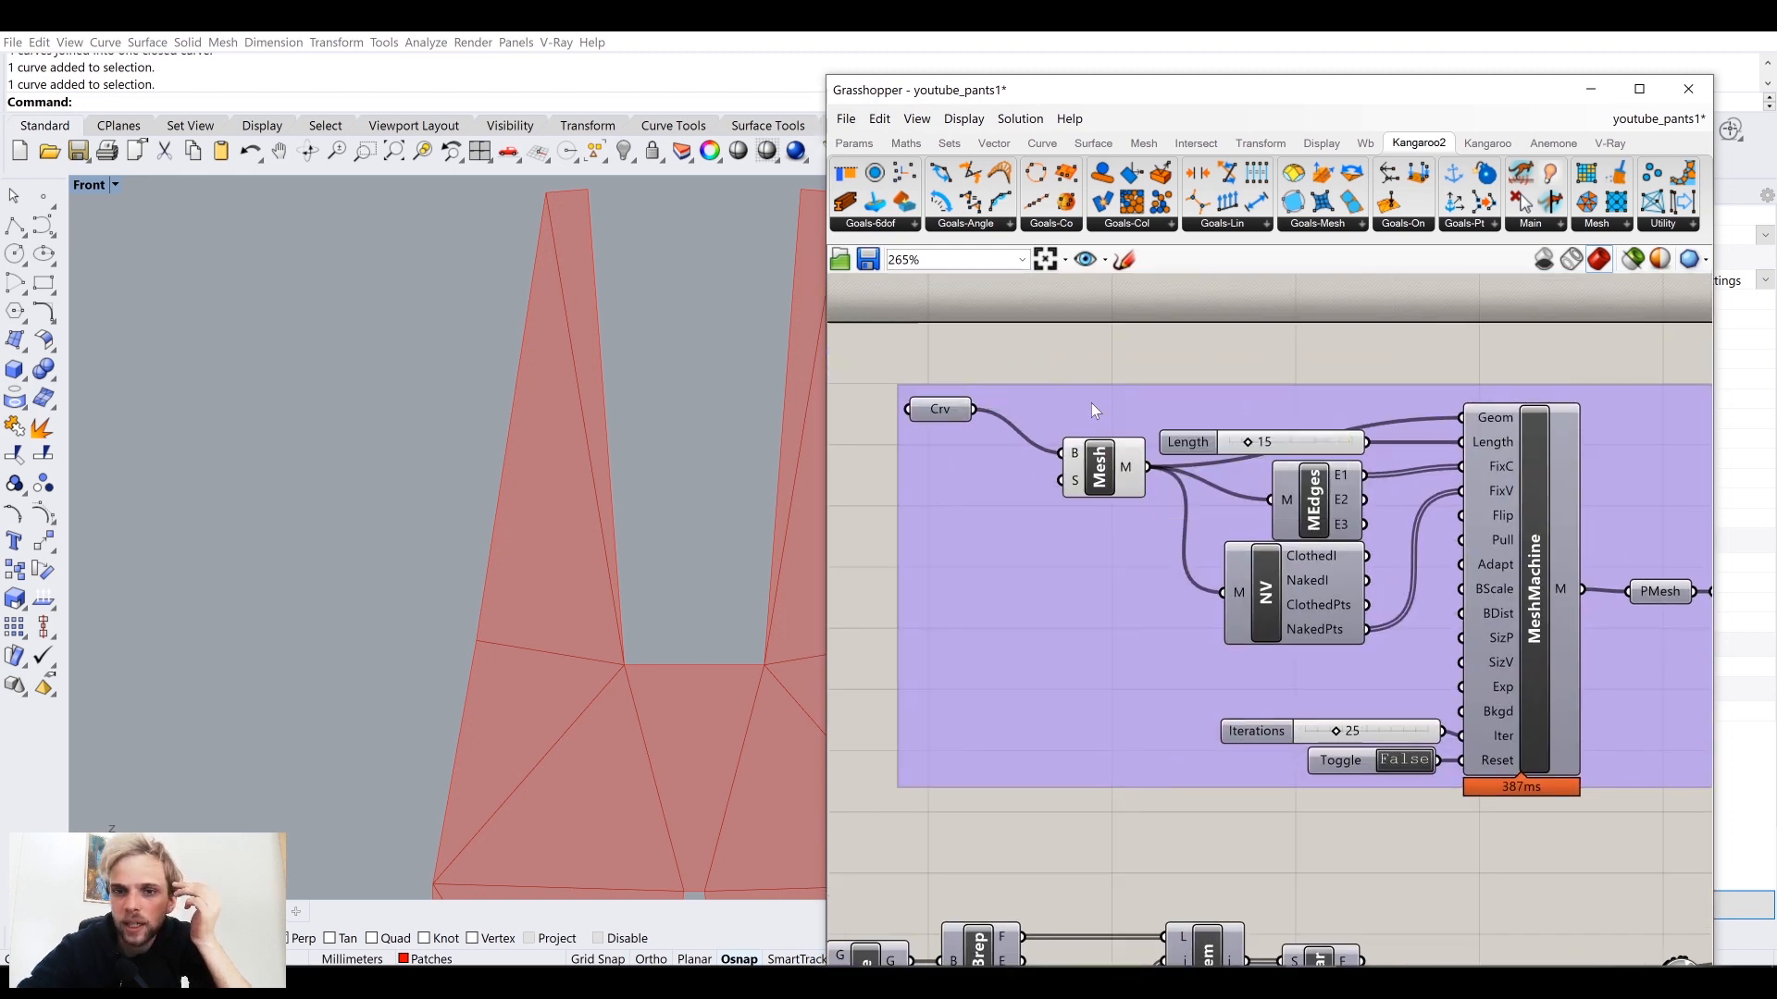
Step: Place a Custom Mesh Settings component and wire its S output into the settings input of Mesh Brep
right_drag(935, 610, 1148, 523)
scroll(671, 518, down, 5)
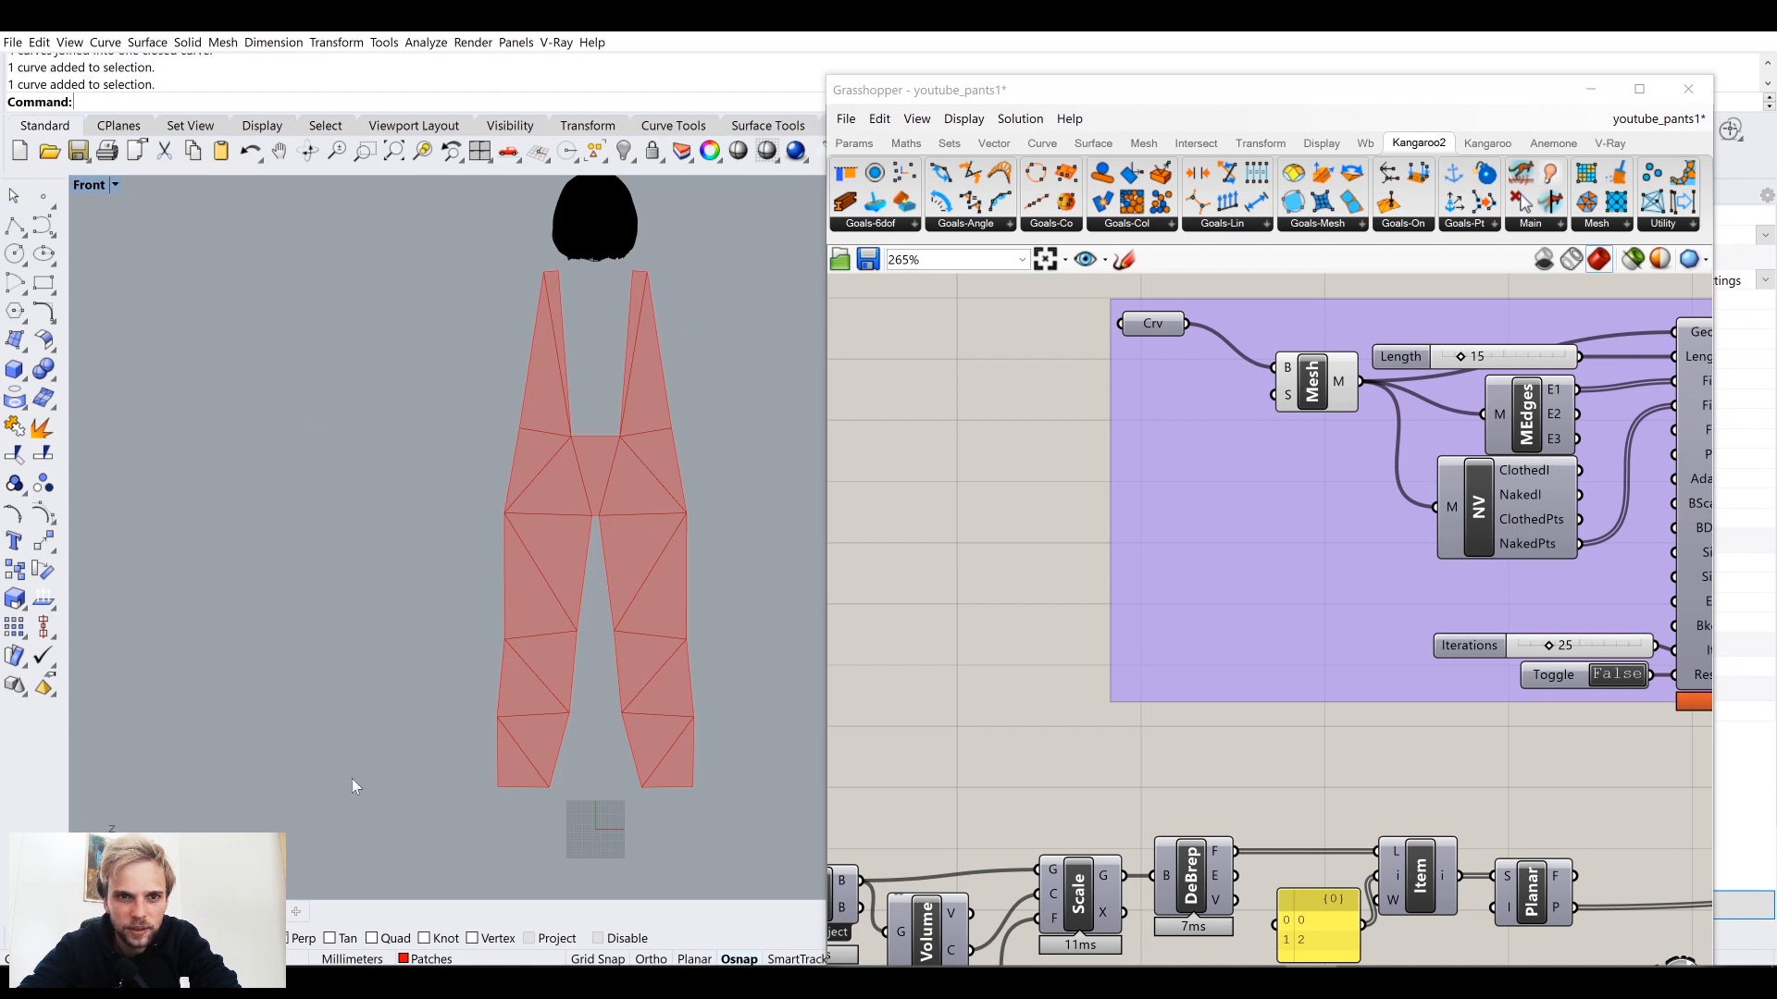
right_drag(1268, 426, 1093, 548)
scroll(1094, 548, up, 1)
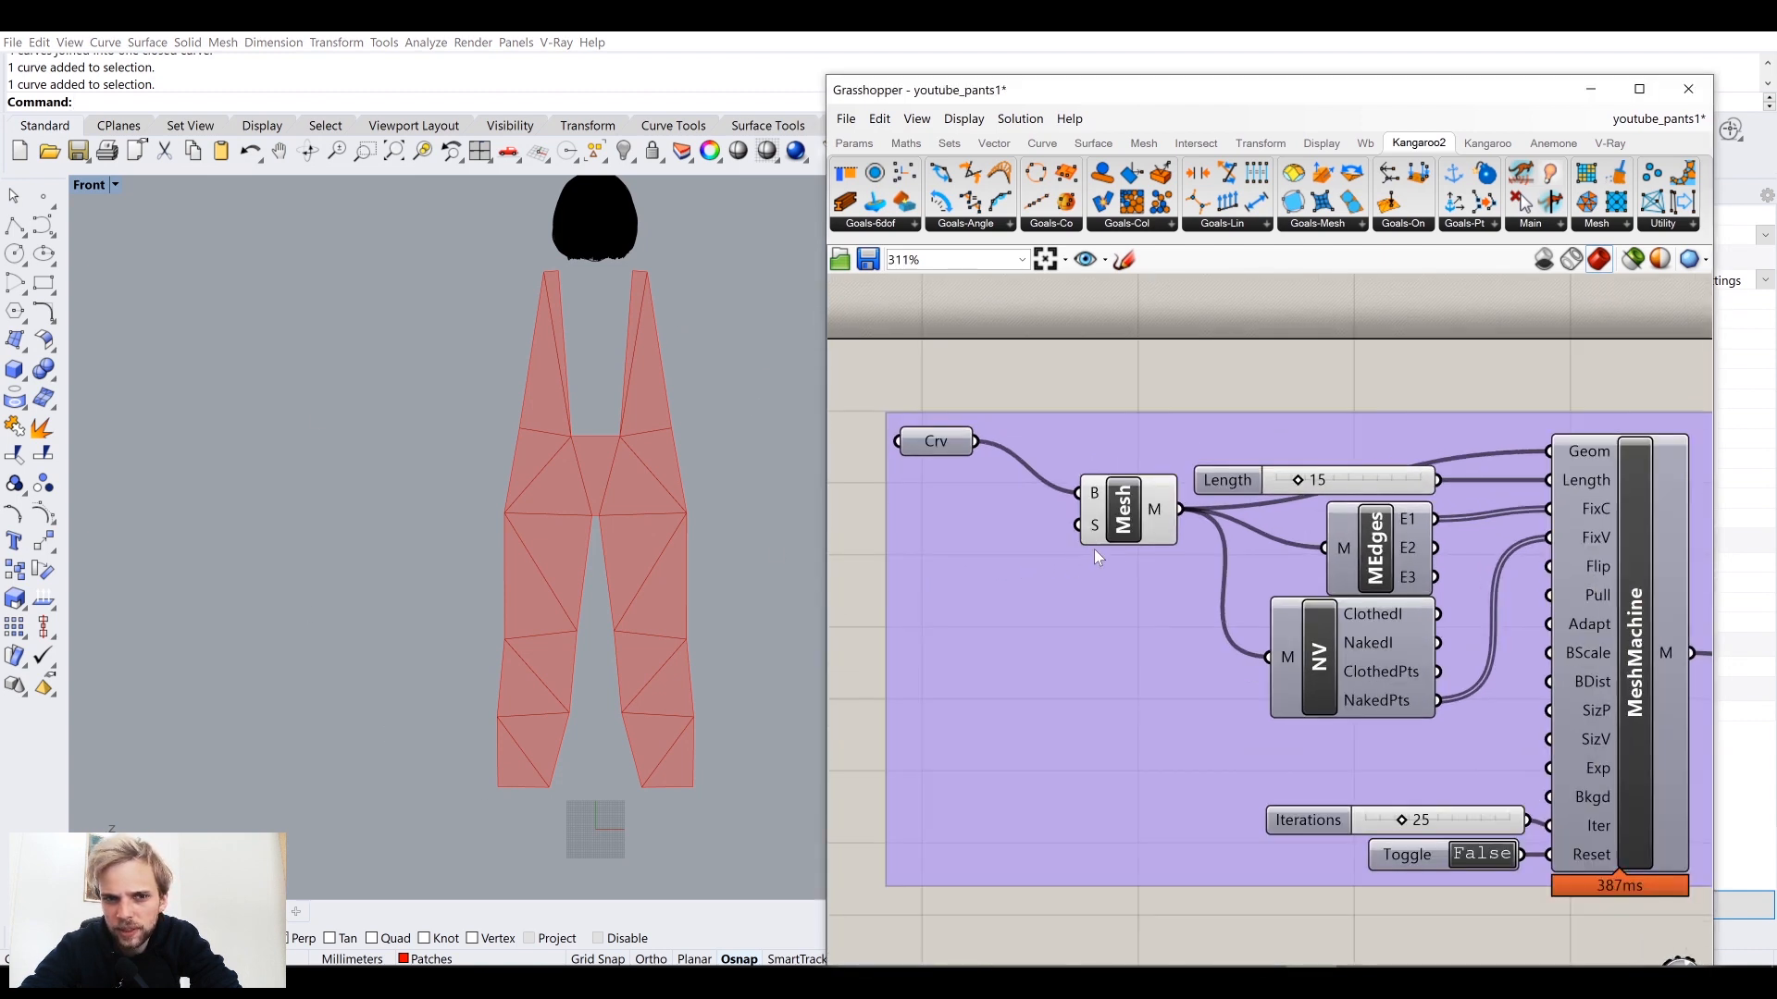
right_drag(999, 591, 1128, 565)
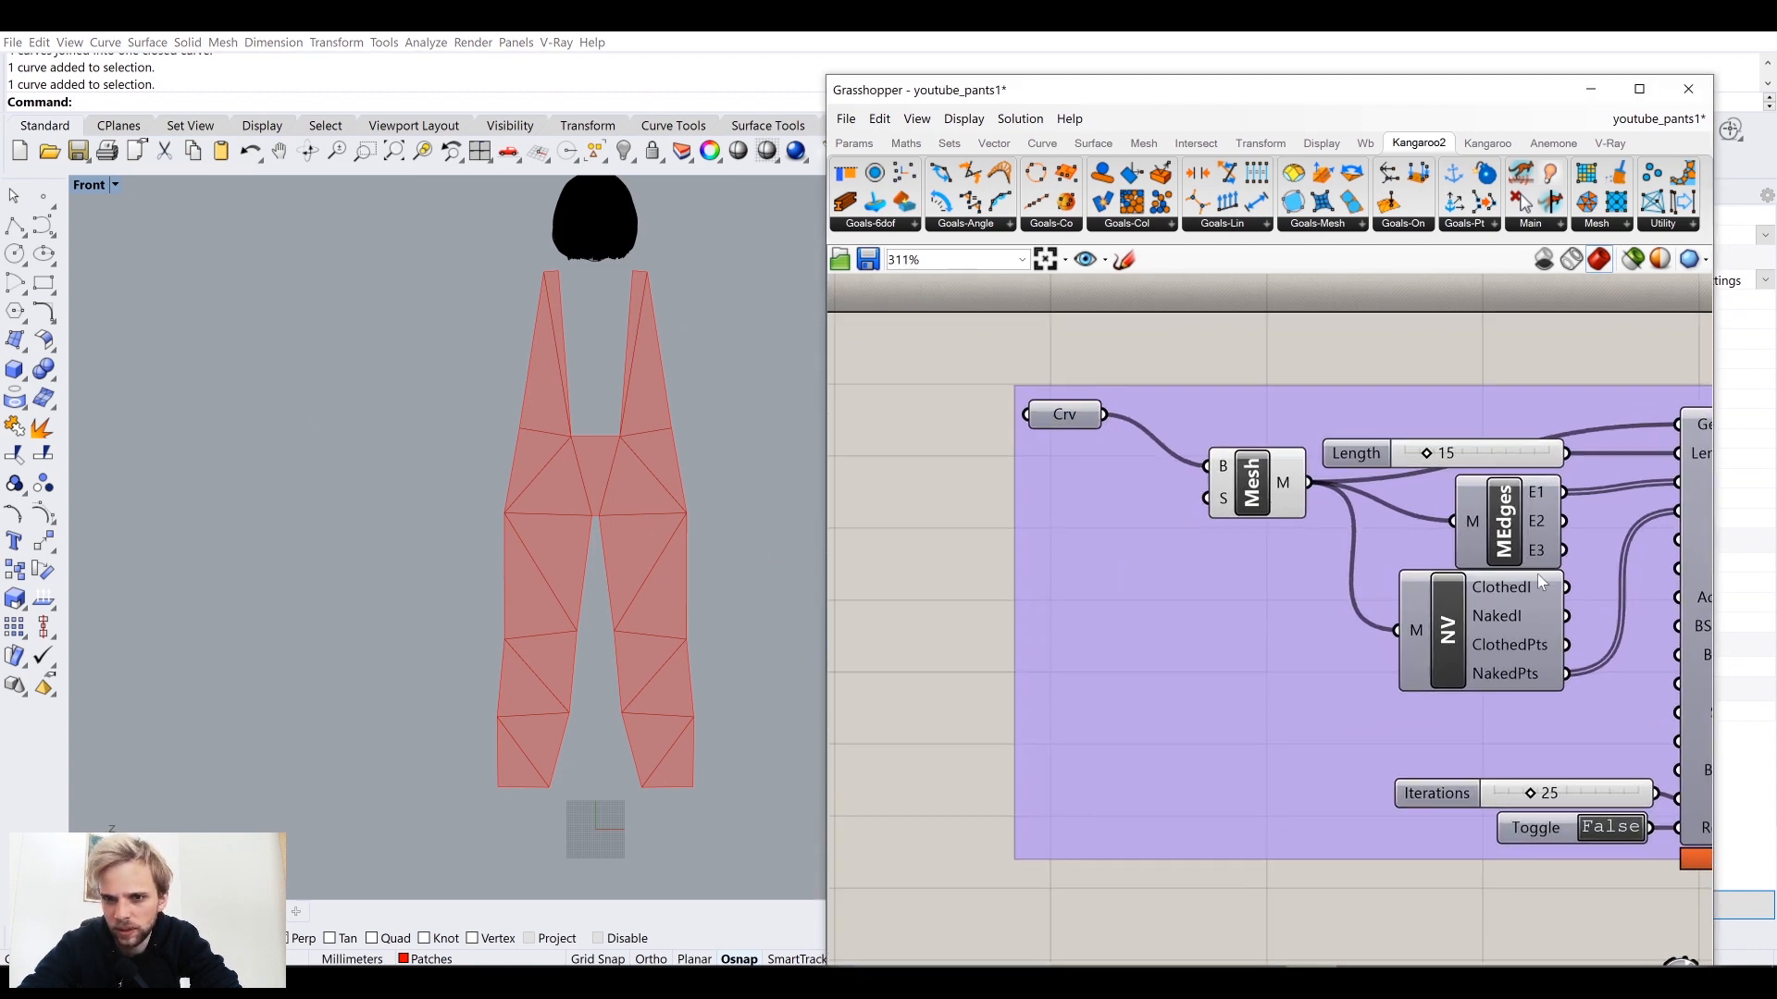
right_drag(1539, 575, 1333, 504)
scroll(1318, 579, down, 3)
right_drag(957, 532, 1122, 574)
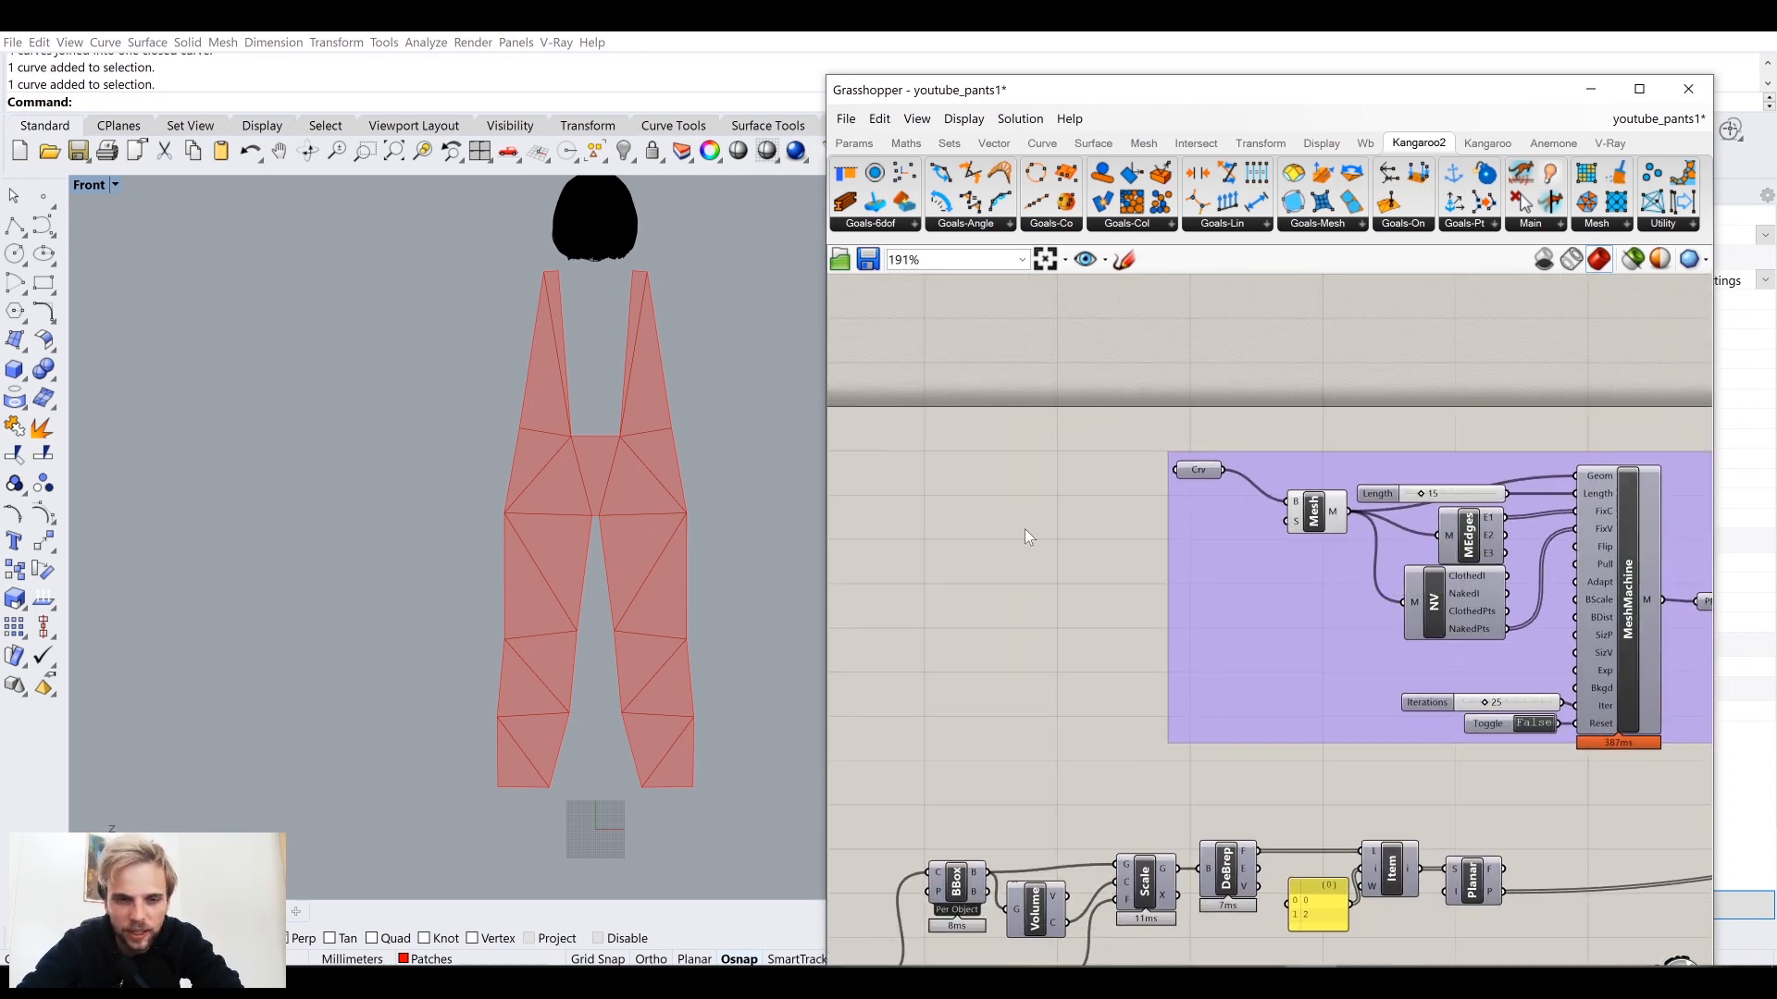
scroll(1129, 505, up, 4)
double_click(1040, 554)
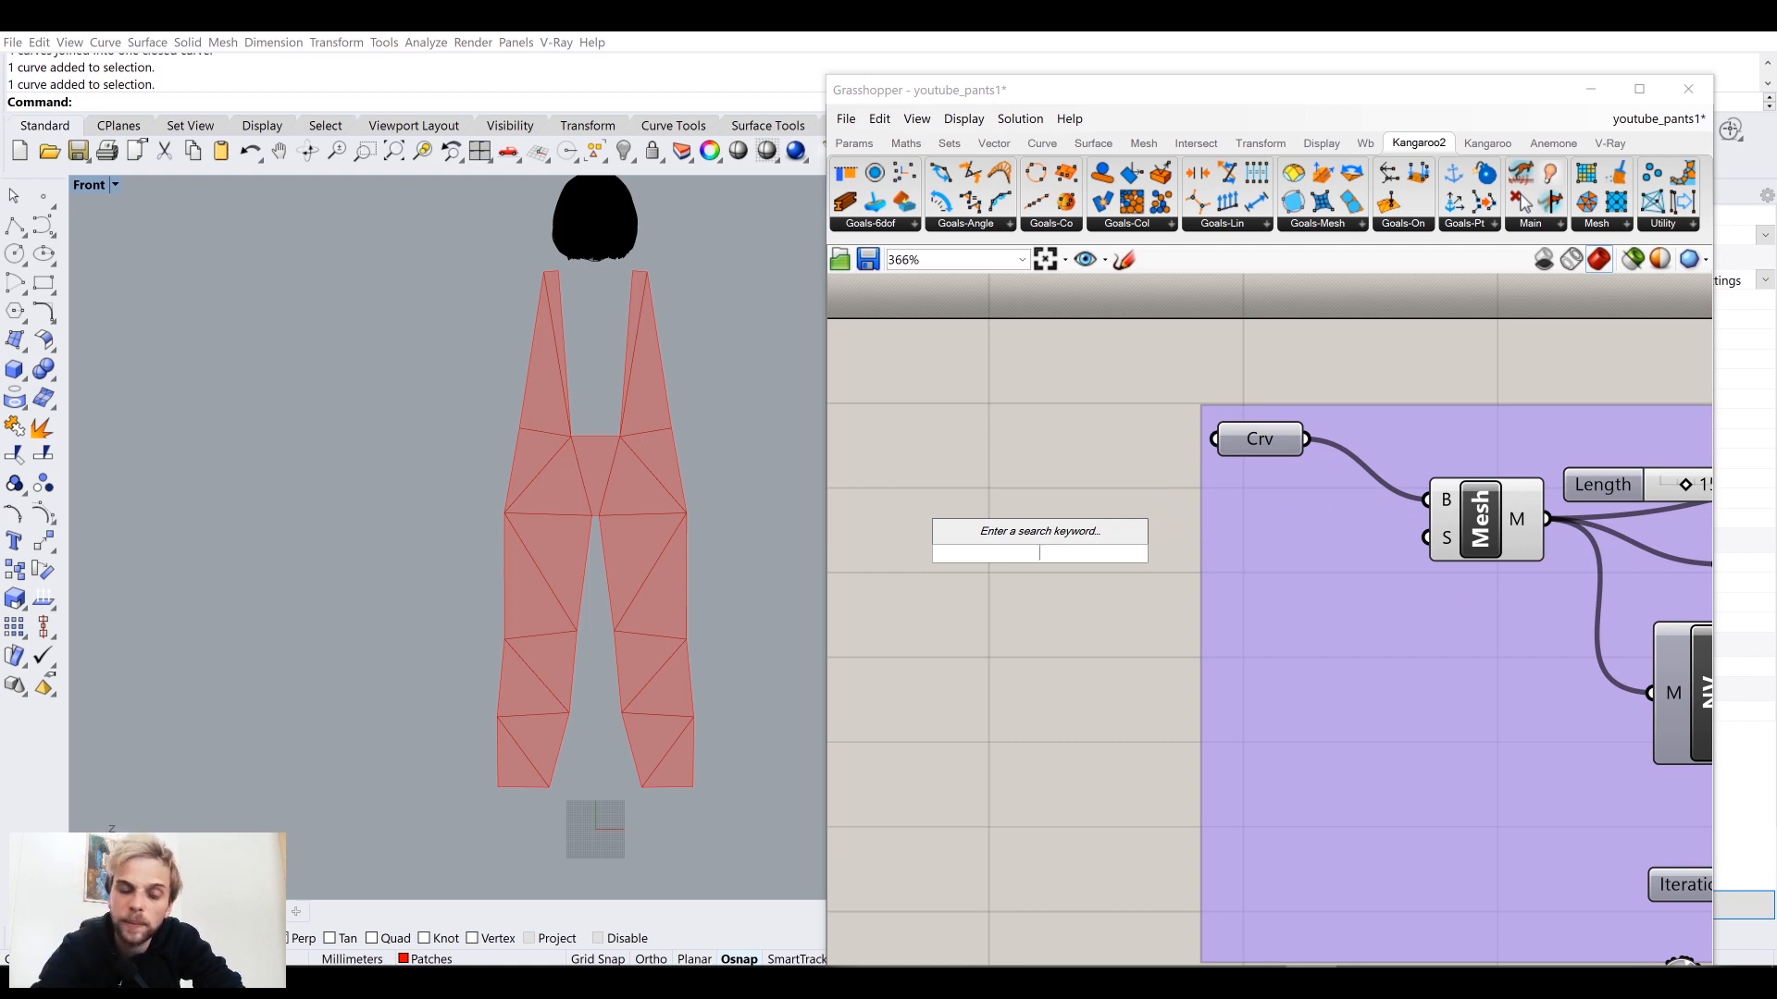
text(cust)
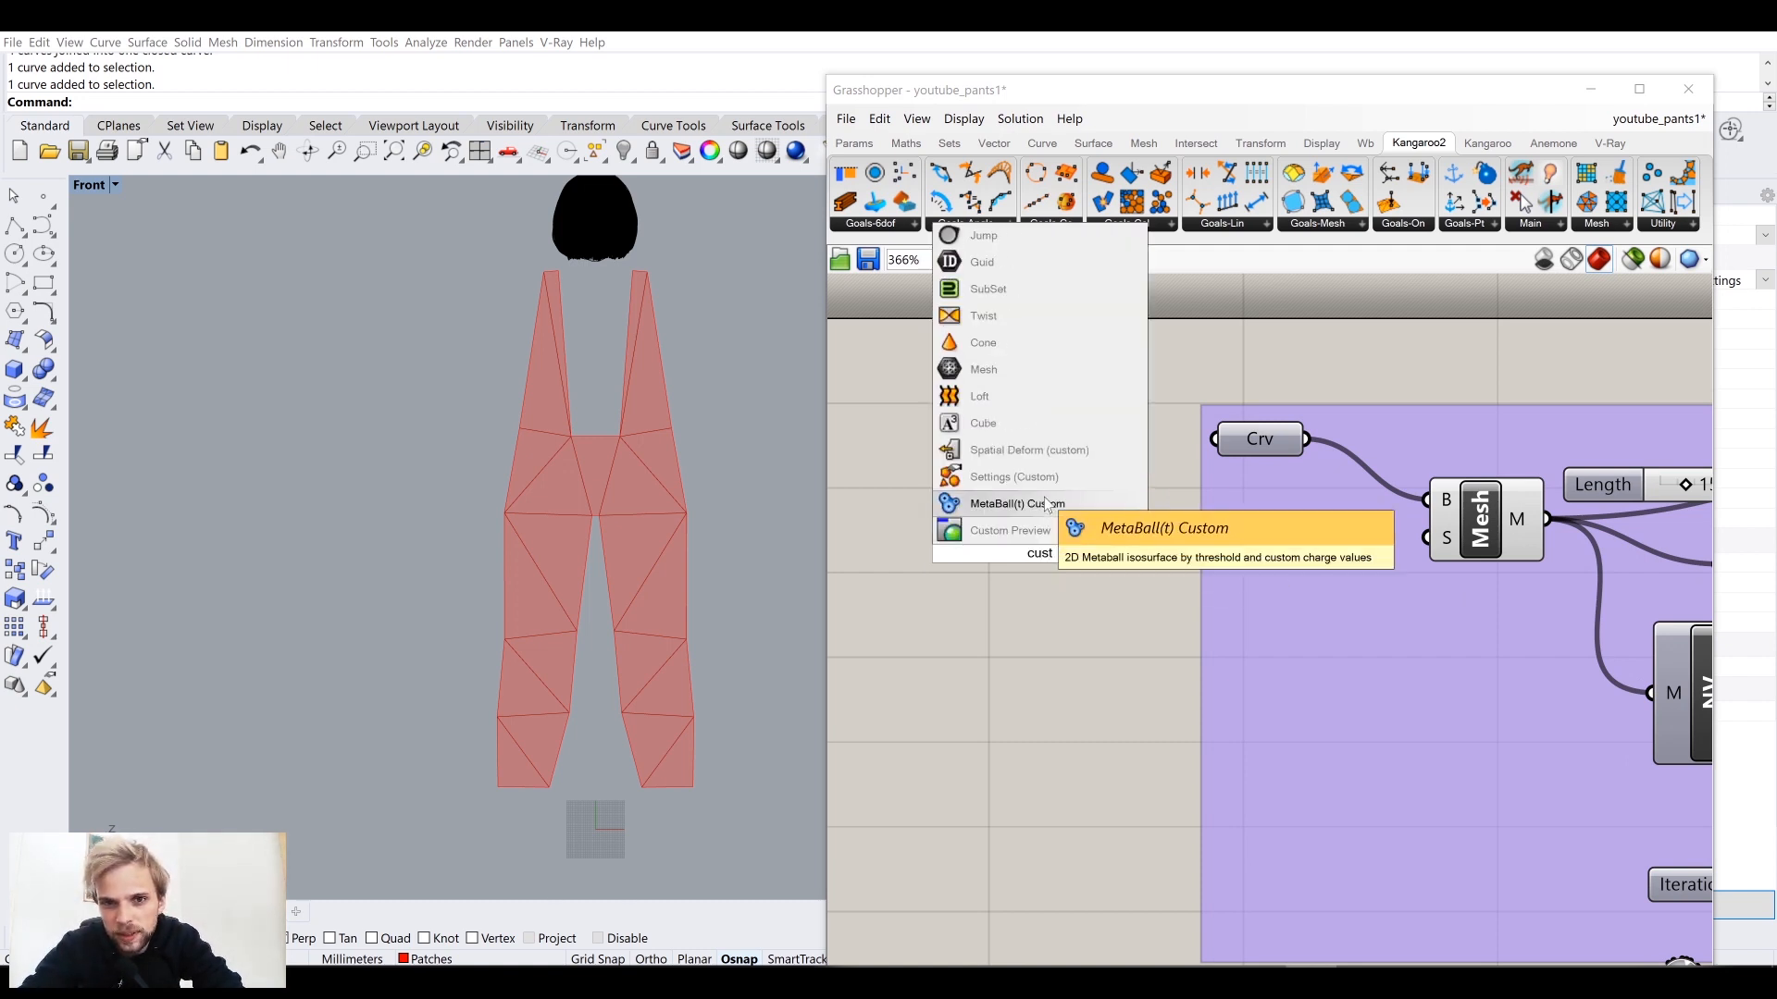
click(1064, 479)
drag(1073, 565, 1420, 552)
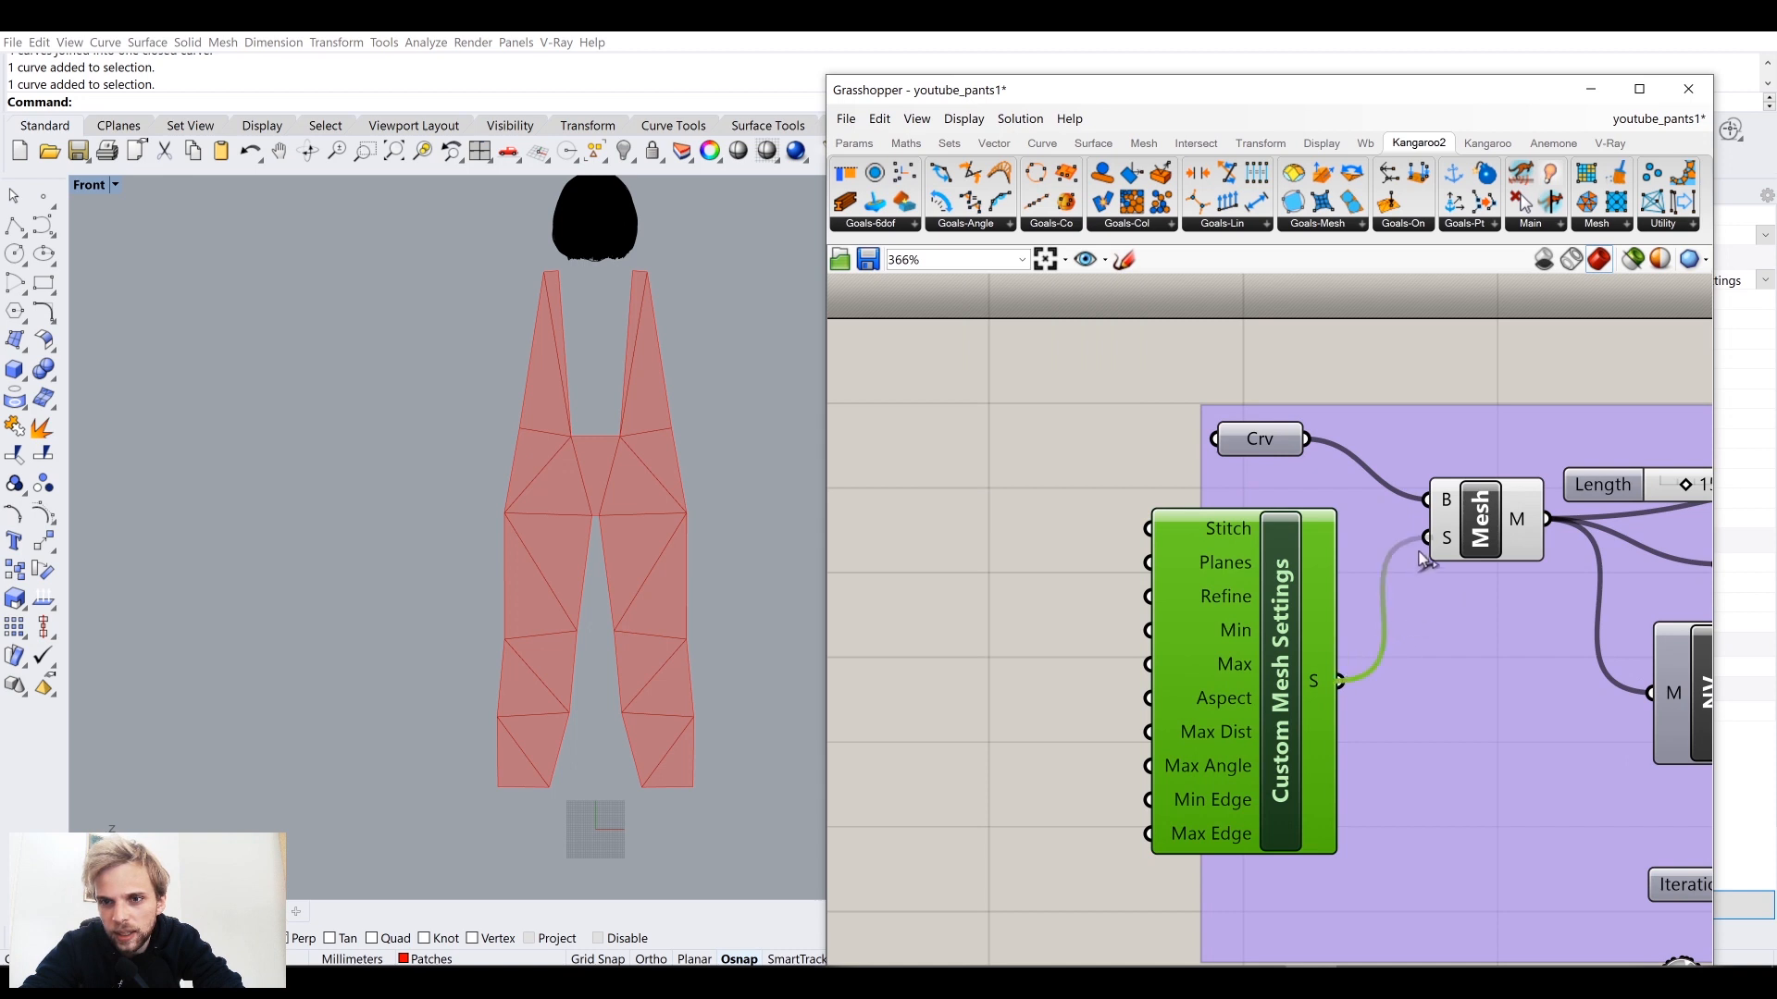
Step: Add a number slider set to 40 and connect it to the Max Edge input of Custom Mesh Settings
right_drag(989, 699, 1025, 532)
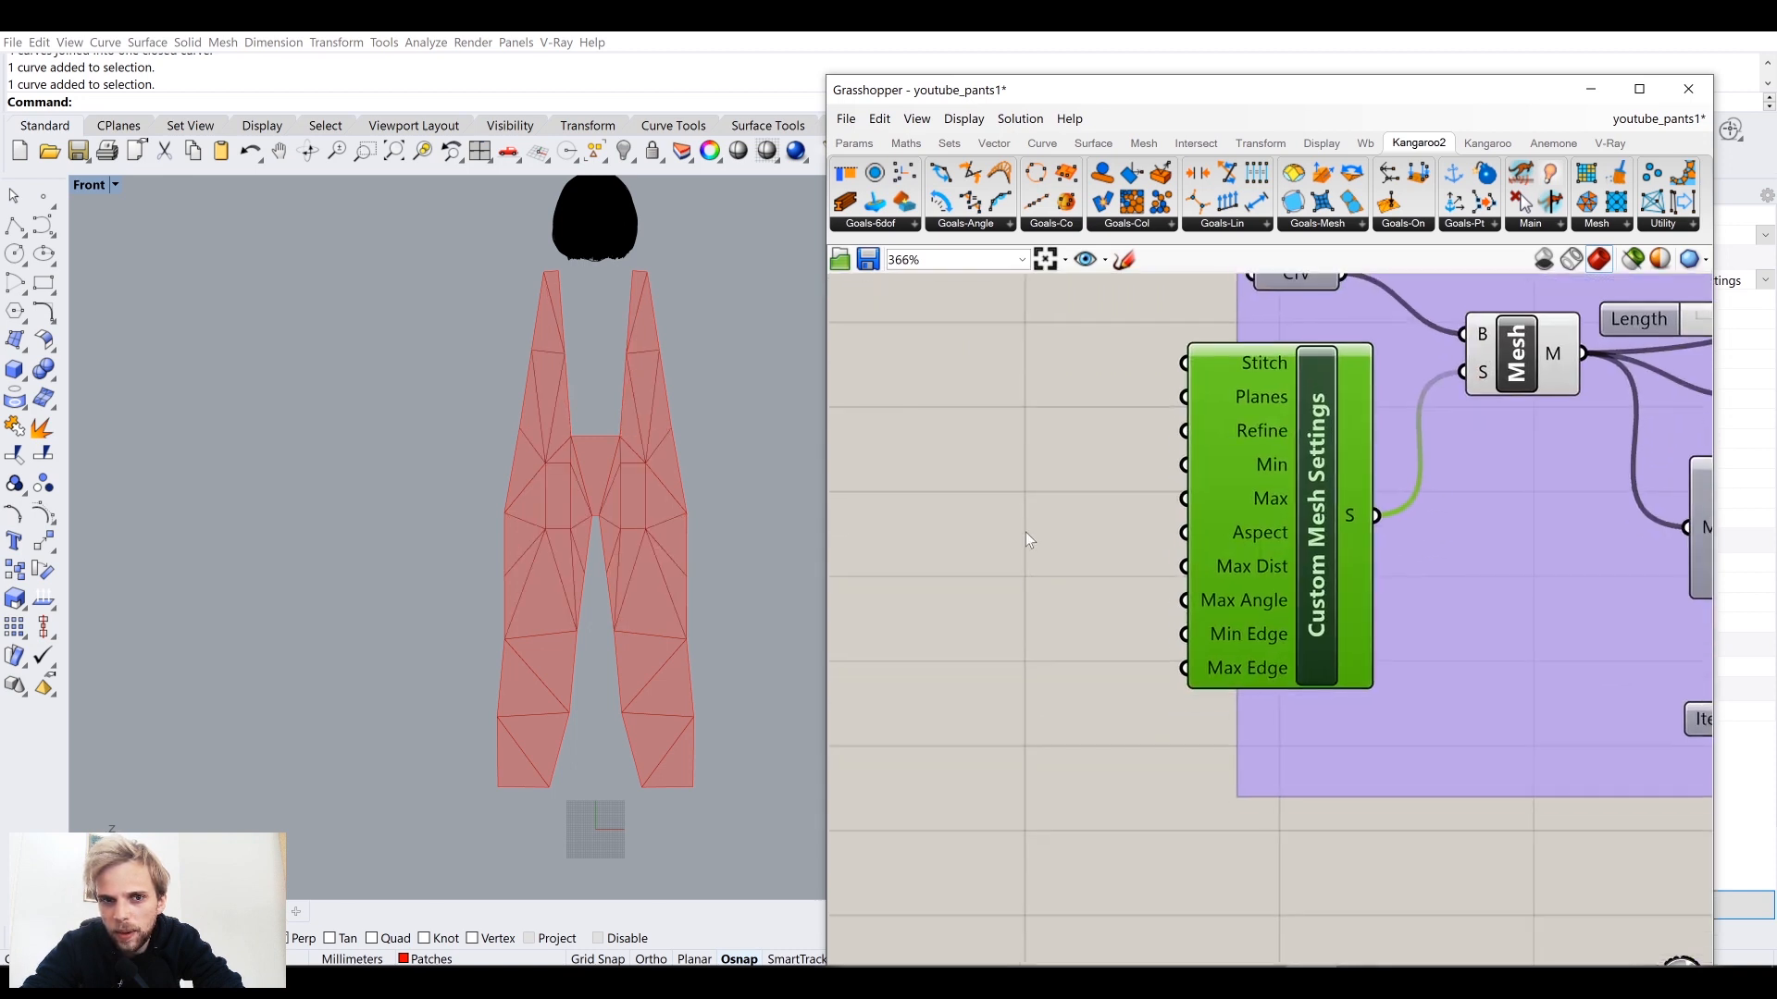
mouse_move(1235, 633)
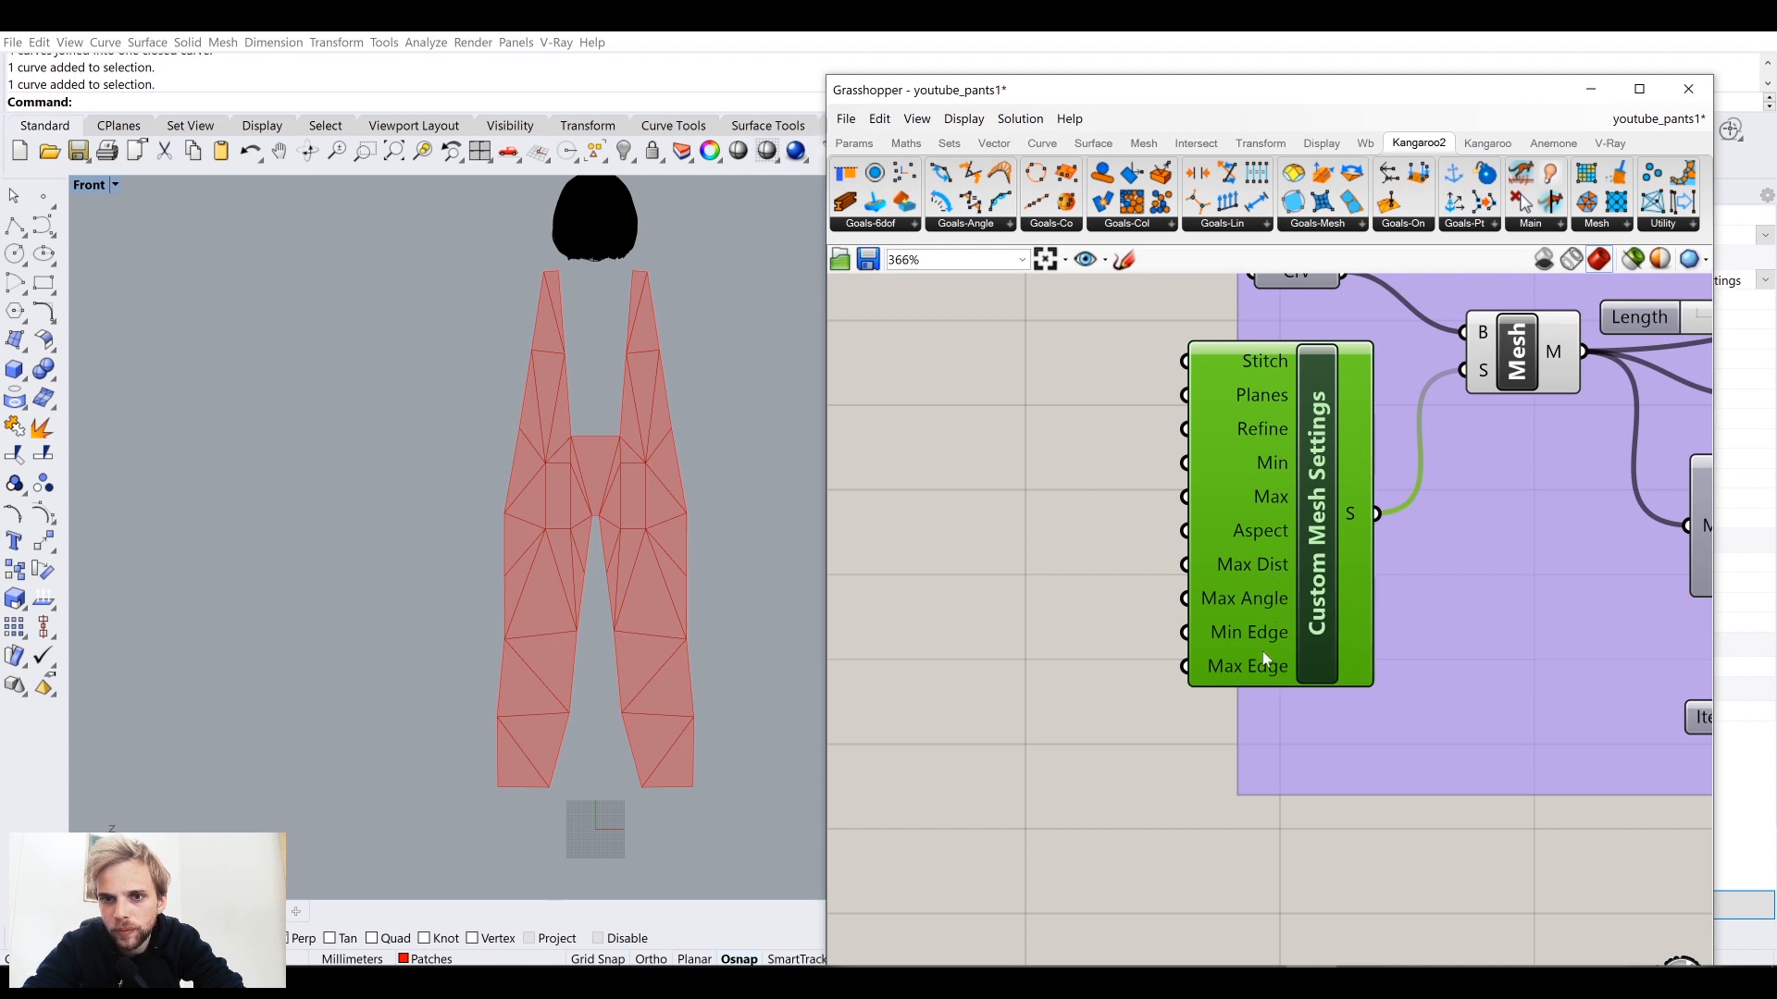
double_click(1066, 668)
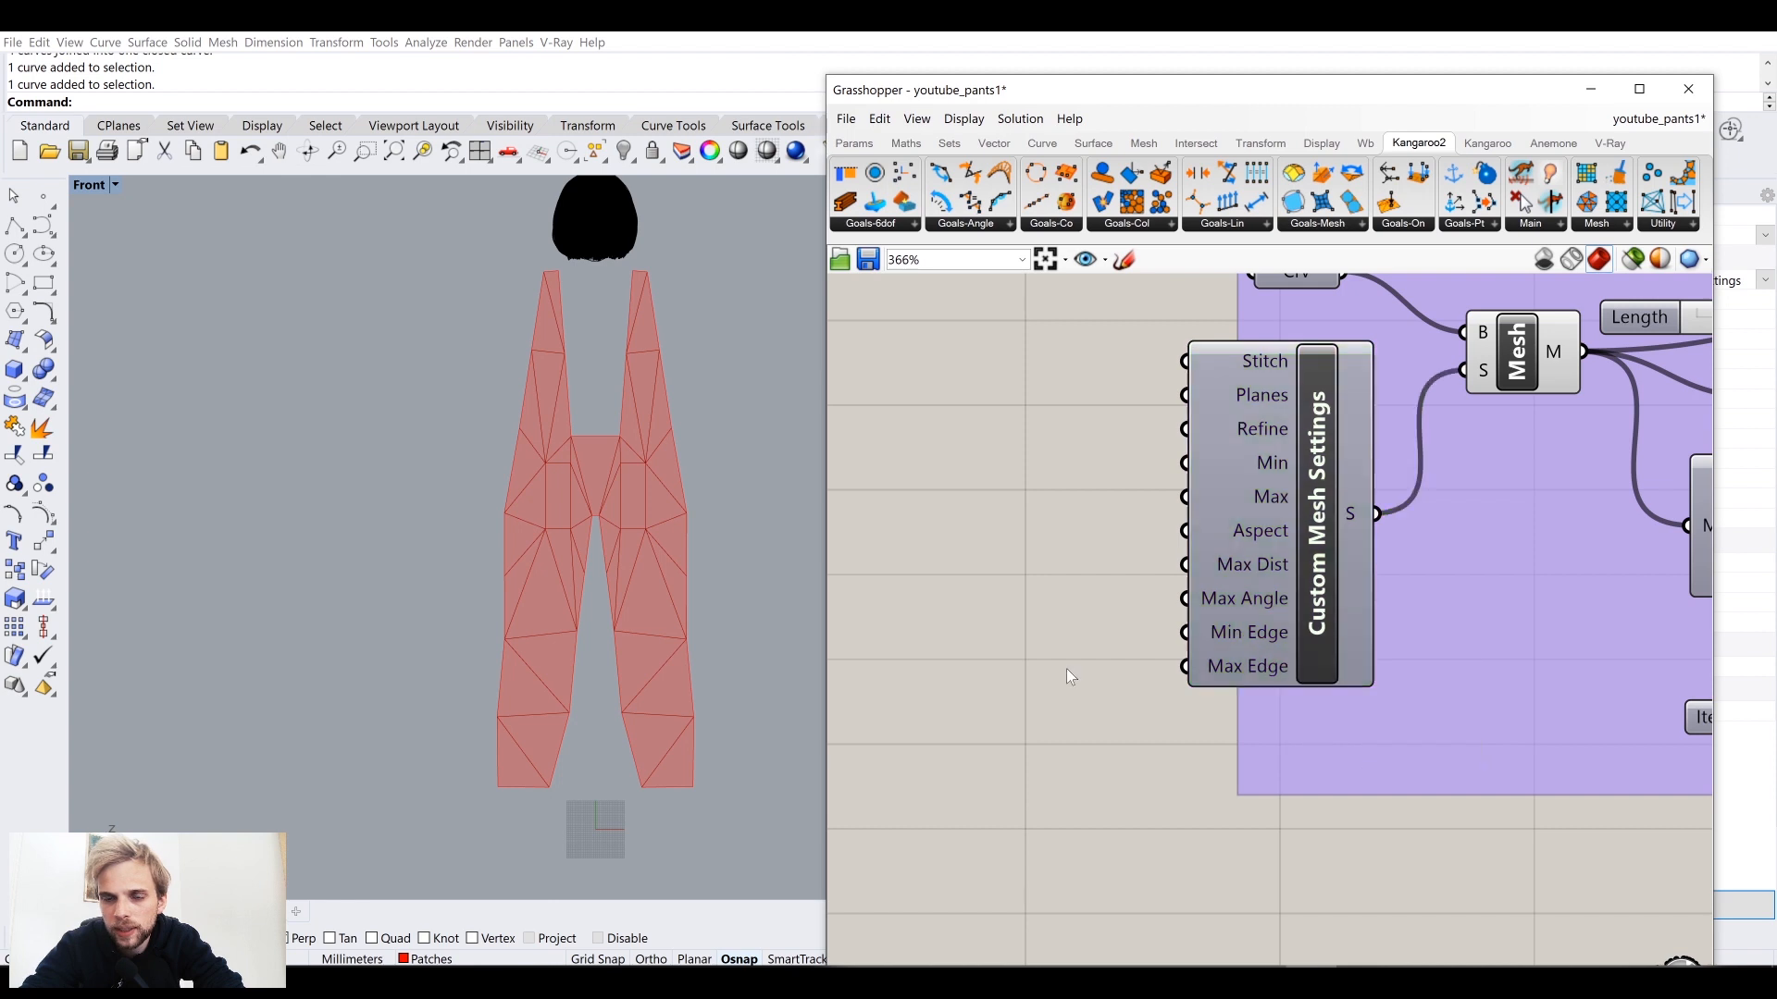
text(1)
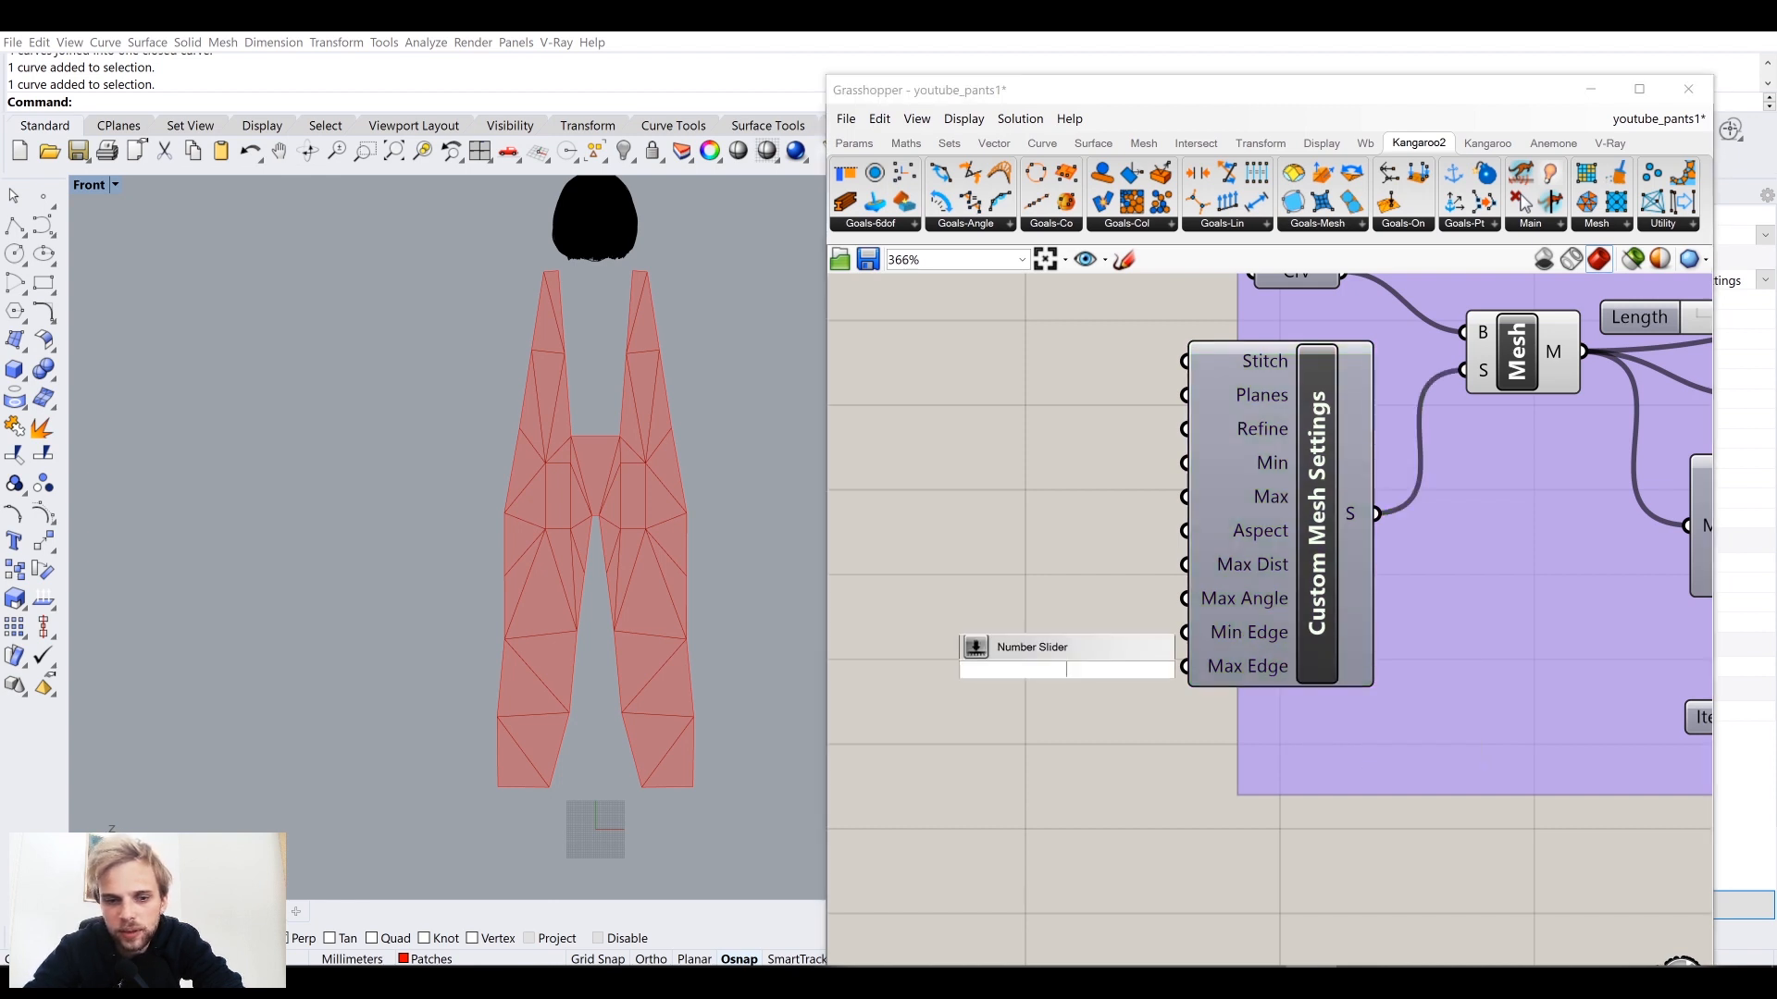
key(BackSpace)
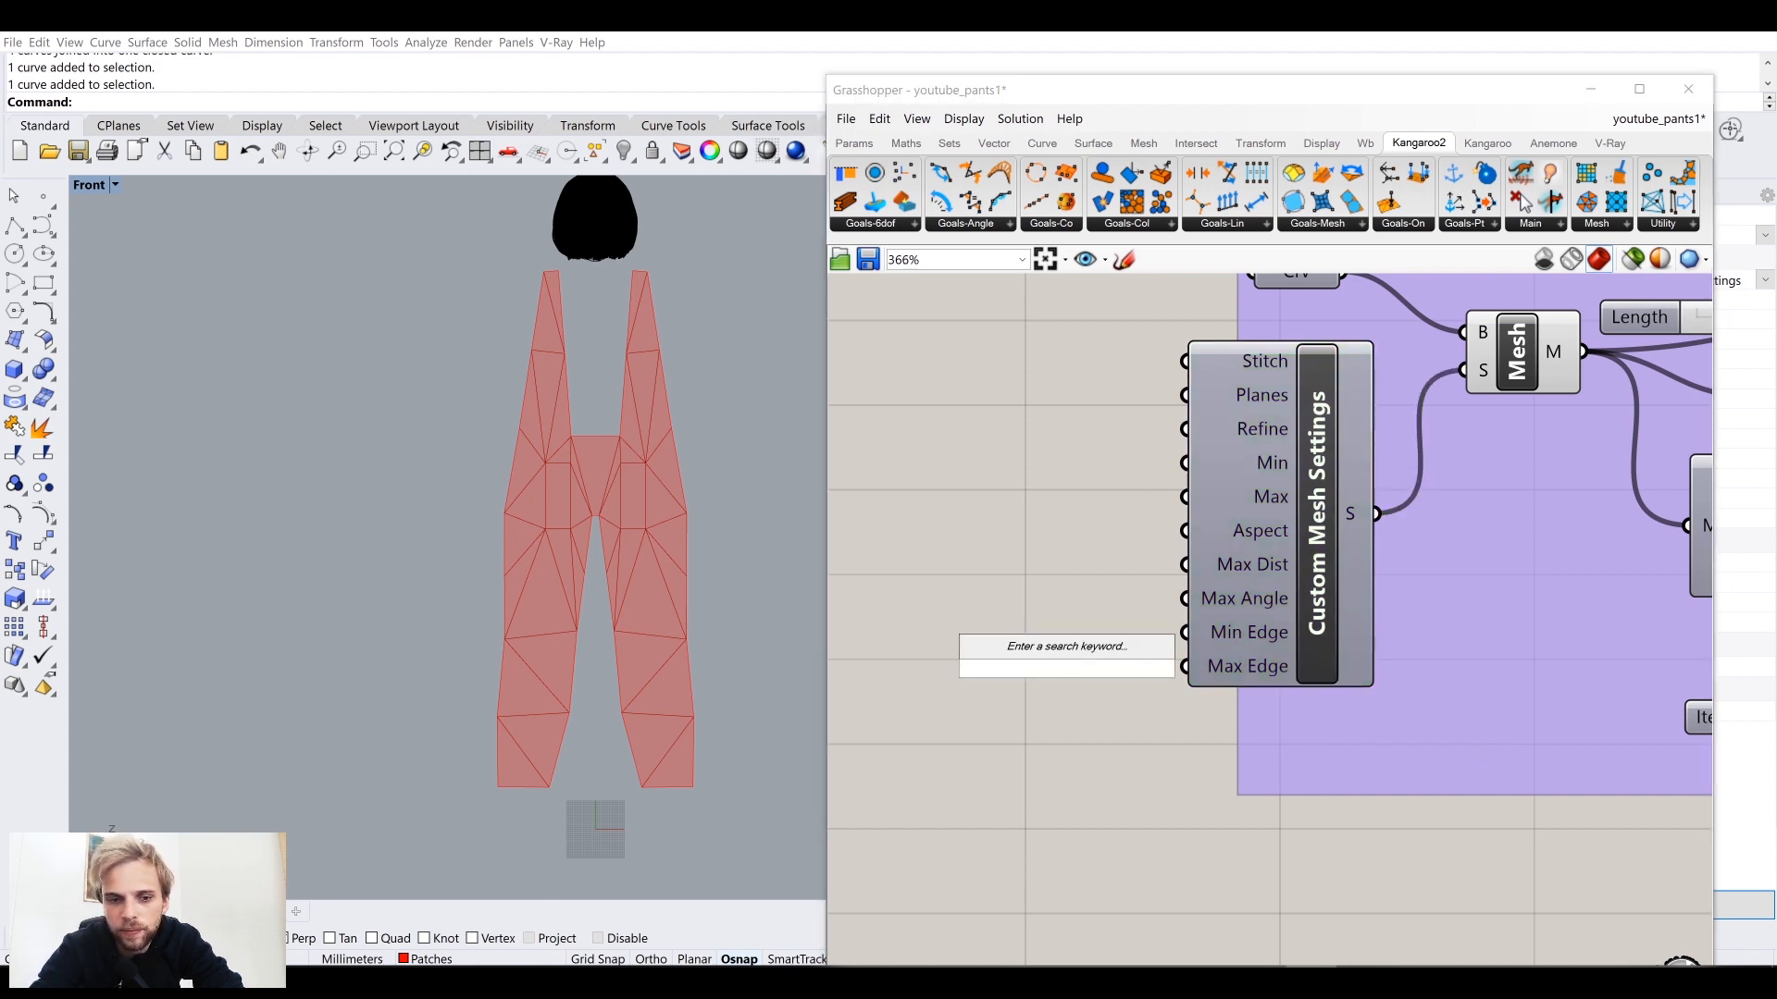
text(40)
key(Return)
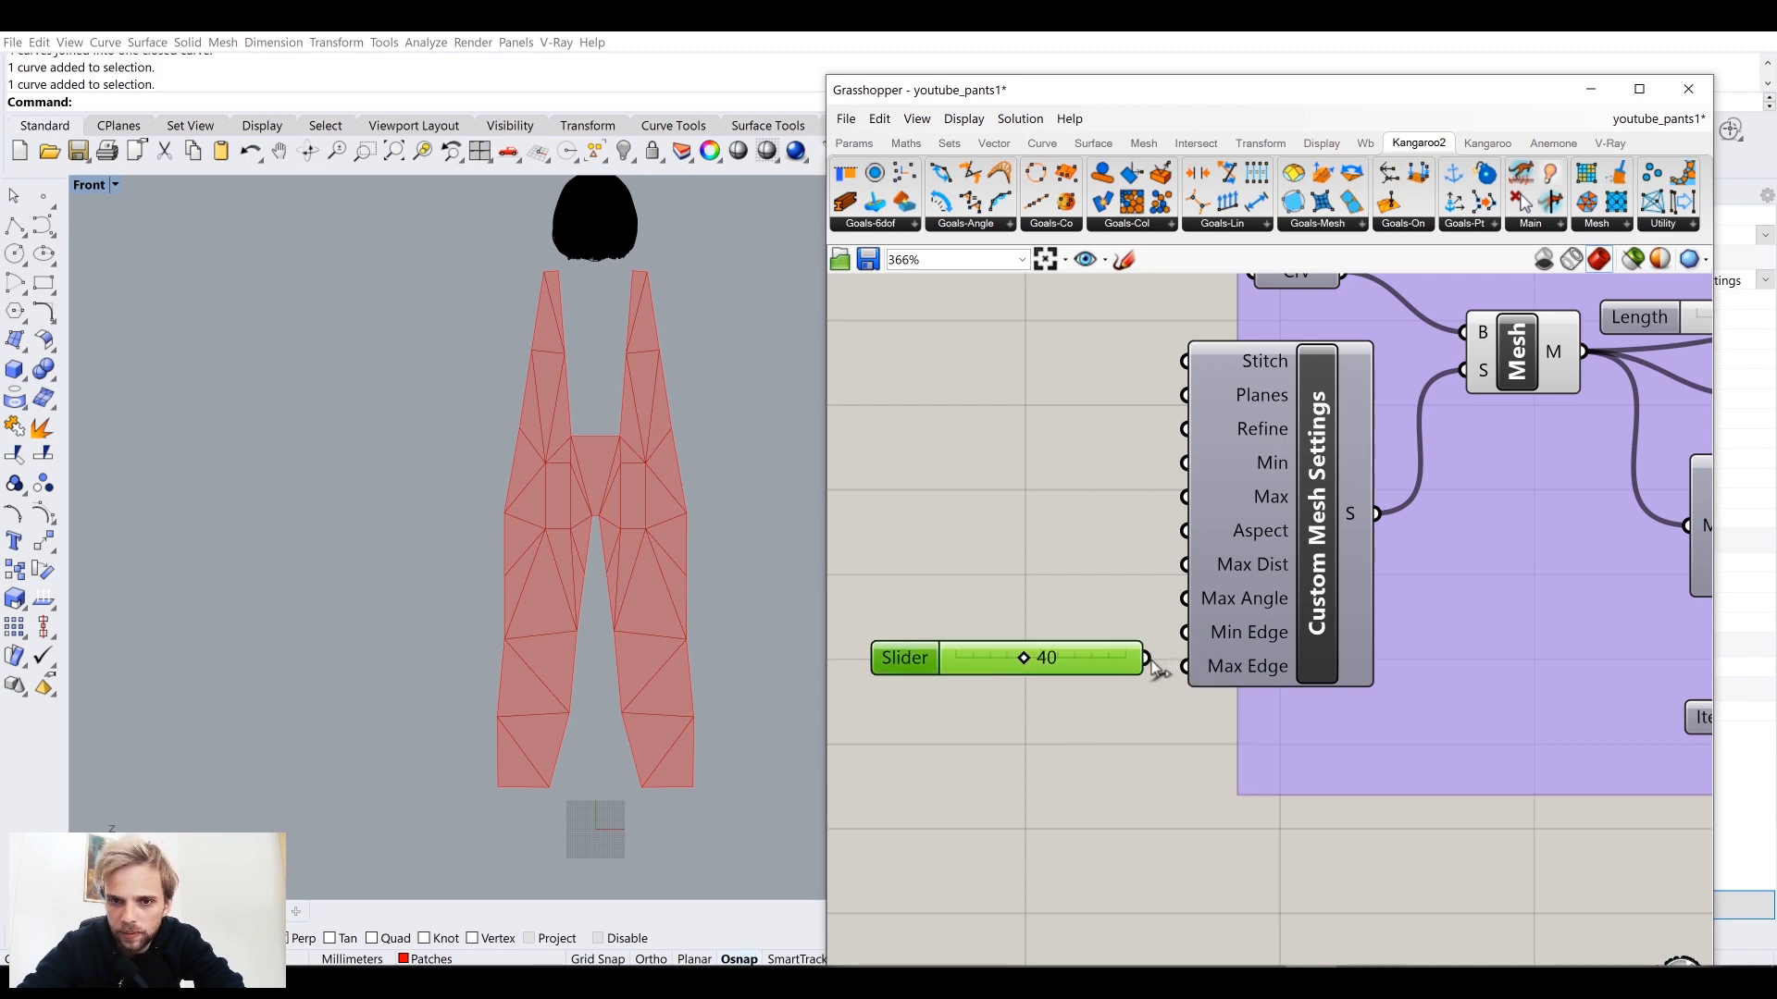
drag(1147, 657, 1186, 666)
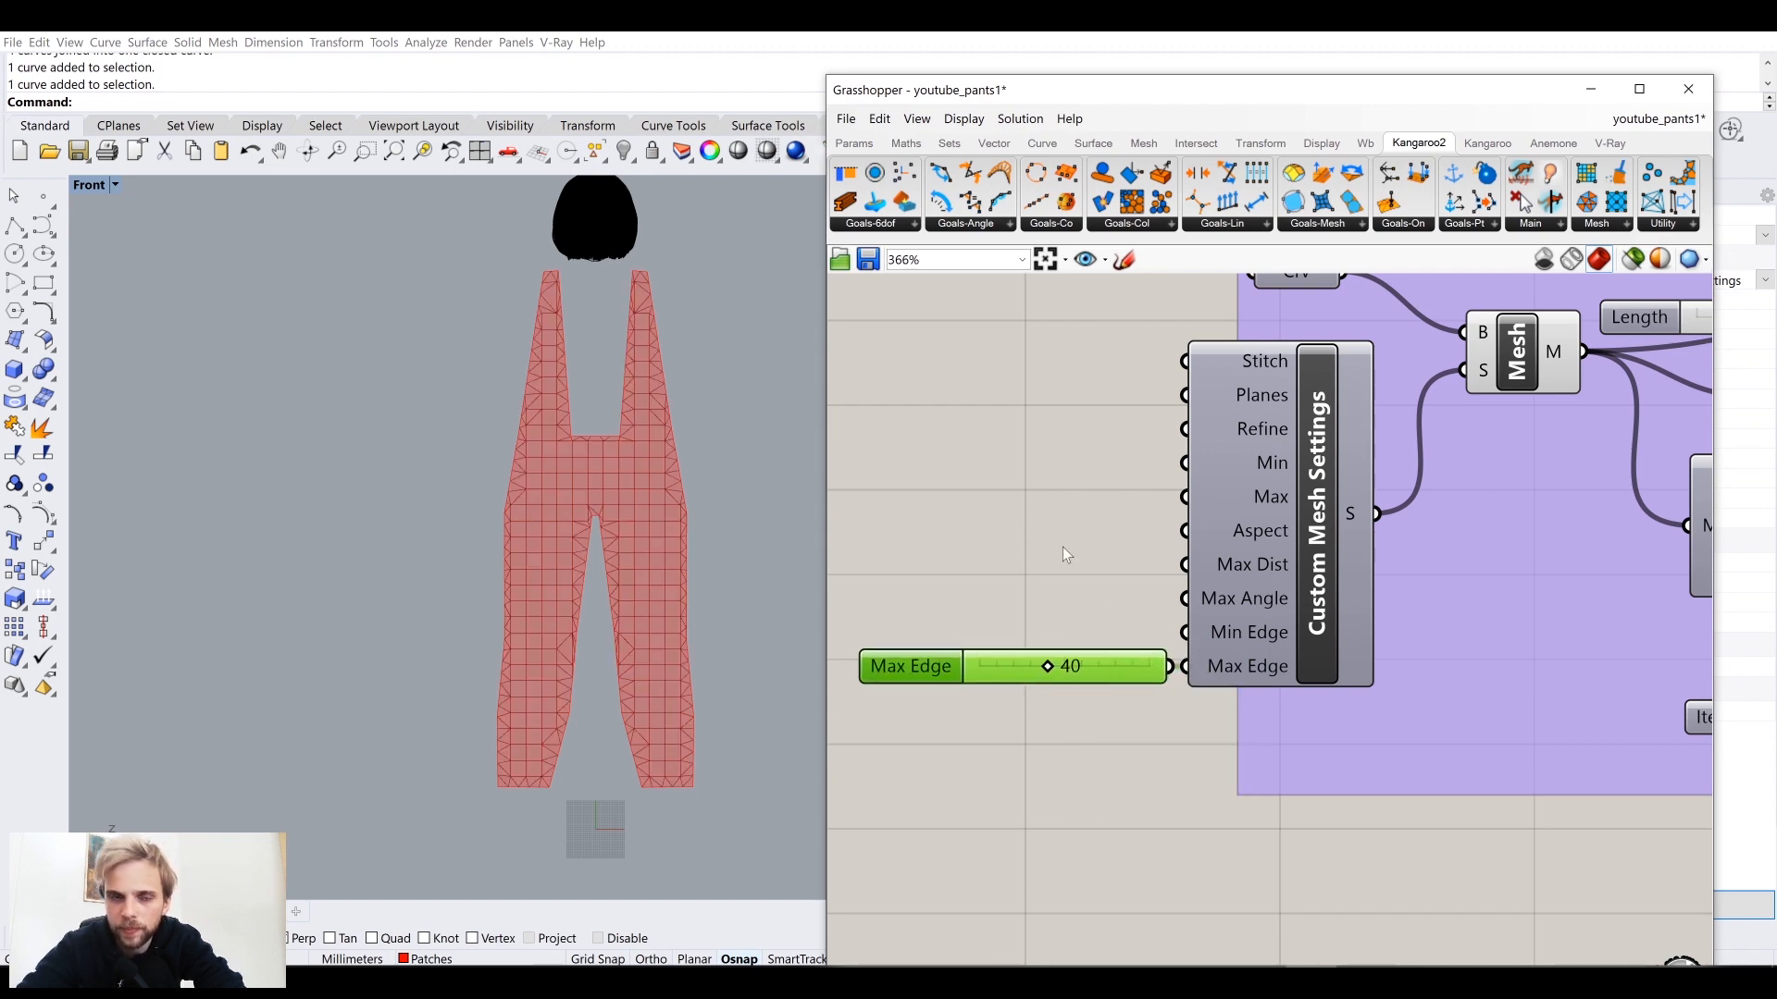
Step: Turn on the preview of the output Mesh parameter after PMesh
scroll(1297, 572, down, 5)
scroll(1275, 597, up, 4)
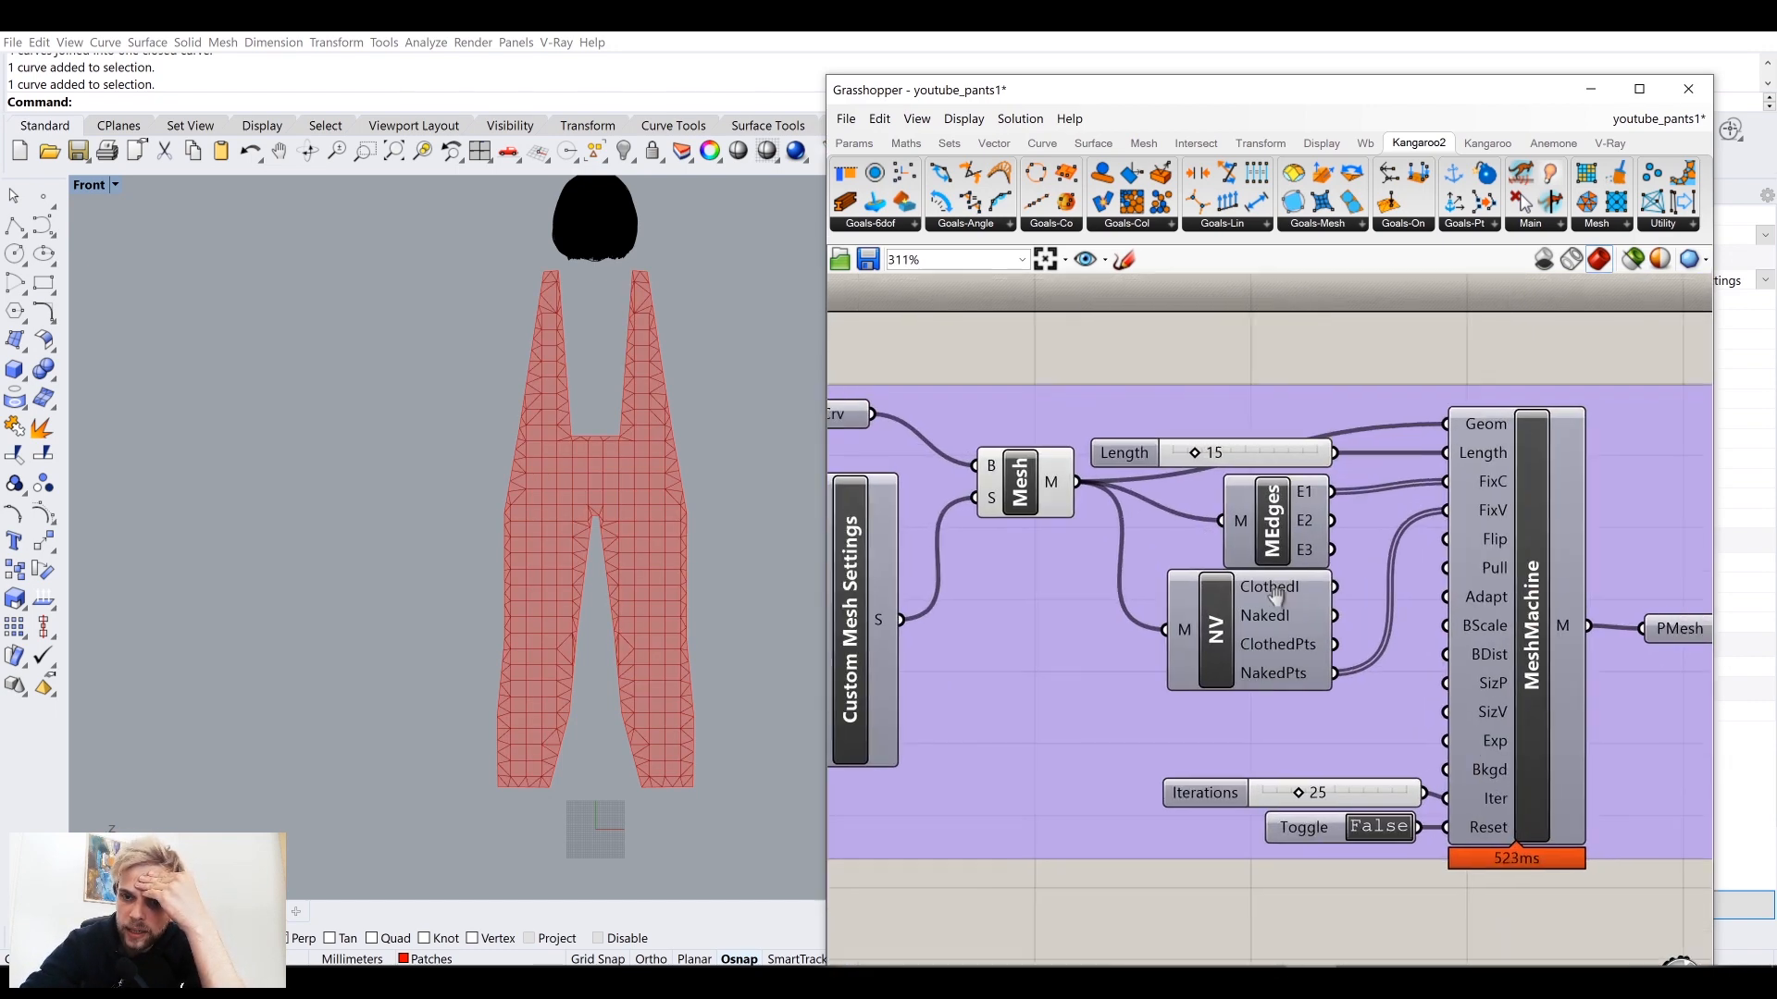
right_drag(1275, 596, 1194, 527)
right_drag(1697, 560, 1516, 589)
click(1514, 588)
middle_click(1514, 585)
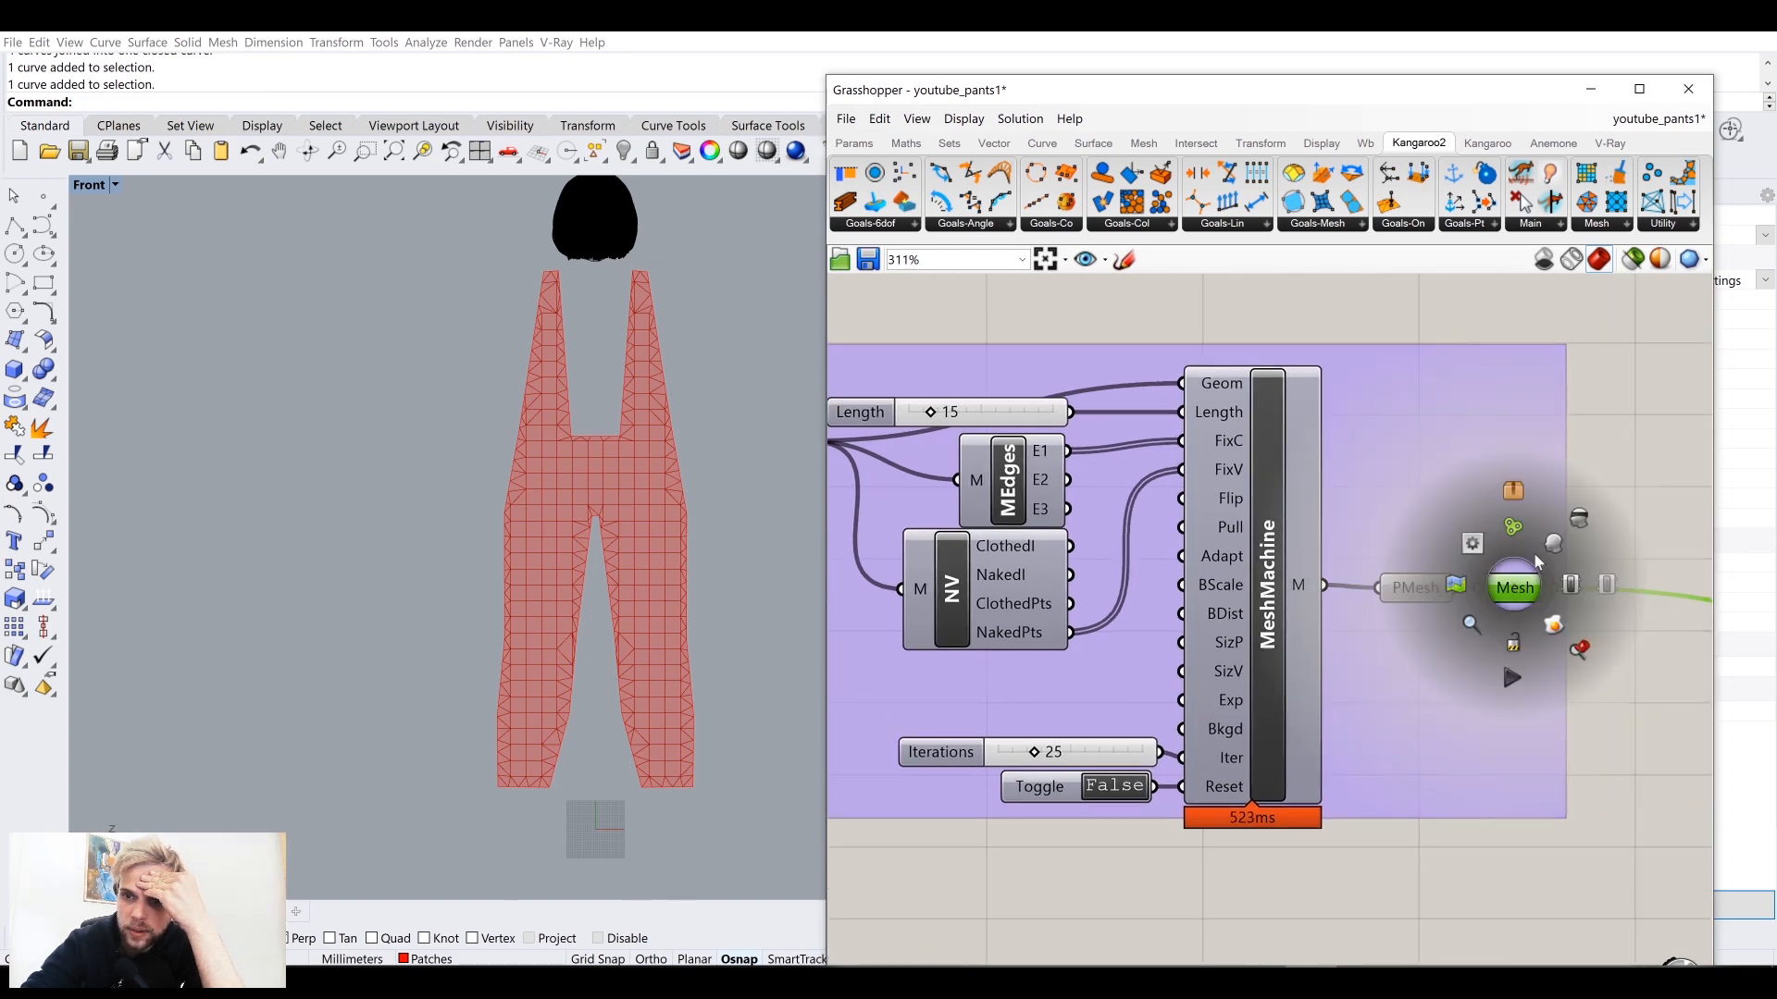
click(1579, 518)
scroll(1173, 544, down, 4)
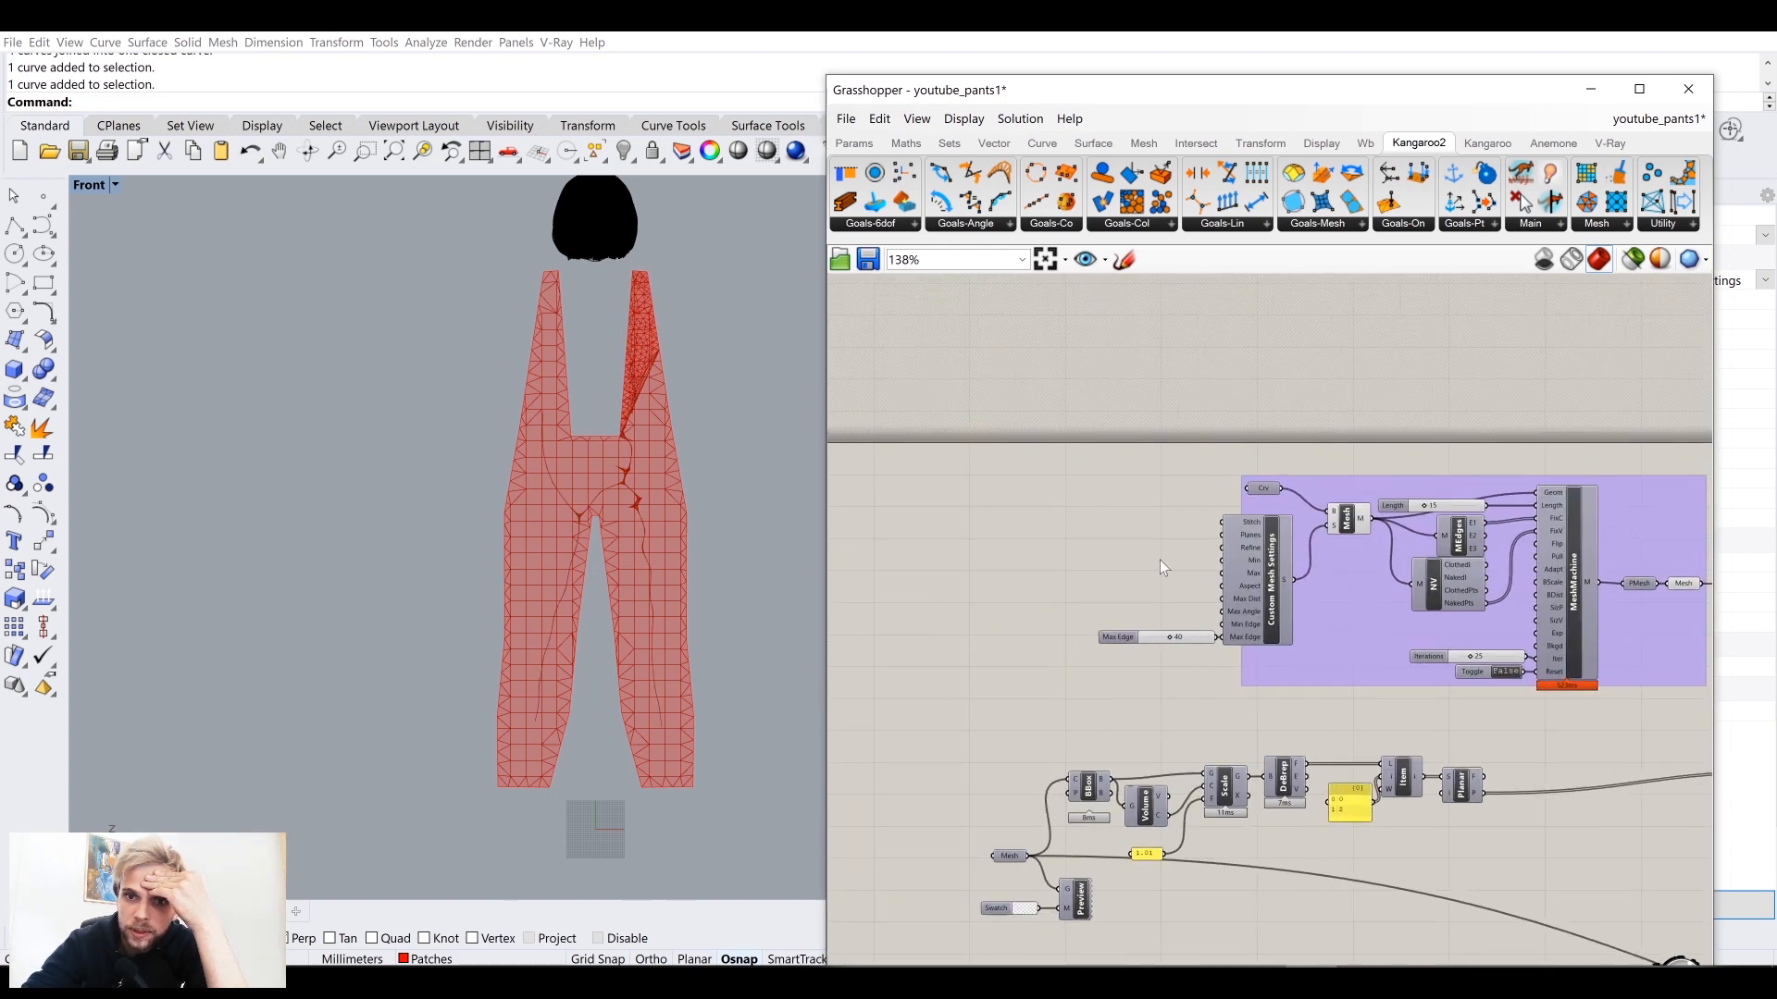
Step: Turn off the preview of the Mesh Brep component
scroll(1304, 539, up, 4)
click(1375, 505)
middle_click(1370, 499)
click(1432, 431)
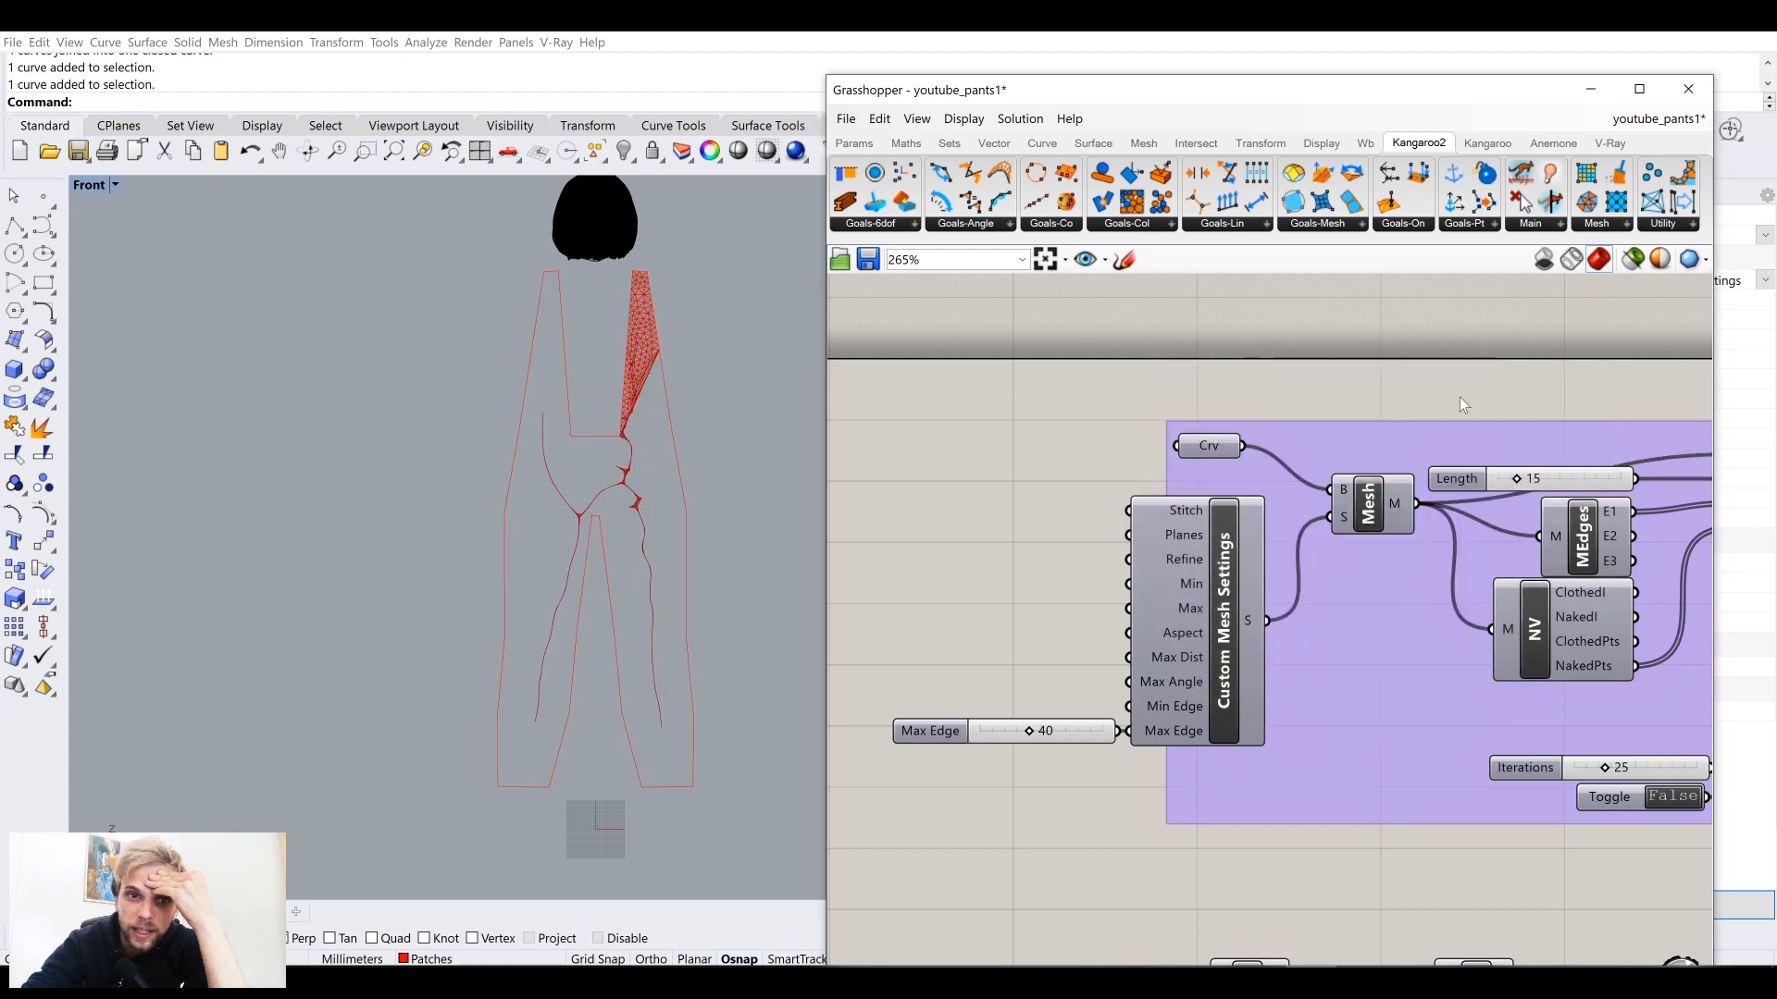
Step: Reset the MeshMachine by switching its toggle to True and back to False, and check the remeshed garment up close
right_drag(1505, 593, 1292, 449)
scroll(1457, 652, up, 3)
double_click(1476, 658)
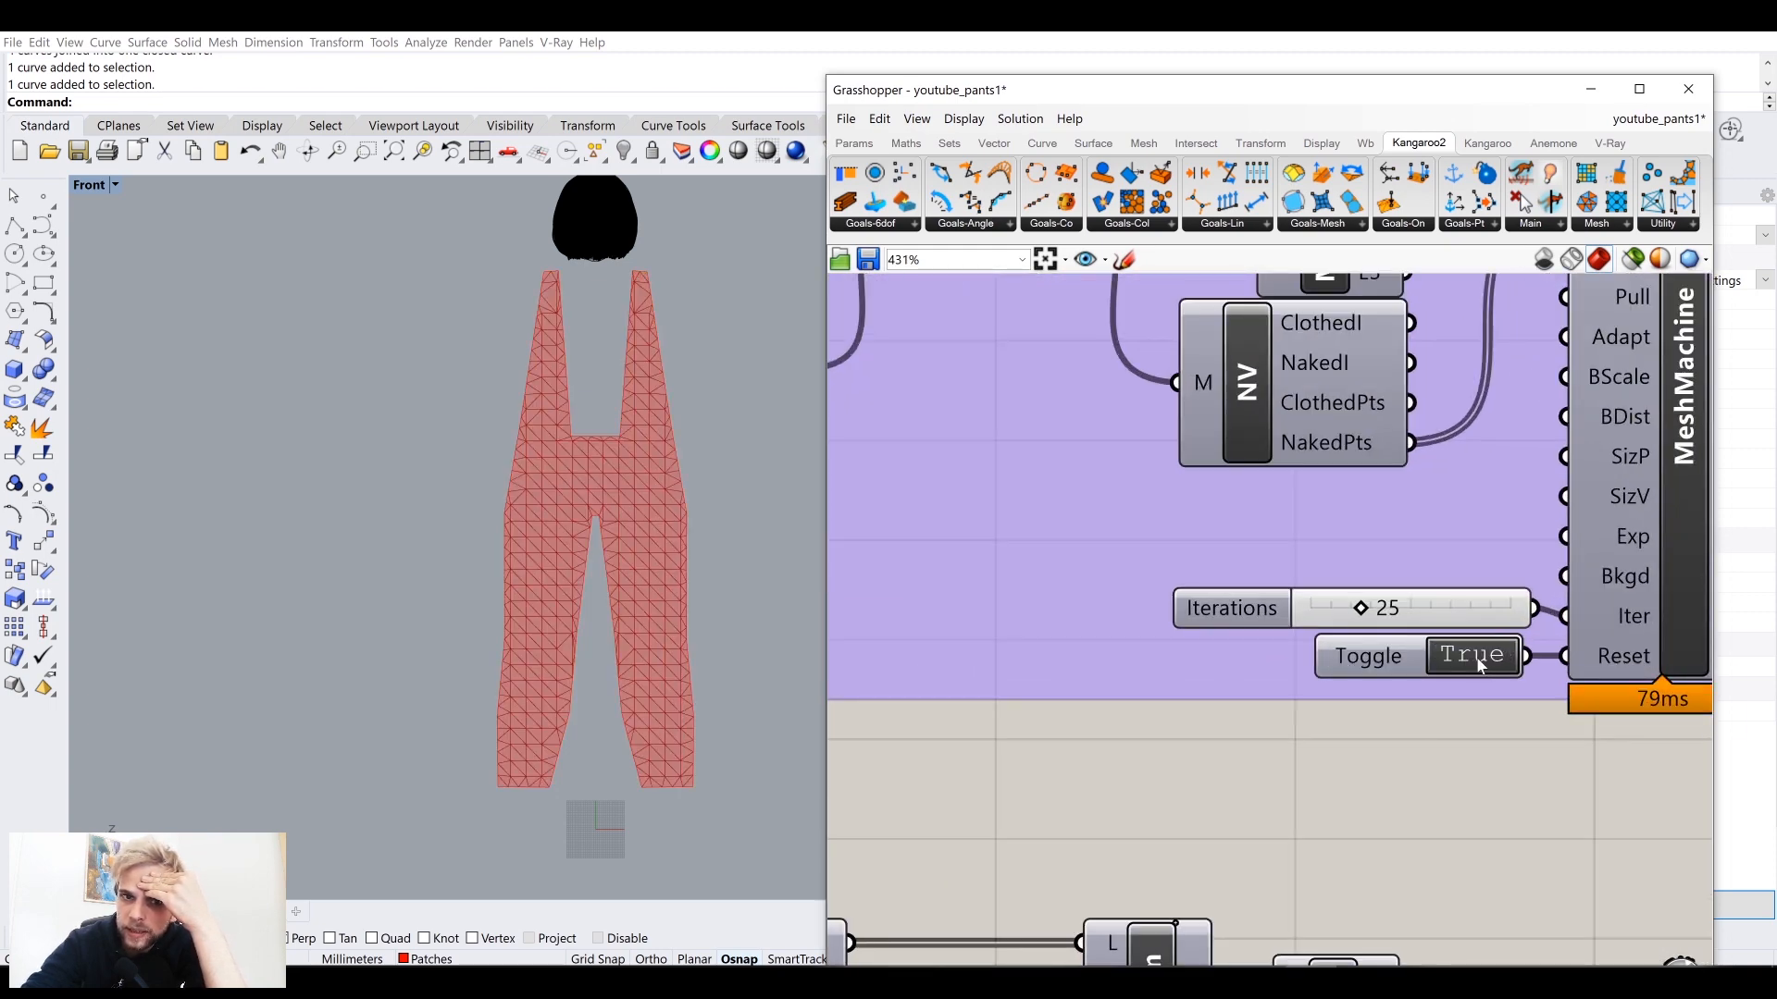
double_click(1476, 658)
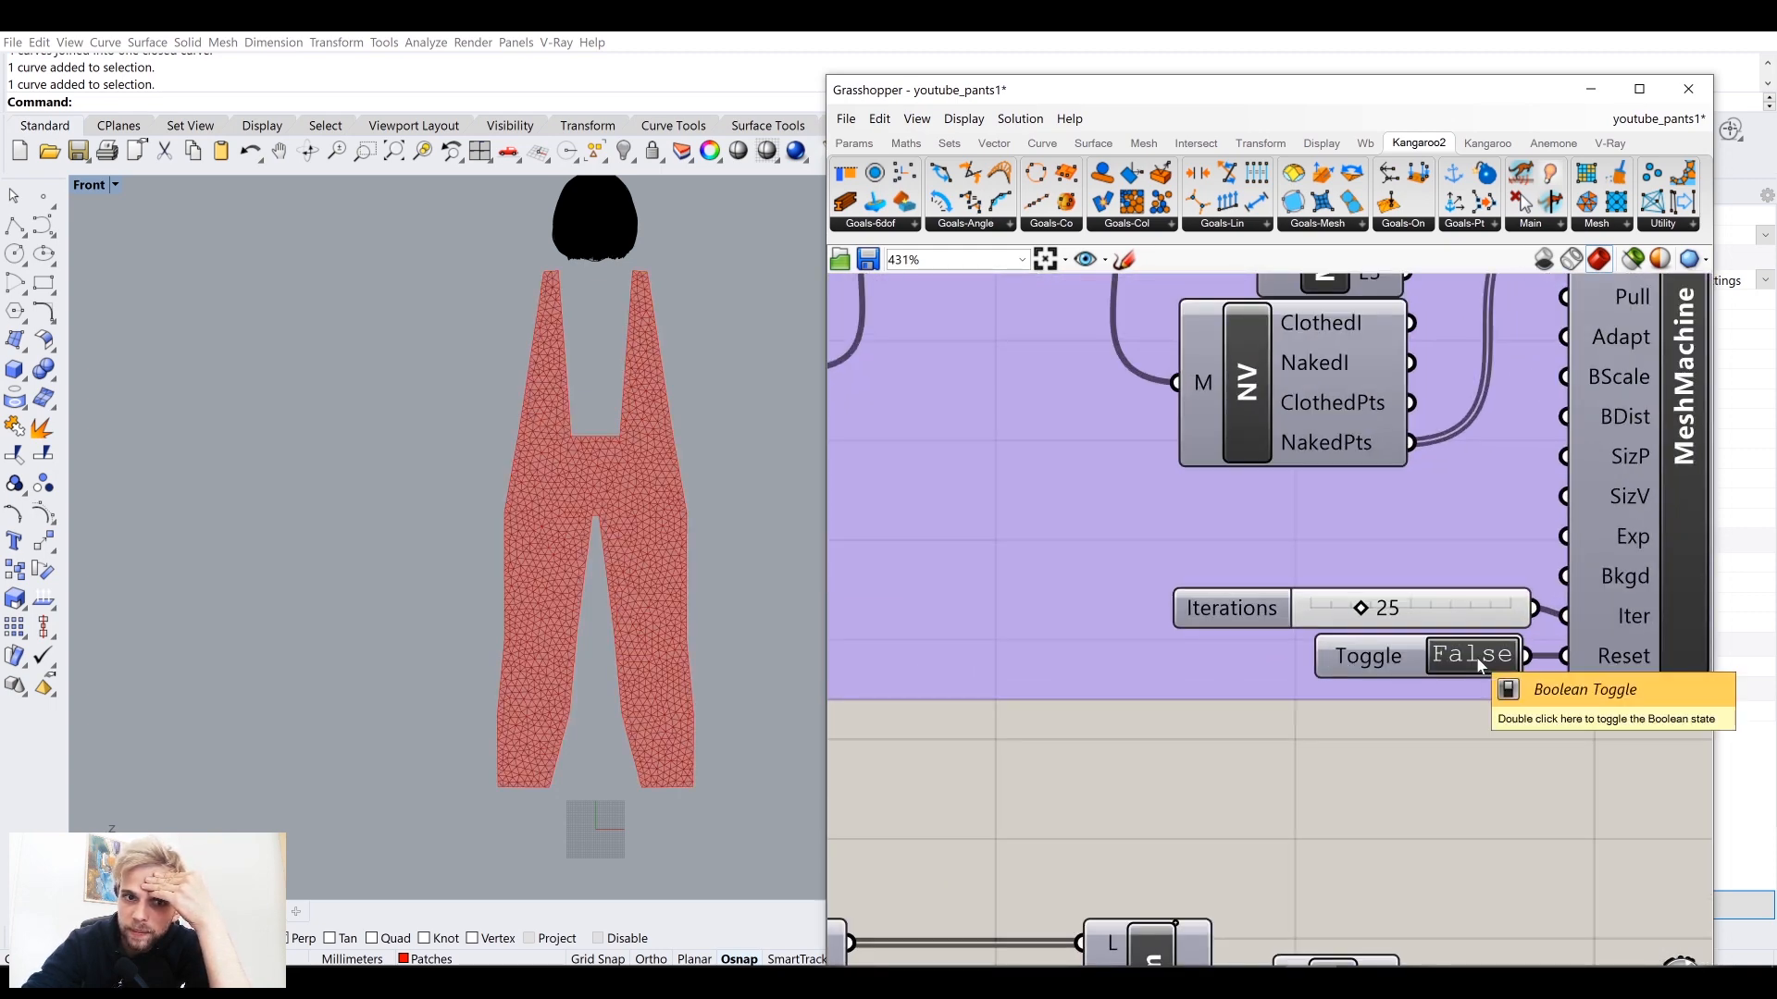
click(570, 369)
scroll(601, 389, up, 6)
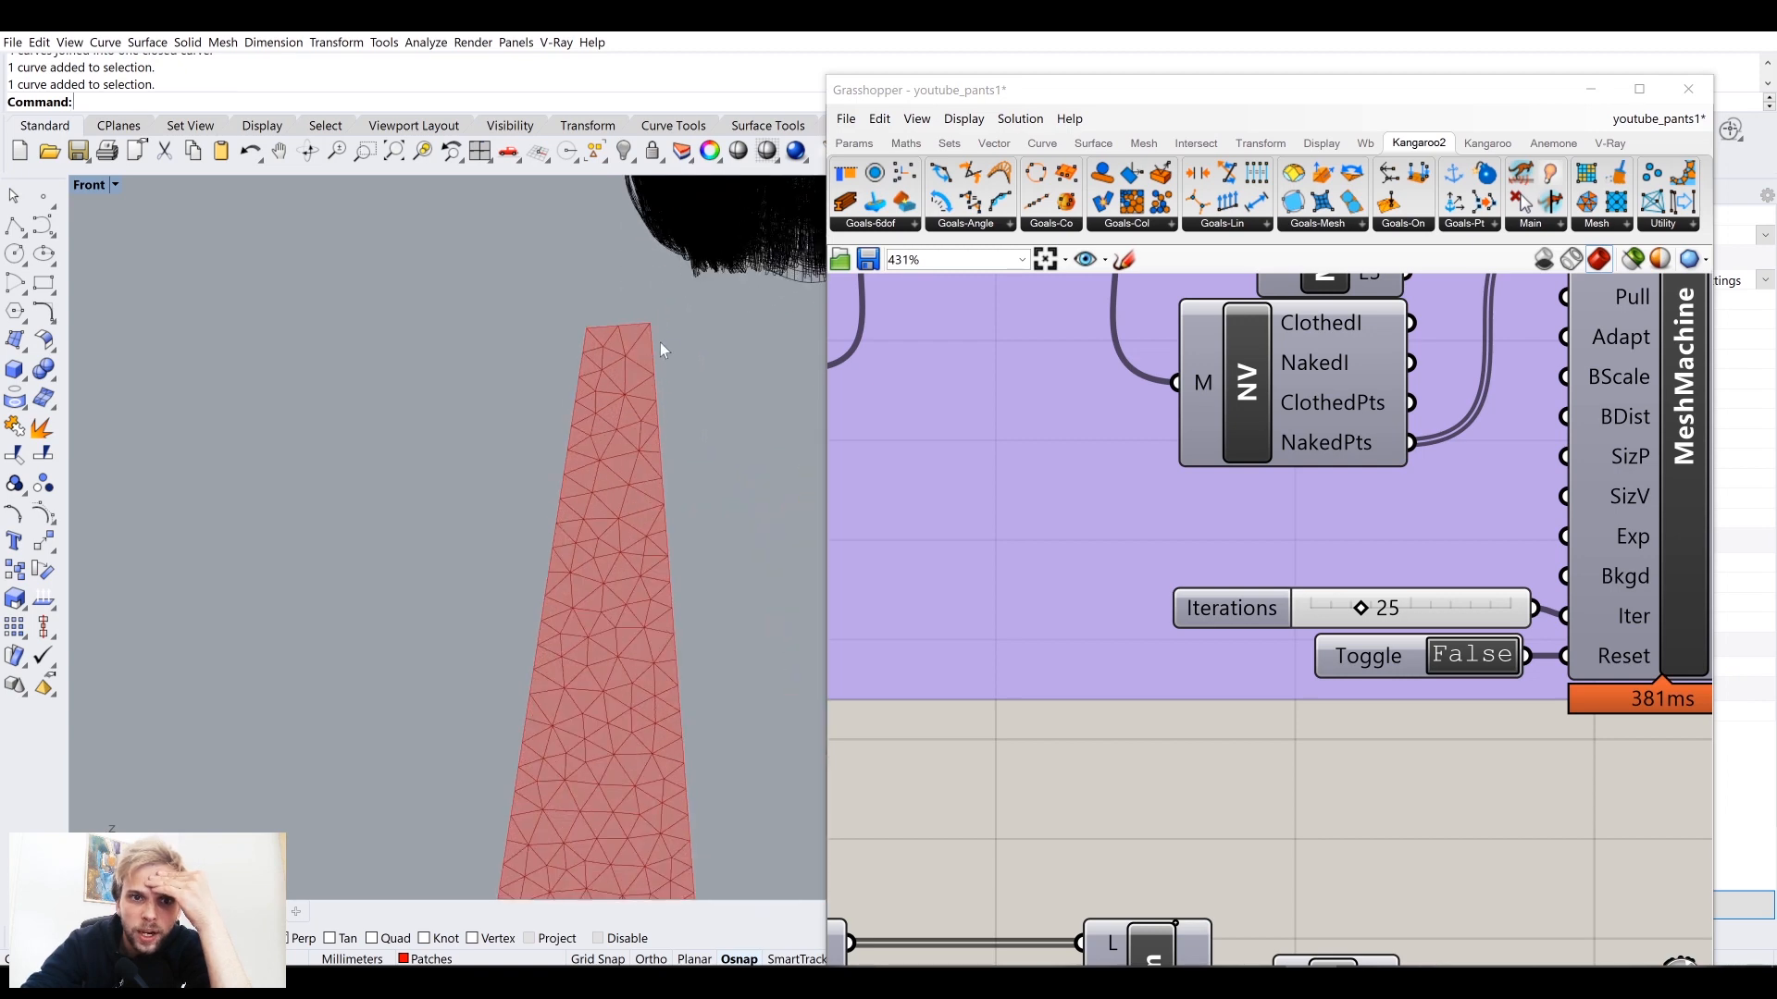
scroll(661, 350, down, 6)
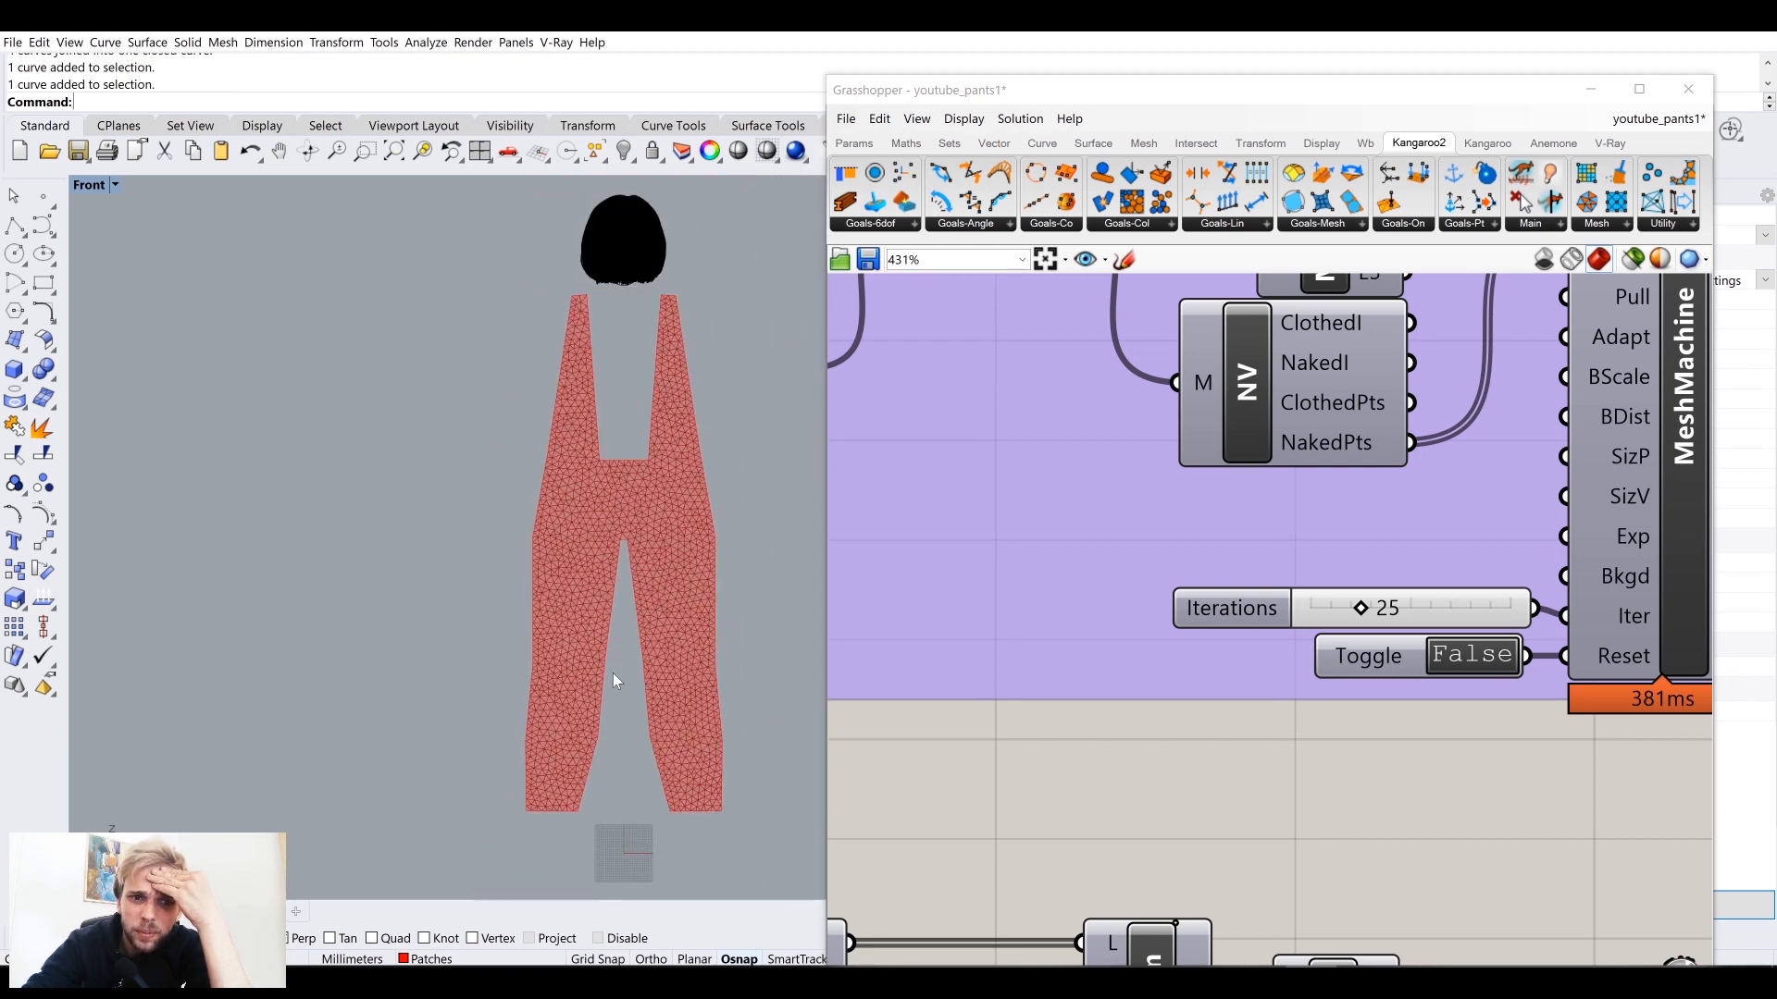
right_drag(527, 696, 479, 601)
Step: Tidy the layout by moving Mesh Brep up and shifting Custom Mesh Settings and the Max Edge slider closer to the MeshMachine group
right_drag(1121, 505, 1329, 674)
scroll(1333, 675, down, 4)
right_drag(1010, 526, 1118, 540)
drag(1329, 507, 1366, 479)
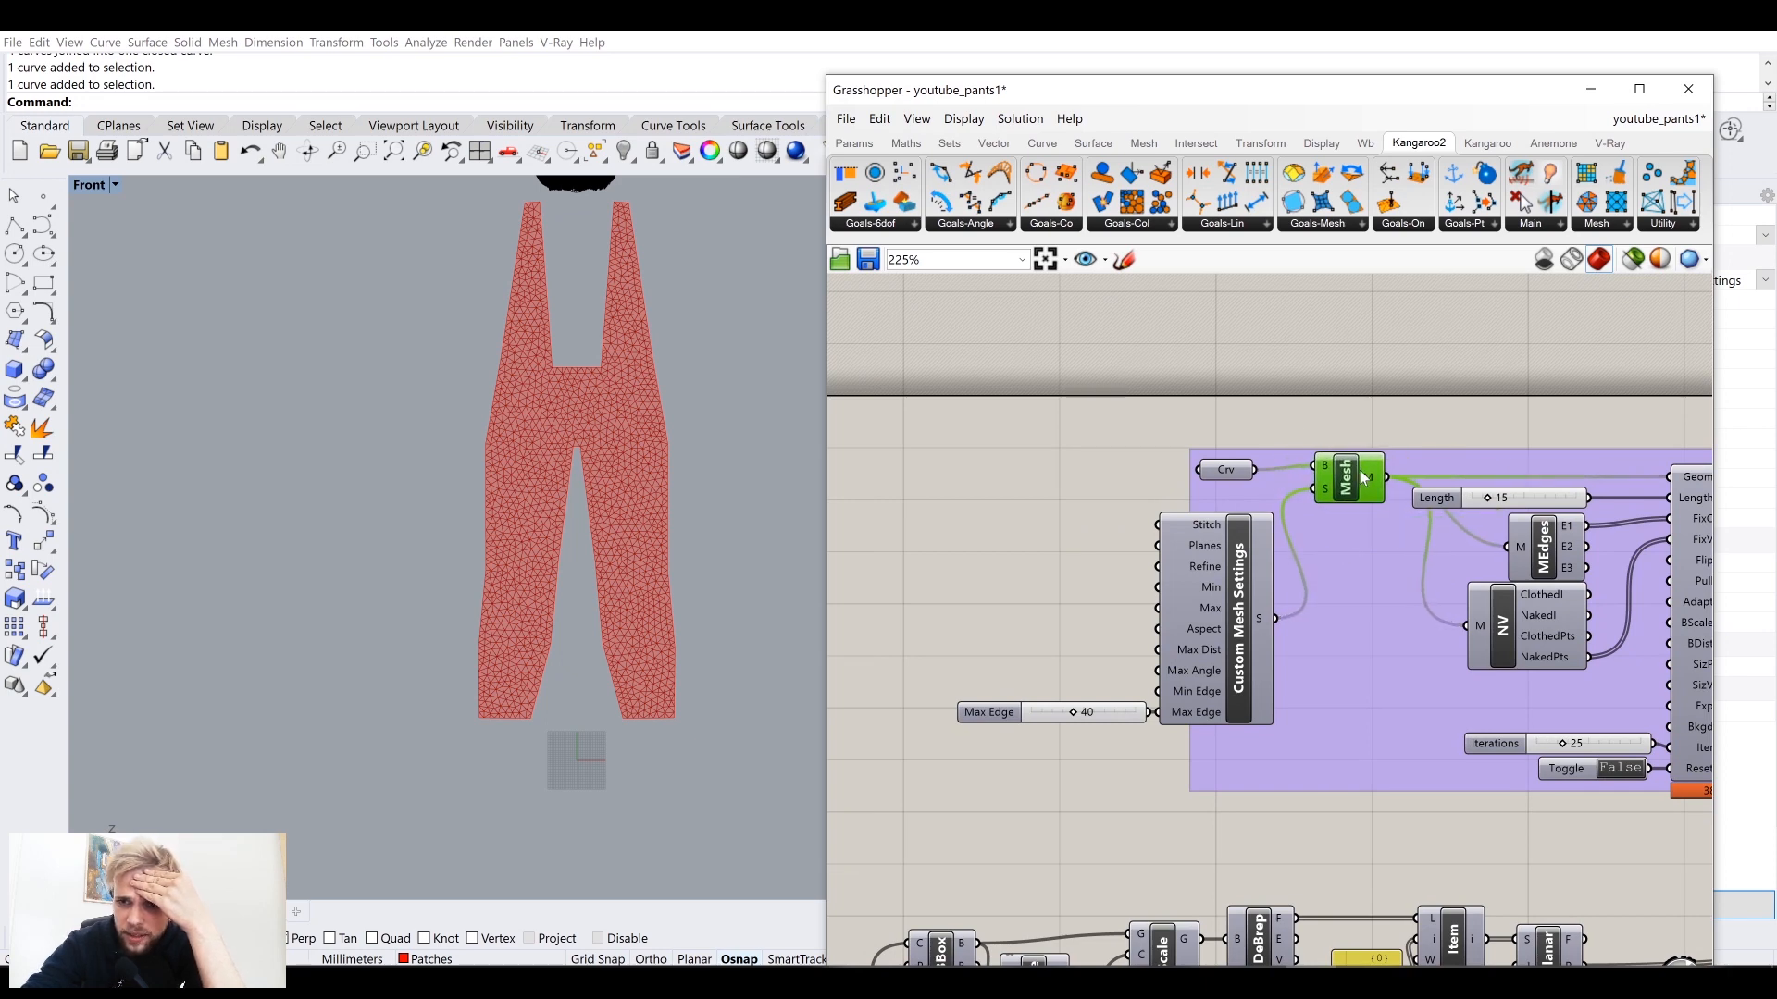
drag(1238, 621, 1264, 618)
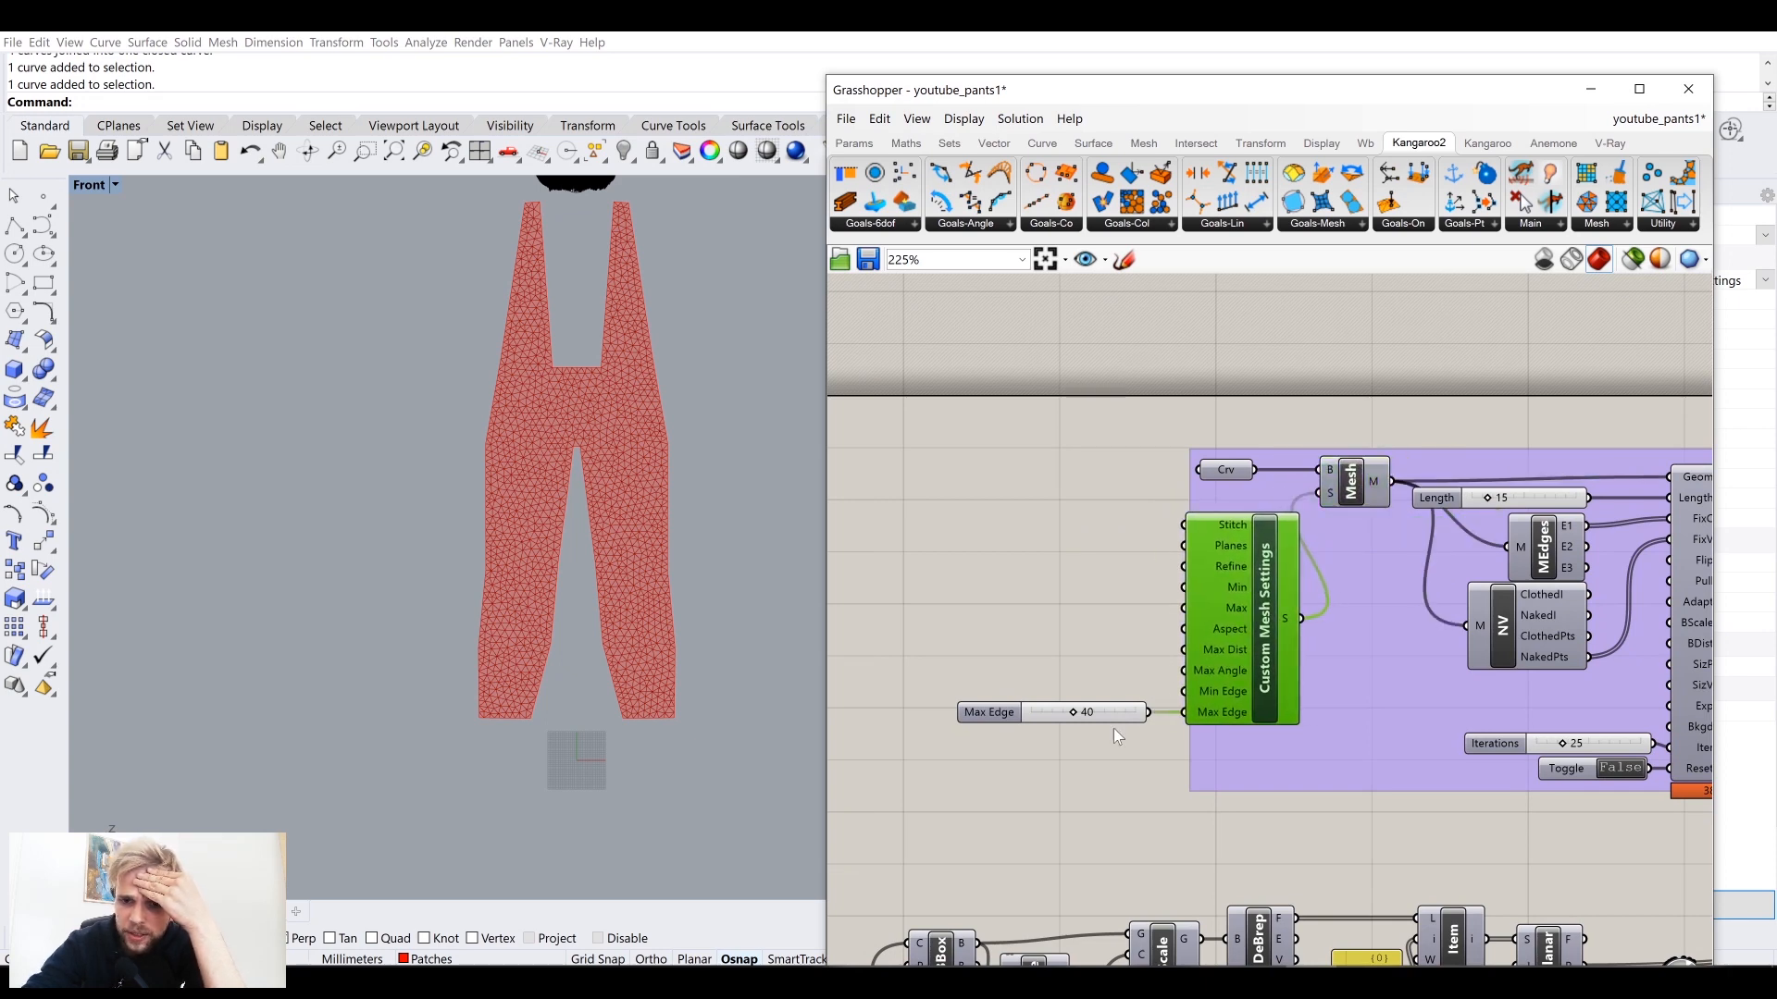
drag(1111, 714, 1125, 713)
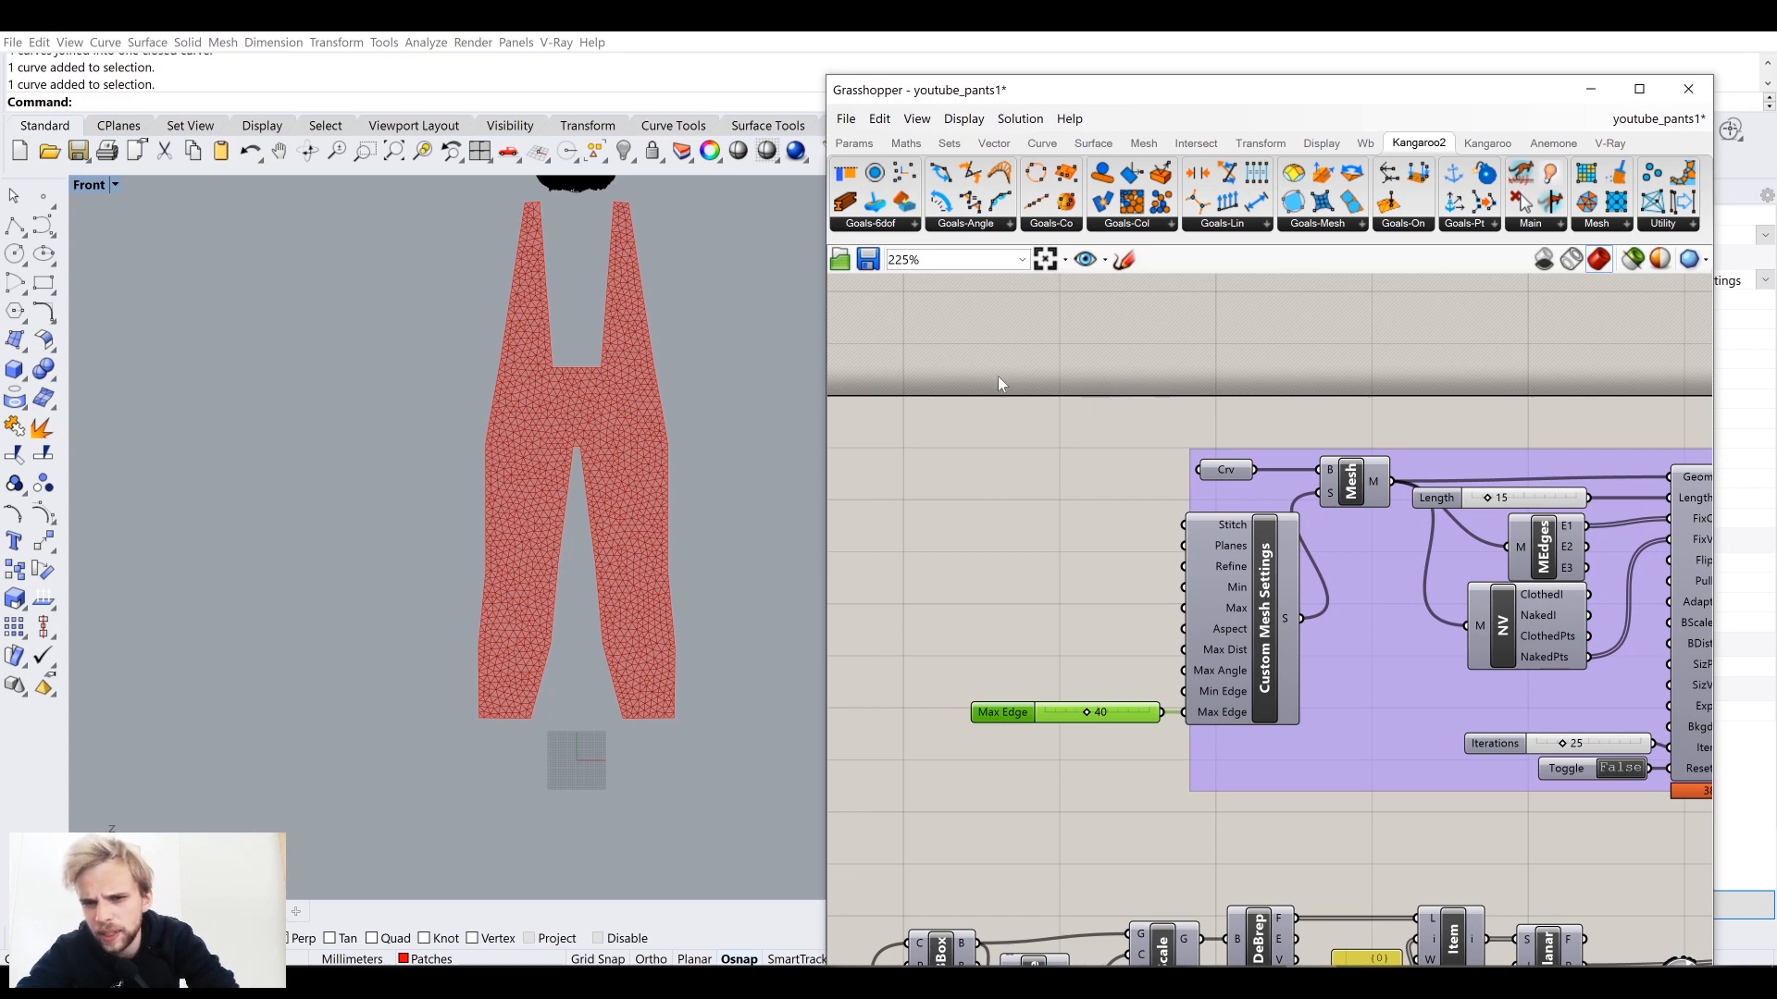
drag(998, 376, 955, 563)
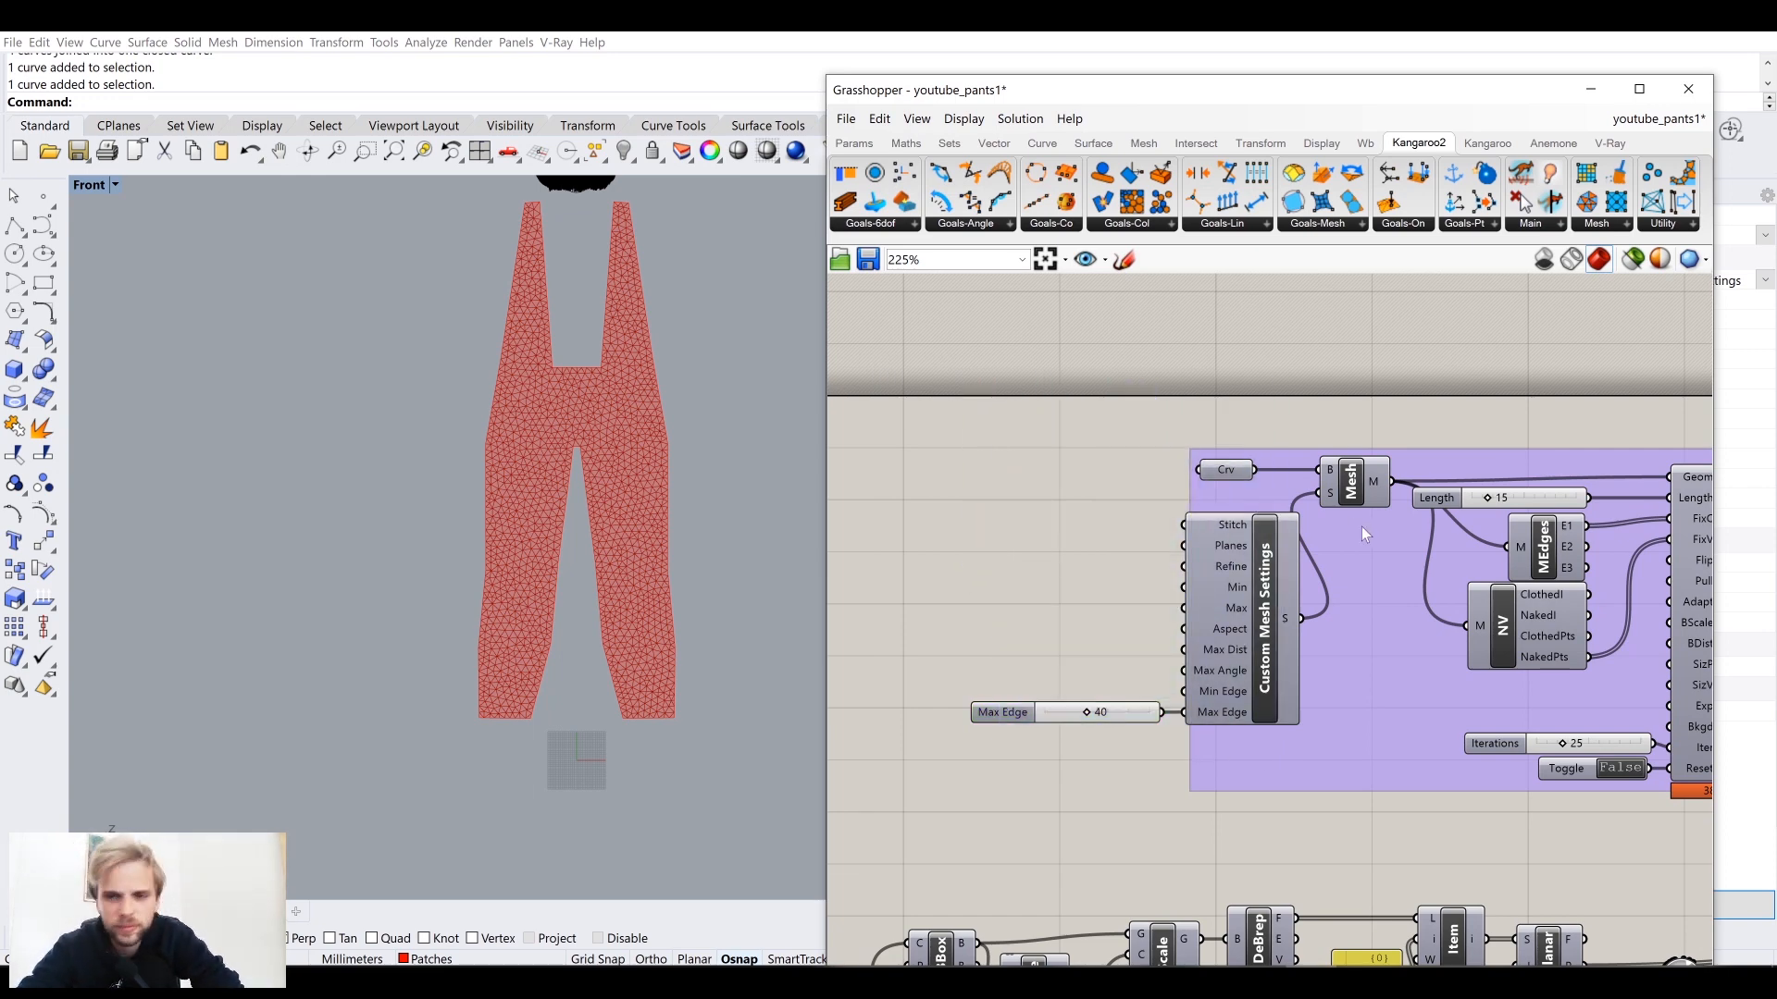
Step: Add the Crv, Mesh Brep, Custom Mesh Settings and Max Edge slider components to the purple MeshMachine group
drag(866, 365, 1388, 772)
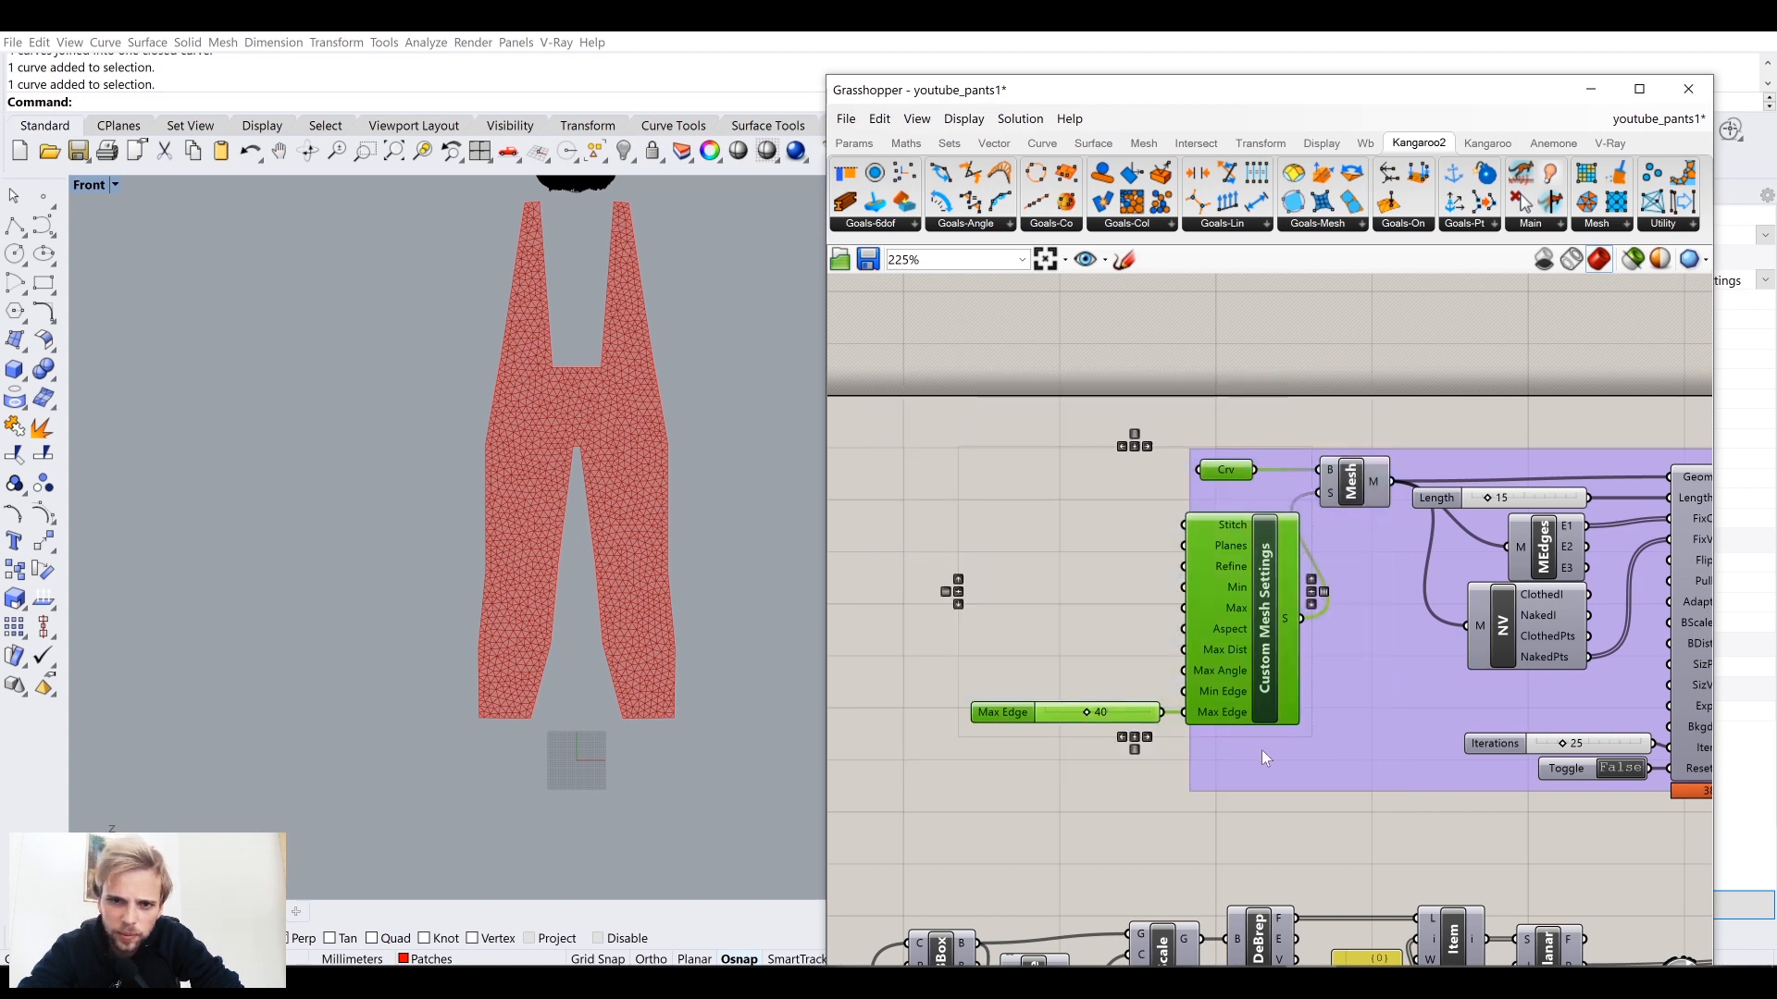
click(1295, 780)
drag(908, 375, 1397, 753)
right_click(1372, 745)
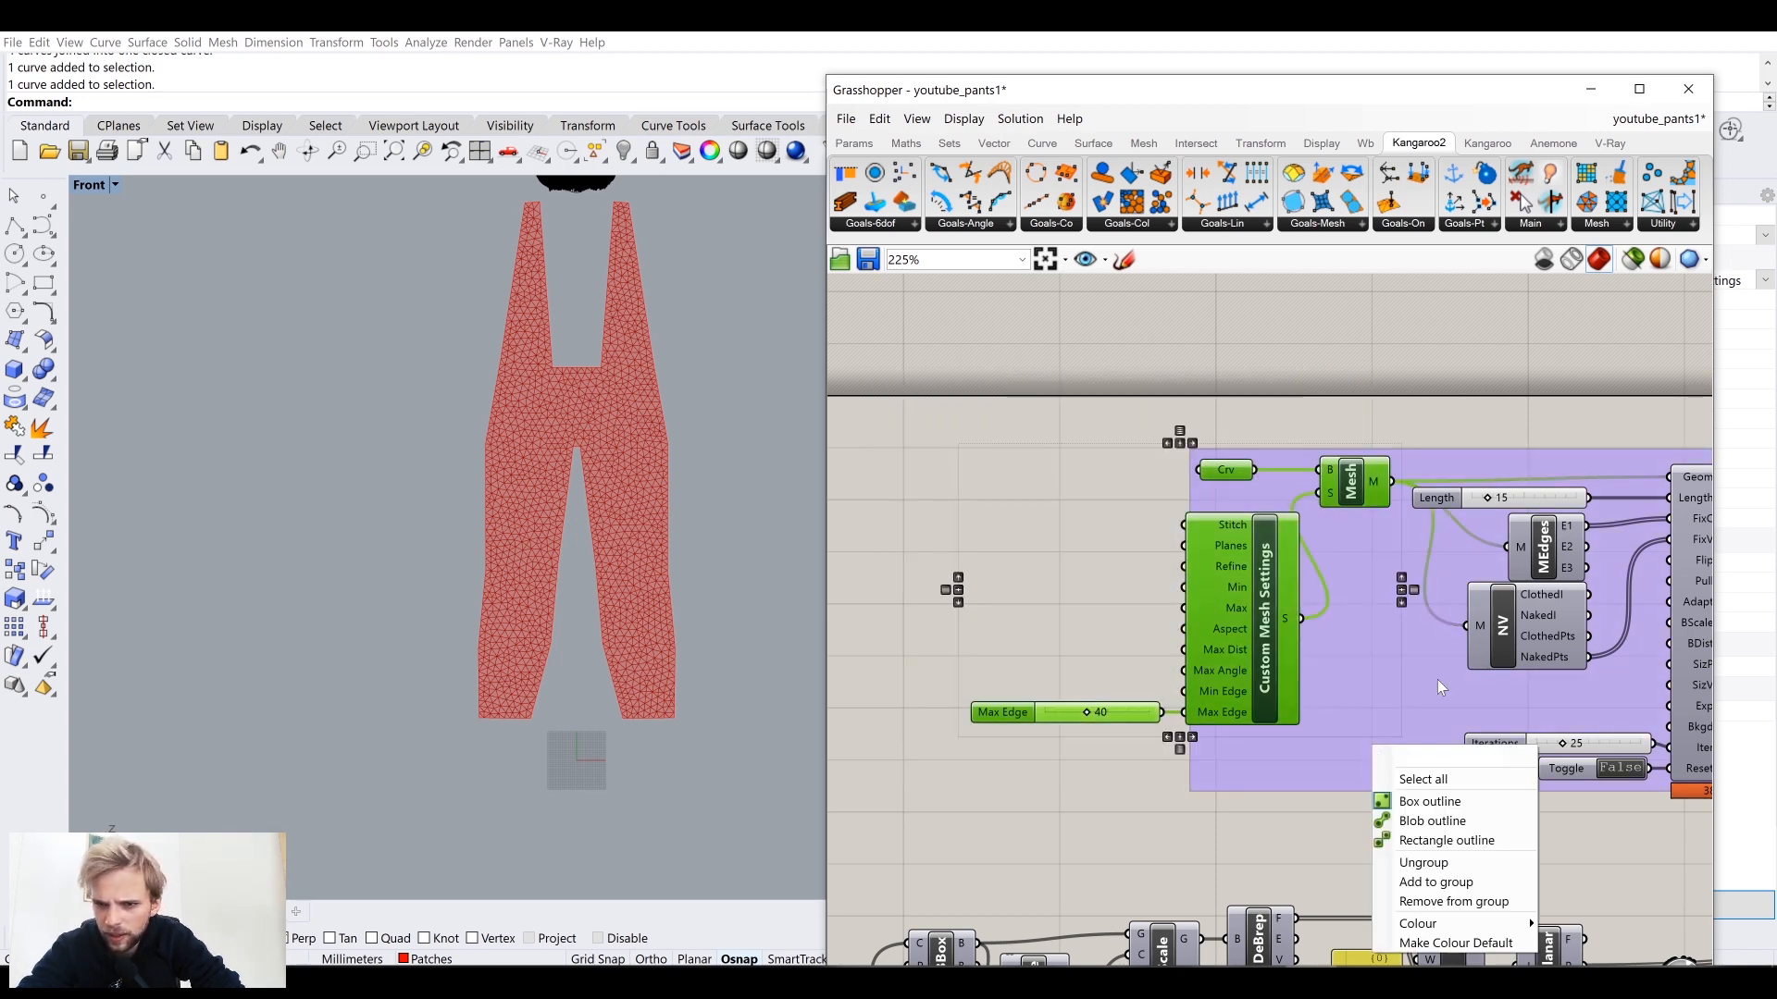
click(1444, 881)
Step: Move the Crv parameter away from Mesh Brep, above the Max Edge slider at the group's outer edge
click(1231, 476)
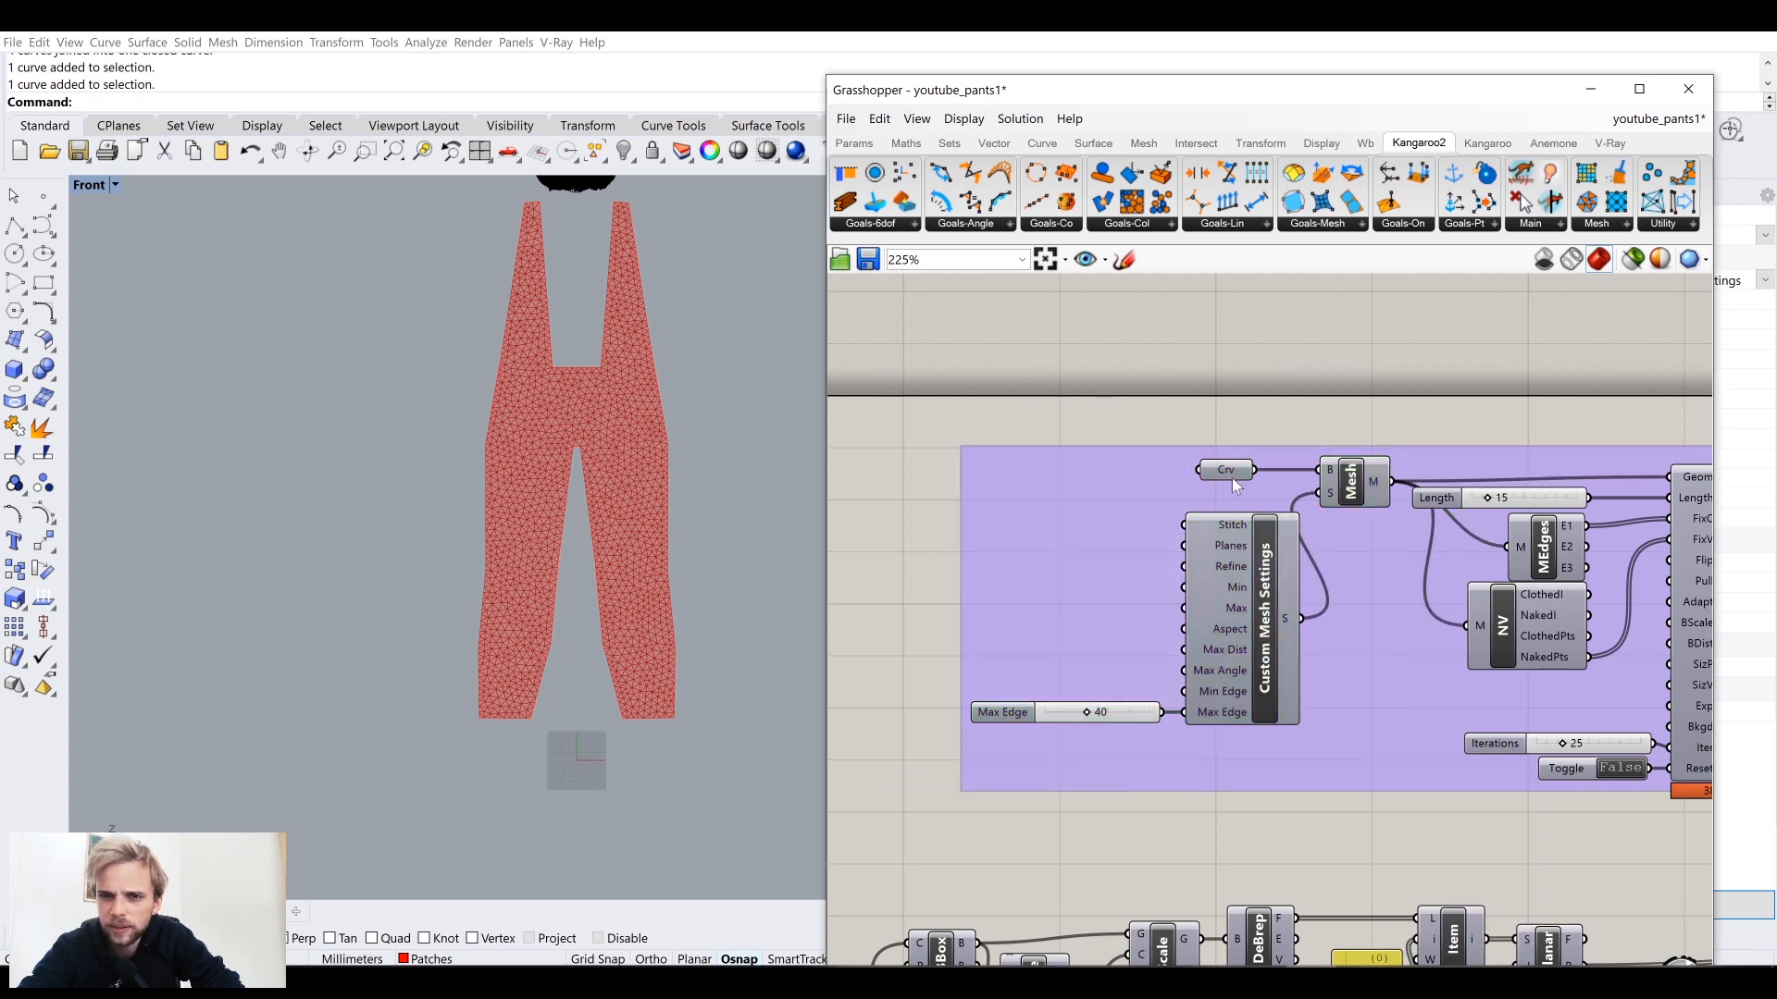
drag(1230, 476, 1007, 470)
click(1208, 440)
Step: Wire the Mesh parameter after PMesh into the G input of the Project component
scroll(1212, 453, down, 7)
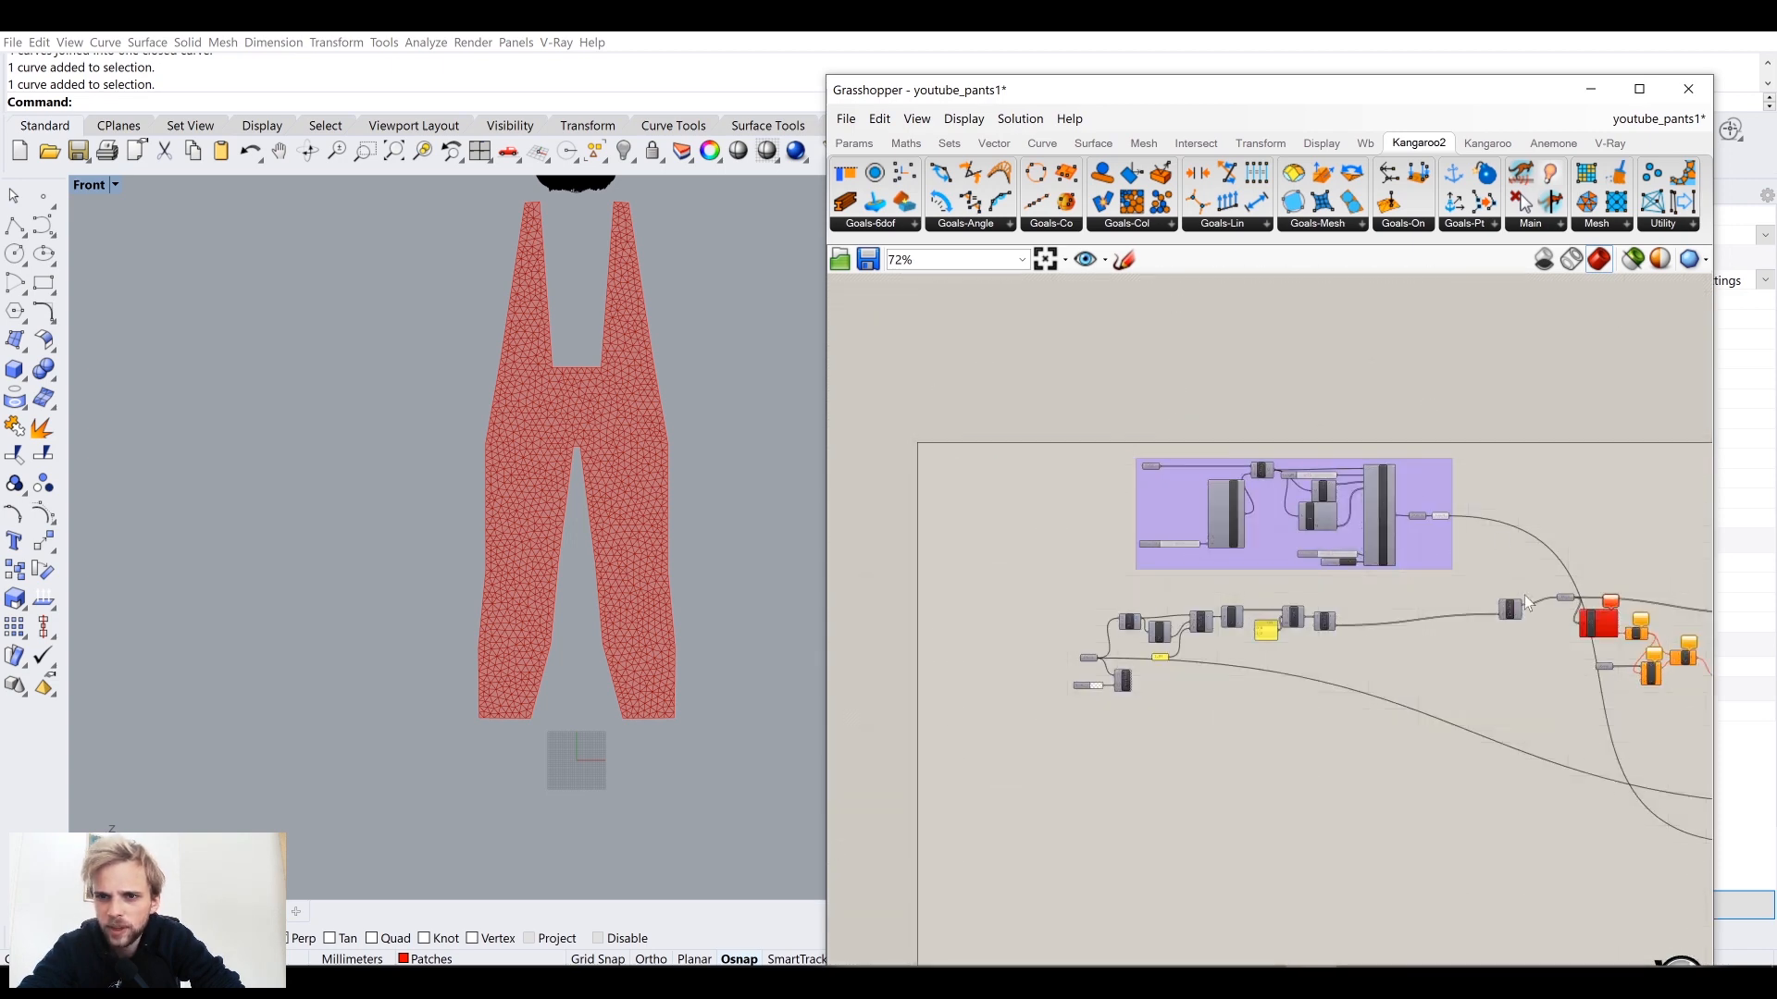
scroll(1462, 522, up, 4)
right_drag(1341, 495, 1082, 443)
scroll(1192, 514, up, 1)
right_drag(1192, 514, 1092, 464)
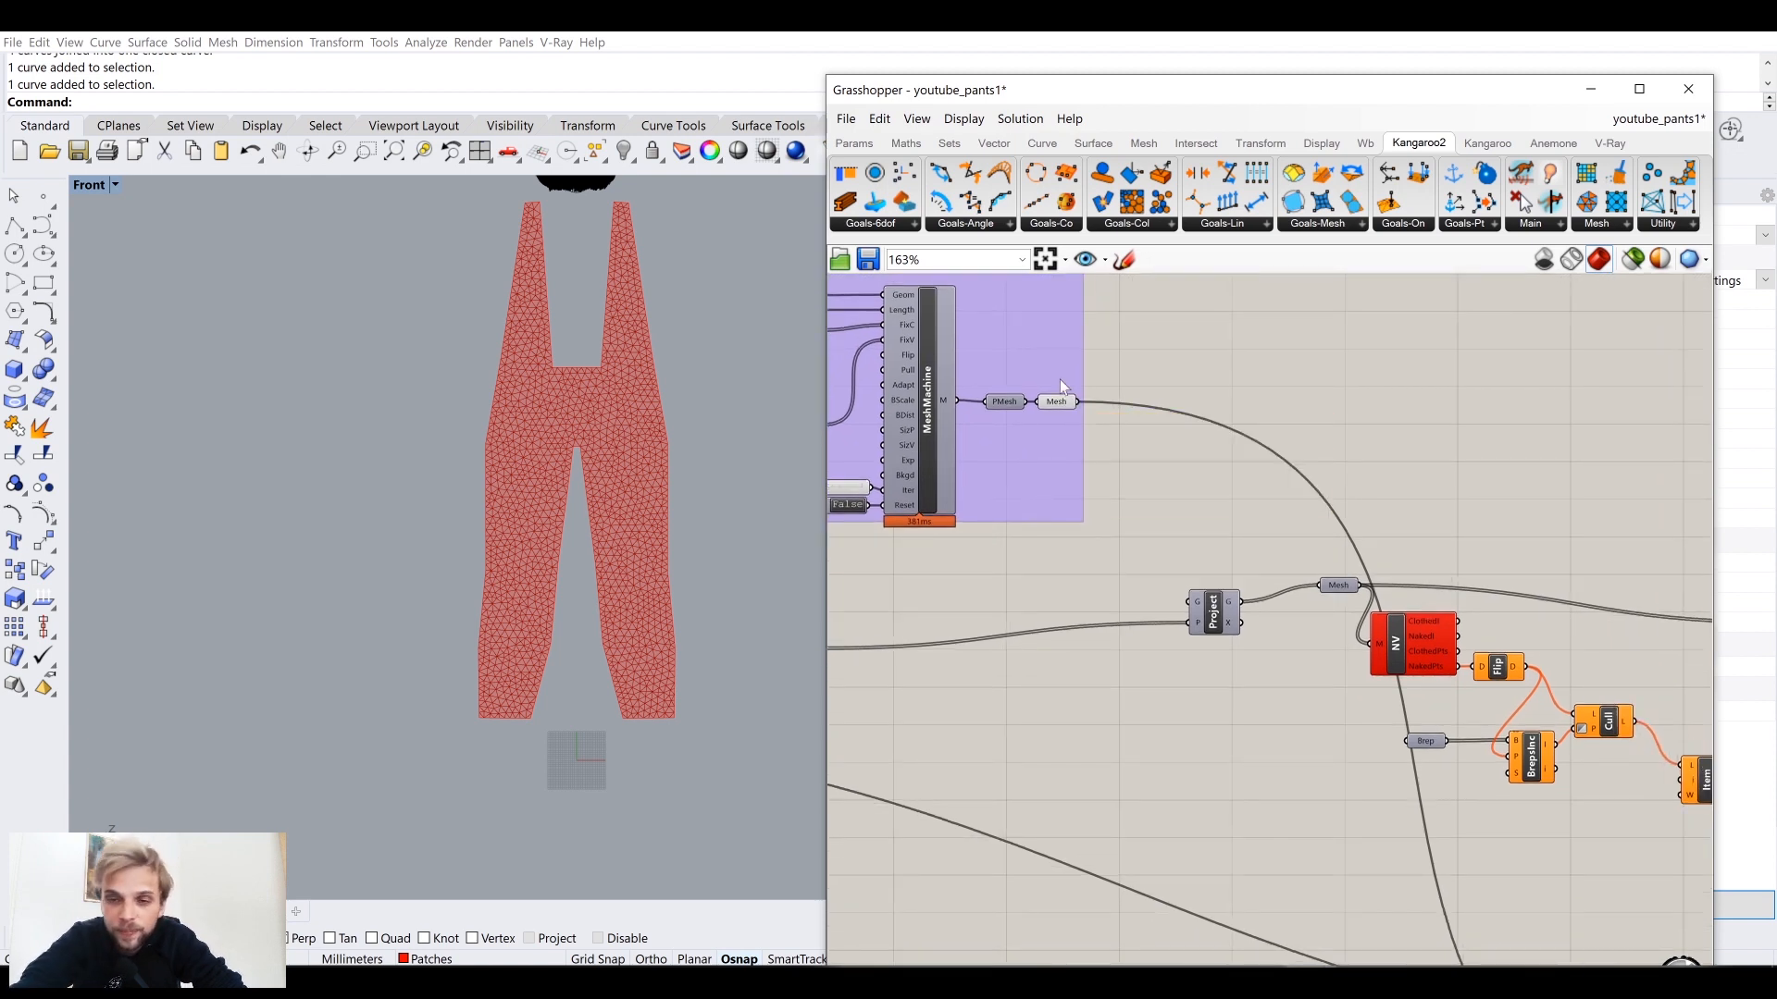
drag(1069, 401, 1215, 597)
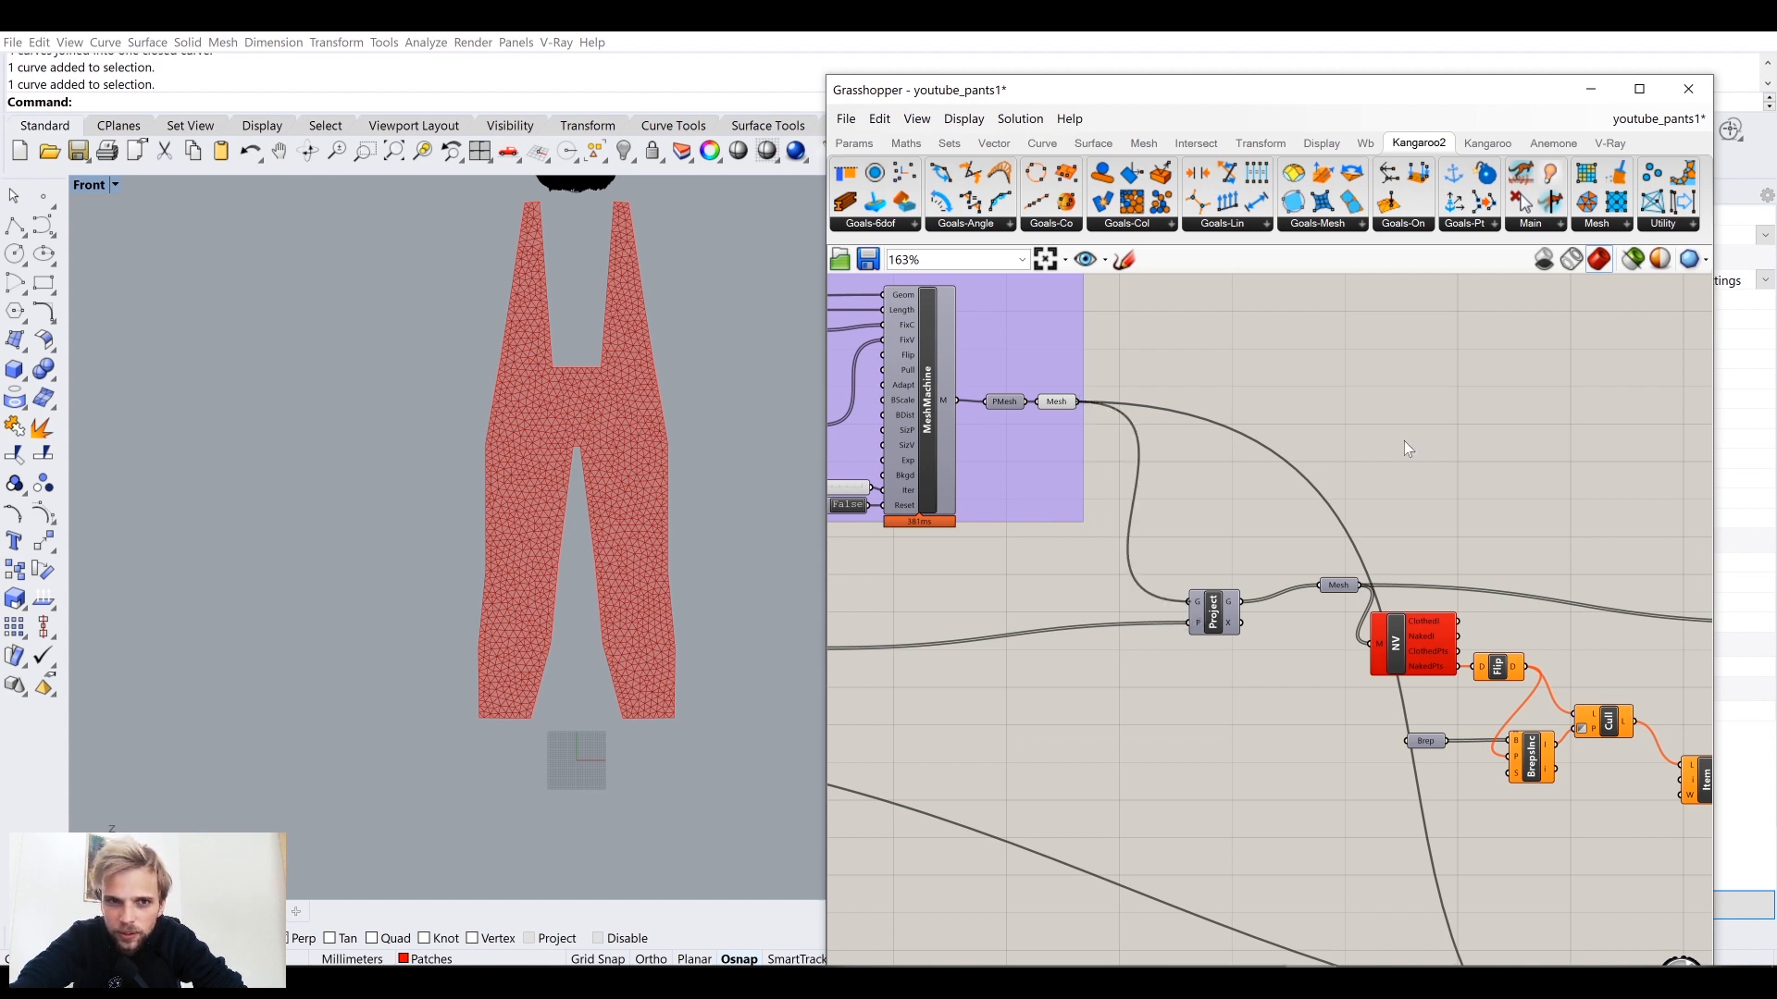
Step: Turn off the preview of the Mesh parameter after PMesh
click(1053, 402)
middle_click(1055, 401)
click(1122, 338)
click(1216, 504)
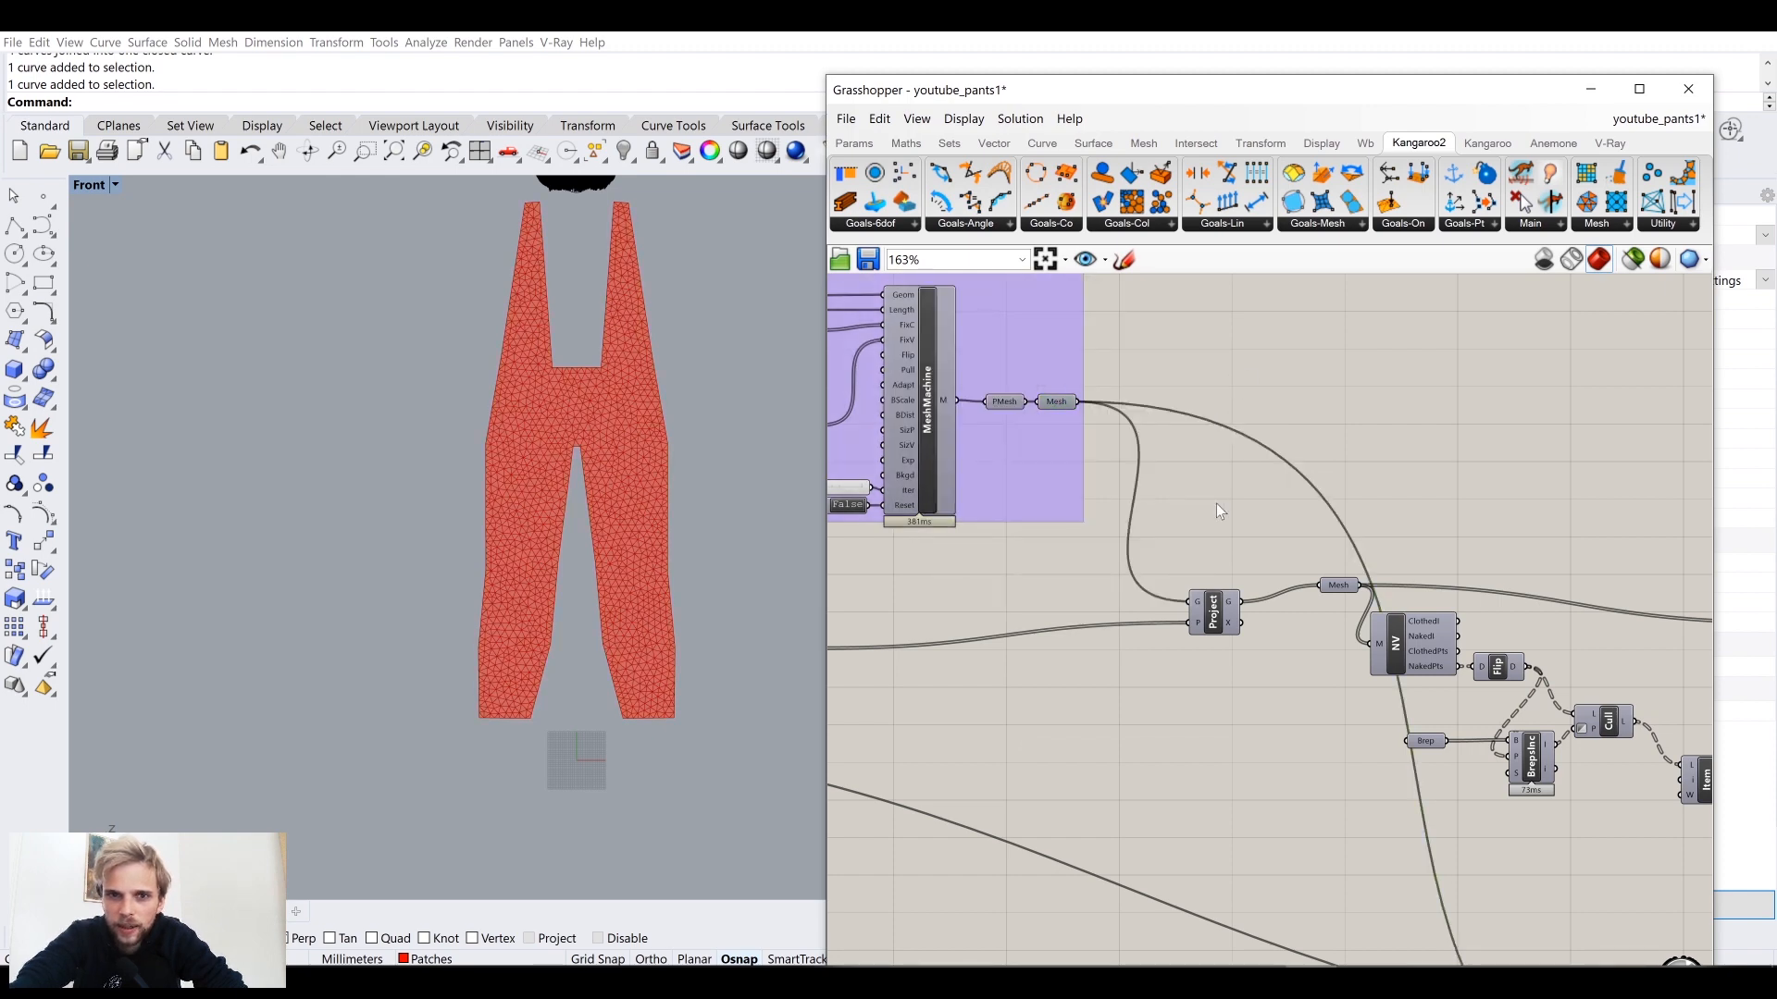
Step: Review the definition downstream of Project, checking the SC, SPC, VertexLoads and Length(Line) goal groups
scroll(1218, 510, down, 5)
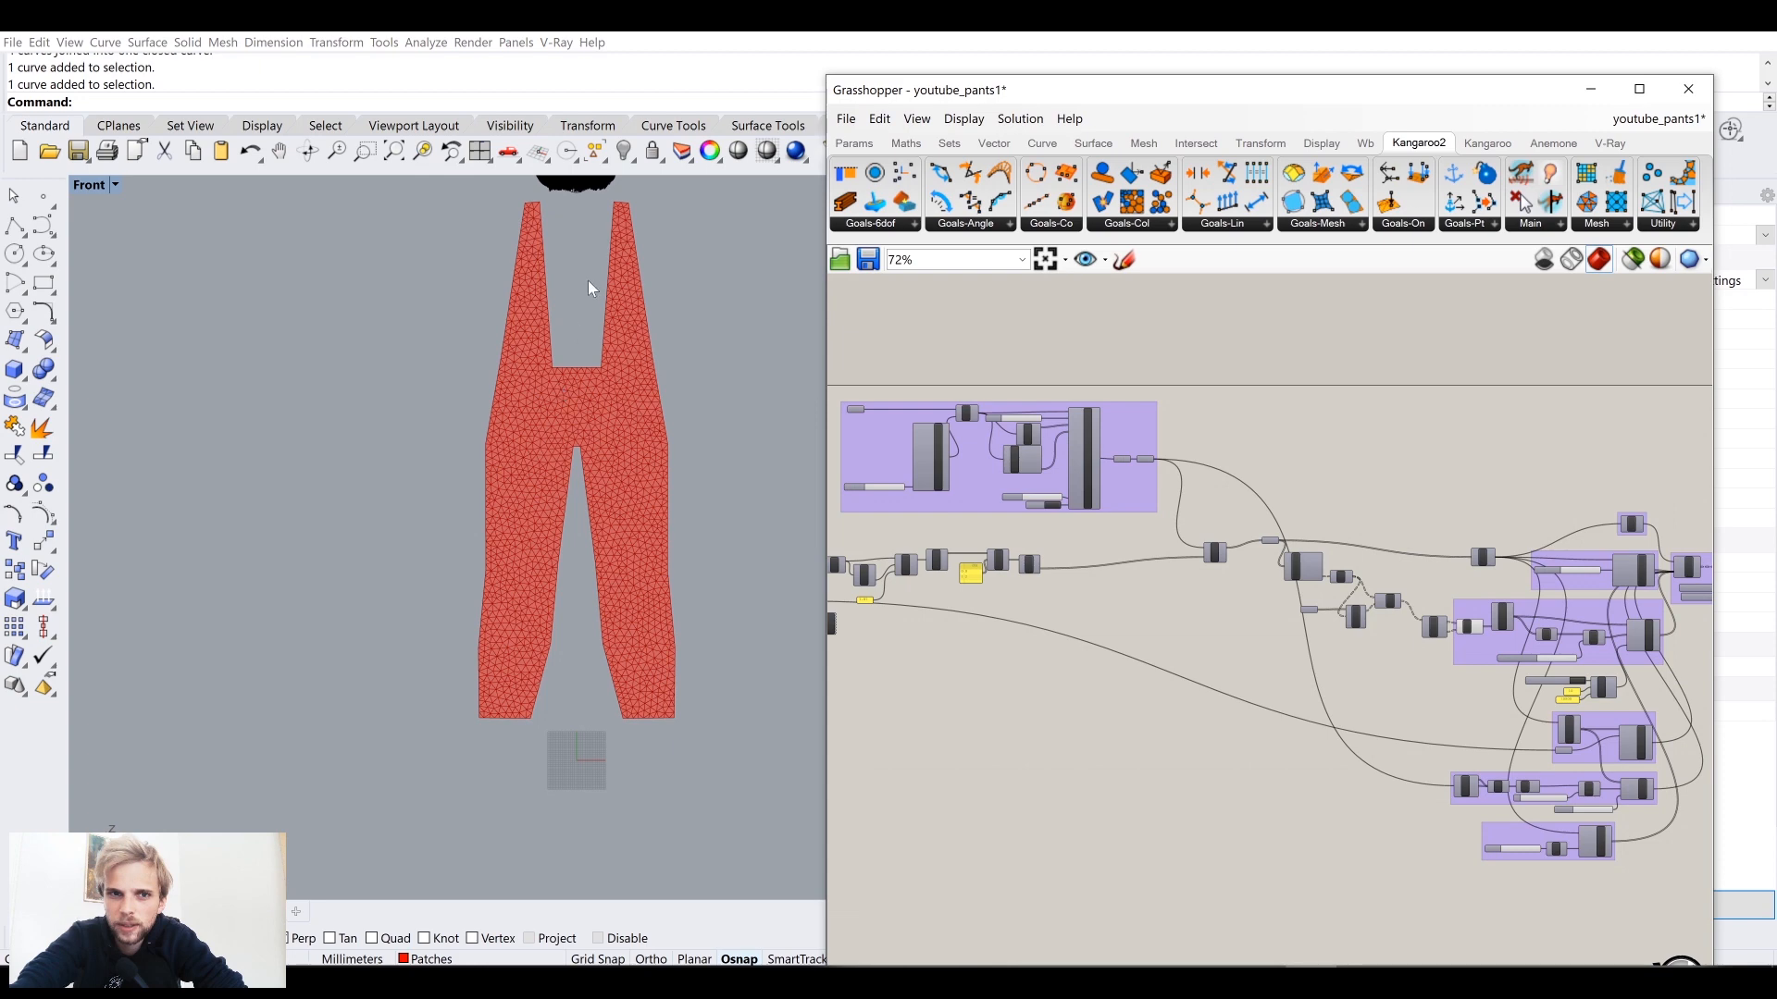
right_drag(587, 285, 636, 347)
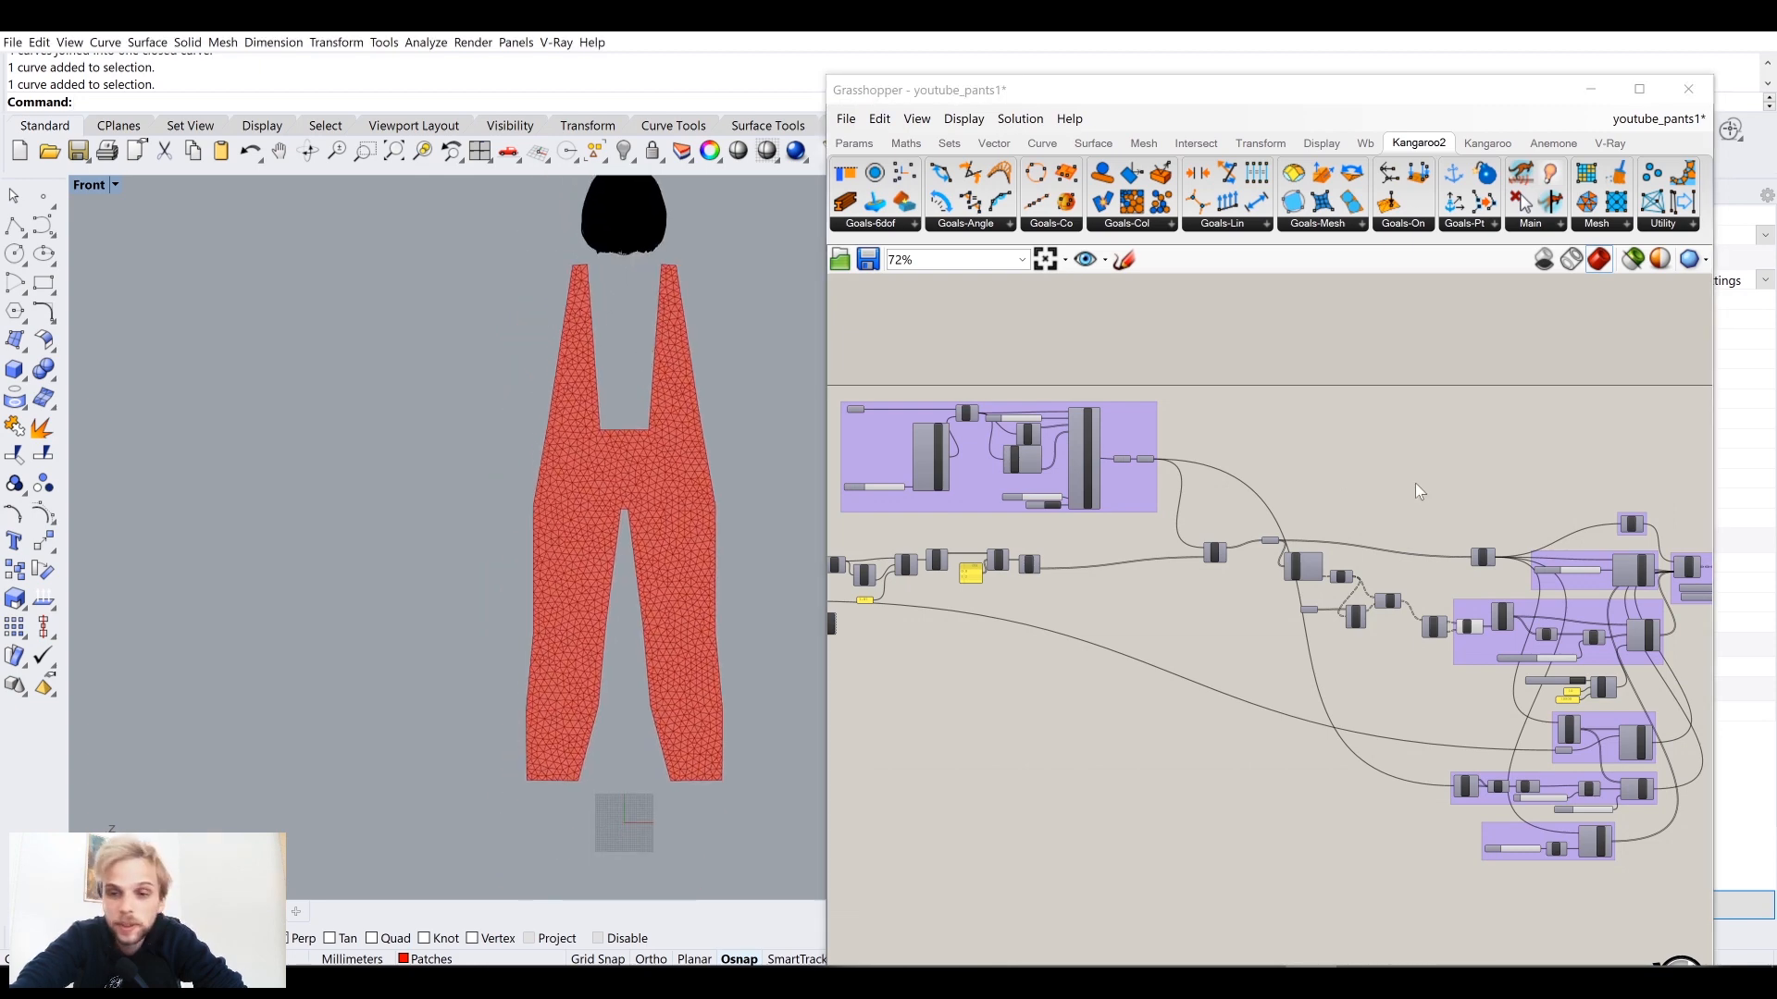
click(1412, 624)
scroll(1313, 610, up, 7)
scroll(1200, 598, down, 5)
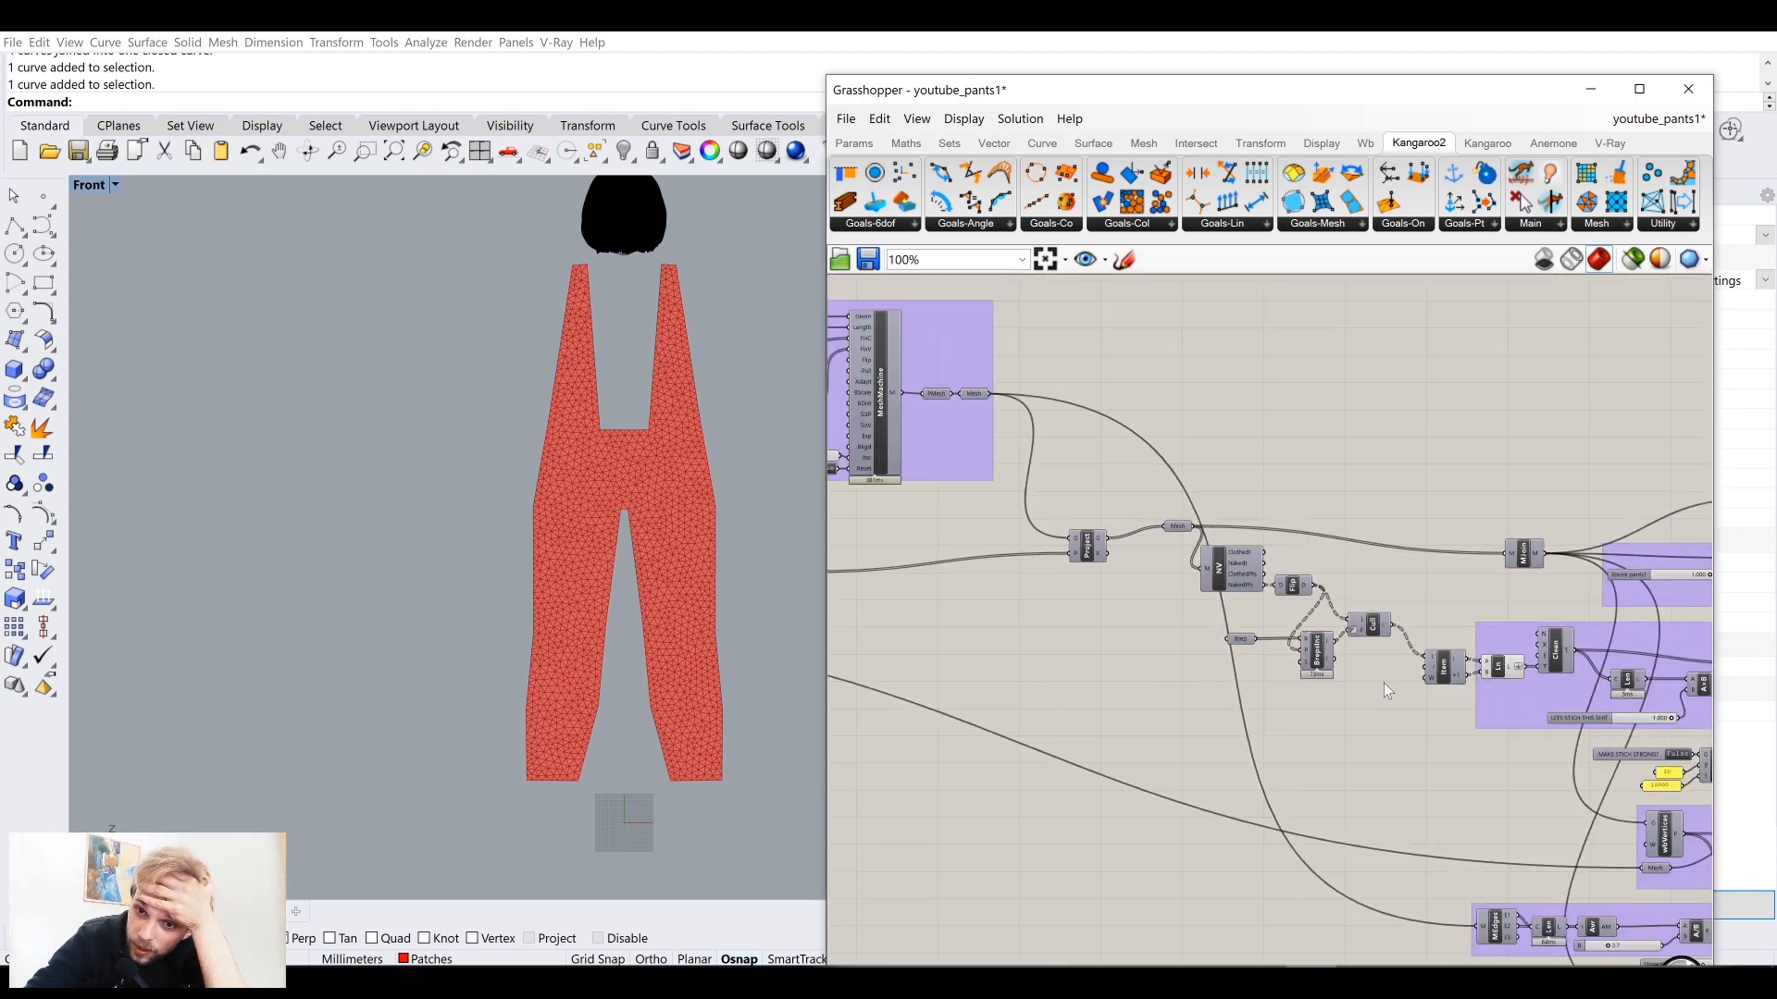
scroll(1245, 838, up, 5)
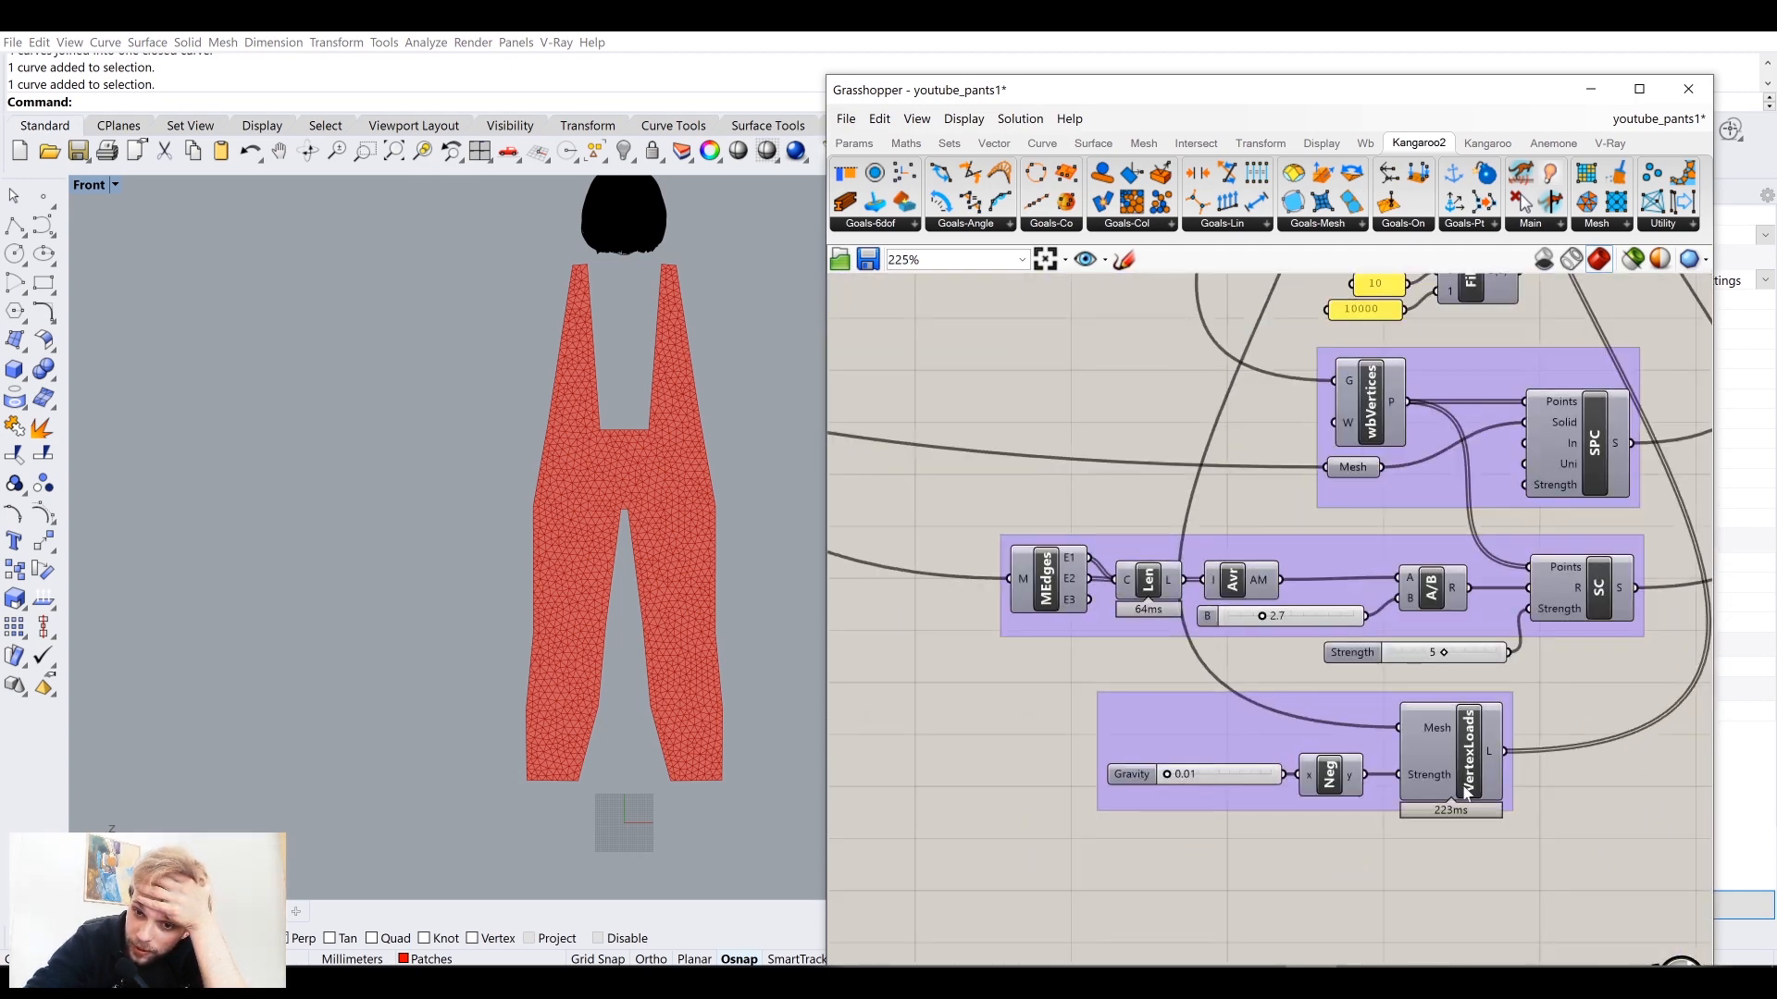
click(1601, 606)
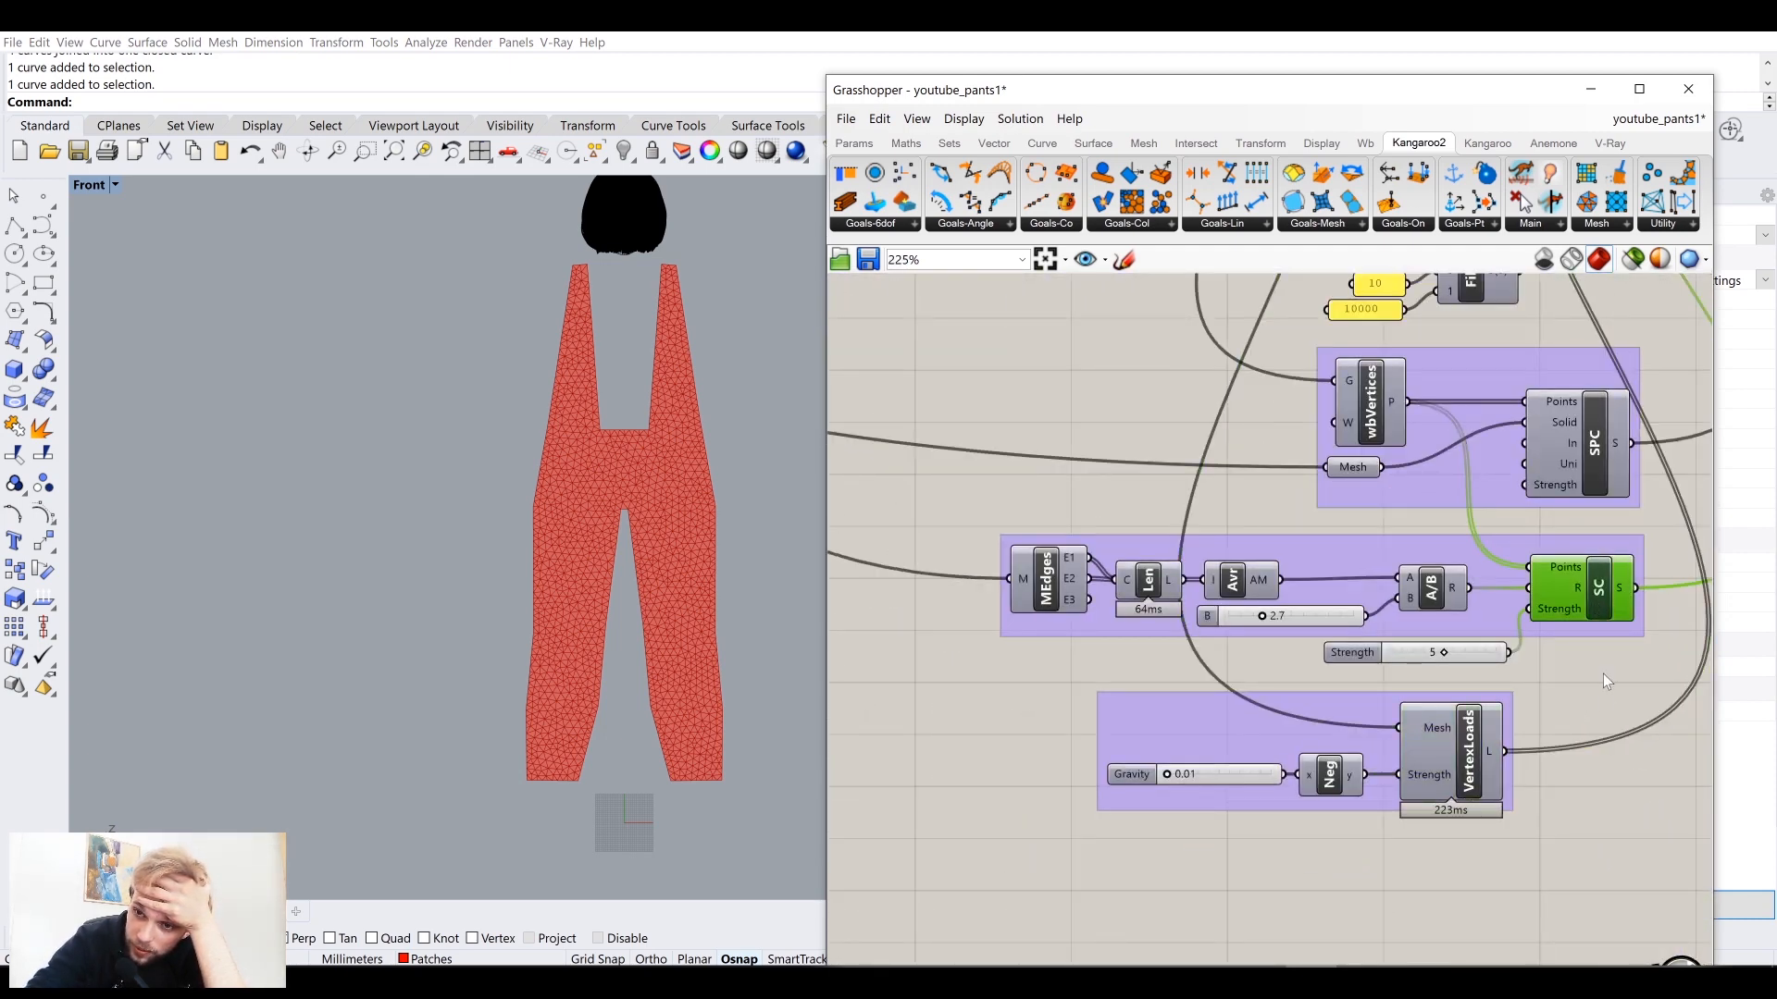
click(1602, 674)
right_drag(1600, 489, 1542, 675)
click(1543, 675)
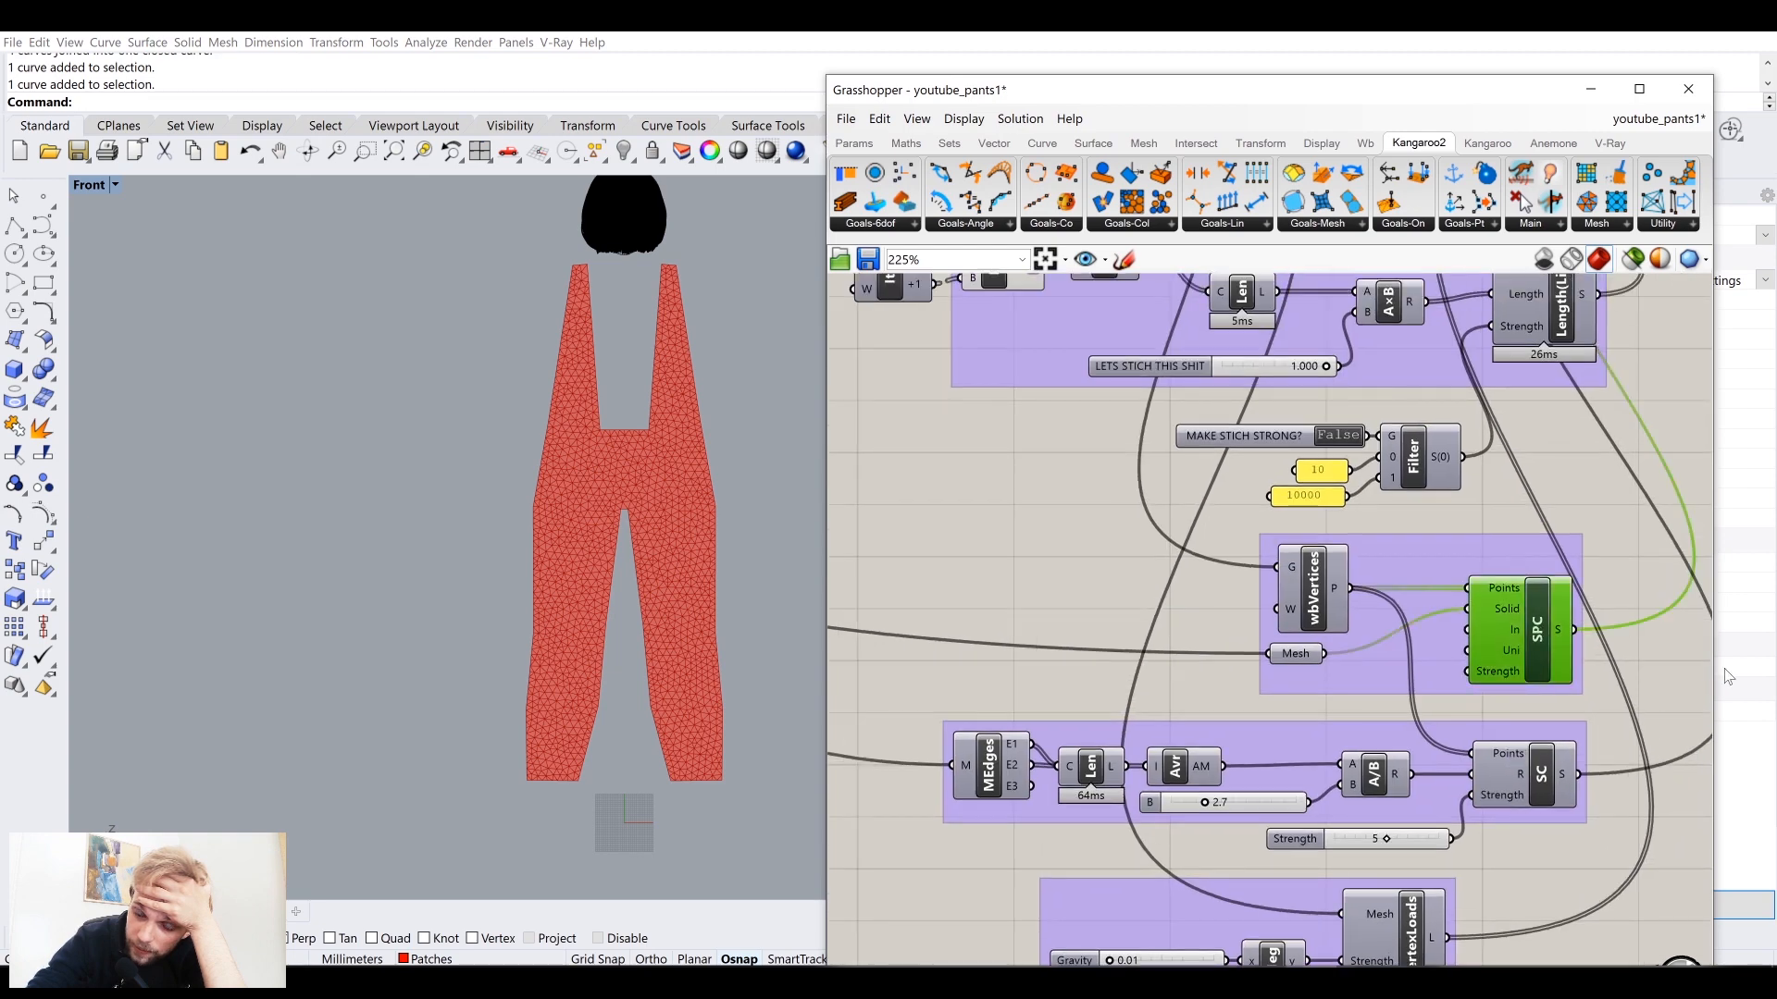
click(1514, 476)
right_drag(1518, 472, 1440, 695)
scroll(1485, 523, down, 2)
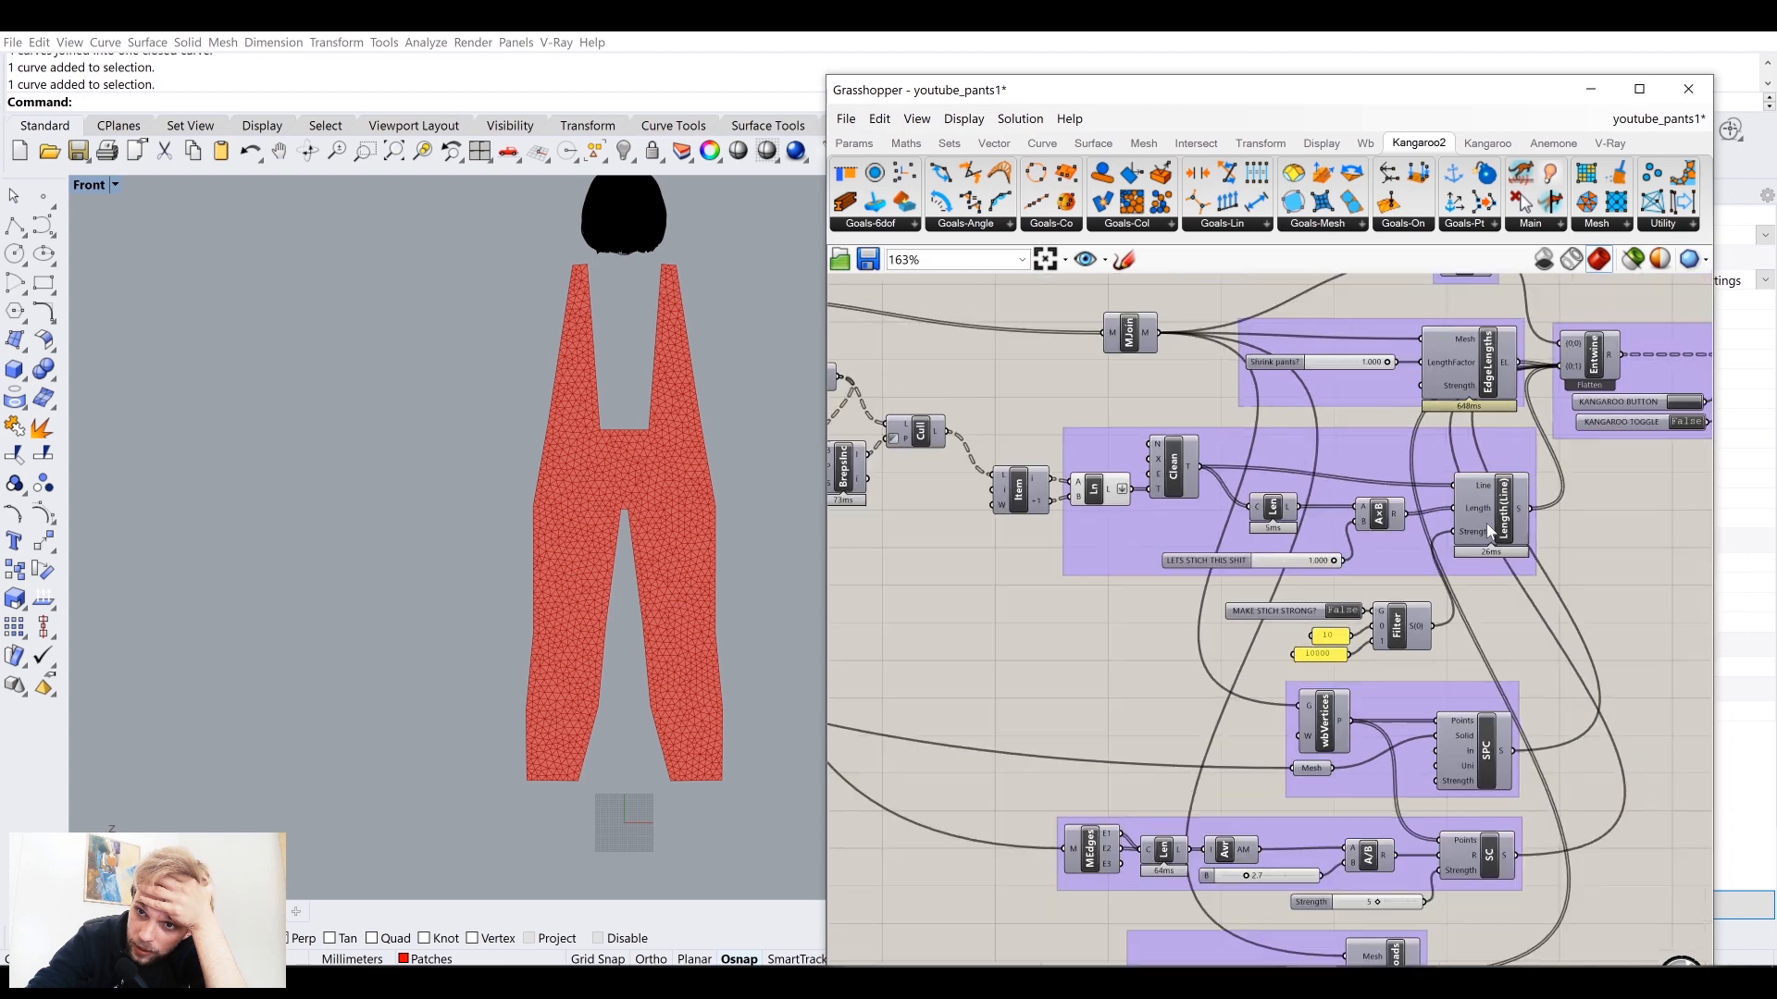
Step: Select the Ln component and examine its stitch lines between the garment's front and back in the Perspective viewport
right_drag(888, 571, 1224, 594)
scroll(1346, 547, up, 1)
click(1448, 509)
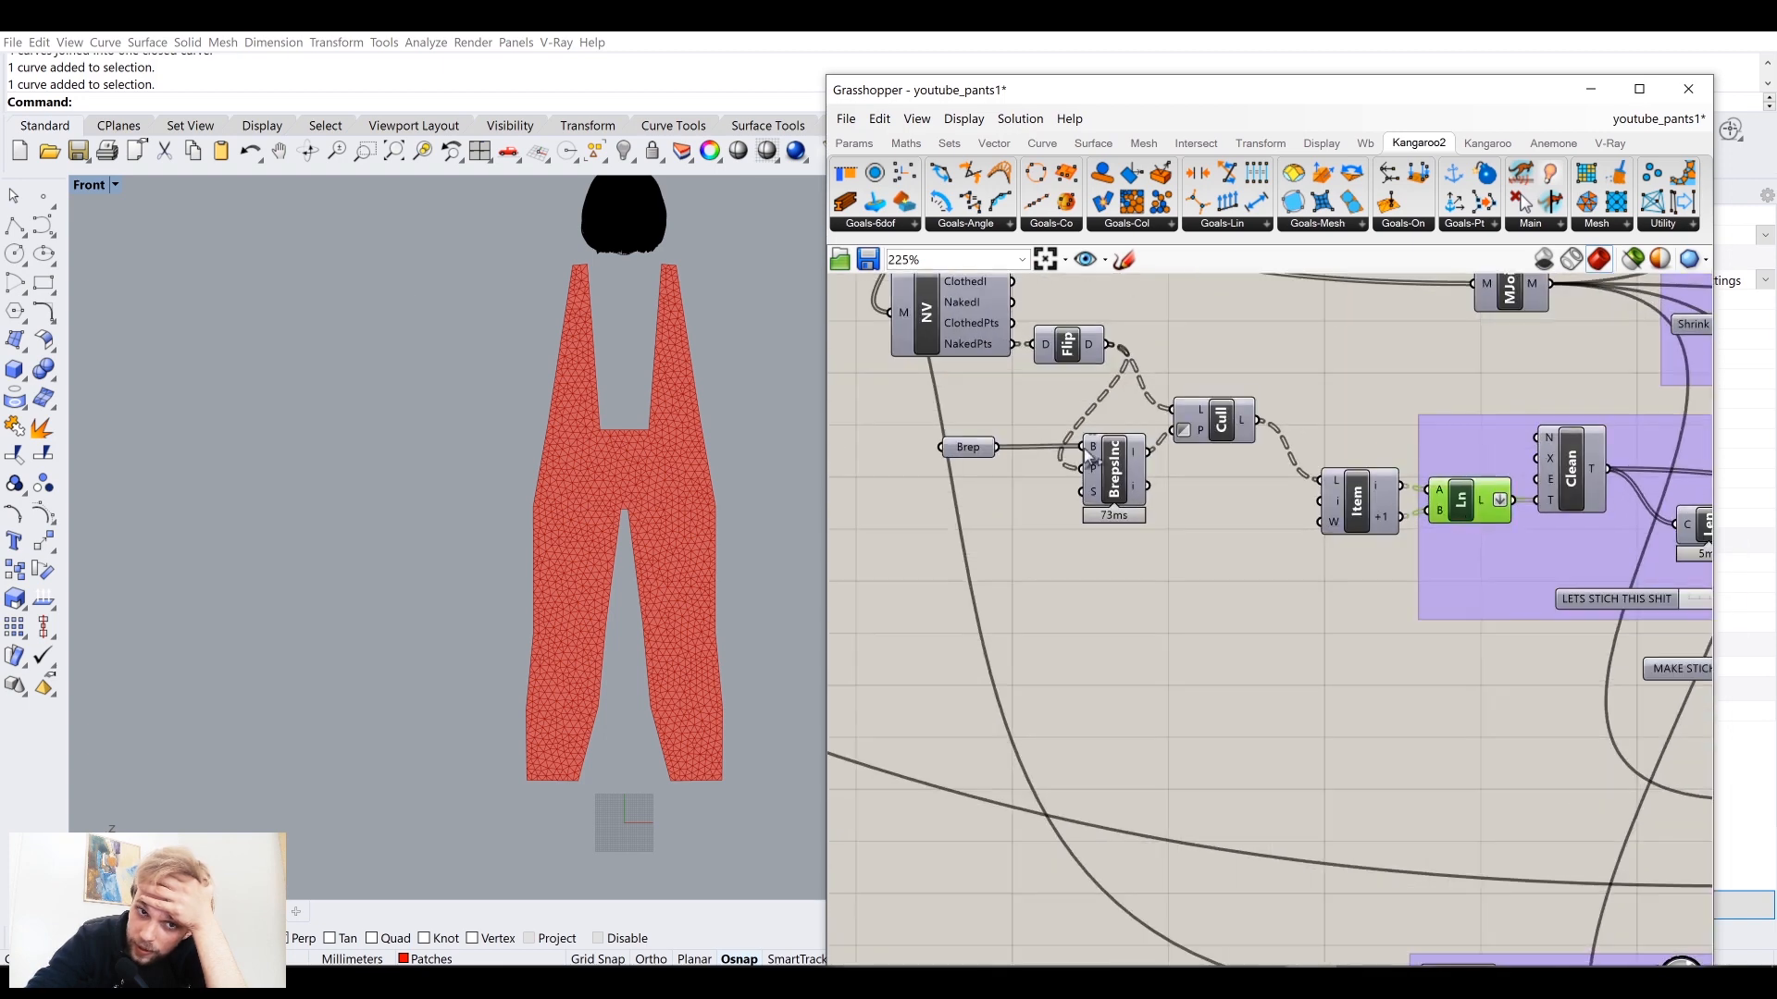
double_click(90, 187)
double_click(790, 186)
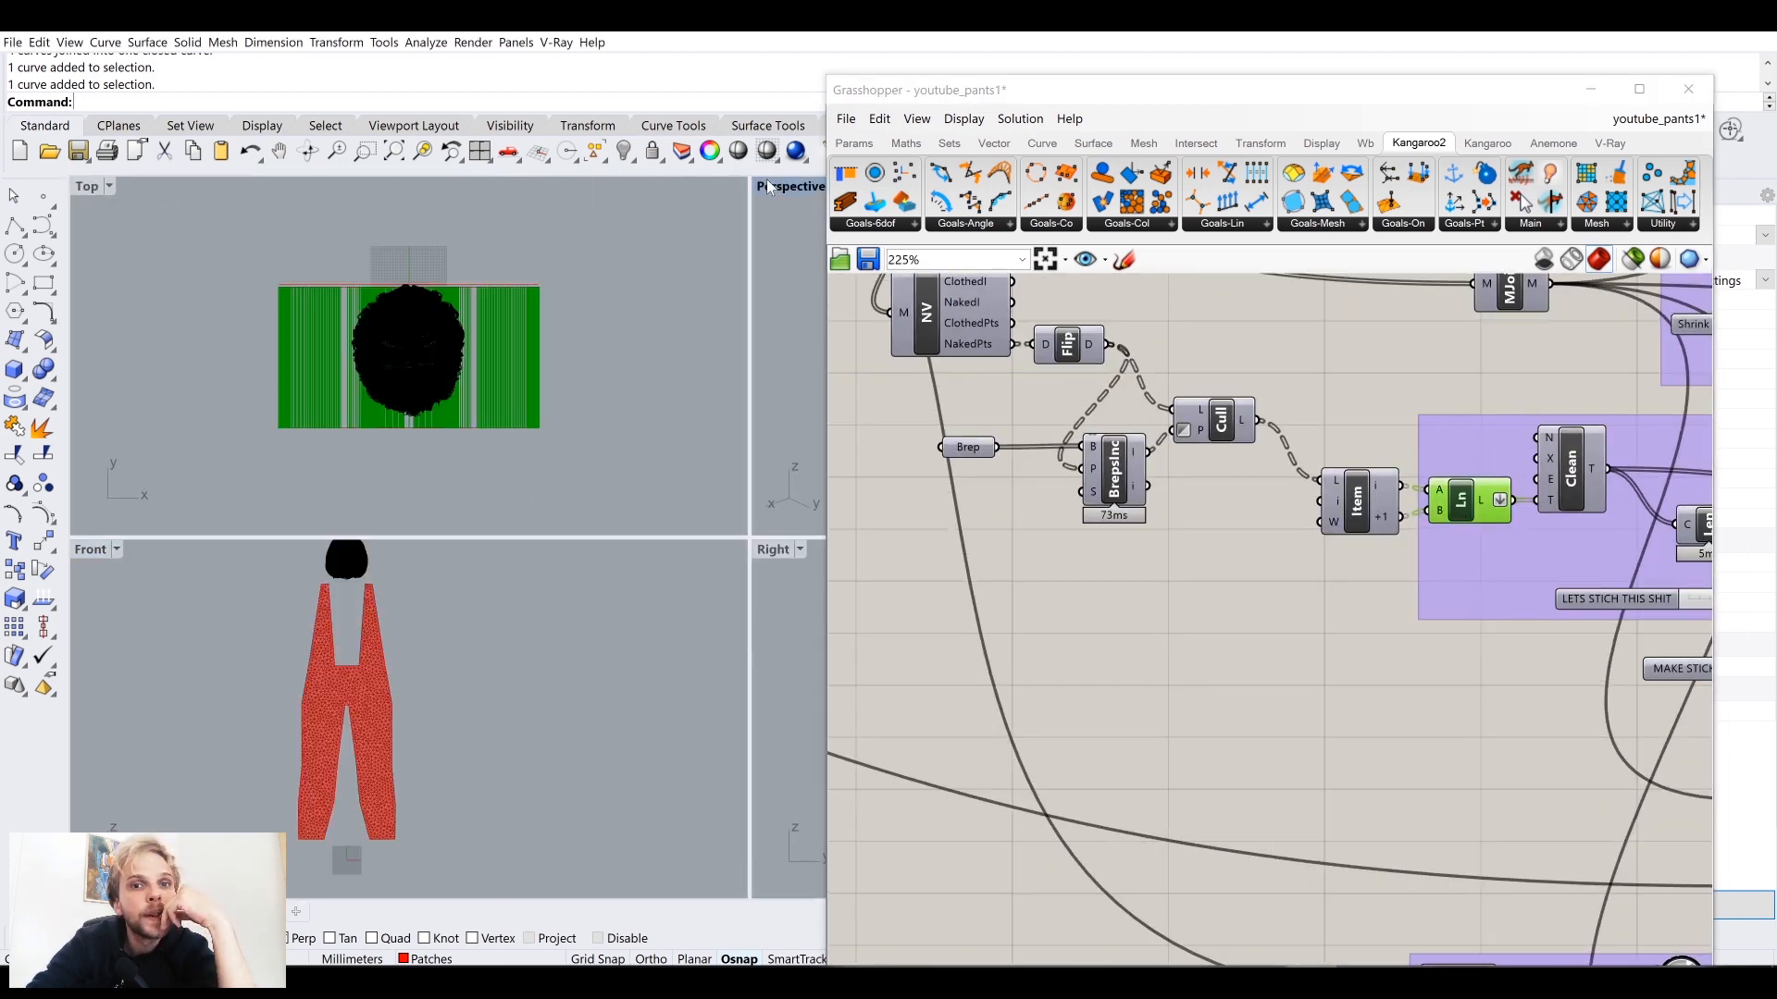
right_drag(593, 369, 539, 528)
scroll(420, 377, up, 4)
right_drag(511, 561, 516, 459)
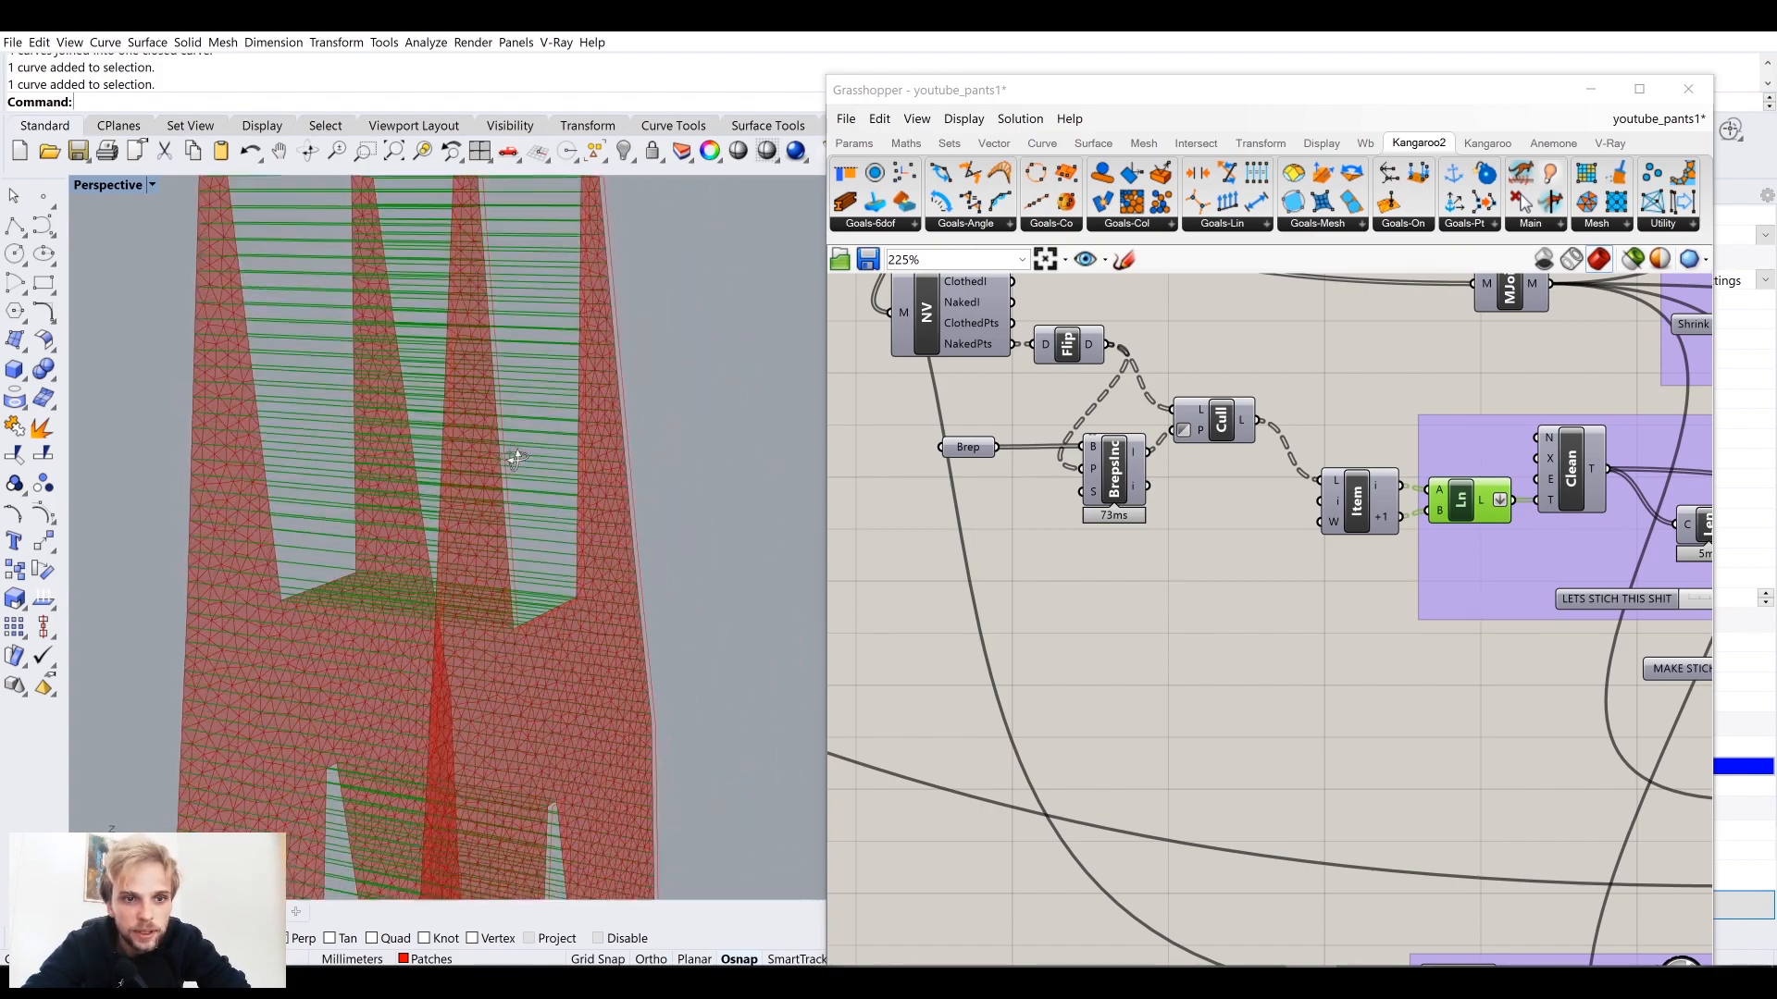
Step: Turn on the preview of the Brep parameter feeding BrepsInc and view the garment in Perspective
click(958, 449)
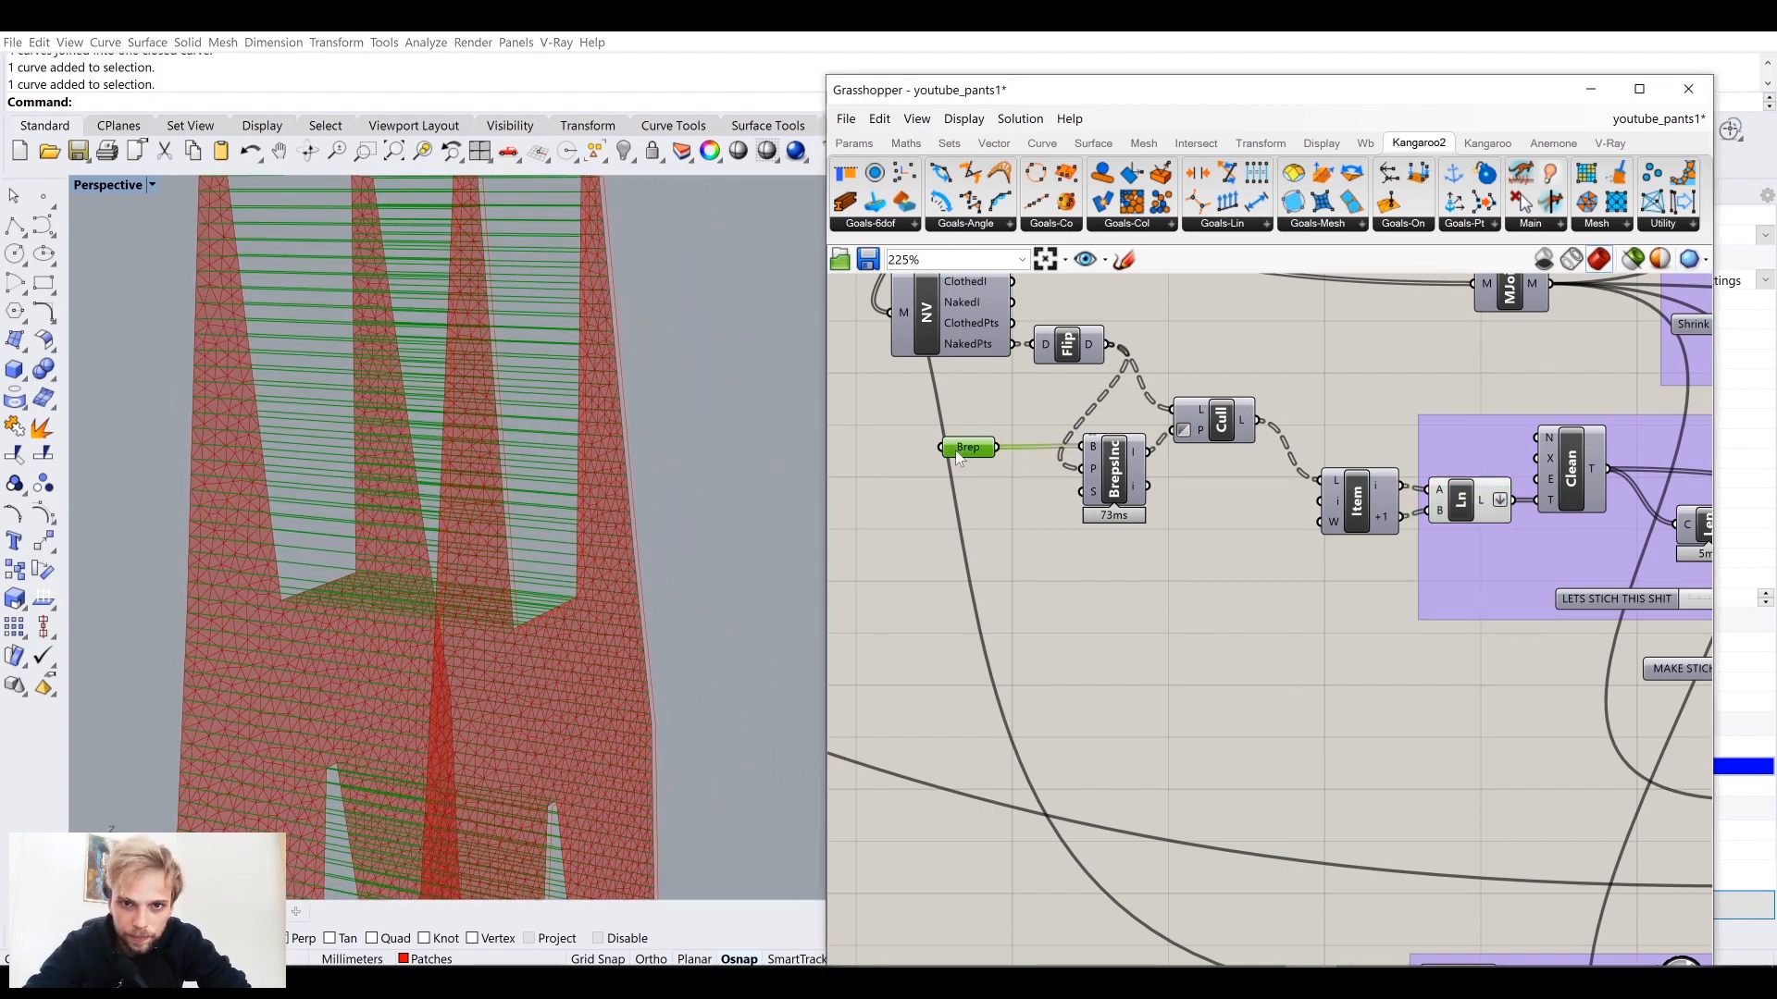
middle_click(955, 449)
click(992, 407)
click(1270, 369)
right_drag(604, 480, 512, 546)
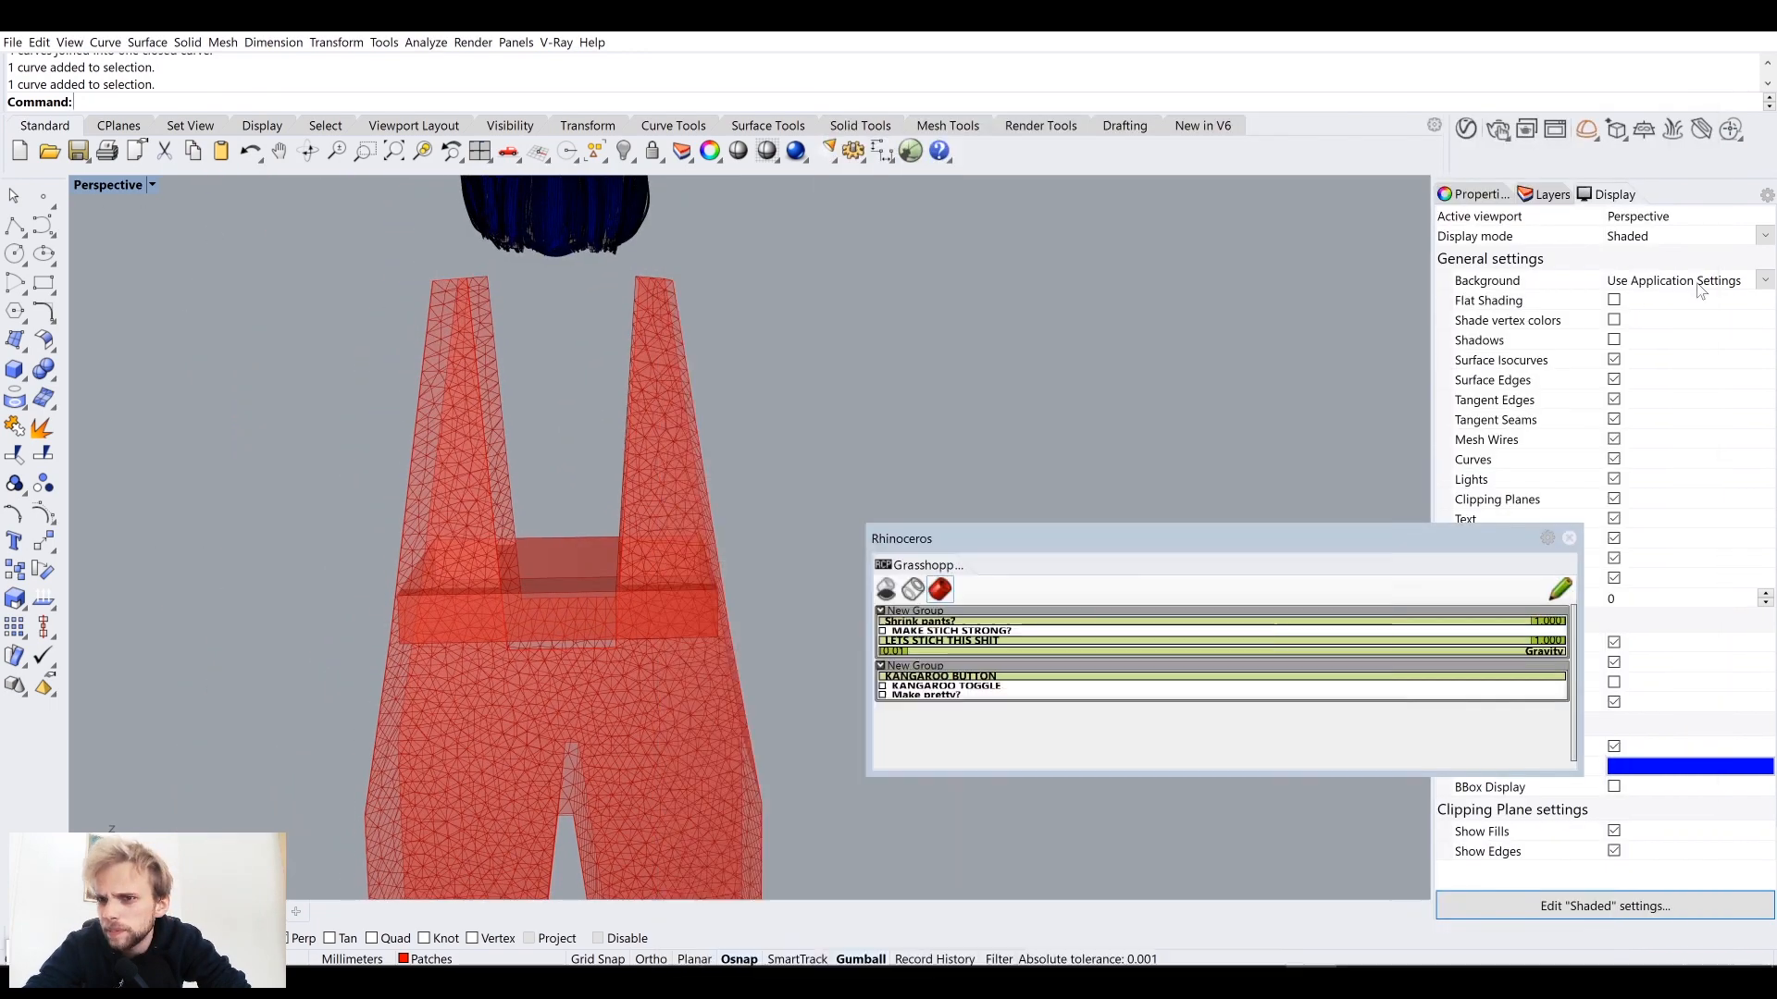
Step: Switch to Rhino and turn on the Boxes layer
click(1590, 88)
click(1547, 196)
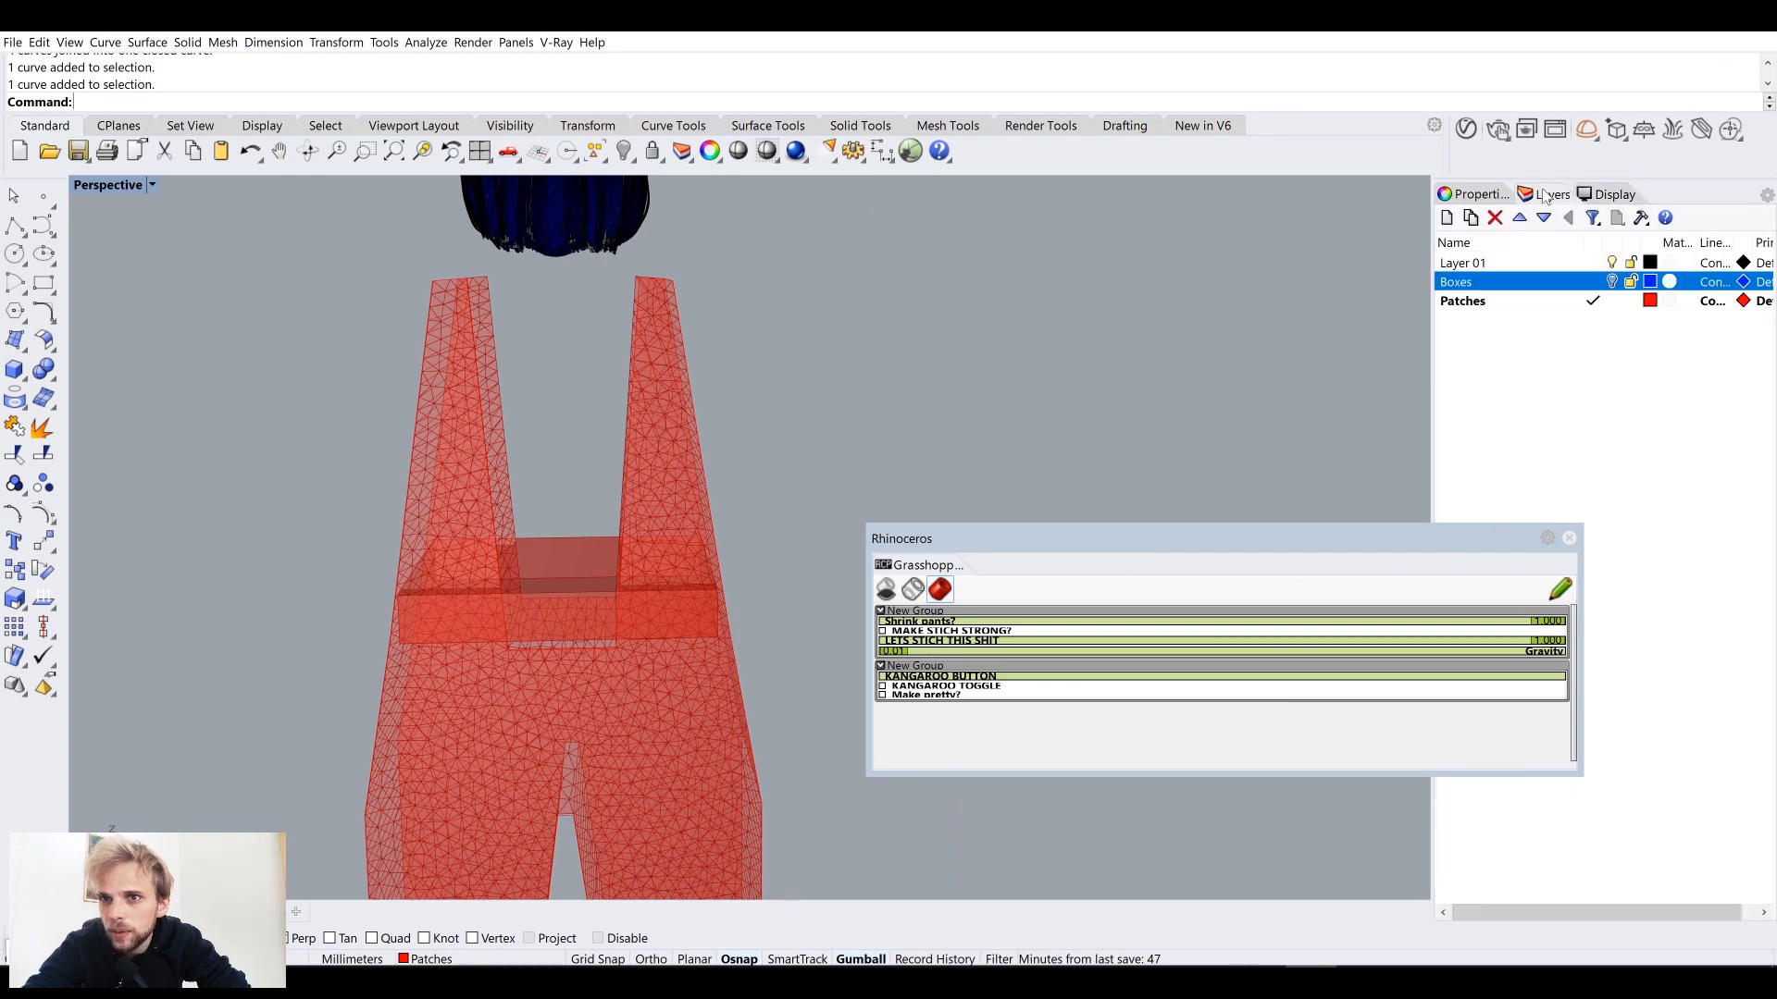
click(1612, 281)
Step: In the Front view, move the box across the bib down to the garment's neckline edge
click(512, 617)
scroll(529, 646, down, 6)
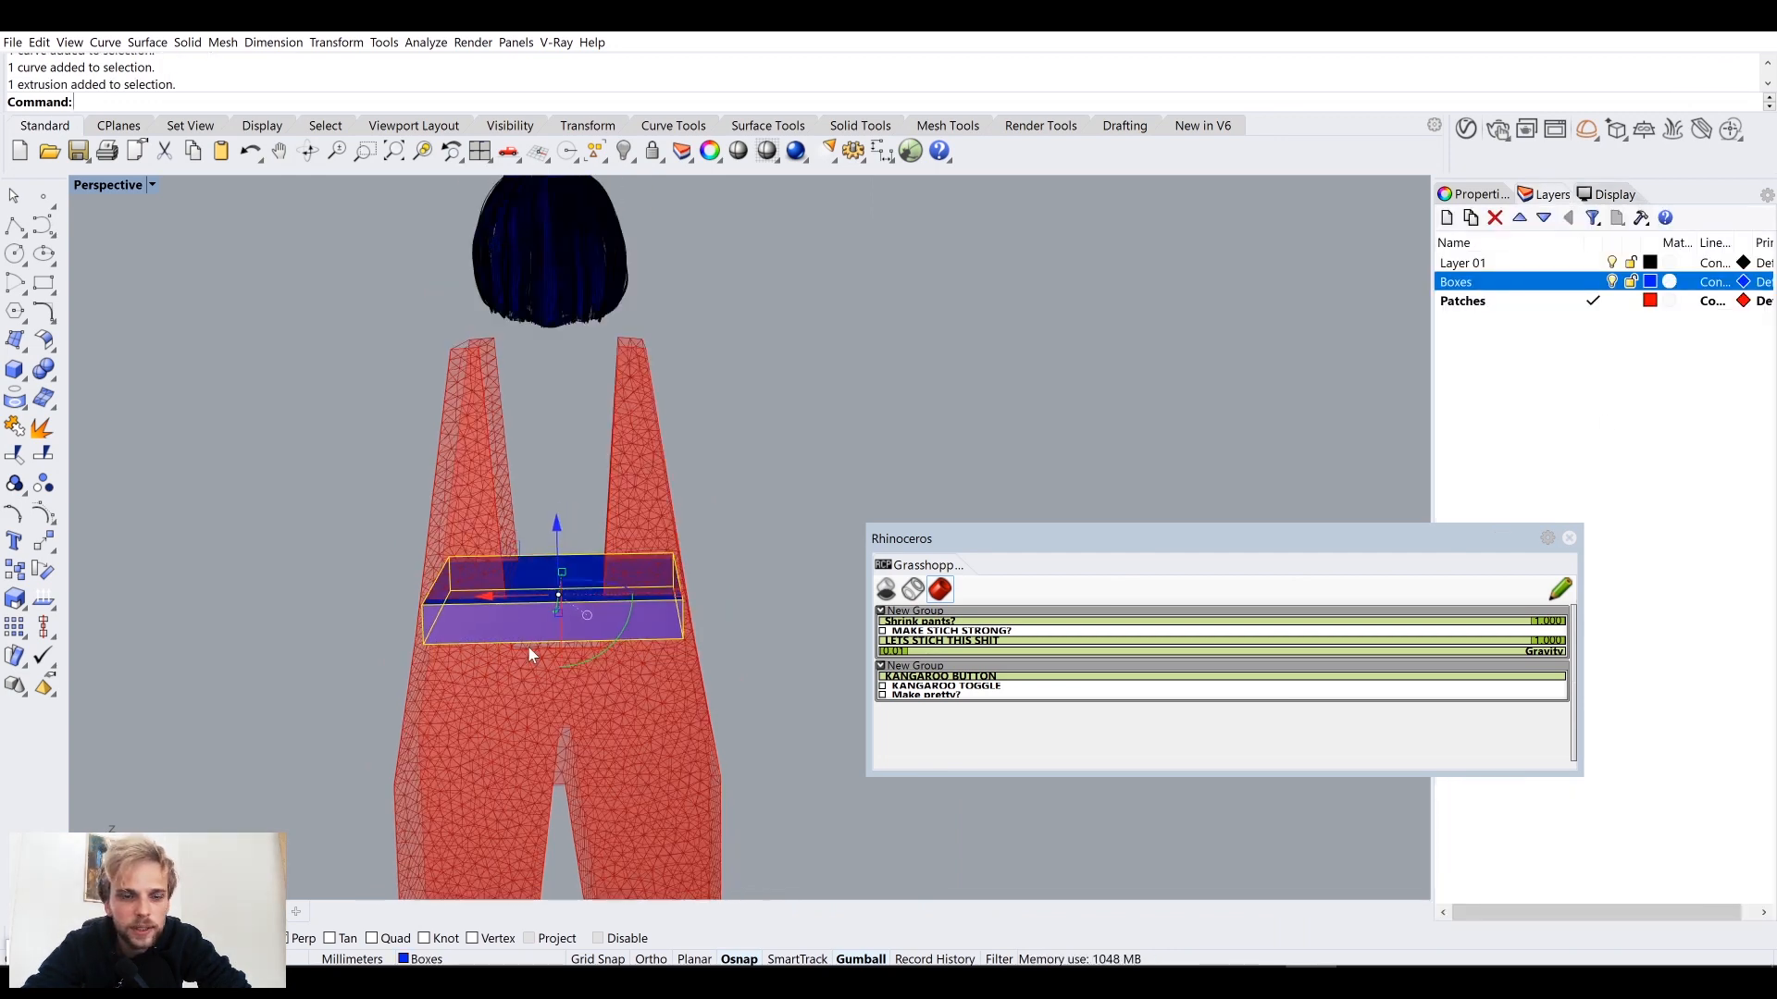
double_click(111, 192)
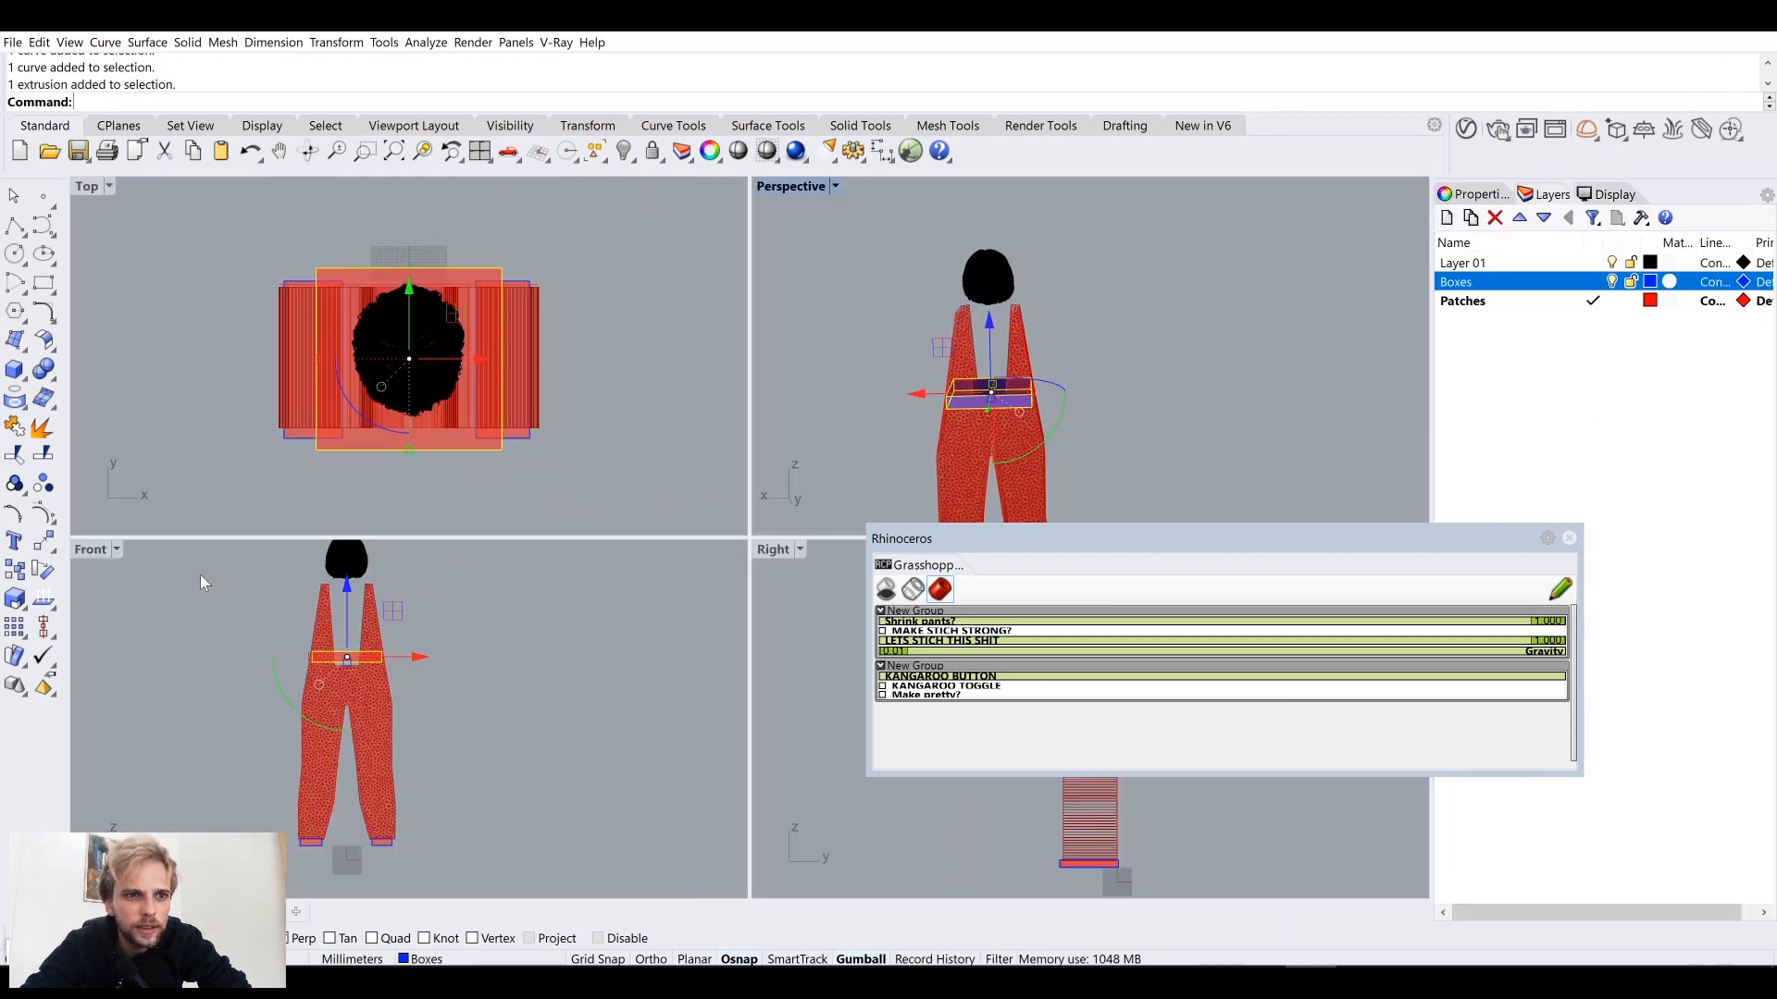
double_click(96, 549)
right_drag(413, 675, 550, 485)
scroll(569, 407, up, 6)
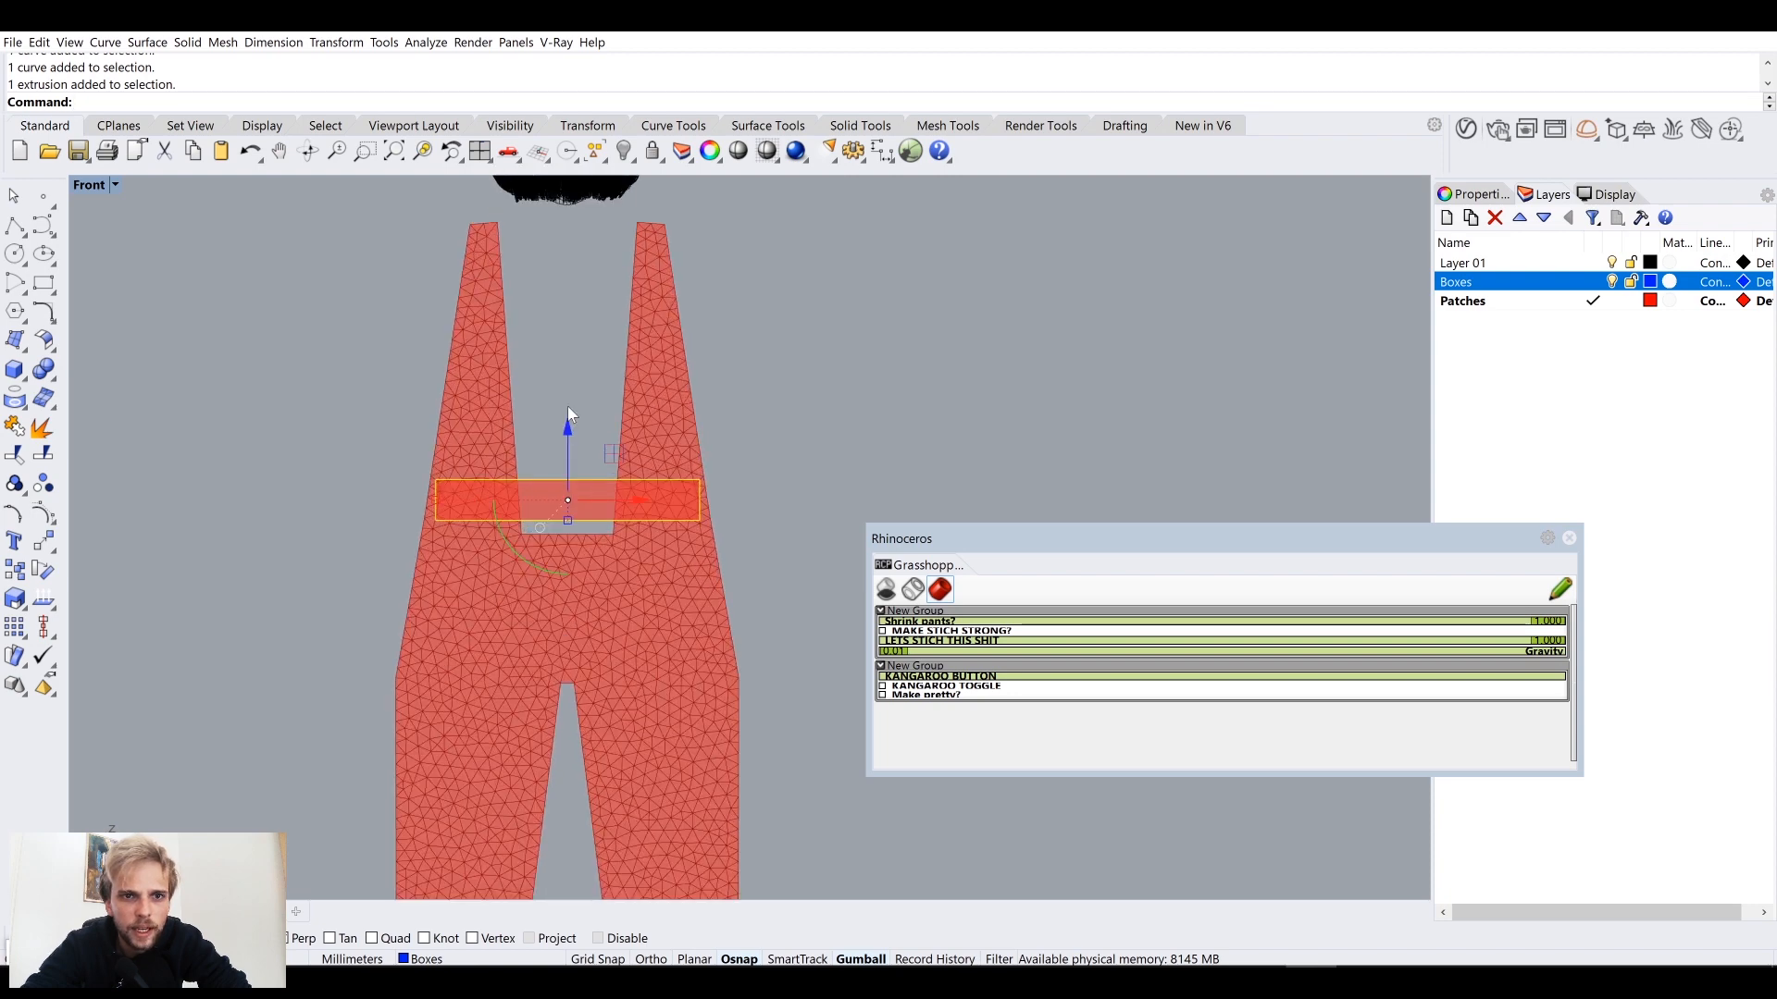
drag(567, 530, 566, 546)
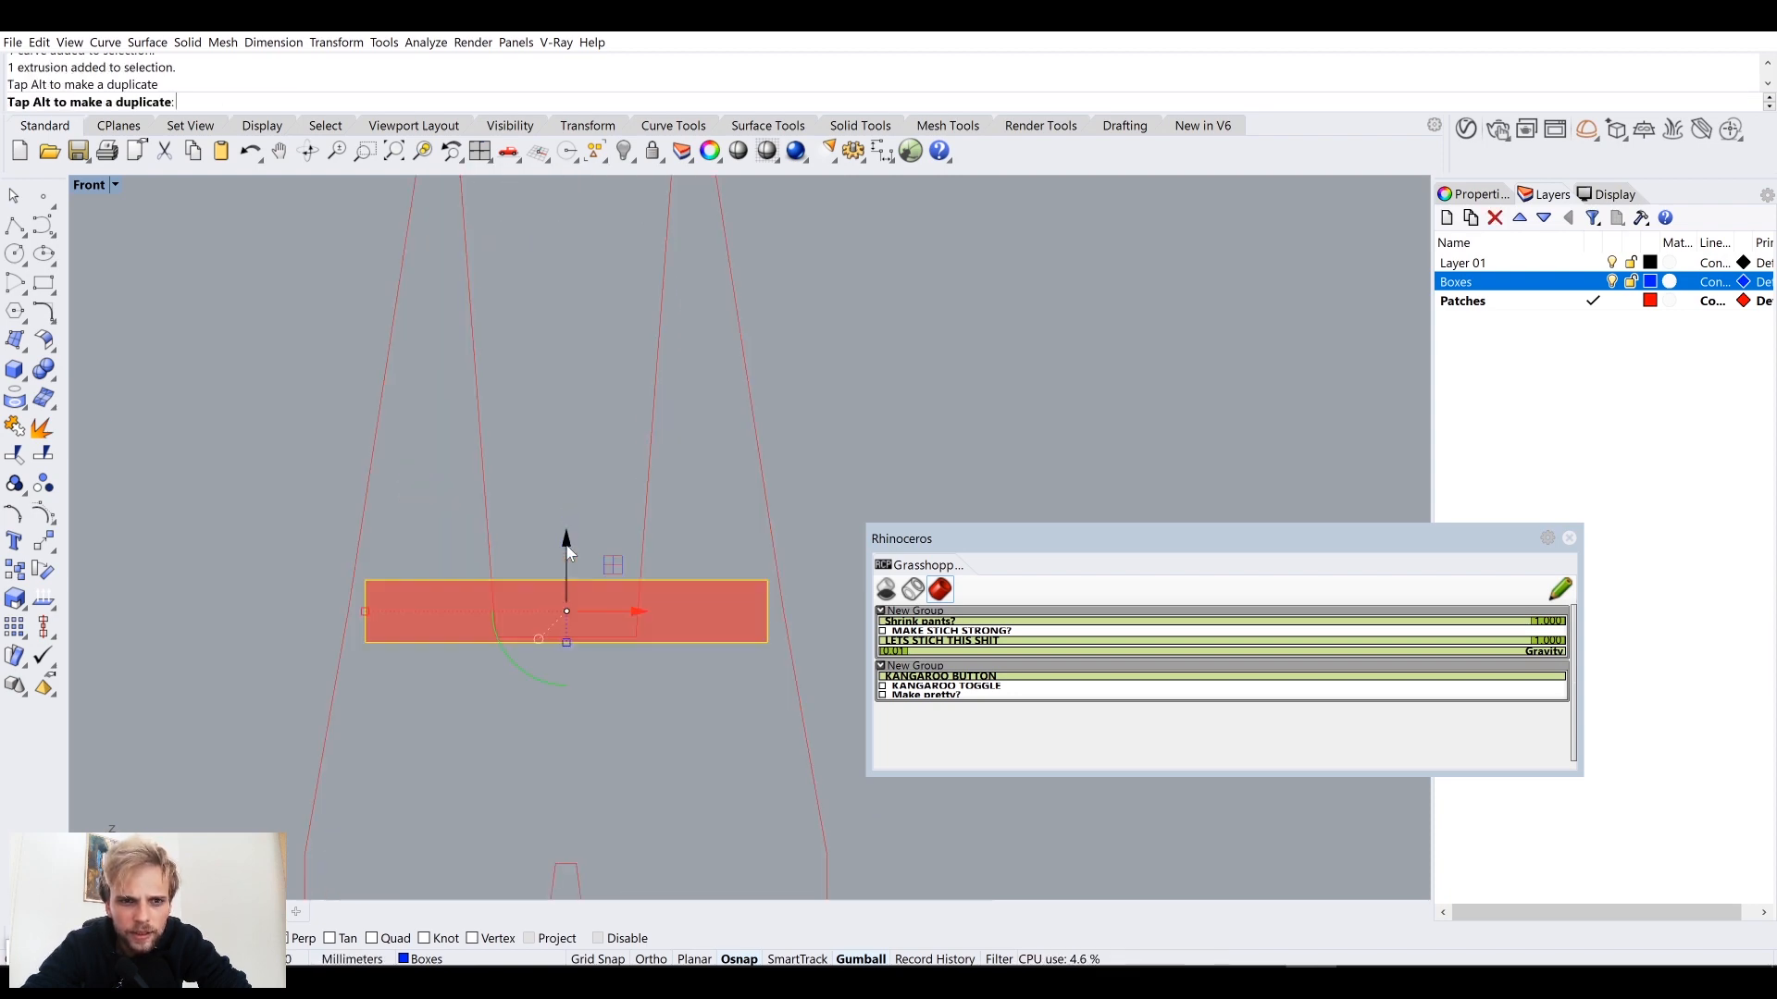
scroll(569, 552, down, 2)
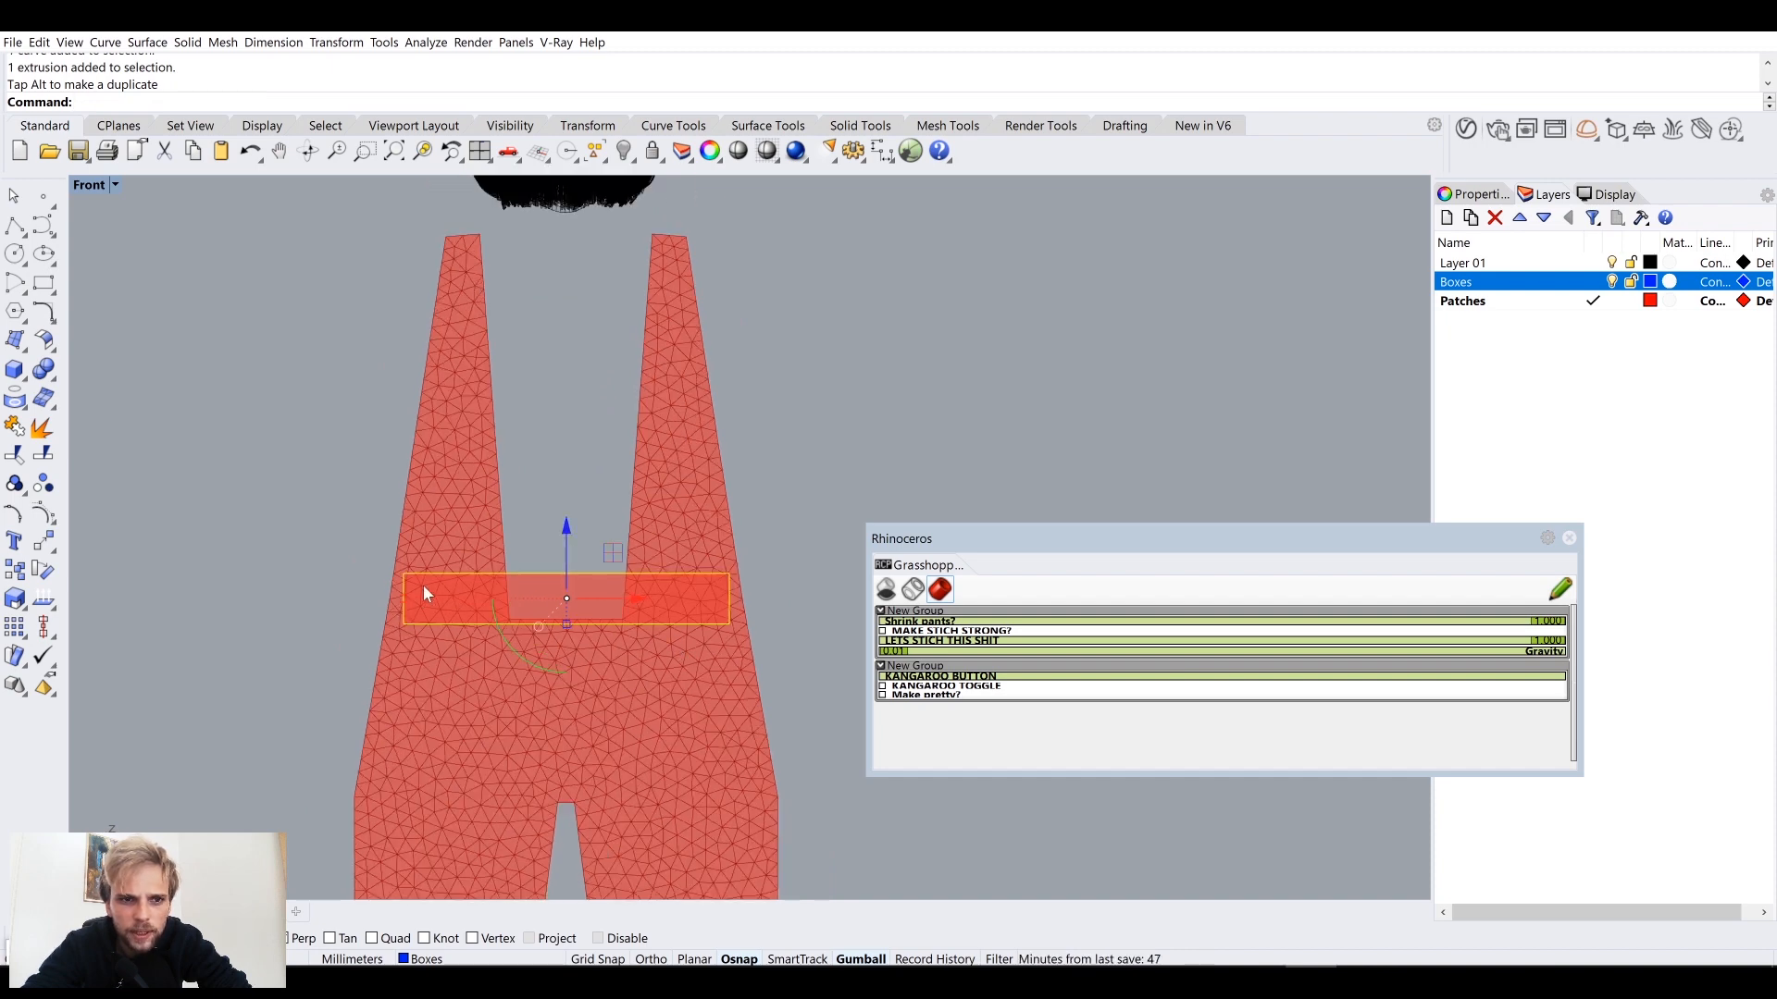
Step: Scale the box wider than the garment and much taller, and move it up over the shoulder straps
drag(405, 602, 326, 609)
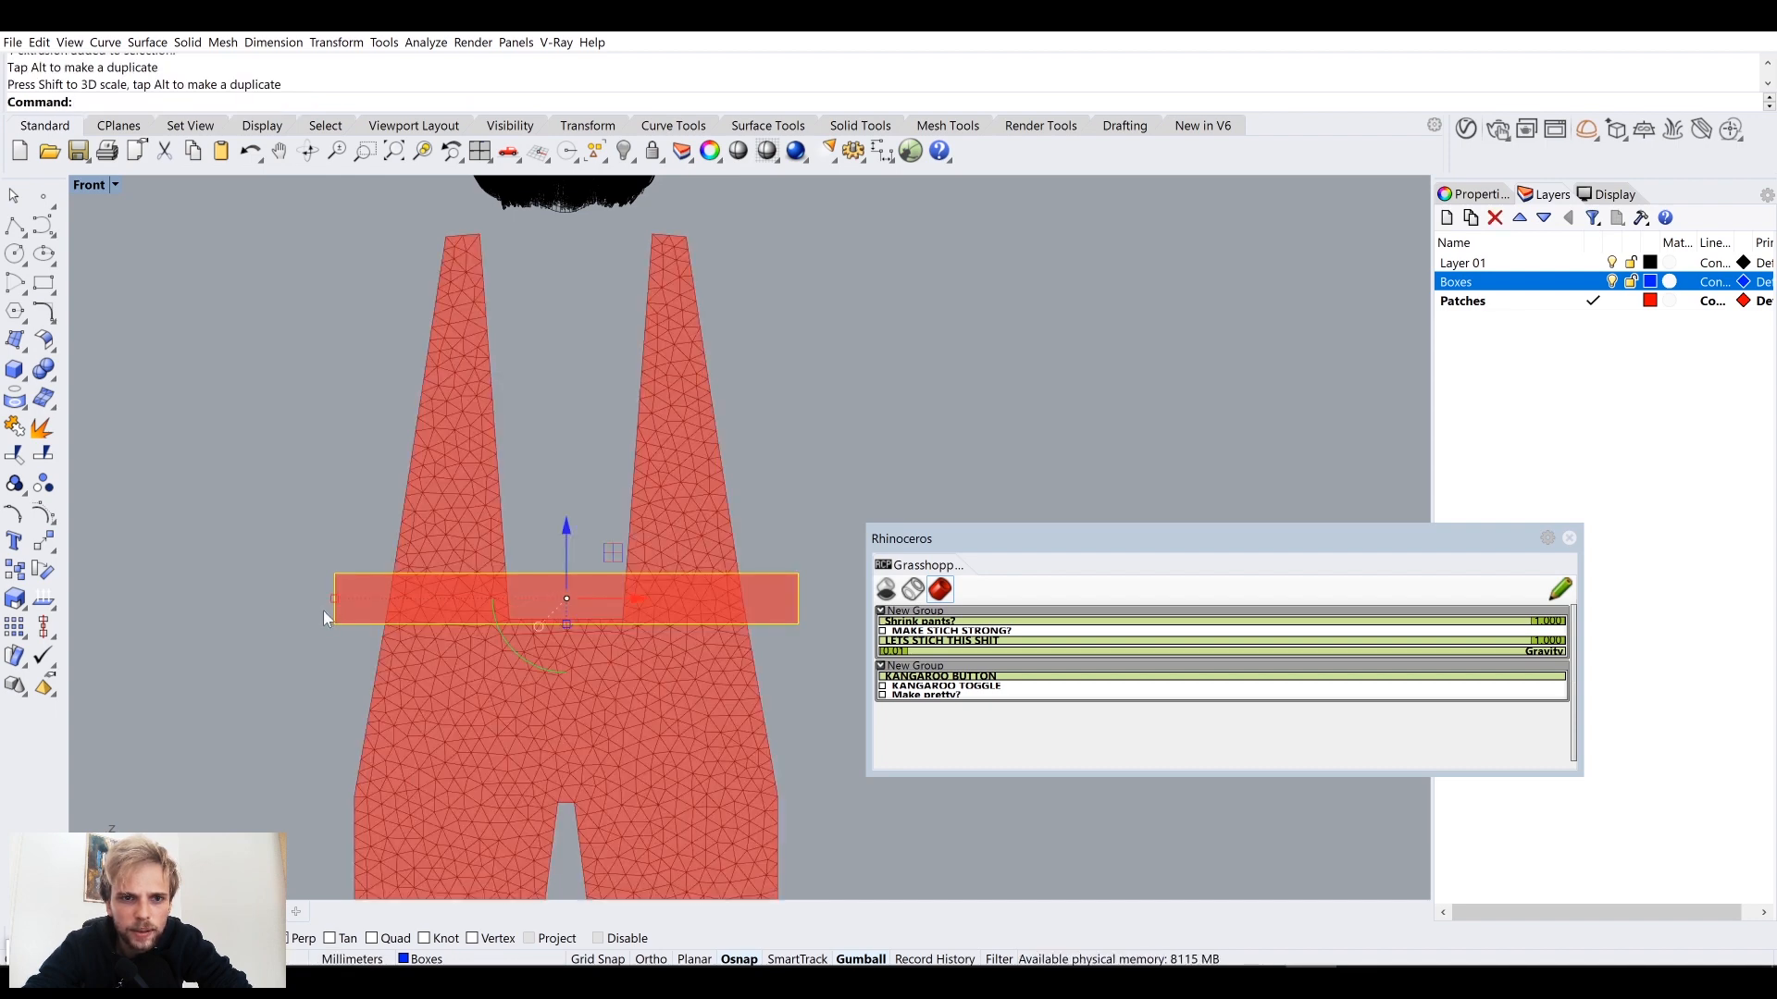
drag(562, 626, 554, 743)
drag(579, 481, 629, 324)
scroll(502, 209, up, 6)
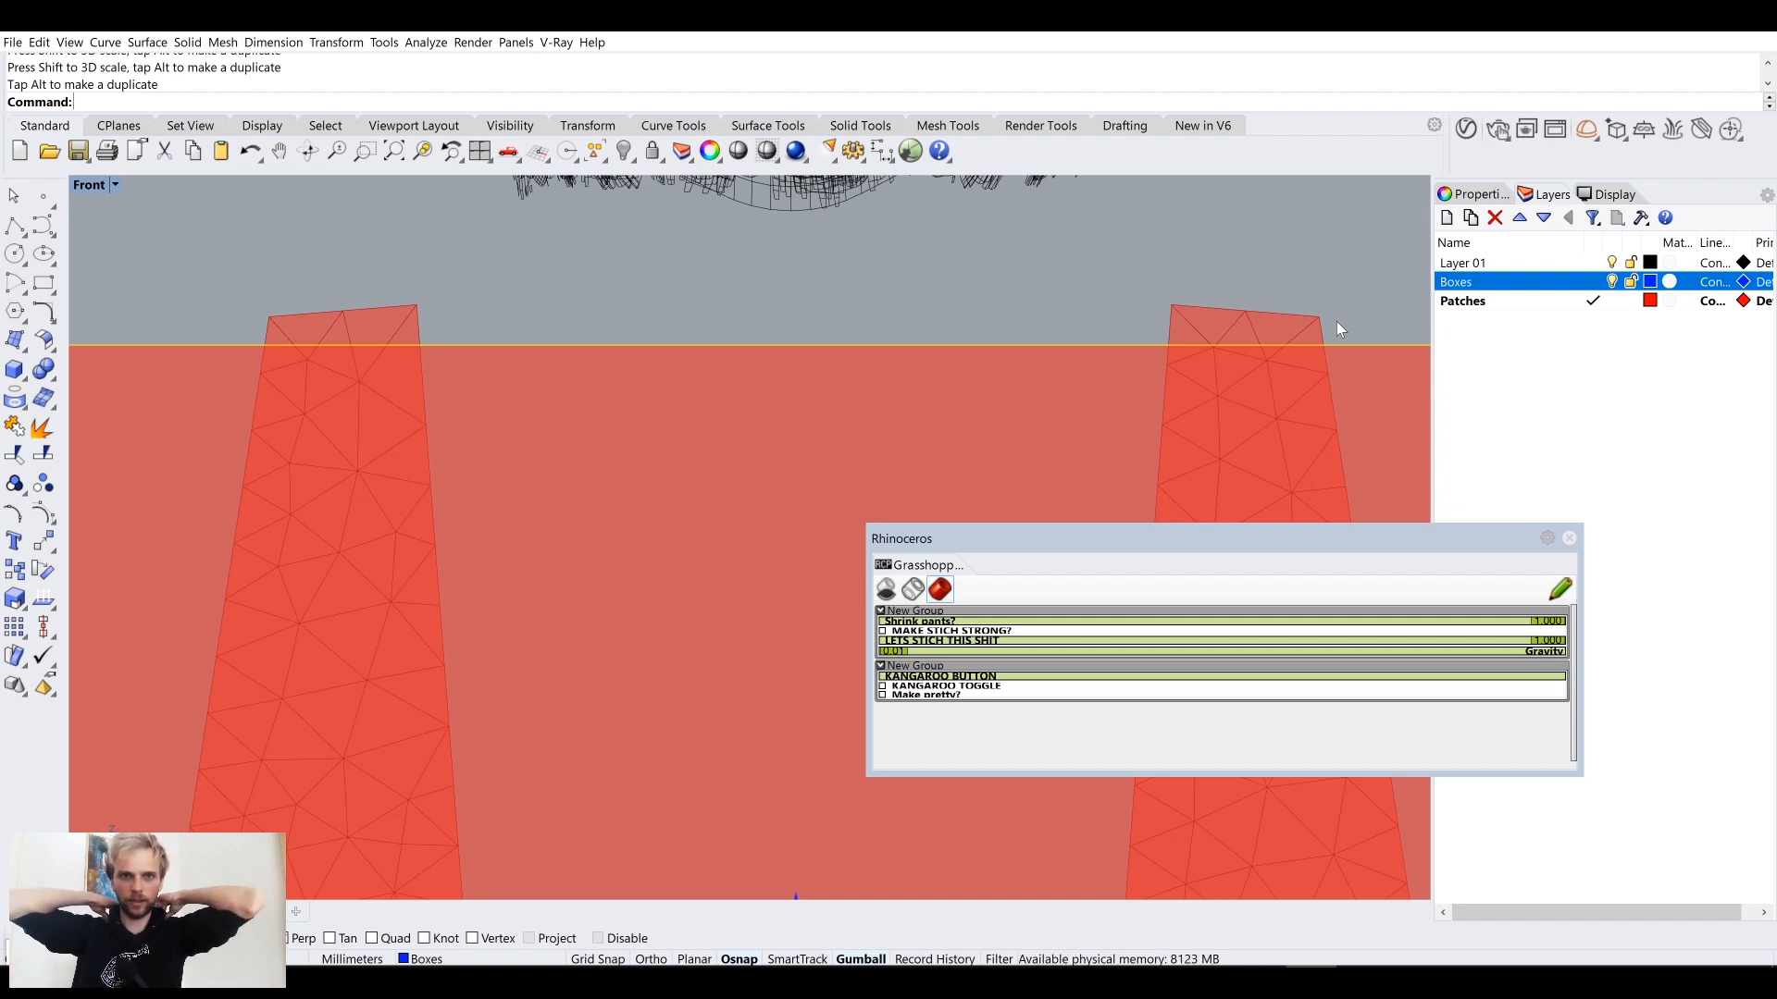
scroll(877, 343, down, 5)
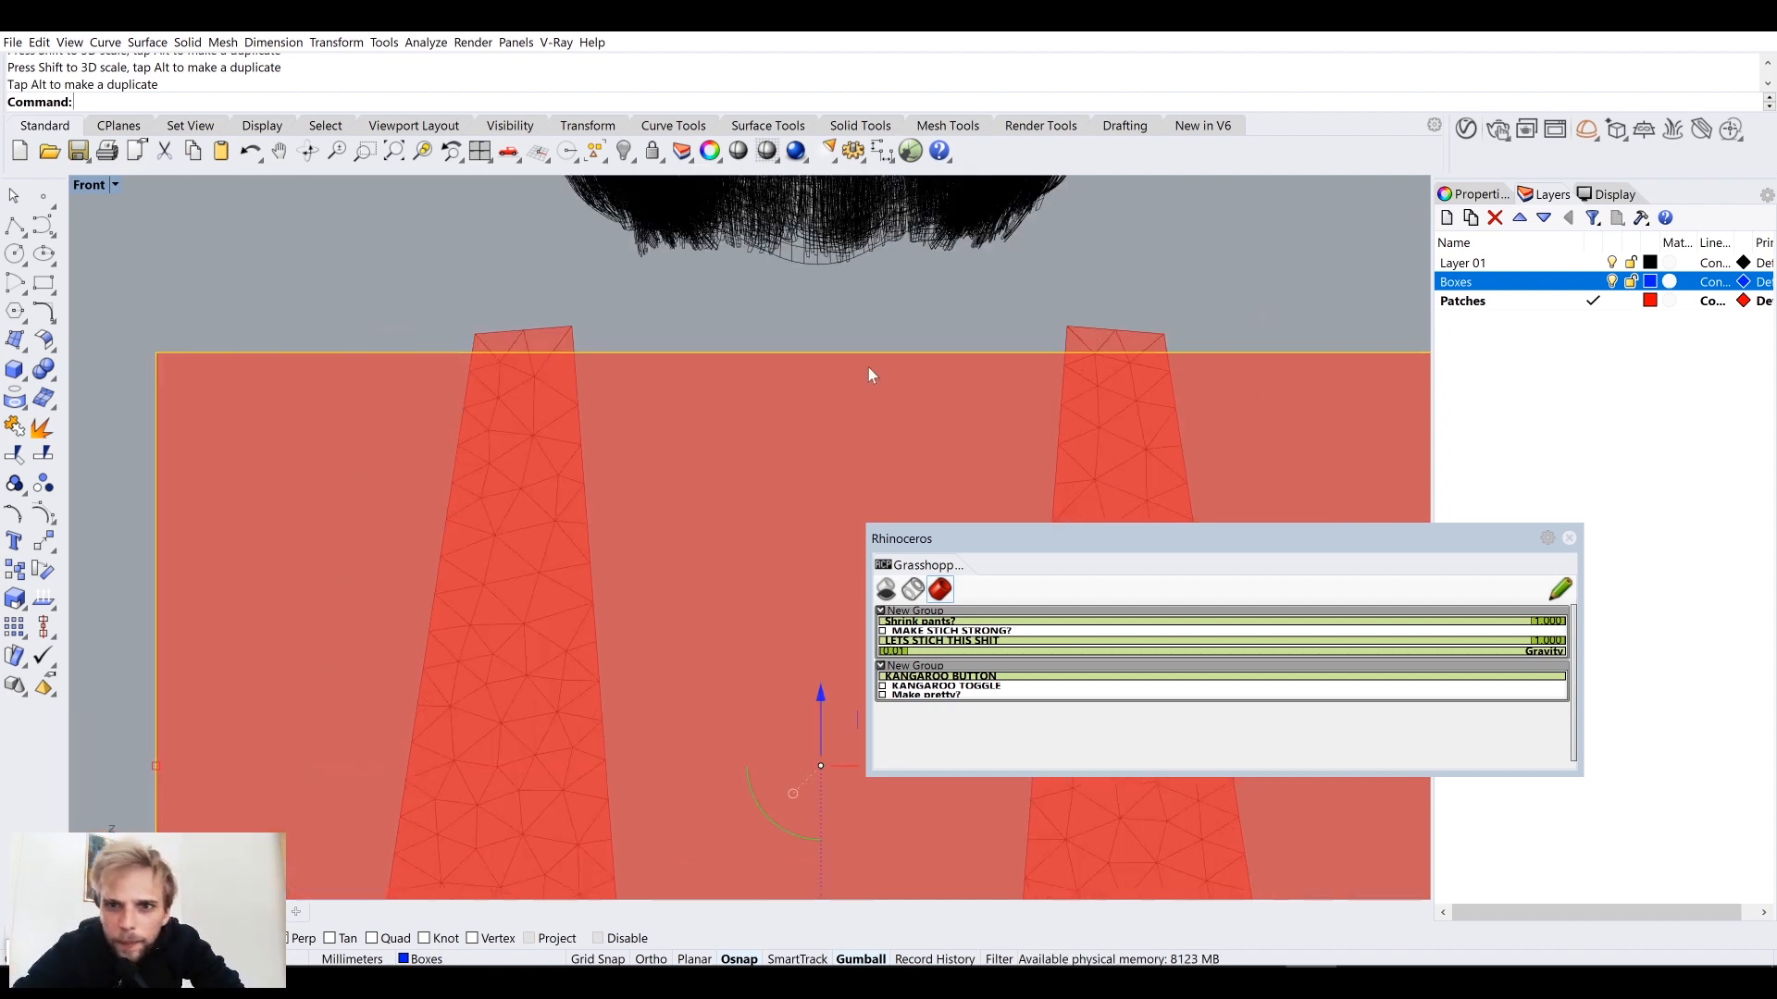
right_drag(893, 476, 907, 327)
scroll(877, 346, down, 5)
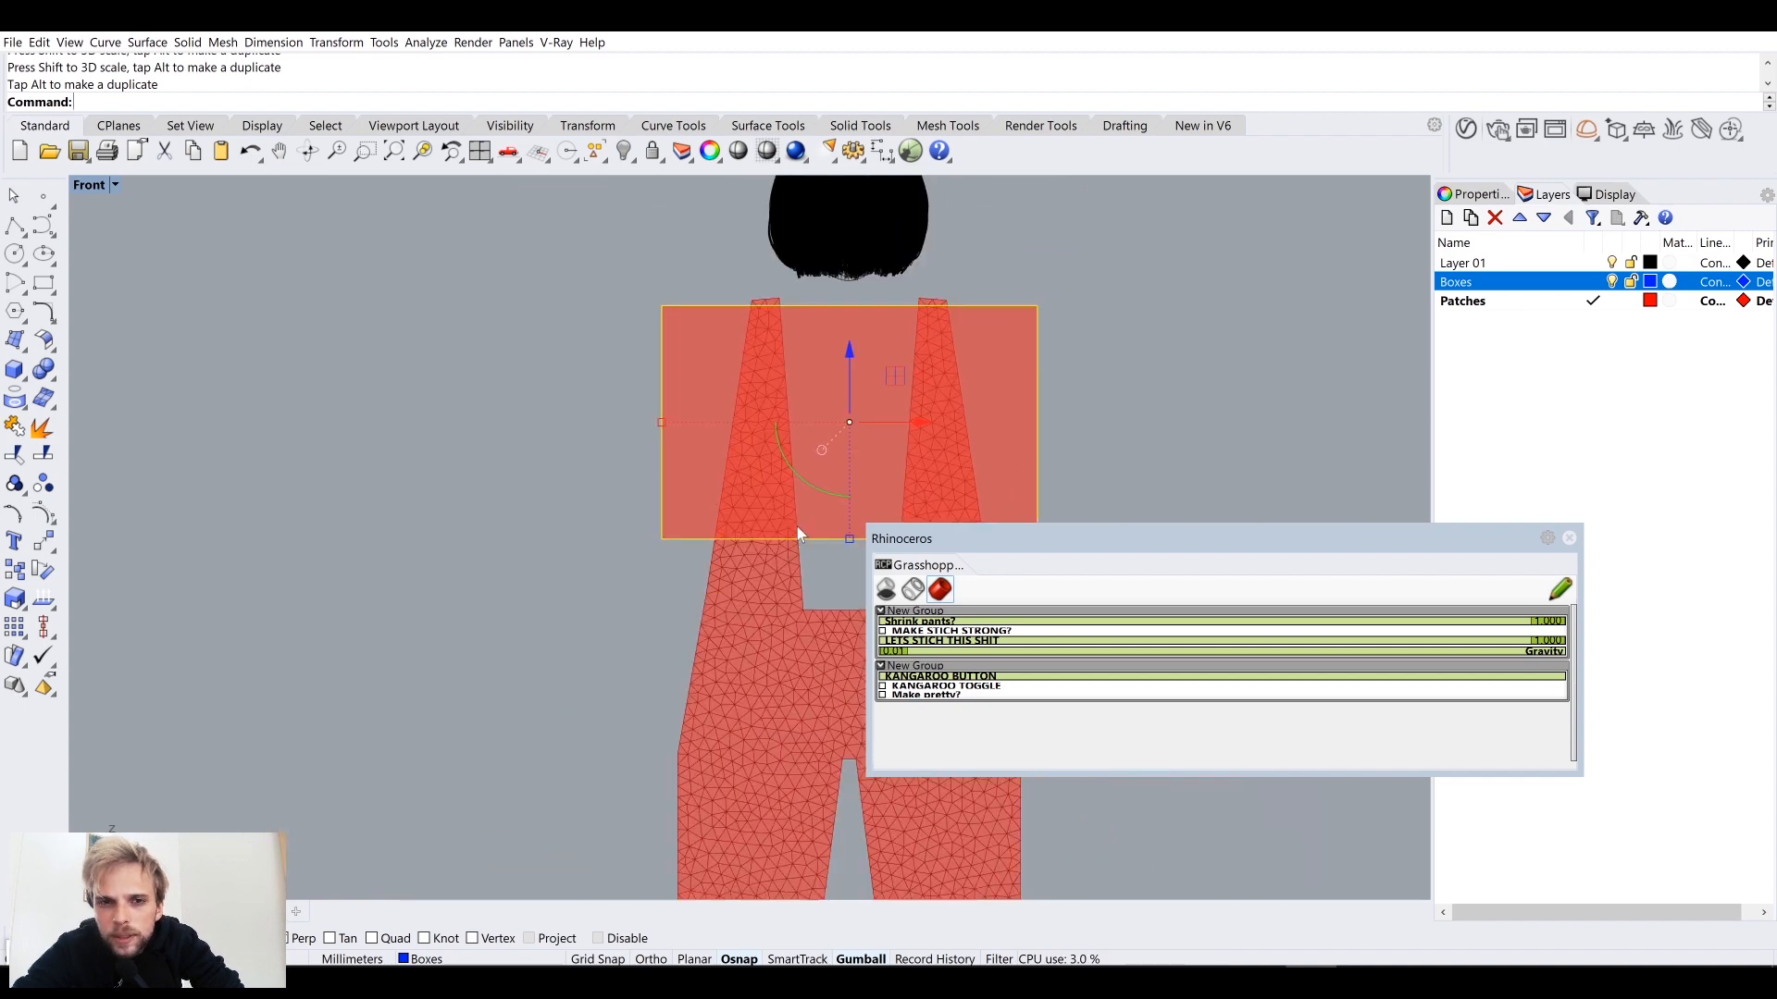
right_drag(797, 525, 692, 493)
Step: Turn on the box's solid points with SolidPtOn and move its four lower points down just below the neckline edge
text(SolidPtOn)
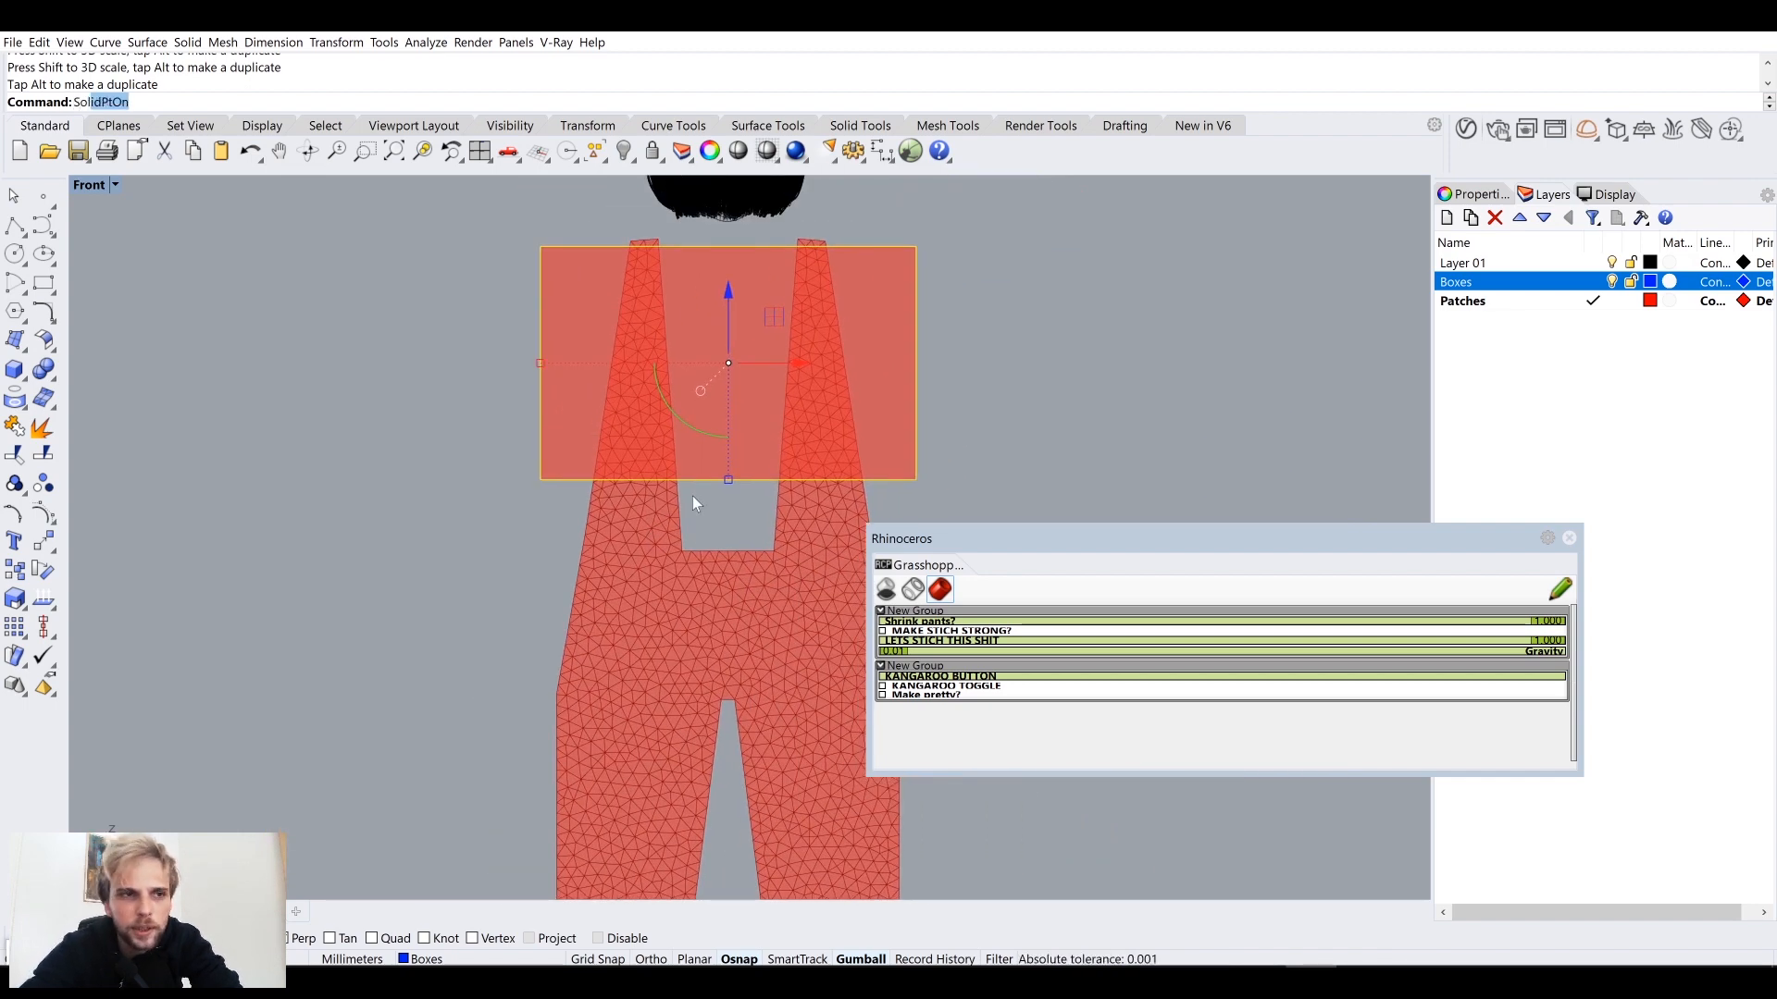
key(Return)
drag(484, 450, 960, 488)
right_drag(756, 416, 721, 380)
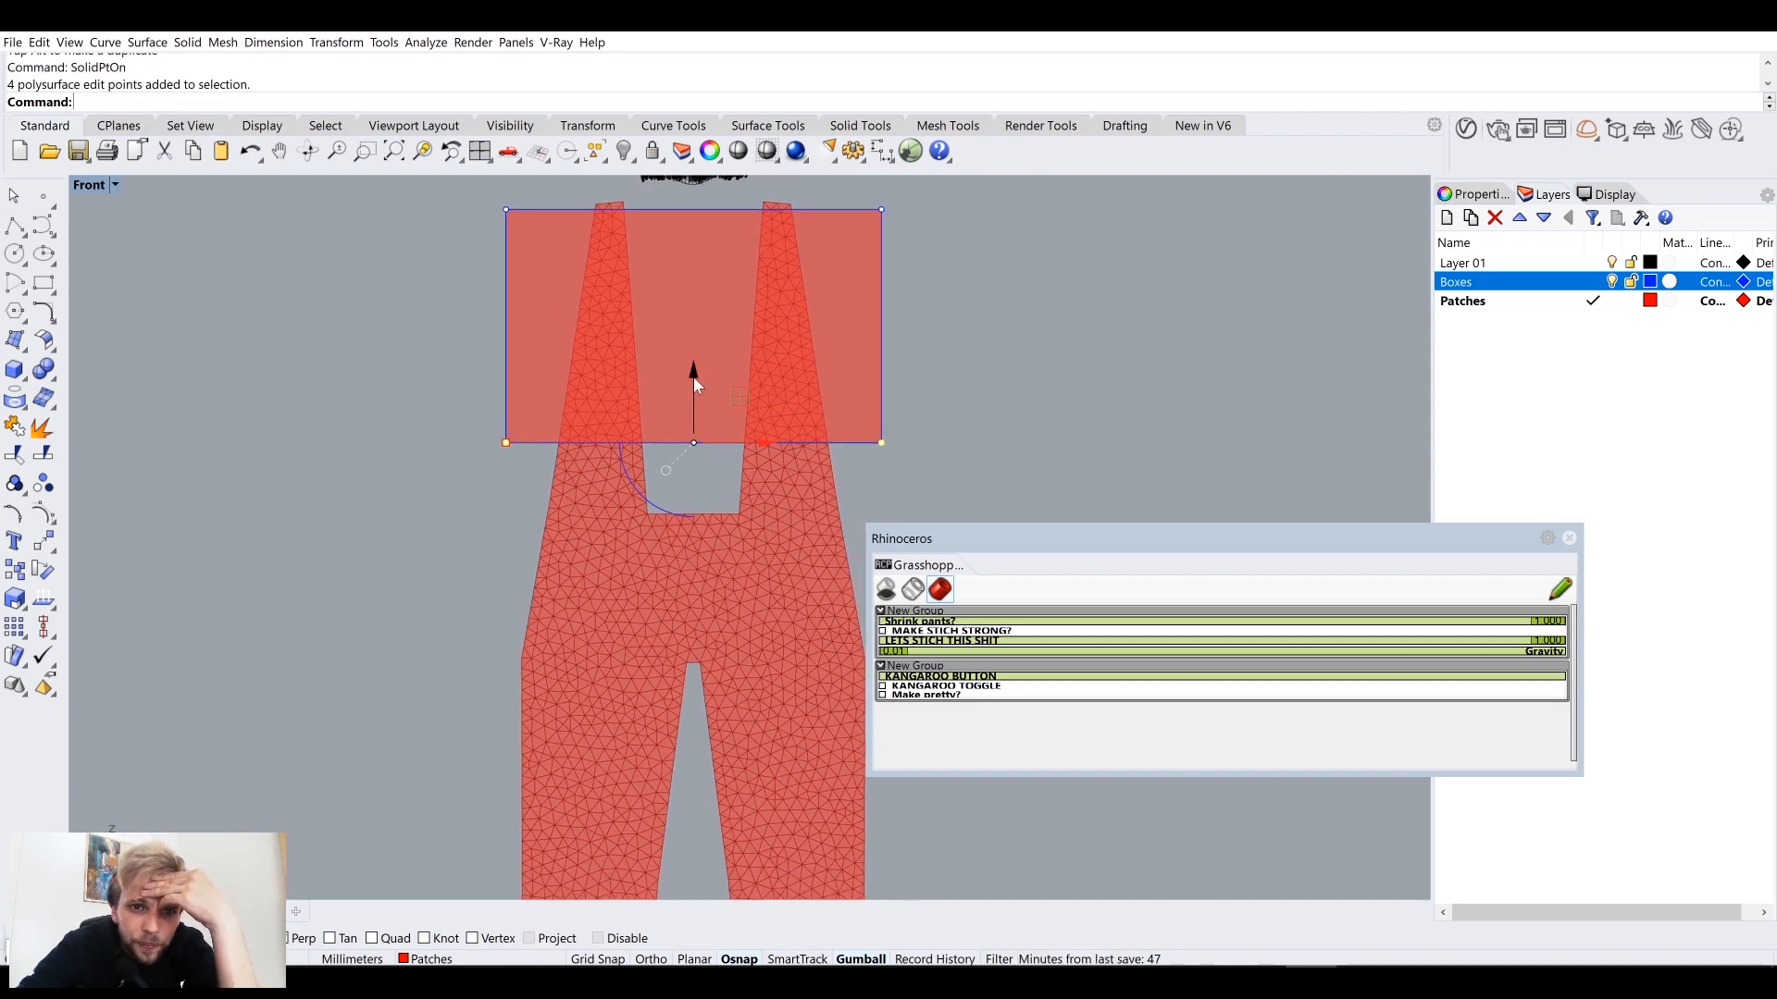
drag(692, 375, 703, 463)
scroll(647, 540, up, 3)
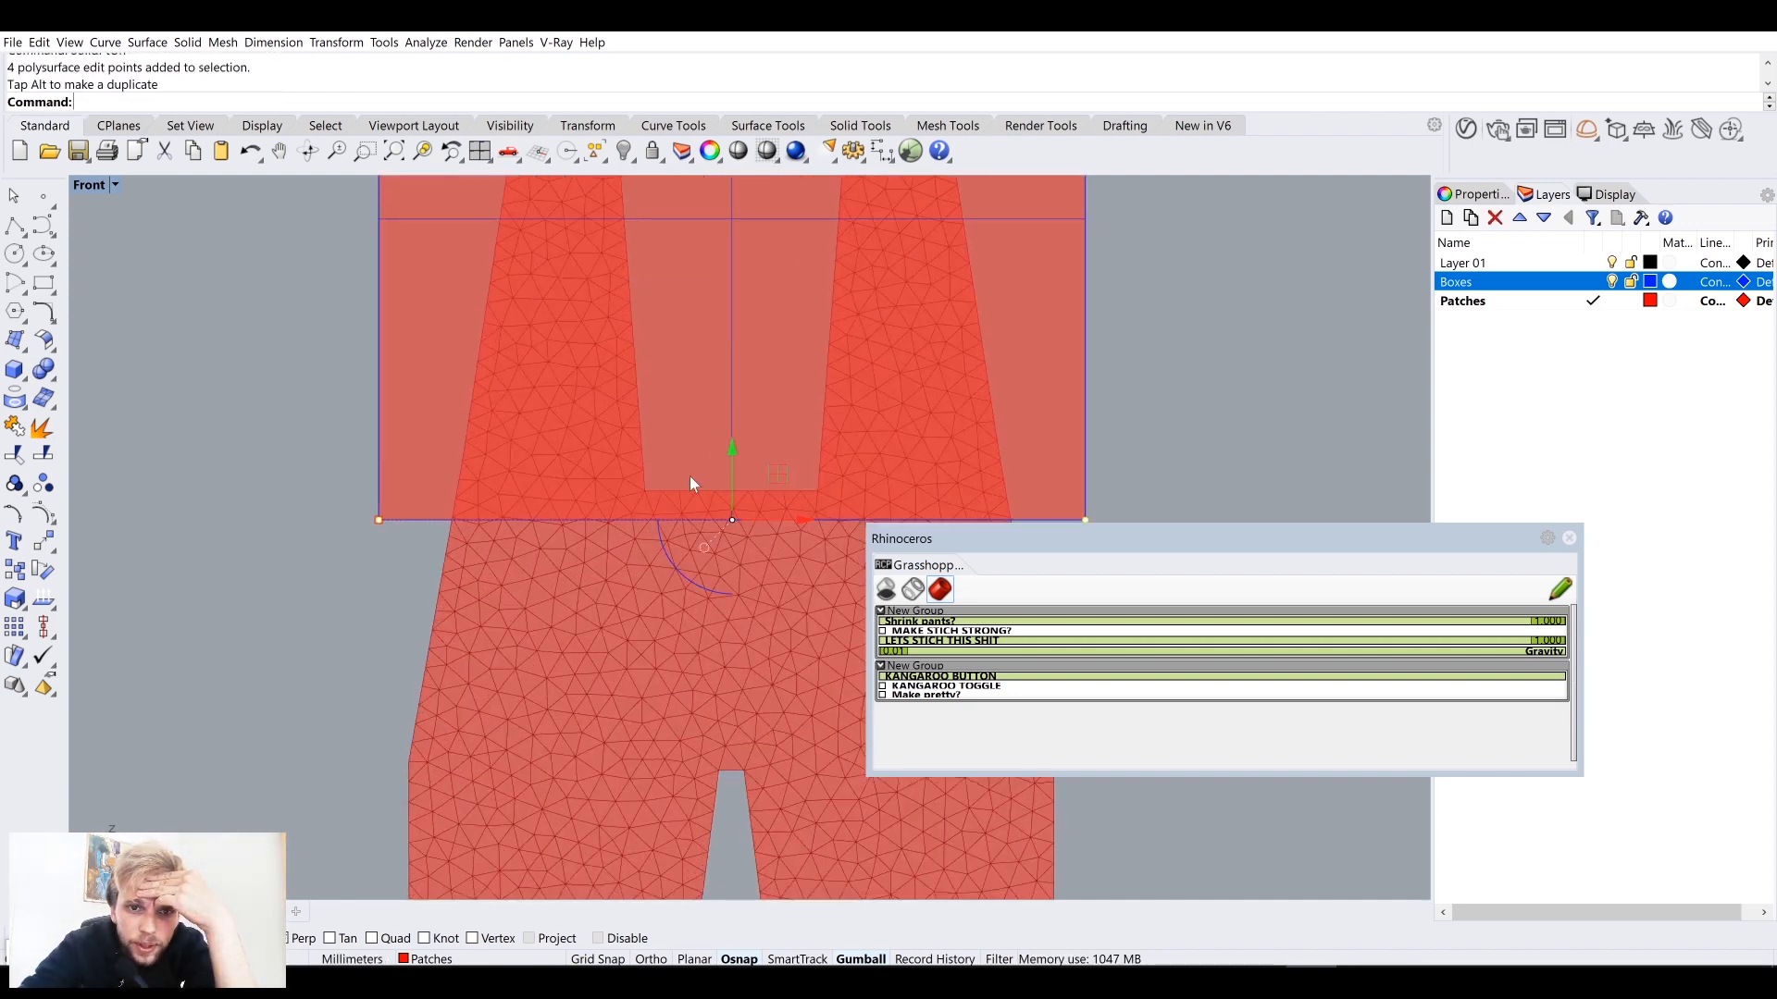
scroll(463, 523, up, 3)
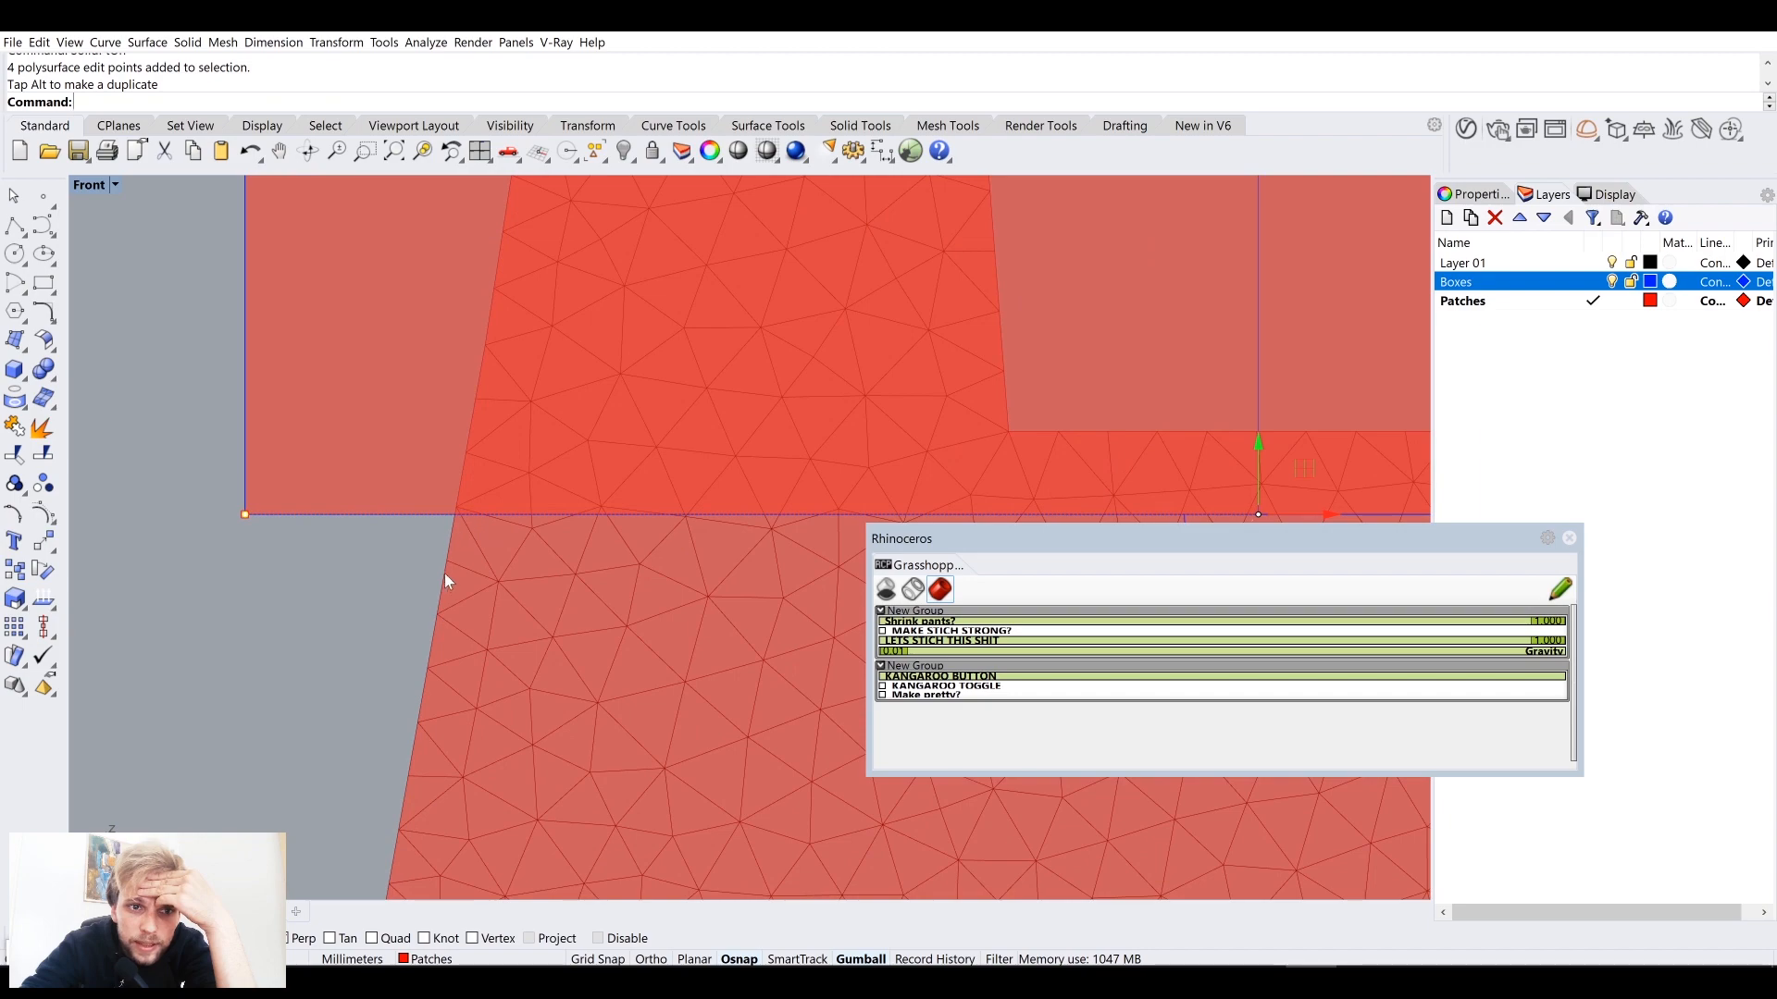
scroll(444, 574, down, 5)
scroll(736, 507, up, 3)
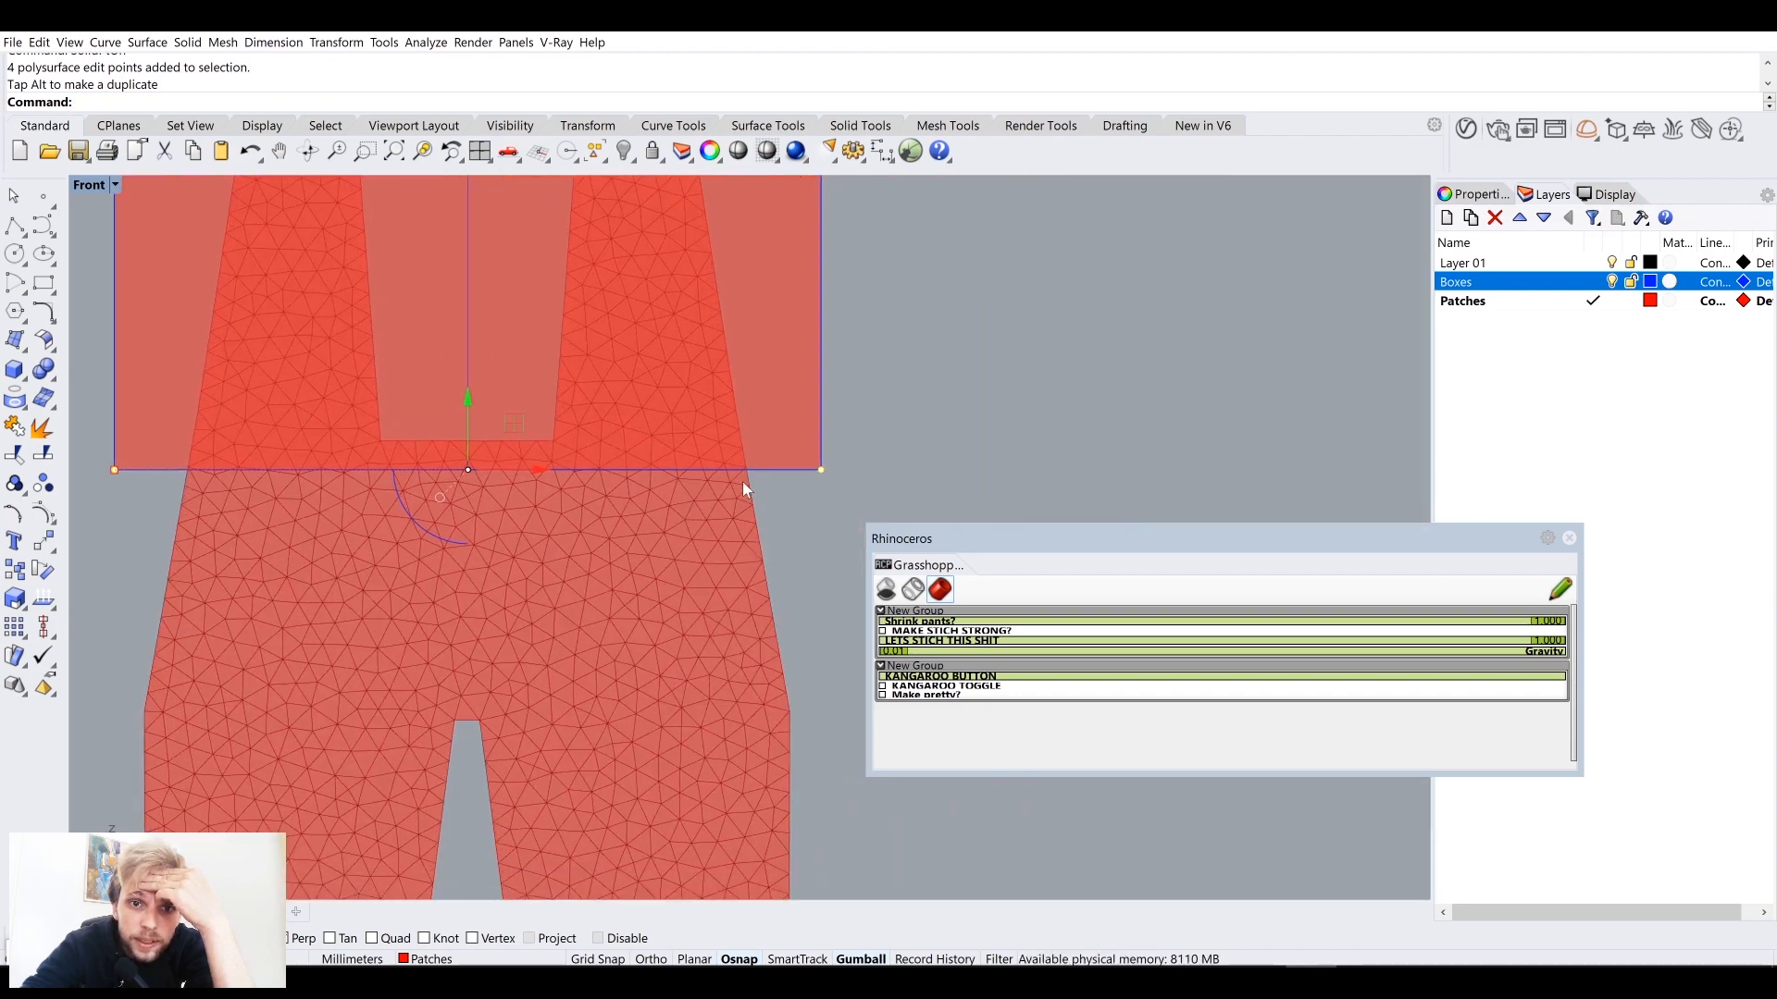
scroll(742, 481, up, 4)
scroll(720, 485, down, 6)
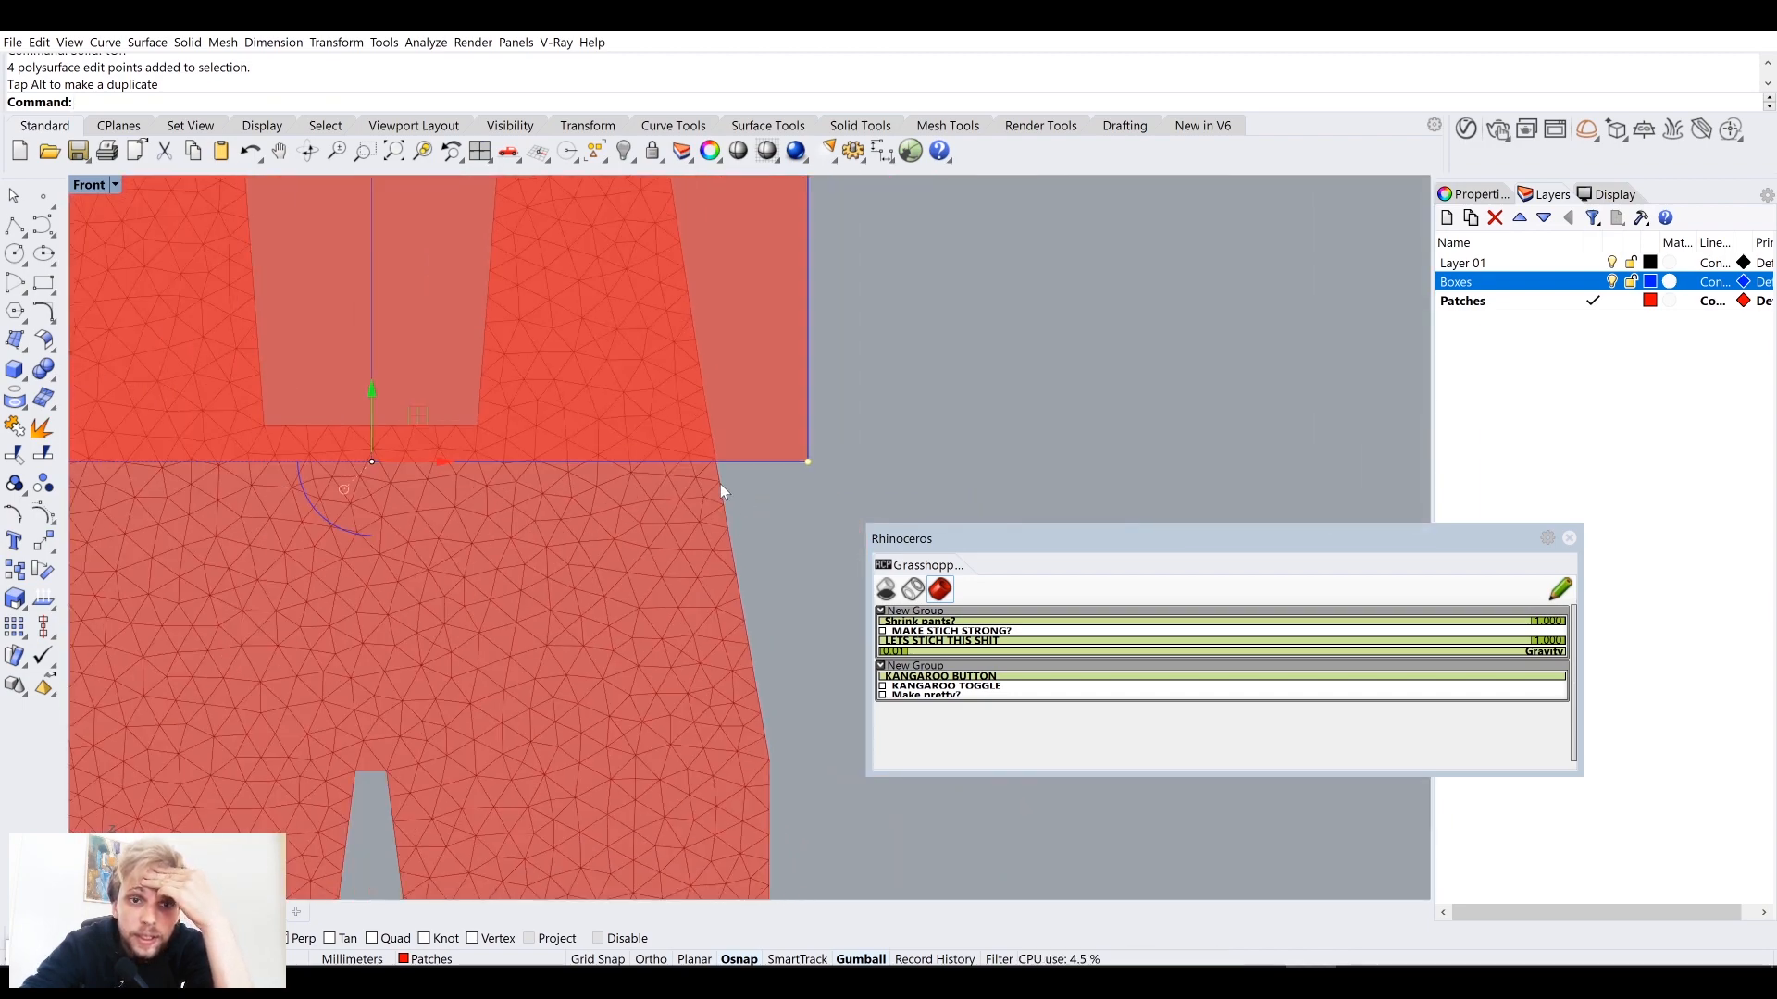
Step: Widen the box at the hem of the leg on the Front view's positive side and shift it slightly outward across the hem
key(Escape)
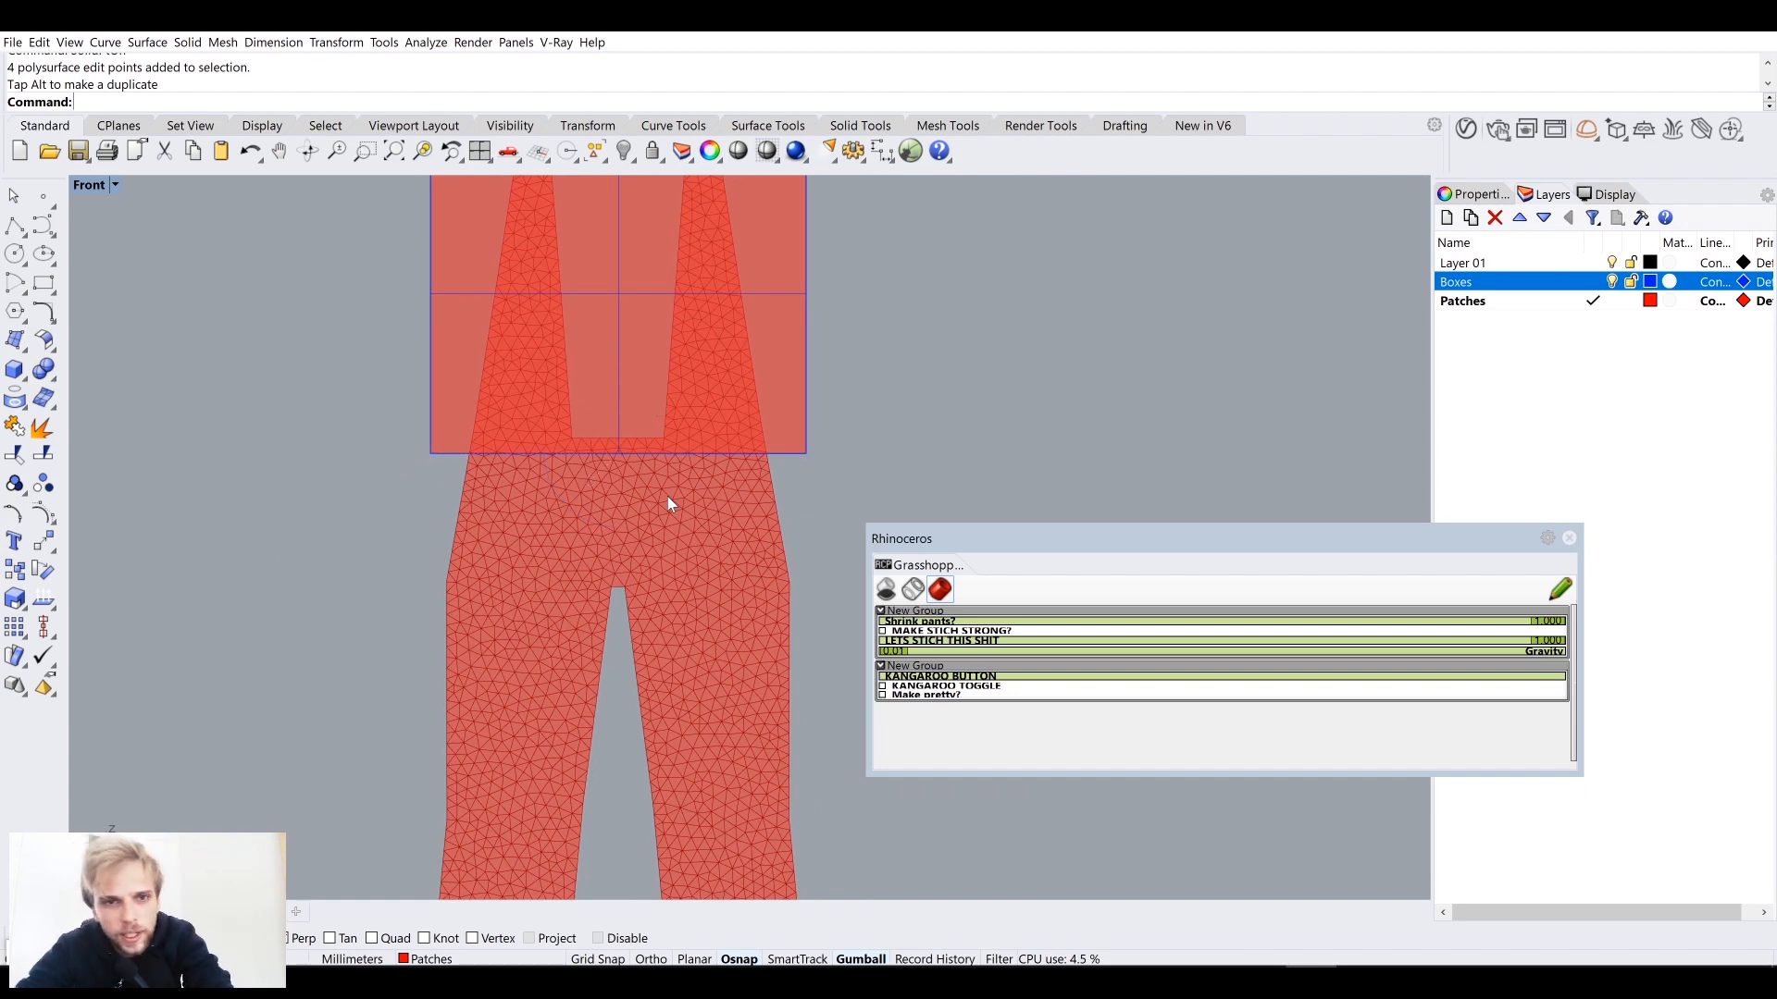
scroll(668, 496, down, 6)
scroll(629, 573, up, 10)
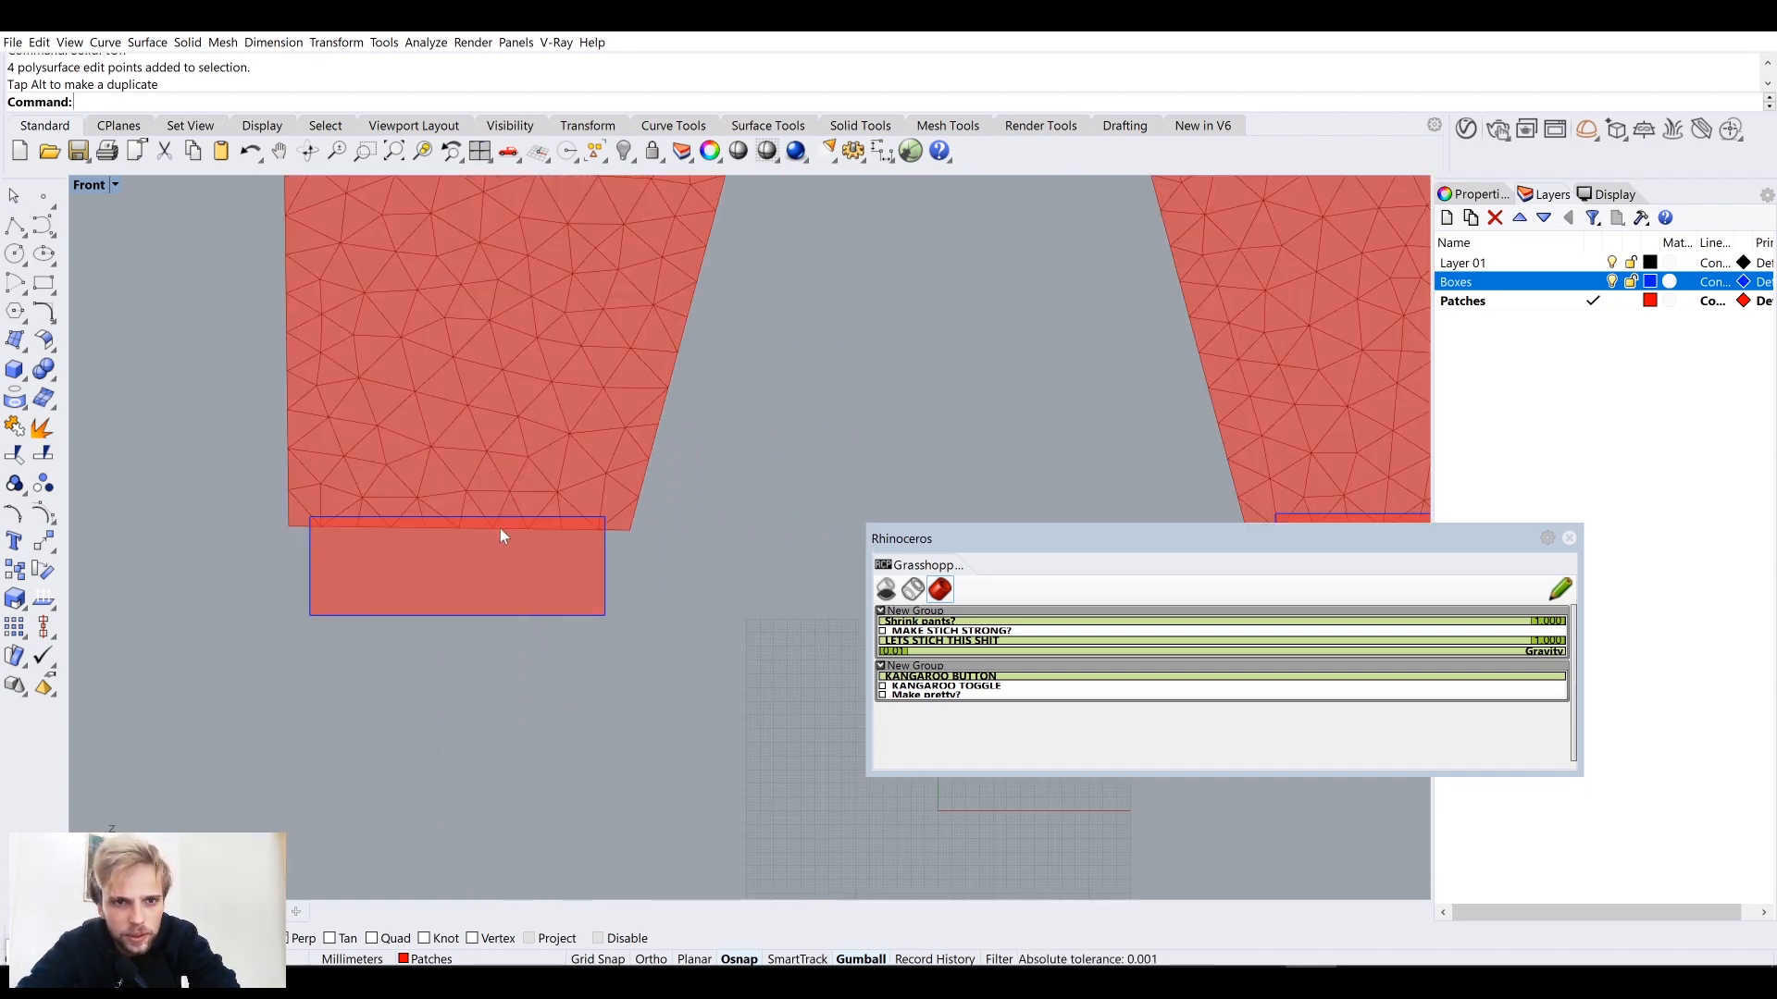
scroll(412, 519, down, 5)
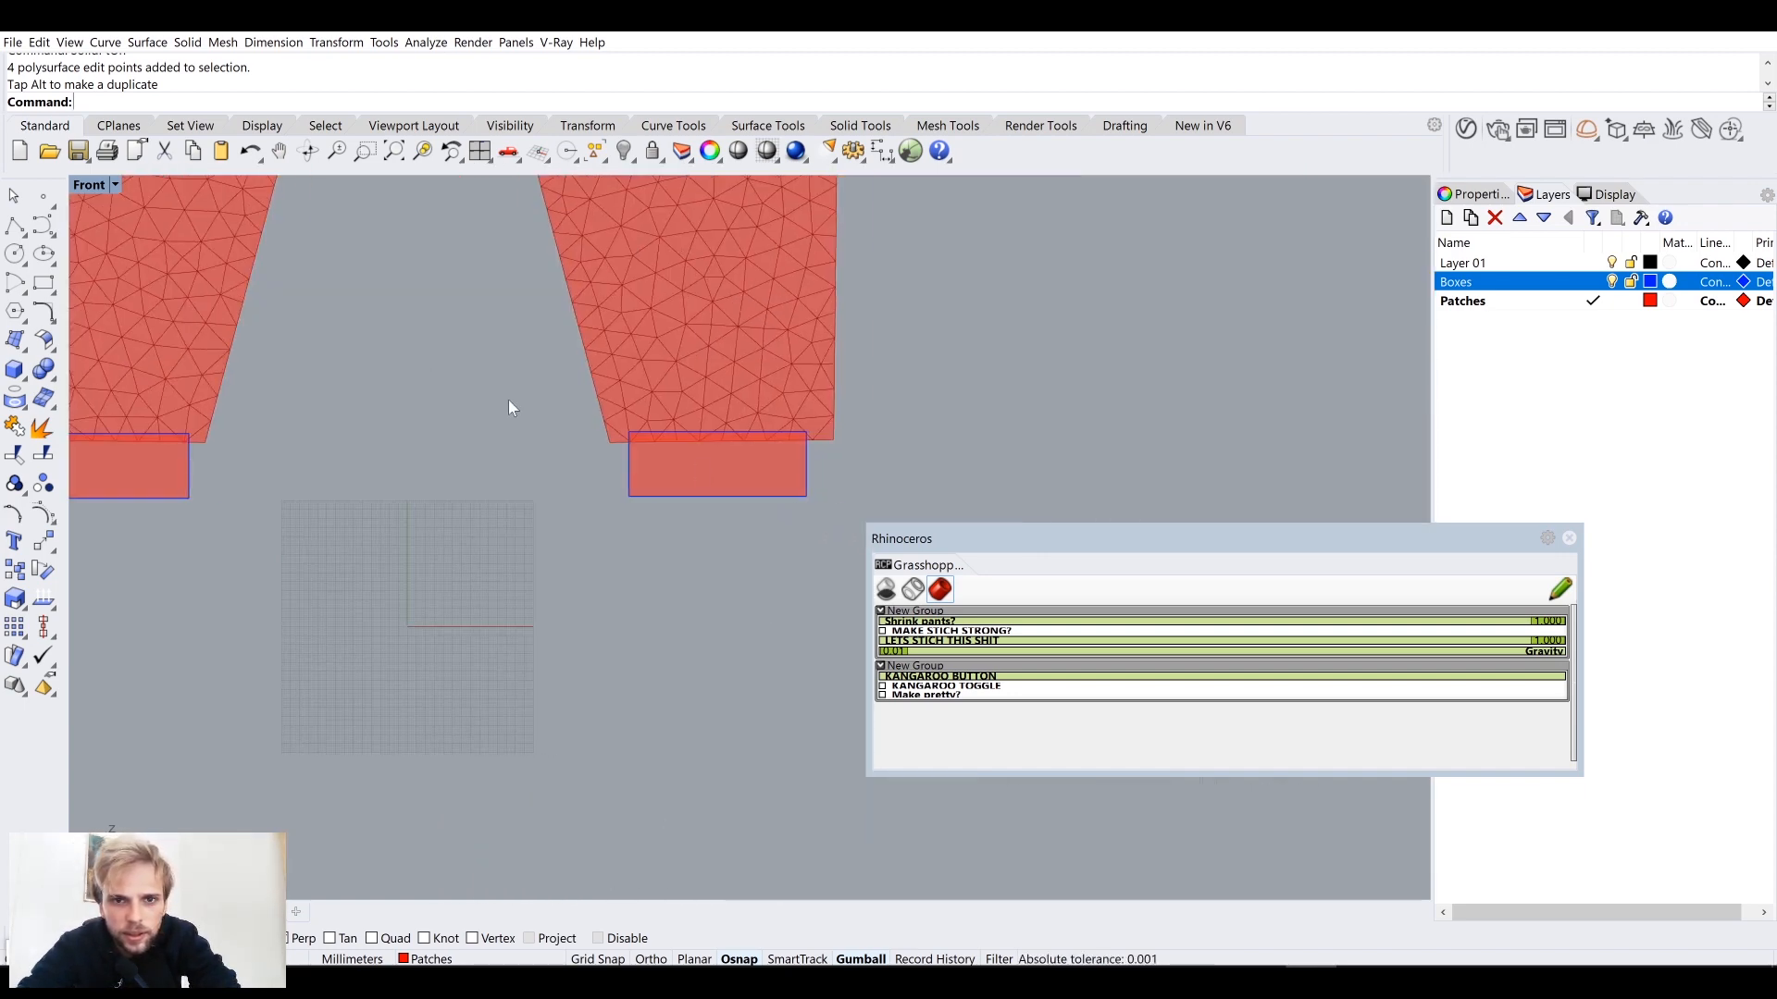
scroll(724, 476, up, 6)
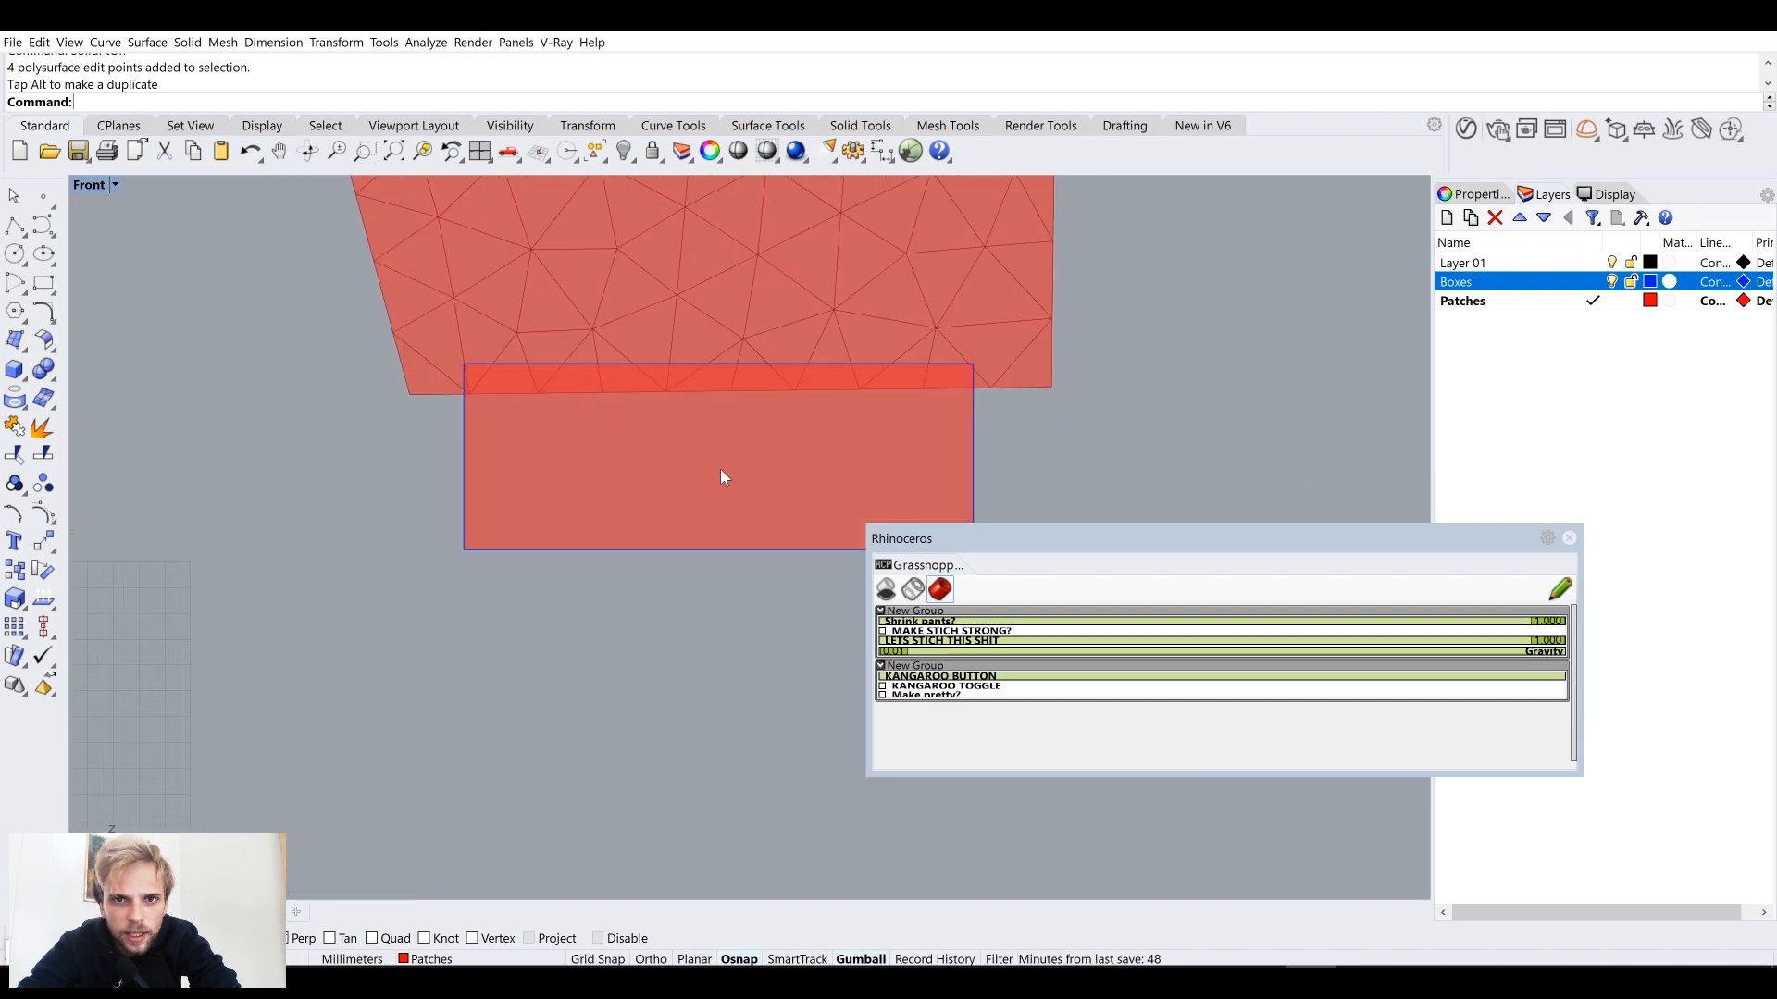
click(972, 429)
right_drag(899, 447, 841, 351)
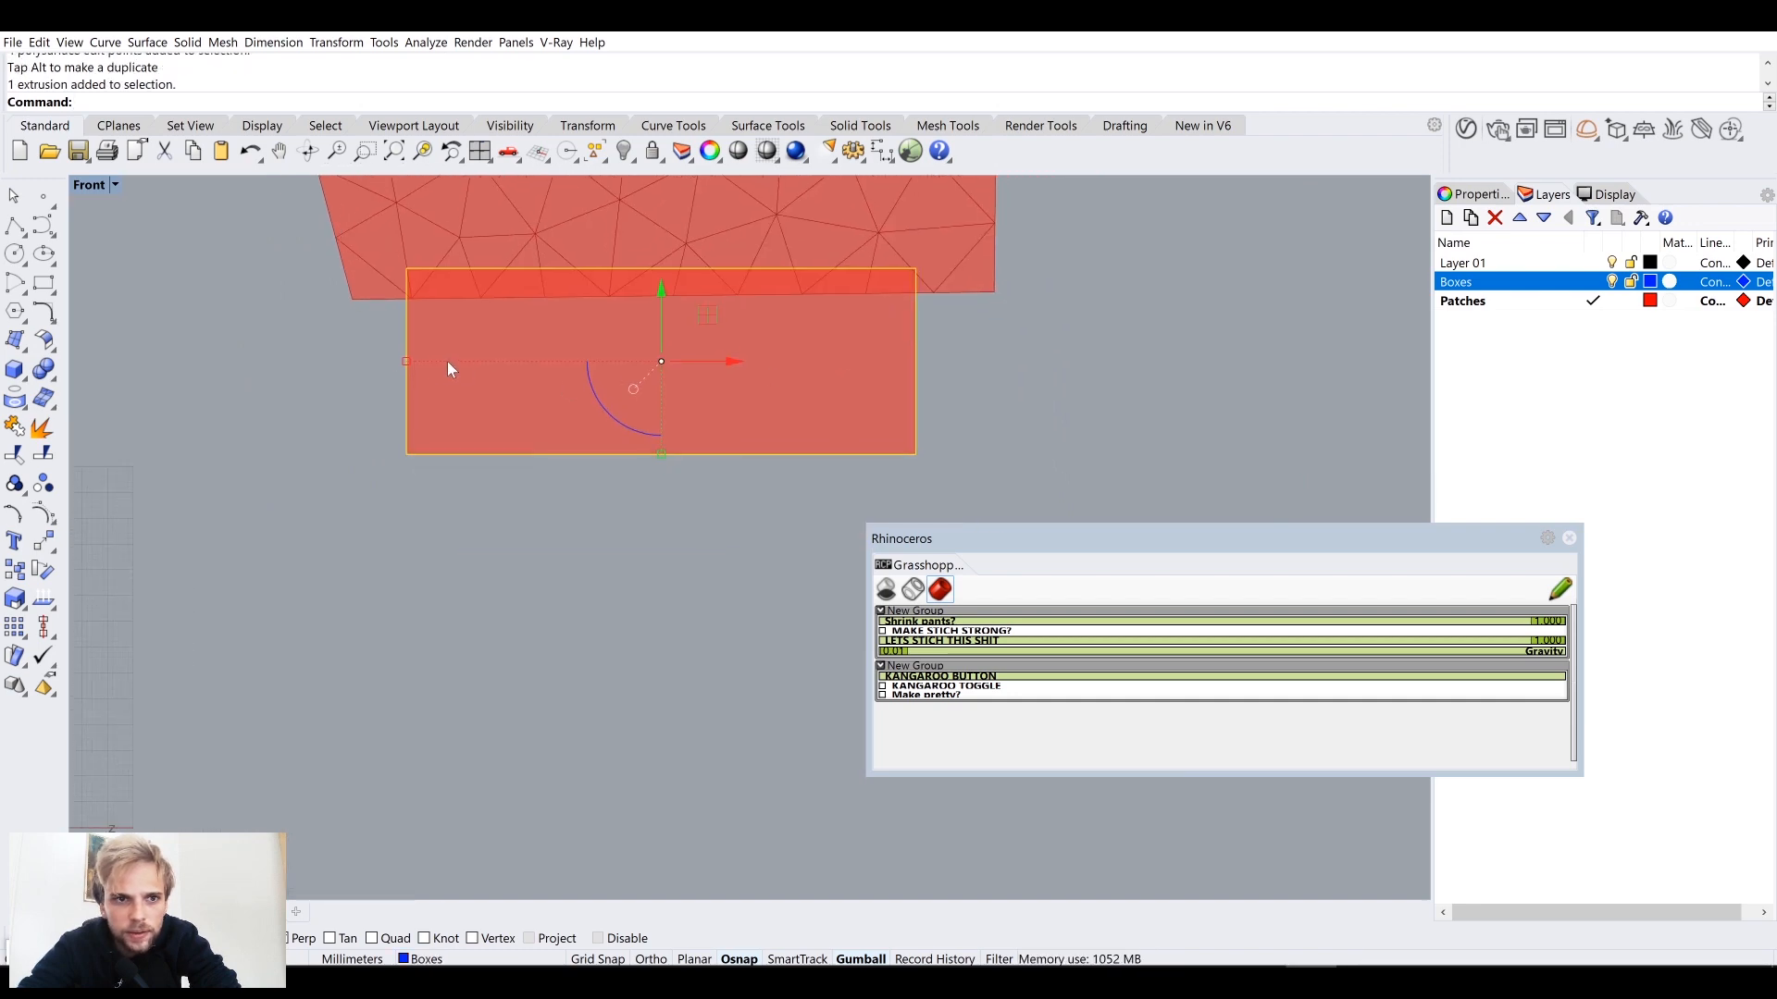
drag(405, 361, 381, 360)
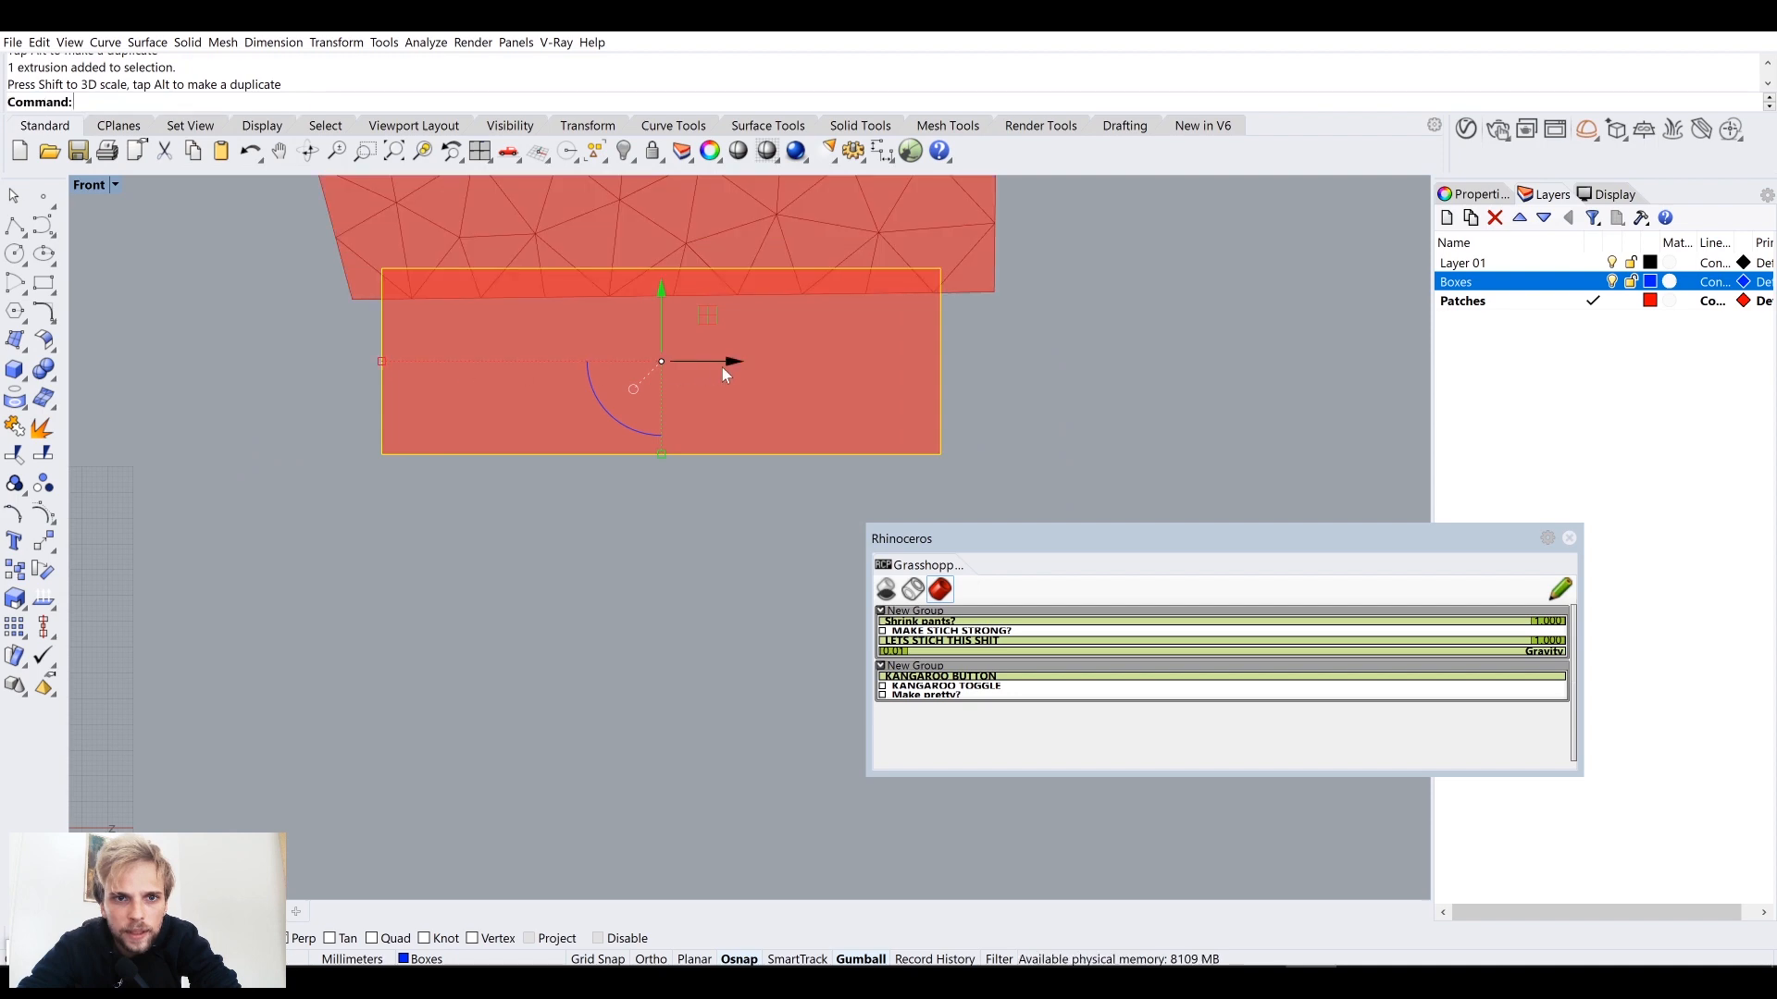
drag(722, 368, 737, 363)
click(1107, 347)
Step: Hide the Boxes layer and change from the maximized Front view to a maximized Perspective view of the garment
scroll(1082, 341, down, 10)
right_drag(856, 395, 737, 618)
scroll(717, 496, down, 8)
right_drag(731, 451, 675, 528)
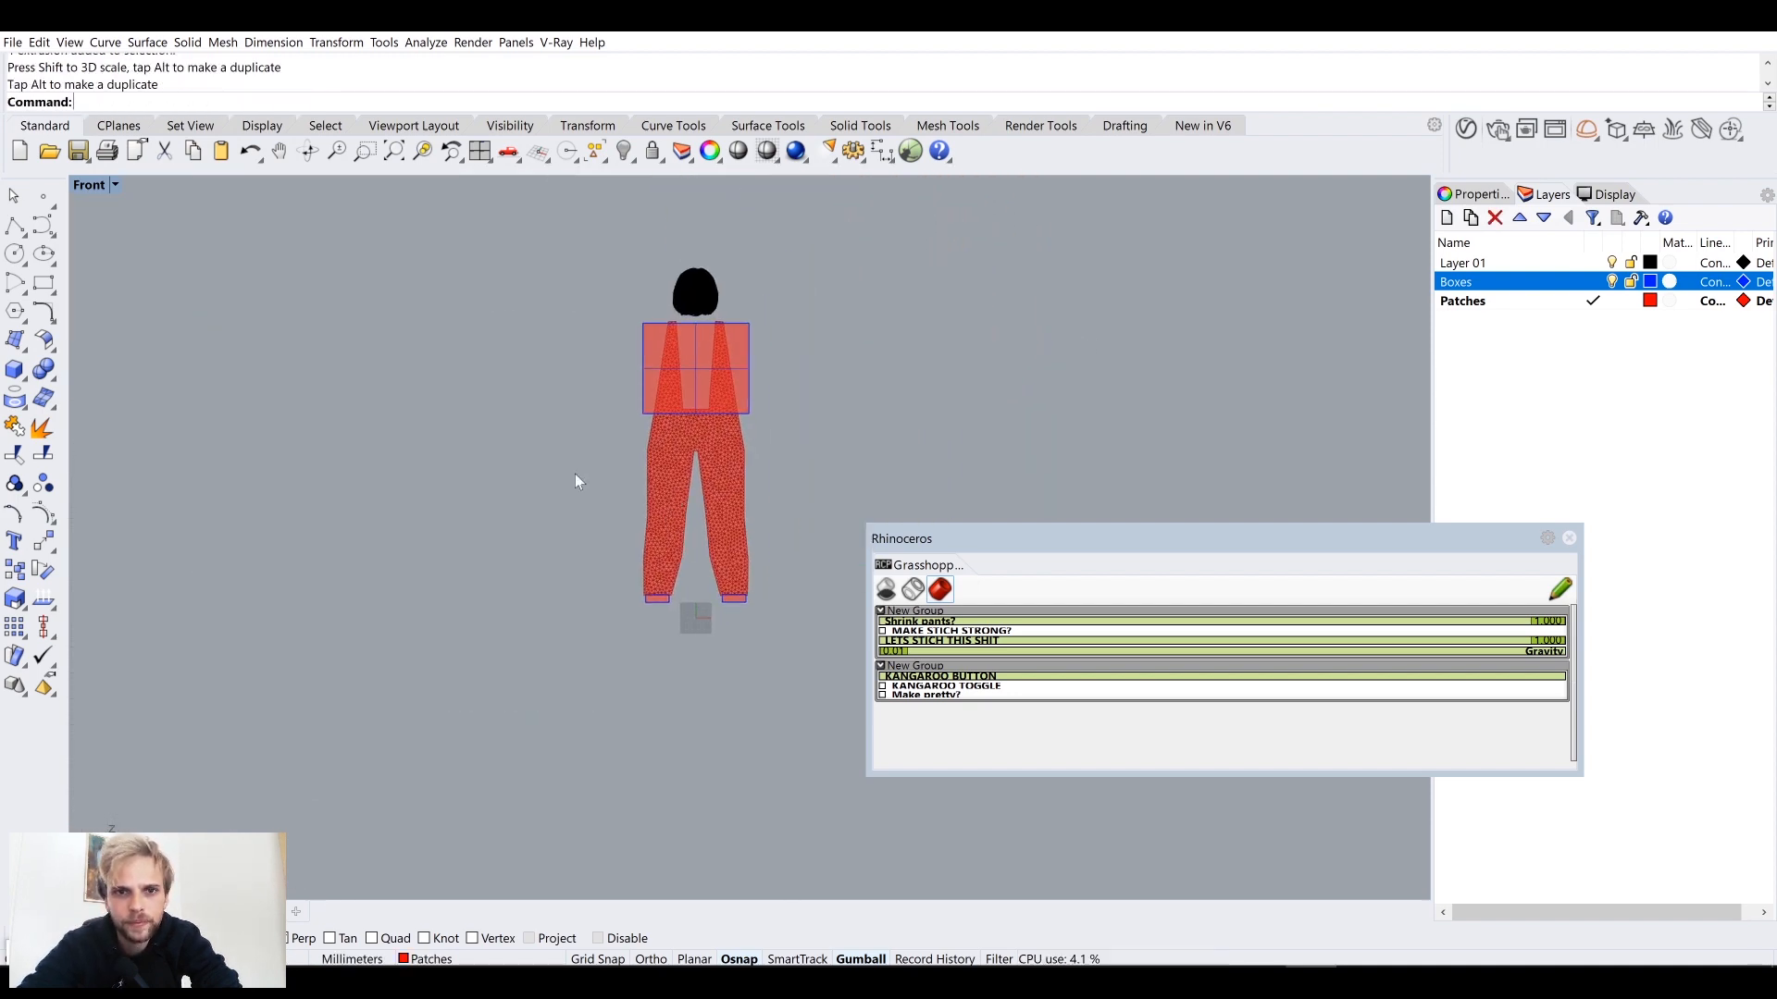
click(1613, 282)
double_click(98, 187)
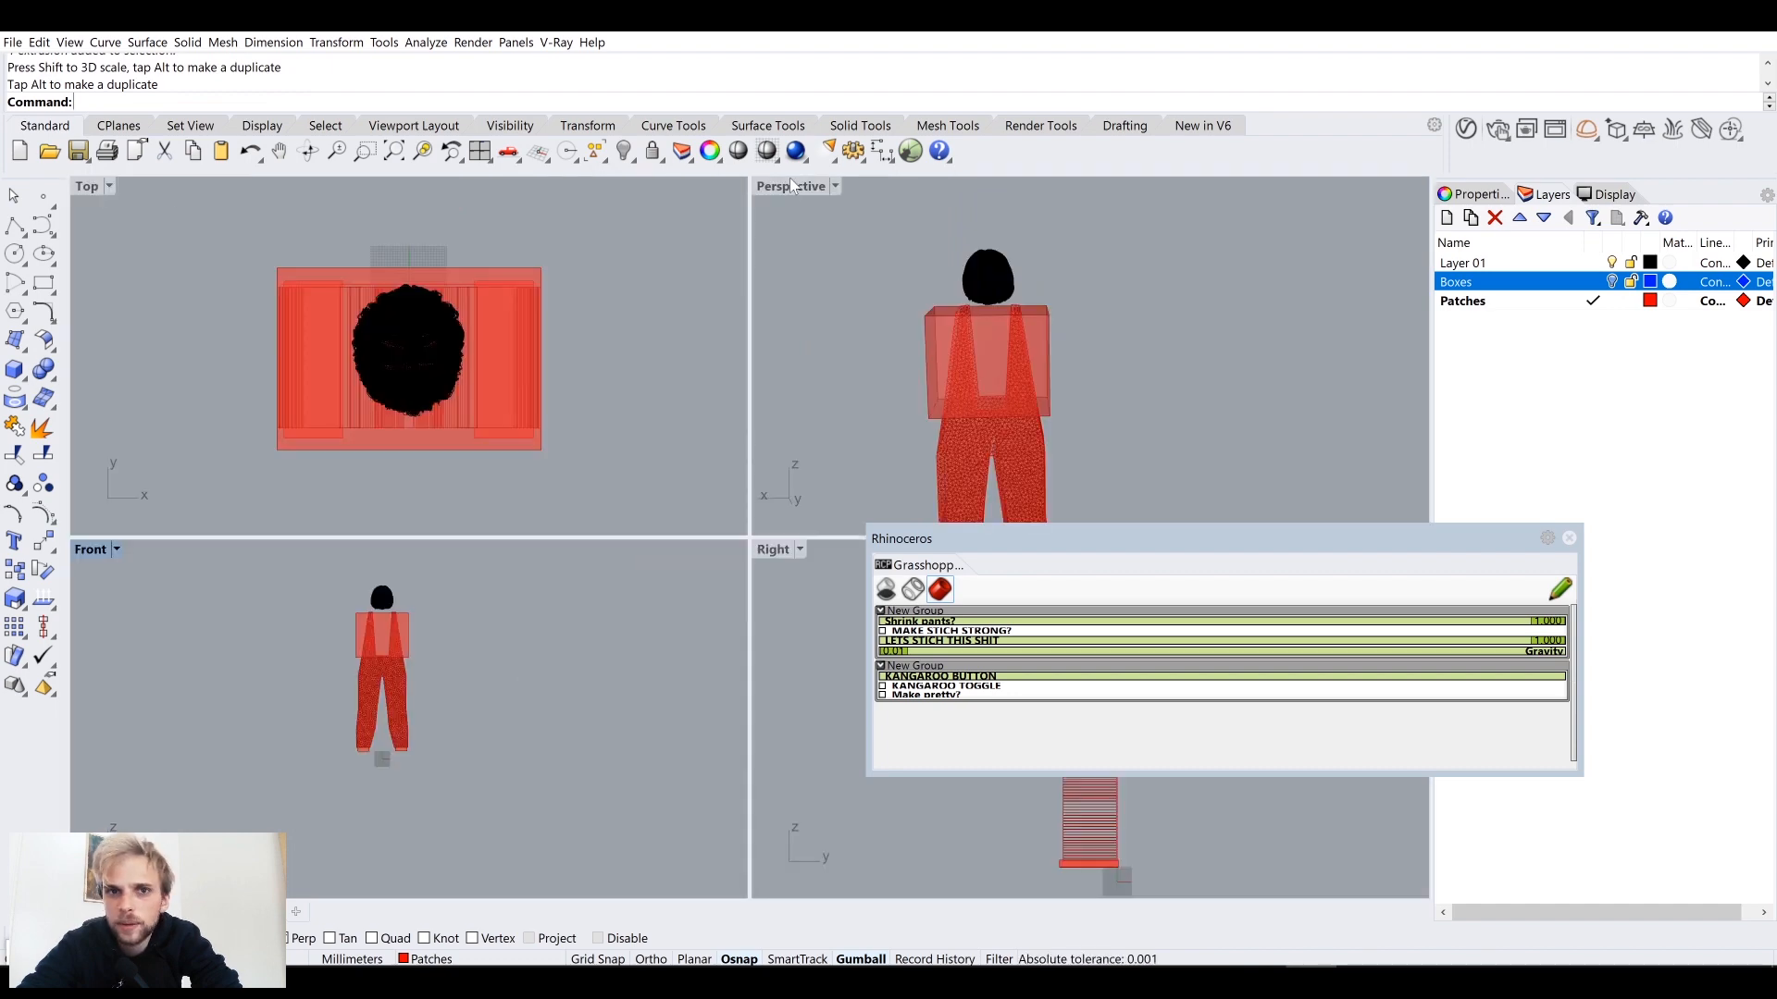
double_click(790, 178)
right_drag(737, 331, 811, 254)
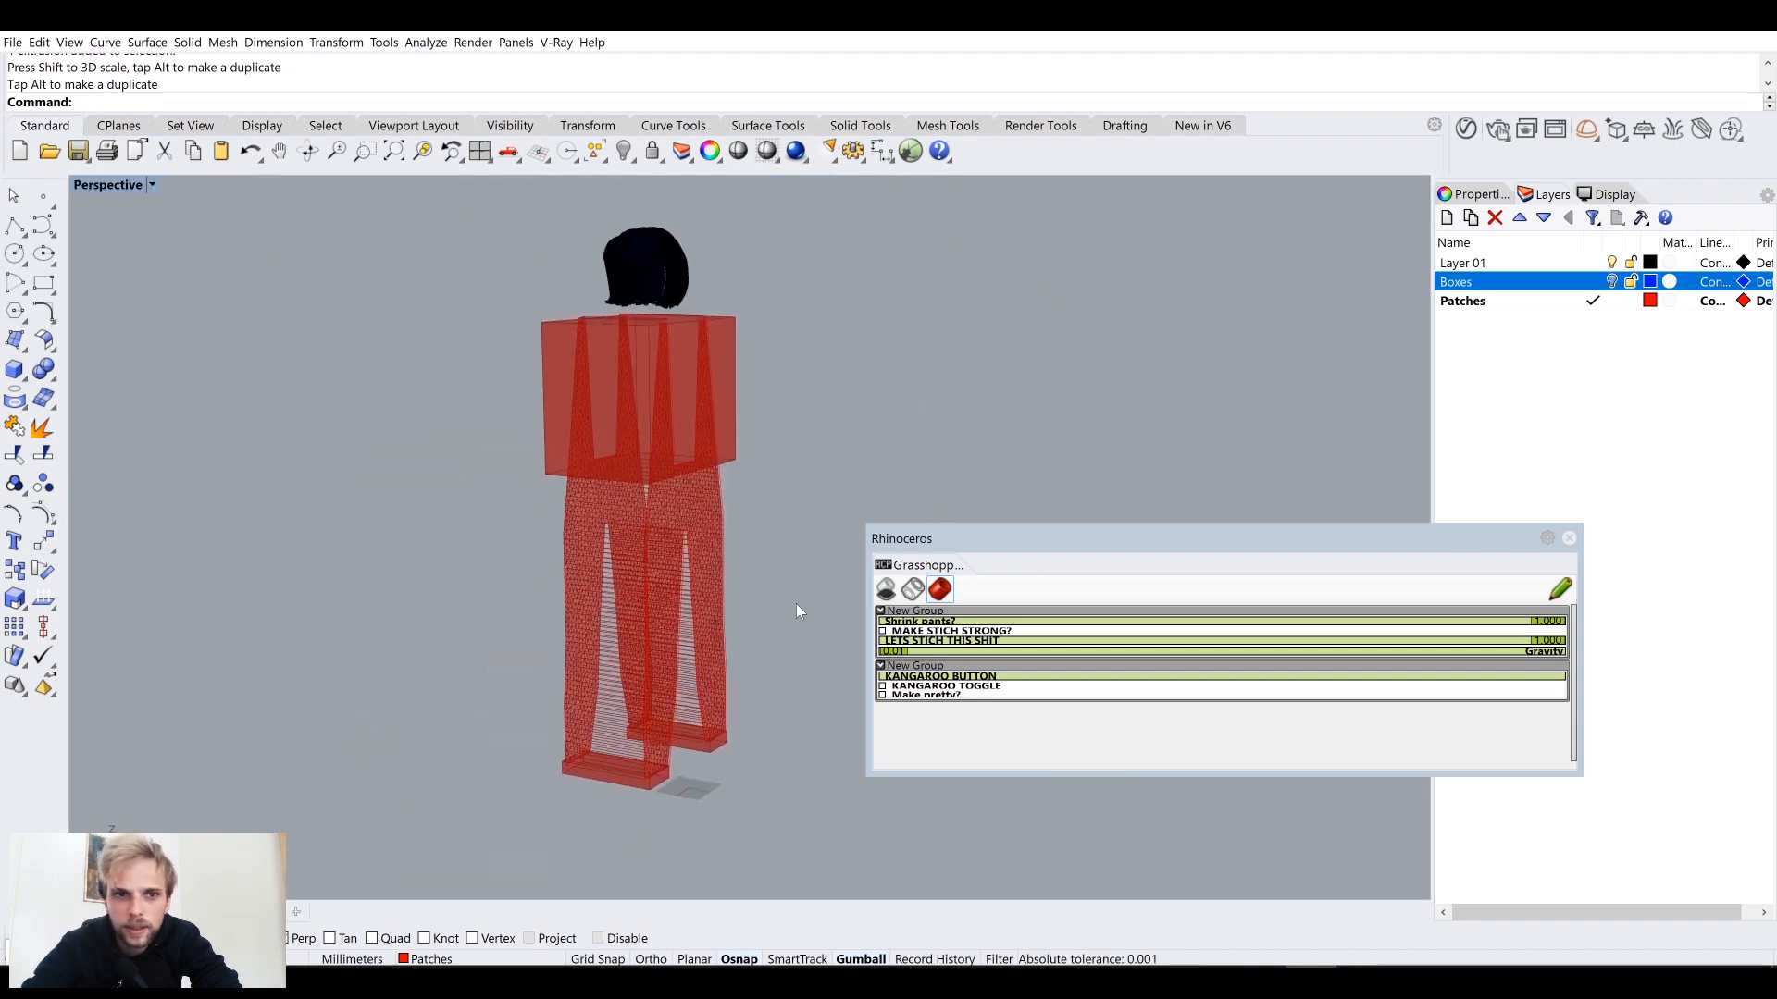
right_drag(647, 457, 729, 459)
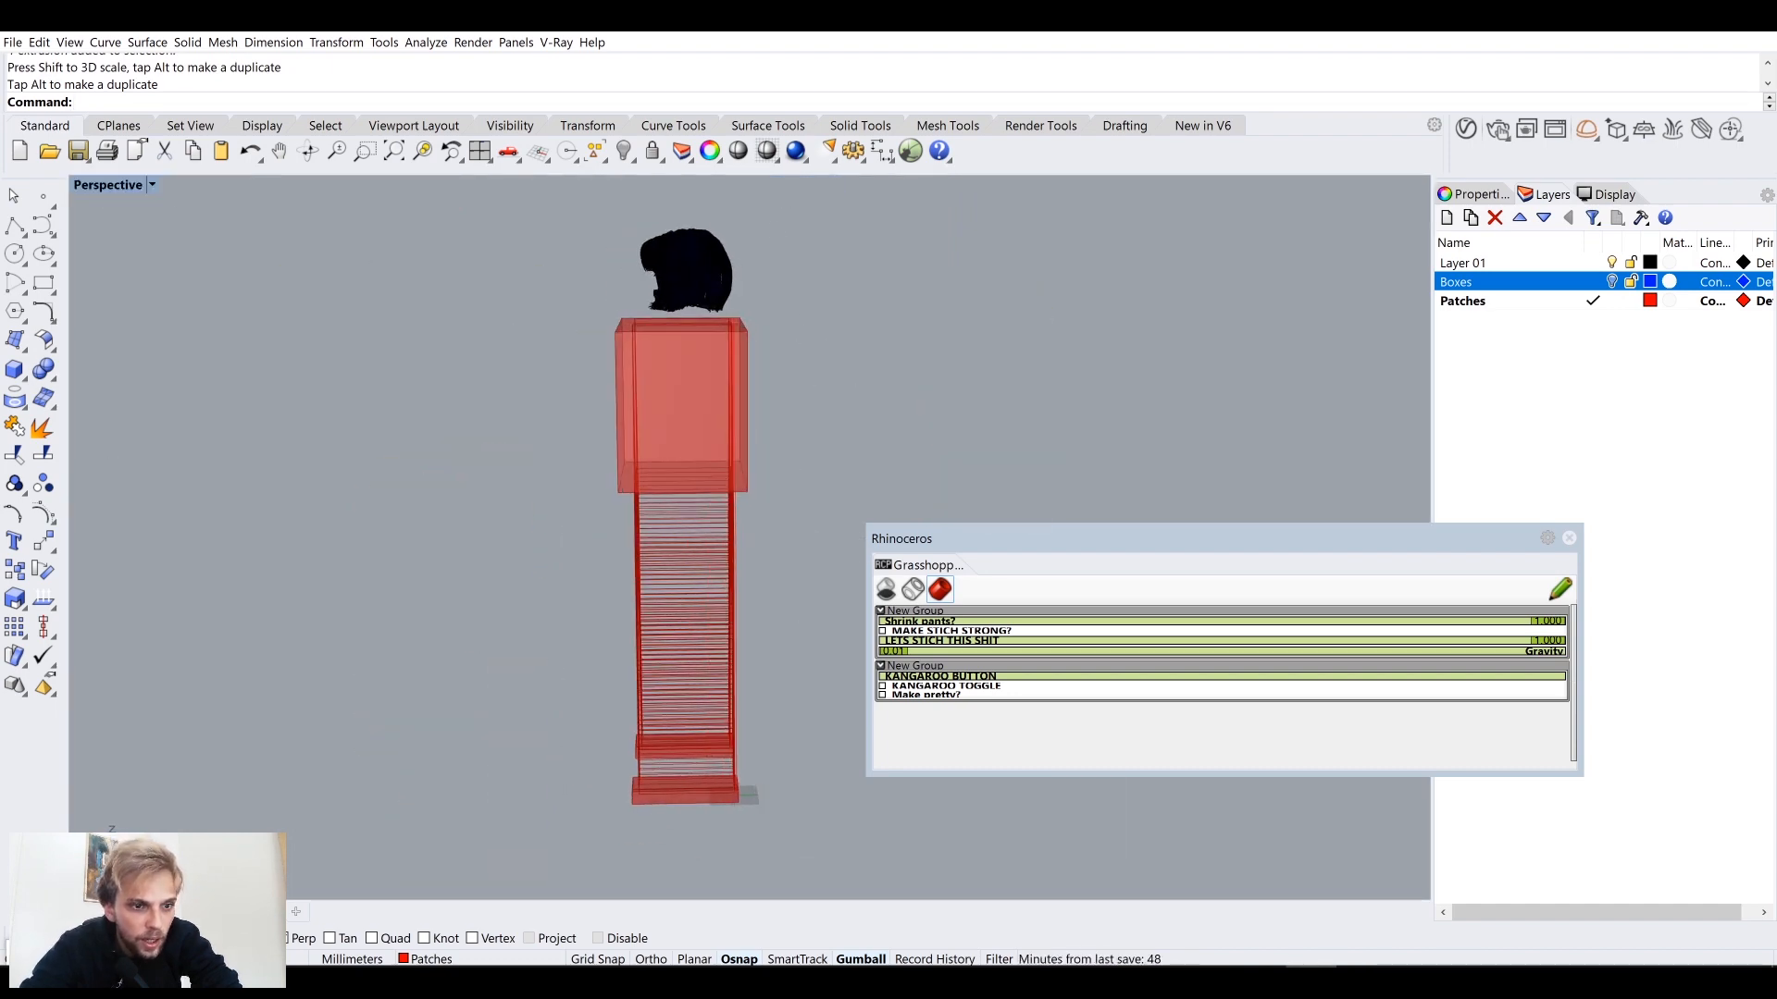
Step: Switch to Grasshopper and turn off the preview of the Brep parameter that holds the boxes
click(92, 948)
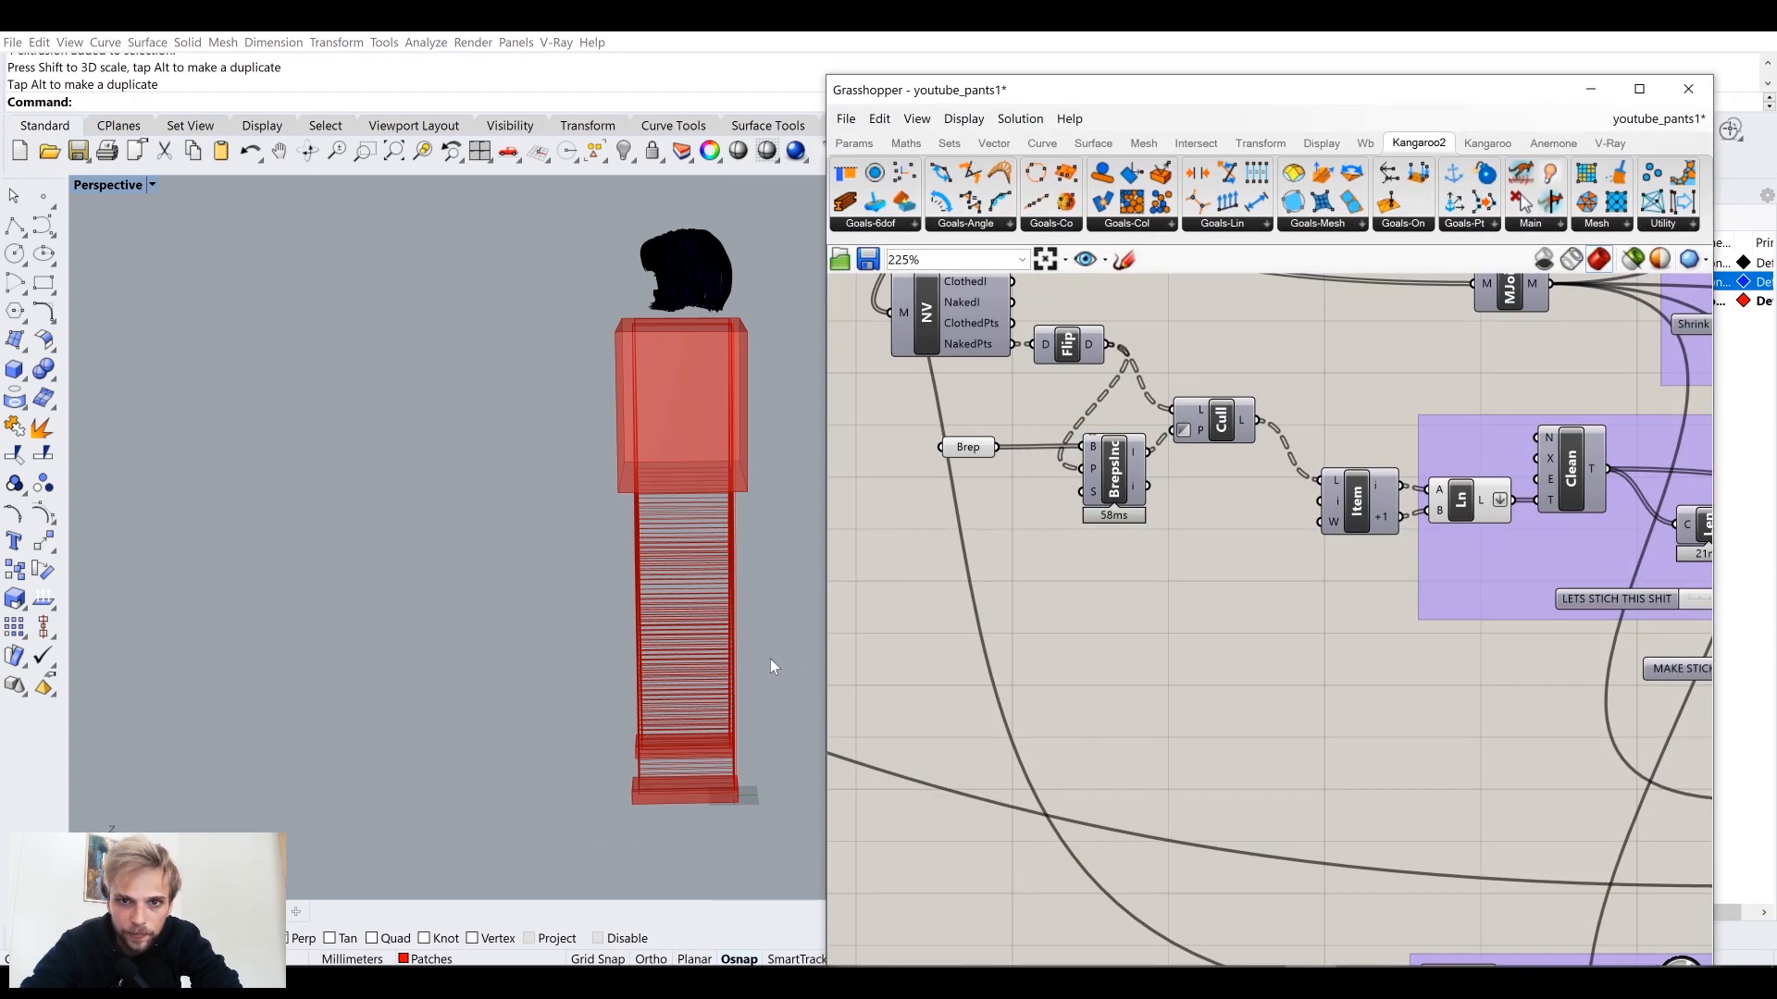
click(967, 441)
middle_click(967, 442)
click(1040, 396)
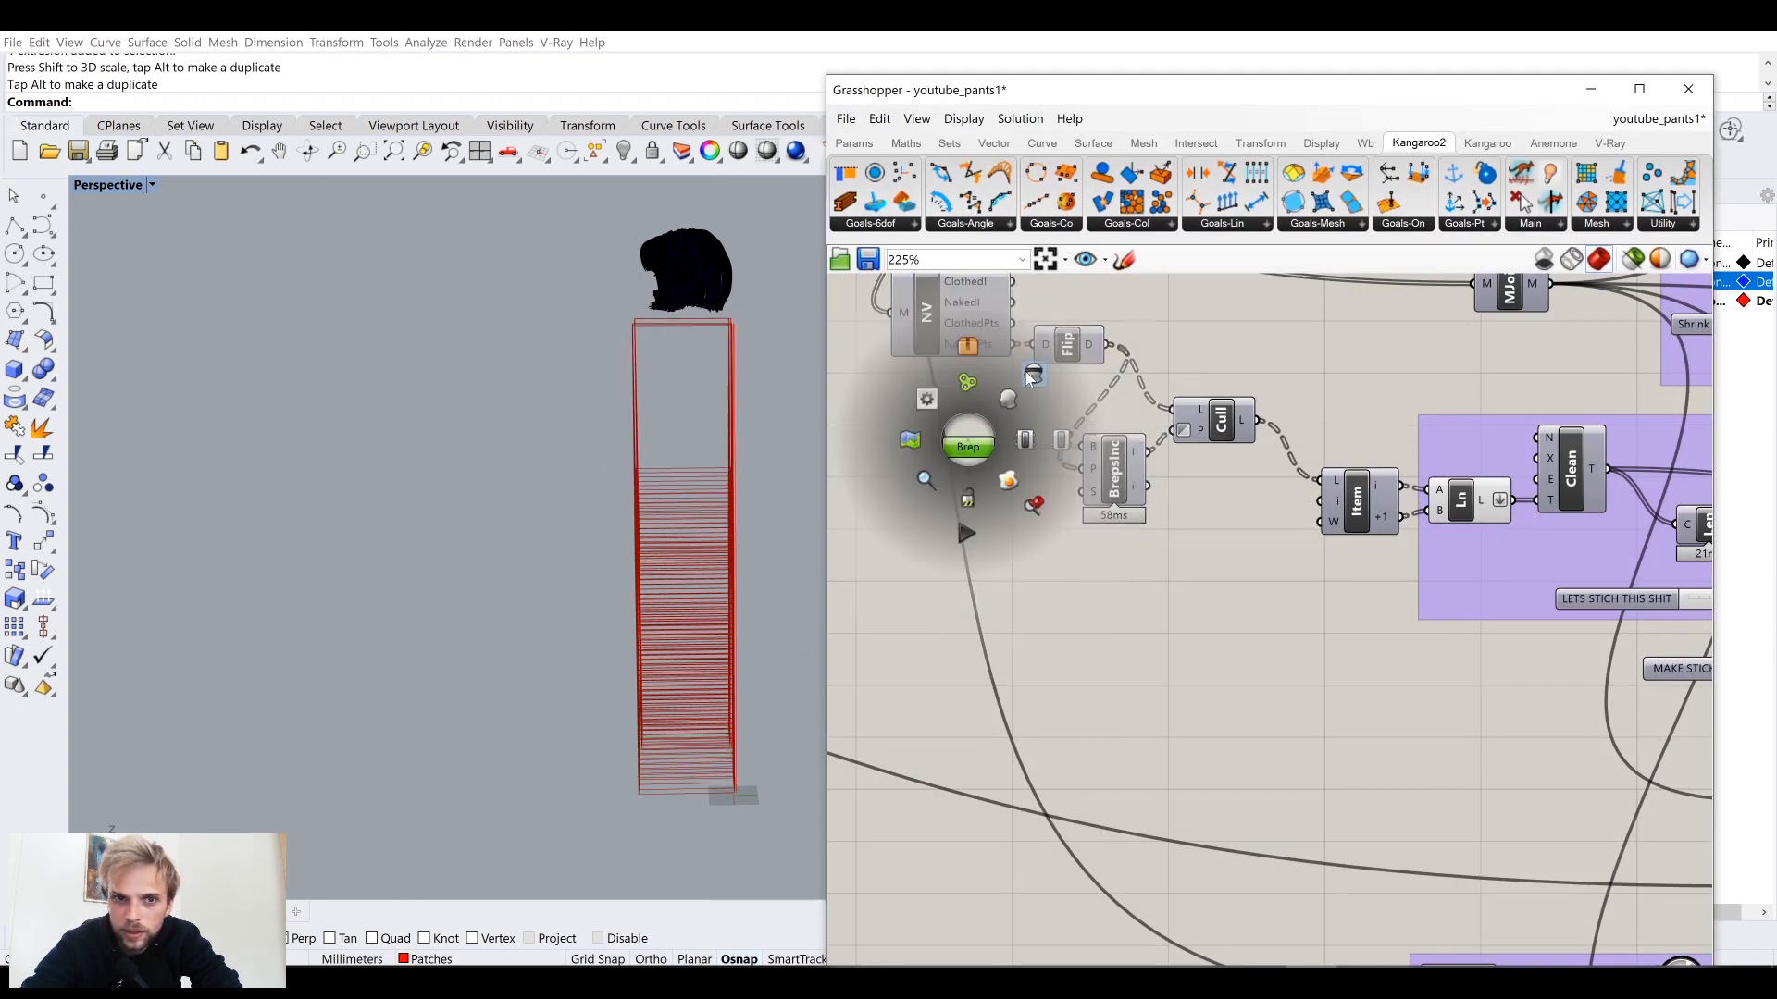
Step: Examine the stitch lines between the front and back garment panels and look over the Kangaroo goals and solver in Grasshopper
scroll(719, 374, up, 4)
right_drag(719, 375, 635, 445)
scroll(528, 424, up, 4)
scroll(633, 444, down, 2)
scroll(628, 639, up, 4)
right_drag(628, 638, 595, 714)
right_drag(1396, 422, 1114, 562)
scroll(1114, 562, down, 2)
scroll(1113, 561, down, 3)
right_drag(1371, 599, 1059, 434)
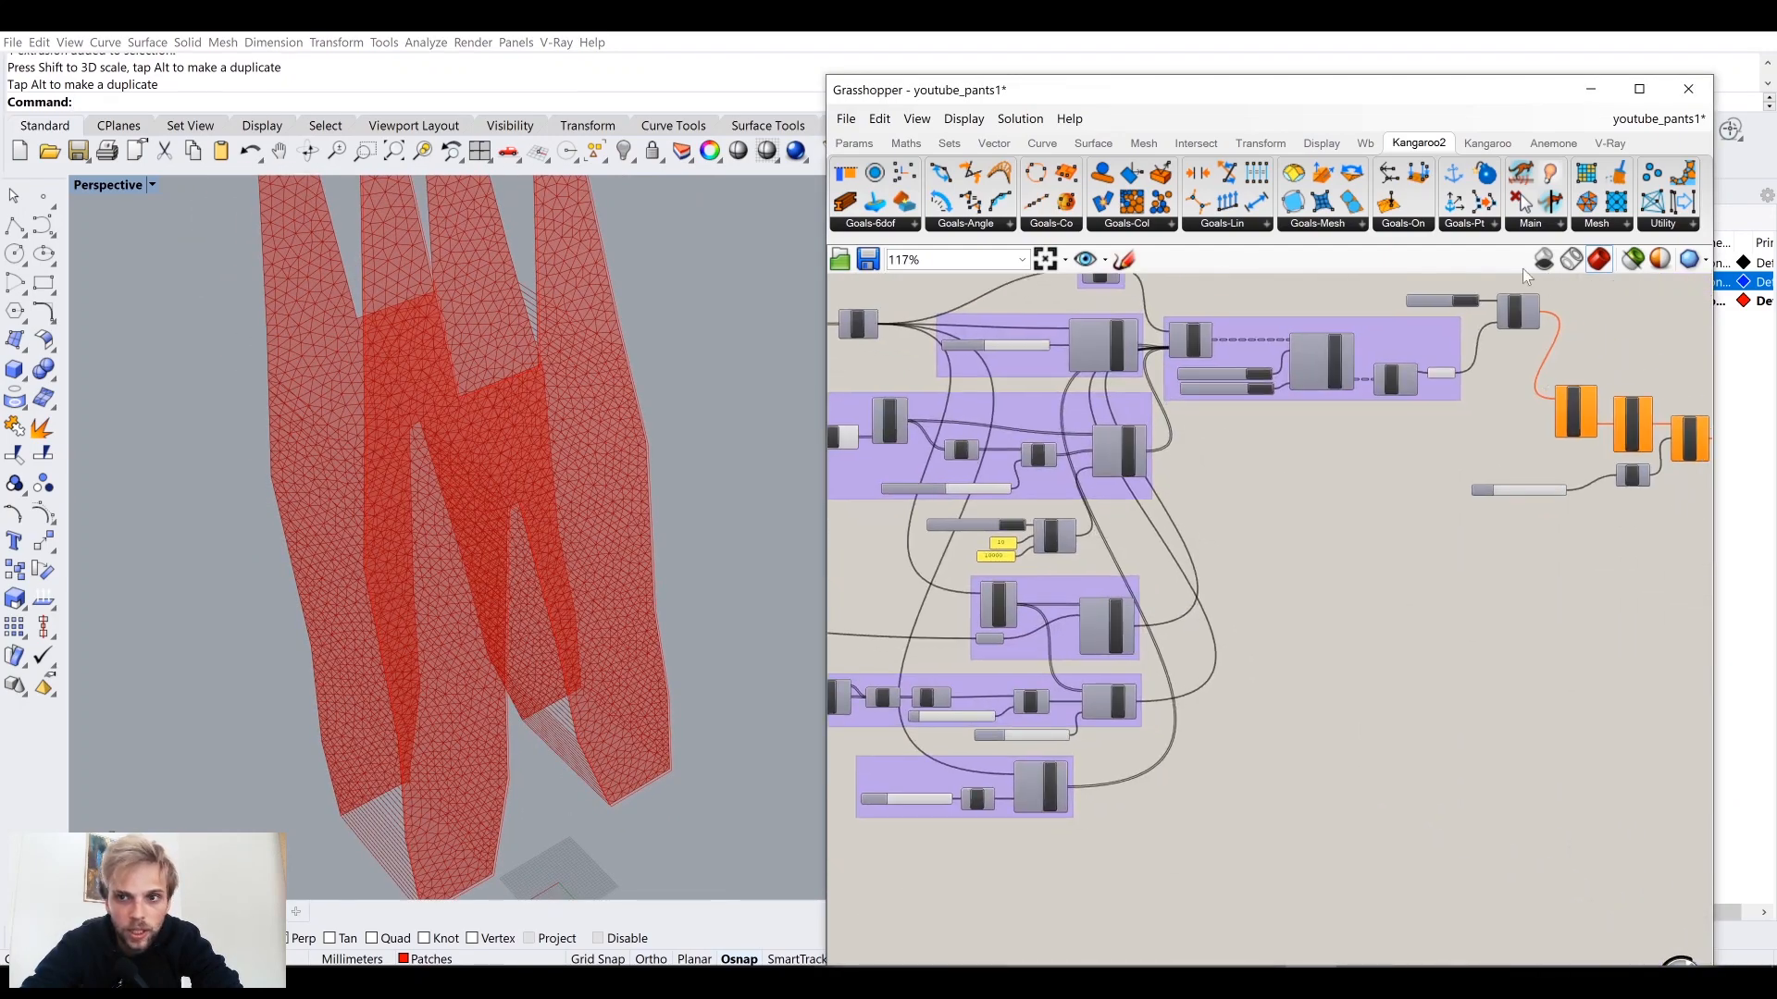
click(1590, 89)
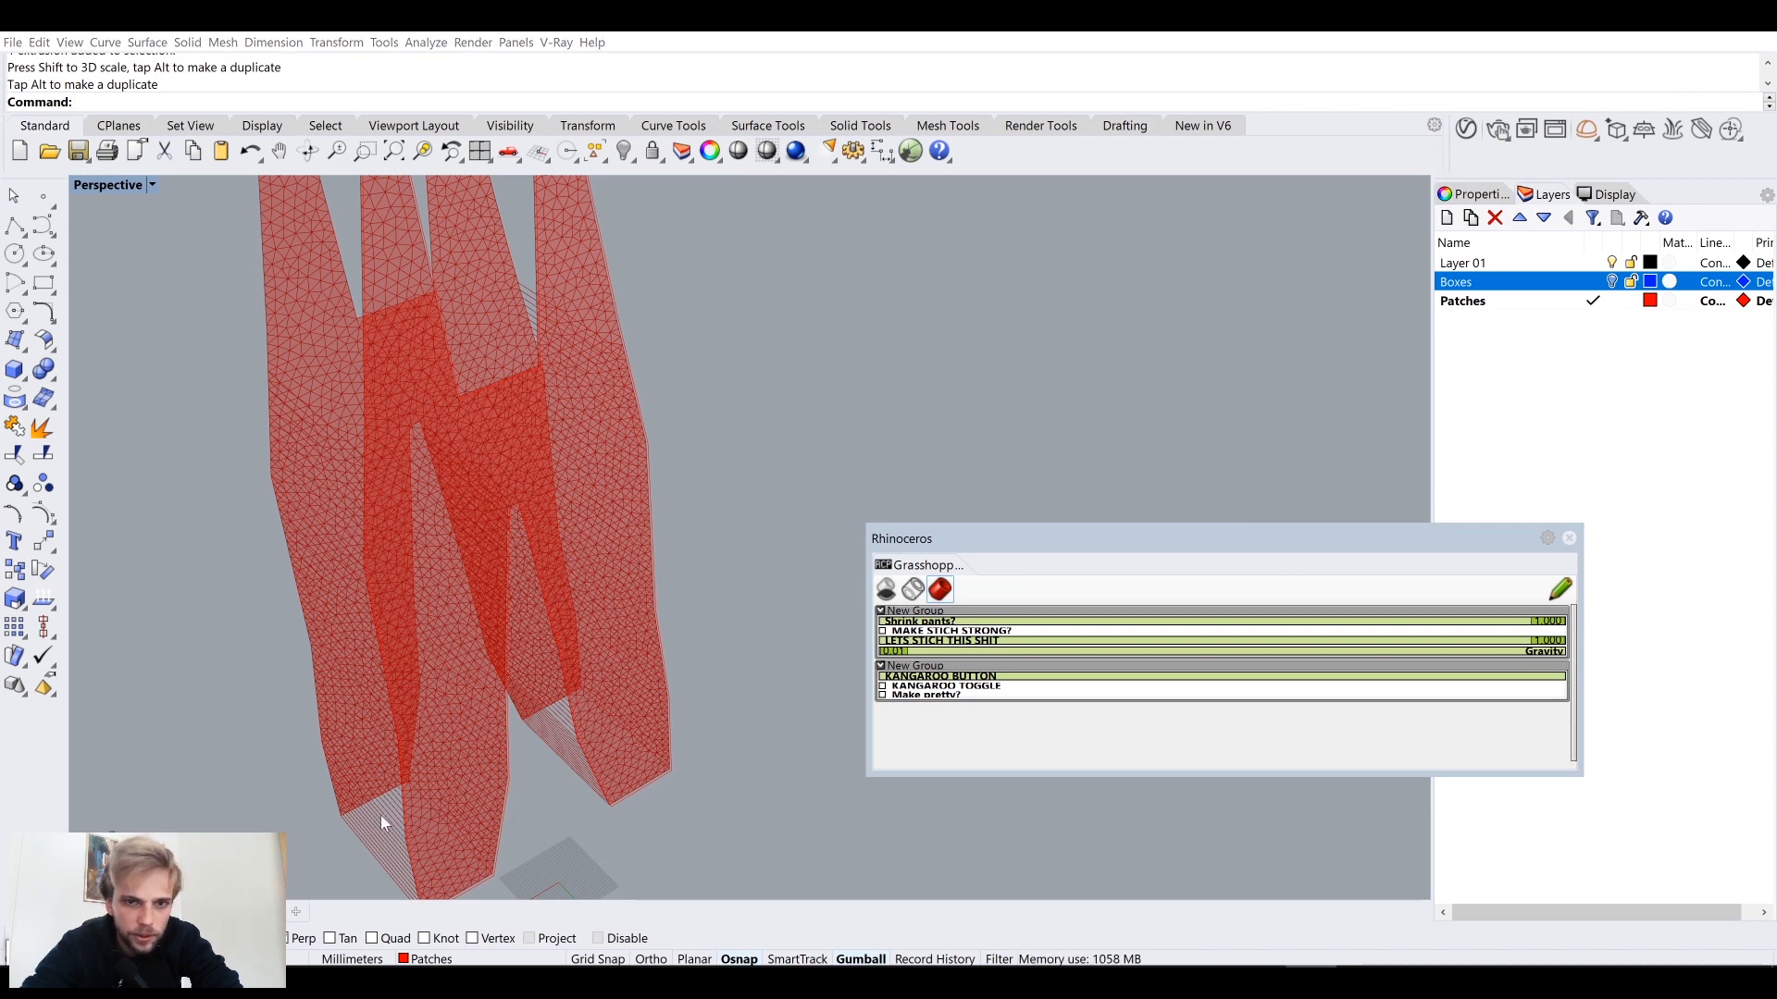
Step: In Grasshopper, turn on the preview of the Custom Preview component fed by the body mesh and white swatch
key(alt+Tab)
scroll(967, 524, down, 8)
right_drag(913, 548, 1193, 593)
scroll(1072, 551, up, 8)
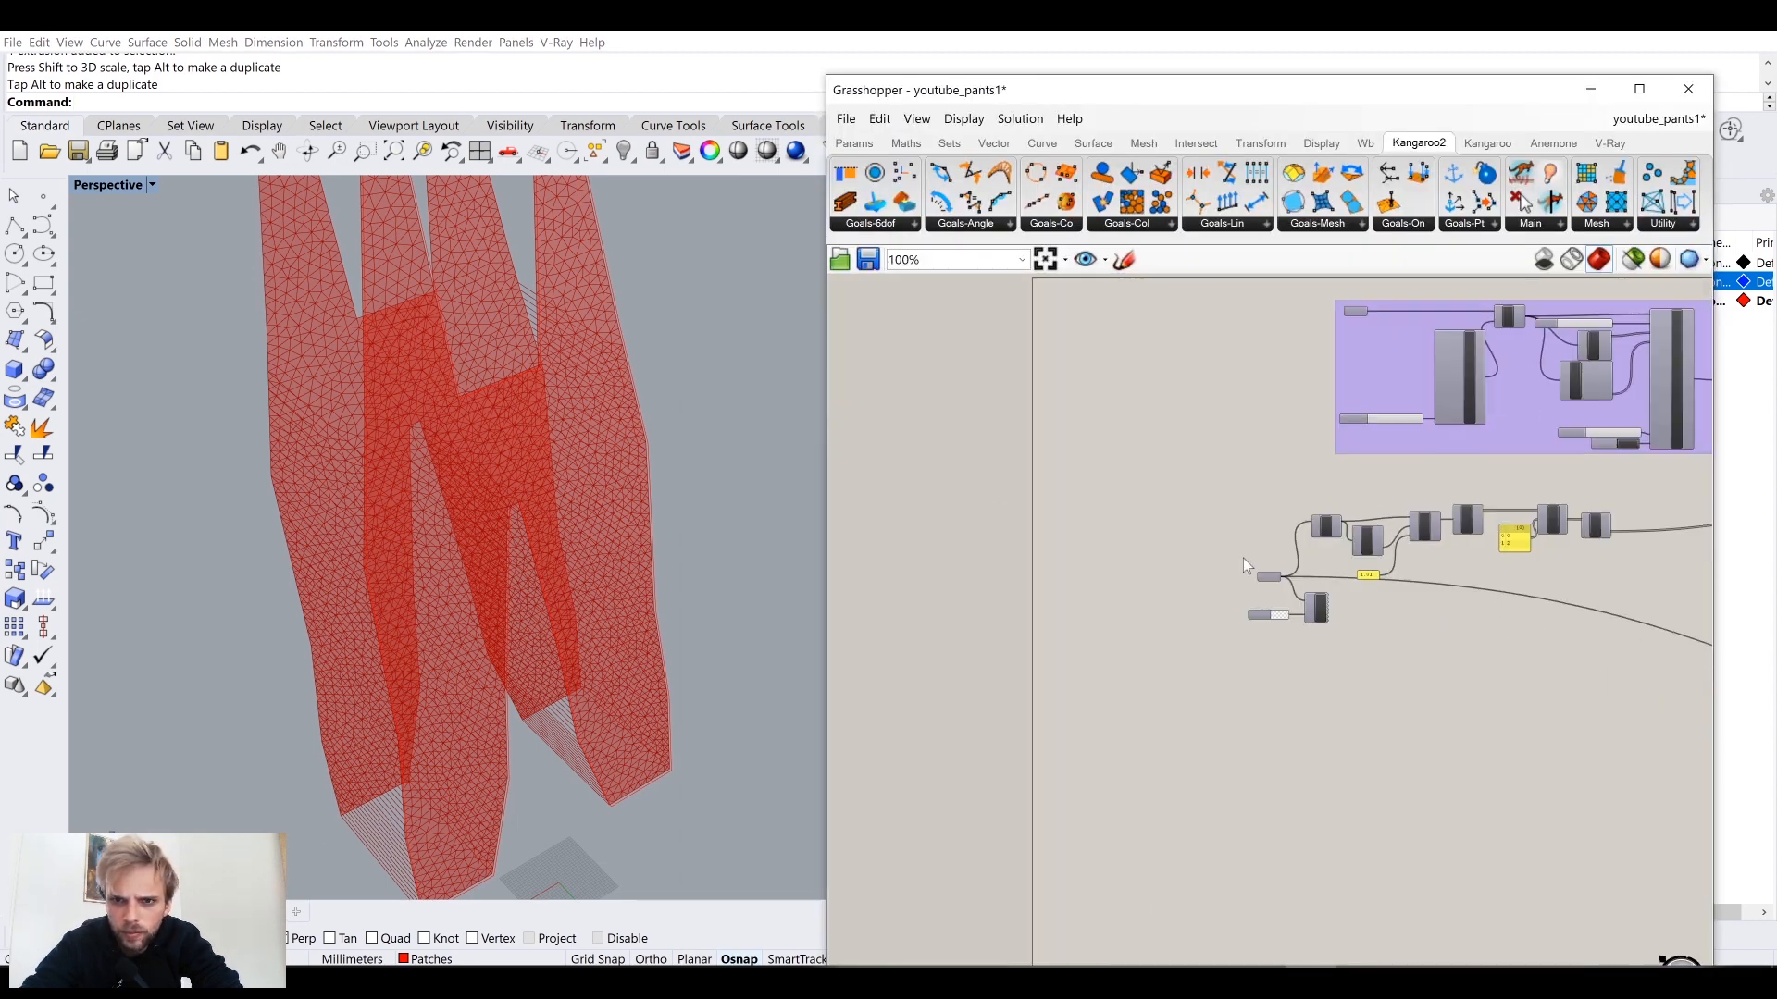
scroll(1275, 602, up, 6)
click(1416, 635)
middle_click(1417, 632)
click(1464, 590)
click(1530, 664)
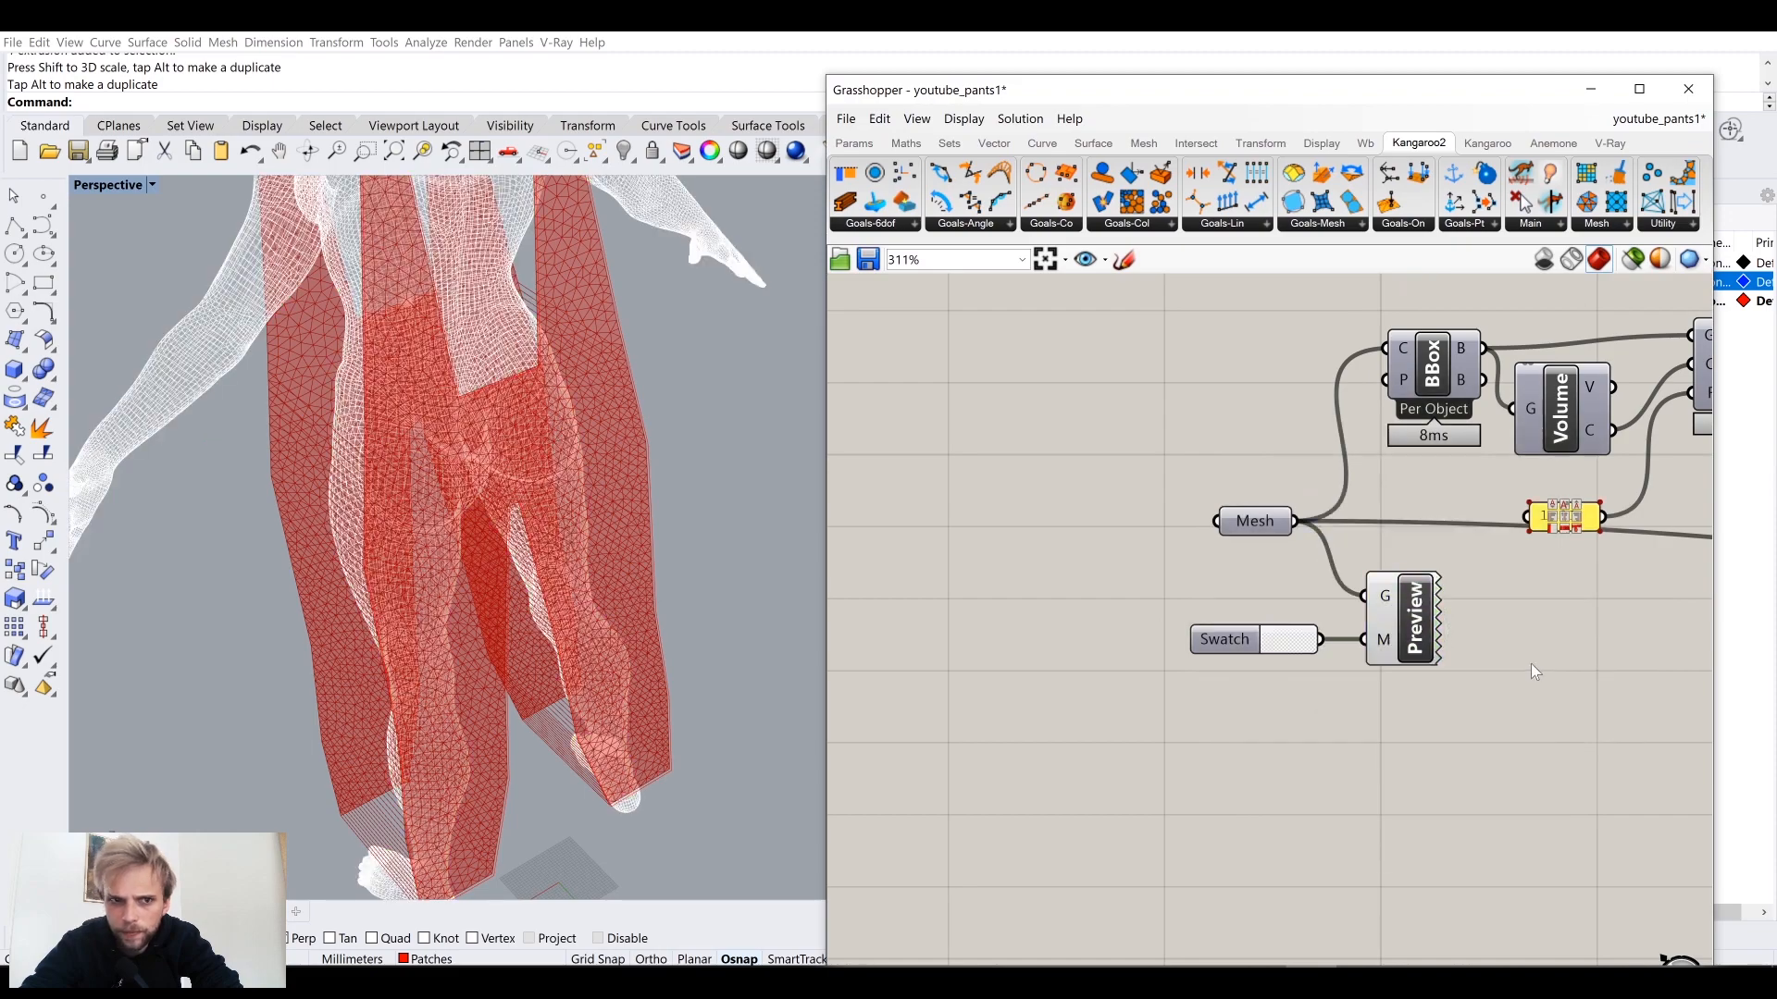
Step: Return to Rhino, move the remote control window clear of the figure, and run the Kangaroo simulation on the garment
click(1591, 89)
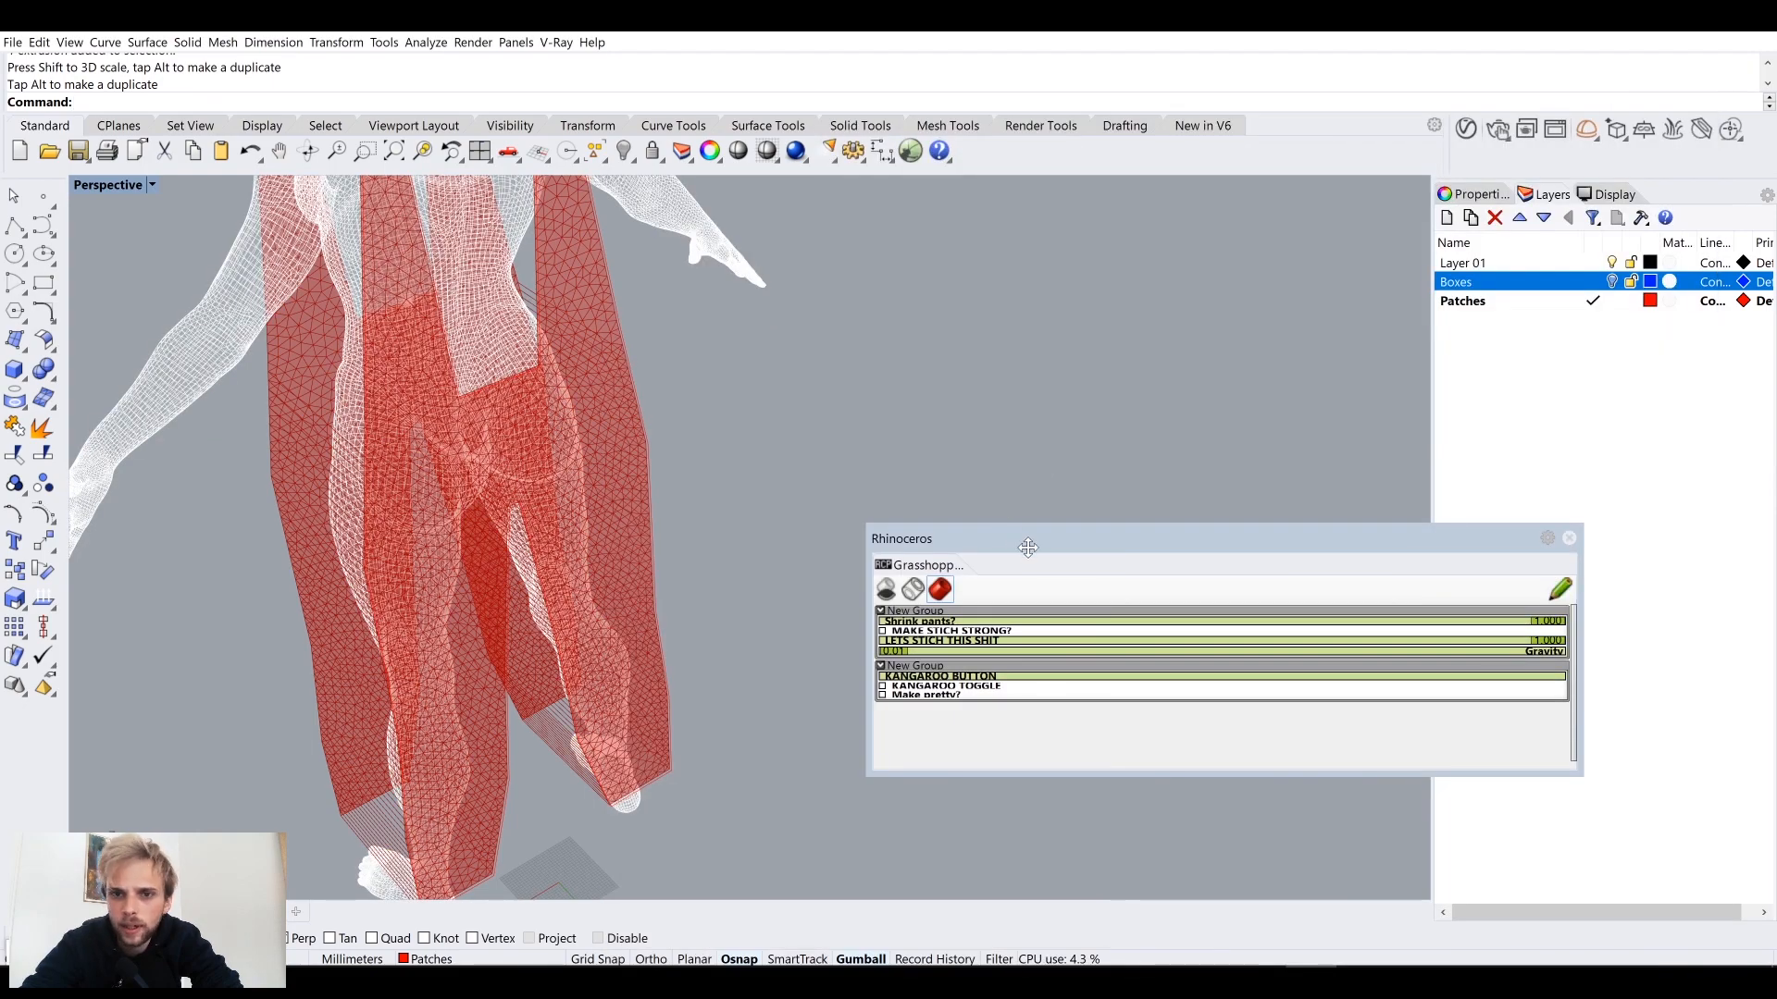
drag(1028, 548, 1131, 526)
right_drag(655, 623, 622, 571)
scroll(571, 598, down, 5)
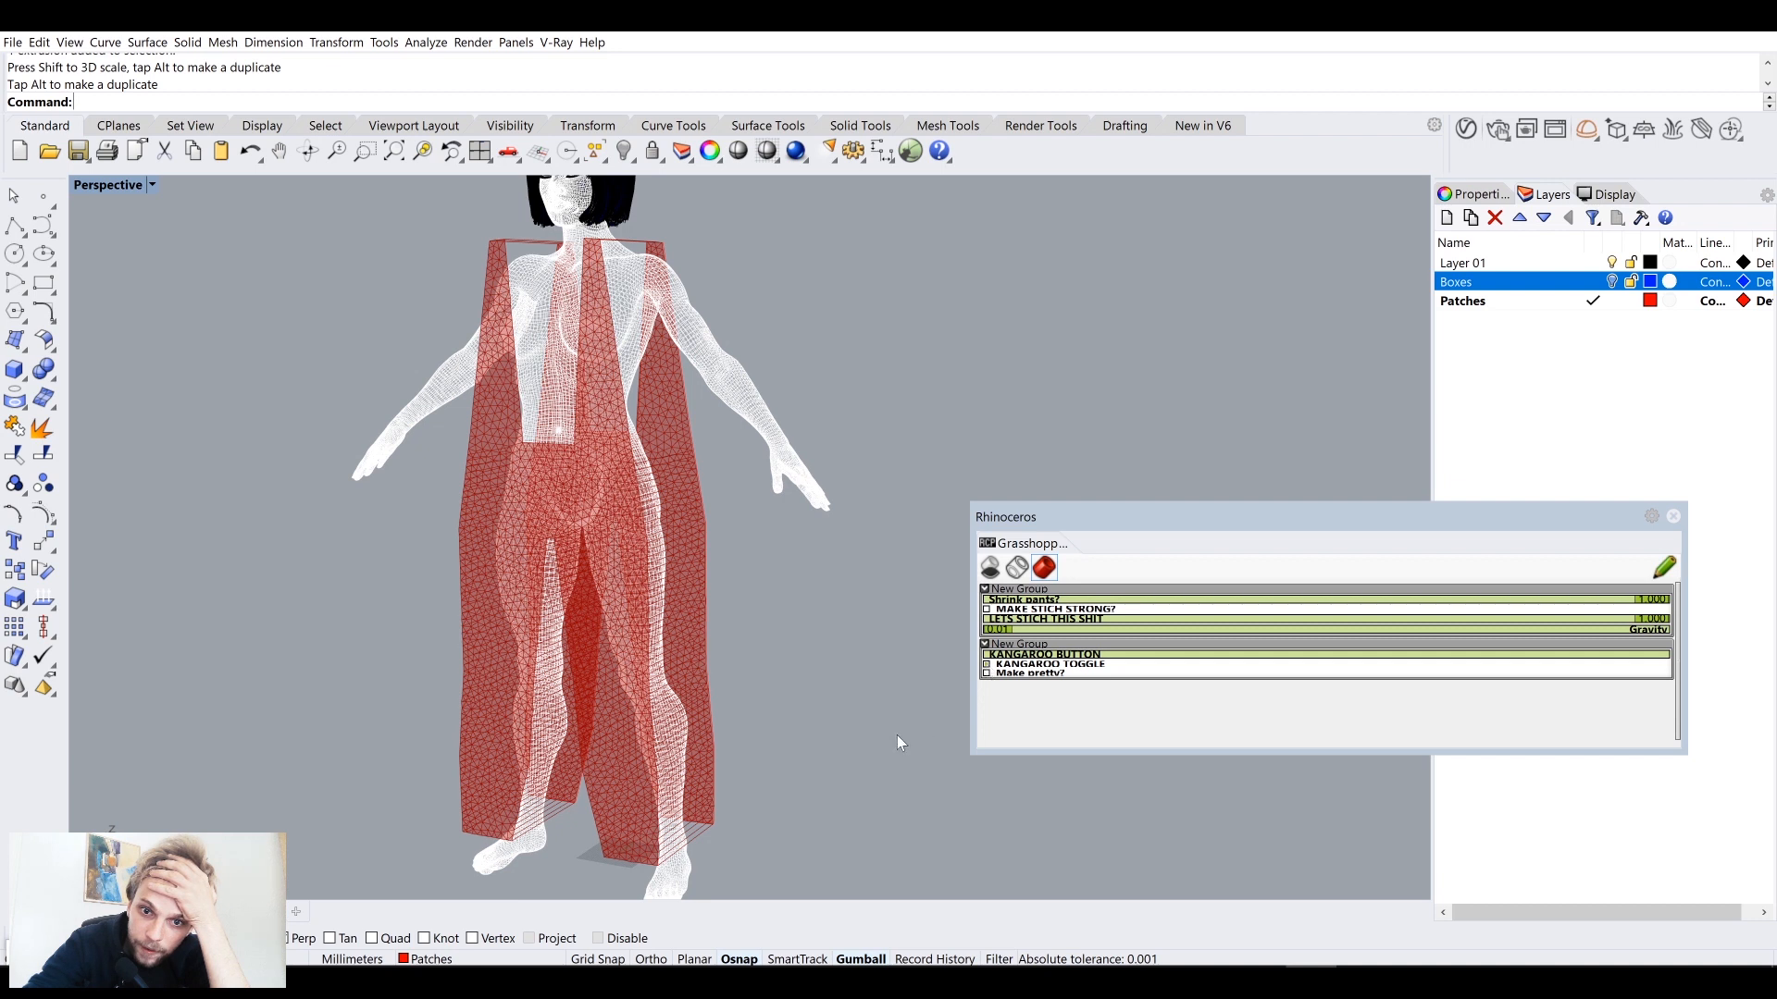
click(986, 674)
click(987, 675)
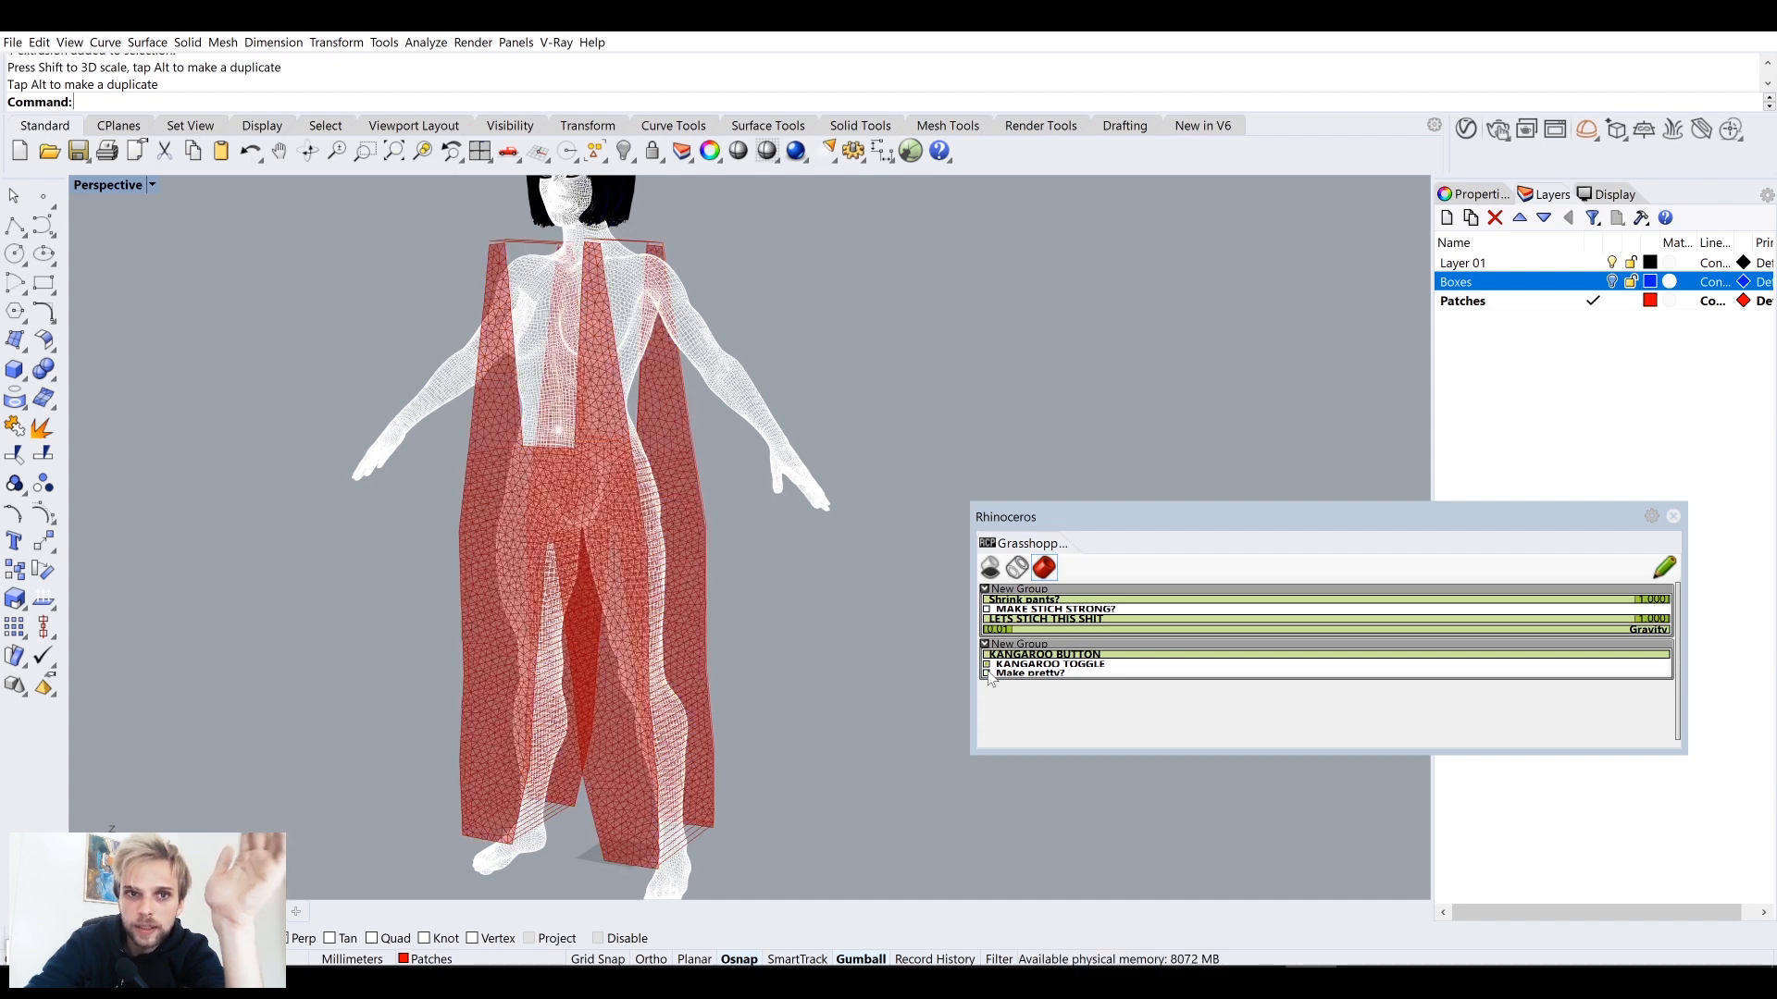
click(987, 675)
click(988, 675)
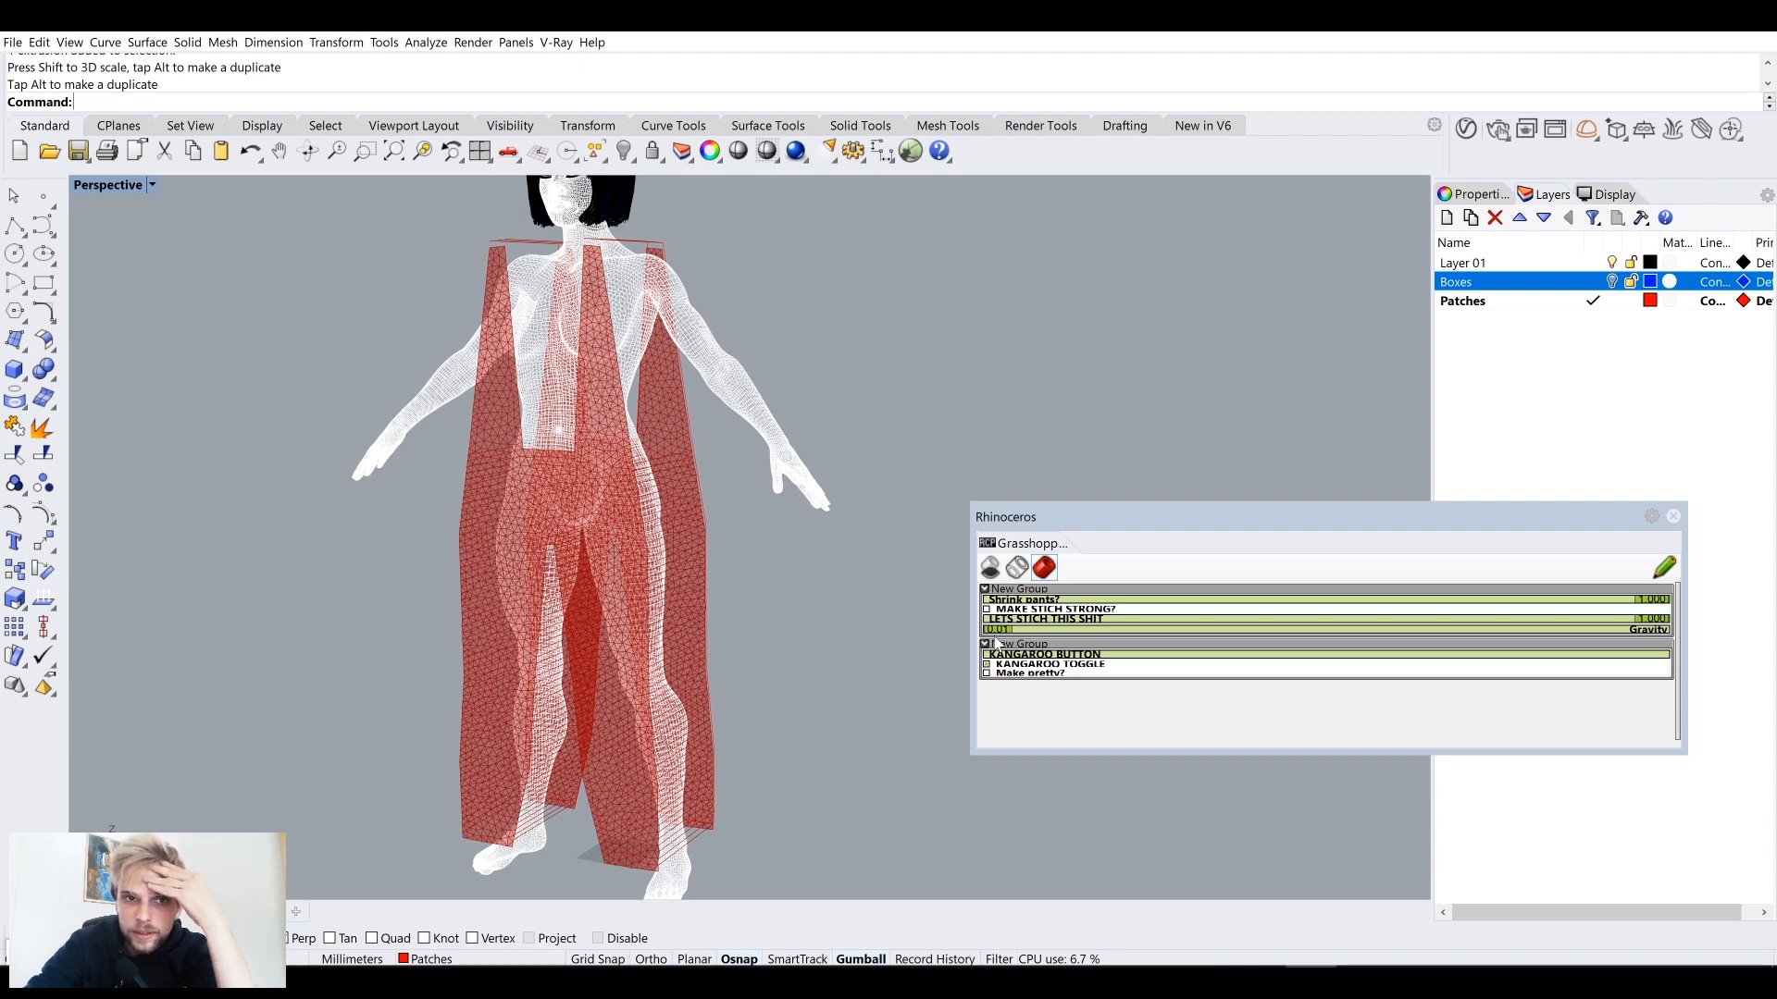
Step: Inspect the shoulder straps up close and reset the simulation with KANGAROO BUTTON
scroll(500, 227, up, 6)
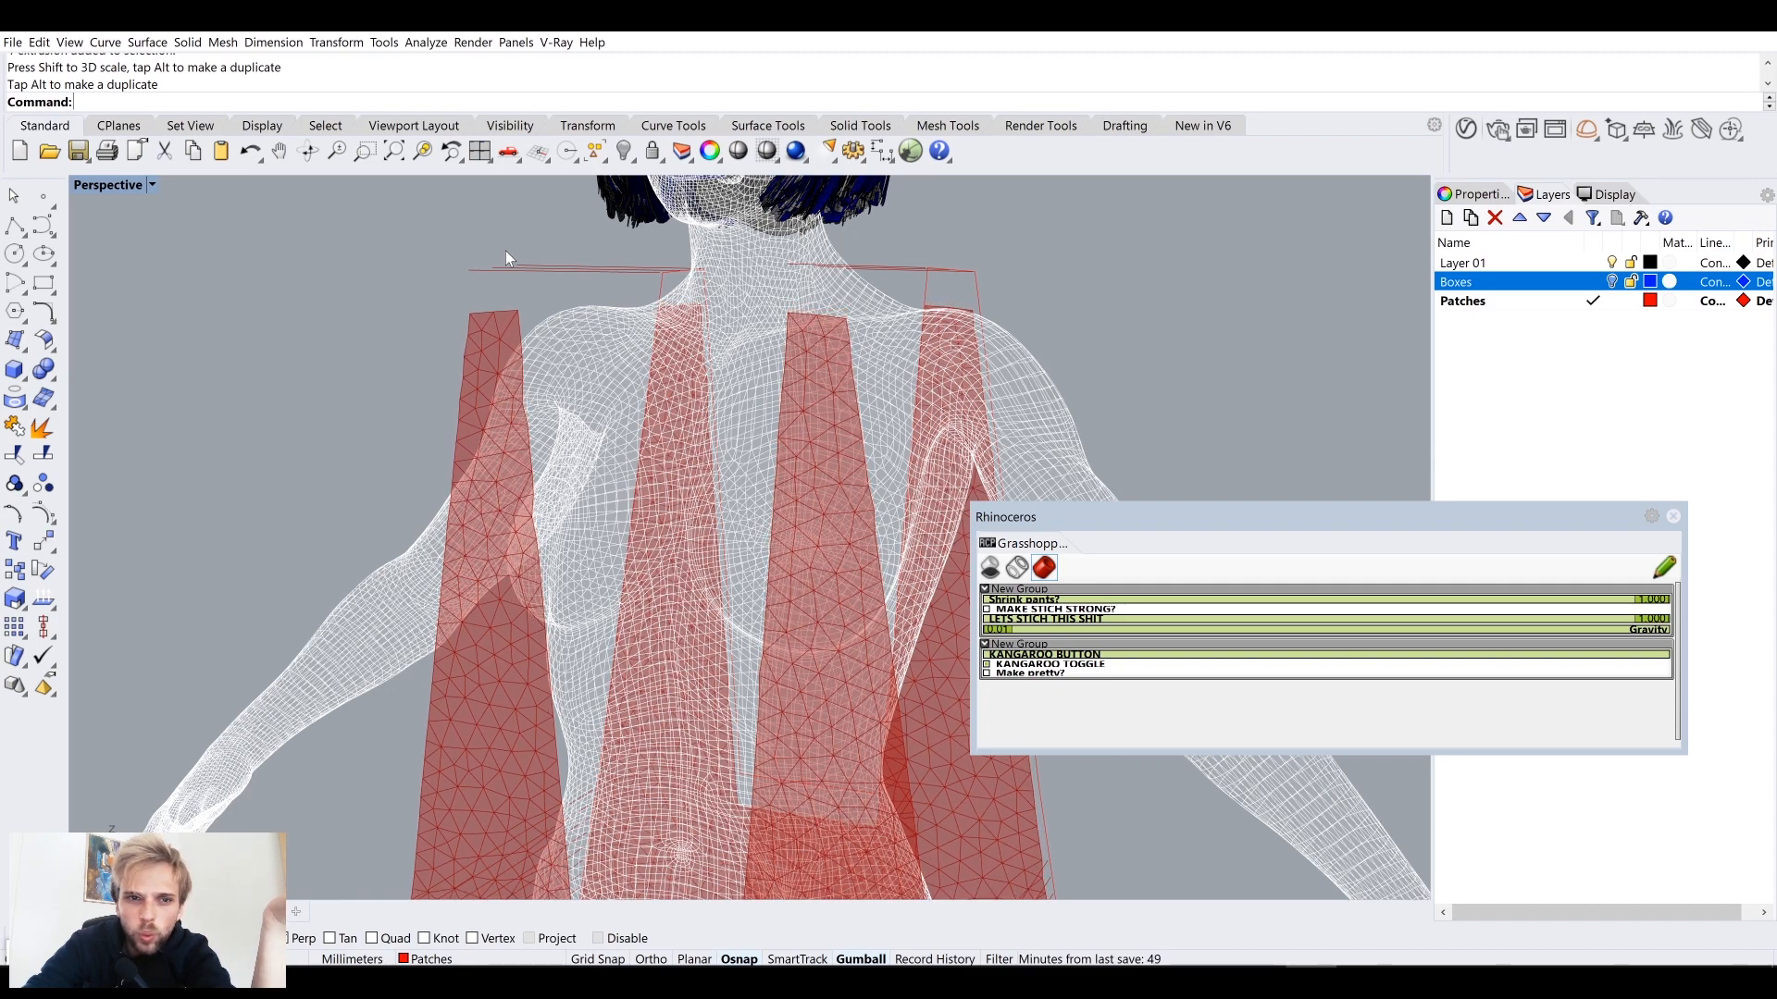
scroll(506, 257, up, 4)
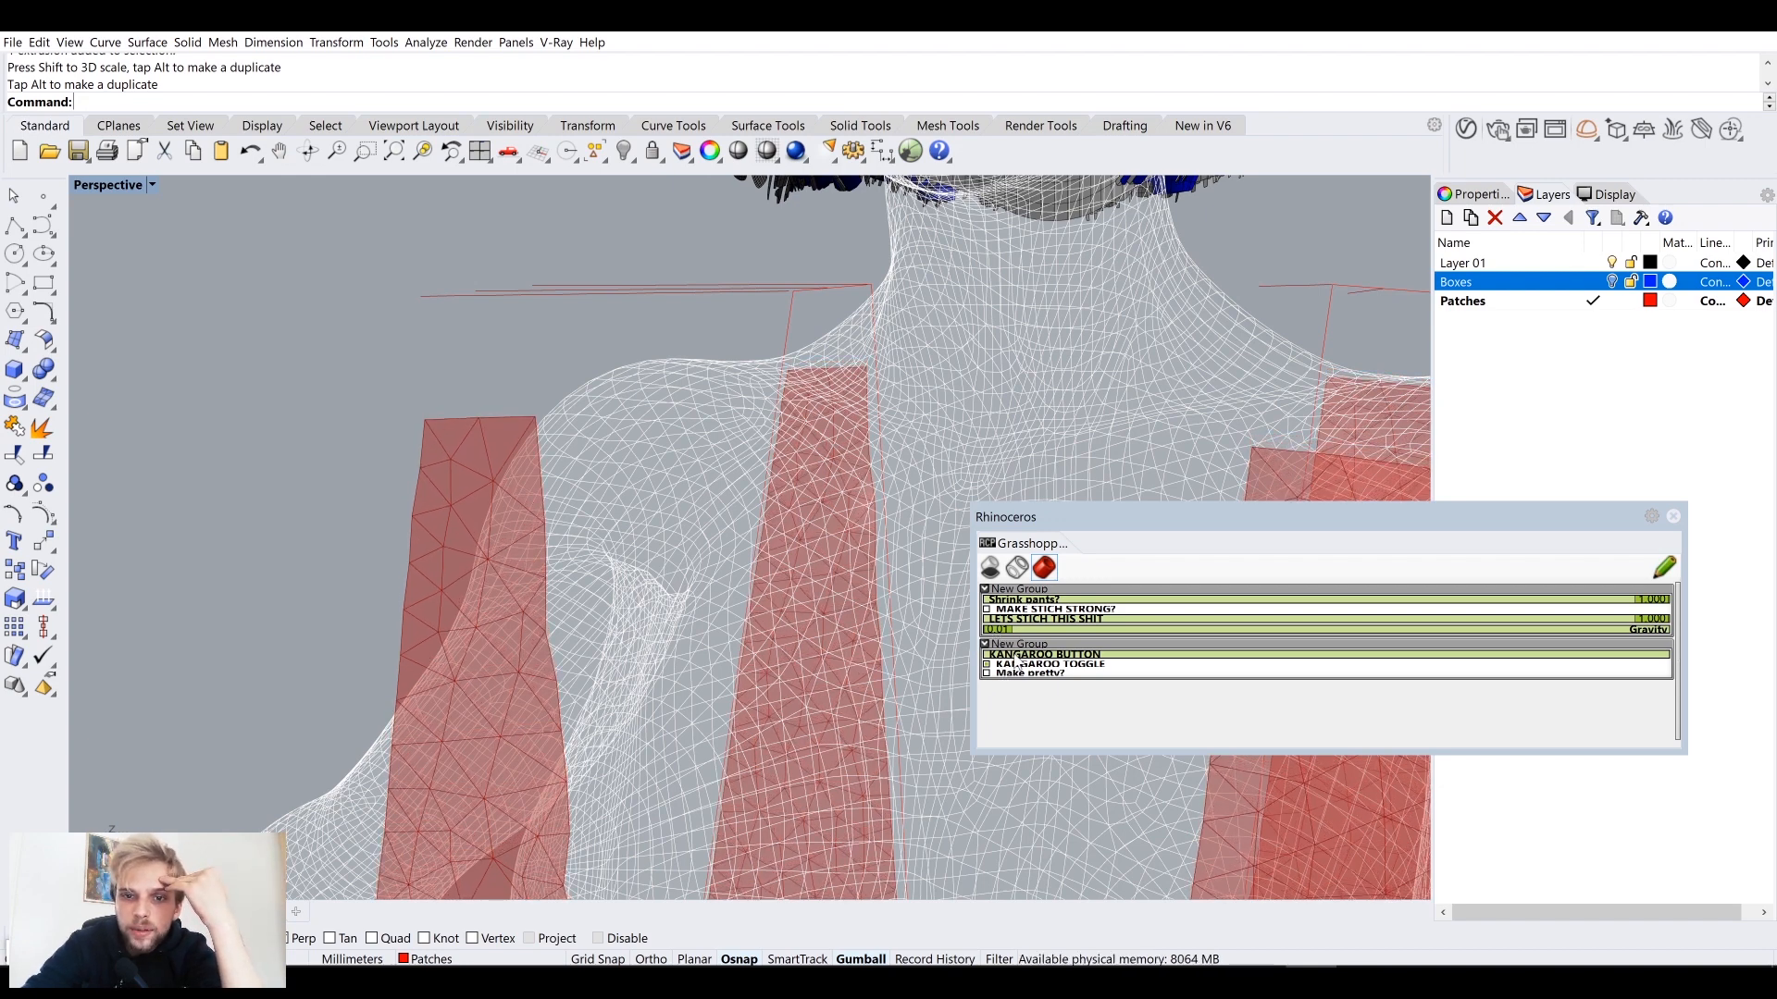
click(1018, 655)
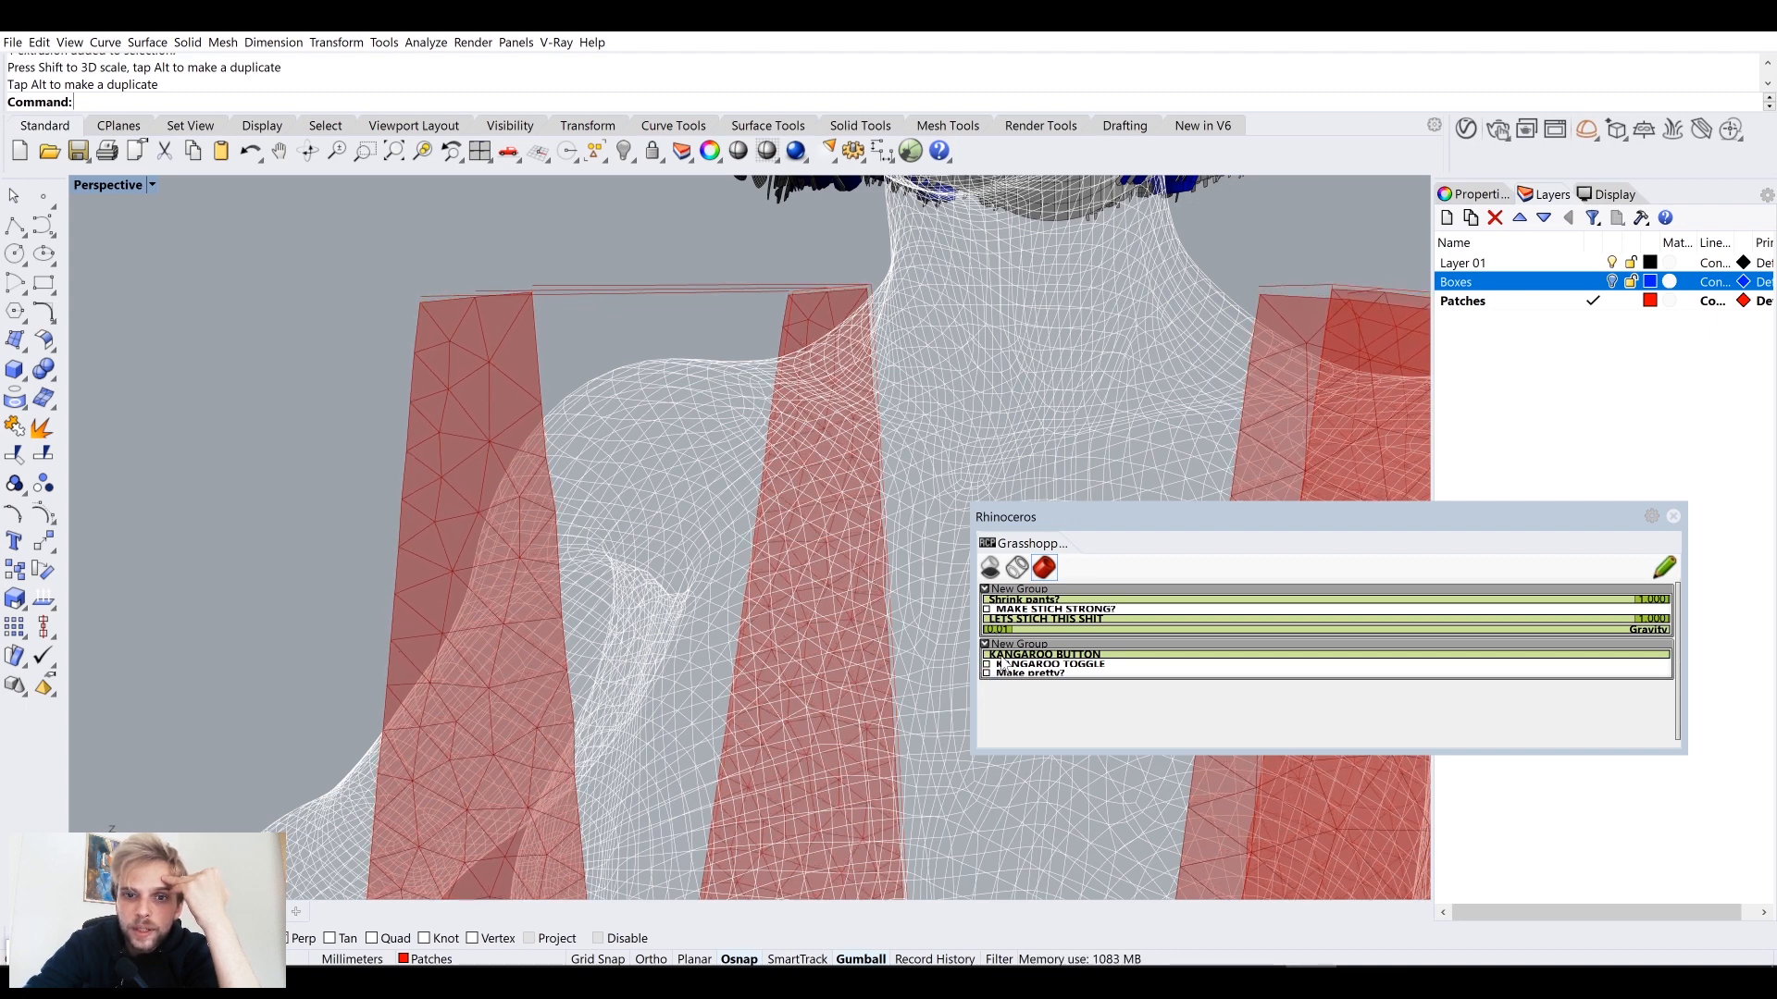
Step: In Grasshopper, set the Gravity slider's minimum to 0.00 and its value to 0.00
key(alt+Tab)
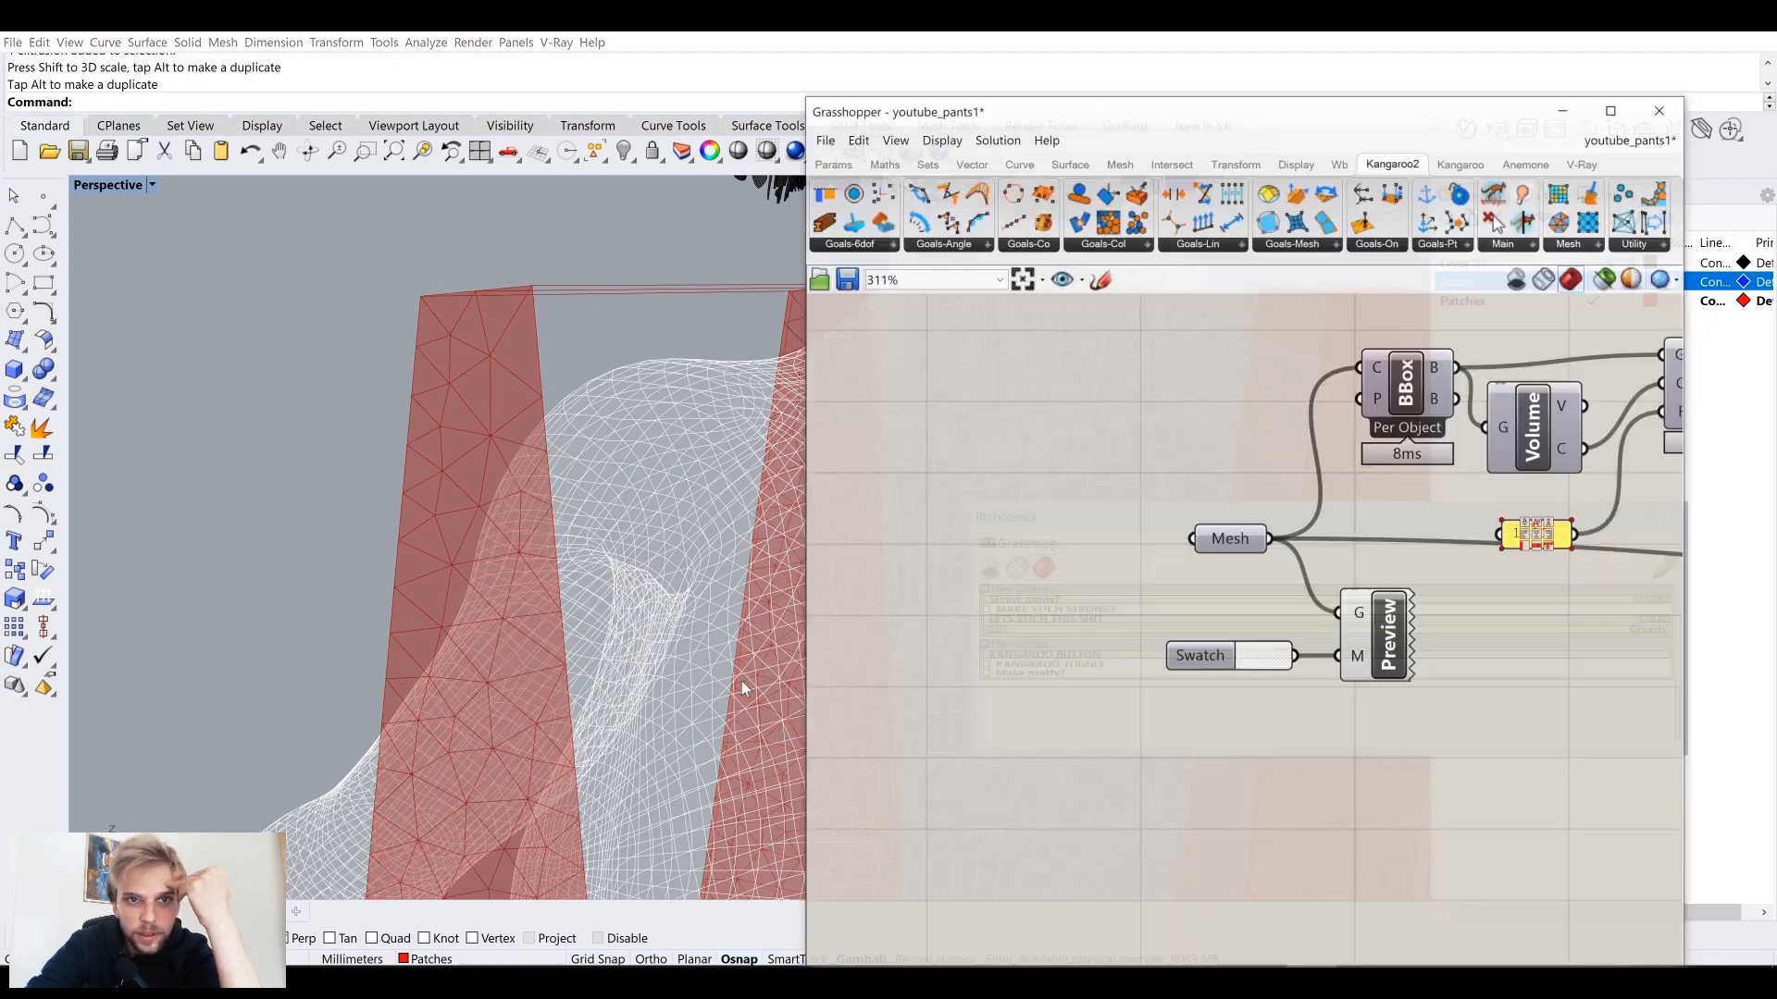
scroll(1313, 600, down, 5)
right_drag(1507, 518, 1016, 405)
right_drag(1518, 573, 999, 449)
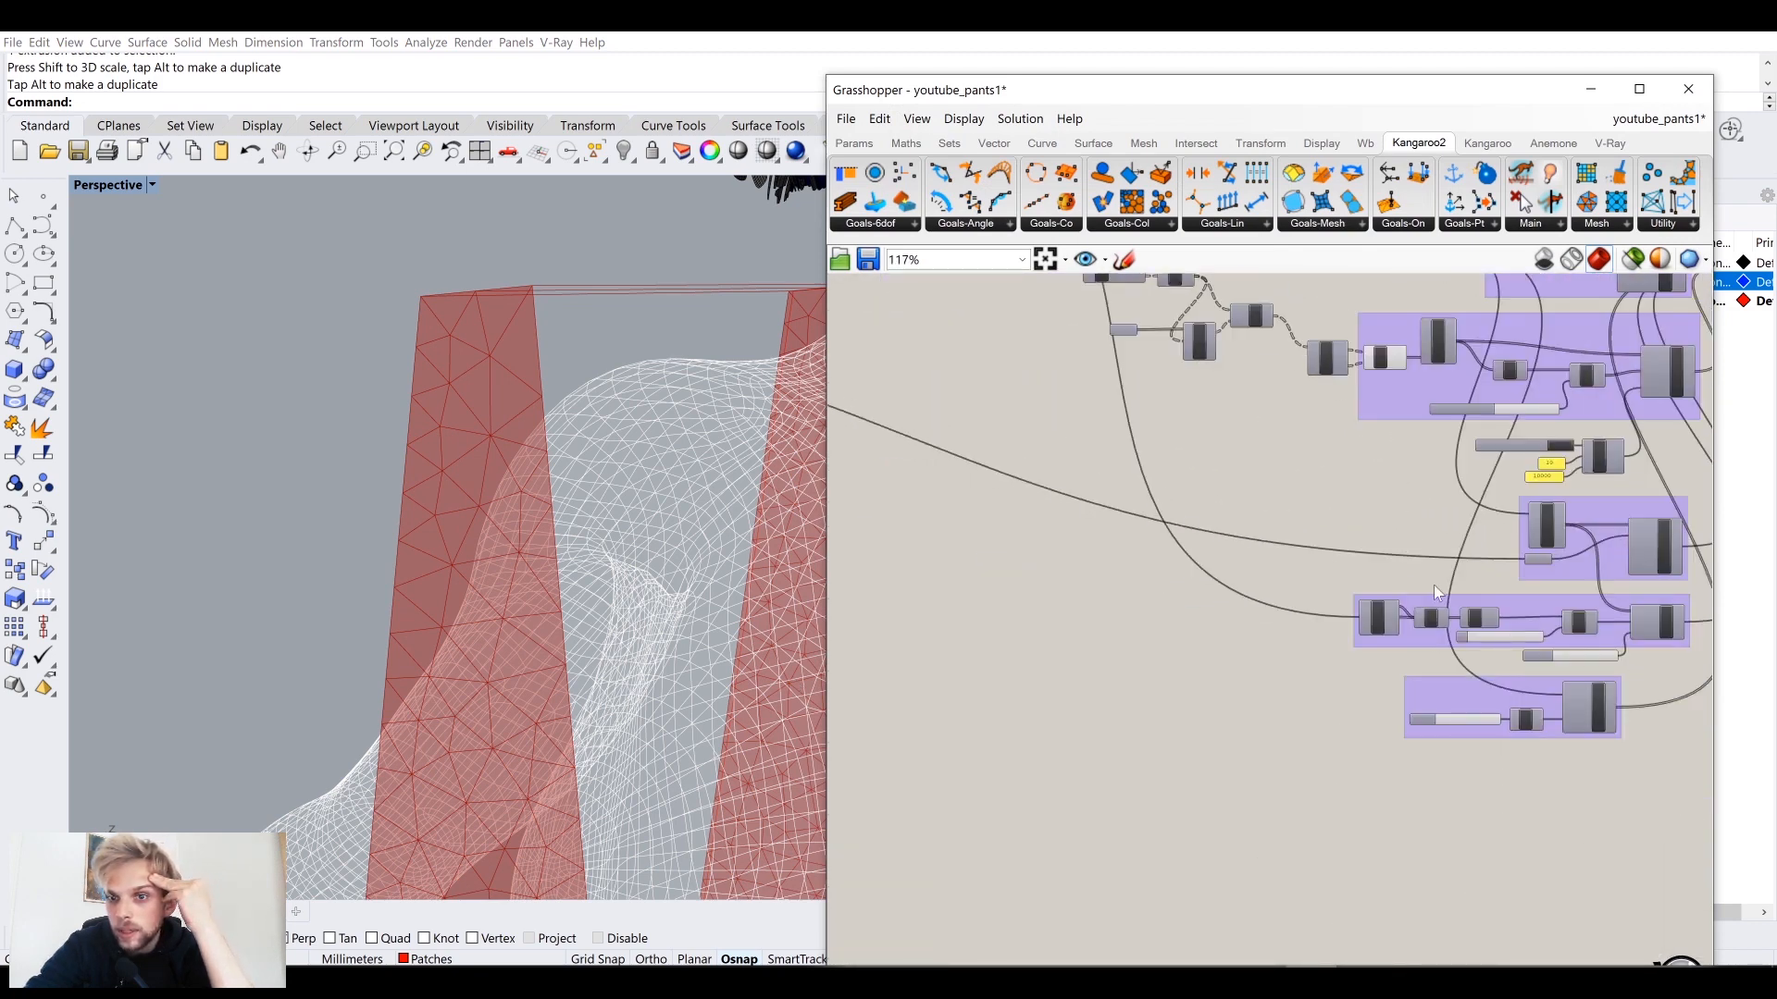
right_drag(1435, 585, 1050, 472)
scroll(1065, 619, up, 8)
right_drag(1042, 643, 1189, 540)
click(1188, 531)
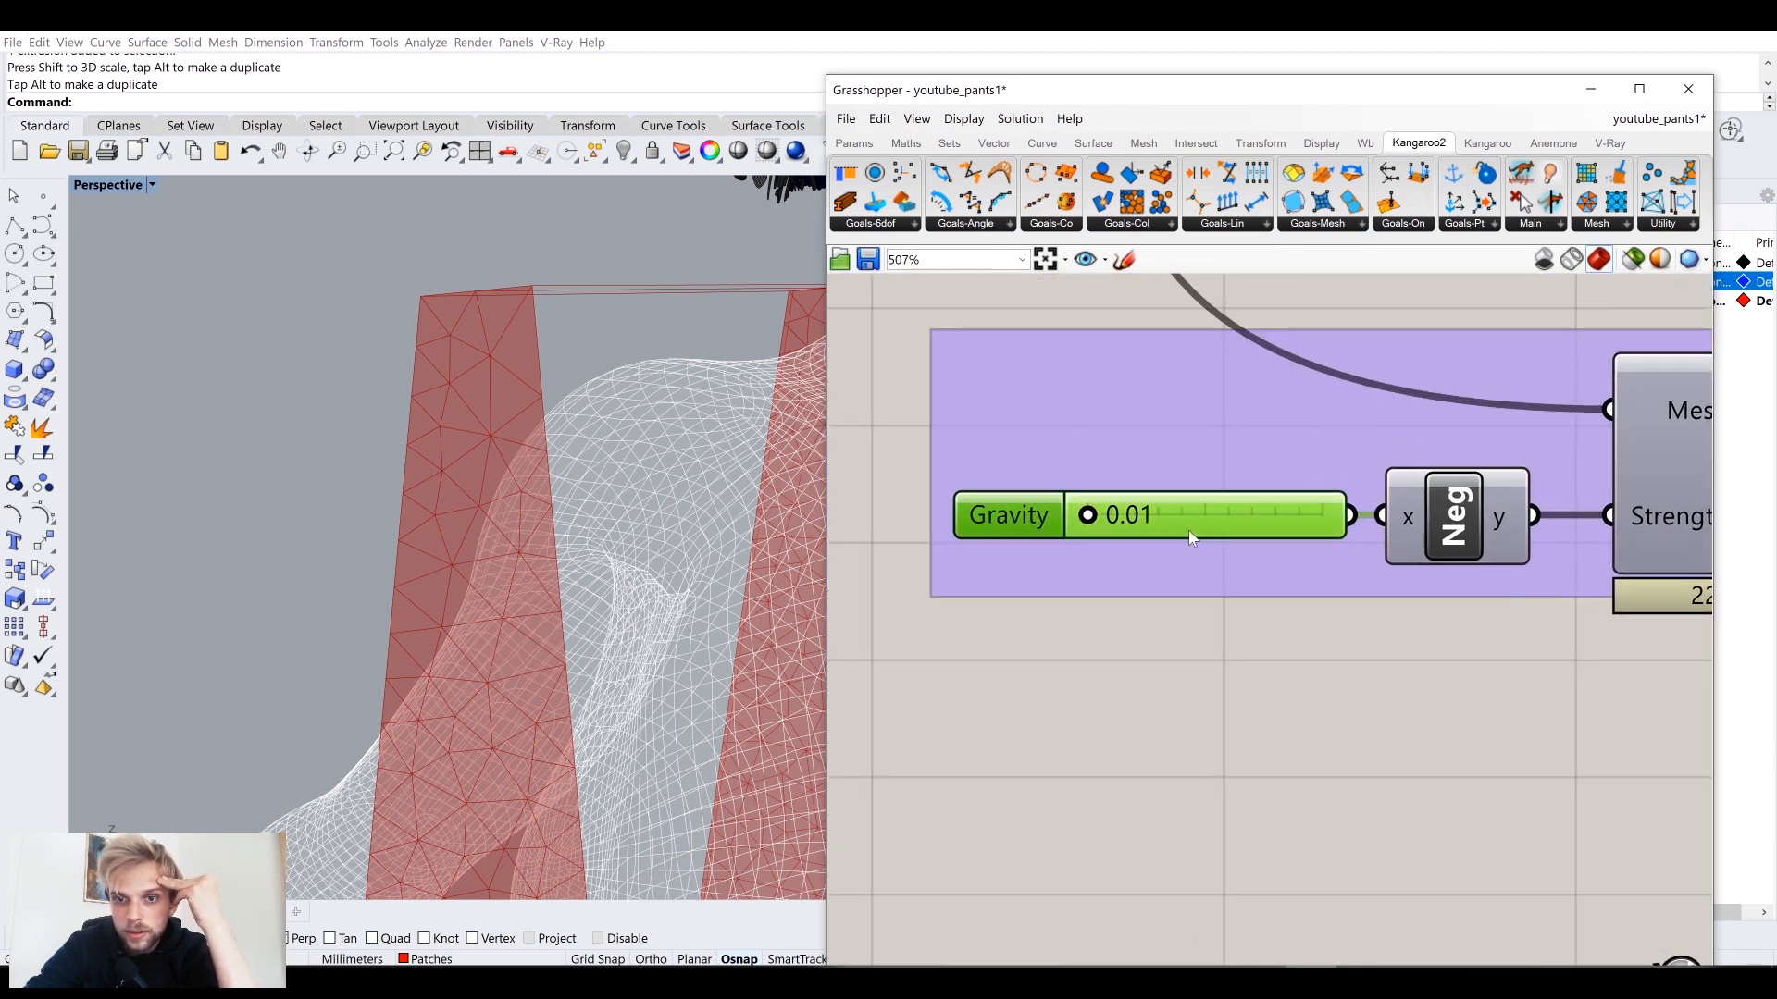
right_click(1187, 526)
click(1249, 604)
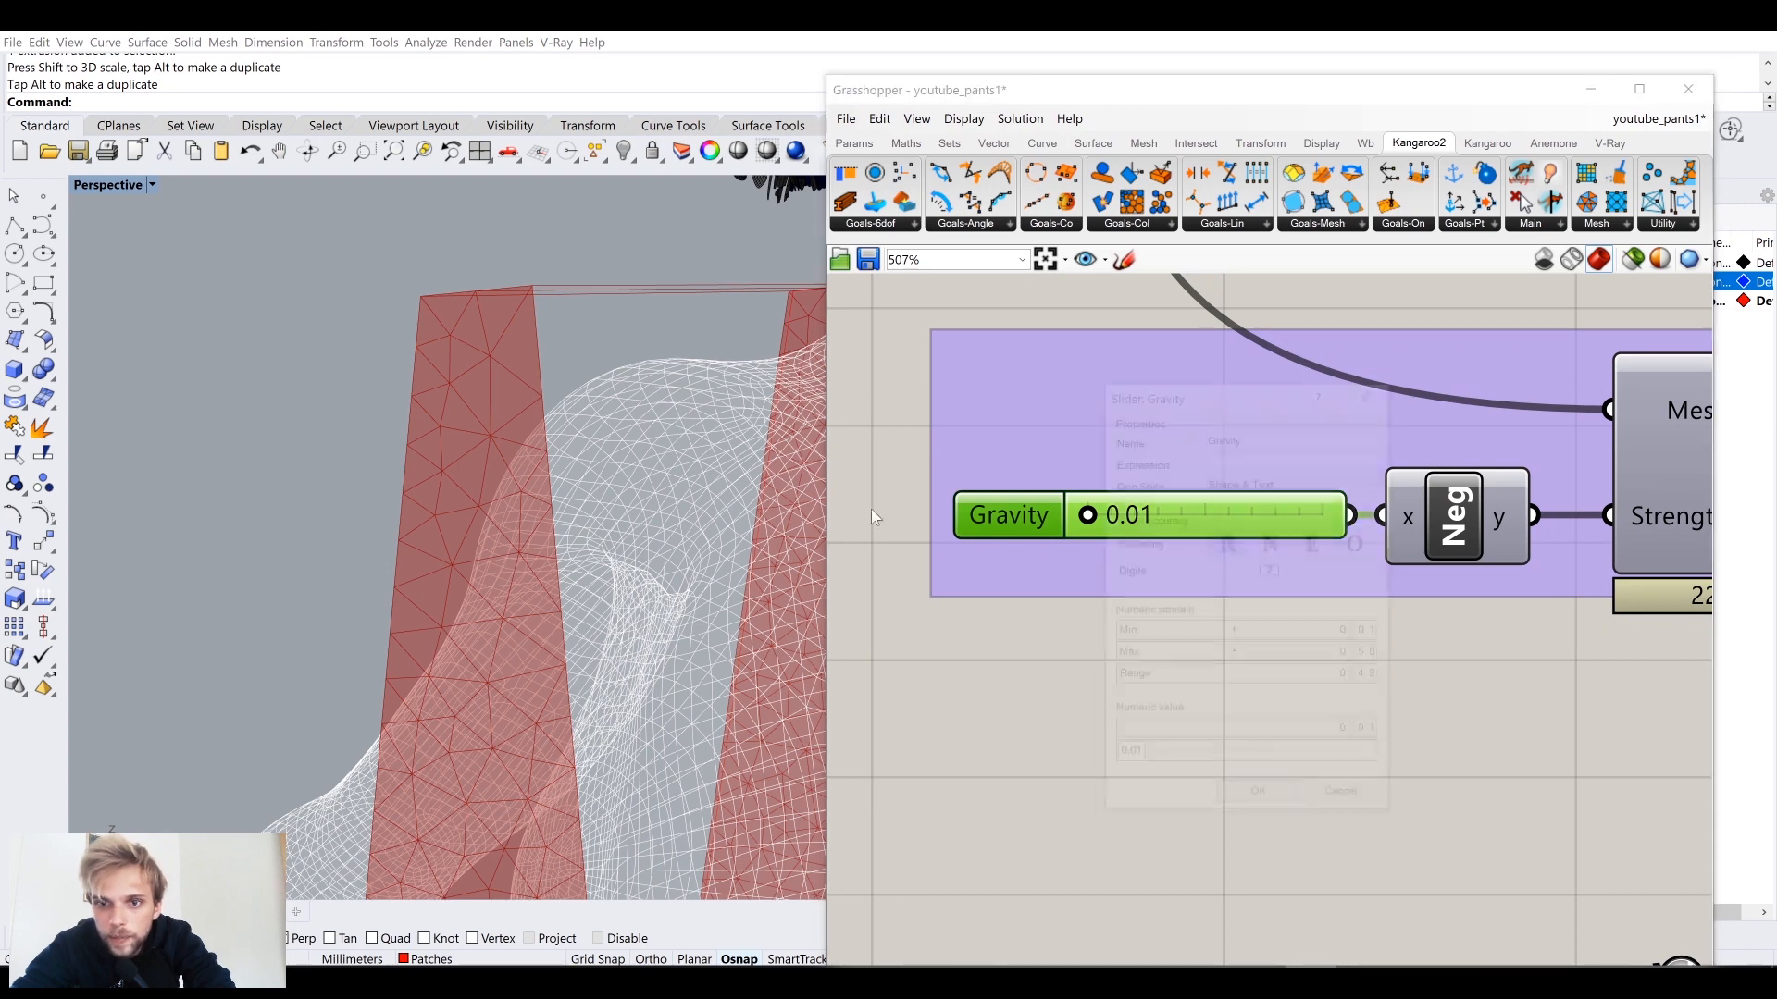
double_click(1277, 632)
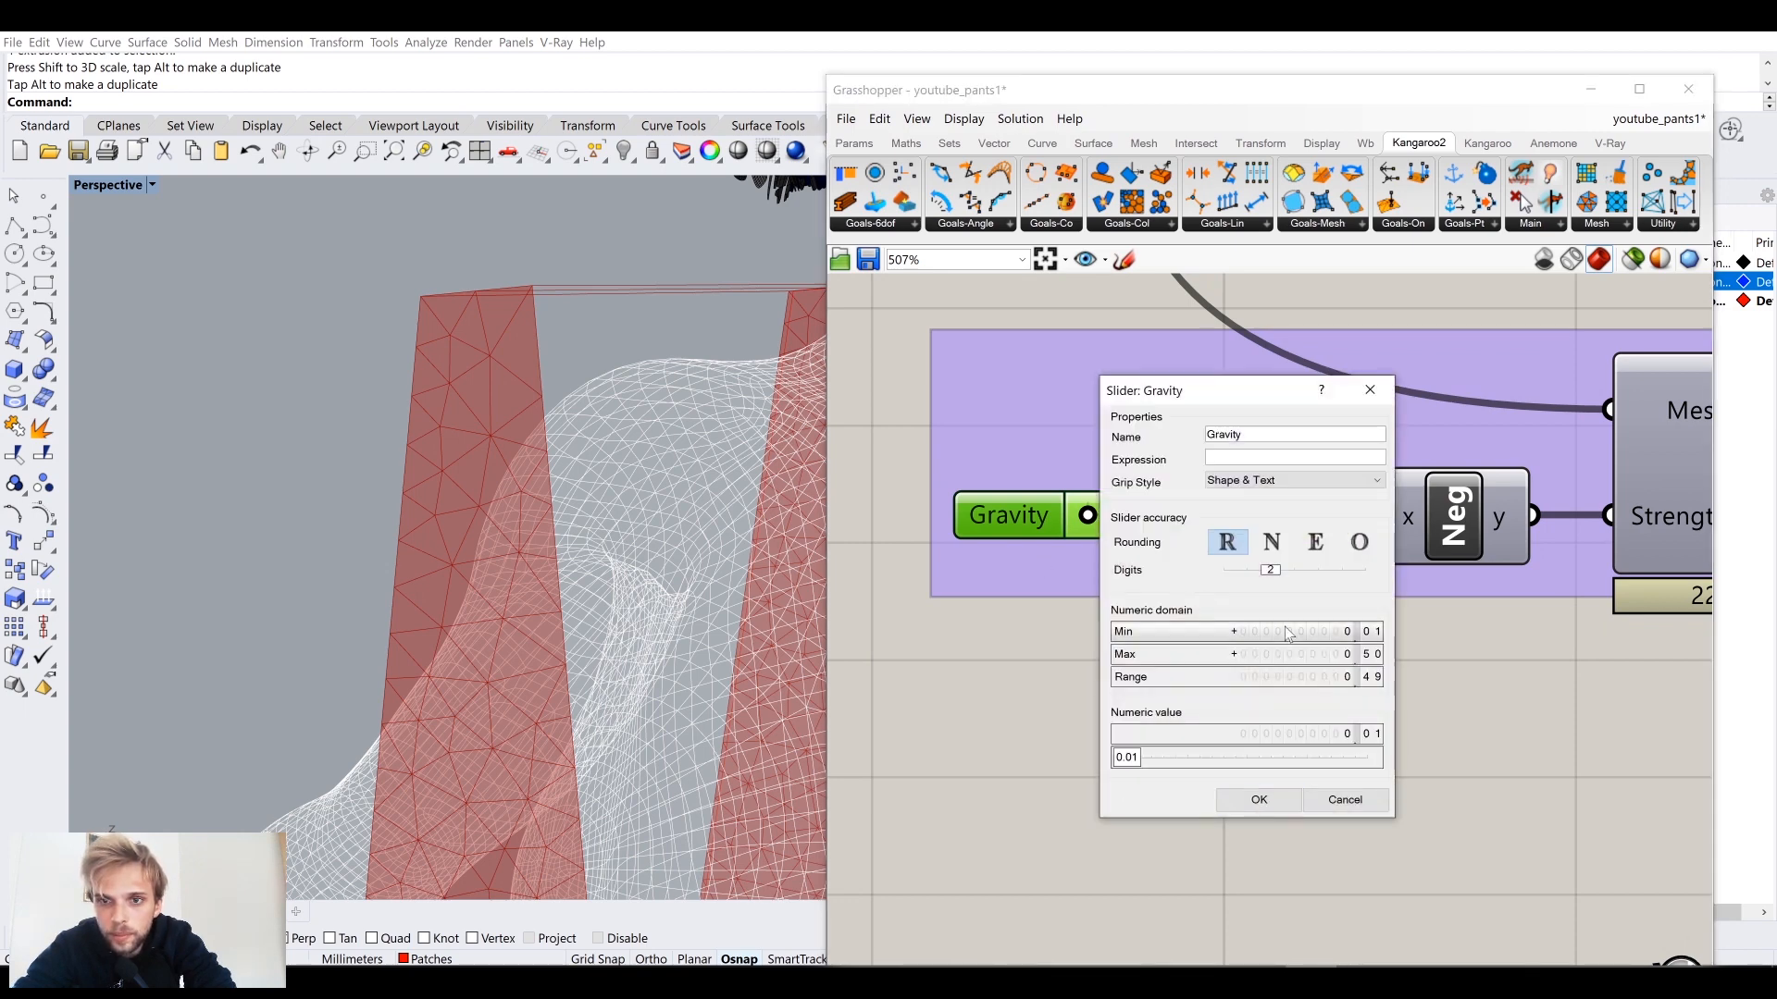
text(00)
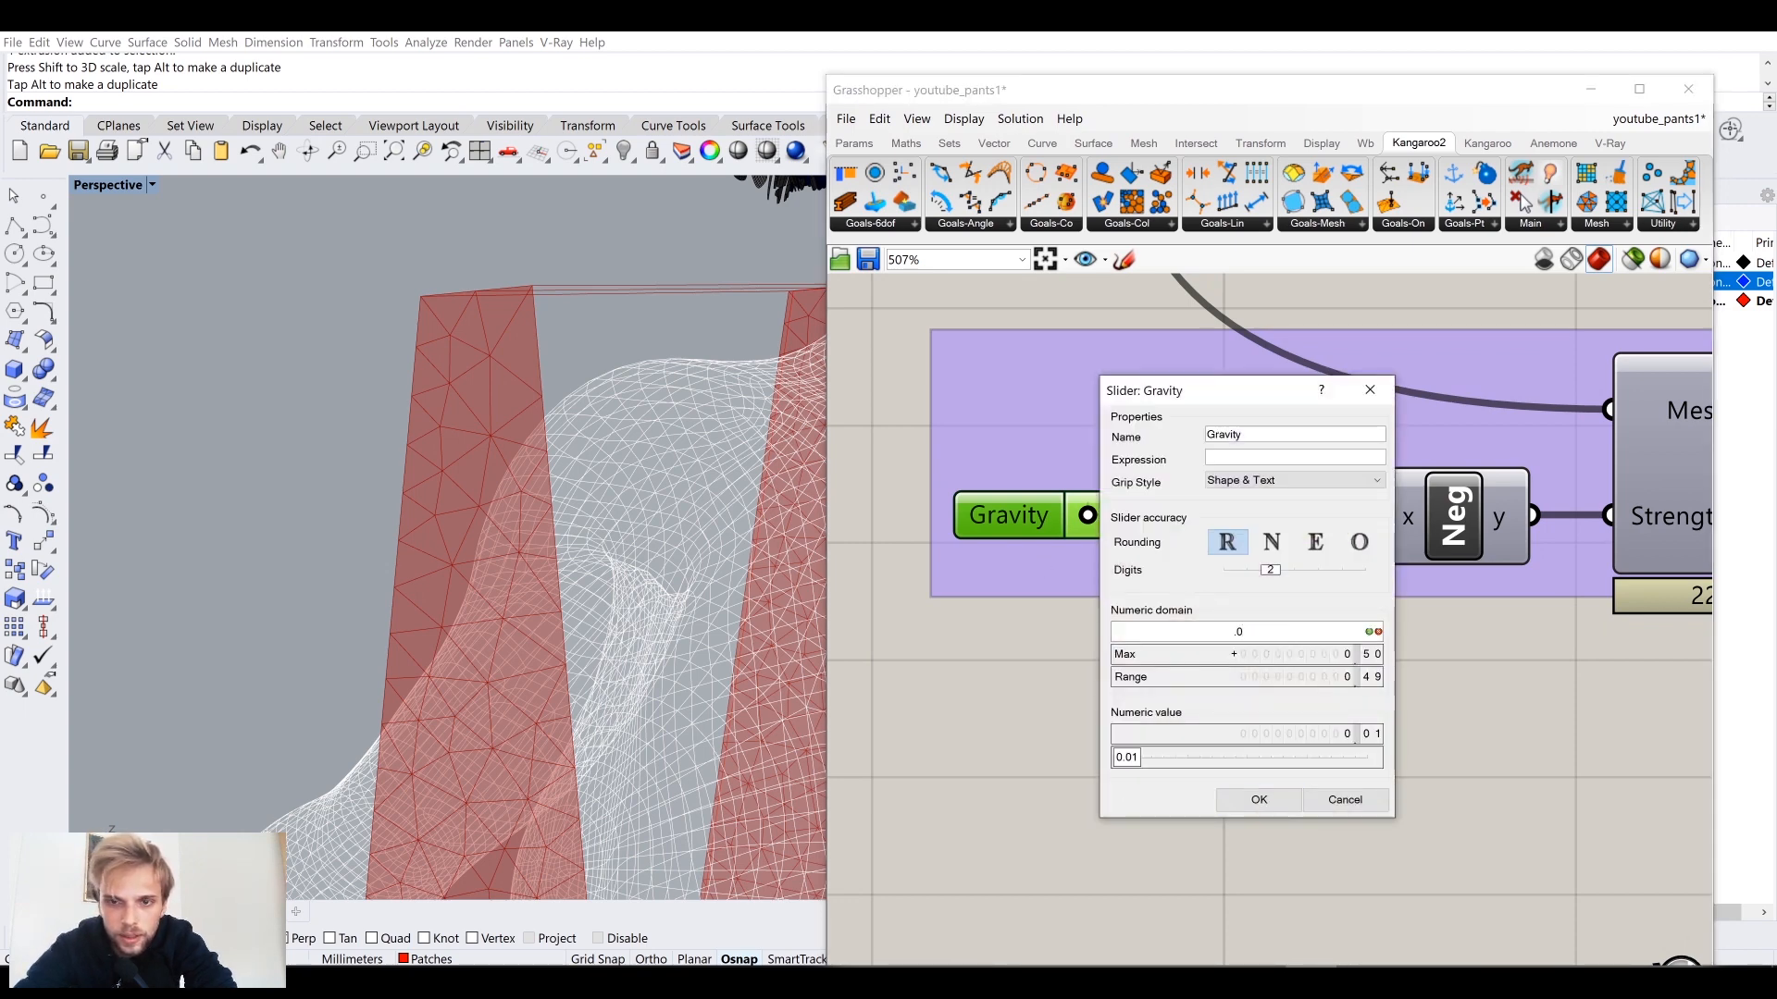
click(1369, 632)
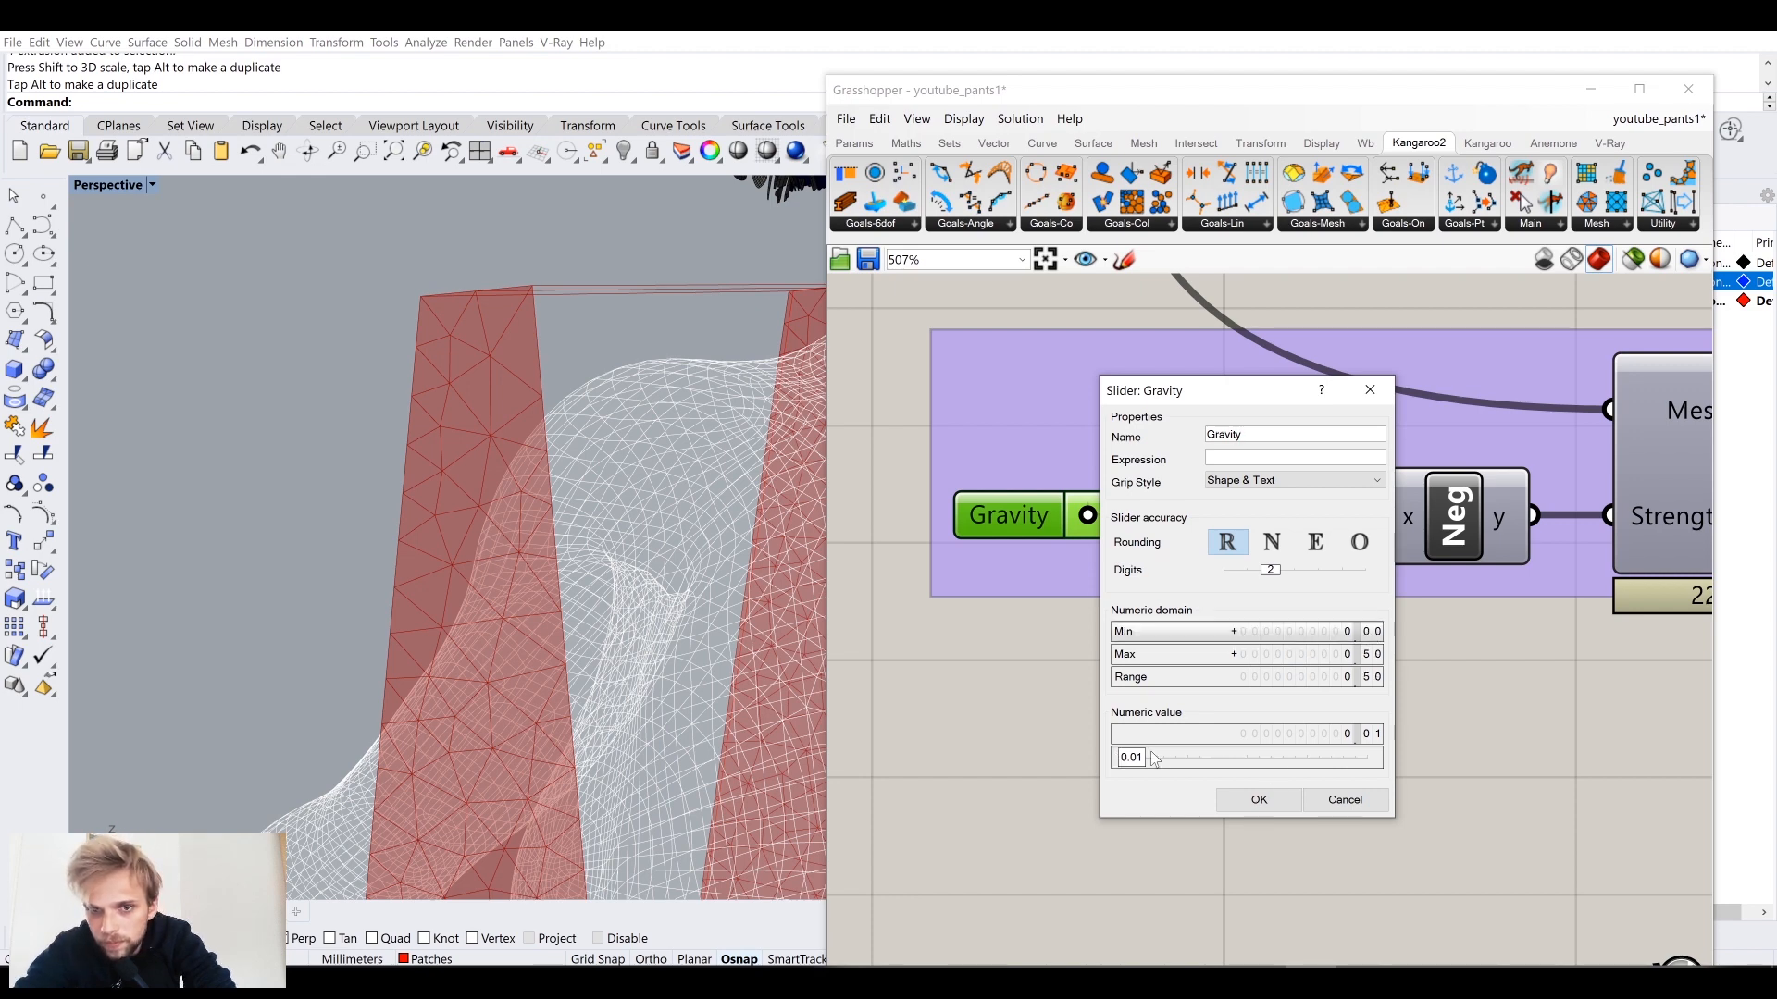
drag(1156, 758, 1143, 759)
click(1258, 800)
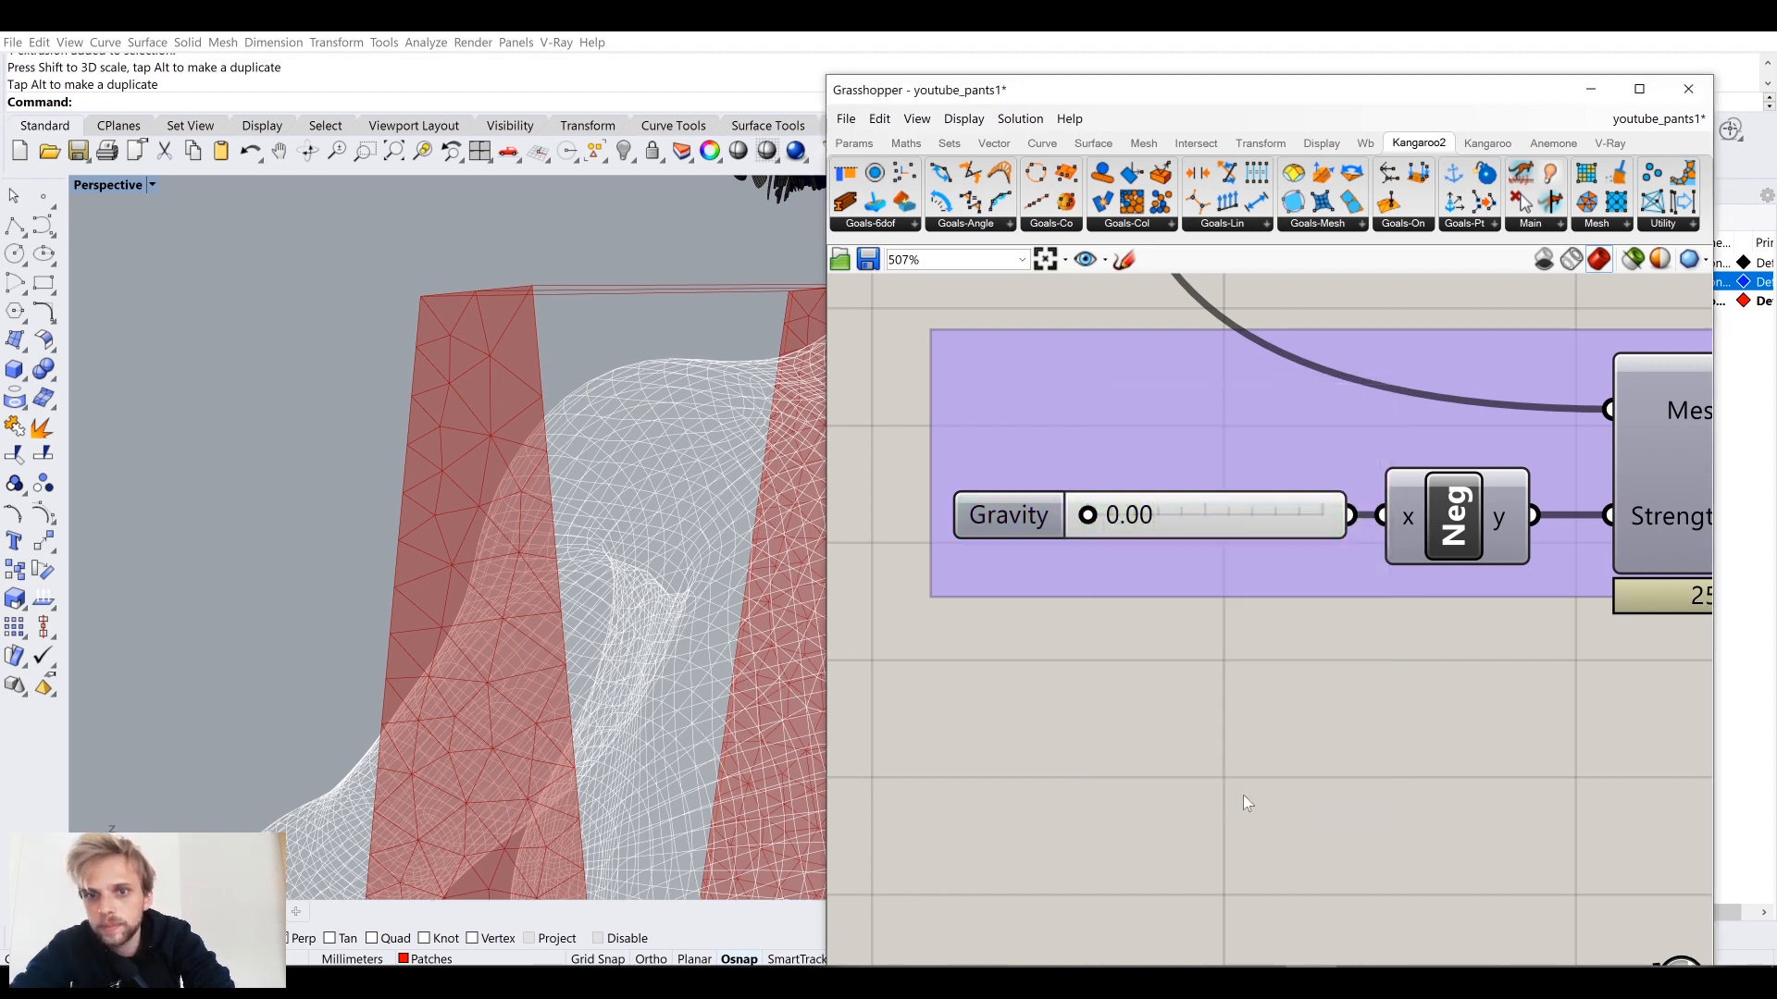
Step: Return to Rhino and lower the LETS STICH THIS SHIT slider to 0.683, viewing the effect on the whole upper garment
click(1591, 89)
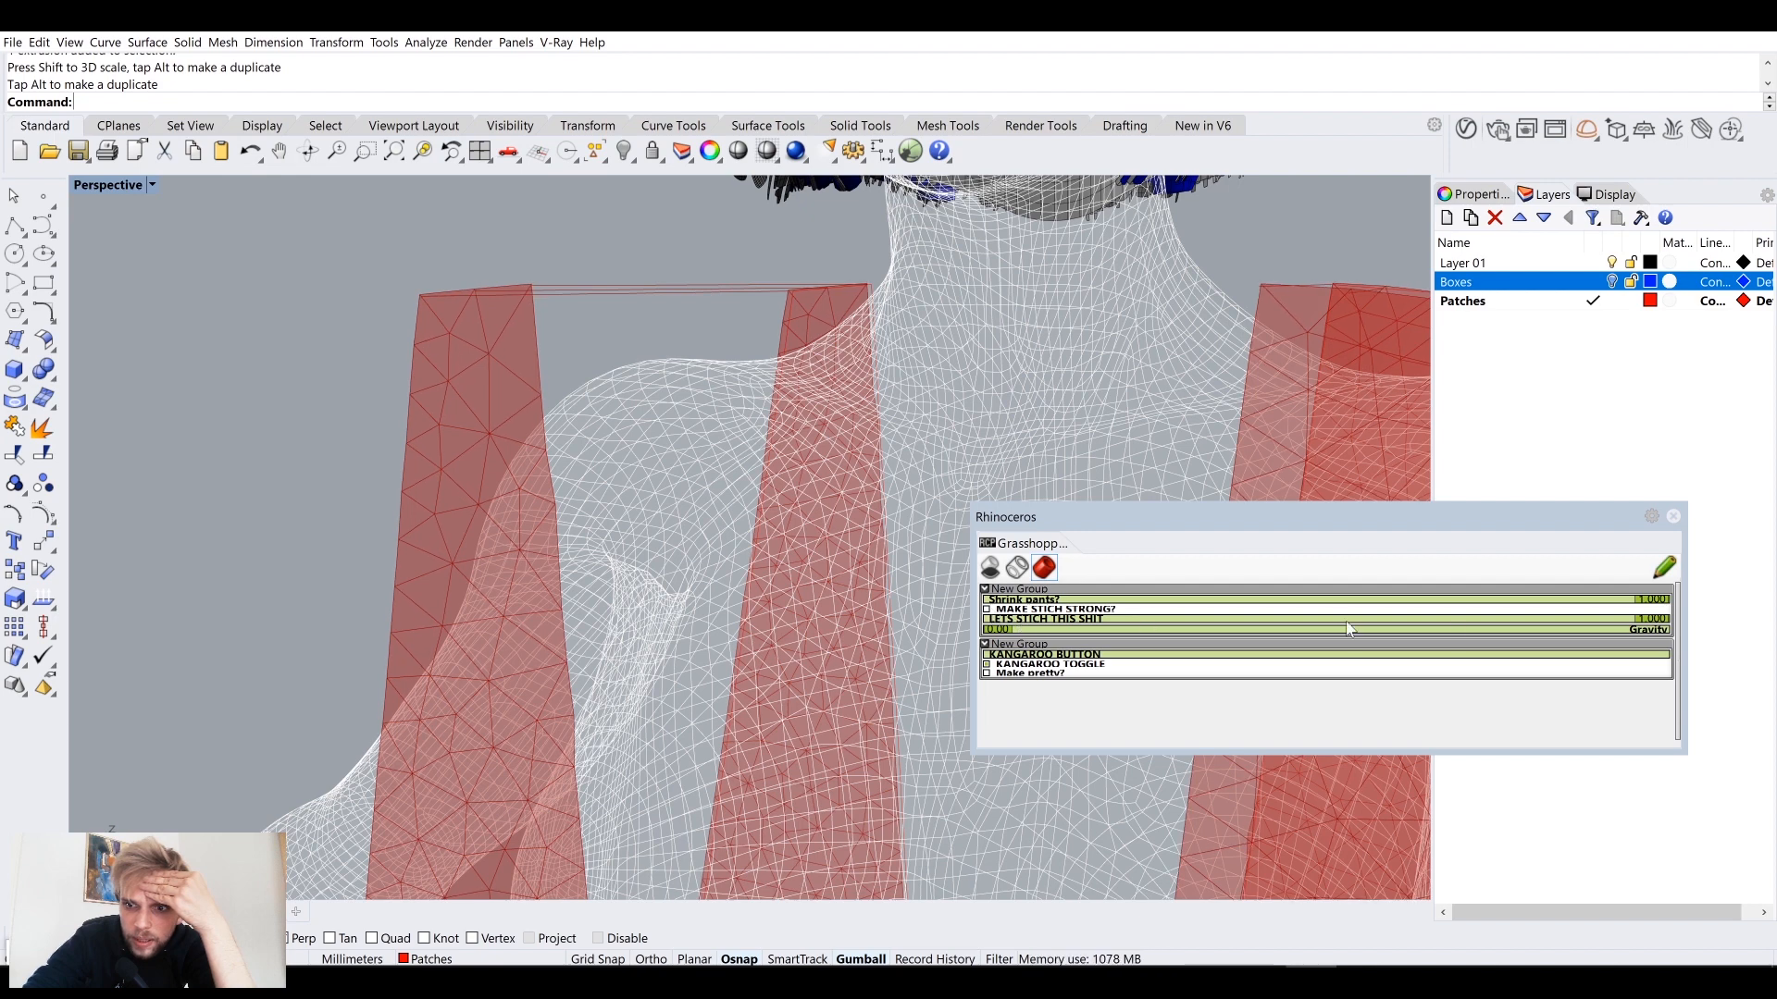
drag(1643, 620, 1442, 630)
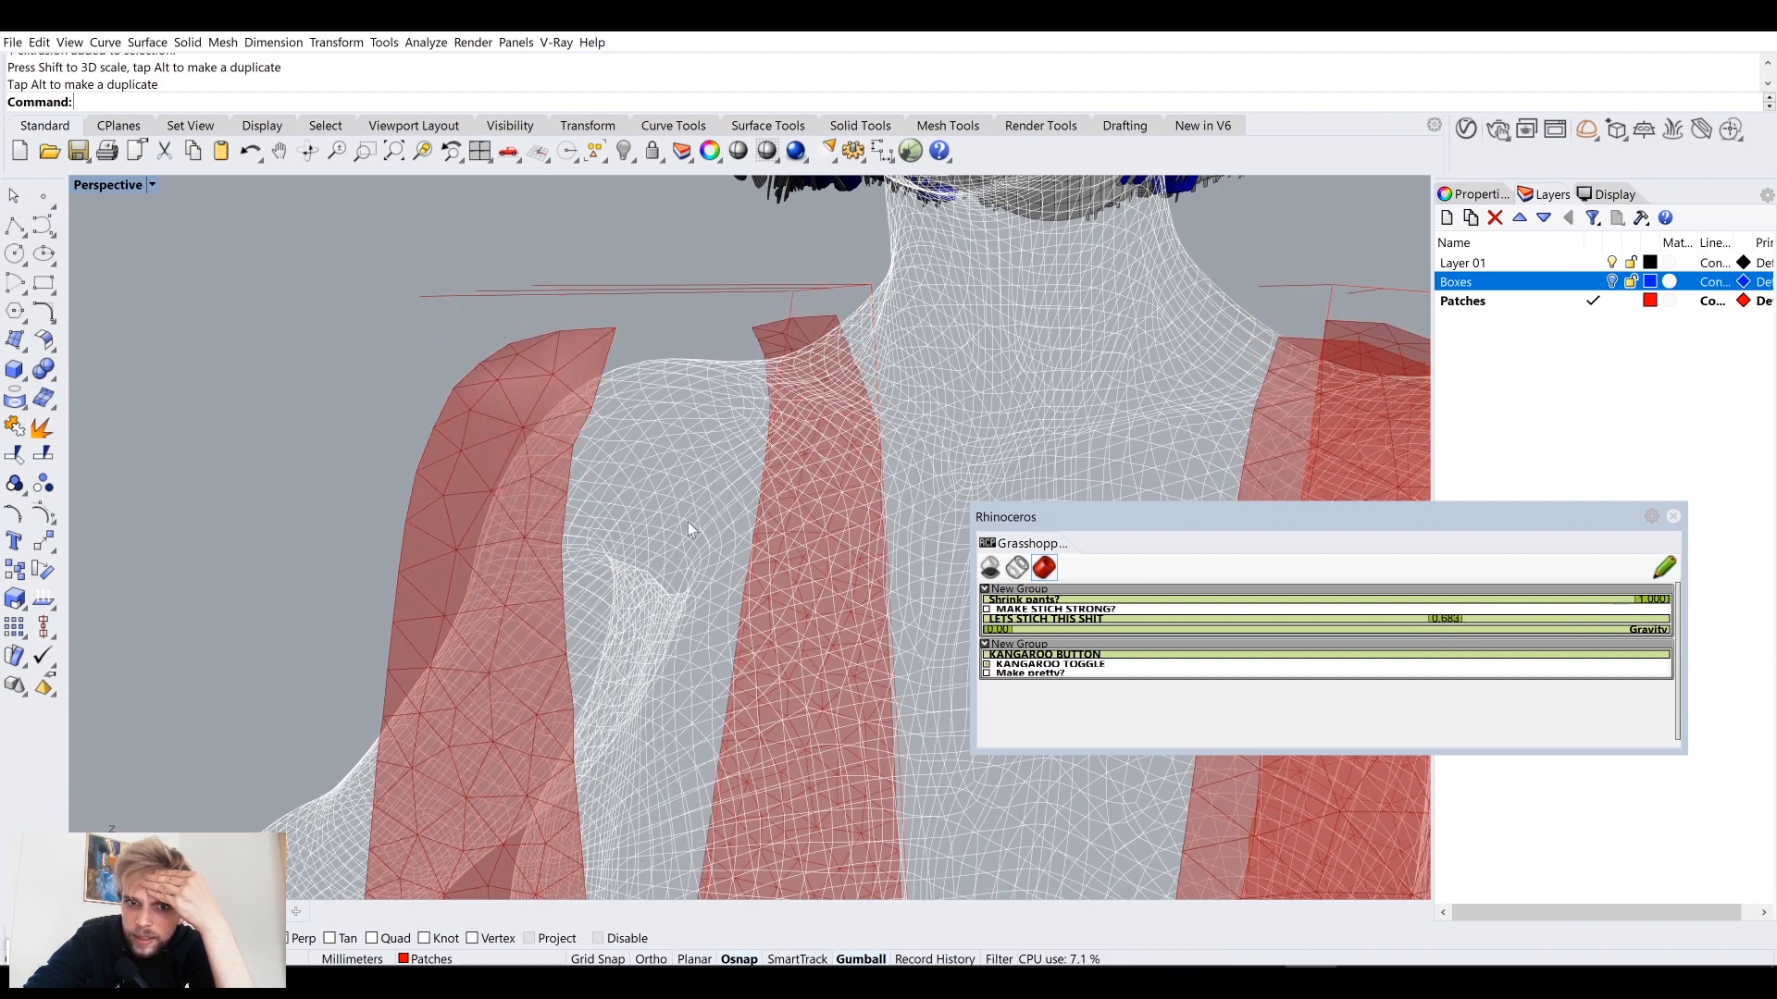
scroll(686, 522, down, 3)
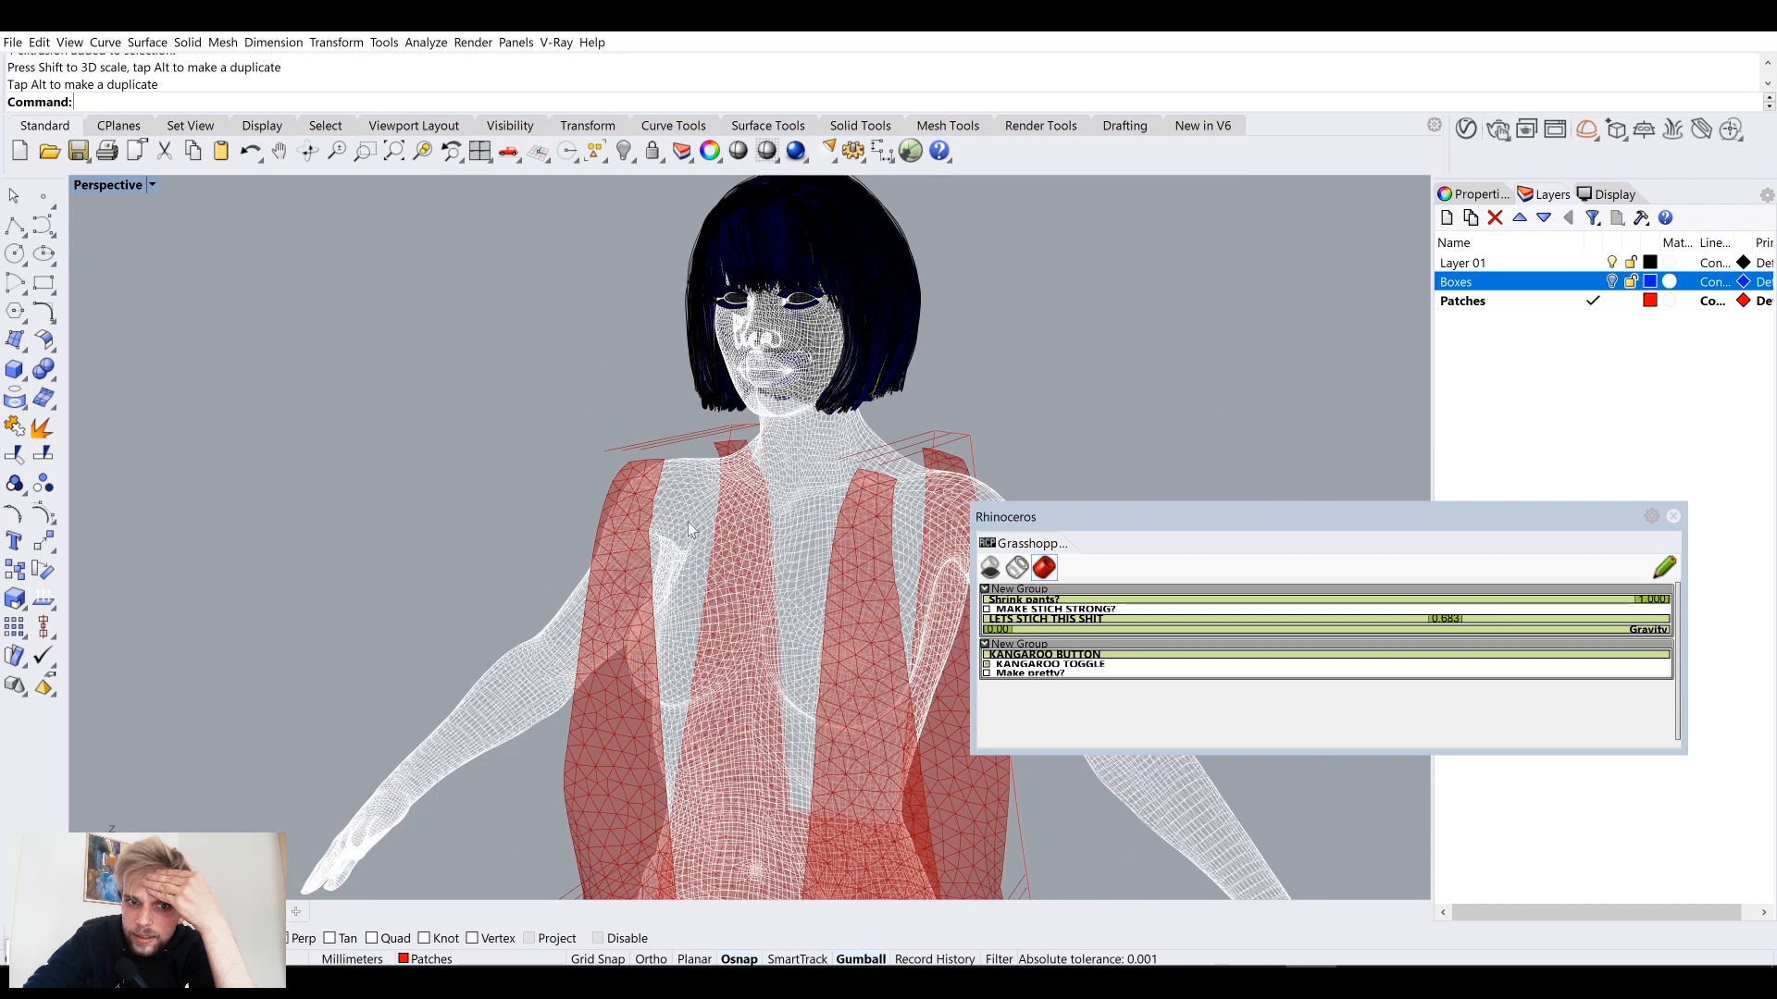
scroll(686, 522, down, 3)
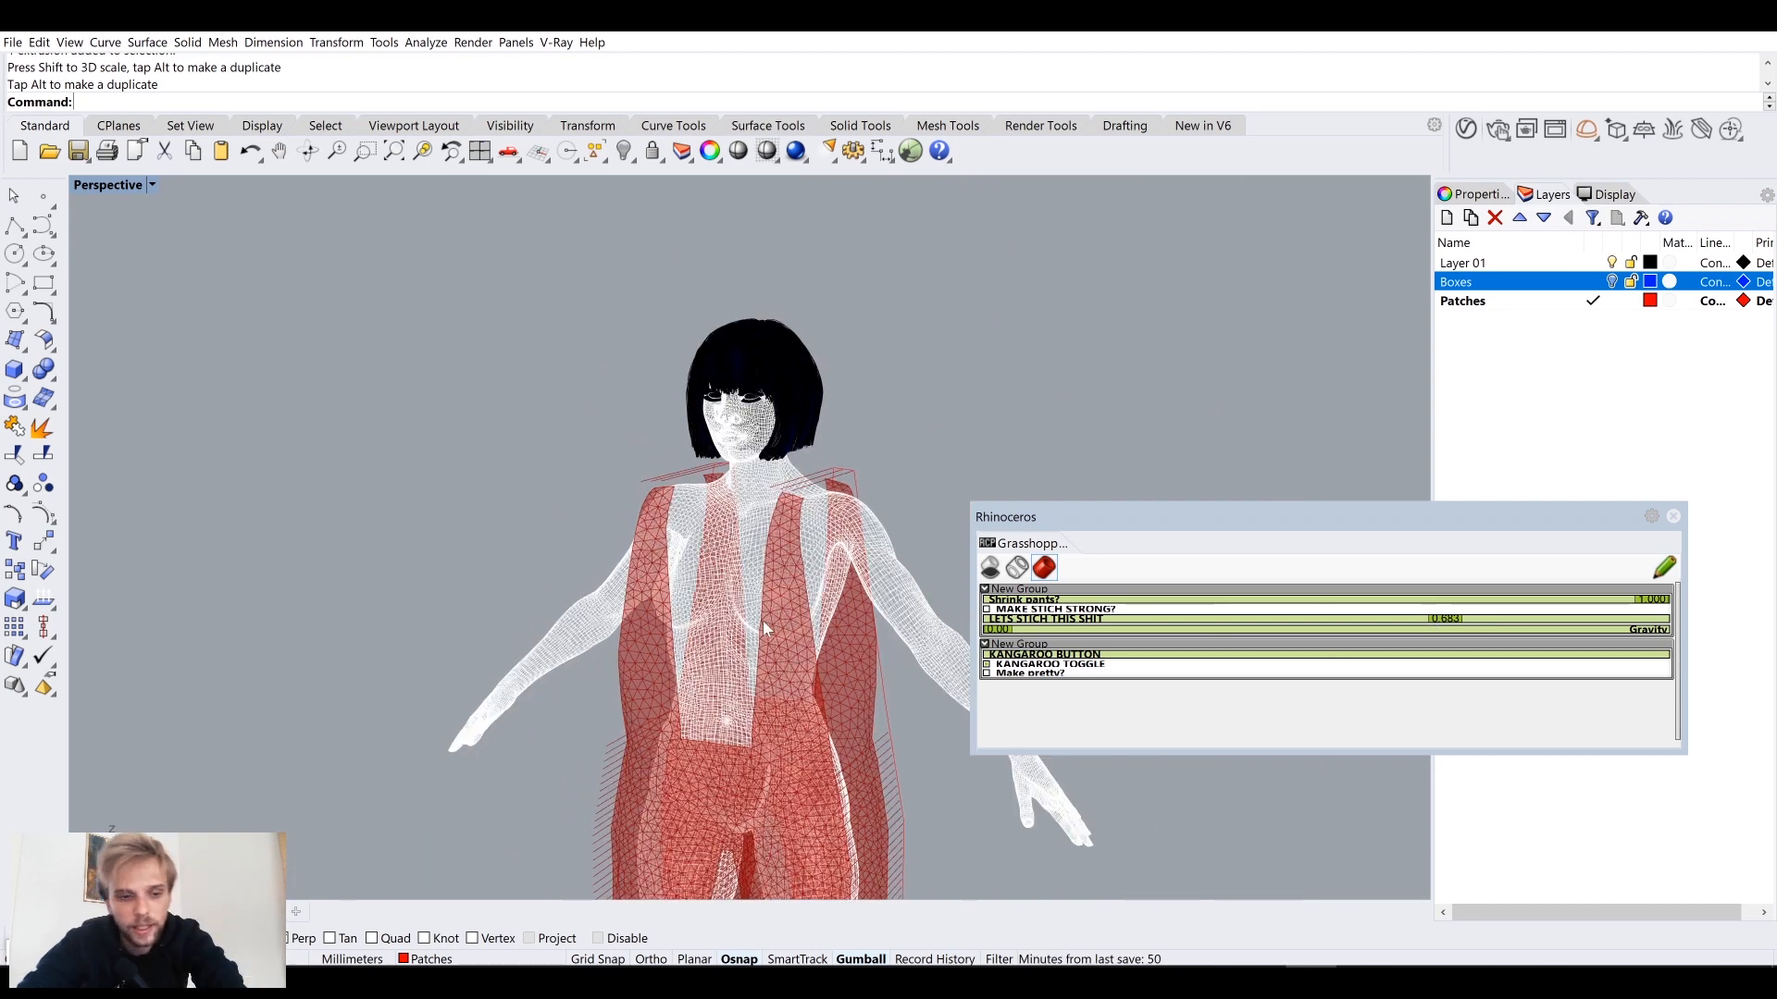
Step: Lower the LETS STICH THIS SHIT slider to 0.000 to pull the garment's seams together around the body
shift+right_drag(896, 611, 738, 464)
scroll(699, 353, down, 3)
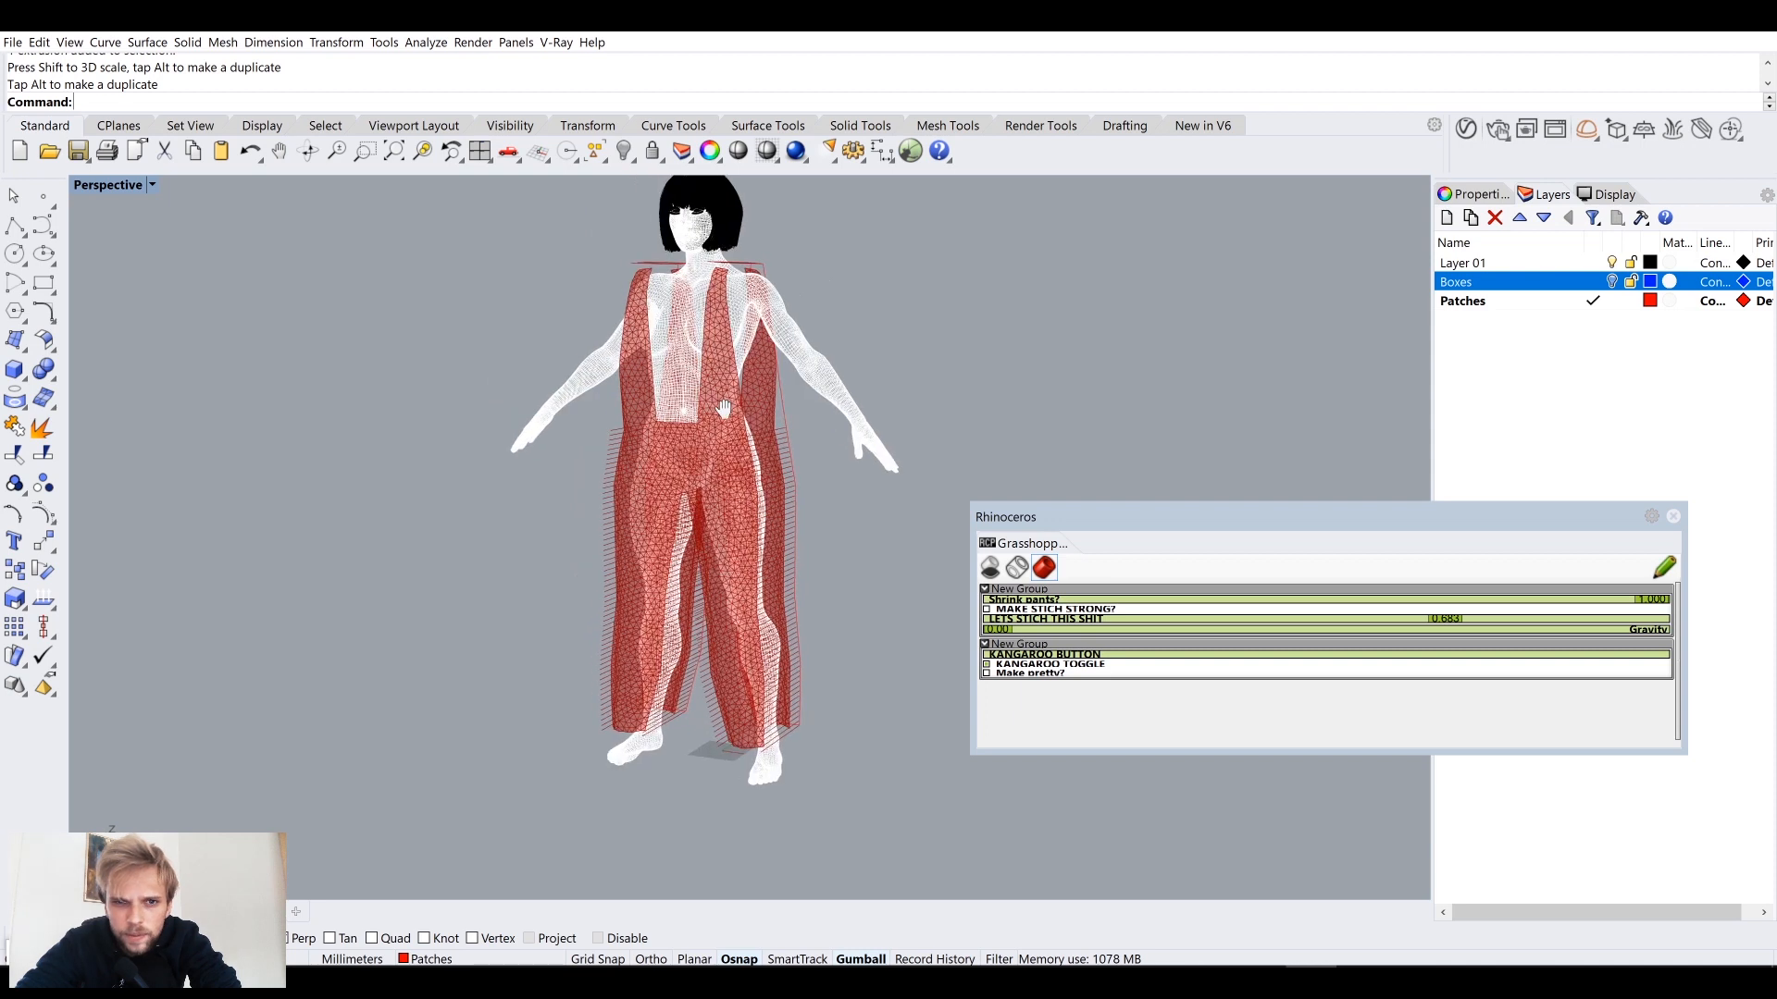
drag(1440, 628, 975, 686)
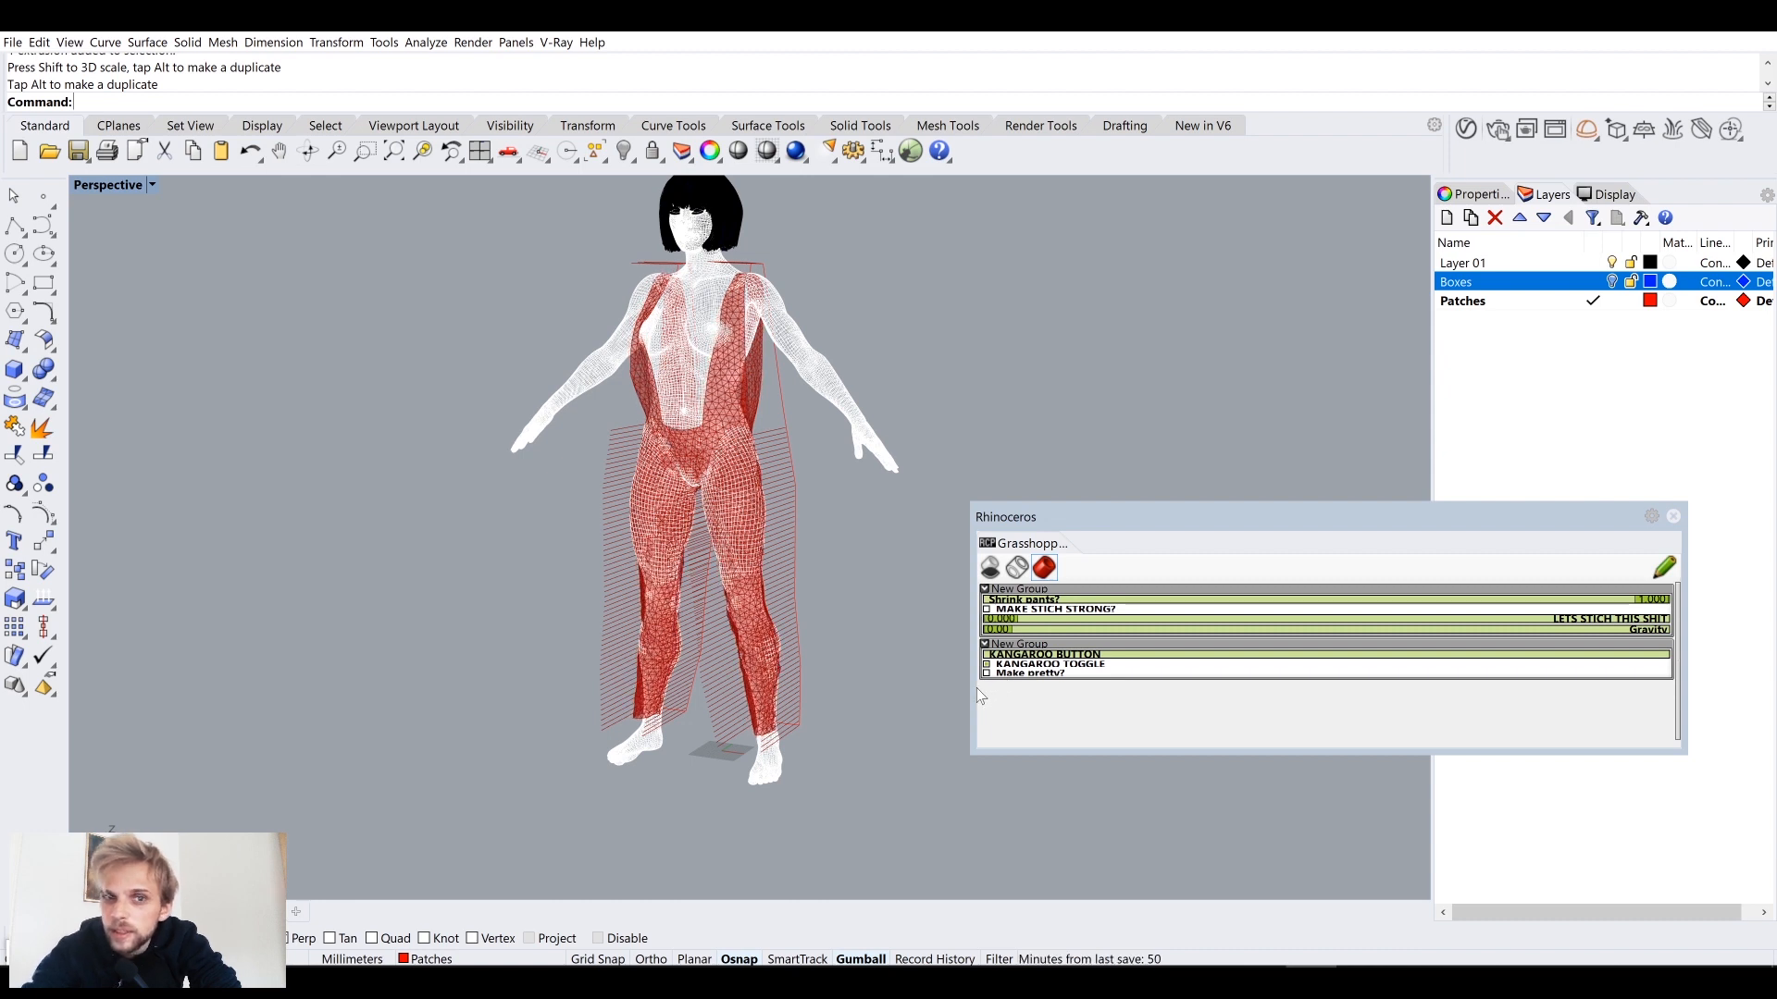
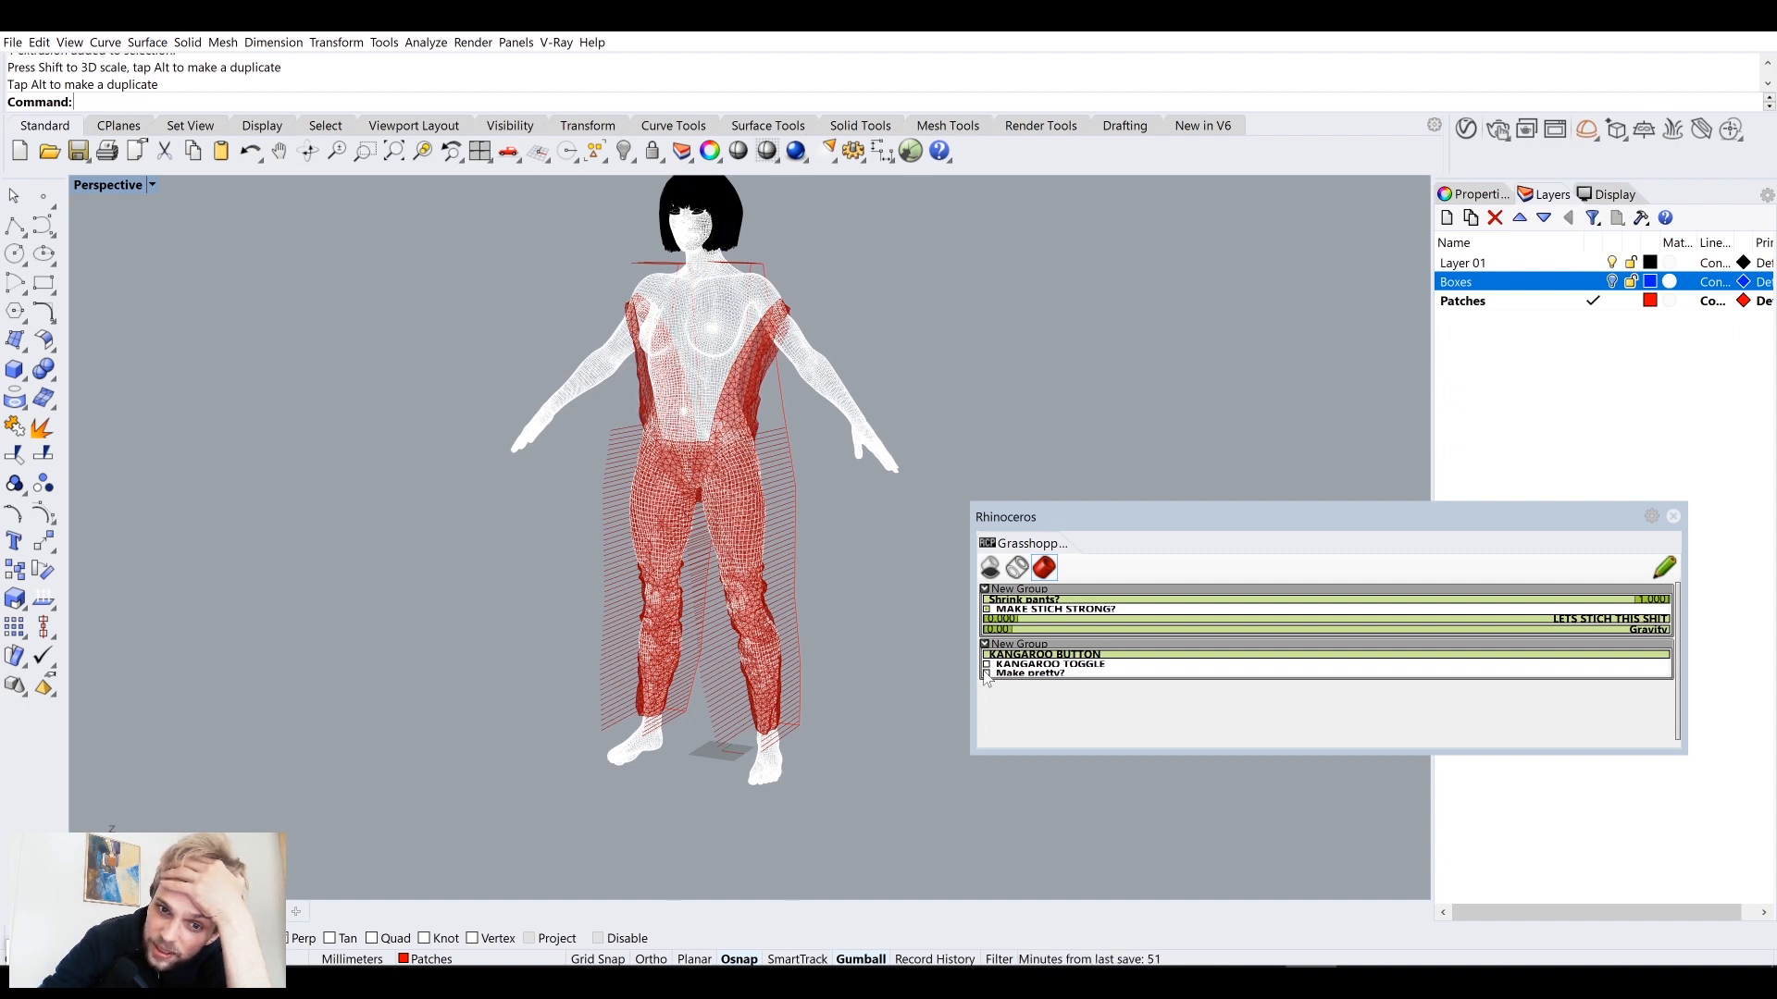
Step: Turn on Make pretty? and examine the smoothed garment's straps, neckline and fit on the torso
click(986, 674)
scroll(731, 569, up, 5)
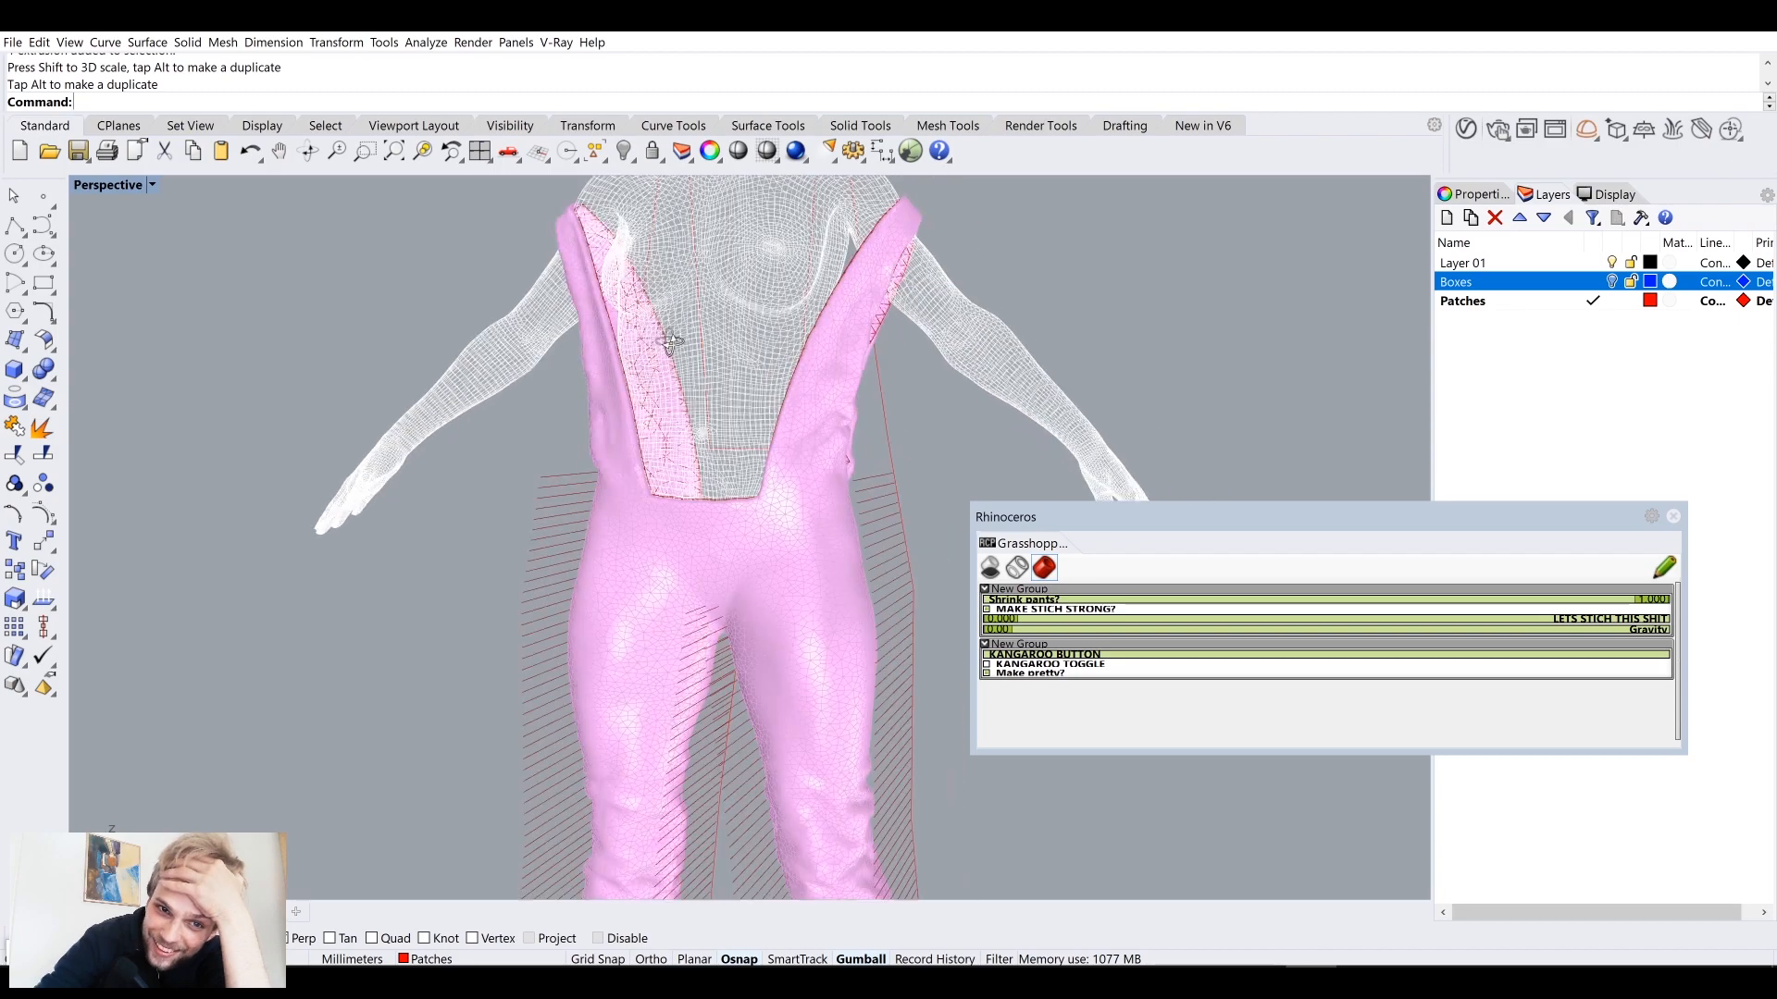
right_drag(669, 342, 655, 463)
scroll(783, 315, up, 4)
scroll(640, 459, up, 3)
scroll(640, 459, down, 5)
scroll(631, 536, down, 7)
scroll(670, 408, up, 2)
scroll(699, 573, down, 3)
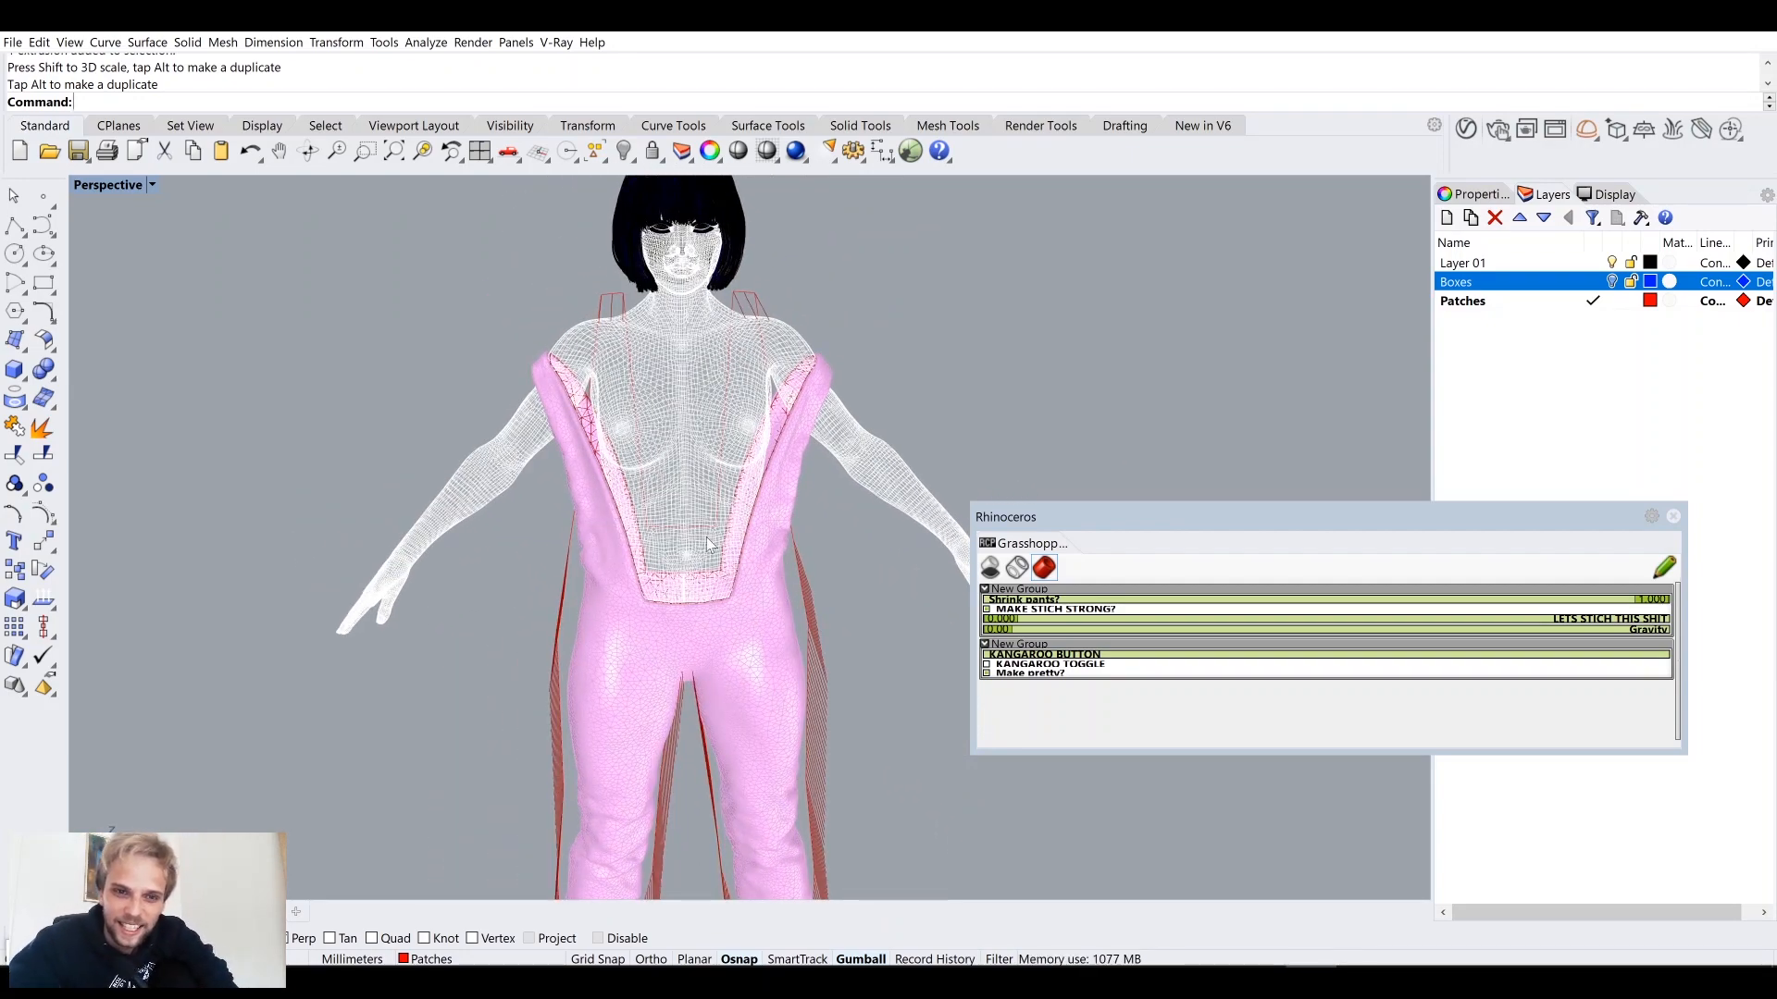
right_drag(707, 536, 679, 528)
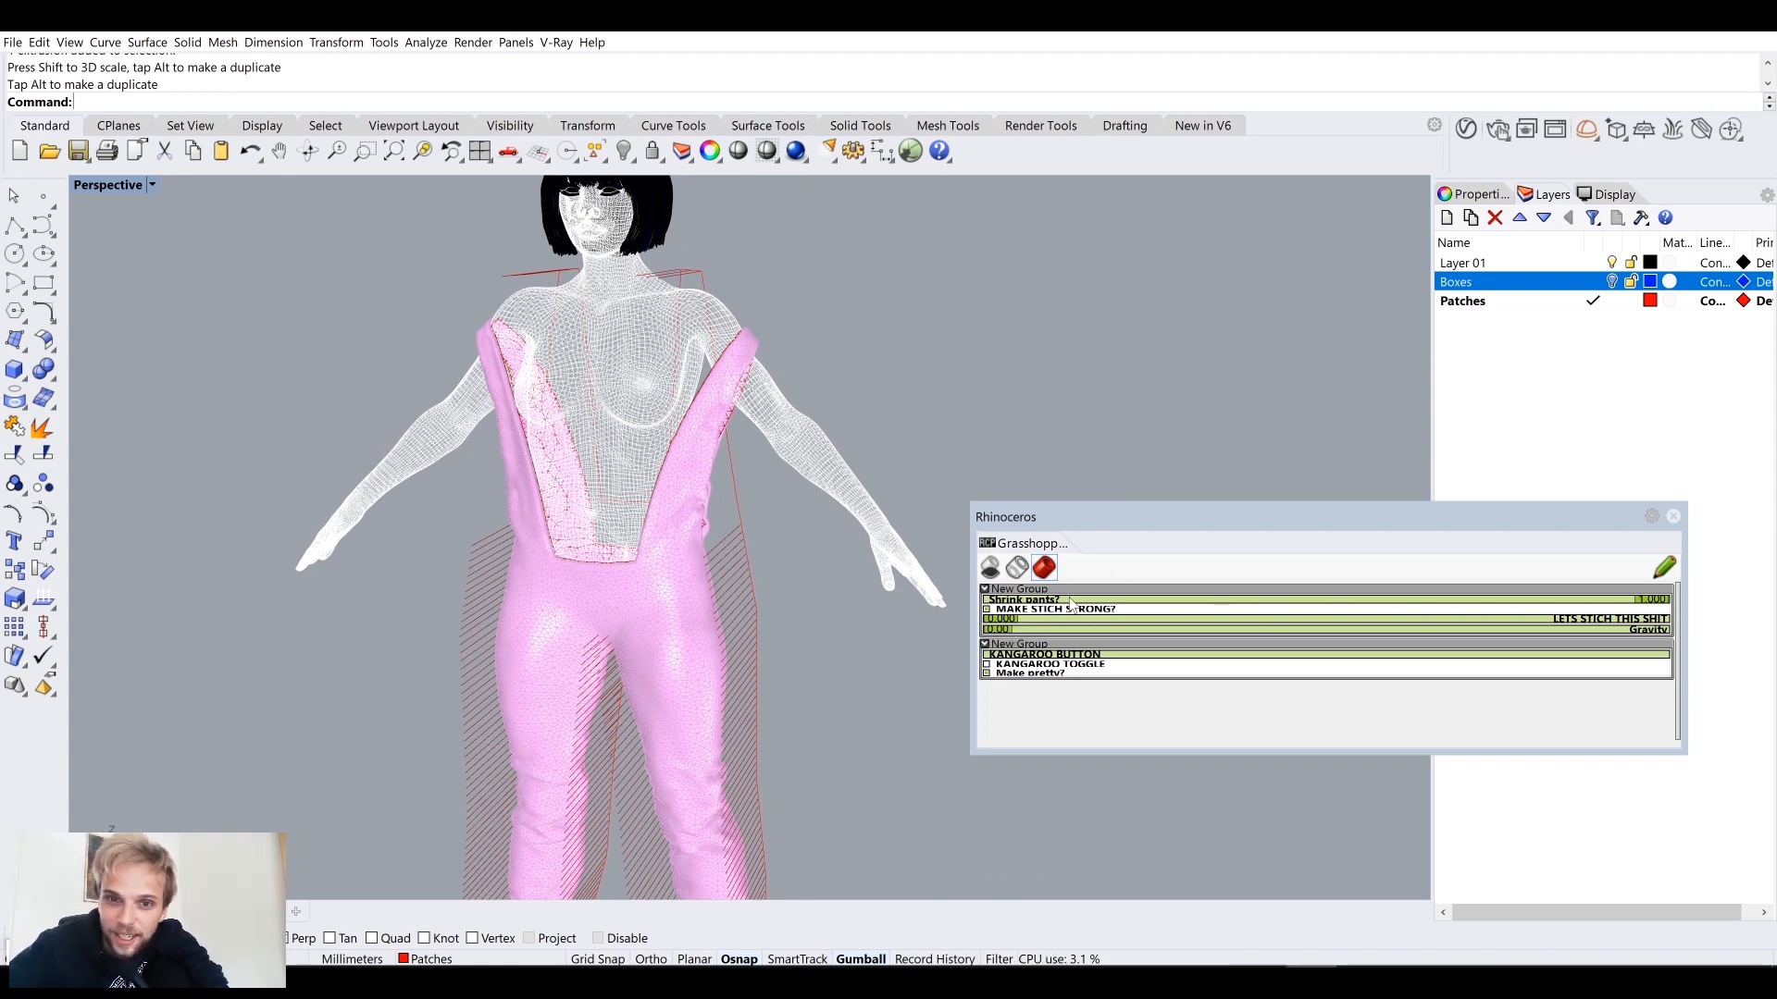
Step: Reset the simulation with KANGAROO BUTTON, review the whole definition in Grasshopper and return to Rhino
click(1046, 657)
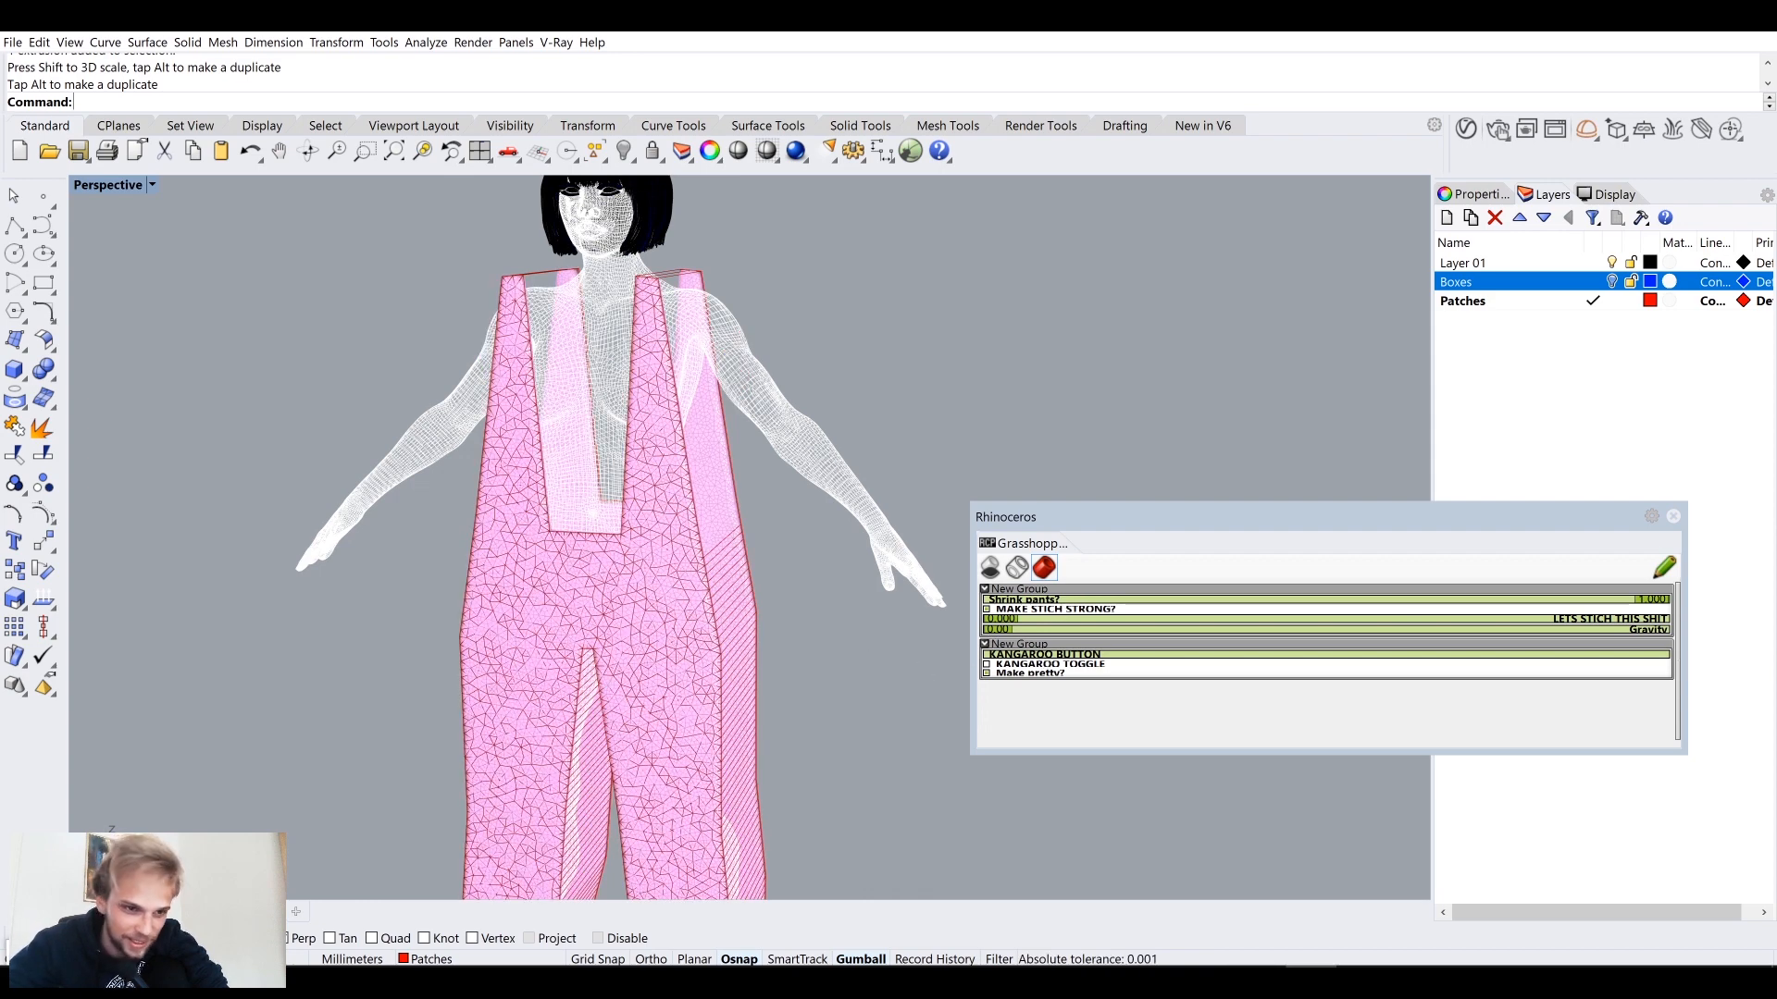
key(alt+Tab)
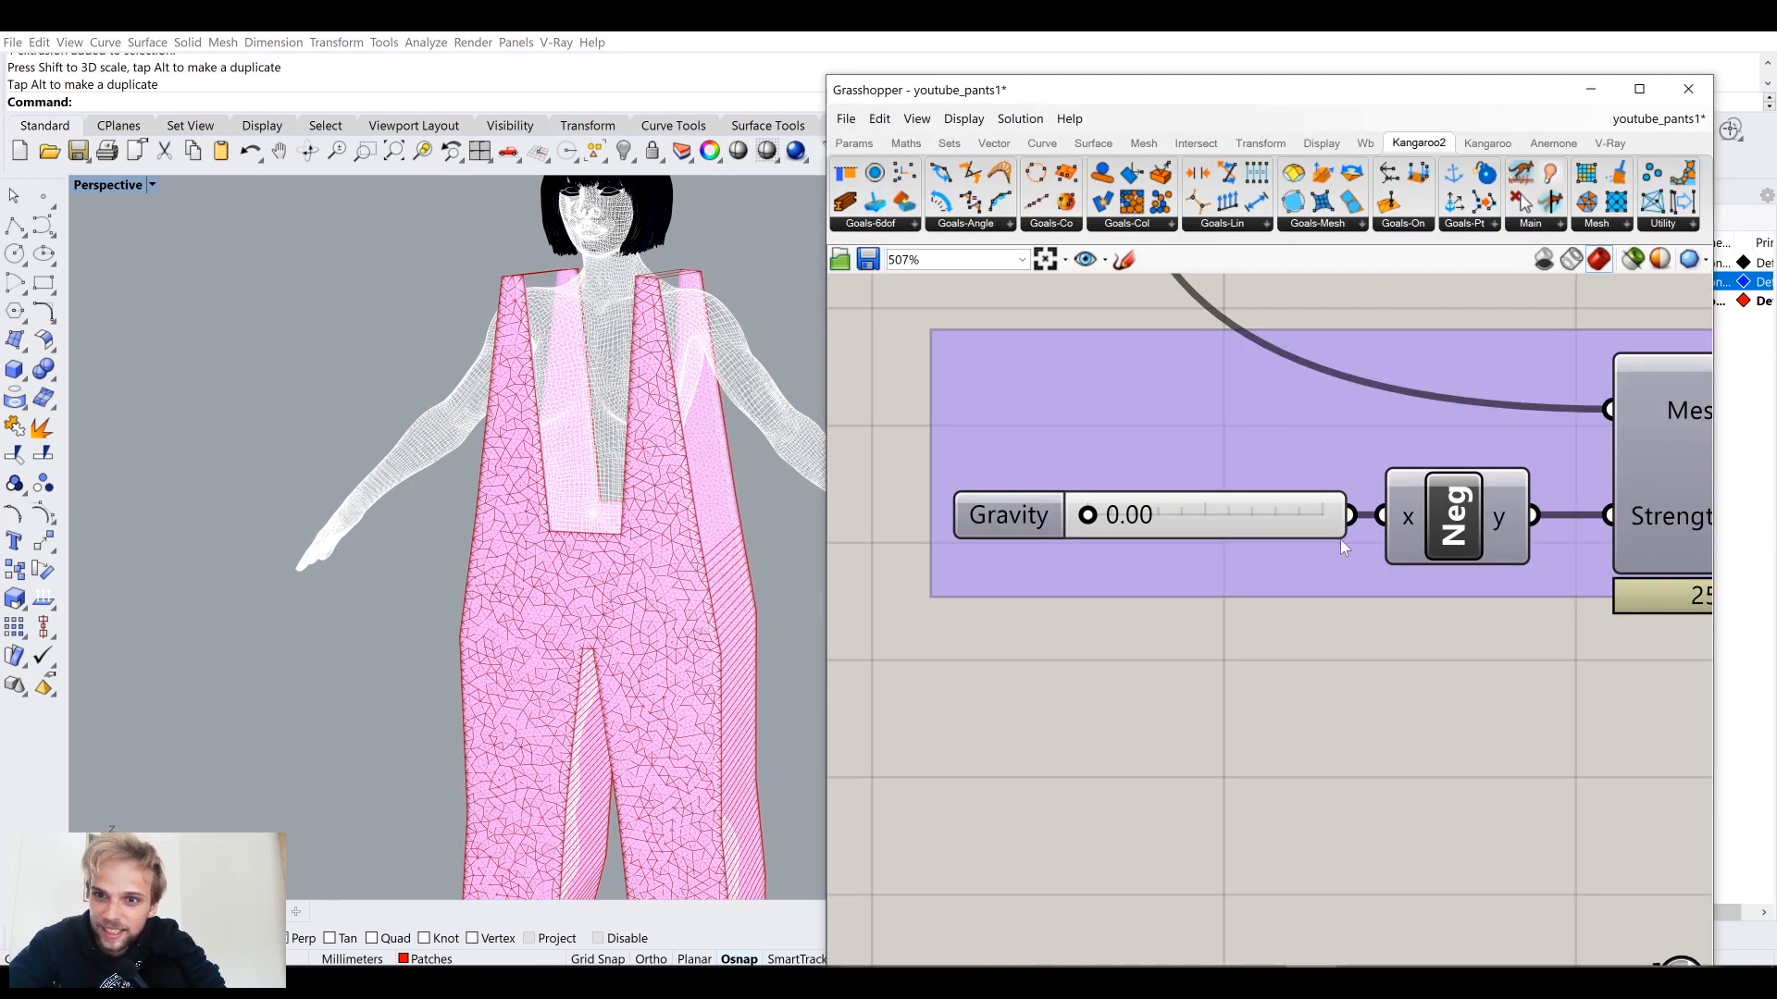
scroll(1344, 548, down, 10)
right_drag(853, 395, 1026, 532)
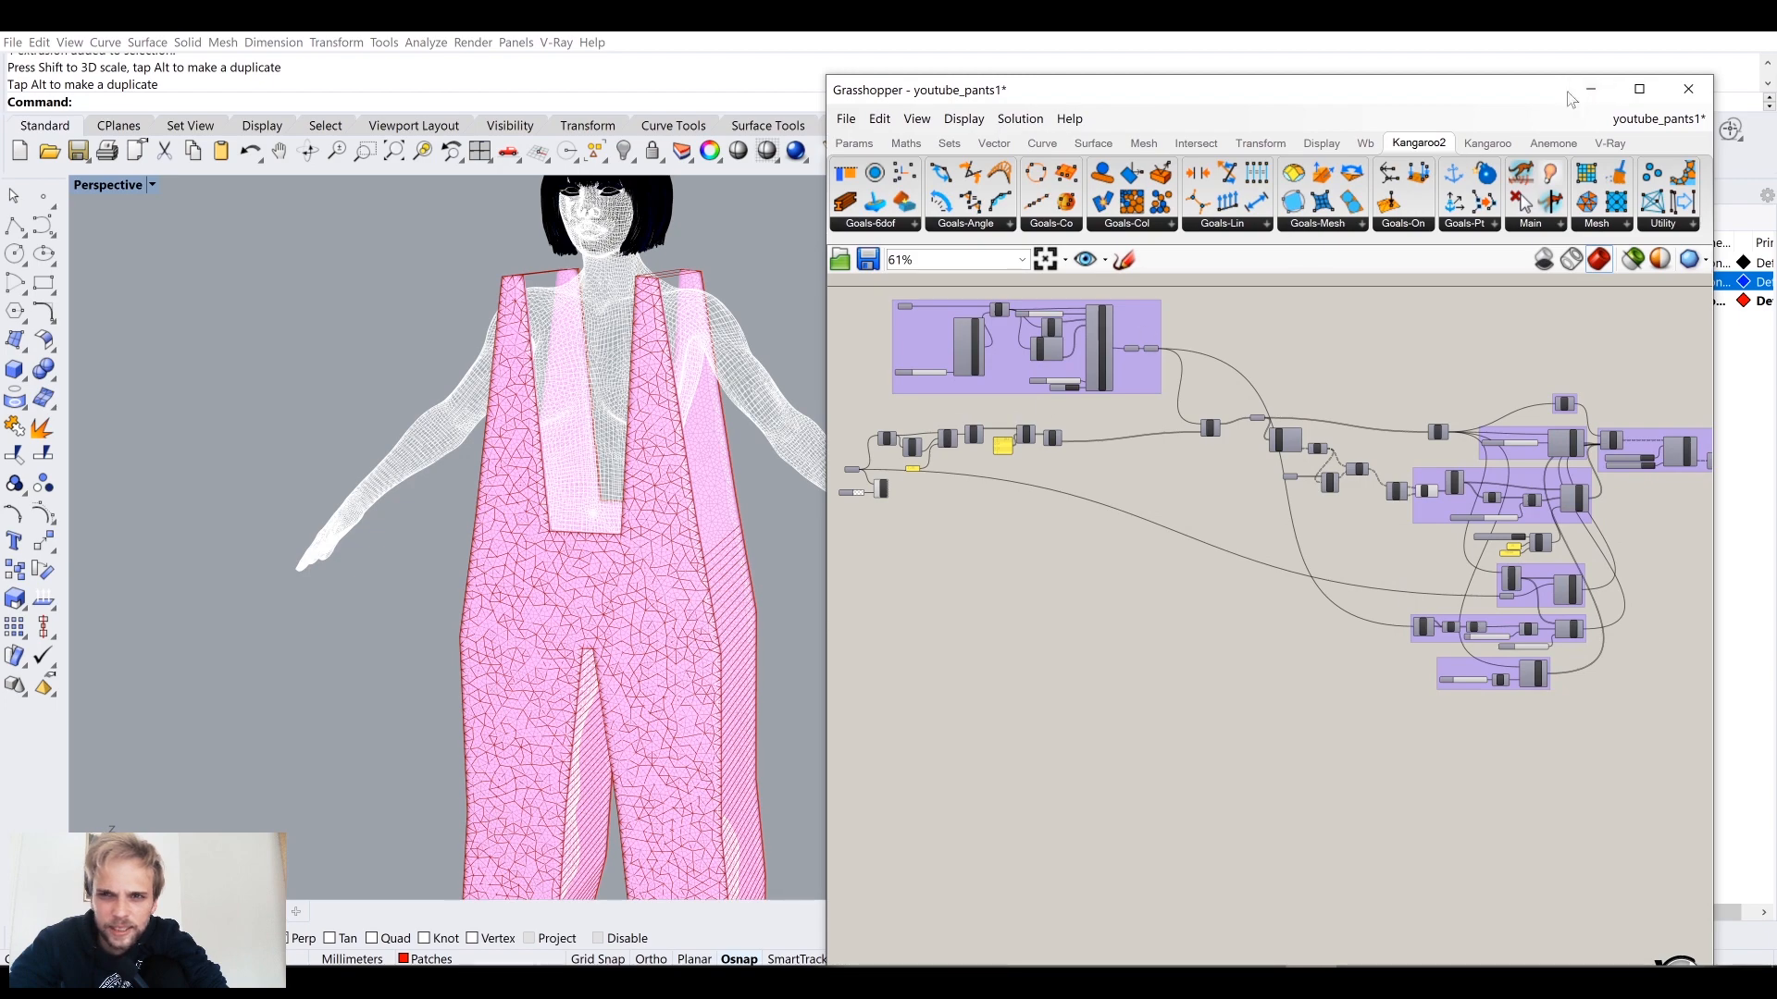
scroll(1002, 376, up, 1)
click(1605, 97)
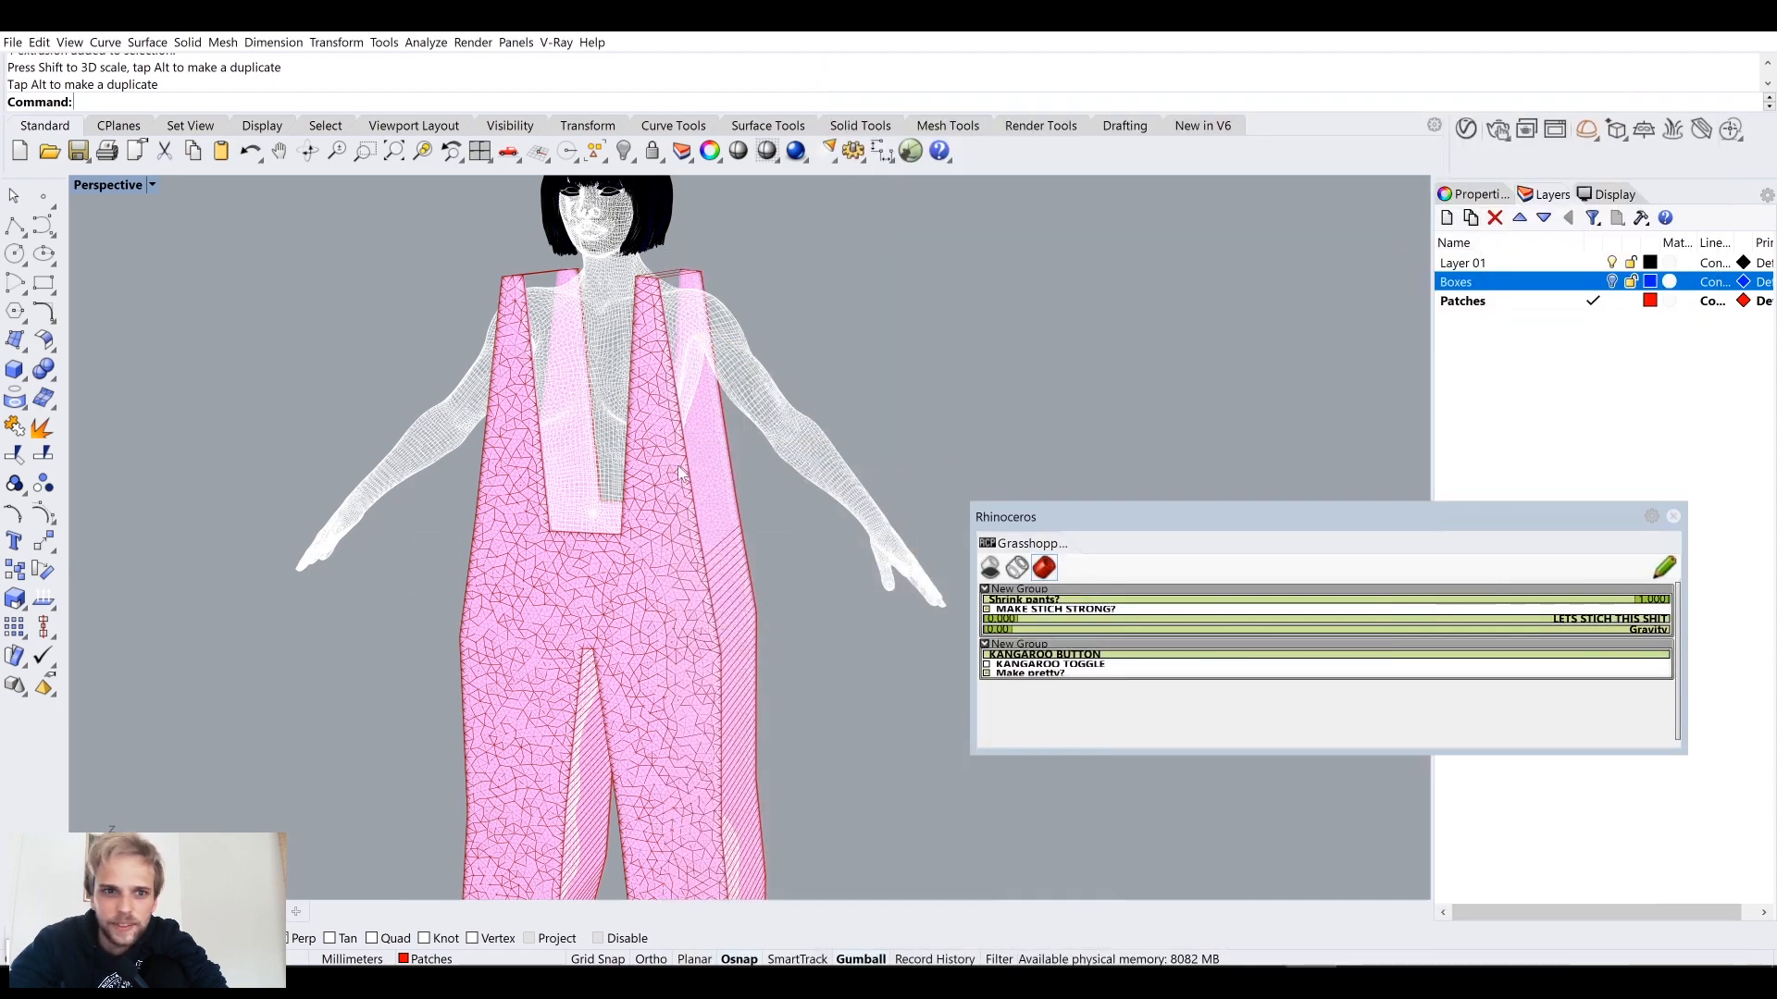
Step: Inspect the garment's neckline up close and select the front panel's outline curve
scroll(742, 489, up, 3)
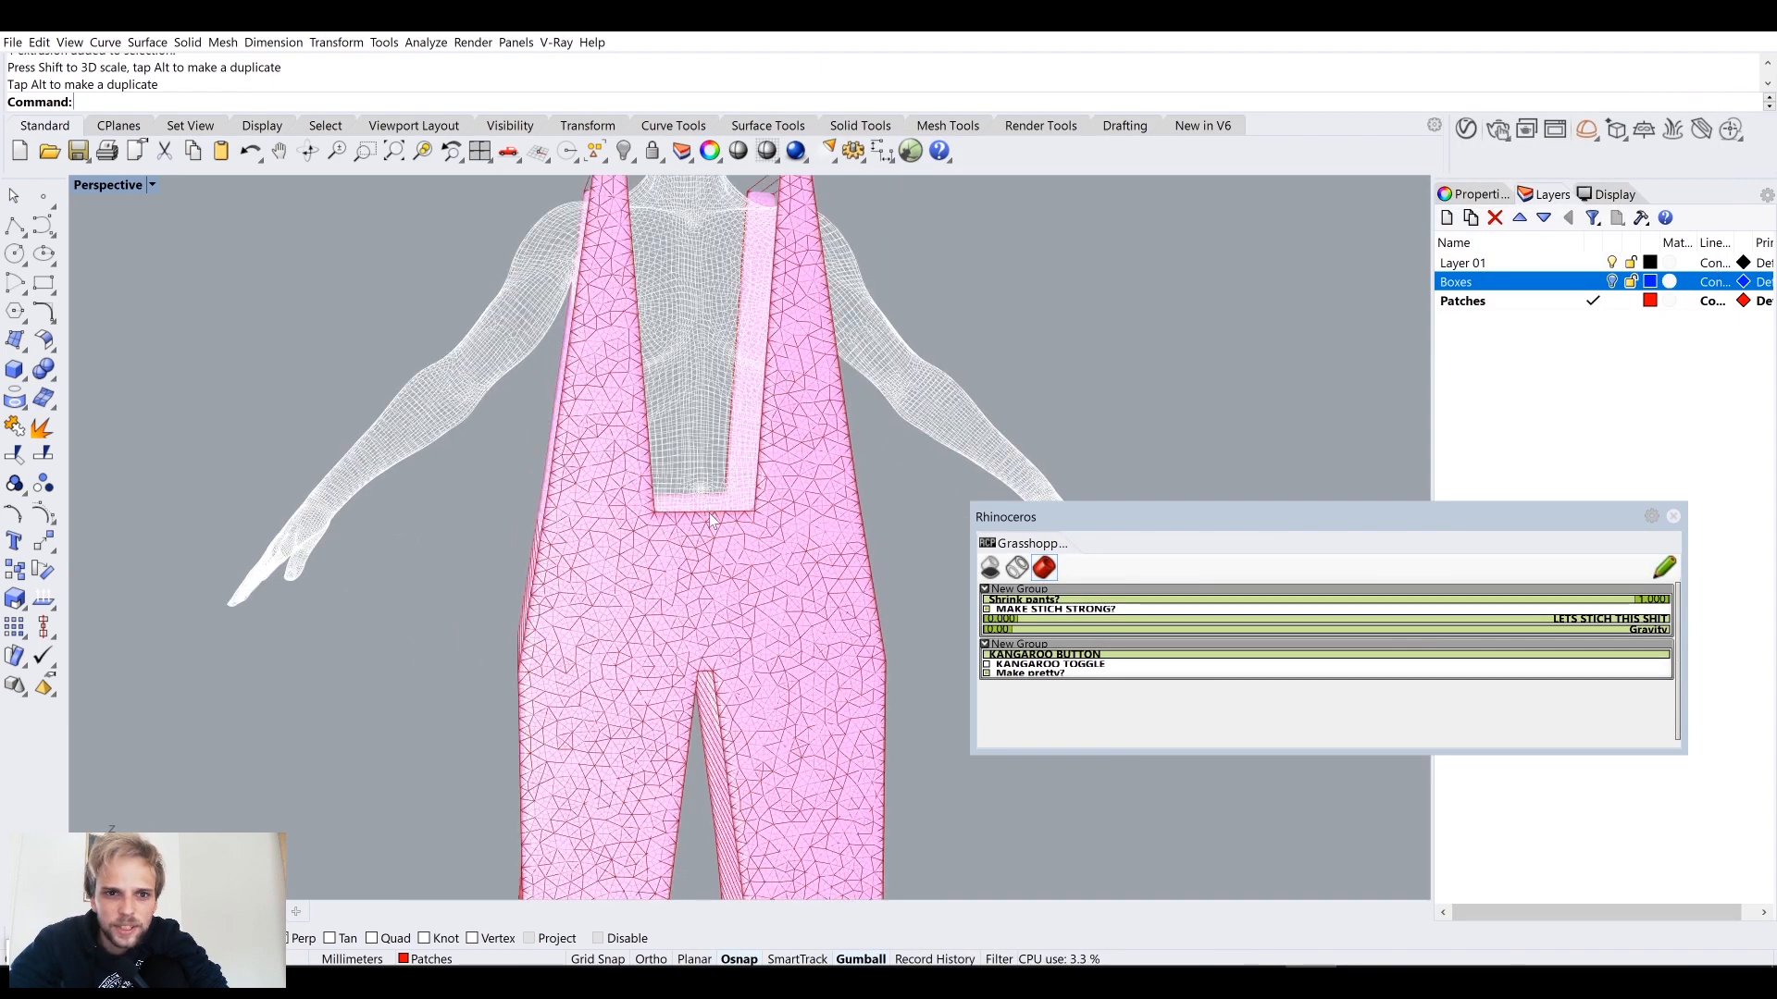
scroll(712, 523, up, 5)
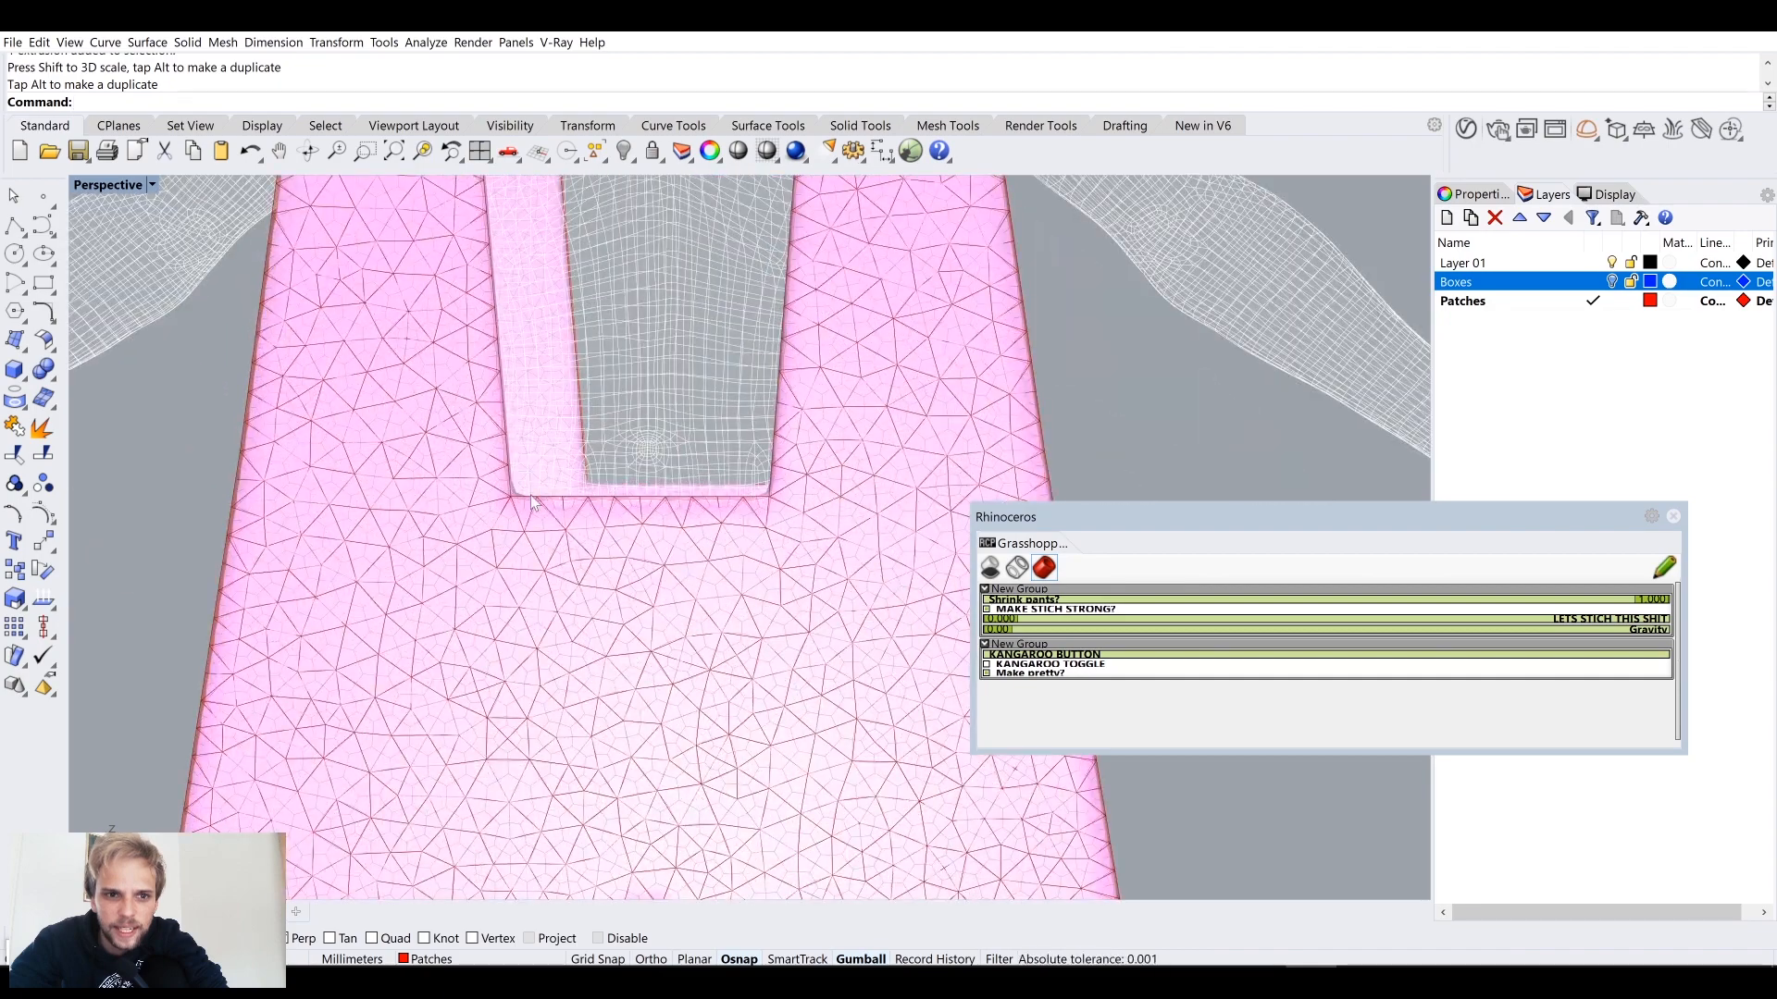
scroll(699, 483, down, 5)
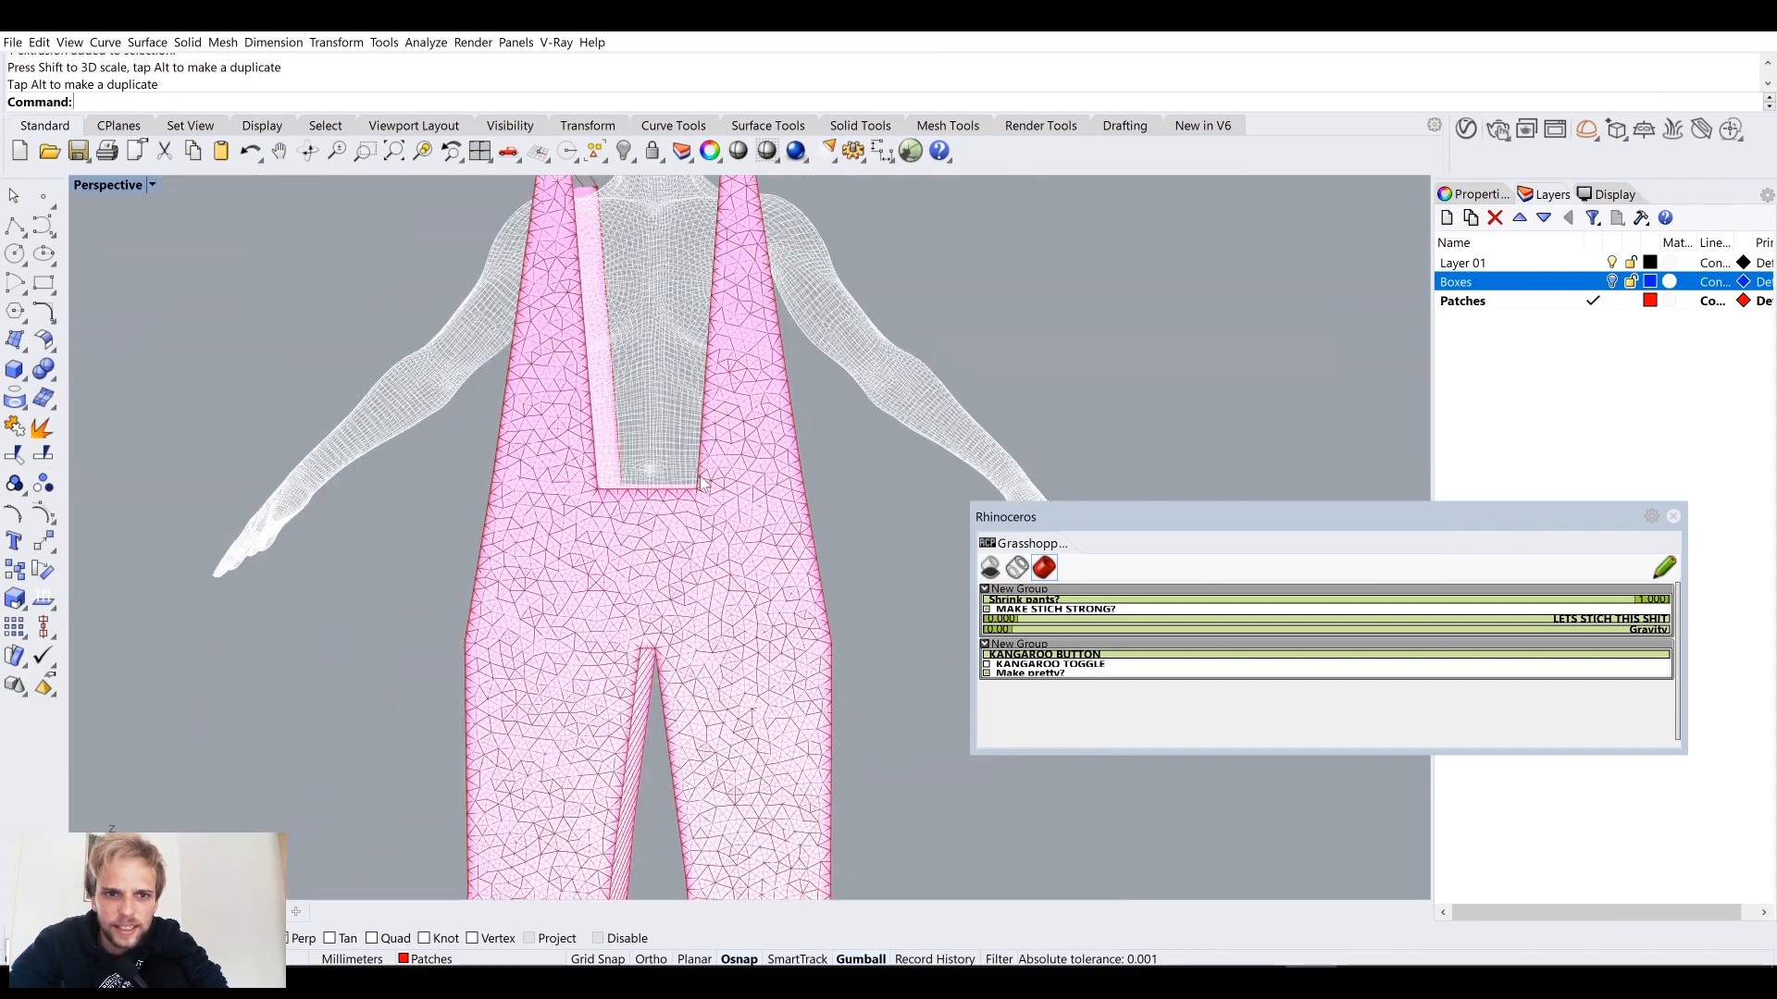
scroll(702, 482, down, 2)
scroll(748, 401, up, 5)
click(748, 404)
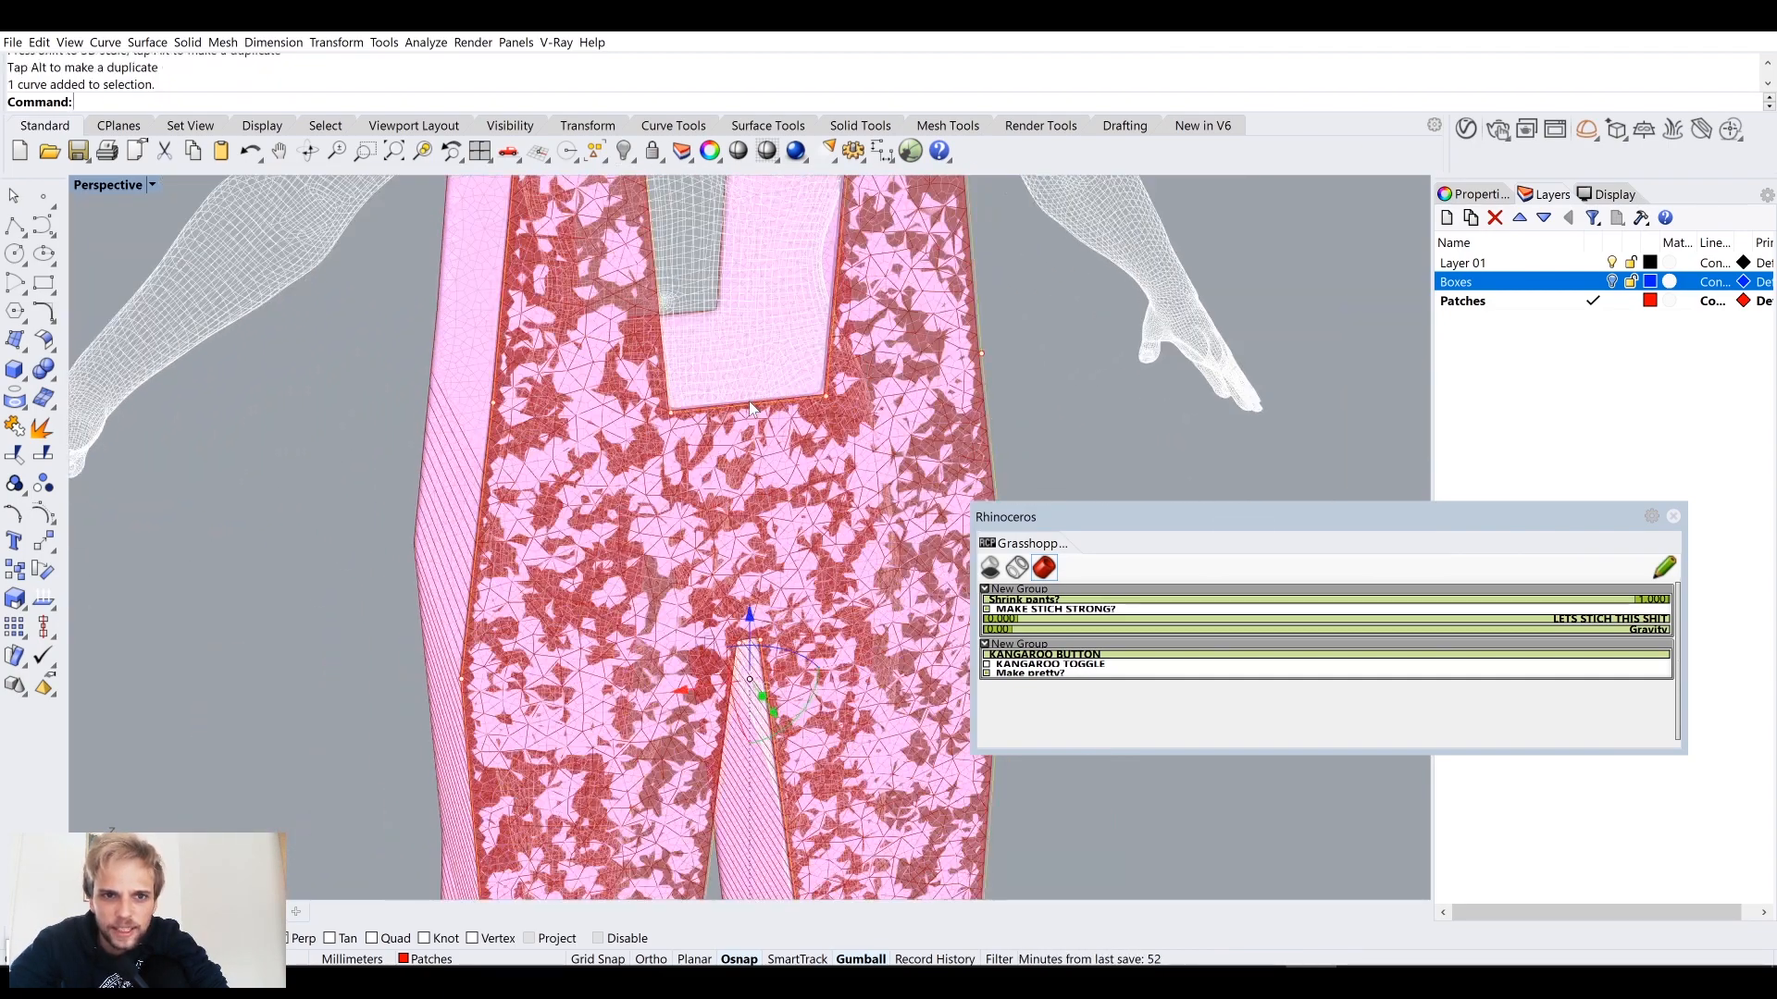
right_drag(749, 402, 681, 553)
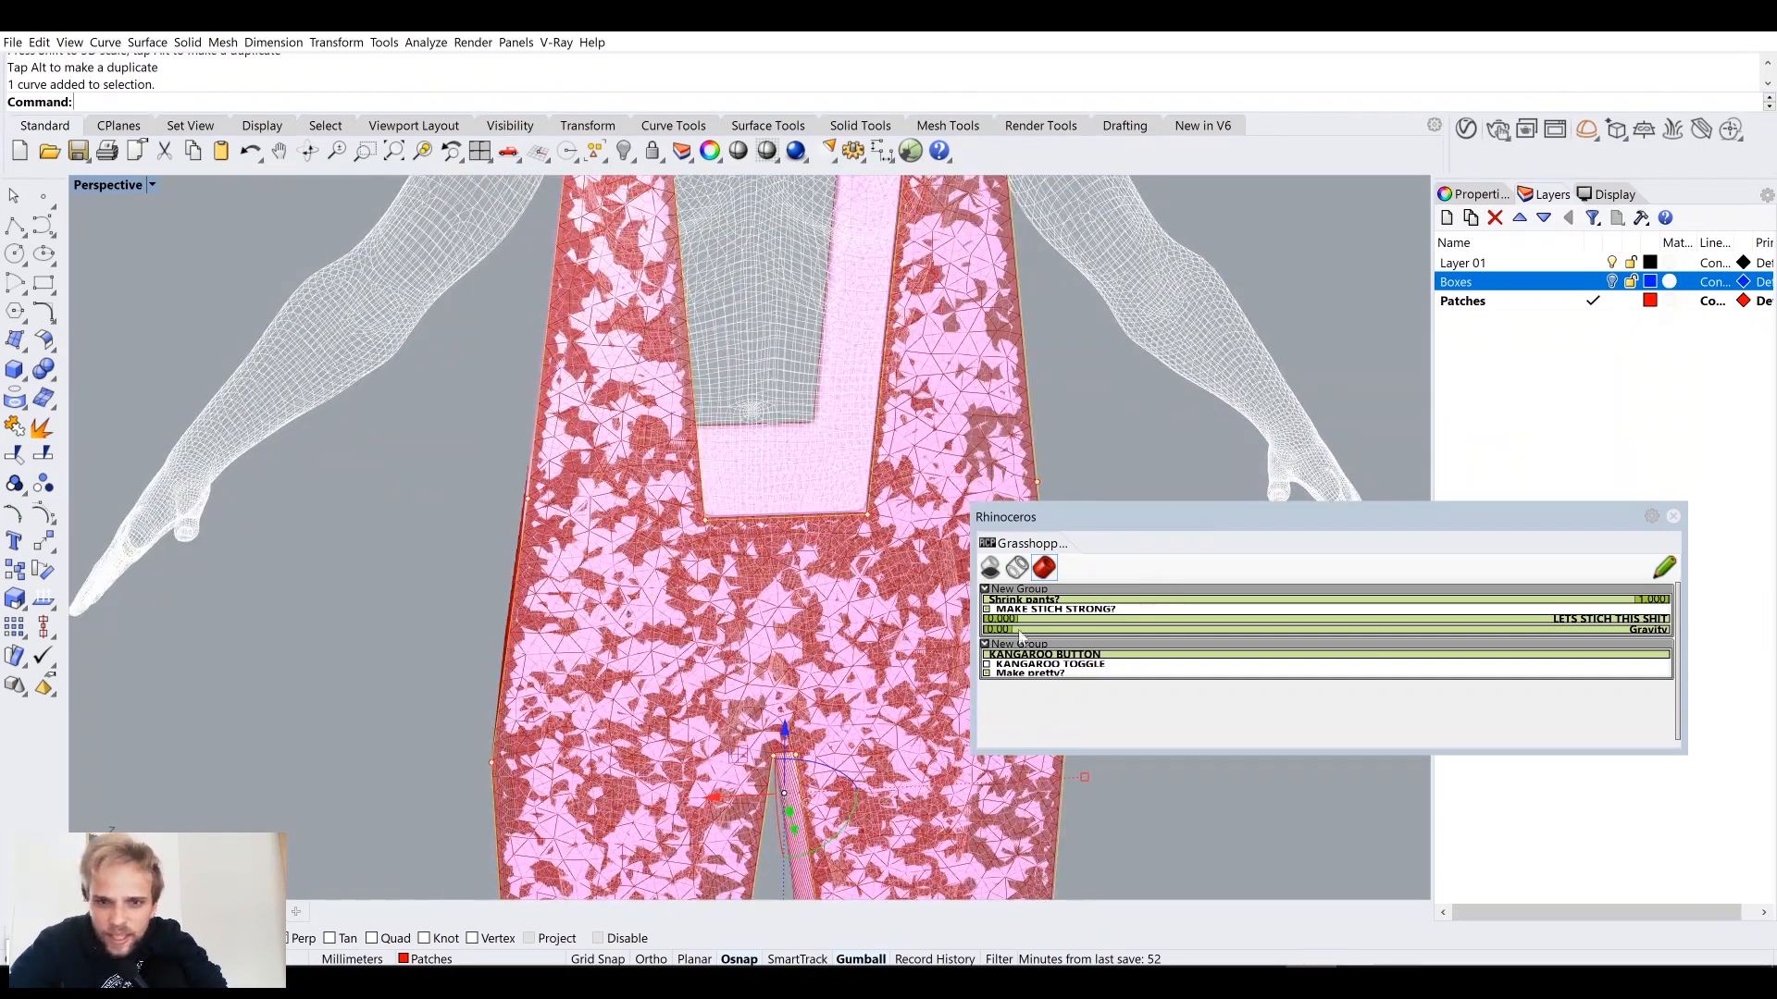
Step: Turn off Make pretty?, move the remote control window lower, and set the LETS STICH THIS SHIT slider to 1.000
click(986, 674)
drag(1090, 525, 1127, 645)
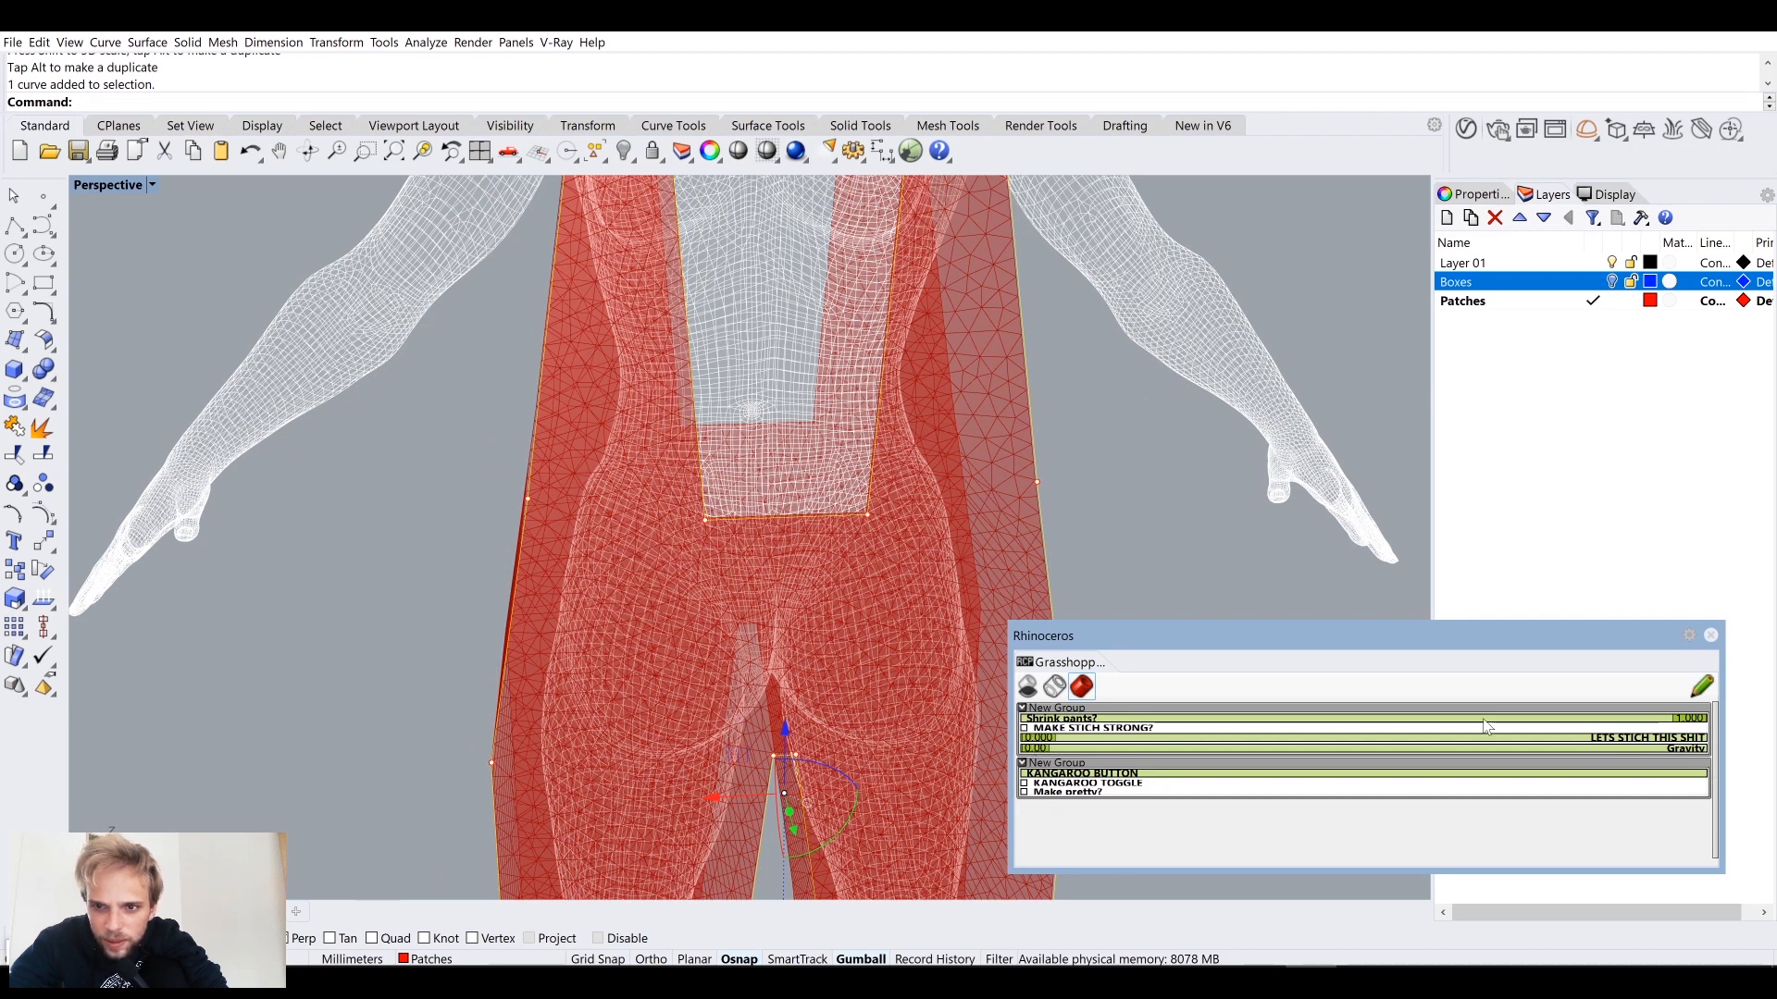
drag(1487, 737, 1719, 738)
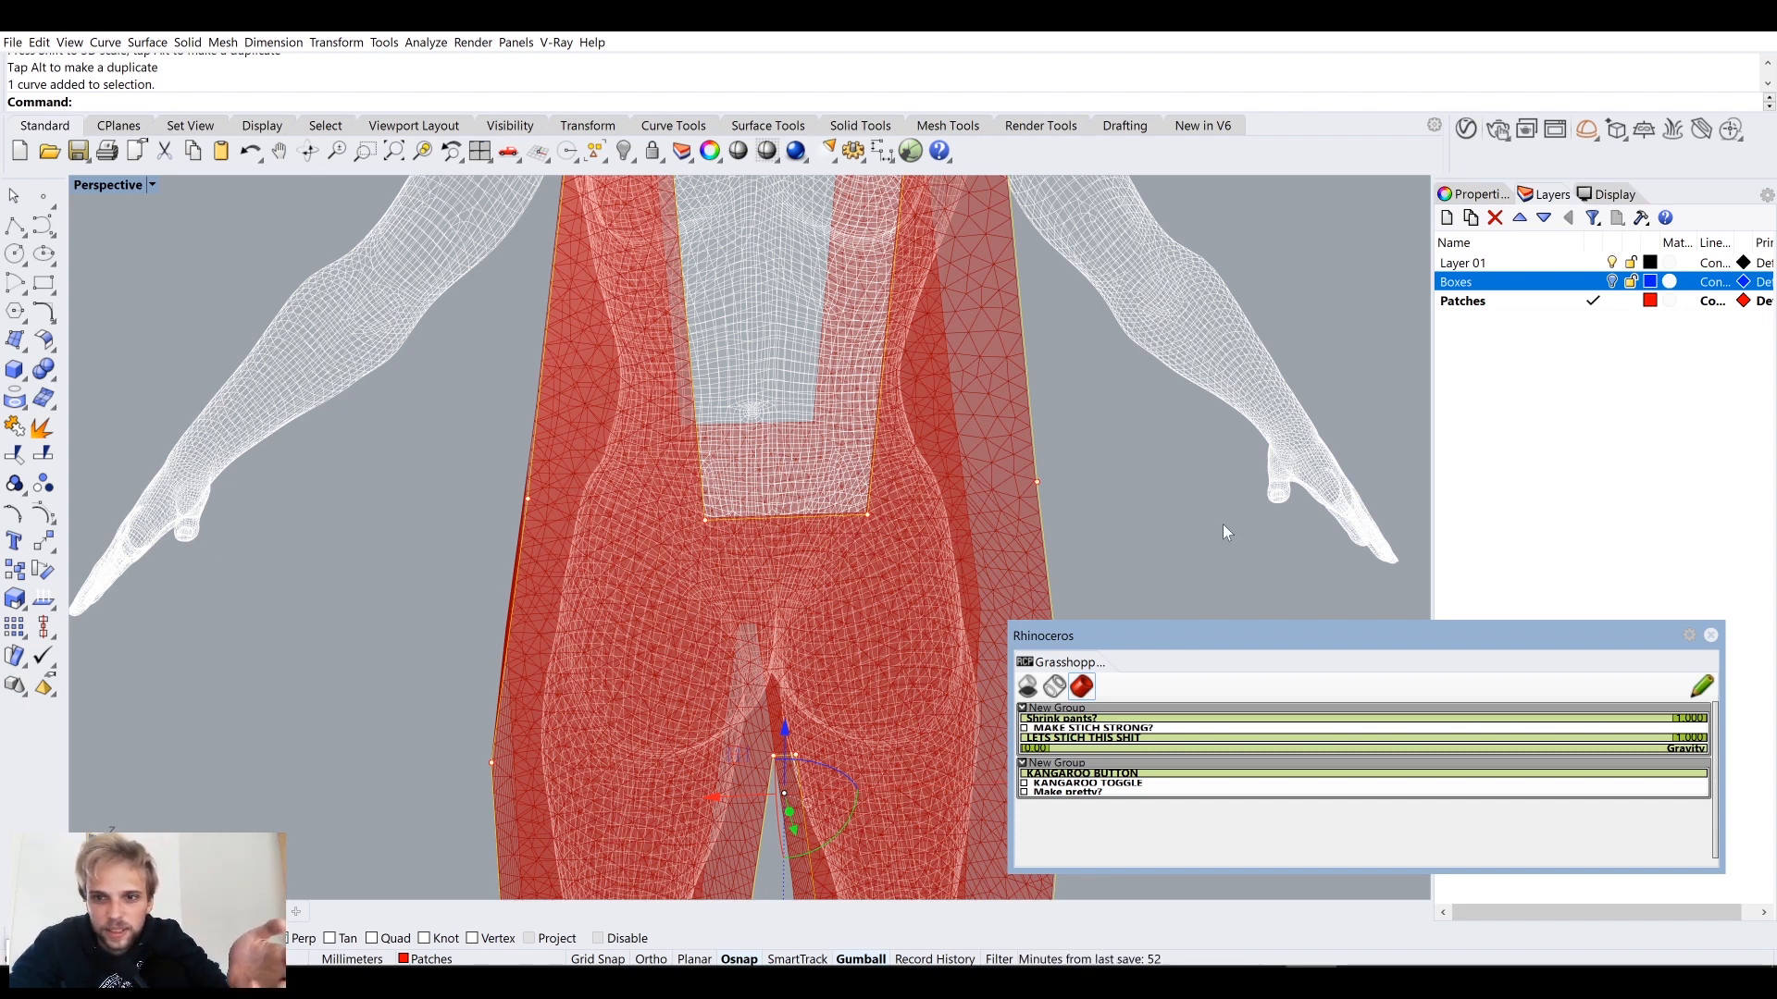
Step: Raise the two lower neckline points of the front panel's outline to the upper chest and clear the selection
drag(1221, 644, 1237, 707)
right_drag(1089, 508, 742, 397)
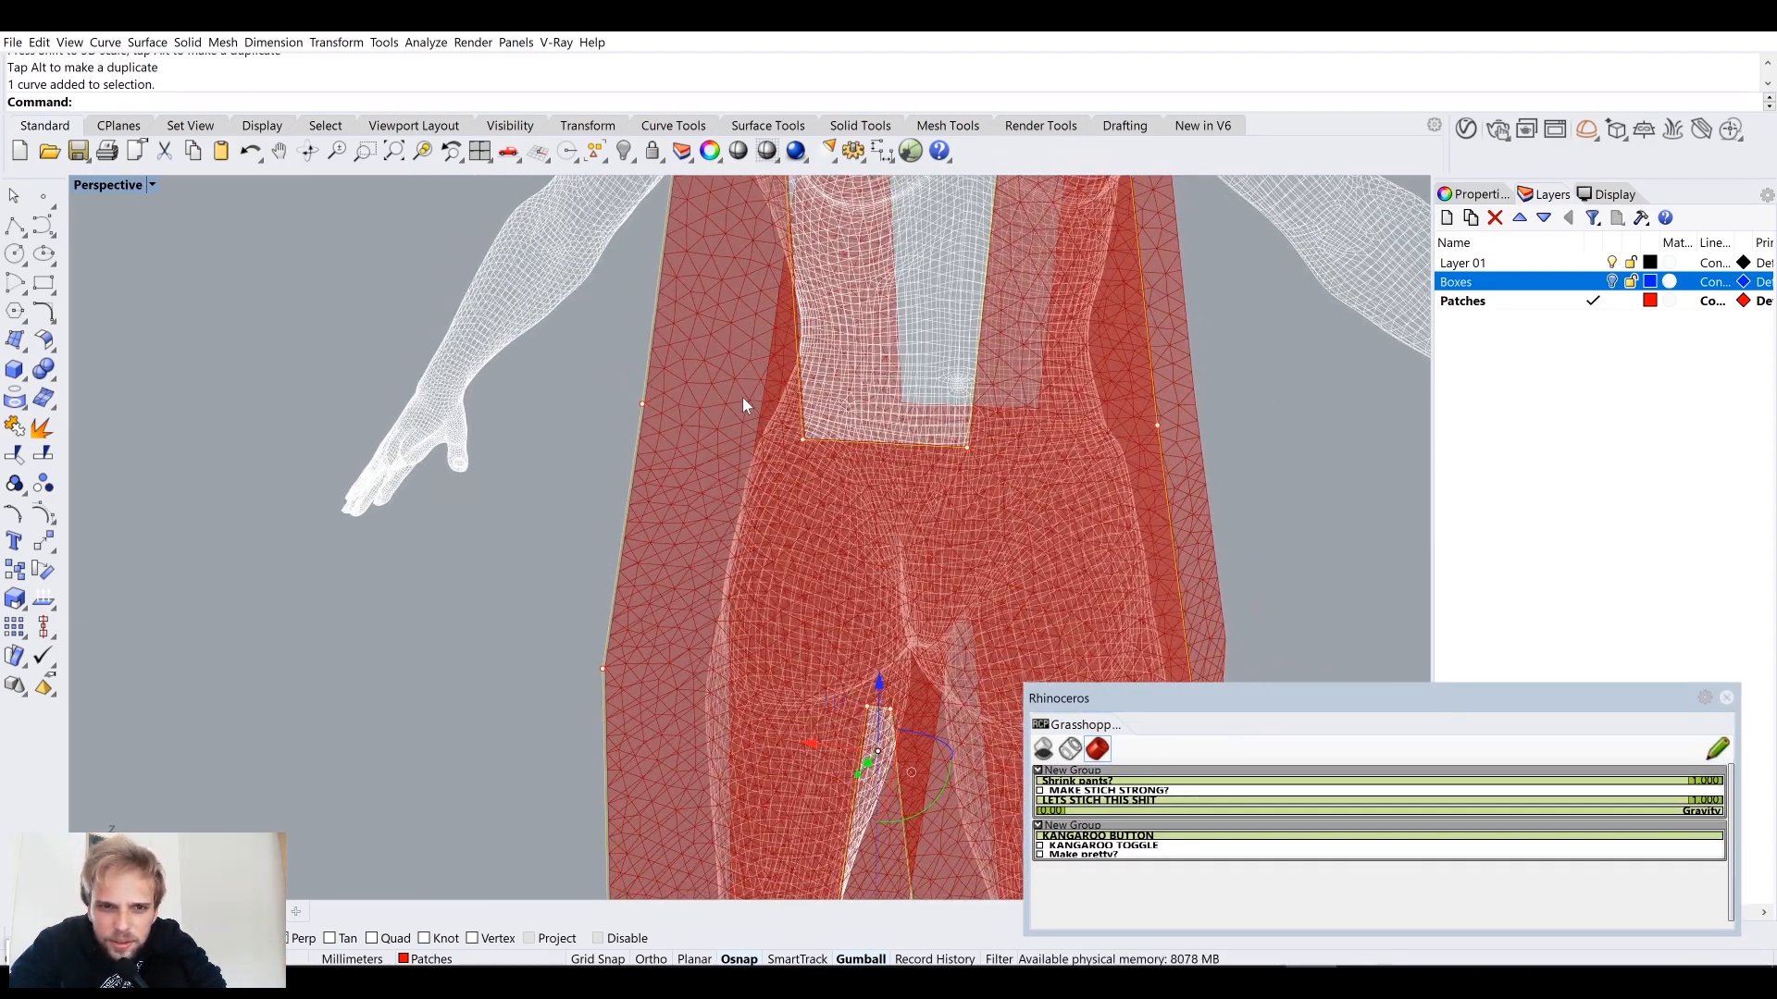
drag(742, 397, 988, 497)
scroll(1014, 464, down, 5)
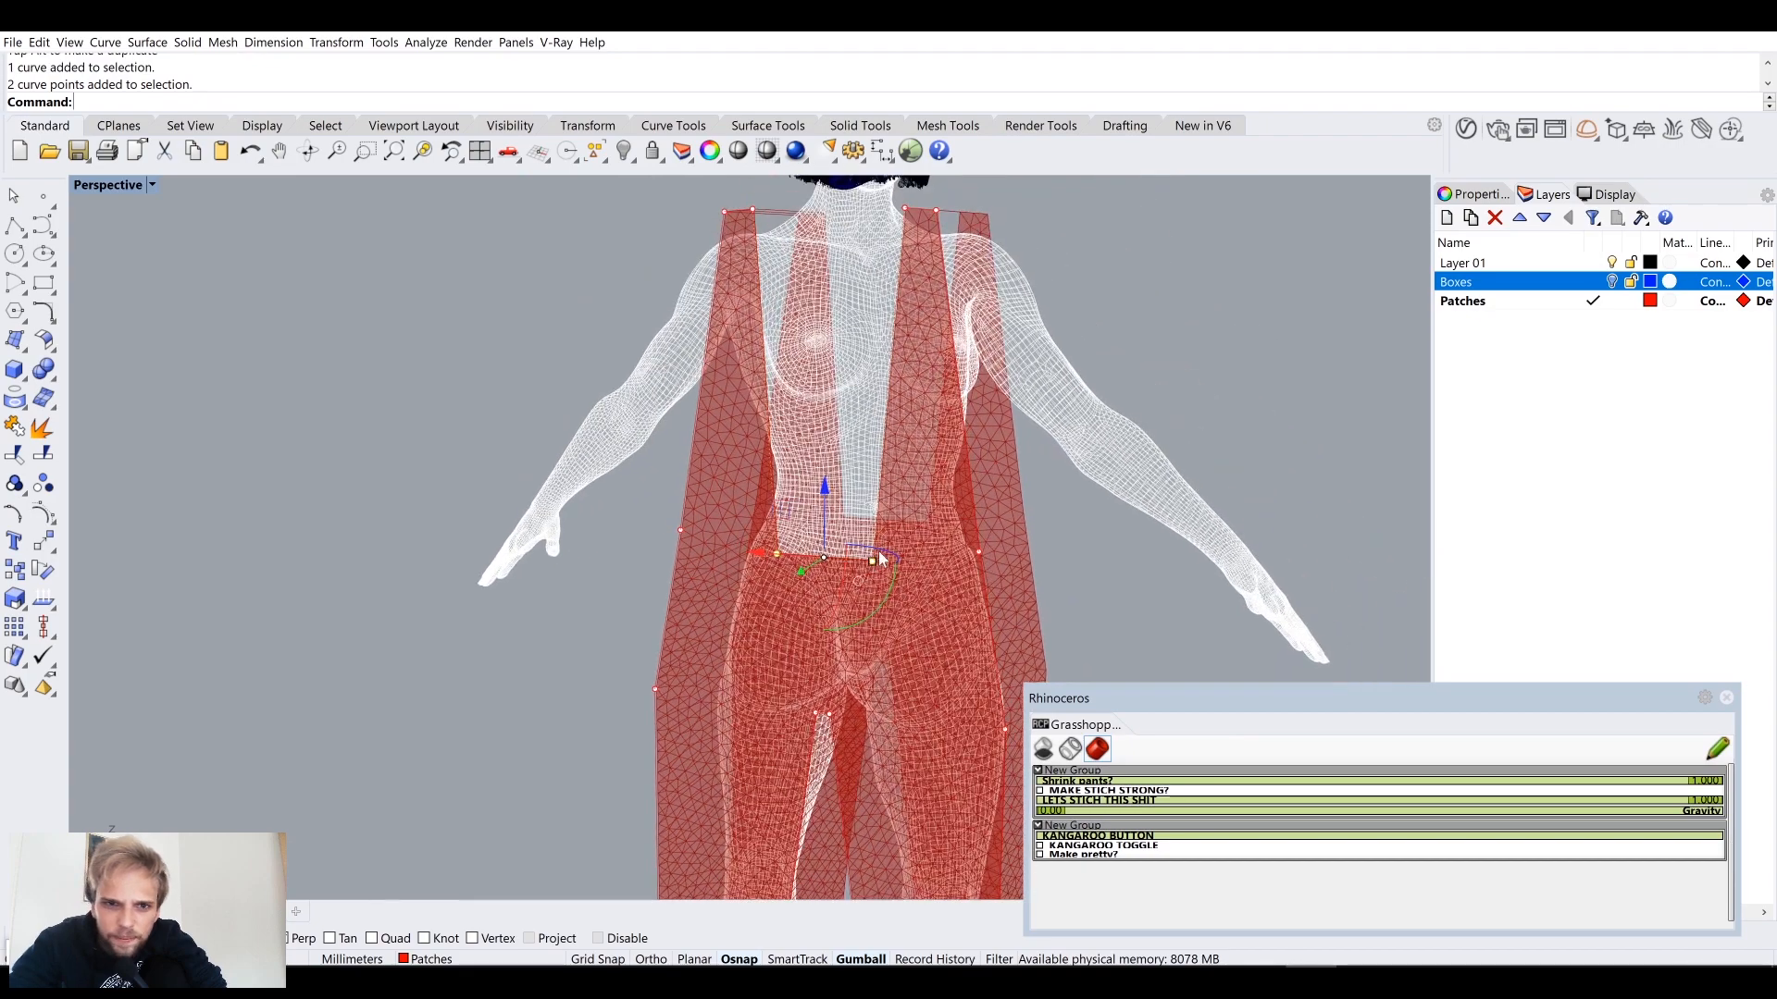
right_drag(879, 553, 923, 521)
drag(758, 540, 764, 300)
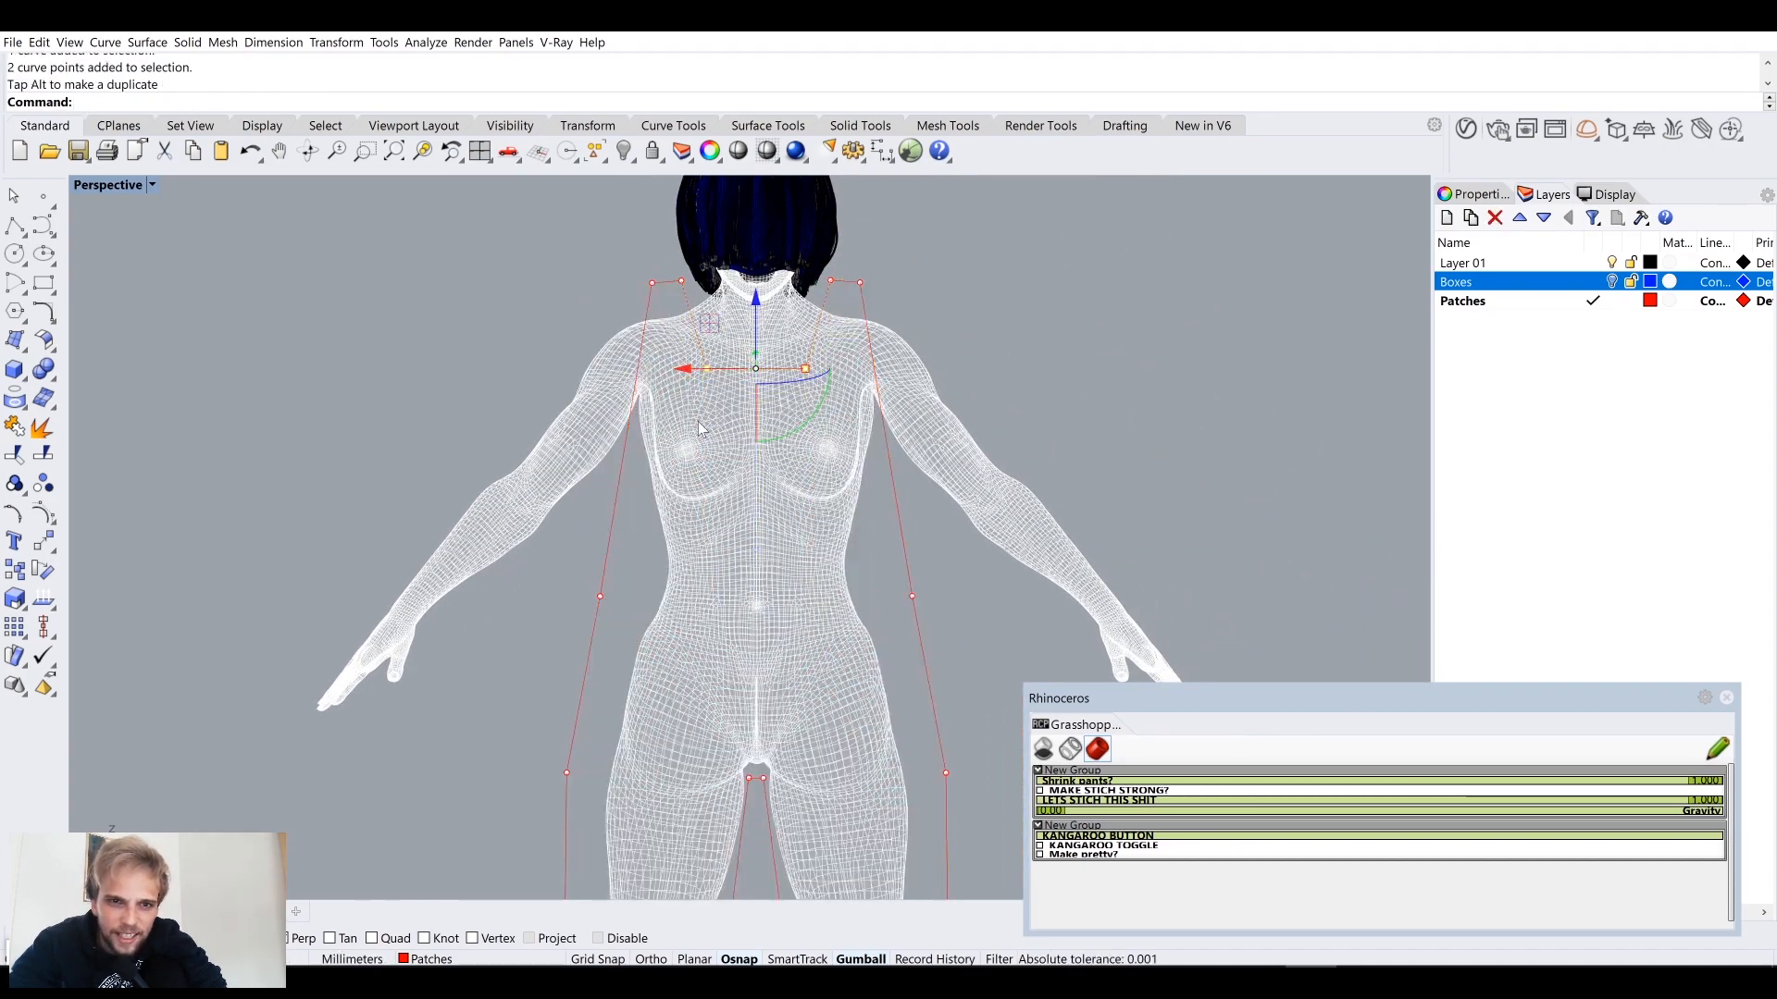
scroll(728, 507, down, 3)
mouse_move(672, 492)
right_down()
mouse_move(713, 499)
mouse_move(694, 472)
right_up()
scroll(675, 370, up, 5)
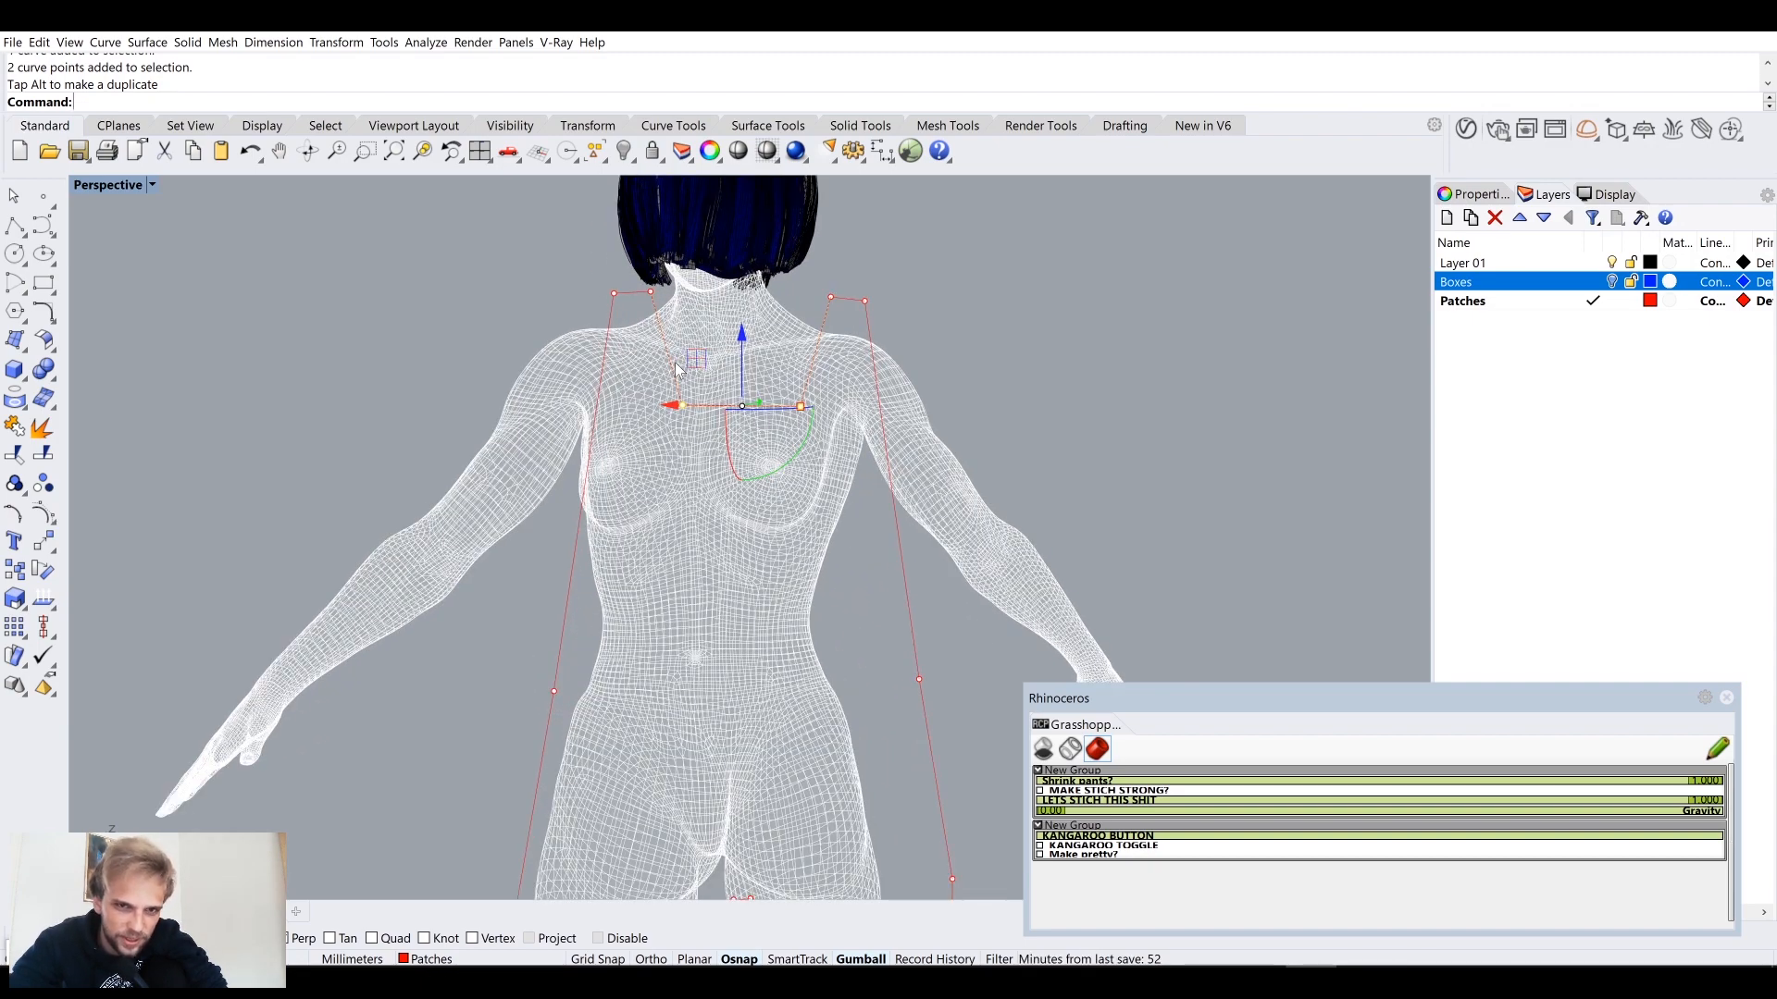
scroll(676, 370, down, 3)
key(Escape)
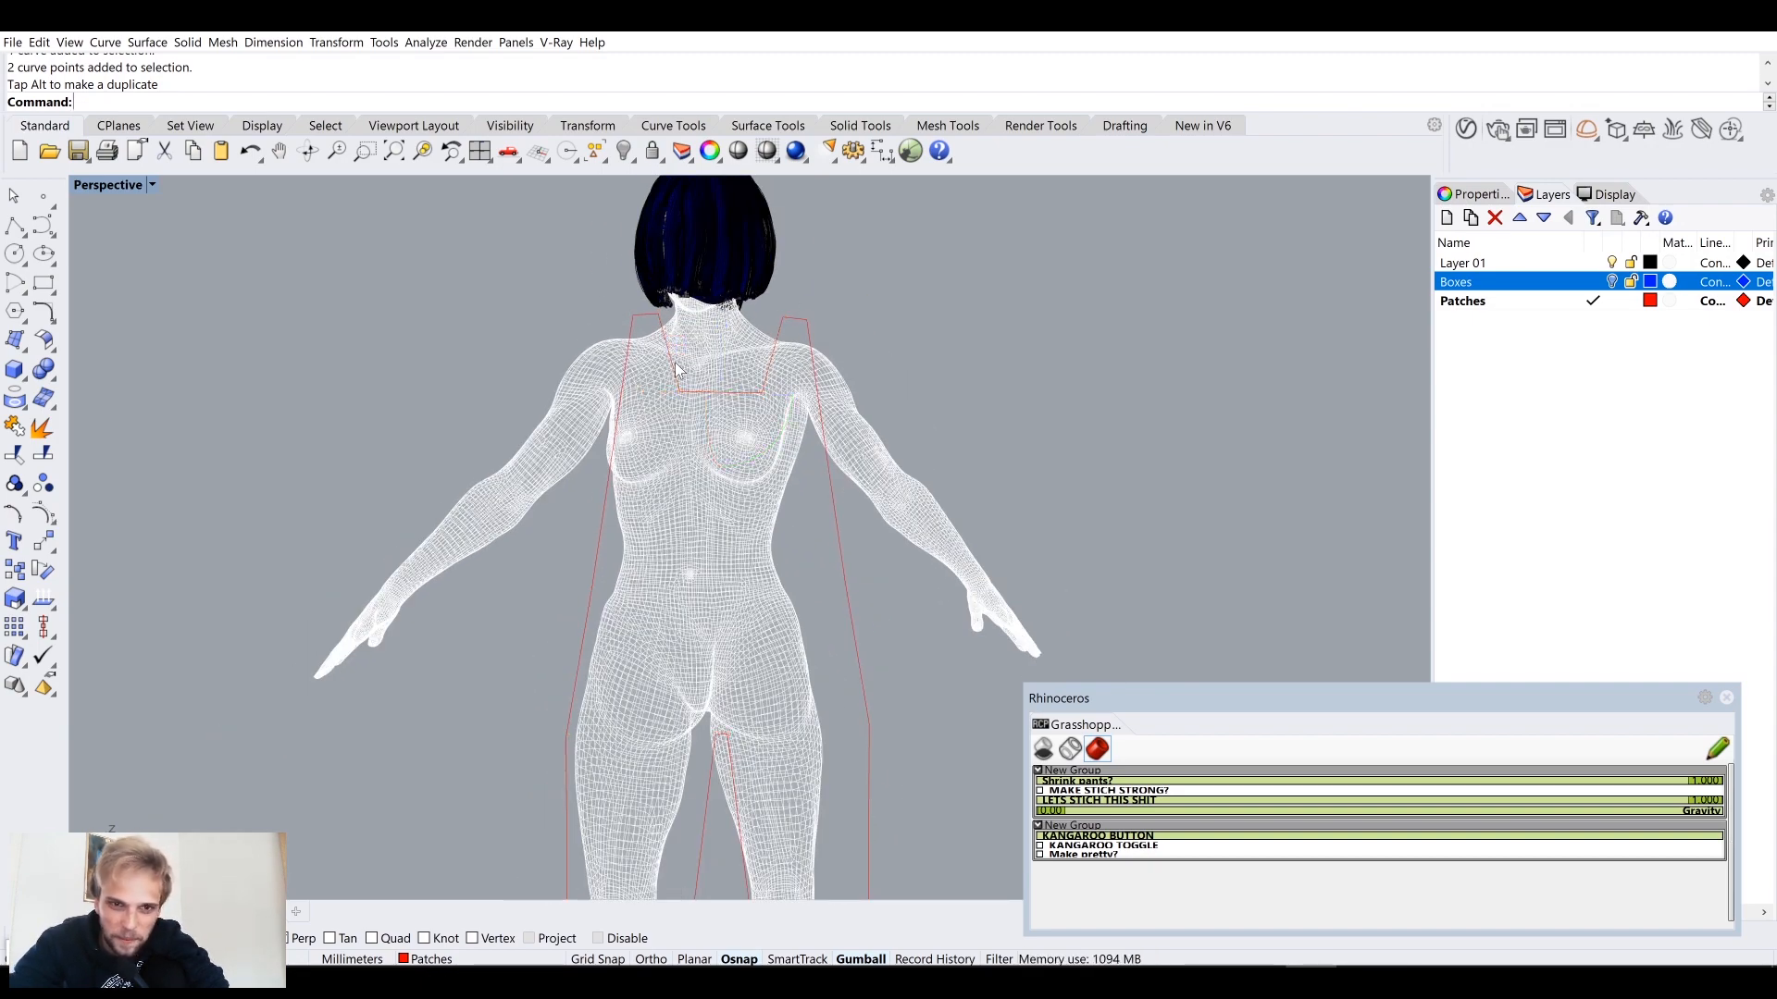
Step: Switch to Grasshopper and remesh the edited panels by setting the MeshMachine Reset toggle to True and back to False
right_drag(743, 404, 782, 414)
scroll(722, 350, up, 4)
scroll(721, 350, down, 6)
shift+right_drag(705, 474, 820, 403)
double_click(111, 951)
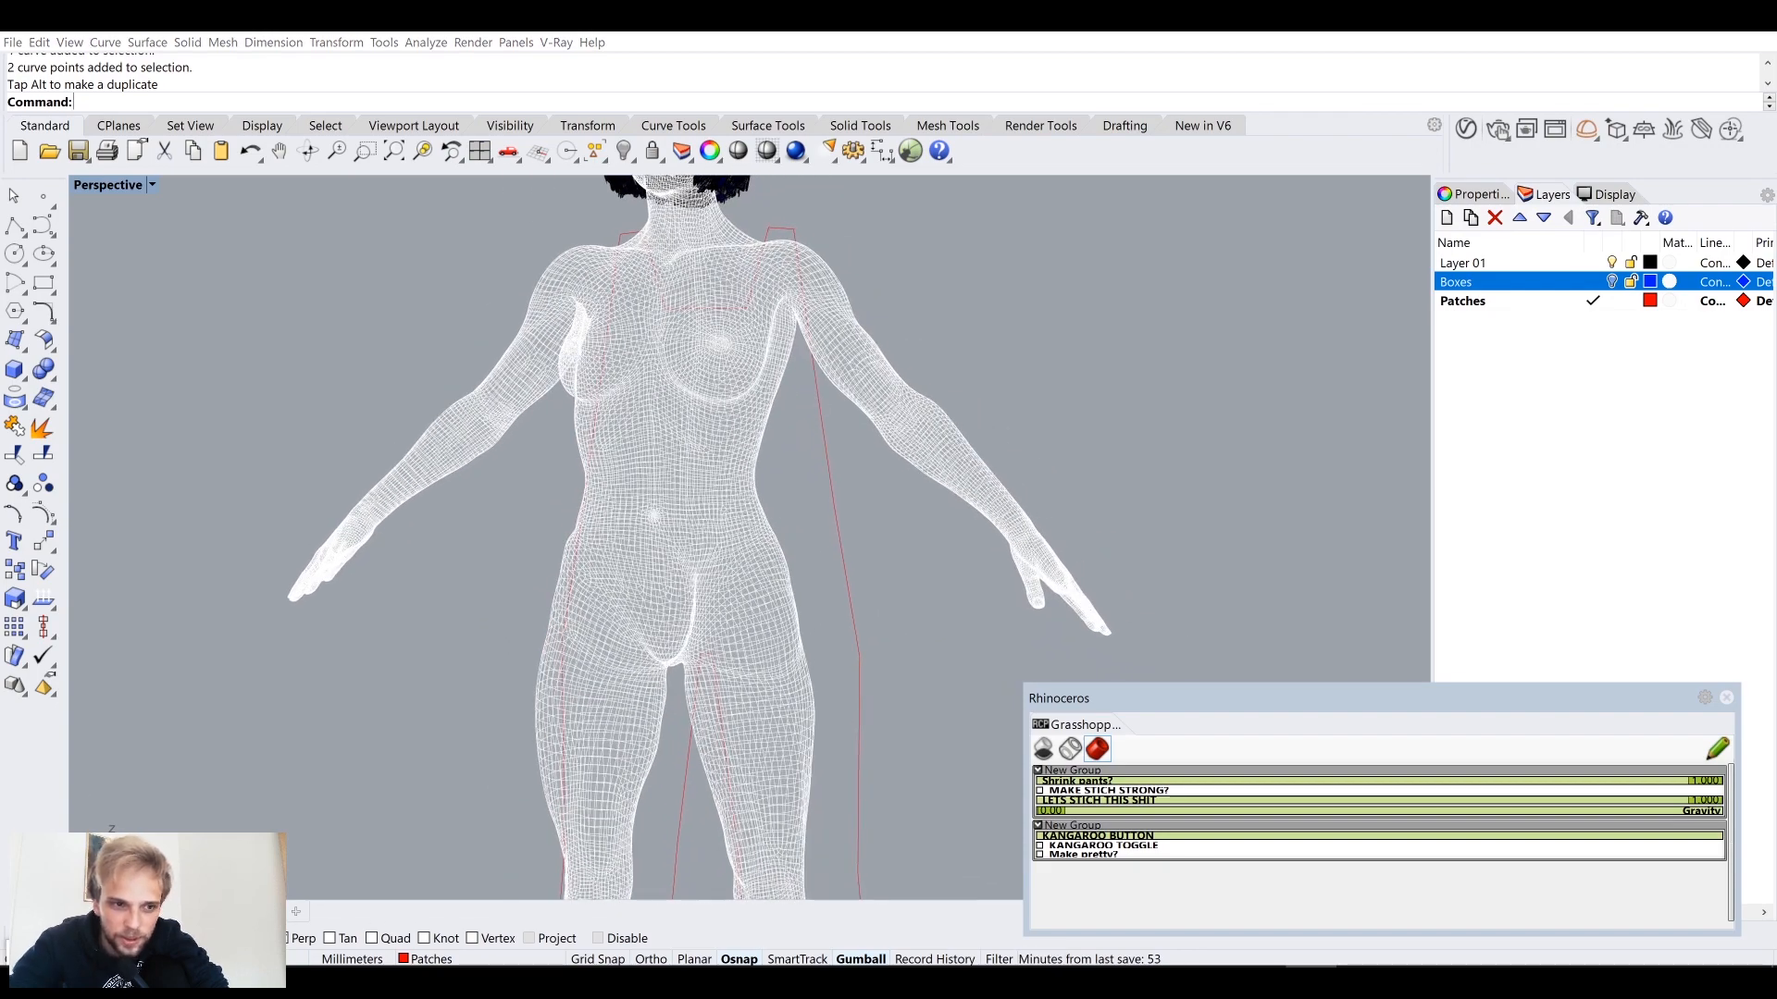
scroll(1050, 432, up, 5)
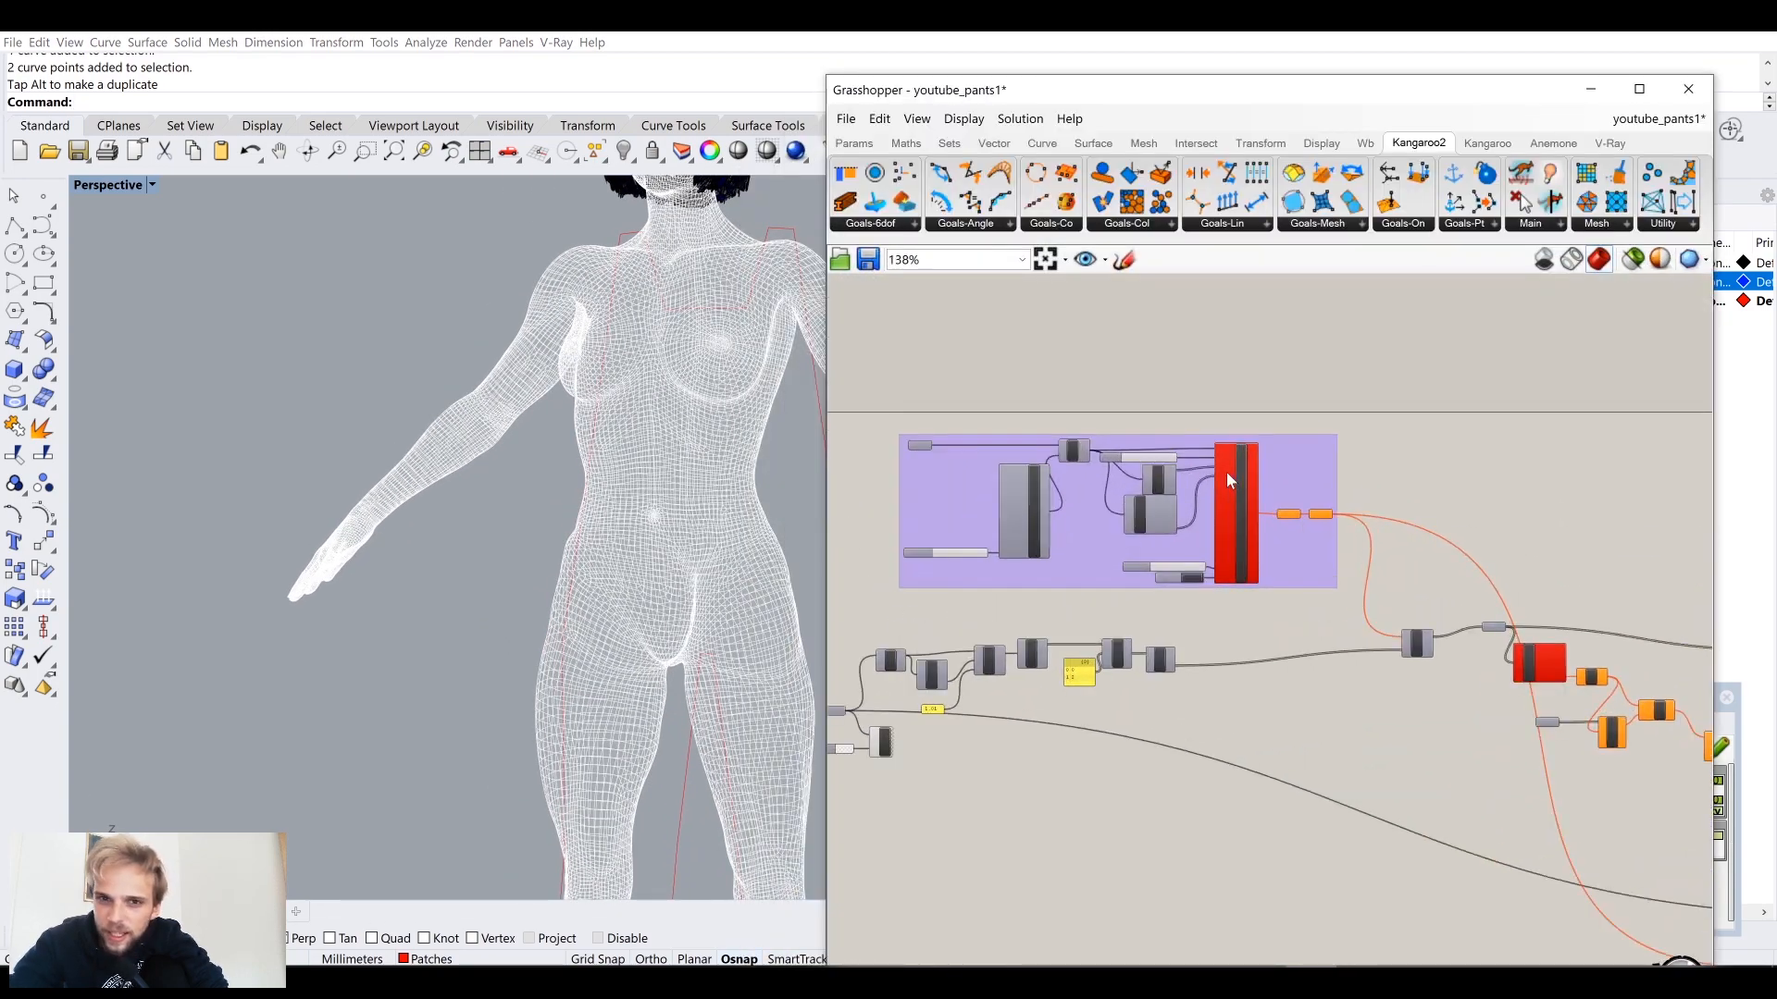
right_drag(1072, 596, 1163, 554)
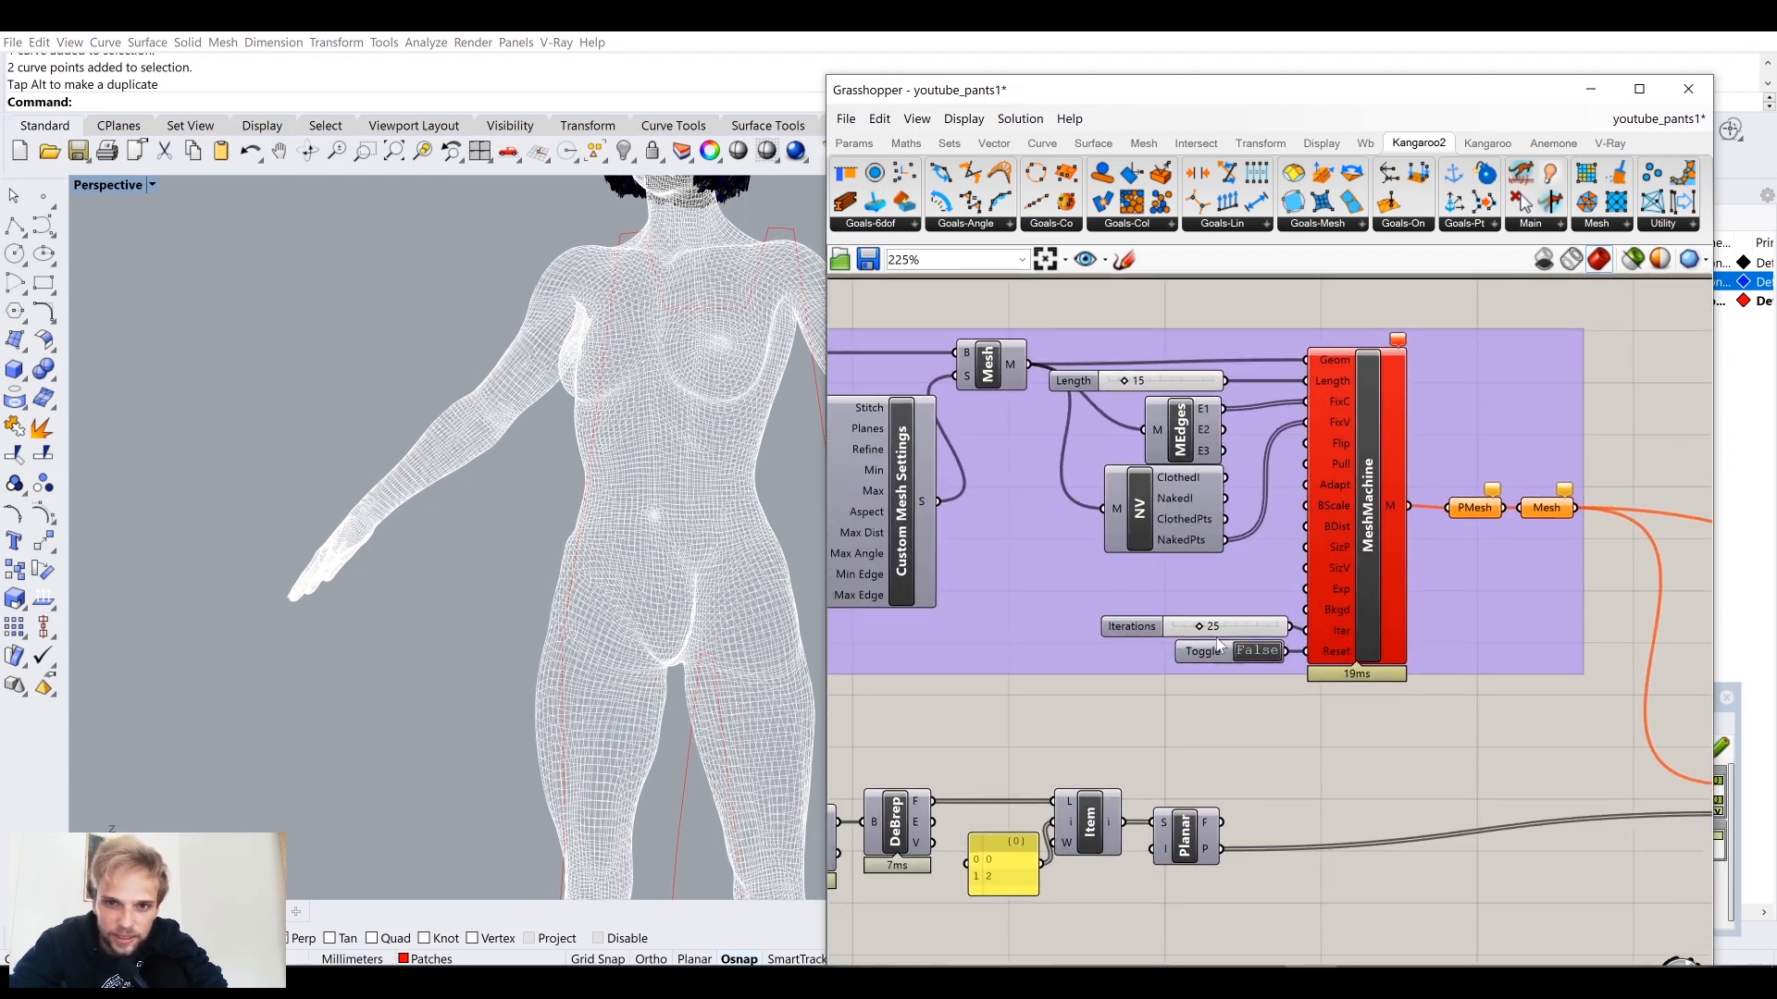
double_click(1251, 657)
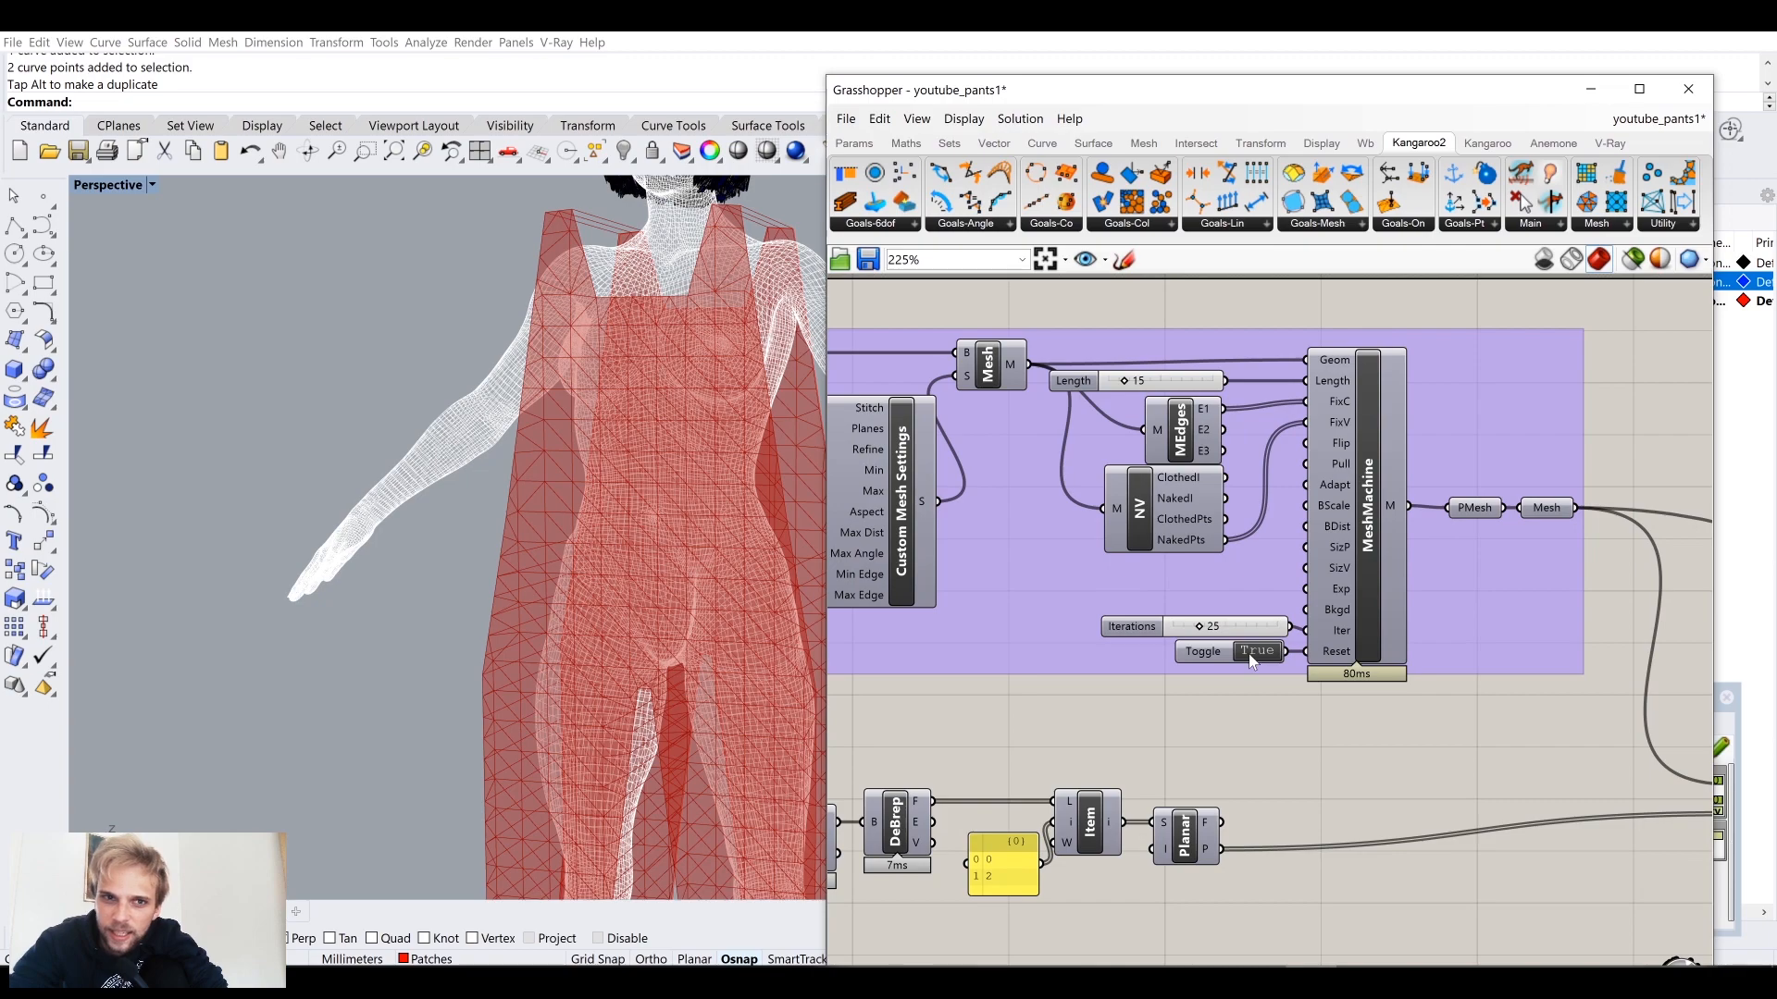
double_click(1251, 653)
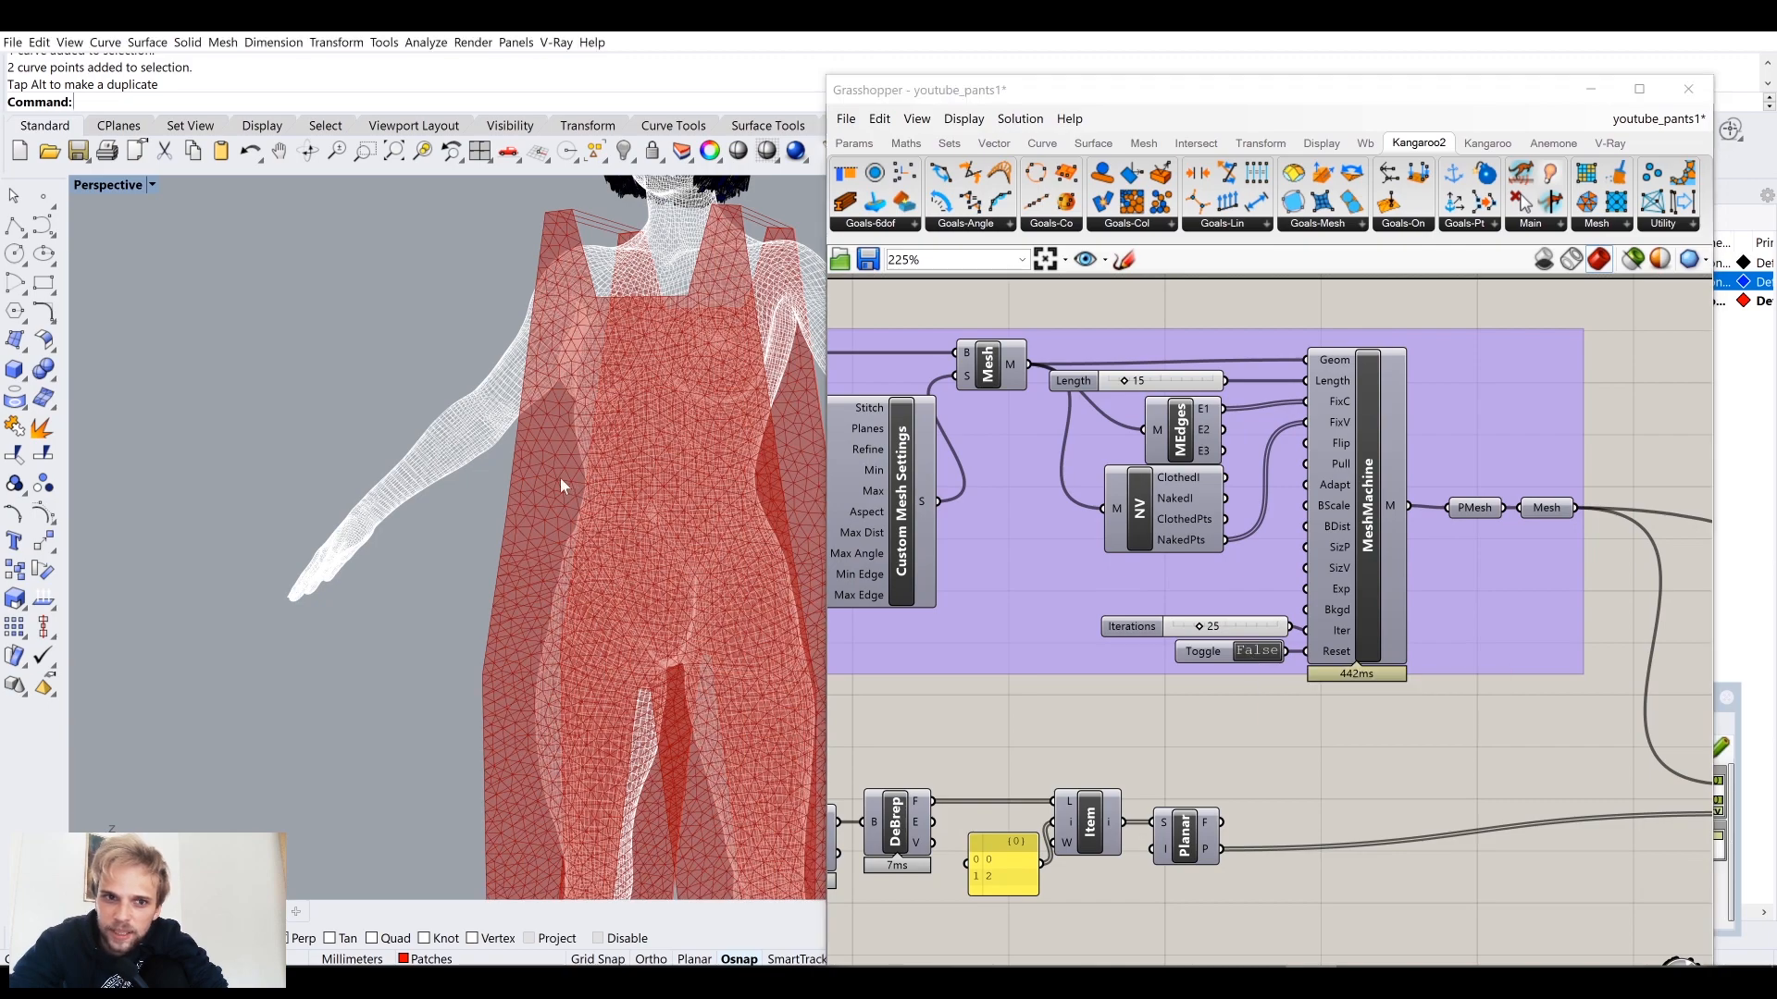
Step: Examine the remeshed panels and their stitch lines, and review the definition's stitch goals, solver and Make pretty? sections
right_drag(592, 494, 508, 468)
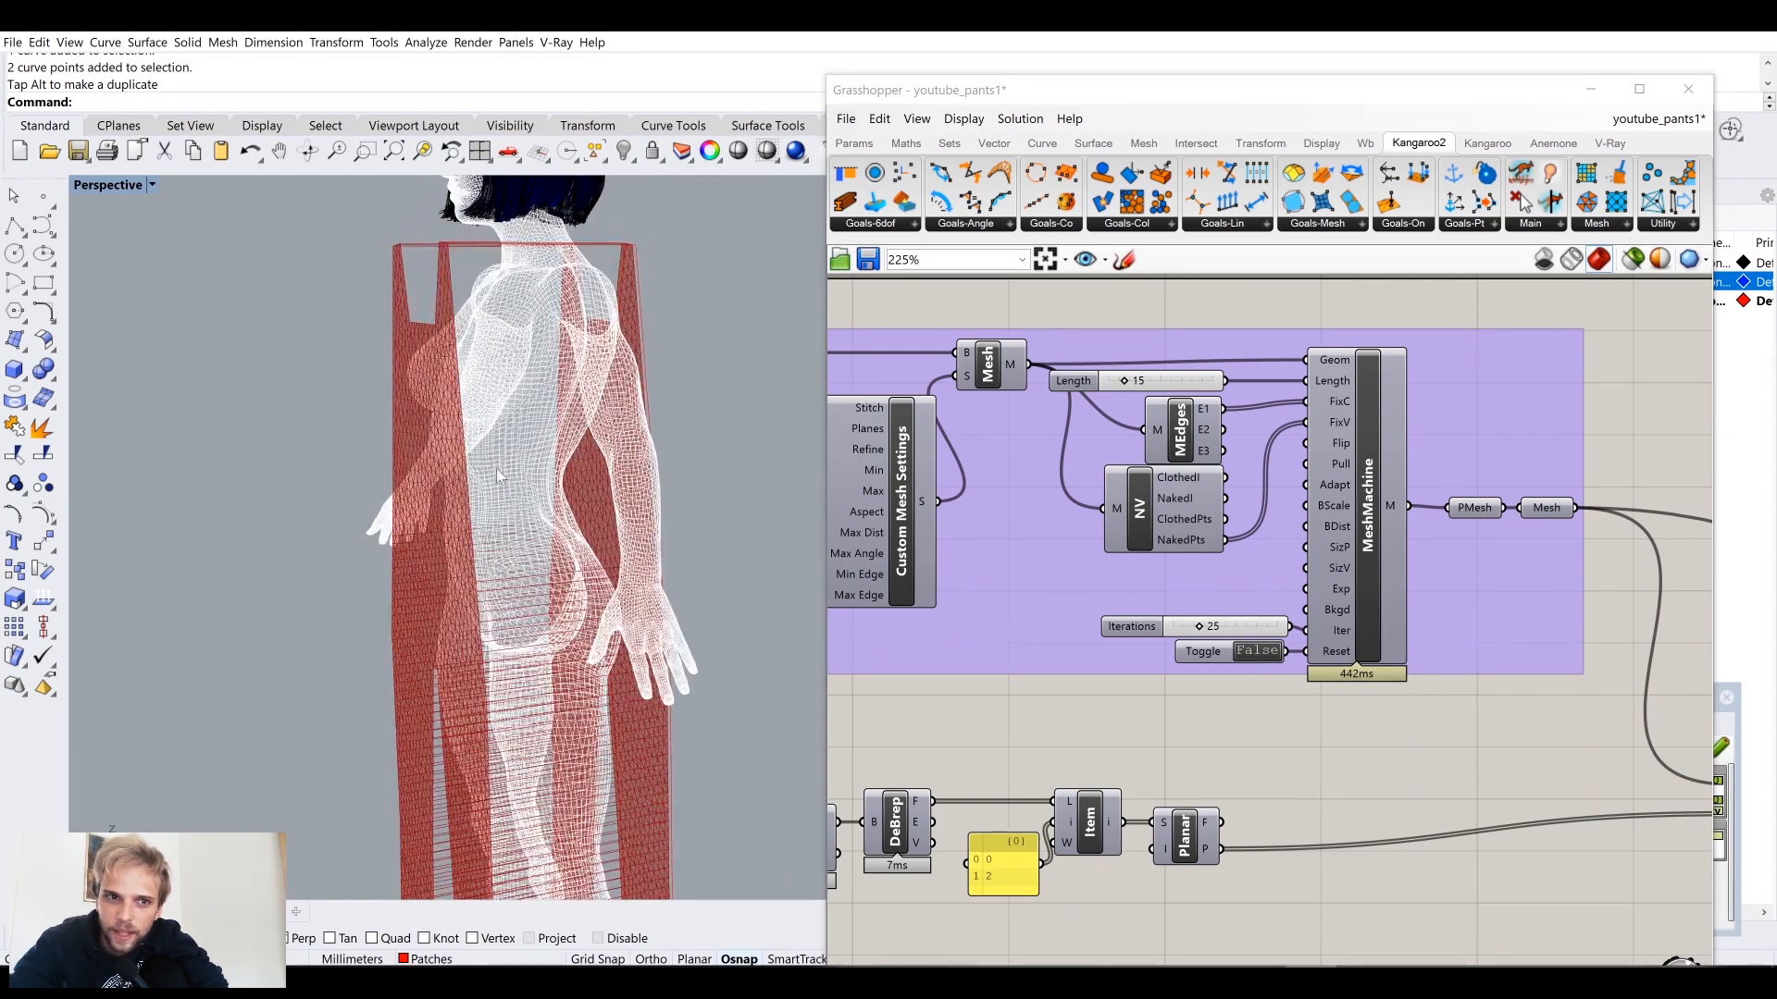
scroll(519, 437, up, 5)
scroll(519, 437, down, 4)
scroll(1048, 555, down, 6)
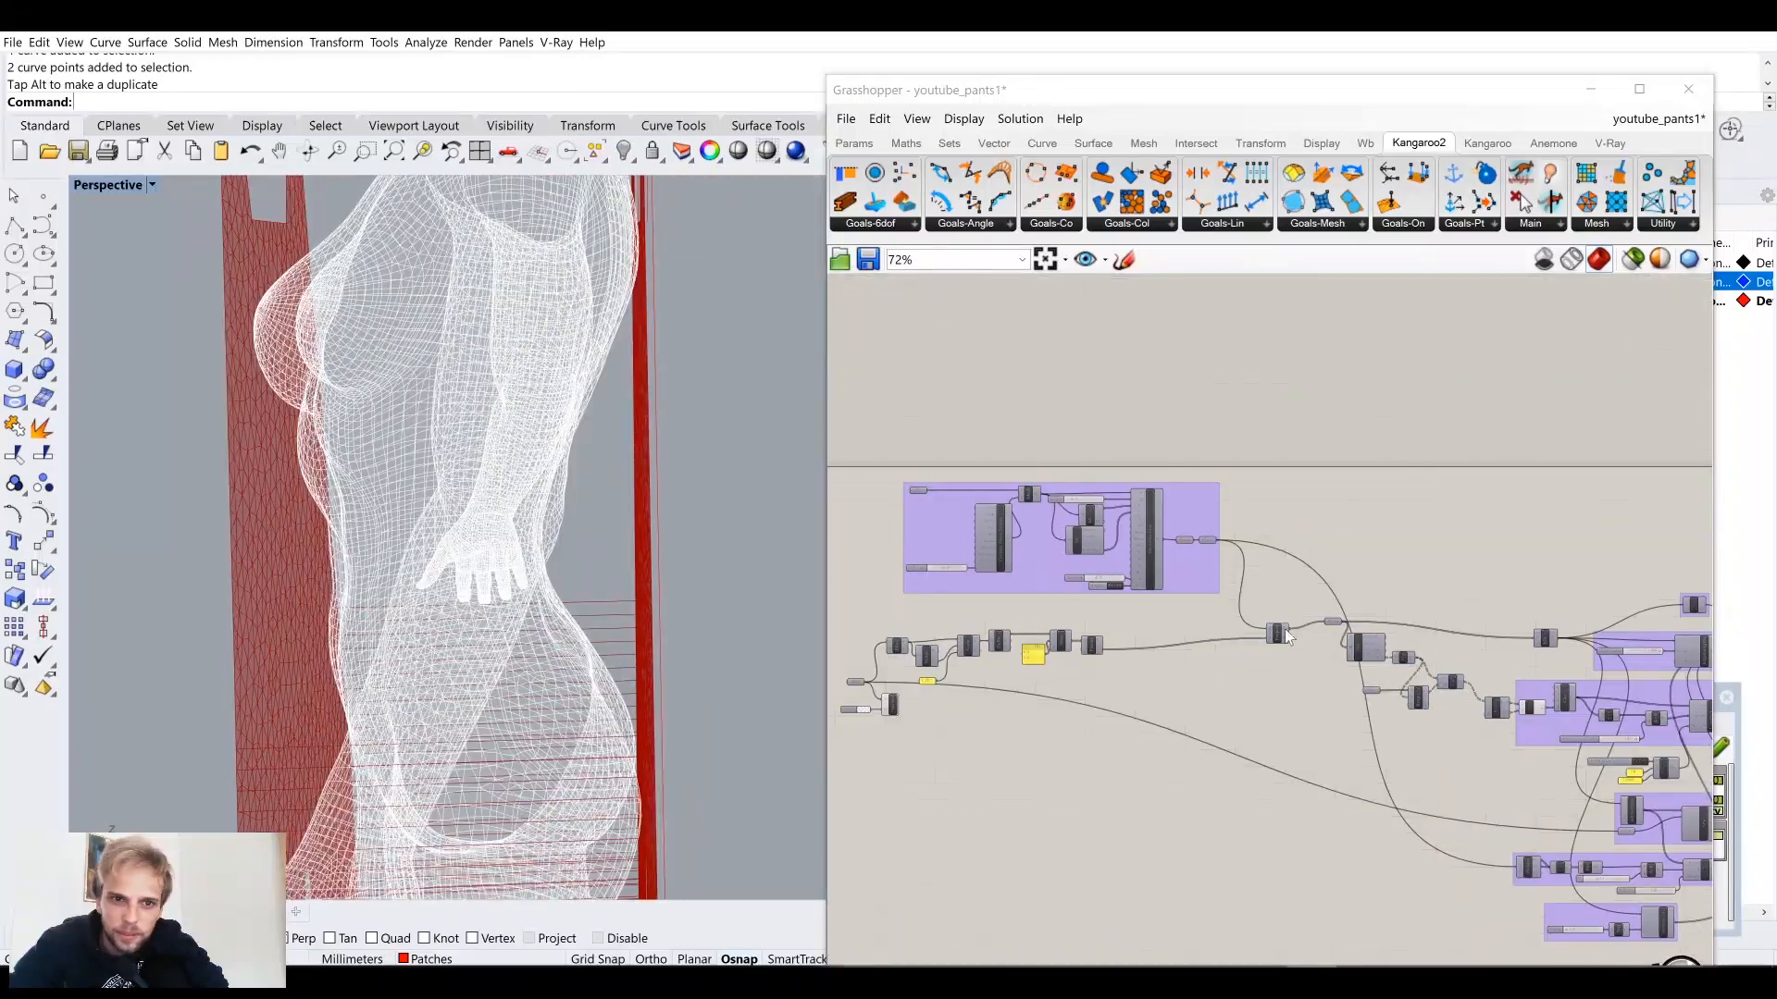
right_drag(1185, 577, 1050, 518)
right_drag(505, 622, 193, 474)
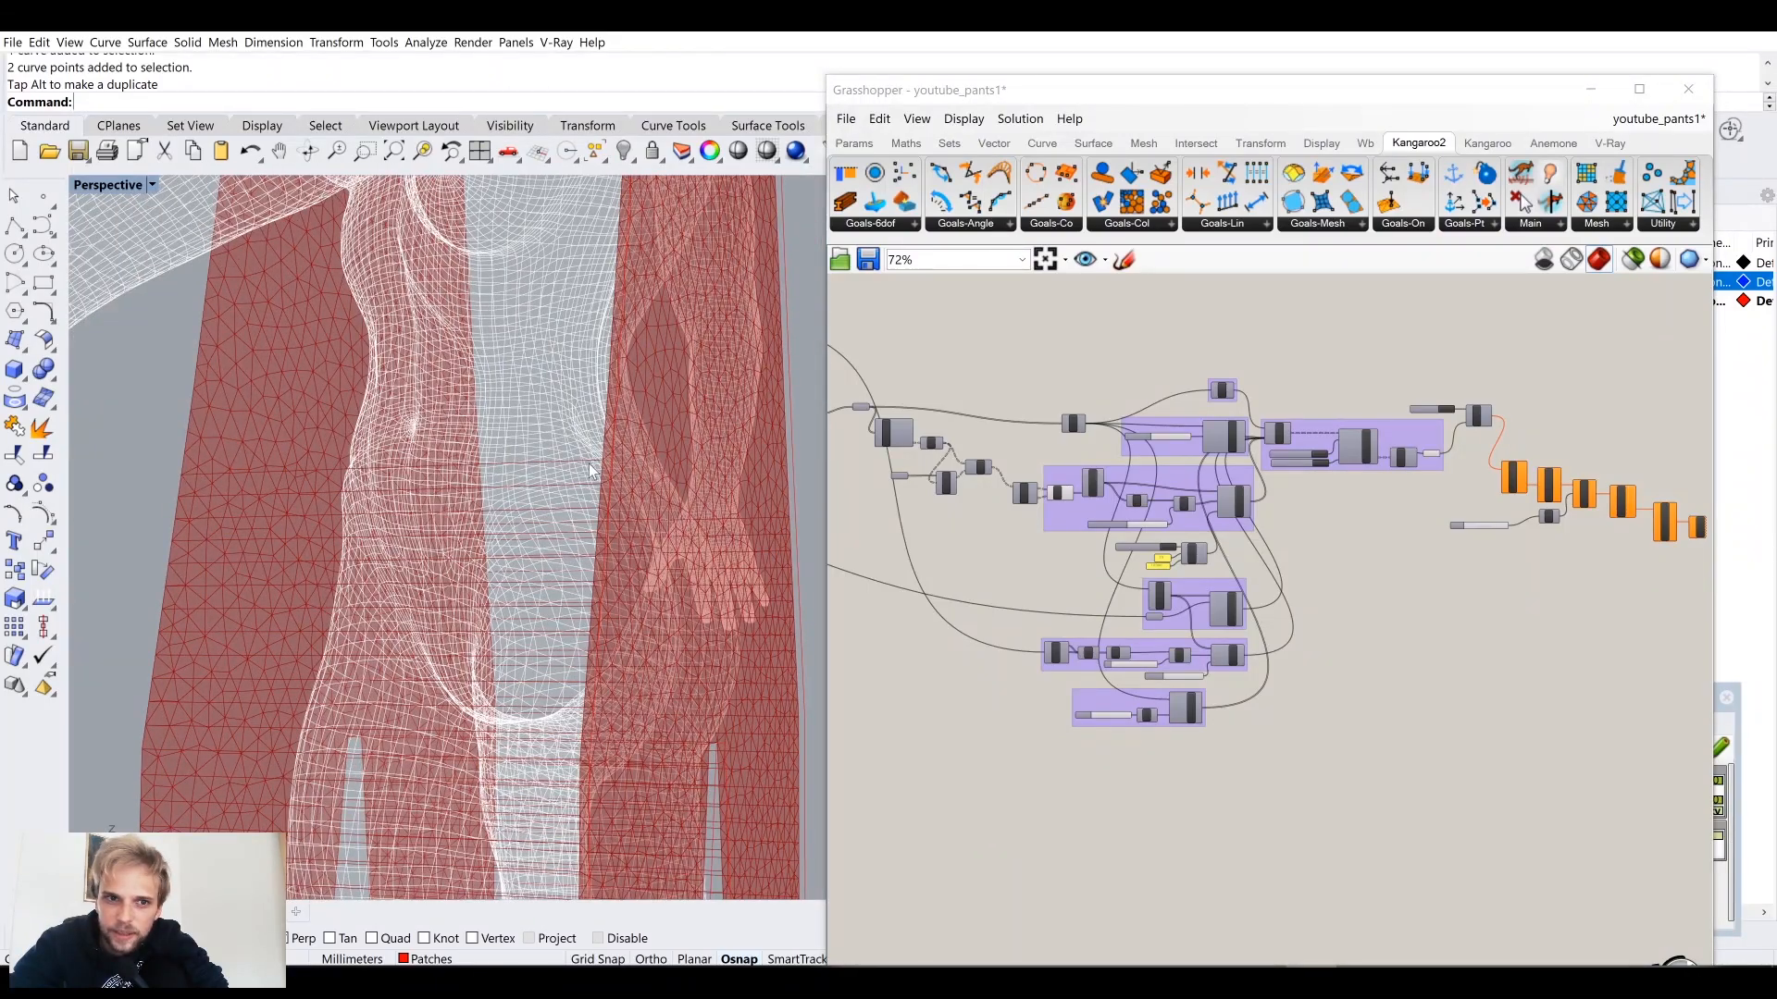
right_drag(1180, 520, 1111, 618)
scroll(1096, 615, up, 6)
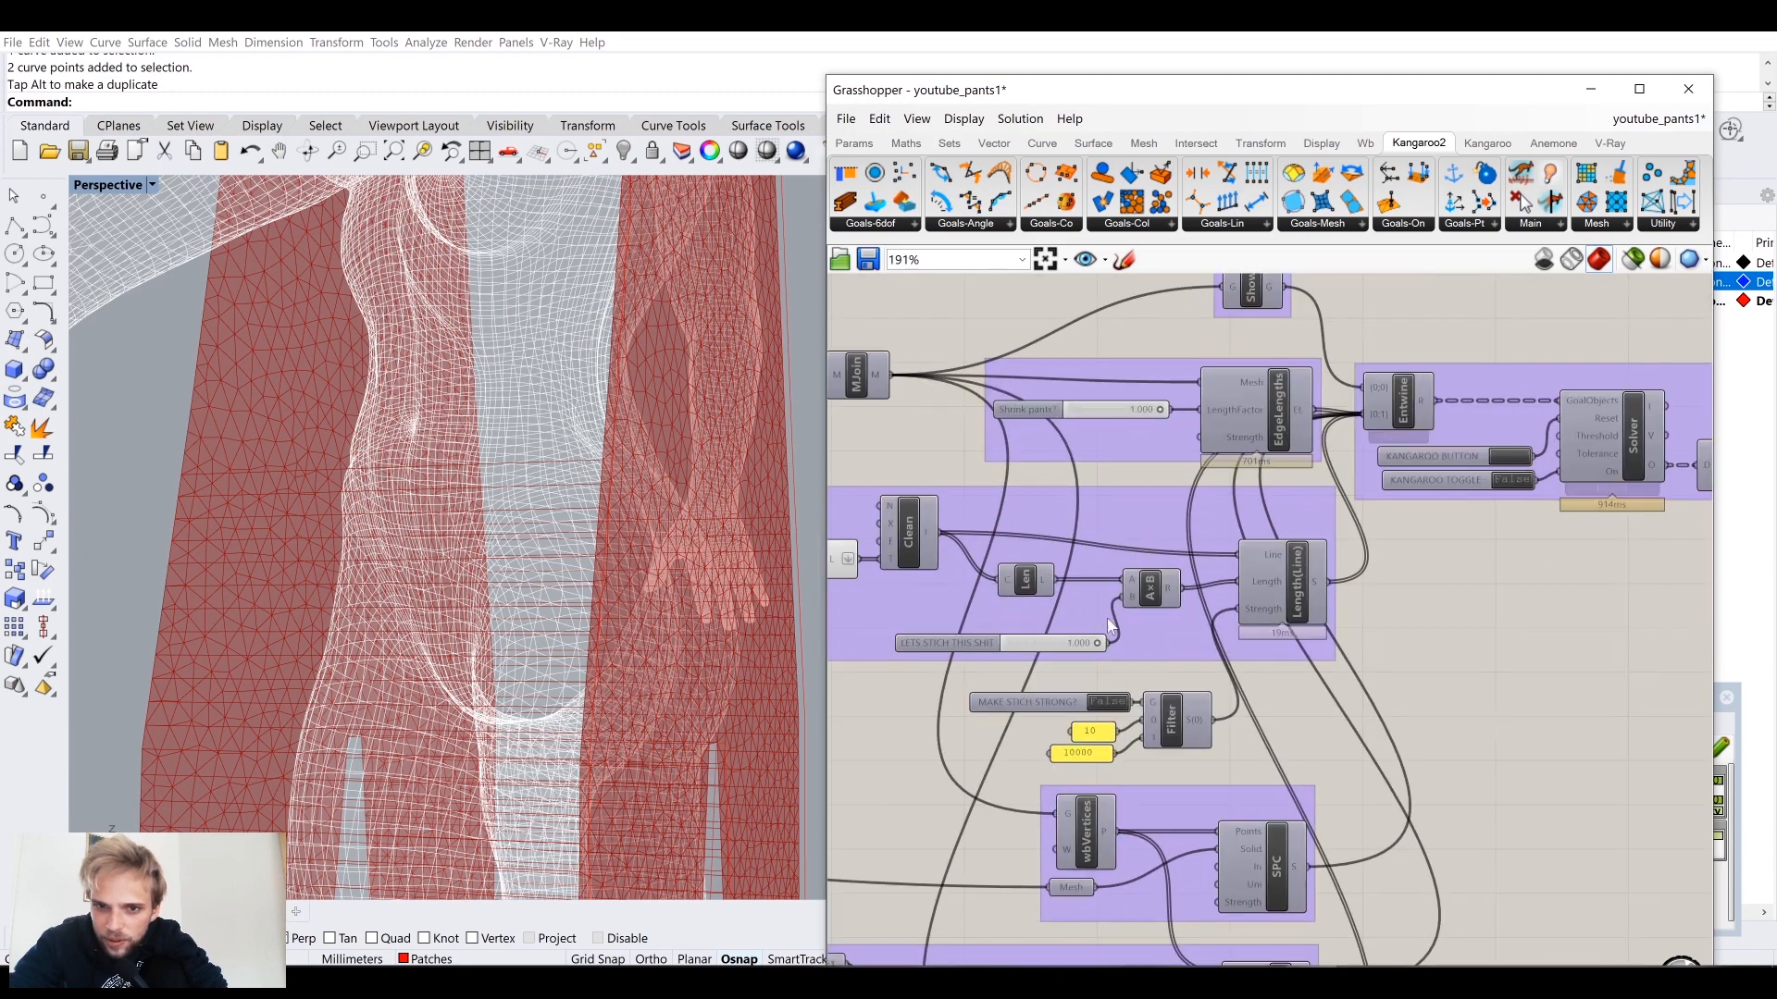
scroll(1263, 652, down, 5)
right_drag(1475, 662, 1233, 630)
scroll(1240, 555, up, 5)
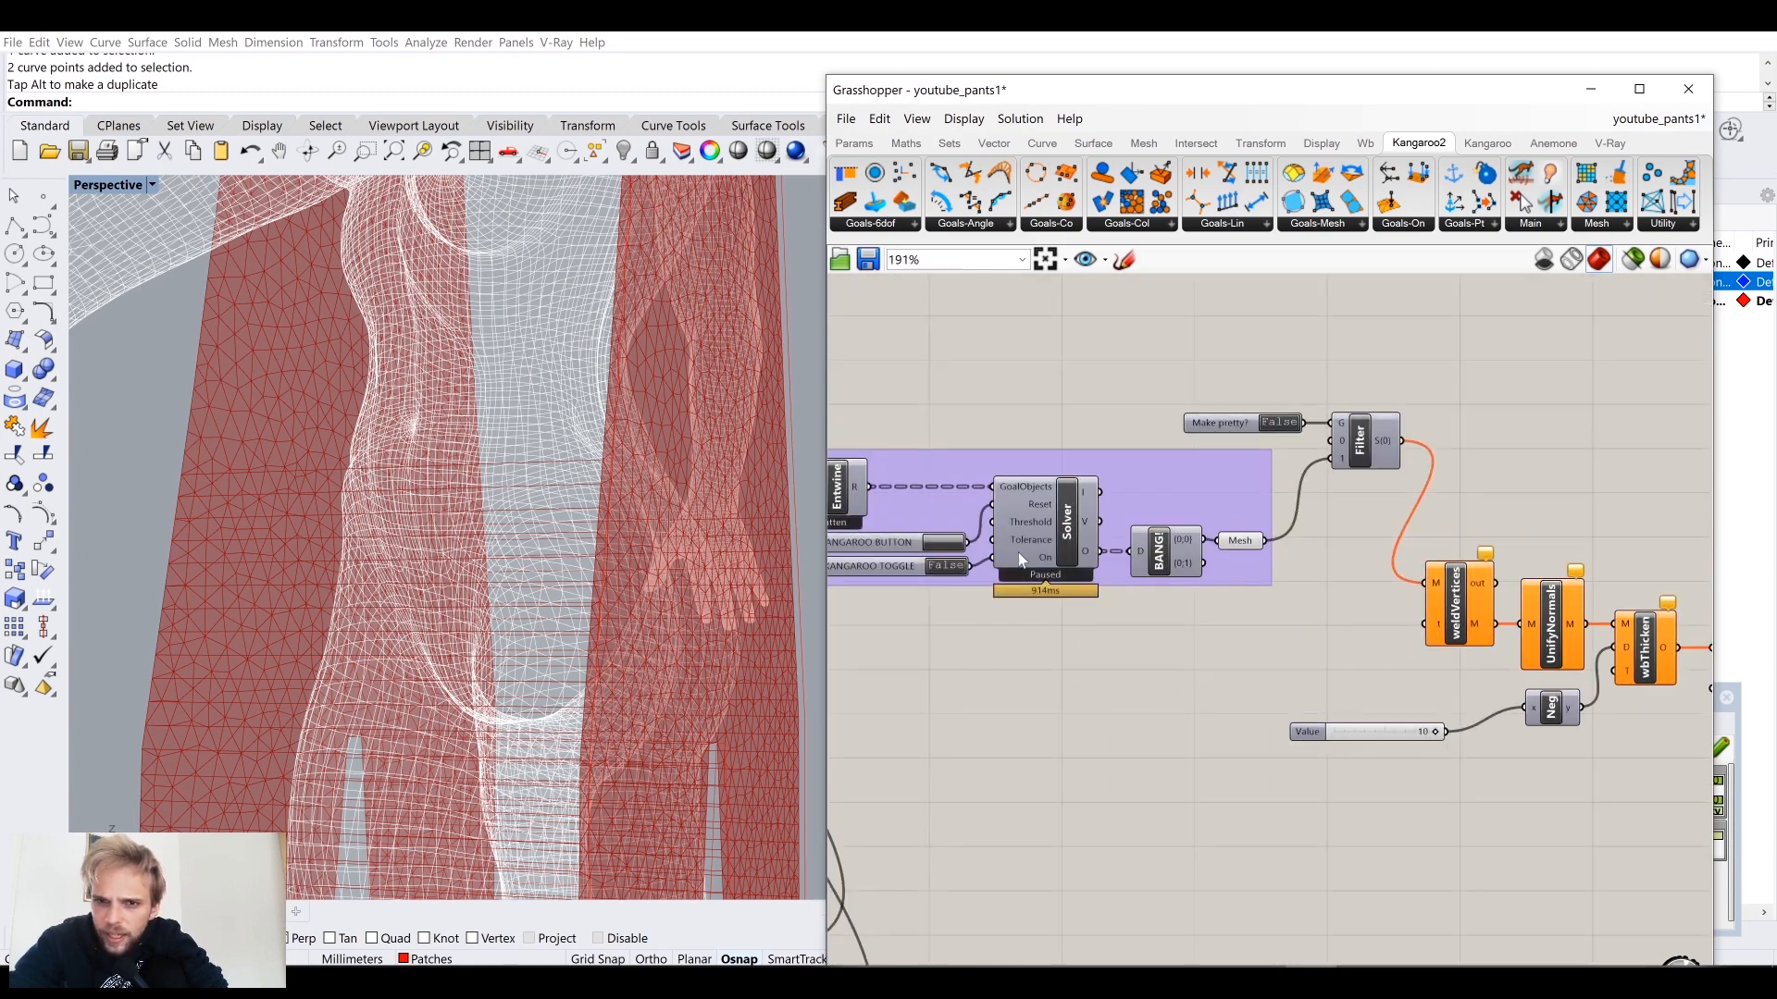
scroll(1046, 527, down, 4)
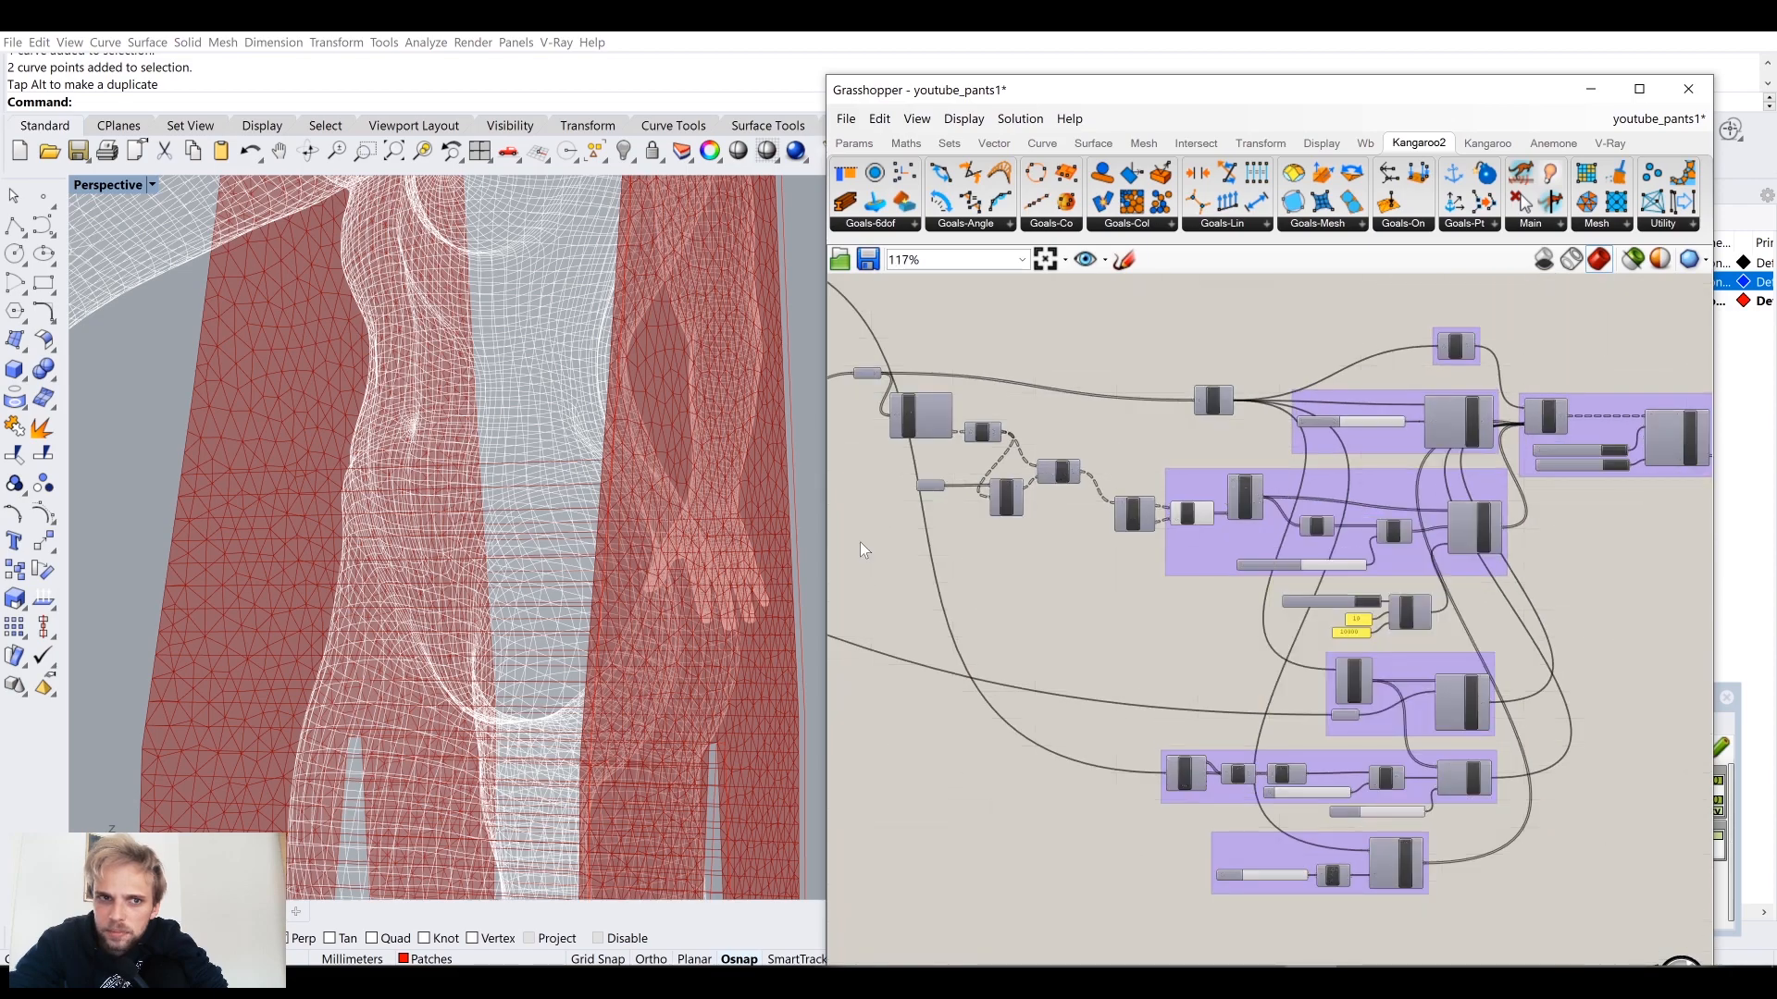
scroll(639, 518, down, 6)
Step: Return to Rhino, view the garment from the front, and move the remote control window clear of the figure
click(1604, 88)
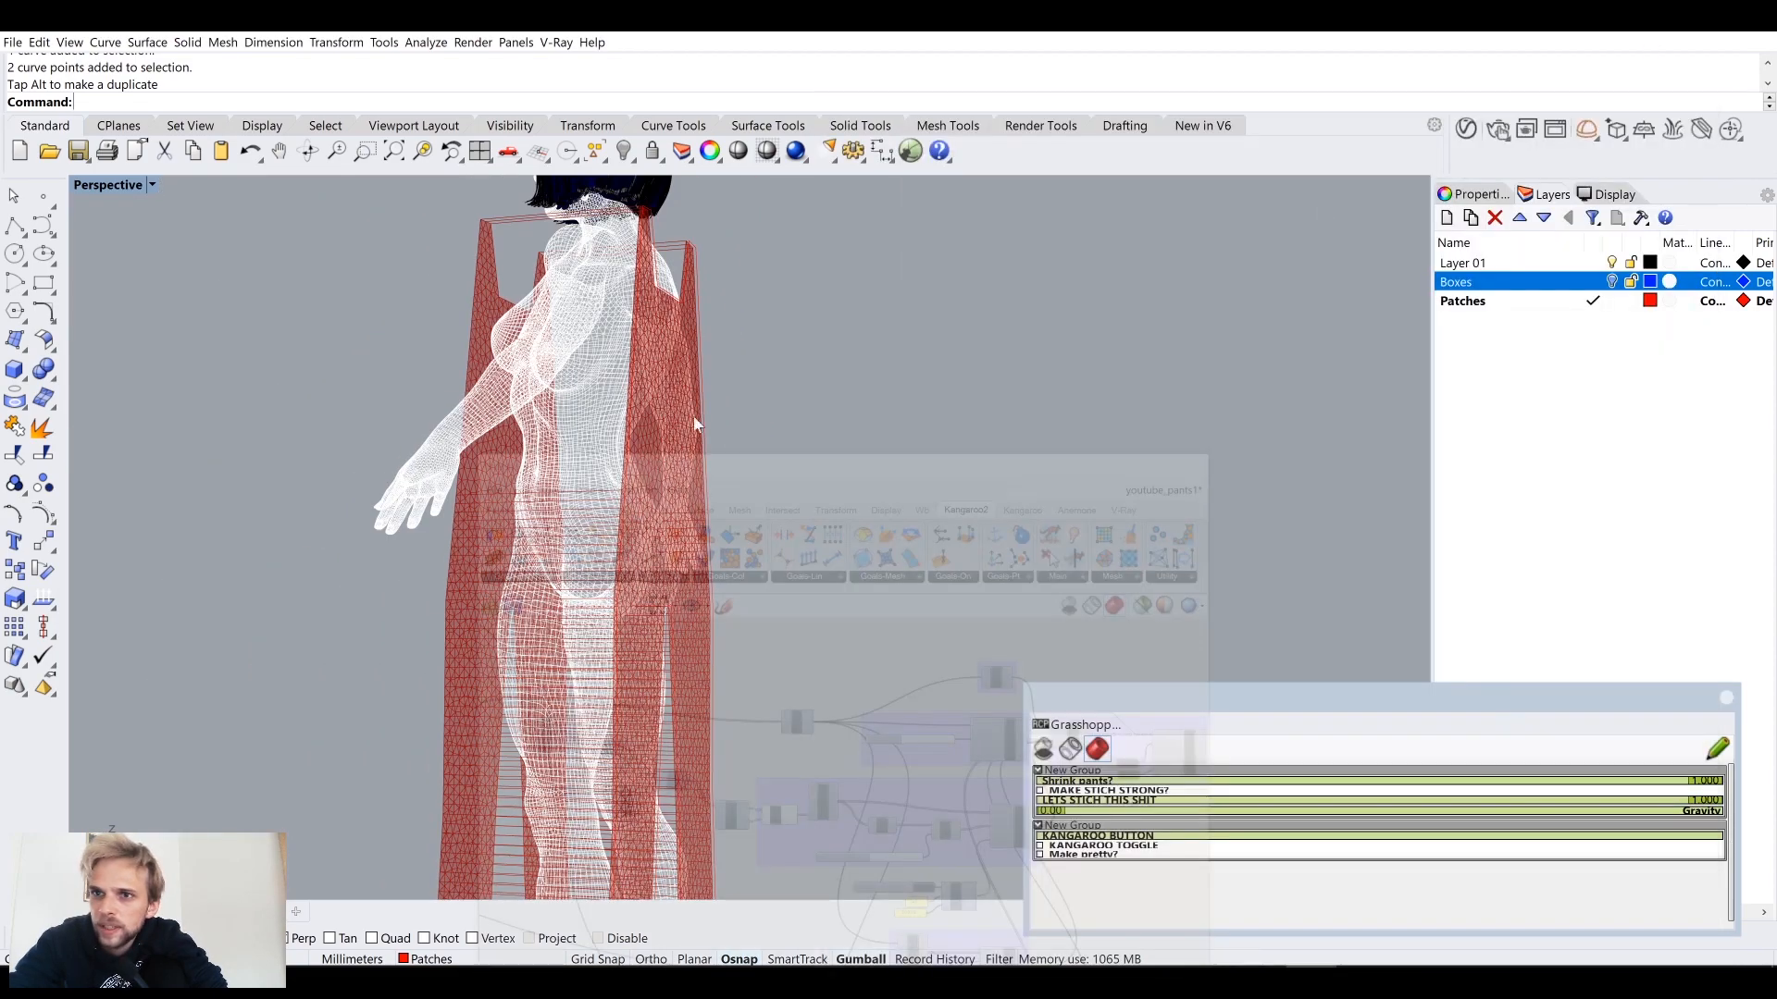
right_drag(694, 421, 818, 339)
scroll(801, 457, down, 2)
right_drag(787, 339, 768, 424)
drag(1380, 699, 1269, 147)
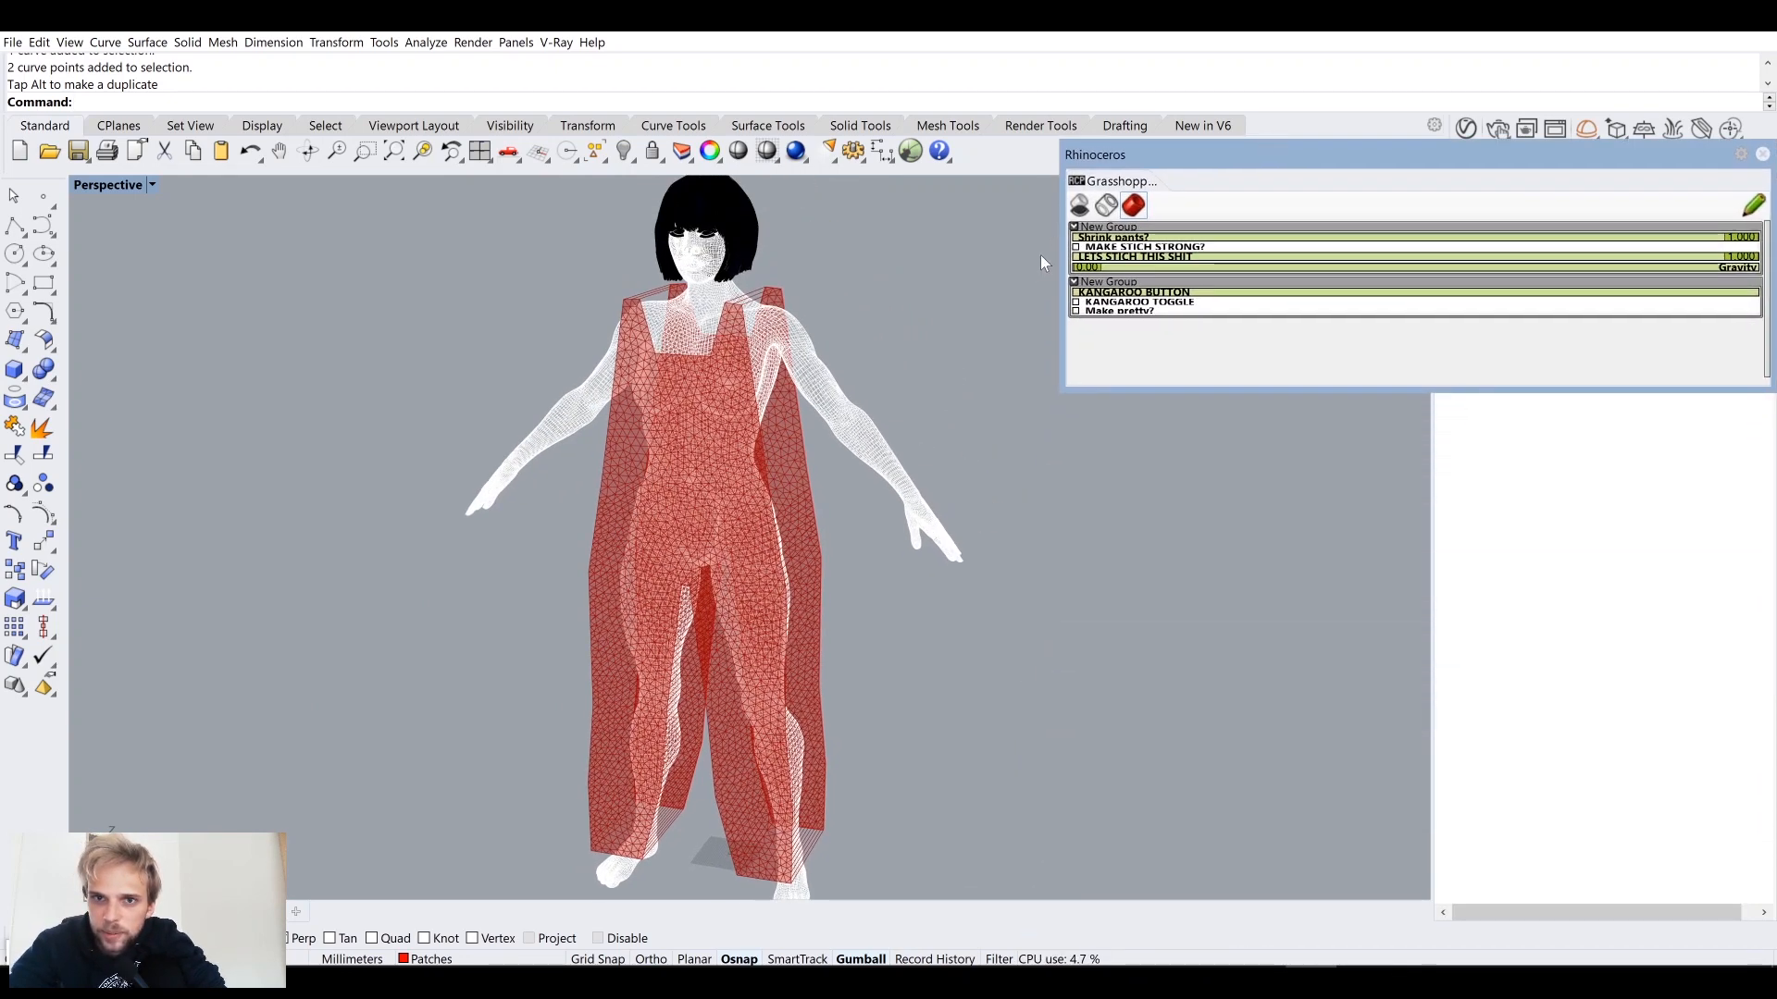
Step: Widen the remote control window and stitch the panels together in the Kangaroo simulation with the stitch slider lowered to 0.000
drag(1058, 248, 940, 247)
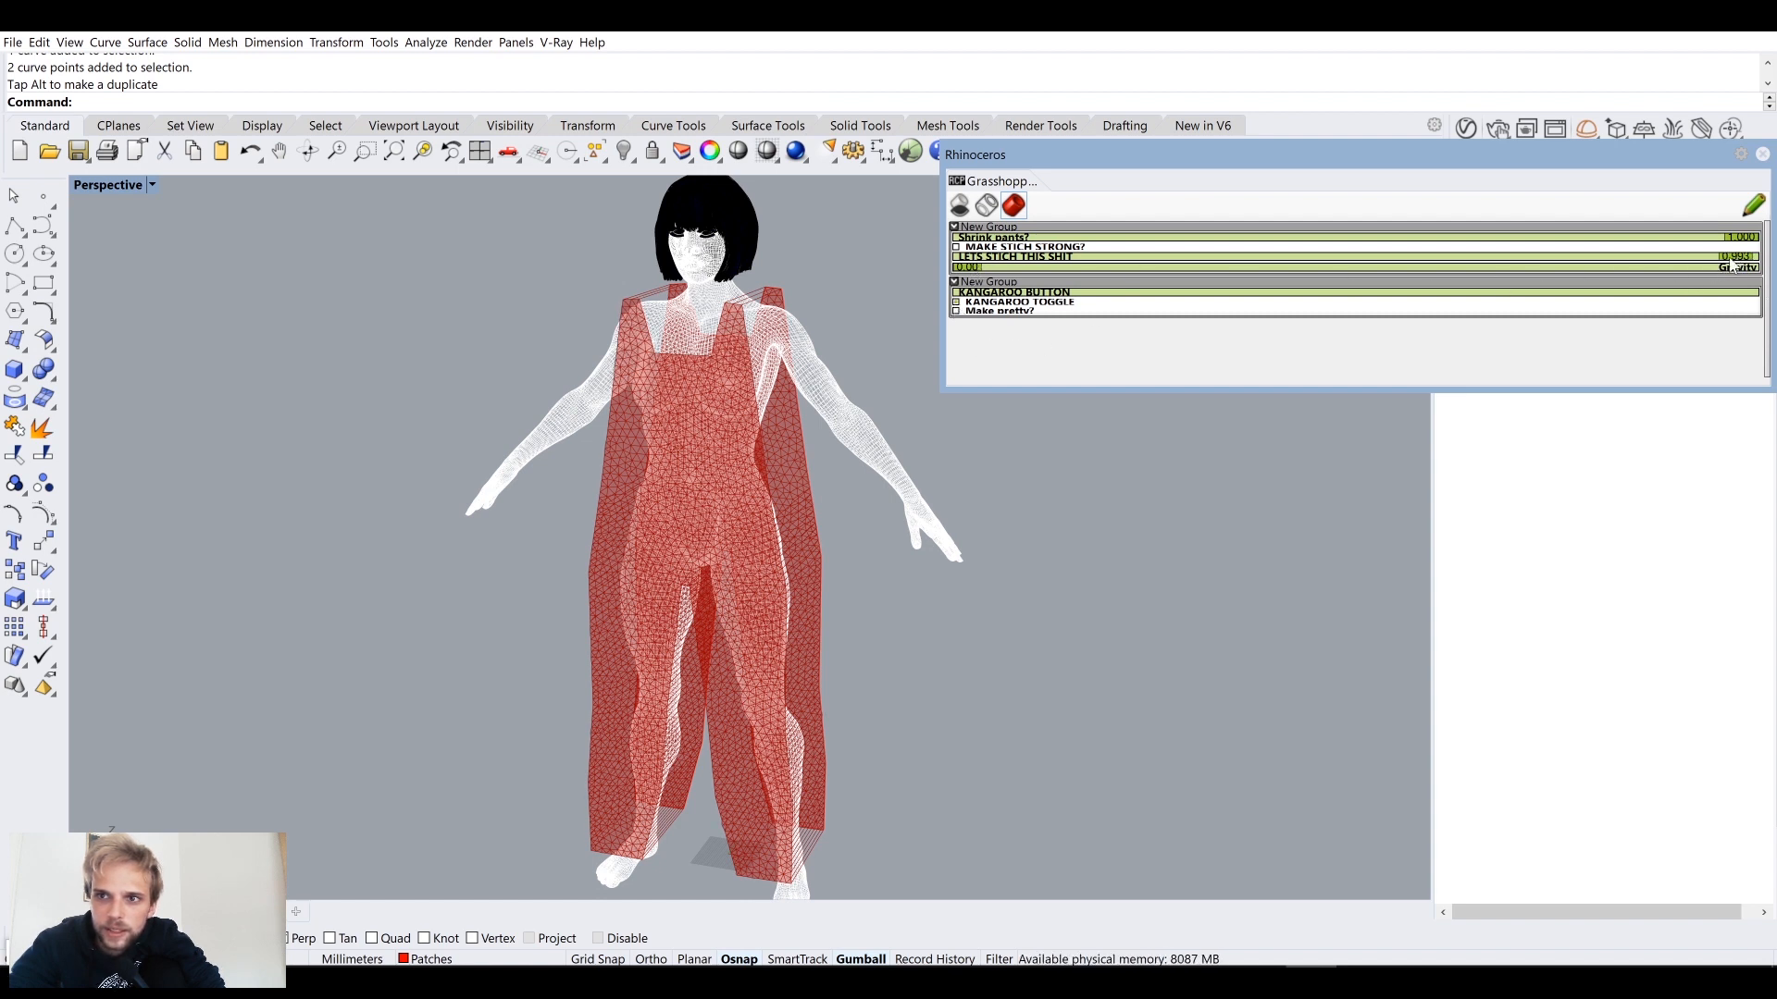
drag(1739, 257, 959, 321)
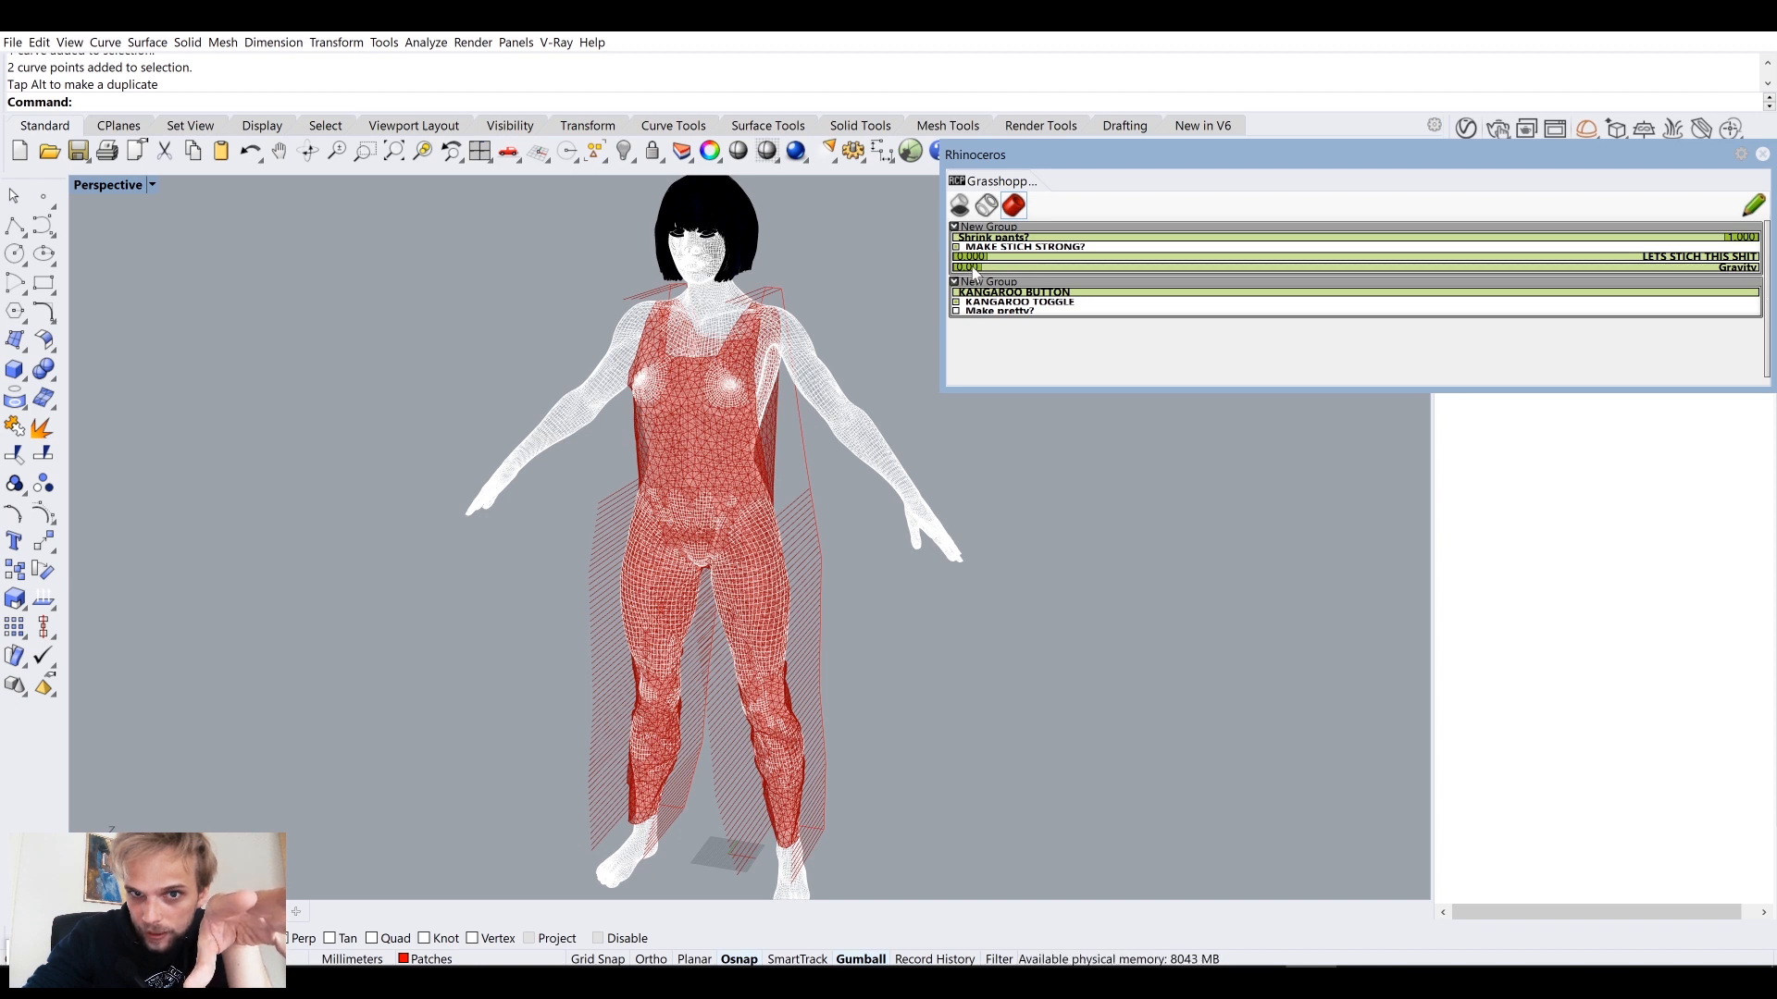
Step: Set Gravity to 0.10 and turn on Make pretty? to display the stitched garment as a smooth mesh
click(1038, 265)
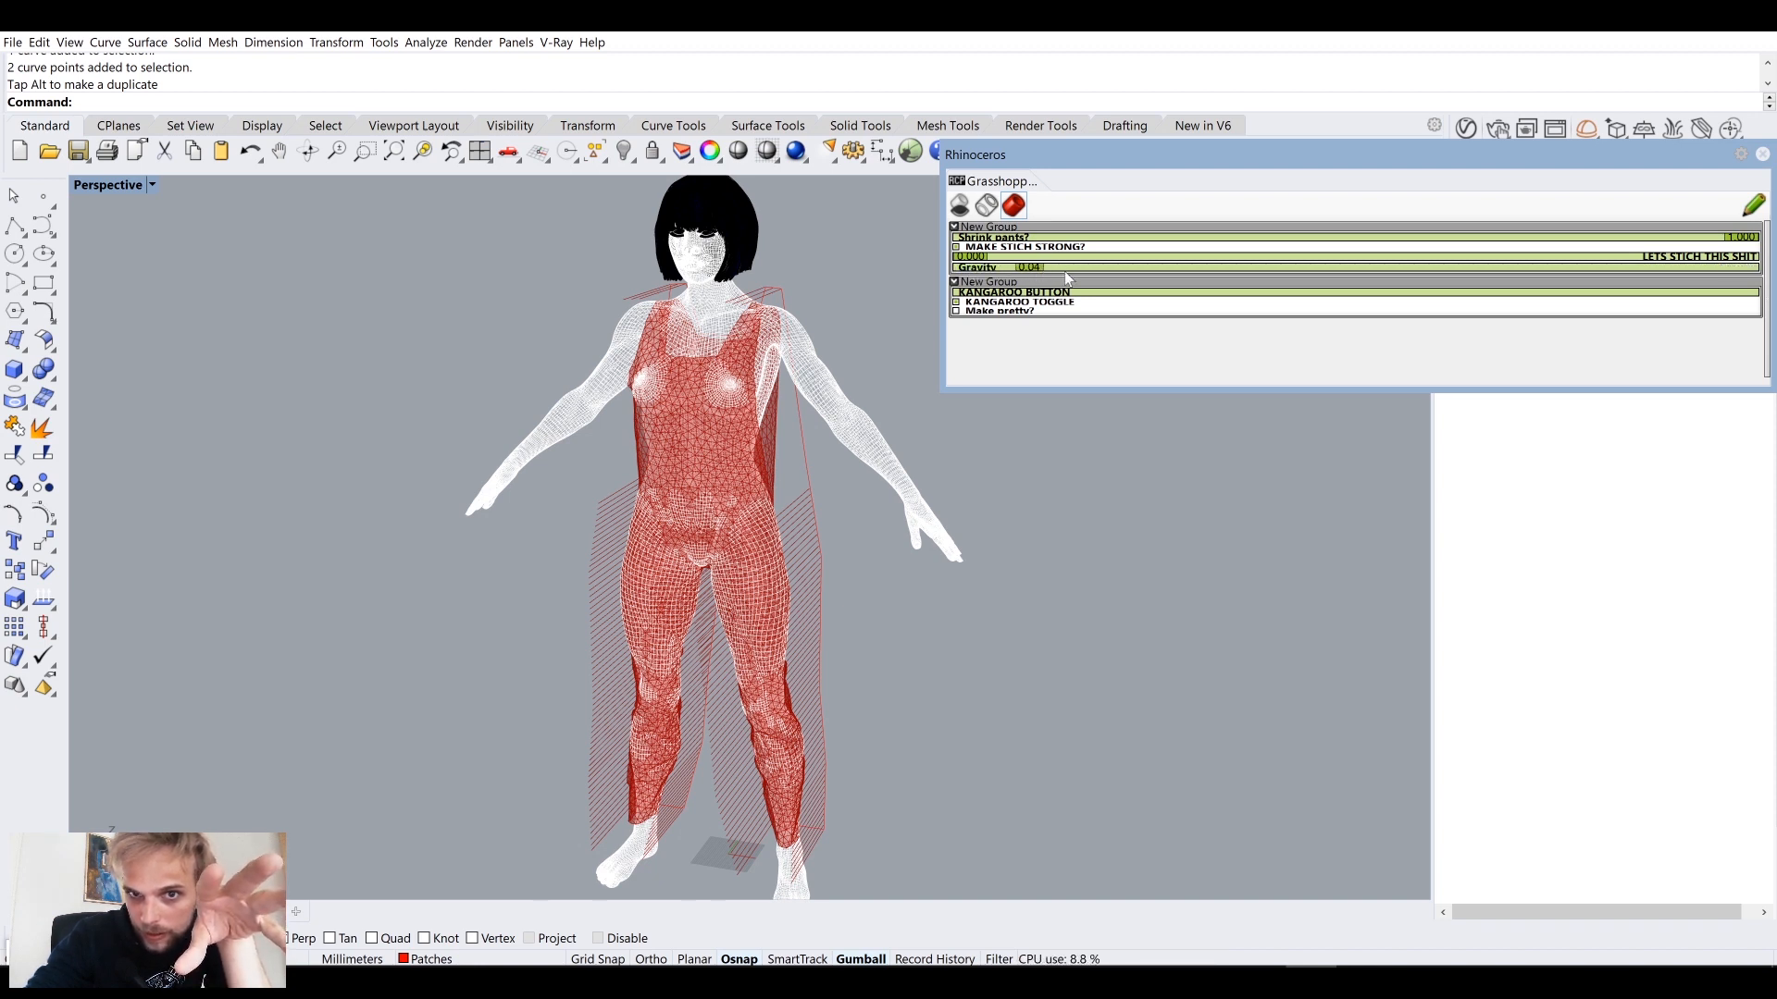
click(1121, 270)
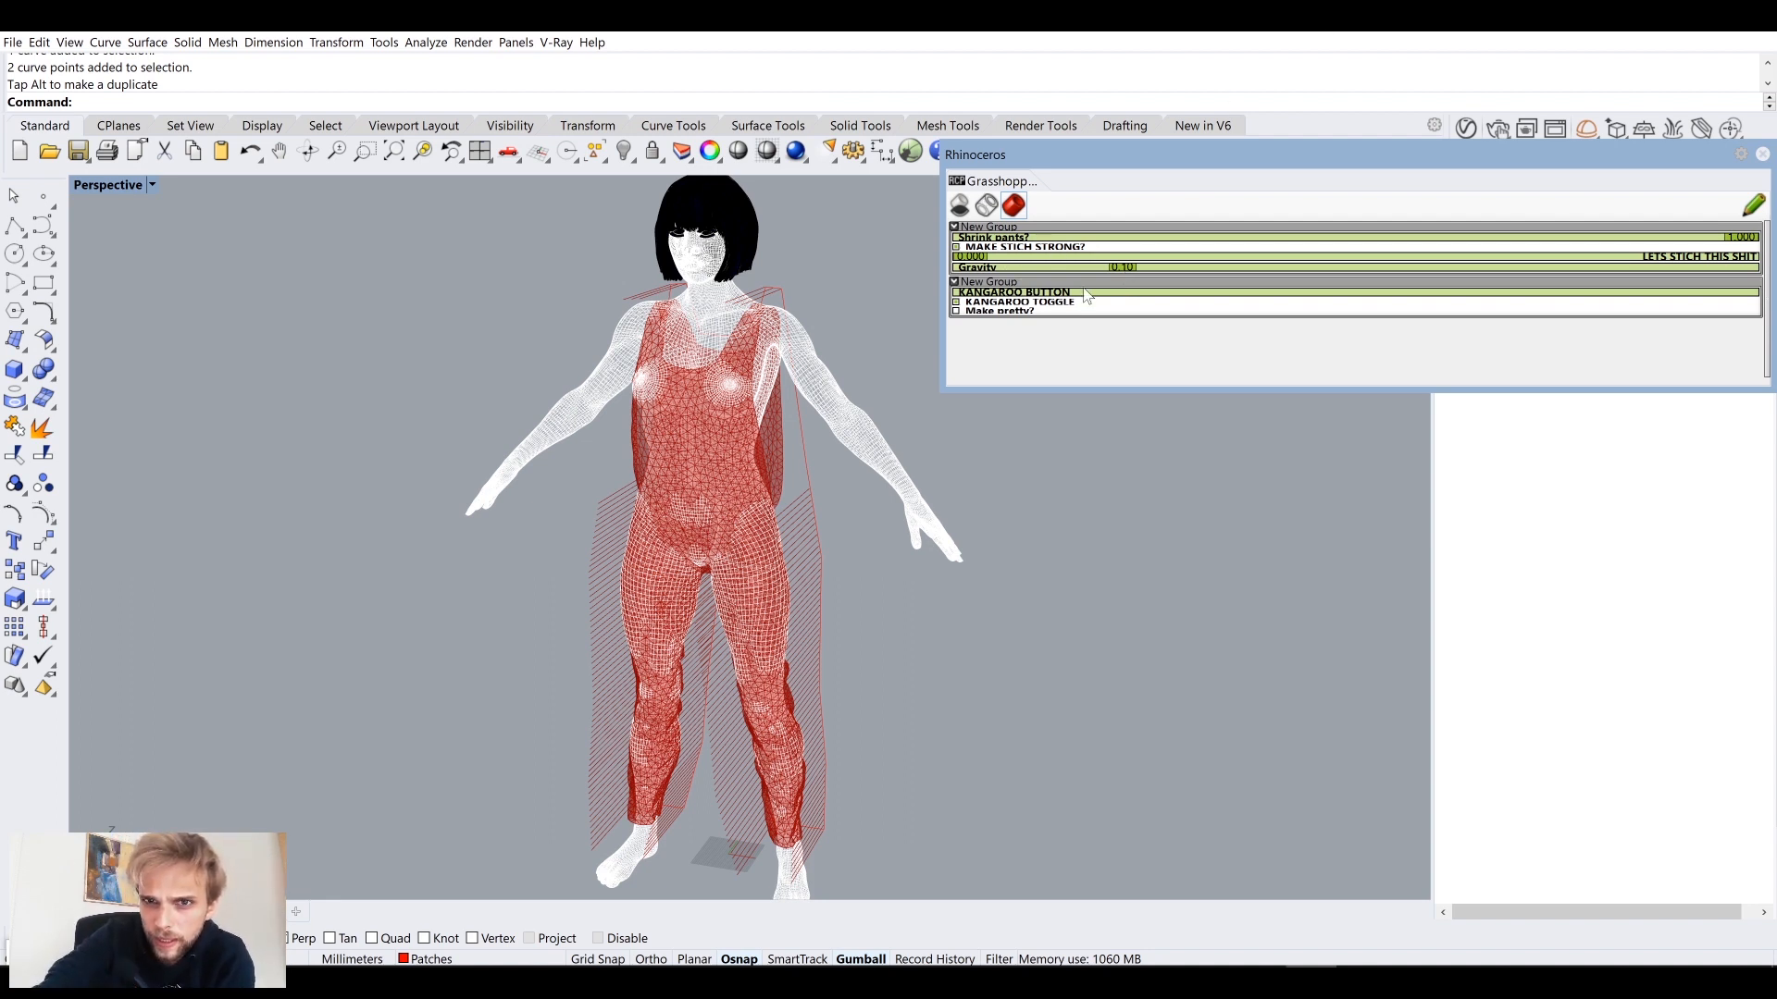
click(956, 312)
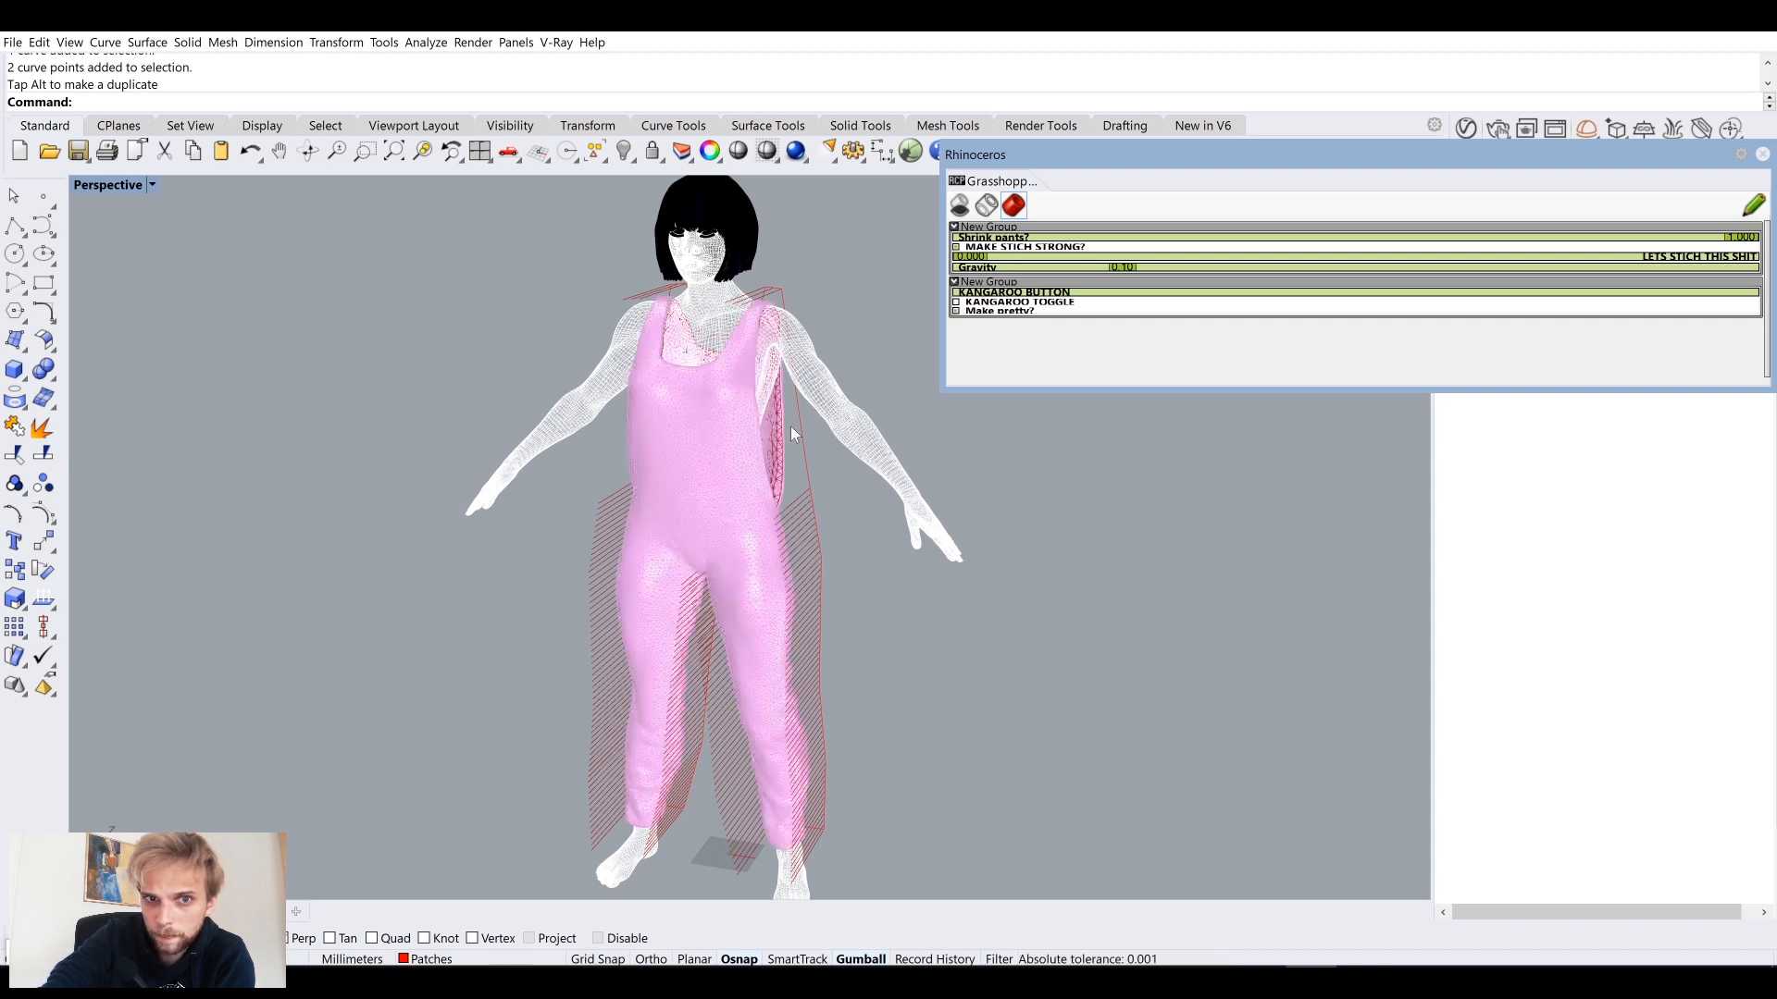
Step: Examine the smoothed garment from the back, side and front, including the leg folds, armholes and neckline
right_drag(819, 409, 586, 501)
scroll(698, 426, up, 5)
scroll(691, 446, down, 5)
scroll(812, 485, up, 3)
scroll(754, 516, up, 3)
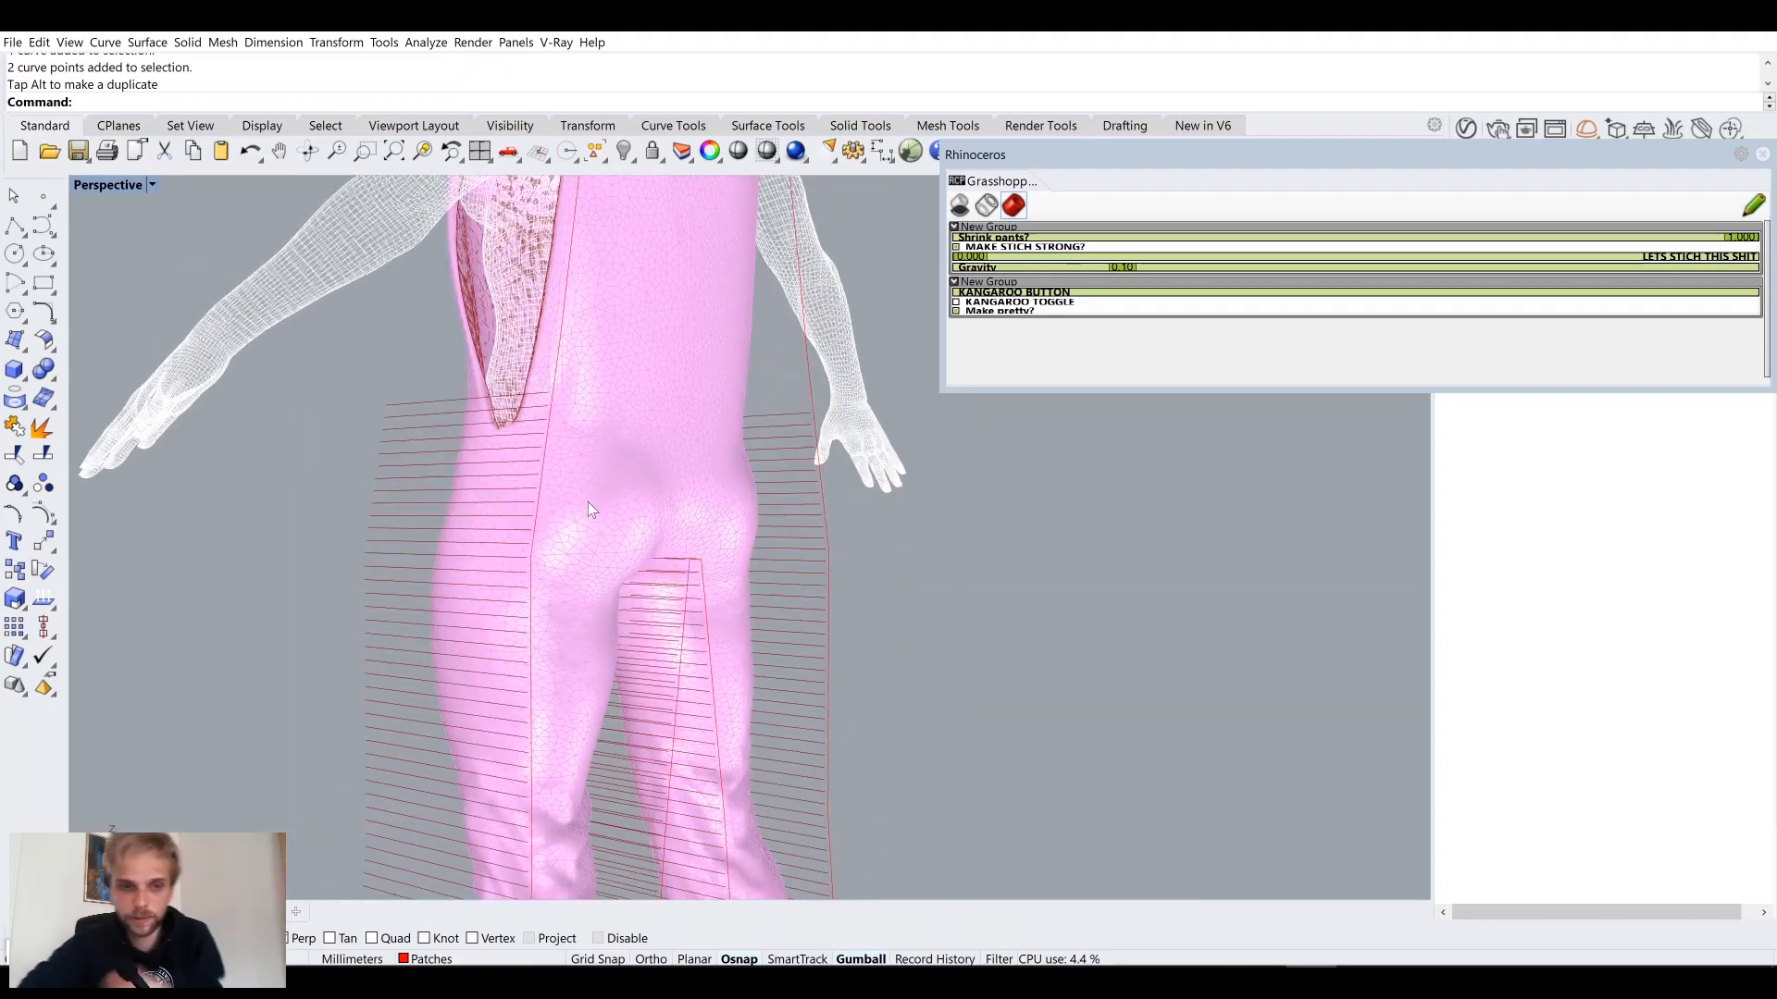
shift+right_drag(624, 579, 689, 428)
scroll(583, 576, up, 10)
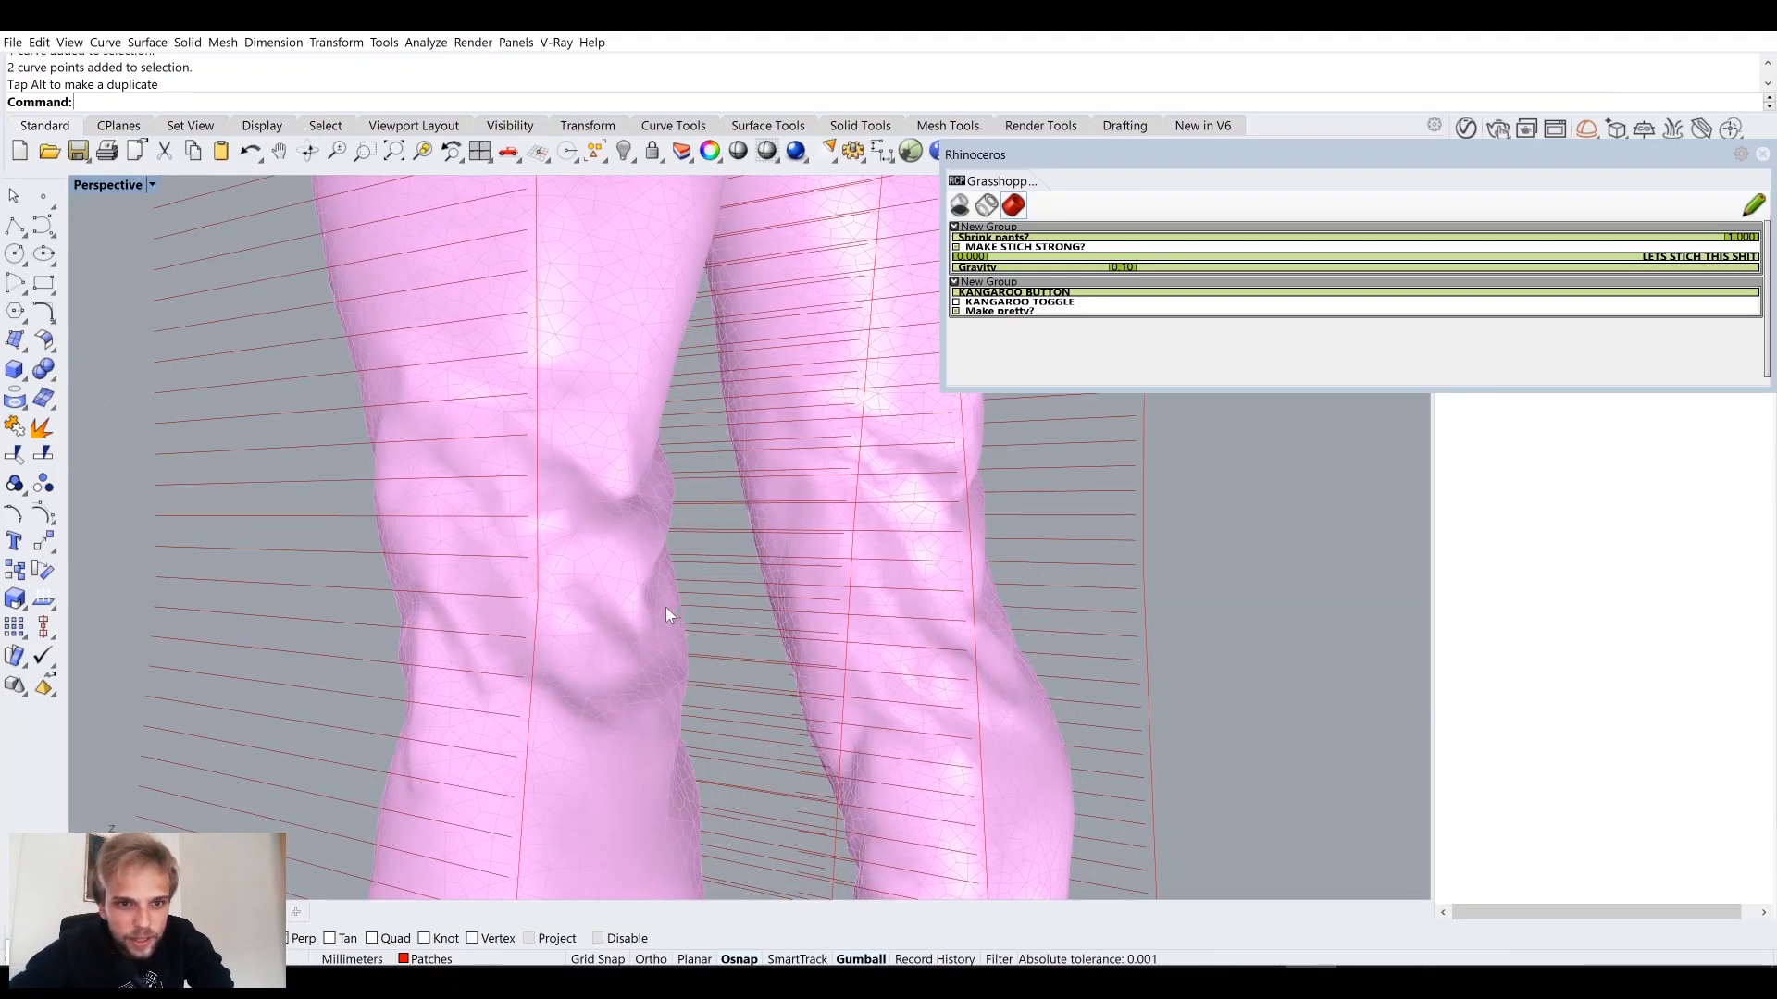
mouse_move(583, 641)
right_down()
mouse_move(678, 587)
mouse_move(773, 602)
mouse_move(843, 650)
mouse_move(623, 413)
mouse_move(751, 420)
mouse_move(773, 467)
mouse_move(718, 460)
mouse_move(750, 536)
mouse_move(663, 493)
mouse_move(841, 635)
mouse_move(737, 607)
mouse_move(868, 587)
mouse_move(670, 603)
mouse_move(904, 642)
mouse_move(752, 638)
mouse_move(725, 516)
mouse_move(709, 635)
mouse_move(556, 620)
mouse_move(607, 605)
mouse_move(722, 492)
mouse_move(746, 594)
mouse_move(654, 602)
mouse_move(607, 555)
mouse_move(619, 510)
mouse_move(768, 624)
mouse_move(656, 675)
right_up()
scroll(659, 708, up, 7)
scroll(768, 624, down, 10)
scroll(647, 648, down, 8)
right_drag(642, 603, 780, 575)
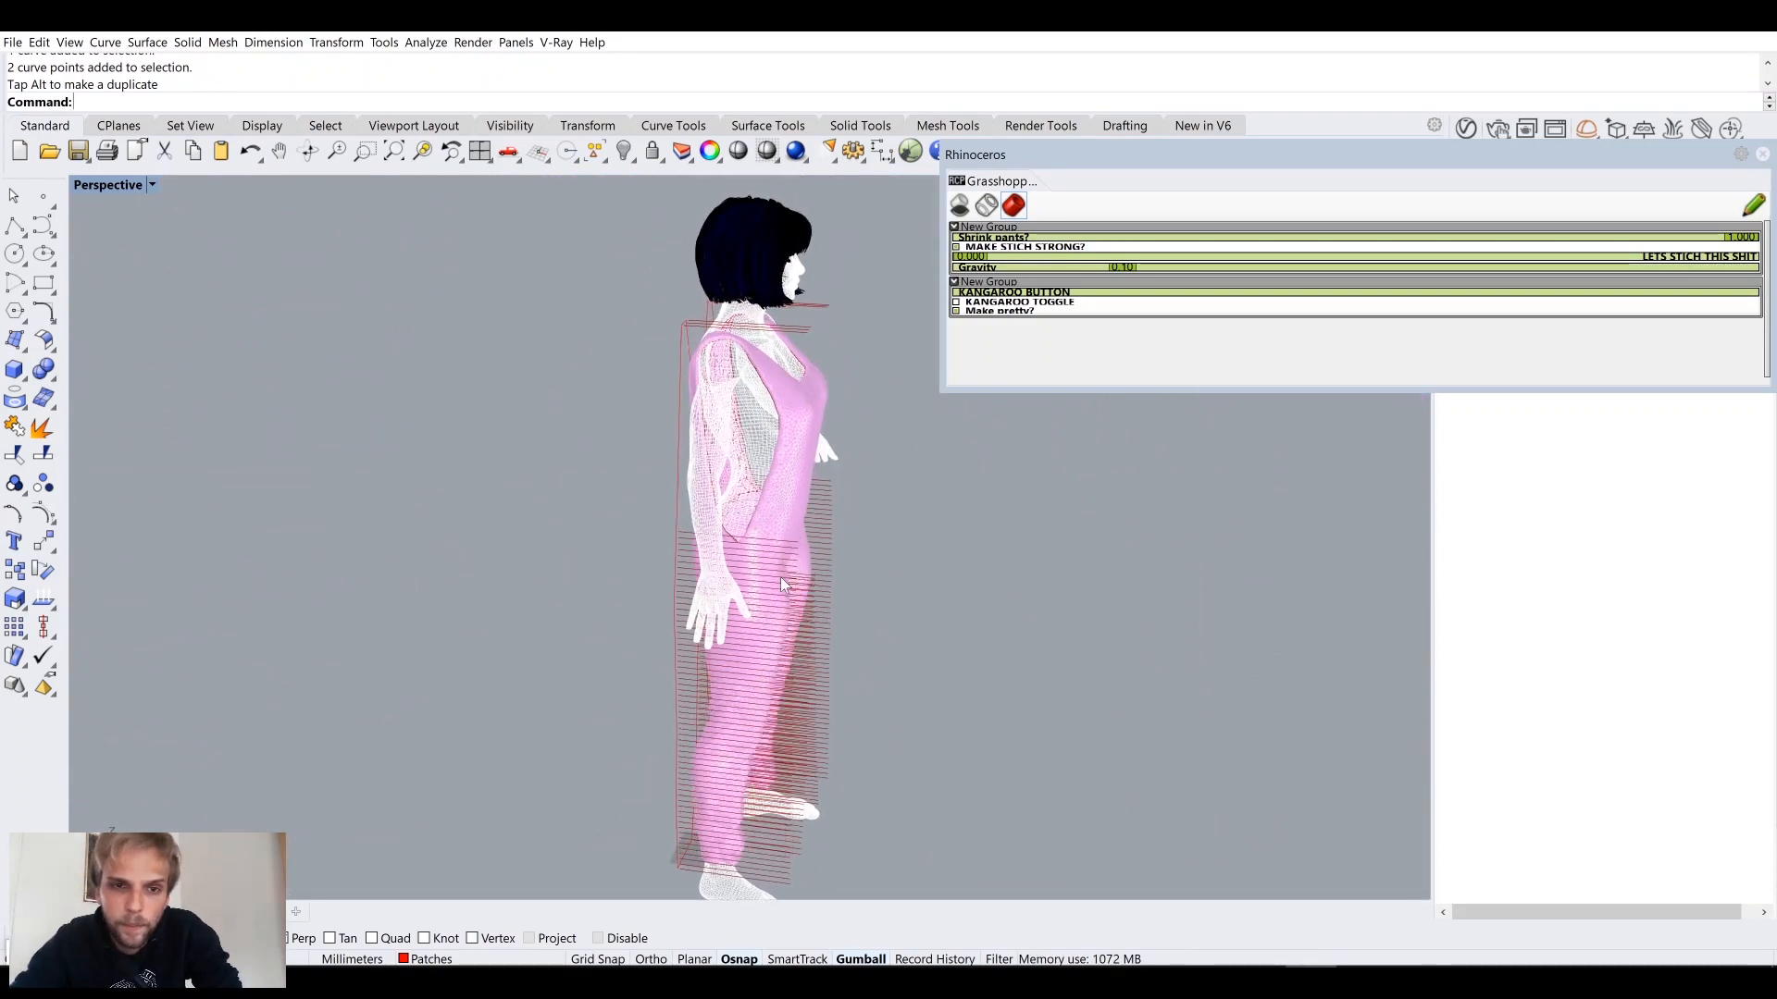
scroll(768, 446, up, 6)
right_drag(768, 446, 719, 442)
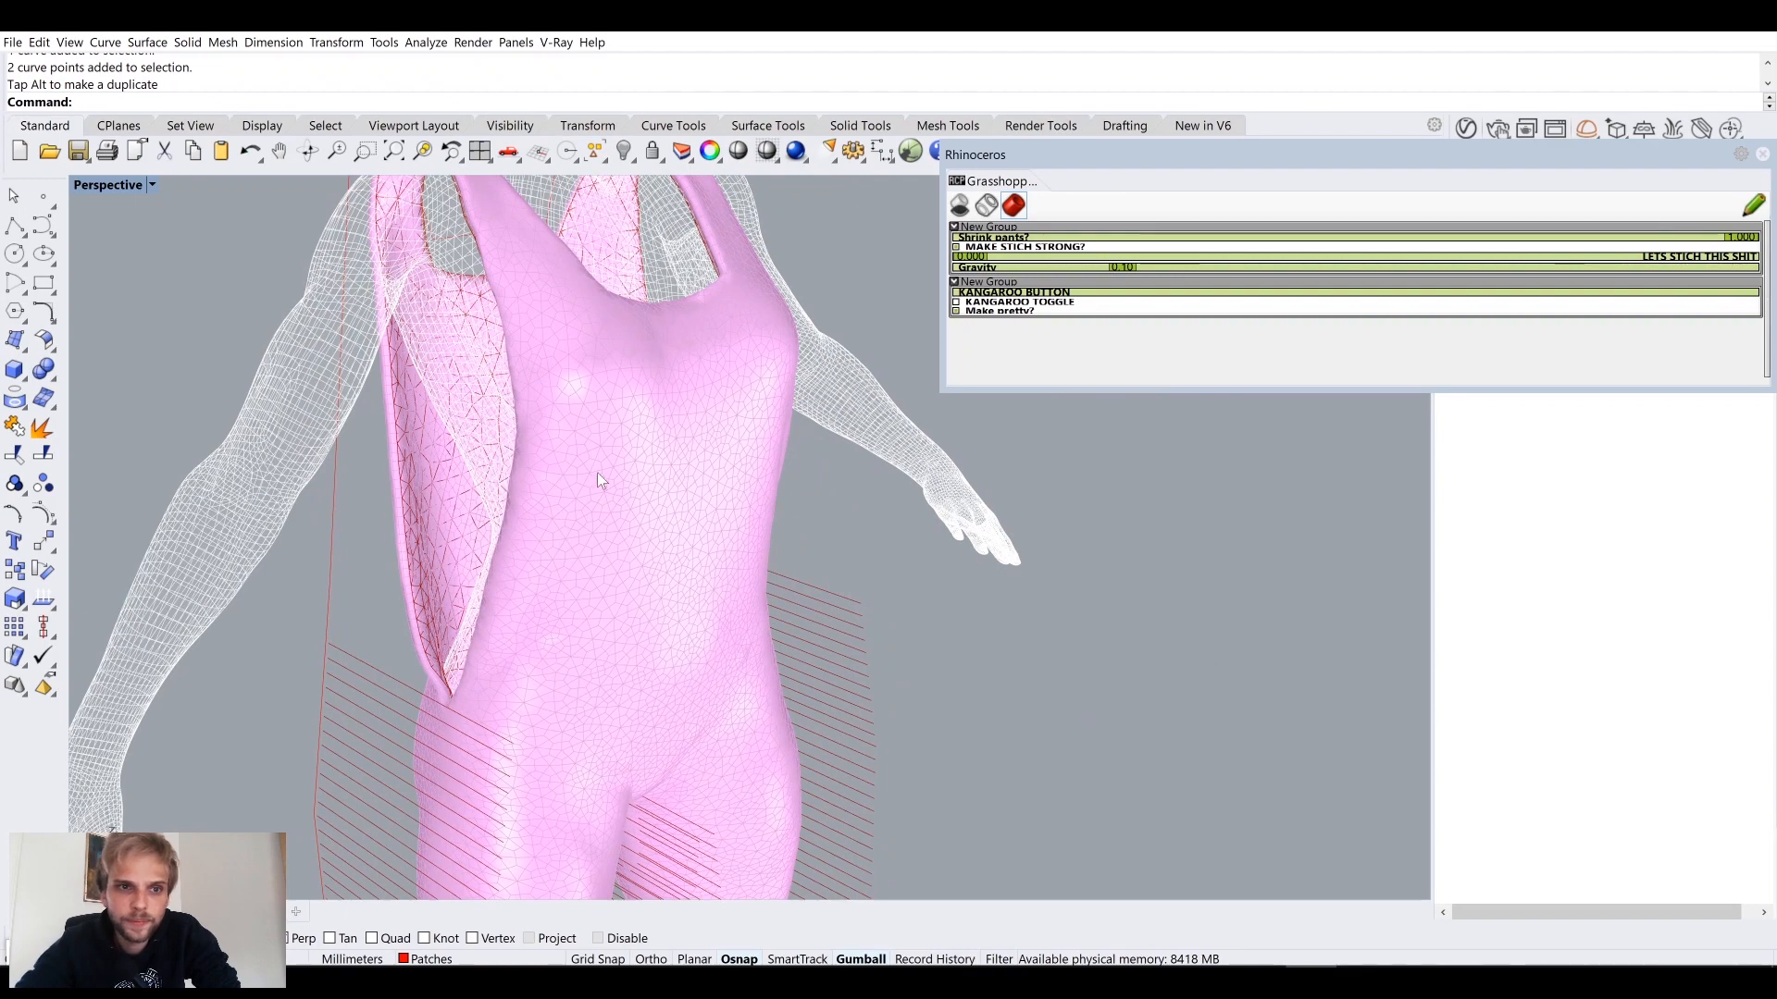
right_drag(597, 472, 453, 494)
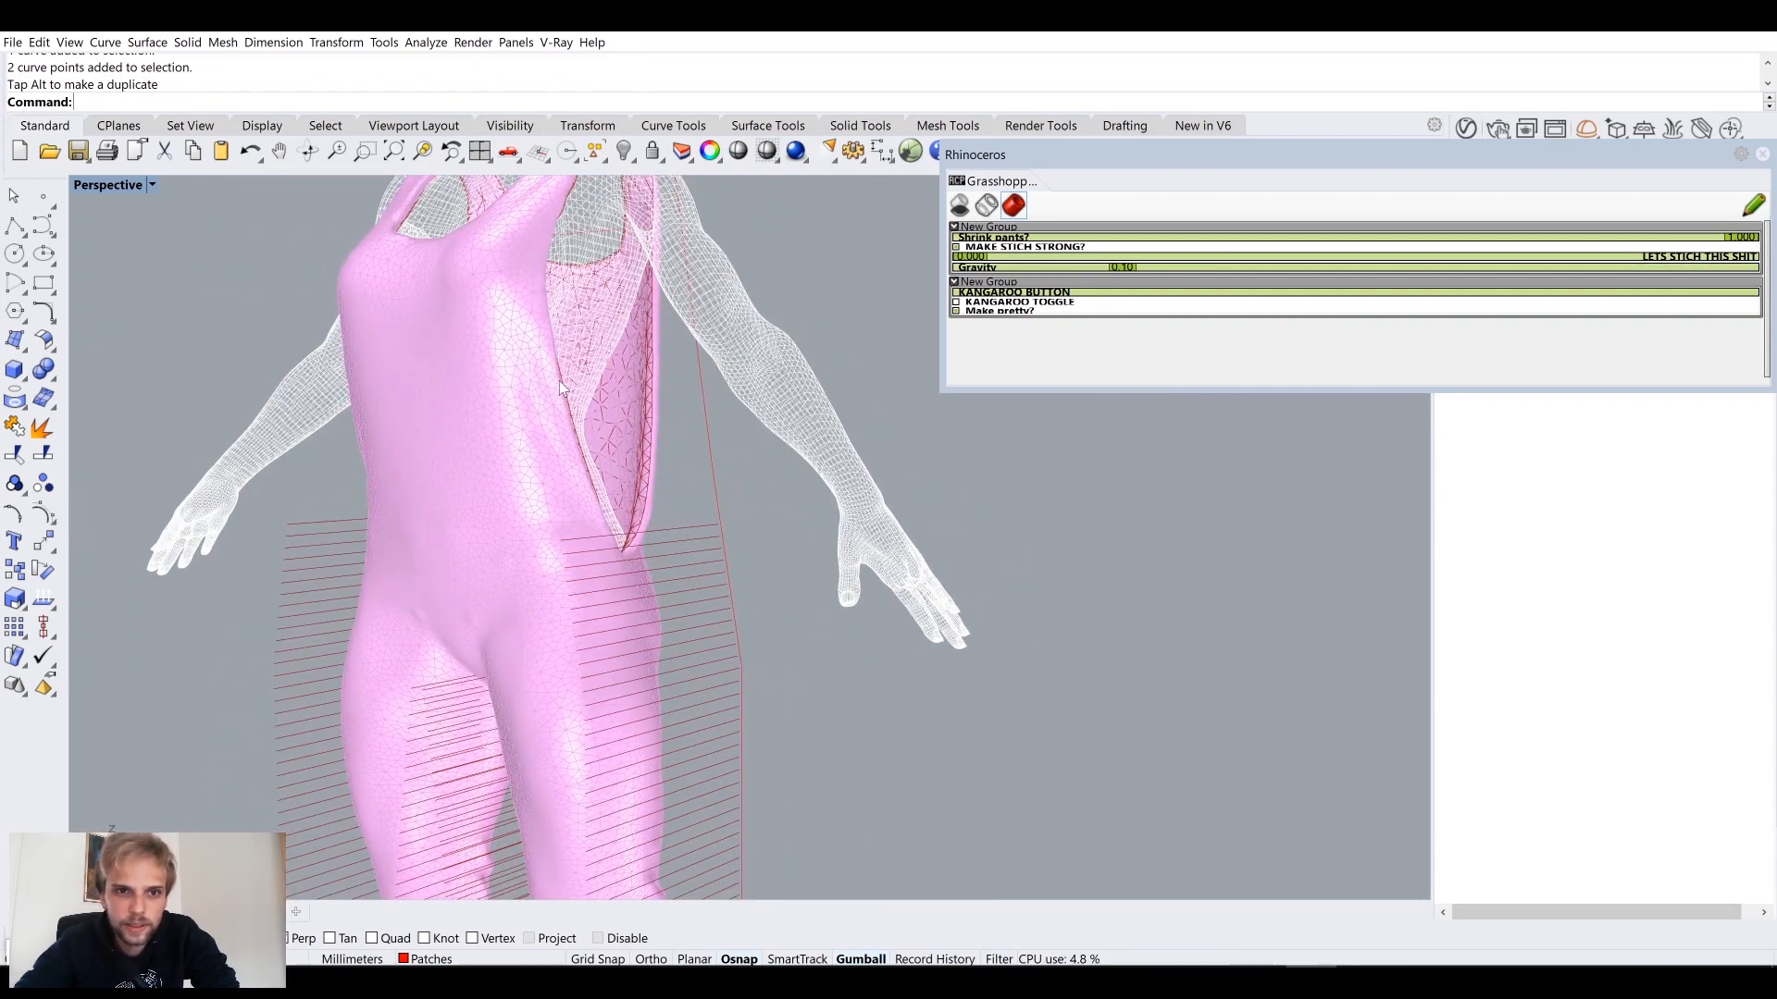
right_drag(575, 357, 692, 370)
scroll(691, 370, down, 10)
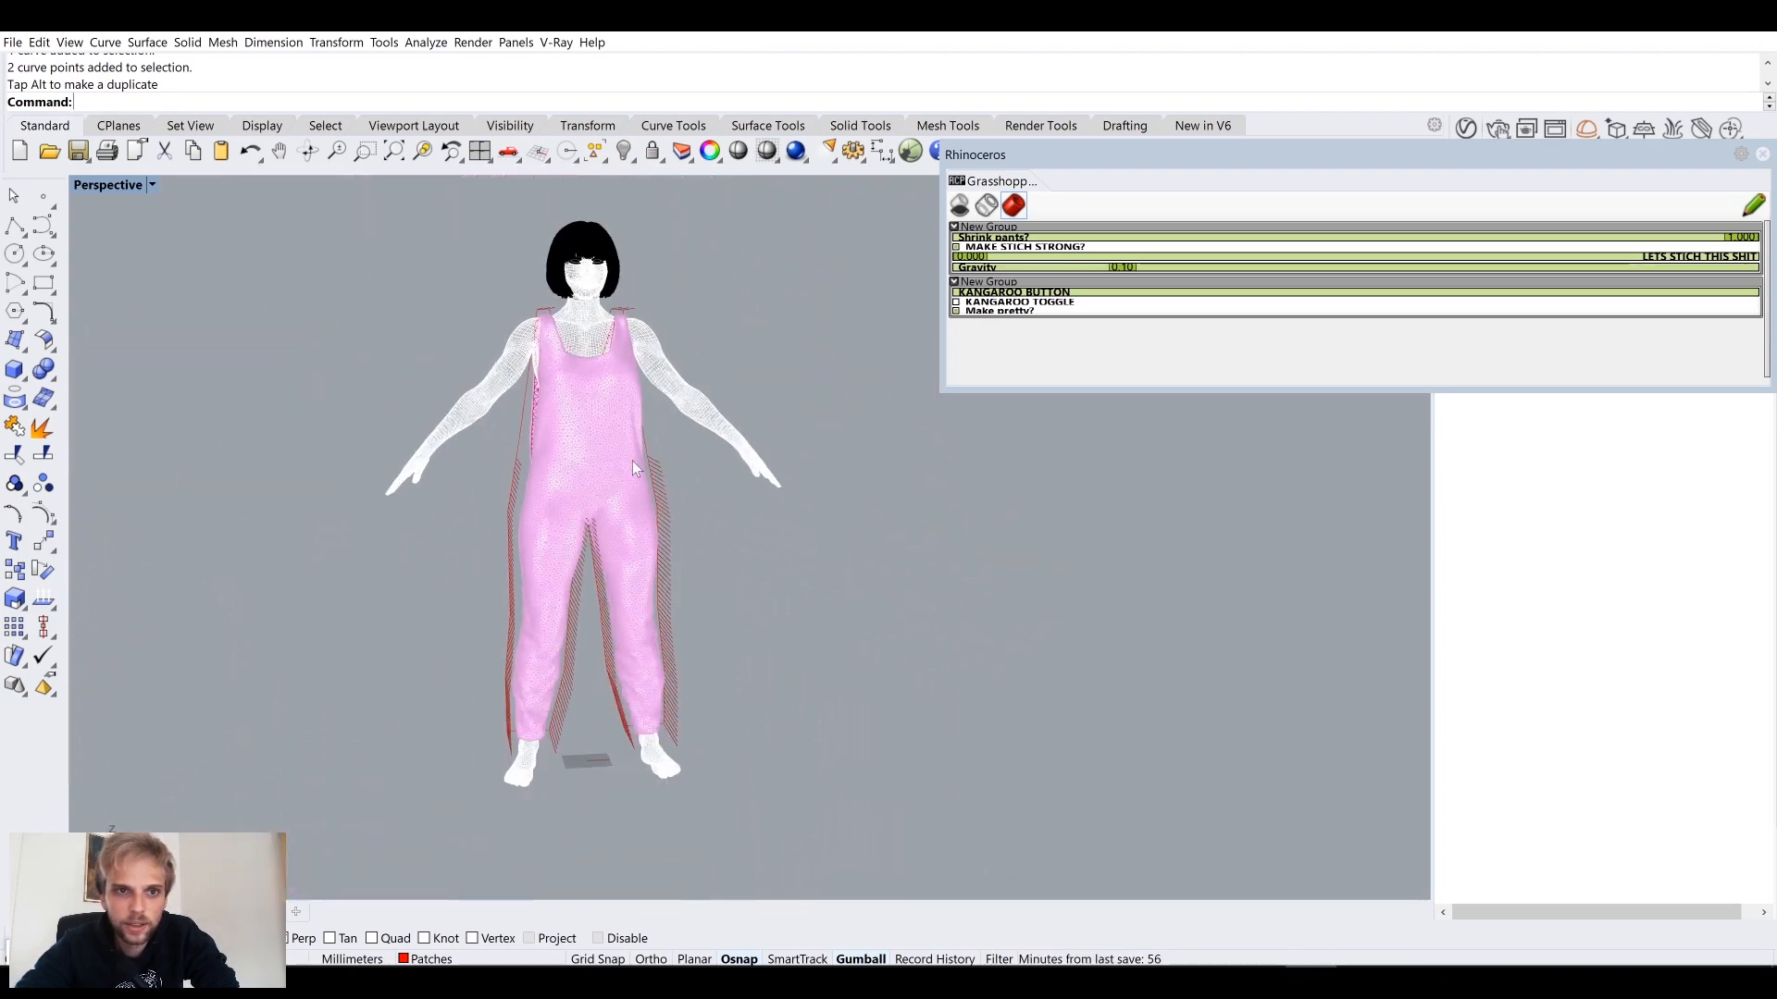
right_drag(680, 459, 685, 451)
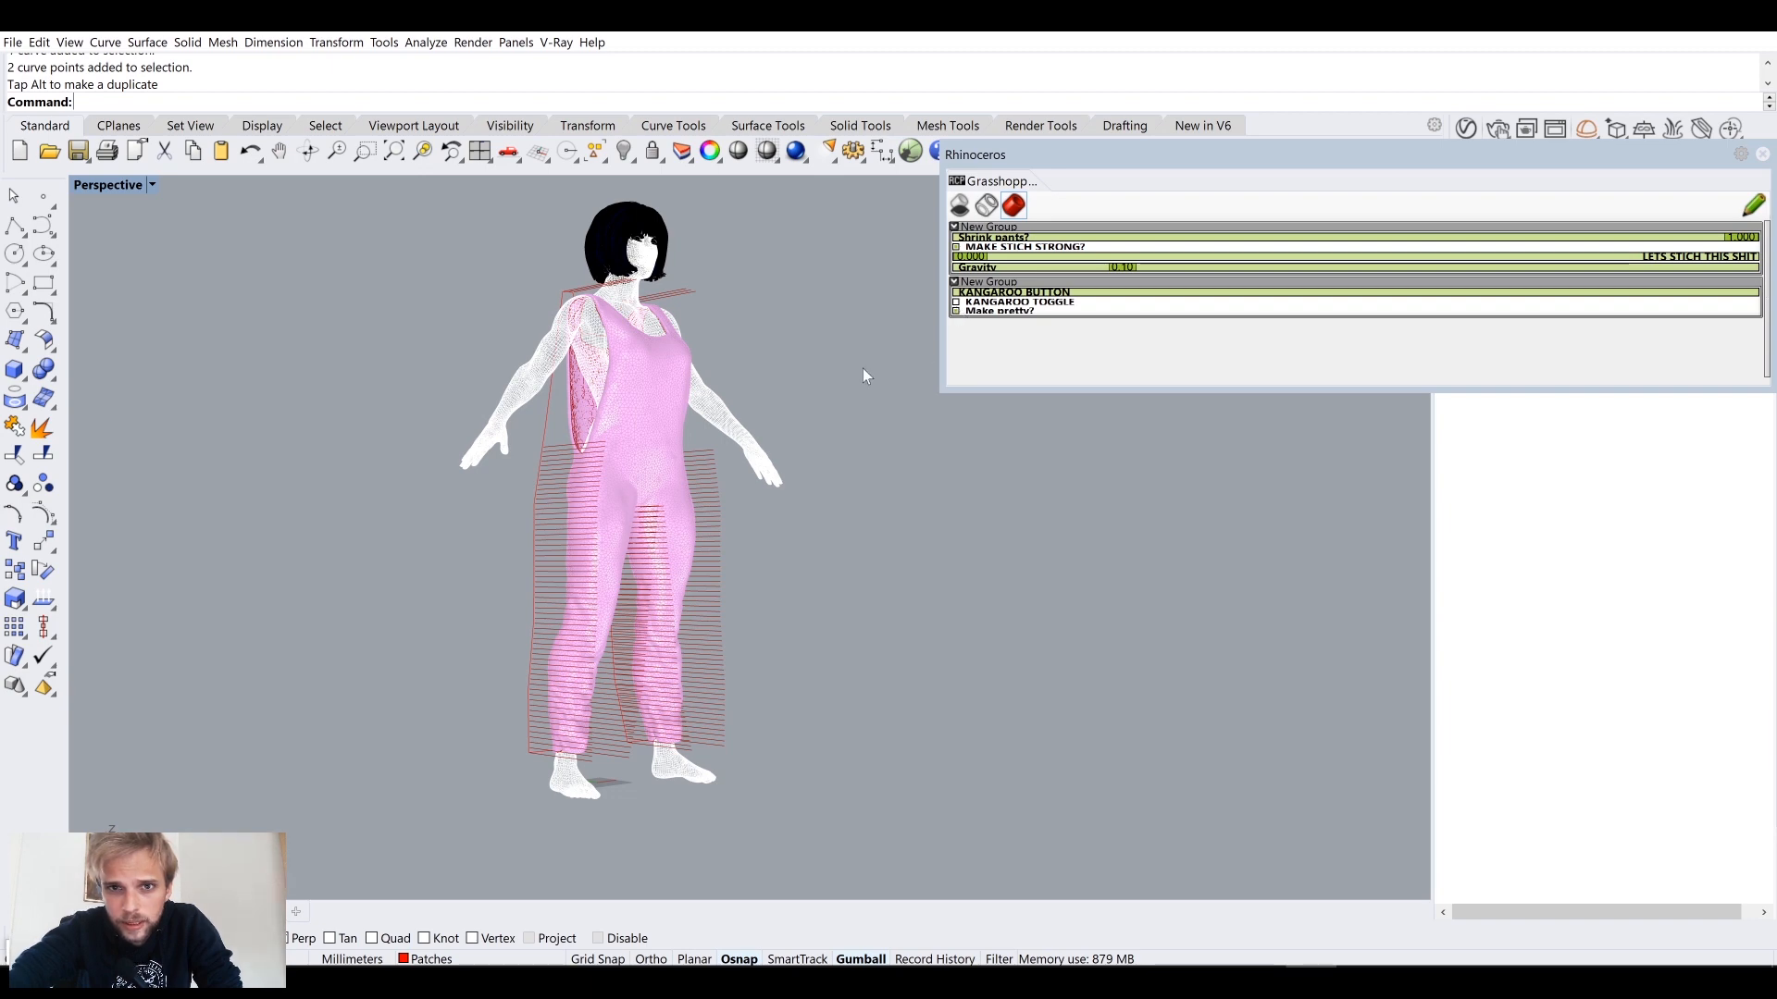
right_drag(862, 370, 773, 376)
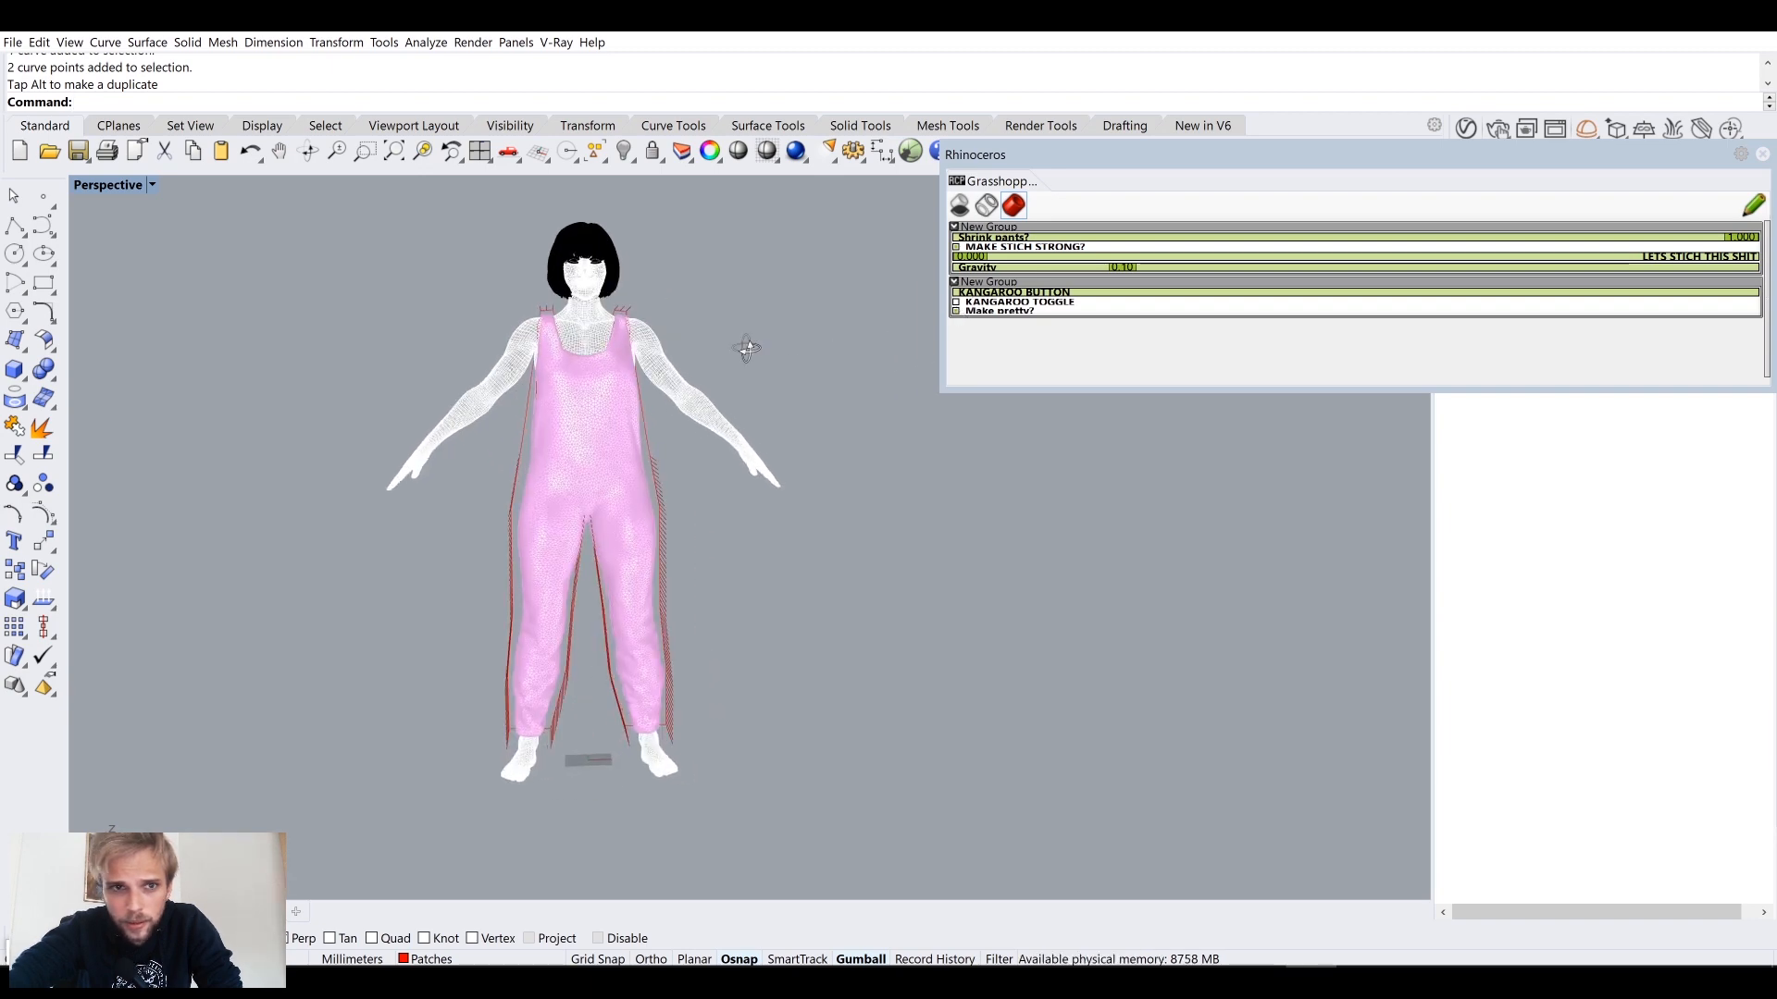
Step: Reset the Kangaroo simulation with Make pretty? off, Gravity at 0.00 and the stitch slider at 1.000
scroll(746, 348, up, 5)
click(999, 293)
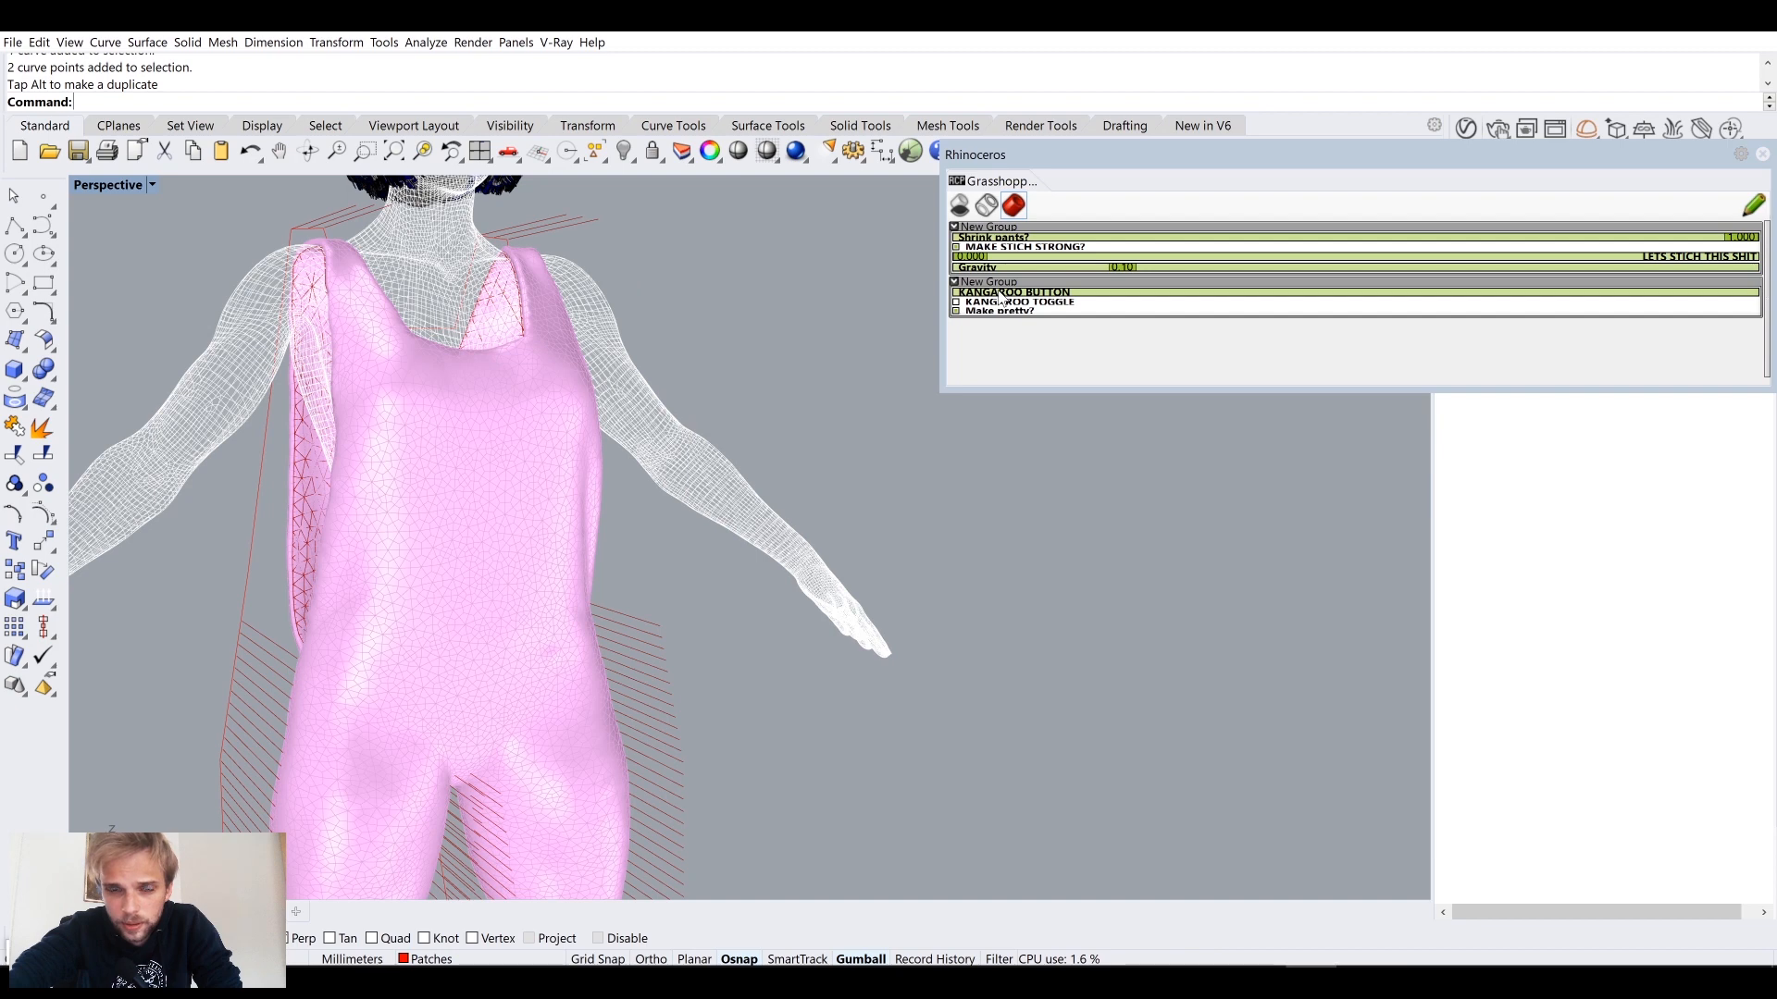
click(959, 311)
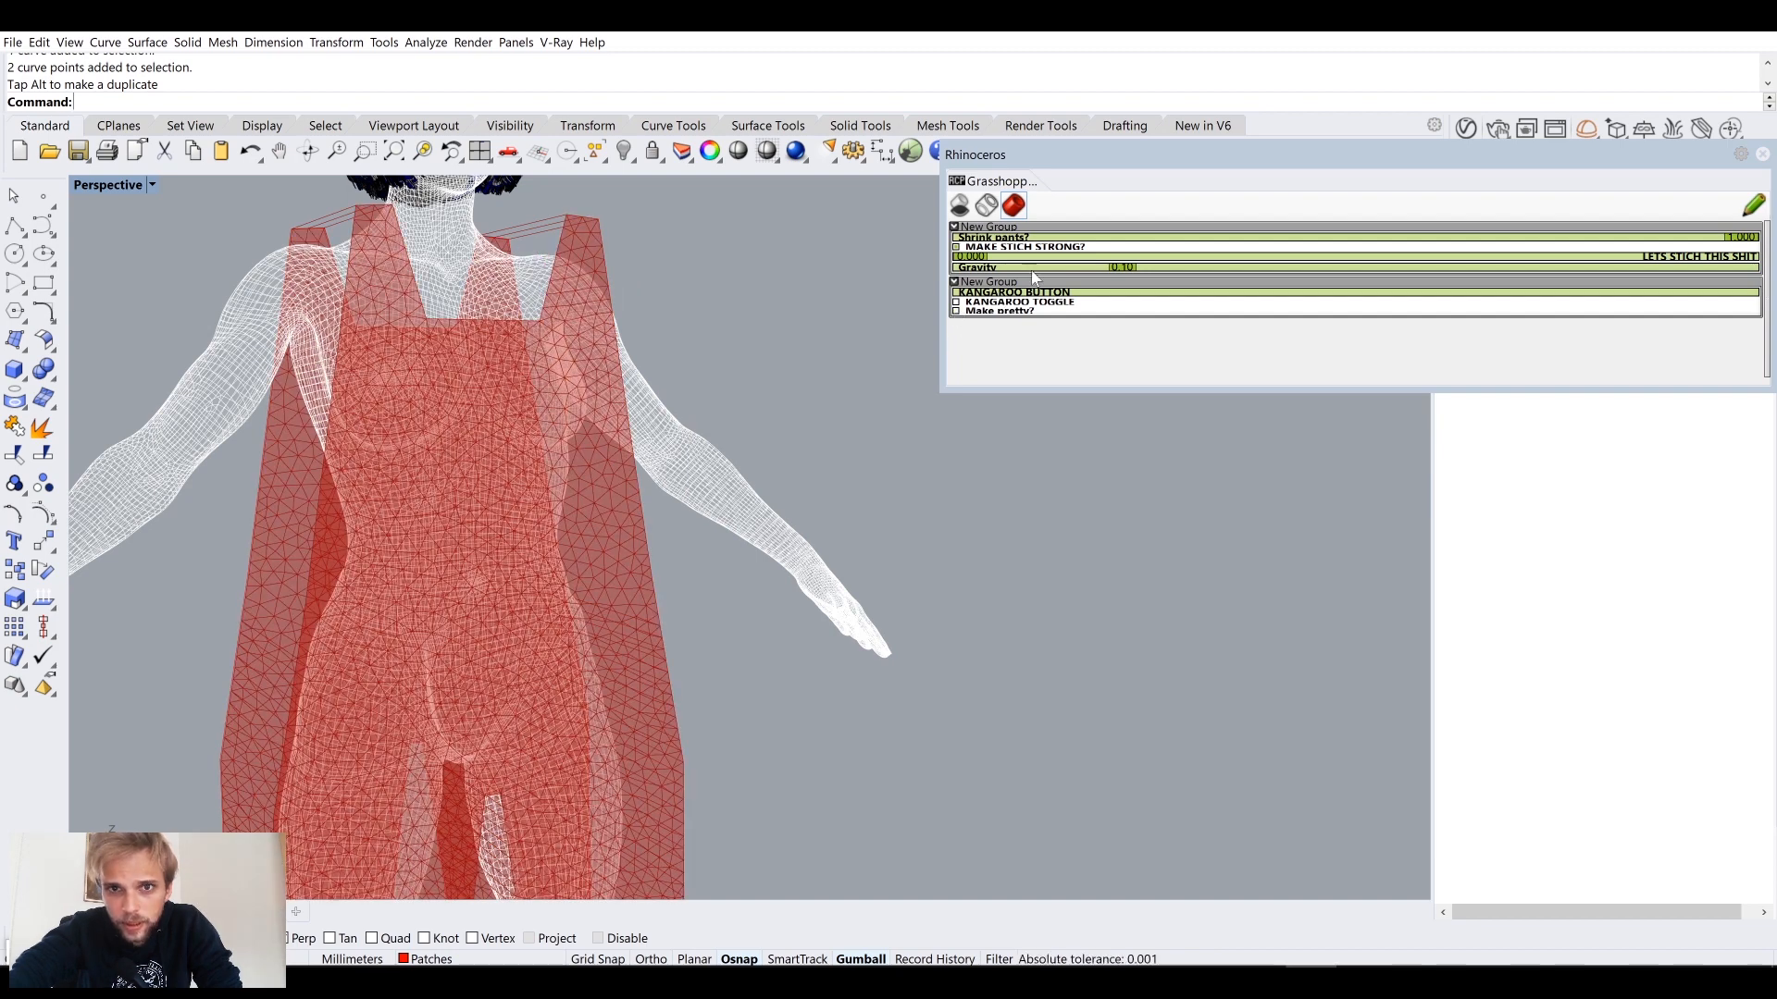
click(967, 267)
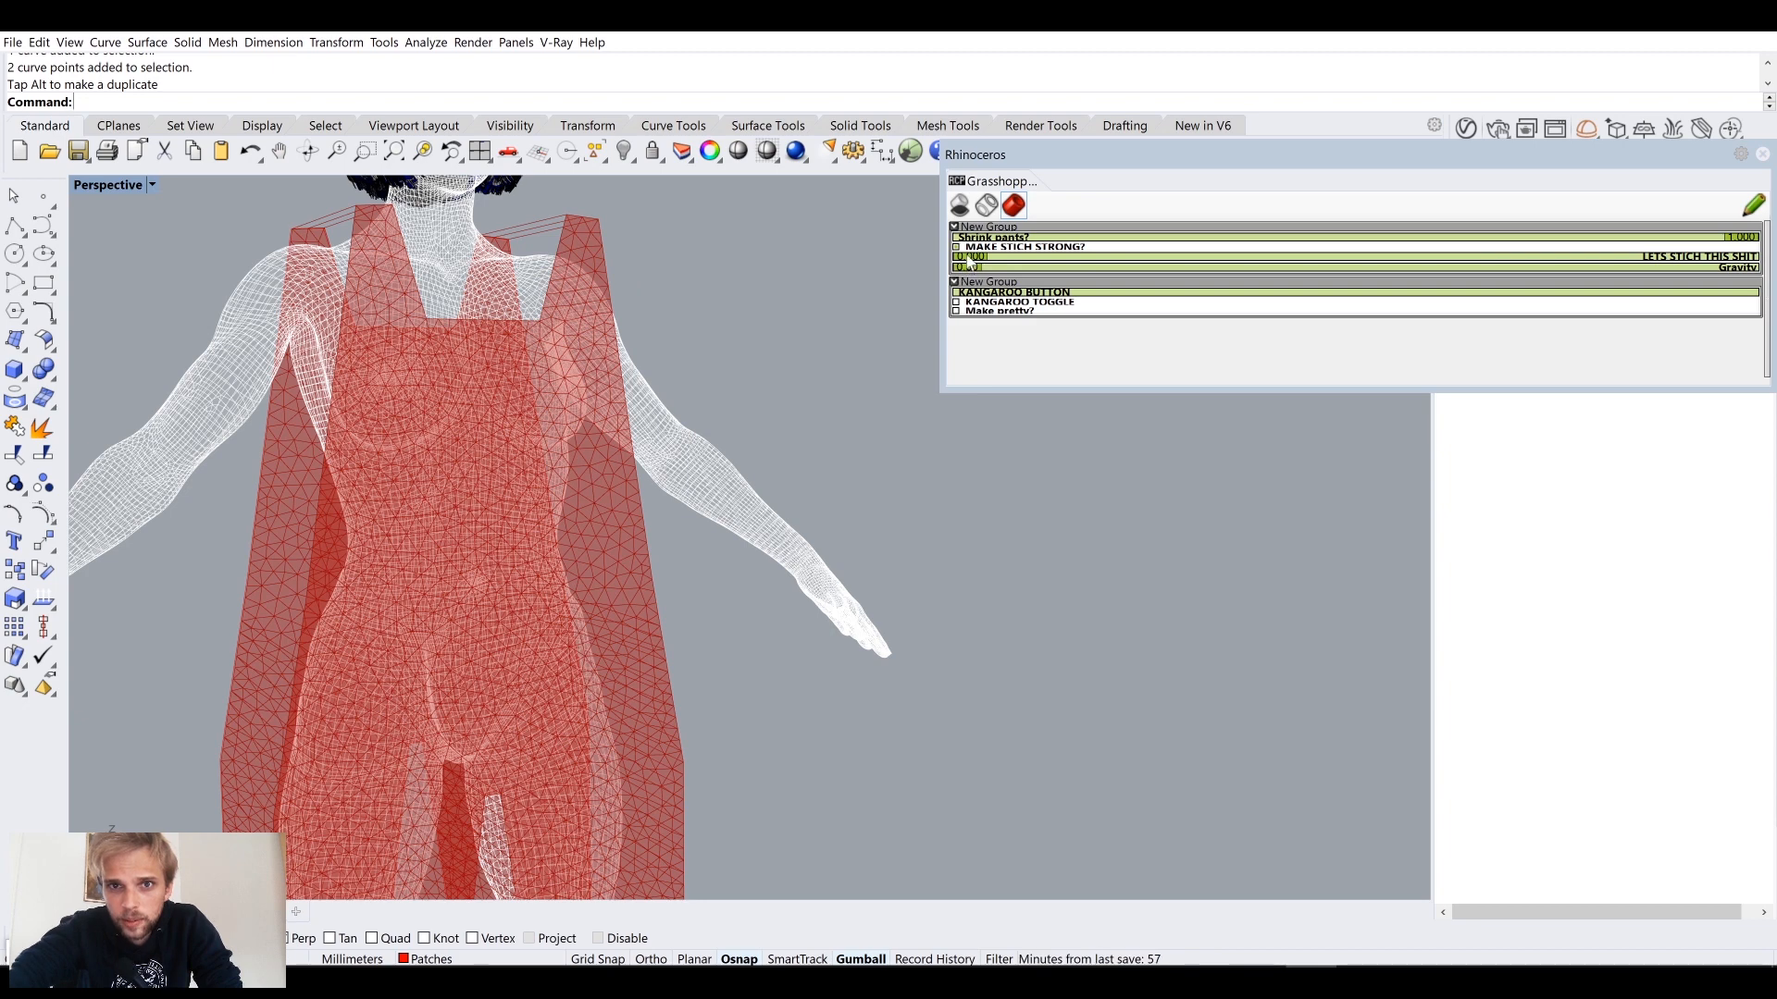
click(1748, 256)
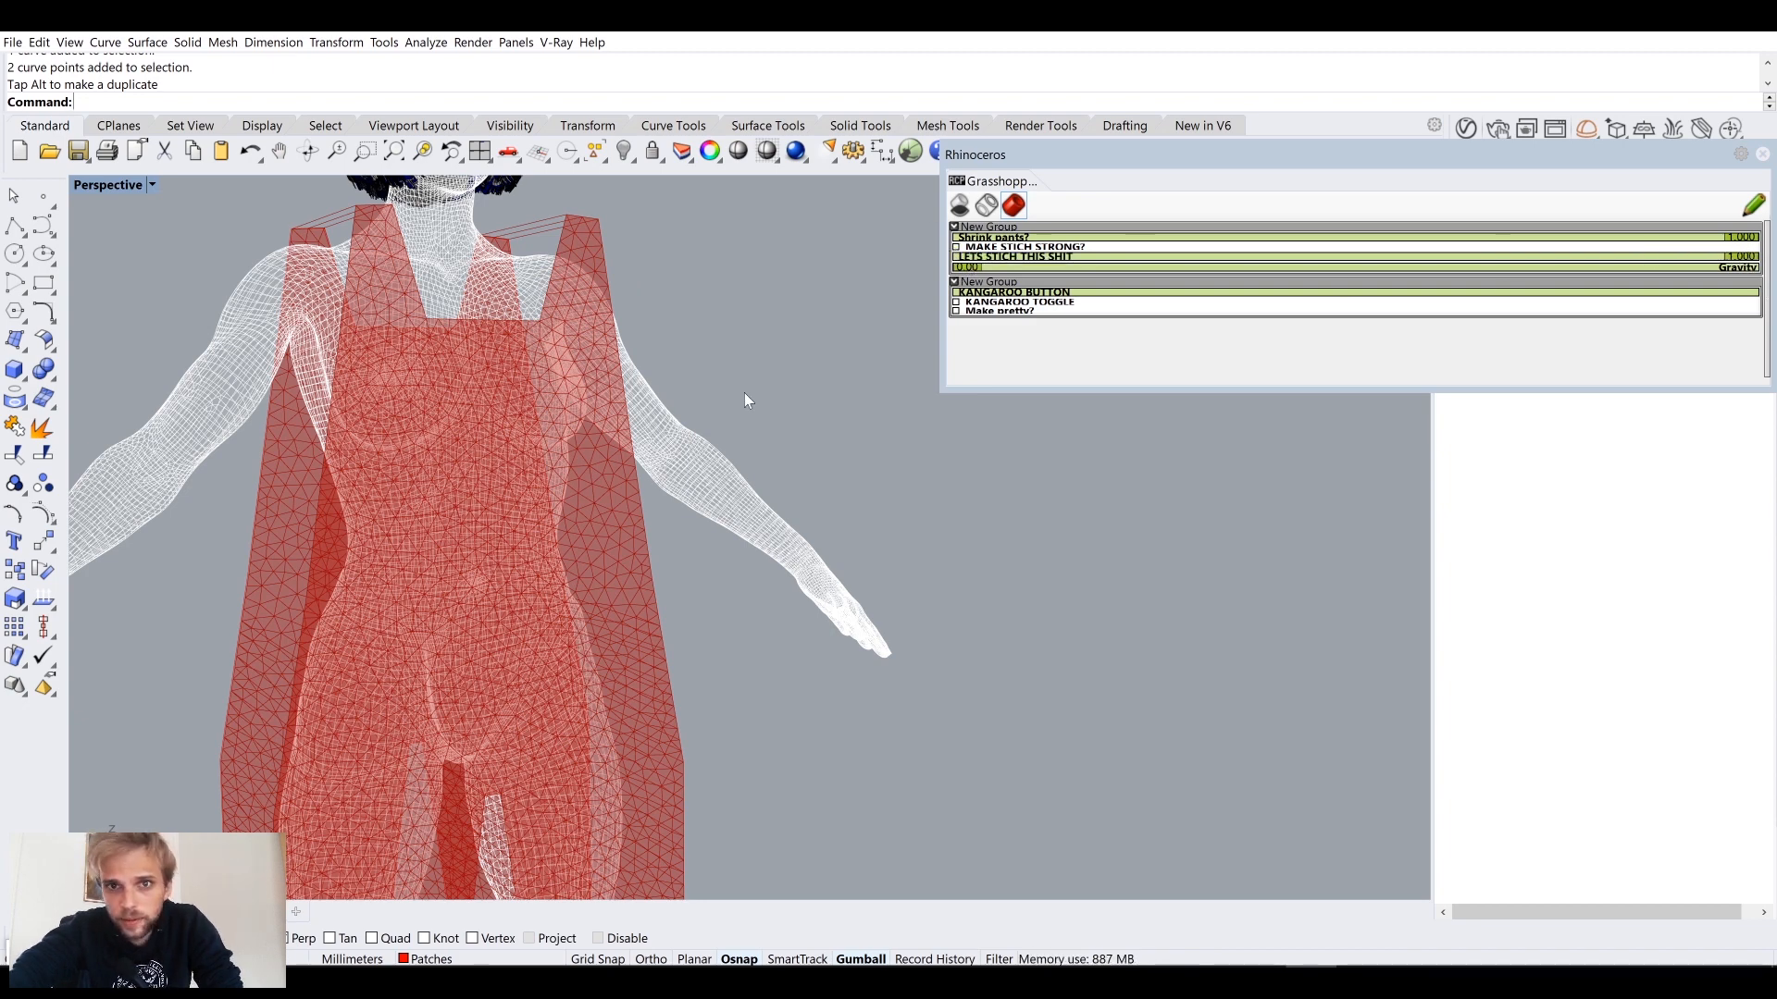
Step: Move the remote control window clear of the layer list and show the Boxes layer
scroll(743, 392, down, 7)
shift+right_drag(675, 460, 722, 359)
right_drag(722, 359, 660, 417)
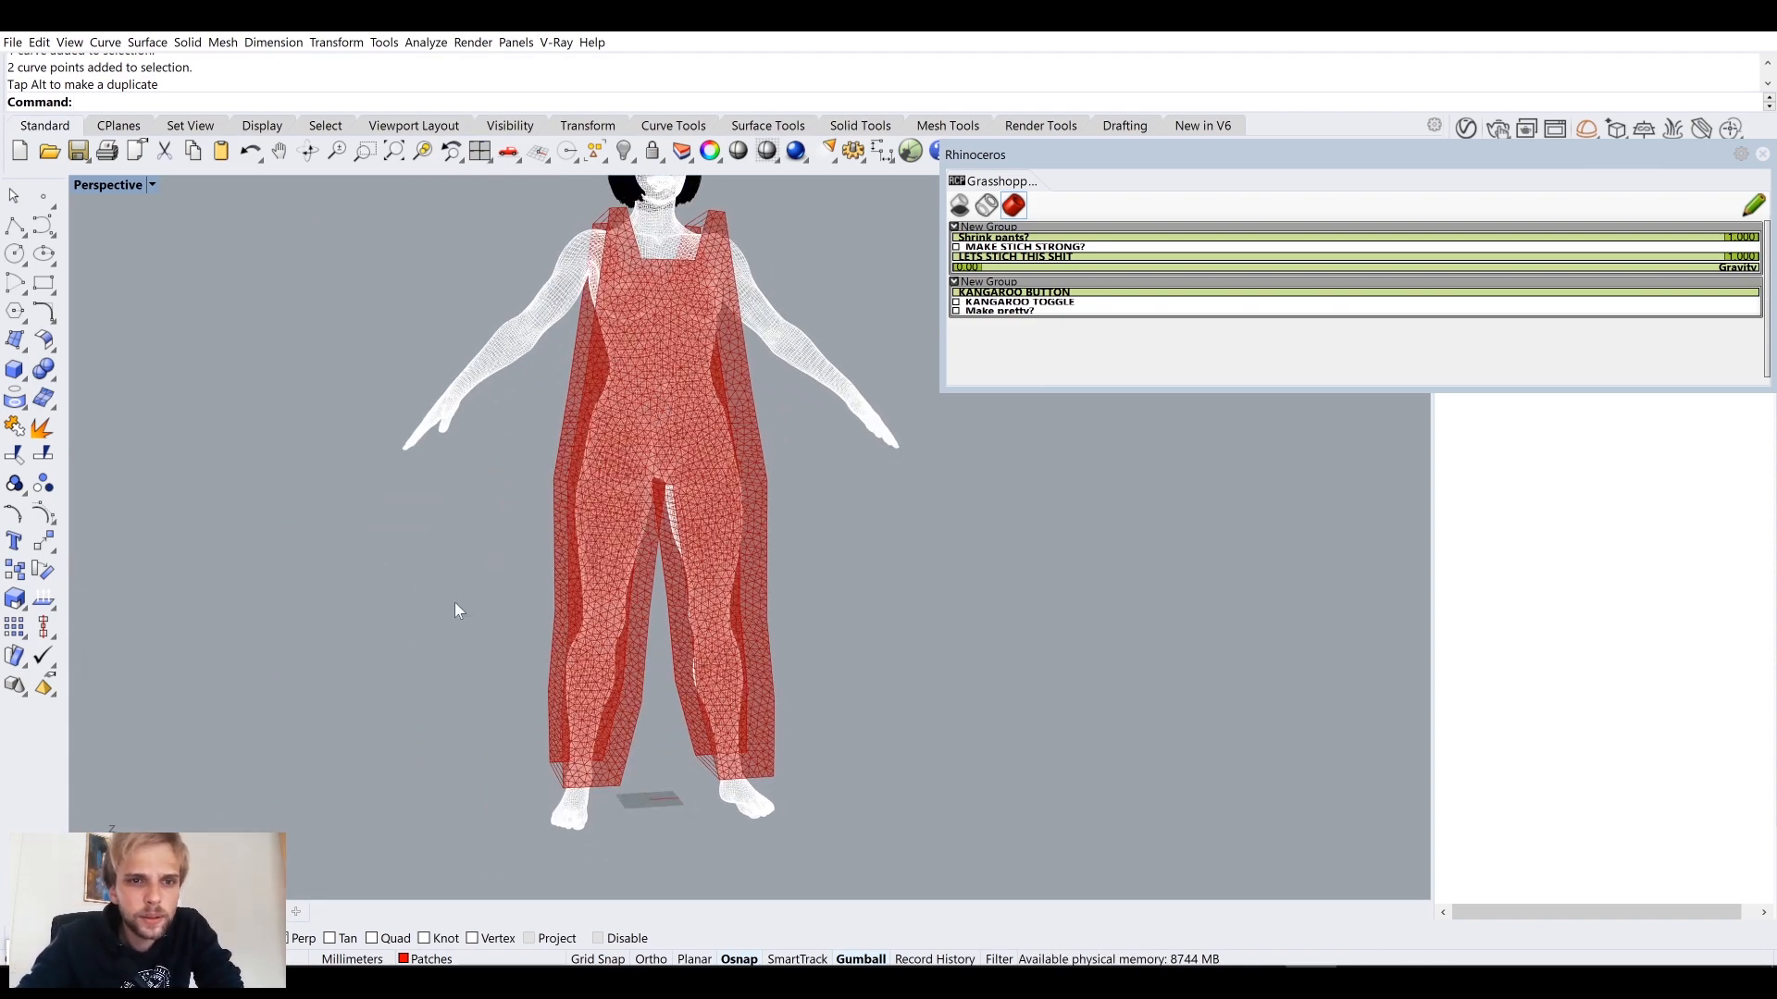
right_drag(455, 609, 488, 595)
drag(1410, 148, 1388, 511)
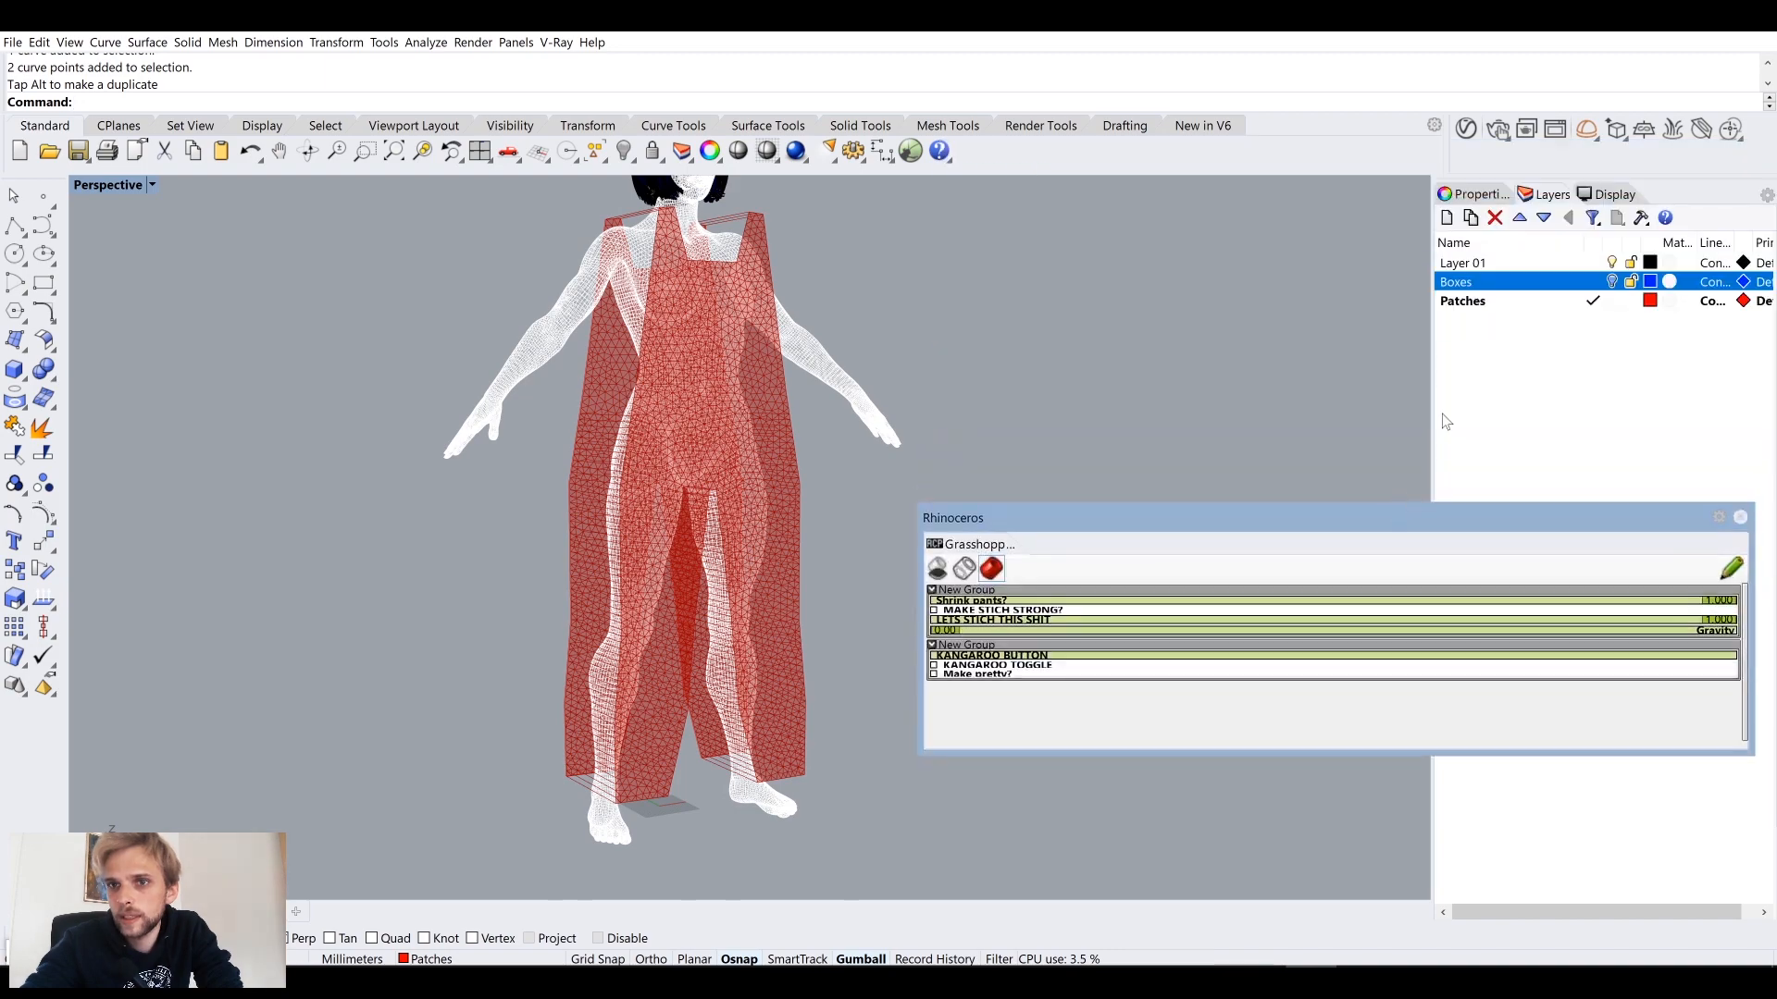
click(1611, 281)
right_drag(553, 423, 524, 389)
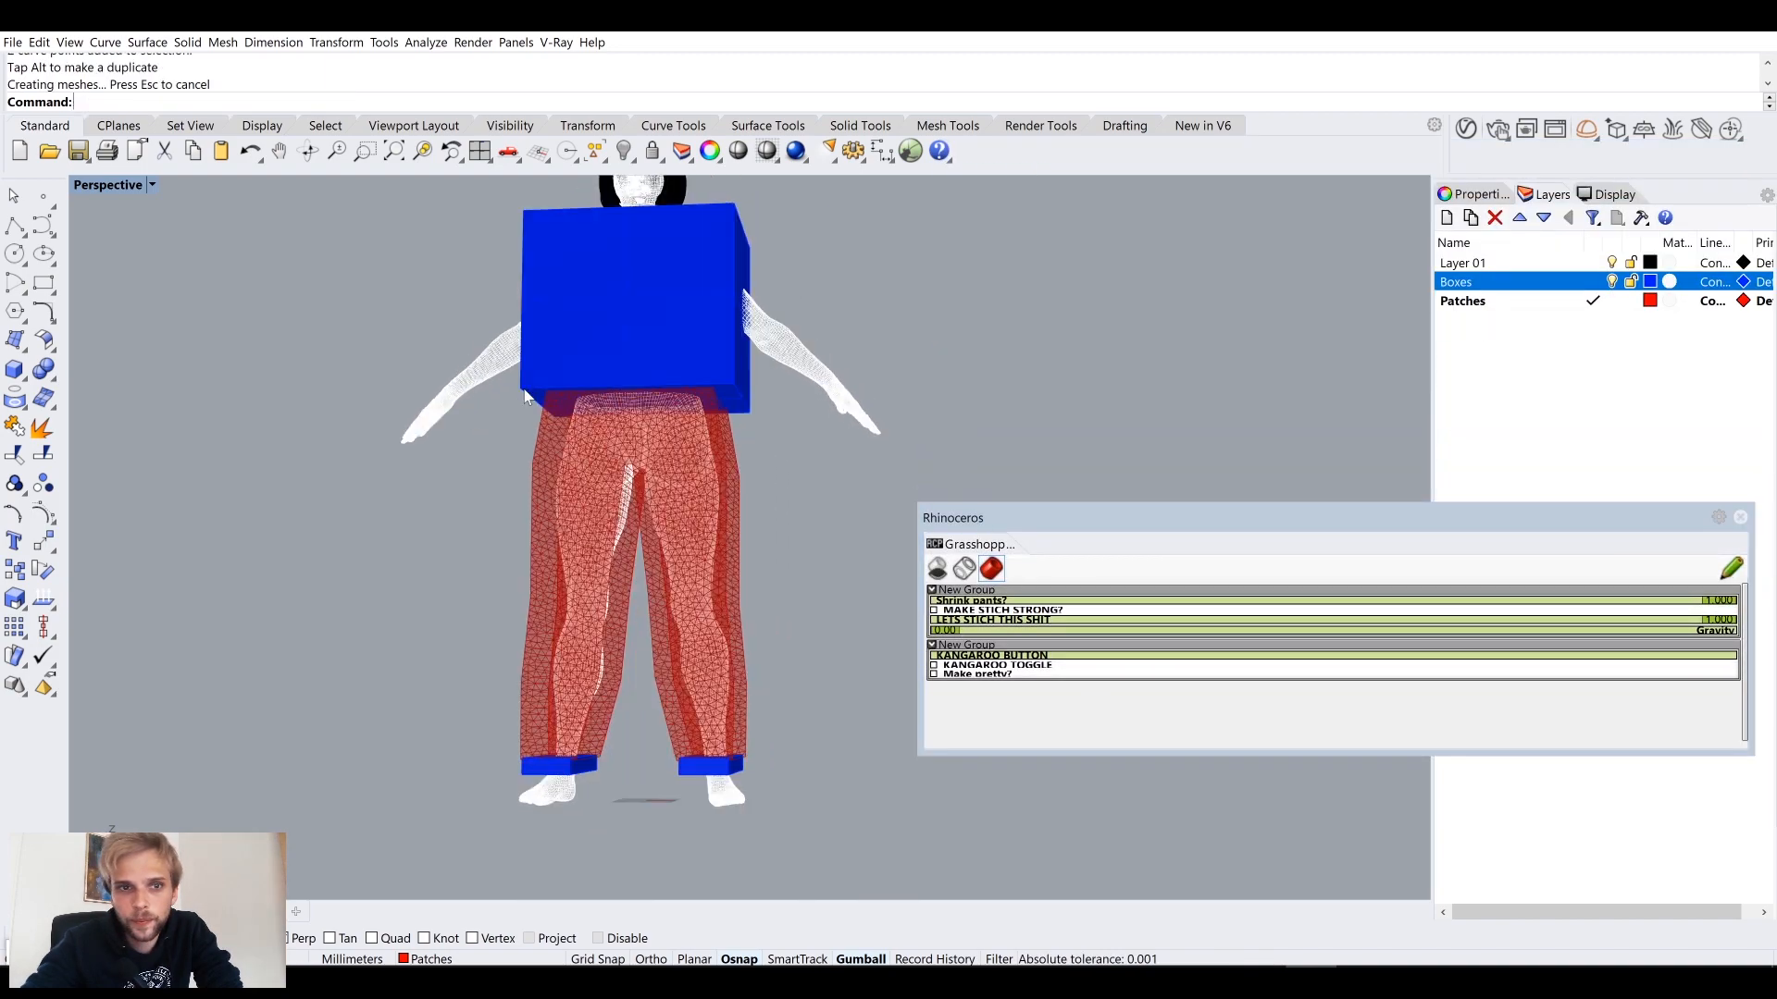
Step: Turn on solid points for the large torso box and raise its four bottom corners to about waist height
scroll(546, 370, up, 5)
click(567, 435)
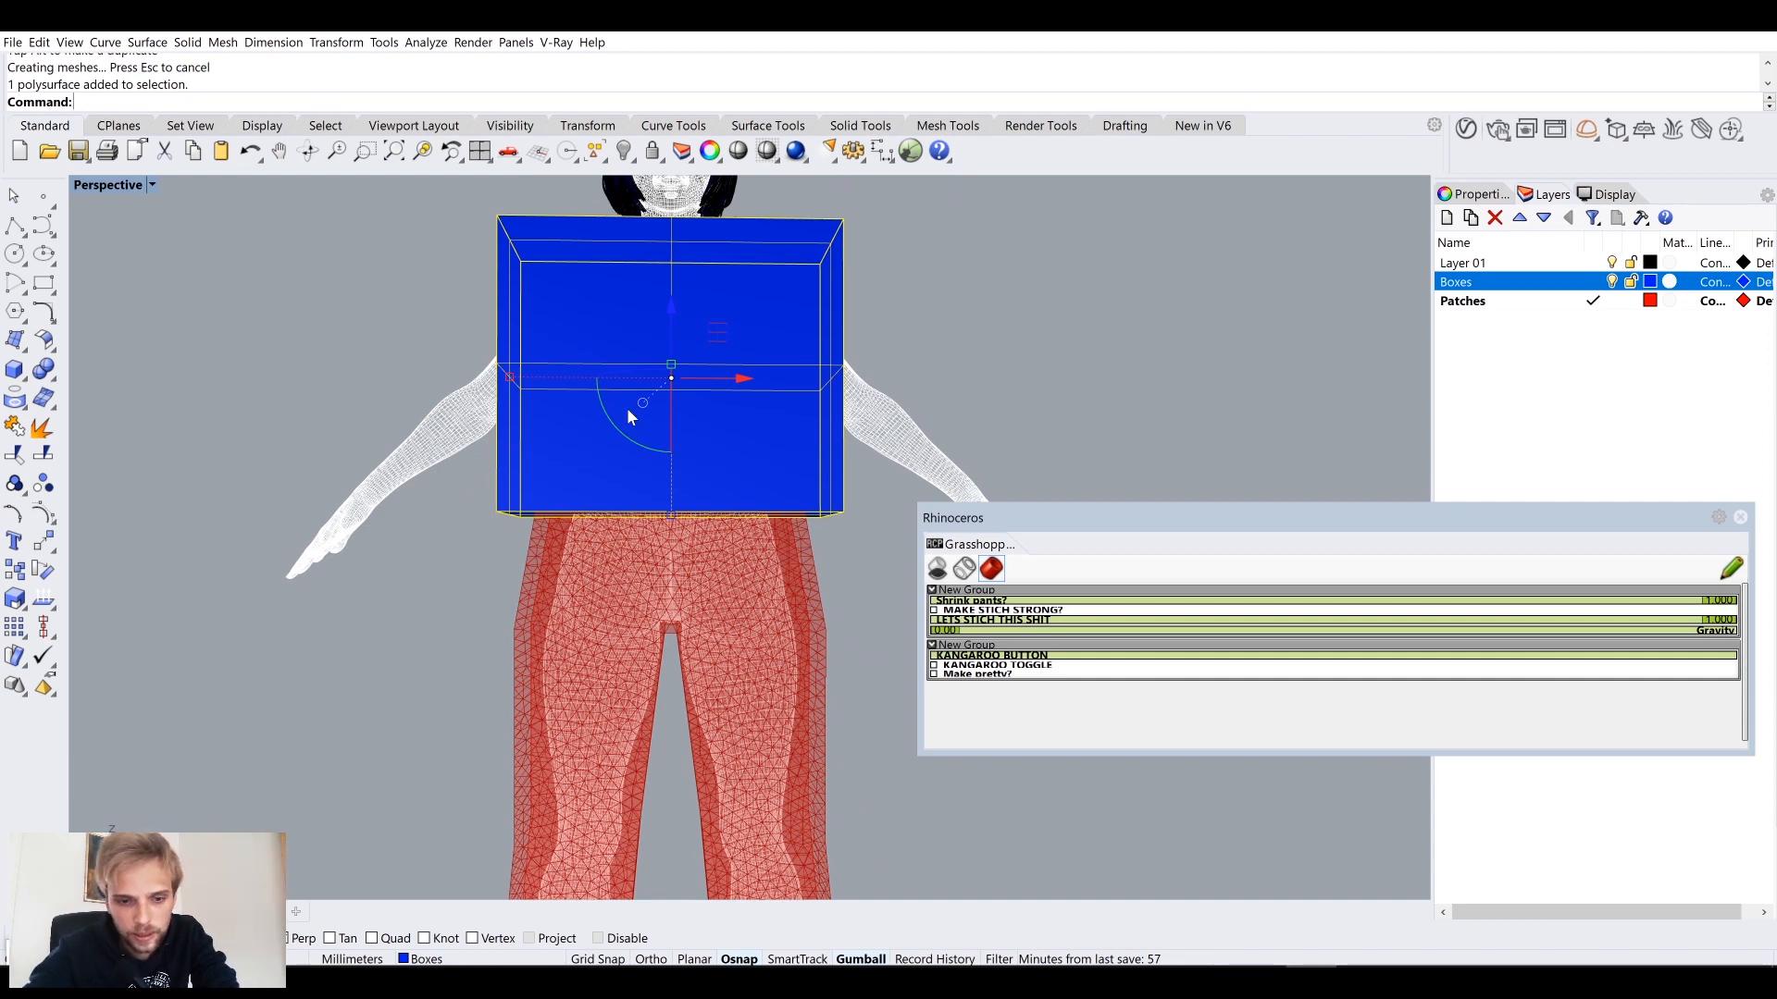
text(SolidPtOn)
key(Return)
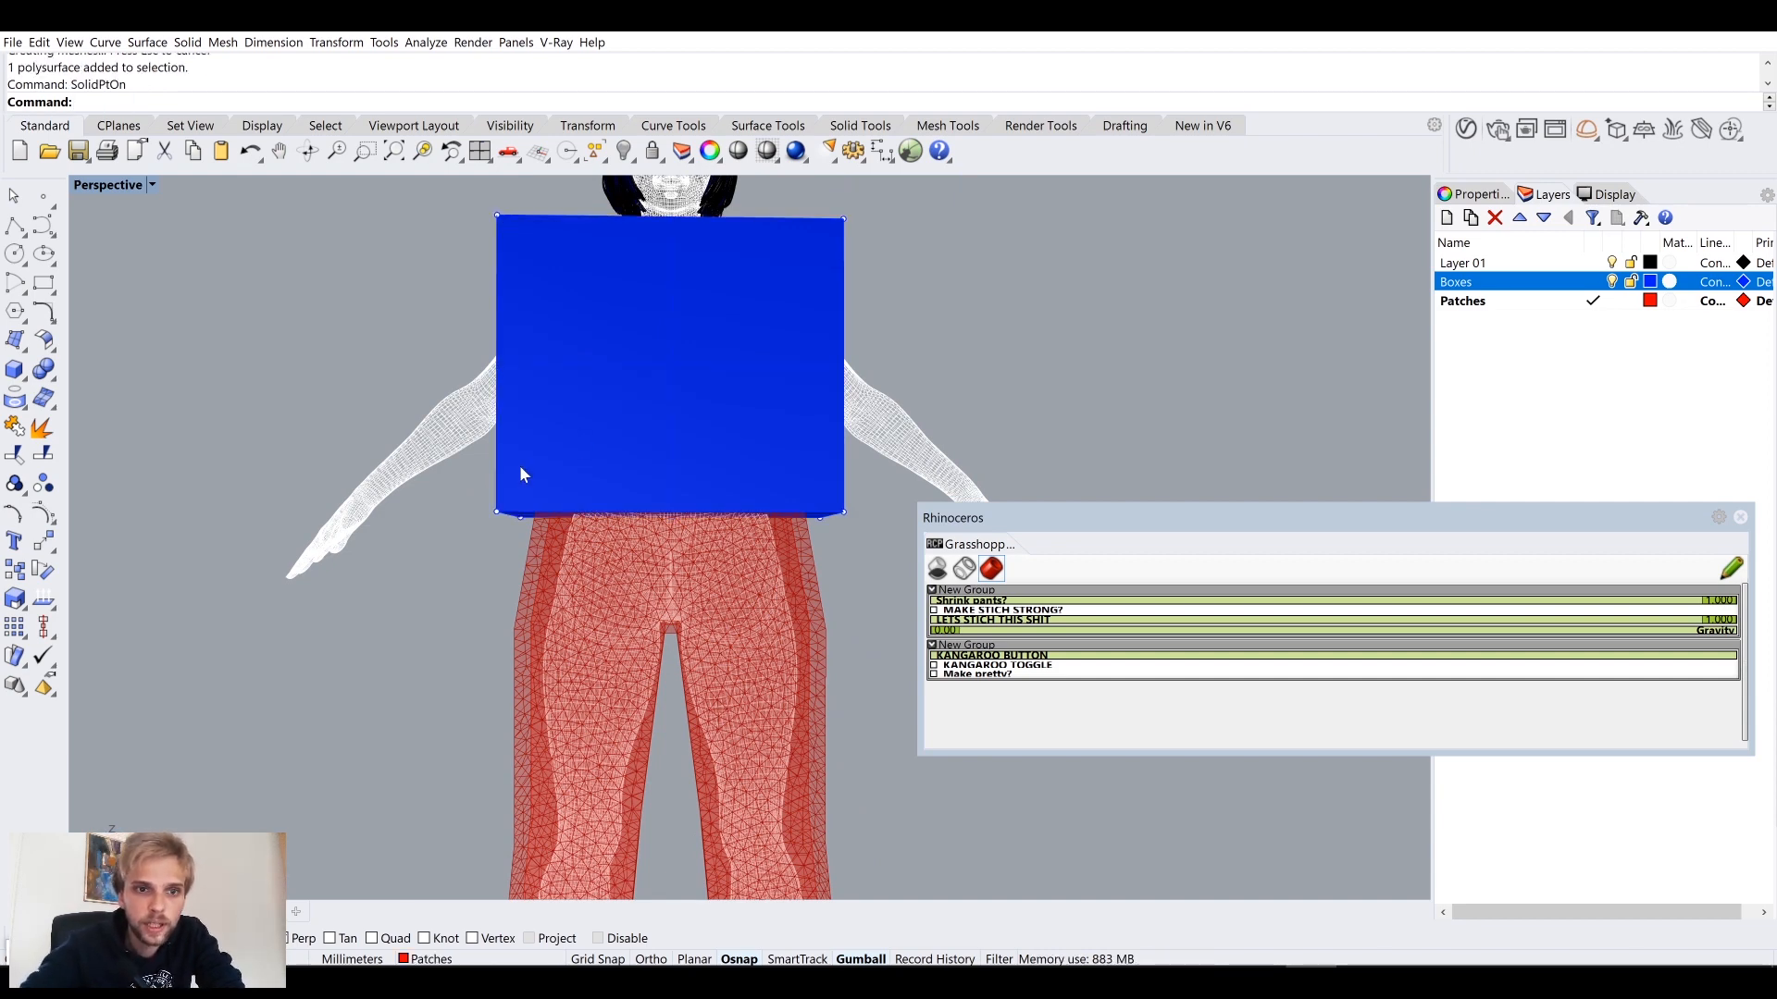
drag(562, 518, 870, 547)
right_drag(870, 547, 619, 455)
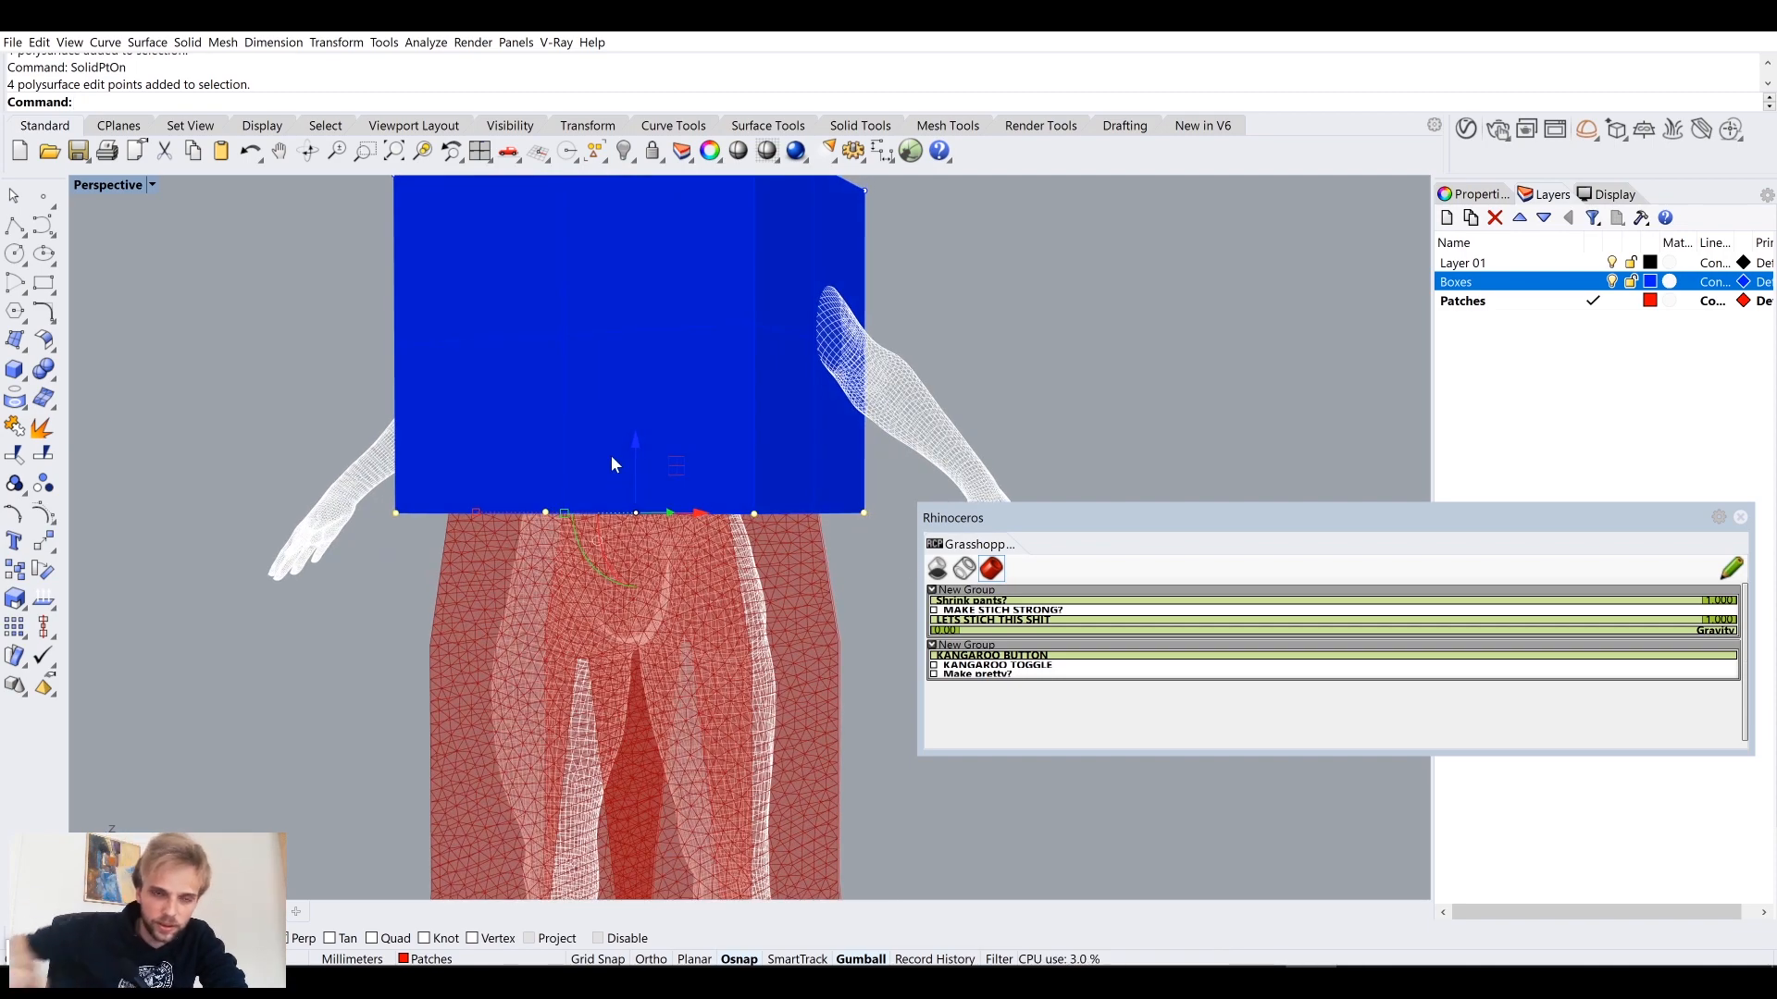
drag(632, 440, 668, 333)
mouse_move(736, 395)
right_down()
mouse_move(706, 378)
mouse_move(741, 364)
mouse_move(771, 380)
mouse_move(746, 398)
right_up()
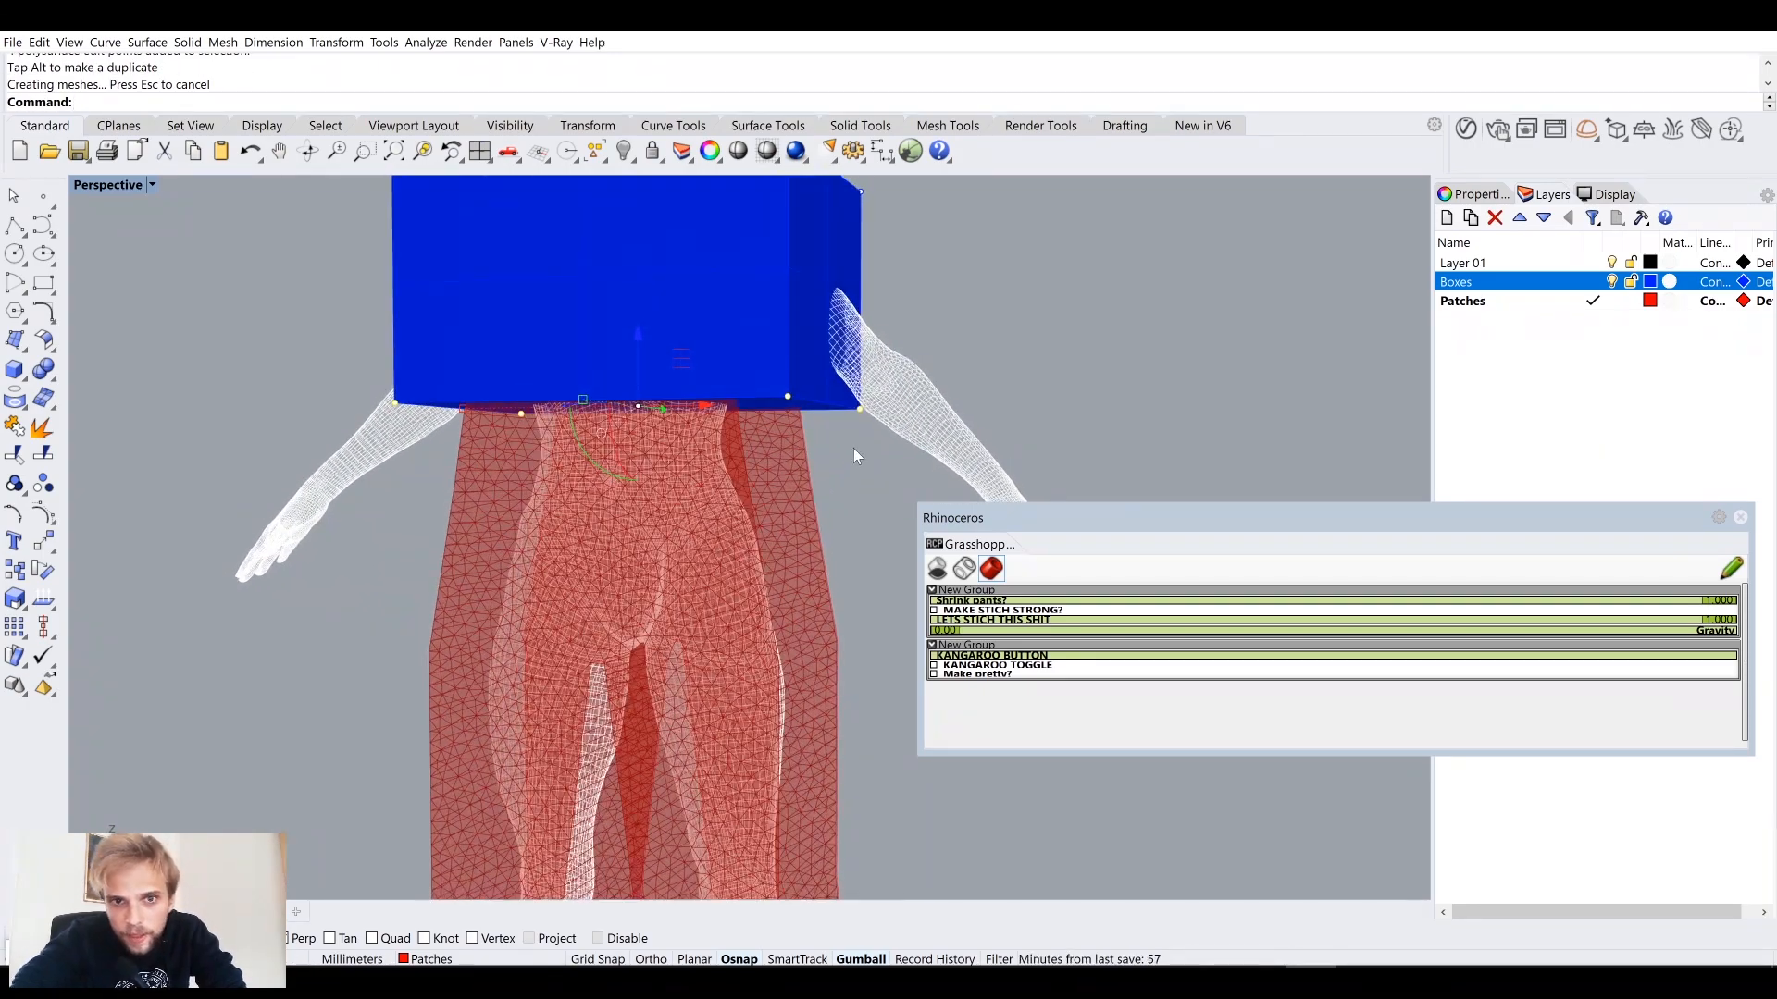
click(746, 358)
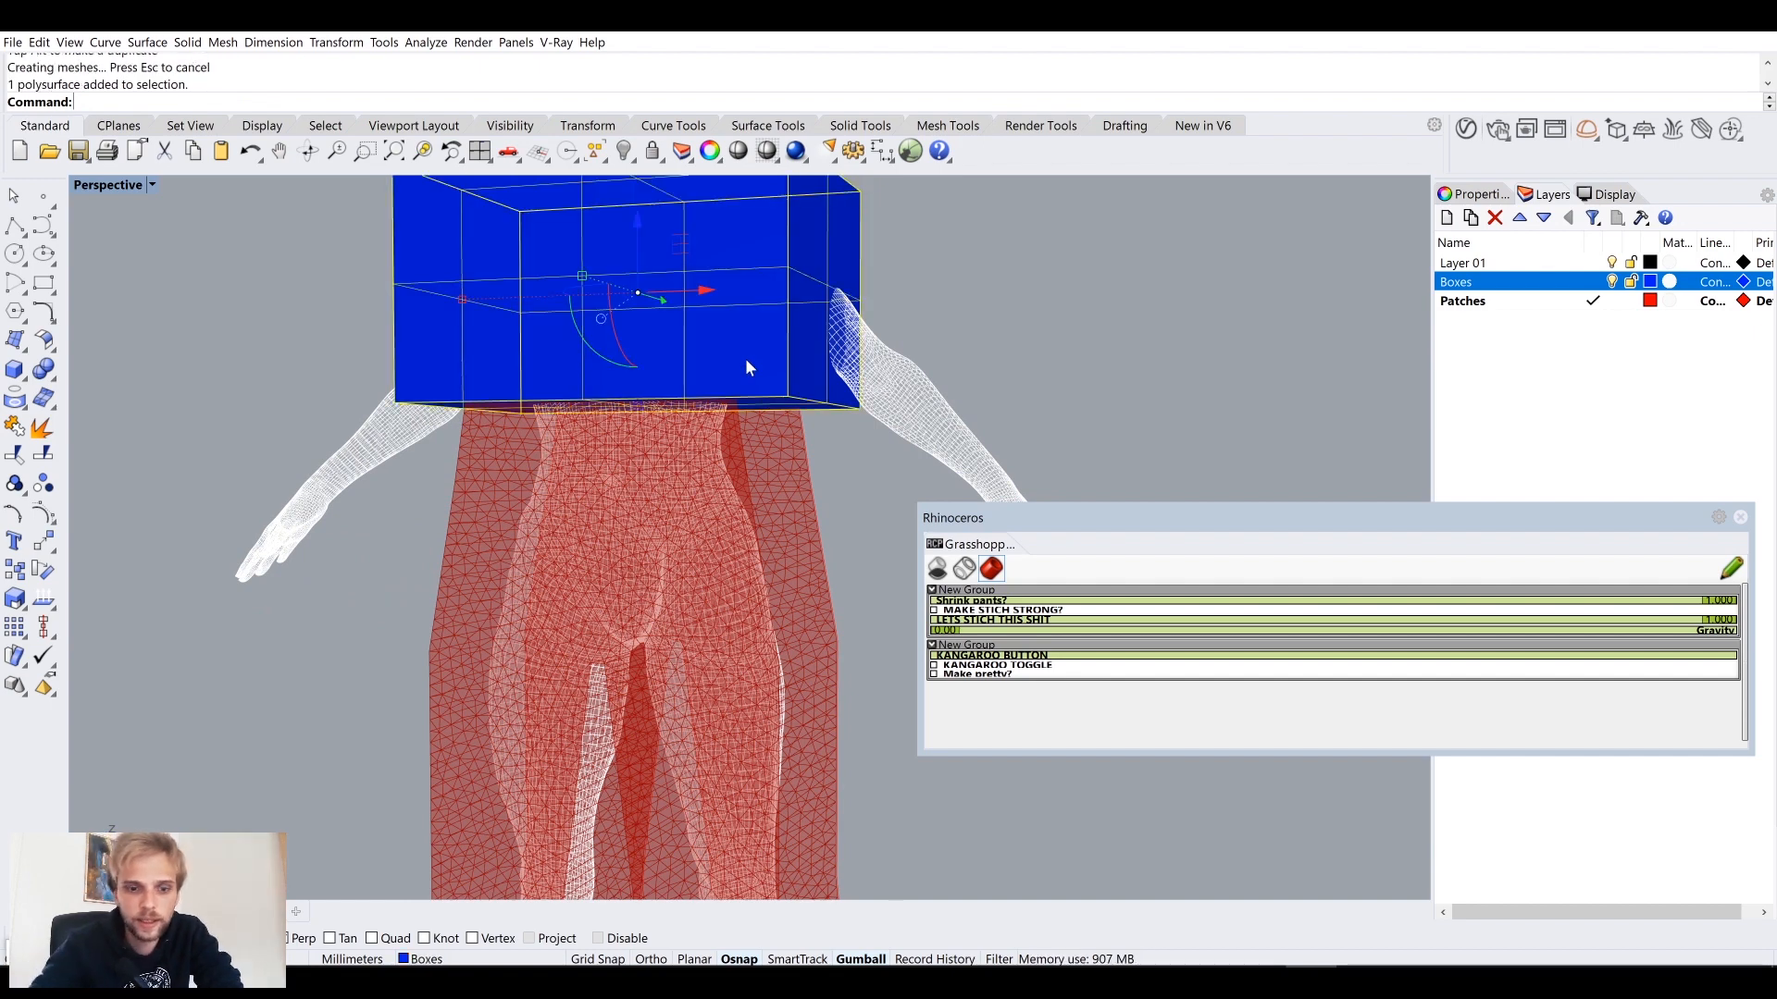
text(Hide)
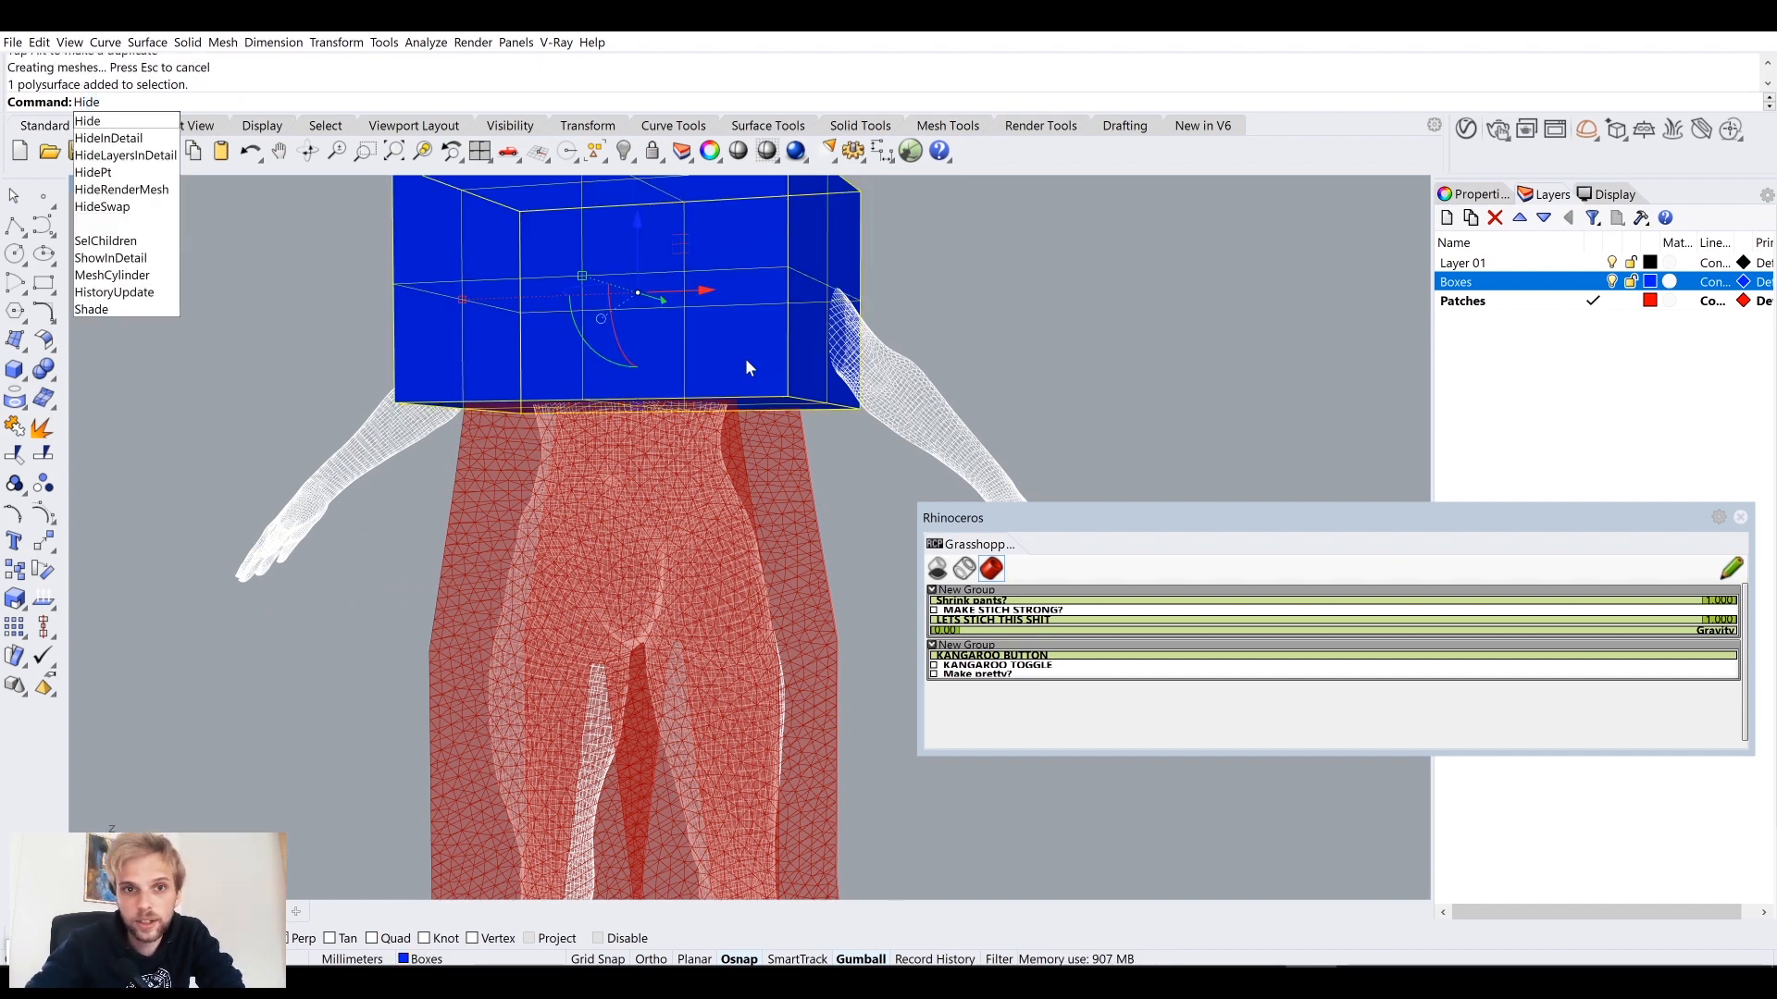
key(Escape)
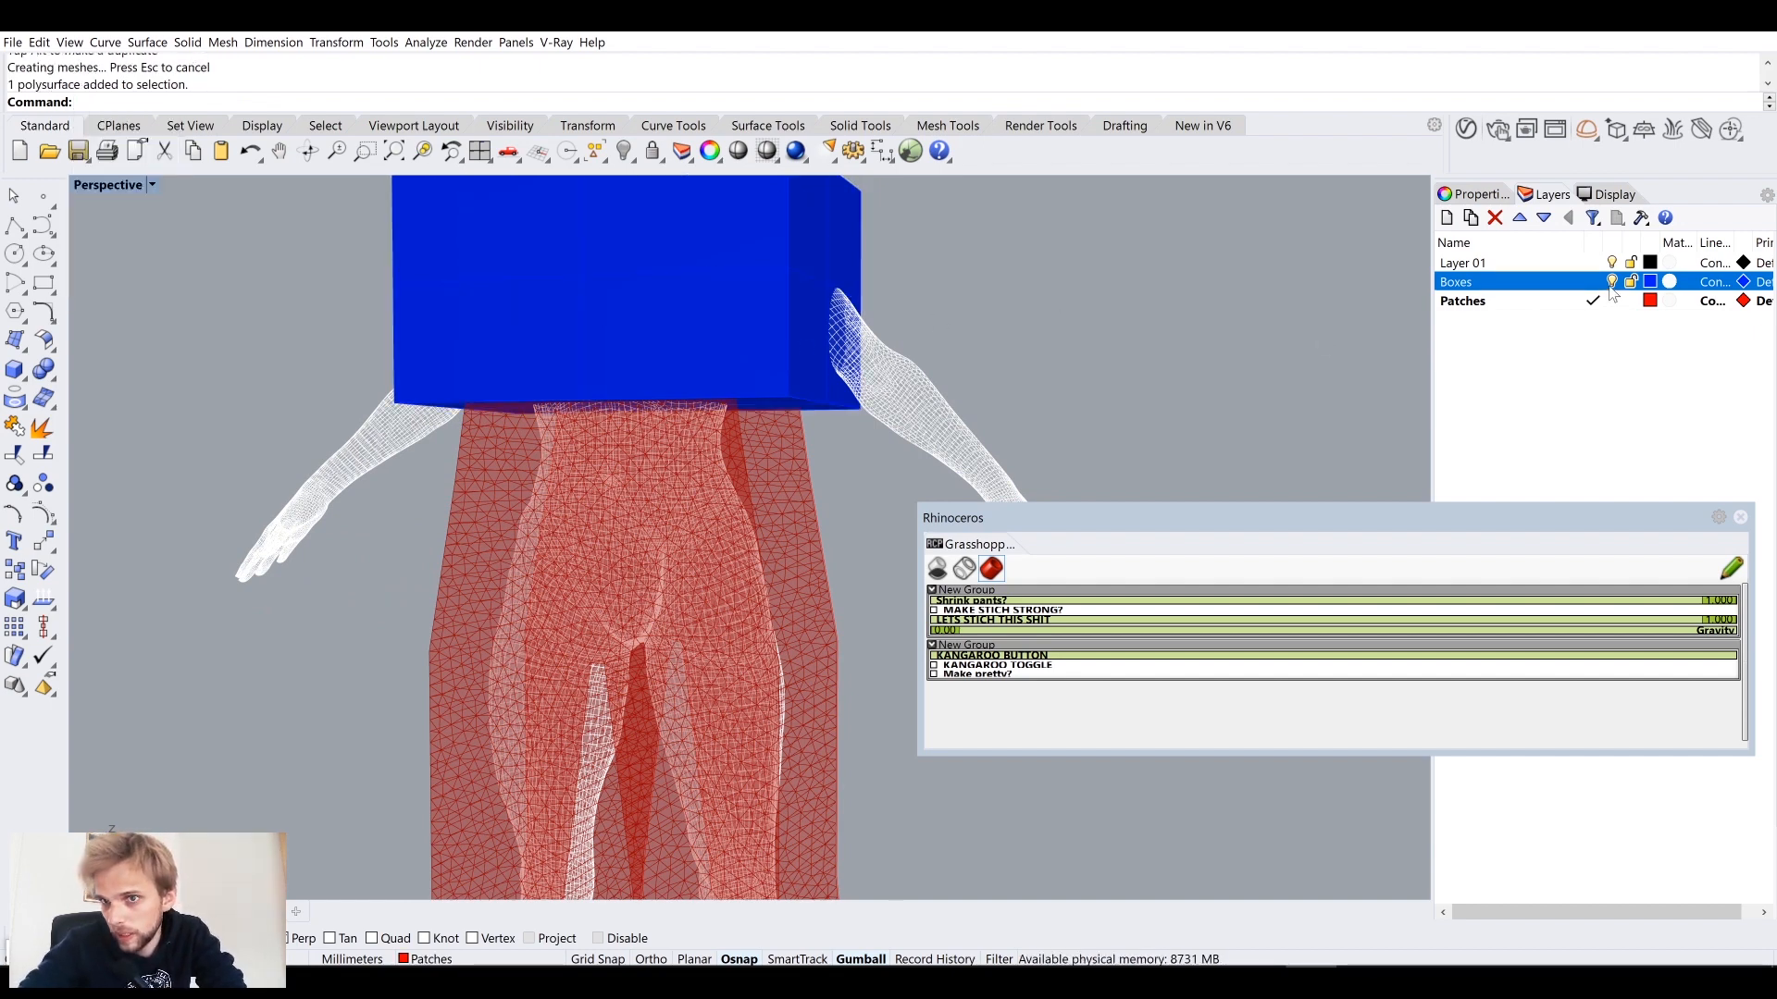
Step: Hide the Boxes layer so only the garment panels and the figure are shown
click(1611, 282)
right_drag(1047, 363, 1021, 380)
scroll(1022, 380, down, 4)
Step: Examine the garment panels around the legs, trouser hems, neckline and shoulder straps with their stitch lines
right_drag(789, 394, 714, 429)
scroll(703, 407, up, 4)
scroll(725, 349, up, 3)
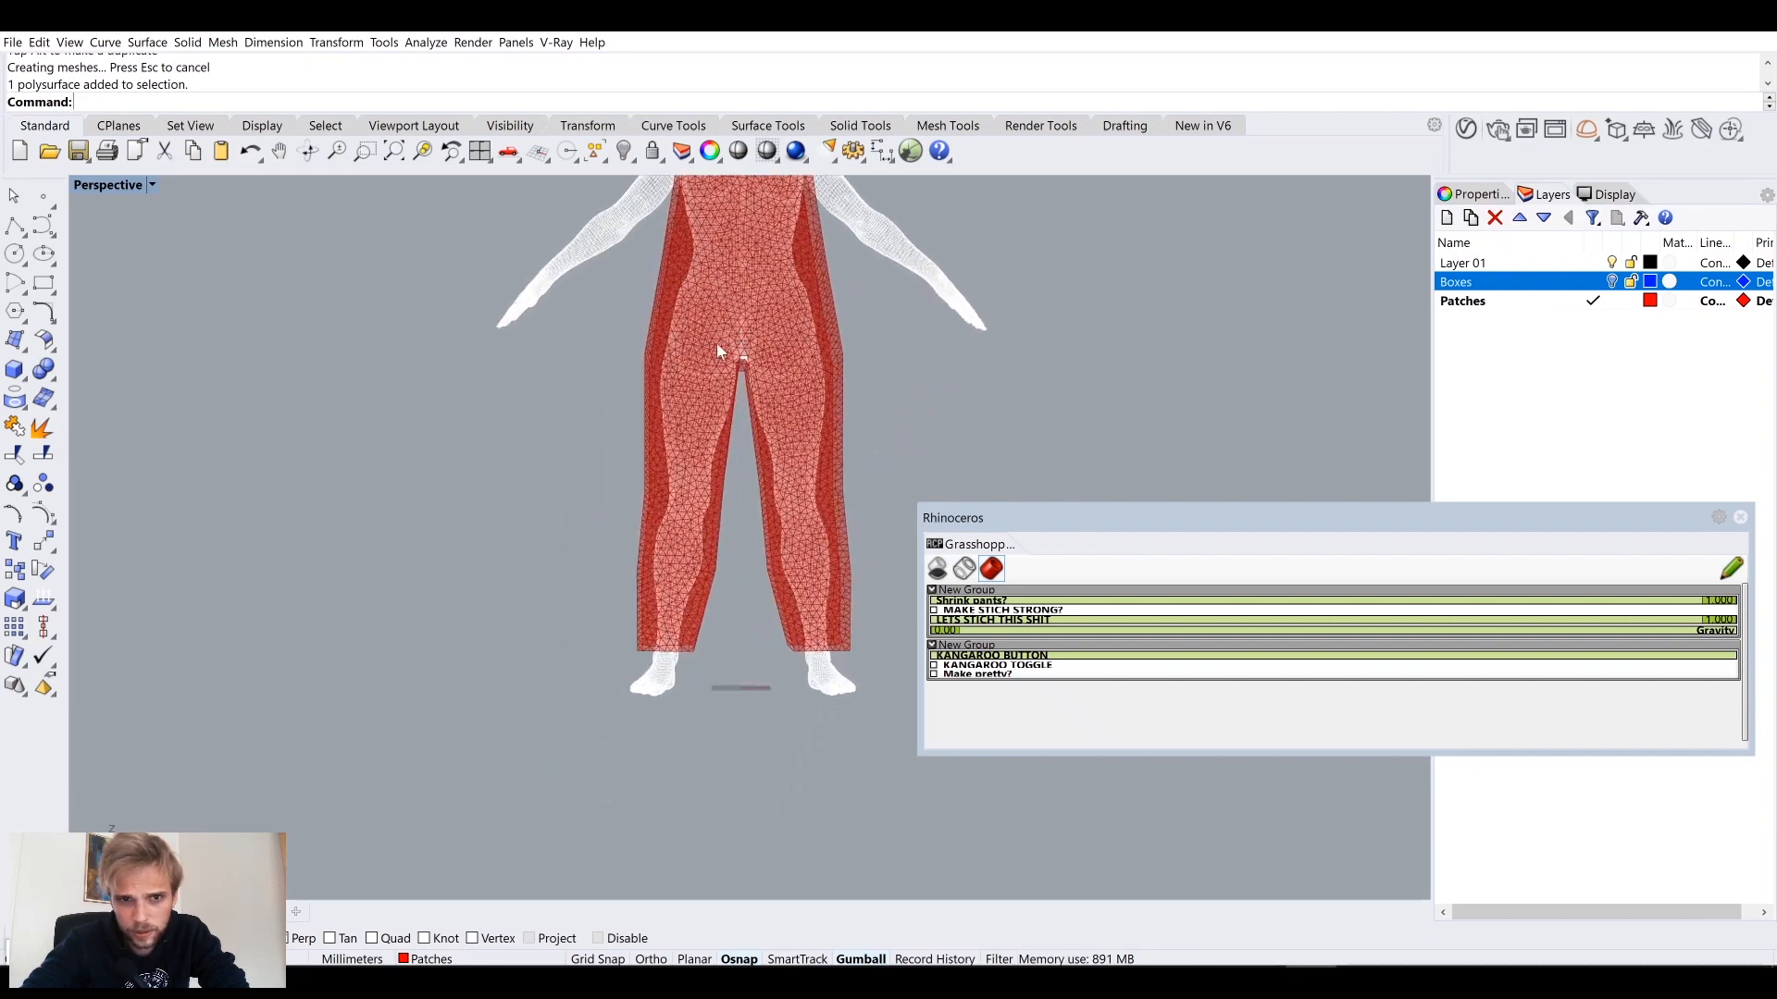
scroll(718, 534, up, 2)
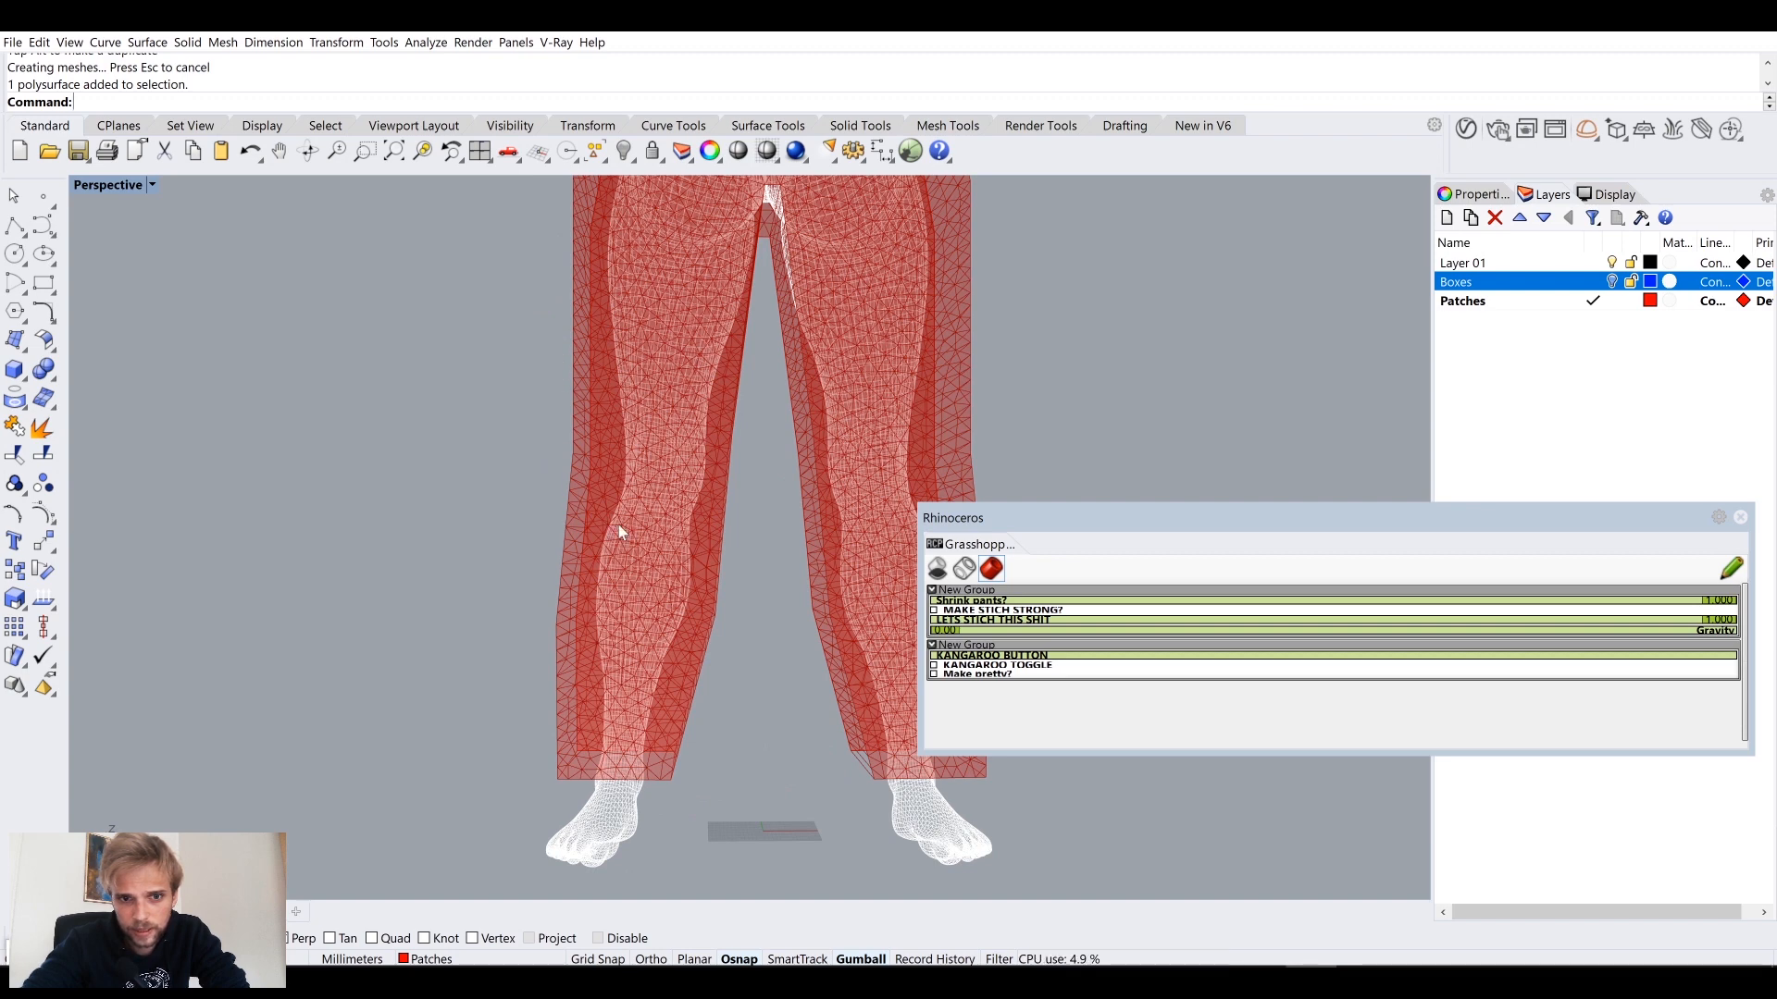
shift+right_drag(618, 525, 599, 375)
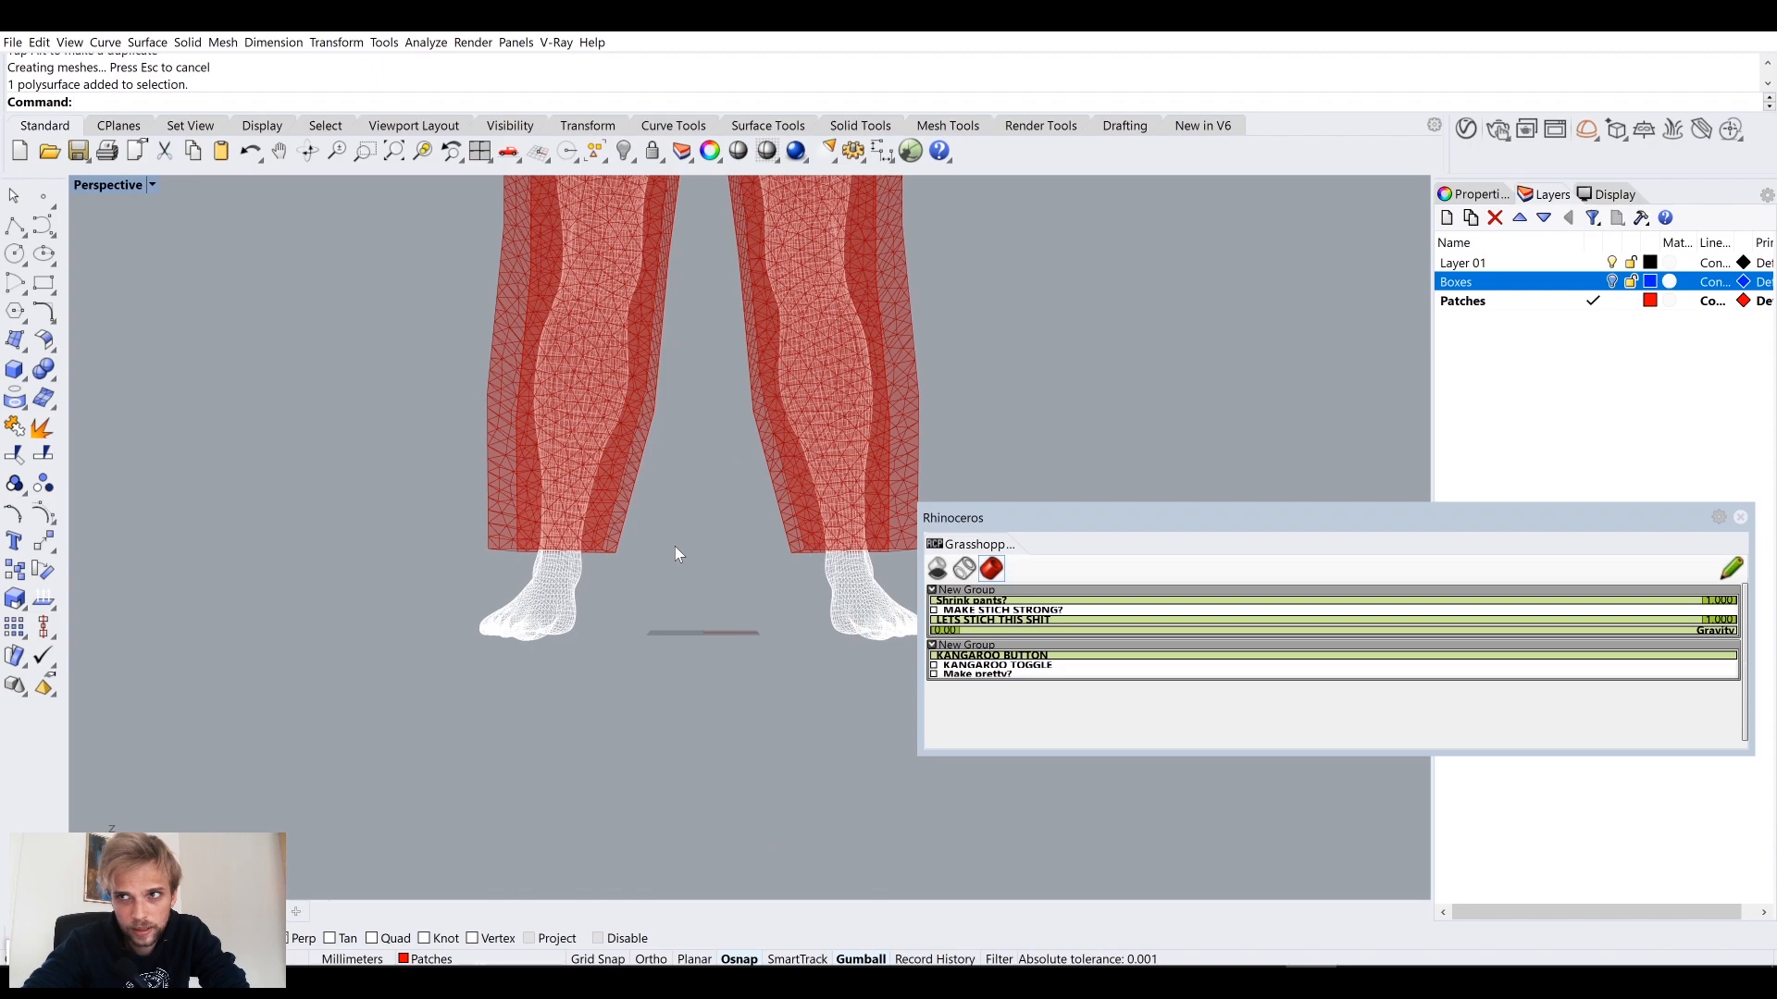
scroll(675, 546, down, 4)
shift+right_drag(655, 413, 635, 555)
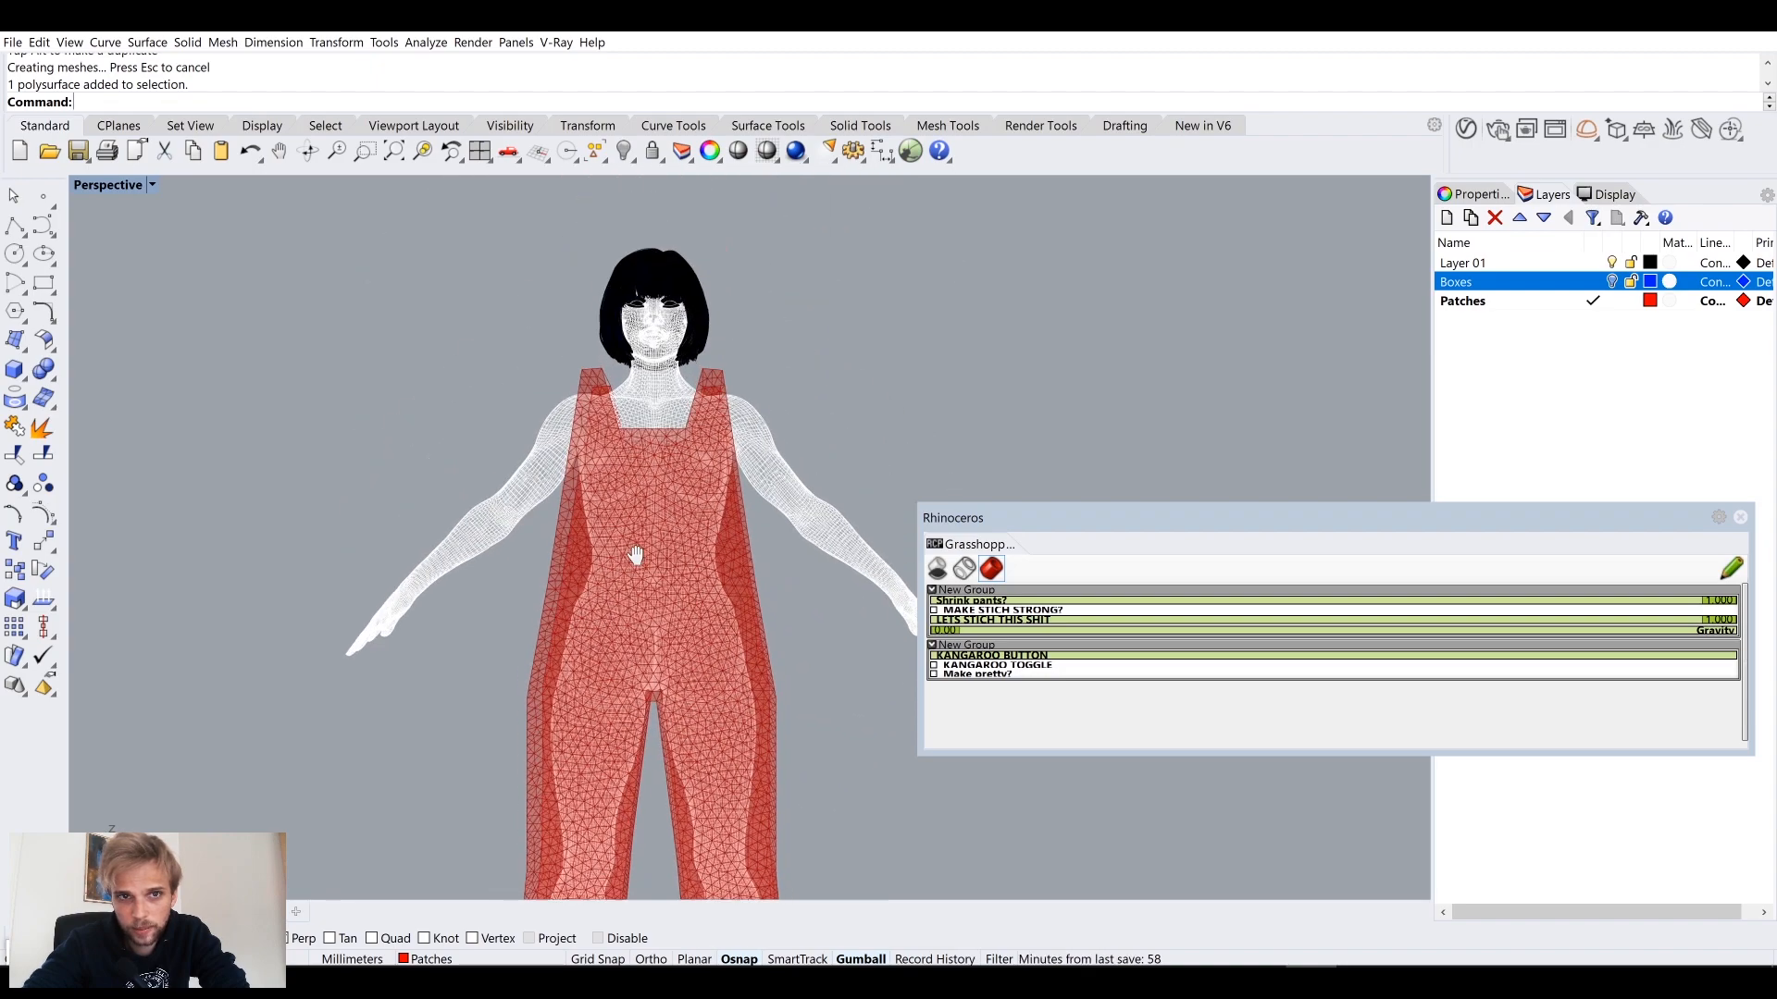
scroll(619, 417, up, 5)
shift+right_drag(751, 581, 592, 447)
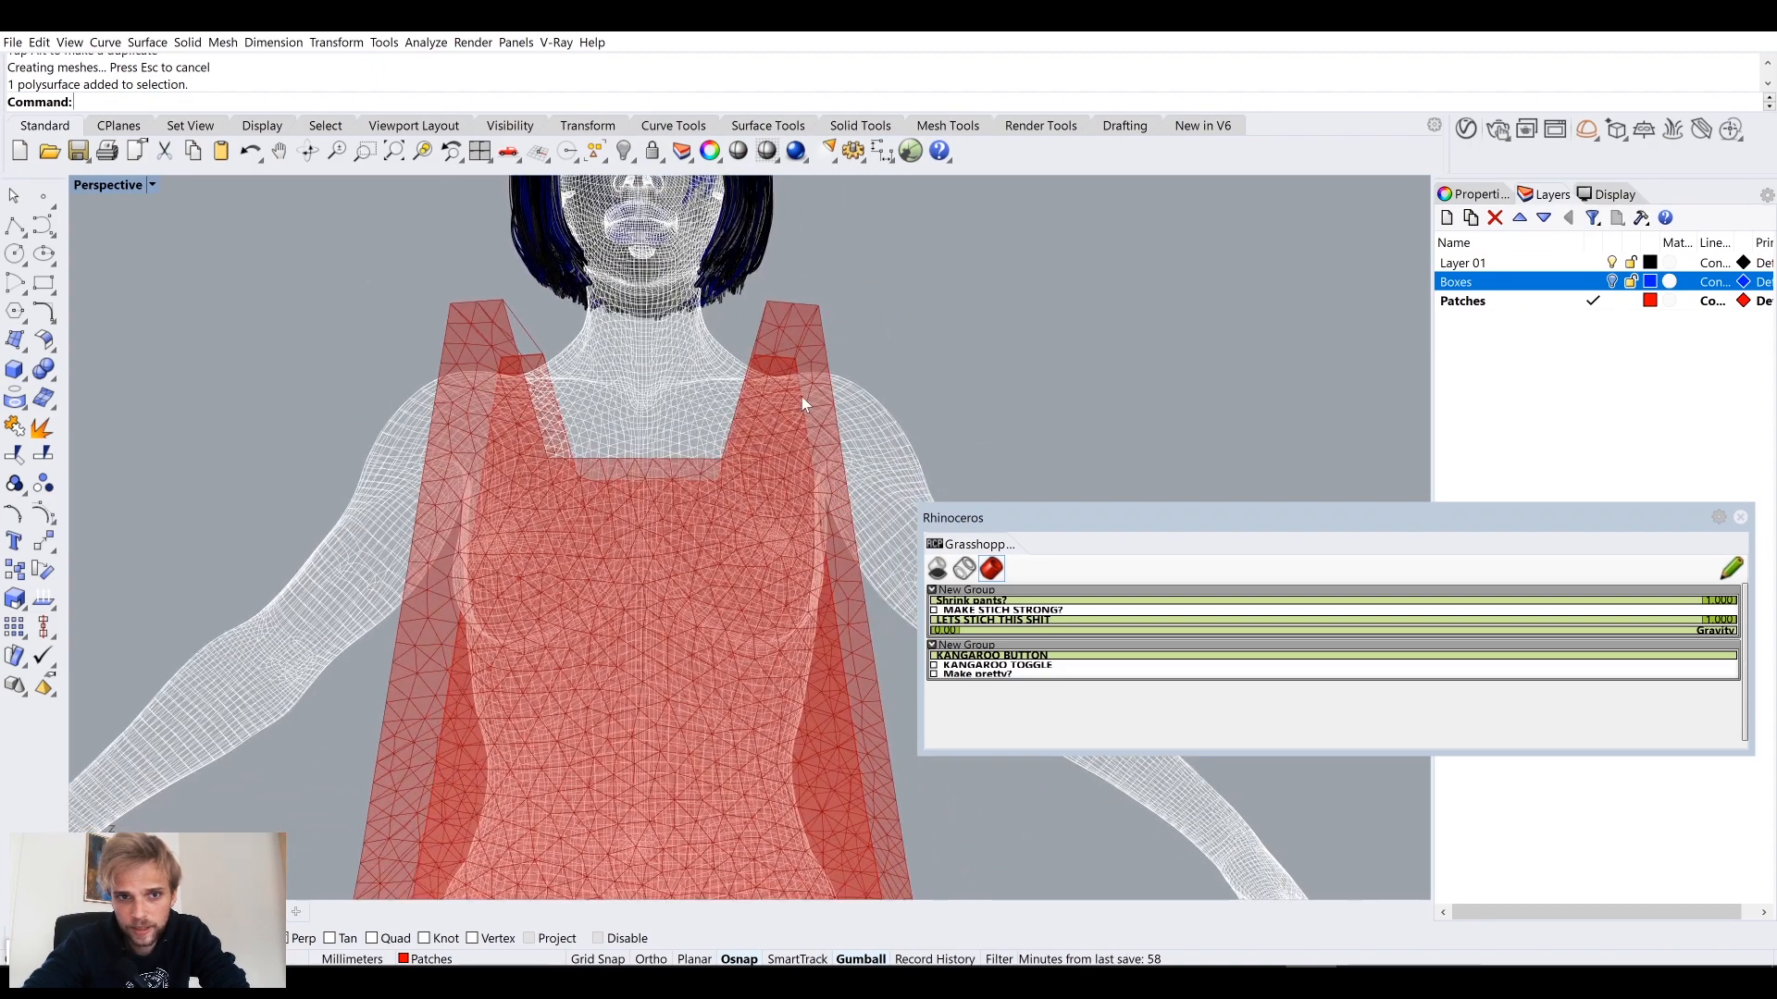
scroll(668, 409, down, 3)
scroll(555, 370, up, 5)
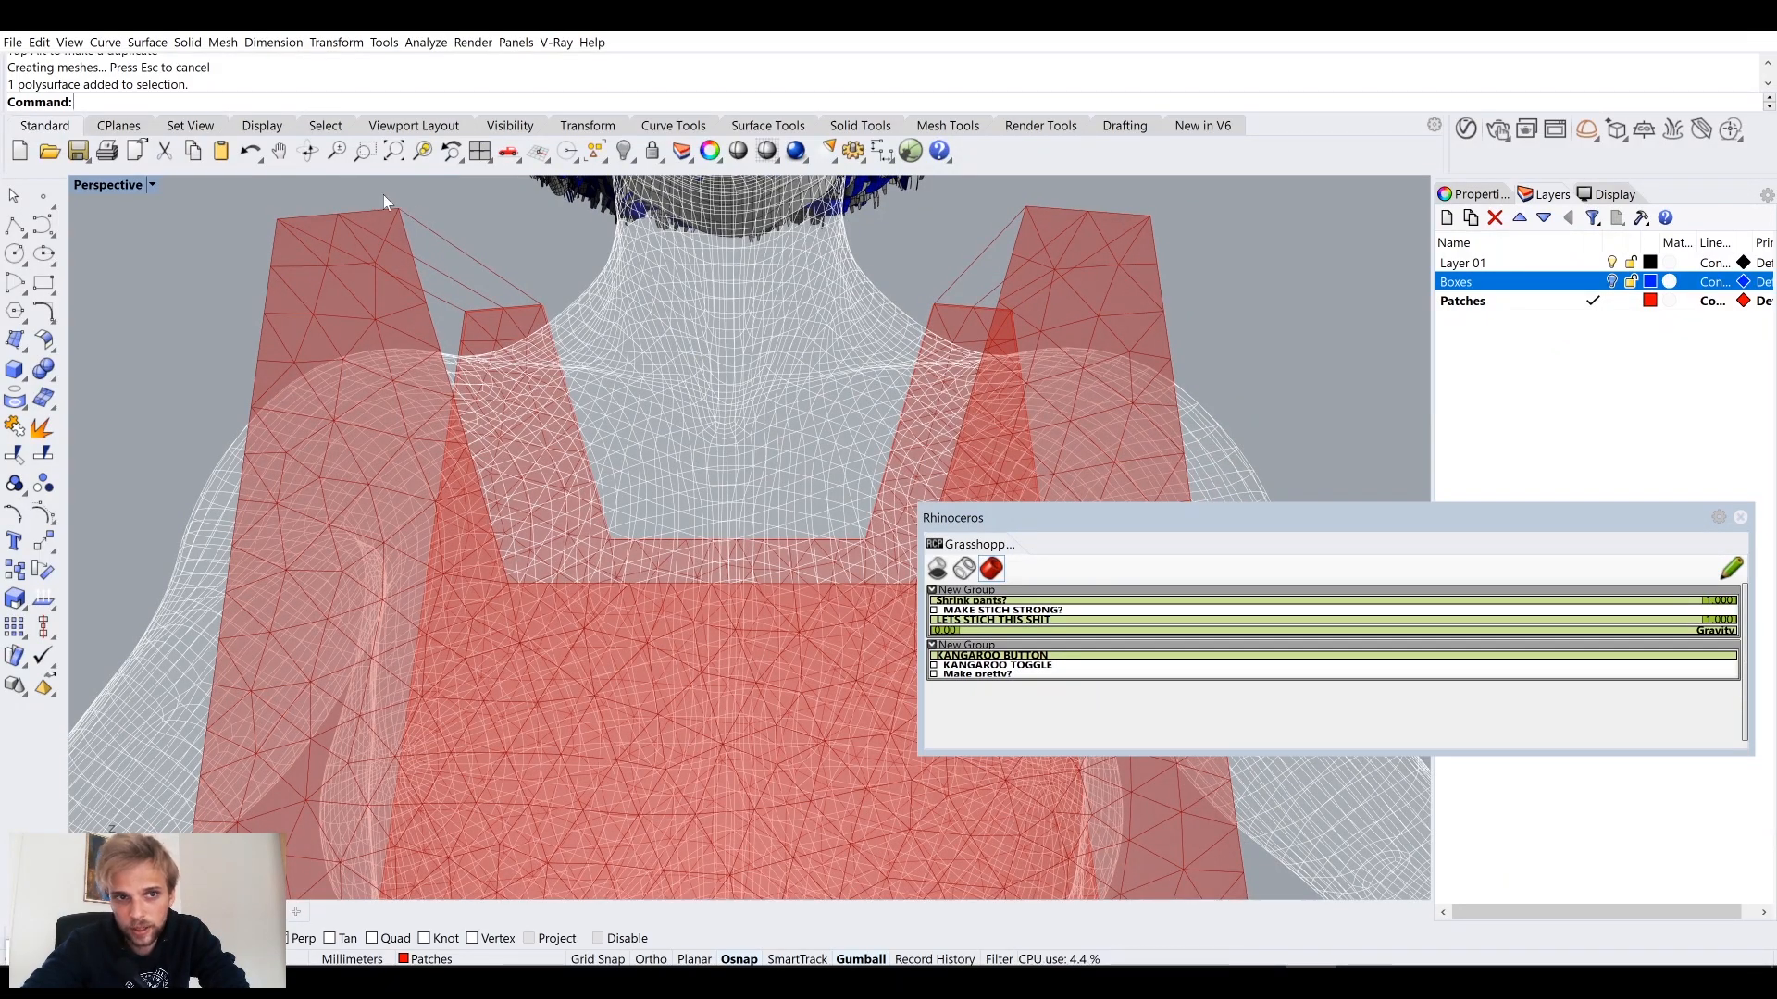
scroll(796, 509, down, 5)
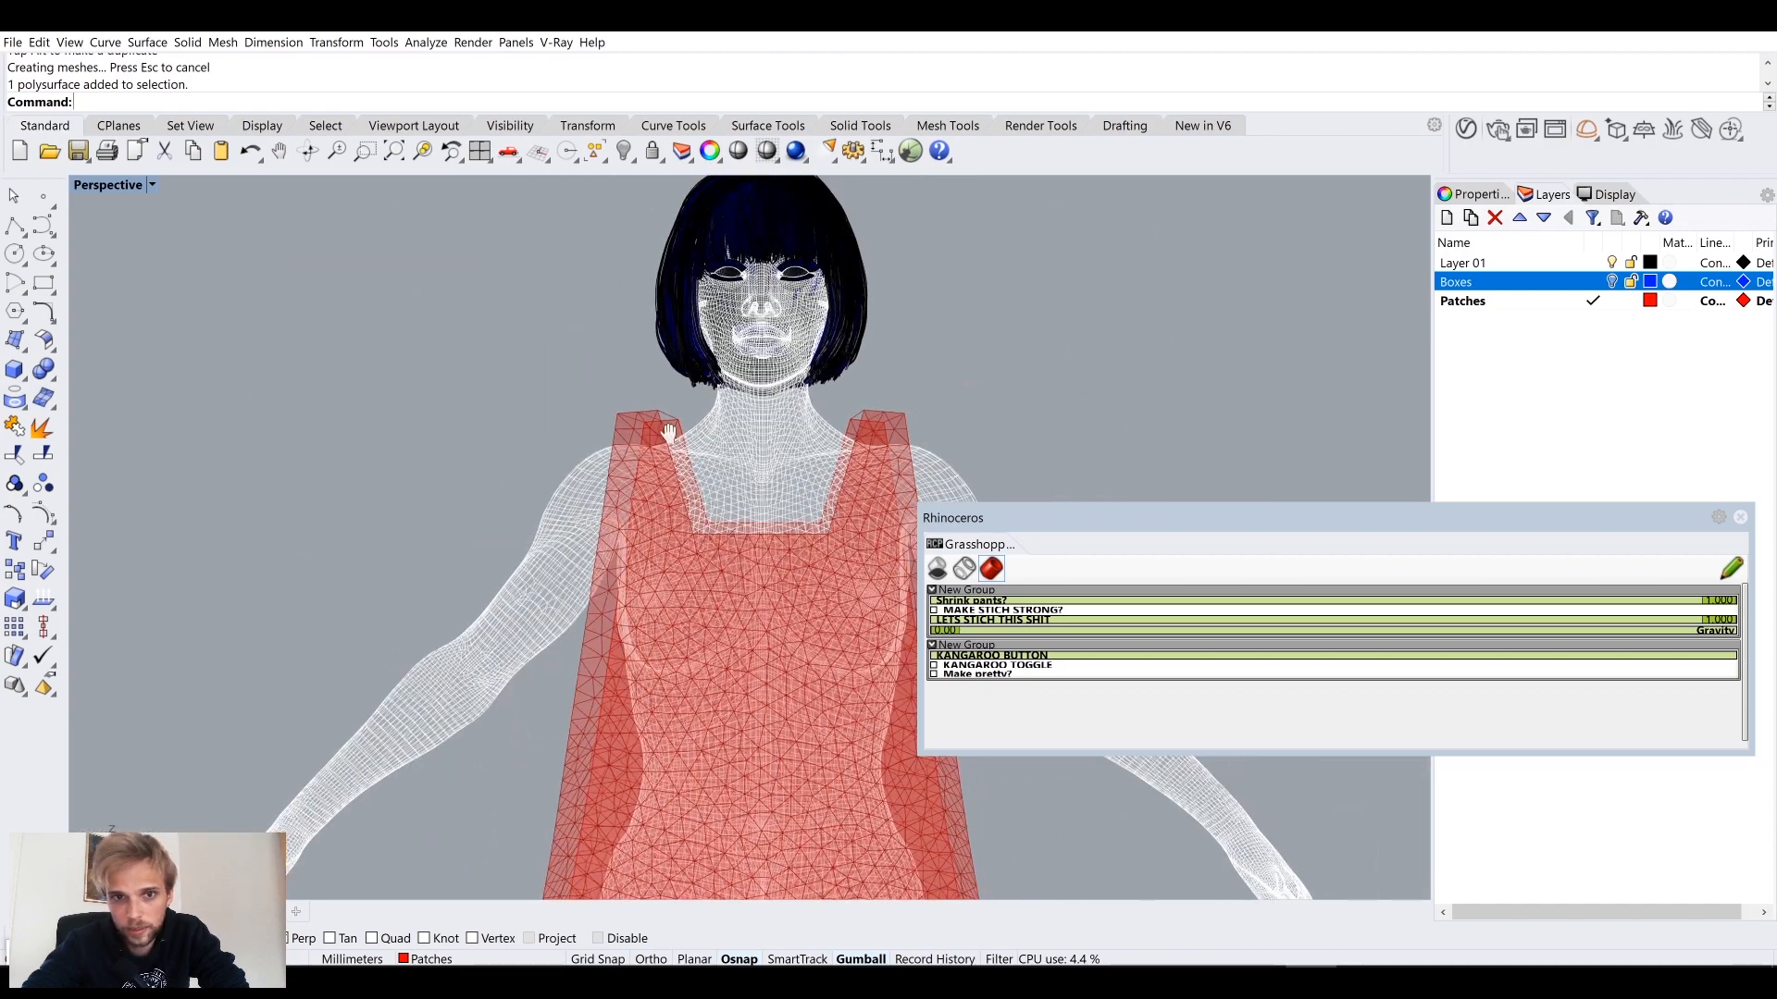
right_drag(725, 603, 651, 527)
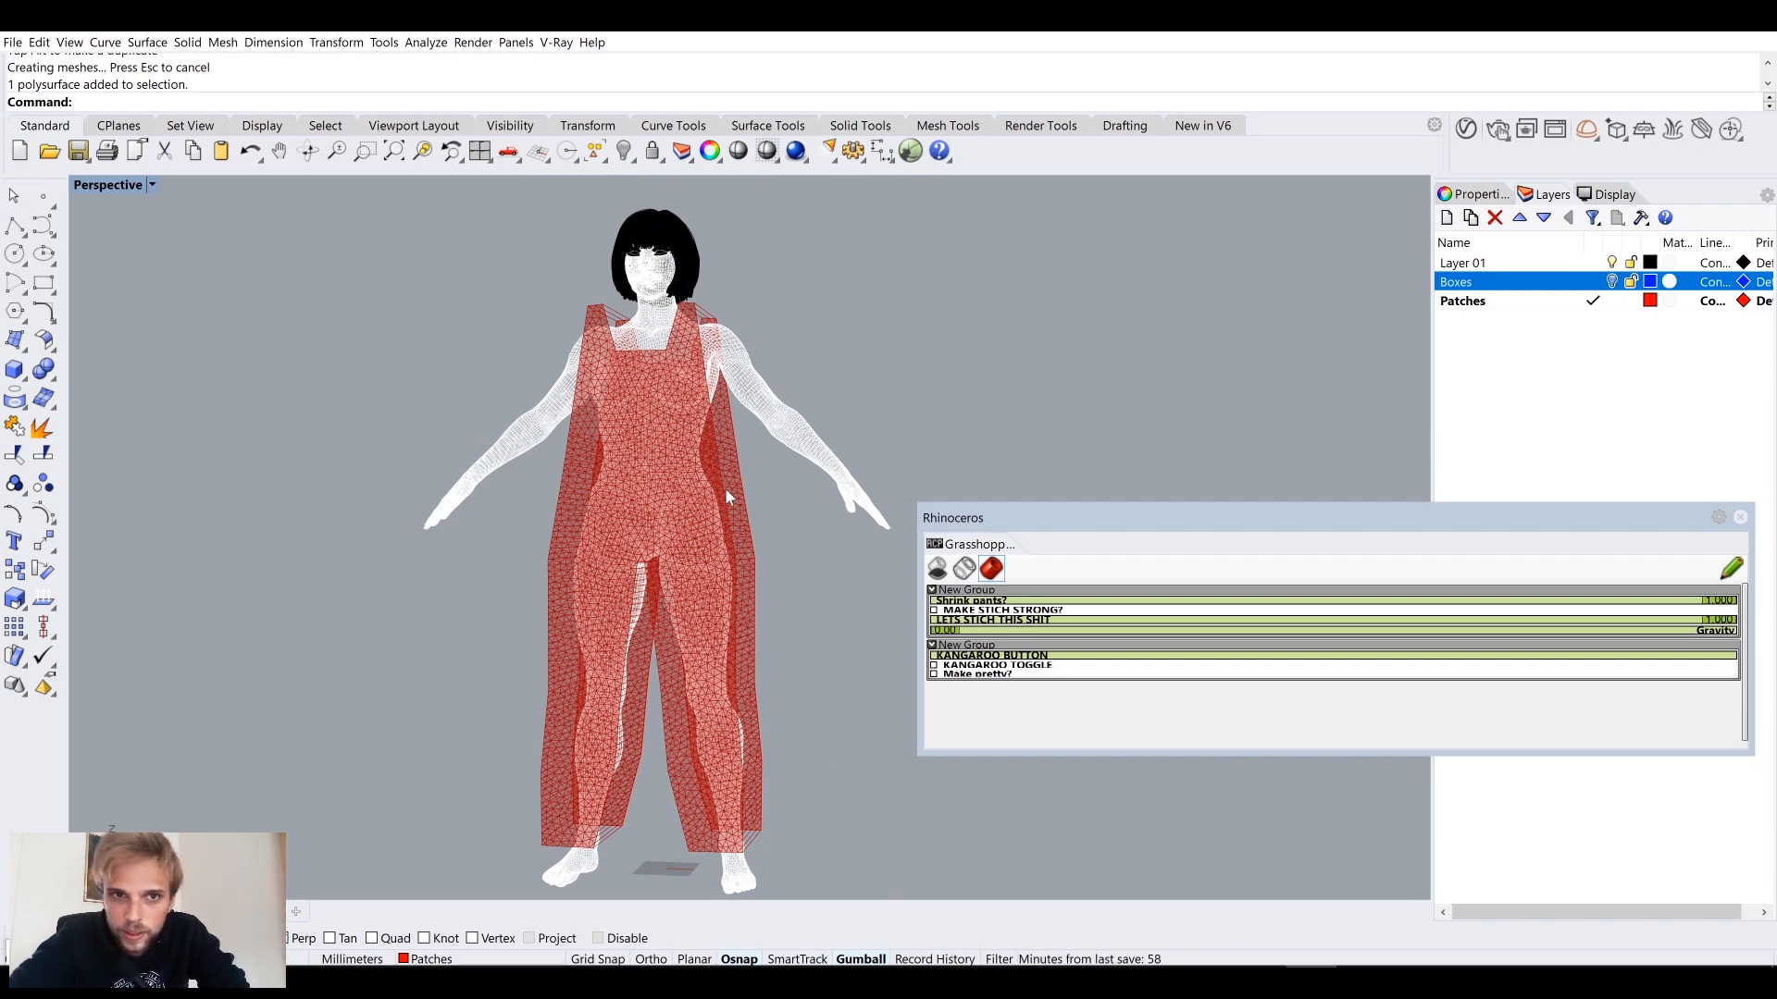
Step: Examine the figure's head and face and the garment panels hanging around the body
right_drag(725, 486, 721, 521)
scroll(721, 521, up, 5)
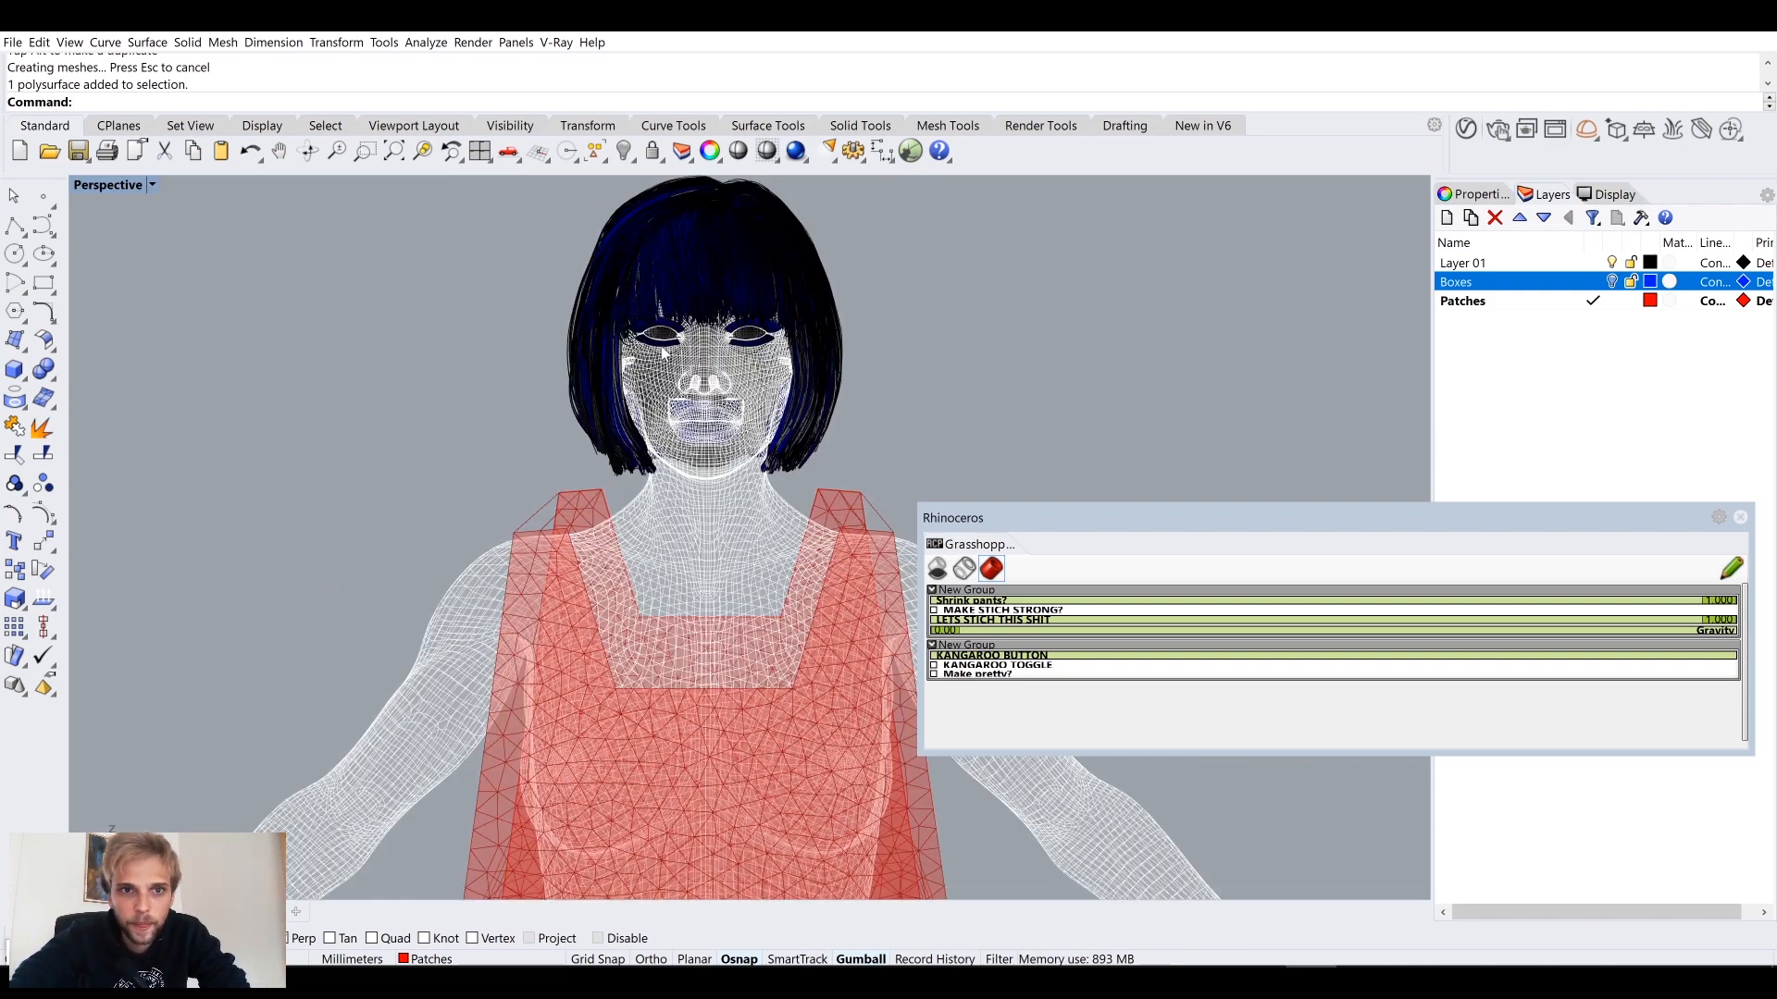
scroll(750, 398, up, 9)
right_drag(748, 396, 793, 519)
scroll(570, 431, up, 5)
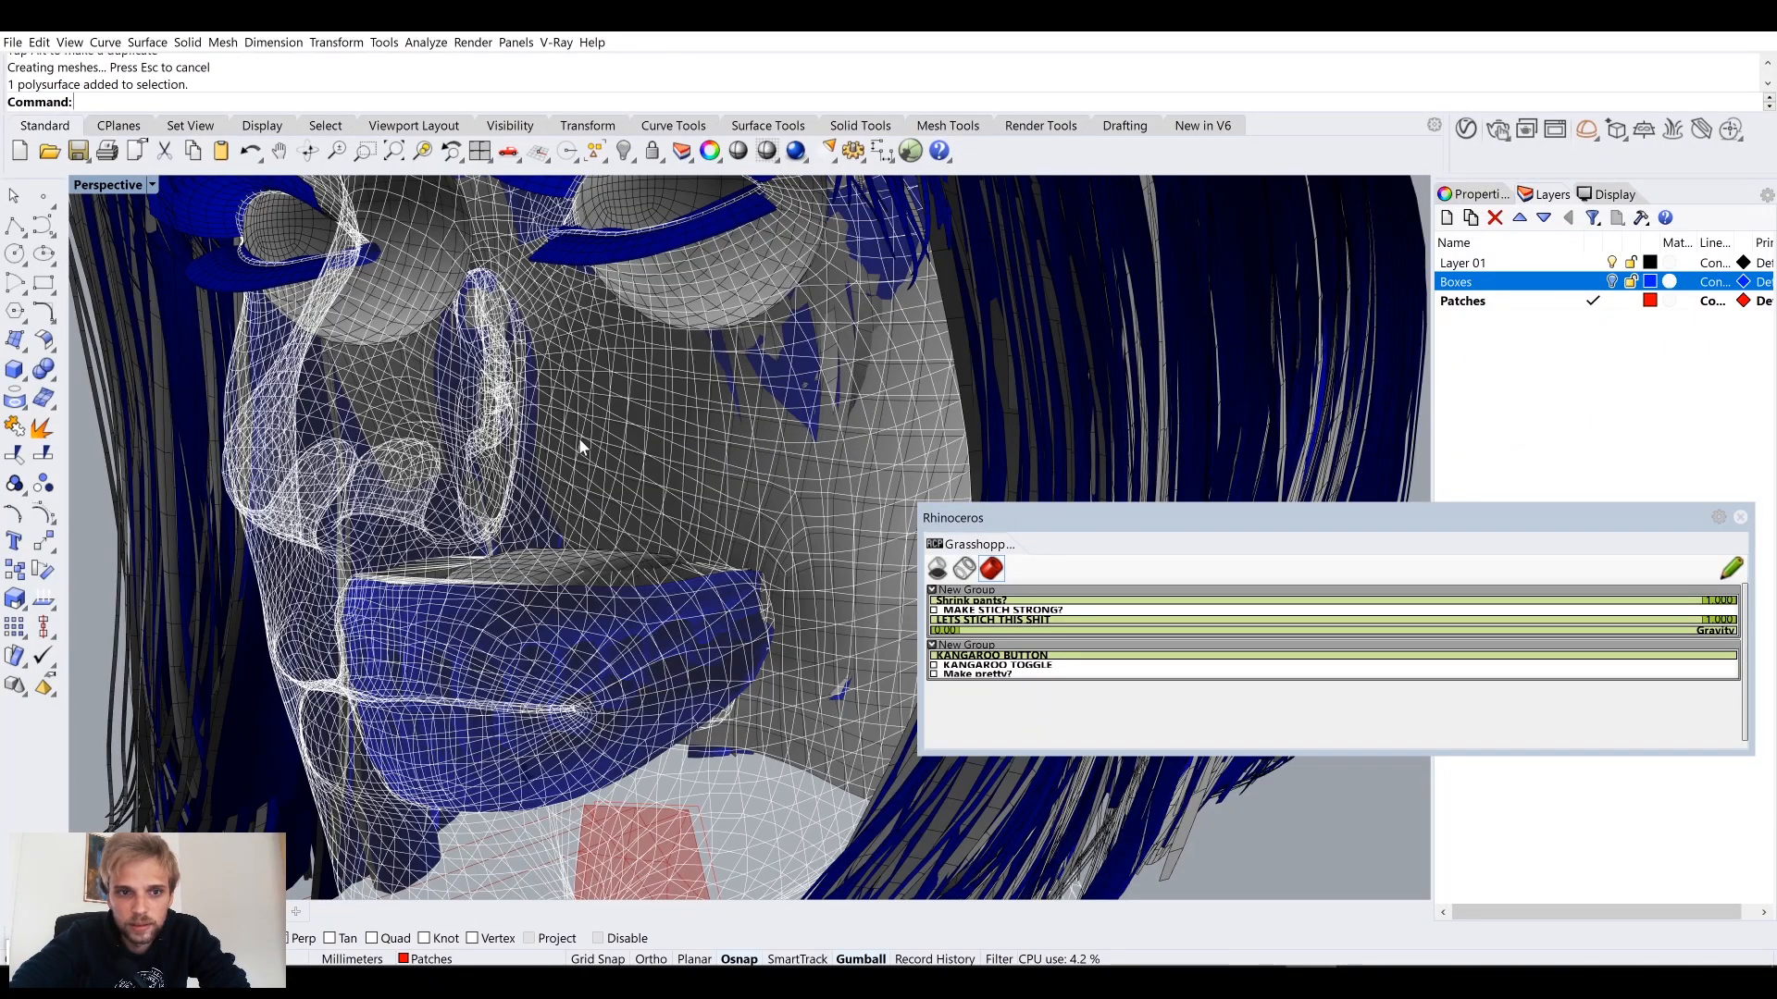
scroll(579, 437, down, 10)
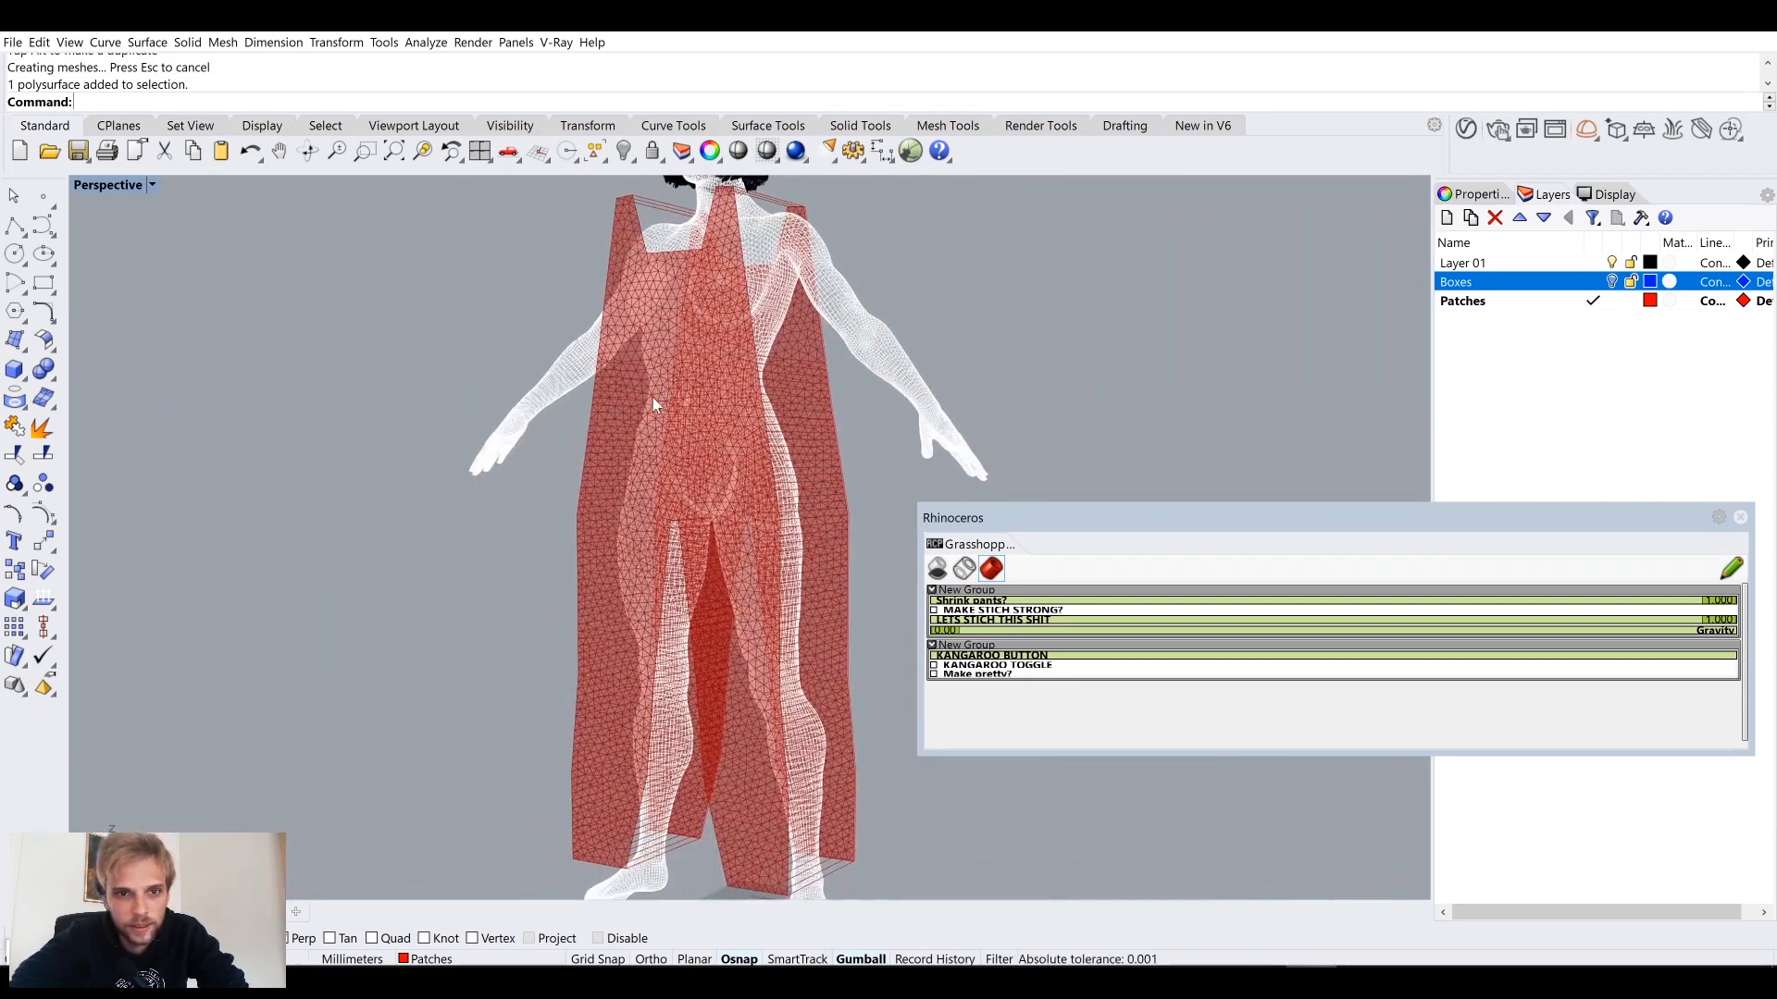
scroll(642, 467, down, 6)
right_drag(690, 571, 663, 543)
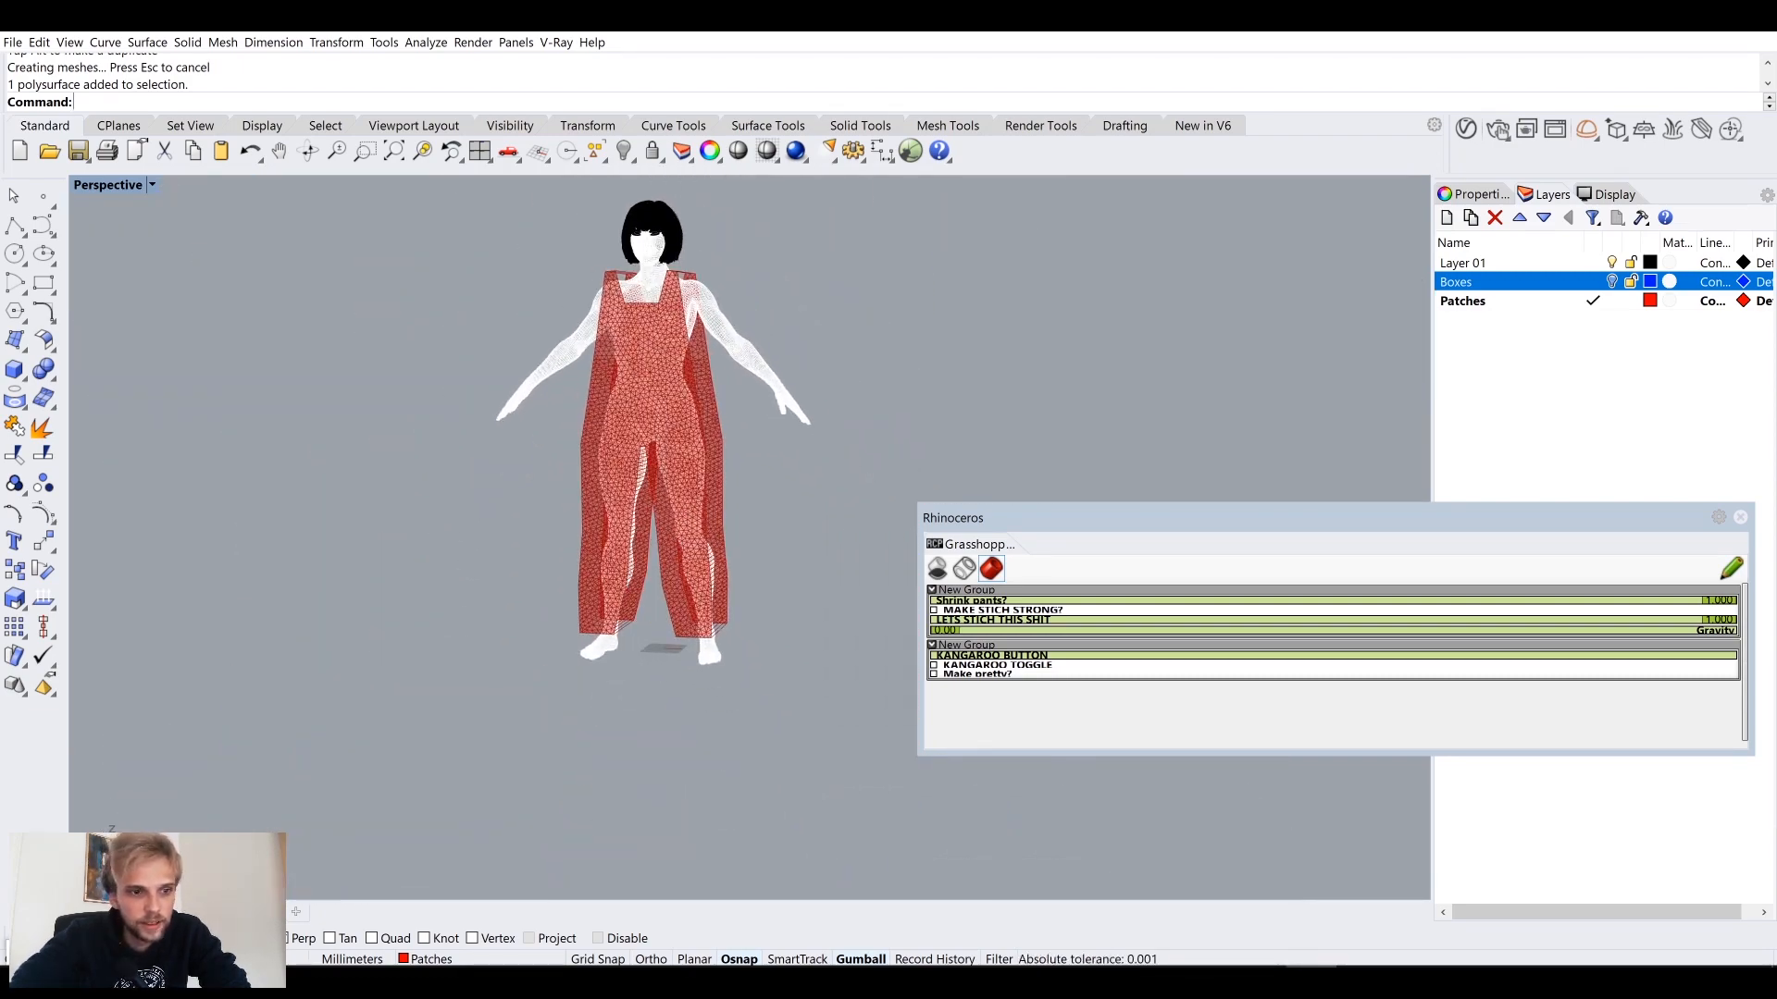
Step: Switch to the Grasshopper definition and set the Length feeding the MeshMachine component to 10
key(alt+Tab)
shift+right_drag(557, 435, 530, 534)
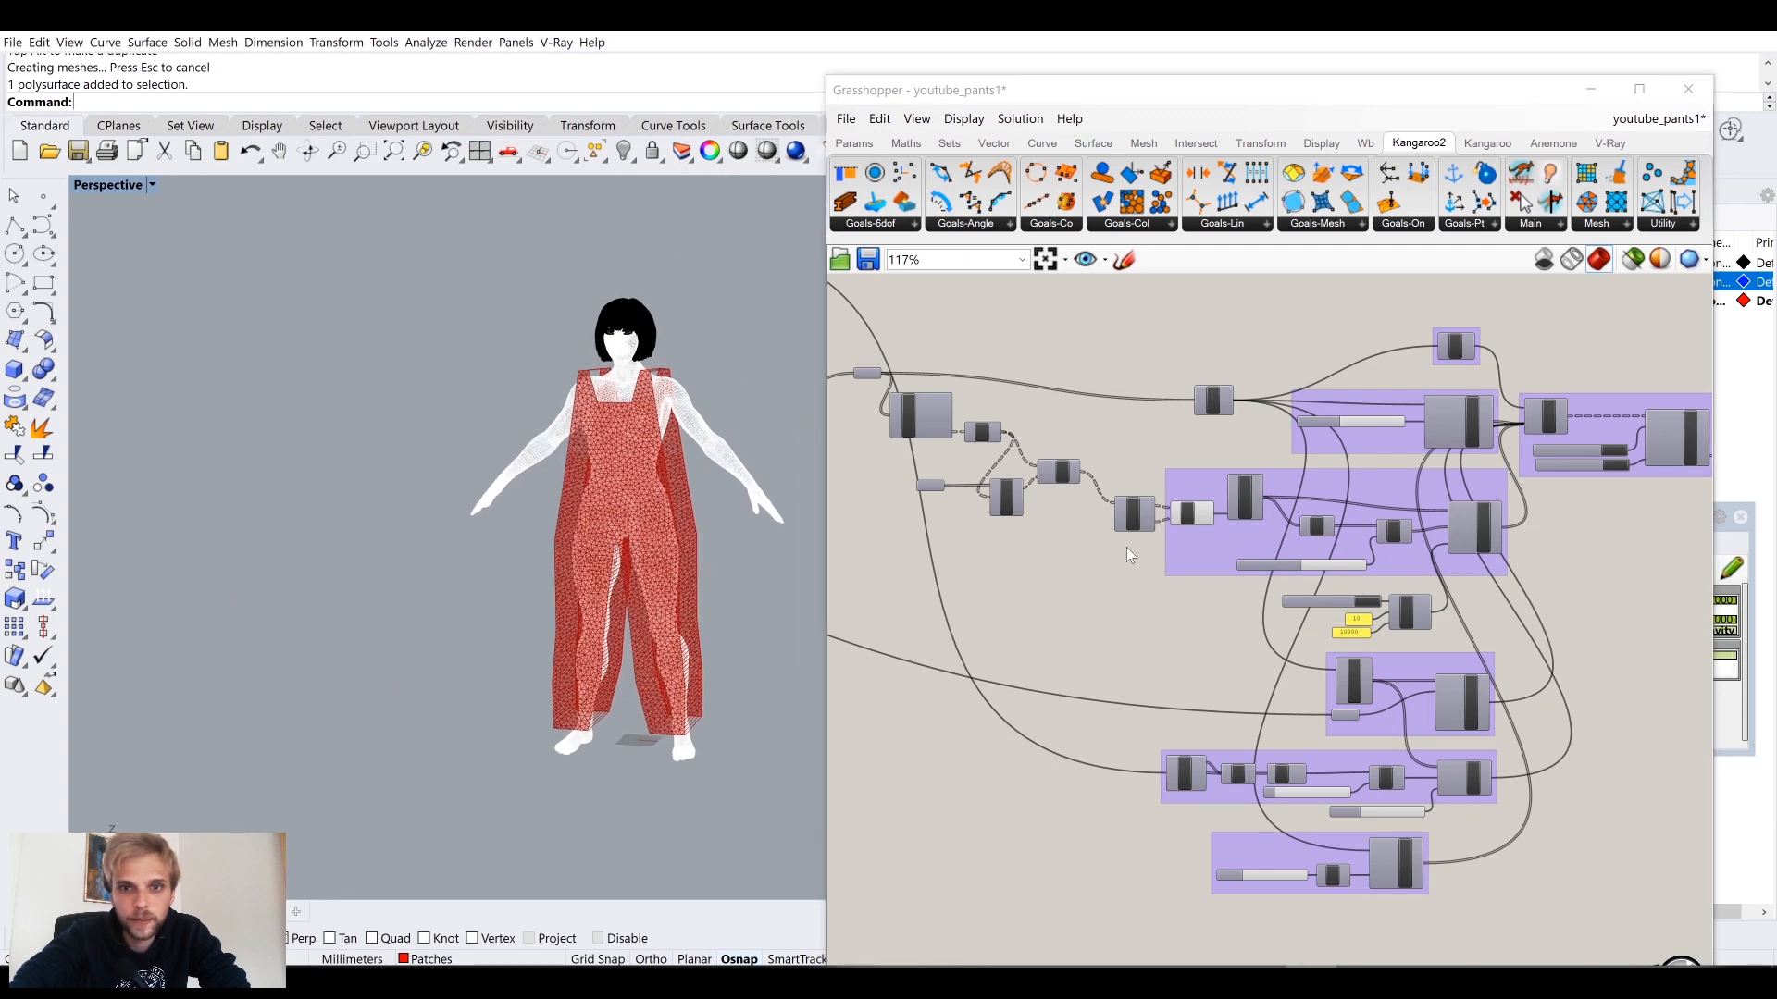
right_drag(1130, 556, 1418, 539)
scroll(1397, 542, down, 4)
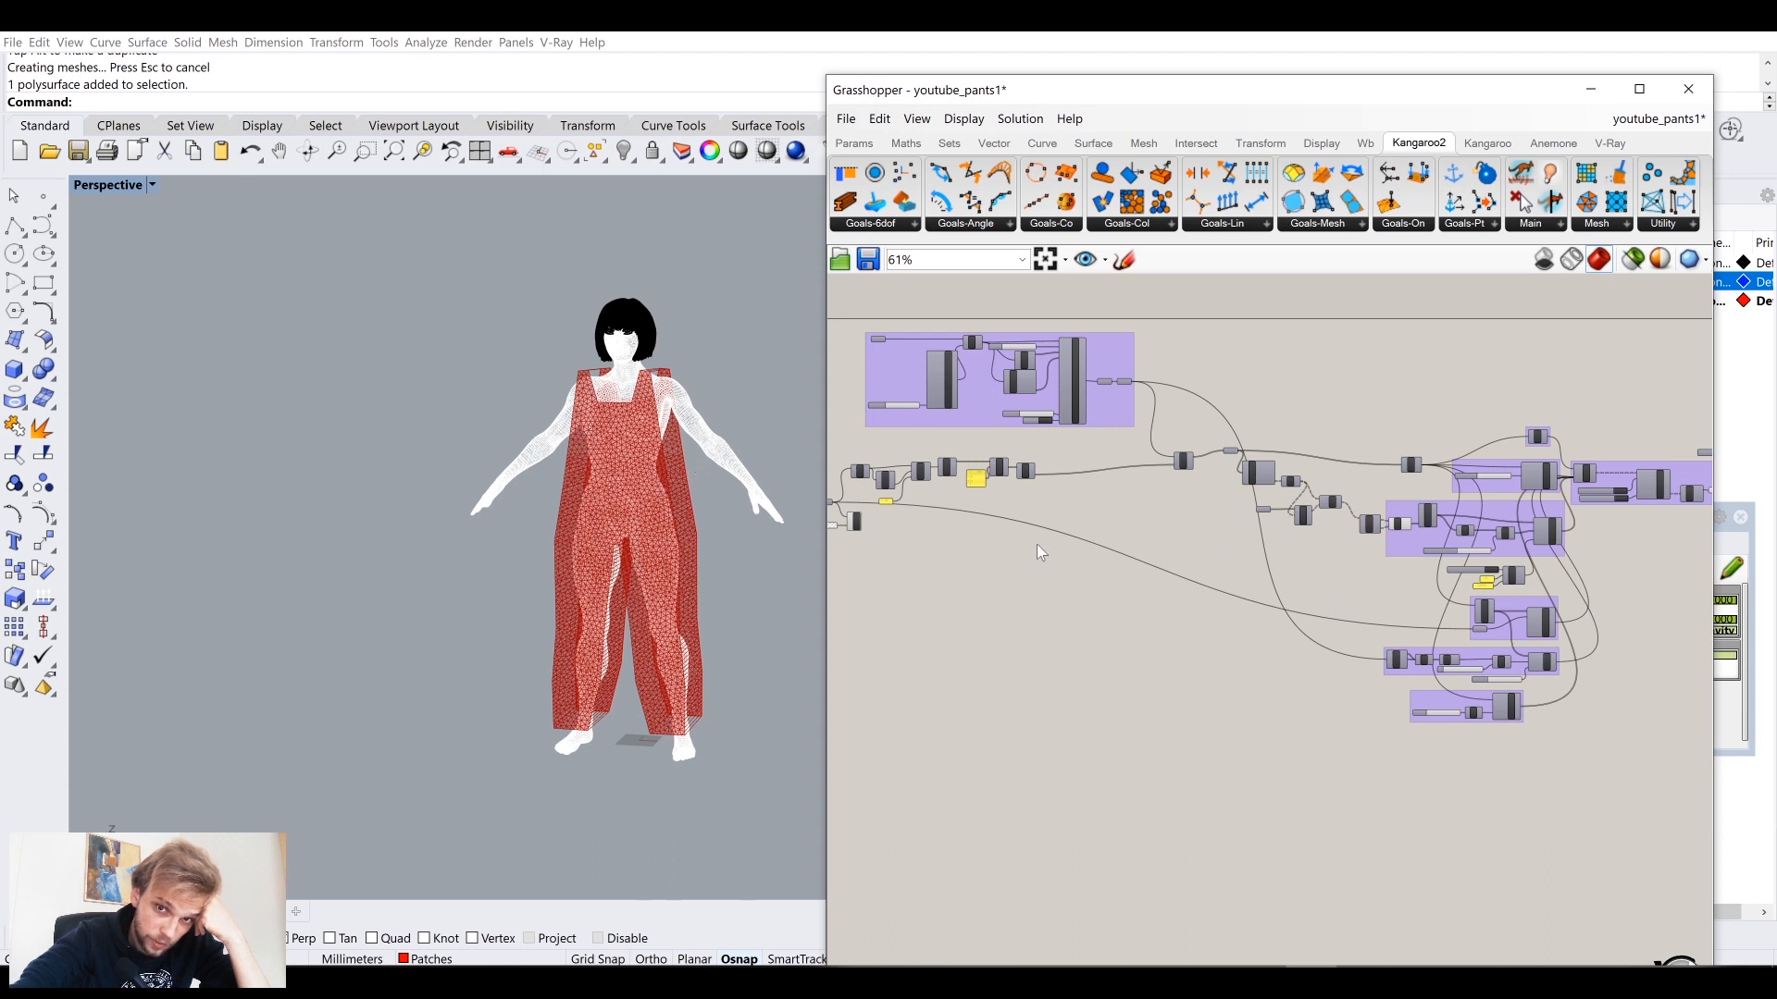
right_drag(1056, 478, 1204, 629)
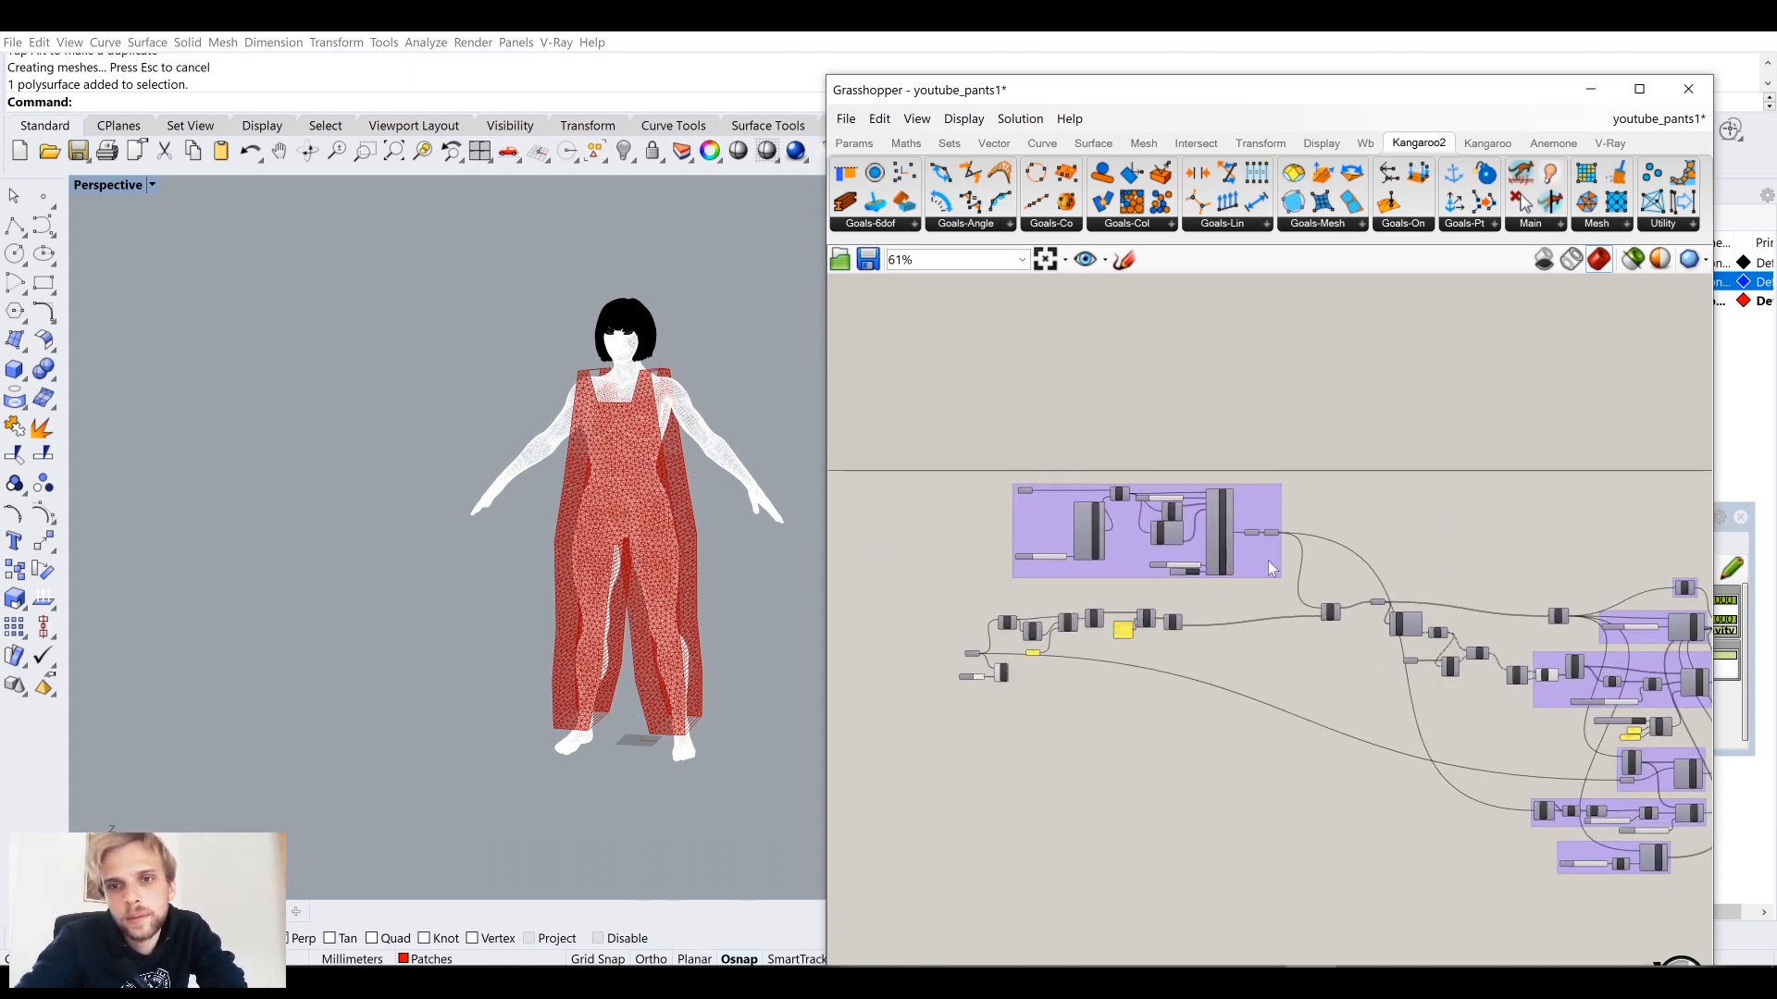
scroll(1125, 518, up, 10)
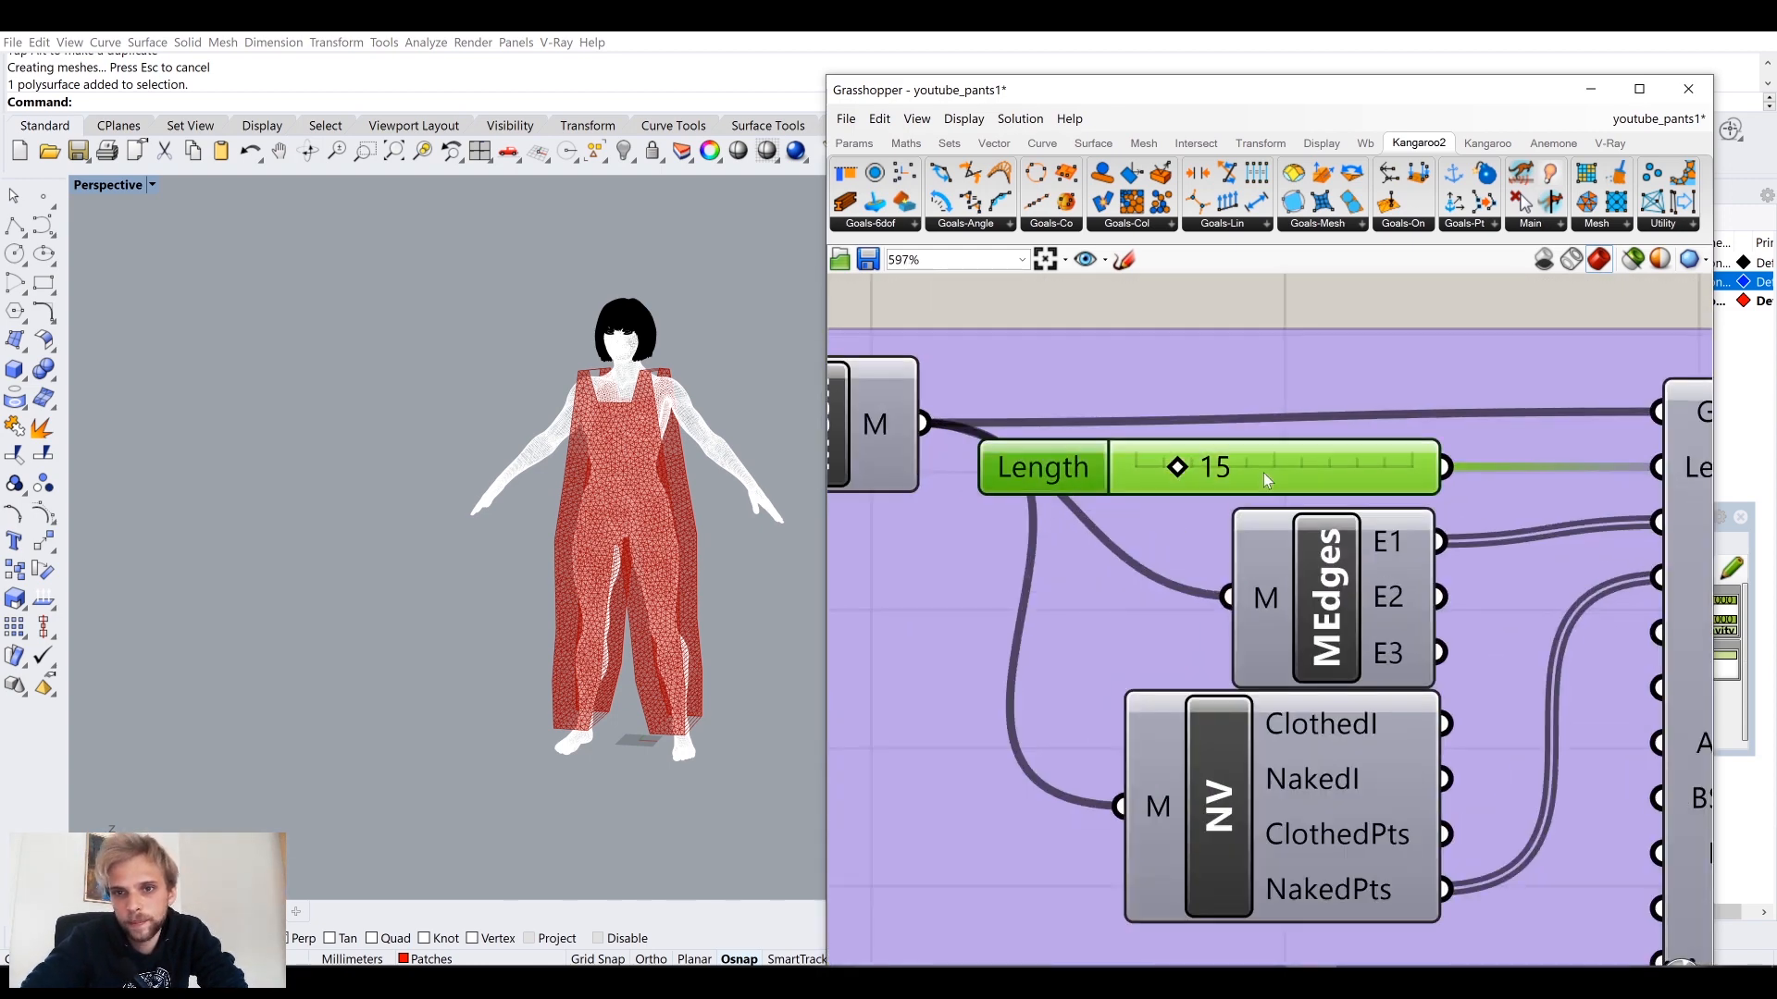
double_click(1263, 474)
text(10)
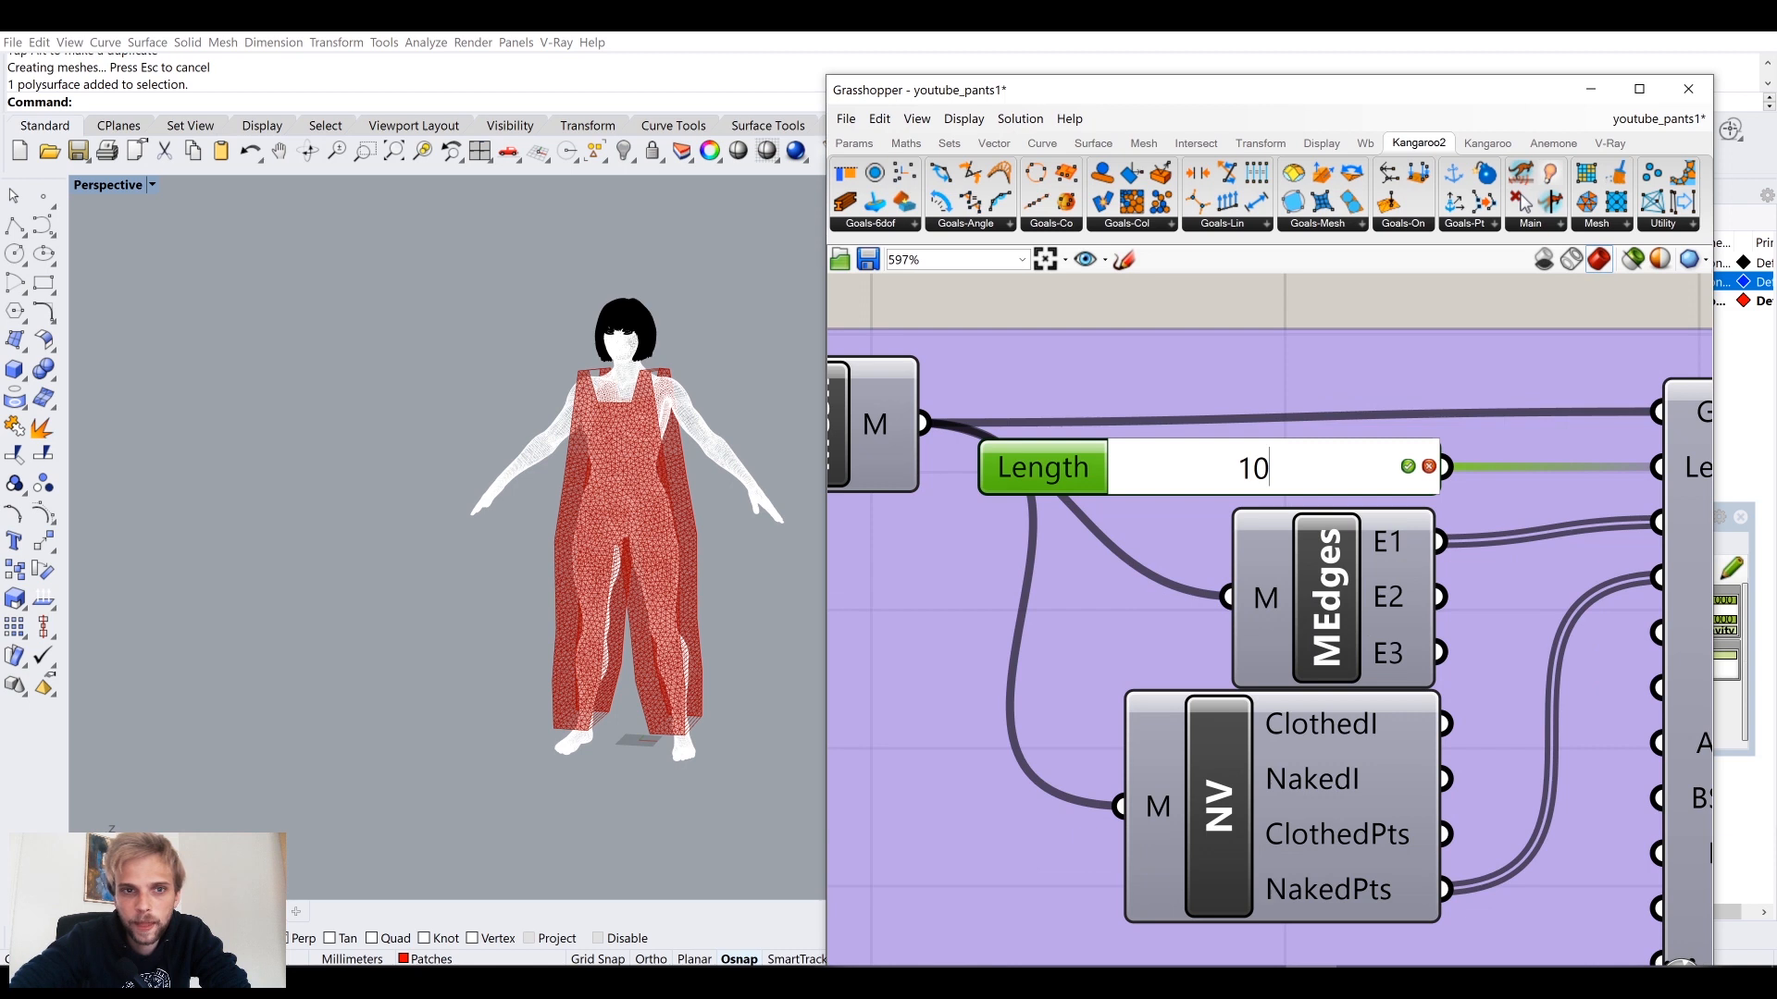
key(Return)
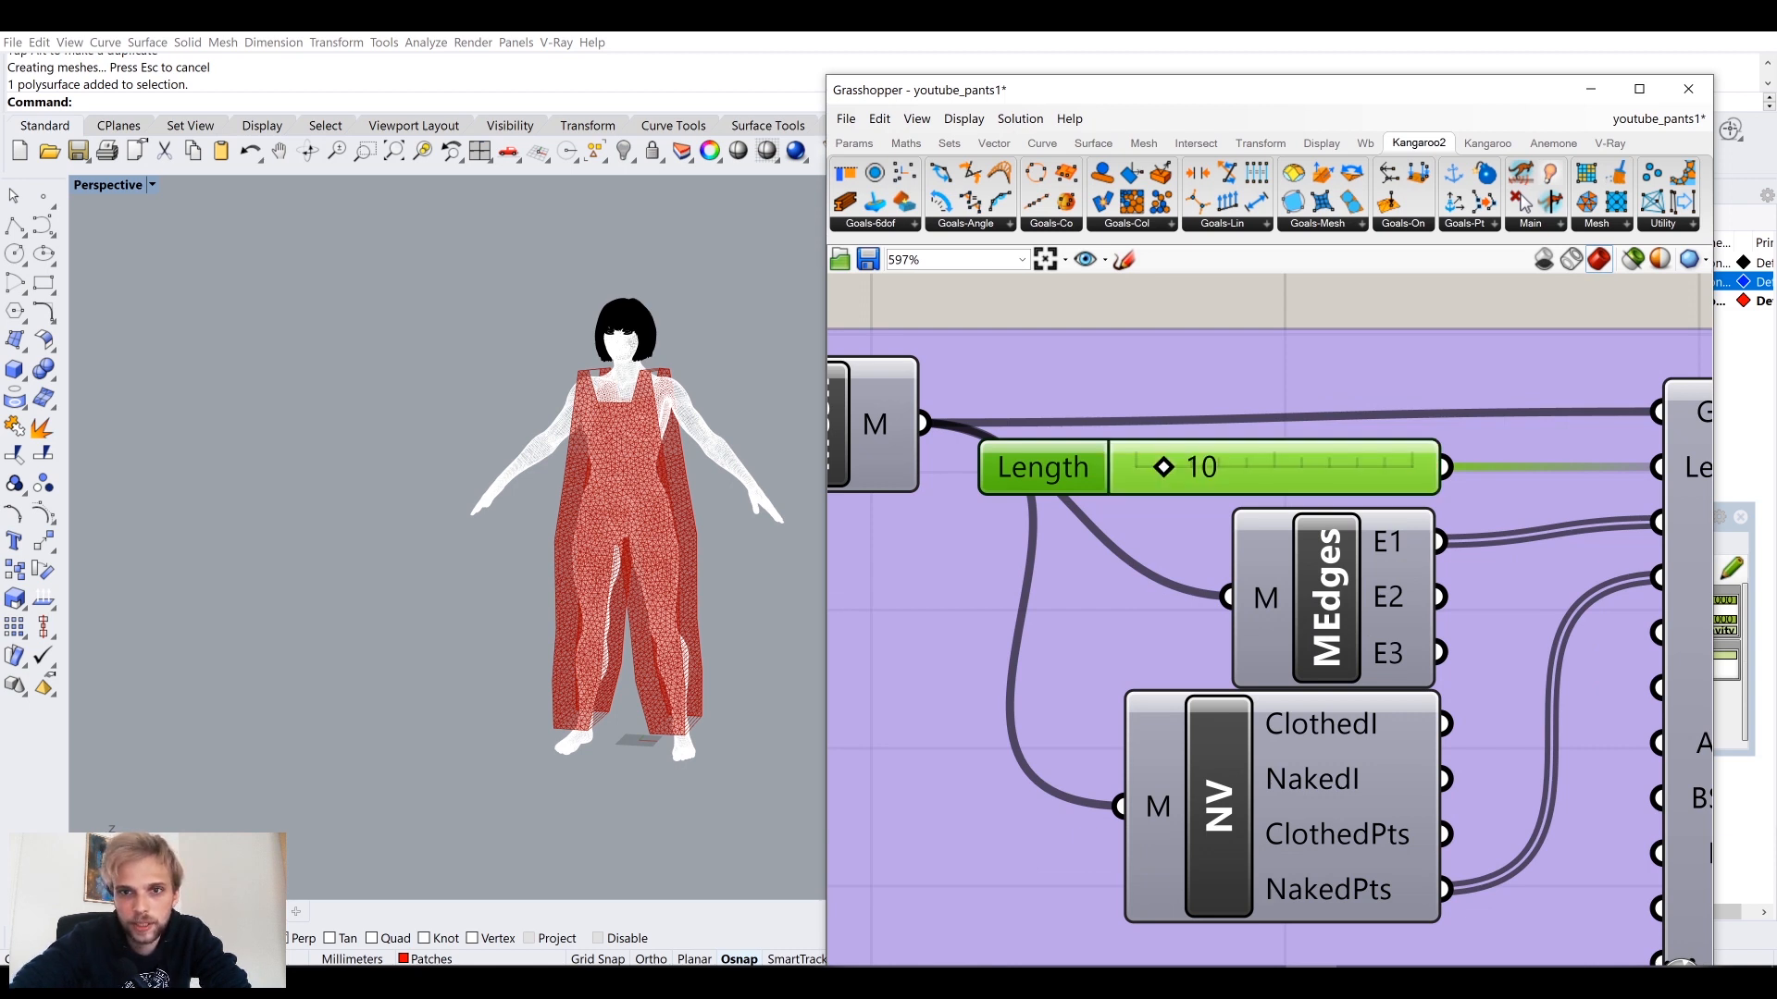
Step: Inspect the remeshed garment panels around the torso and hips, and put the Grasshopper definition out of the way
scroll(592, 447, up, 5)
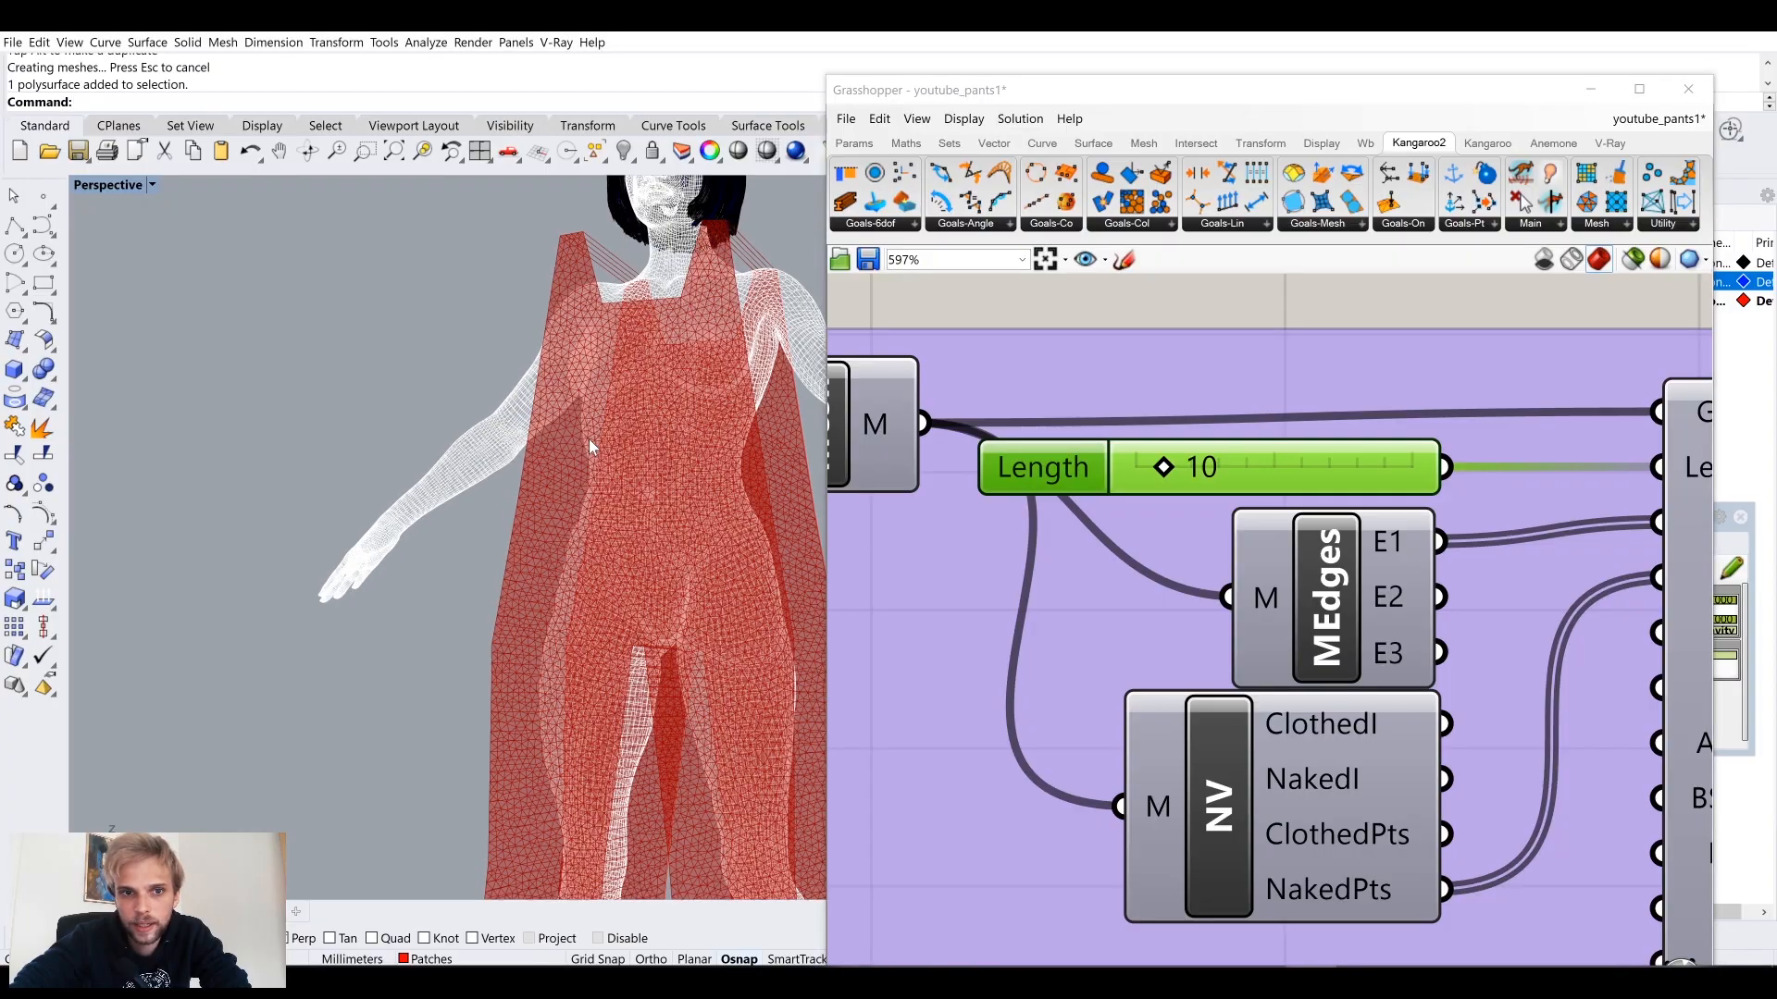
scroll(593, 447, up, 5)
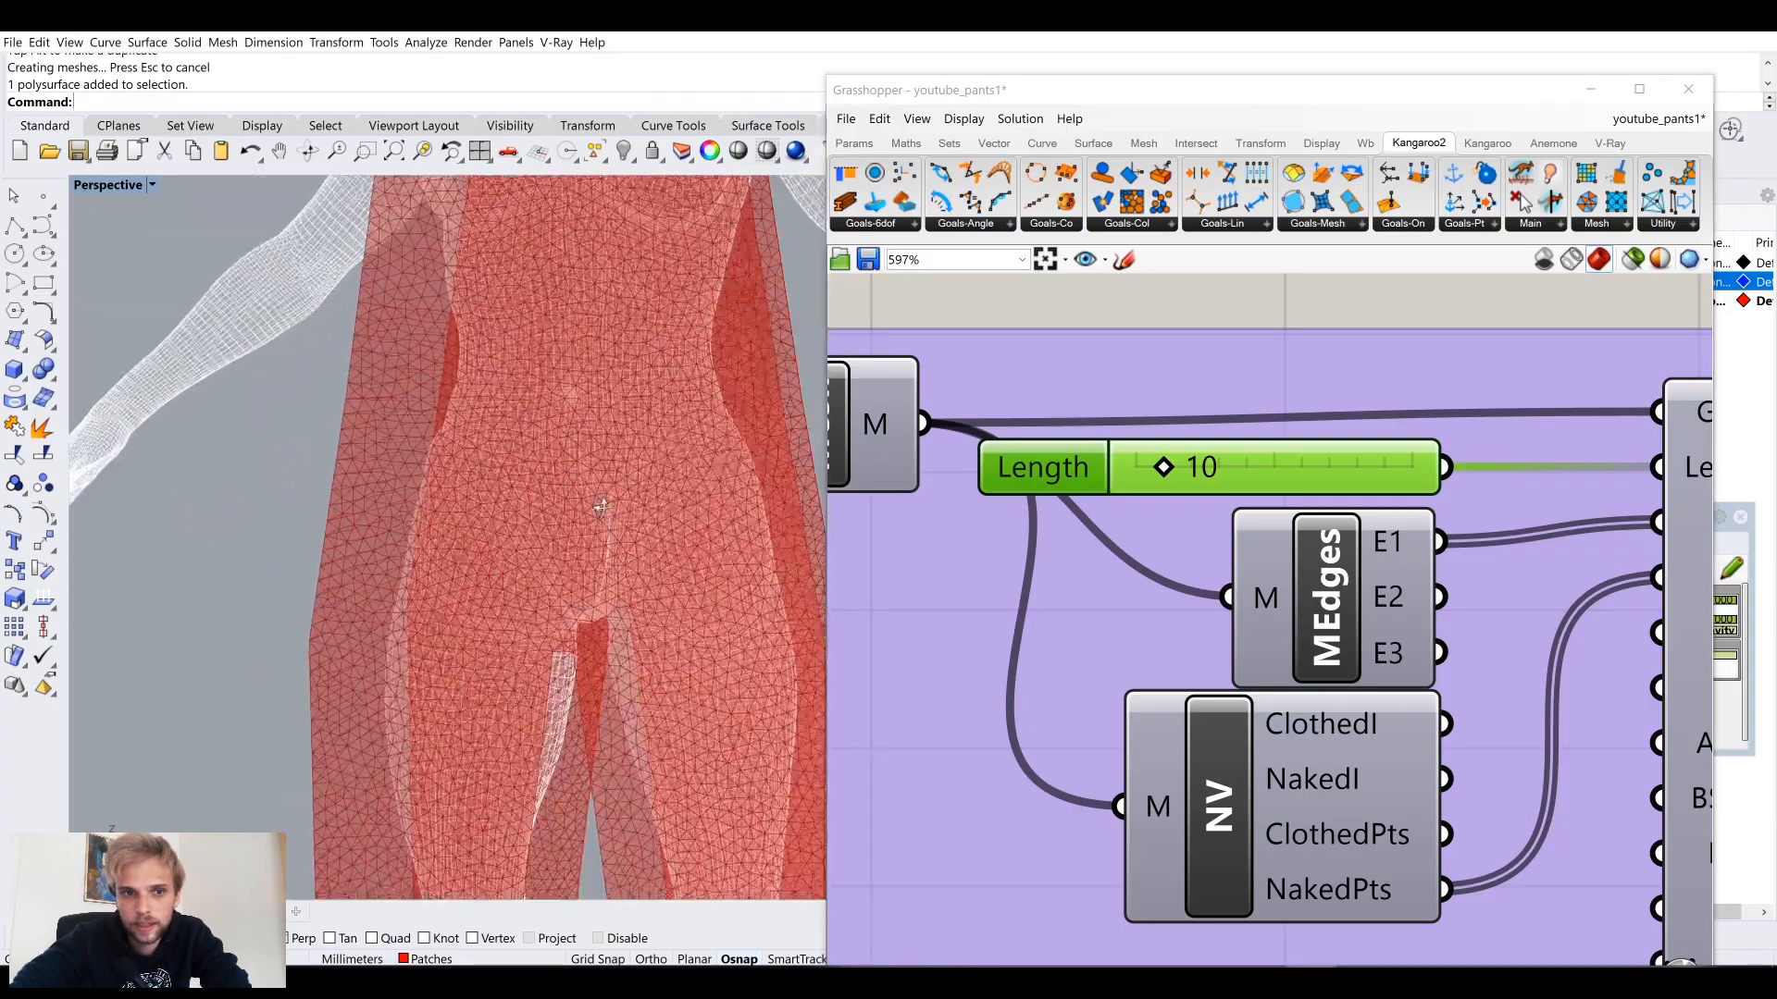
right_drag(601, 507, 583, 480)
scroll(486, 527, up, 3)
mouse_move(488, 527)
right_down()
mouse_move(464, 454)
mouse_move(325, 626)
mouse_move(297, 560)
mouse_move(345, 574)
mouse_move(496, 556)
right_up()
scroll(496, 556, up, 3)
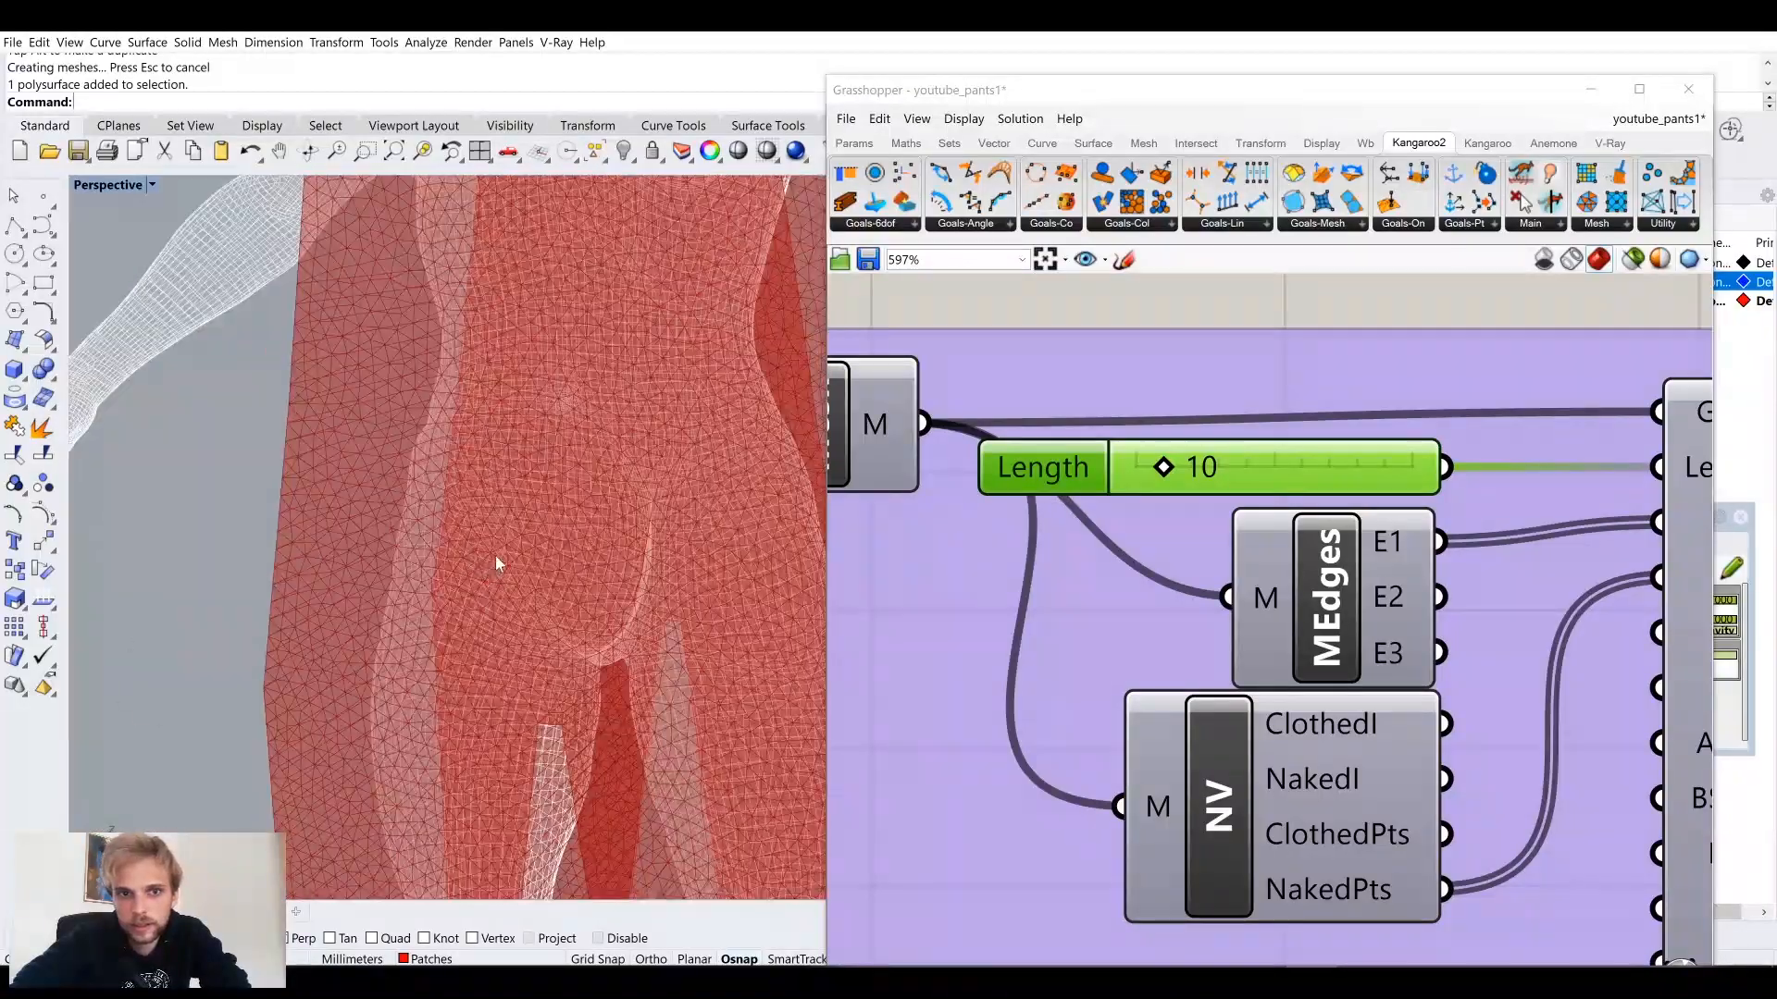
scroll(495, 564, down, 8)
scroll(1025, 444, down, 5)
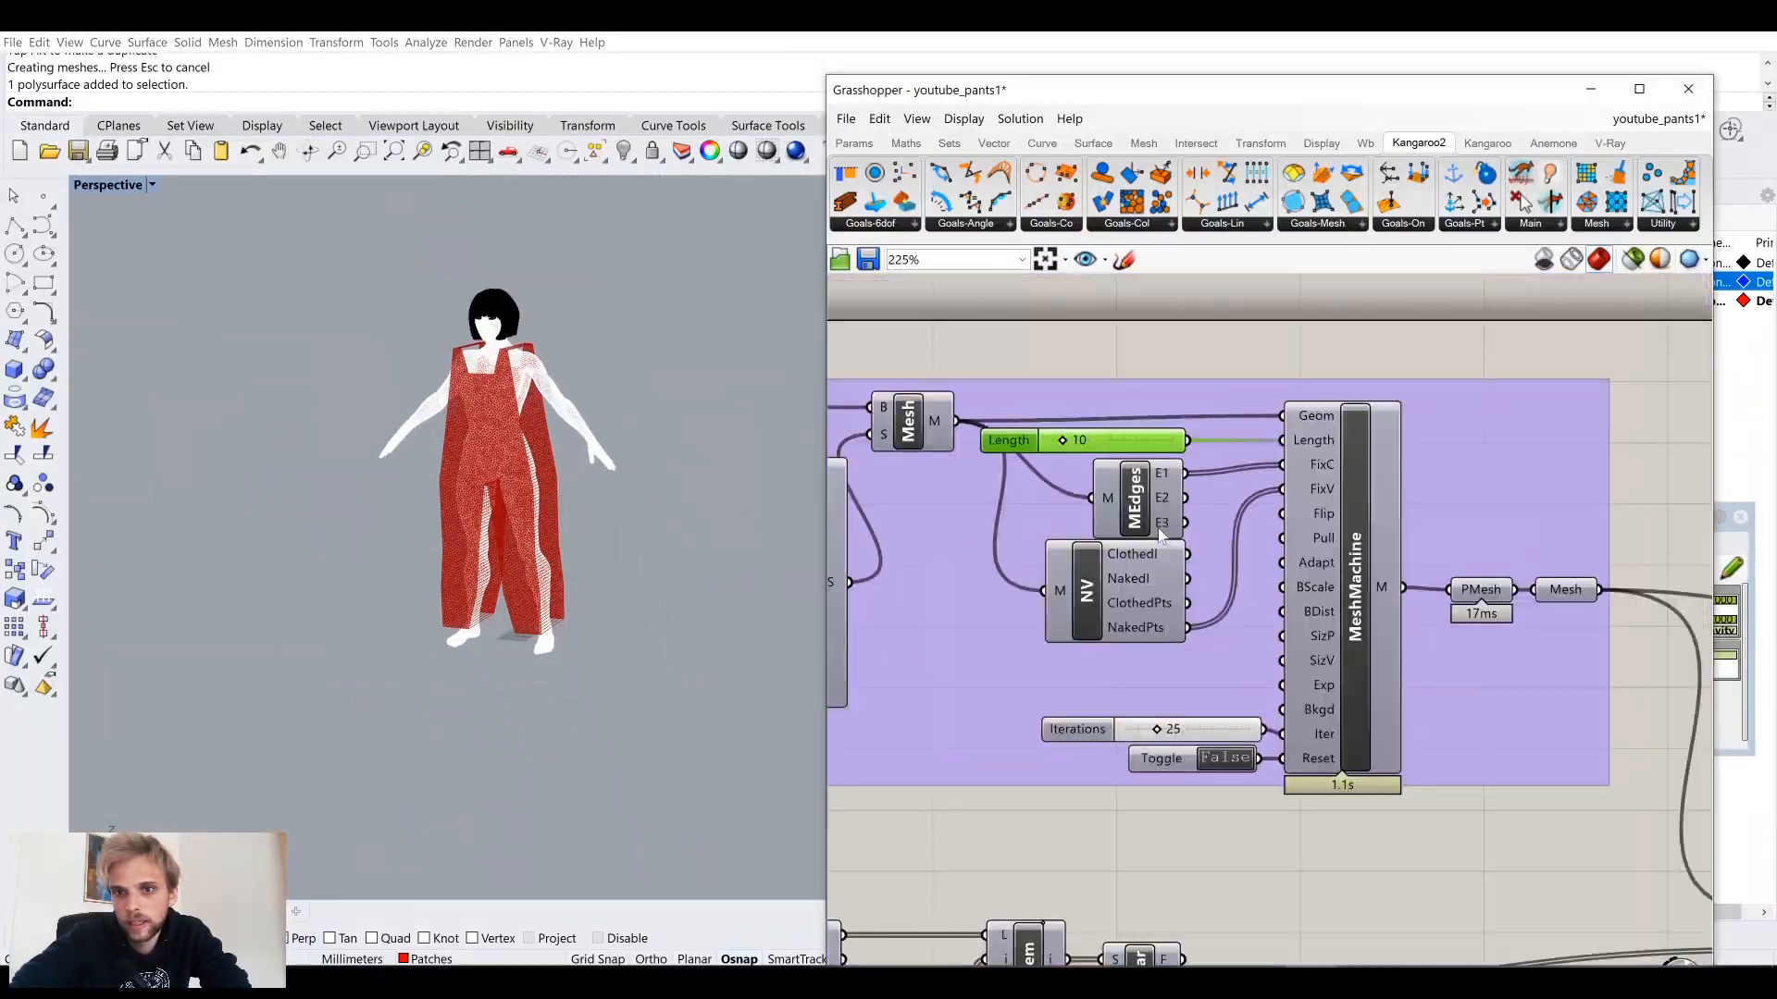
right_drag(1278, 644, 1135, 640)
click(1595, 90)
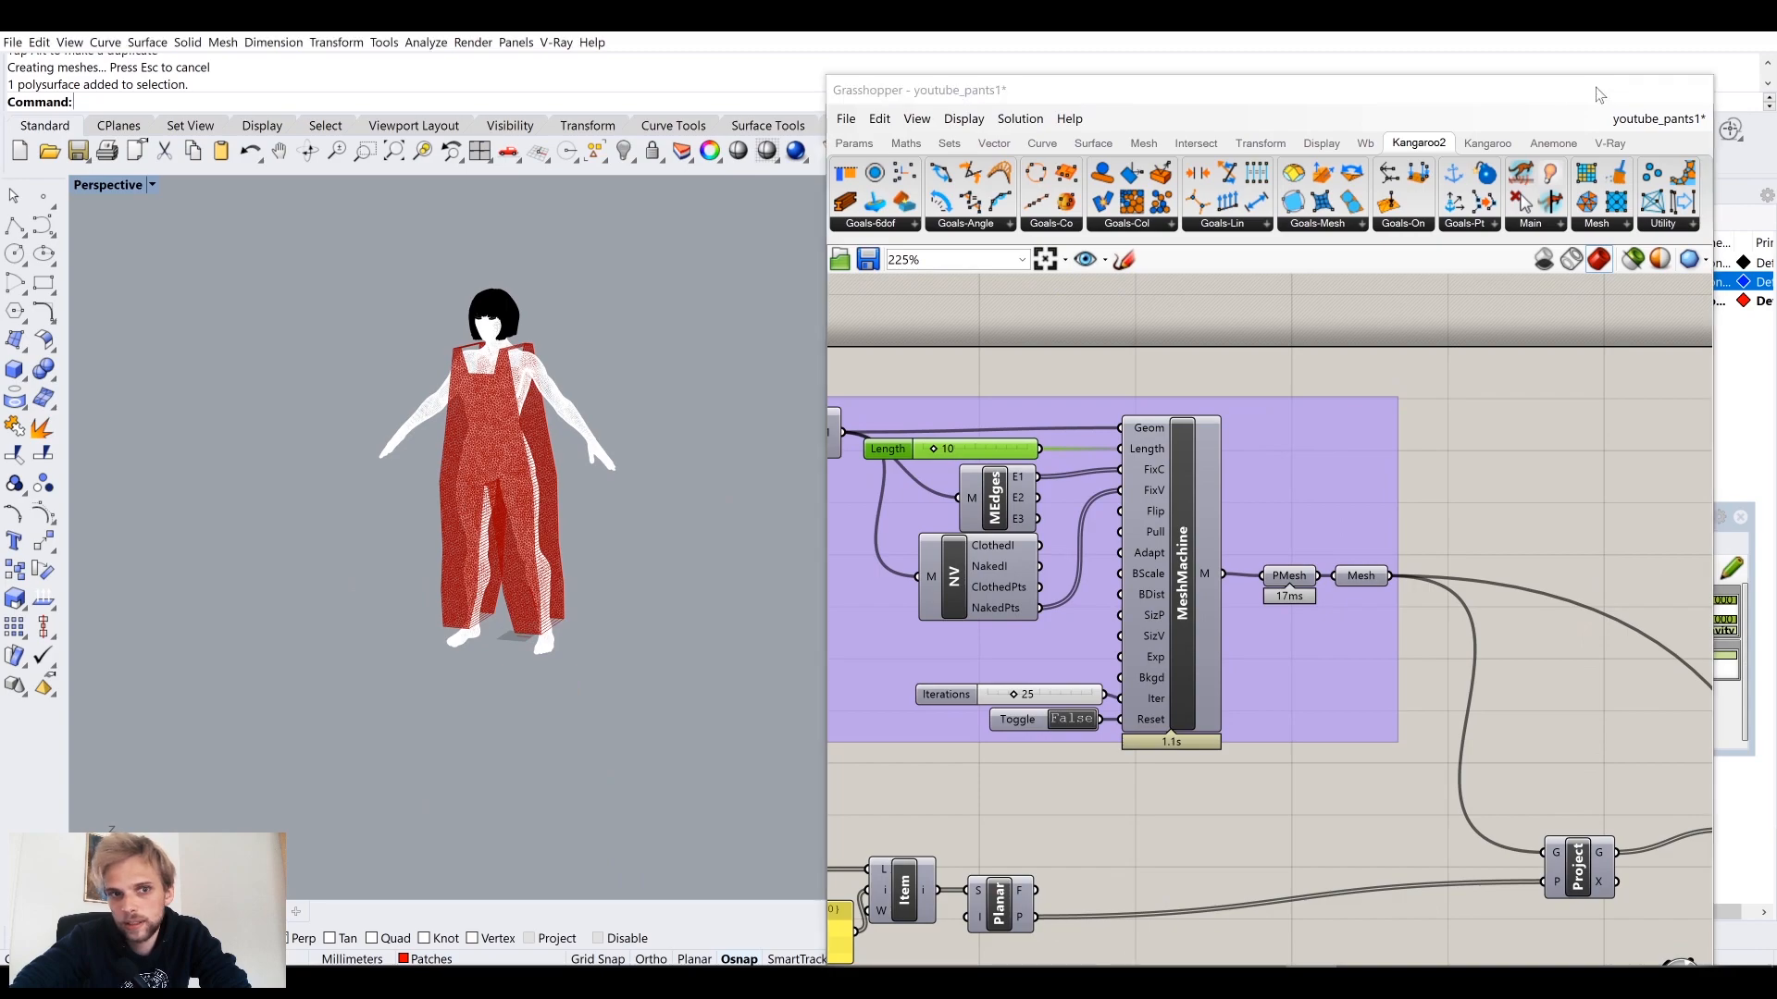
Step: Examine the stitch lines connecting the panels at the shoulder straps and around the trouser hems
scroll(468, 346, up, 10)
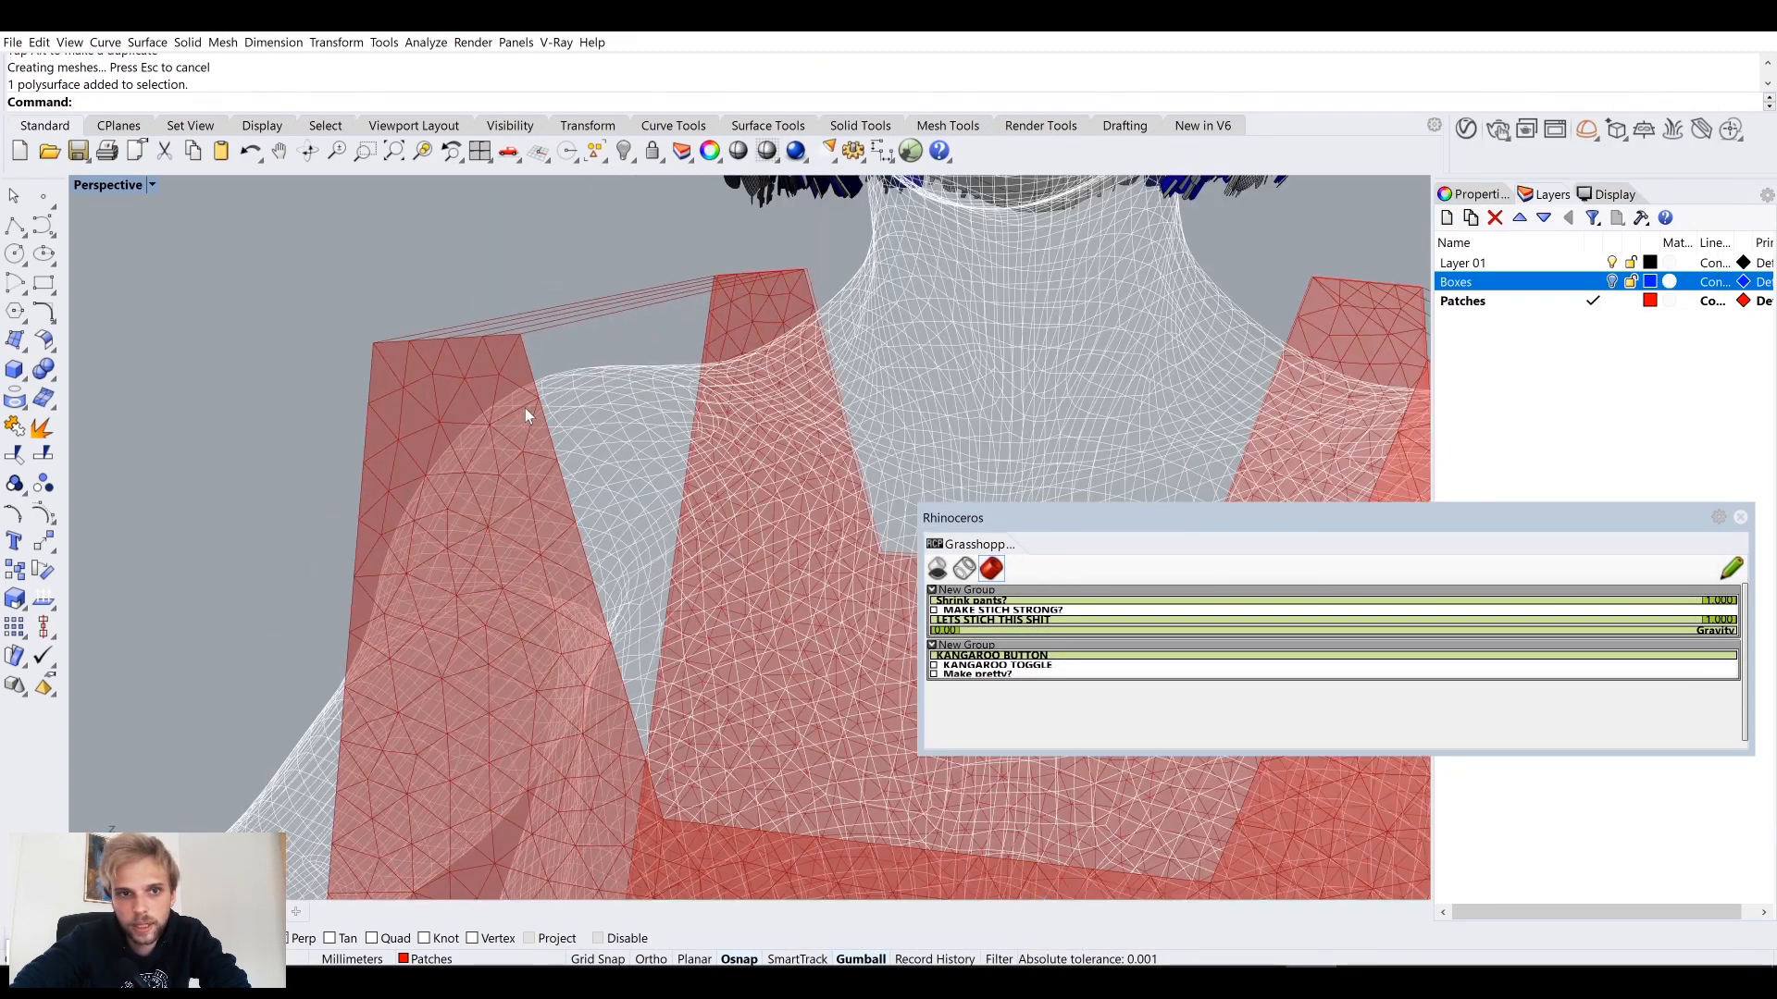
right_drag(452, 361, 413, 360)
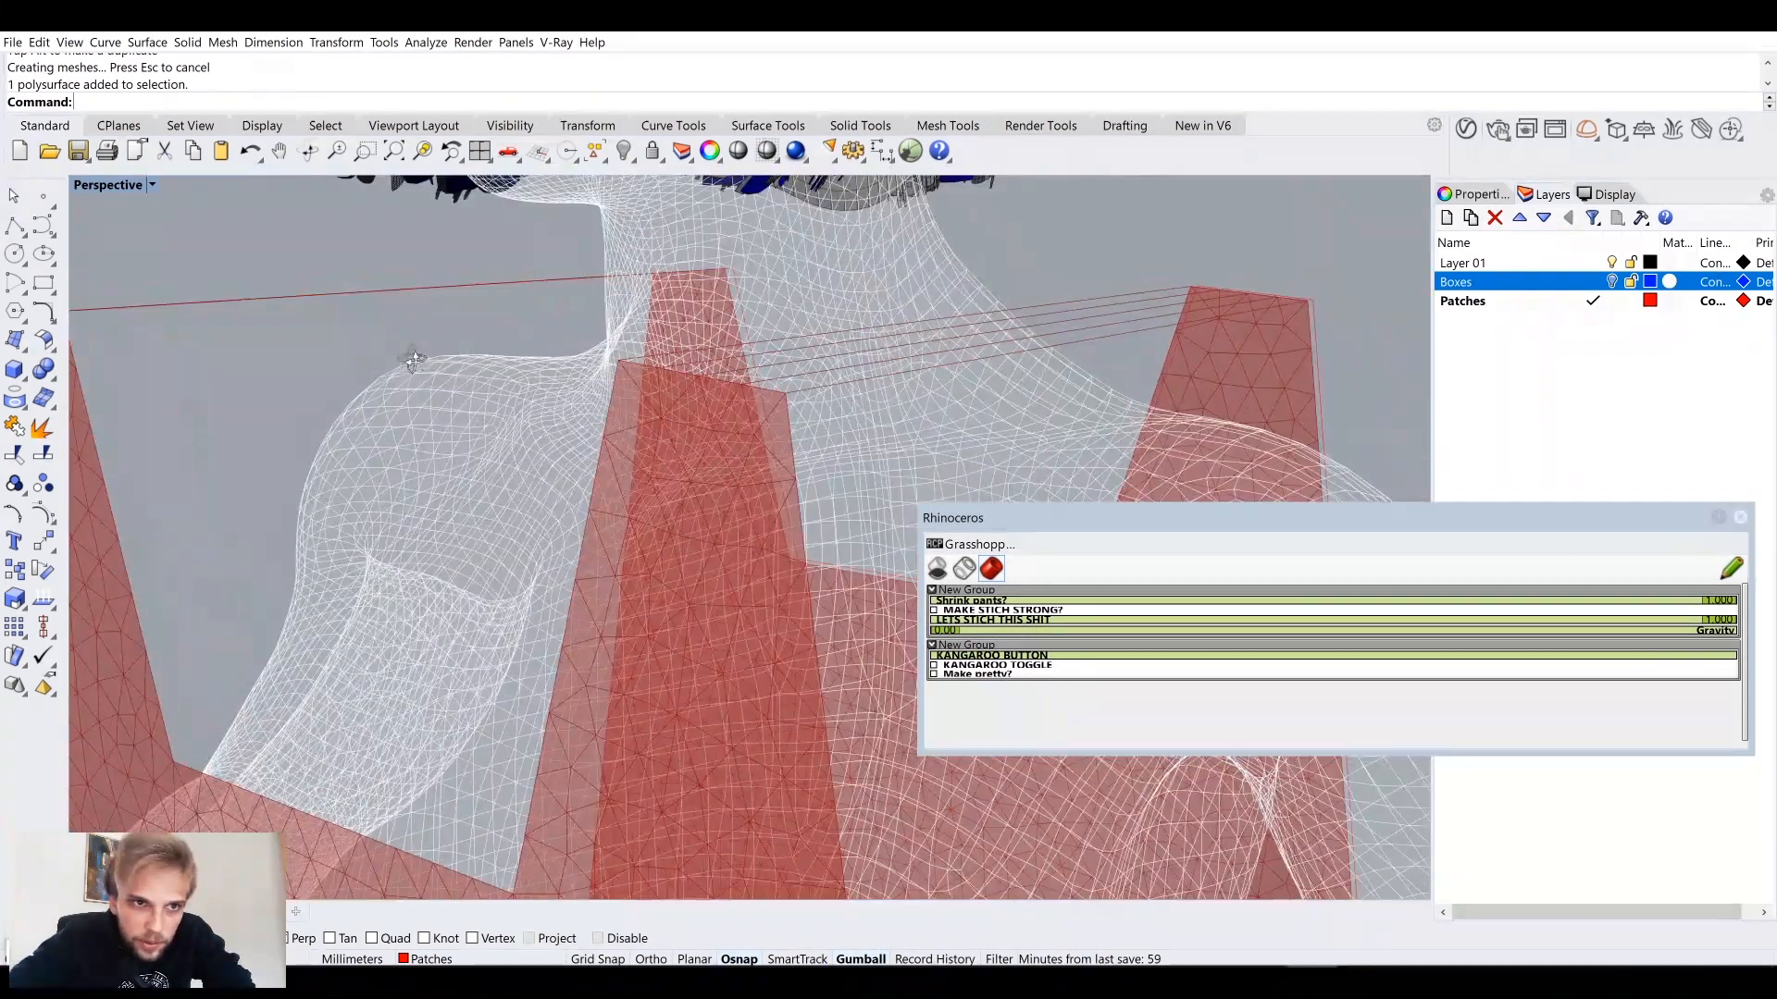
right_drag(593, 432, 420, 380)
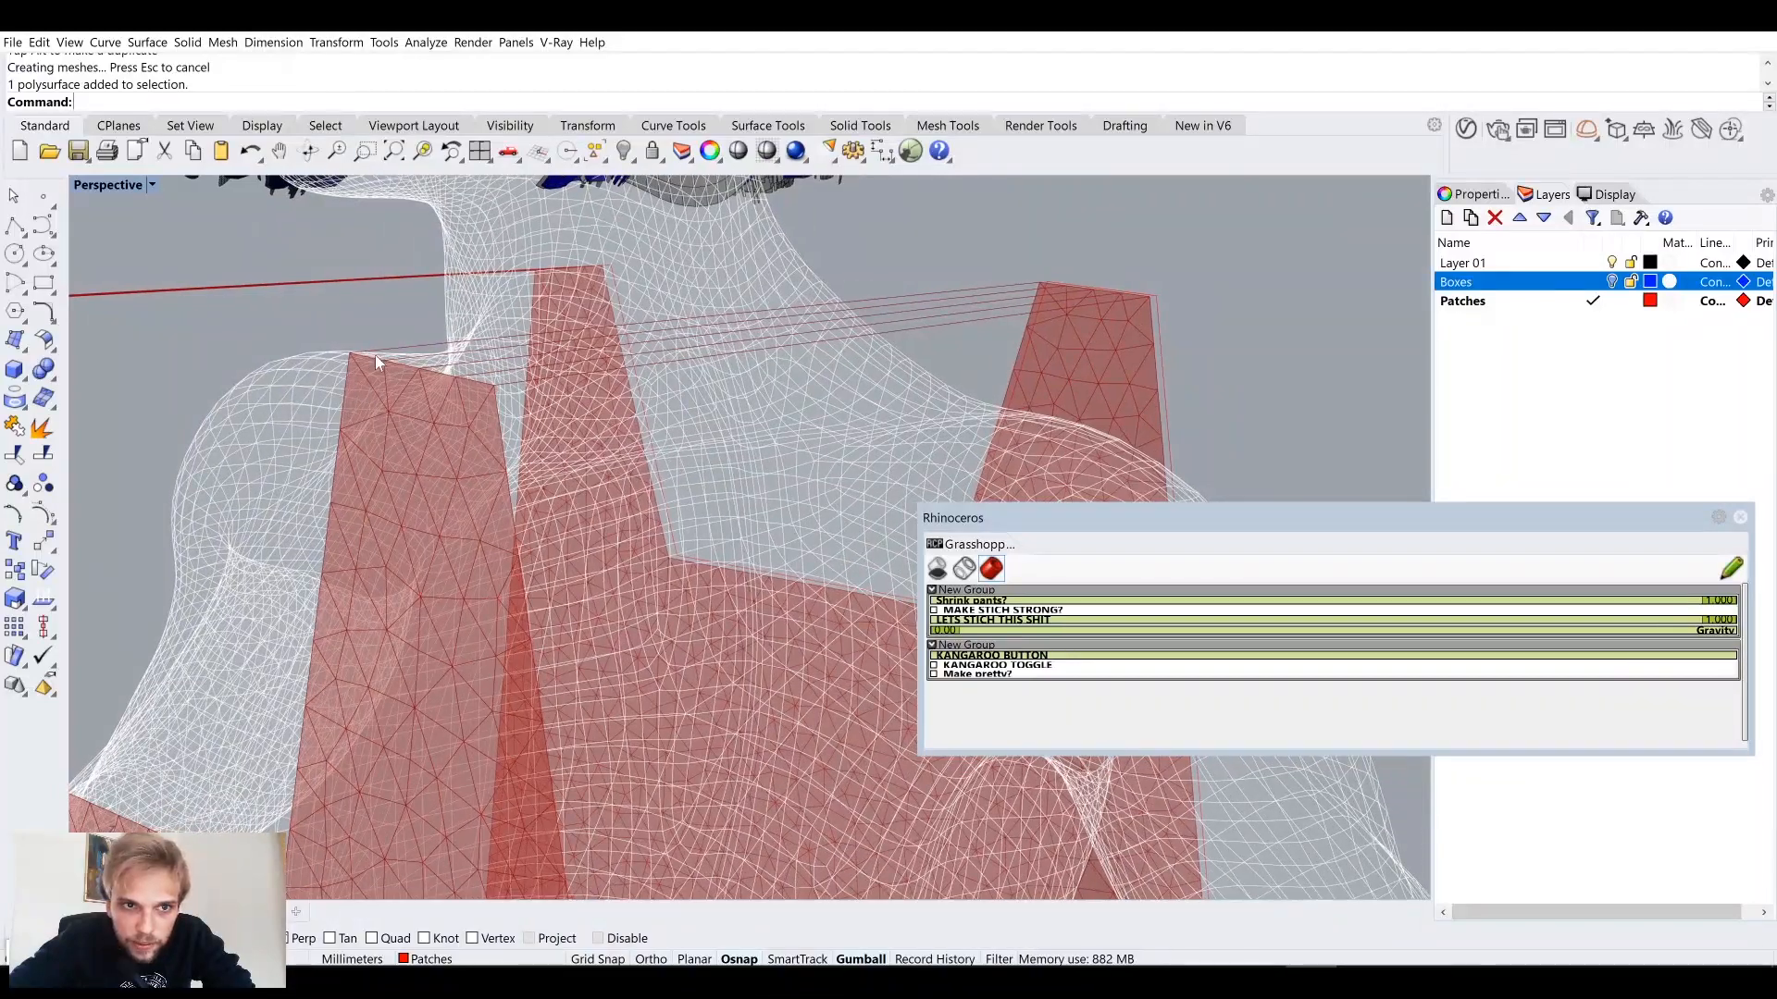
scroll(703, 381, down, 9)
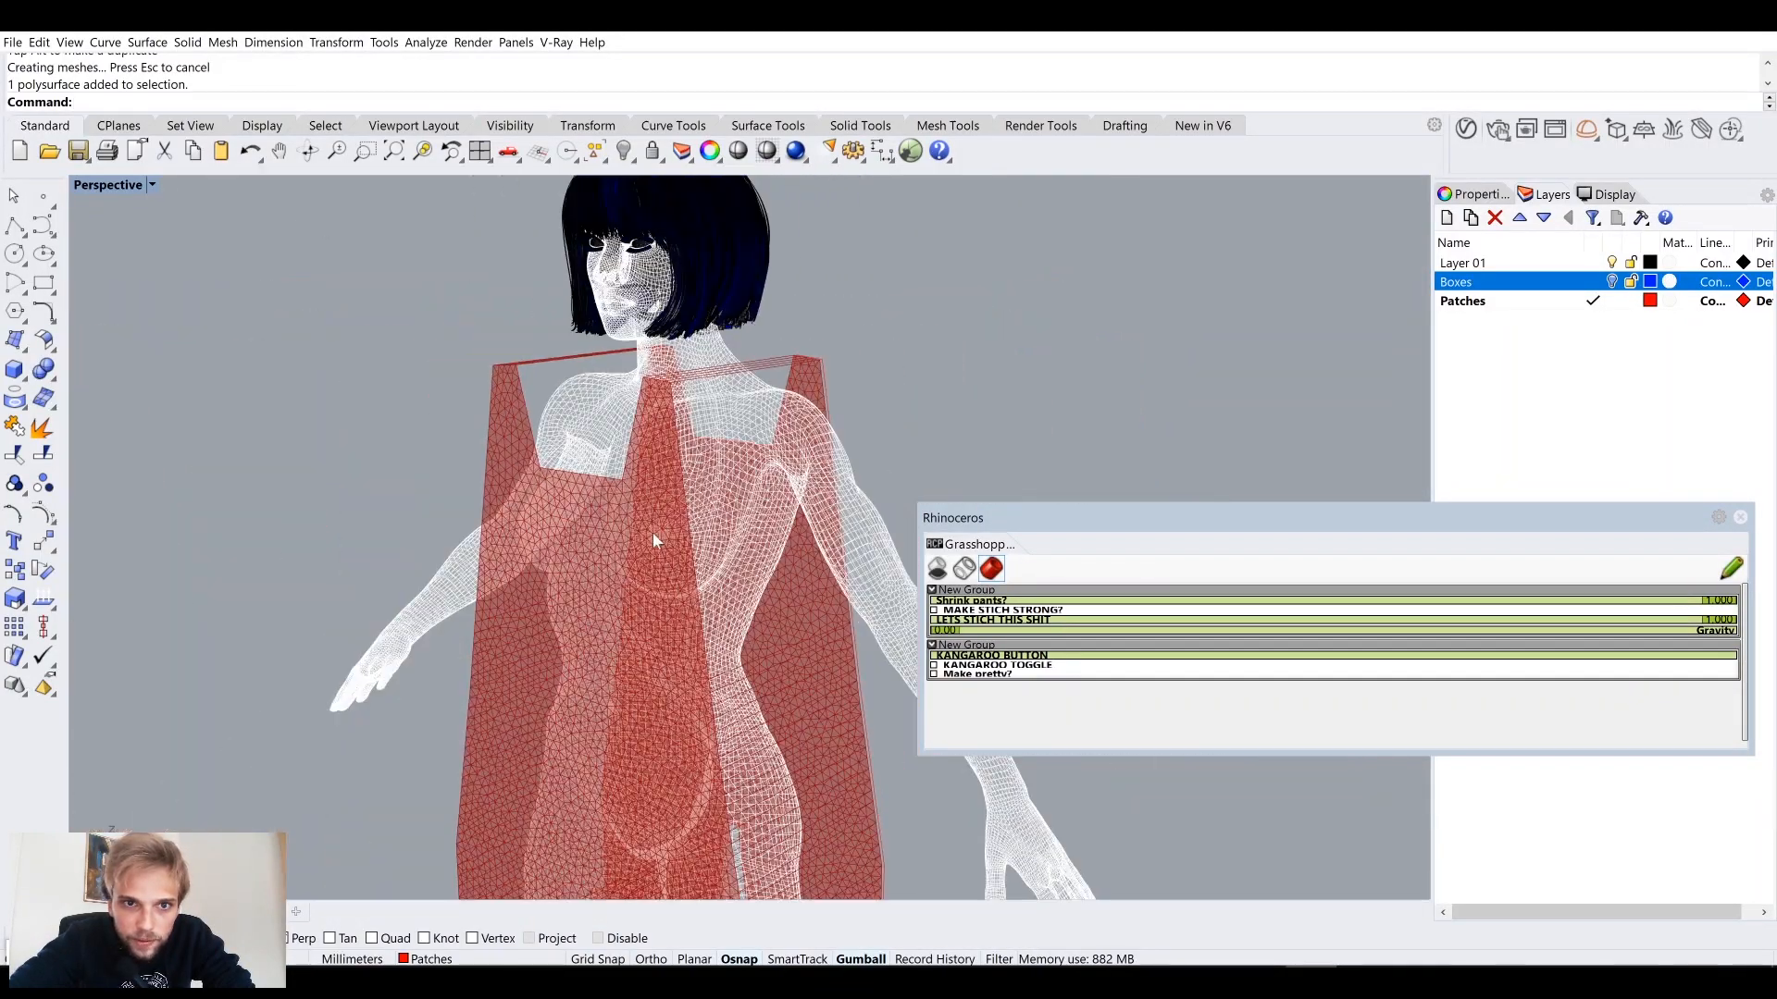
shift+right_drag(653, 531, 694, 357)
scroll(694, 357, down, 3)
shift+right_drag(754, 620, 758, 323)
scroll(809, 492, up, 6)
scroll(808, 491, up, 8)
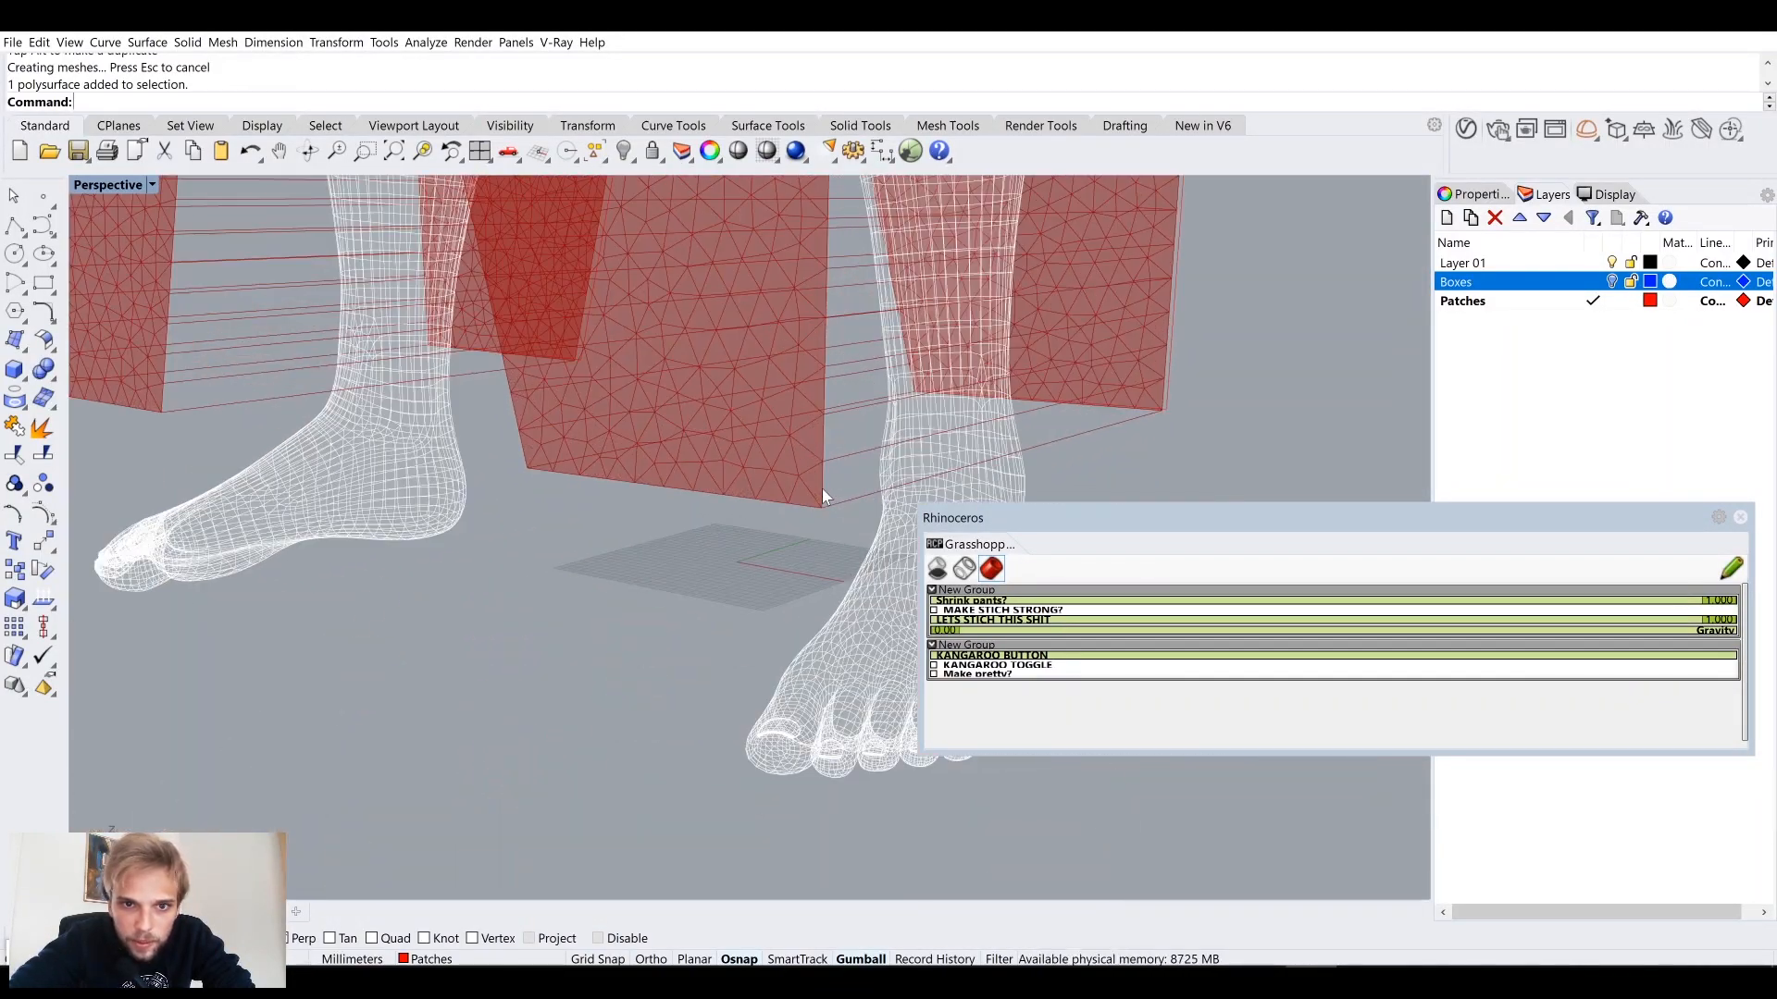
right_drag(879, 457, 747, 373)
shift+right_drag(423, 397, 737, 426)
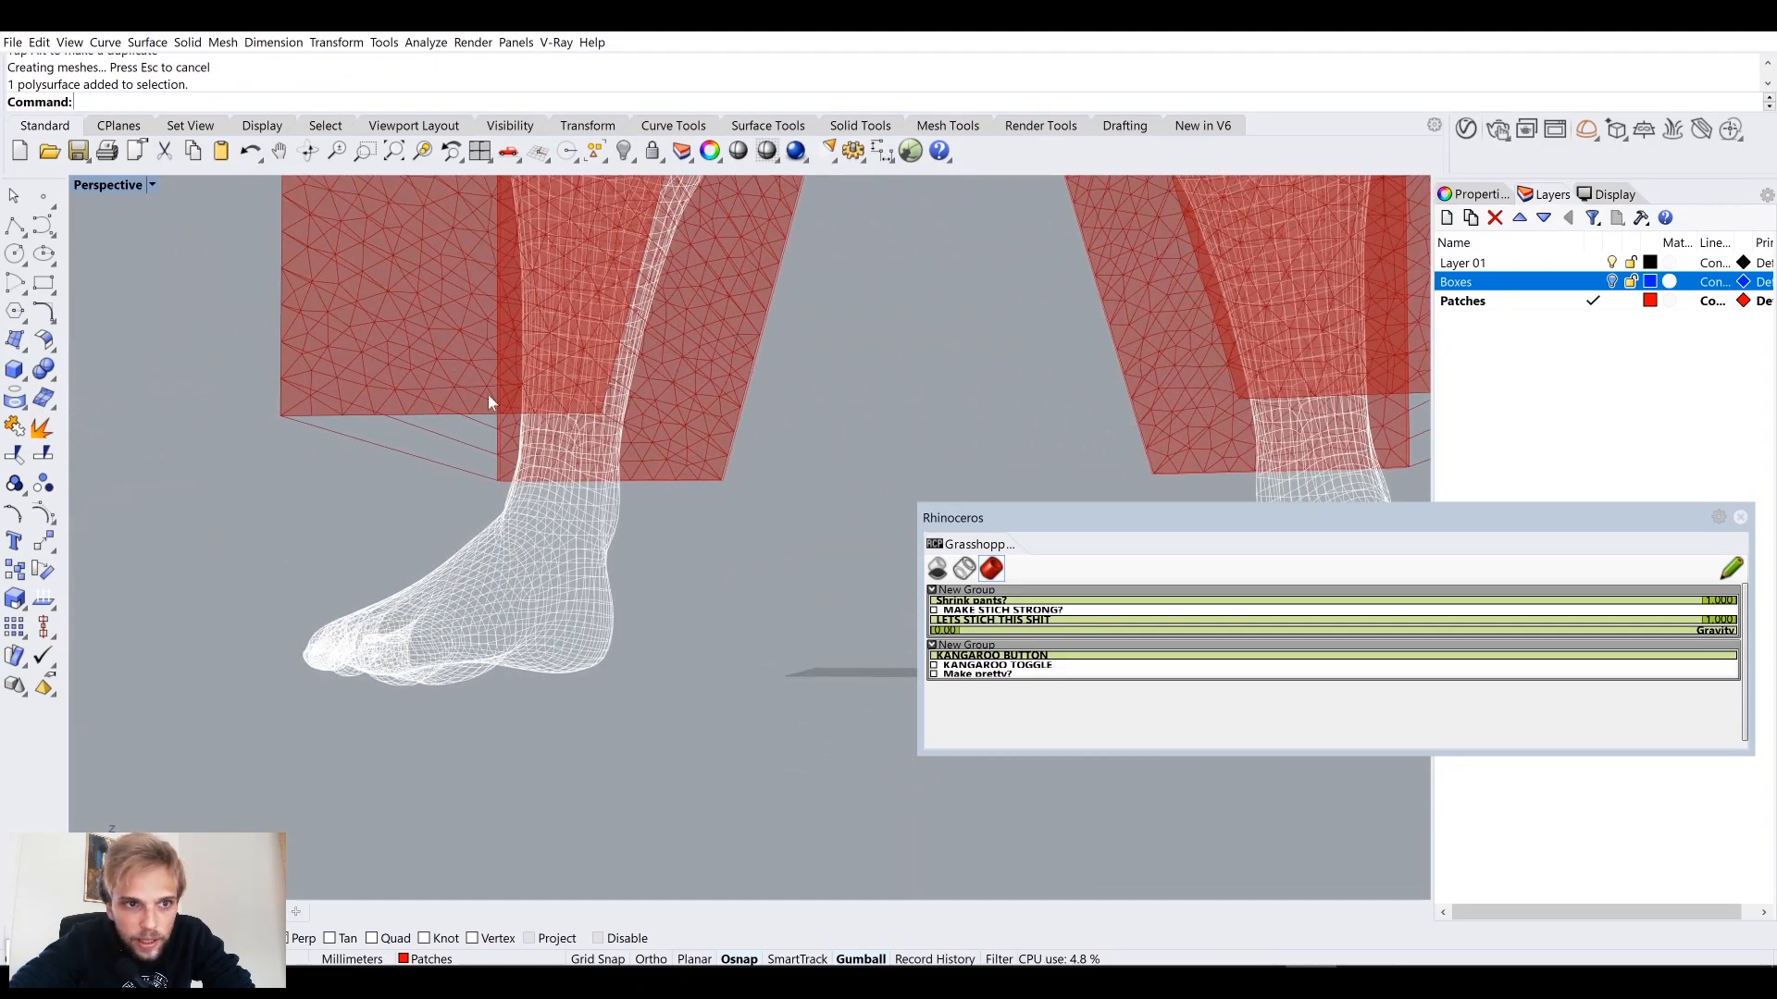
scroll(487, 394, up, 4)
right_drag(507, 452, 588, 637)
scroll(563, 452, down, 8)
scroll(565, 574, down, 3)
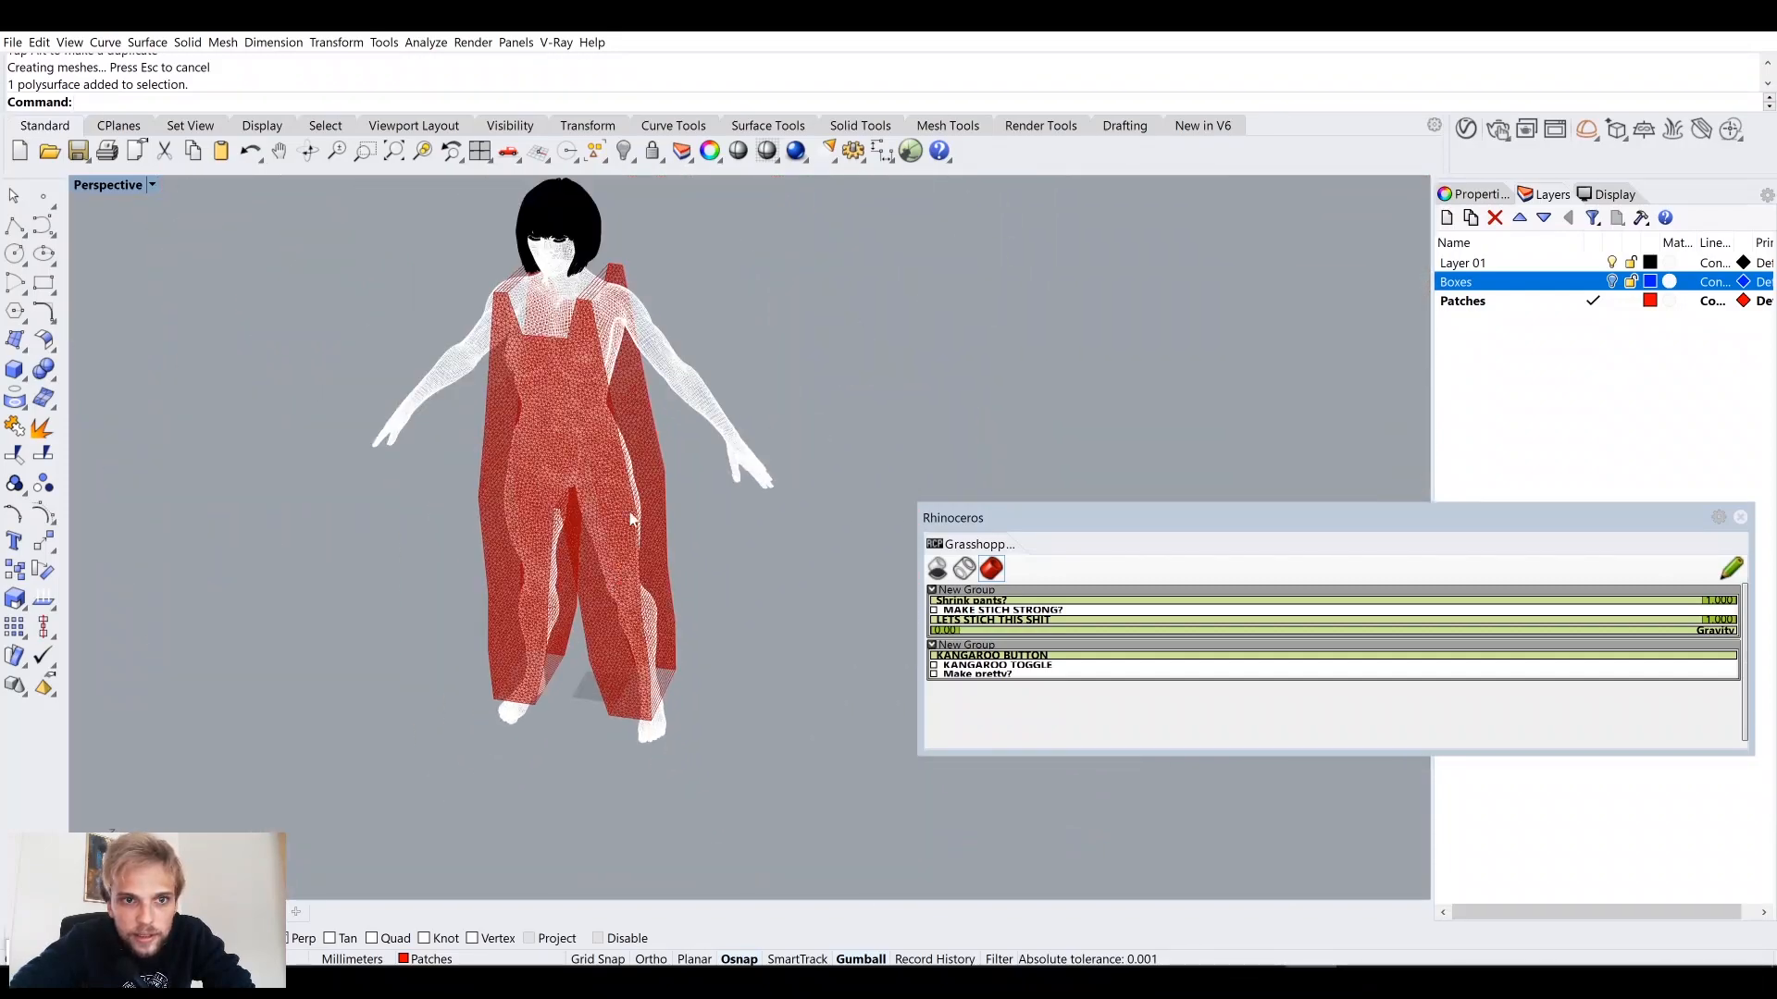
Step: Gradually lower the stitching value to 0.000 while the Kangaroo simulation runs, pulling the panels together around the body
scroll(542, 500, up, 6)
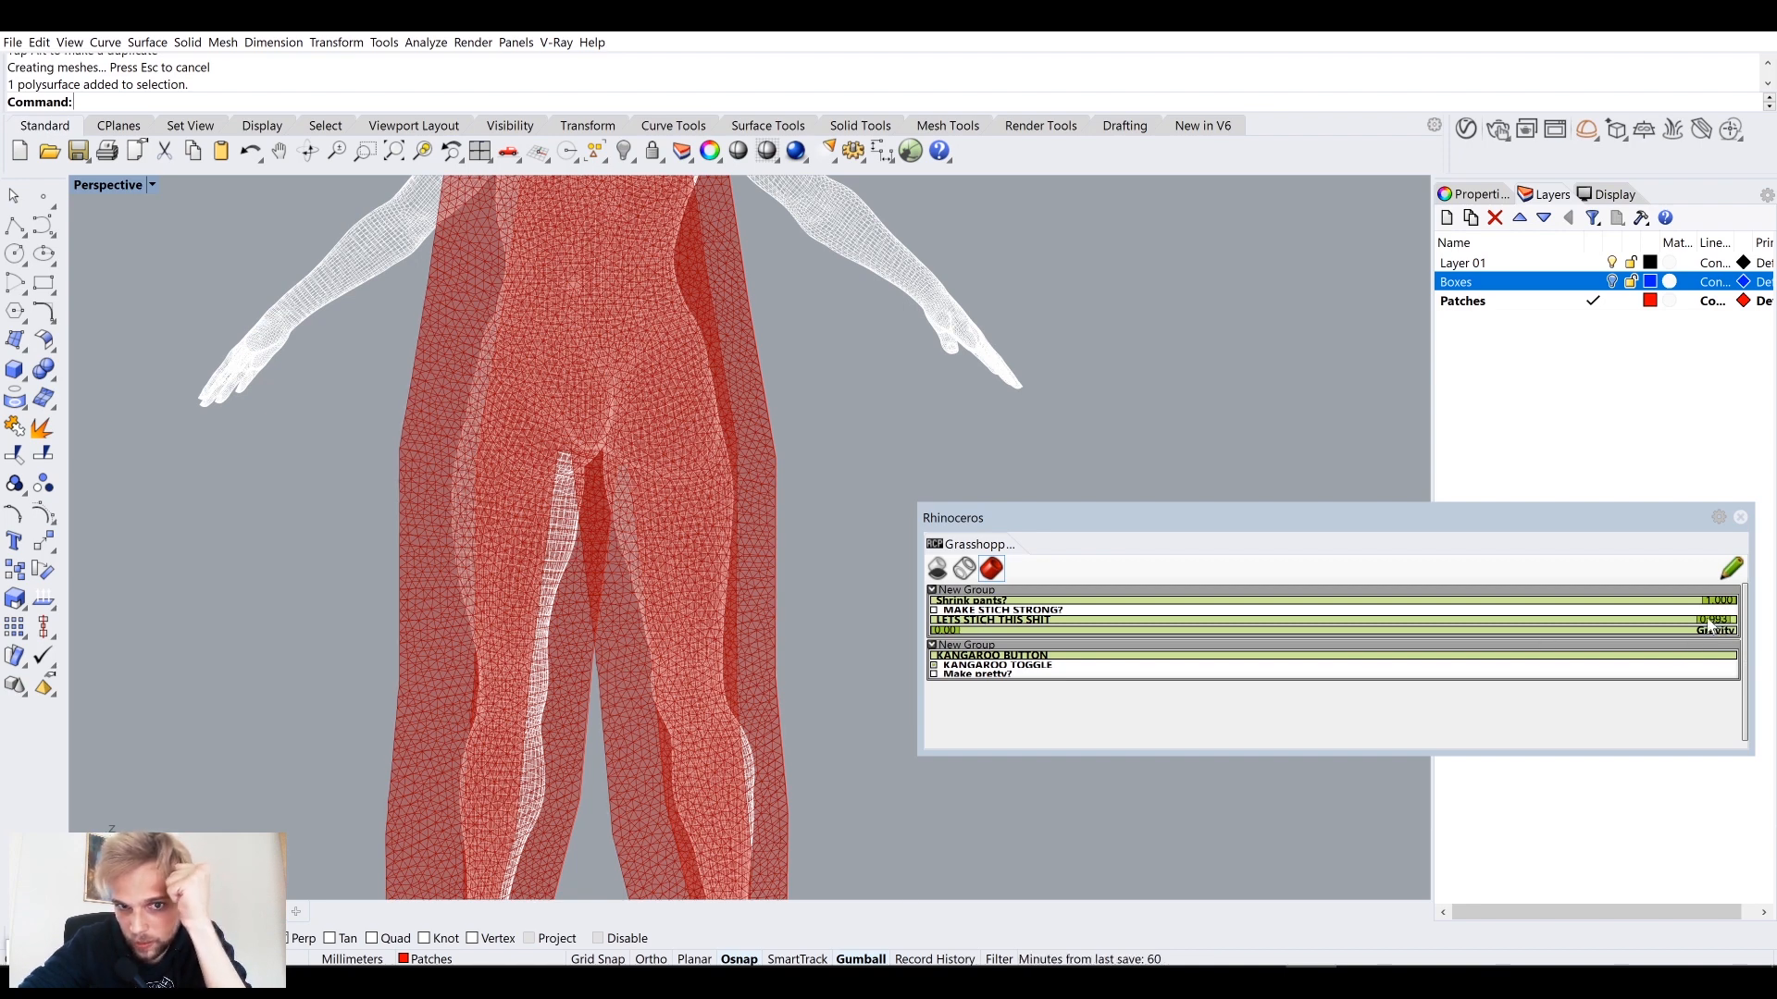
drag(1705, 630, 1701, 630)
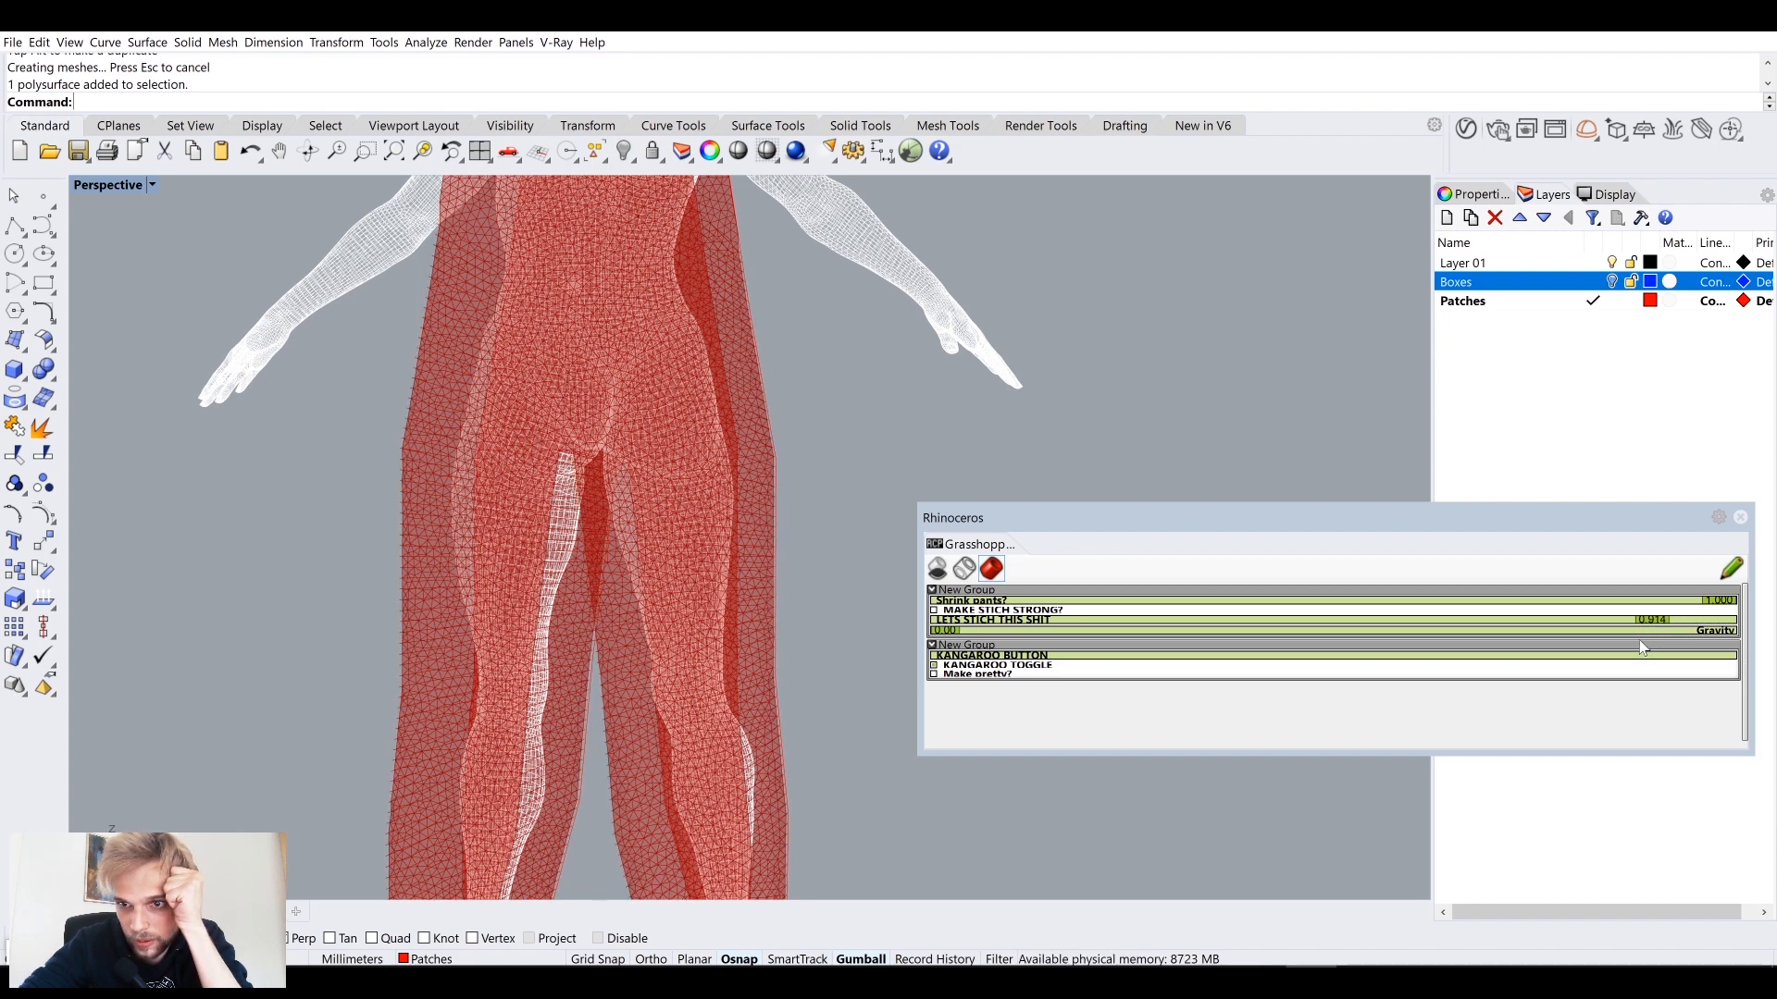
drag(1641, 644, 1523, 713)
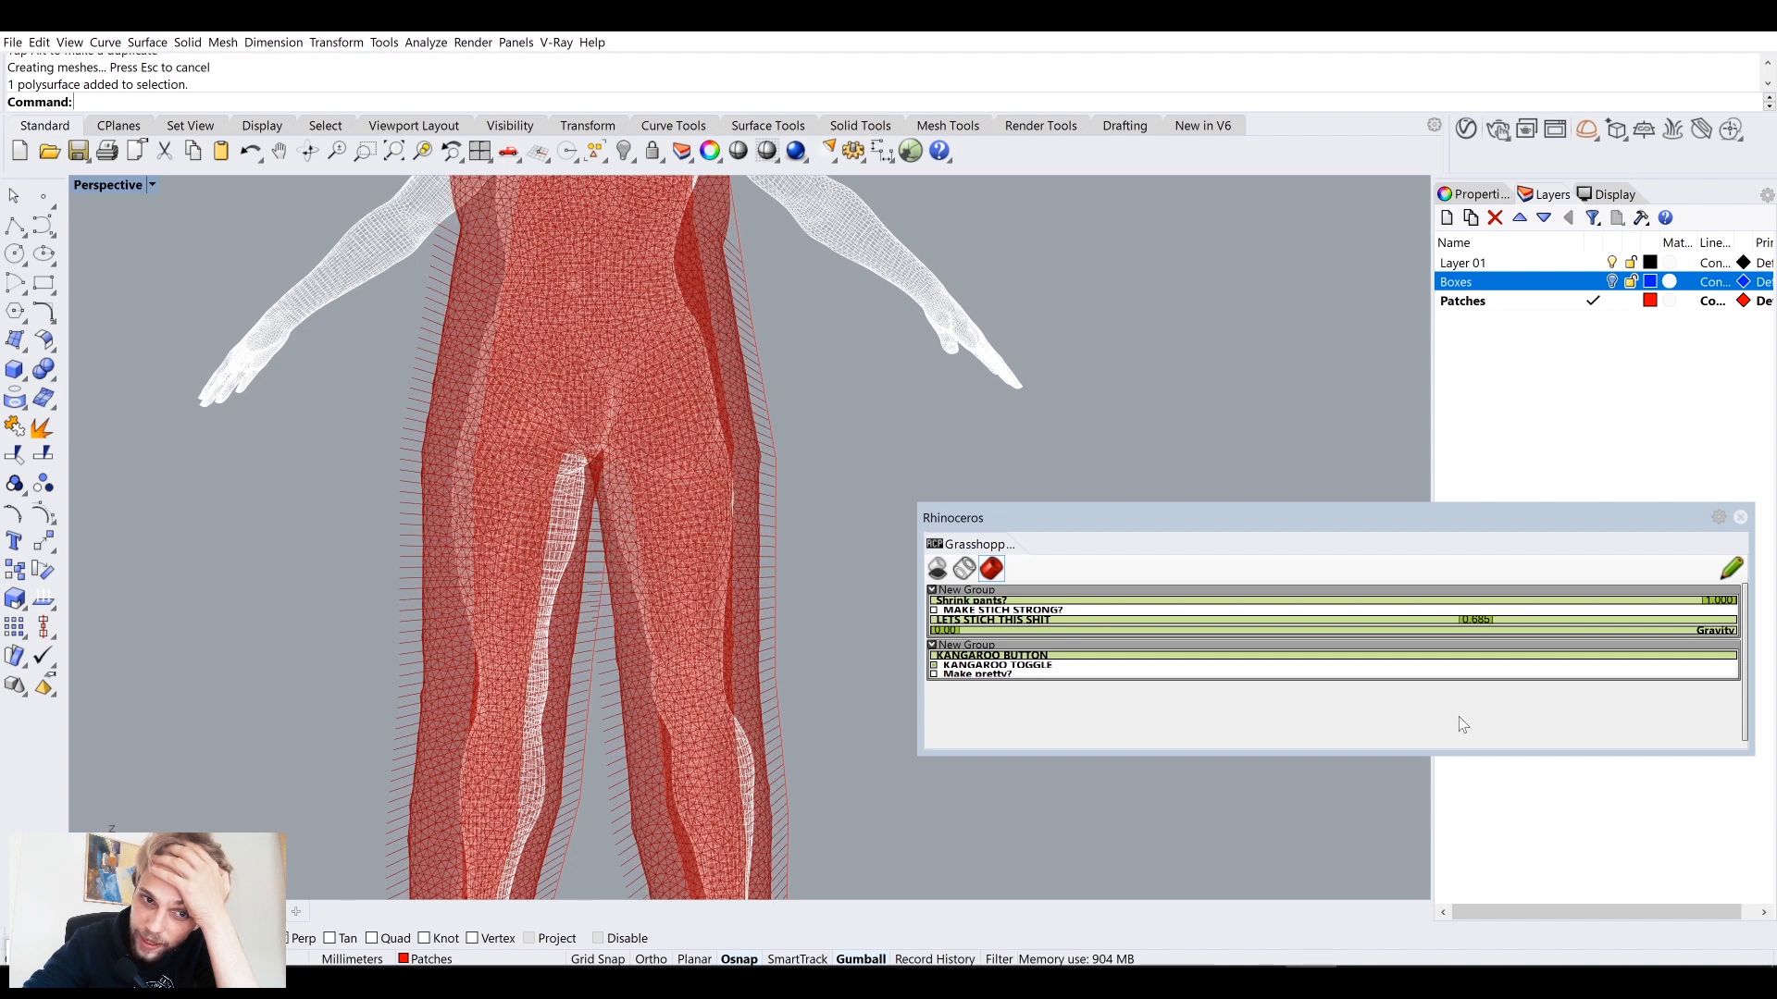
drag(1441, 718, 1335, 744)
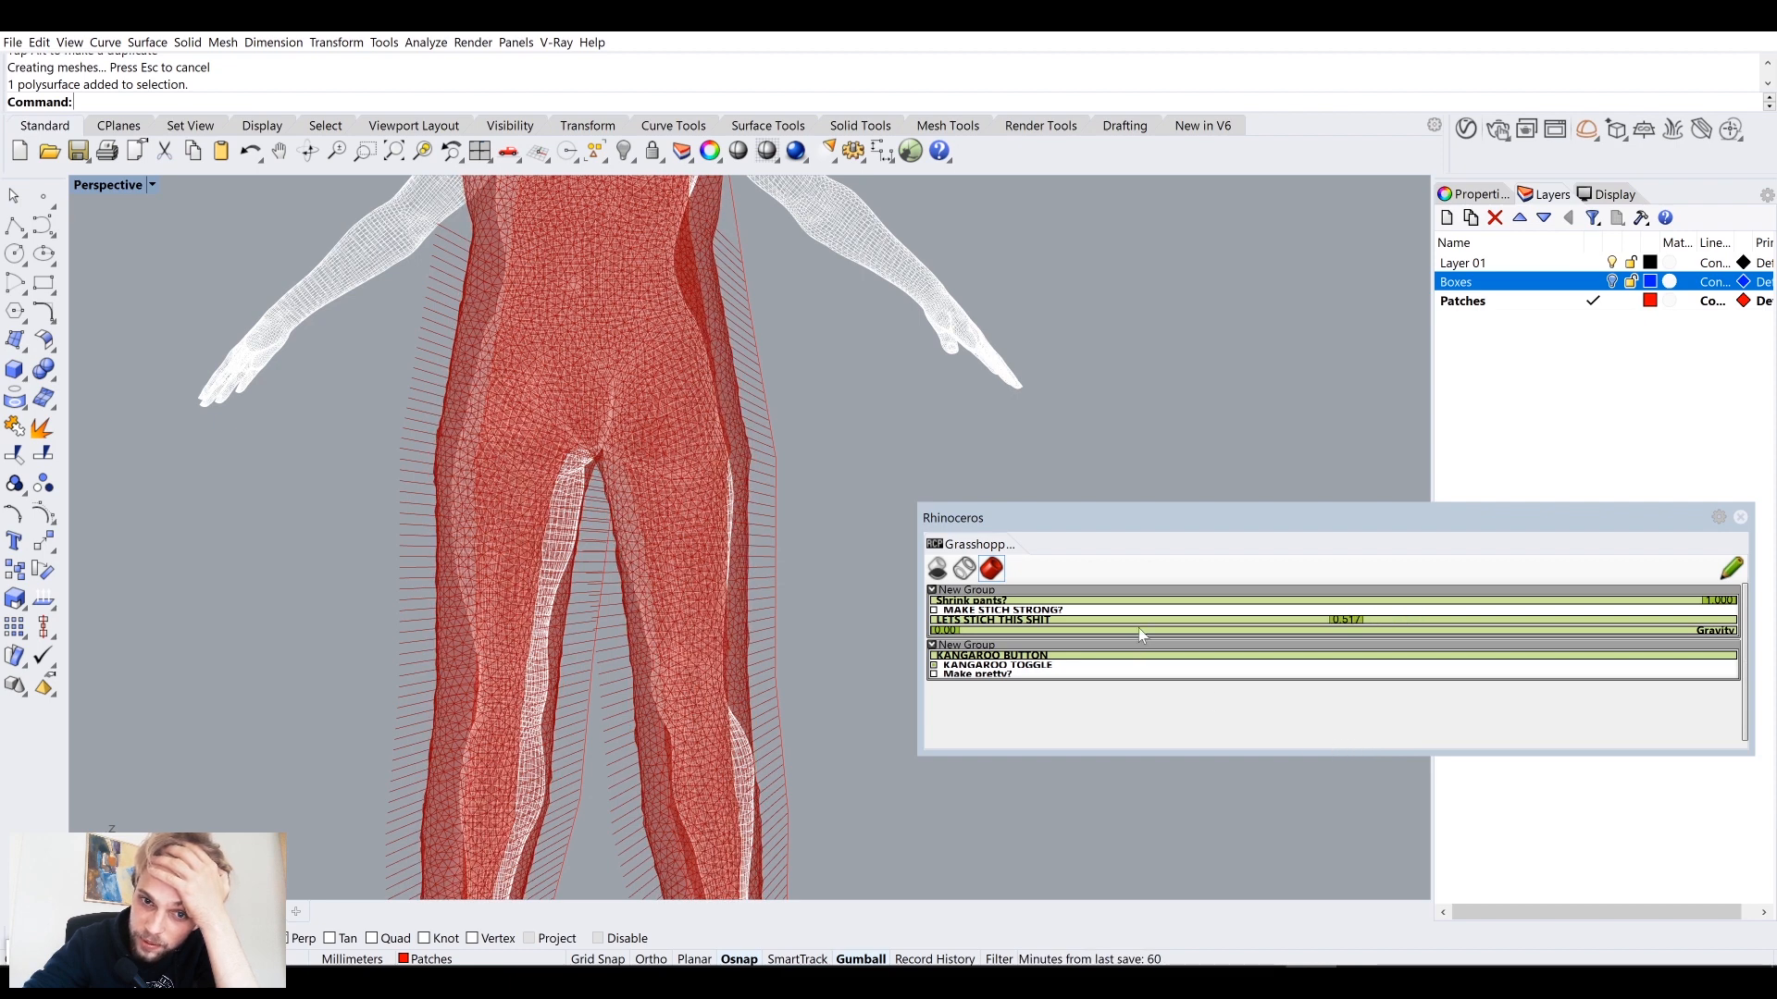
drag(1138, 626, 1115, 626)
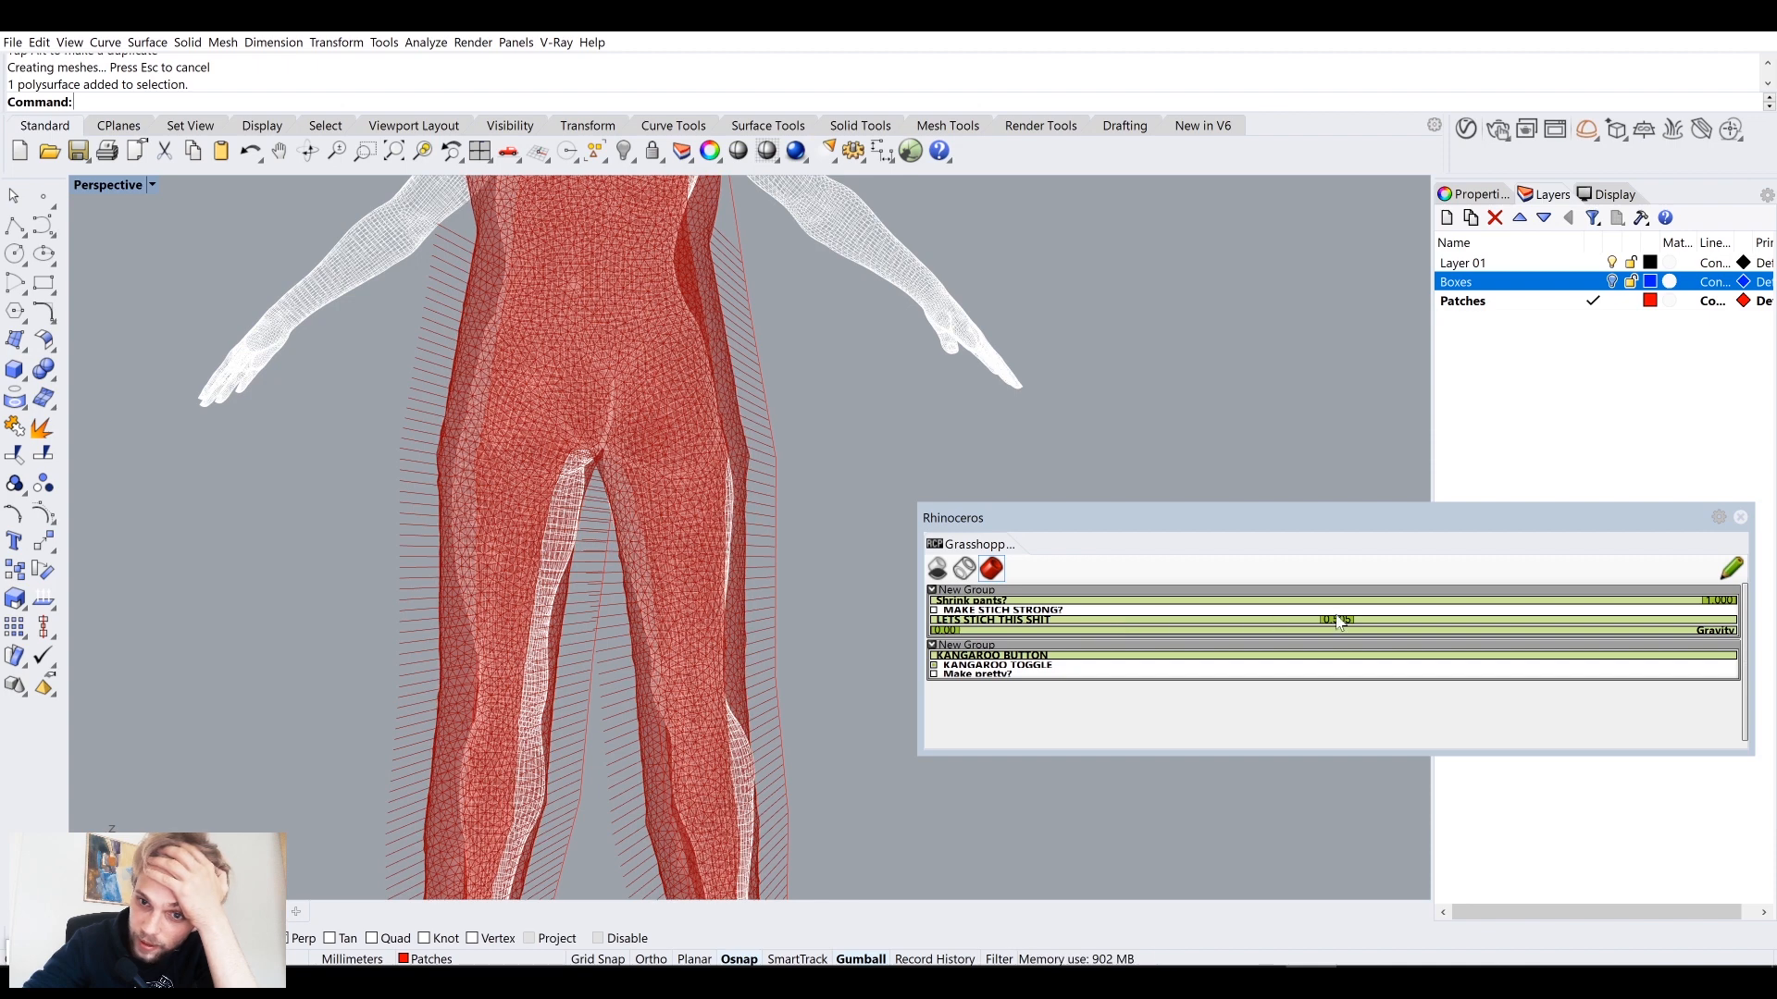
drag(1333, 626, 1112, 623)
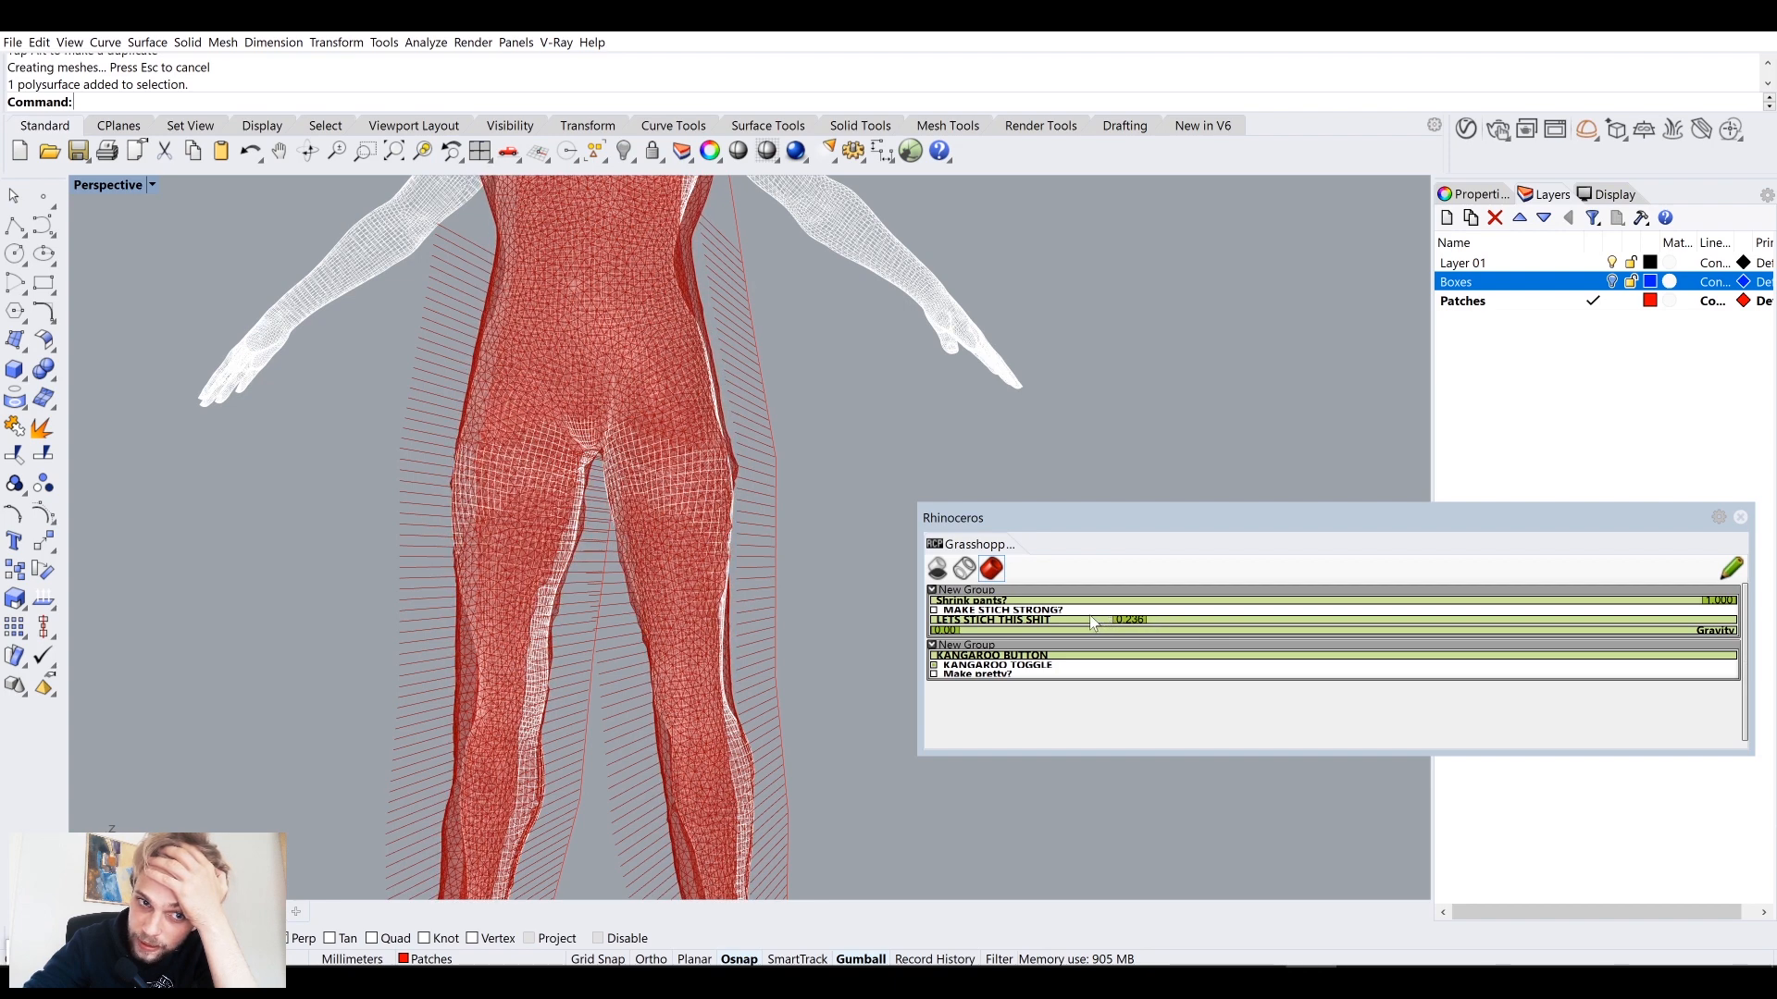
drag(1081, 622, 1069, 622)
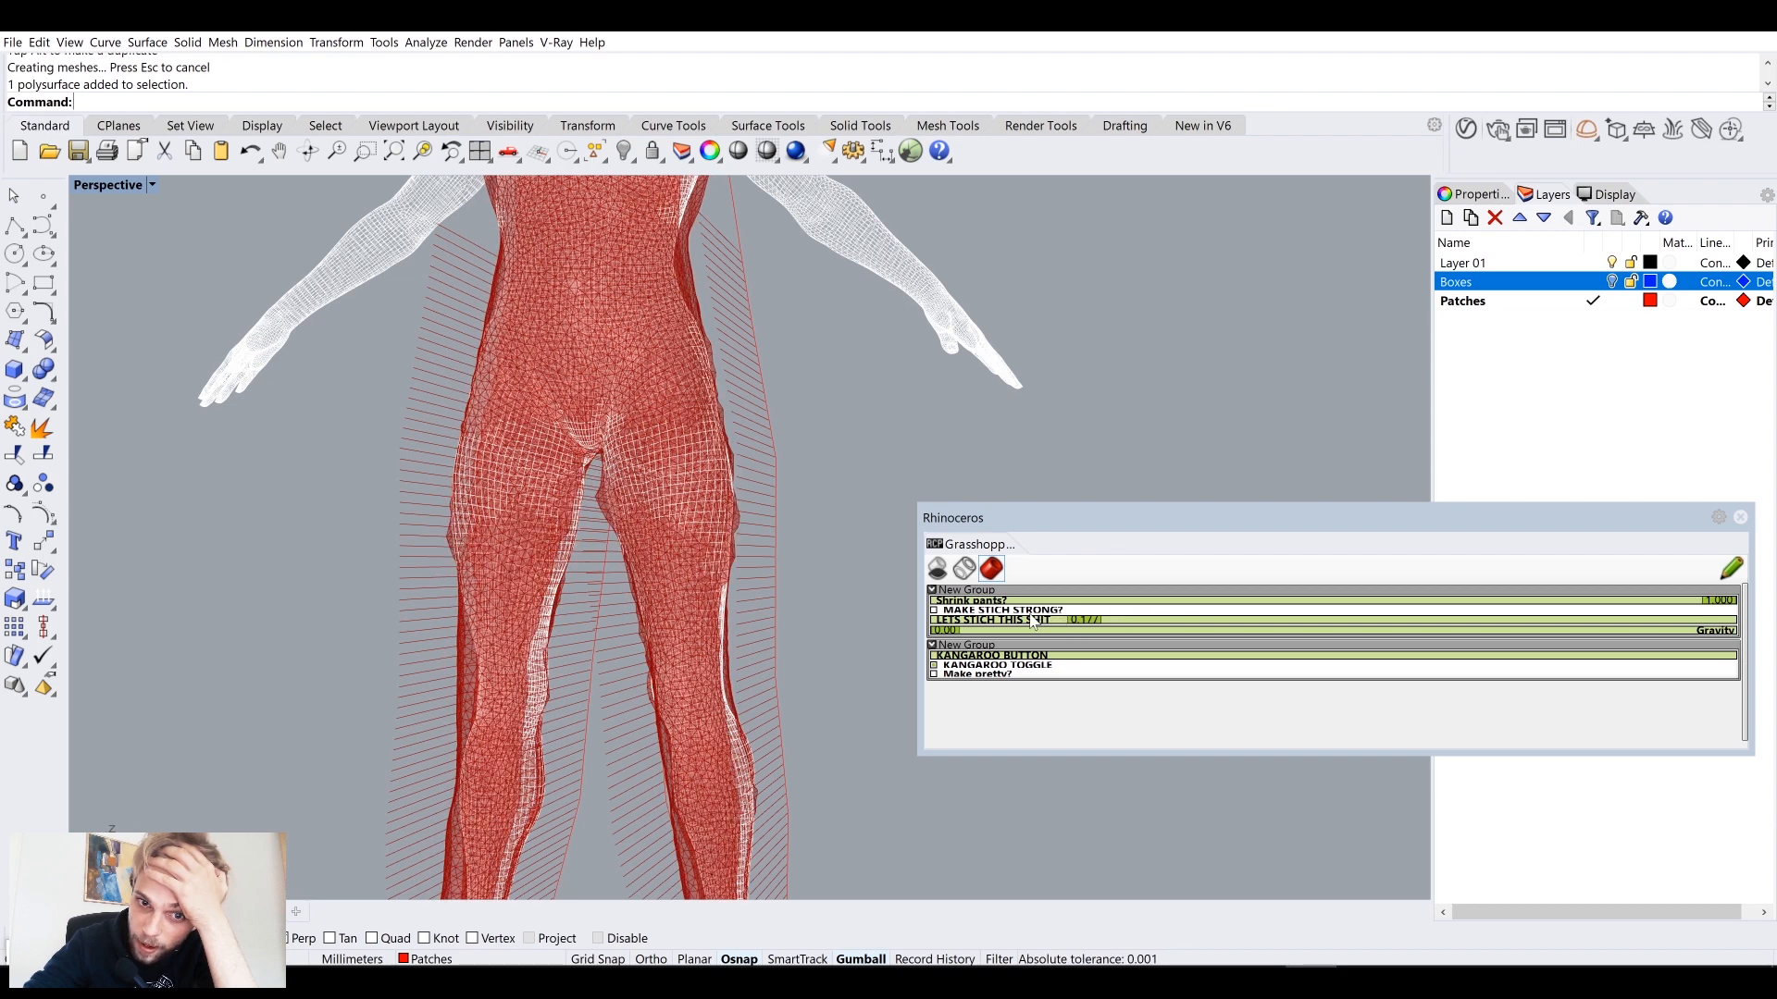
drag(1028, 623, 904, 622)
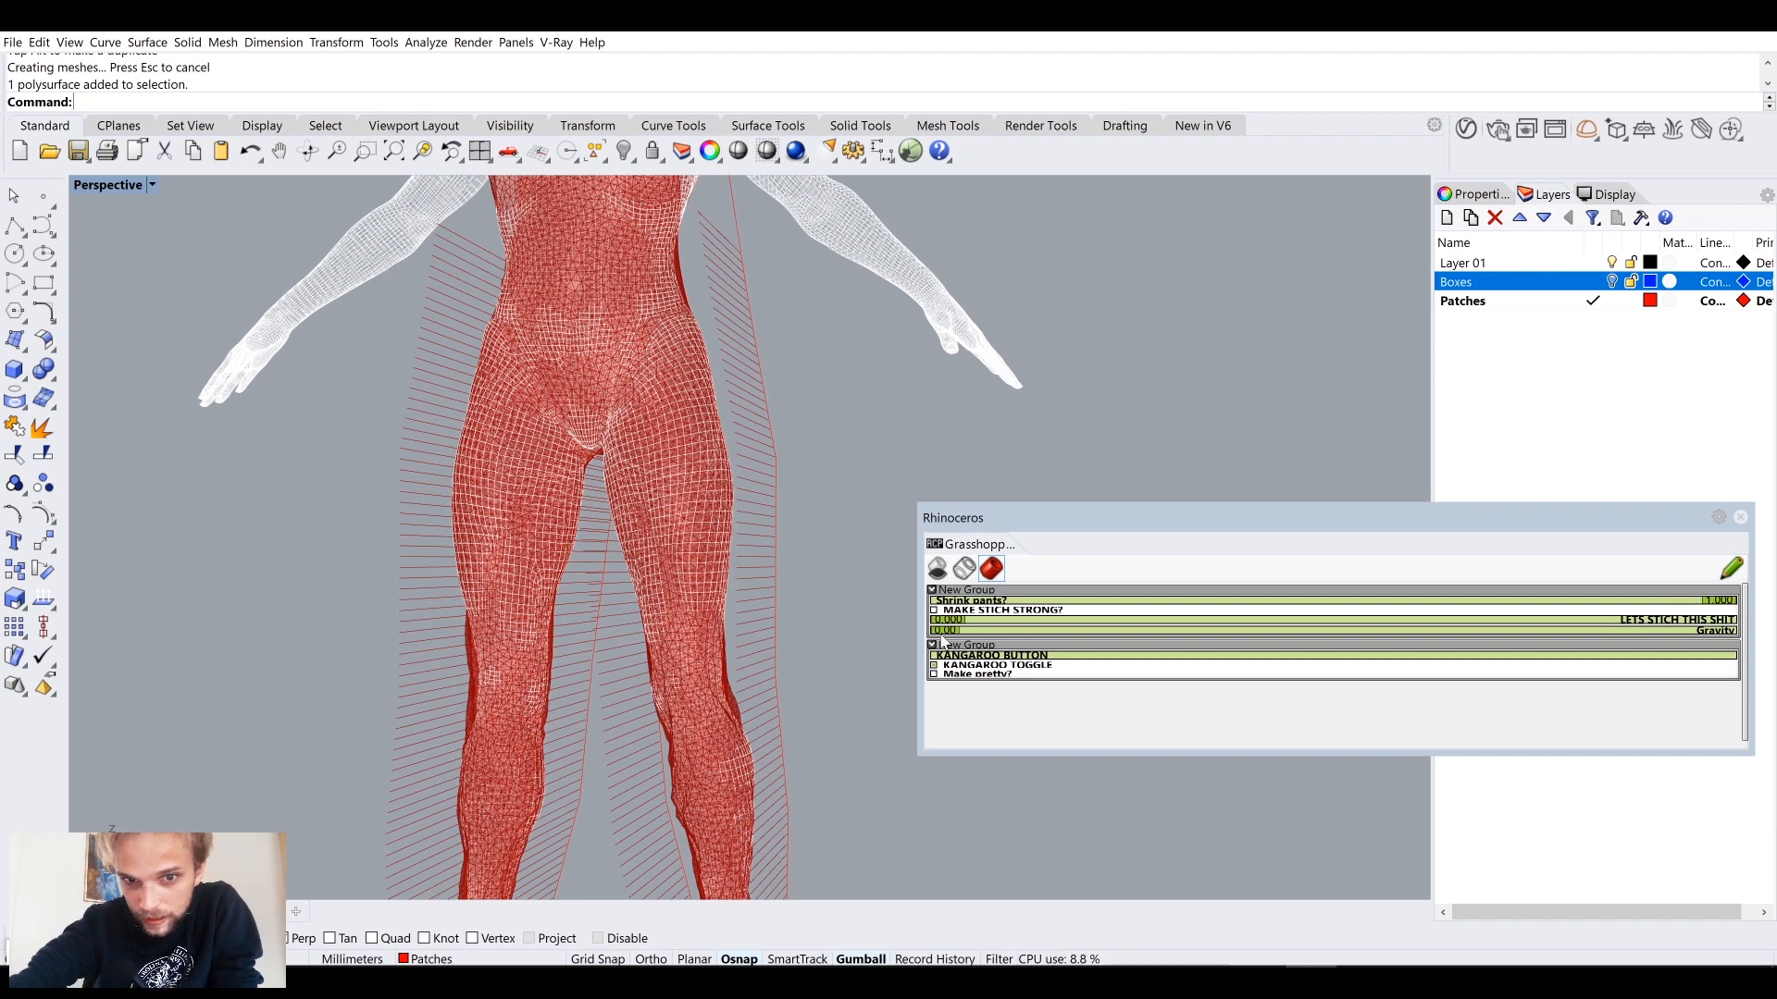
drag(935, 620, 940, 620)
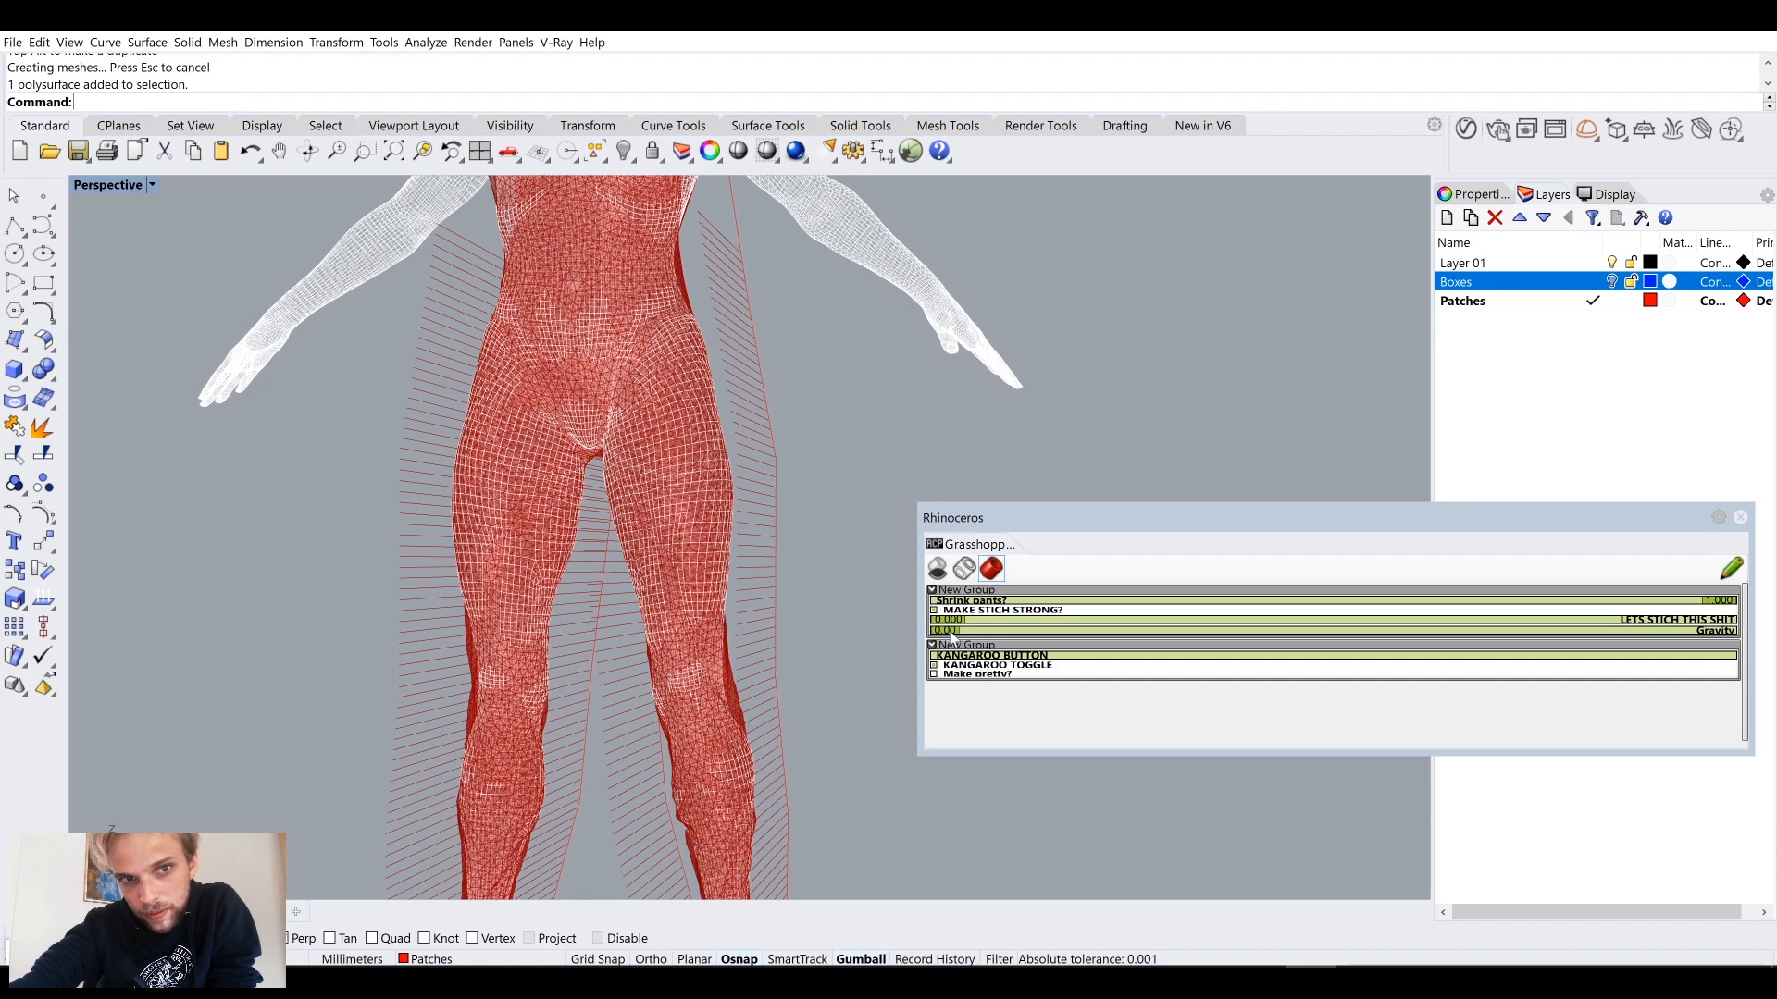
Step: Raise the gravity to 0.22 and view the trousers around the hips more closely
drag(975, 631, 1084, 631)
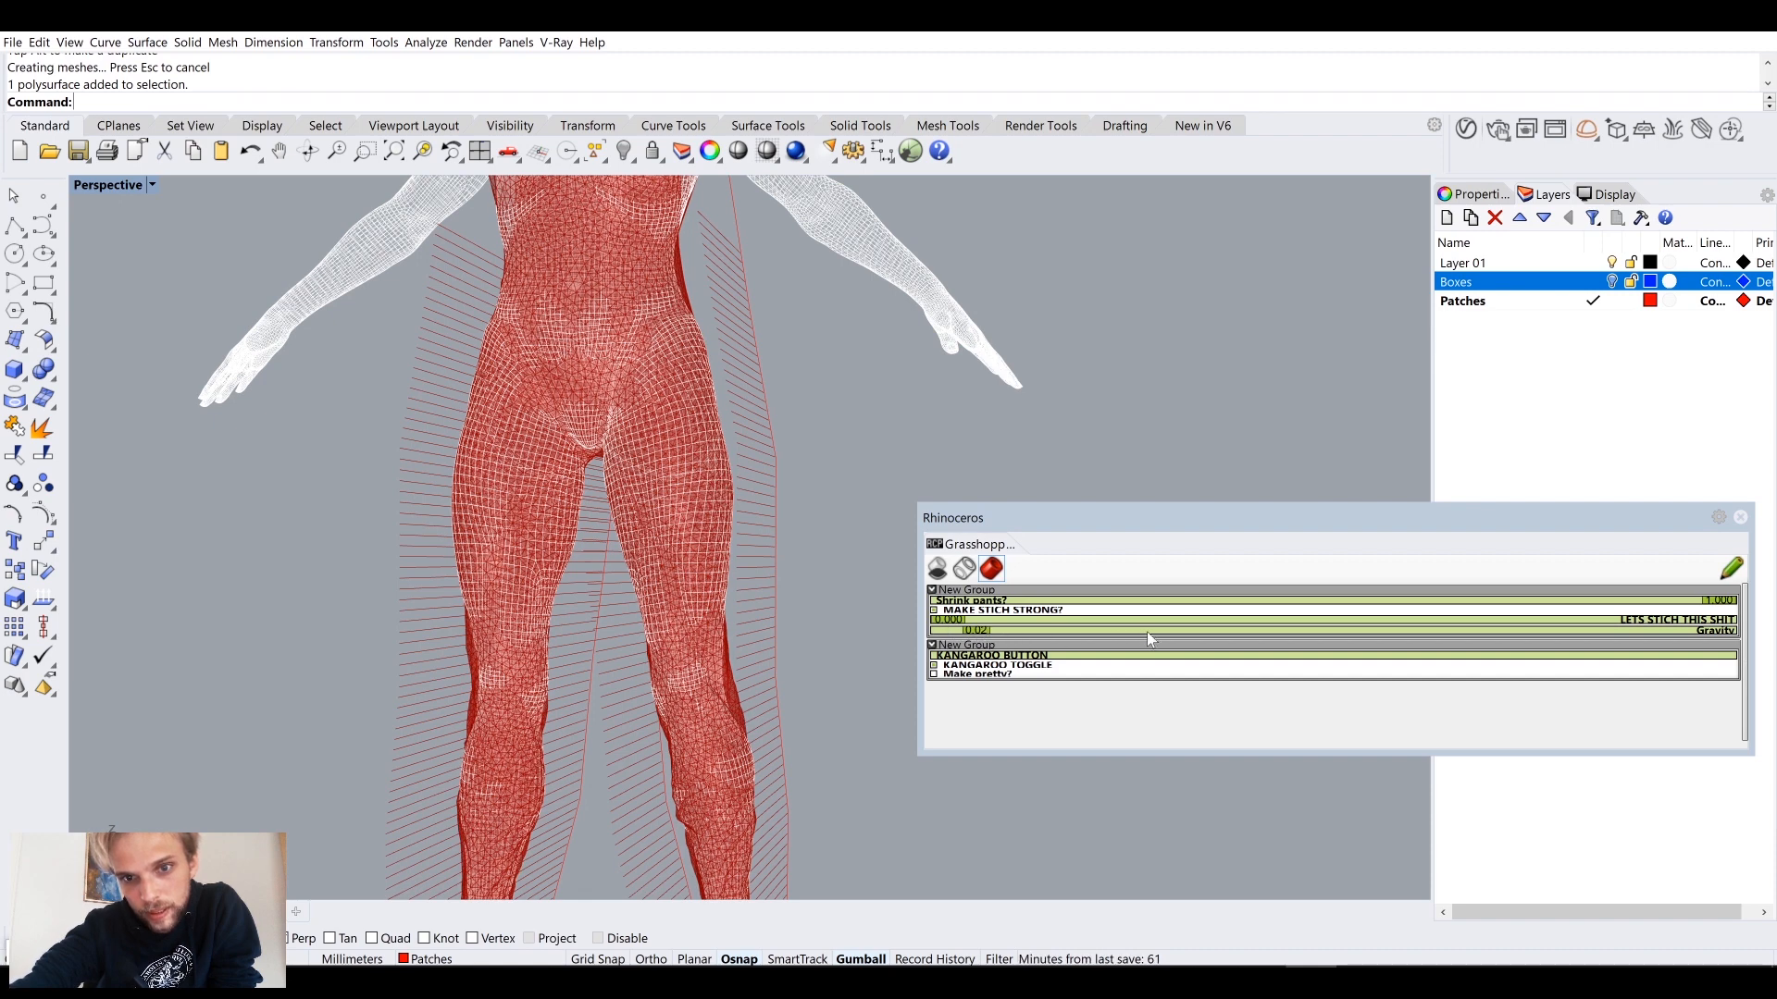
click(1287, 633)
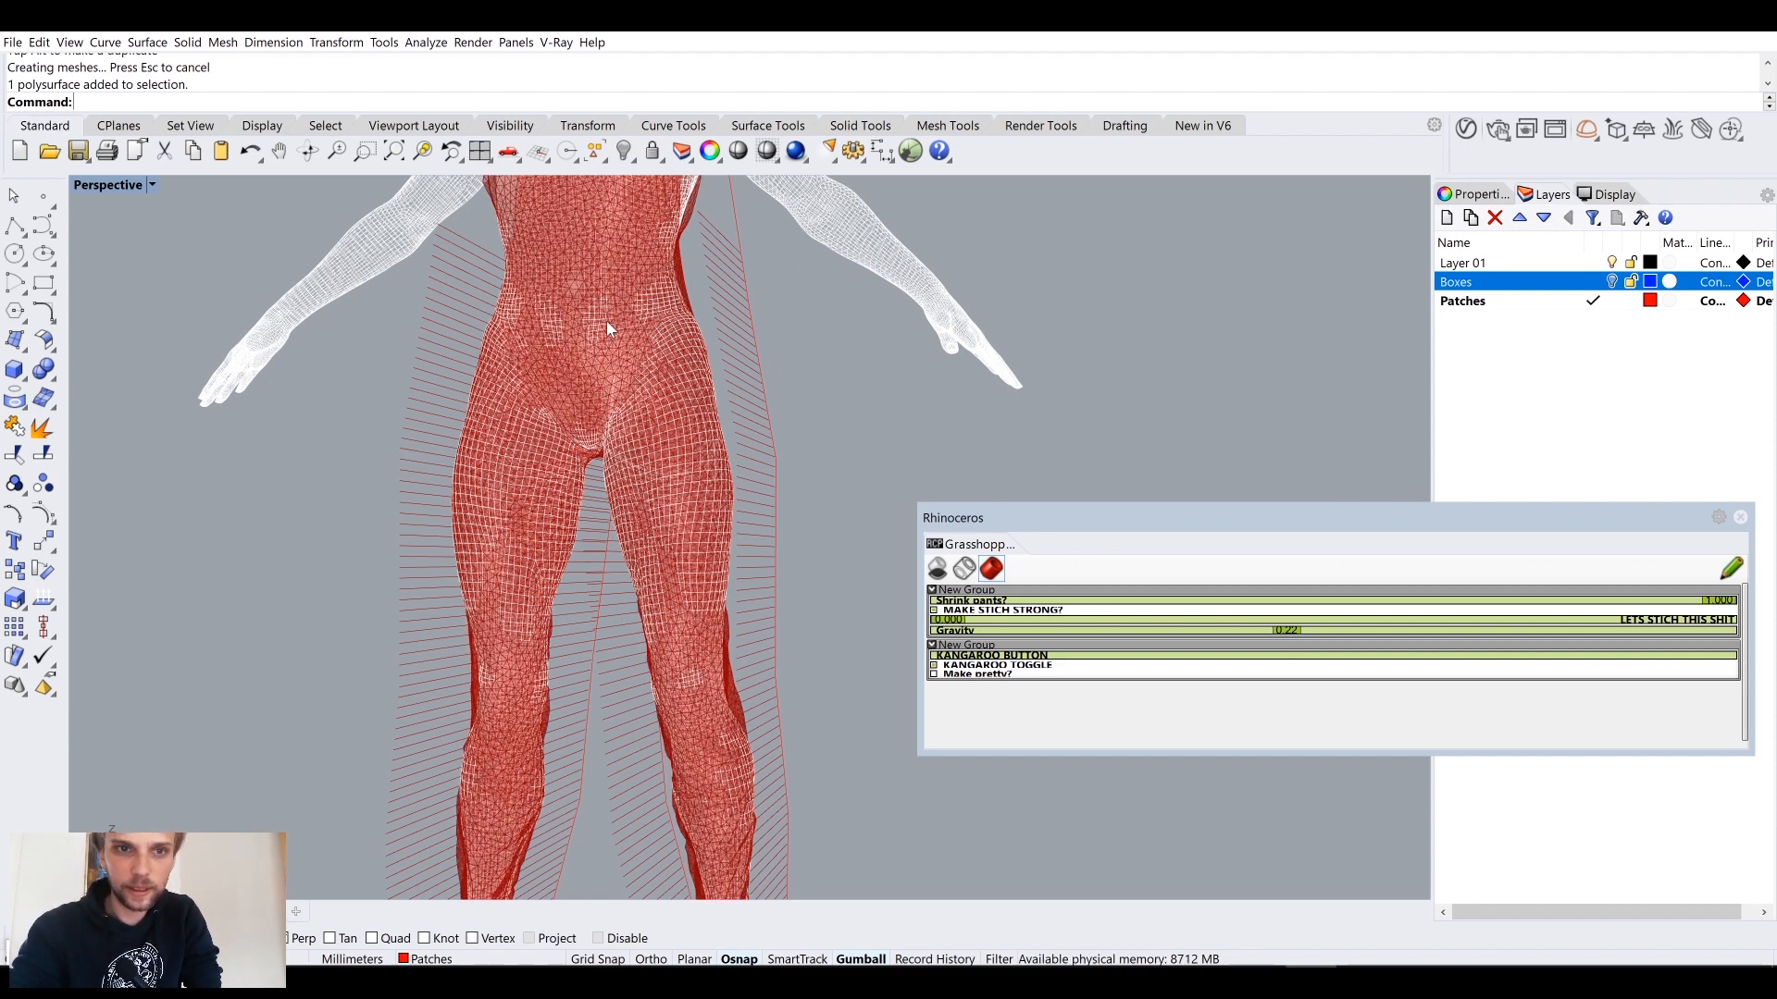
scroll(609, 329, up, 2)
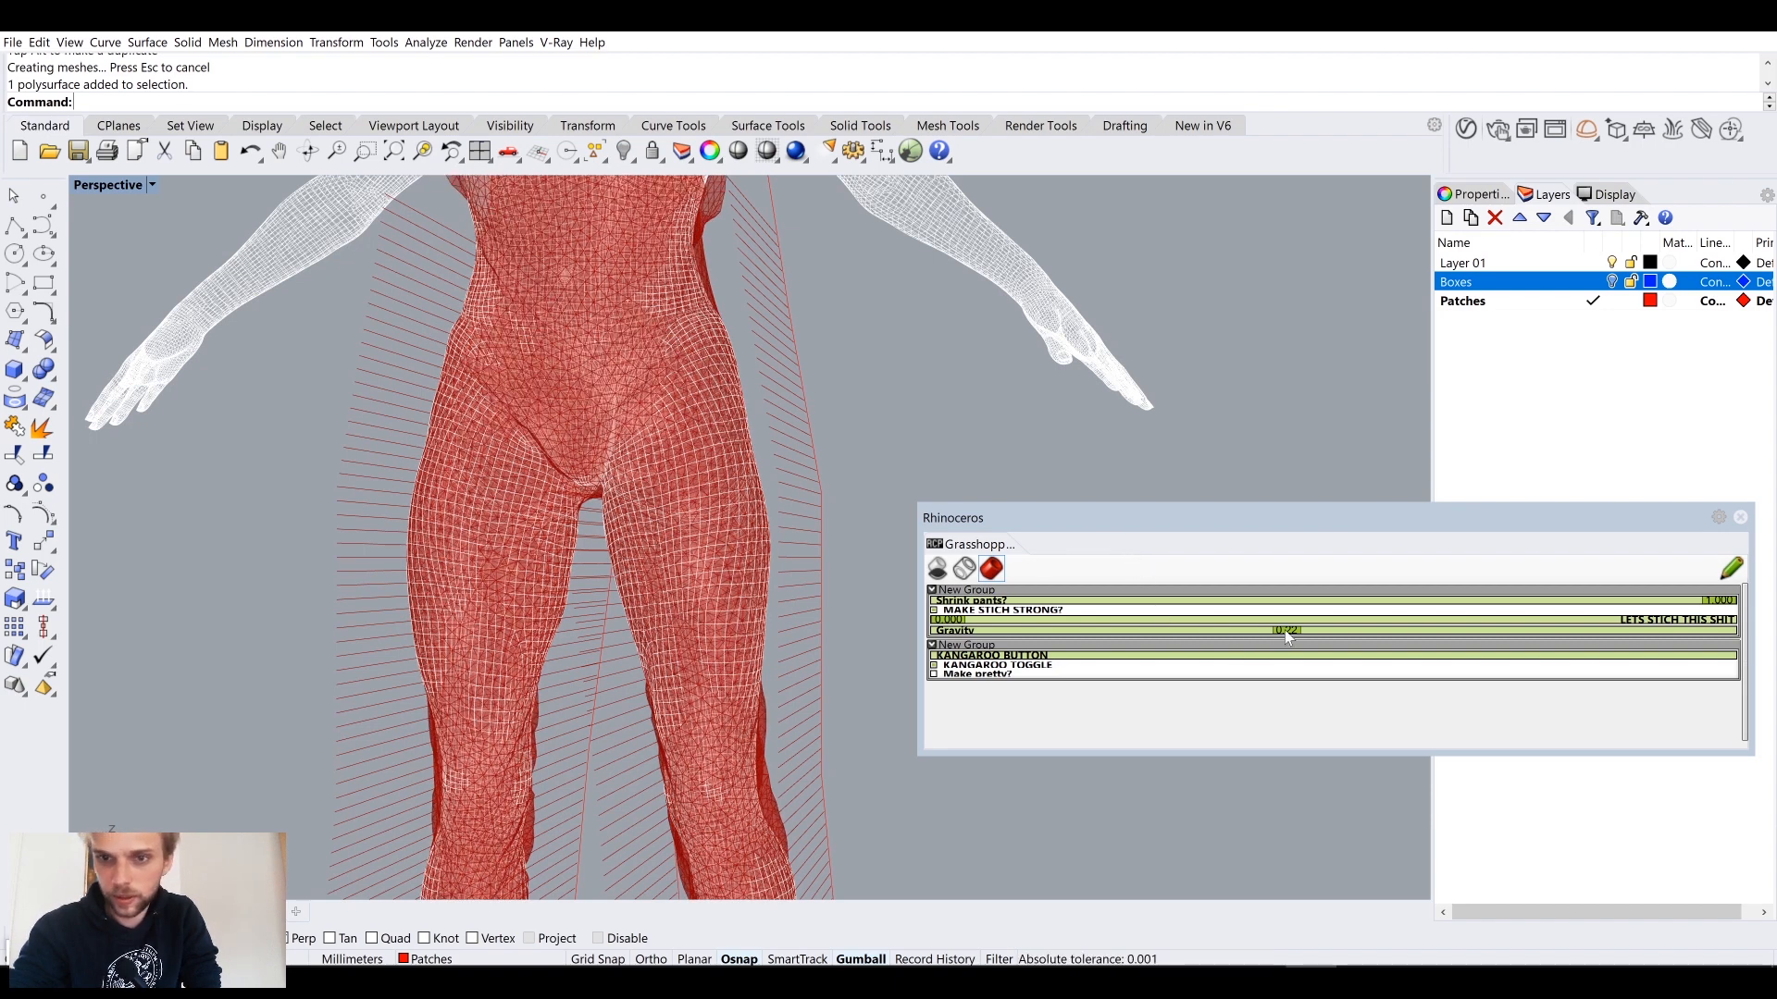
Step: Gradually lower the gravity to 0.00 while the Kangaroo simulation runs
drag(1244, 632, 1191, 642)
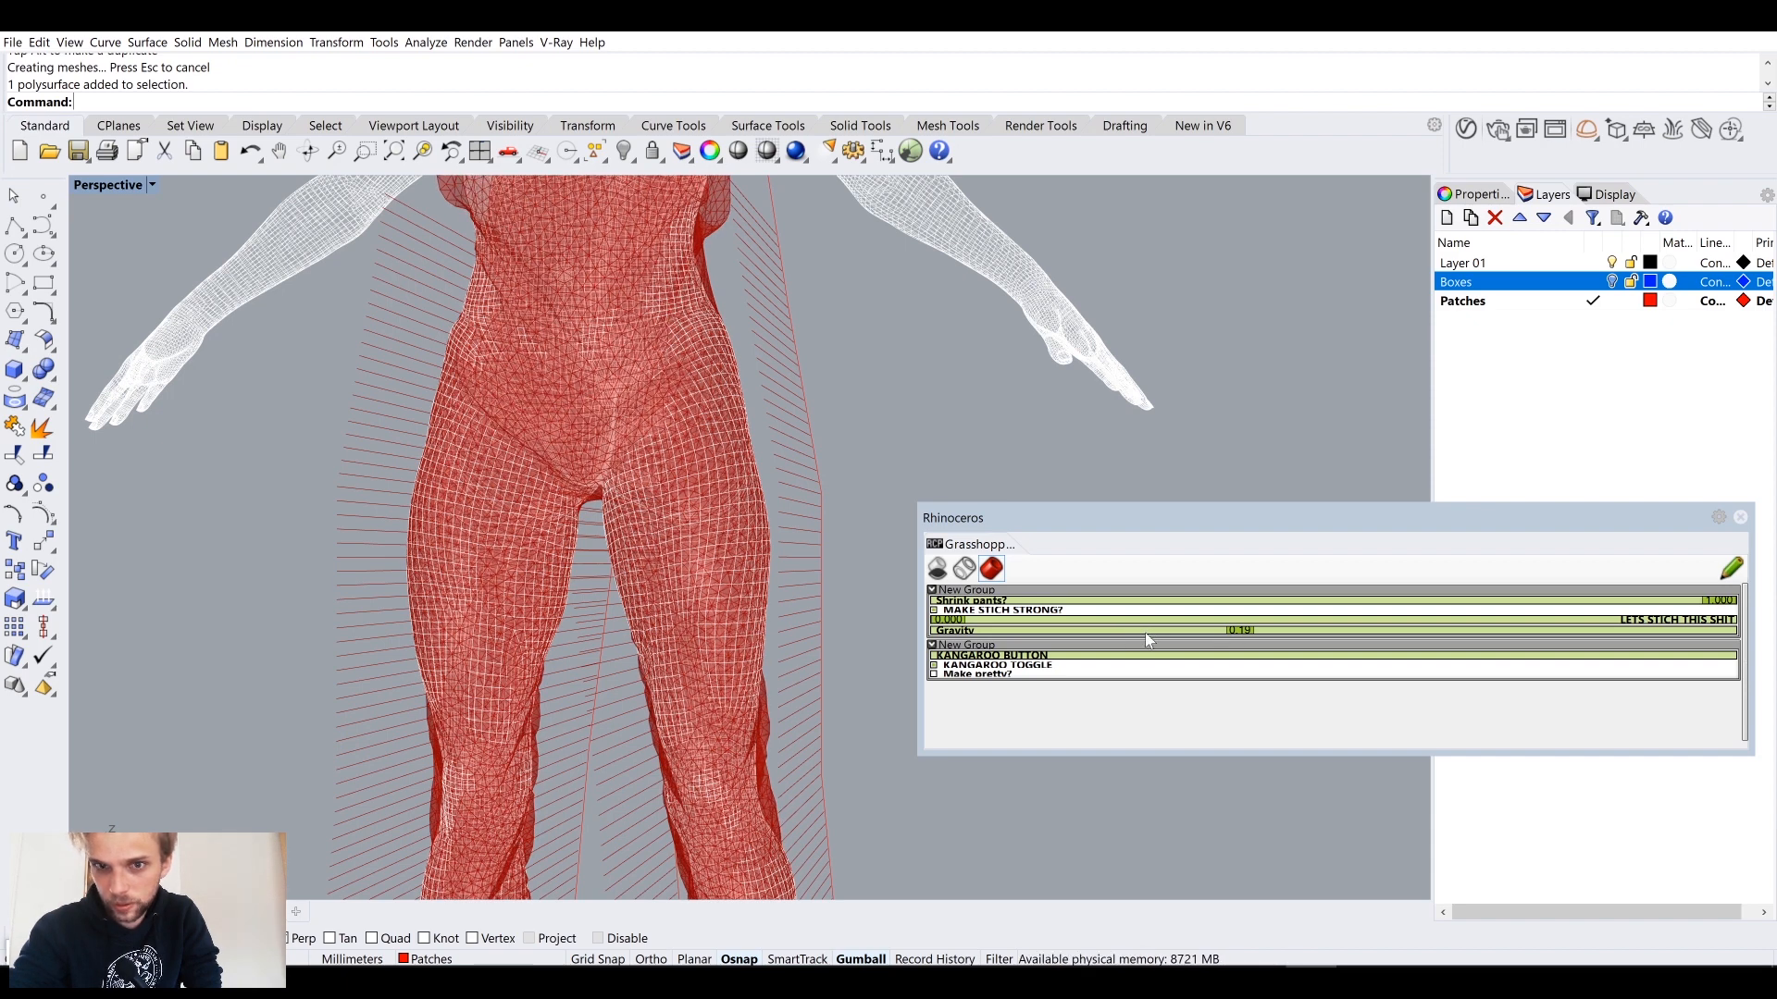
click(1118, 632)
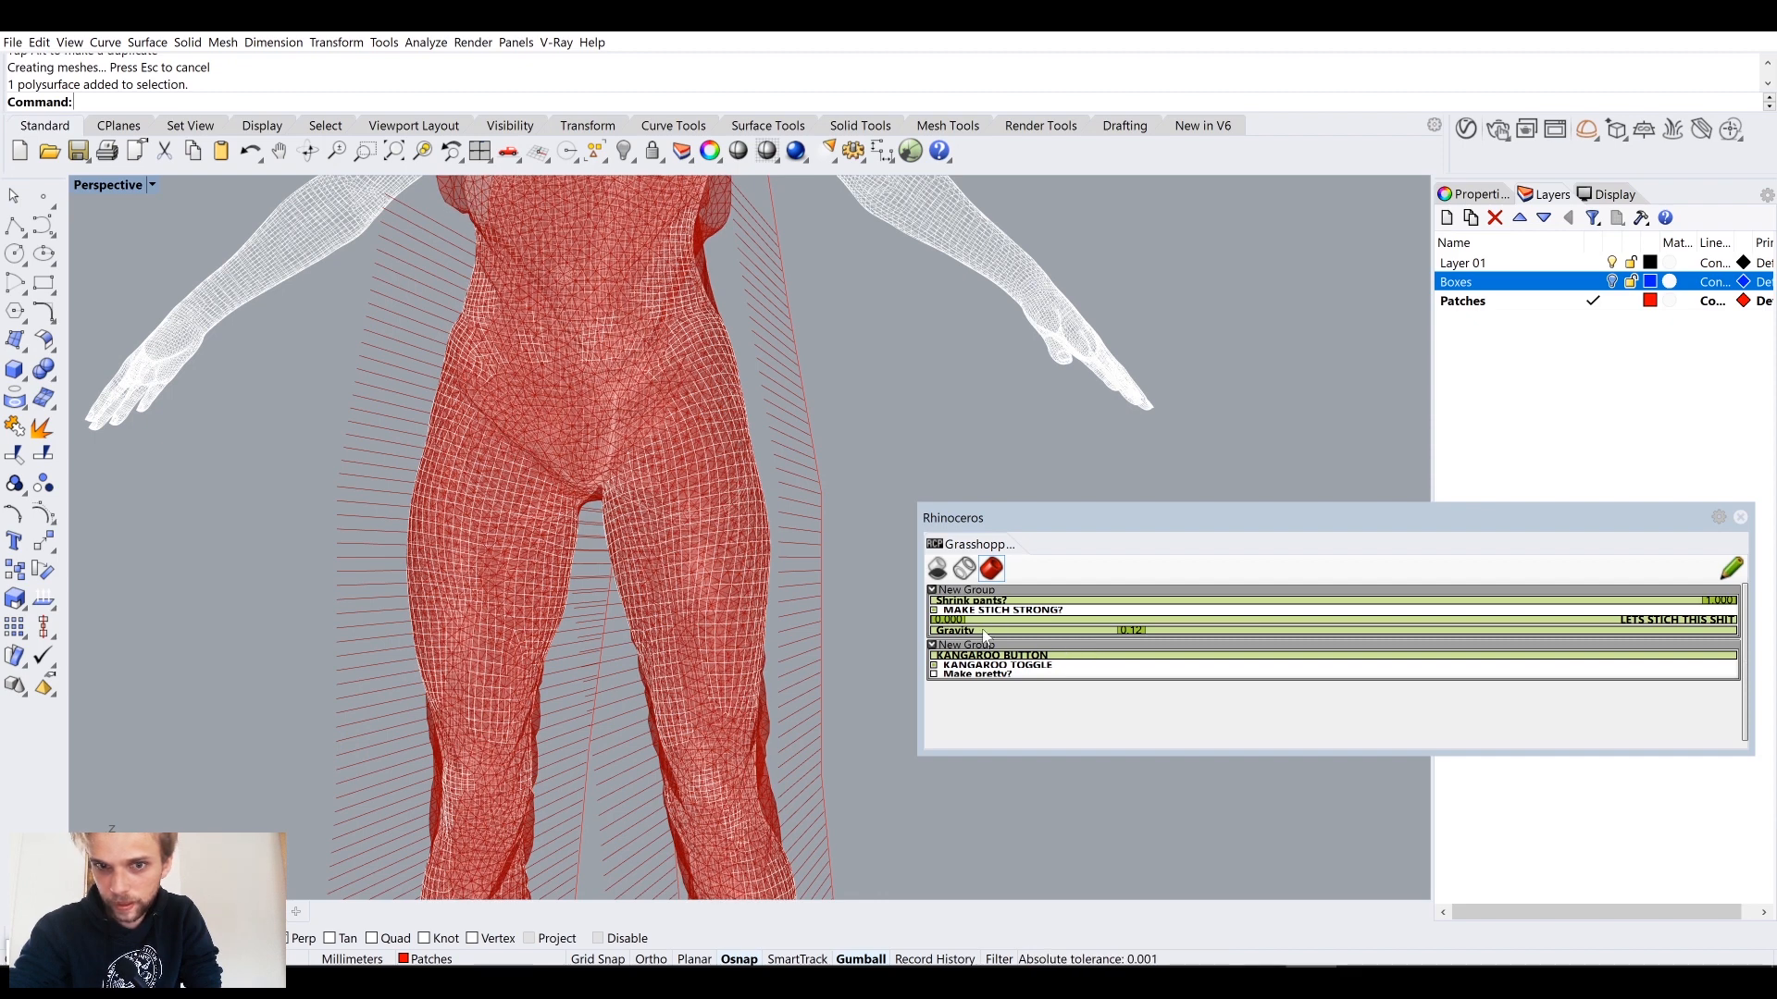
click(944, 632)
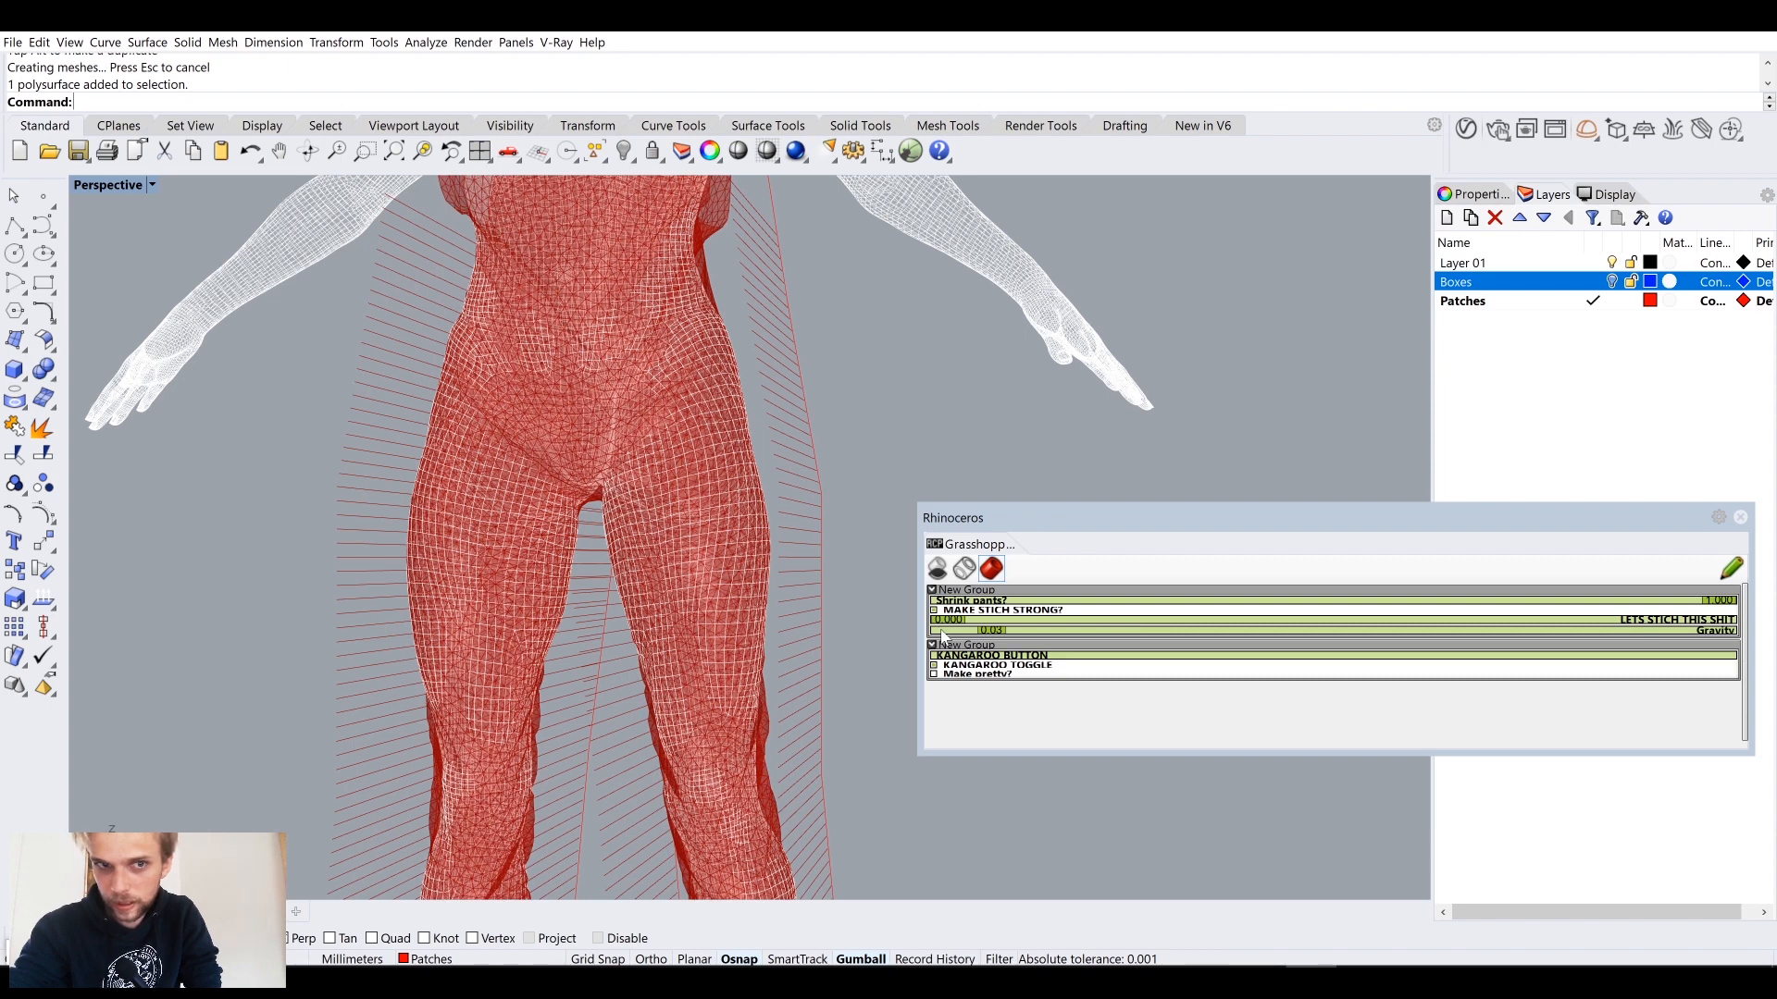
click(943, 635)
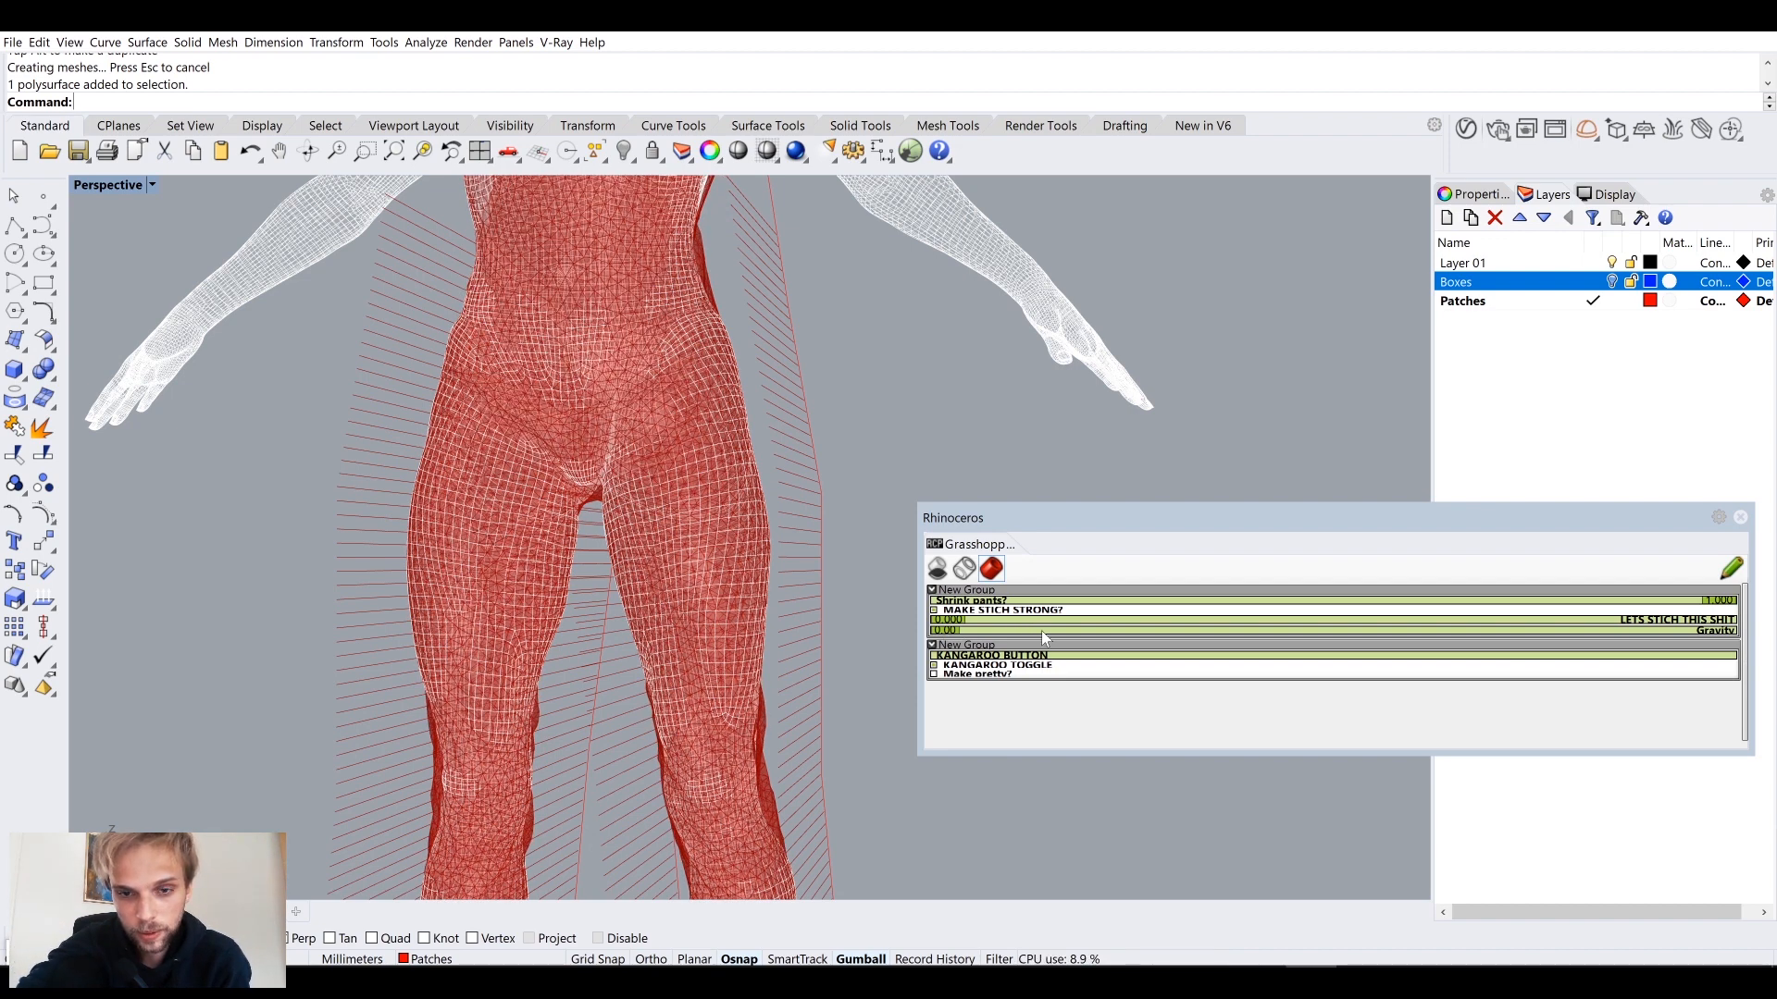
Step: Set the gravity to 0.08 and turn on the "Make pretty?" option for the garment
drag(1041, 630, 1066, 633)
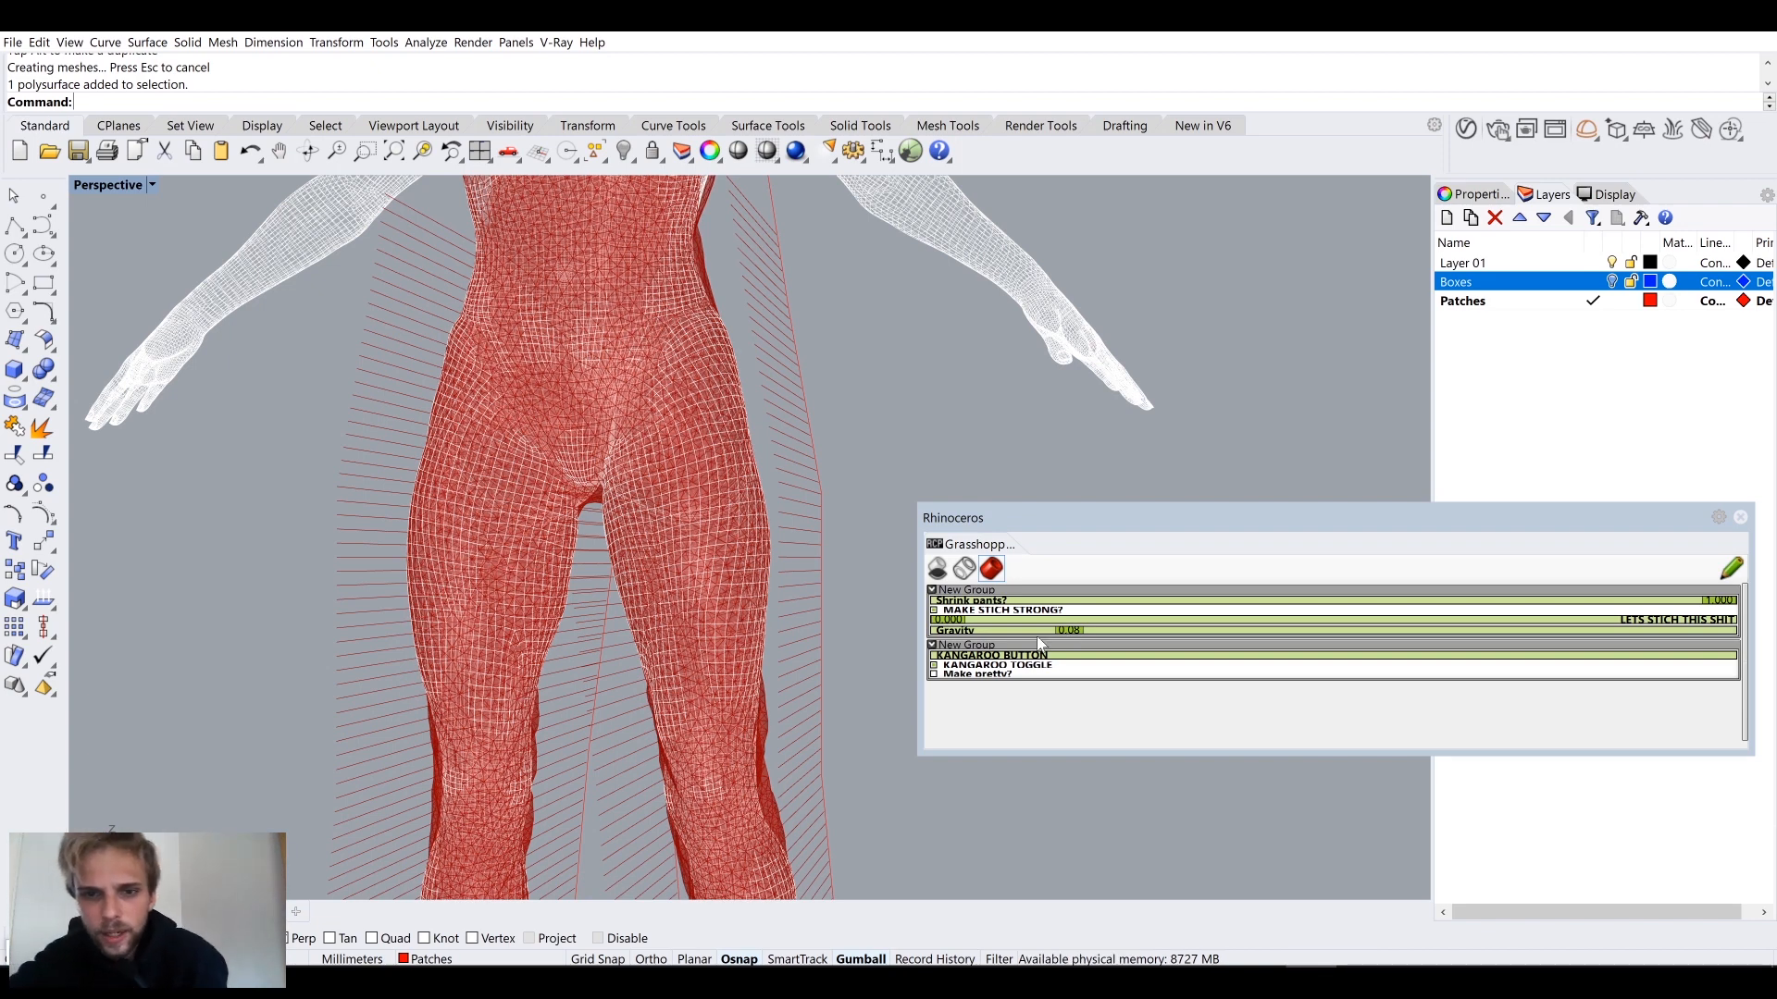
click(934, 674)
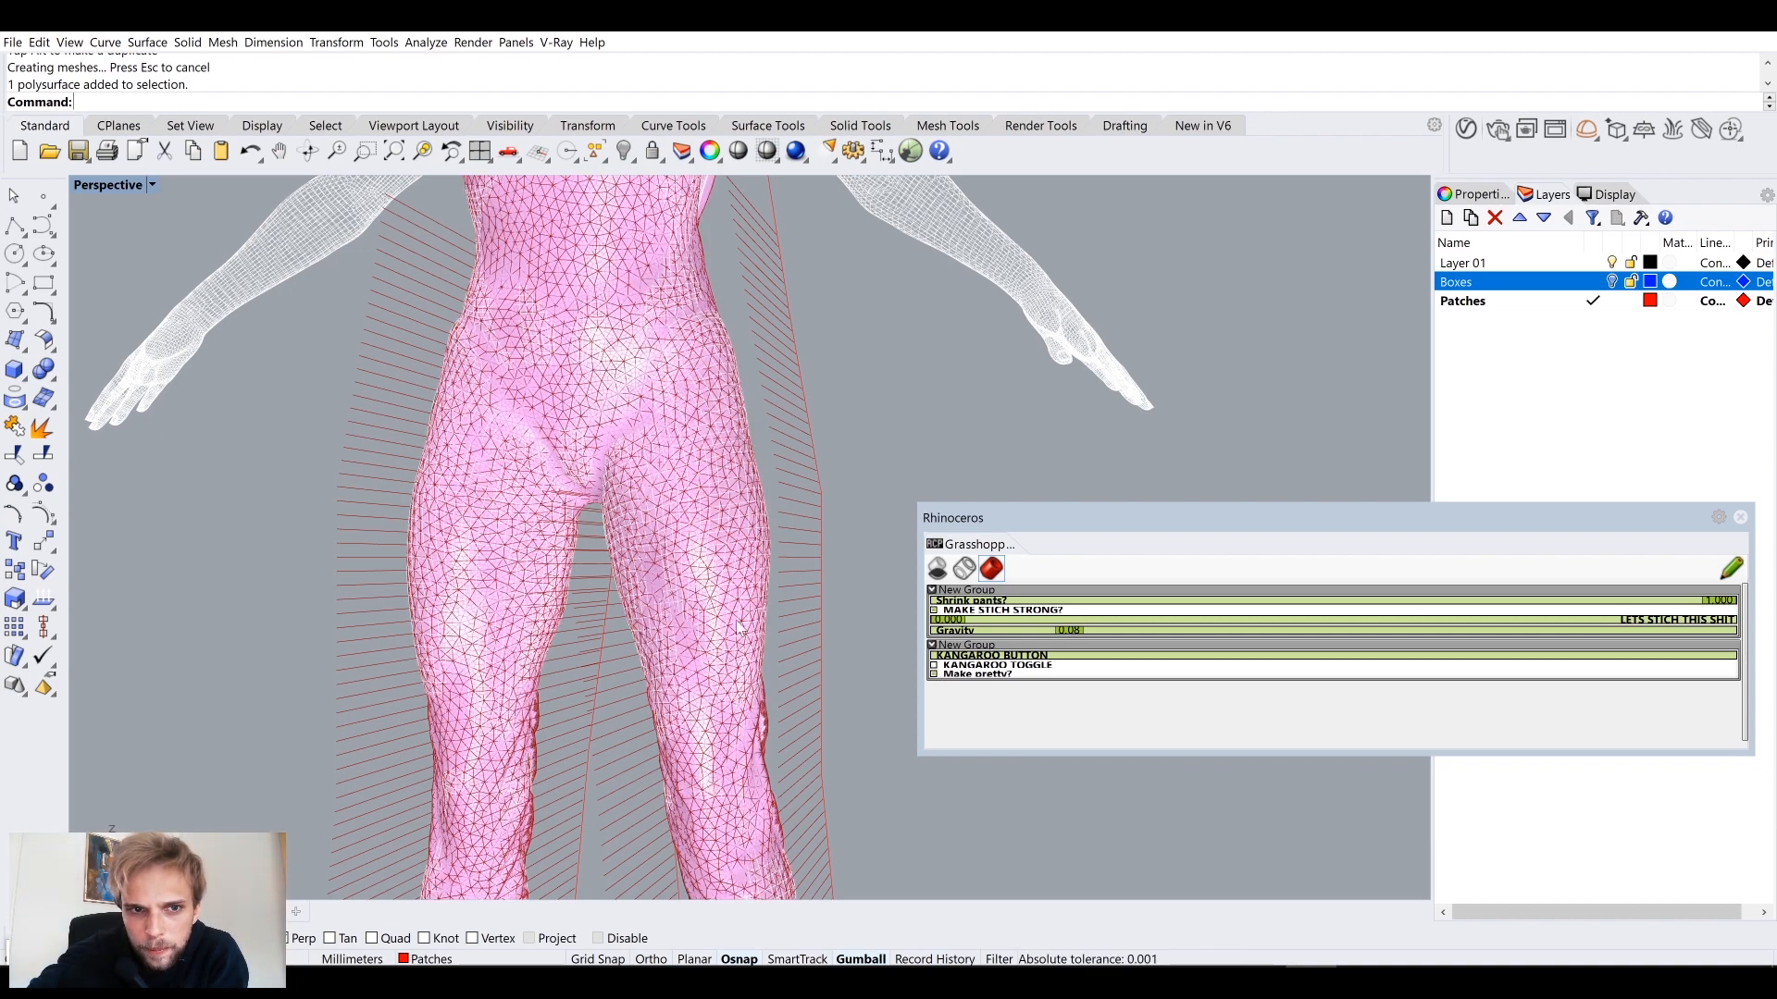
Step: Examine the thickened garment mesh around the neckline, side openings and hips for faces that overlap the red panels
right_drag(833, 659, 630, 602)
scroll(607, 530, down, 8)
scroll(607, 530, up, 8)
right_drag(607, 529, 286, 457)
scroll(455, 390, up, 8)
scroll(283, 458, up, 4)
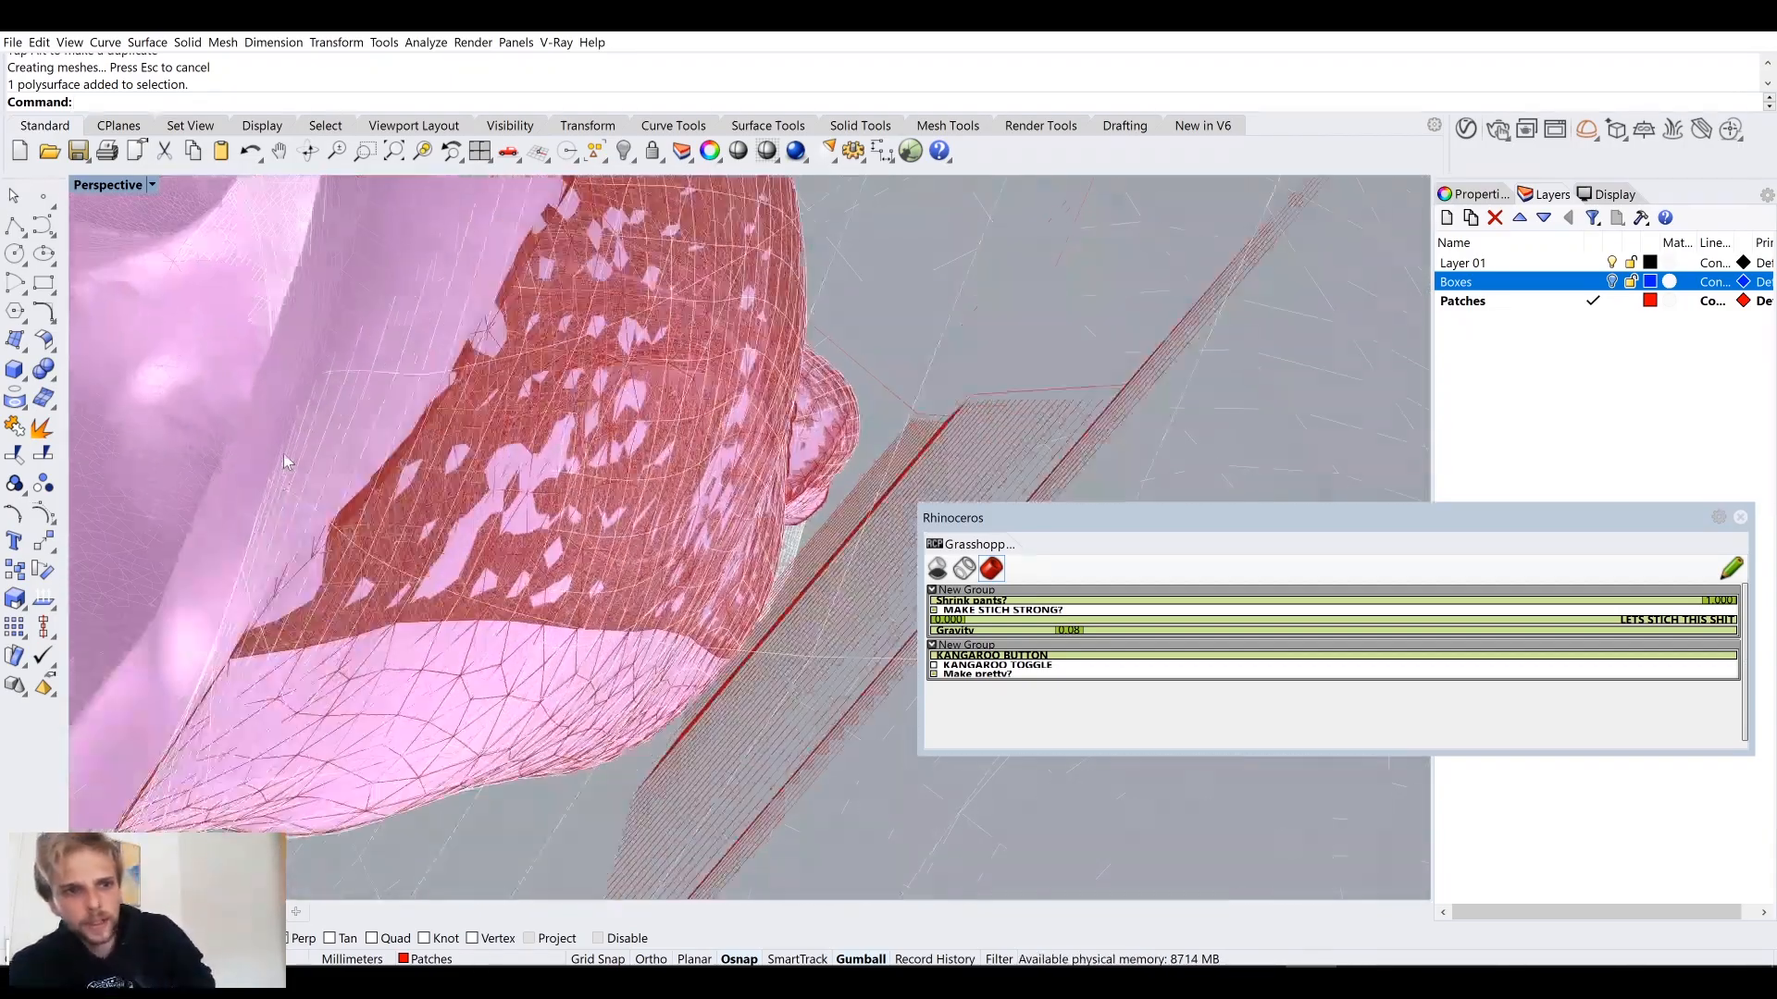
scroll(270, 637, up, 3)
right_drag(270, 636, 377, 428)
scroll(420, 353, up, 5)
scroll(331, 418, down, 5)
scroll(376, 428, down, 5)
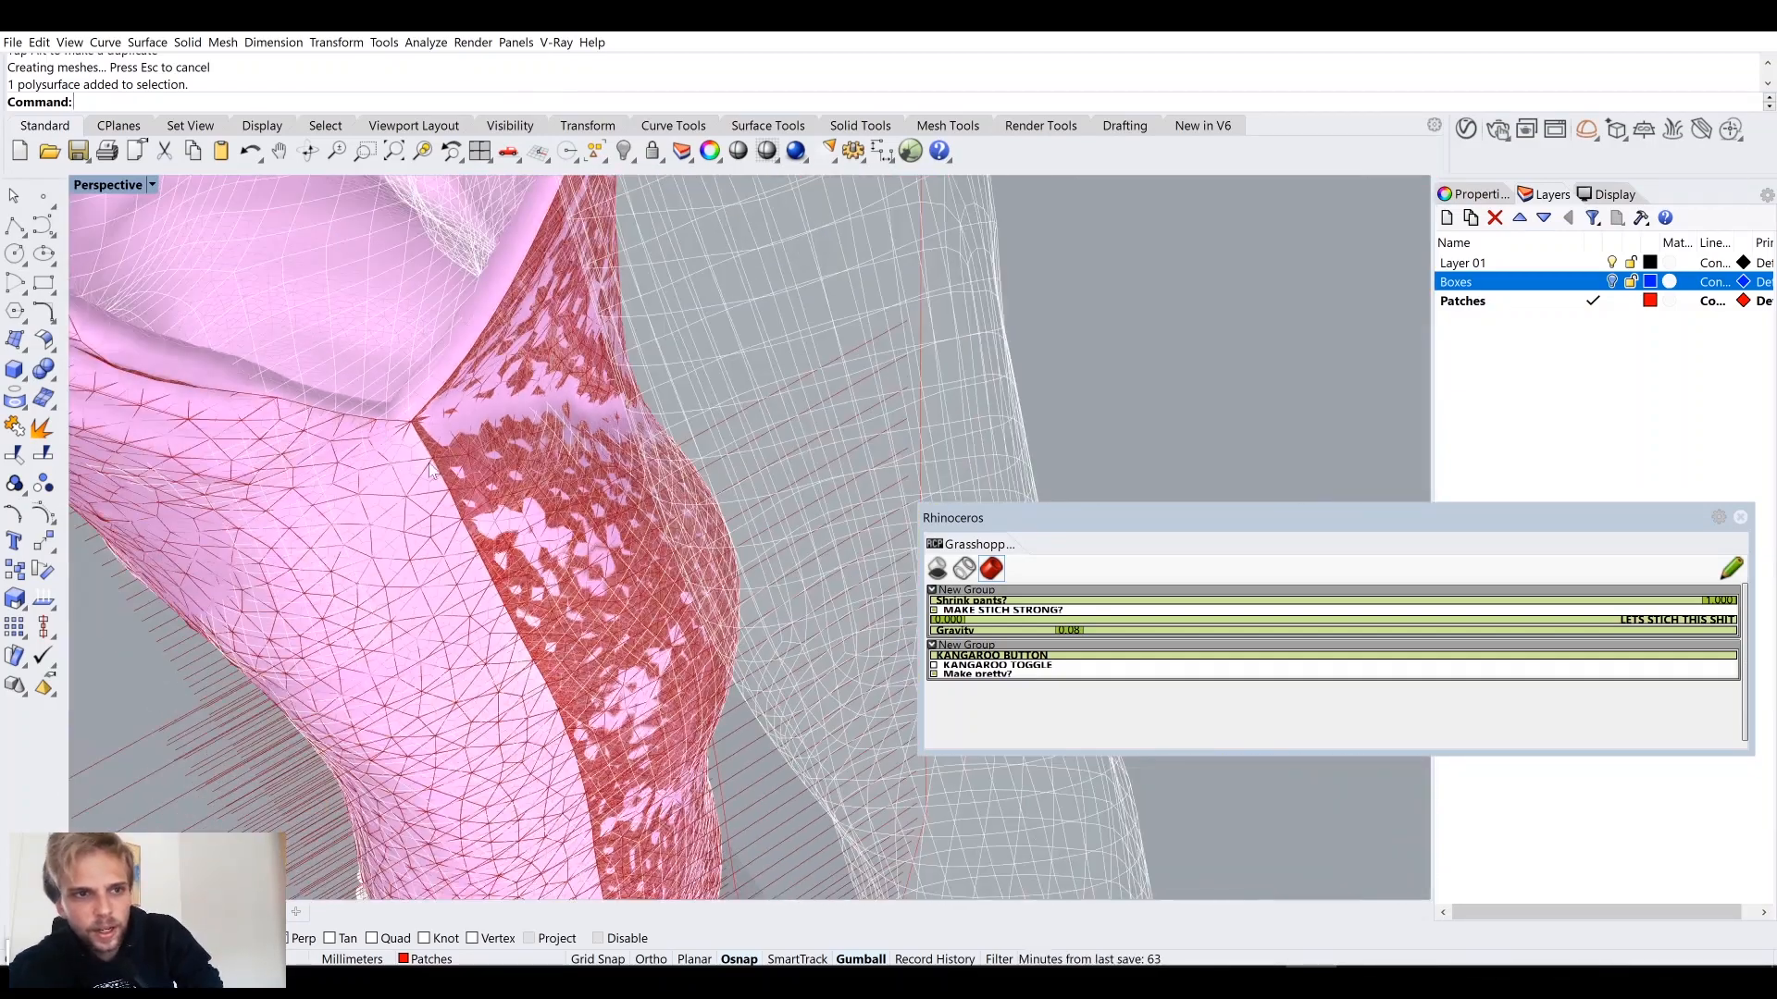
scroll(476, 454, up, 2)
right_drag(470, 553, 555, 518)
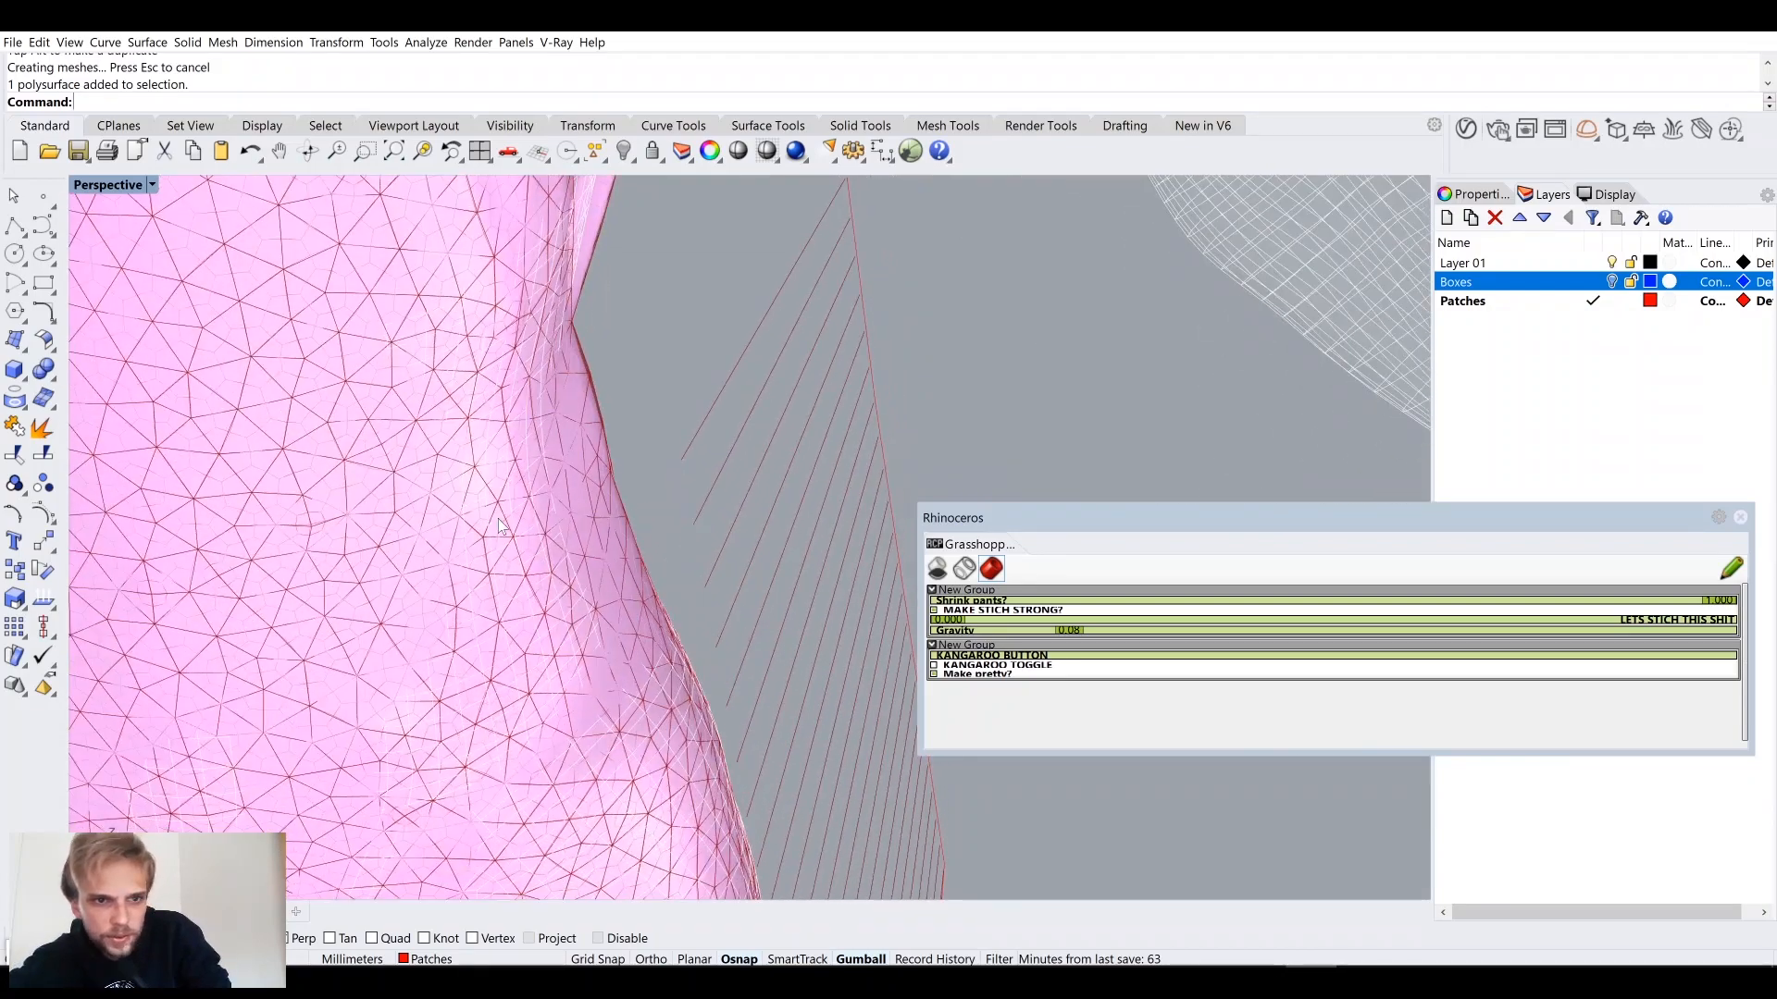
scroll(555, 518, down, 3)
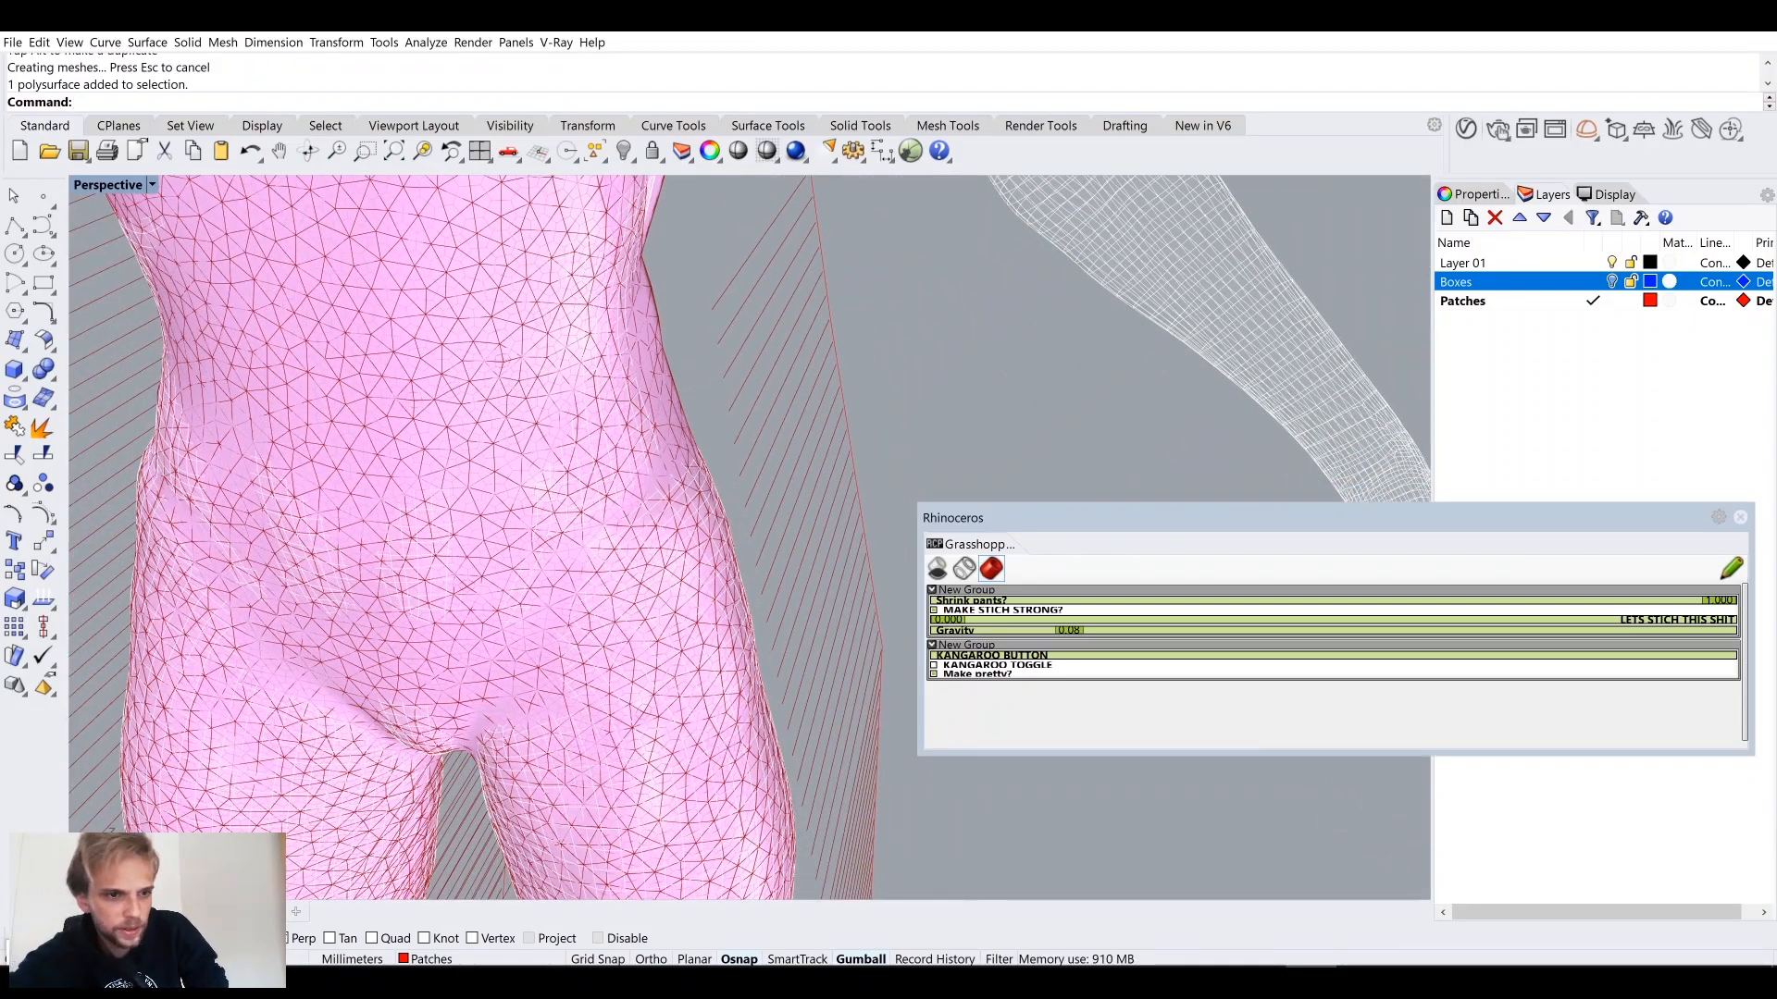
Step: Switch to the Grasshopper definition and connect the slider of 10 directly to the D input of wbThicken, bypassing the Neg component
key(alt+Tab)
scroll(1275, 649, down, 5)
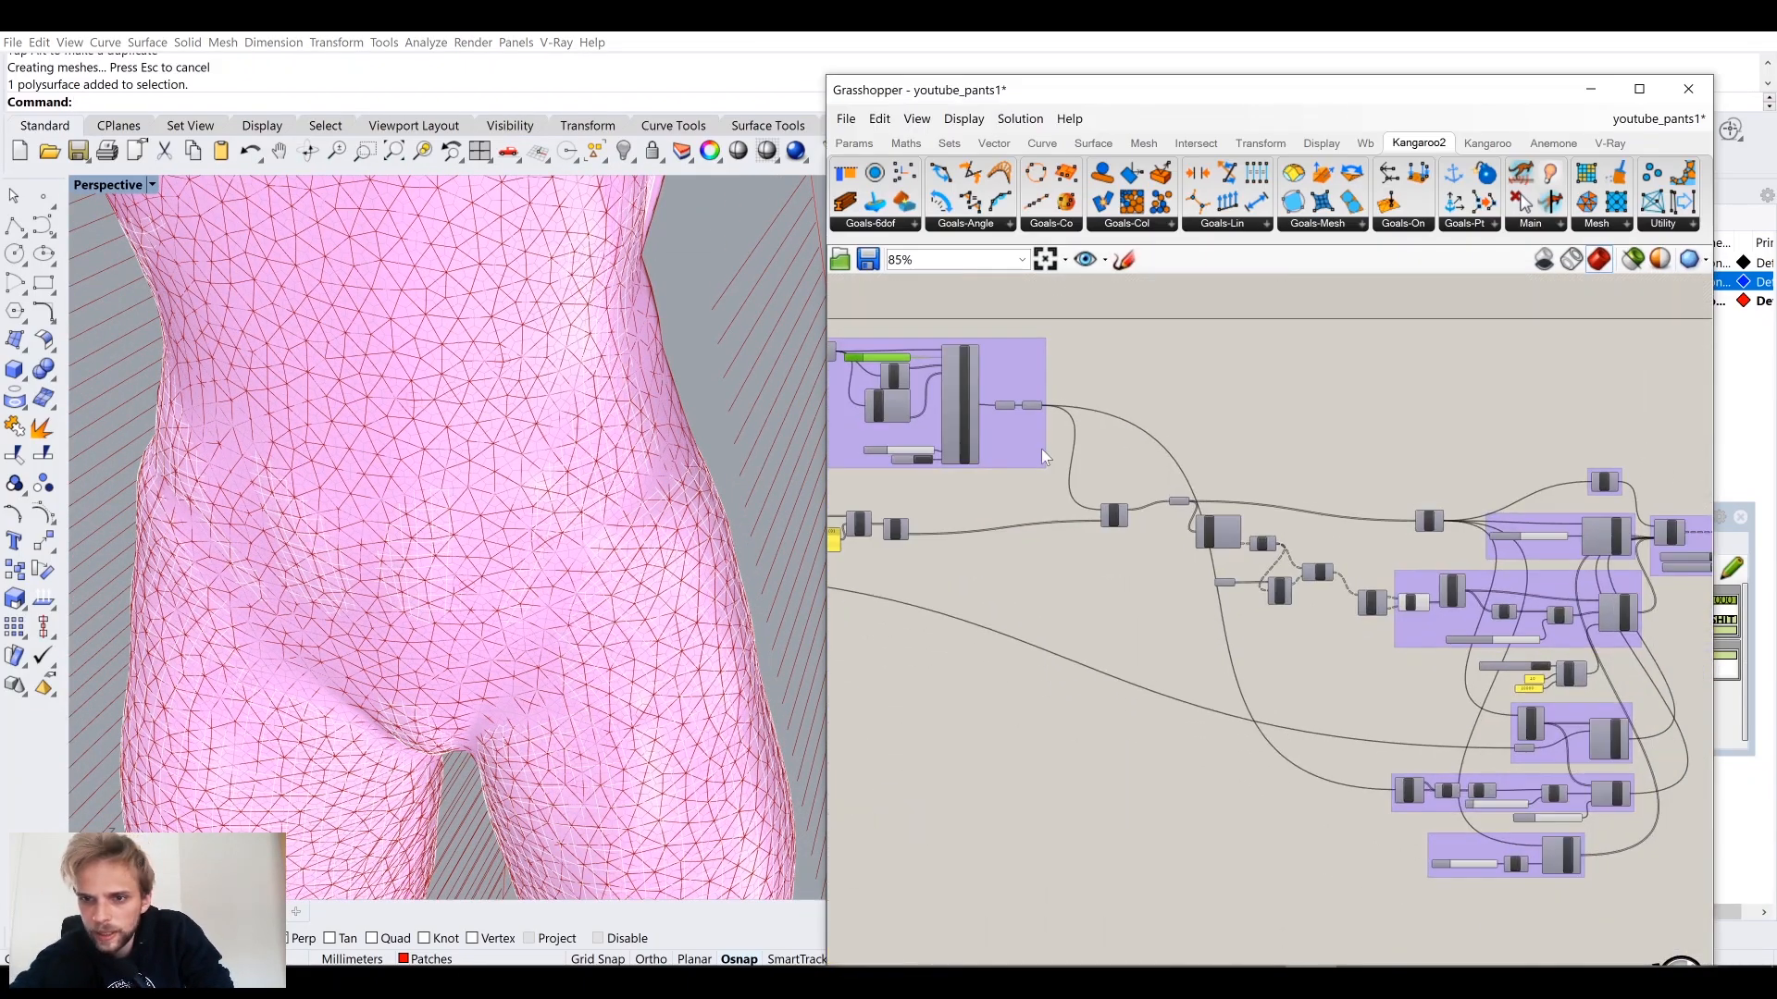
scroll(1341, 484, up, 5)
scroll(1164, 490, up, 4)
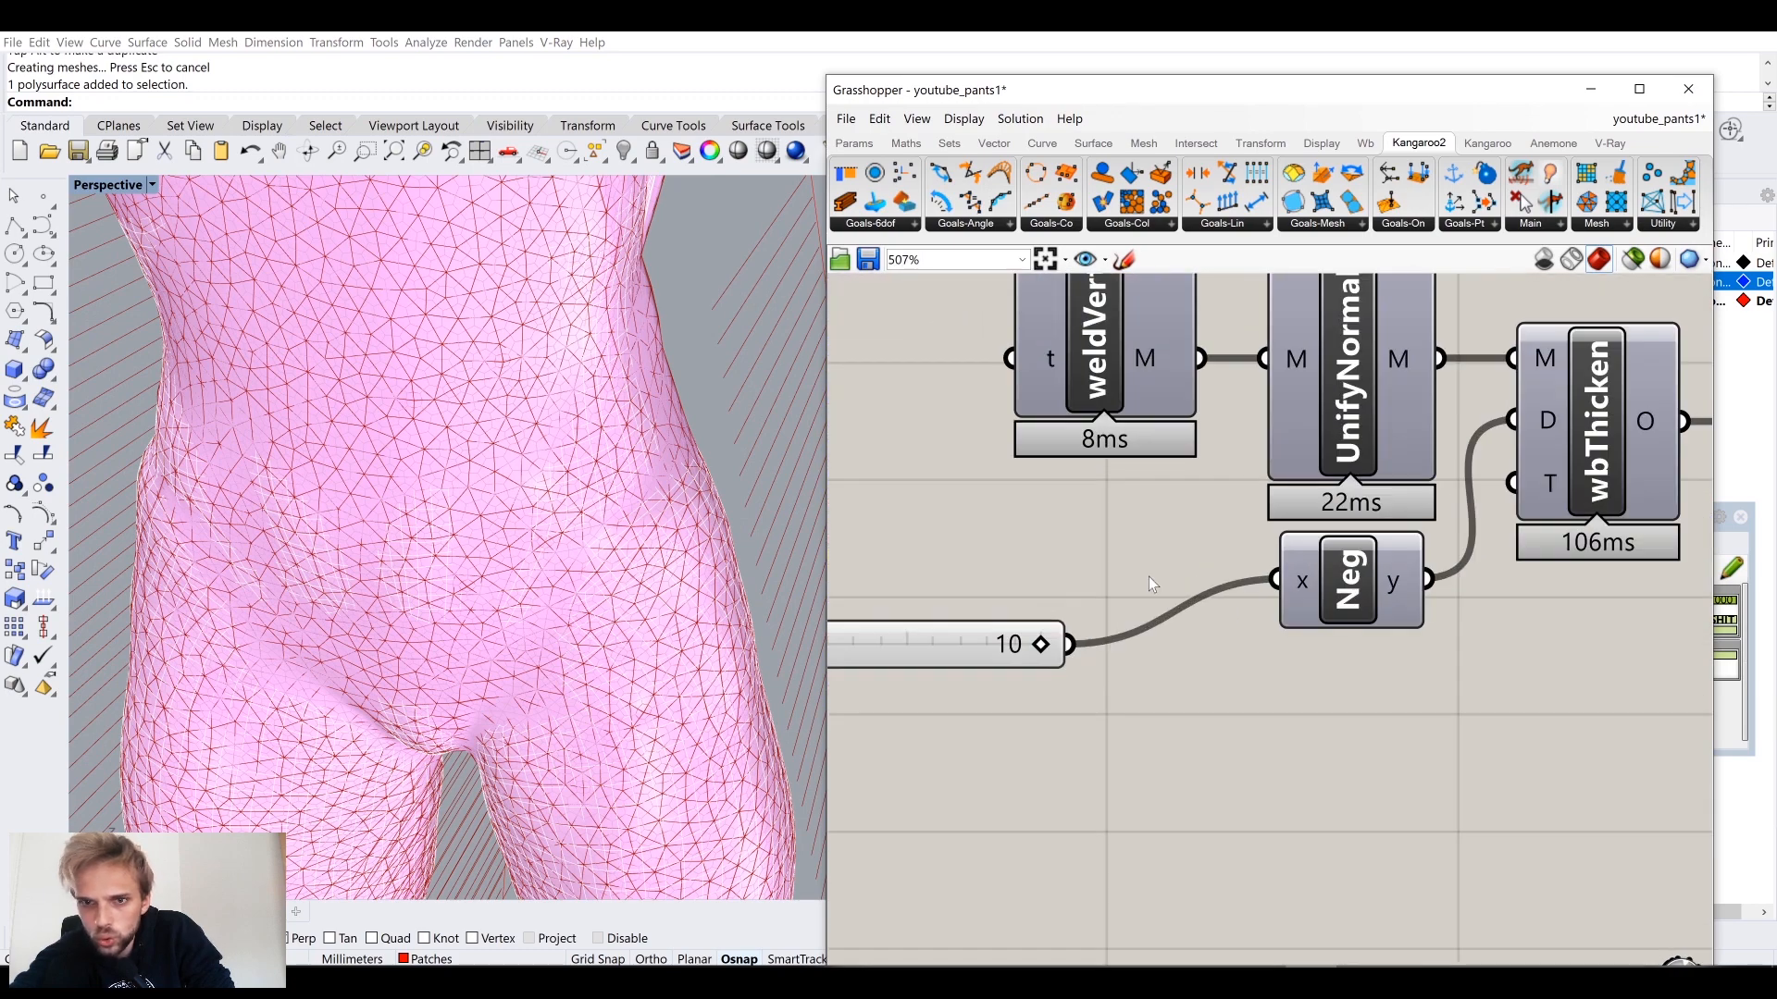
drag(1364, 593, 1247, 874)
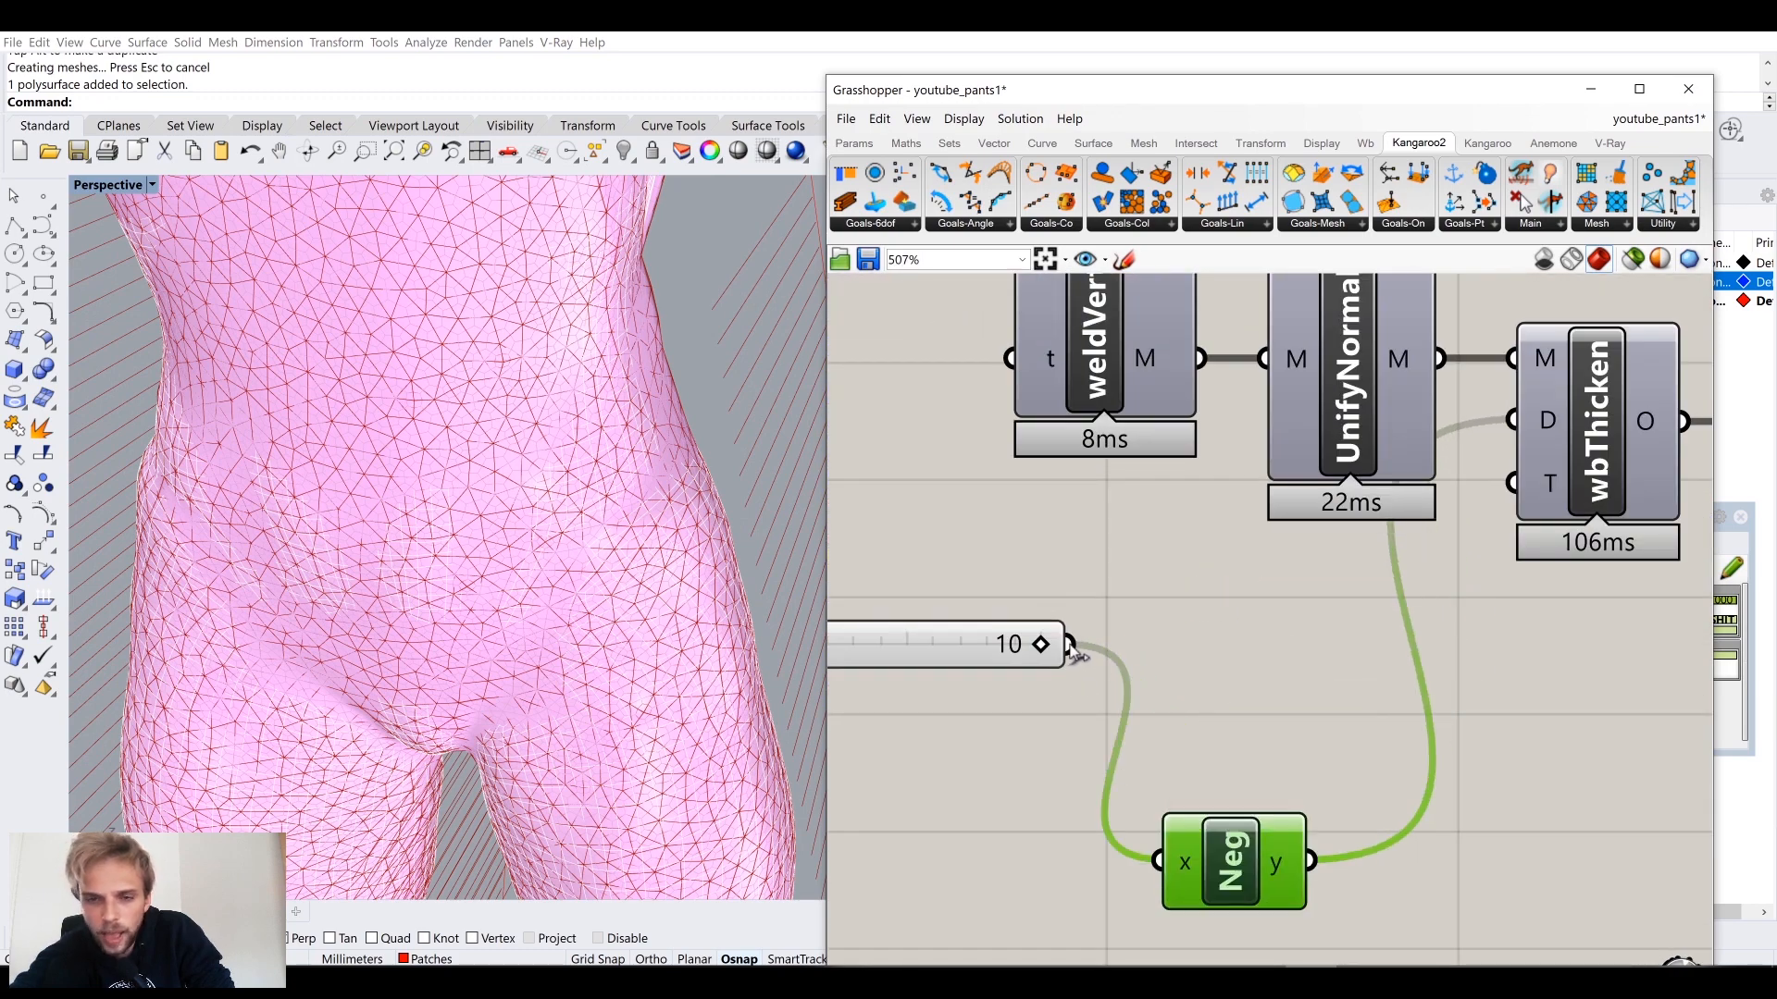
drag(1073, 648, 1584, 518)
click(1441, 724)
Step: Inspect the outward-thickened garment along the trouser legs and around the ankle hems
scroll(586, 537, down, 8)
mouse_move(586, 536)
right_down()
mouse_move(559, 492)
mouse_move(583, 472)
mouse_move(558, 418)
mouse_move(498, 419)
right_up()
scroll(559, 492, down, 6)
scroll(558, 418, up, 4)
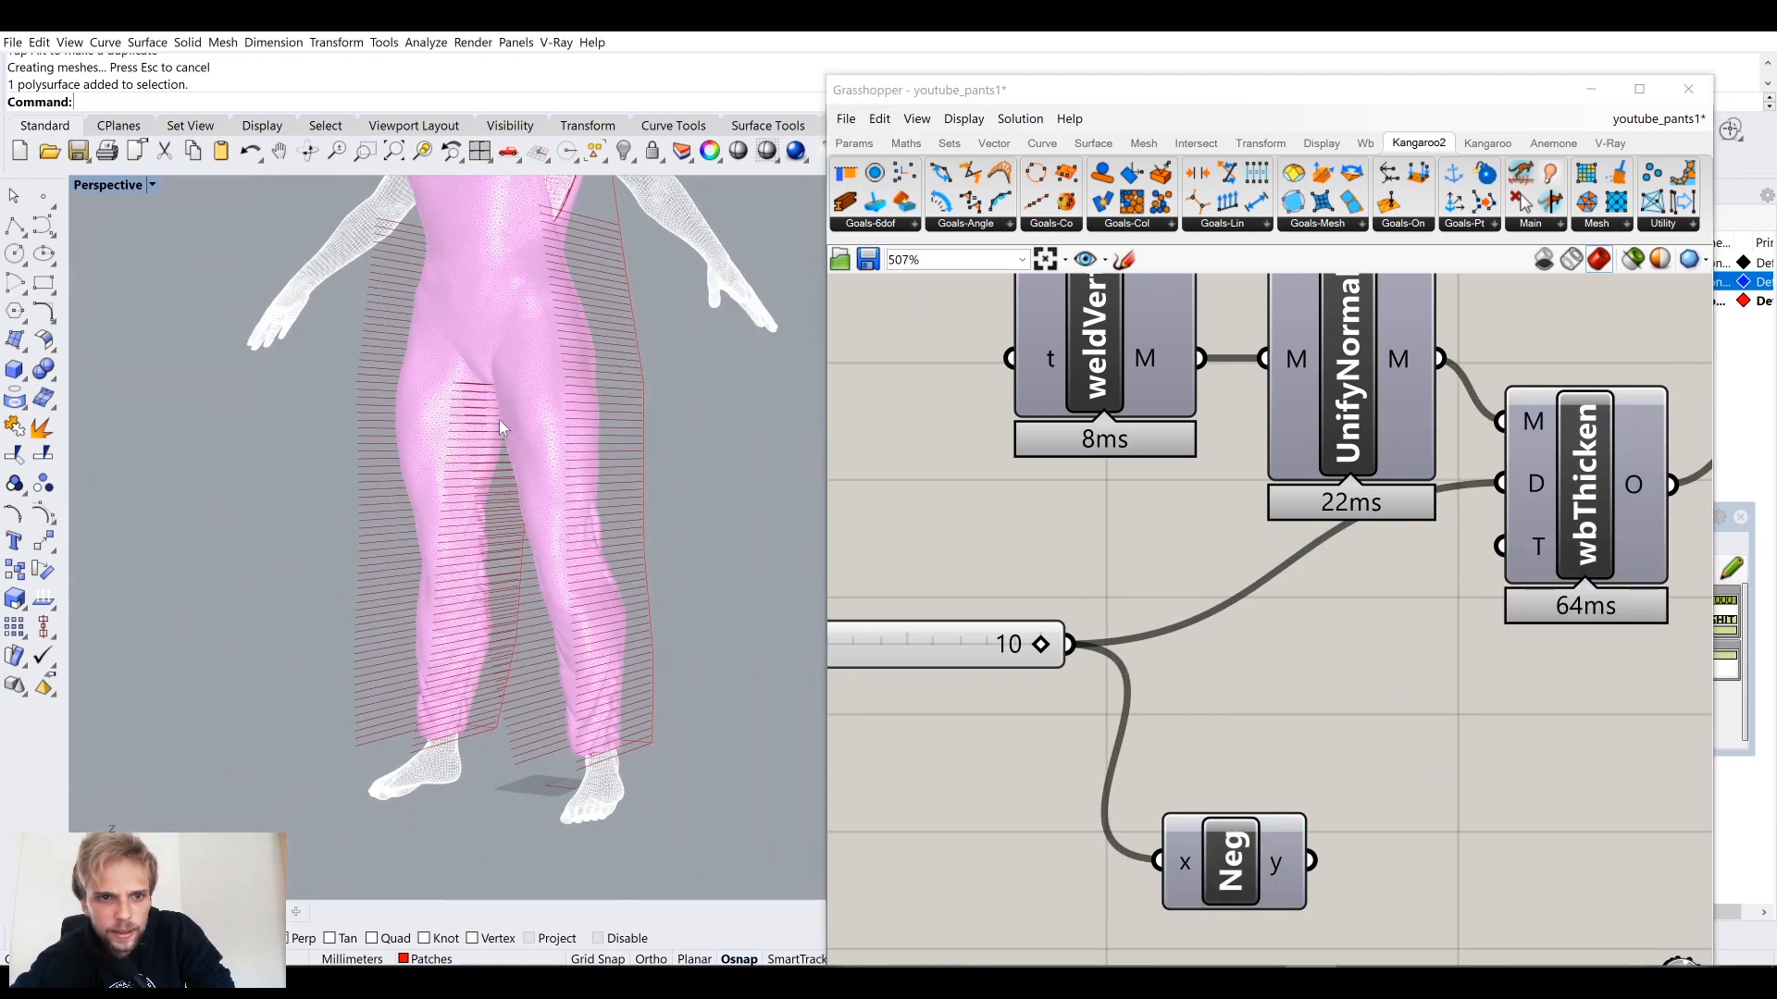
scroll(498, 419, up, 2)
scroll(620, 807, up, 10)
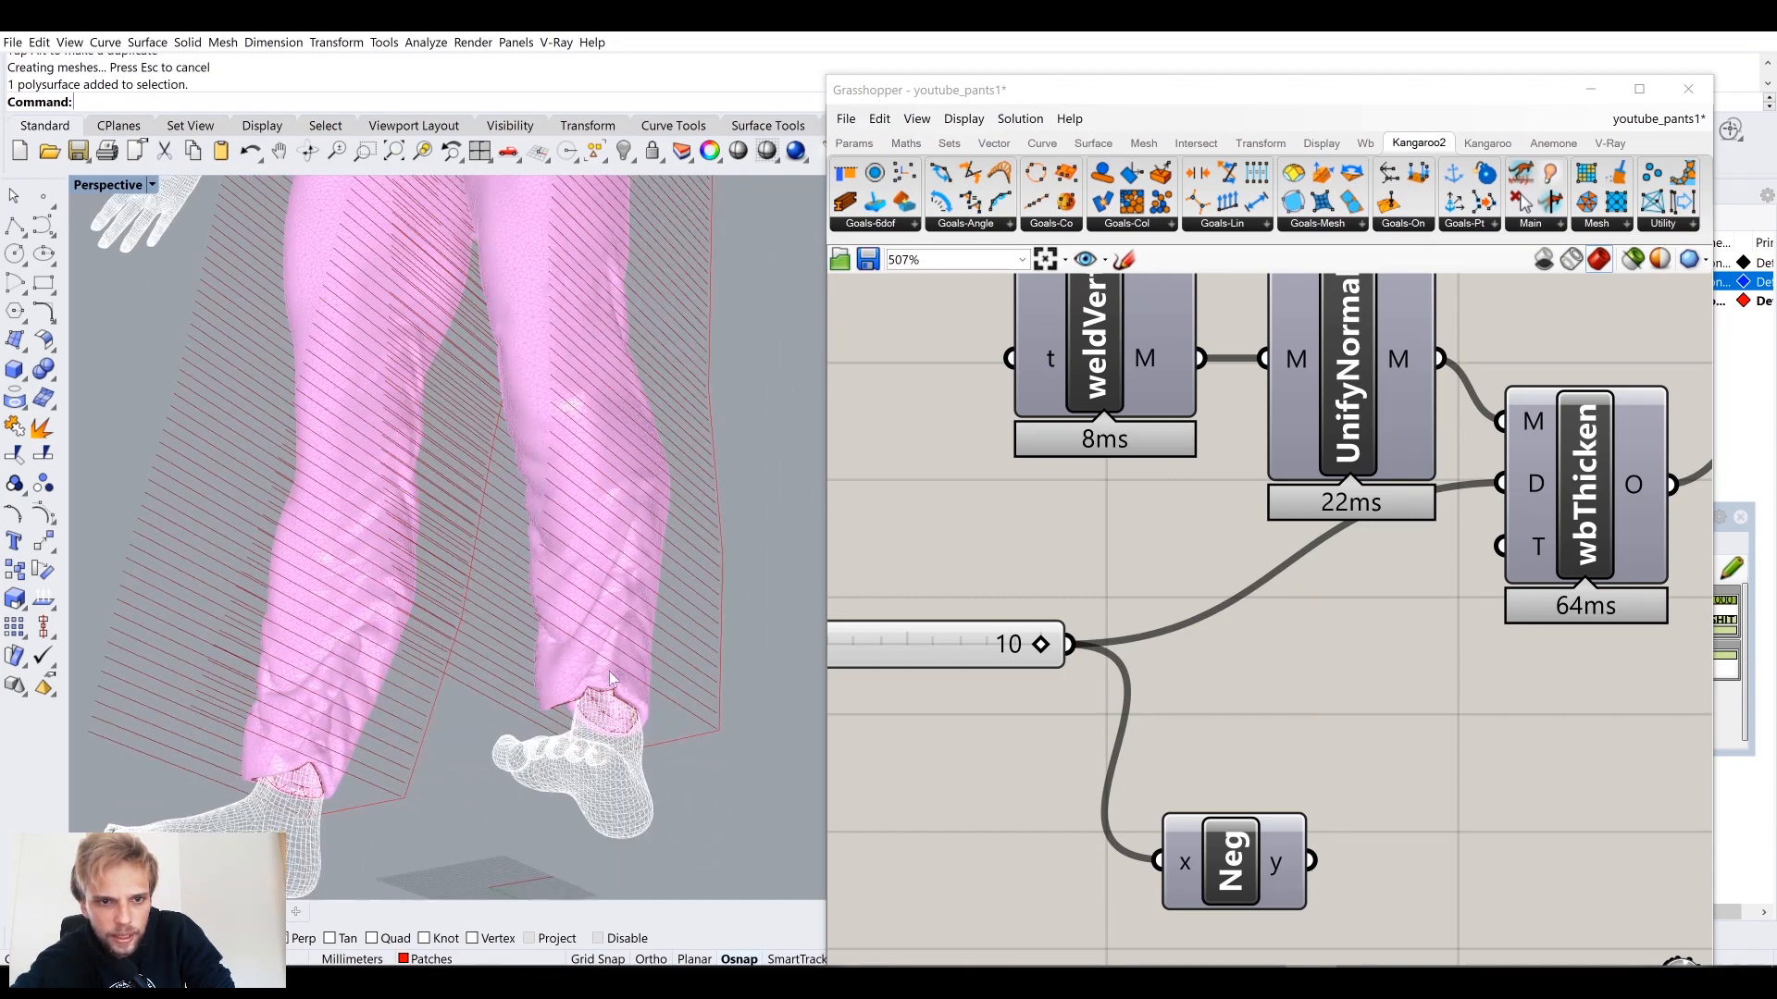
scroll(619, 634, down, 8)
mouse_move(620, 635)
right_down()
mouse_move(675, 587)
mouse_move(626, 603)
right_up()
scroll(1265, 578, down, 4)
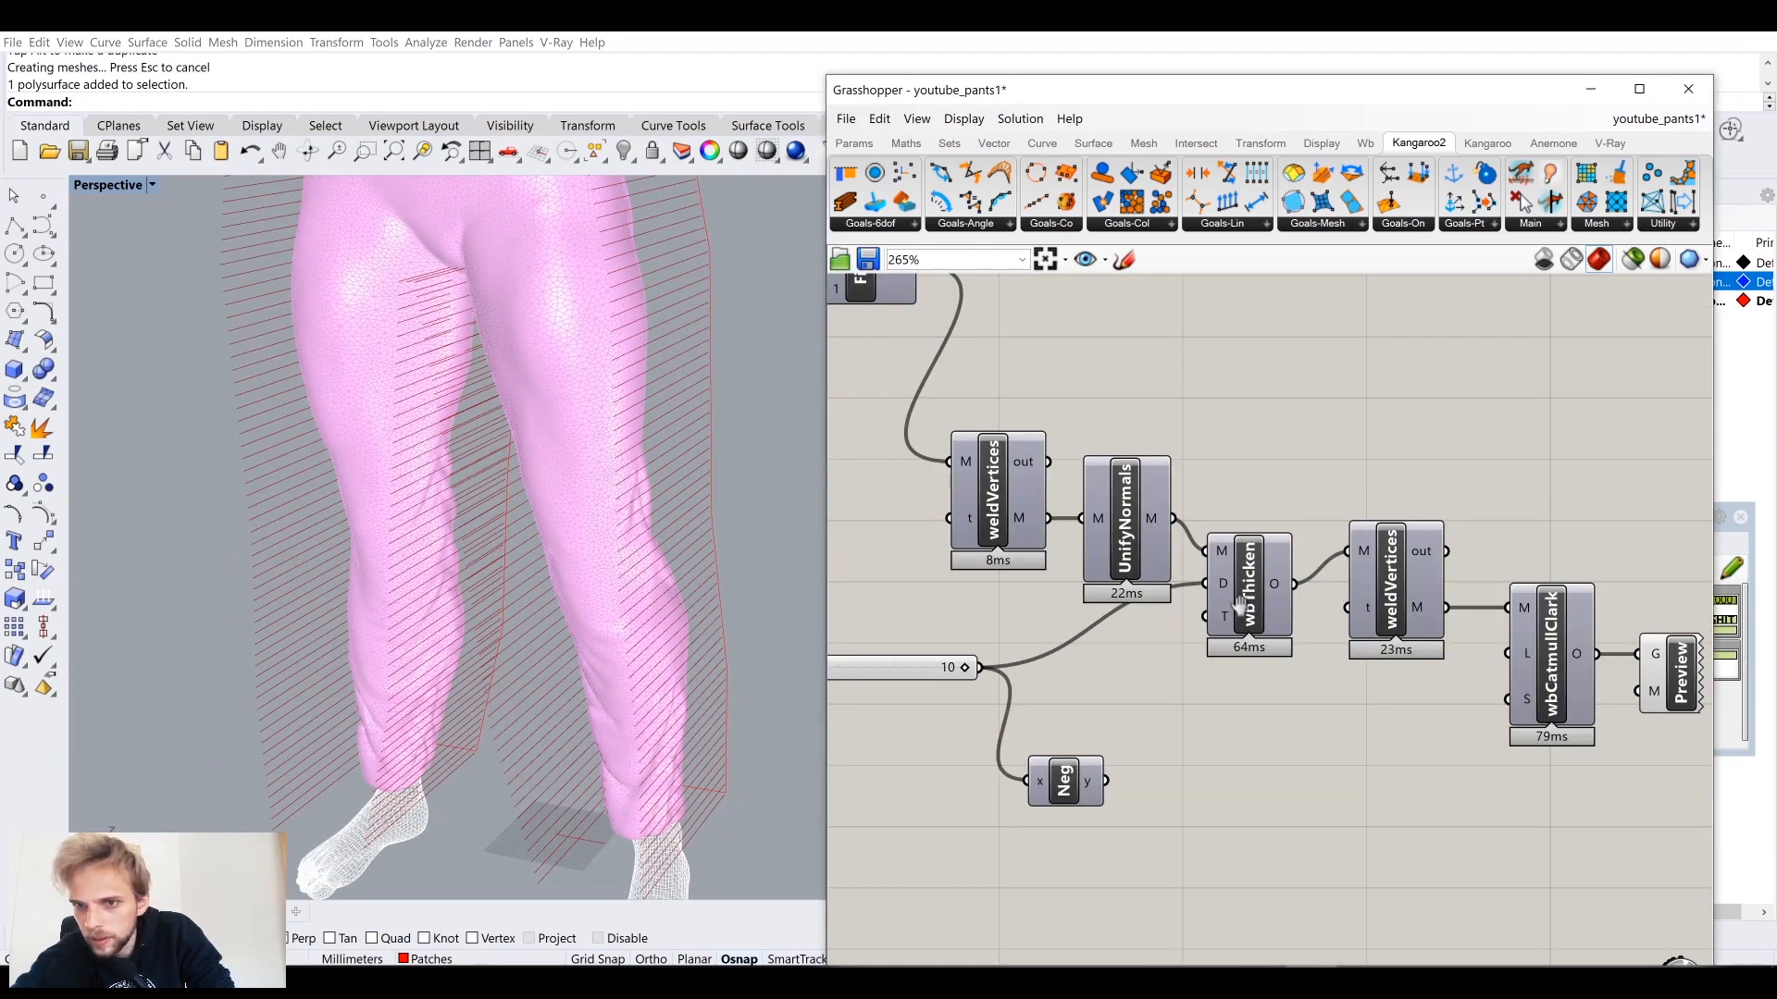
Step: Add a Smooth Mesh component and feed it the output of wbCatmullClark
right_drag(1589, 712, 1352, 696)
double_click(1316, 737)
text(smoo)
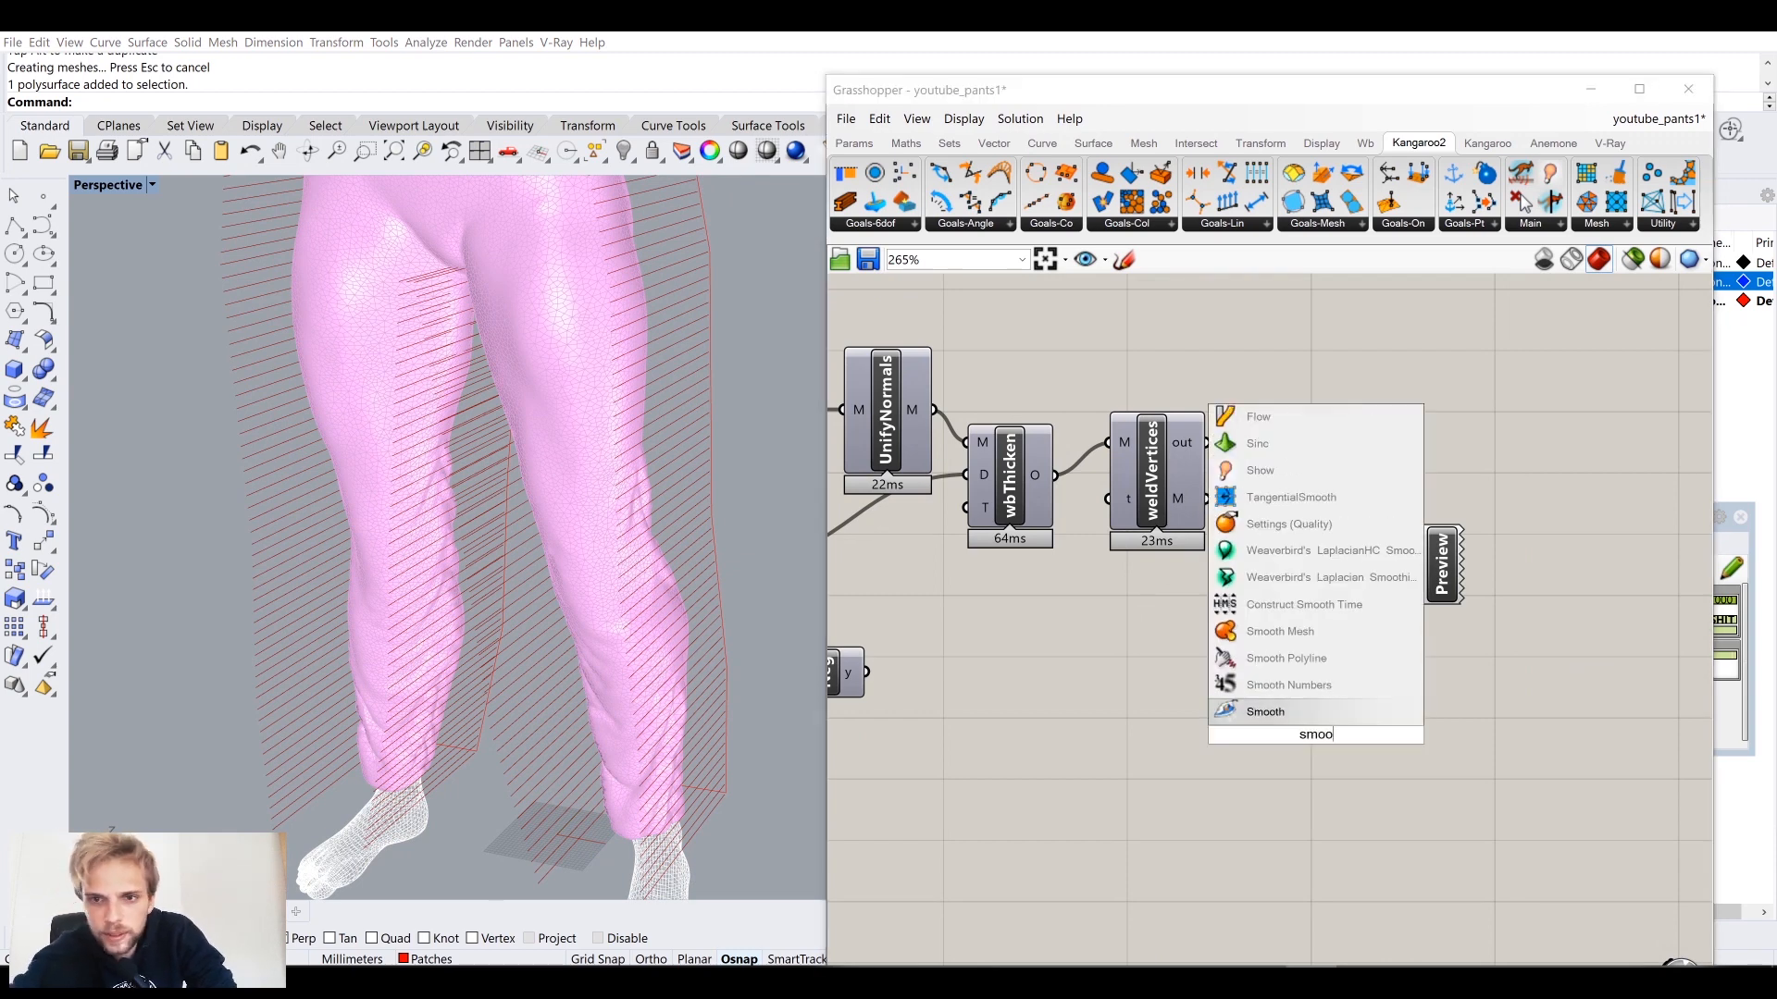
click(1346, 635)
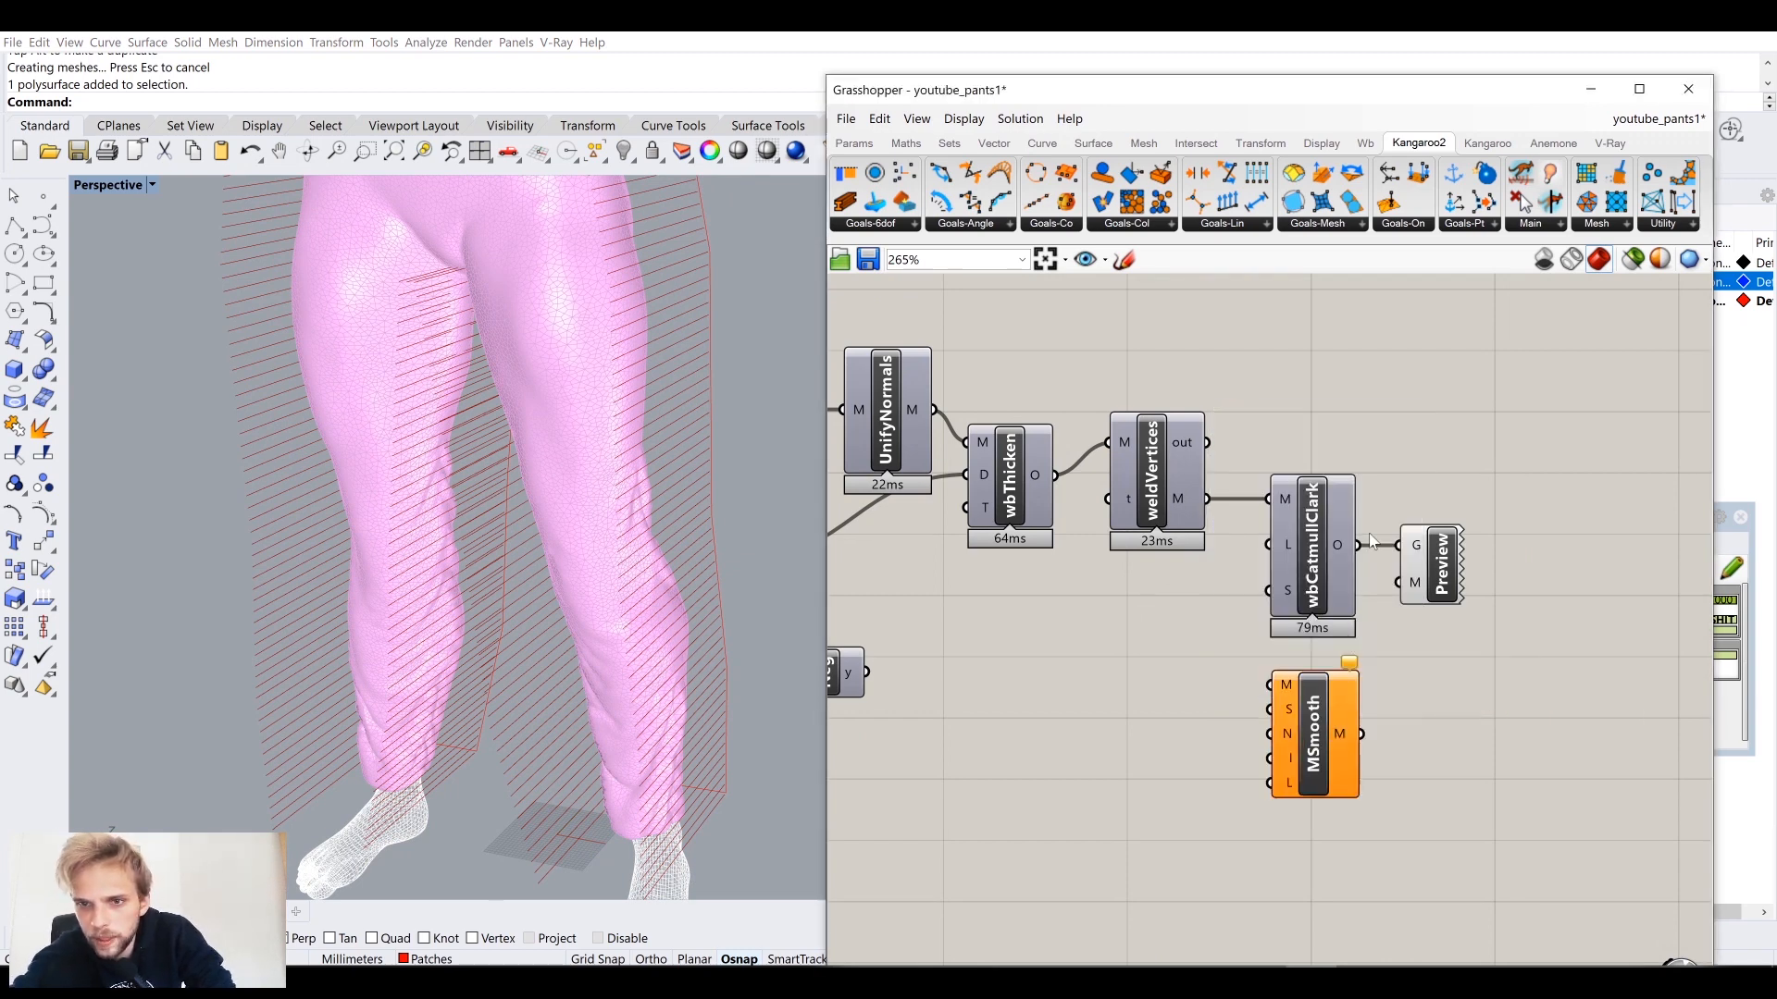
drag(1357, 545, 1271, 685)
drag(1320, 736, 1428, 740)
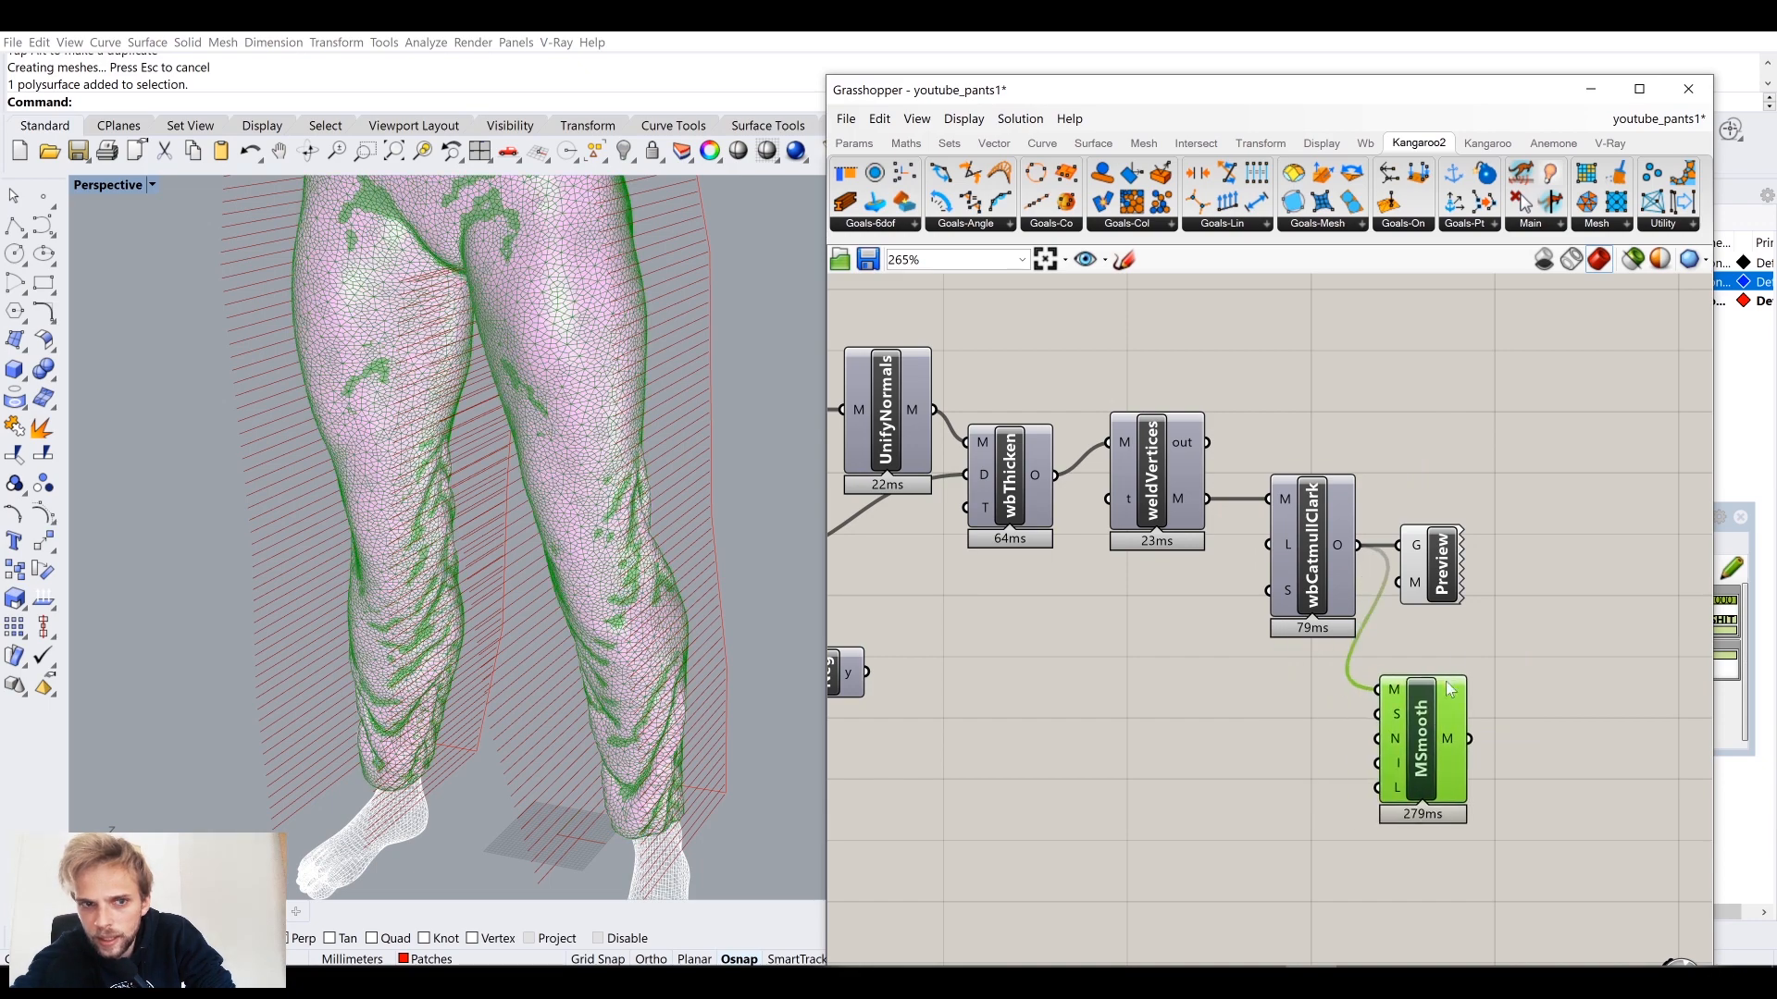
Step: Connect the MSmooth output to the G input of the Preview component and hide MSmooth's own preview
drag(1440, 586, 1594, 675)
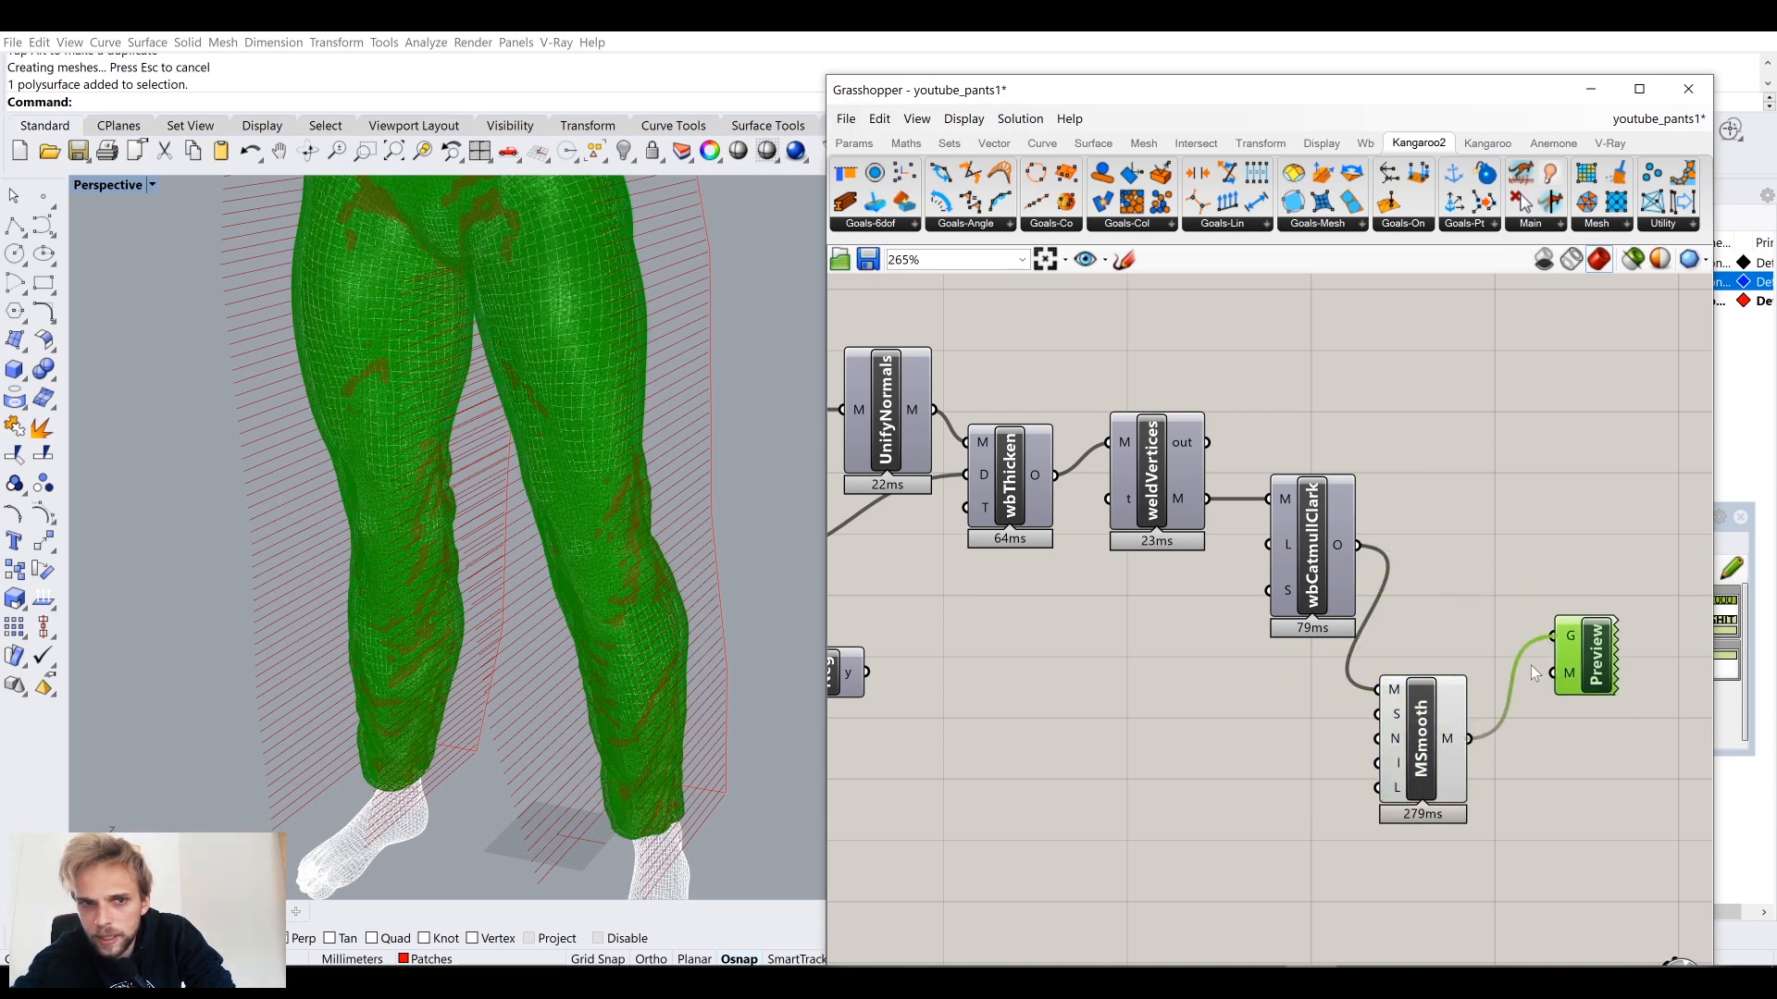
drag(1425, 744, 1449, 610)
scroll(1448, 610, down, 1)
middle_click(1452, 612)
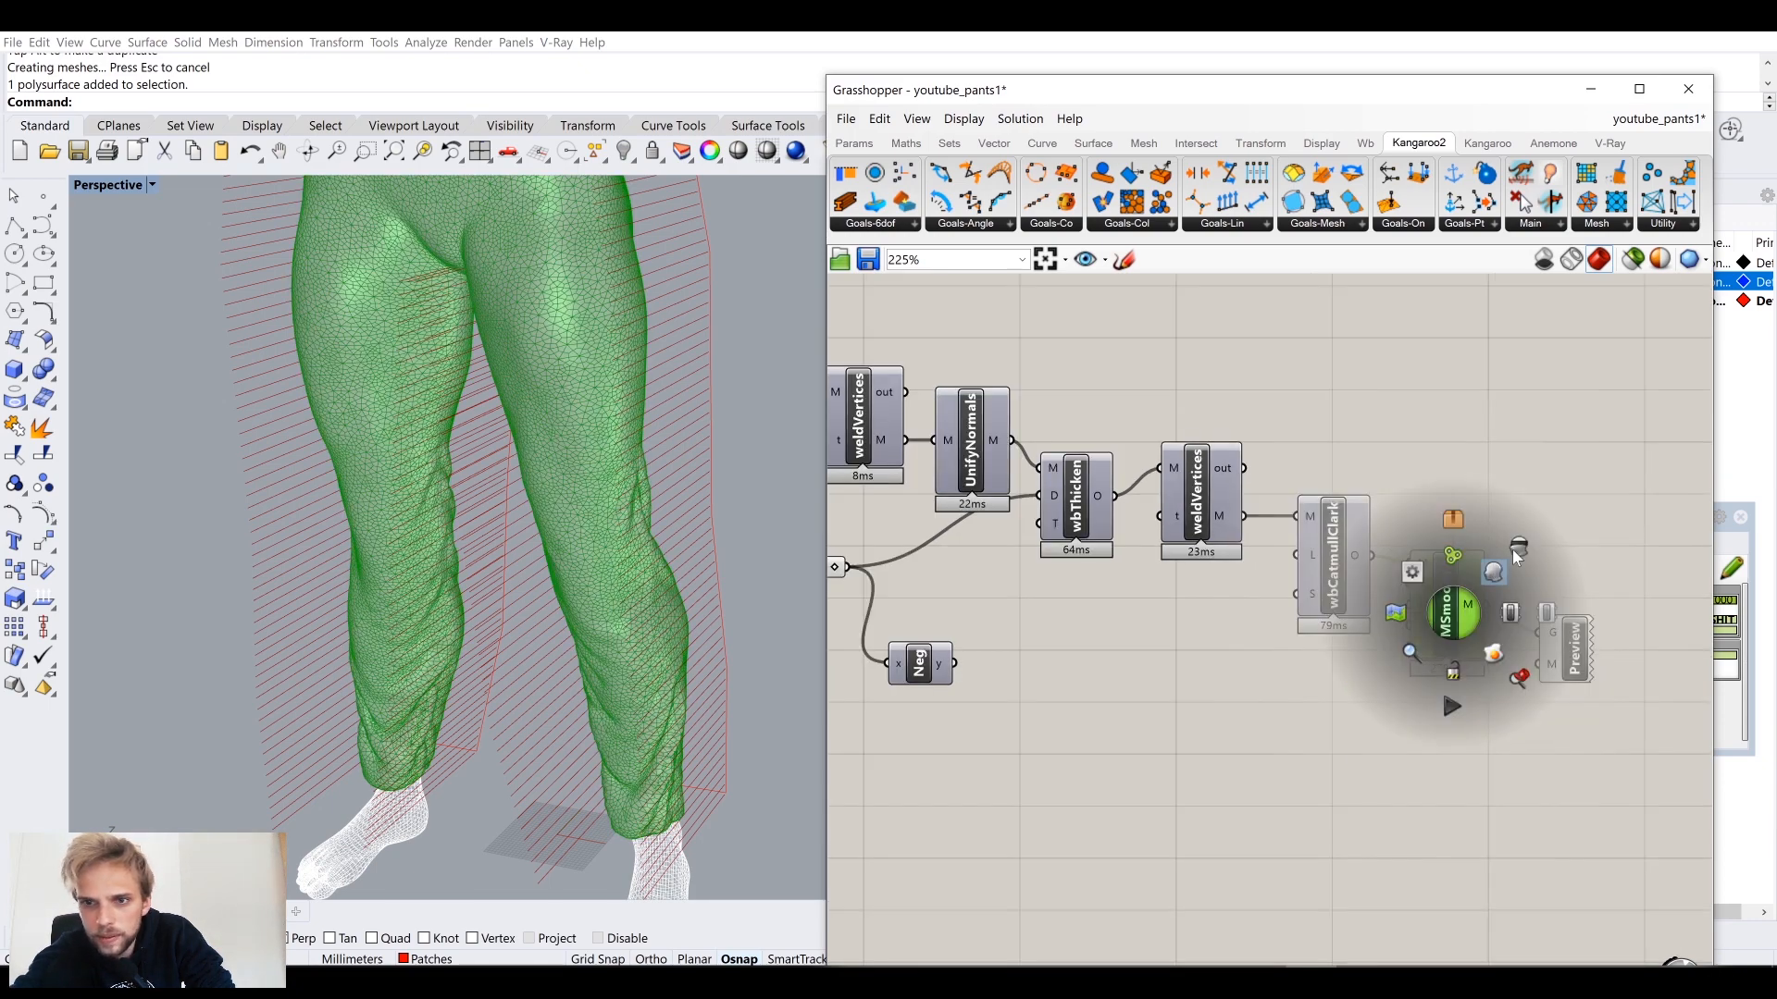
click(1515, 550)
click(1520, 522)
Step: View the smoothed trouser hem up close and place the Preview component beside MSmooth
right_drag(540, 674, 599, 572)
scroll(707, 622, up, 6)
mouse_move(707, 622)
right_down()
mouse_move(688, 614)
mouse_move(705, 623)
right_up()
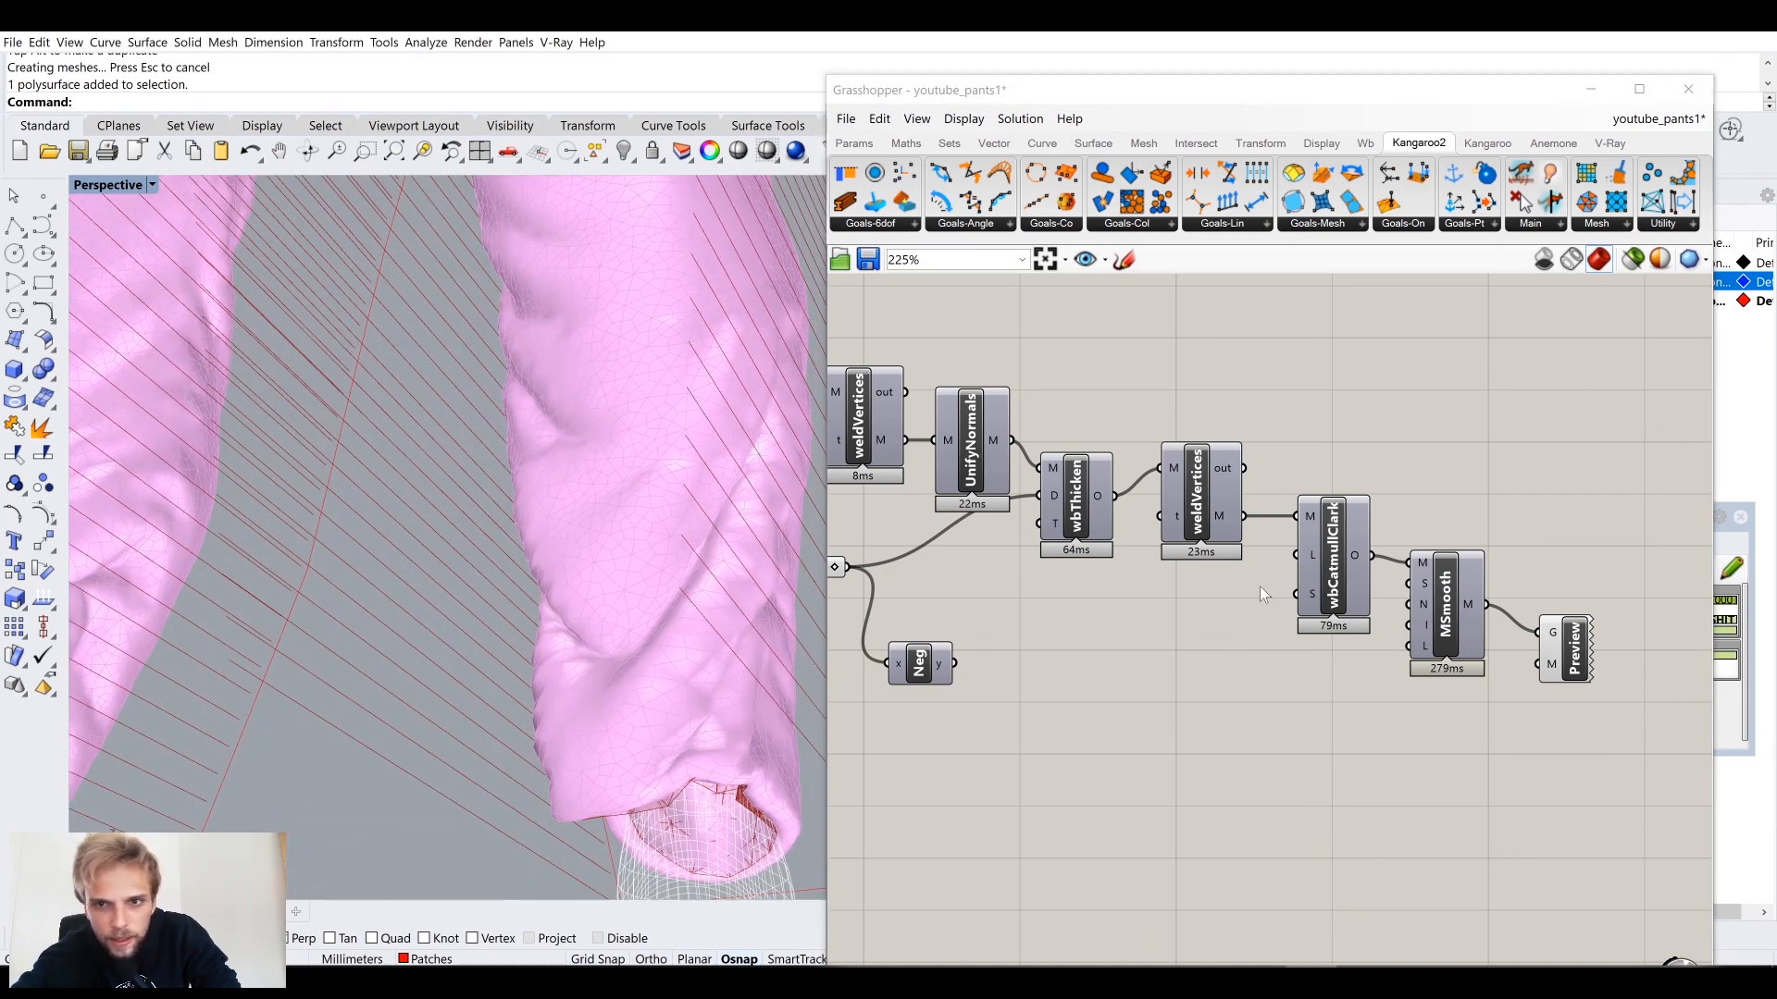
right_drag(1457, 631, 1368, 659)
drag(1482, 690, 1473, 606)
click(1474, 499)
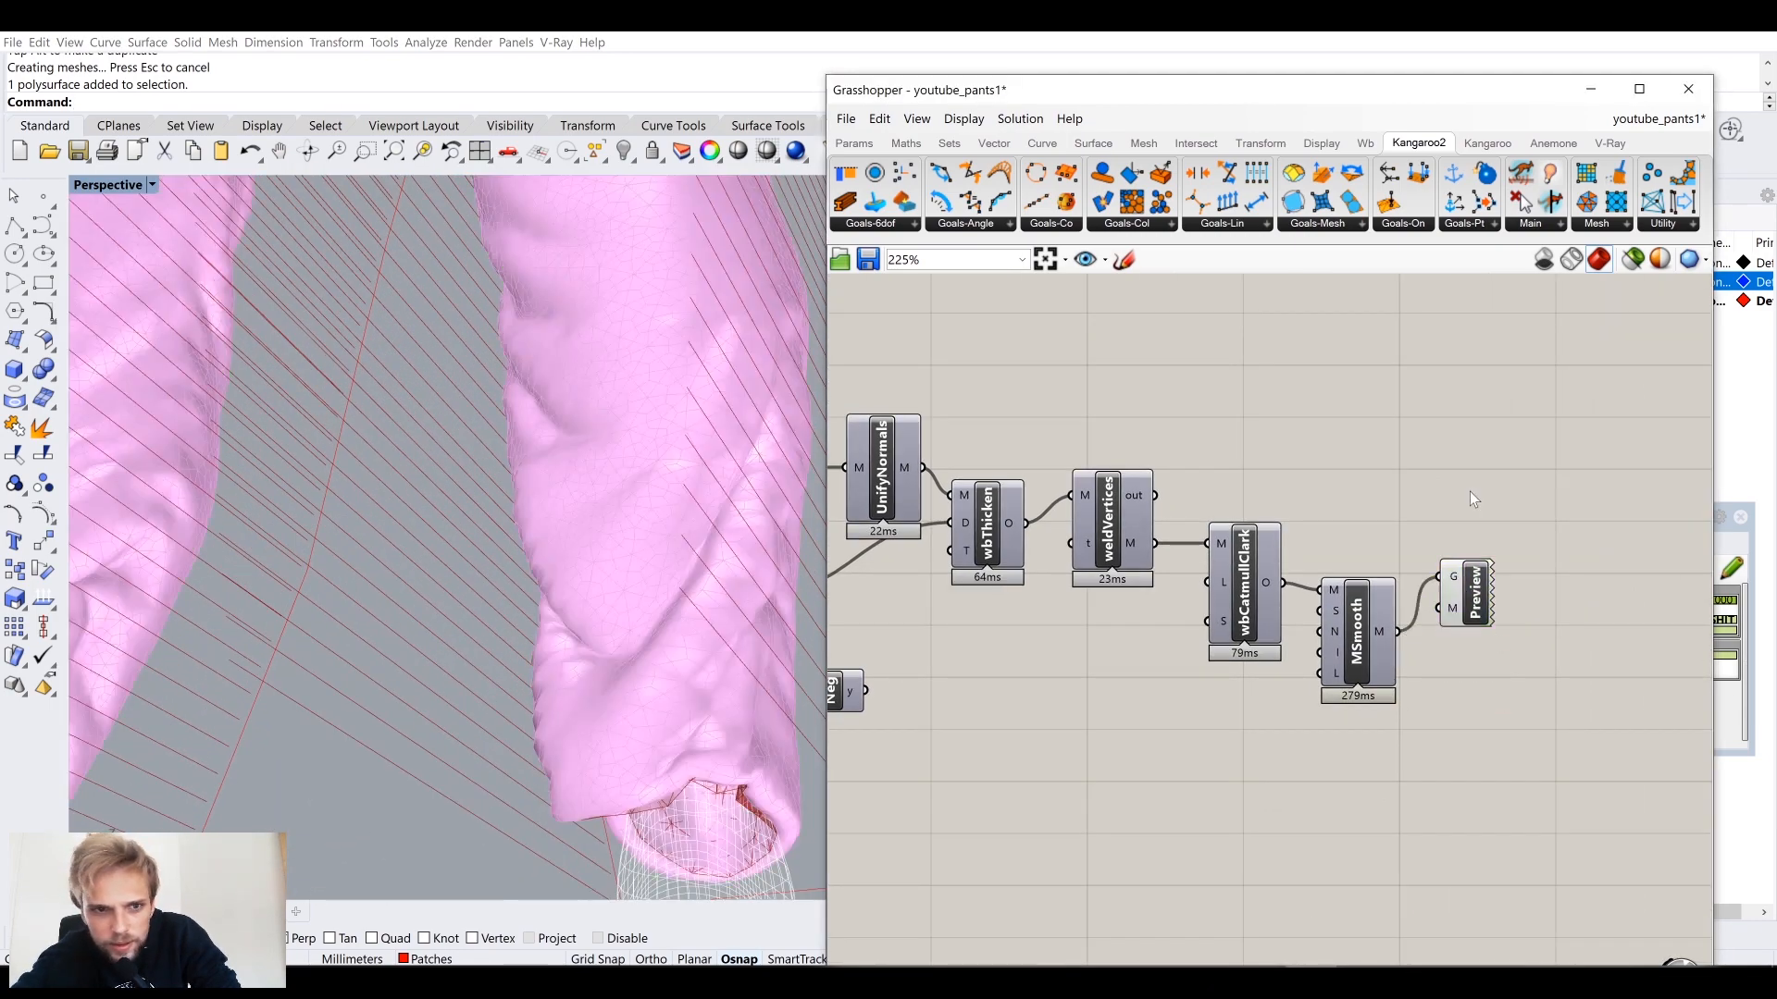
Step: Compare the hem with and without smoothing by alternating the Preview's G input between the wbCatmullClark and MSmooth outputs
click(1243, 600)
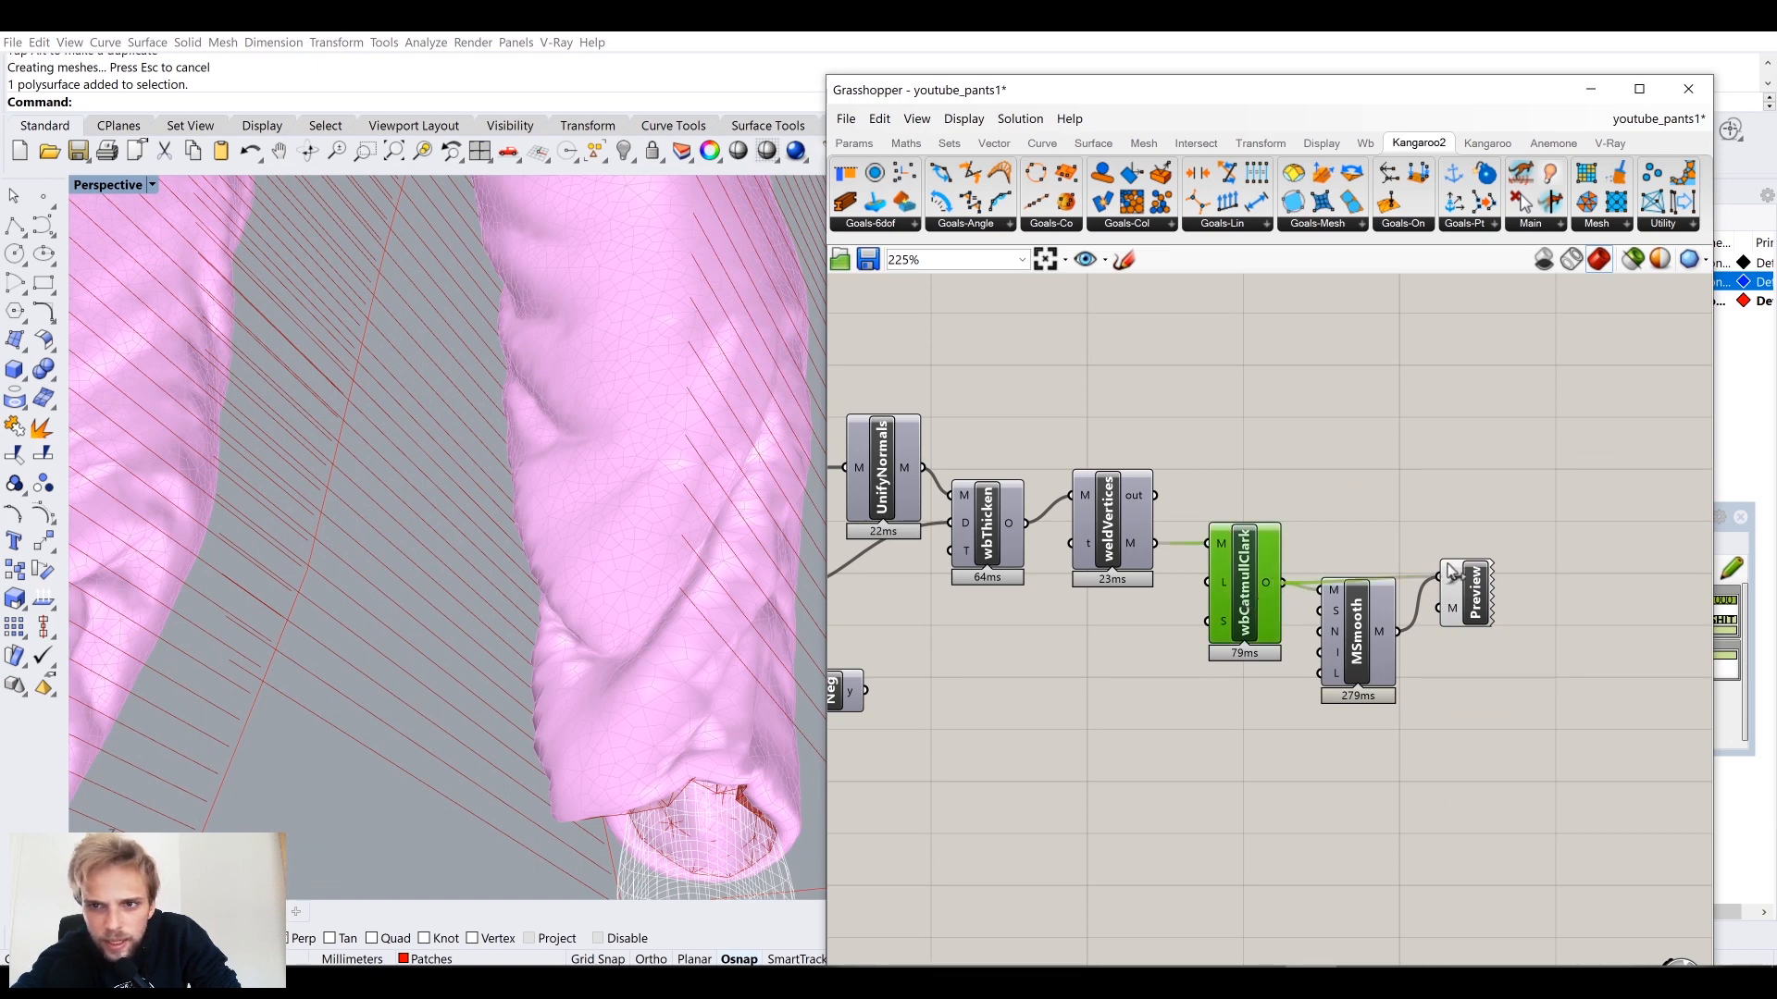
drag(1447, 563, 1439, 576)
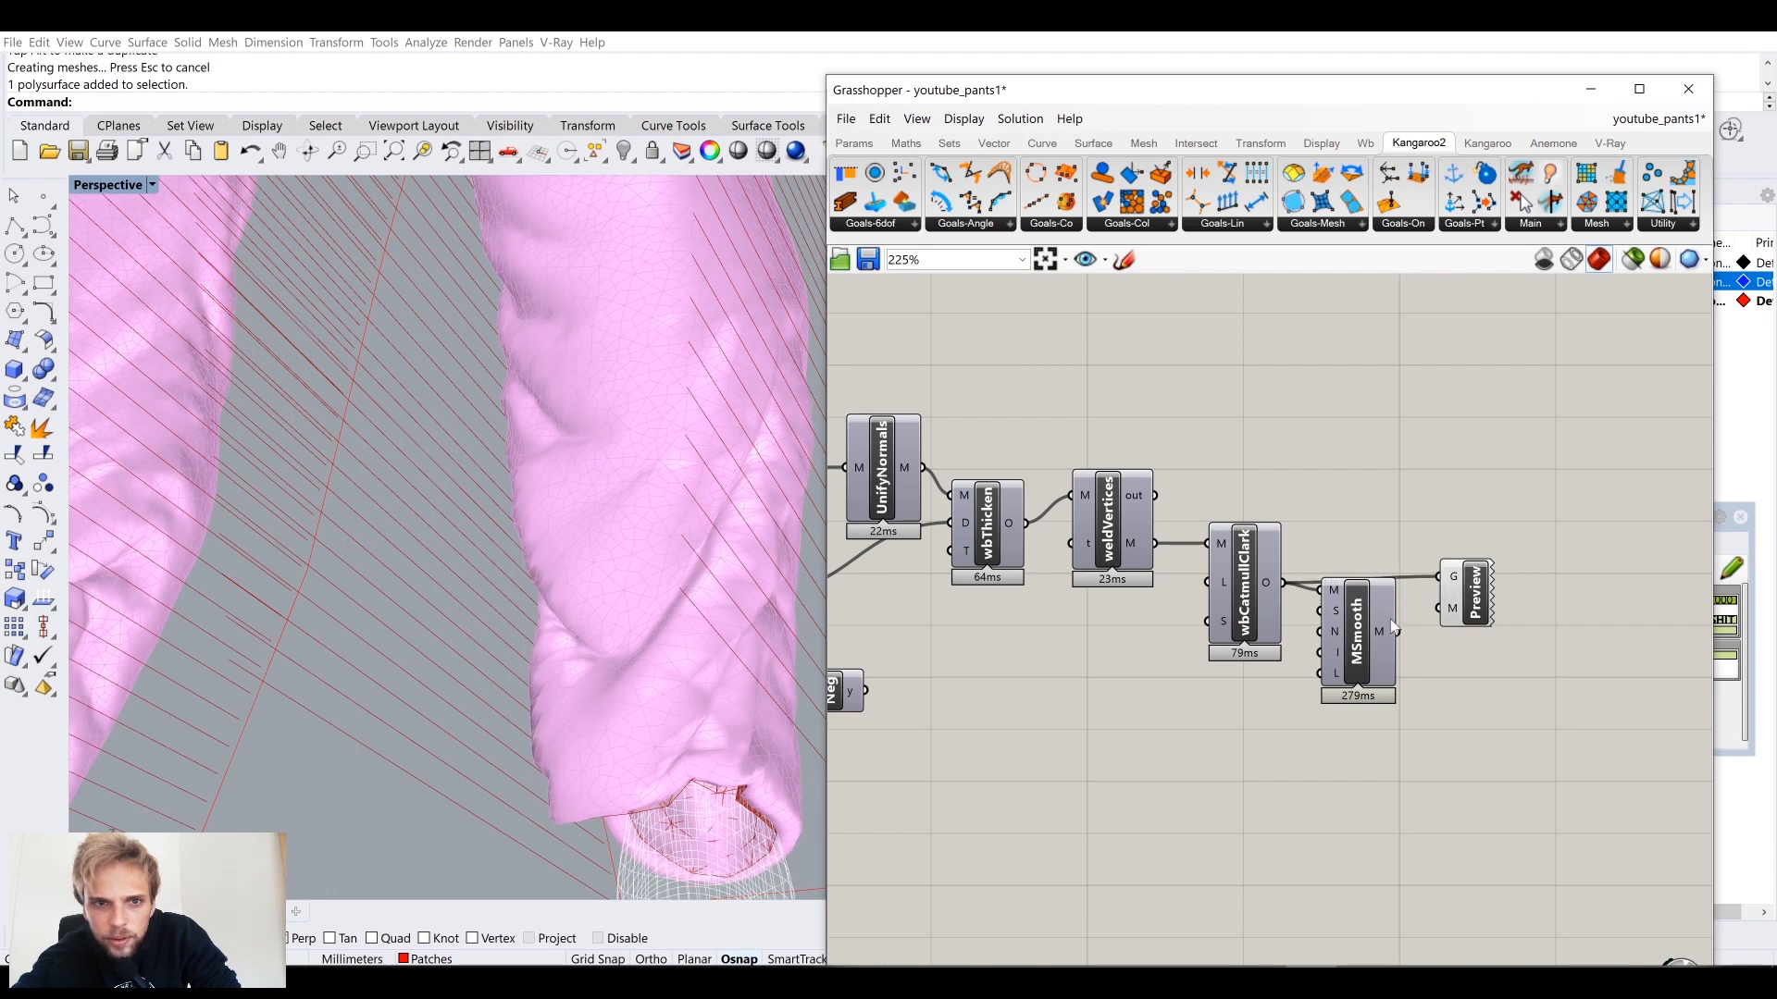
drag(1387, 631, 1454, 575)
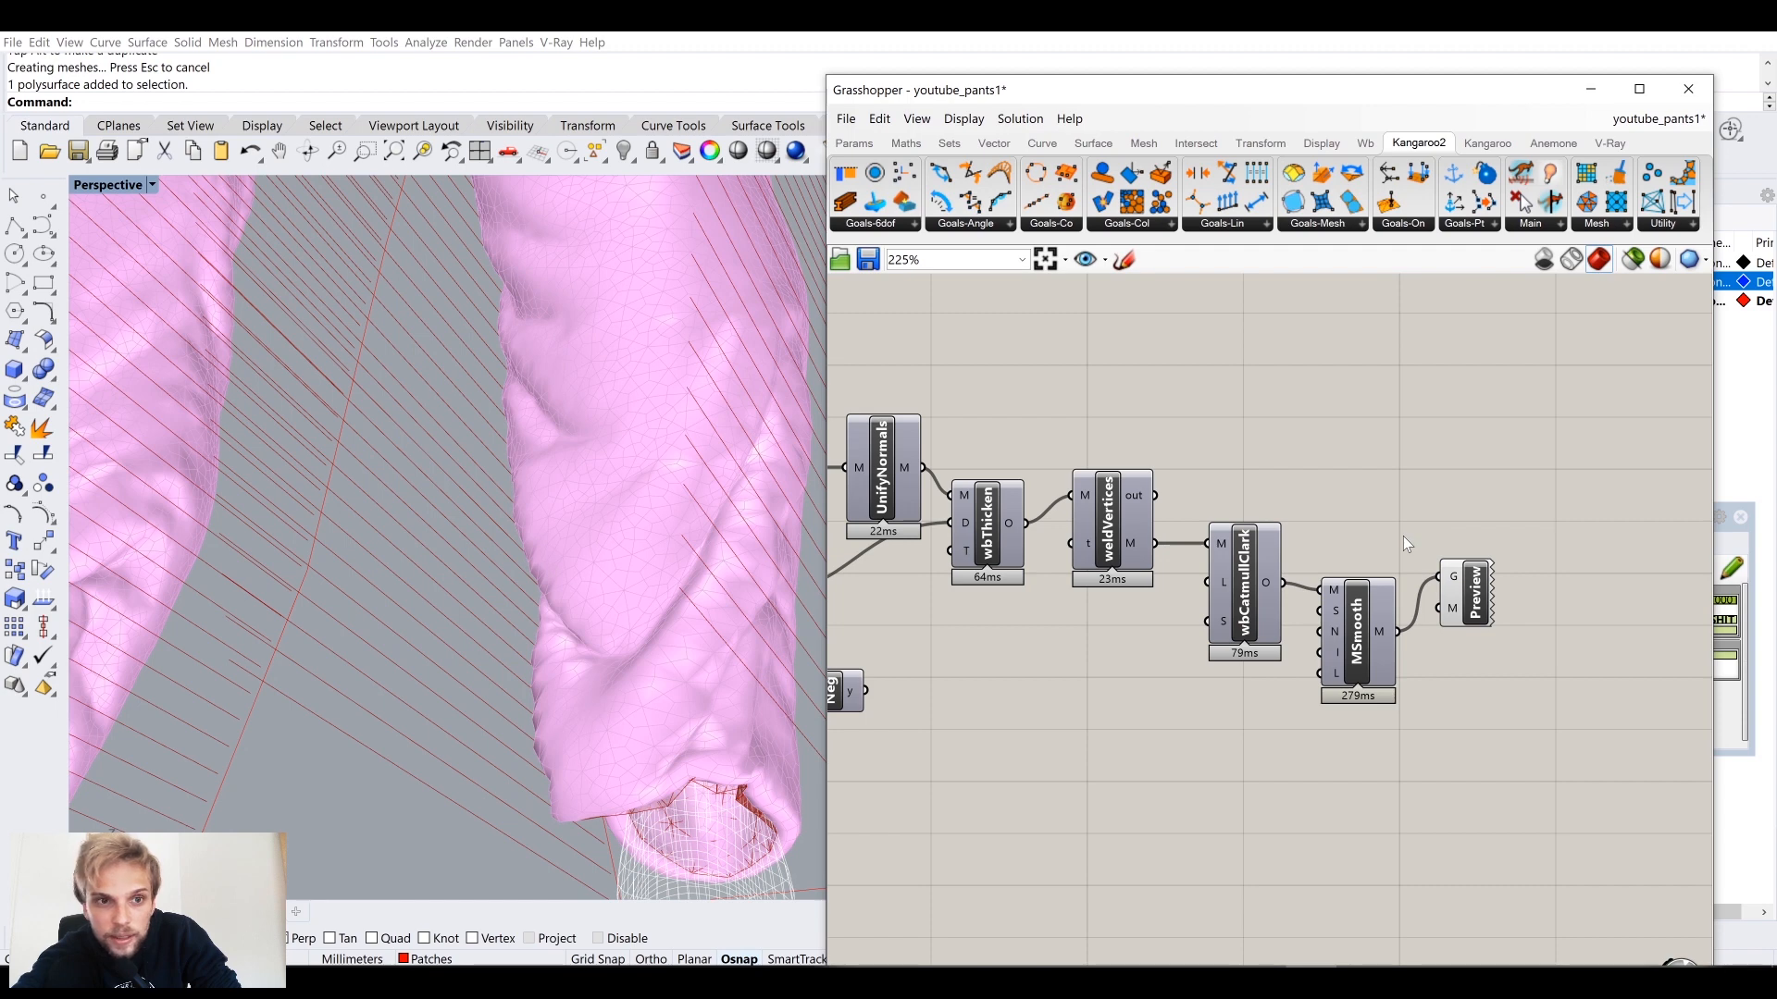
drag(1285, 582, 1446, 577)
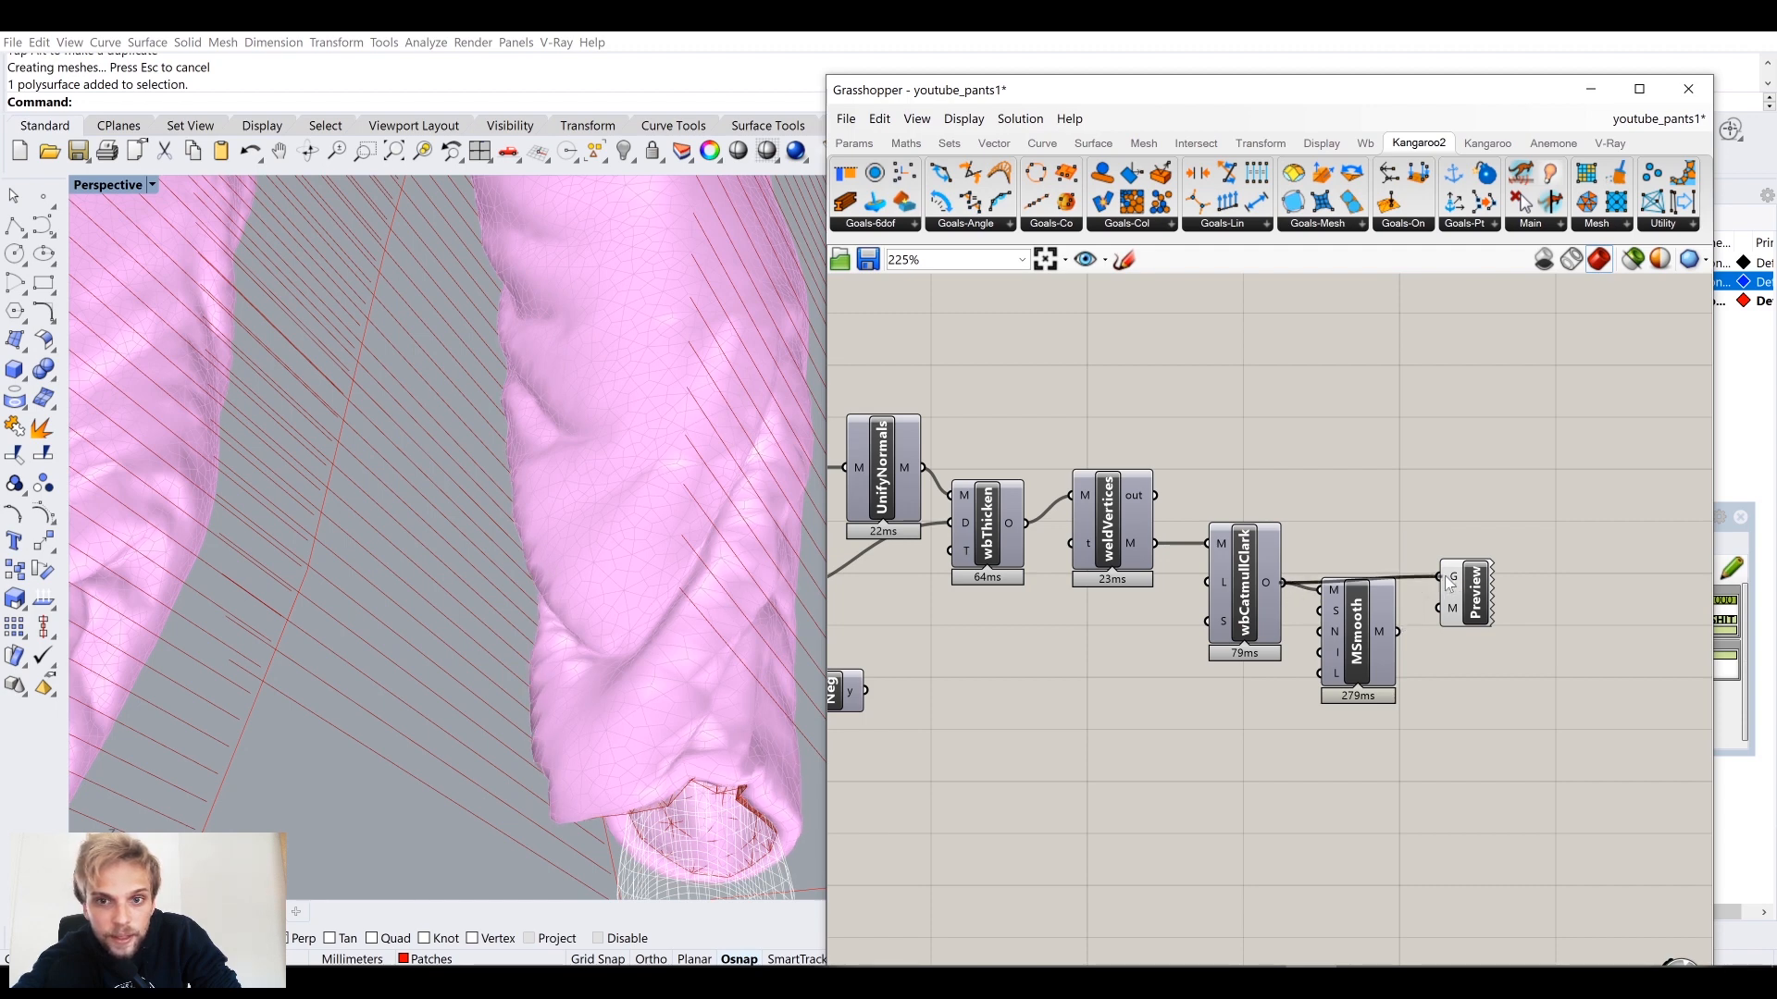
Step: Add a number slider set to 2 and connect it to the L input of wbCatmullClark
double_click(1127, 677)
text(2)
key(Return)
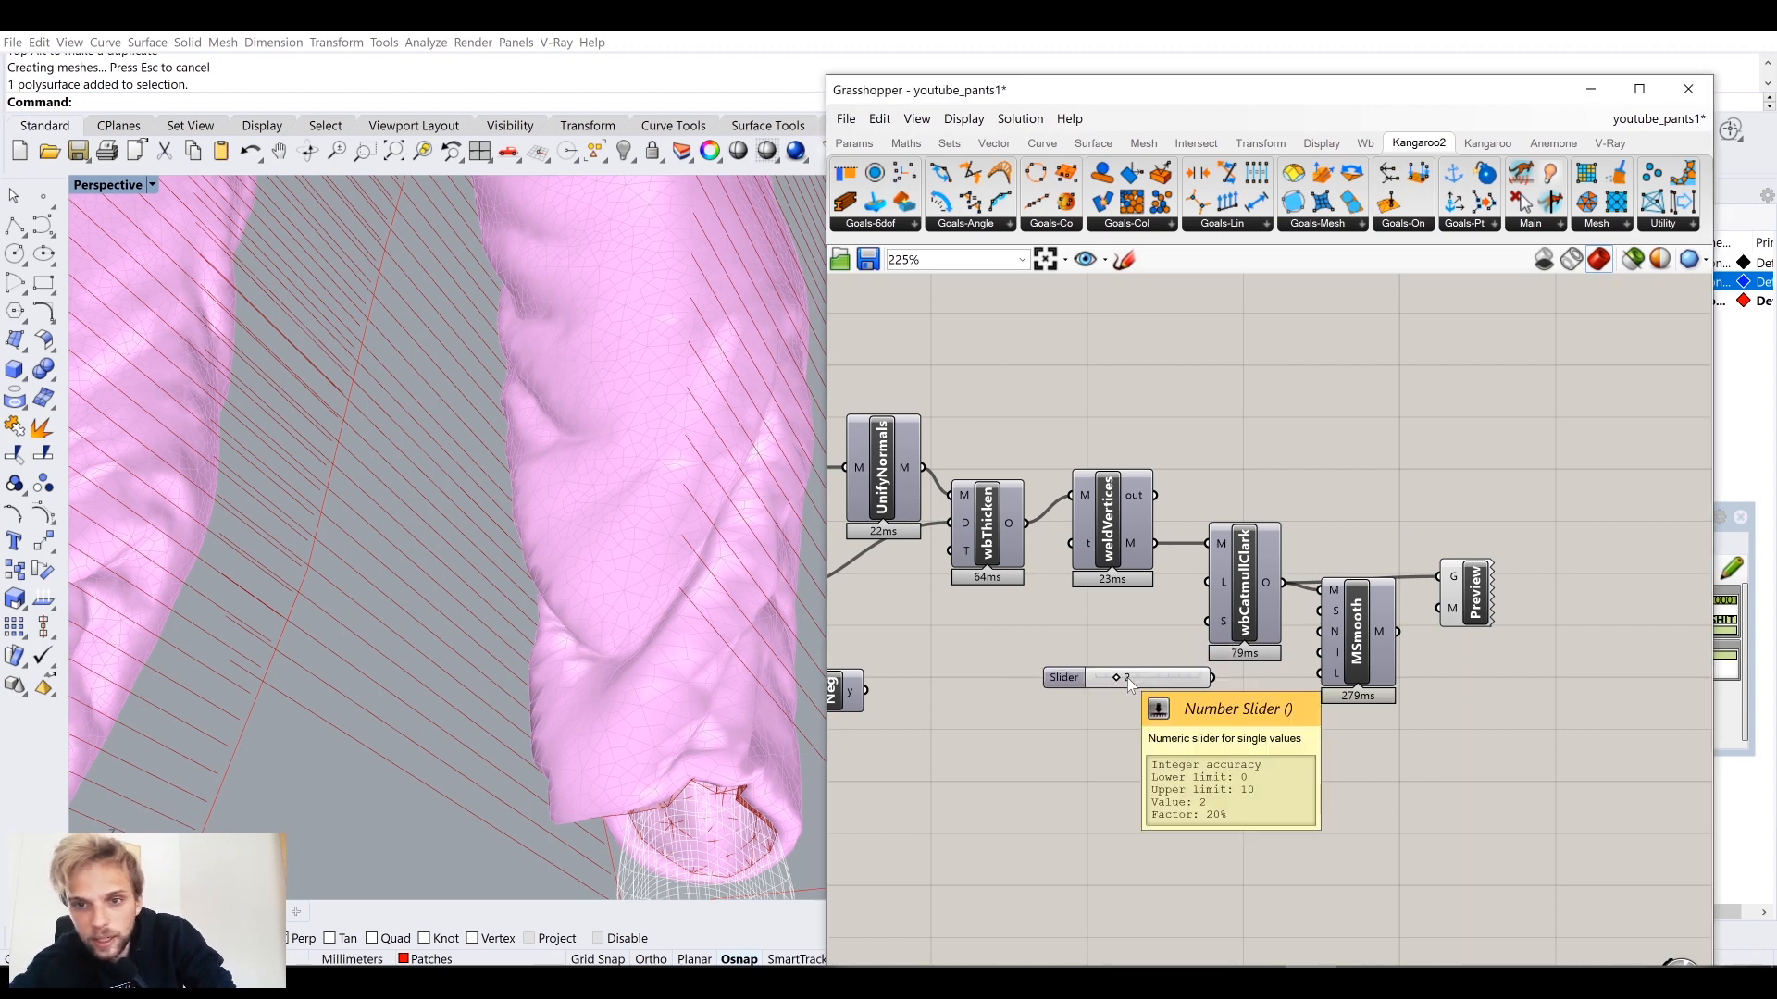
drag(1131, 685, 1045, 654)
drag(1200, 597, 1207, 582)
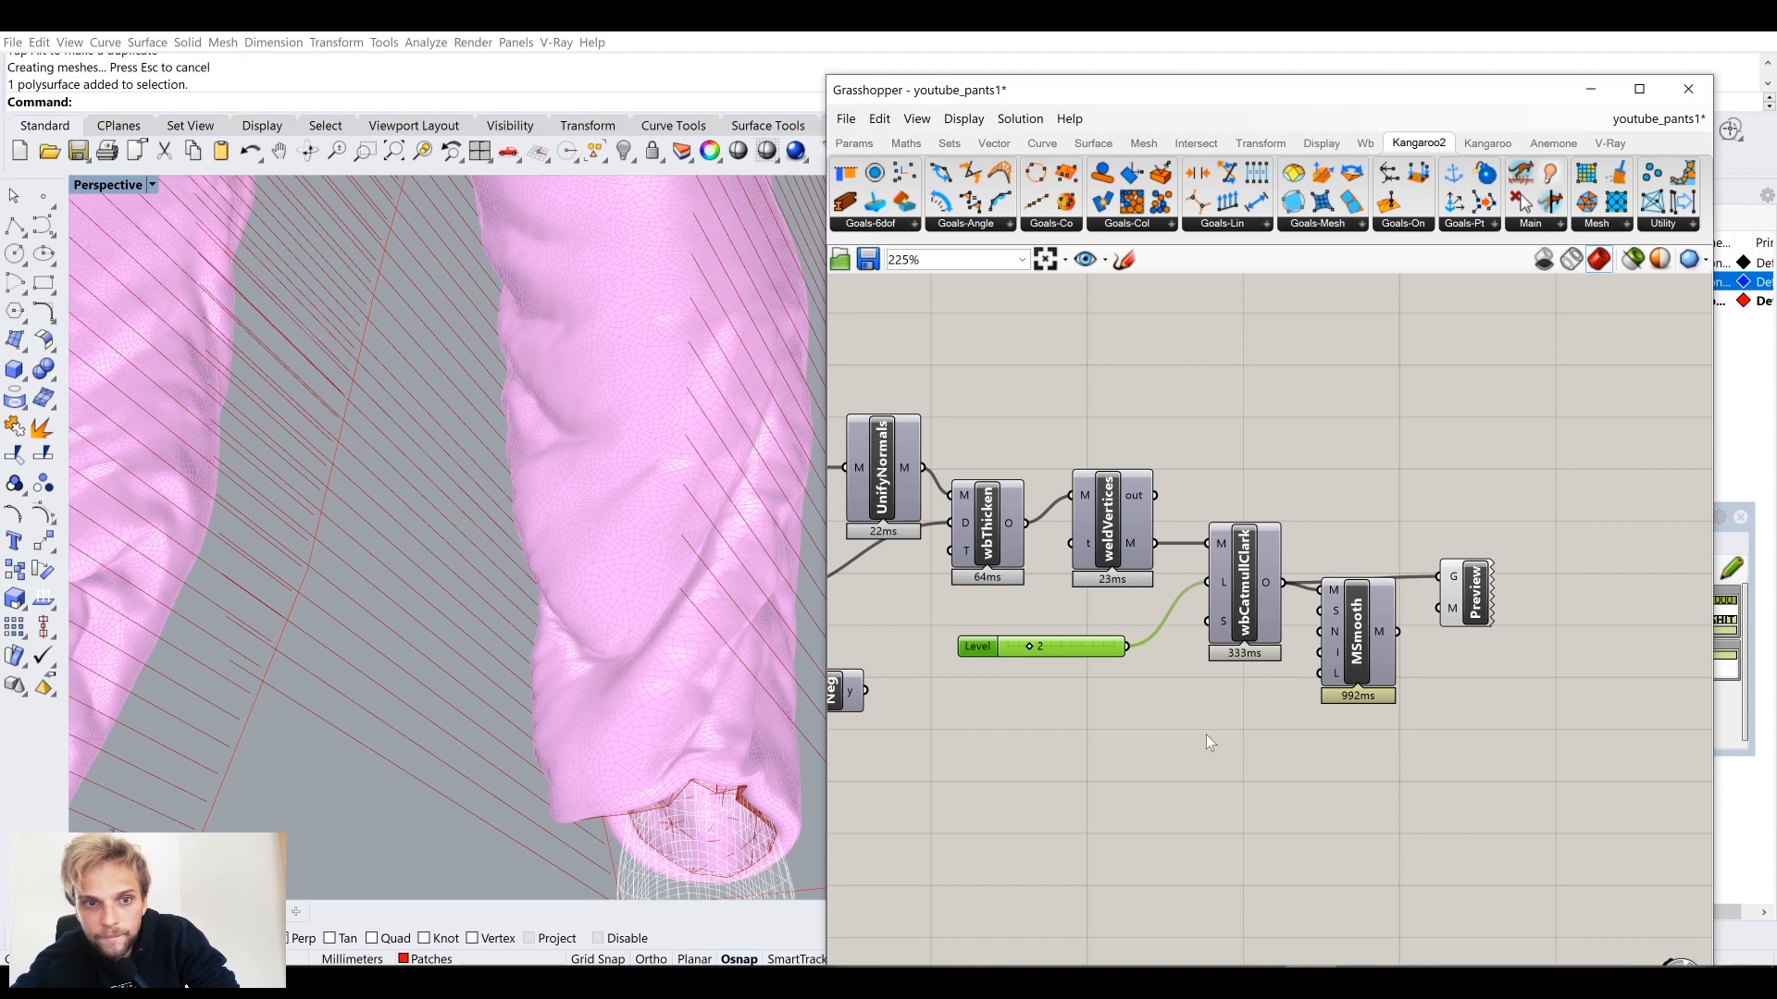
Step: Reconnect the MSmooth output to the Preview's G input and move MSmooth below wbCatmullClark
click(1206, 735)
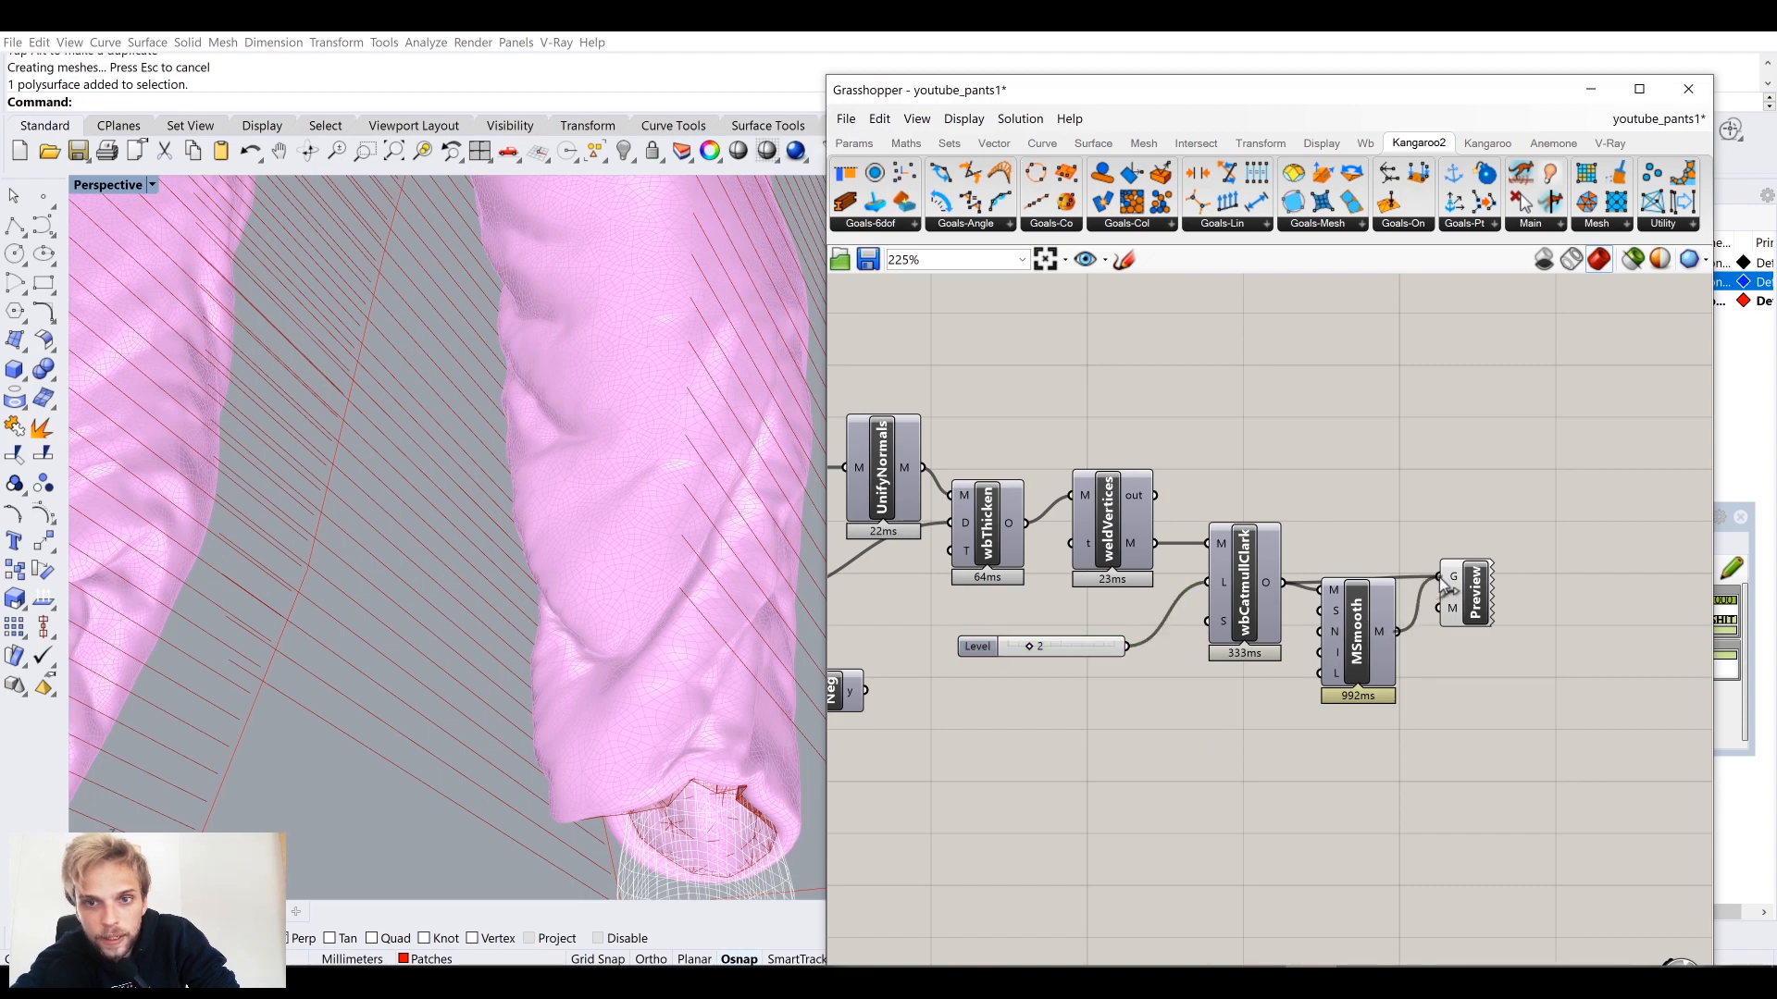
drag(1442, 585, 1444, 585)
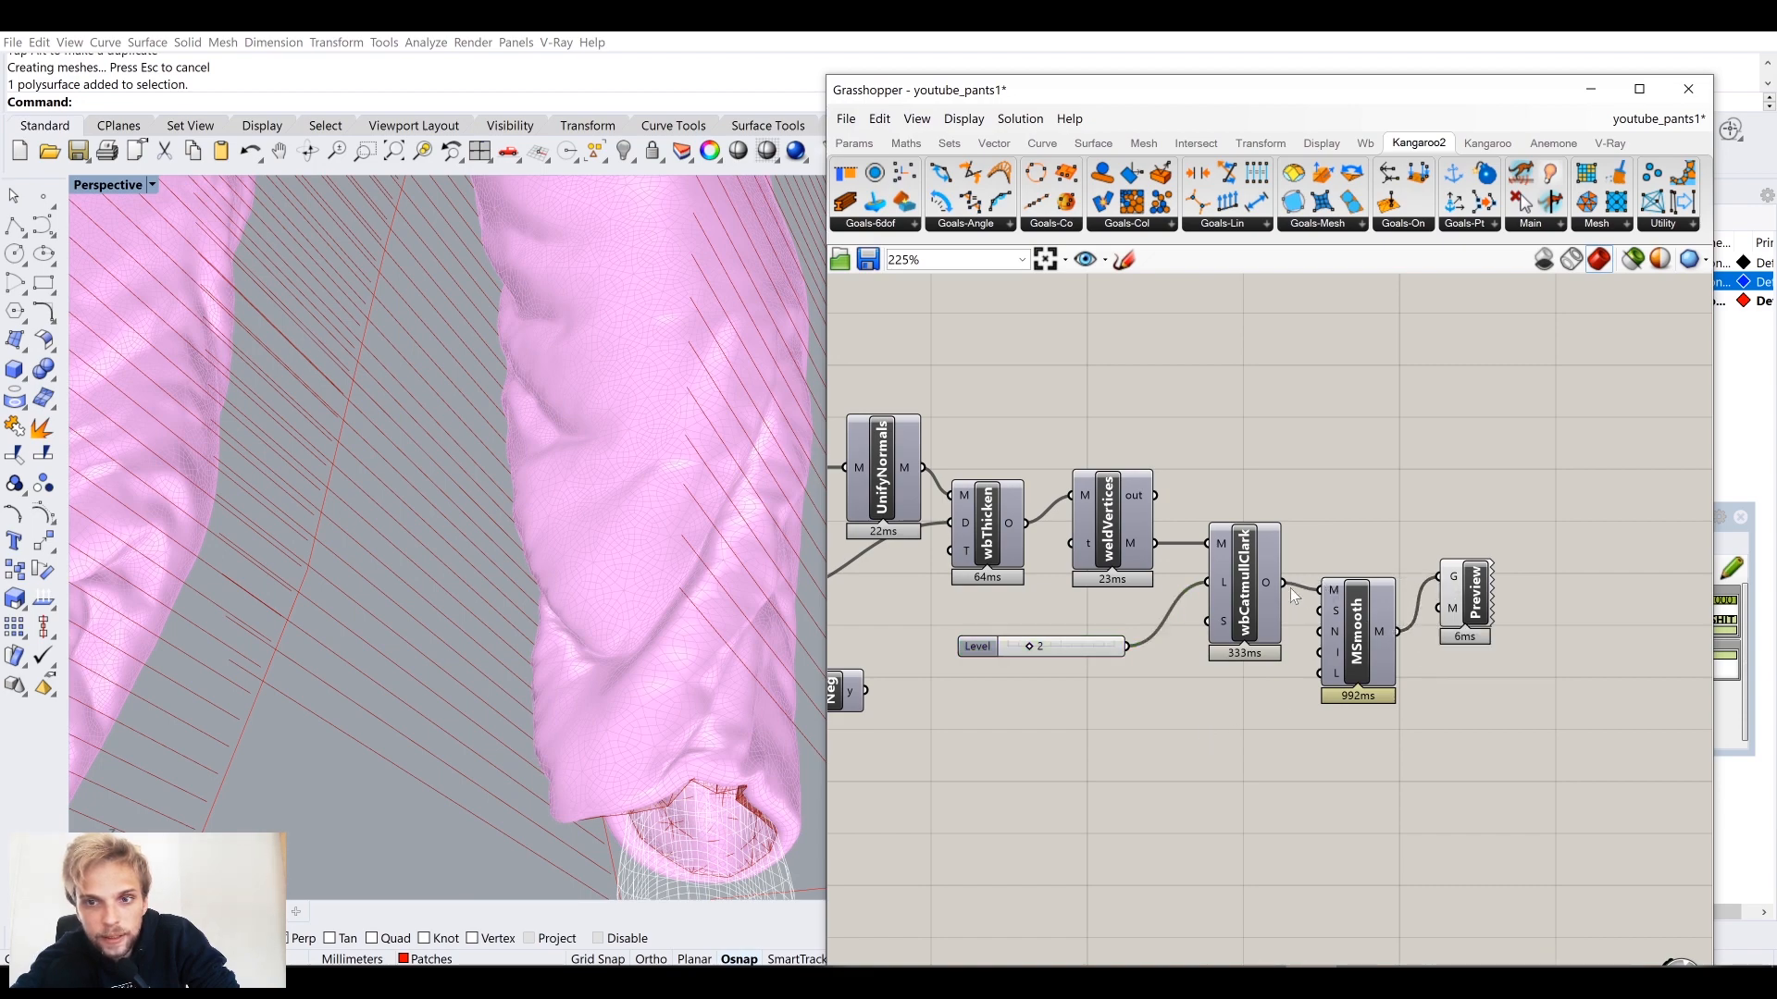
drag(1356, 639, 1356, 694)
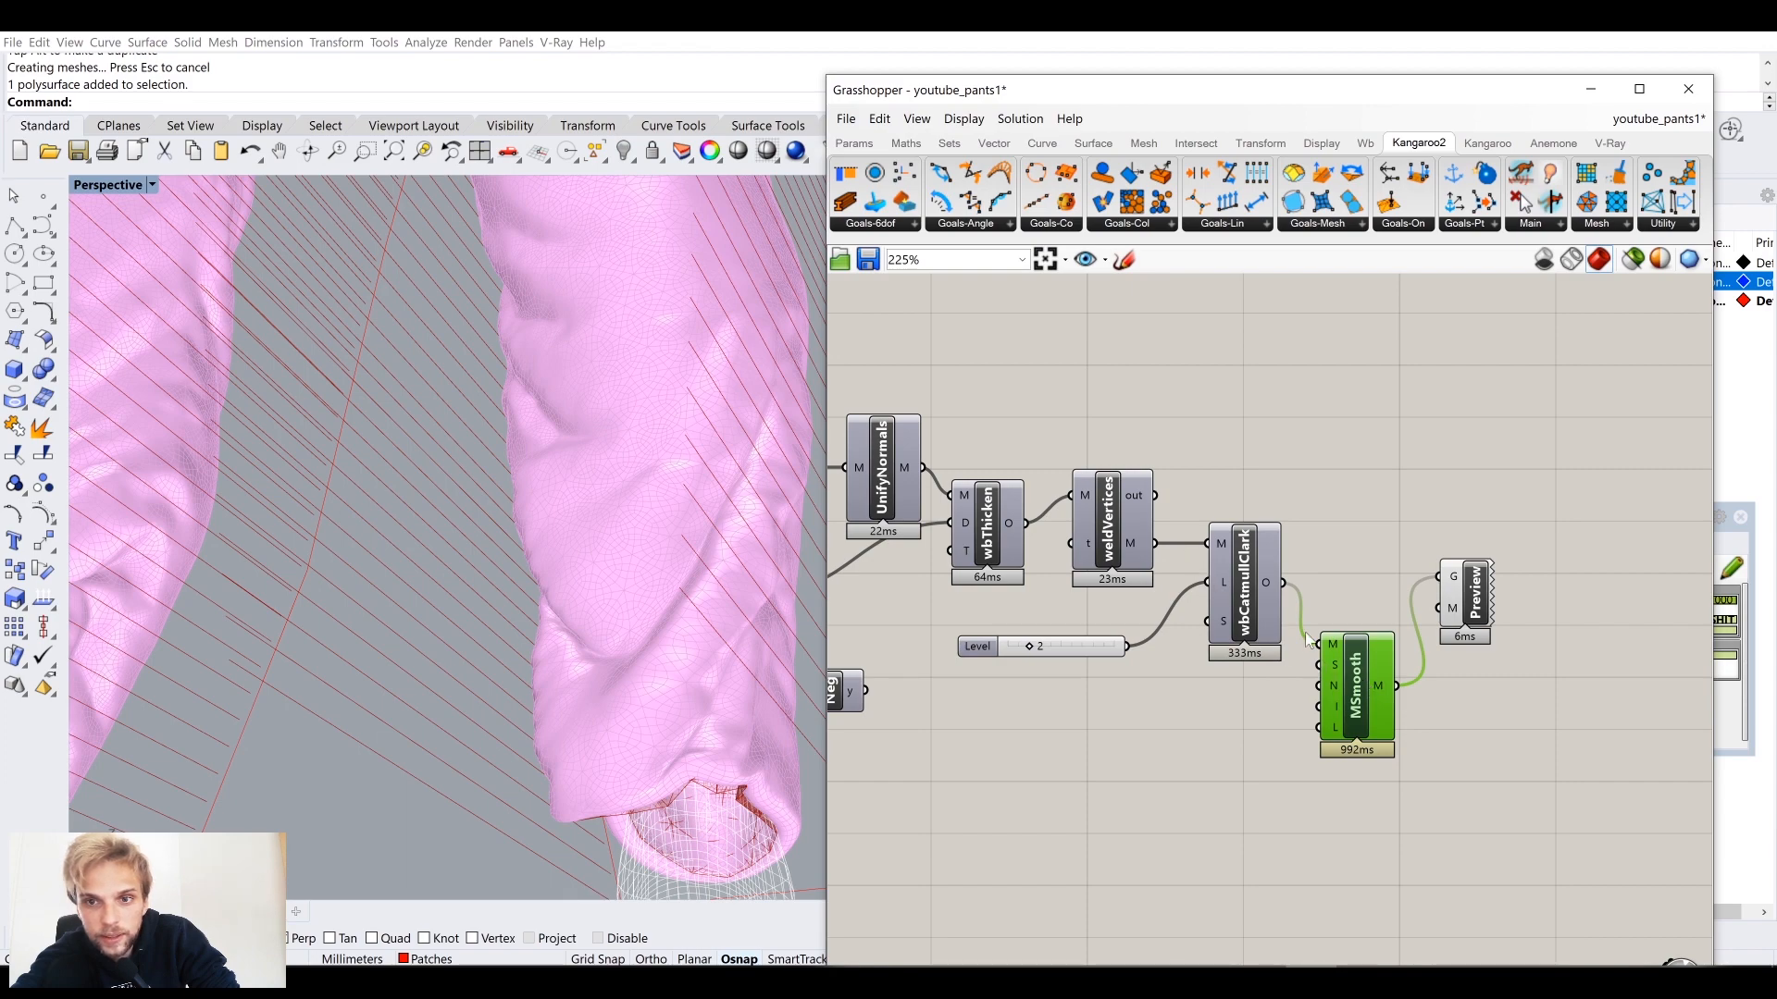
Step: Place wbCatmullClark and its Level slider in line with MSmooth and set Level to 1
drag(1254, 708, 1004, 626)
drag(1242, 611, 1242, 702)
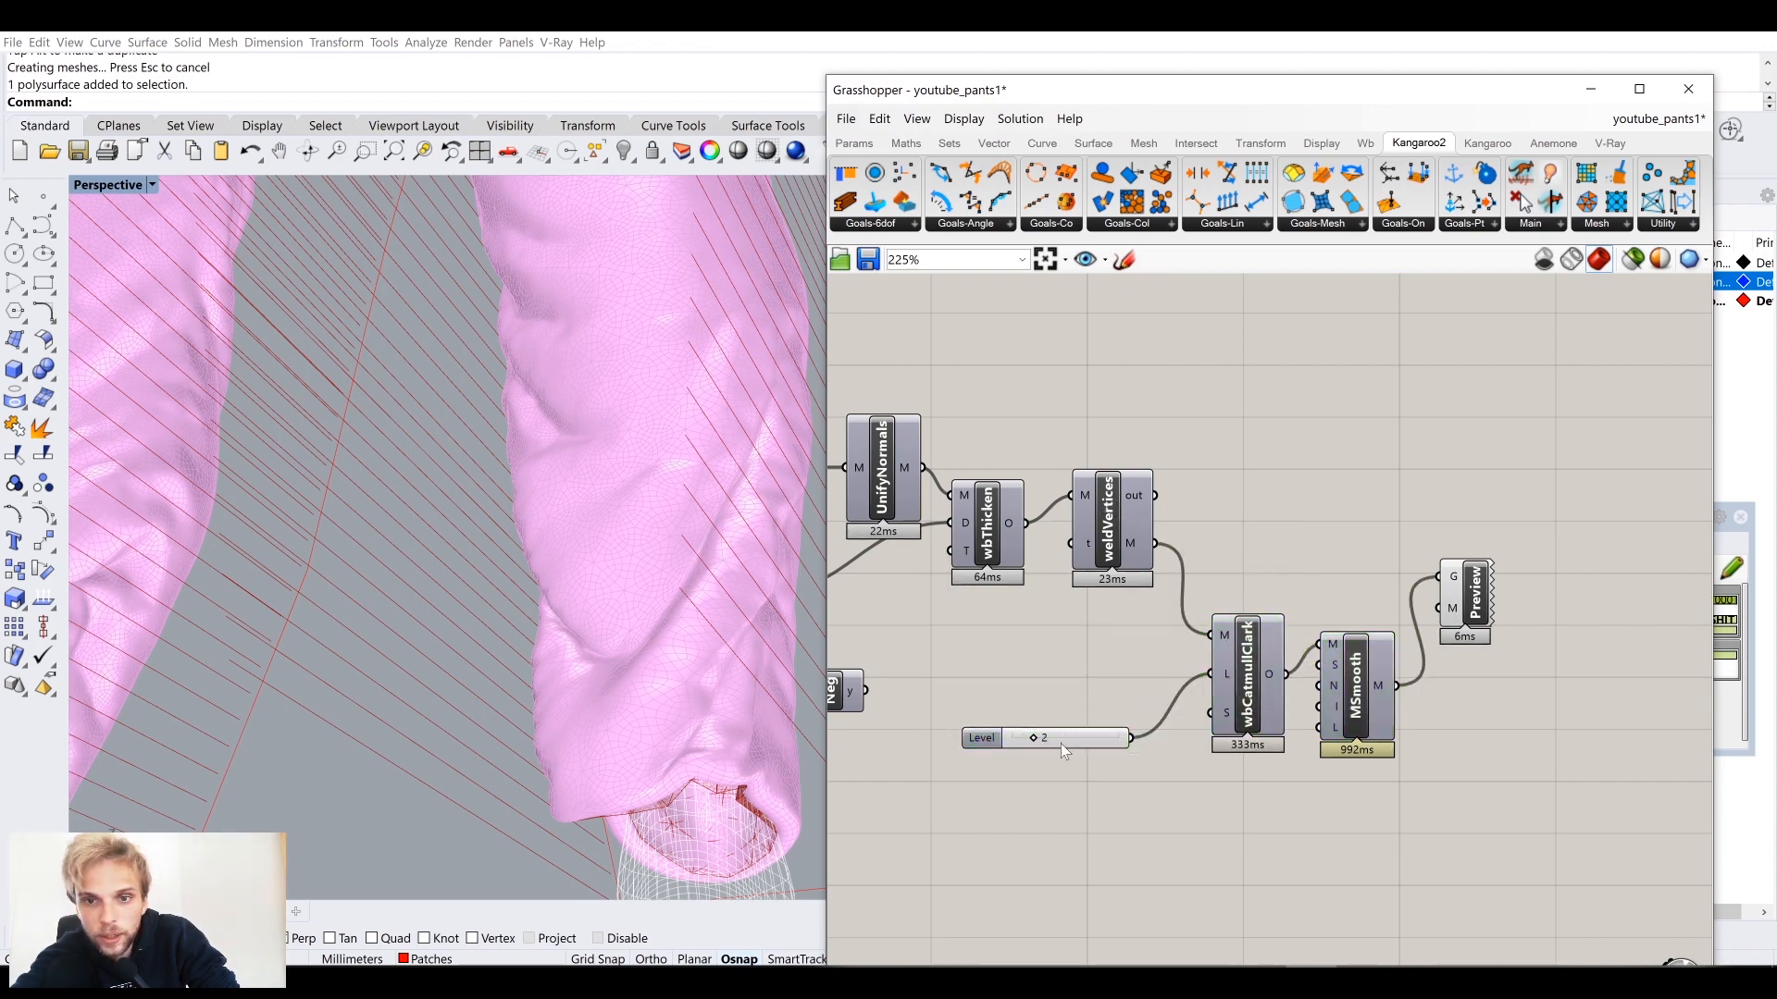
drag(1037, 743, 1025, 740)
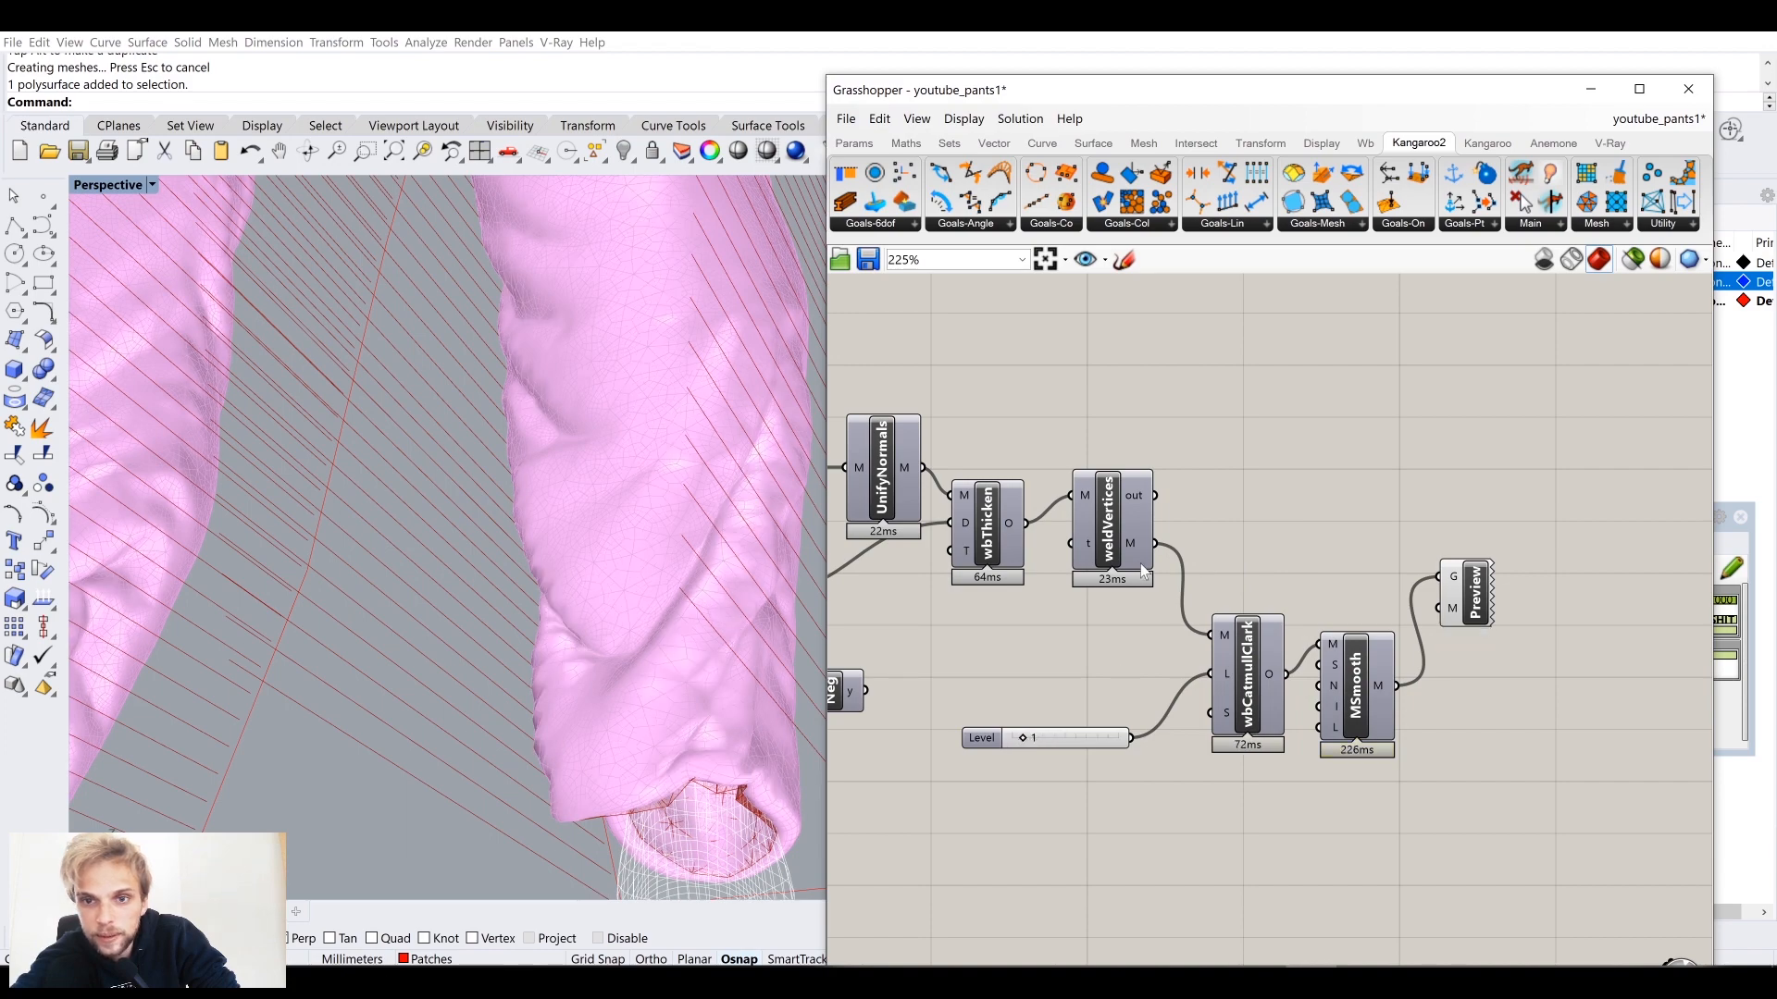
Step: Connect the weldVertices M output to the Preview's G input and place Preview near weldVertices
drag(1156, 544, 1445, 579)
drag(1468, 590, 1363, 529)
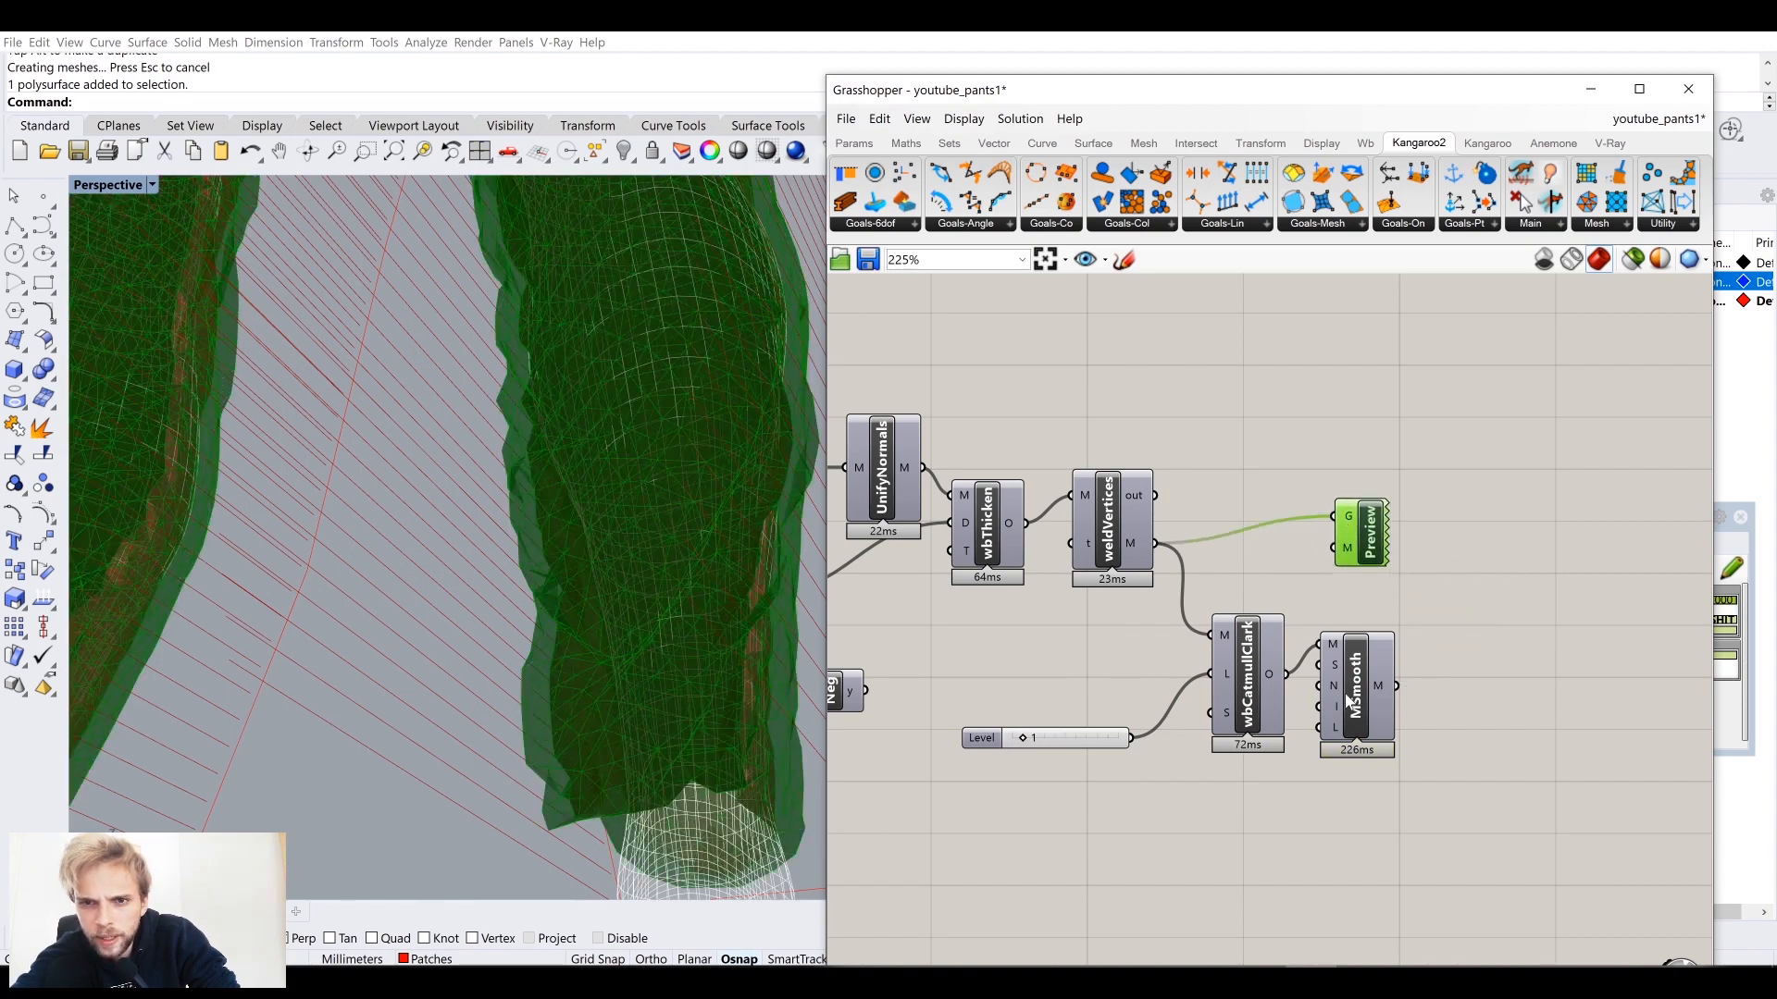
Step: Move MSmooth ahead of wbCatmullClark and its Level slider, and feed MSmooth's M input from the weldVertices M output
drag(1344, 697, 1174, 640)
drag(1341, 798, 1045, 720)
drag(1260, 662, 1528, 707)
drag(1189, 648, 1240, 644)
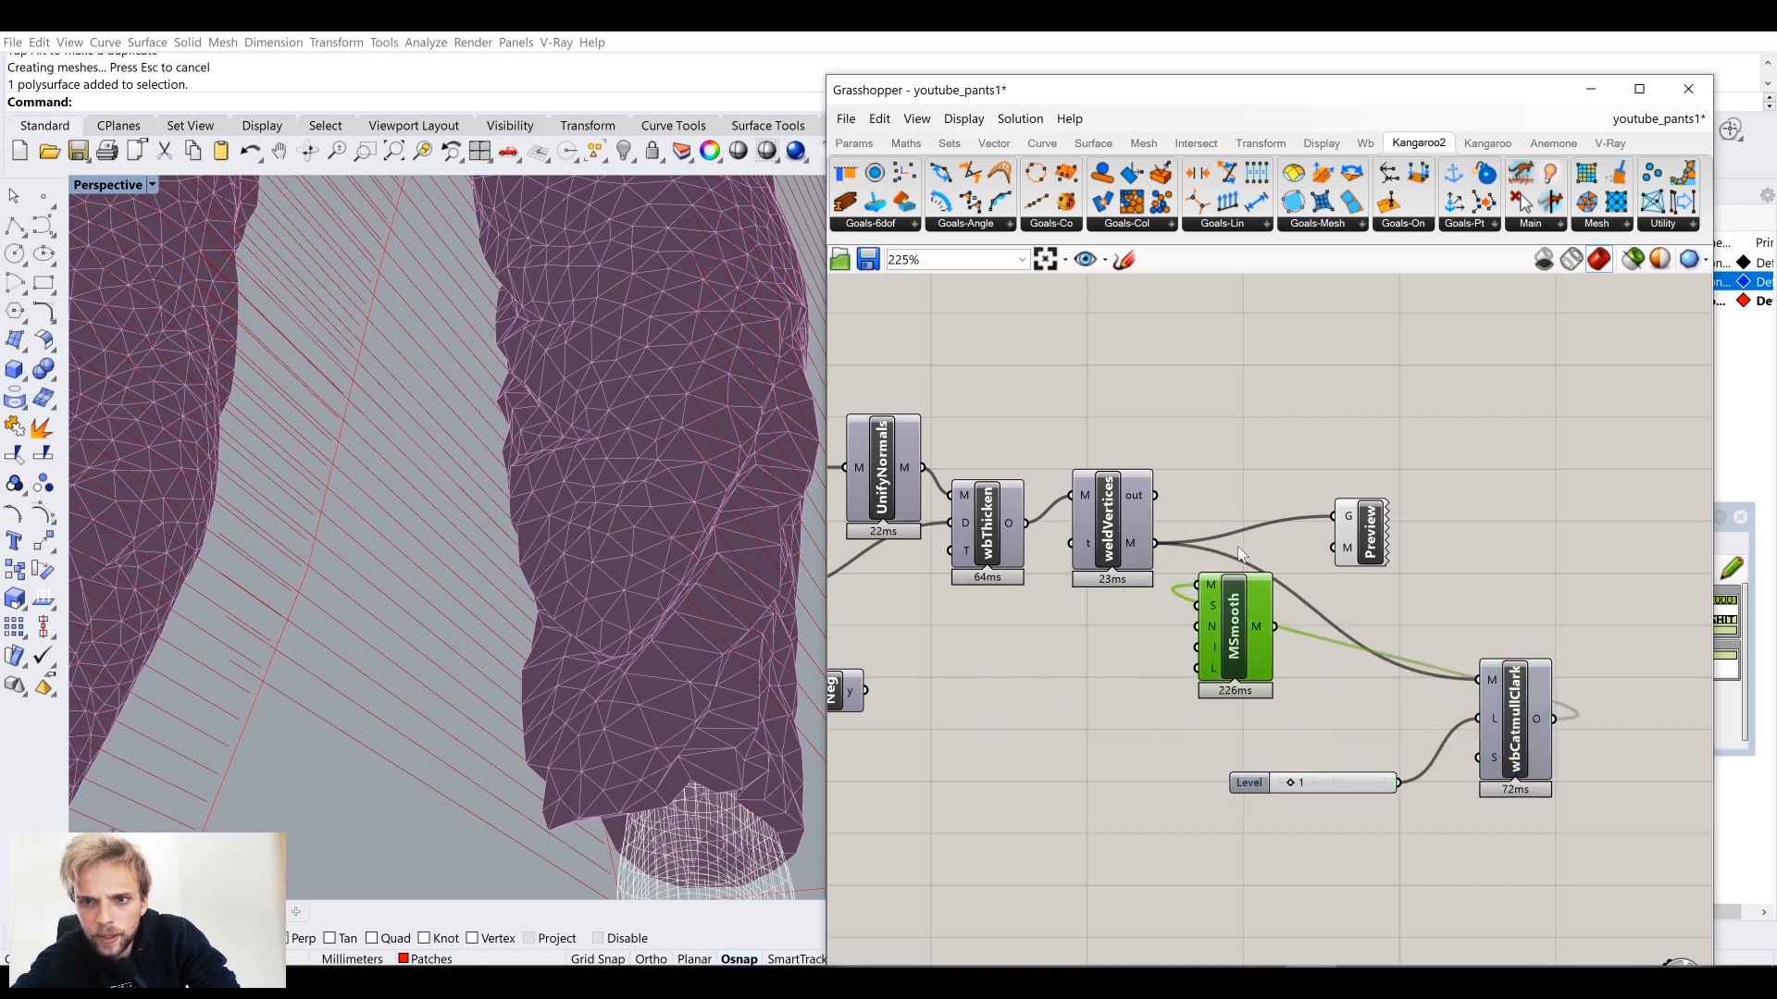
click(1171, 511)
drag(1197, 583, 1200, 585)
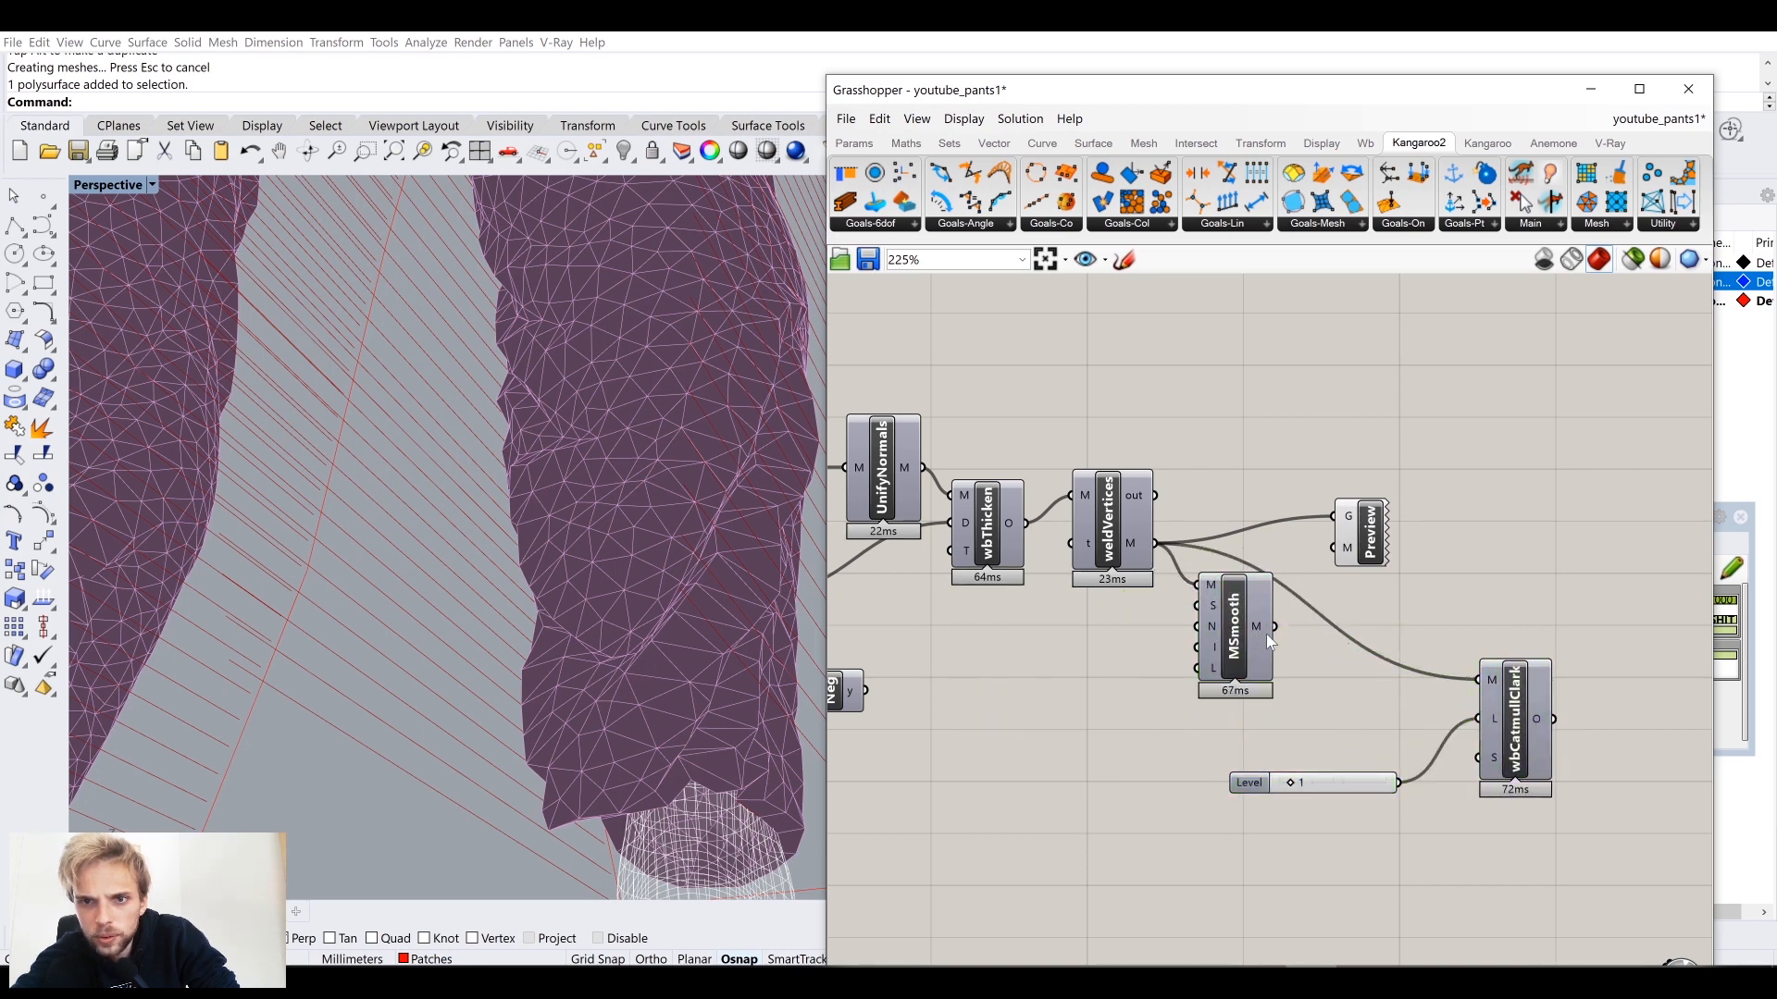
Step: Connect MSmooth to the M input of wbCatmullClark and feed its O output into Preview's G input, placing Preview at the chain's end
drag(1274, 630, 1477, 680)
drag(1360, 541, 1558, 601)
click(1564, 514)
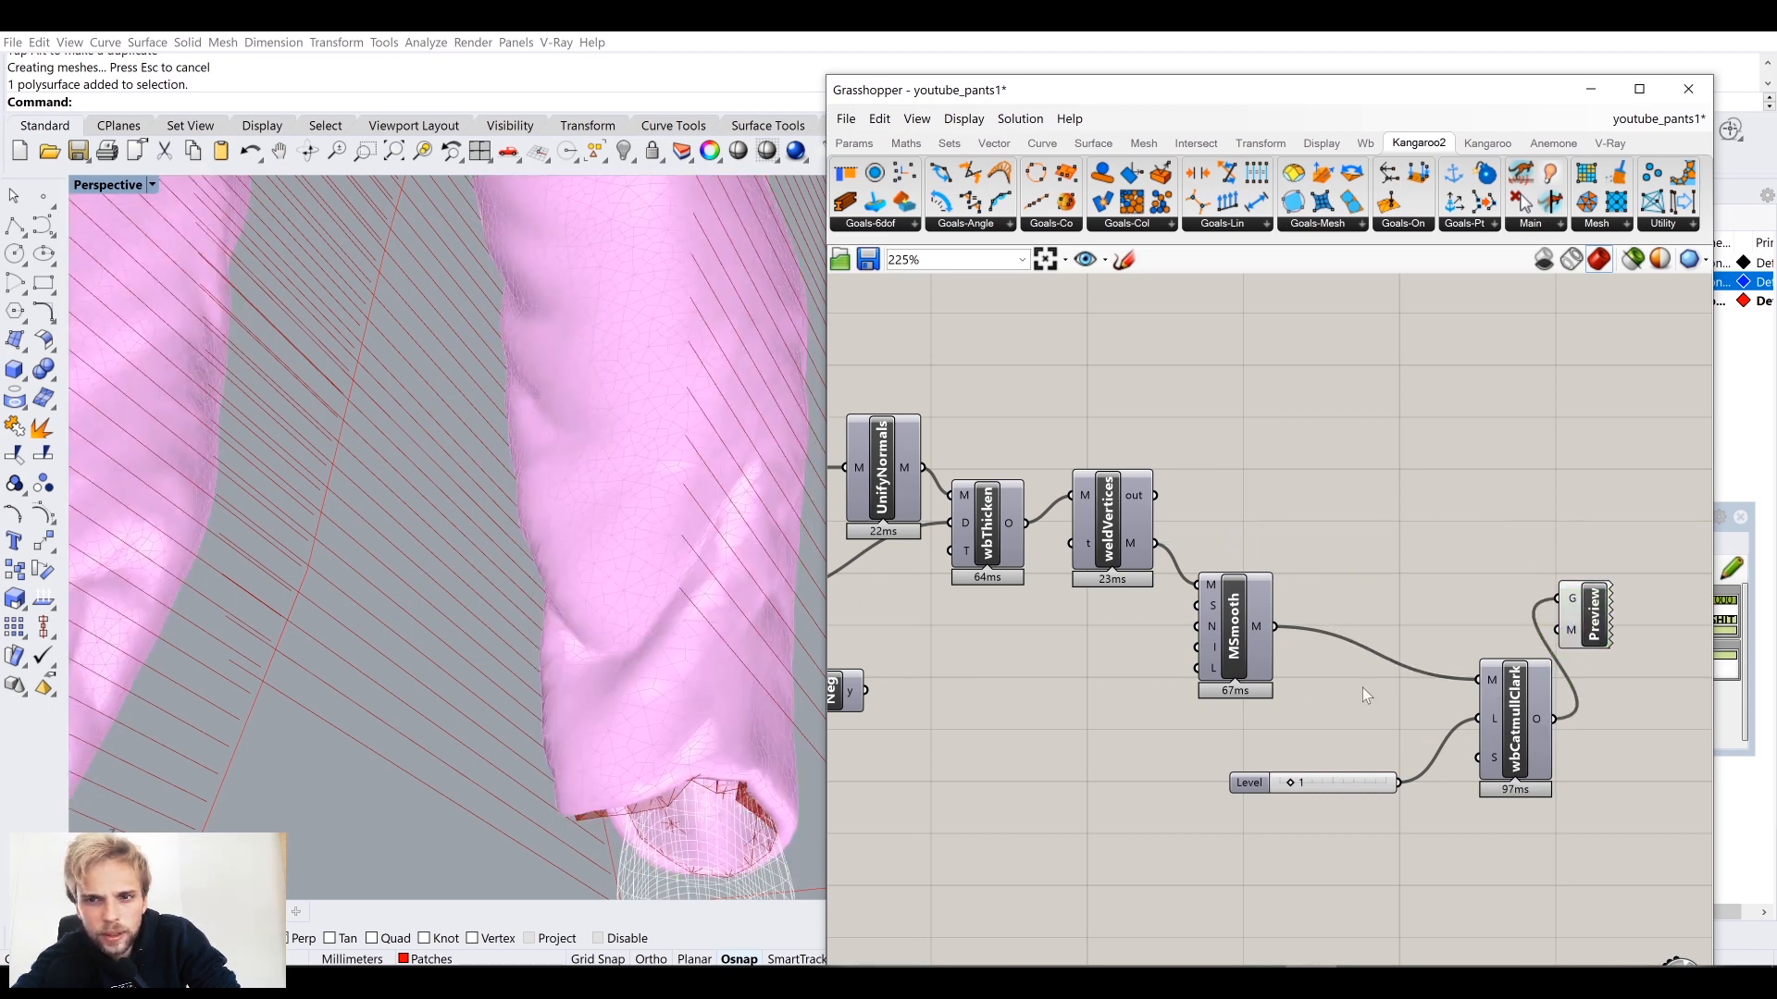
Step: Move wbCatmullClark with its Level slider closer to MSmooth and align MSmooth with them
drag(1555, 837, 1301, 740)
drag(1475, 741, 1412, 731)
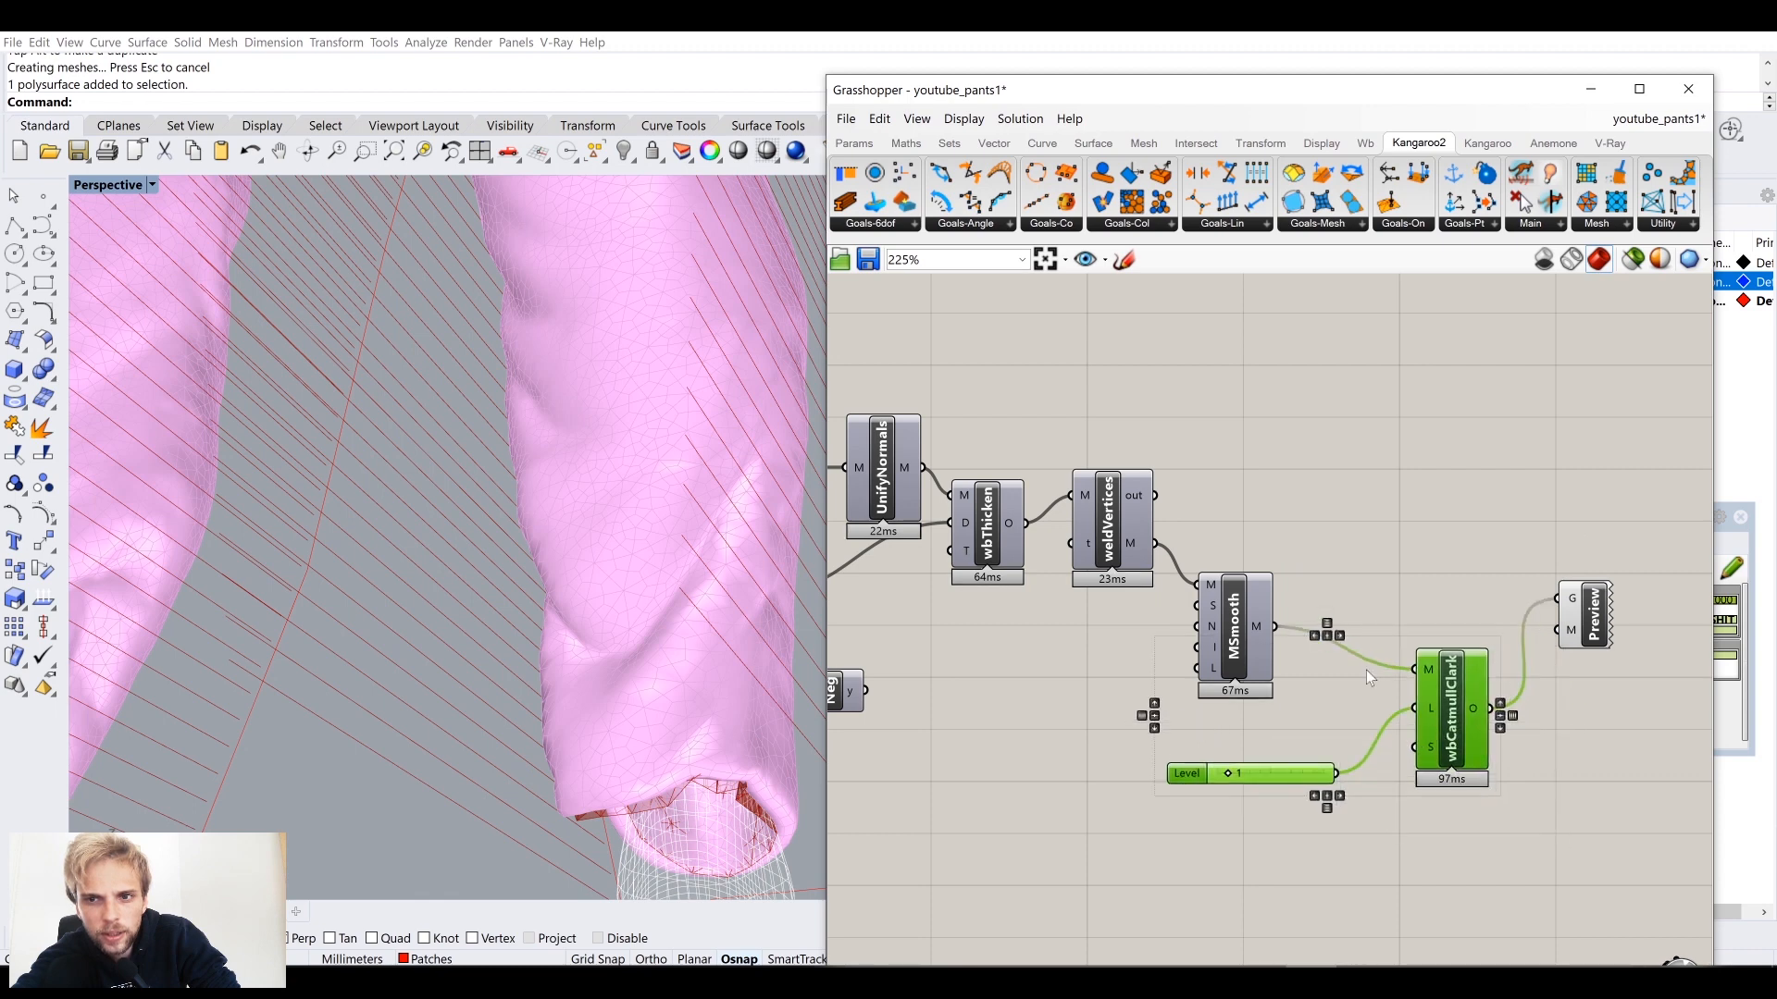
click(1358, 589)
drag(1227, 616, 1214, 662)
Step: Compare the hem with and without pre-smoothing by alternating wbCatmullClark's M input between the weldVertices and MSmooth outputs
drag(1154, 543, 1428, 684)
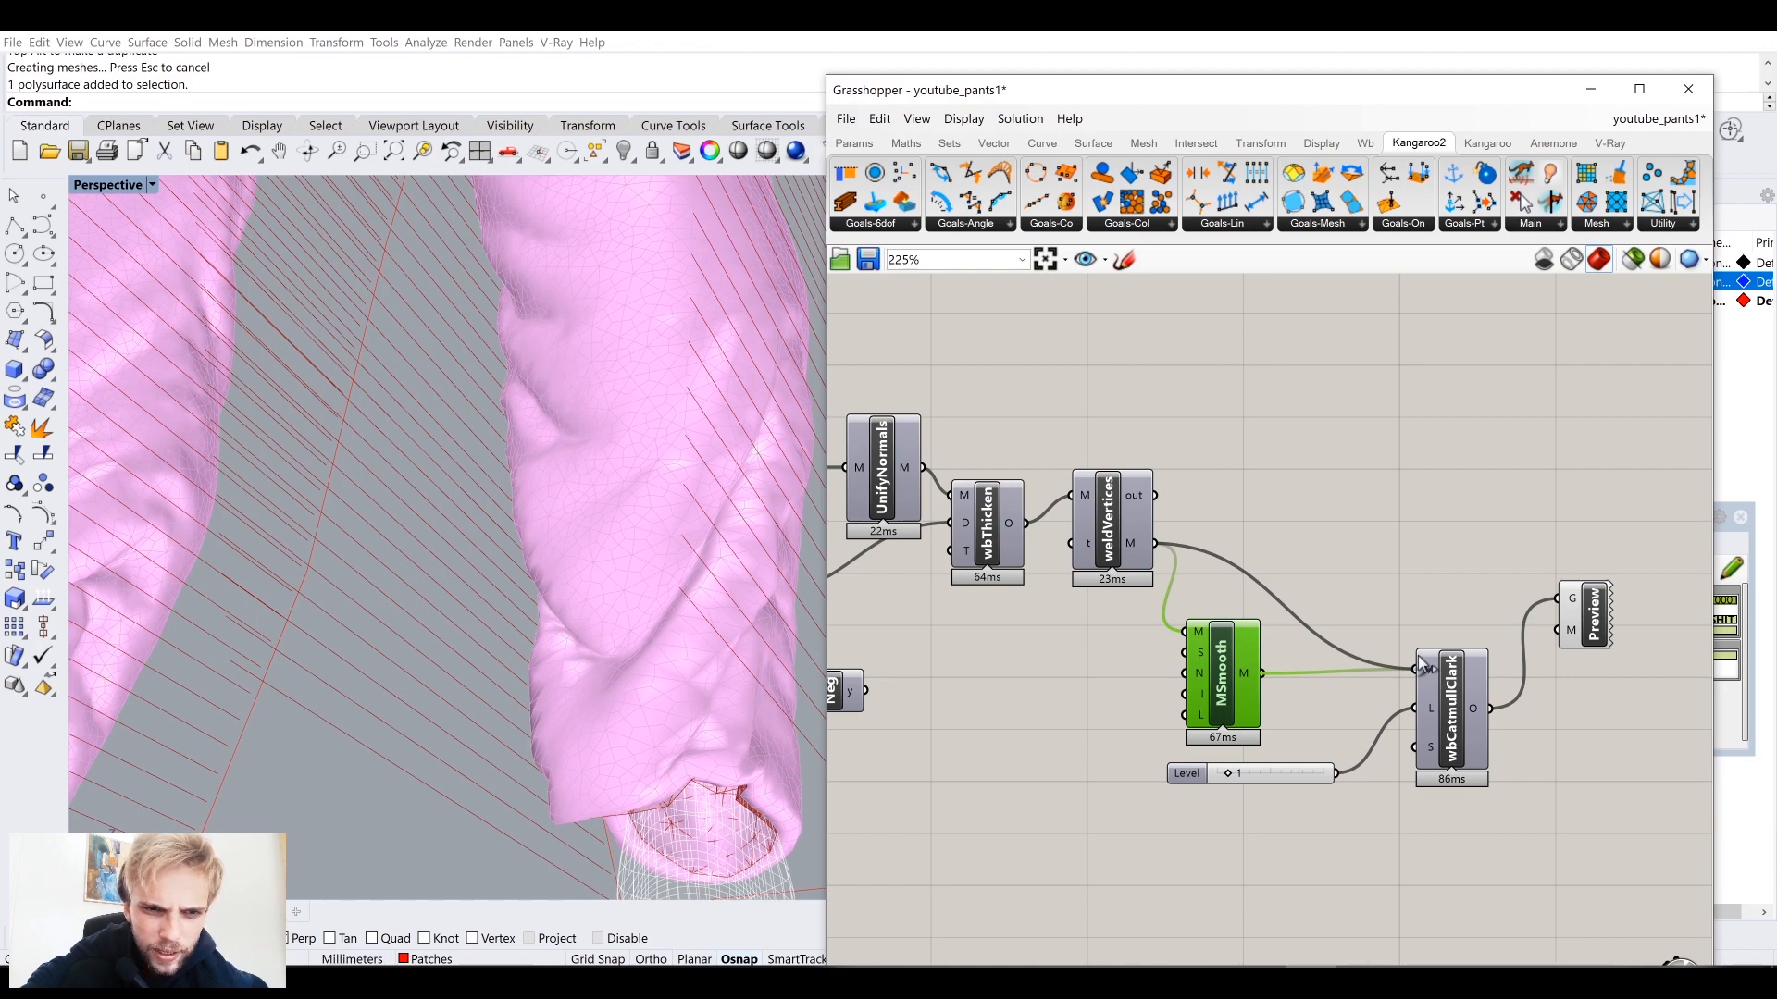
drag(1418, 657, 1417, 657)
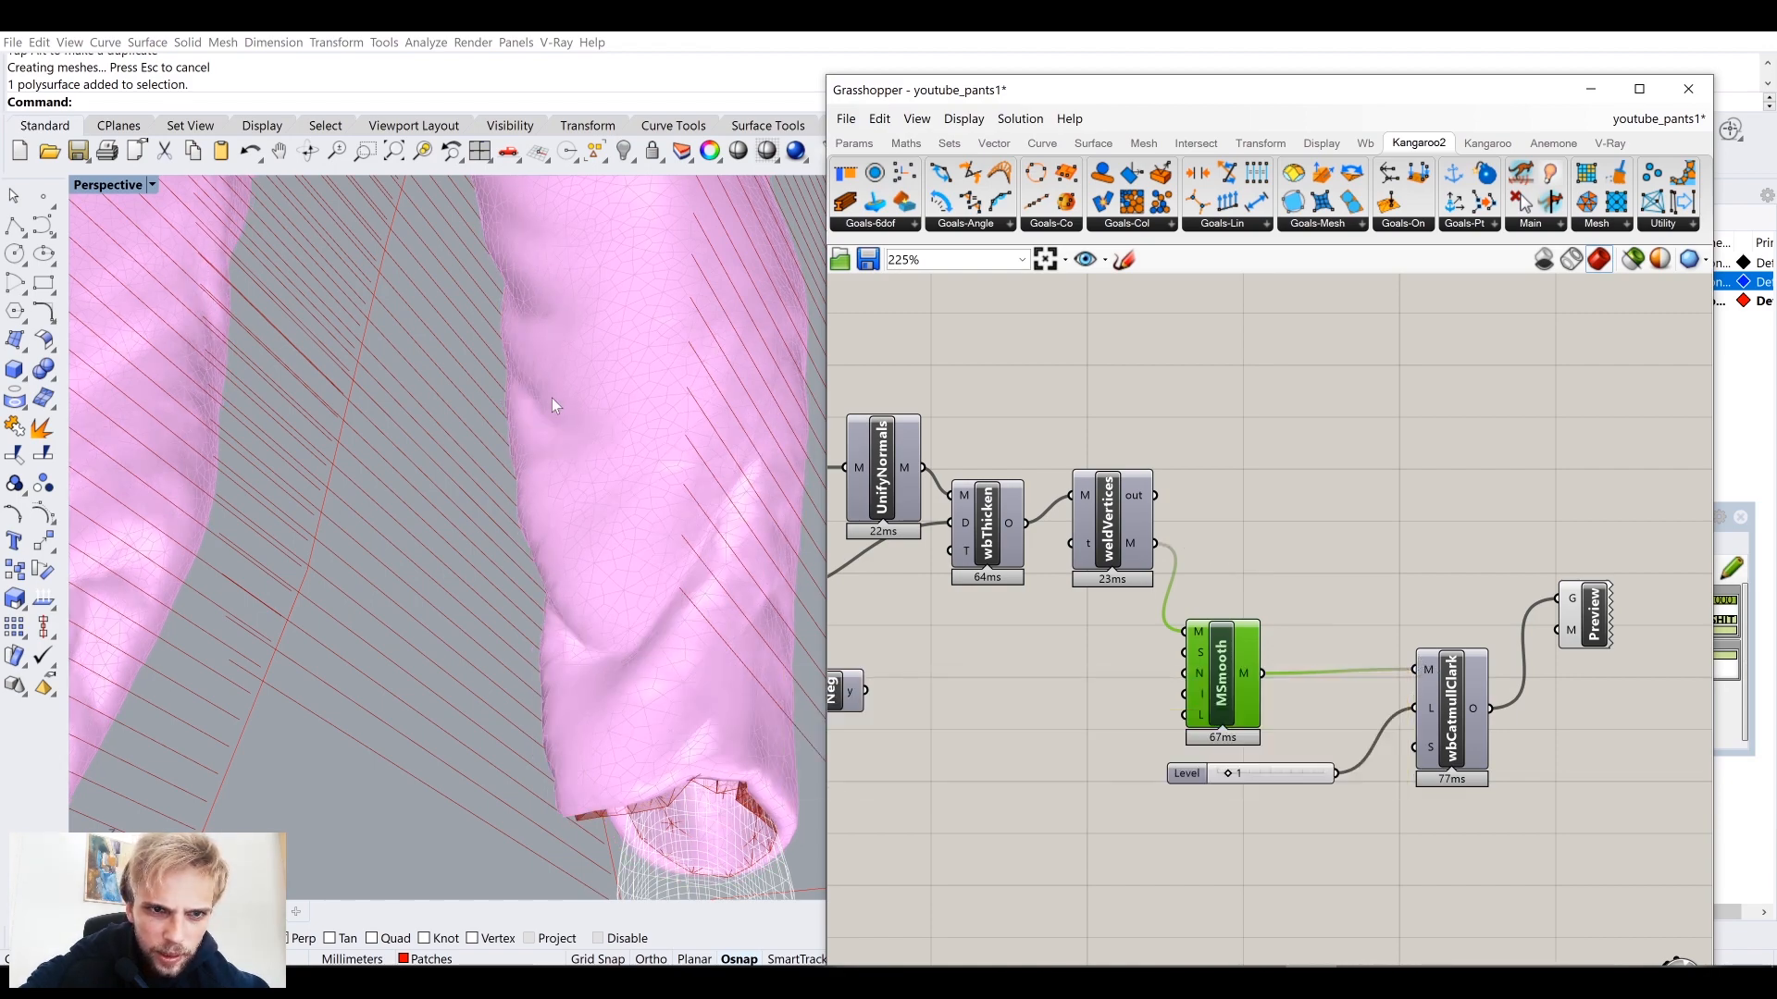
Step: Examine the smoothed garment from the front, back and sides, including the folds, armholes and shoulder straps
right_drag(552, 402, 590, 582)
scroll(575, 555, down, 6)
scroll(574, 408, down, 5)
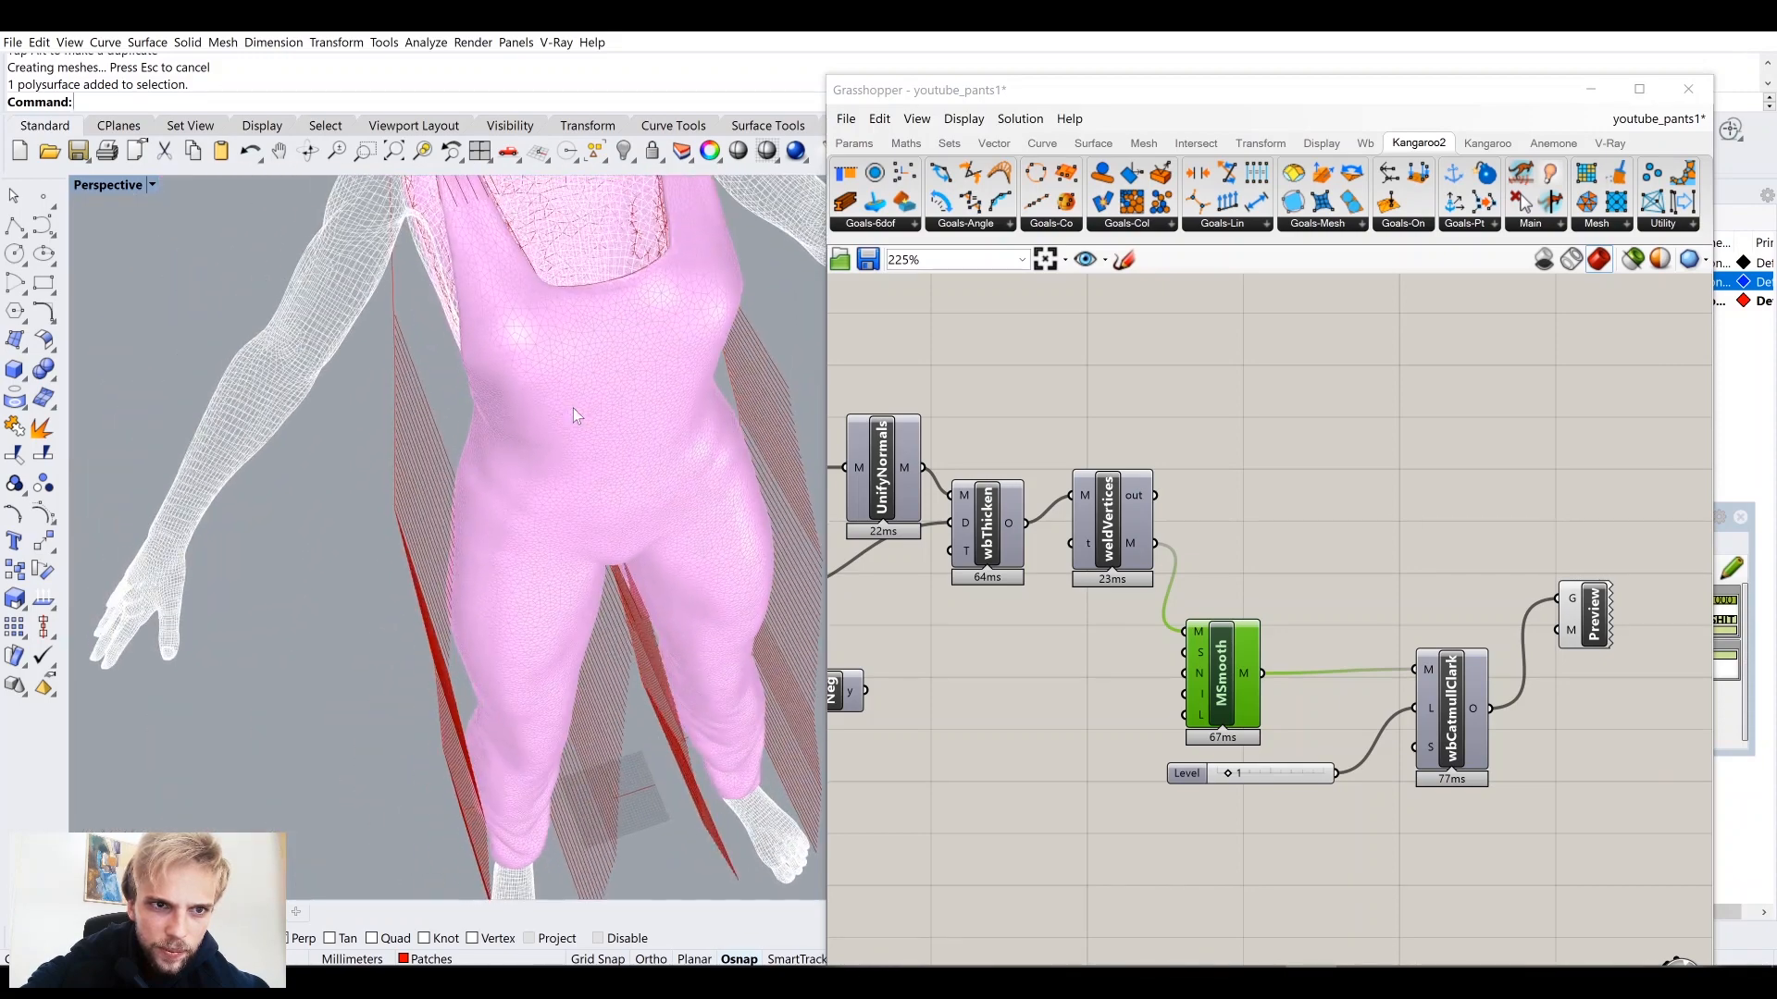
right_drag(574, 410, 435, 357)
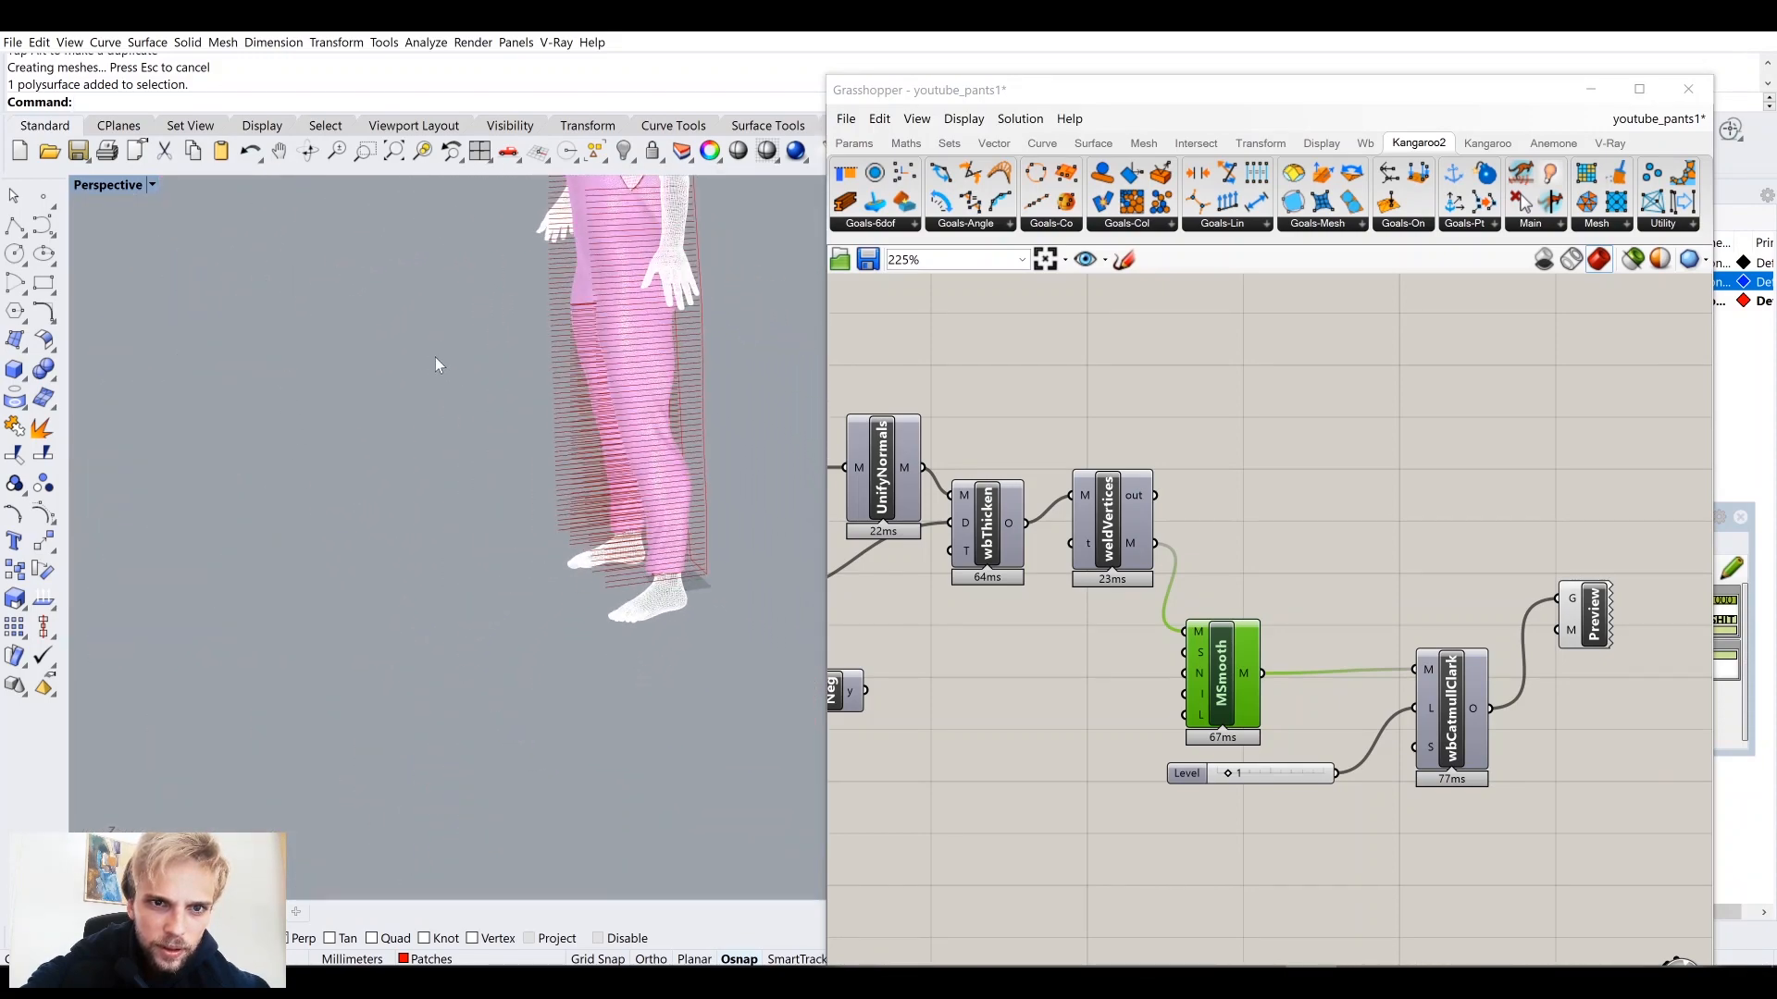
right_drag(658, 359, 515, 648)
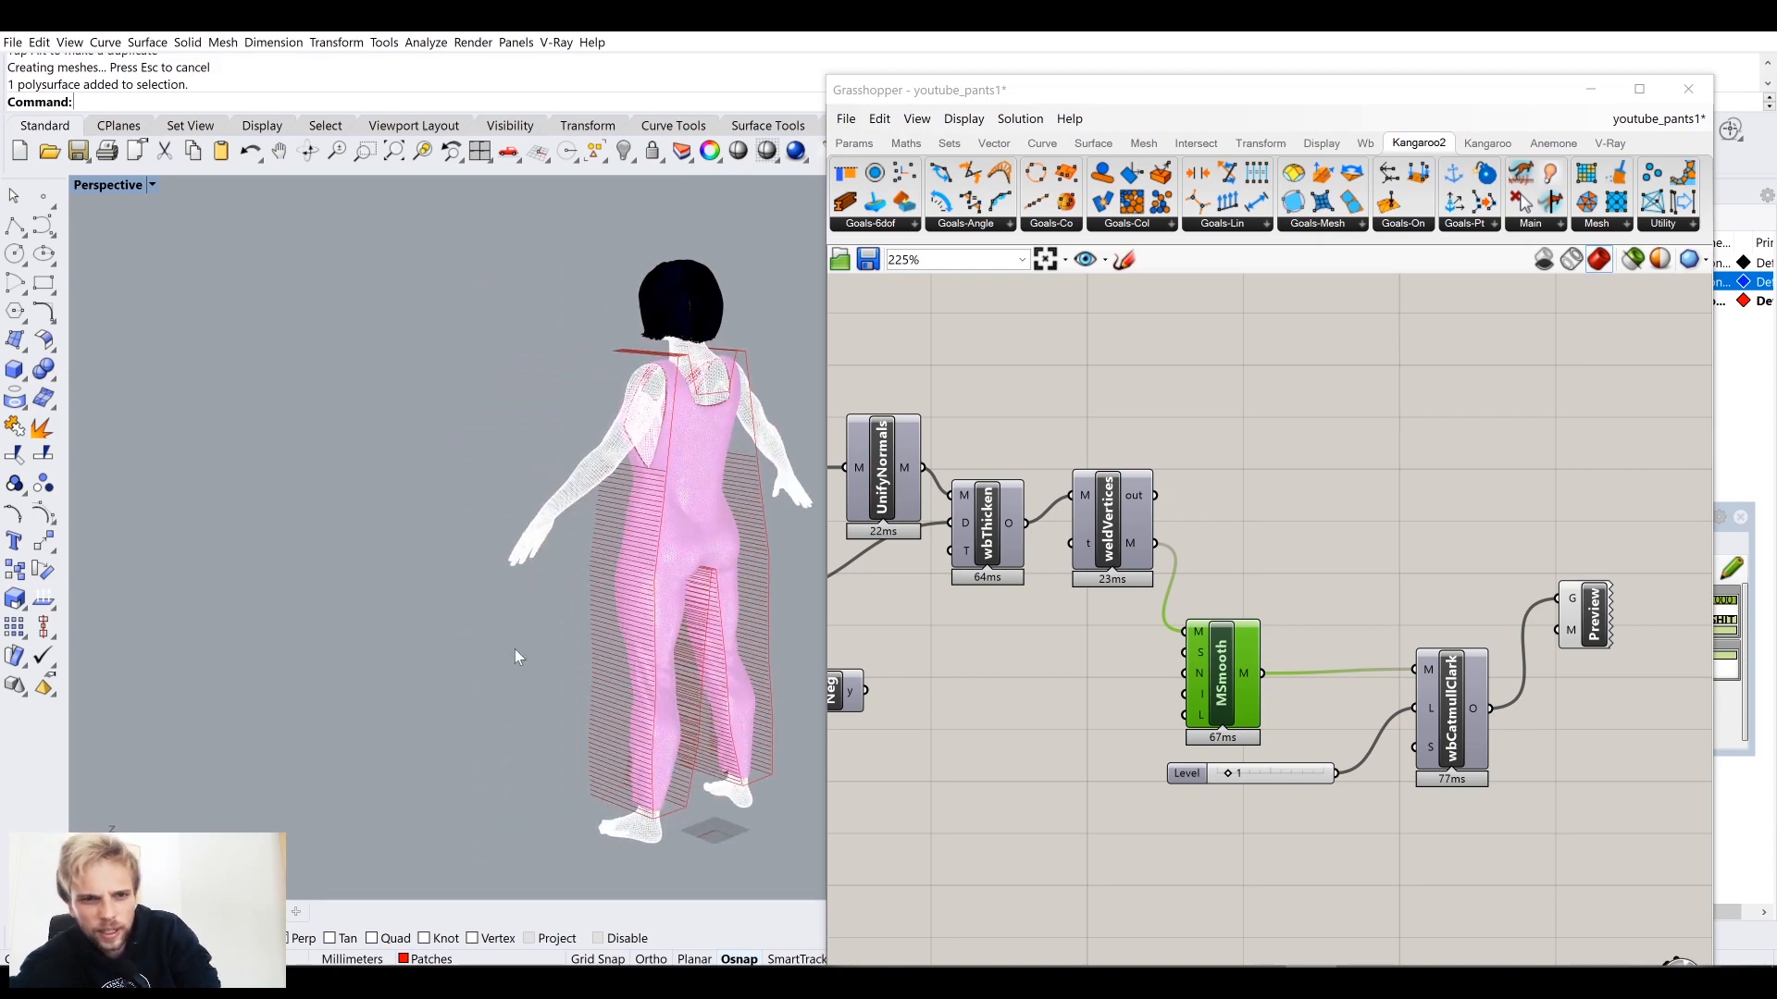
scroll(515, 647, up, 8)
right_drag(594, 604, 374, 559)
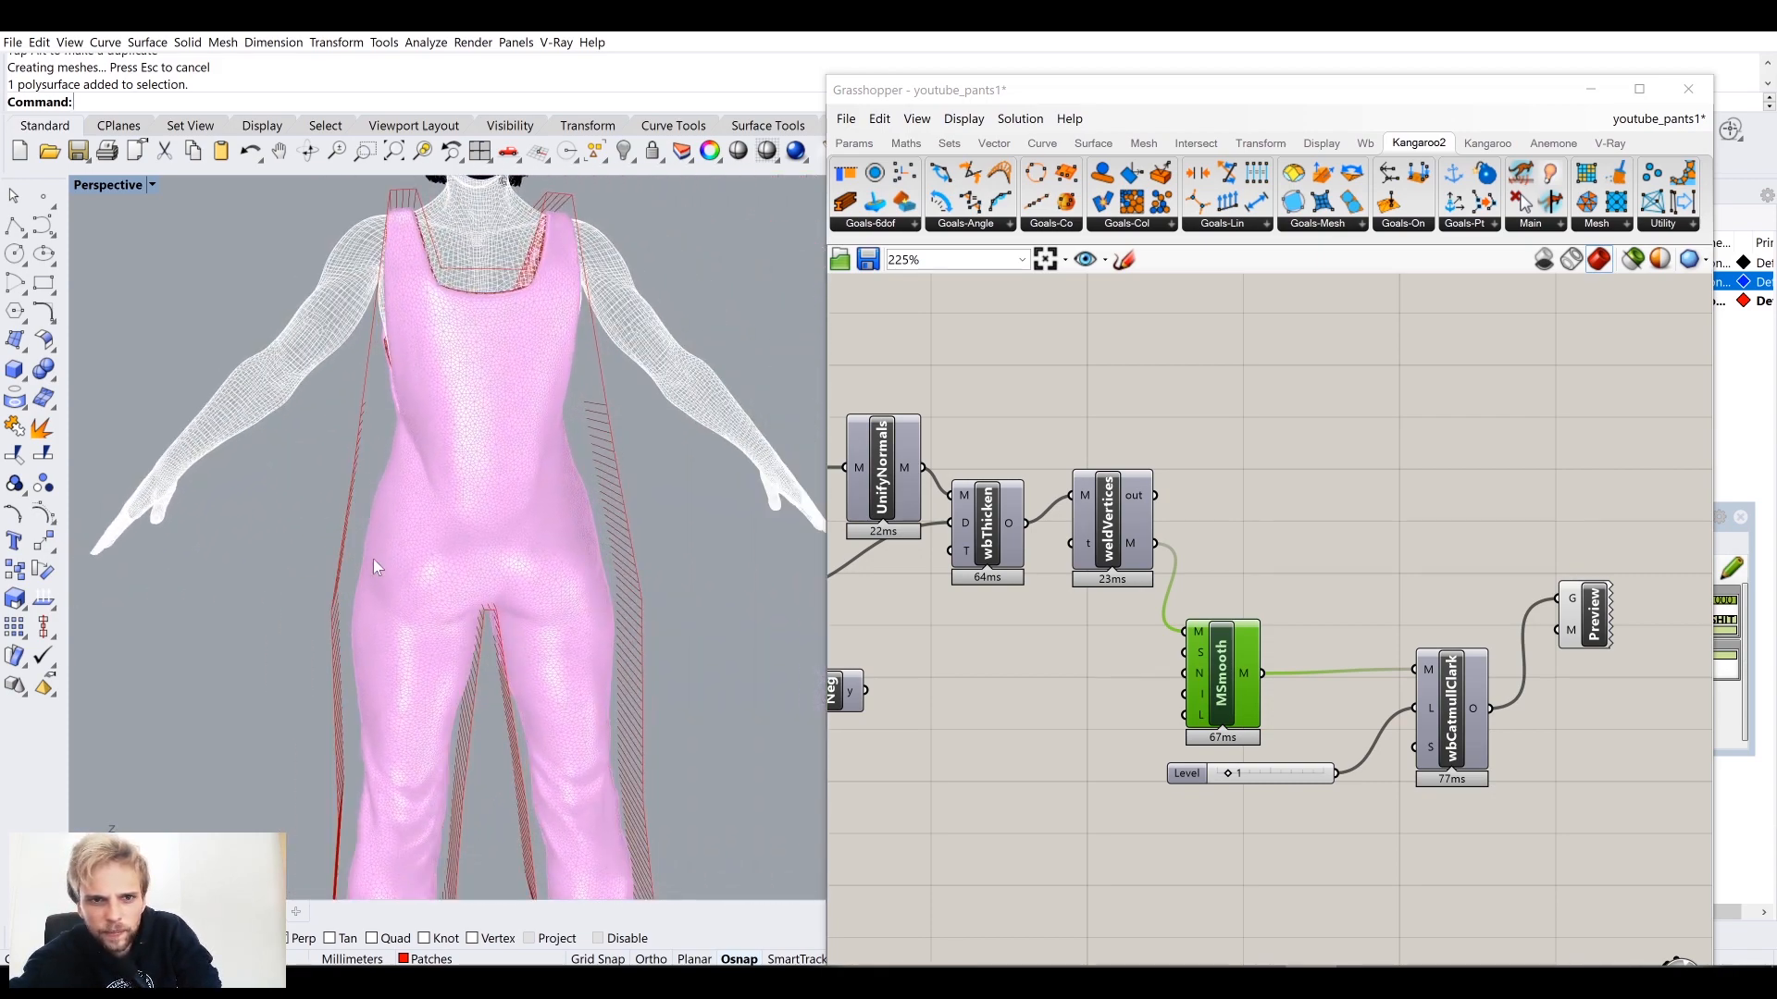
scroll(562, 435, up, 5)
scroll(475, 581, down, 8)
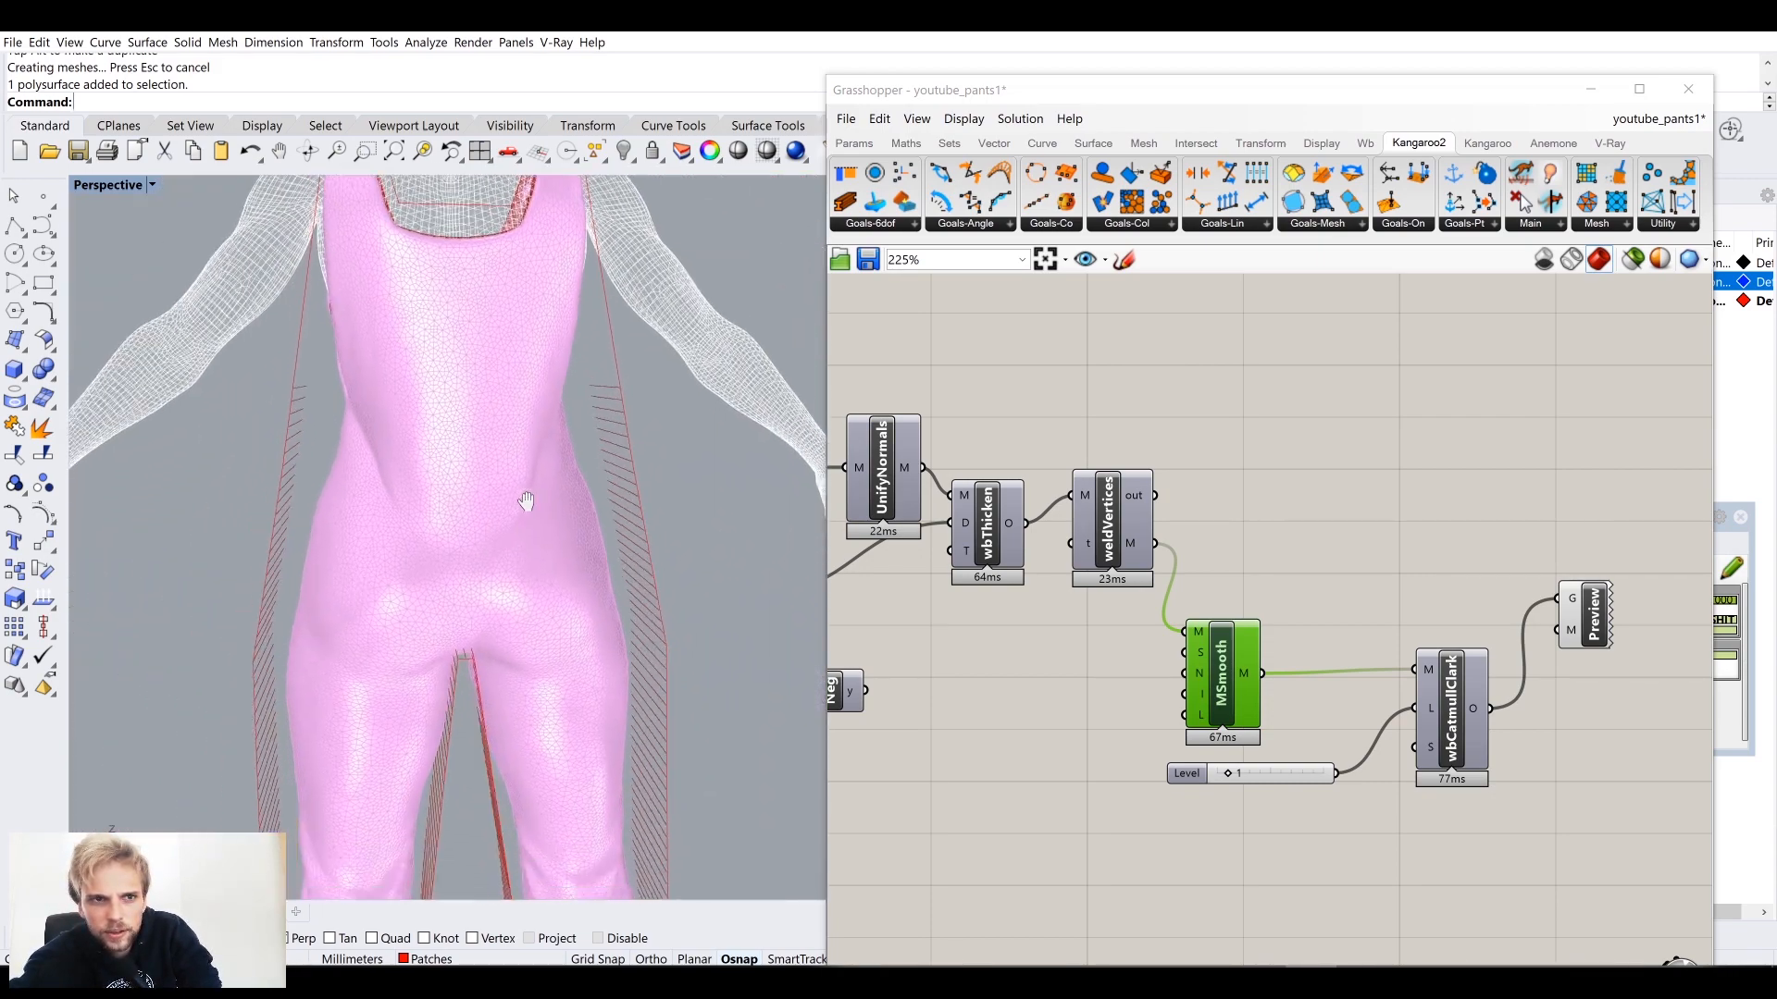
right_drag(446, 464, 623, 443)
scroll(286, 383, up, 6)
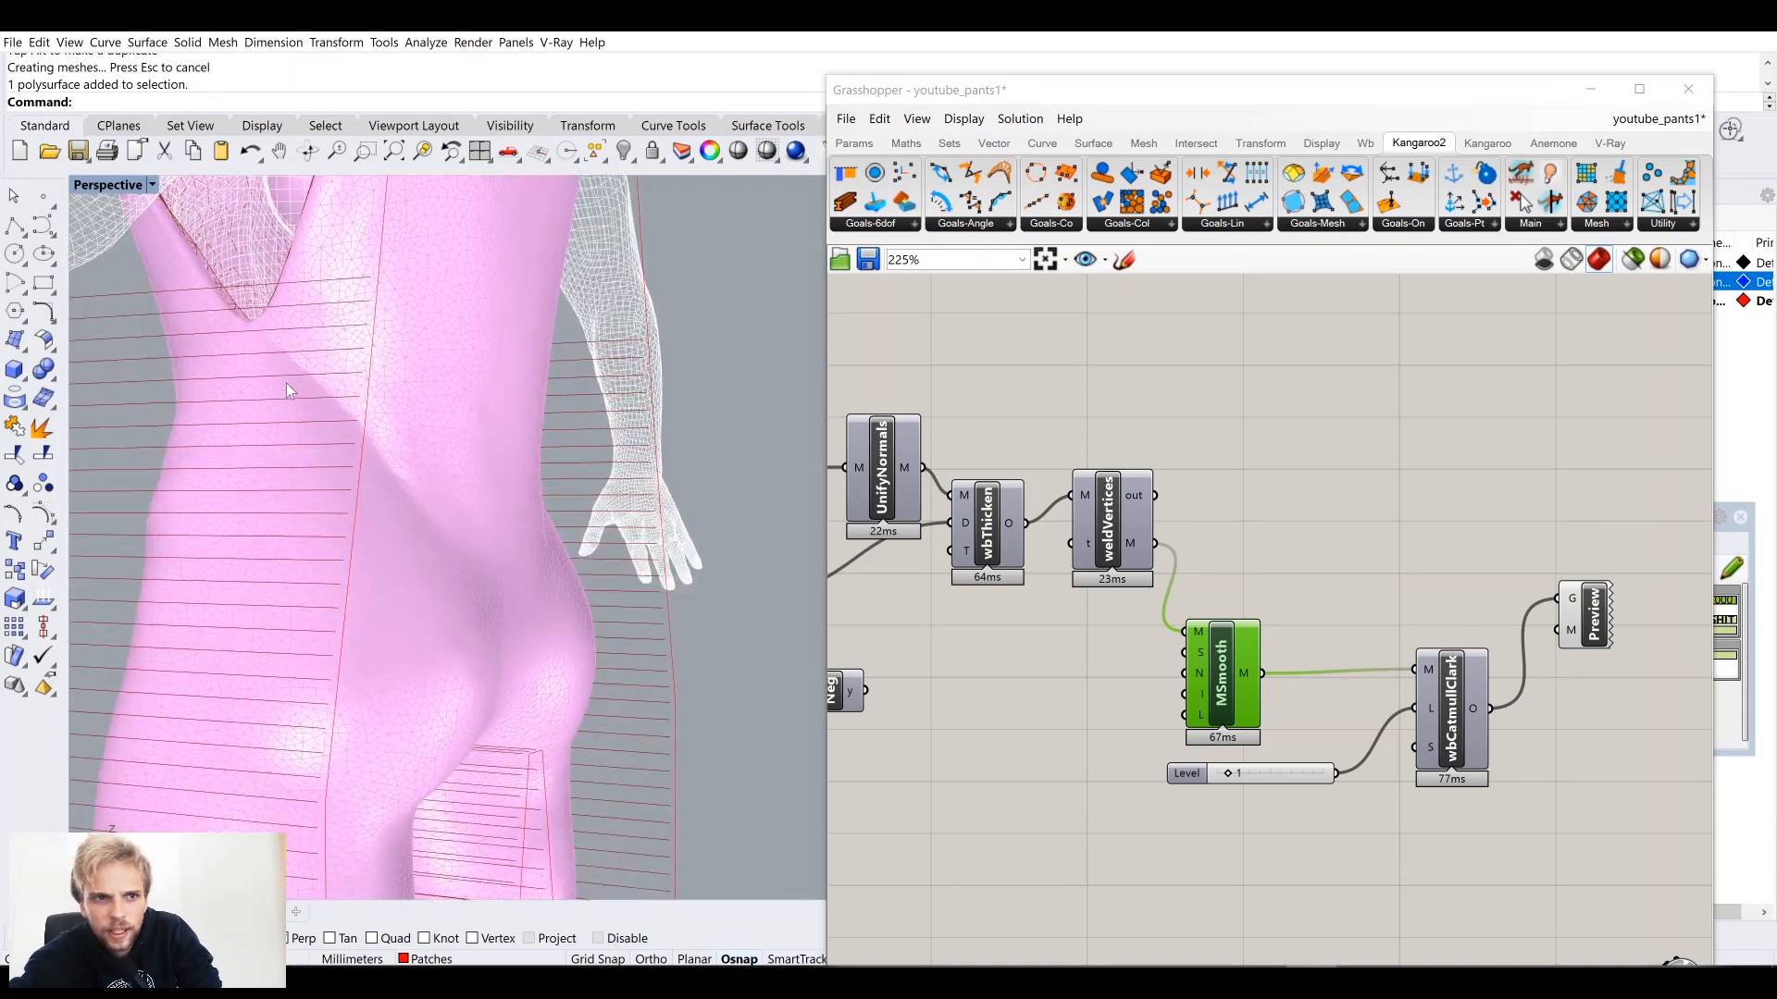
scroll(312, 381, down, 7)
right_drag(420, 464, 340, 457)
shift+right_drag(524, 457, 472, 313)
right_drag(494, 462, 417, 492)
shift+right_drag(537, 495, 343, 415)
right_drag(639, 527, 553, 550)
shift+right_drag(673, 553, 579, 542)
scroll(579, 541, up, 4)
shift+right_drag(786, 546, 446, 630)
scroll(446, 629, down, 4)
shift+right_drag(389, 472, 484, 646)
scroll(409, 542, up, 6)
right_drag(409, 542, 474, 527)
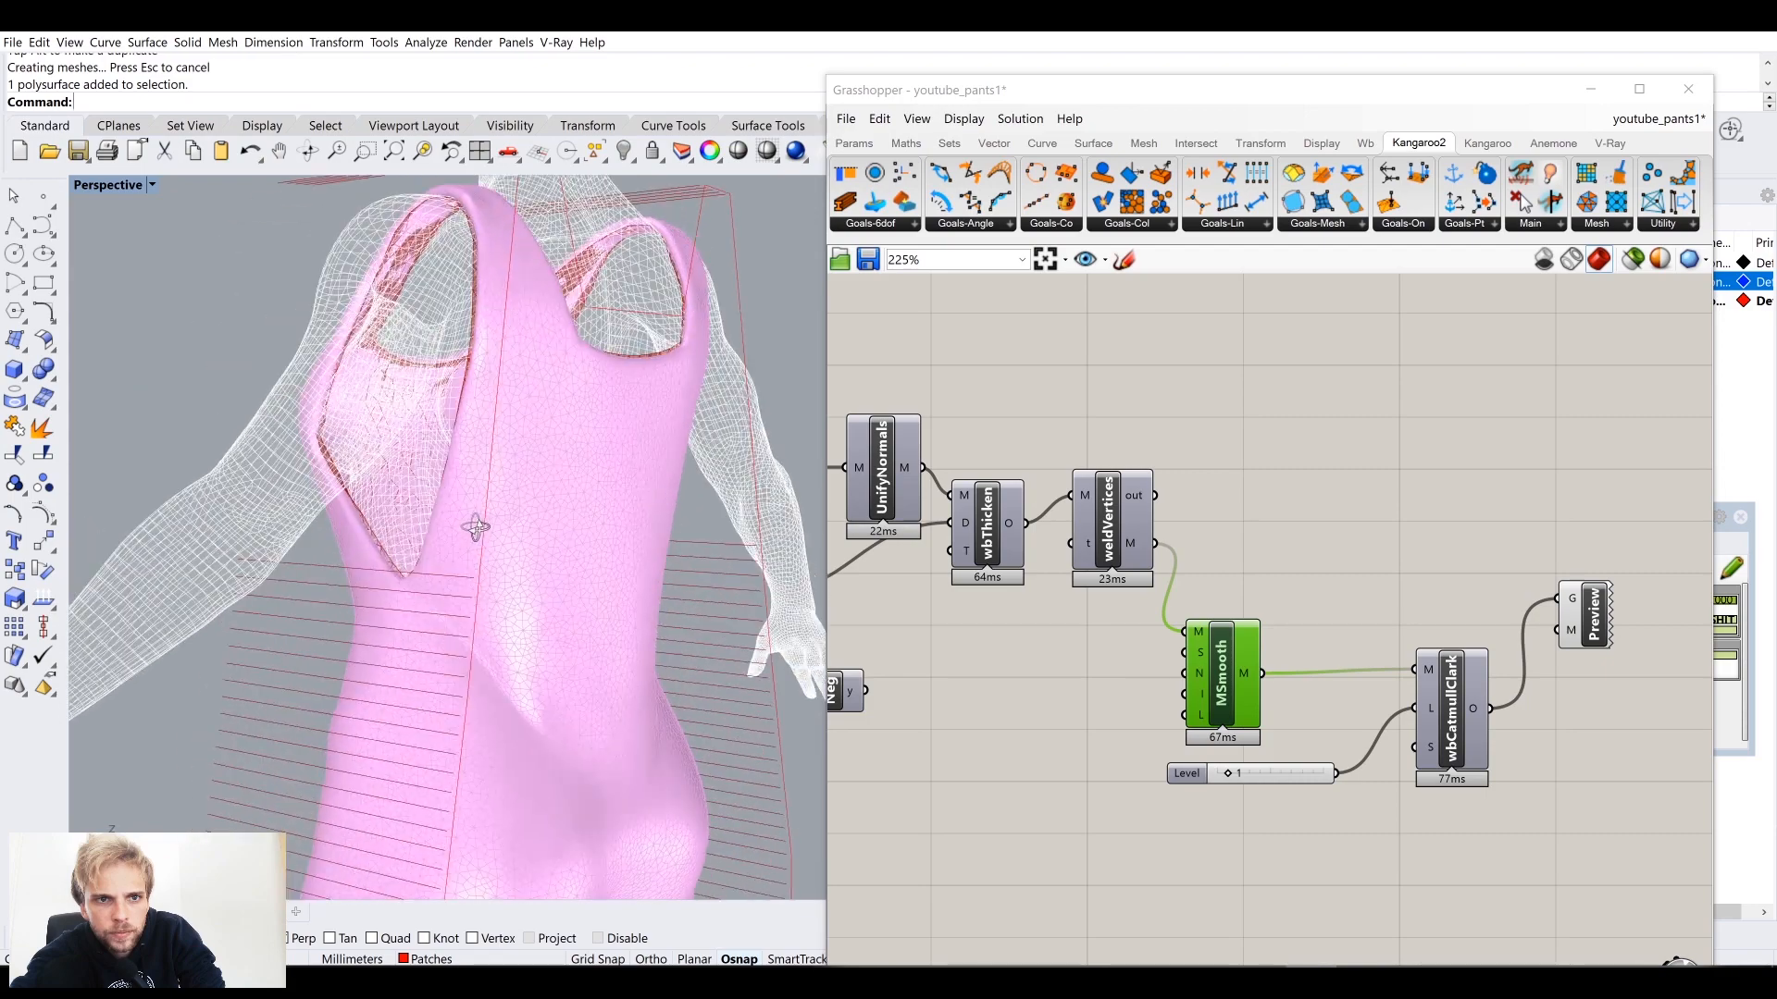
scroll(640, 273, down, 3)
right_drag(639, 276, 308, 453)
scroll(674, 280, down, 4)
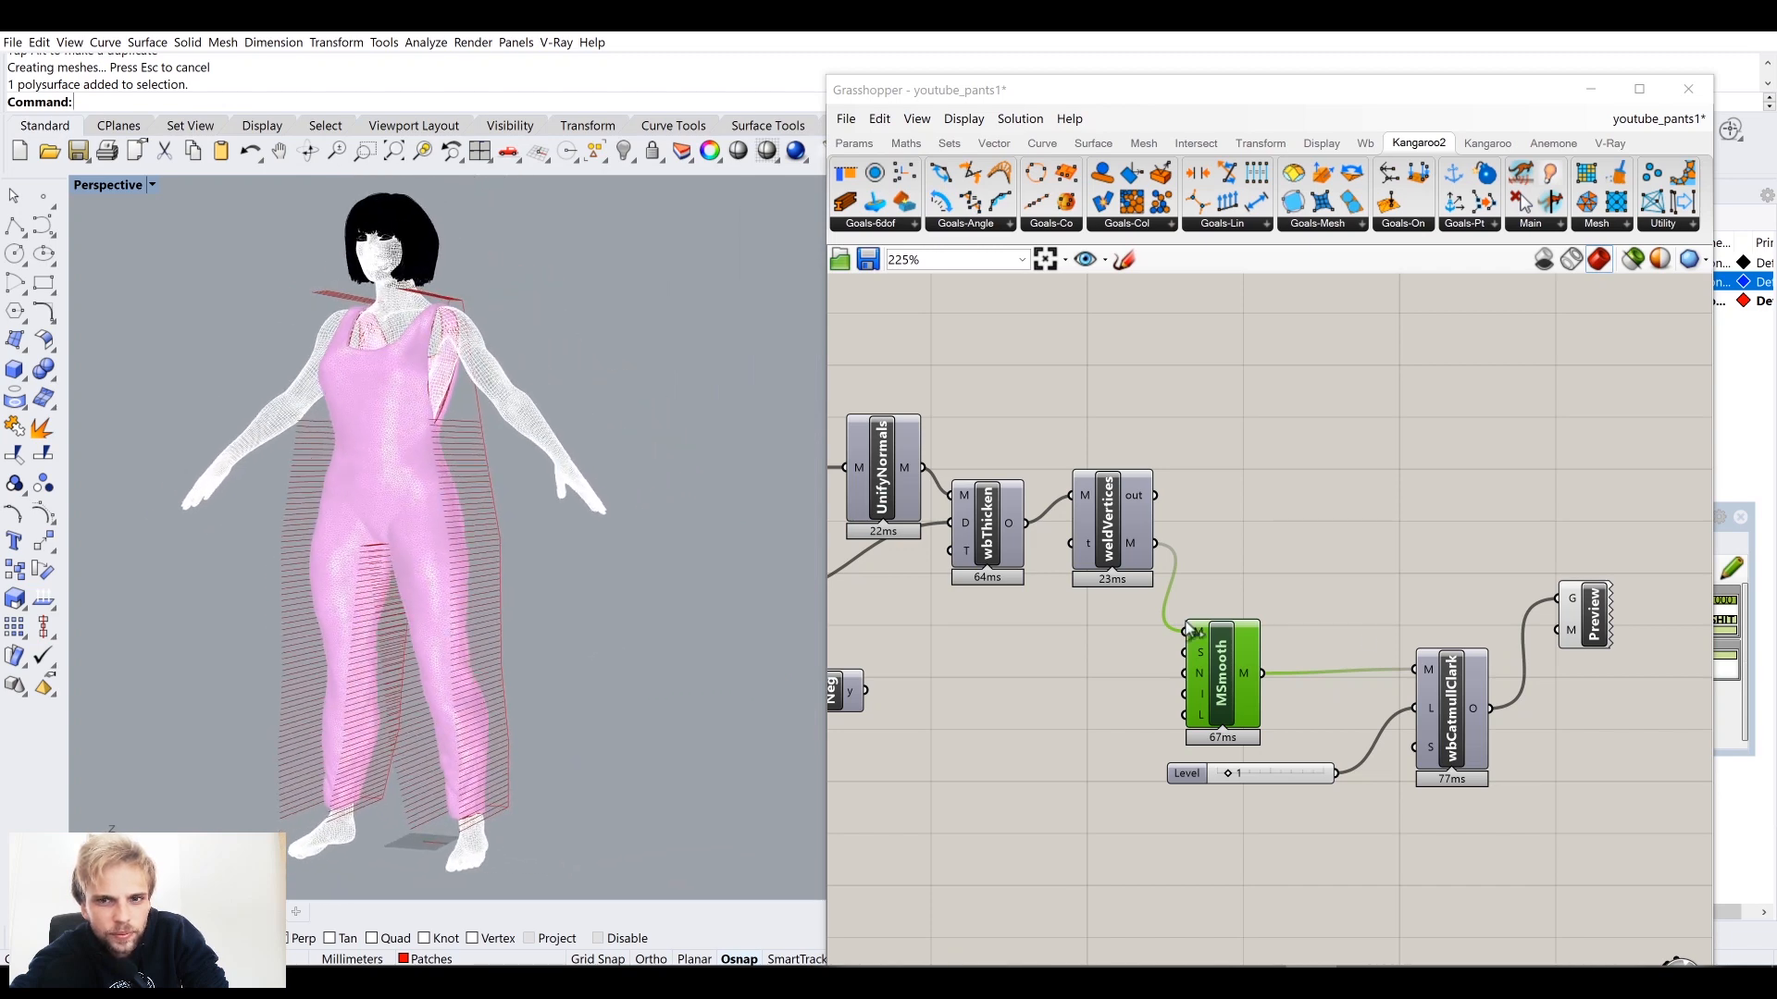
Step: Turn off the viewport preview of the Preview component
click(1490, 546)
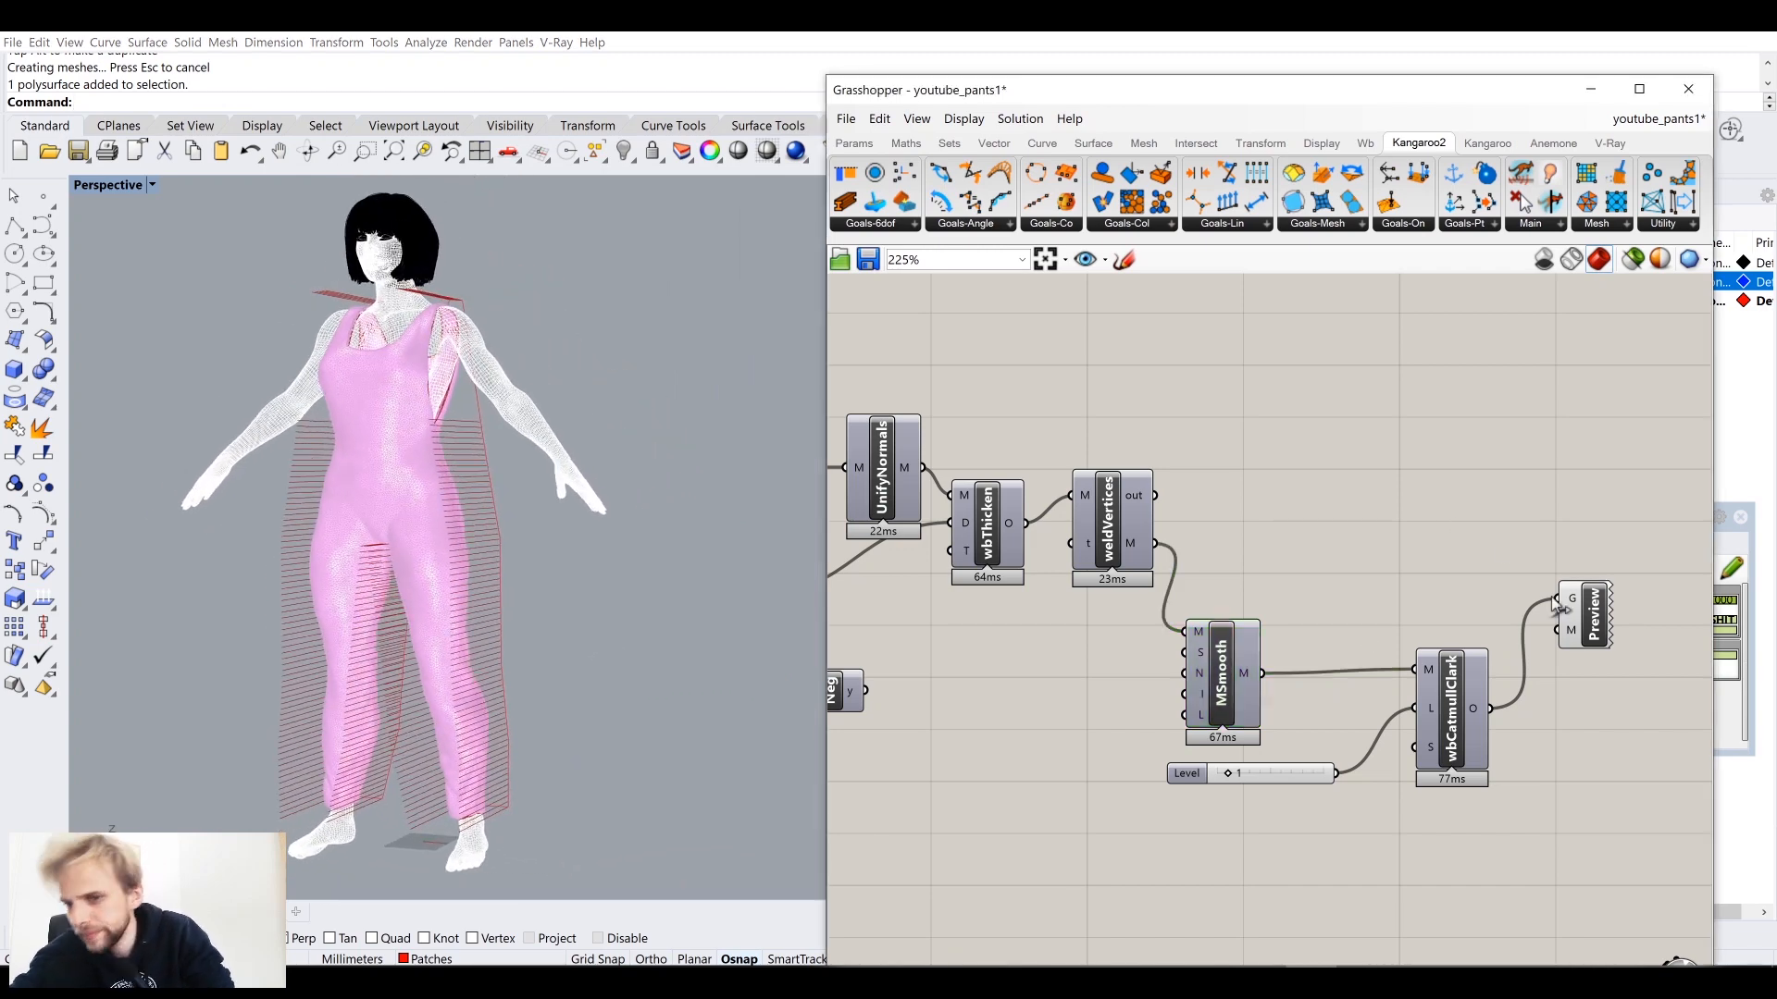
click(1589, 622)
middle_click(1589, 624)
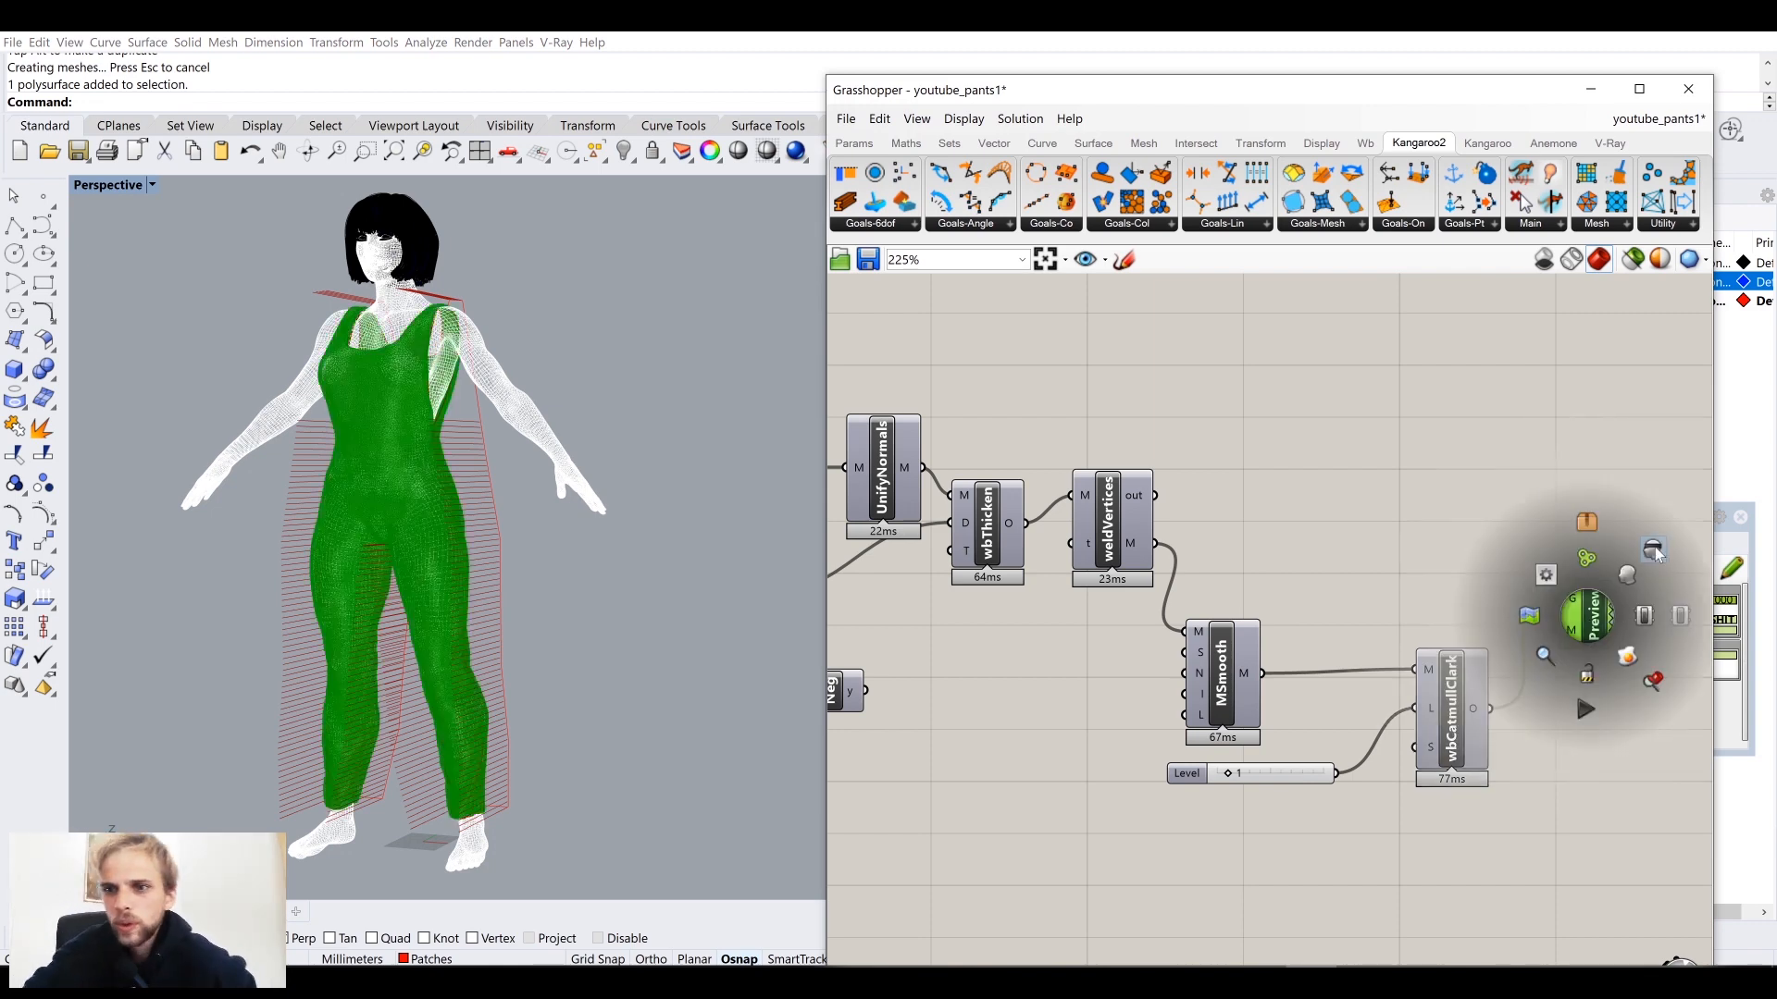
click(1487, 583)
Step: Bake the O output of wbCatmullClark onto Layer 01
click(1451, 703)
right_click(1466, 709)
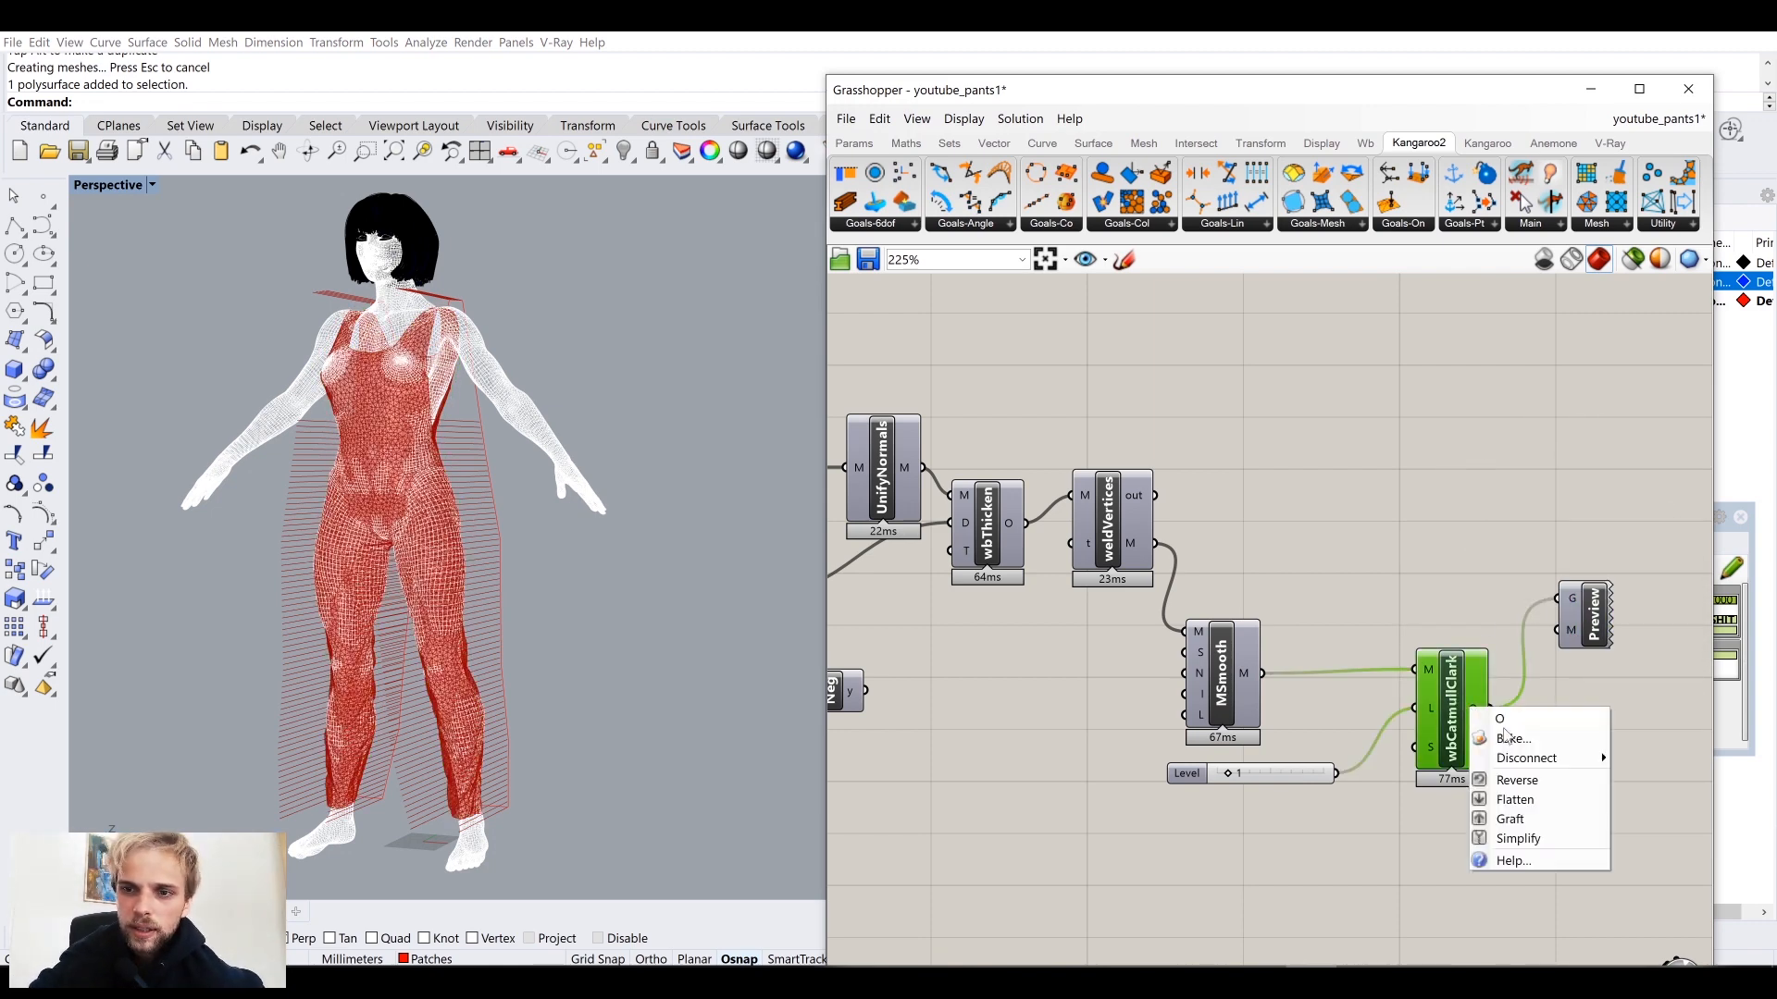
click(1503, 736)
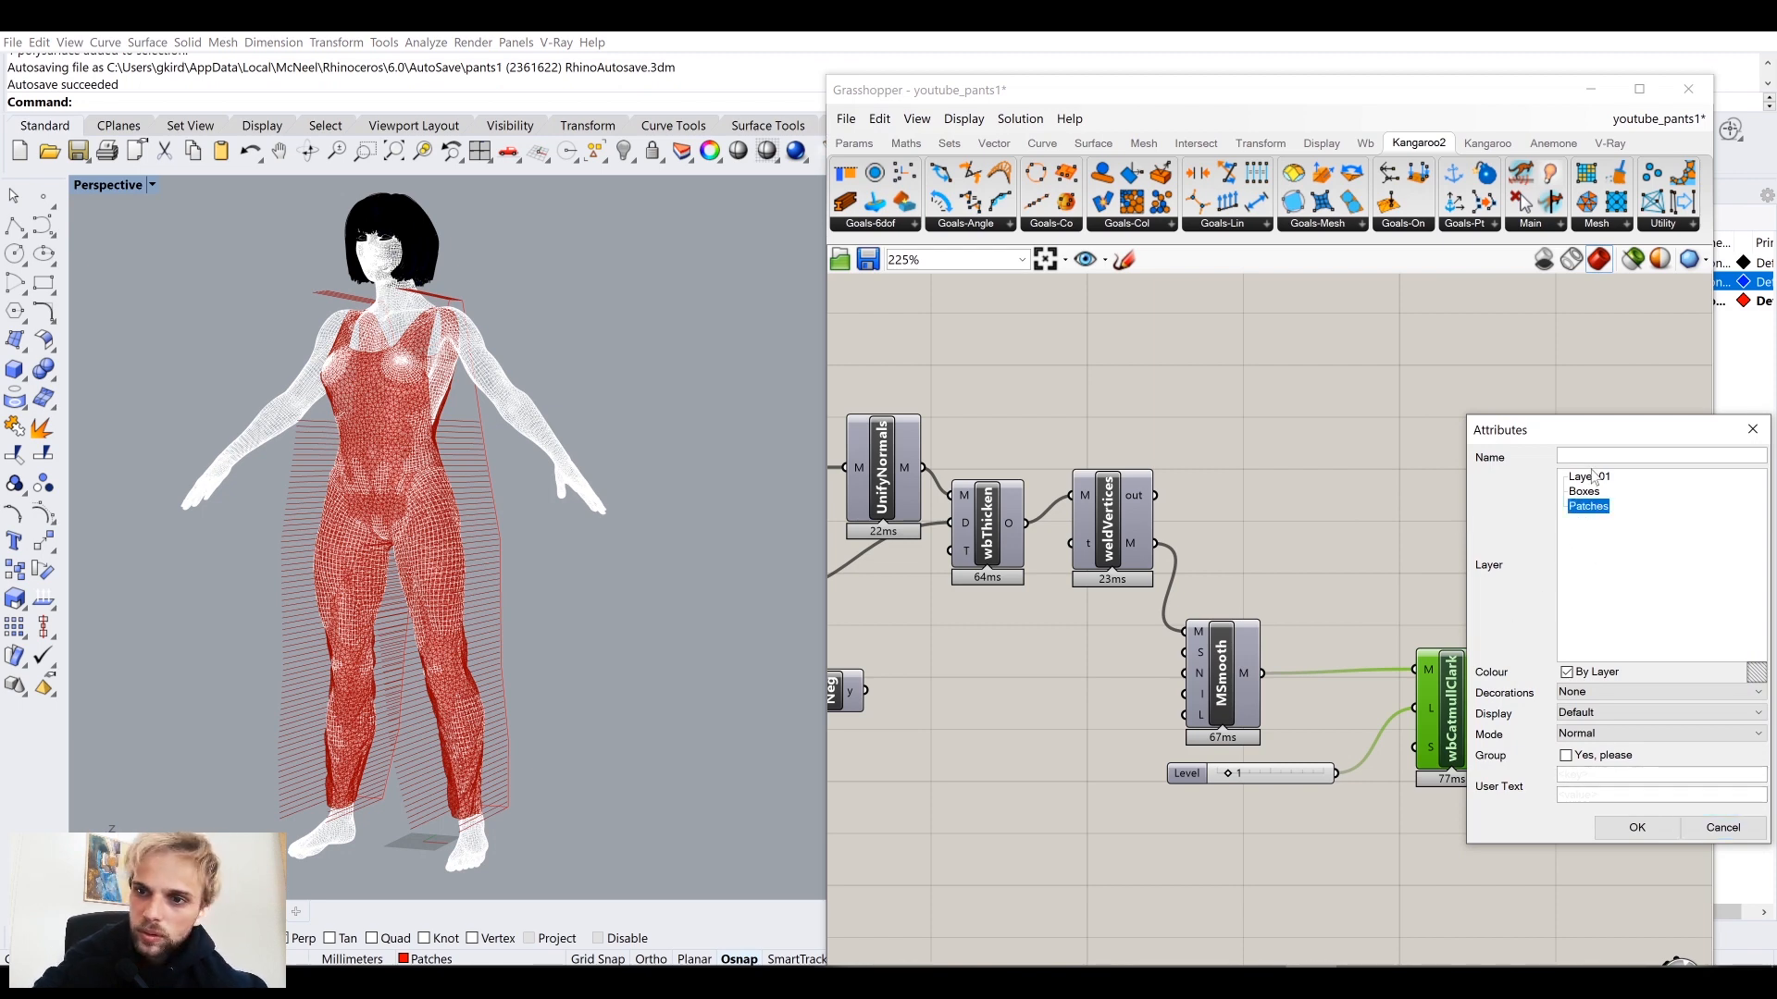
click(1635, 828)
click(1420, 500)
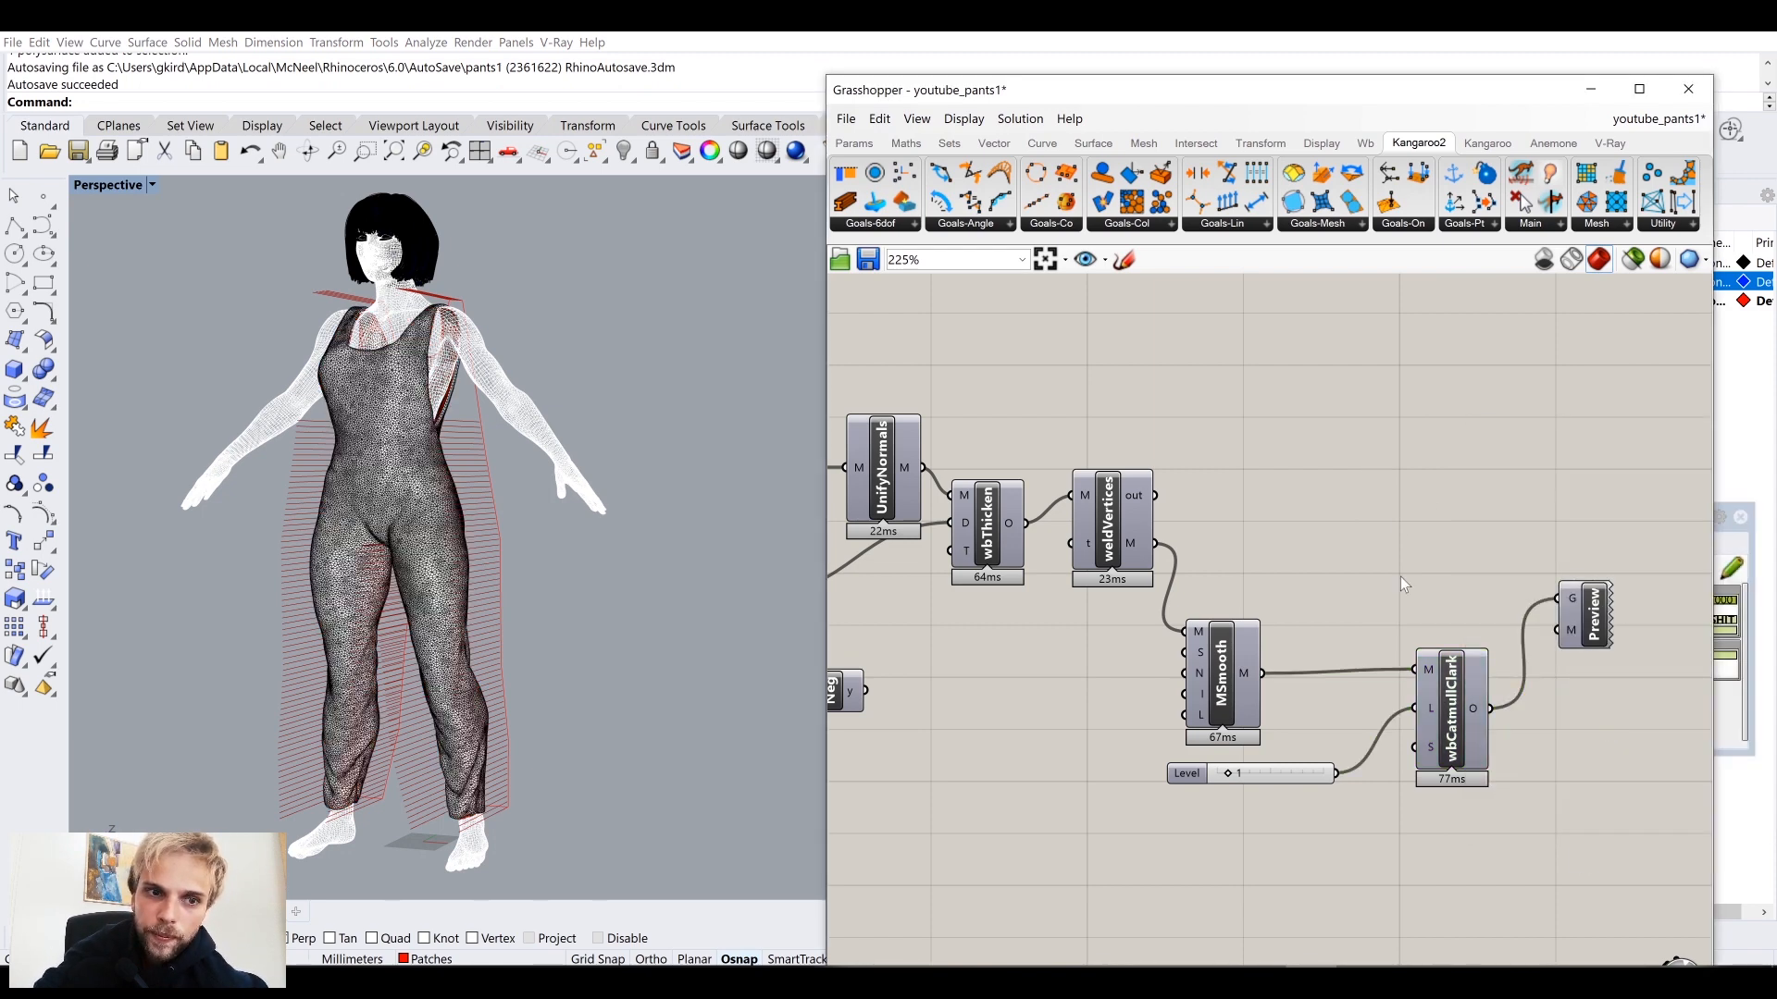
Step: Turn off the preview of every component in the definition and shift the whole definition slightly on the canvas
scroll(1430, 675, down, 2)
scroll(1429, 676, down, 3)
scroll(1285, 627, down, 5)
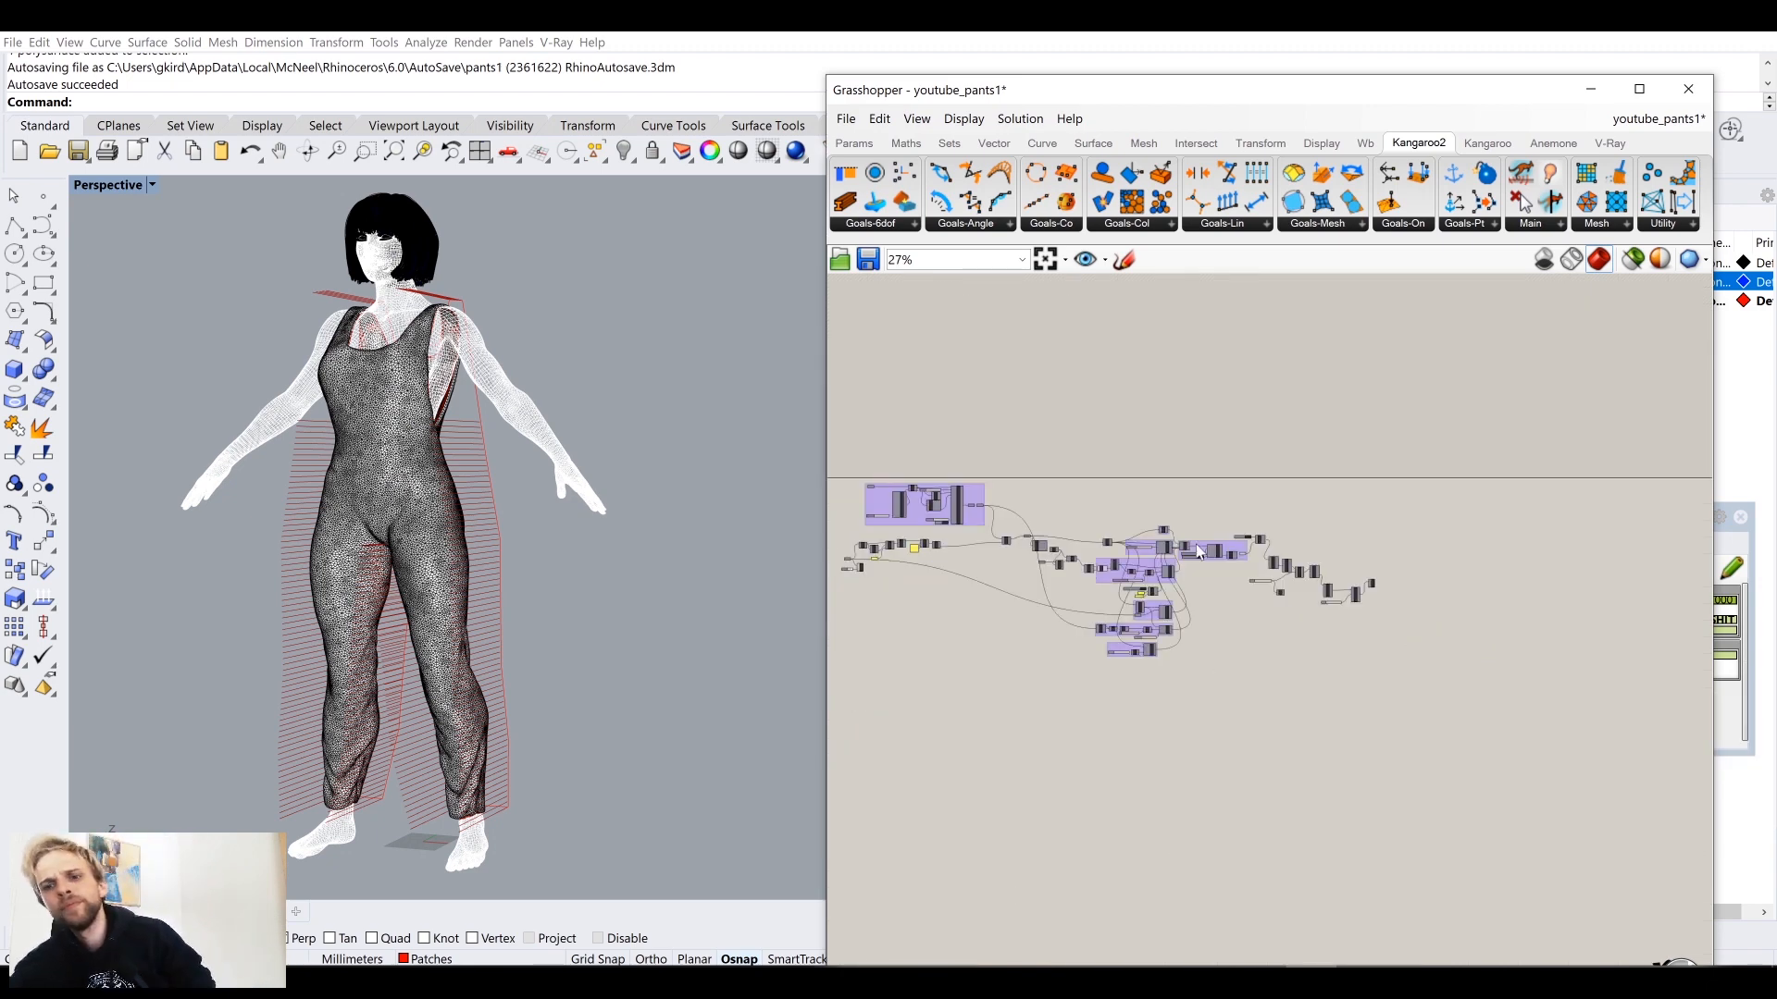
drag(1523, 777, 996, 482)
middle_click(996, 481)
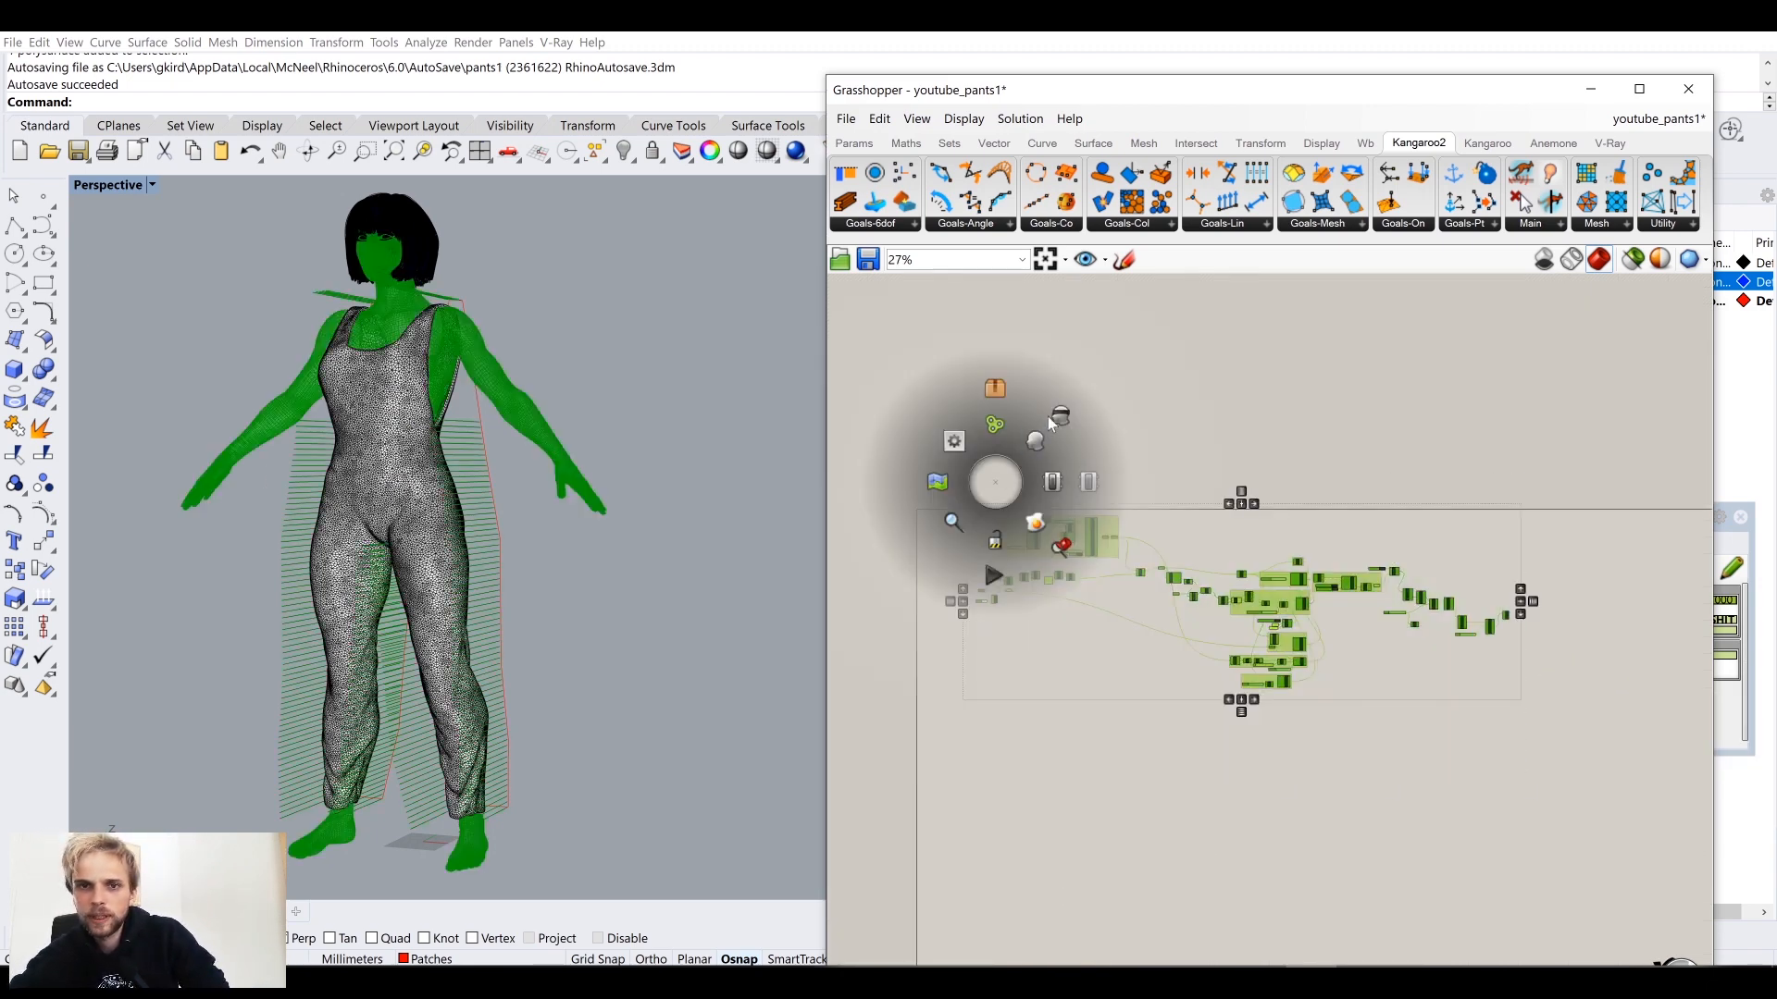
click(1060, 416)
drag(1574, 718, 952, 475)
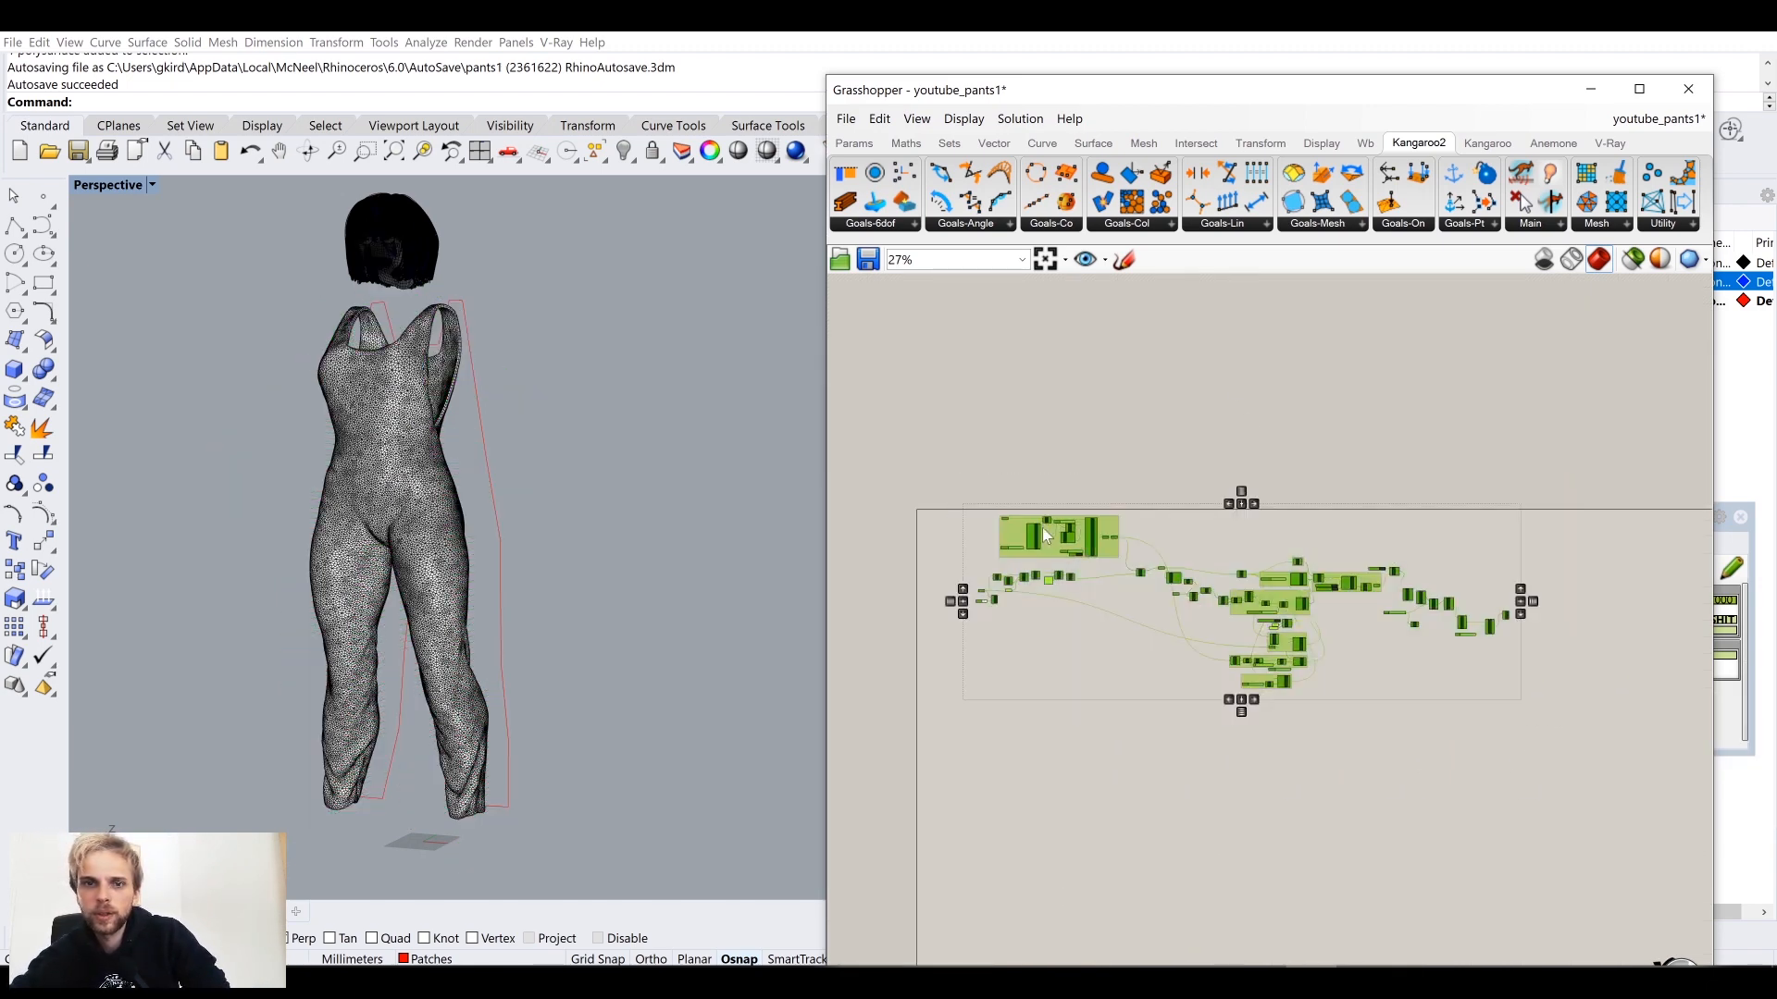
drag(1042, 540, 994, 551)
click(895, 529)
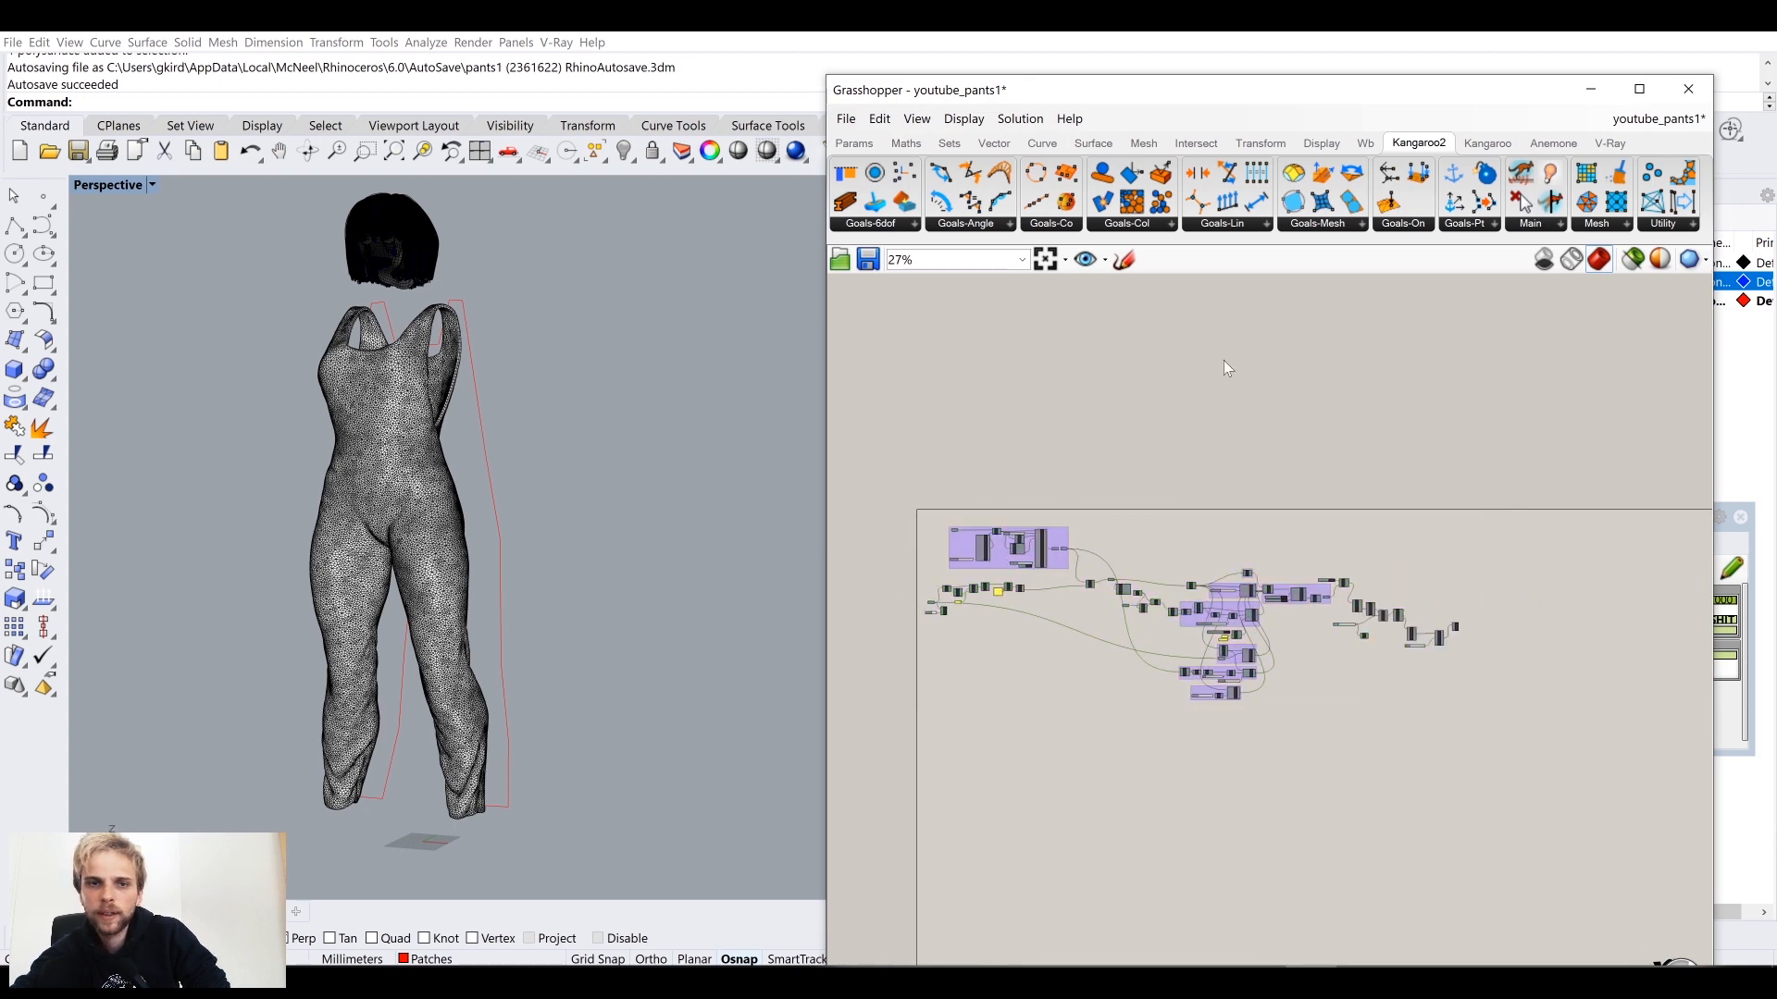
Step: Minimize Grasshopper, make Layer 01 the current layer and hide the Patches layer
click(1590, 89)
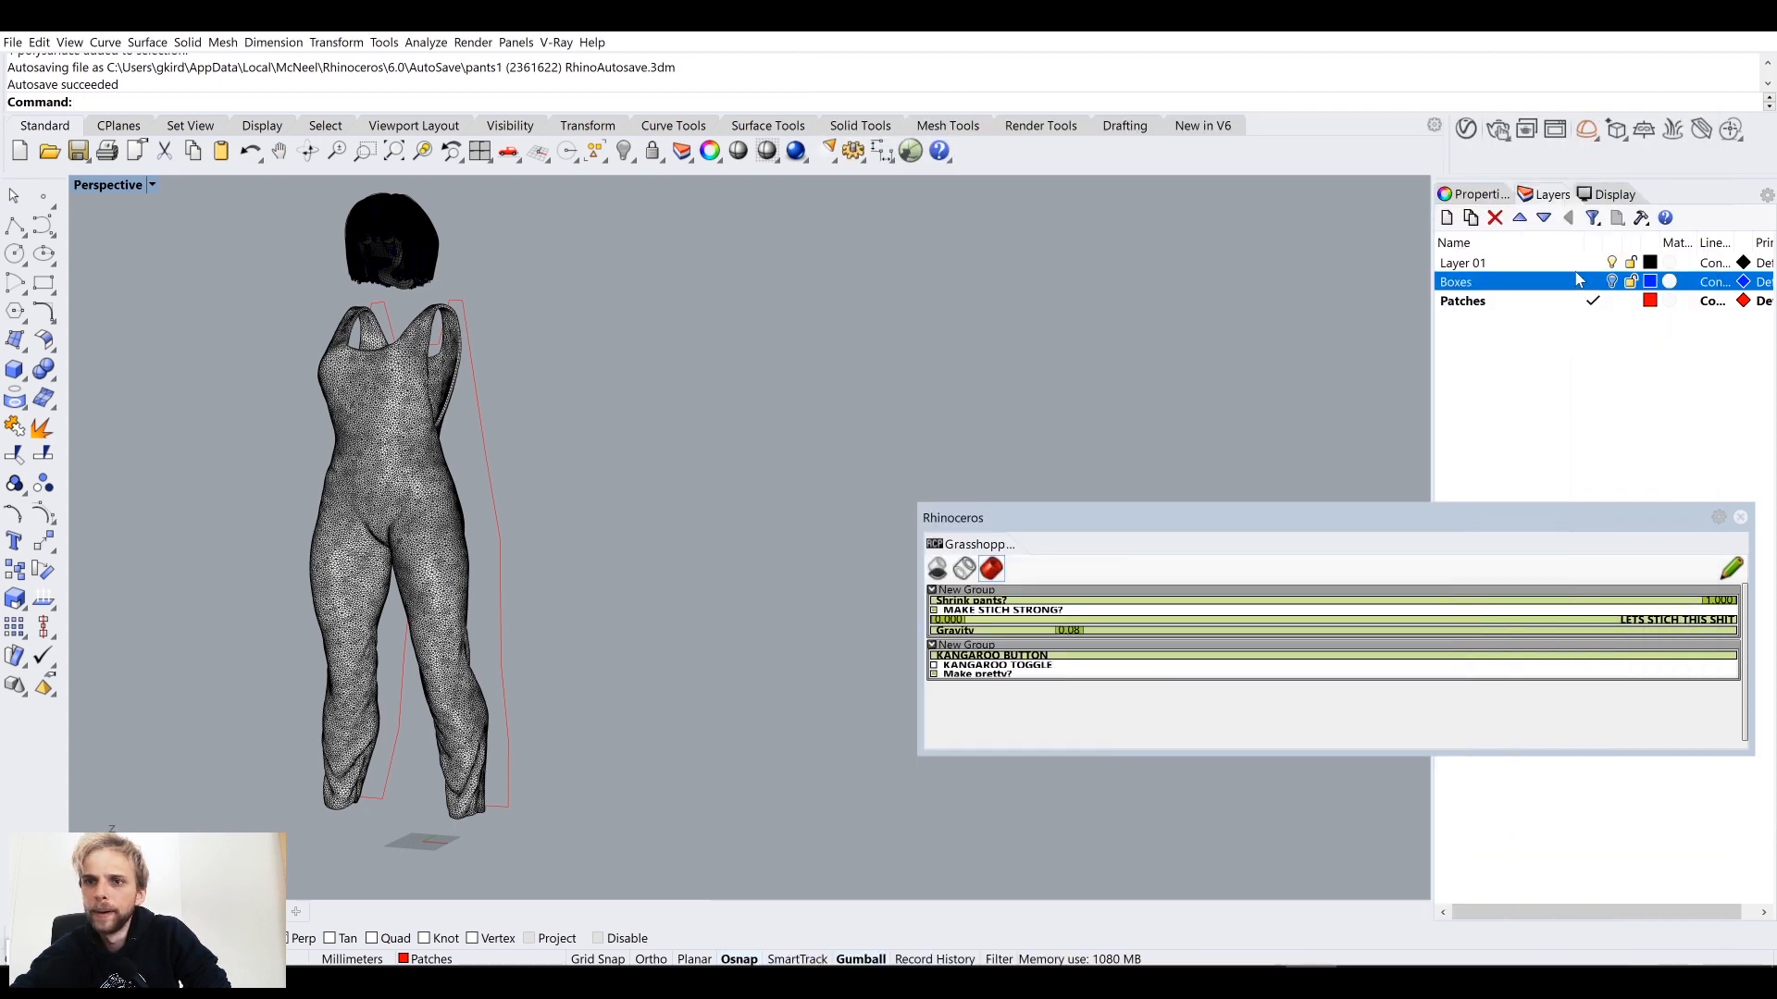
click(1590, 264)
click(1611, 300)
mouse_move(596, 462)
right_down()
mouse_move(722, 462)
mouse_move(581, 464)
right_up()
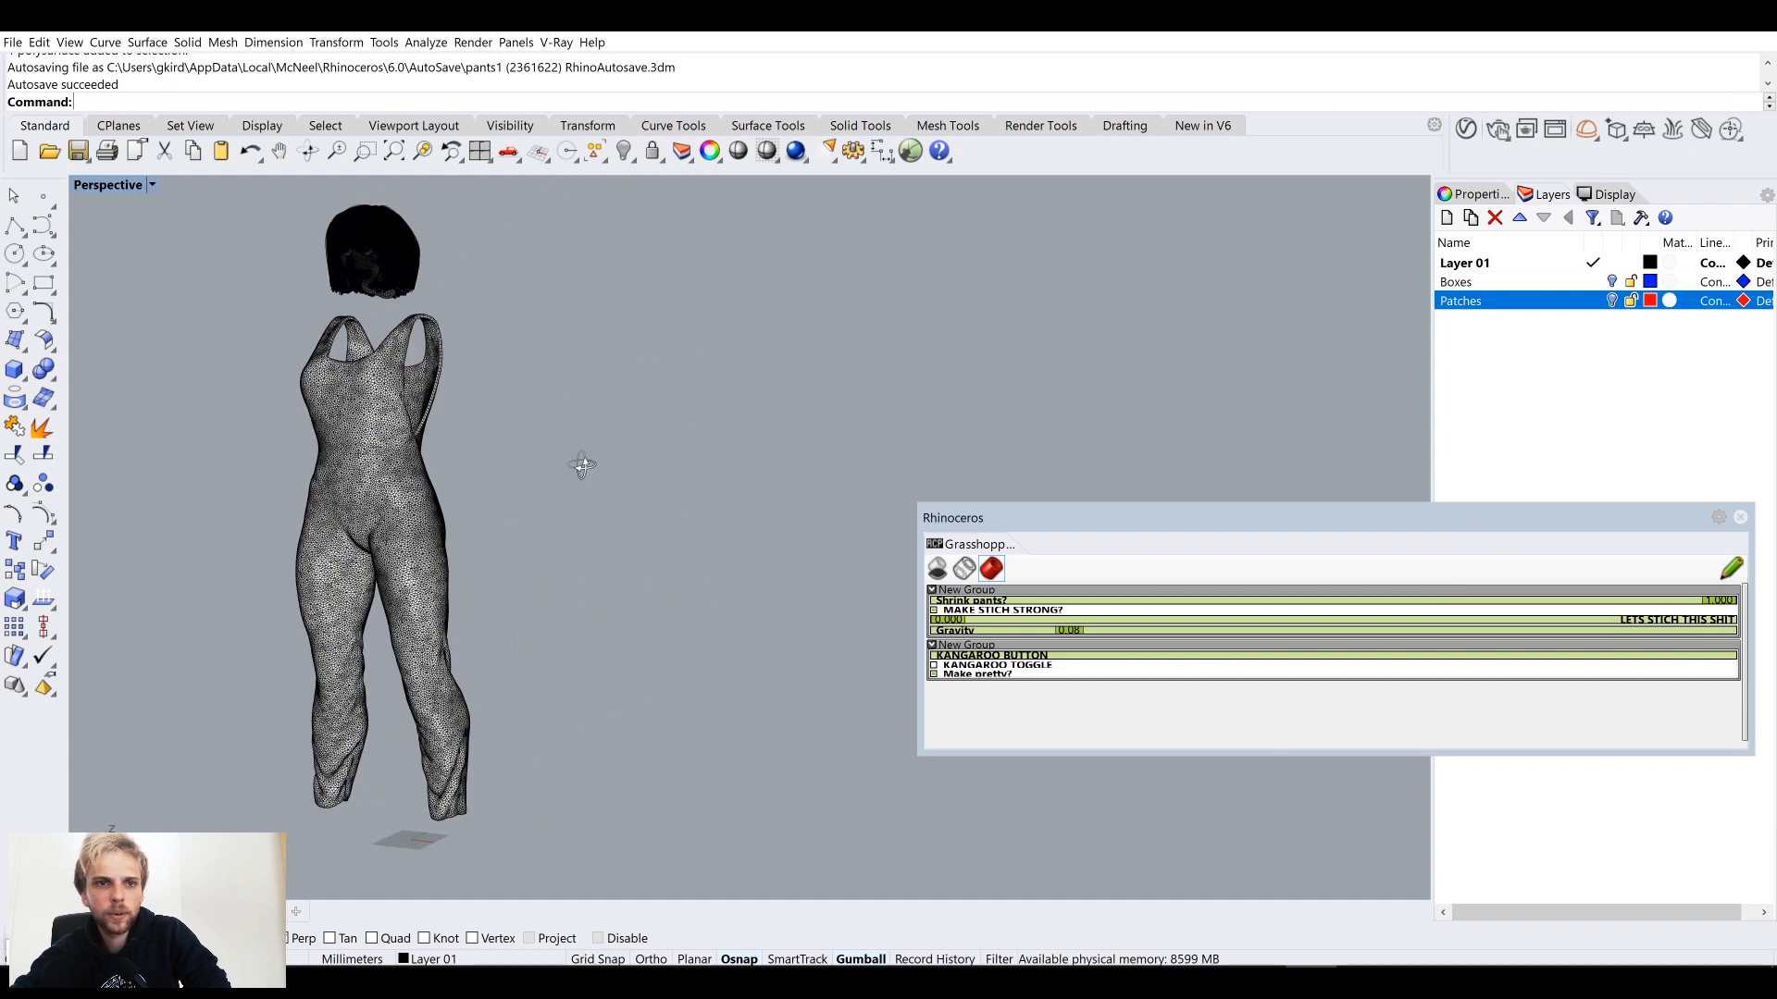
Step: Unhide the hidden body mesh with the Show command
text(Show)
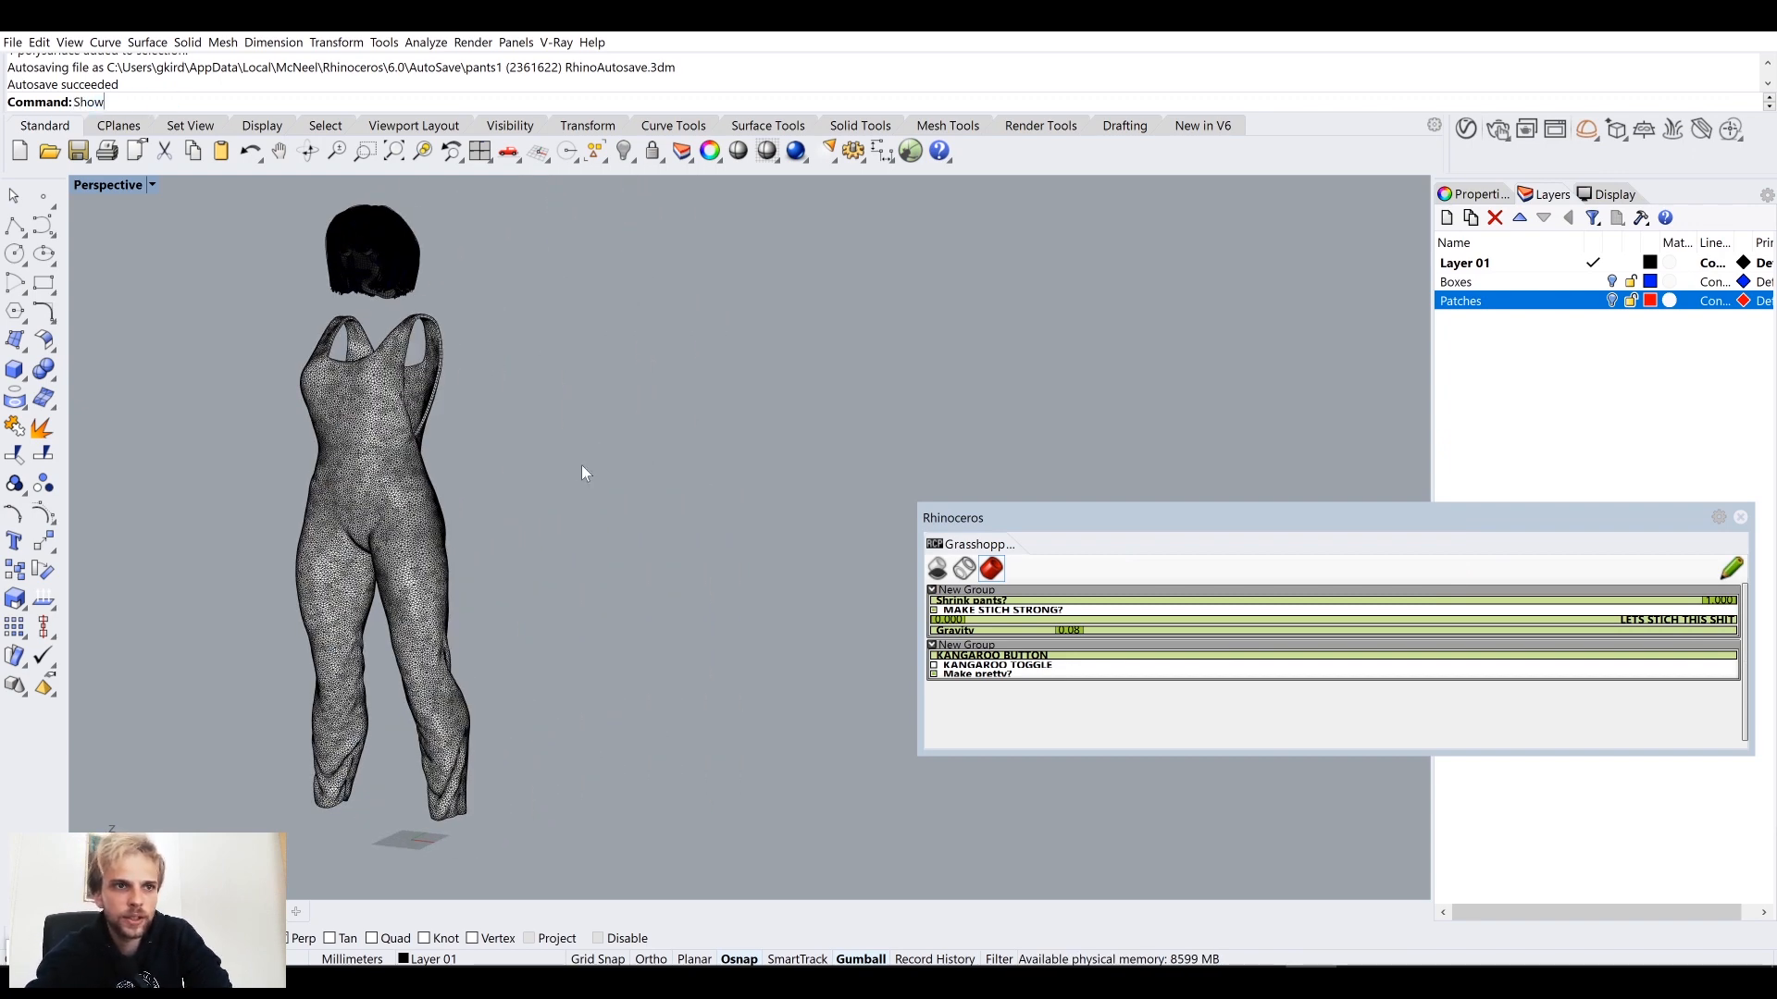
key(Return)
shift+right_drag(581, 465, 649, 423)
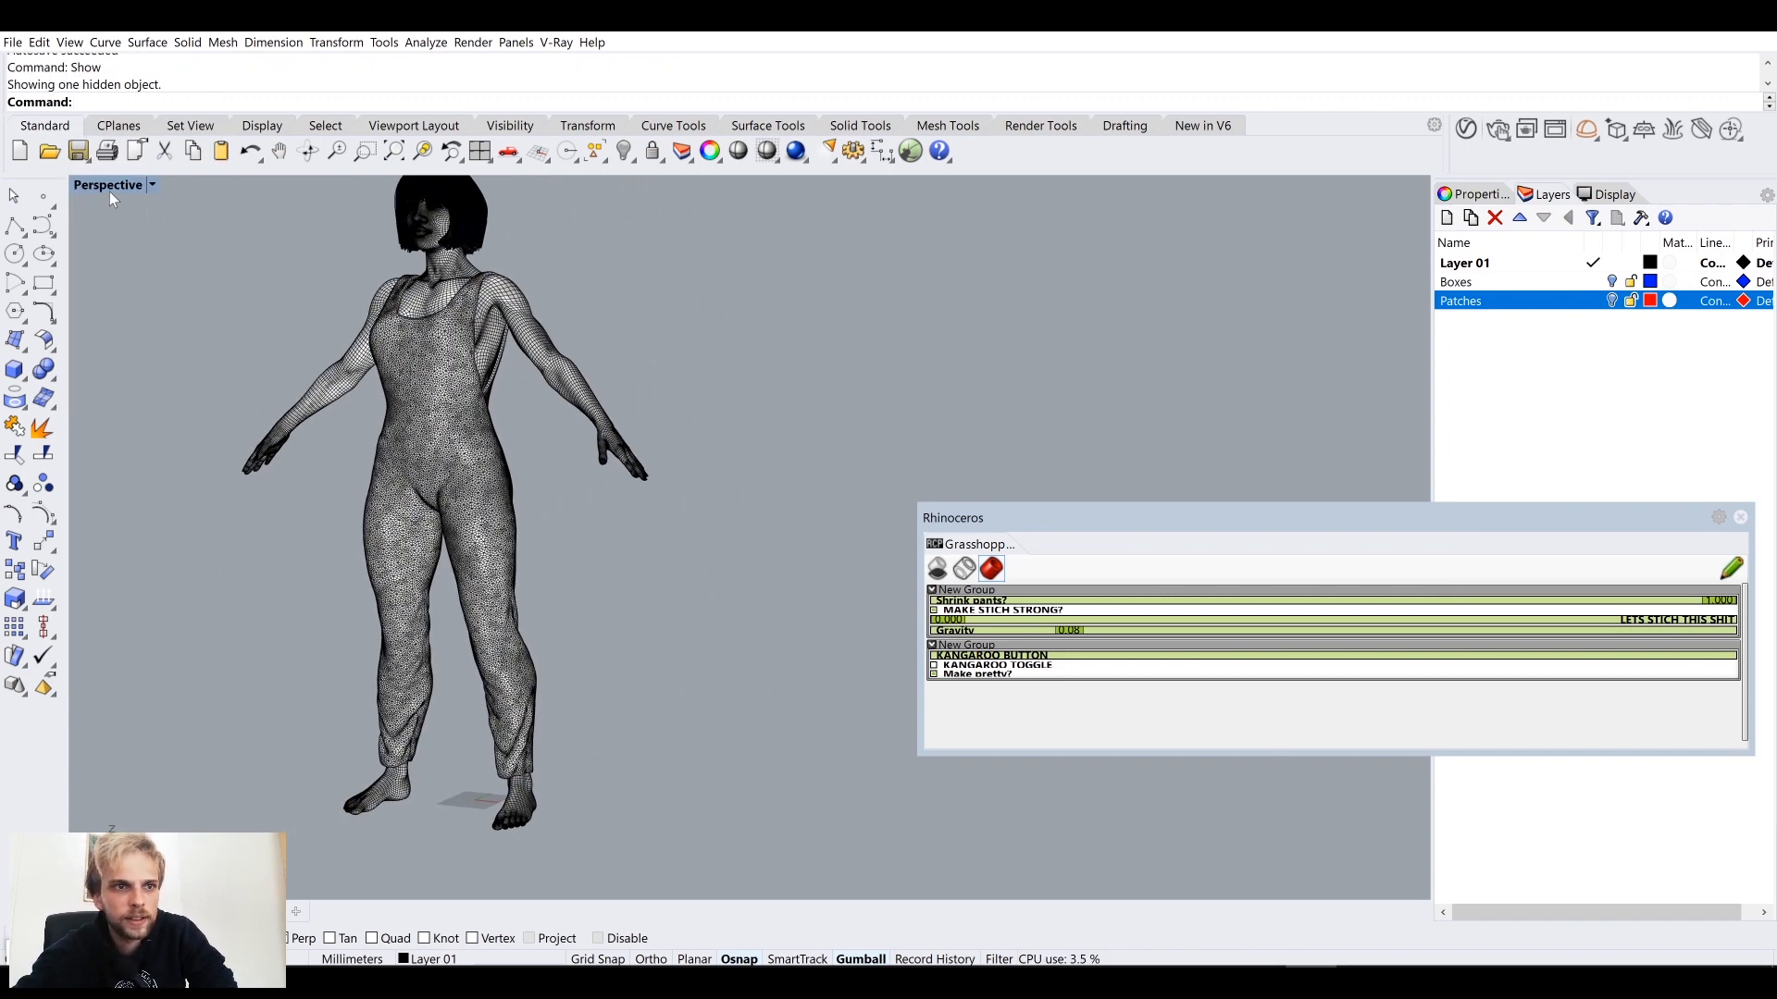
Step: Set the Perspective viewport's display mode to Arctic
click(109, 187)
click(130, 367)
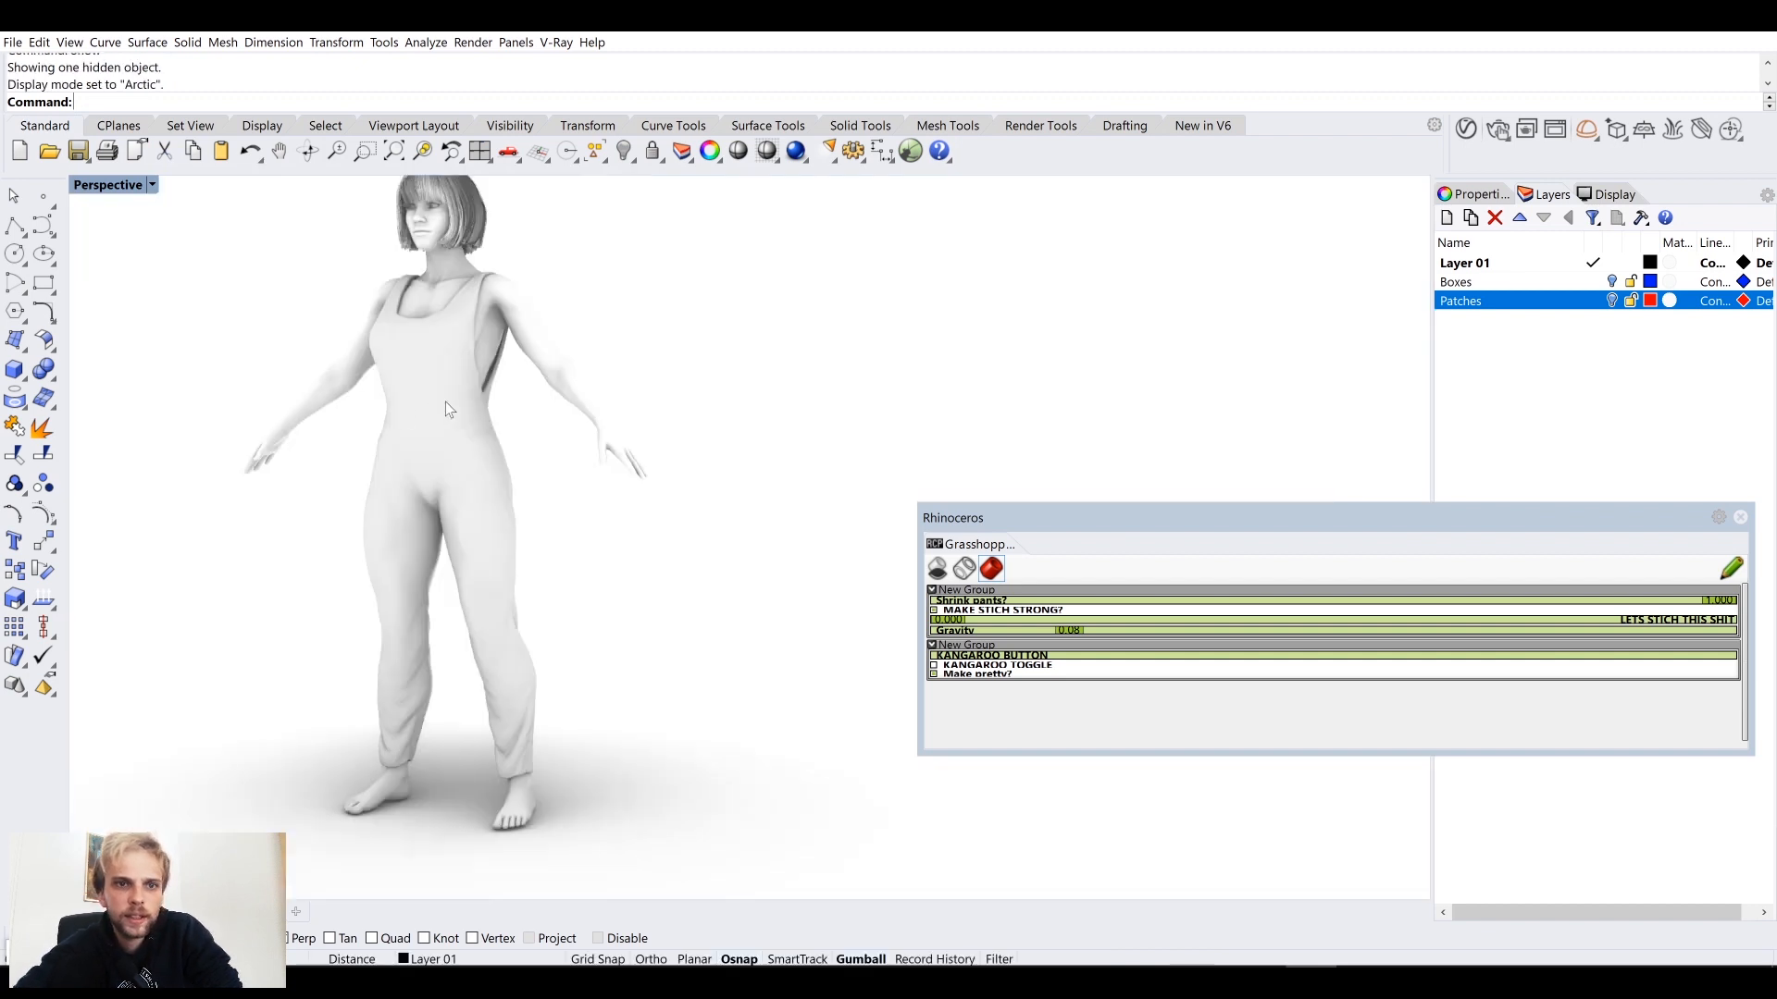
shift+right_drag(446, 402, 508, 485)
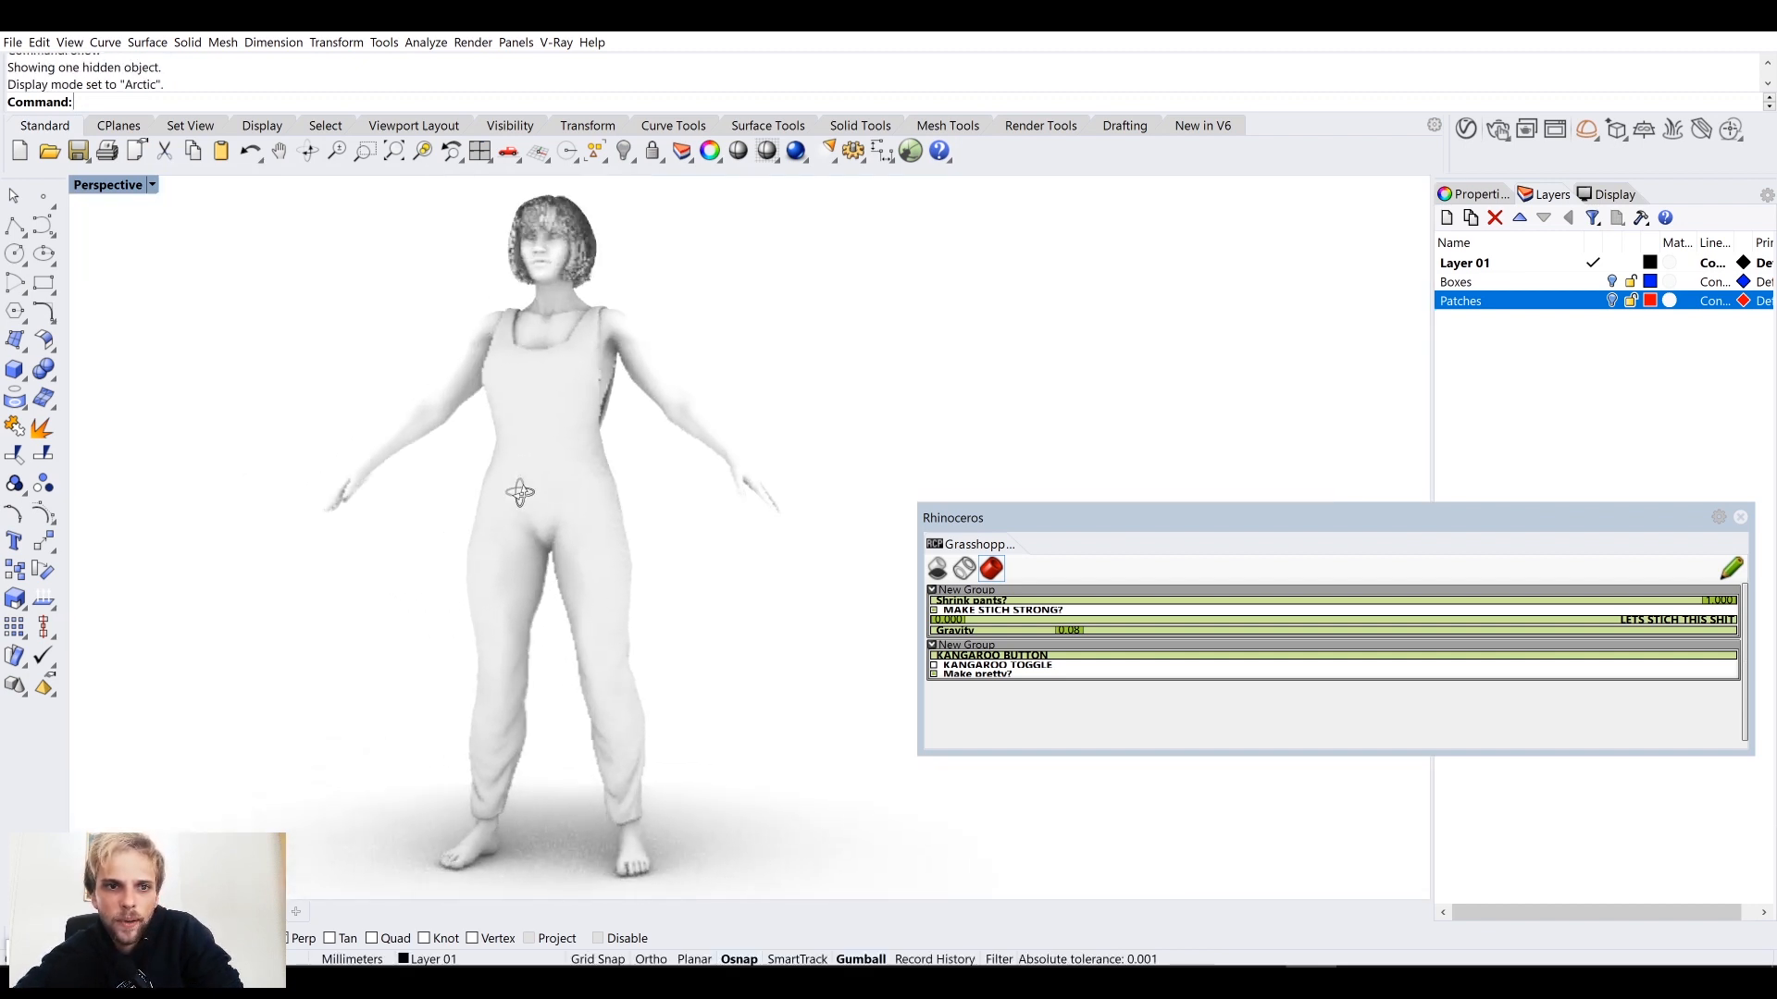
Step: Zoom to the baked garment and examine its folds and back up close
click(597, 504)
text(zs)
key(Return)
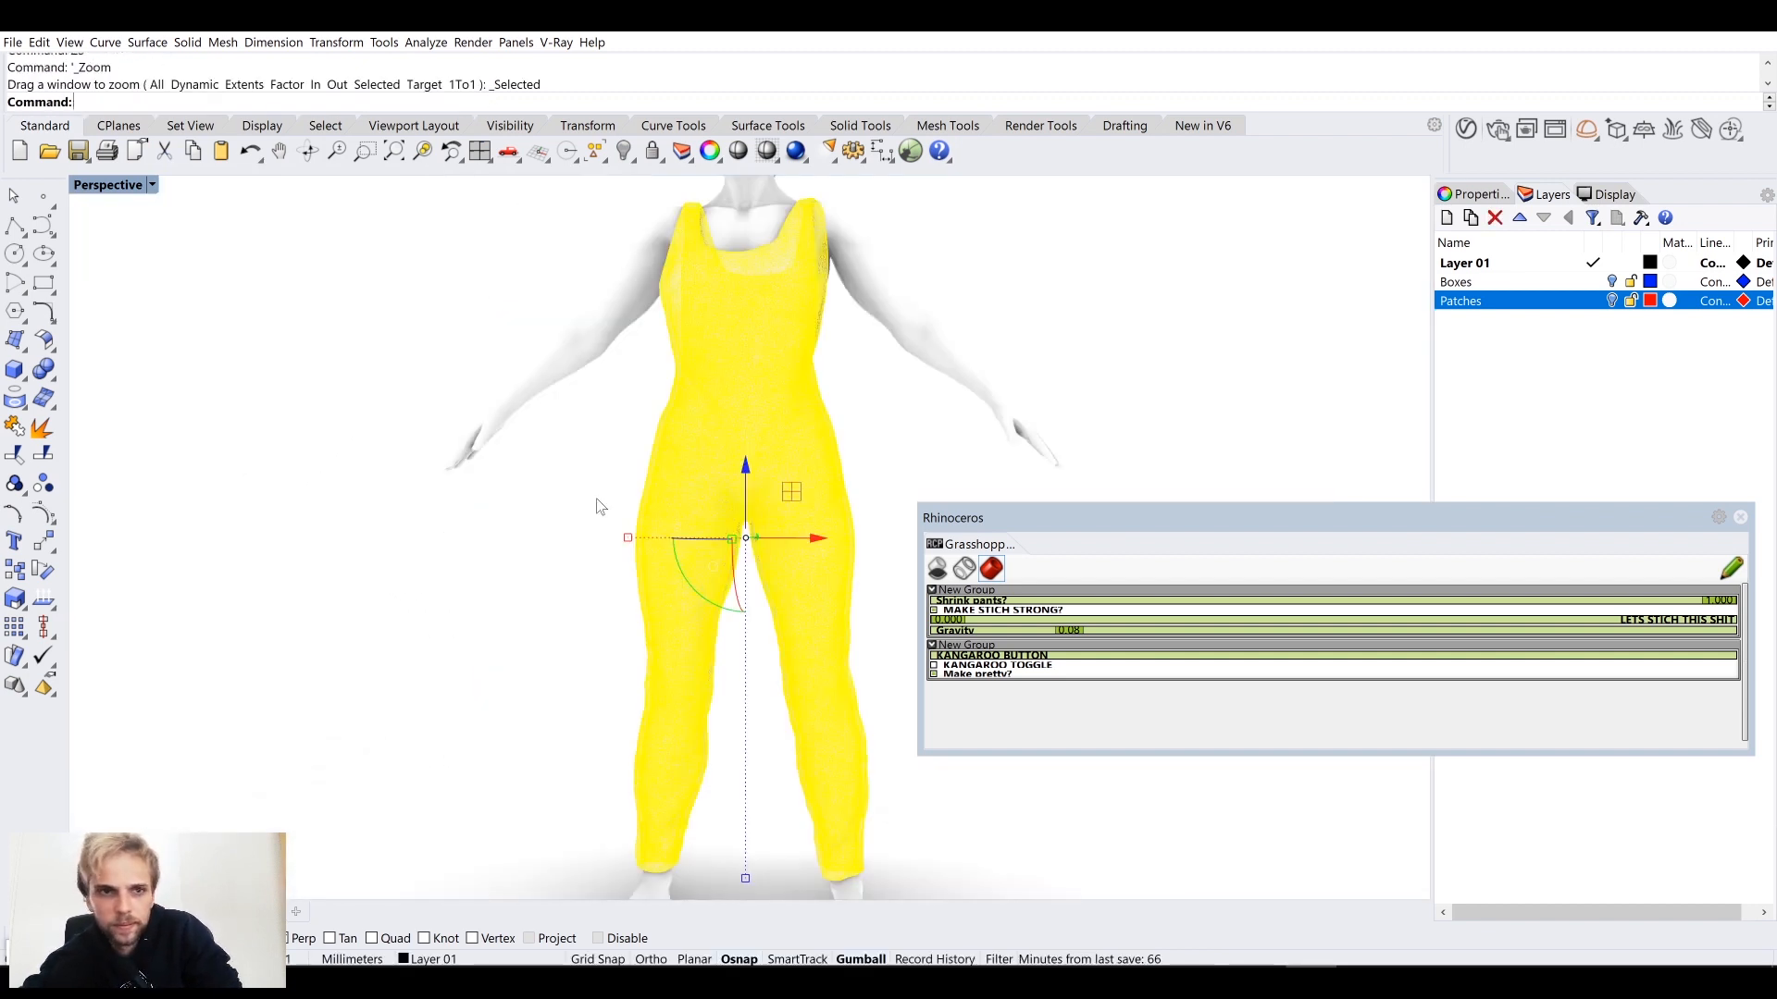
click(444, 572)
right_drag(631, 476, 741, 512)
scroll(626, 395, up, 13)
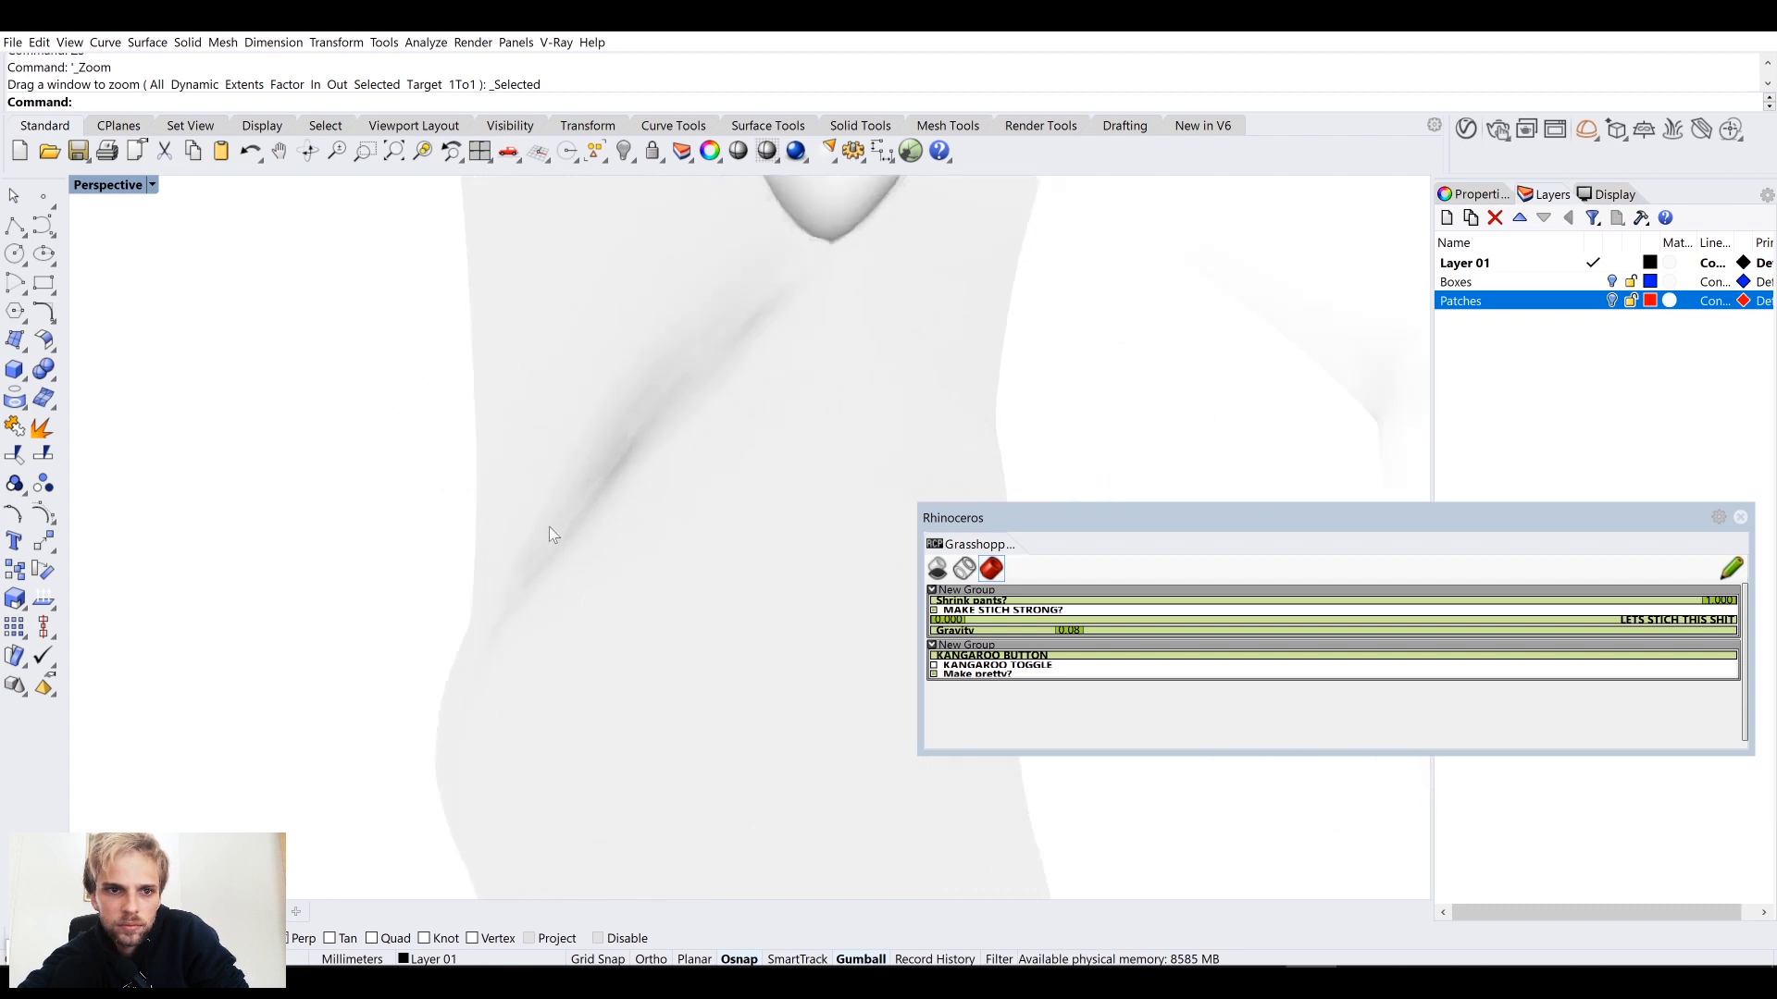
scroll(547, 525, down, 5)
scroll(583, 533, down, 5)
right_drag(583, 533, 619, 498)
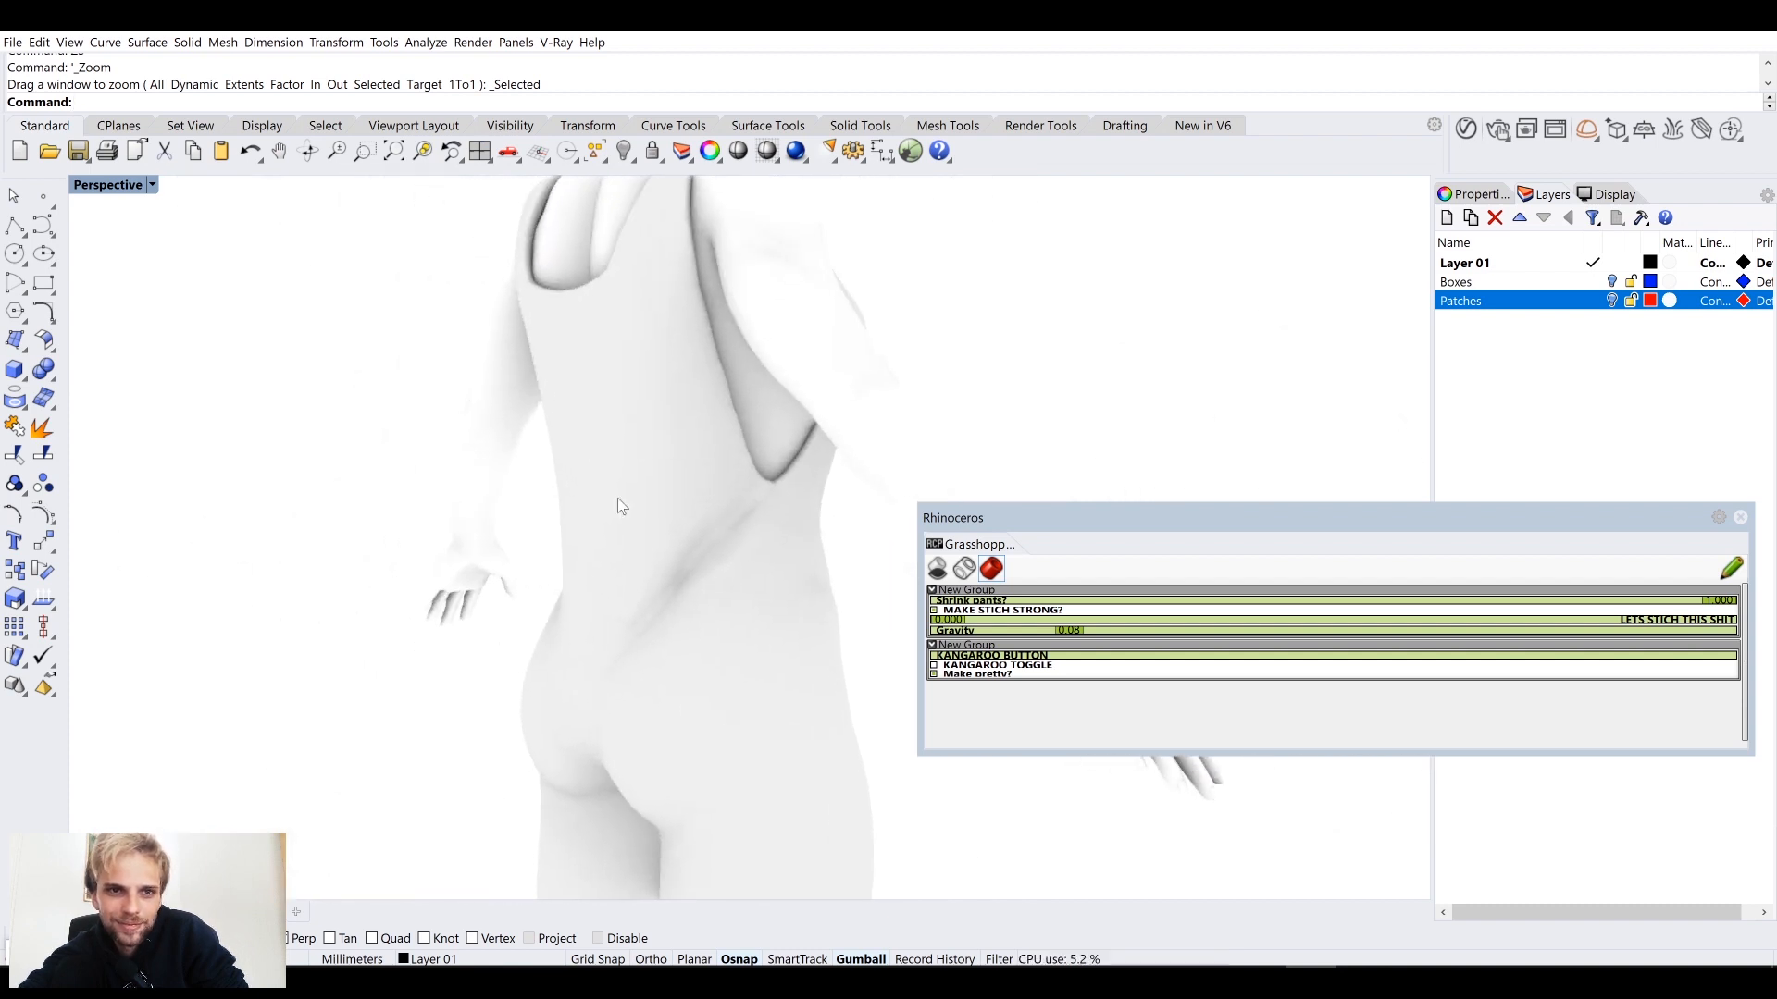
Step: Temporarily hide the garment mesh to examine the body's back and side underneath, and undo the hide
right_drag(575, 418, 491, 464)
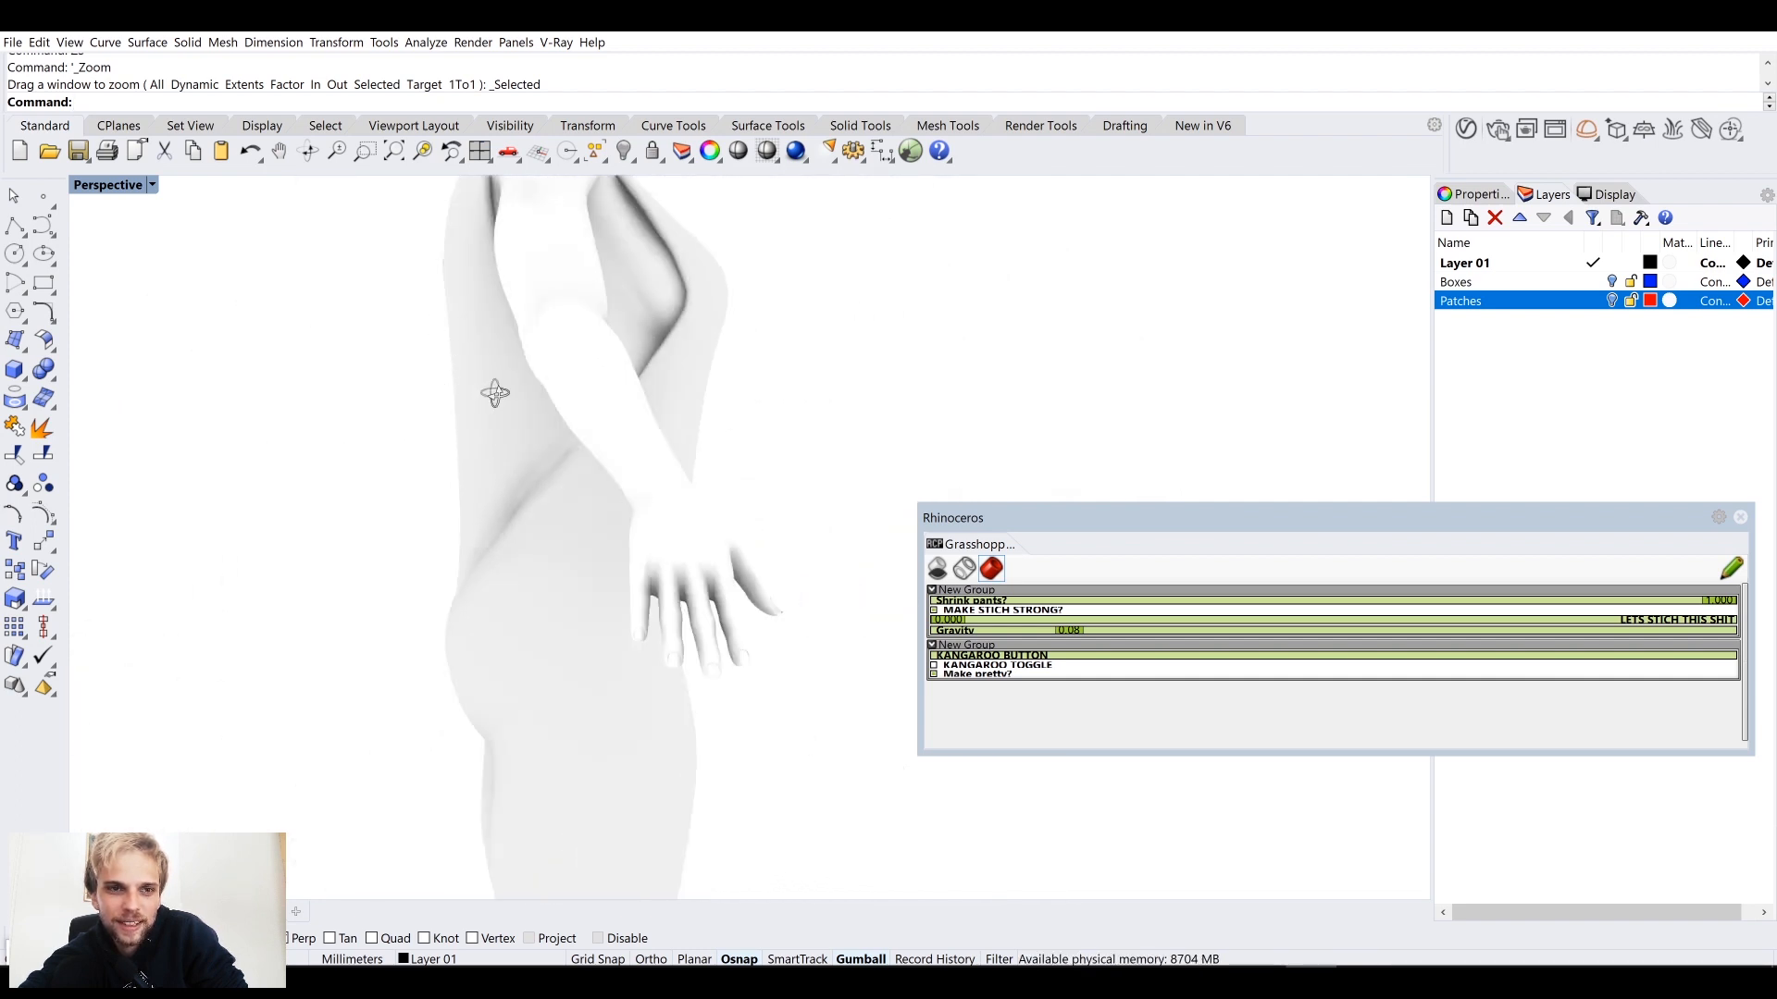
right_drag(491, 388, 551, 515)
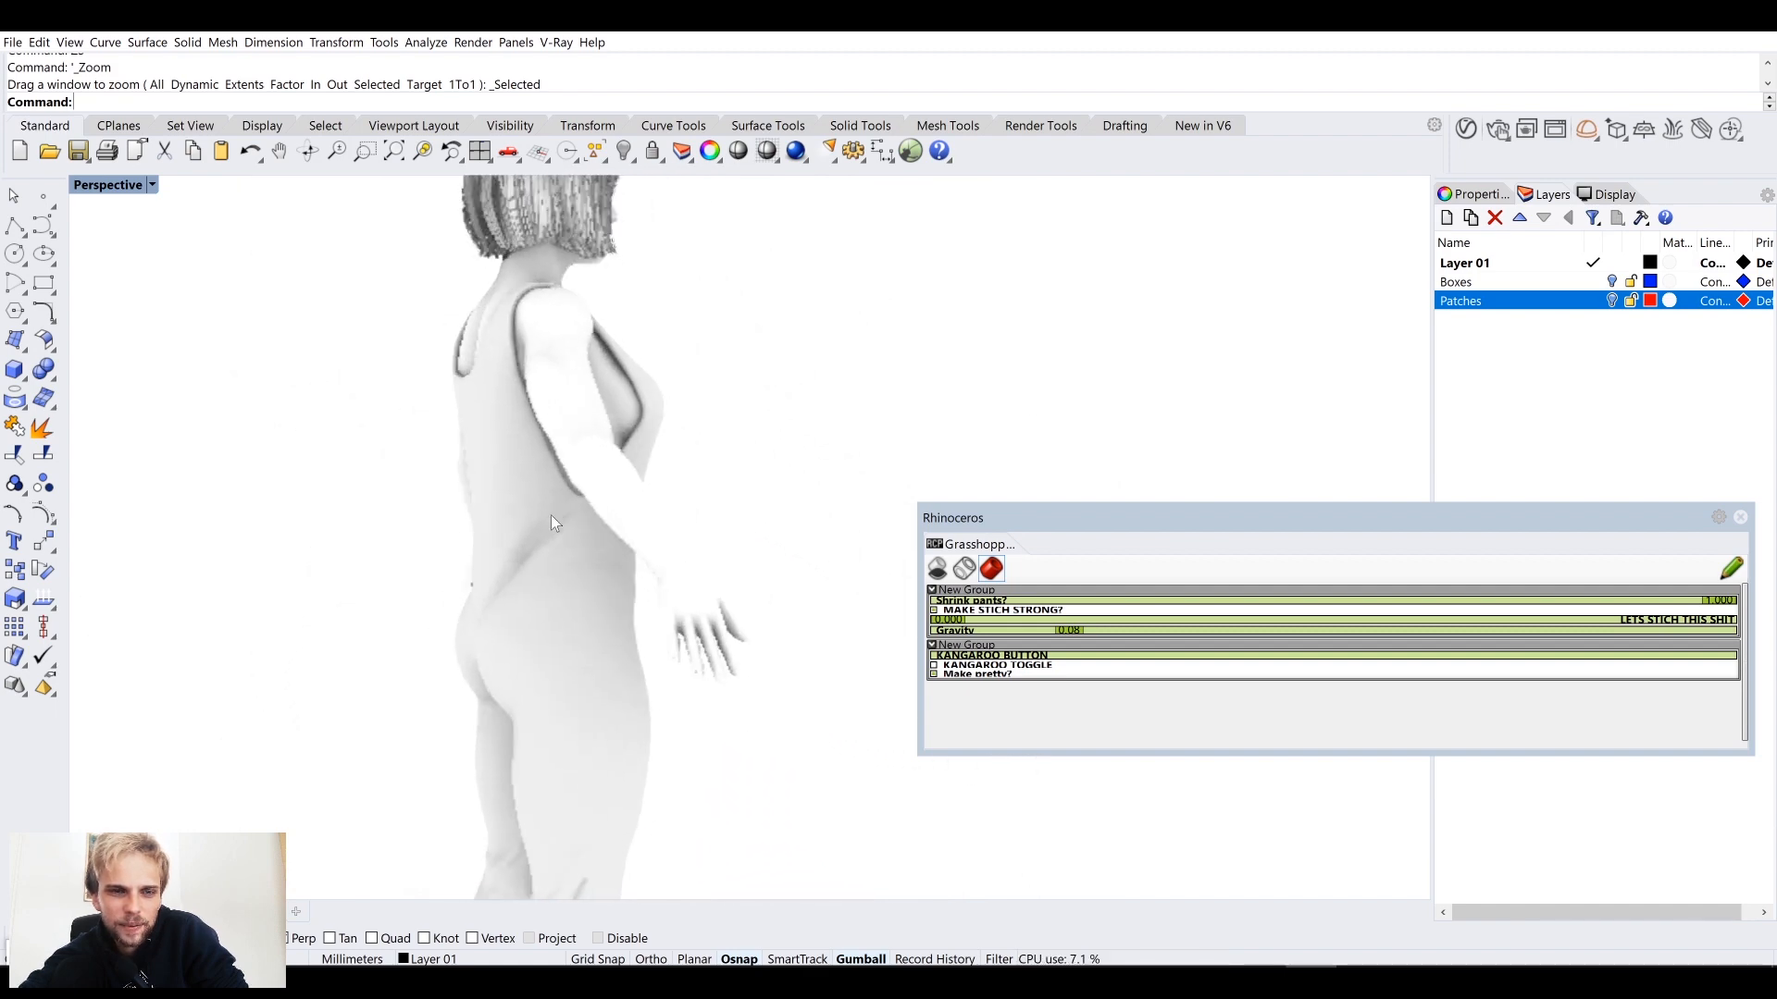
click(496, 513)
text(hide)
key(Return)
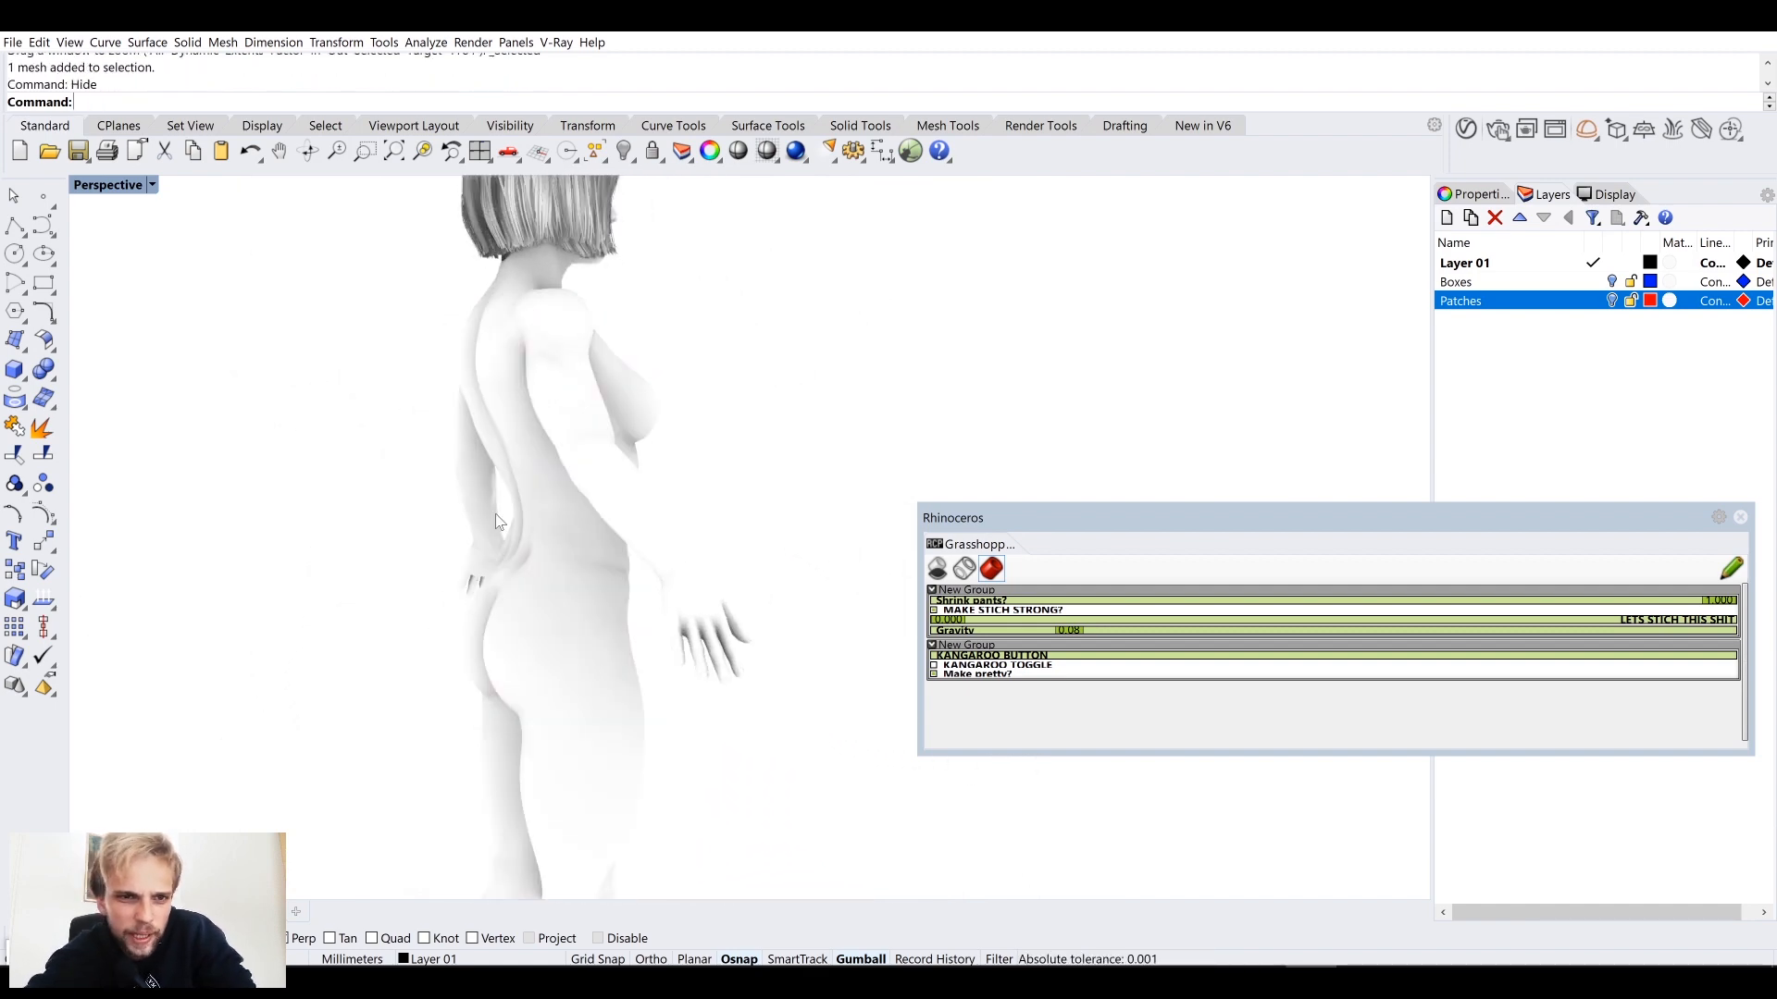
right_drag(496, 514, 483, 468)
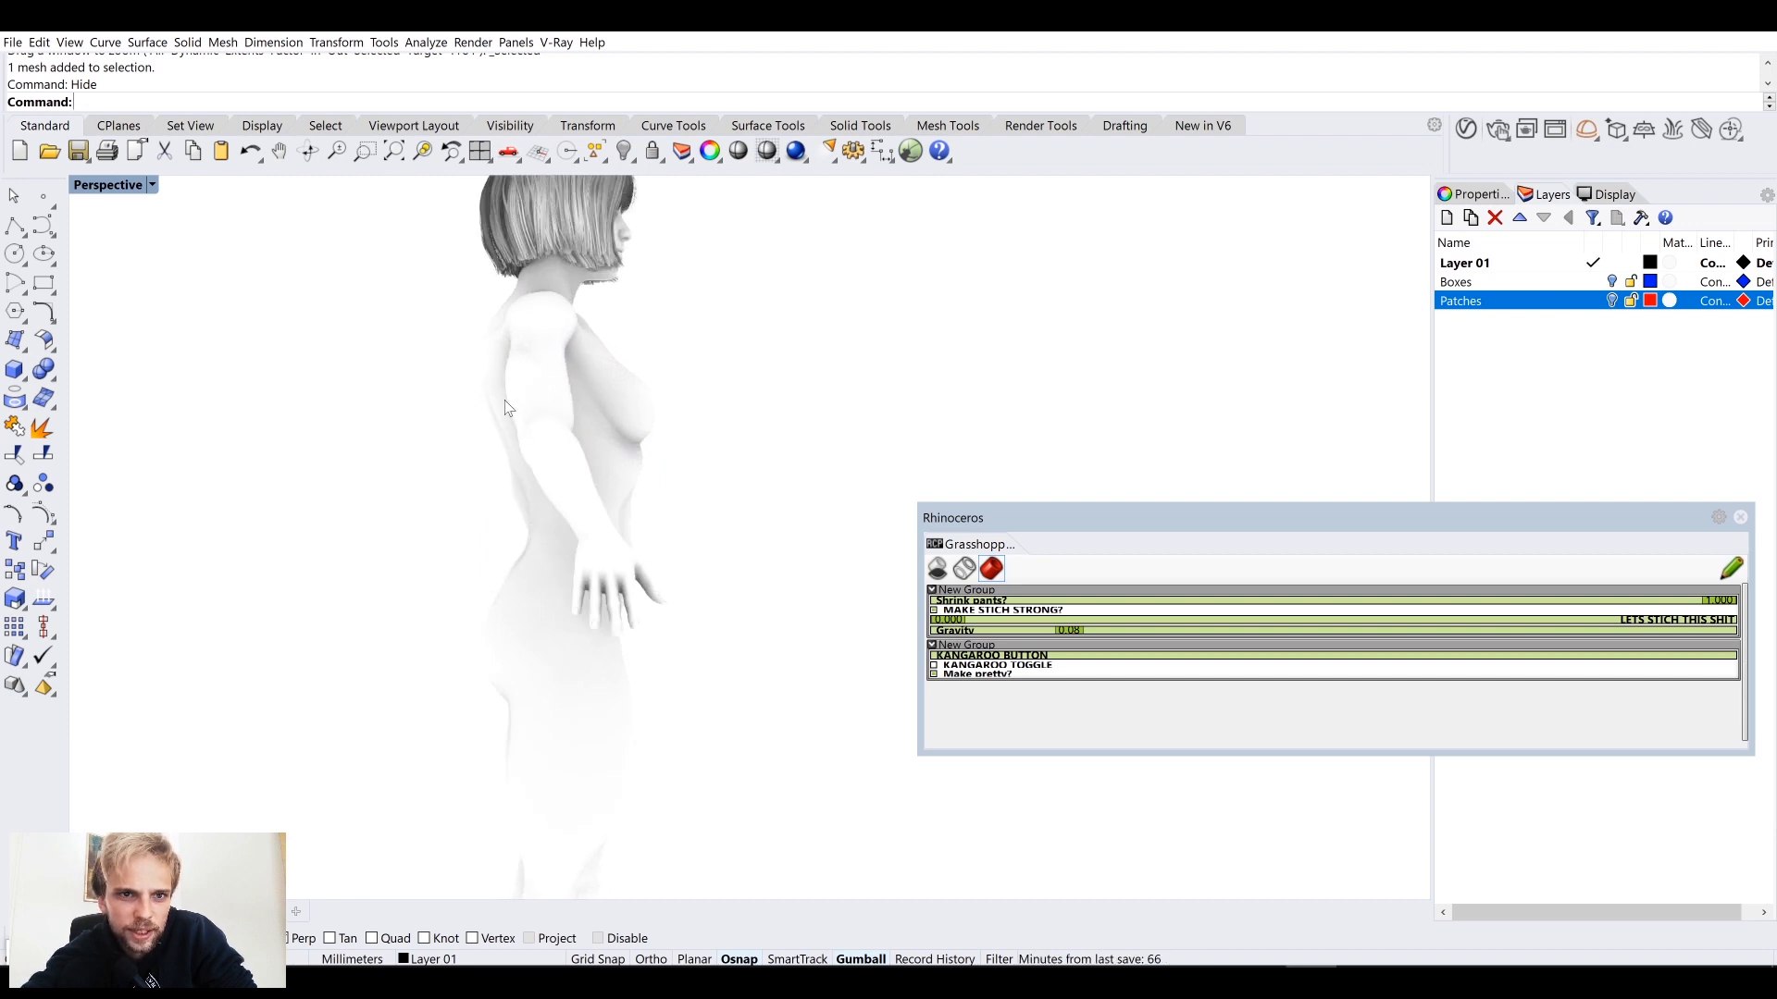
right_drag(490, 583, 523, 589)
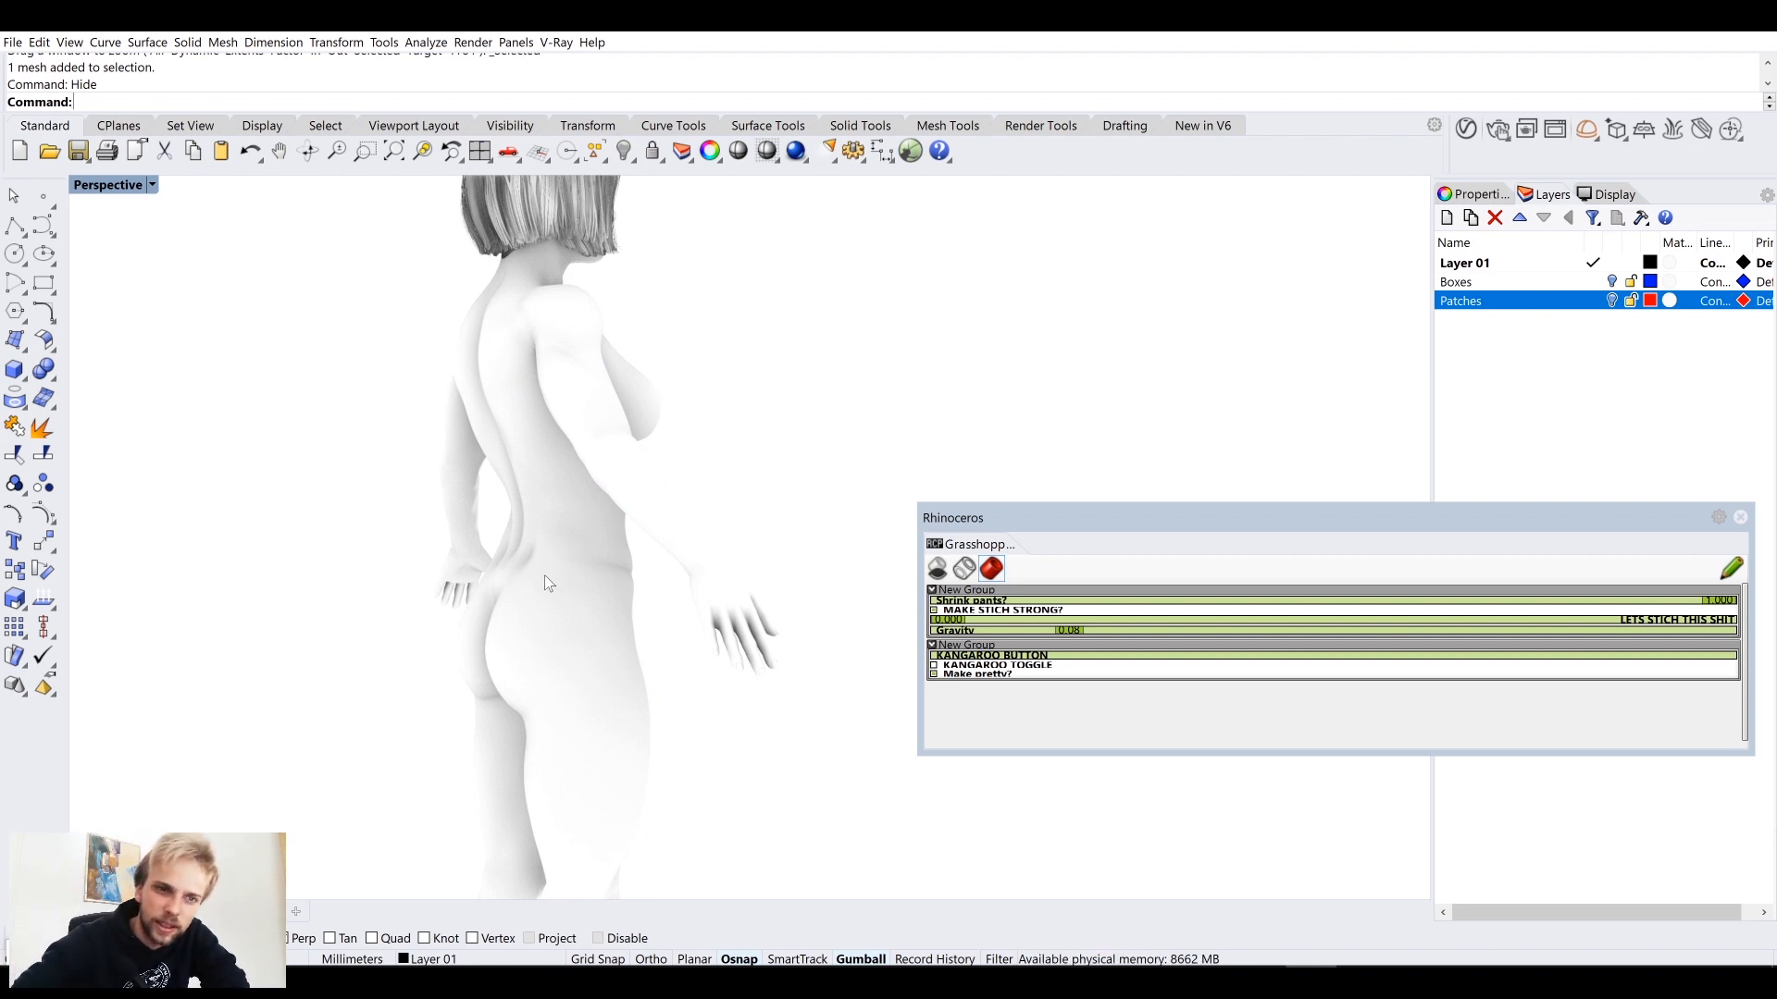
mouse_move(544, 575)
right_down()
mouse_move(515, 546)
mouse_move(540, 561)
right_up()
right_drag(507, 419, 520, 443)
right_drag(527, 603, 576, 506)
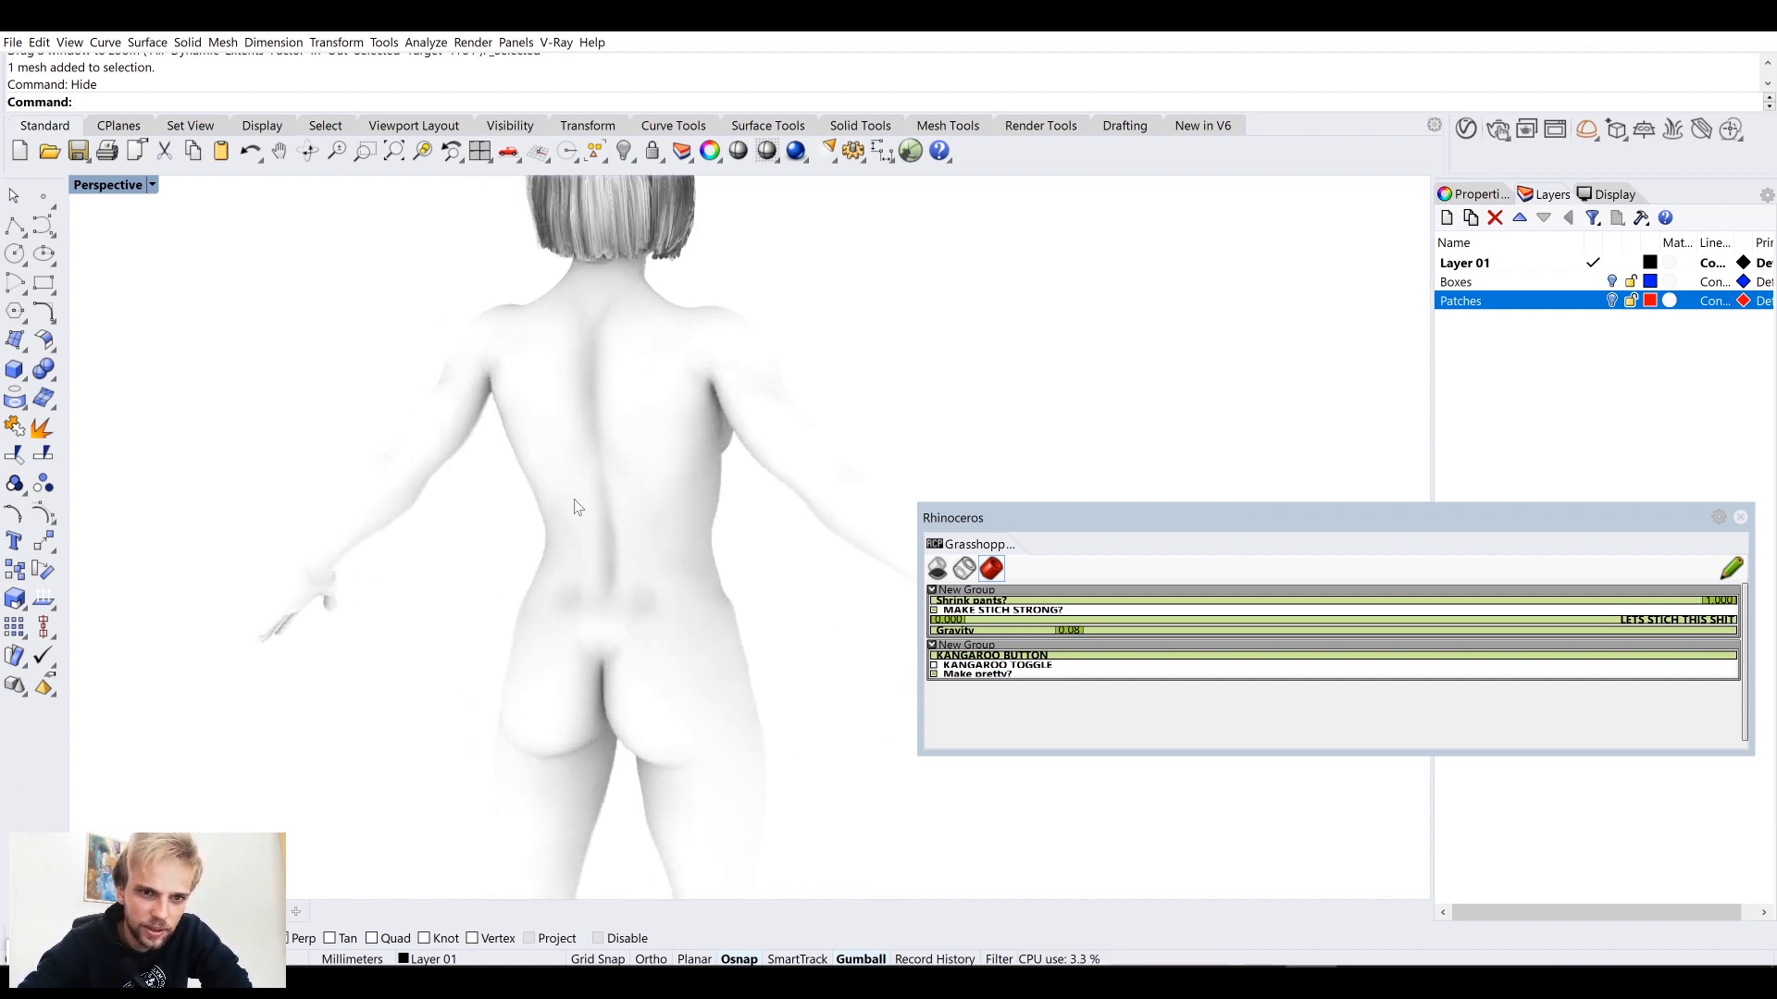
key(ctrl+z)
Step: Examine the garment on the body up close at the side opening, neckline and crotch, ending on a full front view
right_drag(603, 566, 473, 396)
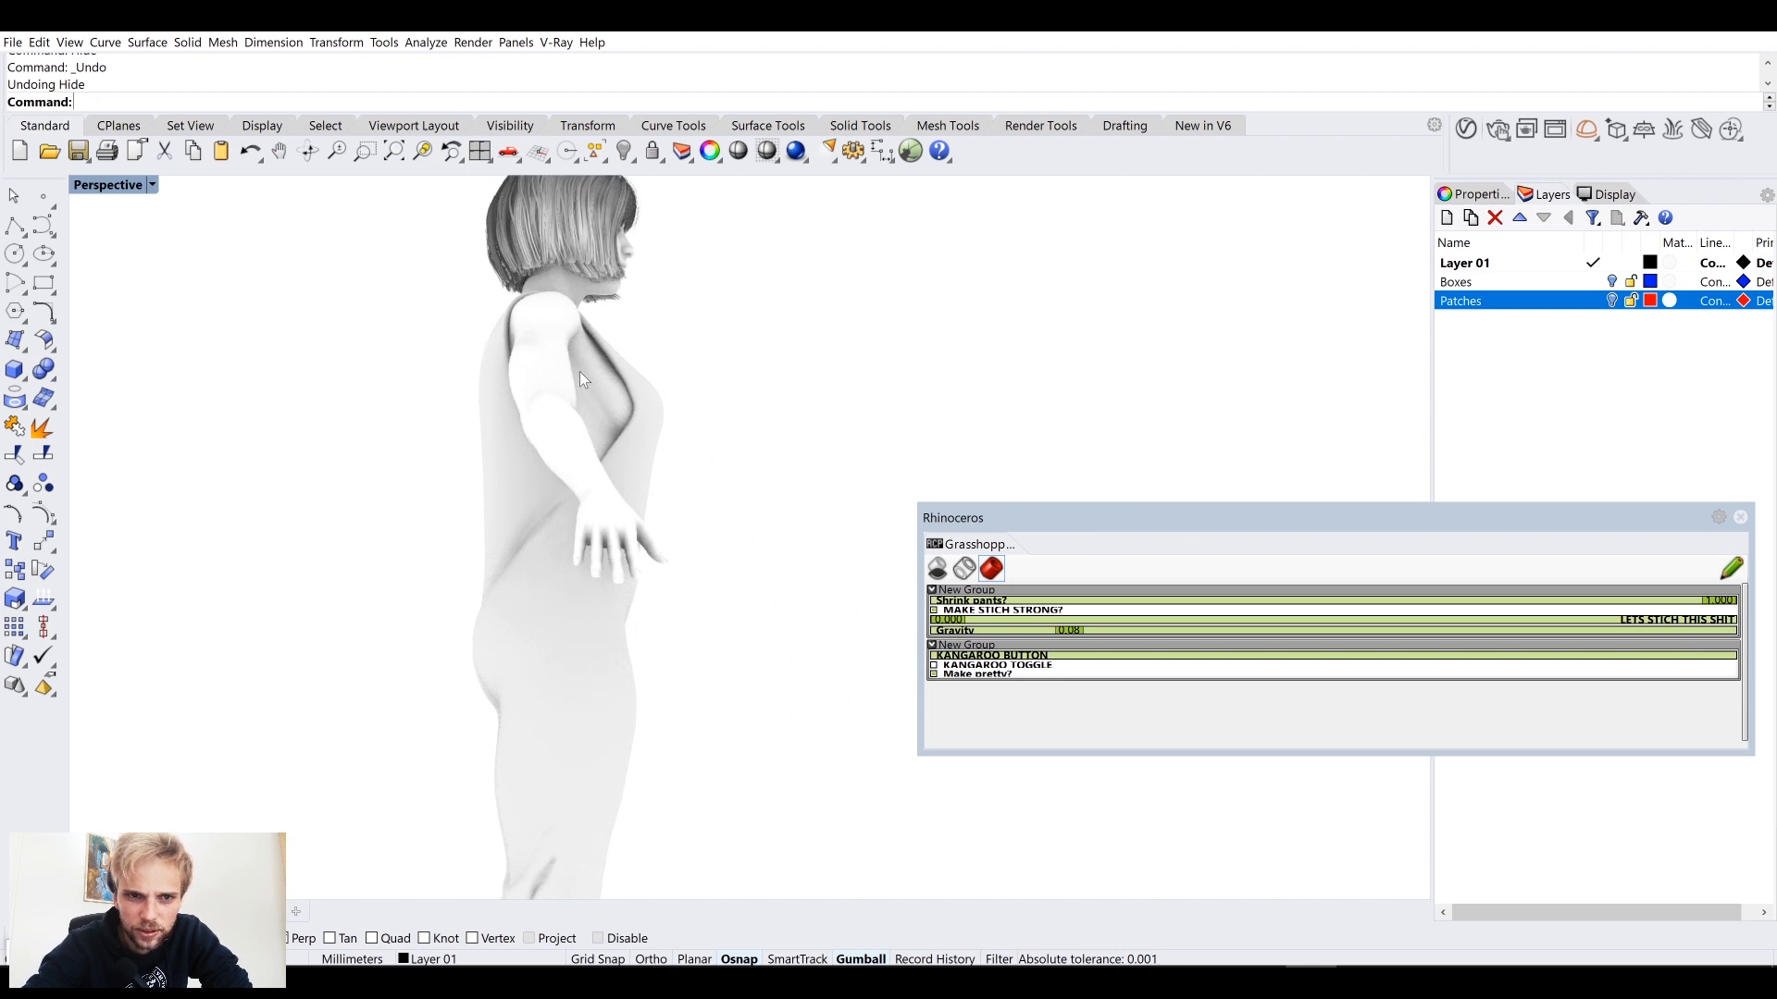
right_drag(583, 379, 528, 571)
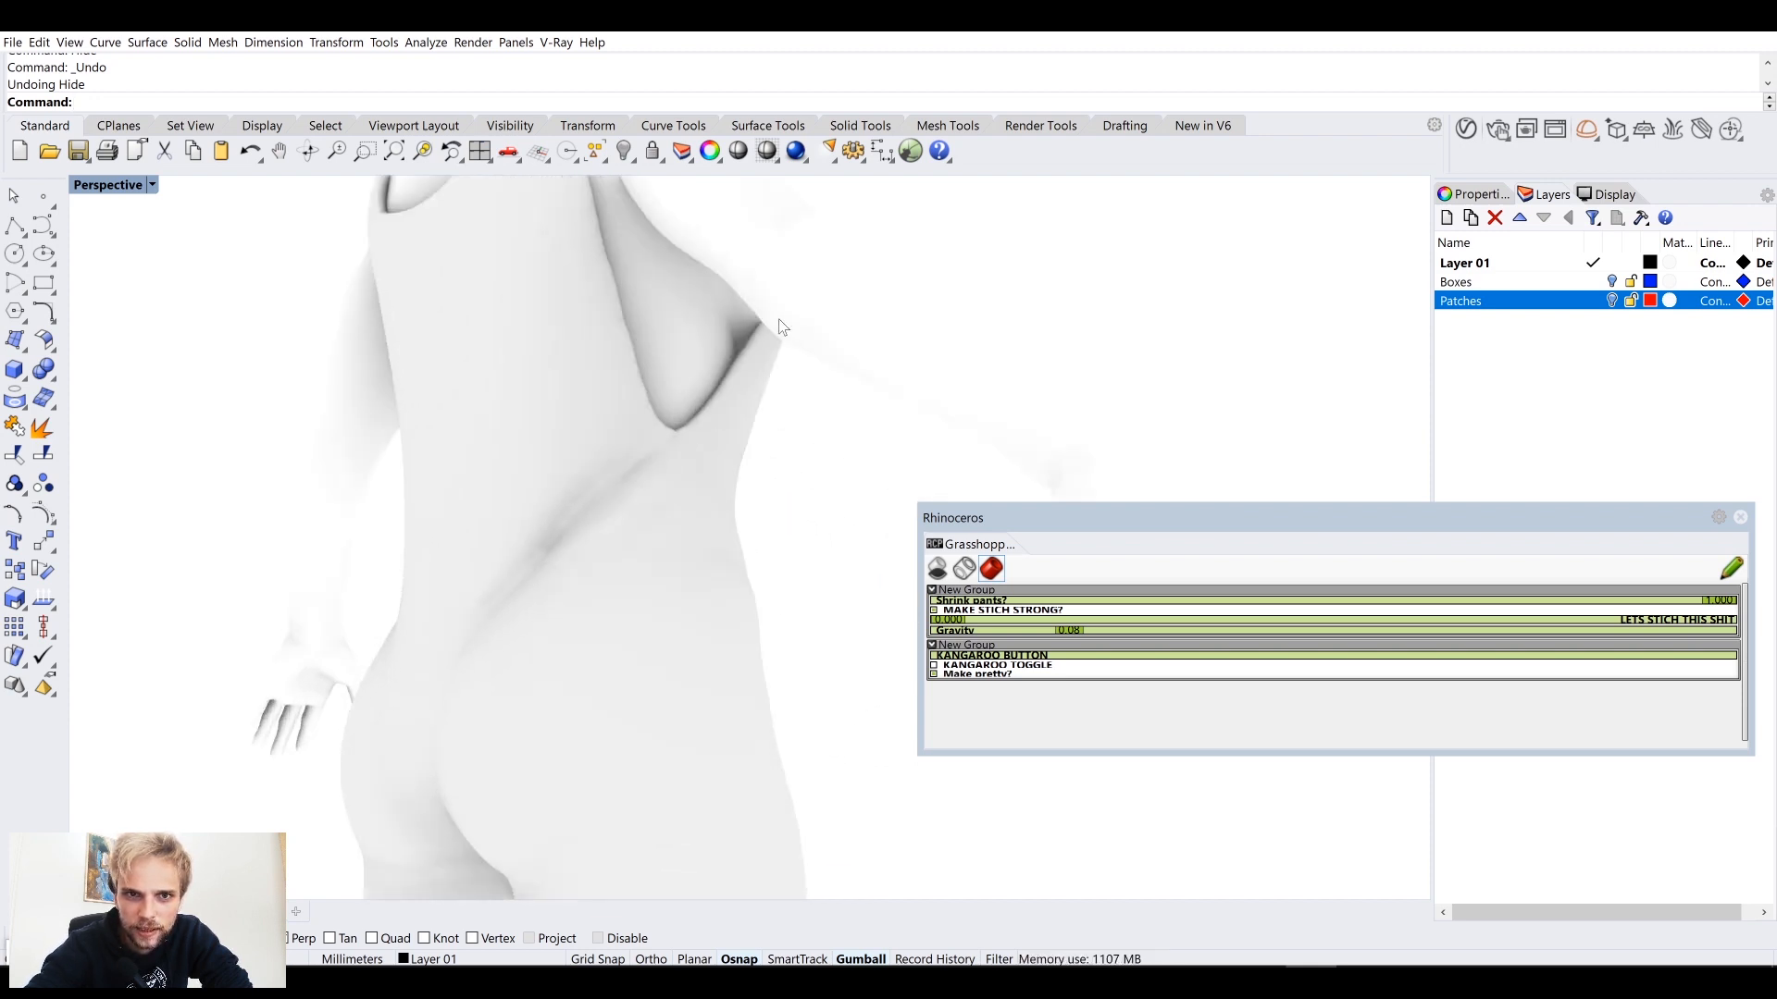
right_drag(780, 326, 507, 522)
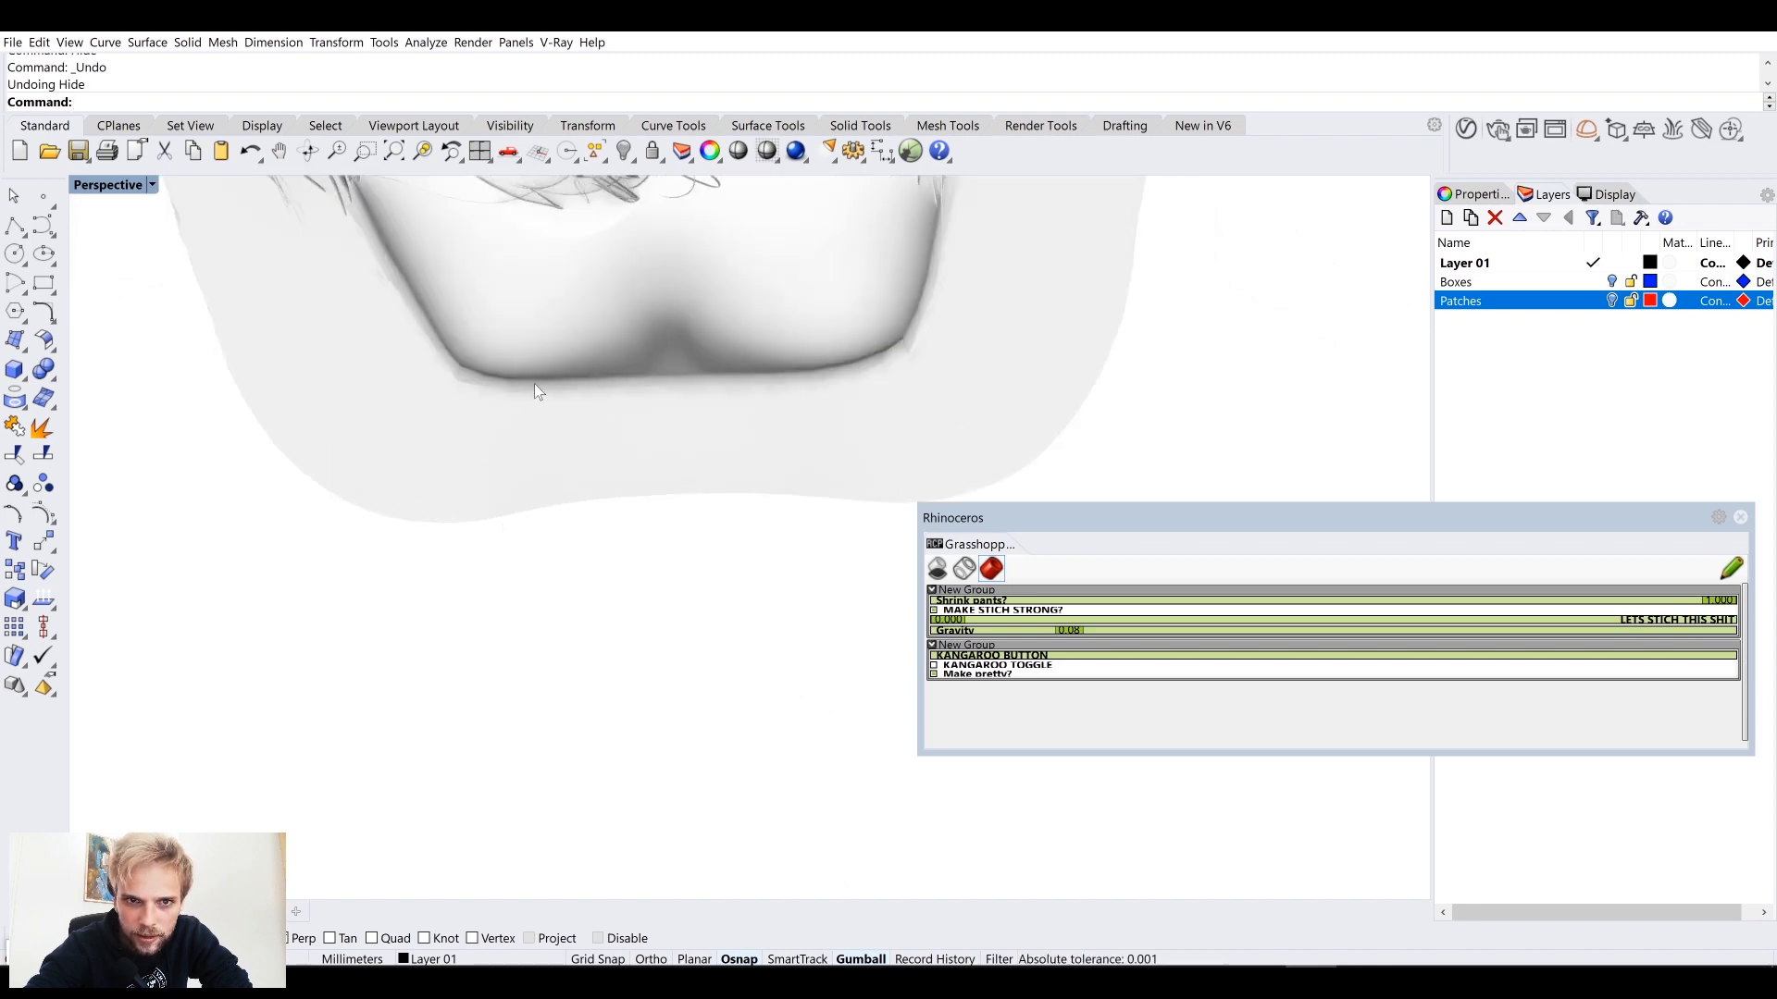
right_drag(537, 391, 730, 376)
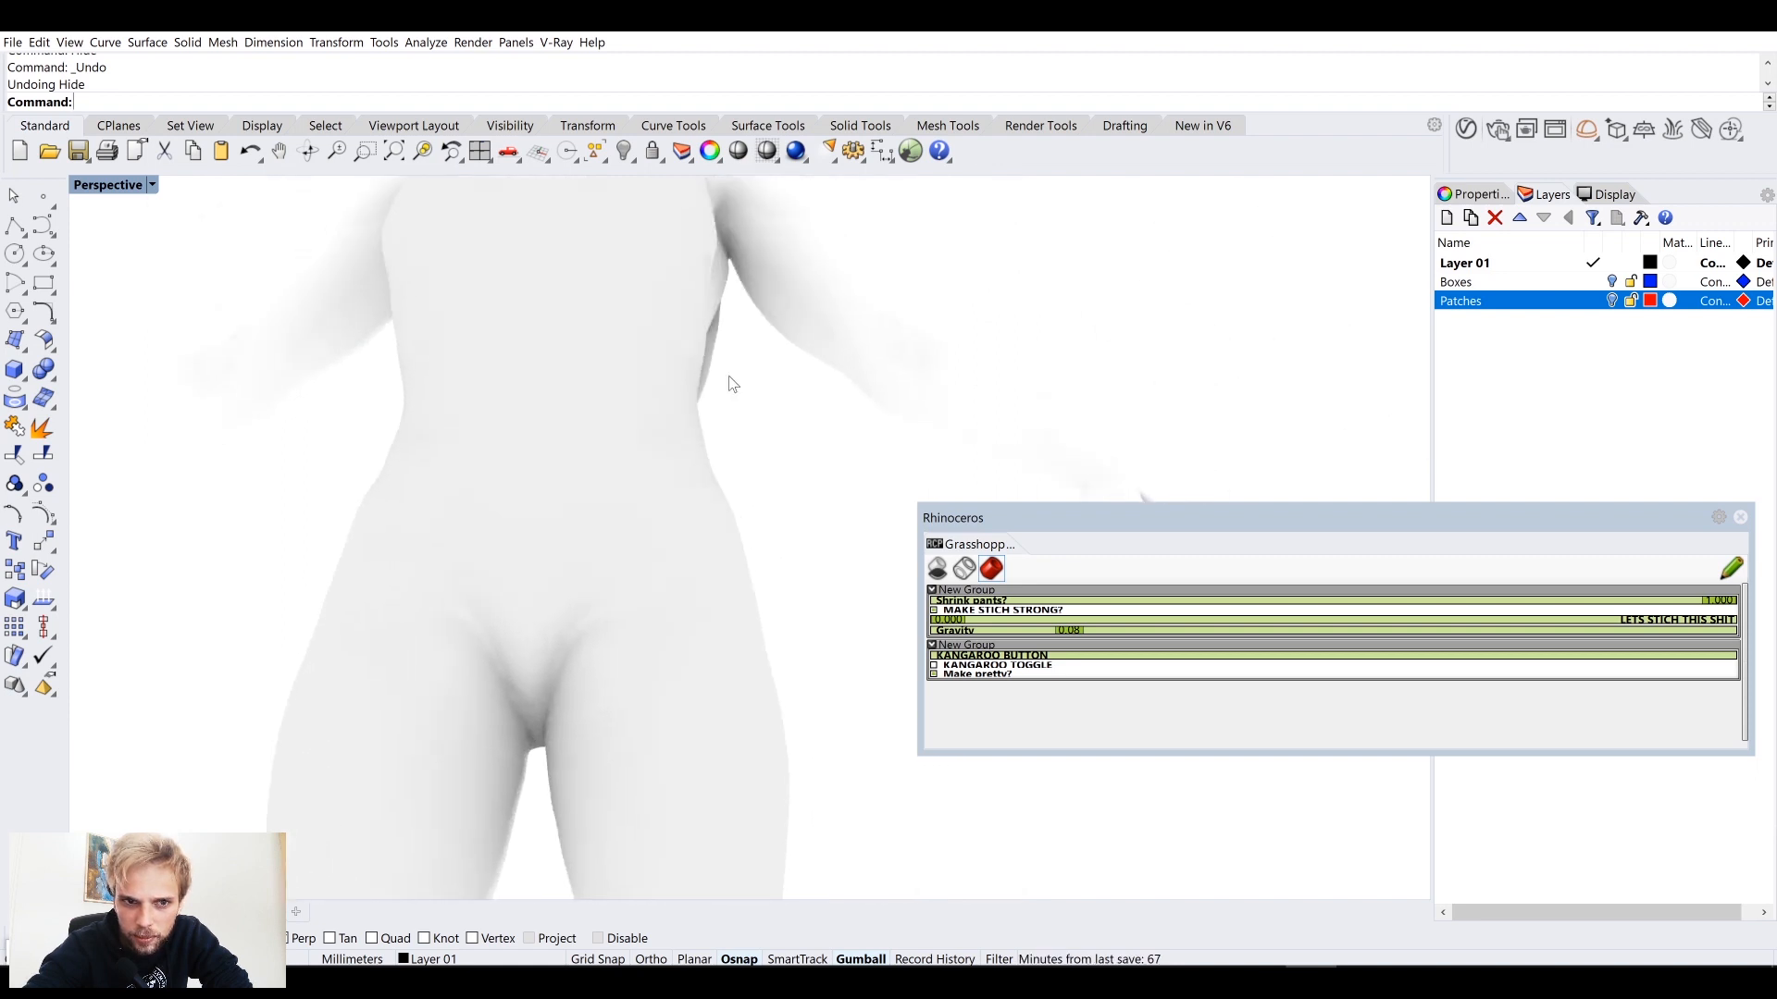
scroll(729, 376, down, 5)
shift+right_drag(719, 459, 782, 250)
scroll(655, 276, up, 5)
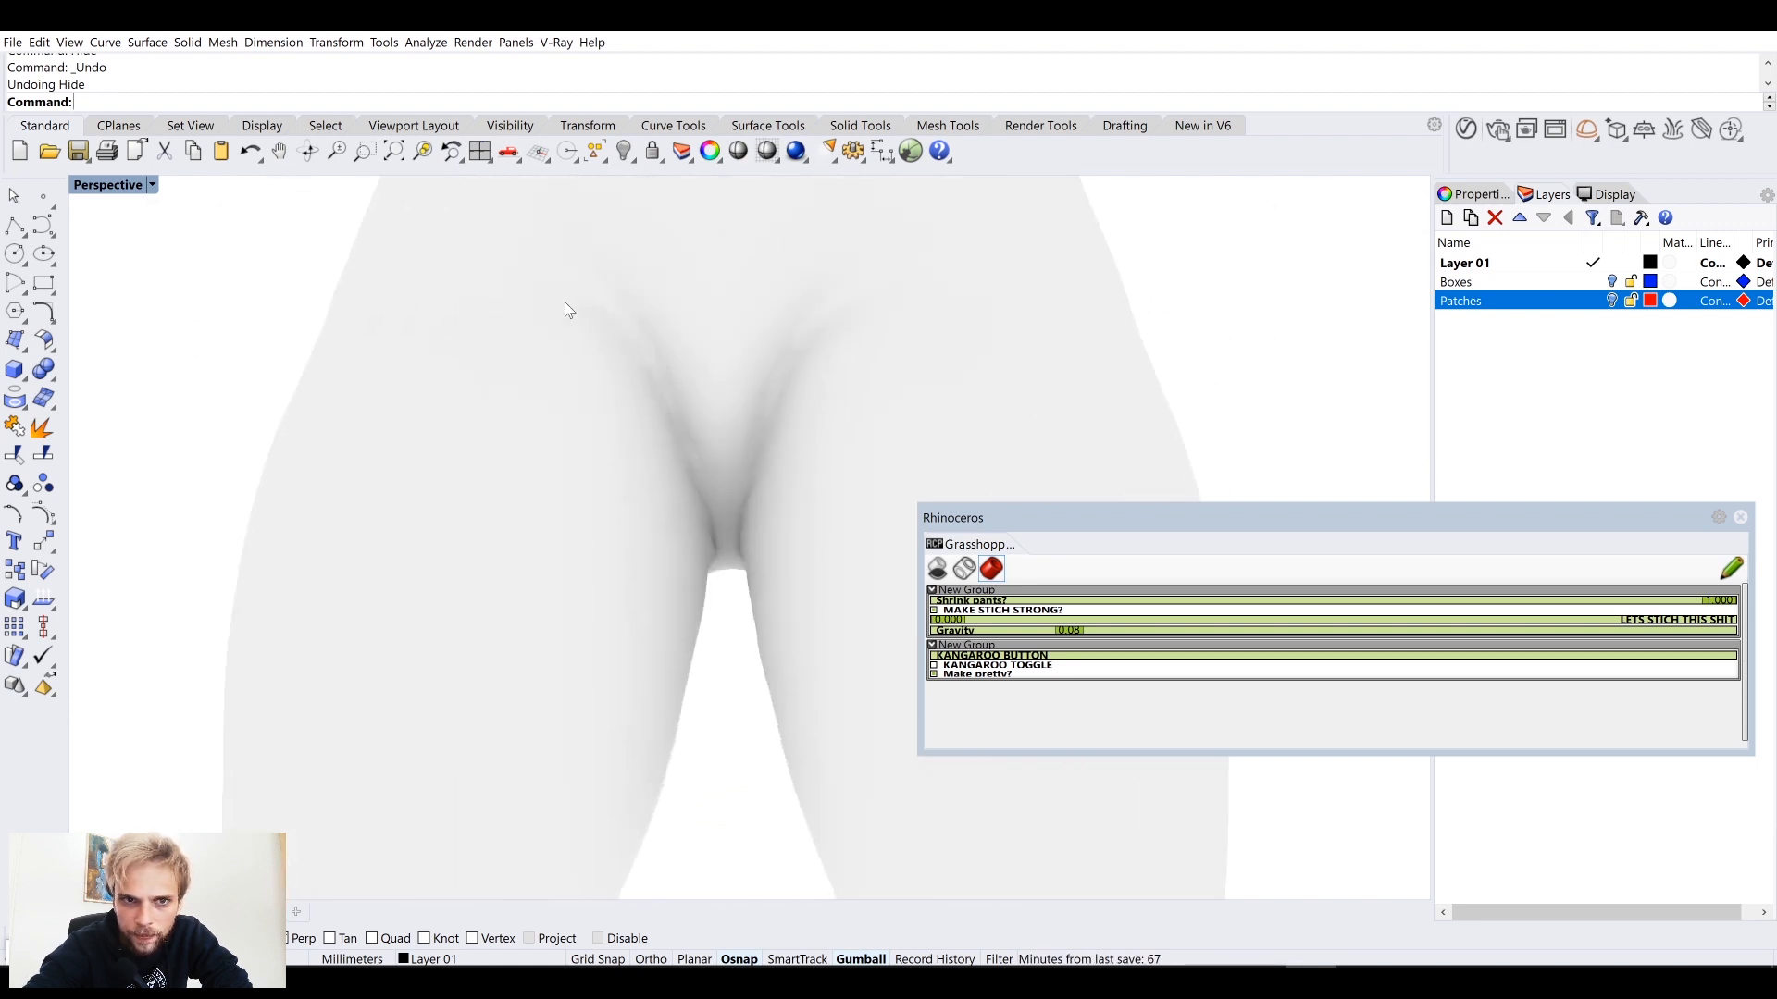
right_drag(928, 278, 659, 554)
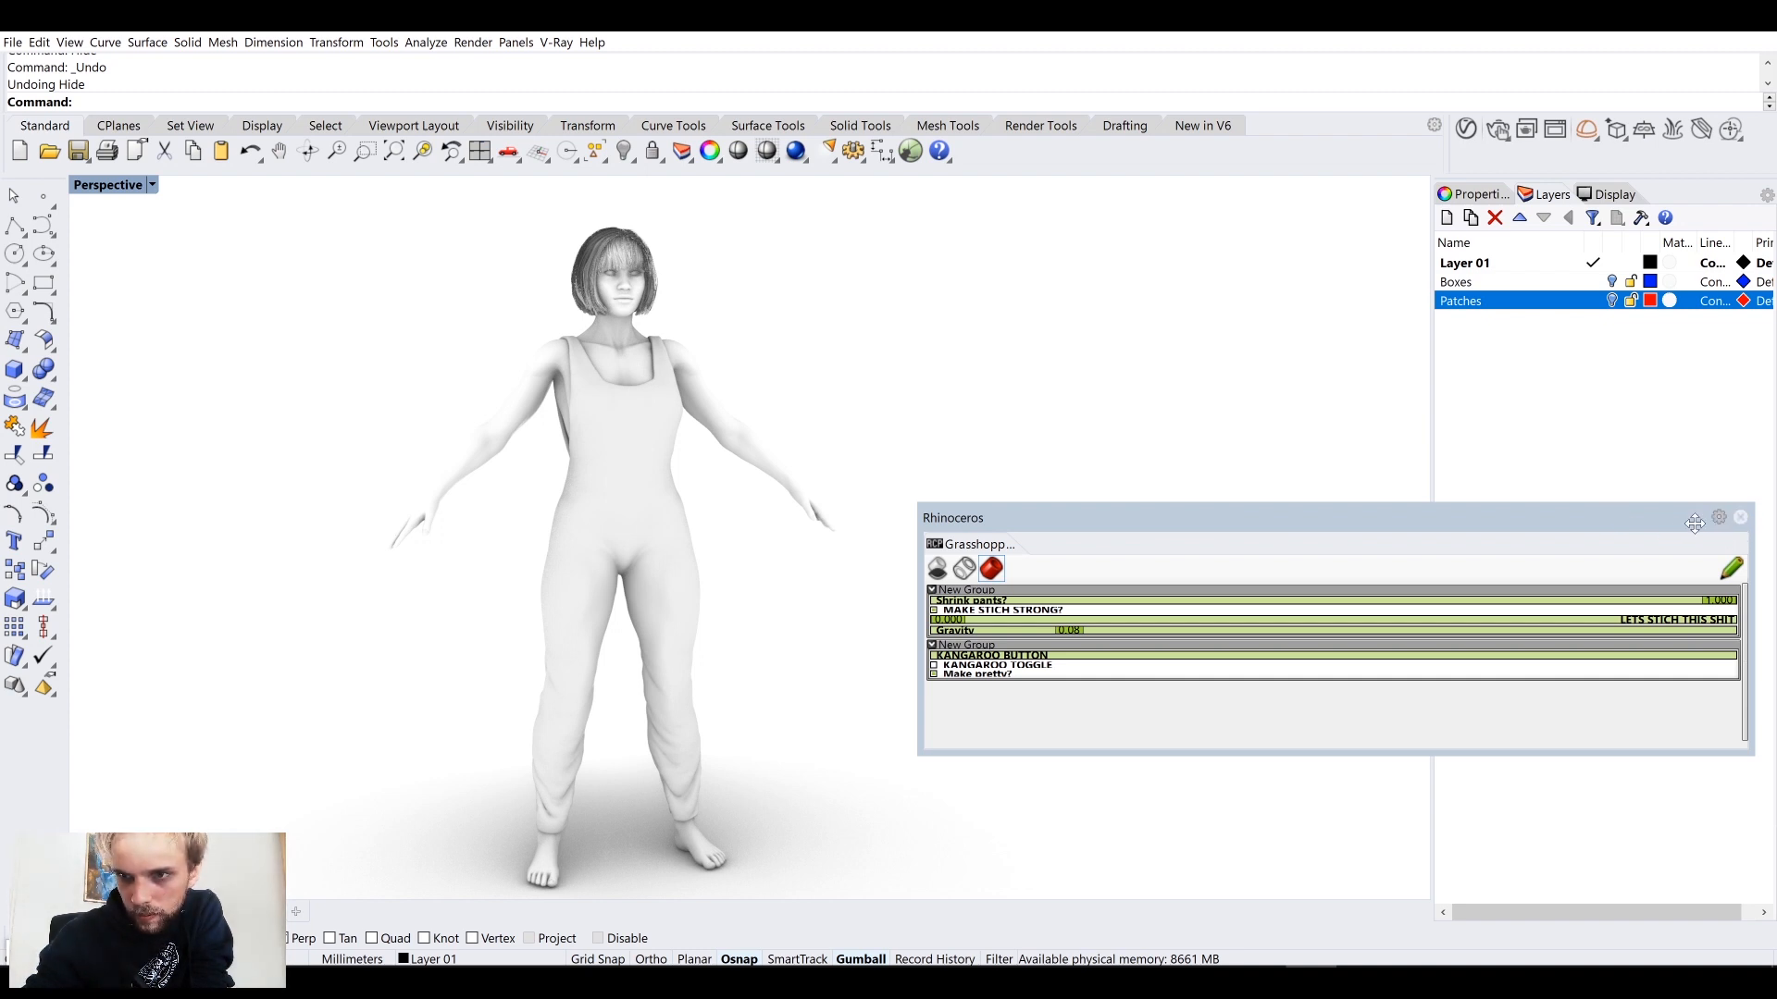
Step: Dock the floating Grasshopper remote controls alongside the Properties, Layers and Display panels and show the layer list again
drag(1646, 521, 1647, 389)
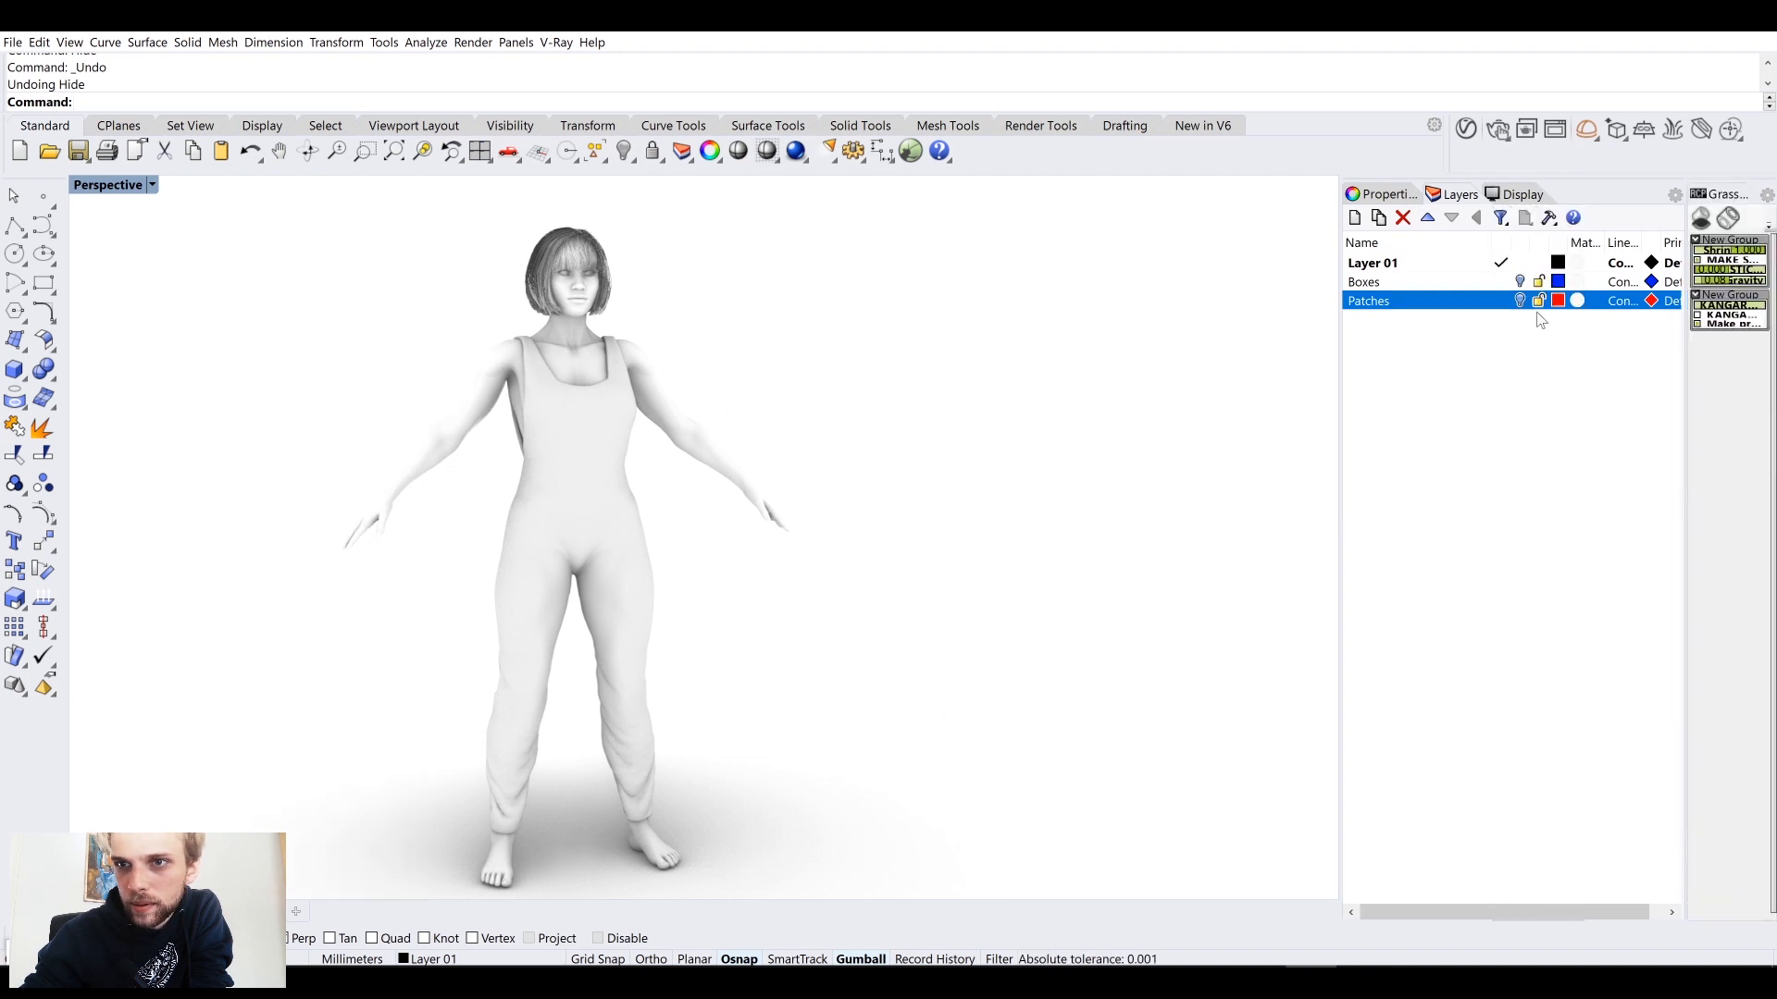
mouse_move(1701, 199)
mouse_down()
mouse_move(1644, 193)
mouse_move(1690, 198)
mouse_up()
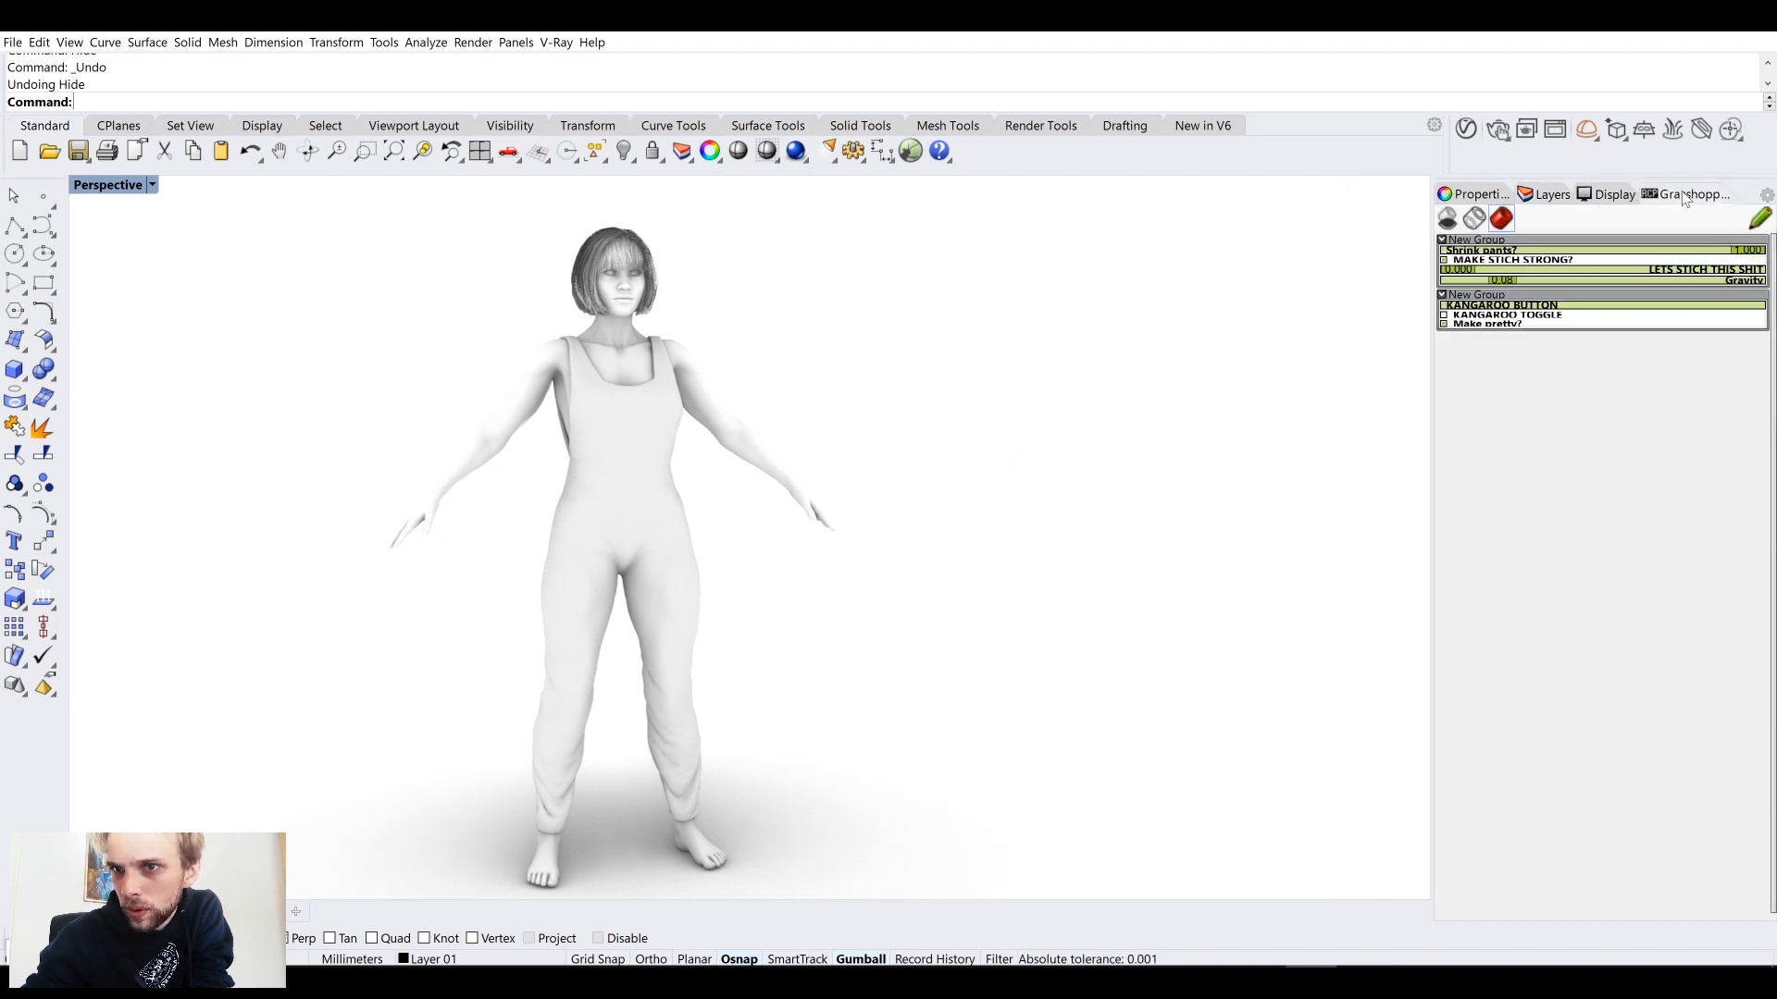
click(1550, 195)
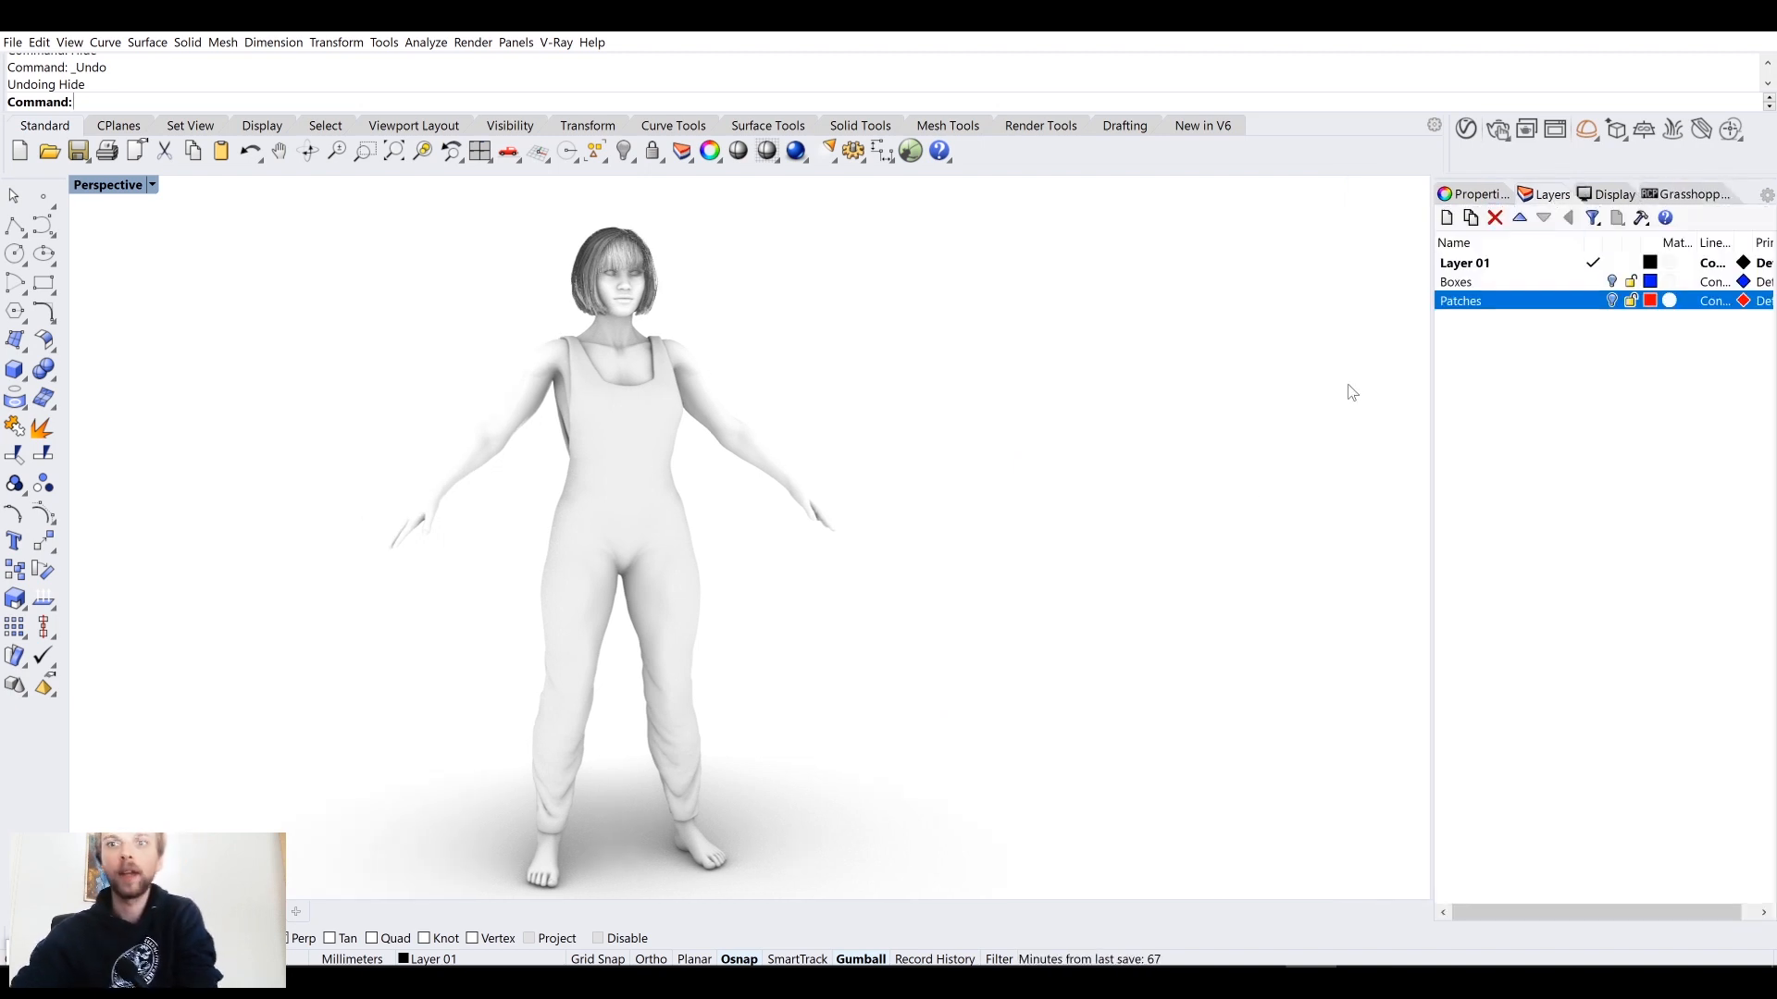